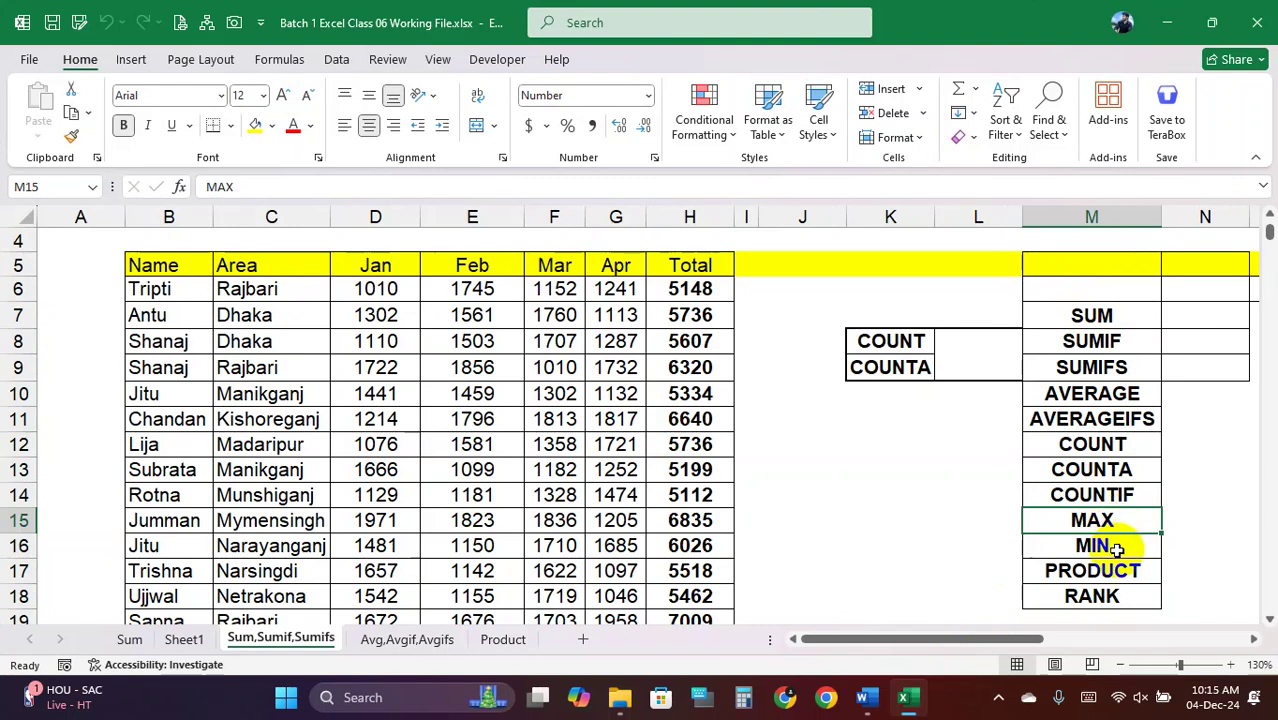
# Point out the SUM, SUMIF, COUNT, COUNTA, COUNTIF, MAX and MIN function names in the side table
pyautogui.click(1115, 546)
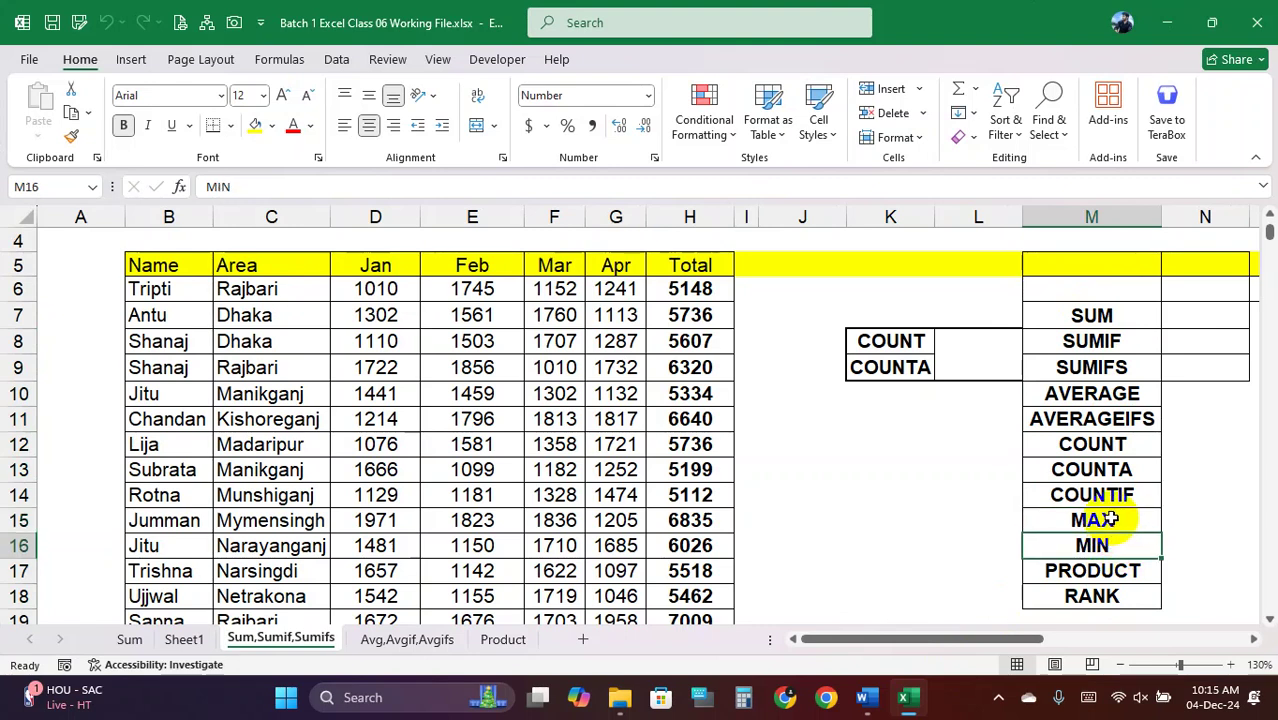
pyautogui.moveTo(1110, 519); pyautogui.dragTo(1119, 541)
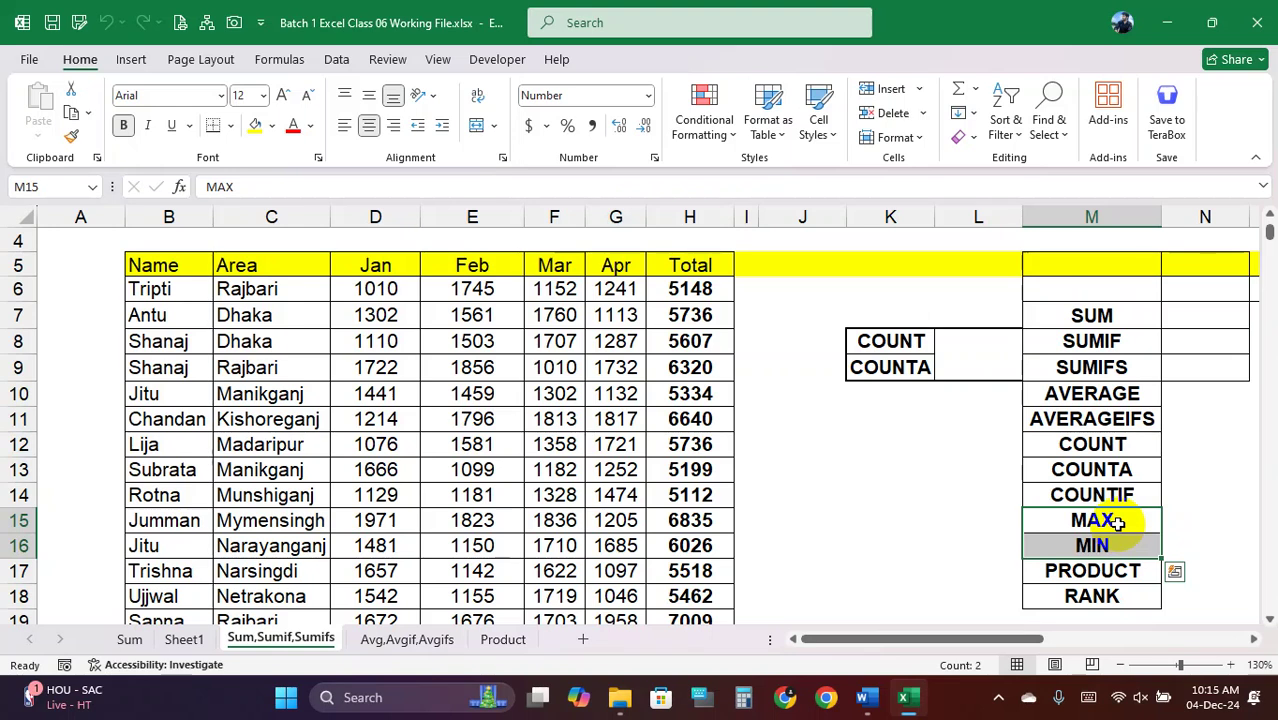
pyautogui.click(1095, 315)
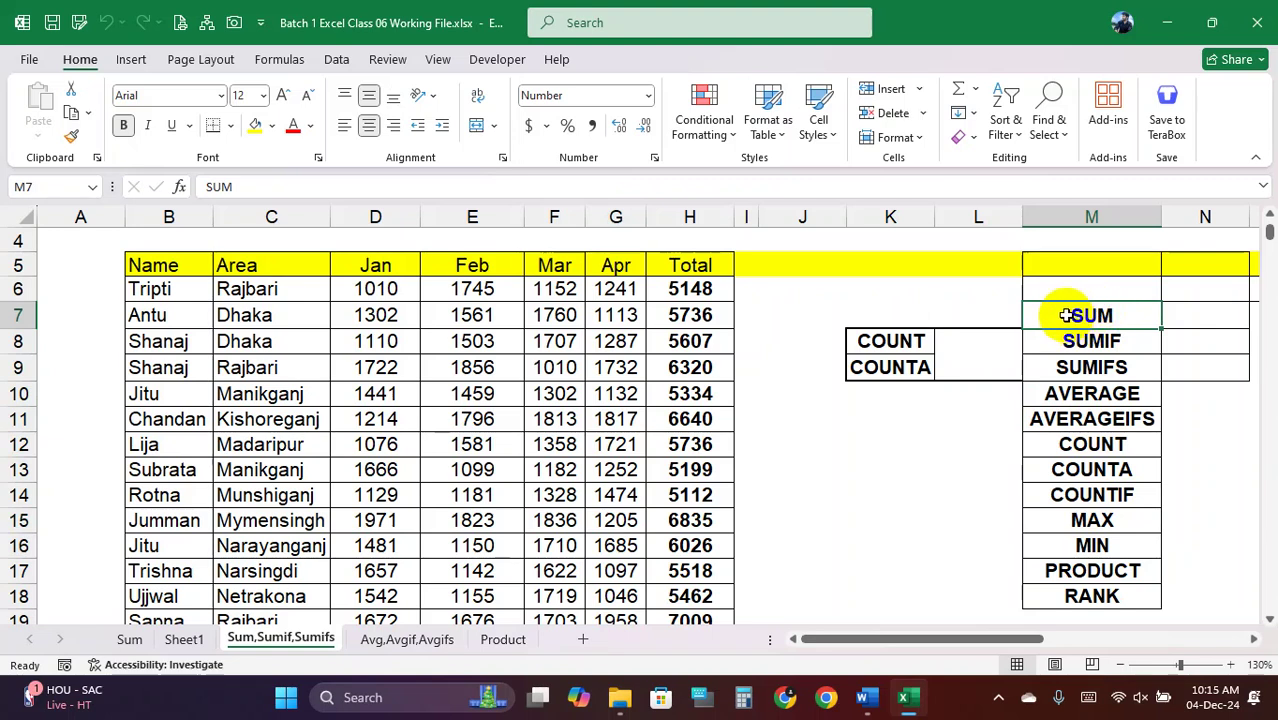
pyautogui.click(1120, 342)
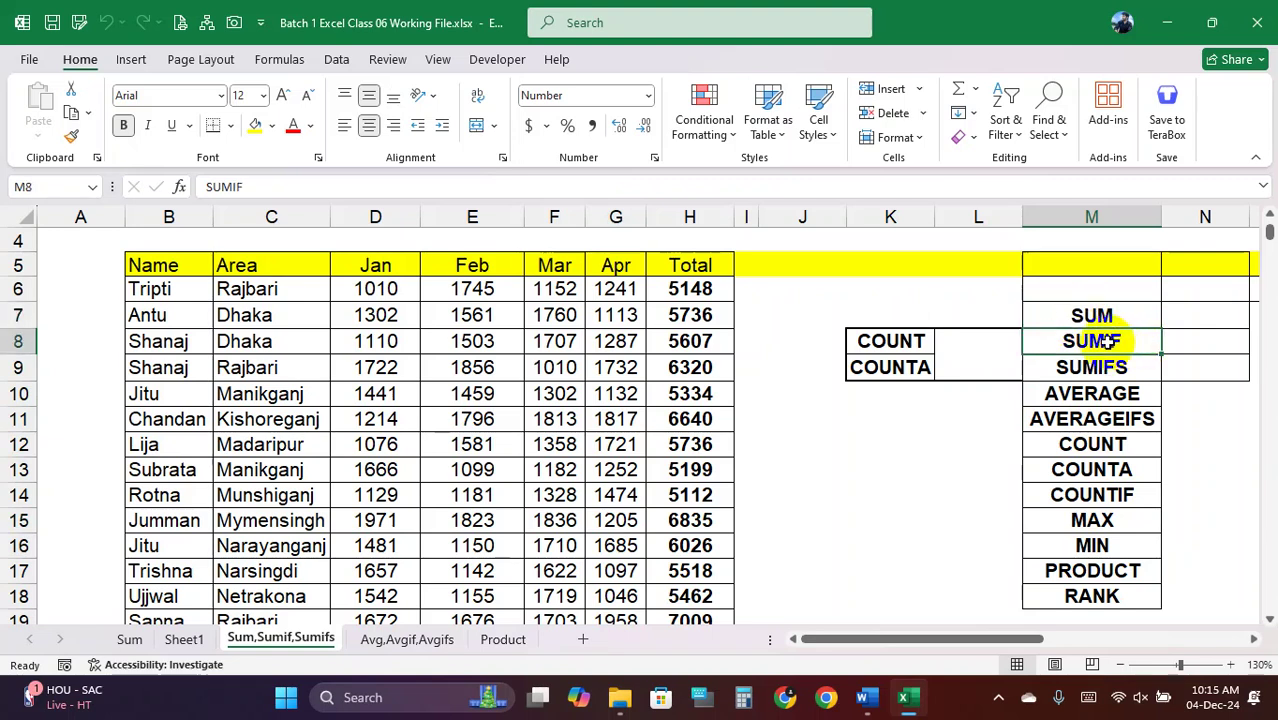
pyautogui.moveTo(1093, 316); pyautogui.dragTo(1100, 340)
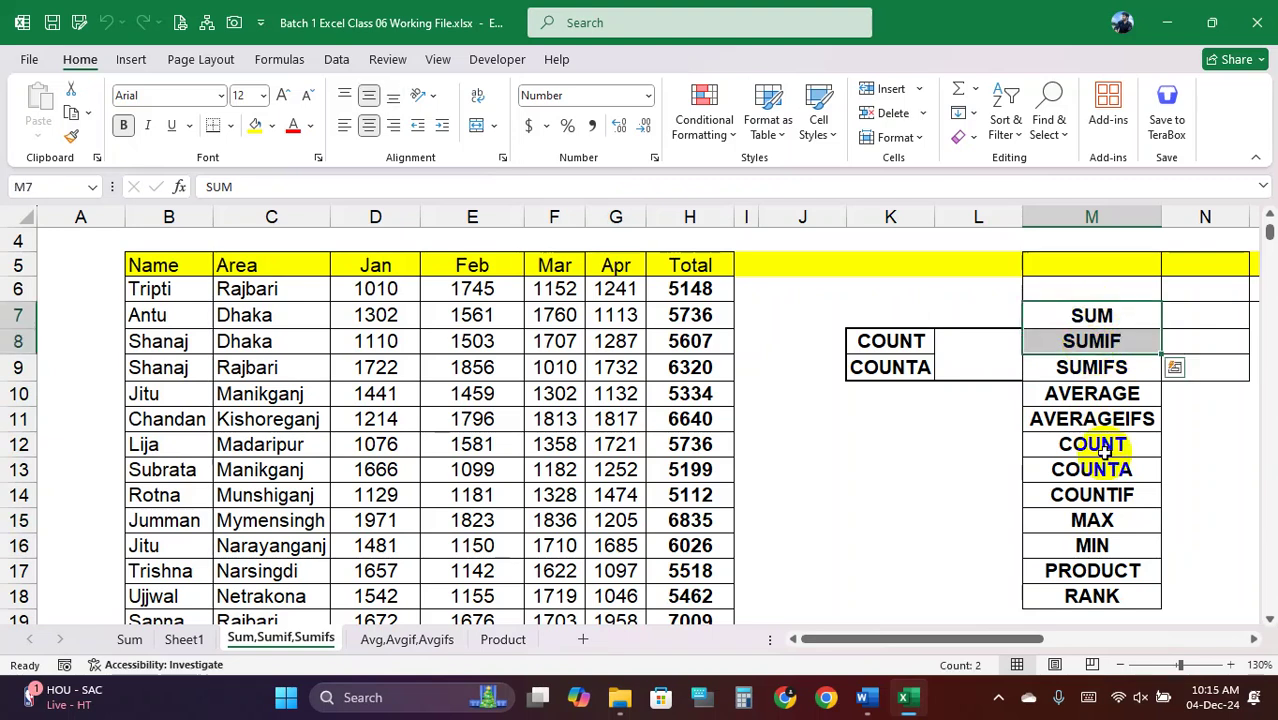
pyautogui.click(1113, 444)
pyautogui.click(1114, 467)
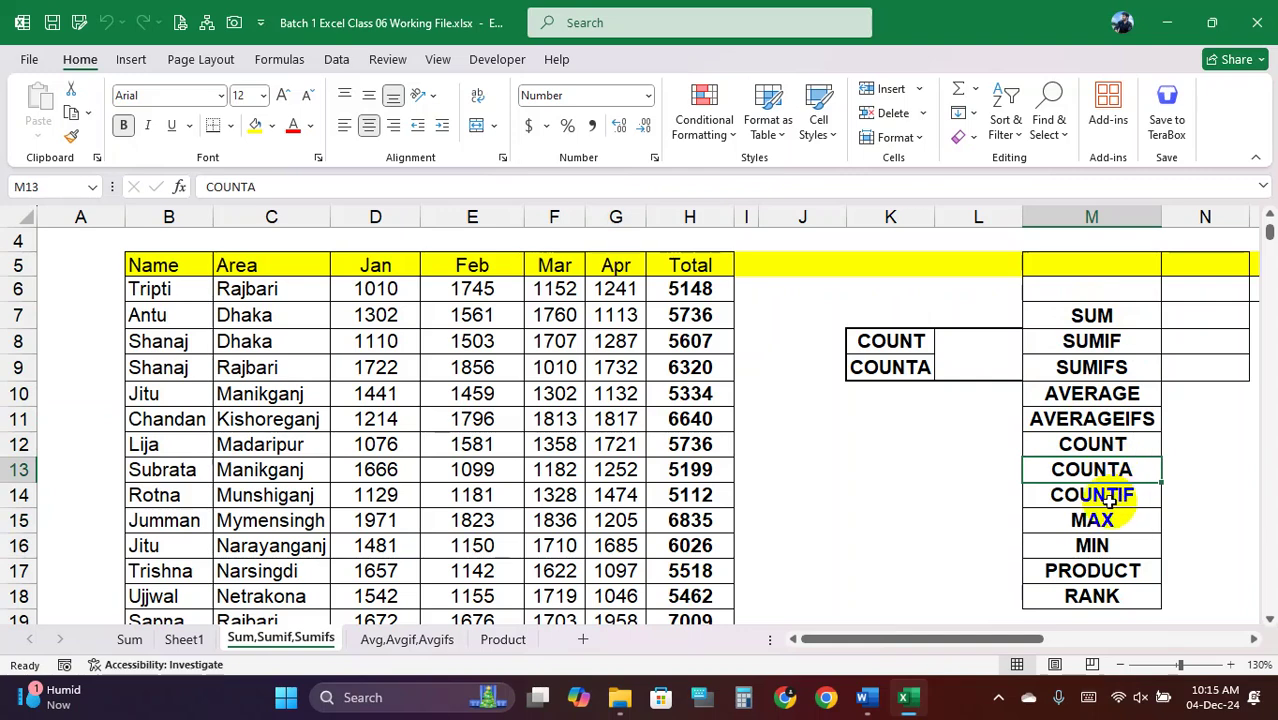
pyautogui.click(1133, 495)
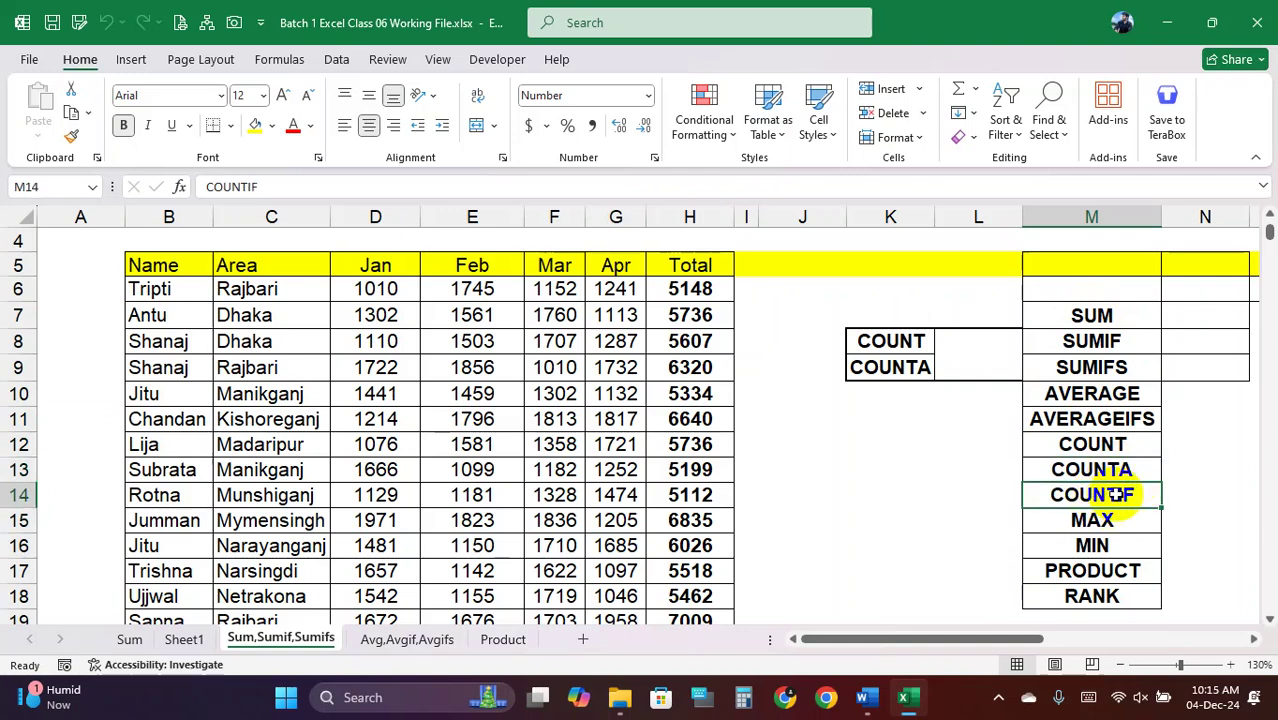
pyautogui.click(1117, 521)
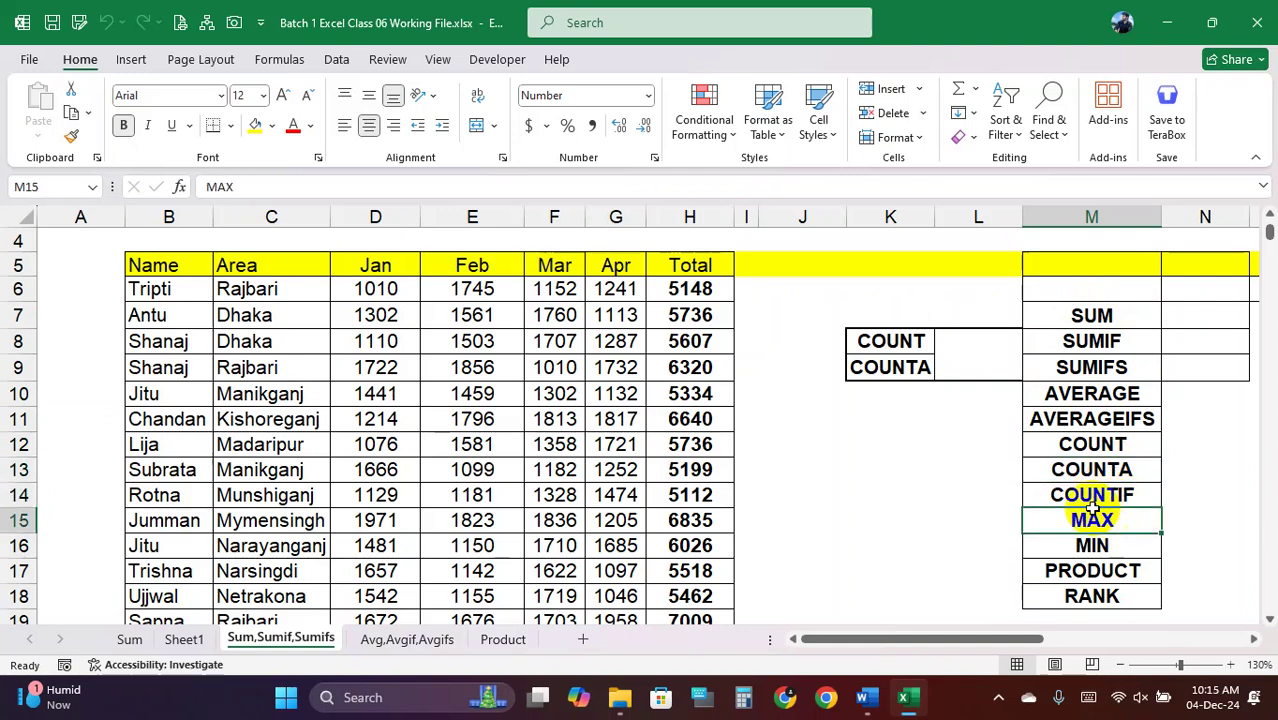
# Highlight the Total column values to explain how MAX applies to them
pyautogui.moveTo(703, 288); pyautogui.dragTo(679, 620)
pyautogui.click(1100, 521)
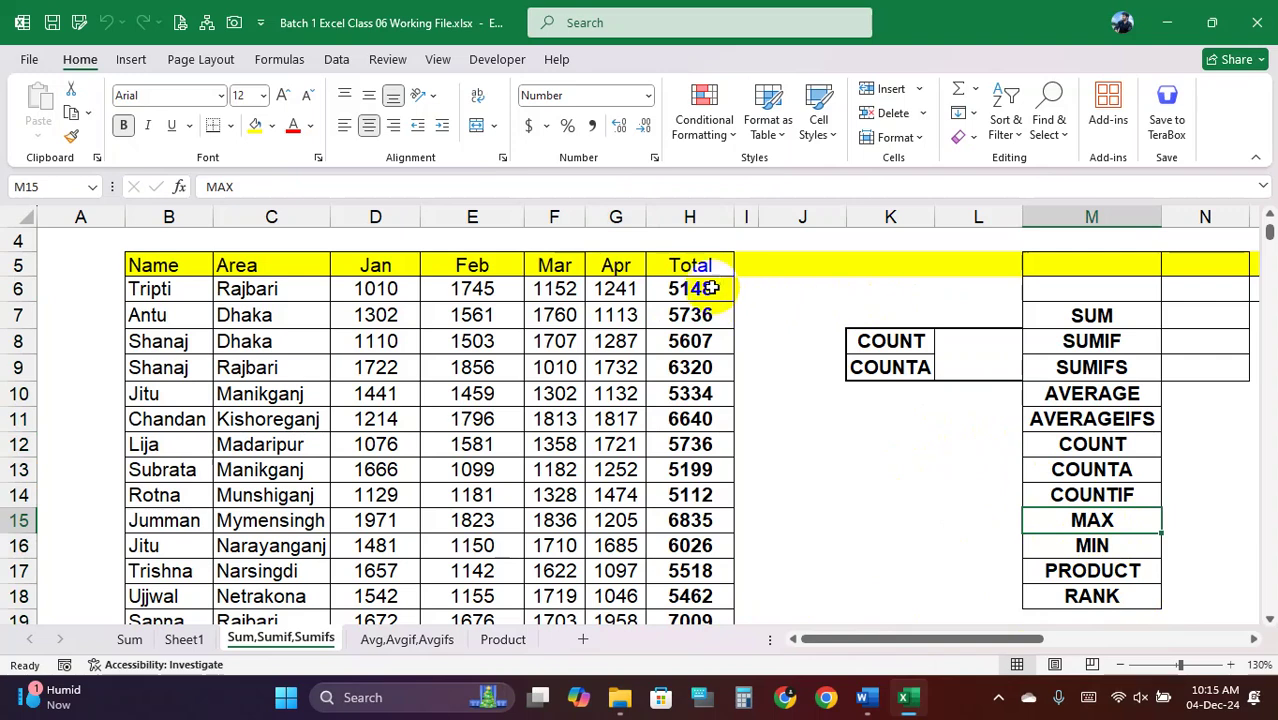
pyautogui.moveTo(705, 288); pyautogui.dragTo(690, 620)
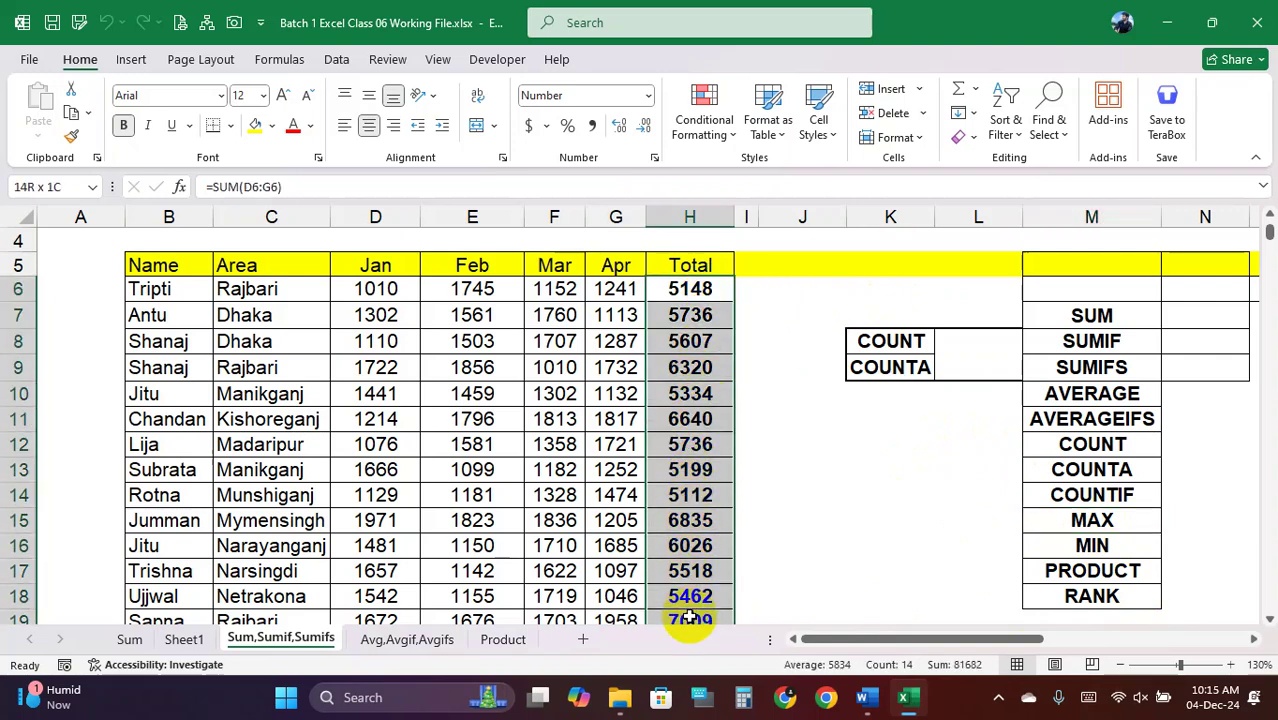
pyautogui.click(1113, 521)
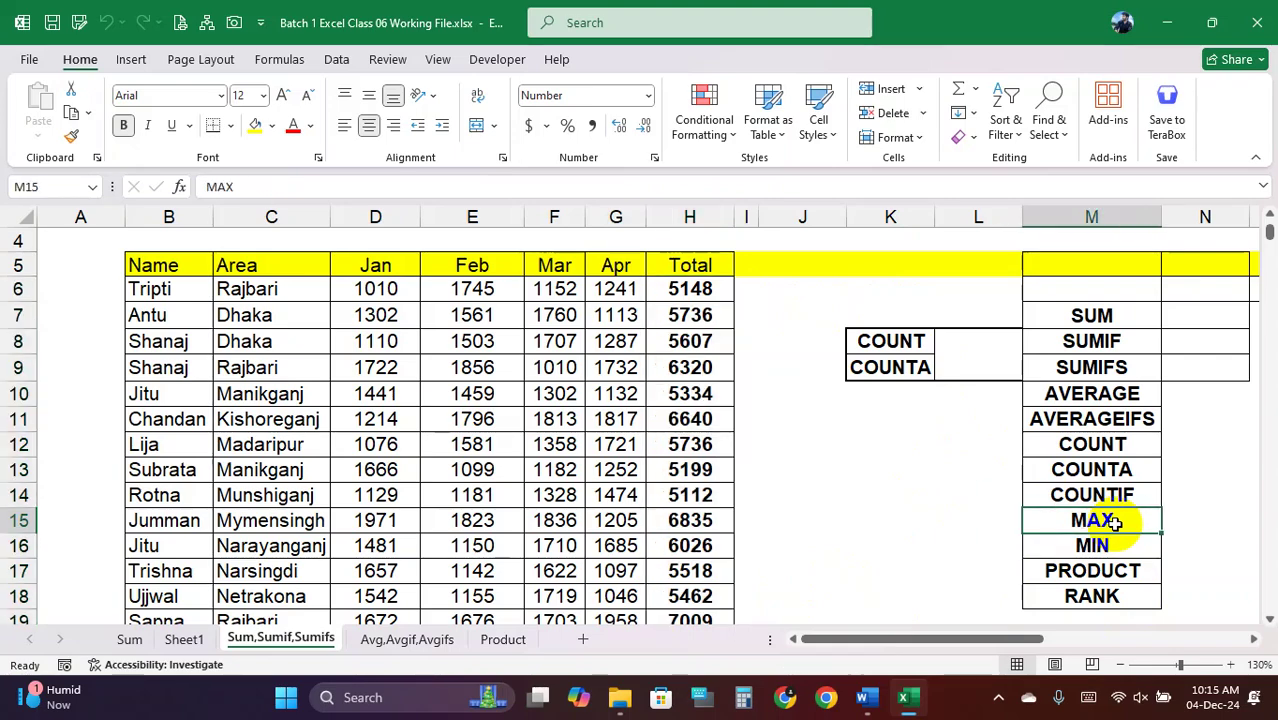
pyautogui.scroll(-2, 556, 468)
pyautogui.scroll(3, 556, 468)
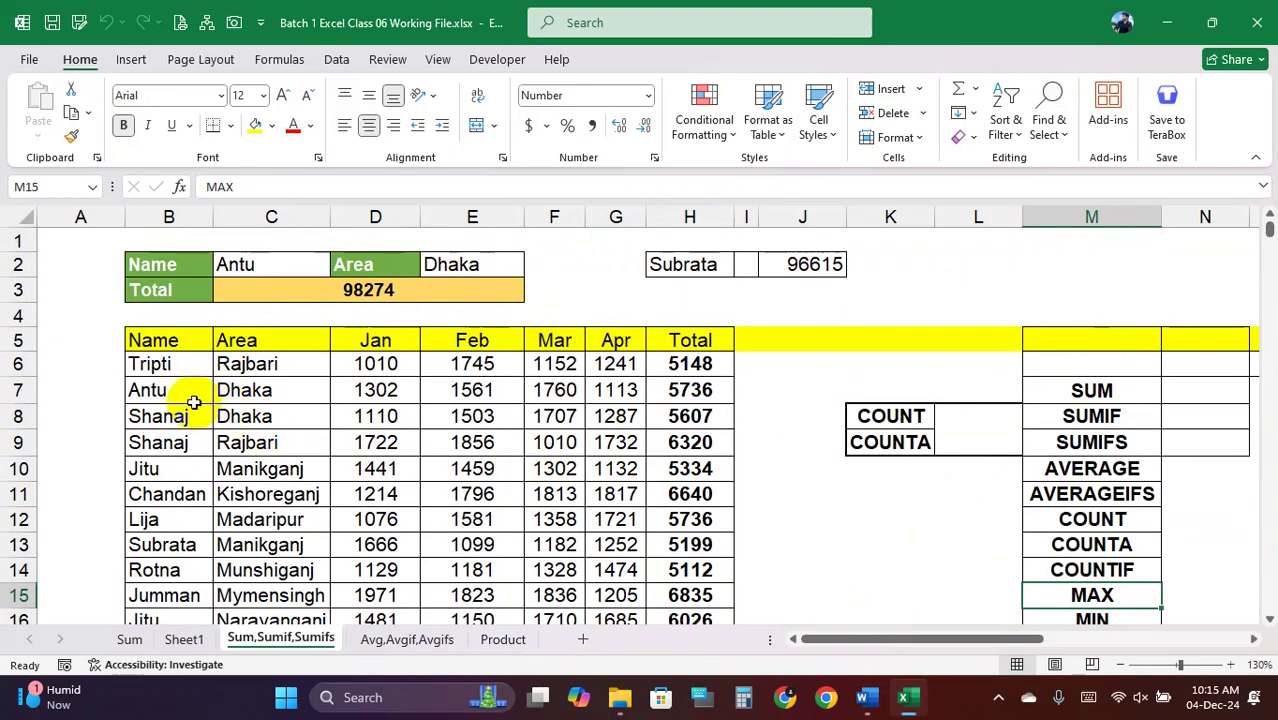
# Replace the COUNT label in K8 with the MAXIF label
pyautogui.click(905, 416)
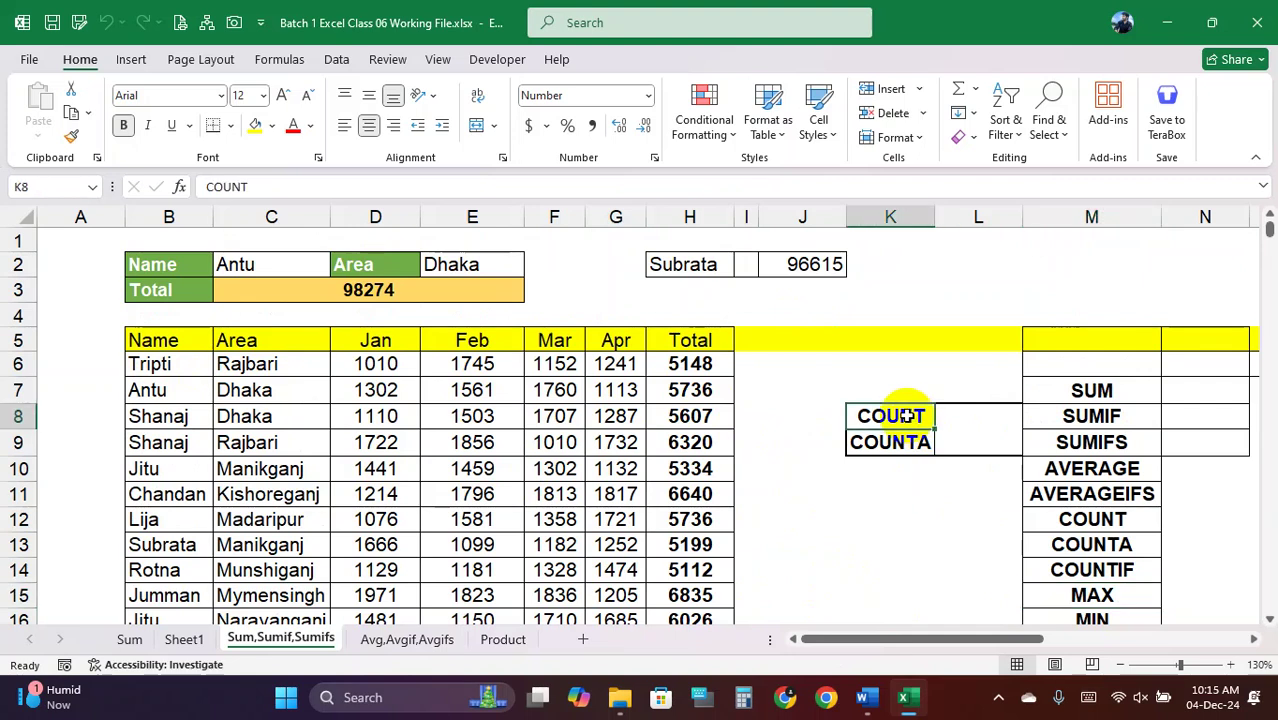
pyautogui.click(1120, 594)
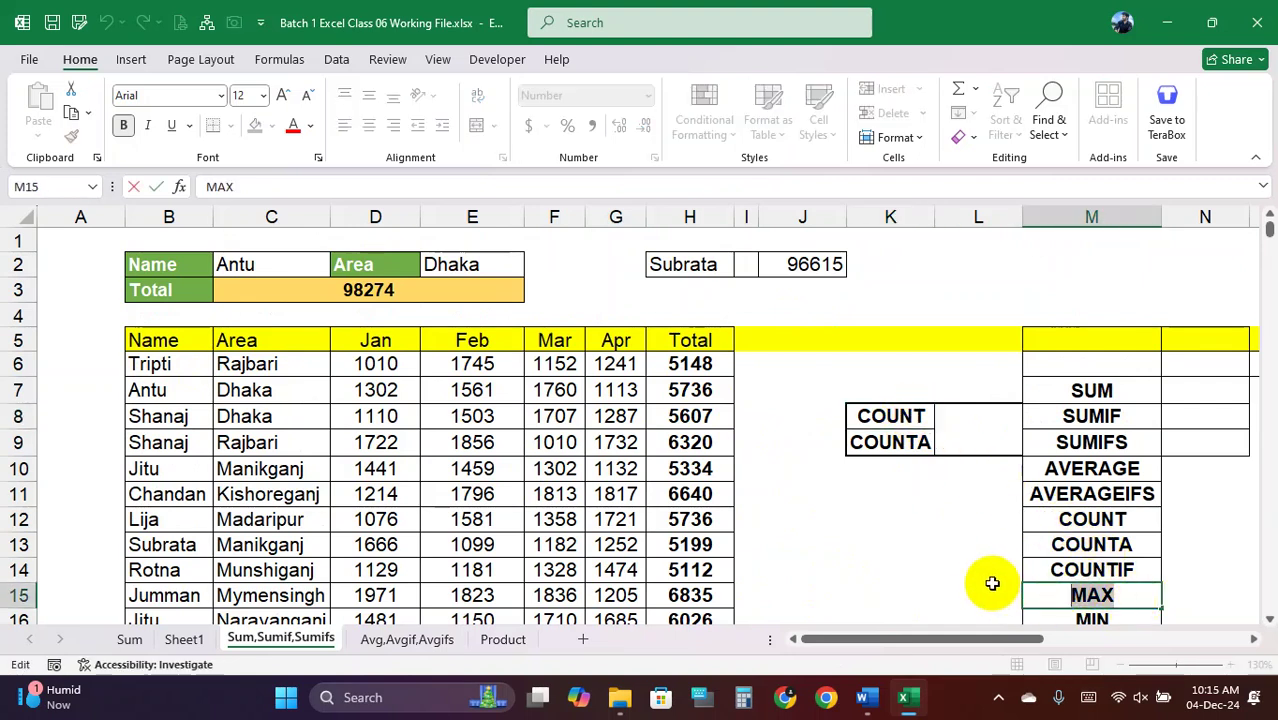
pyautogui.doubleClick(914, 414)
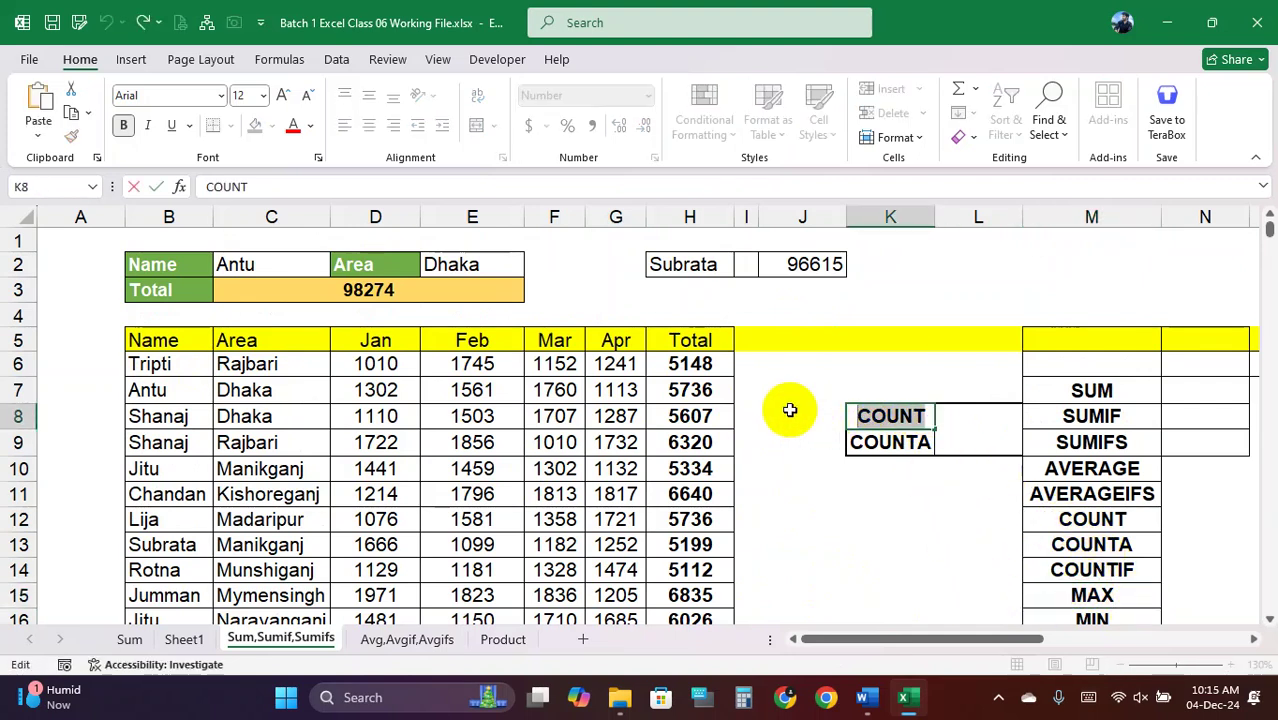
pyautogui.press('BackSpace')
pyautogui.press('BackSpace')
pyautogui.press('BackSpace')
pyautogui.press('BackSpace')
pyautogui.press('BackSpace')
pyautogui.write('MAXIF')
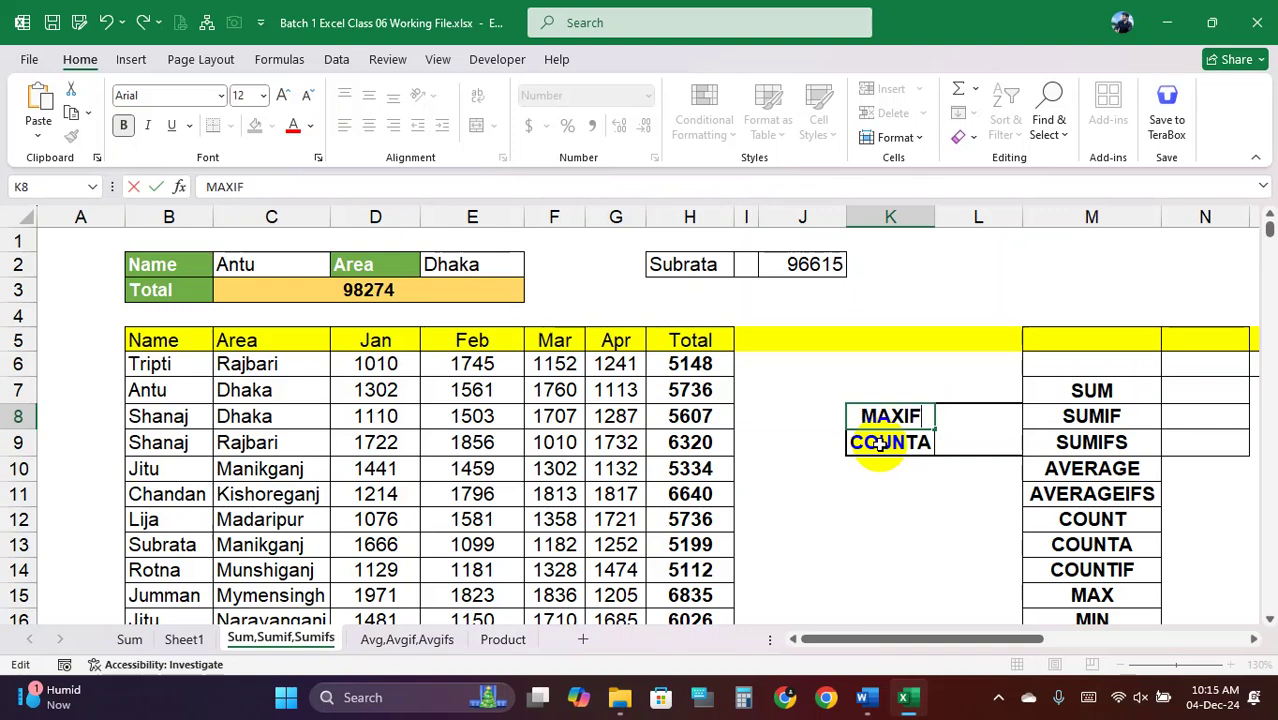
pyautogui.click(945, 415)
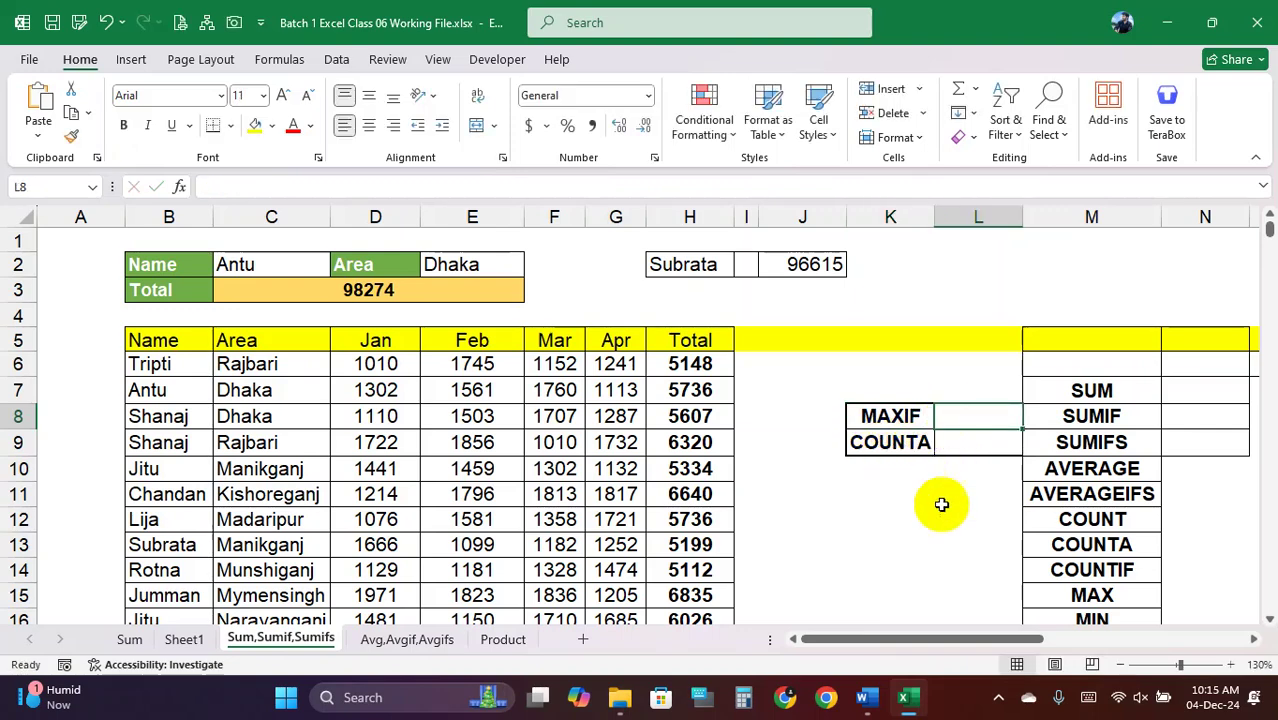
# Start a MAXIFS formula in L8 with max range H6:H428
pyautogui.write('=')
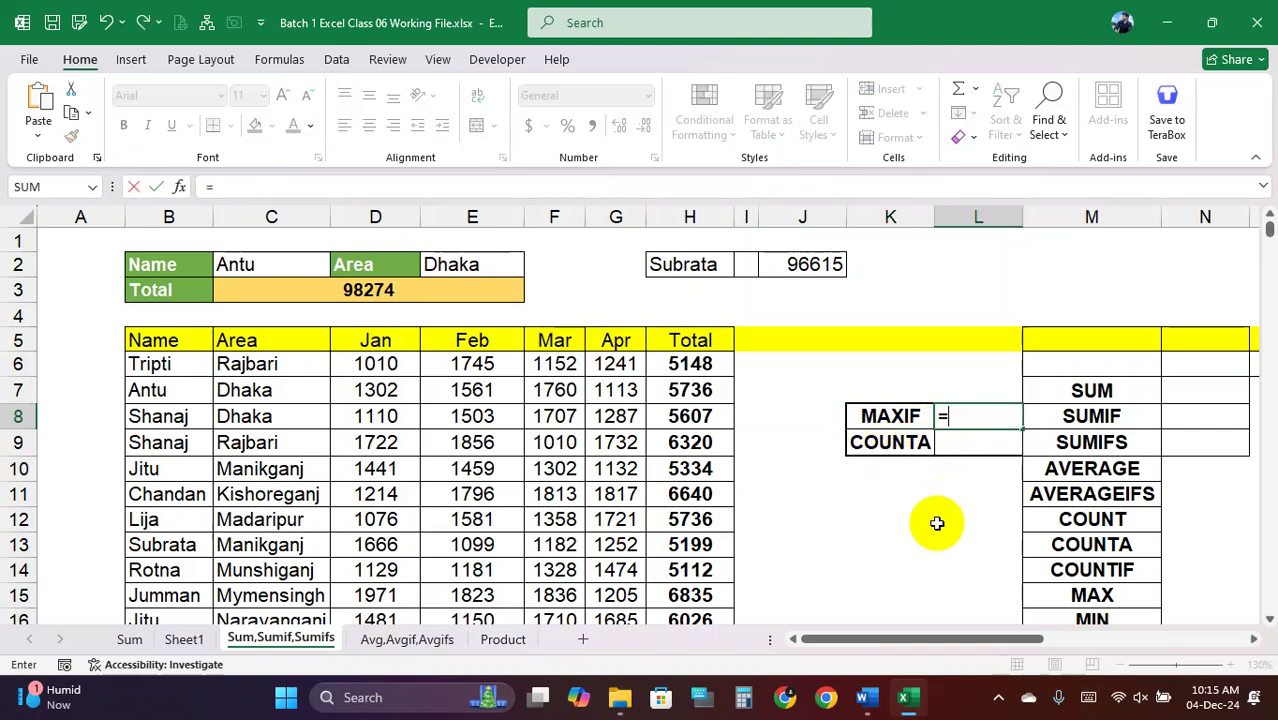
pyautogui.write('MAXI')
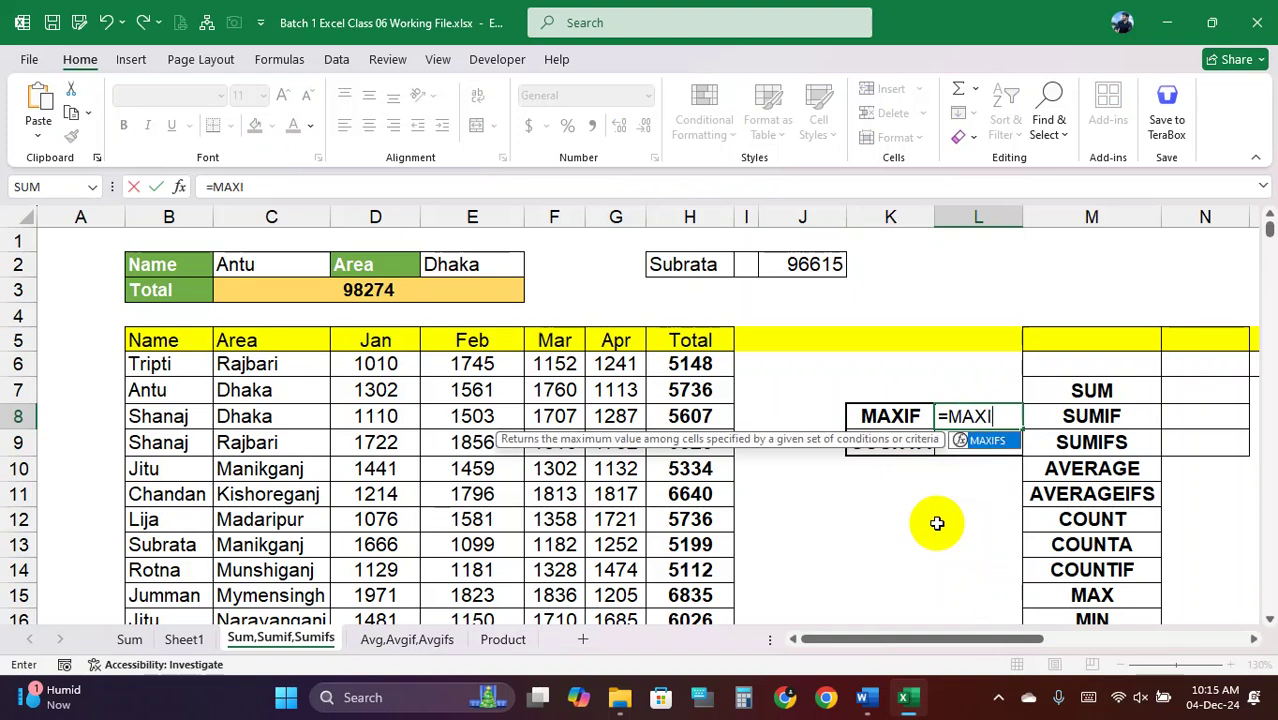
pyautogui.press('Tab')
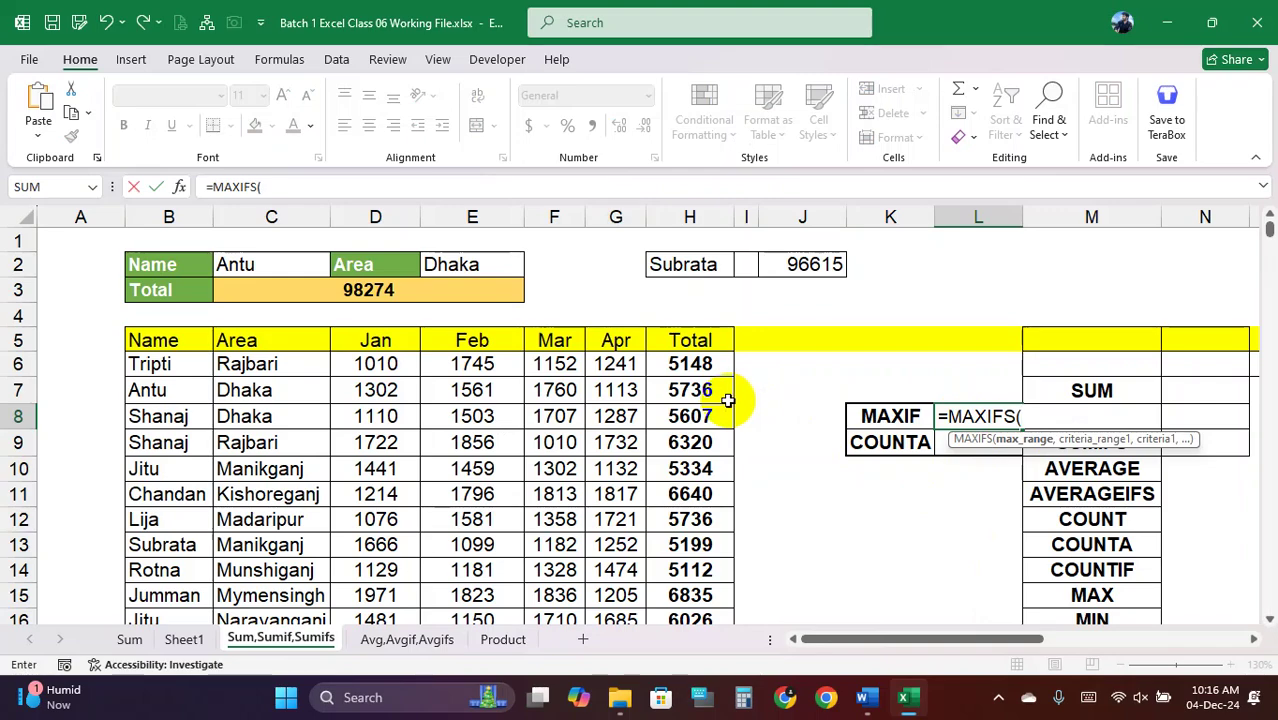
pyautogui.click(690, 364)
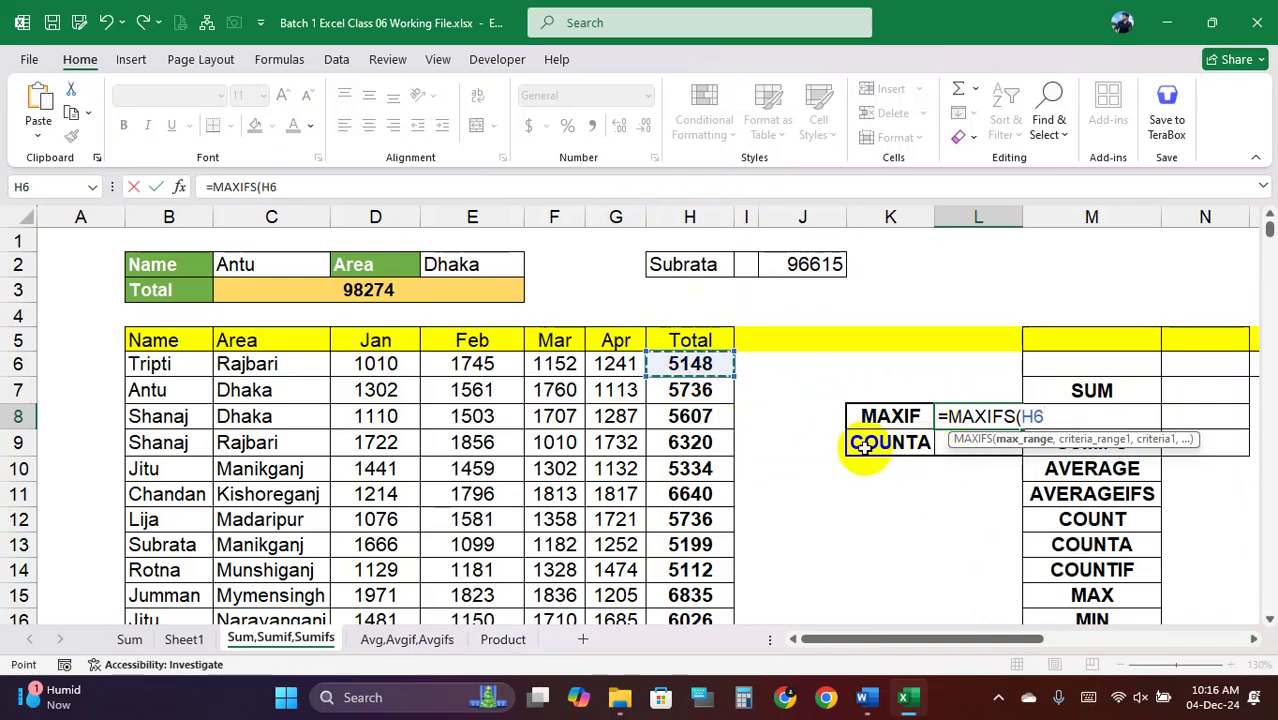
pyautogui.hotkey('ctrl', 'shift', 'Down')
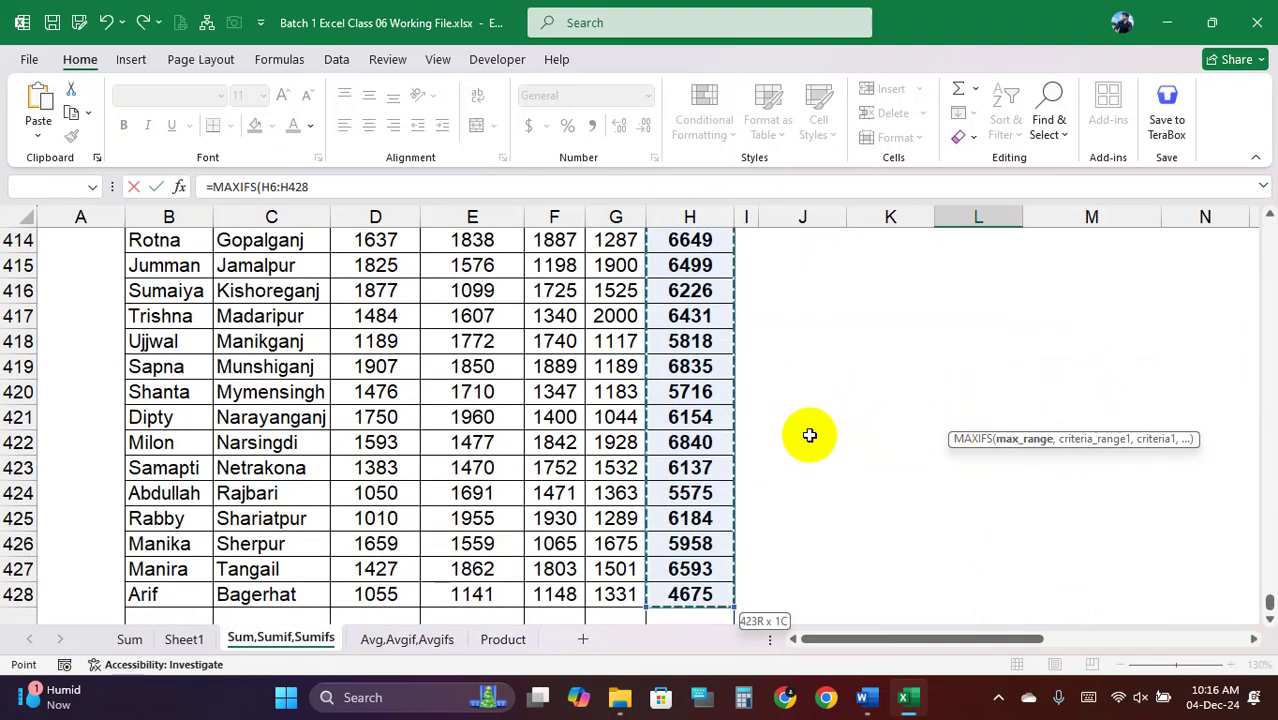
pyautogui.hotkey('ctrl', 'BackSpace')
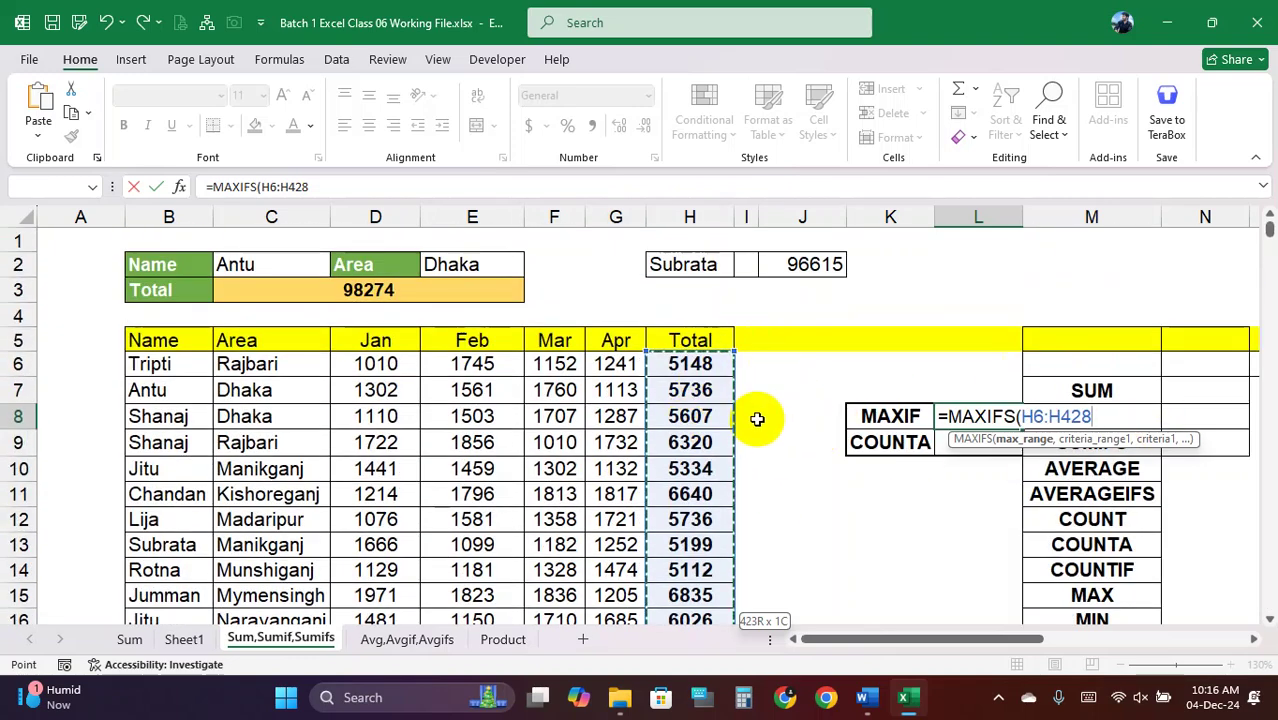
# Add criteria range B6:B428 and criterion C2 to complete MAXIFS, returning 6309
pyautogui.write(',')
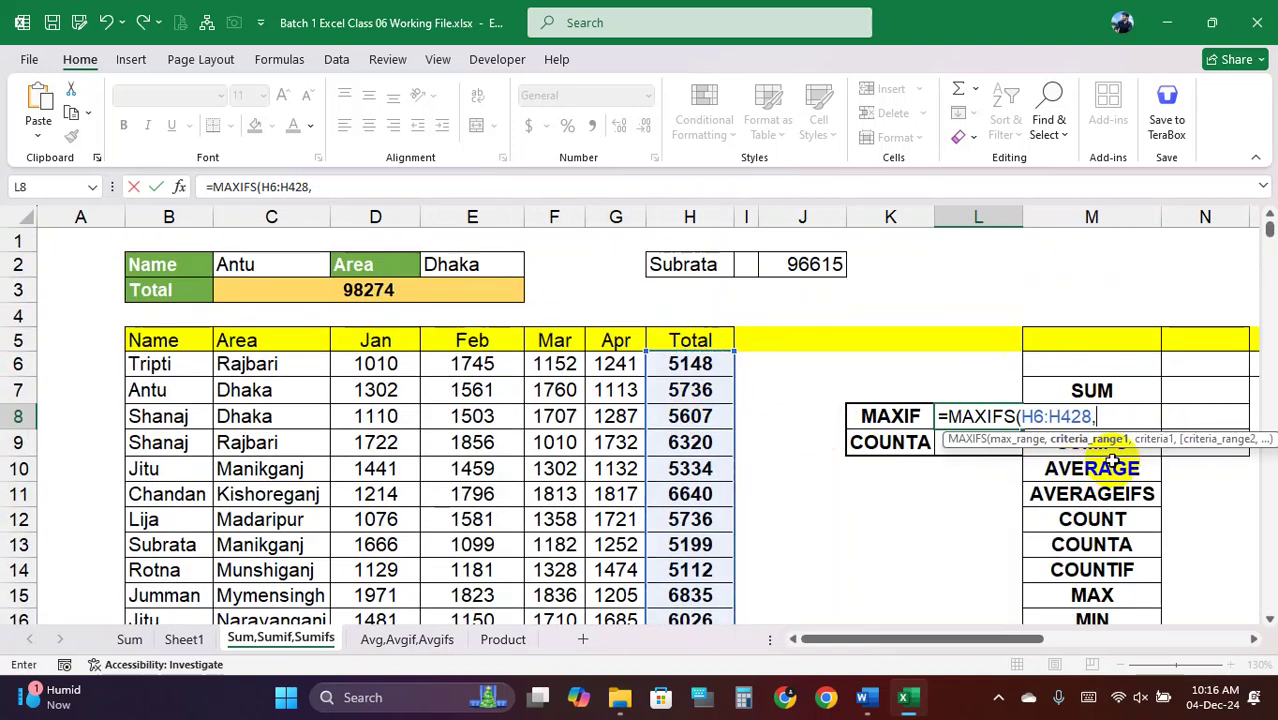
pyautogui.click(178, 365)
pyautogui.hotkey('ctrl', 'shift', 'Down')
pyautogui.scroll(20, 178, 365)
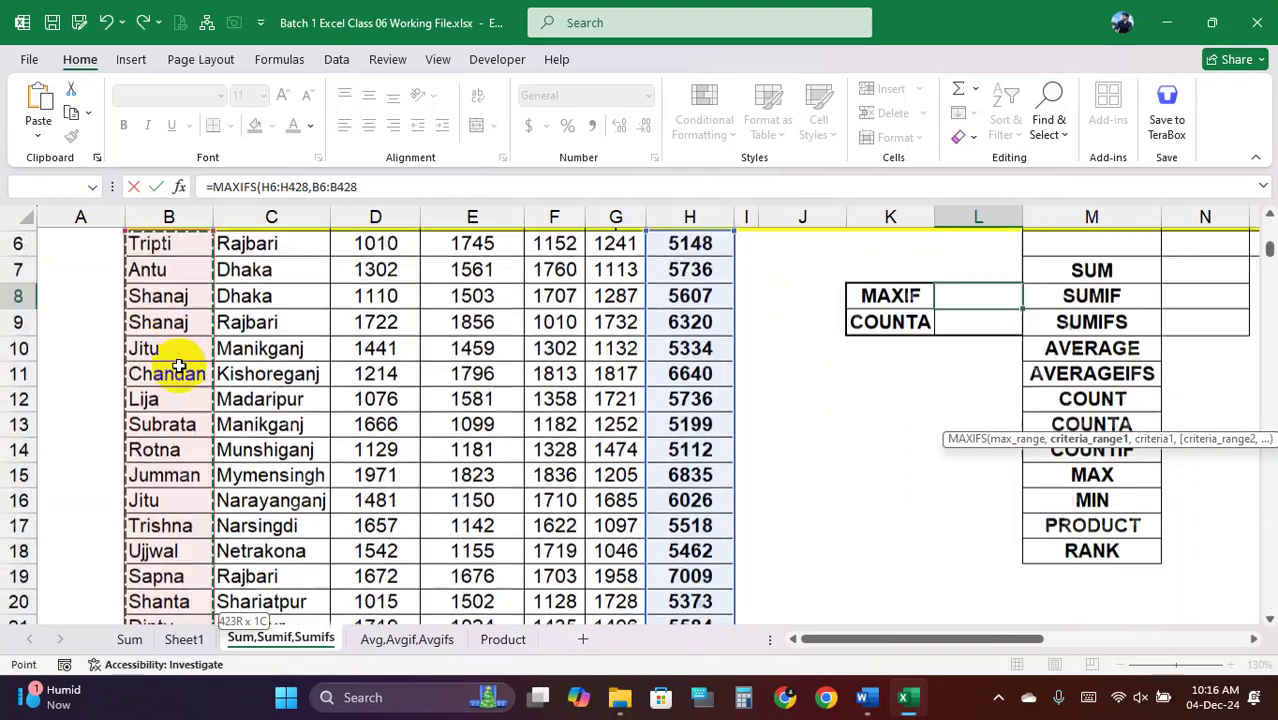
pyautogui.write(',')
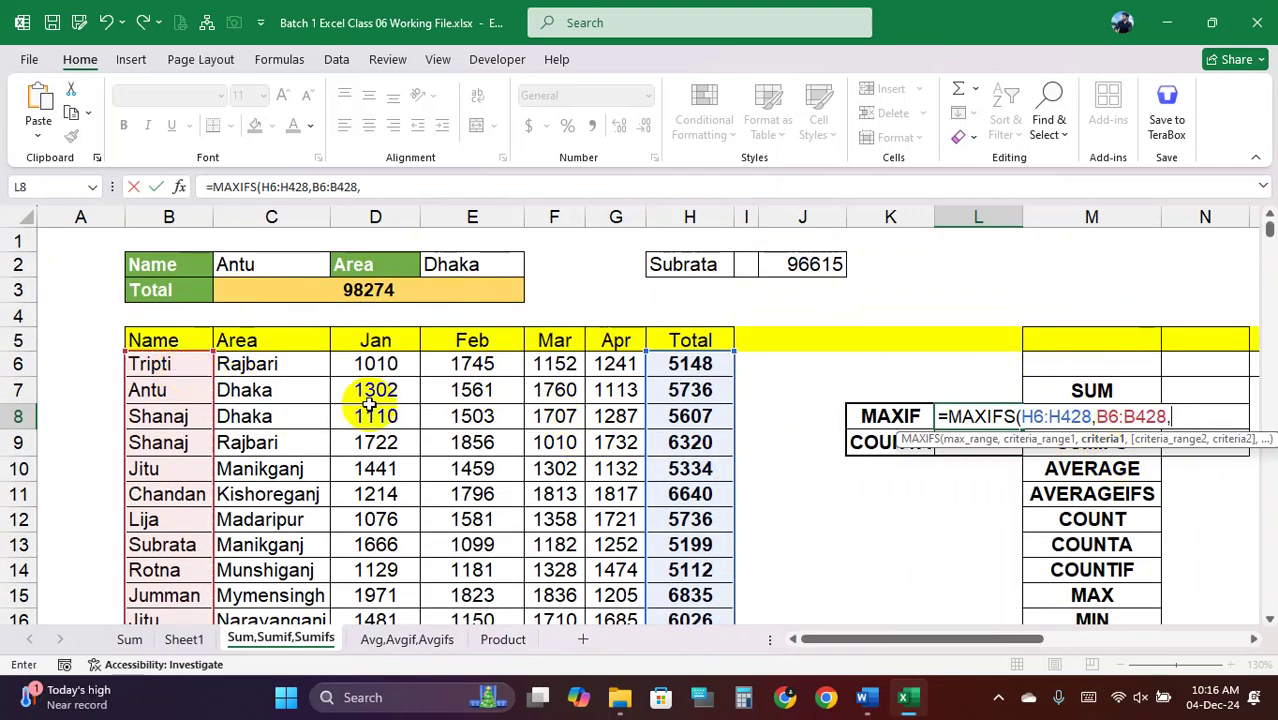
pyautogui.click(262, 262)
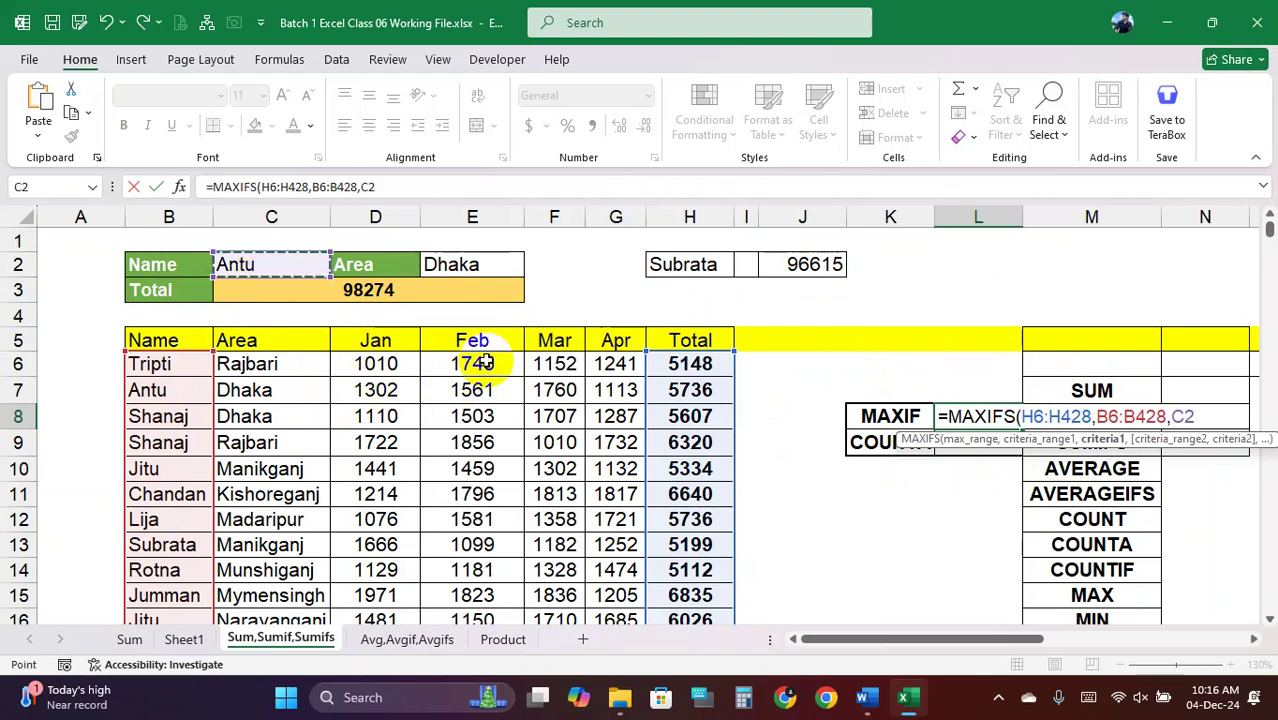
pyautogui.write(')')
pyautogui.press('Return')
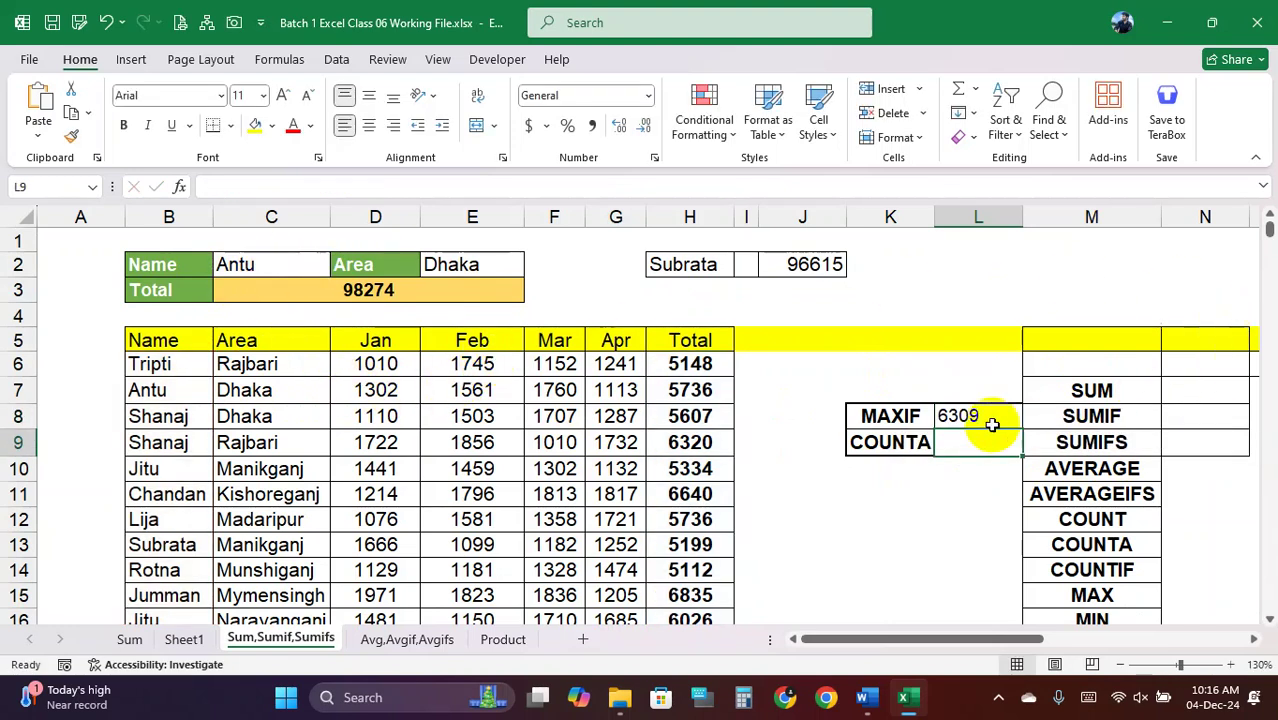
pyautogui.click(992, 420)
pyautogui.click(148, 392)
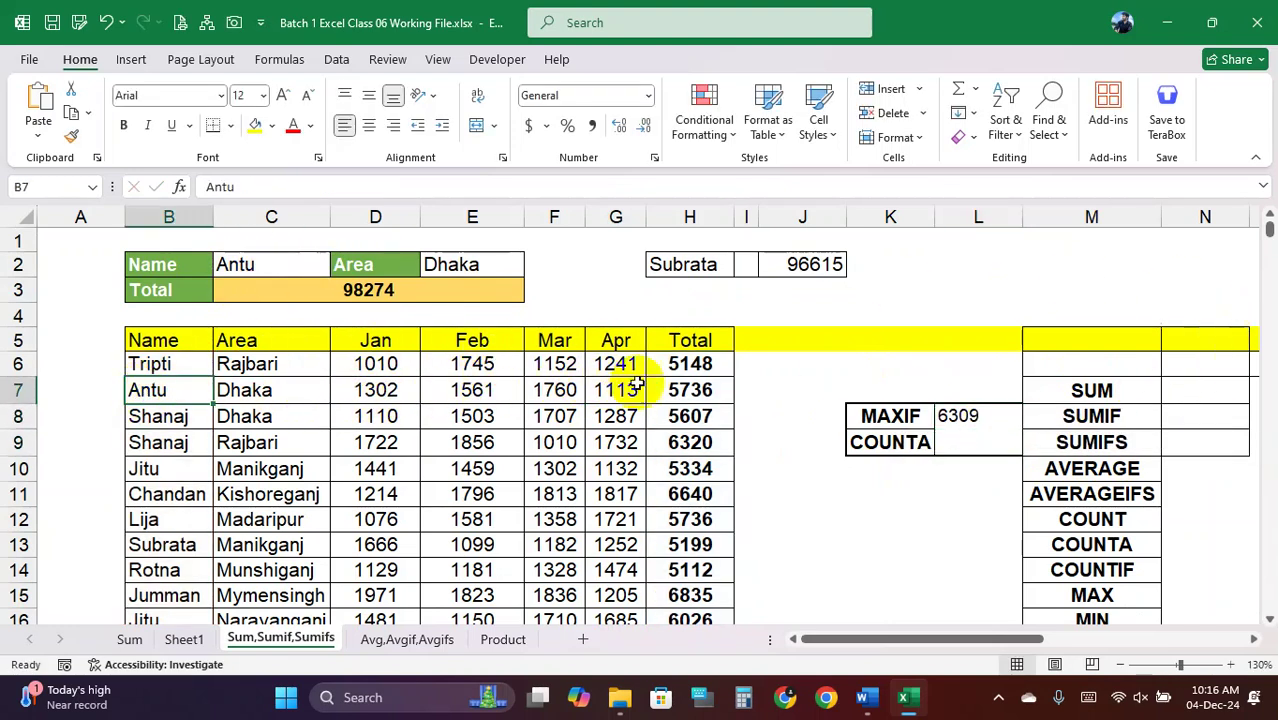
pyautogui.click(973, 421)
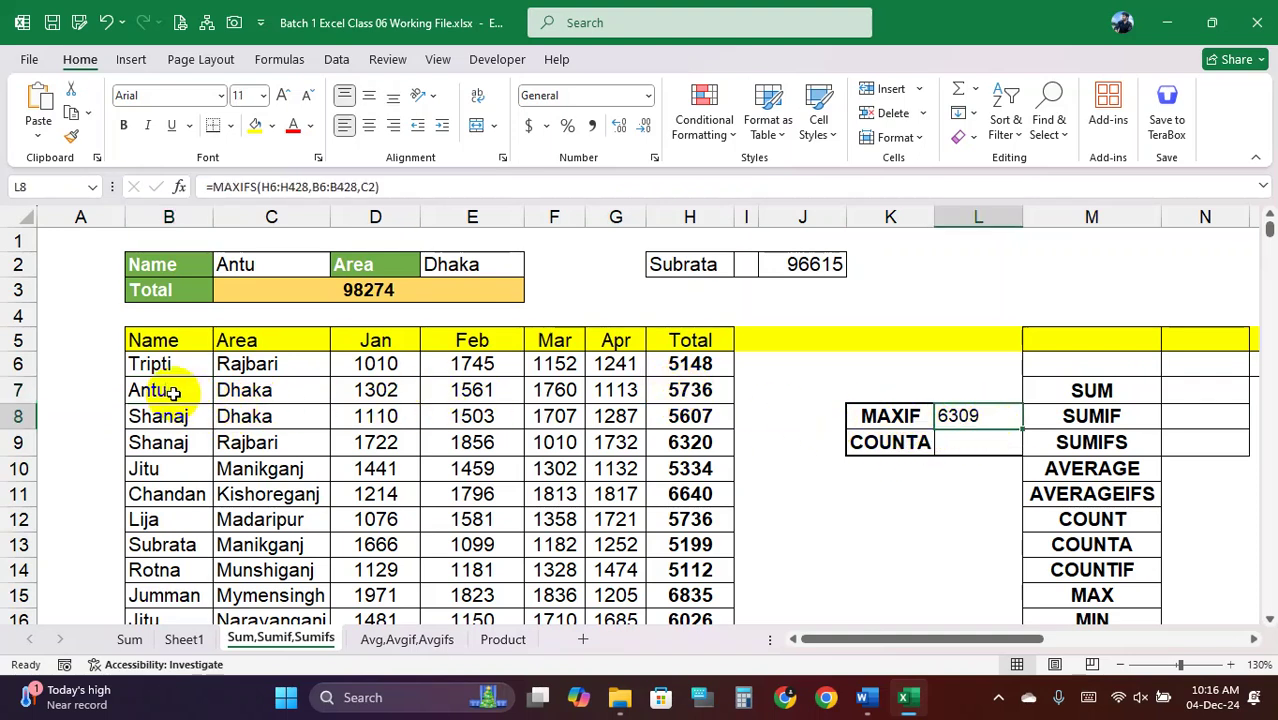
pyautogui.moveTo(165, 393); pyautogui.dragTo(676, 391)
pyautogui.click(681, 393)
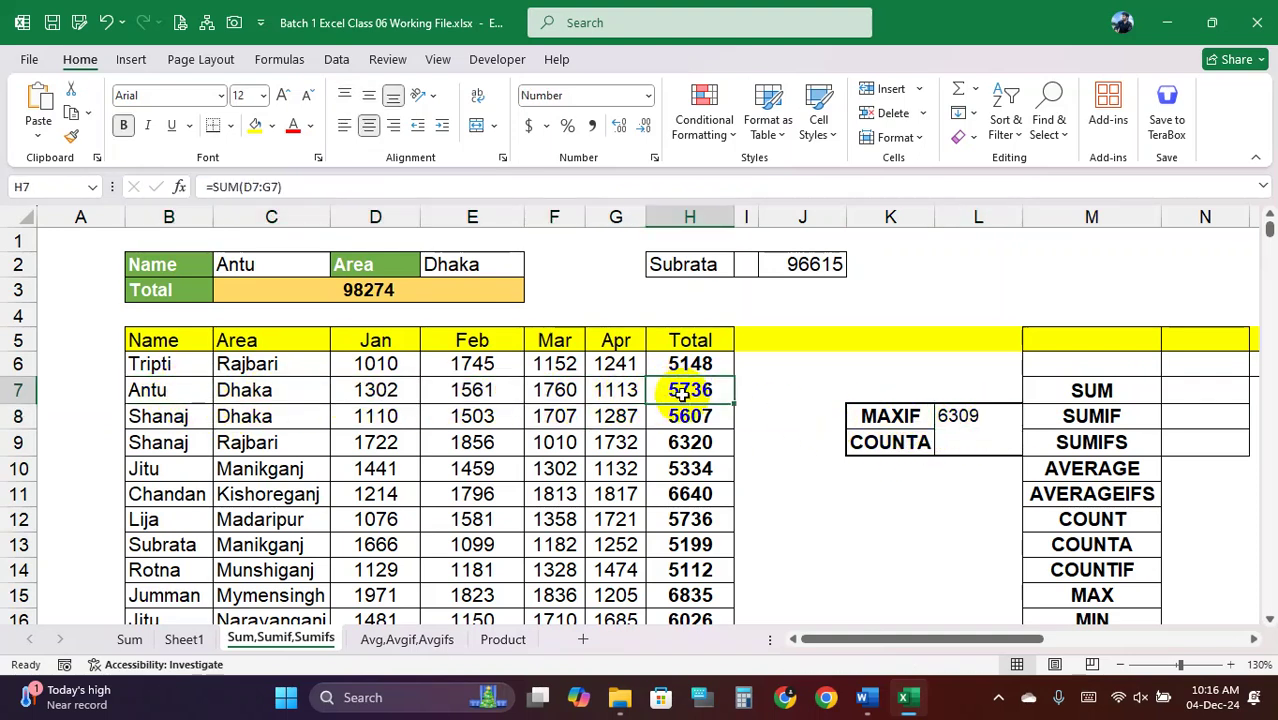
pyautogui.doubleClick(690, 391)
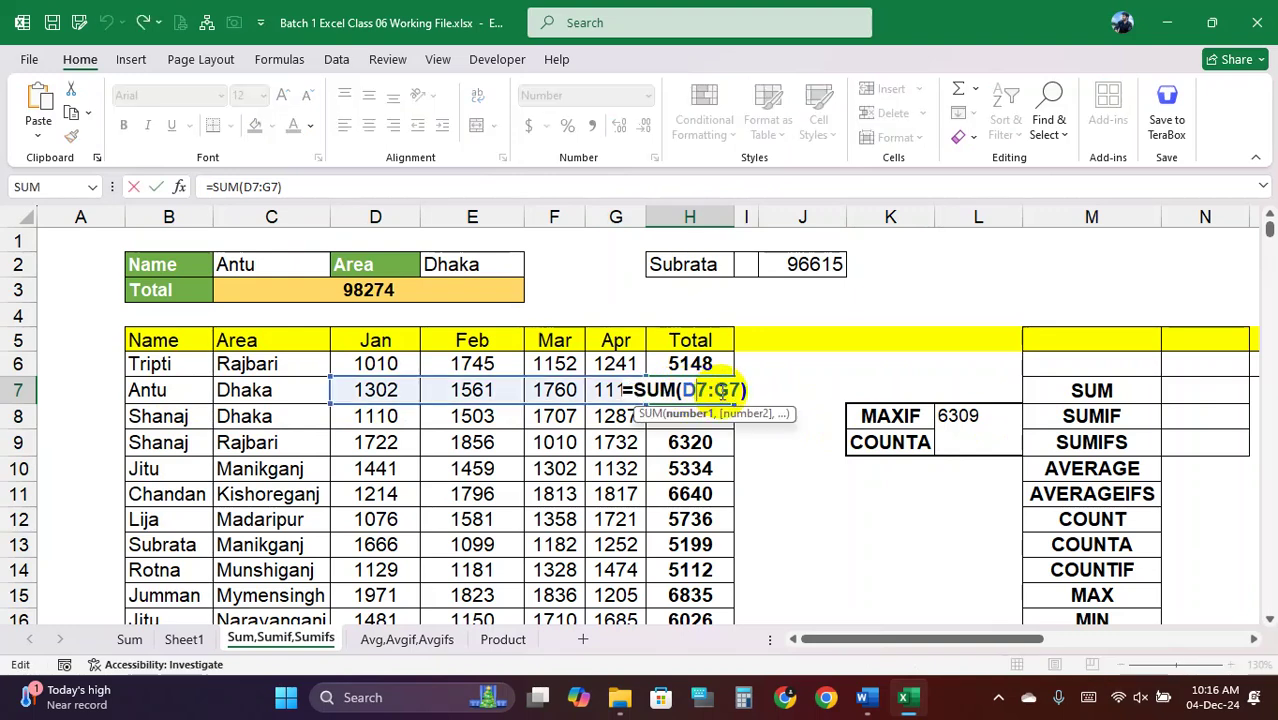
pyautogui.press('Return')
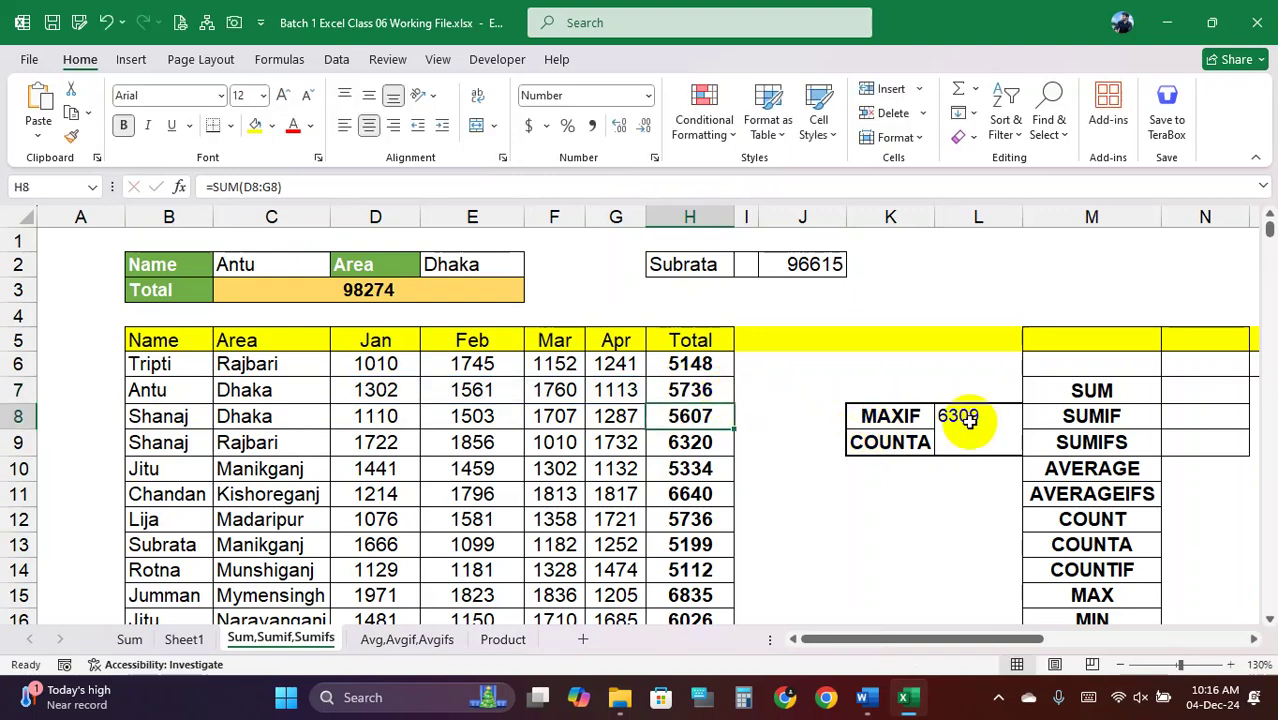
pyautogui.click(700, 391)
pyautogui.write('800')
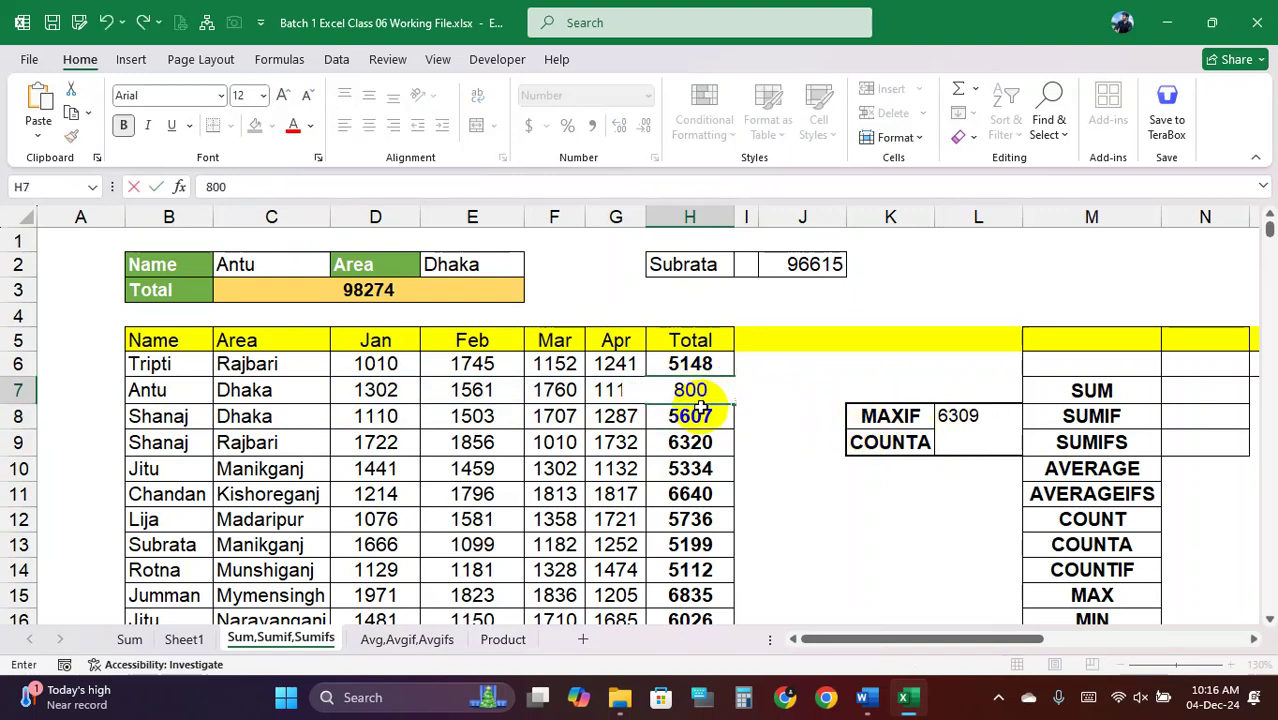
pyautogui.write('0')
pyautogui.press('Return')
pyautogui.click(965, 415)
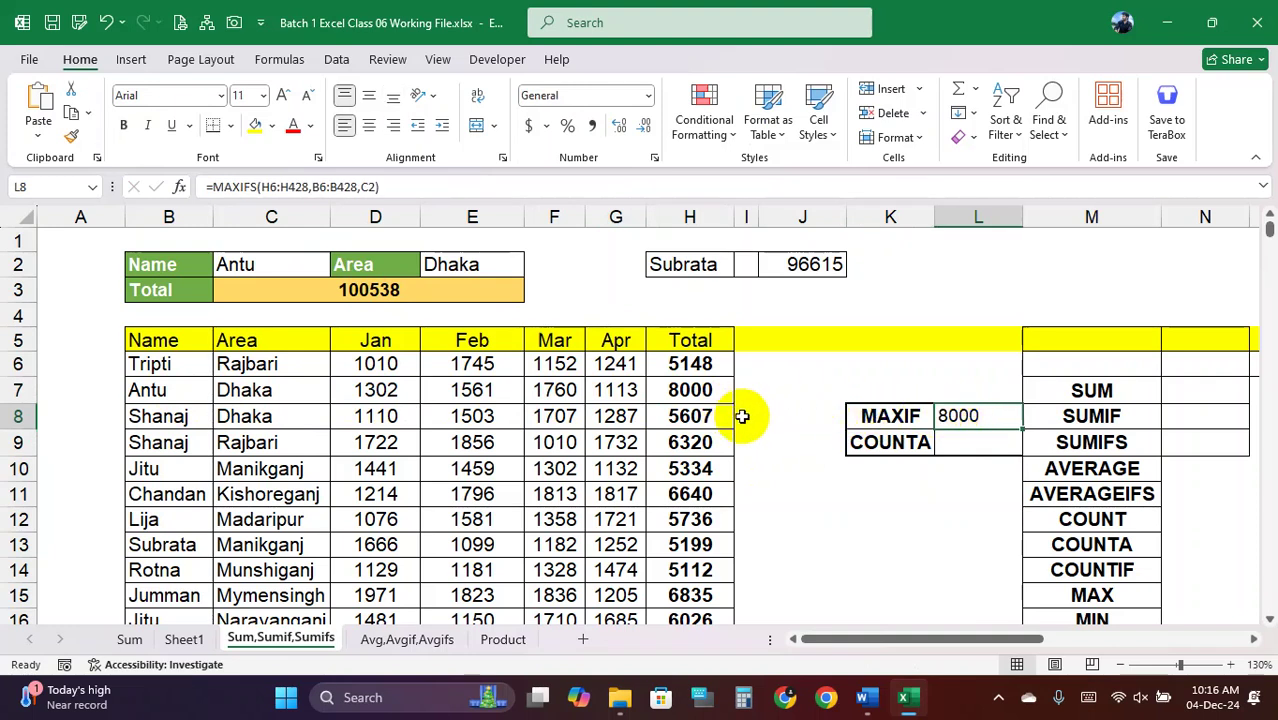
pyautogui.hotkey('ctrl', 'z')
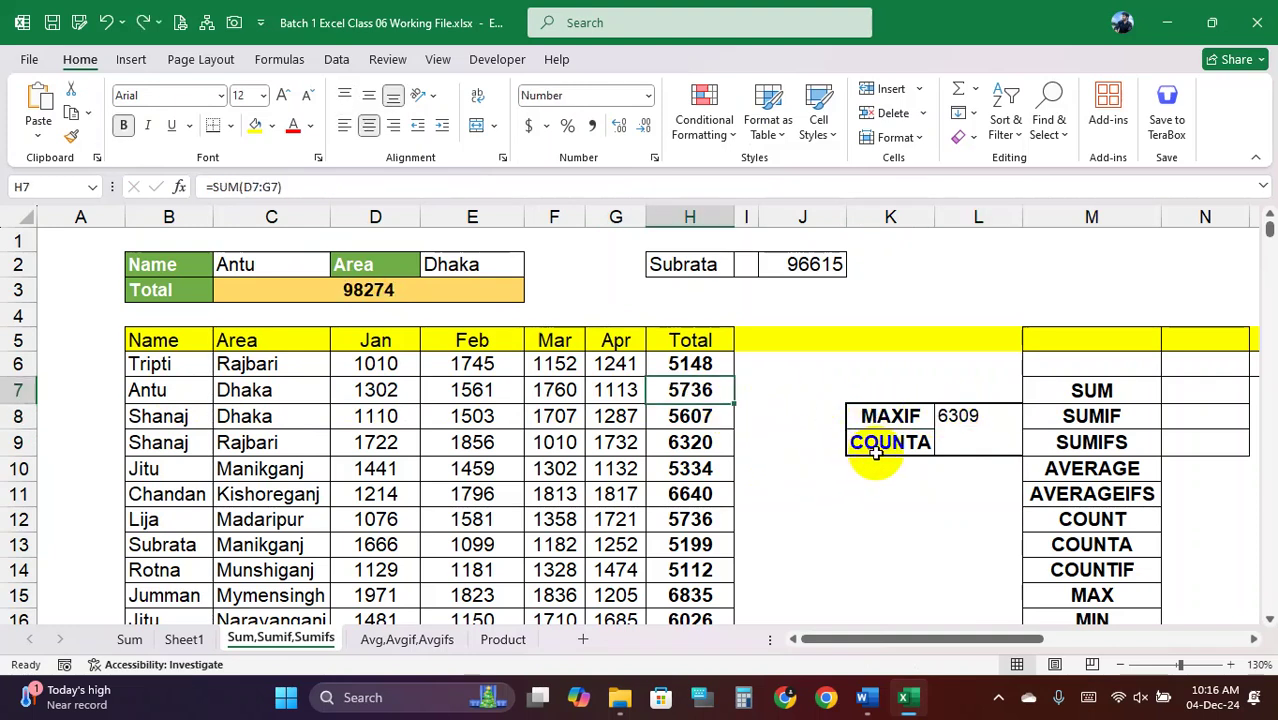
pyautogui.click(900, 442)
# Label K9 MINIF and start a MINIFS formula in L9 over H6:H428
pyautogui.write('MI')
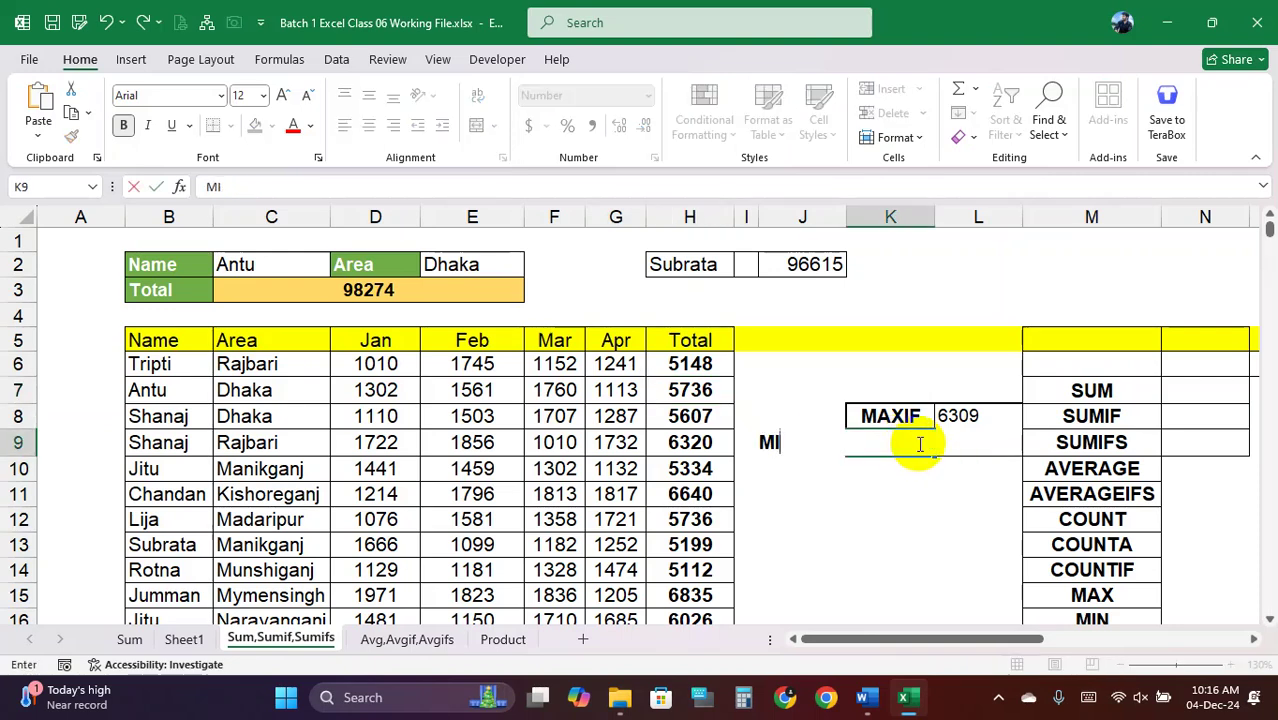
pyautogui.write('NIF')
pyautogui.press('Tab')
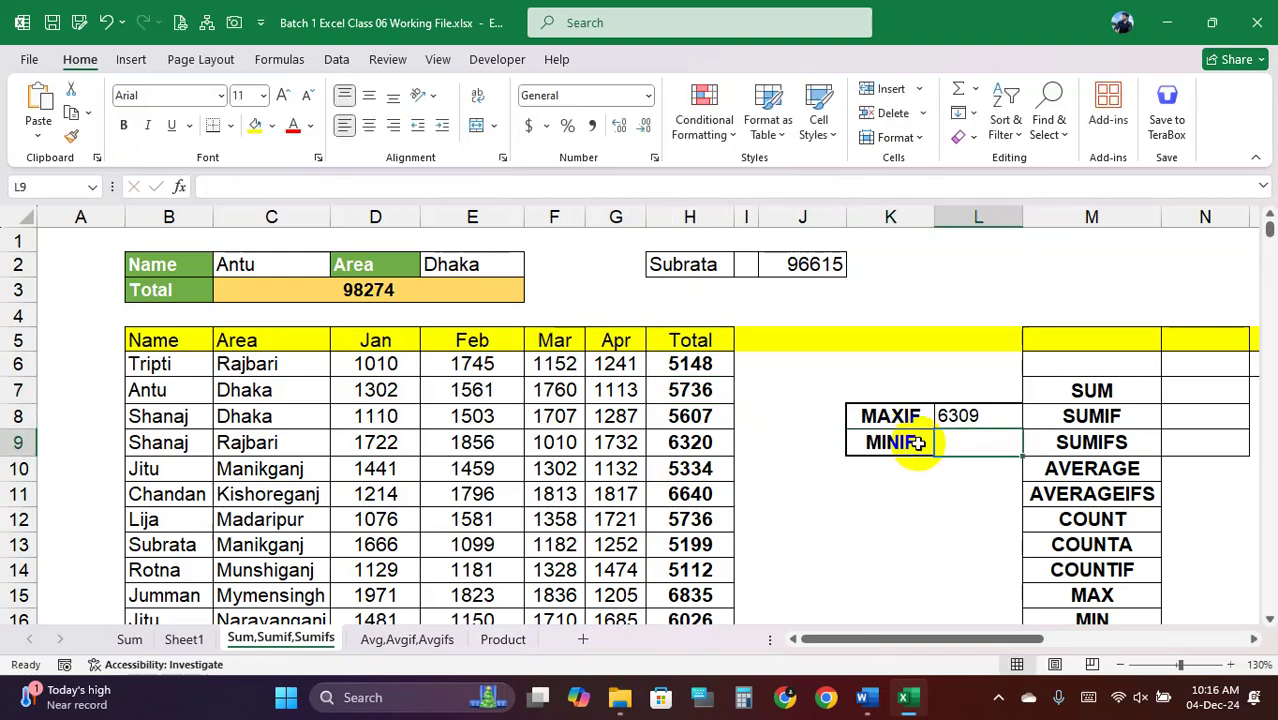
pyautogui.write('=MIN')
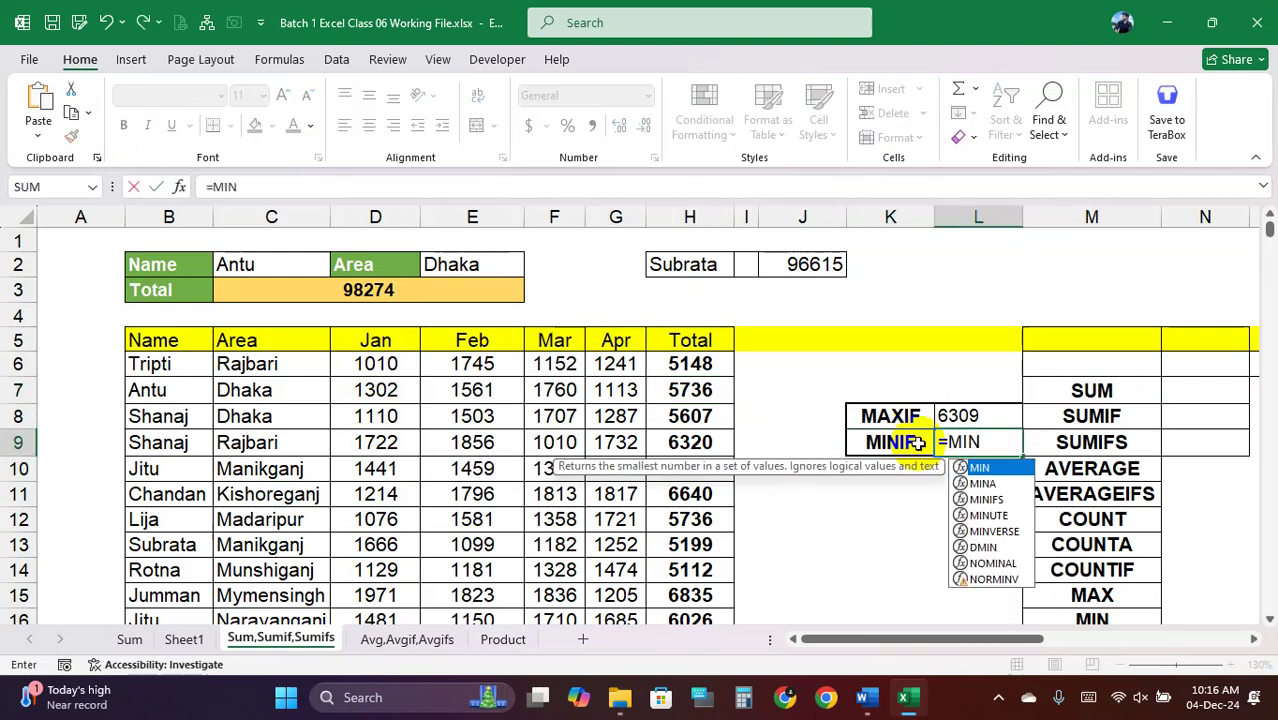
pyautogui.write('I')
pyautogui.press('Tab')
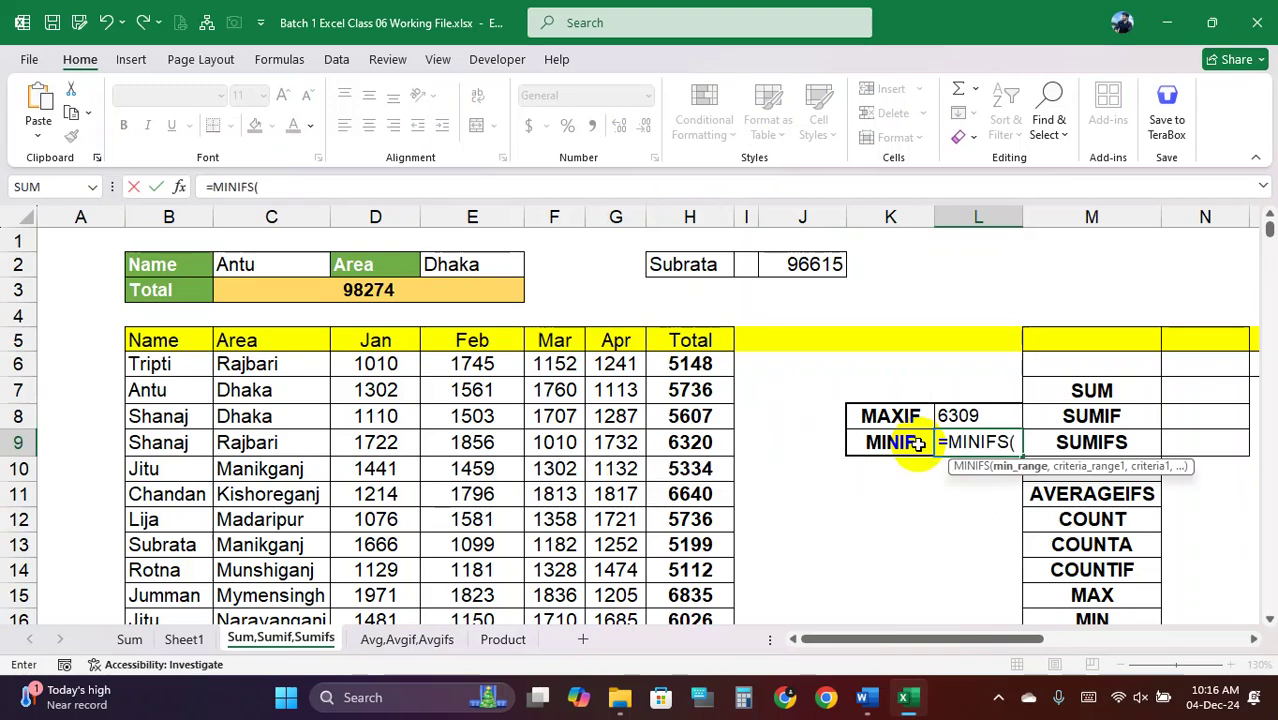
pyautogui.click(692, 365)
pyautogui.hotkey('ctrl', 'shift', 'Down')
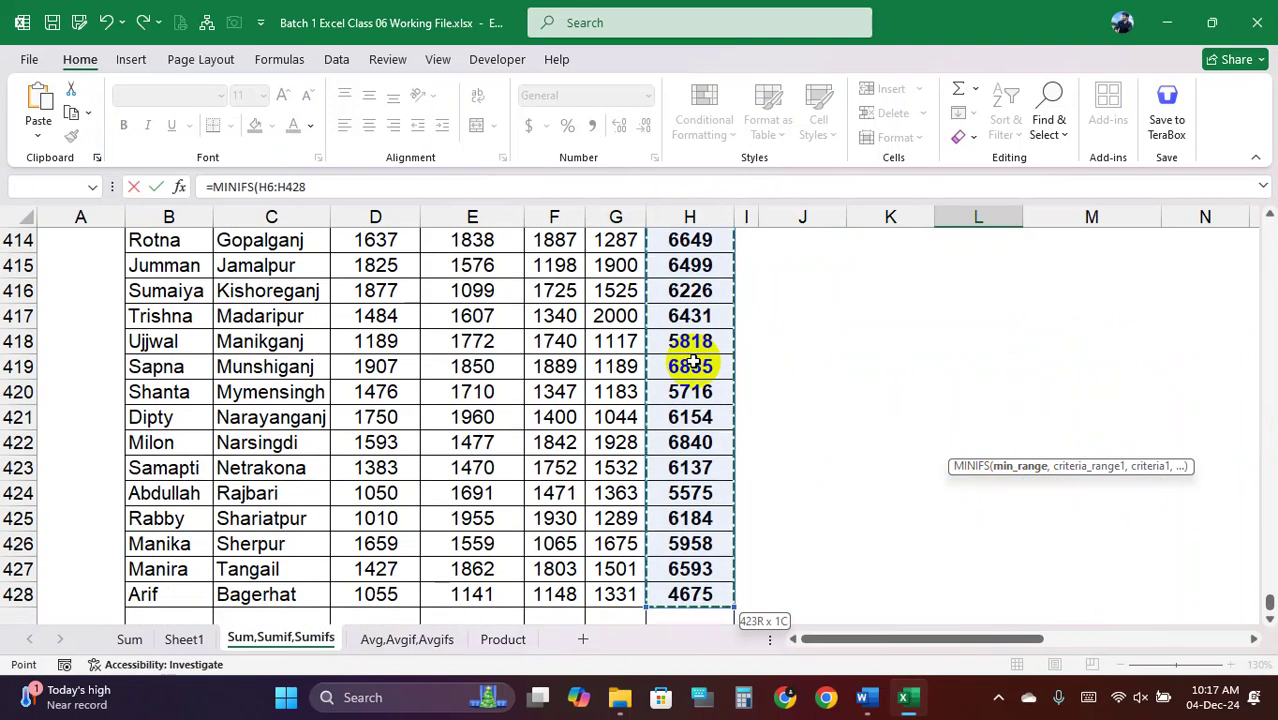
# Finish MINIFS with criteria range B6:B428 and criterion C2, returning 4982
pyautogui.write(',')
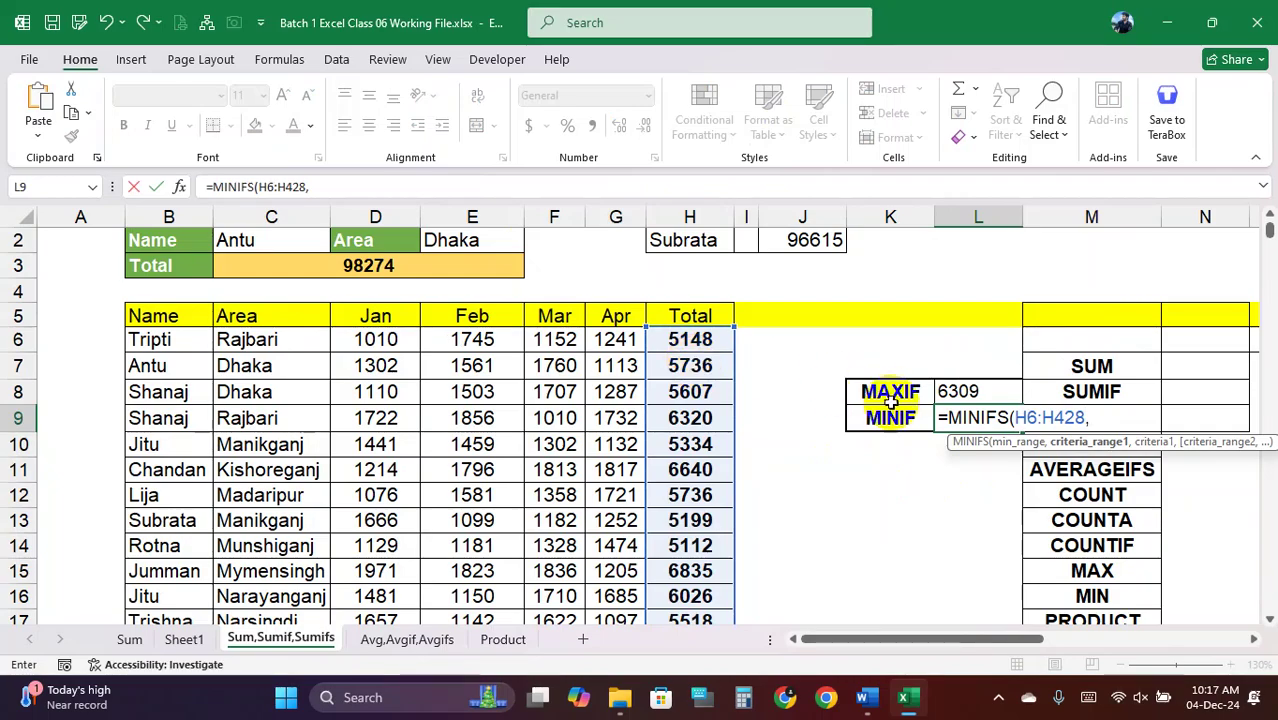
pyautogui.click(165, 341)
pyautogui.hotkey('ctrl', 'shift', 'Down')
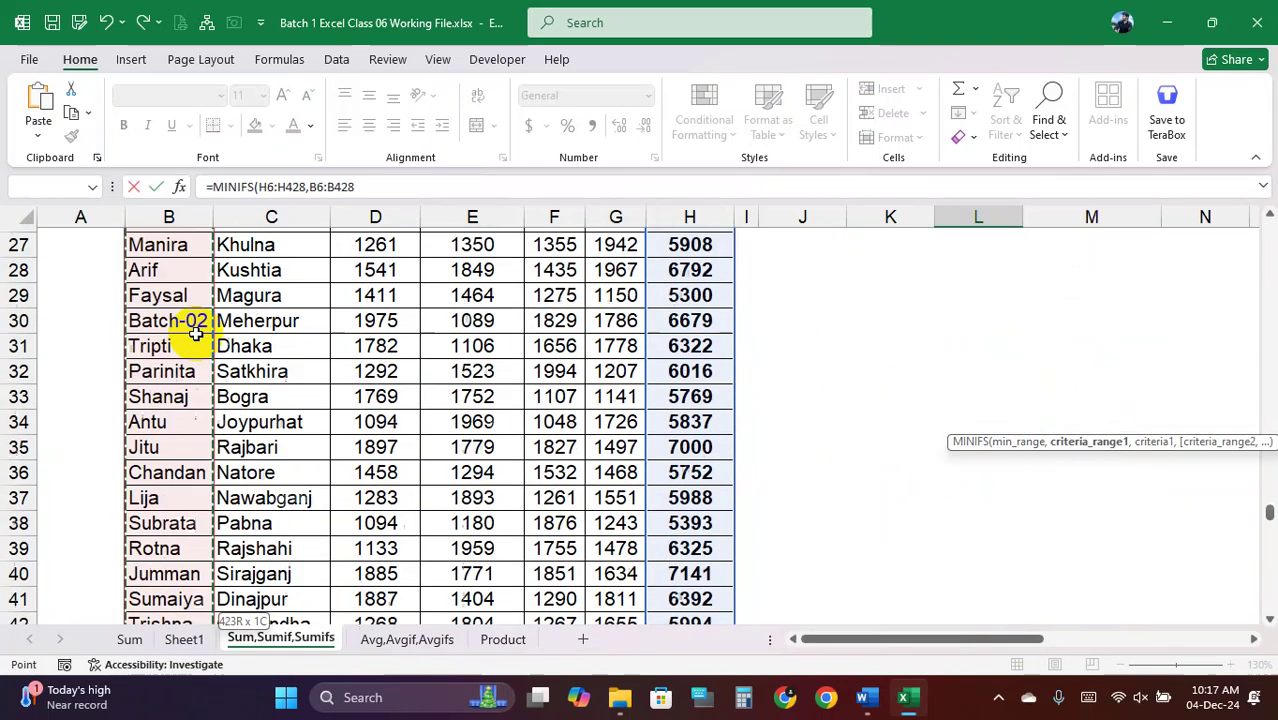
pyautogui.write(',')
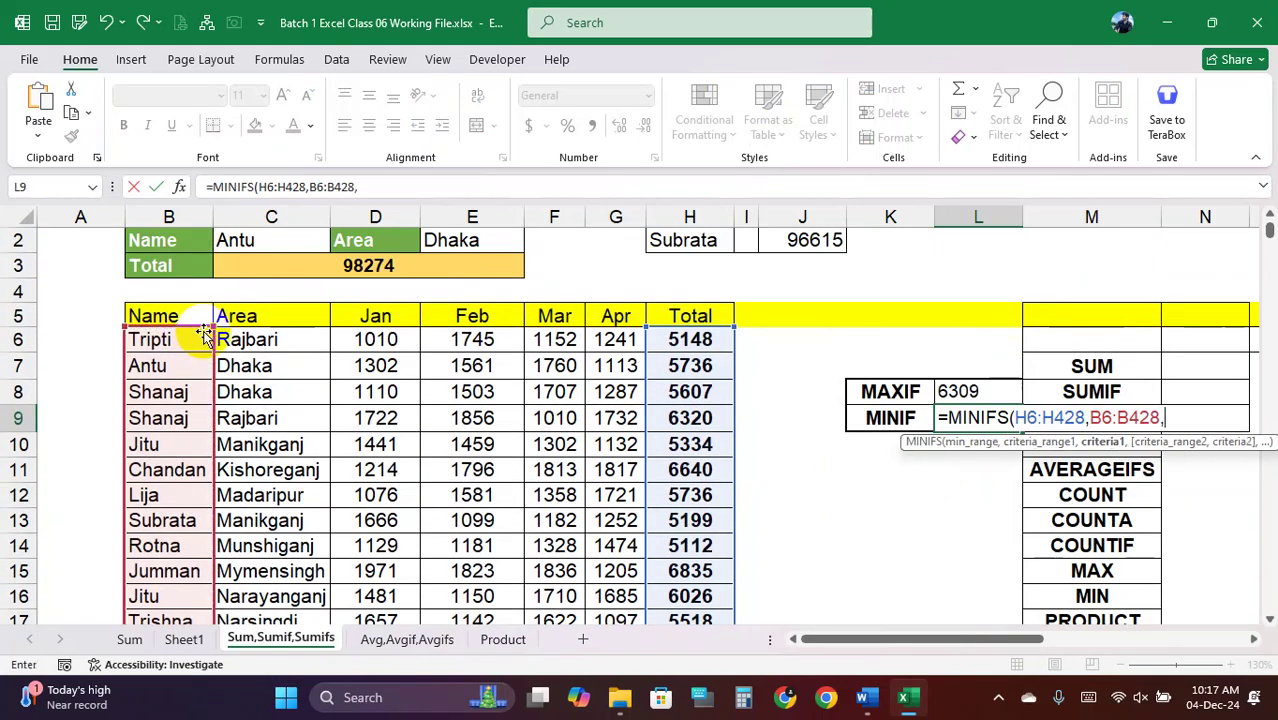
pyautogui.click(253, 241)
pyautogui.write(')')
pyautogui.press('Return')
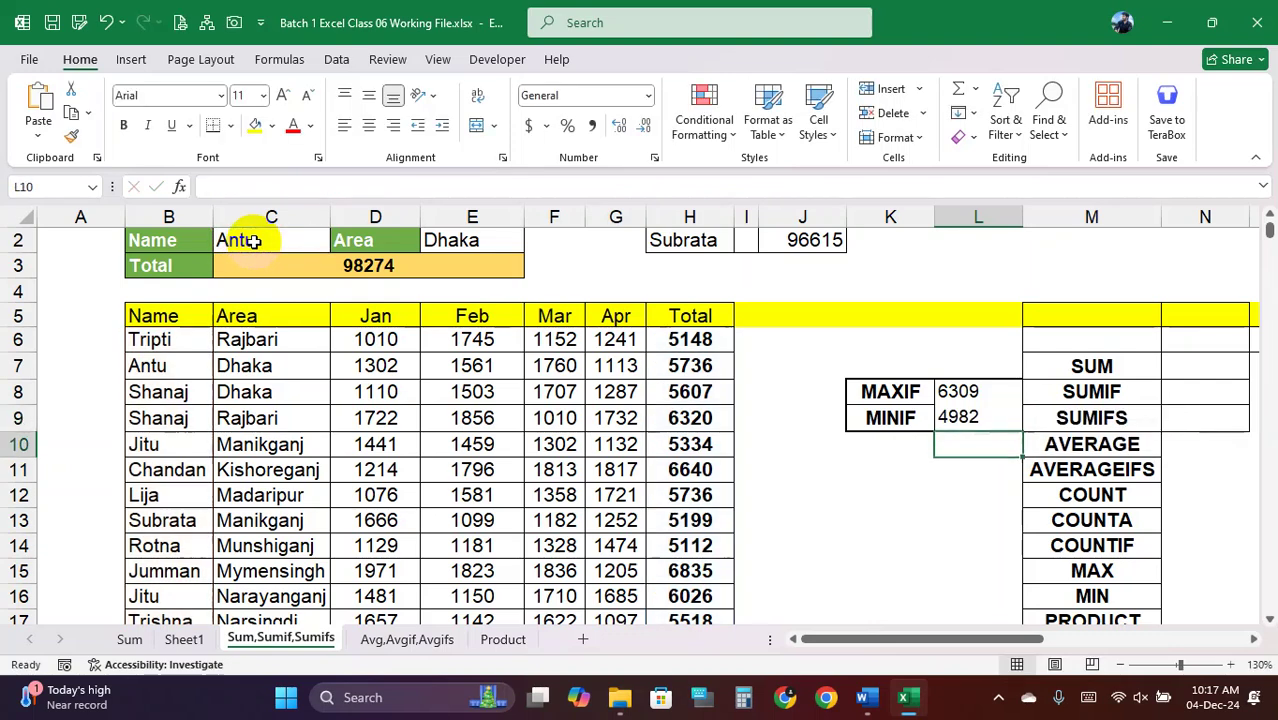
pyautogui.click(976, 418)
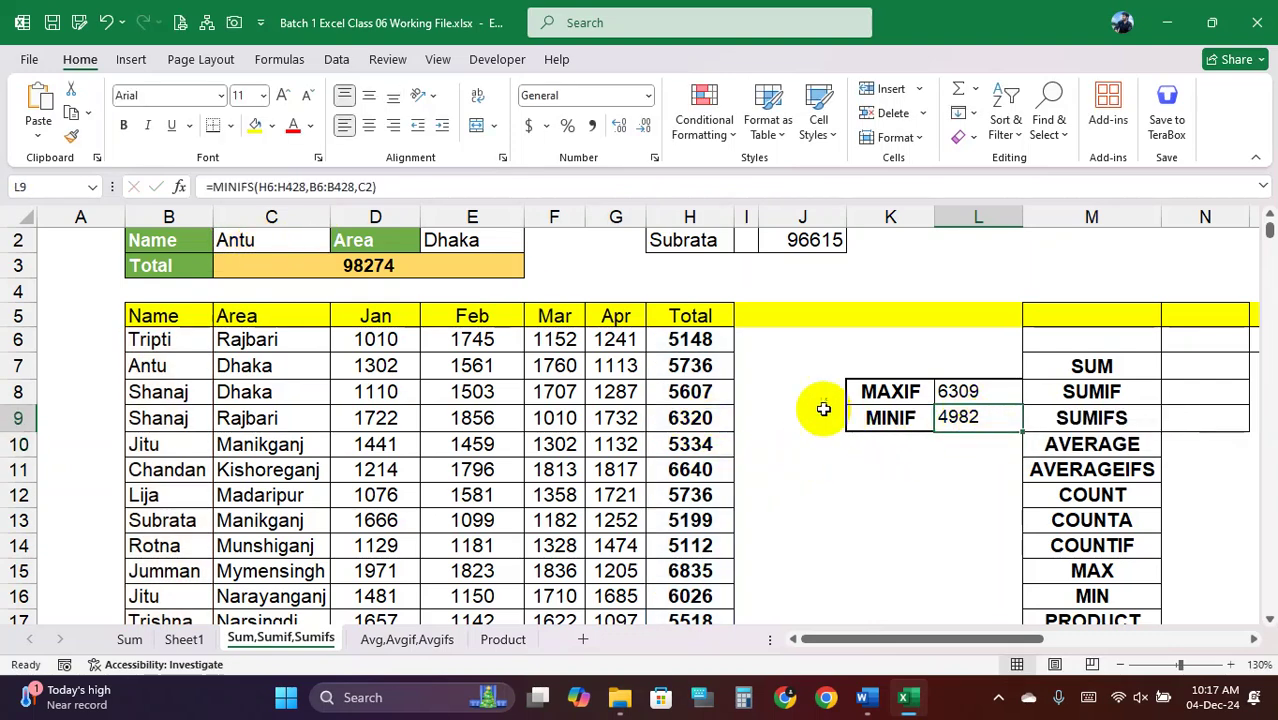
pyautogui.click(200, 368)
pyautogui.moveTo(201, 369); pyautogui.dragTo(600, 372)
pyautogui.click(690, 366)
pyautogui.press('F2')
pyautogui.write('3')
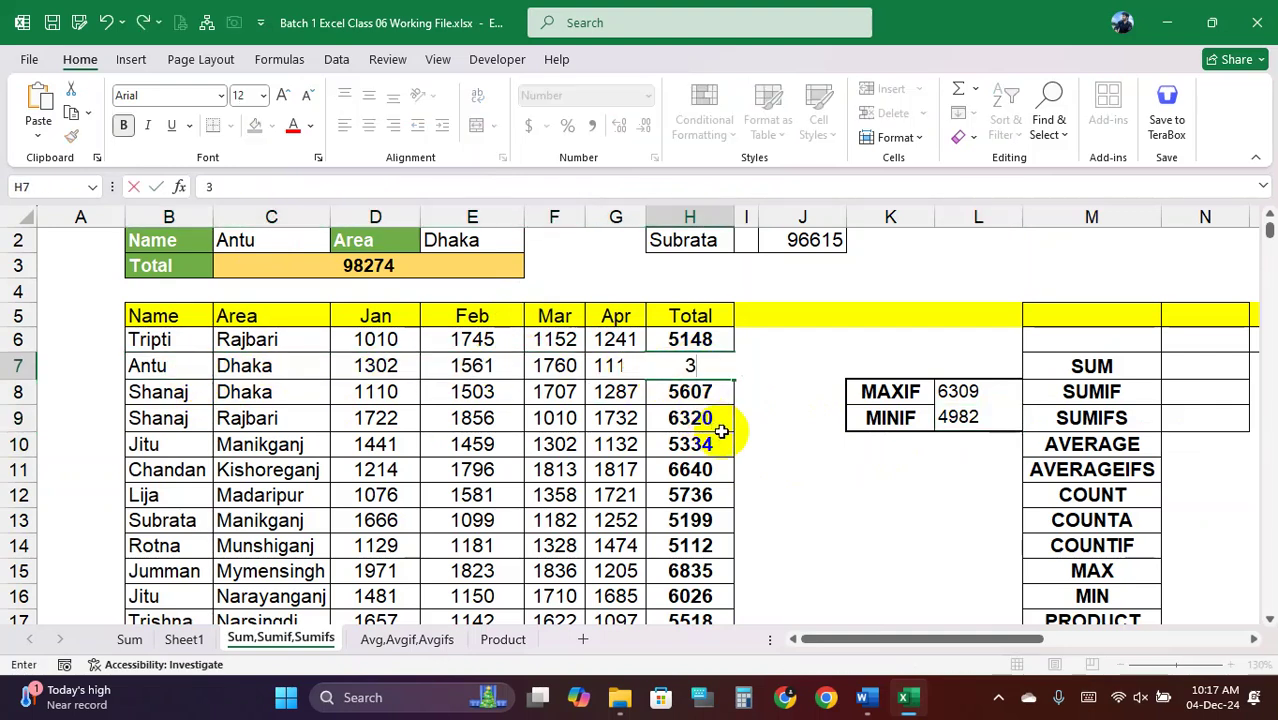
pyautogui.write('000')
pyautogui.press('Return')
pyautogui.click(958, 418)
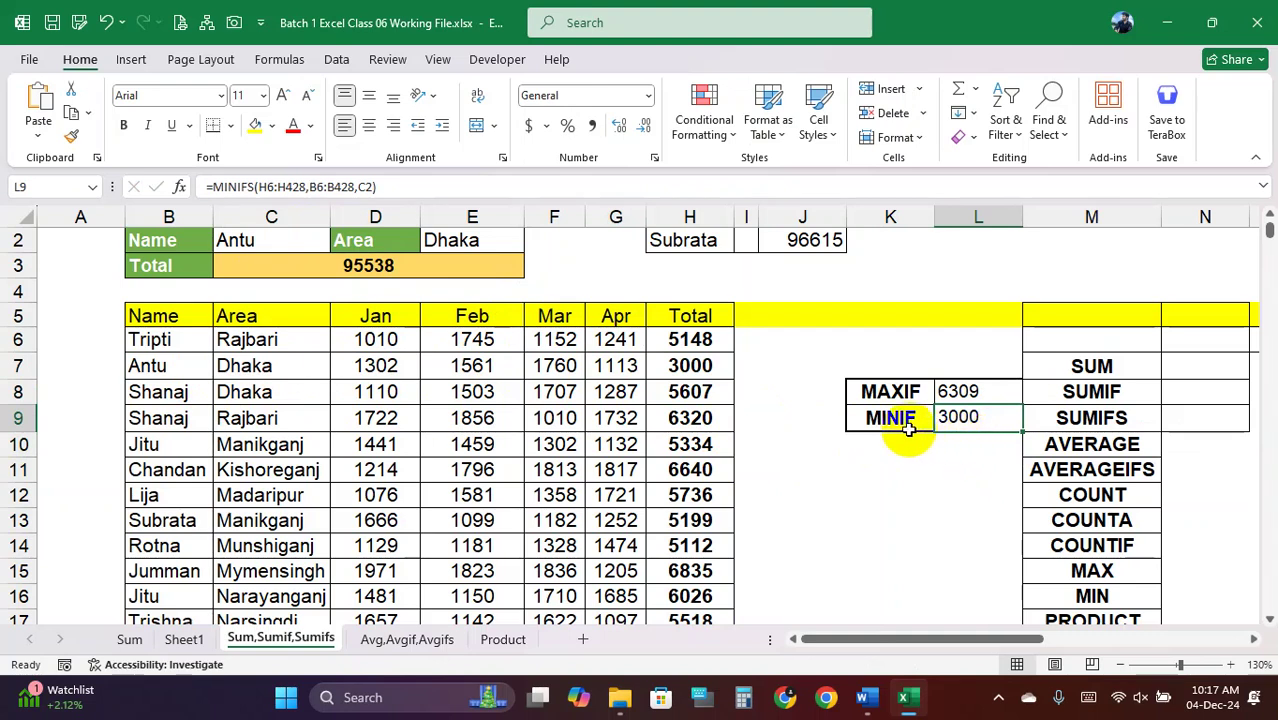
pyautogui.hotkey('ctrl', 'z')
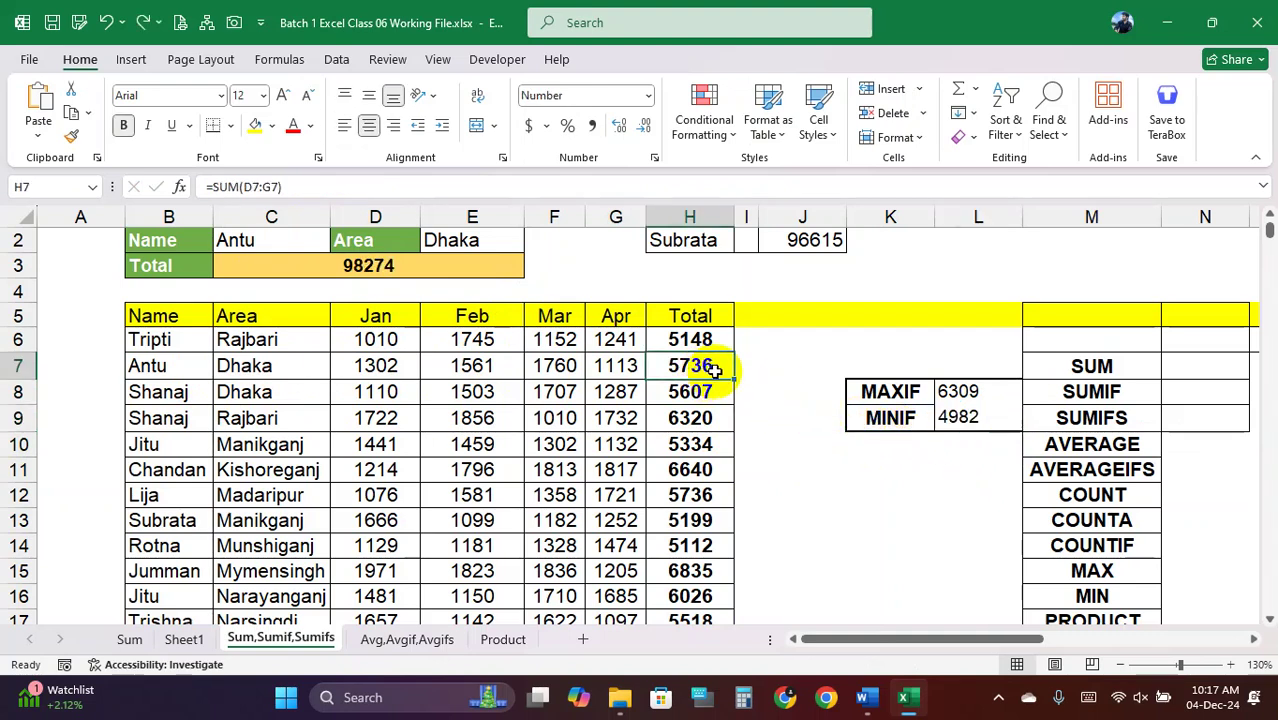
pyautogui.click(960, 418)
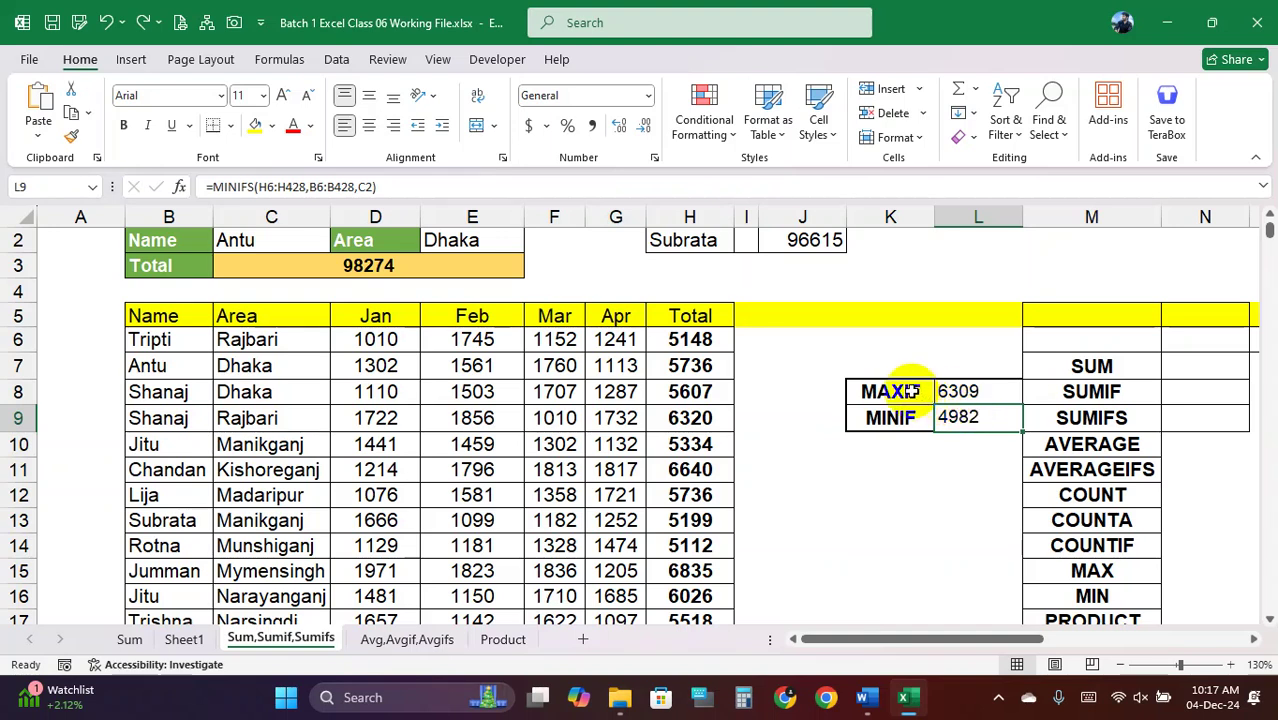
# Apply All Borders to the MAXIF/MINIF block K8:L9
pyautogui.moveTo(892, 390); pyautogui.dragTo(968, 415)
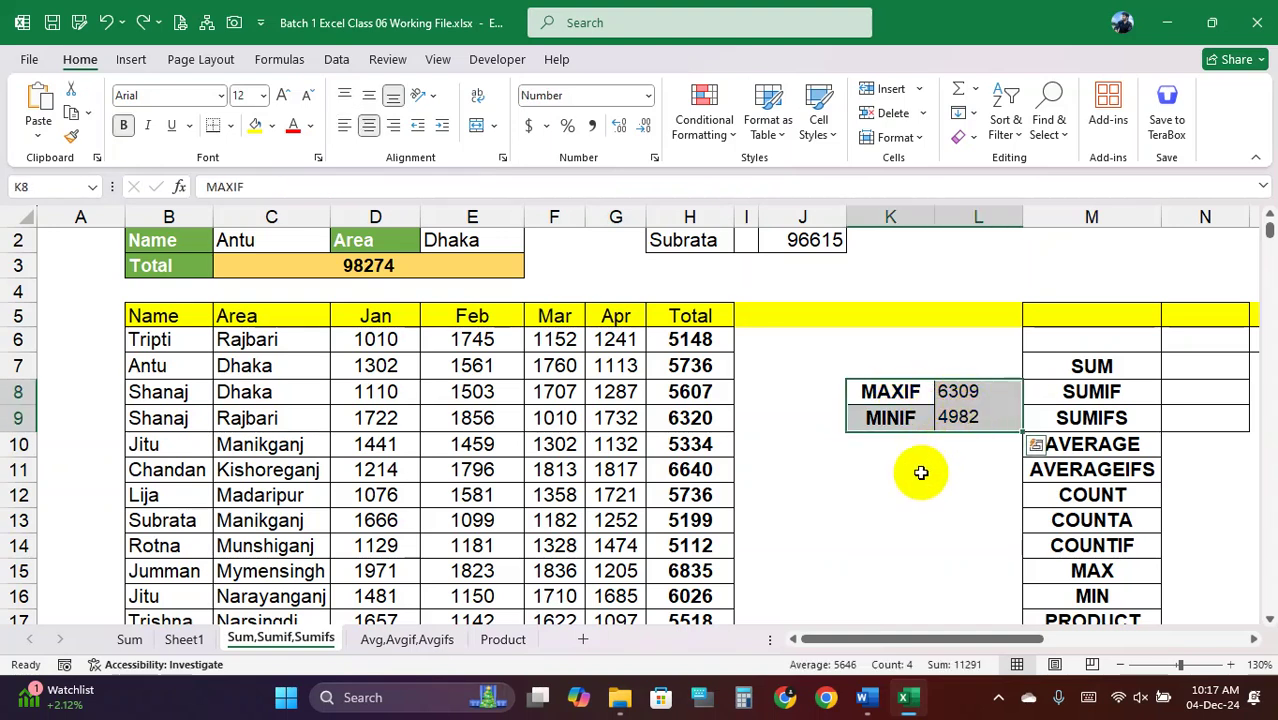
pyautogui.click(920, 472)
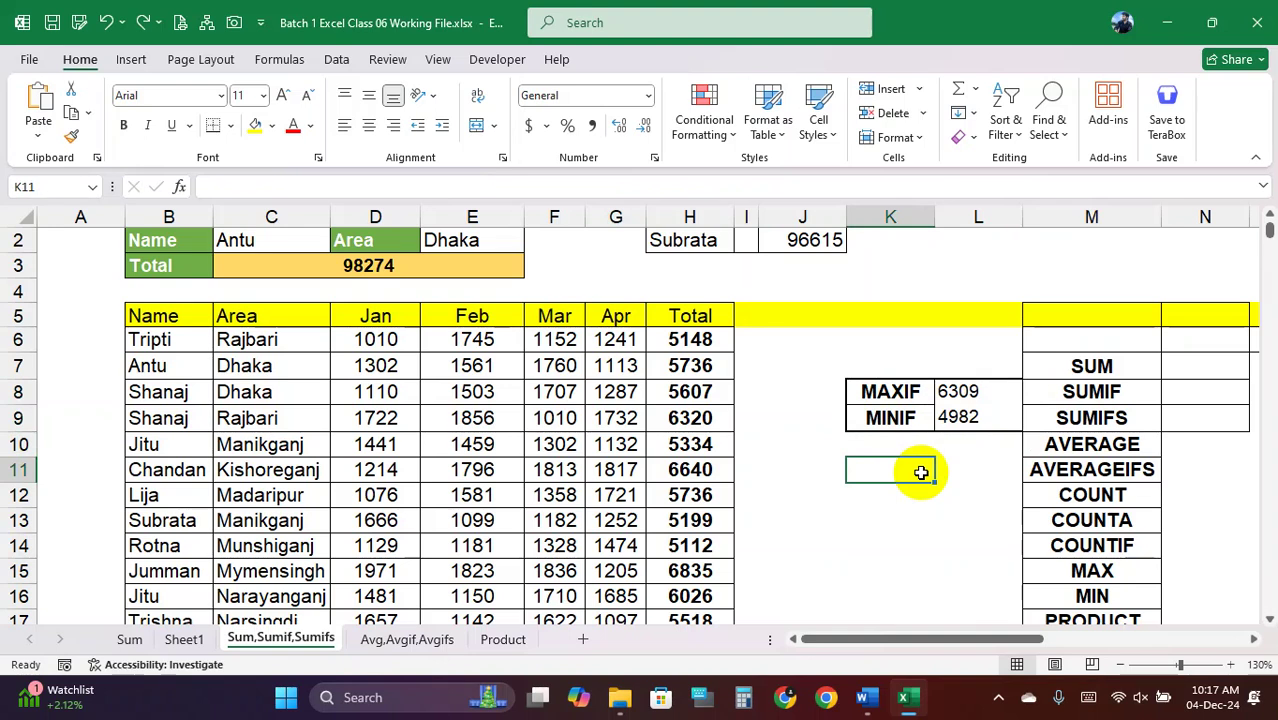
pyautogui.moveTo(899, 389); pyautogui.dragTo(975, 410)
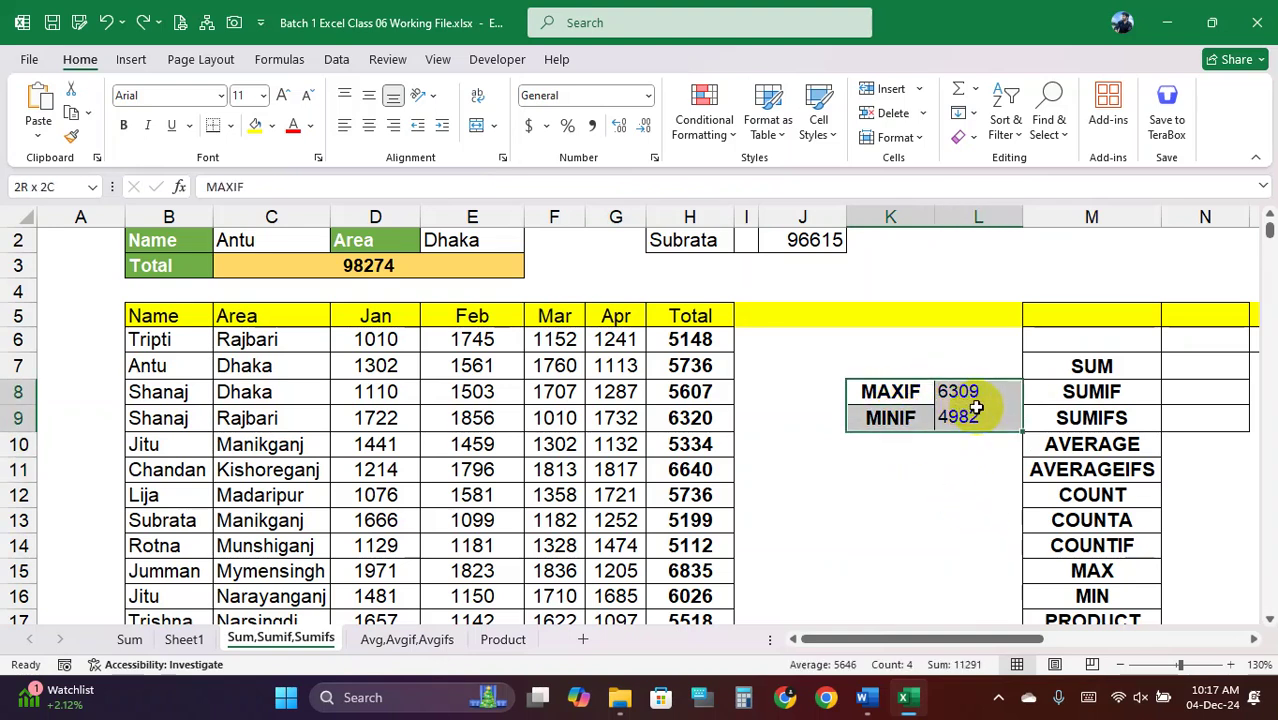
pyautogui.click(231, 125)
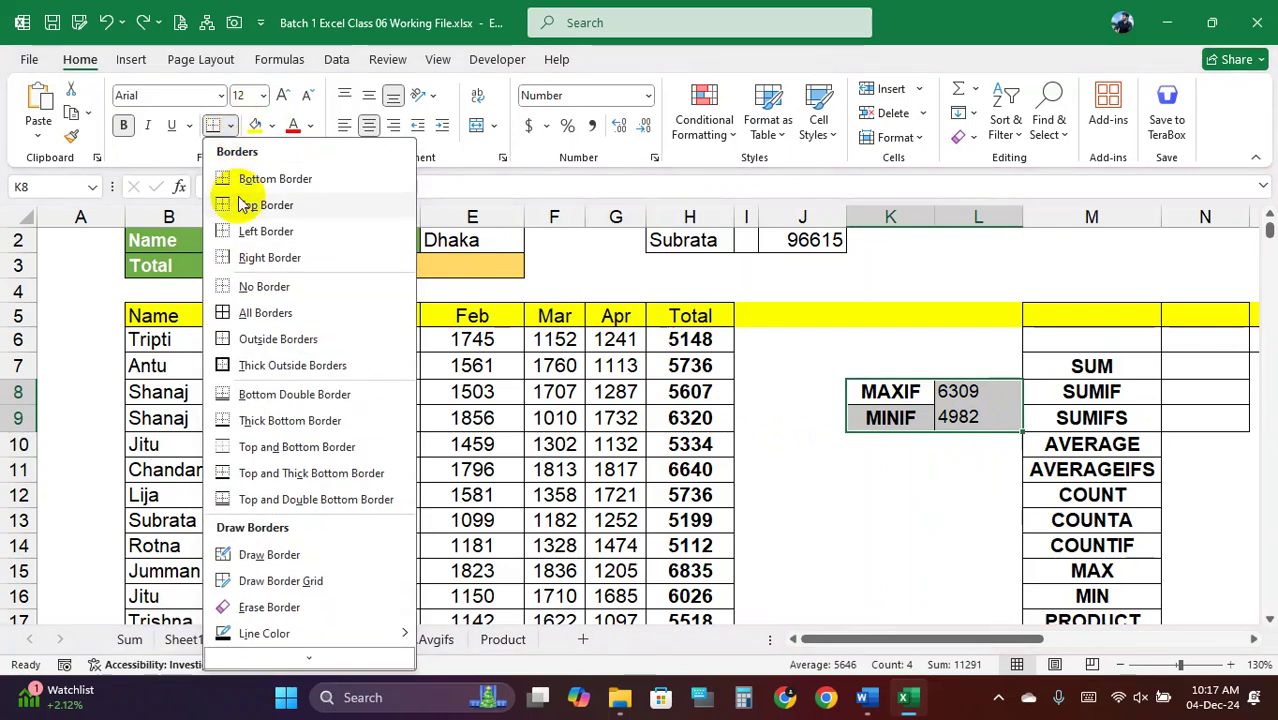
pyautogui.click(266, 313)
pyautogui.click(978, 463)
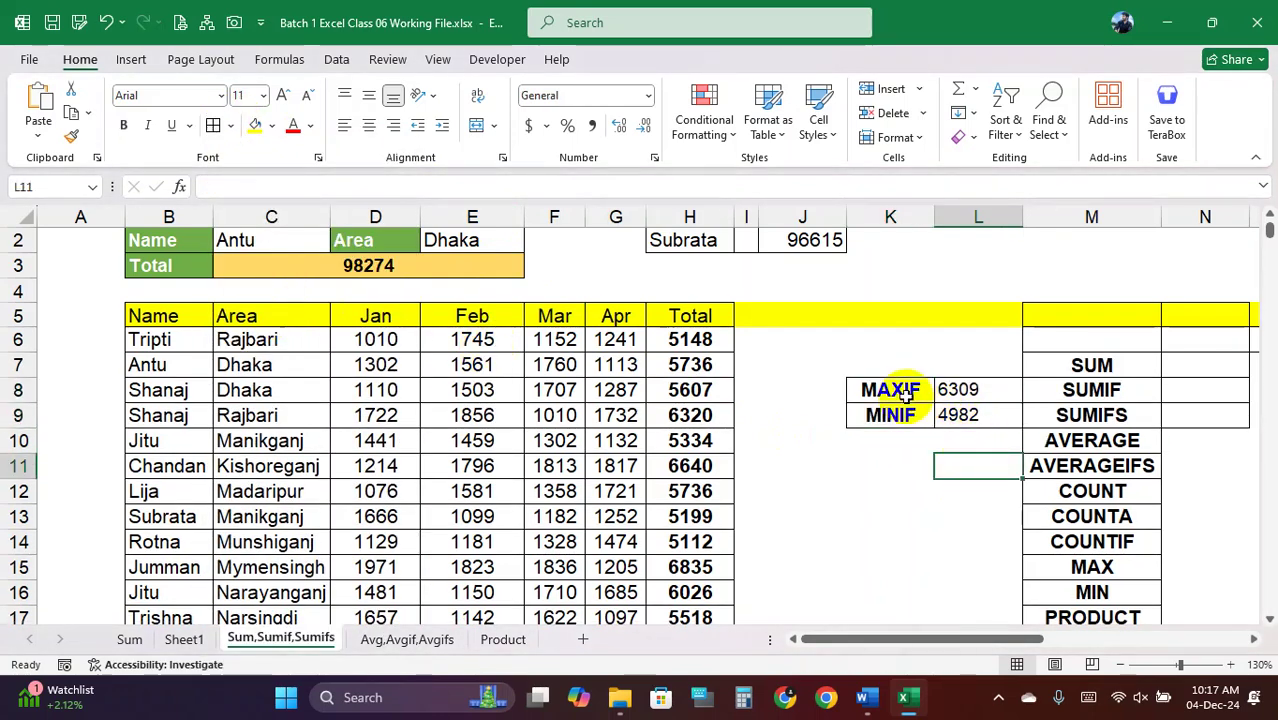
pyautogui.moveTo(903, 391); pyautogui.dragTo(950, 412)
# Clear the MAXIF and MINIF results from L8:L9
pyautogui.click(958, 390)
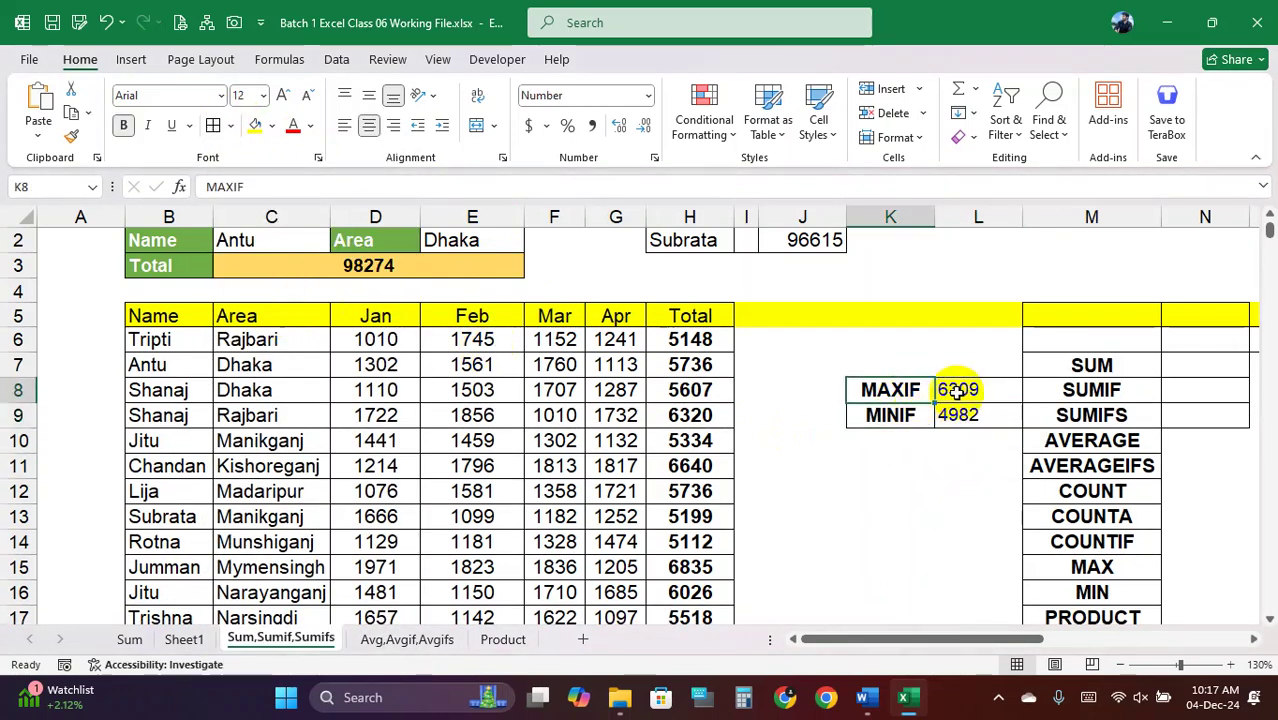
pyautogui.moveTo(958, 392); pyautogui.dragTo(958, 414)
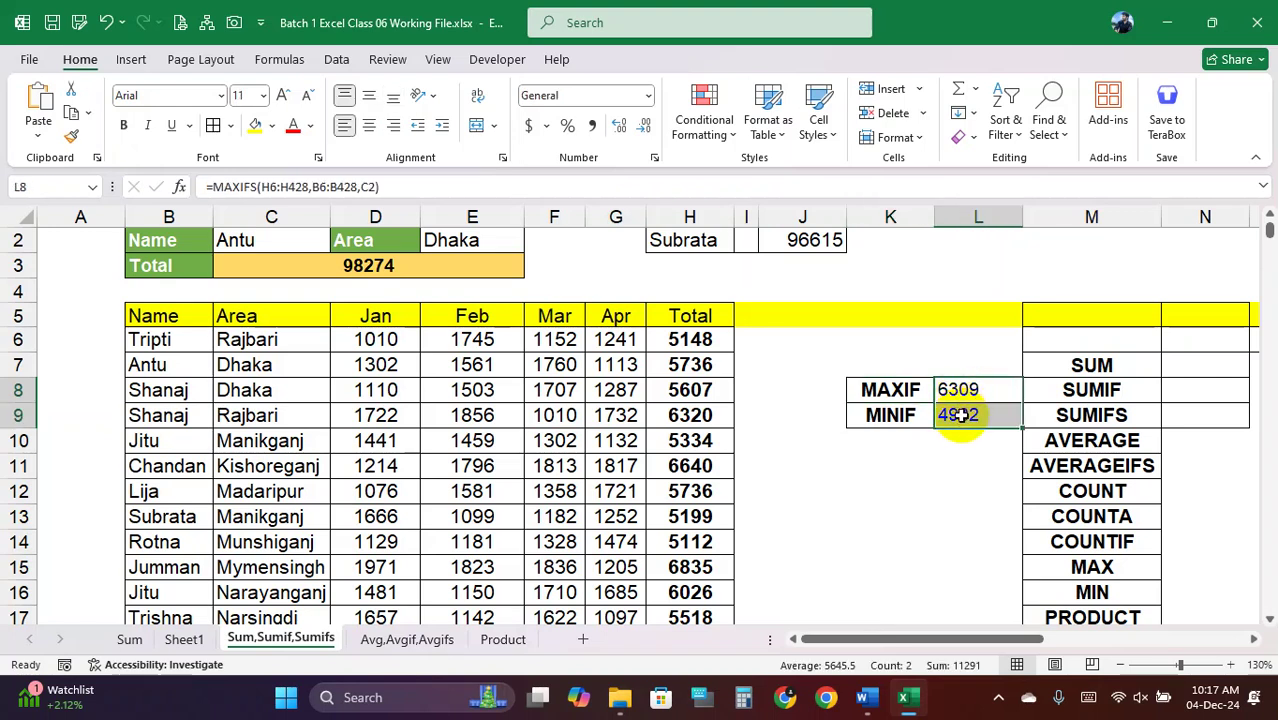
pyautogui.press('Delete')
# Begin a new MAXIFS formula in L8, checking the function's help
pyautogui.click(971, 391)
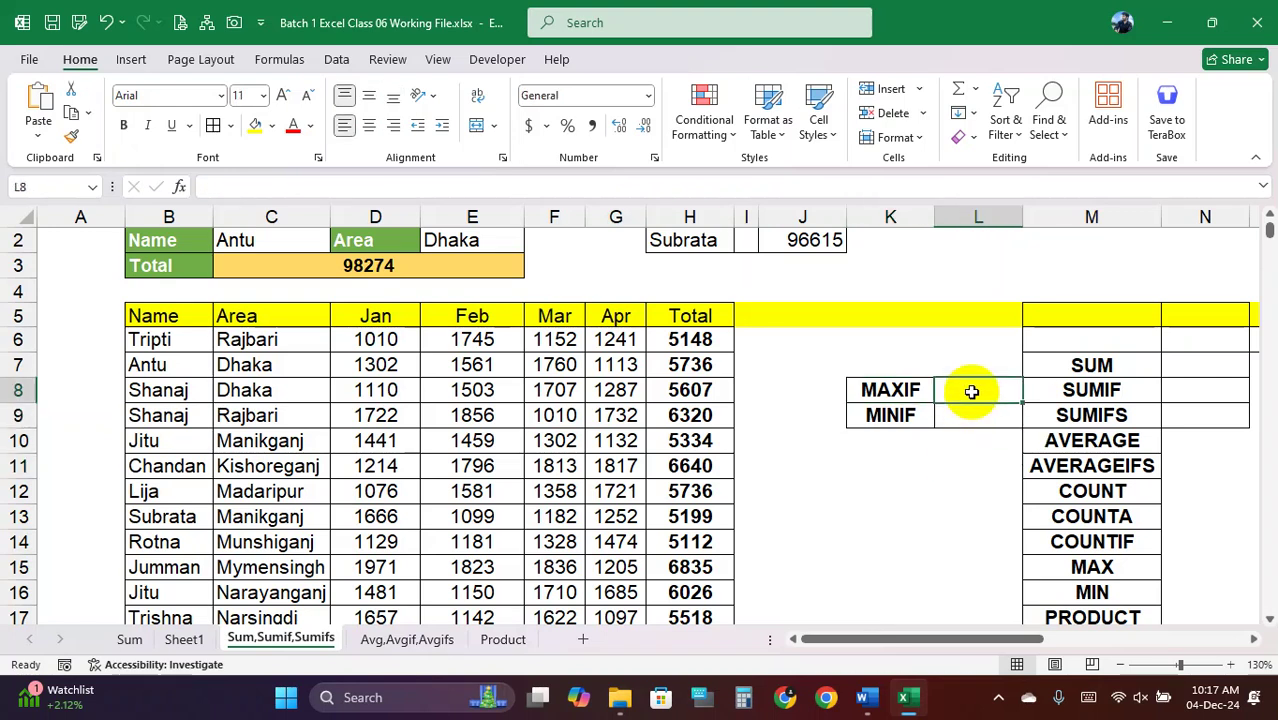
pyautogui.write('=MA')
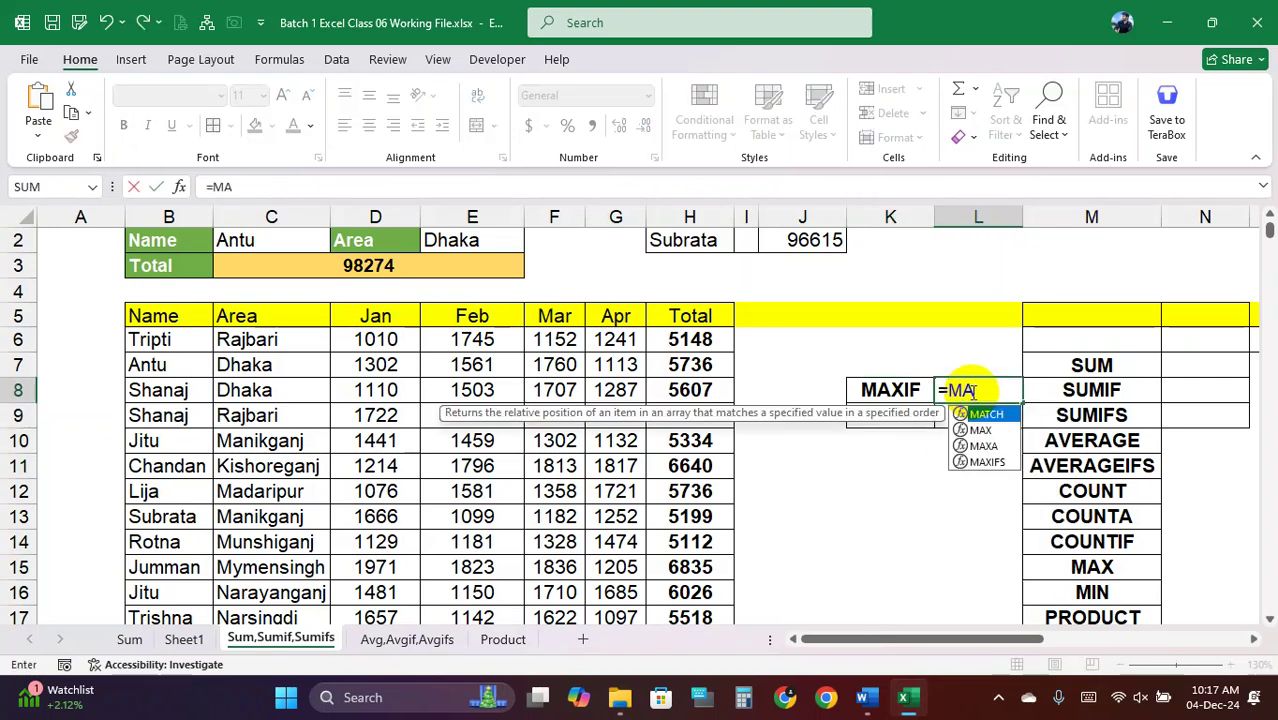
pyautogui.write('XIF(')
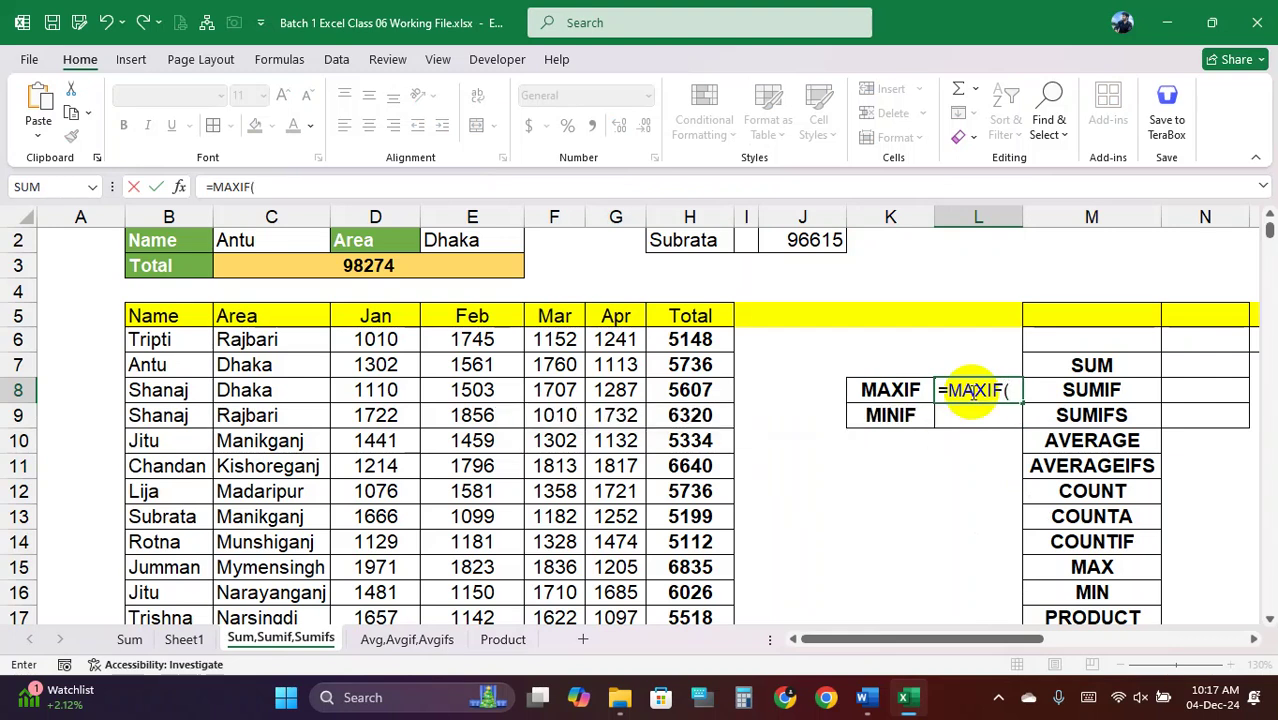
pyautogui.press('BackSpace')
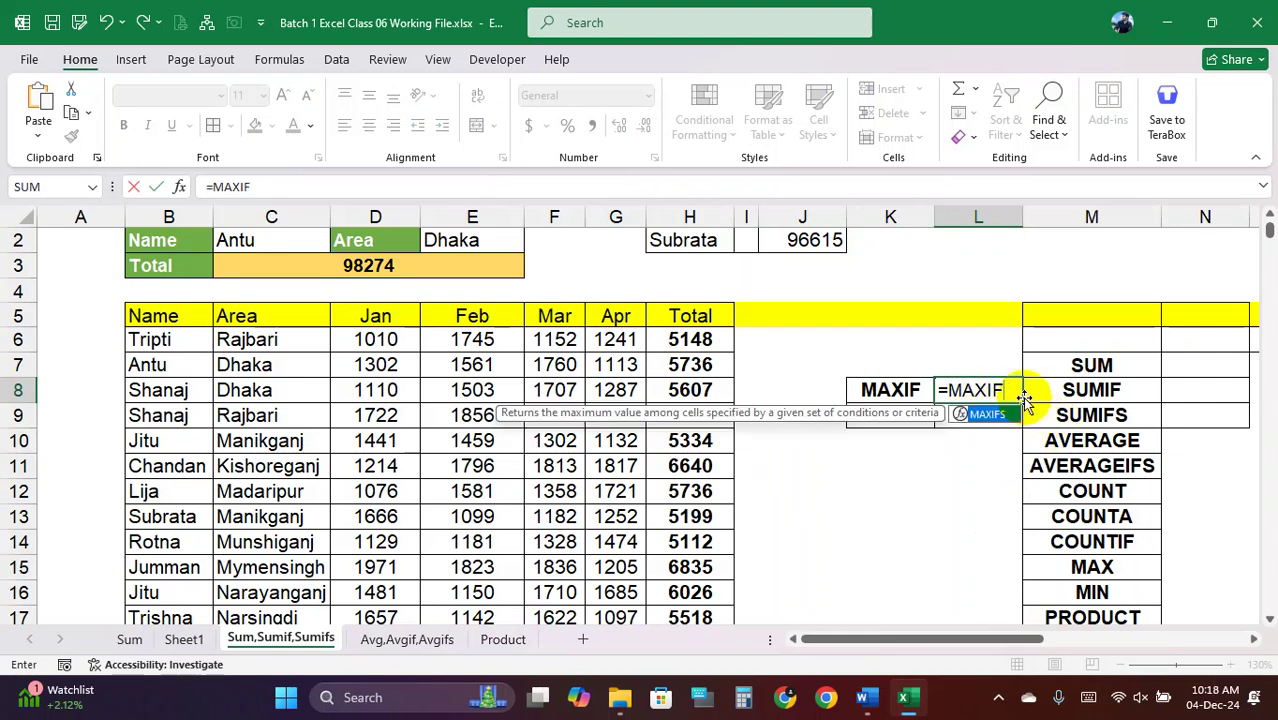
pyautogui.write('S(')
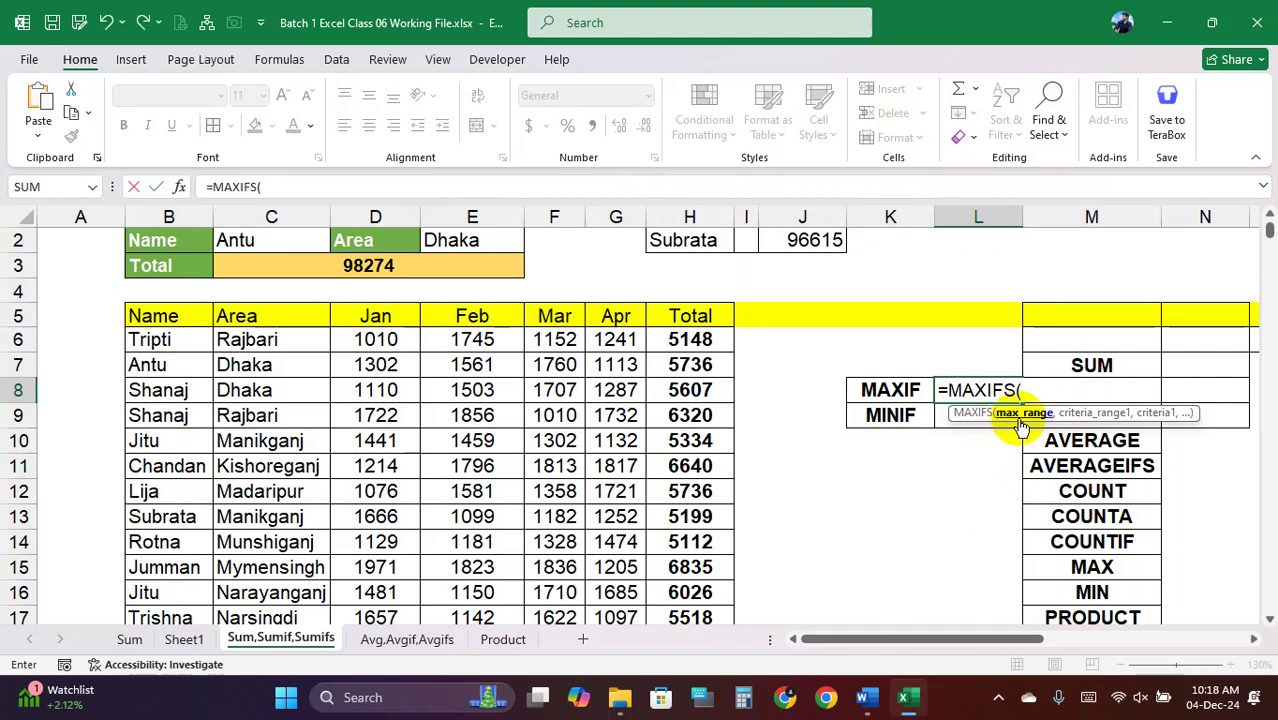
pyautogui.click(970, 413)
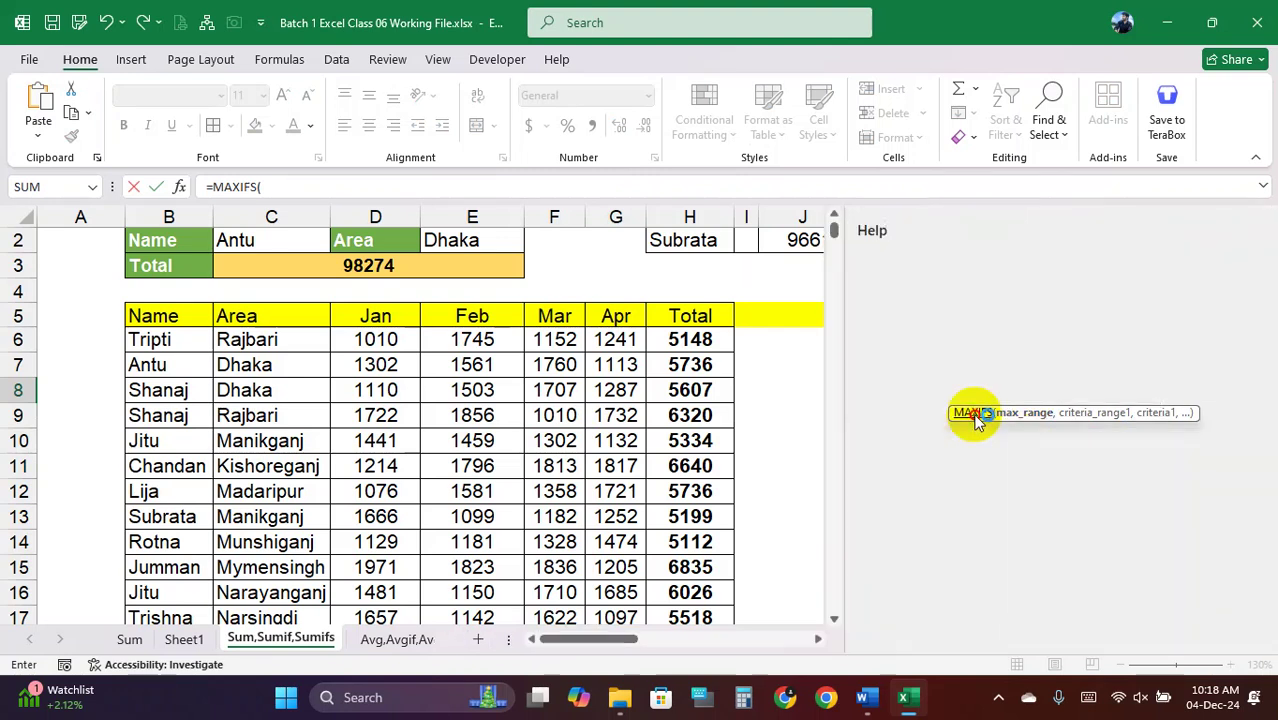
pyautogui.click(1255, 229)
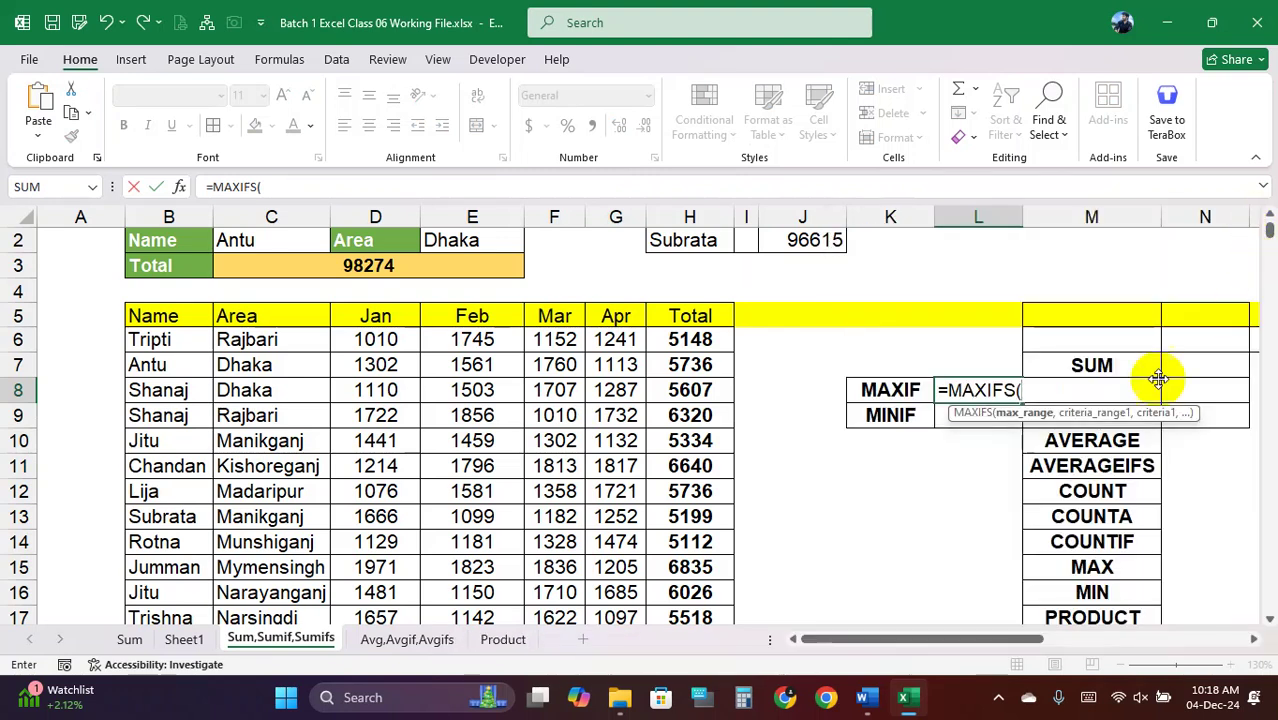
pyautogui.click(1038, 392)
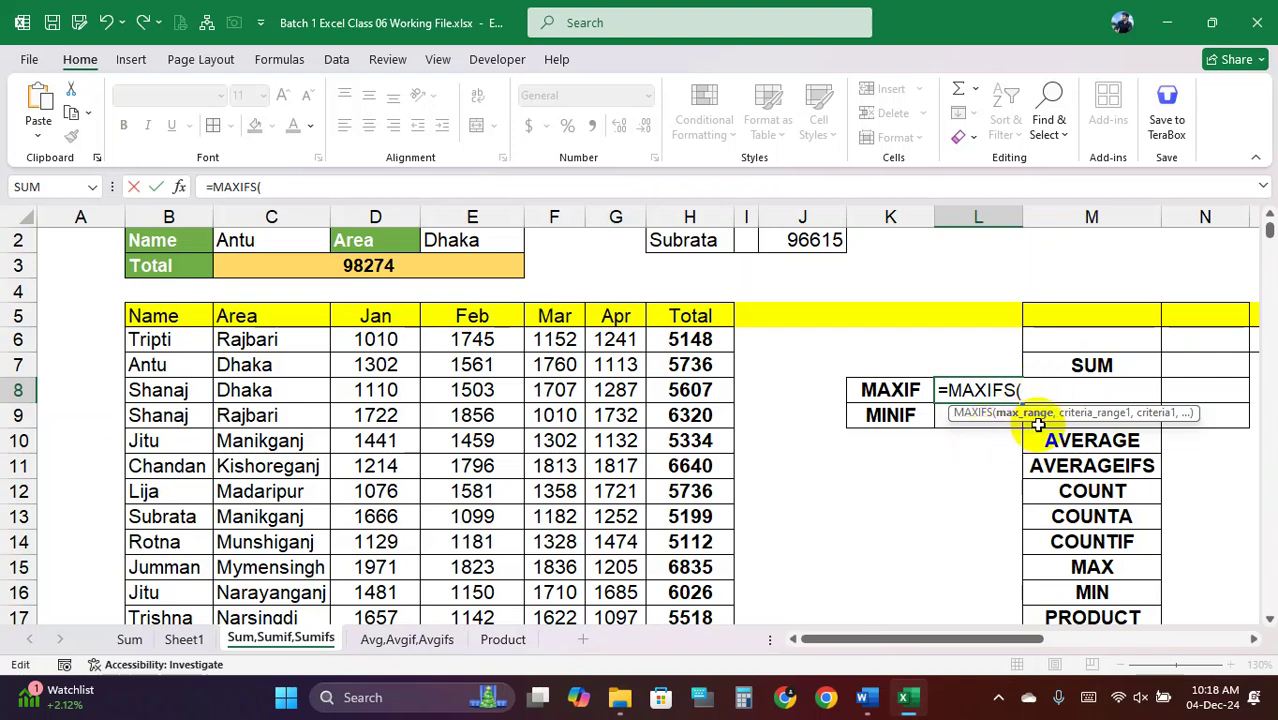
# Complete it as =MAXIFS(H6:H16,B6:B16,C2), showing 5736
pyautogui.moveTo(701, 340); pyautogui.dragTo(690, 598)
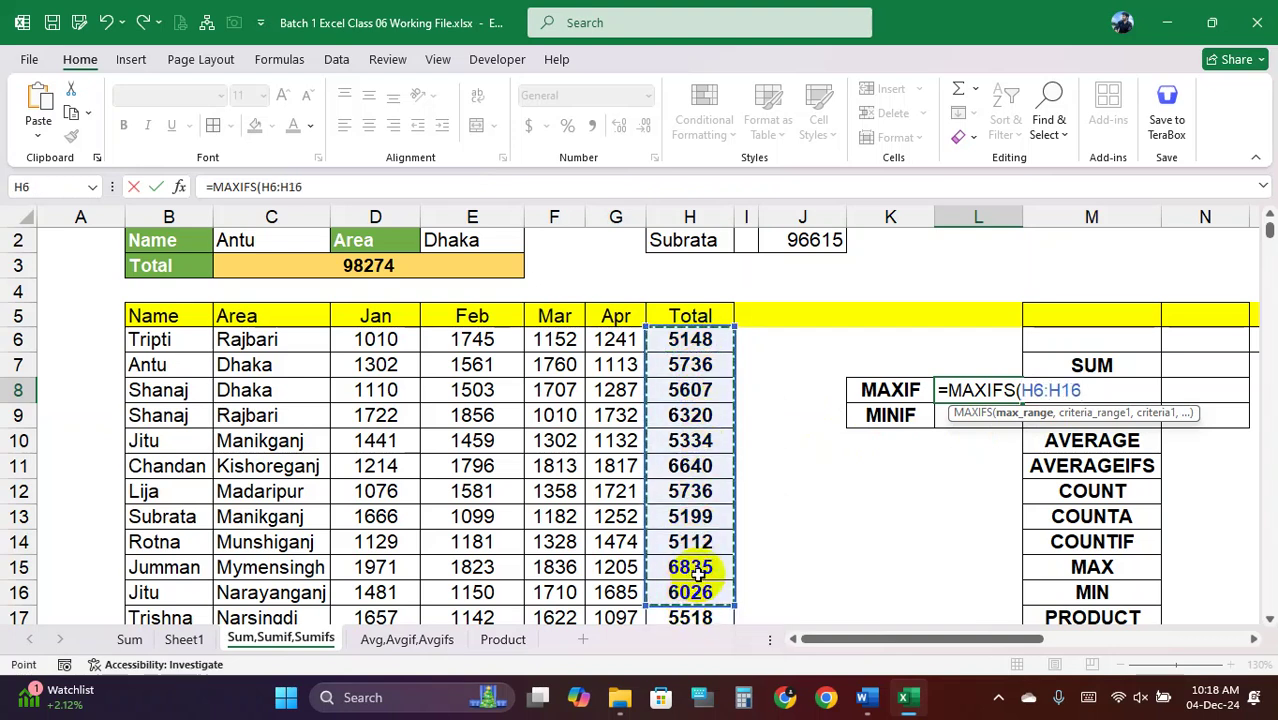
pyautogui.write(',')
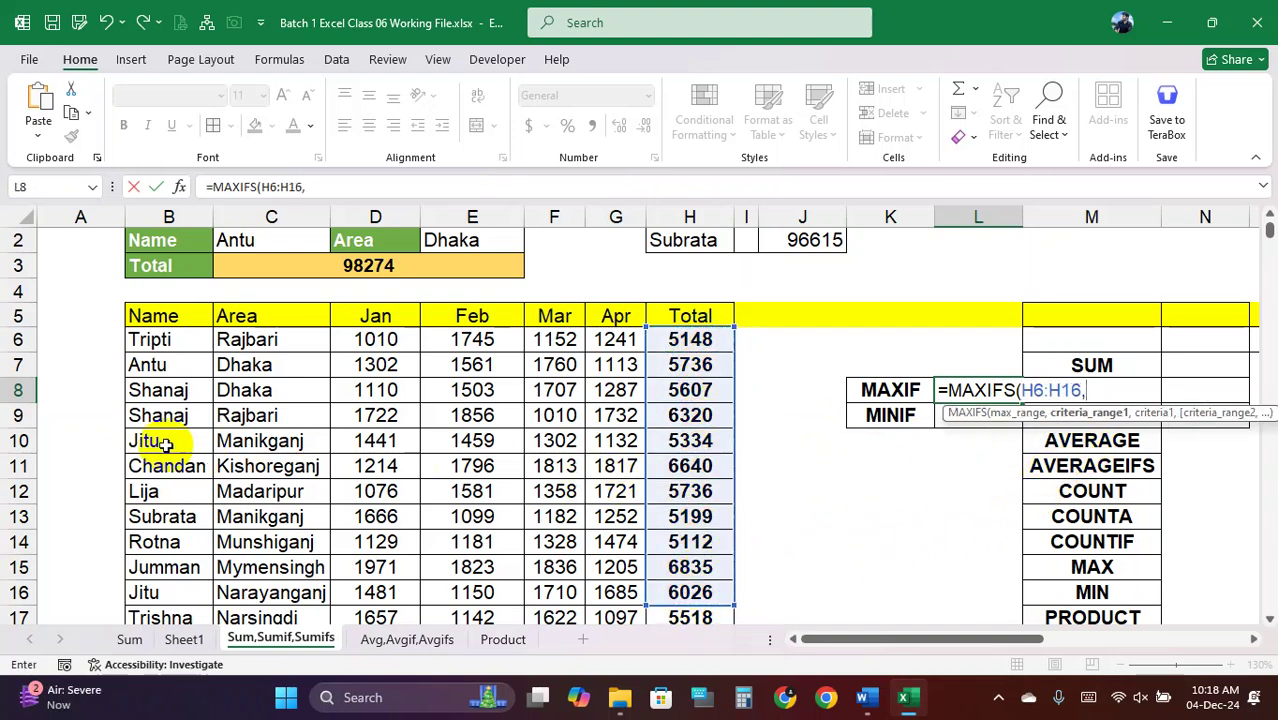
pyautogui.moveTo(168, 340); pyautogui.dragTo(172, 428)
pyautogui.moveTo(180, 577); pyautogui.dragTo(172, 592)
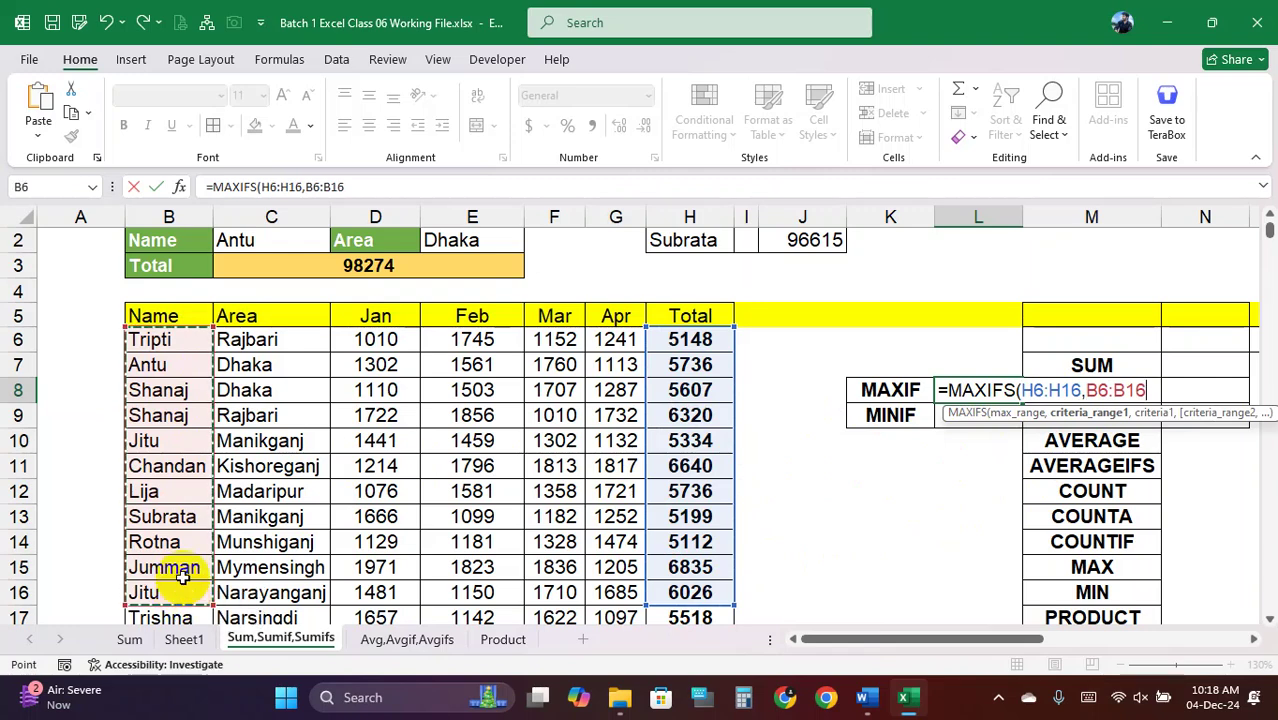
pyautogui.write(',')
pyautogui.click(268, 247)
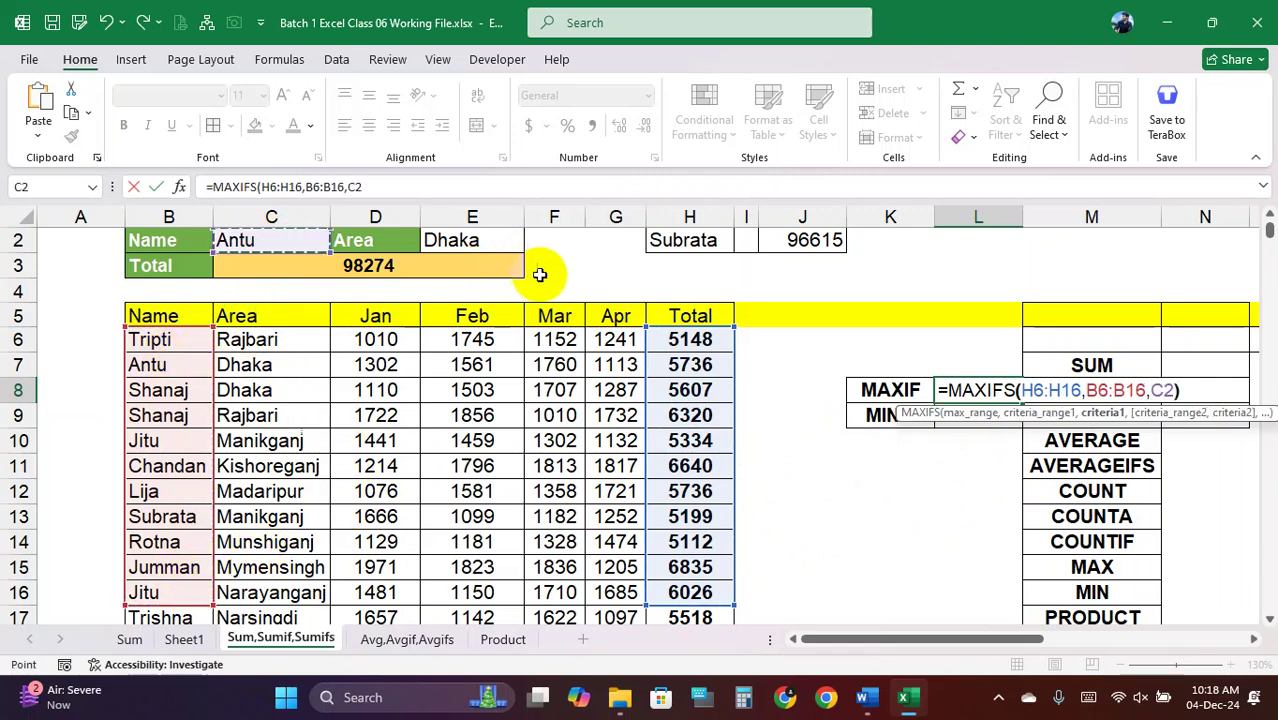
pyautogui.write(')')
pyautogui.press('Return')
pyautogui.click(975, 392)
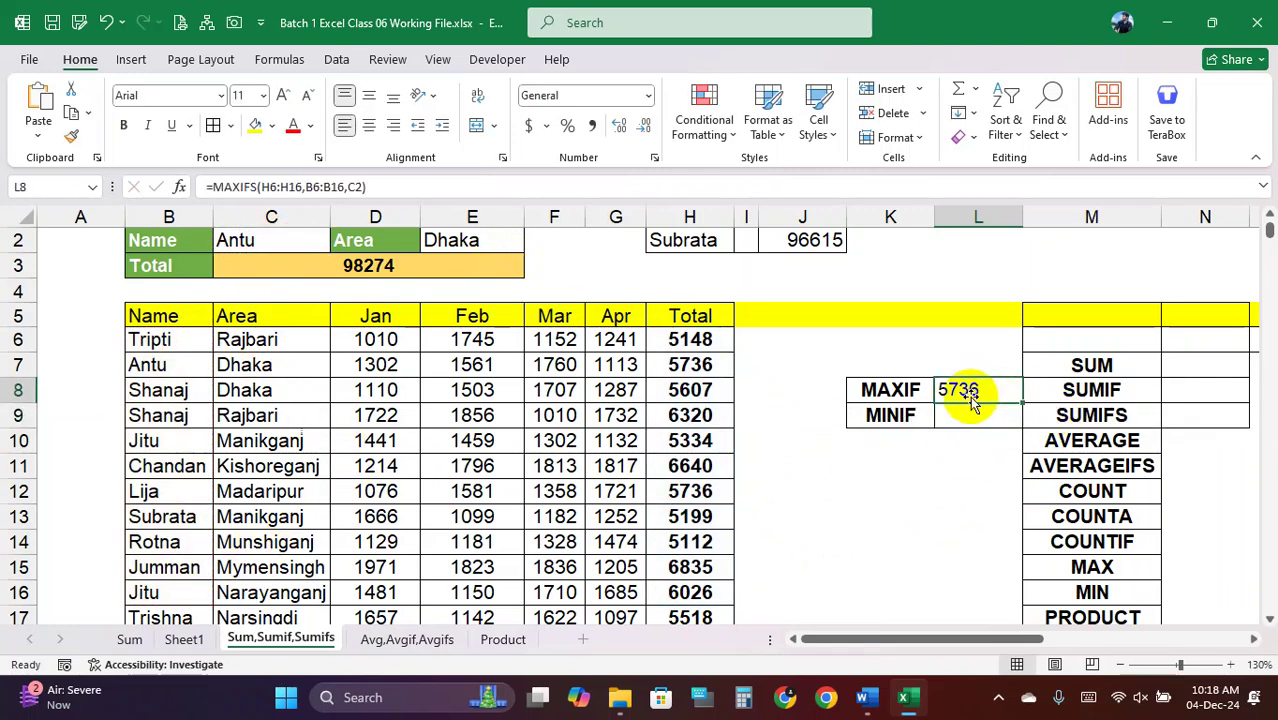
pyautogui.click(966, 420)
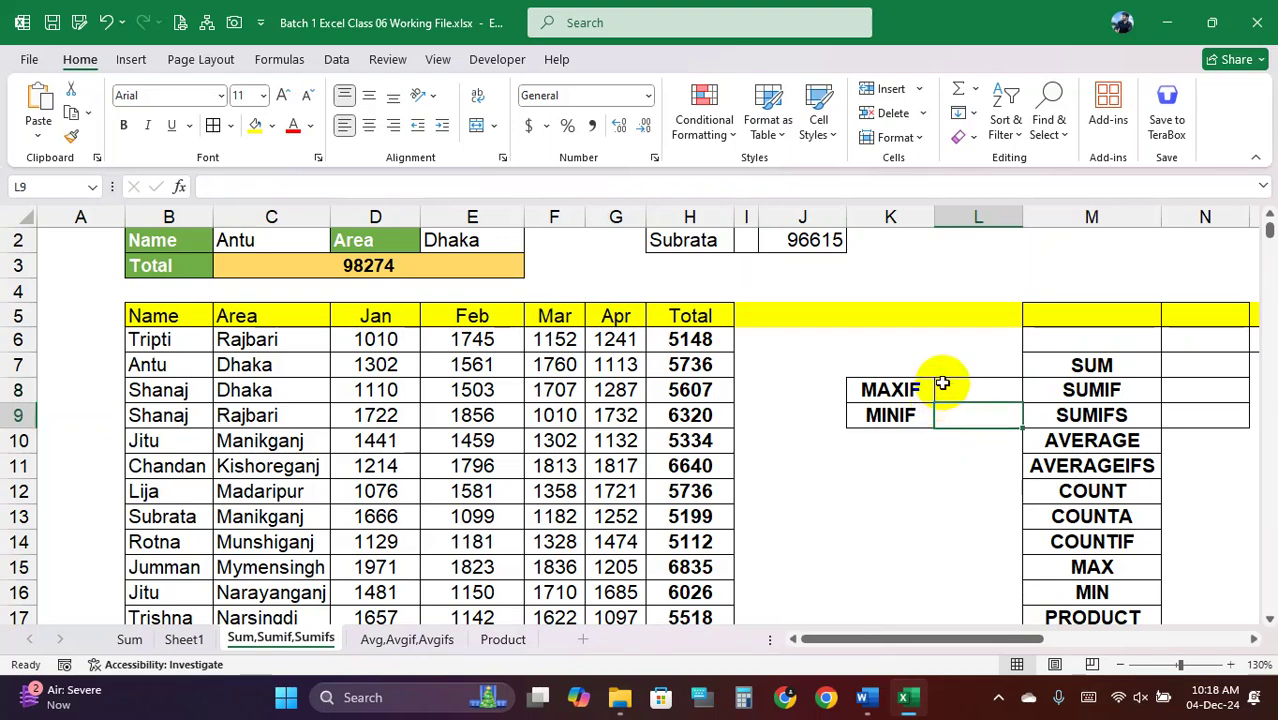
# Restore the MAXIFS and MINIFS formulas in L8:L9 and inspect the MAXIFS ranges
pyautogui.click(966, 387)
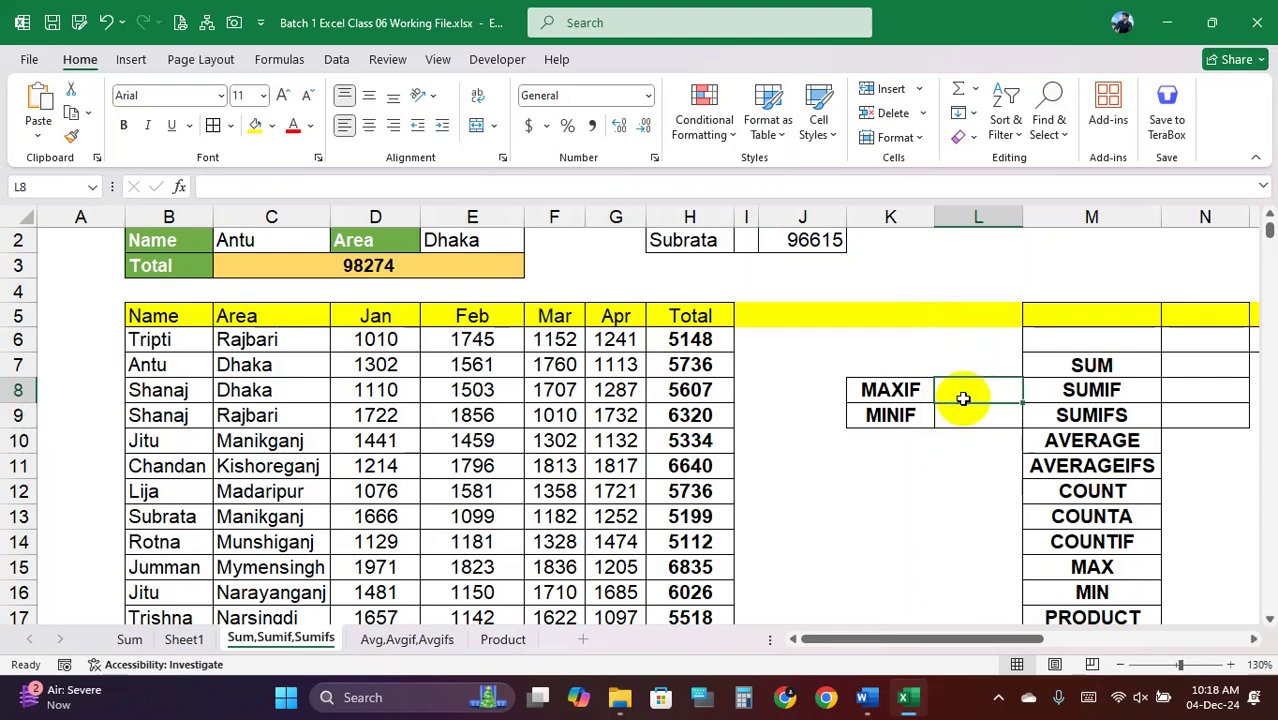
pyautogui.hotkey('ctrl', 'v')
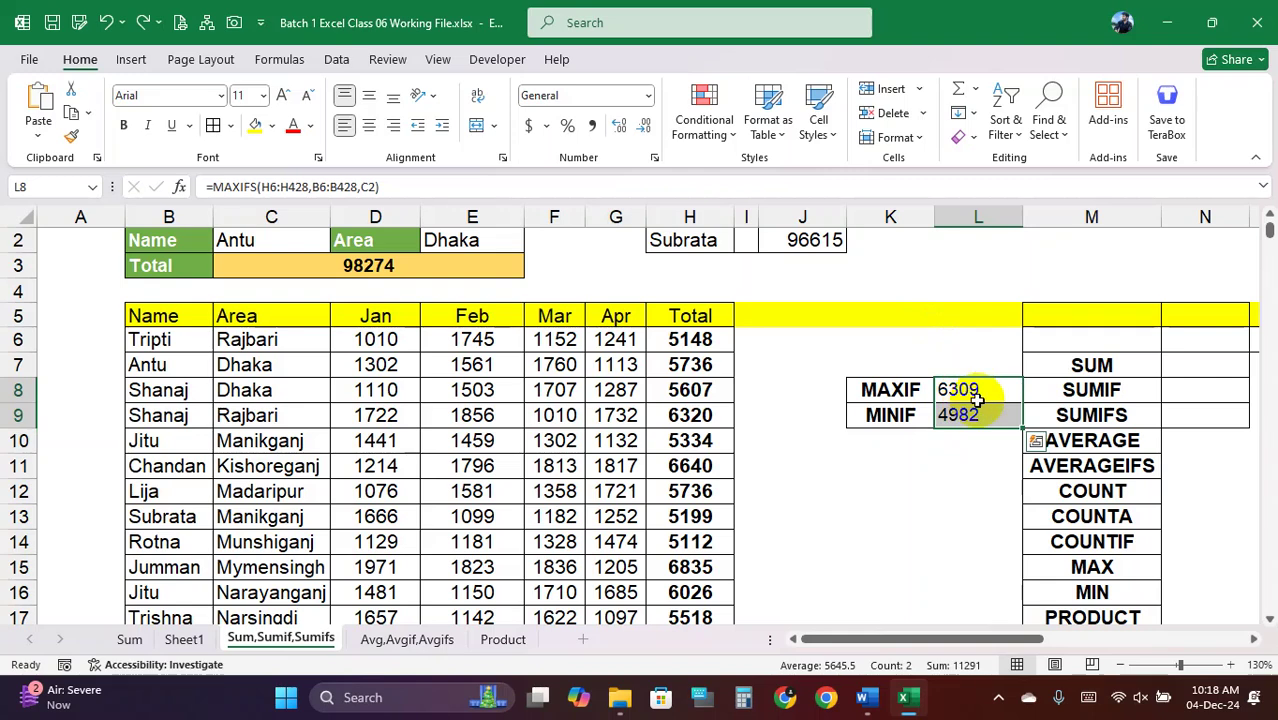
pyautogui.doubleClick(990, 390)
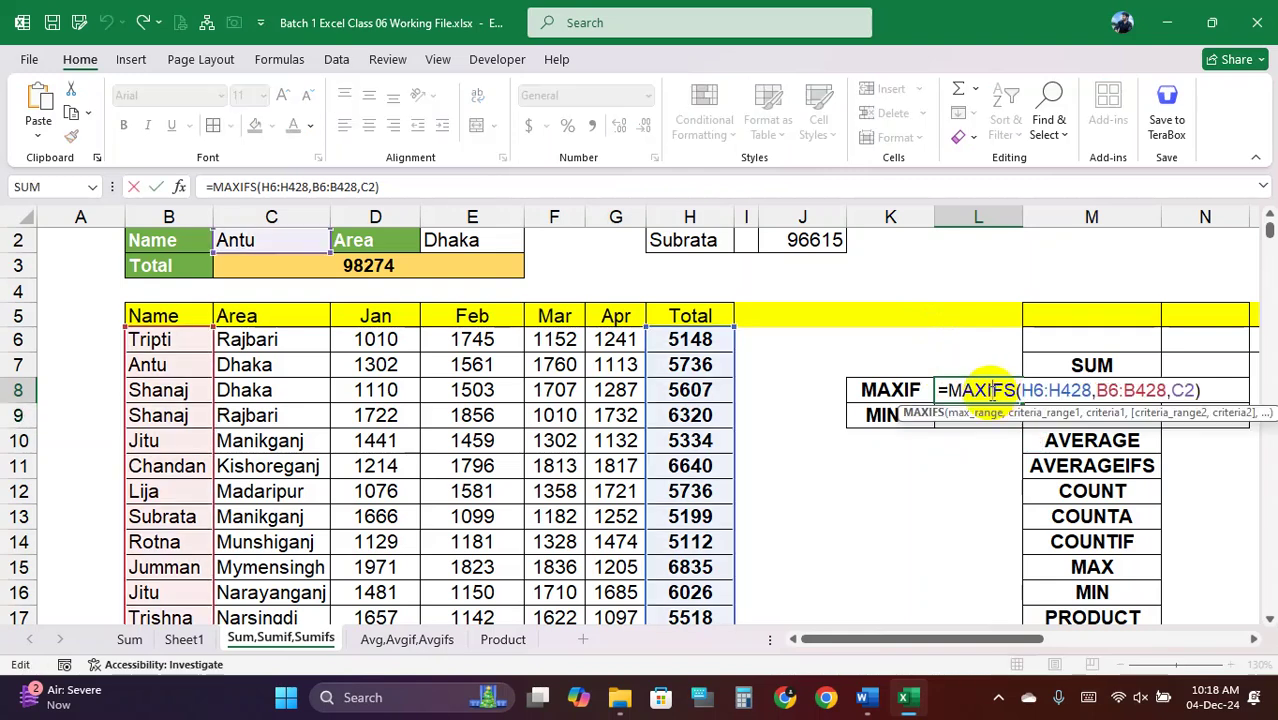
pyautogui.press('Return')
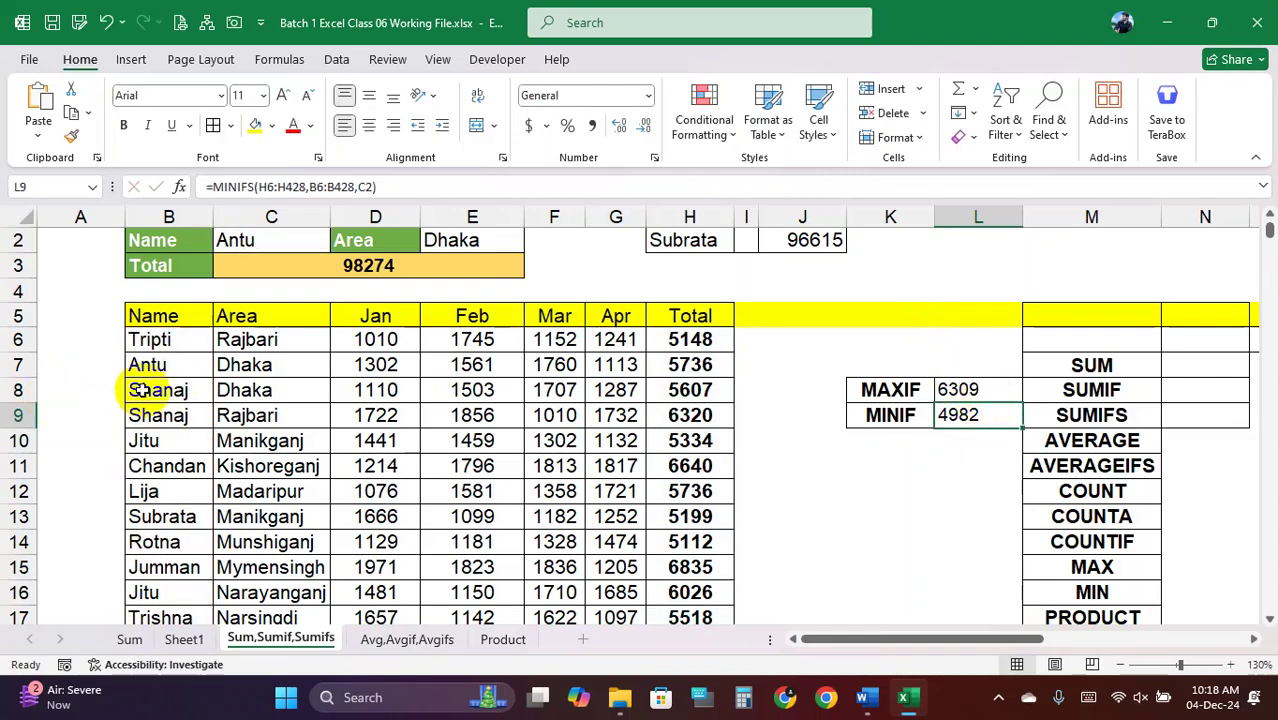
# Change the names in B8 and B9 to Antu
pyautogui.click(160, 377)
pyautogui.click(172, 395)
pyautogui.click(175, 410)
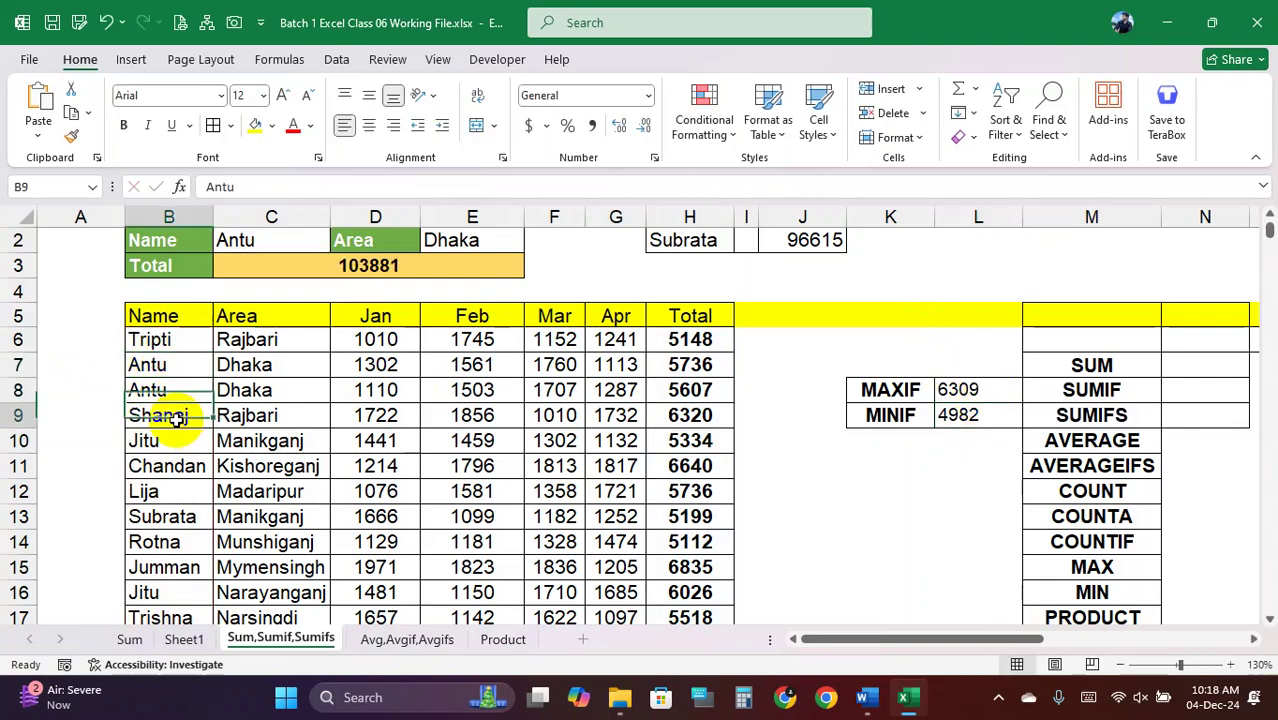
pyautogui.hotkey('ctrl', 'd')
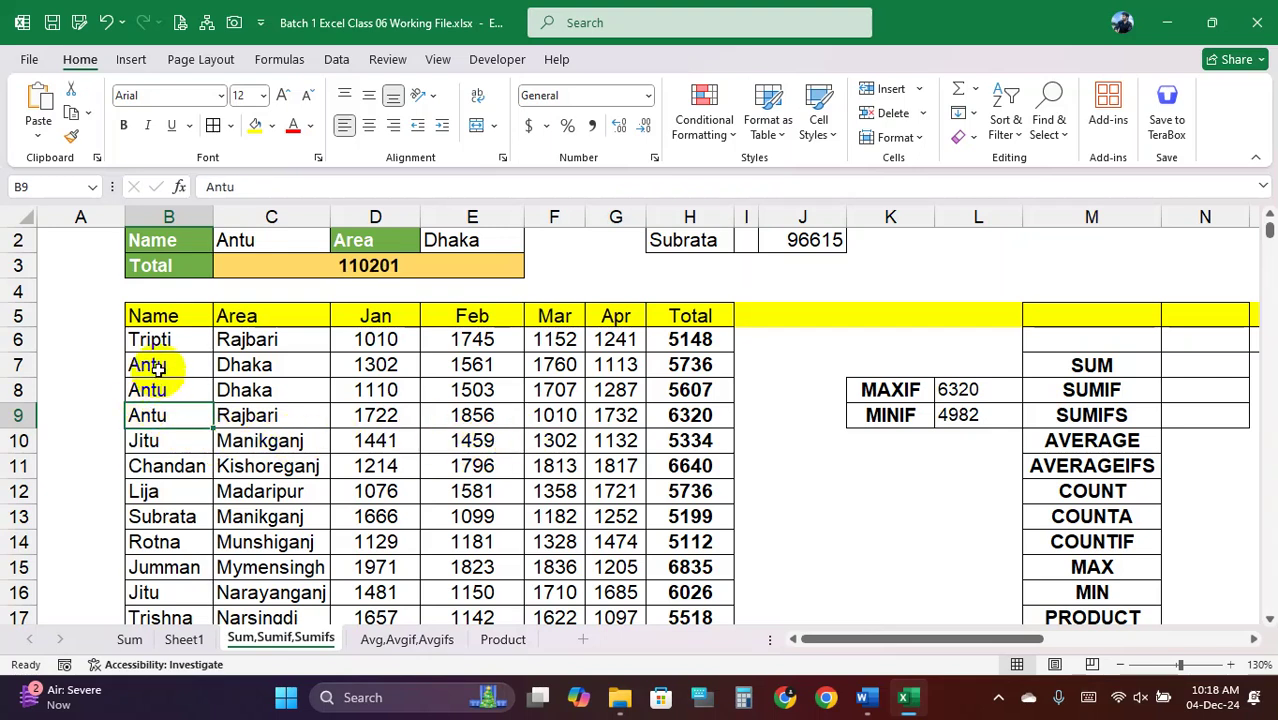
# Highlight the Antu rows' names, Totals and the MAXIF 6320 / MINIF 4982 results
pyautogui.moveTo(157, 364); pyautogui.dragTo(310, 412)
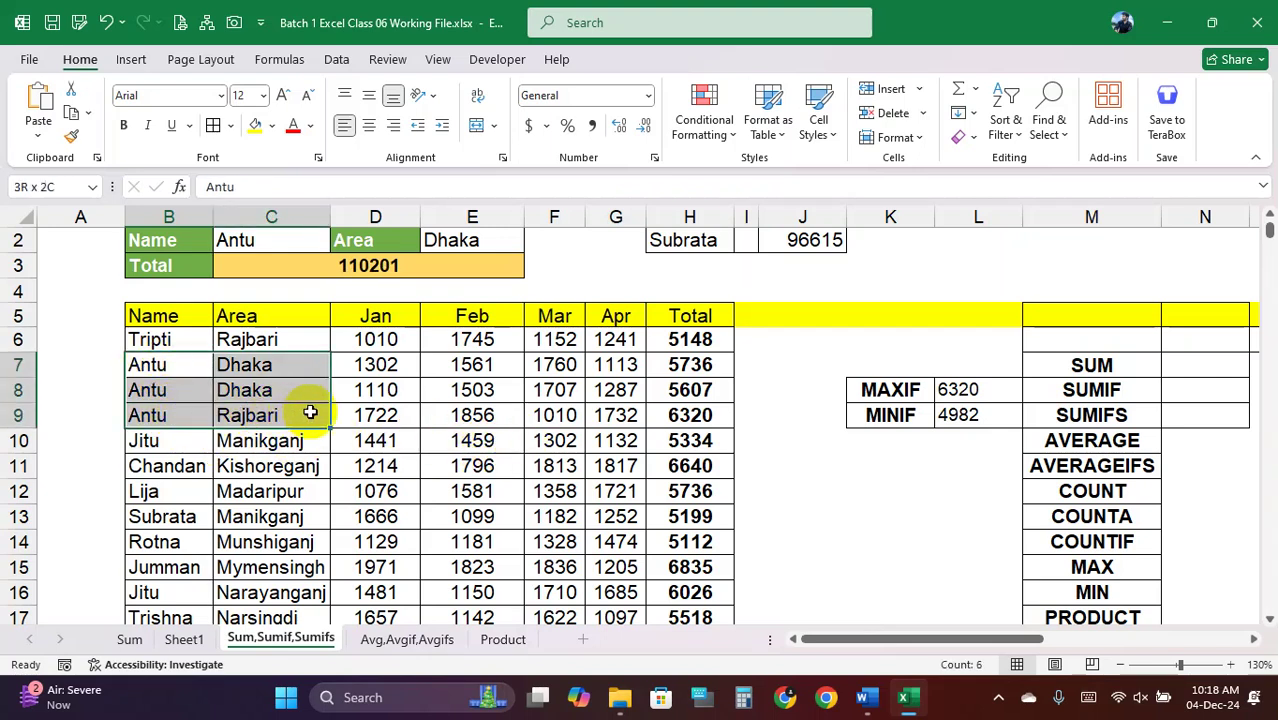
pyautogui.click(184, 362)
pyautogui.moveTo(690, 366); pyautogui.dragTo(690, 415)
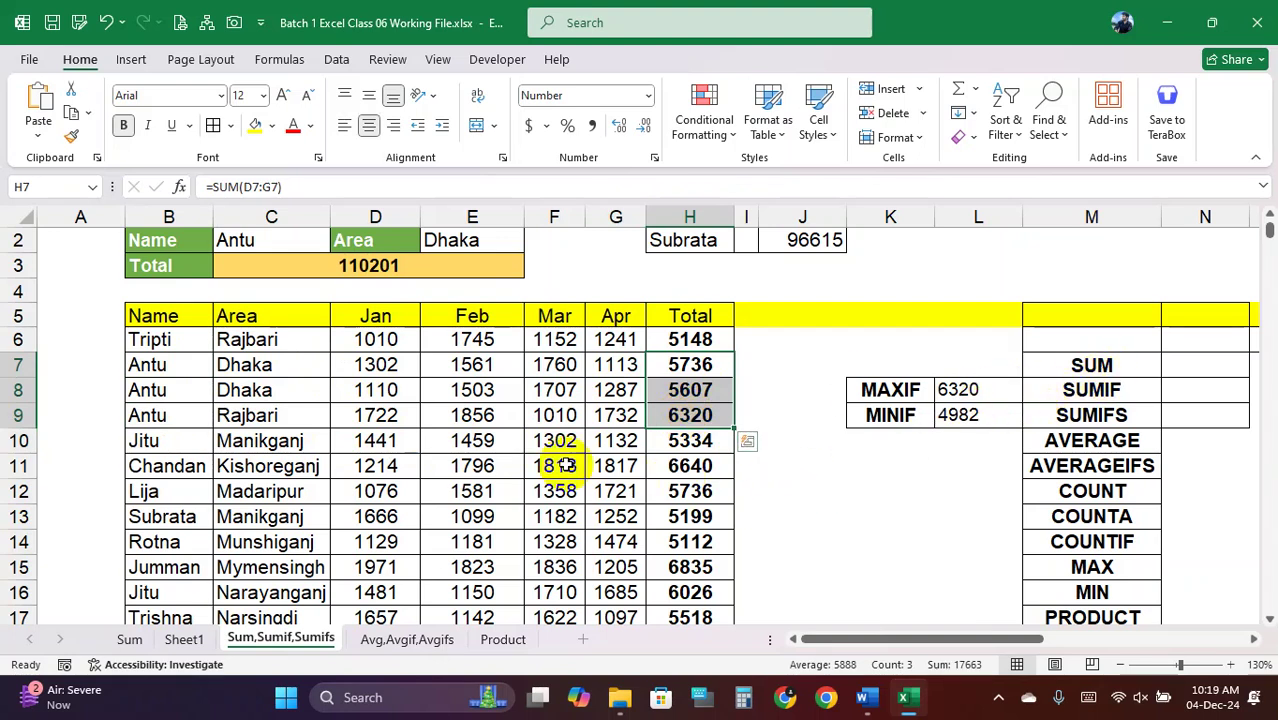
pyautogui.moveTo(879, 356); pyautogui.dragTo(966, 412)
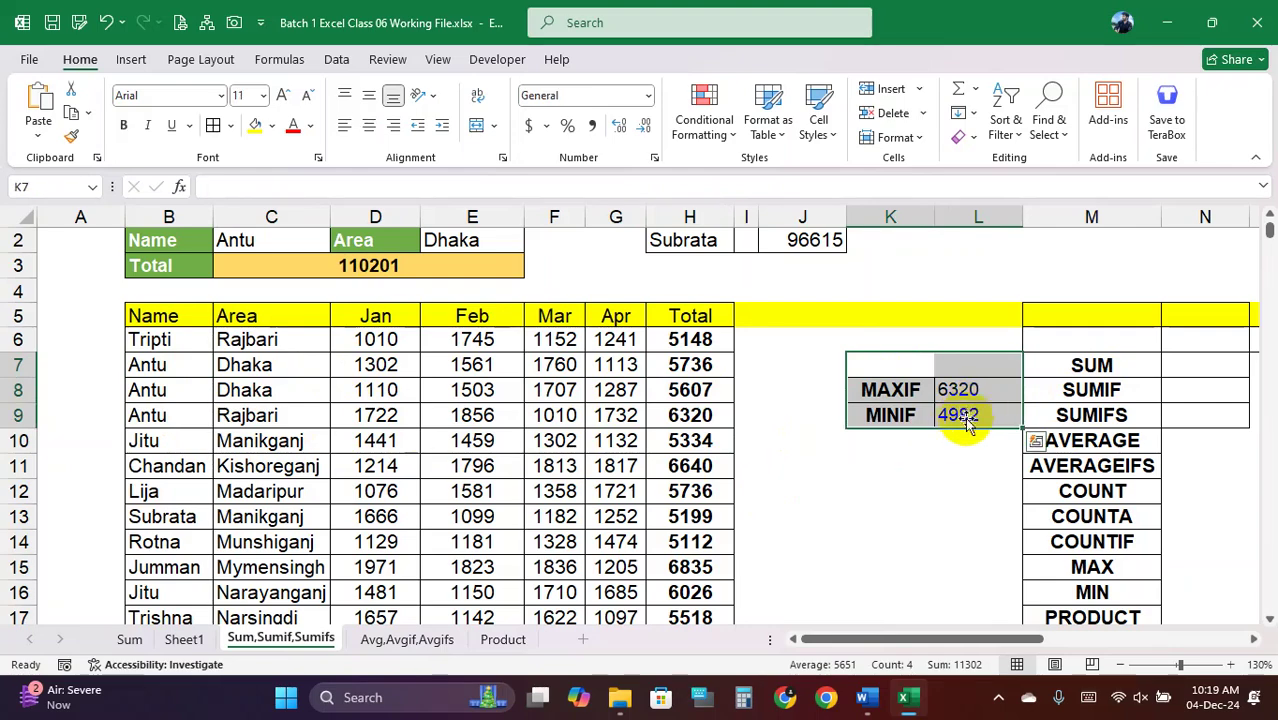
pyautogui.click(916, 485)
pyautogui.click(876, 365)
pyautogui.moveTo(876, 365); pyautogui.dragTo(958, 415)
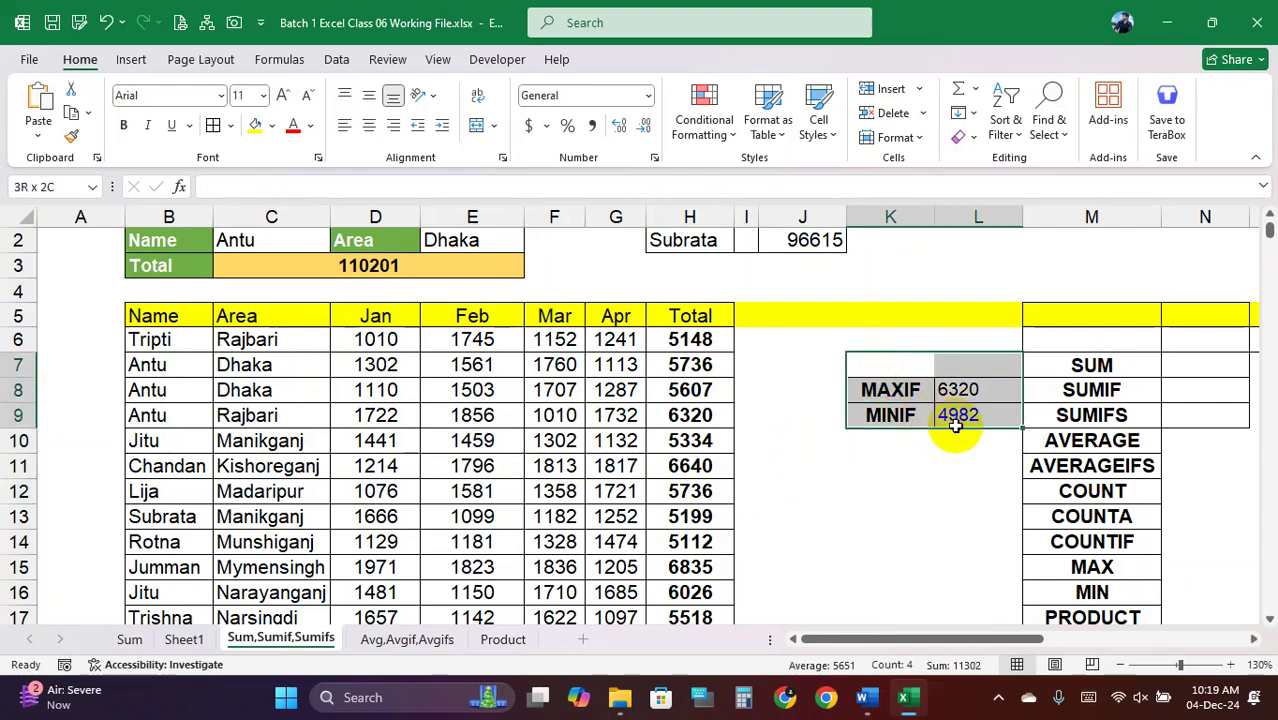
pyautogui.click(893, 492)
pyautogui.moveTo(155, 322); pyautogui.dragTo(685, 587)
pyautogui.scroll(8, 615, 485)
pyautogui.scroll(12, 615, 485)
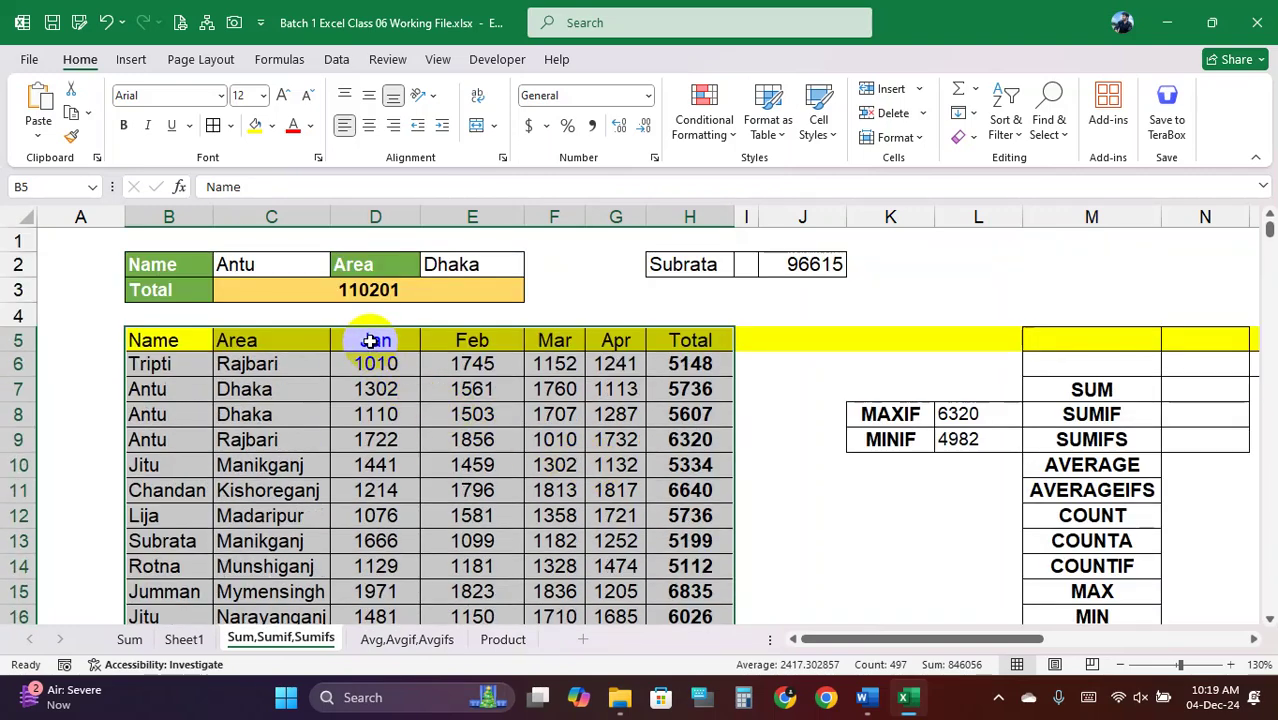
pyautogui.moveTo(370, 341); pyautogui.dragTo(610, 548)
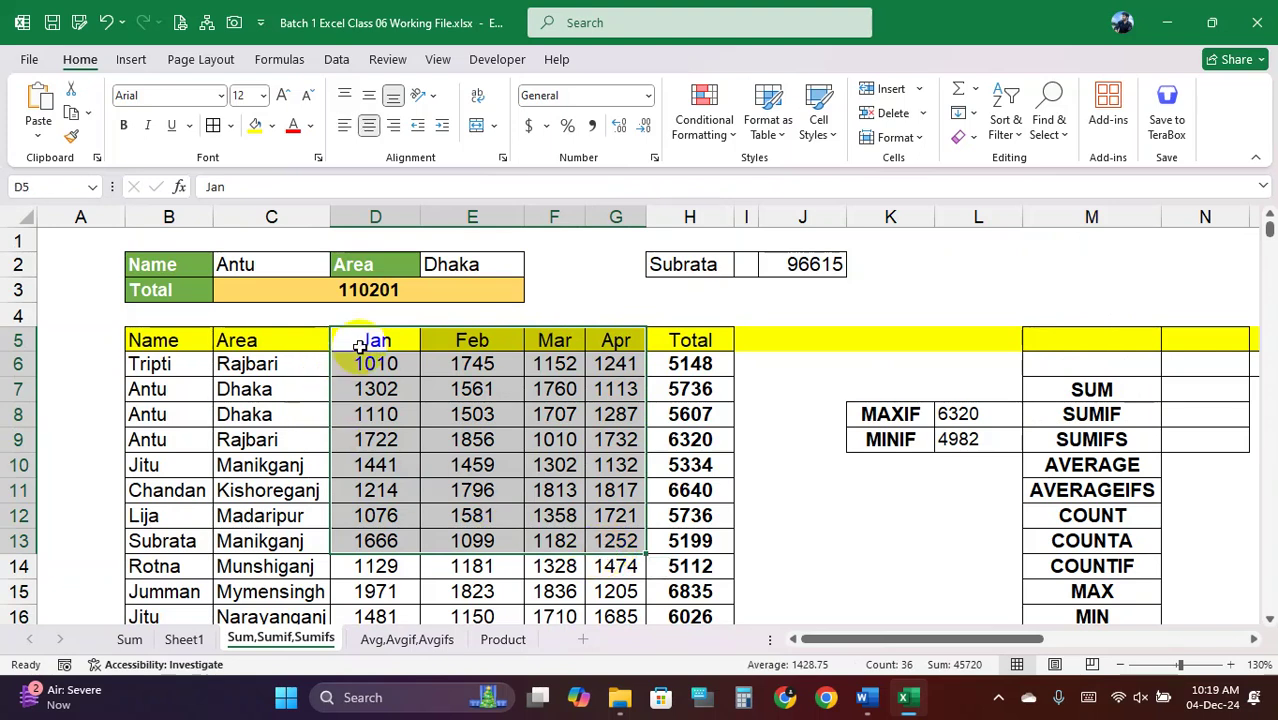
pyautogui.moveTo(358, 345); pyautogui.dragTo(622, 590)
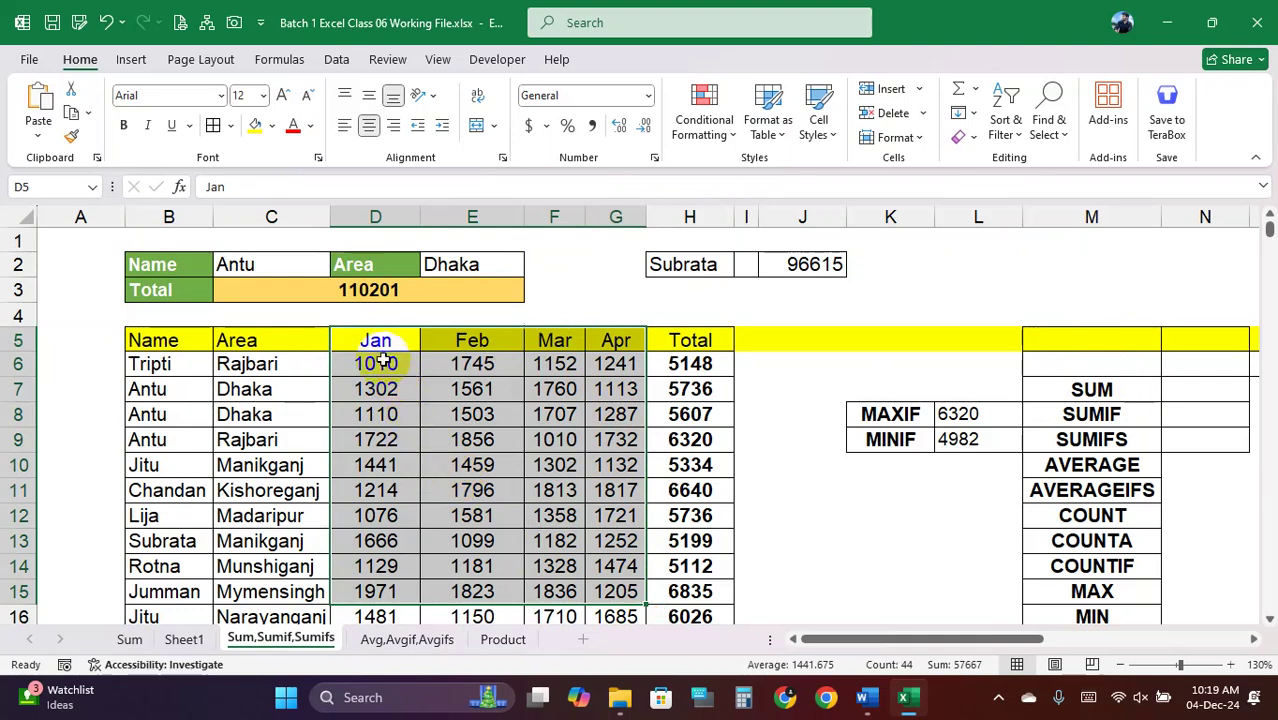
pyautogui.moveTo(377, 364); pyautogui.dragTo(618, 610)
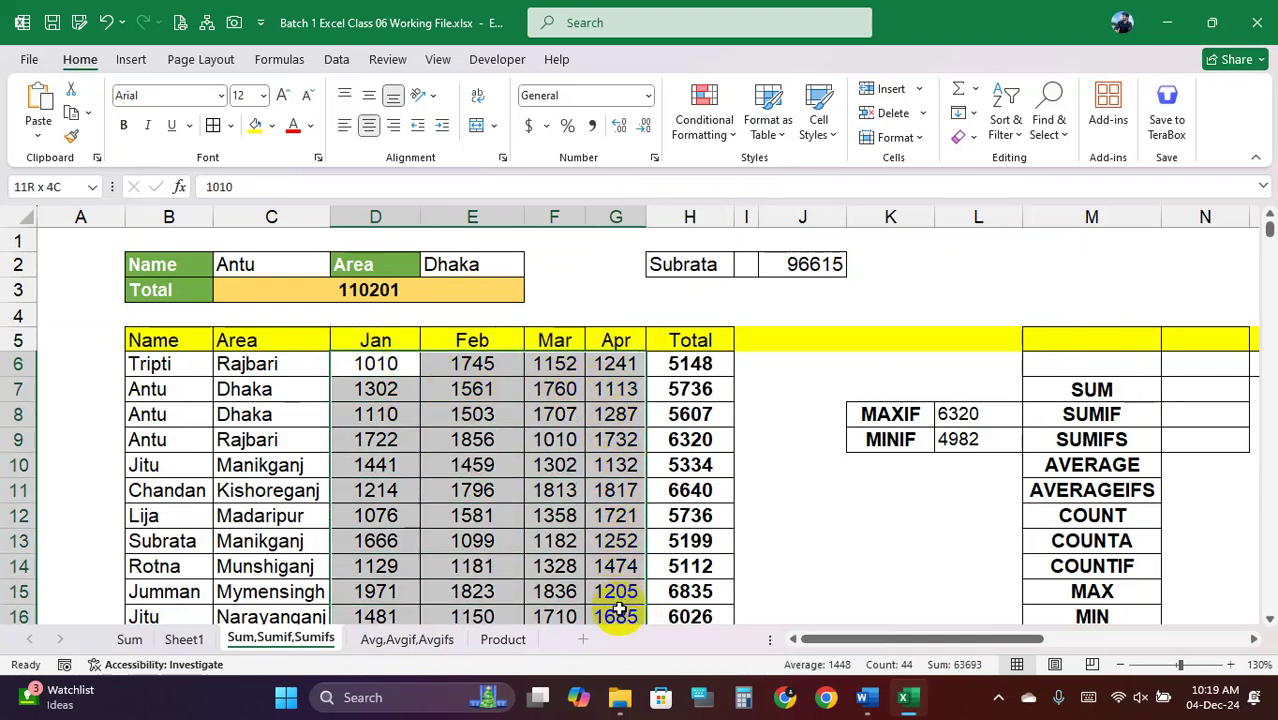
pyautogui.click(893, 413)
pyautogui.click(492, 389)
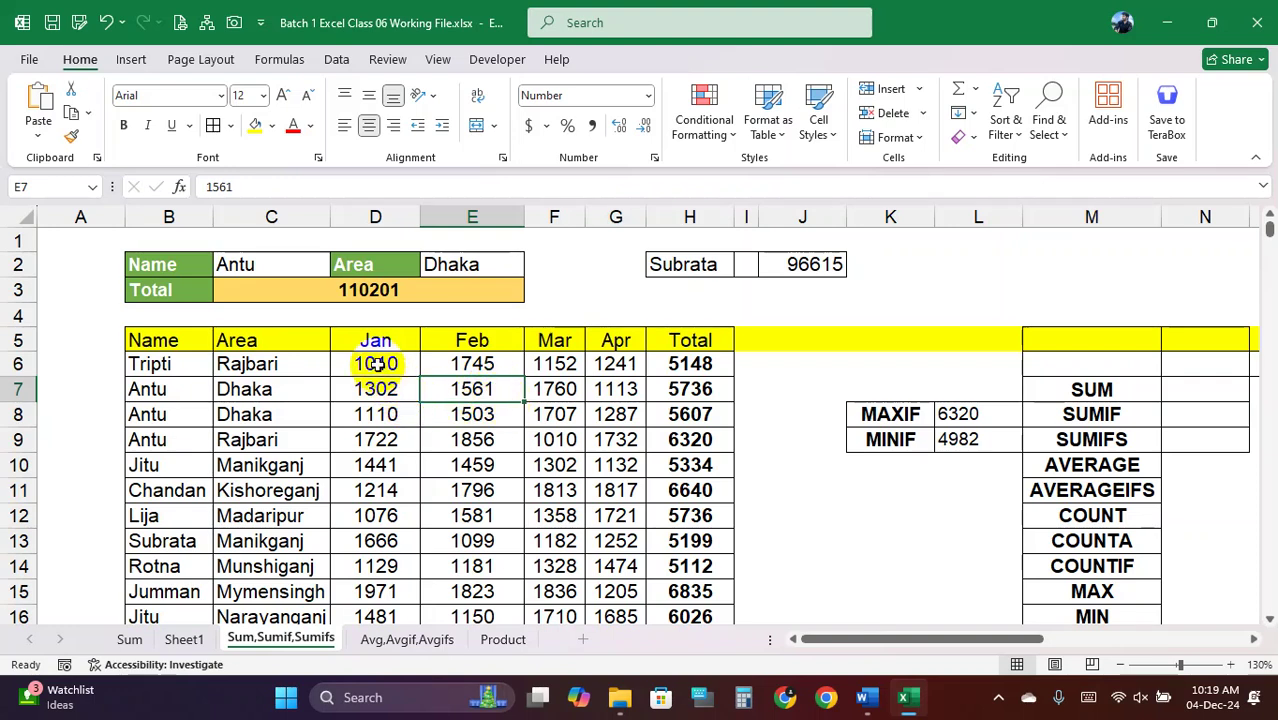
pyautogui.moveTo(375, 364); pyautogui.dragTo(635, 505)
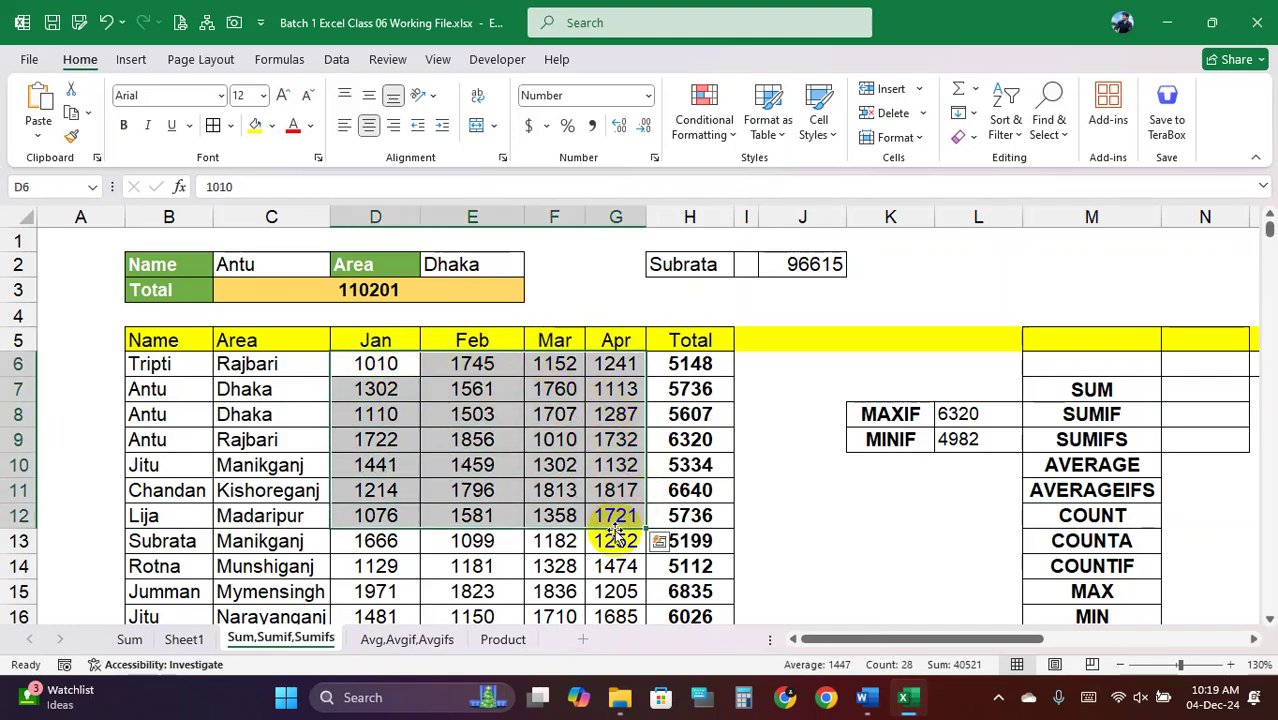
pyautogui.click(902, 445)
pyautogui.click(975, 438)
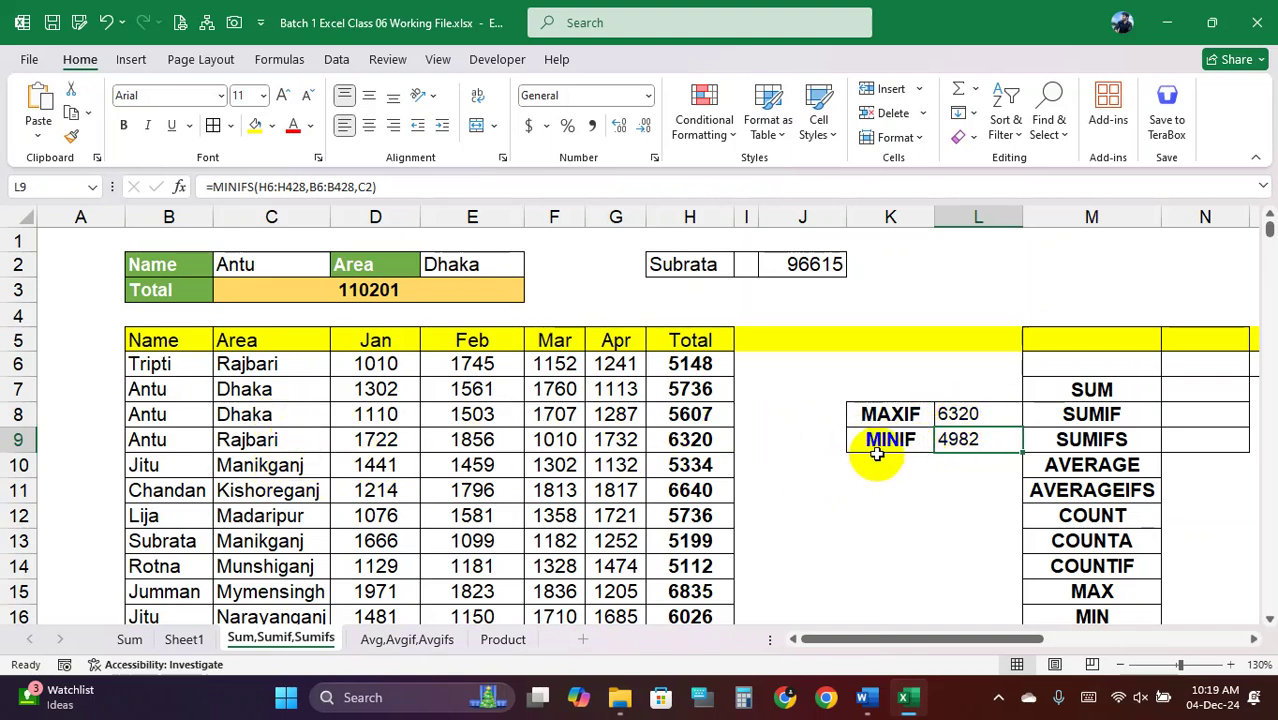
# Move the MAXIF/MINIF block from K8:L9 down to K10:L11
pyautogui.click(818, 414)
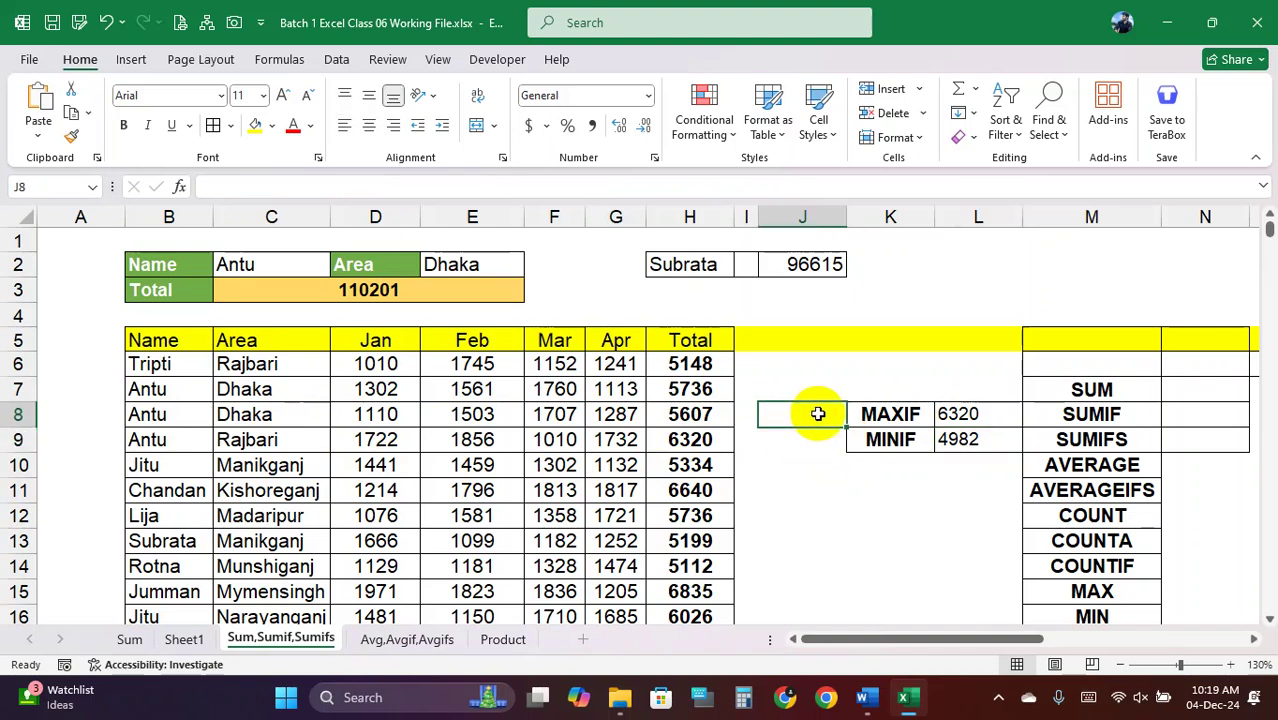
pyautogui.click(912, 416)
pyautogui.moveTo(916, 416); pyautogui.dragTo(955, 440)
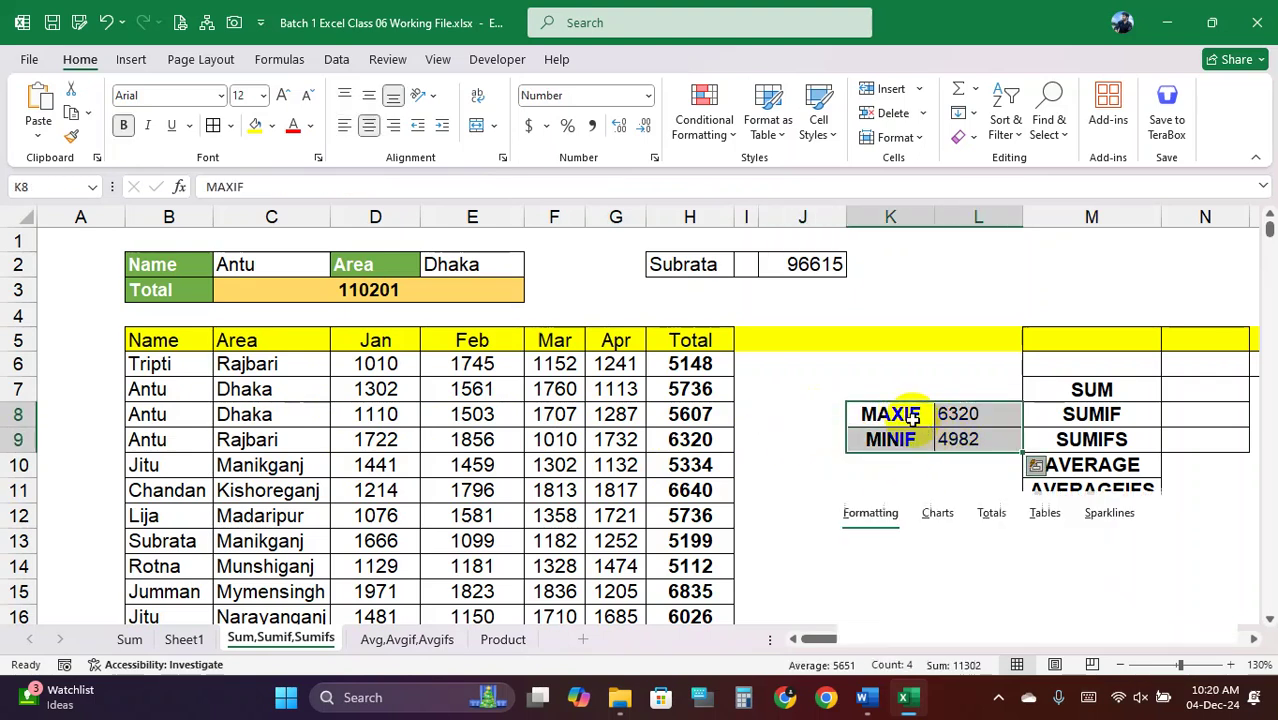
pyautogui.click(888, 370)
pyautogui.moveTo(868, 412); pyautogui.dragTo(912, 464)
# Copy the block and paste it into K8:L9, where it returns 0
pyautogui.hotkey('ctrl', 'c')
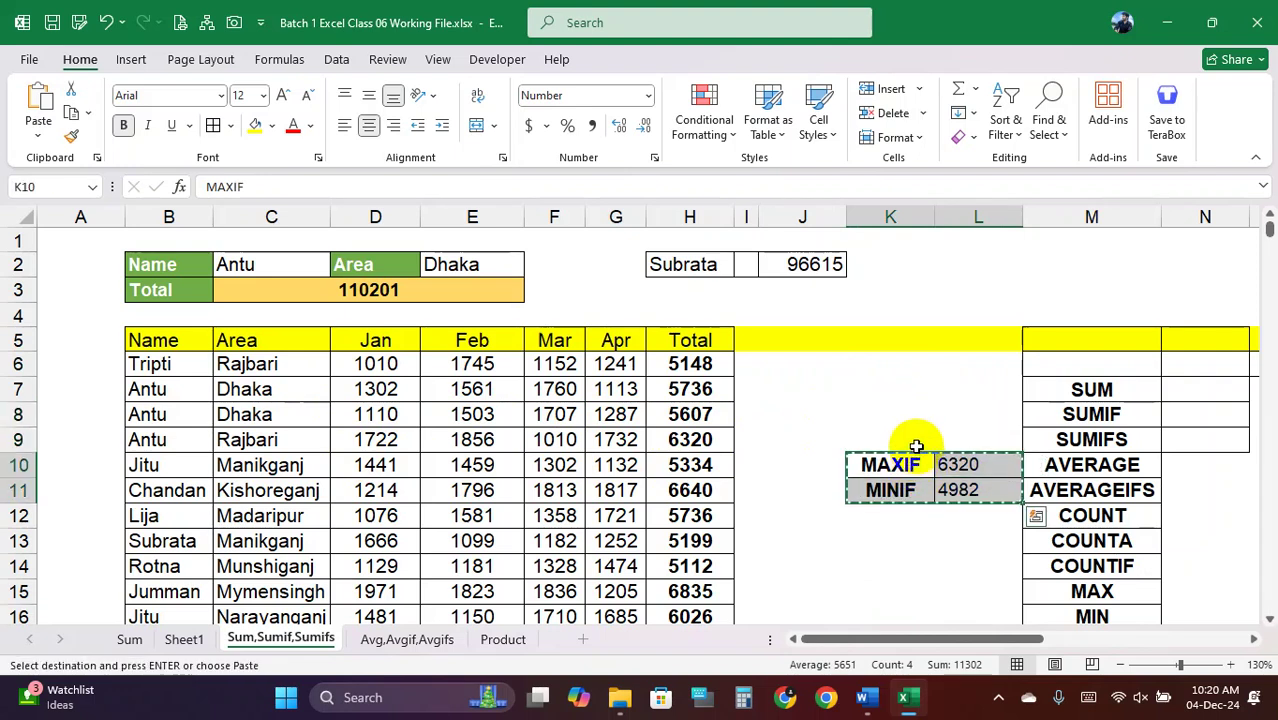
pyautogui.moveTo(876, 406); pyautogui.dragTo(893, 434)
pyautogui.hotkey('ctrl', 'v')
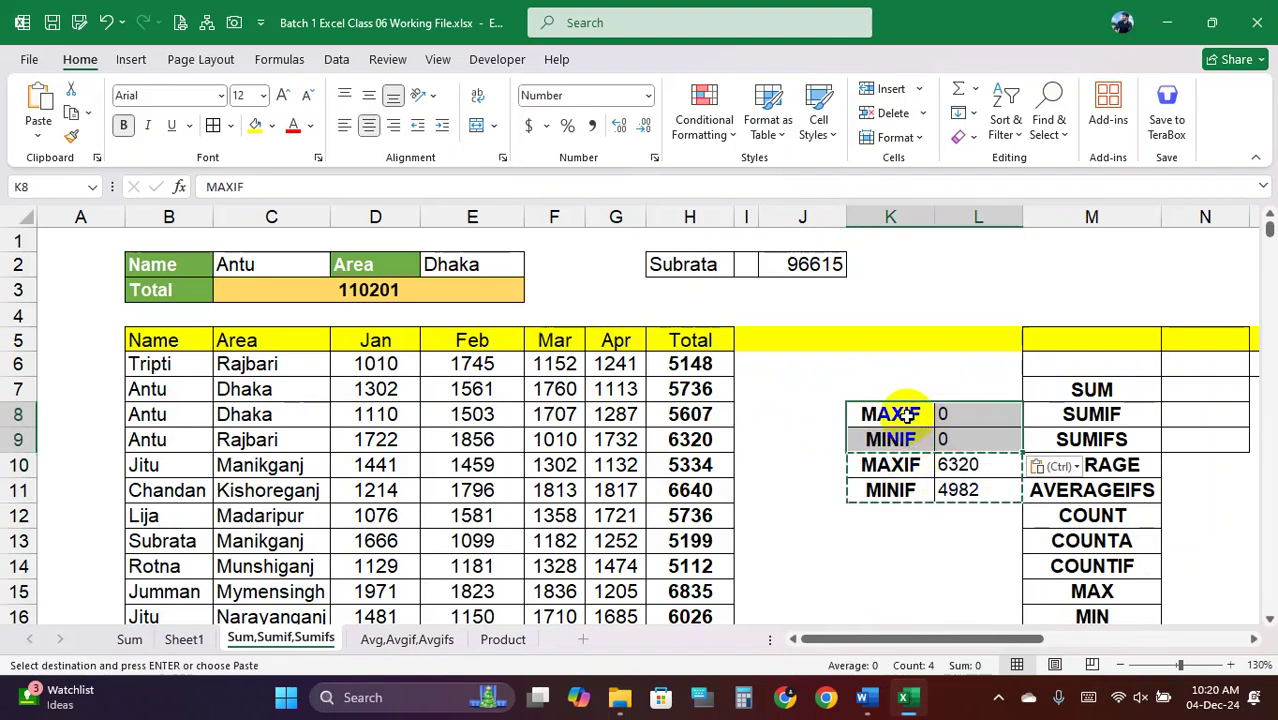
# Relabel K8 as MAX and K9 as MIN
pyautogui.click(907, 414)
pyautogui.doubleClick(915, 418)
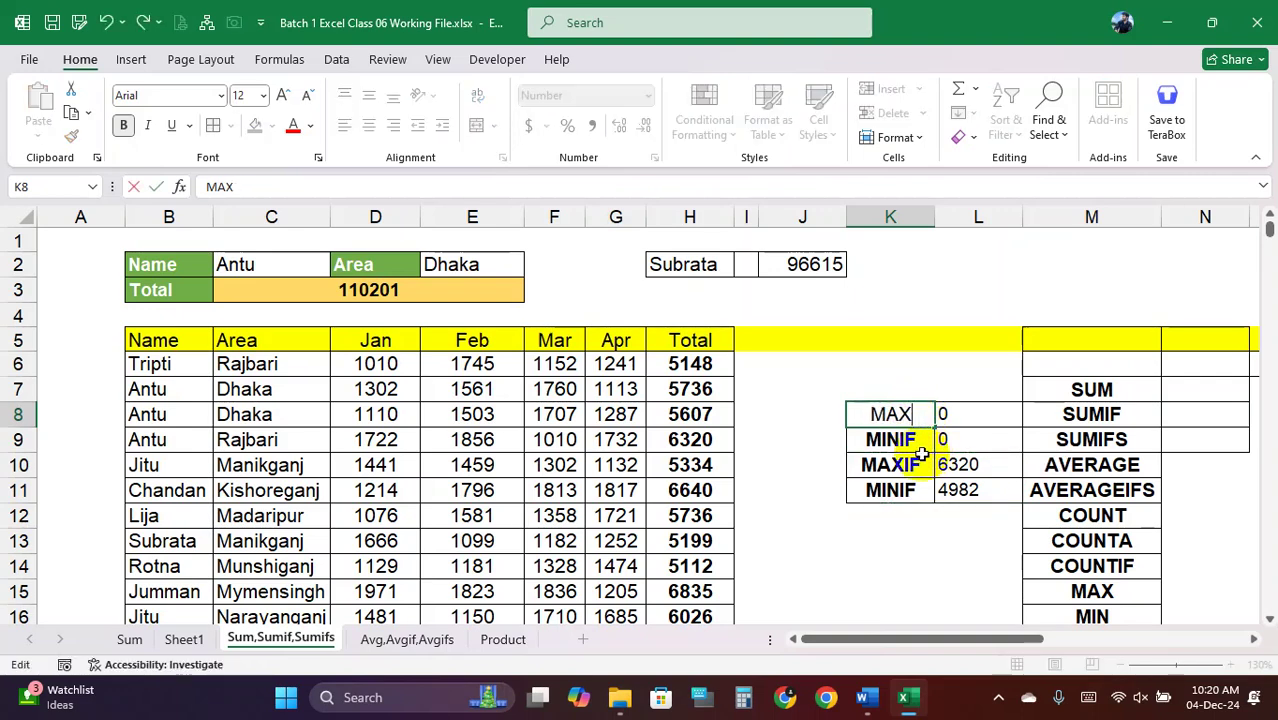
pyautogui.press('Return')
pyautogui.doubleClick(902, 440)
pyautogui.press('BackSpace')
pyautogui.press('BackSpace')
# Enter =MAX(H6:H428) in L8, returning 7369
pyautogui.click(966, 412)
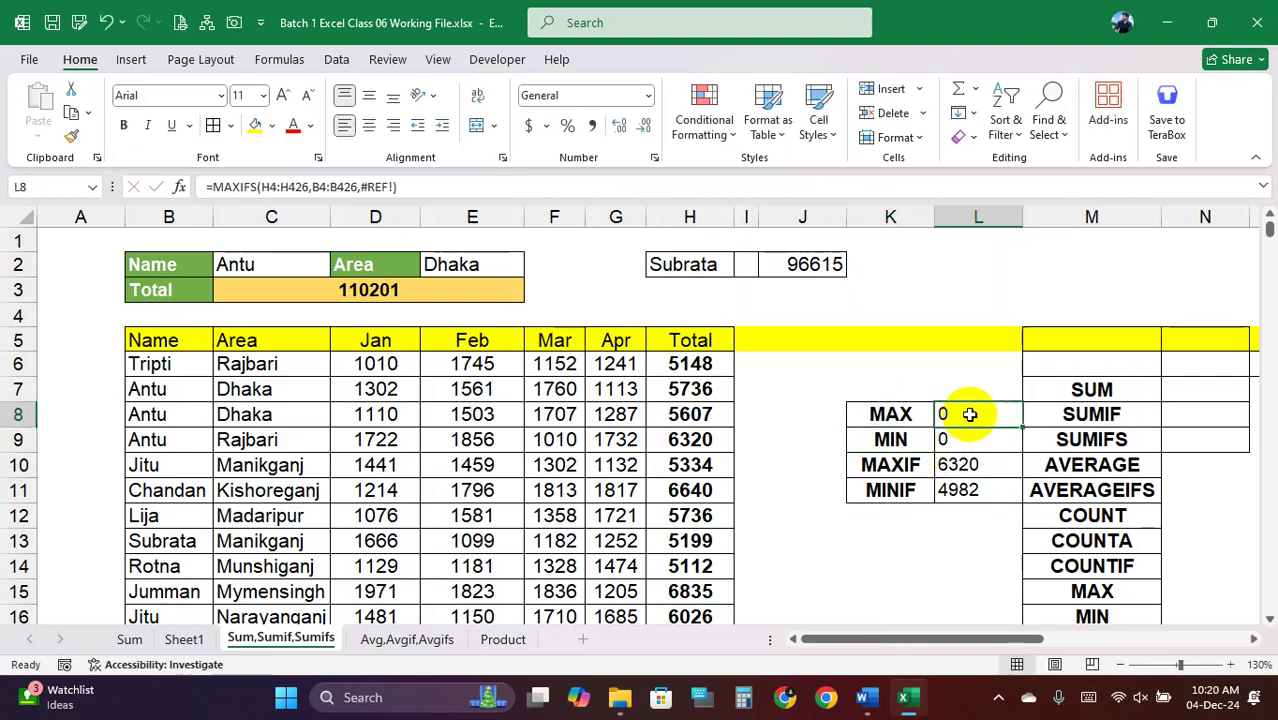
pyautogui.write('=MA')
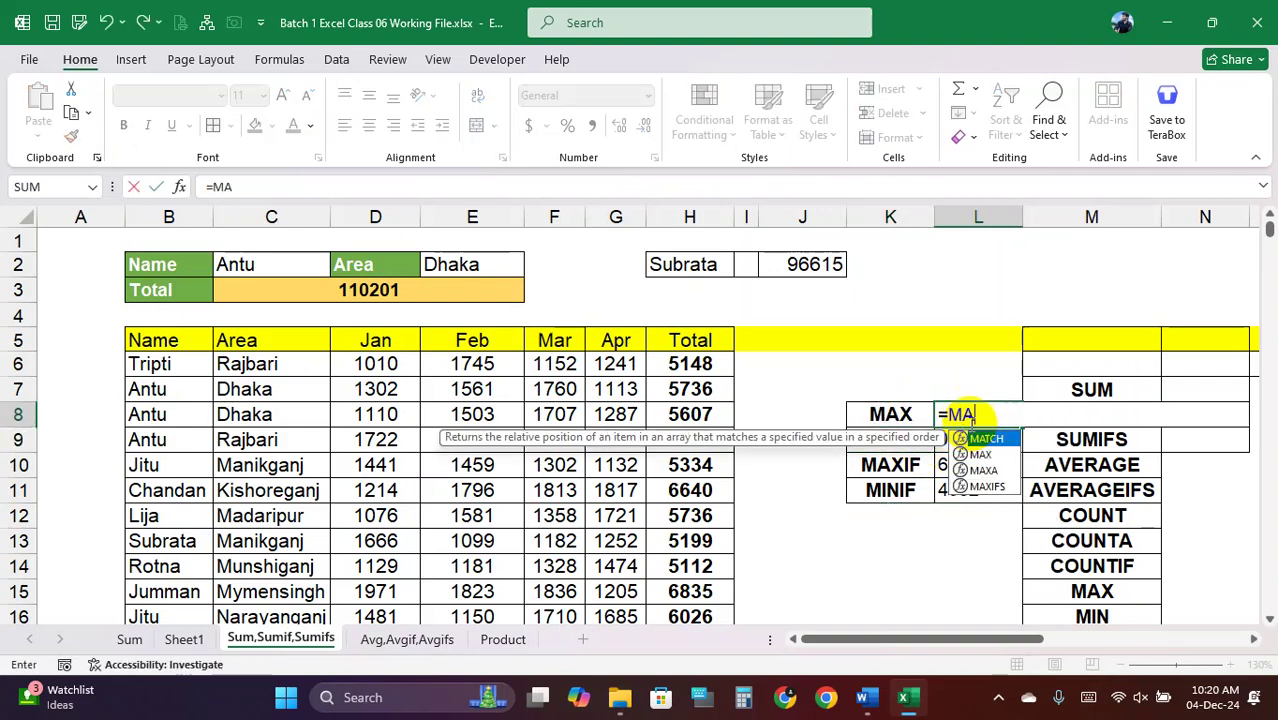
pyautogui.write('X(')
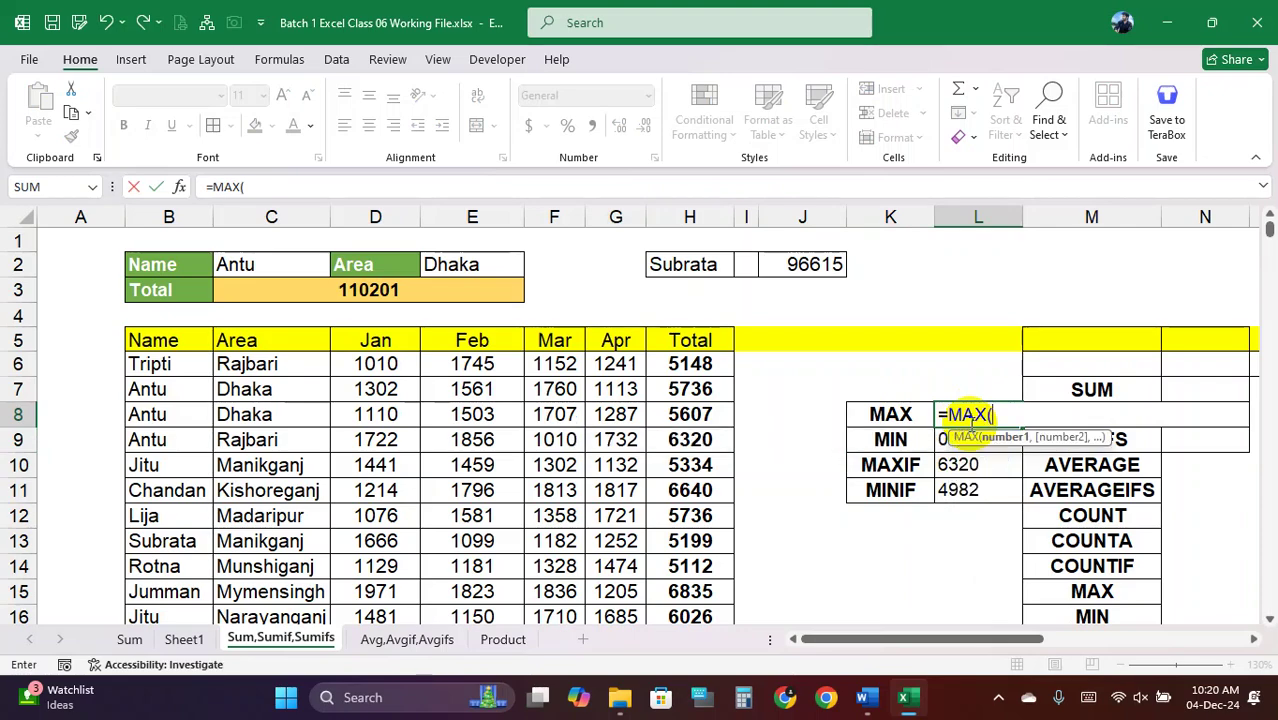
pyautogui.click(677, 366)
pyautogui.hotkey('ctrl', 'shift', 'Down')
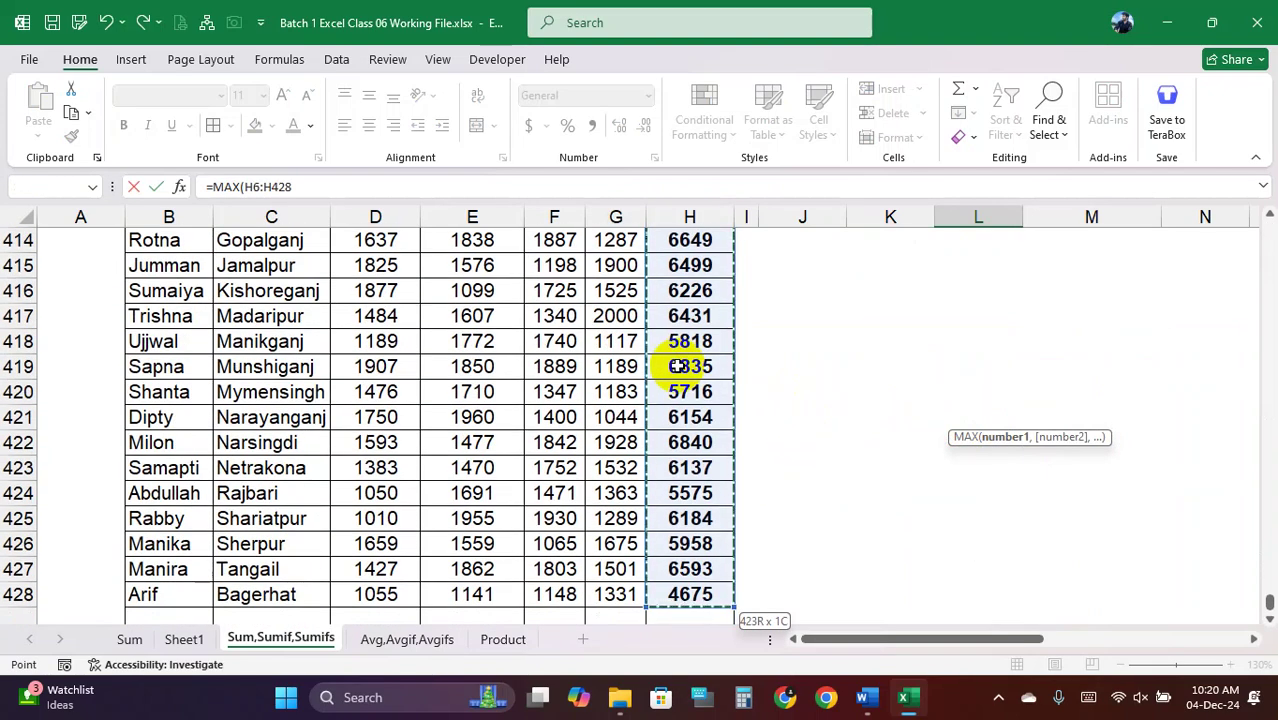
pyautogui.press('Return')
pyautogui.scroll(1, 985, 340)
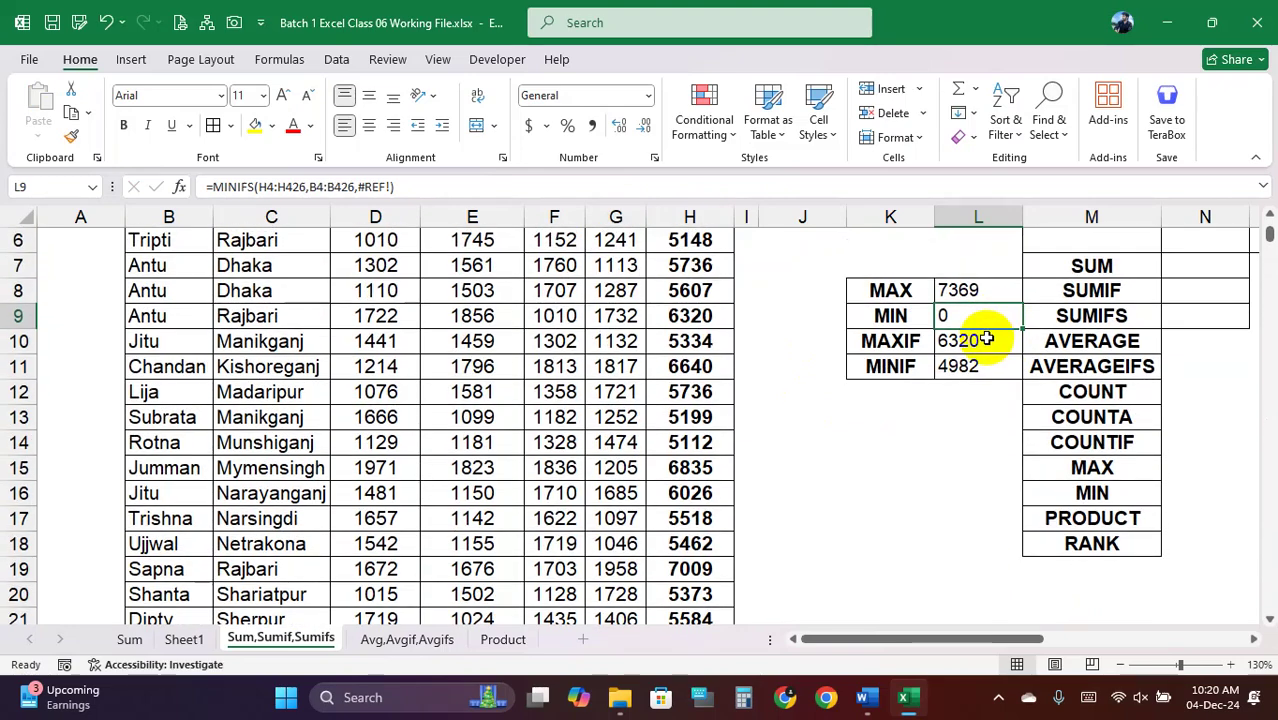
# Enter =MIN(H6:H428) in L9, returning 4421
pyautogui.write('=MIN')
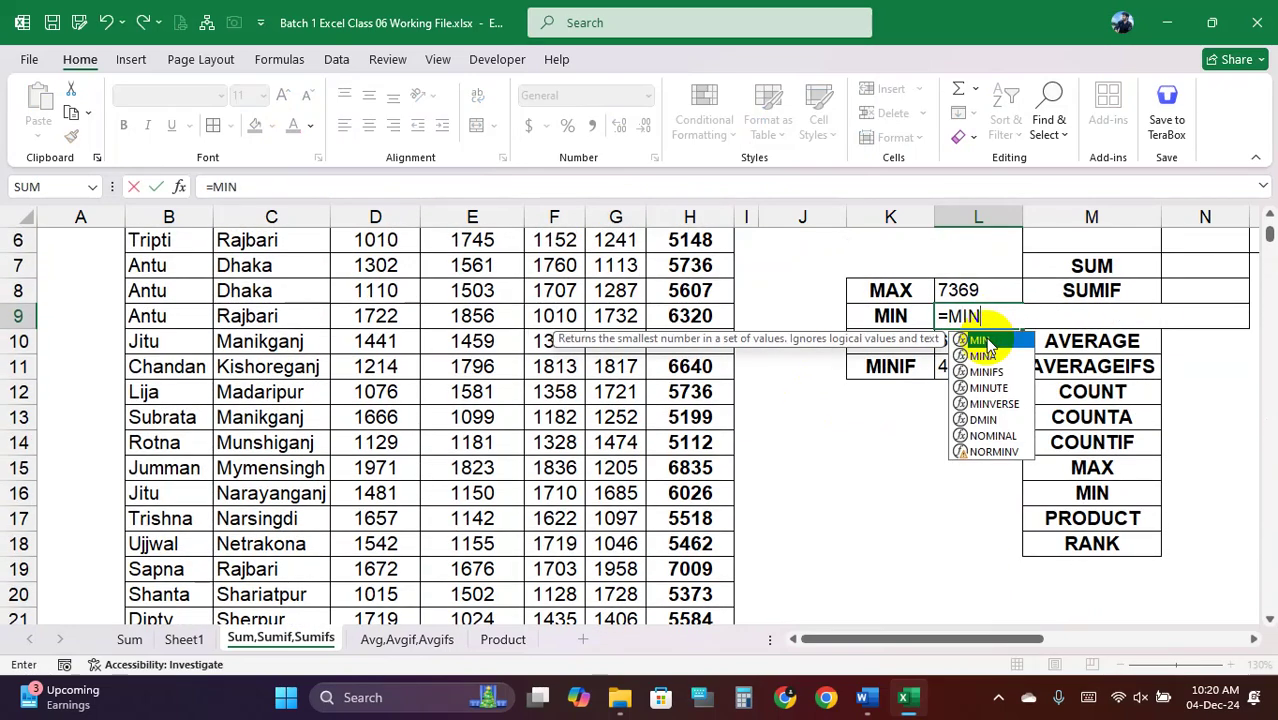
pyautogui.doubleClick(980, 341)
pyautogui.scroll(2, 727, 314)
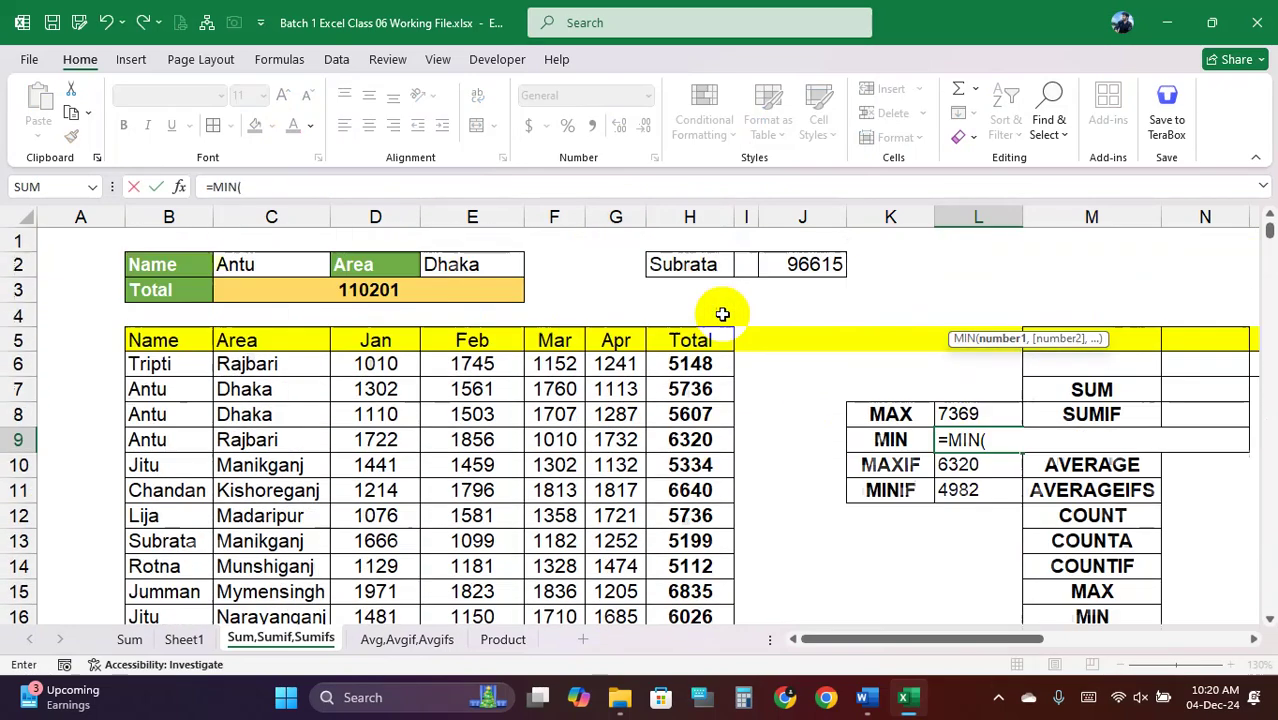
pyautogui.click(706, 364)
pyautogui.hotkey('ctrl', 'shift', 'Down')
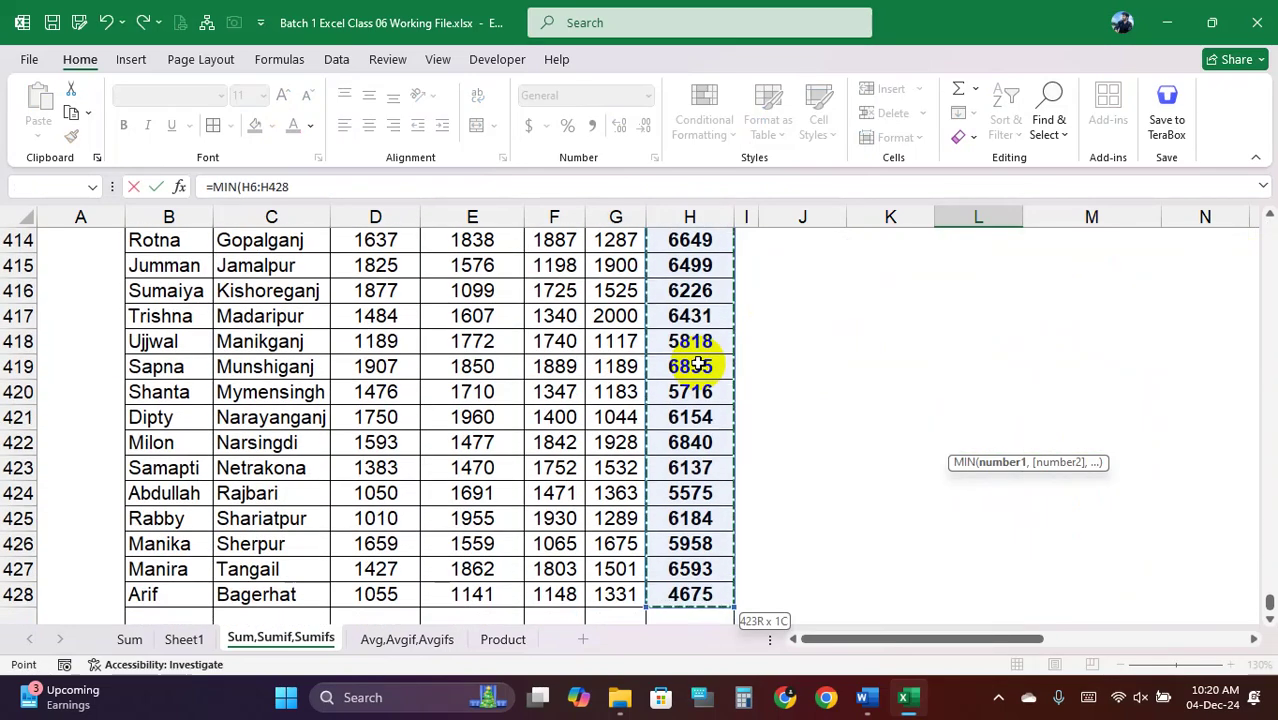
pyautogui.write(')')
pyautogui.press('Return')
pyautogui.scroll(3, 741, 380)
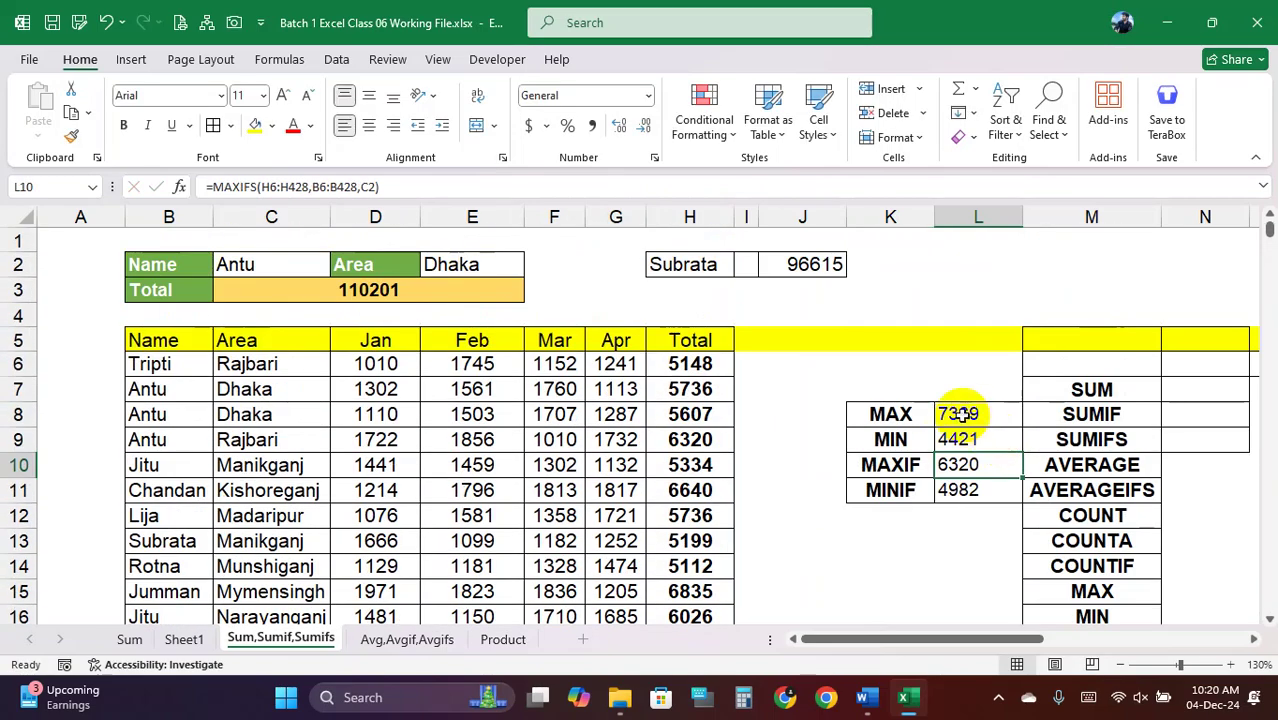
# Give the MAX and MIN summary cells in K8:L9 a yellow fill
pyautogui.moveTo(958, 414); pyautogui.dragTo(958, 440)
pyautogui.moveTo(895, 414); pyautogui.dragTo(972, 439)
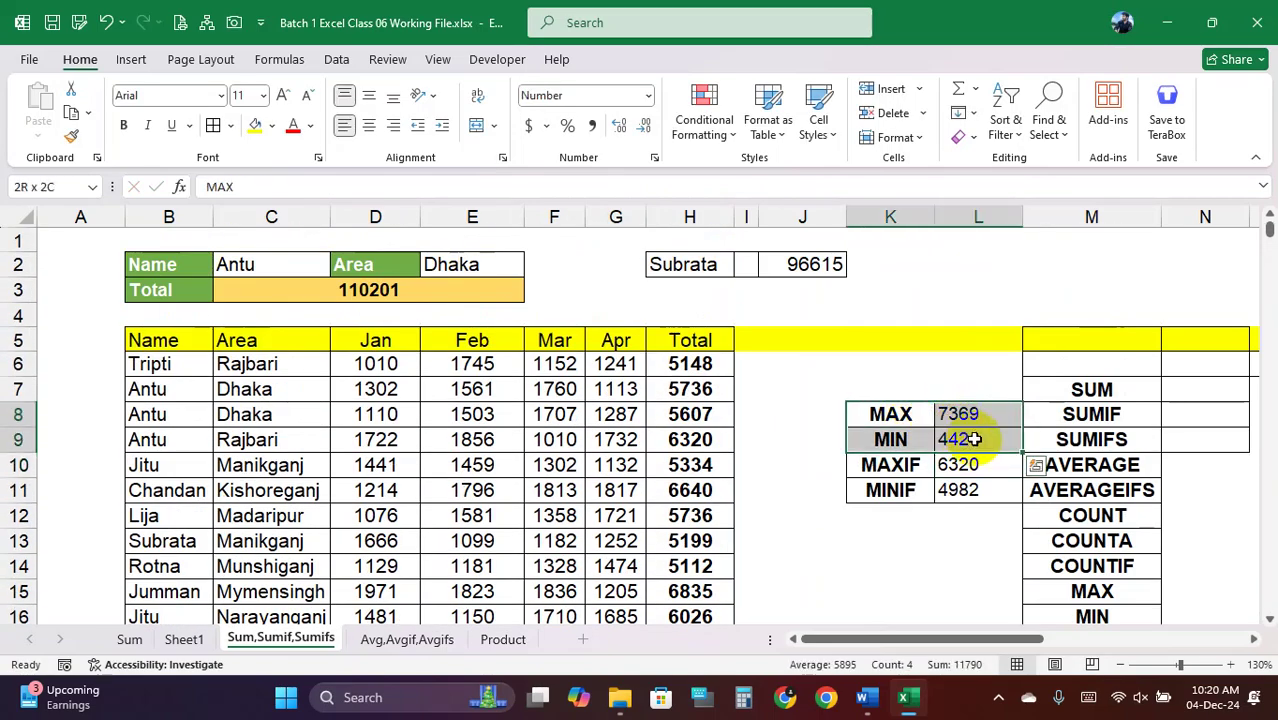
pyautogui.click(260, 126)
pyautogui.click(897, 439)
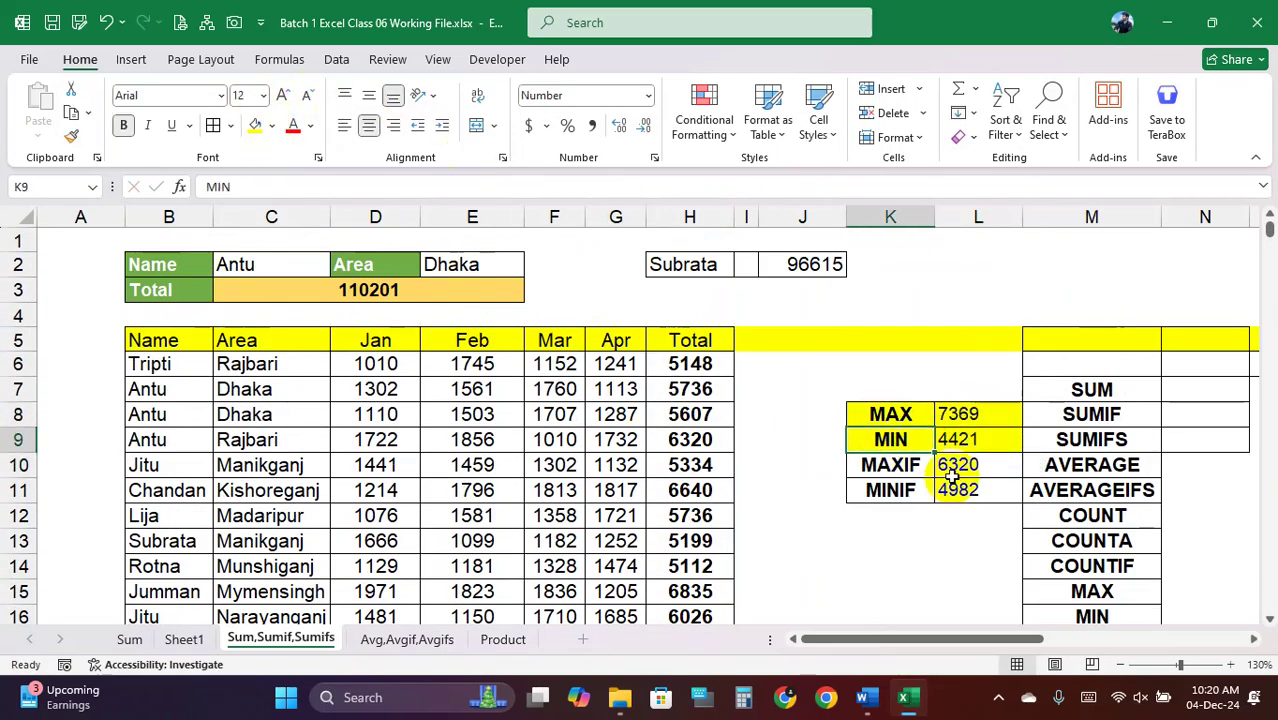
# Review the MAXIFS formula in L10 and the MAXIF and MINIF rows
pyautogui.click(954, 469)
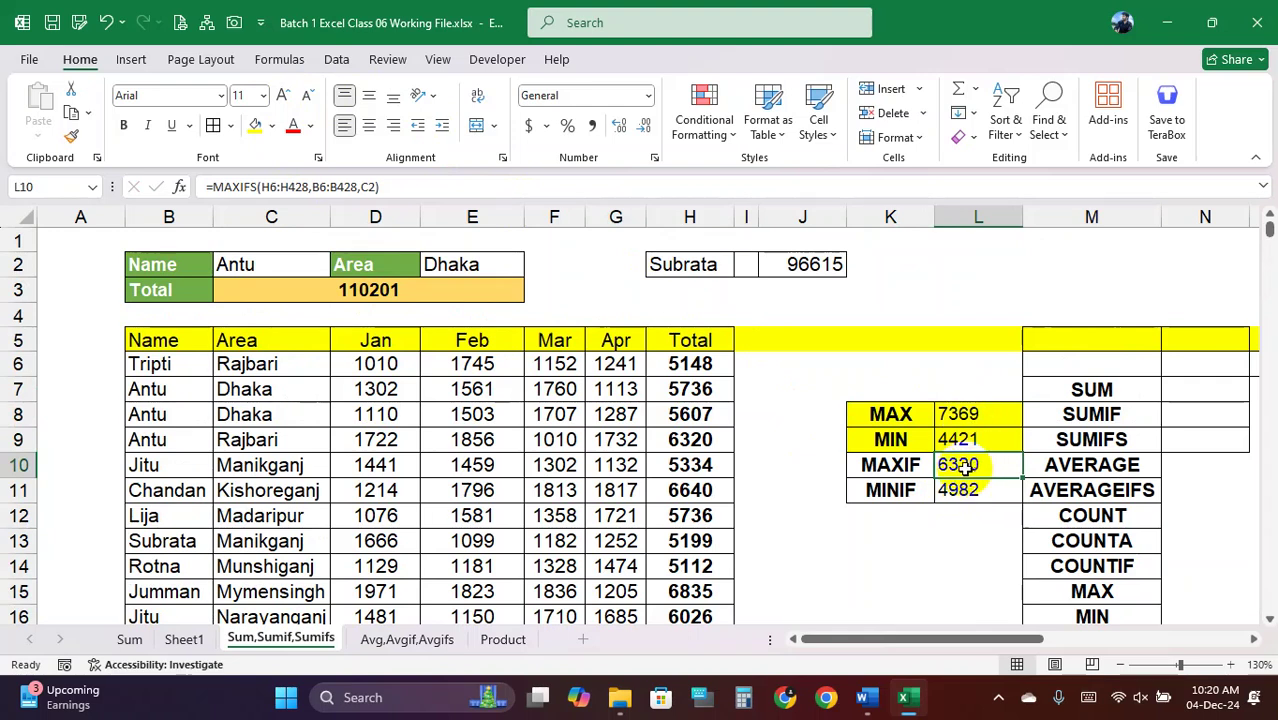
pyautogui.click(884, 466)
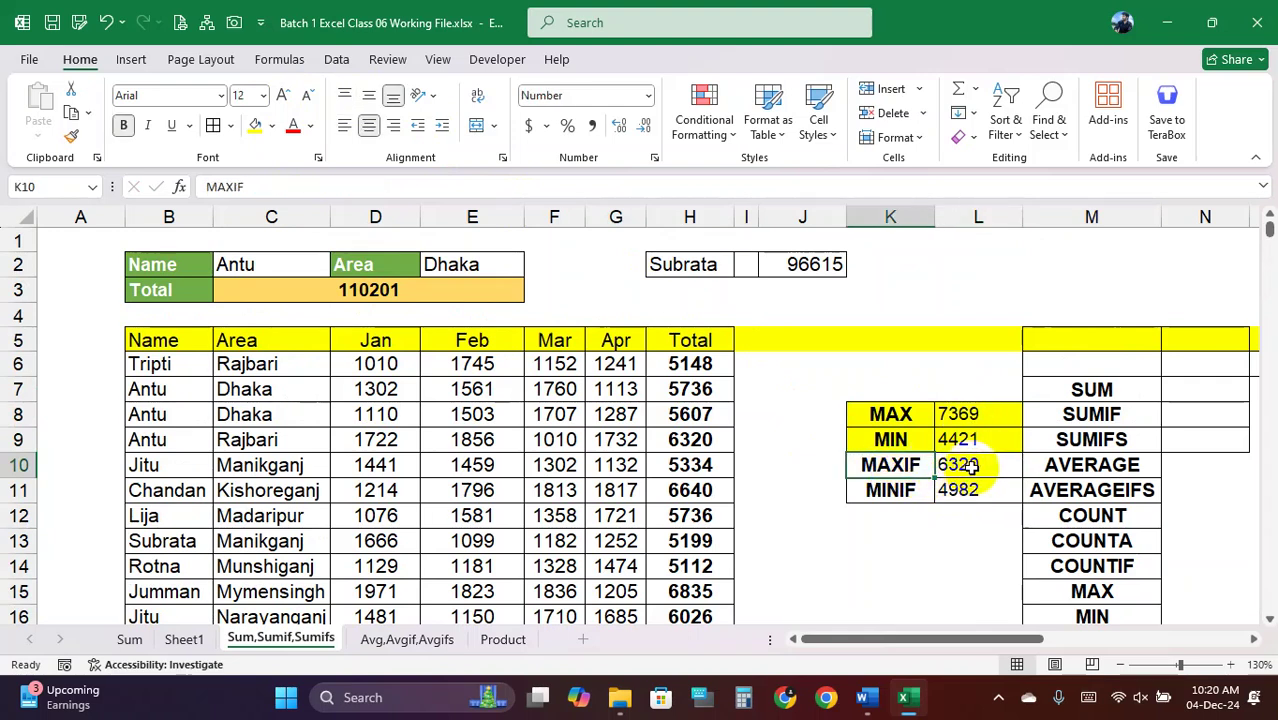
pyautogui.click(972, 467)
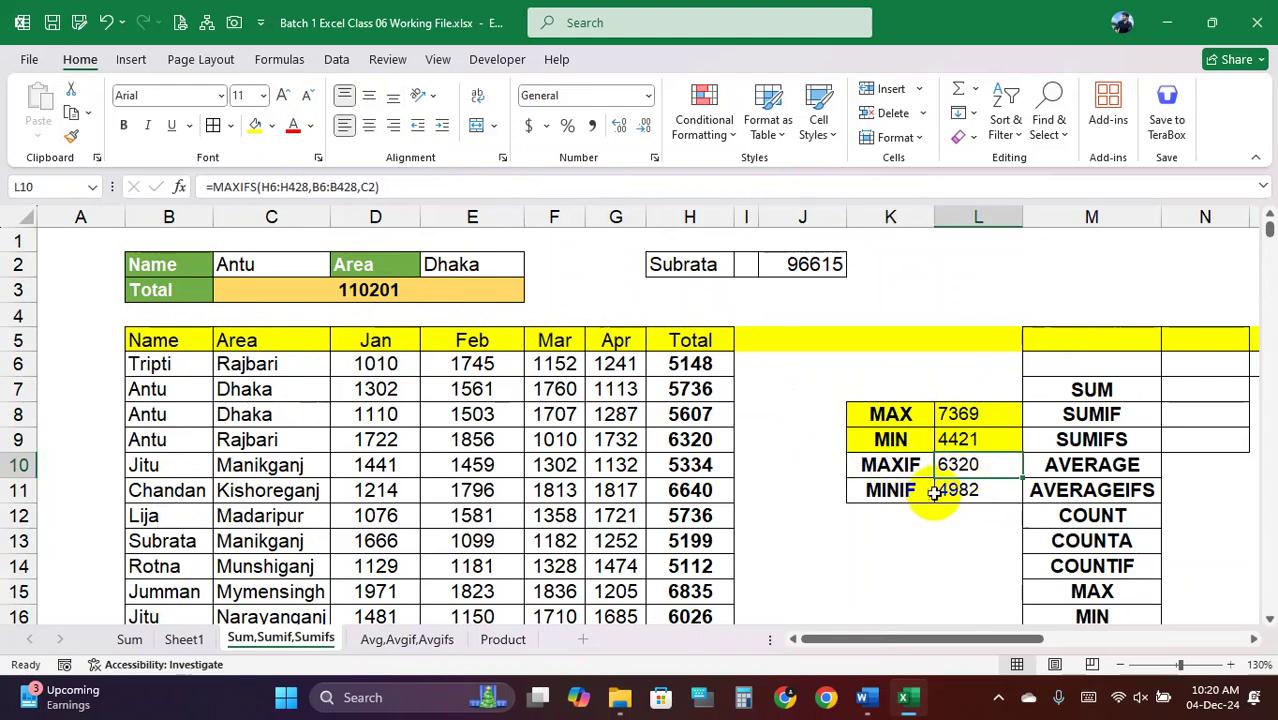
pyautogui.moveTo(890, 489); pyautogui.dragTo(961, 489)
pyautogui.click(975, 465)
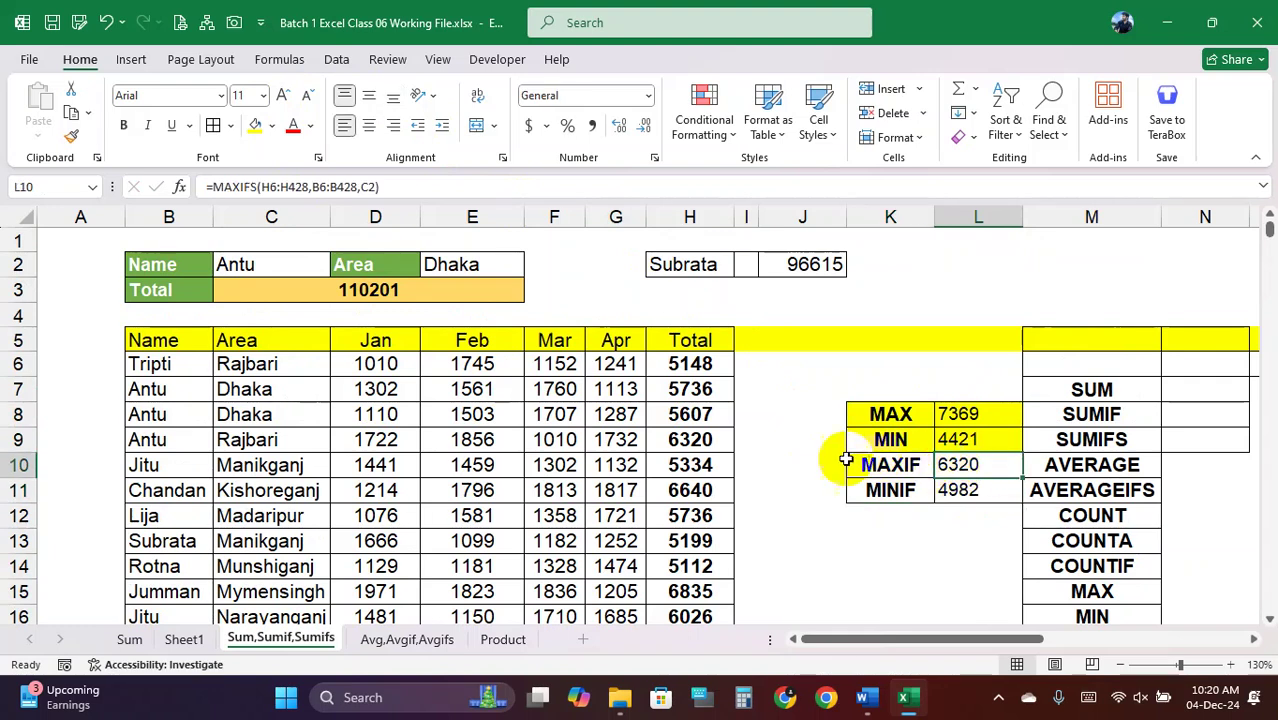
# Copy the name Antu from C2 into J10, leaving L10's MAXIFS unchanged
pyautogui.click(812, 466)
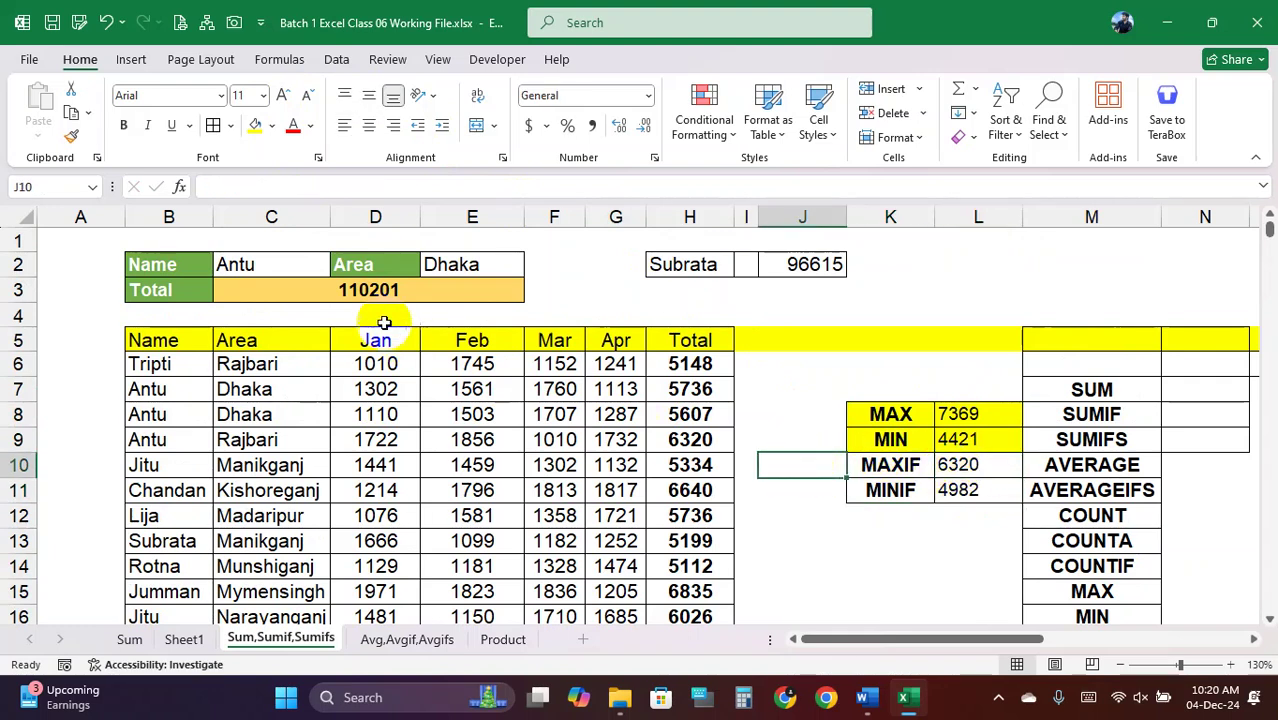
pyautogui.click(293, 264)
pyautogui.hotkey('ctrl', 'c')
pyautogui.click(804, 462)
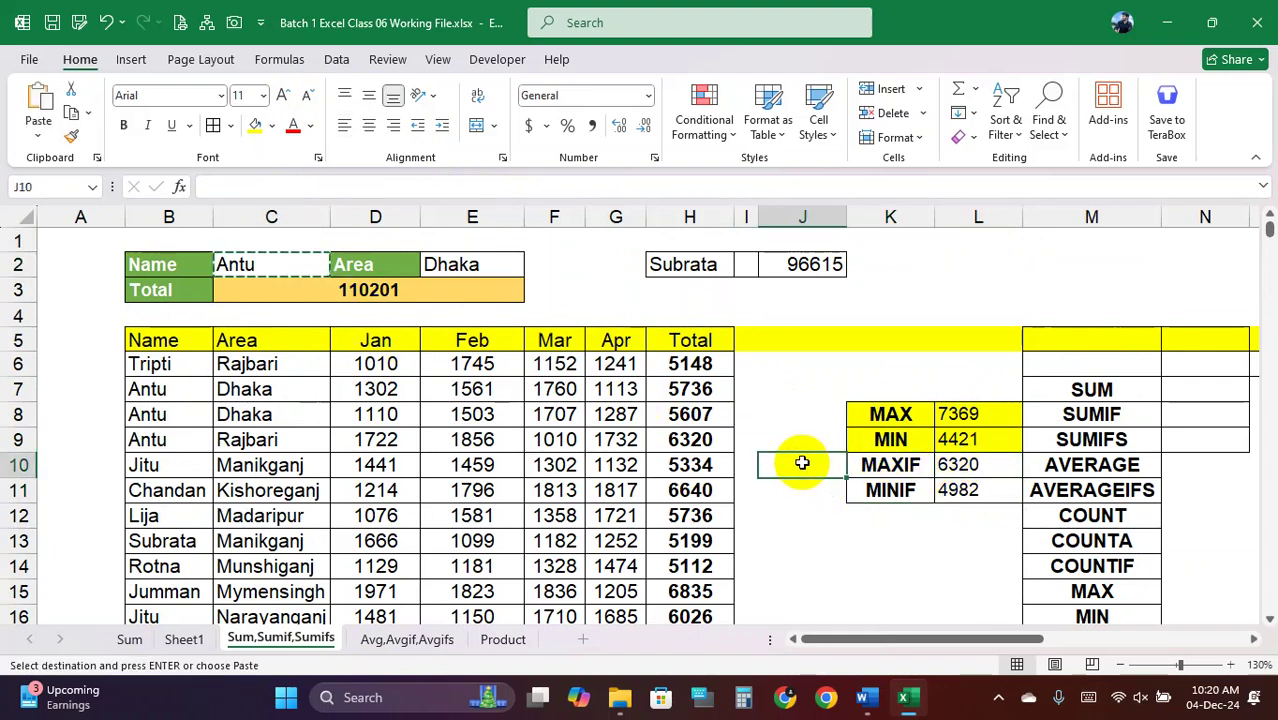
pyautogui.hotkey('ctrl', 'v')
pyautogui.doubleClick(958, 465)
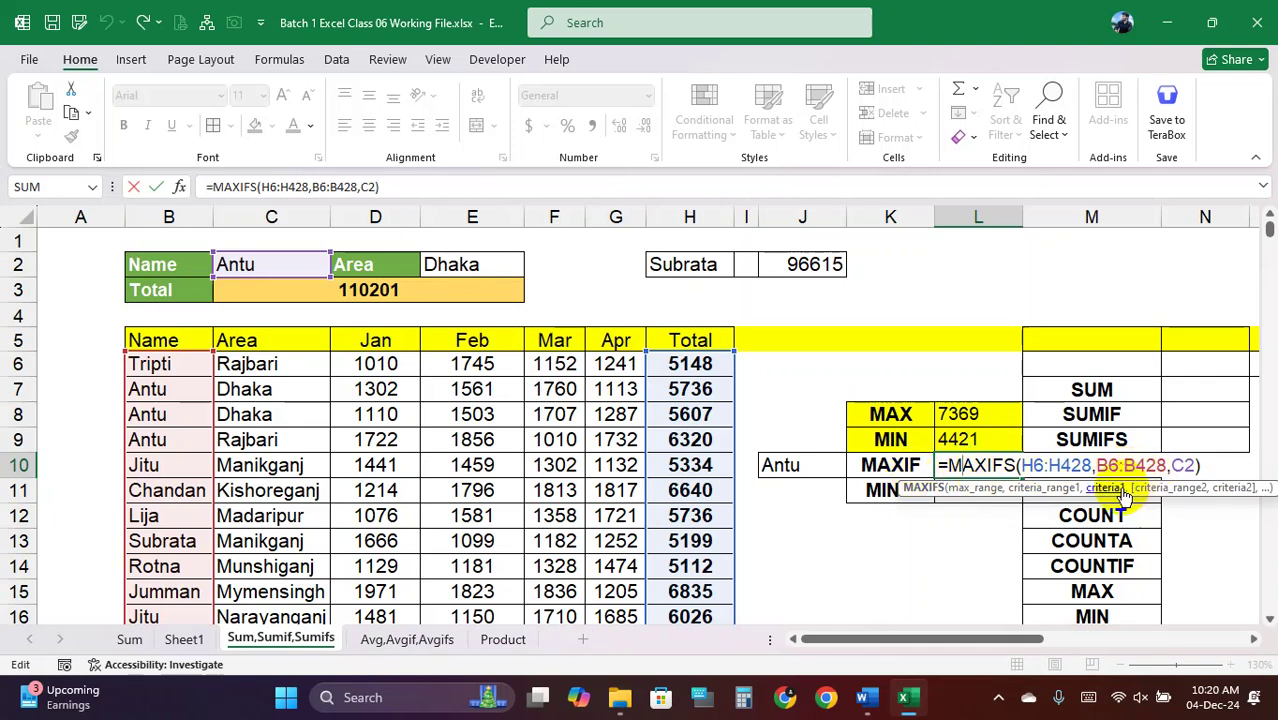
pyautogui.press('Return')
# Replace the name in J10 with Jitu from B10
pyautogui.click(813, 465)
pyautogui.click(183, 465)
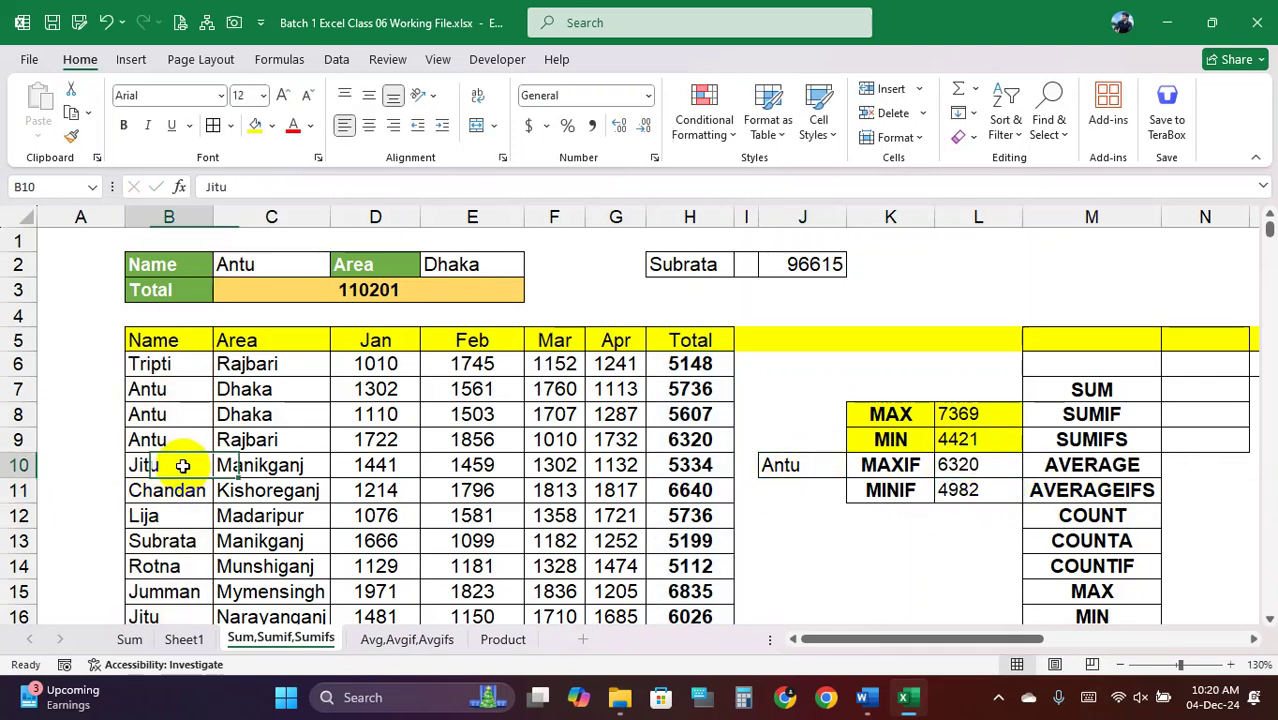
pyautogui.click(810, 466)
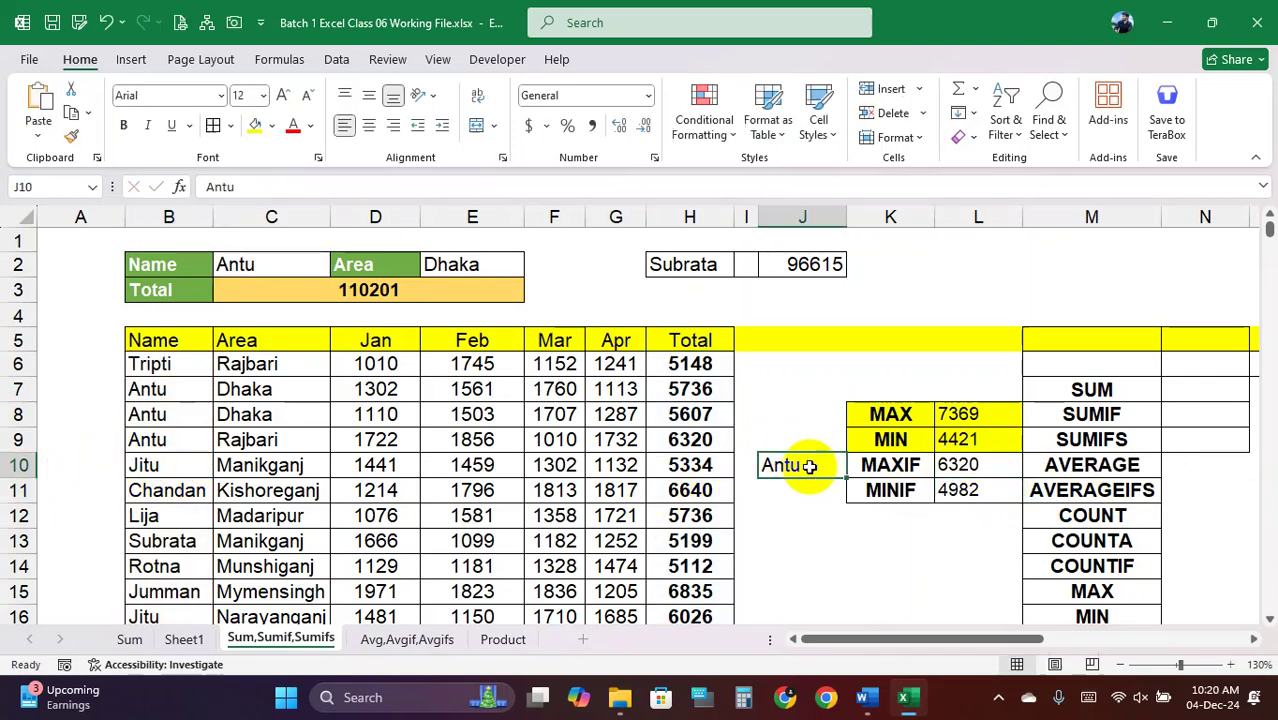
pyautogui.hotkey('ctrl', 'v')
pyautogui.click(899, 519)
pyautogui.click(962, 466)
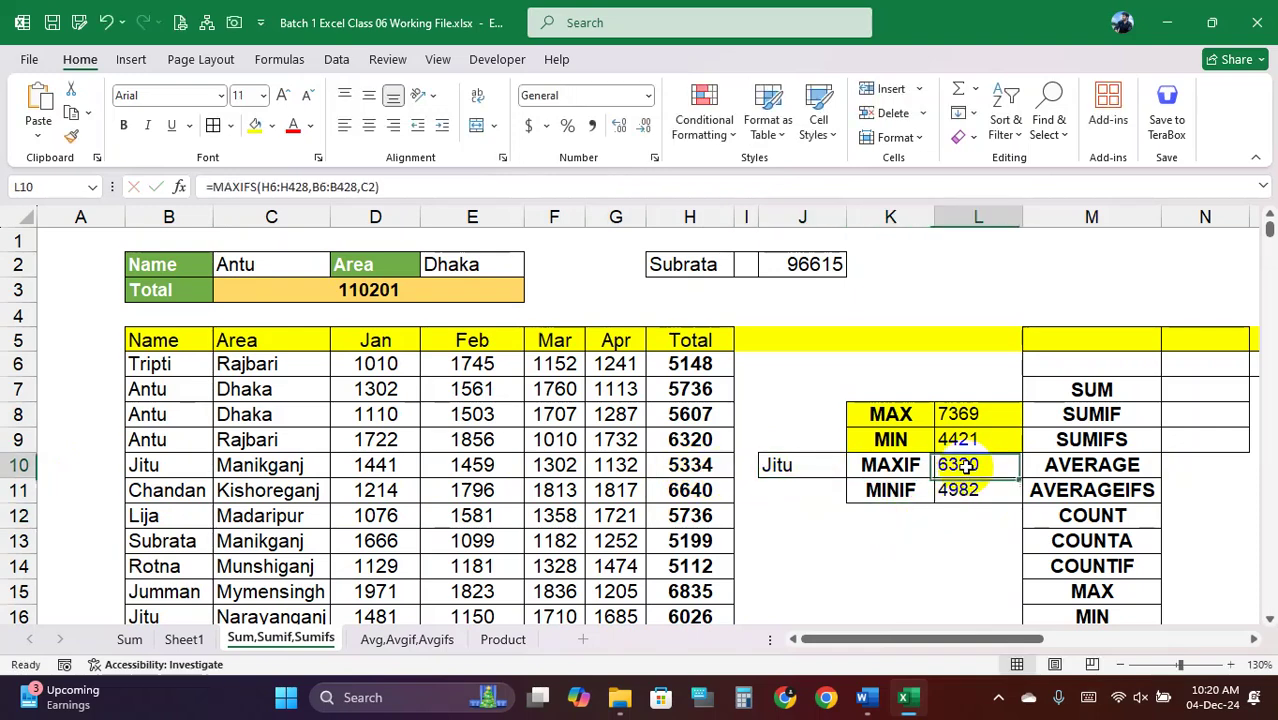
# Start a MAXIFS formula in L10 with the absolute max range $H$6:$H$428
pyautogui.write('=MA')
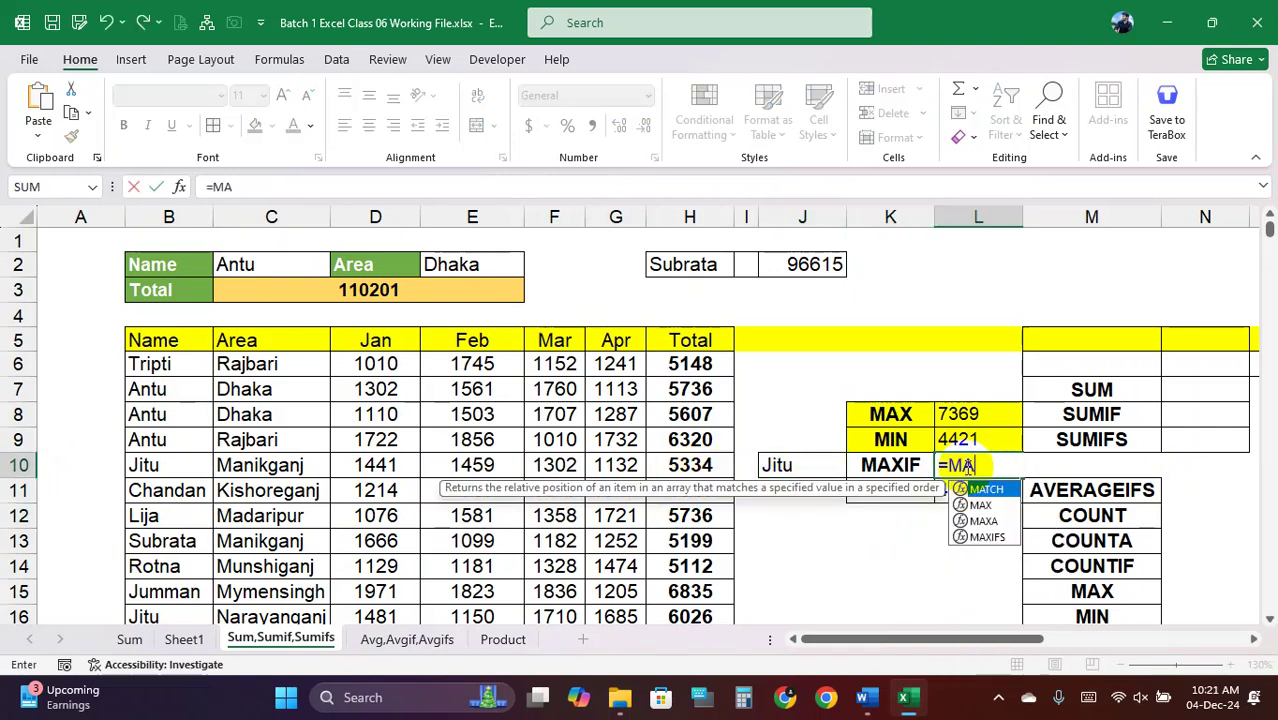
pyautogui.write('XIF')
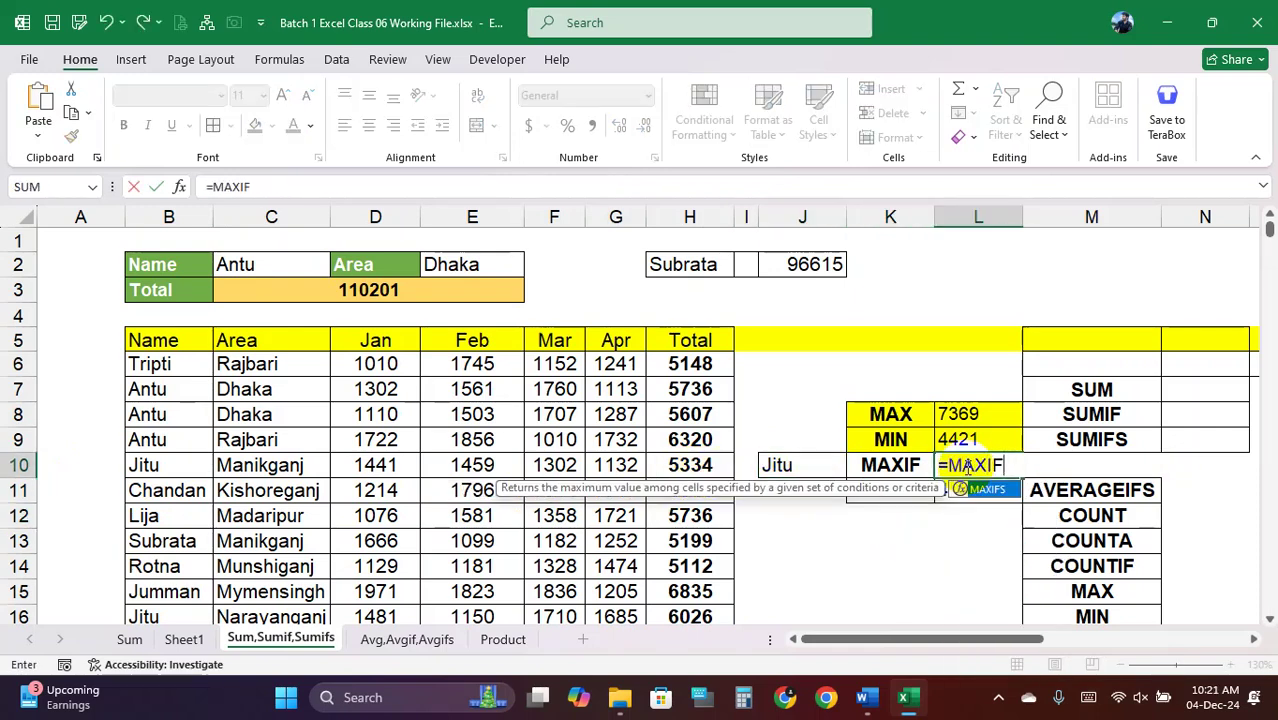
pyautogui.write('(')
pyautogui.press('BackSpace')
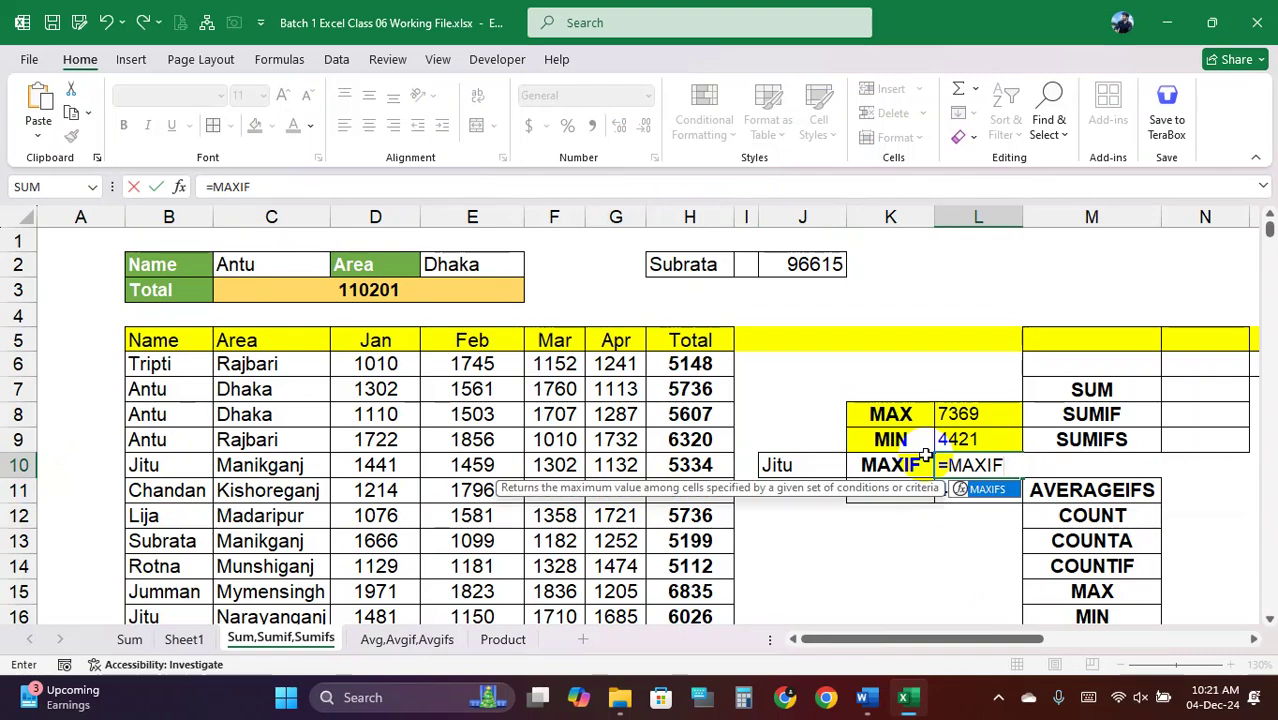
pyautogui.doubleClick(1001, 496)
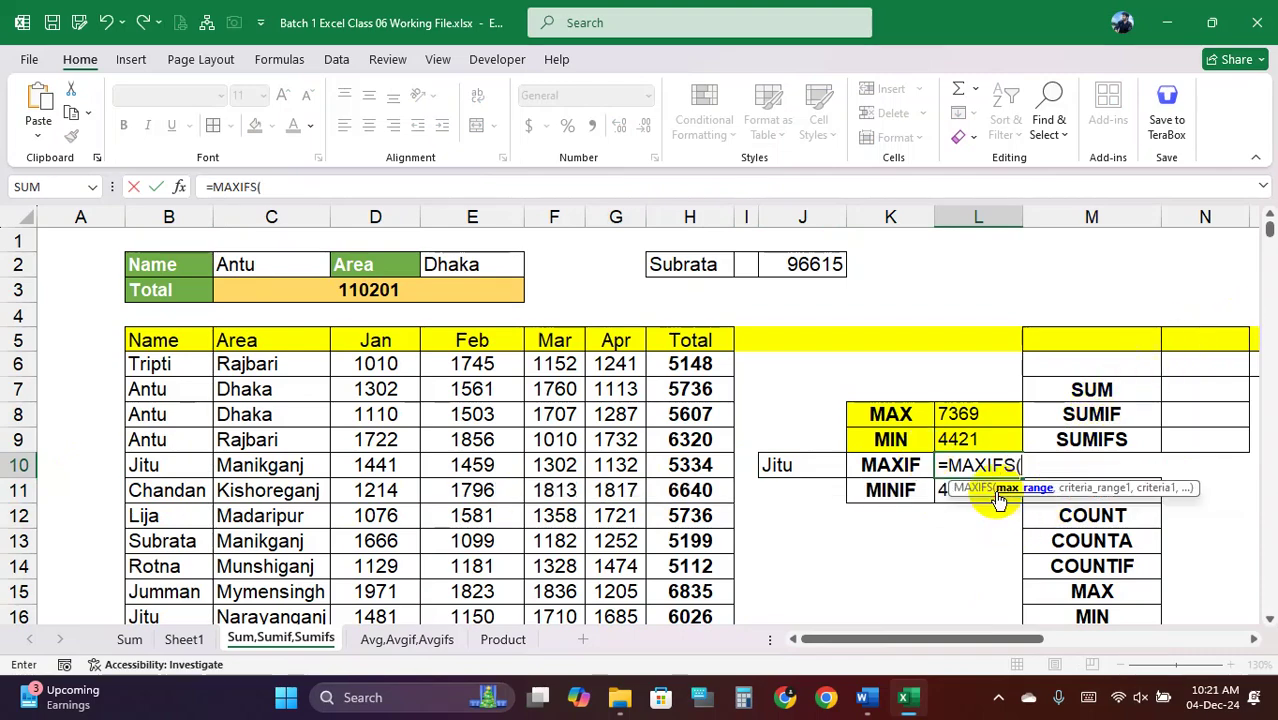
pyautogui.click(707, 370)
pyautogui.hotkey('ctrl', 'shift', 'Down')
pyautogui.hotkey('ctrl', 'BackSpace')
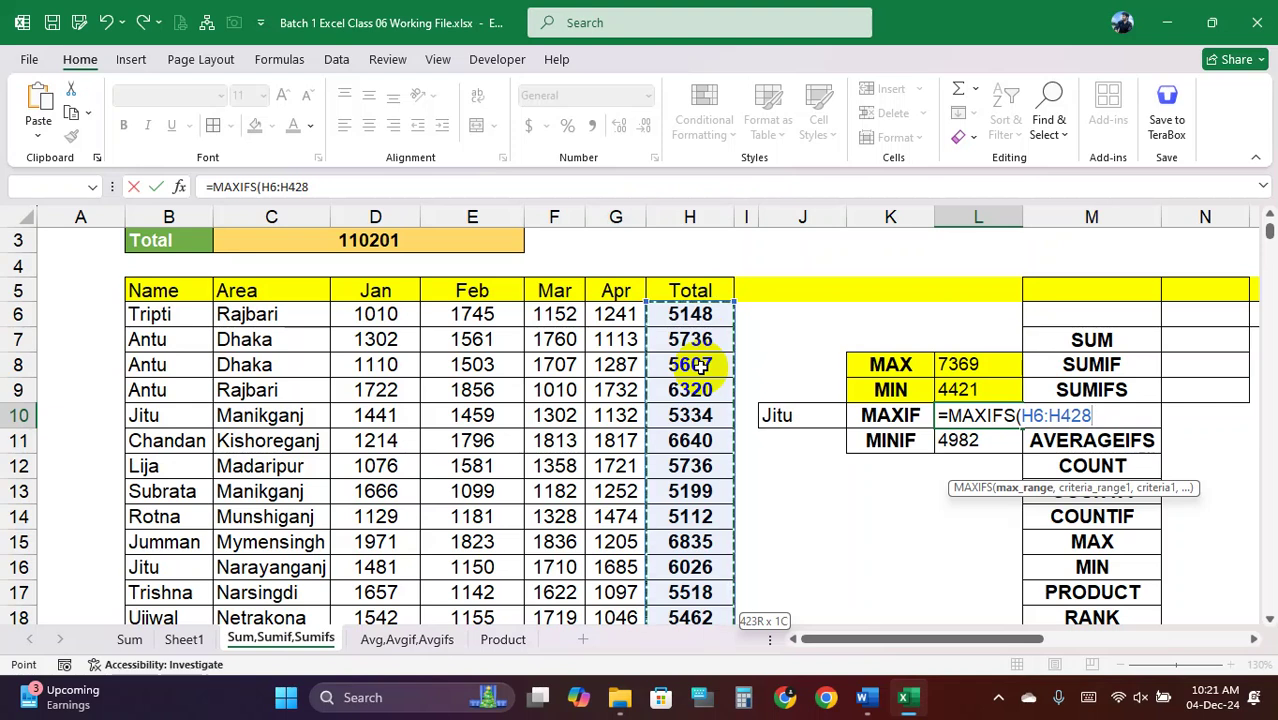
pyautogui.press('F4')
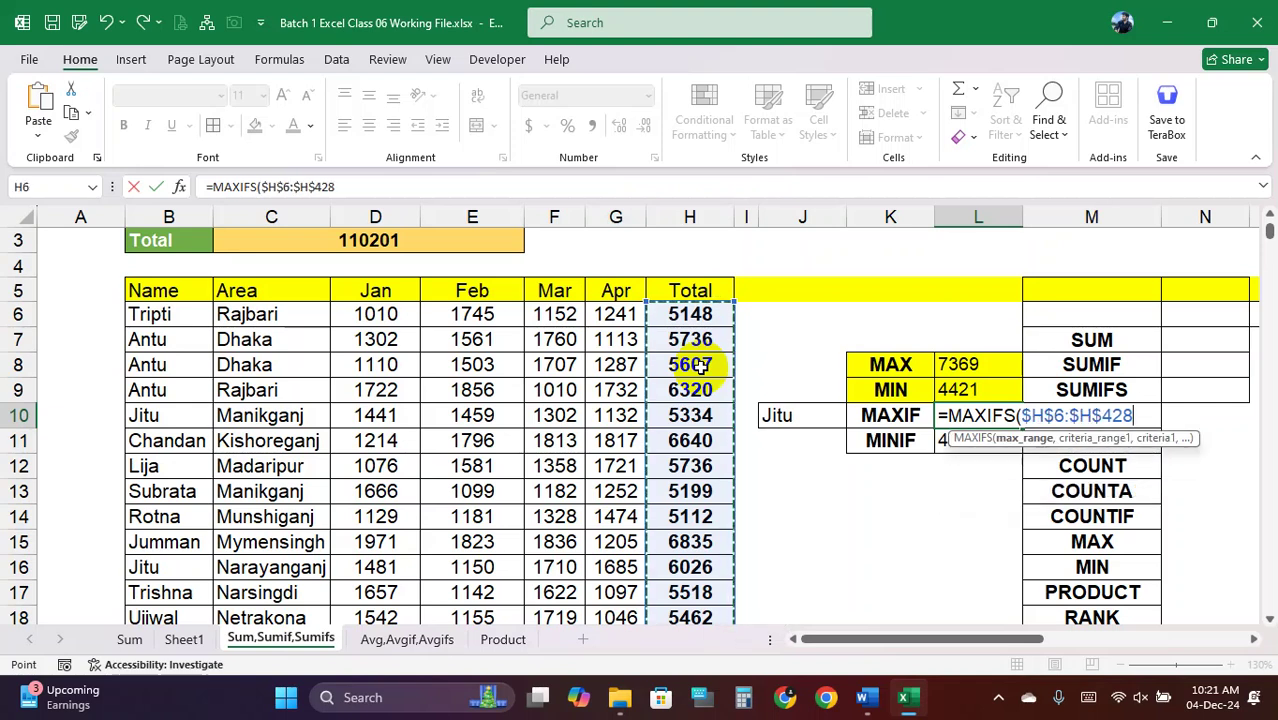
# Add criteria range $B$6:$B$428 and criterion J10 to finish MAXIFS, returning 7000
pyautogui.write(',')
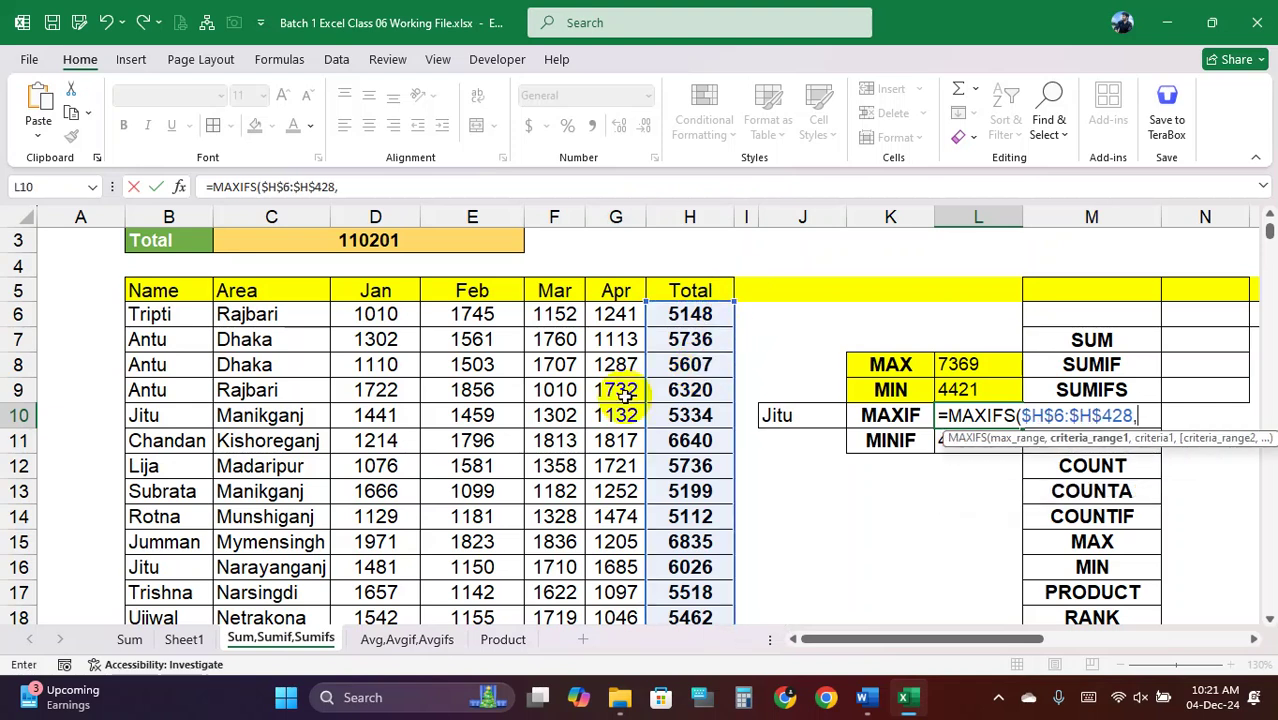
pyautogui.click(179, 314)
pyautogui.hotkey('ctrl', 'shift', 'Down')
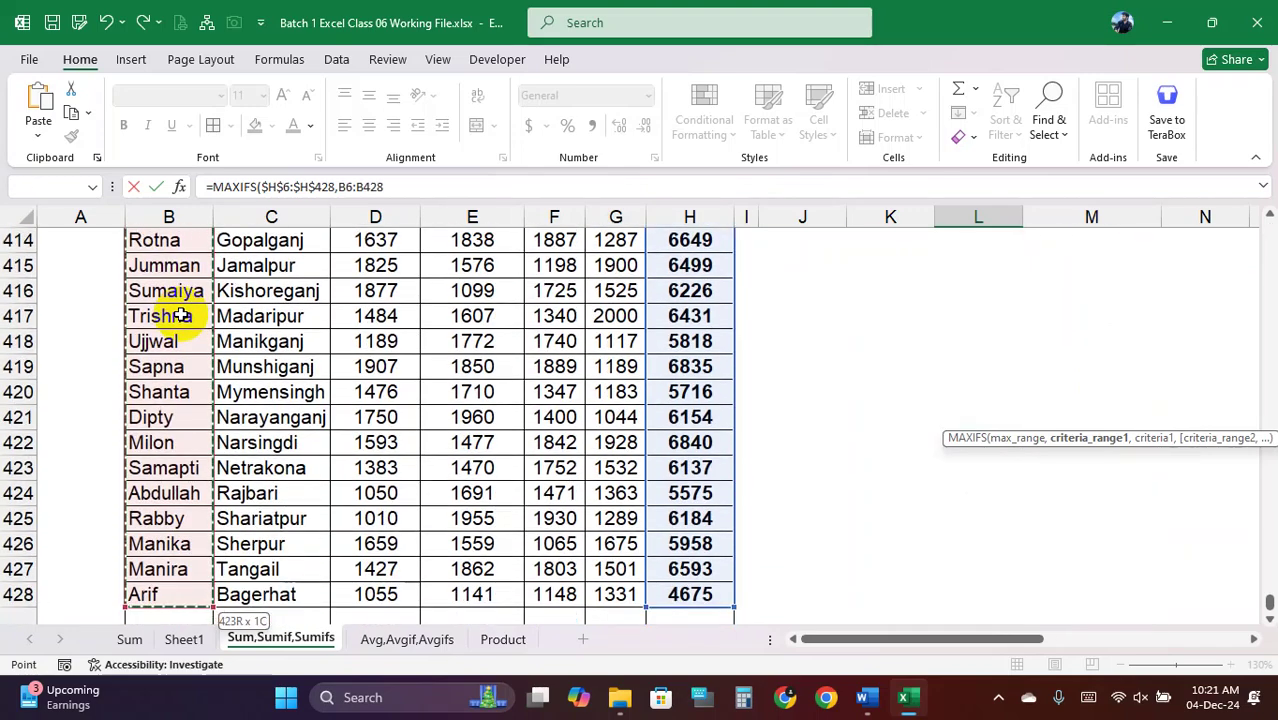
pyautogui.hotkey('ctrl', 'BackSpace')
pyautogui.scroll(1, 179, 314)
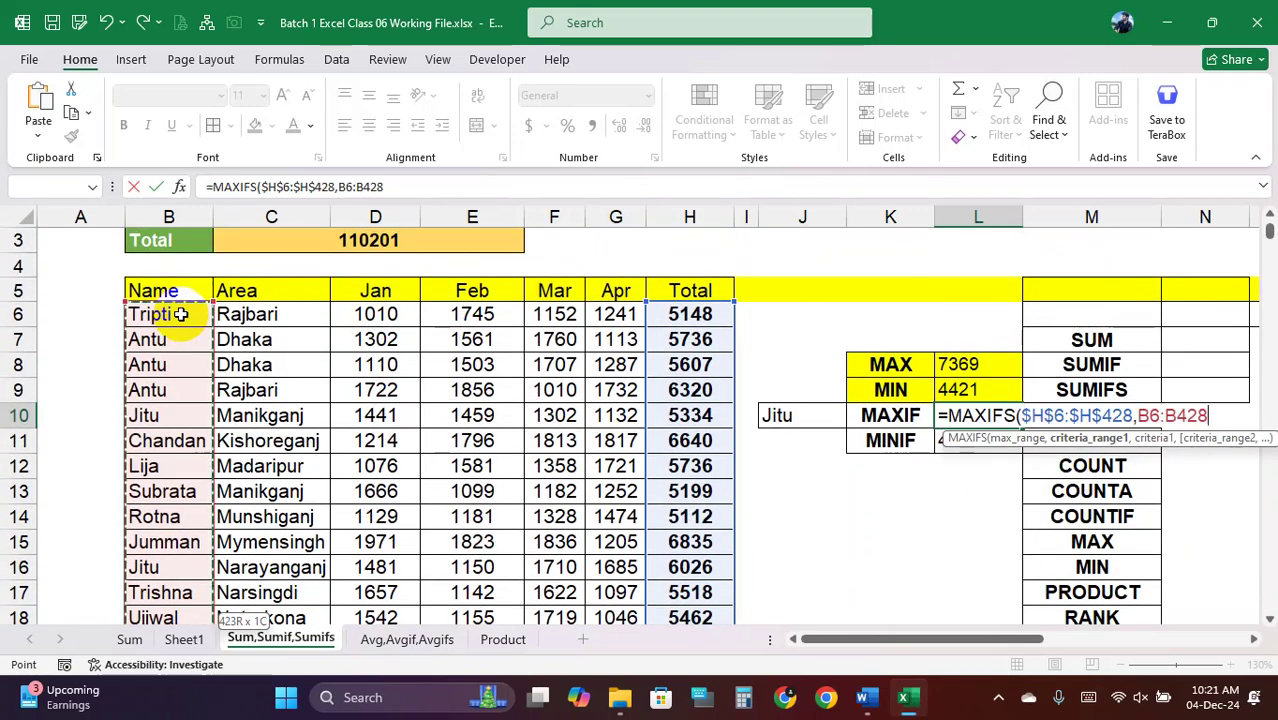
pyautogui.press('F4')
pyautogui.write(',')
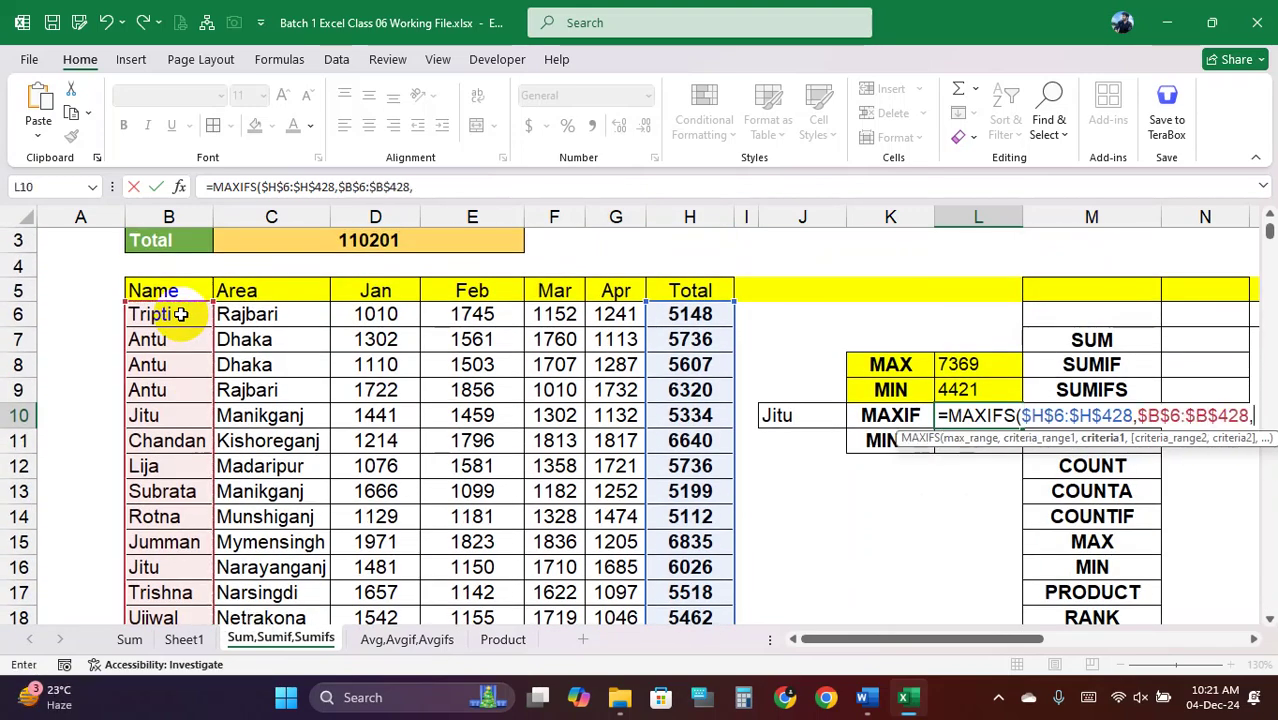
pyautogui.click(805, 420)
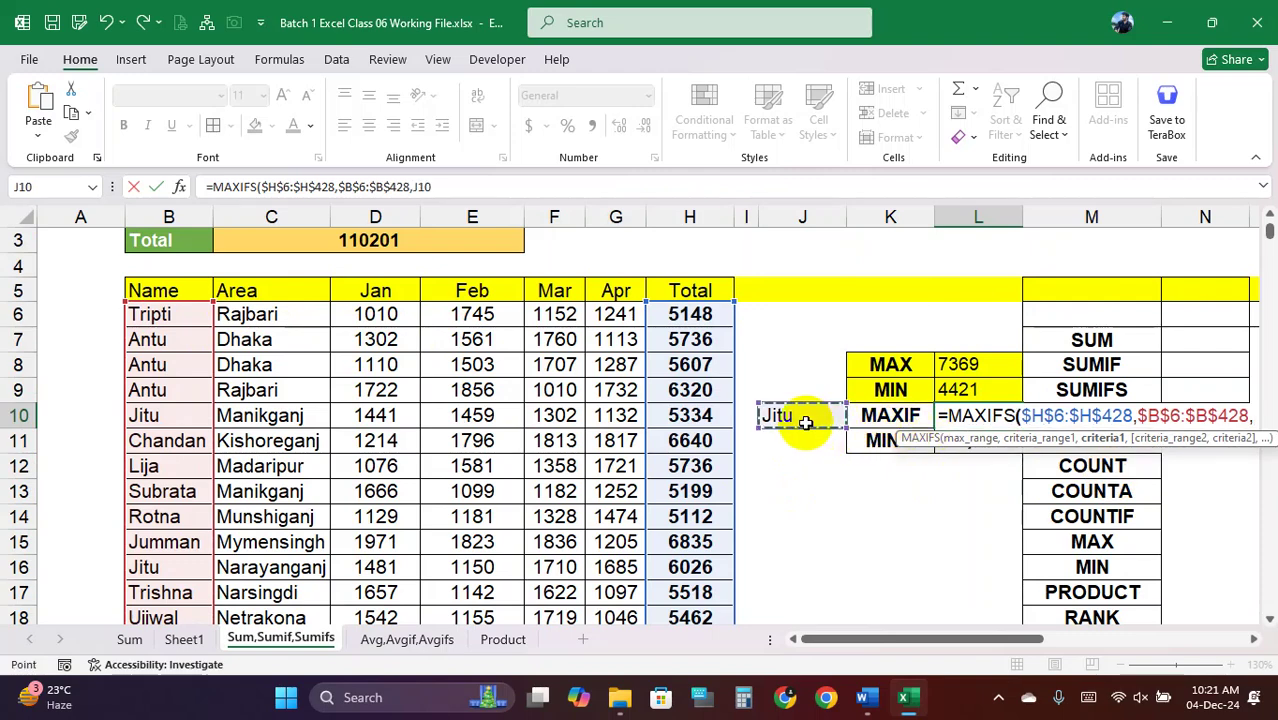
pyautogui.write(')')
pyautogui.press('Return')
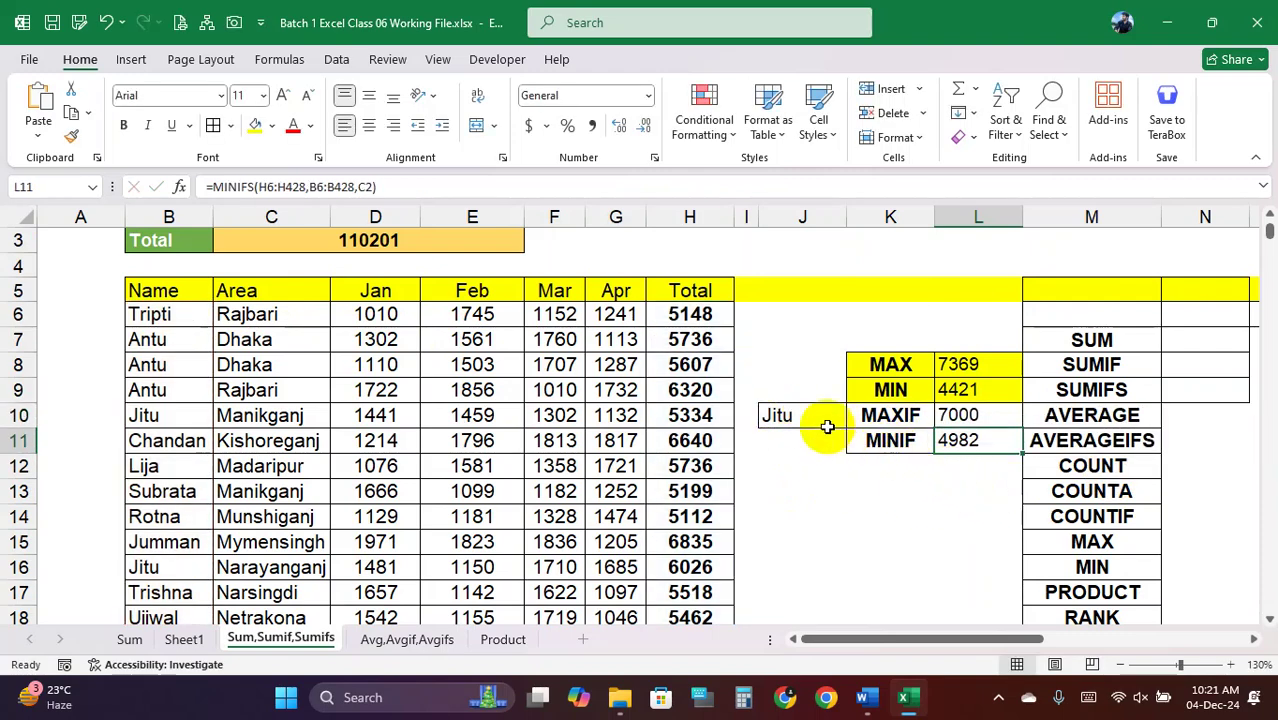
pyautogui.click(985, 418)
# Copy L10's MAXIFS formula into L11 and change the function name toward MINIFS
pyautogui.doubleClick(985, 415)
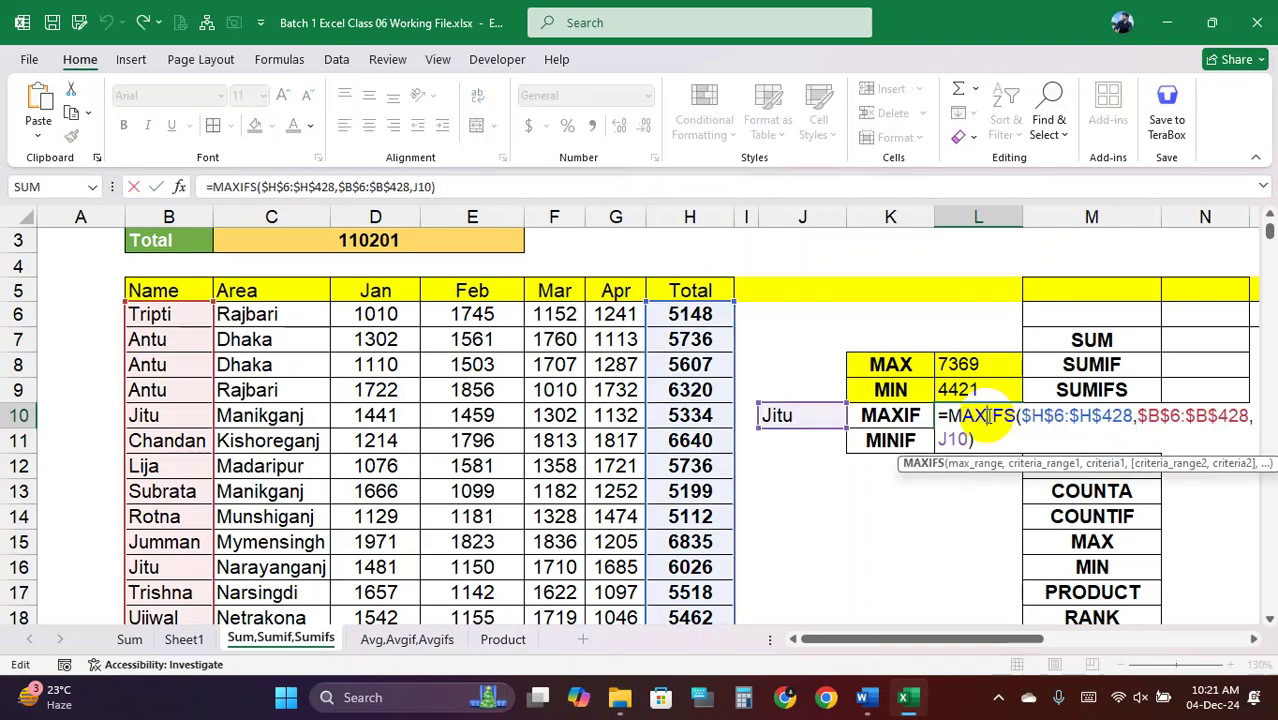
pyautogui.tripleClick(987, 418)
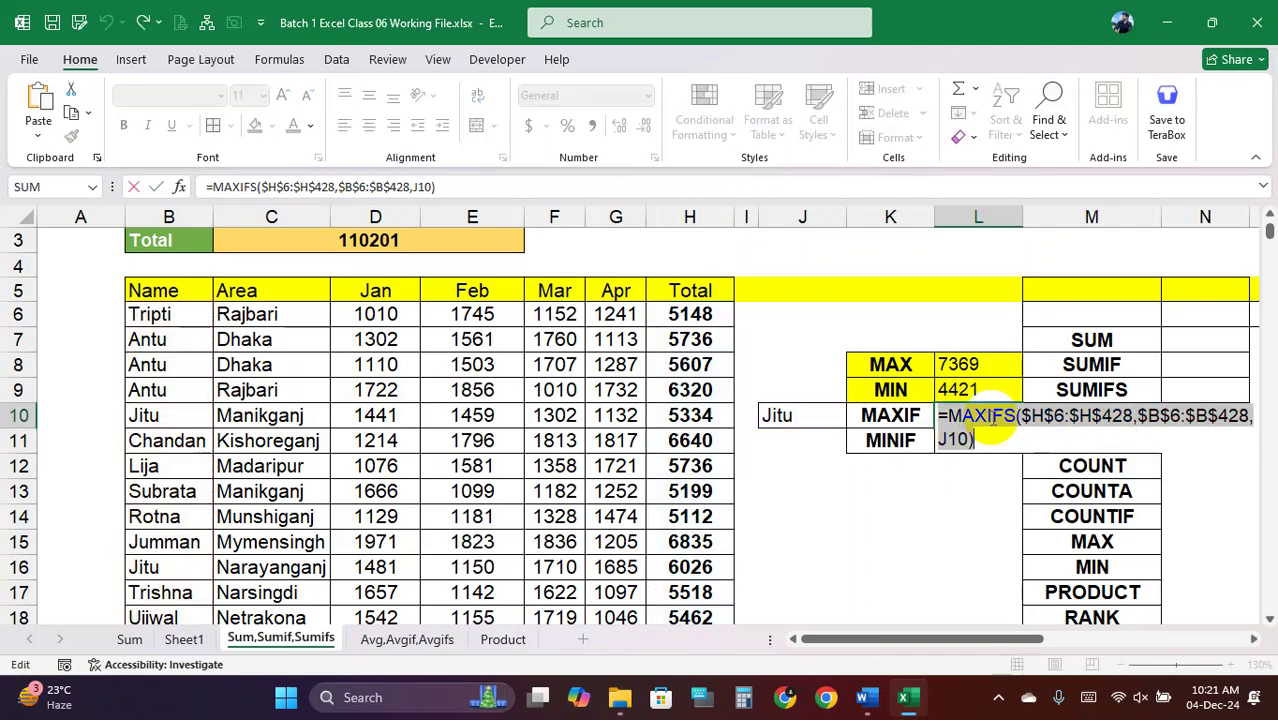
pyautogui.click(995, 440)
pyautogui.doubleClick(998, 443)
pyautogui.tripleClick(998, 443)
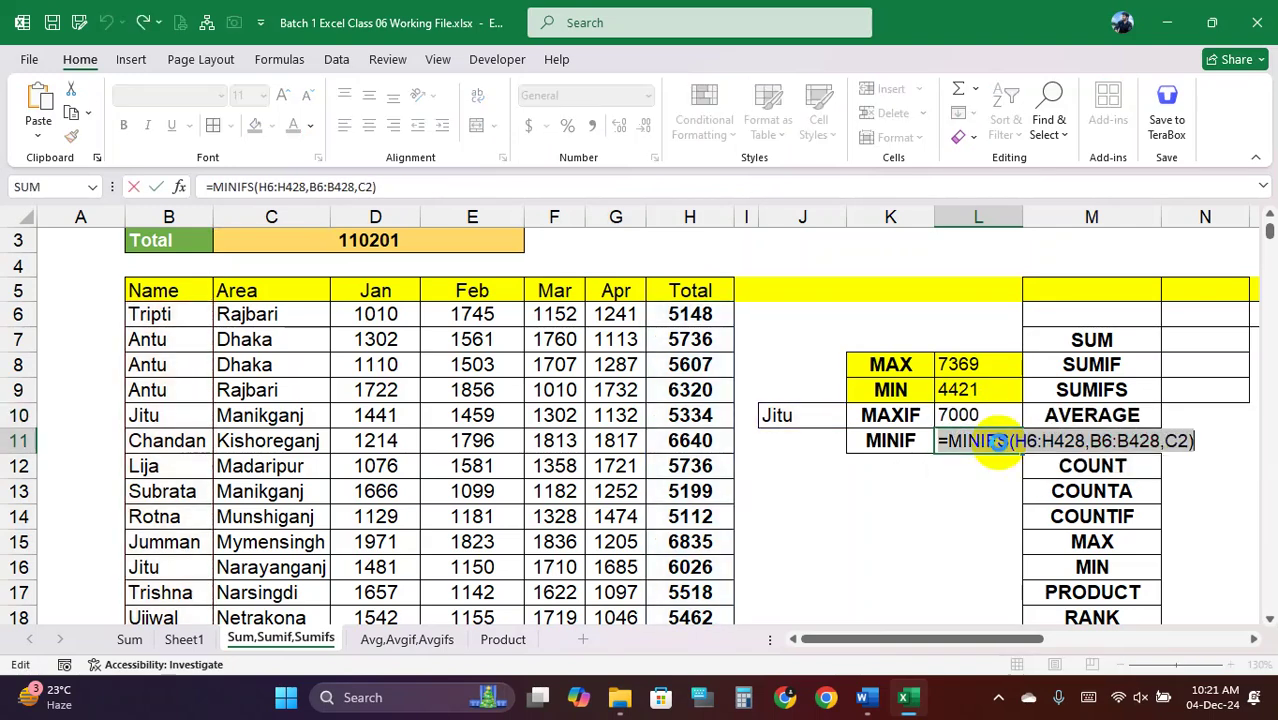
pyautogui.hotkey('ctrl', 'v')
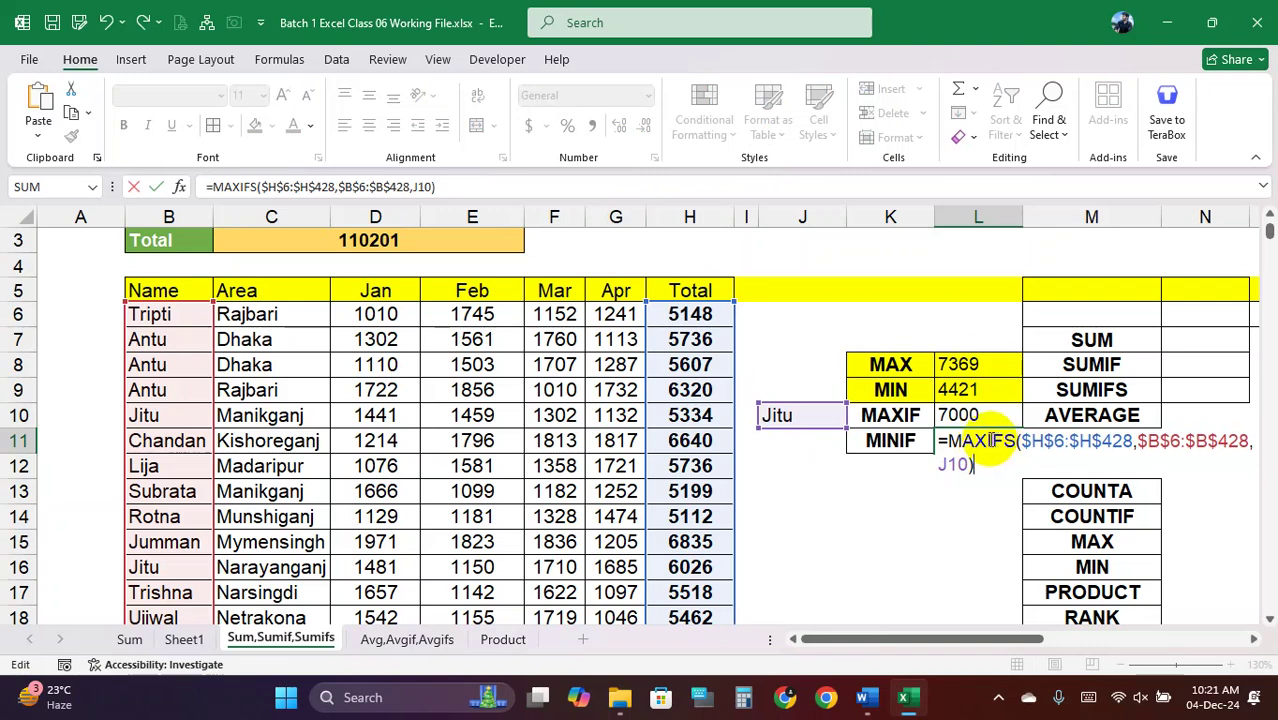
pyautogui.click(990, 441)
pyautogui.press('BackSpace')
pyautogui.press('BackSpace')
pyautogui.press('BackSpace')
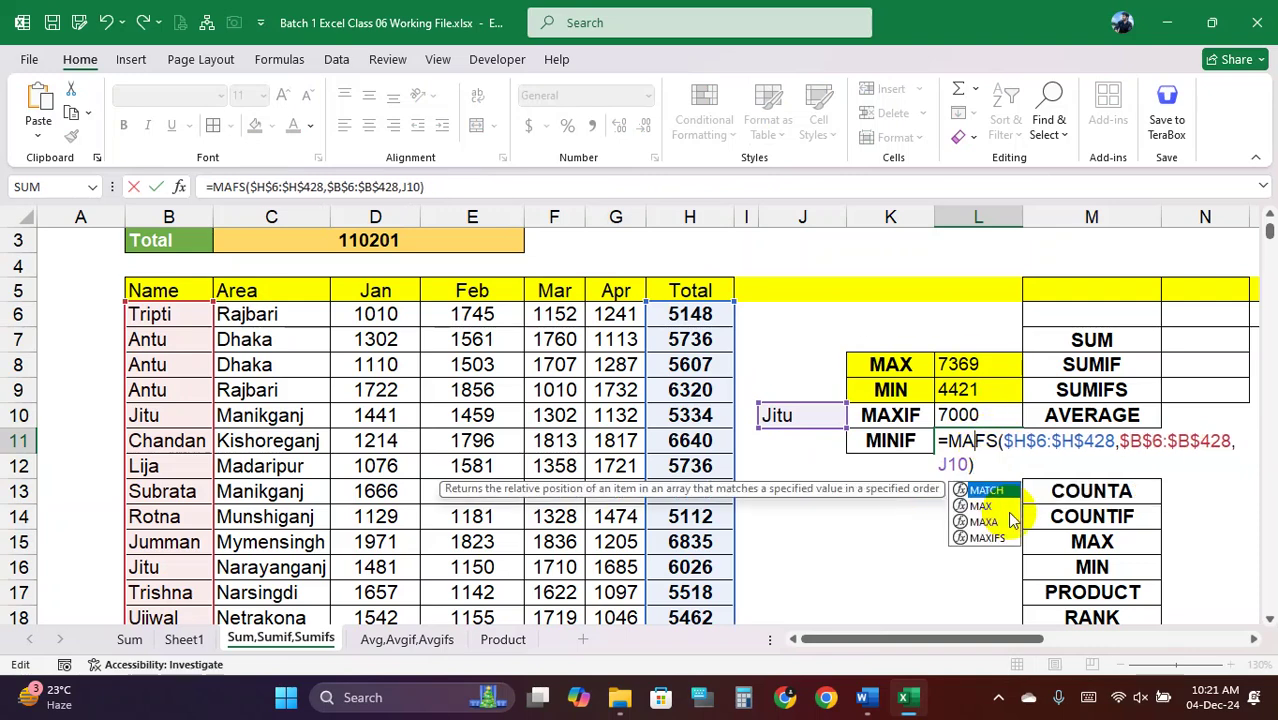
pyautogui.write('IN')
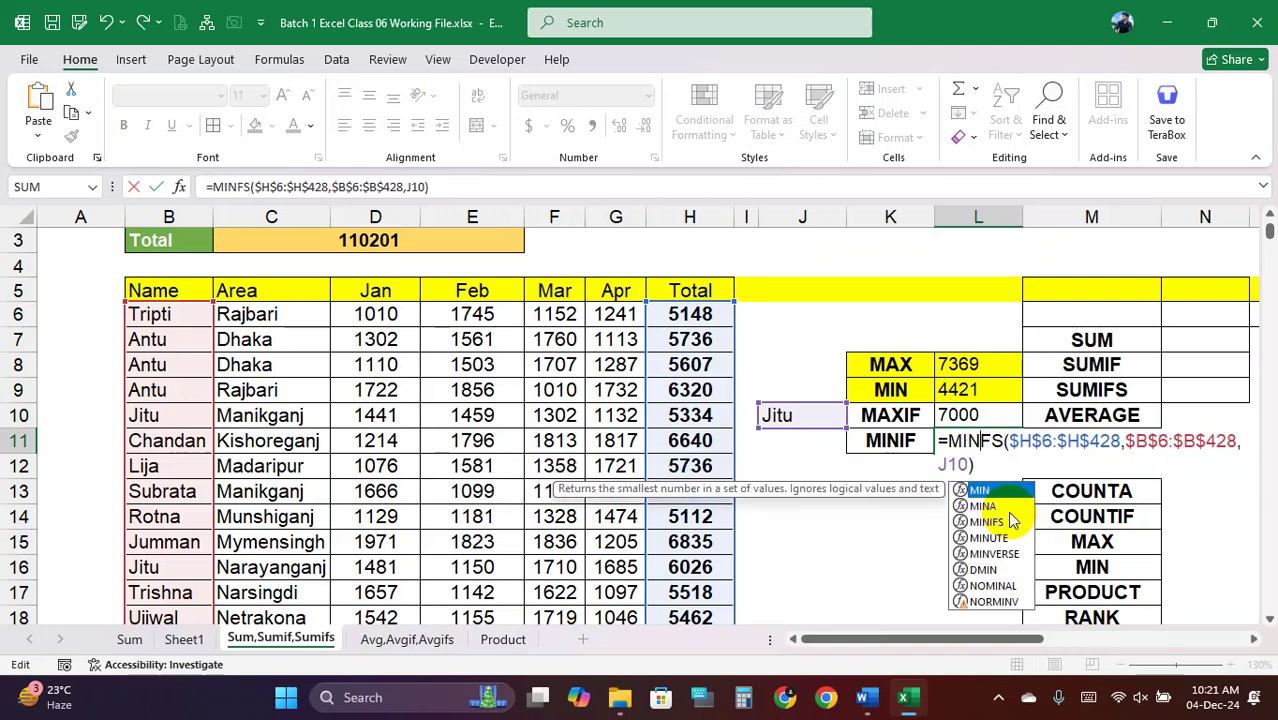
pyautogui.press('Return')
# Fix the misspelled function name so L11 holds MINIFS returning 5334
pyautogui.doubleClick(978, 440)
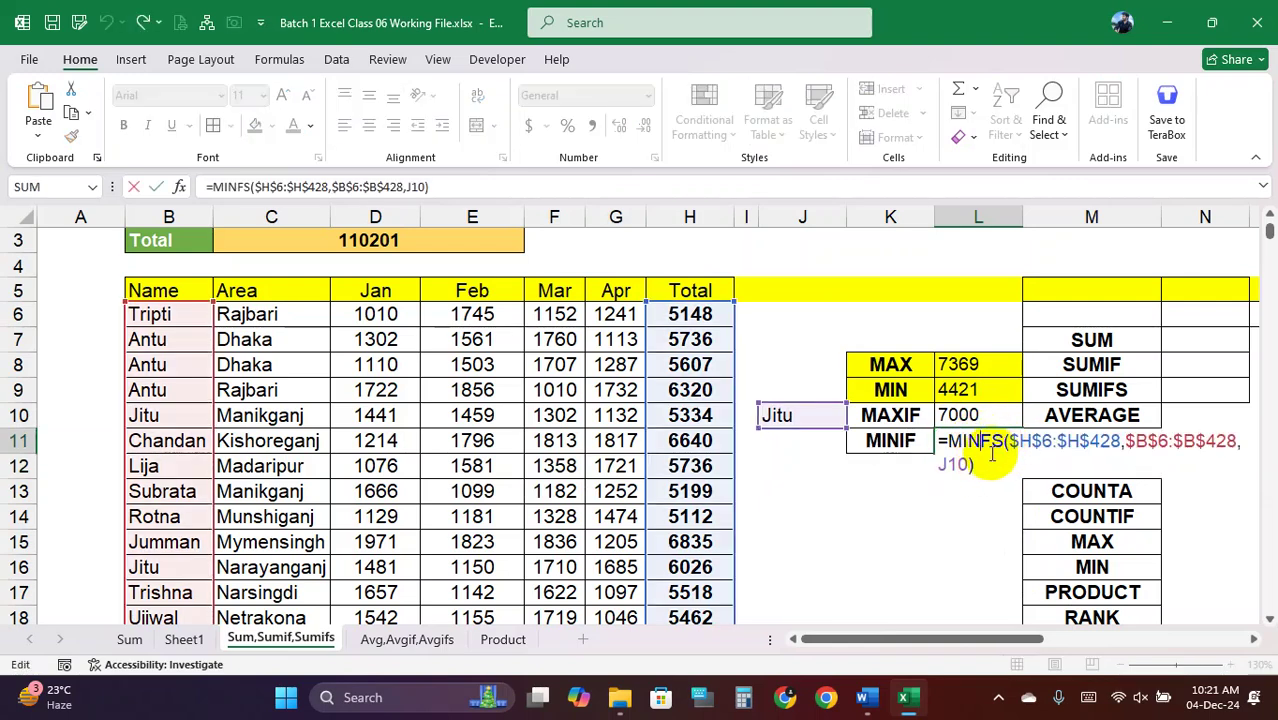
pyautogui.write('I')
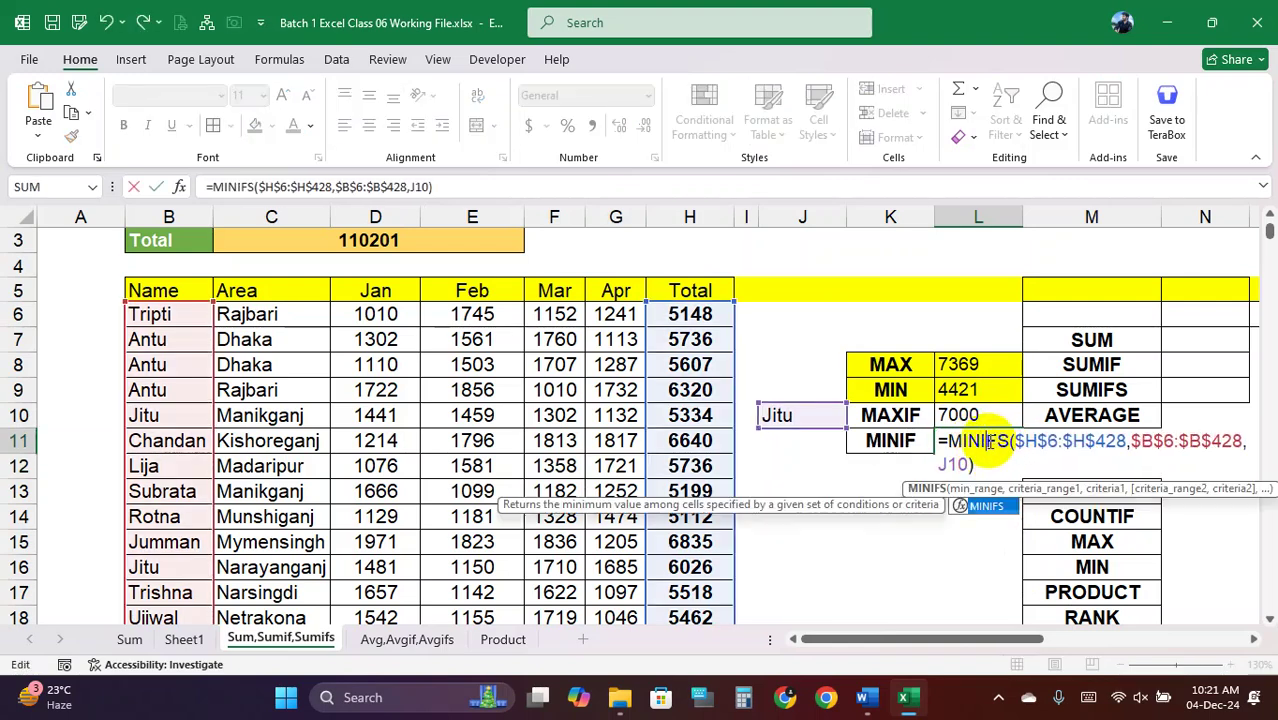
pyautogui.press('Return')
pyautogui.click(983, 449)
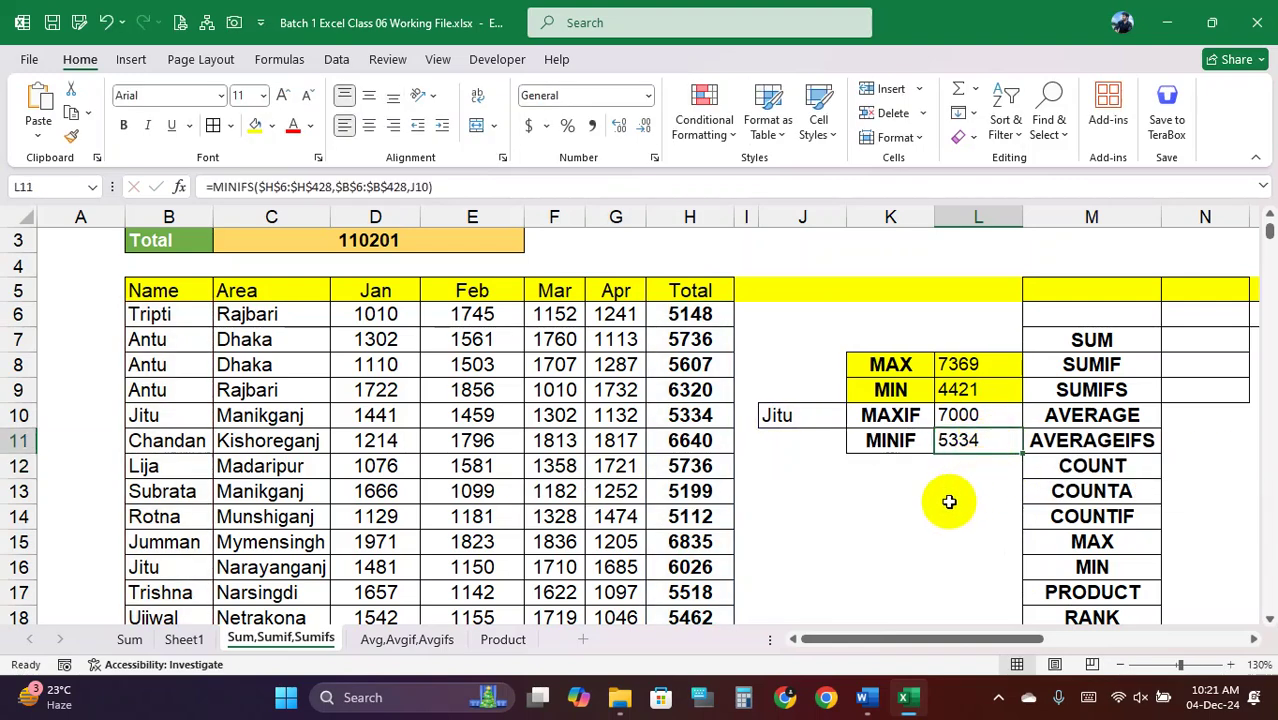
pyautogui.click(947, 497)
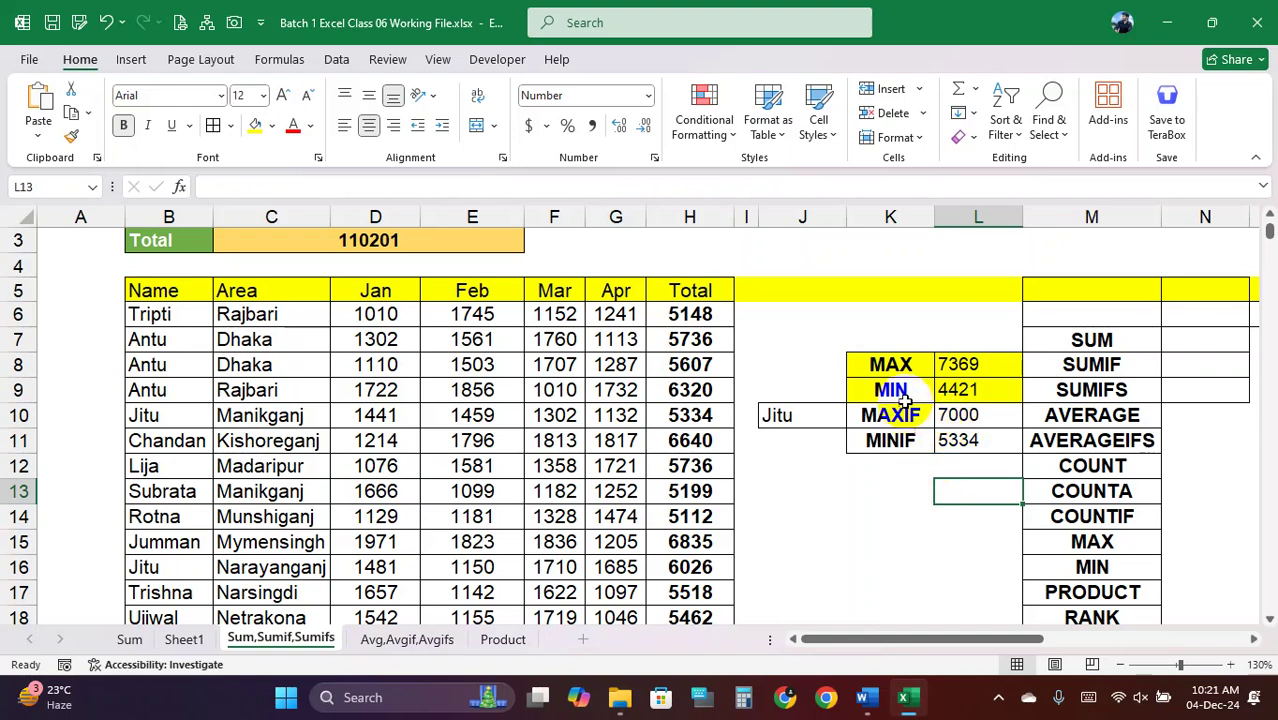
pyautogui.moveTo(902, 391); pyautogui.dragTo(945, 392)
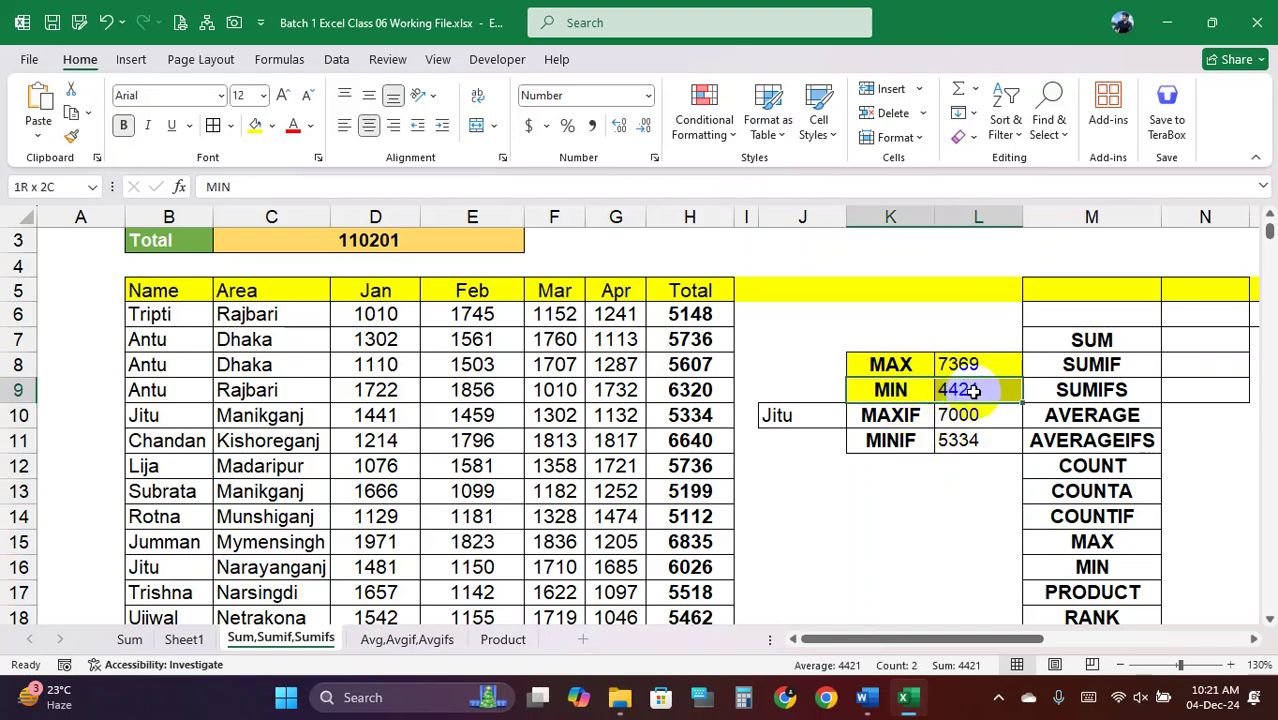
pyautogui.click(893, 440)
# Review the MINIF and MIN formulas and the Total column values
pyautogui.click(830, 420)
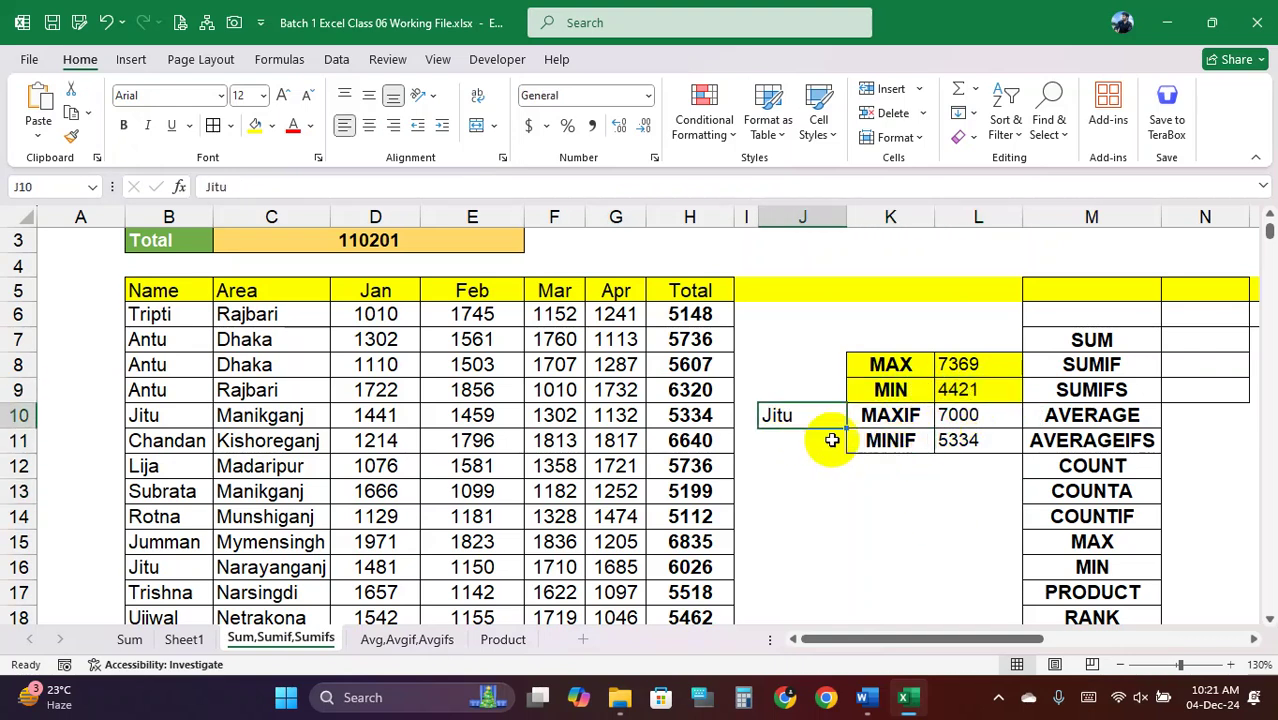
pyautogui.moveTo(868, 440); pyautogui.dragTo(958, 440)
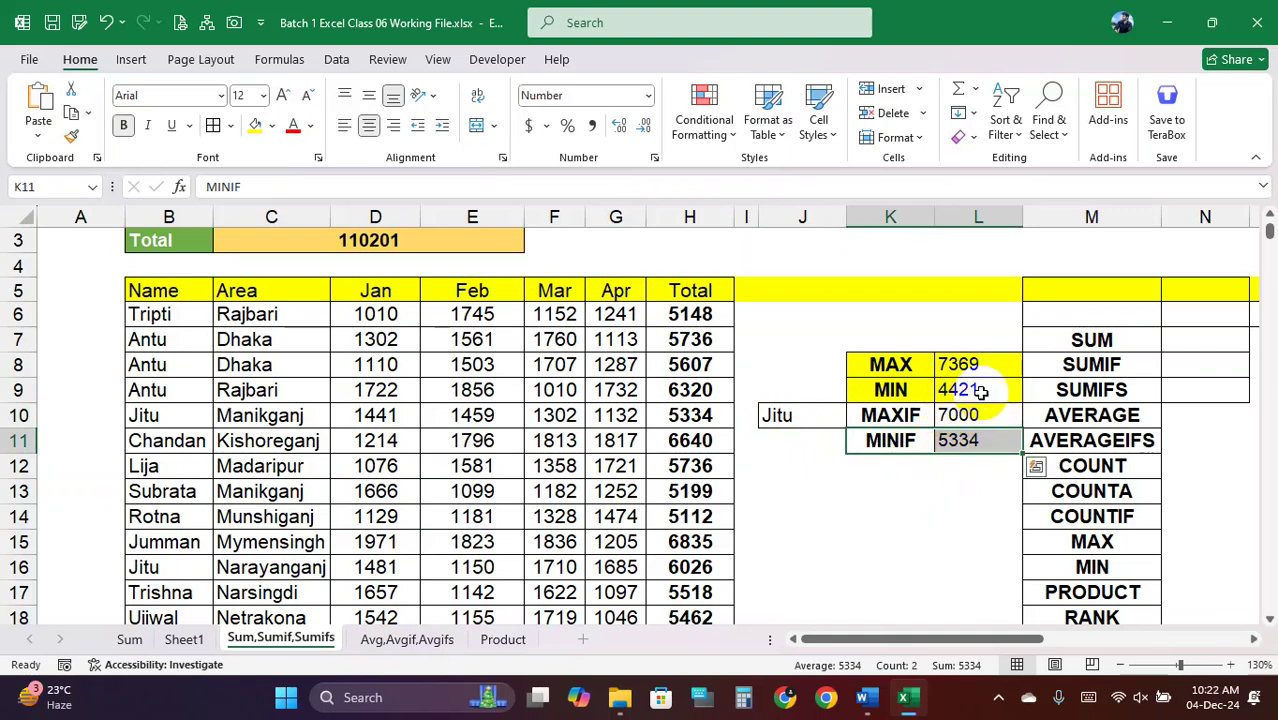
pyautogui.click(983, 392)
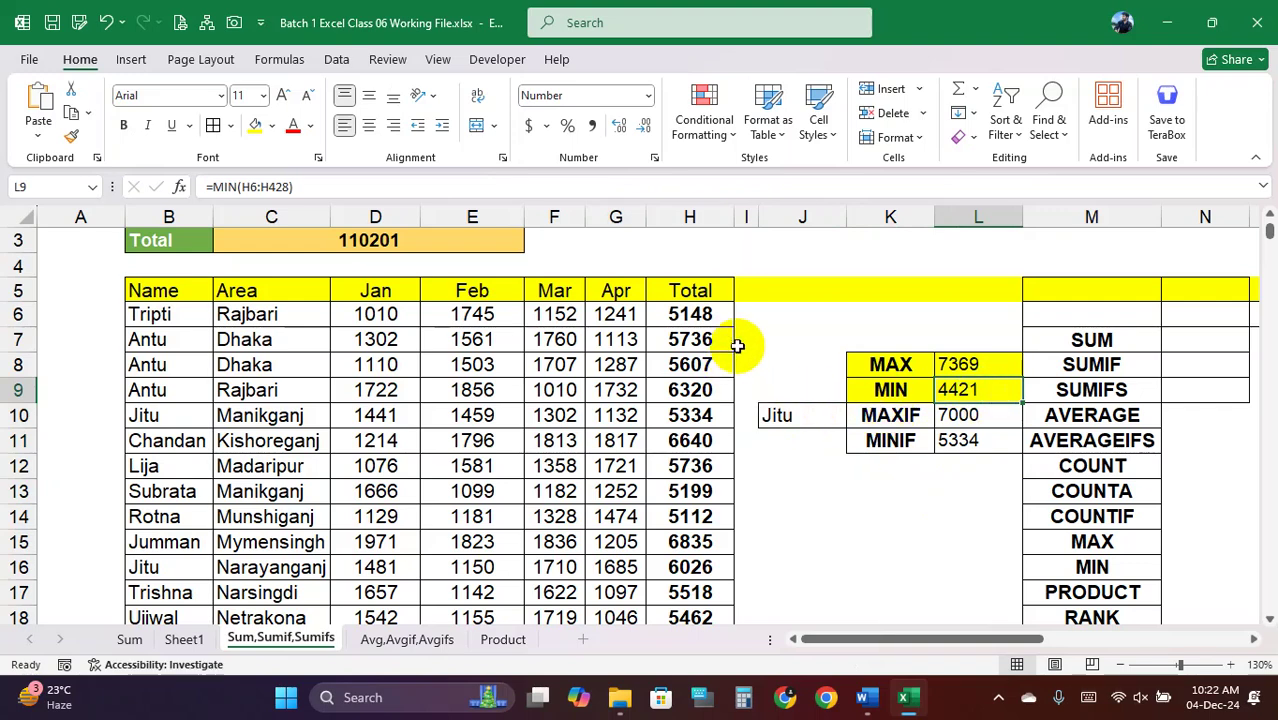
pyautogui.click(692, 495)
pyautogui.click(706, 394)
# Overwrite Jumman's Total in H15 with 2000
pyautogui.scroll(-3, 706, 438)
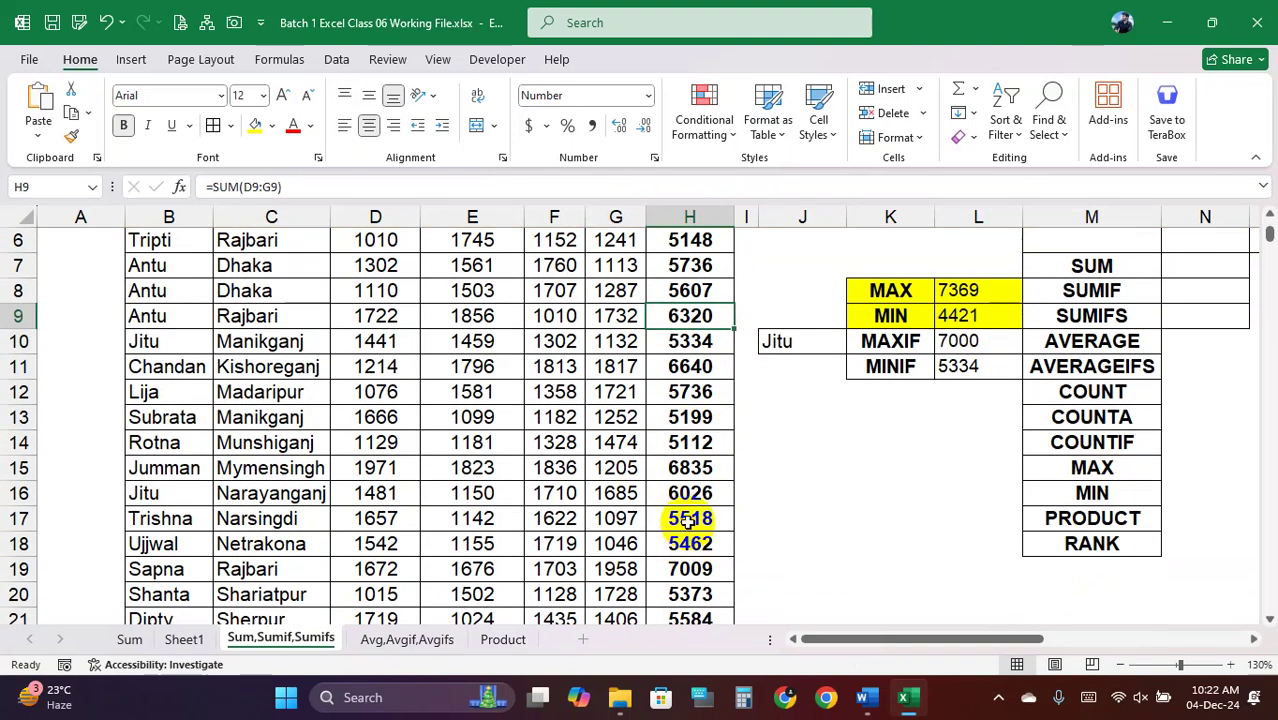
pyautogui.click(700, 470)
pyautogui.press('F2')
pyautogui.write('2000')
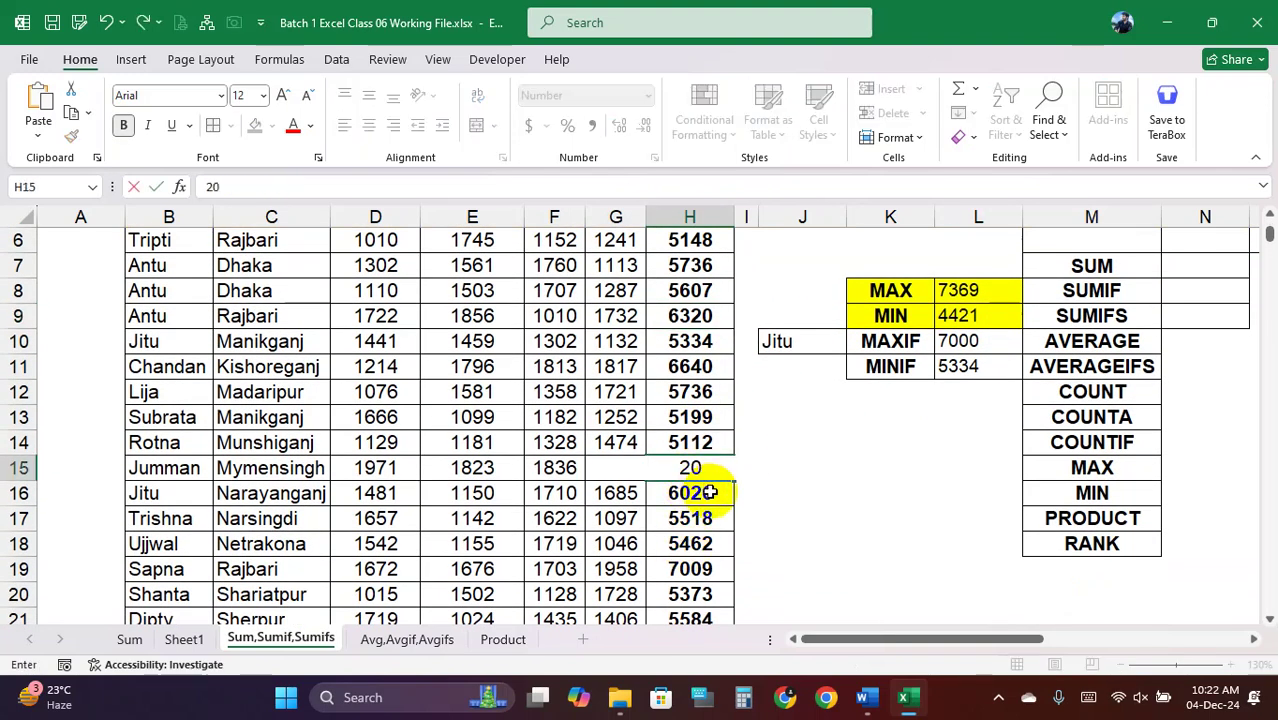
pyautogui.click(696, 540)
# Check that the MIN result in L9 now shows 2000 and review L11's MINIFS
pyautogui.click(977, 316)
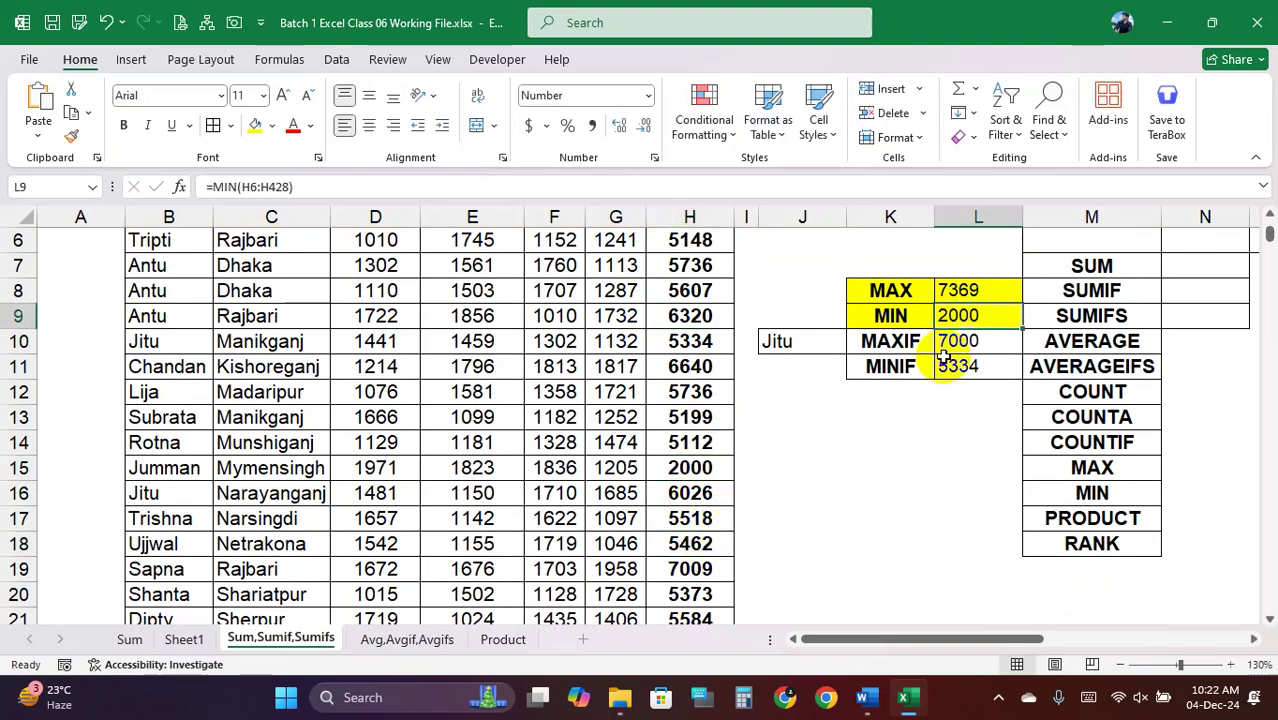
pyautogui.click(680, 418)
pyautogui.scroll(2, 939, 411)
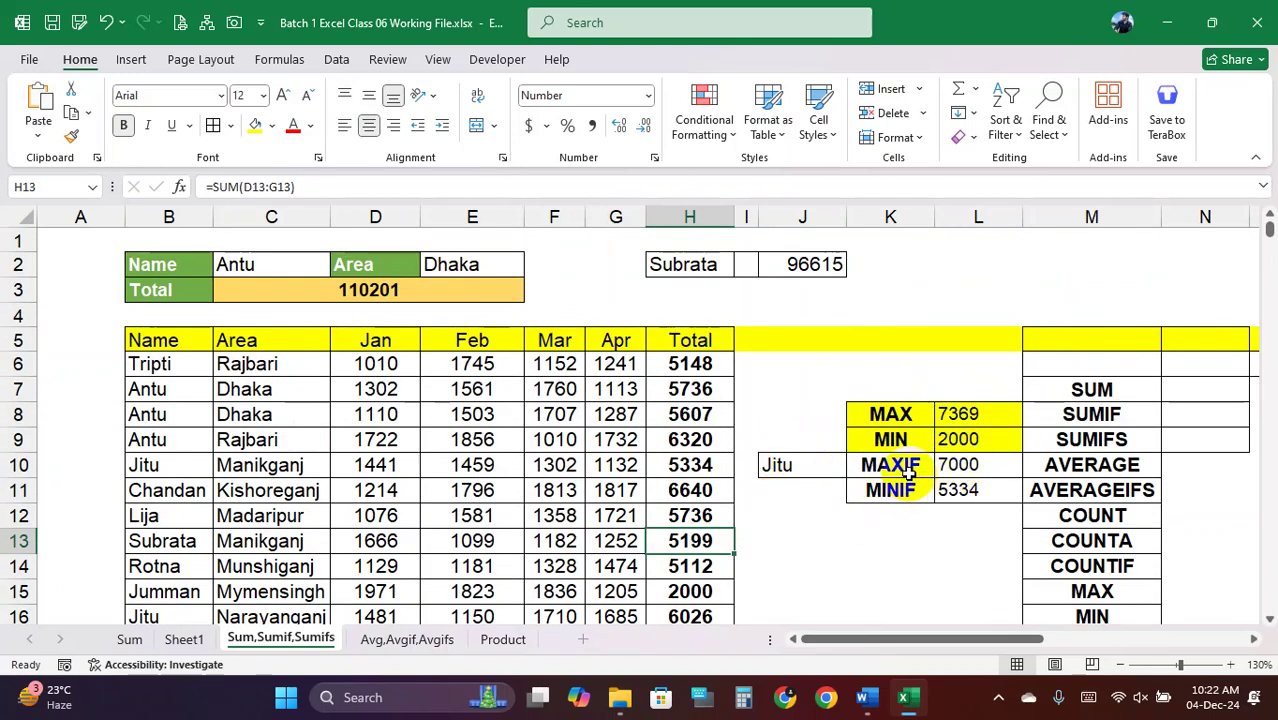
pyautogui.moveTo(893, 490); pyautogui.dragTo(980, 490)
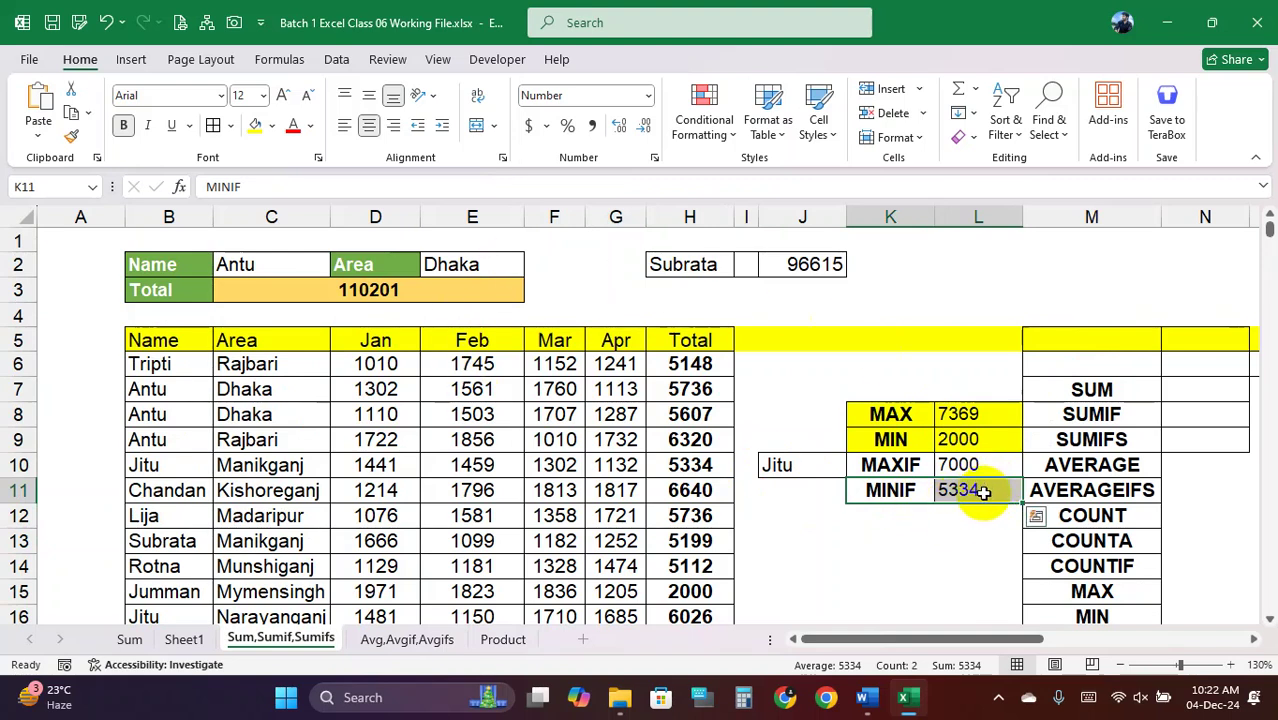
pyautogui.click(985, 491)
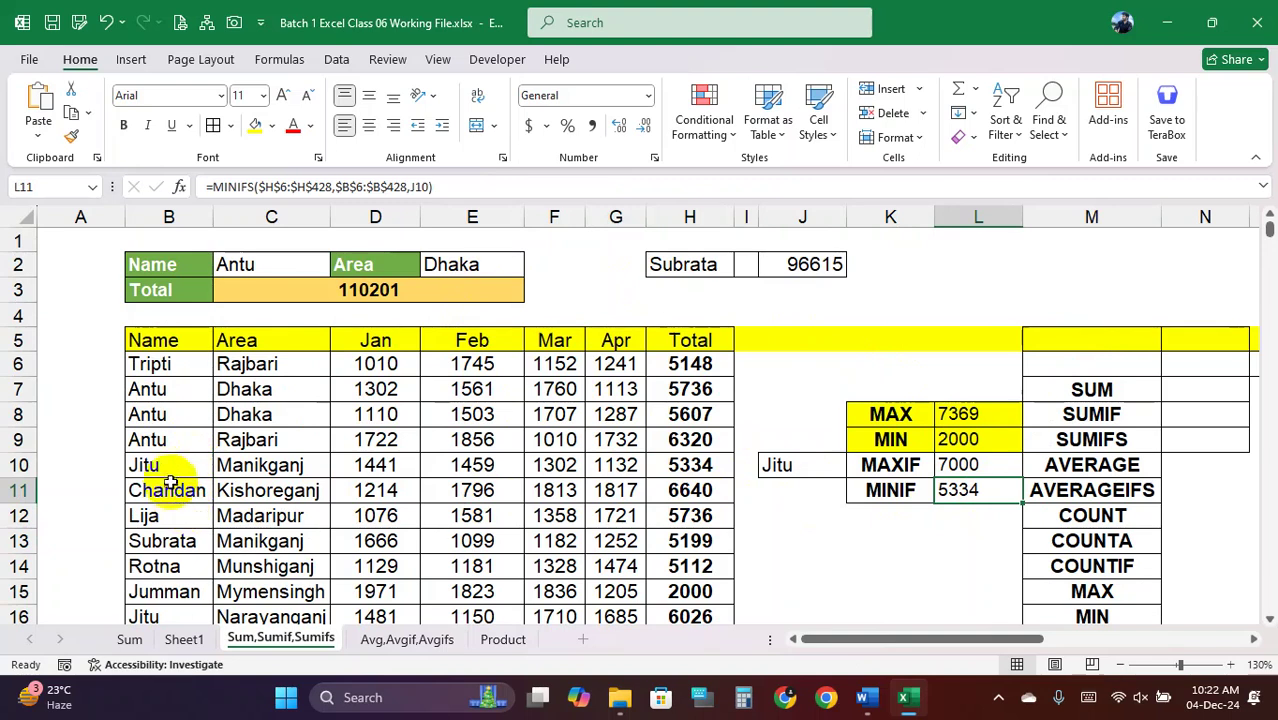
# Enter 1000 as Jitu's Total in H10 and check the MAX and MIN results
pyautogui.moveTo(165, 465); pyautogui.dragTo(690, 467)
pyautogui.click(692, 468)
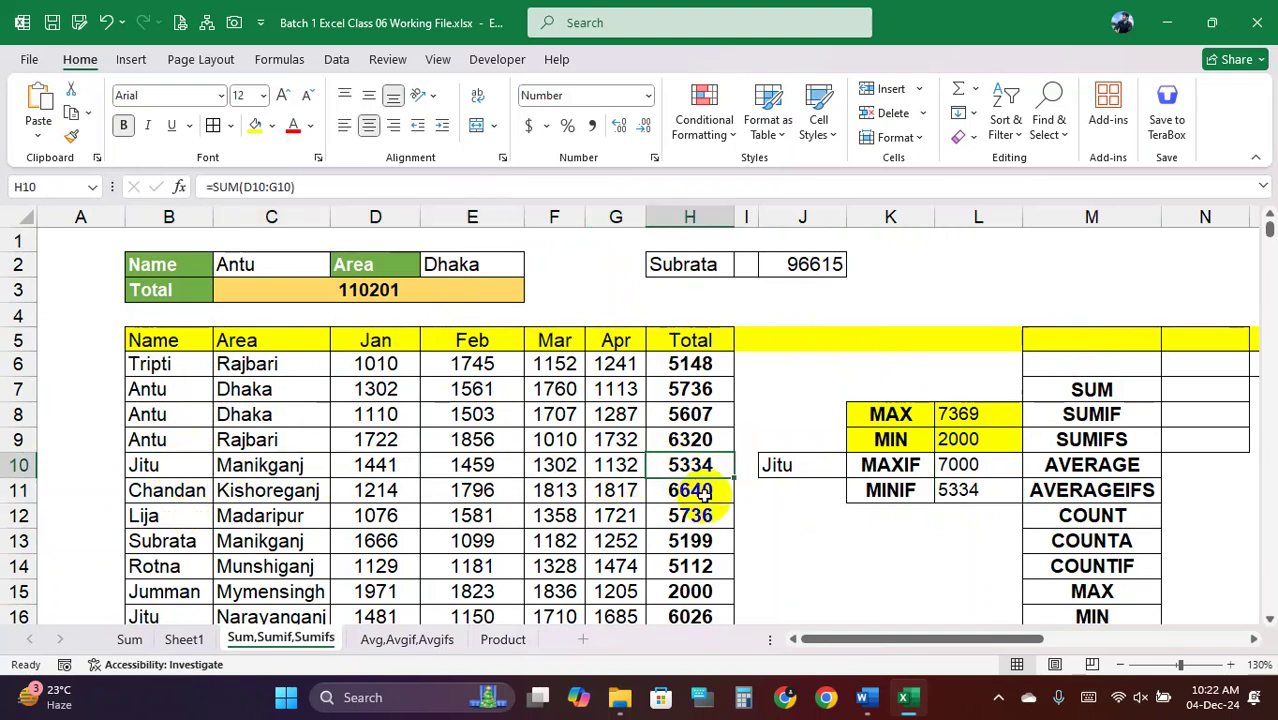
pyautogui.write('1')
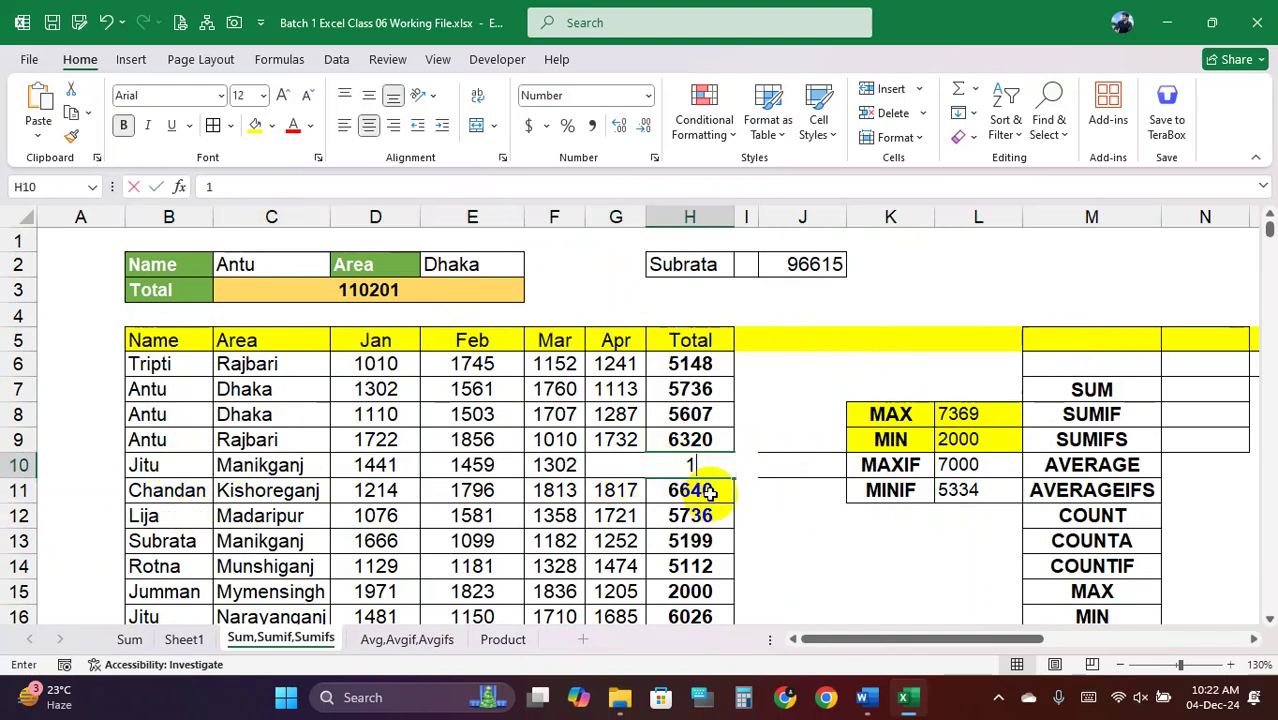
pyautogui.write('000')
pyautogui.click(618, 490)
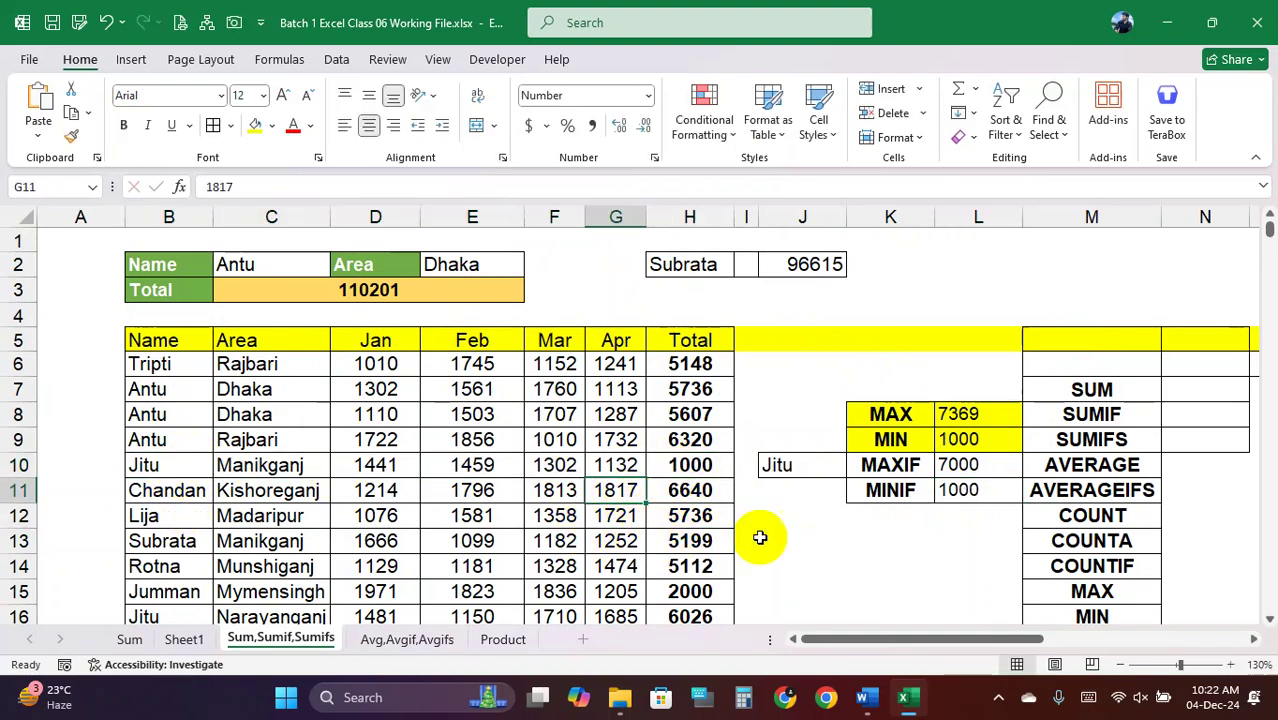
pyautogui.moveTo(912, 416); pyautogui.dragTo(978, 441)
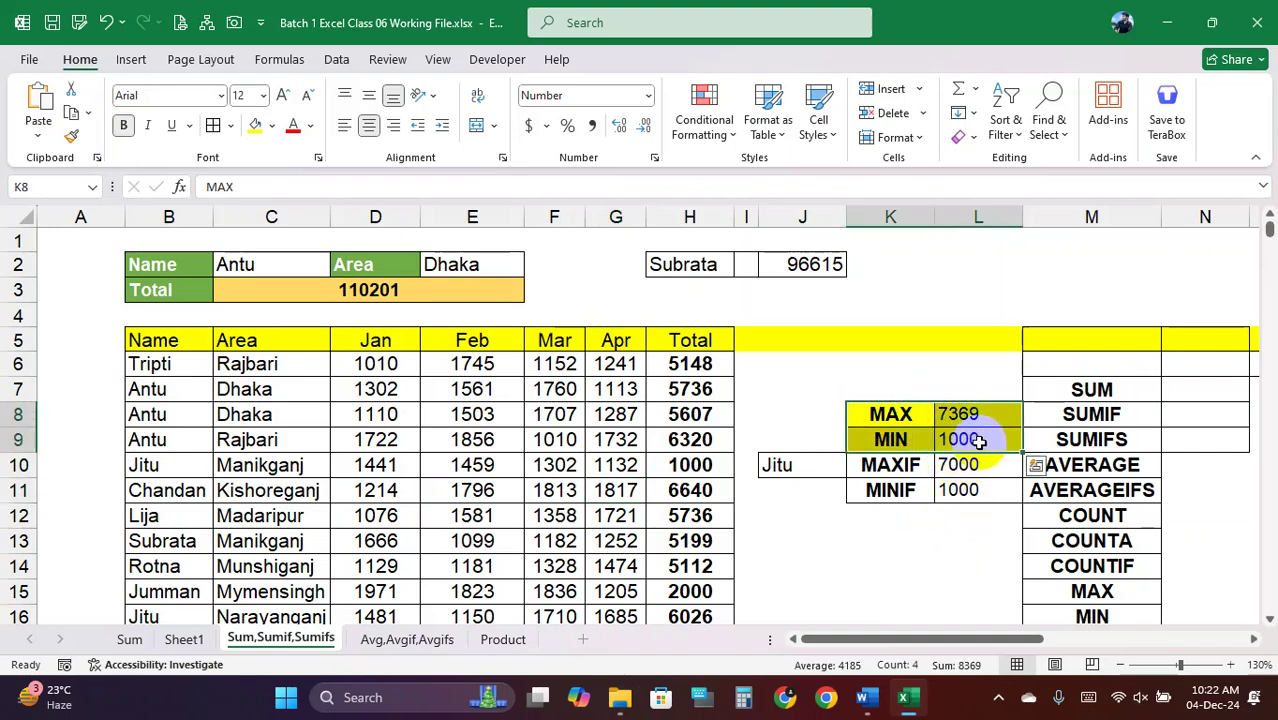
pyautogui.click(958, 440)
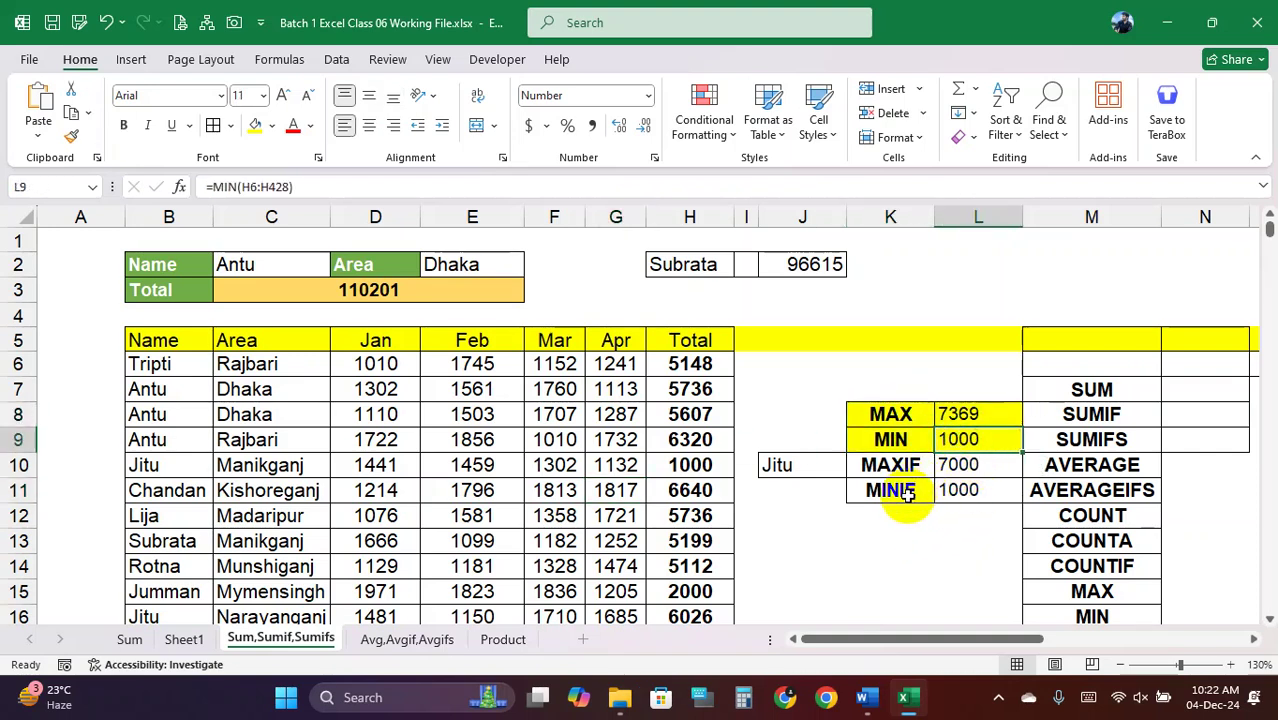
# Change H10's Total to 3000 so the MINIF result drops to 3000
pyautogui.moveTo(893, 490); pyautogui.dragTo(960, 493)
pyautogui.click(695, 466)
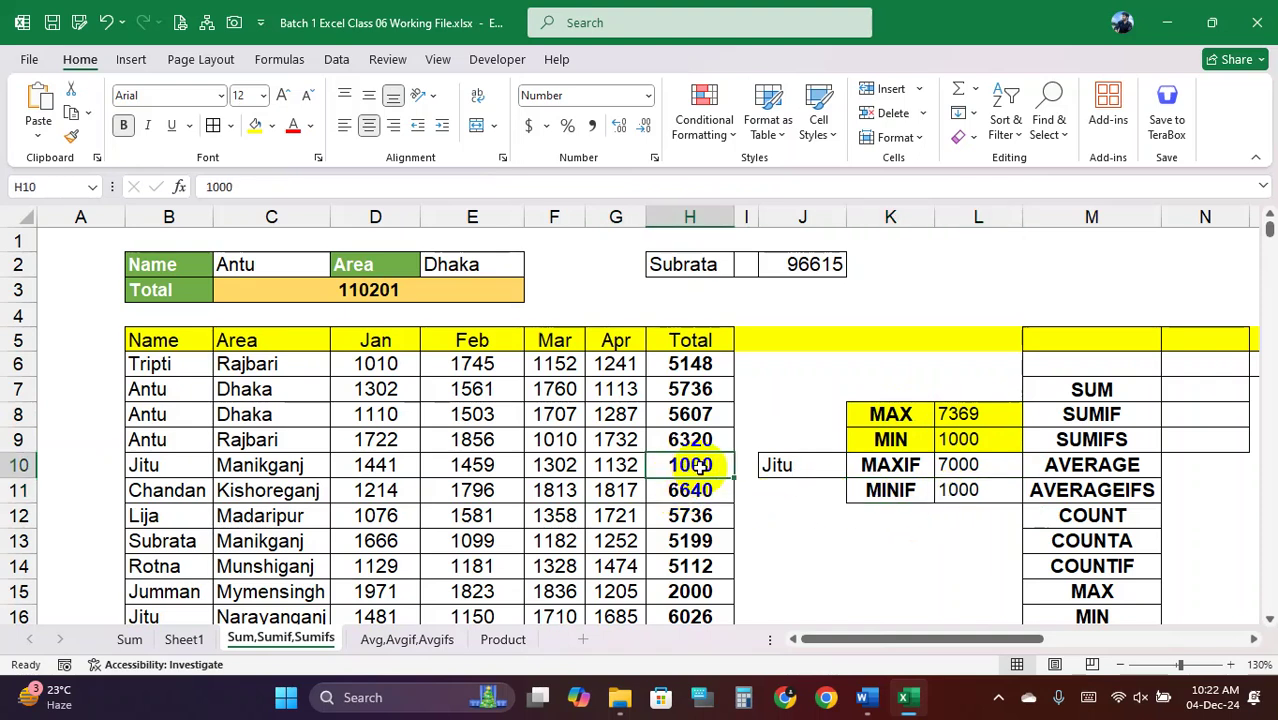
pyautogui.write('3000')
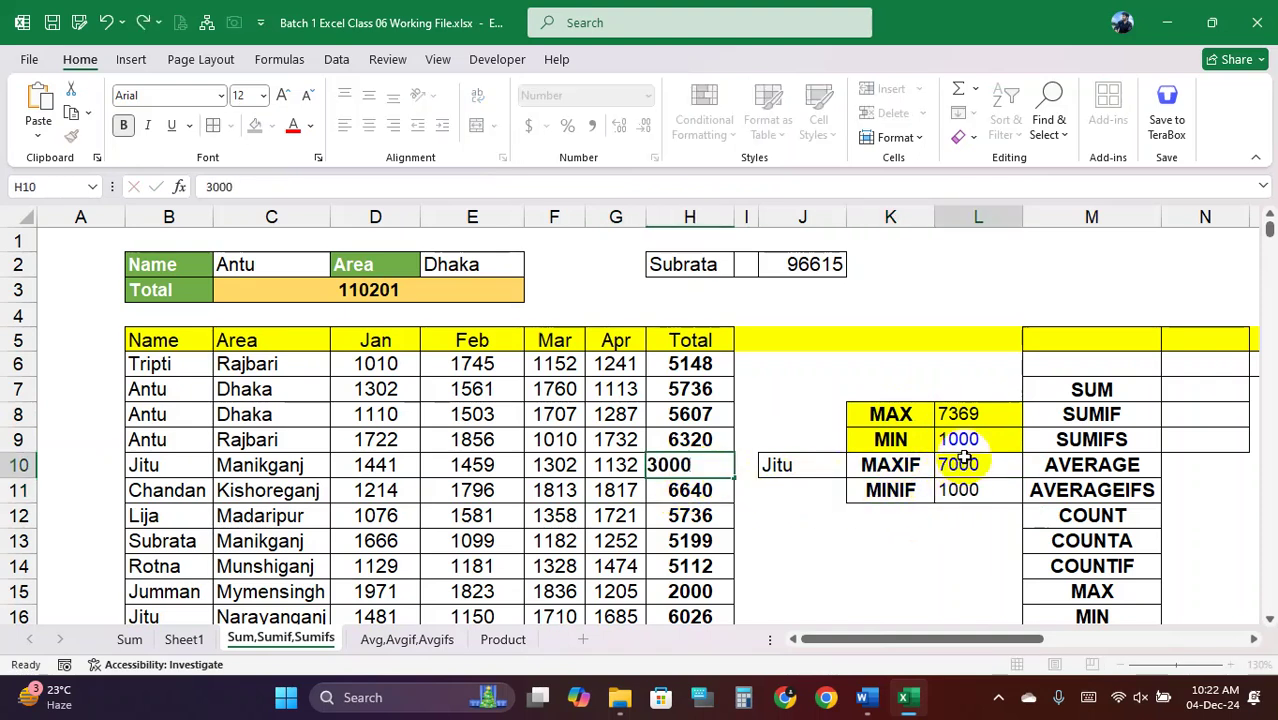
pyautogui.click(965, 464)
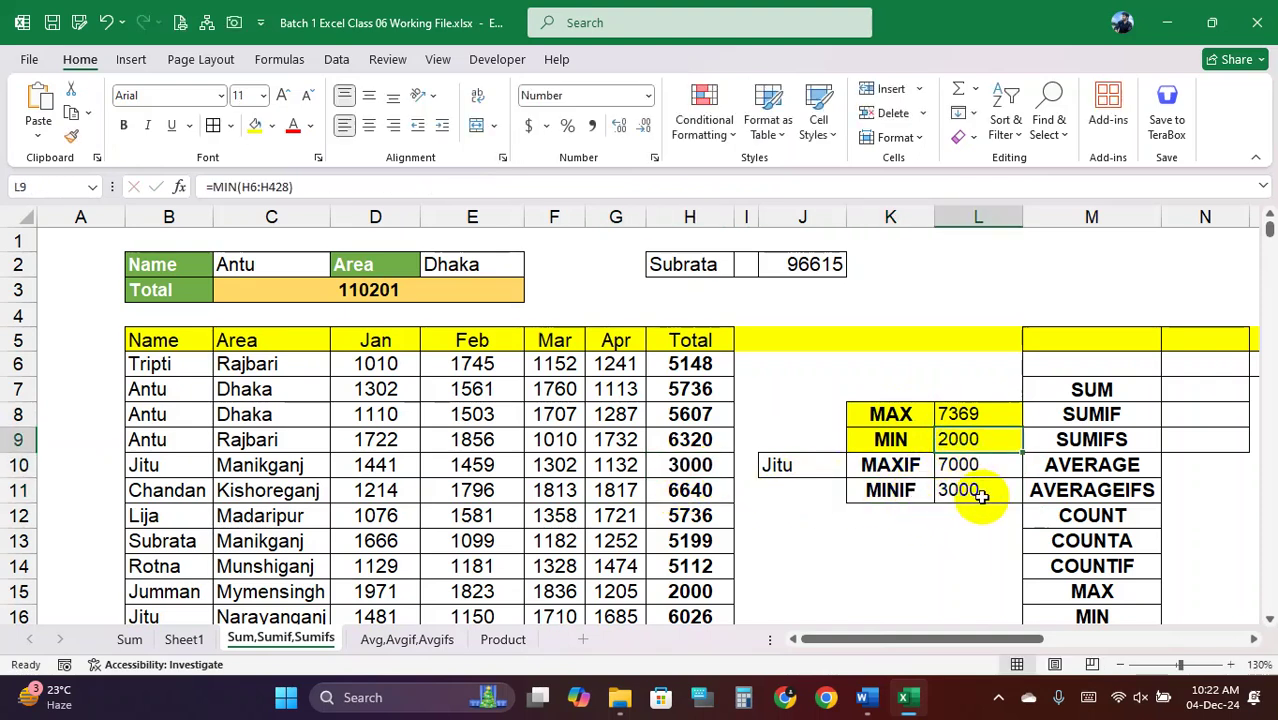
# Review the MAX 7369, MIN 2000, MAXIF 7000 and MINIF 3000 results in K8:L11
pyautogui.click(938, 492)
pyautogui.moveTo(938, 492); pyautogui.dragTo(971, 484)
pyautogui.moveTo(805, 466); pyautogui.dragTo(958, 486)
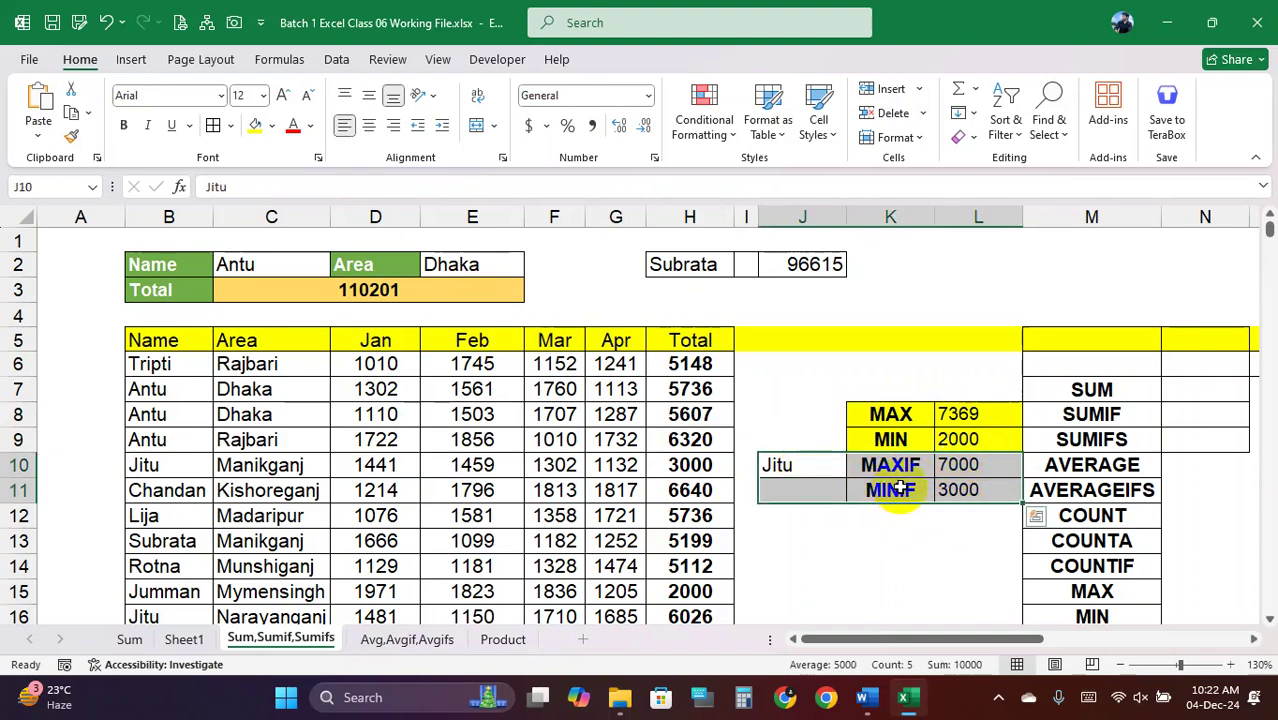
pyautogui.moveTo(871, 405); pyautogui.dragTo(981, 437)
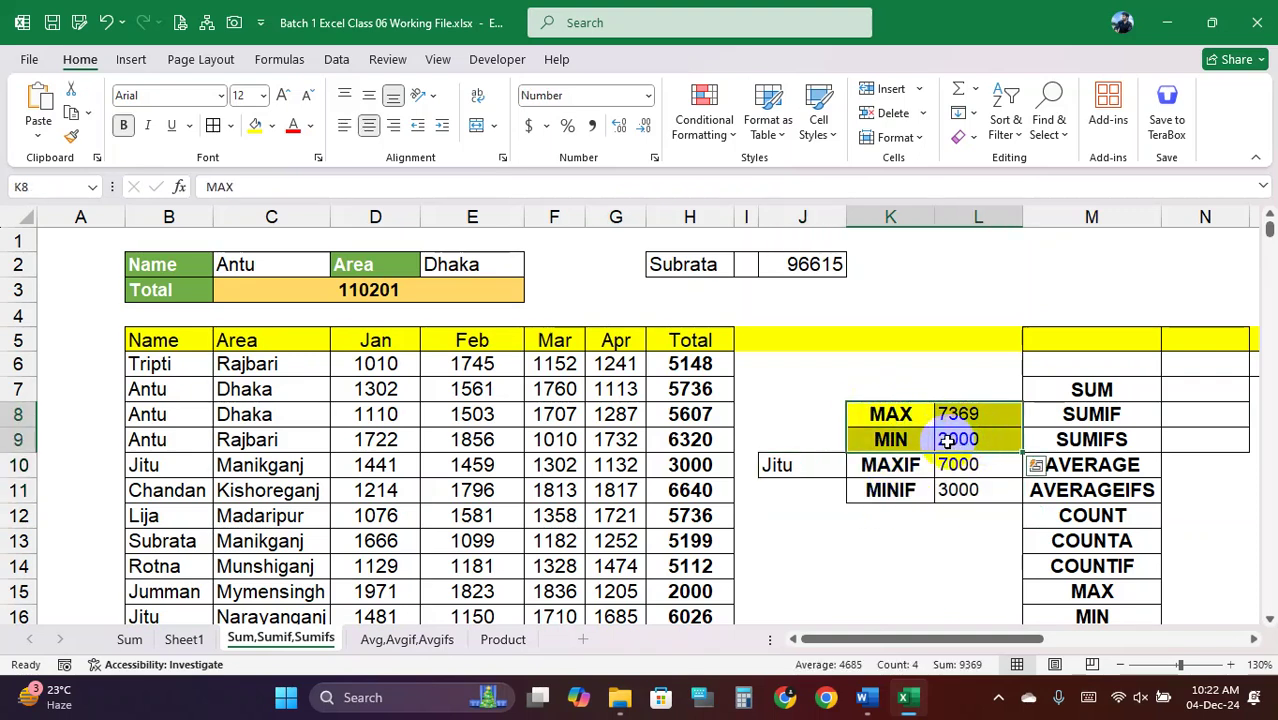
pyautogui.moveTo(882, 410); pyautogui.dragTo(981, 490)
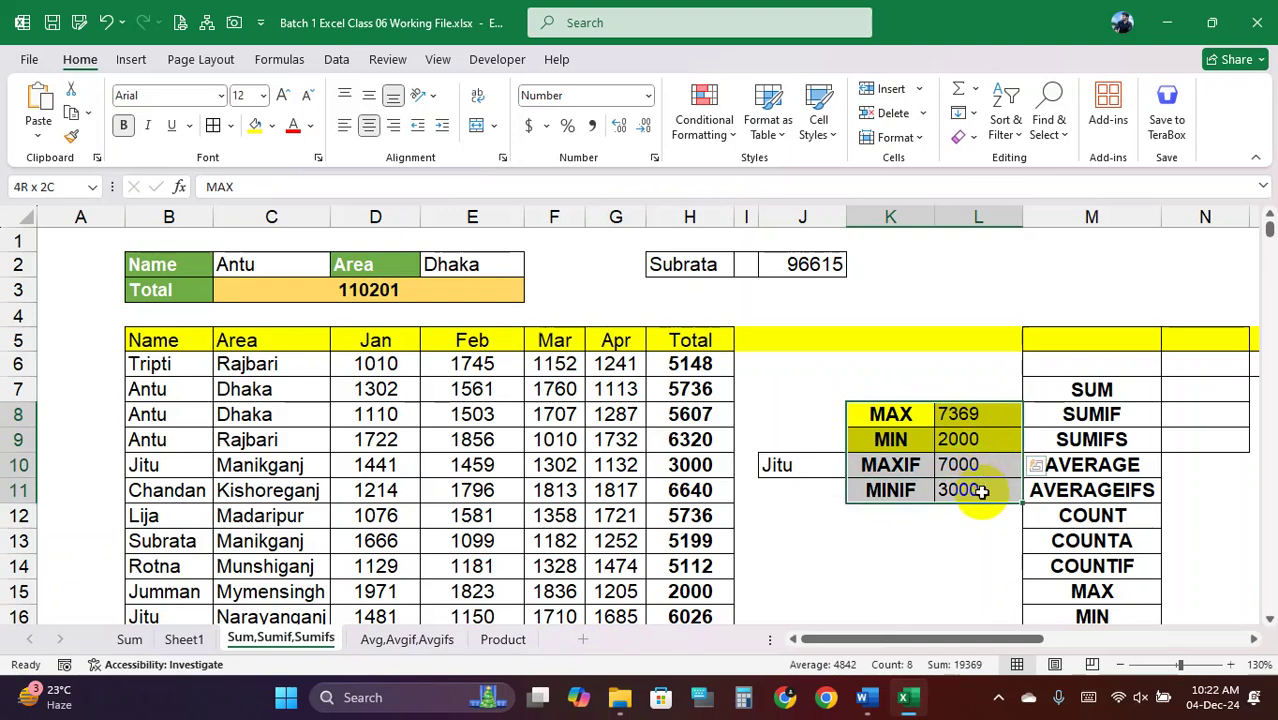
pyautogui.click(880, 414)
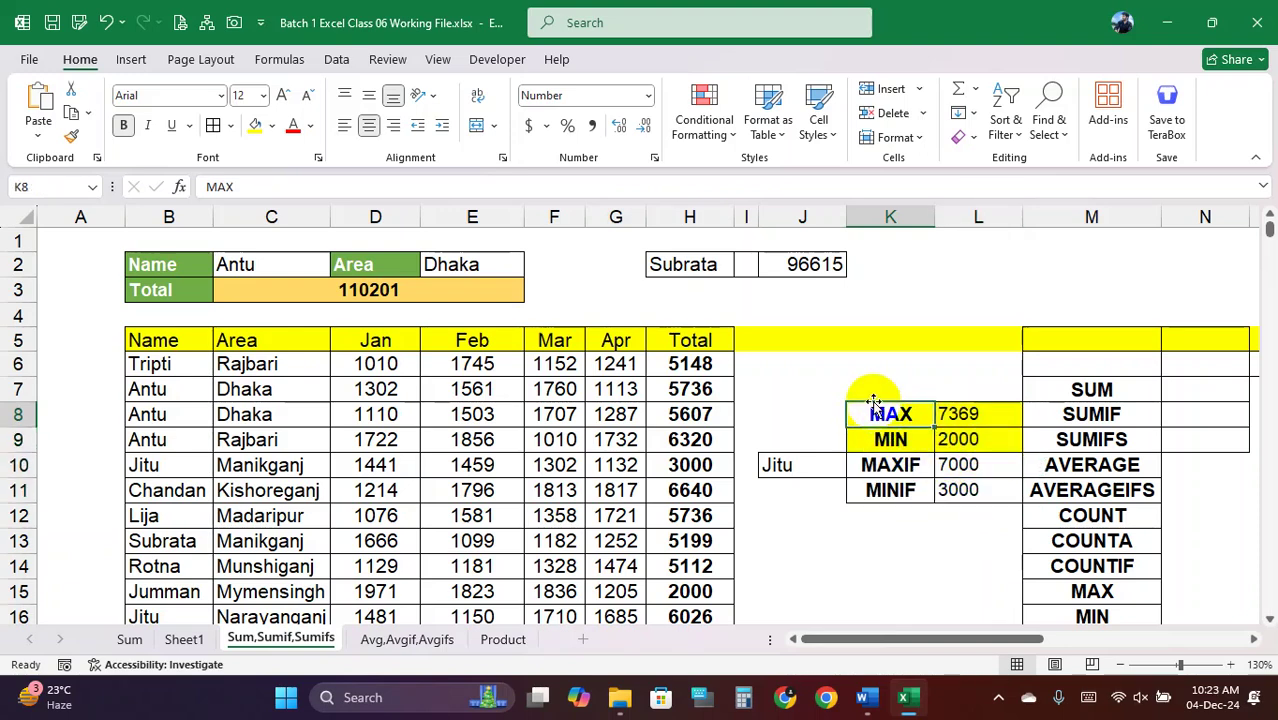
pyautogui.scroll(-1, 1061, 434)
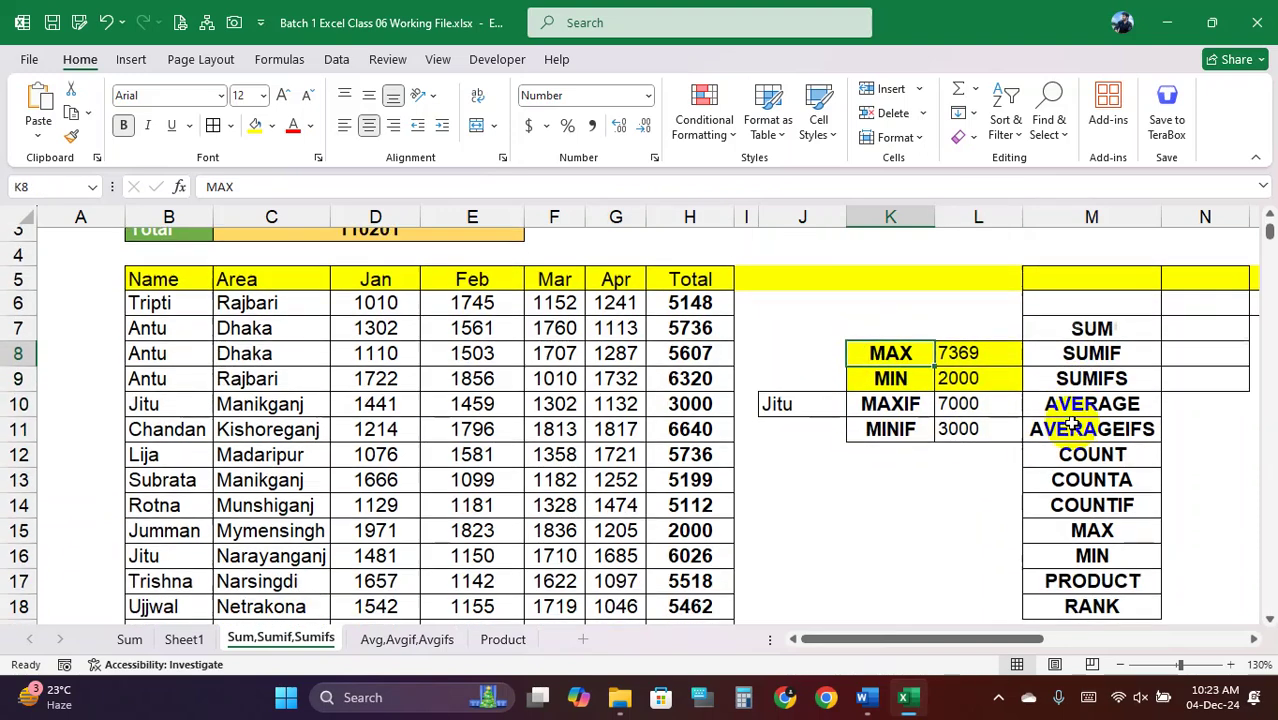
pyautogui.click(1093, 314)
pyautogui.moveTo(1093, 314); pyautogui.dragTo(1099, 582)
pyautogui.moveTo(1095, 316); pyautogui.dragTo(1100, 592)
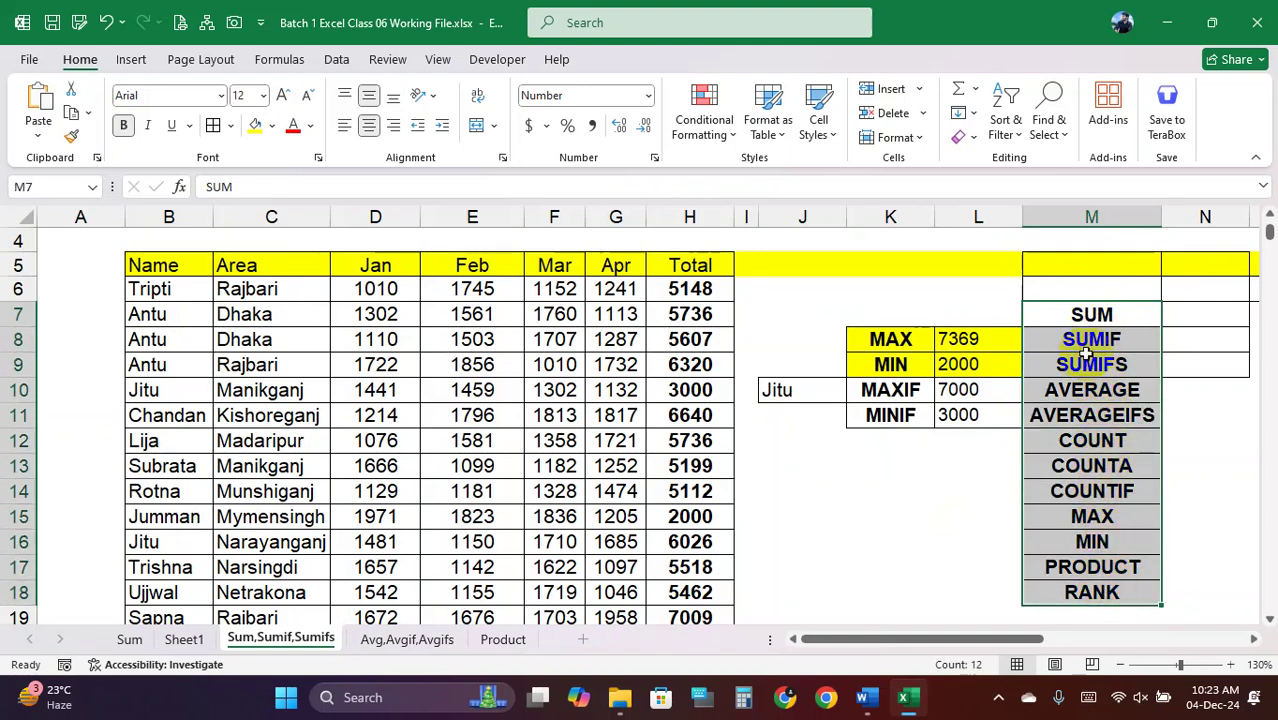
pyautogui.moveTo(1080, 314); pyautogui.dragTo(1088, 590)
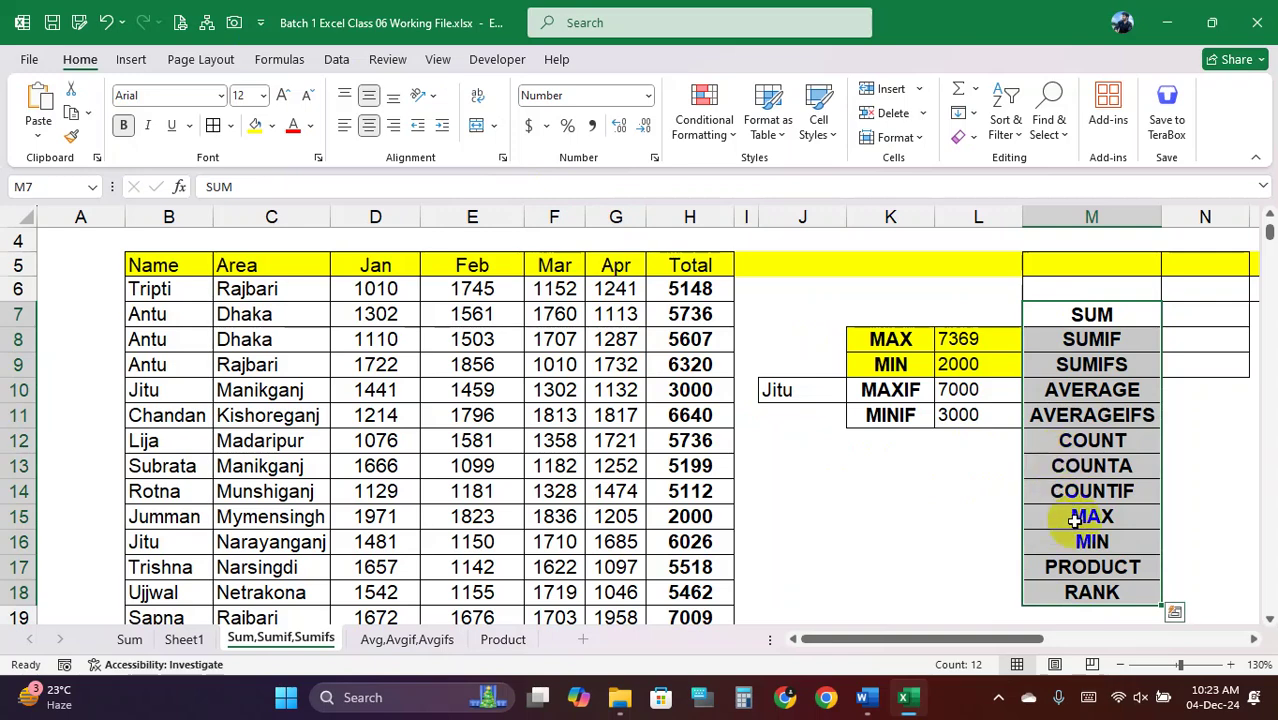
pyautogui.click(1094, 569)
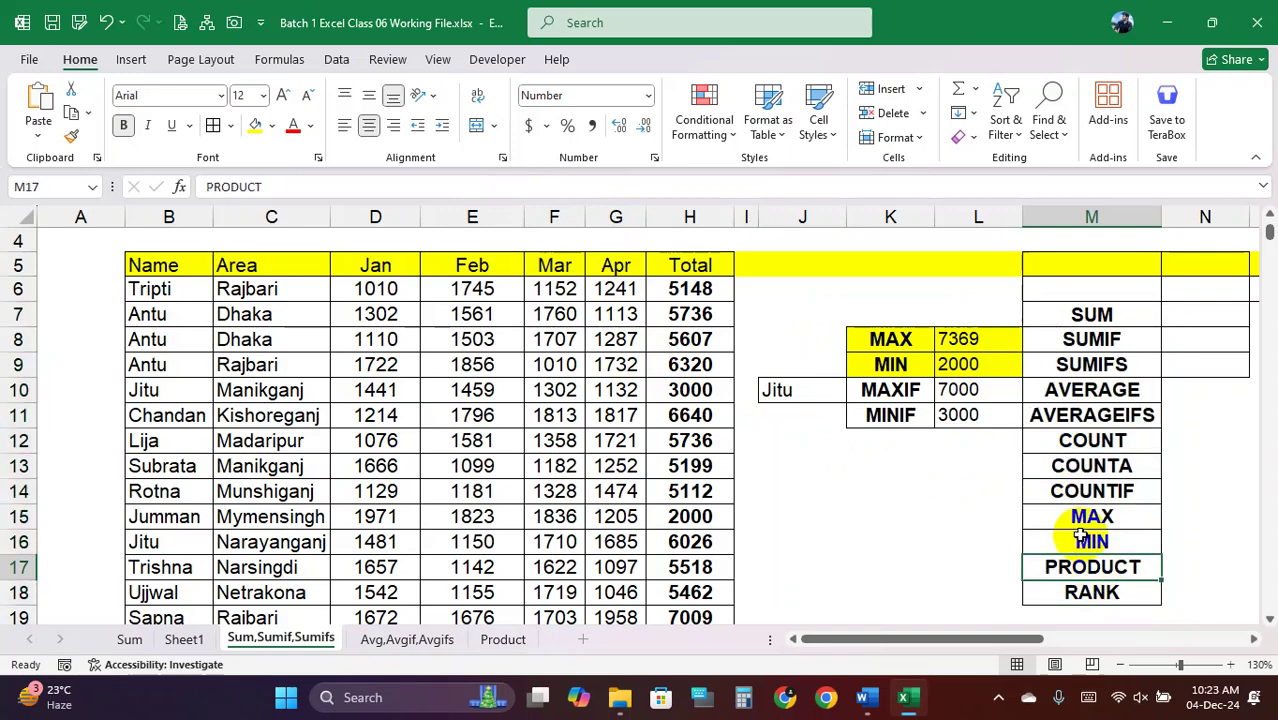
# On the Product sheet, clear D5:D16 and enter =B5*C5 in D5
pyautogui.click(500, 640)
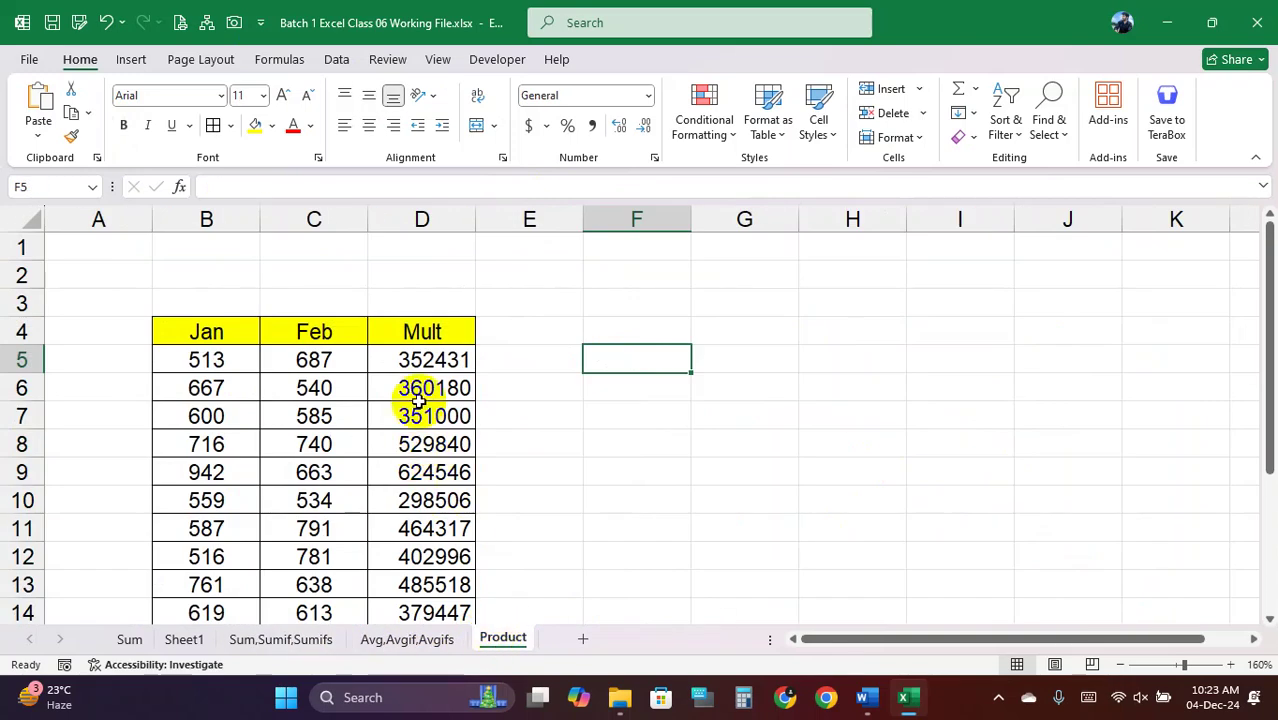
pyautogui.moveTo(422, 360); pyautogui.dragTo(445, 598)
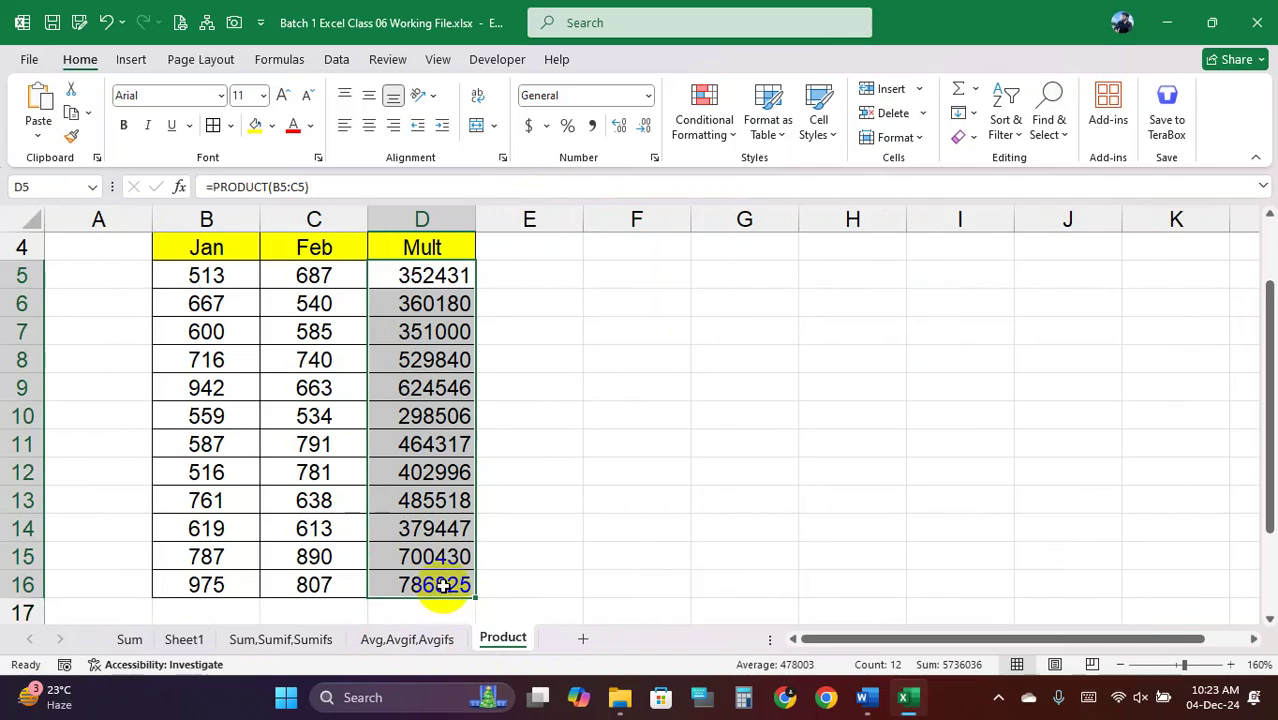
pyautogui.press('Delete')
pyautogui.scroll(1, 425, 540)
pyautogui.click(432, 362)
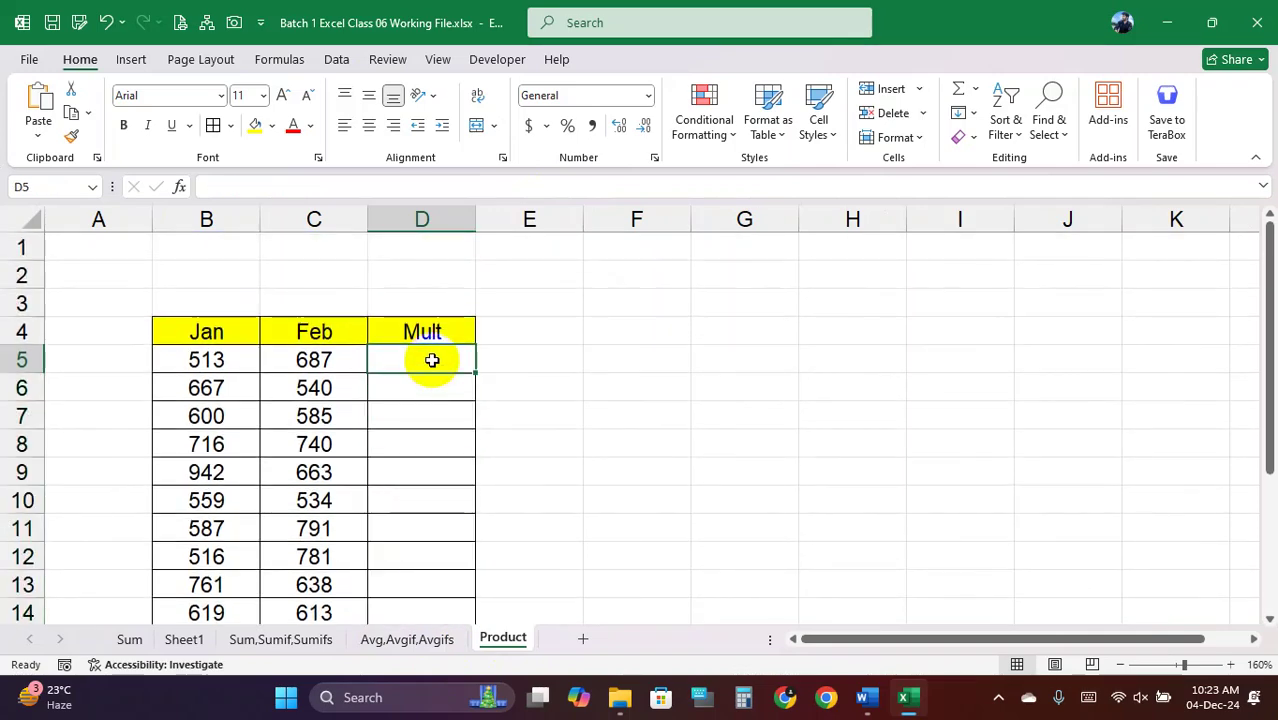
pyautogui.write('=')
pyautogui.click(222, 358)
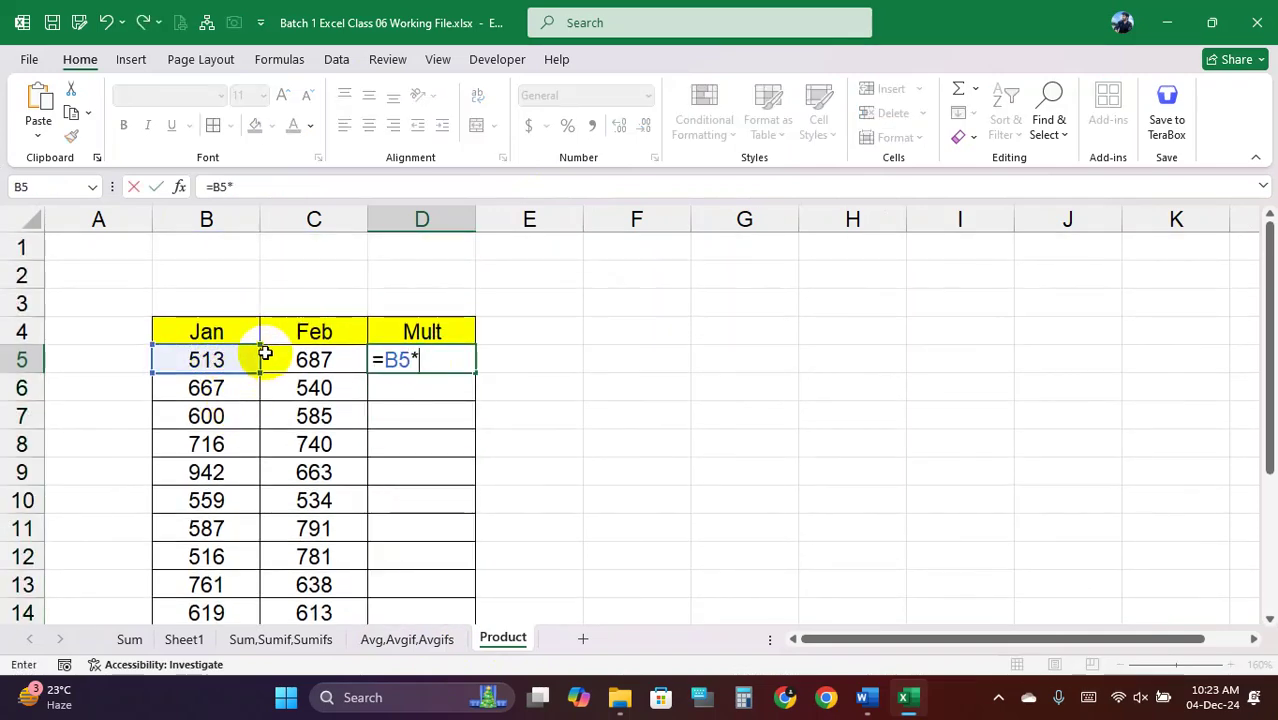
pyautogui.click(314, 358)
pyautogui.press('Return')
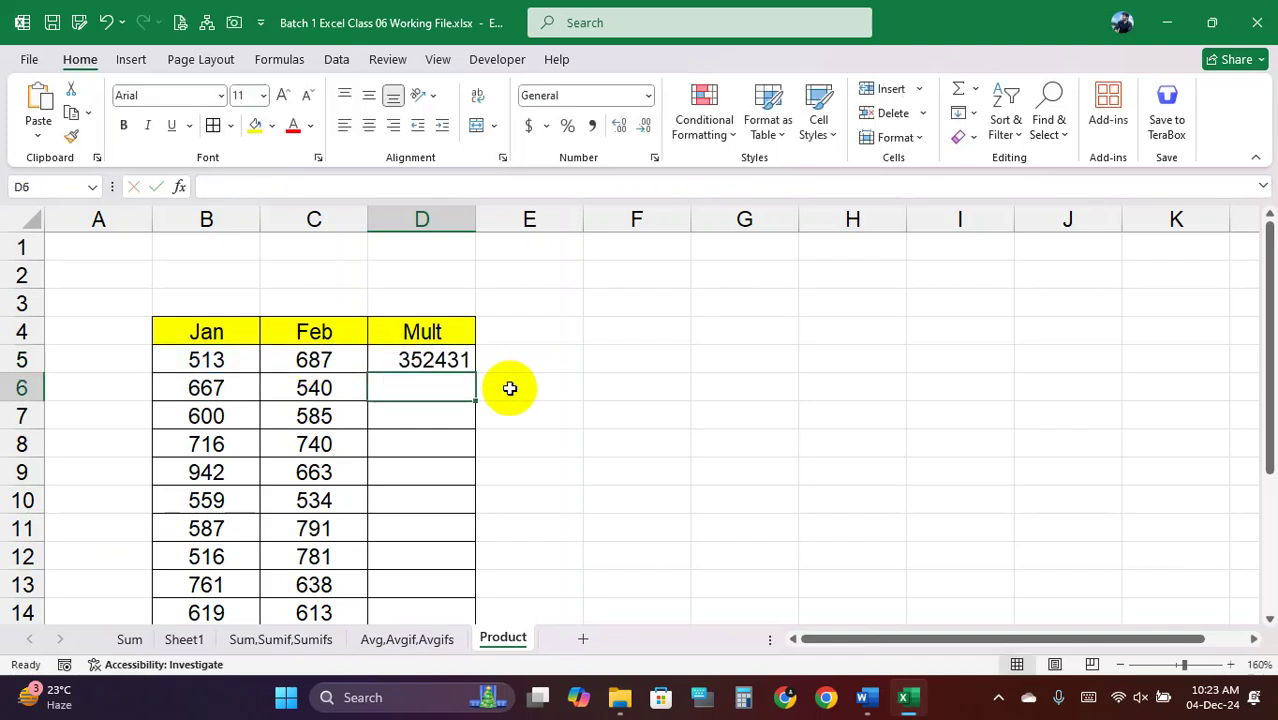
# Enter =PRODUCT(B6:C6) in D6
pyautogui.write('=PR')
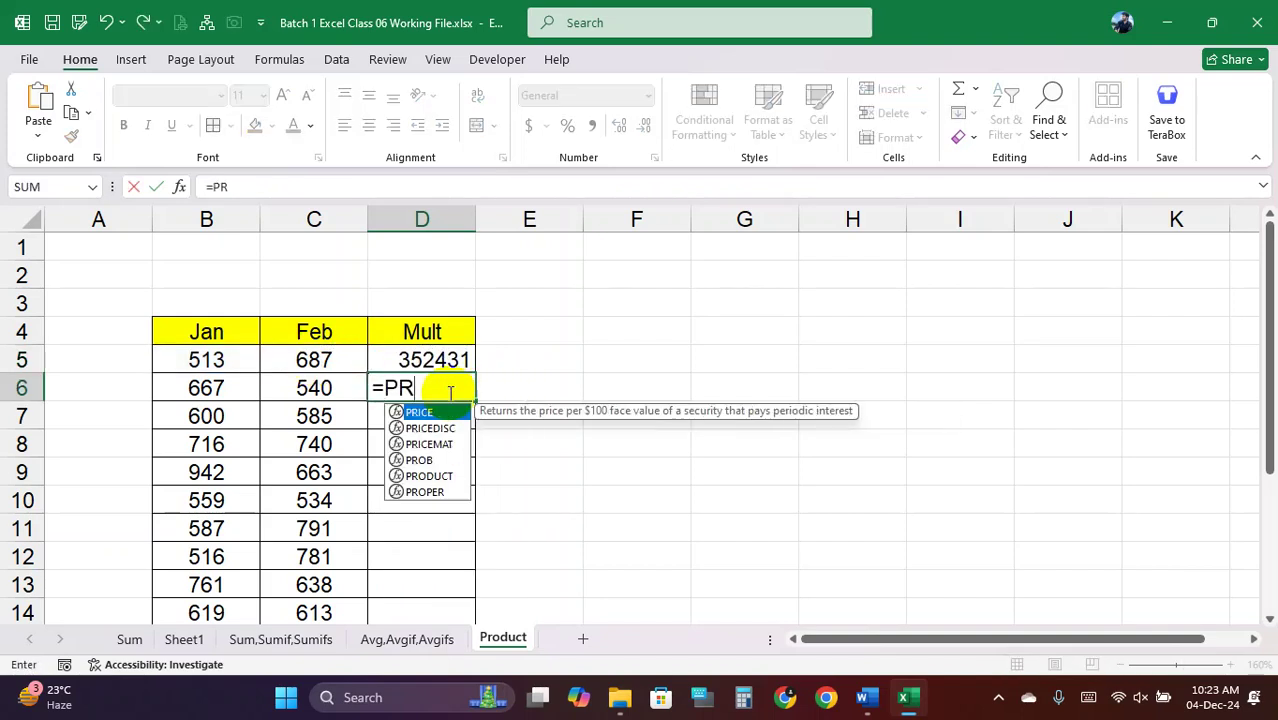
pyautogui.write('OD')
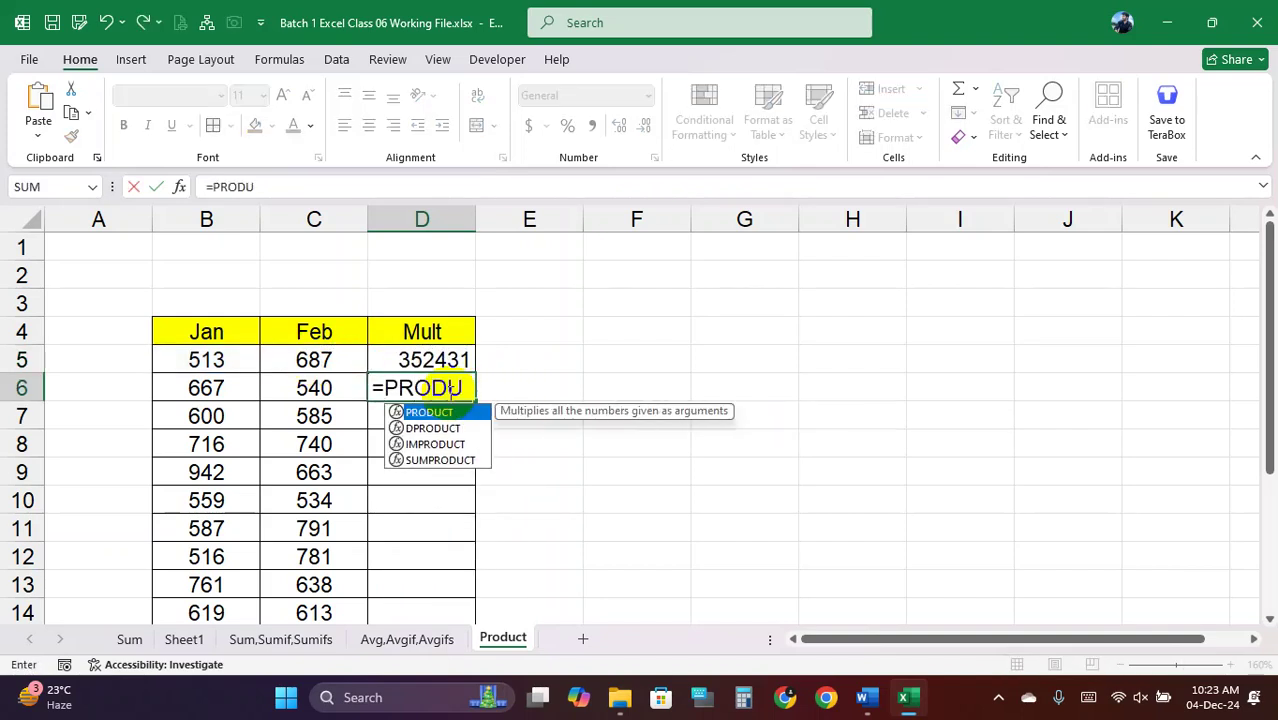
pyautogui.write('U')
pyautogui.doubleClick(440, 413)
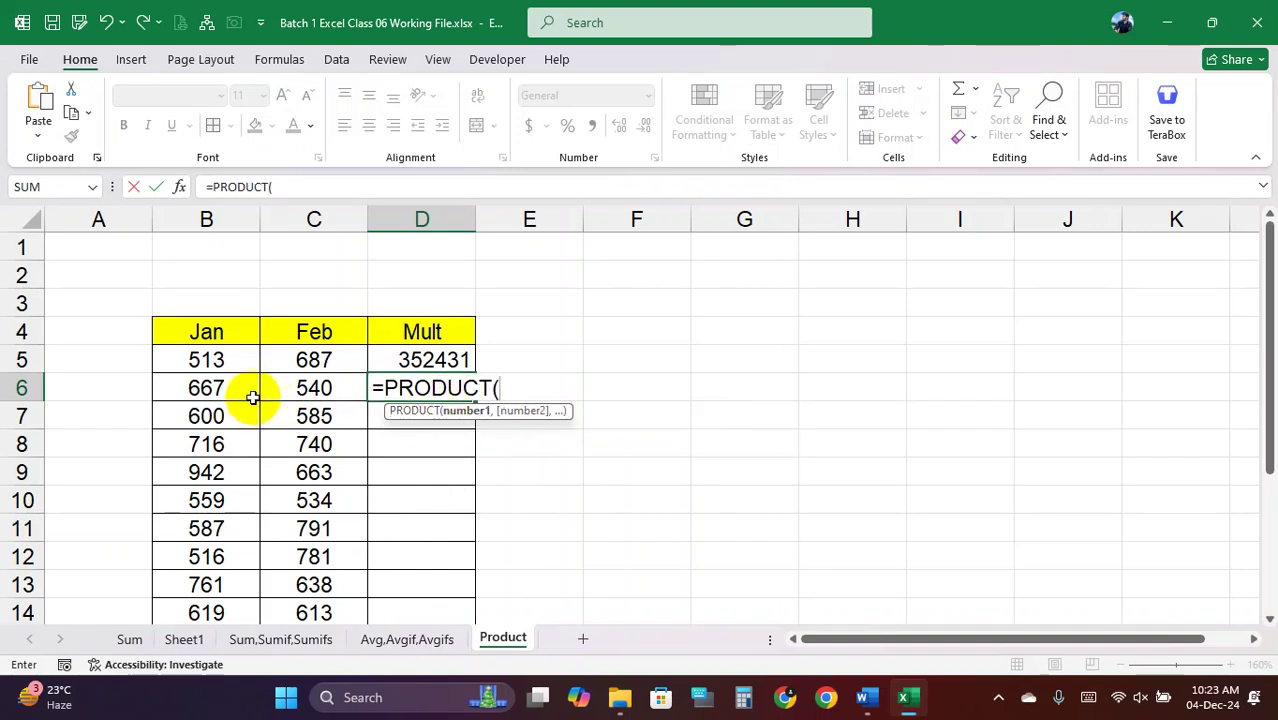
pyautogui.moveTo(250, 390); pyautogui.dragTo(313, 387)
pyautogui.write(')')
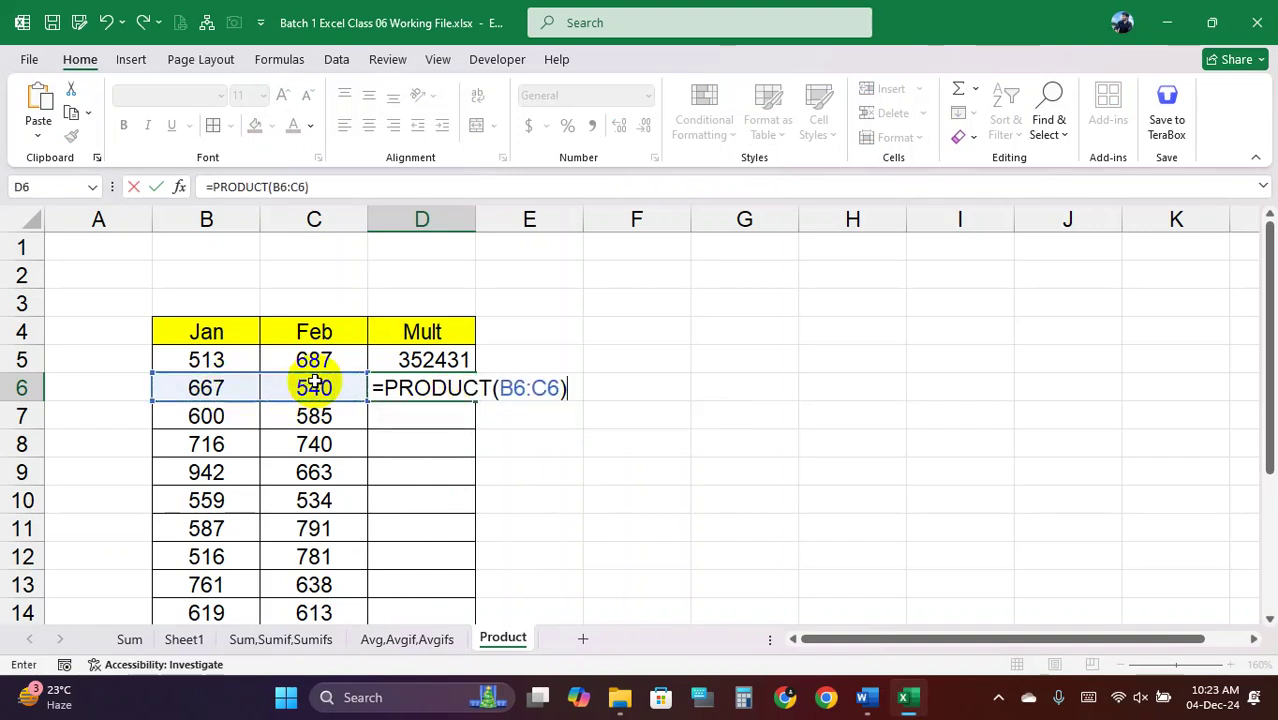
pyautogui.press('Return')
# Fill the PRODUCT formula from D6 down to D11
pyautogui.click(445, 365)
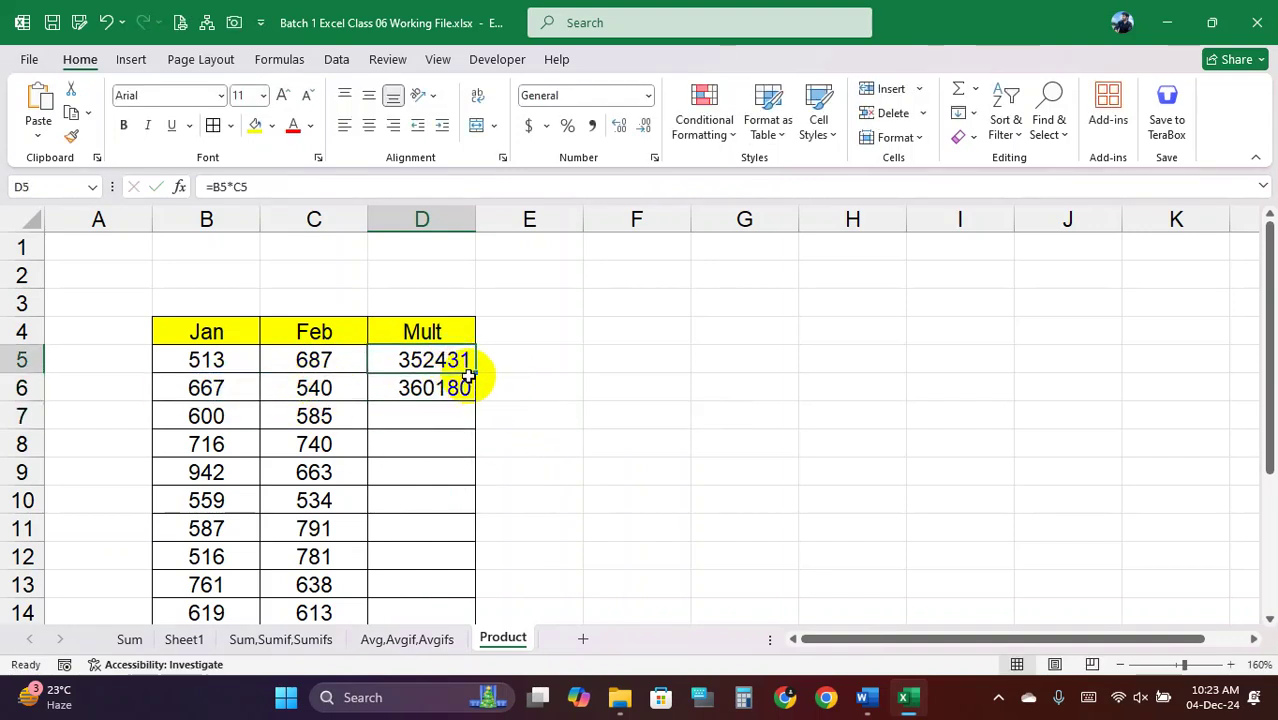
pyautogui.click(468, 397)
pyautogui.moveTo(473, 403); pyautogui.dragTo(471, 548)
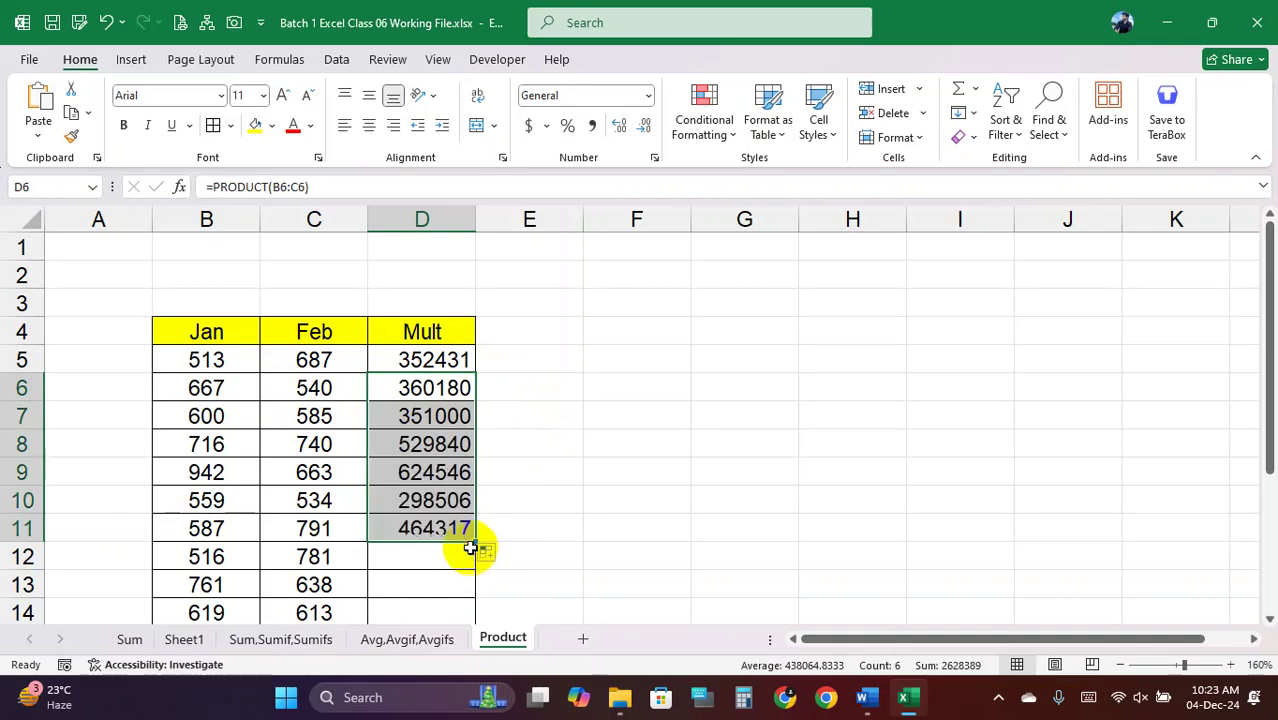
pyautogui.click(437, 357)
pyautogui.click(830, 472)
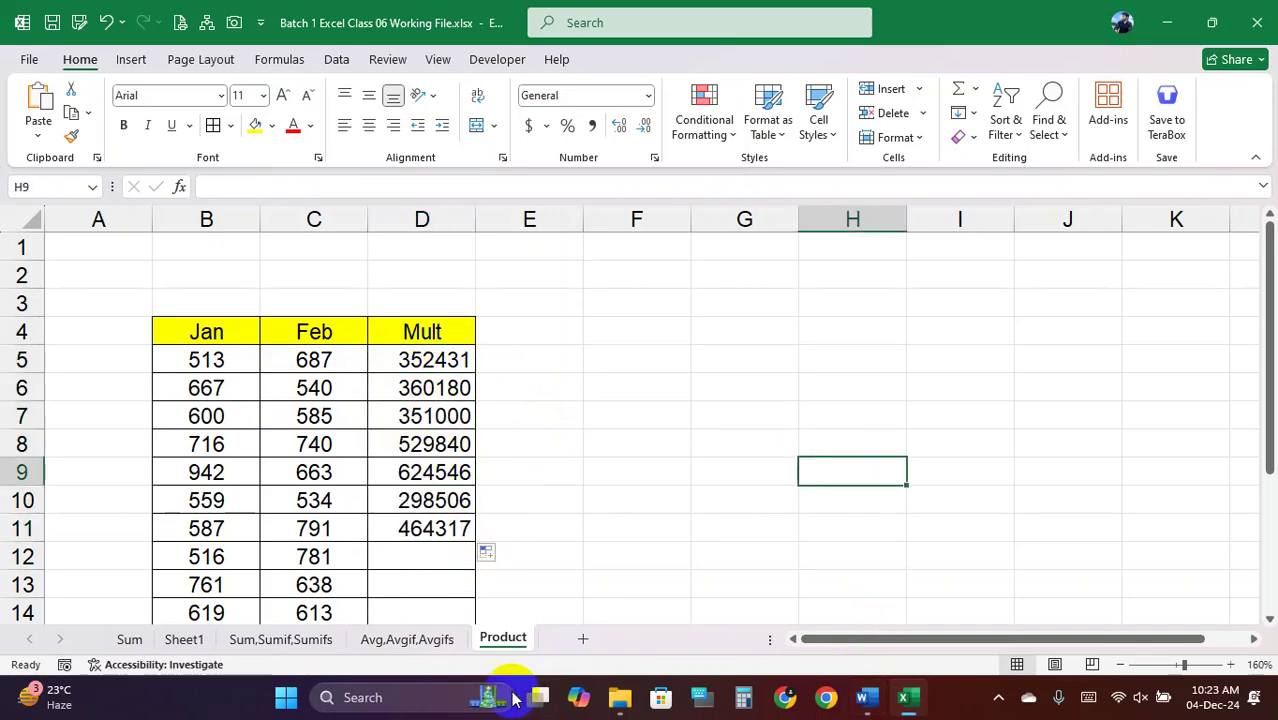
# Return to the Sum,Sumif,Sumifs sheet and highlight the function list, then SUM to SUMIFS
pyautogui.click(300, 638)
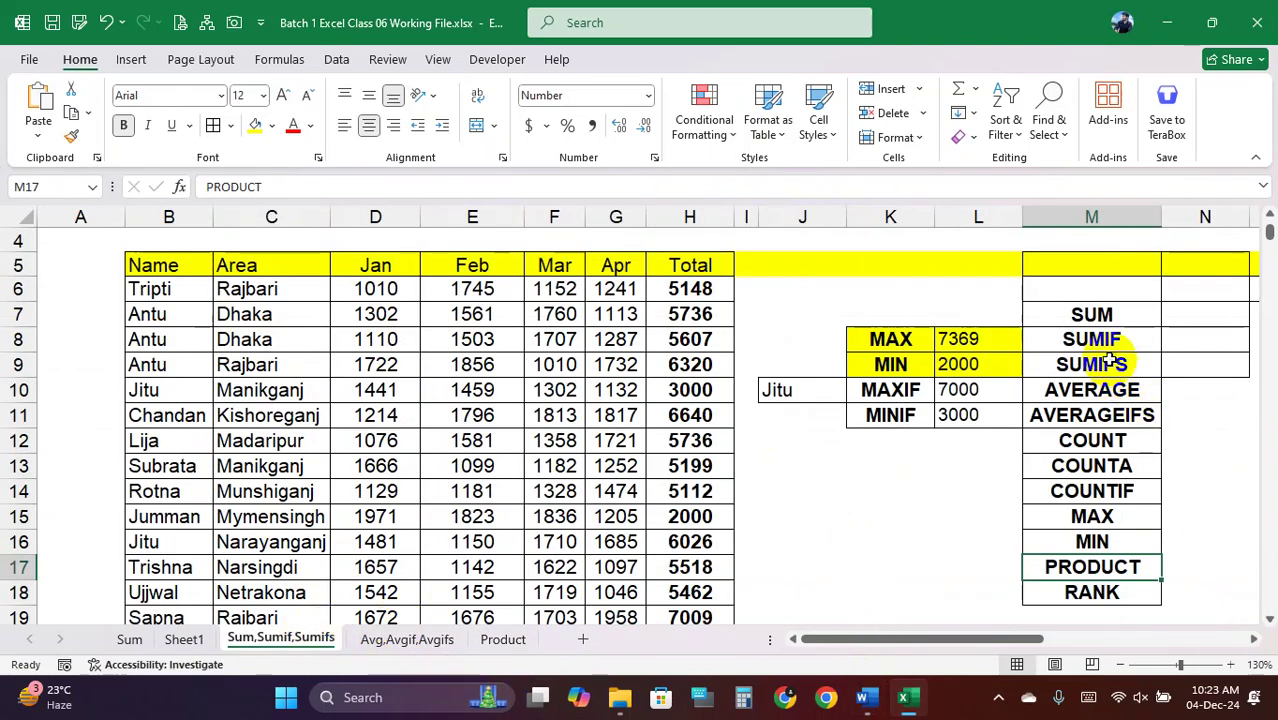
pyautogui.moveTo(1093, 313); pyautogui.dragTo(1103, 583)
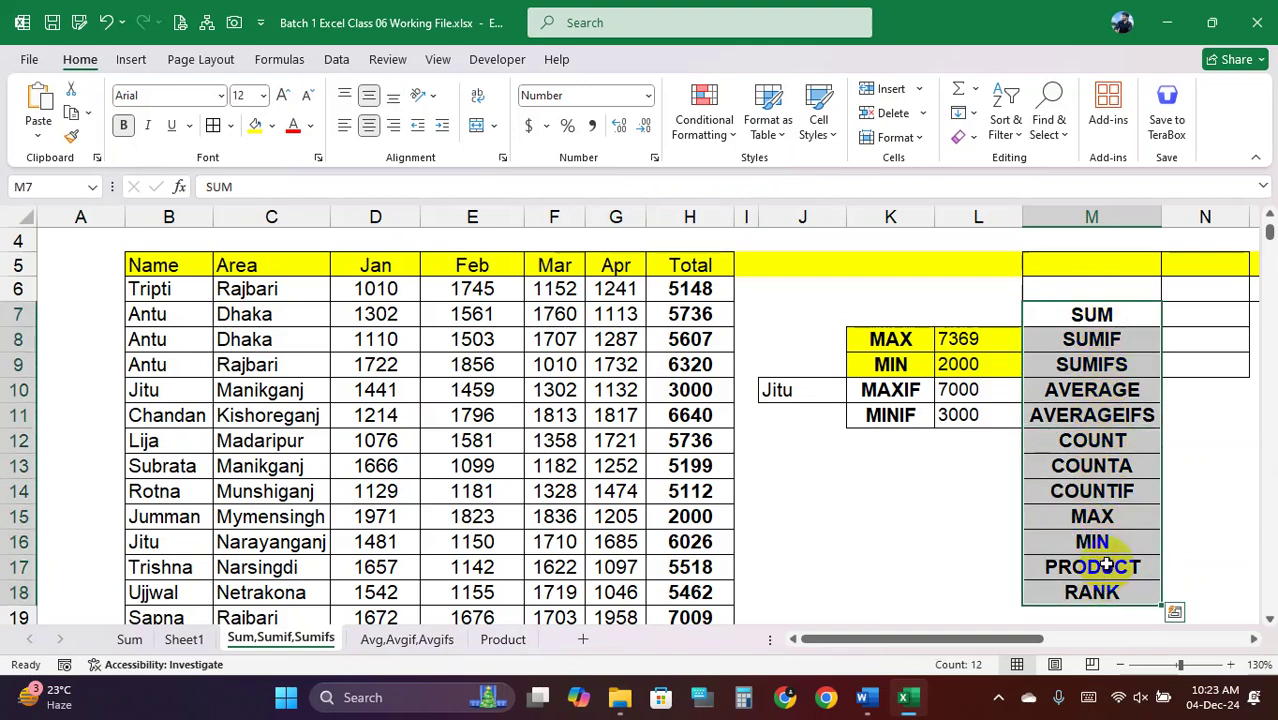
pyautogui.click(1116, 491)
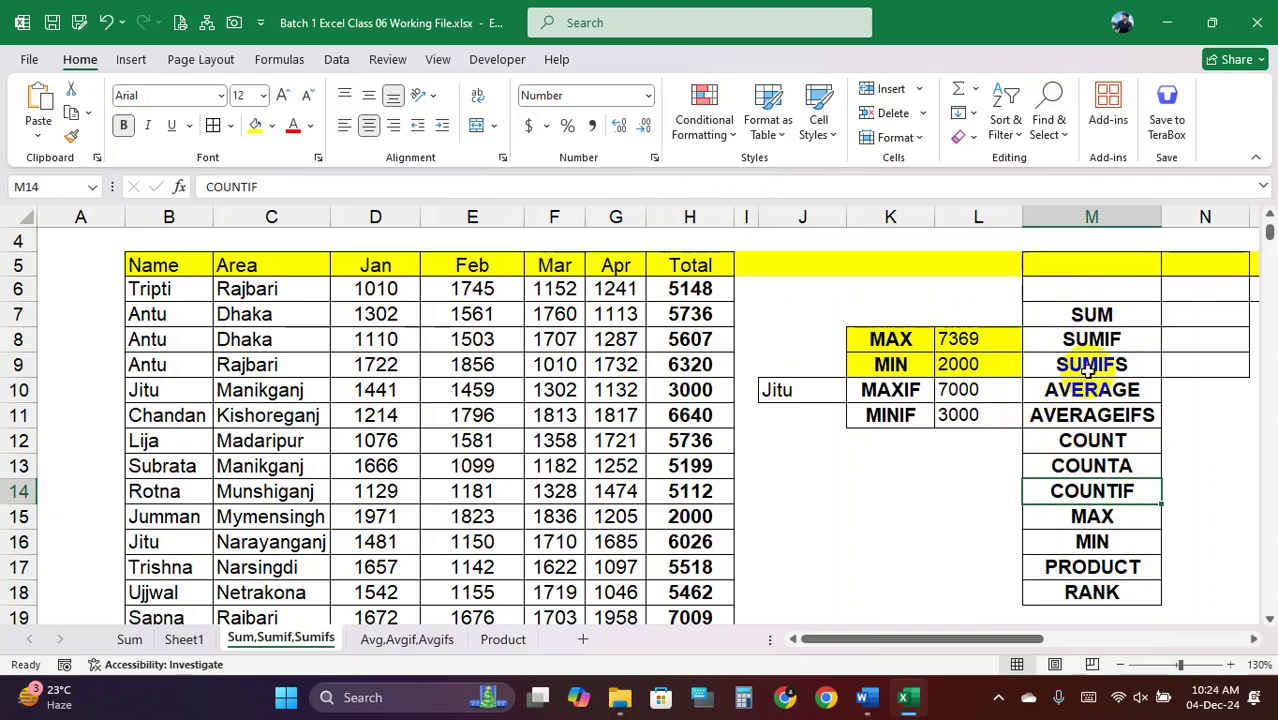
pyautogui.moveTo(1100, 316); pyautogui.dragTo(1122, 370)
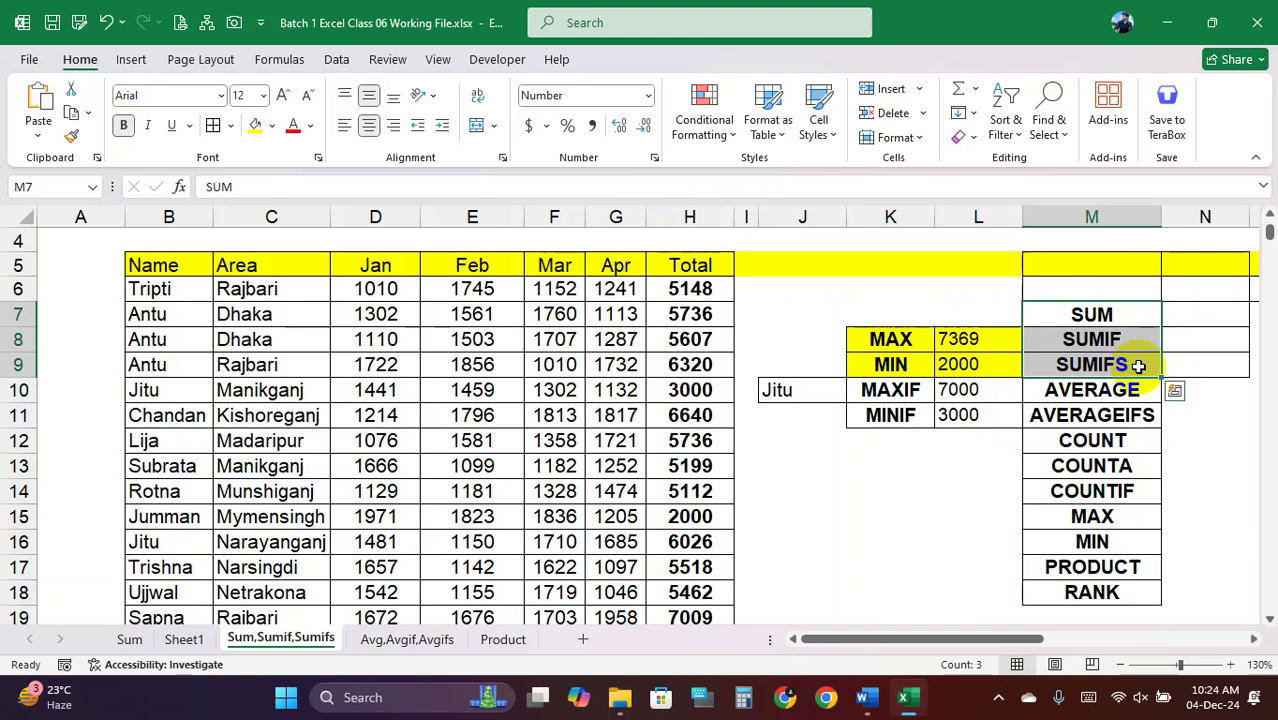
pyautogui.click(1132, 366)
pyautogui.click(1124, 339)
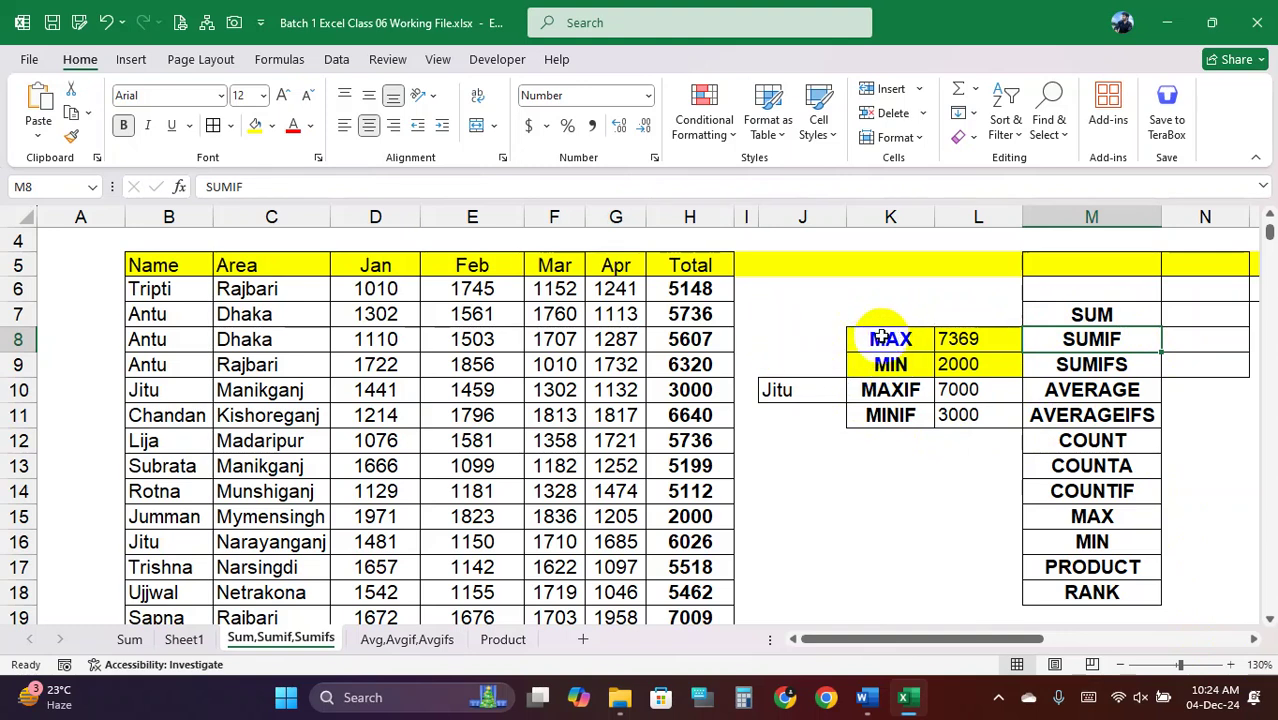
# Label K6 SUM and enter =SUM(H6:H428) in L6, returning 2518894
pyautogui.click(886, 296)
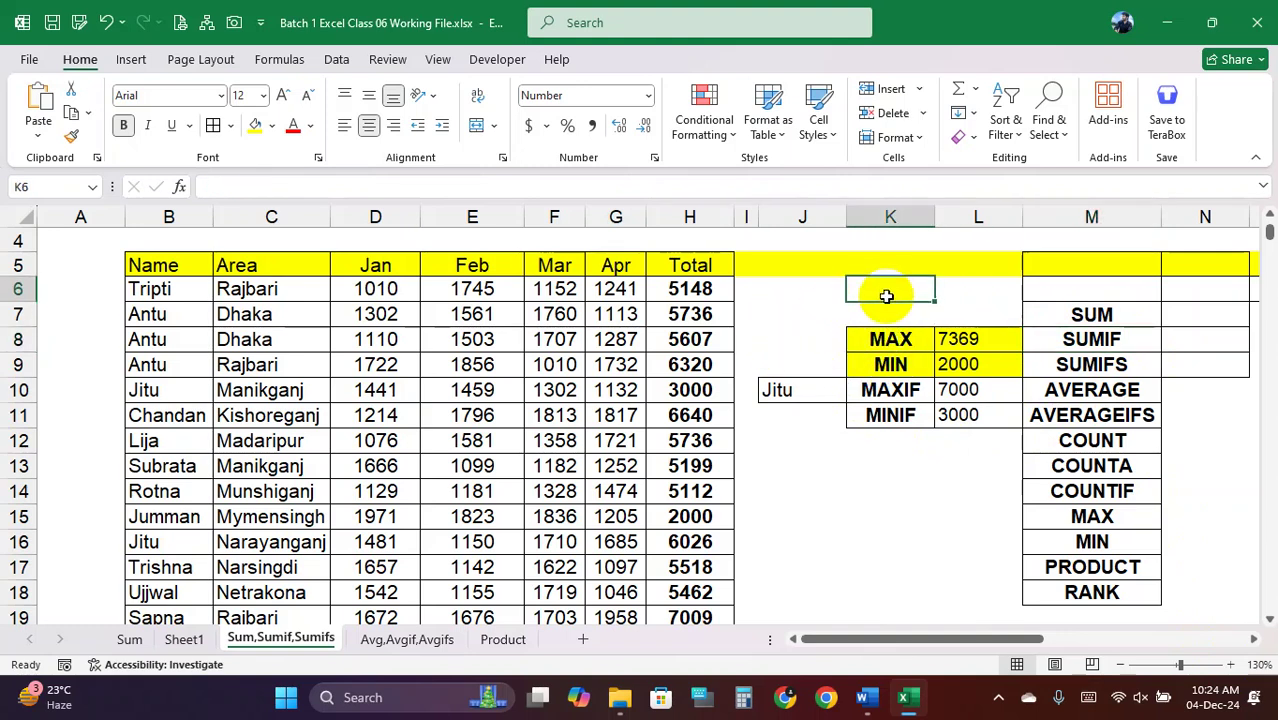
pyautogui.write('SUM')
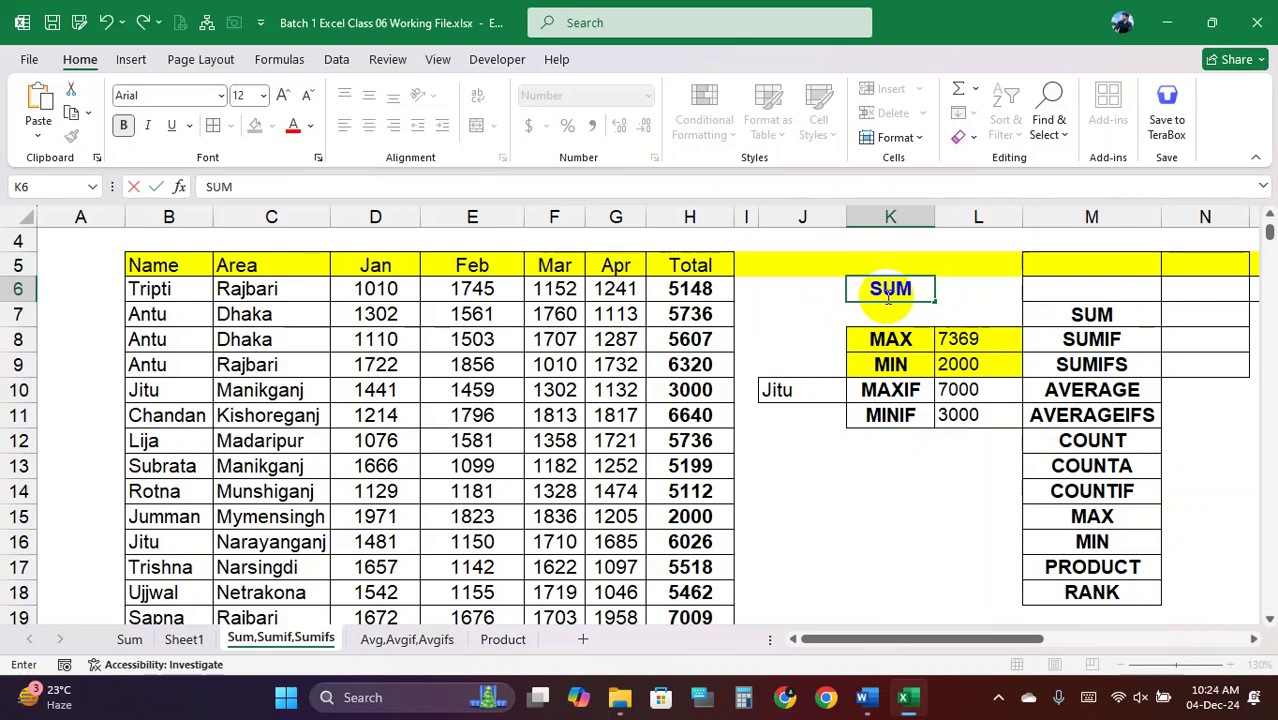
pyautogui.press('Tab')
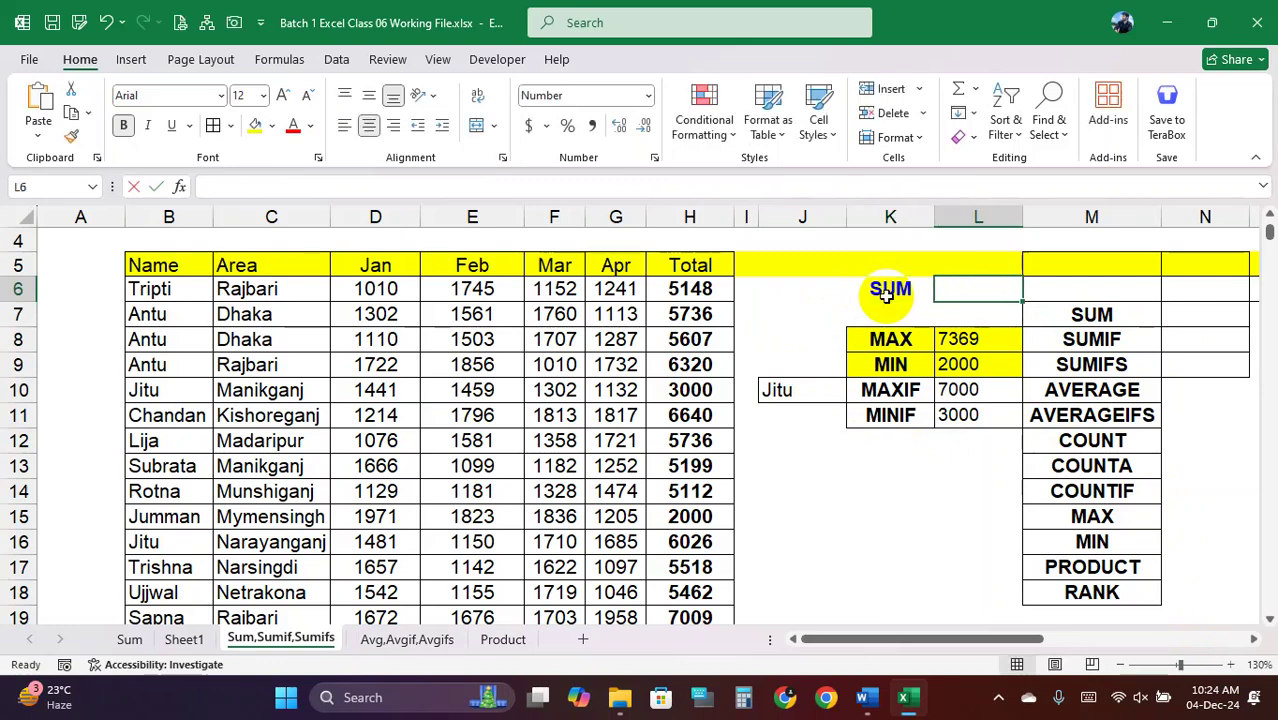
pyautogui.write('=SUM')
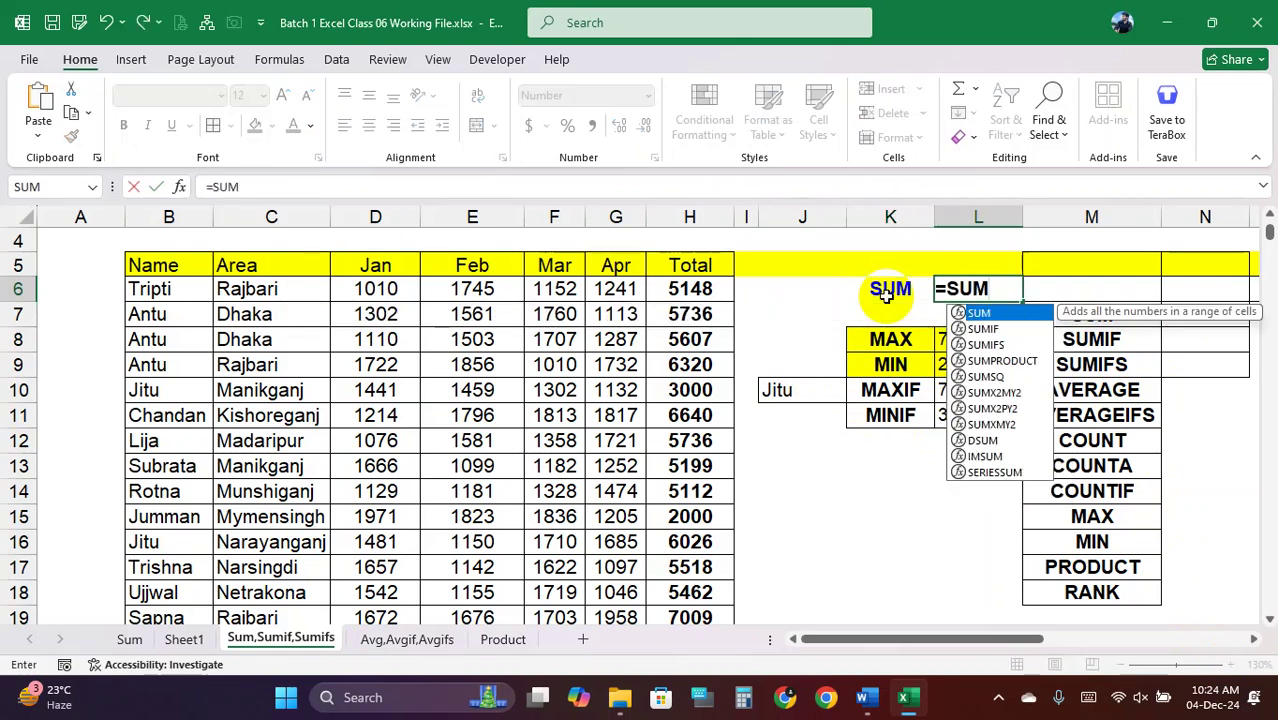
pyautogui.write('(')
pyautogui.click(712, 290)
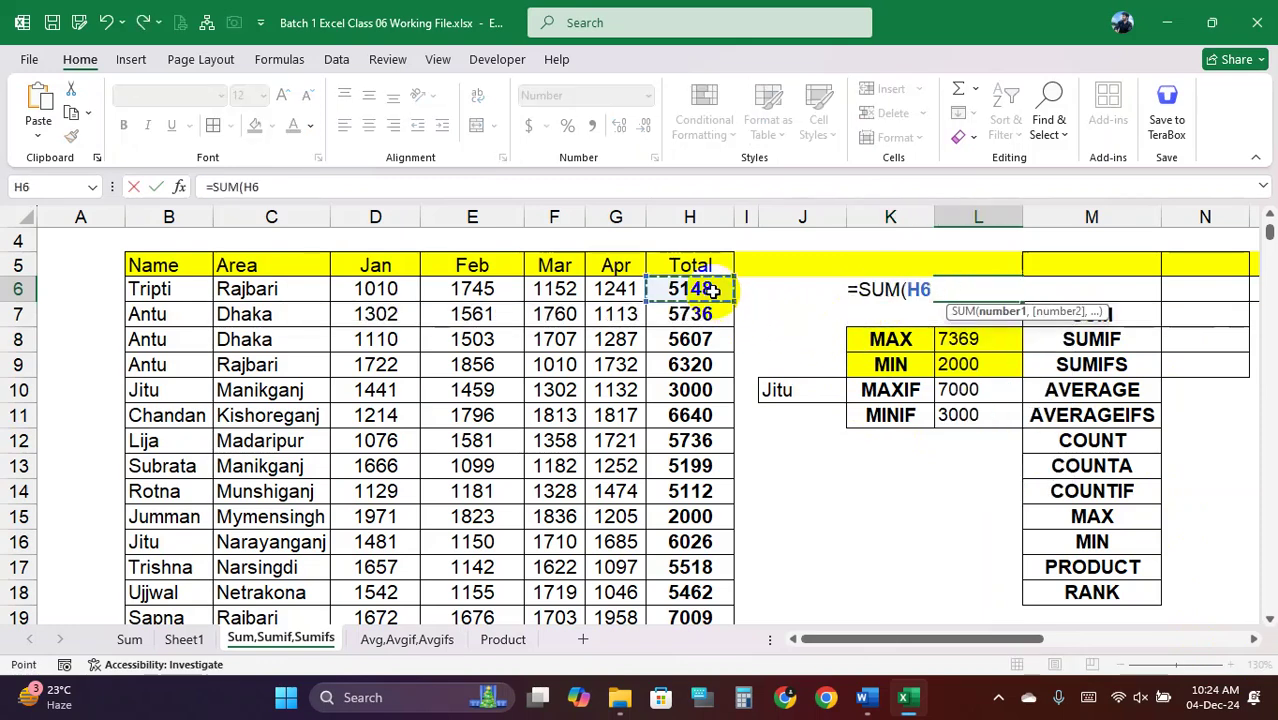
pyautogui.hotkey('ctrl', 'shift', 'Down')
pyautogui.hotkey('ctrl', 'BackSpace')
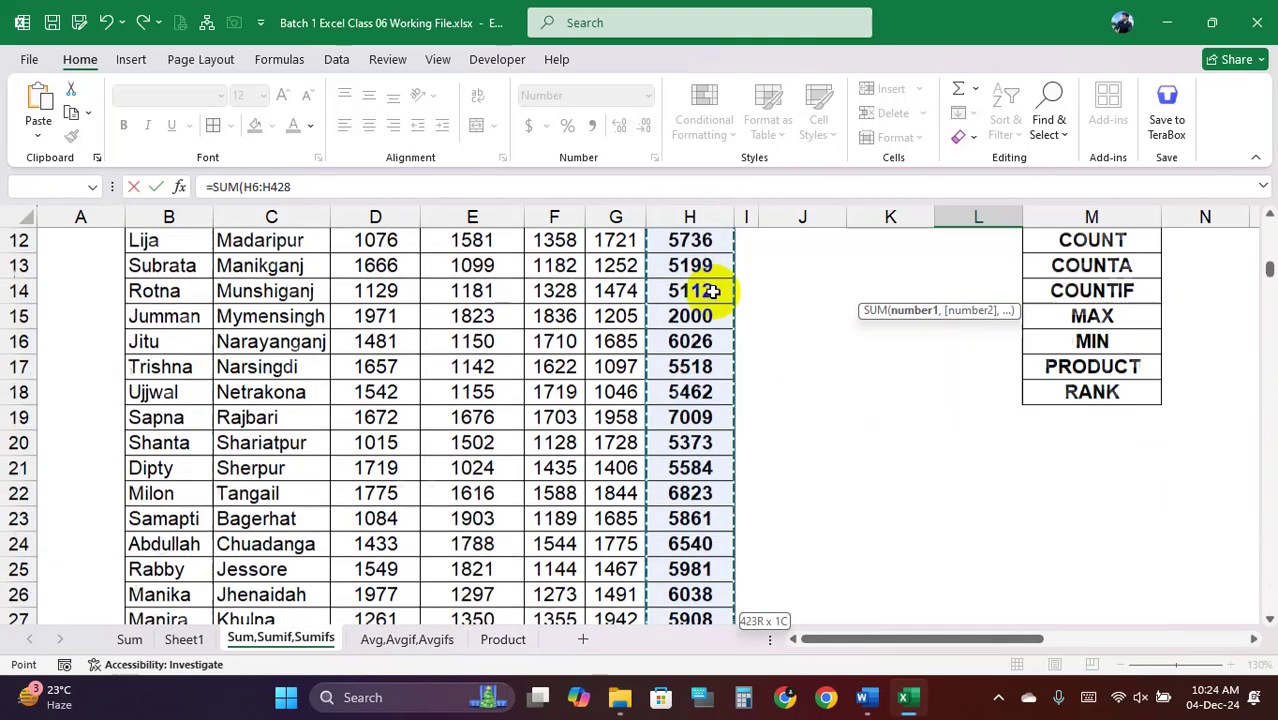
pyautogui.write(')')
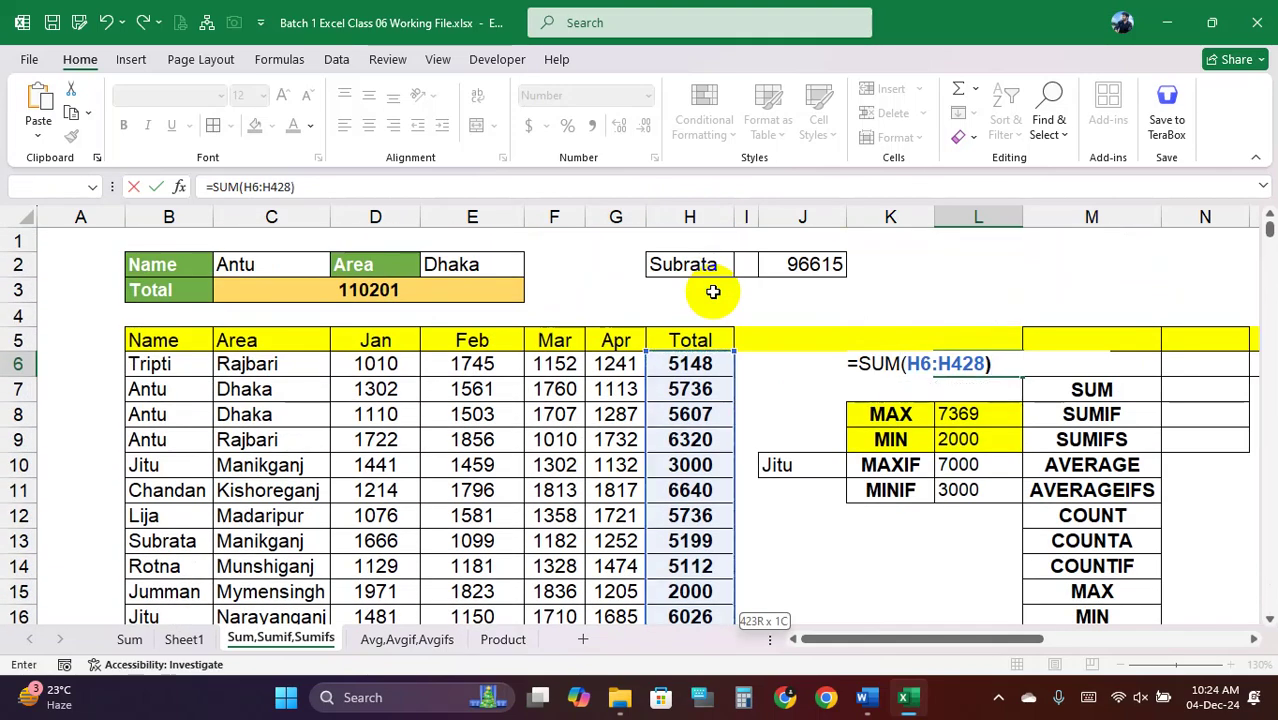
pyautogui.press('Return')
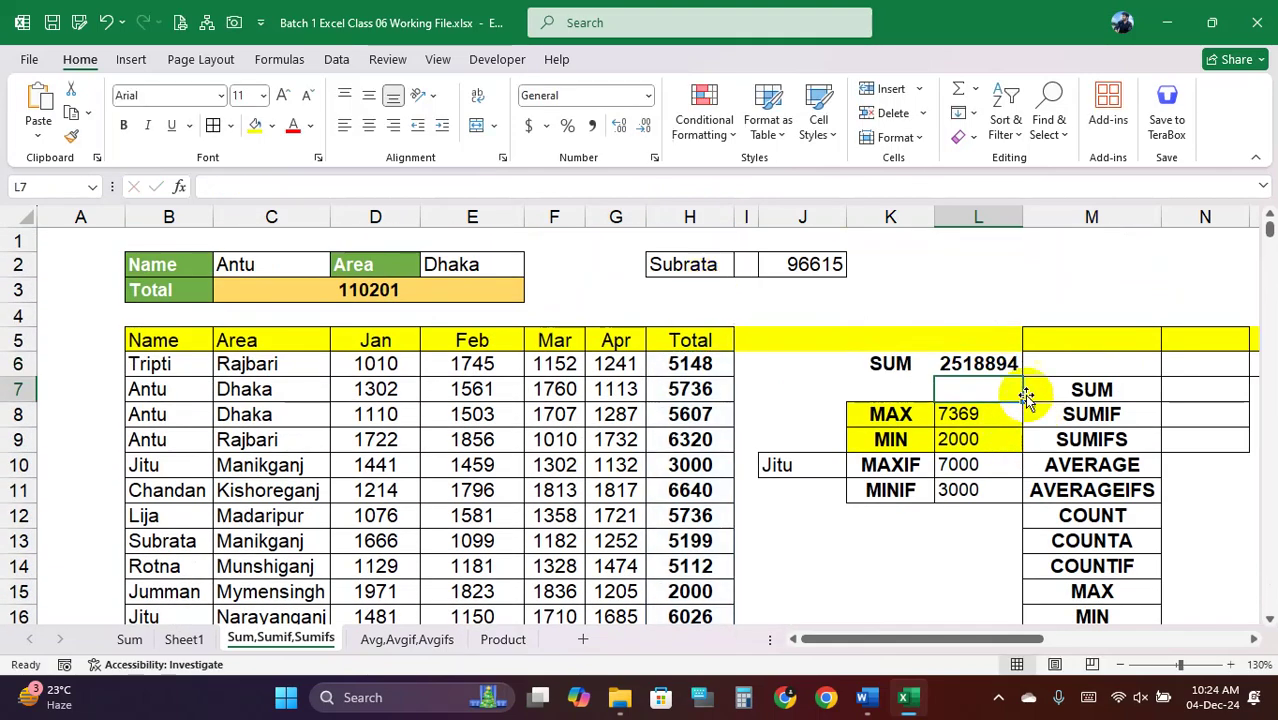
pyautogui.click(990, 364)
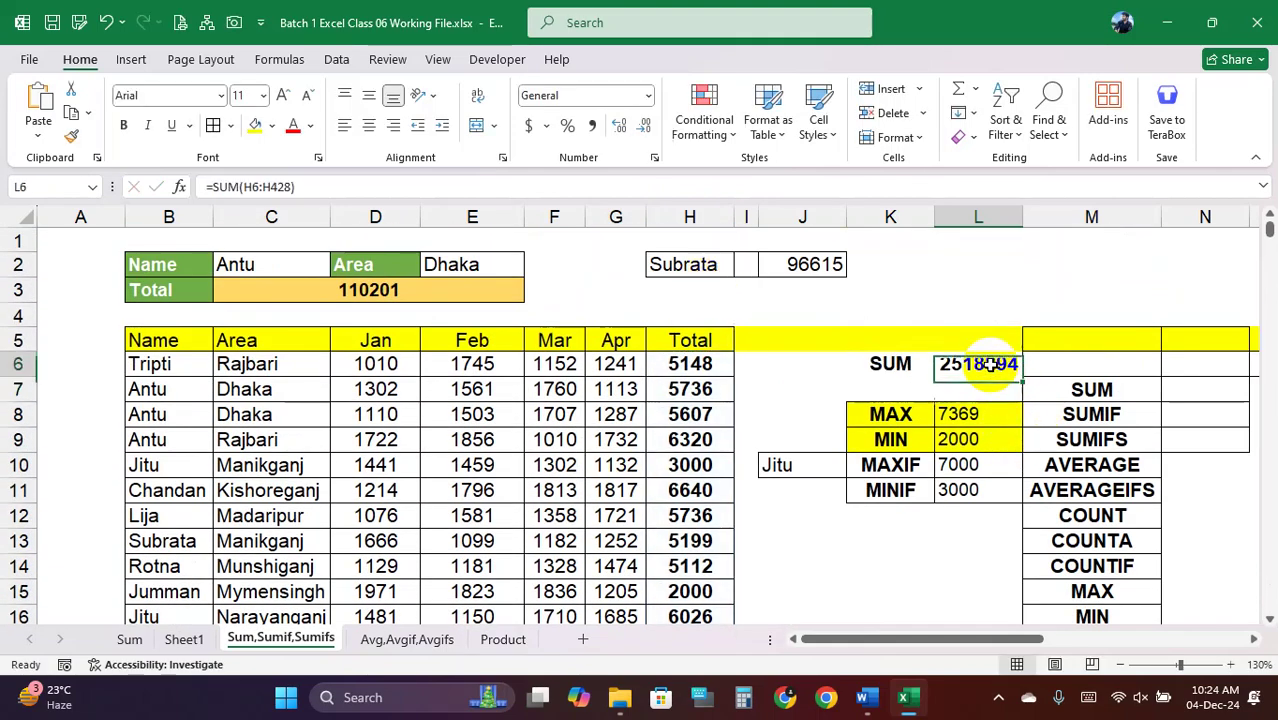
pyautogui.click(888, 383)
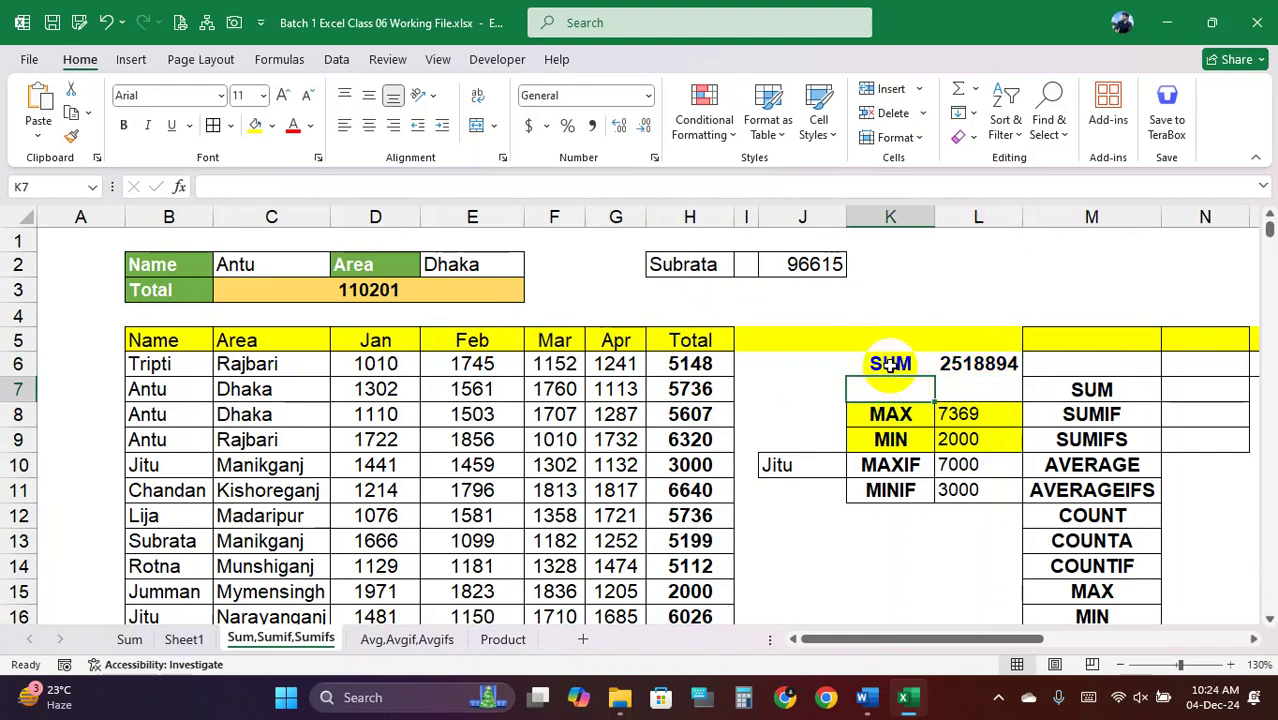
# Undo the SUM row and clear the MAX, MIN, MAXIF and MINIF block in K8:L11
pyautogui.moveTo(890, 364); pyautogui.dragTo(975, 364)
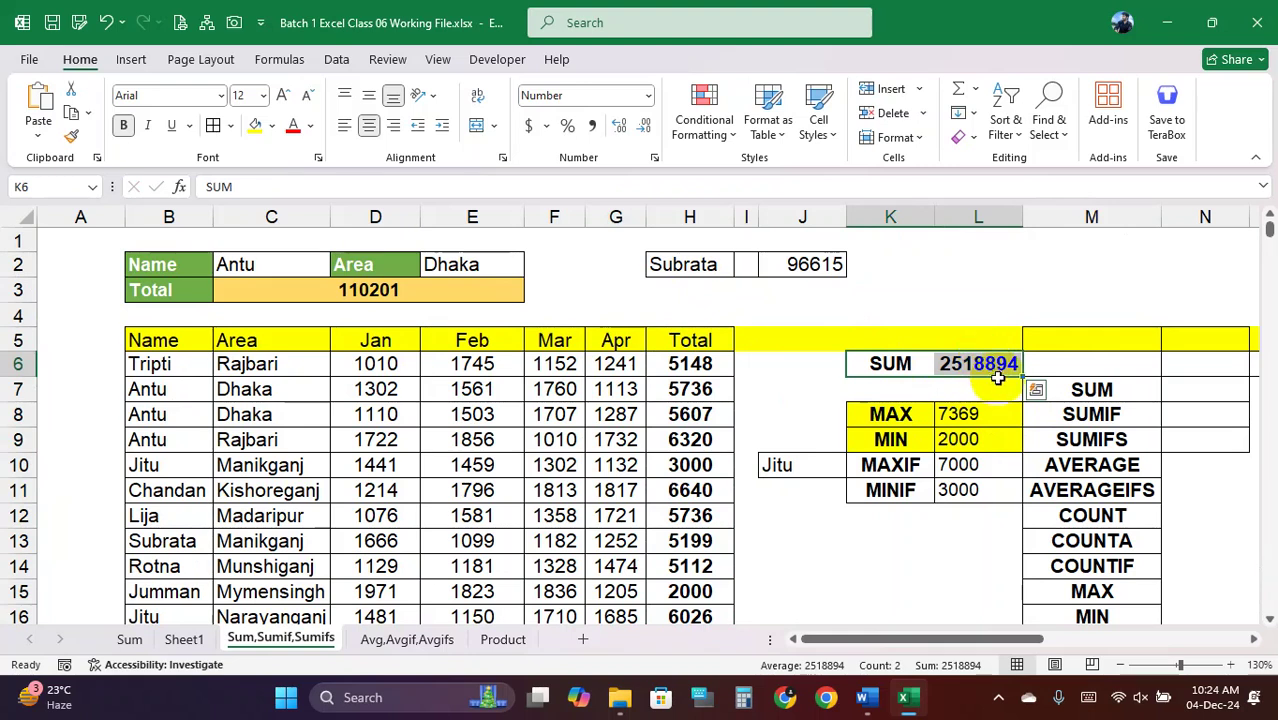
pyautogui.hotkey('ctrl', 'z')
pyautogui.click(965, 414)
pyautogui.hotkey('ctrl', 'z')
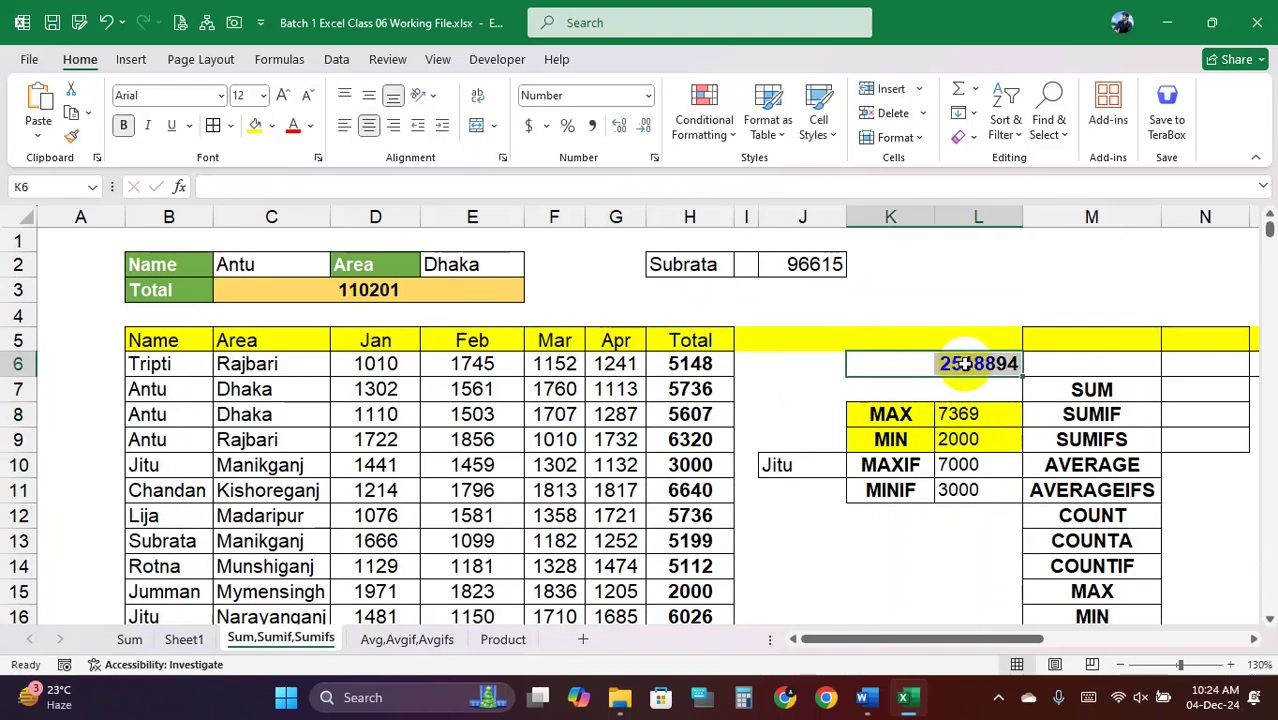
pyautogui.moveTo(901, 410); pyautogui.dragTo(958, 487)
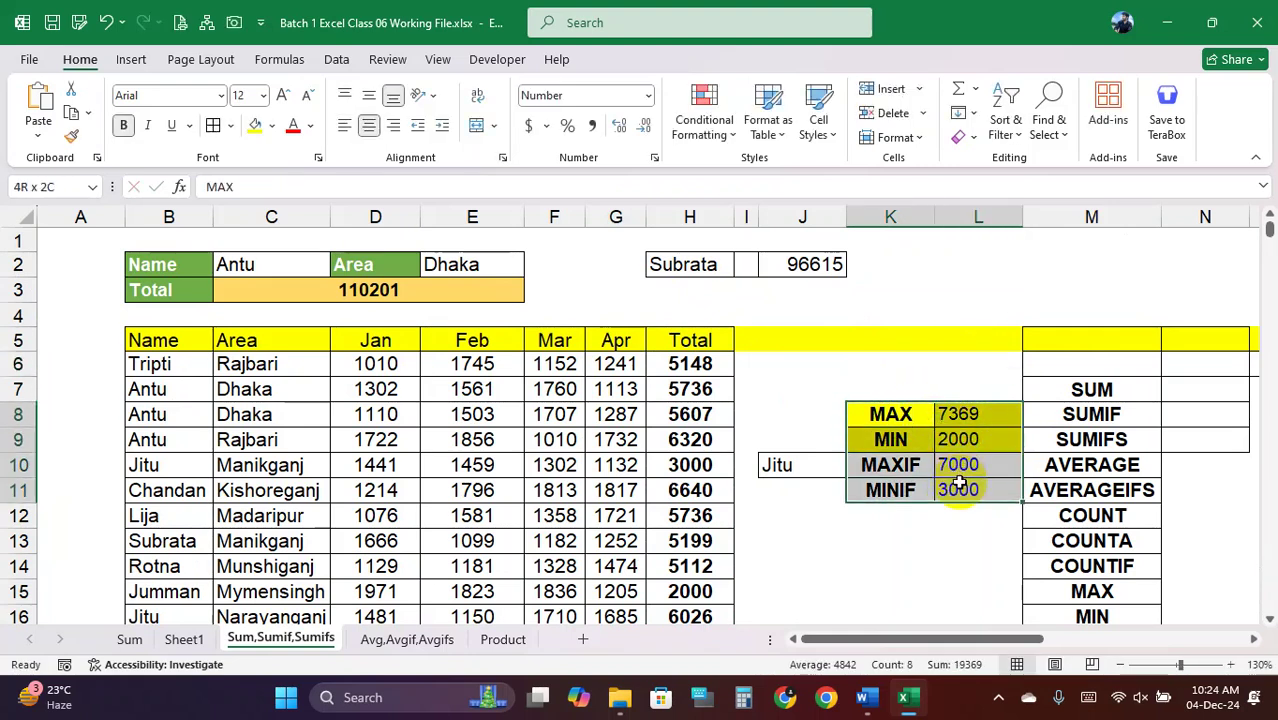
pyautogui.press('Delete')
pyautogui.click(896, 417)
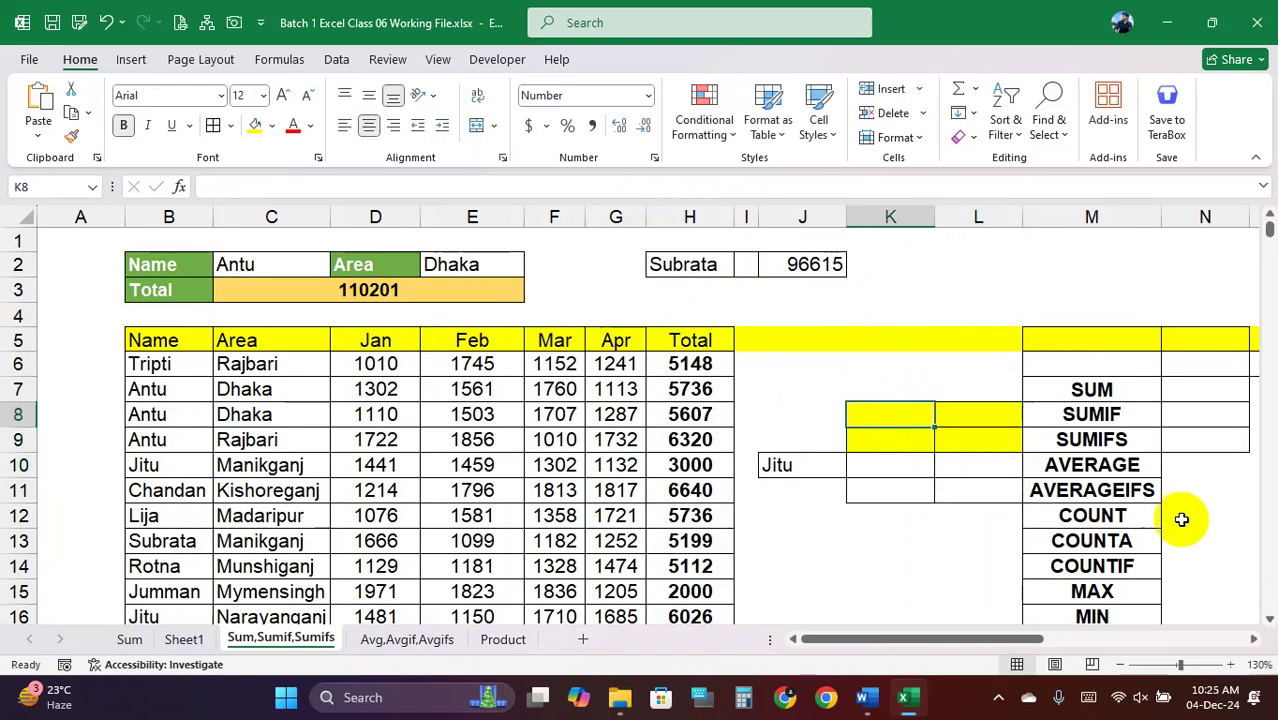
# Copy the AVERAGE and AVERAGEIFS labels into K8:K9 and auto-fit column K
pyautogui.scroll(-1, 1126, 542)
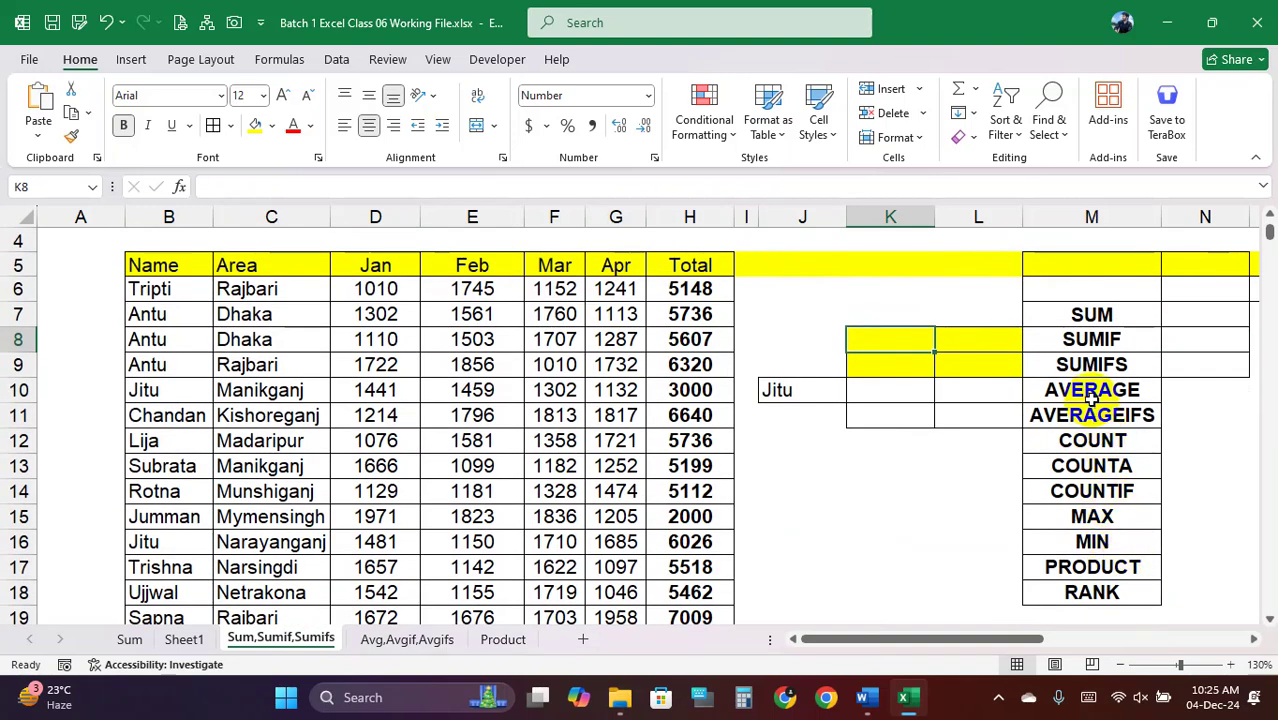
pyautogui.moveTo(1095, 391); pyautogui.dragTo(1090, 410)
pyautogui.hotkey('ctrl', 'c')
pyautogui.click(873, 338)
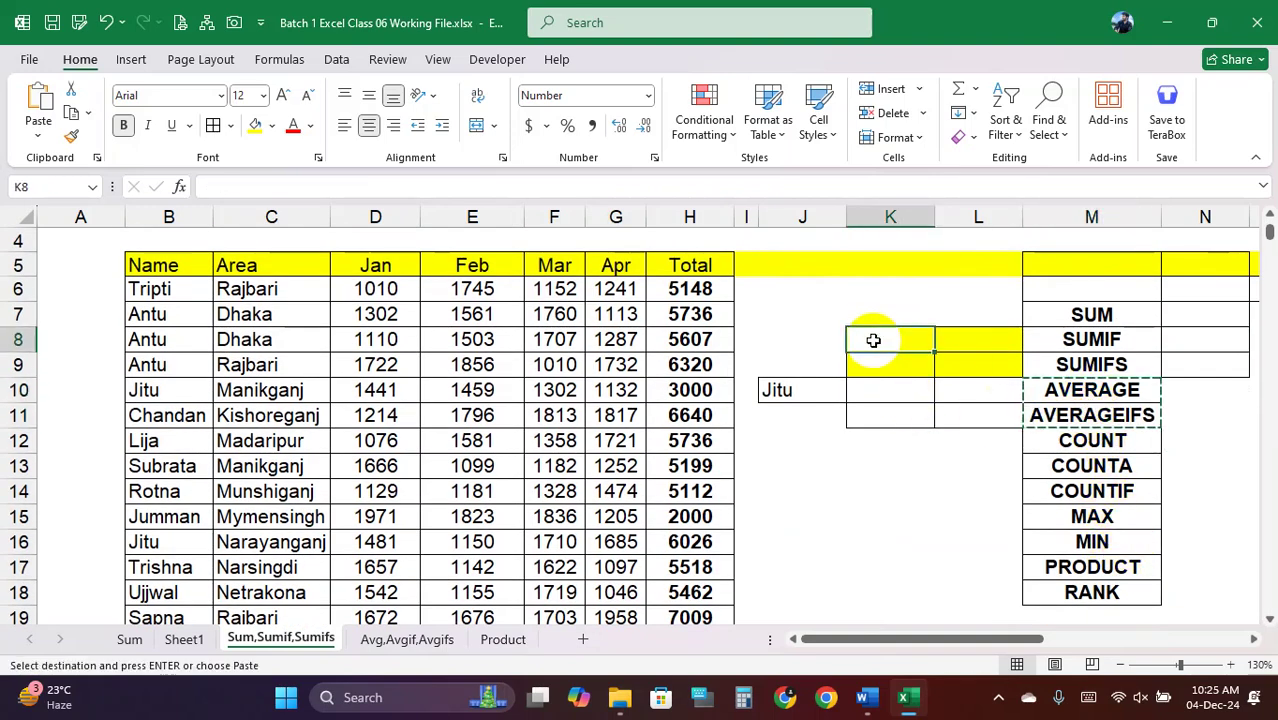
pyautogui.hotkey('ctrl', 'v')
pyautogui.click(896, 411)
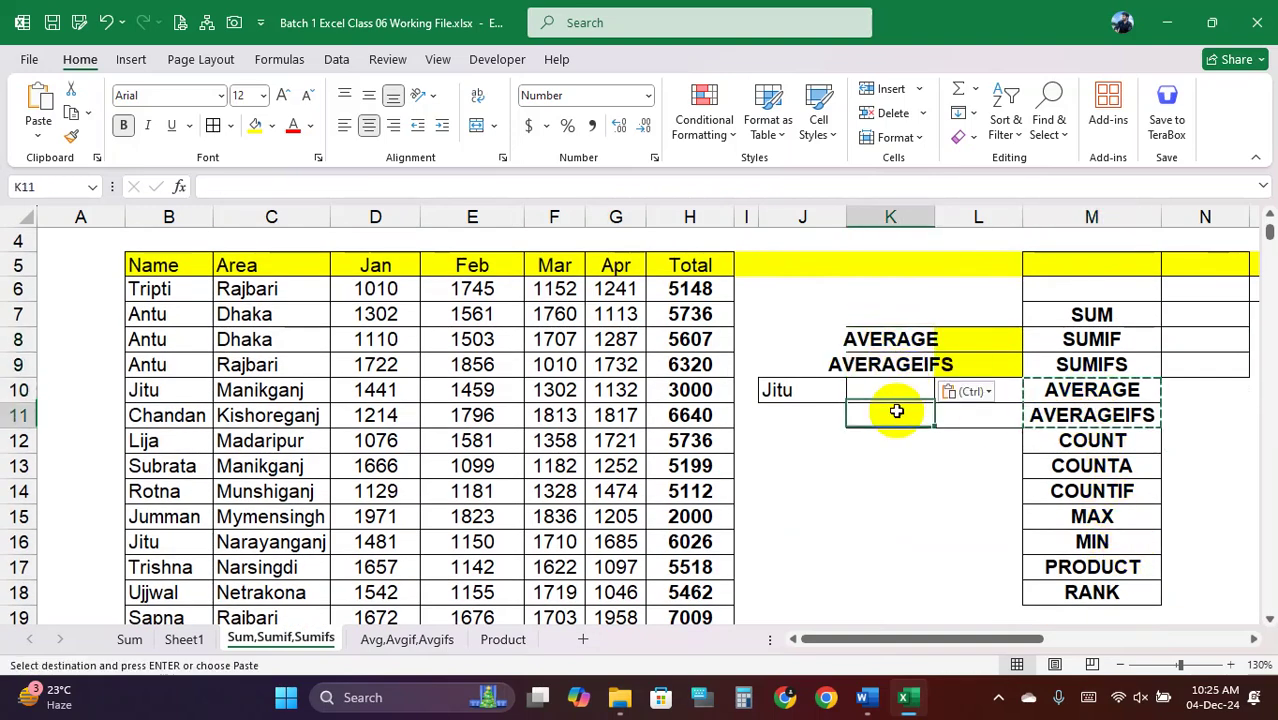
pyautogui.doubleClick(935, 217)
pyautogui.click(1018, 347)
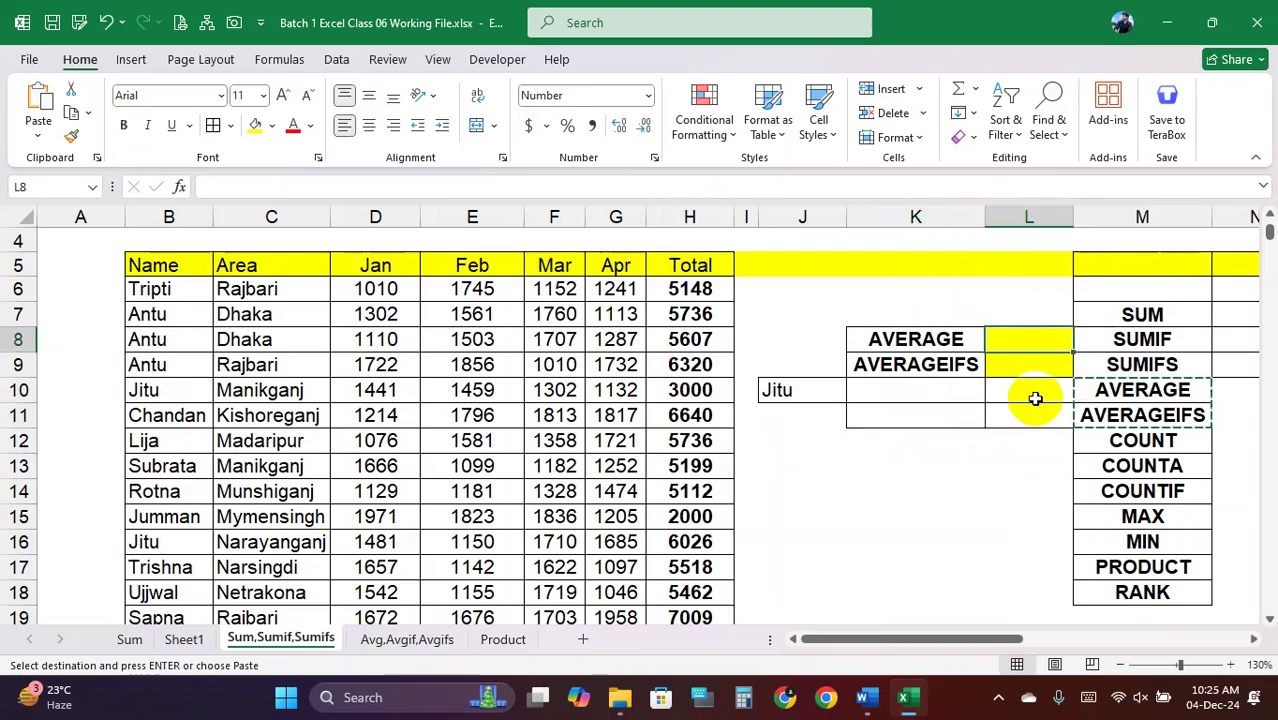
# Enter =AVERAGE(H6:H428) in L8 to average the Total column, giving 5955
pyautogui.write('=AVERA')
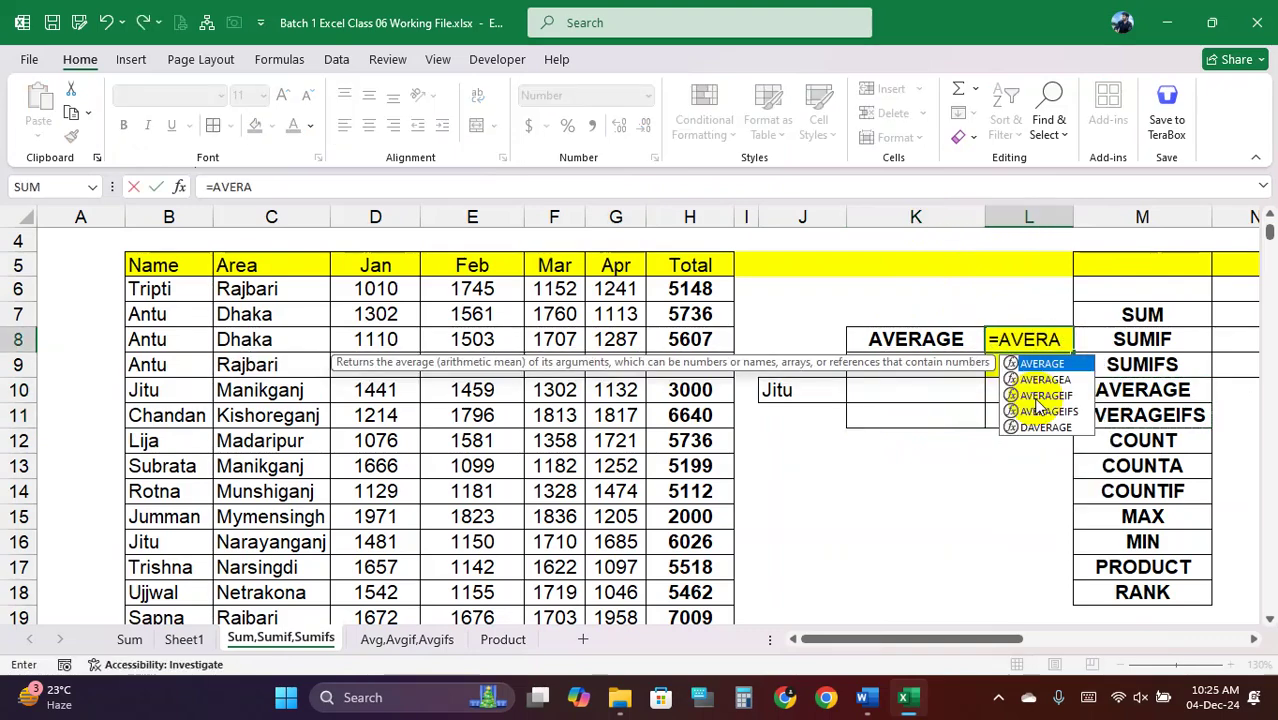
pyautogui.press('Tab')
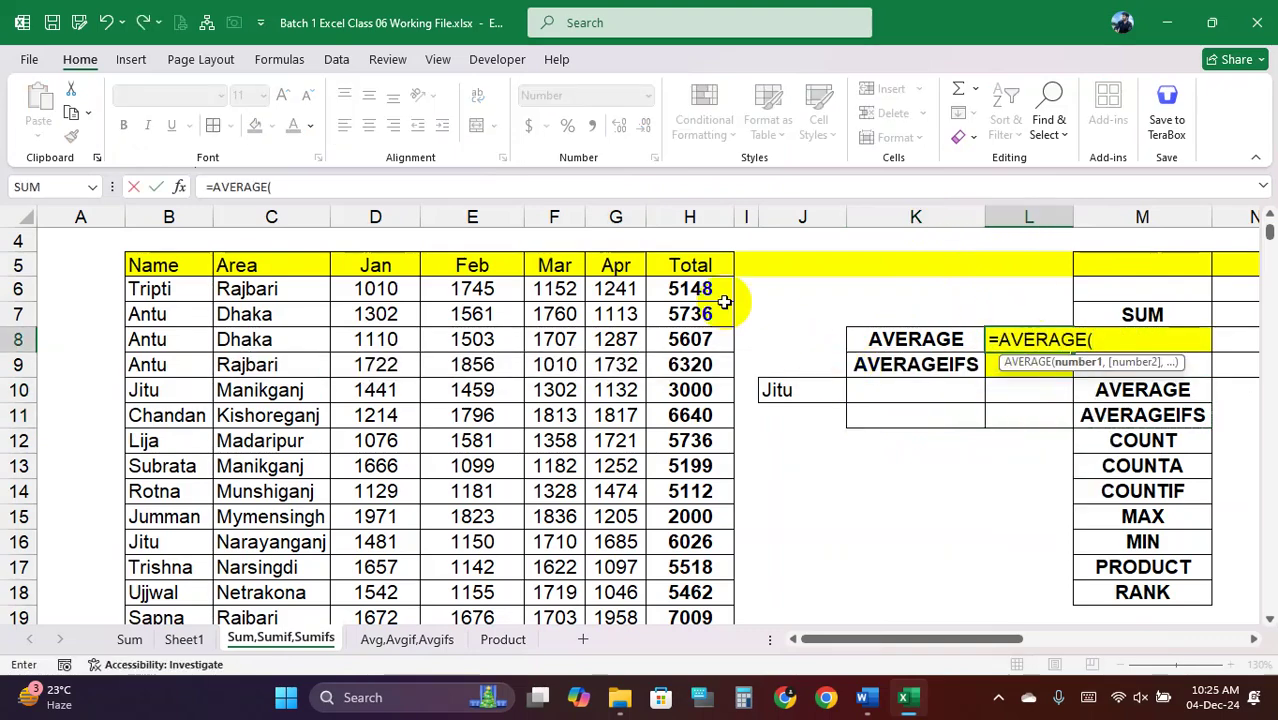
pyautogui.click(700, 288)
pyautogui.hotkey('ctrl', 'shift', 'Down')
pyautogui.write(')')
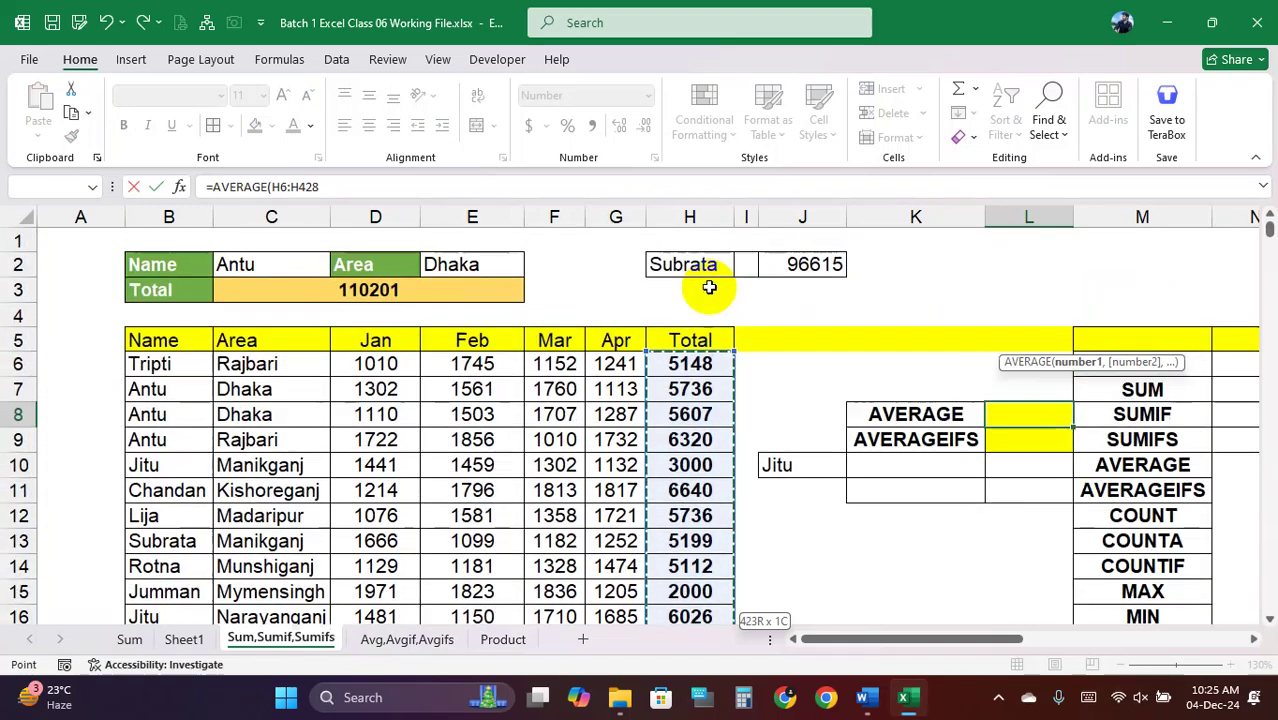
pyautogui.press('Return')
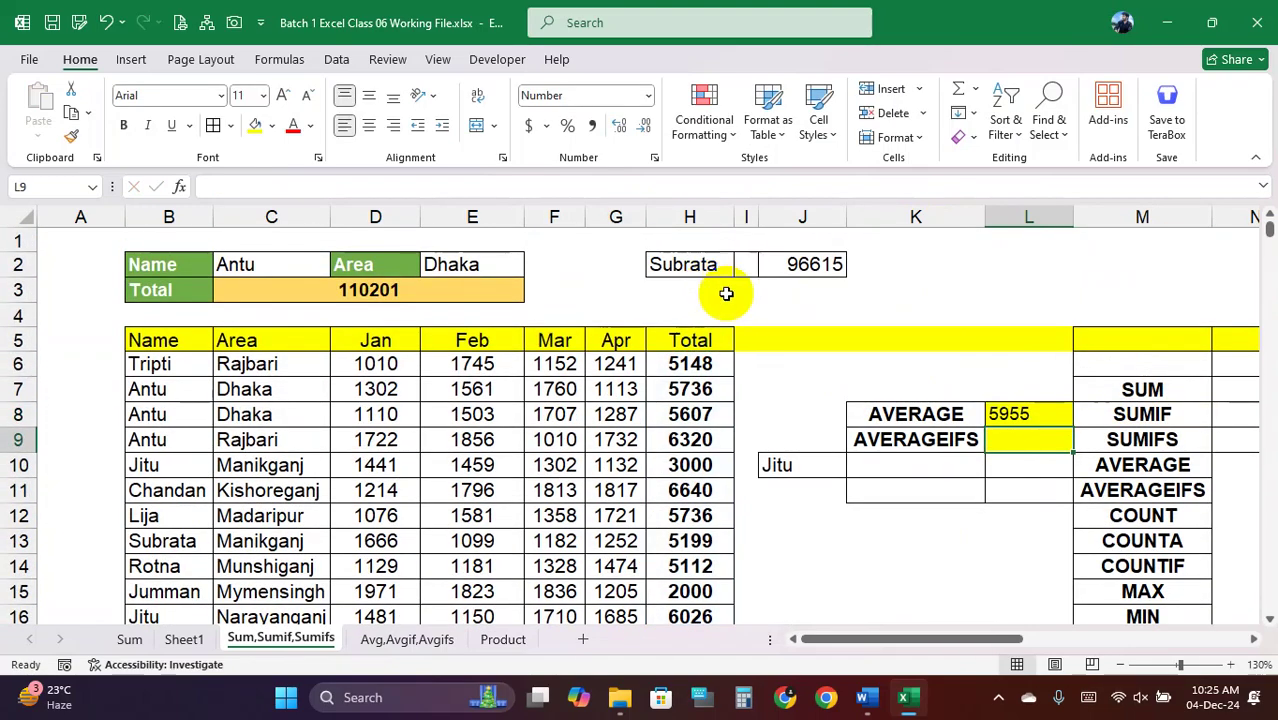
# Review the AVERAGE formula in L8 and the surrounding cells, ending on L9
pyautogui.click(1030, 414)
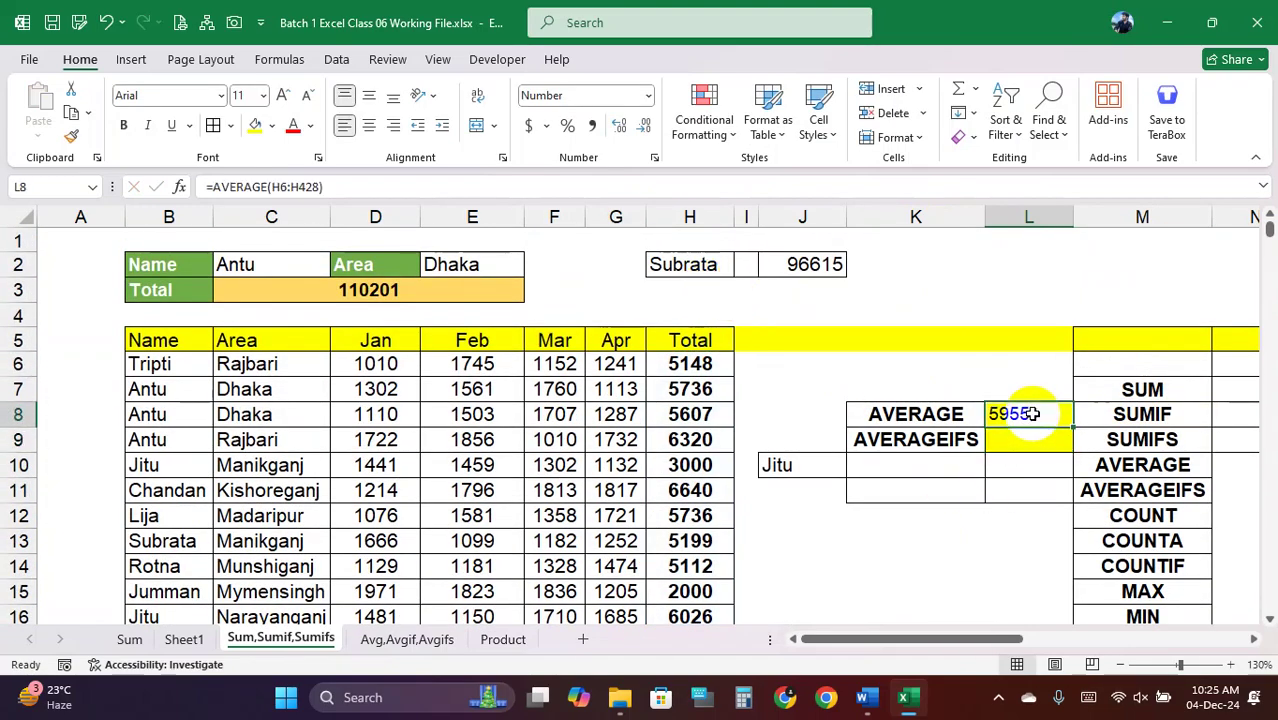
pyautogui.moveTo(472, 414); pyautogui.dragTo(662, 585)
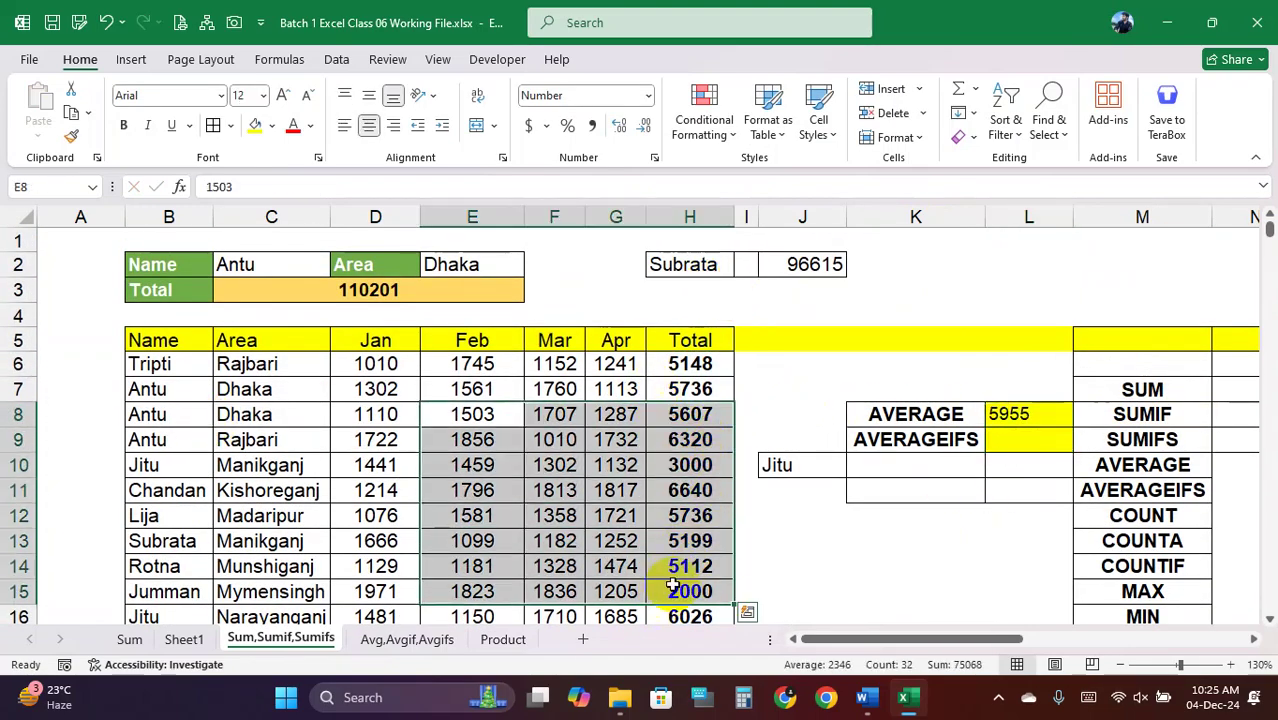
pyautogui.click(935, 440)
pyautogui.click(1023, 436)
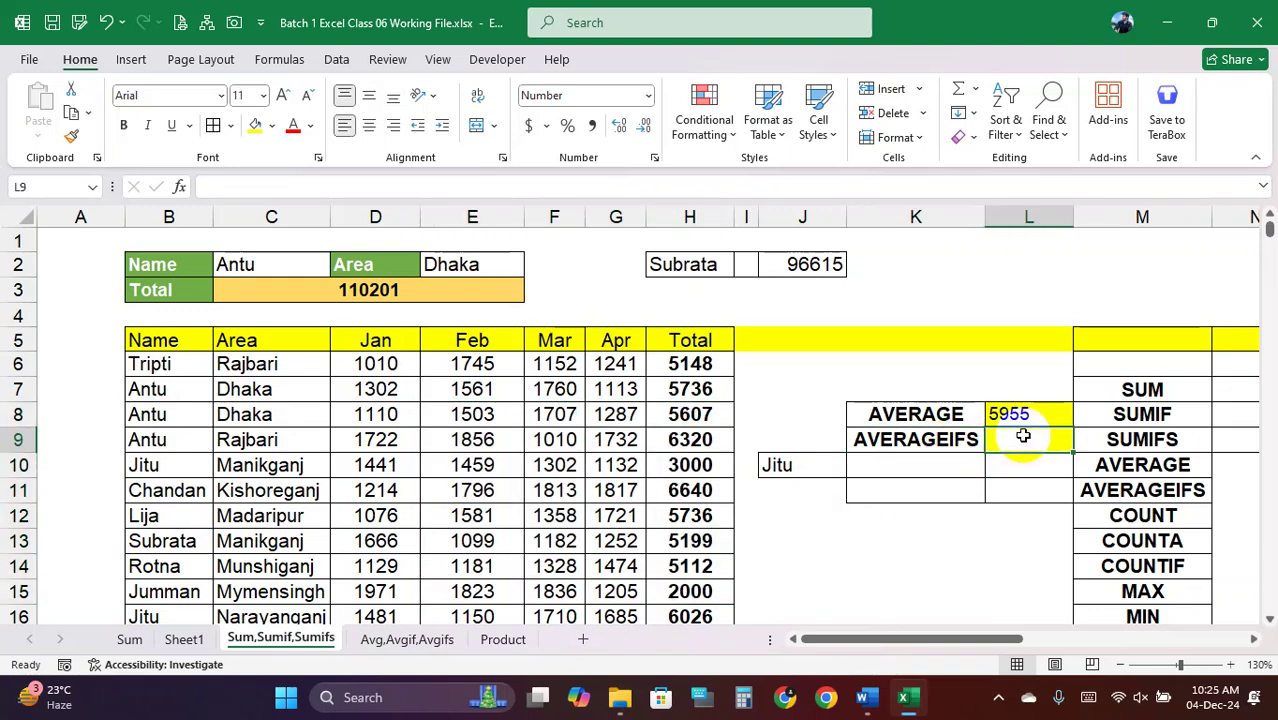
# Start =AVERAGEIFS in L9 with the absolute Total range $H$6:$H$428
pyautogui.write('=')
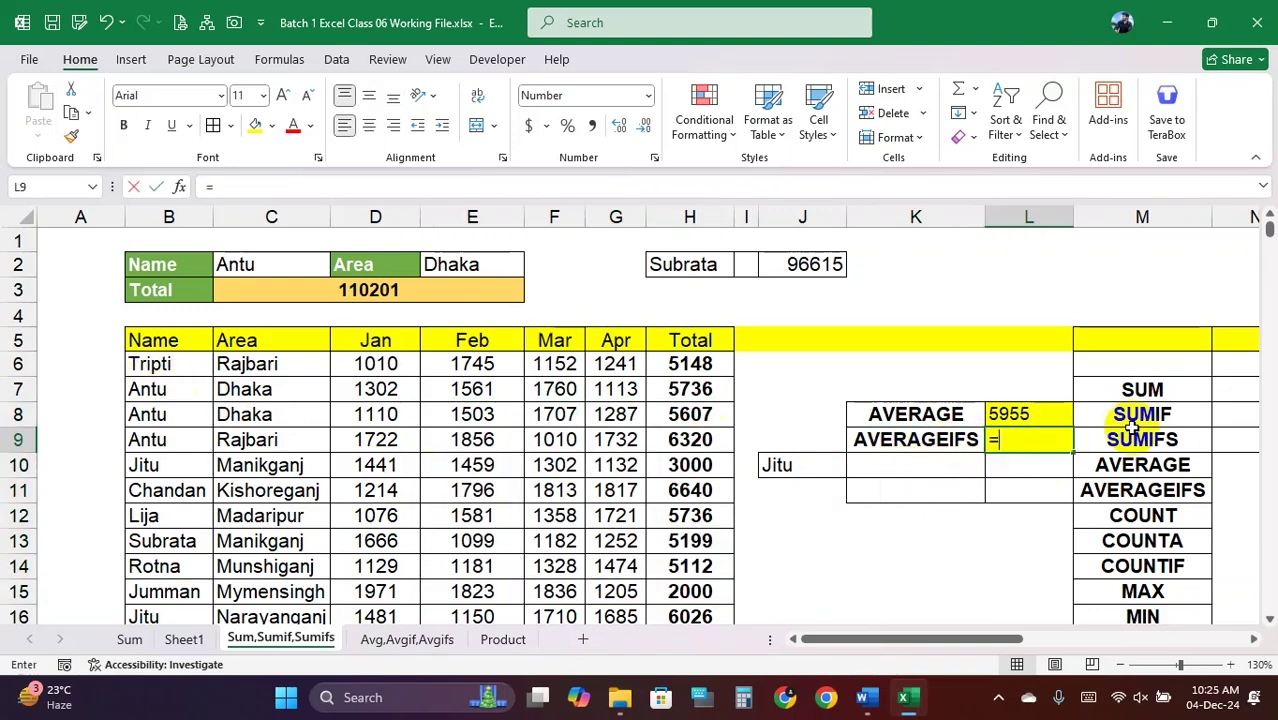
pyautogui.write('AVERA')
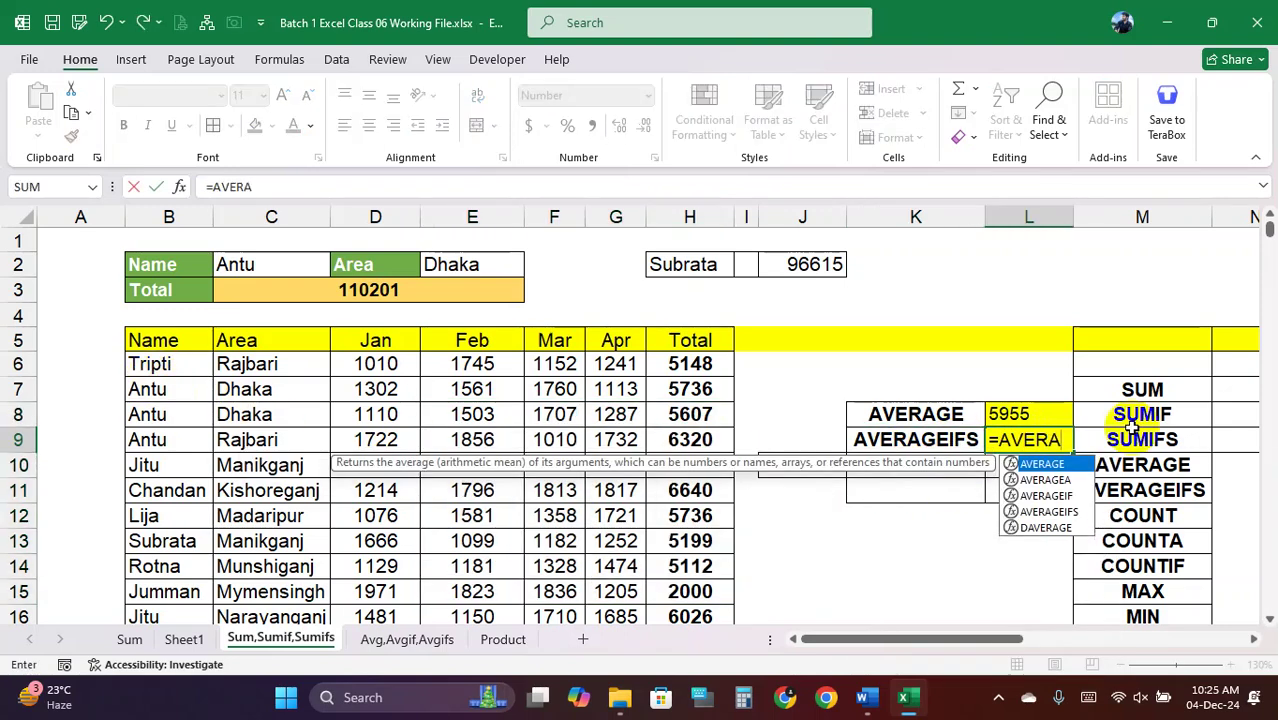
pyautogui.doubleClick(1062, 495)
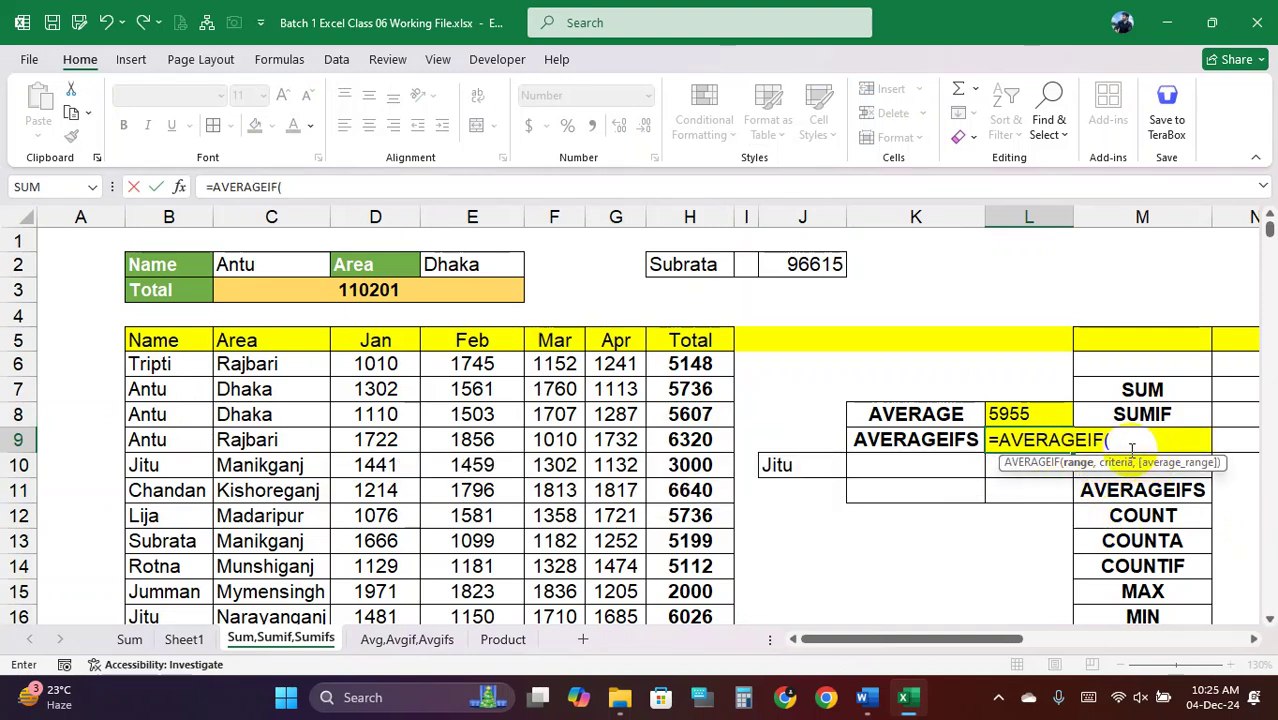
pyautogui.press('BackSpace')
pyautogui.write('S')
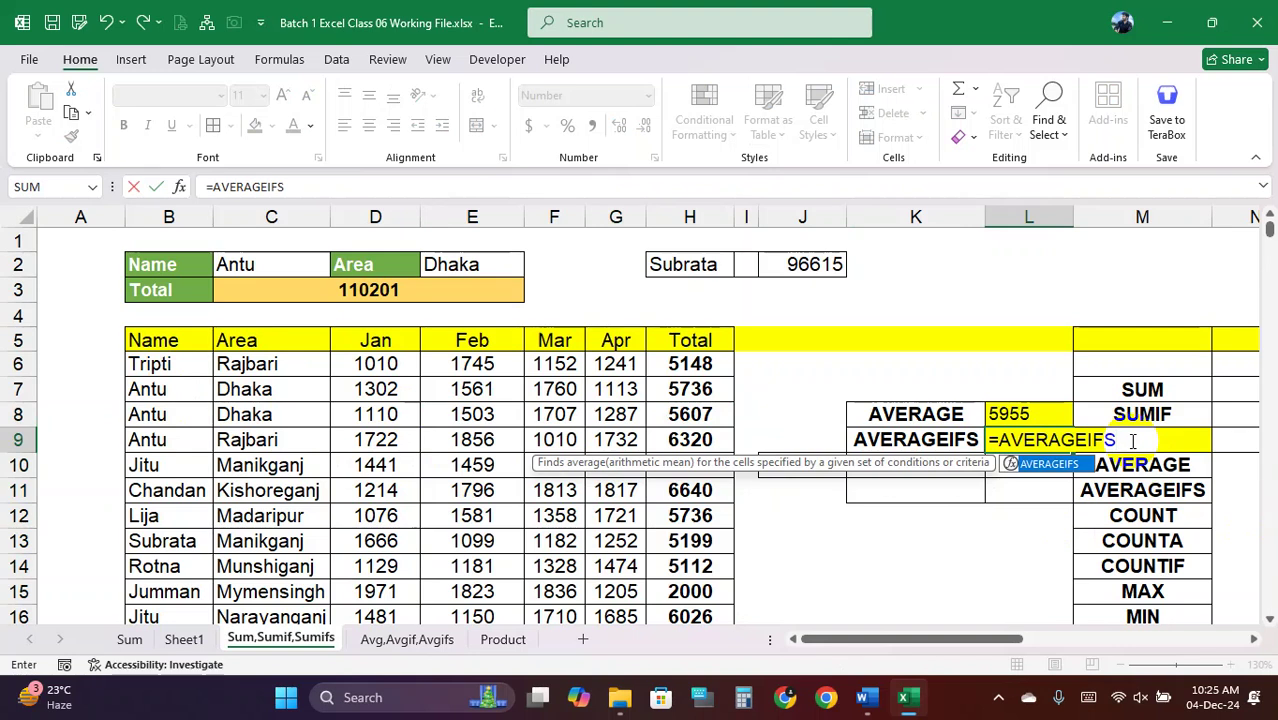
pyautogui.write('(')
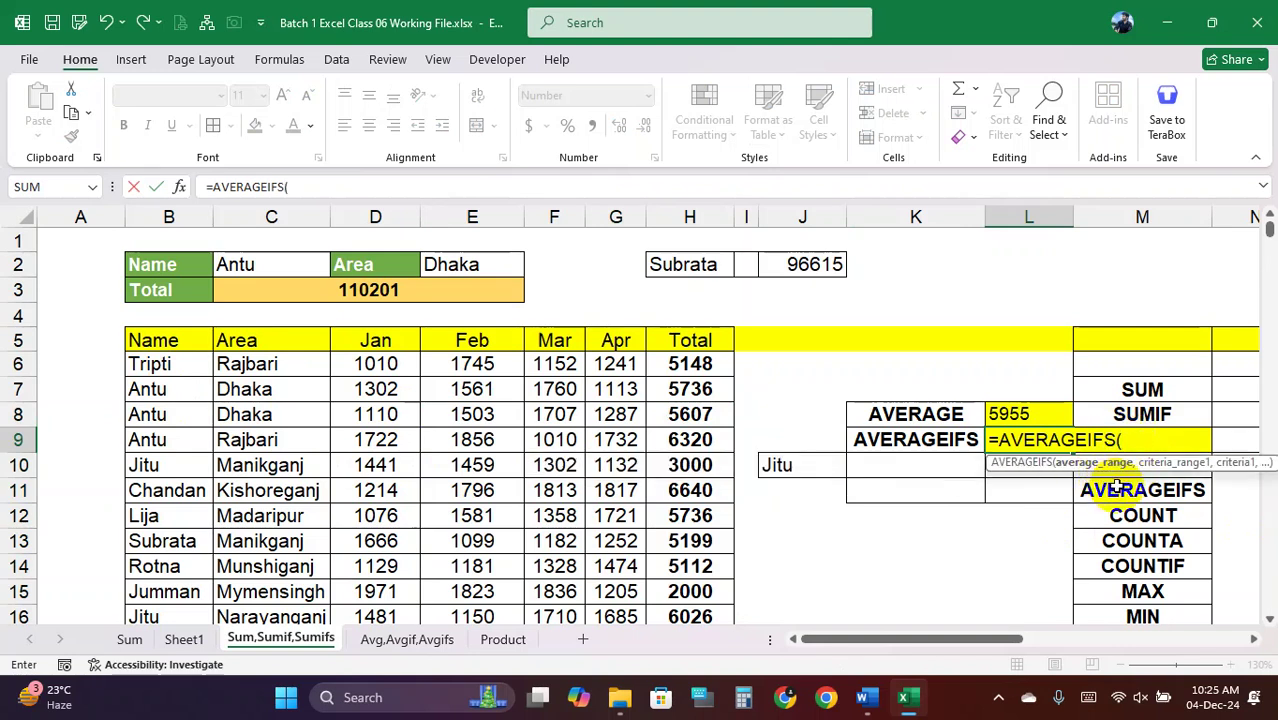
pyautogui.click(688, 366)
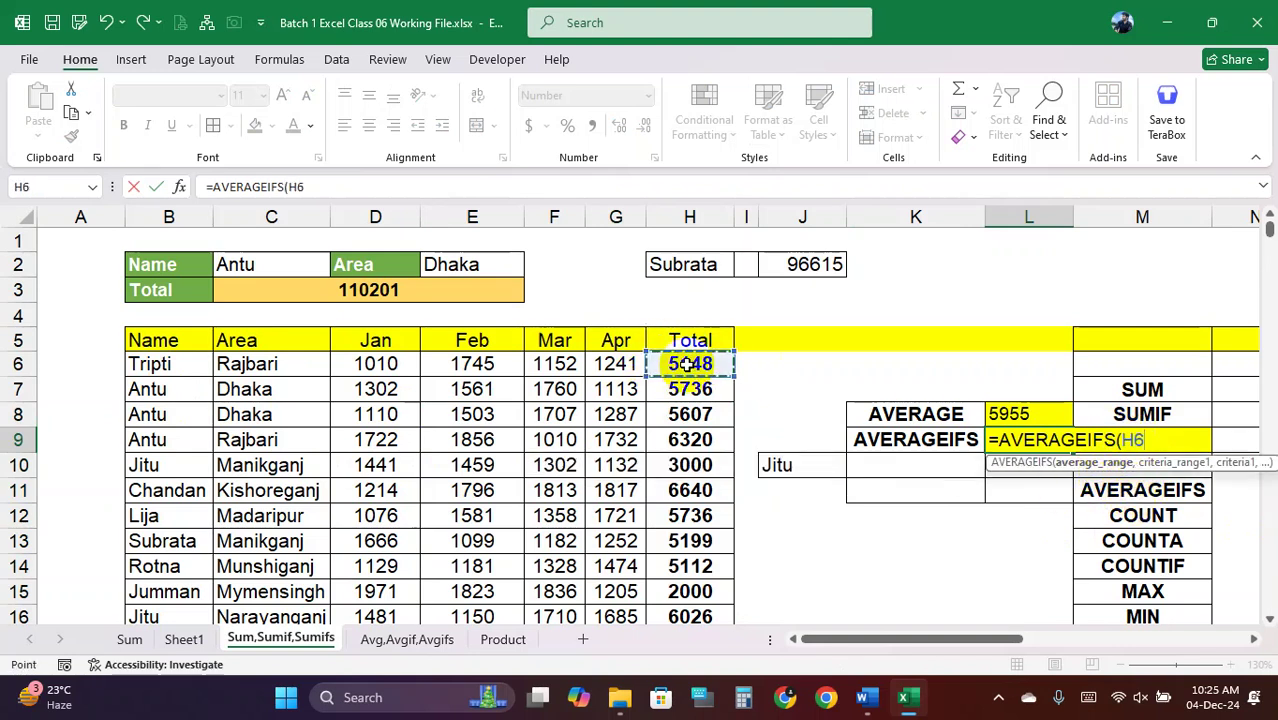
pyautogui.hotkey('ctrl', 'shift', 'Down')
pyautogui.scroll(15, 688, 366)
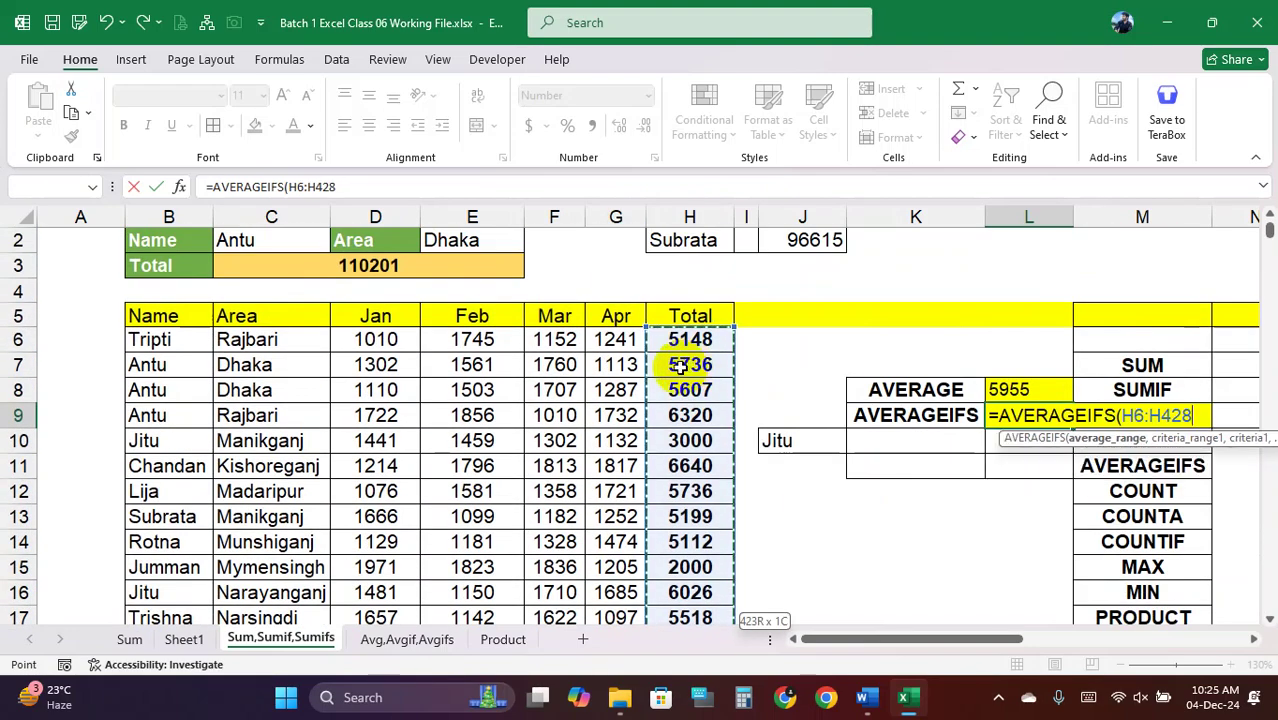
pyautogui.press('F4')
pyautogui.write(',')
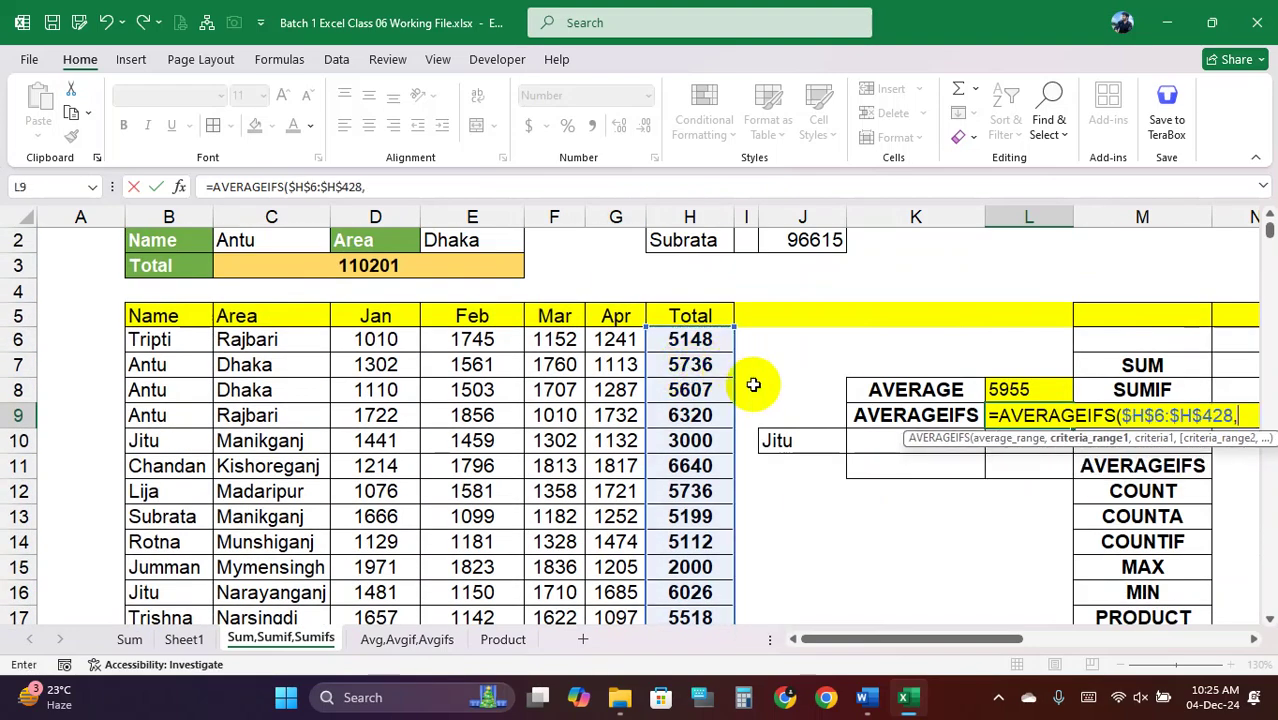
# Add the absolute name range $B$6:$B$428 with criterion J10 and commit, giving 6149
pyautogui.click(181, 340)
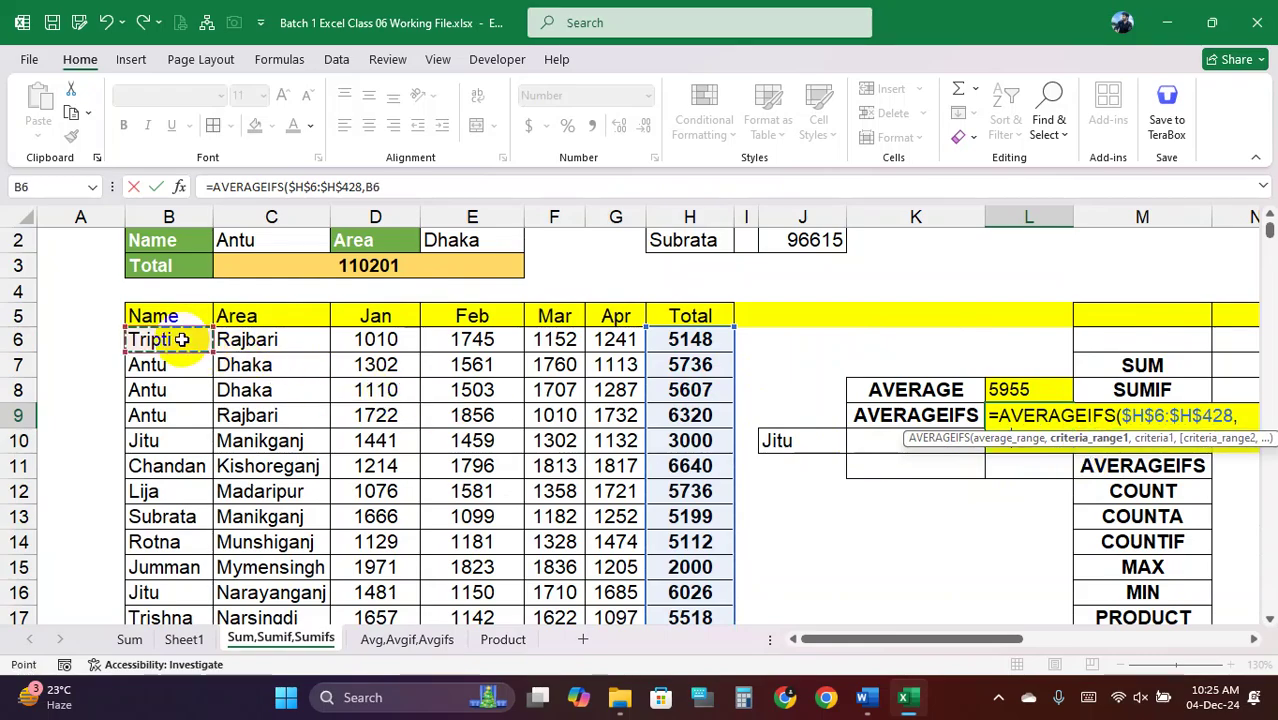
pyautogui.hotkey('ctrl', 'shift', 'Down')
pyautogui.hotkey('ctrl', 'BackSpace')
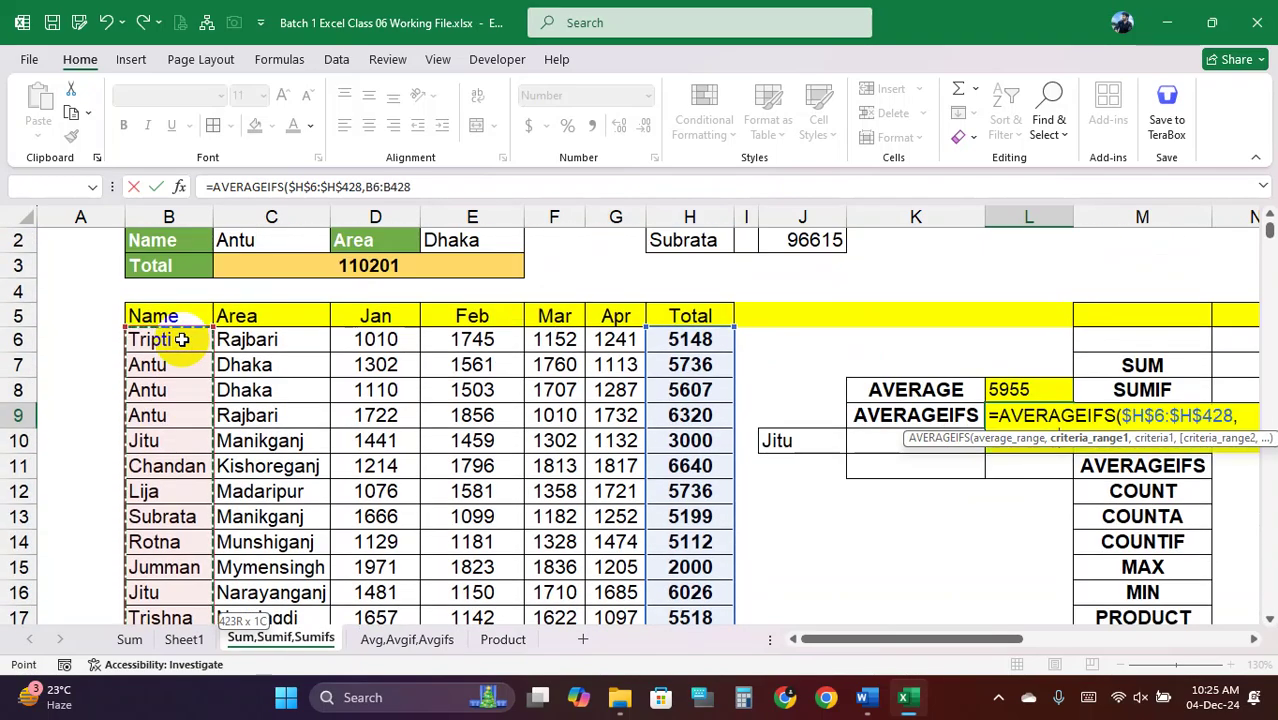
pyautogui.press('F4')
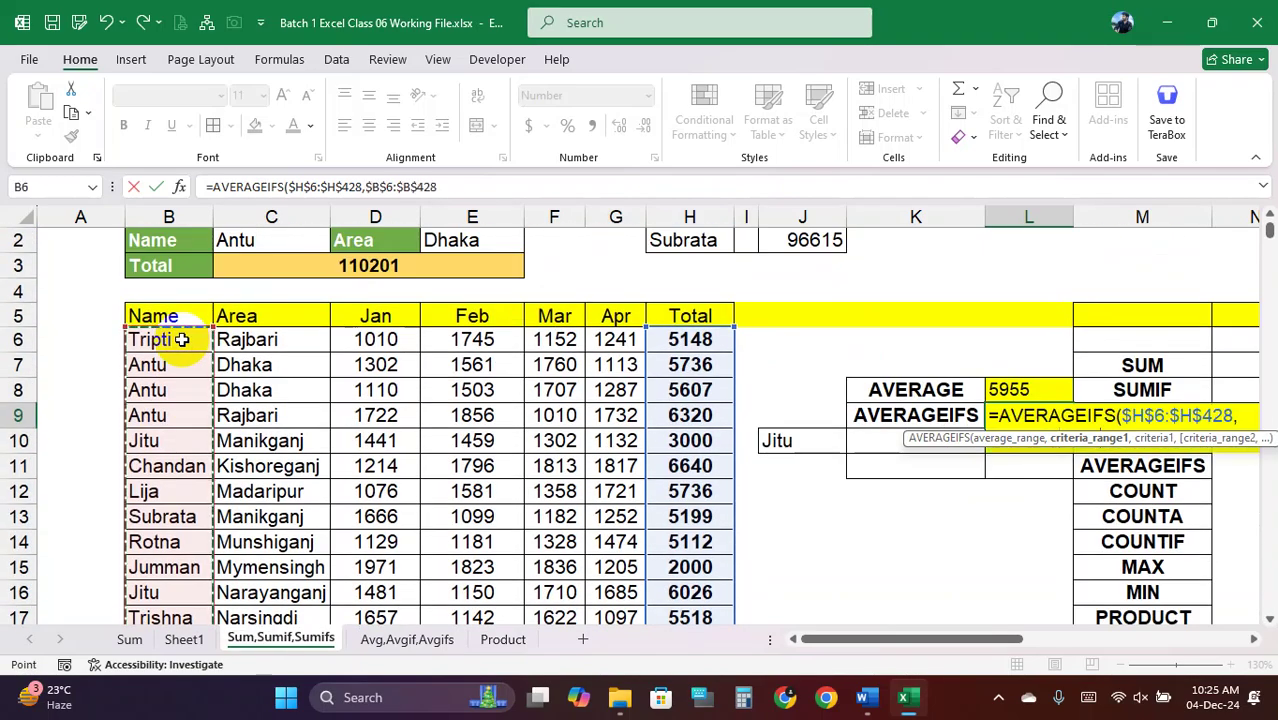
pyautogui.write(',')
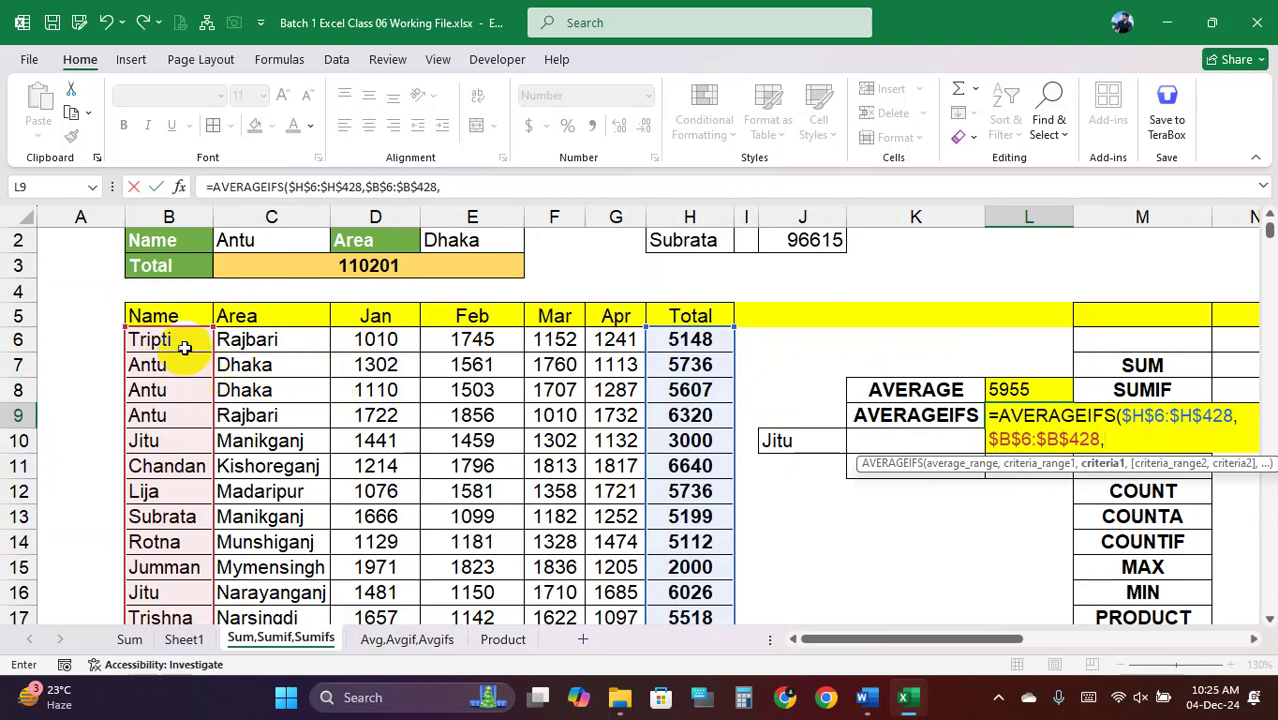
pyautogui.click(791, 440)
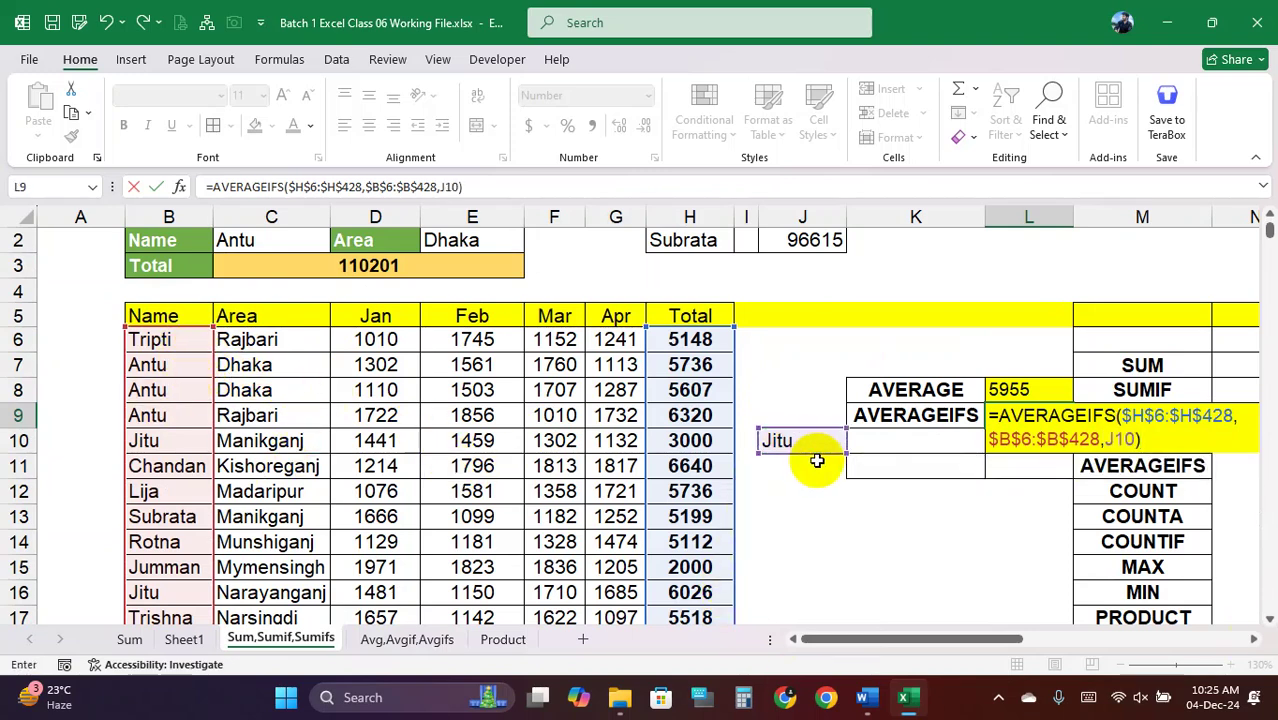
pyautogui.write(')')
pyautogui.press('Return')
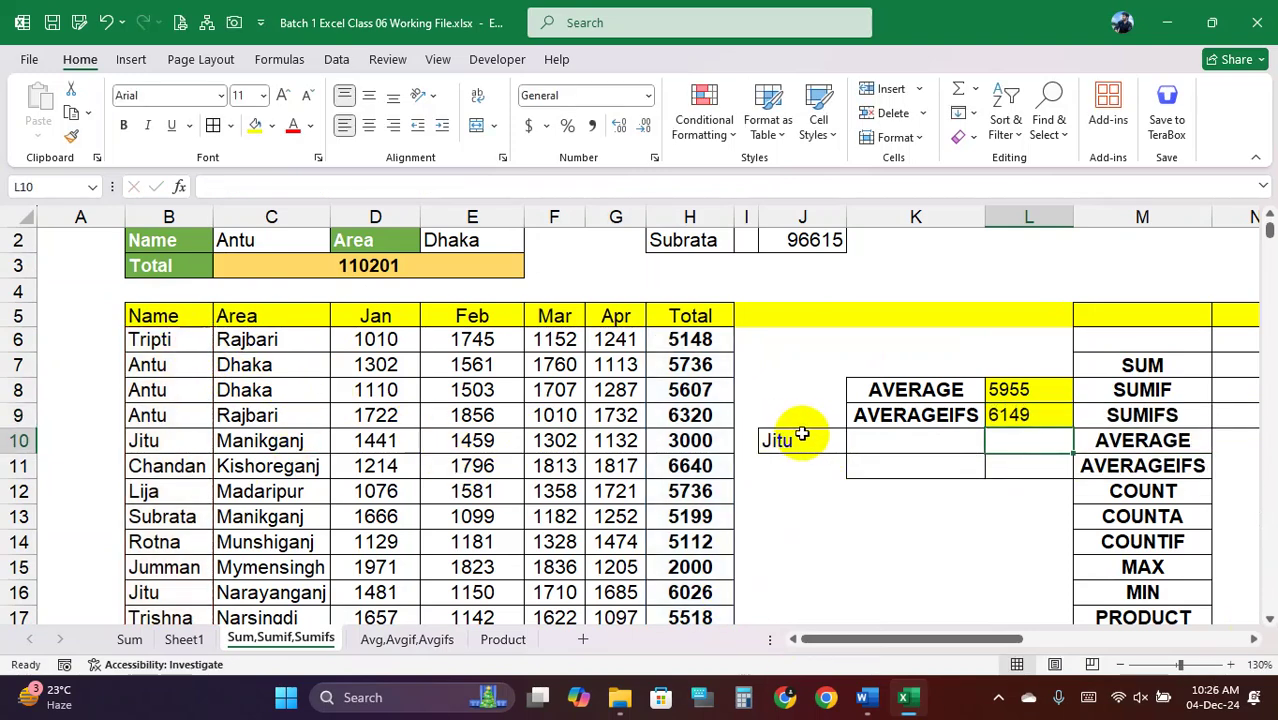
pyautogui.click(1062, 414)
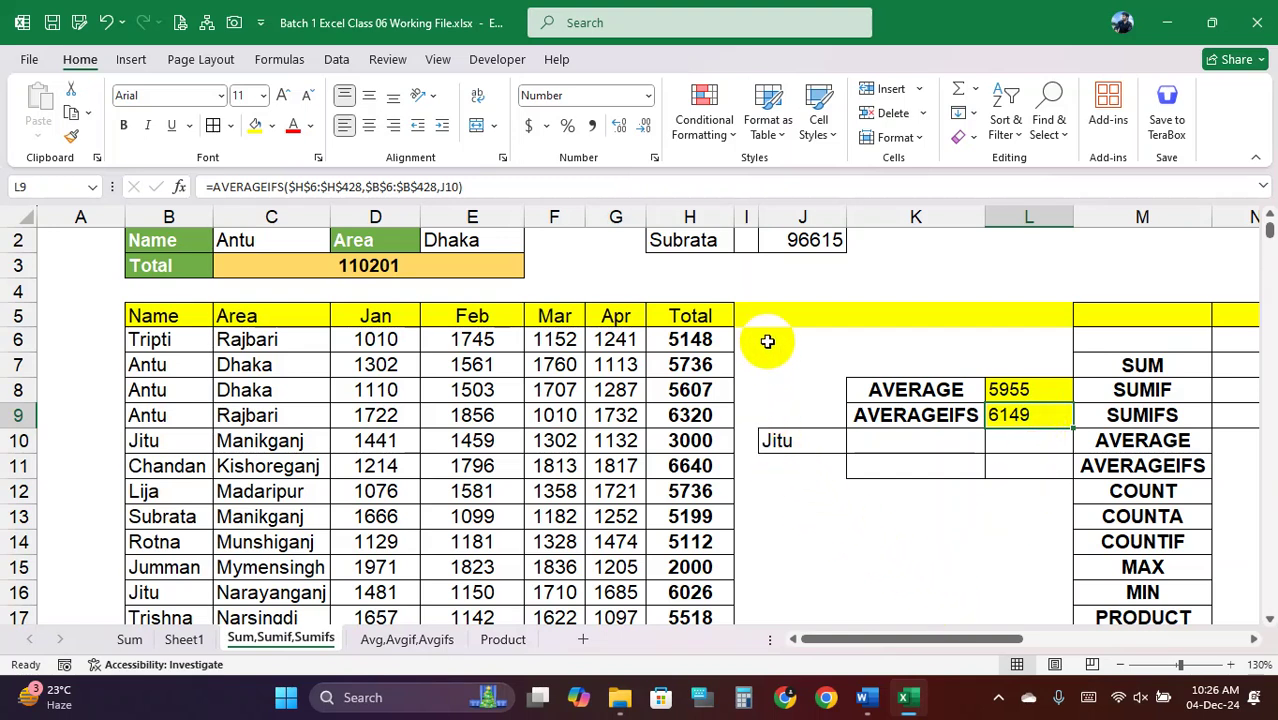
pyautogui.click(767, 341)
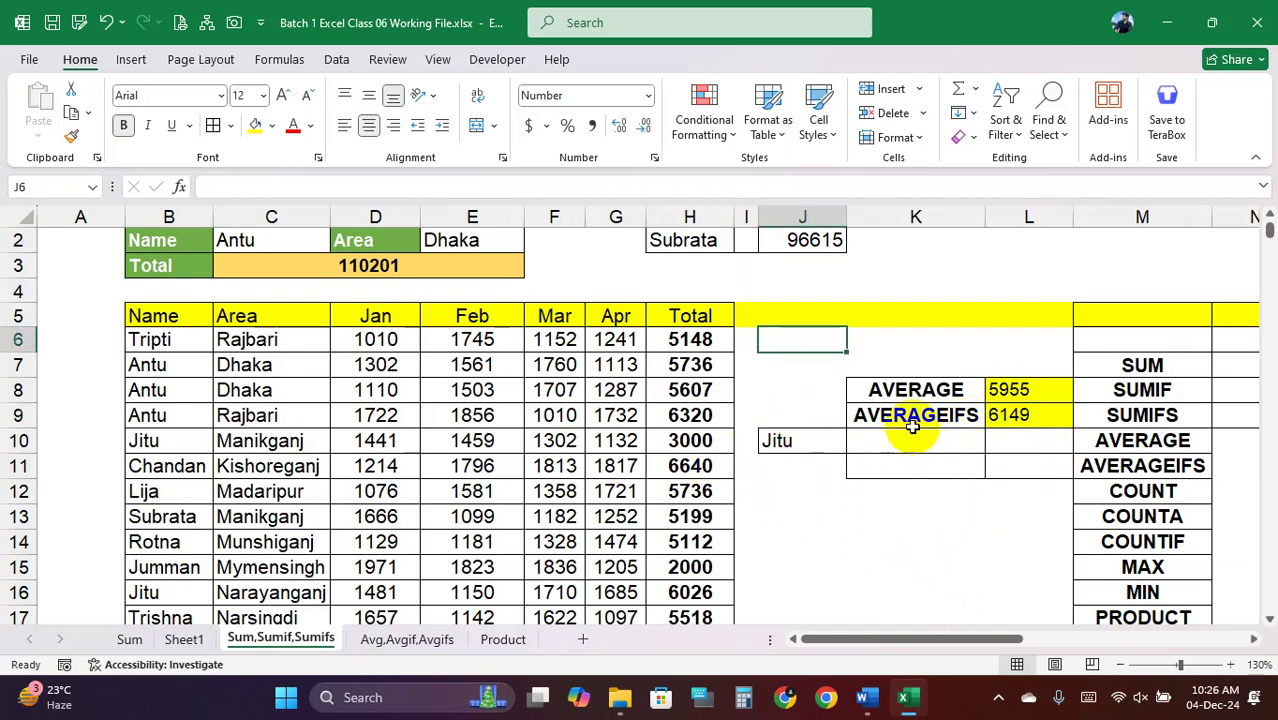
# Copy the SUMIFS label from M9 into K8 and clear L8:L9 and the K9 label
pyautogui.click(1141, 414)
pyautogui.hotkey('ctrl', 'c')
pyautogui.click(875, 389)
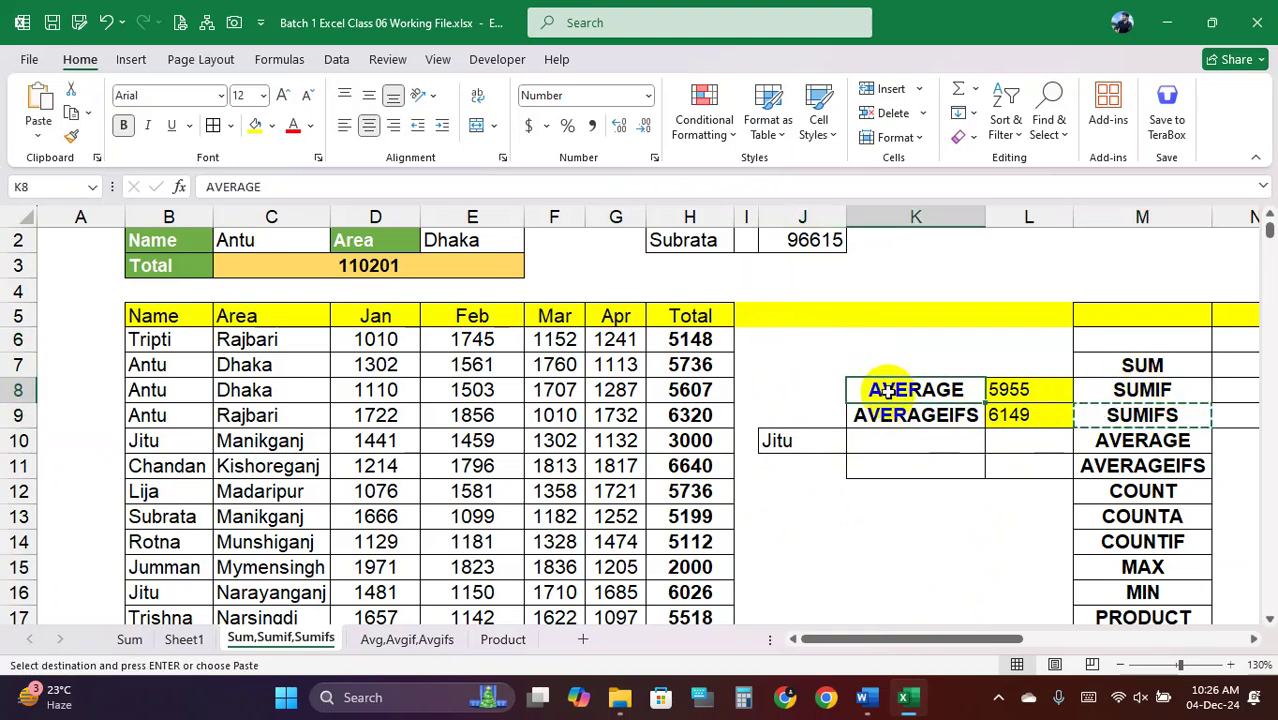
pyautogui.hotkey('ctrl', 'v')
pyautogui.click(932, 415)
pyautogui.moveTo(1020, 389); pyautogui.dragTo(1020, 414)
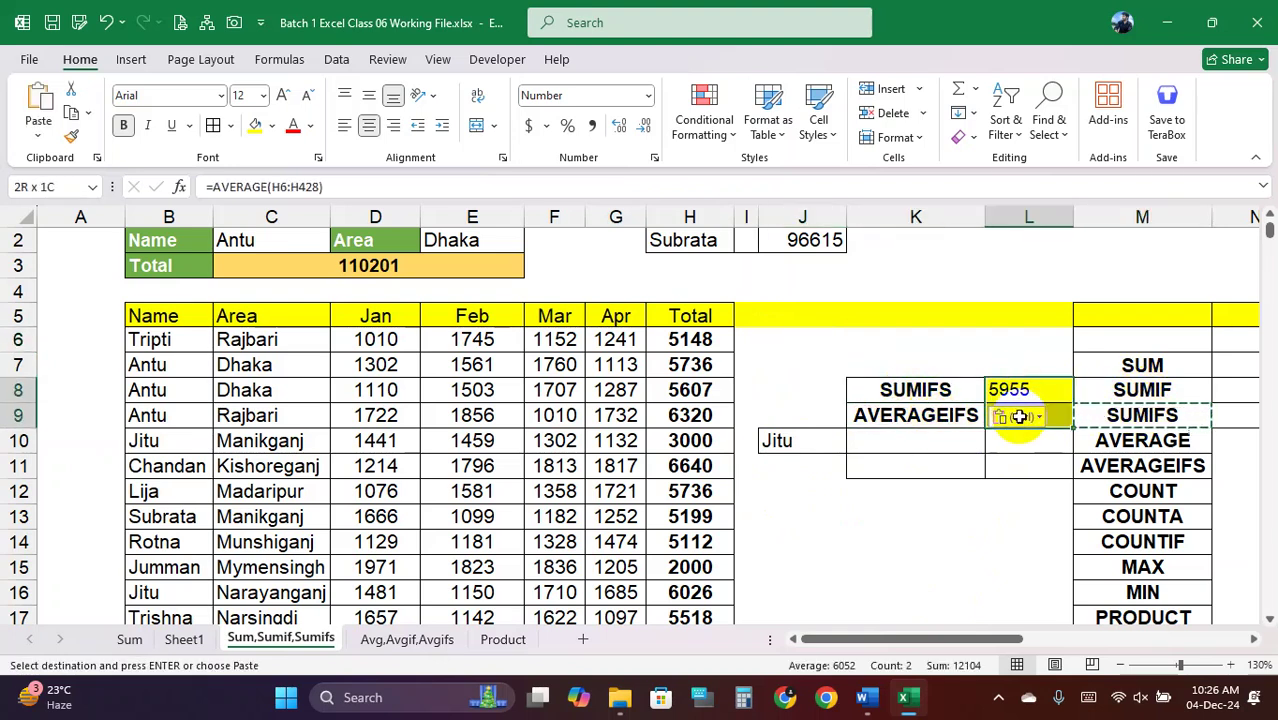
pyautogui.press('Delete')
pyautogui.click(955, 418)
pyautogui.press('Delete')
# Start =SUMIFS in L8 with the absolute sum range $H$6:$H$428
pyautogui.click(1022, 396)
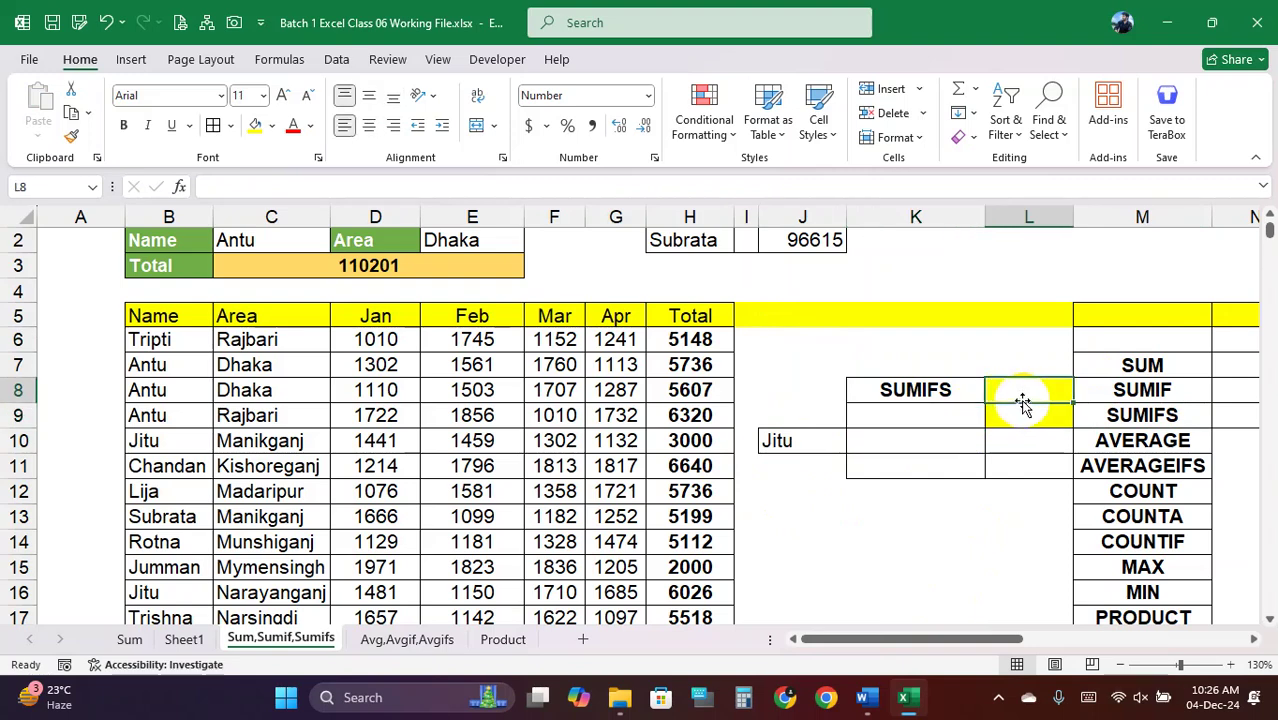
pyautogui.write('=SUMI')
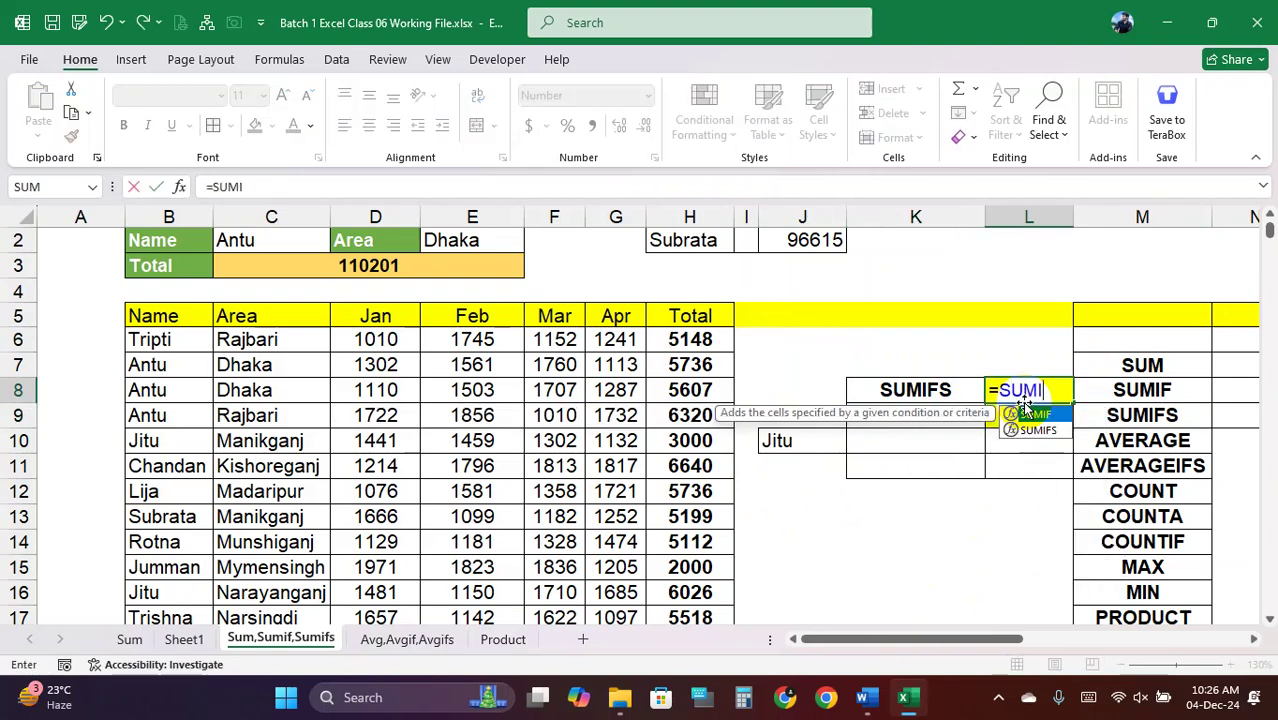
pyautogui.write('FS')
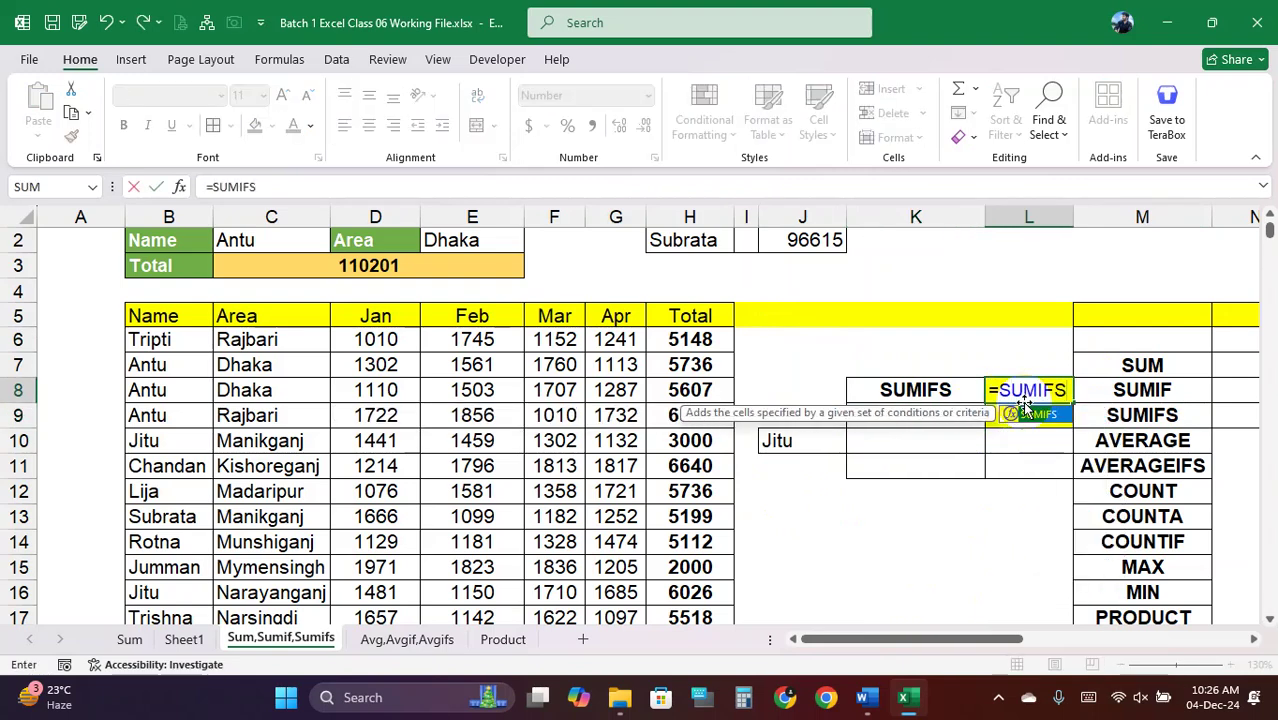
pyautogui.write('(')
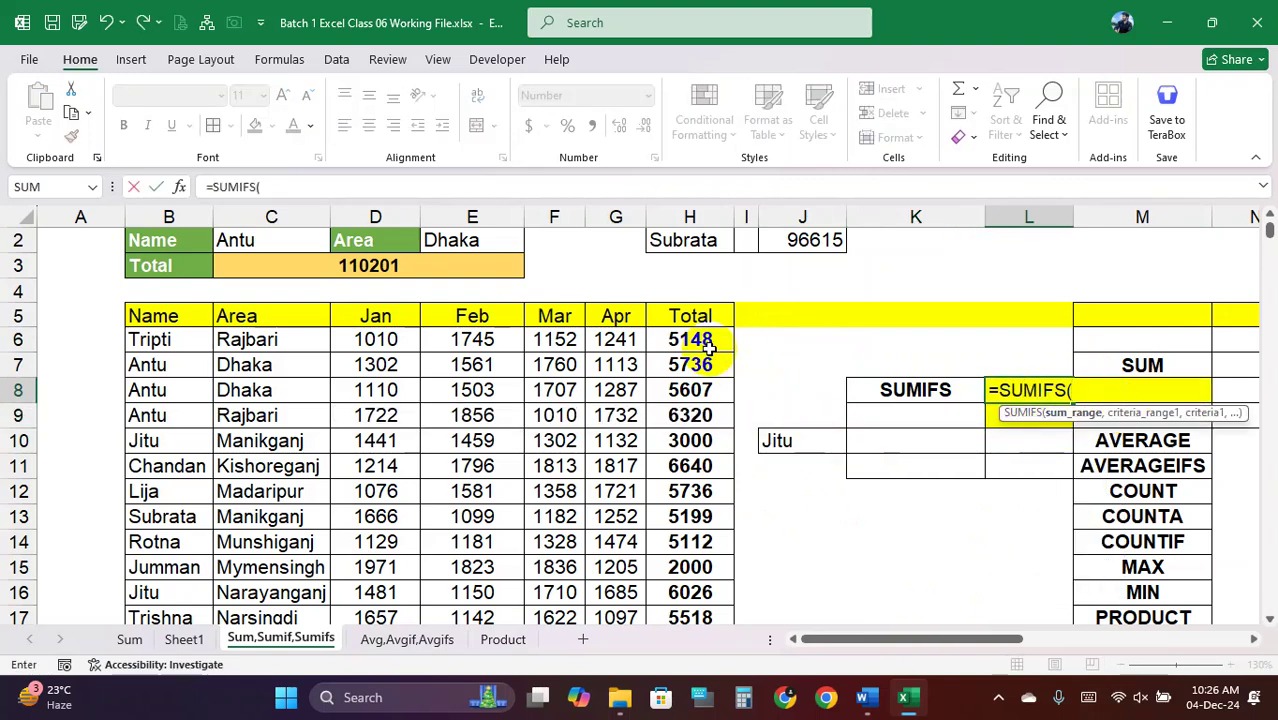
pyautogui.click(706, 340)
pyautogui.hotkey('ctrl', 'shift', 'Down')
pyautogui.hotkey('ctrl', 'BackSpace')
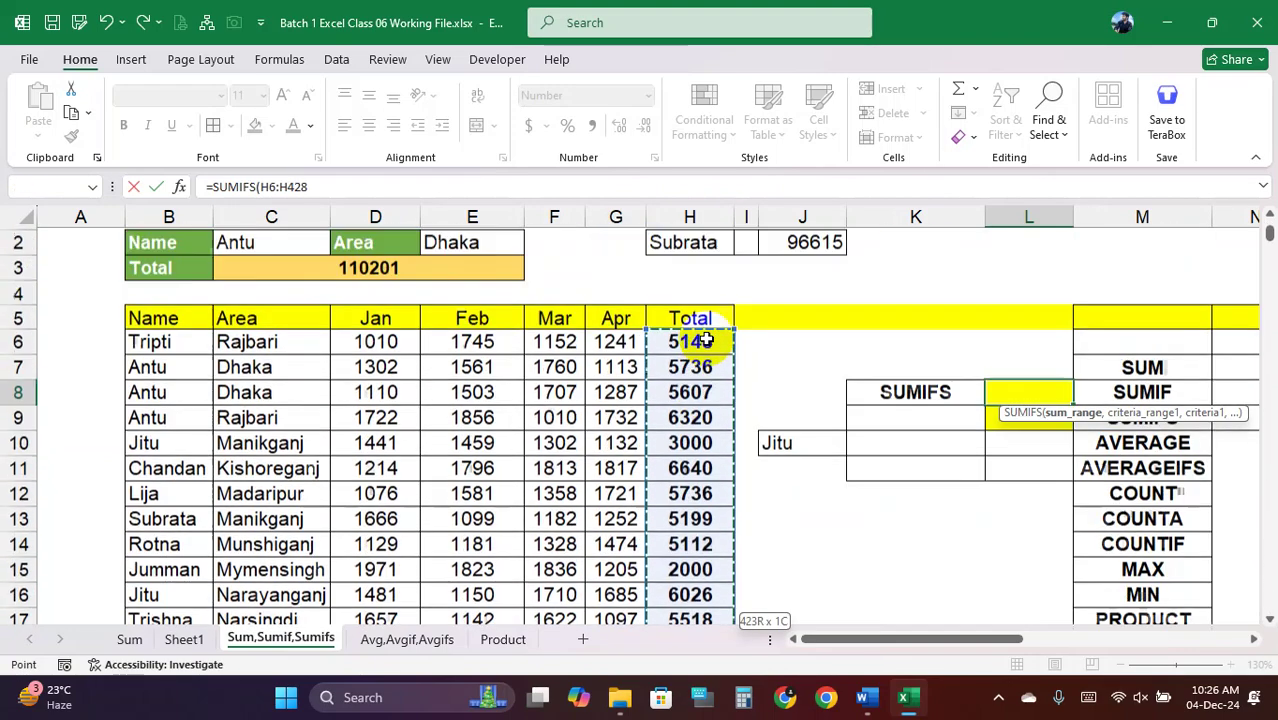
pyautogui.scroll(1, 706, 340)
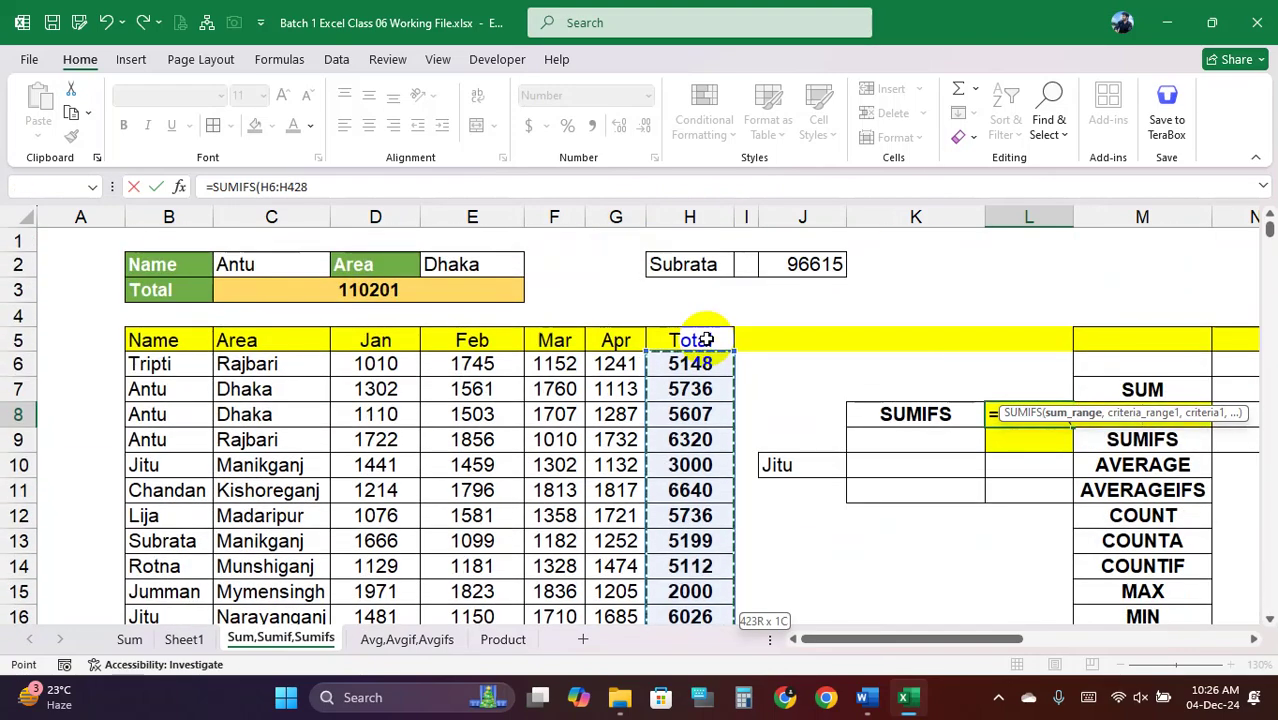
pyautogui.press('F4')
pyautogui.write(',')
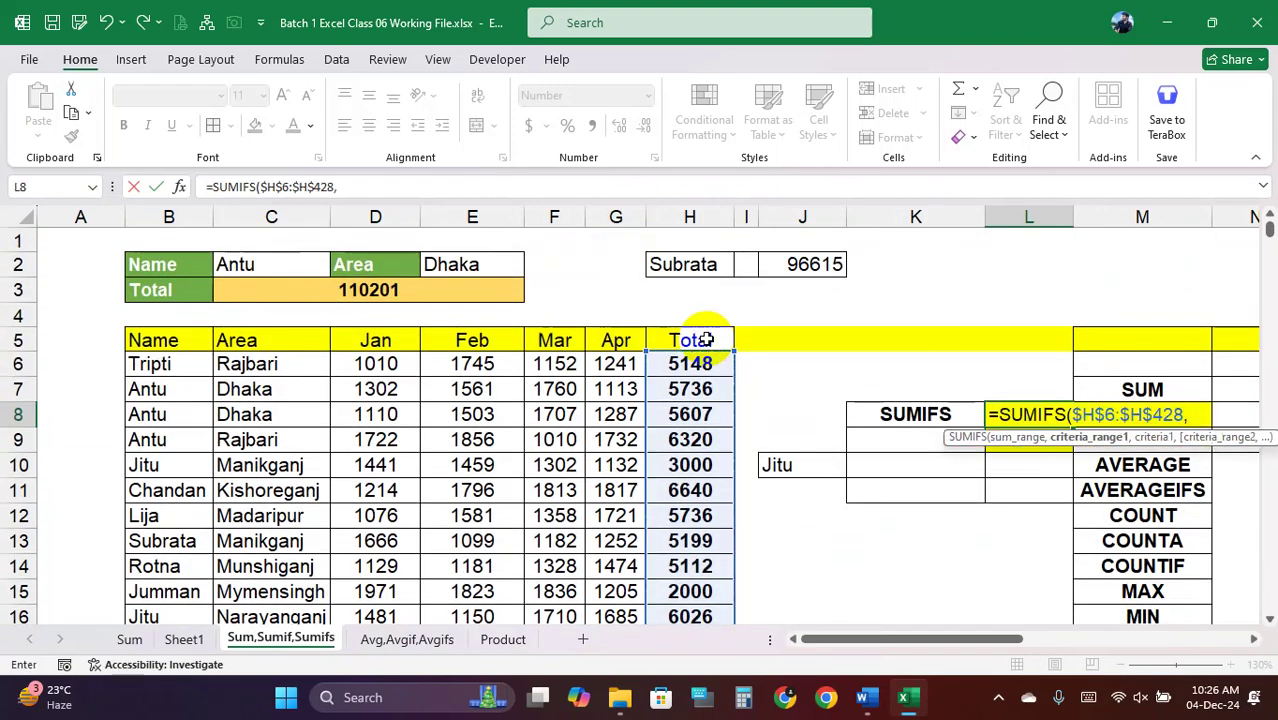
# Add the absolute name range $B$6:$B$428 with the name in C2 as criterion
pyautogui.click(172, 363)
pyautogui.hotkey('ctrl', 'shift', 'Down')
pyautogui.scroll(20, 185, 365)
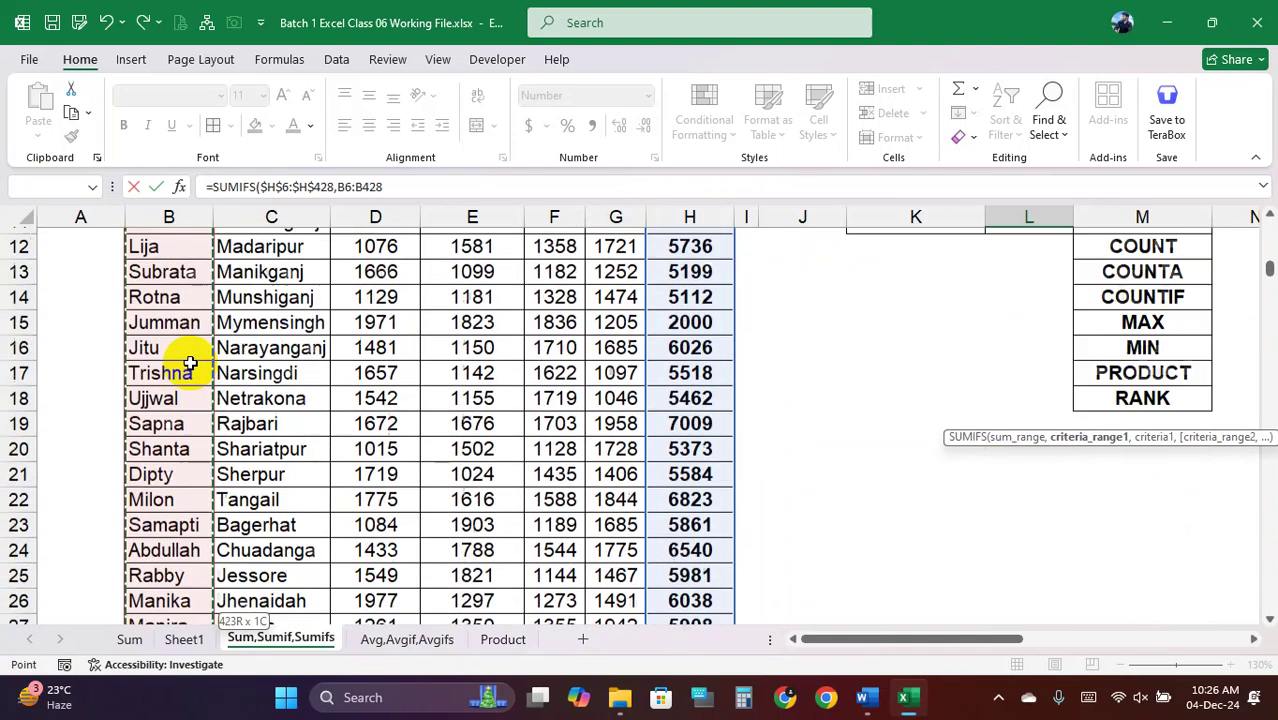
pyautogui.press('F4')
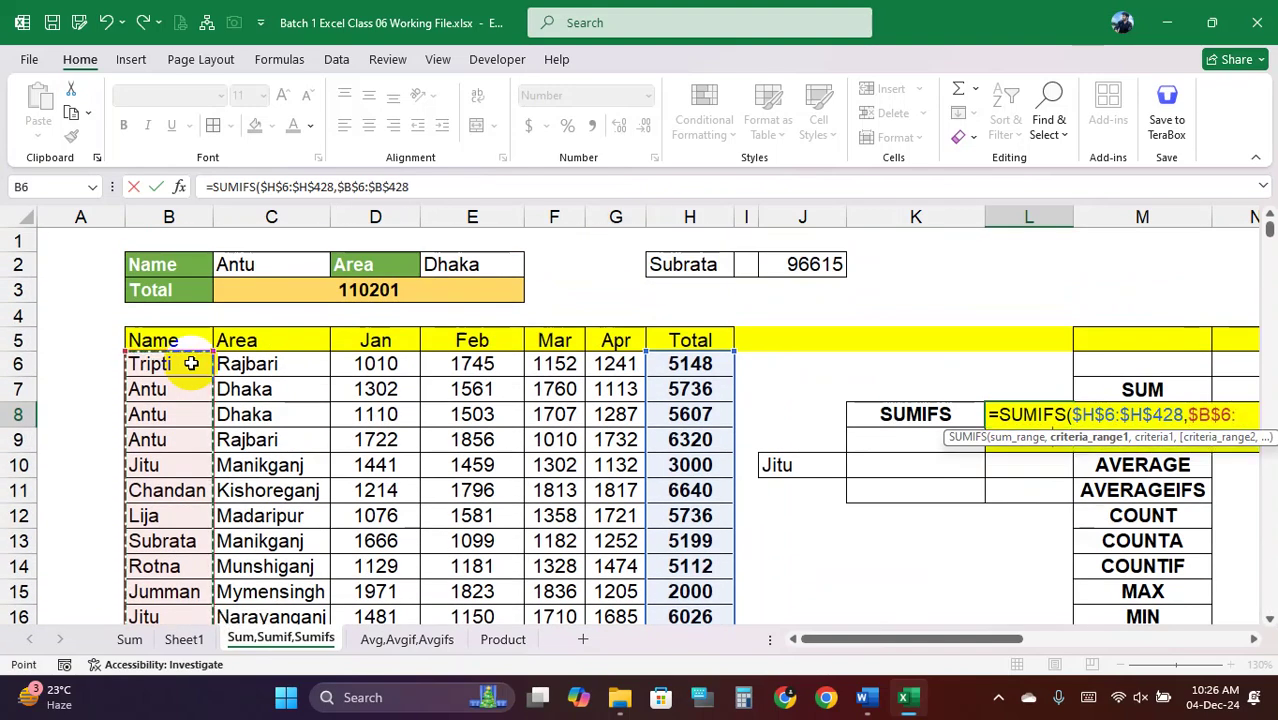
pyautogui.write(',')
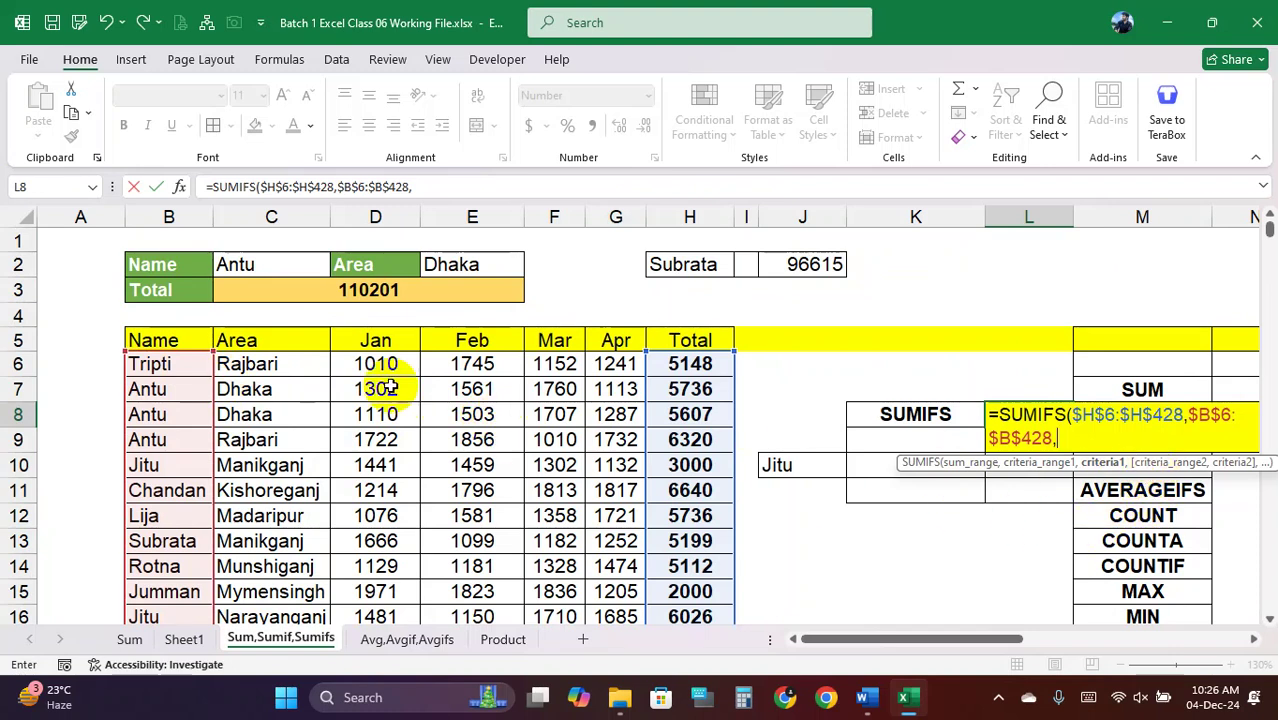
pyautogui.click(253, 262)
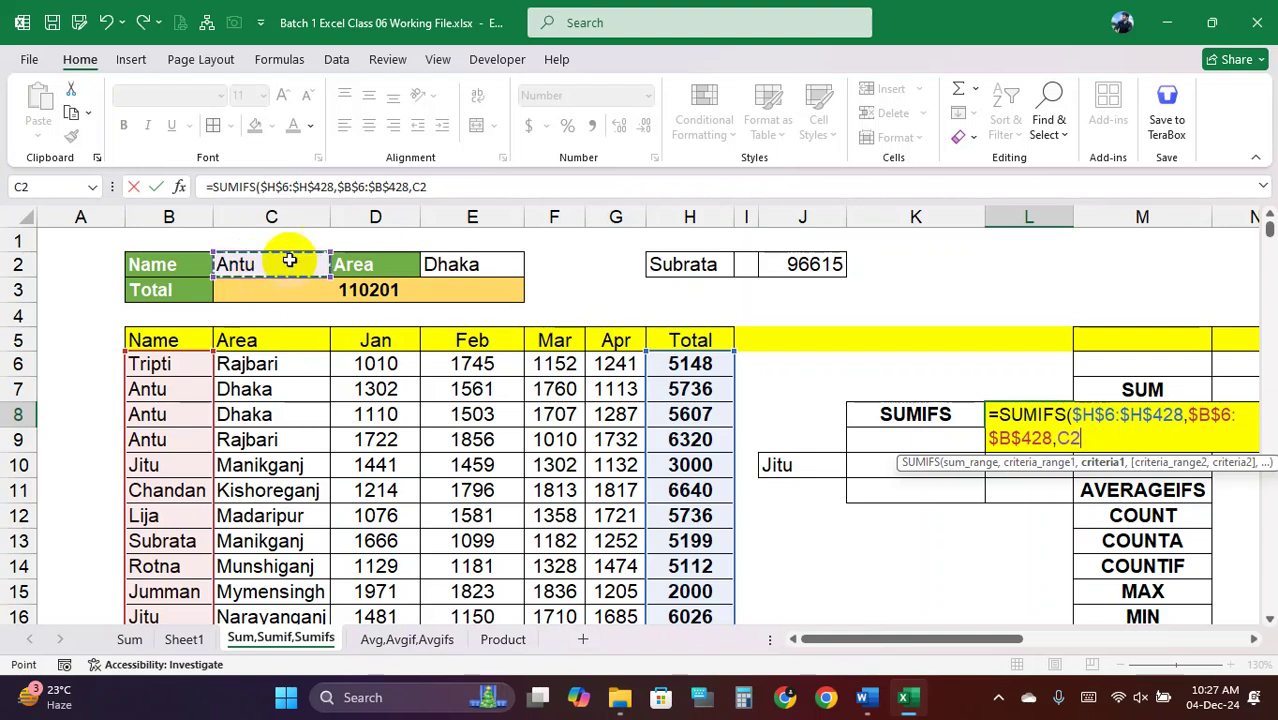
pyautogui.write(',')
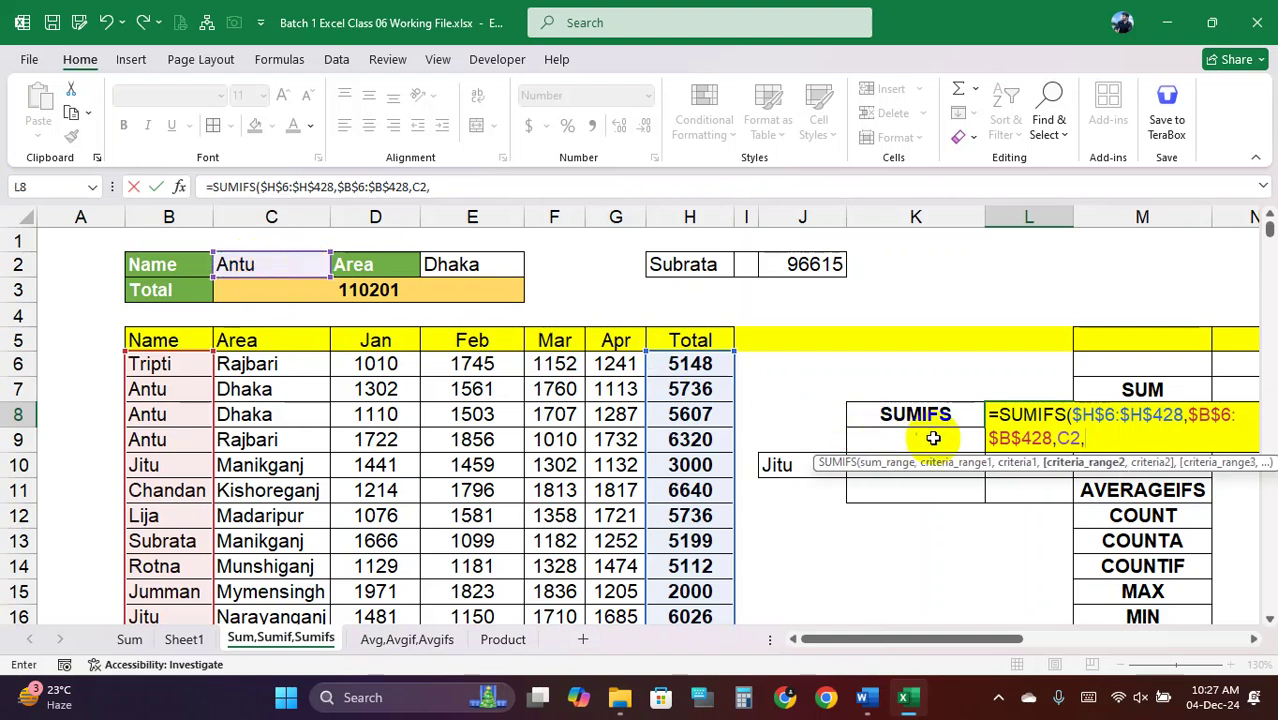
# Add the absolute area range $C$6:$C$428 with Dhaka in E2, committing the 11343 total
pyautogui.click(243, 365)
pyautogui.hotkey('ctrl', 'shift', 'Down')
pyautogui.hotkey('ctrl', 'BackSpace')
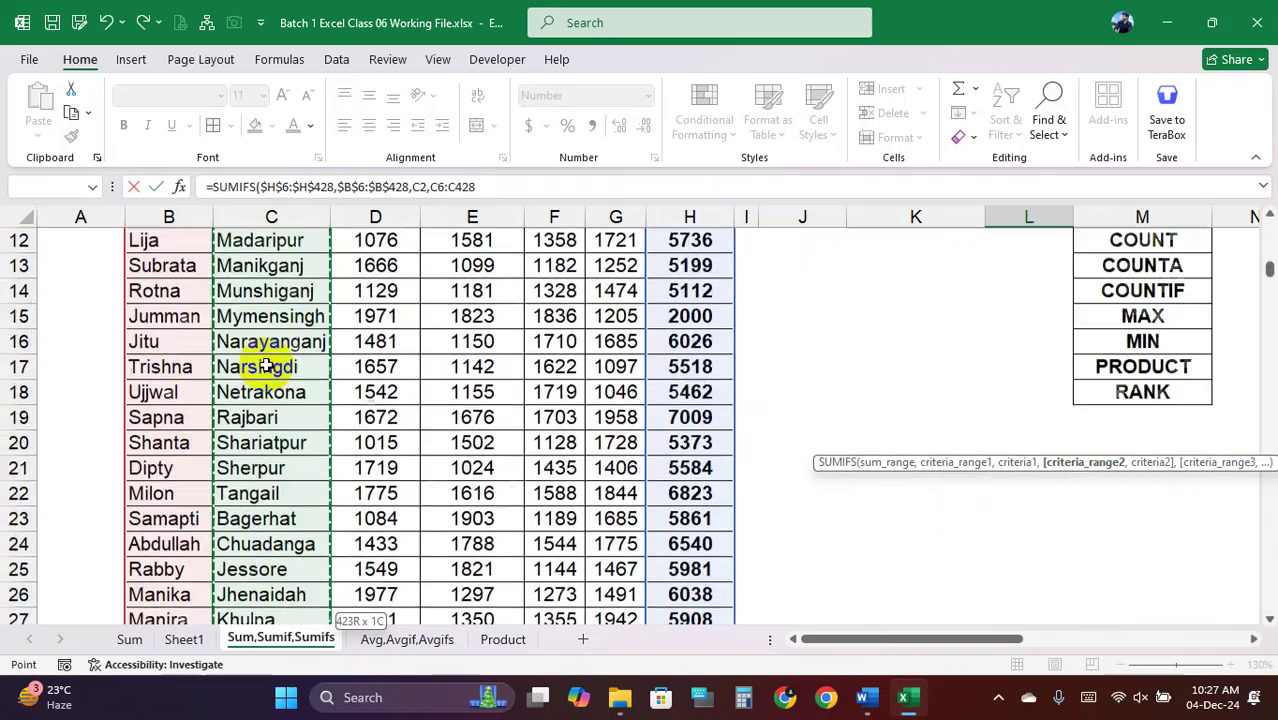
pyautogui.press('F4')
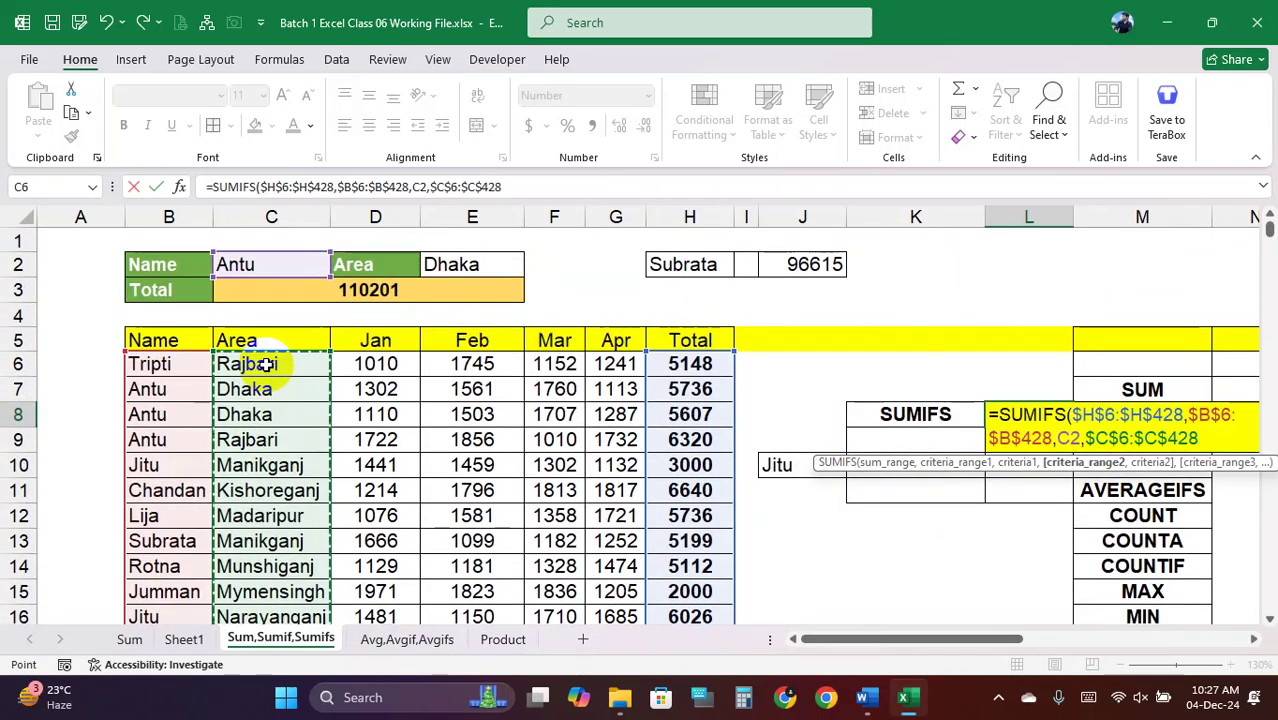
pyautogui.write(',')
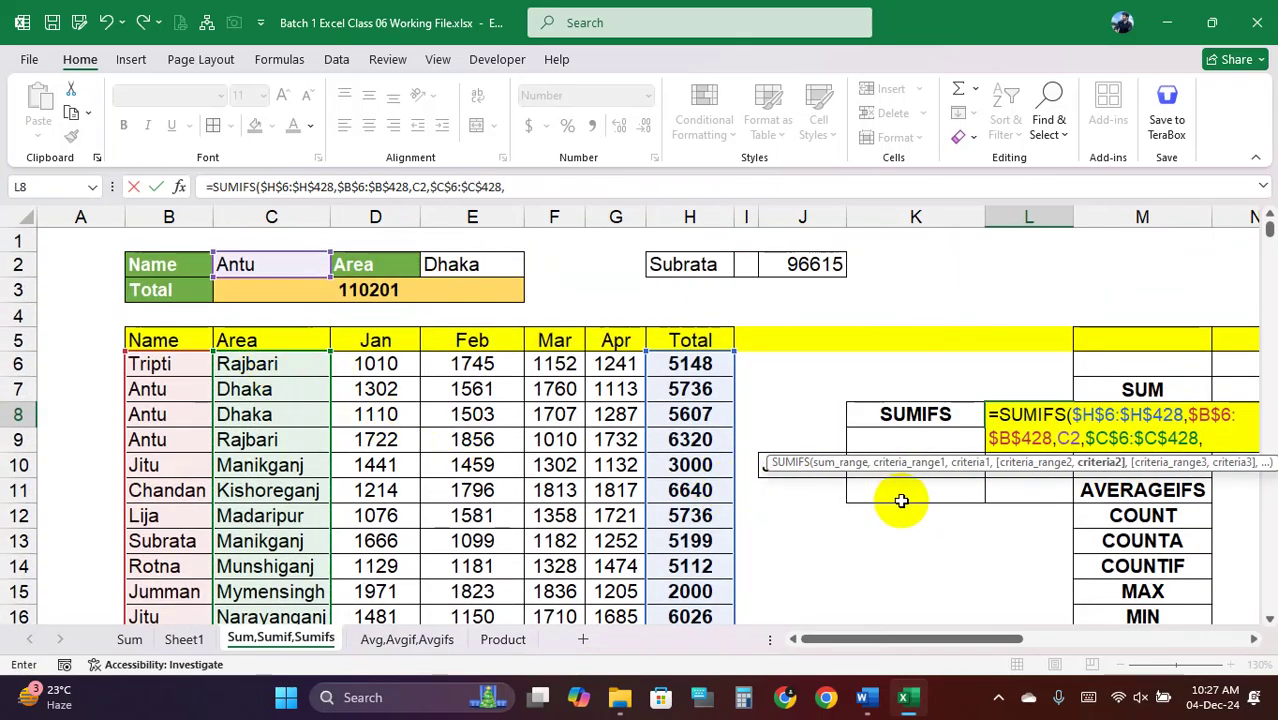
pyautogui.click(463, 265)
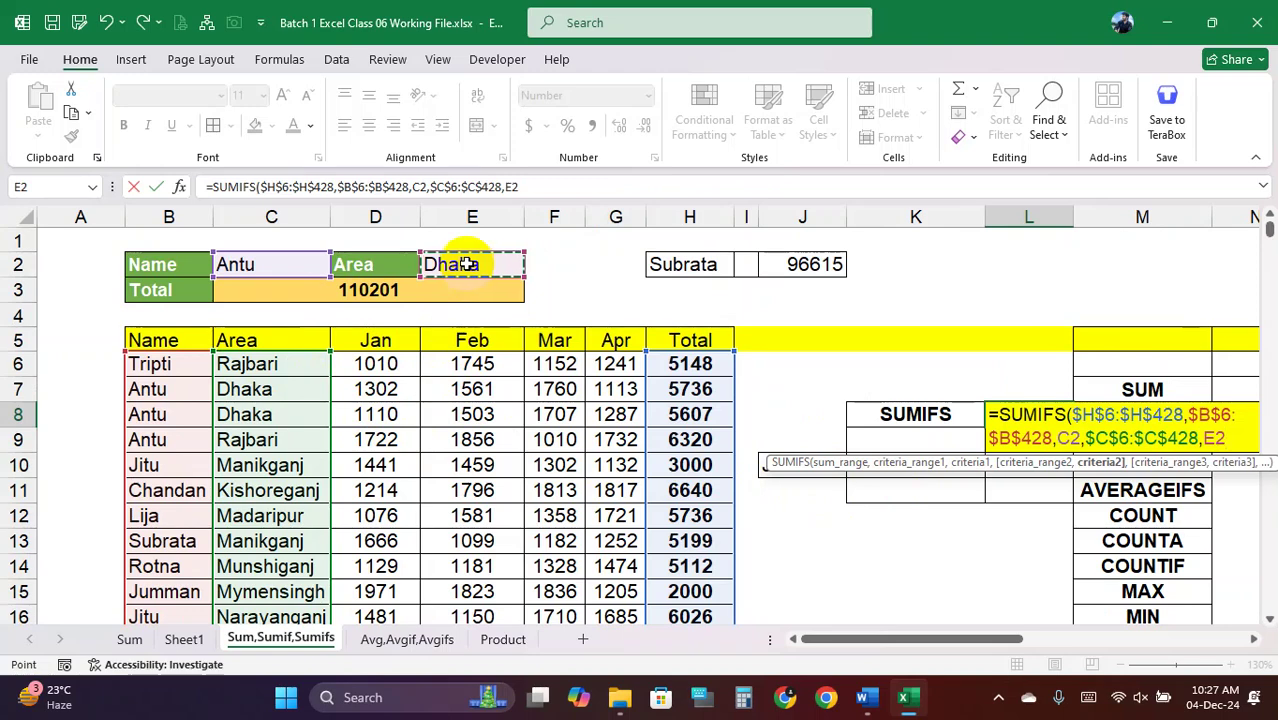
pyautogui.write(')')
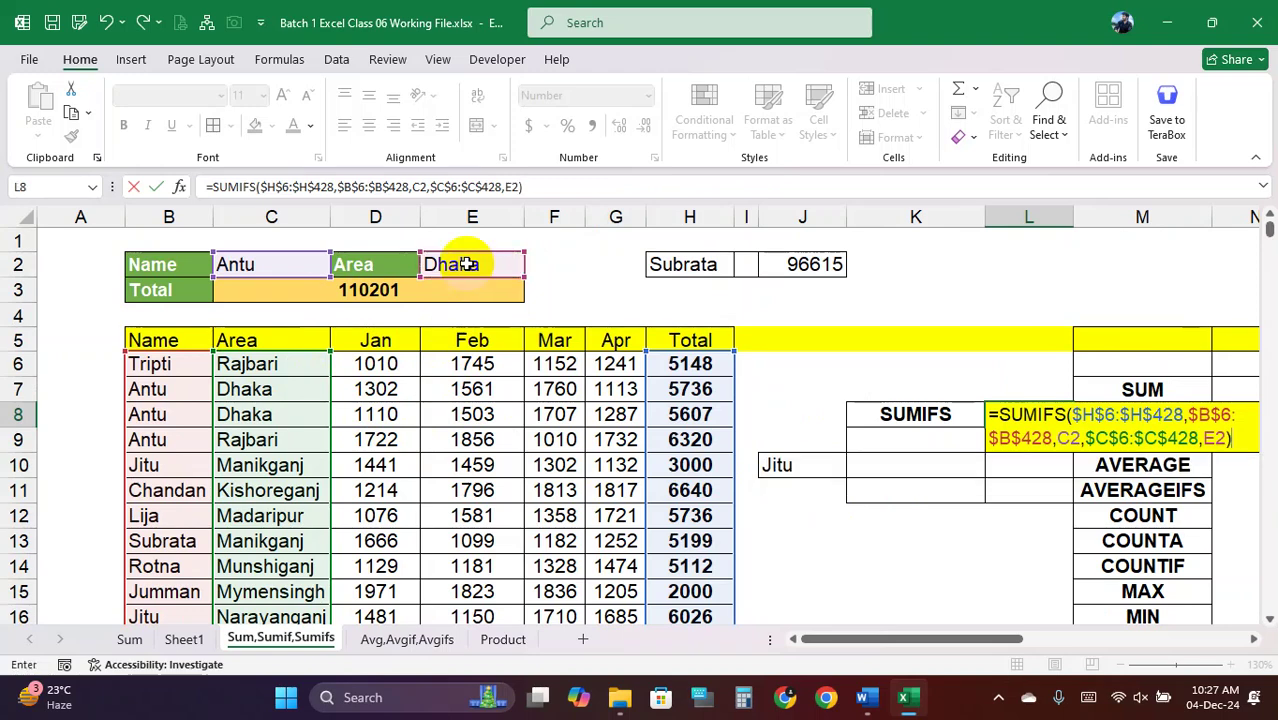
pyautogui.press('Return')
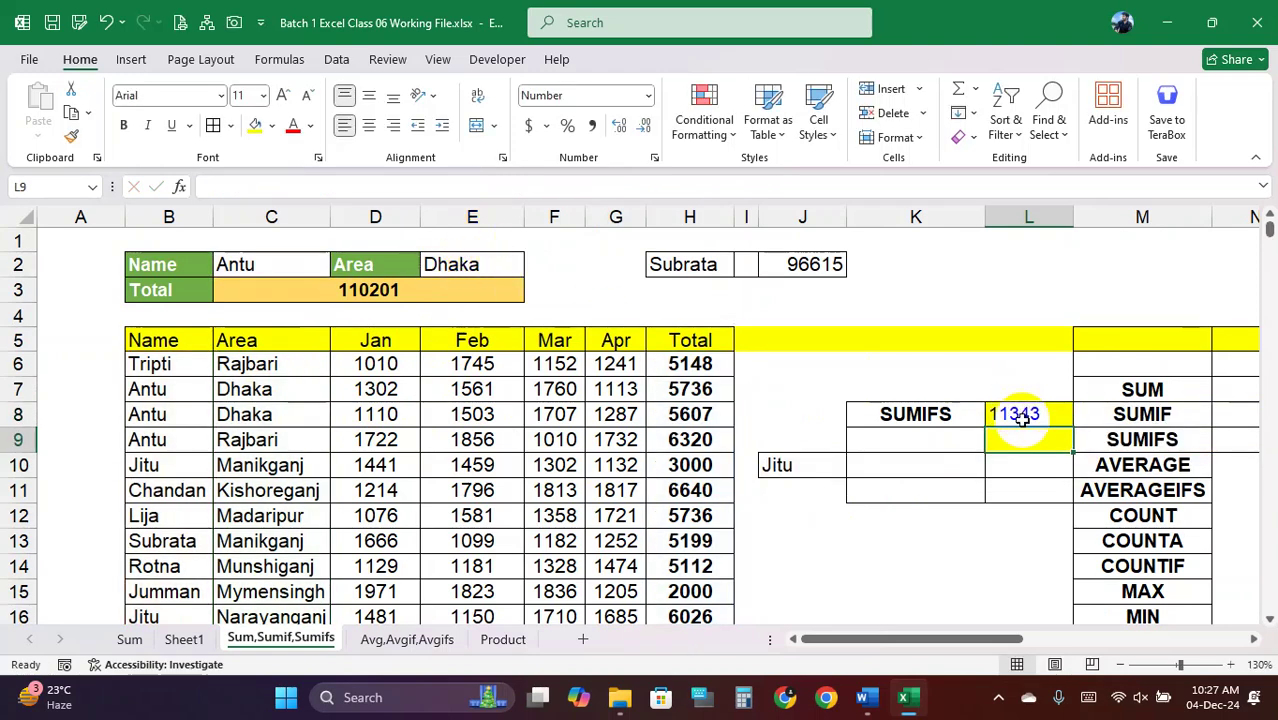
# Check the SUMIFS formula and labels, then delete the formula from L8
pyautogui.click(1020, 418)
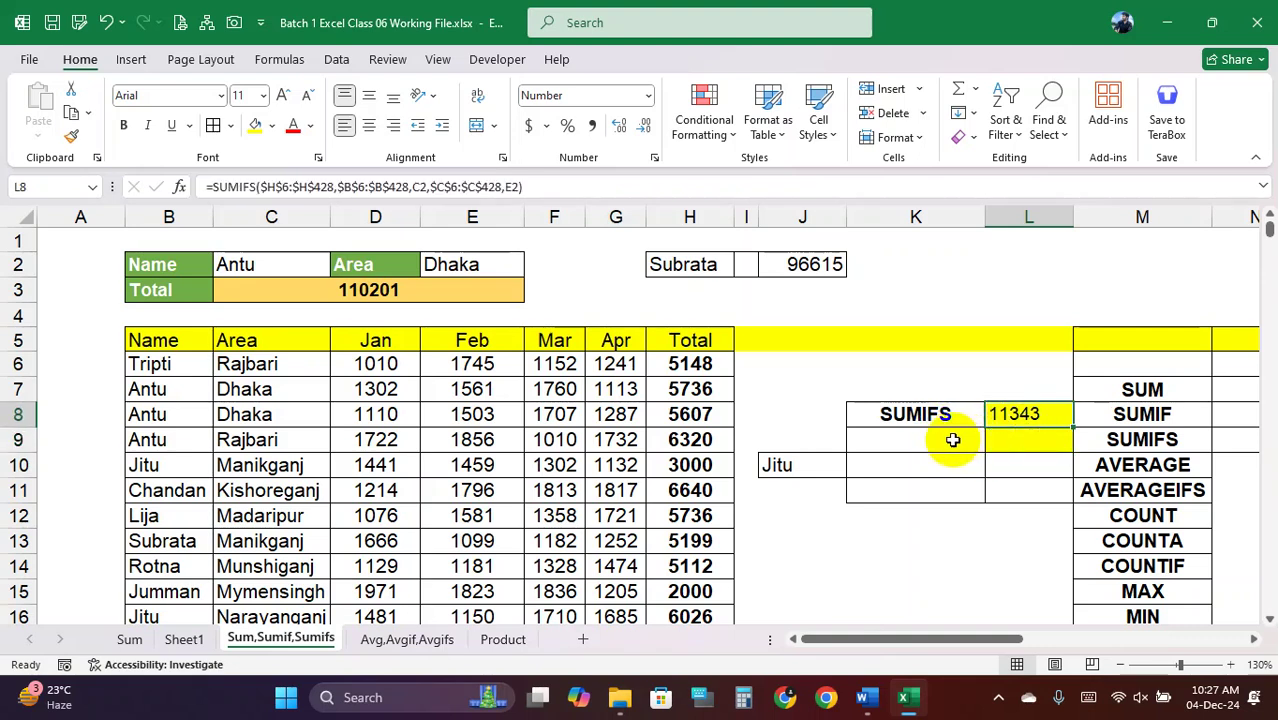
pyautogui.click(950, 437)
pyautogui.click(941, 416)
pyautogui.click(1043, 416)
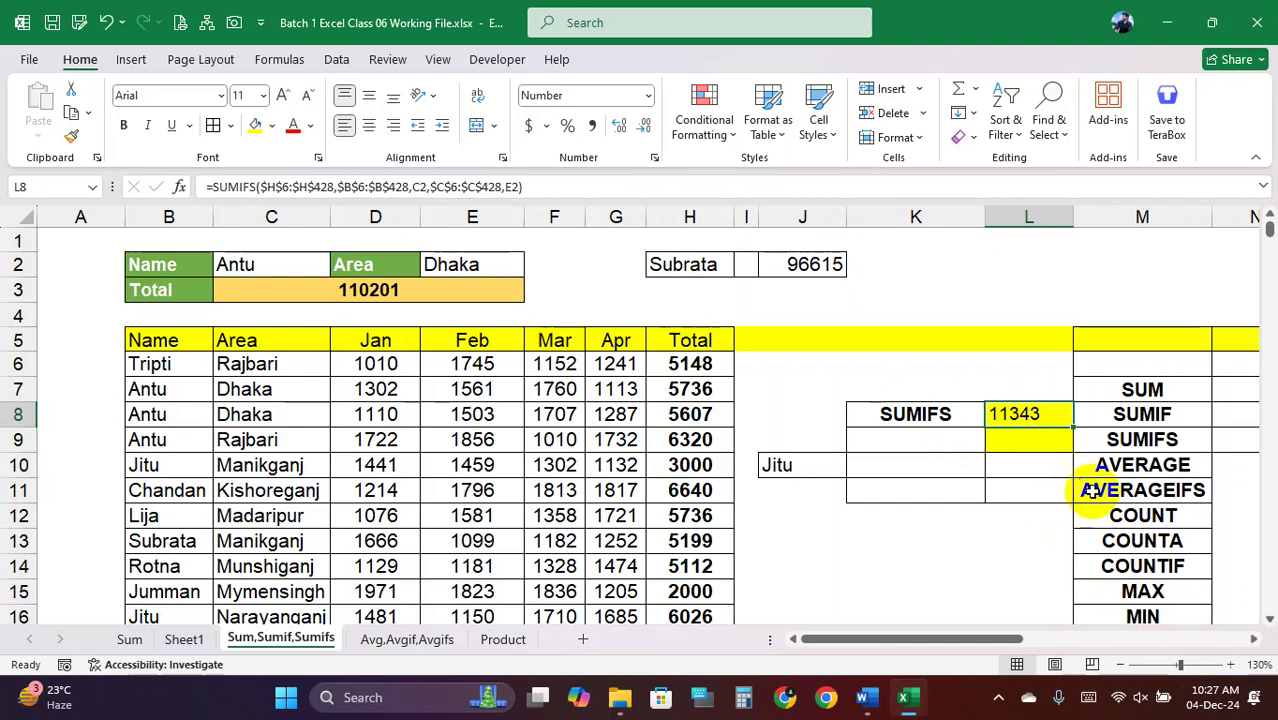
pyautogui.press('Delete')
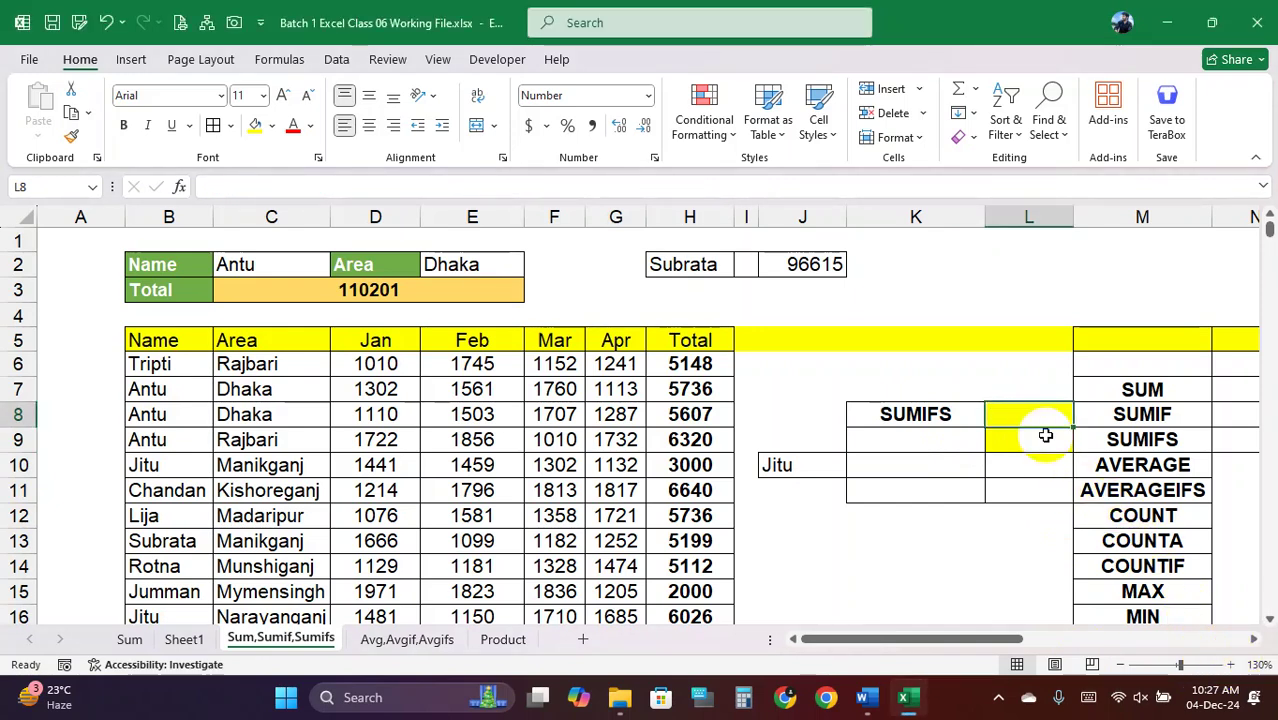
# Highlight the No-1/No-2 numbers, the Logical Formula results and the operators in D2:D7
pyautogui.write('=')
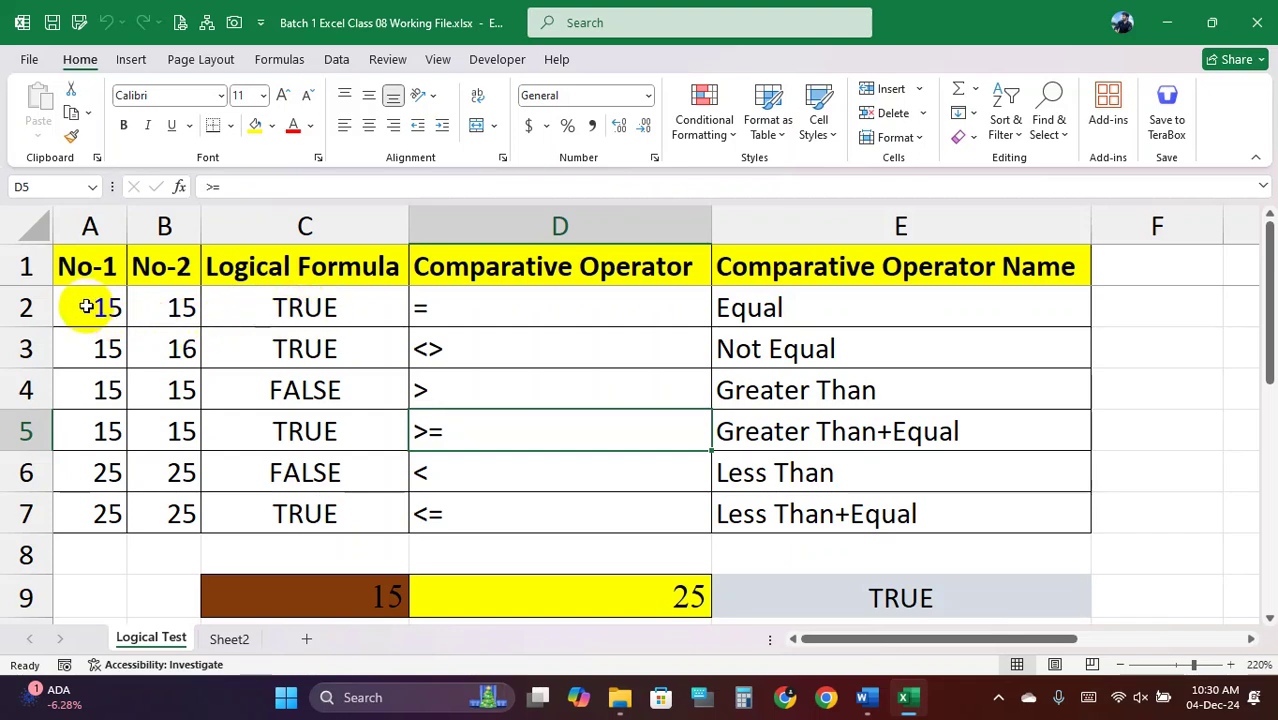
pyautogui.moveTo(87, 307); pyautogui.dragTo(180, 514)
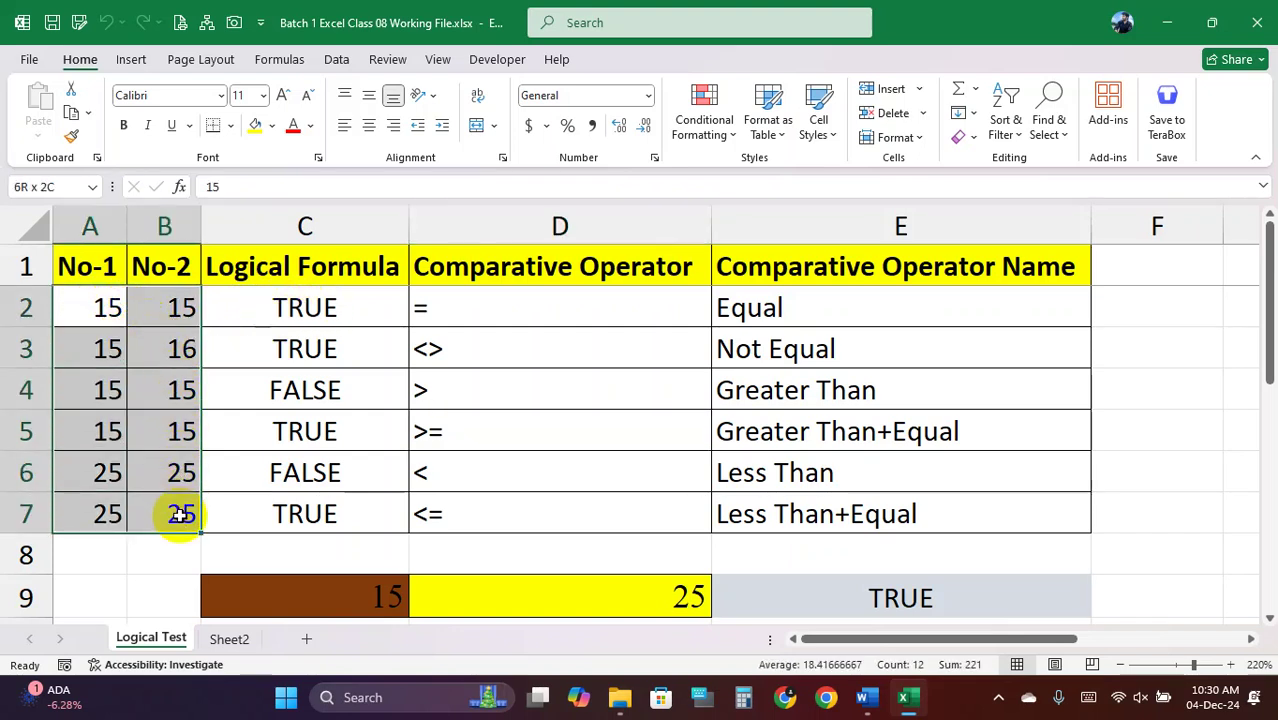
pyautogui.moveTo(100, 305); pyautogui.dragTo(188, 552)
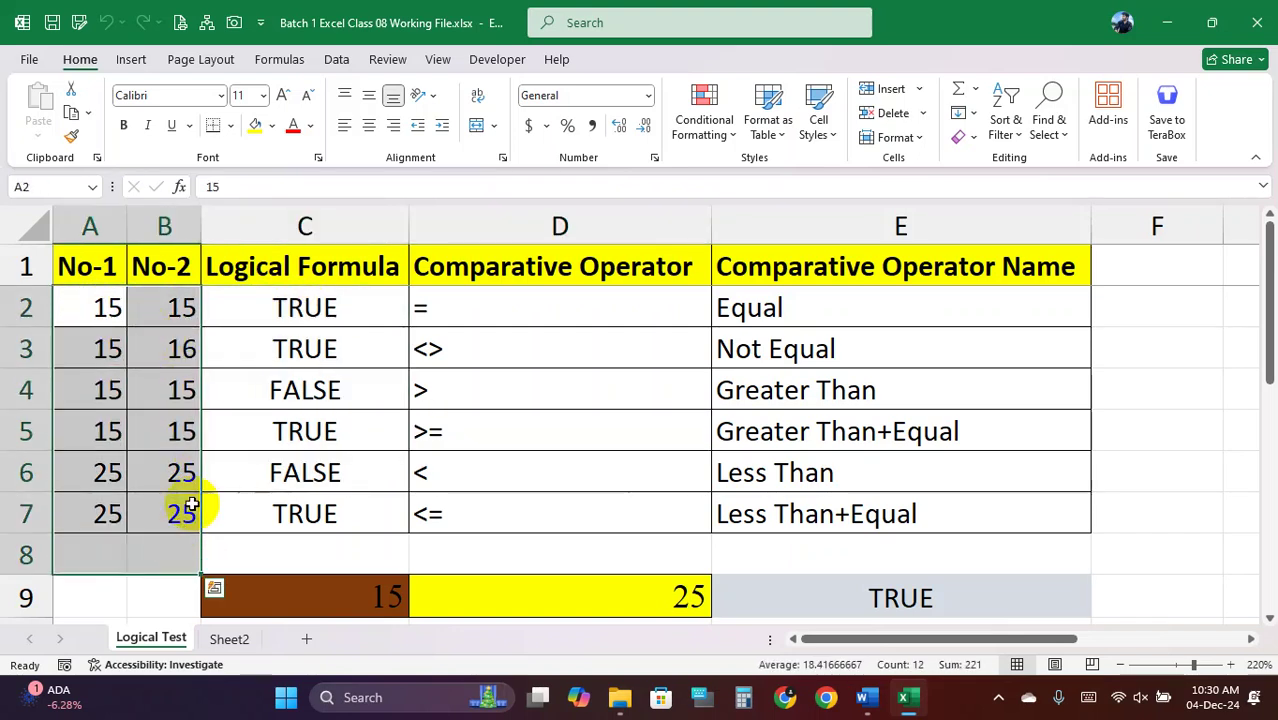
pyautogui.moveTo(316, 310); pyautogui.dragTo(303, 503)
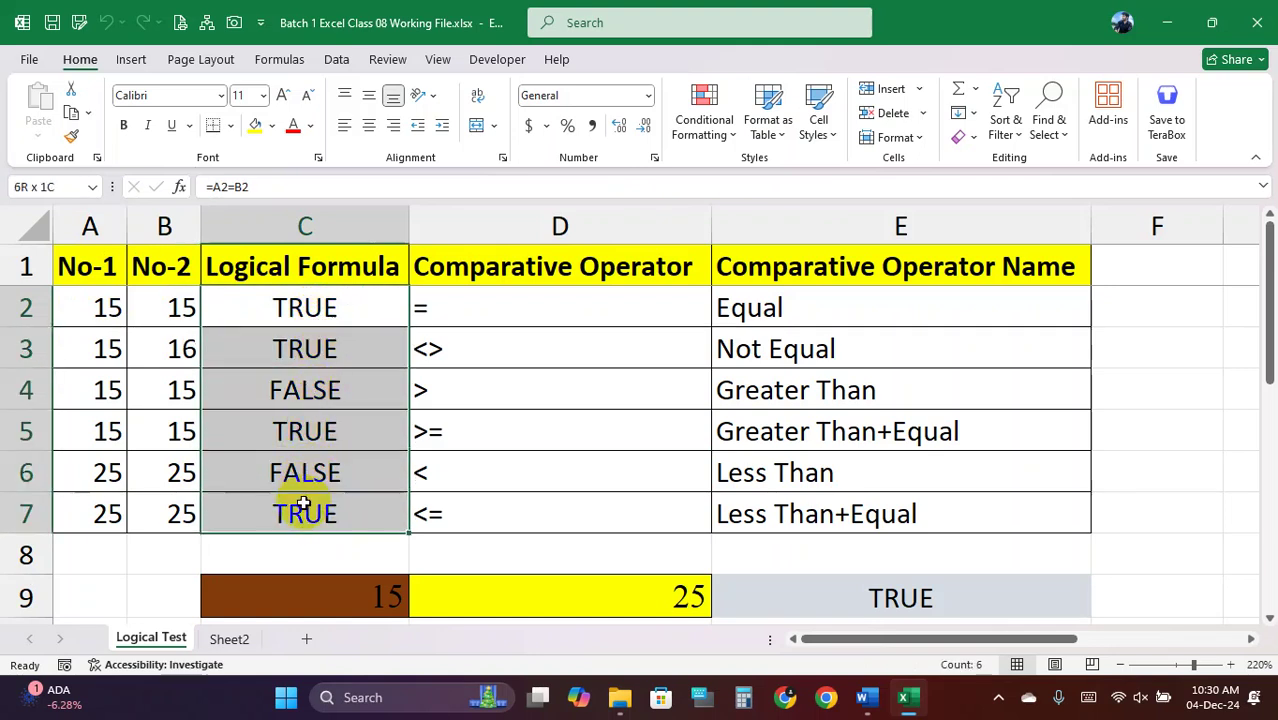
pyautogui.moveTo(456, 305); pyautogui.dragTo(450, 497)
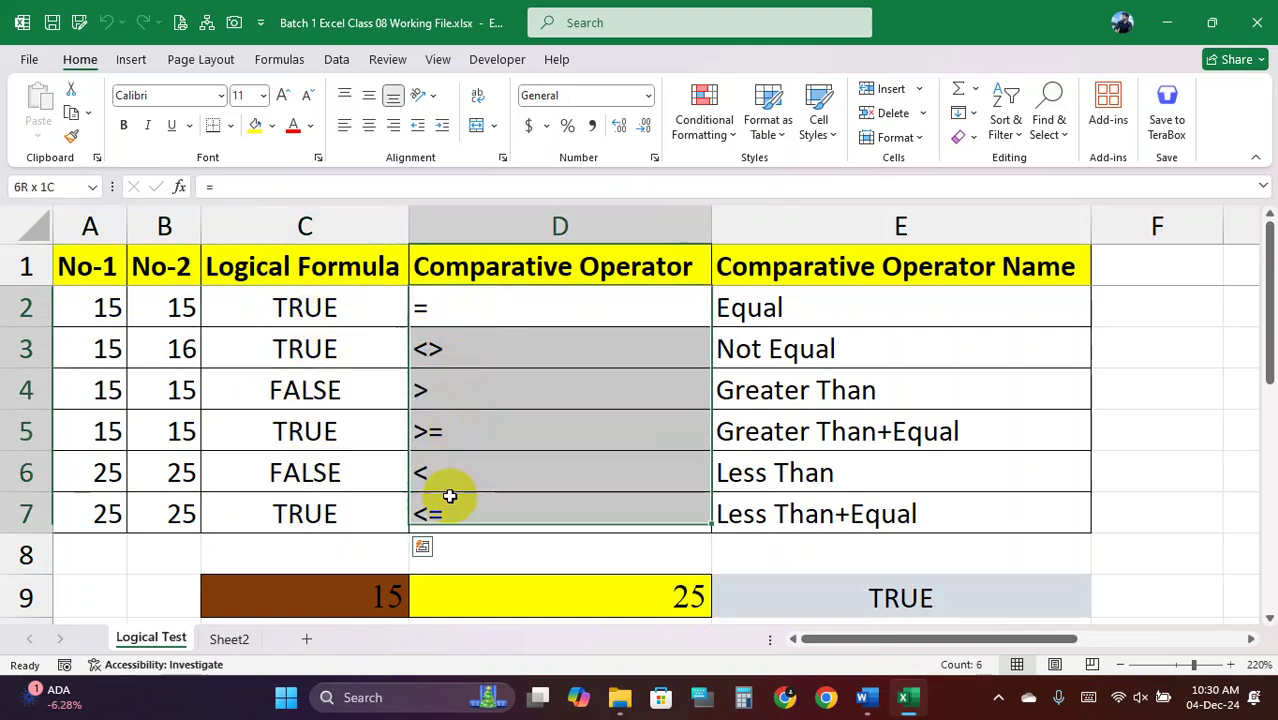
# Go through each comparison operator with its name in the D2:E7 reference table
pyautogui.click(384, 307)
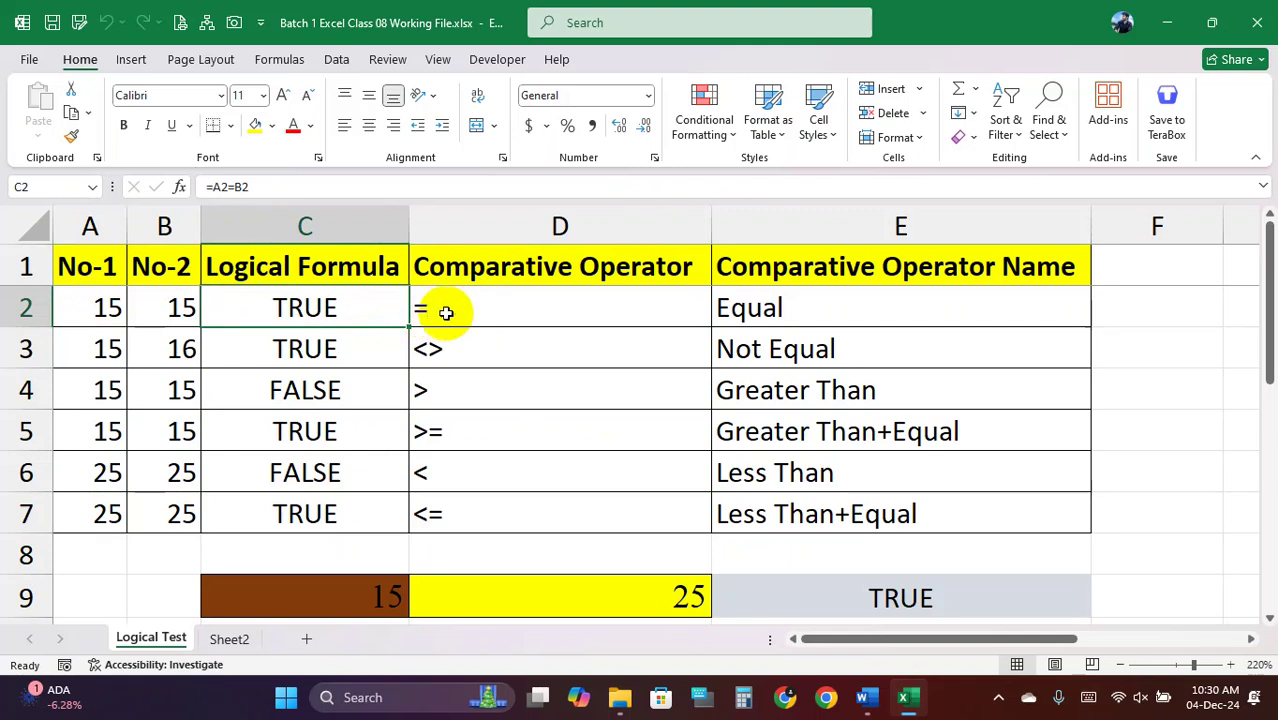
pyautogui.click(515, 306)
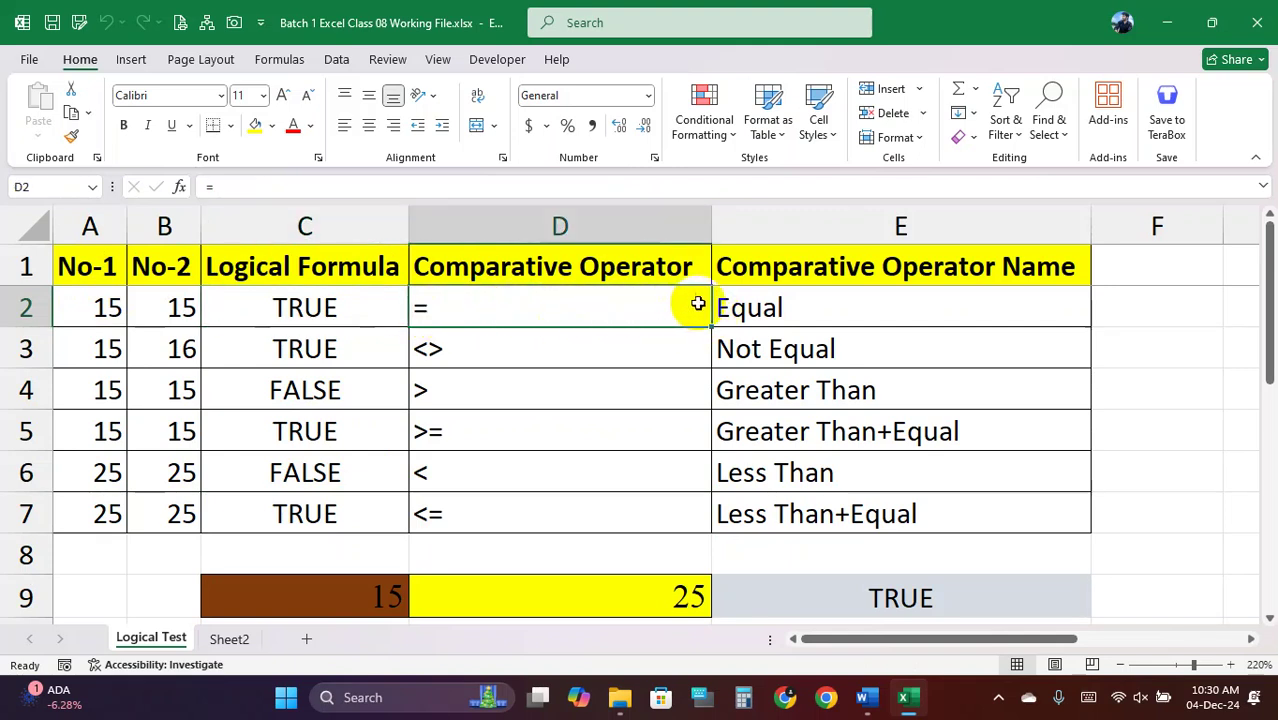
pyautogui.click(765, 303)
pyautogui.moveTo(522, 348); pyautogui.dragTo(751, 349)
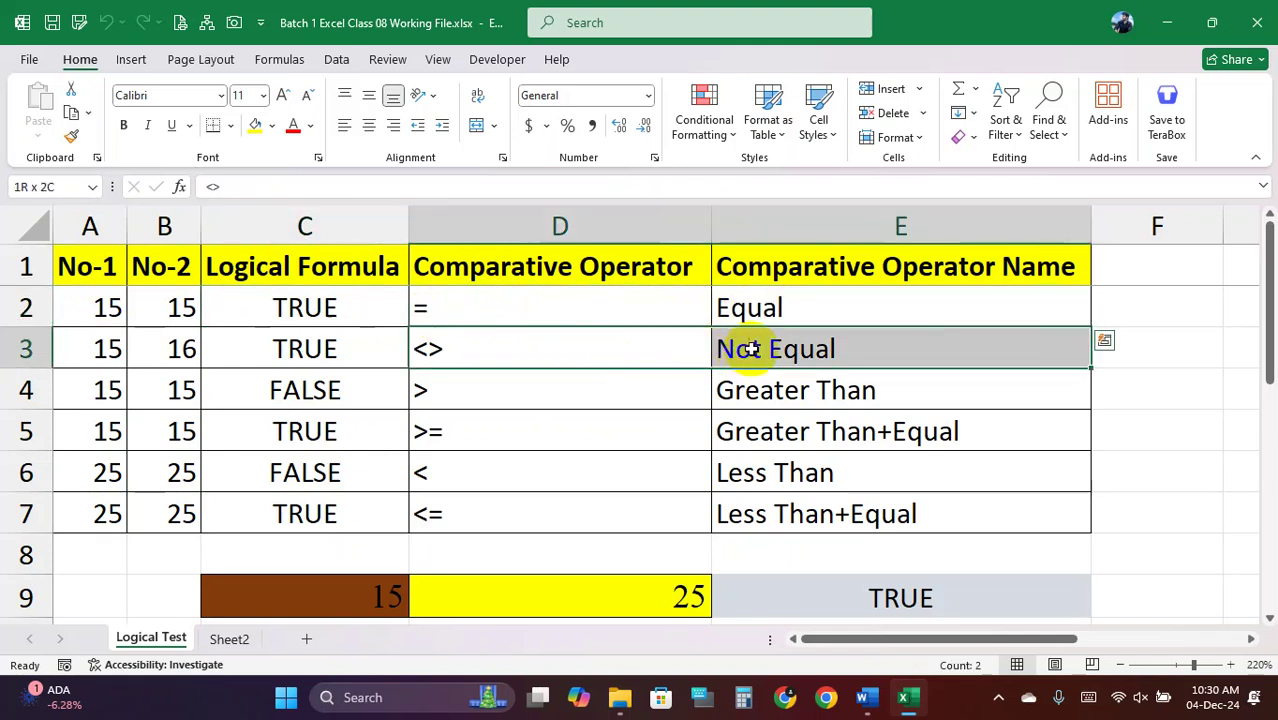
pyautogui.moveTo(490, 390); pyautogui.dragTo(765, 391)
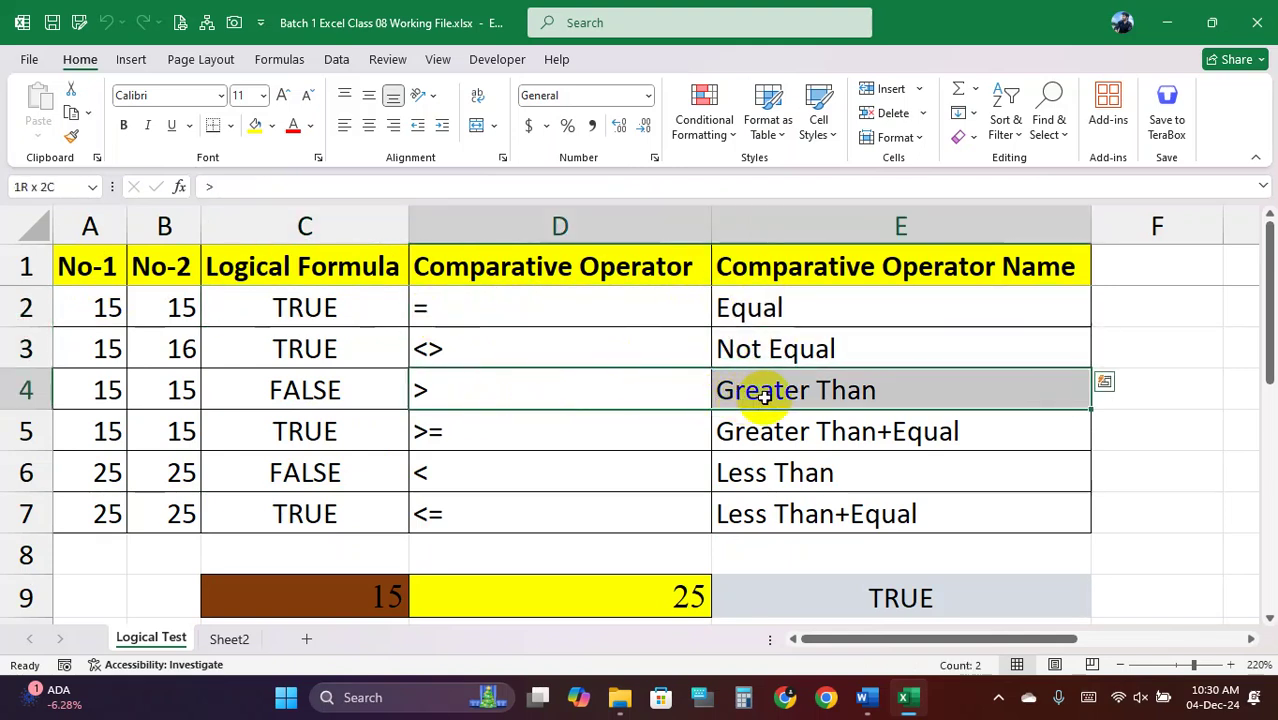
pyautogui.moveTo(542, 440); pyautogui.dragTo(833, 428)
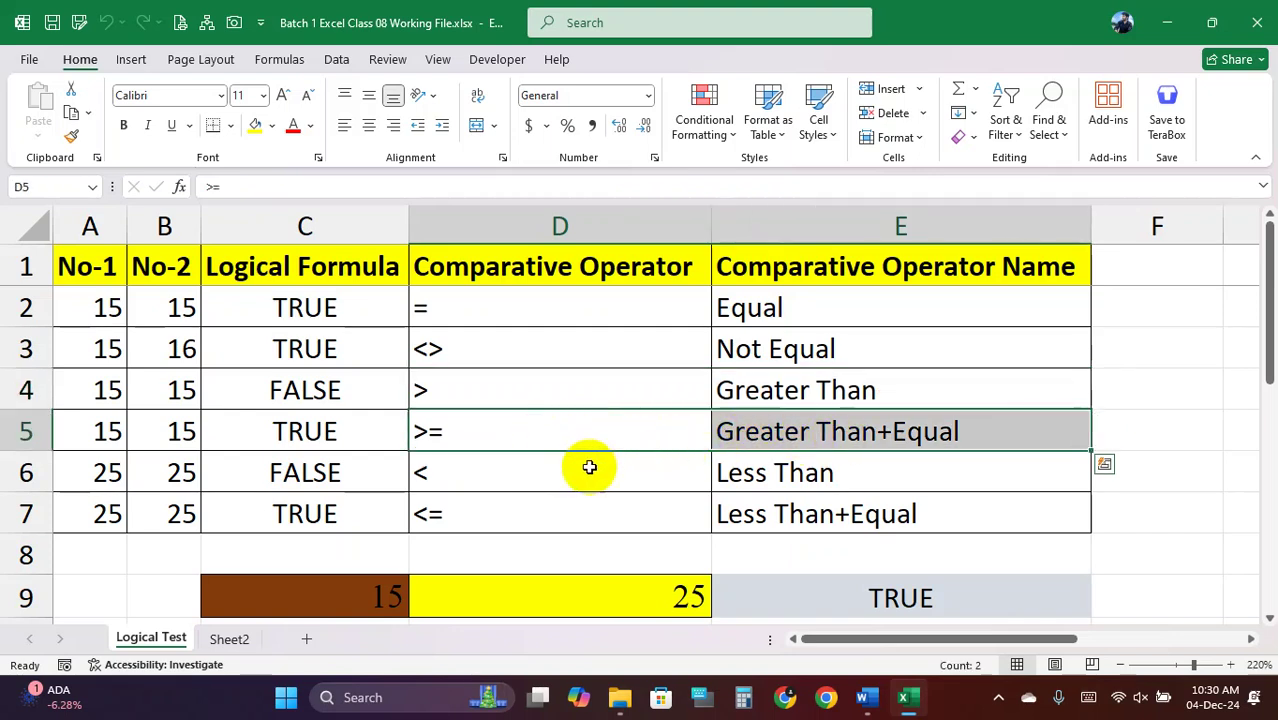
pyautogui.moveTo(585, 465); pyautogui.dragTo(735, 470)
pyautogui.moveTo(568, 514); pyautogui.dragTo(748, 503)
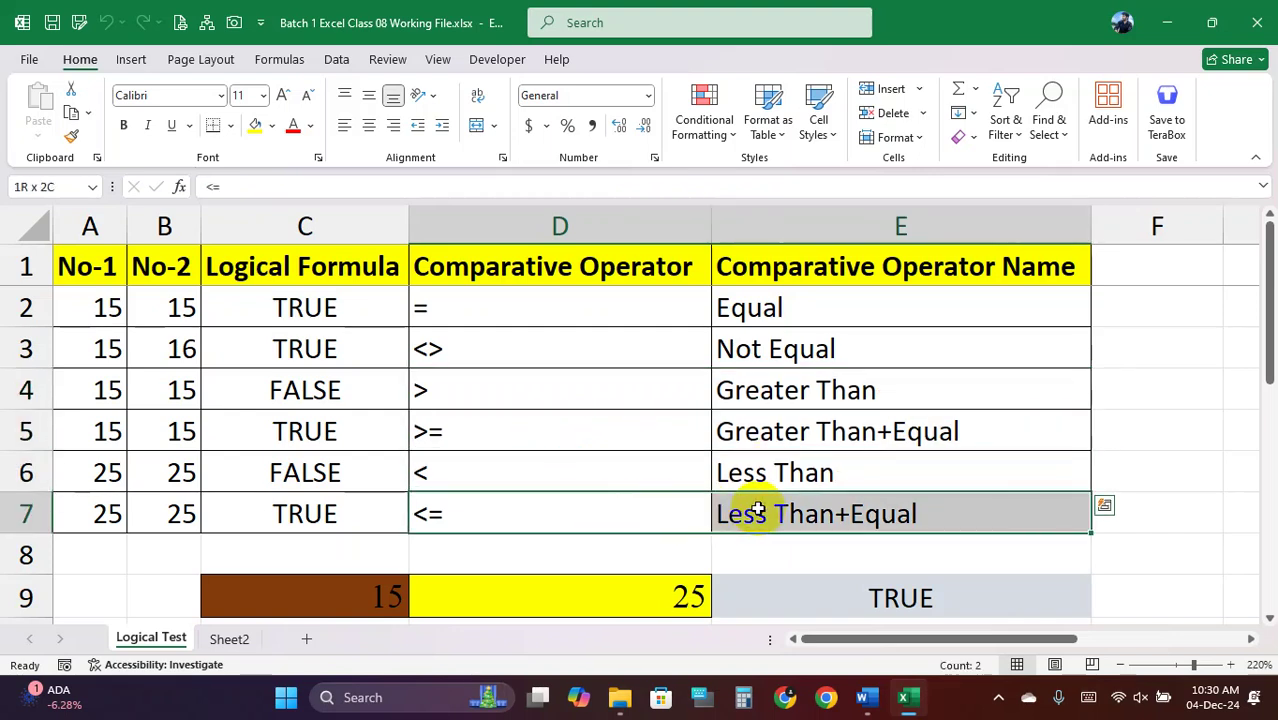
pyautogui.moveTo(645, 317); pyautogui.dragTo(842, 512)
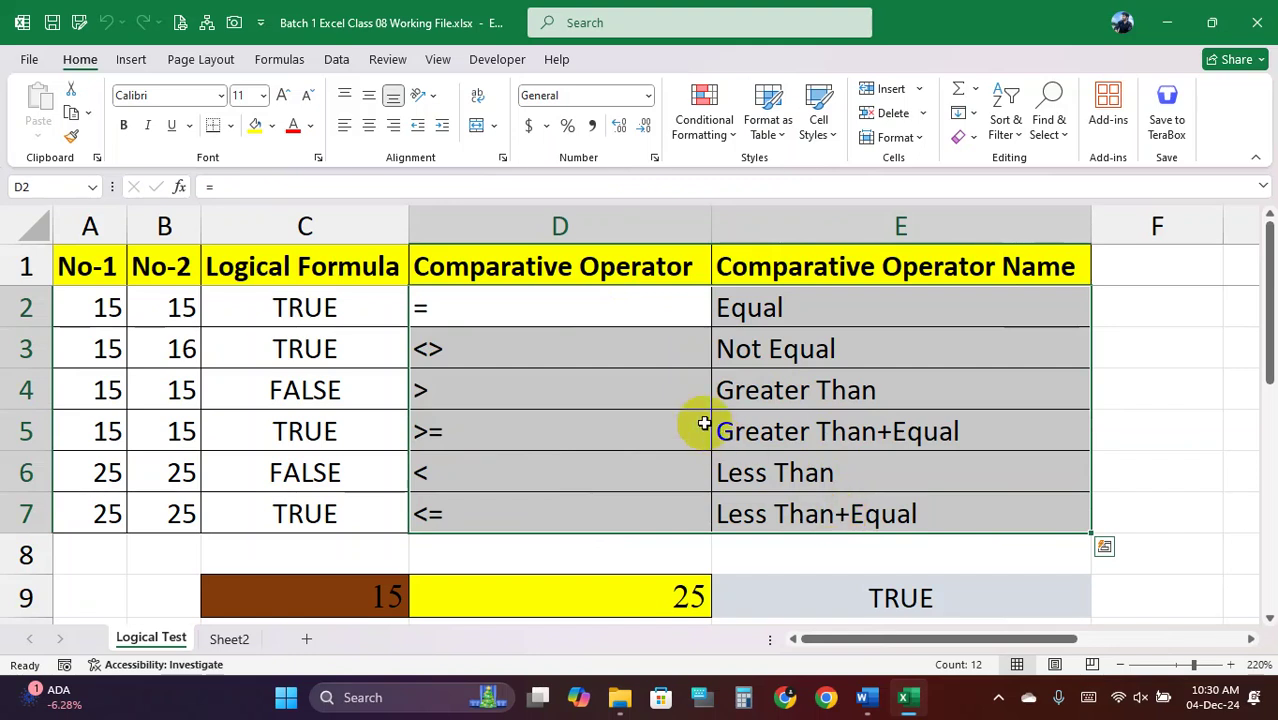
pyautogui.moveTo(613, 318); pyautogui.dragTo(818, 500)
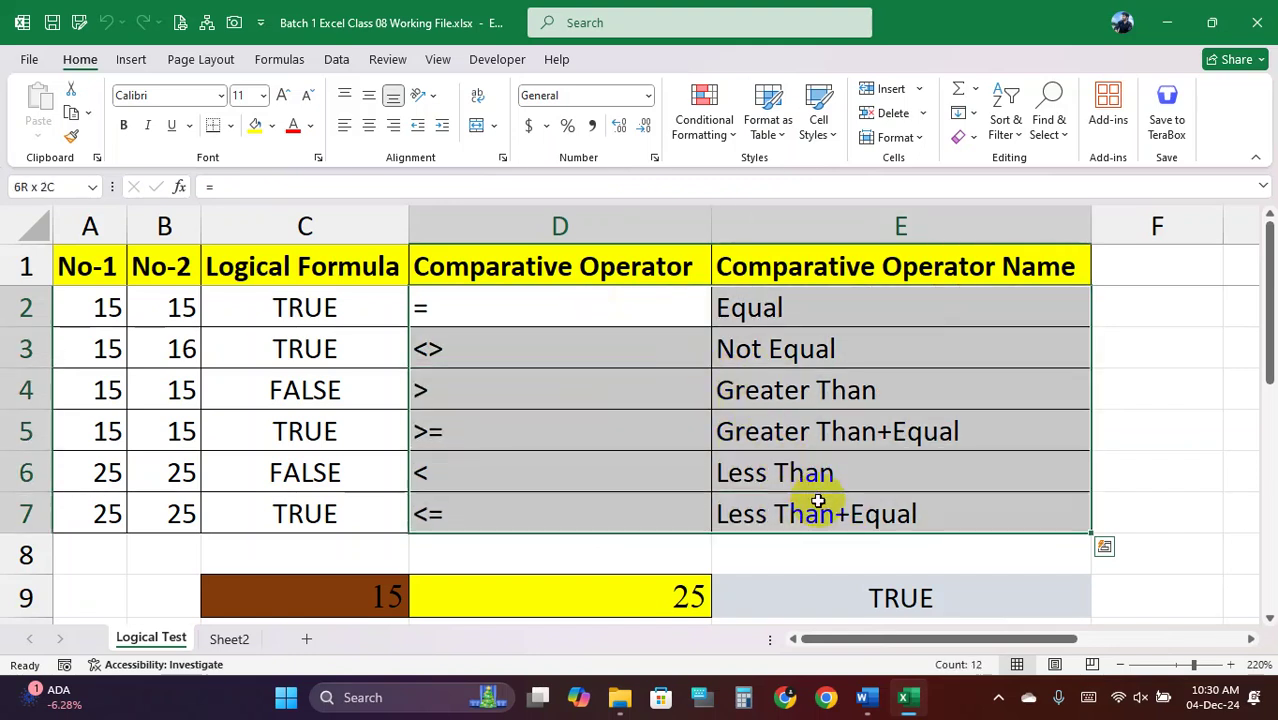
# Inspect A2, B2 and C2's formula unchanged, then clear the results in C2:C7
pyautogui.click(102, 313)
pyautogui.click(163, 309)
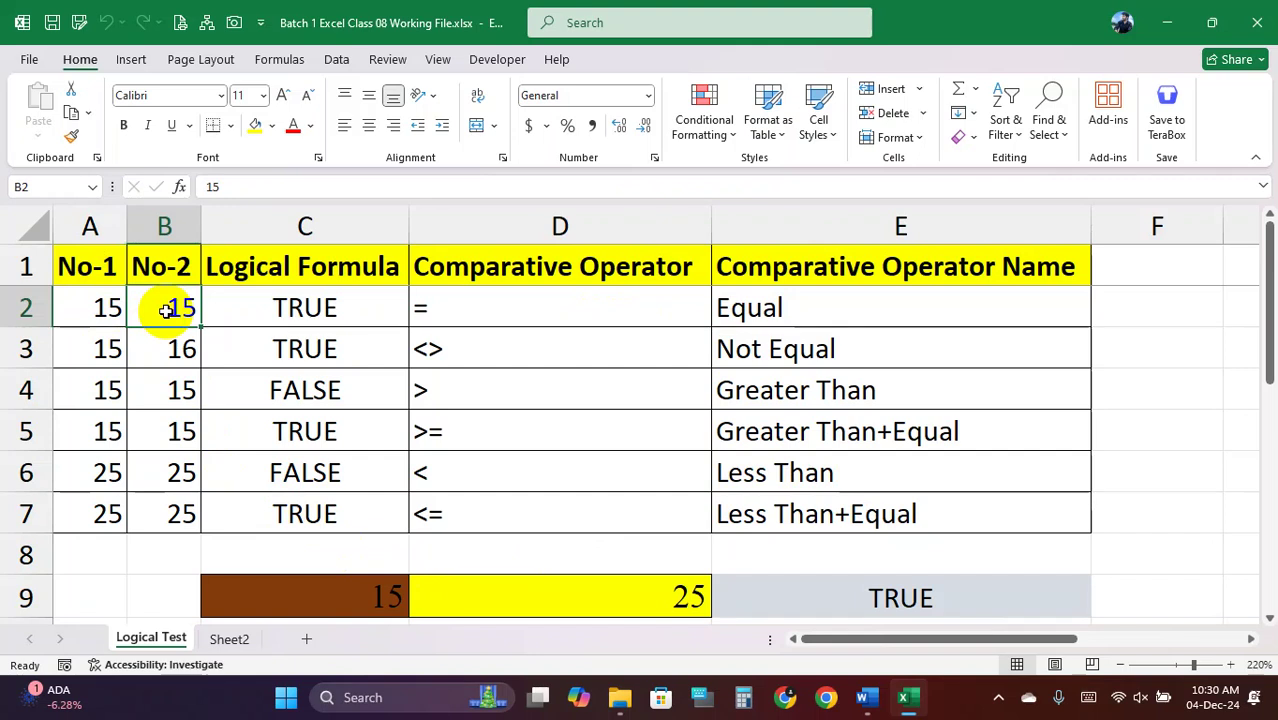
pyautogui.click(357, 310)
pyautogui.doubleClick(357, 309)
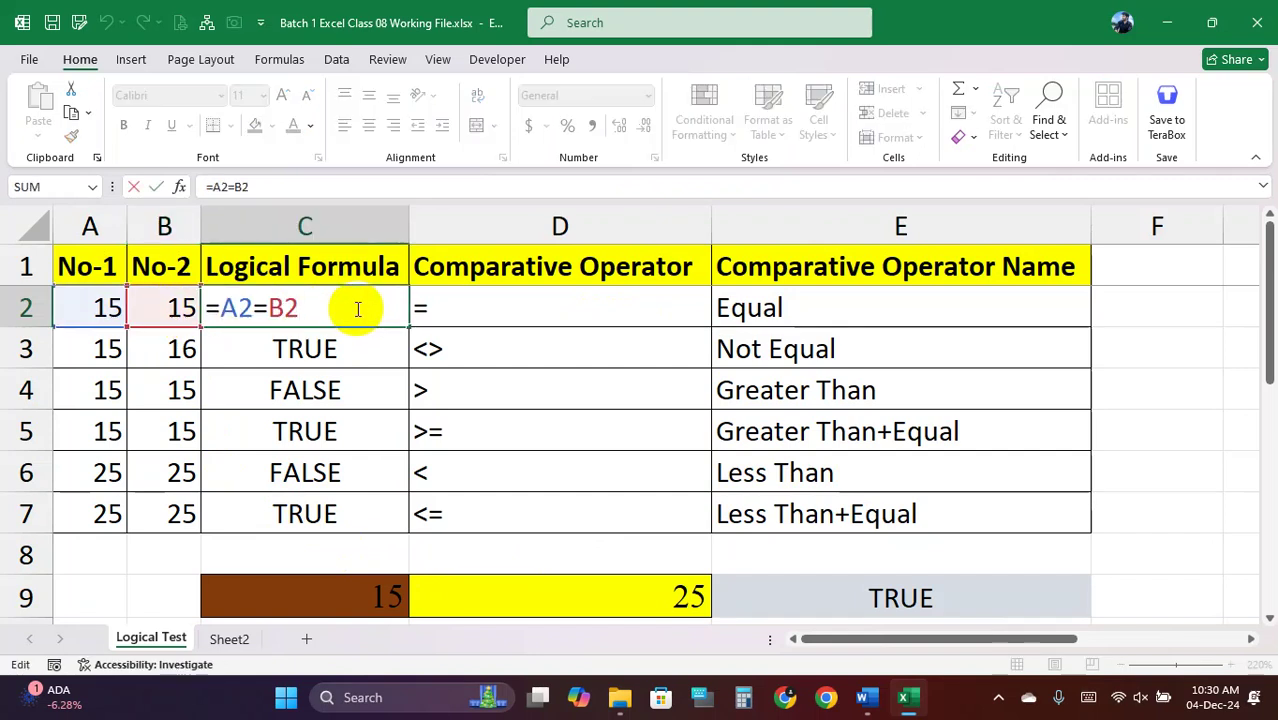
pyautogui.press('Return')
pyautogui.moveTo(342, 313); pyautogui.dragTo(350, 510)
pyautogui.press('Delete')
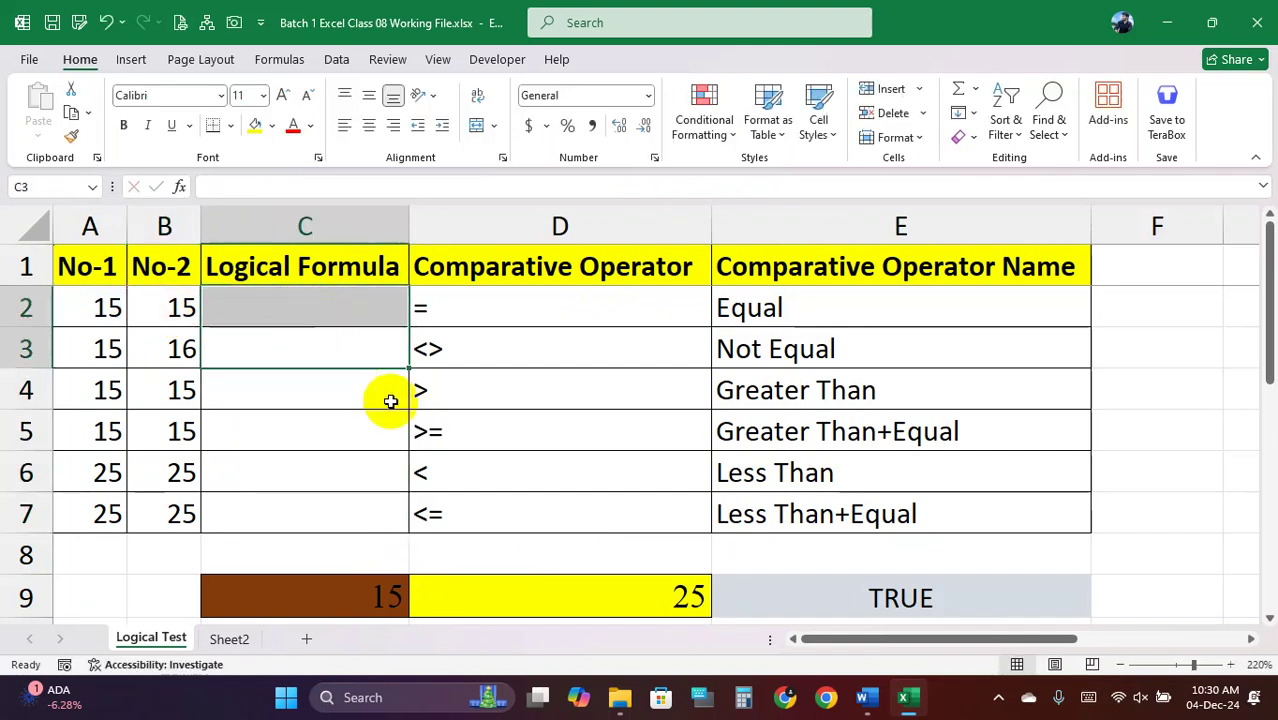
# Enter the Equal comparison =A2=B2 in C2, returning TRUE
pyautogui.click(430, 425)
pyautogui.click(354, 314)
pyautogui.write('=')
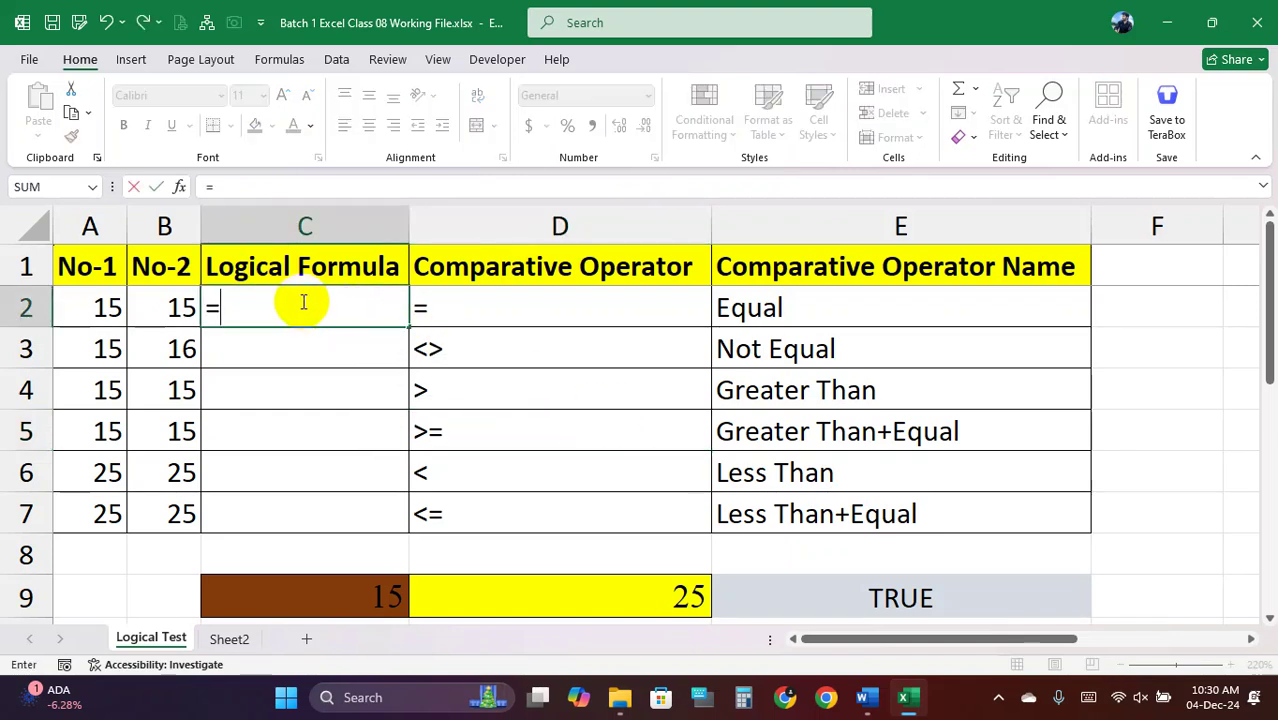
pyautogui.click(97, 312)
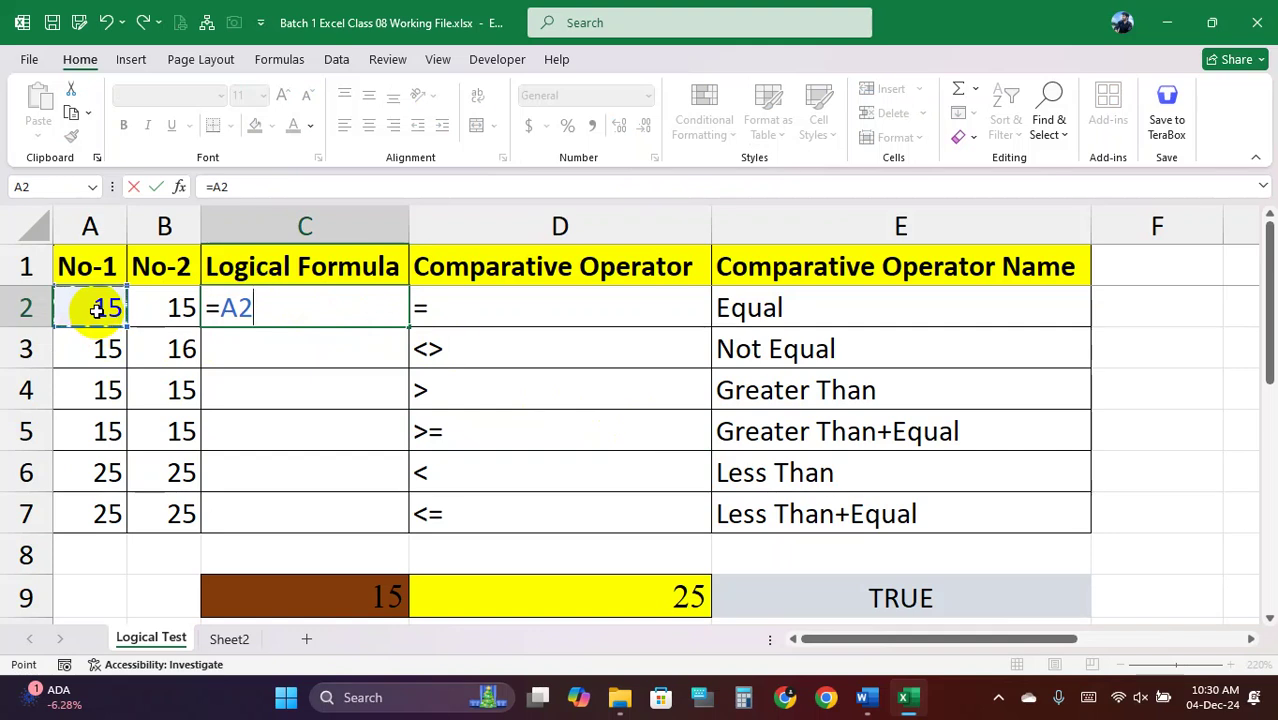
pyautogui.write('=')
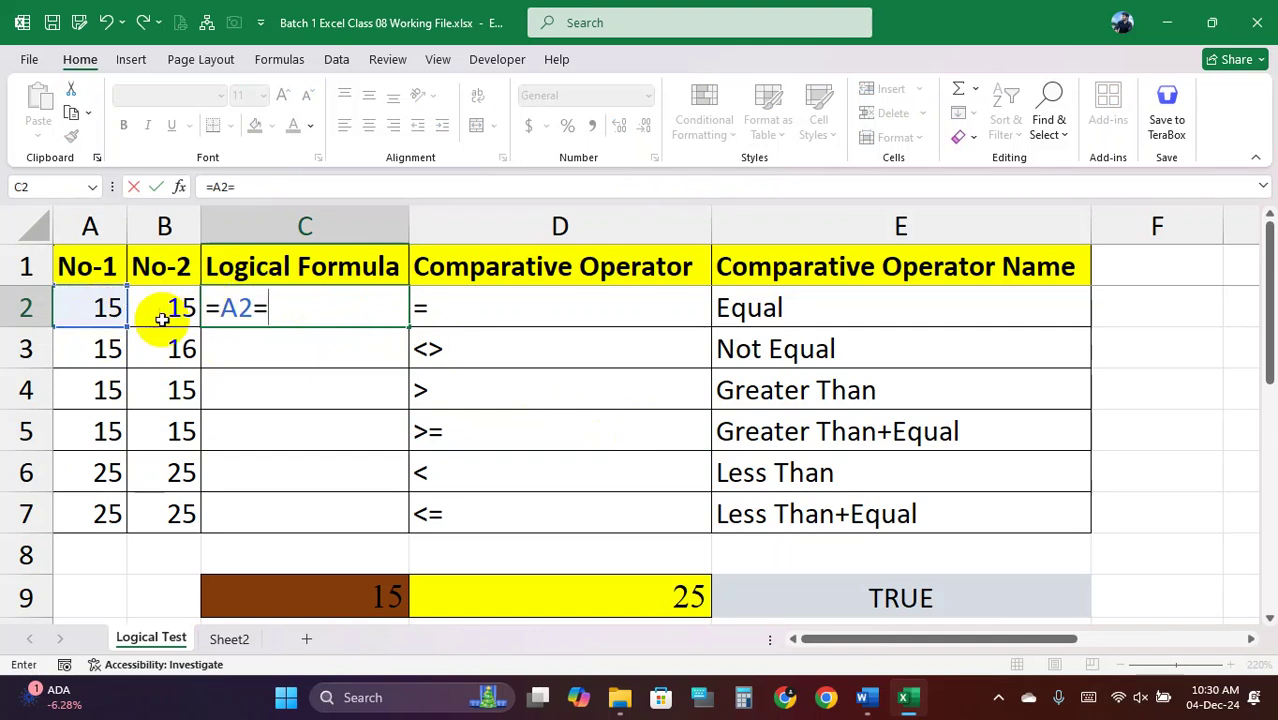
pyautogui.click(159, 321)
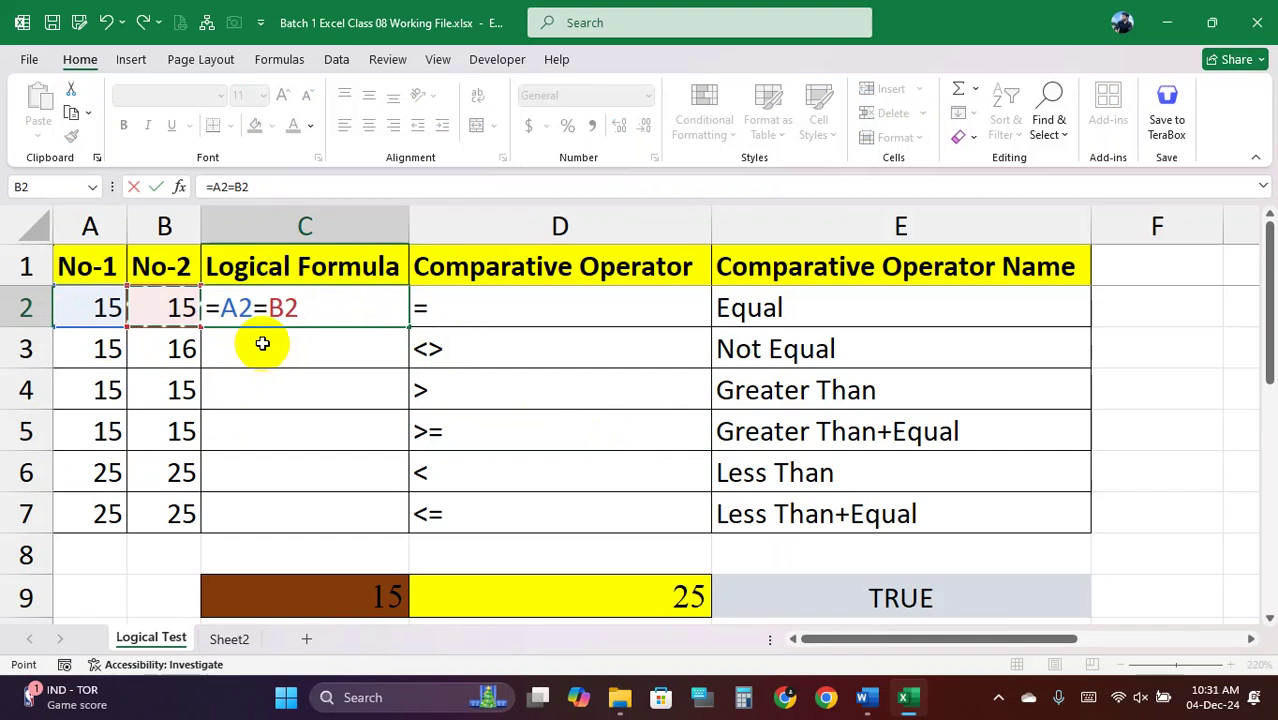
pyautogui.press('Return')
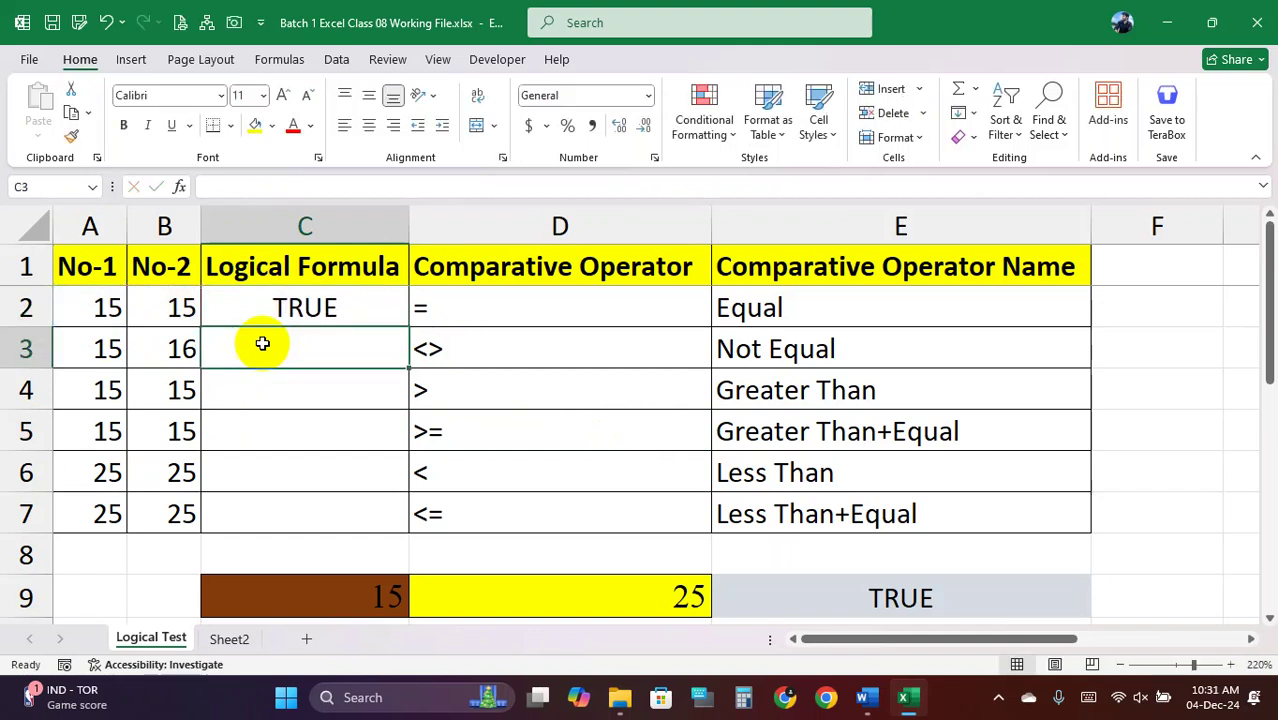
# Enter the Not Equal comparison =A3<>B3 in C3, returning TRUE
pyautogui.write('=')
pyautogui.click(96, 343)
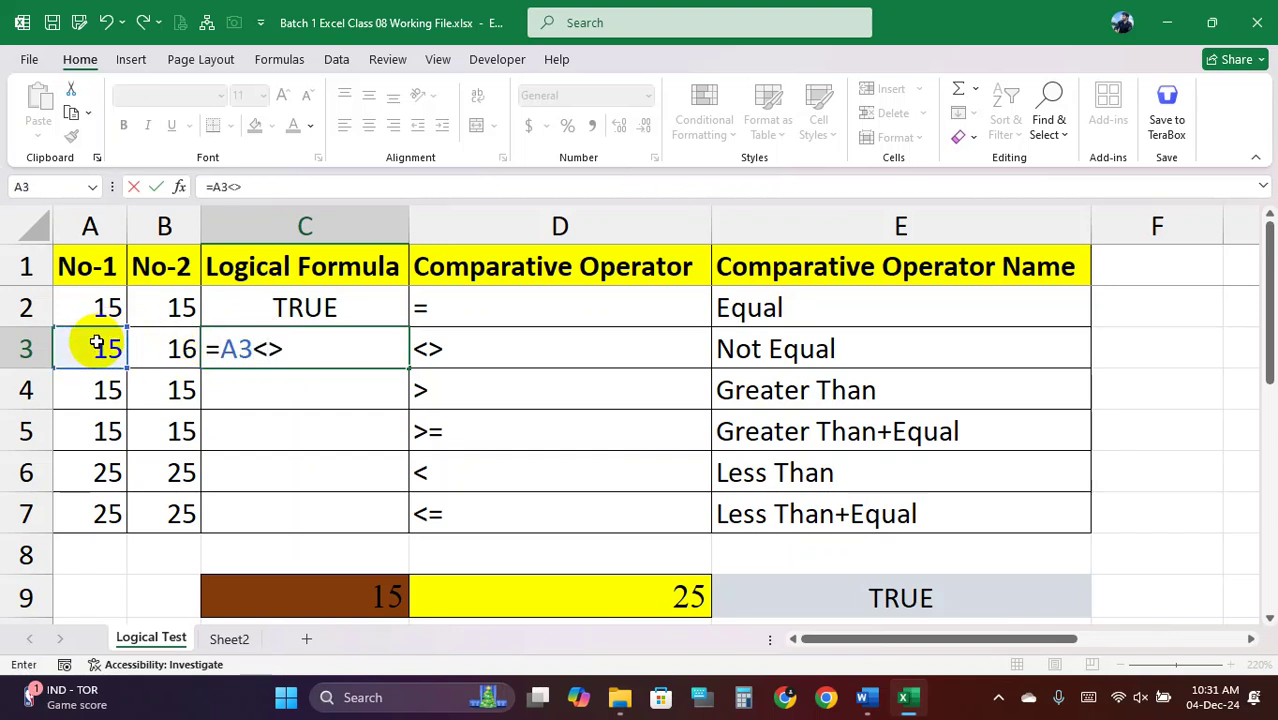
pyautogui.click(158, 349)
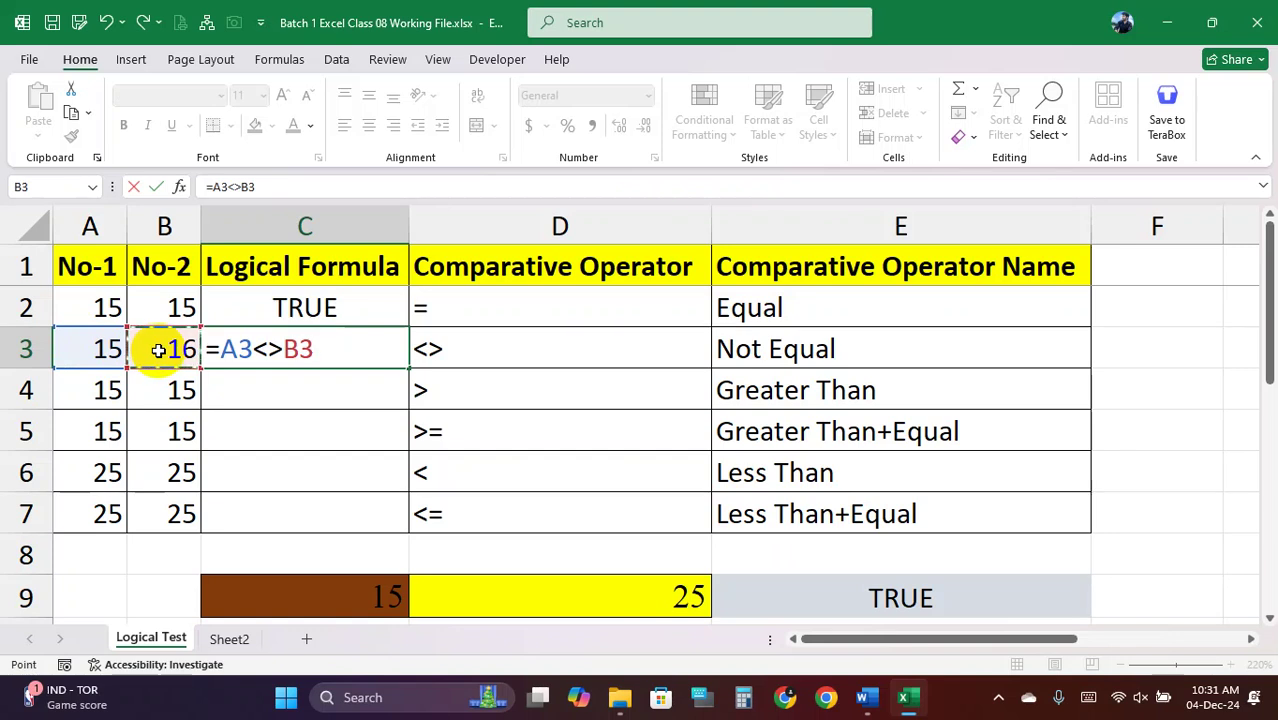
pyautogui.press('Return')
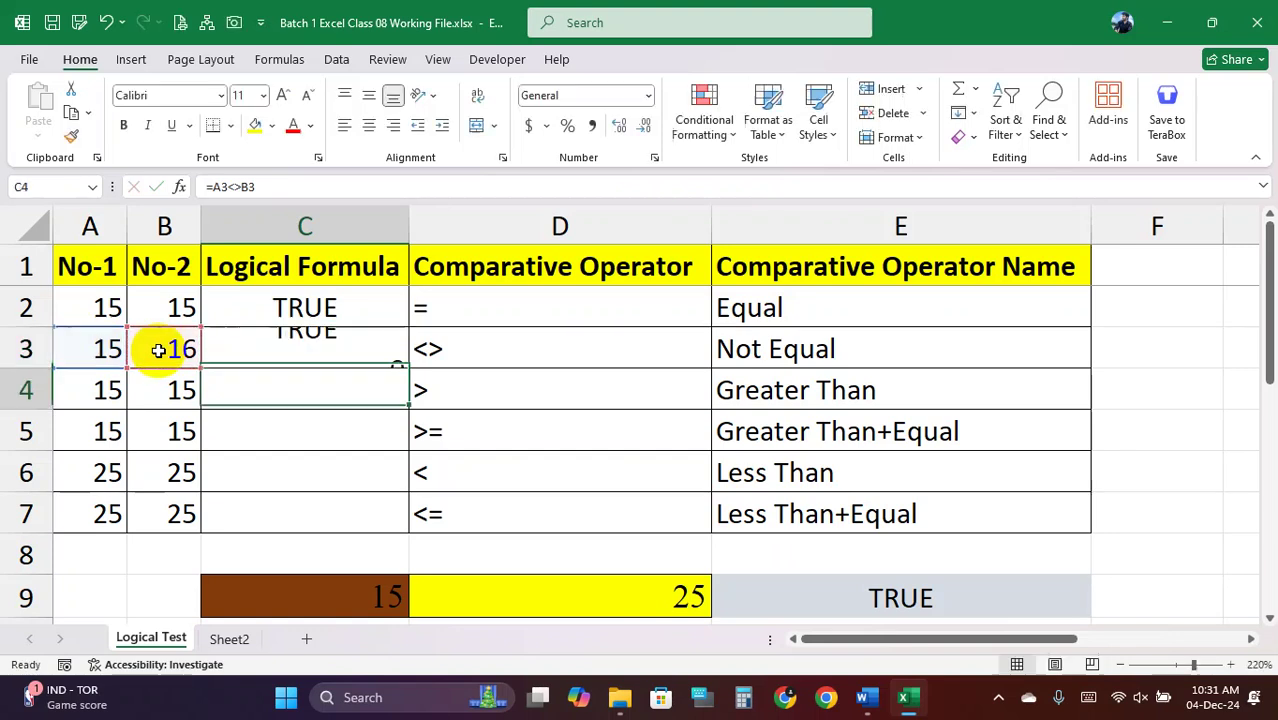
# Begin the Greater Than comparison =A4>B4 in C4
pyautogui.write('=')
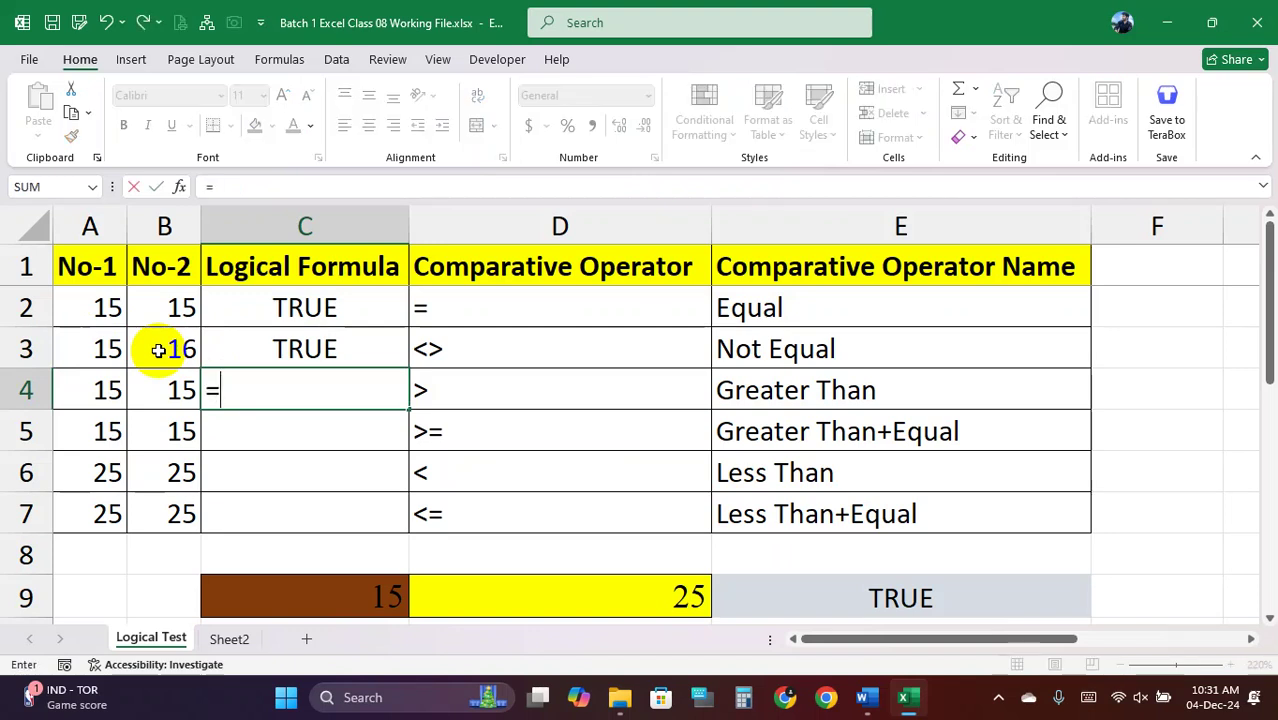
pyautogui.click(108, 385)
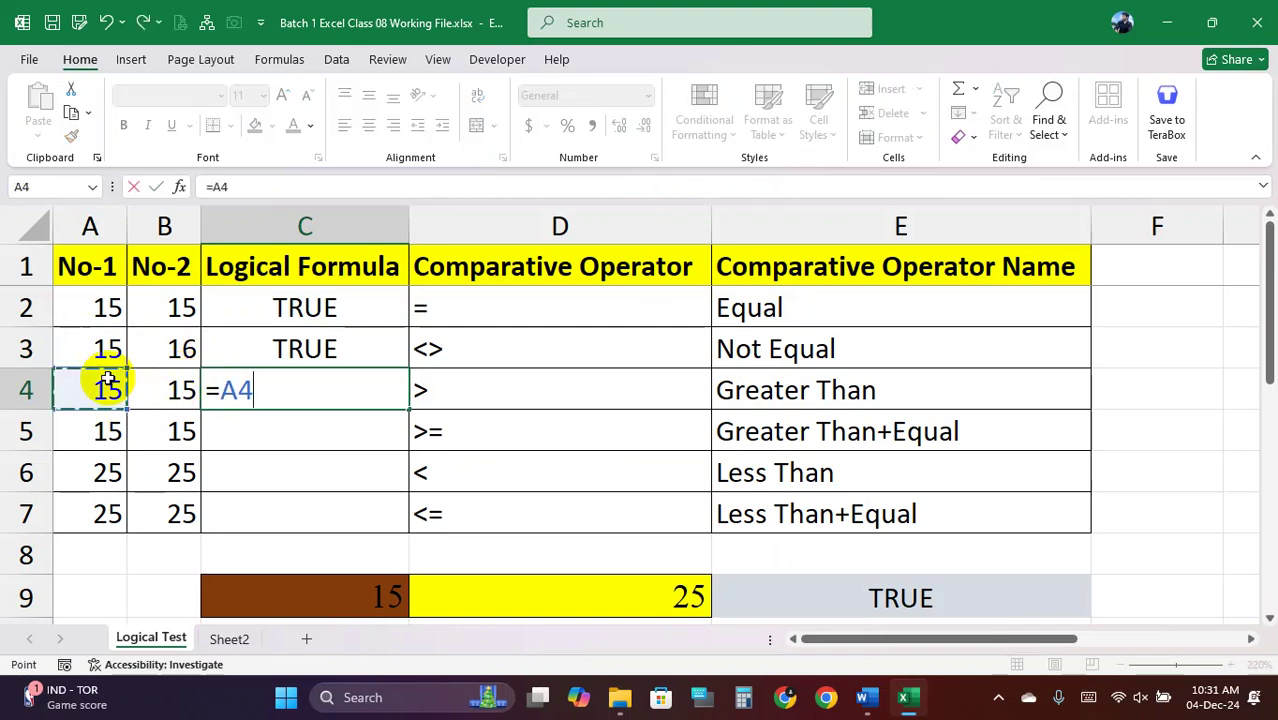
pyautogui.write('>')
pyautogui.click(166, 393)
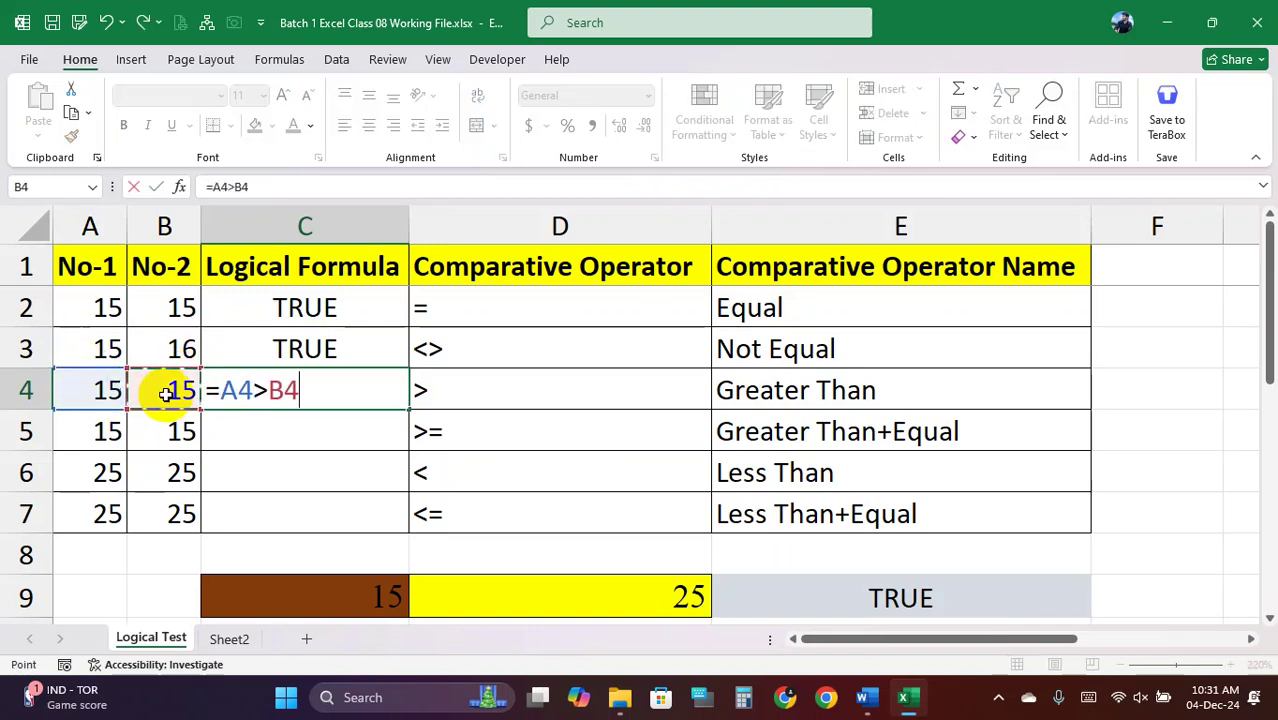
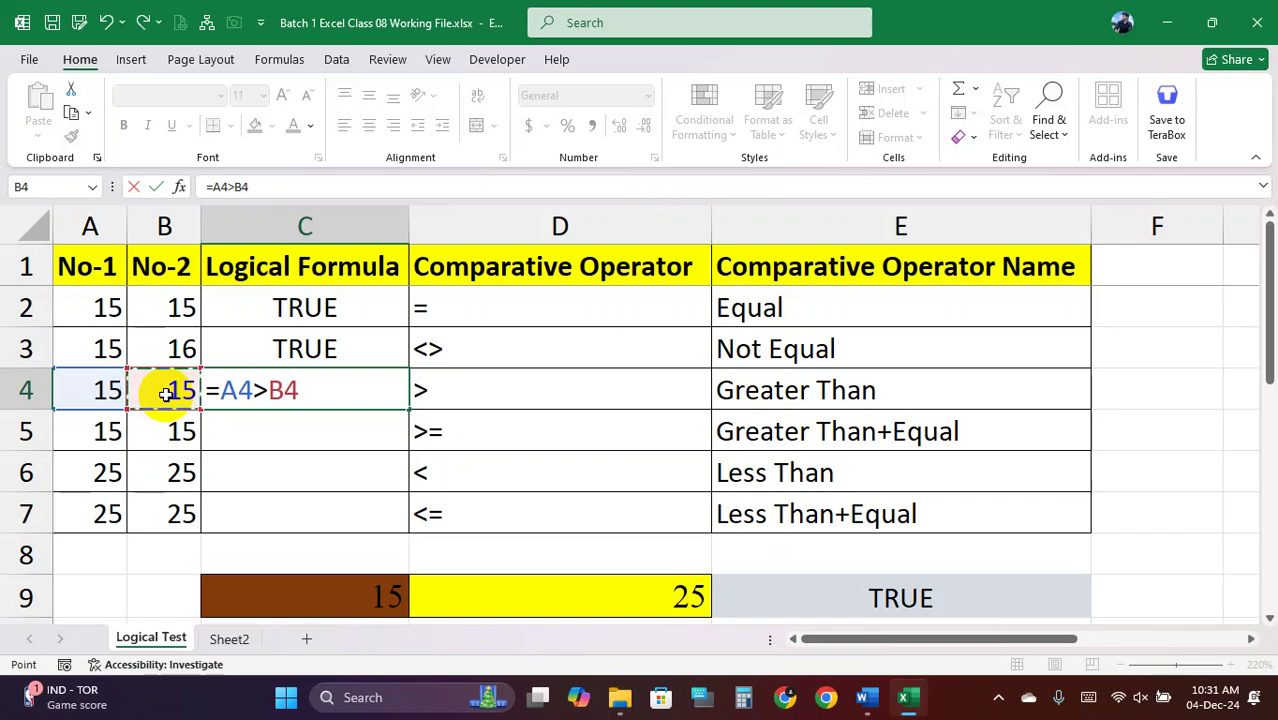
# Complete =A4>B4 in C4 (FALSE) and enter =A5>=B5 in C5 (TRUE)
pyautogui.press('Return')
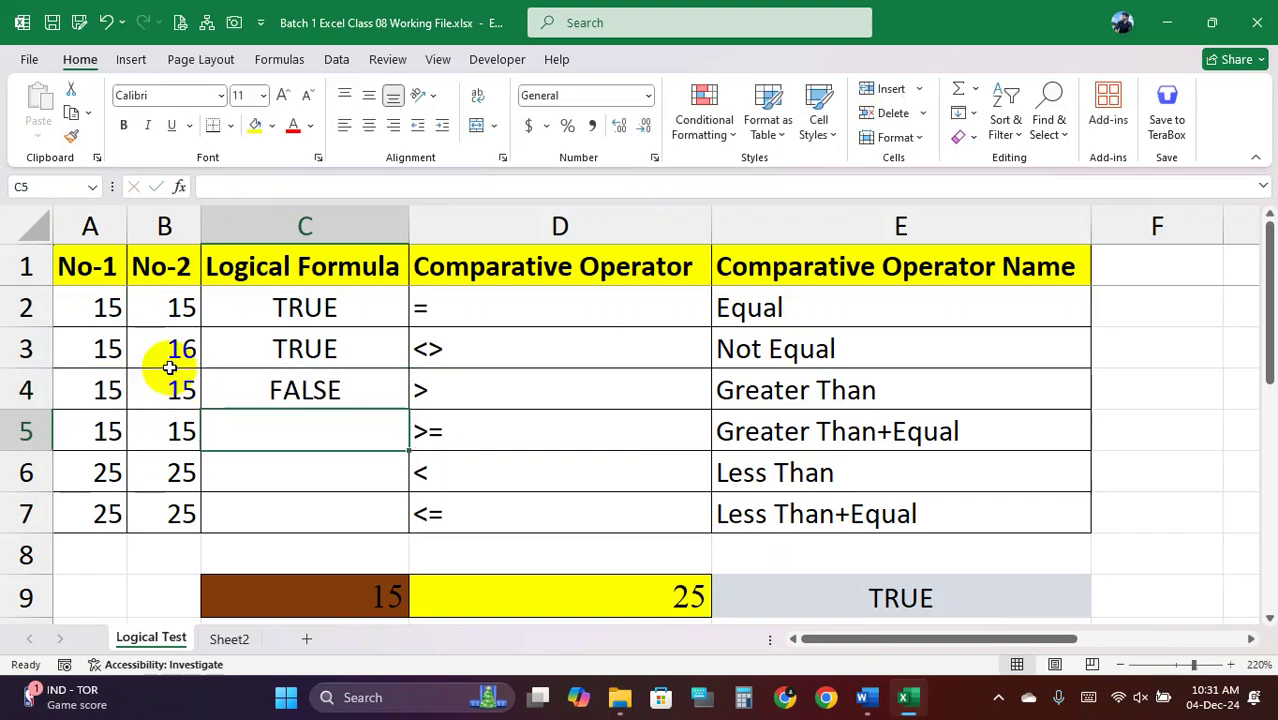
pyautogui.write('=')
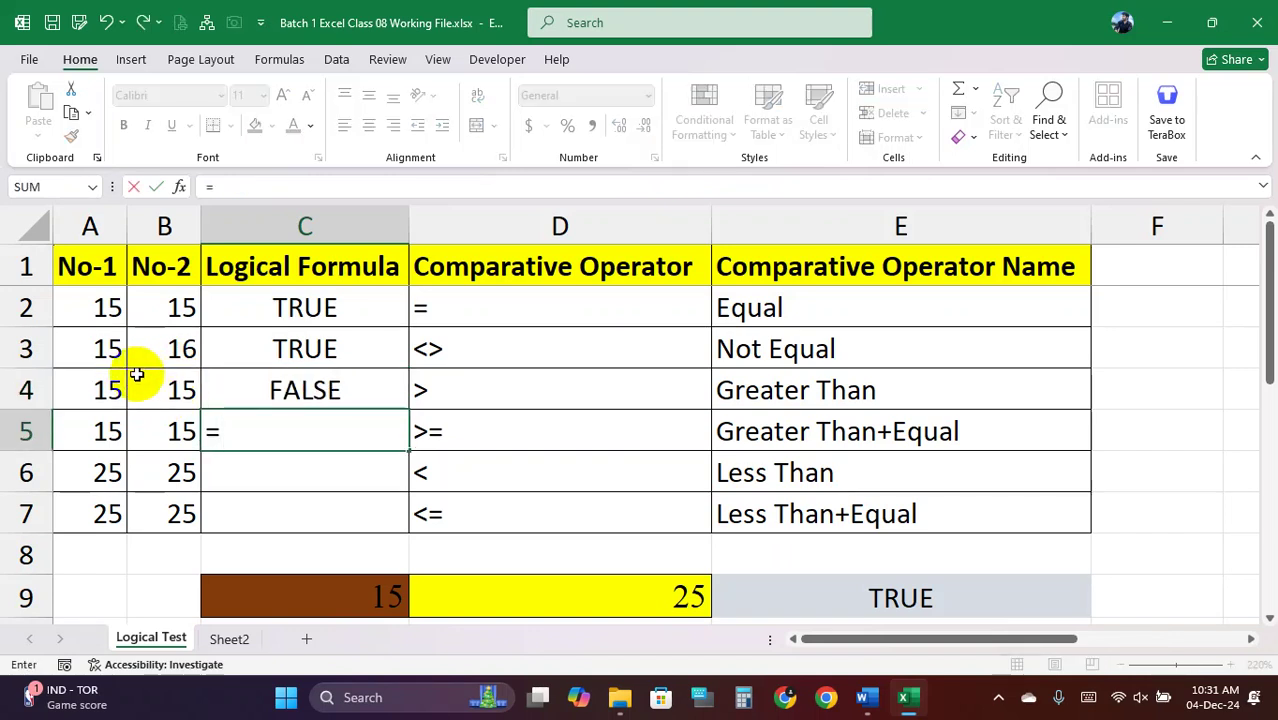
pyautogui.click(100, 428)
pyautogui.write('>=')
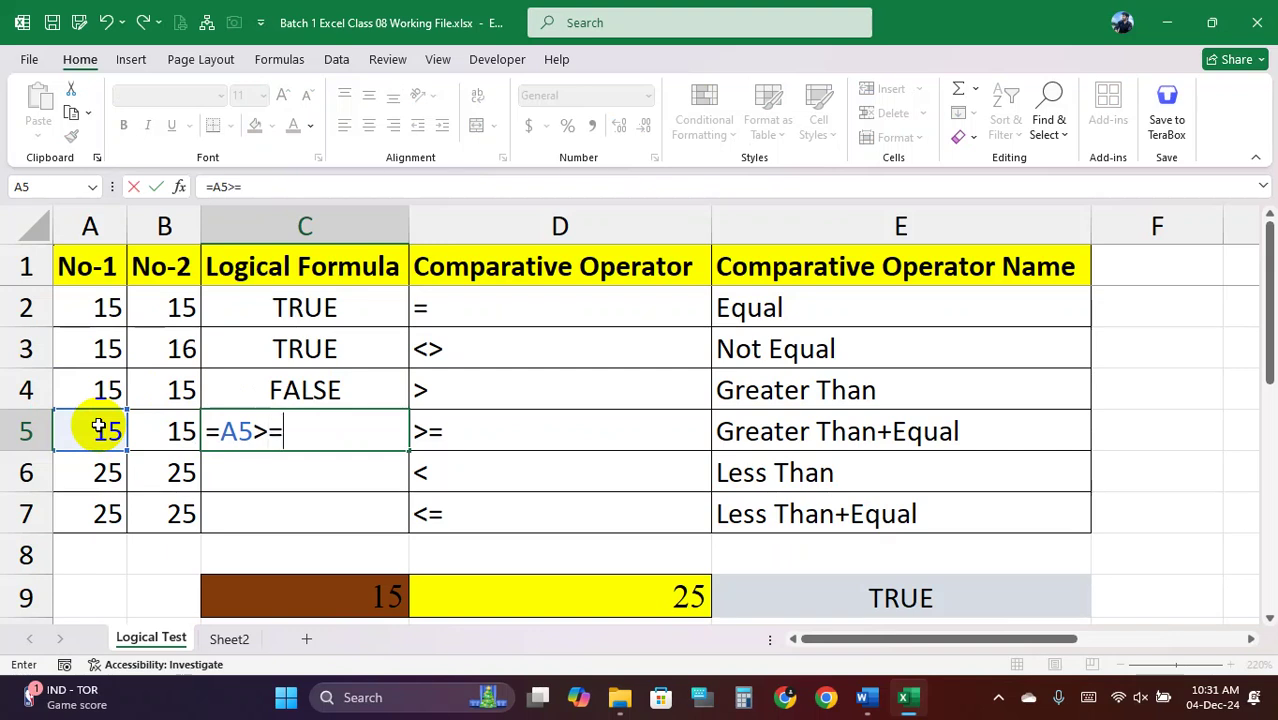
pyautogui.click(154, 430)
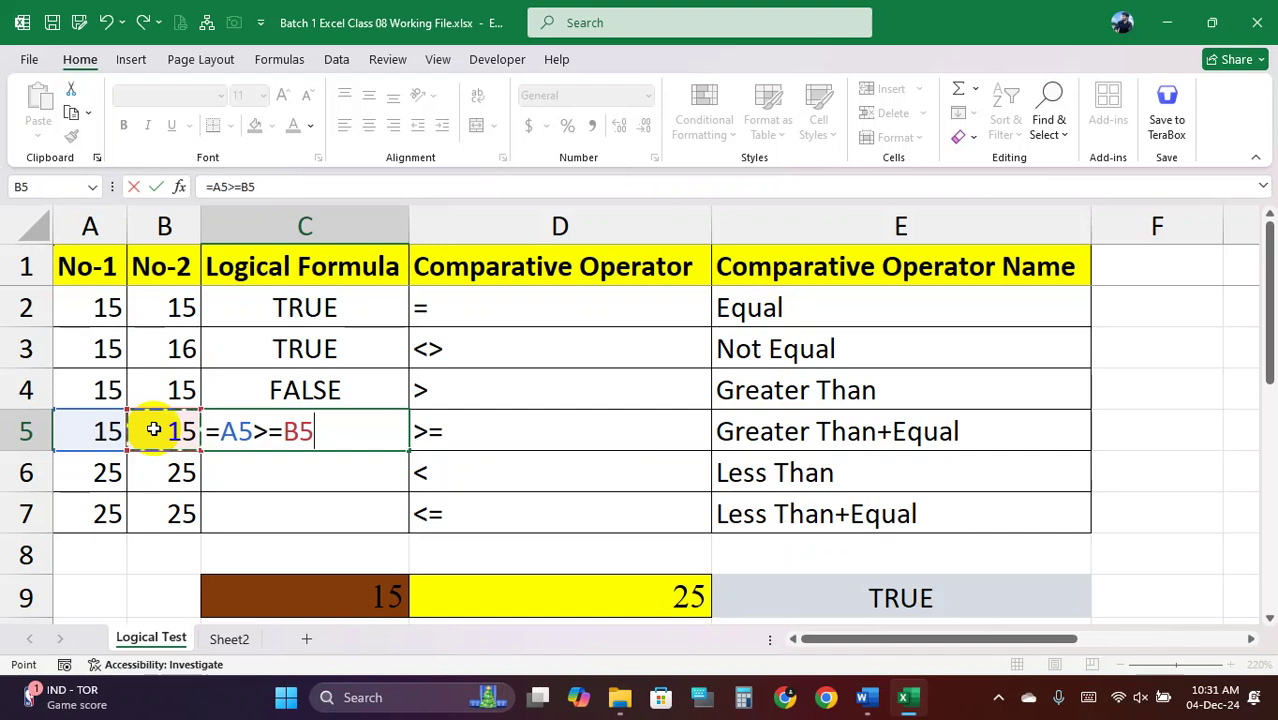
pyautogui.press('Return')
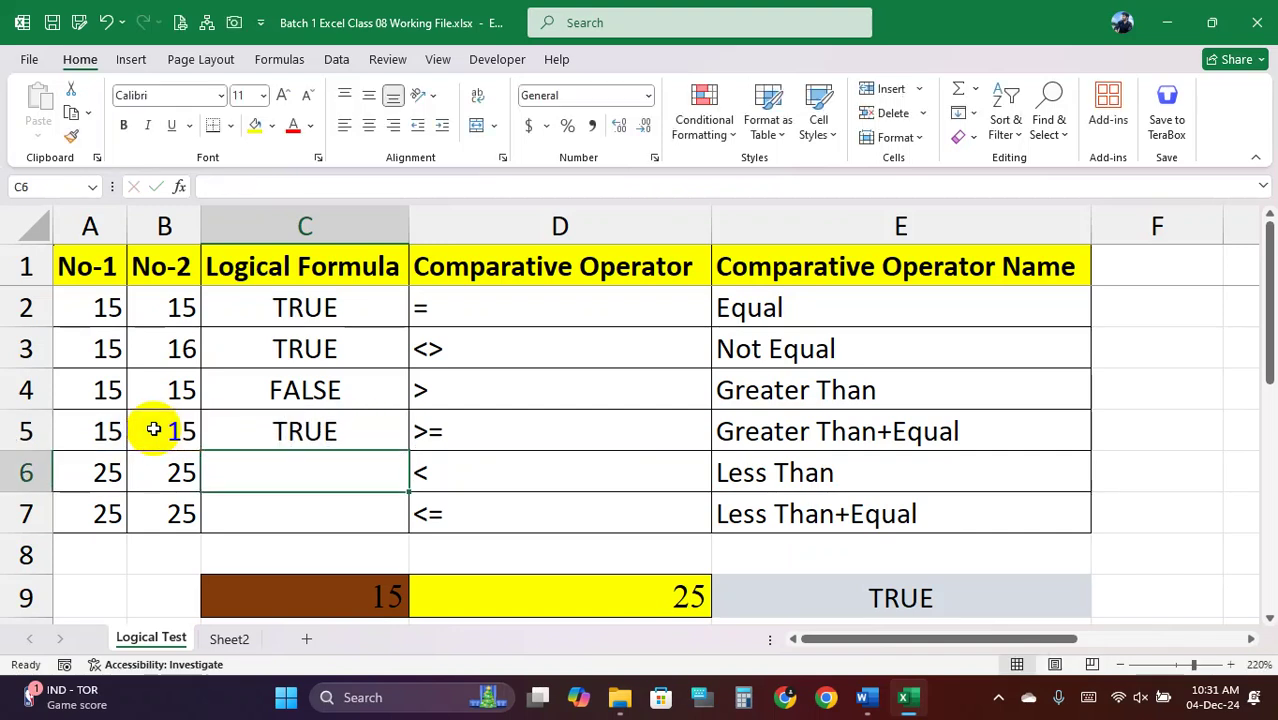
# Enter =A6>B6 in C6 (FALSE) and =A7>=B7 in C7 (TRUE)
pyautogui.write('=')
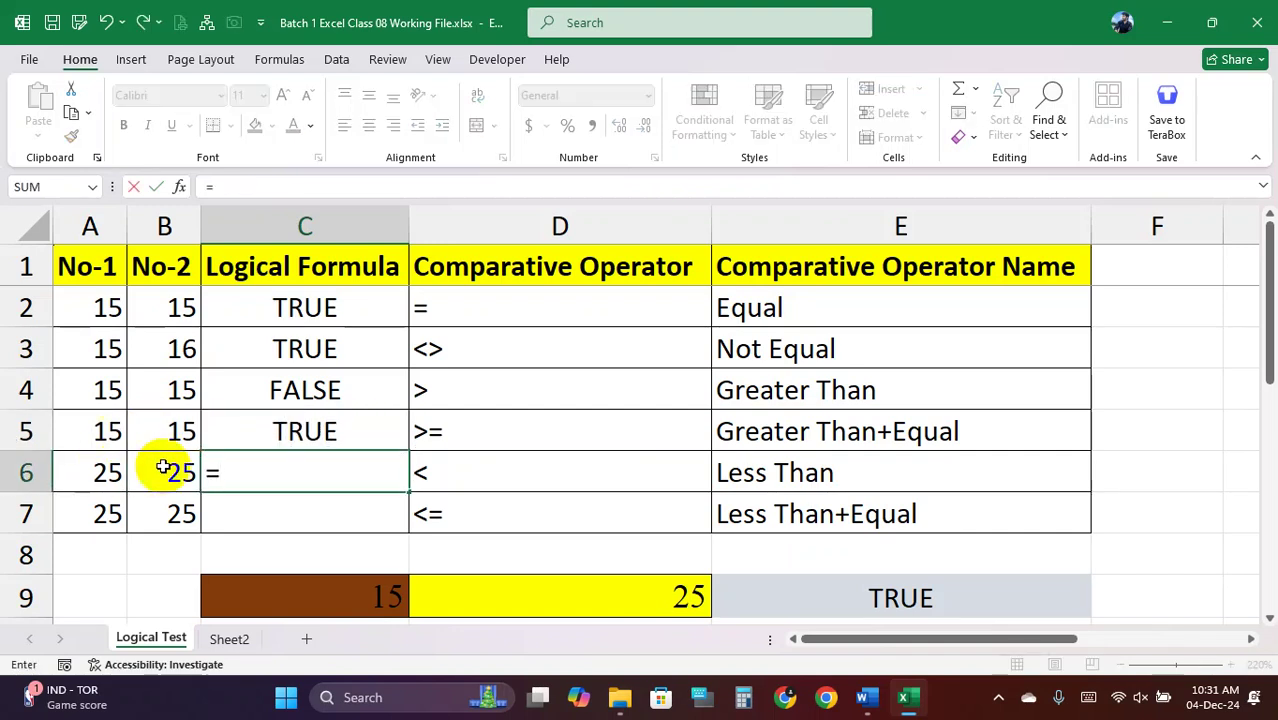
pyautogui.click(108, 470)
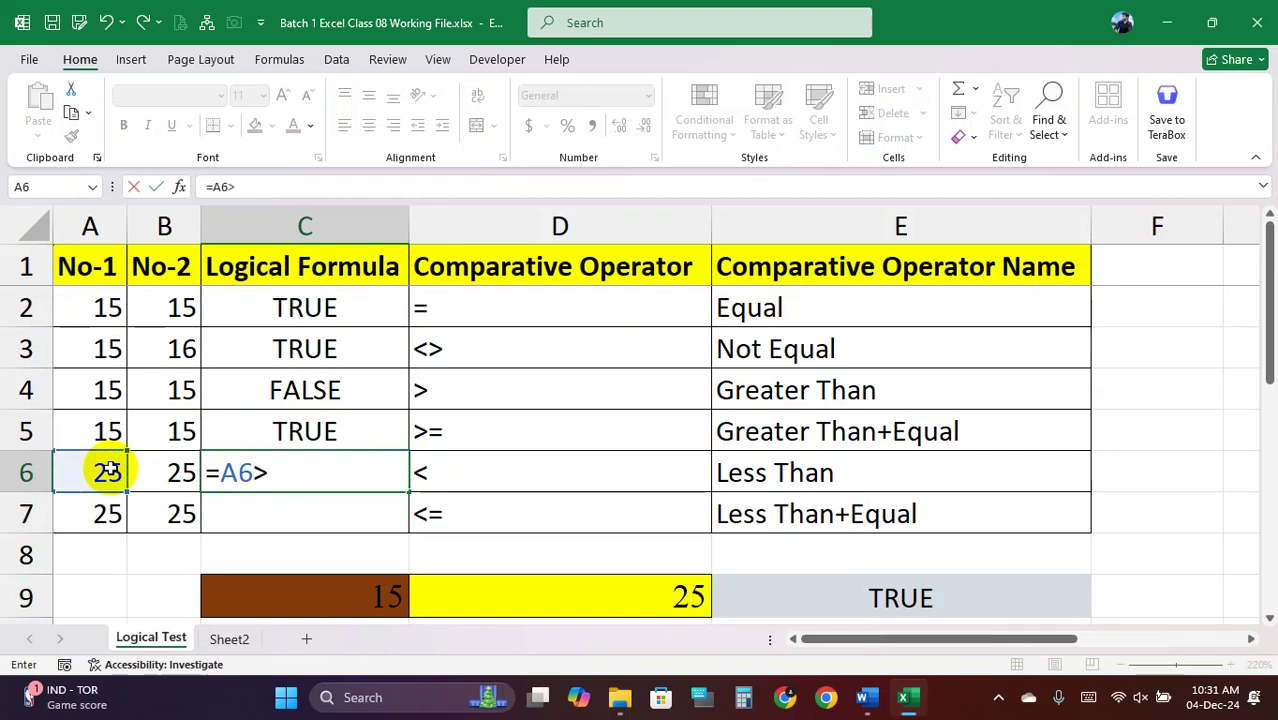
pyautogui.click(166, 471)
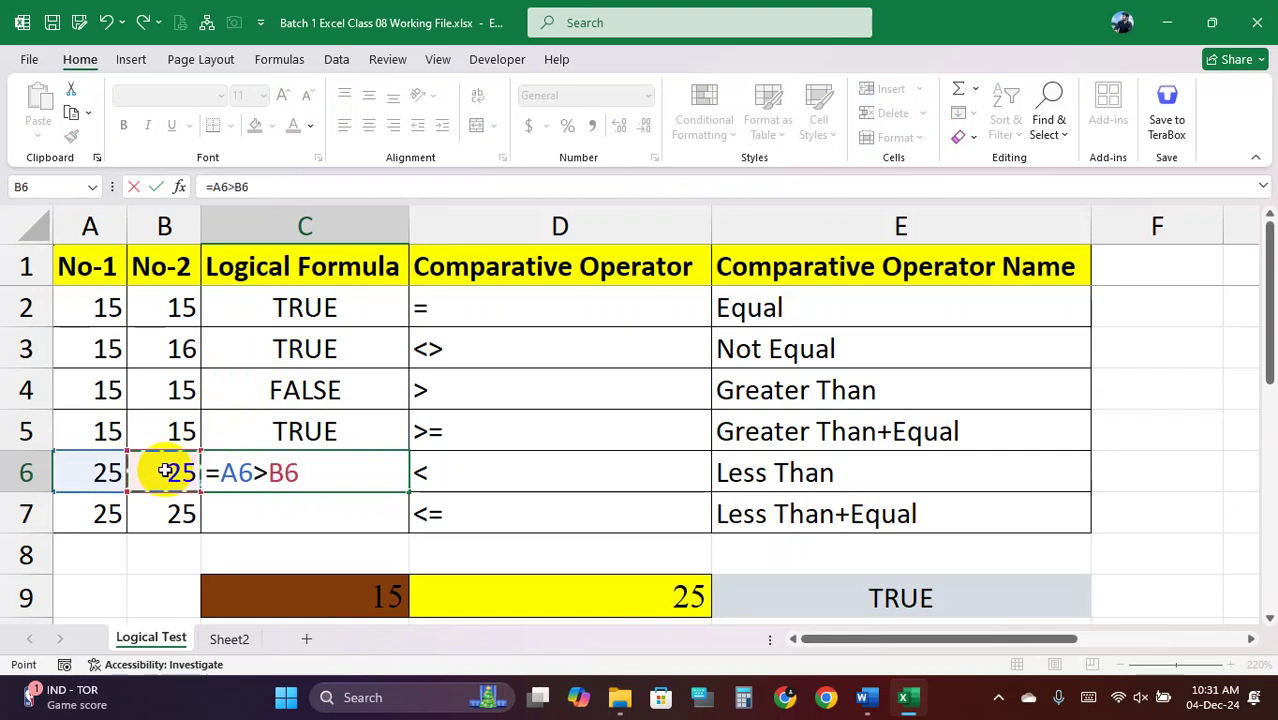
pyautogui.press('Return')
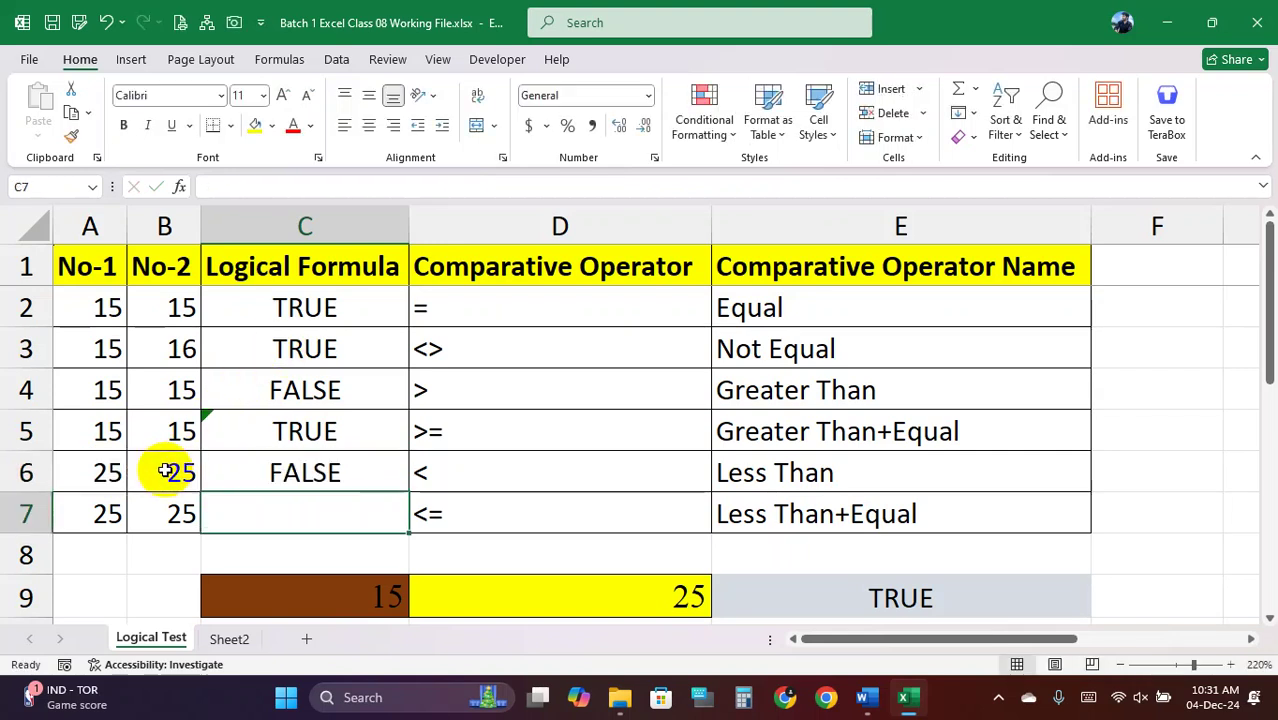
pyautogui.write('=')
pyautogui.click(88, 514)
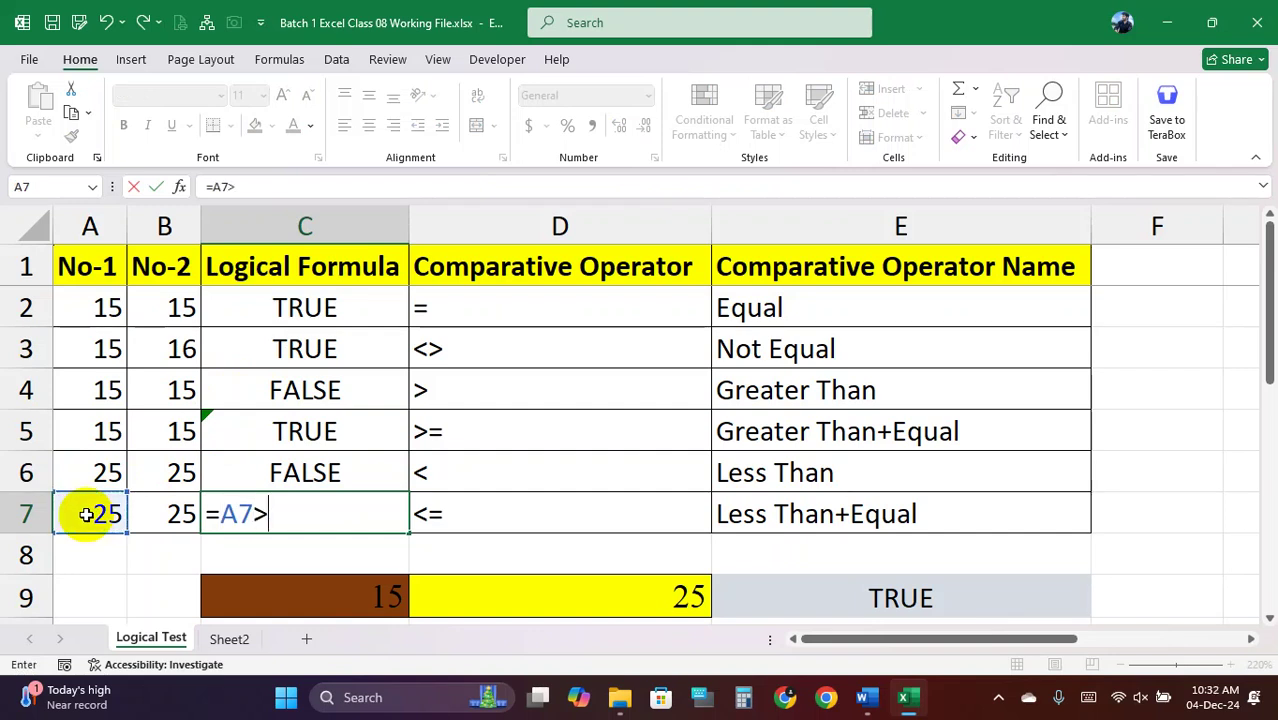
pyautogui.write('>=')
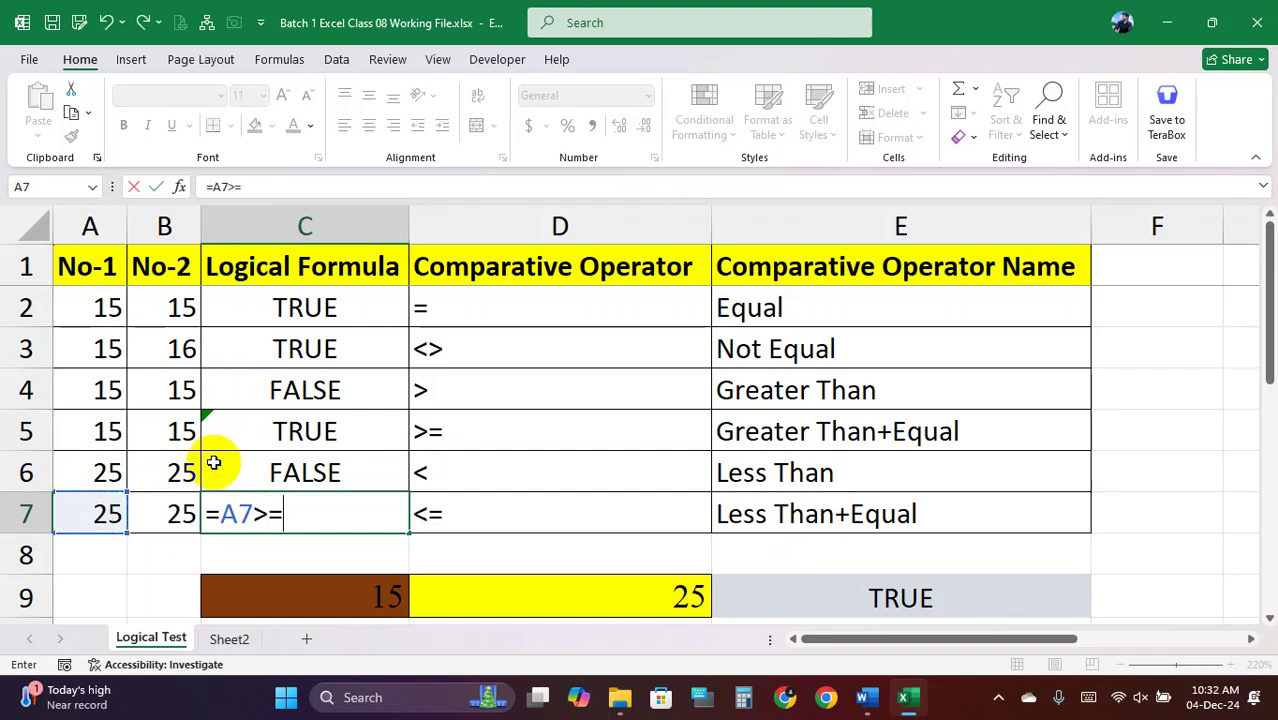
pyautogui.click(175, 513)
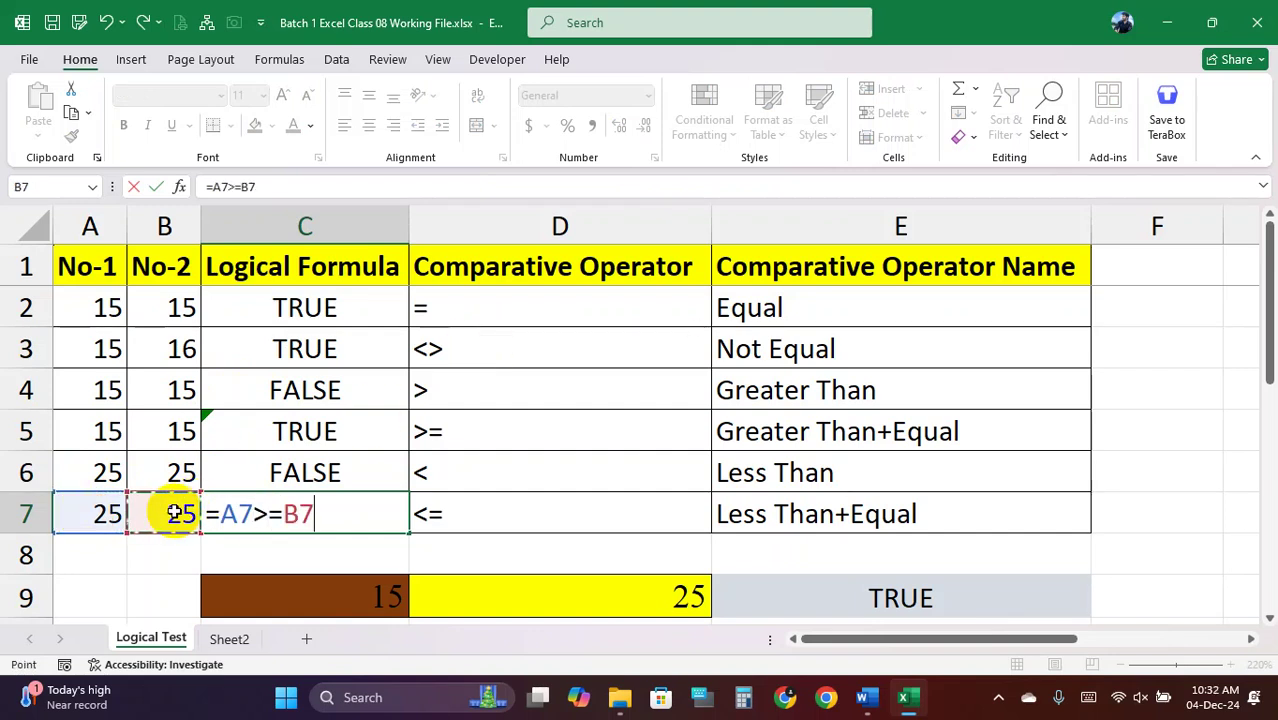
pyautogui.press('Return')
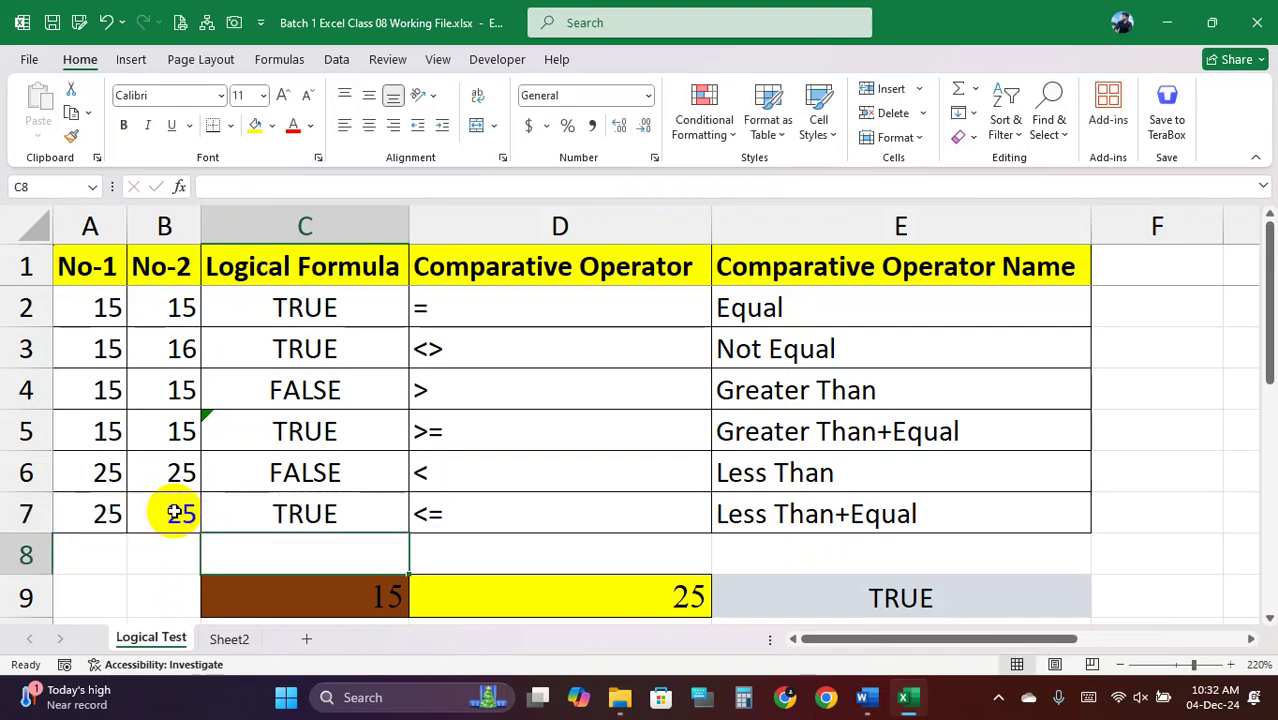
pyautogui.doubleClick(265, 428)
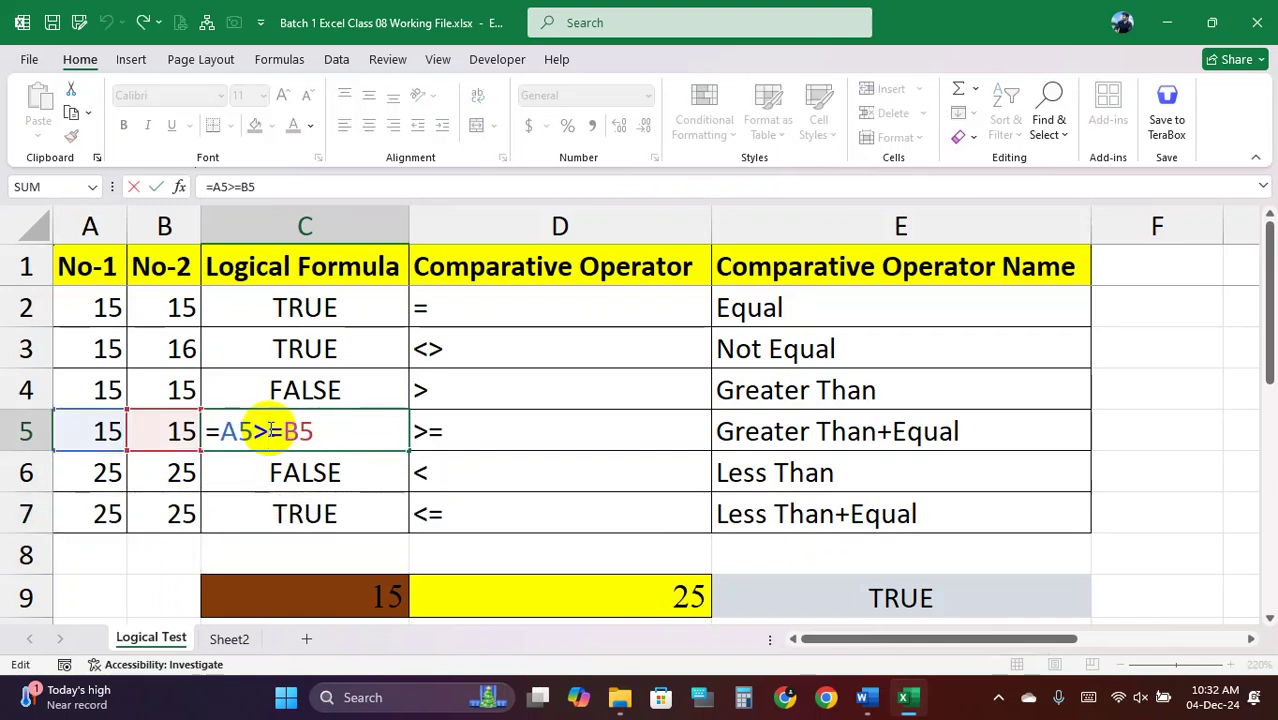
pyautogui.press('Return')
pyautogui.click(318, 437)
pyautogui.click(314, 465)
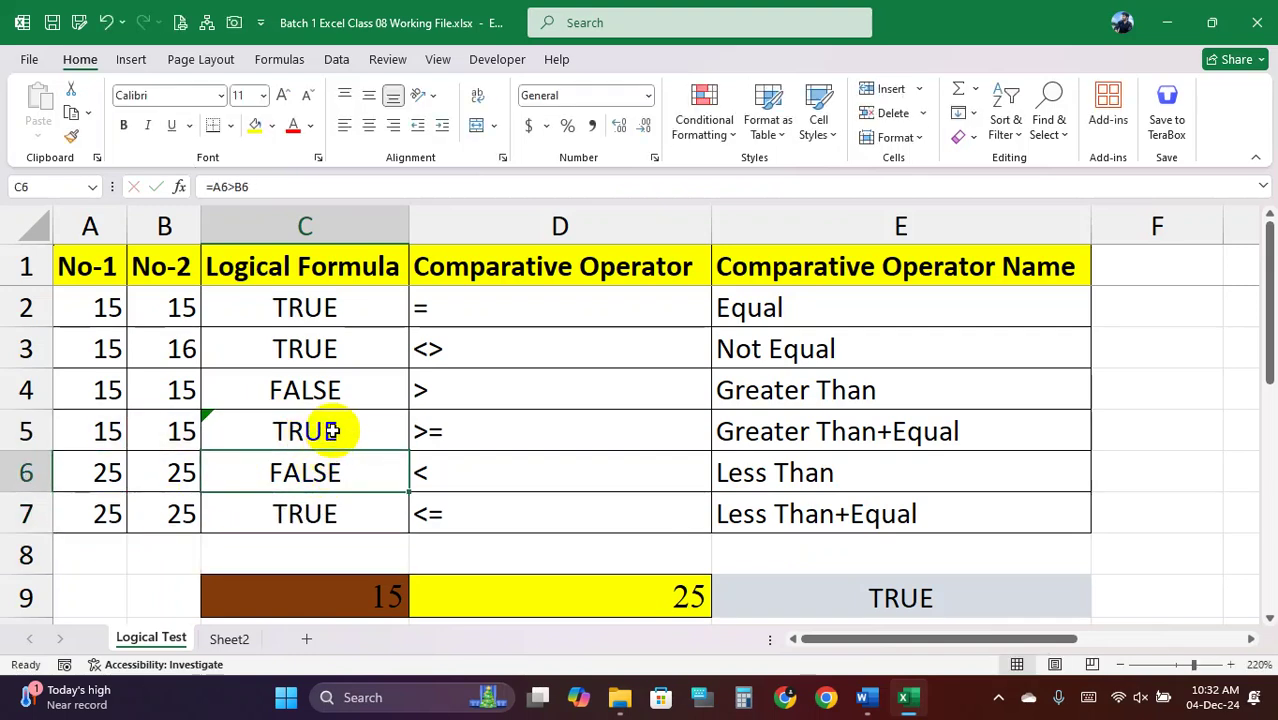
pyautogui.moveTo(311, 313); pyautogui.dragTo(299, 497)
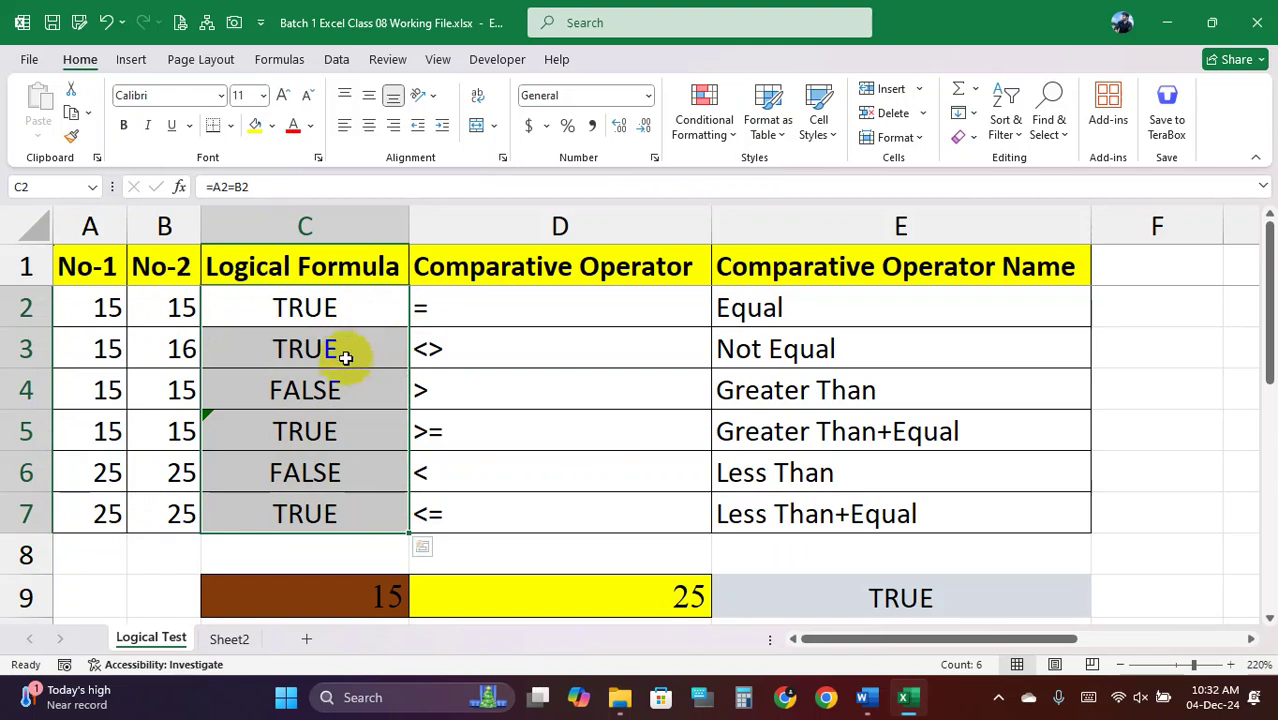
pyautogui.moveTo(323, 309); pyautogui.dragTo(304, 505)
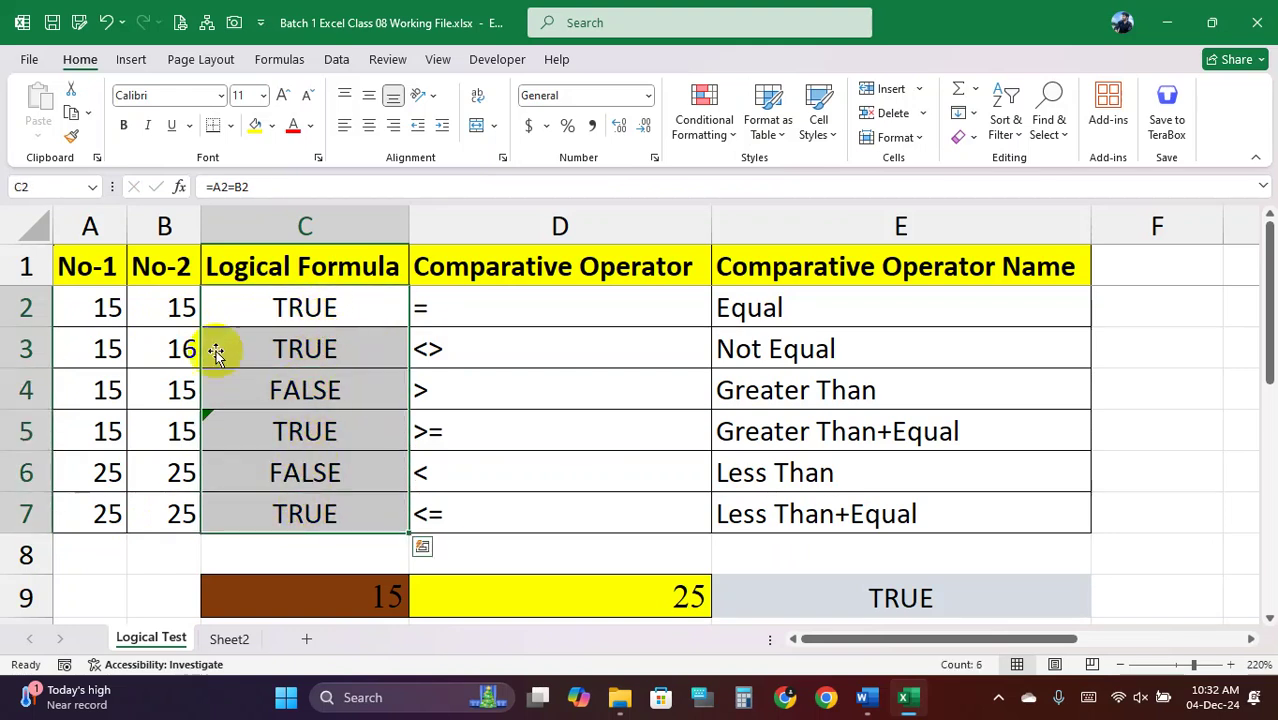
pyautogui.click(102, 304)
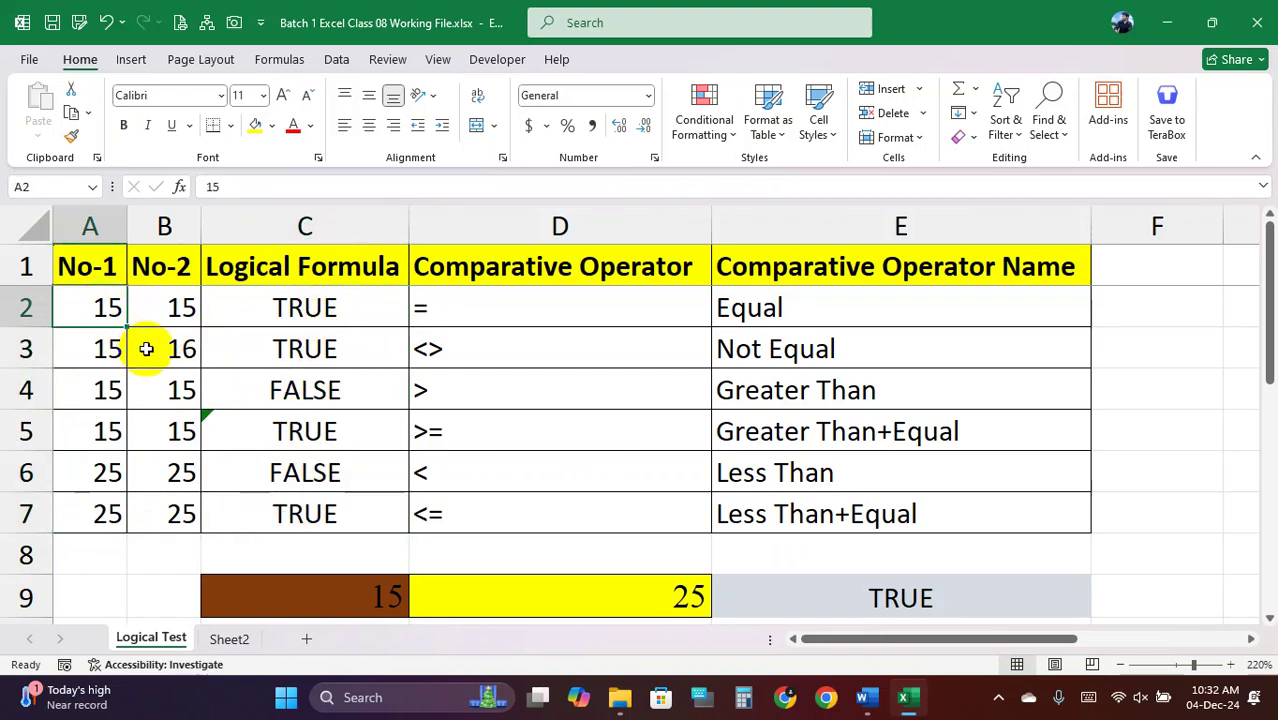
pyautogui.write('17')
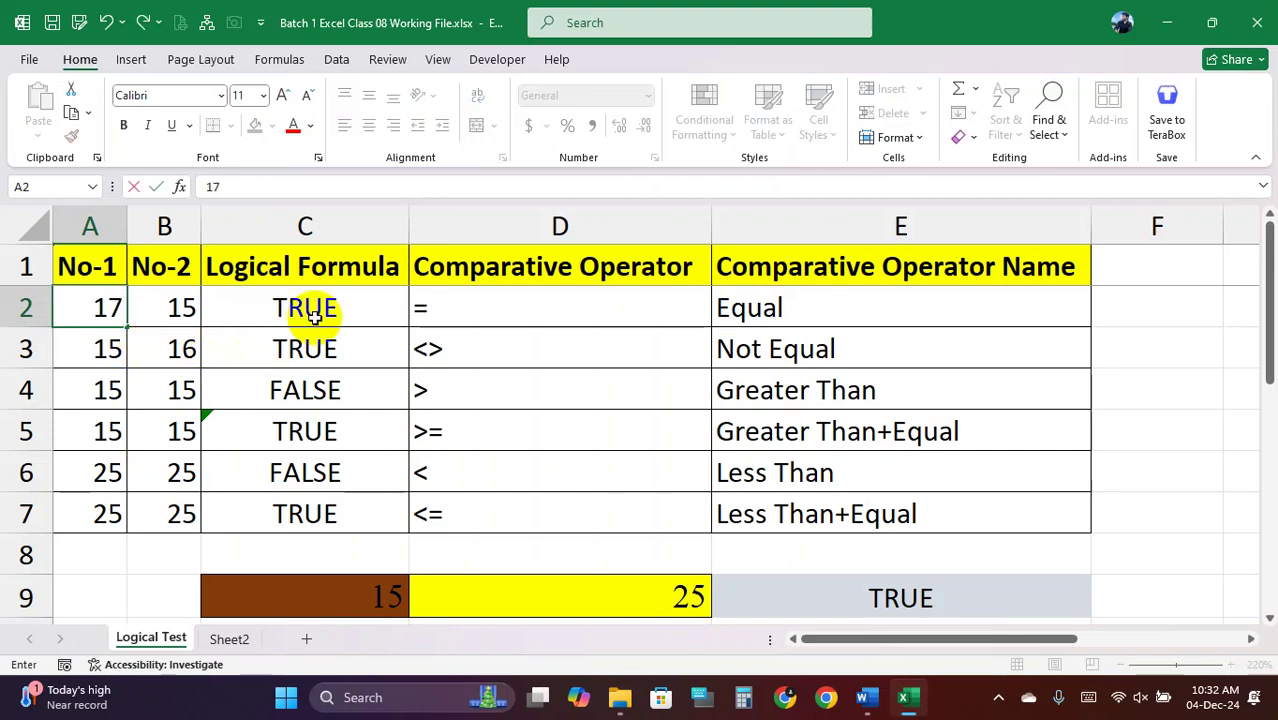
pyautogui.click(320, 309)
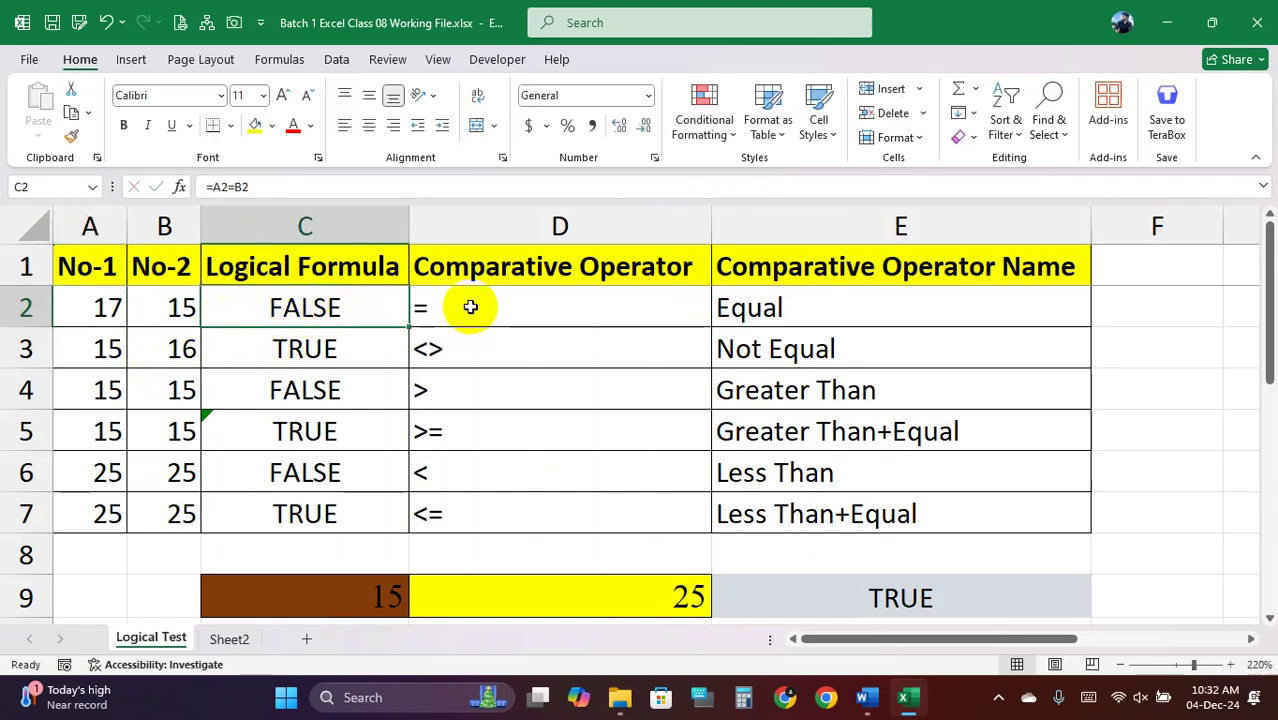
pyautogui.click(439, 311)
pyautogui.click(345, 311)
pyautogui.moveTo(120, 314); pyautogui.dragTo(240, 312)
pyautogui.click(317, 303)
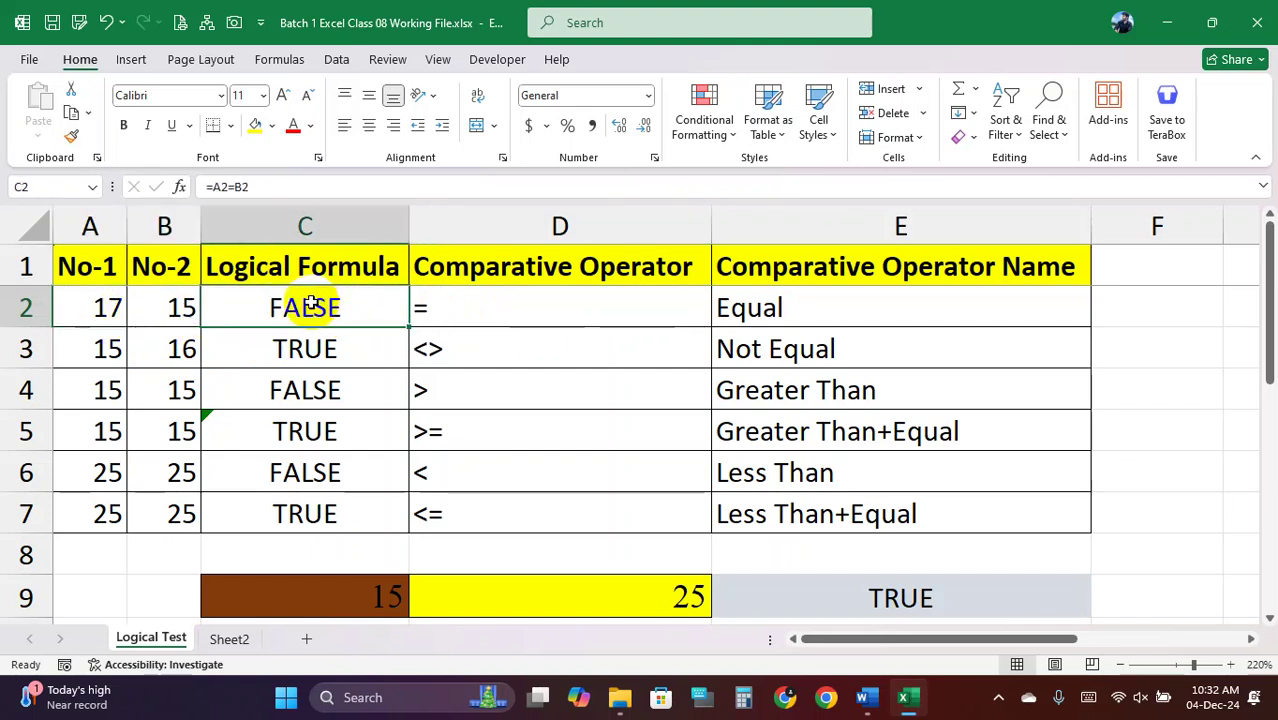
pyautogui.hotkey('ctrl', 'z')
pyautogui.moveTo(105, 348); pyautogui.dragTo(155, 352)
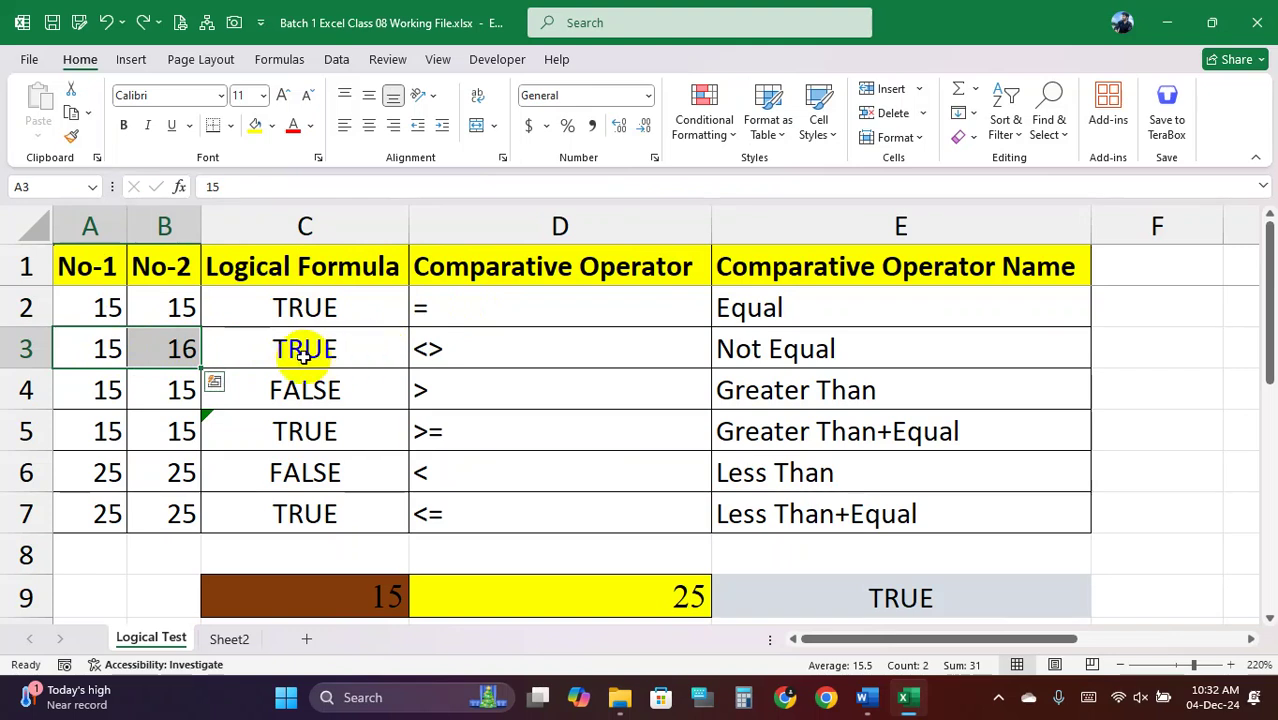
pyautogui.click(106, 349)
pyautogui.write('1')
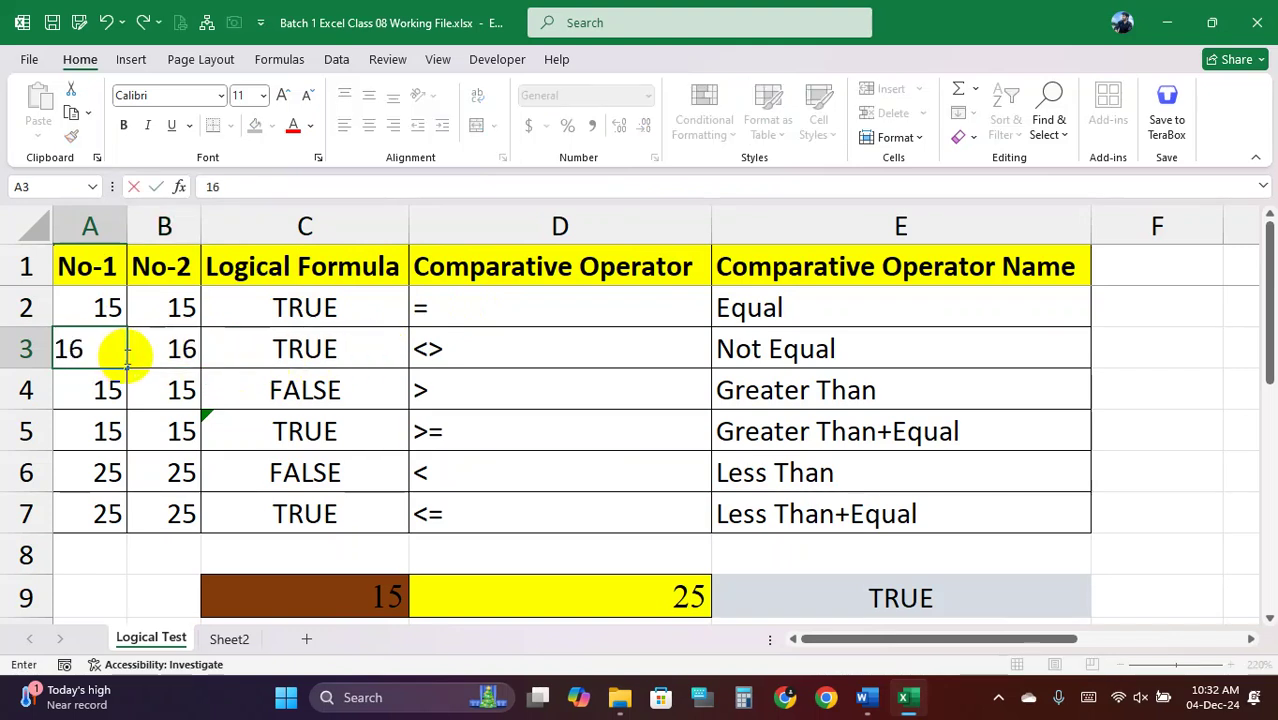
pyautogui.press('Return')
pyautogui.click(333, 352)
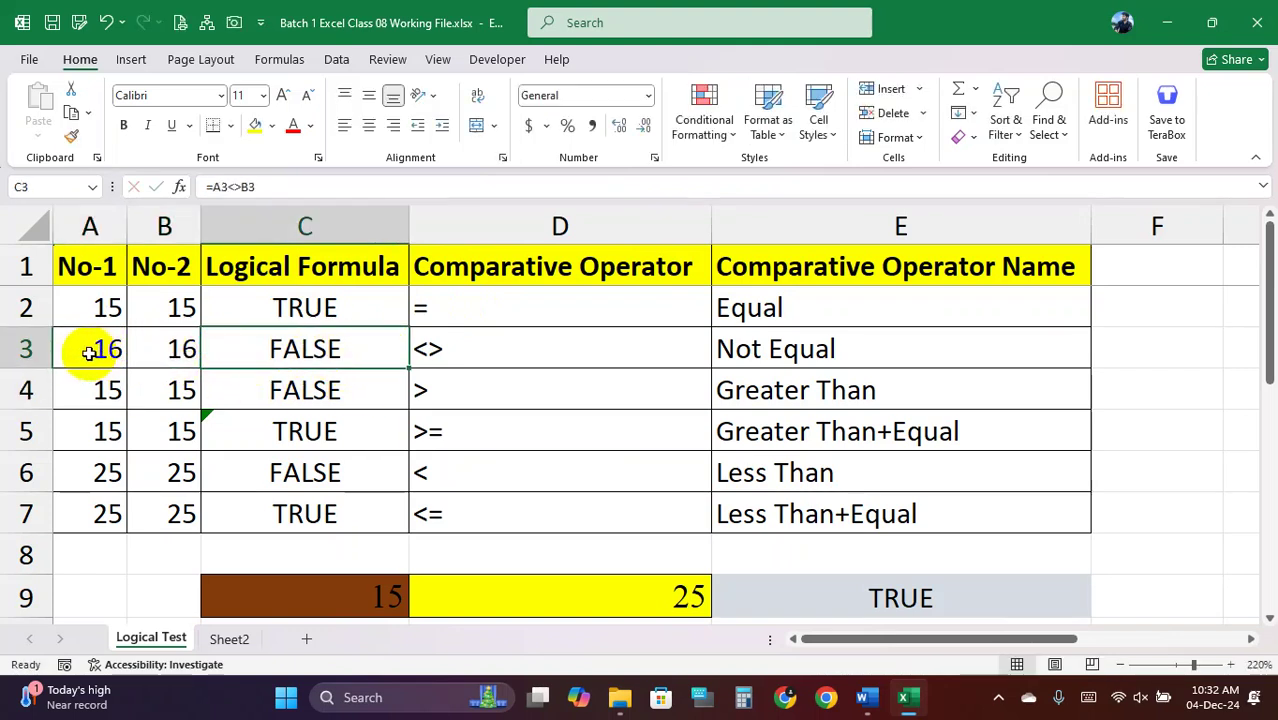
pyautogui.moveTo(86, 351); pyautogui.dragTo(170, 349)
pyautogui.moveTo(525, 357); pyautogui.dragTo(118, 352)
pyautogui.click(273, 349)
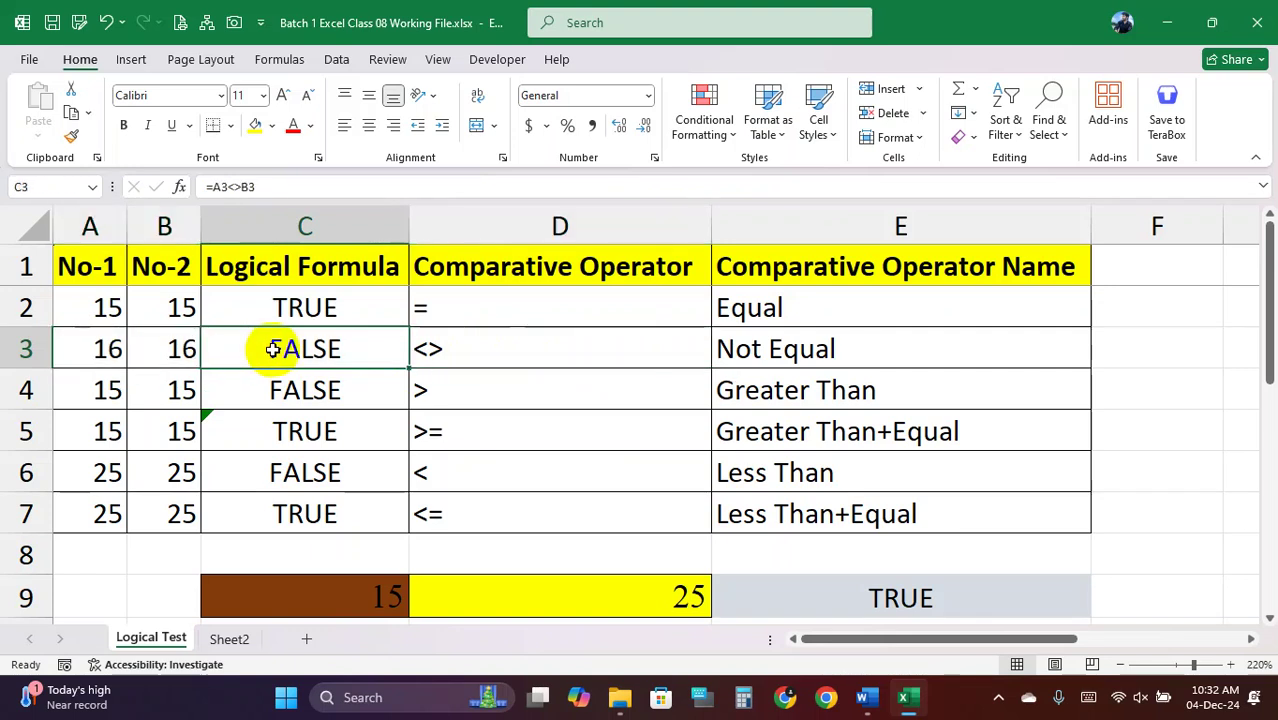
pyautogui.hotkey('ctrl', 'z')
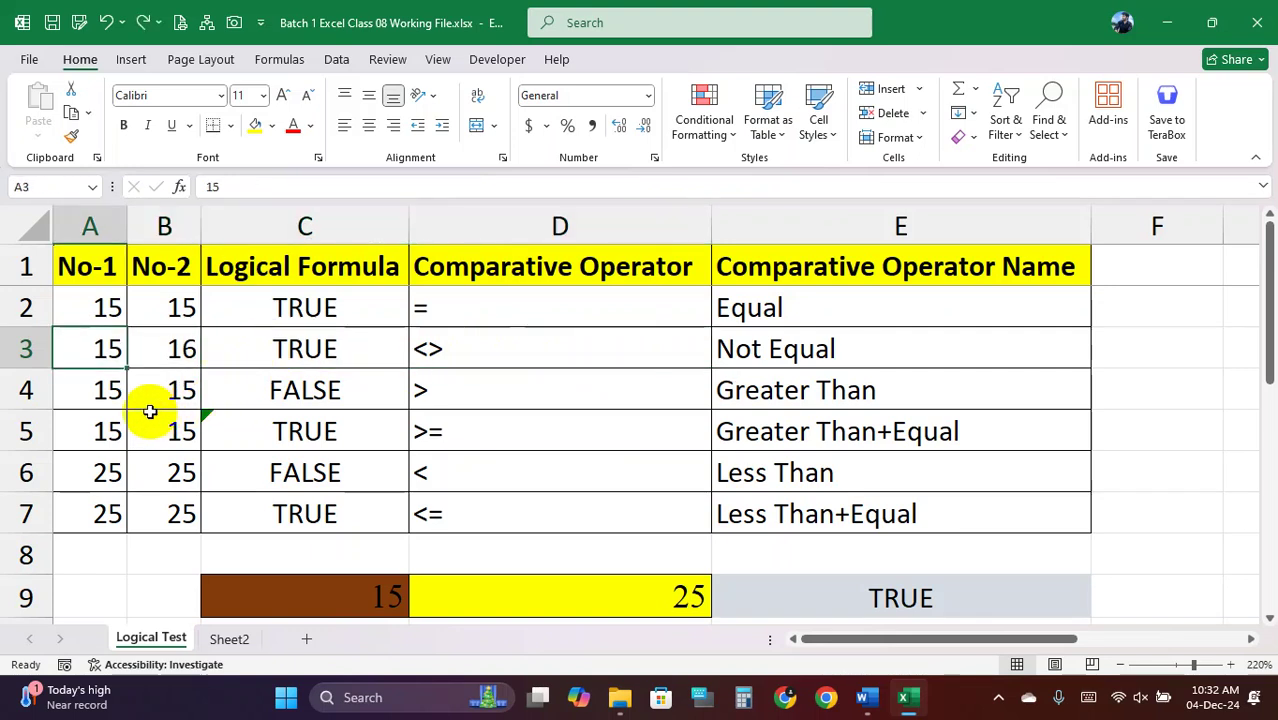
pyautogui.click(107, 390)
pyautogui.moveTo(108, 390); pyautogui.dragTo(152, 389)
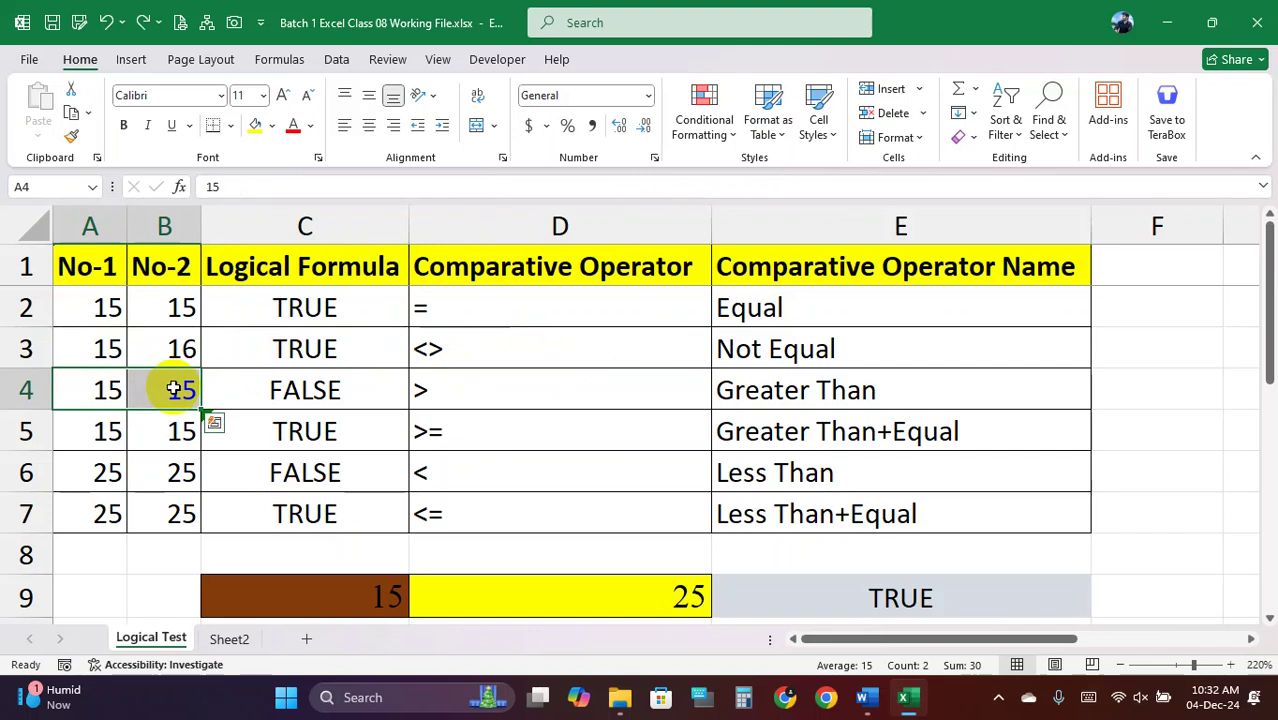
pyautogui.click(340, 391)
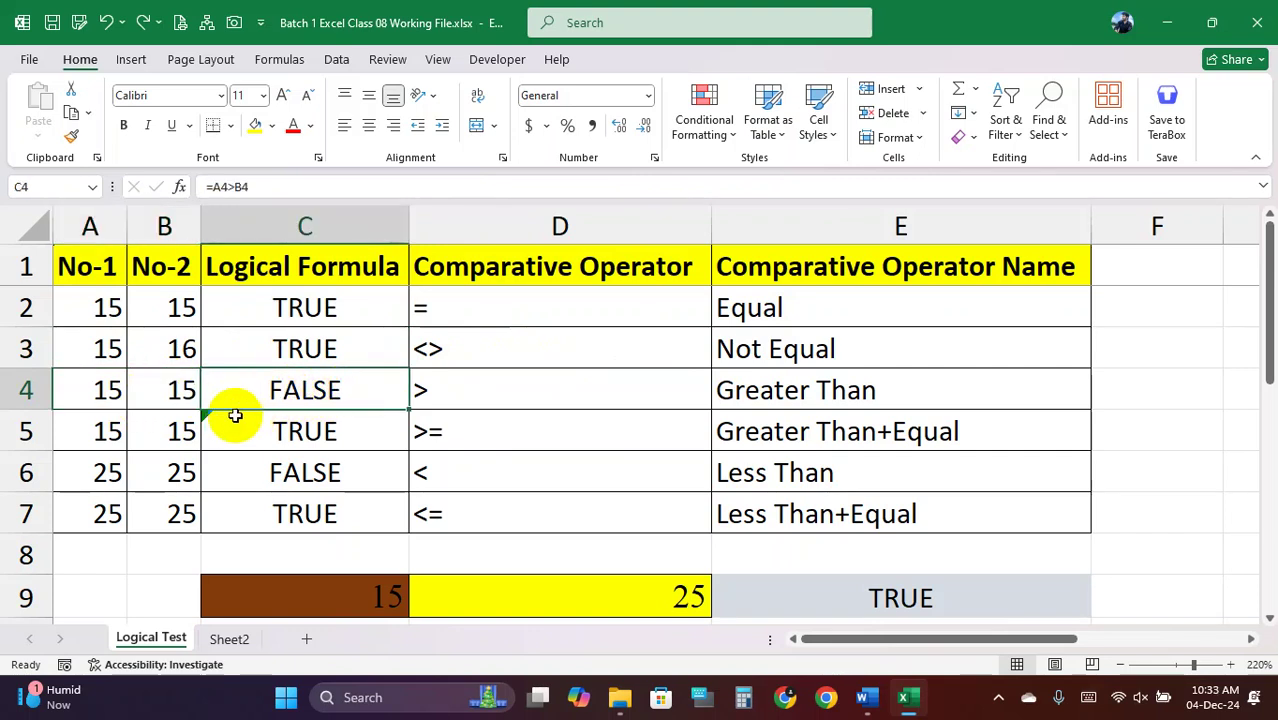
pyautogui.click(137, 431)
pyautogui.moveTo(95, 431); pyautogui.dragTo(216, 431)
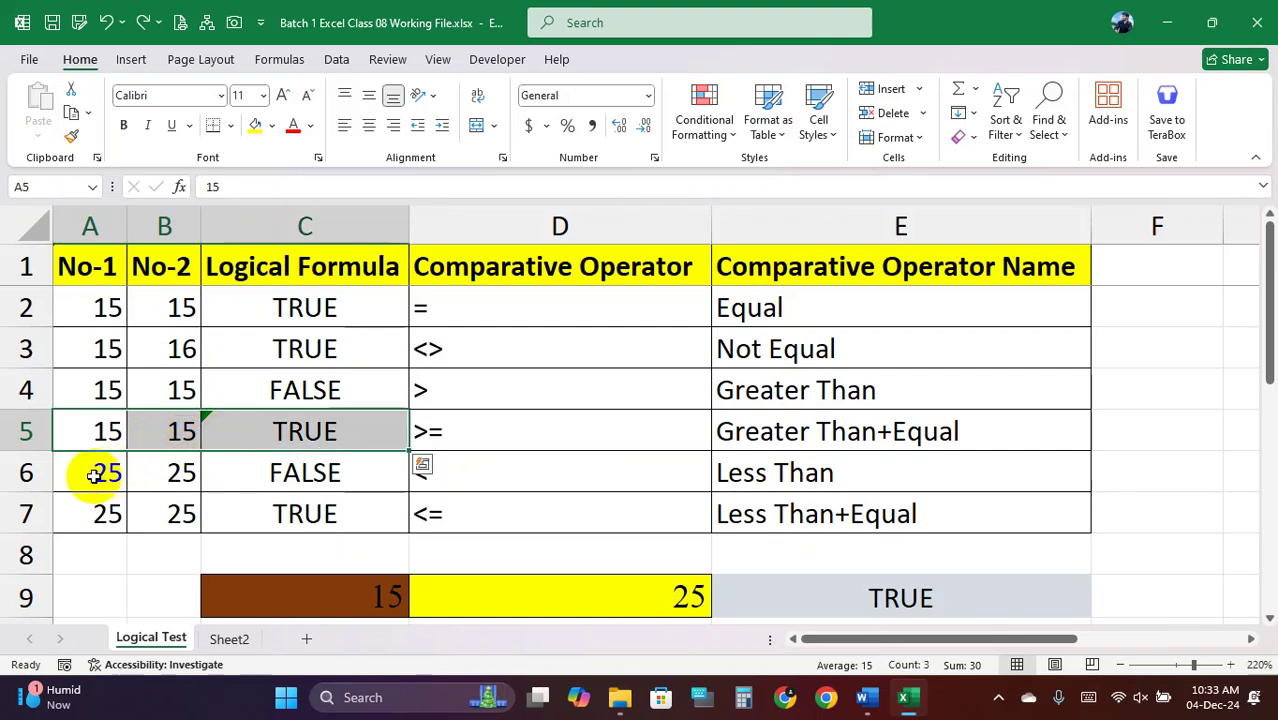
pyautogui.moveTo(98, 475); pyautogui.dragTo(150, 470)
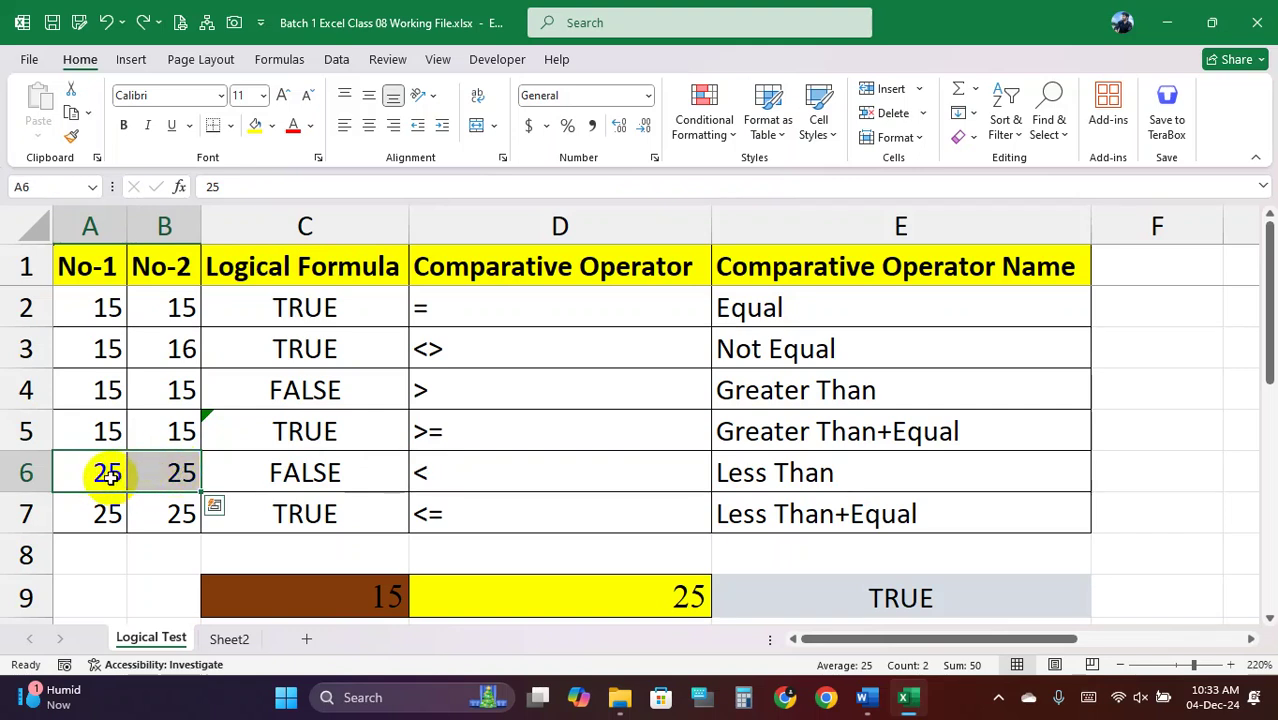
pyautogui.click(315, 472)
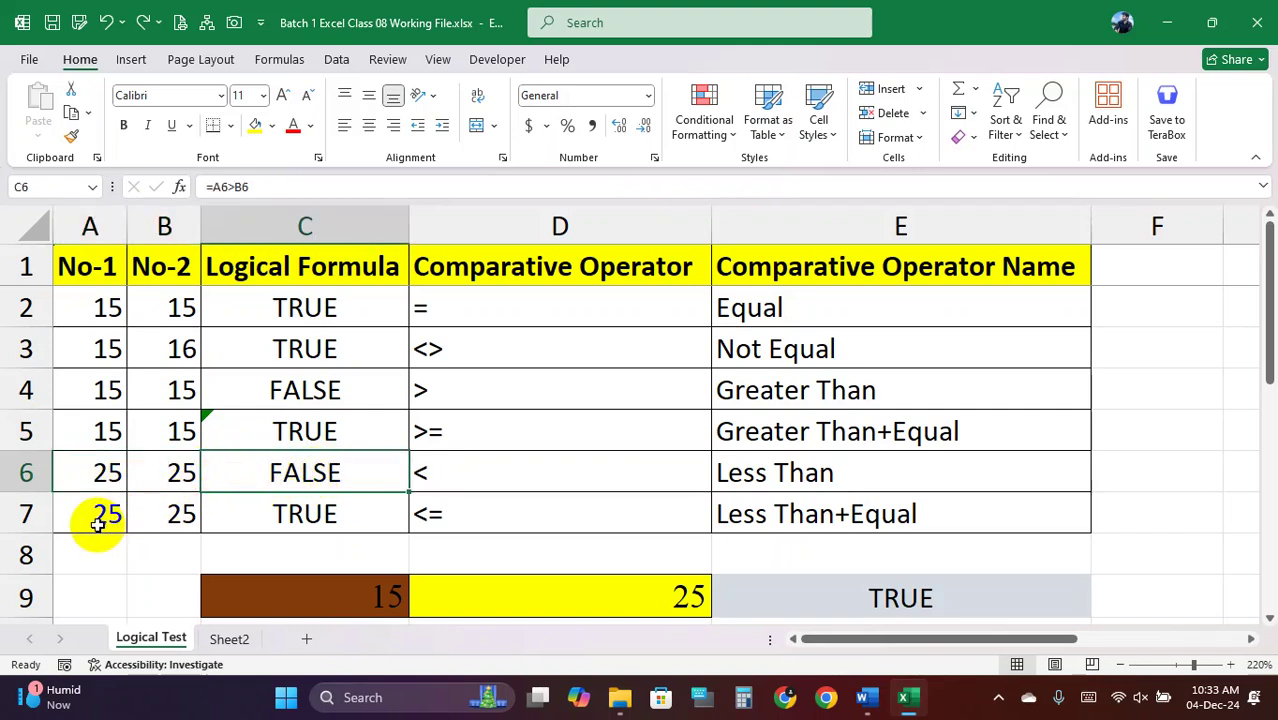
pyautogui.moveTo(98, 516); pyautogui.dragTo(305, 513)
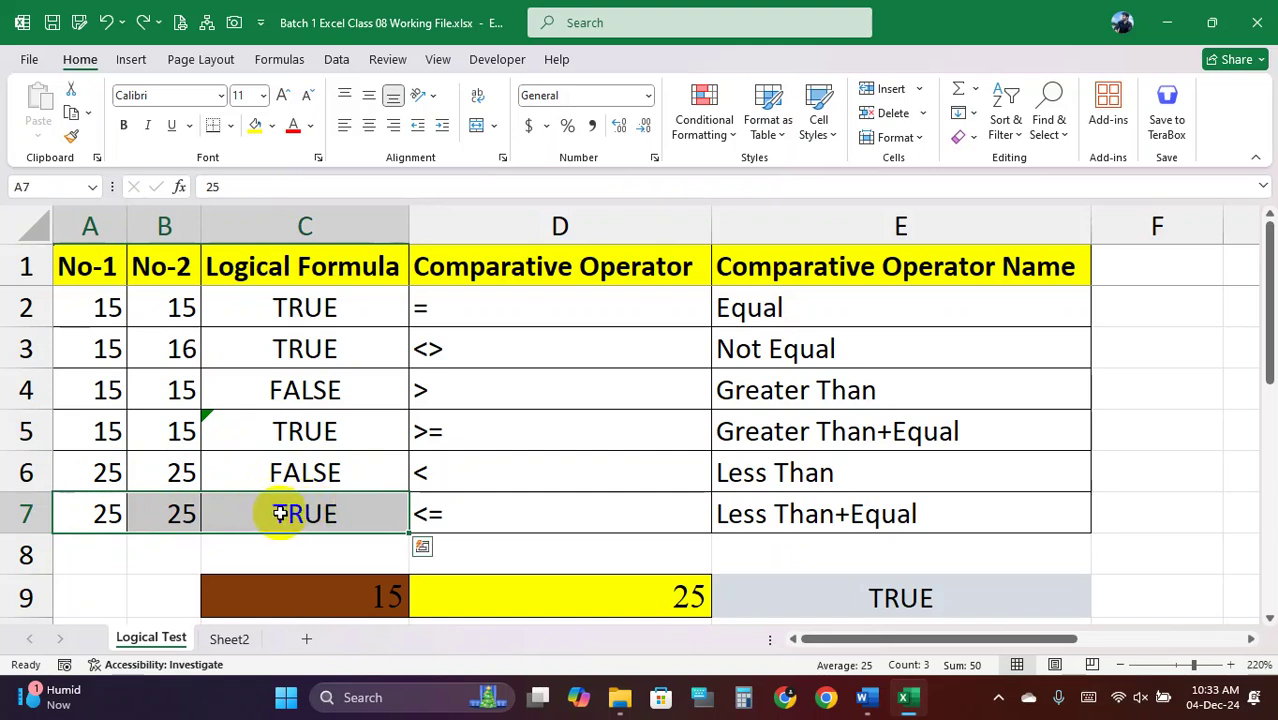
pyautogui.click(285, 513)
pyautogui.moveTo(103, 300); pyautogui.dragTo(326, 505)
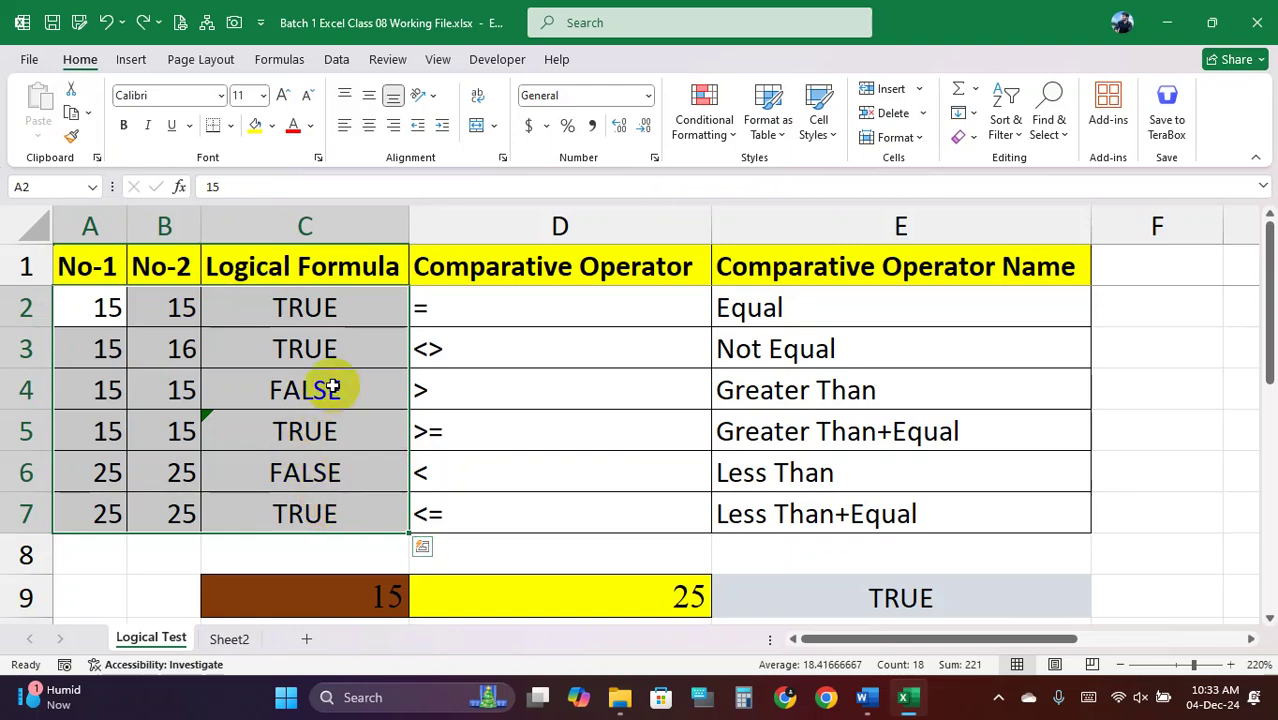
pyautogui.moveTo(97, 306); pyautogui.dragTo(302, 505)
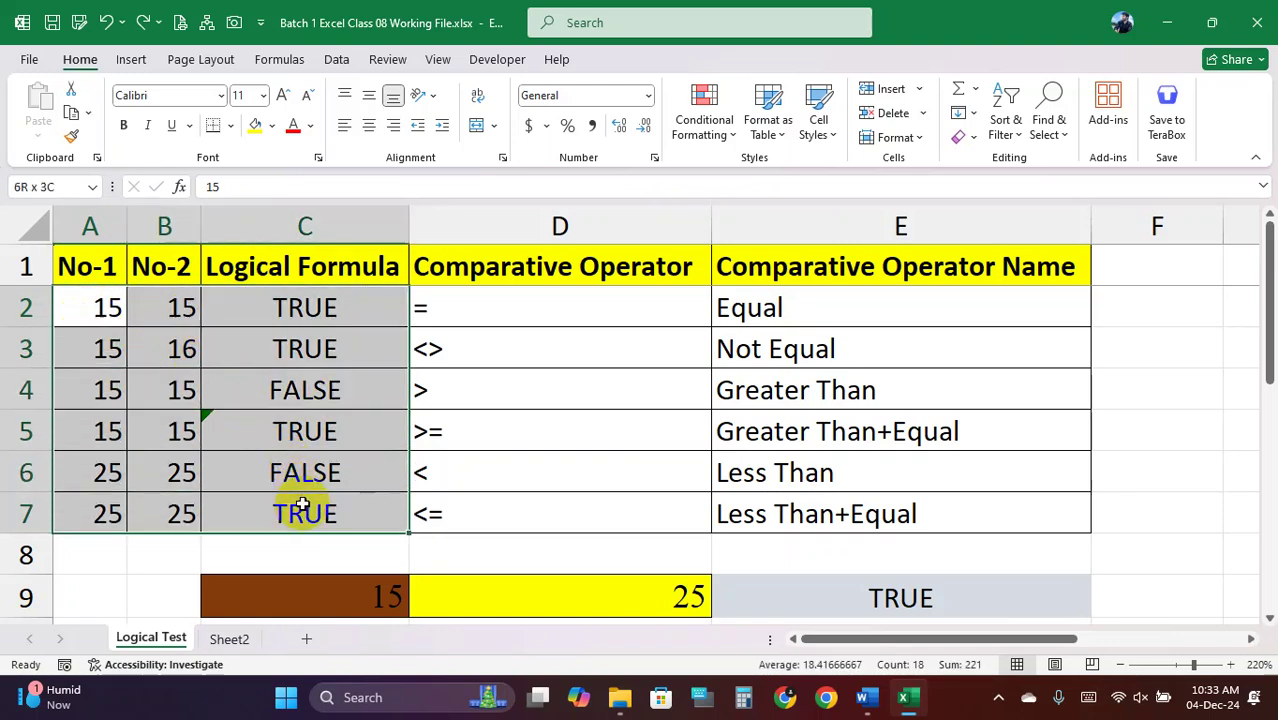
pyautogui.scroll(-1, 394, 440)
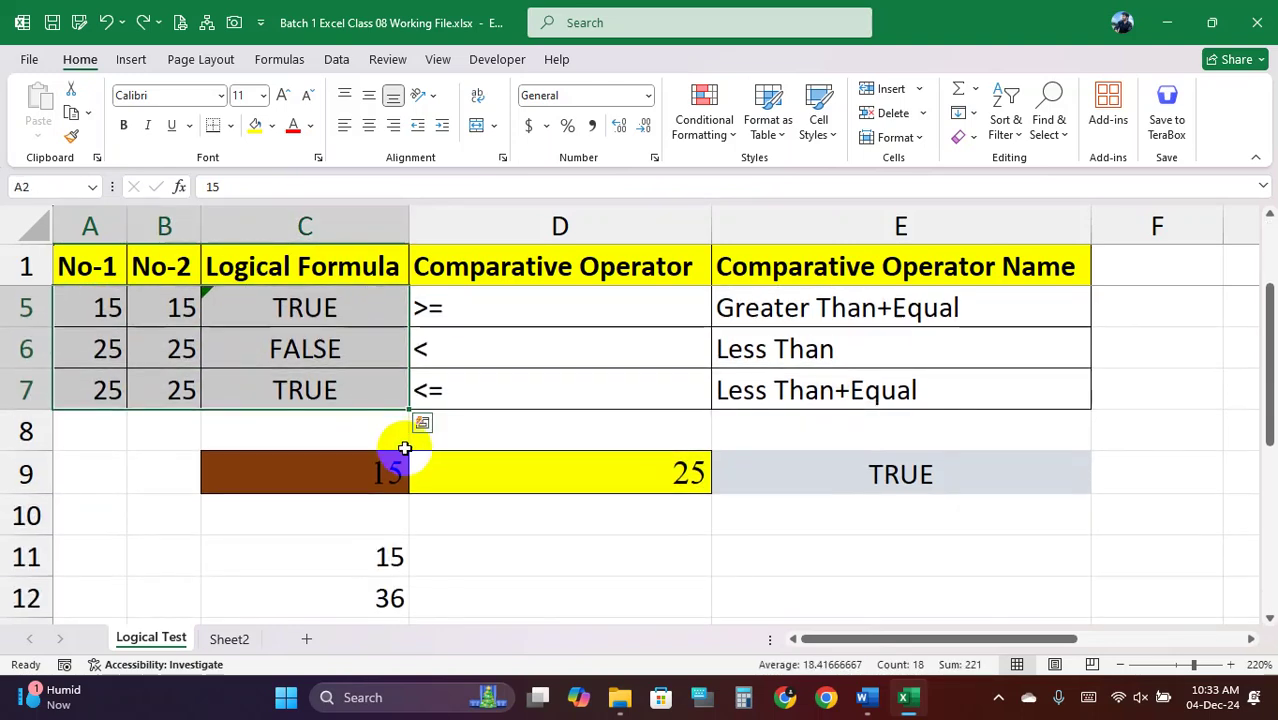
pyautogui.click(348, 472)
pyautogui.click(542, 471)
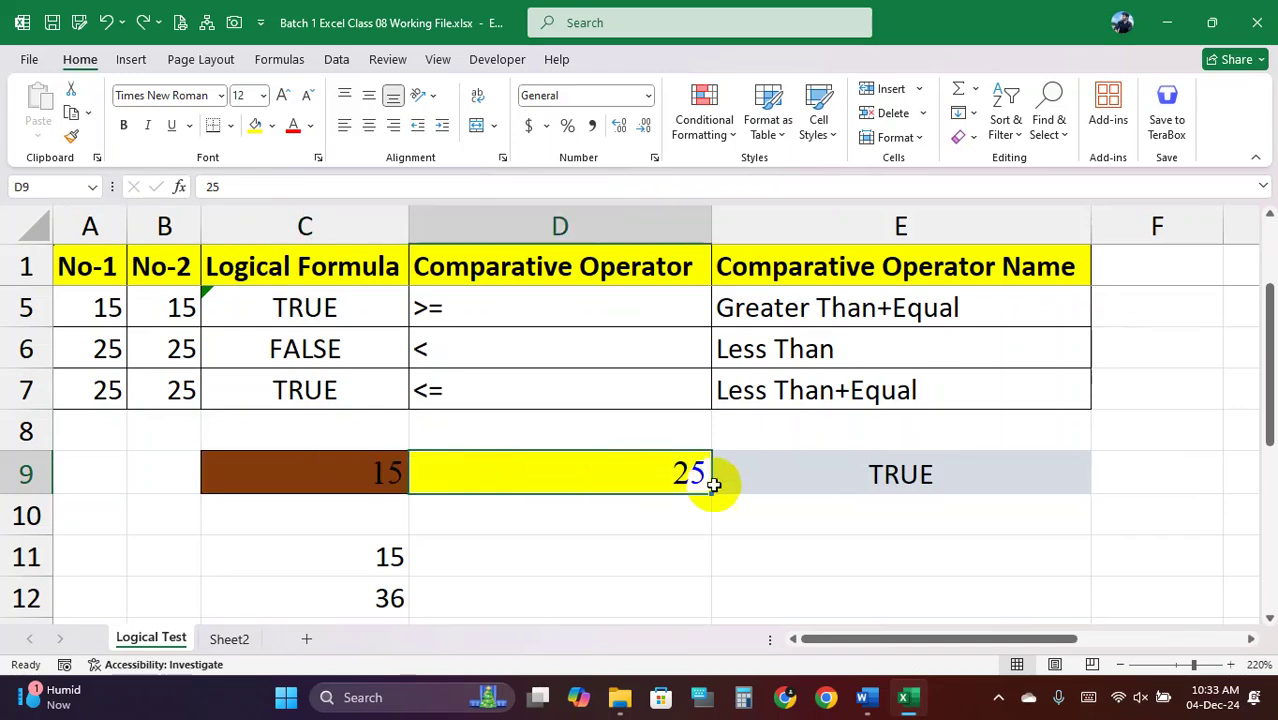
pyautogui.click(847, 482)
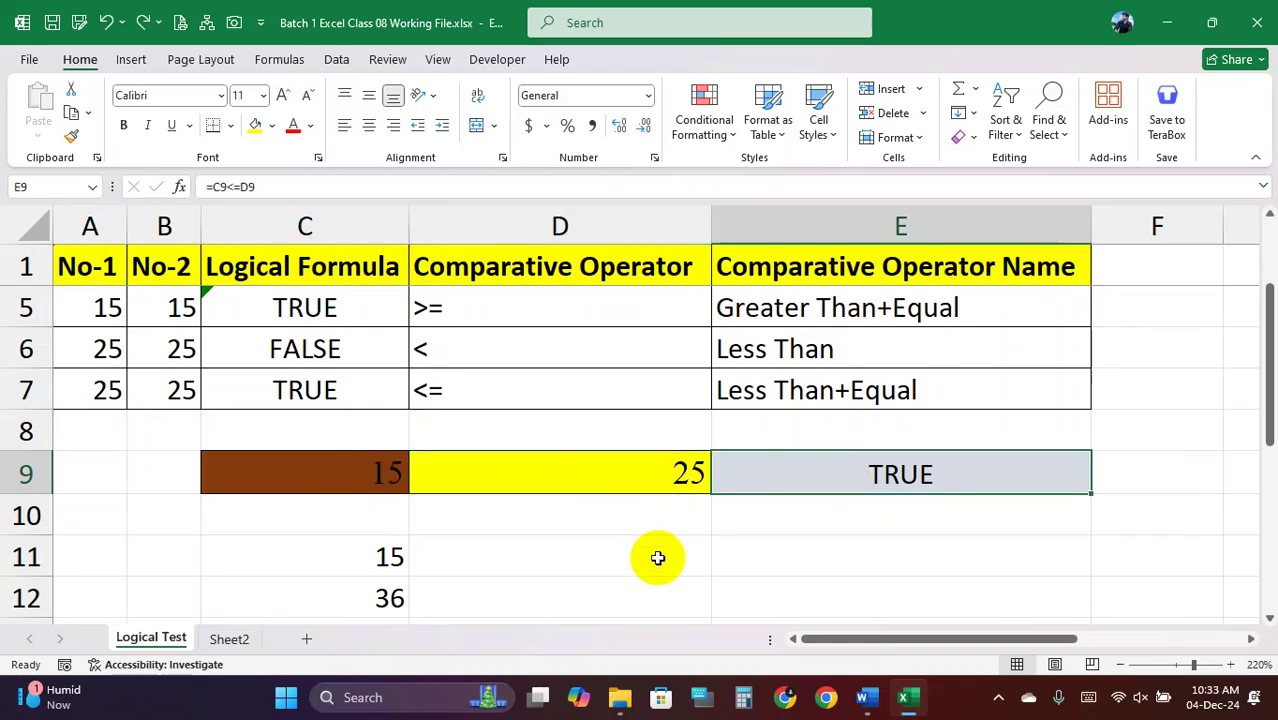
pyautogui.scroll(1, 657, 557)
pyautogui.scroll(-2, 807, 553)
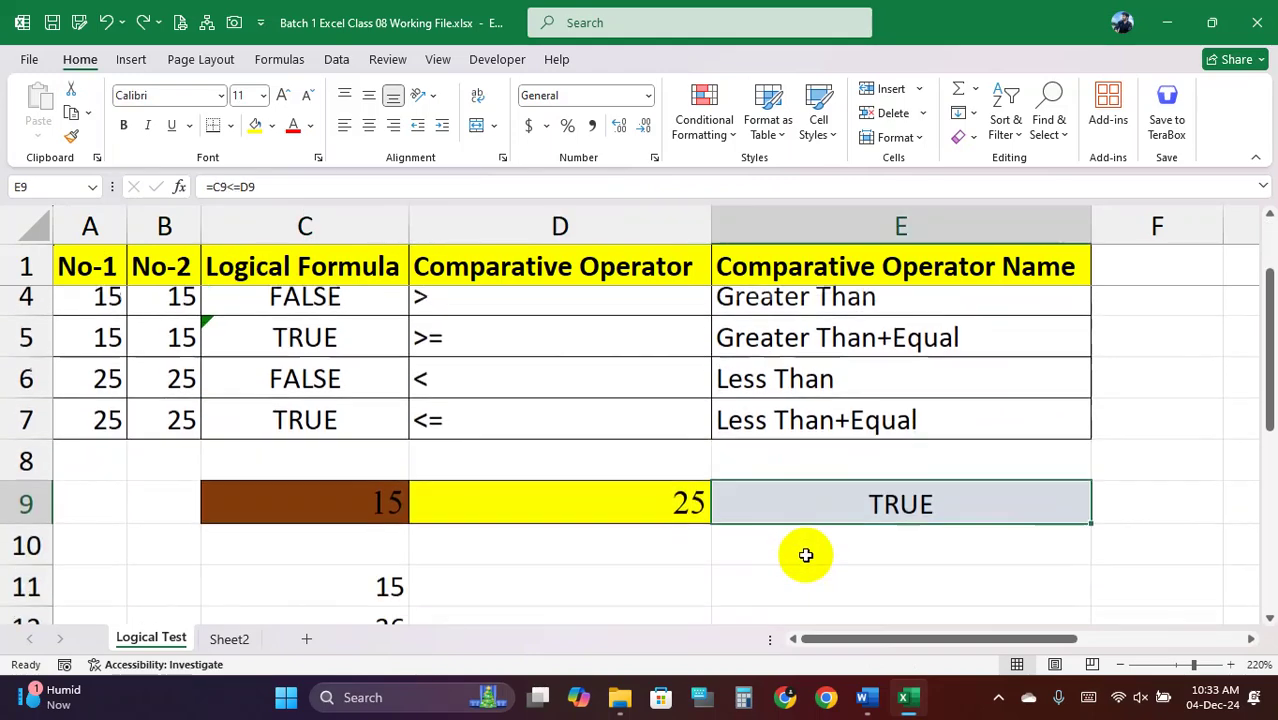
pyautogui.scroll(1, 650, 530)
pyautogui.scroll(-2, 380, 520)
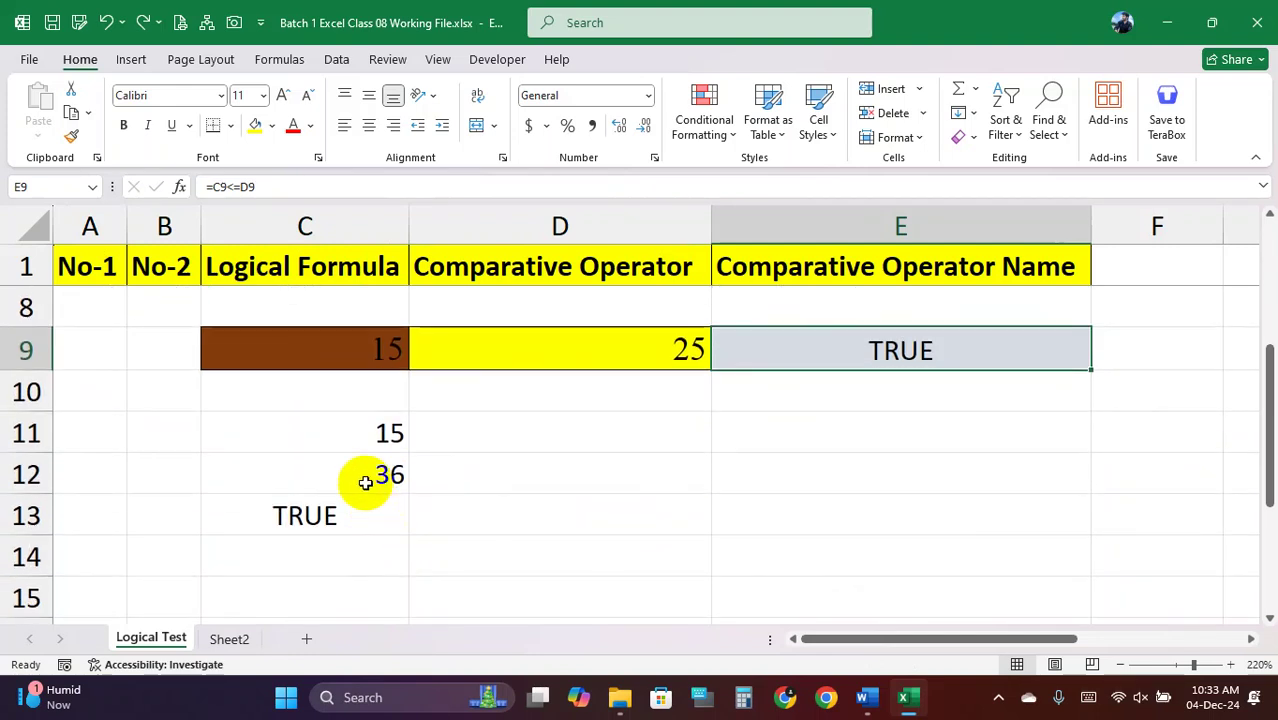
pyautogui.click(361, 448)
pyautogui.click(362, 478)
pyautogui.click(322, 516)
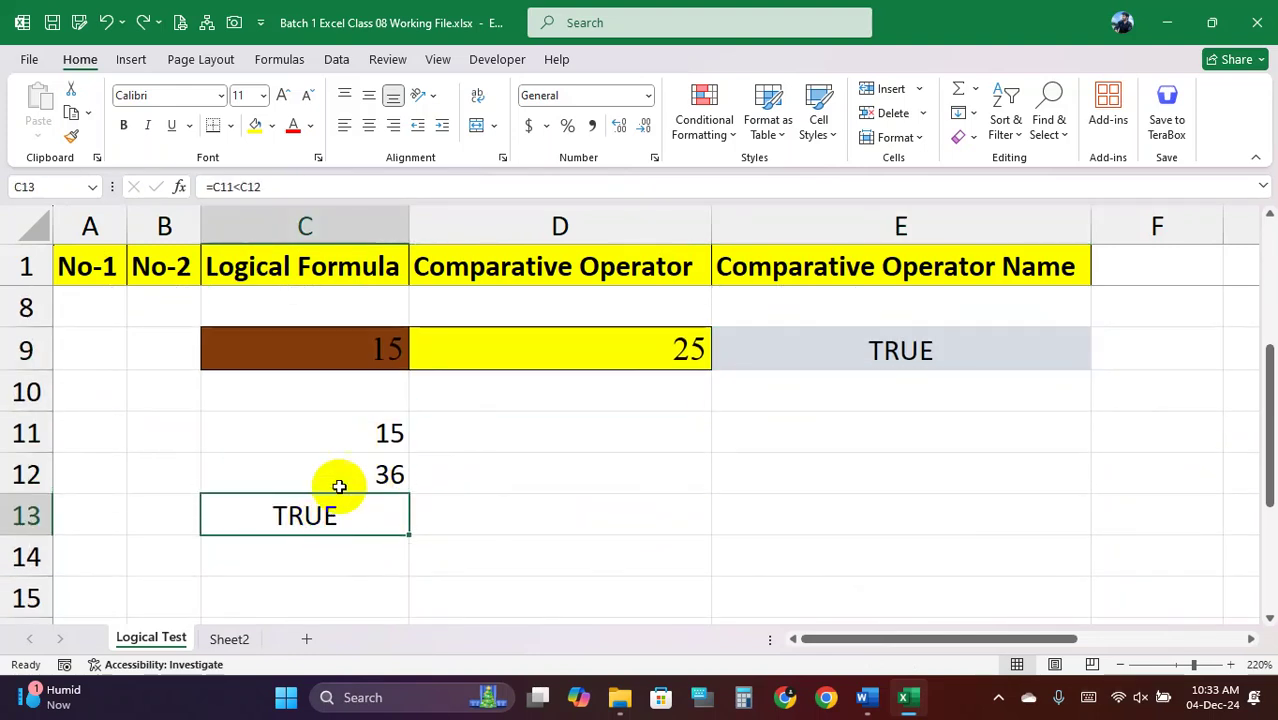
pyautogui.moveTo(340, 437); pyautogui.dragTo(334, 513)
pyautogui.press('Delete')
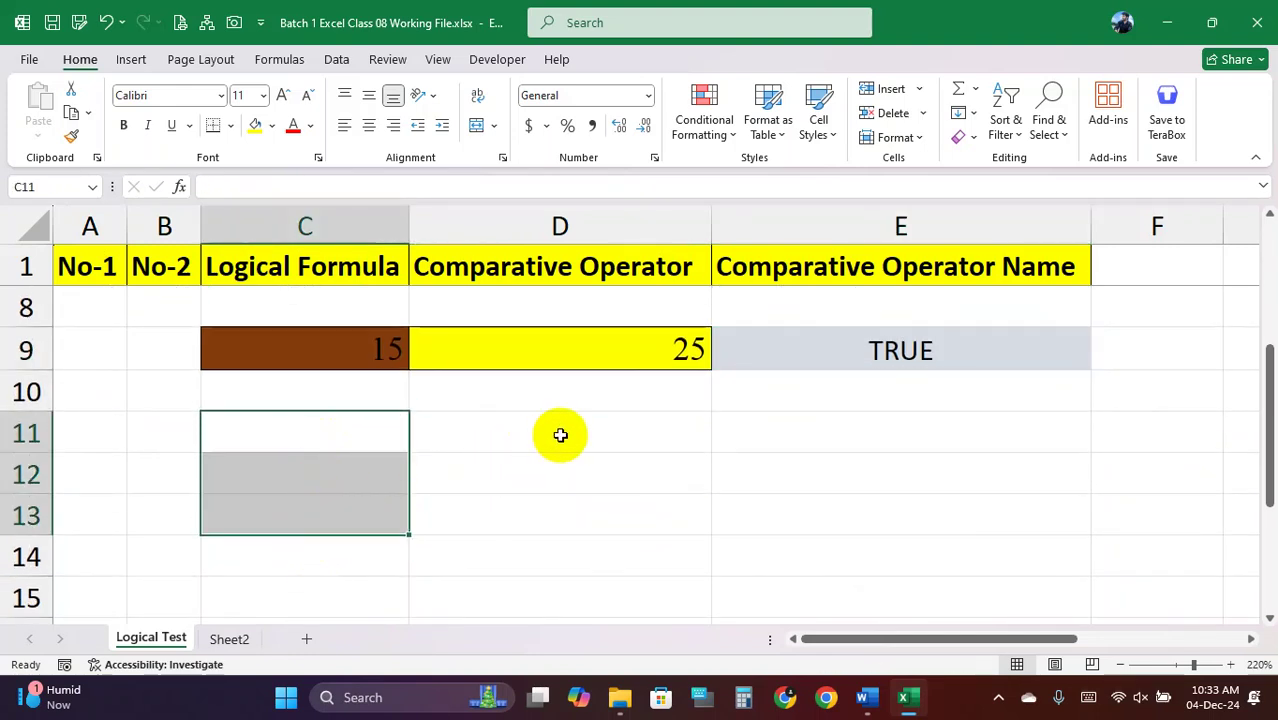
pyautogui.click(555, 436)
pyautogui.hotkey('ctrl', 'z')
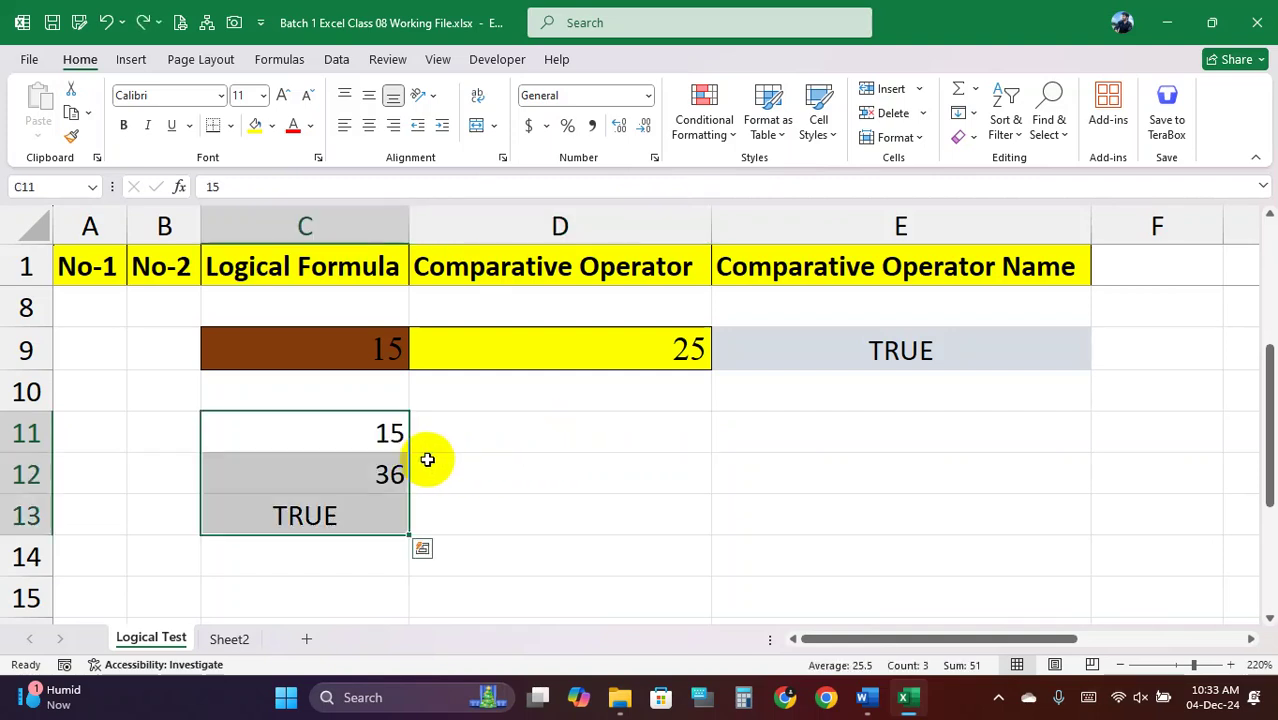
pyautogui.click(585, 434)
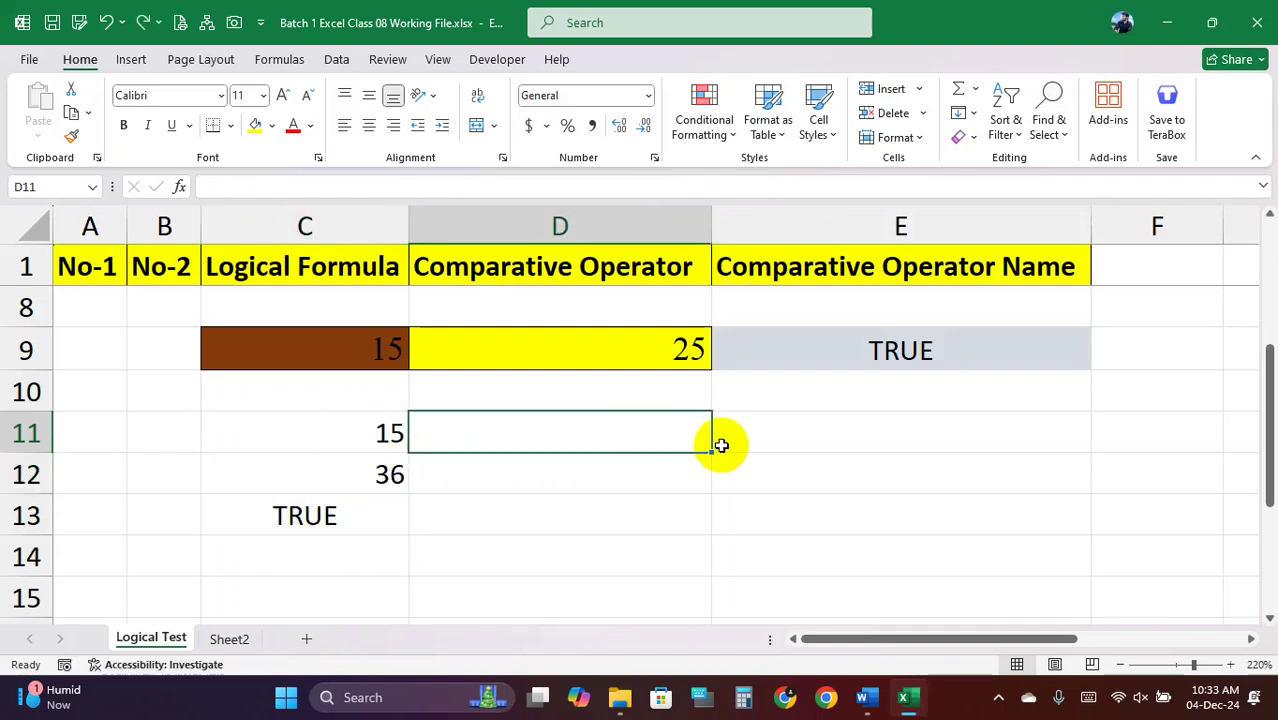
pyautogui.write('=')
pyautogui.press('Escape')
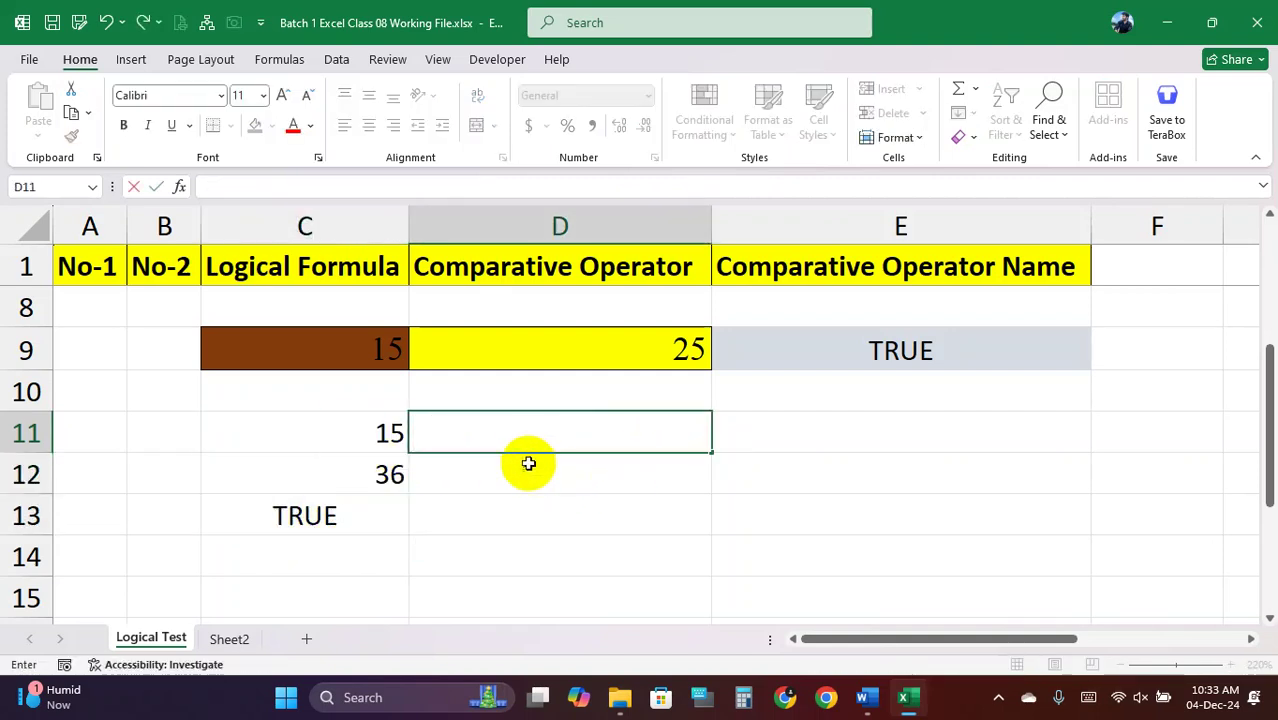
pyautogui.scroll(3, 522, 451)
pyautogui.click(274, 361)
pyautogui.moveTo(158, 340); pyautogui.dragTo(337, 506)
pyautogui.click(166, 390)
pyautogui.click(300, 388)
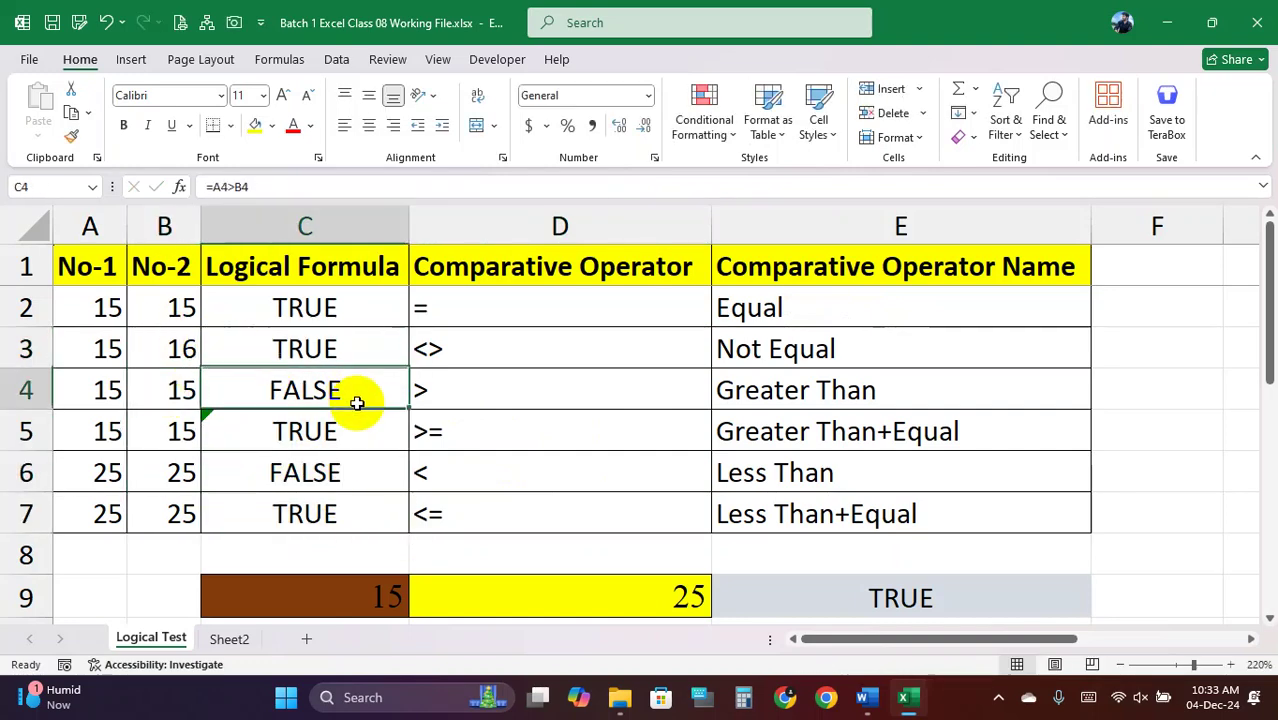
pyautogui.rightClick(426, 218)
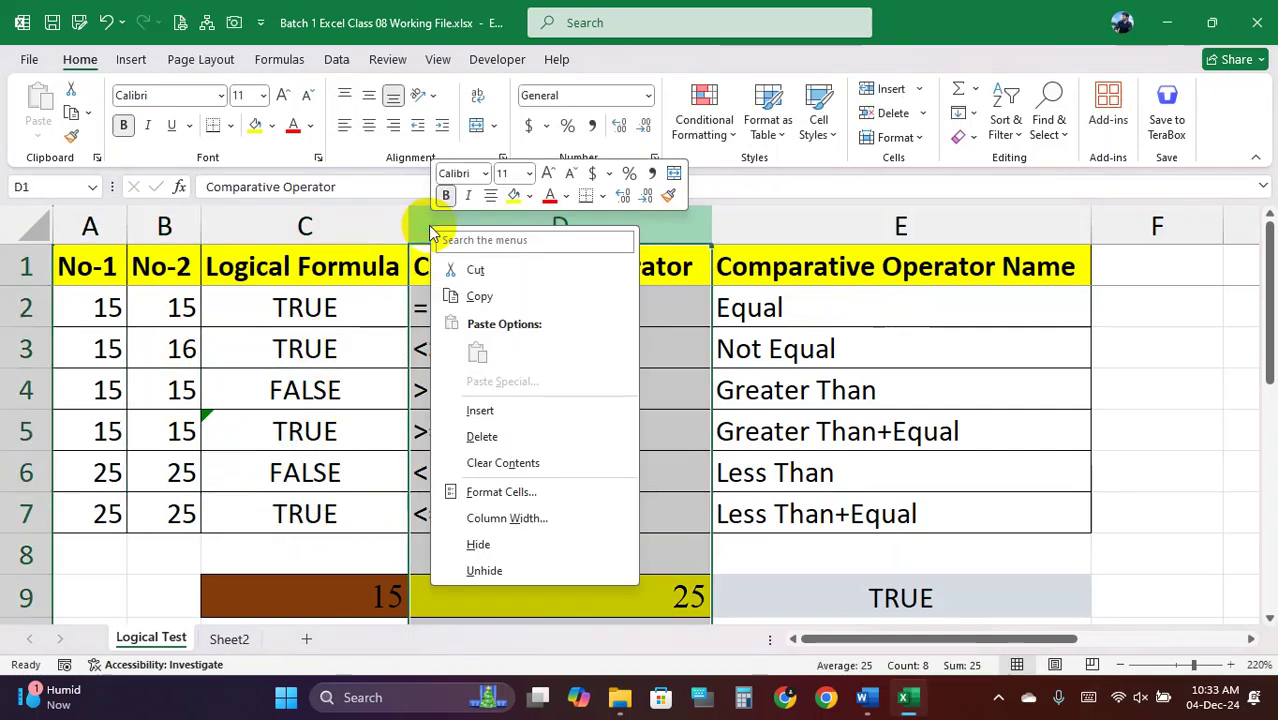
pyautogui.click(500, 410)
pyautogui.click(476, 313)
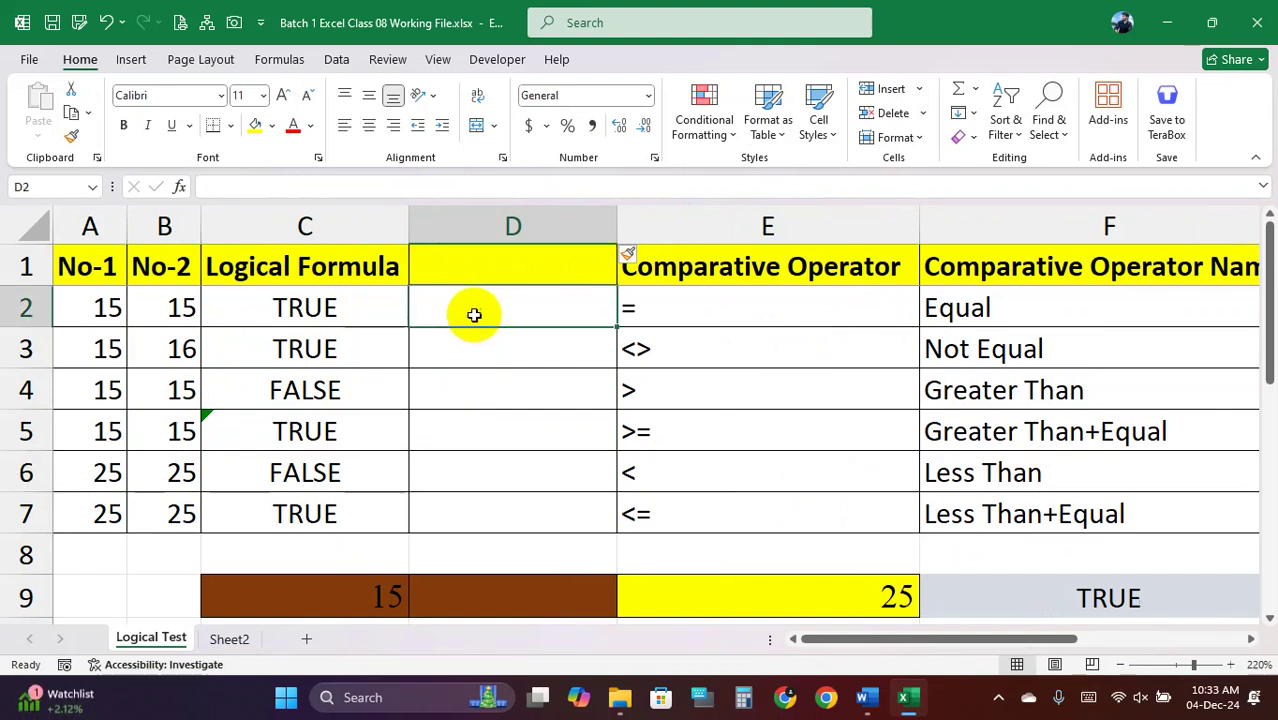
pyautogui.write('=15=15')
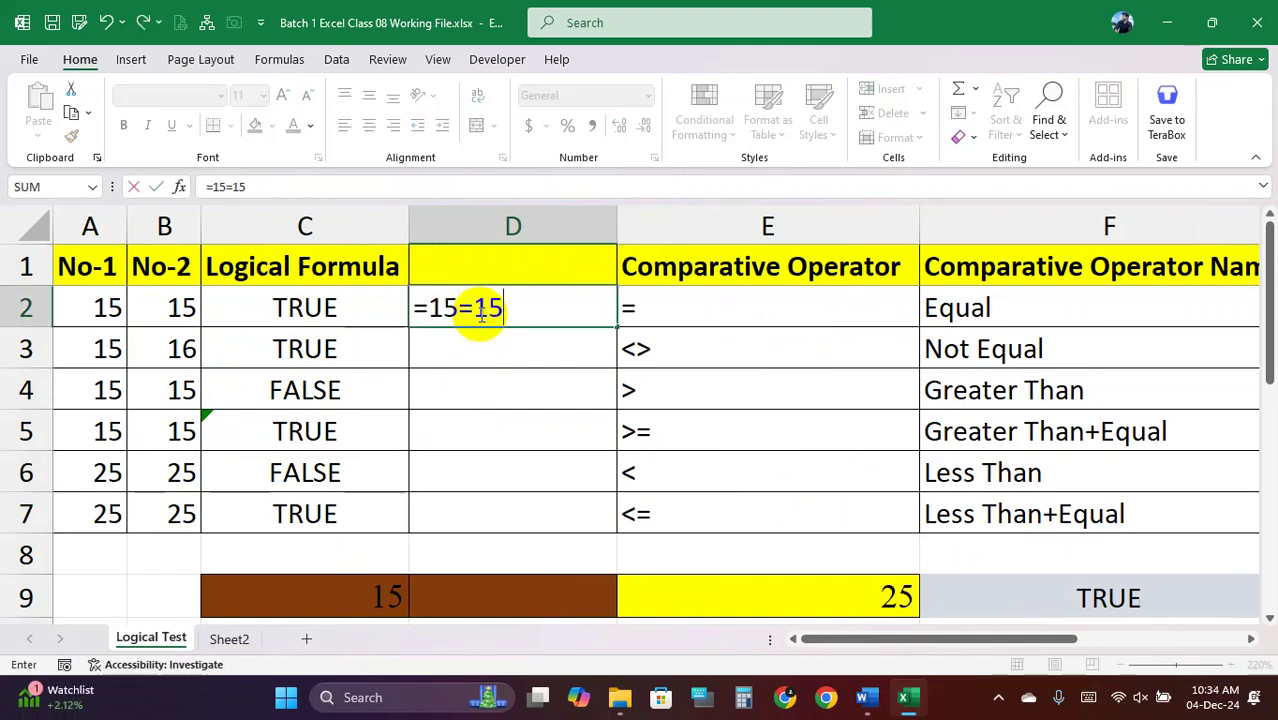
pyautogui.press('Return')
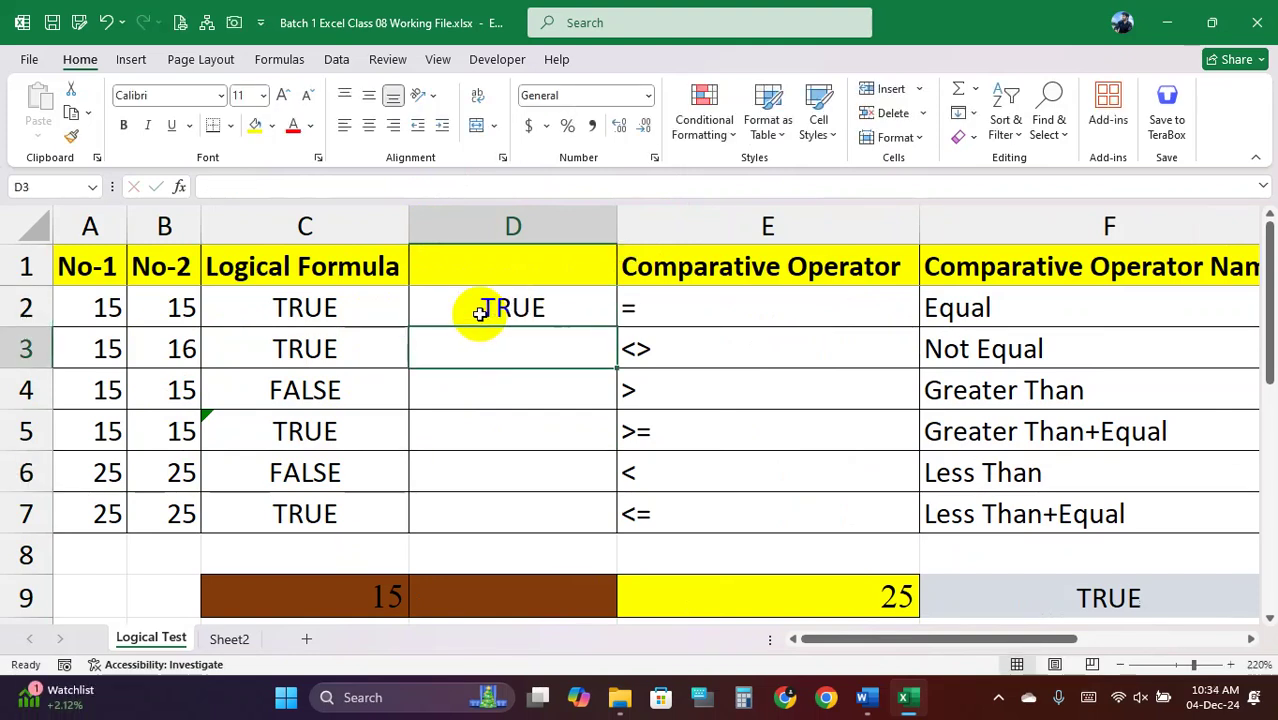
pyautogui.click(486, 308)
pyautogui.doubleClick(345, 314)
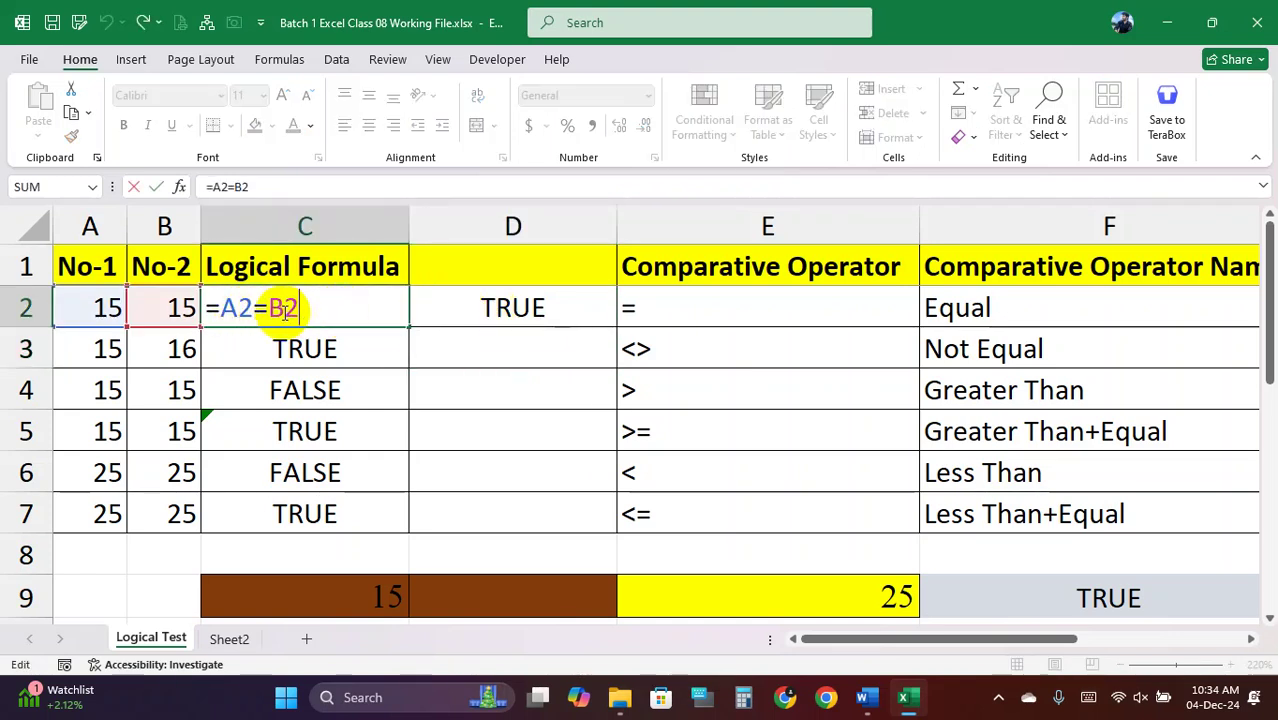
pyautogui.press('Return')
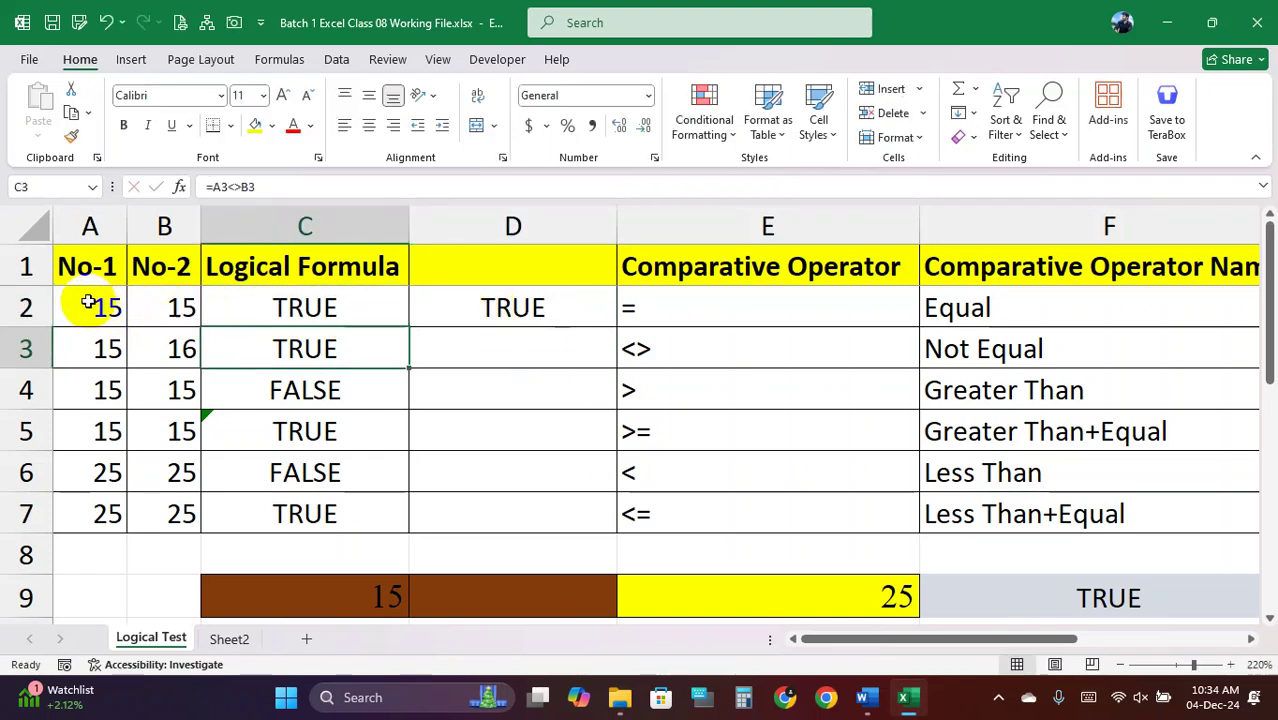
pyautogui.moveTo(94, 300); pyautogui.dragTo(133, 300)
pyautogui.doubleClick(277, 310)
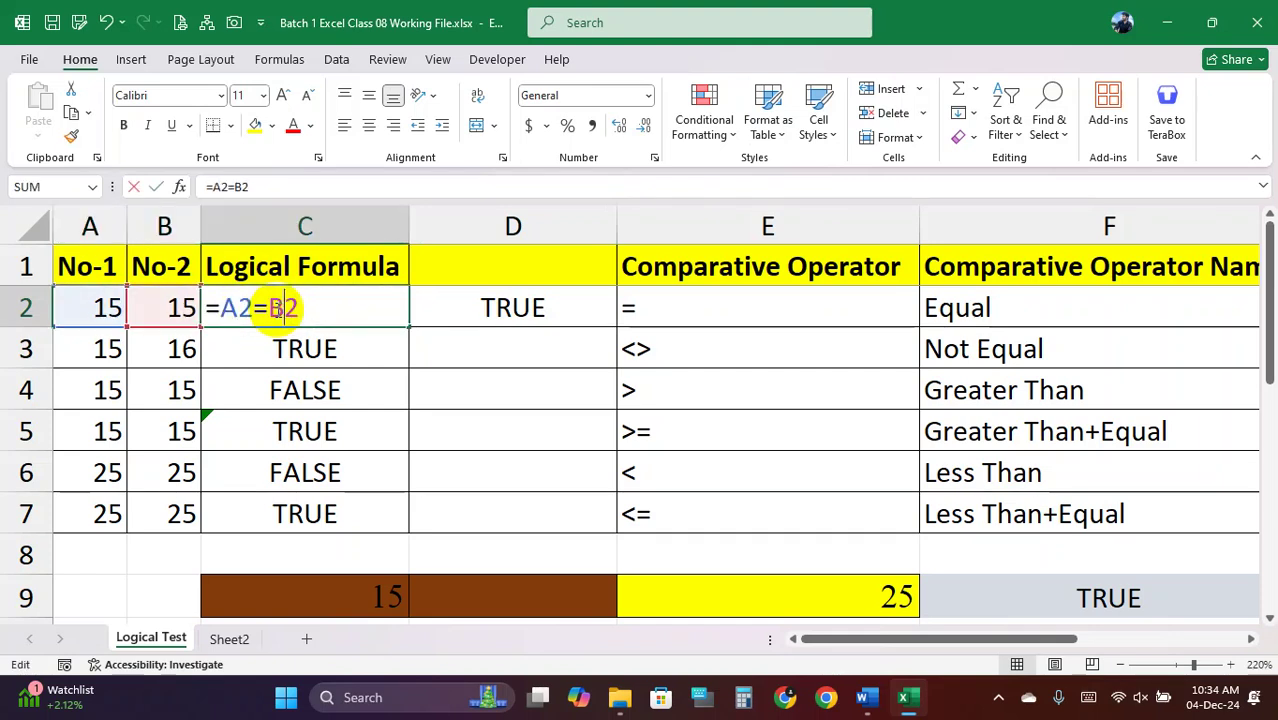
pyautogui.press('Return')
pyautogui.moveTo(108, 306); pyautogui.dragTo(464, 304)
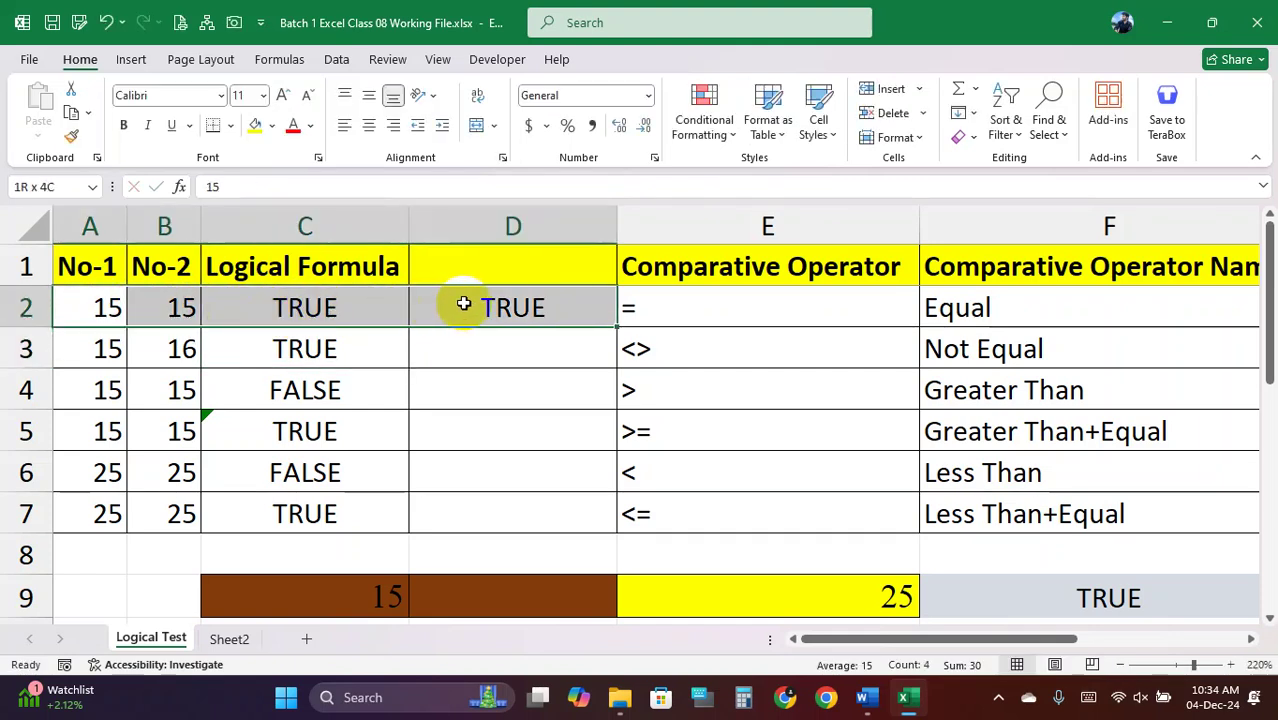
pyautogui.click(308, 312)
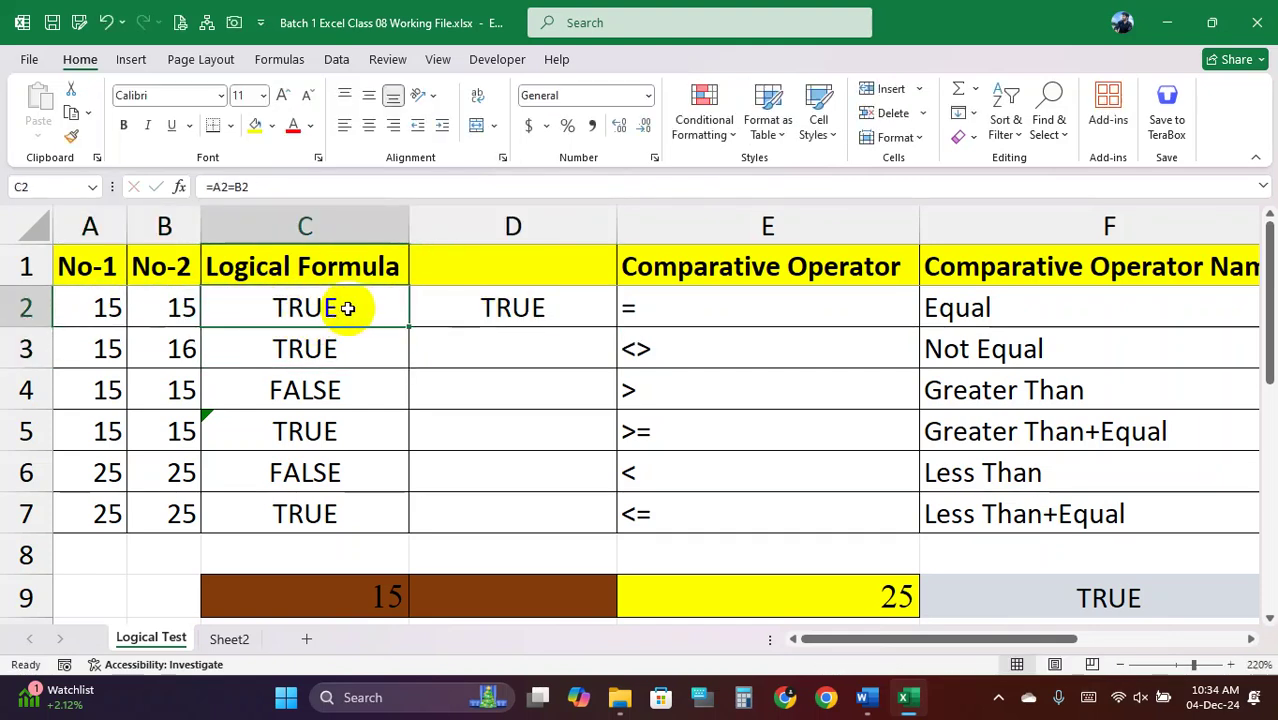
pyautogui.click(108, 308)
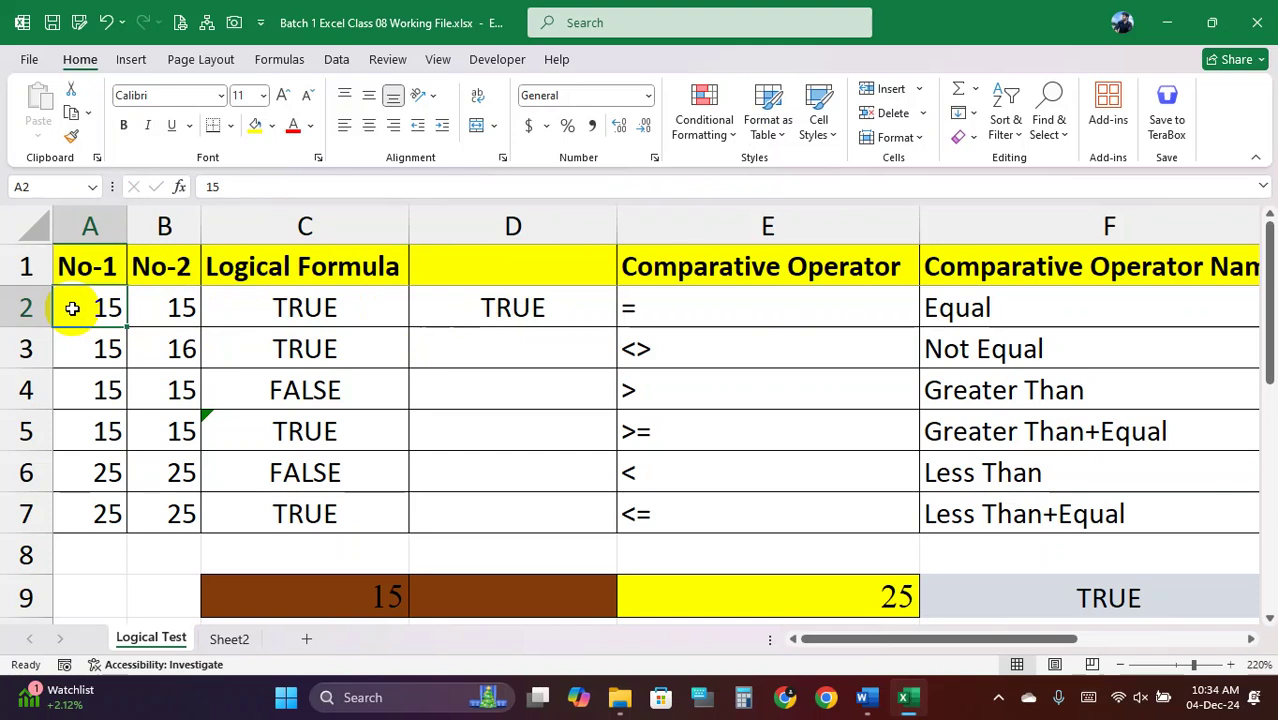
pyautogui.write('44')
pyautogui.click(298, 308)
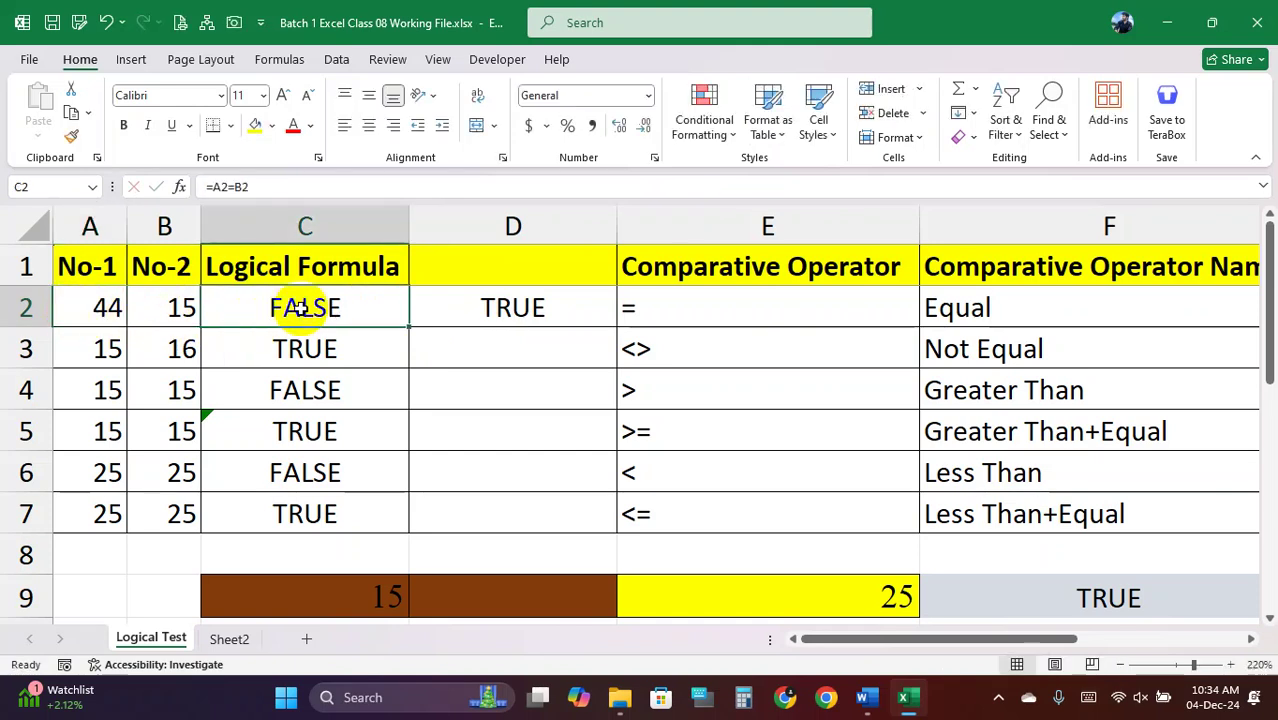
pyautogui.click(507, 310)
pyautogui.hotkey('ctrl', 'z')
pyautogui.click(520, 308)
pyautogui.doubleClick(450, 307)
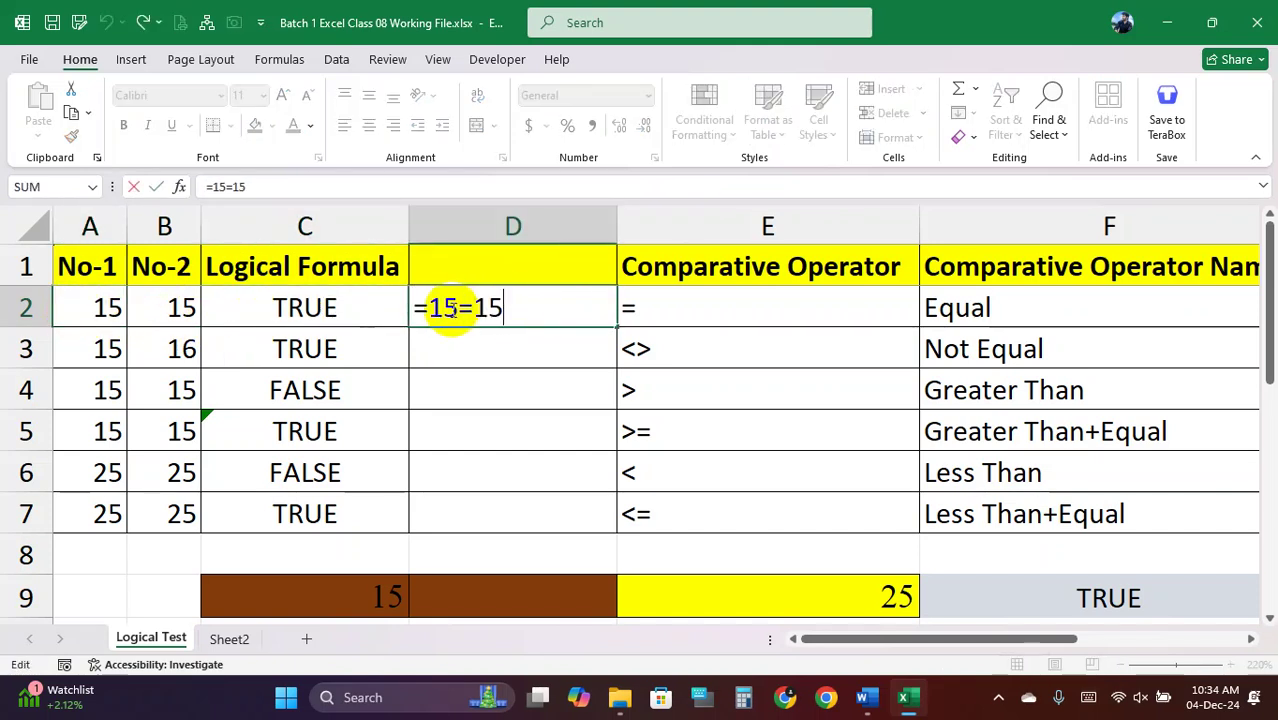
pyautogui.click(460, 308)
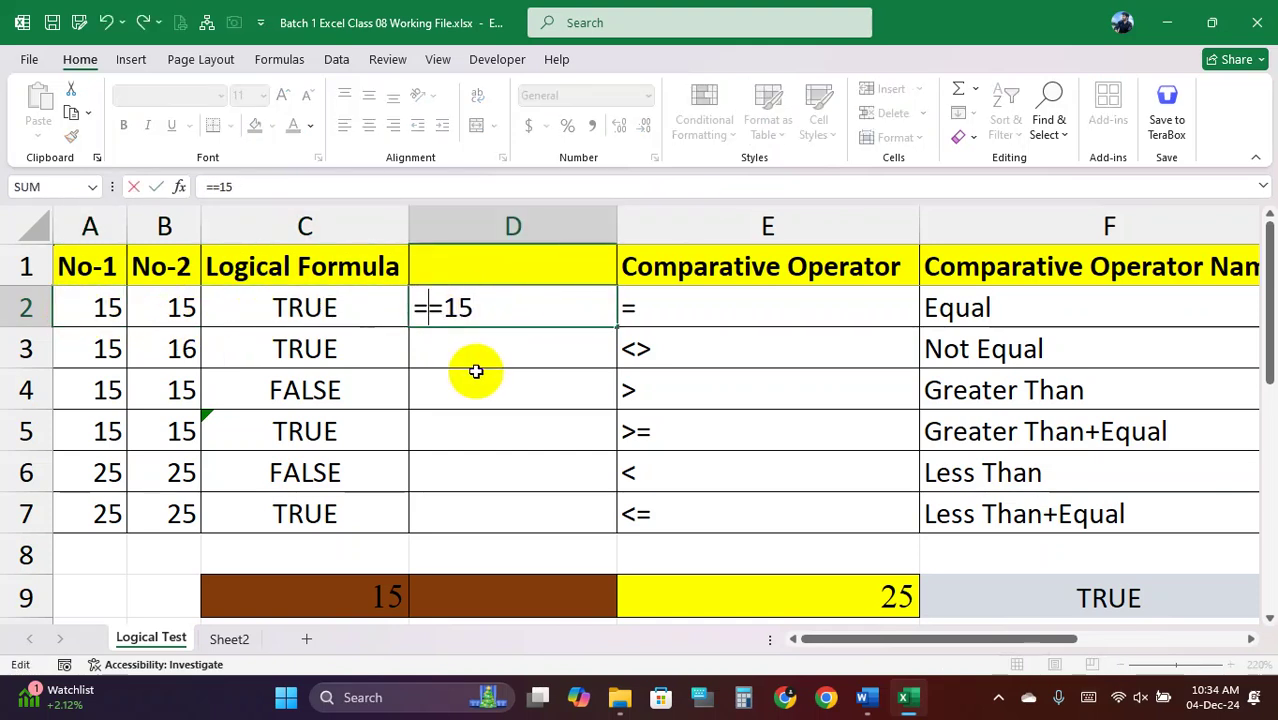
pyautogui.write('44')
pyautogui.press('Return')
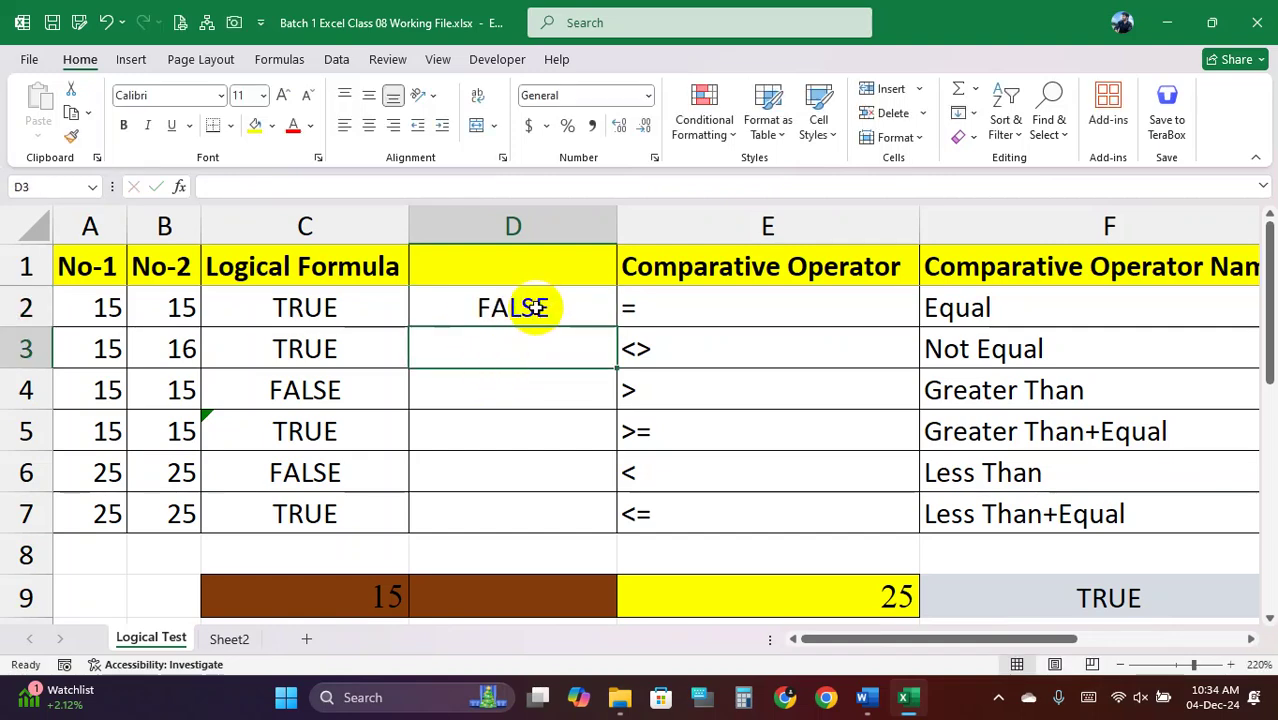
pyautogui.hotkey('ctrl', 'z')
pyautogui.moveTo(540, 305); pyautogui.dragTo(545, 505)
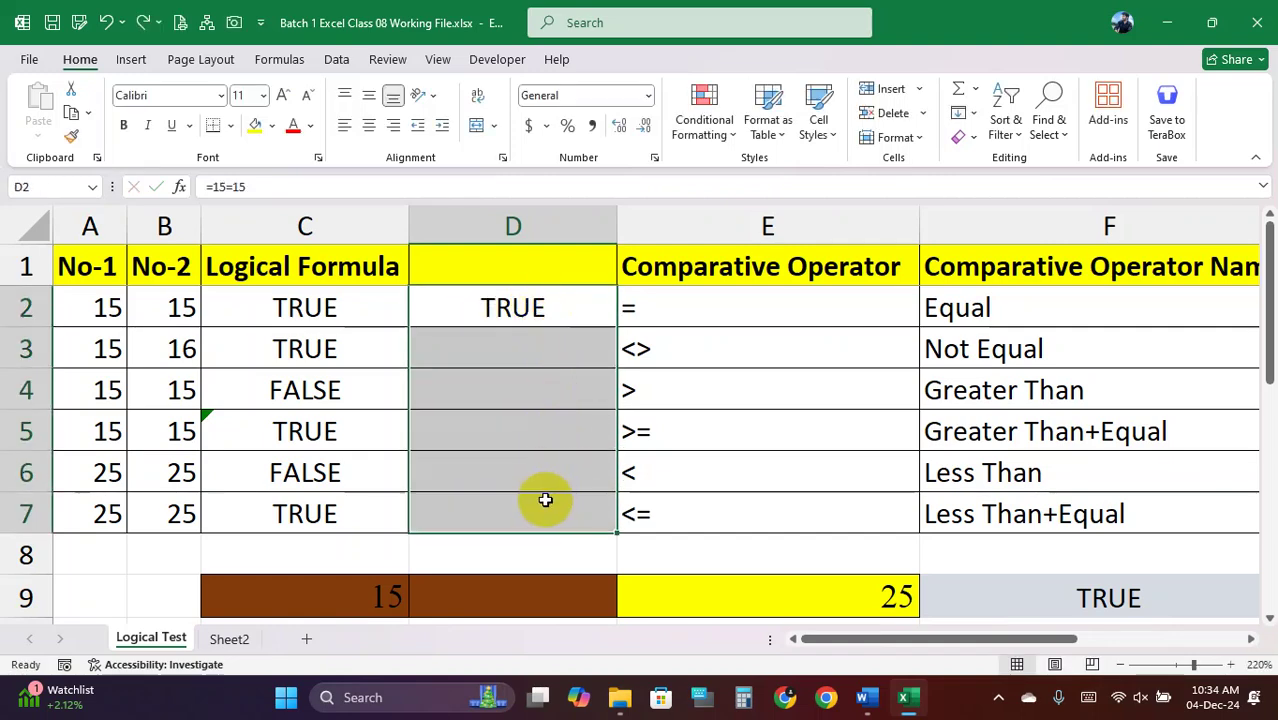
pyautogui.rightClick(513, 210)
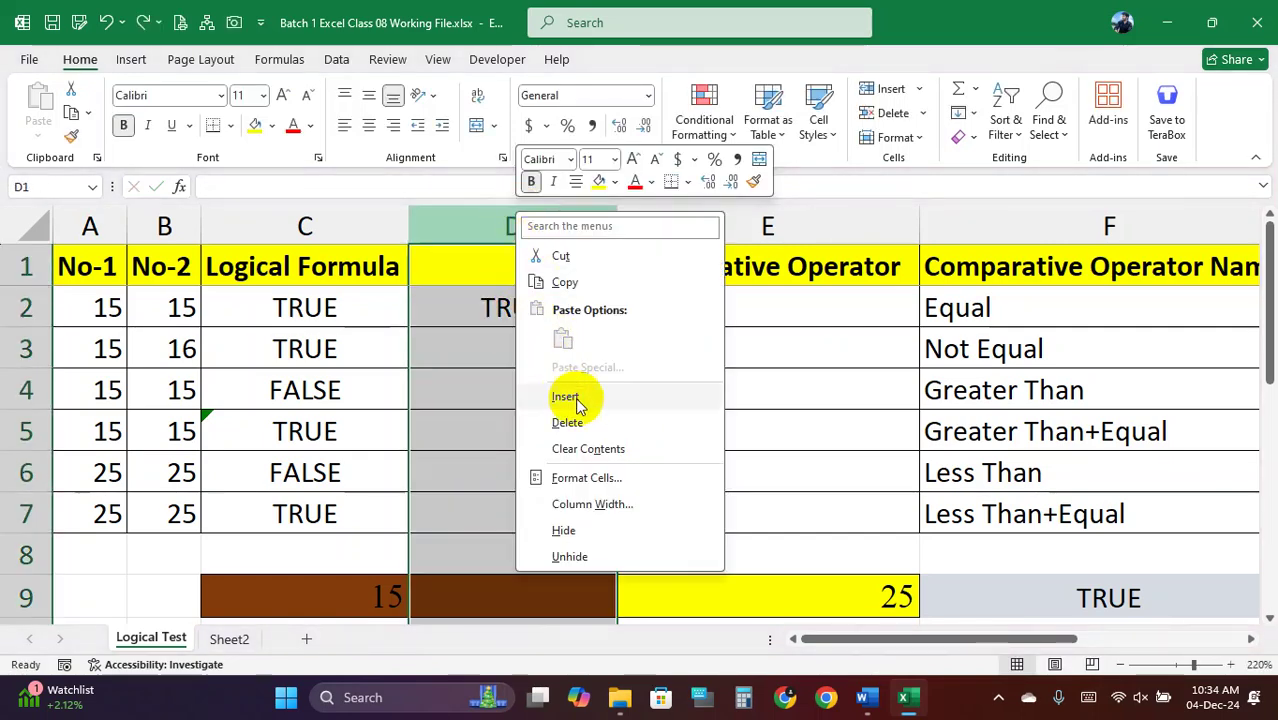
pyautogui.click(580, 420)
pyautogui.click(473, 398)
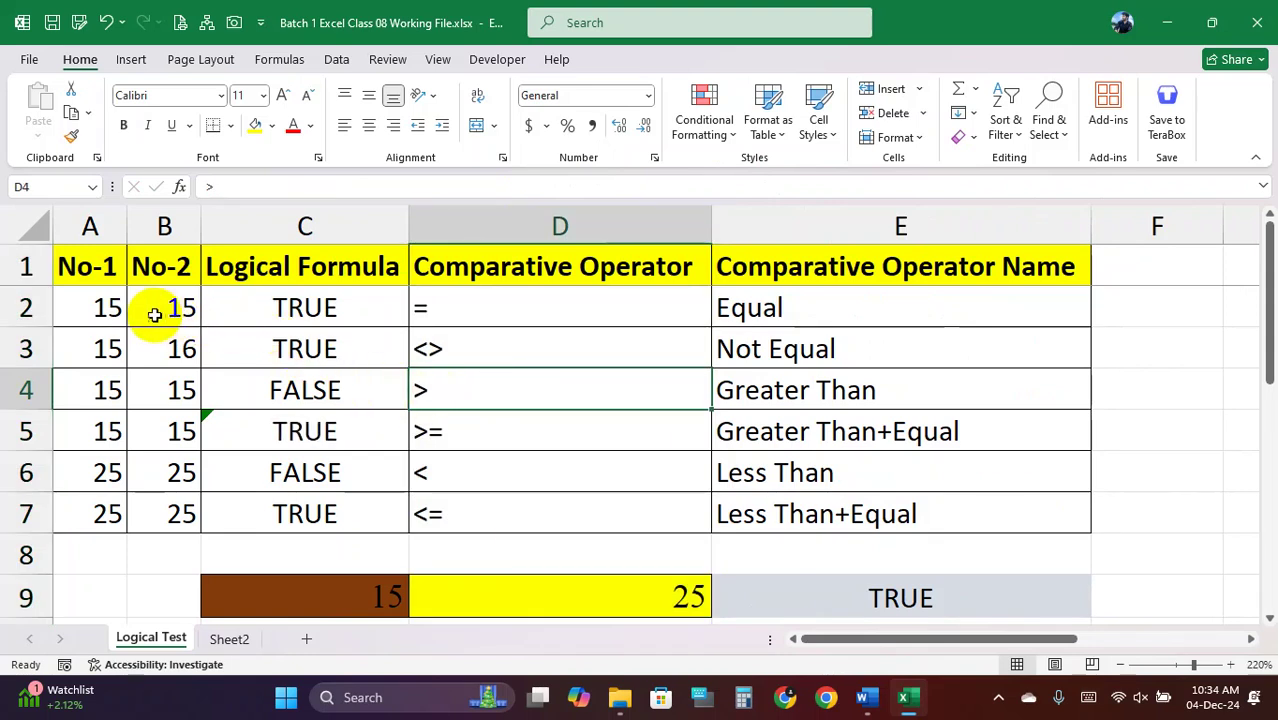
# Review the comparison operators on the Logical Test sheet and select the operator table C2:E7
pyautogui.click(148, 313)
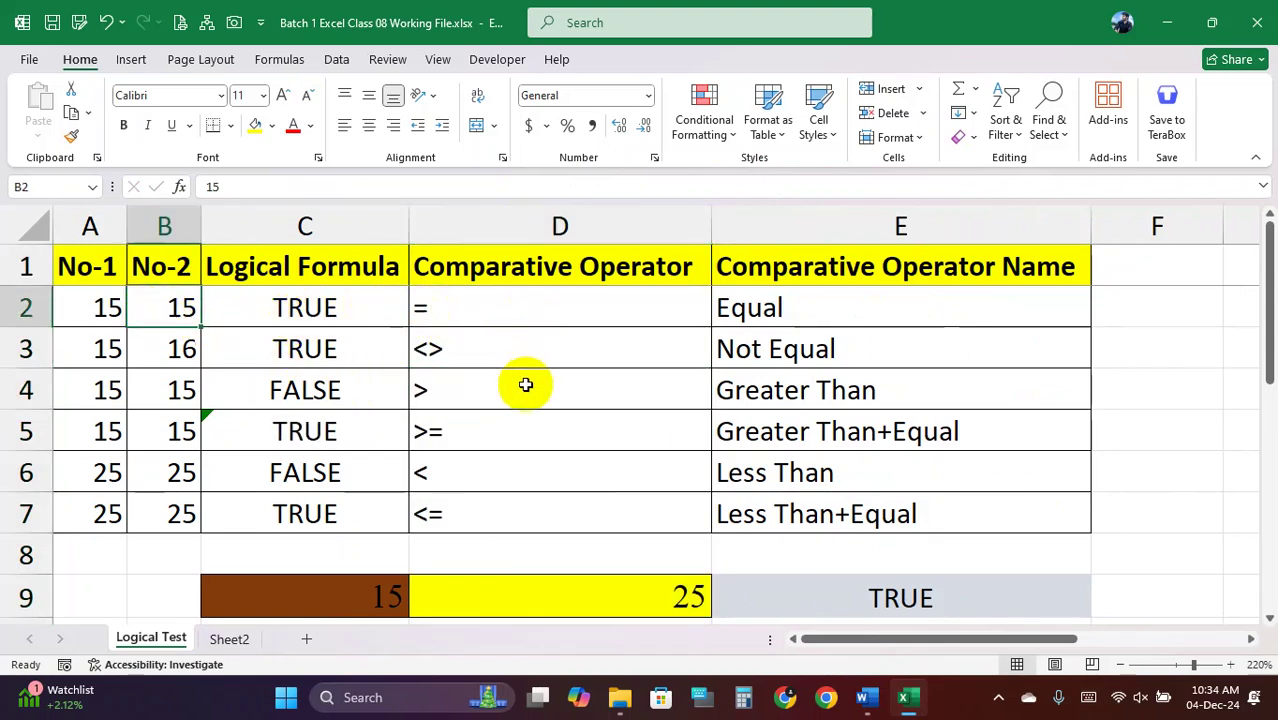
pyautogui.click(497, 326)
pyautogui.click(494, 354)
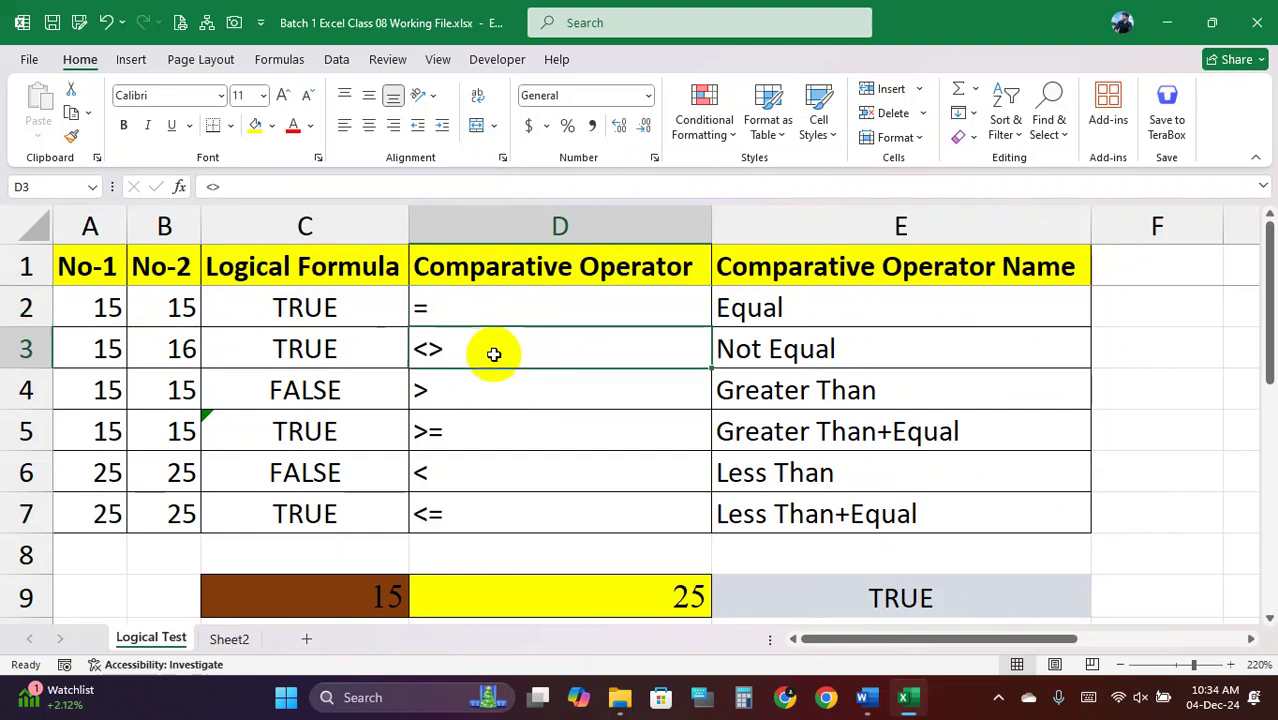
pyautogui.click(482, 400)
pyautogui.scroll(-1, 474, 433)
pyautogui.scroll(1, 471, 432)
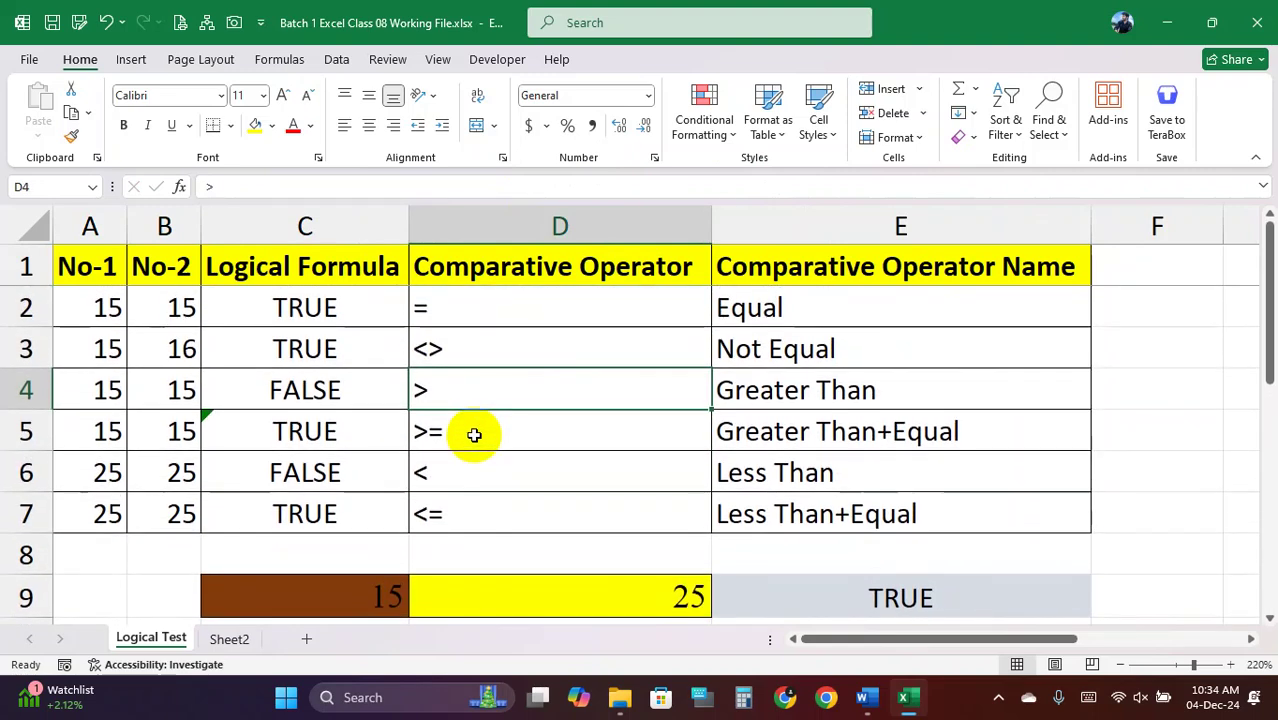
pyautogui.click(238, 641)
pyautogui.click(151, 637)
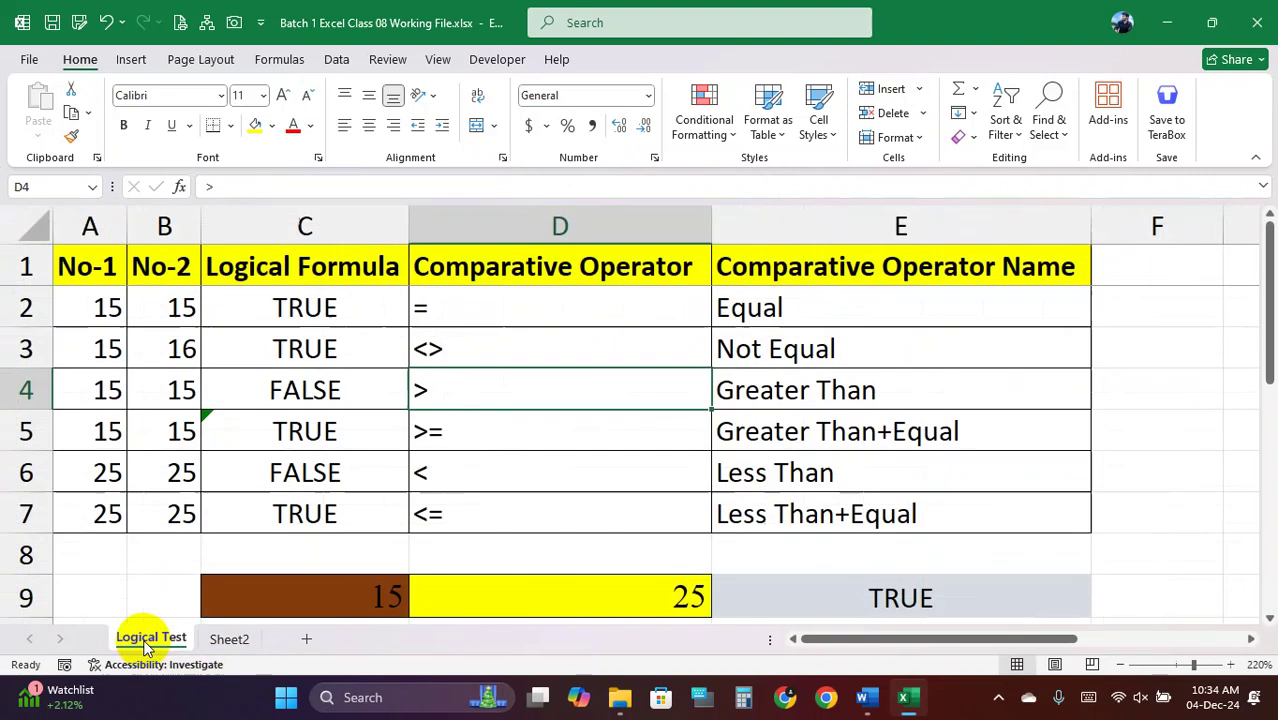
pyautogui.scroll(-1, 645, 422)
pyautogui.scroll(1, 560, 440)
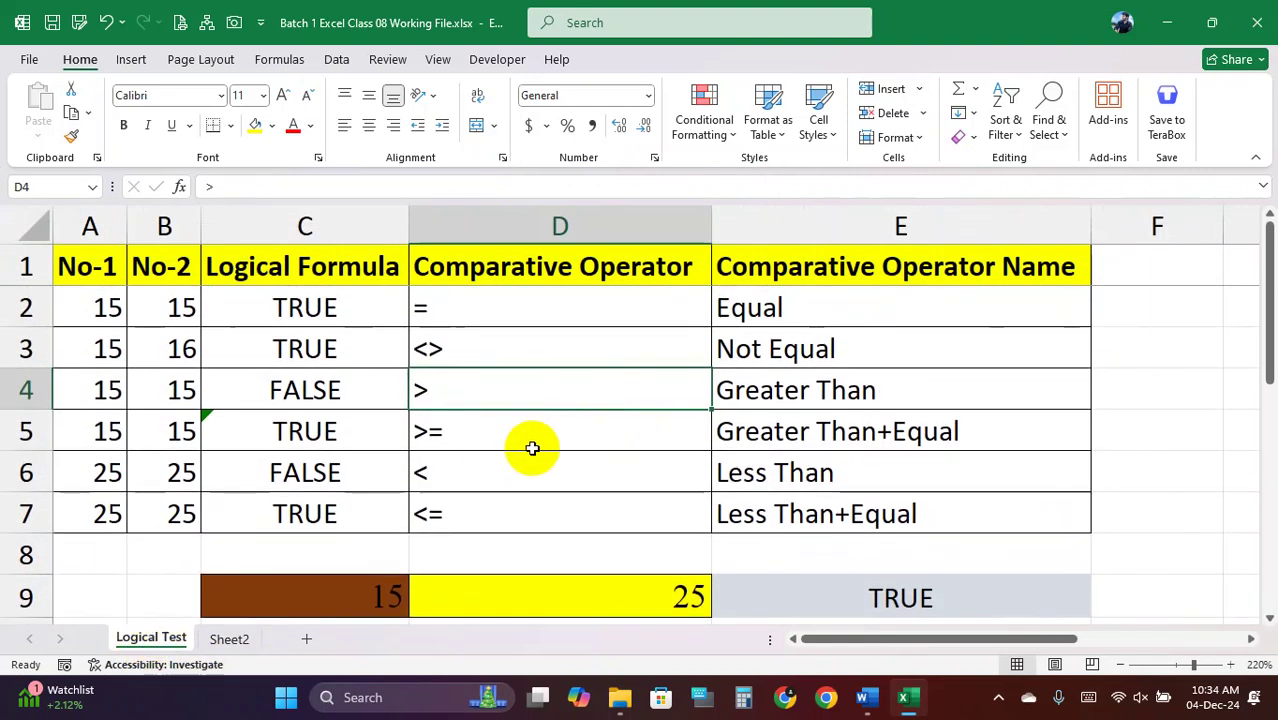
pyautogui.moveTo(286, 307); pyautogui.dragTo(860, 514)
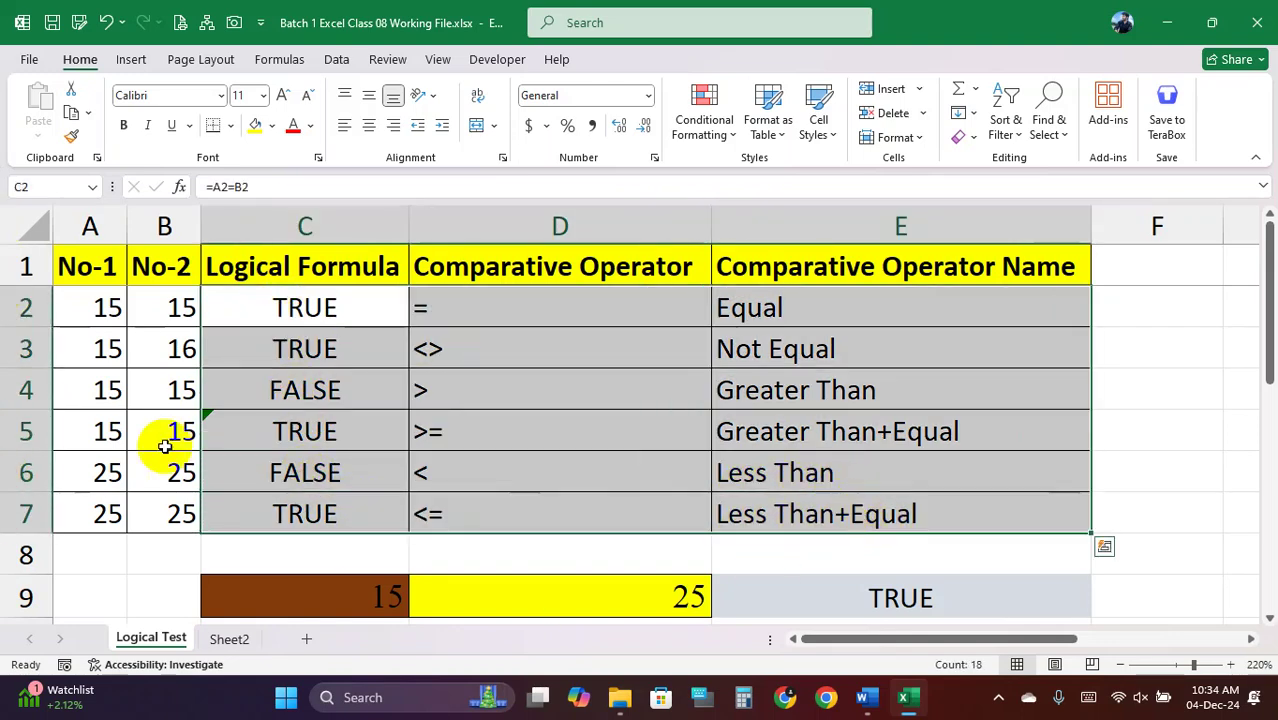
# Close the Class 08 workbook without saving and open the Class 9 Hyperlink Sort Filter workbook
pyautogui.click(1266, 25)
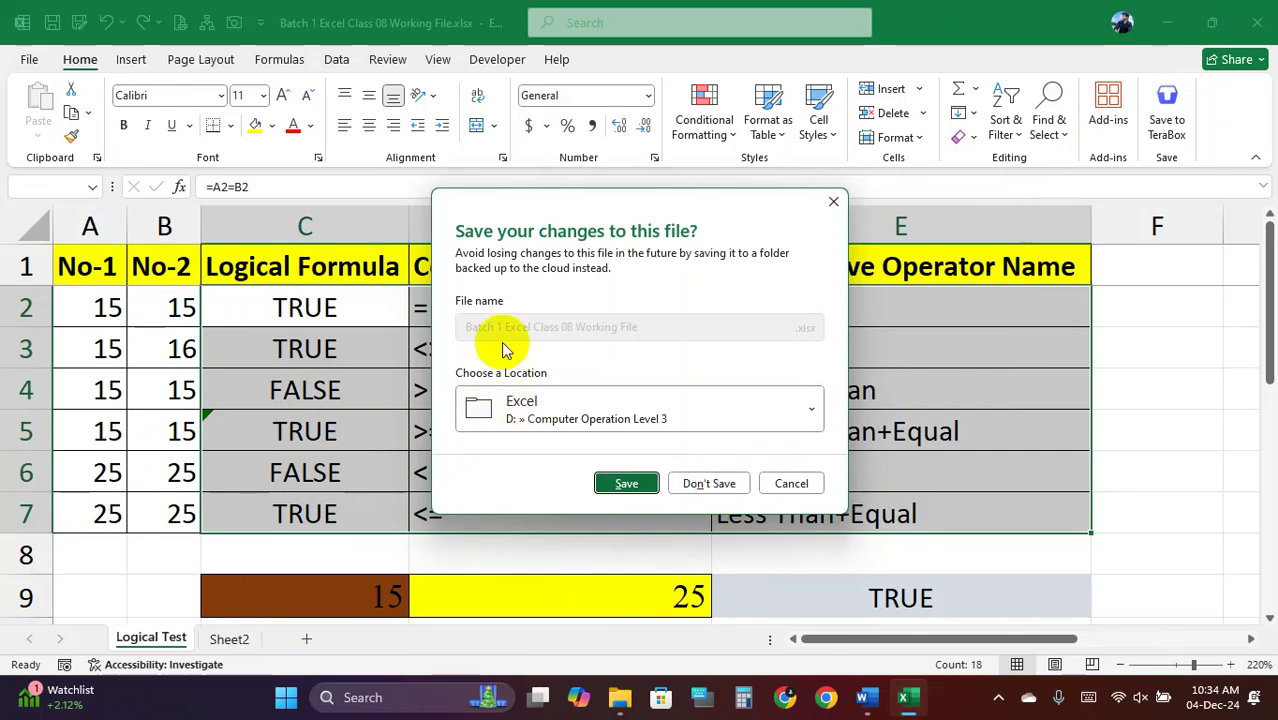
pyautogui.click(700, 483)
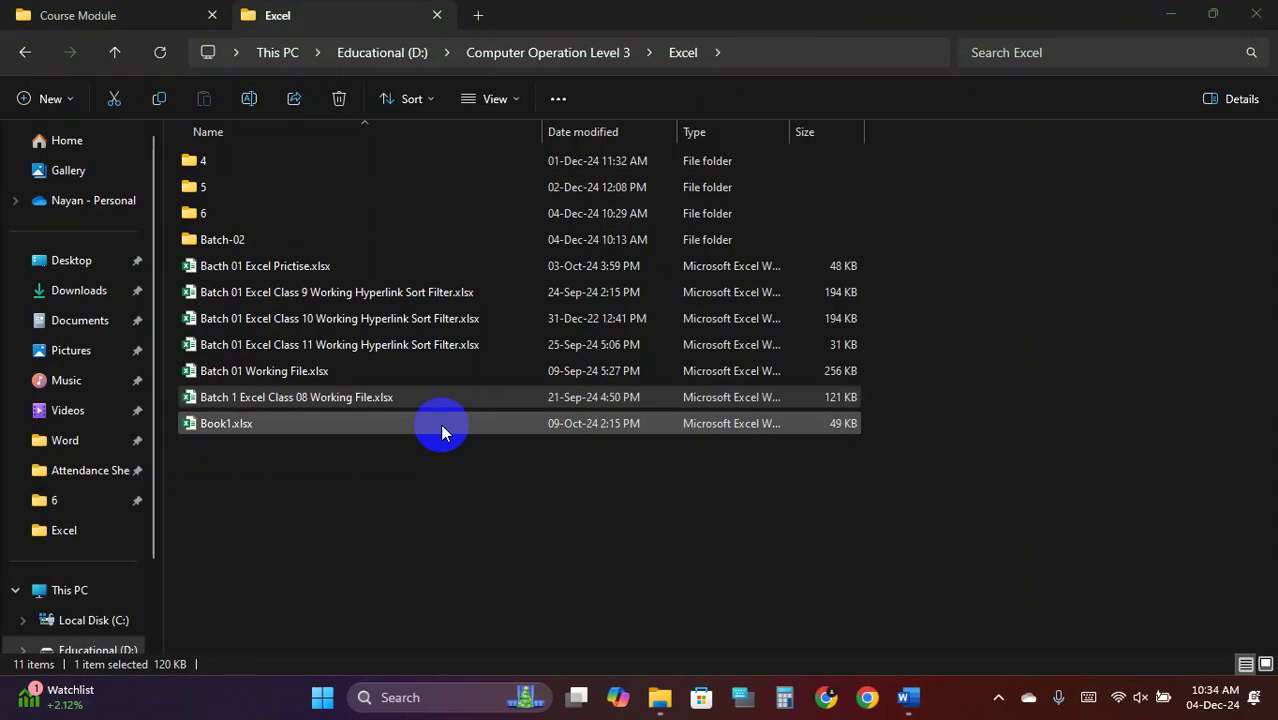
pyautogui.doubleClick(347, 292)
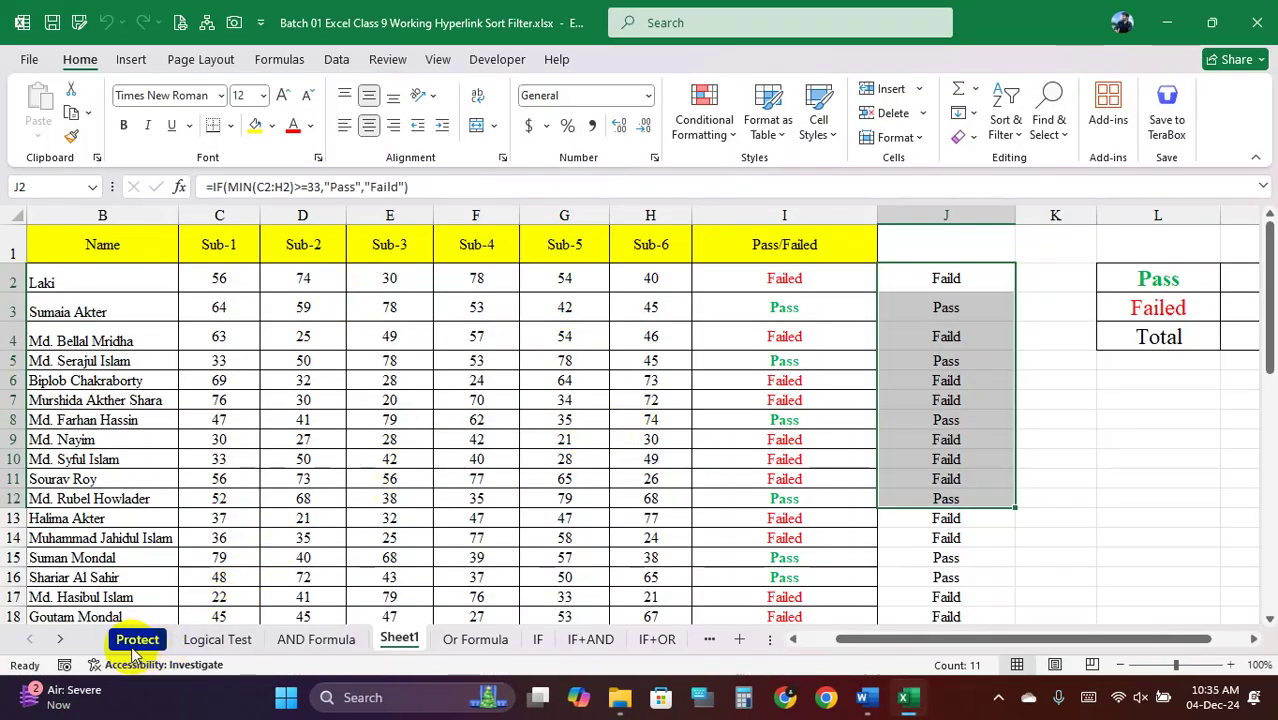
# Browse the Protect and Logical Test sheets
pyautogui.click(136, 640)
pyautogui.scroll(-3, 331, 405)
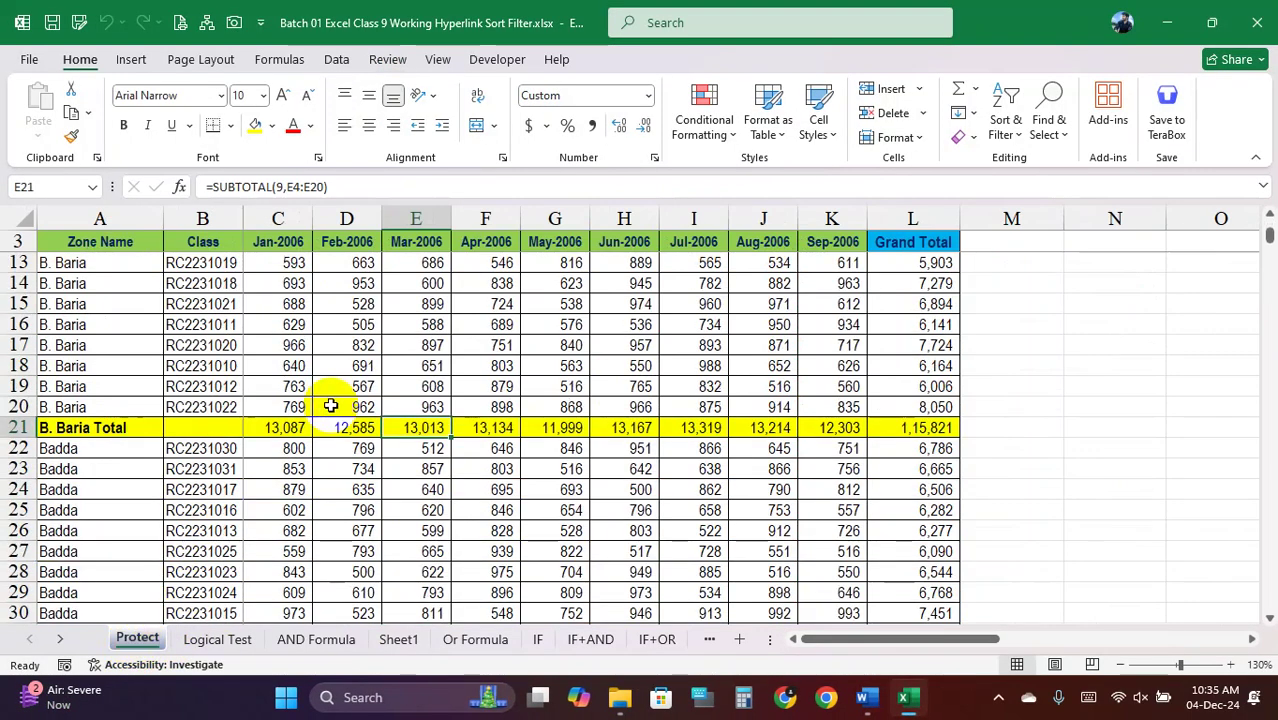
pyautogui.scroll(3, 331, 405)
pyautogui.scroll(-4, 380, 475)
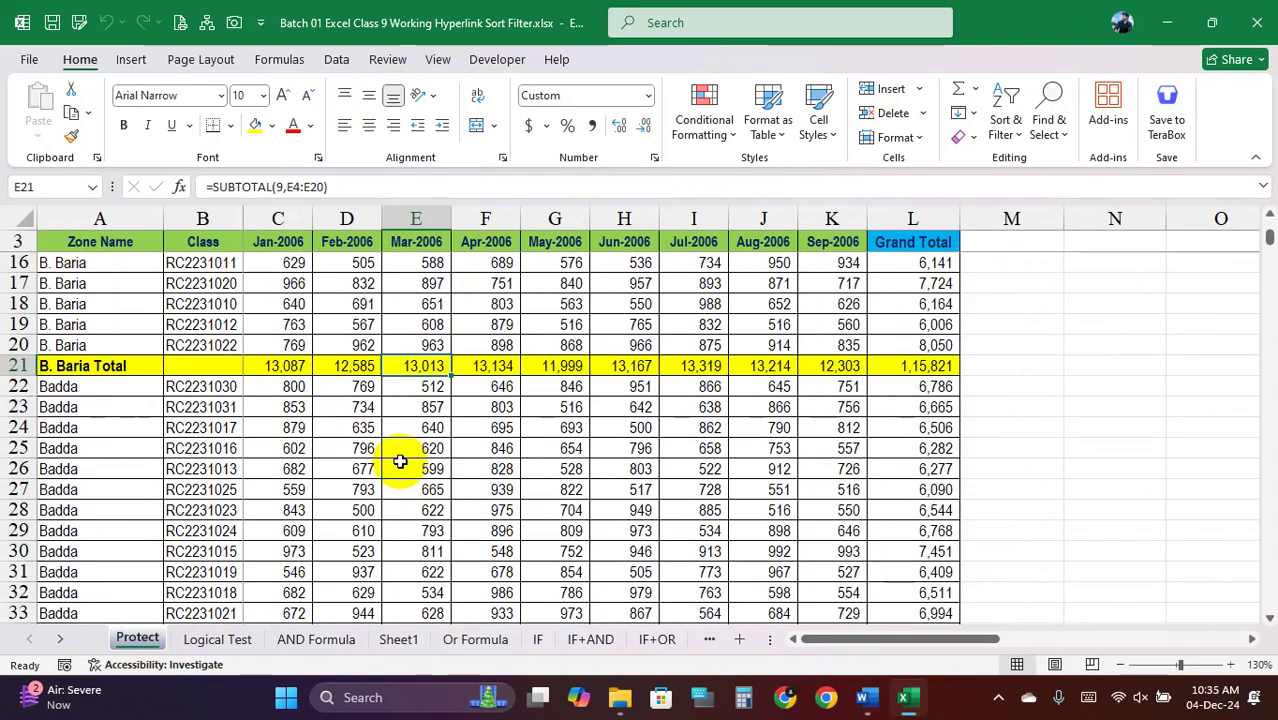
pyautogui.scroll(4, 400, 461)
pyautogui.click(217, 639)
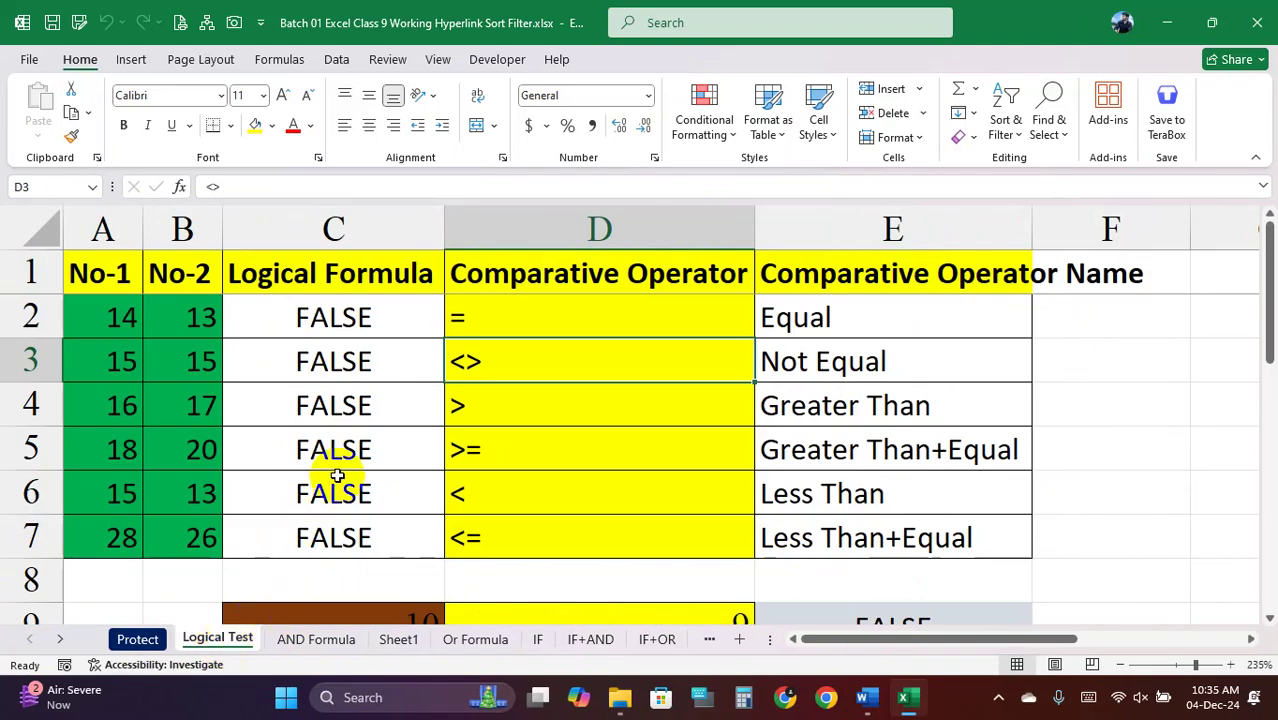
pyautogui.scroll(-4, 516, 363)
pyautogui.scroll(4, 518, 363)
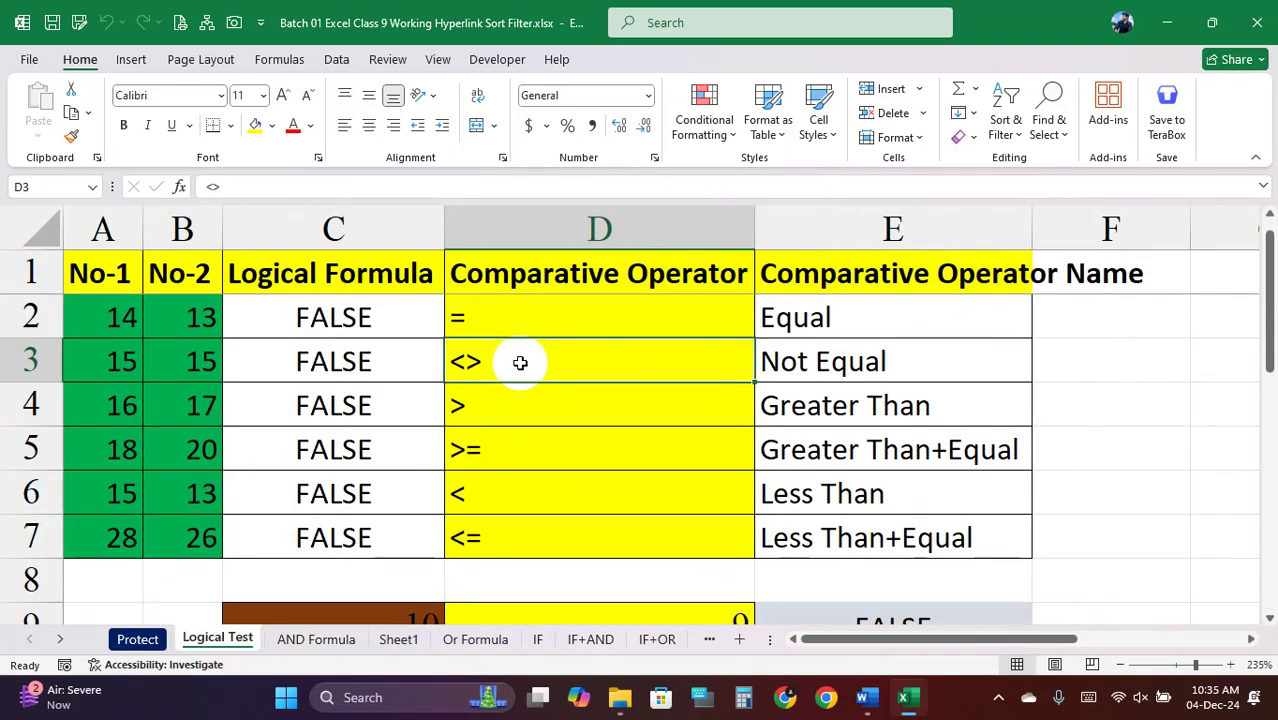
# On the AND Formula sheet, review row 8's result and the 75%, 80% and 60% monthly thresholds
pyautogui.click(318, 641)
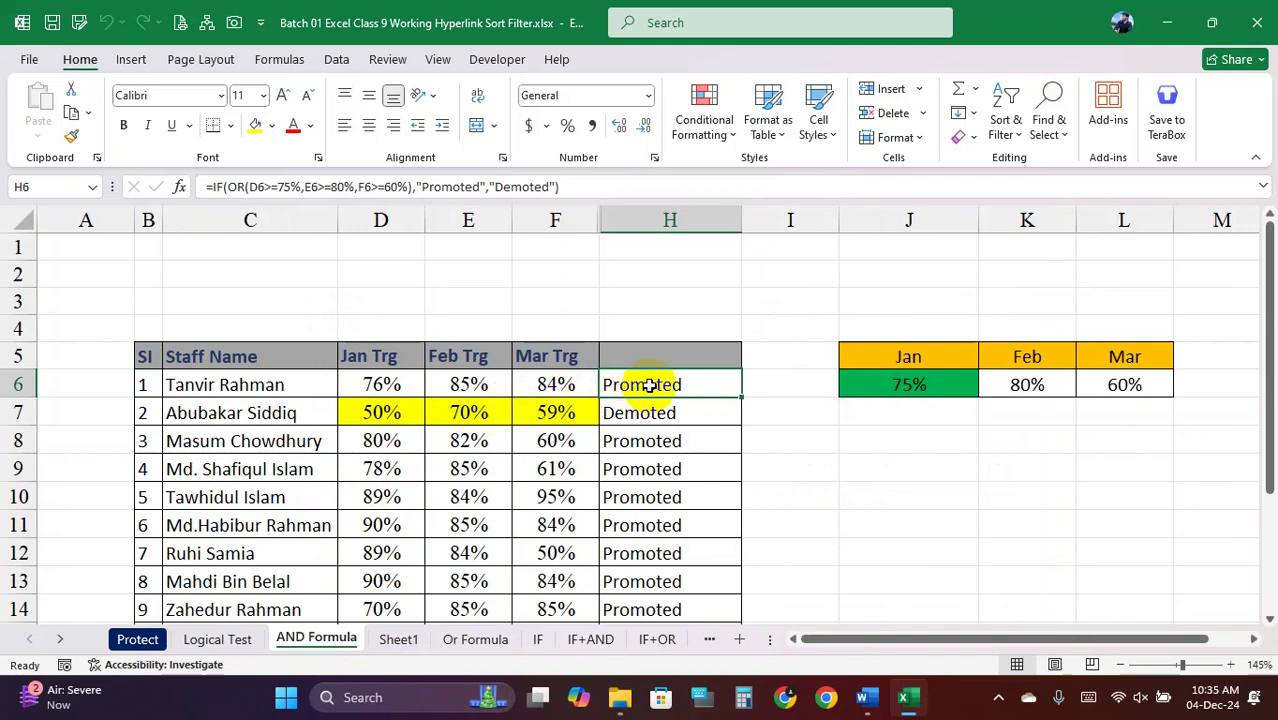
pyautogui.click(653, 440)
pyautogui.click(392, 436)
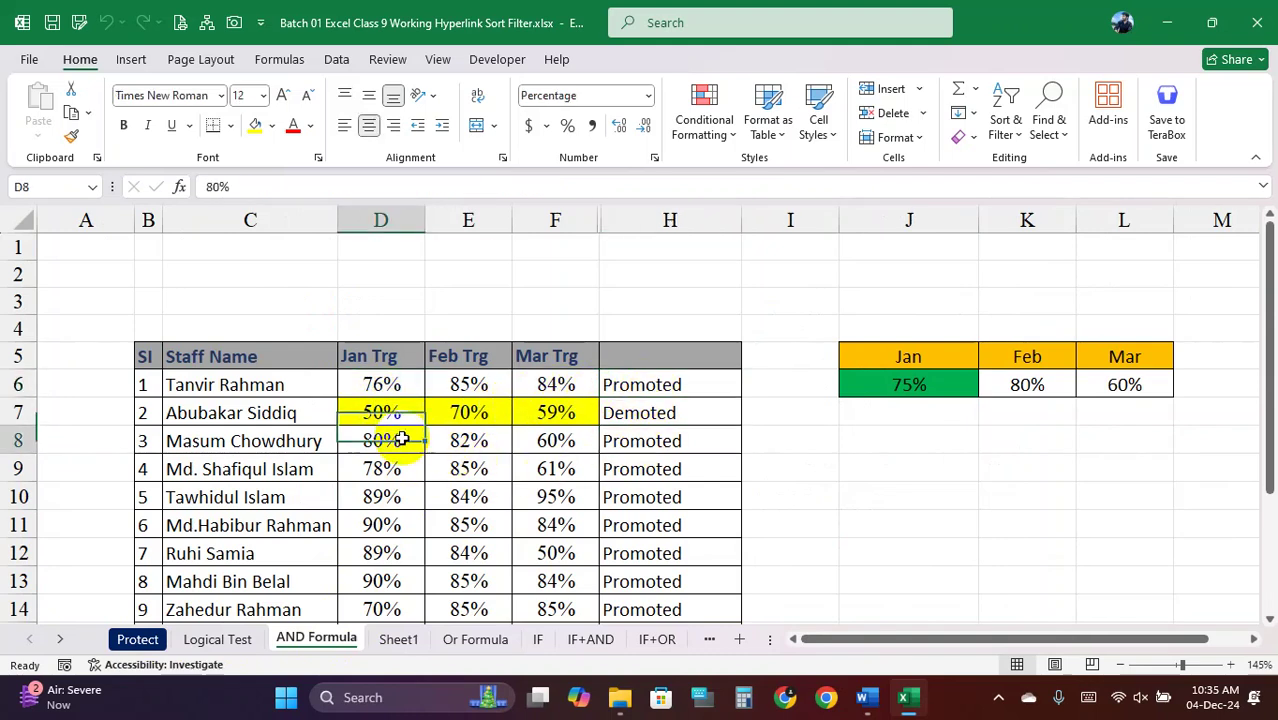
pyautogui.click(470, 437)
pyautogui.click(730, 438)
pyautogui.click(913, 402)
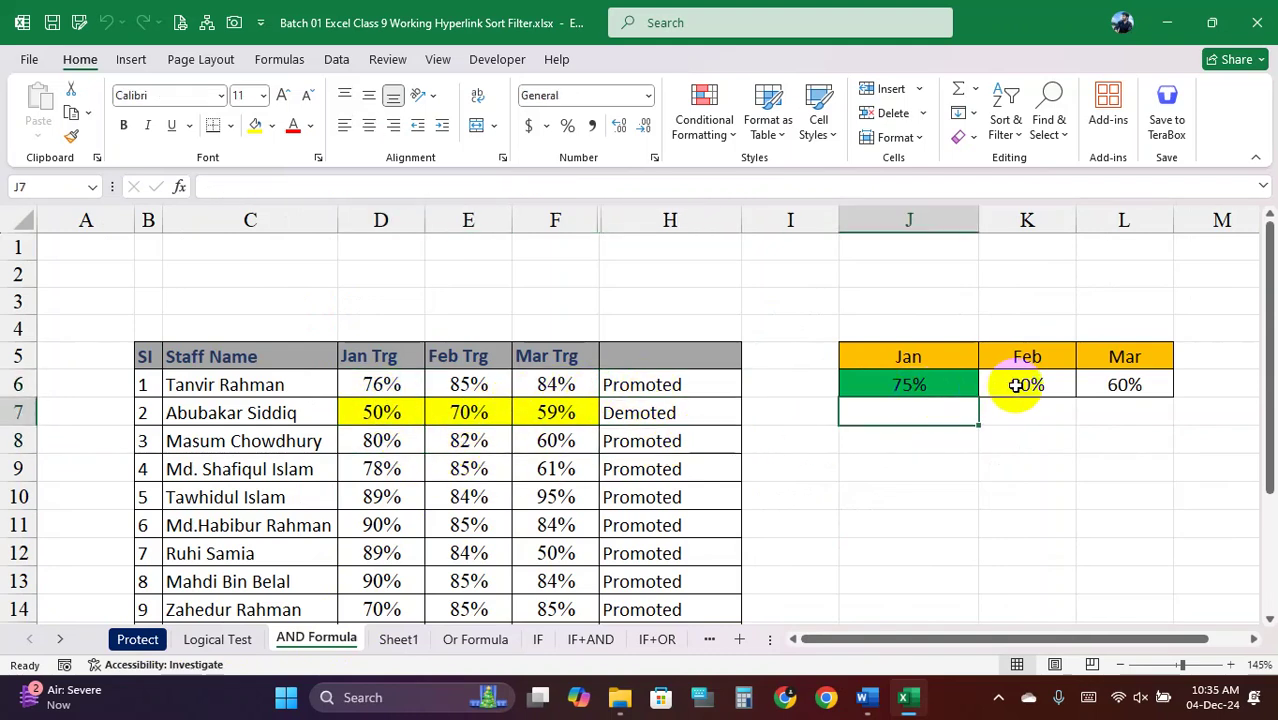
pyautogui.click(1013, 386)
pyautogui.click(1130, 382)
pyautogui.click(944, 383)
pyautogui.click(930, 432)
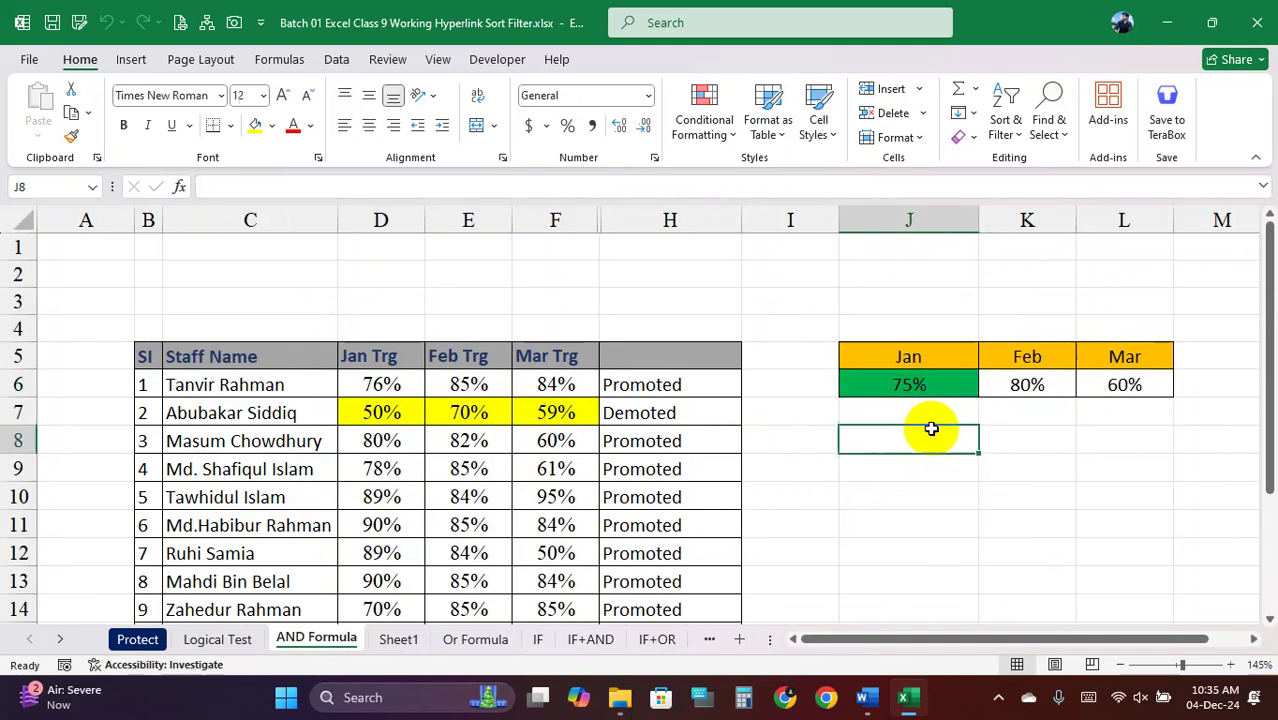
# Check the first staff member's Jan, Feb and Mar targets and the row's IF/OR result formula
pyautogui.click(323, 390)
pyautogui.click(385, 386)
pyautogui.click(490, 385)
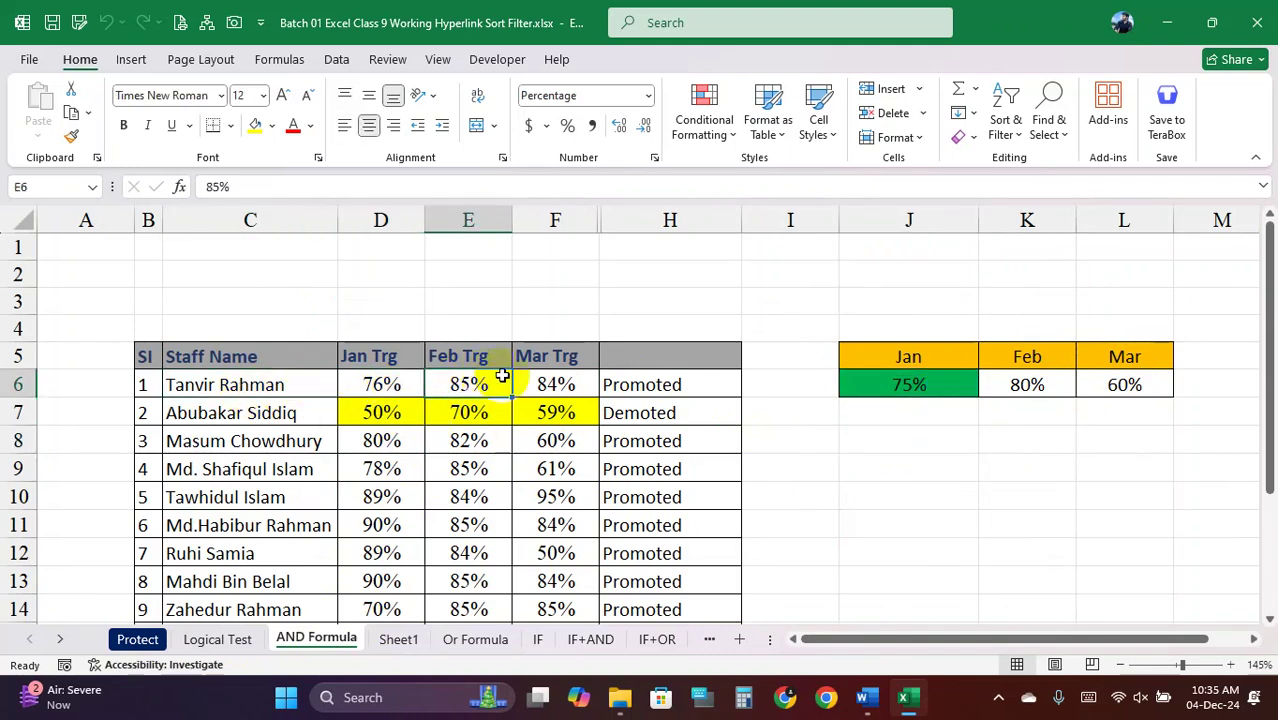
pyautogui.click(575, 385)
pyautogui.click(660, 386)
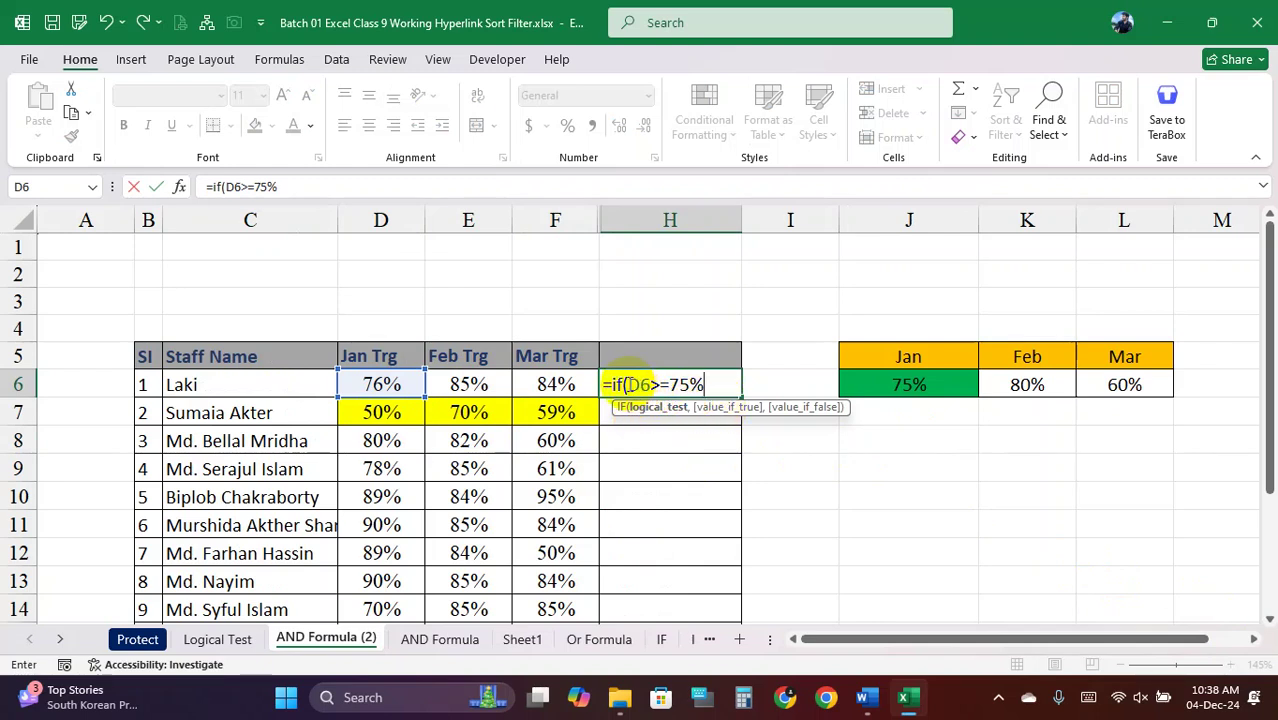
# Highlight the D6>=75% test in H6's formula and add a comma after it
pyautogui.click(641, 384)
pyautogui.moveTo(658, 384); pyautogui.dragTo(697, 385)
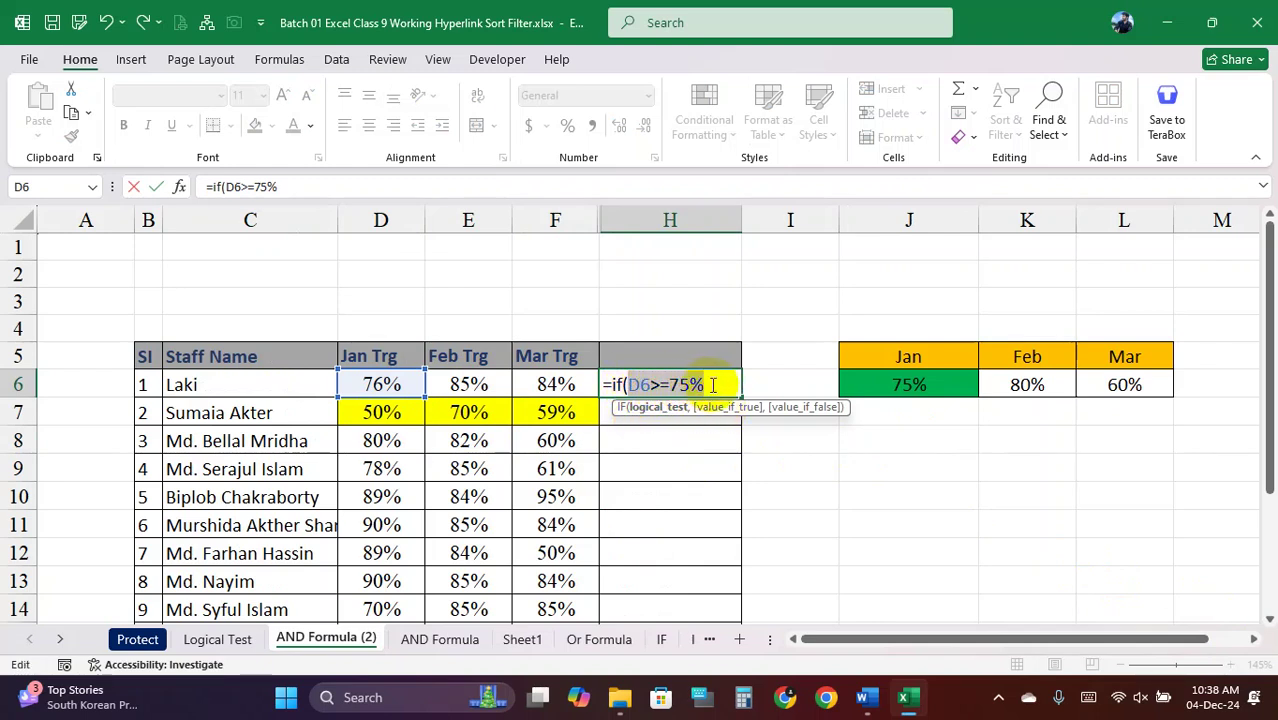
pyautogui.click(713, 385)
pyautogui.write(',')
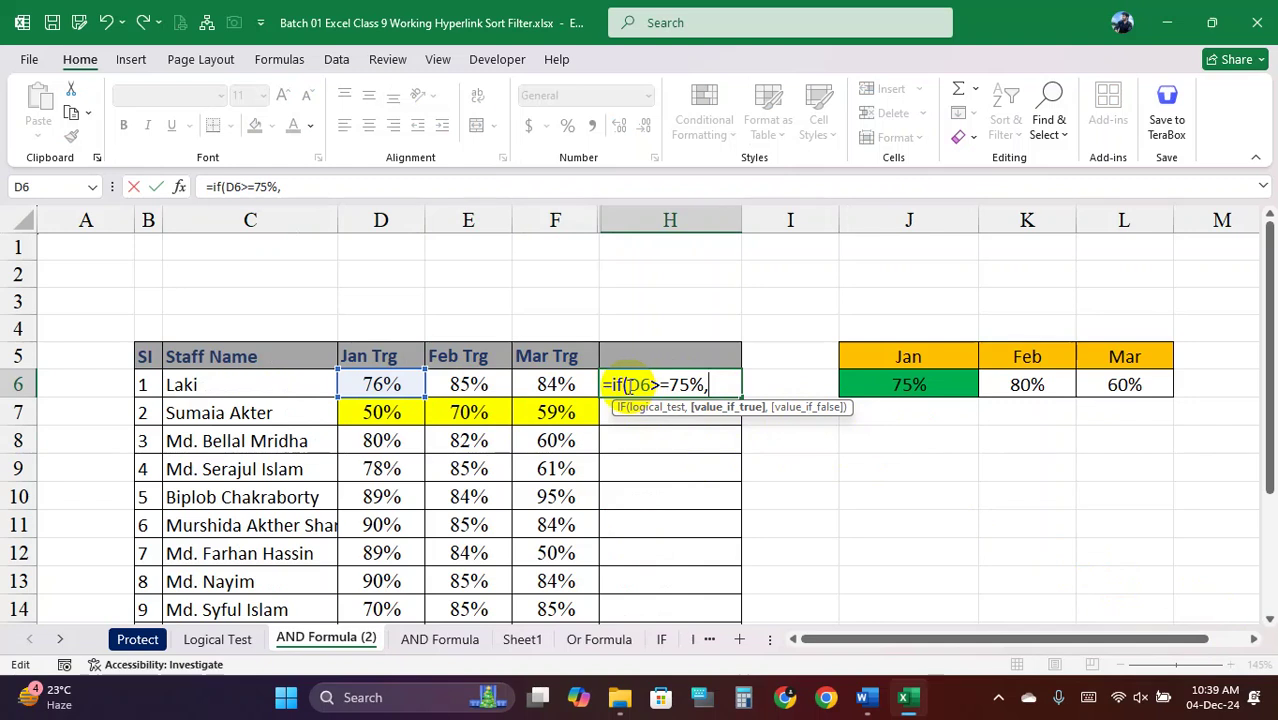
# Highlight D6 in the formula, then capture the whole screen for annotation
pyautogui.moveTo(628, 385); pyautogui.dragTo(661, 385)
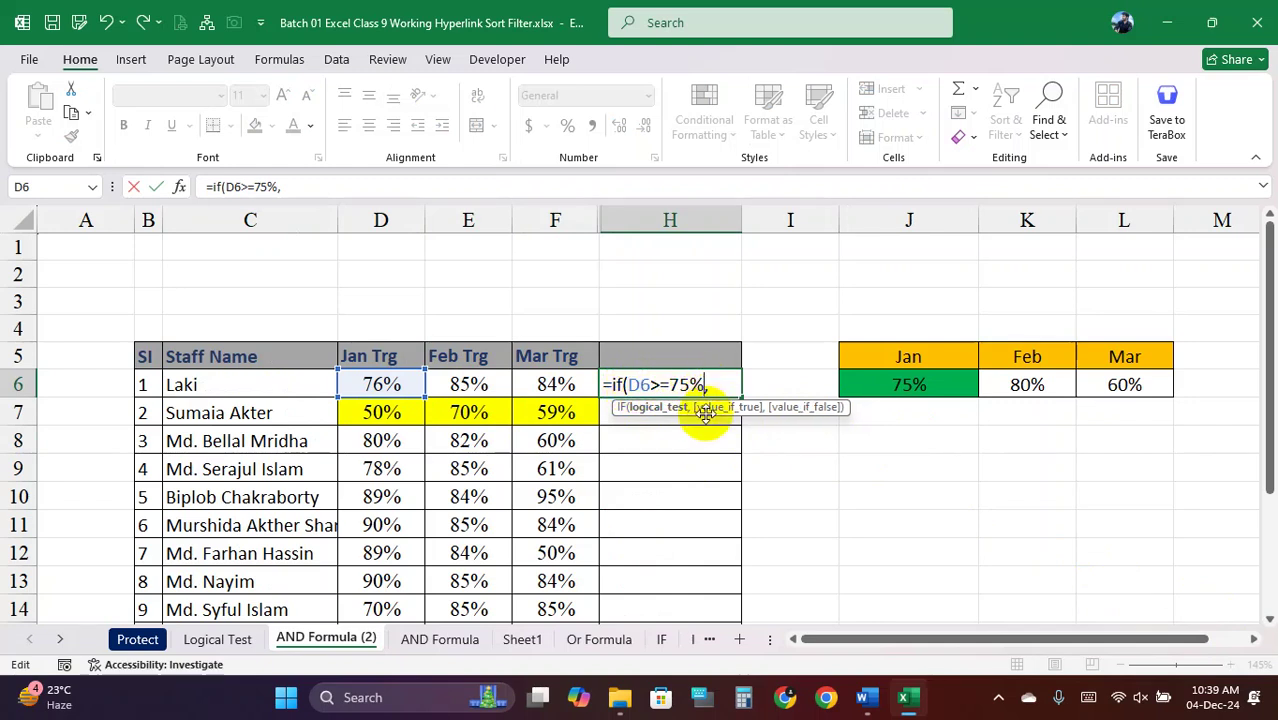
pyautogui.click(700, 385)
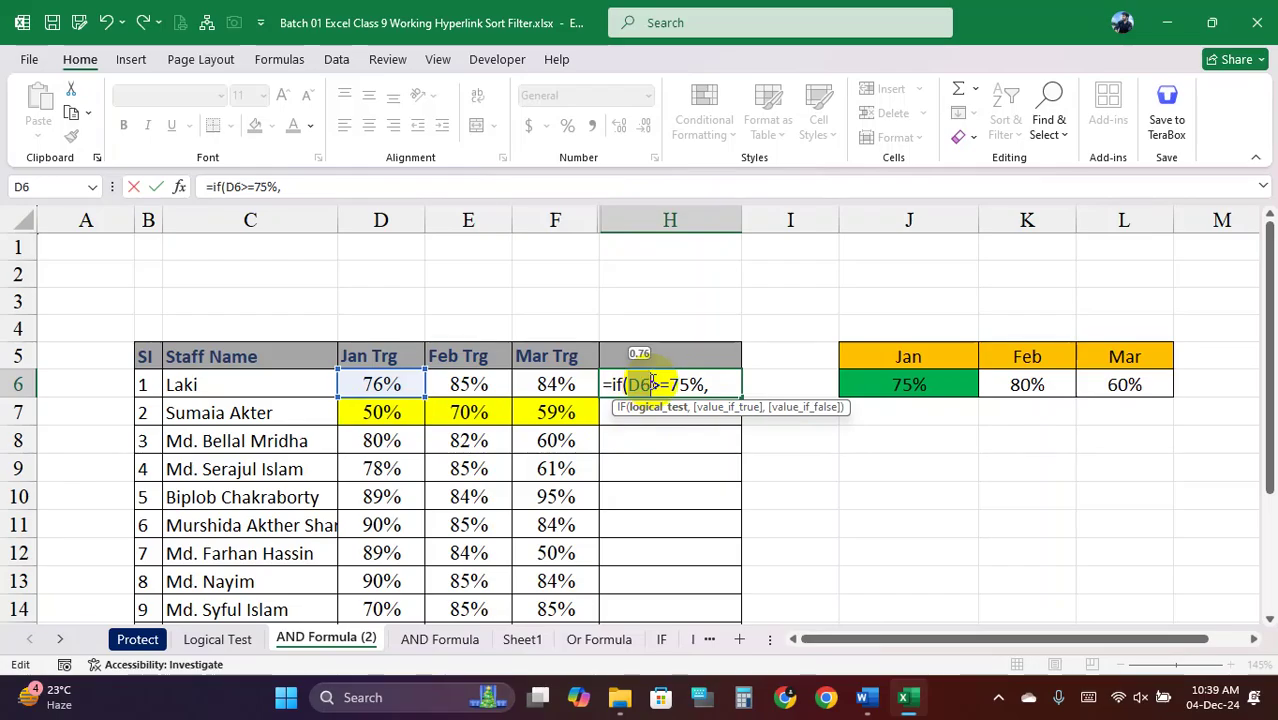
pyautogui.press('Print')
pyautogui.moveTo(2, 2); pyautogui.dragTo(1210, 645)
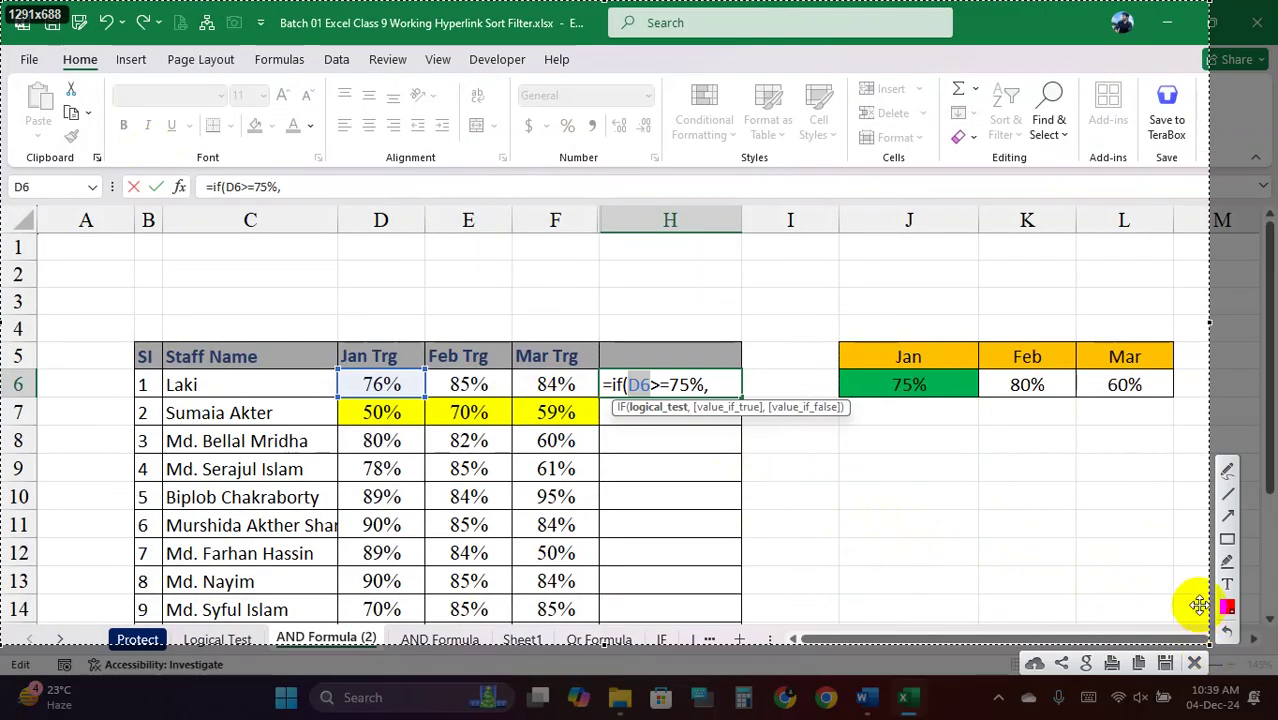
# Draw red boxes around D6, the formula's D6 test, the staff table, and its SI, Staff Name, Jan and Feb Trg columns
pyautogui.moveTo(338, 373); pyautogui.dragTo(426, 398)
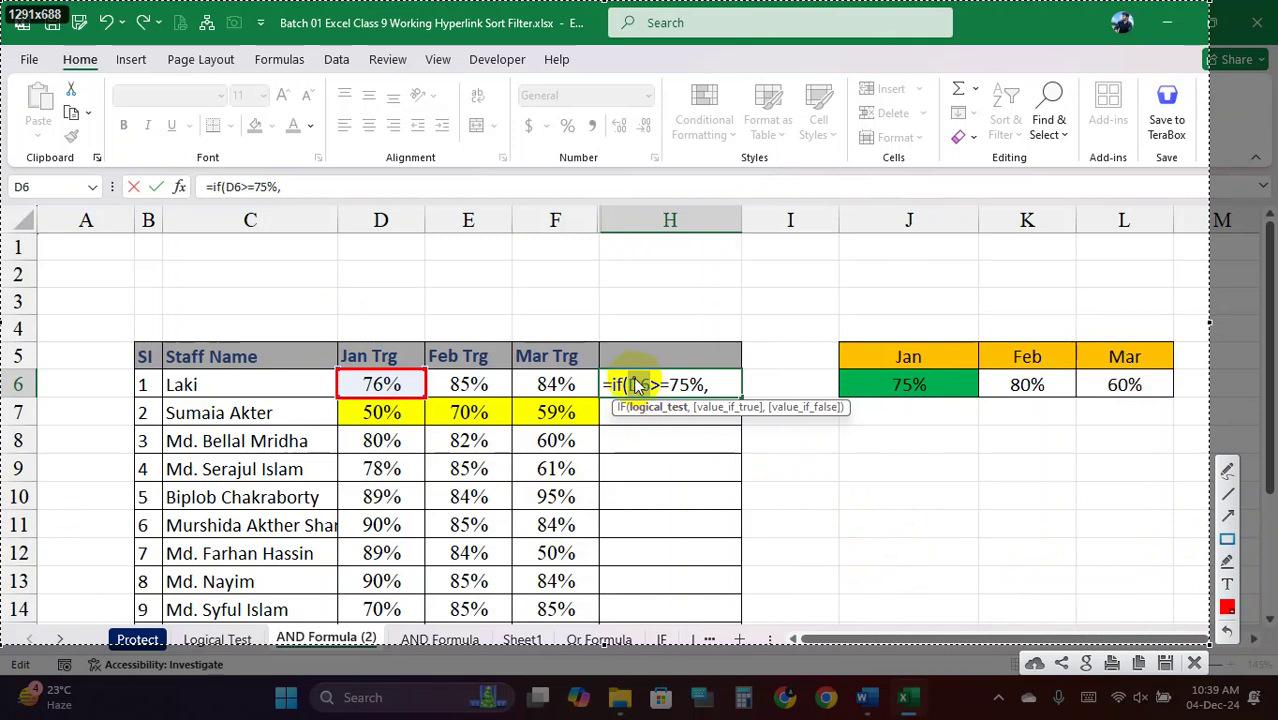
pyautogui.moveTo(636, 385); pyautogui.dragTo(706, 396)
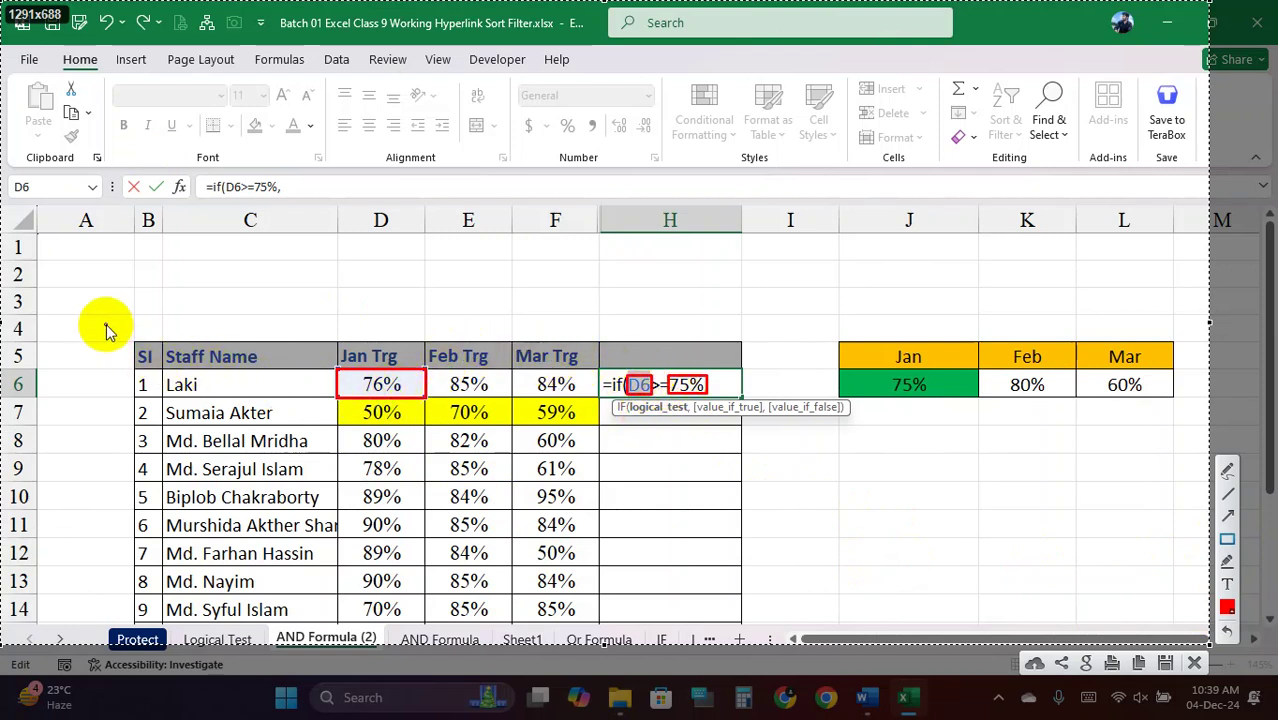
pyautogui.moveTo(131, 340)
pyautogui.mouseDown()
pyautogui.moveTo(242, 408)
pyautogui.moveTo(571, 505)
pyautogui.moveTo(728, 650)
pyautogui.moveTo(768, 632)
pyautogui.mouseUp()
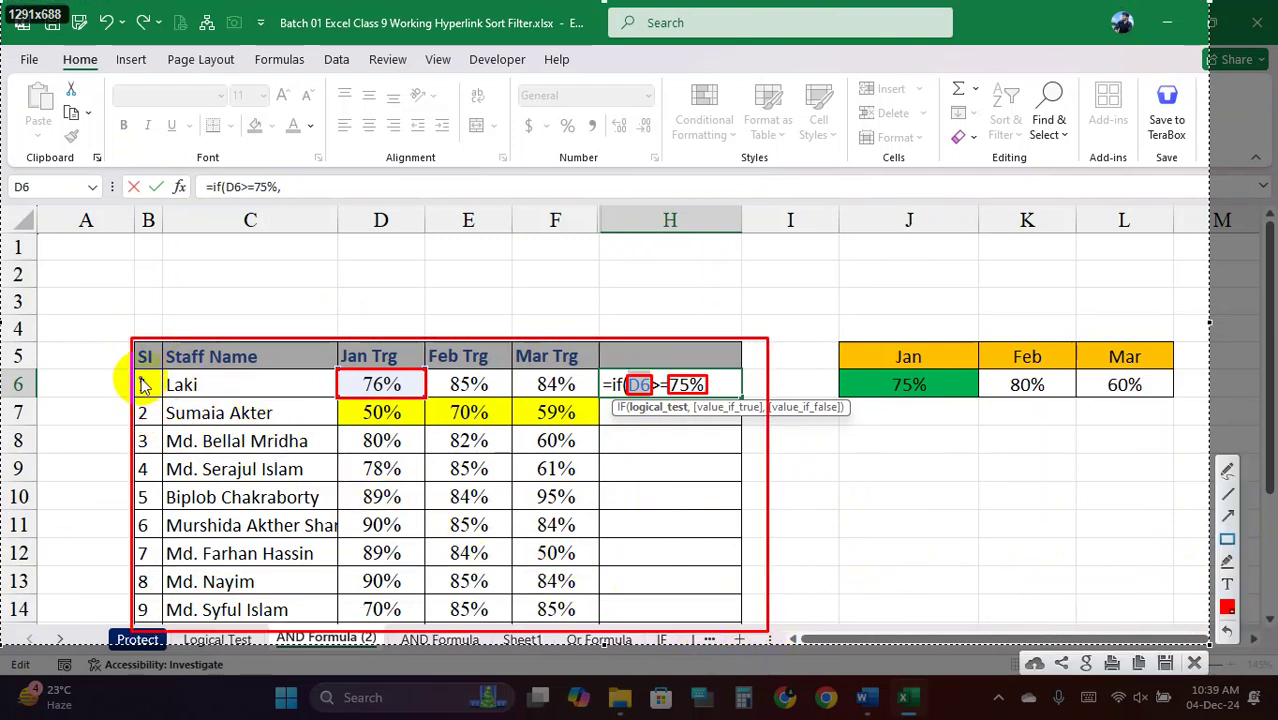
pyautogui.moveTo(150, 340); pyautogui.dragTo(157, 628)
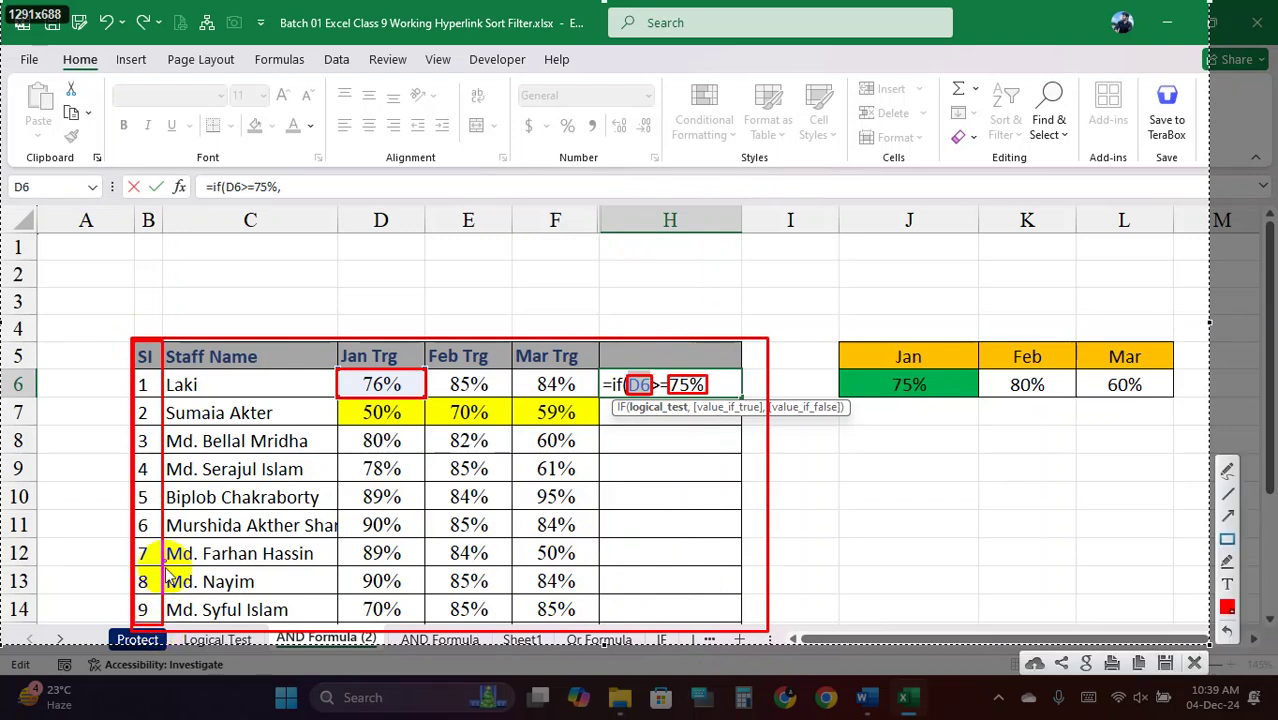
pyautogui.moveTo(168, 342); pyautogui.dragTo(334, 628)
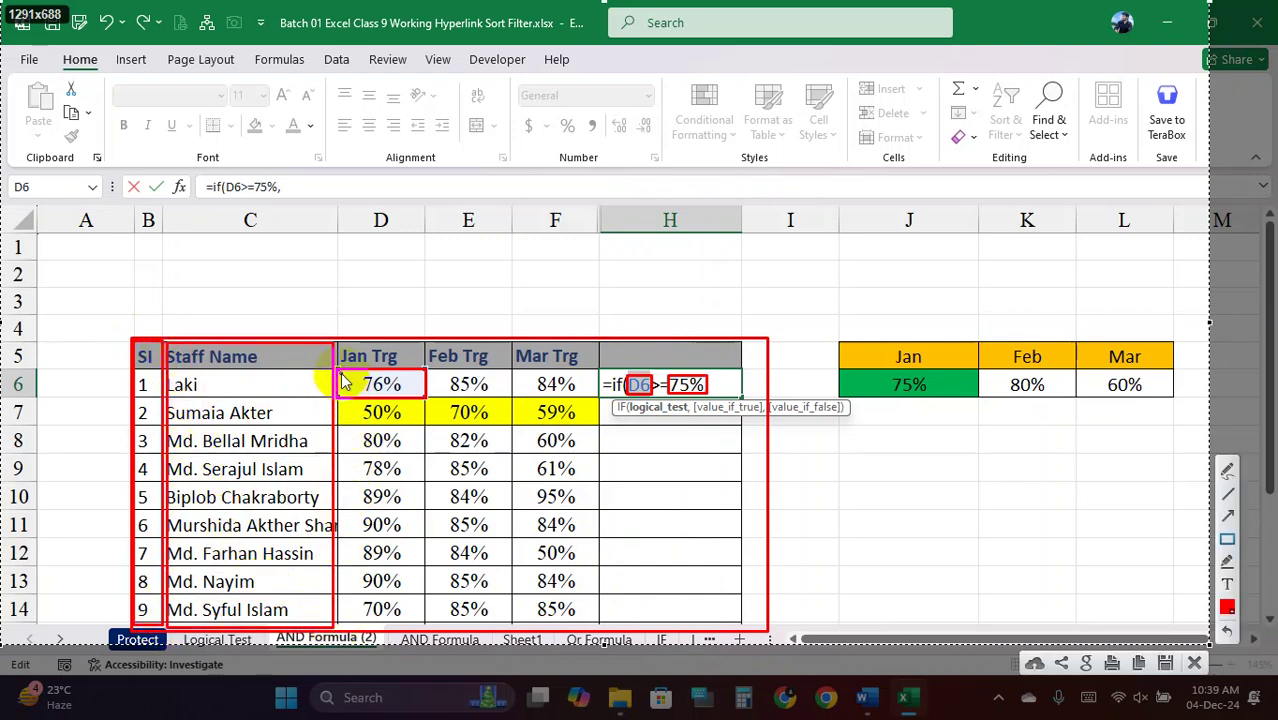
pyautogui.moveTo(338, 399)
pyautogui.mouseDown()
pyautogui.moveTo(440, 455)
pyautogui.moveTo(420, 460)
pyautogui.moveTo(425, 428)
pyautogui.moveTo(424, 626)
pyautogui.mouseUp()
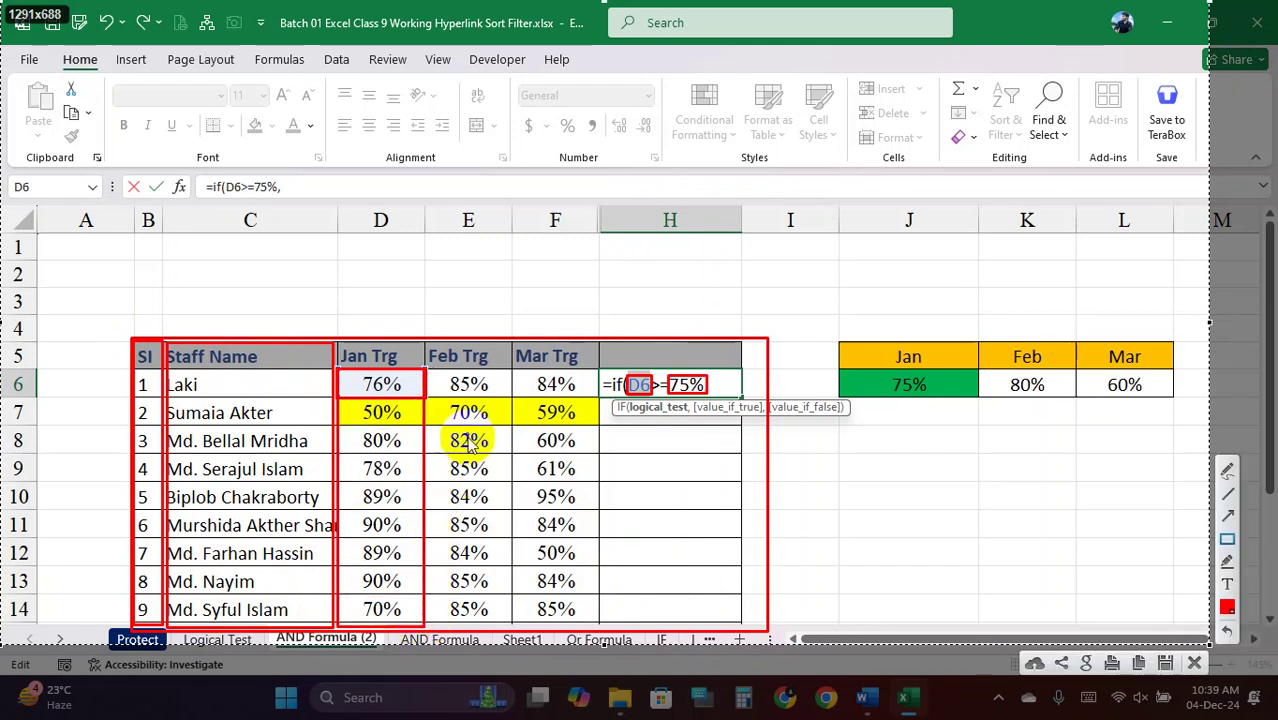
pyautogui.moveTo(425, 370)
pyautogui.mouseDown()
pyautogui.moveTo(500, 430)
pyautogui.moveTo(590, 558)
pyautogui.moveTo(592, 620)
pyautogui.mouseUp()
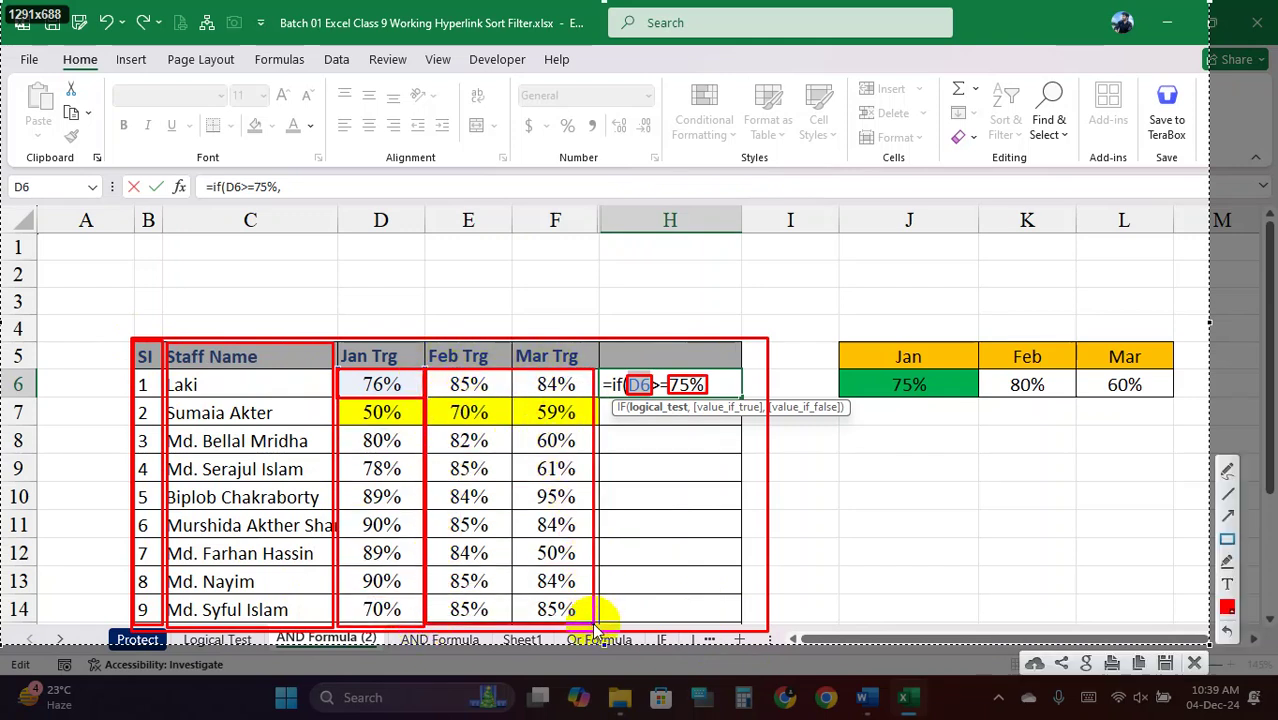
pyautogui.moveTo(340, 399)
pyautogui.mouseDown()
pyautogui.moveTo(412, 450)
pyautogui.moveTo(424, 621)
pyautogui.mouseUp()
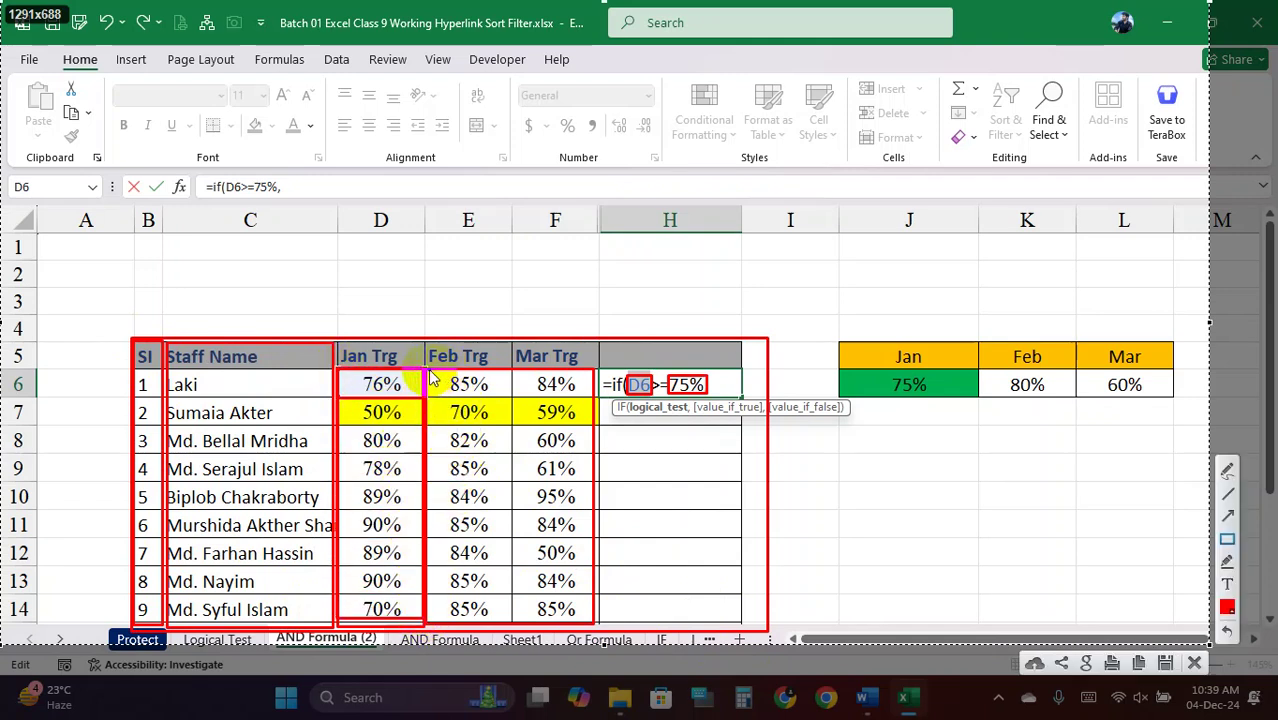
pyautogui.moveTo(432, 378)
pyautogui.mouseDown()
pyautogui.moveTo(513, 513)
pyautogui.moveTo(505, 640)
pyautogui.moveTo(512, 622)
pyautogui.mouseUp()
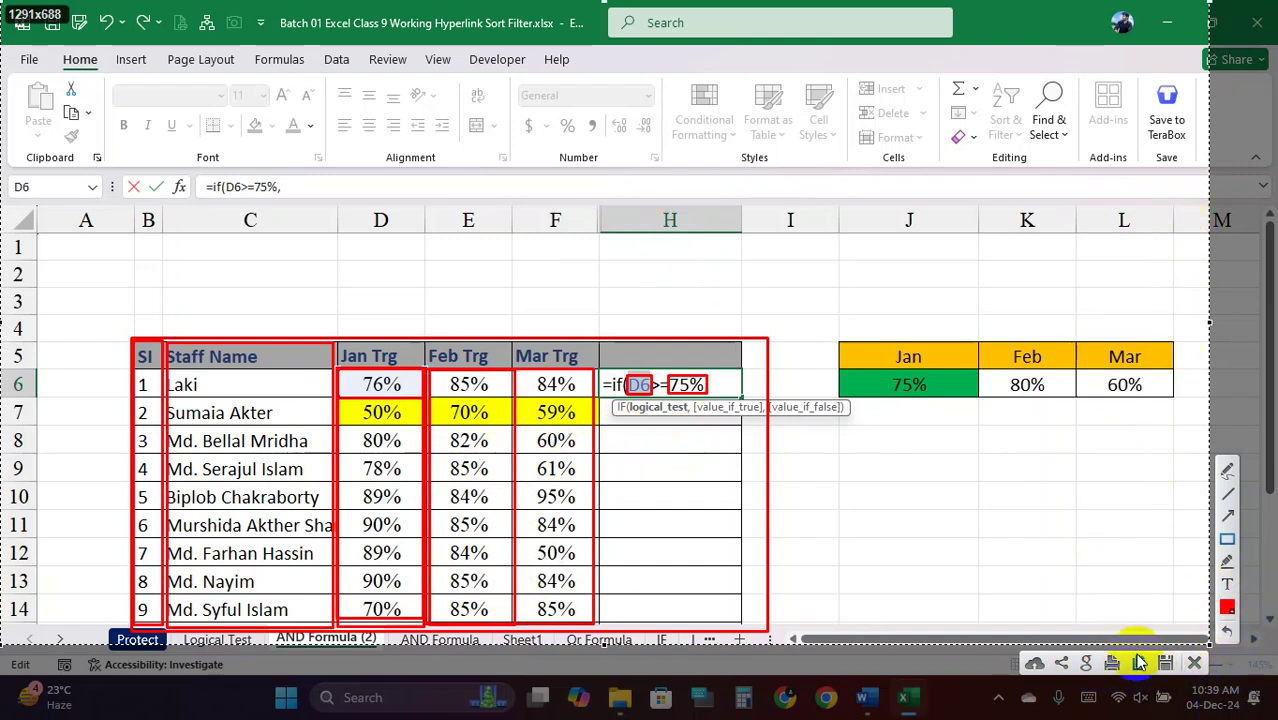
# Complete H6 as =IF(D6>=75%,"Promotion","Demotion"), returning Promotion
pyautogui.click(1194, 663)
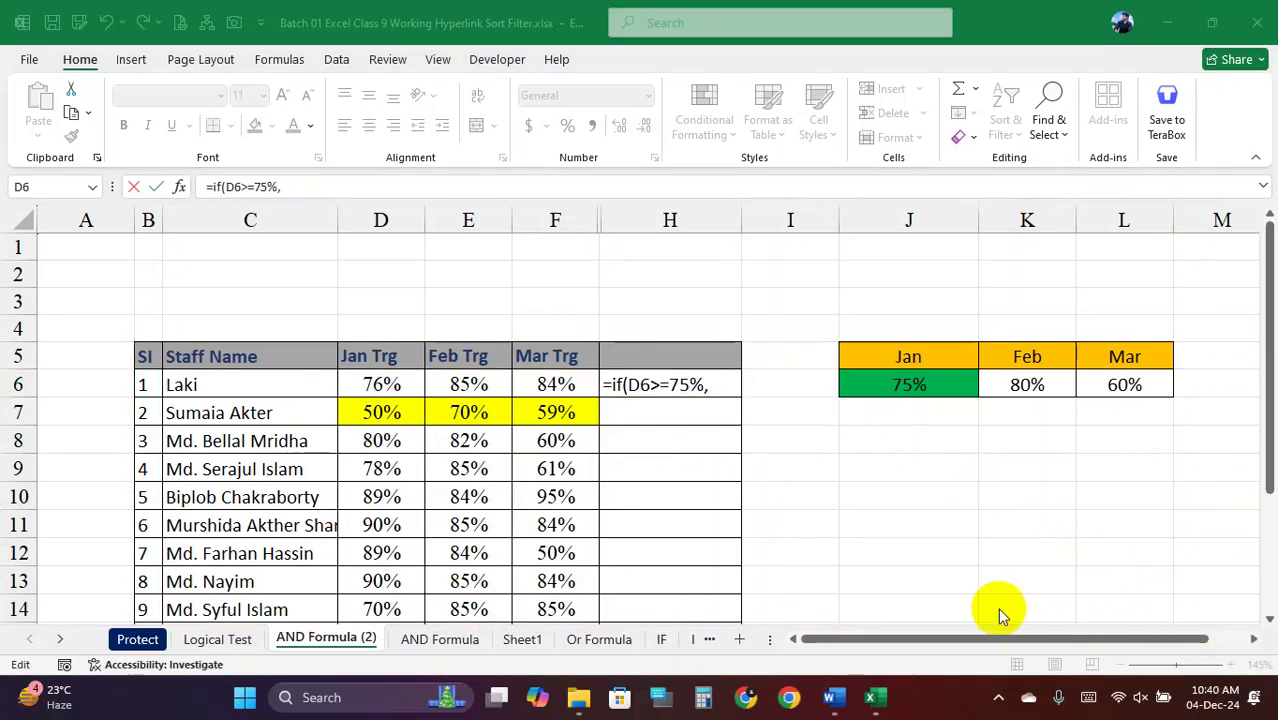
pyautogui.doubleClick(648, 385)
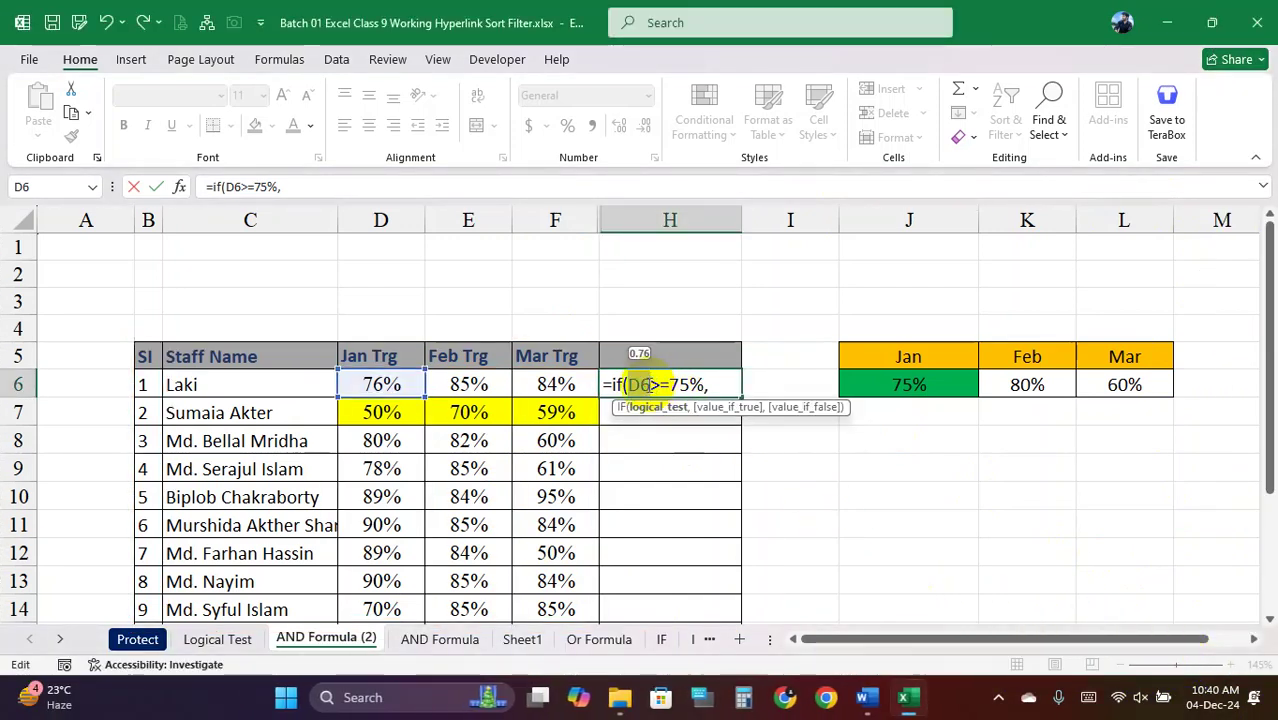
pyautogui.click(708, 385)
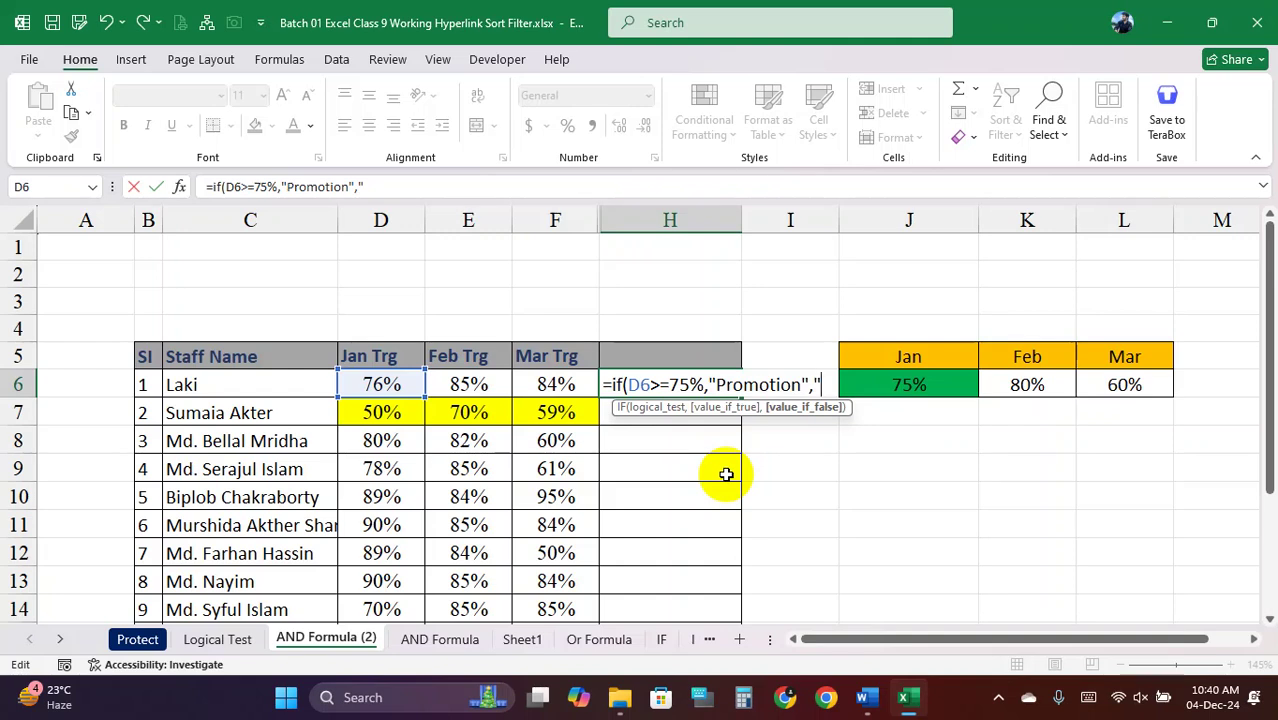
pyautogui.write('Demotion')
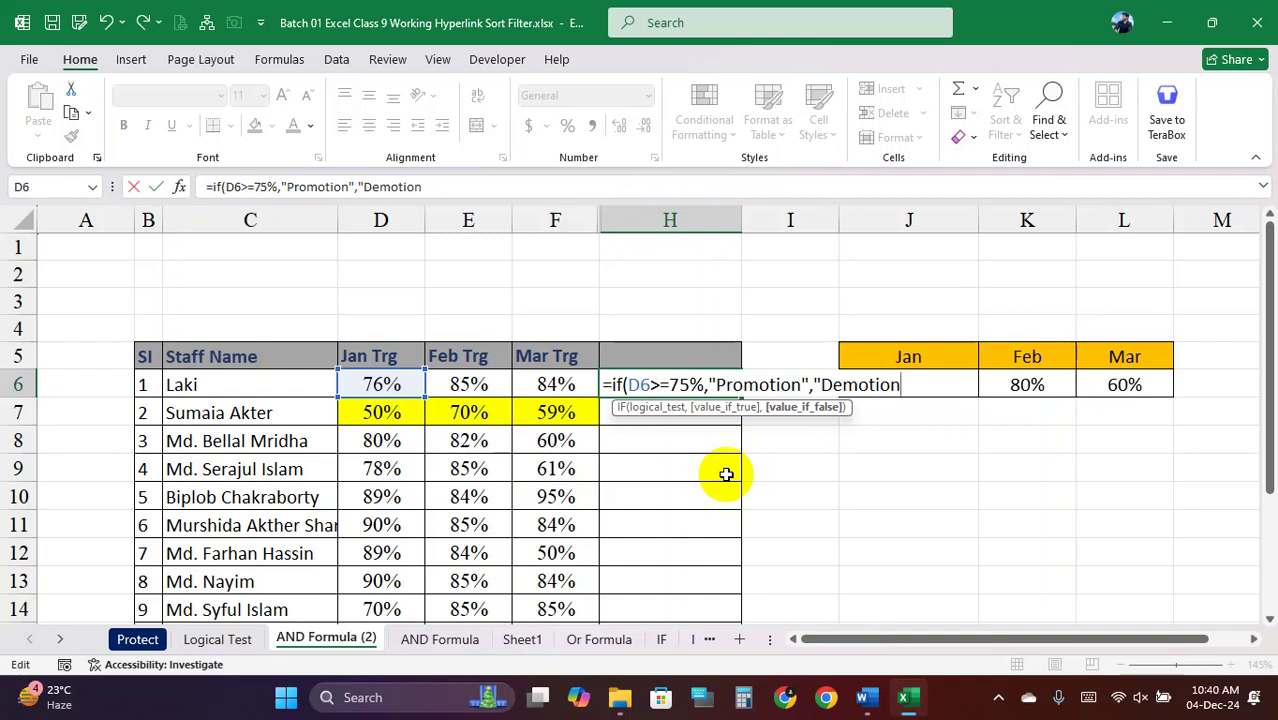
pyautogui.write('")')
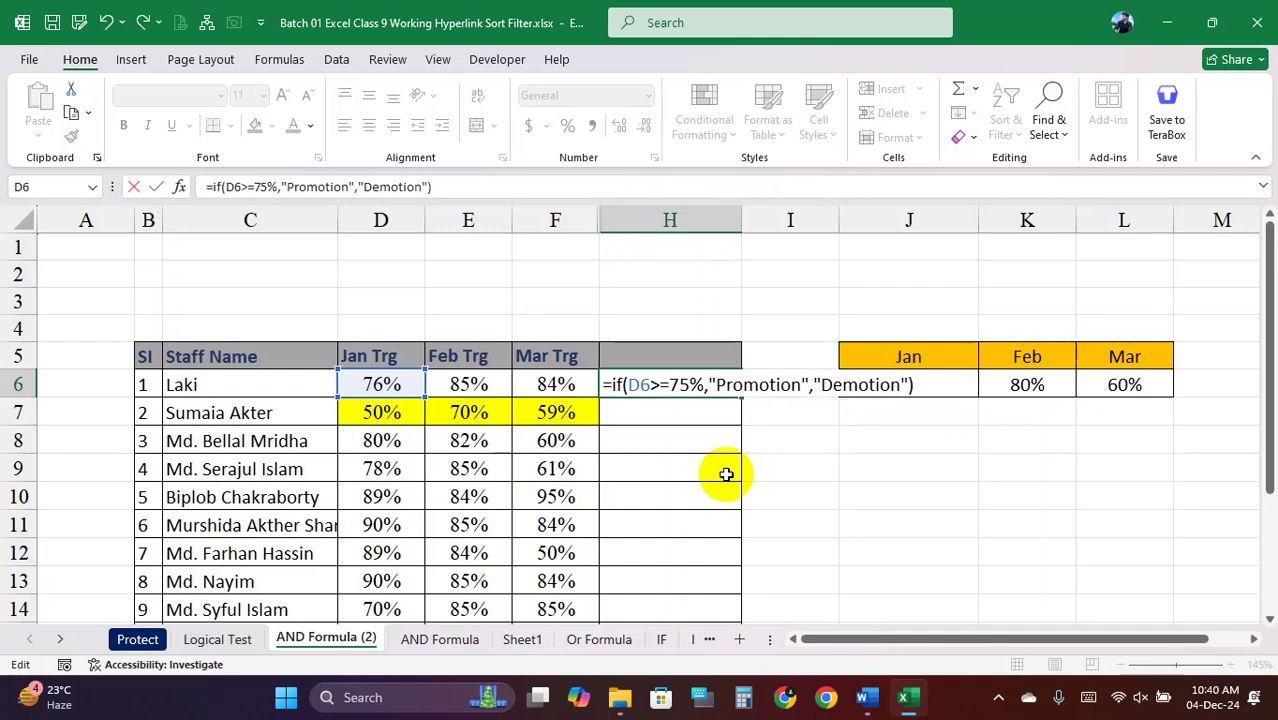
pyautogui.press('Return')
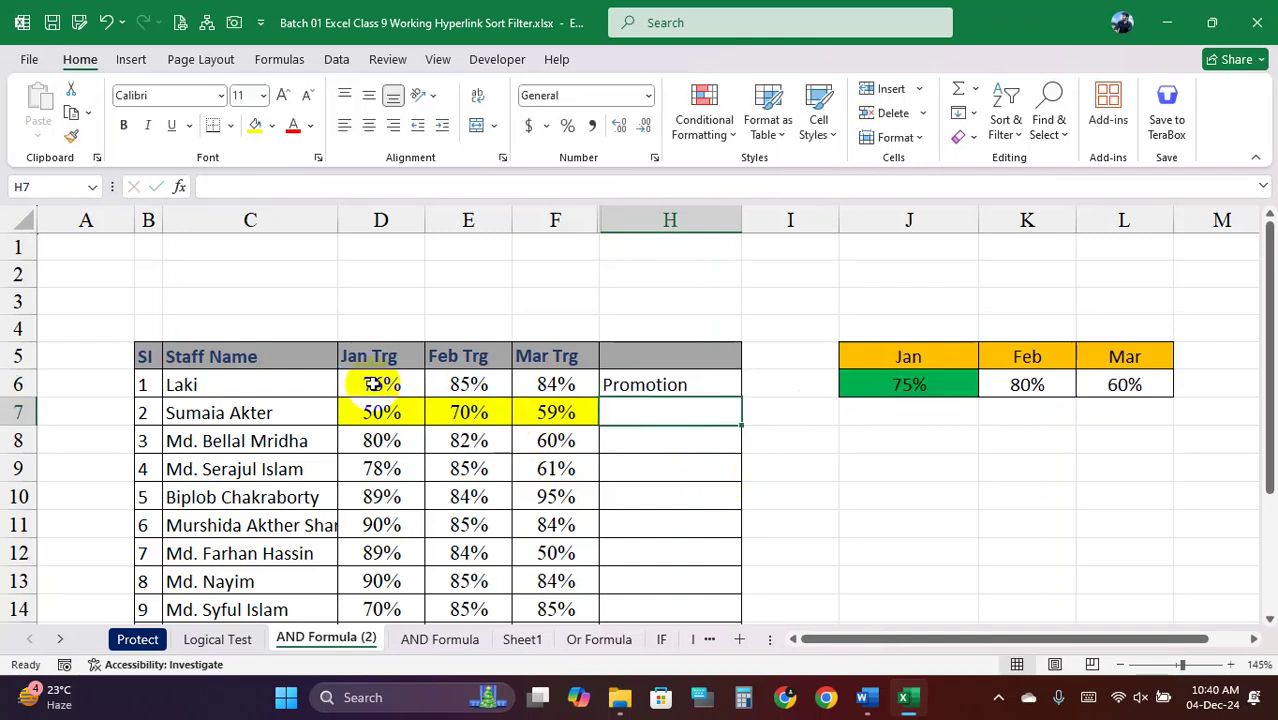
# Hide the Feb and Mar target columns
pyautogui.click(380, 385)
pyautogui.click(466, 224)
pyautogui.rightClick(528, 224)
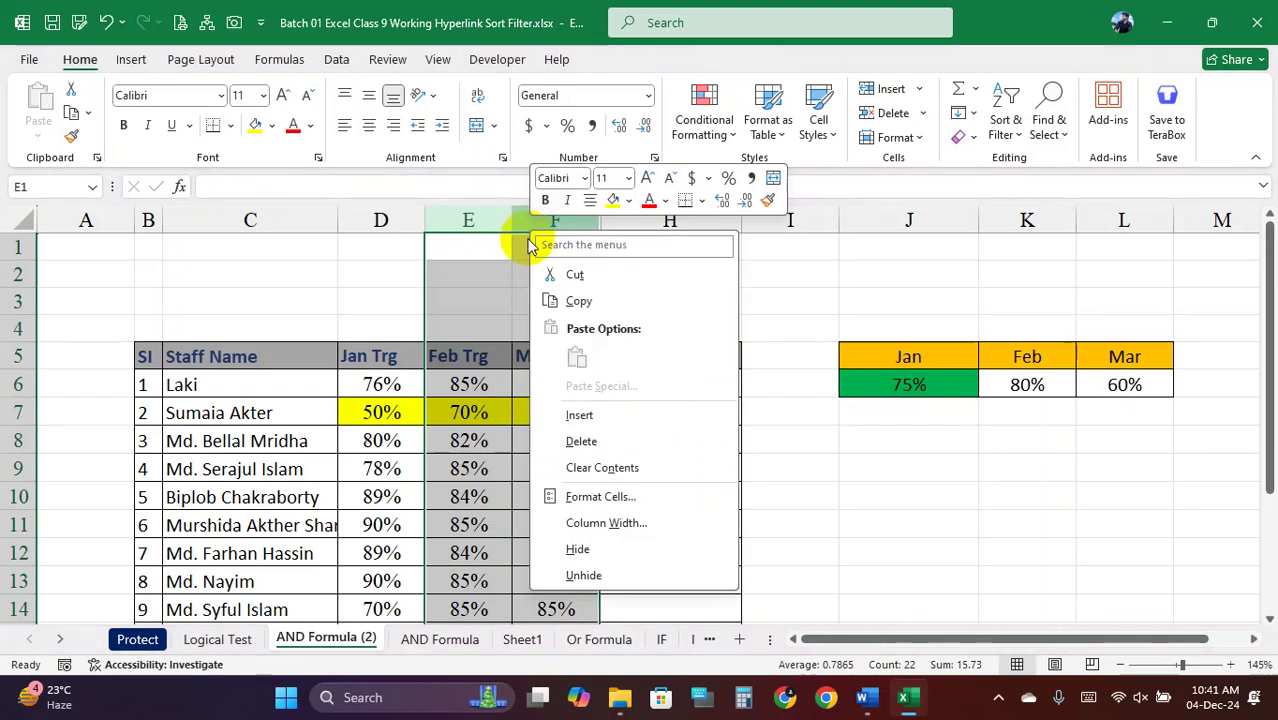
pyautogui.click(600, 552)
# Fill H6's IF formula down to H14
pyautogui.click(380, 386)
pyautogui.click(453, 386)
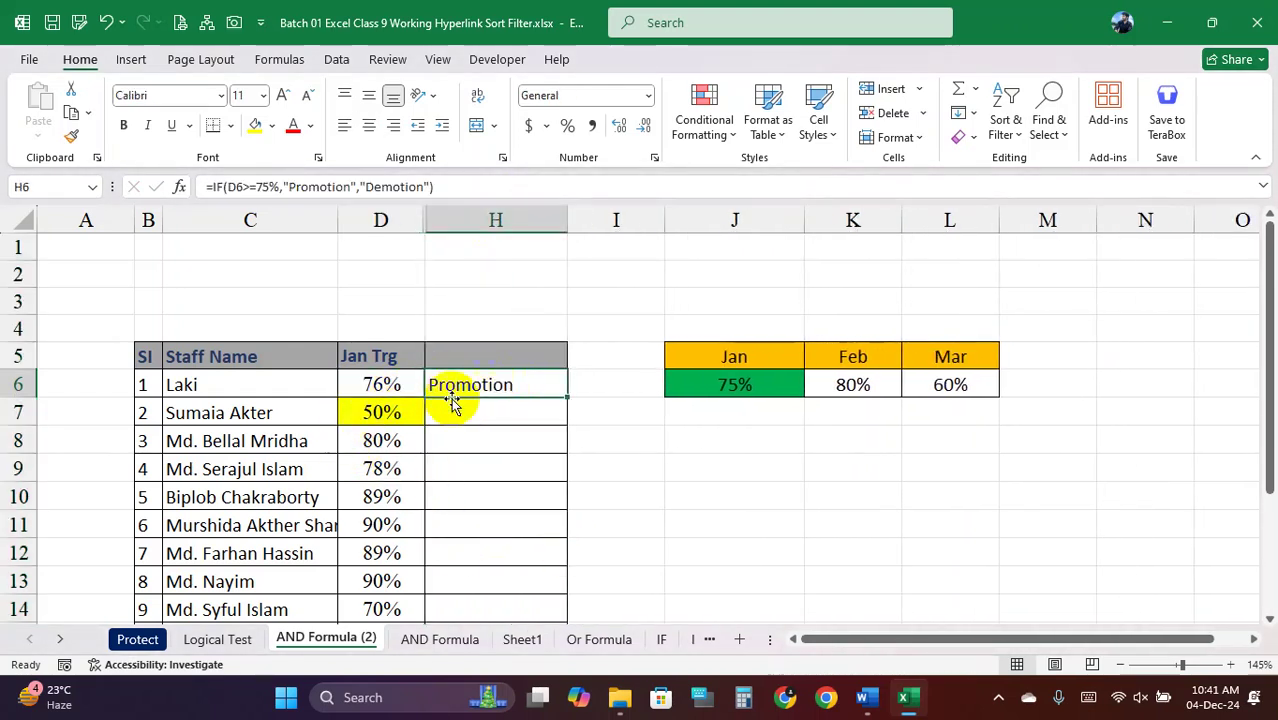
pyautogui.click(380, 384)
pyautogui.click(505, 390)
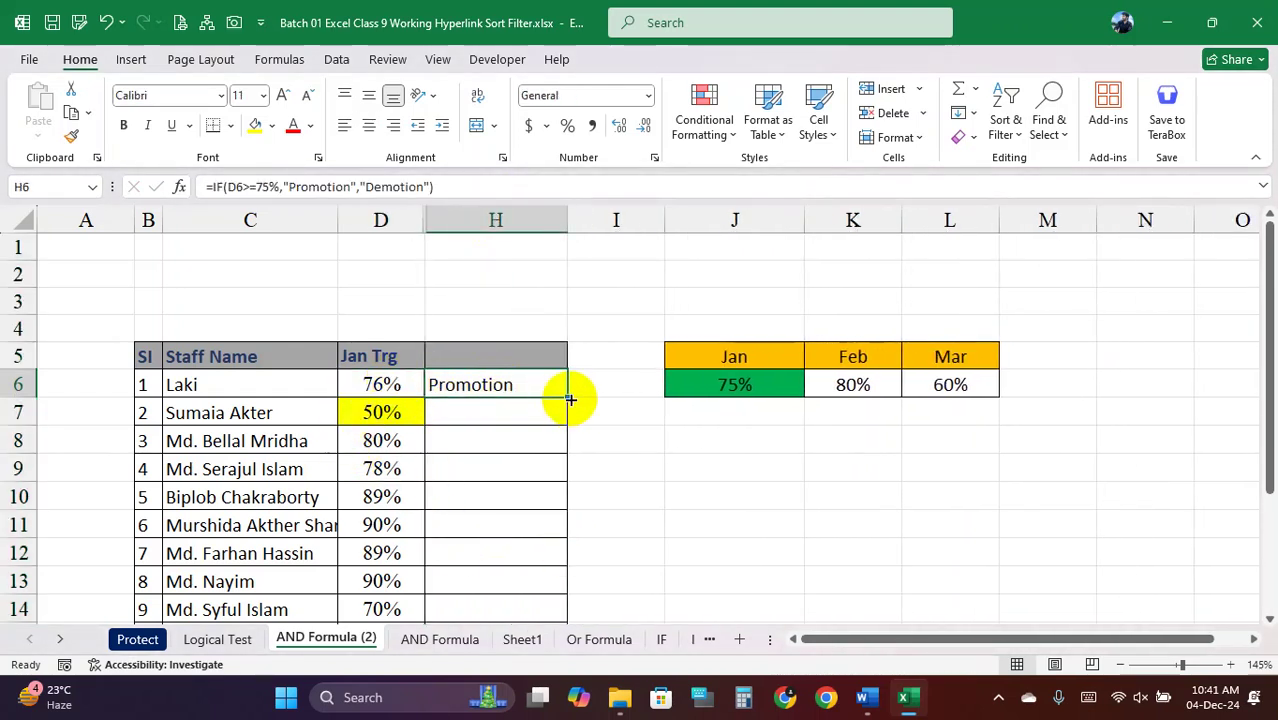
pyautogui.moveTo(568, 397); pyautogui.dragTo(556, 606)
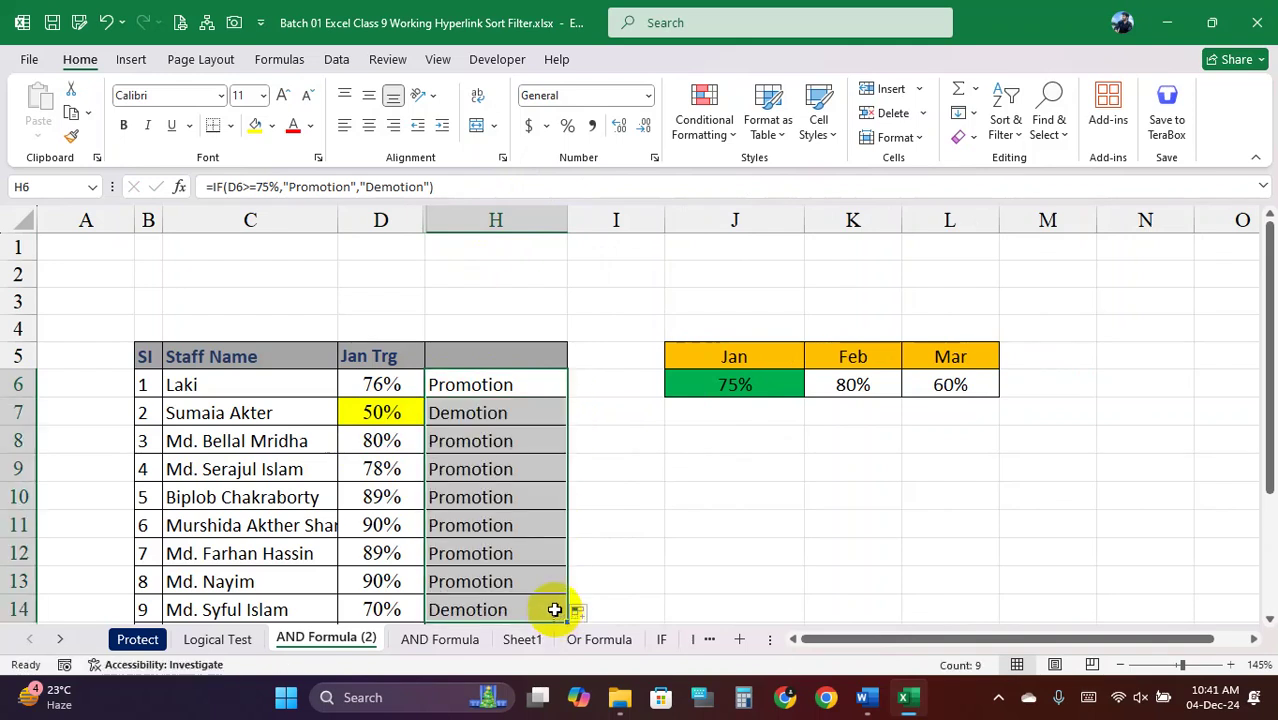
pyautogui.moveTo(393, 412); pyautogui.dragTo(474, 415)
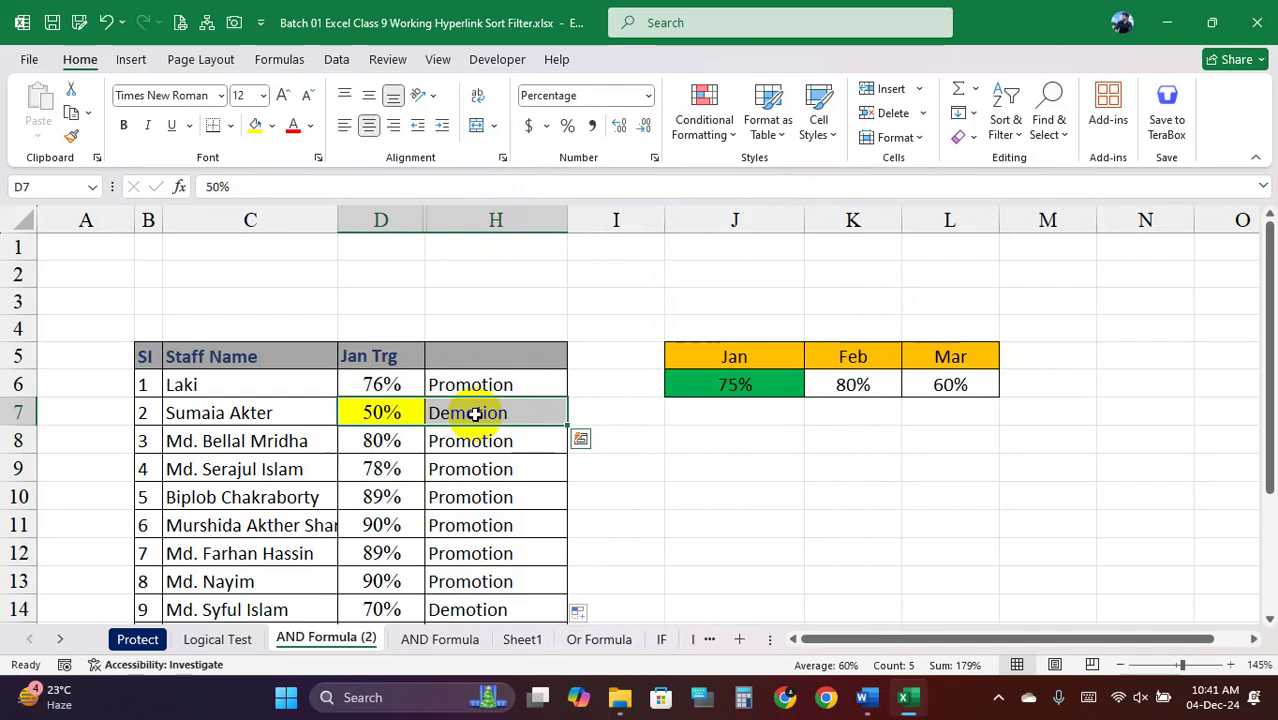
# Test D7 at 75% and 90% to watch H7 change, then undo back to 50%
pyautogui.click(388, 413)
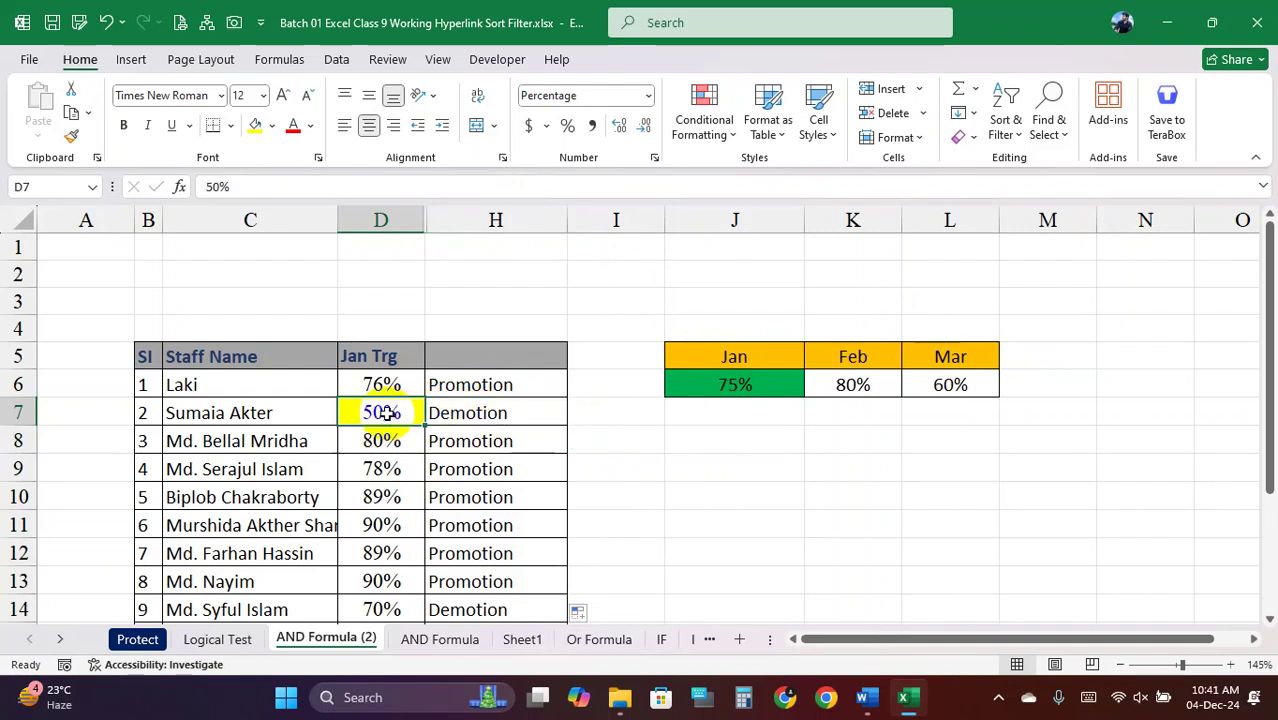
pyautogui.click(488, 412)
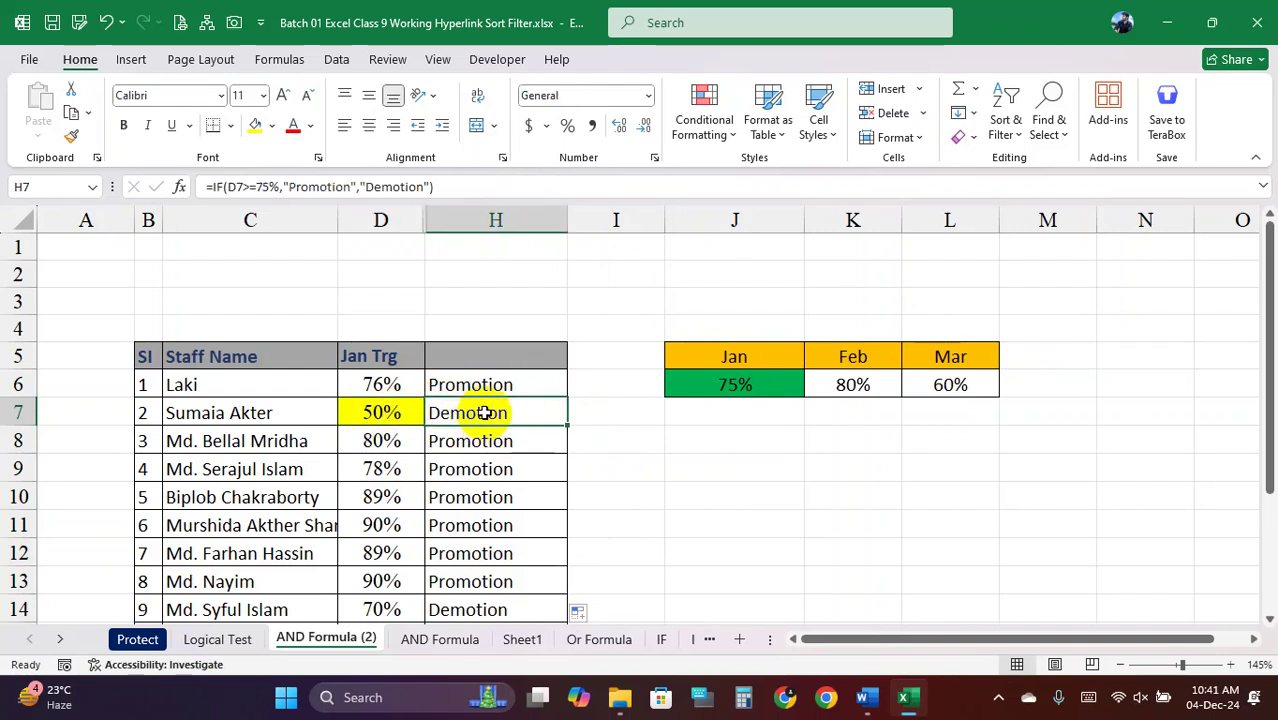
pyautogui.click(382, 410)
pyautogui.doubleClick(400, 413)
pyautogui.moveTo(402, 413); pyautogui.dragTo(352, 416)
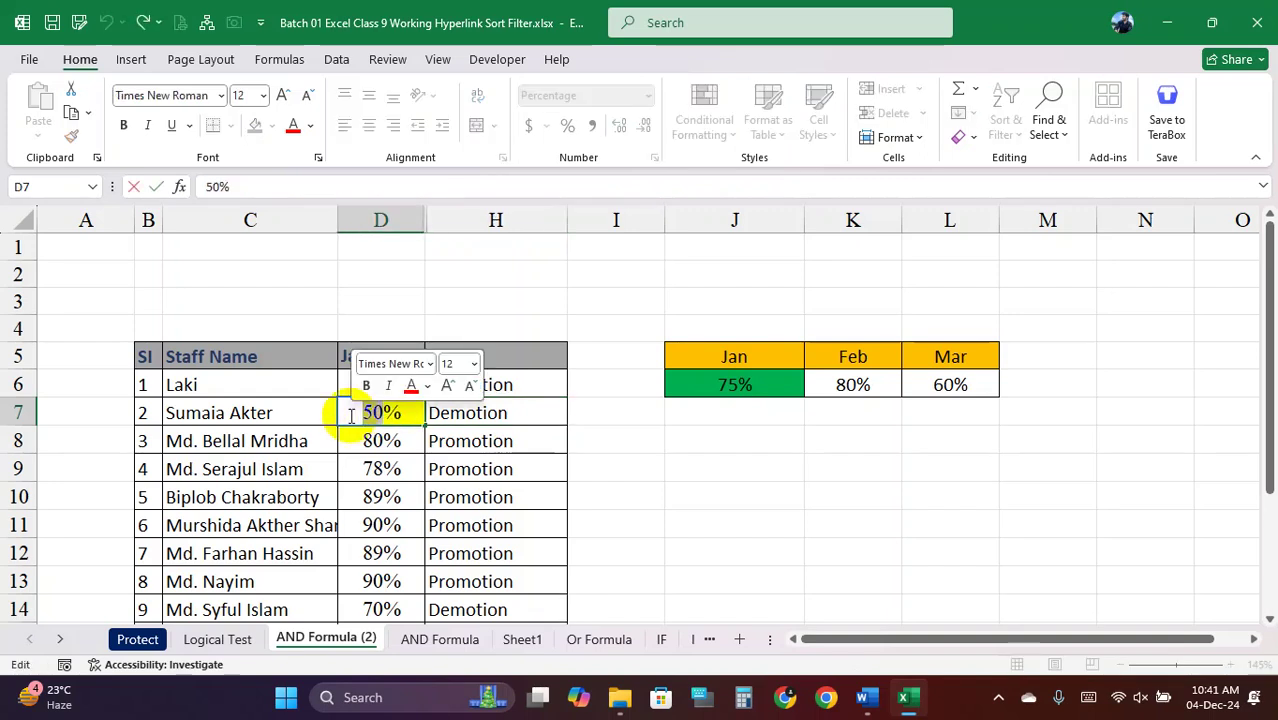
pyautogui.write('75')
pyautogui.click(495, 413)
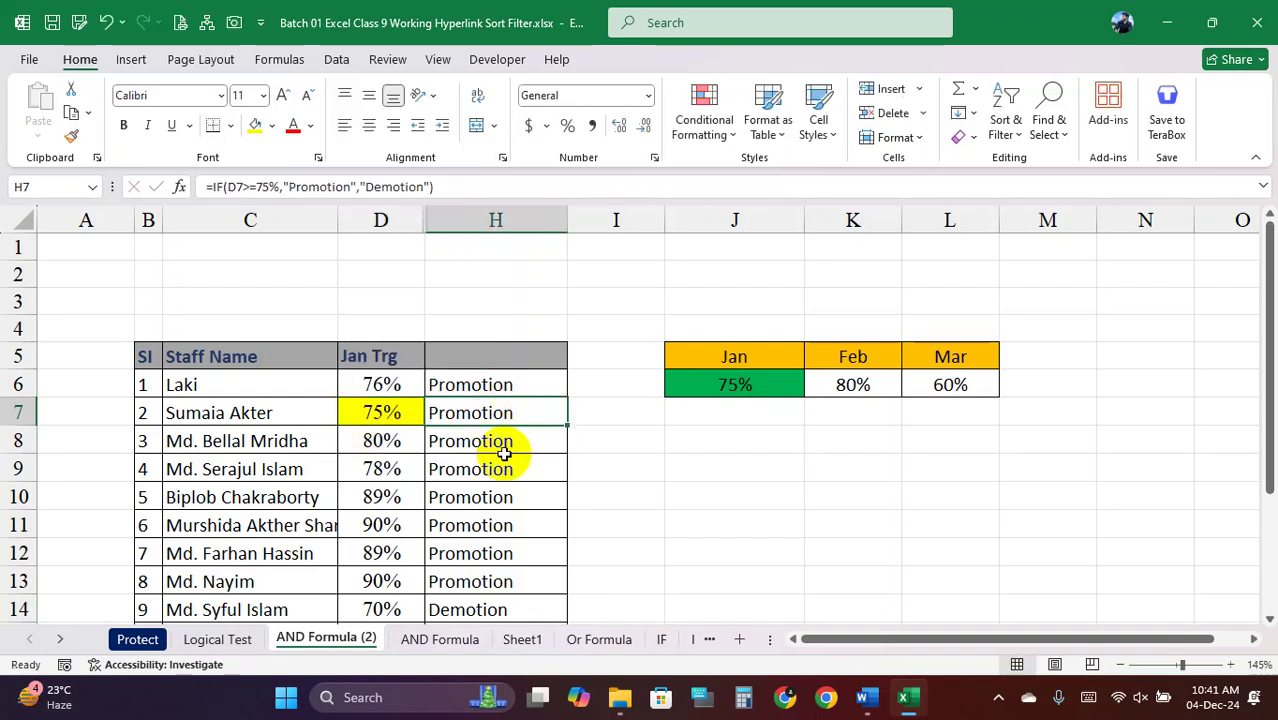
pyautogui.doubleClick(382, 413)
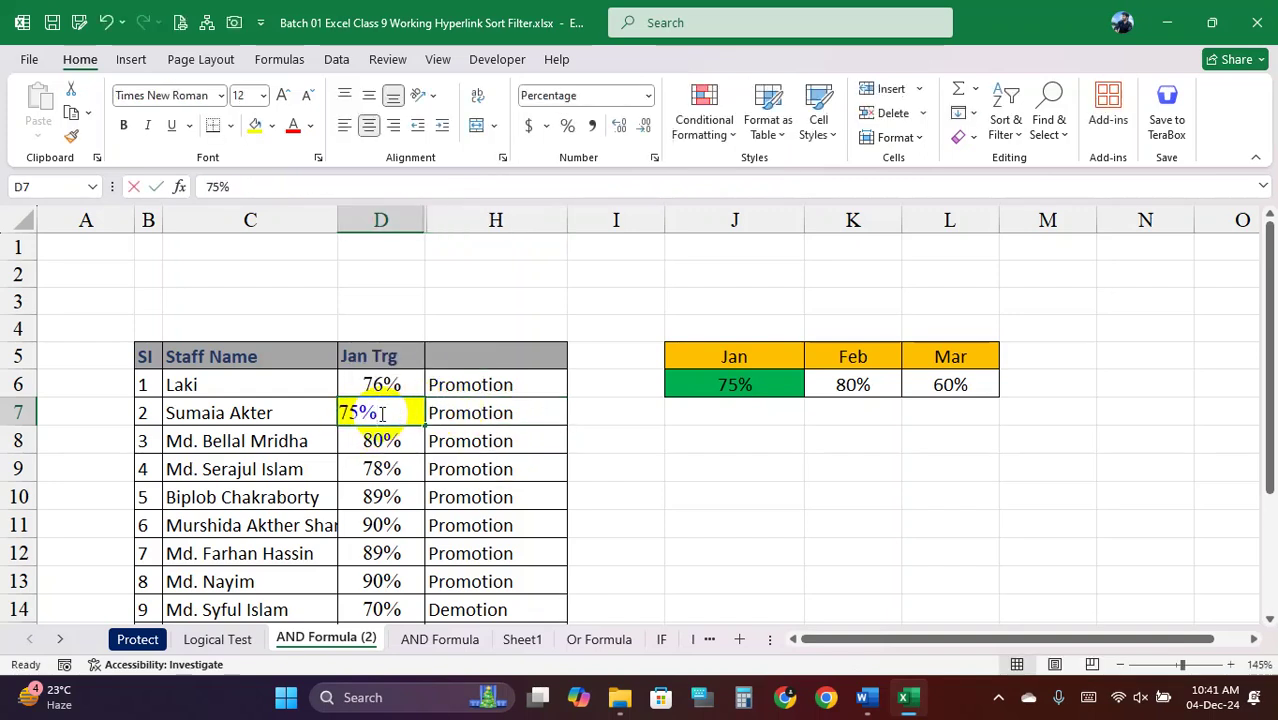
pyautogui.moveTo(382, 413); pyautogui.dragTo(332, 419)
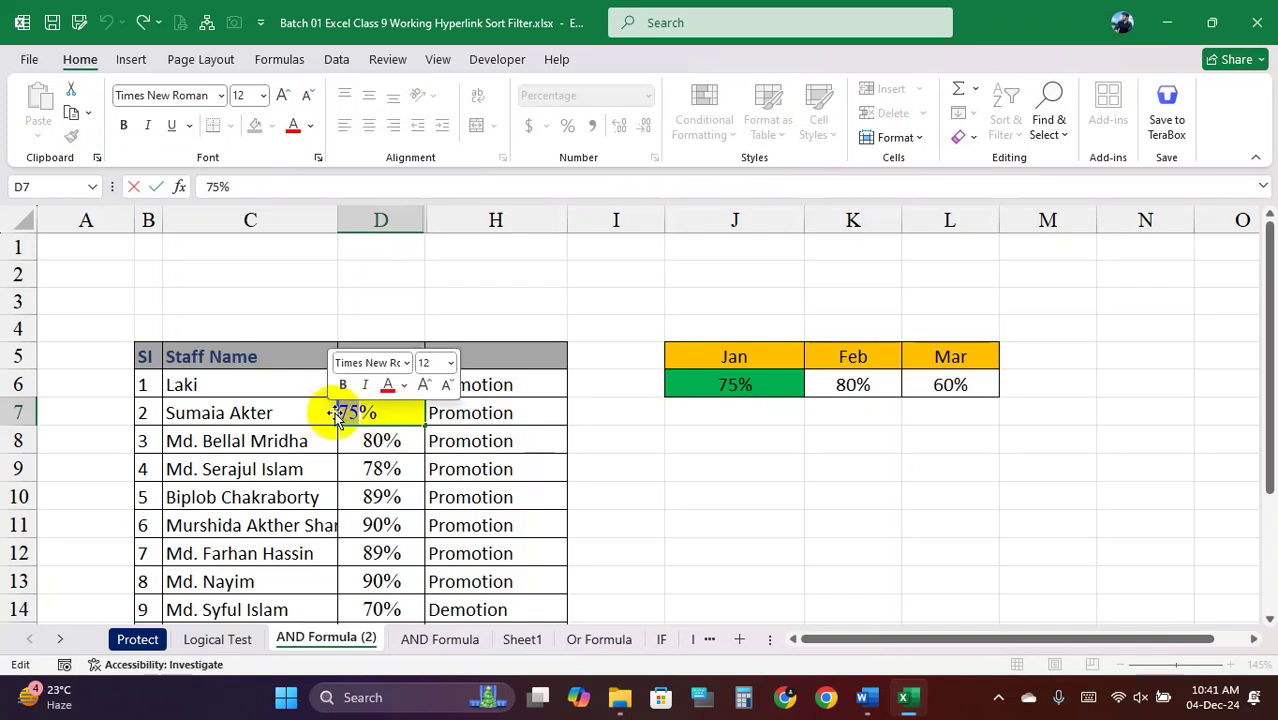
pyautogui.write('90%')
pyautogui.click(491, 434)
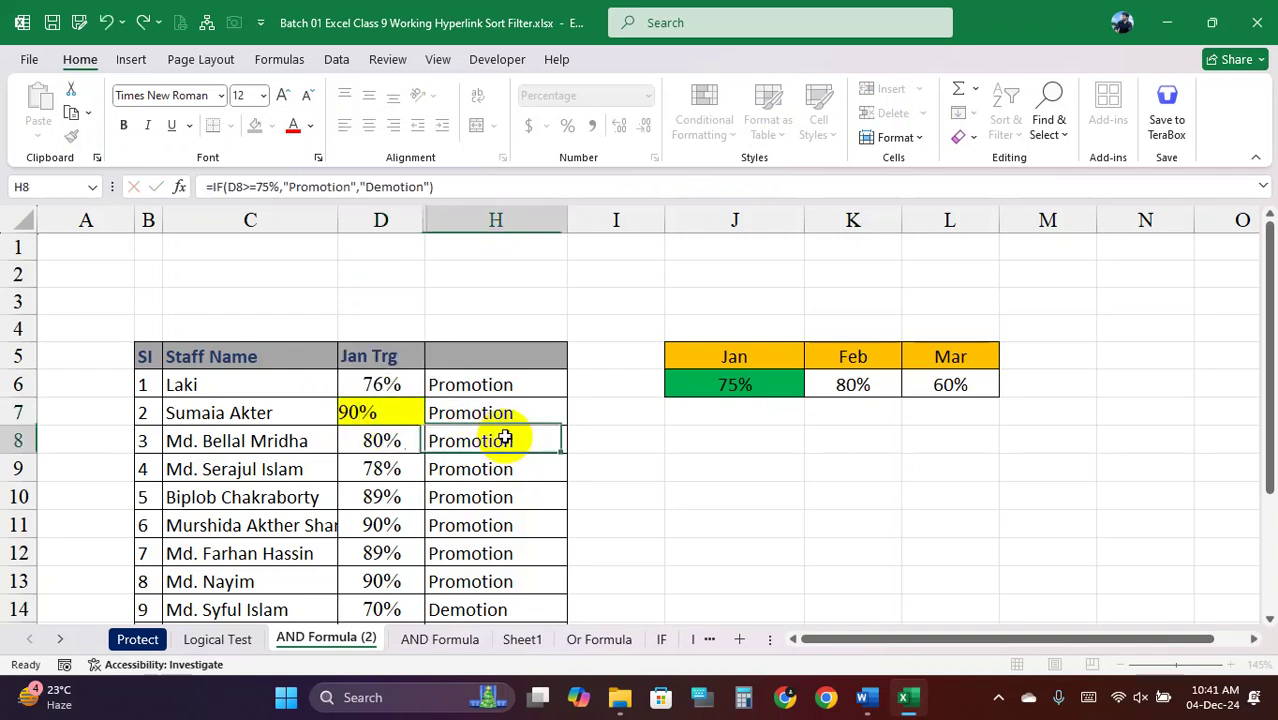
pyautogui.click(374, 414)
pyautogui.hotkey('ctrl', 'z')
pyautogui.hotkey('ctrl', 'z')
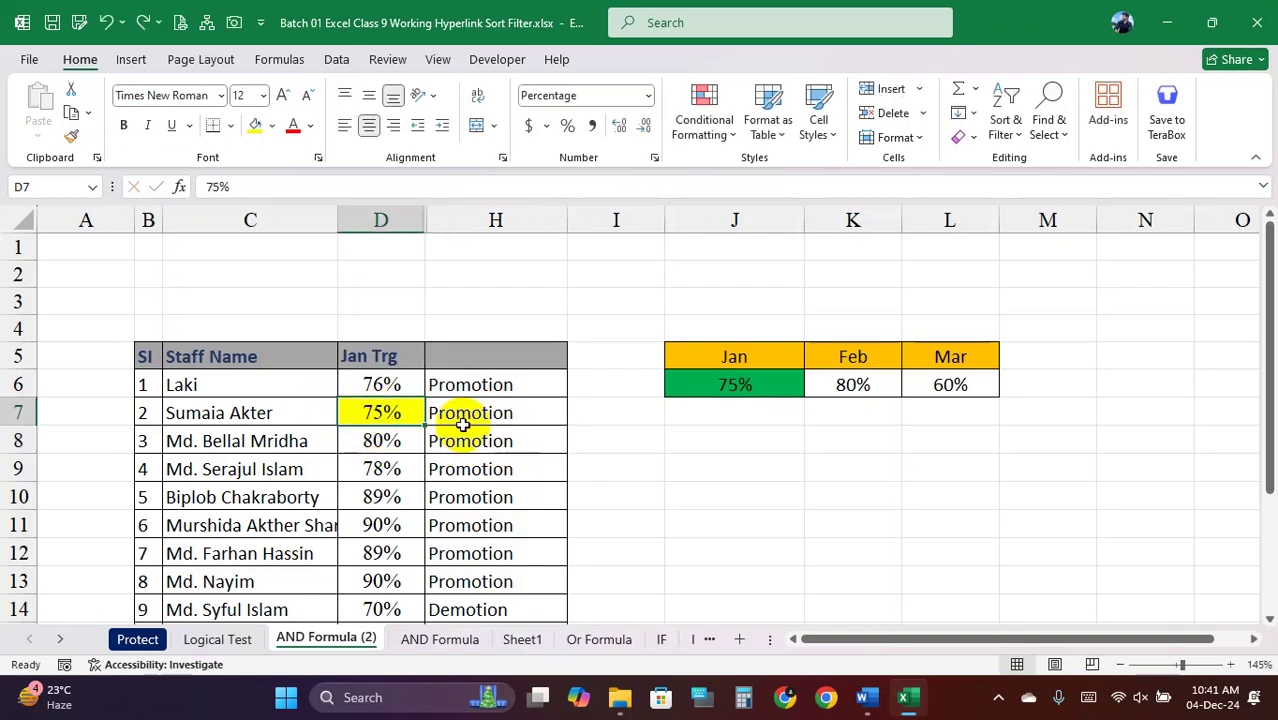
# Clear the IF results from H6:H14
pyautogui.click(476, 420)
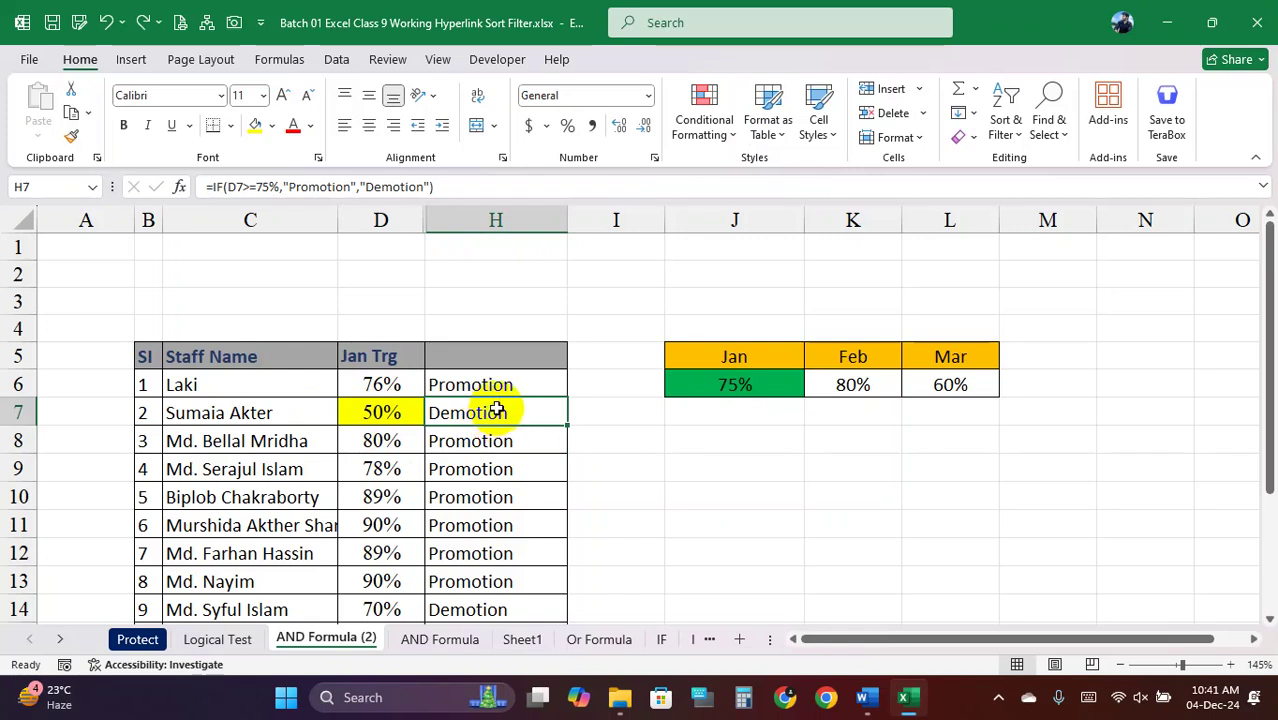
pyautogui.moveTo(486, 384); pyautogui.dragTo(494, 596)
pyautogui.press('Delete')
pyautogui.click(500, 394)
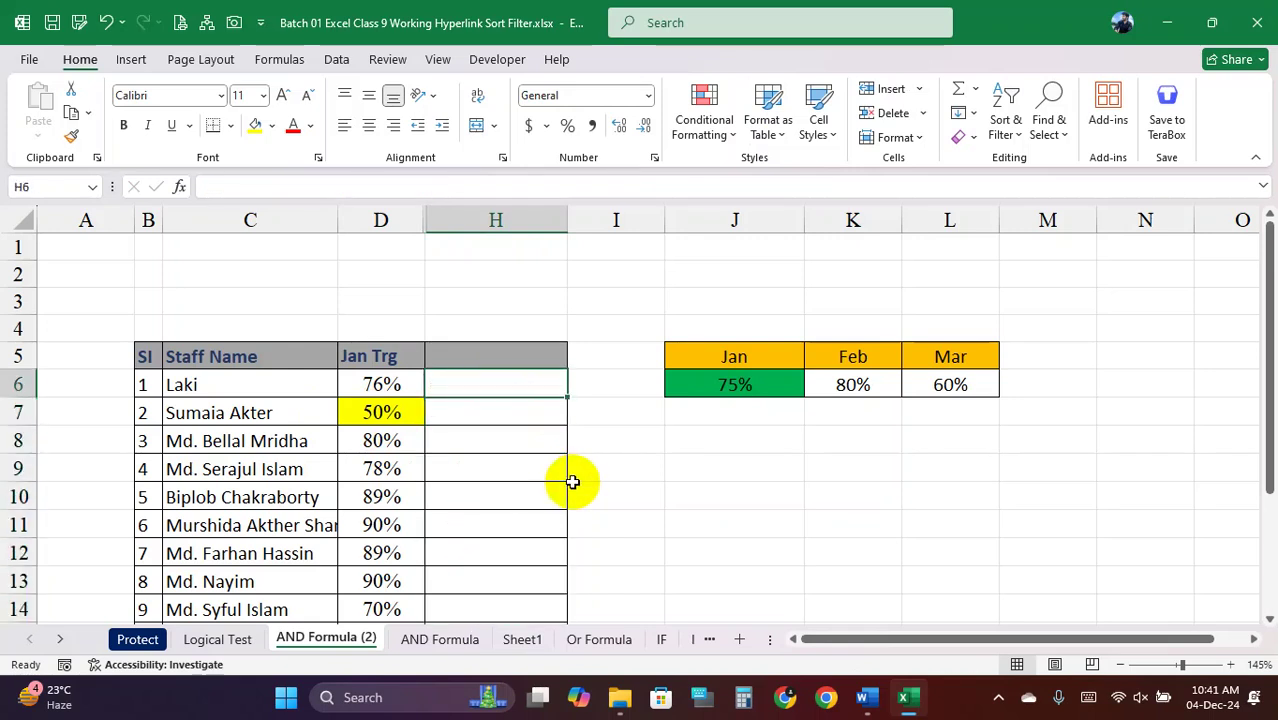
# Enter the comparison =D6>=75% in H6, returning TRUE for the 76% target
pyautogui.write('=')
pyautogui.click(398, 387)
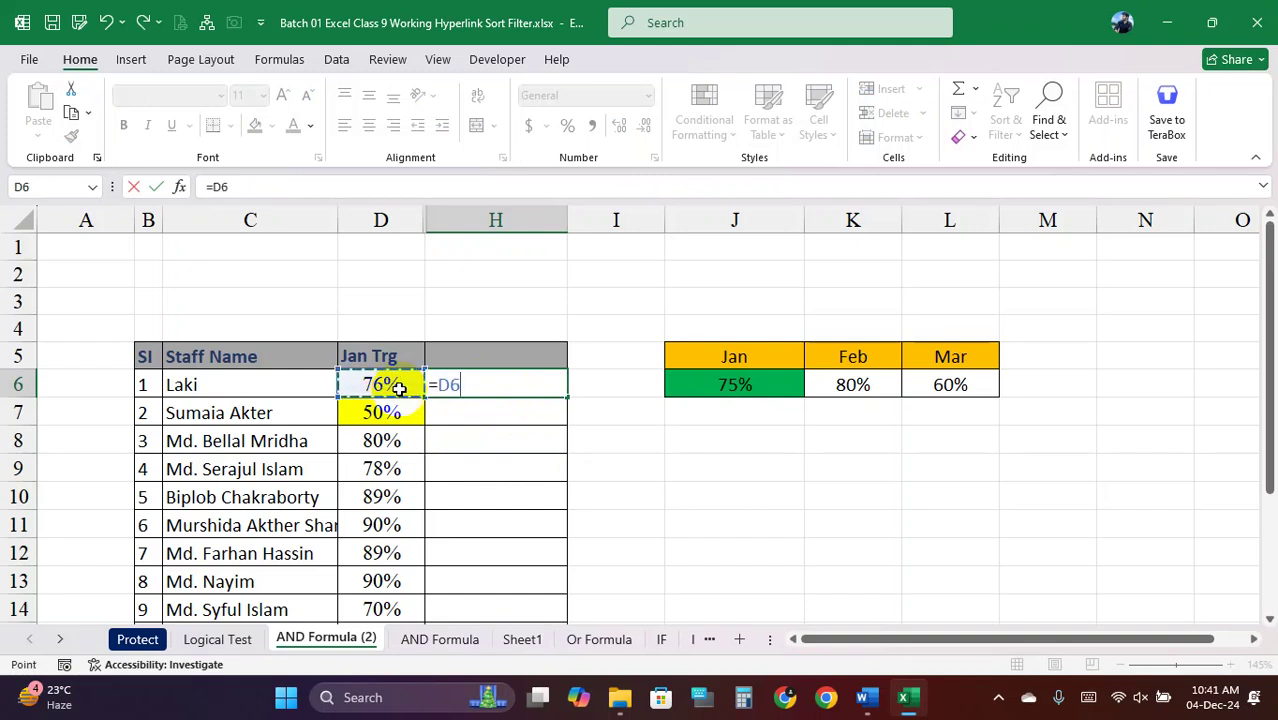
pyautogui.write('+')
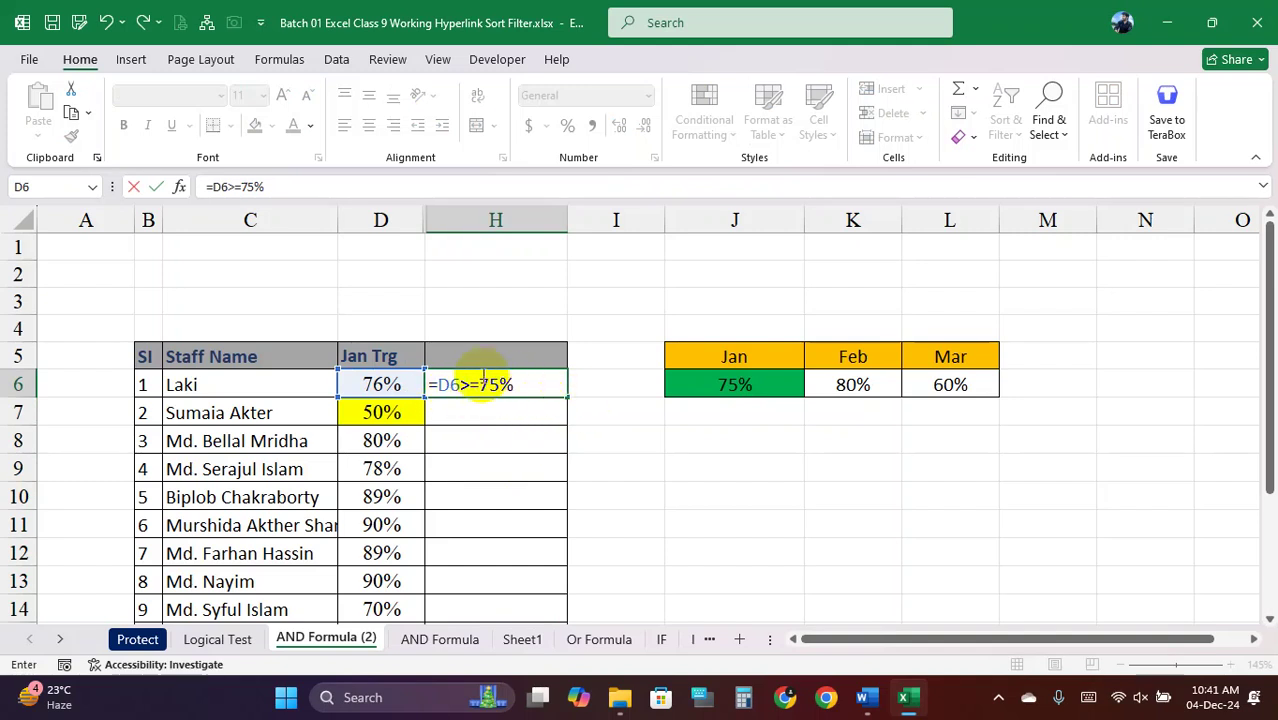
pyautogui.moveTo(510, 388); pyautogui.dragTo(478, 388)
pyautogui.doubleClick(447, 385)
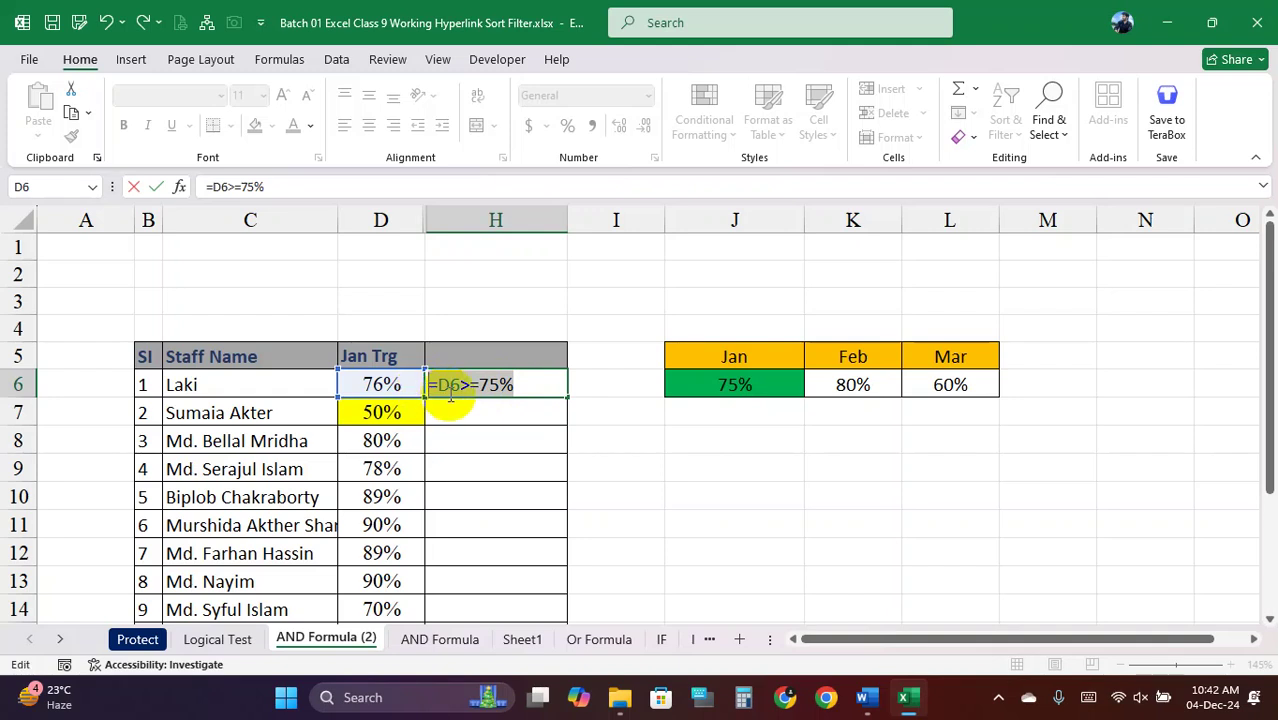
pyautogui.moveTo(450, 385); pyautogui.dragTo(551, 386)
pyautogui.click(551, 388)
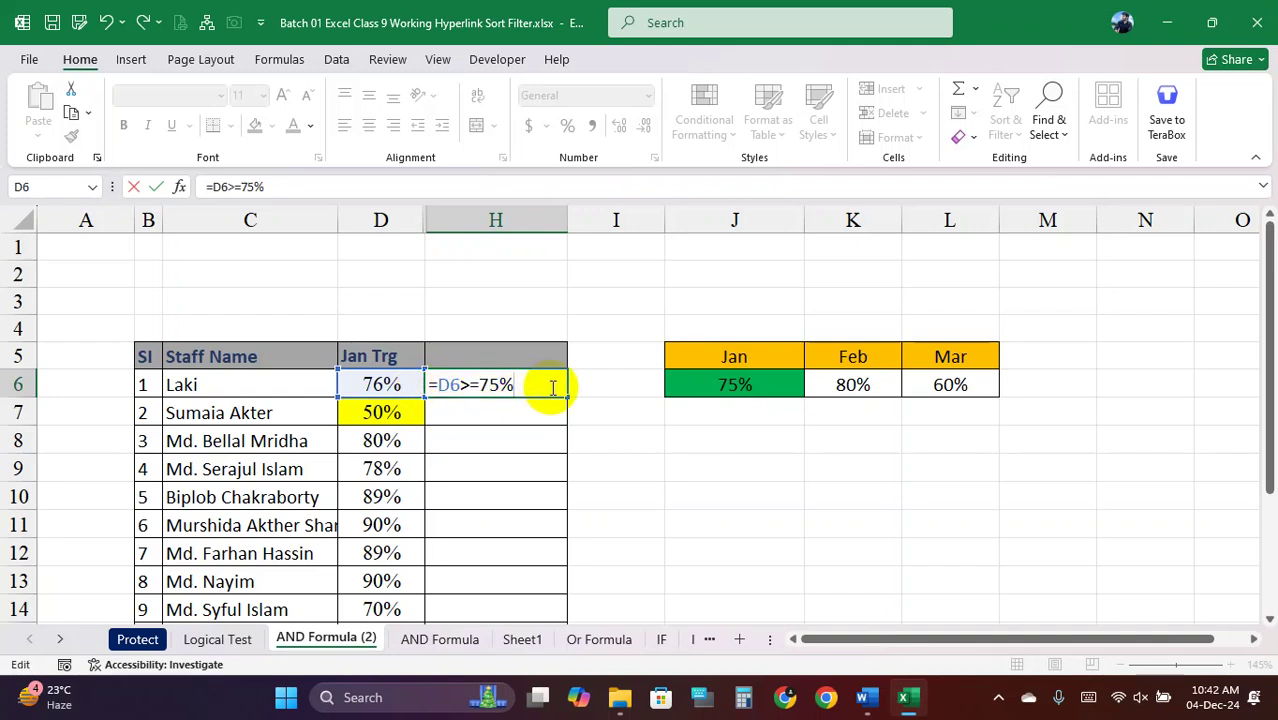
pyautogui.press('Return')
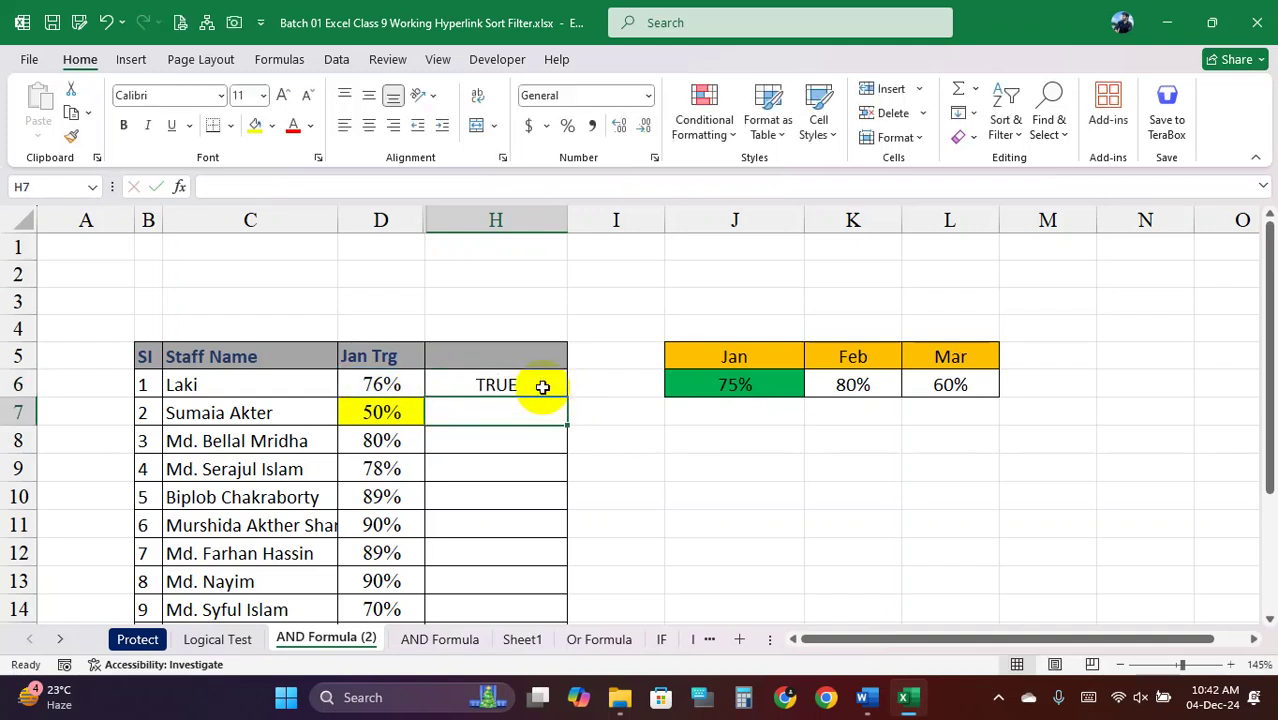
pyautogui.click(547, 387)
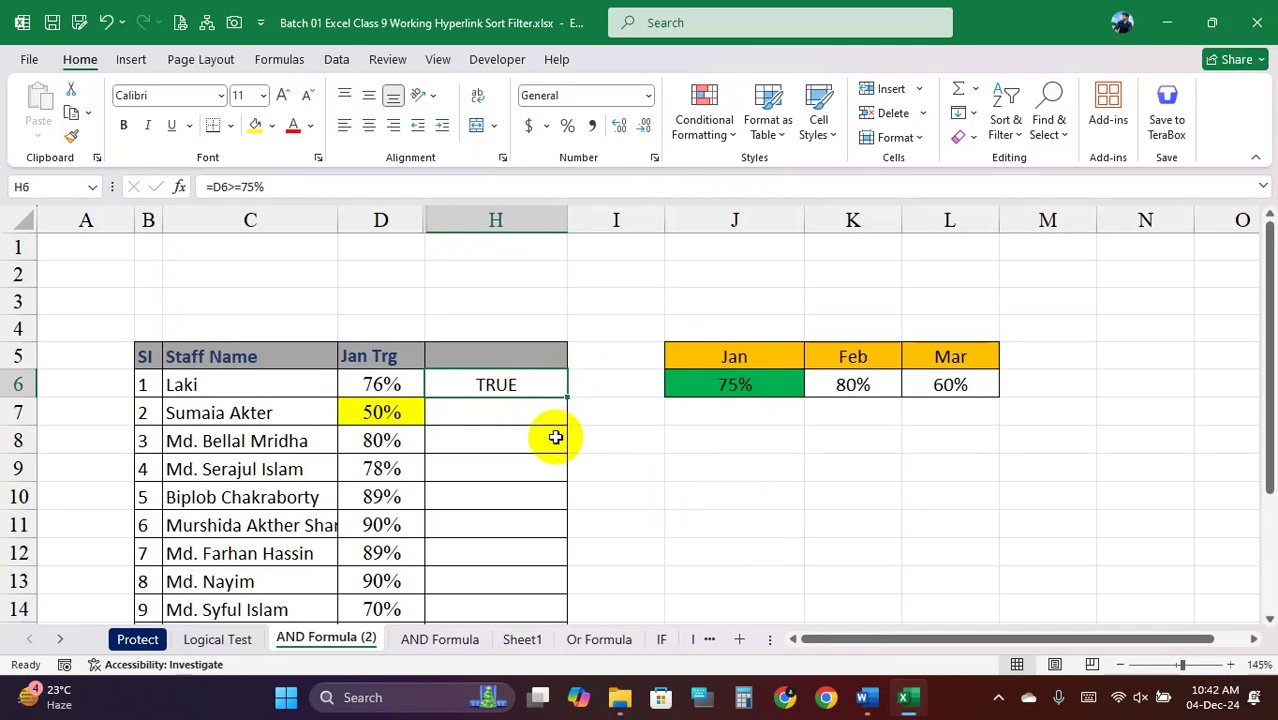
# Enter a practice comparison formula against 50% in H2
pyautogui.click(522, 272)
pyautogui.write('=50>=75%')
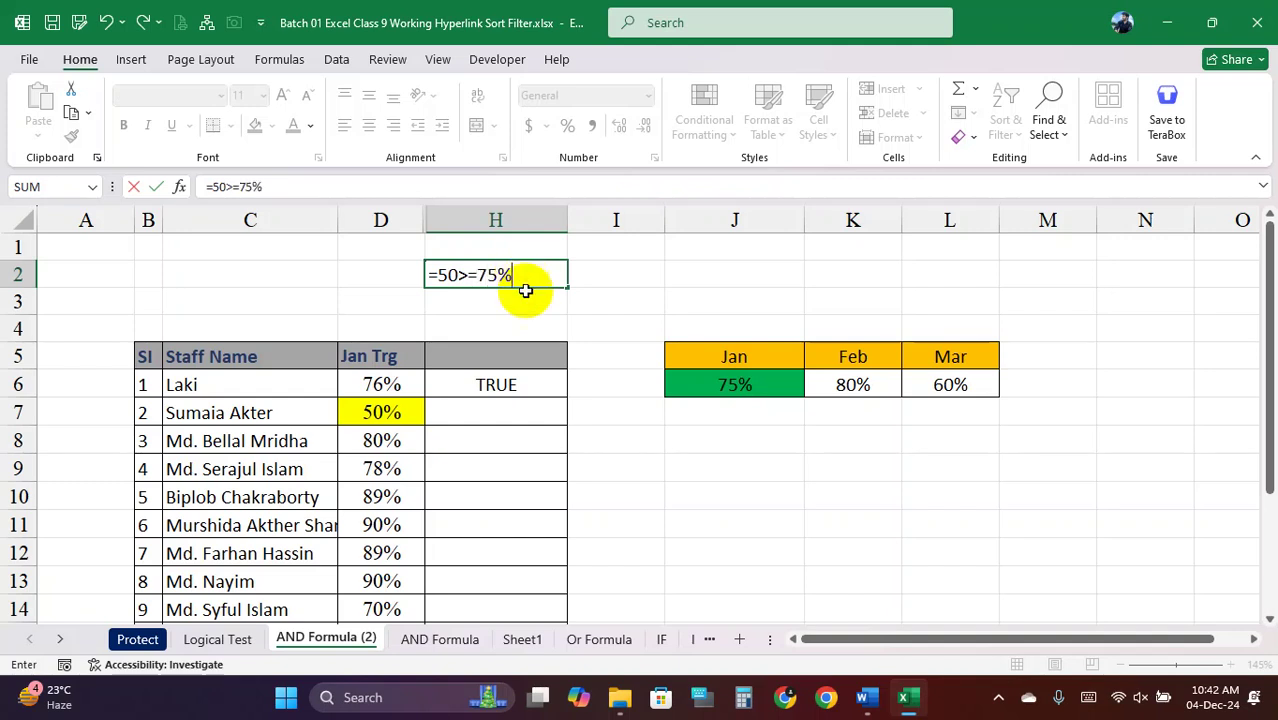
pyautogui.click(458, 274)
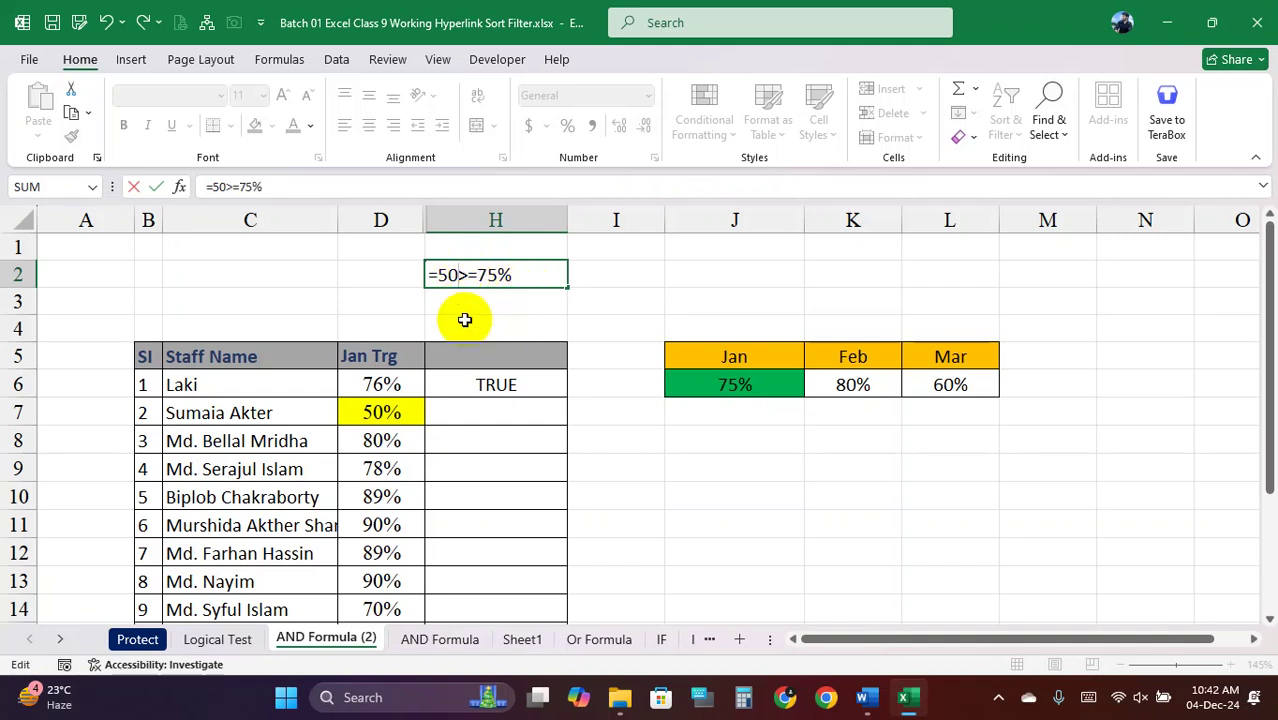
pyautogui.write('%')
pyautogui.click(545, 272)
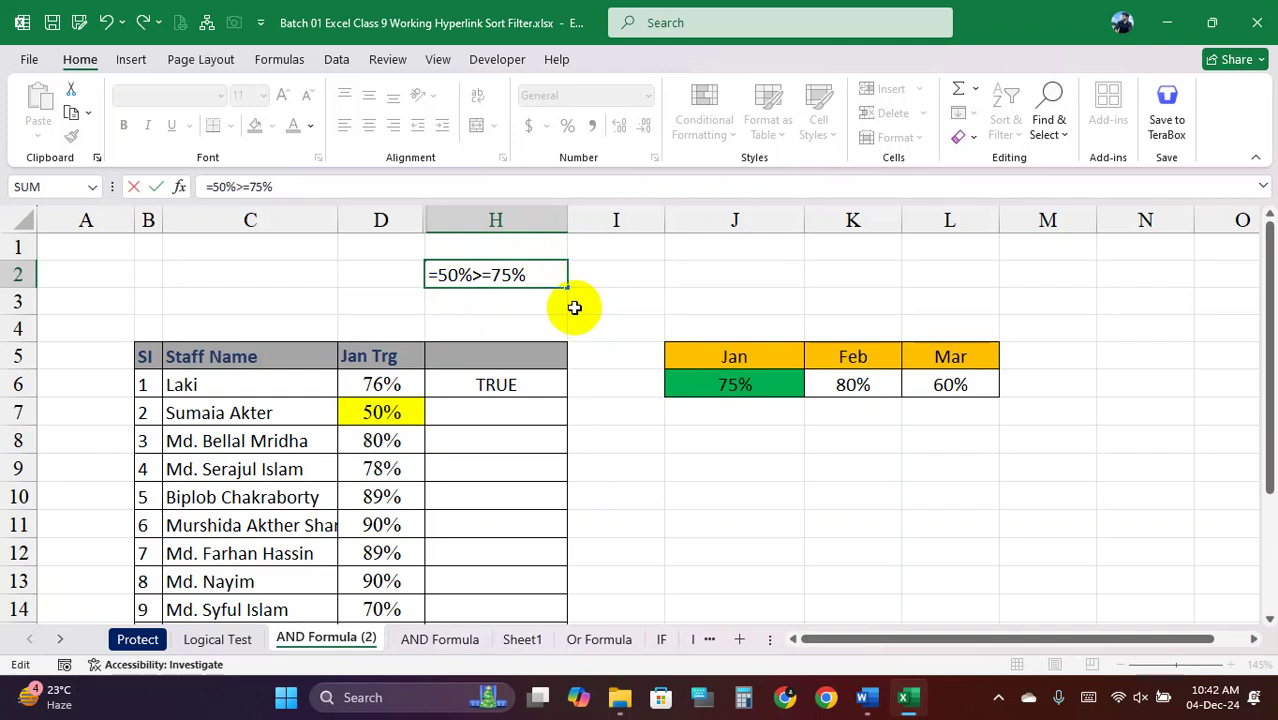
pyautogui.press('Return')
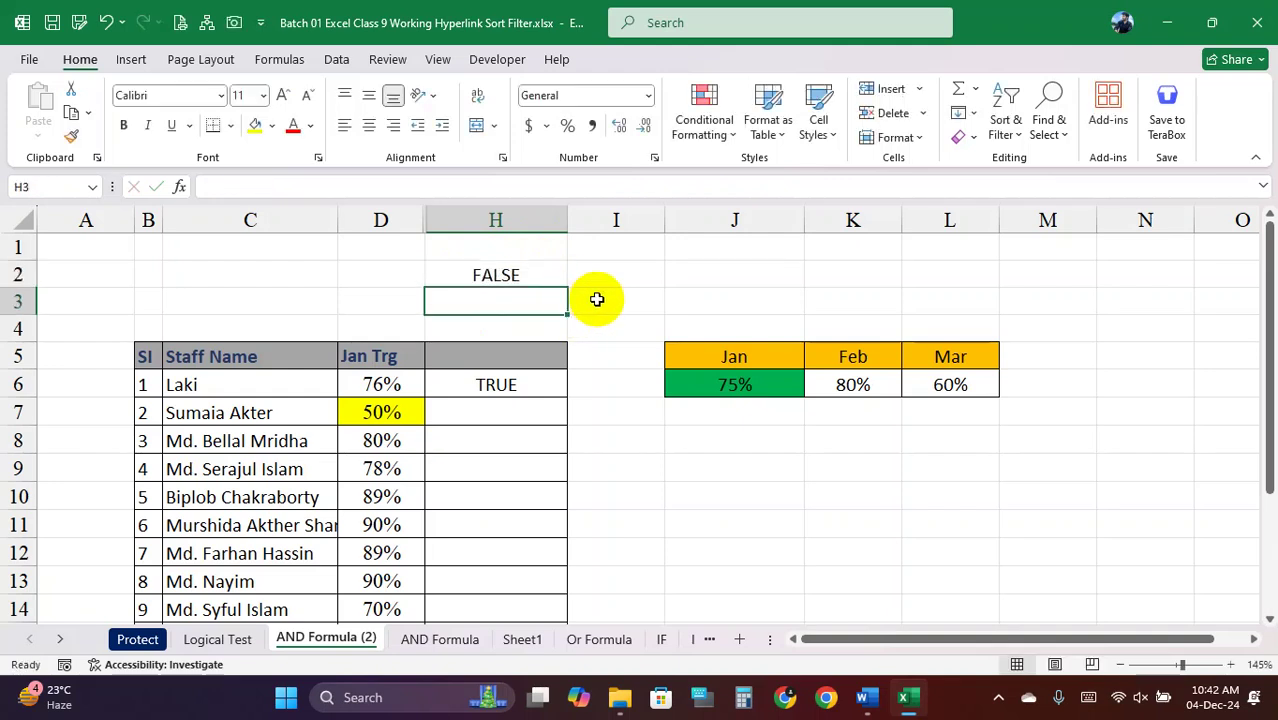
# Edit H2's comparison to reference D7 and commit it
pyautogui.click(505, 274)
pyautogui.doubleClick(478, 275)
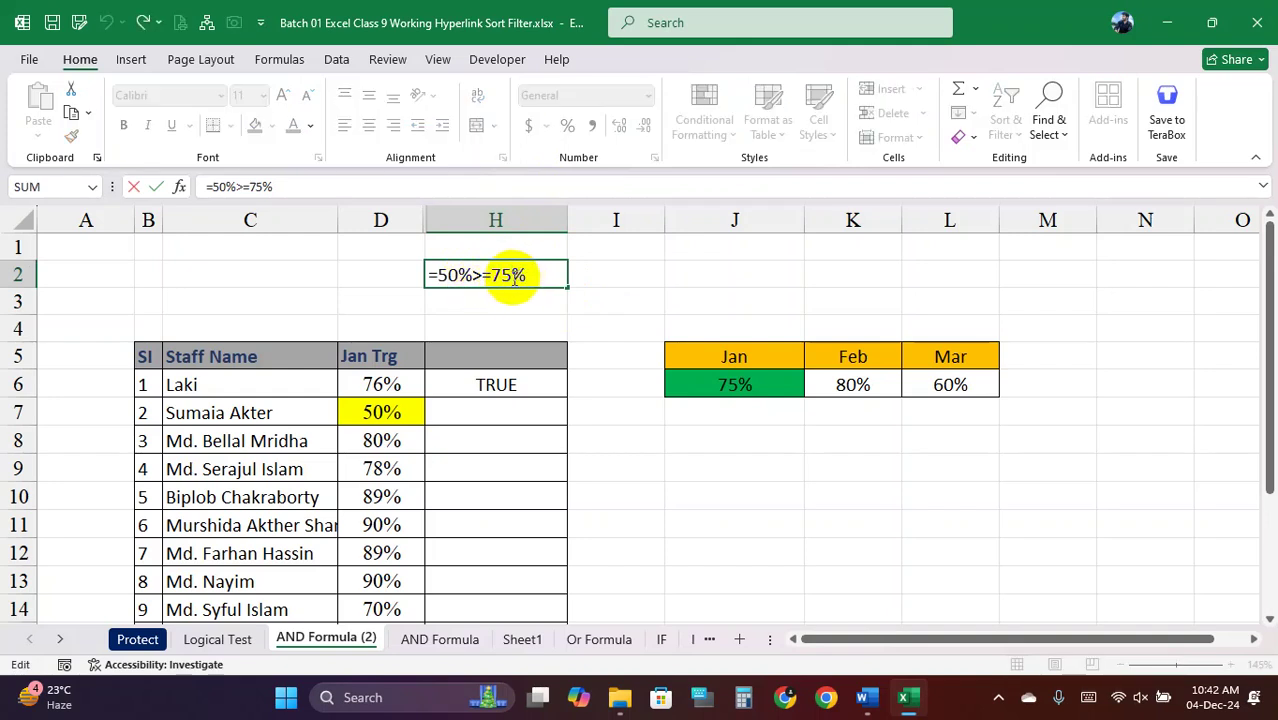
pyautogui.moveTo(529, 276); pyautogui.dragTo(434, 274)
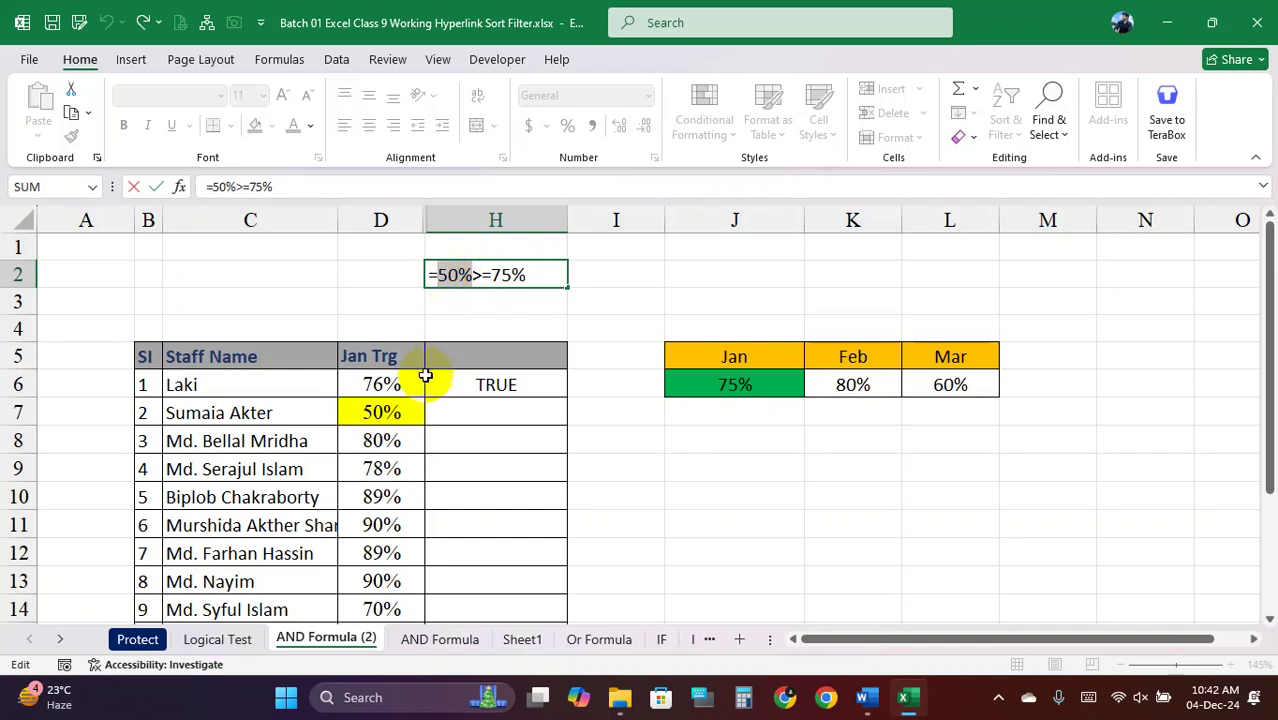
pyautogui.click(381, 413)
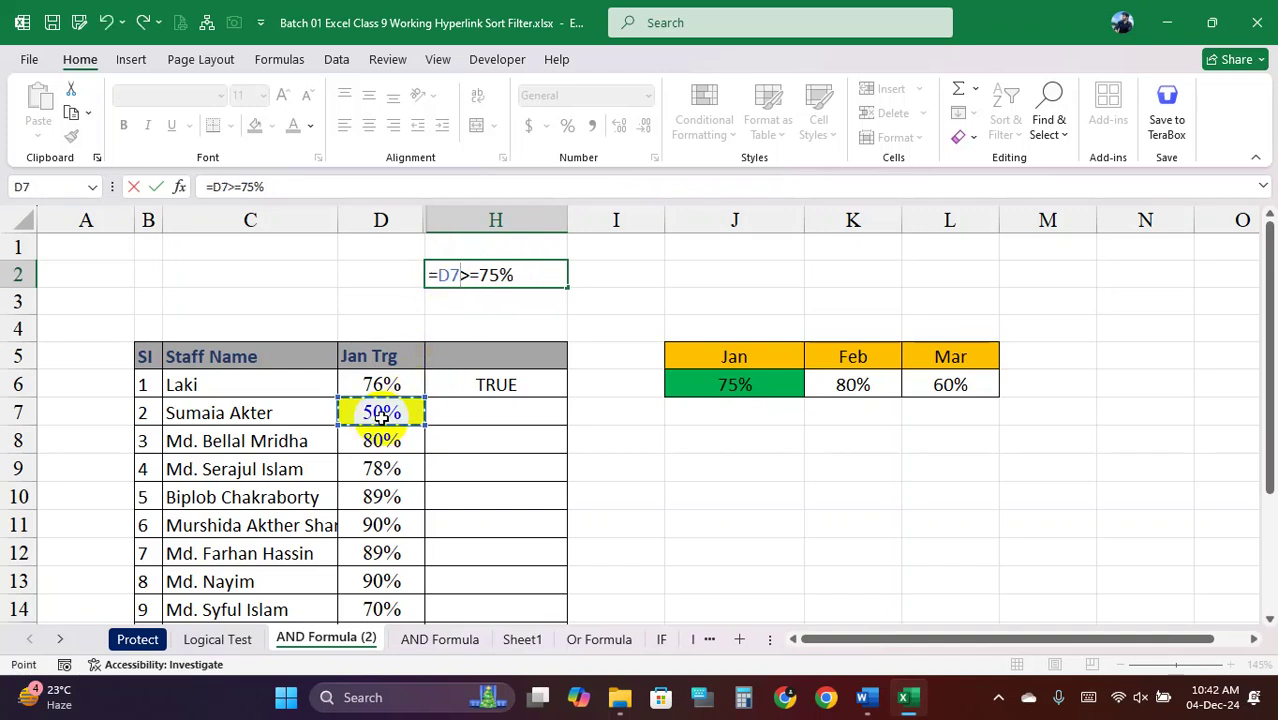
pyautogui.press('Return')
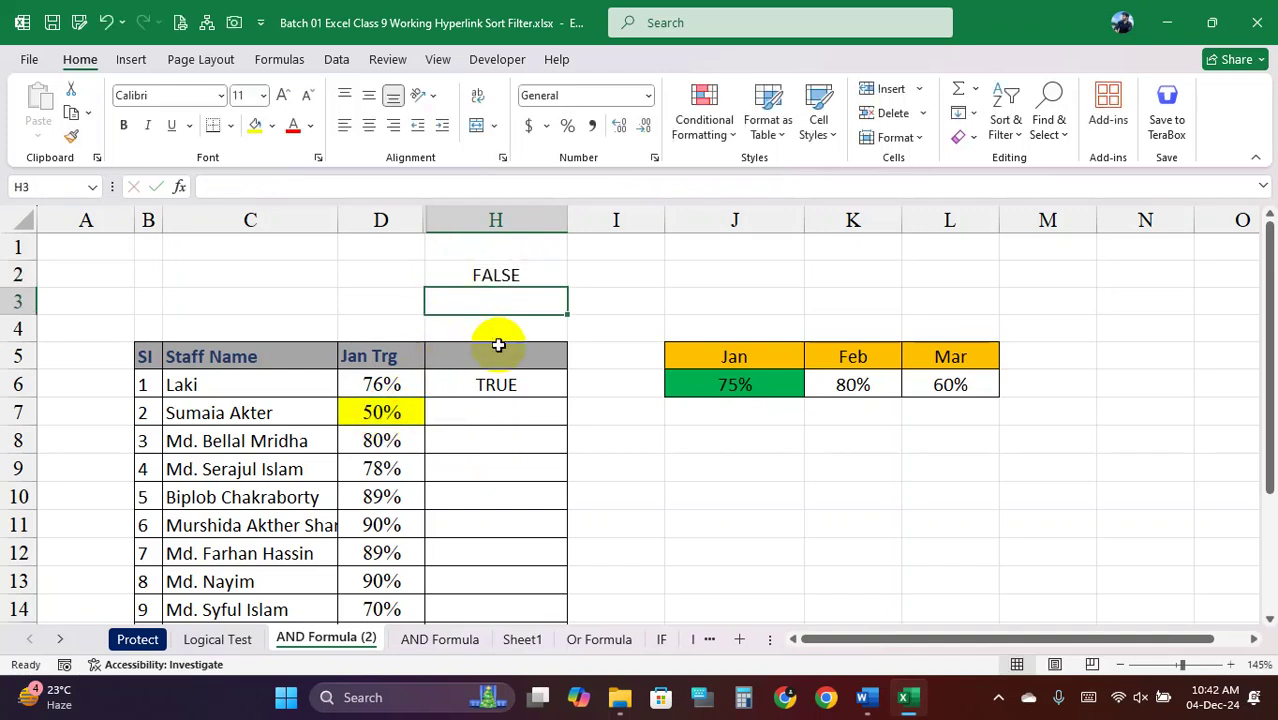
pyautogui.click(491, 276)
# Clear H2 and fill H6's =D6>=75% comparison down column H
pyautogui.press('Delete')
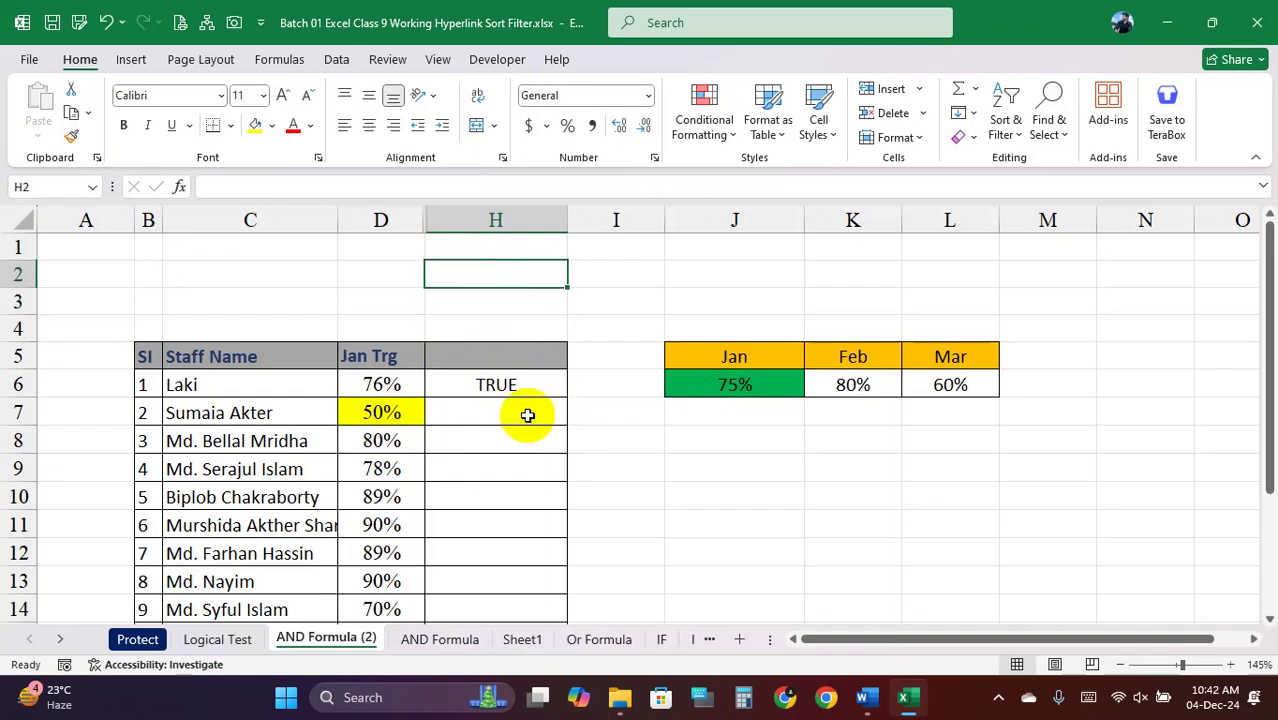
pyautogui.click(491, 386)
pyautogui.doubleClick(489, 386)
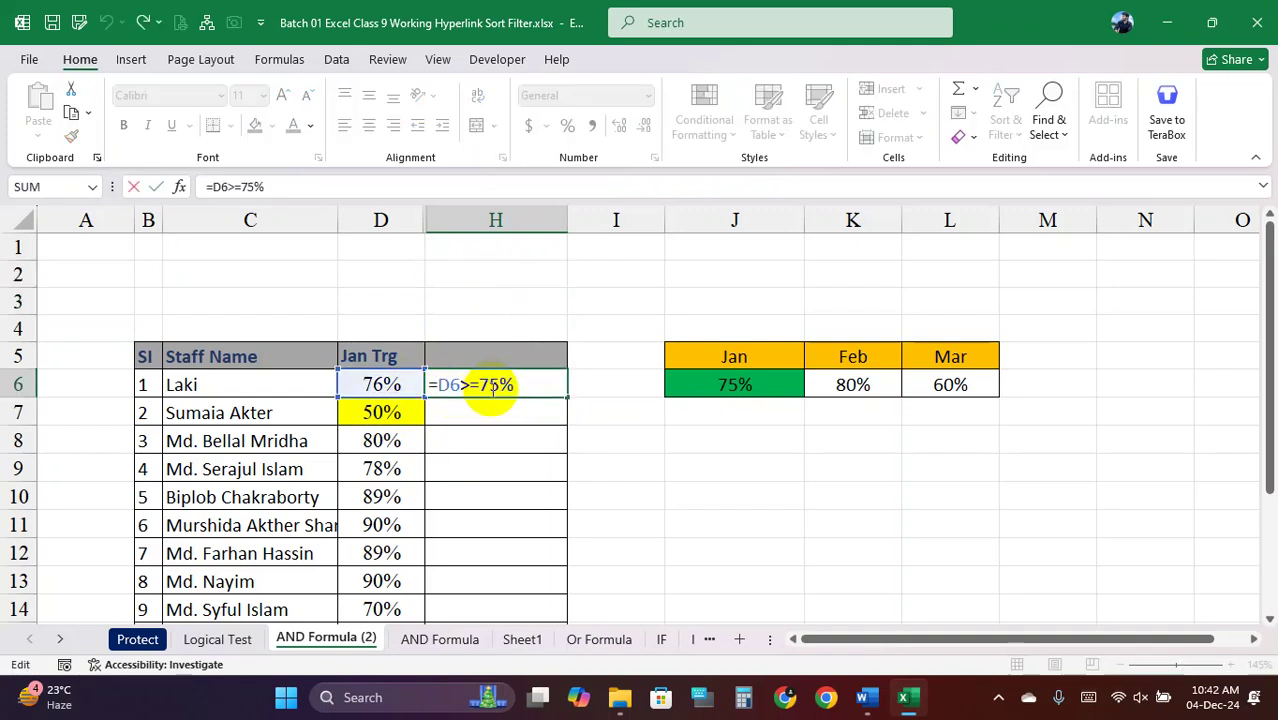
pyautogui.press('Return')
pyautogui.click(510, 388)
pyautogui.moveTo(571, 397); pyautogui.dragTo(555, 612)
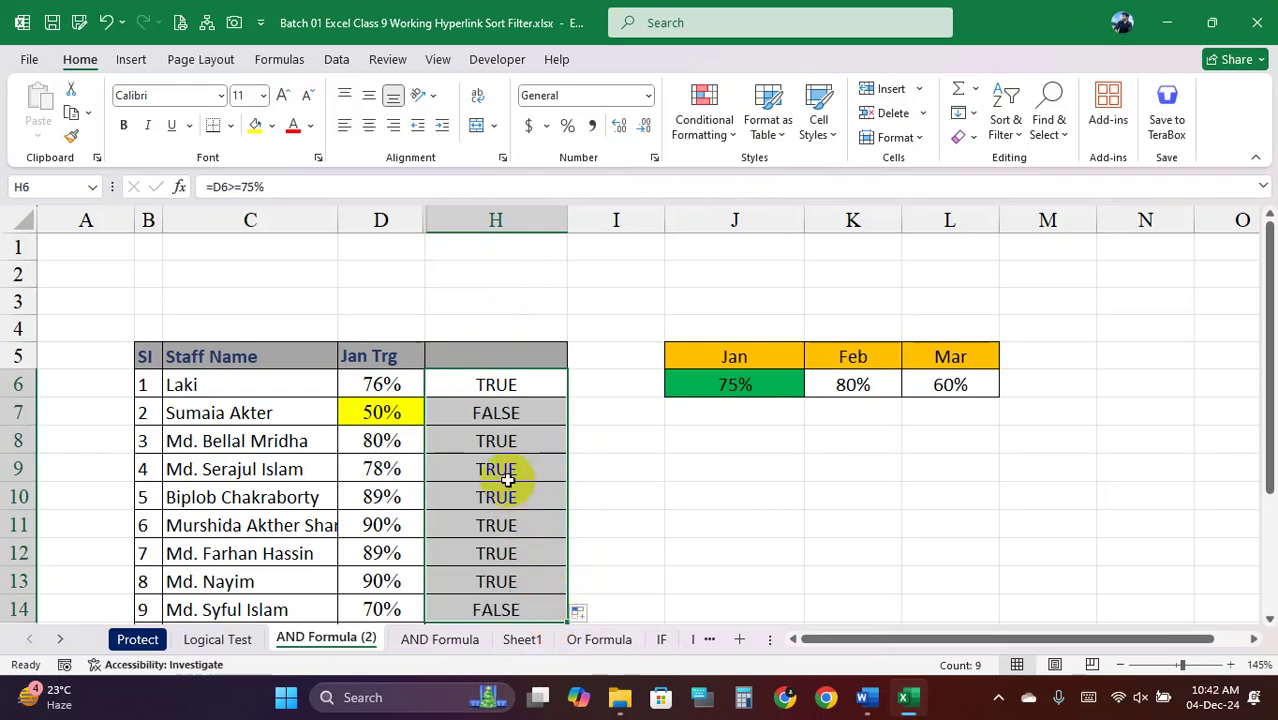
# Check the formulas in H12 and H6, then select the D6>=75% comparison in H6's formula
pyautogui.scroll(-1, 525, 513)
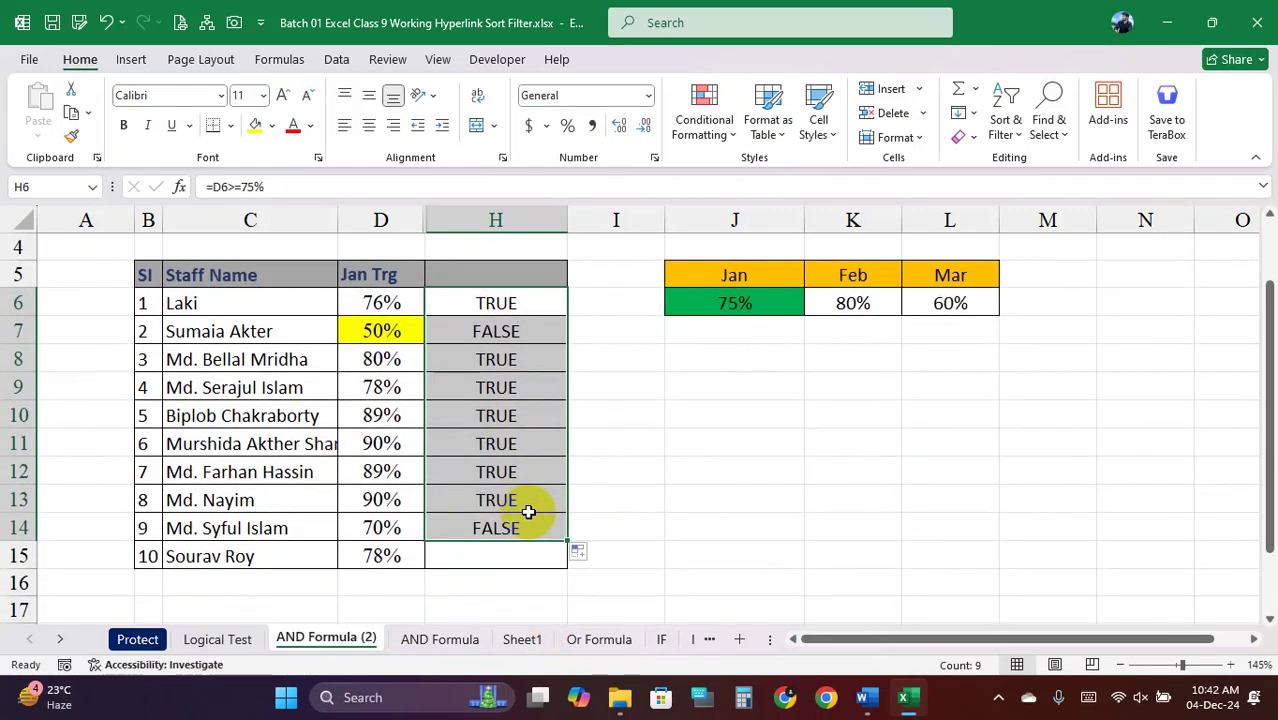
pyautogui.moveTo(566, 545); pyautogui.dragTo(562, 553)
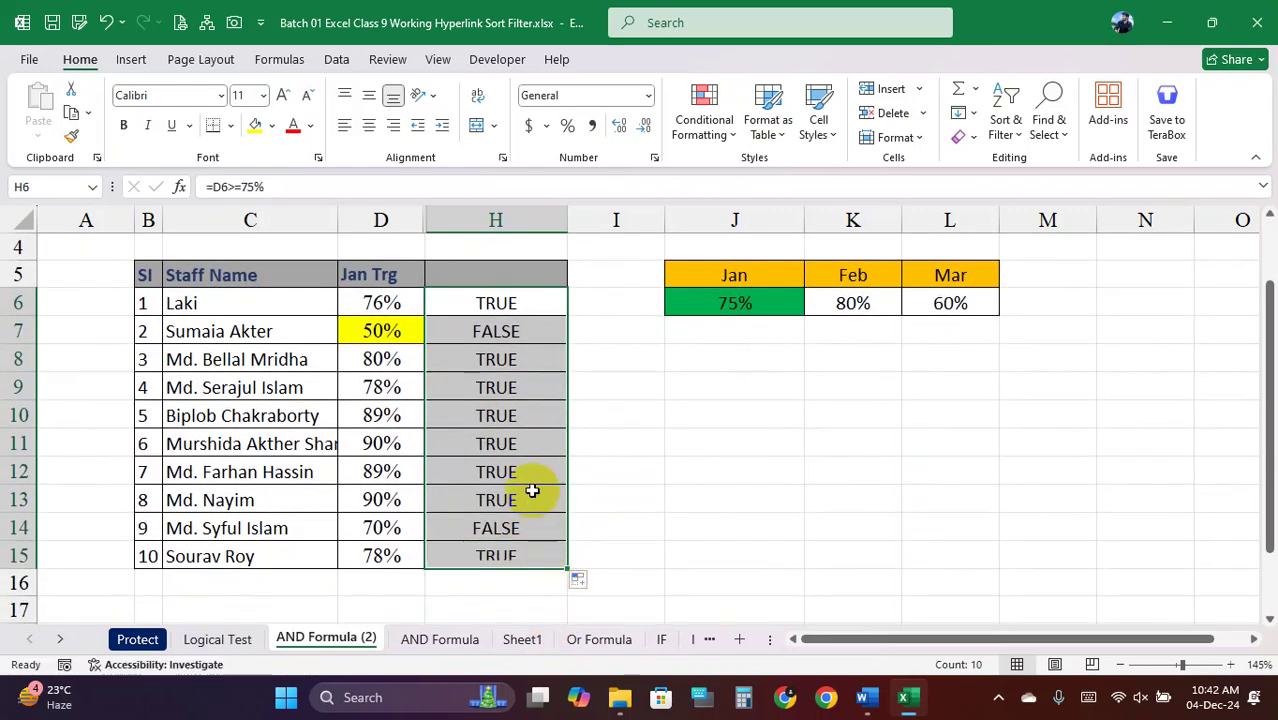
pyautogui.click(531, 476)
pyautogui.scroll(1, 527, 473)
pyautogui.scroll(-1, 527, 473)
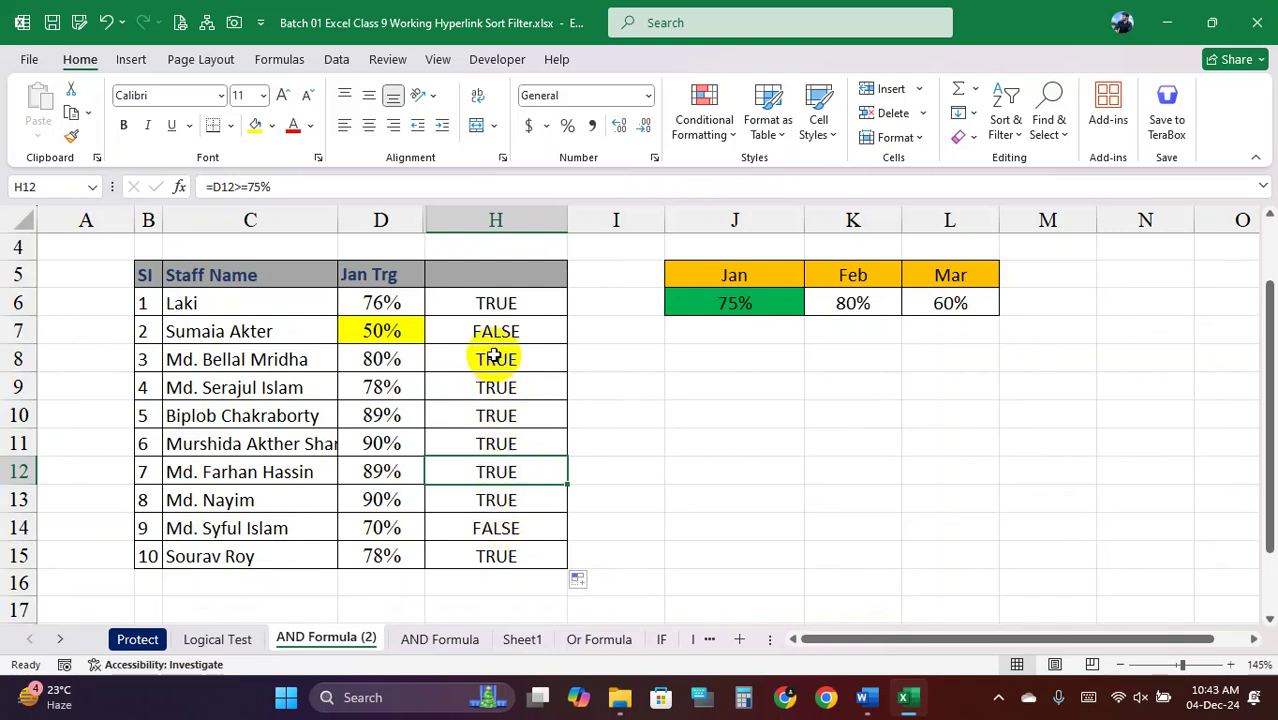
pyautogui.click(492, 303)
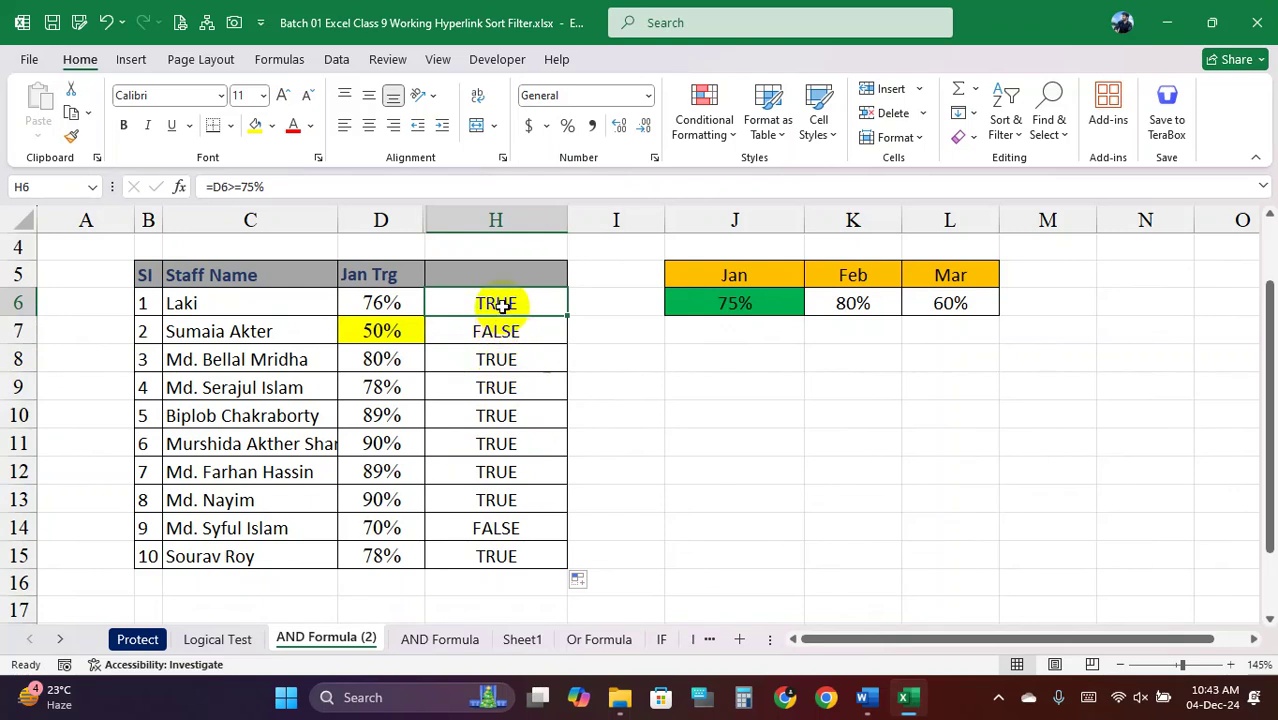
pyautogui.doubleClick(507, 301)
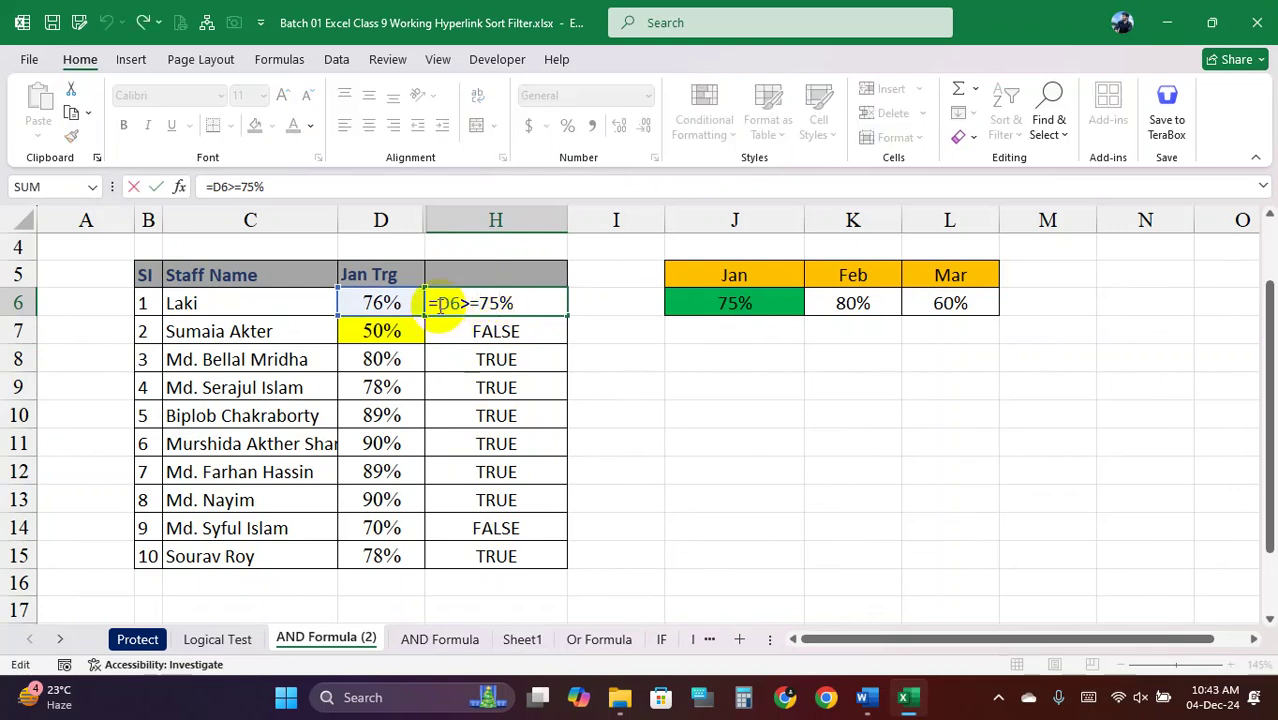
pyautogui.moveTo(440, 303); pyautogui.dragTo(548, 303)
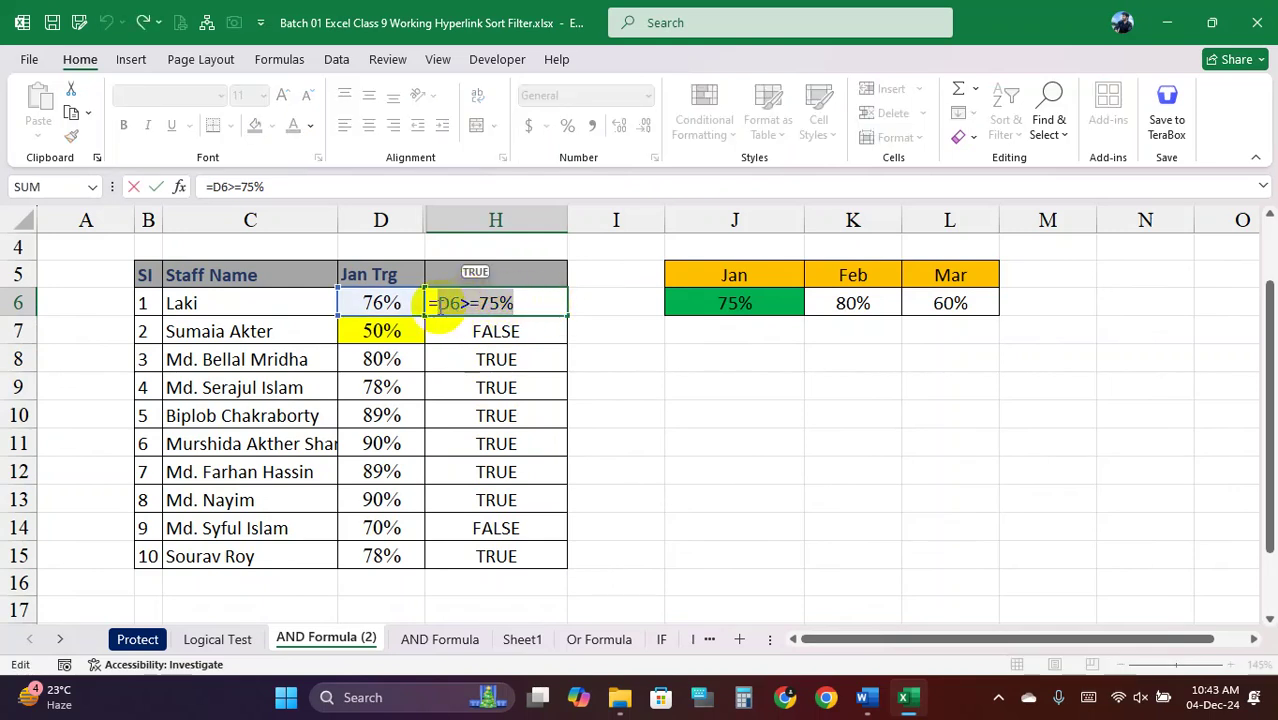
pyautogui.click(439, 304)
pyautogui.moveTo(440, 303); pyautogui.dragTo(526, 305)
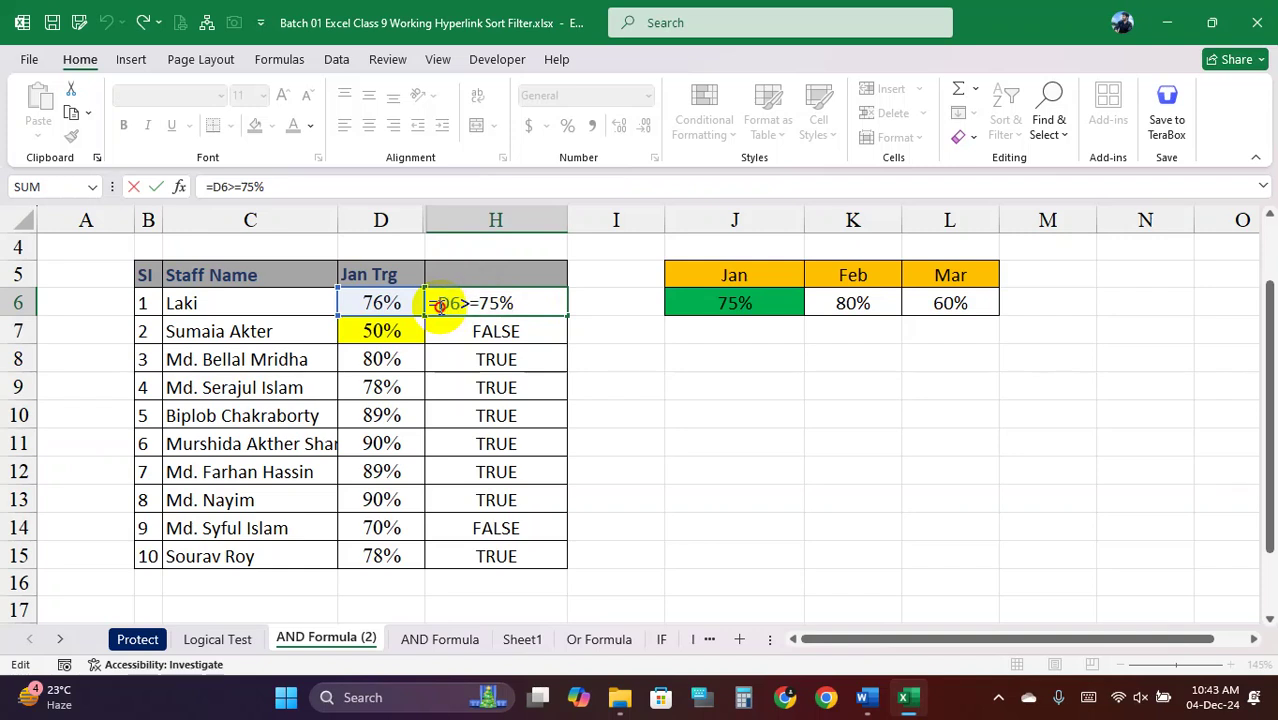
pyautogui.click(519, 329)
# Enter =IF(D6>=75%,"2000",0) in H6, accepting Excel's suggested formula correction
pyautogui.press('Return')
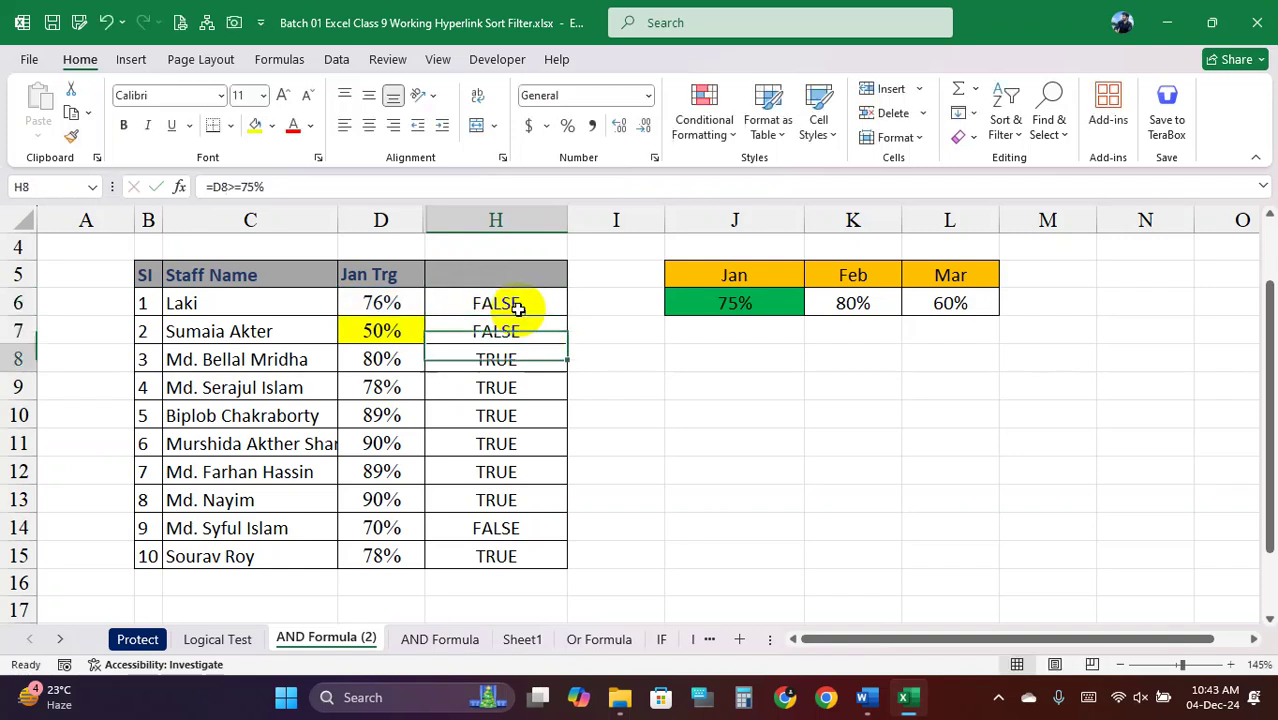
pyautogui.click(512, 305)
pyautogui.write('=')
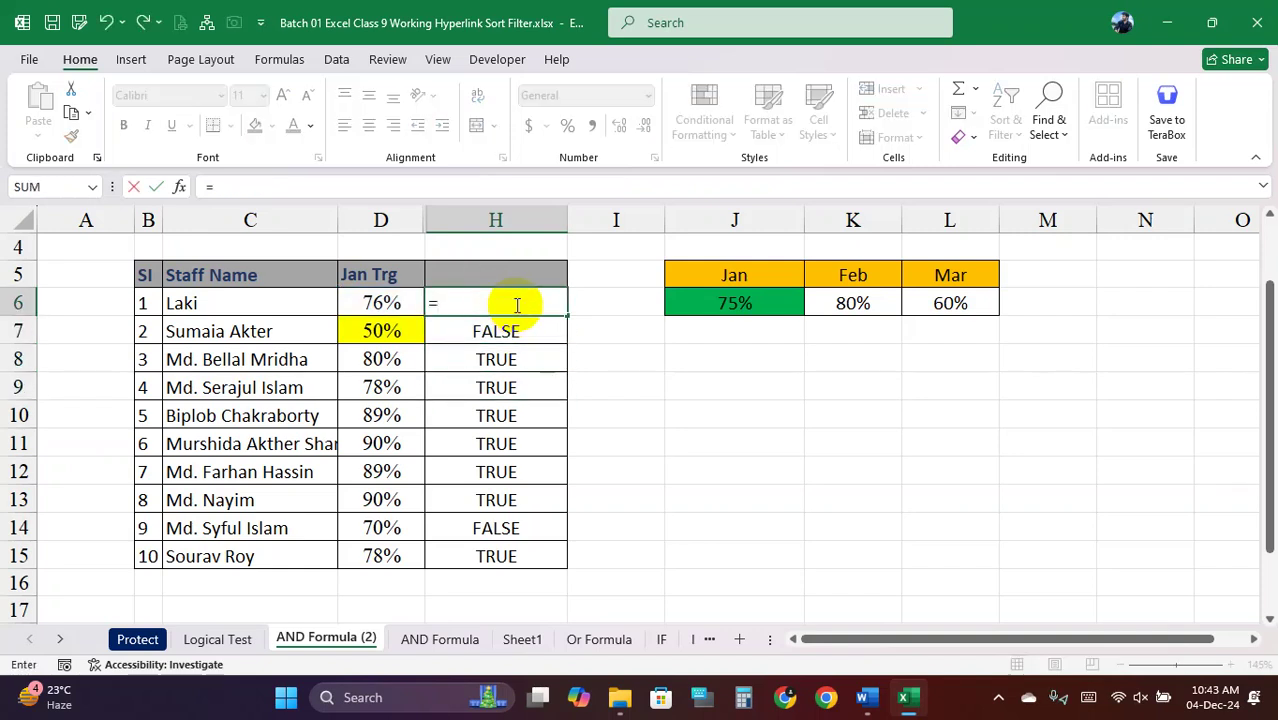
pyautogui.write('if(')
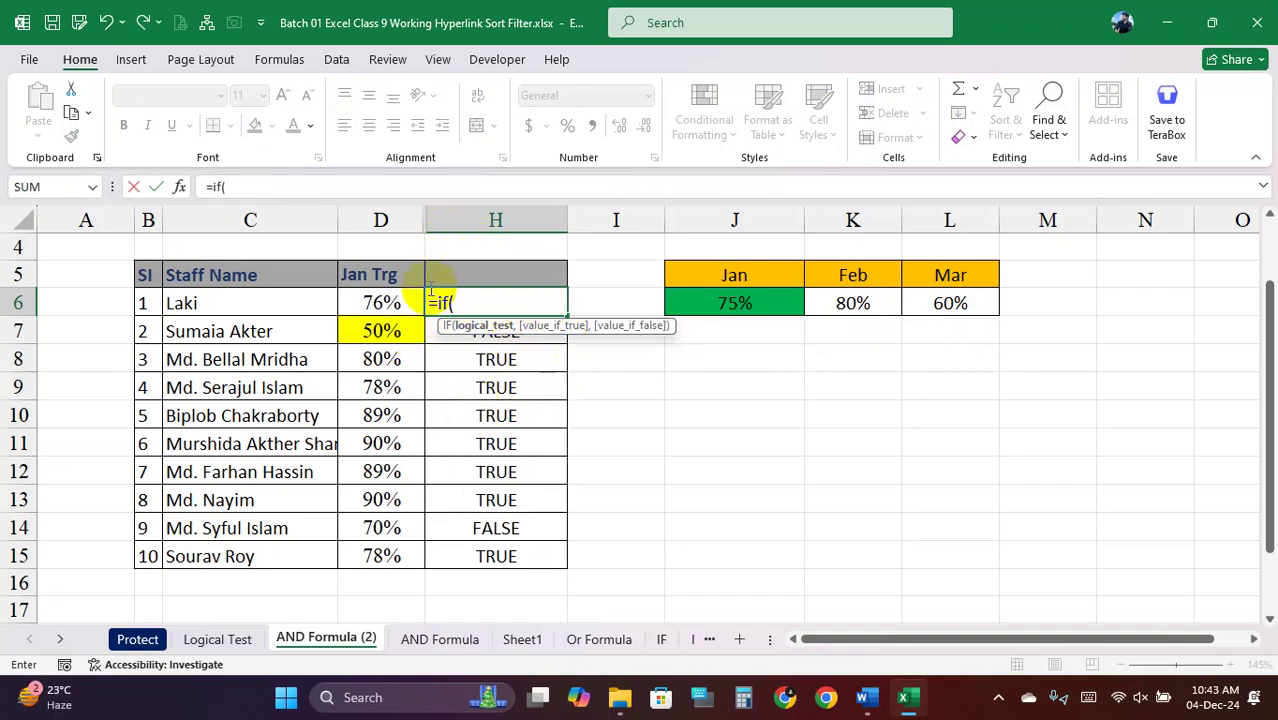
pyautogui.click(385, 302)
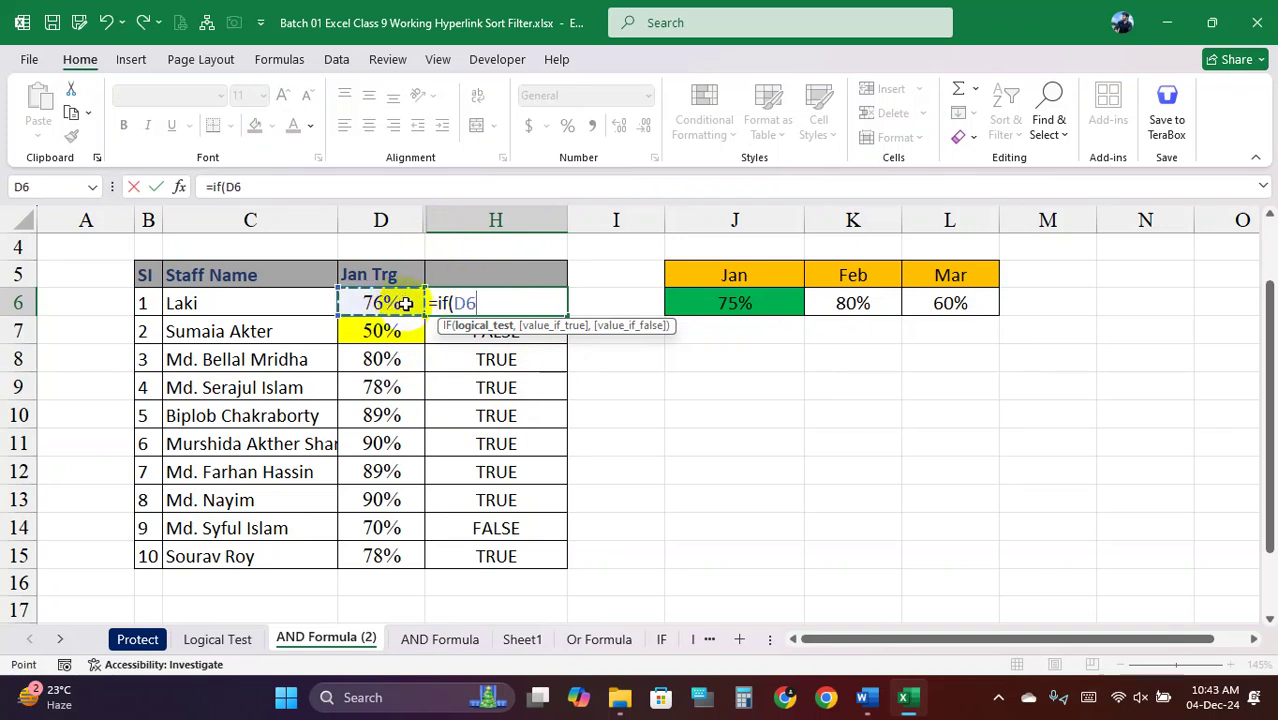
pyautogui.write('>=75%')
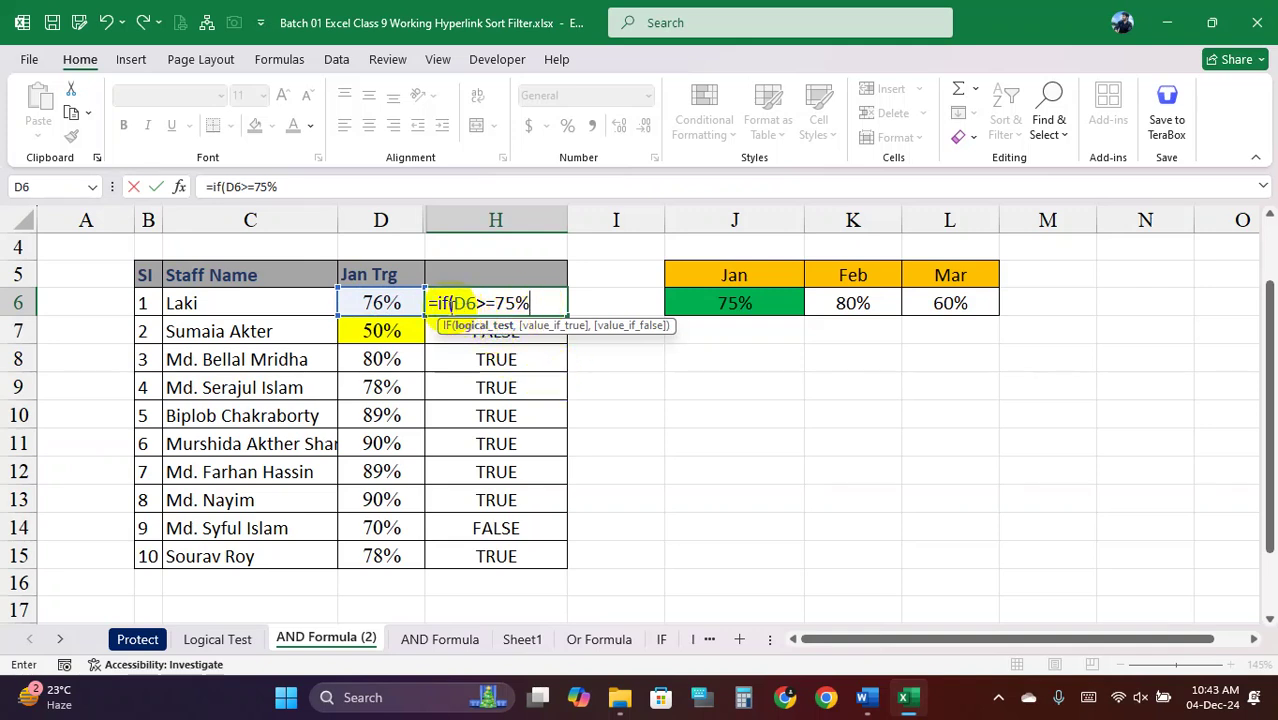
pyautogui.moveTo(442, 303); pyautogui.dragTo(530, 303)
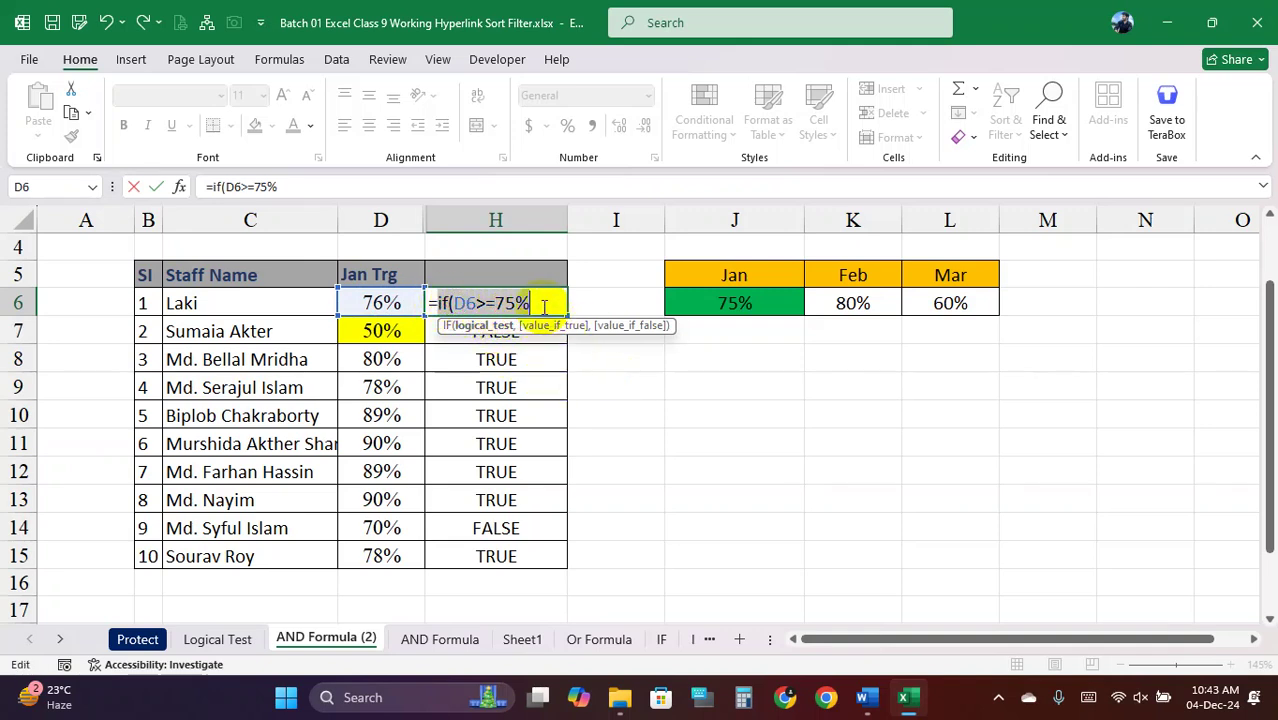
pyautogui.click(544, 305)
pyautogui.write(',"2000,0')
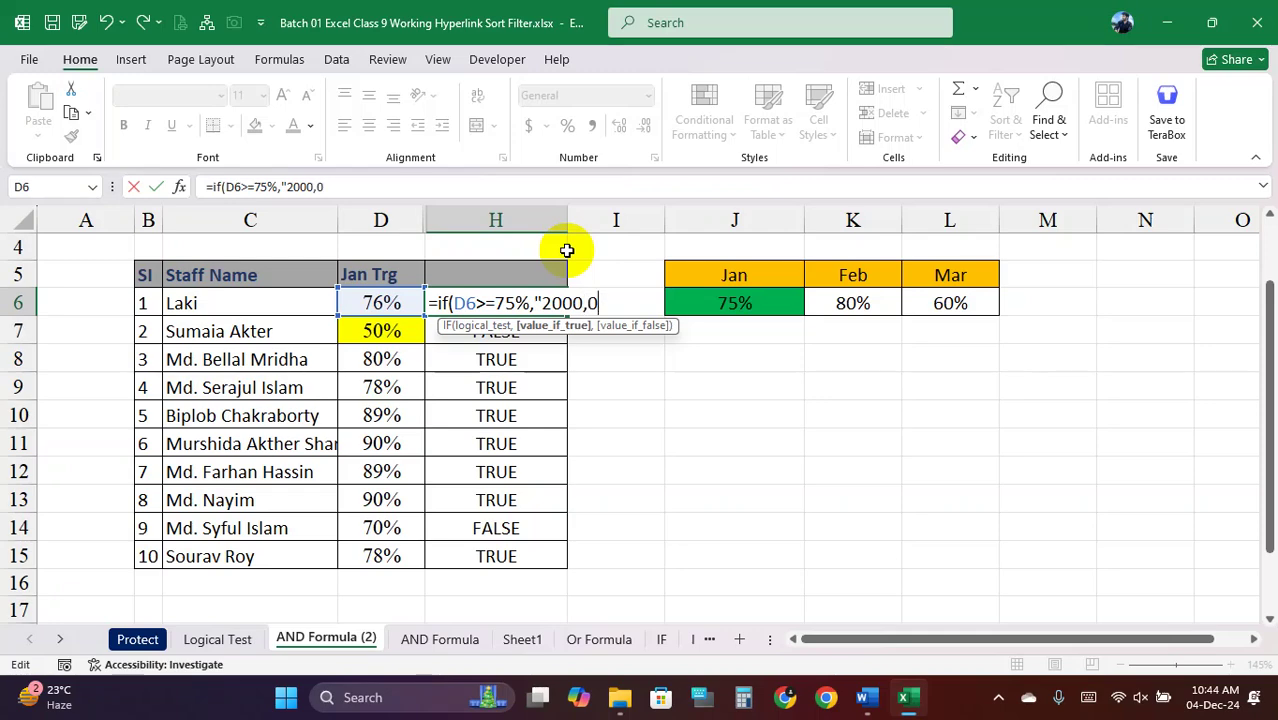
pyautogui.press('Return')
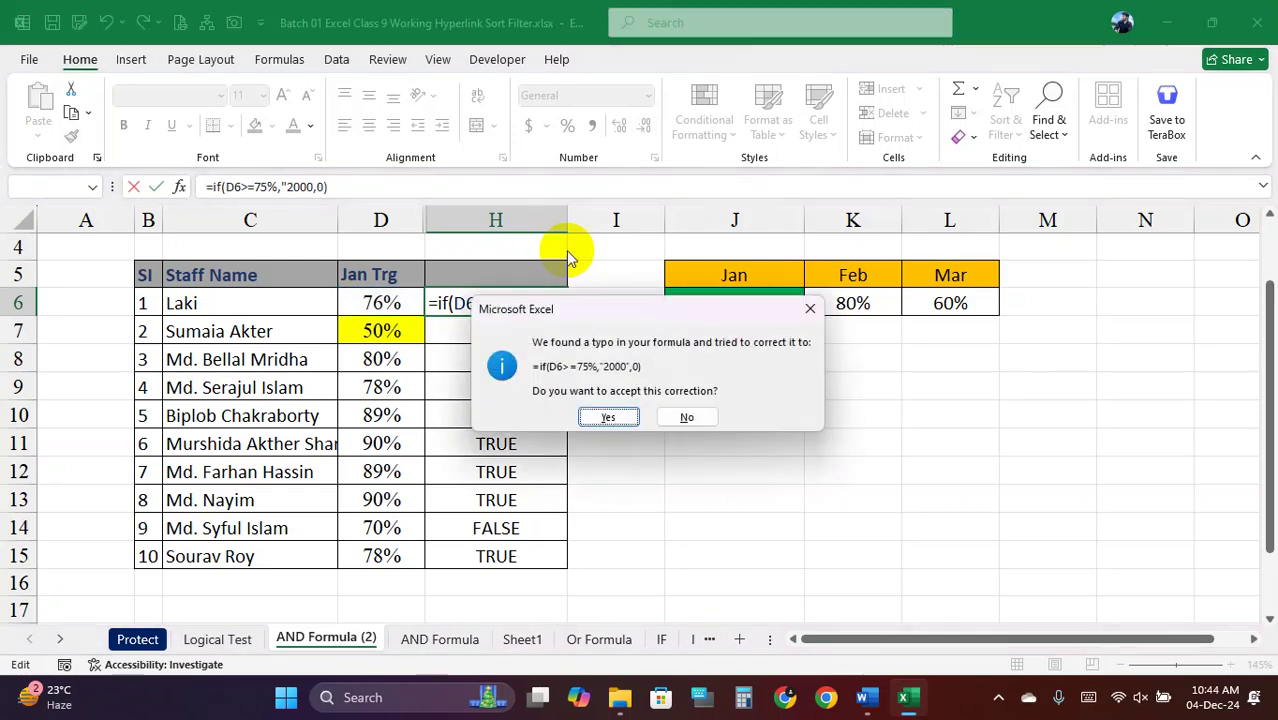
pyautogui.click(608, 418)
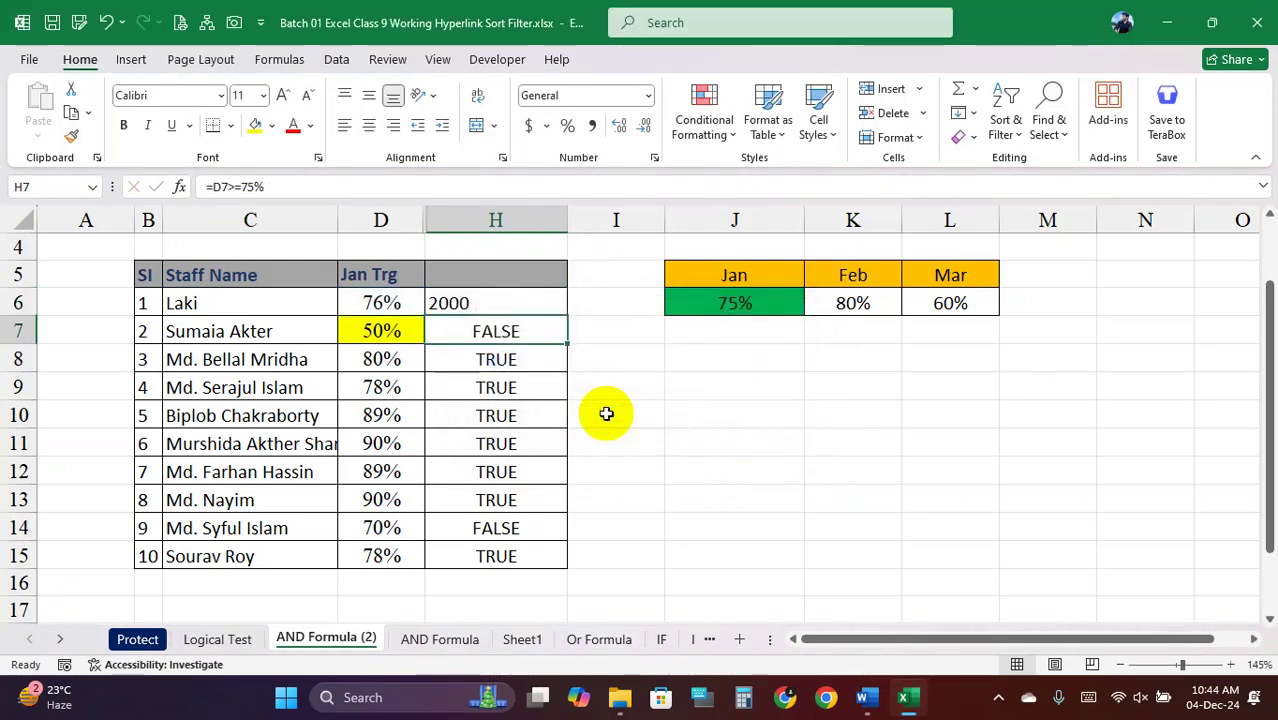
# Remove the quotes around 2000 in H6's IF formula
pyautogui.click(510, 302)
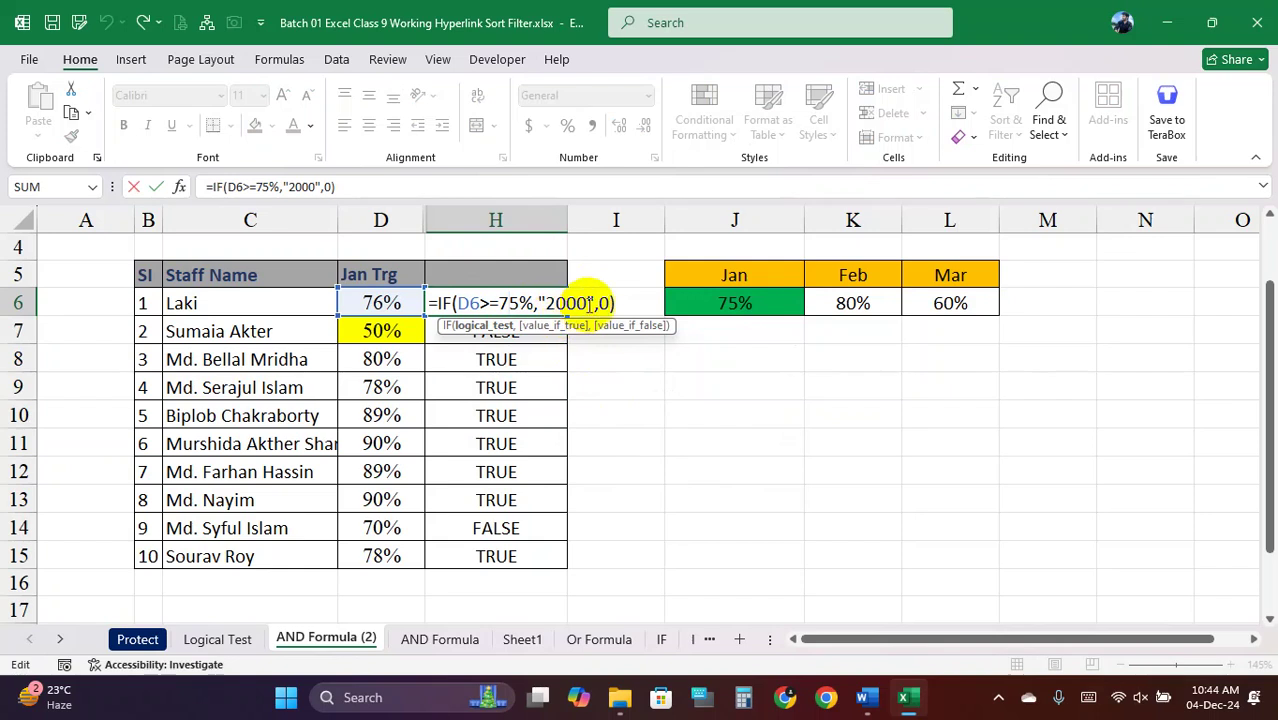
pyautogui.click(600, 303)
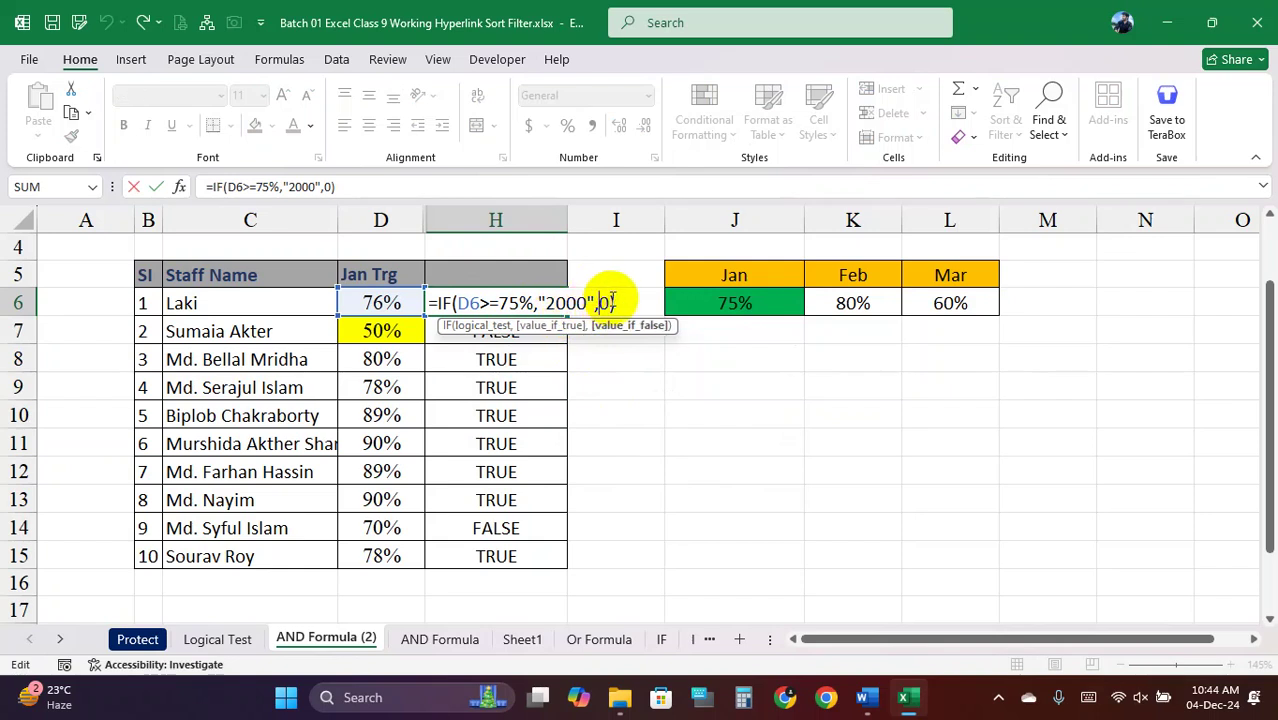
pyautogui.click(548, 303)
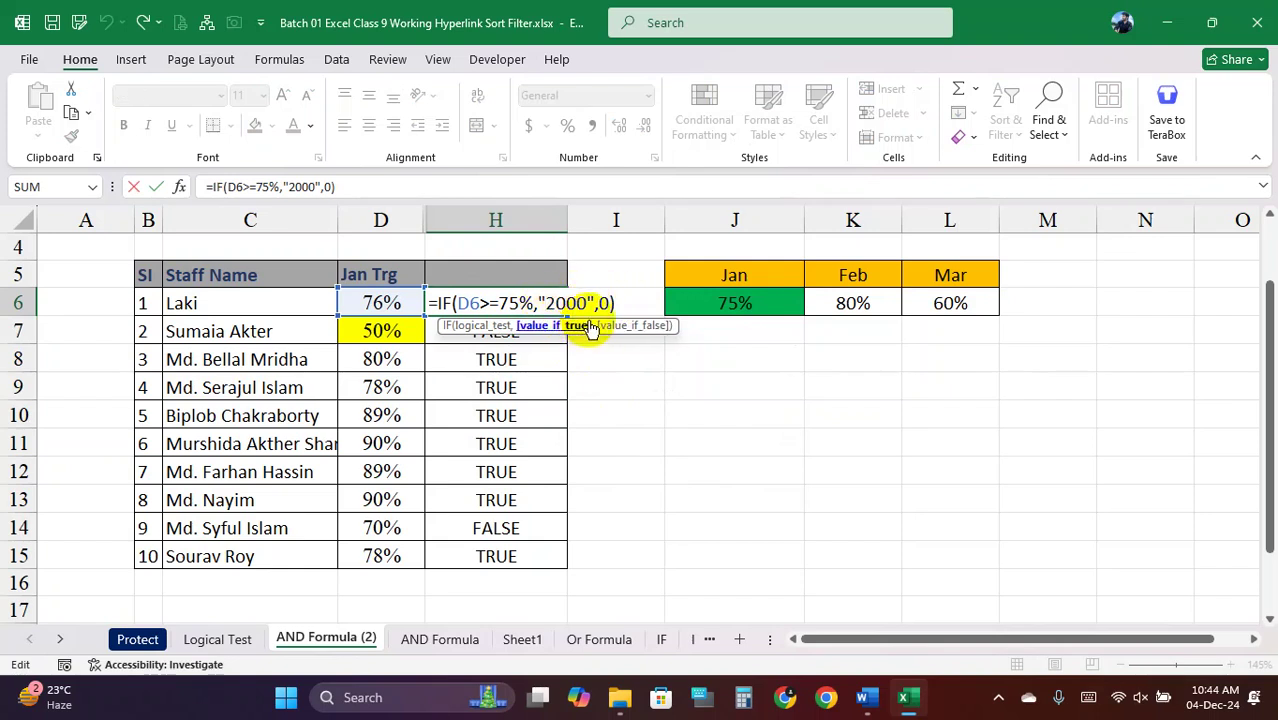
pyautogui.press('BackSpace')
pyautogui.click(589, 303)
pyautogui.press('BackSpace')
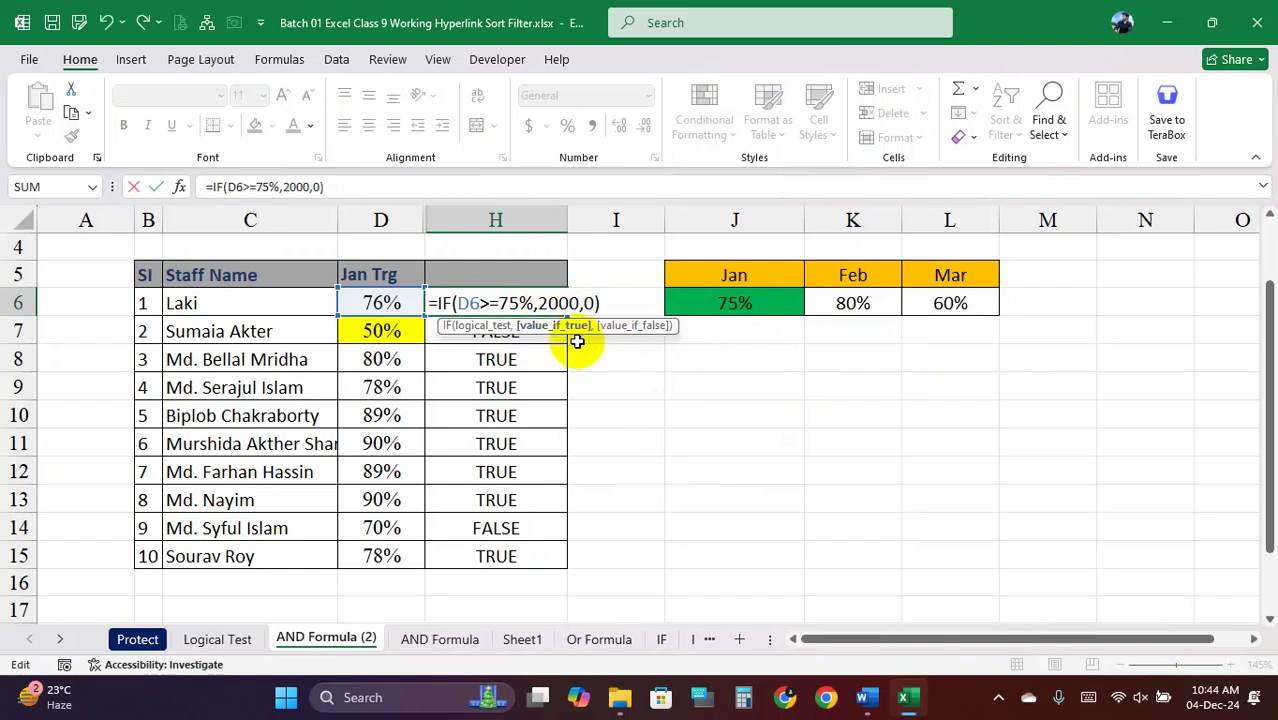
pyautogui.press('Return')
# Centre the H6 result and review the 2000 value inside its formula
pyautogui.click(548, 303)
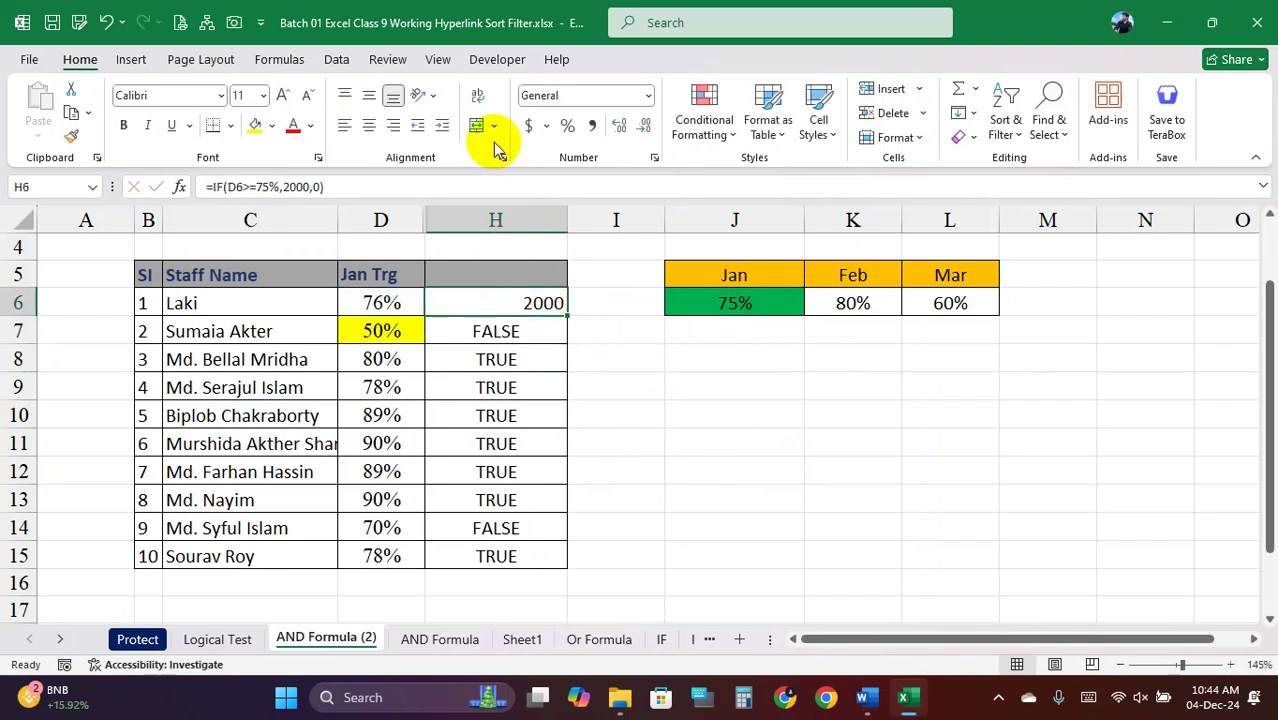
pyautogui.click(370, 130)
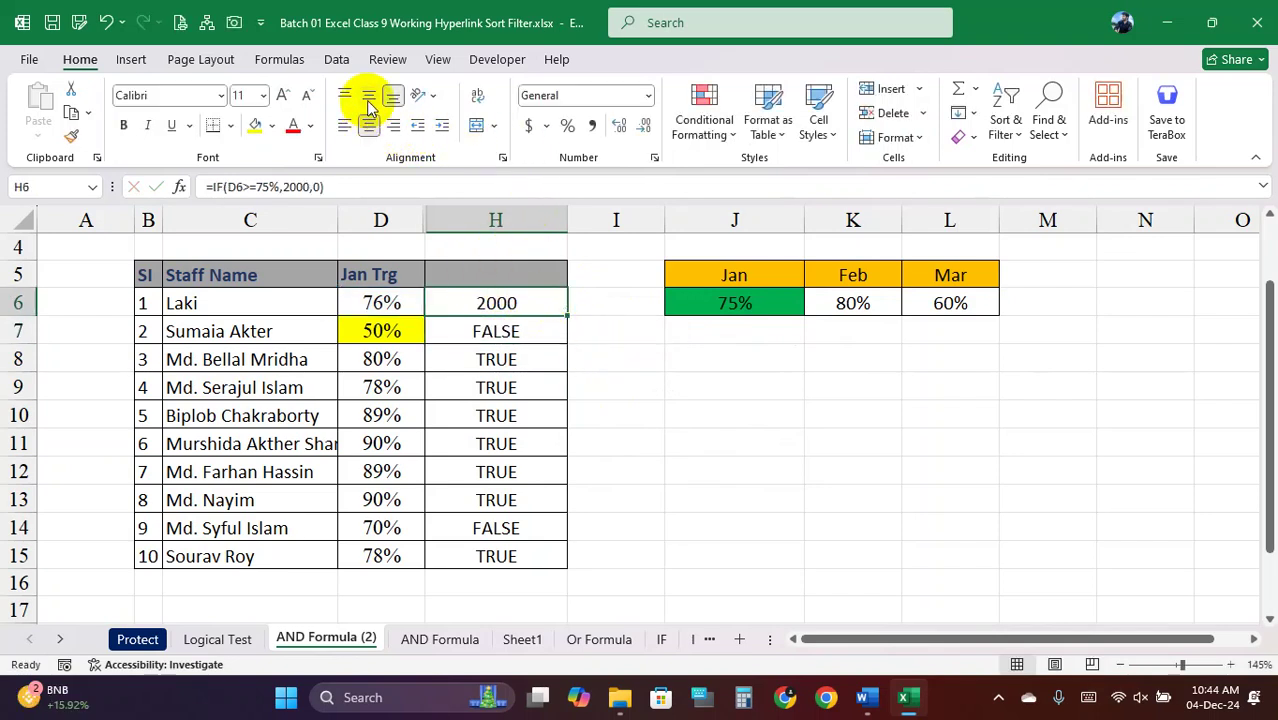
pyautogui.doubleClick(512, 305)
pyautogui.click(452, 302)
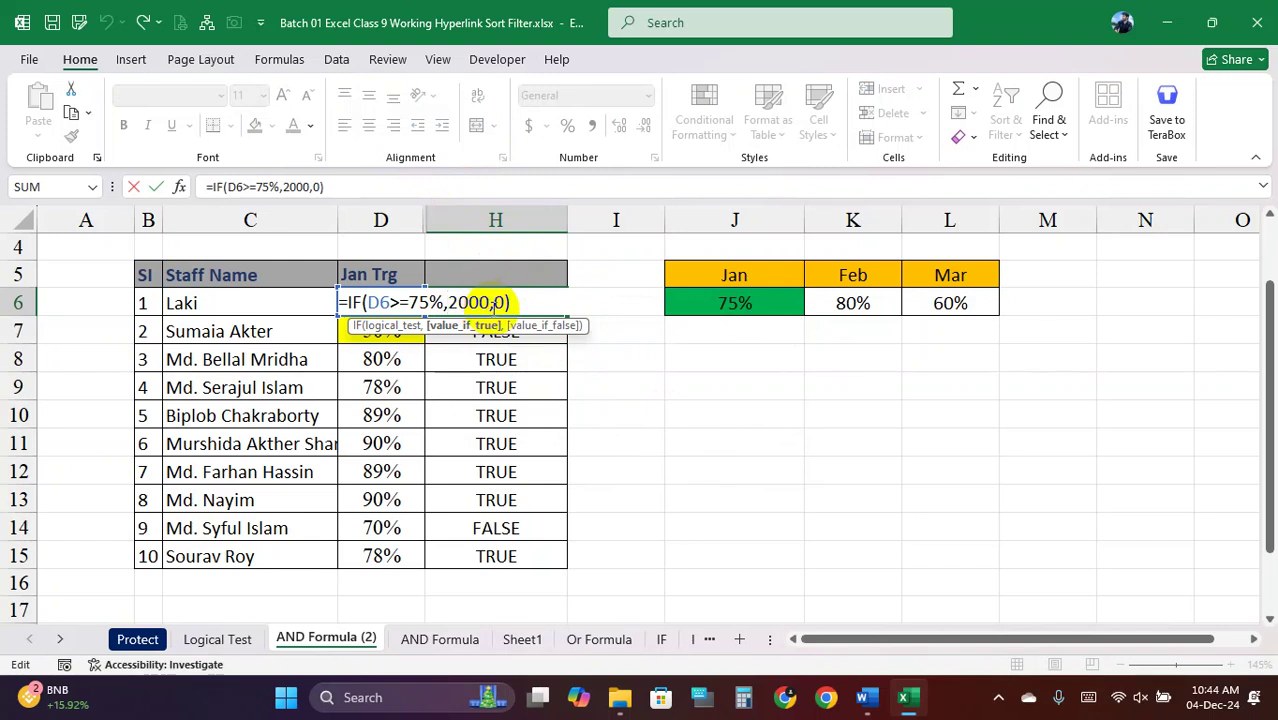
pyautogui.moveTo(493, 305); pyautogui.dragTo(465, 305)
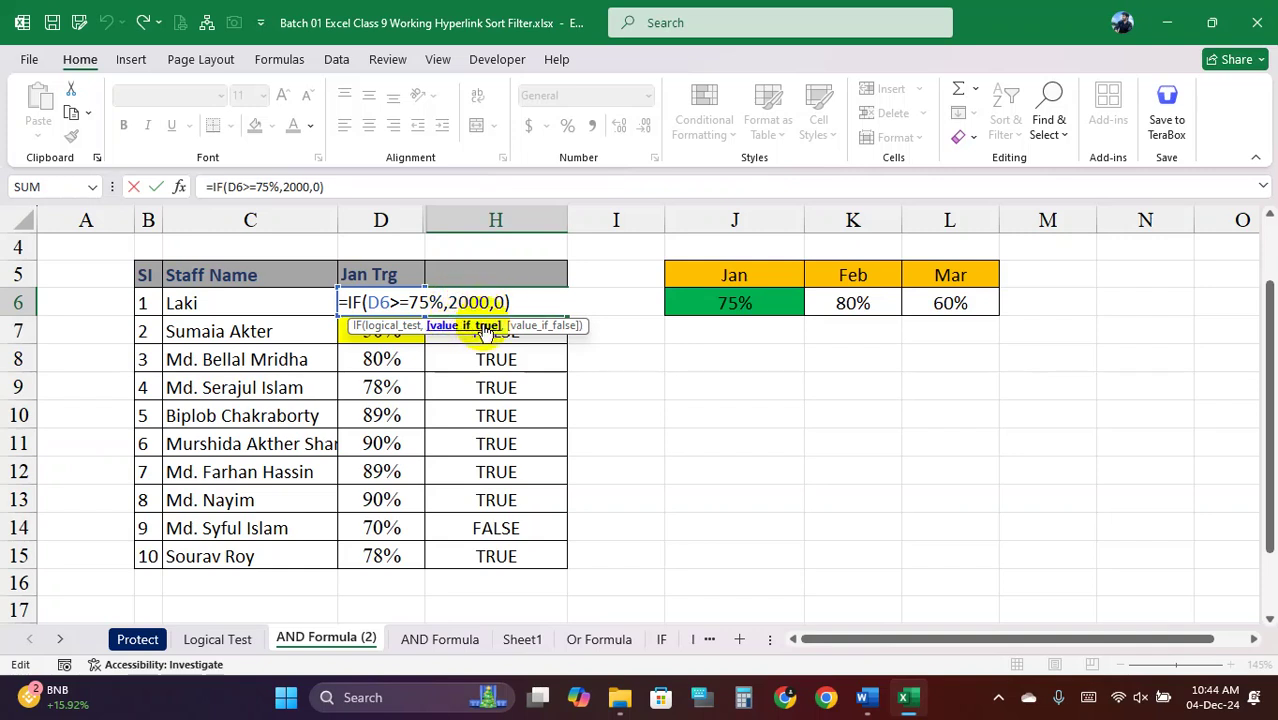
pyautogui.press('Return')
# Fill the IF formula down to H15 and check the results in H7 and H14
pyautogui.click(542, 305)
pyautogui.moveTo(567, 315); pyautogui.dragTo(552, 565)
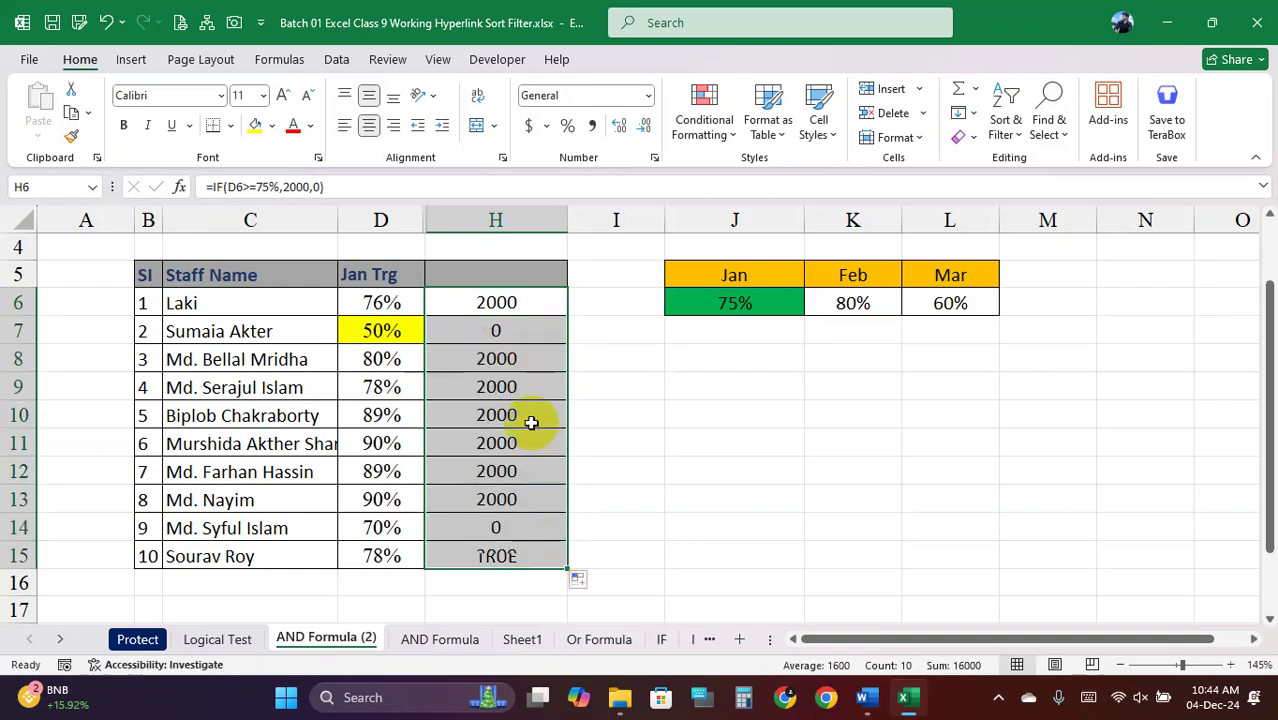
pyautogui.click(512, 336)
pyautogui.click(508, 530)
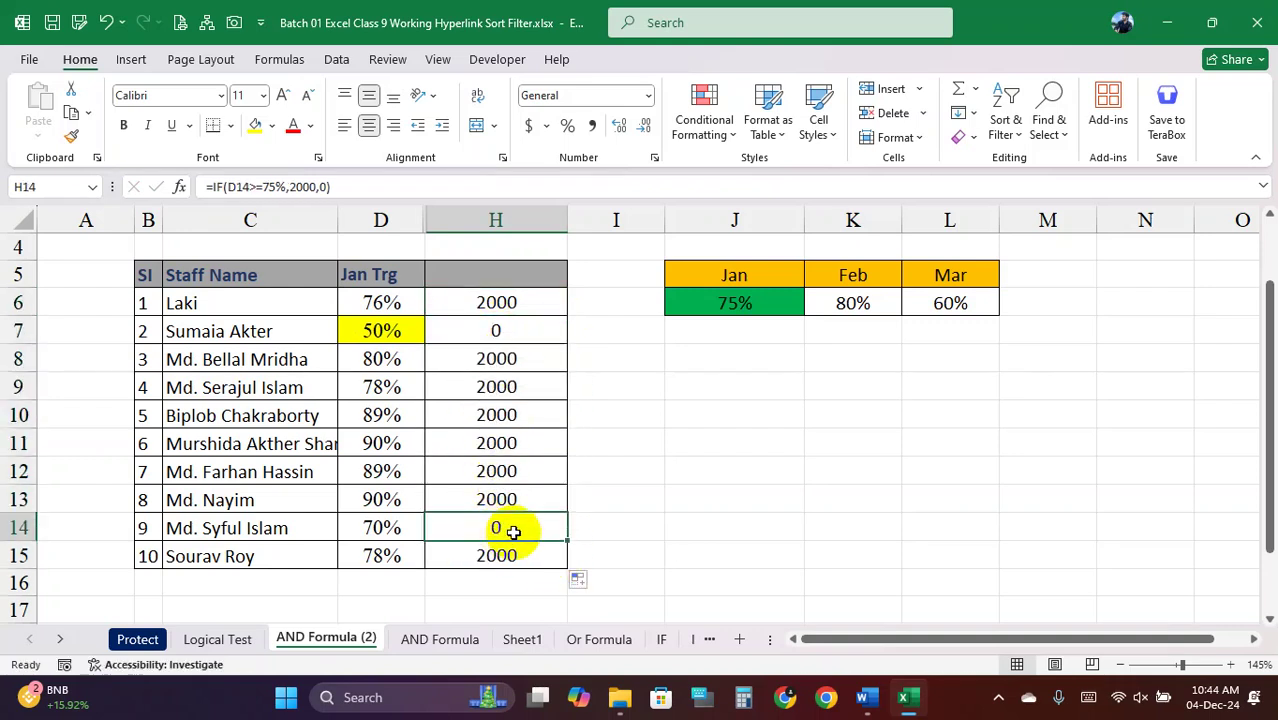
pyautogui.moveTo(499, 302); pyautogui.dragTo(475, 553)
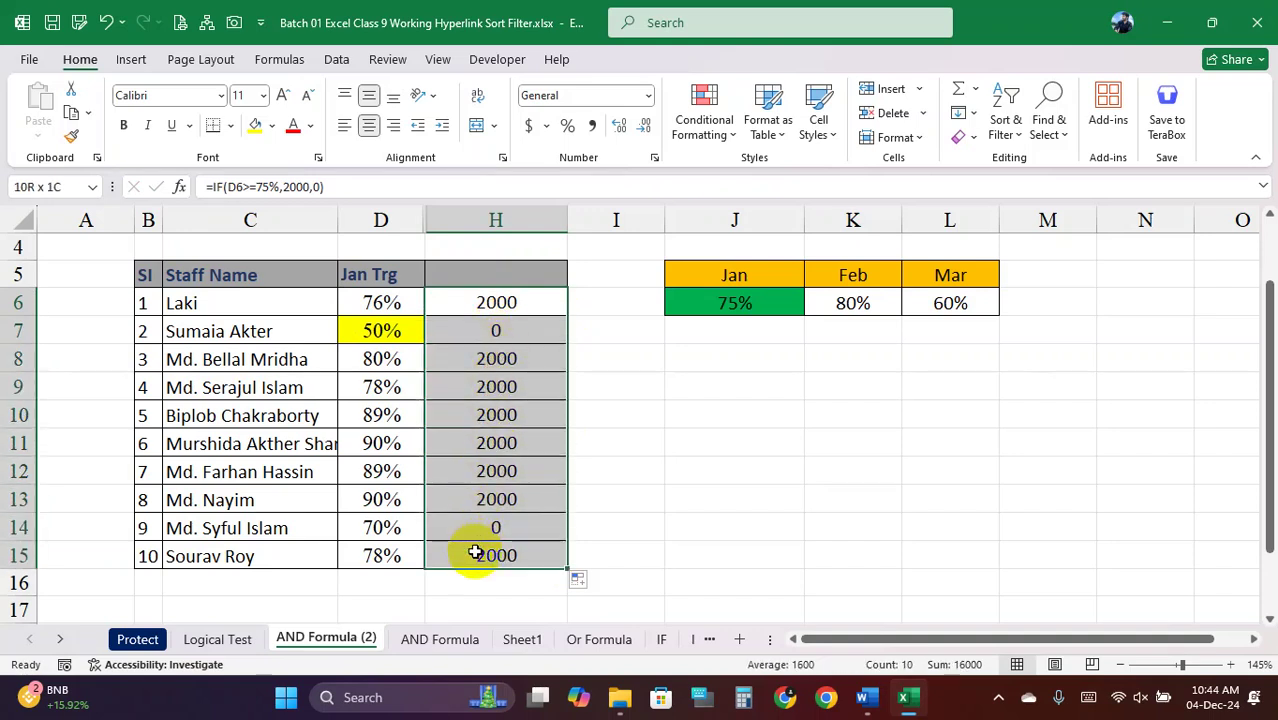
# Raise H6's IF threshold to 85% and fill the formula down to H15
pyautogui.doubleClick(497, 302)
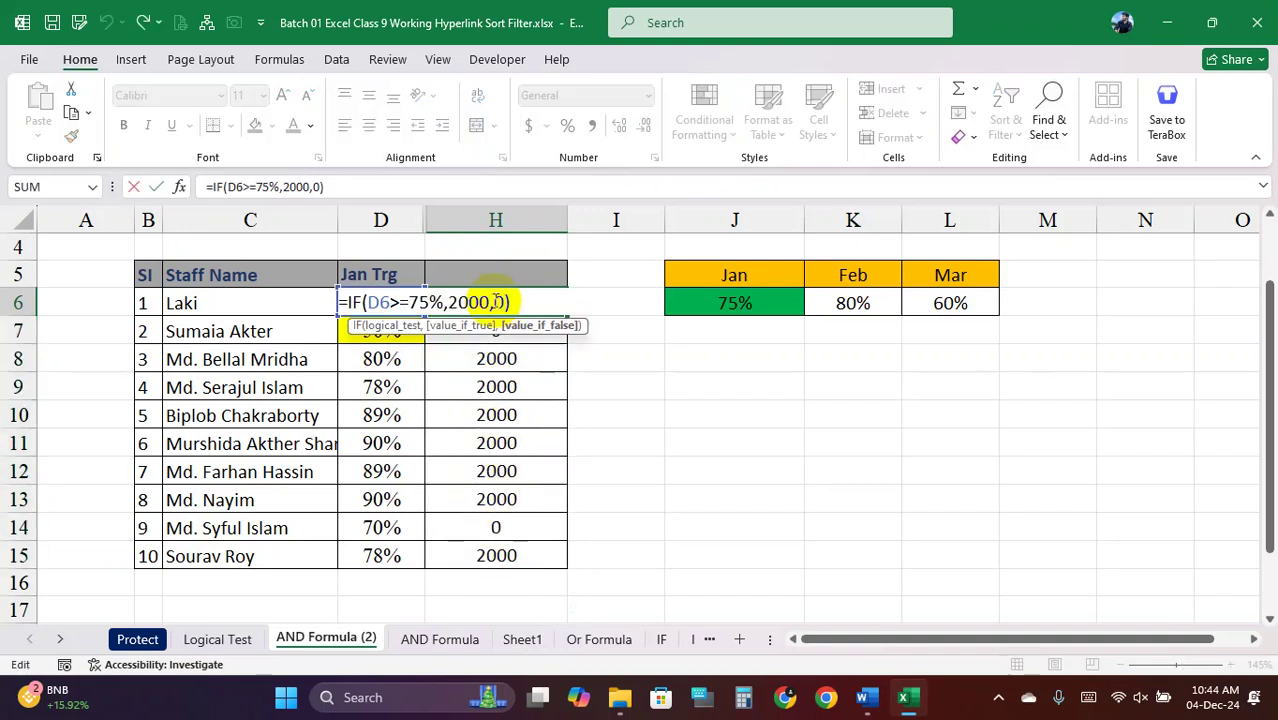
pyautogui.doubleClick(412, 303)
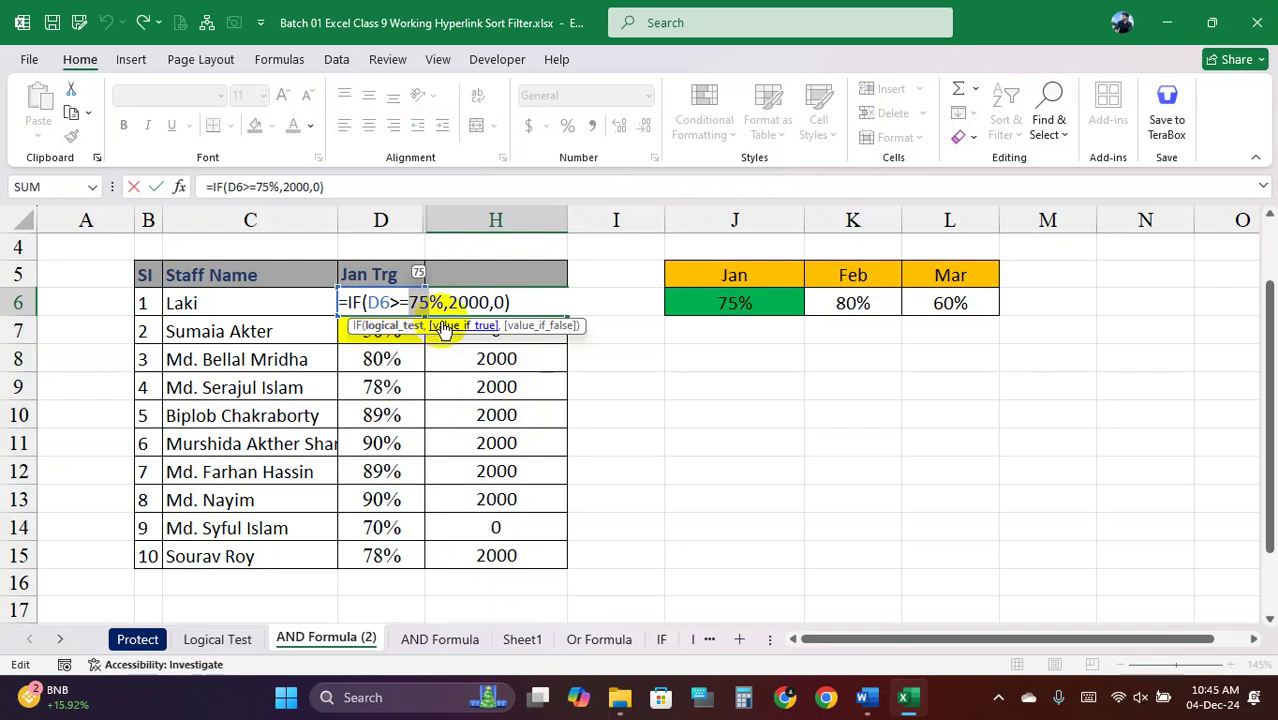
pyautogui.write('85')
pyautogui.press('Return')
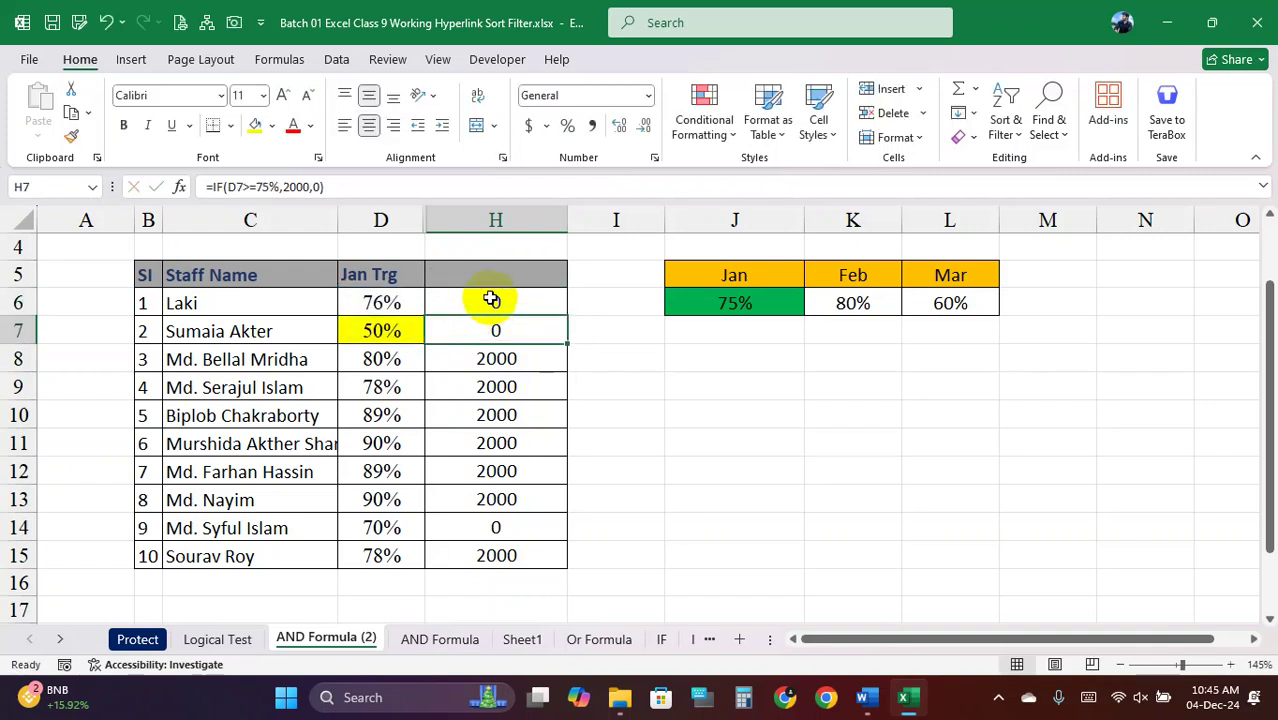
pyautogui.click(493, 300)
pyautogui.doubleClick(567, 317)
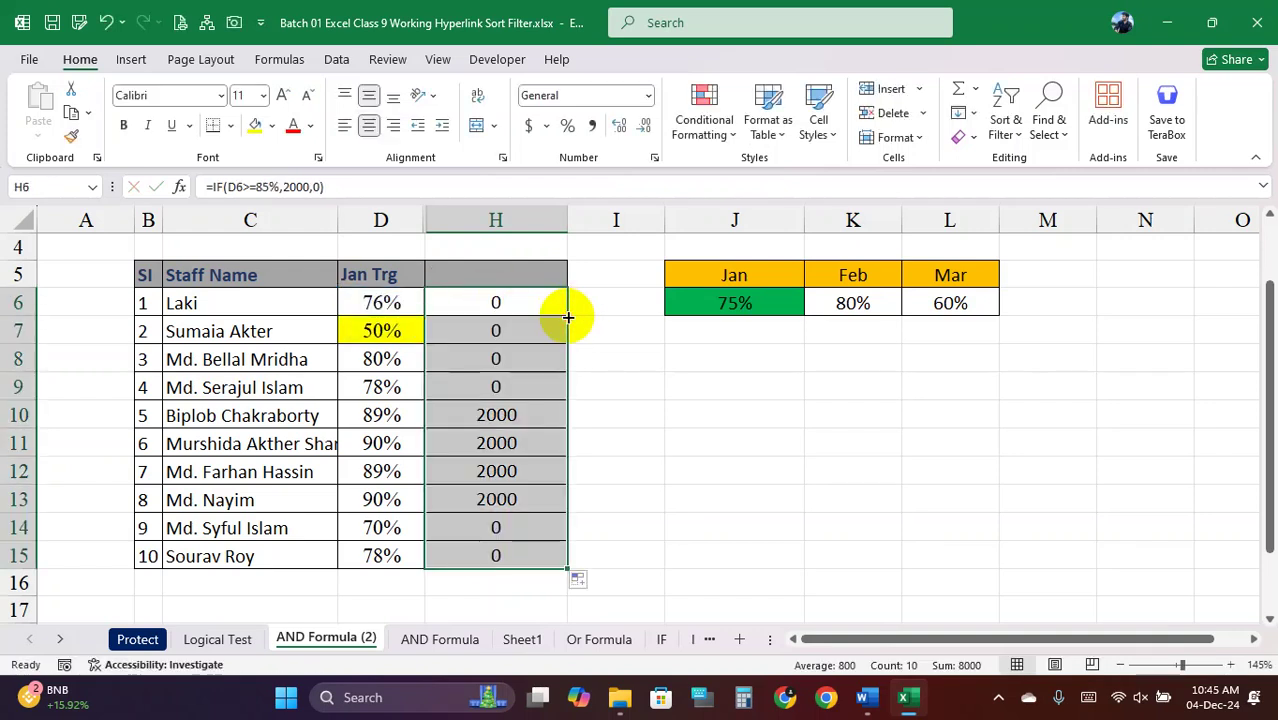
# Delete the bonus results from column H and leave H6 selected
pyautogui.moveTo(522, 414); pyautogui.dragTo(519, 497)
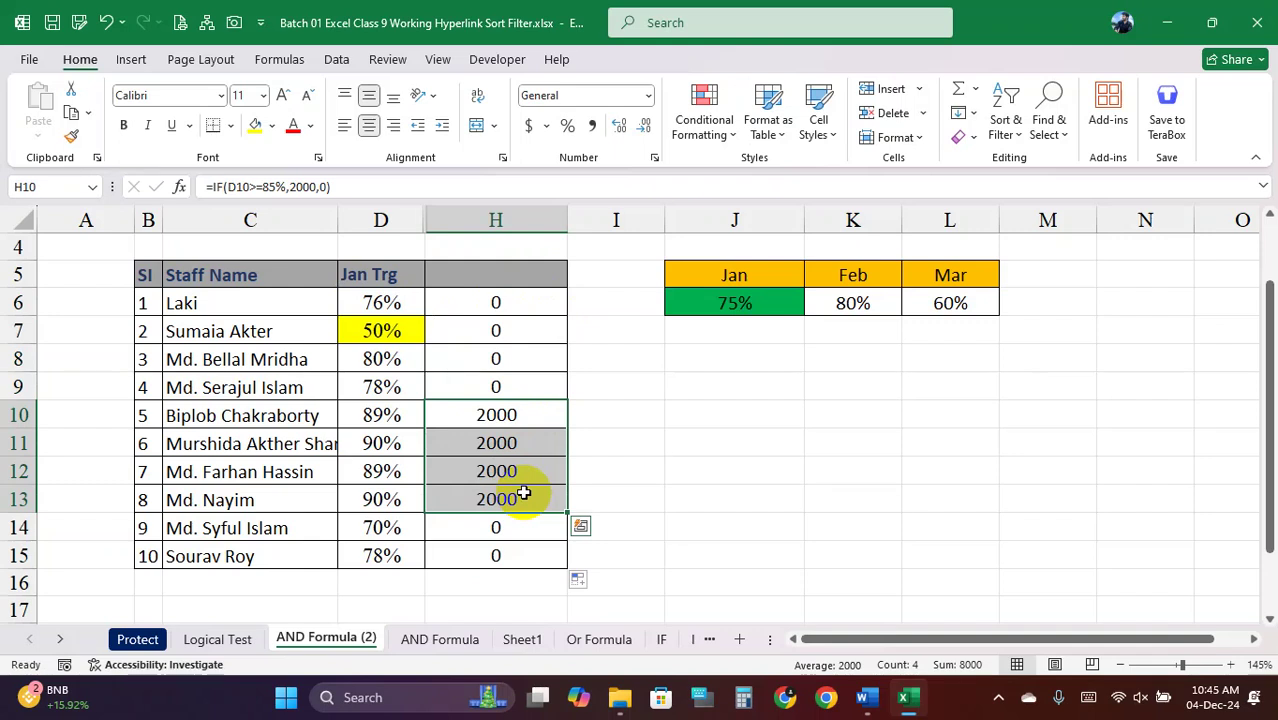
pyautogui.moveTo(502, 308); pyautogui.dragTo(491, 548)
pyautogui.press('Delete')
pyautogui.click(531, 382)
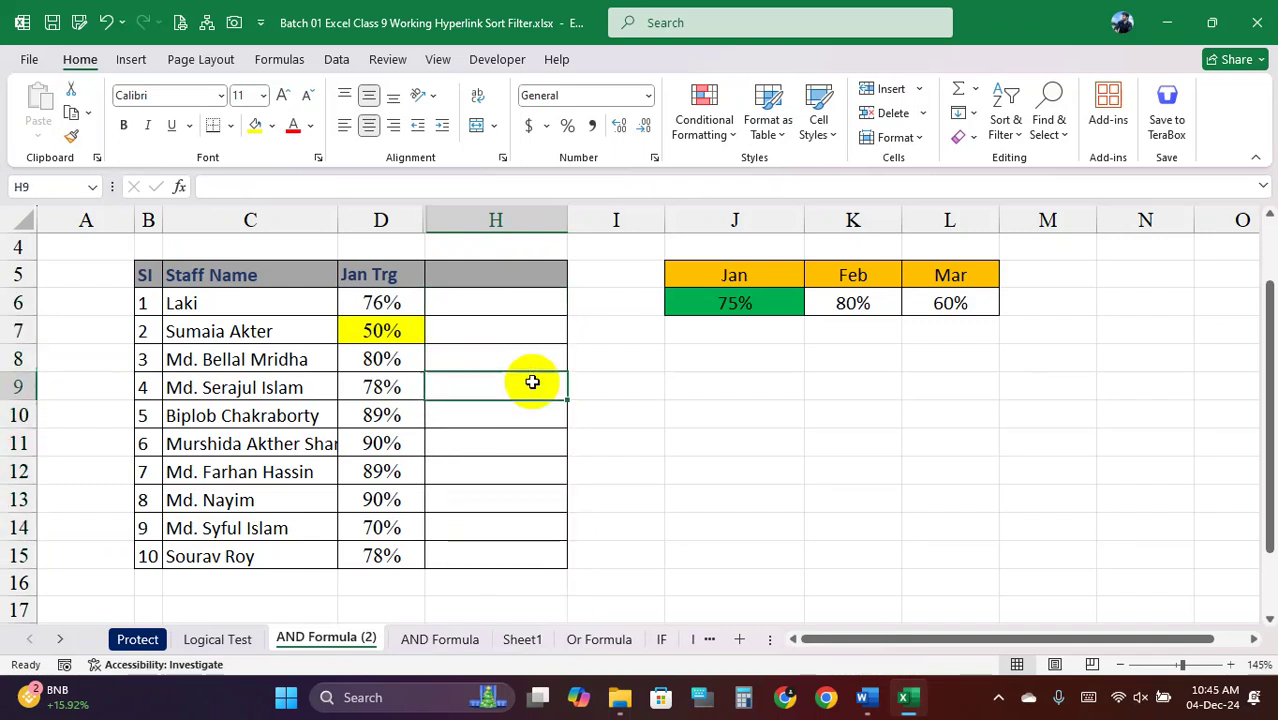
pyautogui.click(495, 302)
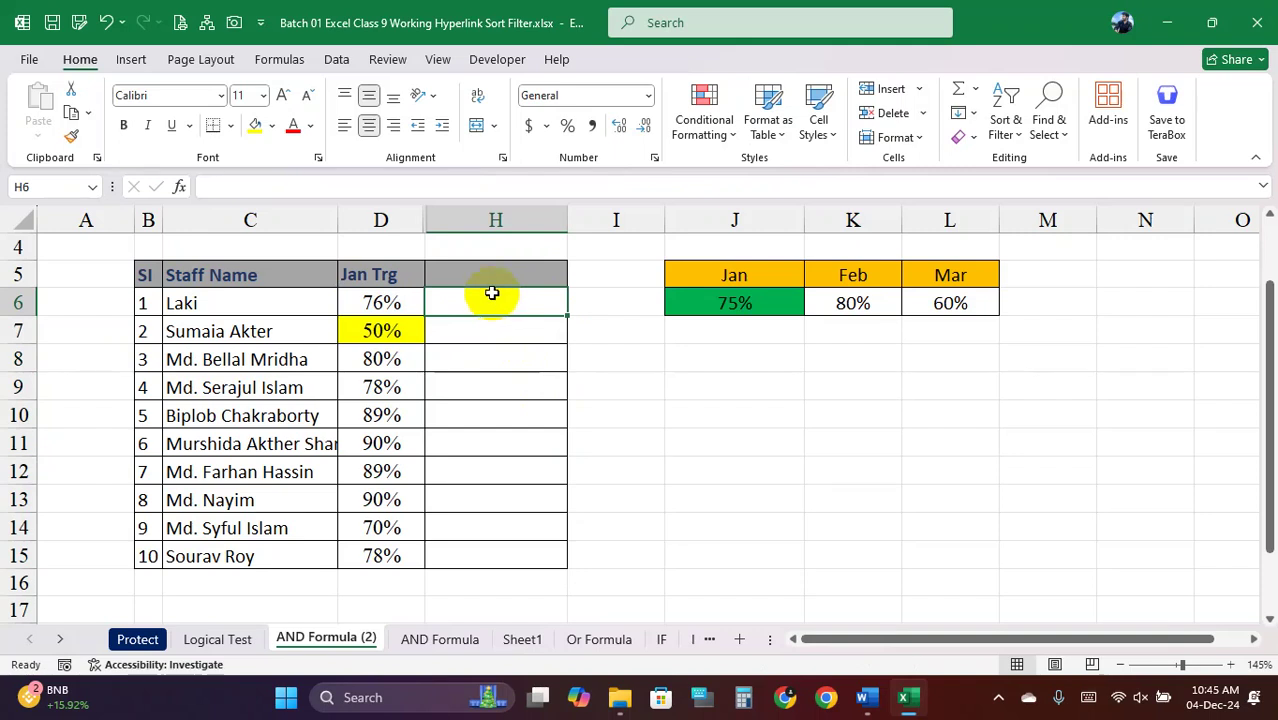
pyautogui.click(507, 328)
pyautogui.click(507, 295)
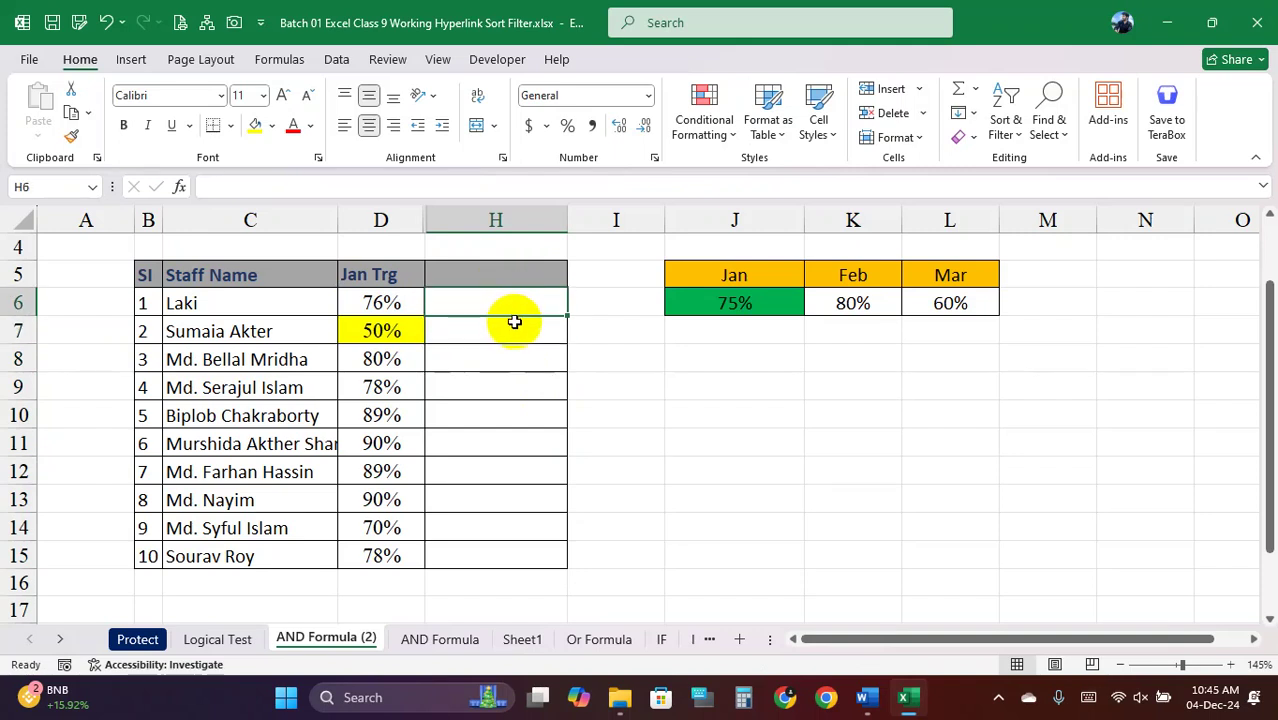
pyautogui.click(505, 328)
pyautogui.click(511, 306)
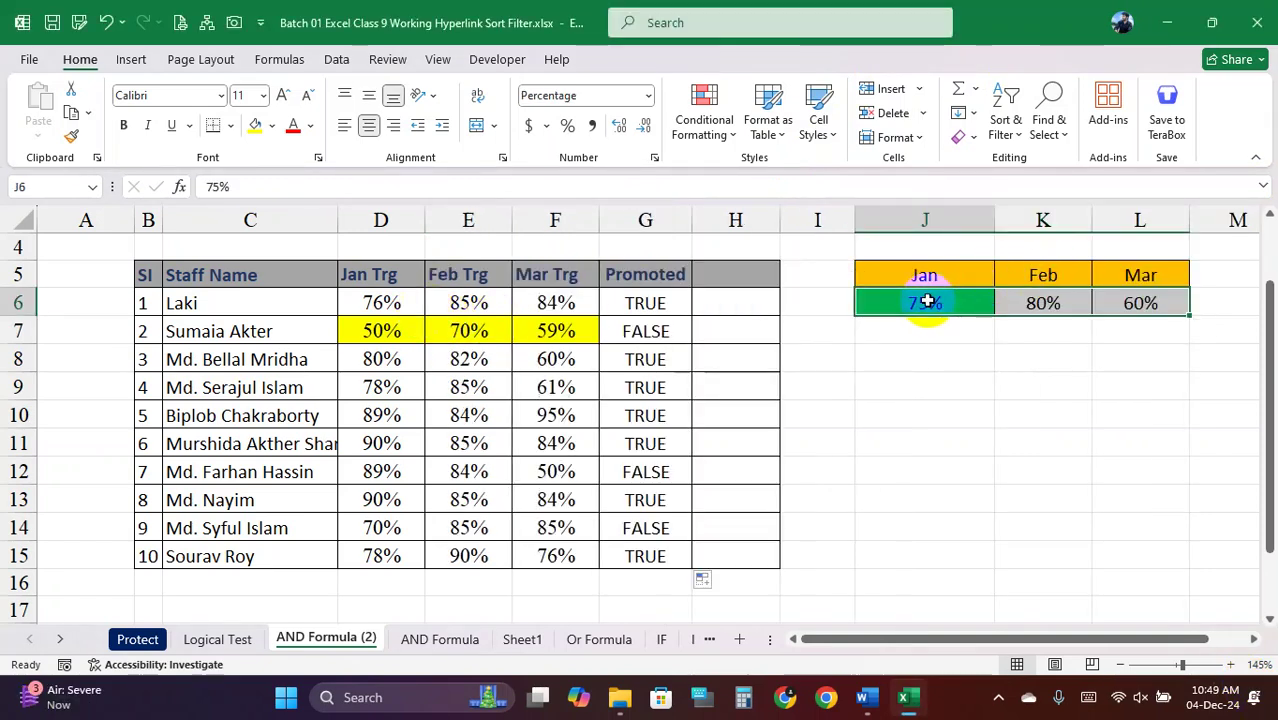
# Review the targets and the AND results in G6, G7, G12 and G14, then clear G6:G15
pyautogui.moveTo(925, 303); pyautogui.dragTo(1143, 303)
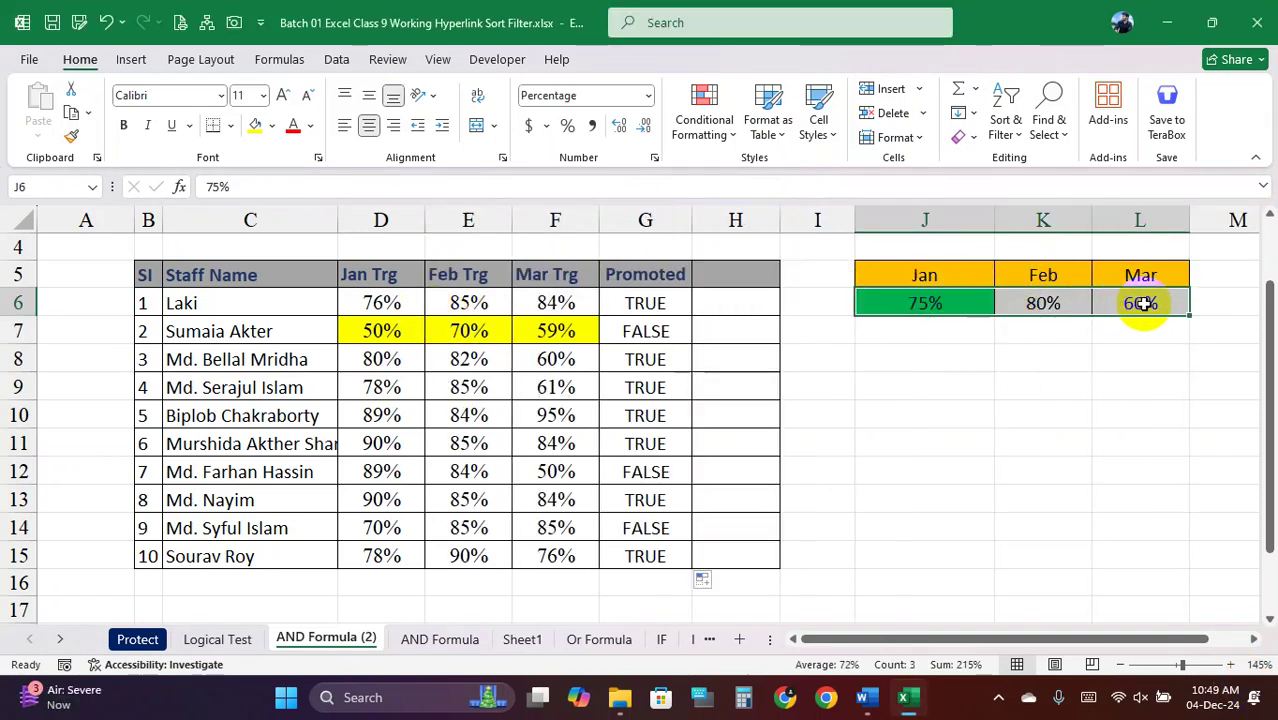
pyautogui.moveTo(382, 303); pyautogui.dragTo(556, 303)
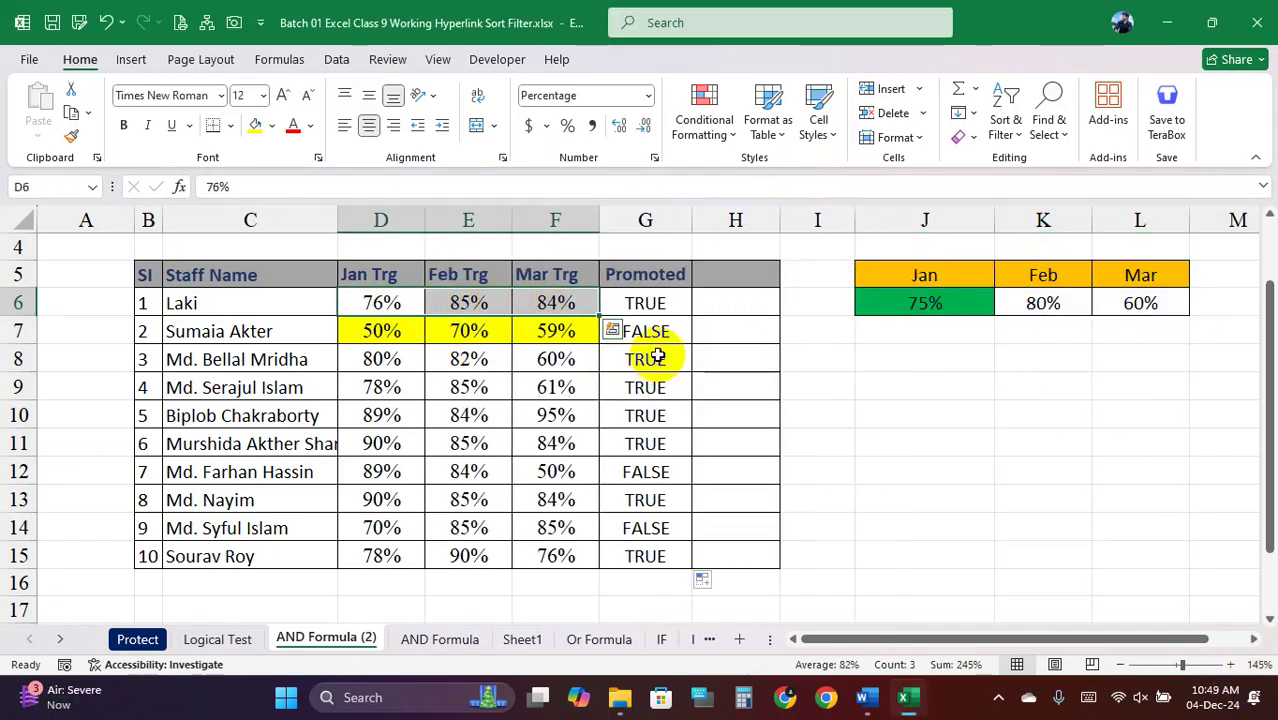
pyautogui.click(653, 334)
pyautogui.click(652, 467)
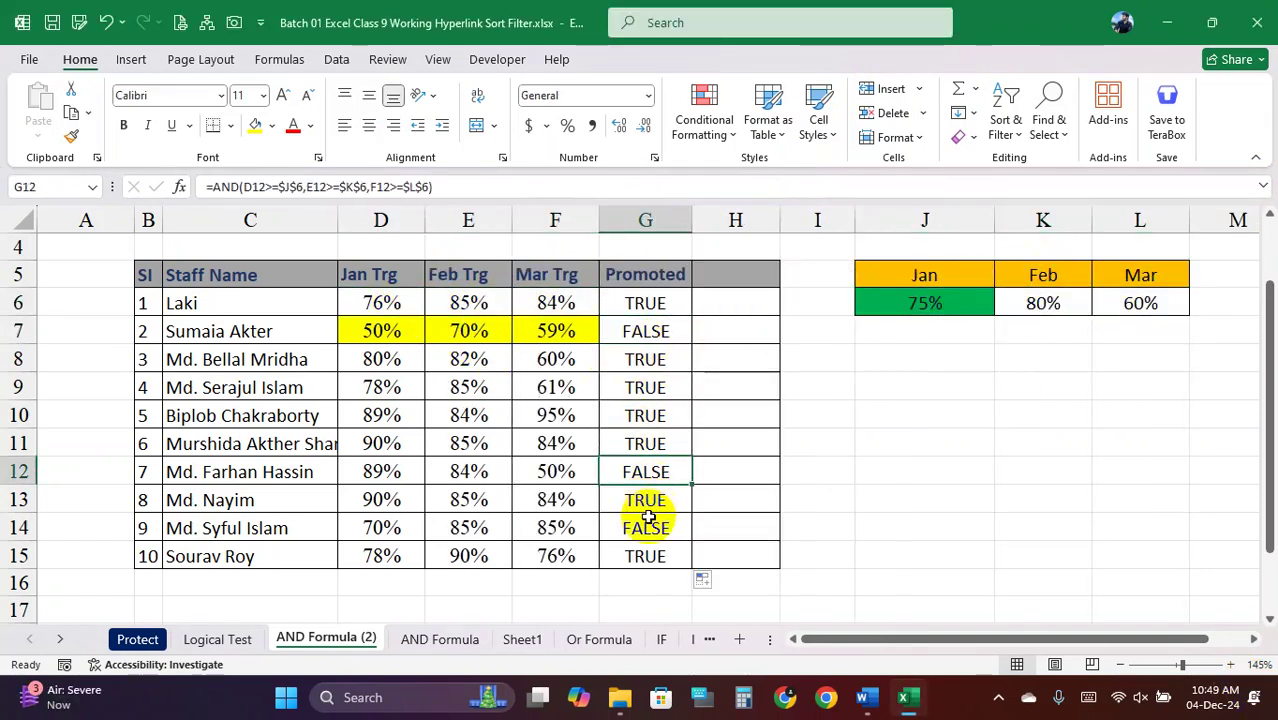
pyautogui.click(648, 527)
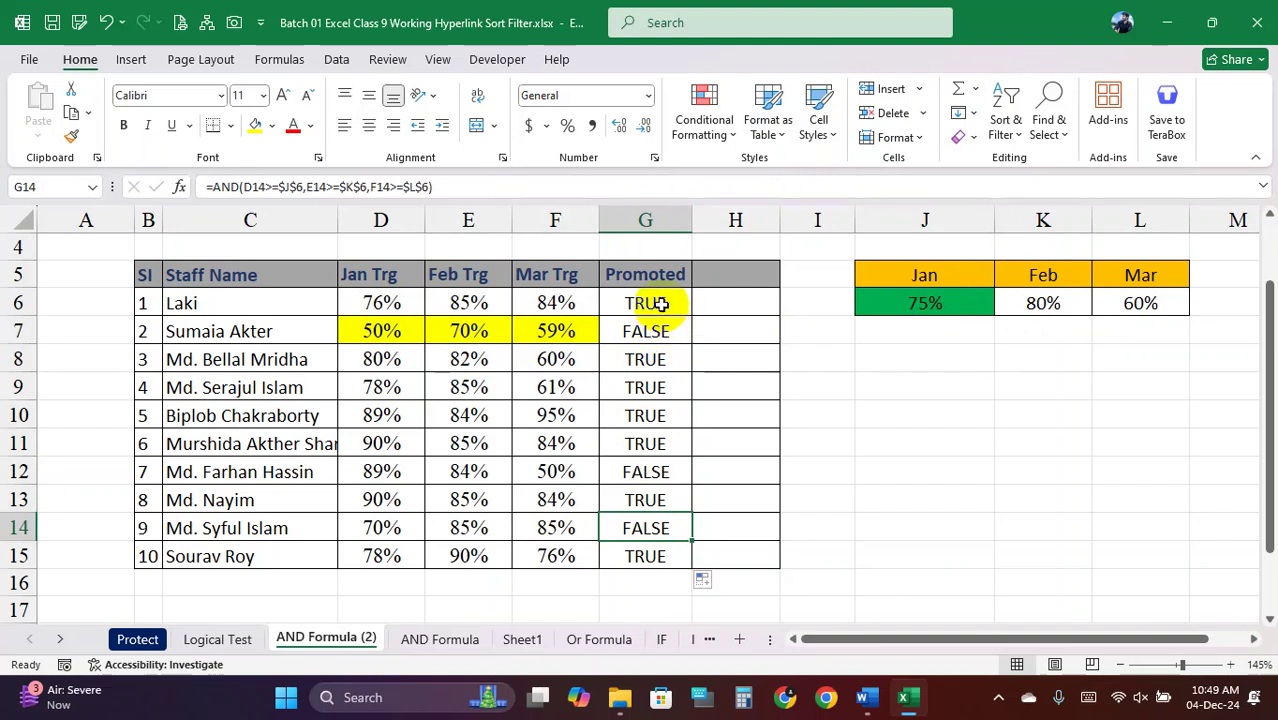
pyautogui.click(662, 305)
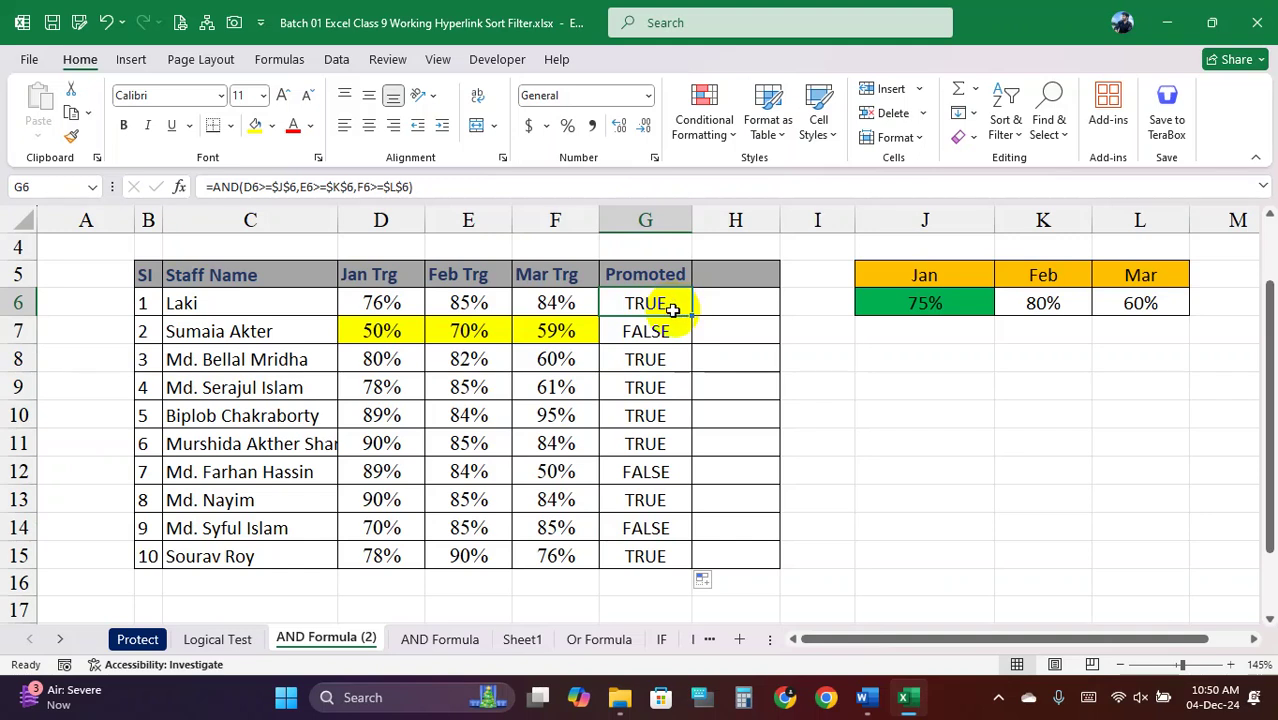
pyautogui.moveTo(662, 305); pyautogui.dragTo(648, 546)
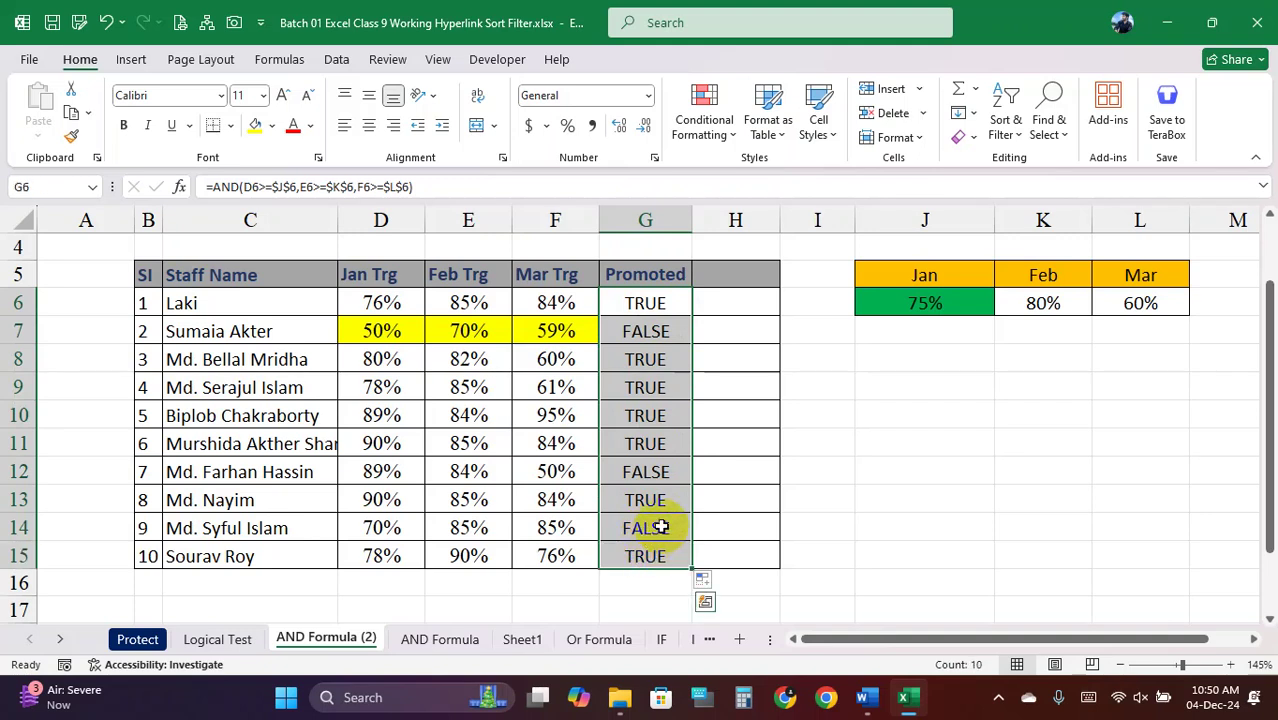
pyautogui.press('Delete')
# Review the monthly targets 75%, 80% and 60% in J5:L6
pyautogui.click(652, 360)
pyautogui.click(643, 304)
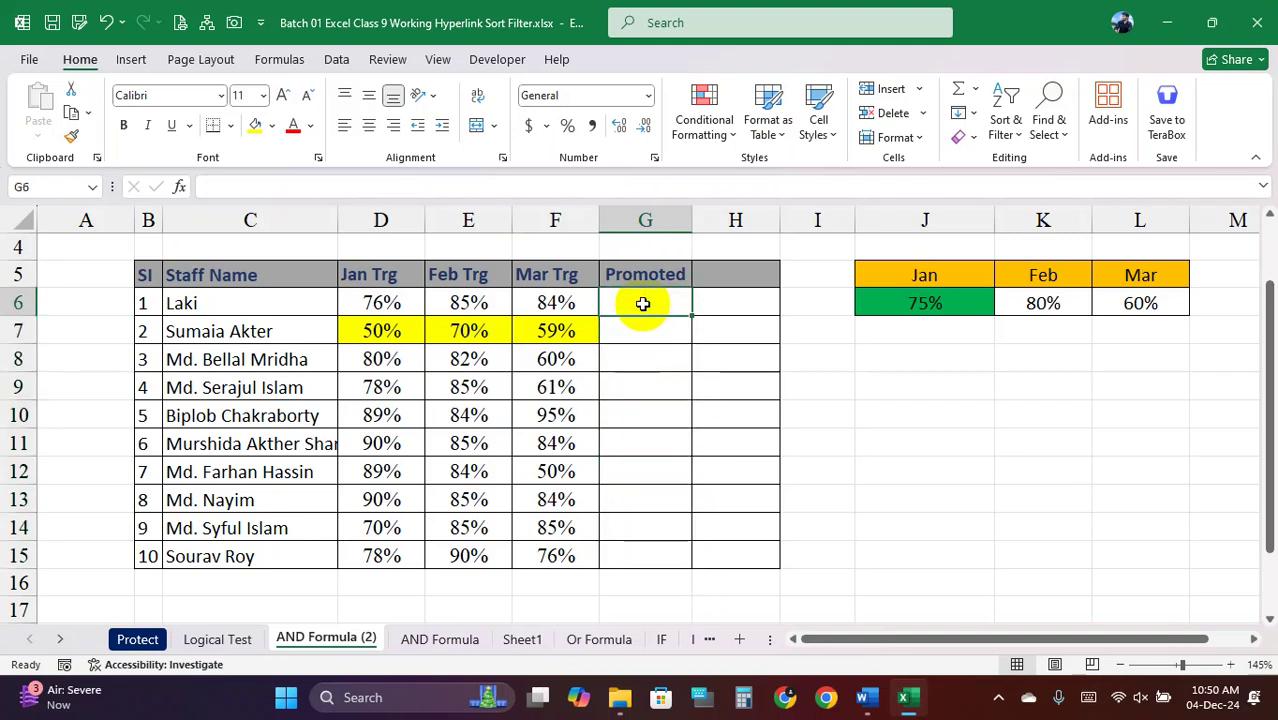
pyautogui.click(945, 304)
pyautogui.click(1050, 303)
pyautogui.click(1138, 301)
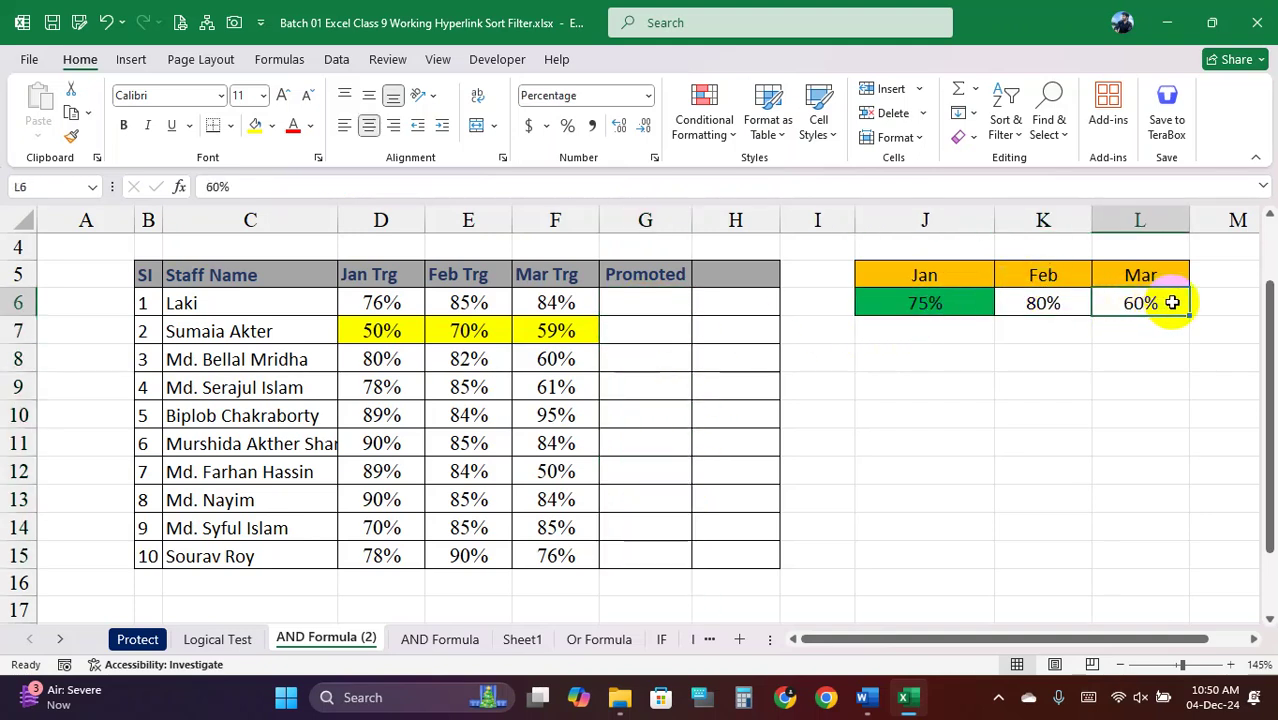
pyautogui.moveTo(1164, 288); pyautogui.dragTo(922, 280)
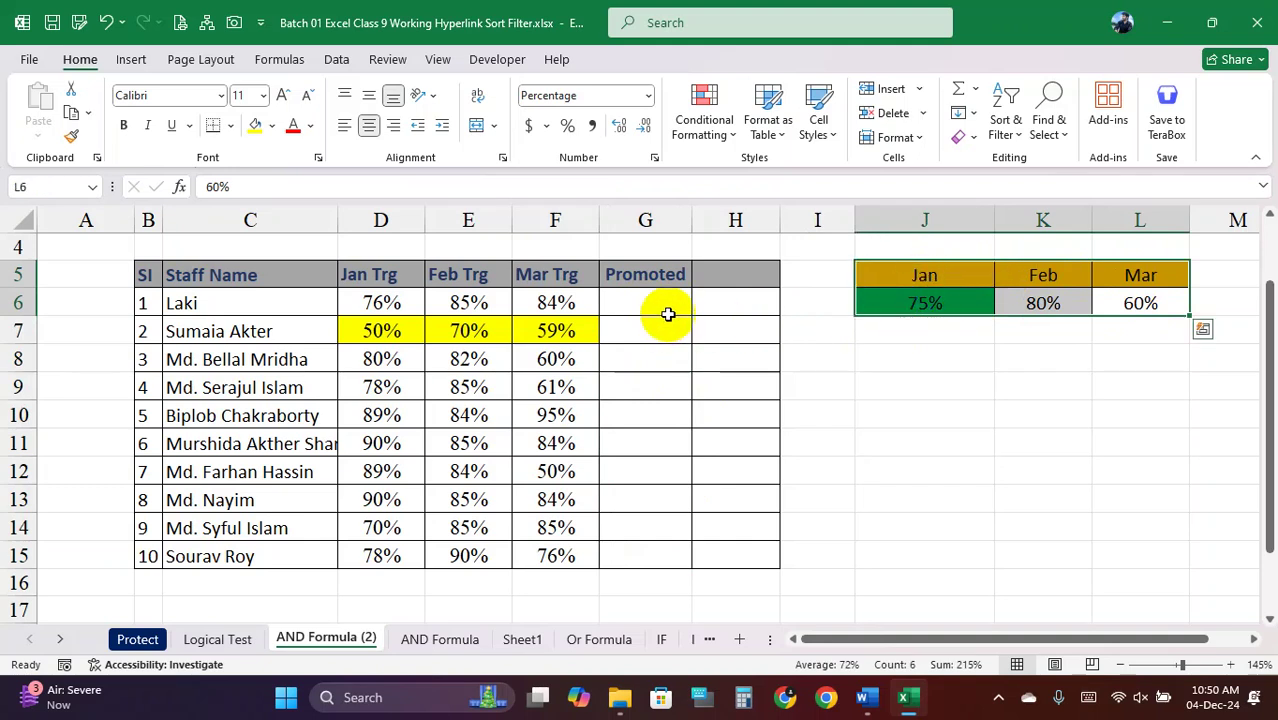
# Start G6's formula as =OR(D6>=$J$6, with an absolute Jan target reference
pyautogui.click(662, 308)
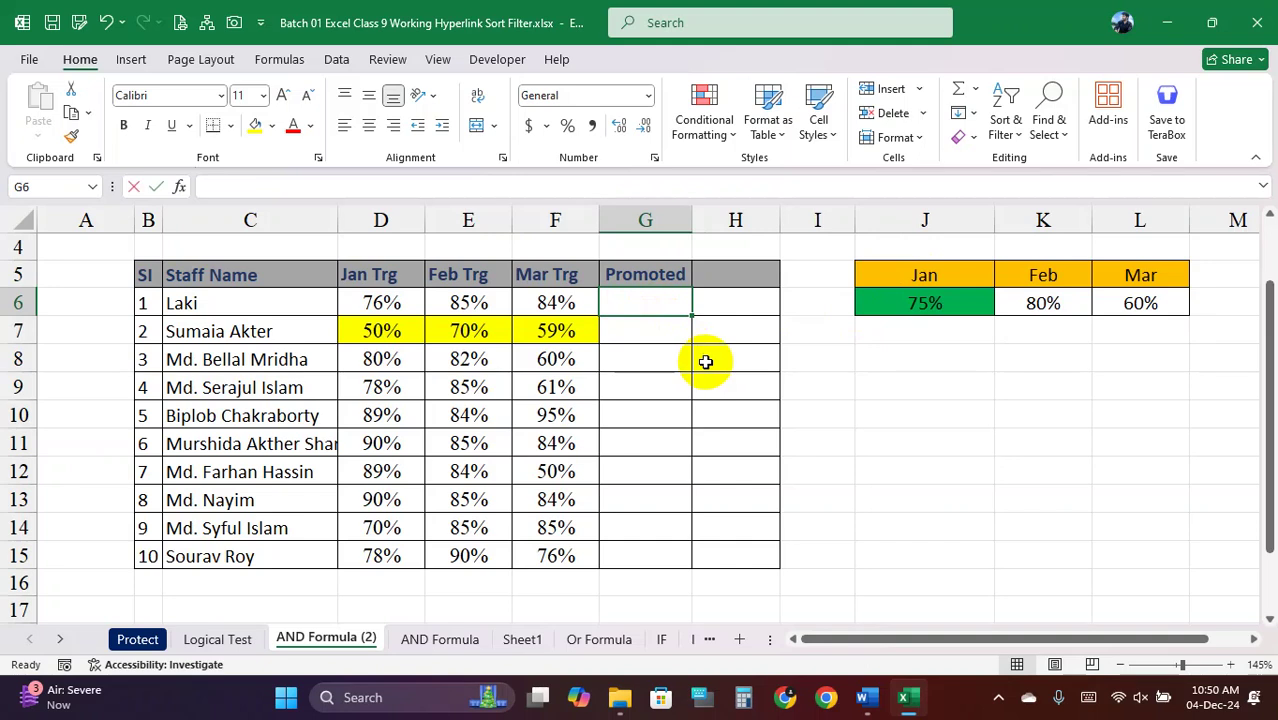
pyautogui.write('=or')
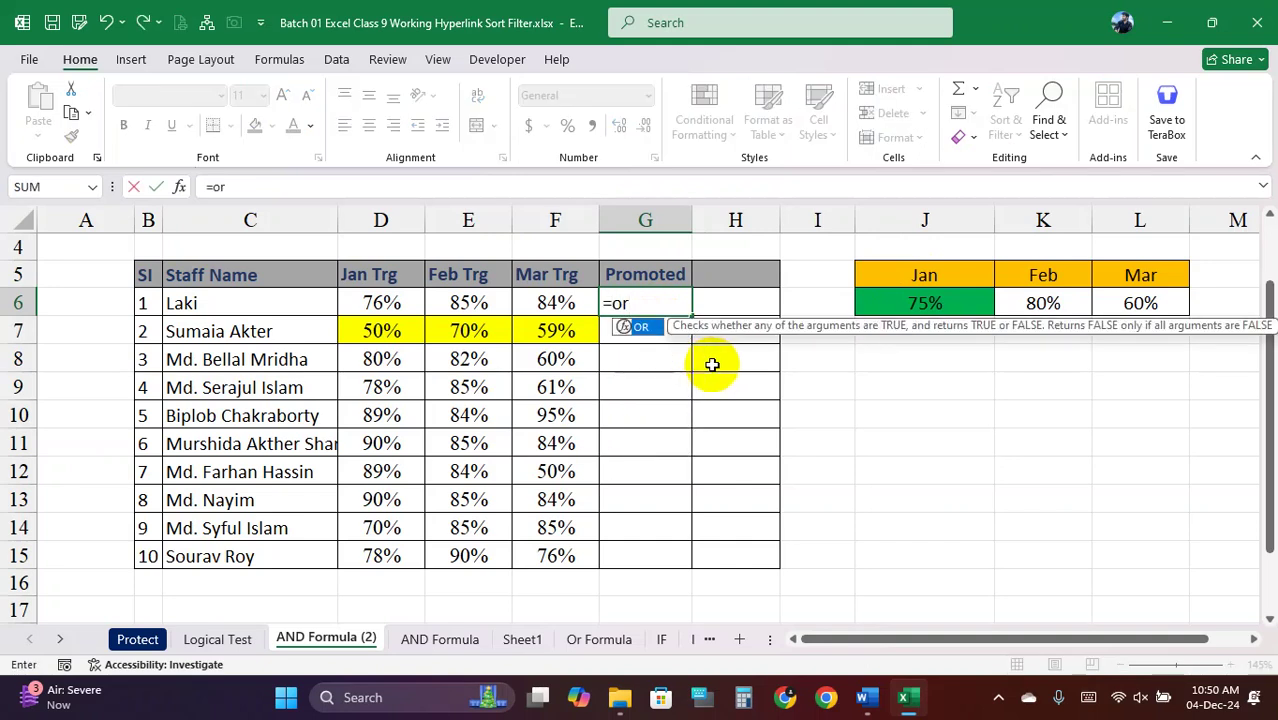
pyautogui.write('(')
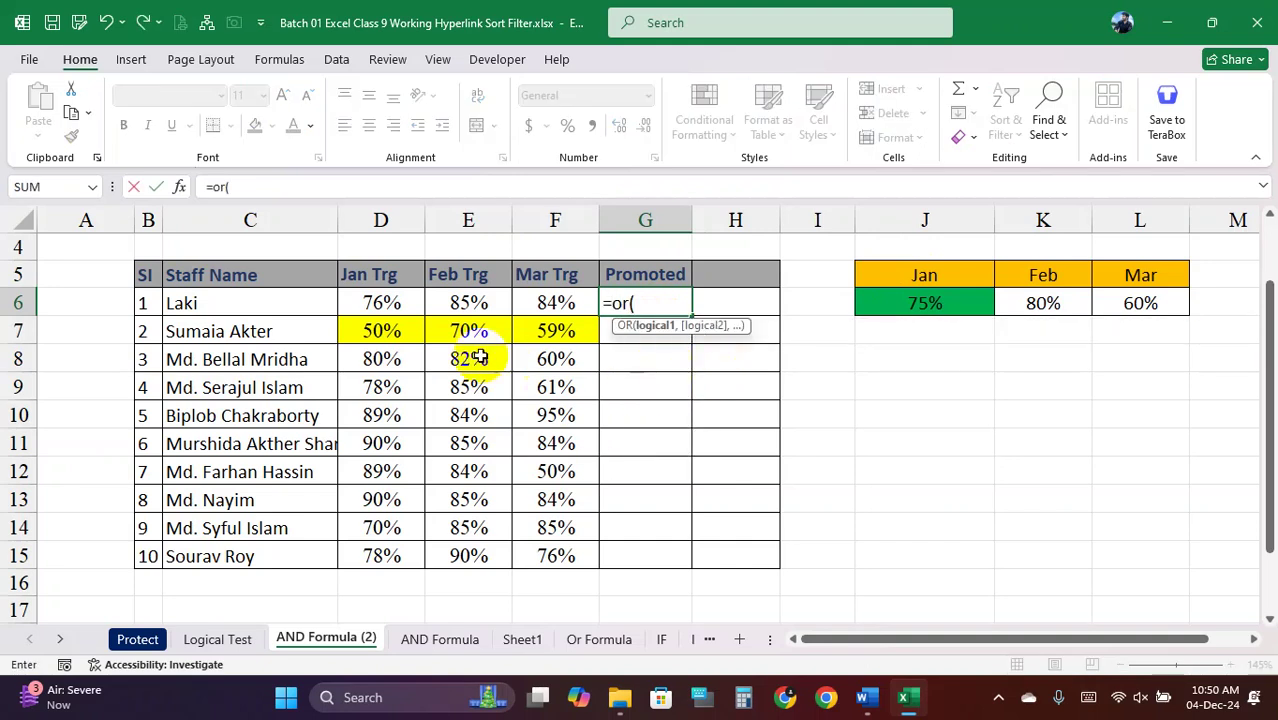
pyautogui.click(400, 303)
pyautogui.write('>=')
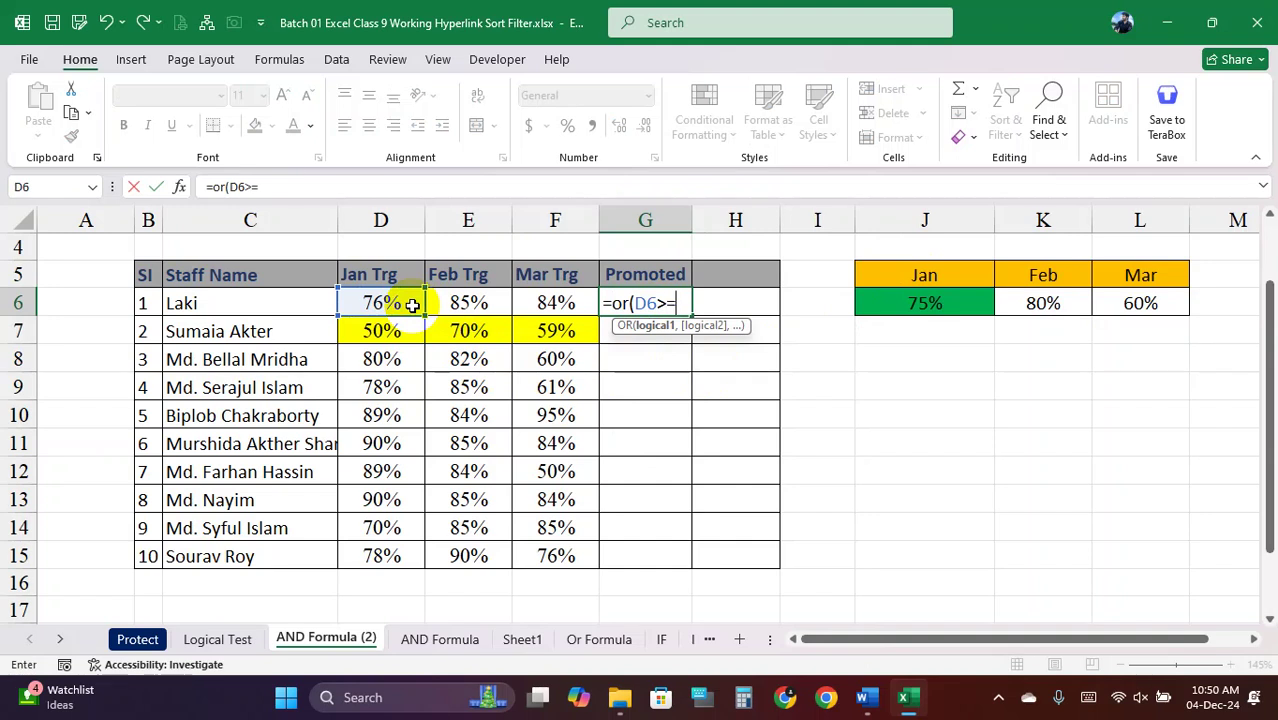
pyautogui.click(920, 303)
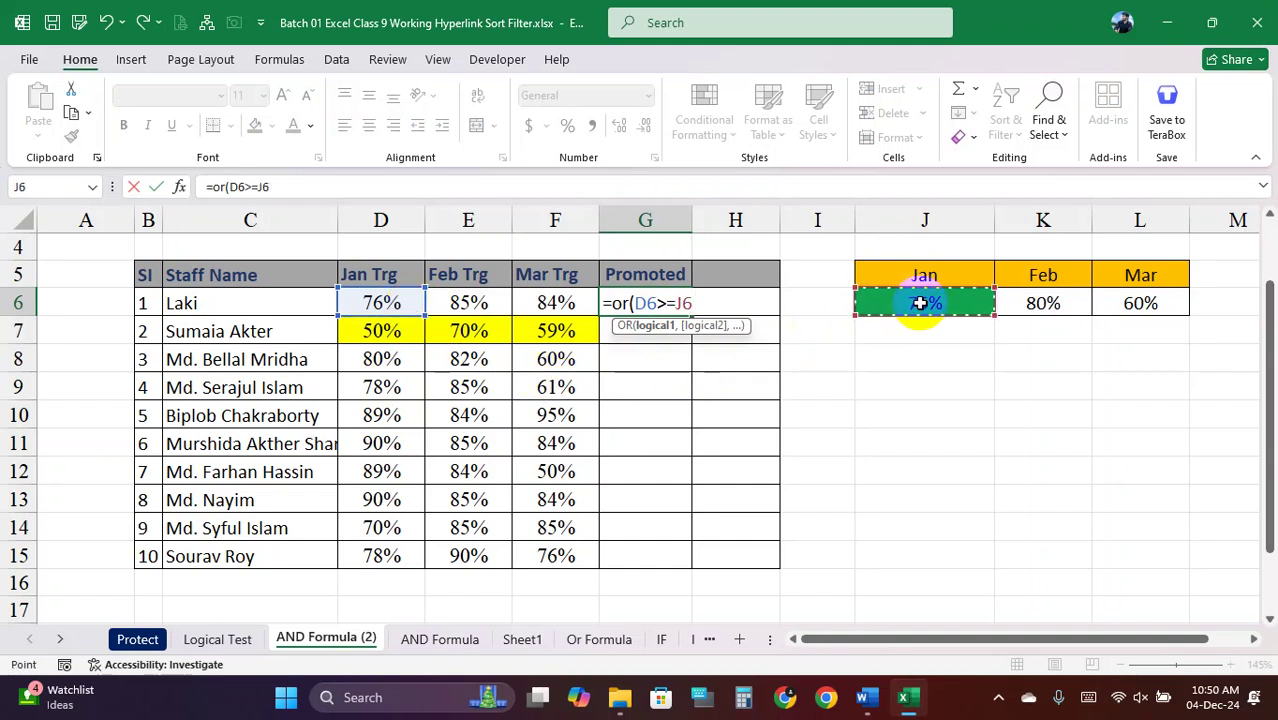
pyautogui.press('F4')
pyautogui.write(',')
# Add the E6>=$K$6 and F6>=$L$6 conditions and enter the OR formula
pyautogui.click(475, 303)
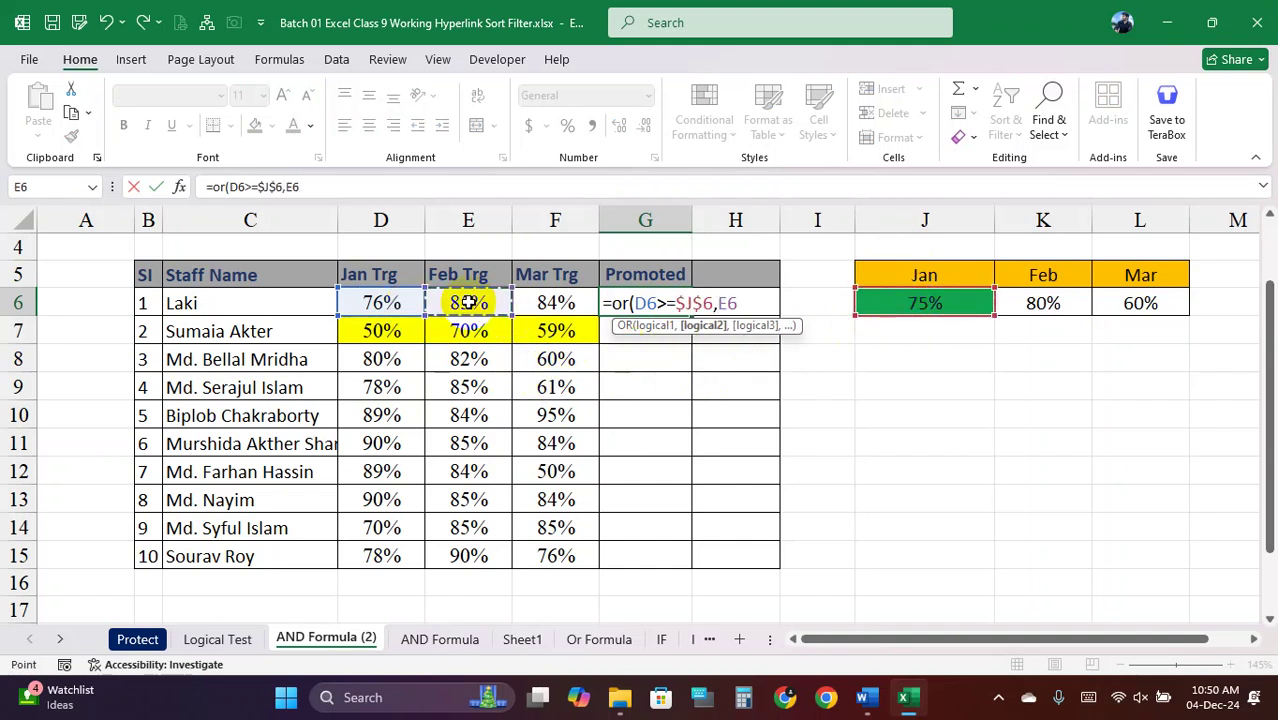
pyautogui.write('>=')
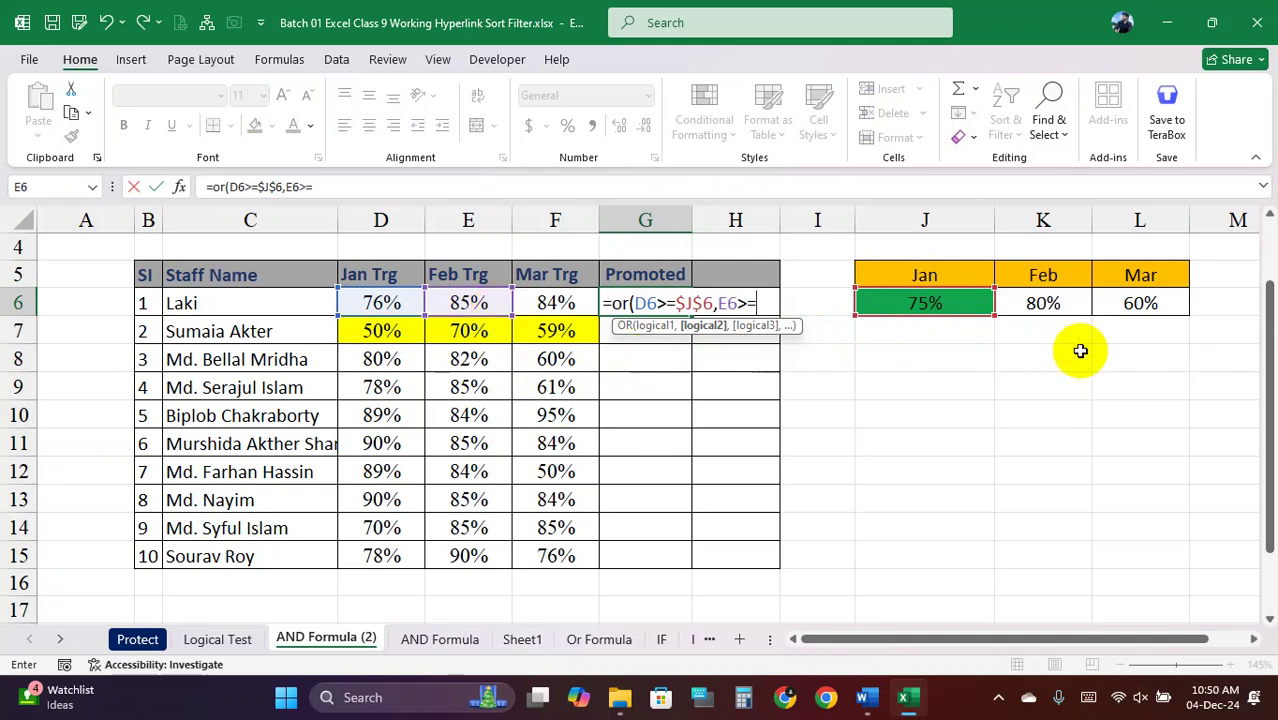
pyautogui.click(1058, 305)
pyautogui.press('F4')
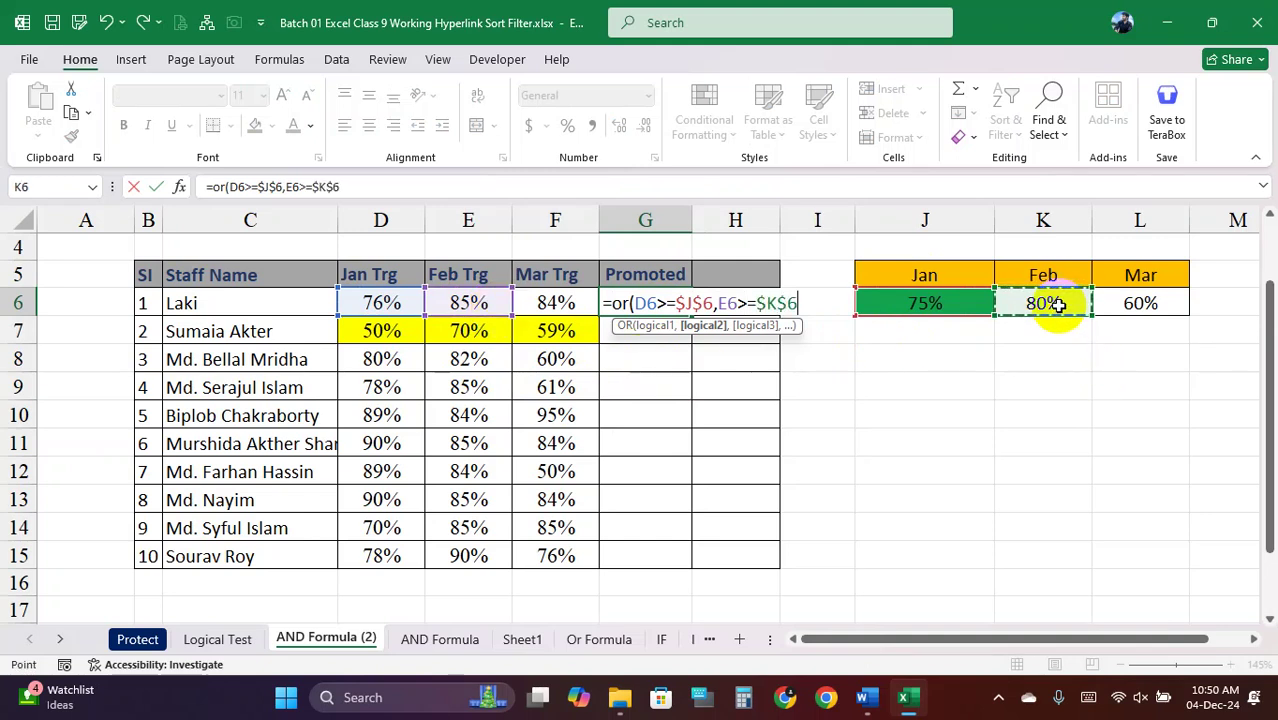
pyautogui.write(',')
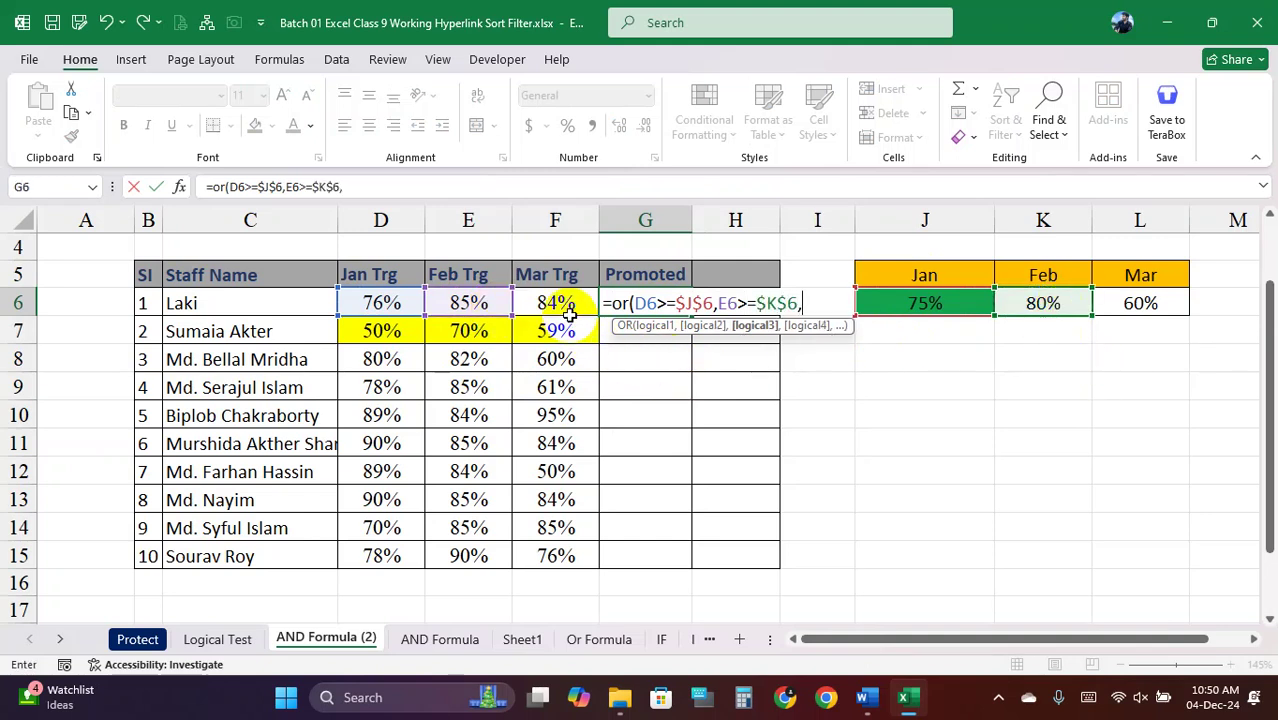
pyautogui.click(566, 300)
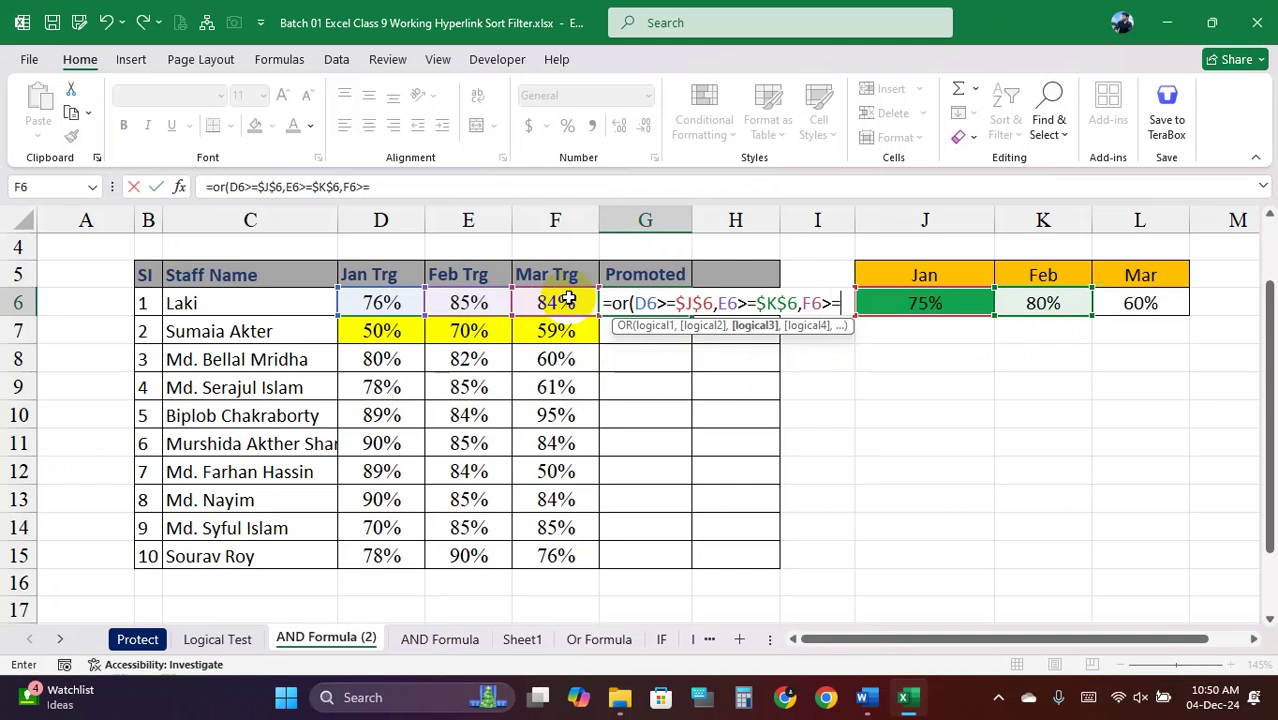
pyautogui.write('>=')
pyautogui.click(1139, 303)
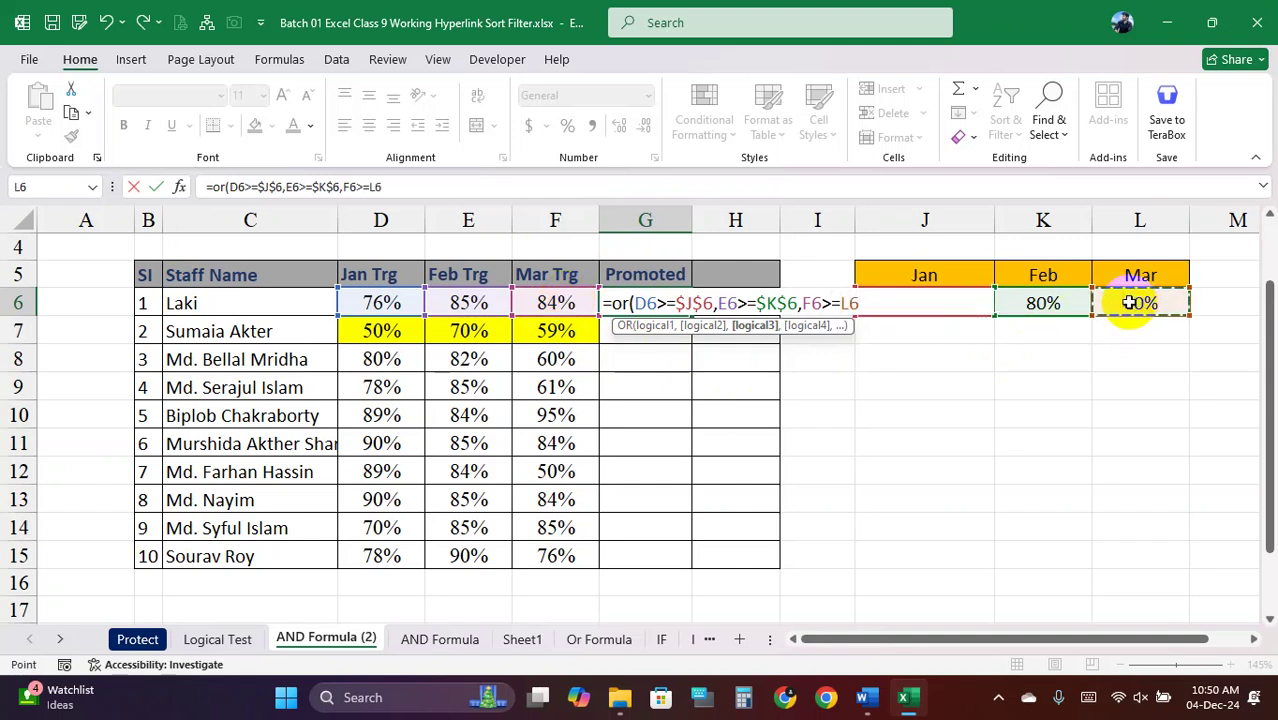
pyautogui.press('F4')
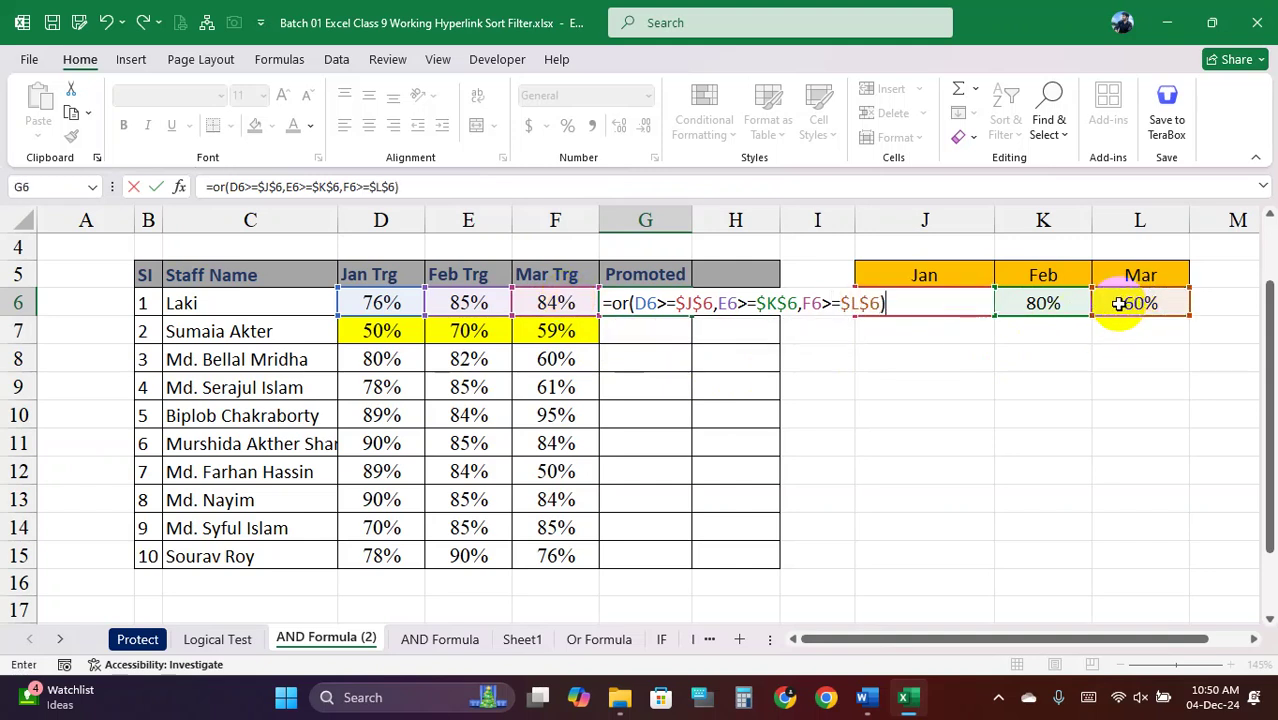
pyautogui.press('Return')
pyautogui.click(686, 310)
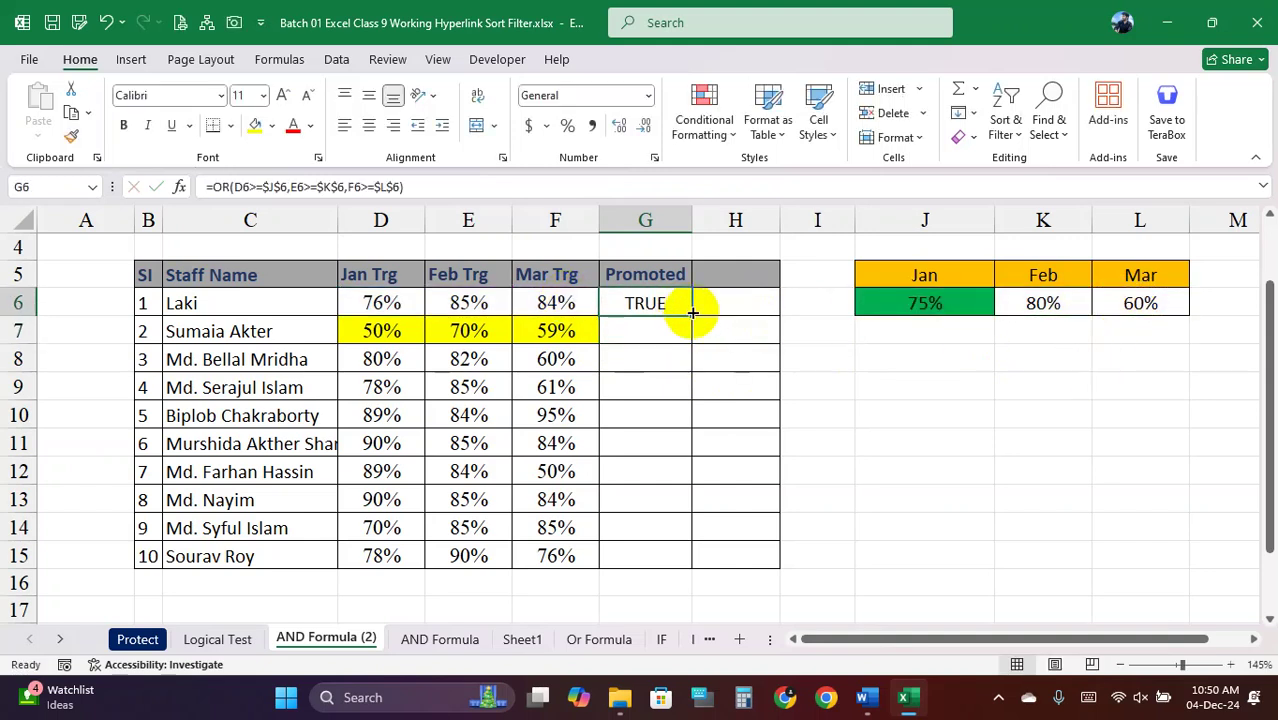
# Fill the OR formula down to G15, compare row 7 with the targets, then clear G6:G15
pyautogui.doubleClick(692, 312)
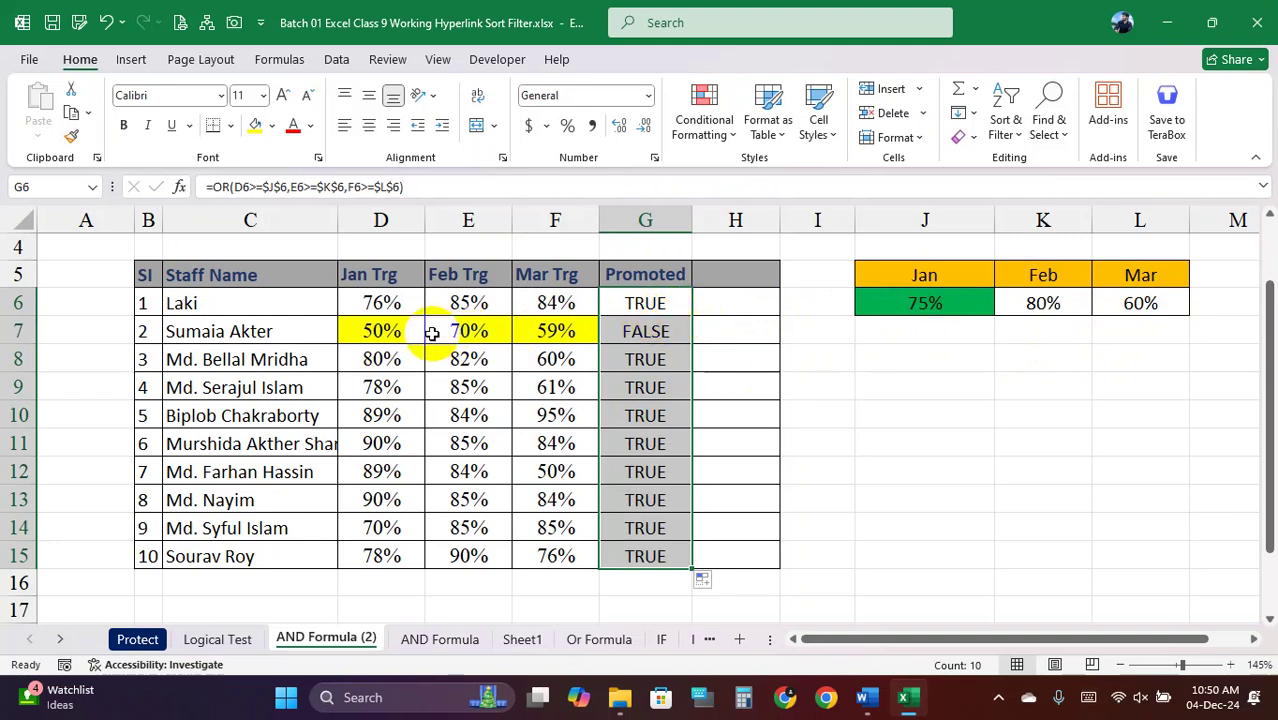
pyautogui.moveTo(405, 331); pyautogui.dragTo(660, 335)
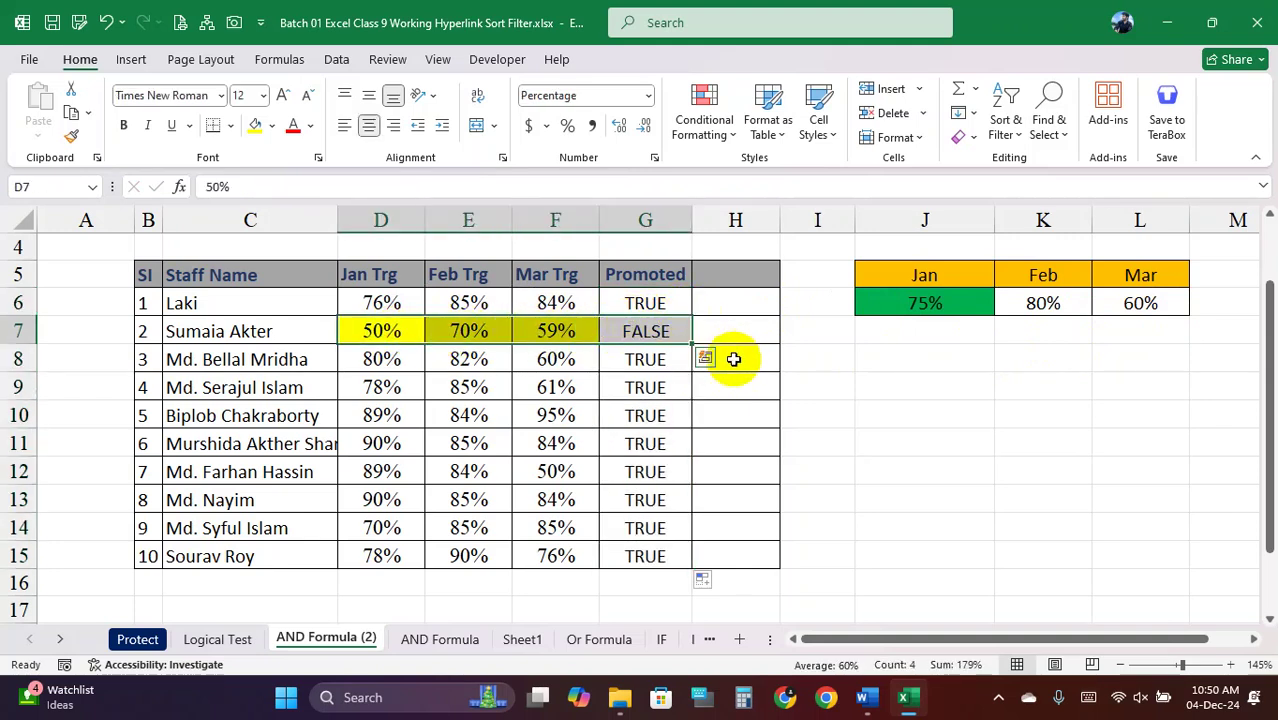
pyautogui.moveTo(378, 331)
pyautogui.mouseDown()
pyautogui.moveTo(910, 329)
pyautogui.moveTo(385, 331)
pyautogui.mouseUp()
pyautogui.moveTo(941, 300); pyautogui.dragTo(1147, 304)
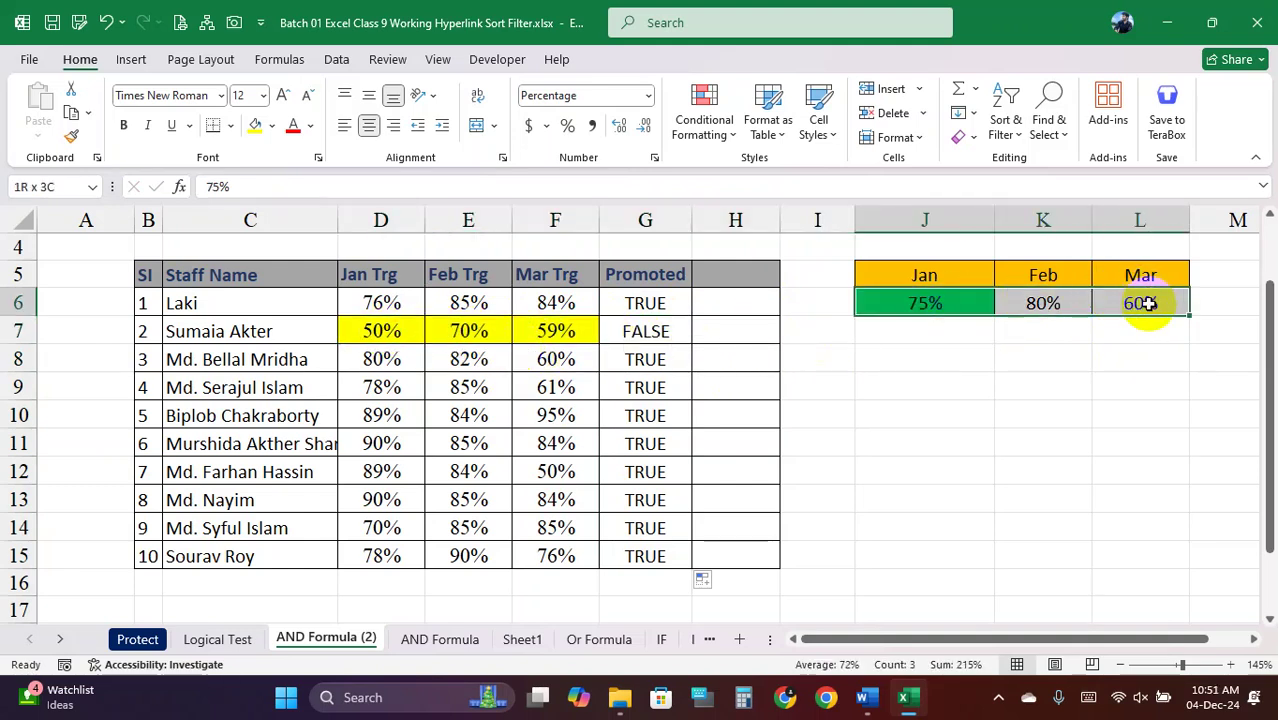
pyautogui.moveTo(414, 331); pyautogui.dragTo(650, 331)
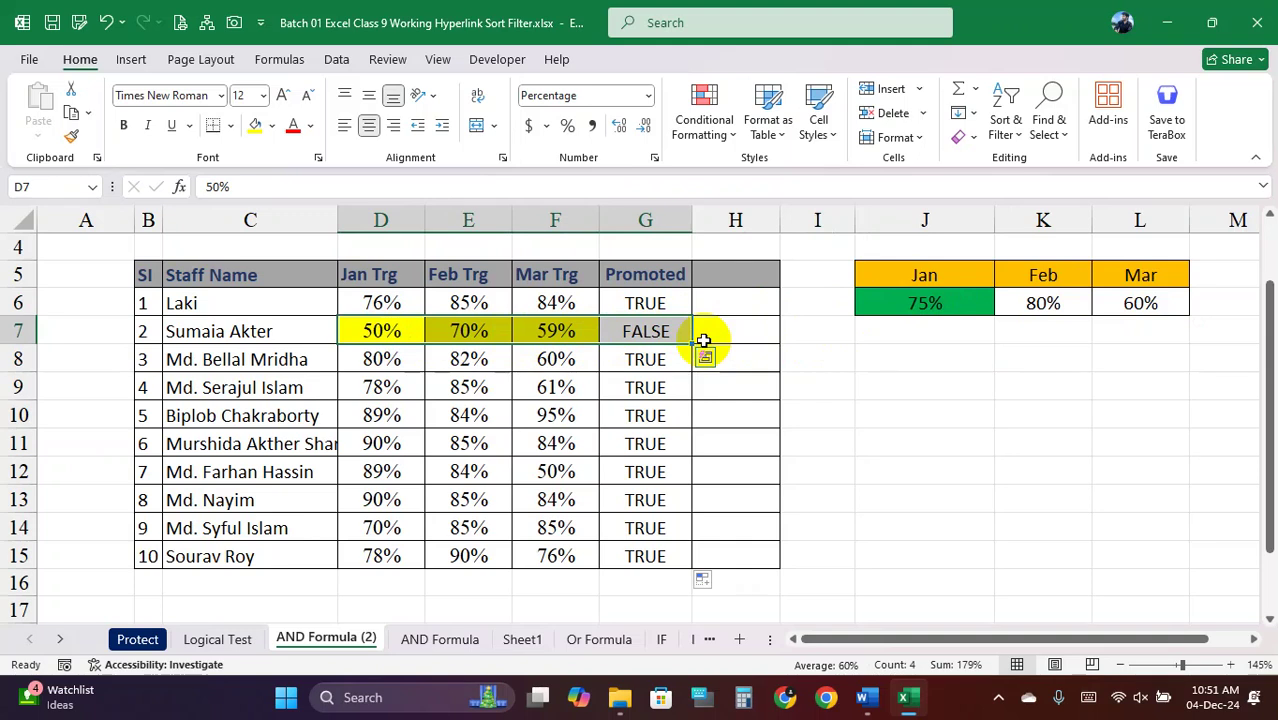
pyautogui.moveTo(662, 306); pyautogui.dragTo(637, 520)
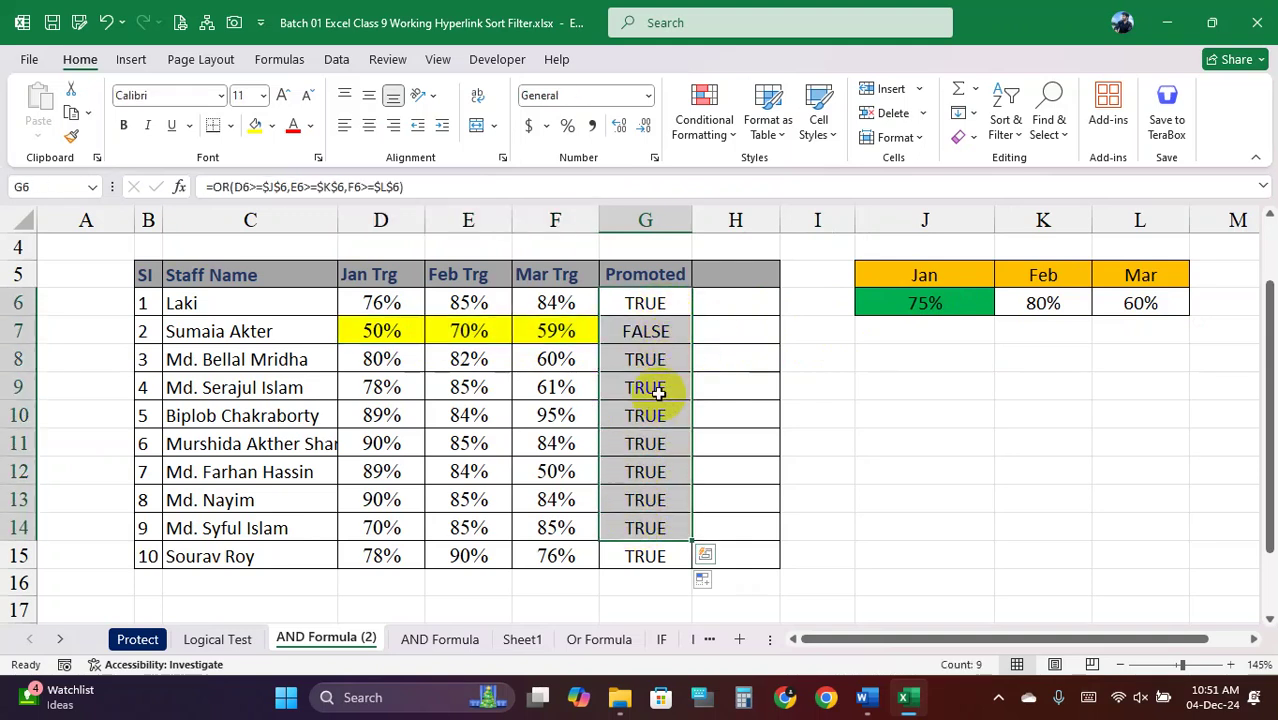
pyautogui.moveTo(652, 302); pyautogui.dragTo(650, 550)
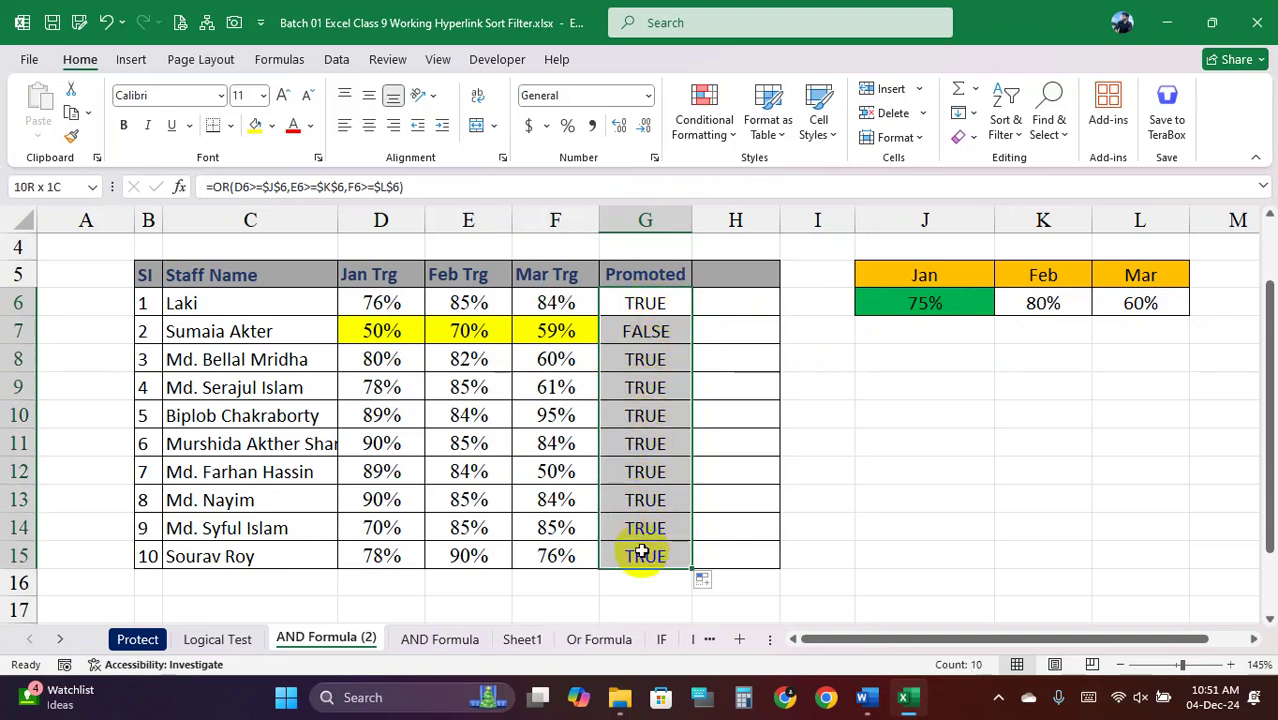
pyautogui.click(656, 328)
# Begin the new G6 formula with =OR(D6>=$J$6,
pyautogui.click(650, 296)
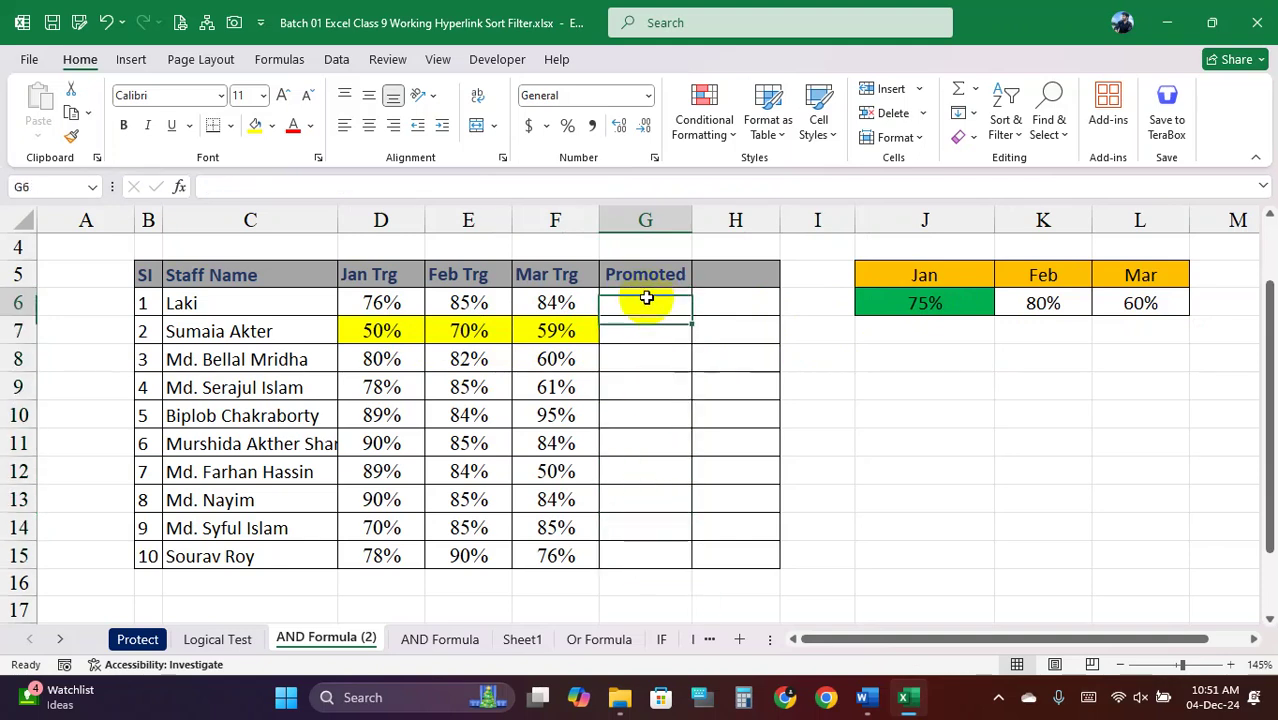
pyautogui.write('=or')
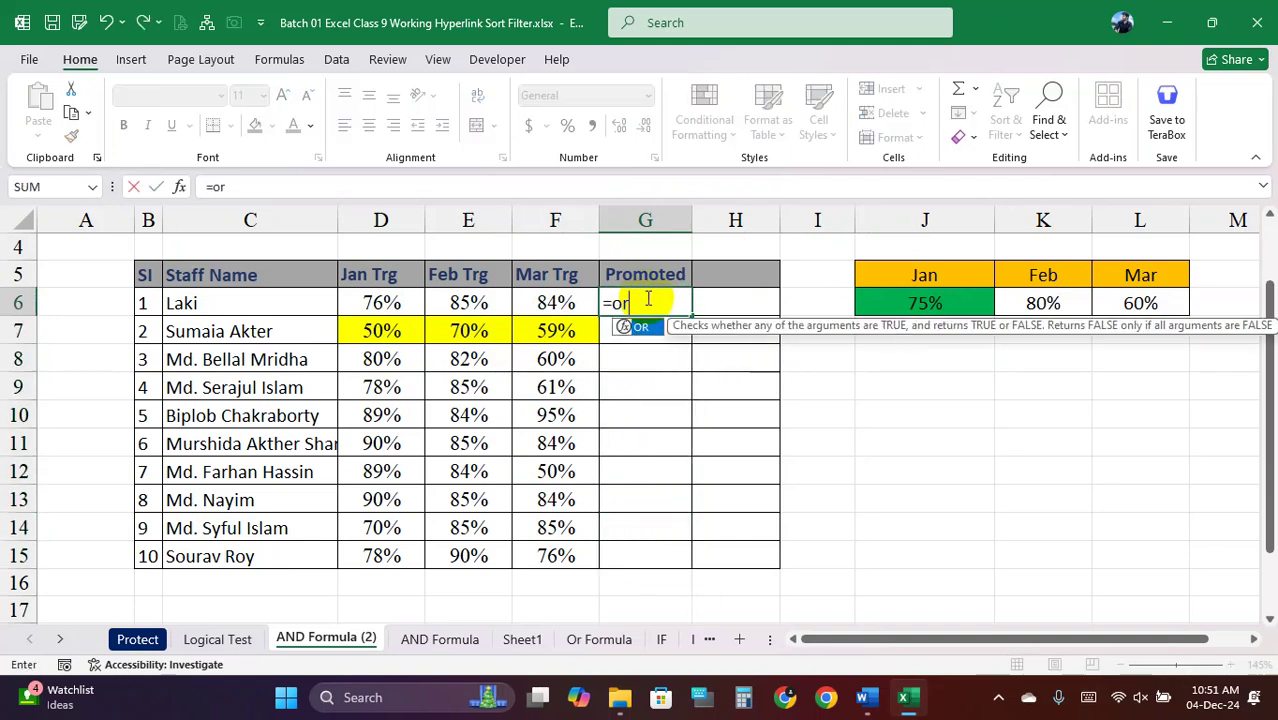
pyautogui.write('(')
pyautogui.click(386, 304)
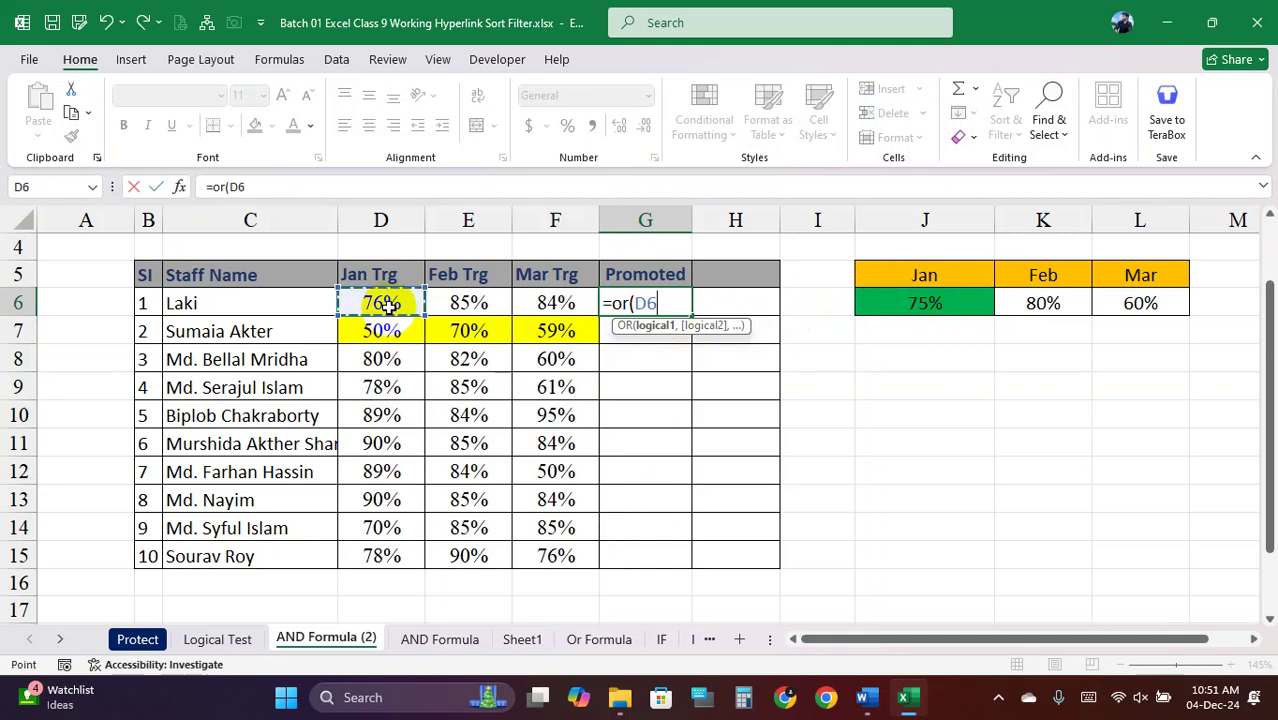
pyautogui.write('>=')
pyautogui.click(901, 307)
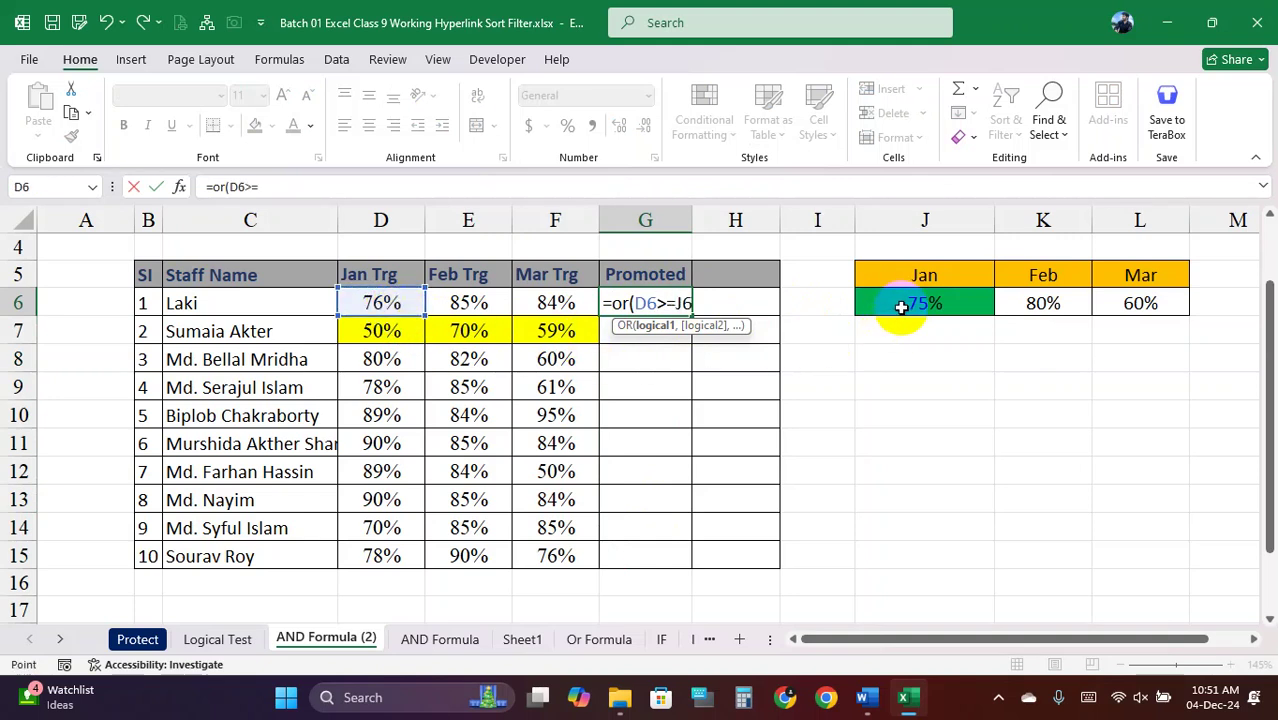
pyautogui.press('F4')
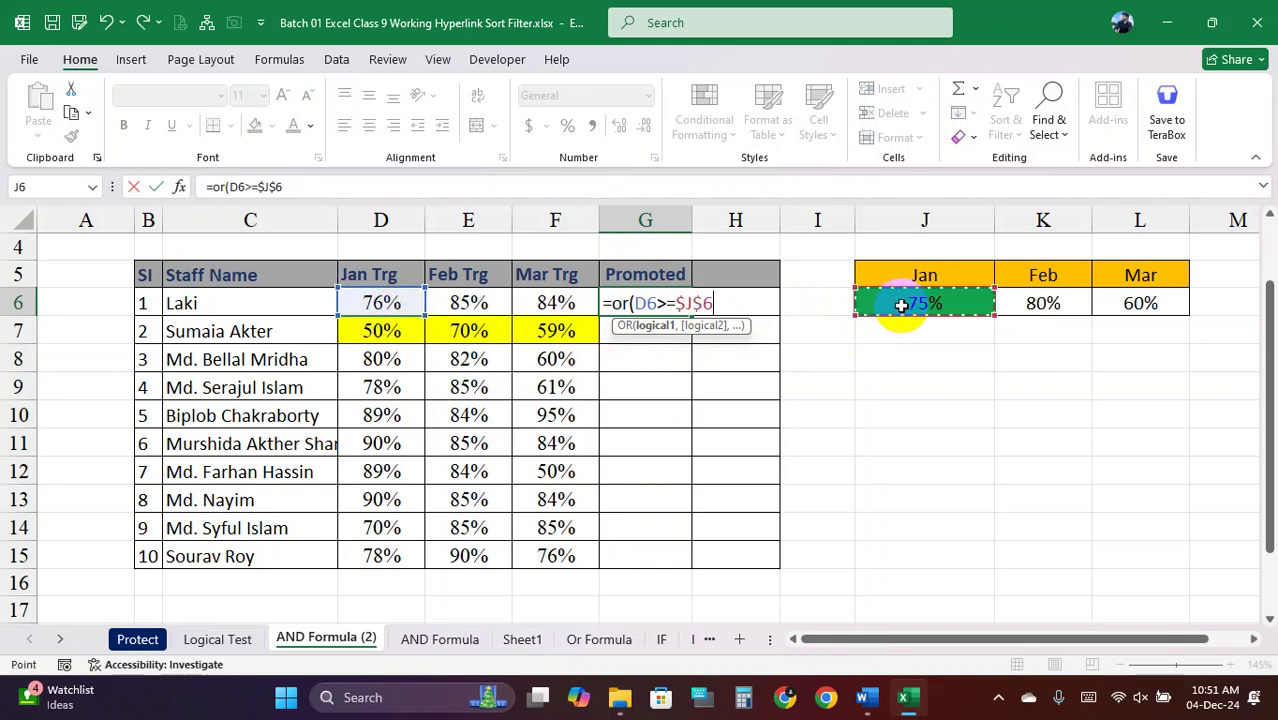
pyautogui.write(',')
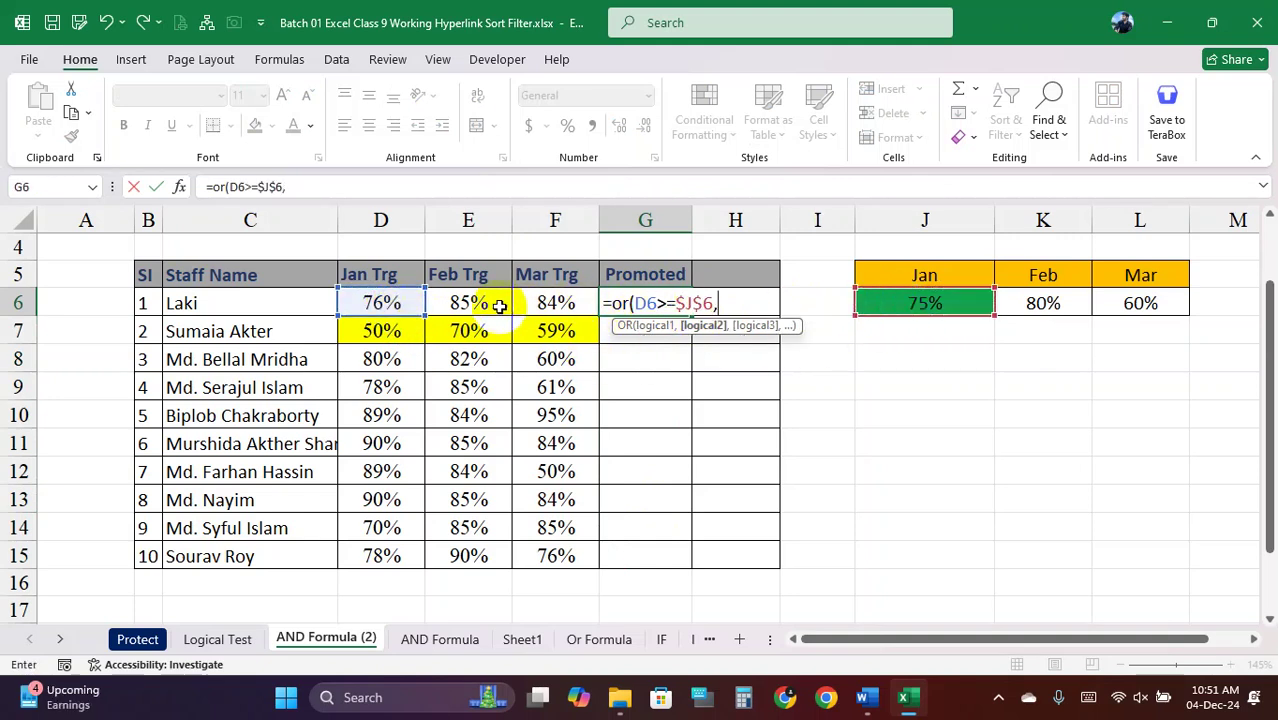
# Finish it with E6>=$K$6 and F6>=$L$6, closing the parenthesis and entering it
pyautogui.click(497, 305)
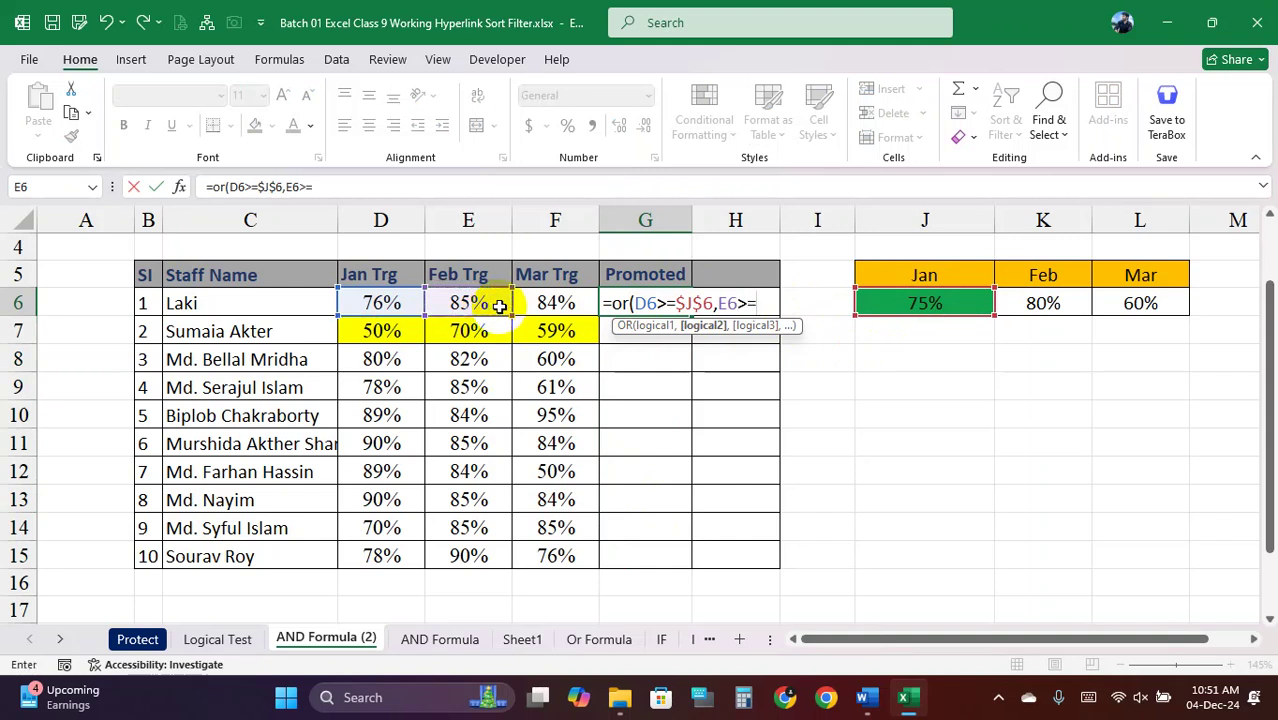
pyautogui.write('>=')
pyautogui.click(1022, 307)
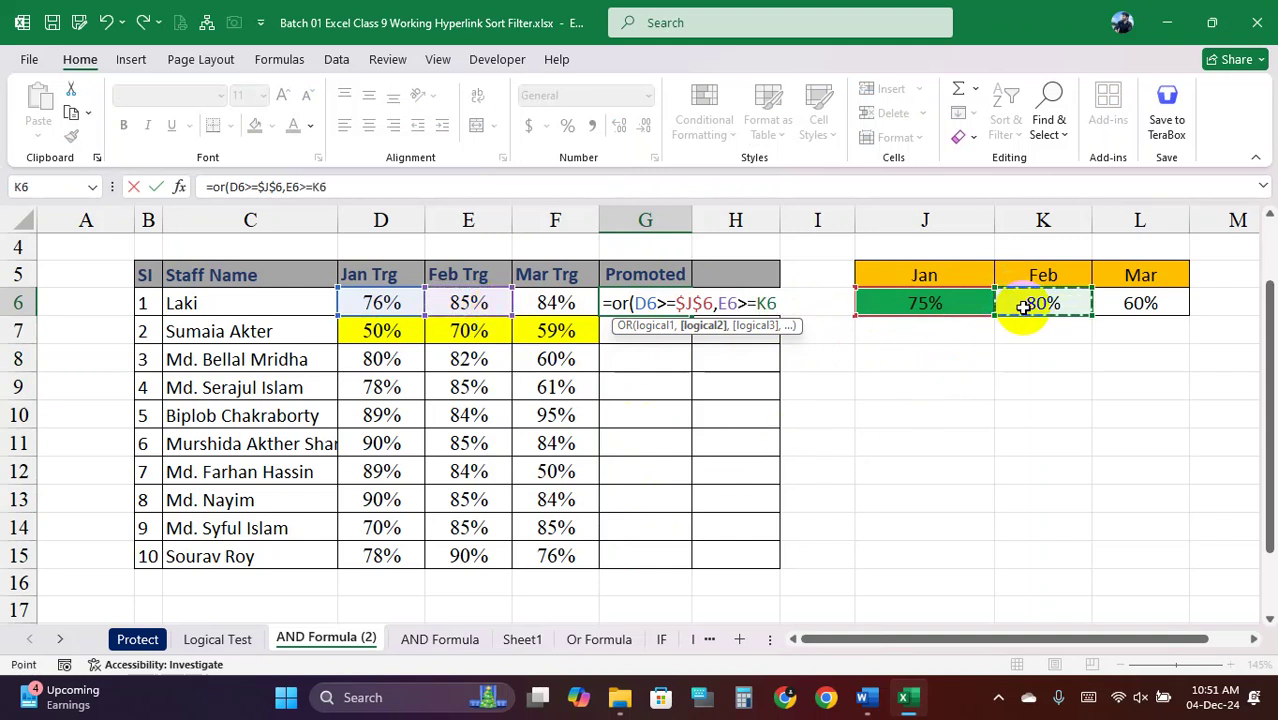
pyautogui.press('F4')
pyautogui.write(',')
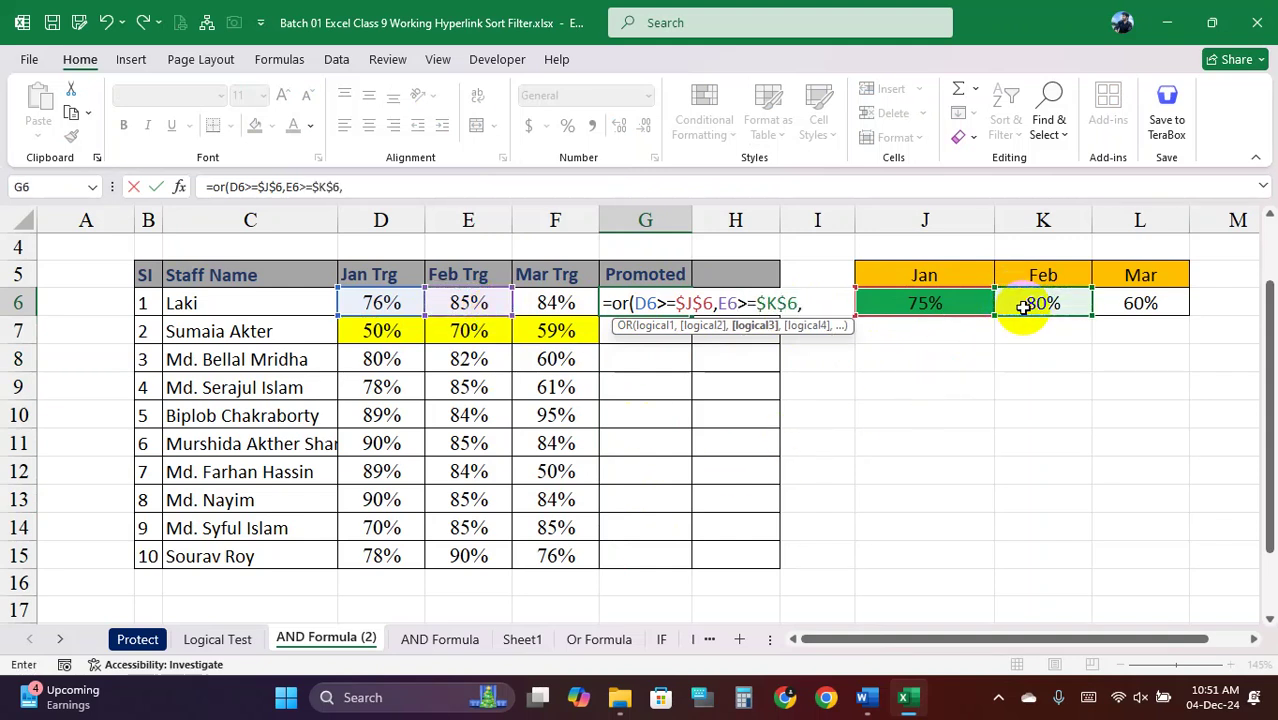
pyautogui.click(566, 303)
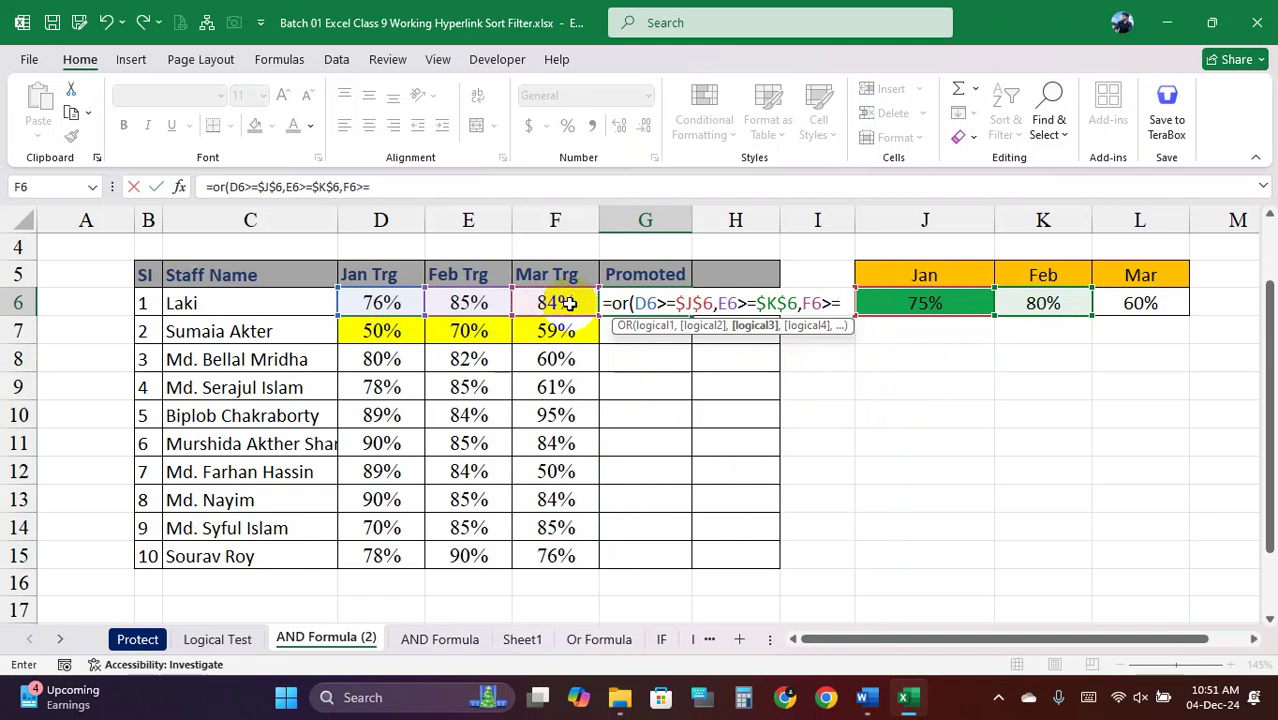
pyautogui.write('>=')
pyautogui.click(1166, 305)
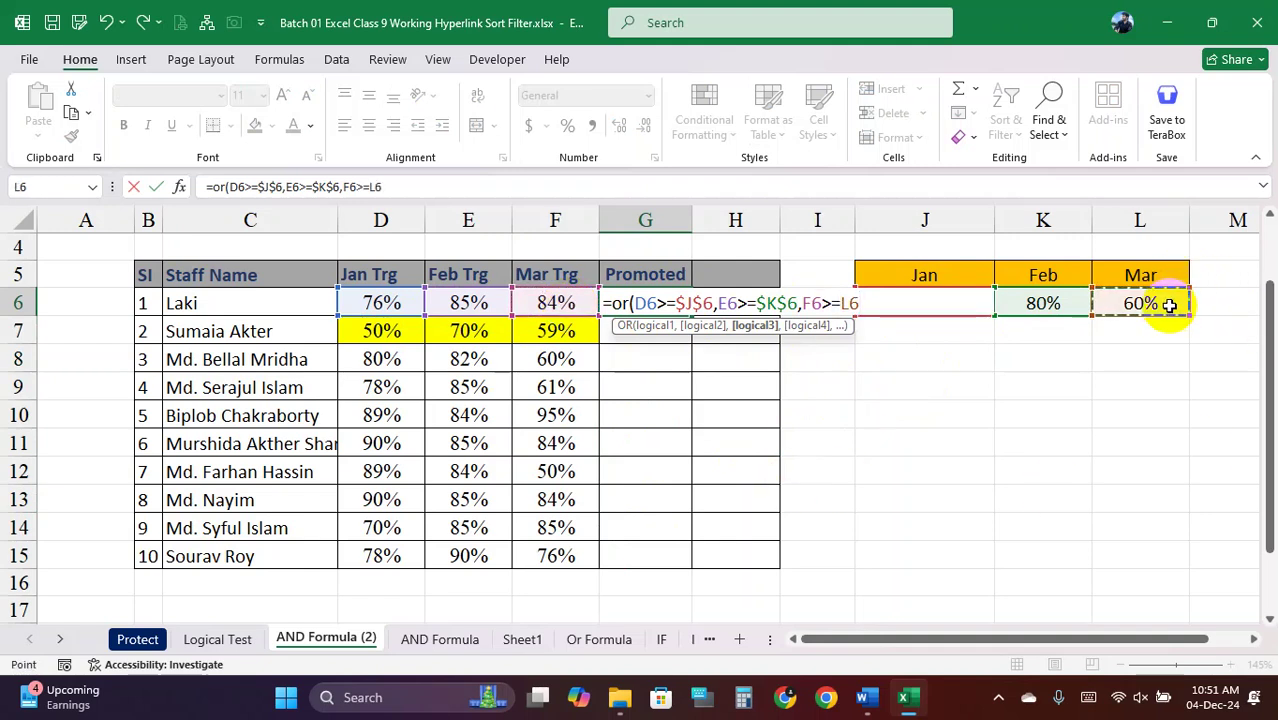
pyautogui.press('F4')
pyautogui.write(')')
pyautogui.press('Return')
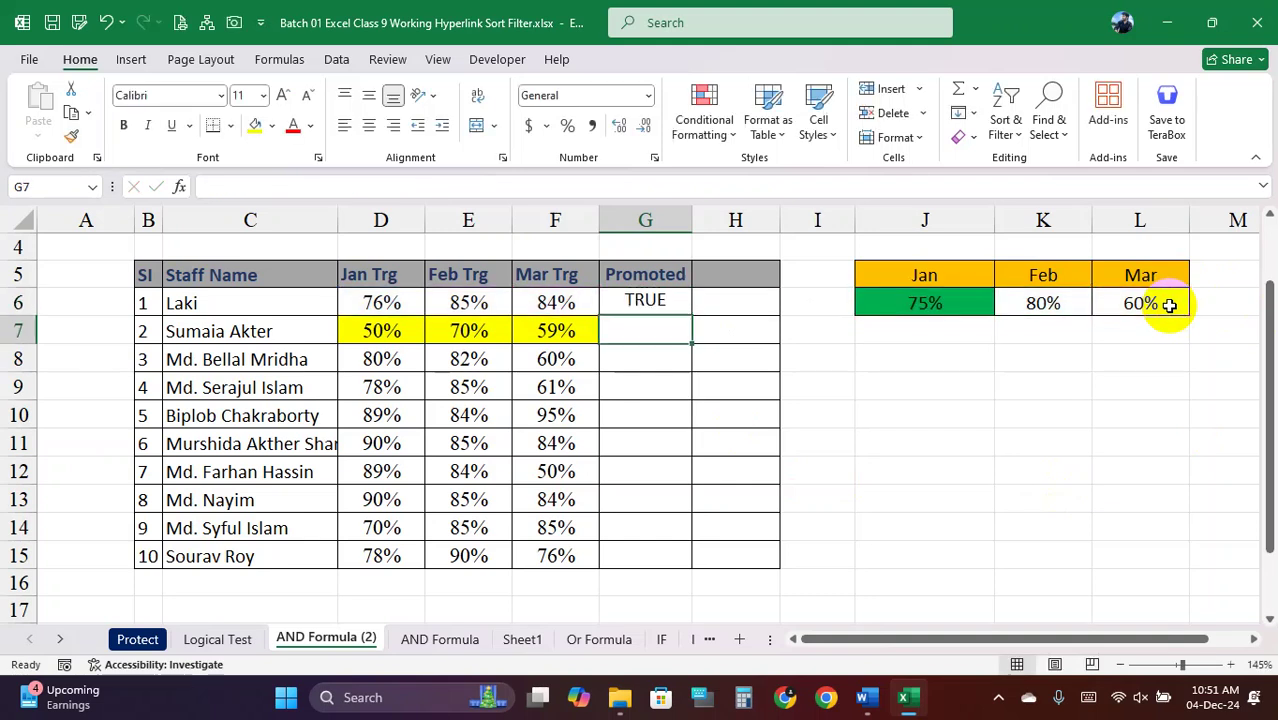
# Copy the OR formula down through G15 and look over the Promoted results
pyautogui.click(665, 305)
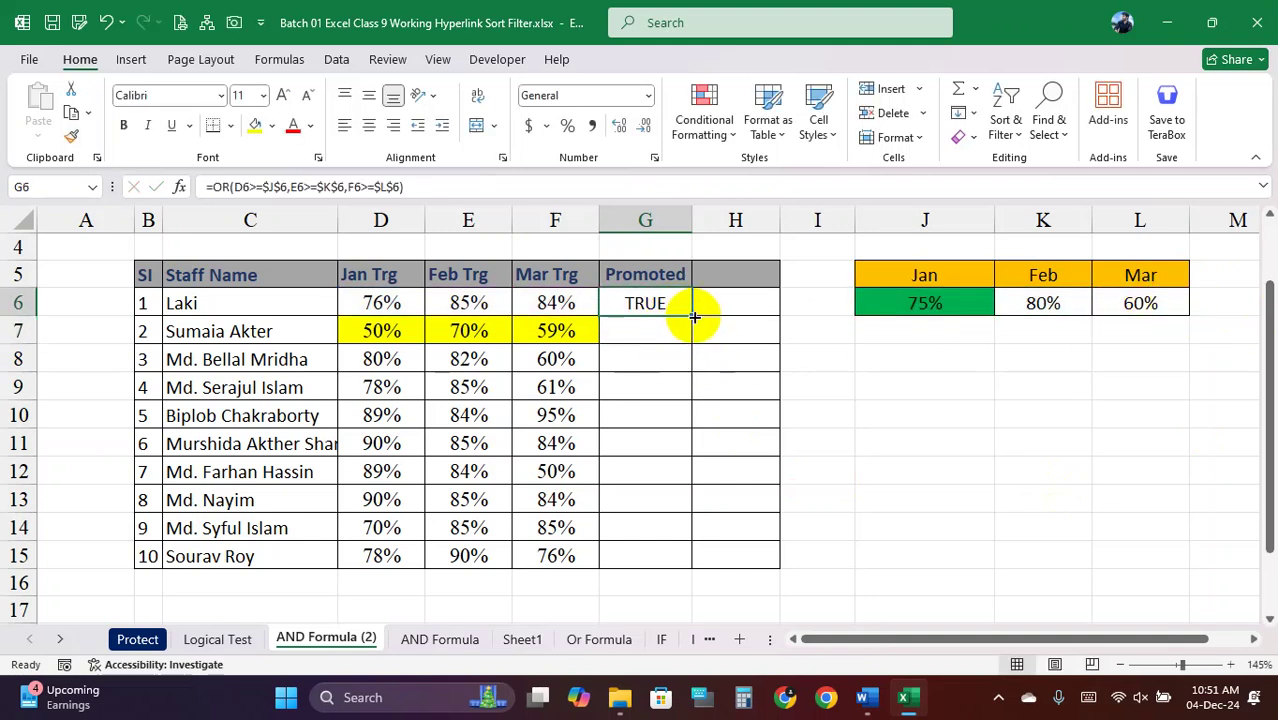
pyautogui.doubleClick(691, 317)
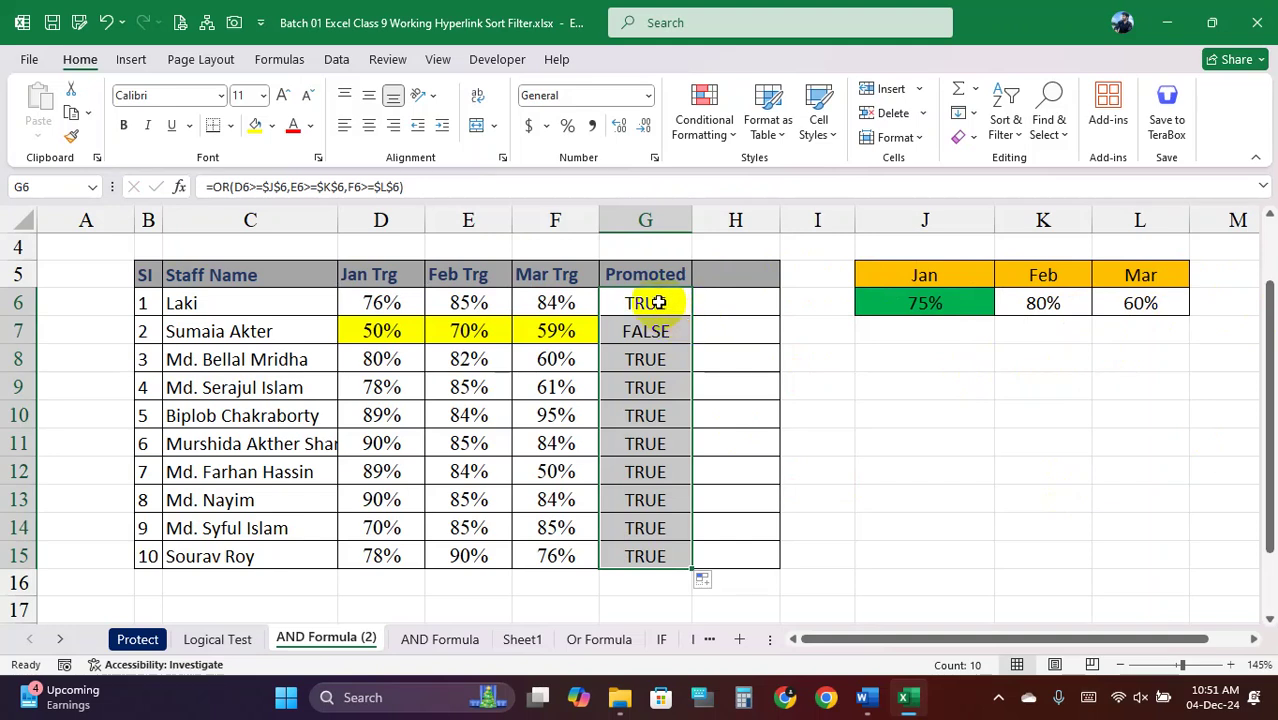
pyautogui.click(659, 302)
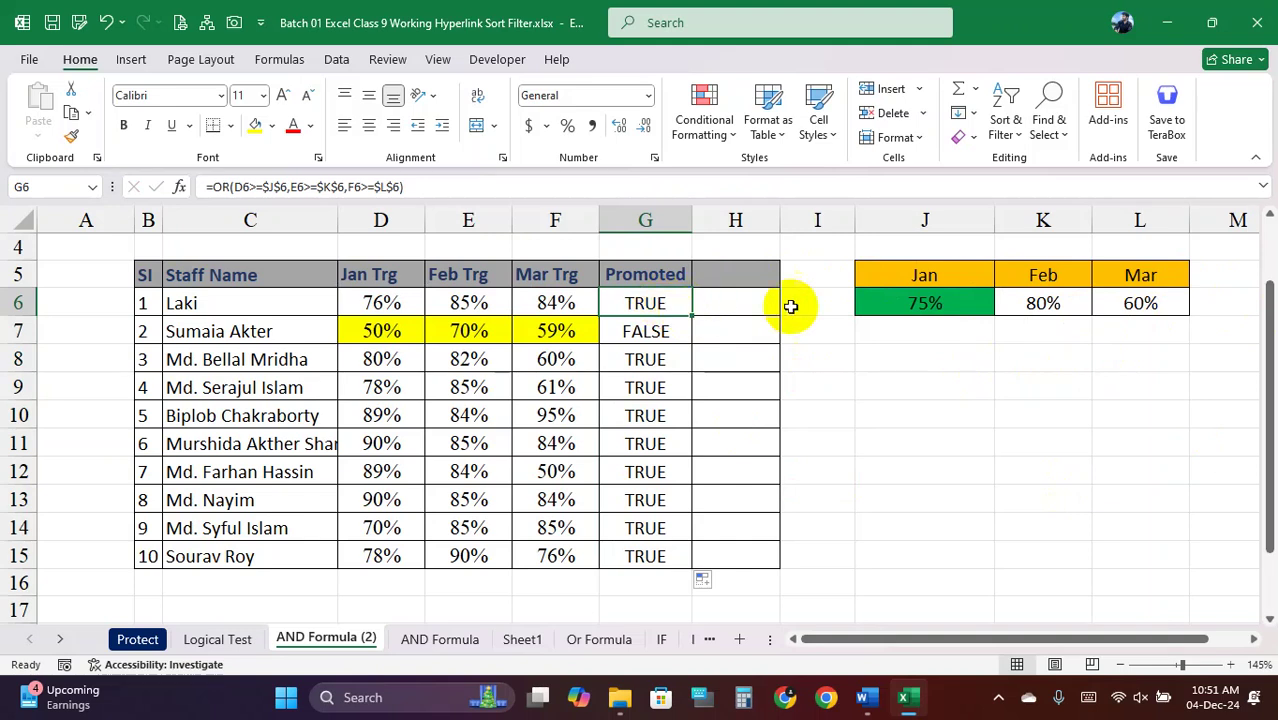
pyautogui.moveTo(651, 302); pyautogui.dragTo(643, 556)
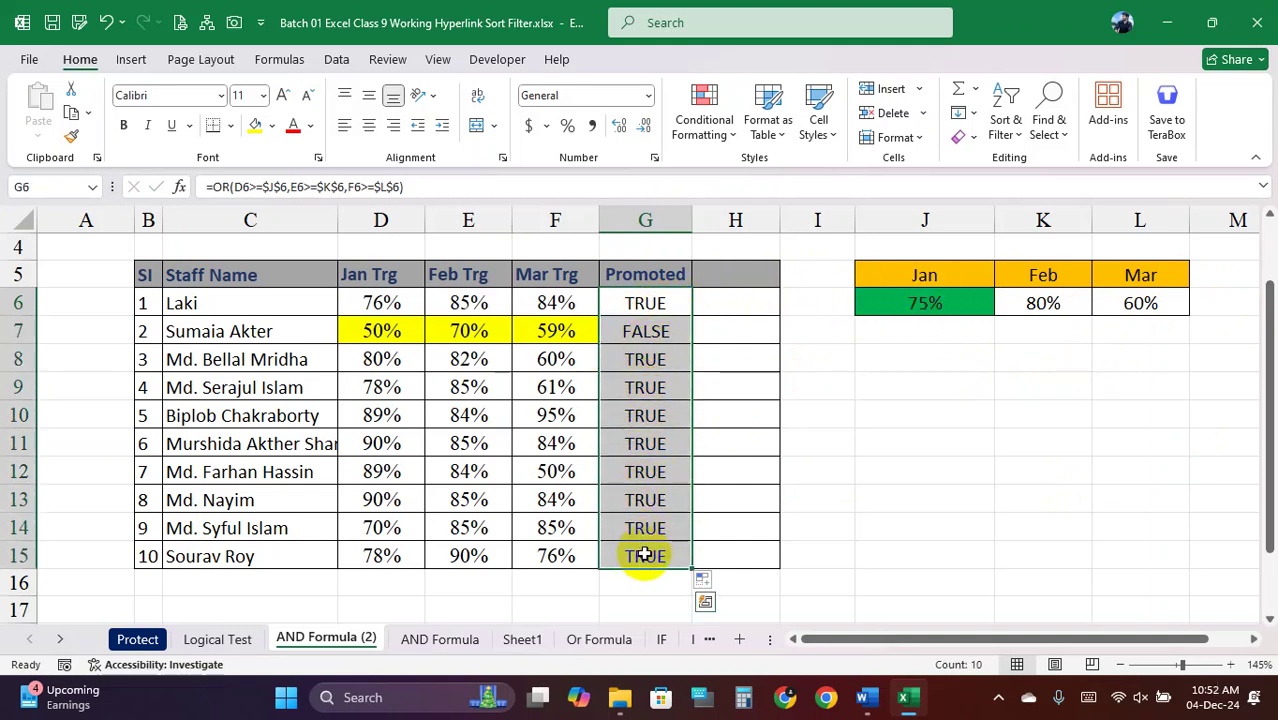
pyautogui.click(645, 303)
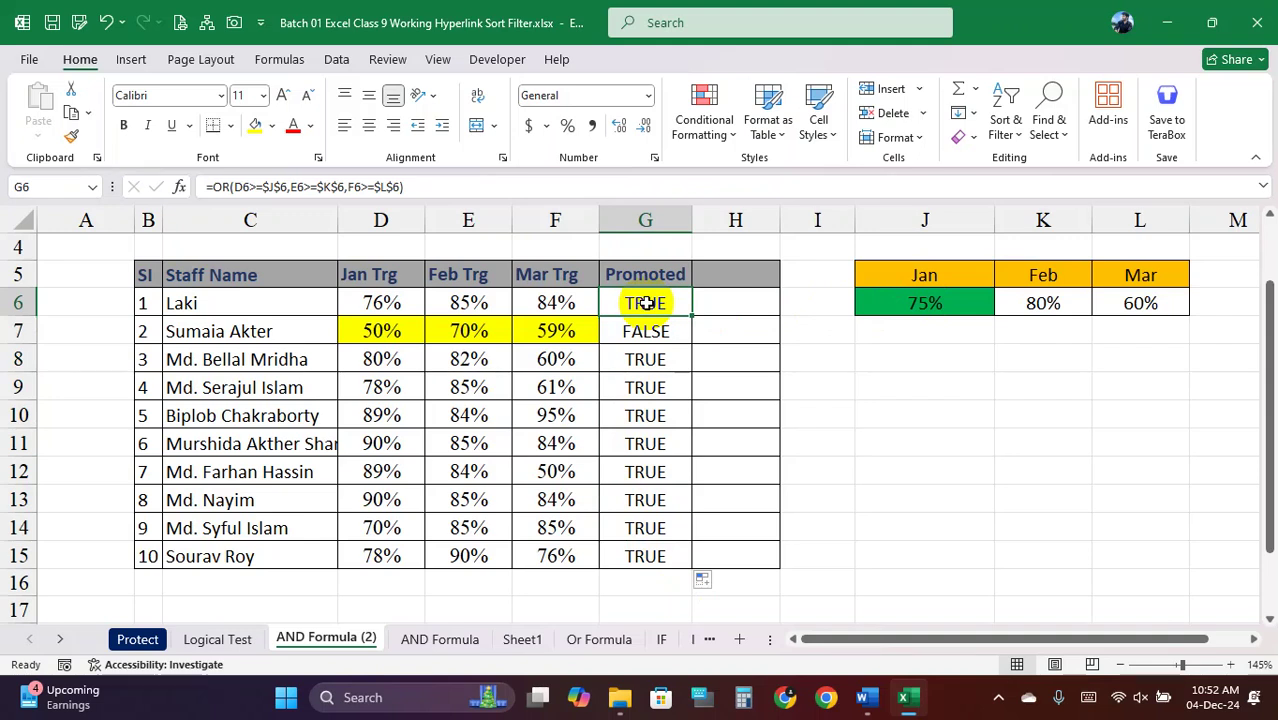
# Compare row 7's scores 50%, 70% and 59% against the targets 75%, 80% and 60%
pyautogui.moveTo(946, 287); pyautogui.dragTo(1141, 303)
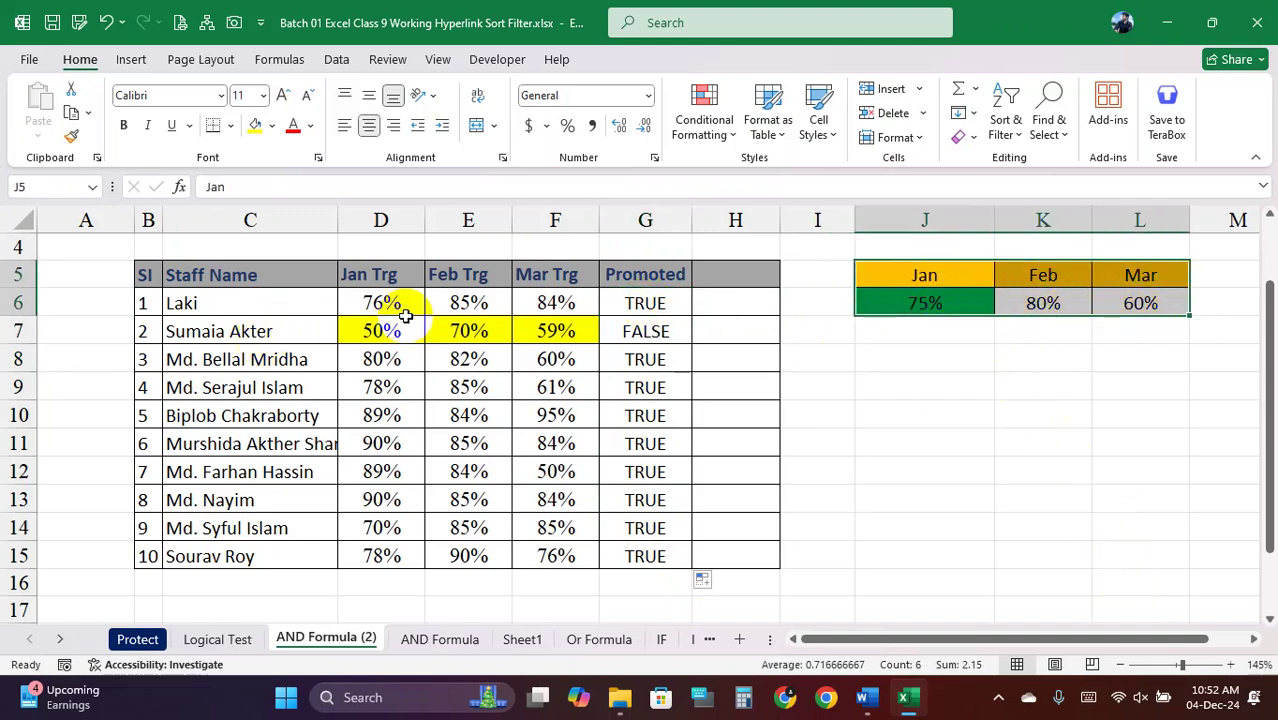
pyautogui.click(935, 303)
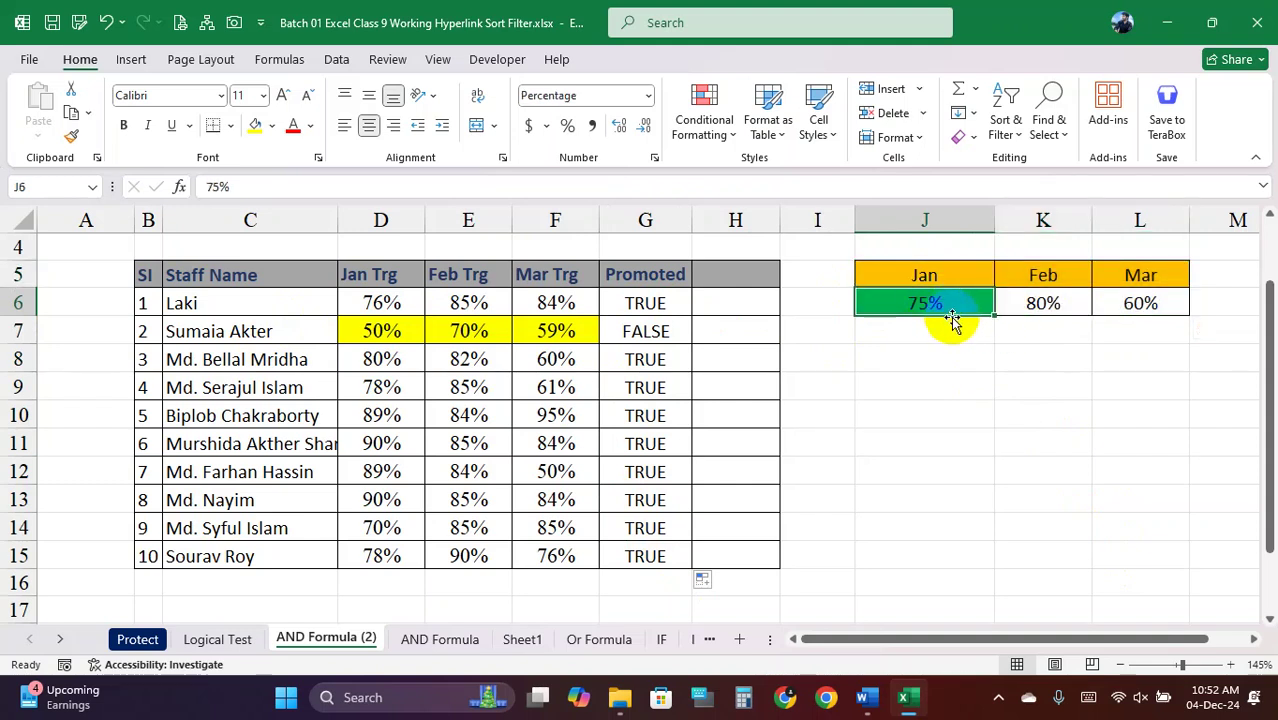
pyautogui.click(378, 328)
pyautogui.click(1033, 308)
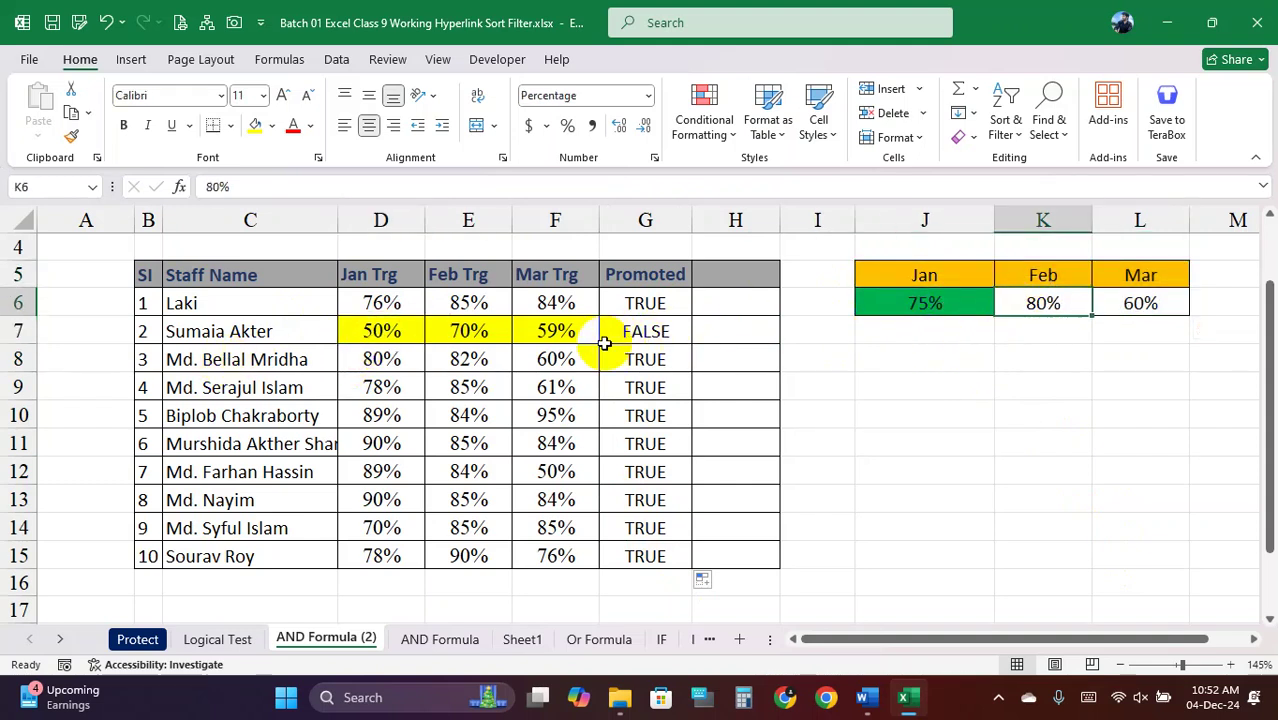
pyautogui.click(470, 330)
pyautogui.click(1140, 305)
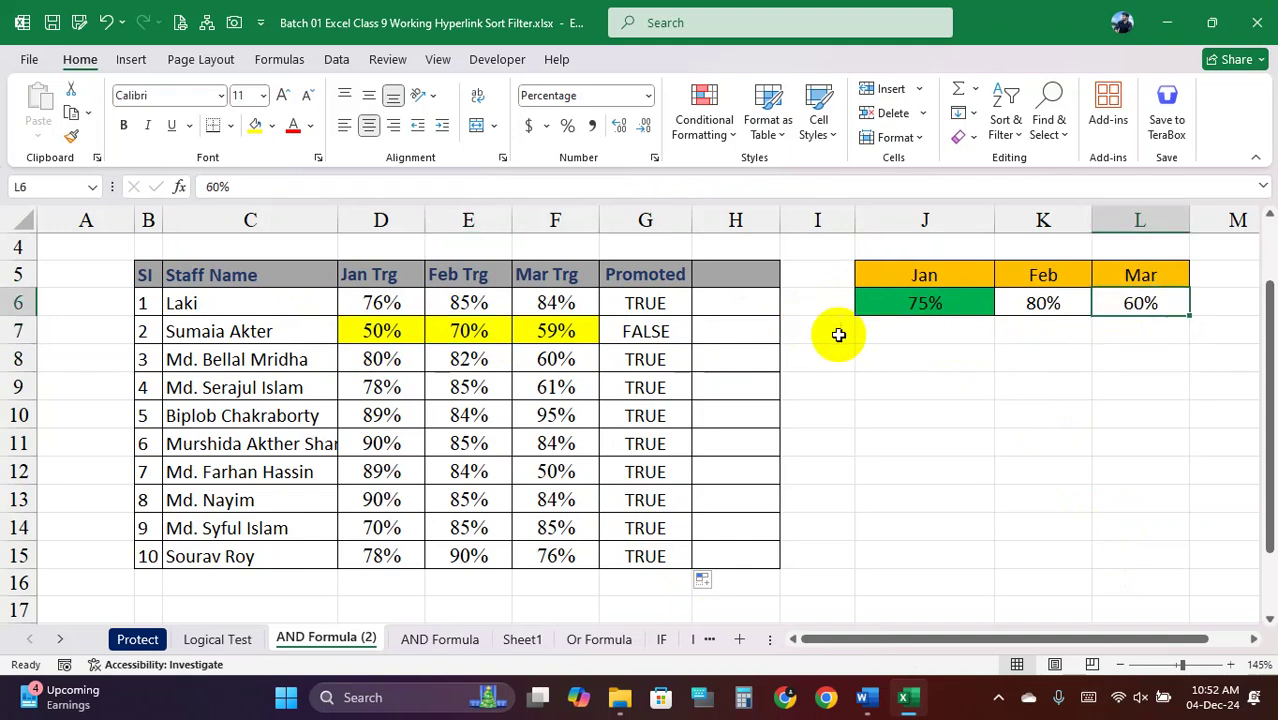
pyautogui.click(558, 333)
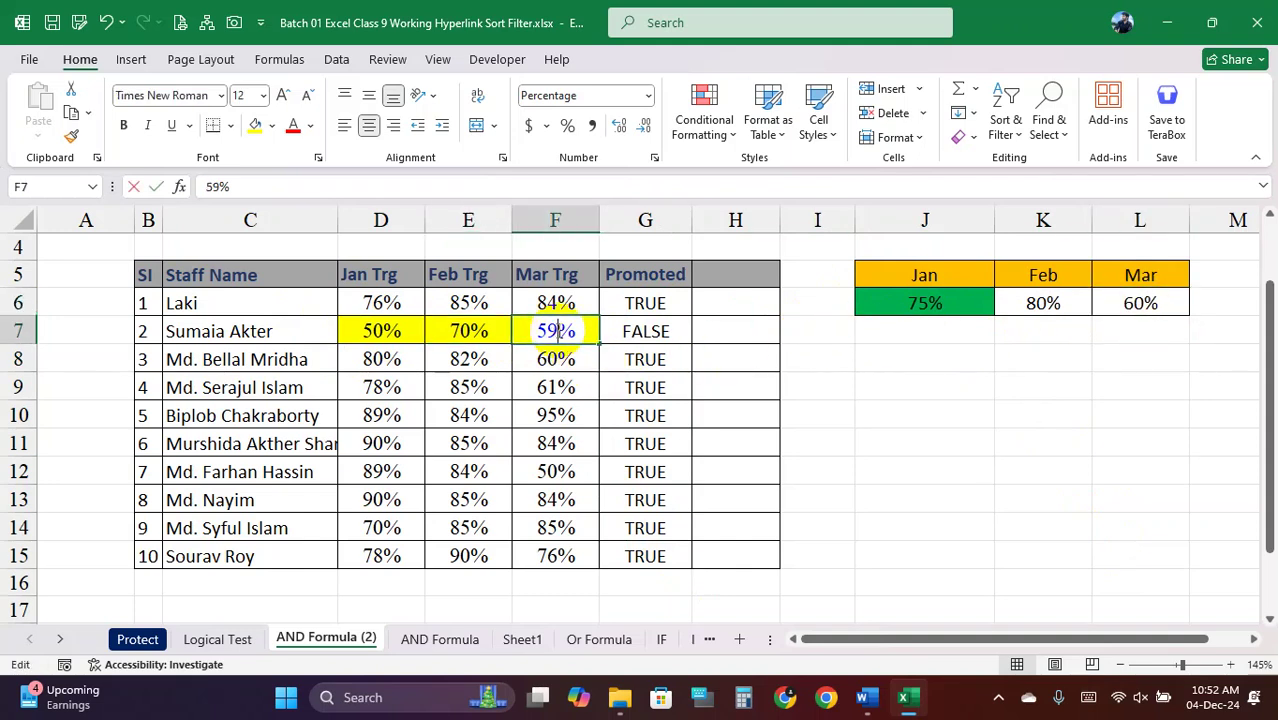
# Try 60% in F7 to see G7 change, then undo back to 59%
pyautogui.doubleClick(556, 331)
pyautogui.moveTo(578, 331); pyautogui.dragTo(525, 331)
pyautogui.write('60')
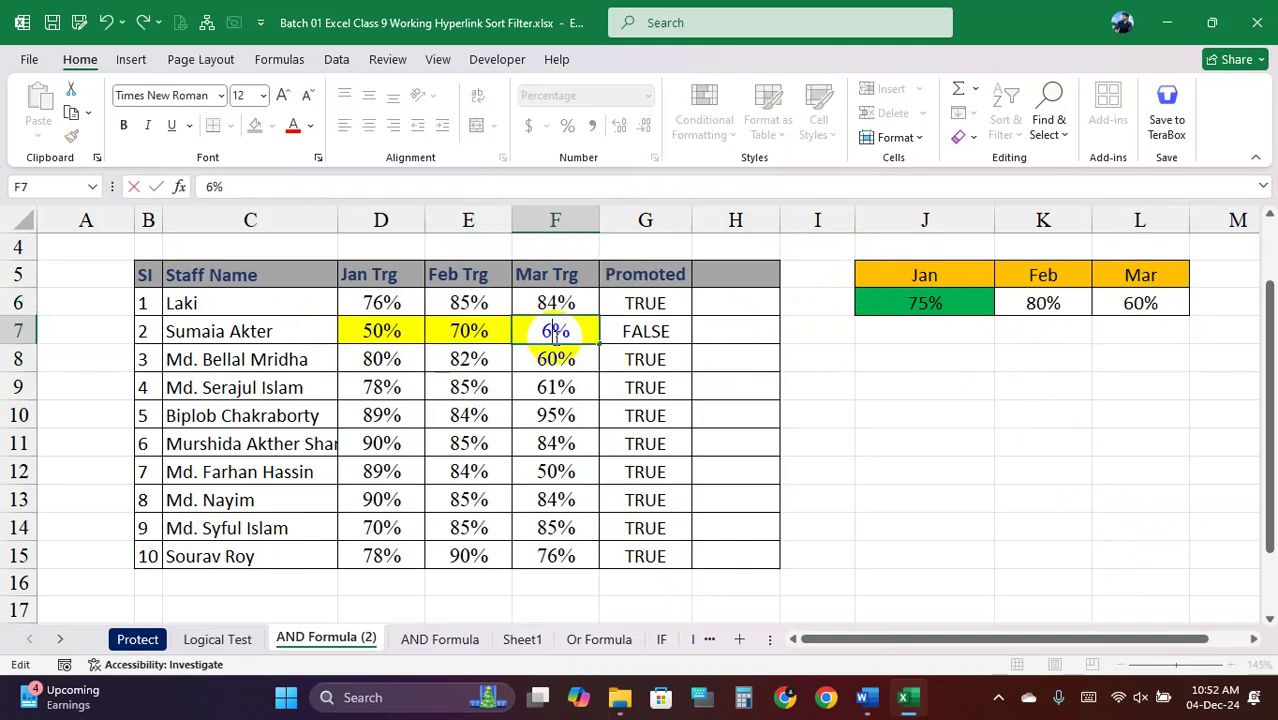
pyautogui.click(672, 341)
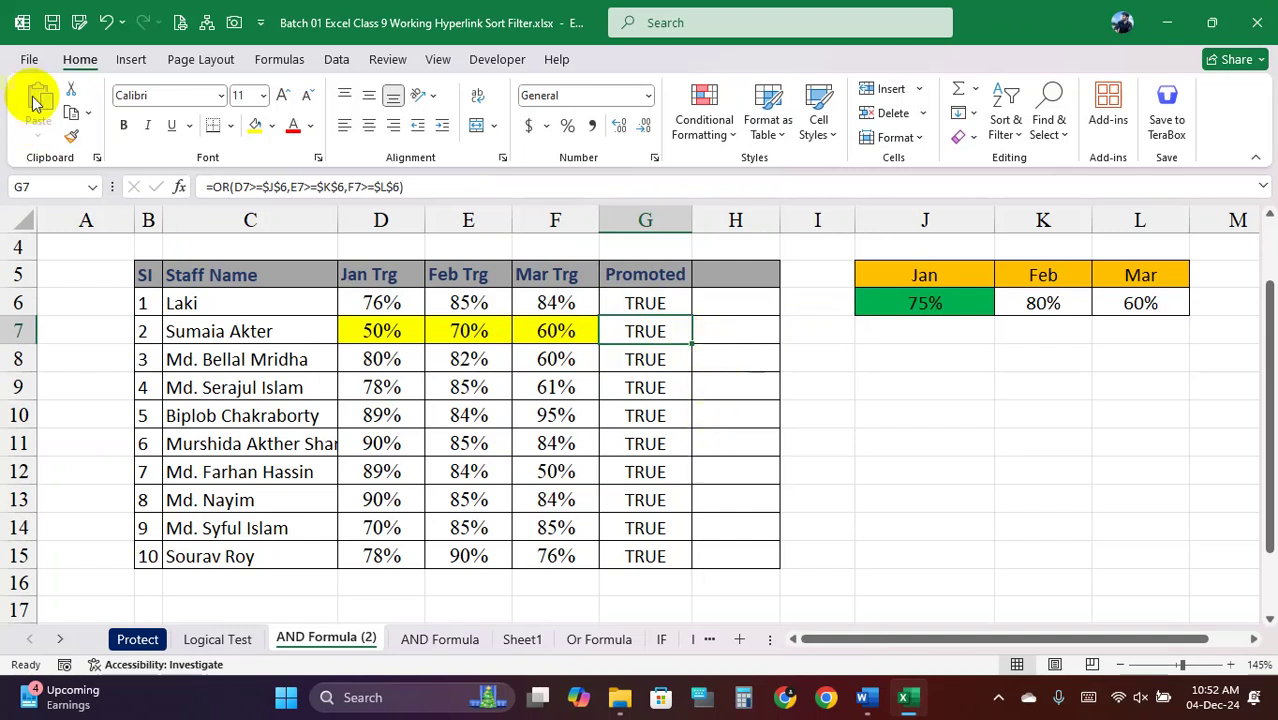
pyautogui.click(104, 22)
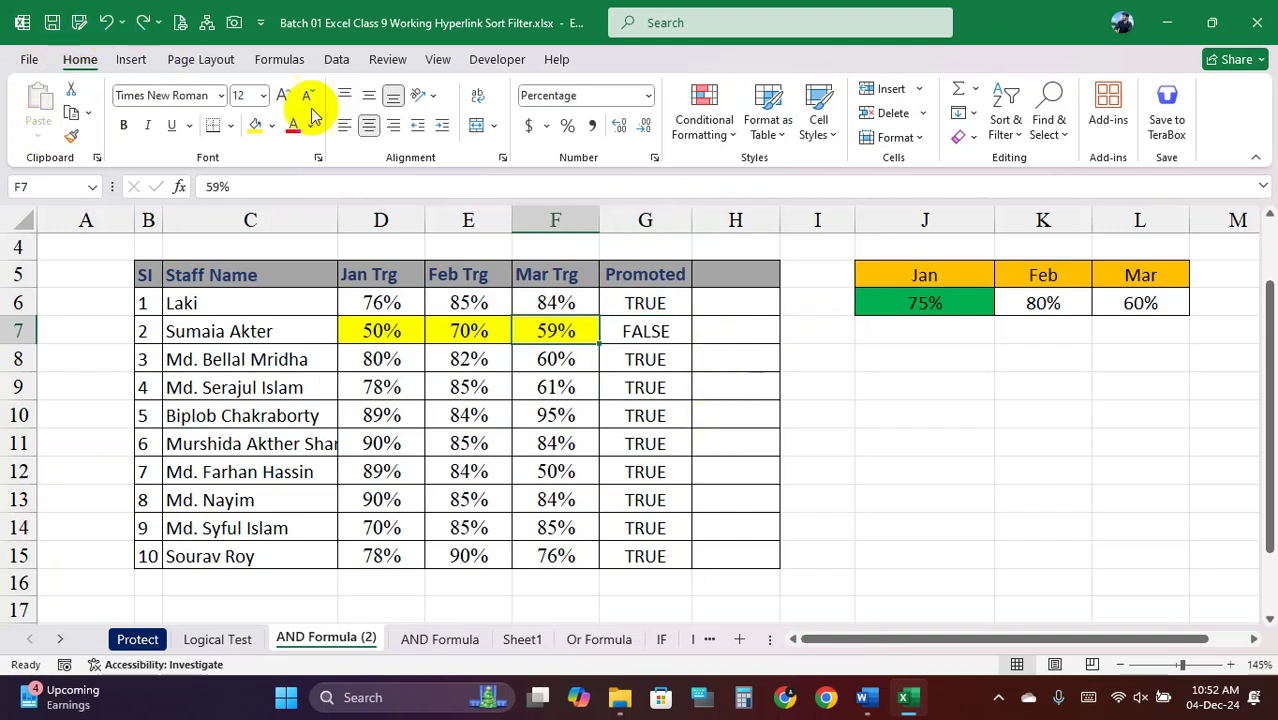
# Select G6 and open its OR formula in the formula bar
pyautogui.moveTo(650, 302); pyautogui.dragTo(634, 552)
pyautogui.click(626, 302)
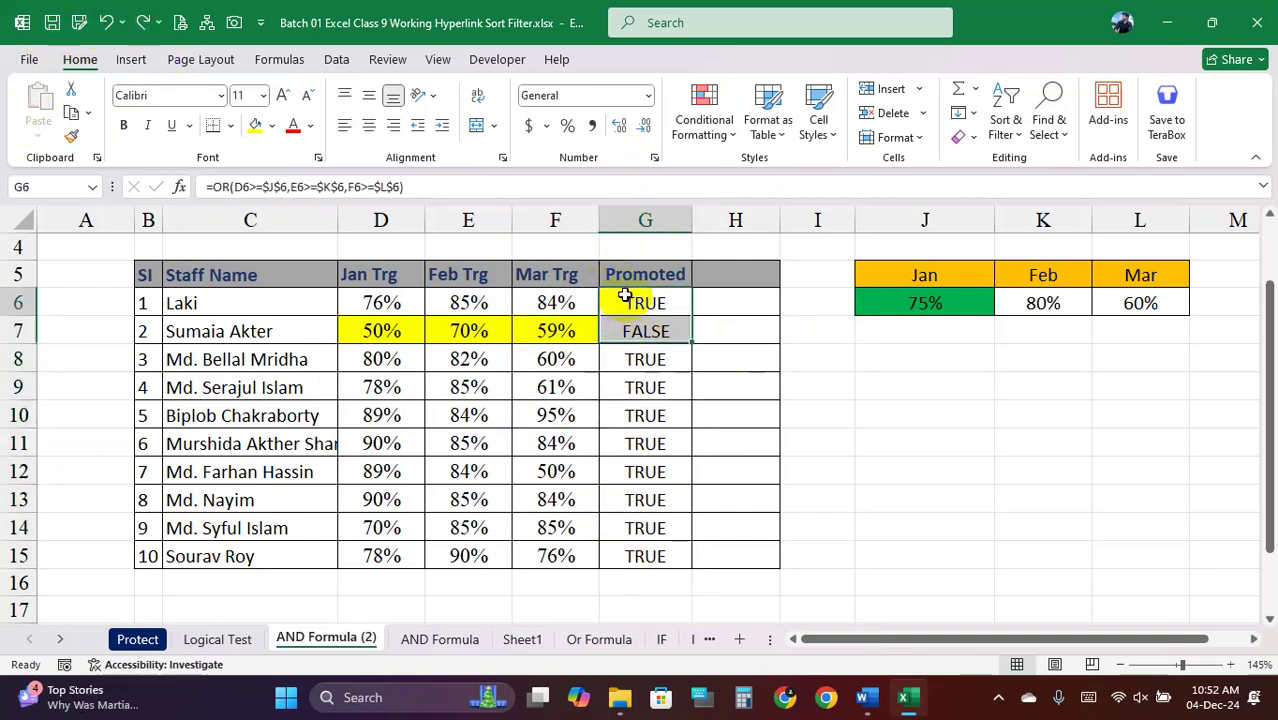
pyautogui.click(228, 187)
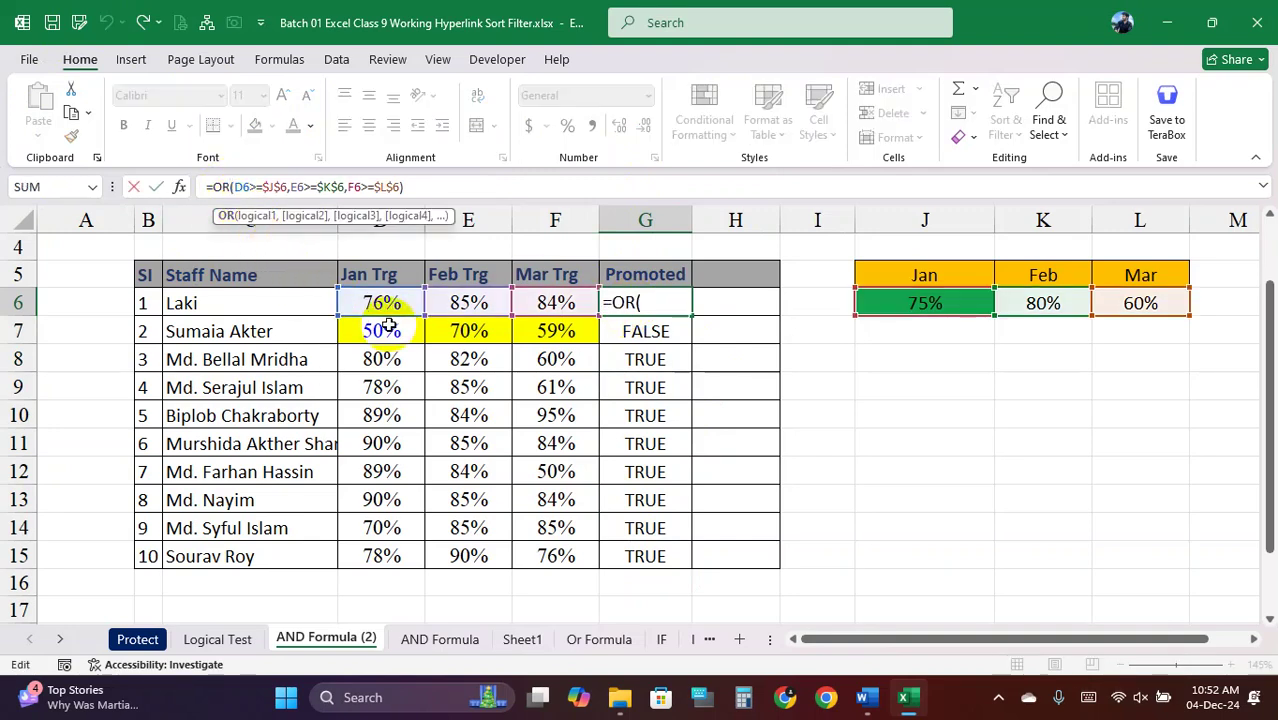
# Change G6's OR to AND and fill the formula down to G15
pyautogui.press('BackSpace')
pyautogui.press('BackSpace')
pyautogui.write('and')
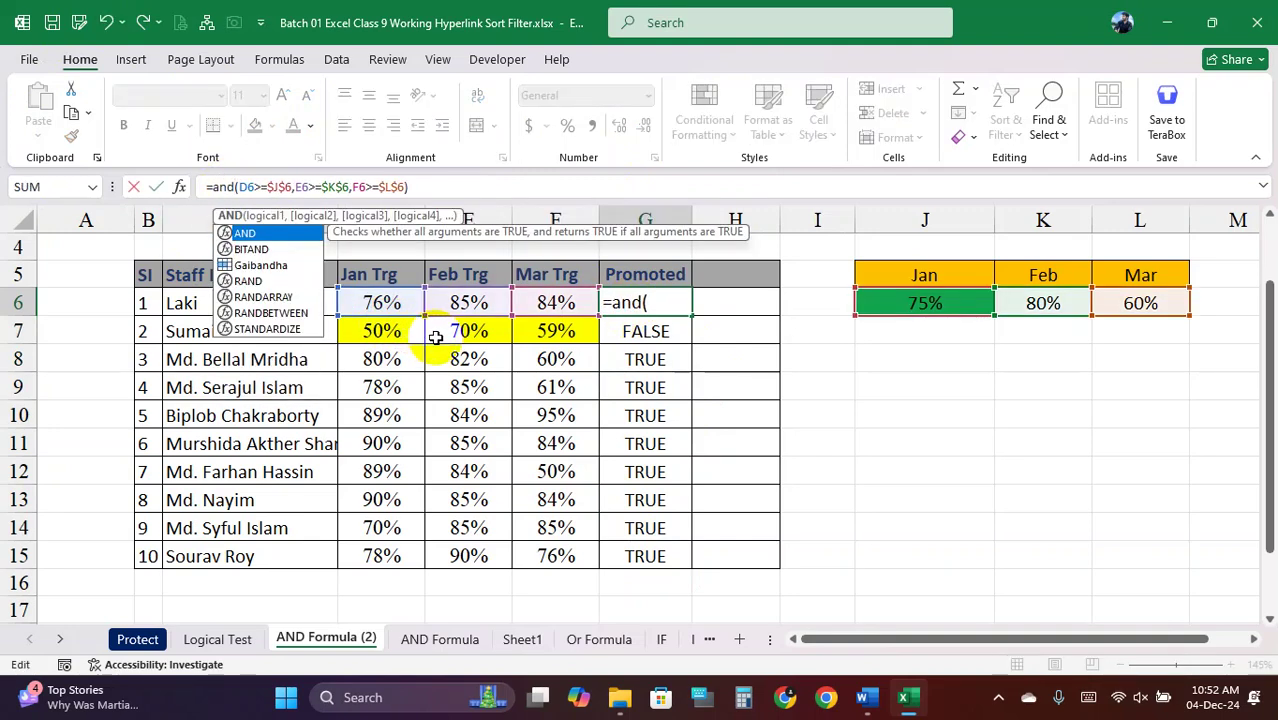
pyautogui.press('Return')
pyautogui.click(665, 307)
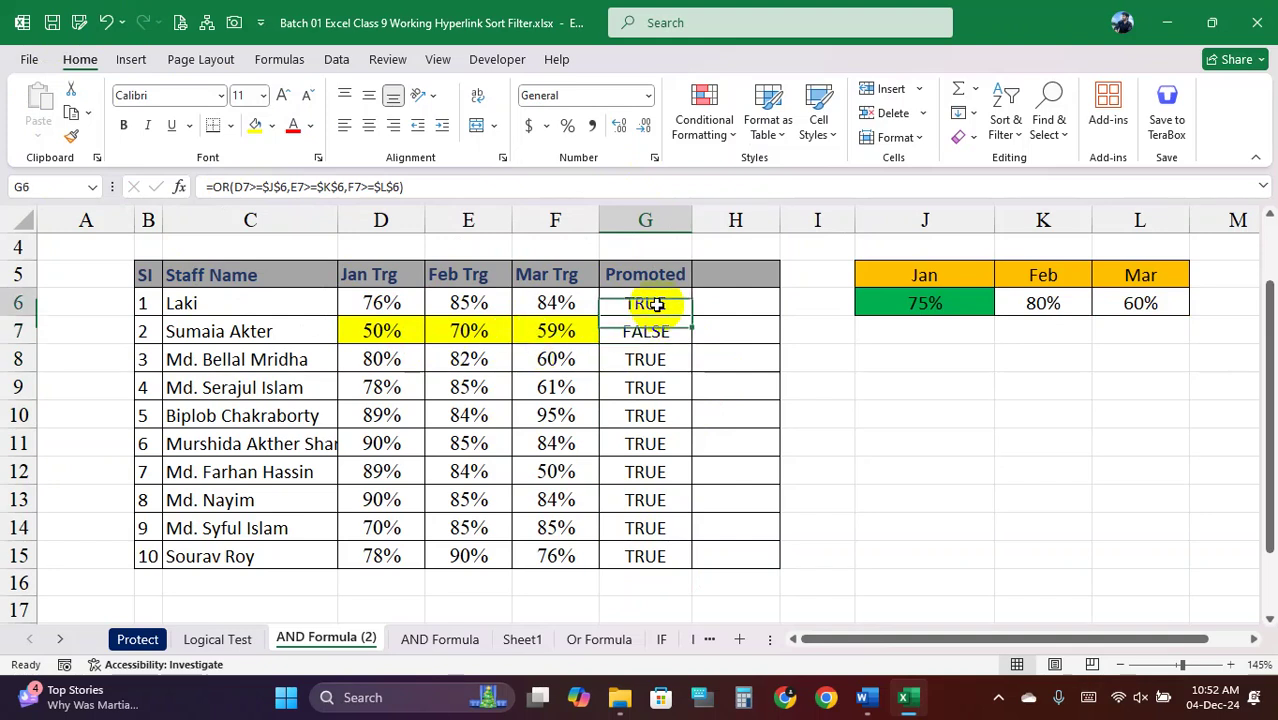
pyautogui.doubleClick(689, 316)
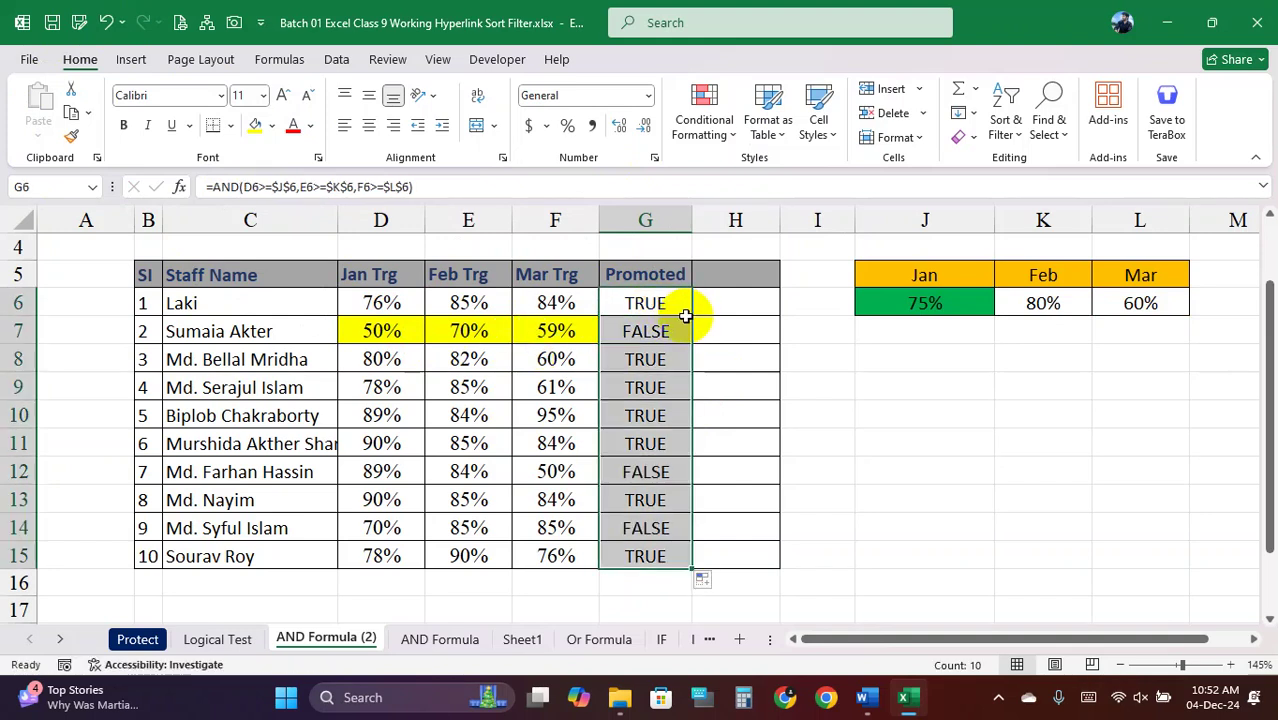
# Highlight the FALSE results in G7, G12 and G14 with yellow fill
pyautogui.click(661, 330)
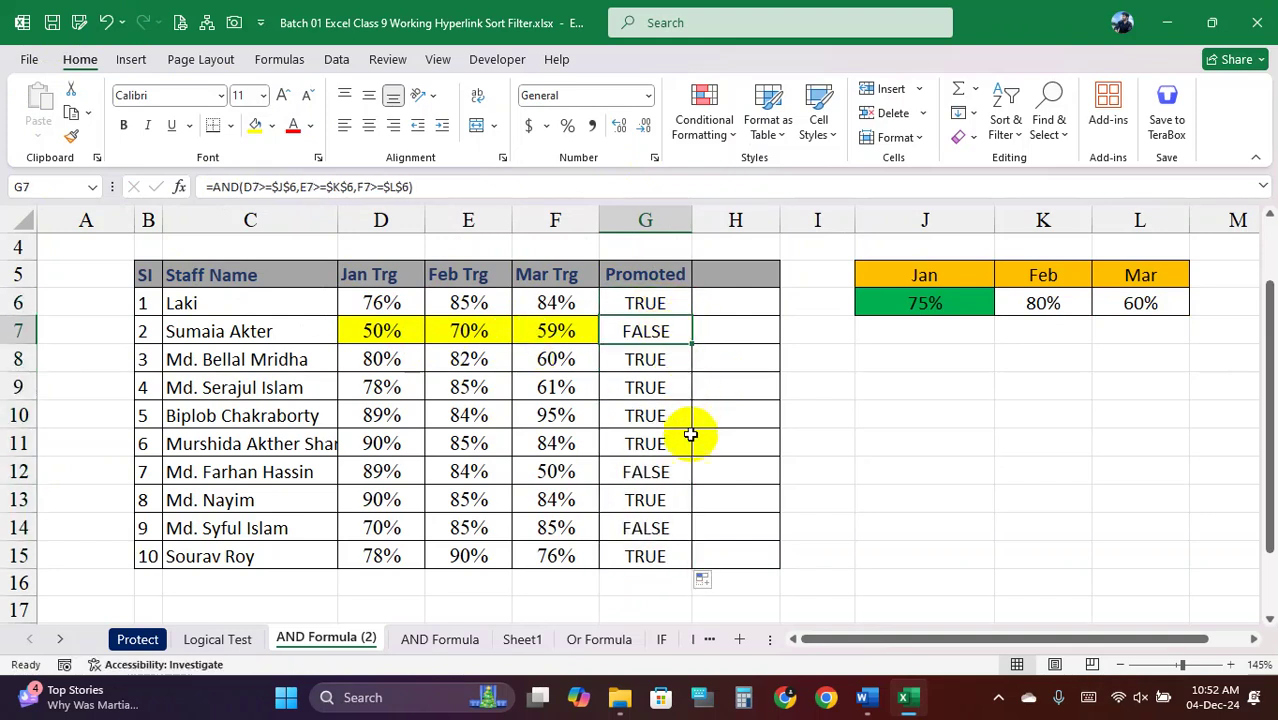
pyautogui.keyDown('shift'); pyautogui.click(660, 468); pyautogui.keyUp('shift')
pyautogui.click(659, 328)
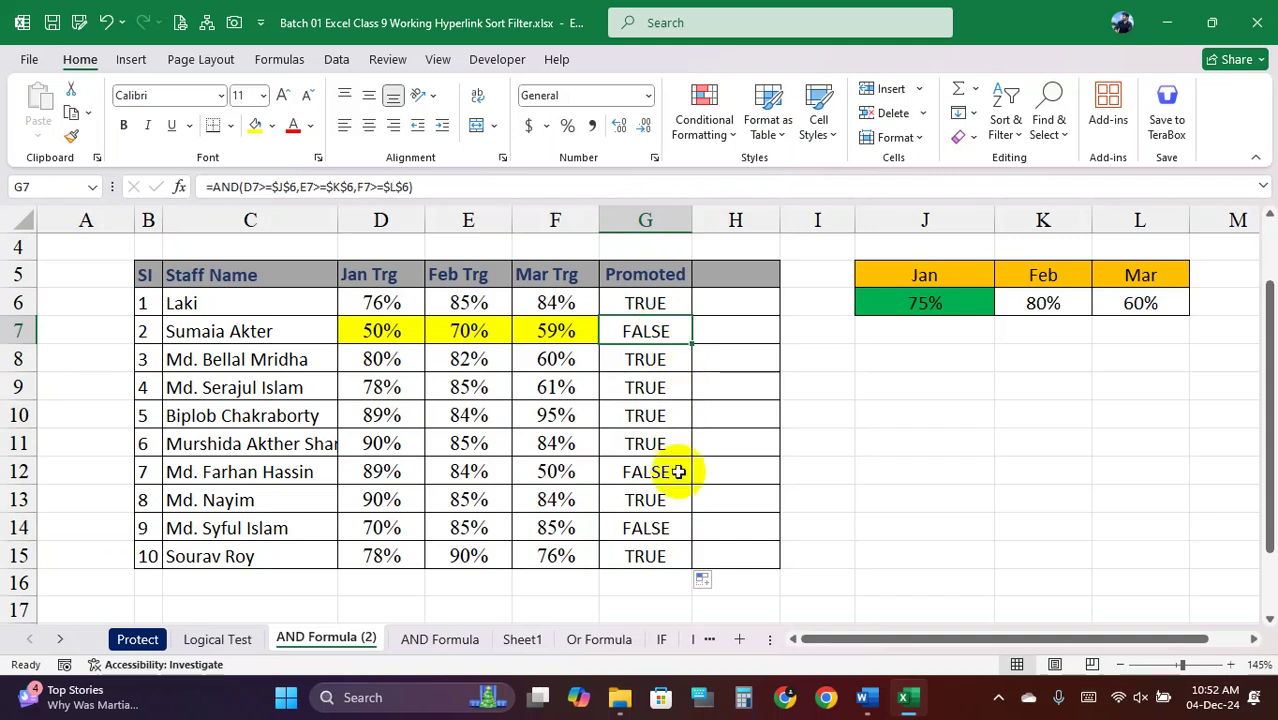
pyautogui.keyDown('ctrl'); pyautogui.click(668, 478); pyautogui.keyUp('ctrl')
pyautogui.keyDown('ctrl'); pyautogui.click(662, 528); pyautogui.keyUp('ctrl')
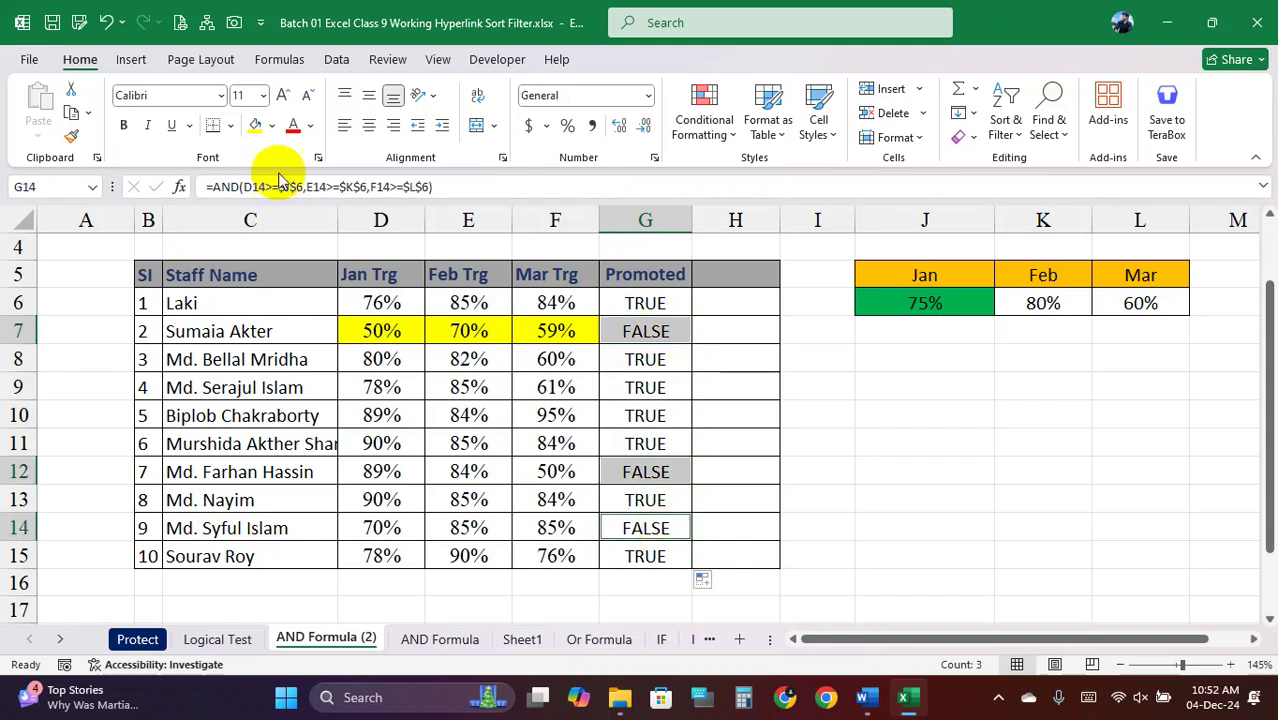
pyautogui.click(259, 130)
pyautogui.click(736, 411)
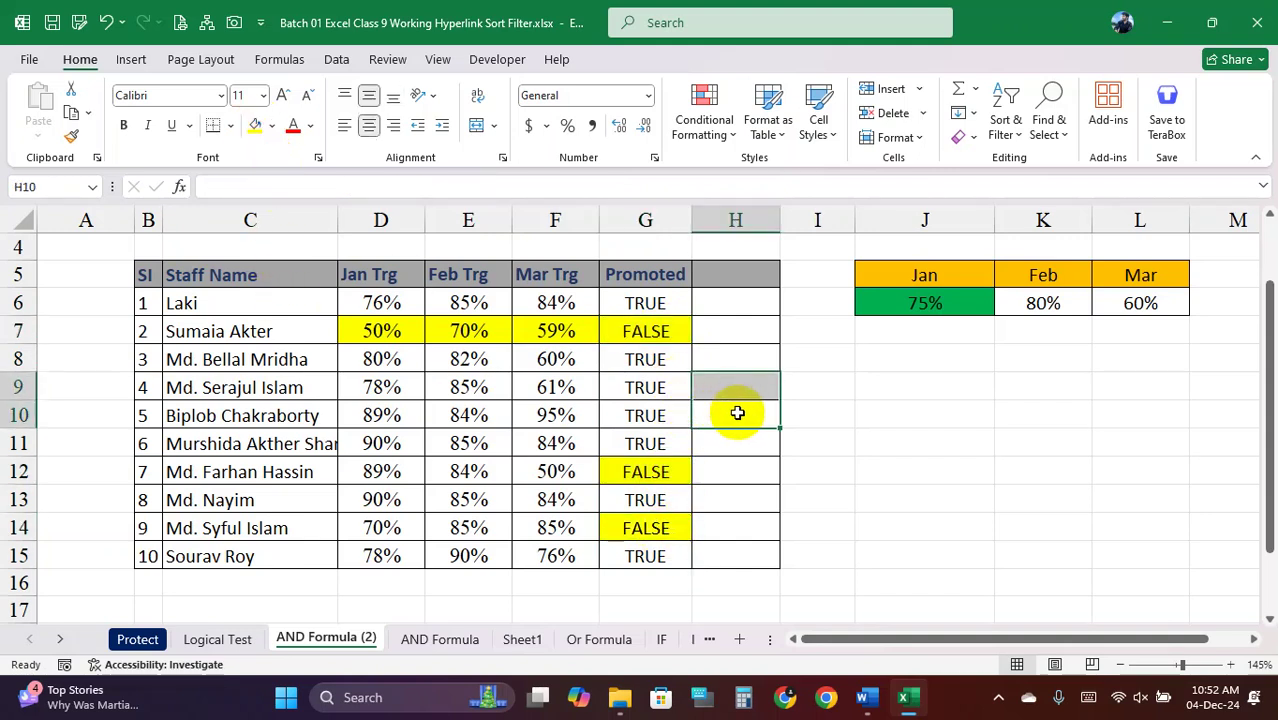
# Compare row 12 (89%, 84%, 50%) and row 14 (70%, 85%) scores against the 75% Jan target
pyautogui.click(663, 330)
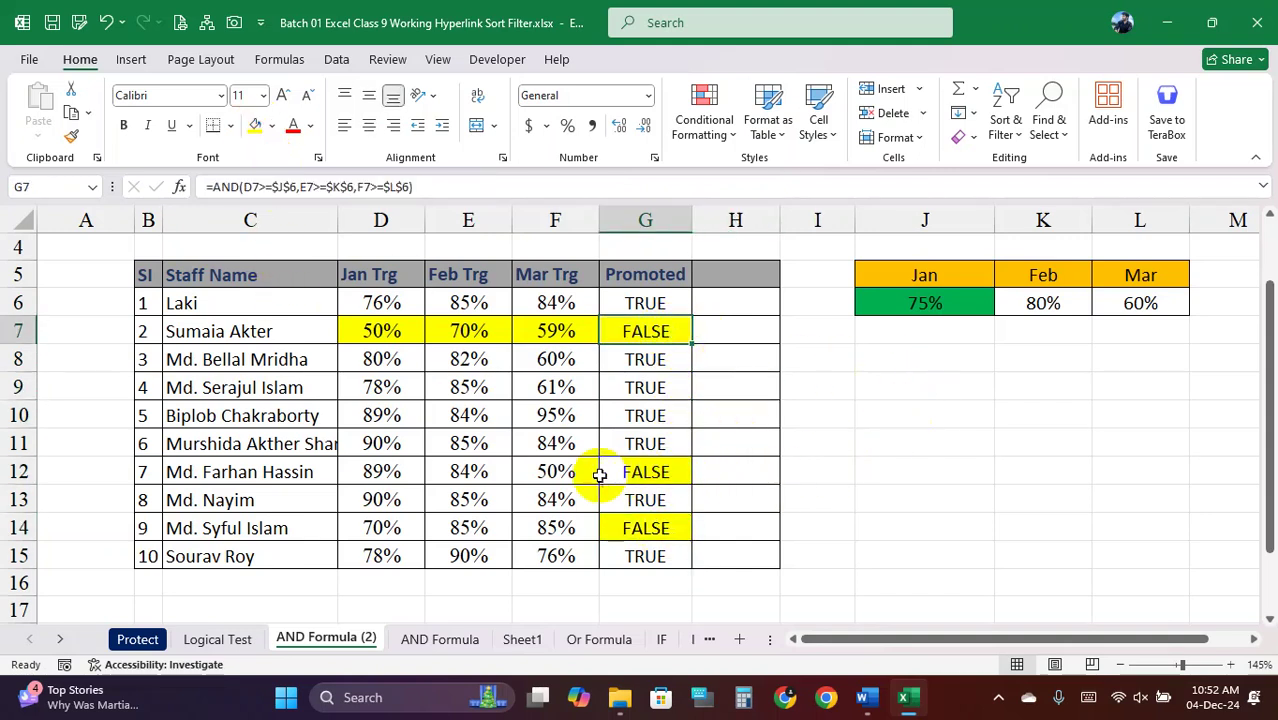
pyautogui.click(404, 472)
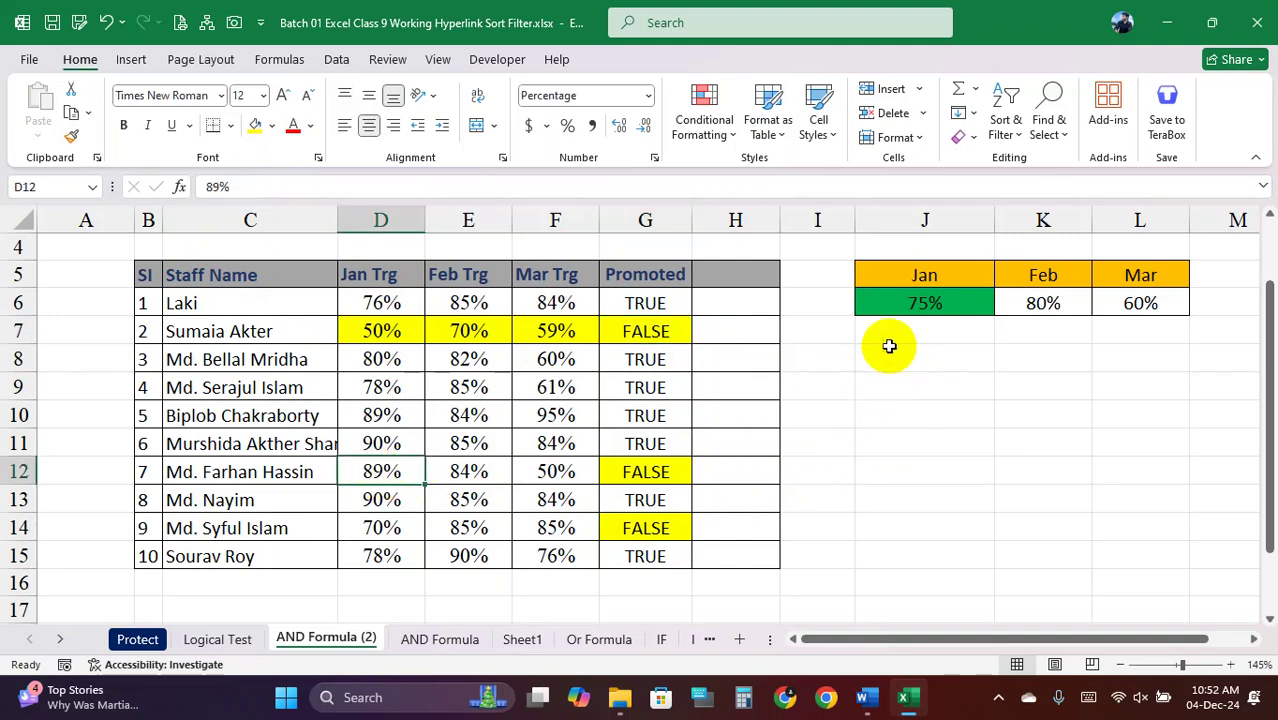
pyautogui.click(899, 306)
pyautogui.click(402, 472)
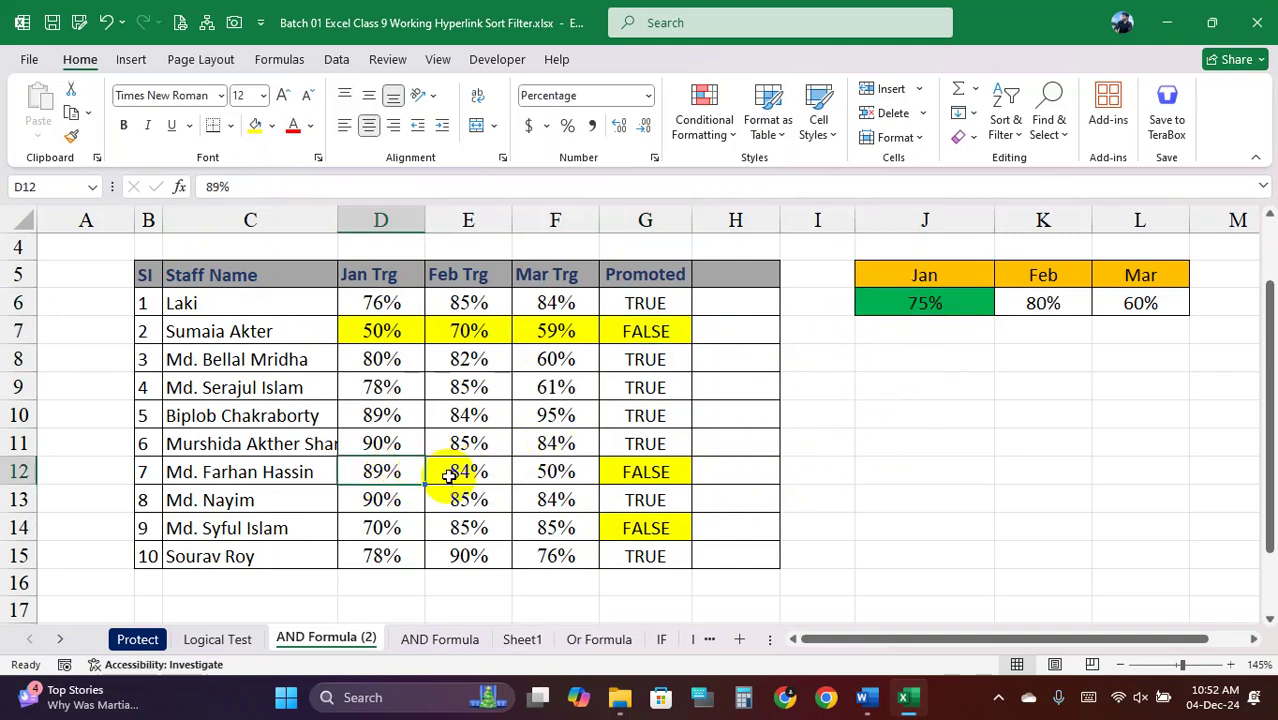
pyautogui.click(485, 471)
pyautogui.click(553, 472)
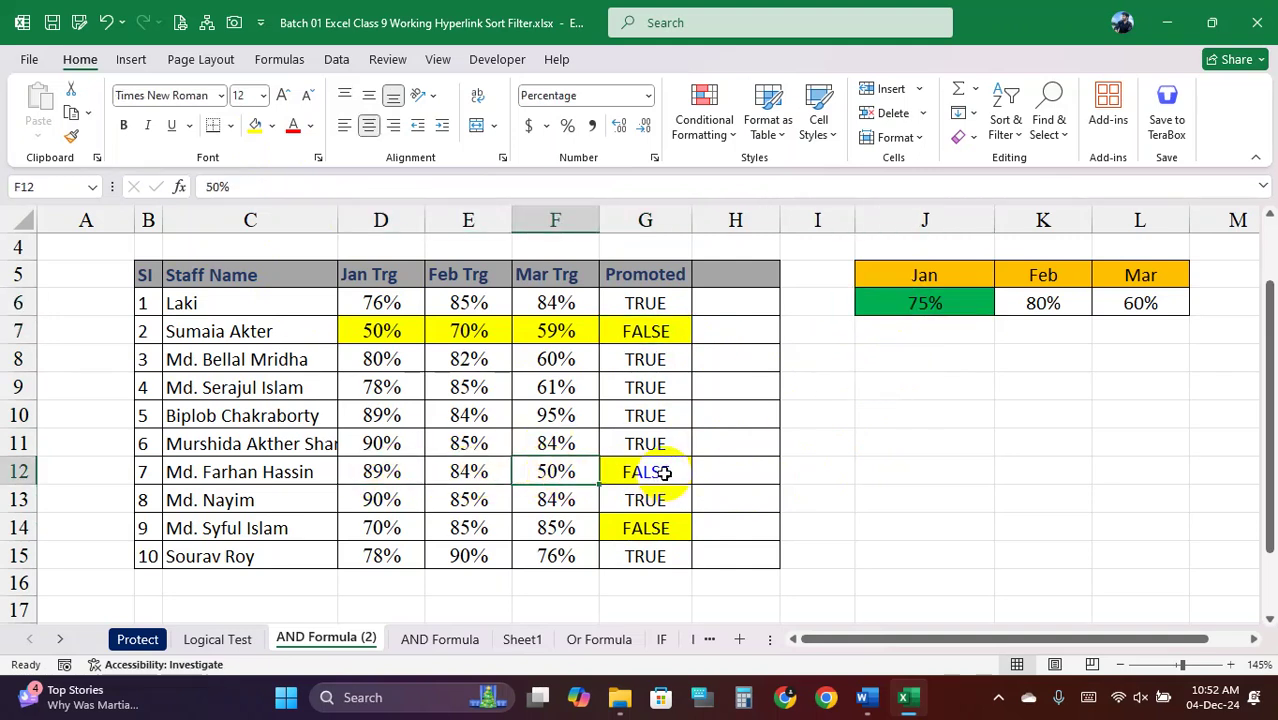
pyautogui.moveTo(625, 472); pyautogui.dragTo(505, 471)
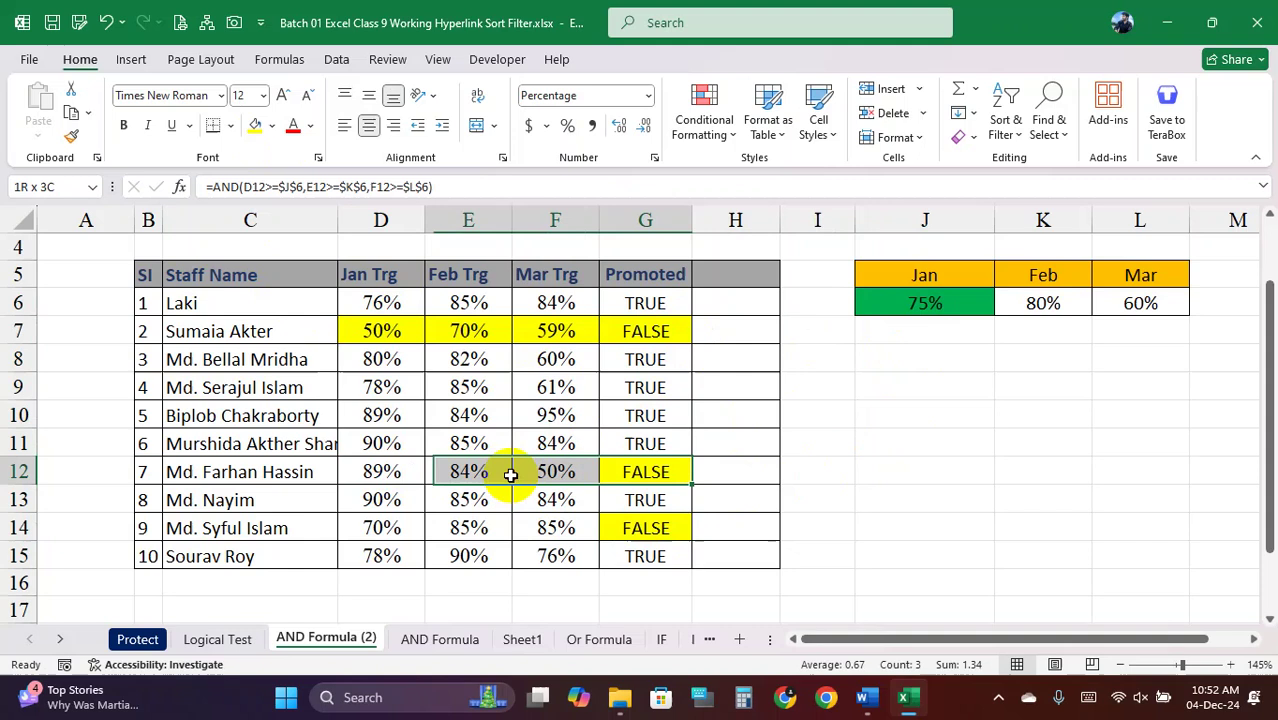
pyautogui.click(558, 531)
pyautogui.click(492, 527)
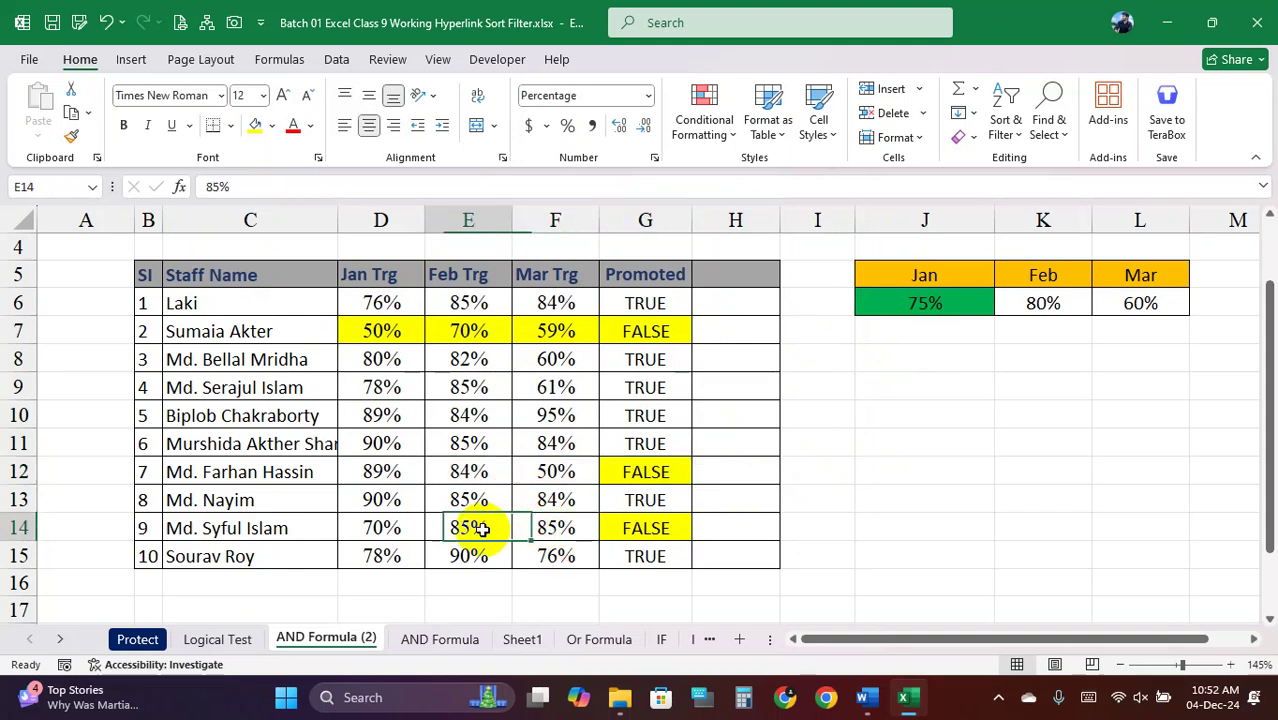
pyautogui.click(400, 529)
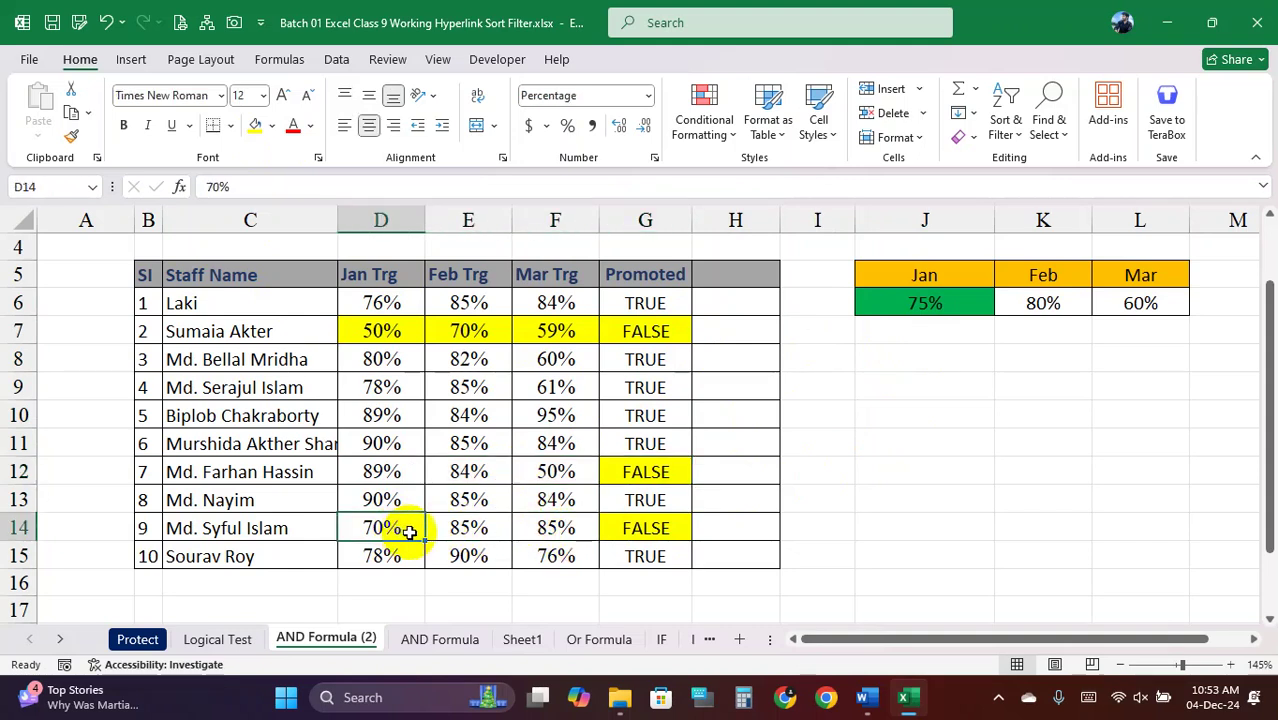
pyautogui.moveTo(405, 530); pyautogui.dragTo(642, 536)
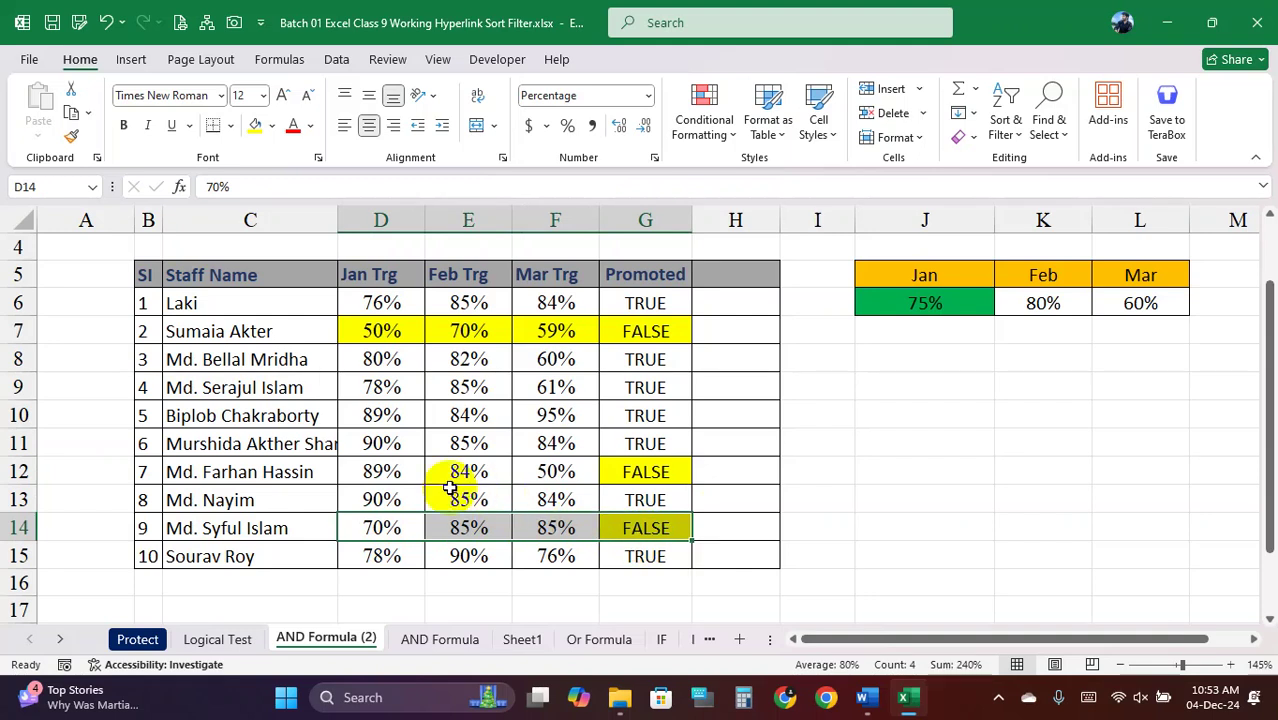
pyautogui.moveTo(383, 474); pyautogui.dragTo(640, 468)
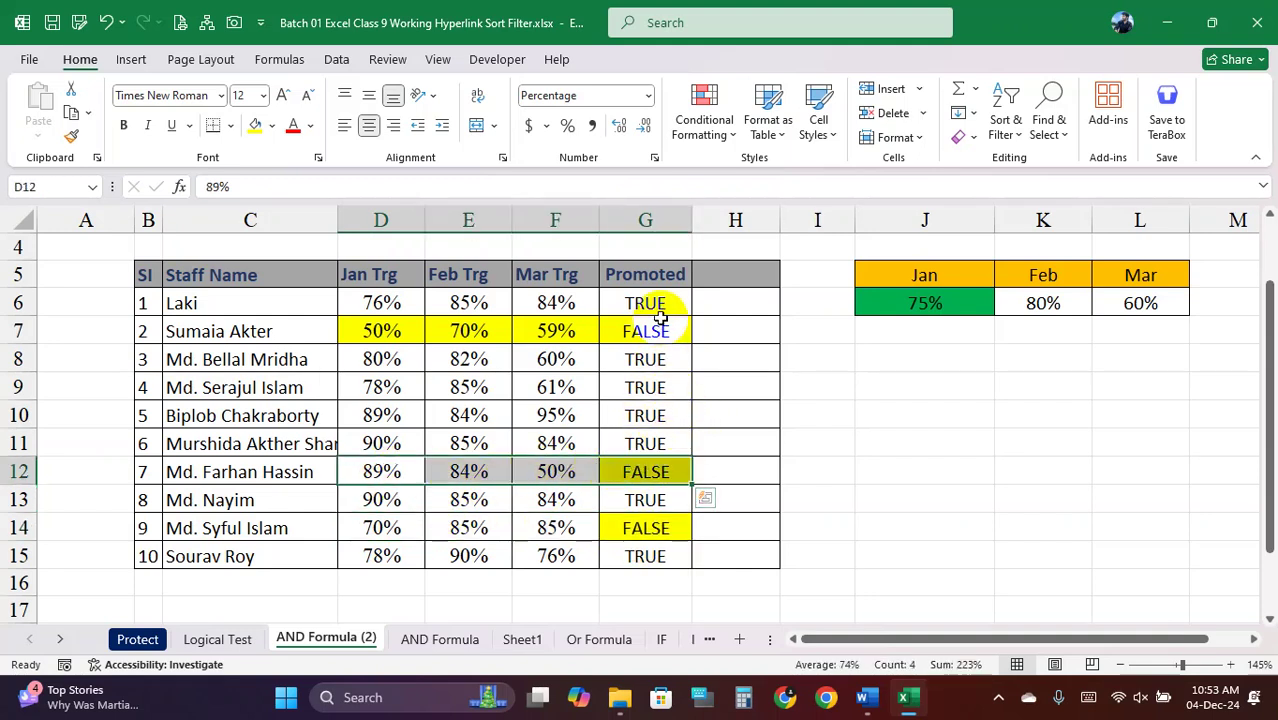
# Review G6's formula and the J6:L6 targets, then select the Promoted results G6:G15
pyautogui.moveTo(659, 311); pyautogui.dragTo(643, 540)
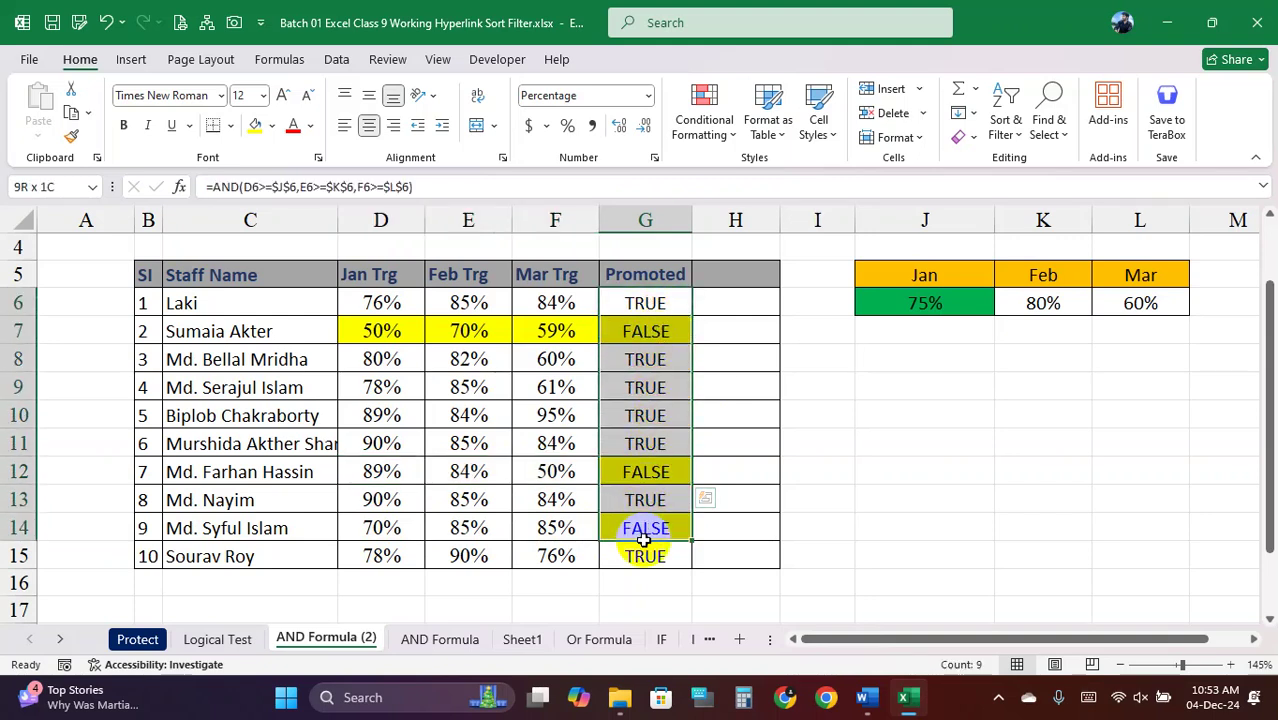
pyautogui.click(638, 338)
pyautogui.click(645, 303)
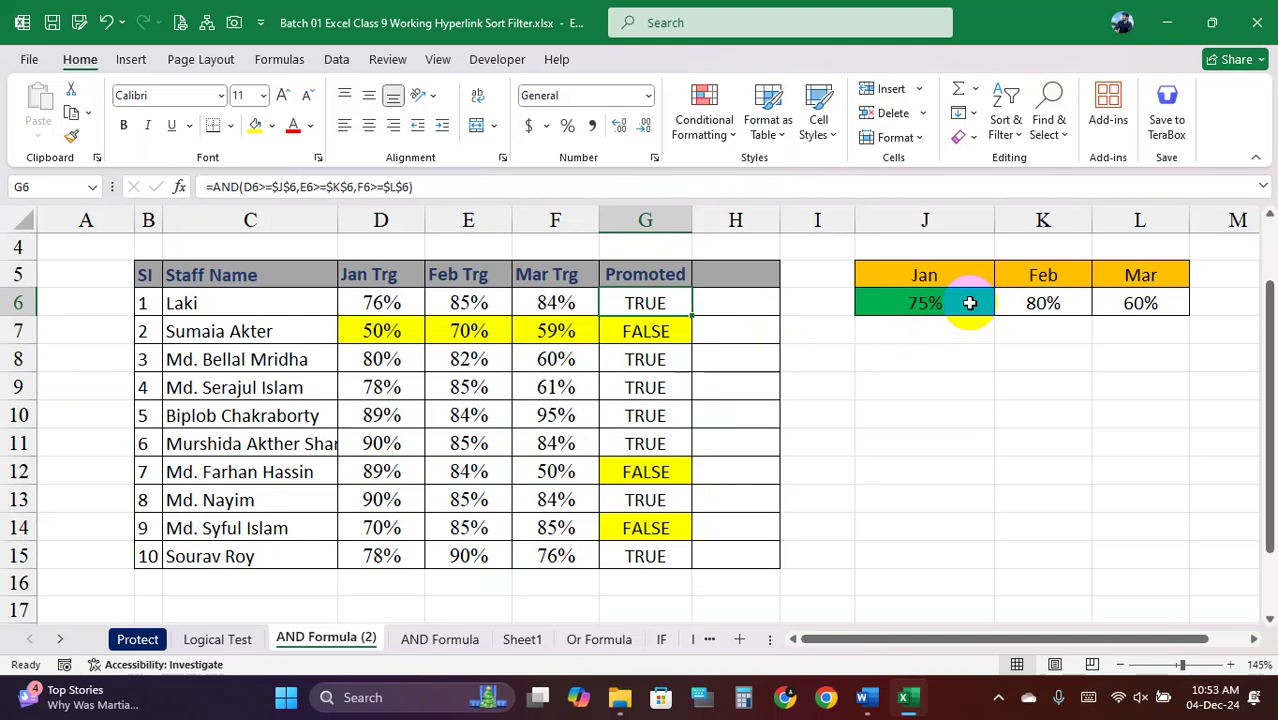
pyautogui.moveTo(956, 301); pyautogui.dragTo(1103, 303)
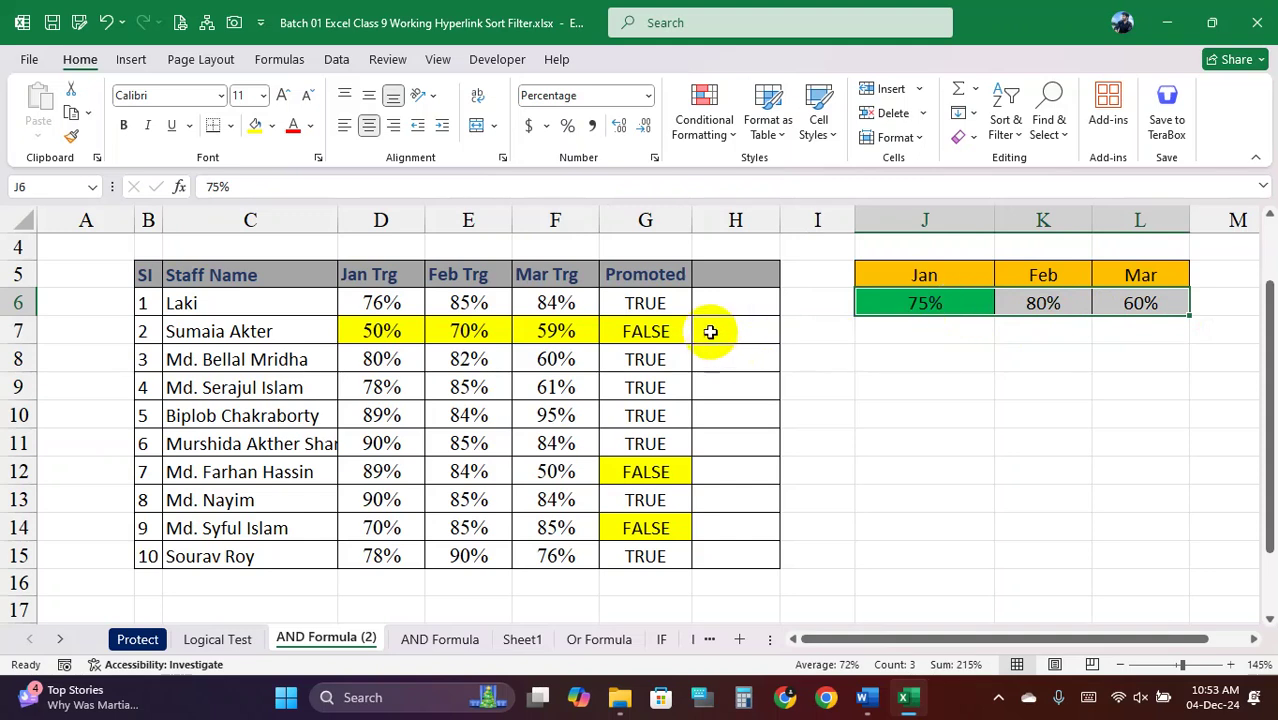
pyautogui.click(650, 302)
pyautogui.moveTo(650, 302); pyautogui.dragTo(636, 549)
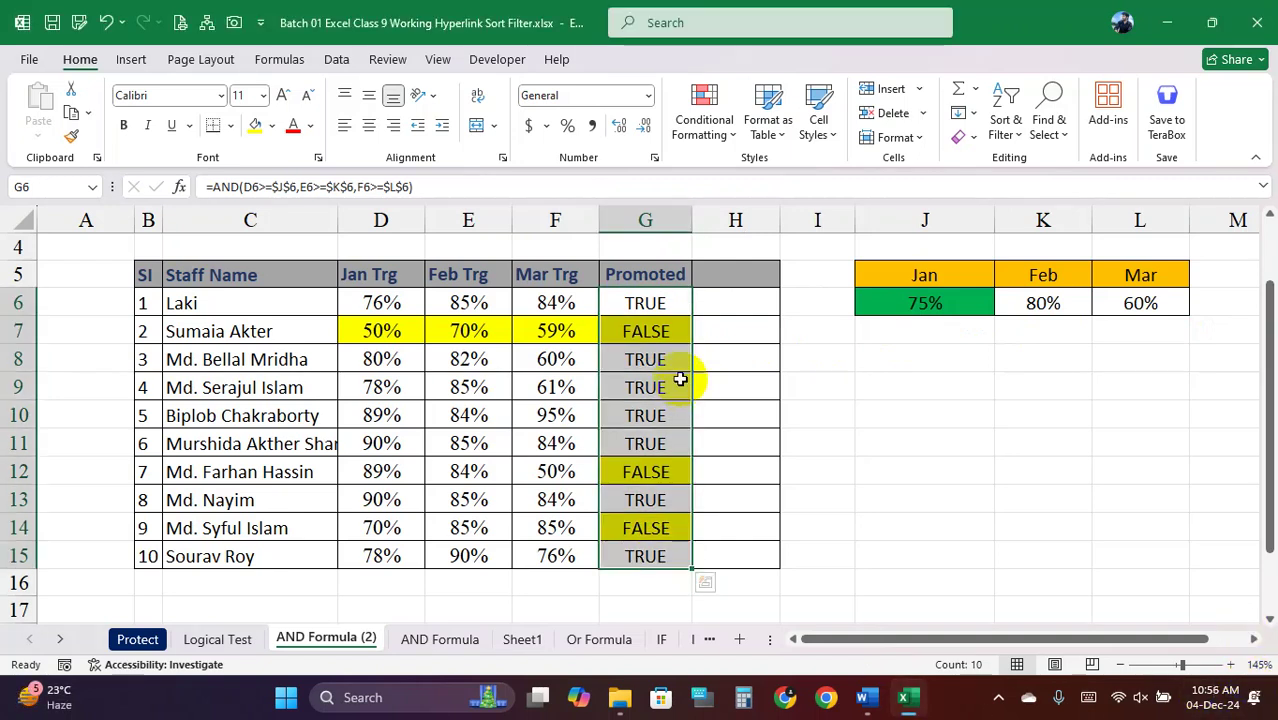
pyautogui.moveTo(650, 302); pyautogui.dragTo(646, 543)
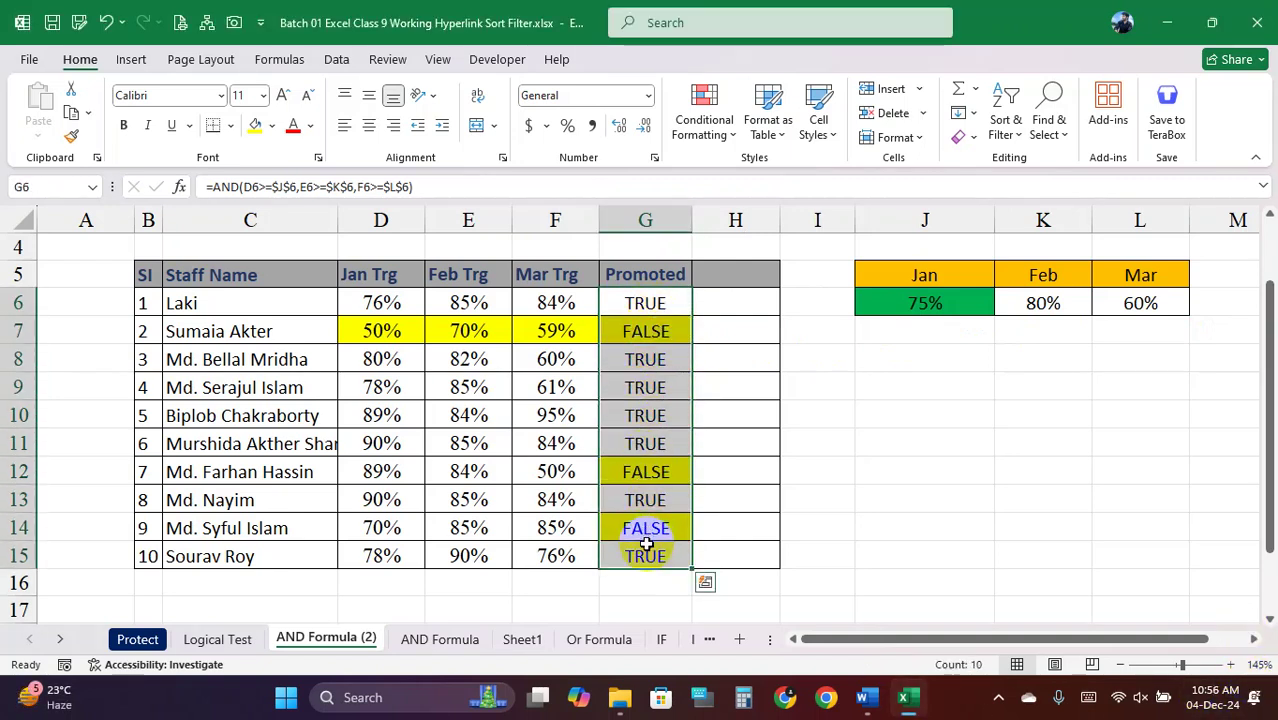
# Clear the Promoted results G6:G15 and begin a new =if( formula in G6
pyautogui.press('Delete')
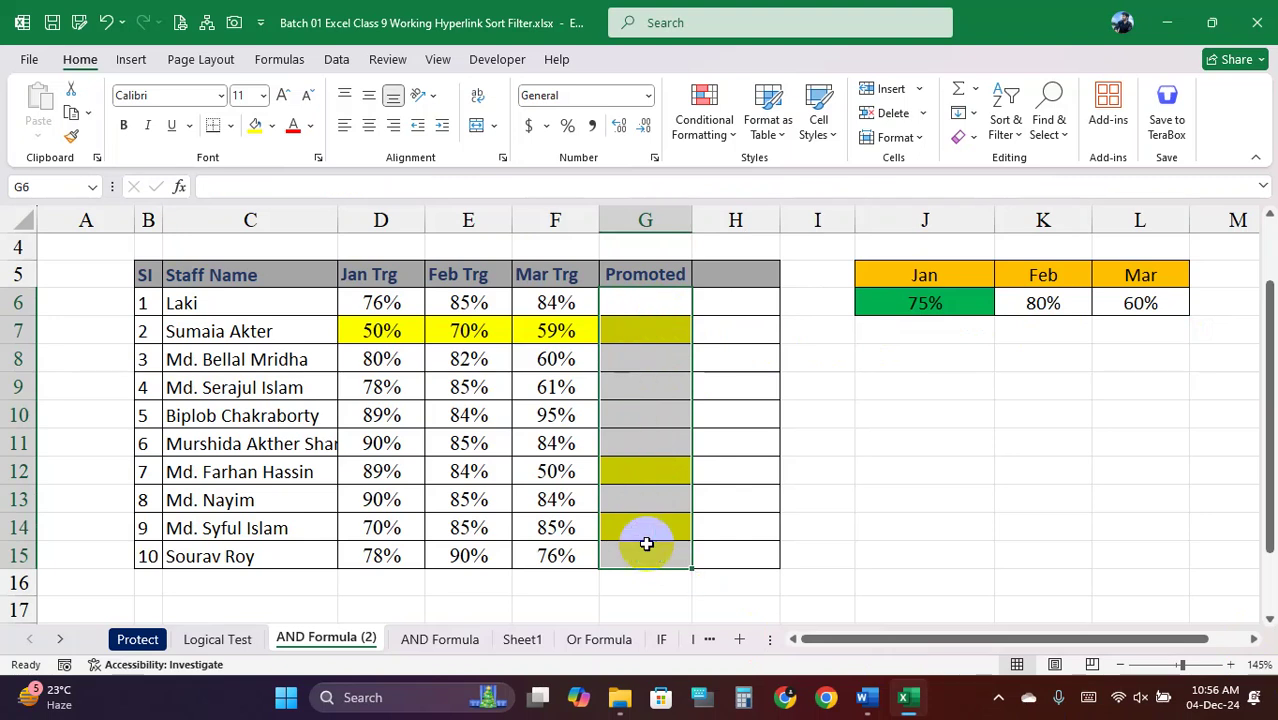
pyautogui.click(647, 412)
pyautogui.click(645, 303)
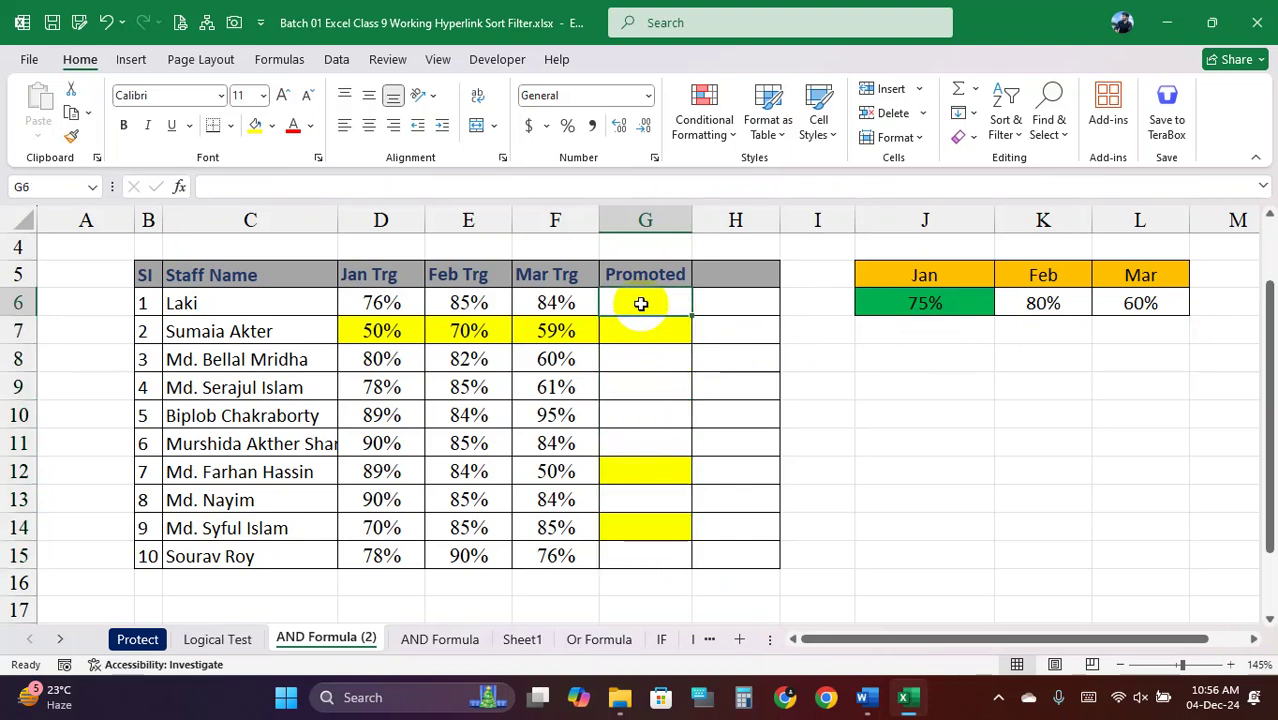
pyautogui.write('=')
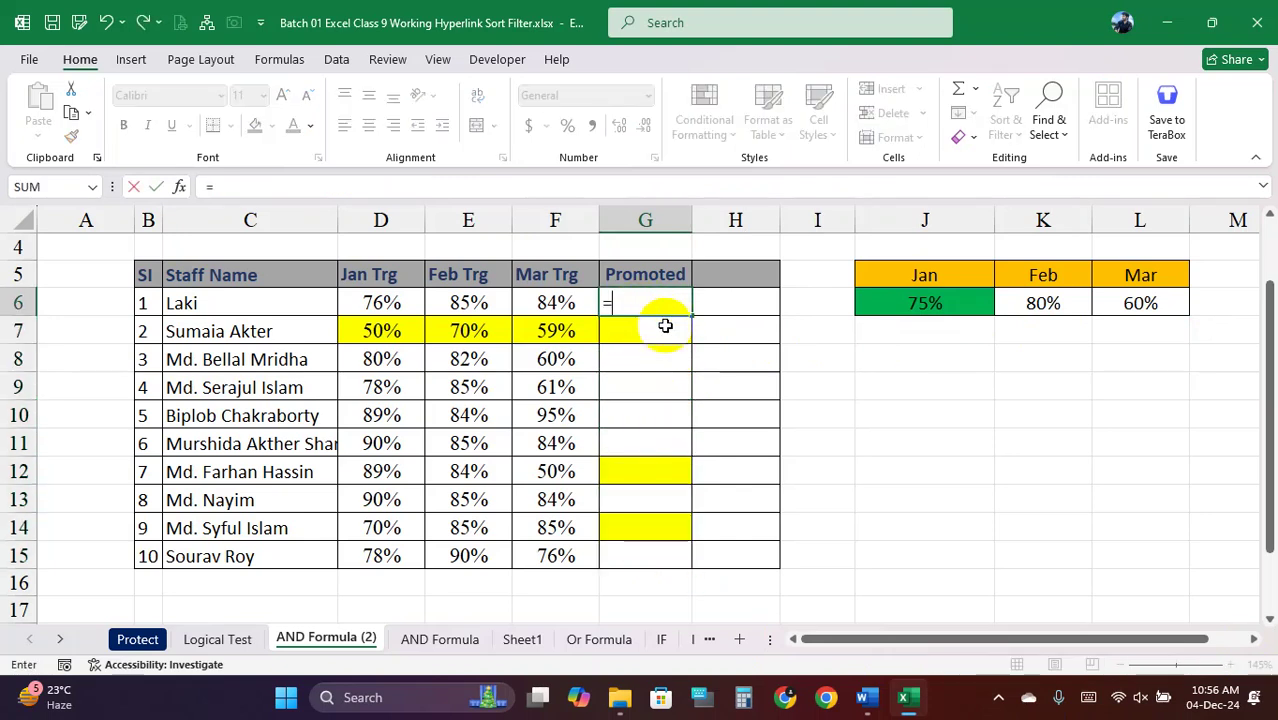
pyautogui.write('if(')
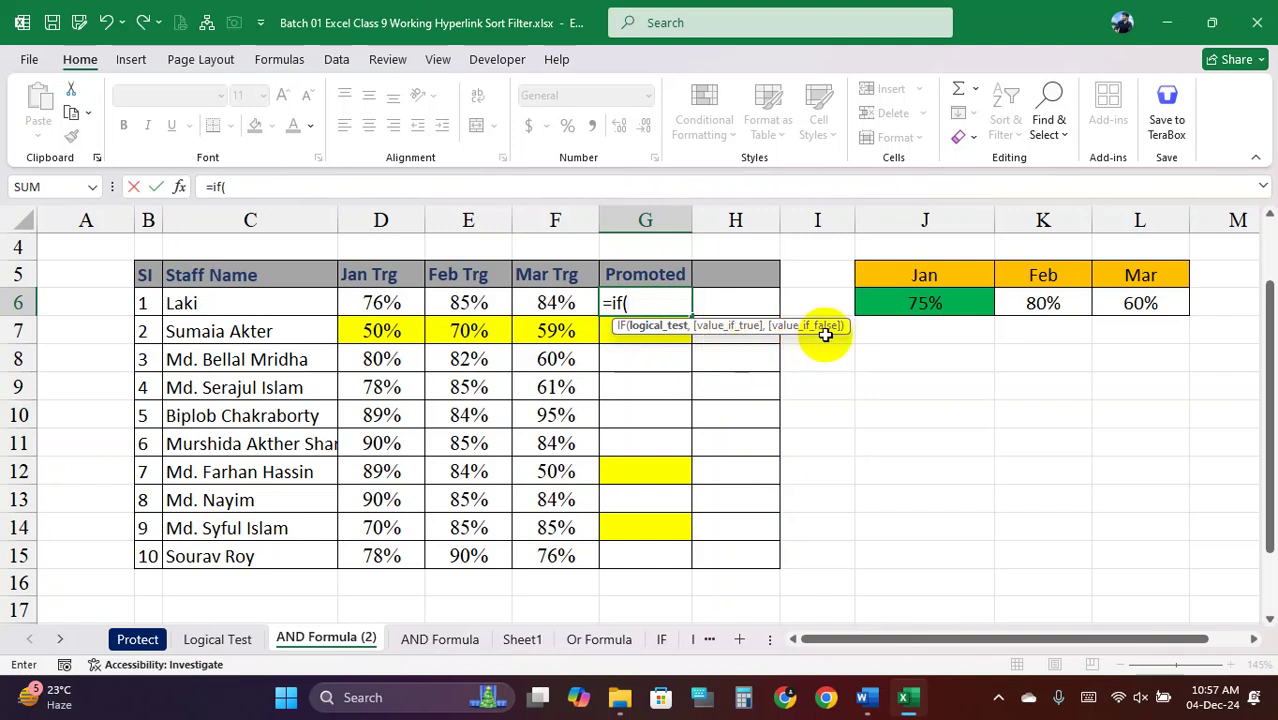
pyautogui.click(639, 302)
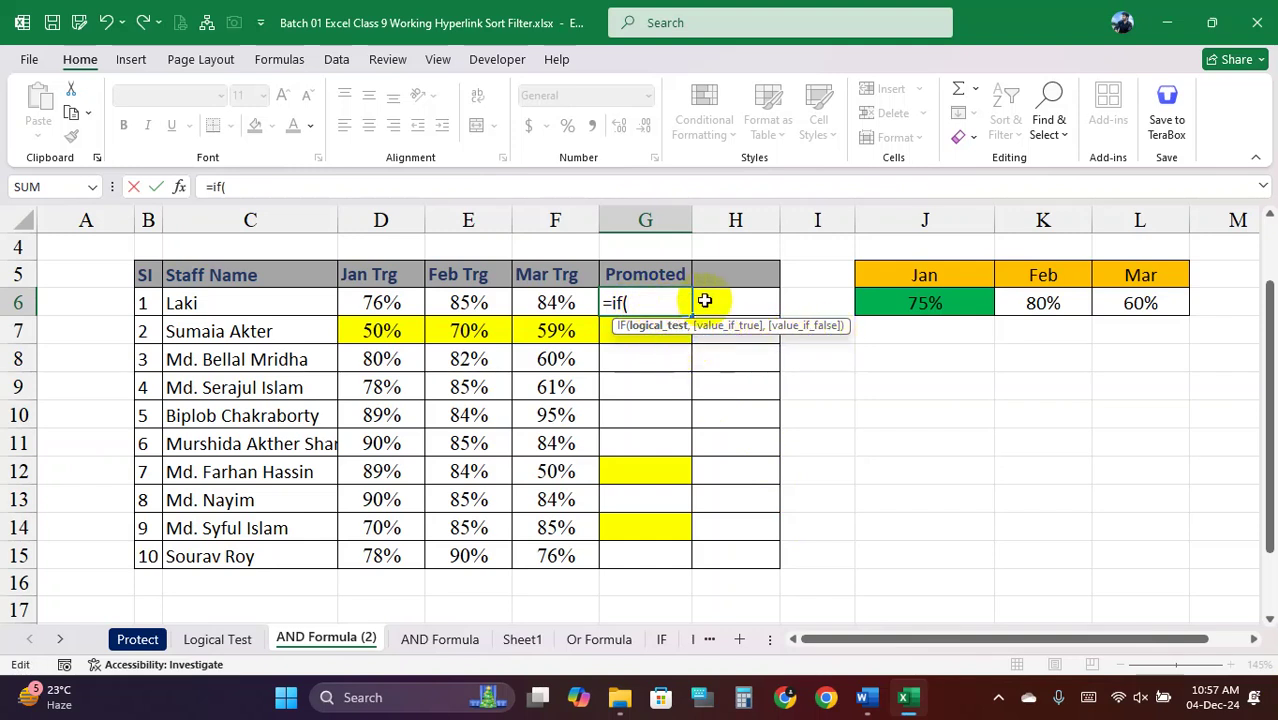
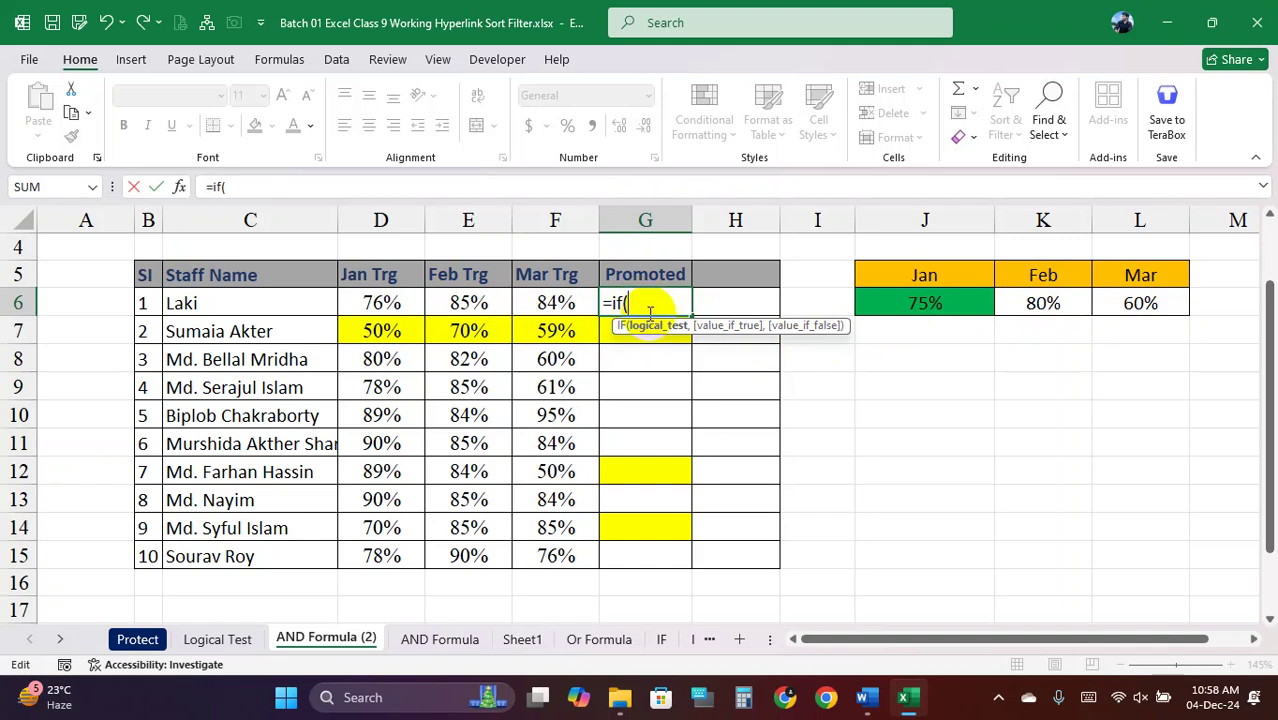
# Build G6's AND test: D6>=$J$6, E6>=$K$6 and F6>=$L$6, with absolute target references
pyautogui.write('and(')
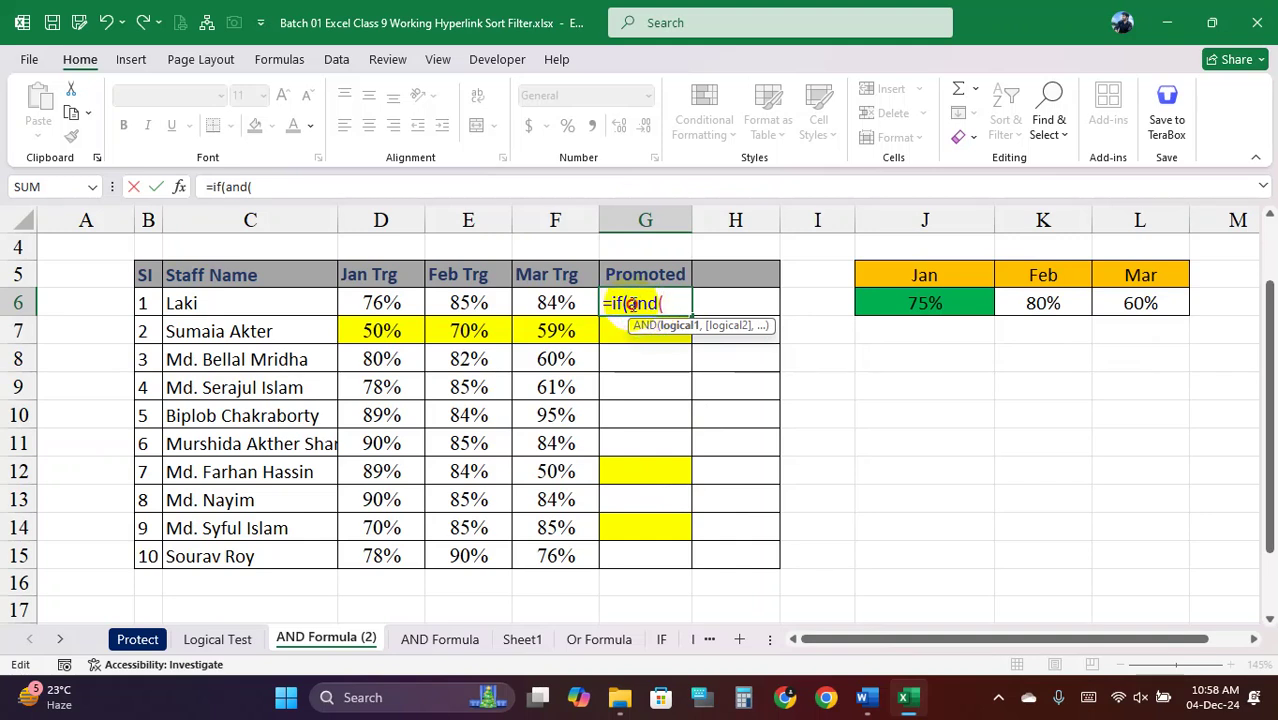
pyautogui.moveTo(628, 303); pyautogui.dragTo(662, 306)
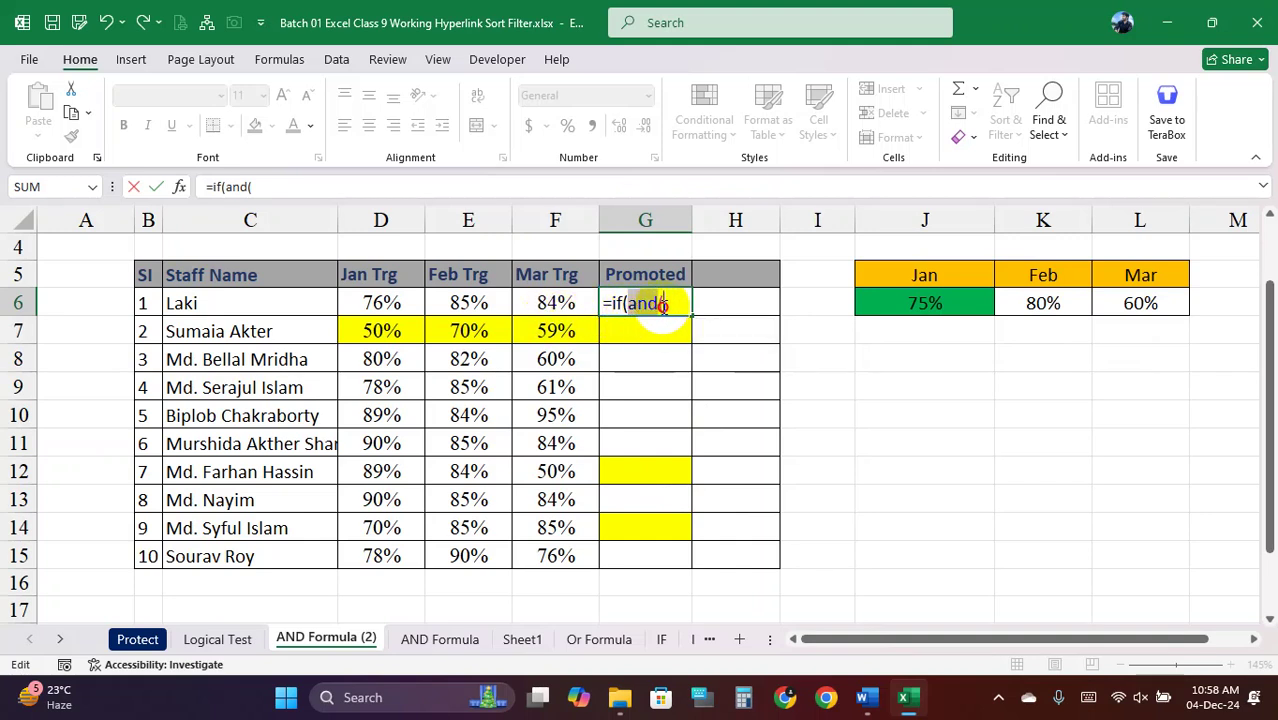
pyautogui.click(663, 305)
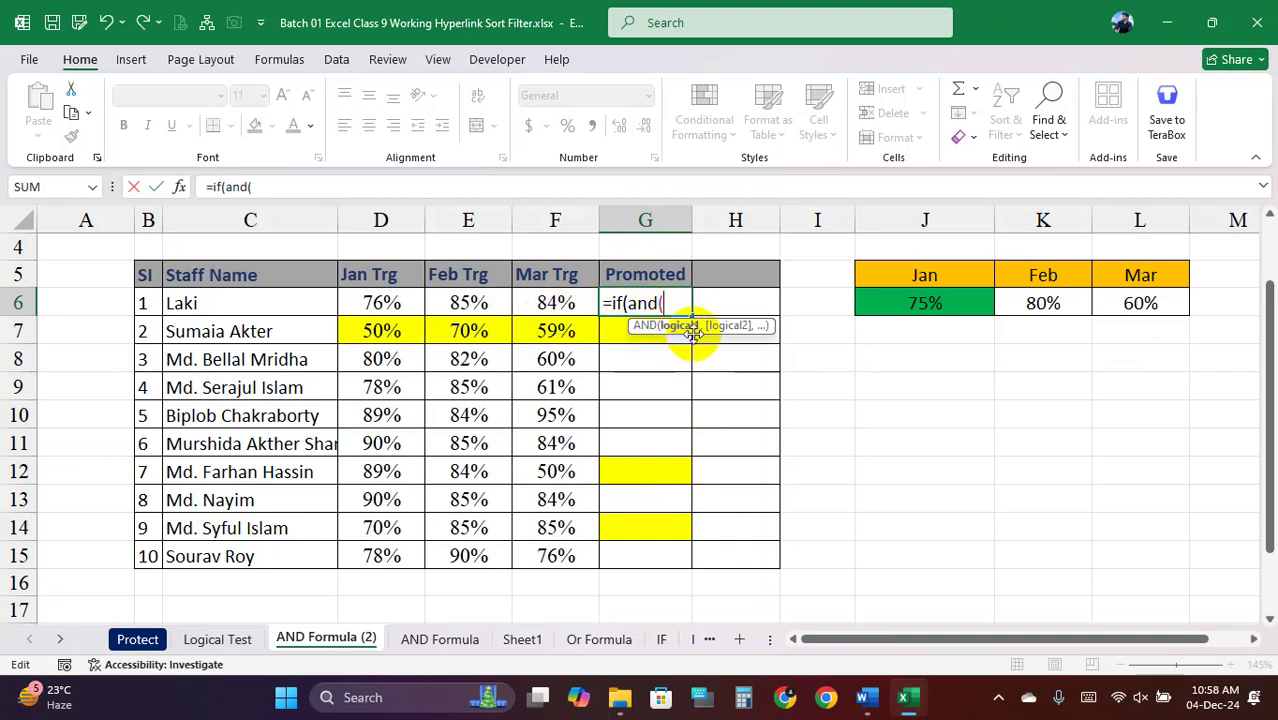
pyautogui.click(381, 303)
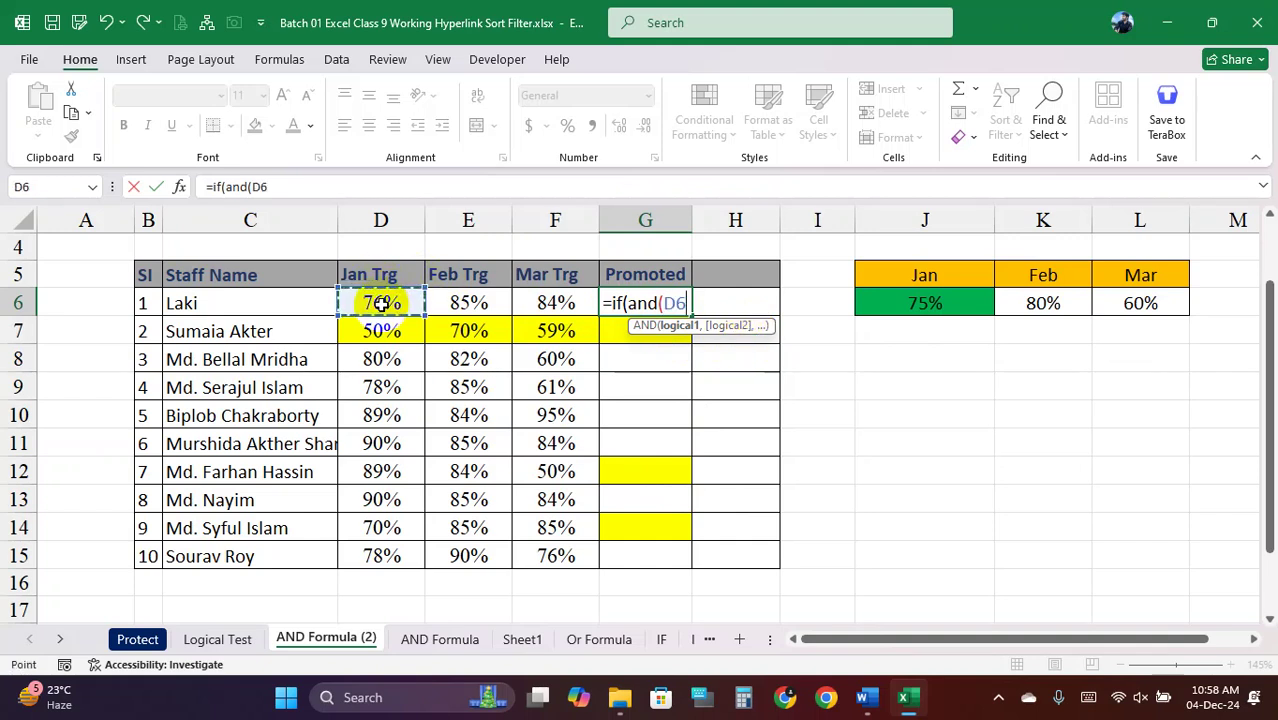
pyautogui.write('>=')
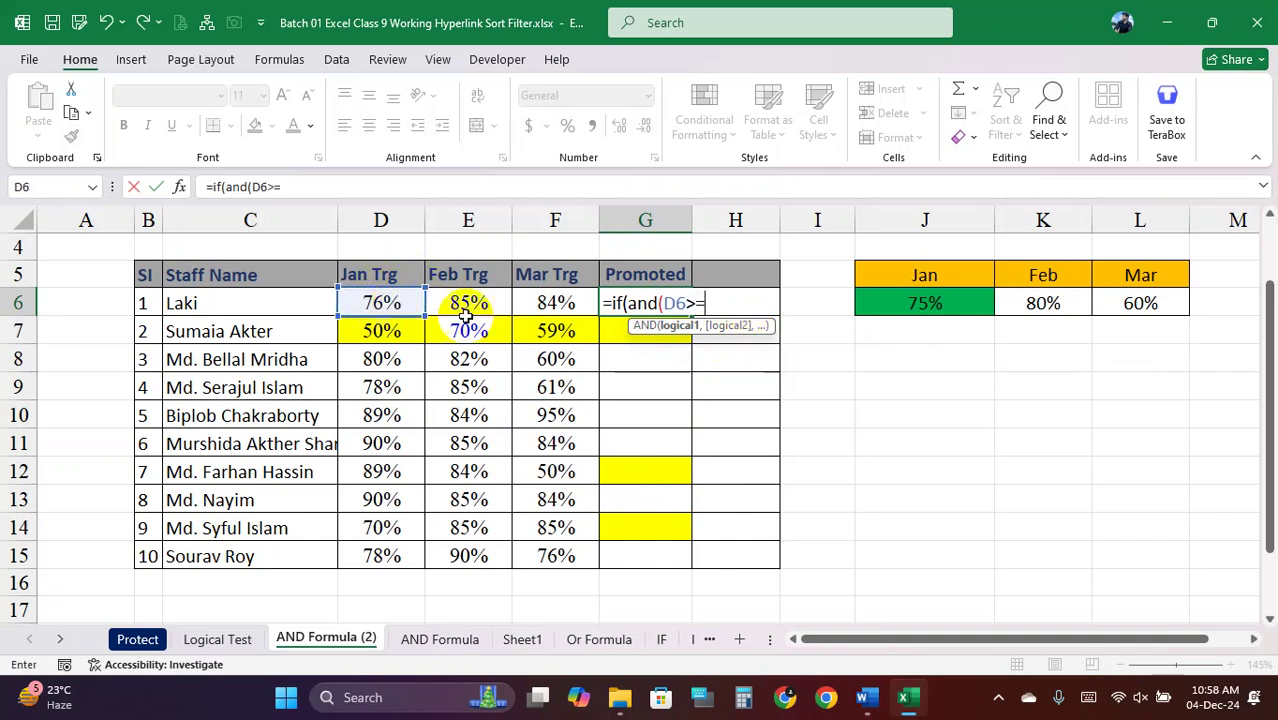
pyautogui.click(922, 304)
pyautogui.press('F4')
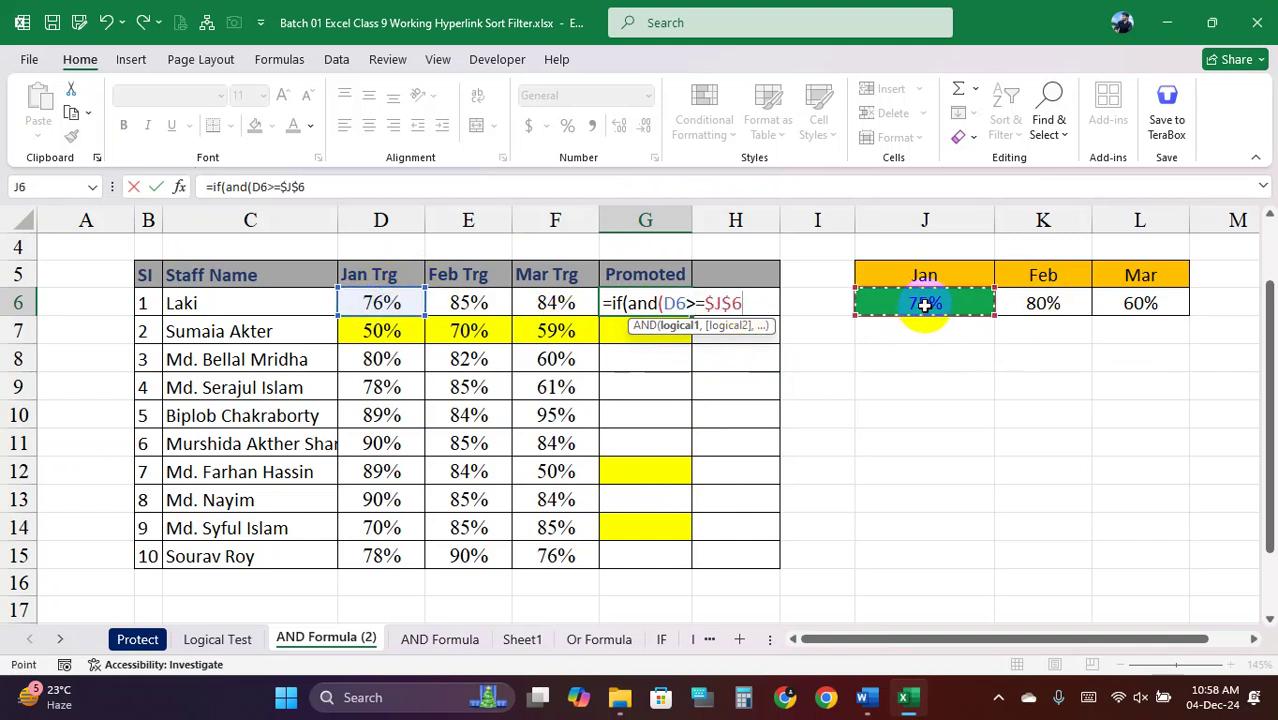
pyautogui.write(',')
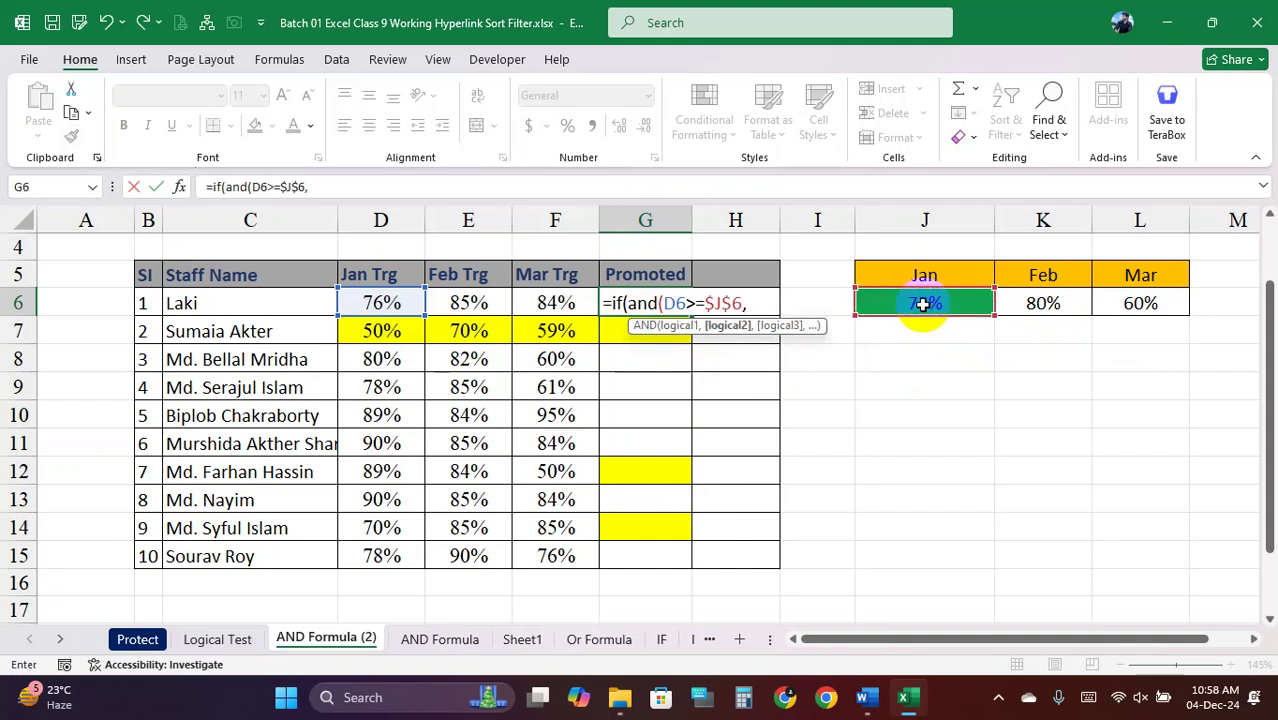
pyautogui.click(487, 303)
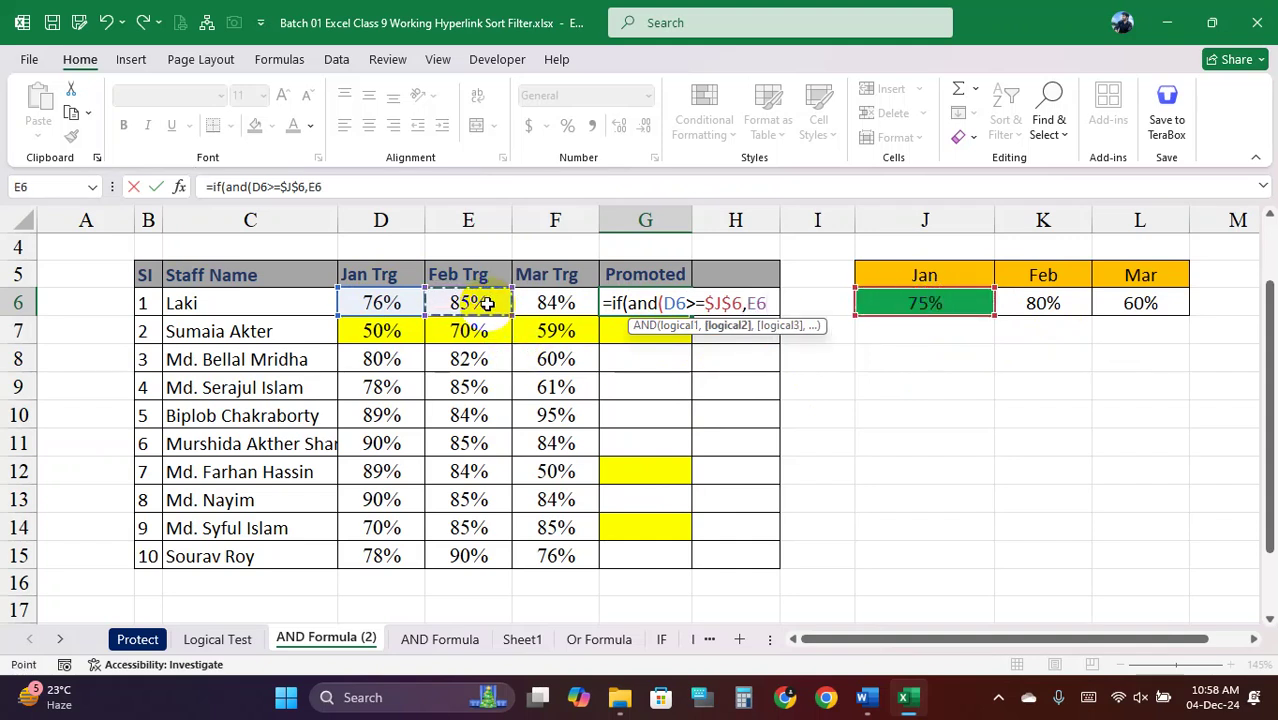
pyautogui.write('>=')
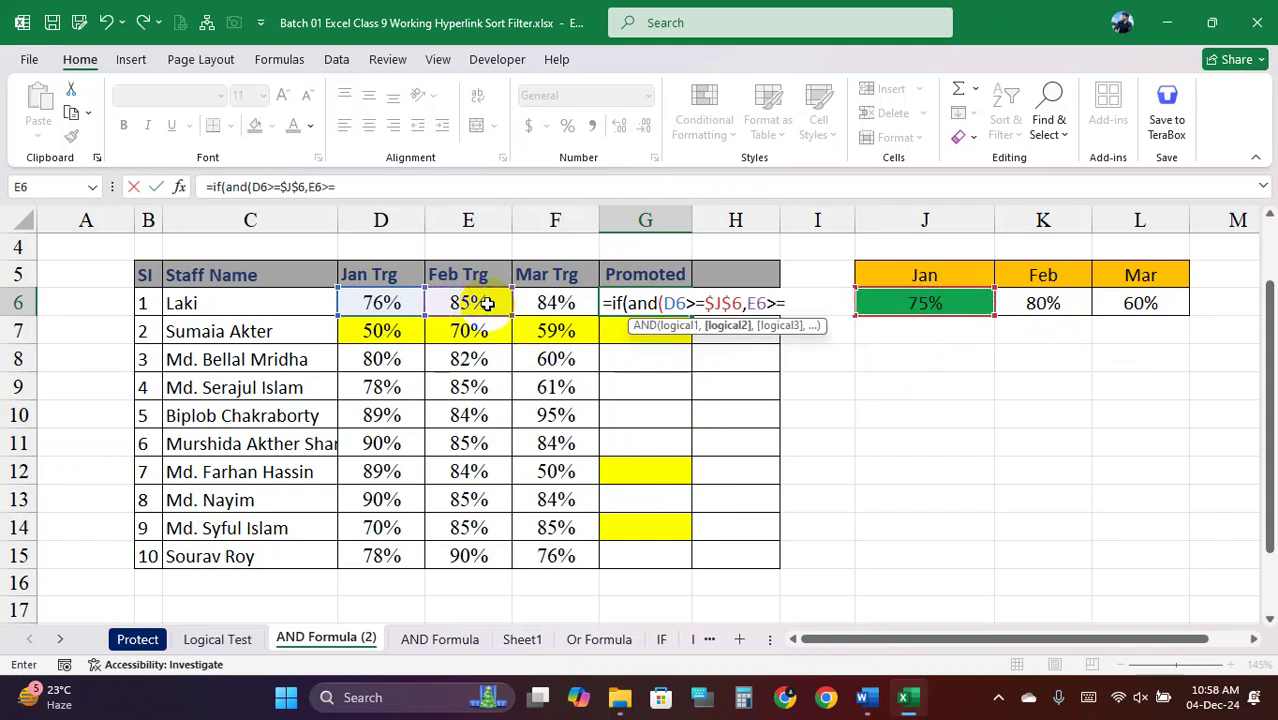
pyautogui.click(1035, 300)
pyautogui.press('F4')
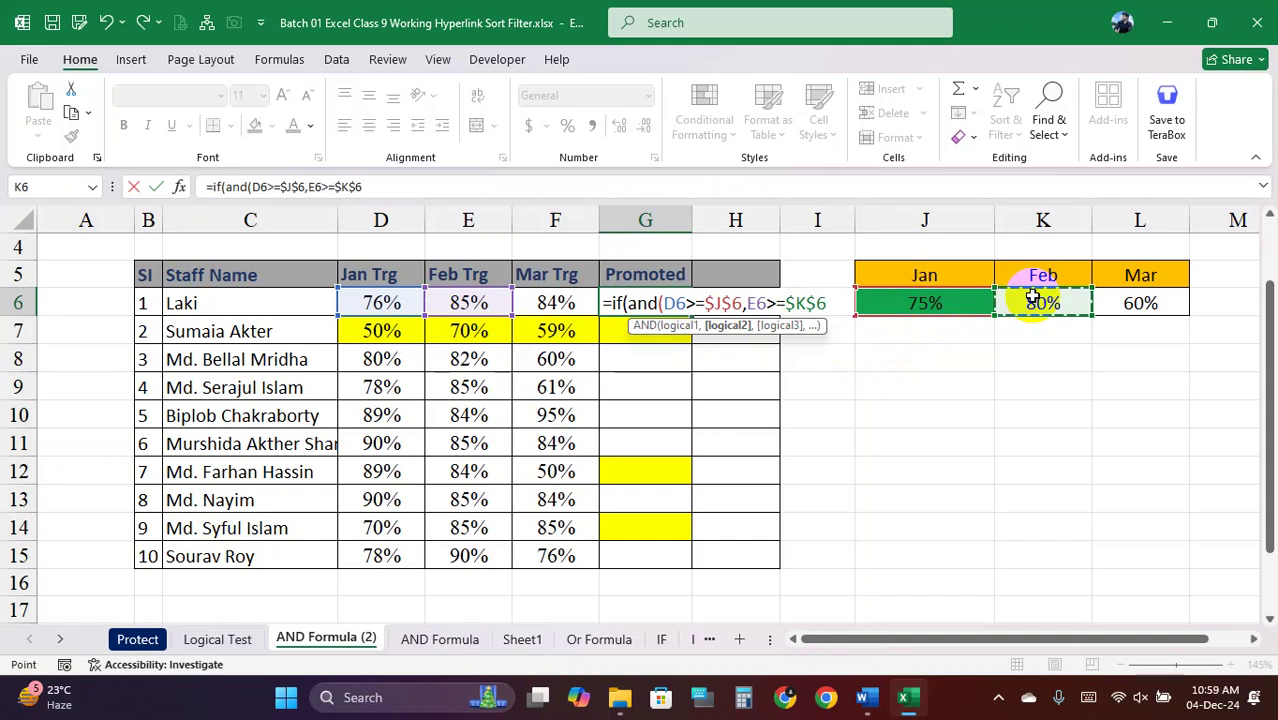
pyautogui.write(',')
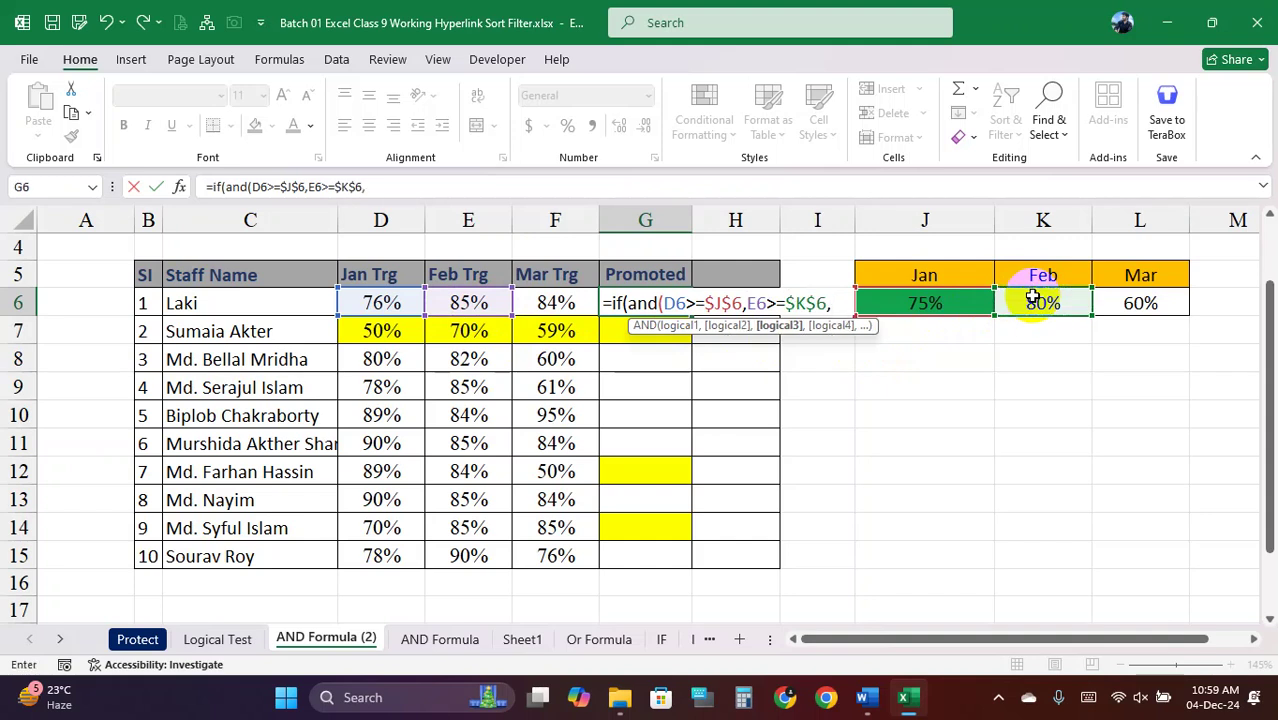
pyautogui.click(565, 302)
pyautogui.write('>')
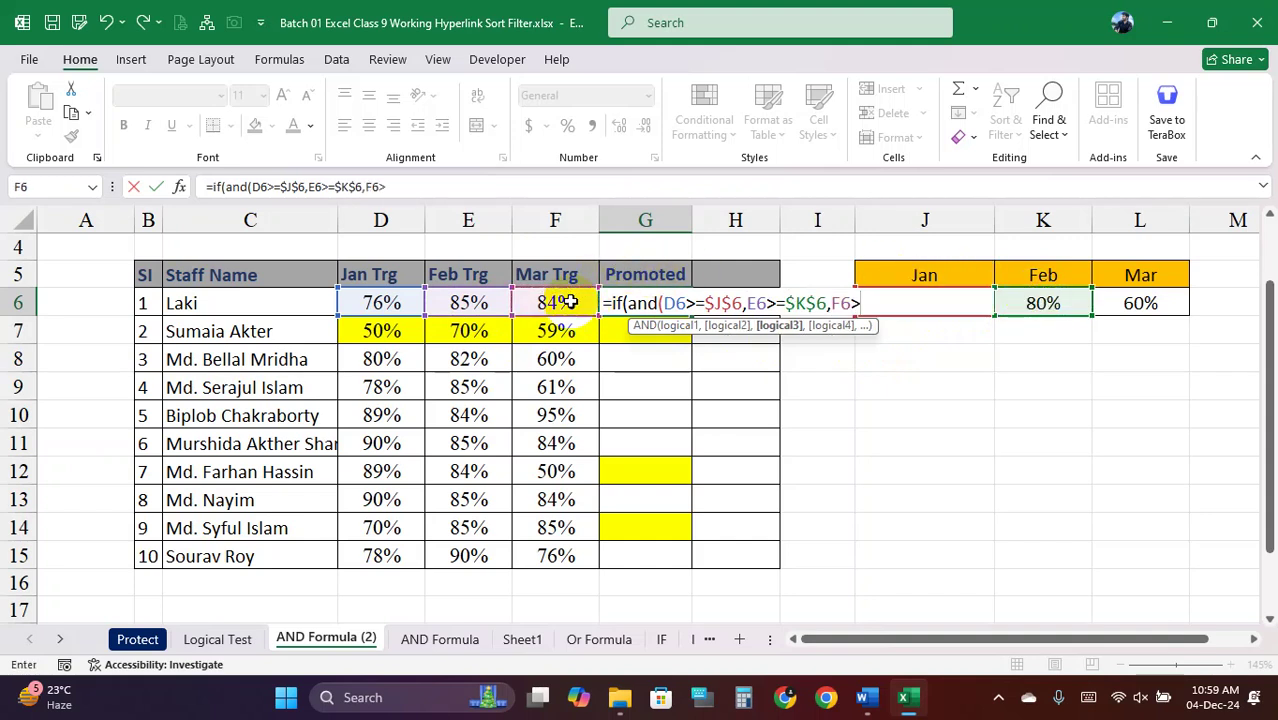
pyautogui.write('=')
pyautogui.click(1139, 302)
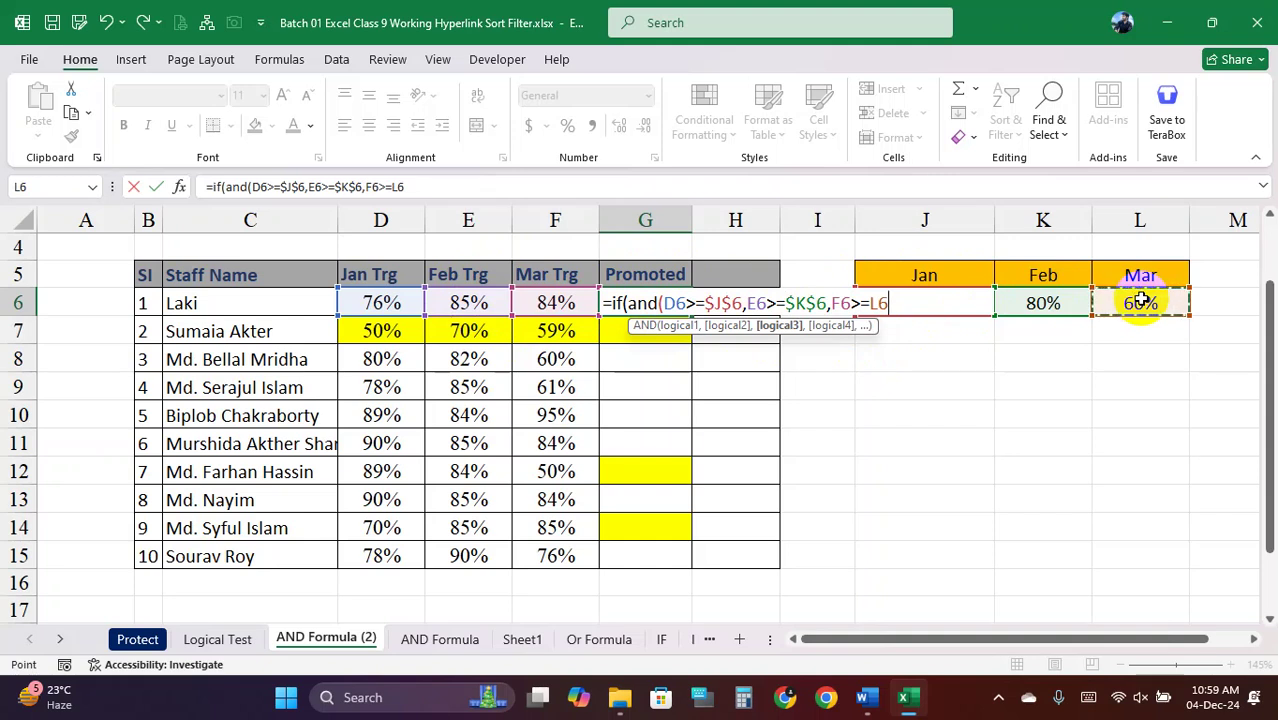
pyautogui.press('F4')
# Close the AND test and add the "Promoted" and "Not Promoted" results
pyautogui.write(')')
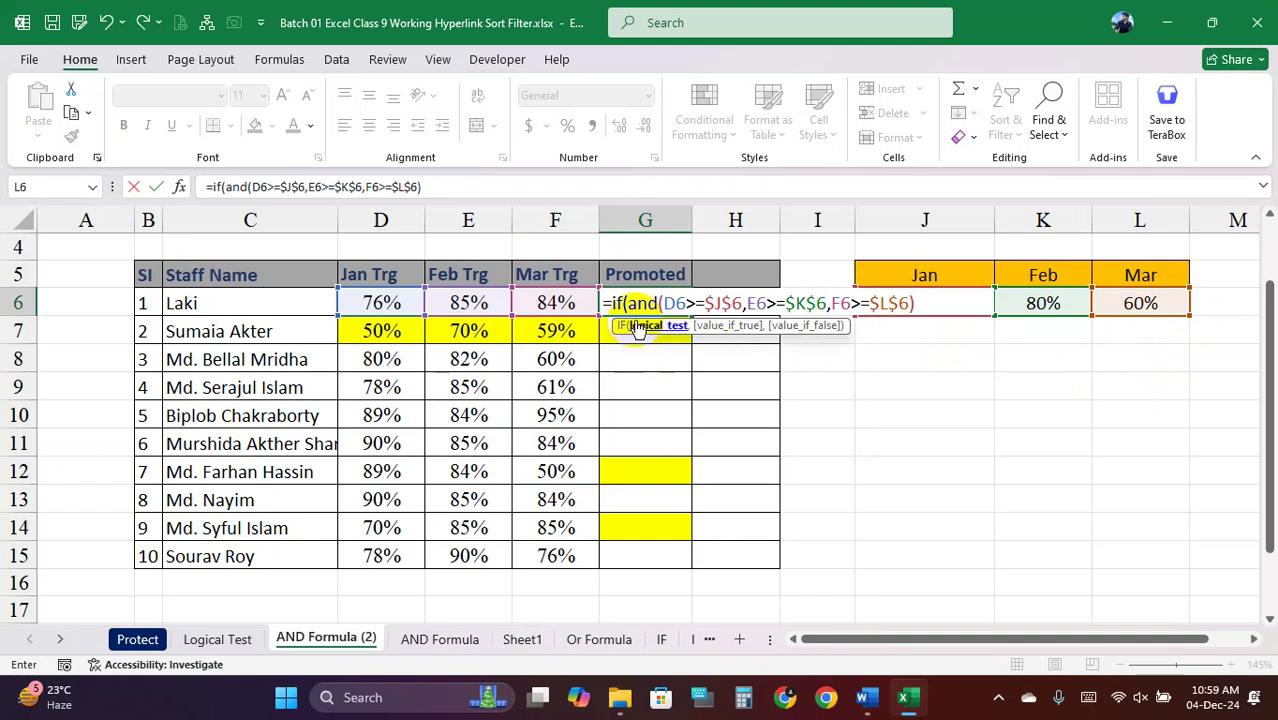
pyautogui.moveTo(630, 300); pyautogui.dragTo(676, 312)
pyautogui.click(919, 314)
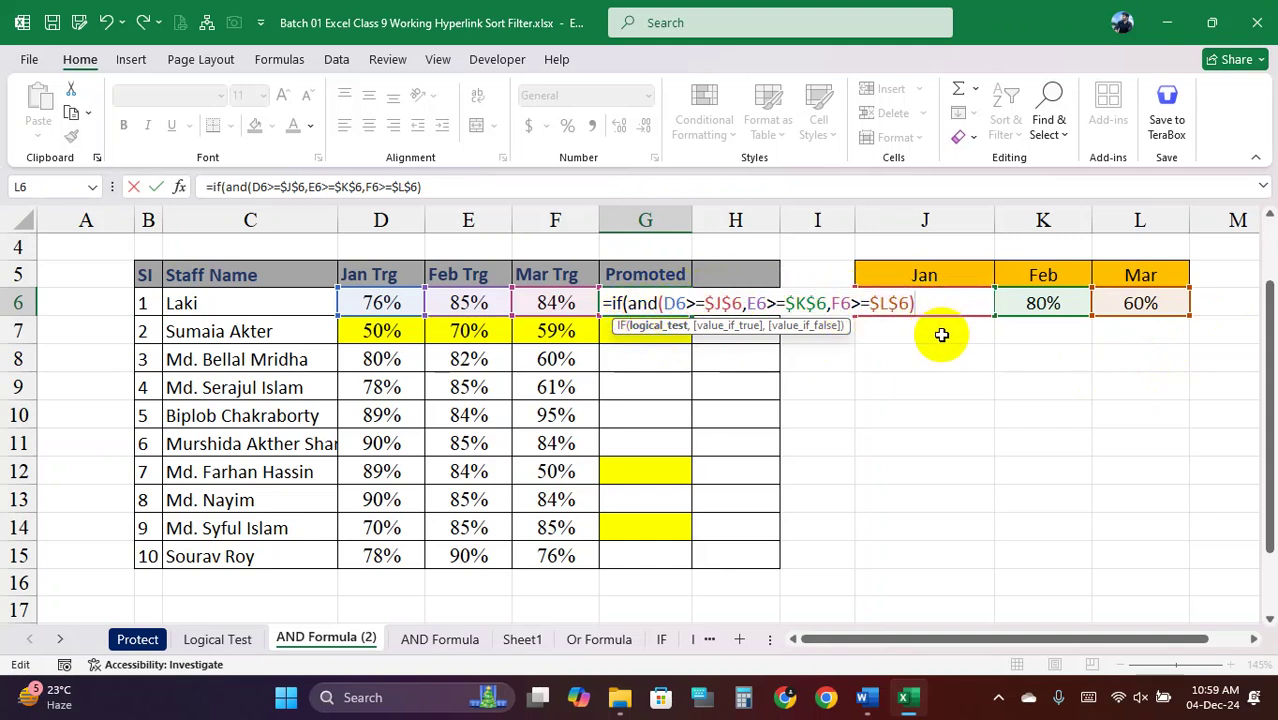
pyautogui.write(',"P')
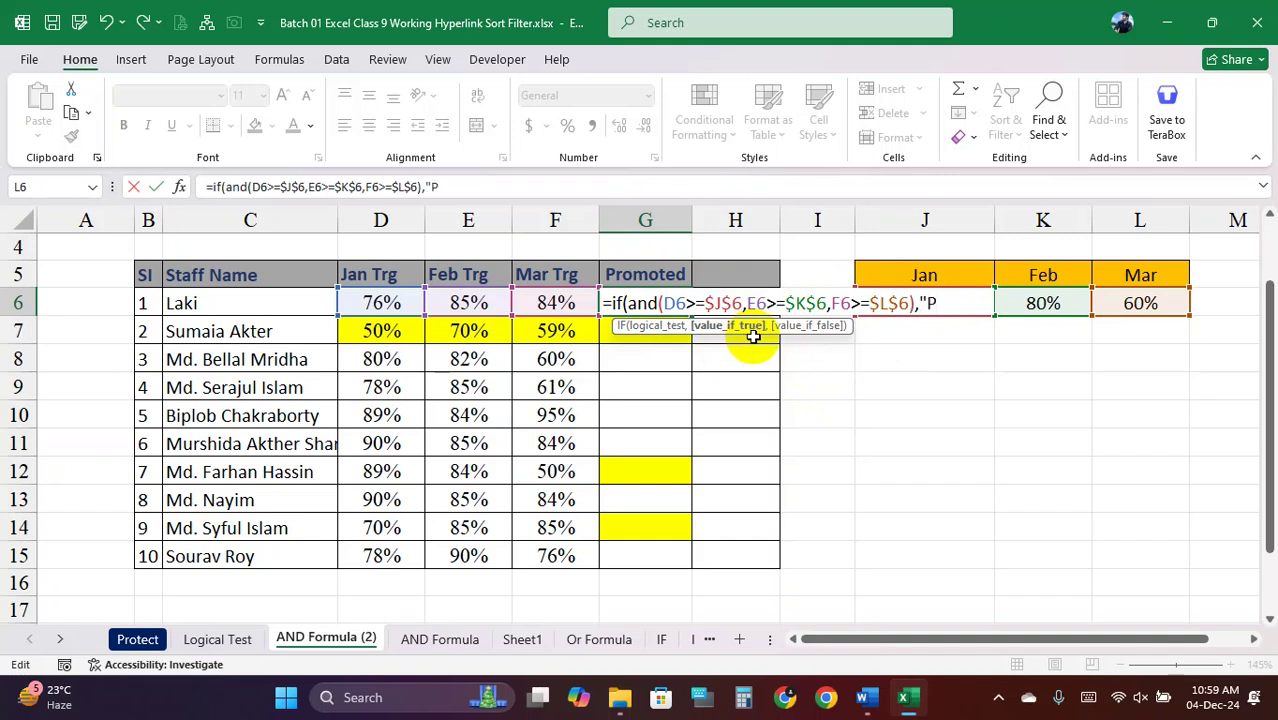
pyautogui.write('moted')
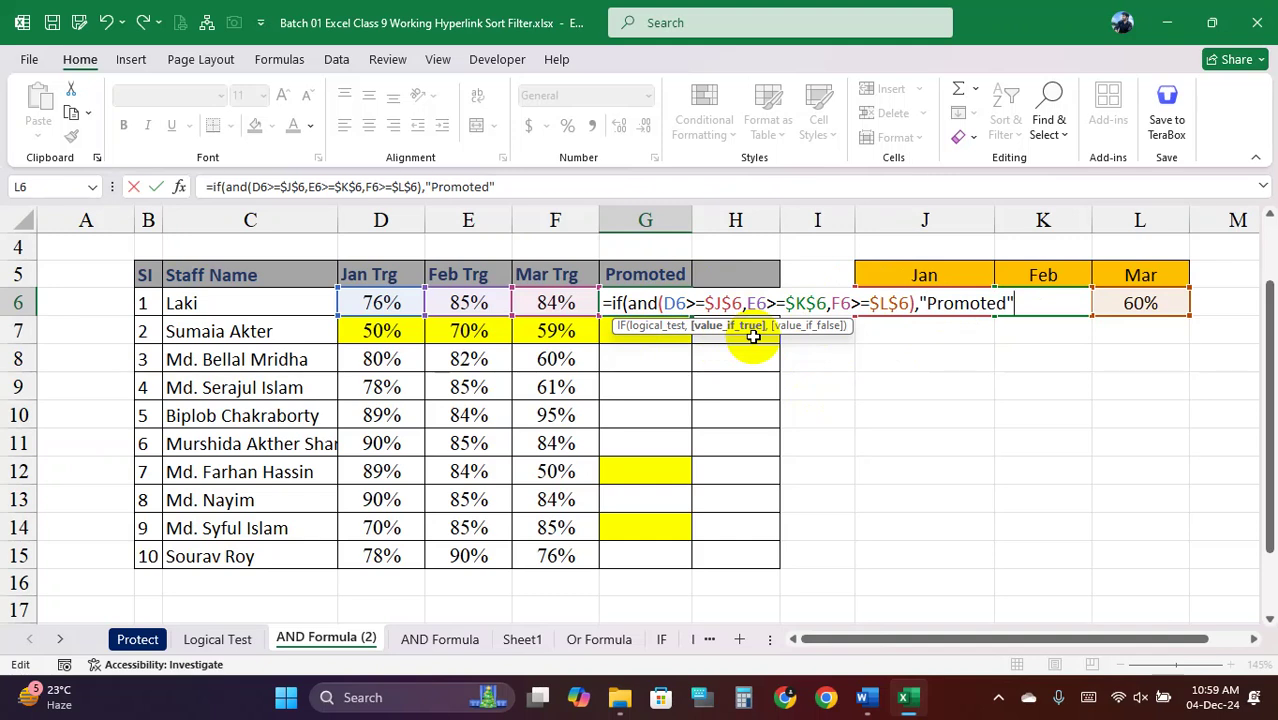
pyautogui.write('","')
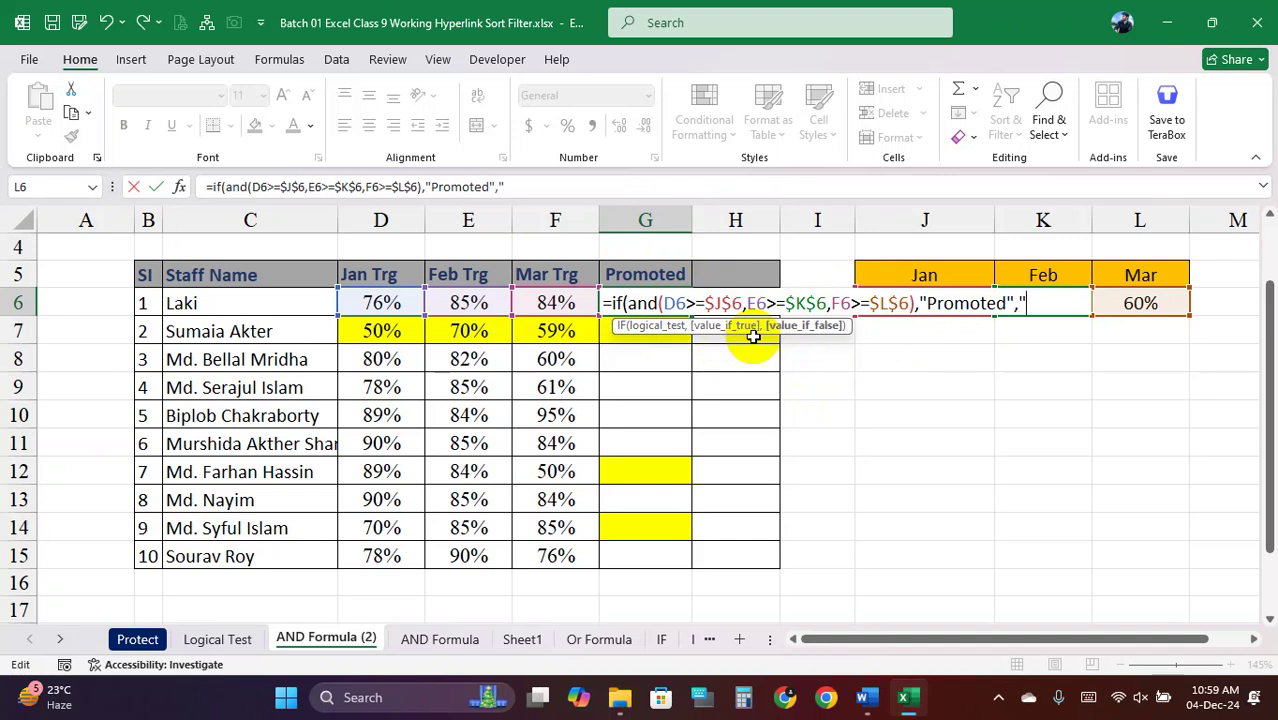
pyautogui.write('Not Promoted')
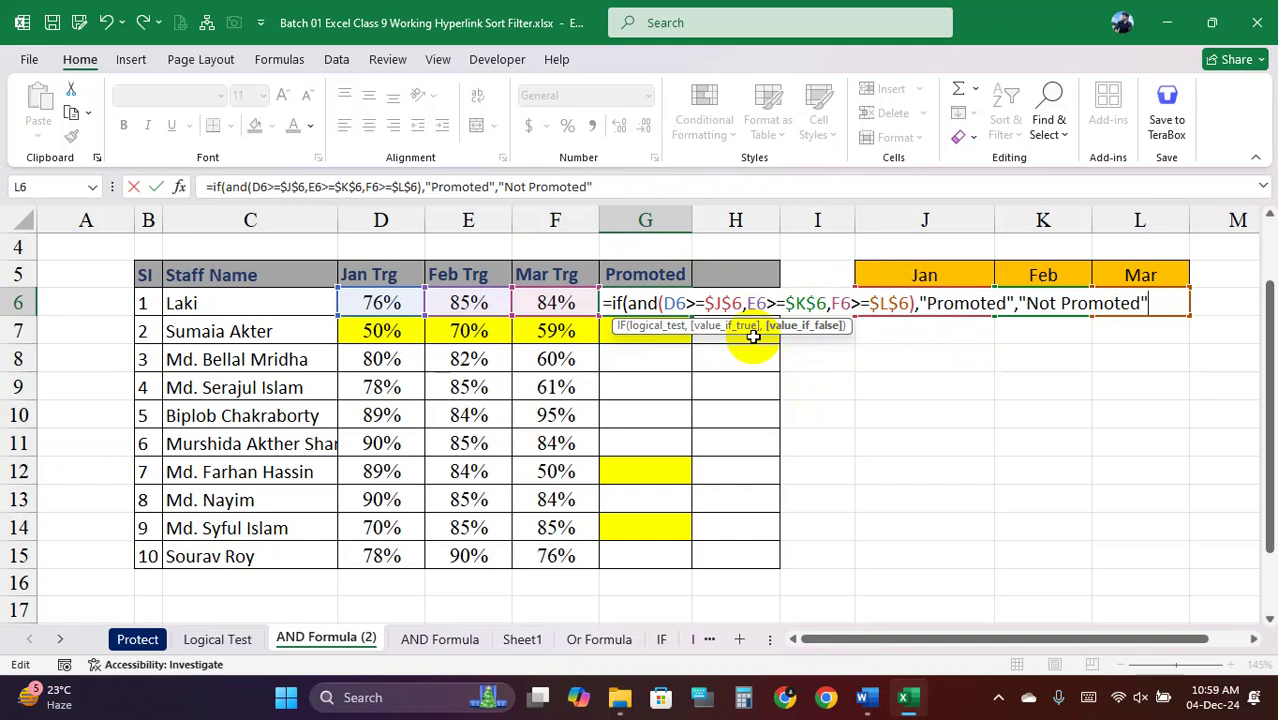
pyautogui.write('")')
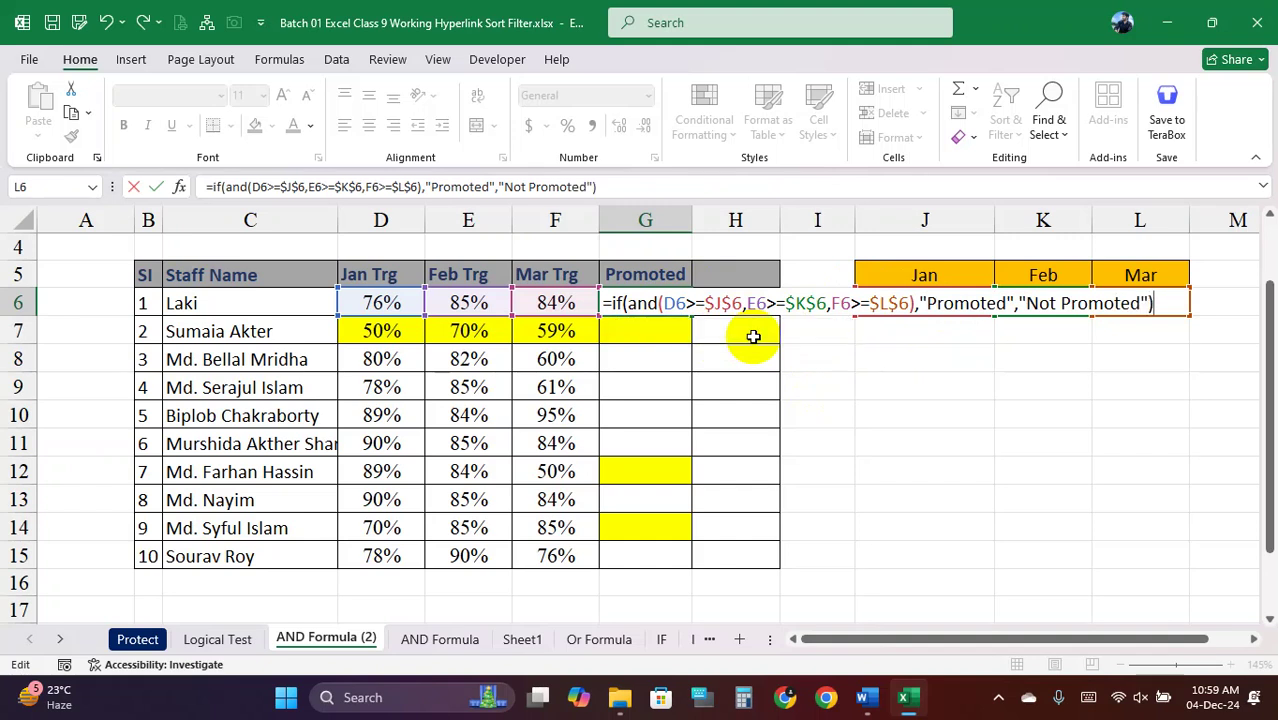
# Commit the G6 formula, fill it down to G15, and autofit column G
pyautogui.press('Return')
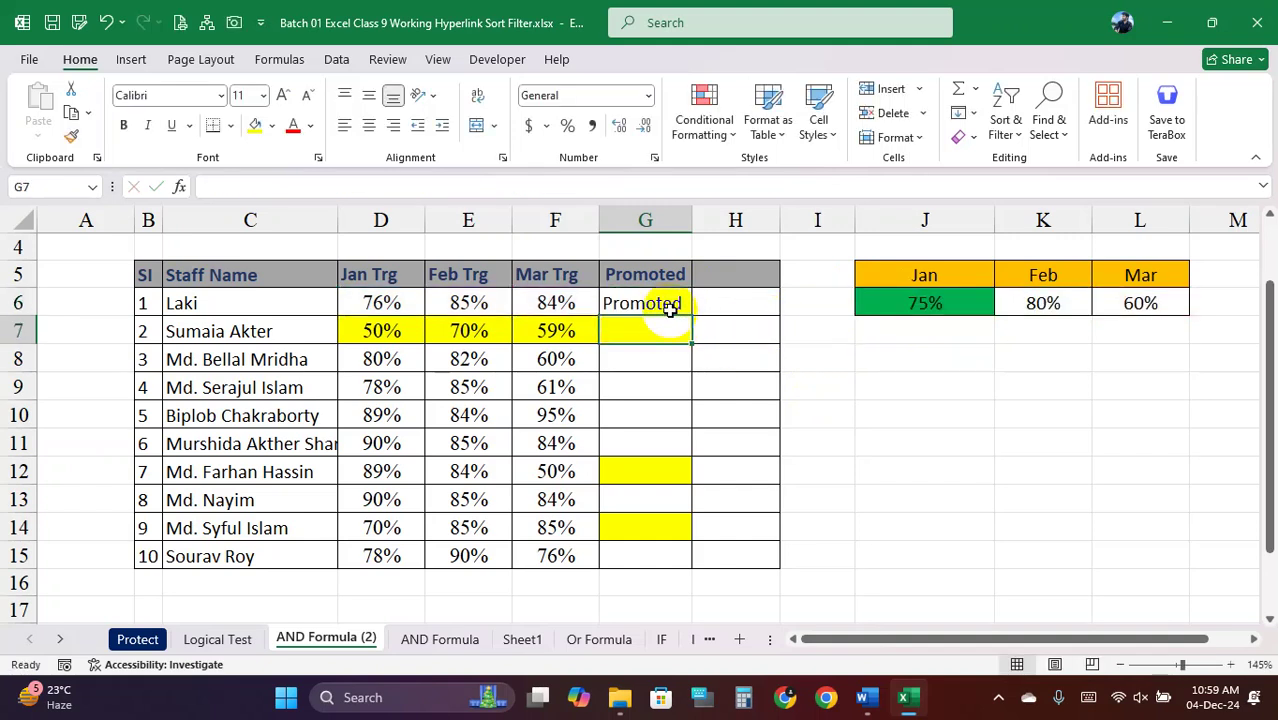
pyautogui.click(665, 302)
pyautogui.doubleClick(690, 316)
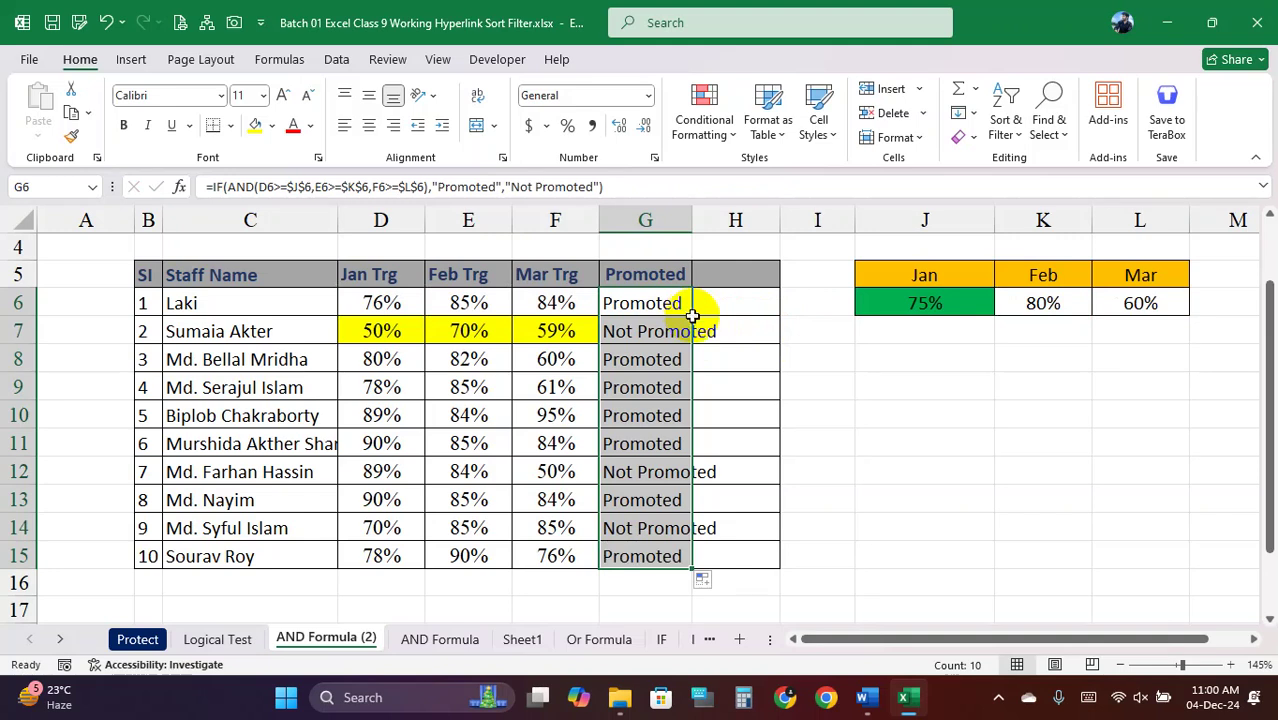
pyautogui.doubleClick(692, 225)
# Fill the Not Promoted cells G7, G12 and G14 yellow
pyautogui.click(672, 330)
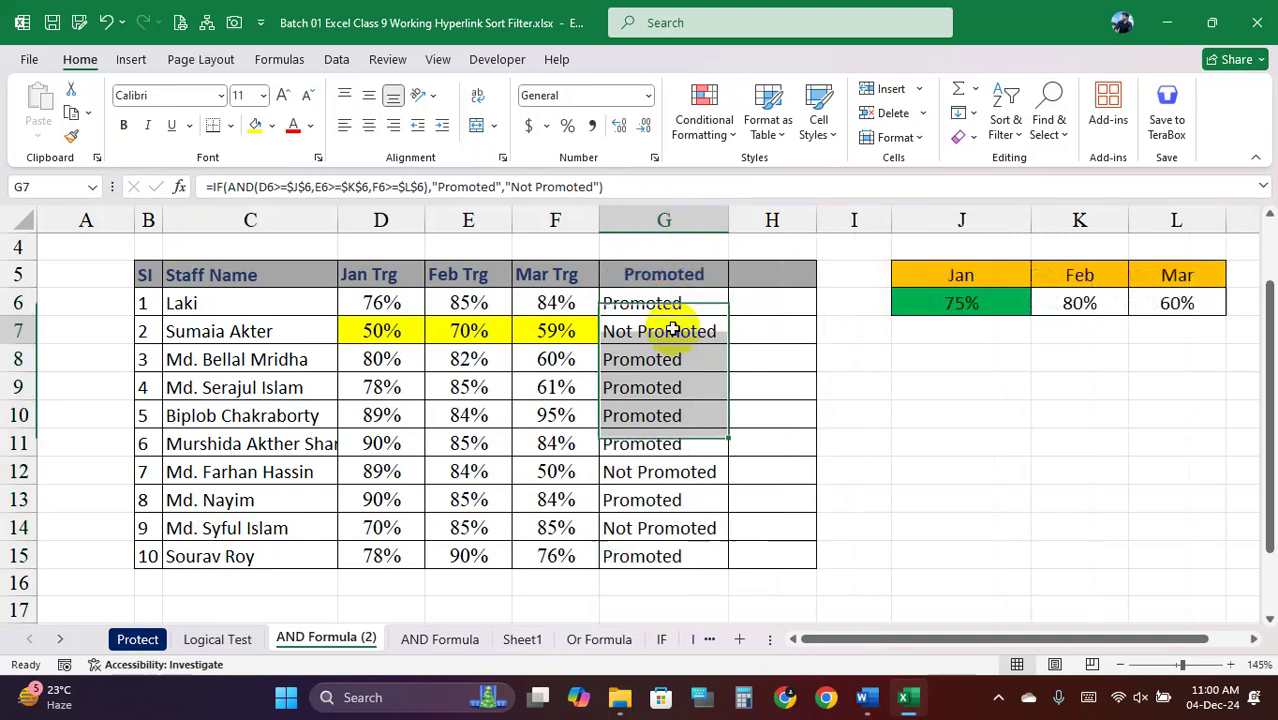
pyautogui.click(676, 472)
pyautogui.keyDown('ctrl'); pyautogui.click(667, 527); pyautogui.keyUp('ctrl')
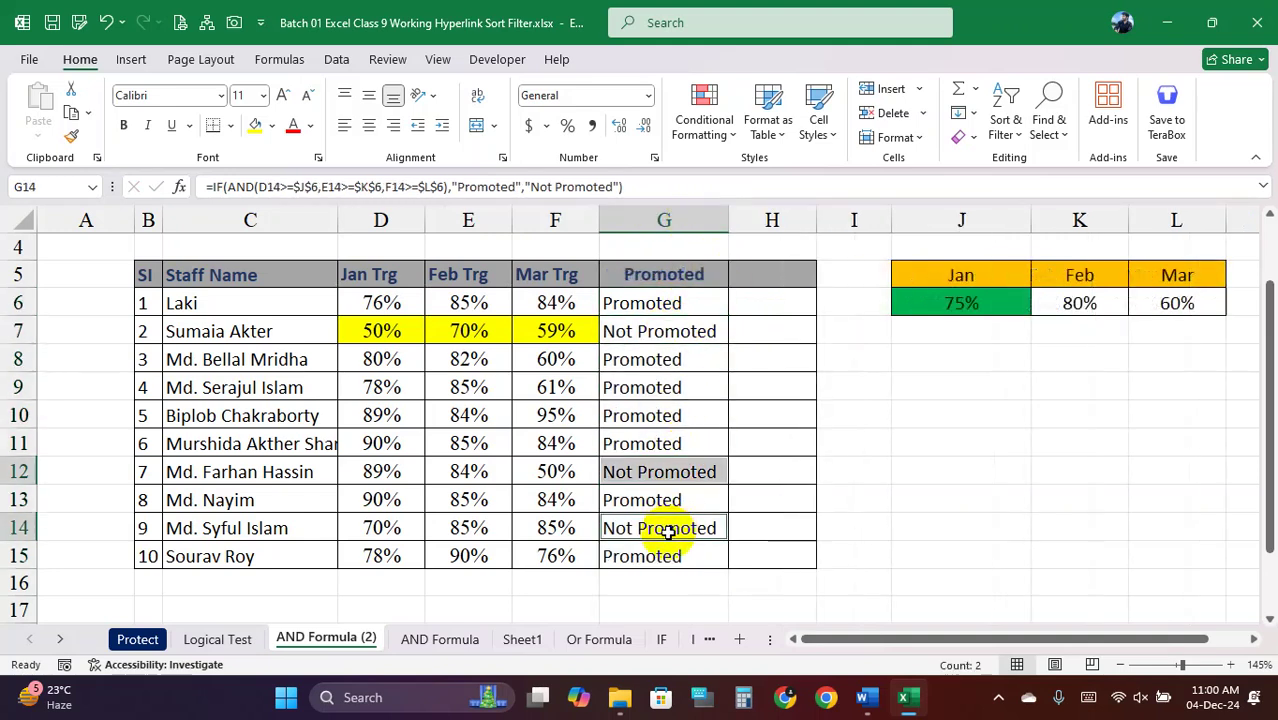
pyautogui.keyDown('ctrl'); pyautogui.click(668, 336); pyautogui.keyUp('ctrl')
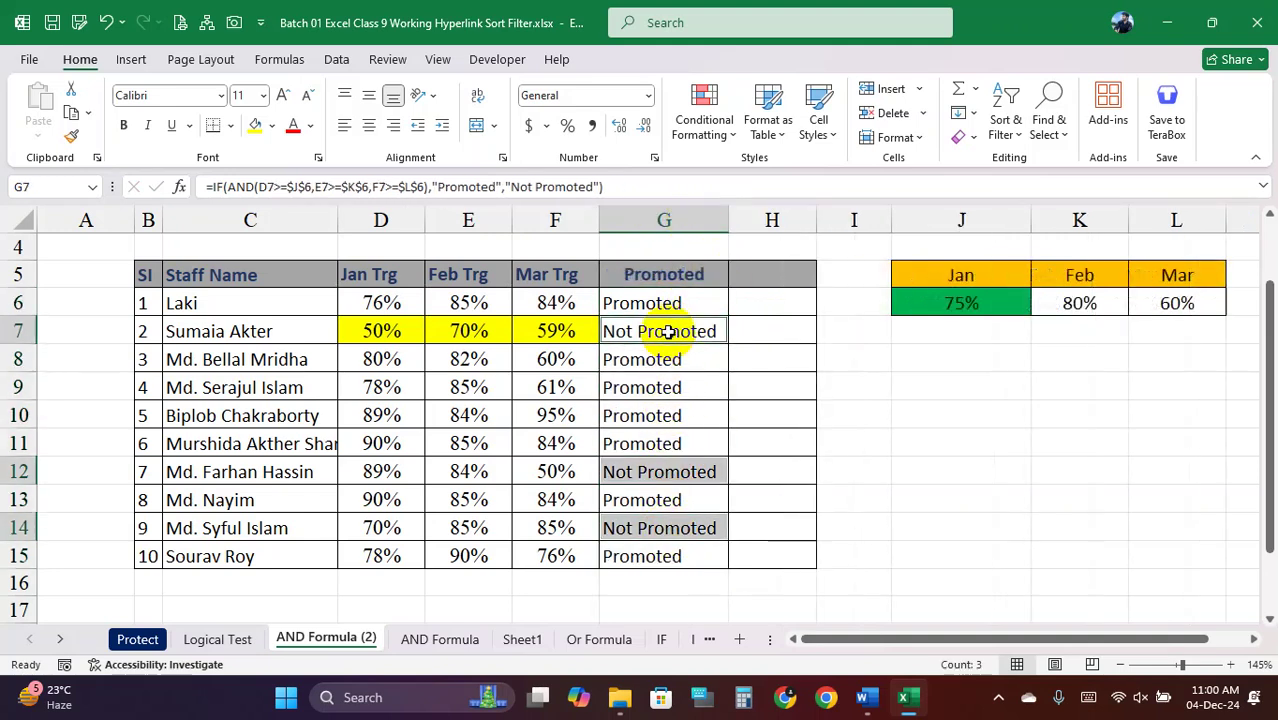
pyautogui.click(256, 125)
pyautogui.click(656, 358)
pyautogui.click(652, 334)
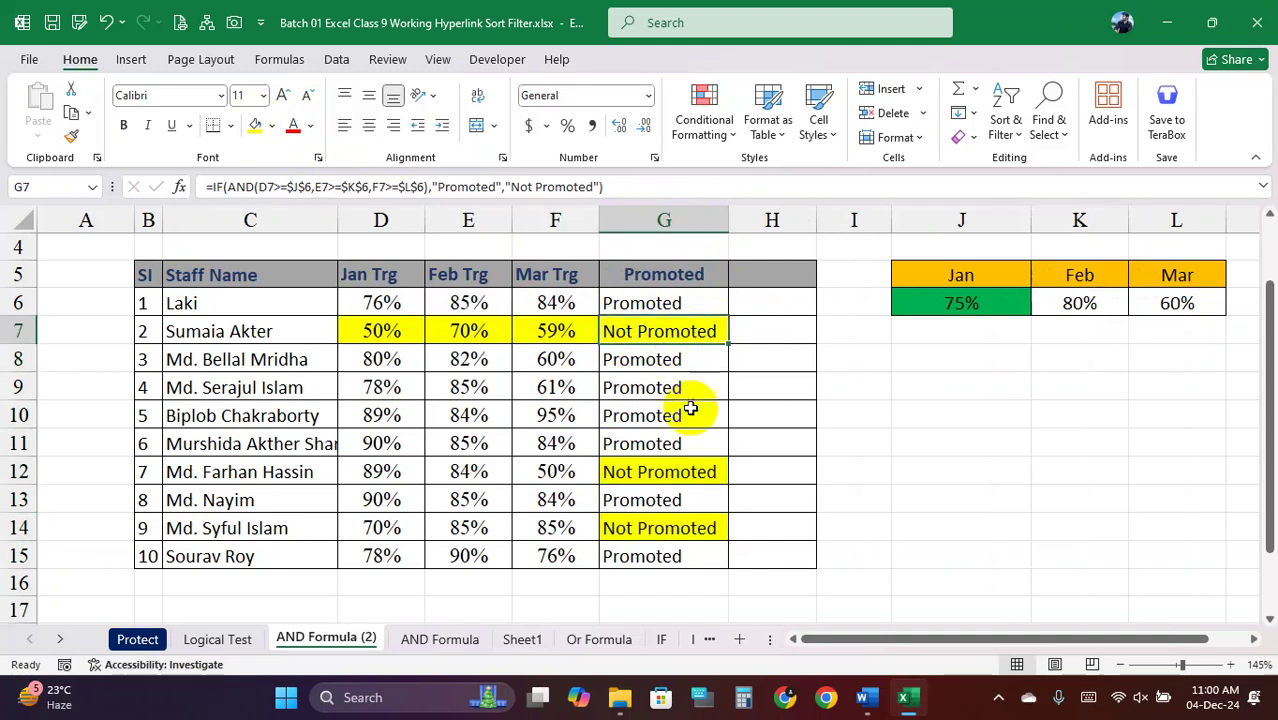
# Review the Promoted results and formulas in G6:G15 with the header
pyautogui.click(678, 471)
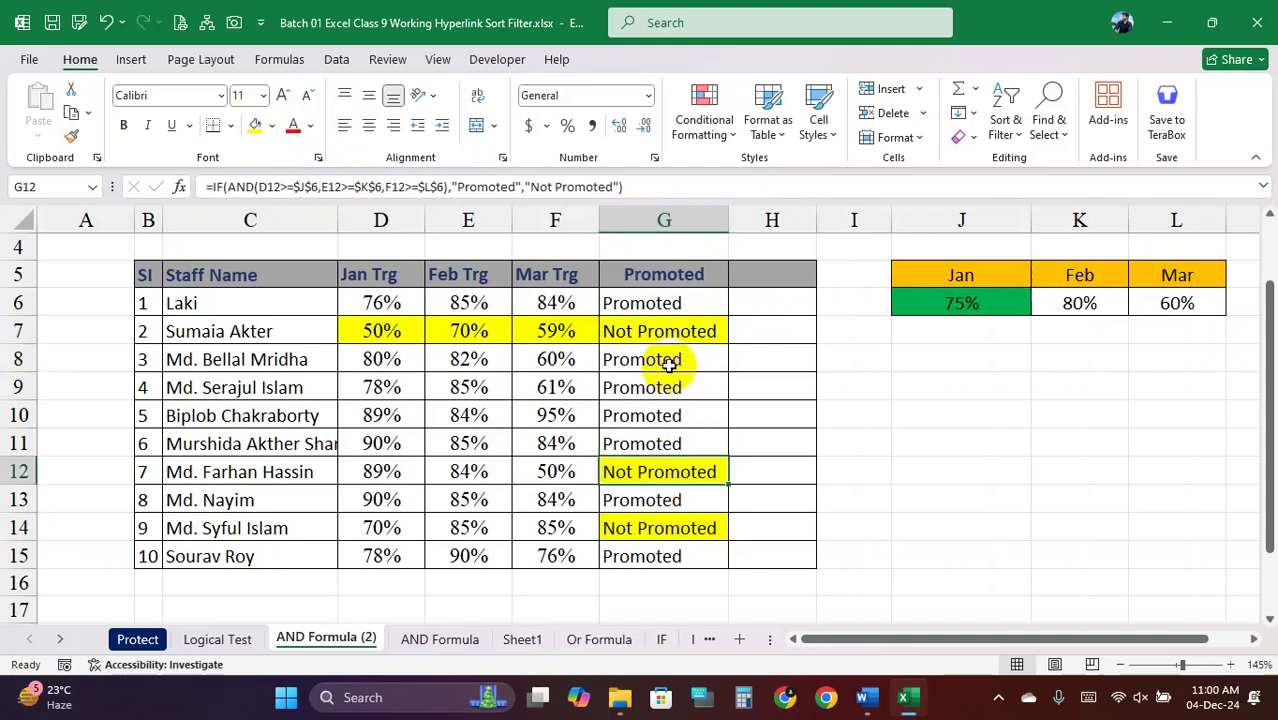
pyautogui.moveTo(668, 364); pyautogui.dragTo(672, 440)
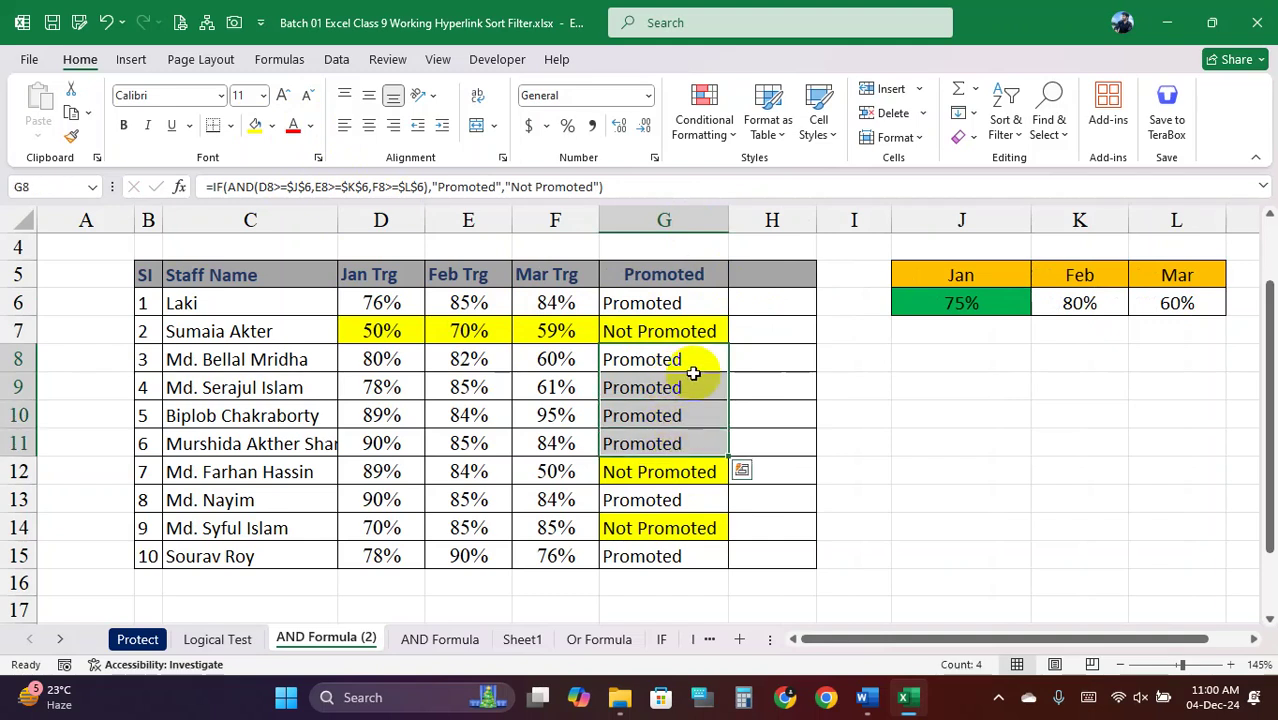
pyautogui.click(688, 331)
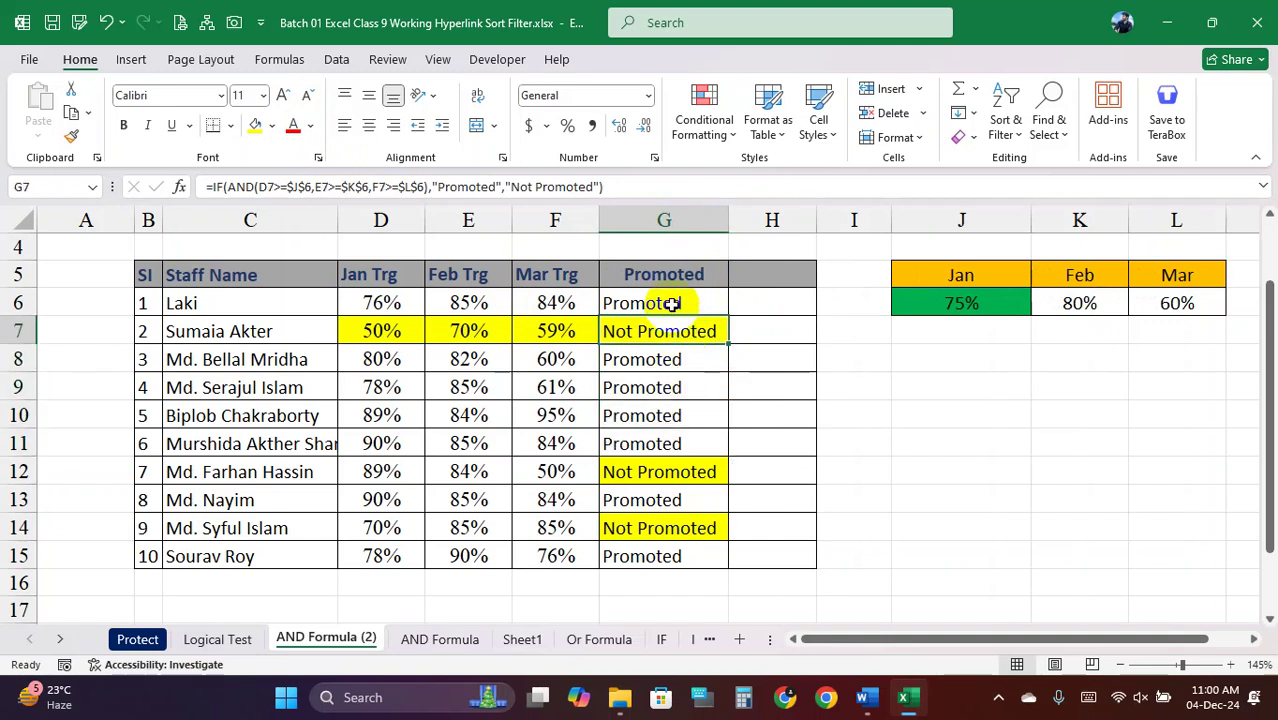
pyautogui.click(672, 310)
pyautogui.moveTo(672, 312); pyautogui.dragTo(684, 551)
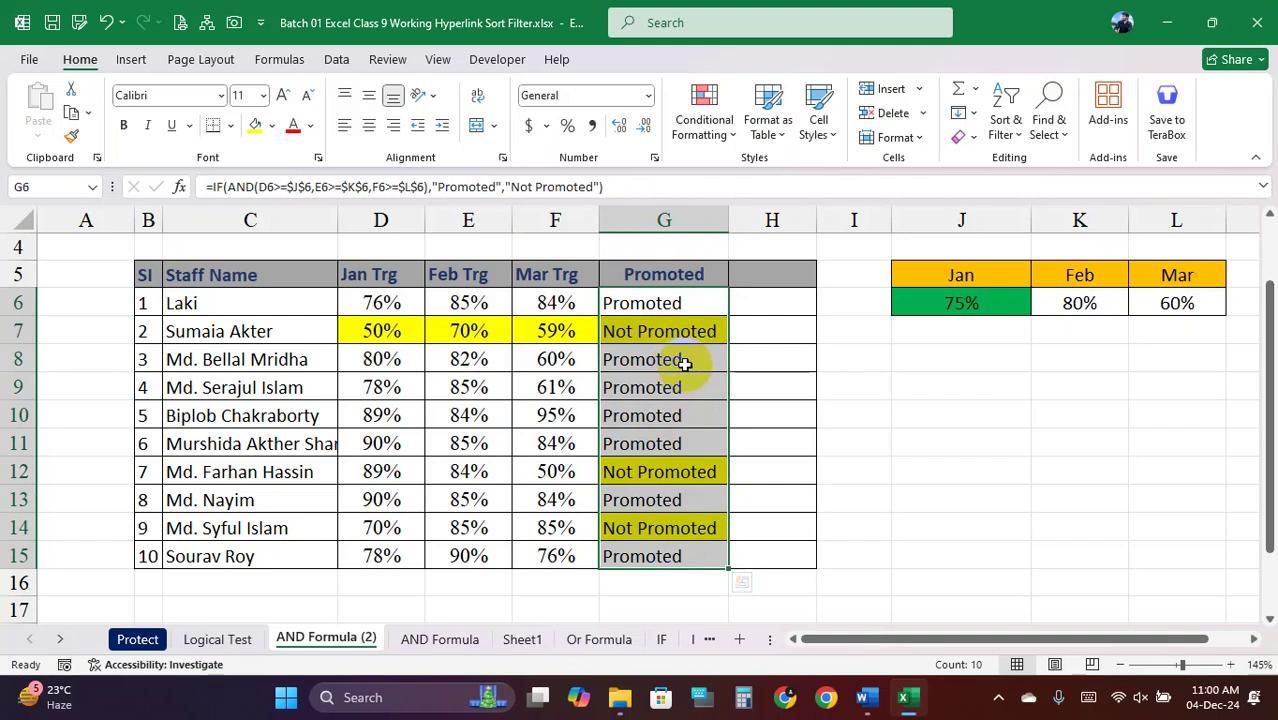
pyautogui.keyDown('ctrl'); pyautogui.click(664, 274); pyautogui.keyUp('ctrl')
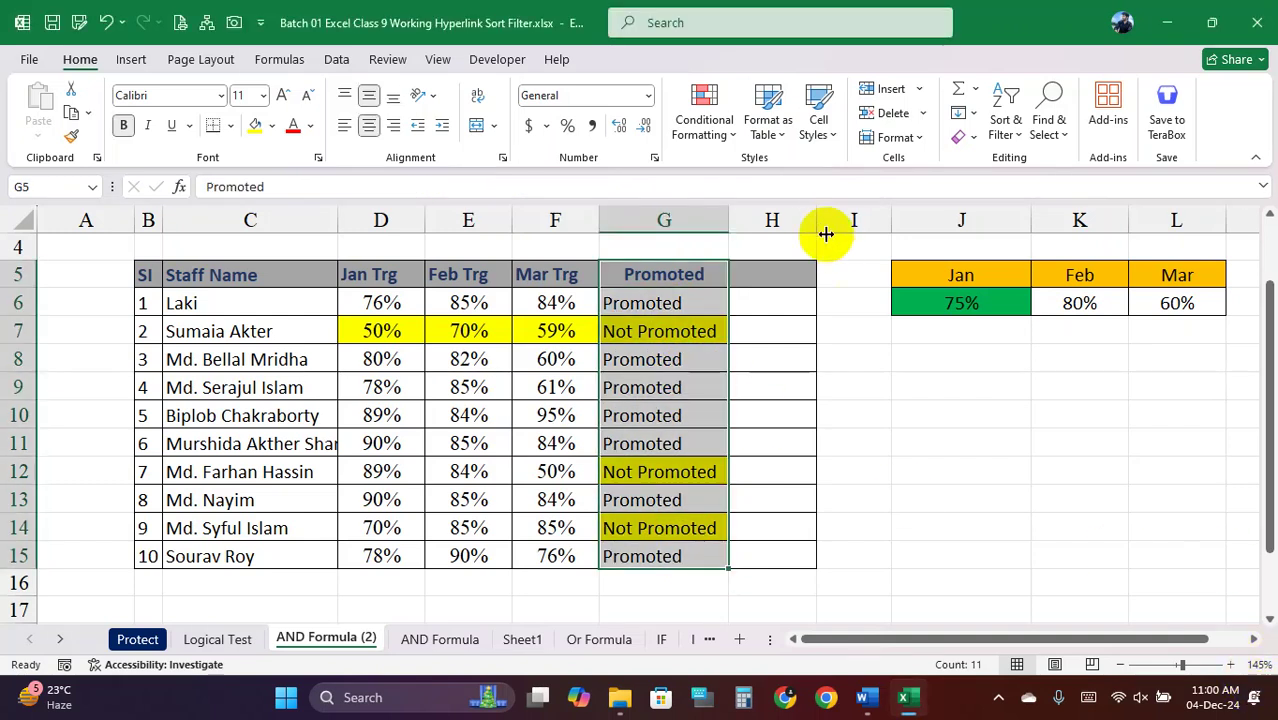
# Widen column H and select H6 for a new formula
pyautogui.moveTo(826, 233); pyautogui.dragTo(852, 232)
pyautogui.click(782, 302)
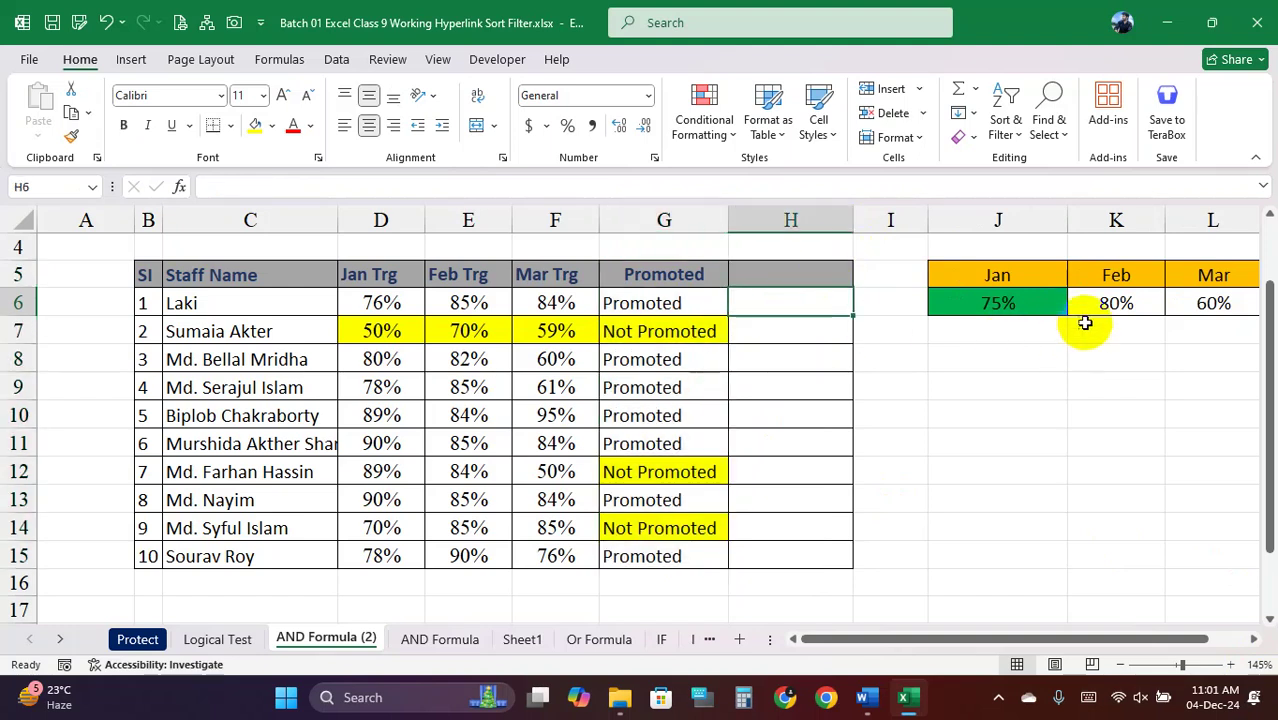
pyautogui.moveTo(1000, 303); pyautogui.dragTo(1195, 303)
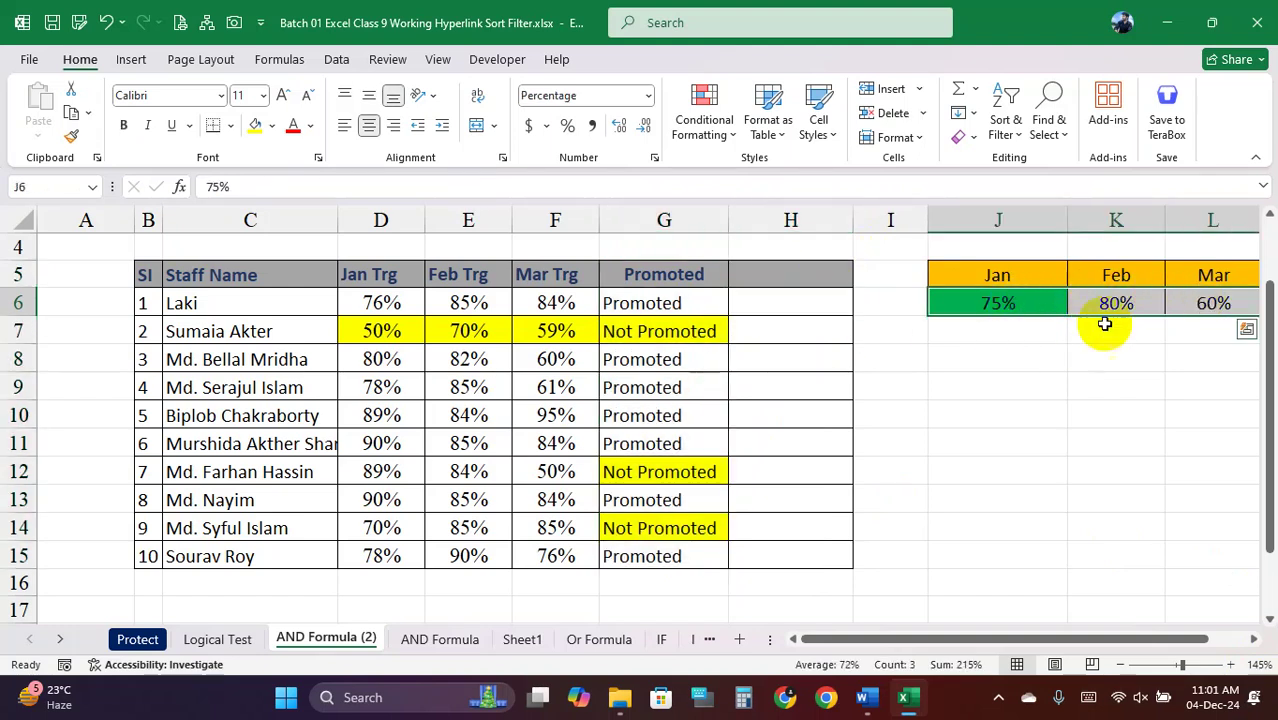
pyautogui.click(791, 301)
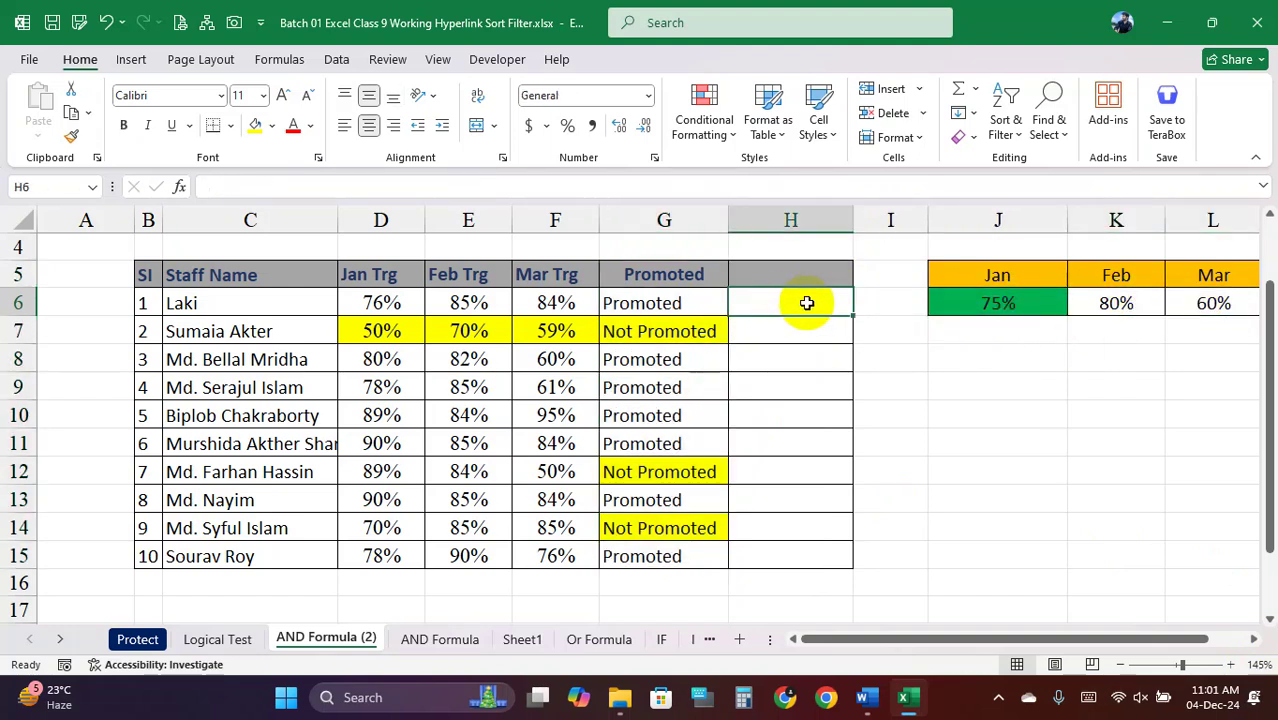
# Start =IF(OR( in H6 with the test D6>=$J$6, correcting the operator
pyautogui.write('=')
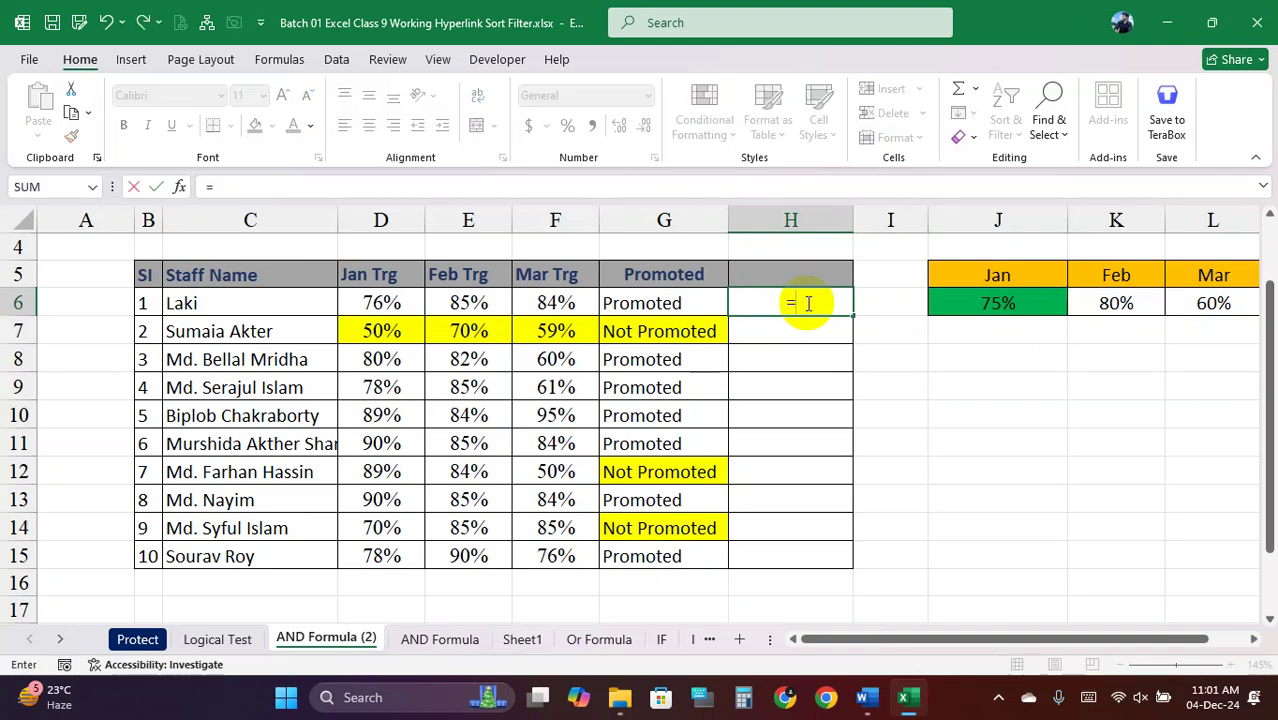
pyautogui.write('if')
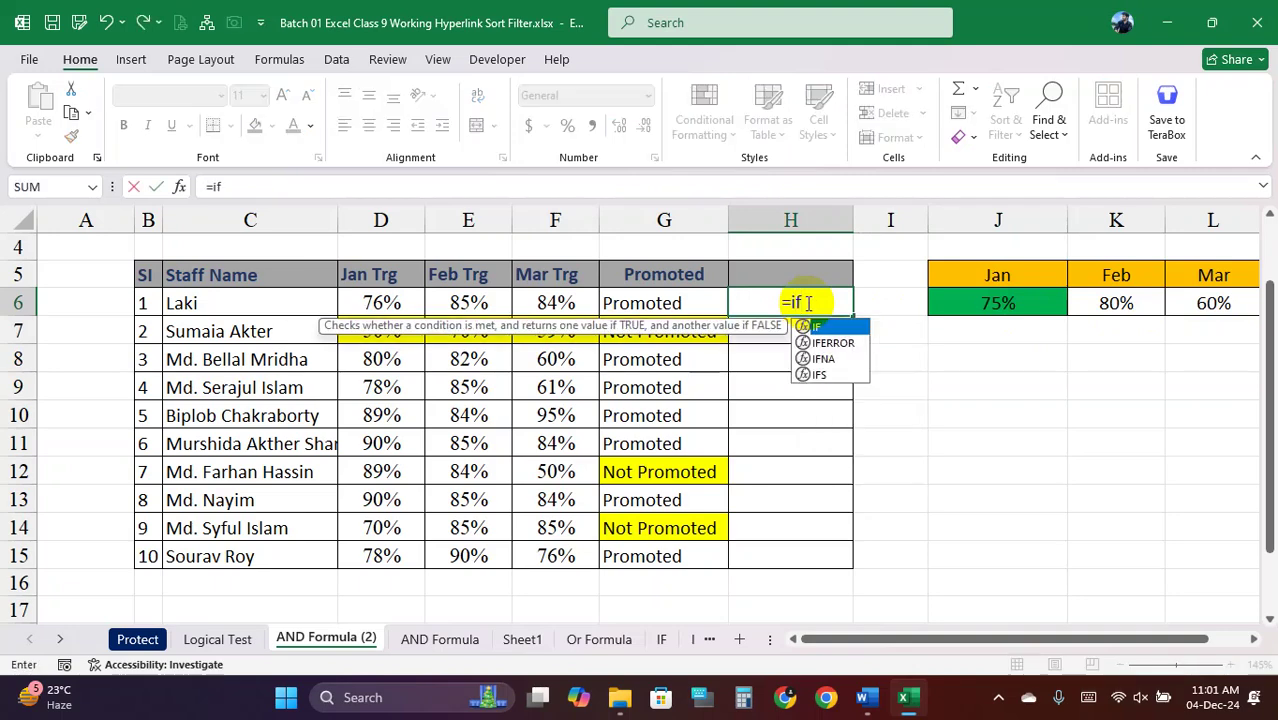
pyautogui.write('(')
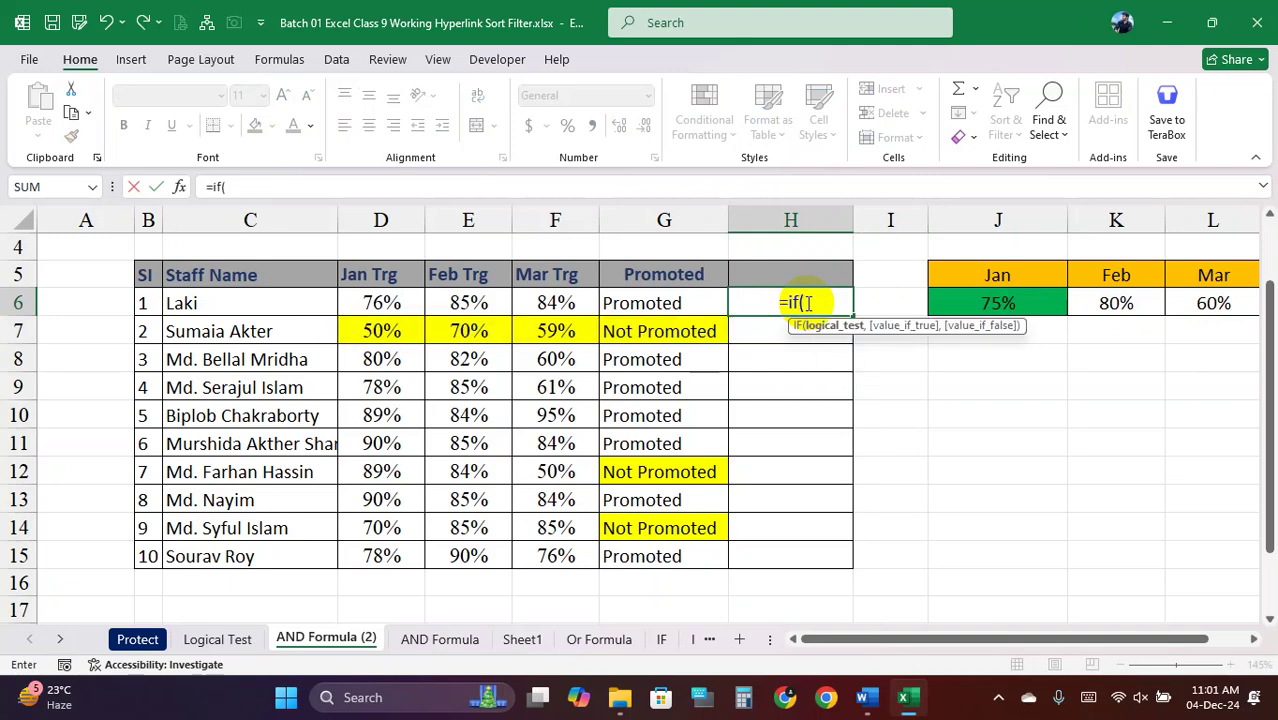
pyautogui.write('o')
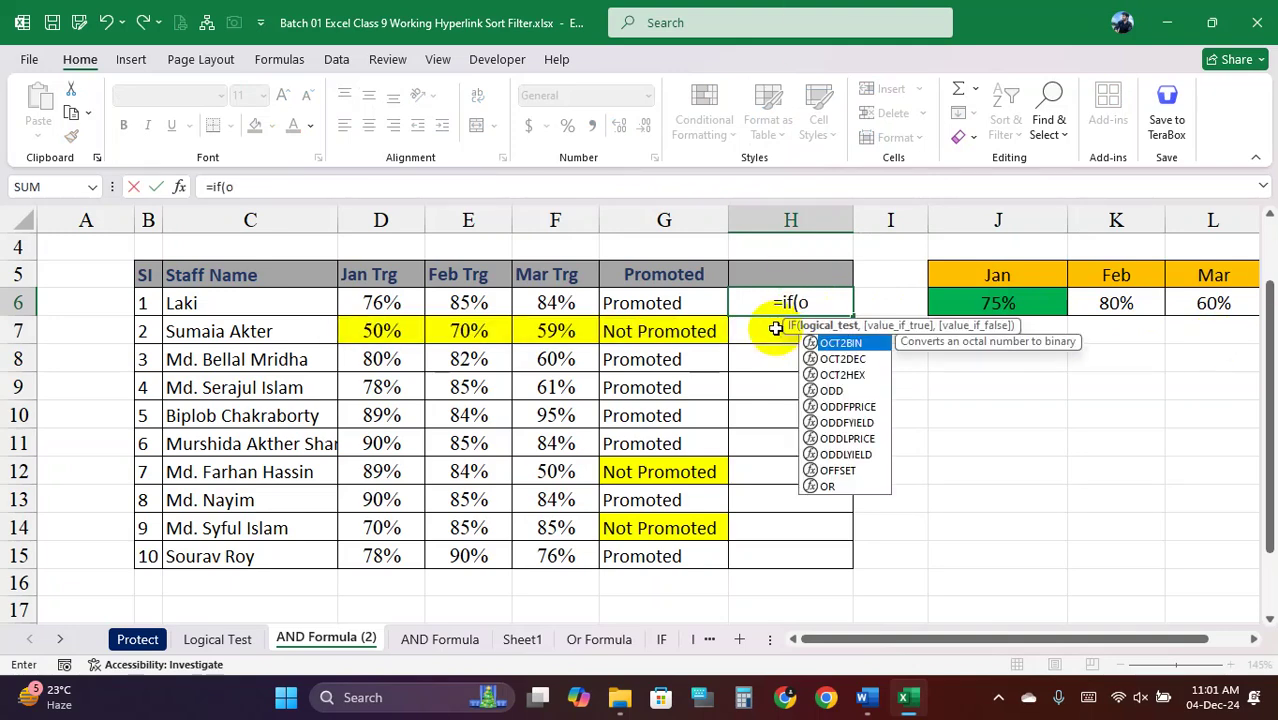
pyautogui.write('r(')
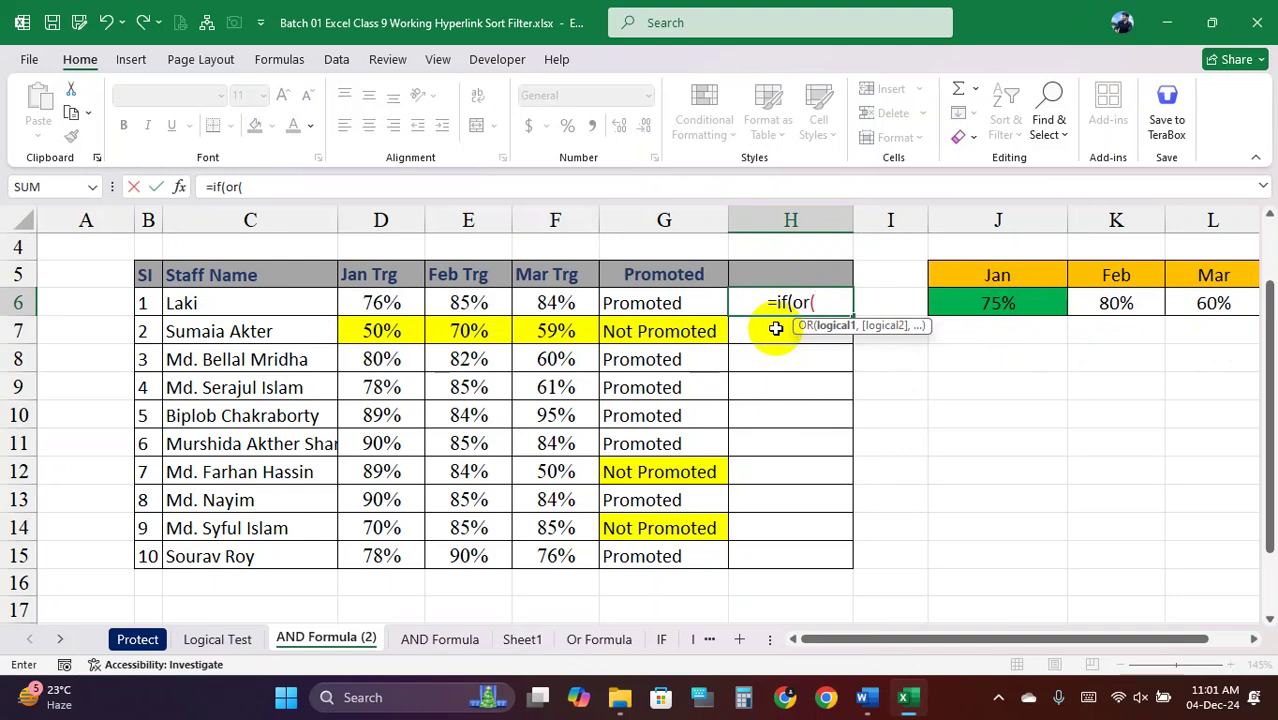
pyautogui.click(381, 303)
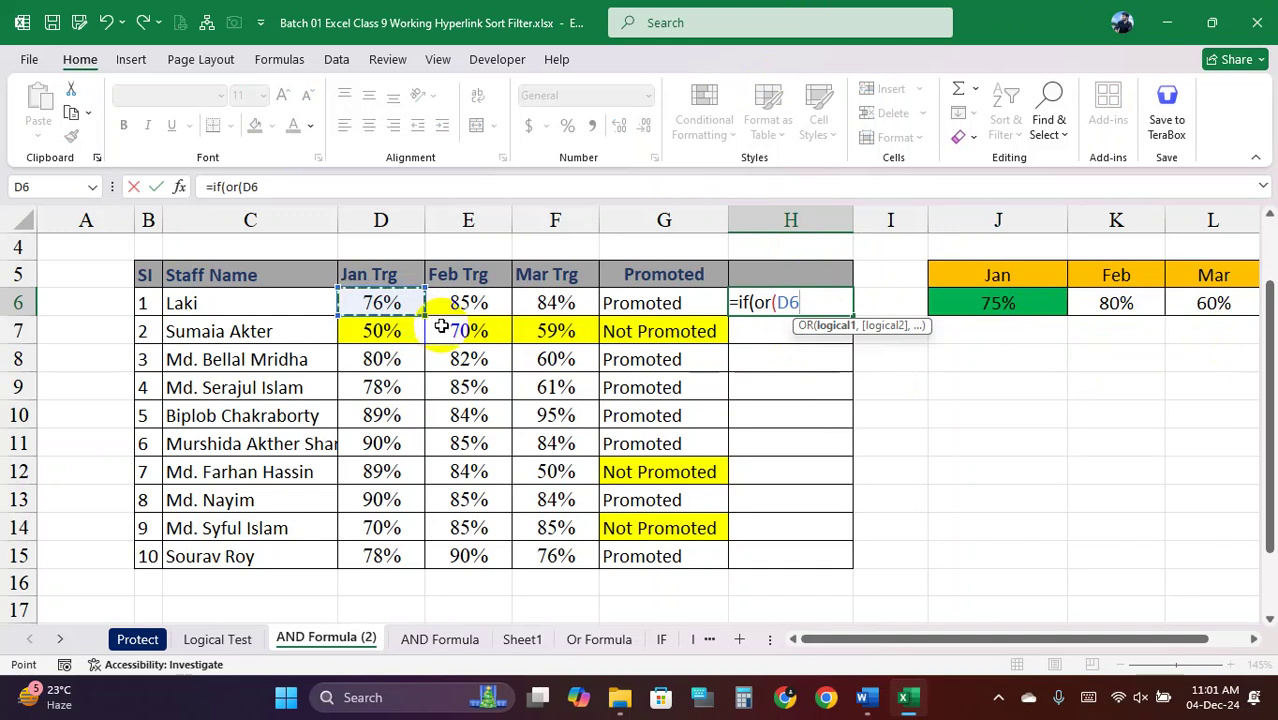
pyautogui.write('=')
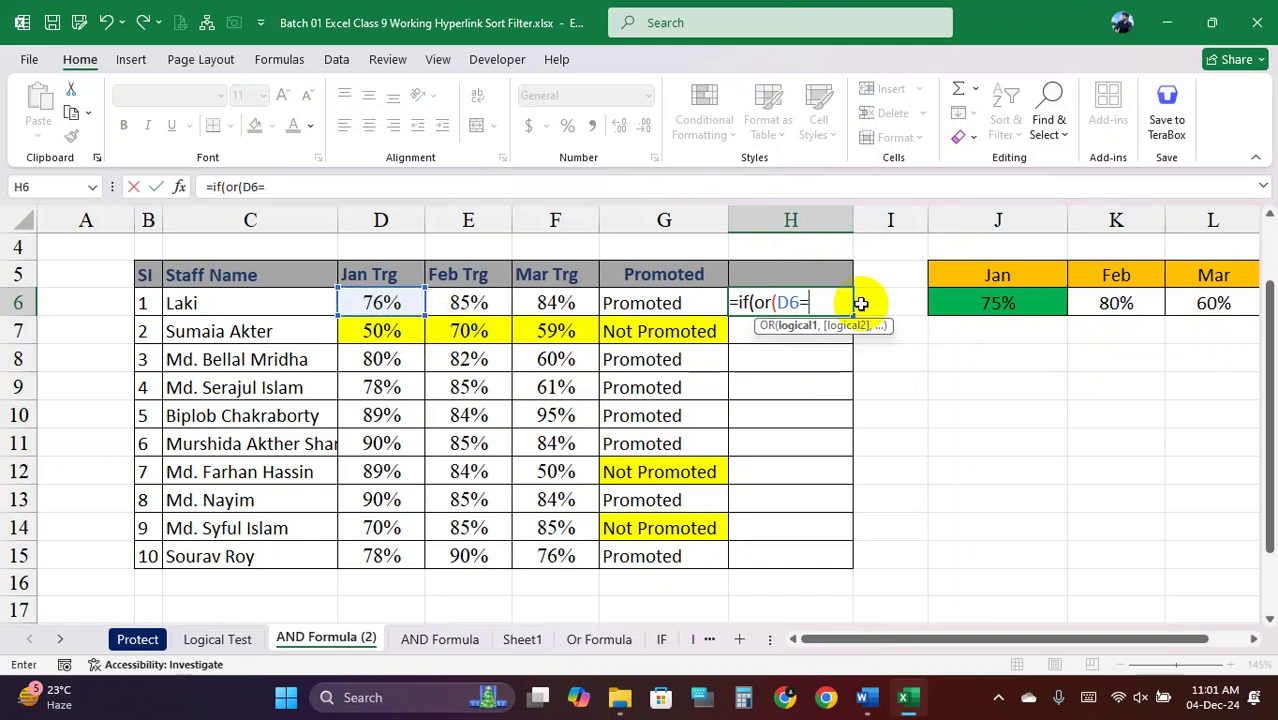
pyautogui.click(986, 303)
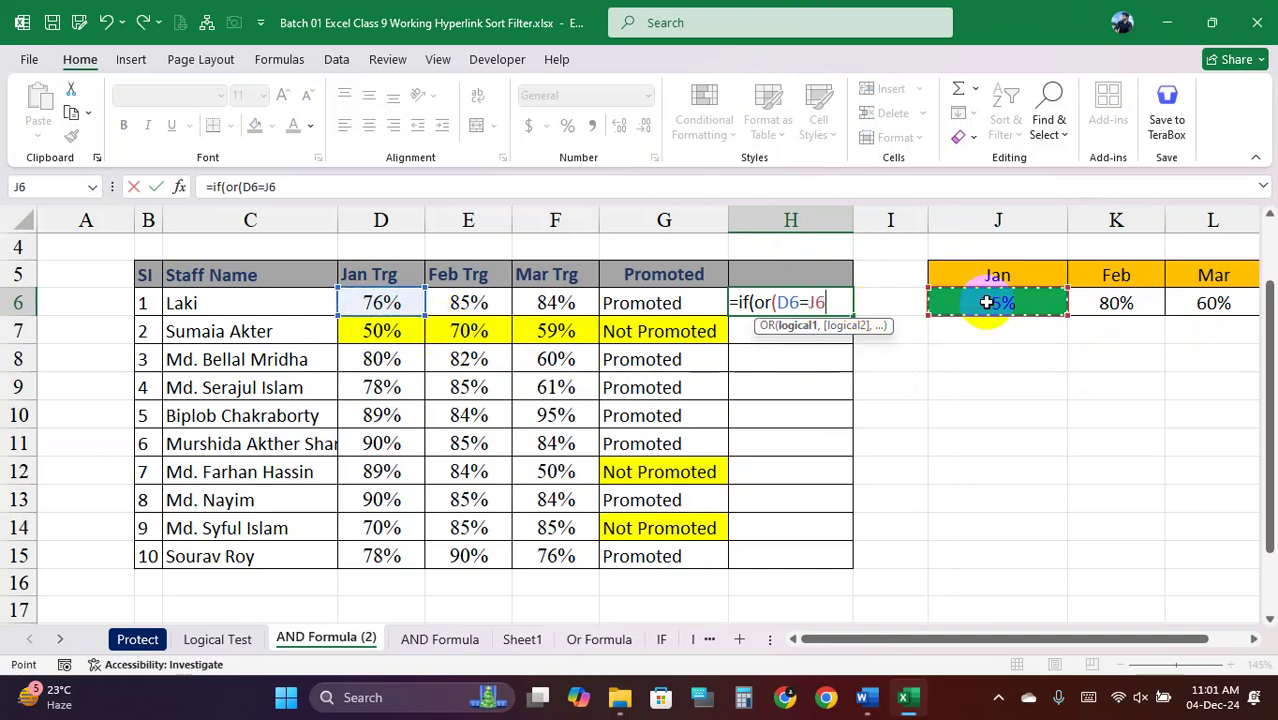
pyautogui.press('F4')
pyautogui.write(',')
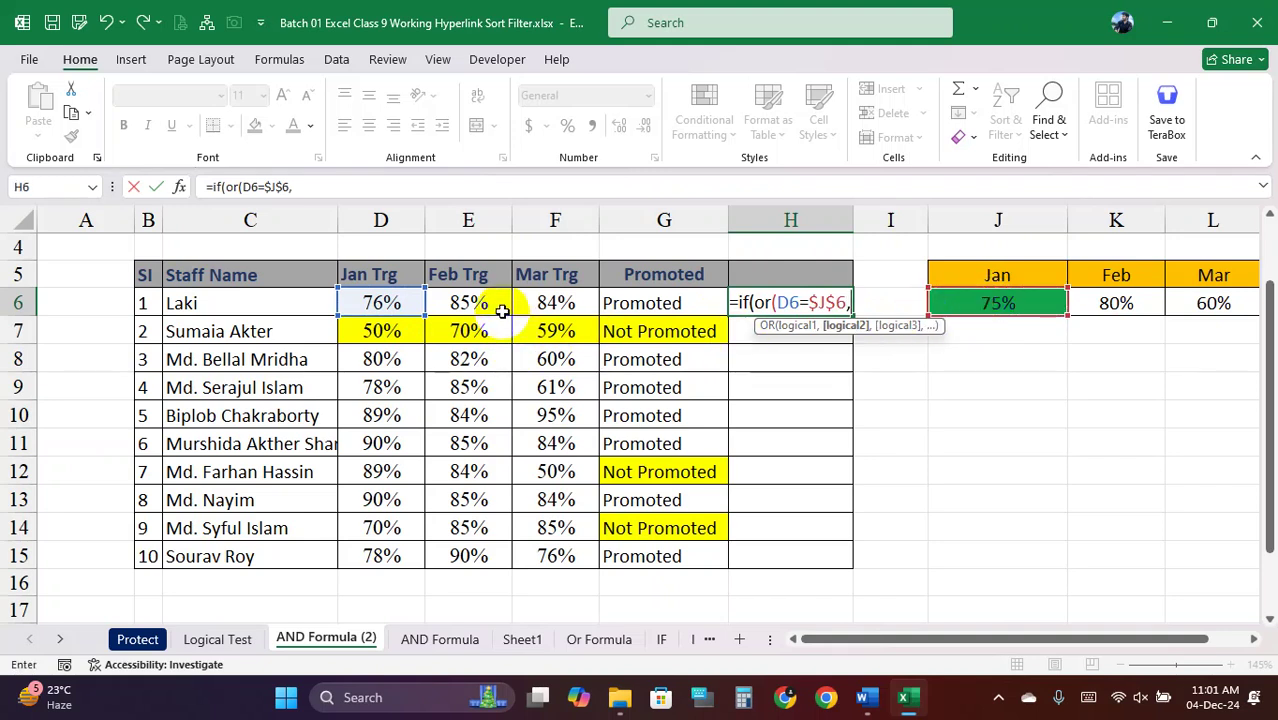
pyautogui.click(803, 302)
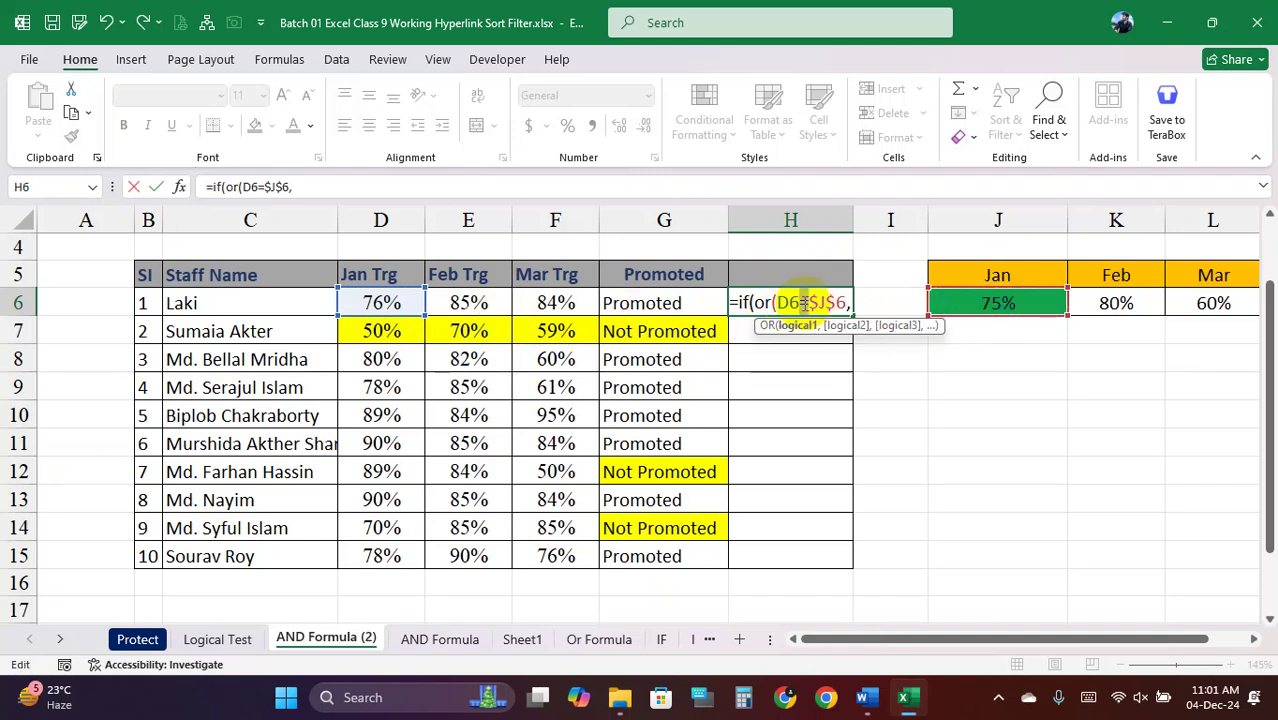
pyautogui.write('>')
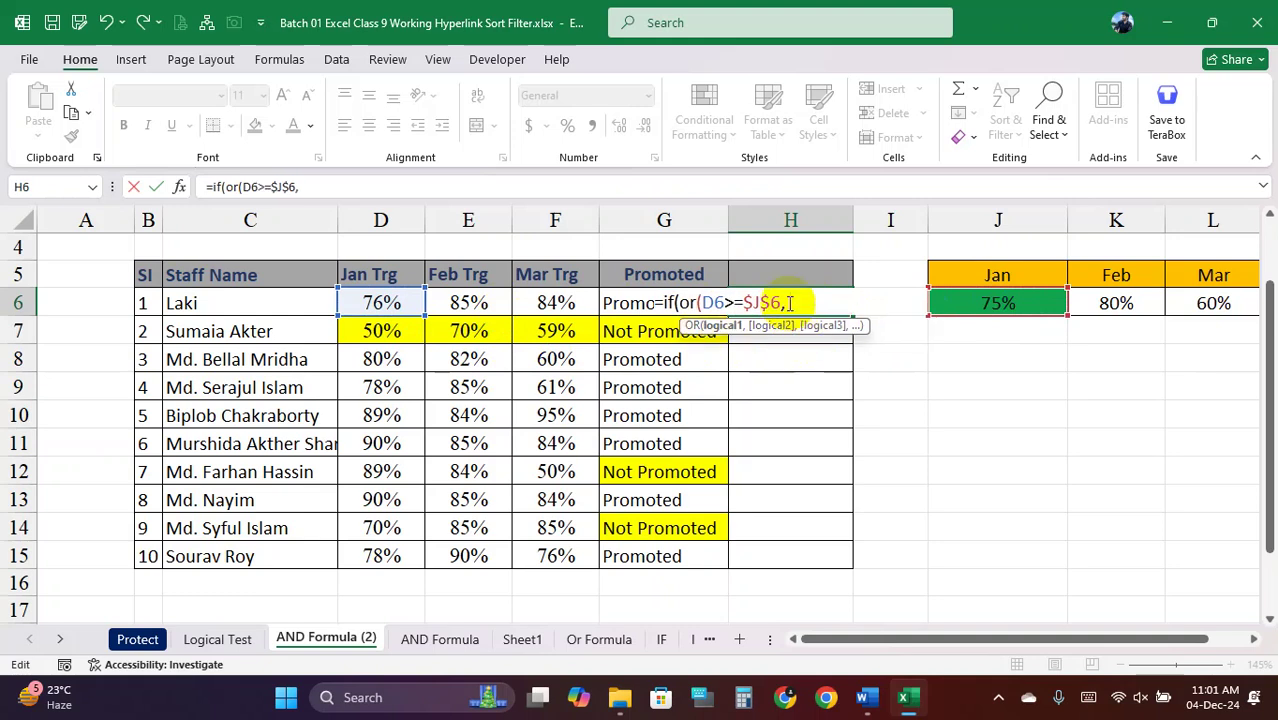
pyautogui.click(797, 308)
# Add E6>=$K$6 and F6>=$L$6, then the "Promoted"/"Not Promoted" results
pyautogui.click(486, 302)
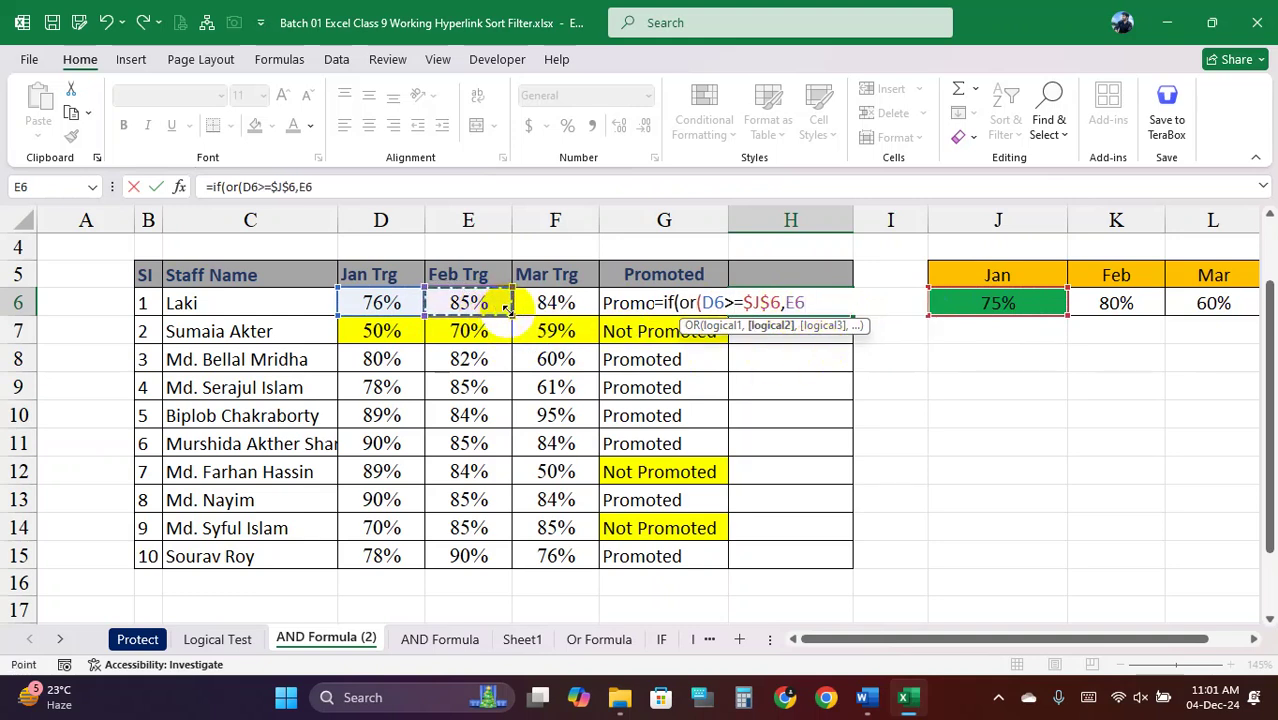
pyautogui.write('>=')
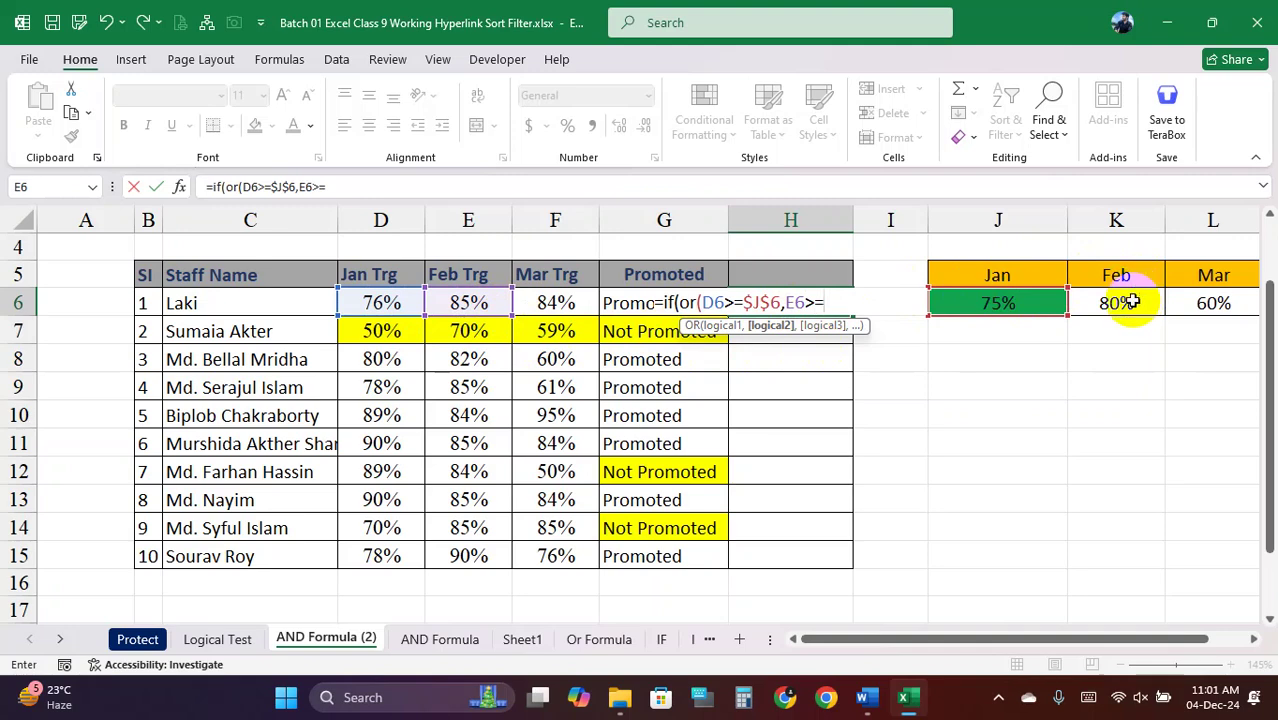
pyautogui.click(1130, 302)
pyautogui.press('F4')
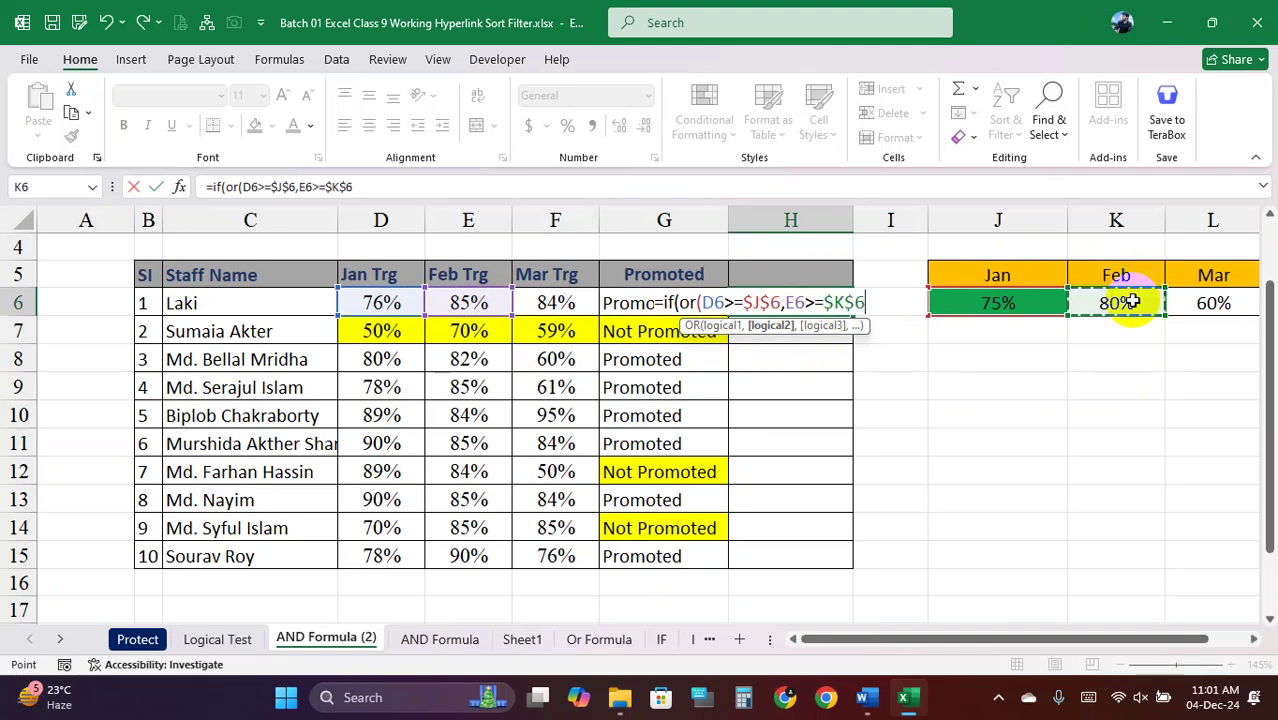
pyautogui.write(',')
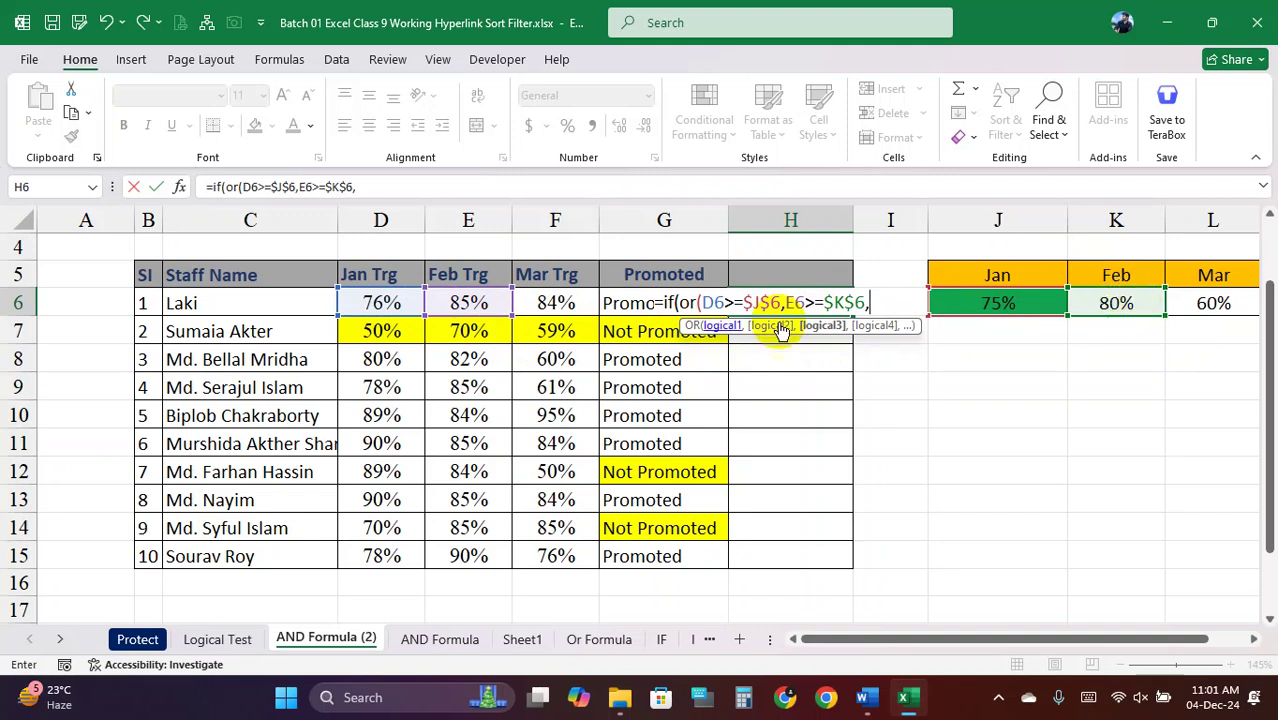
pyautogui.click(572, 302)
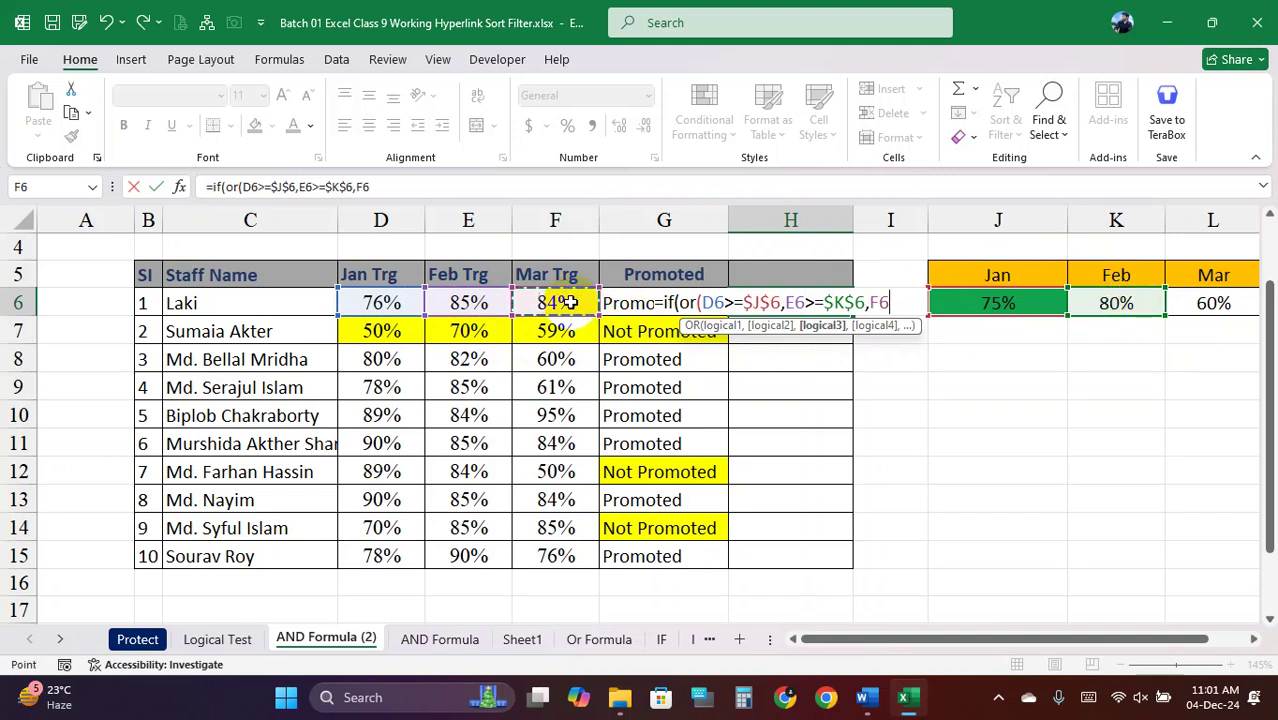
pyautogui.write('>=')
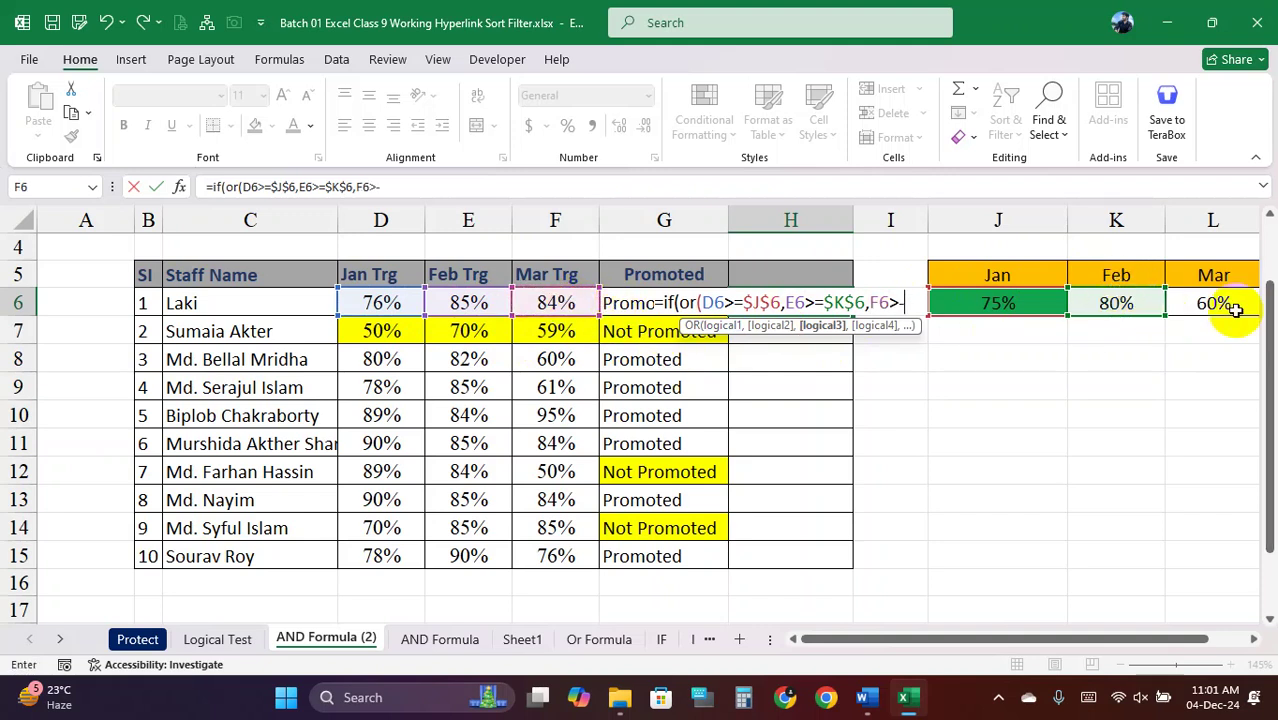
pyautogui.click(1213, 303)
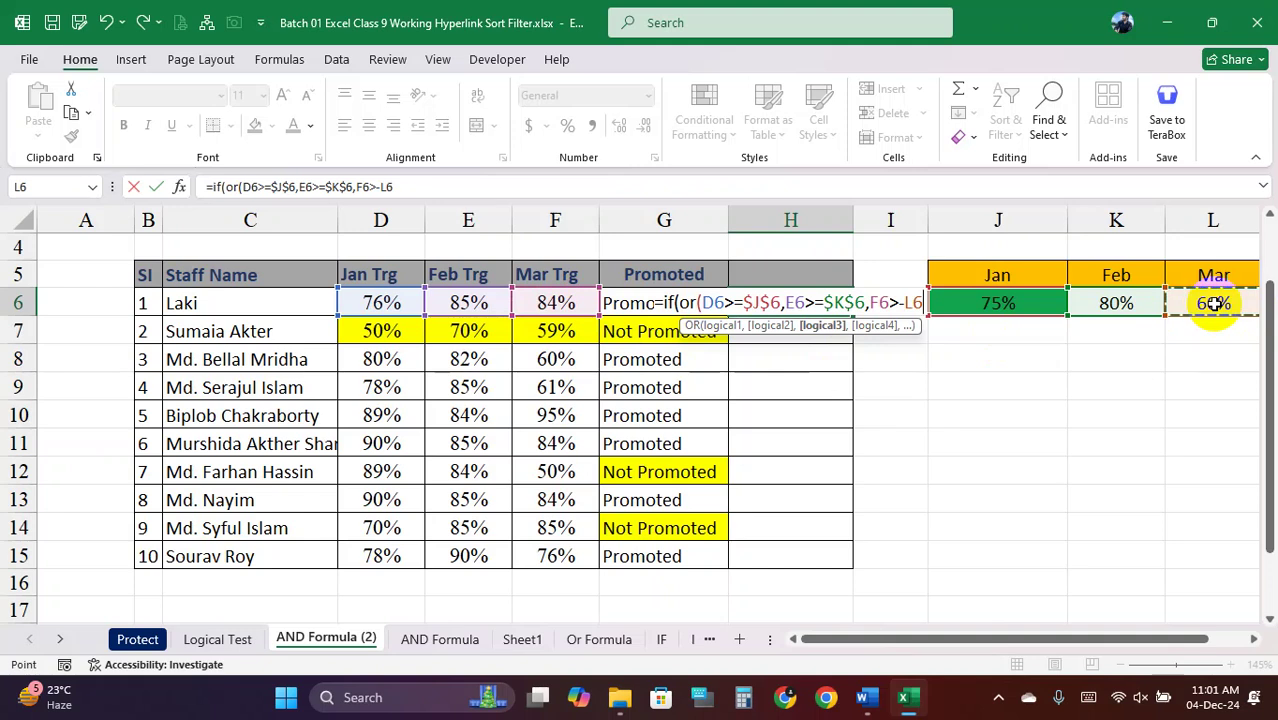
pyautogui.press('BackSpace')
pyautogui.press('BackSpace')
pyautogui.press('BackSpace')
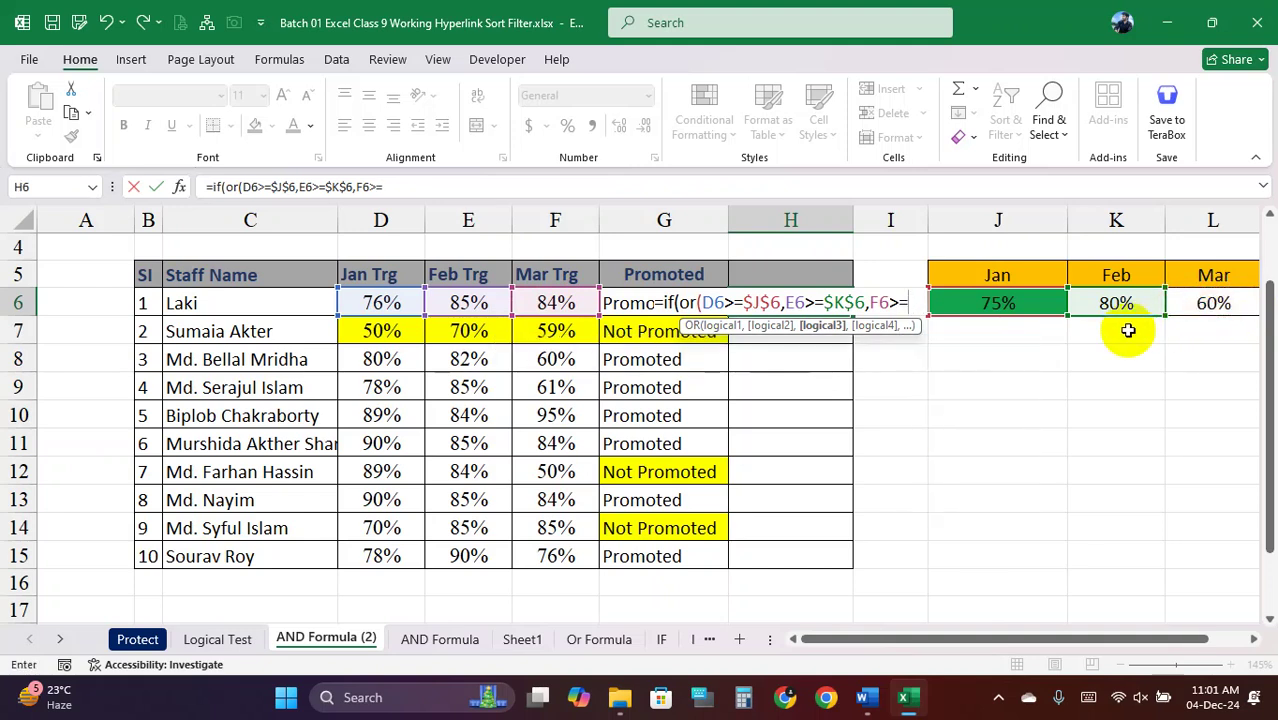
pyautogui.write('=')
pyautogui.click(1222, 304)
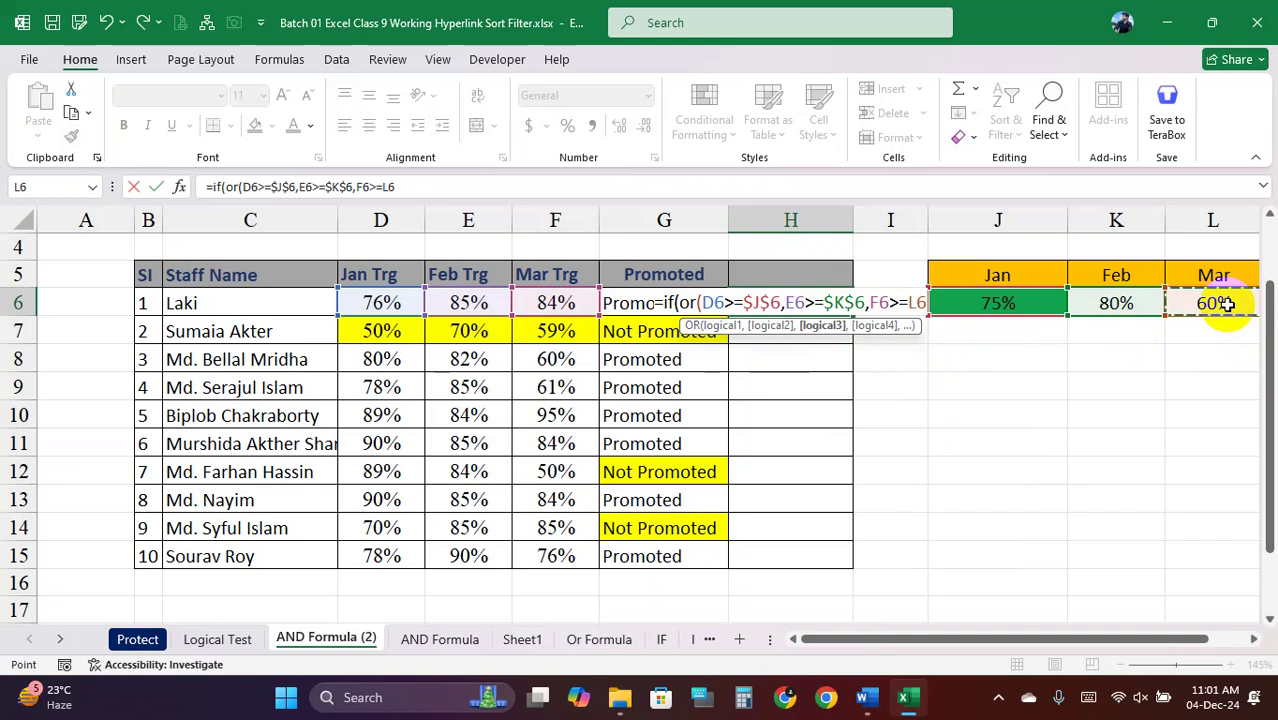
pyautogui.press('F4')
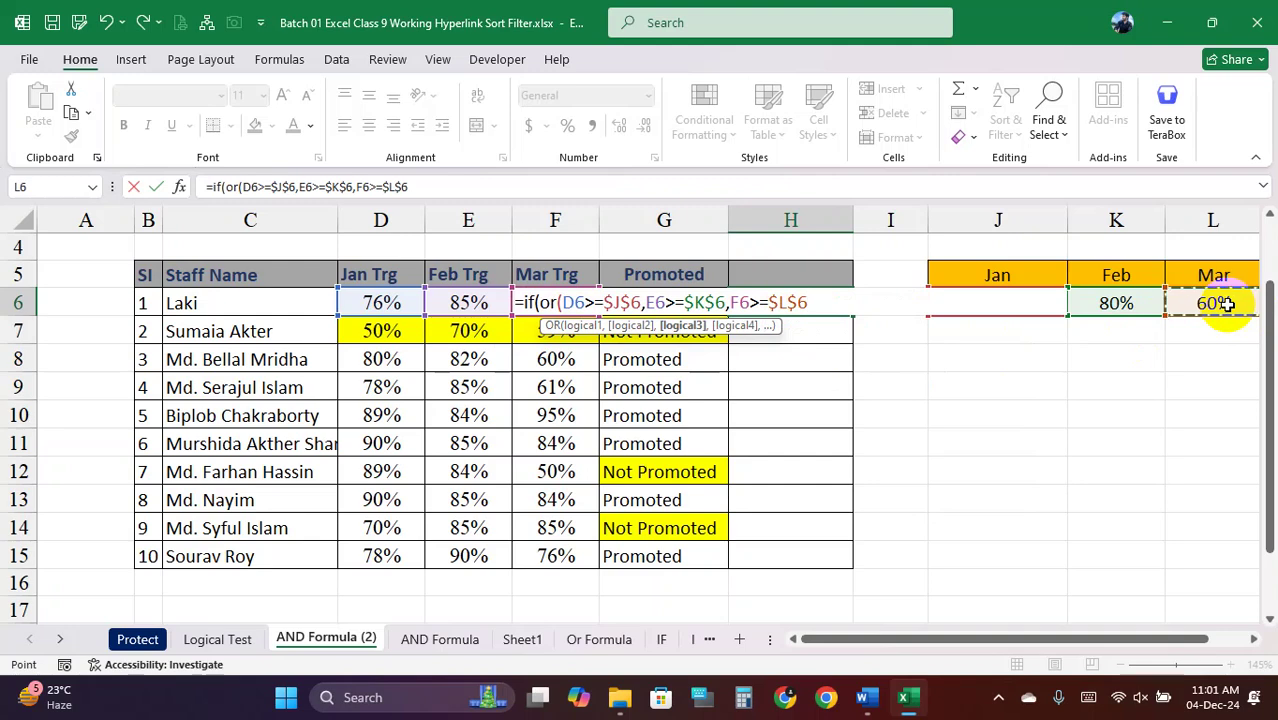
pyautogui.write(')')
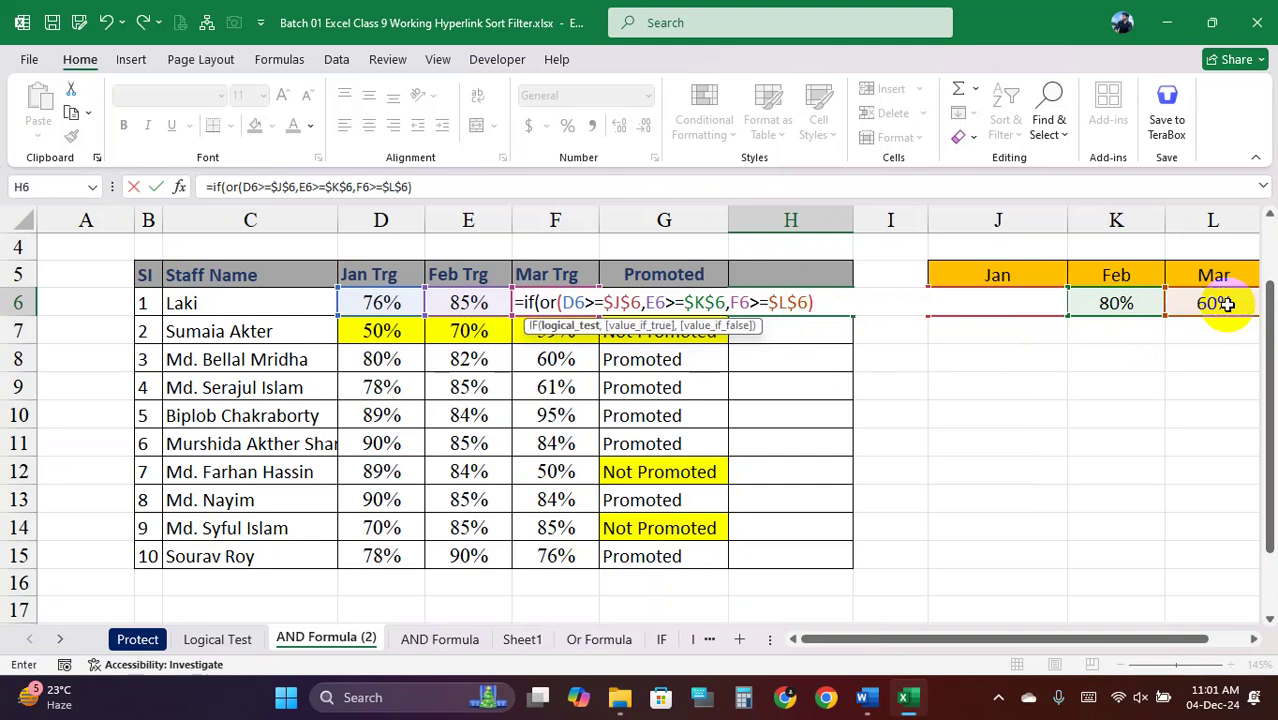
pyautogui.write(',')
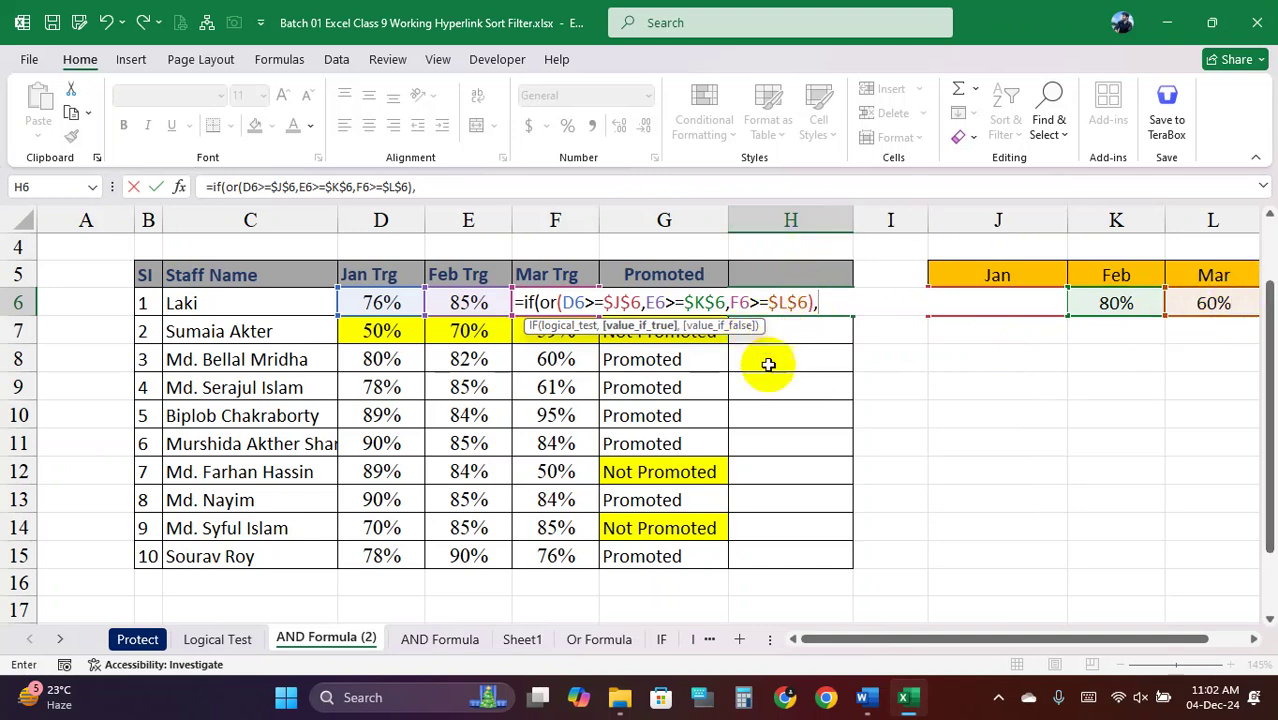
pyautogui.write('"P')
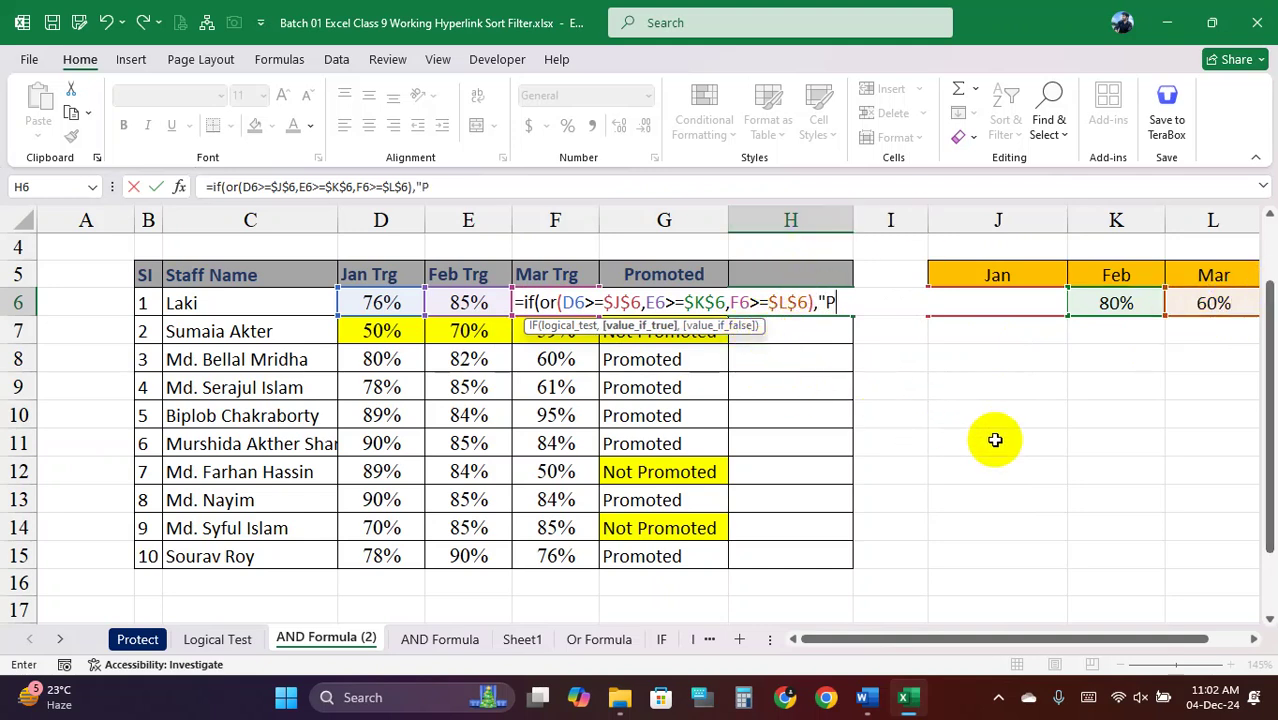
pyautogui.write('romoted')
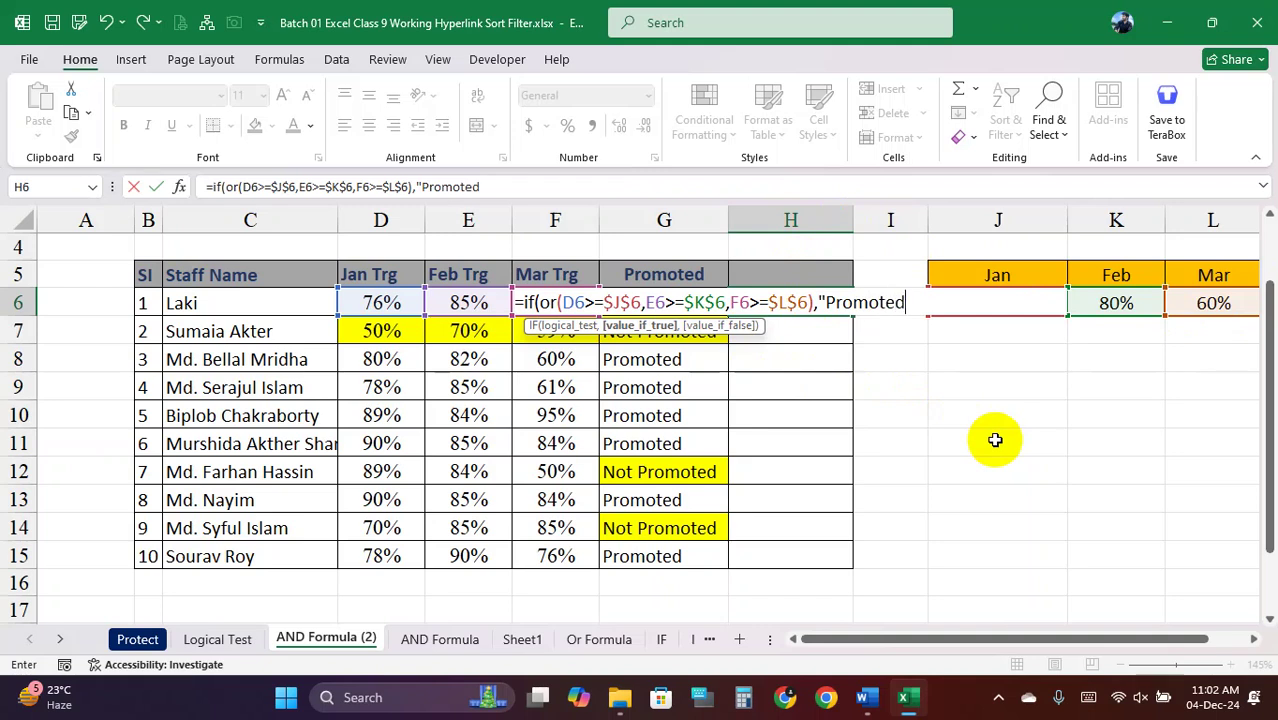
pyautogui.write('","')
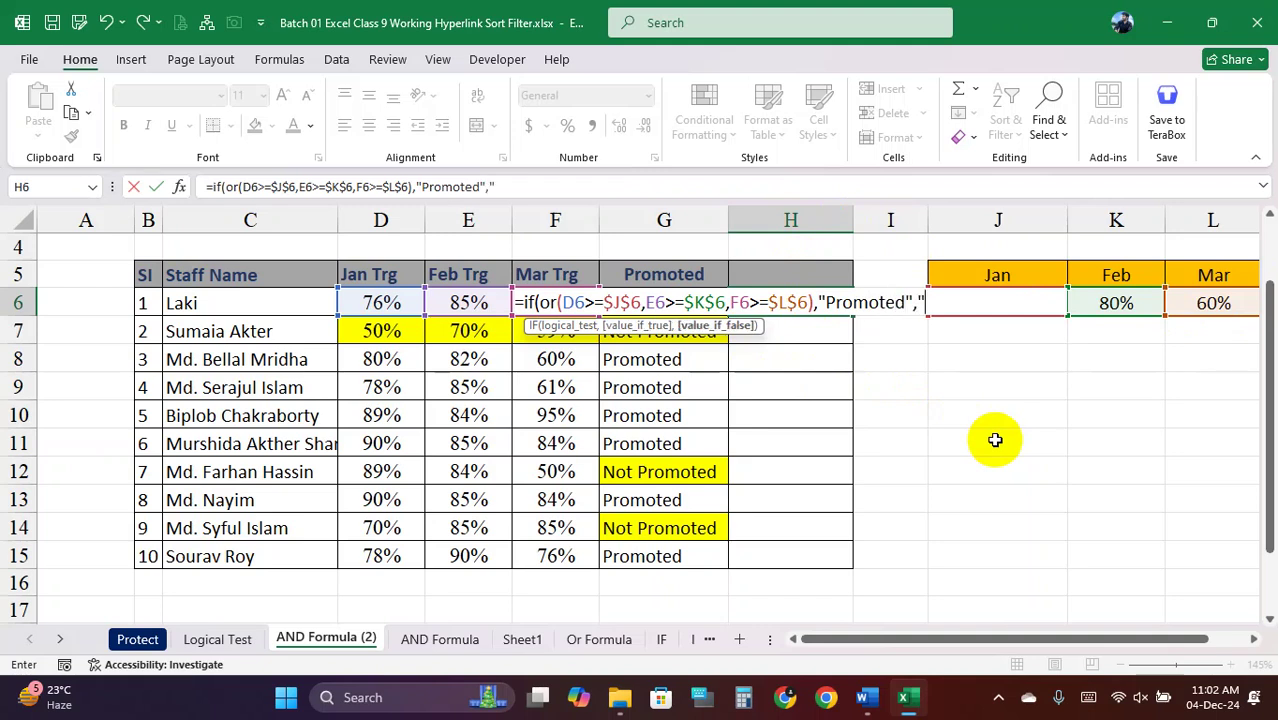
pyautogui.write('Not P')
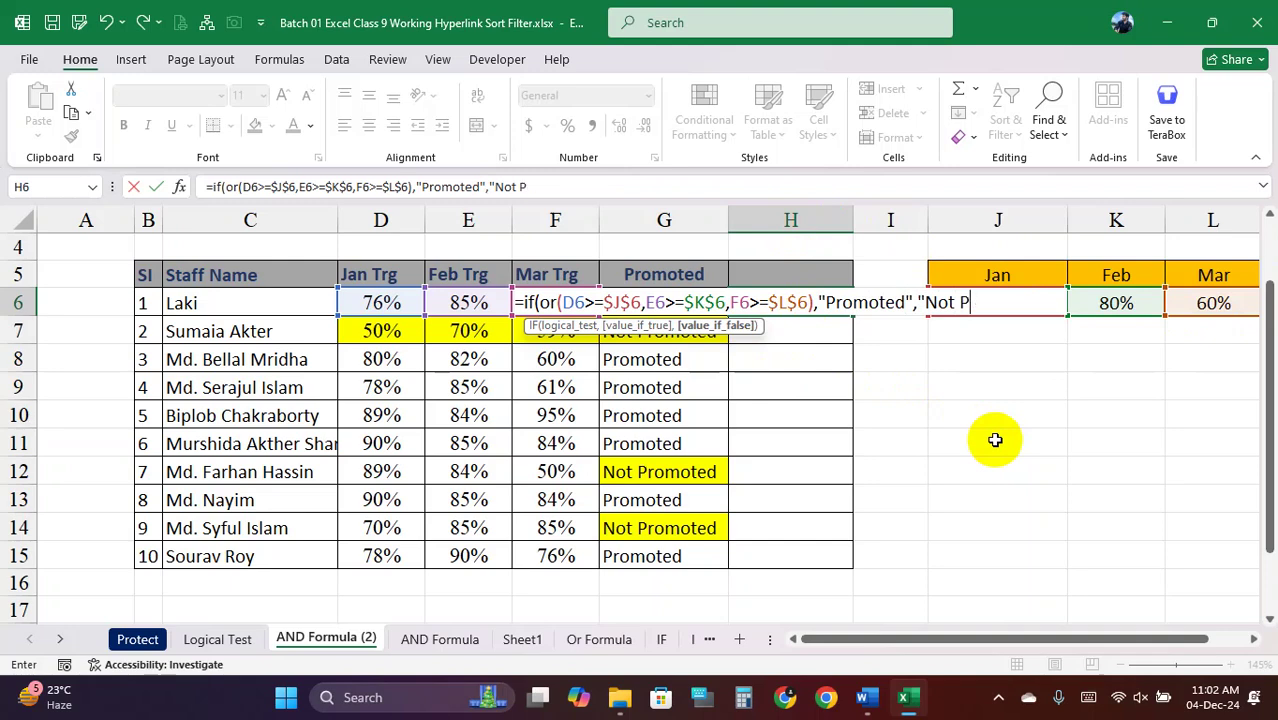
pyautogui.write('romoted')
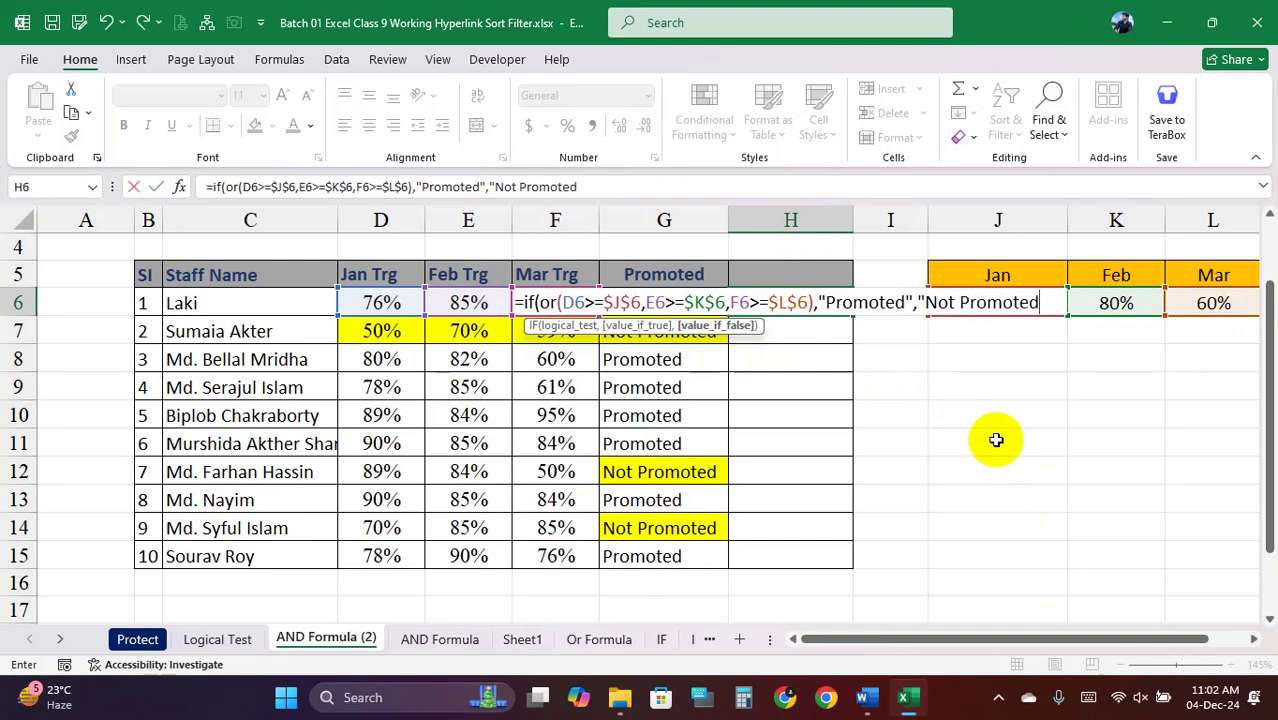
pyautogui.write('")')
# Commit the H6 OR formula, fill it down to H15, and check H10 and H7
pyautogui.press('Return')
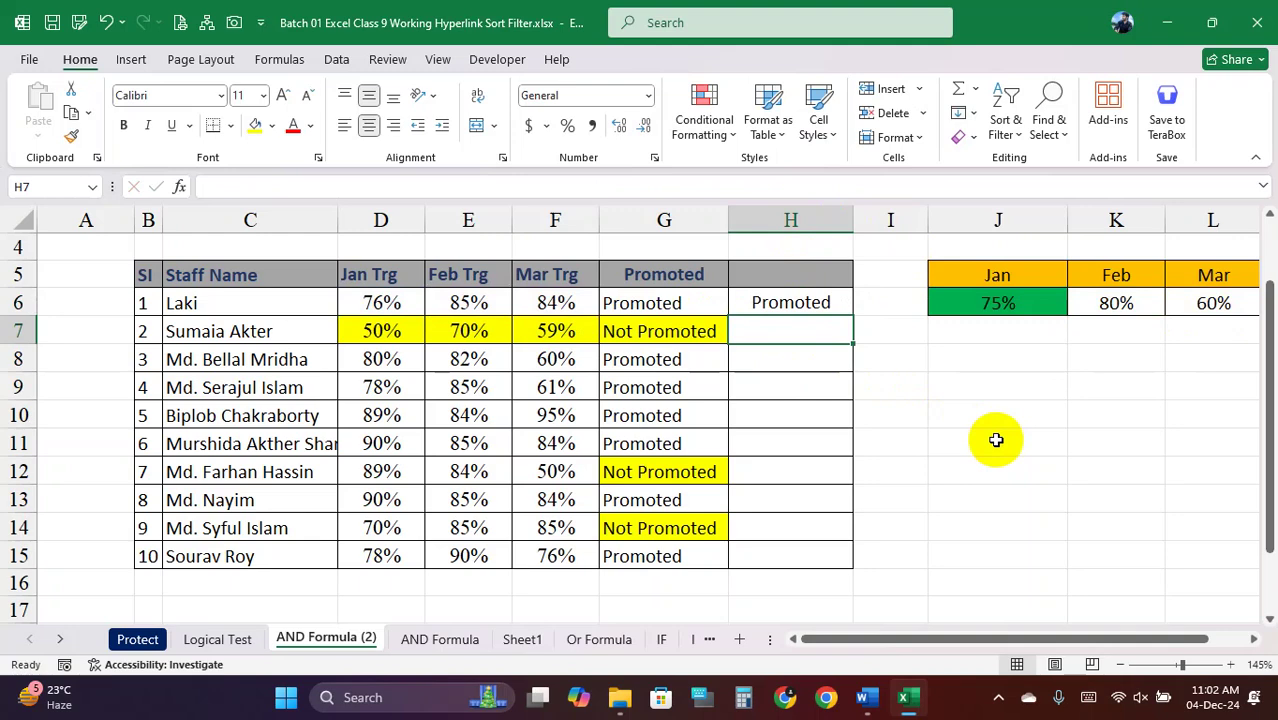
pyautogui.click(813, 296)
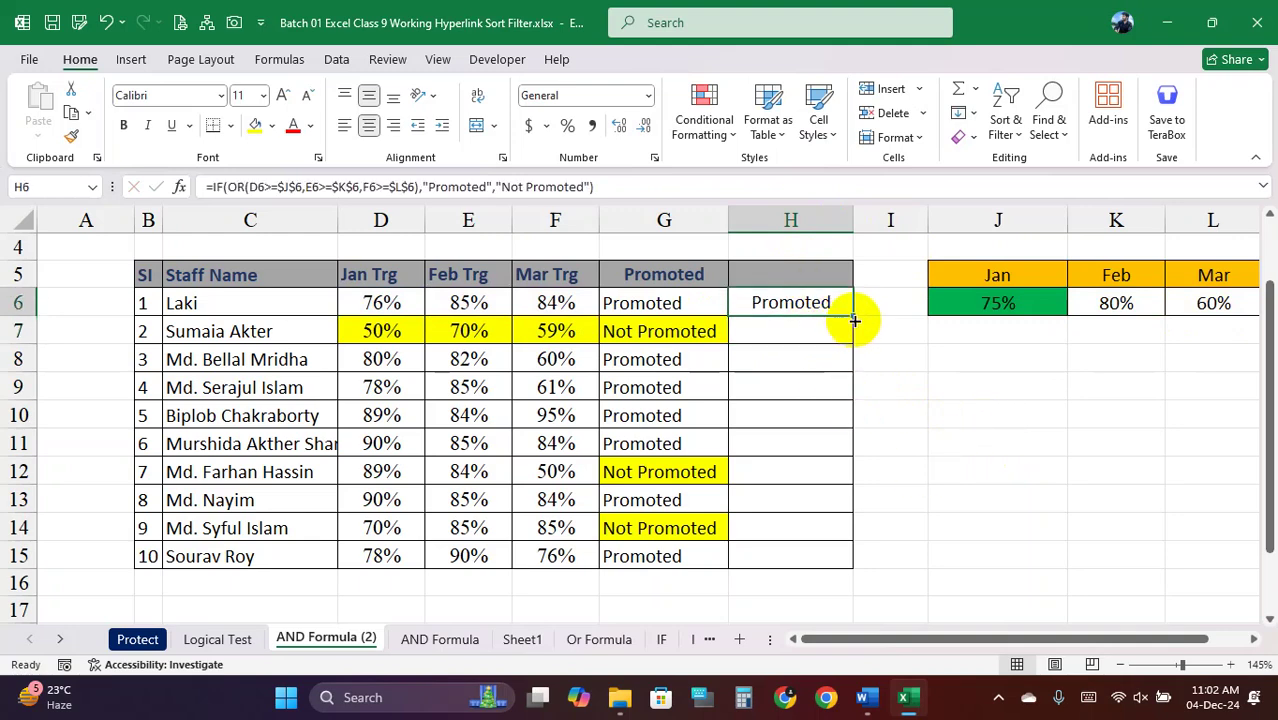
pyautogui.doubleClick(851, 316)
pyautogui.click(815, 413)
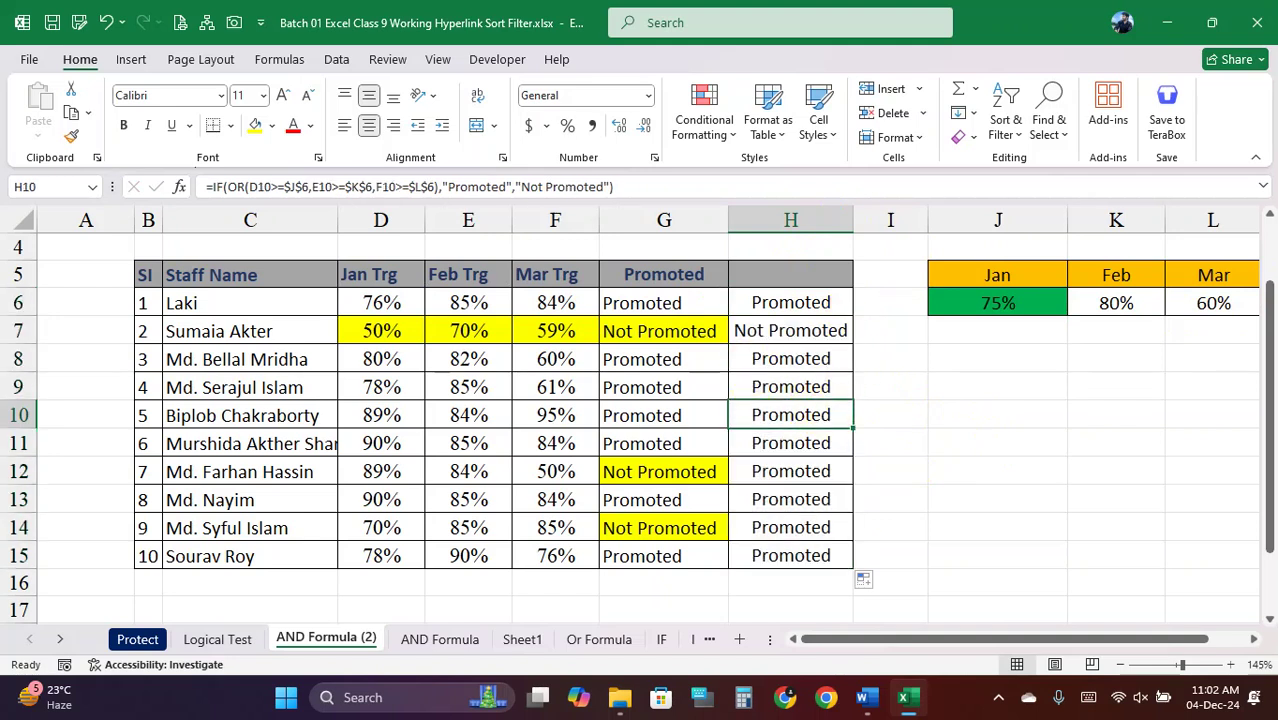
pyautogui.click(1250, 690)
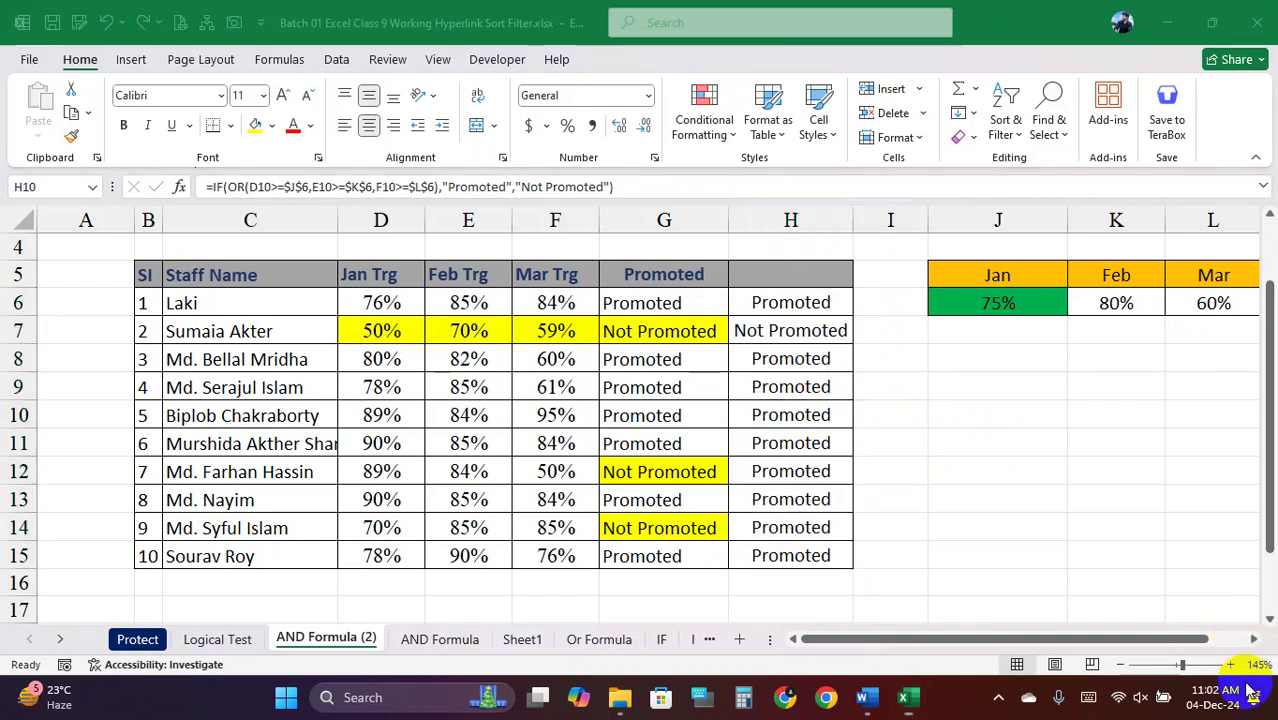
pyautogui.click(838, 332)
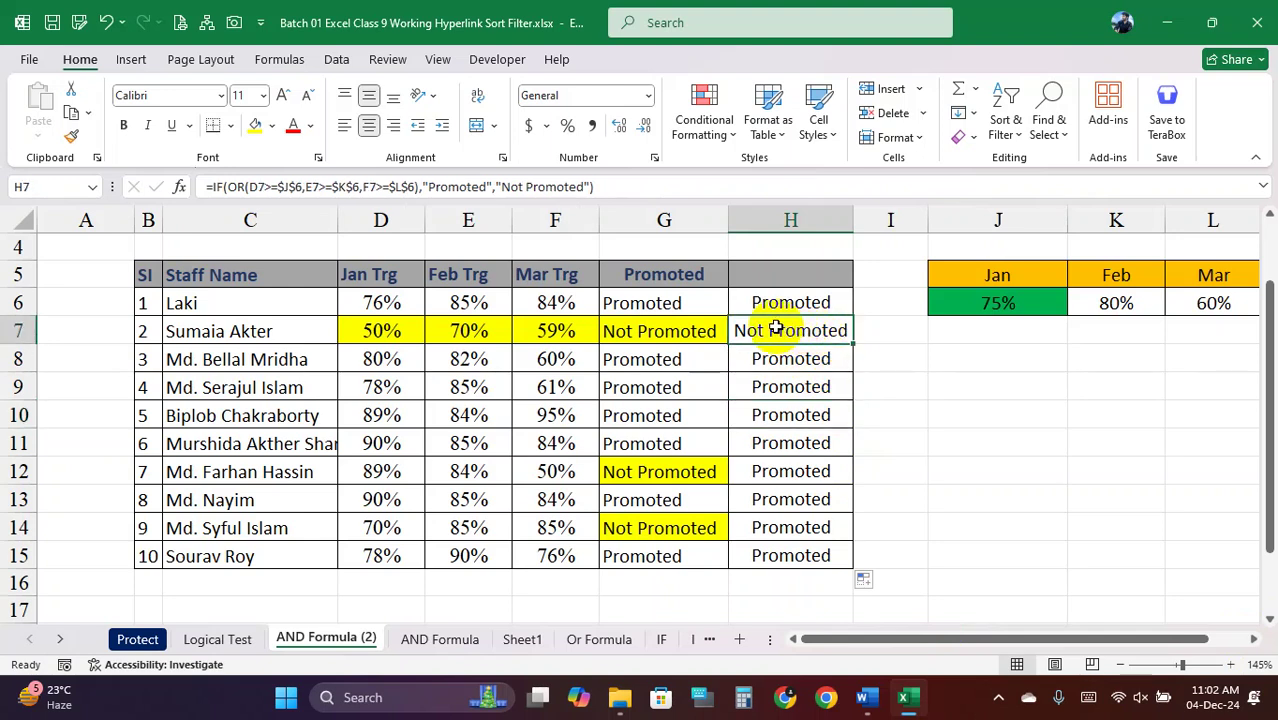
pyautogui.moveTo(813, 326)
pyautogui.mouseDown()
pyautogui.moveTo(870, 329)
pyautogui.moveTo(808, 333)
pyautogui.mouseUp()
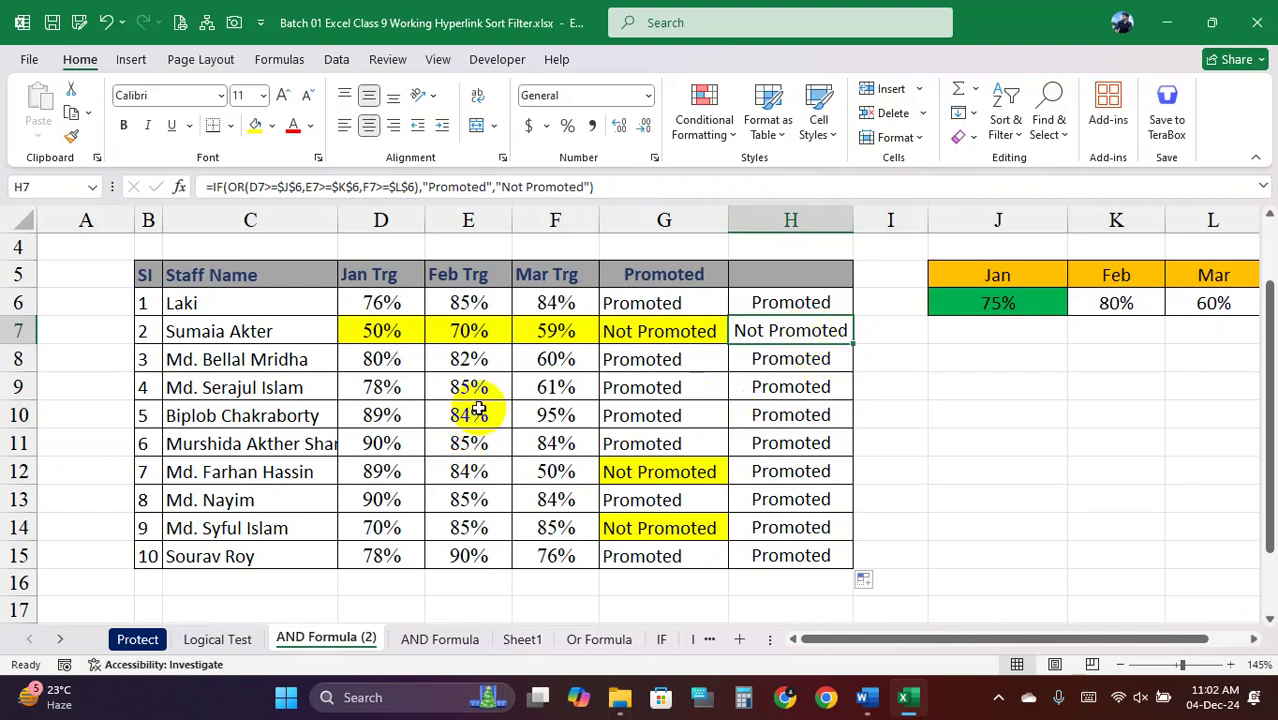
# Rename the first staff member in C6 to Tripti, undoing the accidental fill-down
pyautogui.click(254, 331)
pyautogui.click(242, 302)
pyautogui.write('T')
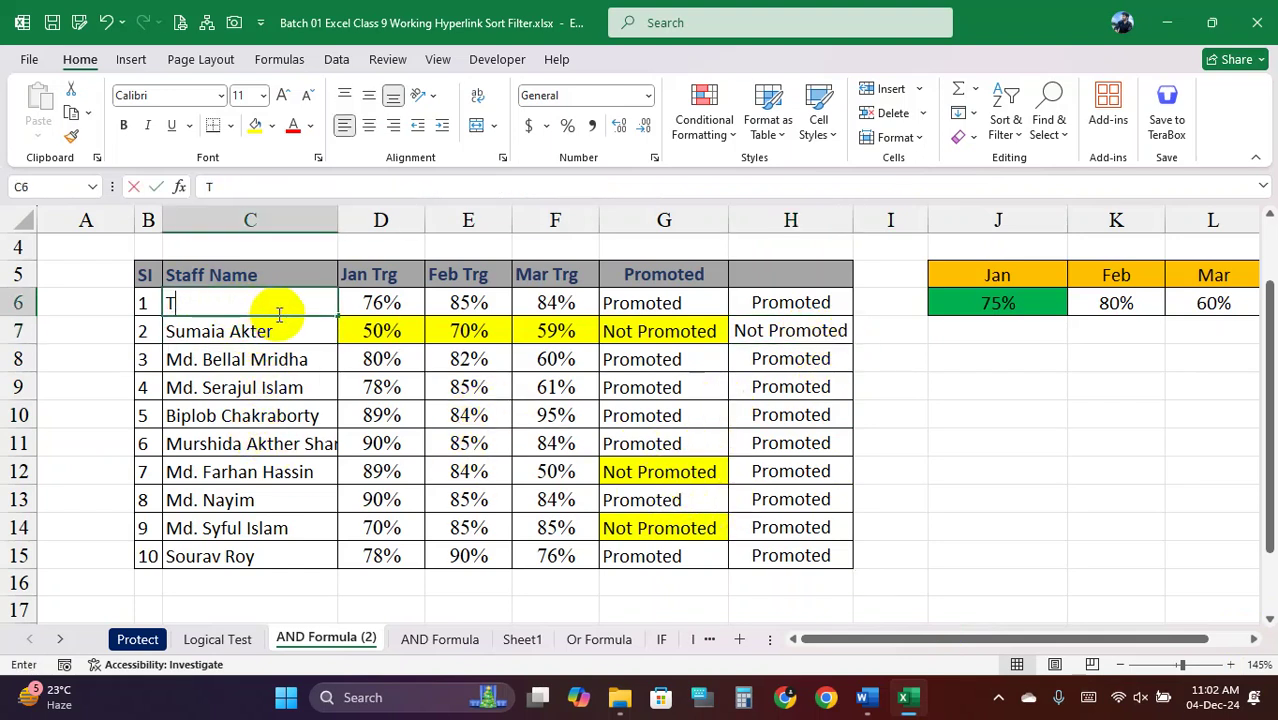
pyautogui.write('ripti')
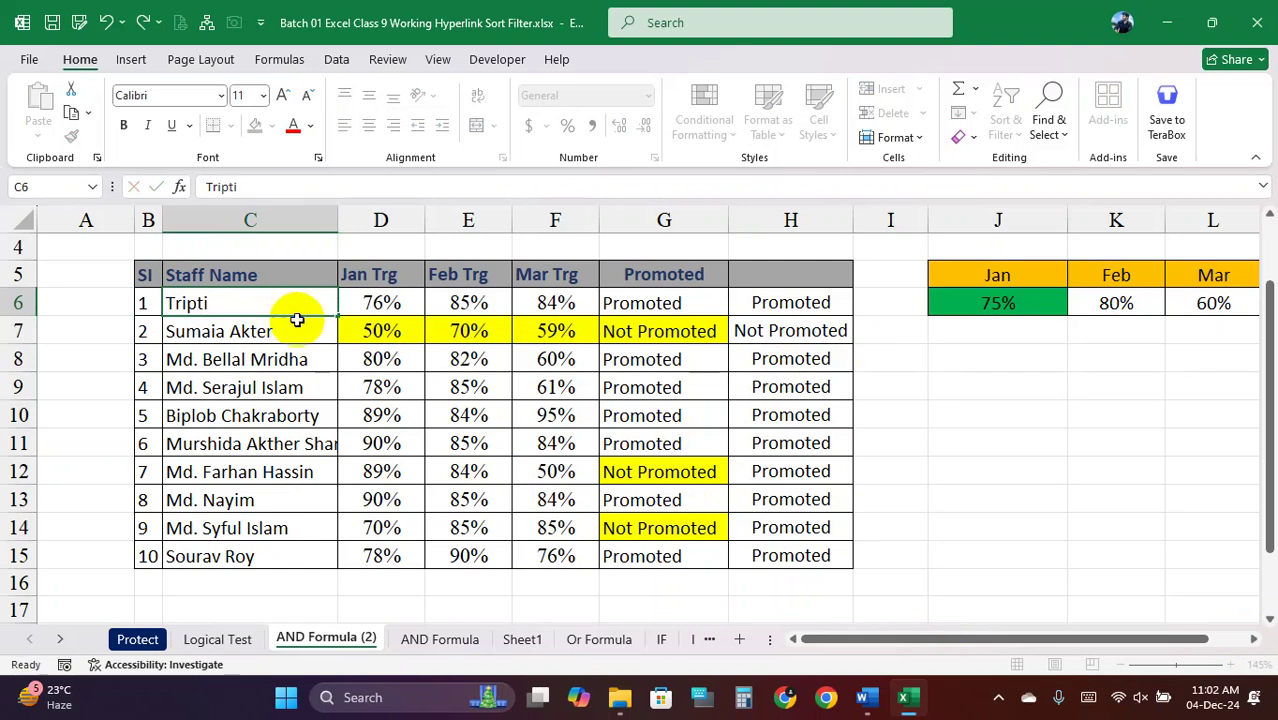
pyautogui.press('Return')
pyautogui.click(283, 306)
pyautogui.doubleClick(340, 316)
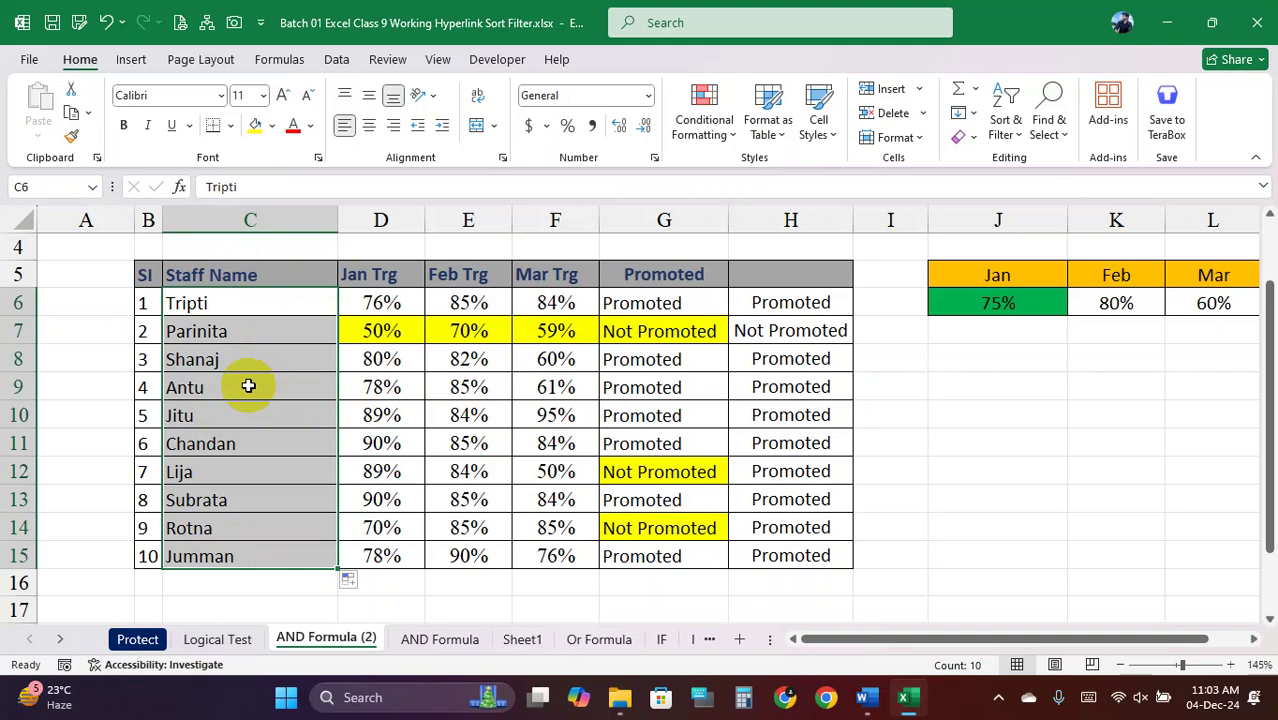
pyautogui.hotkey('ctrl', 'z')
# Compare the AND and OR results by selecting G6:H15
pyautogui.click(505, 330)
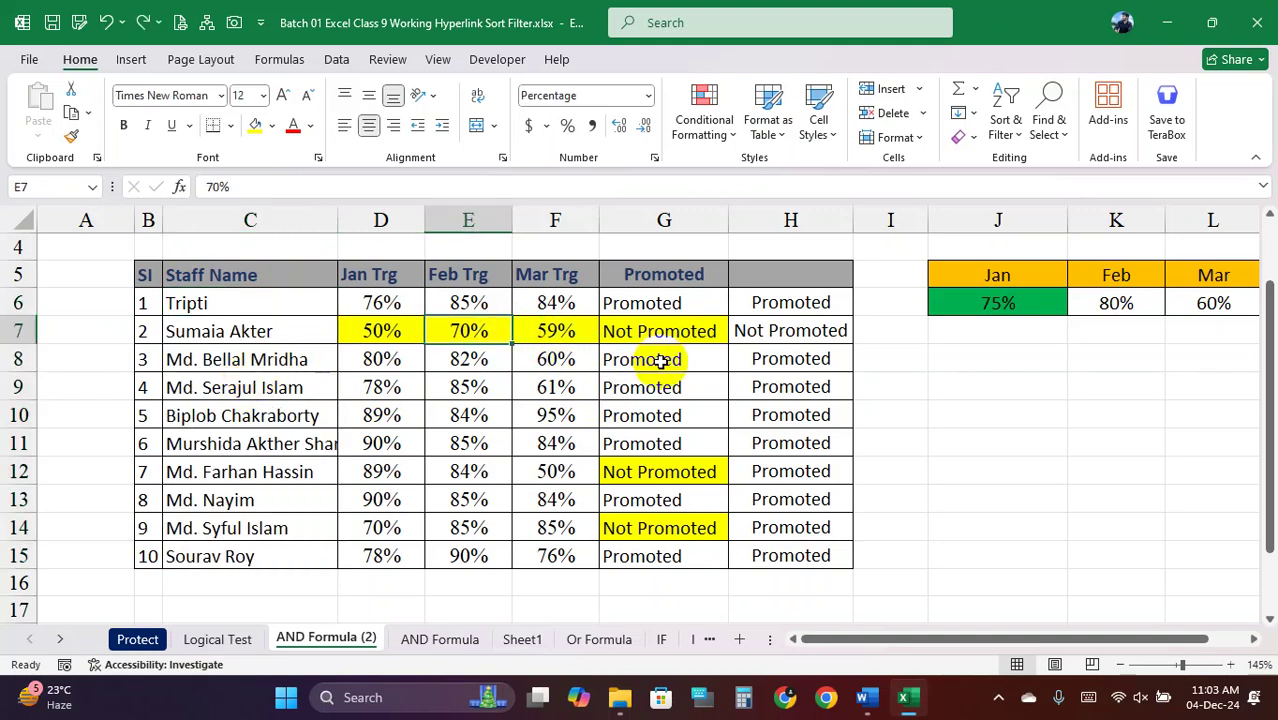
pyautogui.click(765, 330)
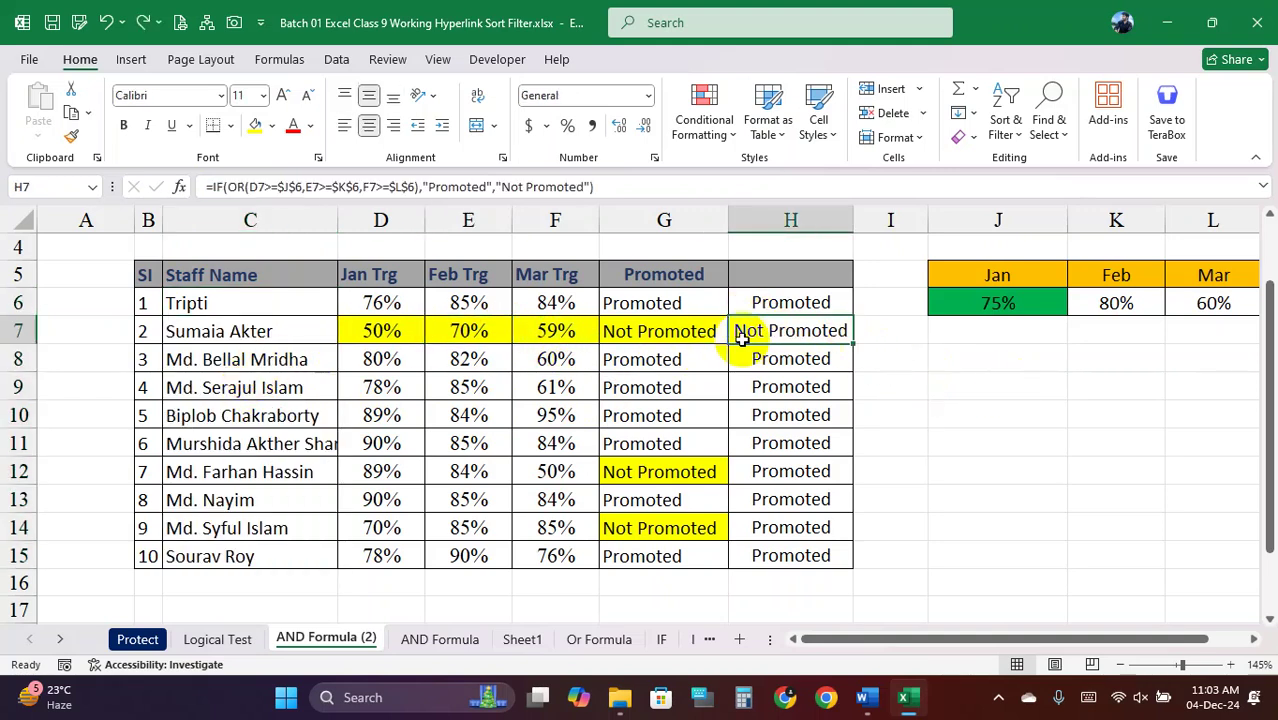
pyautogui.moveTo(680, 300); pyautogui.dragTo(747, 551)
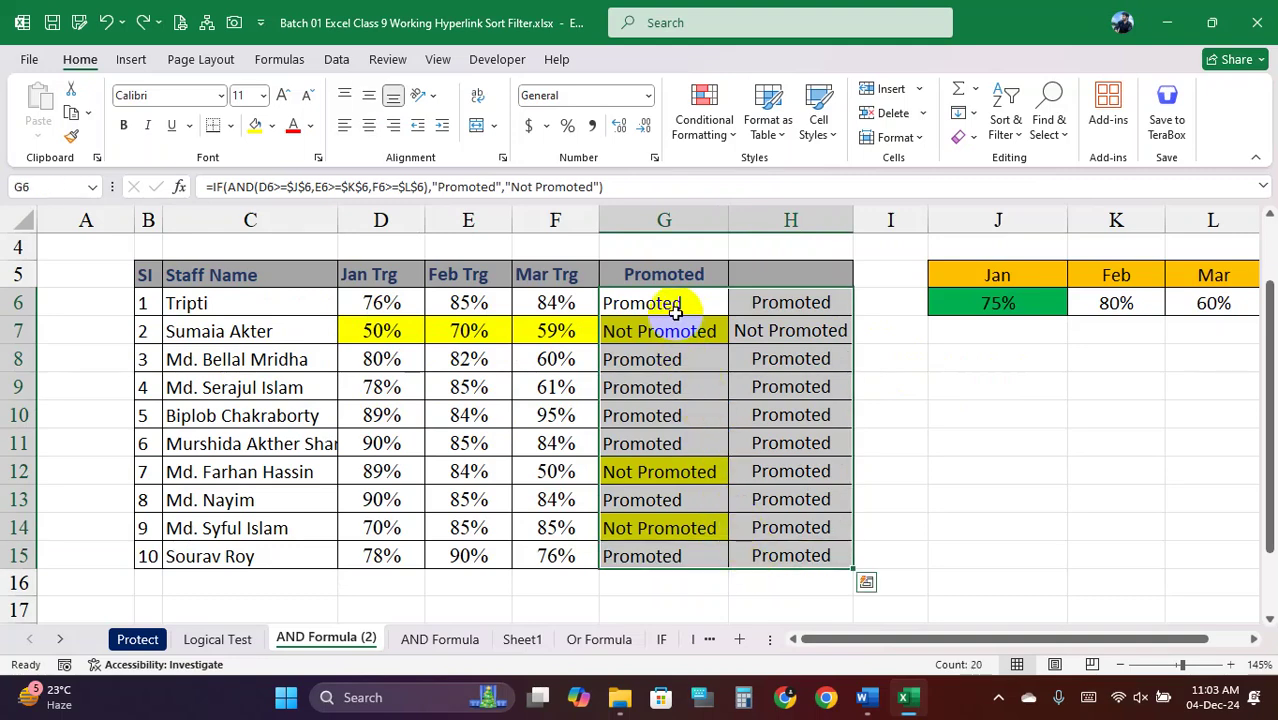
pyautogui.moveTo(676, 302); pyautogui.dragTo(776, 548)
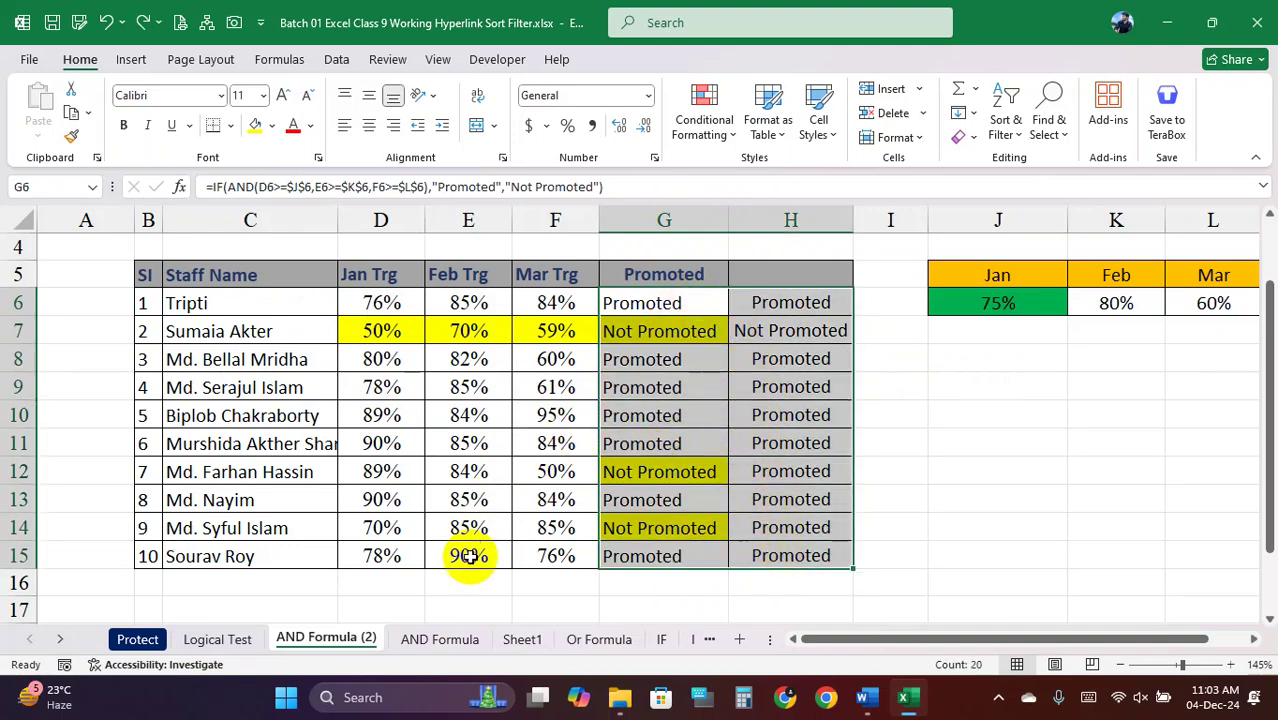
# Review the Demoted formula on AND Formula and the Pass/Failed formulas on Sheet1
pyautogui.click(452, 648)
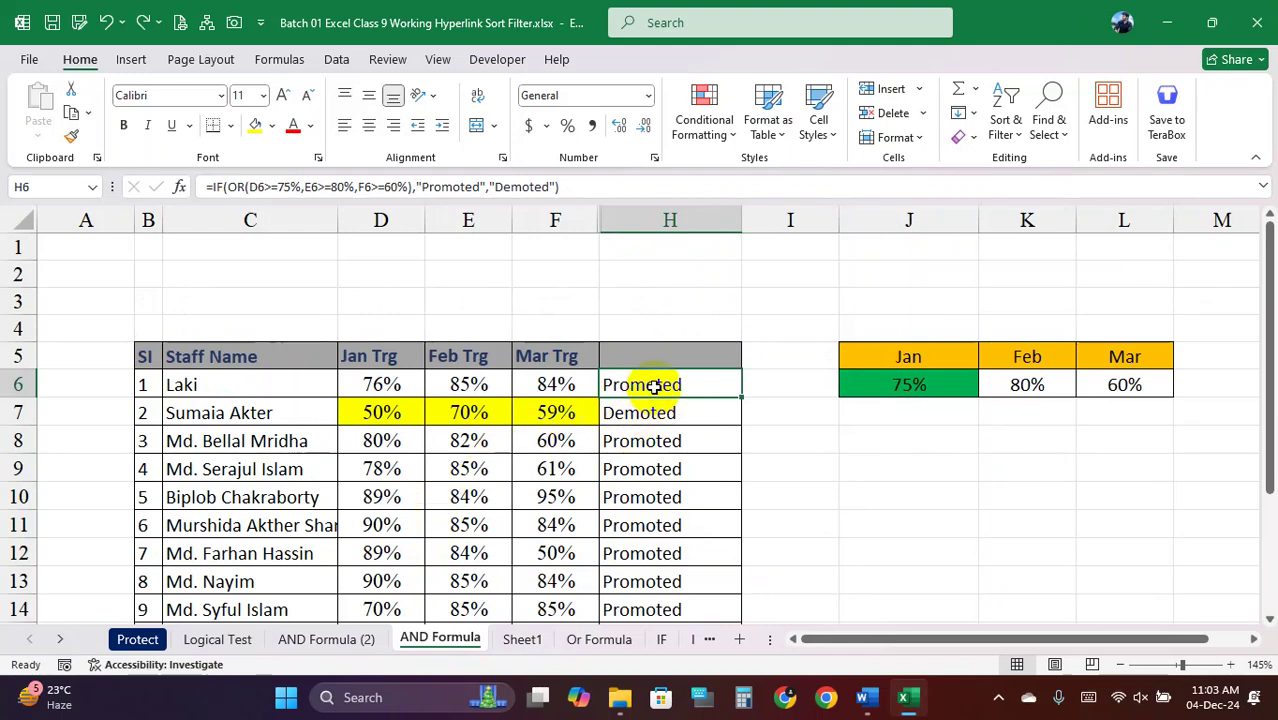
pyautogui.click(661, 416)
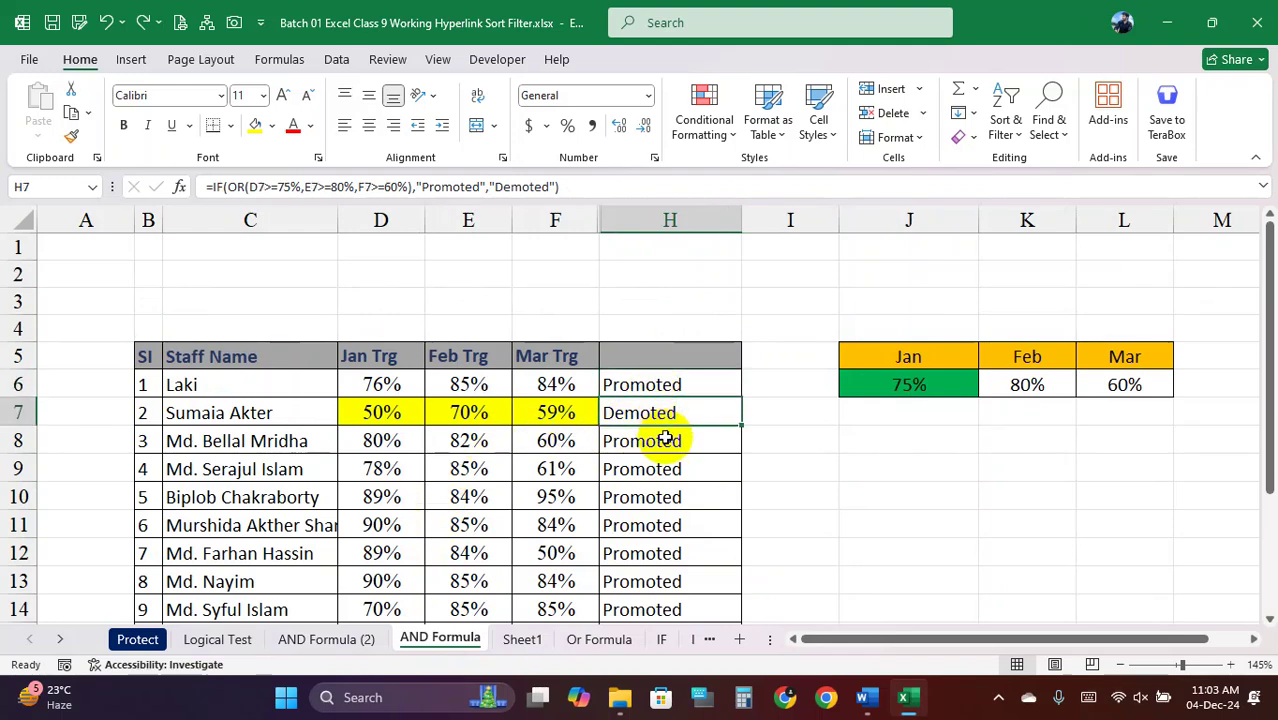
pyautogui.scroll(-2, 670, 432)
pyautogui.click(523, 640)
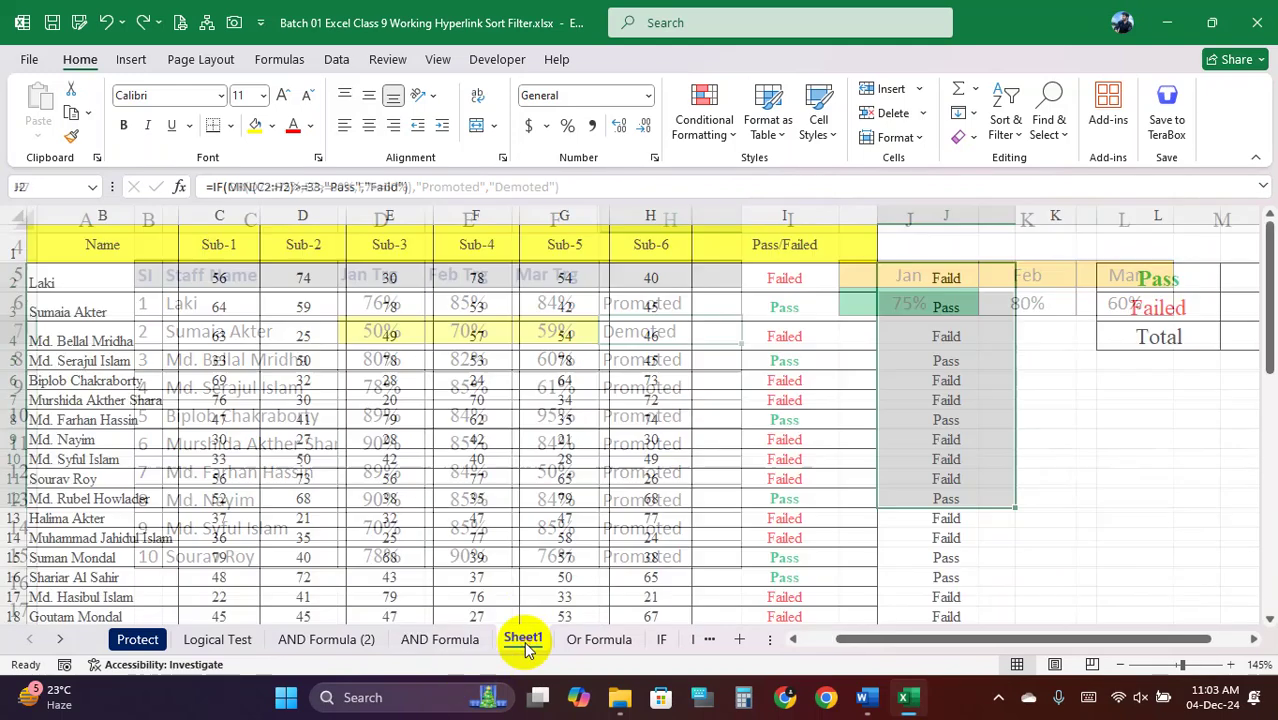
pyautogui.click(776, 340)
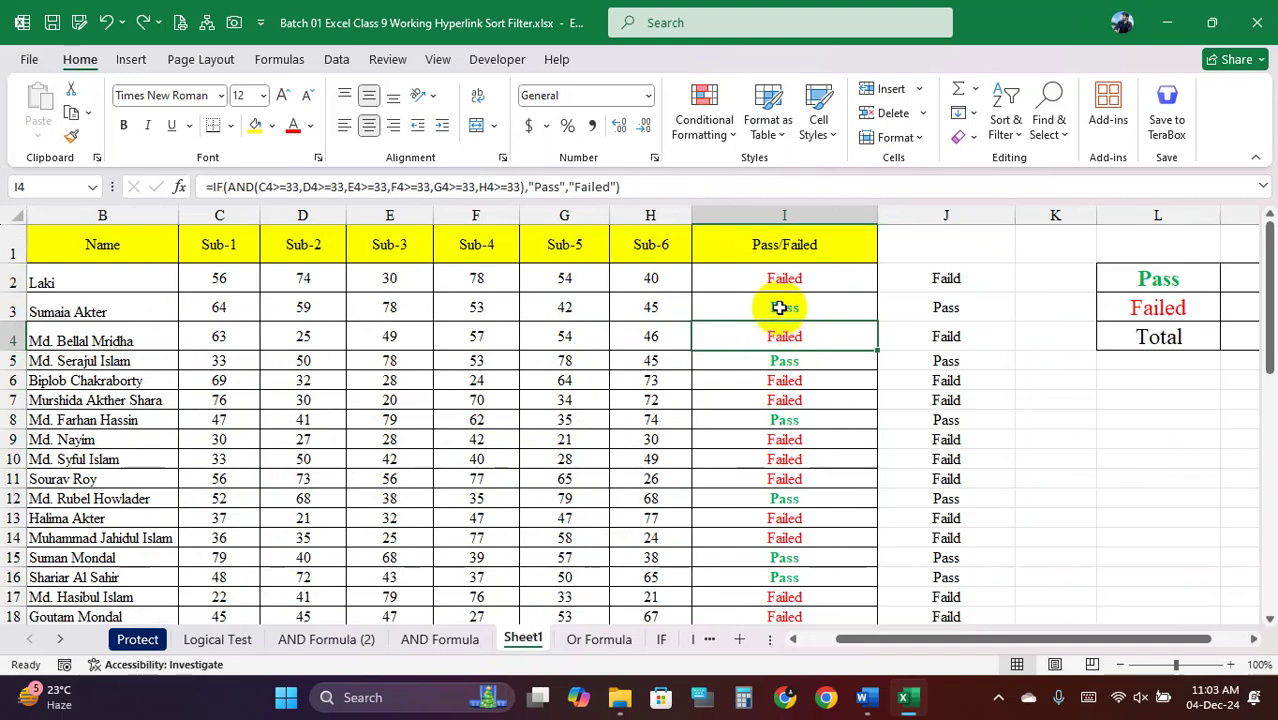
pyautogui.click(779, 308)
pyautogui.click(776, 276)
pyautogui.click(769, 328)
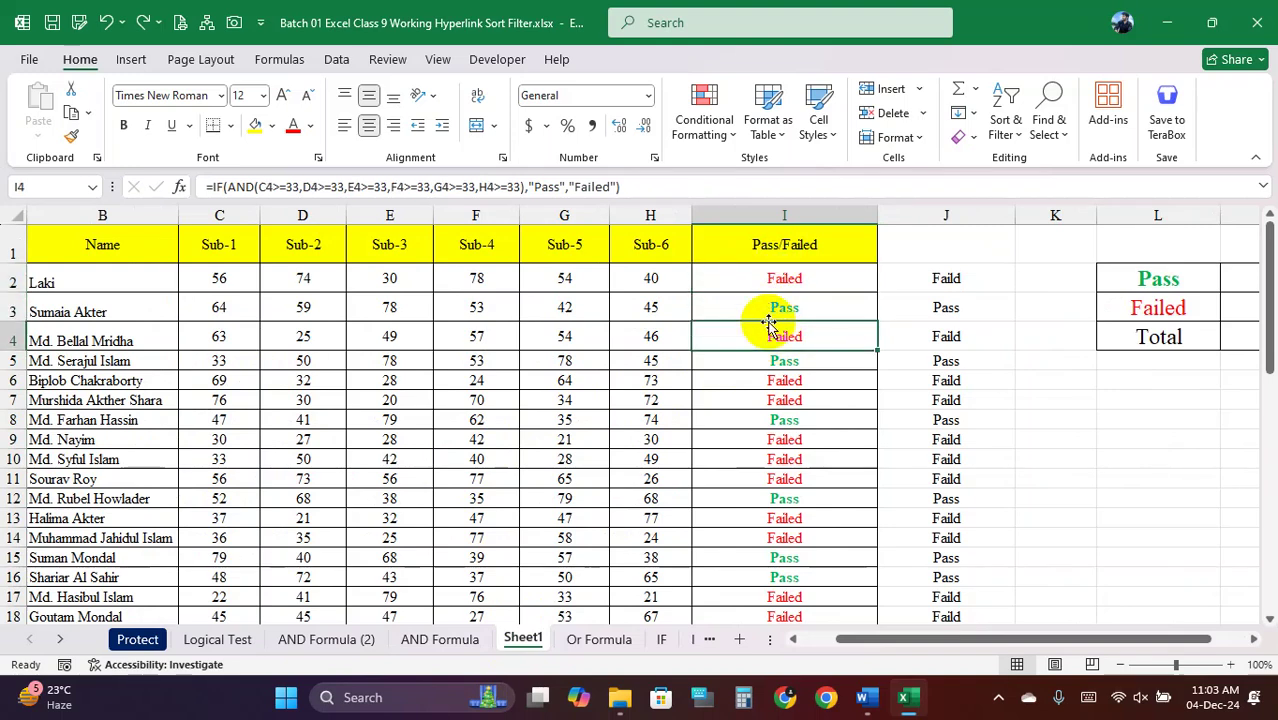
pyautogui.click(775, 300)
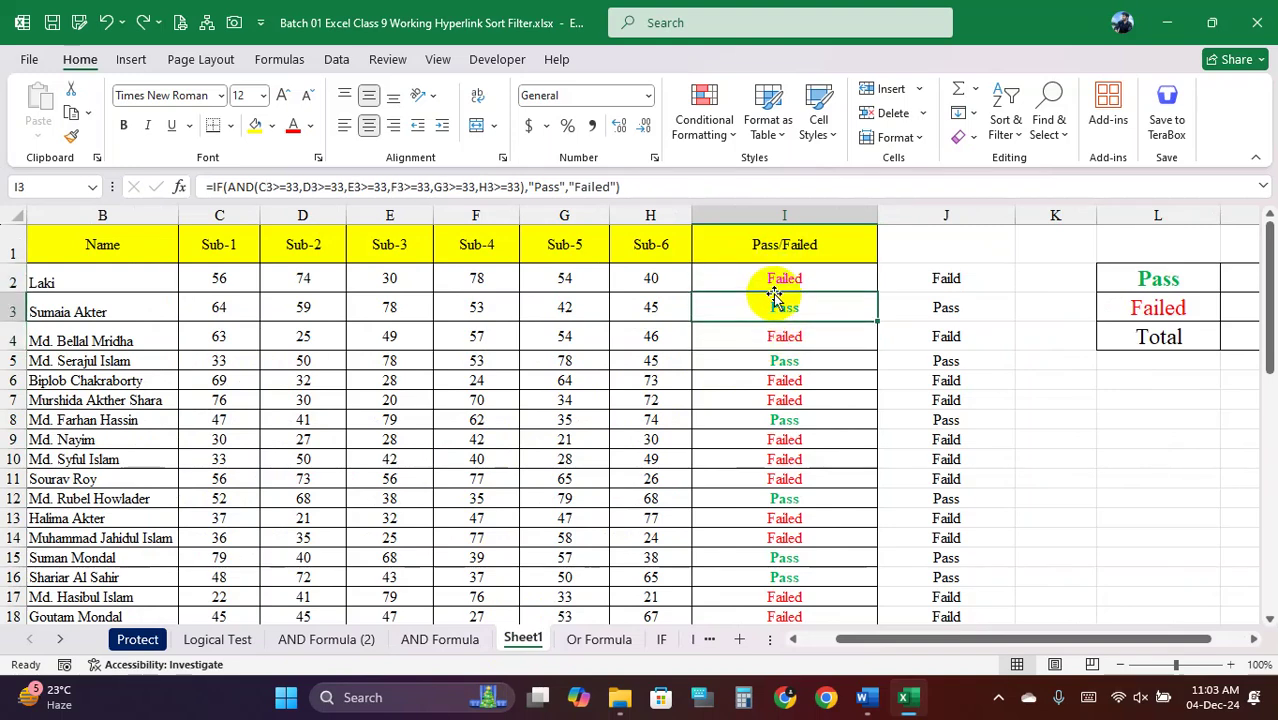
# Clear the results in G6:H15 on the AND Formula (2) sheet
pyautogui.click(316, 638)
pyautogui.moveTo(660, 303); pyautogui.dragTo(793, 560)
pyautogui.press('Delete')
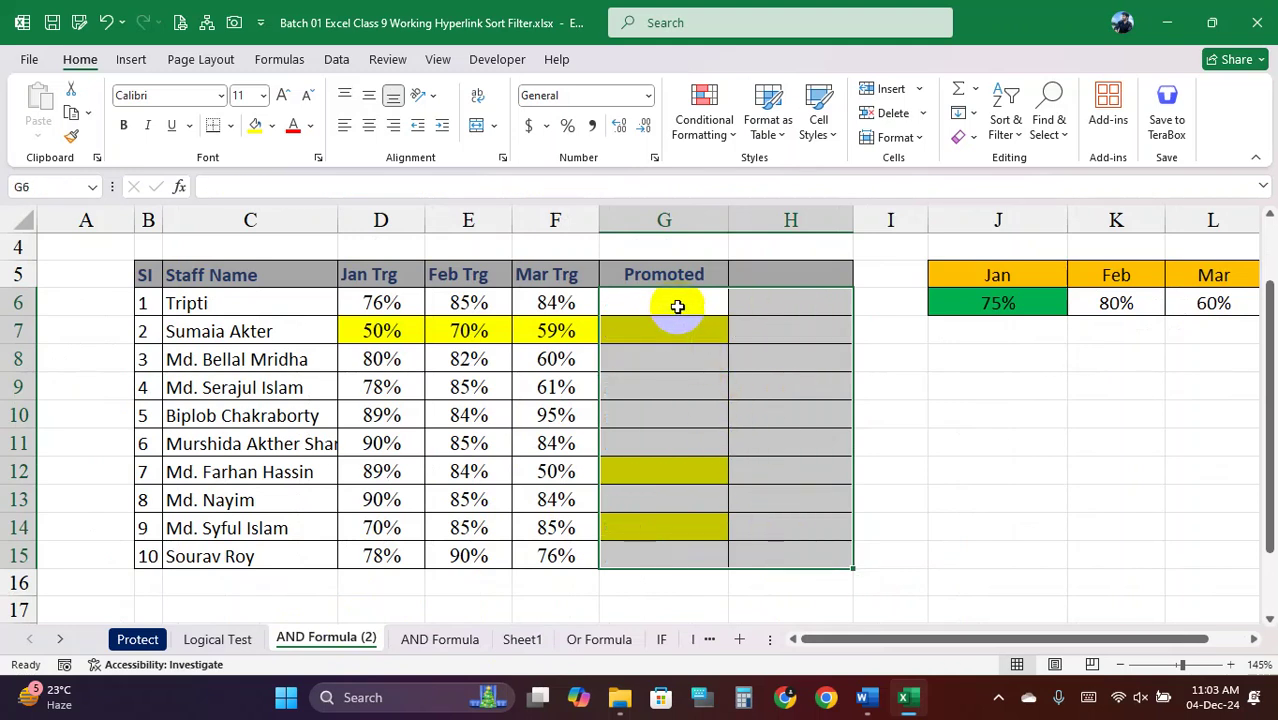
pyautogui.click(676, 303)
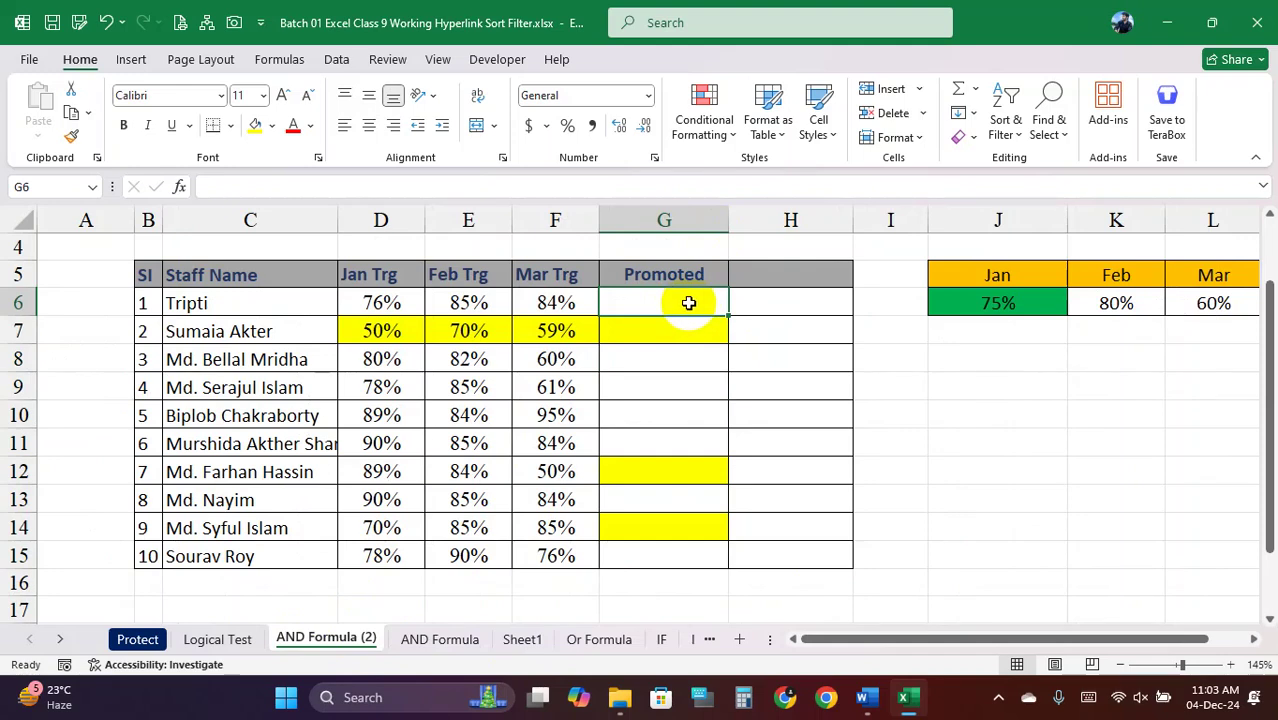
# Restore the cleared results and change G6's labels to "Pass" and "Fail"
pyautogui.hotkey('ctrl', 'z')
pyautogui.doubleClick(686, 302)
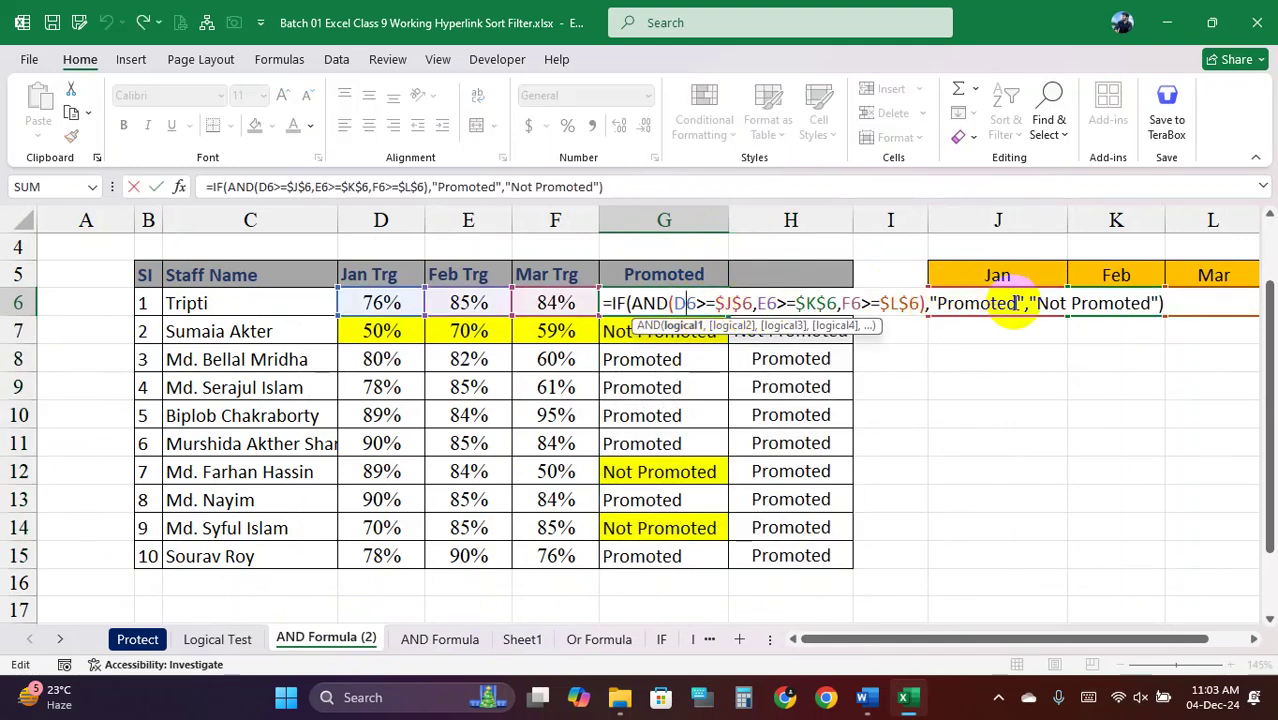
pyautogui.moveTo(1015, 303); pyautogui.dragTo(955, 307)
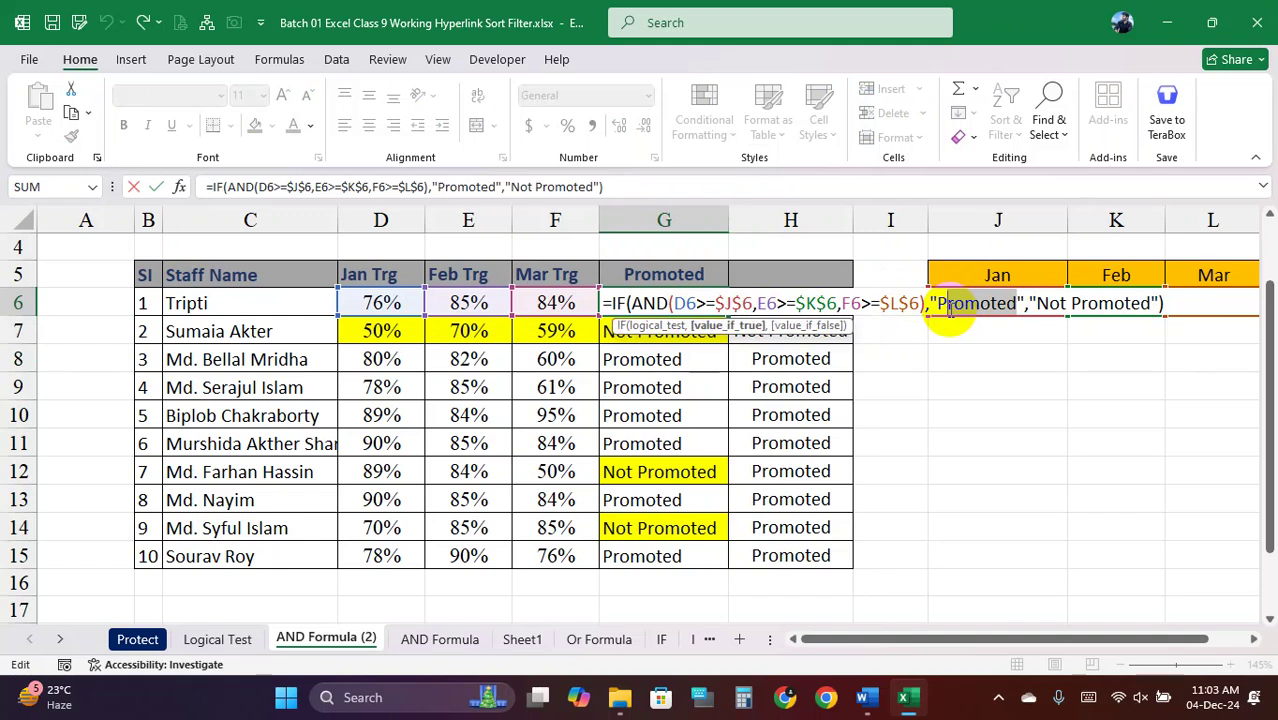
pyautogui.write('ass')
pyautogui.moveTo(1103, 303); pyautogui.dragTo(1005, 312)
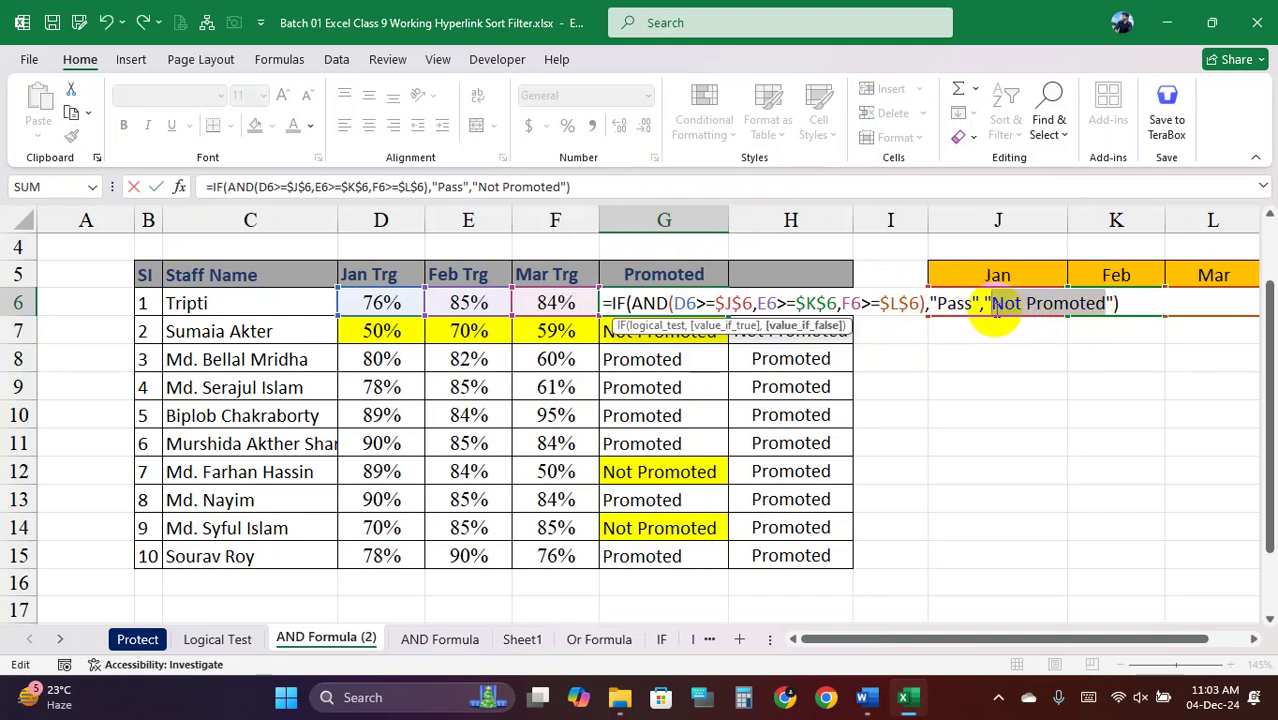
pyautogui.write('Fail')
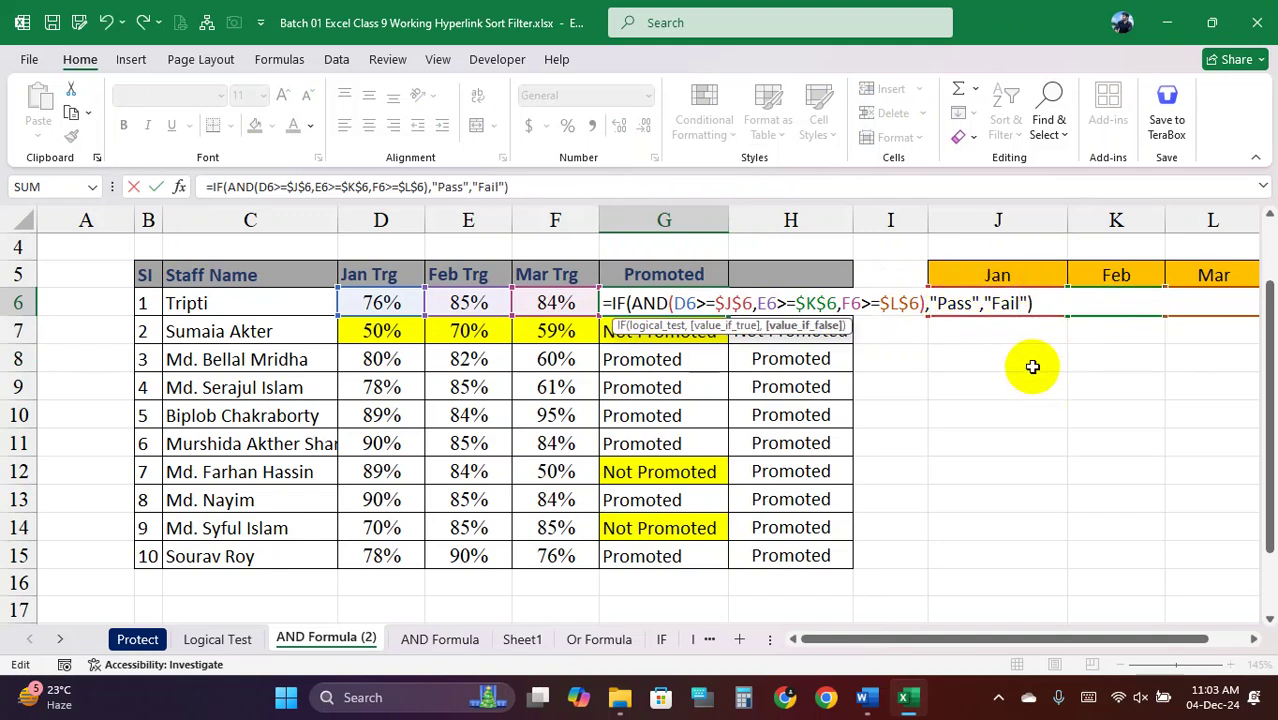
pyautogui.press('Return')
# Fill G6's formula down to G15, inspect G10, then undo the fill
pyautogui.click(717, 310)
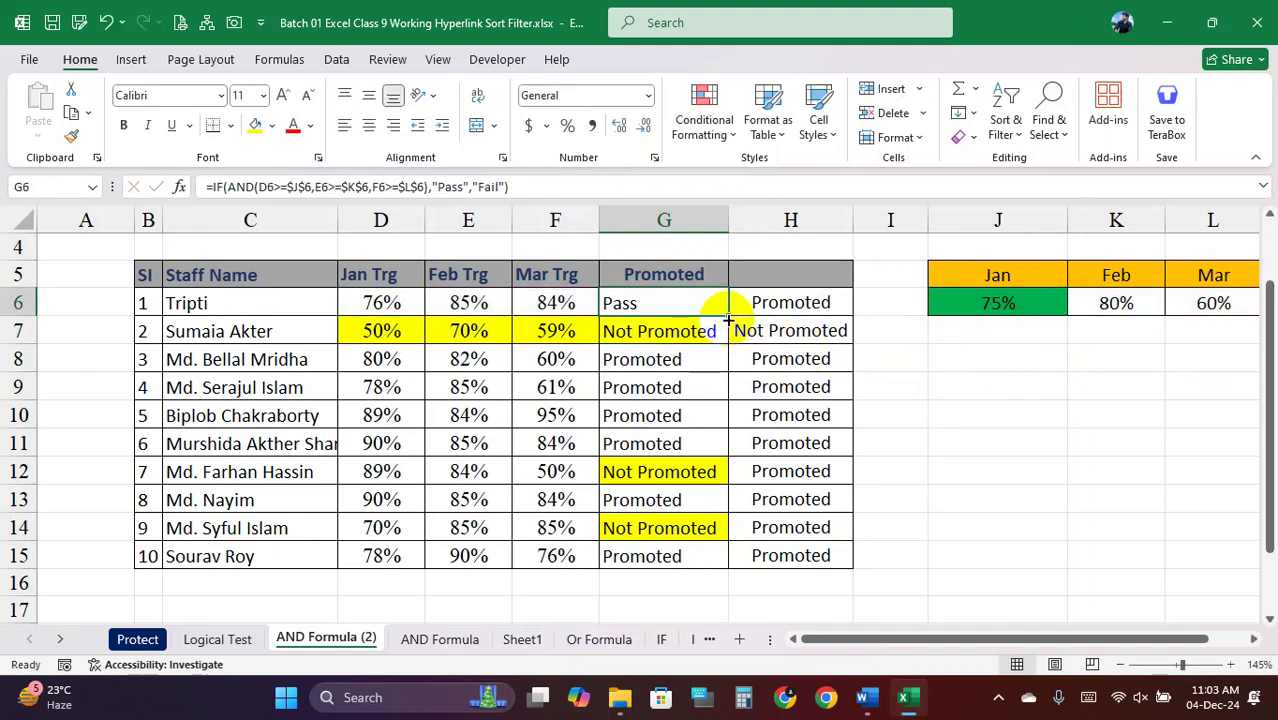
pyautogui.doubleClick(729, 317)
pyautogui.click(712, 417)
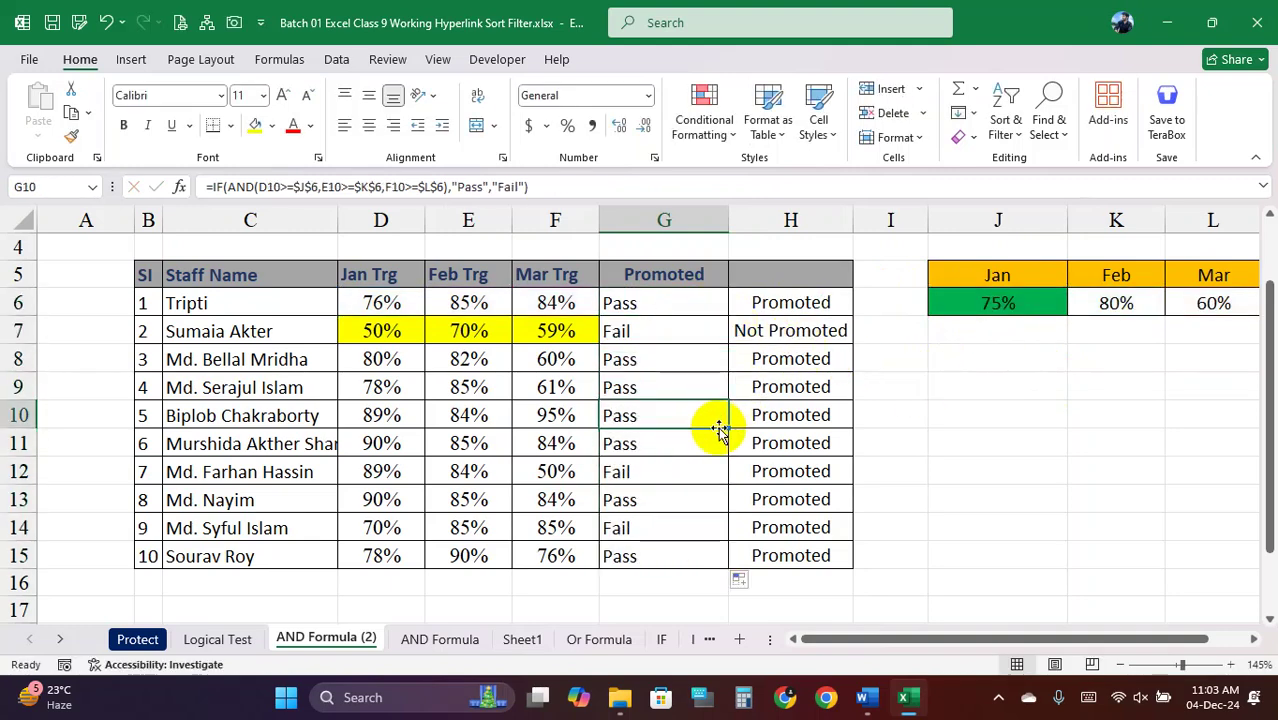
pyautogui.hotkey('ctrl', 'z')
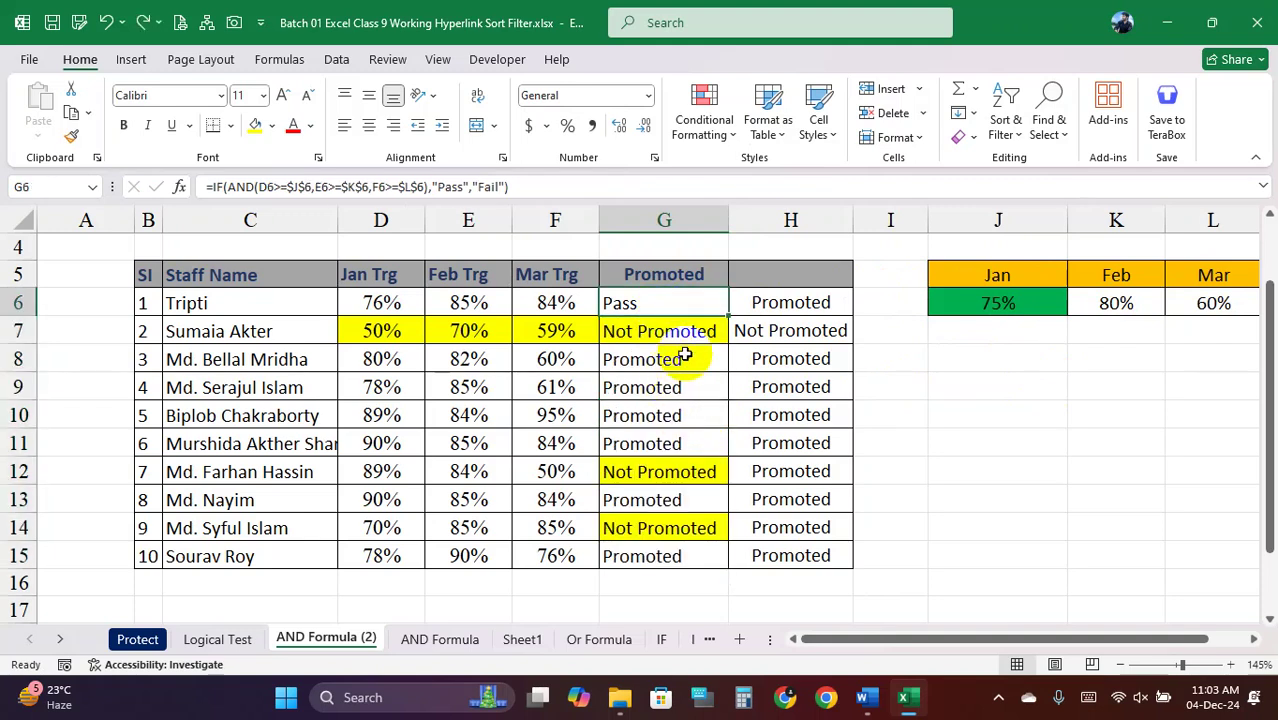
pyautogui.click(668, 362)
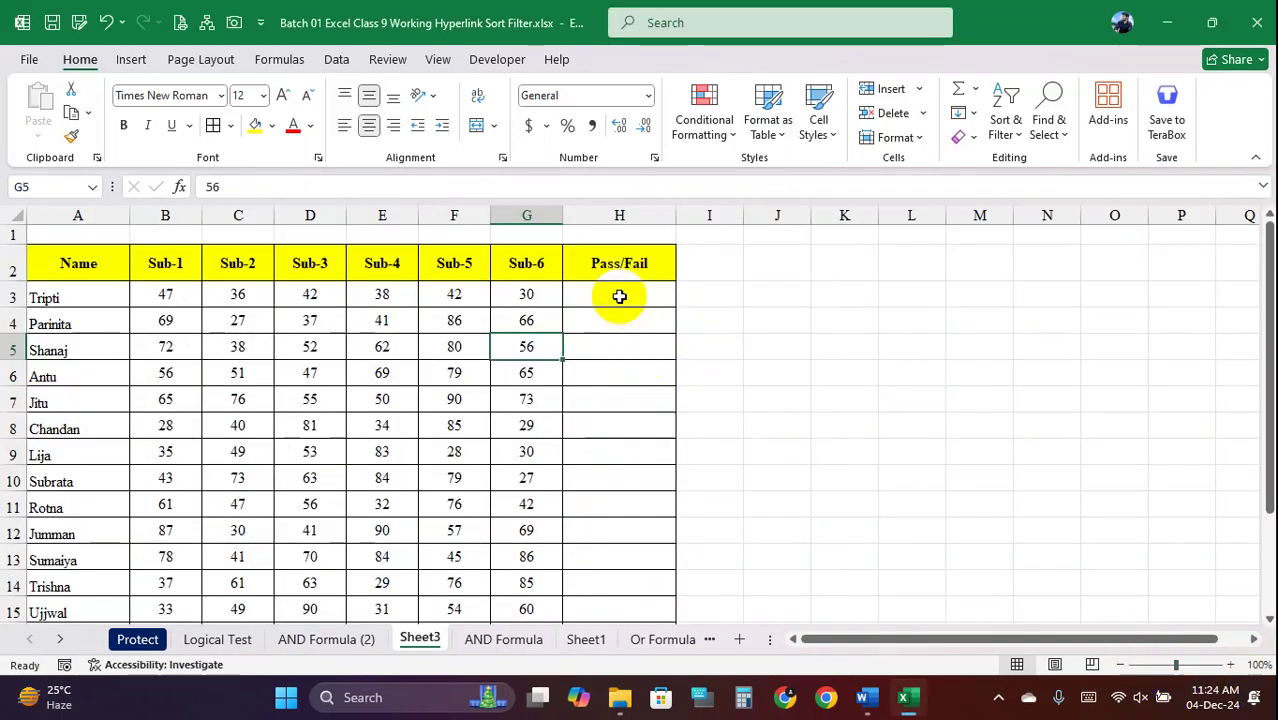
# Start =IF(AND( in H3 testing B3, C3 and D3 each >=33
pyautogui.click(619, 296)
pyautogui.write('=')
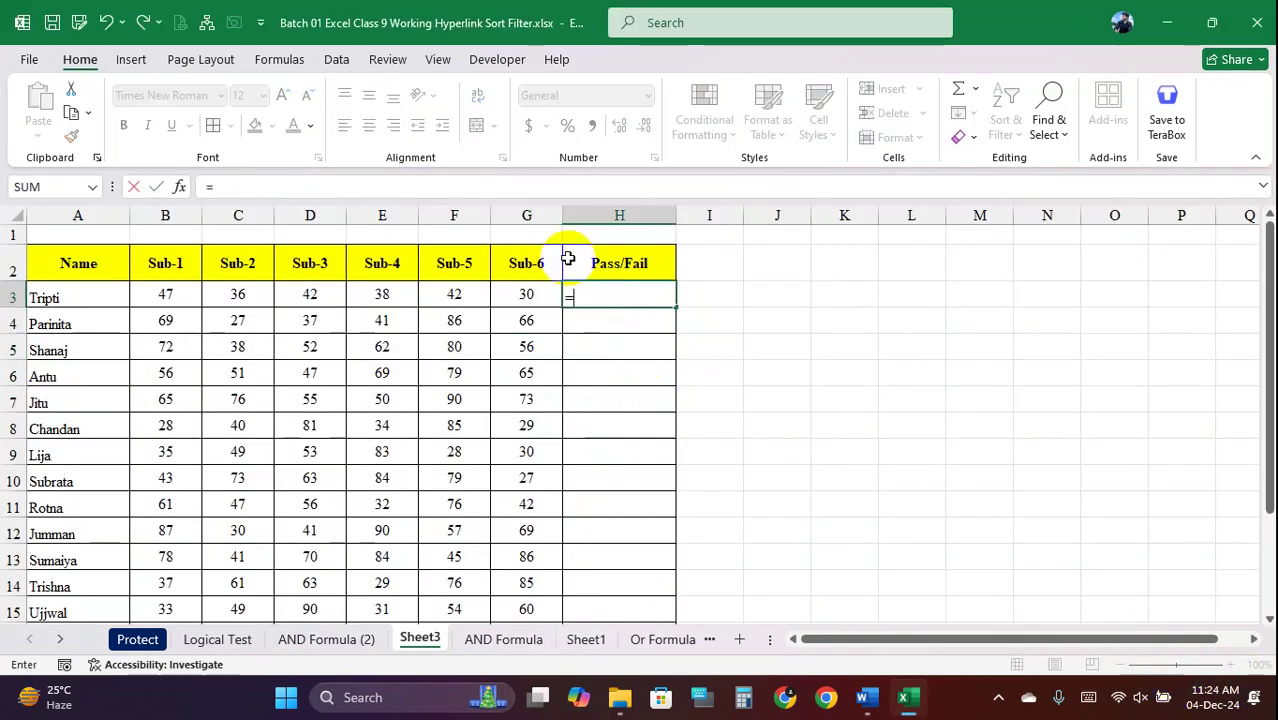
pyautogui.write('if(')
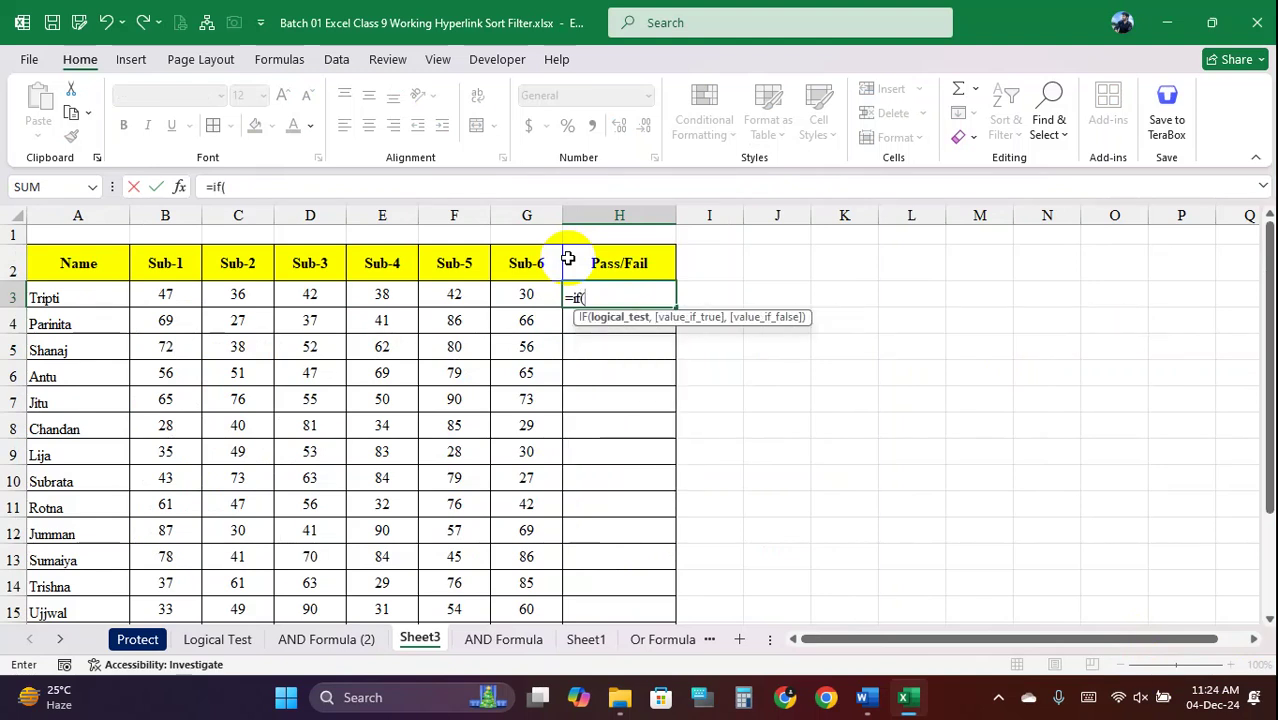
pyautogui.write('and(')
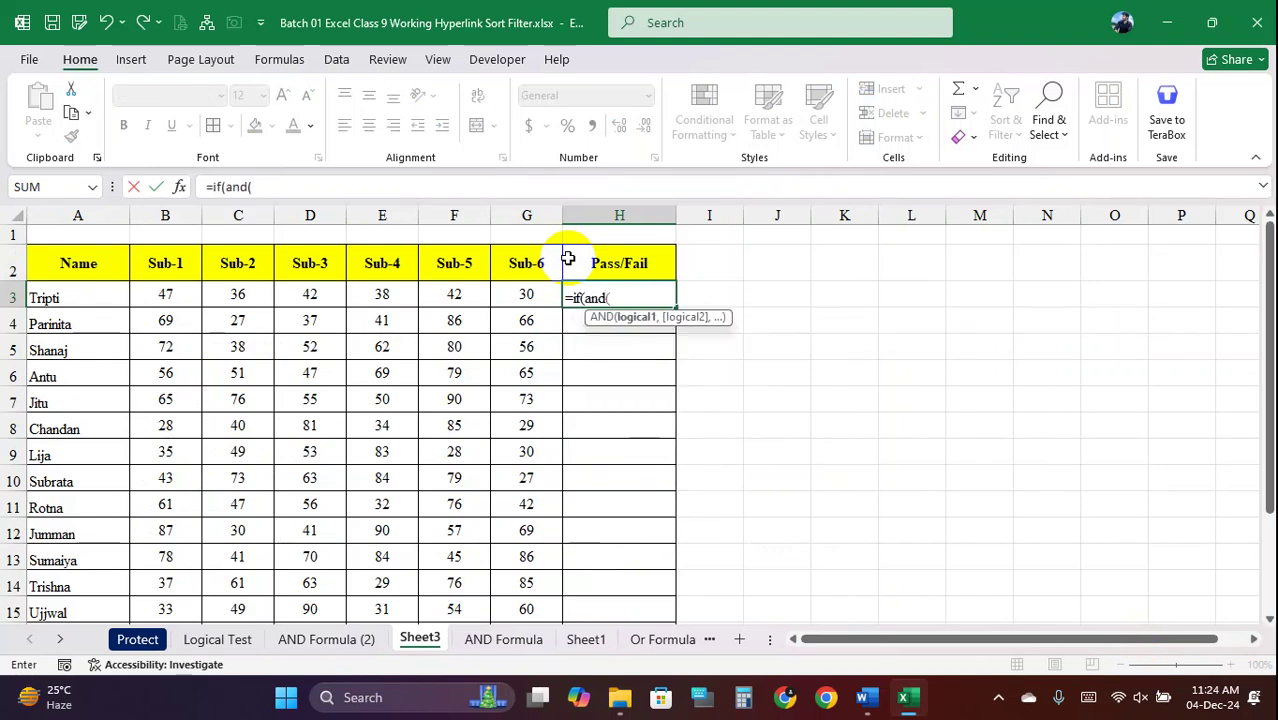
pyautogui.click(165, 295)
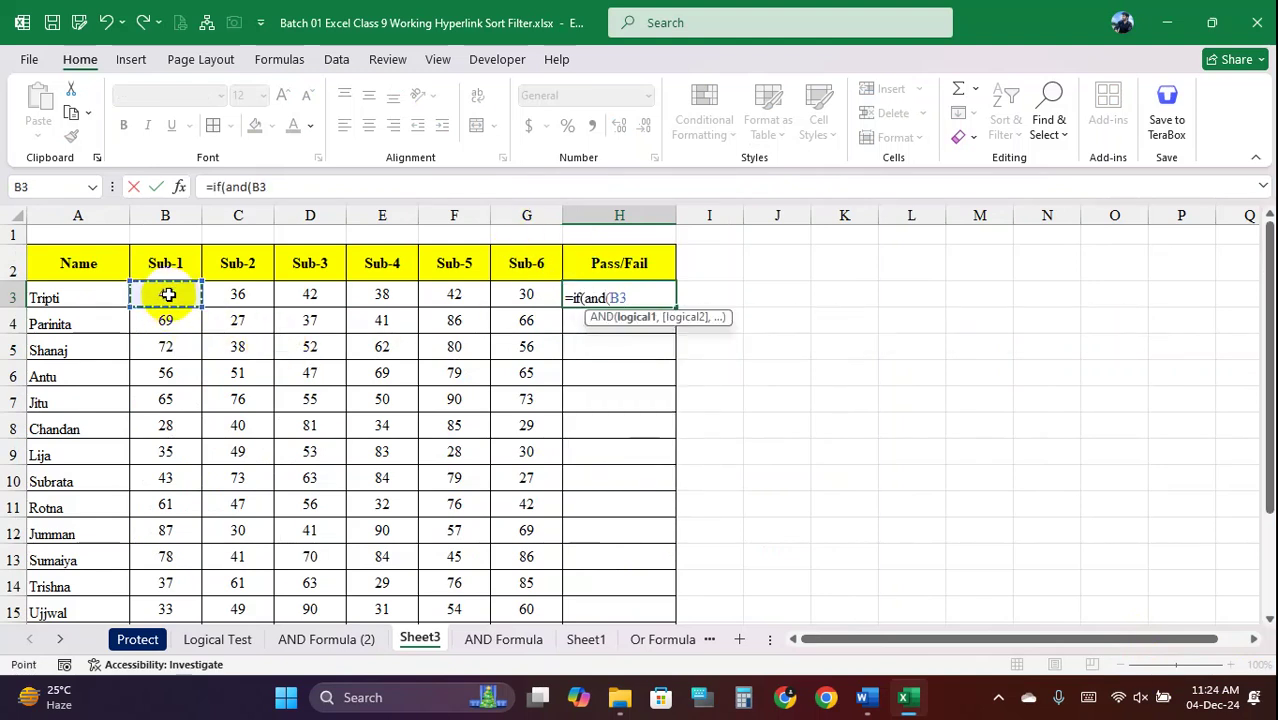
pyautogui.write('>')
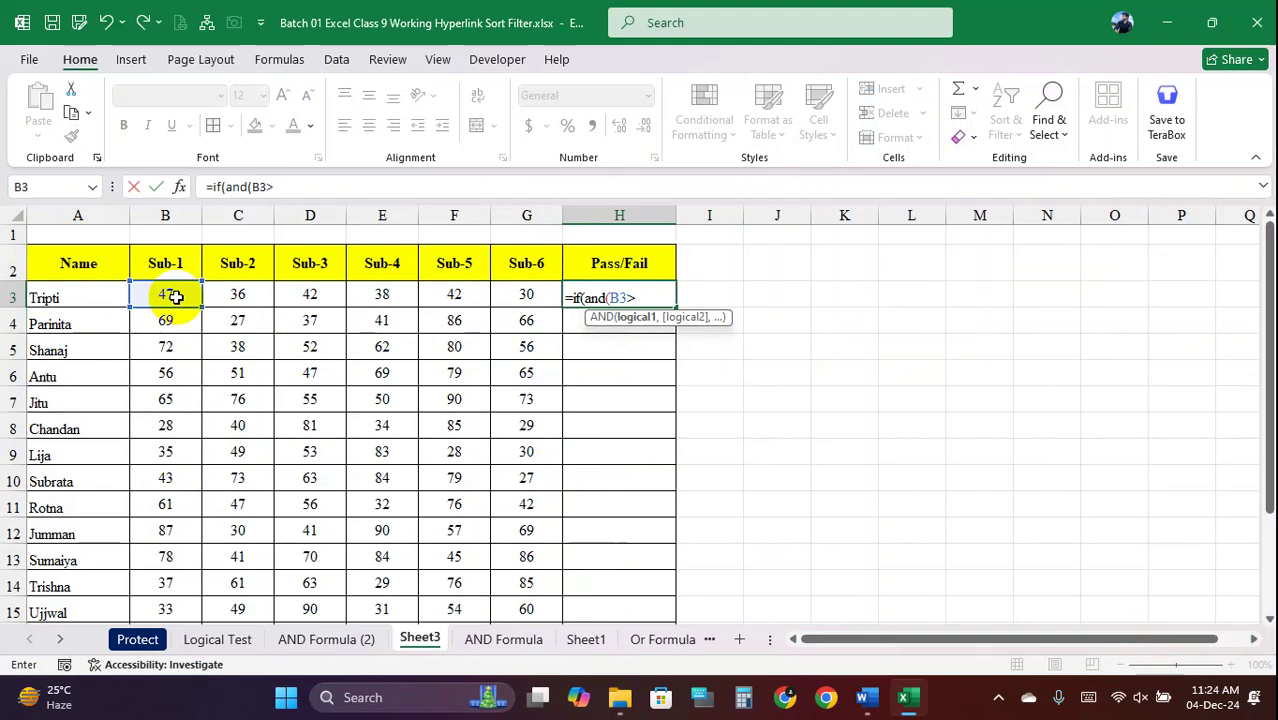
pyautogui.write('=33,')
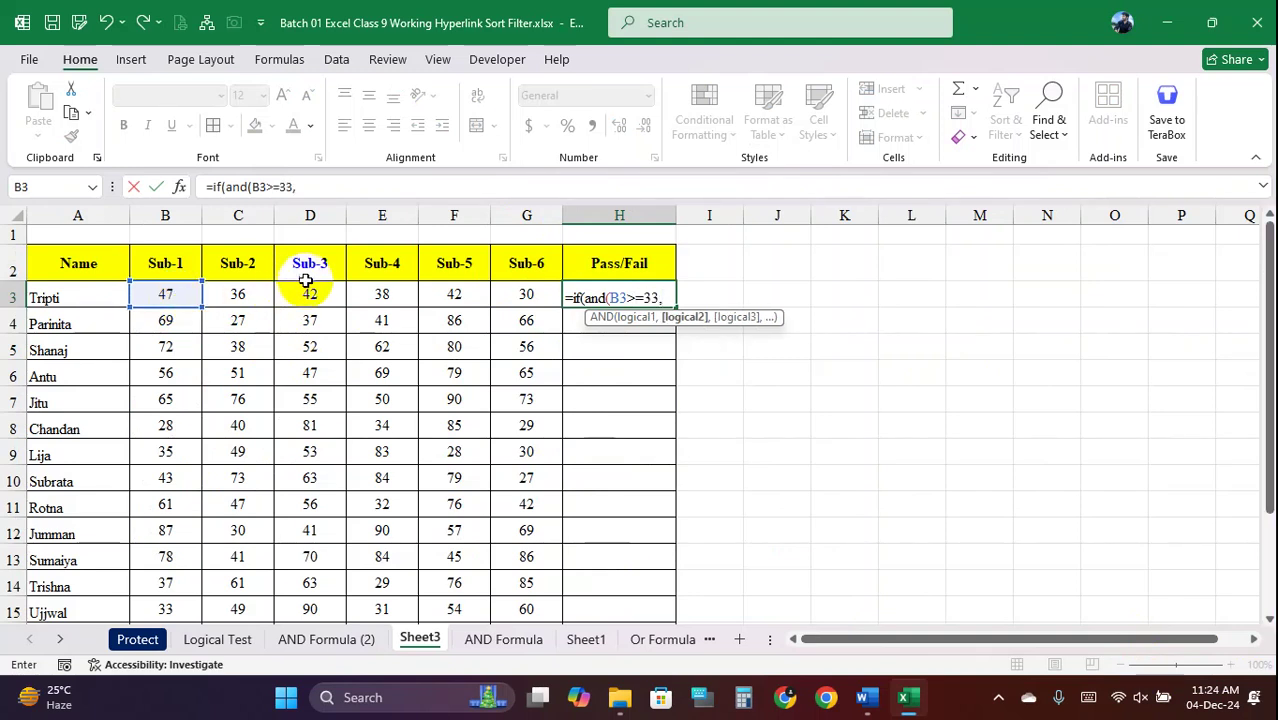
pyautogui.click(245, 294)
pyautogui.write('>=33')
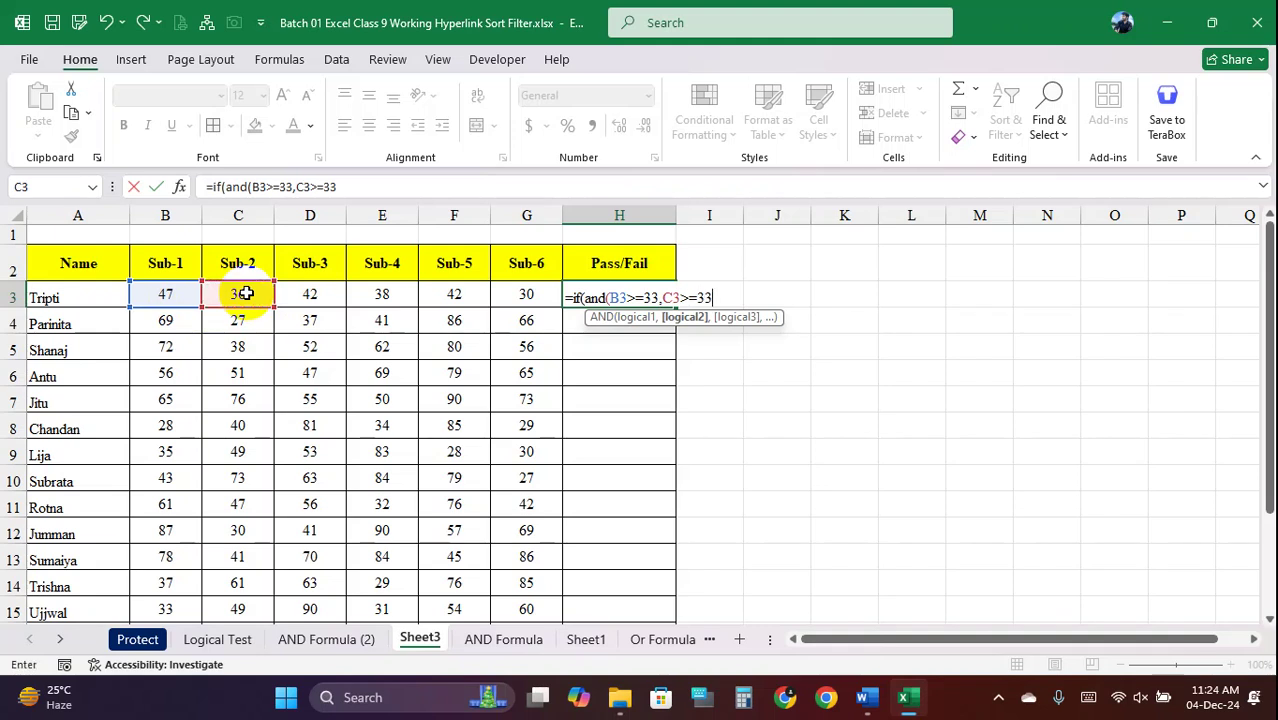
pyautogui.write(',')
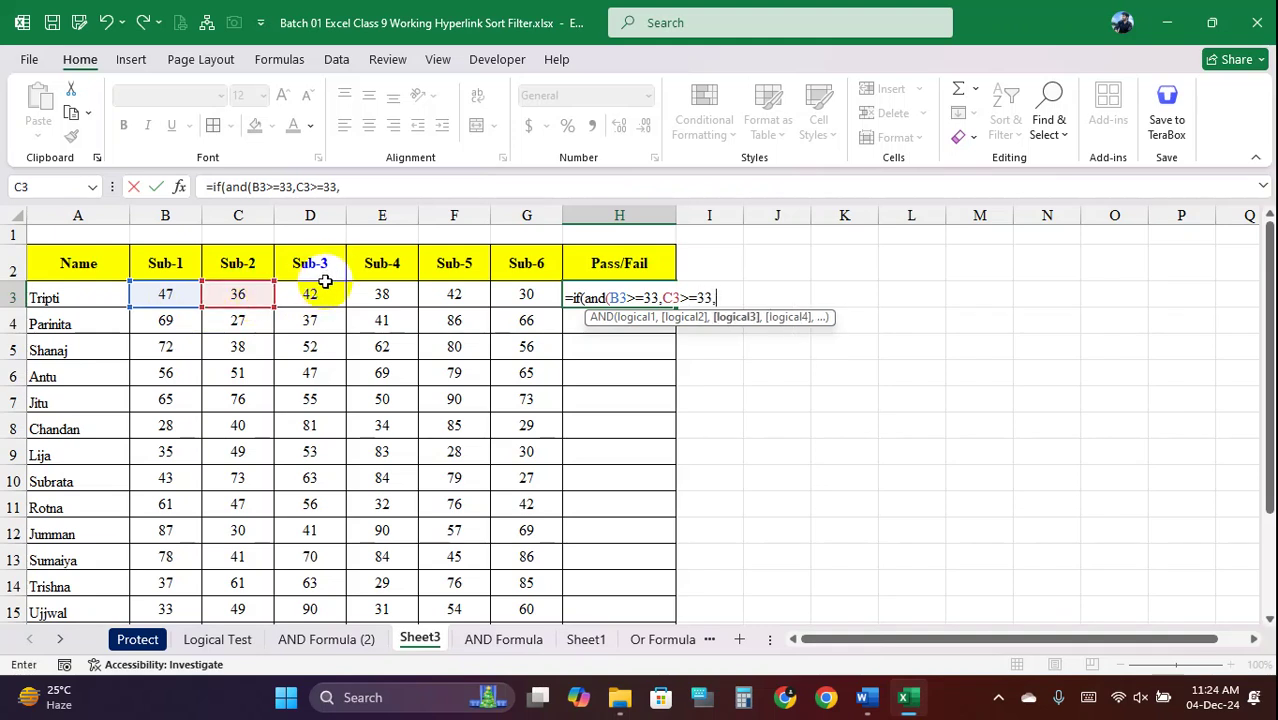
pyautogui.click(308, 290)
pyautogui.write('>=')
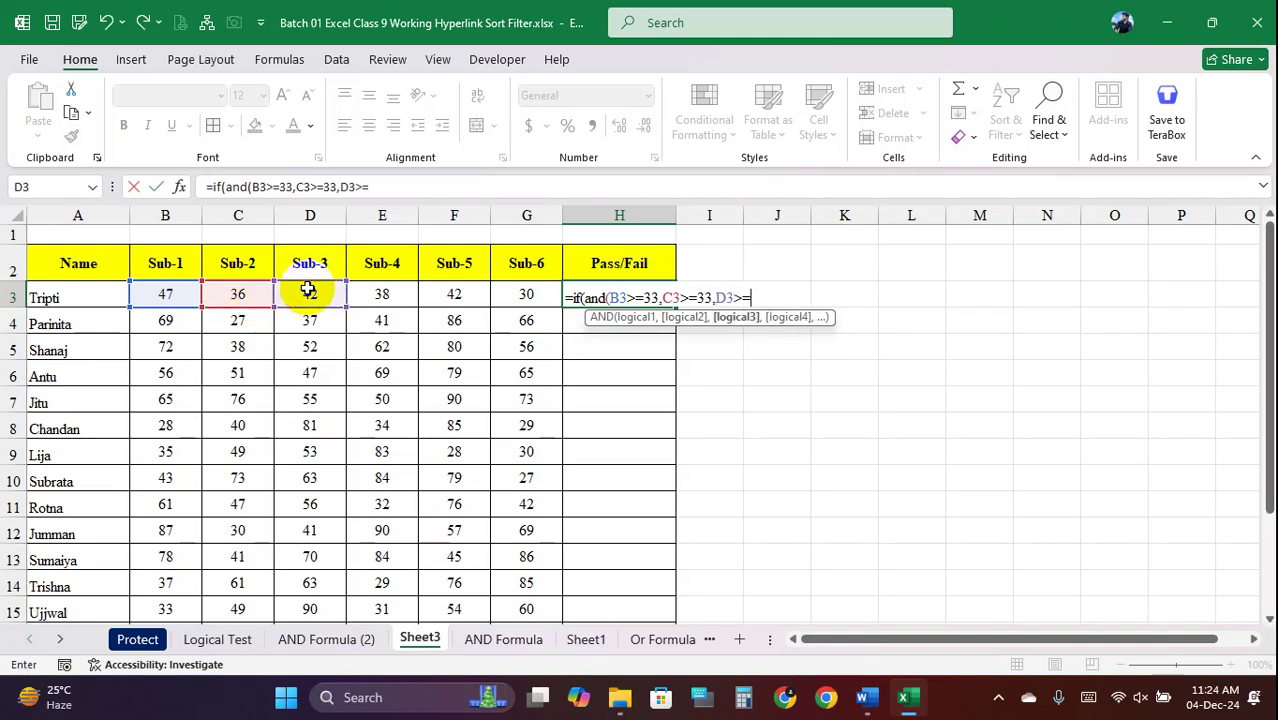
pyautogui.write('33,')
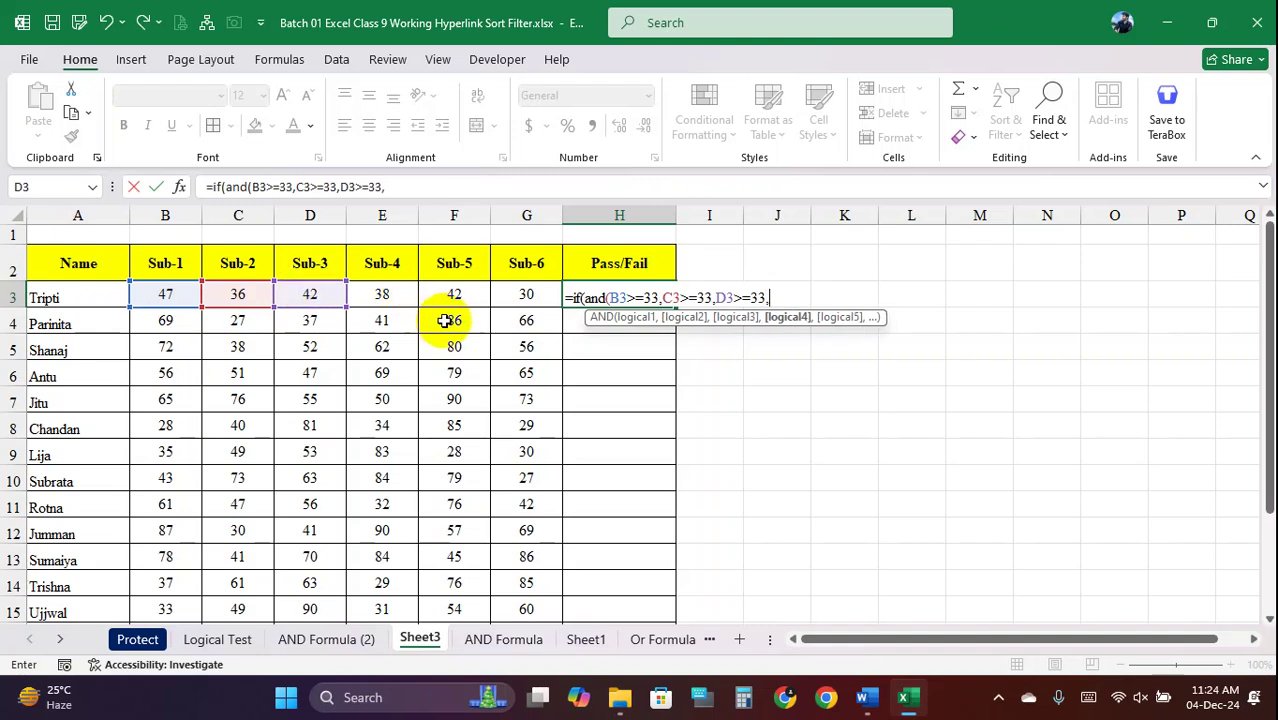
# Add the E3, F3 and G3 conditions and the "Pass"/"Fail" results
pyautogui.click(394, 296)
pyautogui.write('>=')
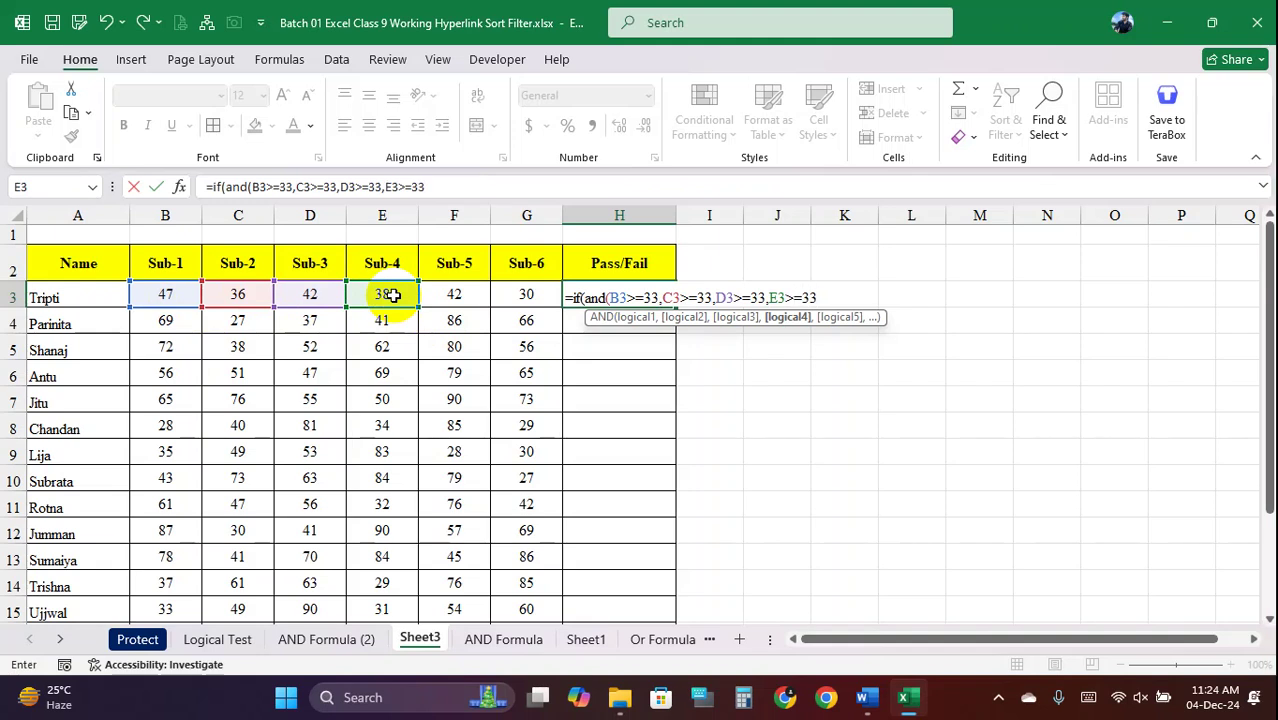
pyautogui.write('33,')
pyautogui.click(453, 293)
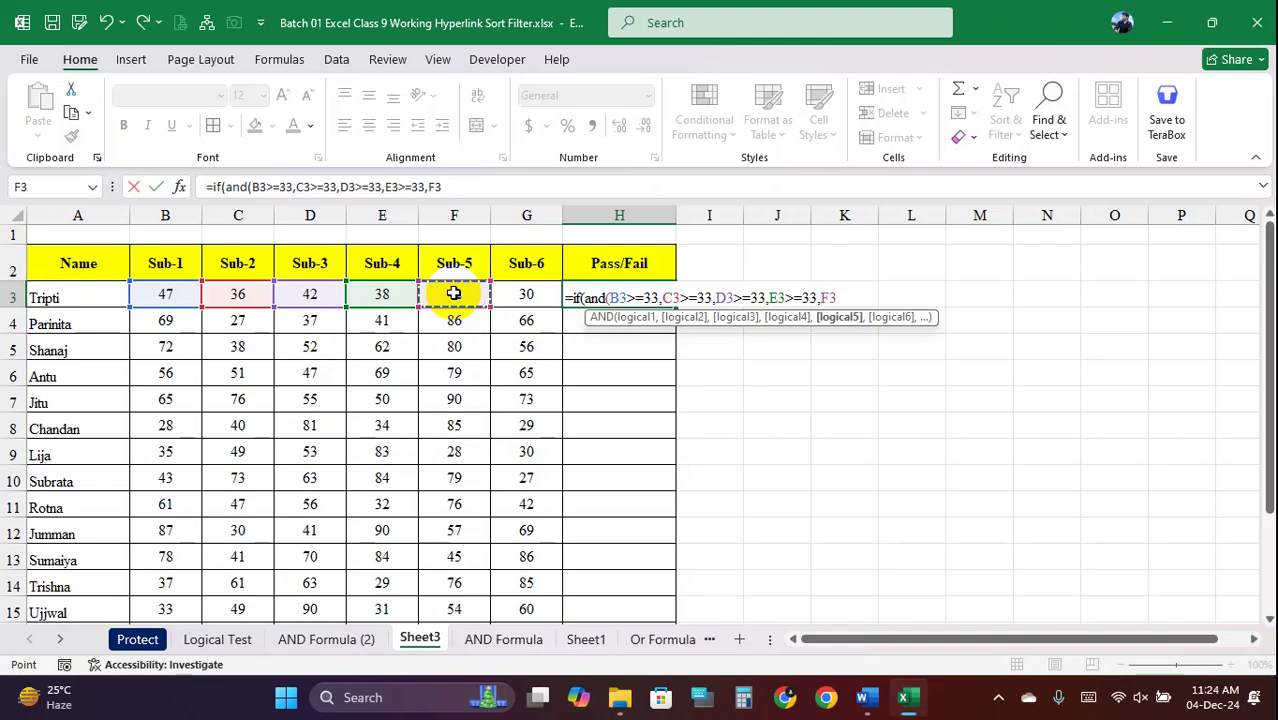
pyautogui.write('>=33,')
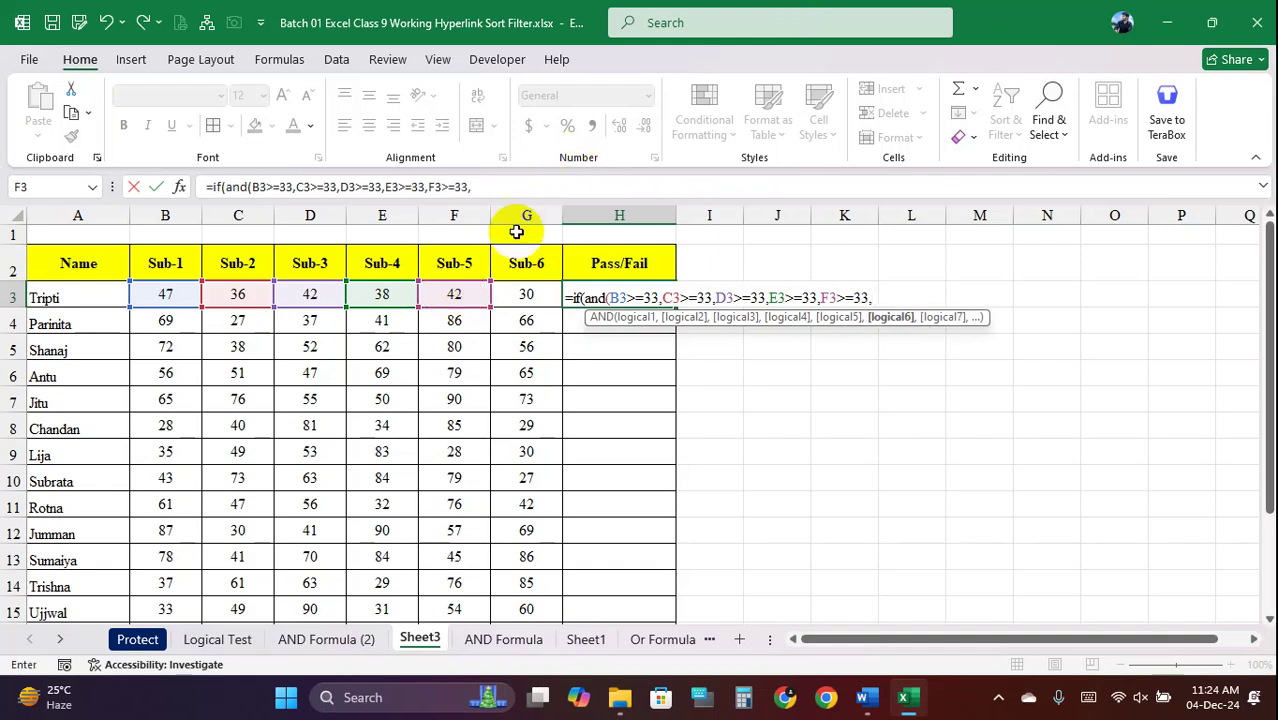
pyautogui.click(522, 293)
pyautogui.write('>=33')
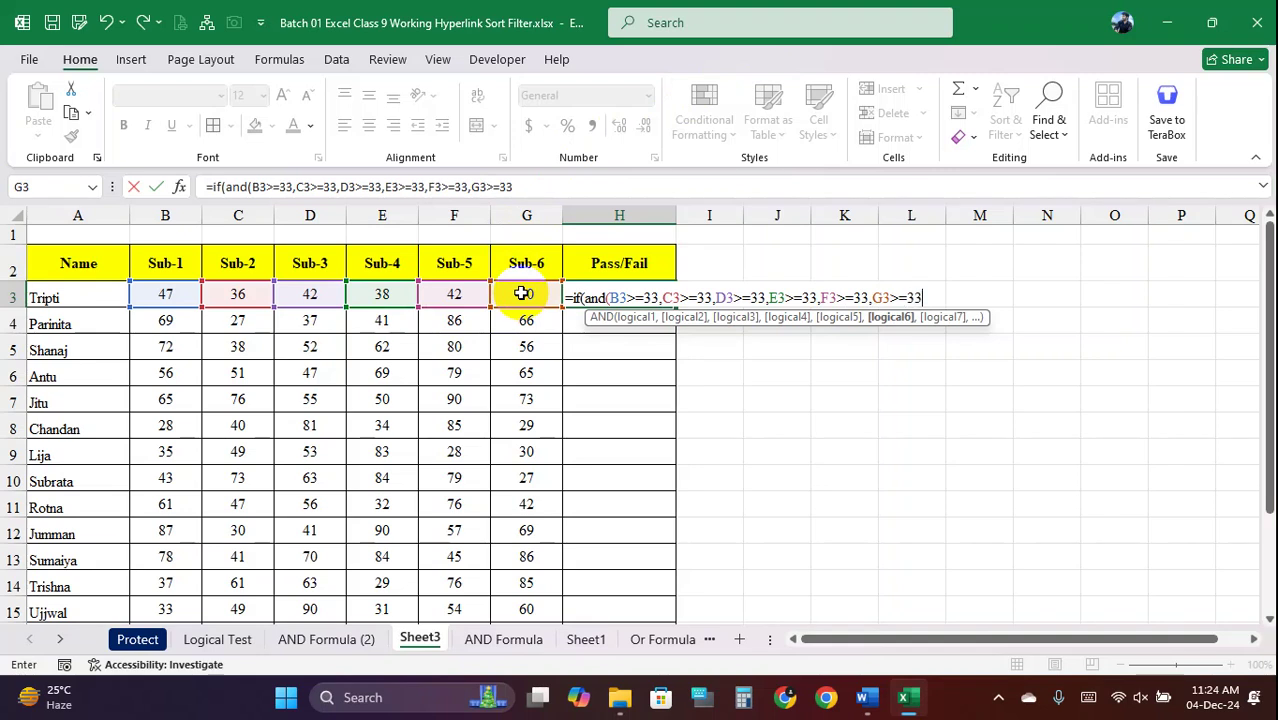
pyautogui.write(')')
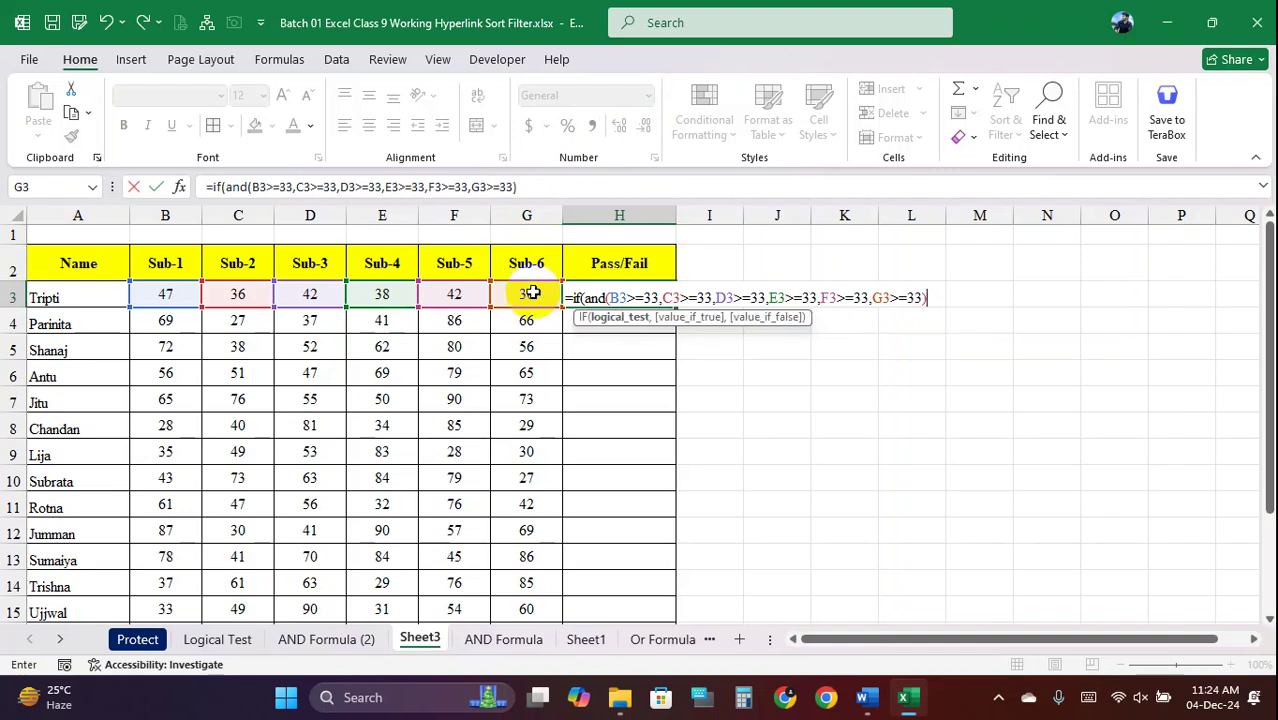
pyautogui.write(',')
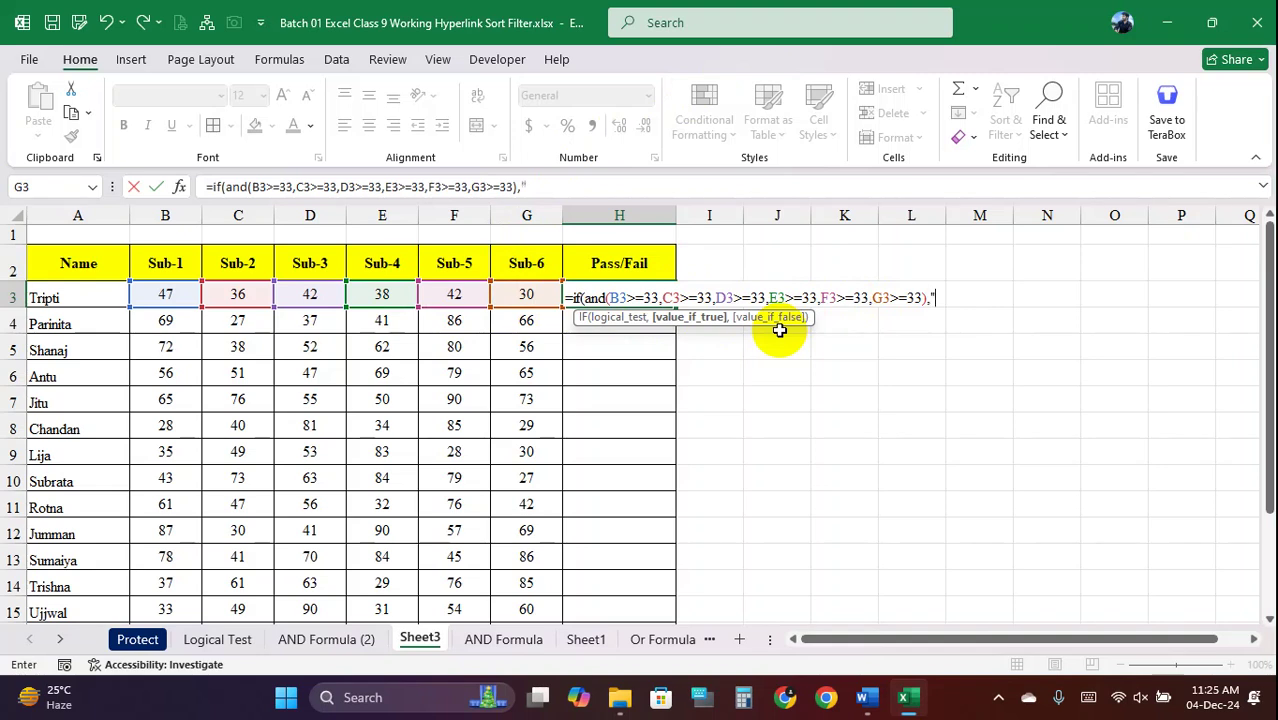
pyautogui.write('"Pass')
pyautogui.write(',"Fa')
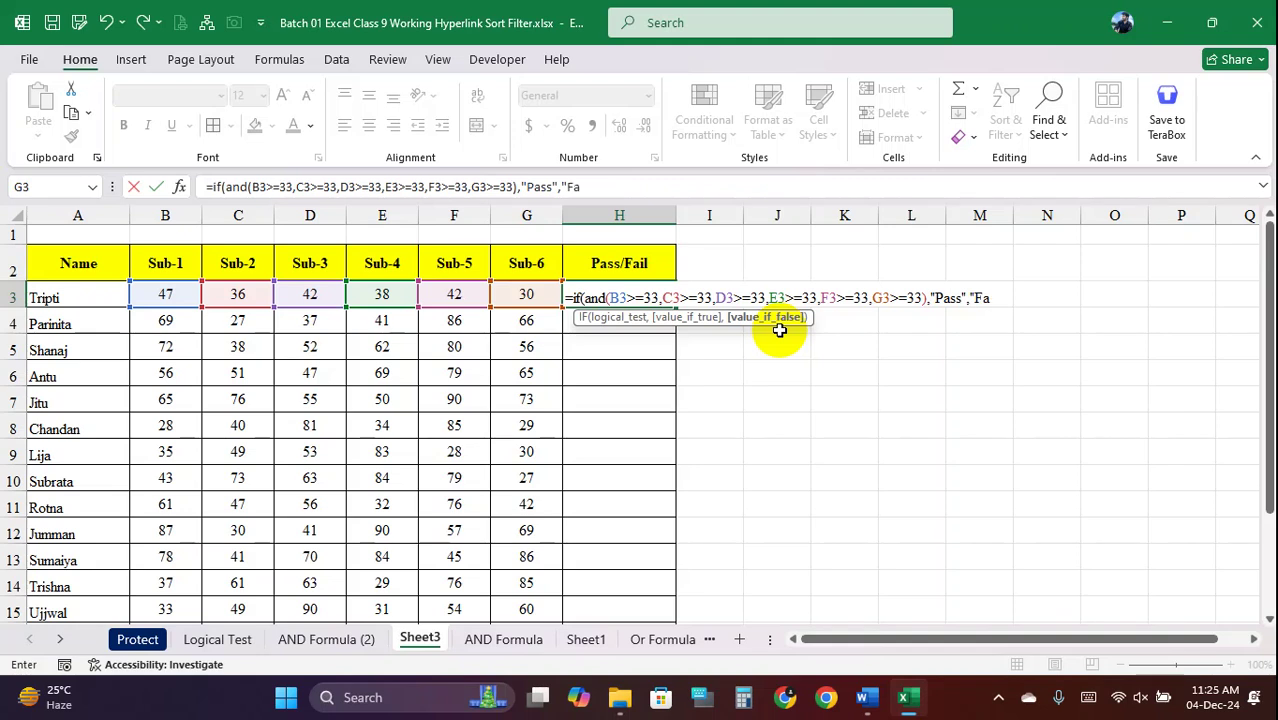
pyautogui.write('il")')
# Commit H3 and fill the 33-mark Pass/Fail formula down H3:H19, reviewing the results
pyautogui.press('Return')
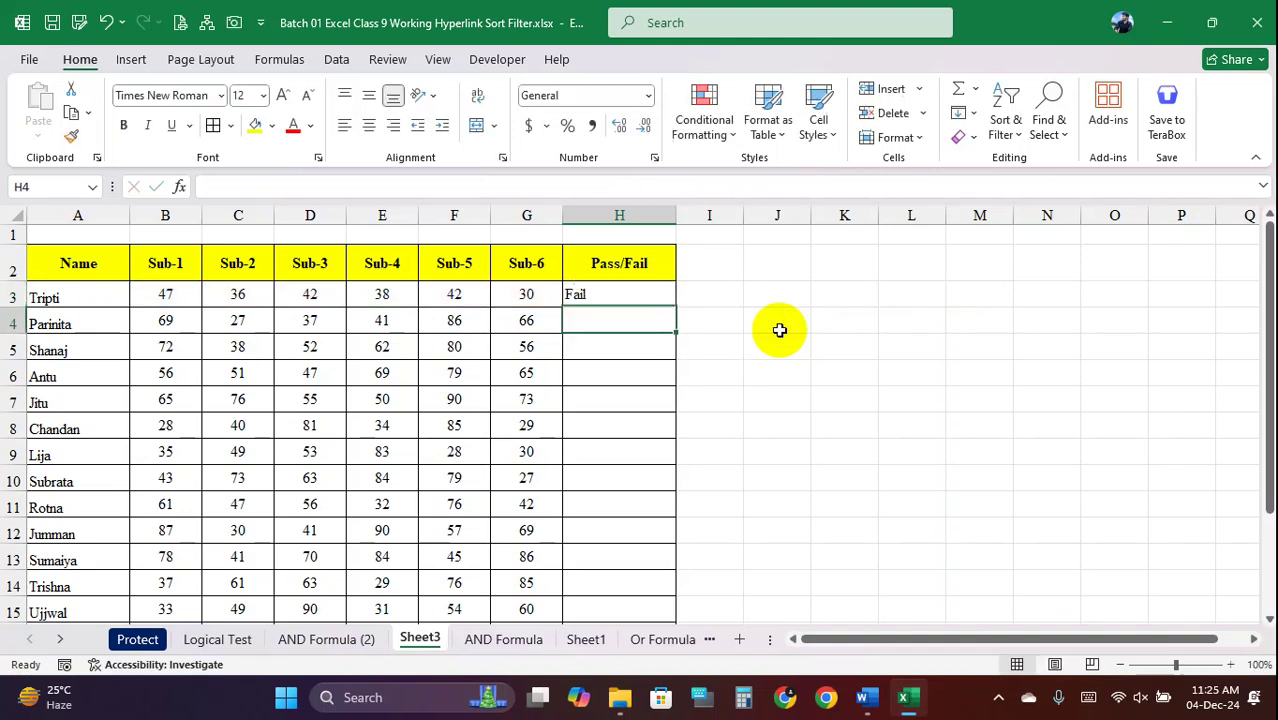
pyautogui.click(666, 301)
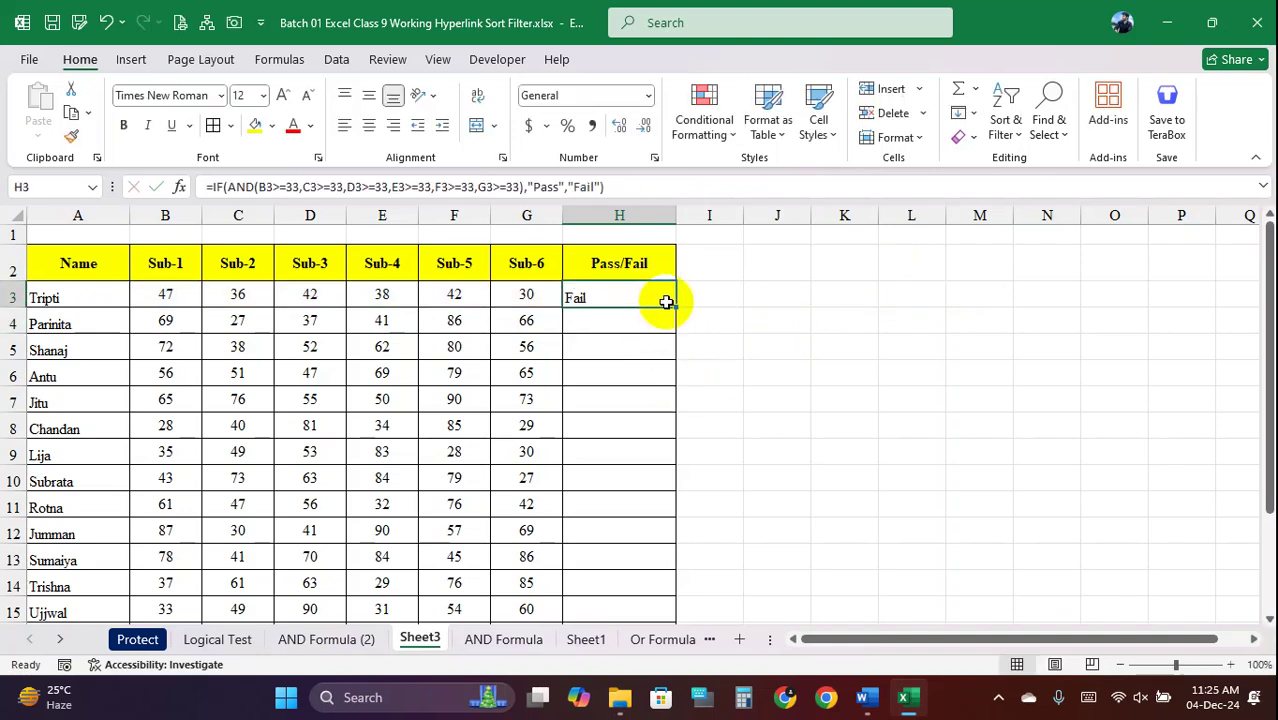
pyautogui.doubleClick(674, 308)
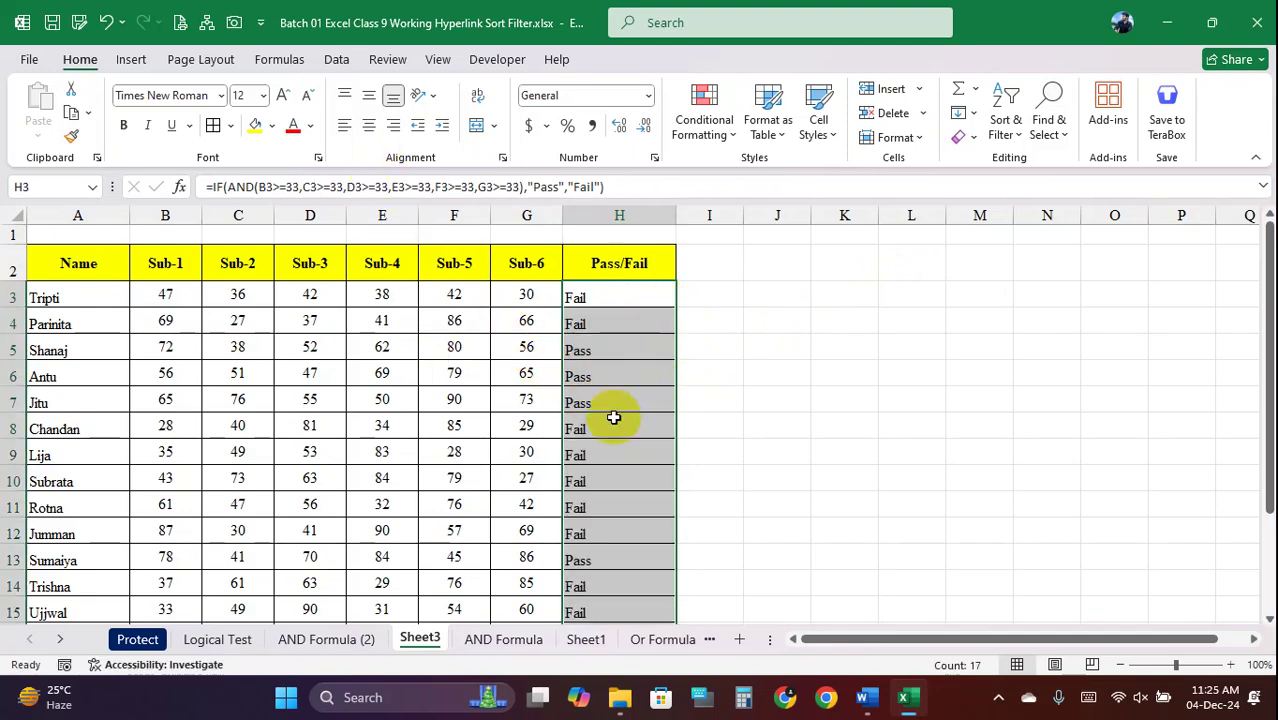
pyautogui.scroll(-2, 613, 418)
pyautogui.scroll(2, 616, 420)
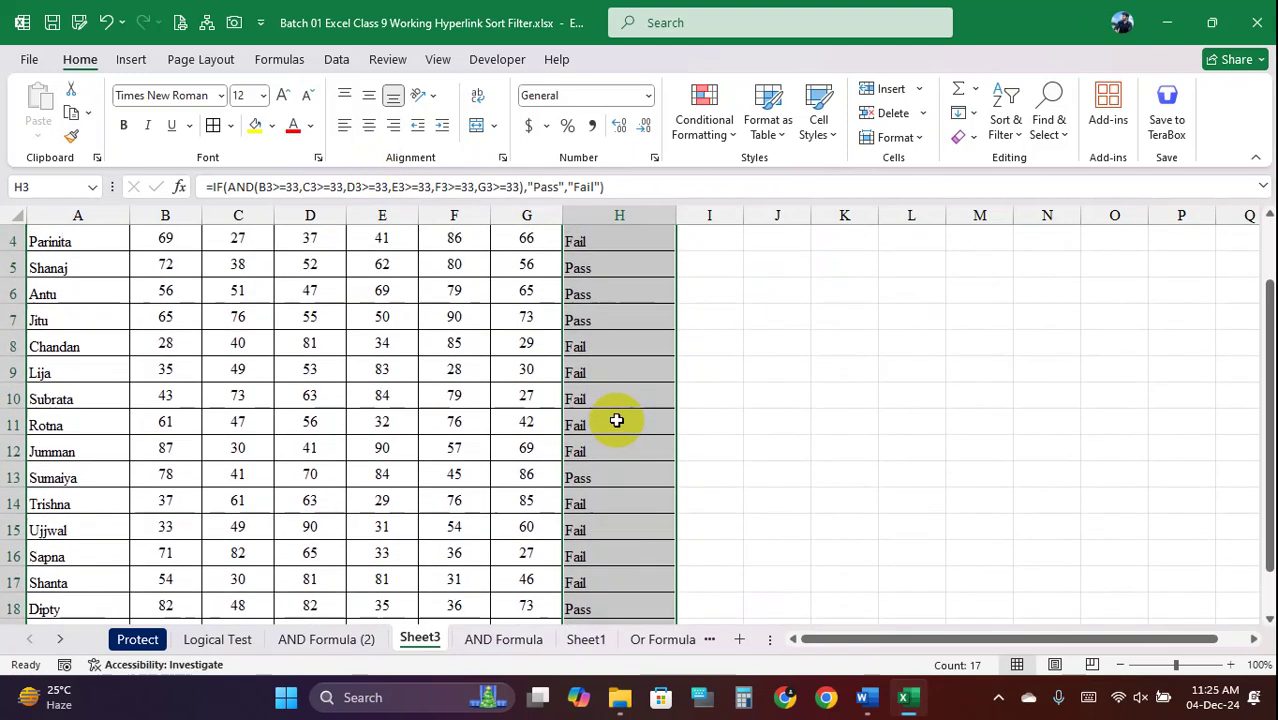
pyautogui.moveTo(632, 295); pyautogui.dragTo(528, 576)
pyautogui.click(605, 418)
pyautogui.scroll(2, 608, 400)
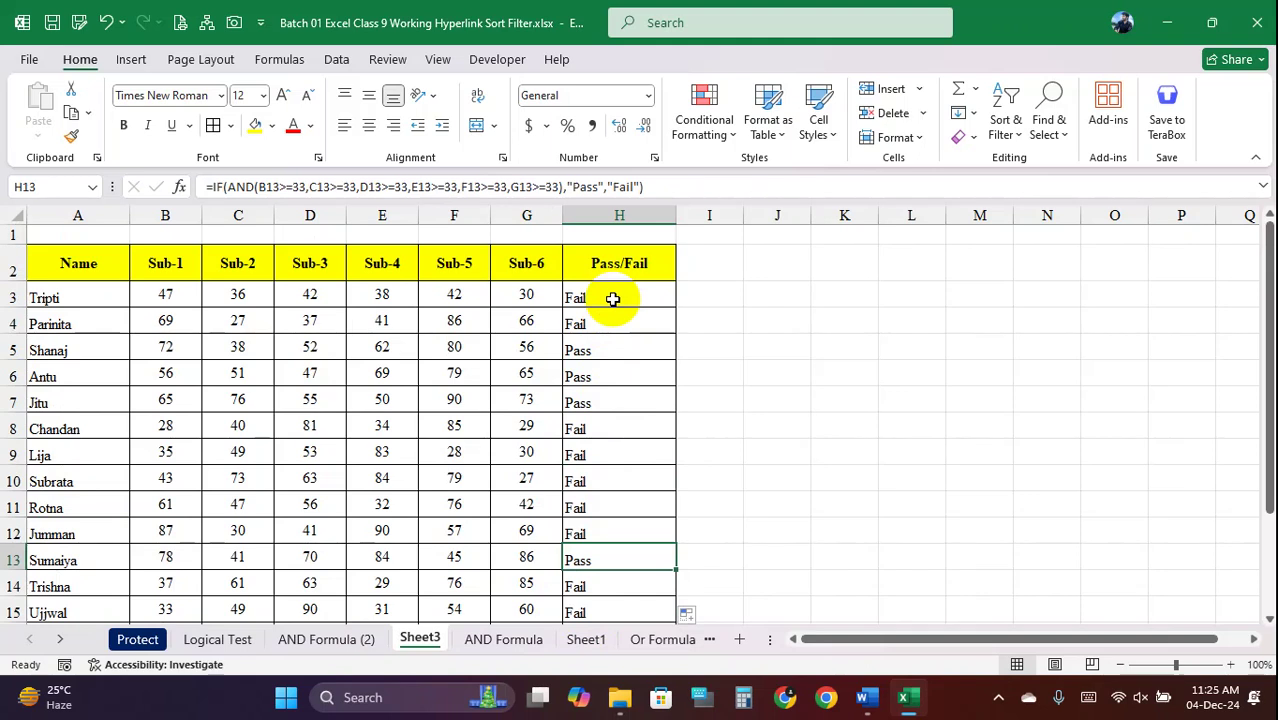
pyautogui.moveTo(613, 299); pyautogui.dragTo(618, 508)
pyautogui.moveTo(280, 187); pyautogui.dragTo(652, 200)
pyautogui.press('Return')
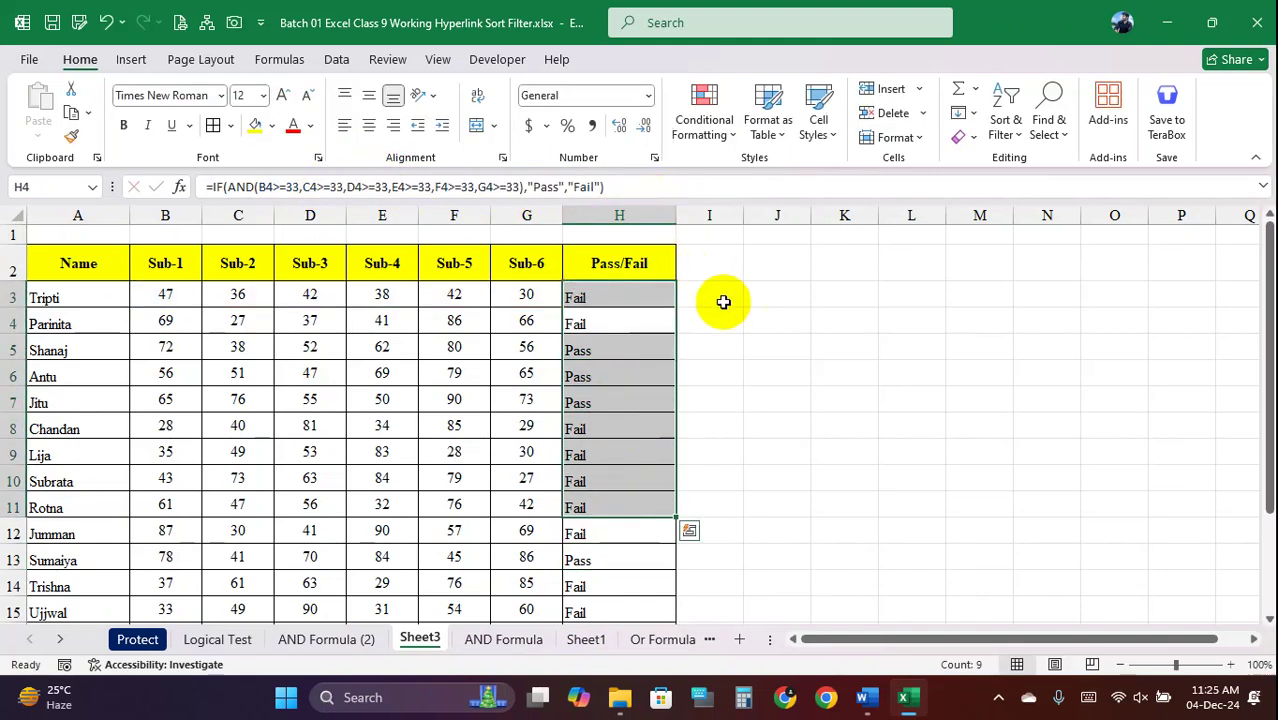
pyautogui.click(717, 293)
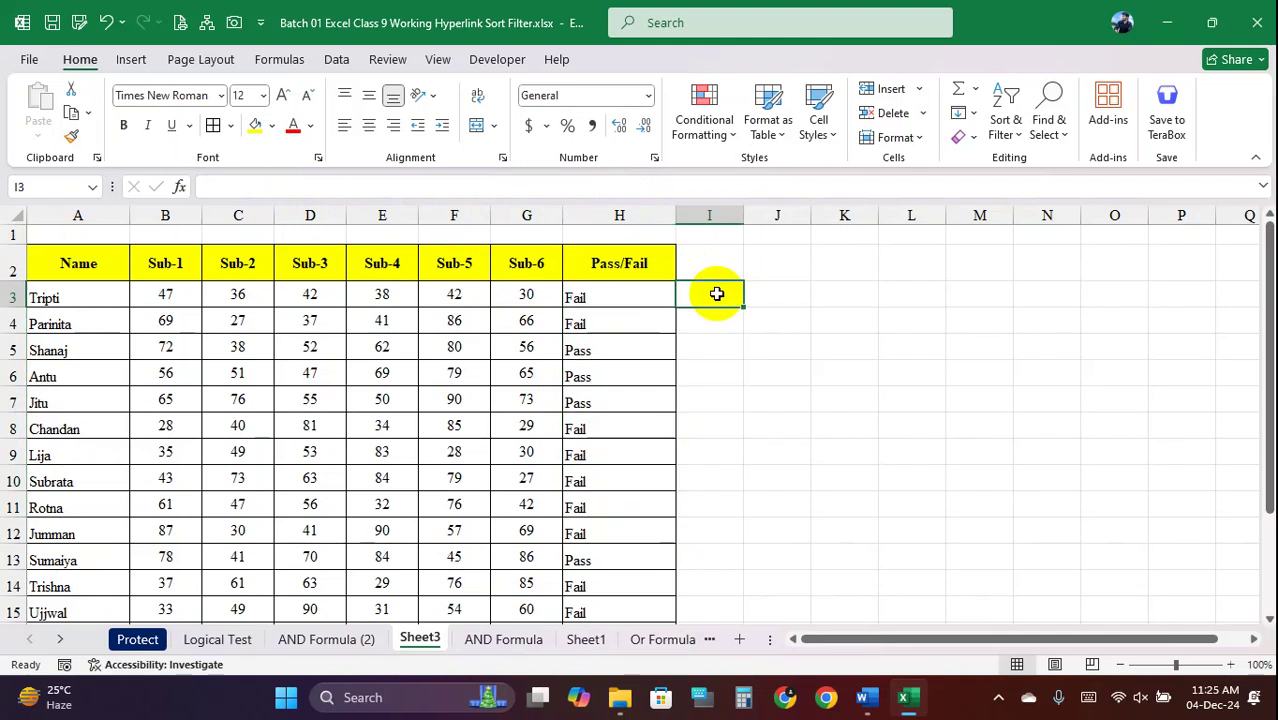
# Enter =MIN(B3:G3) in I3, showing the first student's lowest mark of 30
pyautogui.write('=mi')
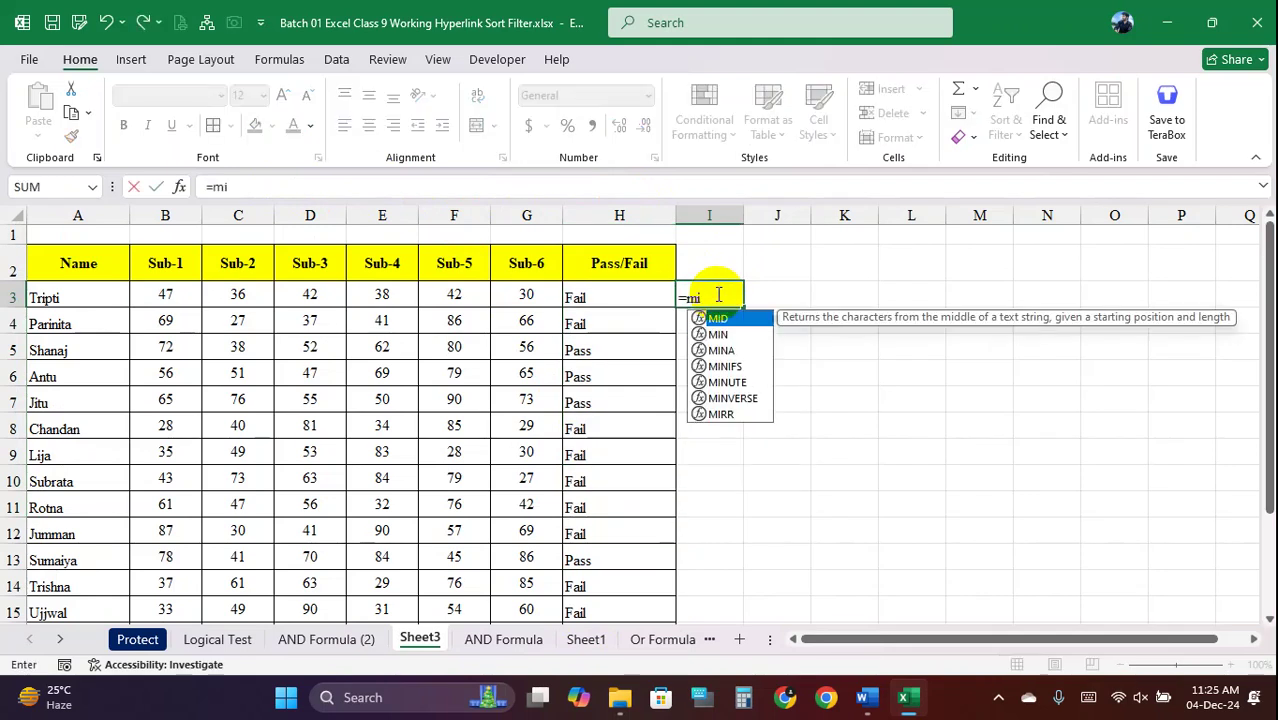
pyautogui.write('n(')
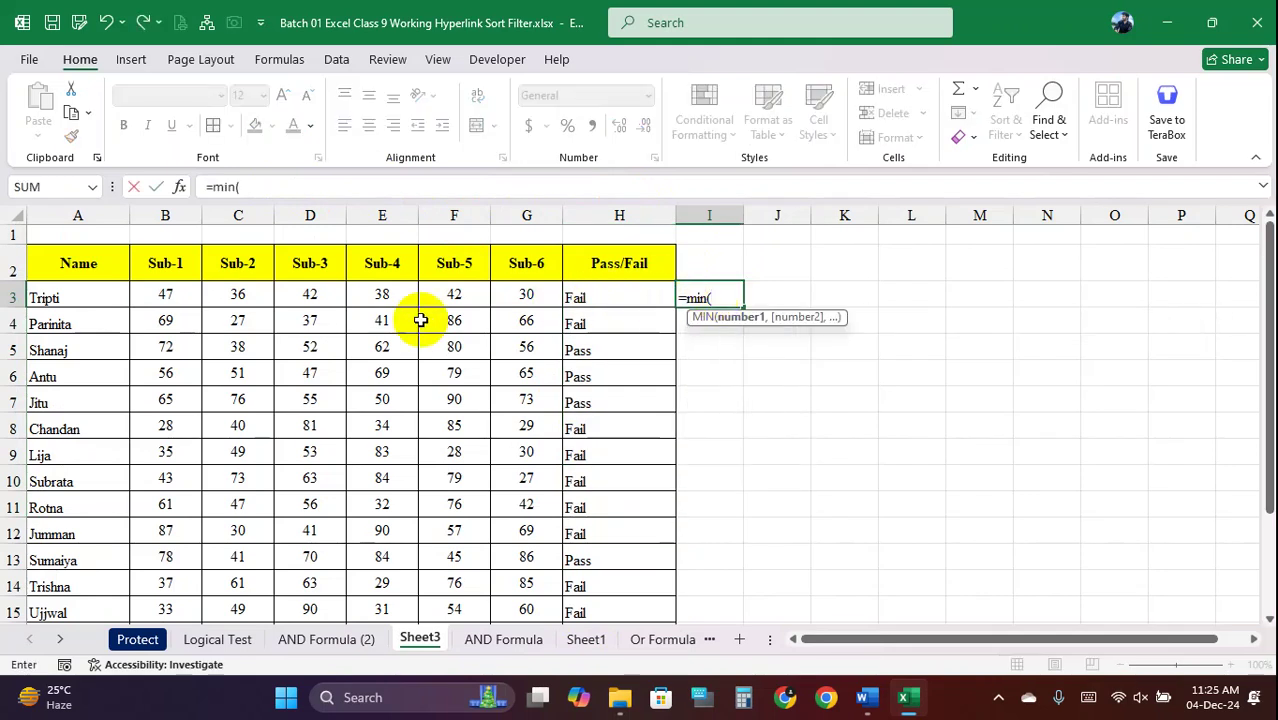
pyautogui.click(160, 297)
pyautogui.moveTo(160, 297); pyautogui.dragTo(533, 288)
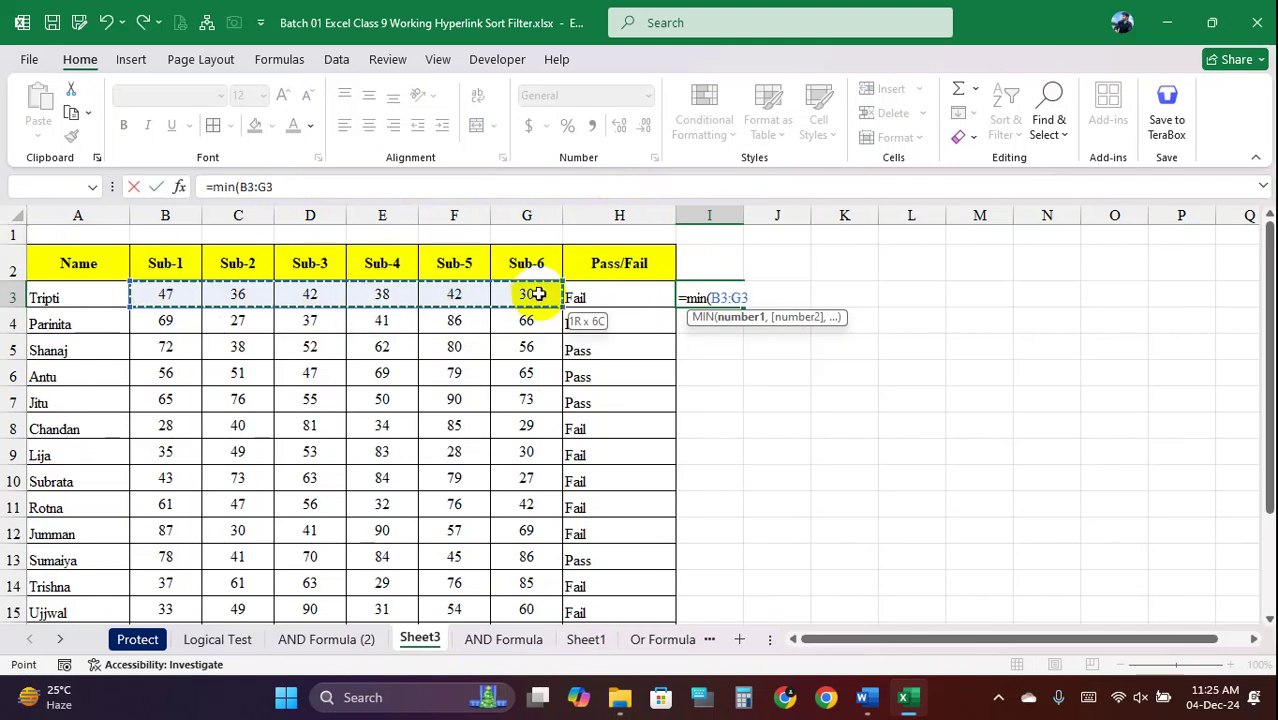
pyautogui.write(')')
pyautogui.press('Return')
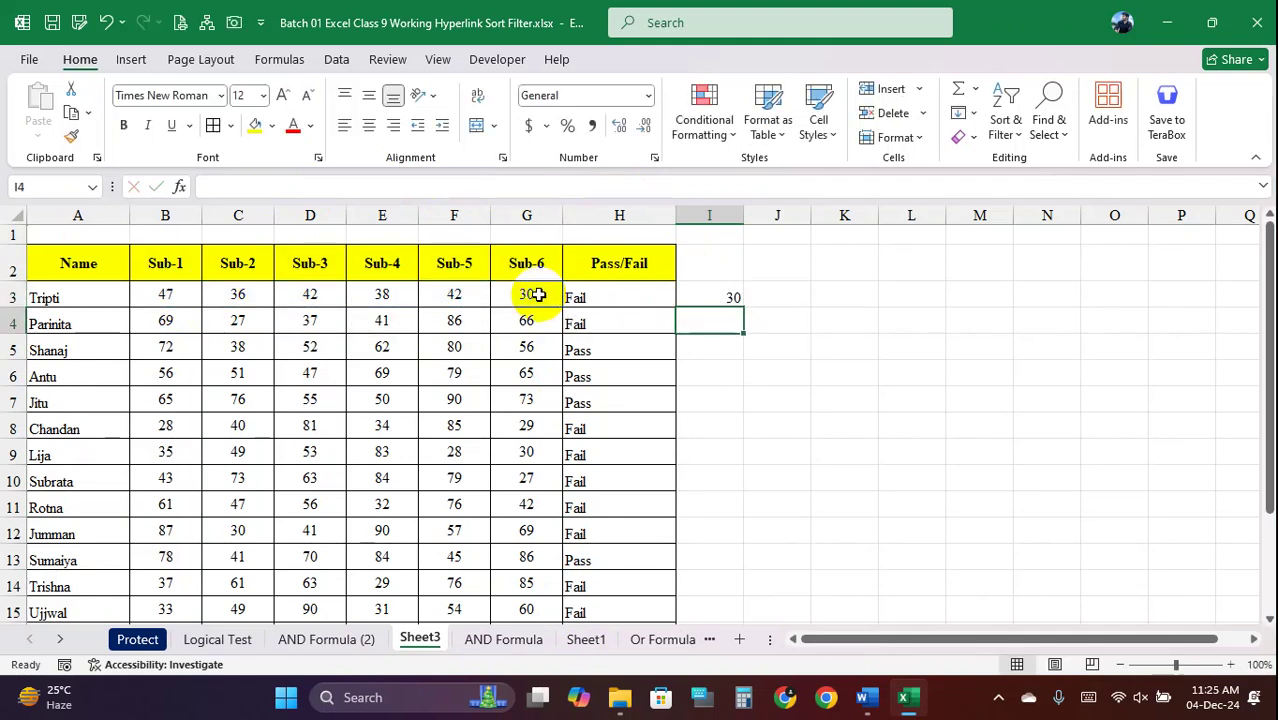
pyautogui.click(715, 297)
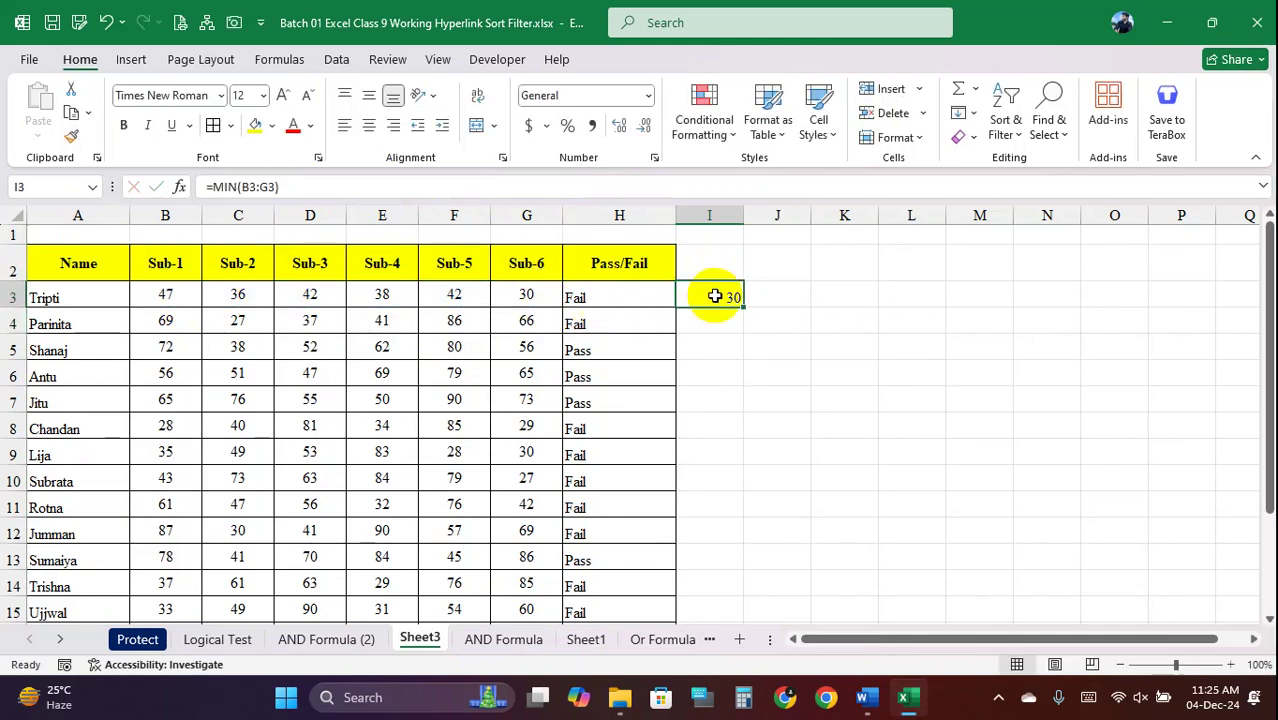
pyautogui.doubleClick(731, 297)
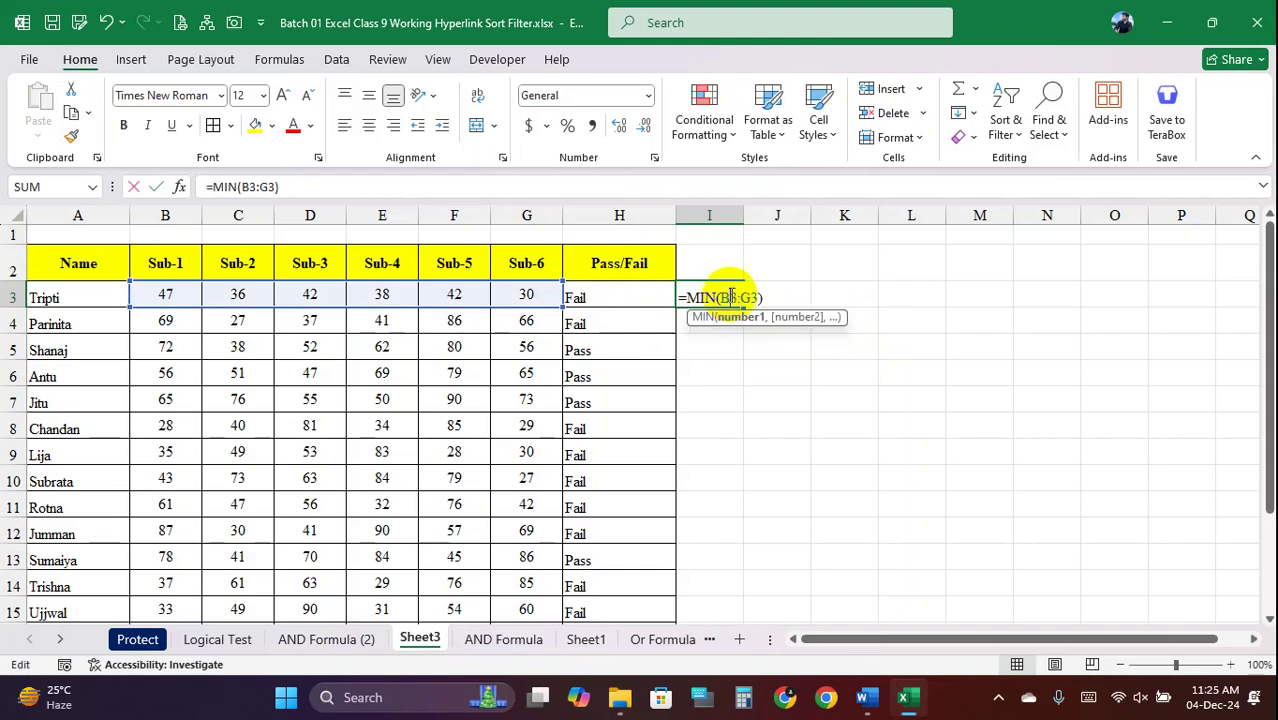
pyautogui.moveTo(775, 300); pyautogui.dragTo(682, 297)
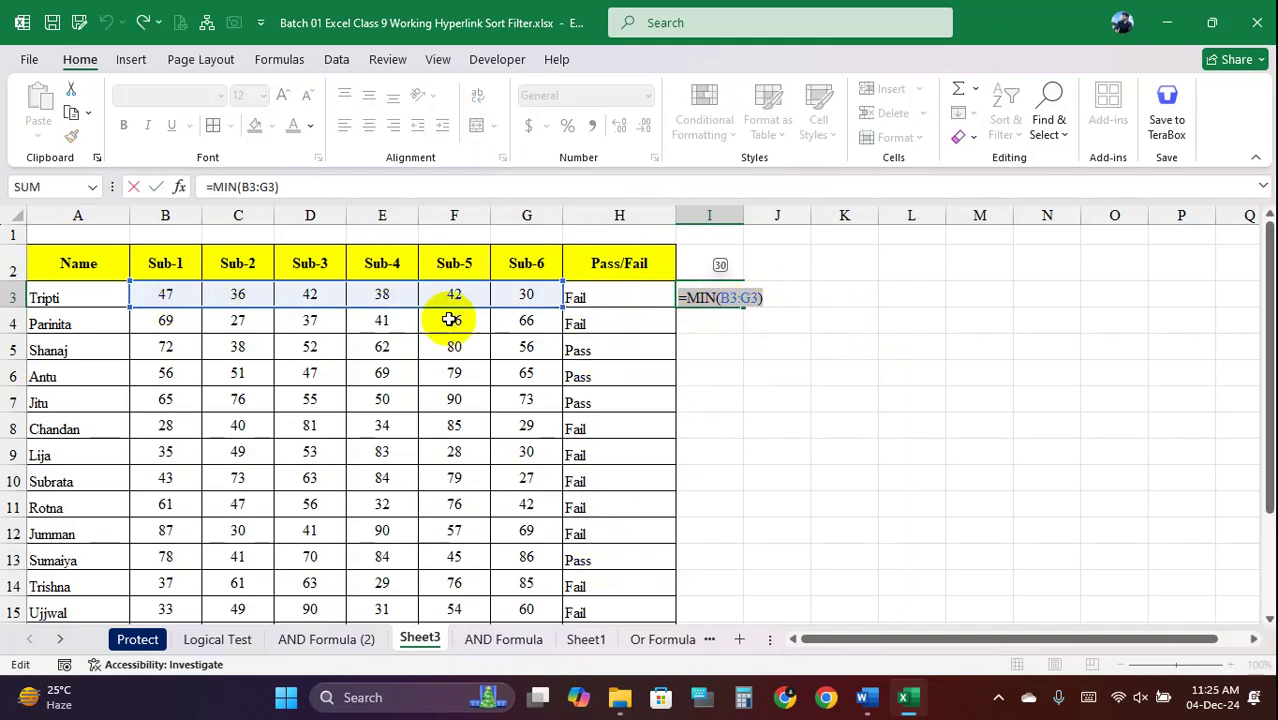
pyautogui.press('Return')
# Fill the MIN formula down to I5, then clear I4 and I5 again
pyautogui.click(733, 299)
pyautogui.moveTo(743, 308); pyautogui.dragTo(733, 357)
pyautogui.click(725, 325)
pyautogui.click(736, 349)
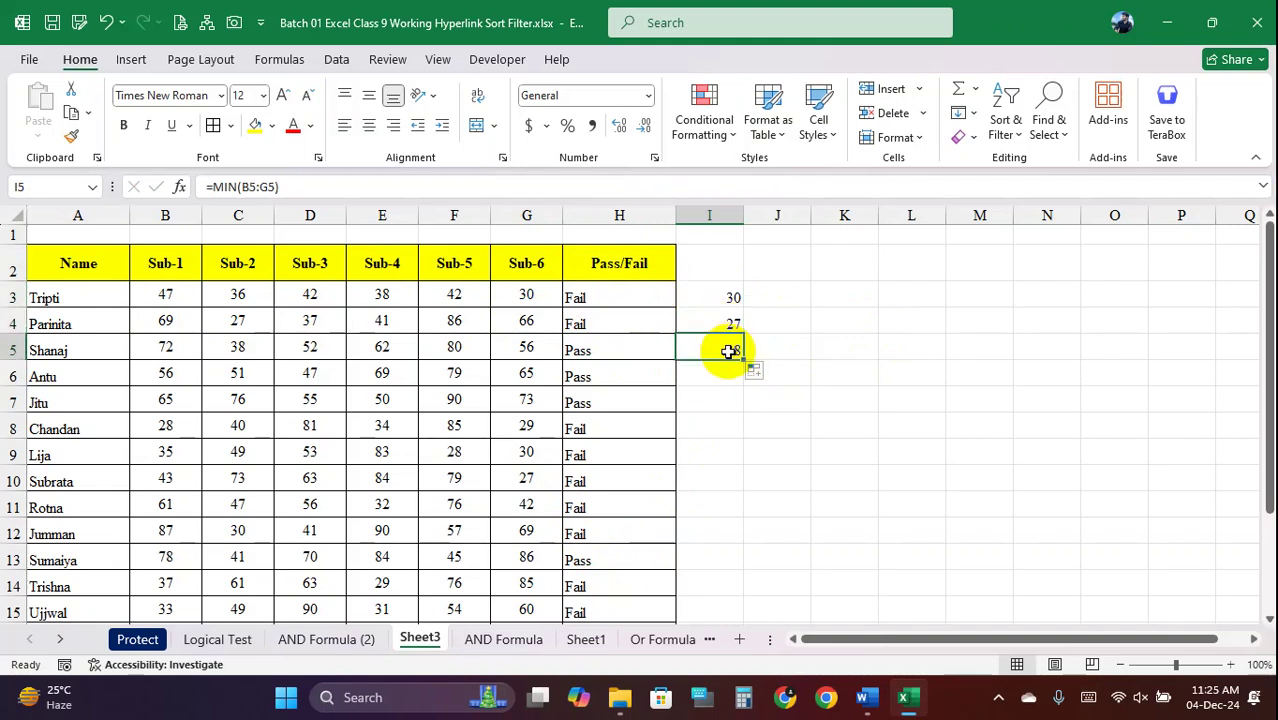
pyautogui.moveTo(720, 297); pyautogui.dragTo(727, 349)
pyautogui.press('Delete')
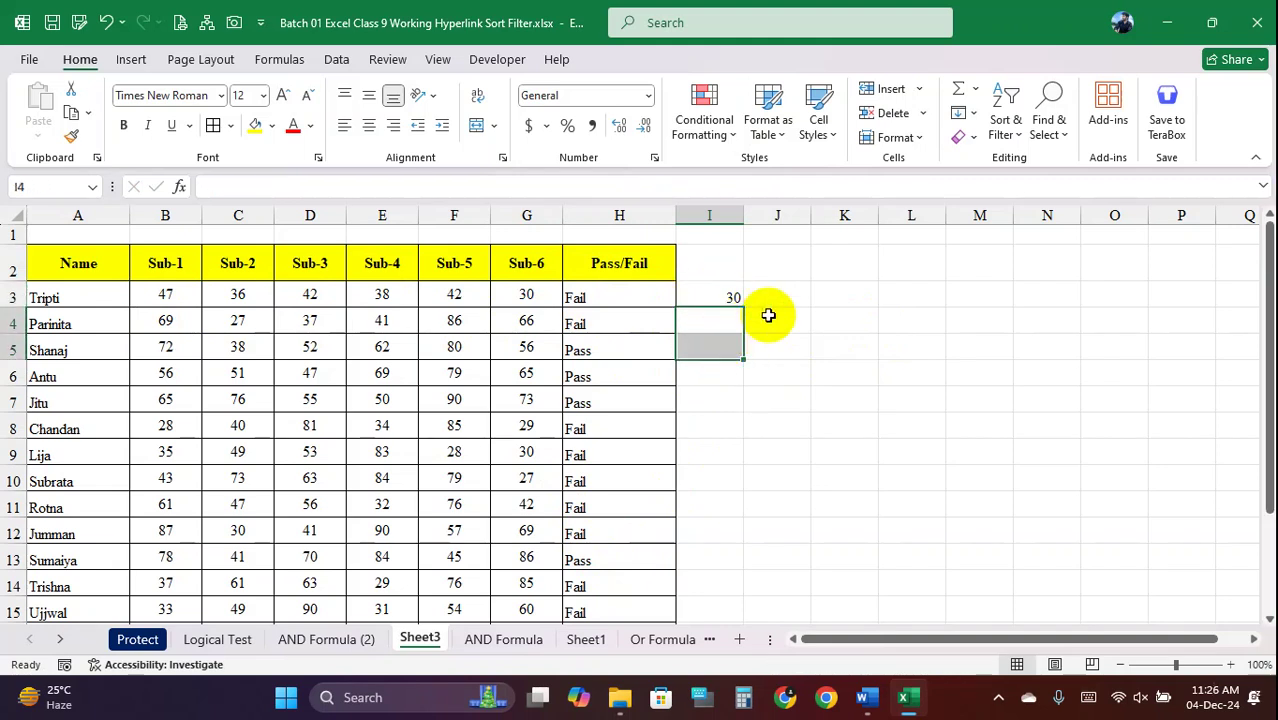
pyautogui.click(740, 297)
# Type =if(min(B3:G3)>=33,"Pass","Fail") into J3 without committing it
pyautogui.click(792, 297)
pyautogui.write('=')
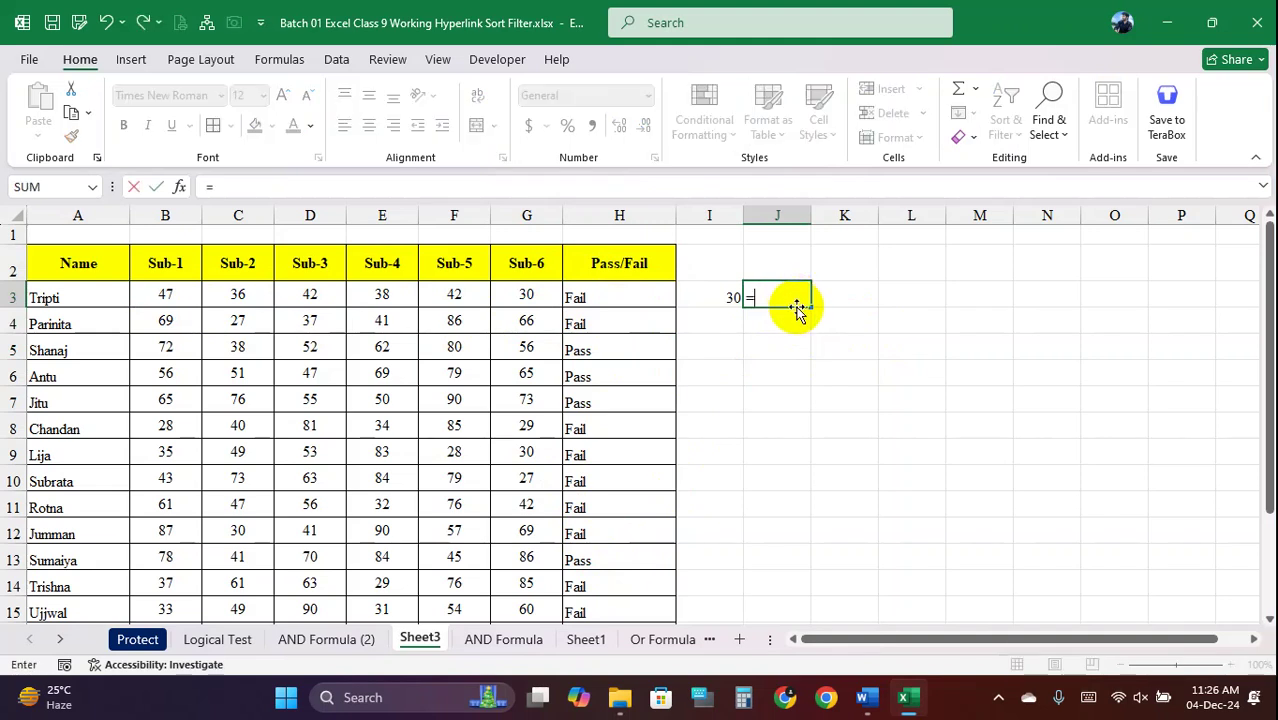
pyautogui.write('if')
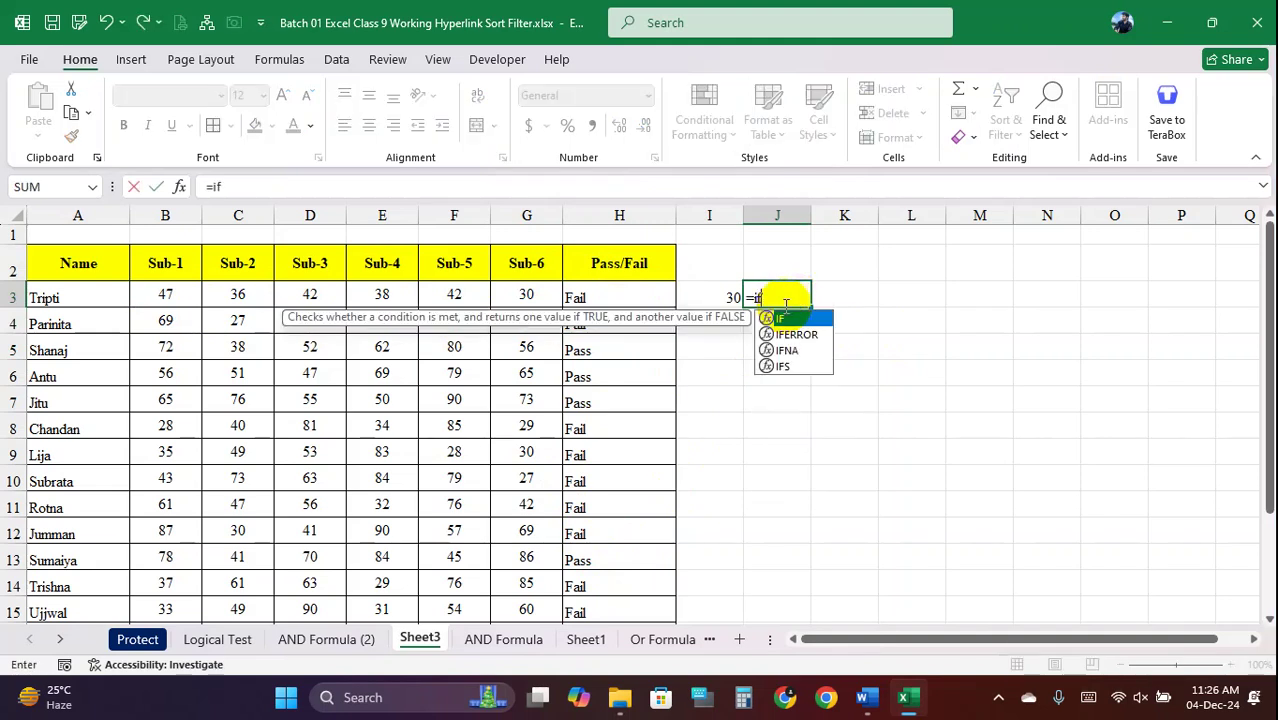
pyautogui.write('(')
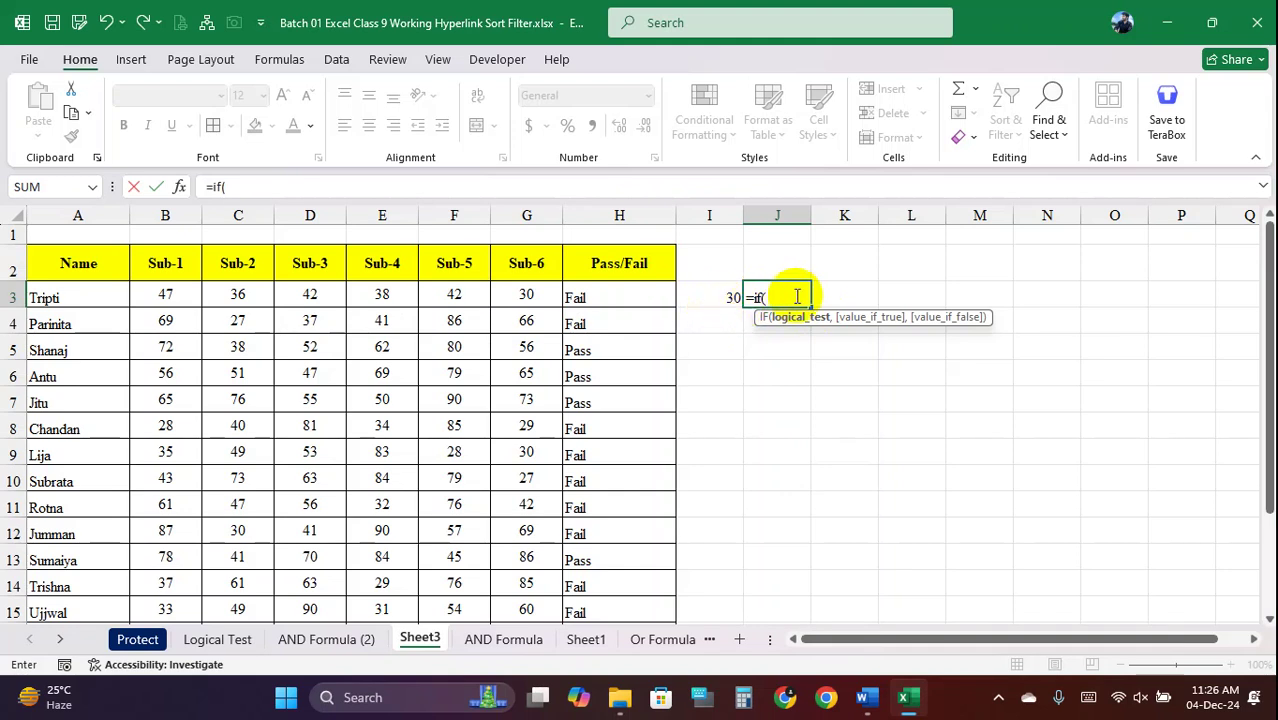
pyautogui.write('min')
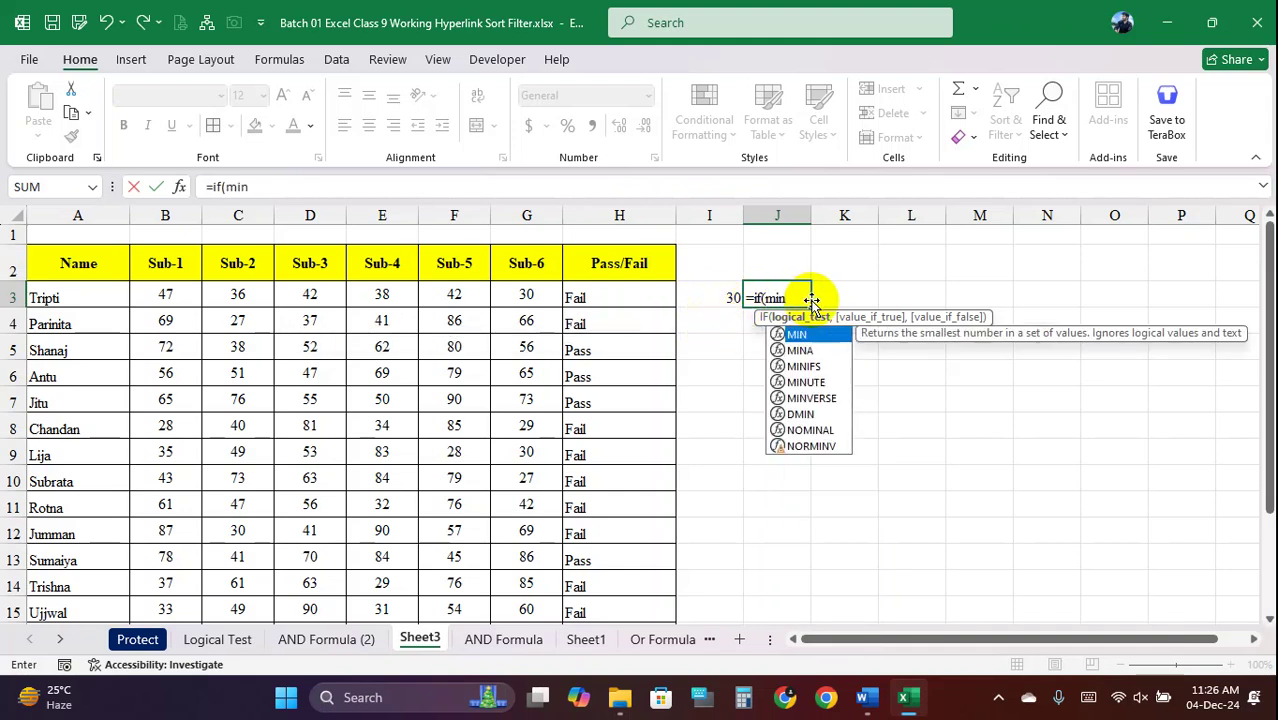
pyautogui.write('(')
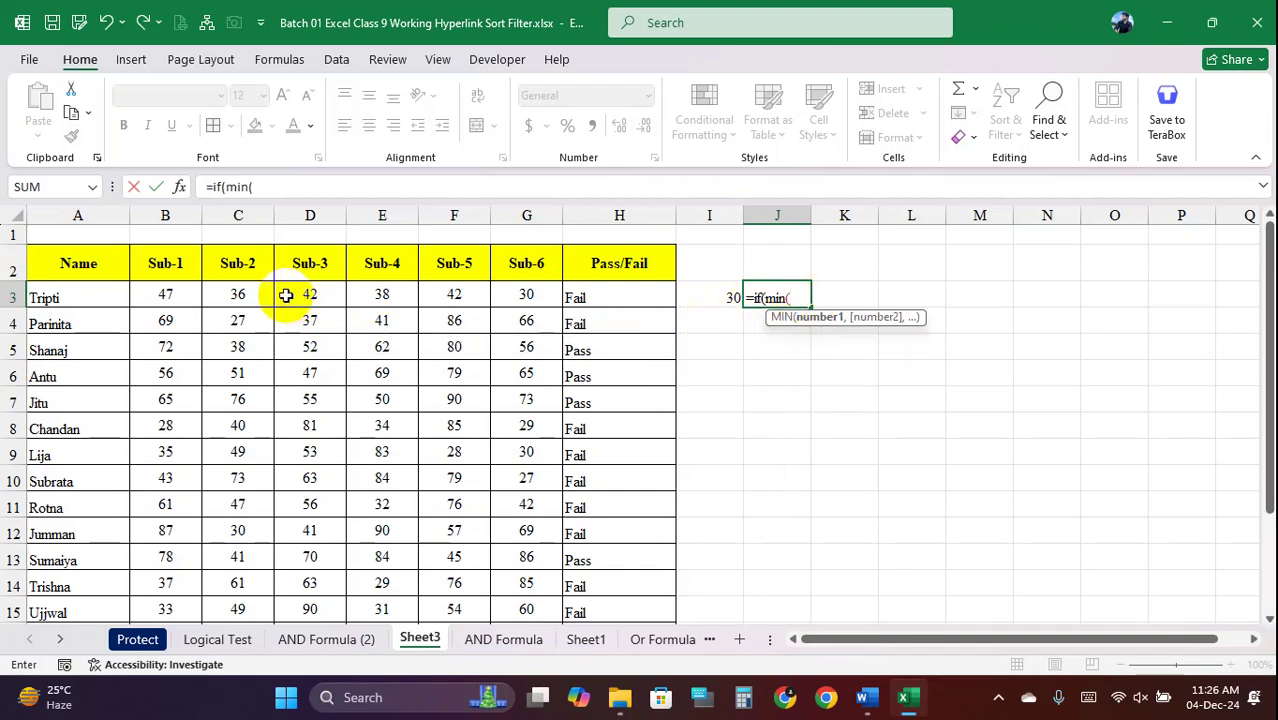
pyautogui.moveTo(167, 296); pyautogui.dragTo(522, 305)
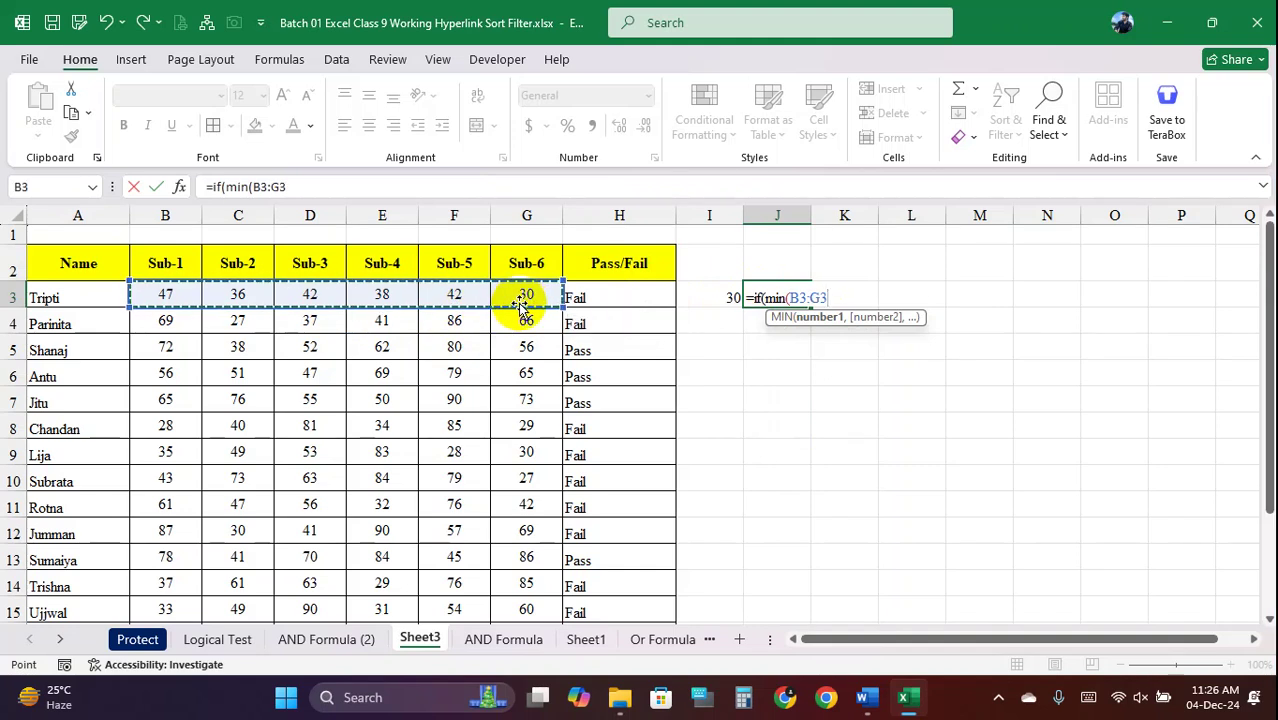
pyautogui.write(')>=33')
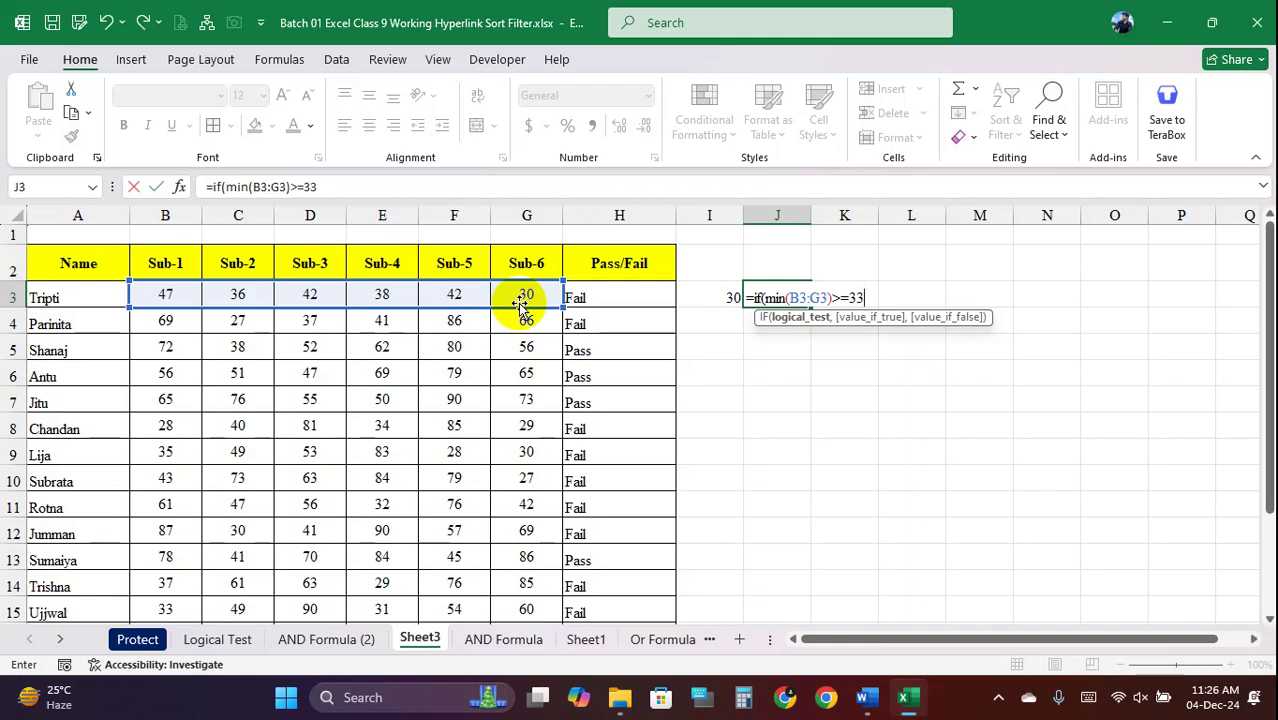
pyautogui.write(',"Pass","Fai')
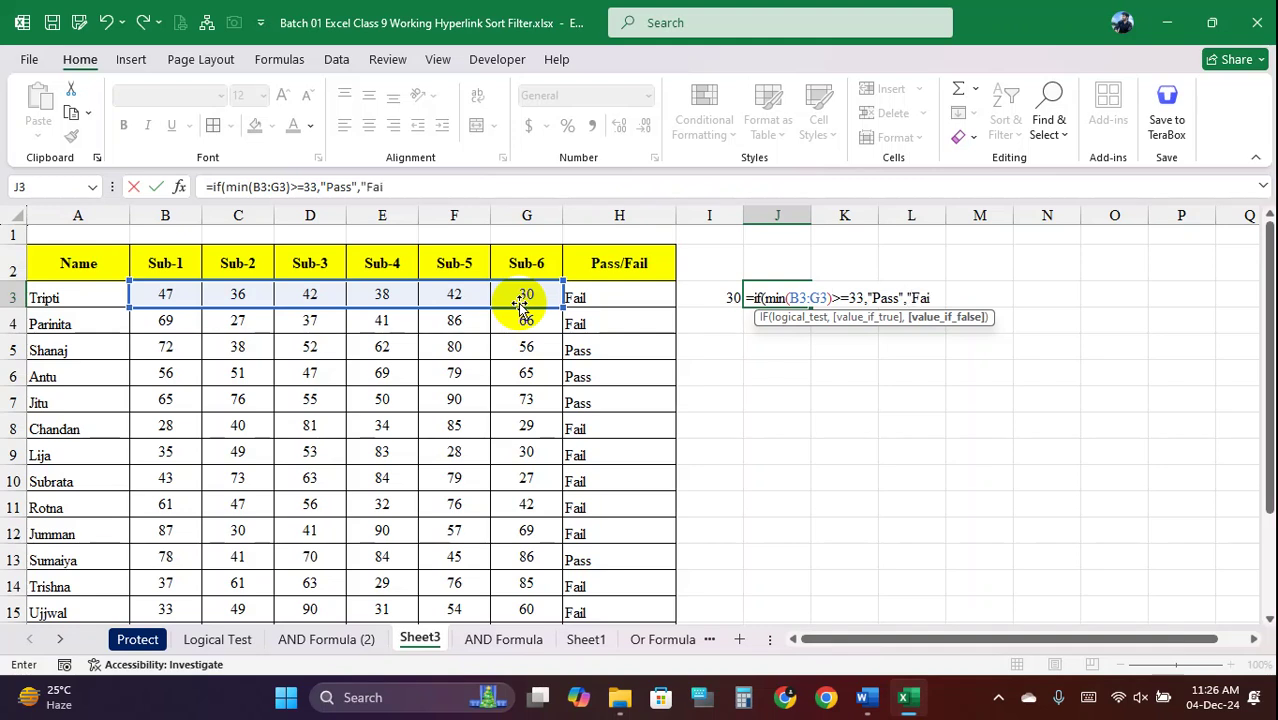
pyautogui.write(')')
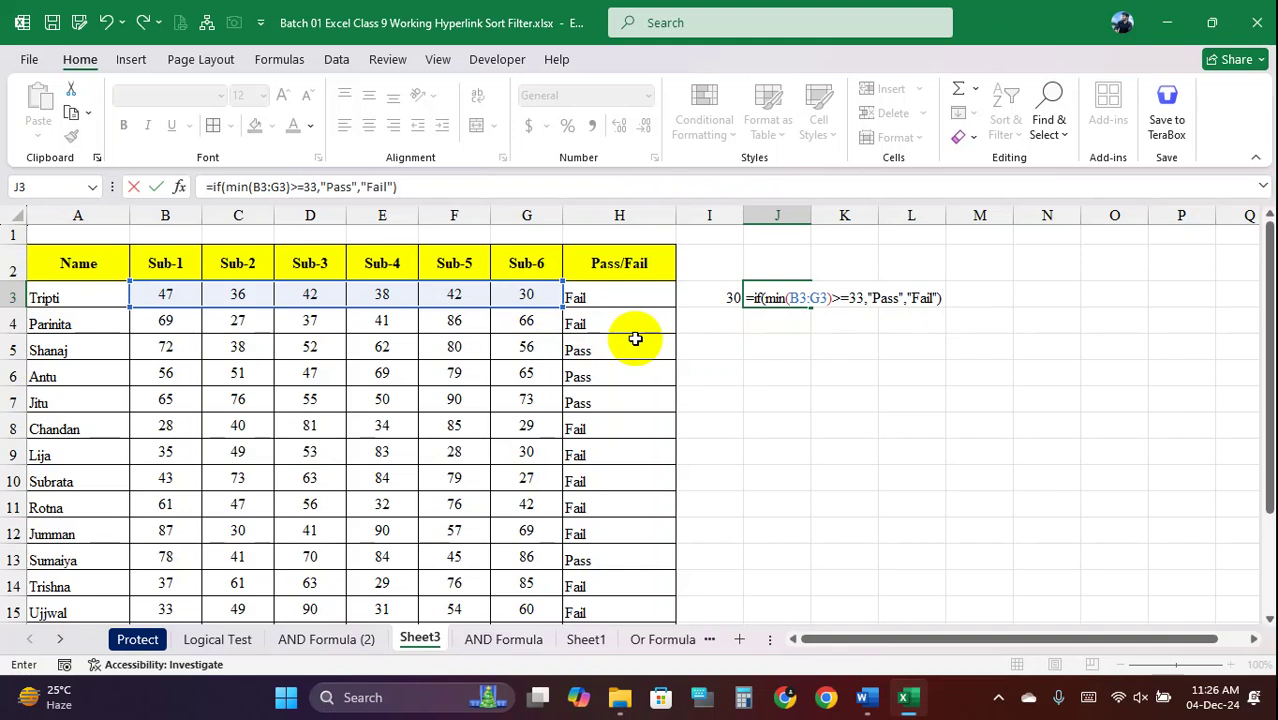
pyautogui.press('F1')
# Annotate J3's formula on screen, marking its parts and the B3:G3 marks range
pyautogui.moveTo(2, 2)
pyautogui.mouseDown()
pyautogui.moveTo(1243, 547)
pyautogui.moveTo(1266, 611)
pyautogui.mouseUp()
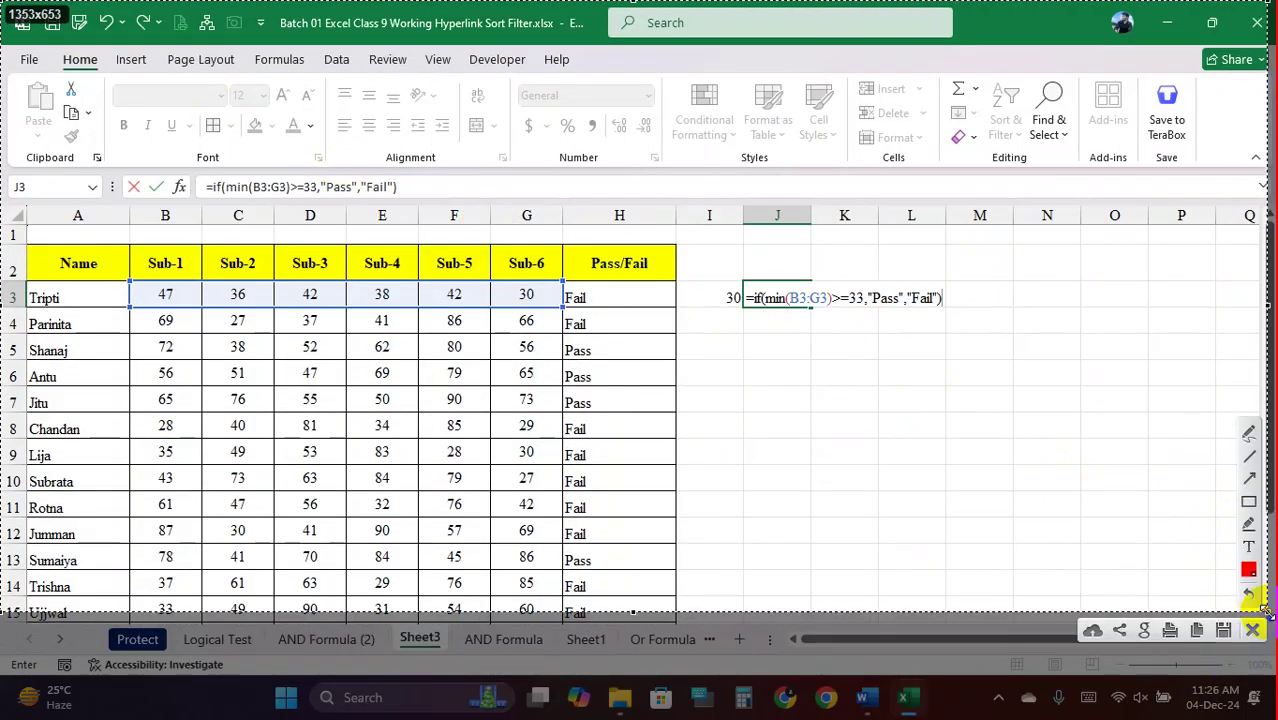
pyautogui.click(1250, 503)
pyautogui.moveTo(745, 288); pyautogui.dragTo(765, 312)
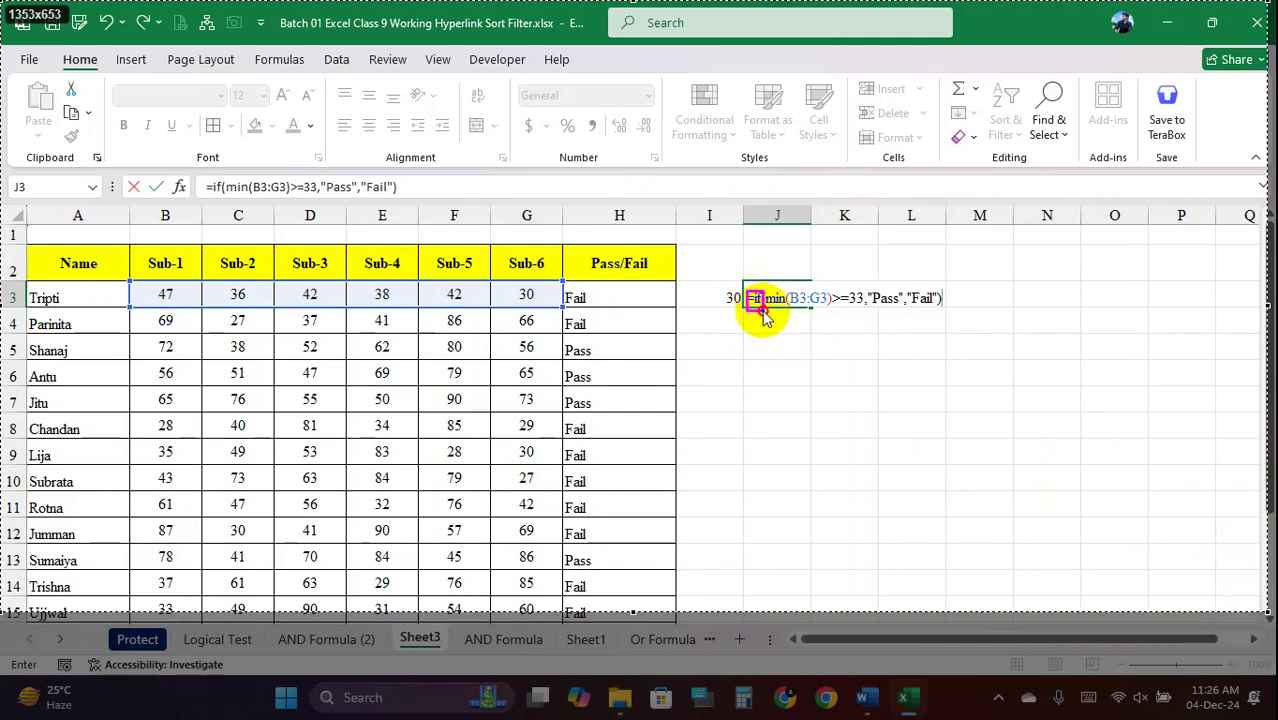
pyautogui.moveTo(764, 314); pyautogui.dragTo(763, 311)
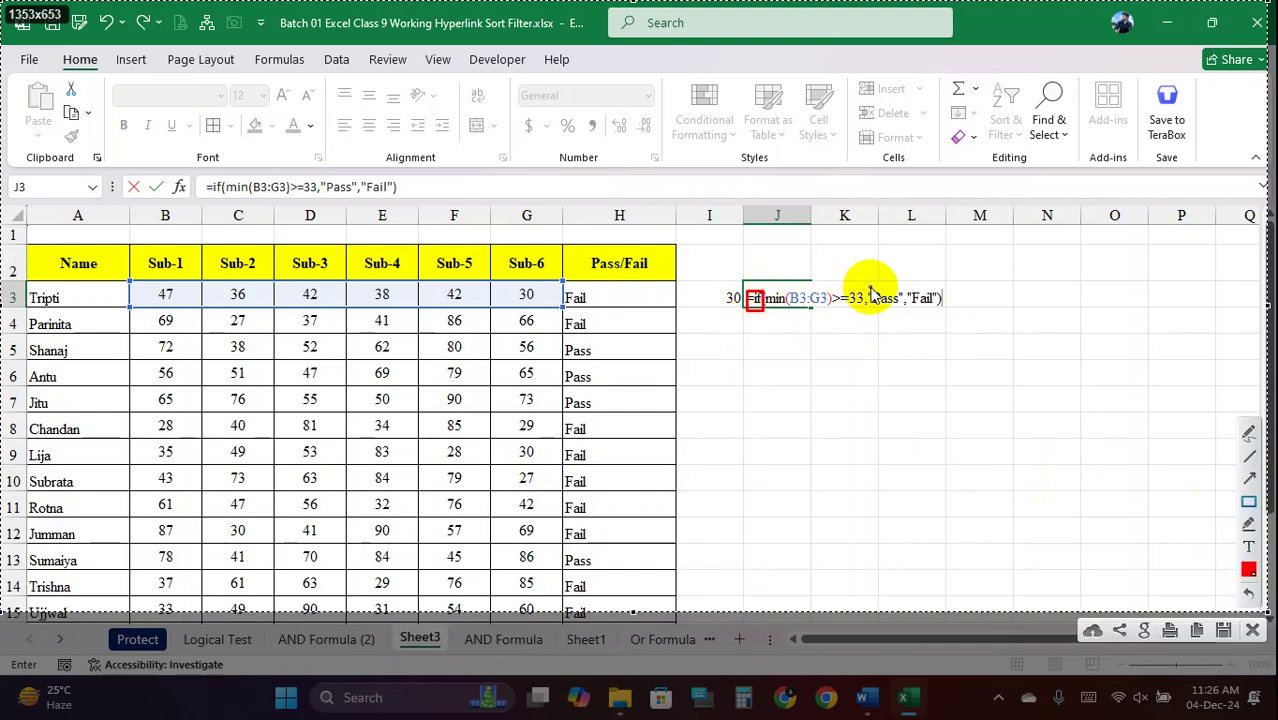
pyautogui.moveTo(868, 290); pyautogui.dragTo(950, 315)
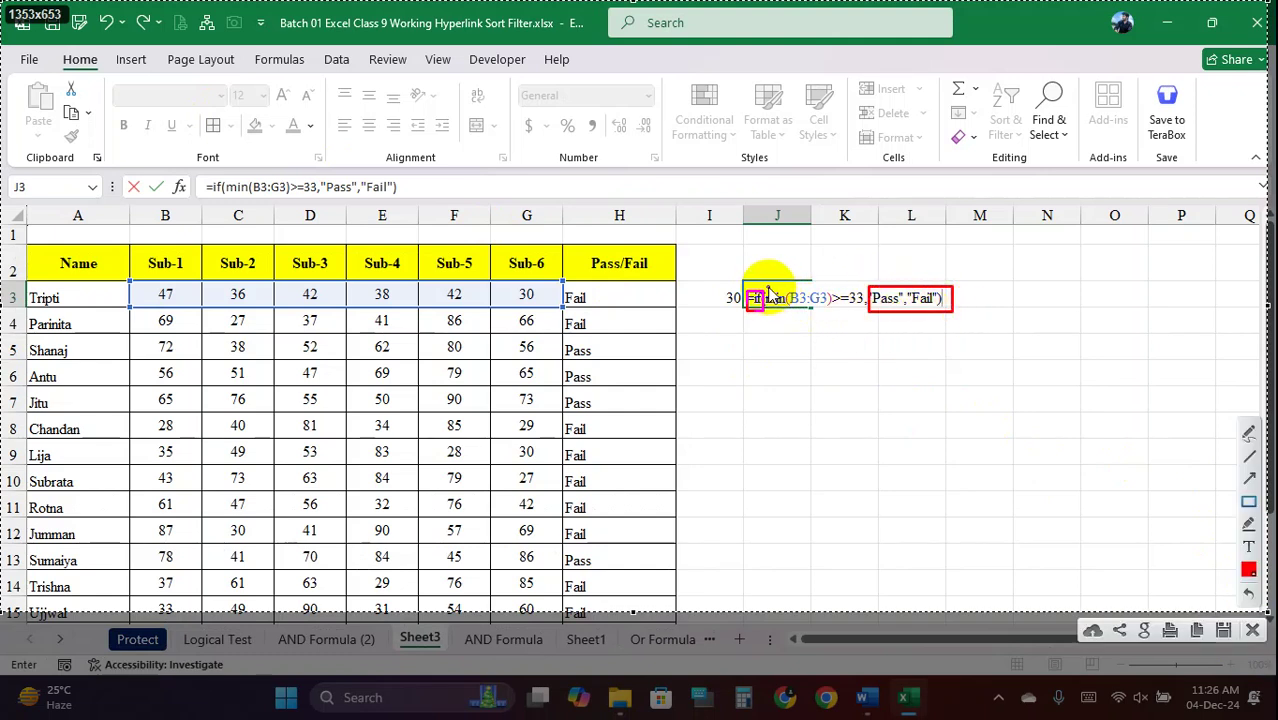
pyautogui.moveTo(767, 290); pyautogui.dragTo(862, 318)
pyautogui.moveTo(130, 282)
pyautogui.mouseDown()
pyautogui.moveTo(421, 325)
pyautogui.moveTo(528, 297)
pyautogui.moveTo(566, 314)
pyautogui.mouseUp()
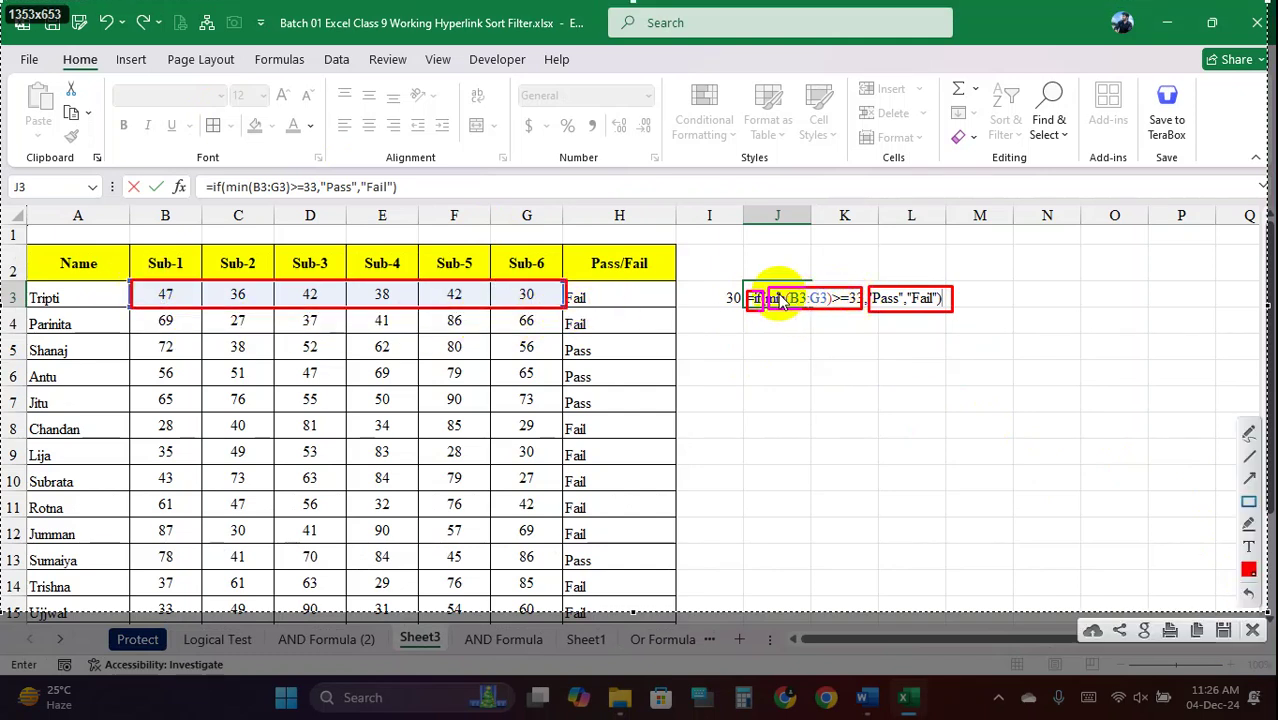
pyautogui.moveTo(768, 290)
pyautogui.mouseDown()
pyautogui.moveTo(833, 294)
pyautogui.moveTo(857, 312)
pyautogui.mouseUp()
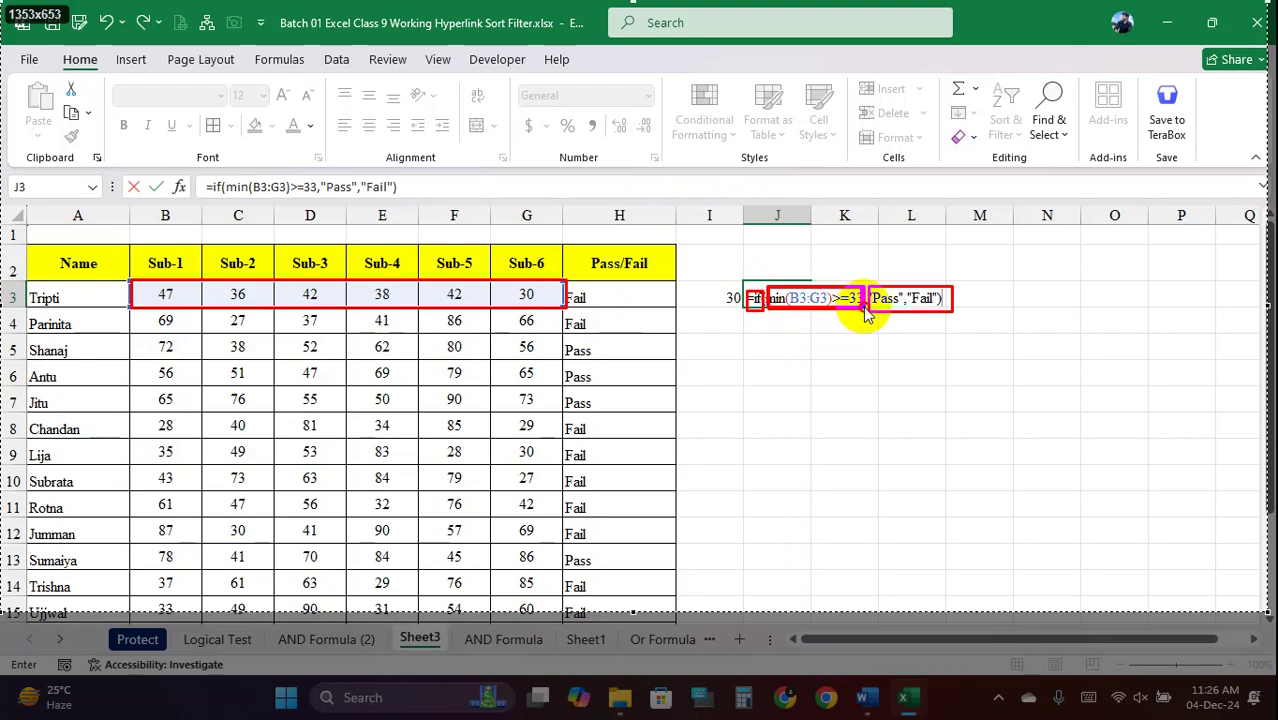
pyautogui.moveTo(866, 314); pyautogui.dragTo(831, 326)
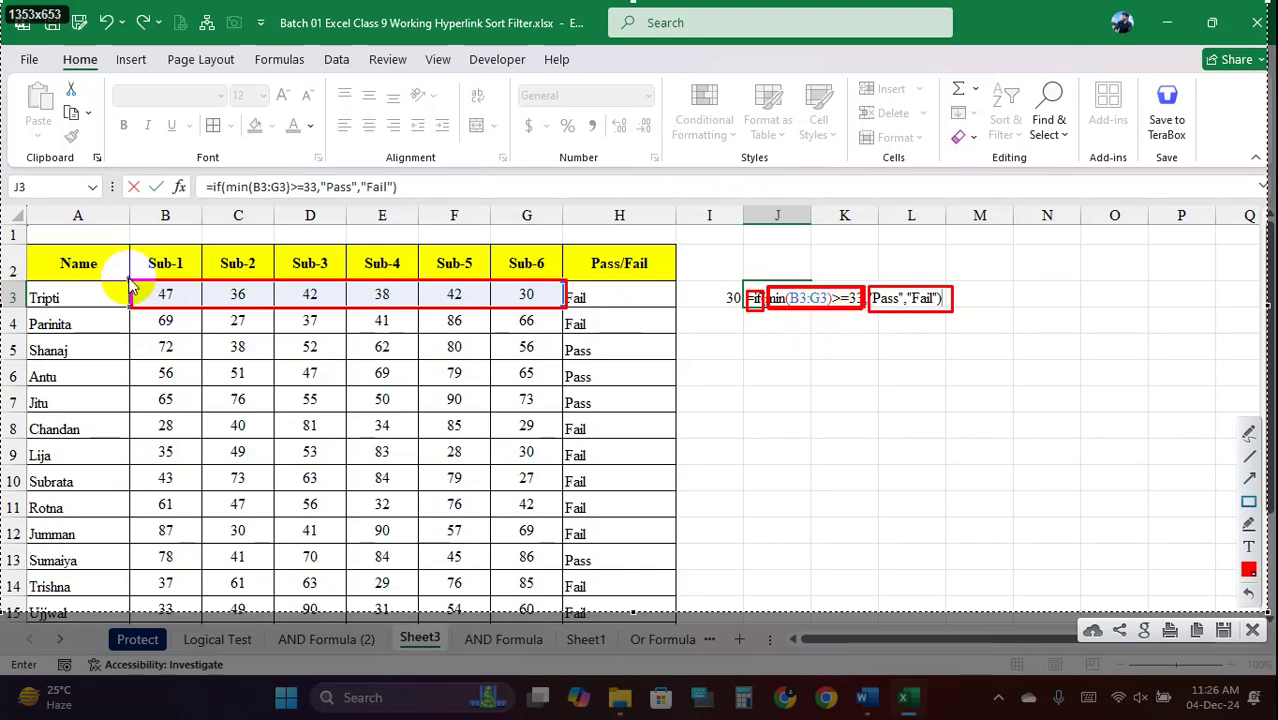
pyautogui.moveTo(130, 287); pyautogui.dragTo(570, 315)
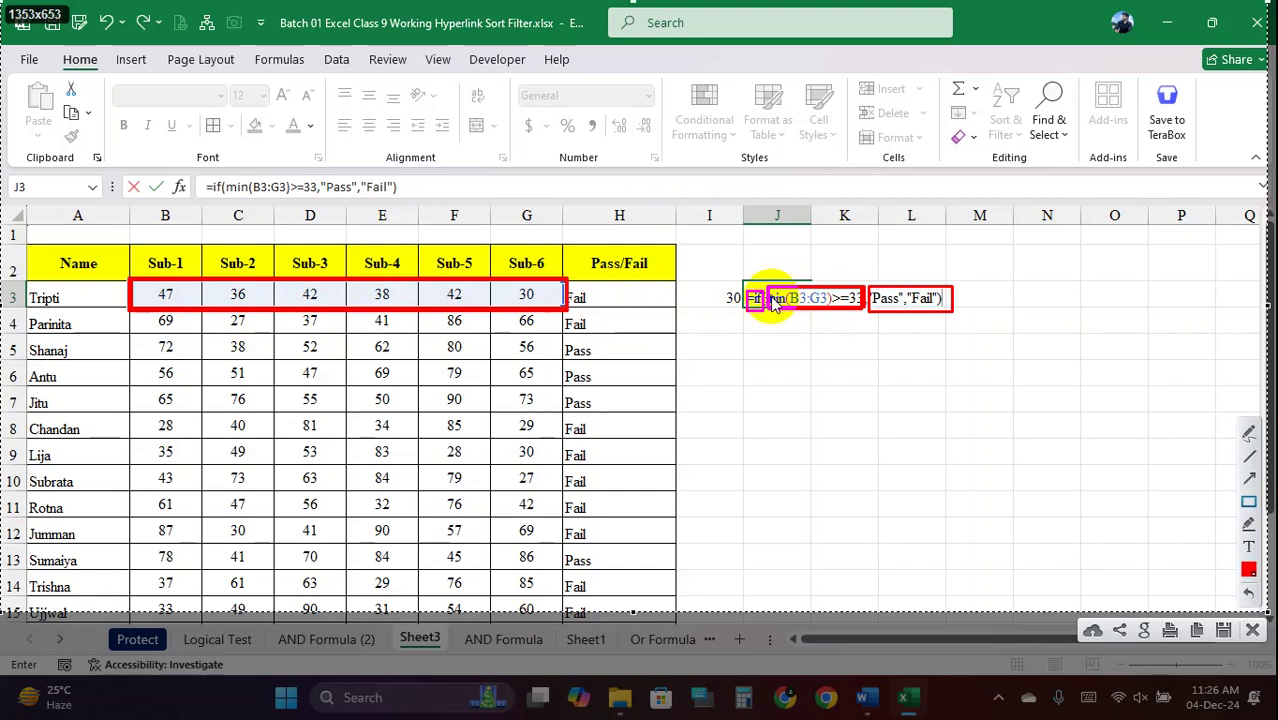
pyautogui.moveTo(768, 297)
pyautogui.mouseDown()
pyautogui.moveTo(785, 288)
pyautogui.moveTo(836, 308)
pyautogui.moveTo(845, 288)
pyautogui.moveTo(864, 308)
pyautogui.mouseUp()
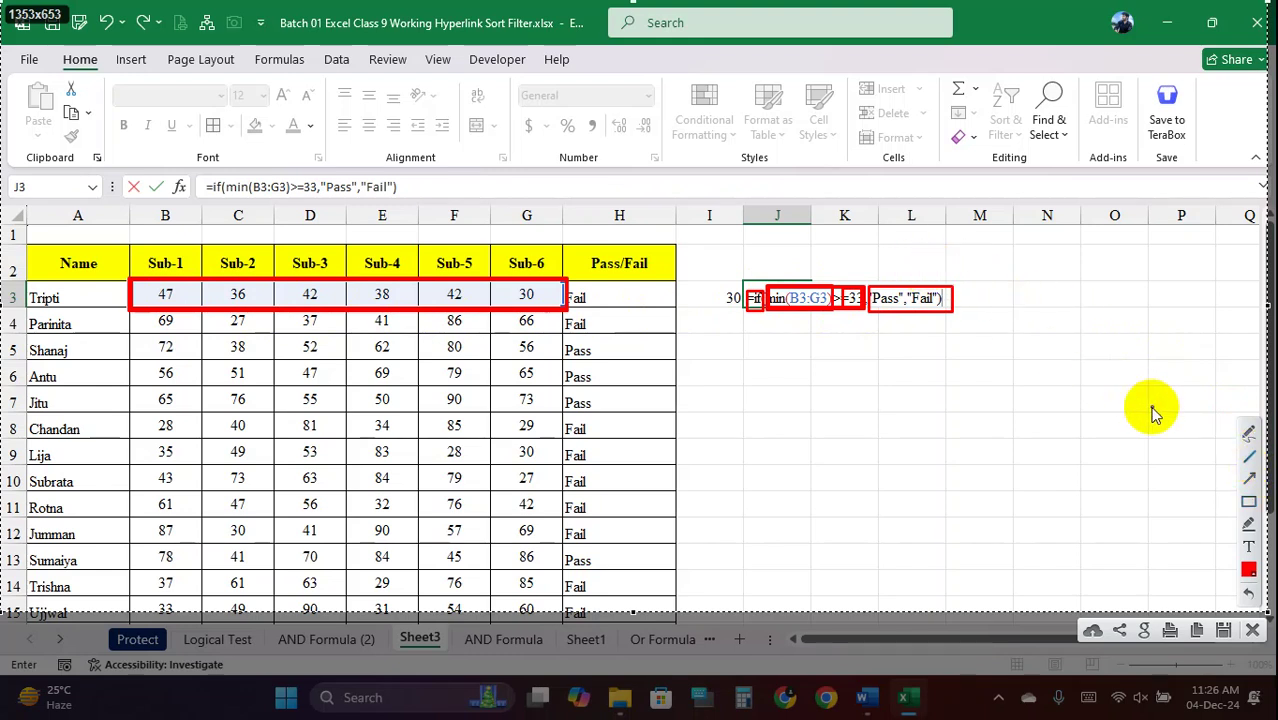
# Circle the >=33 condition in the formula, then clear the on-screen annotations
pyautogui.click(1249, 433)
pyautogui.moveTo(912, 268)
pyautogui.mouseDown()
pyautogui.moveTo(925, 293)
pyautogui.moveTo(1068, 232)
pyautogui.mouseUp()
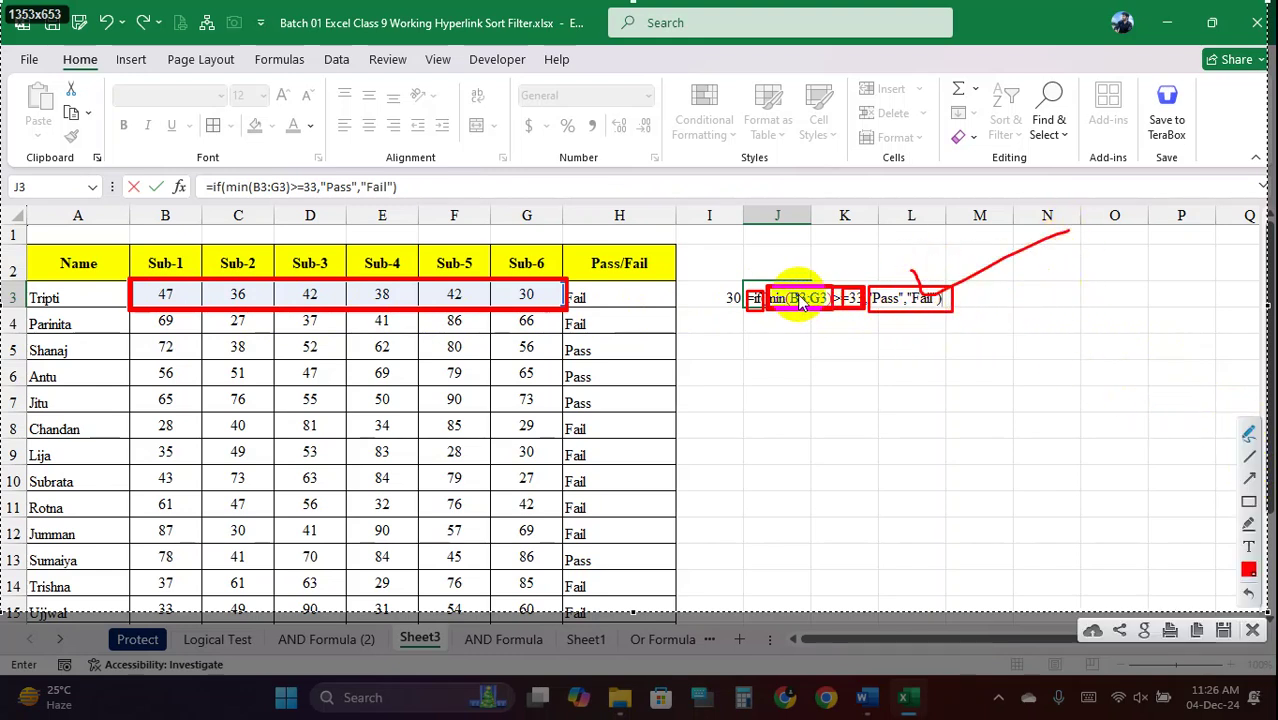
pyautogui.moveTo(770, 296)
pyautogui.mouseDown()
pyautogui.moveTo(833, 292)
pyautogui.moveTo(815, 318)
pyautogui.moveTo(783, 328)
pyautogui.mouseUp()
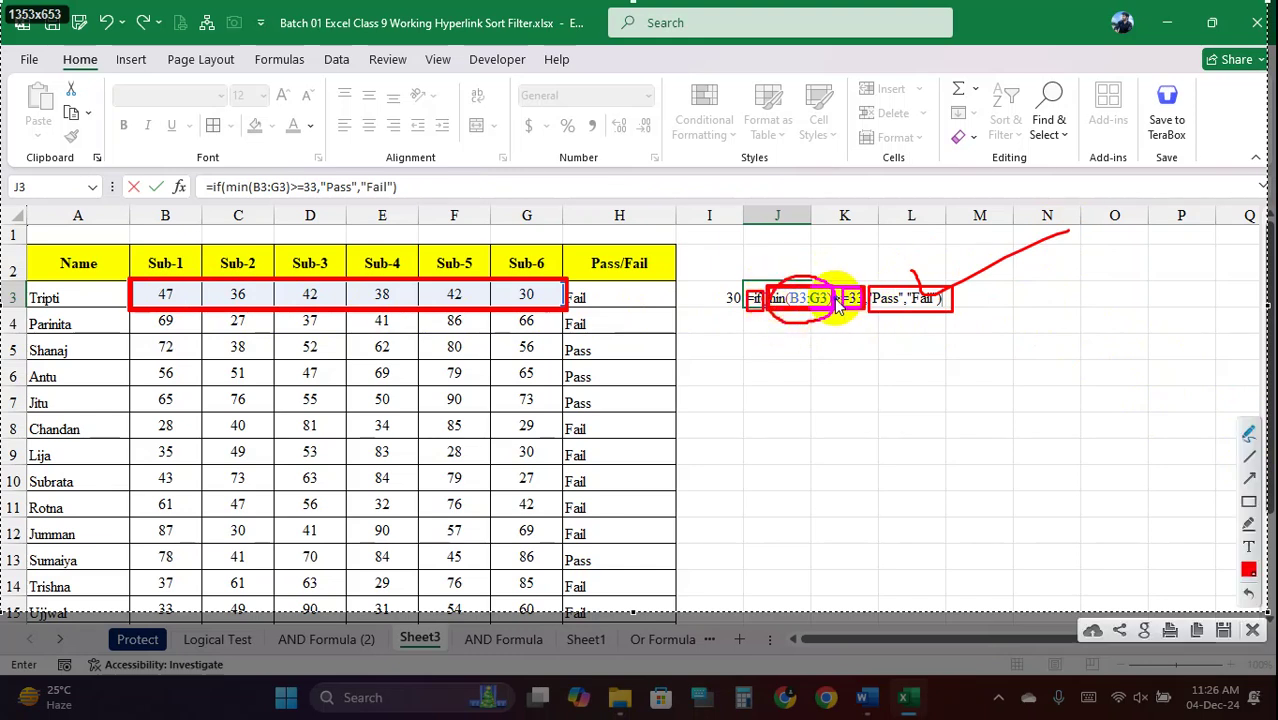
pyautogui.moveTo(840, 280)
pyautogui.mouseDown()
pyautogui.moveTo(884, 320)
pyautogui.moveTo(836, 295)
pyautogui.mouseUp()
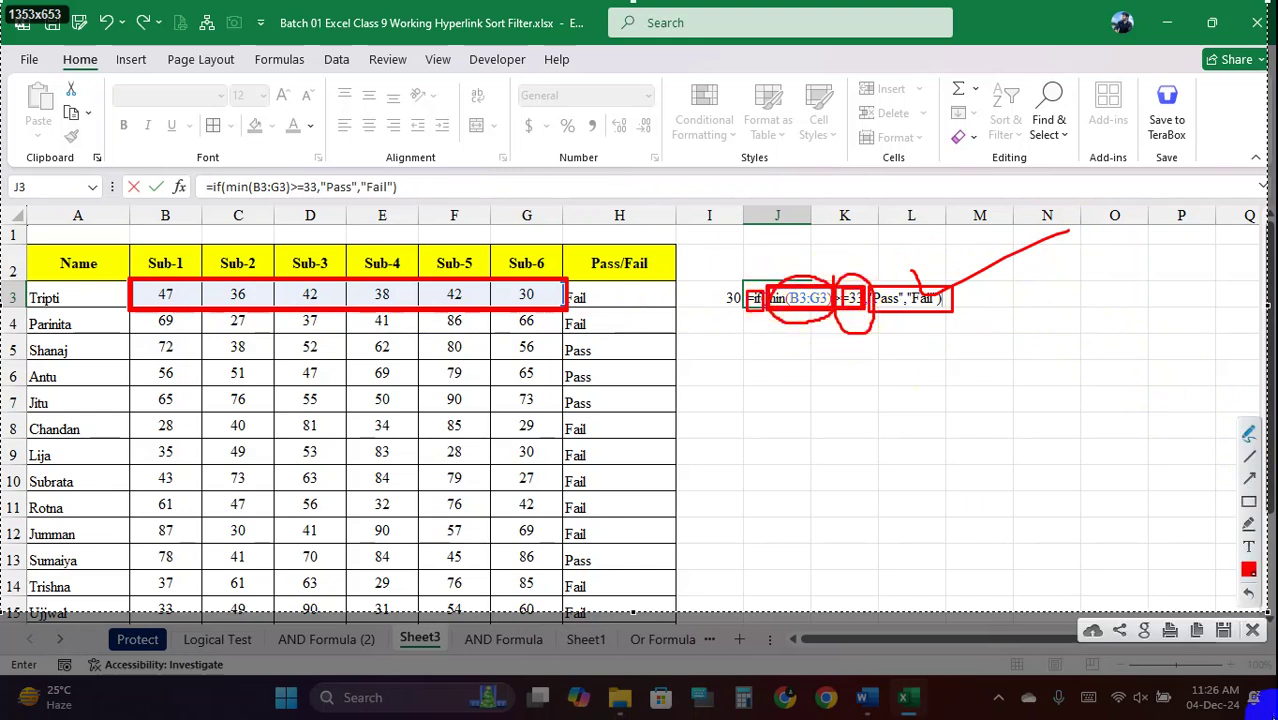
pyautogui.click(1251, 632)
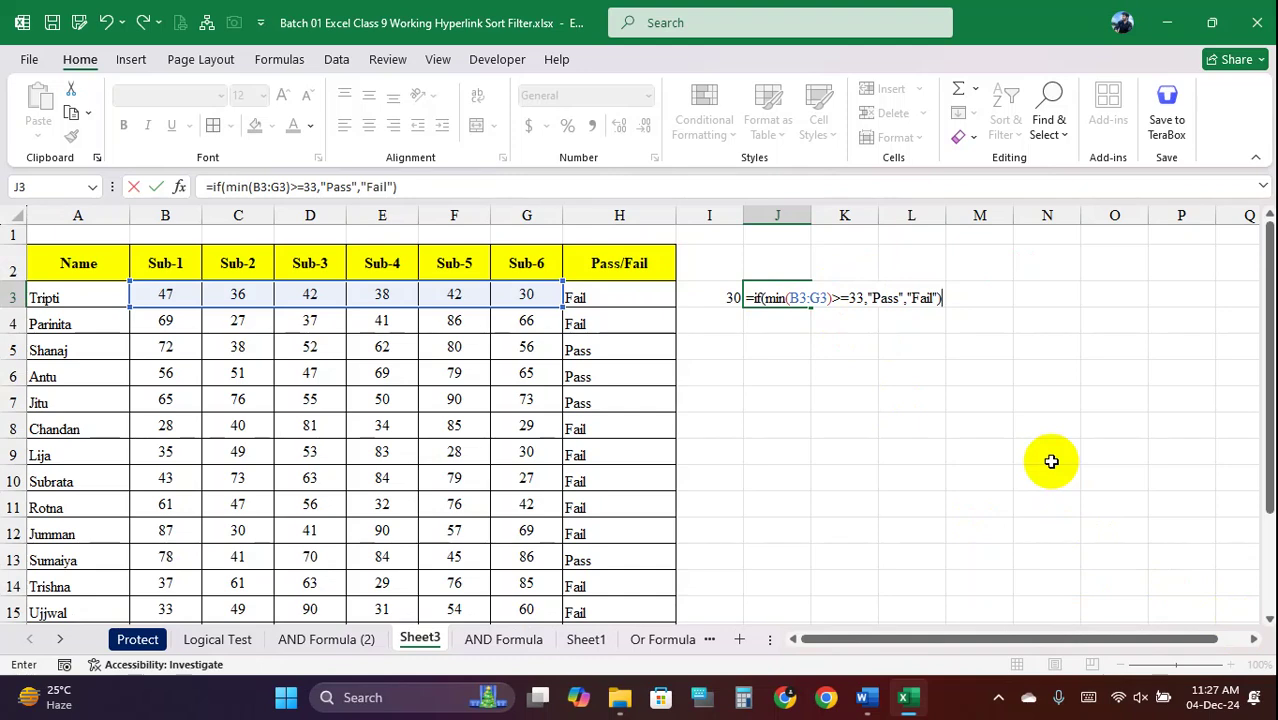
# Commit the IF(MIN) formula in J3 and fill it down to J19
pyautogui.press('Return')
pyautogui.click(793, 298)
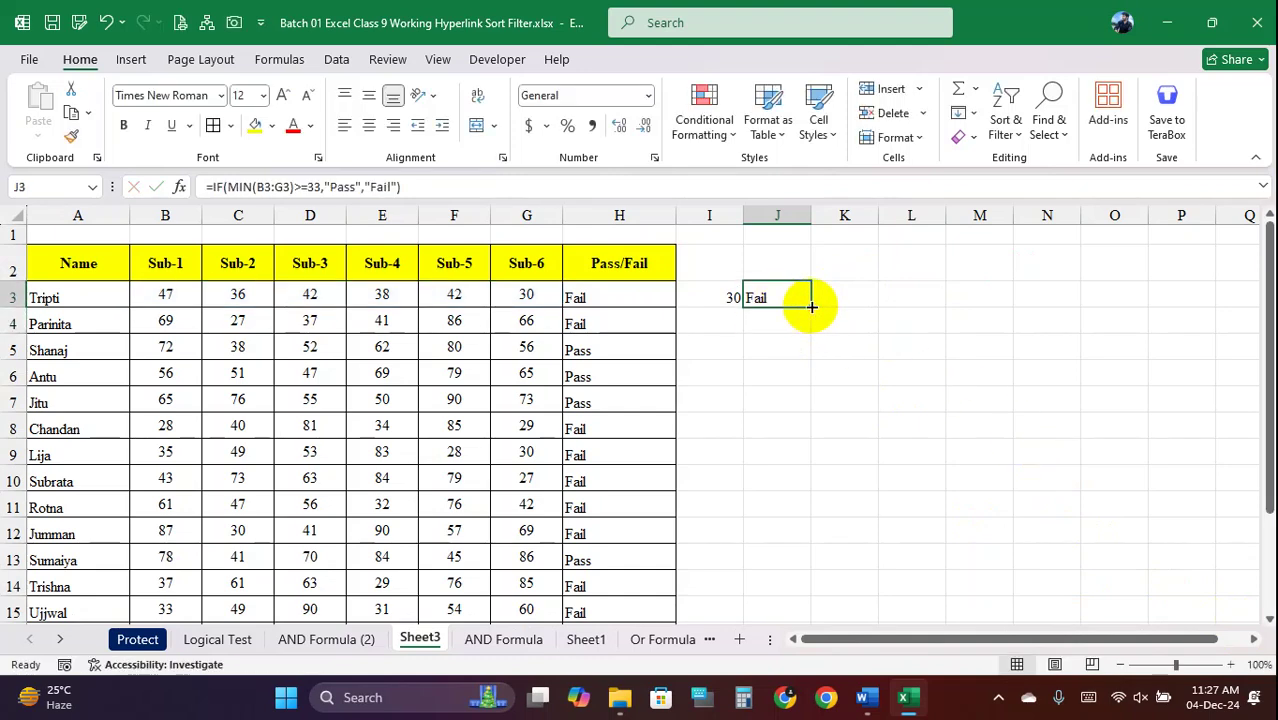
pyautogui.moveTo(810, 306); pyautogui.dragTo(793, 597)
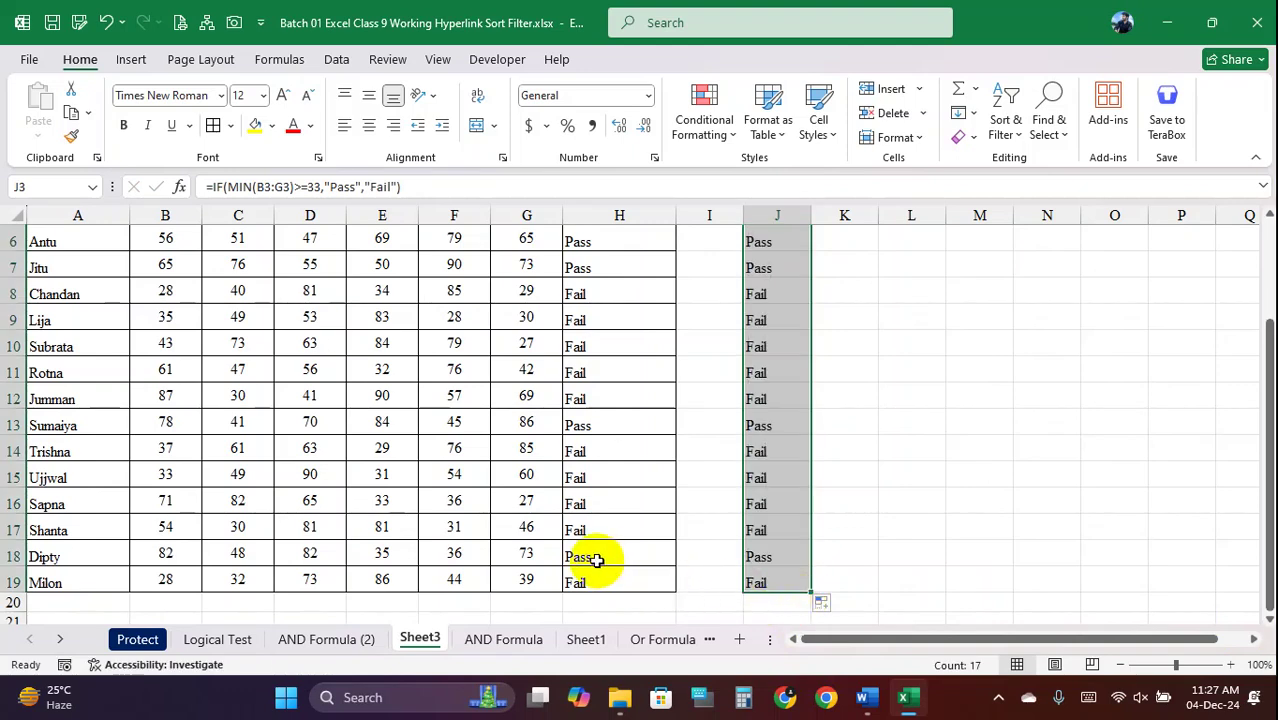
# Compare the Pass/Fail results in columns H and J row by row
pyautogui.moveTo(593, 560); pyautogui.dragTo(763, 558)
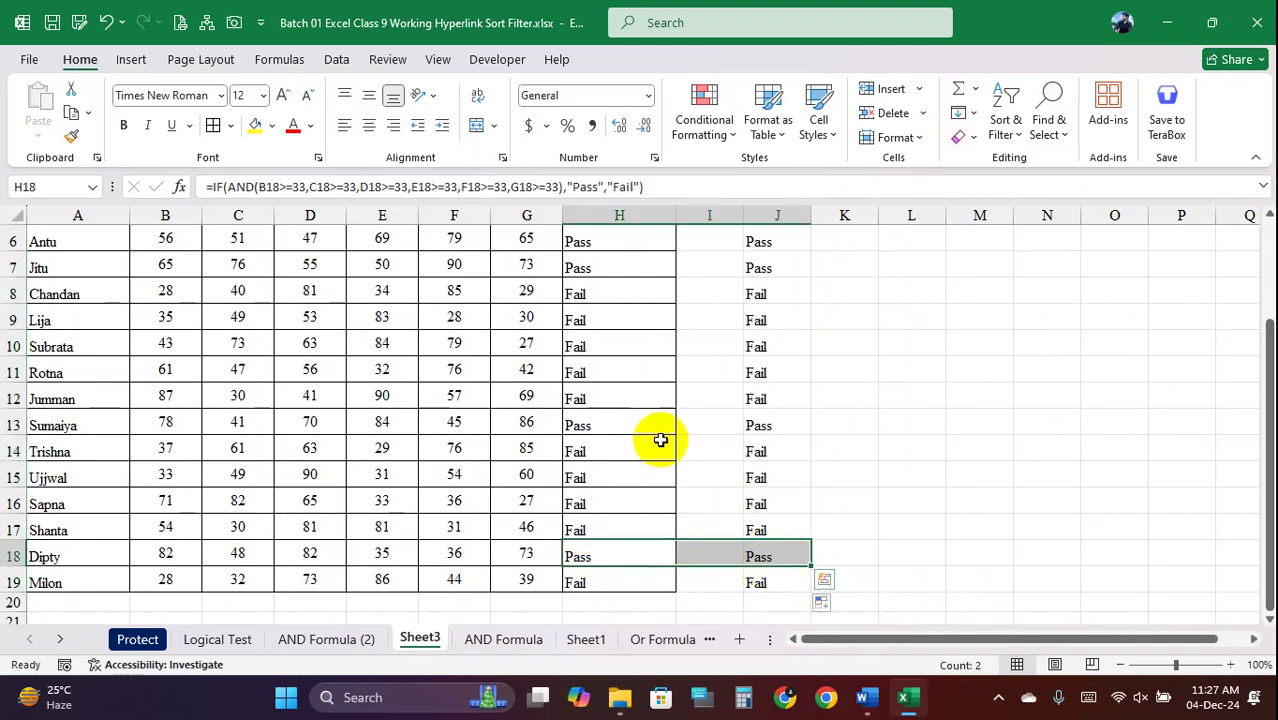
pyautogui.moveTo(659, 436); pyautogui.dragTo(759, 428)
pyautogui.scroll(1, 765, 431)
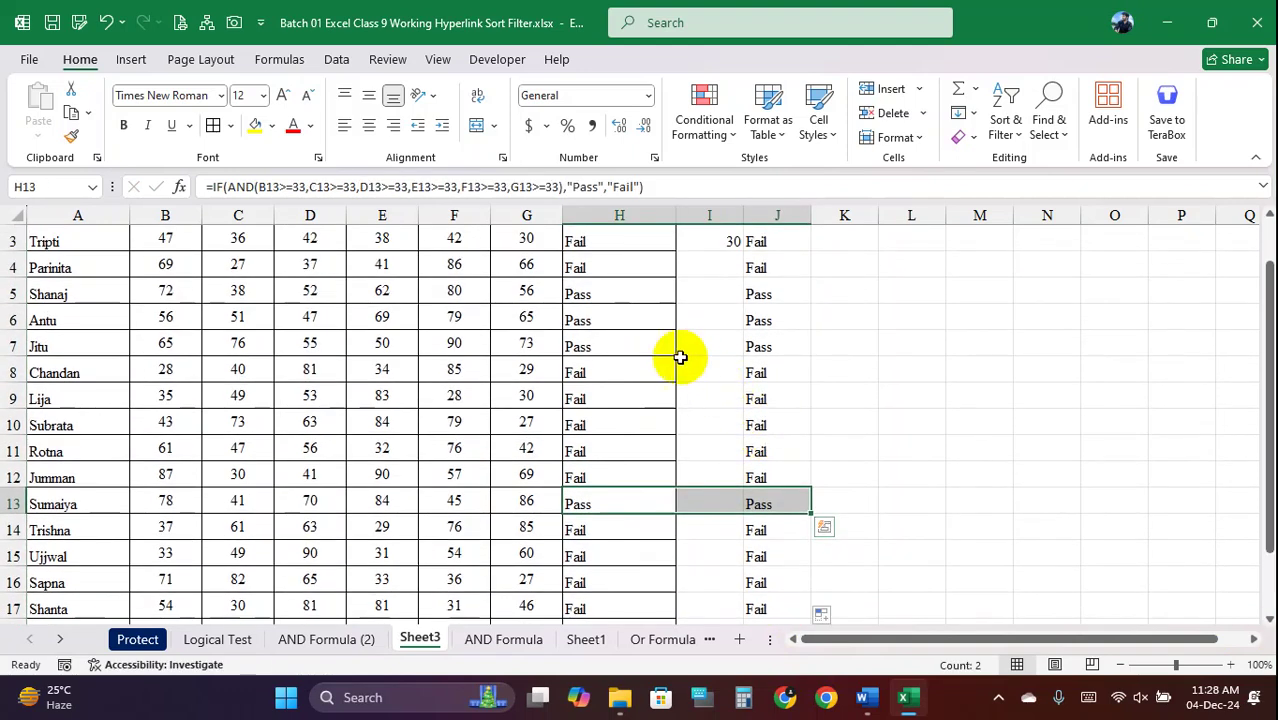
pyautogui.moveTo(605, 320); pyautogui.dragTo(773, 355)
pyautogui.scroll(1, 773, 363)
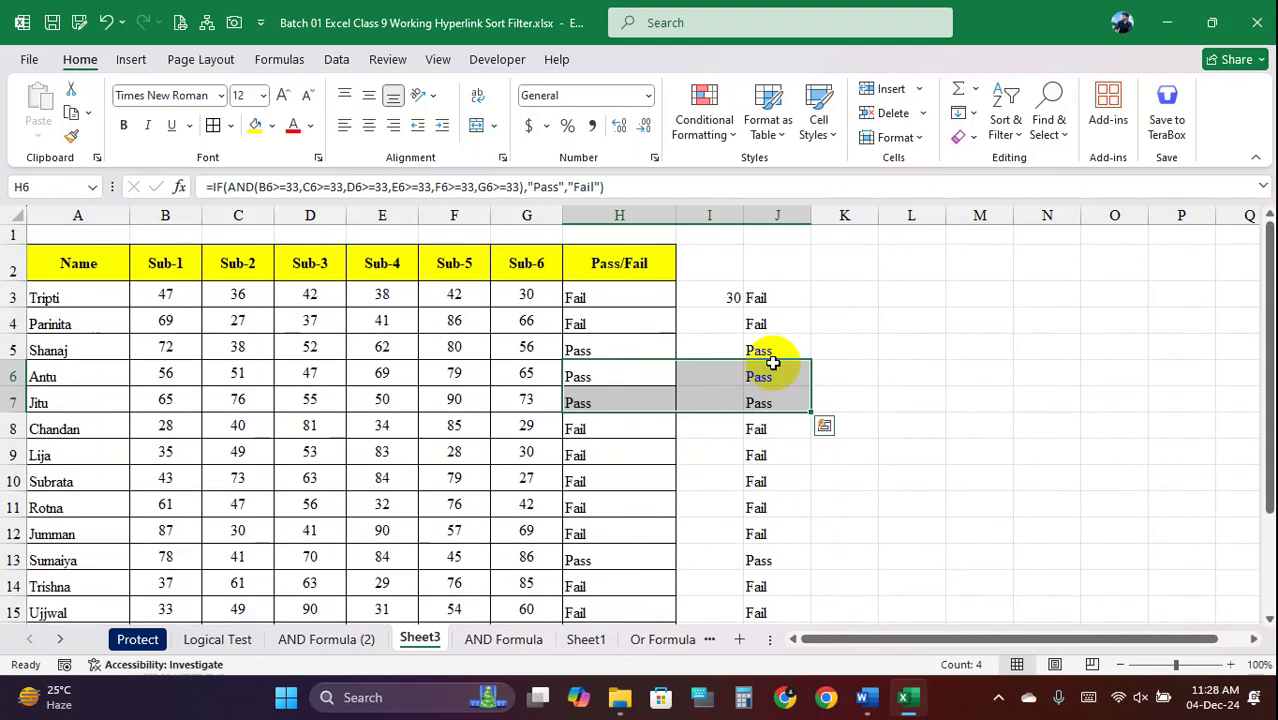
pyautogui.moveTo(665, 351); pyautogui.dragTo(749, 394)
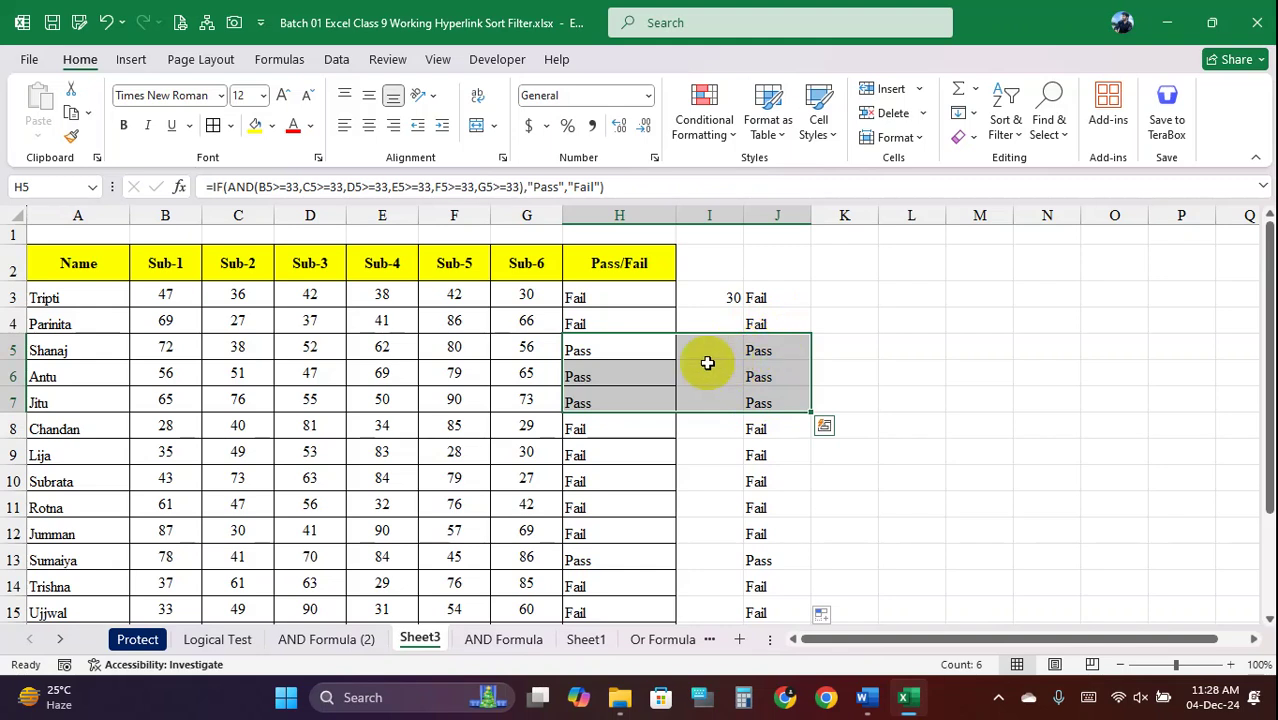
pyautogui.moveTo(608, 294); pyautogui.dragTo(753, 320)
pyautogui.click(762, 350)
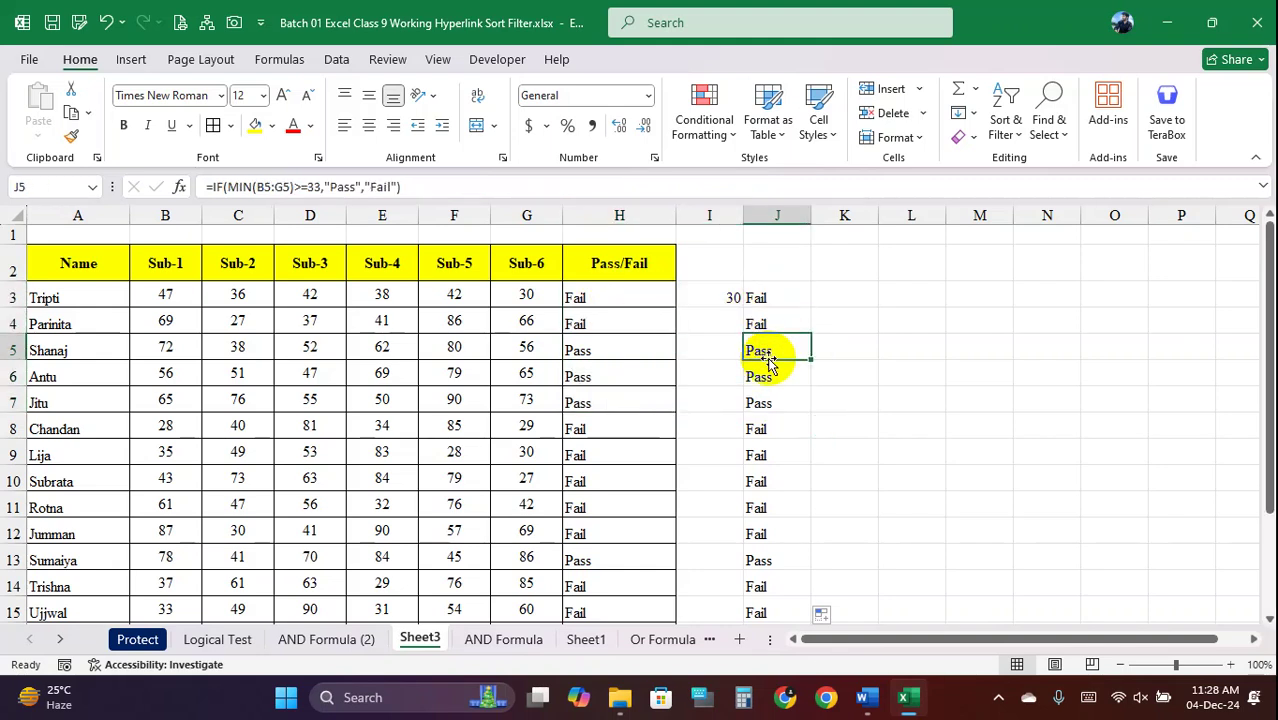
# Inspect H3's AND formula against J3's MIN-based IF formula
pyautogui.click(613, 297)
pyautogui.moveTo(640, 186); pyautogui.dragTo(94, 186)
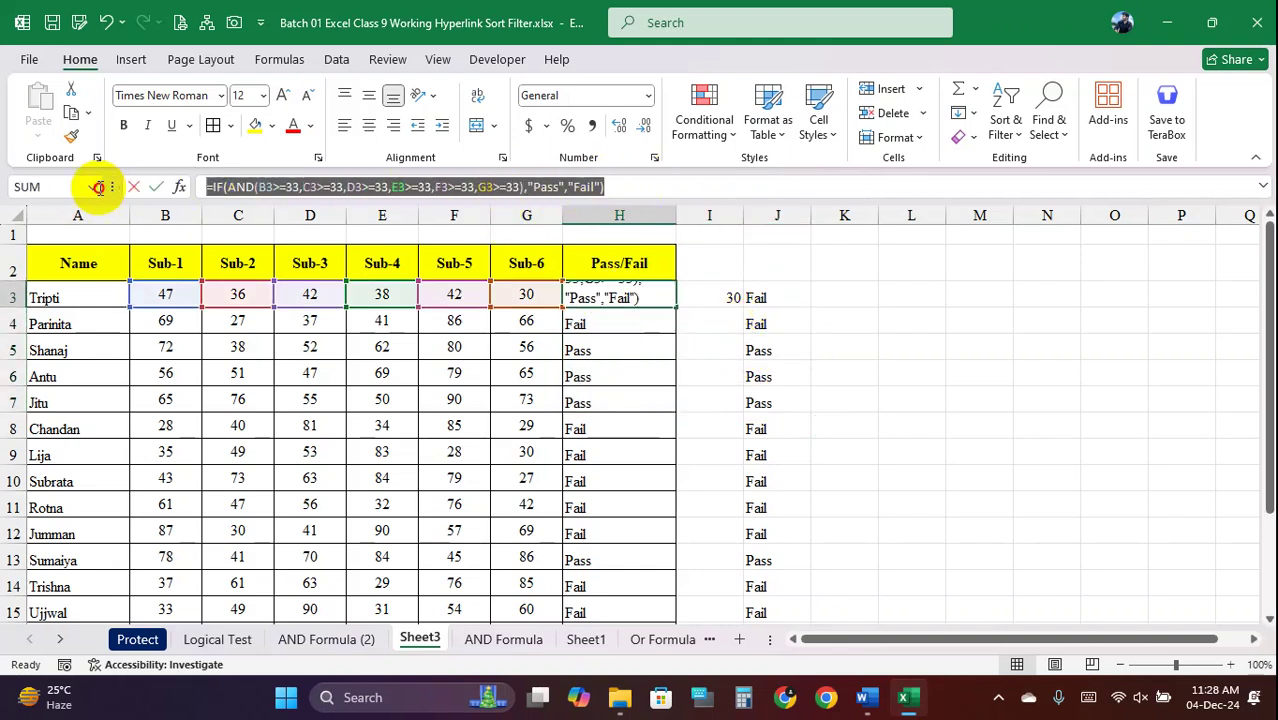
pyautogui.press('Return')
pyautogui.click(790, 297)
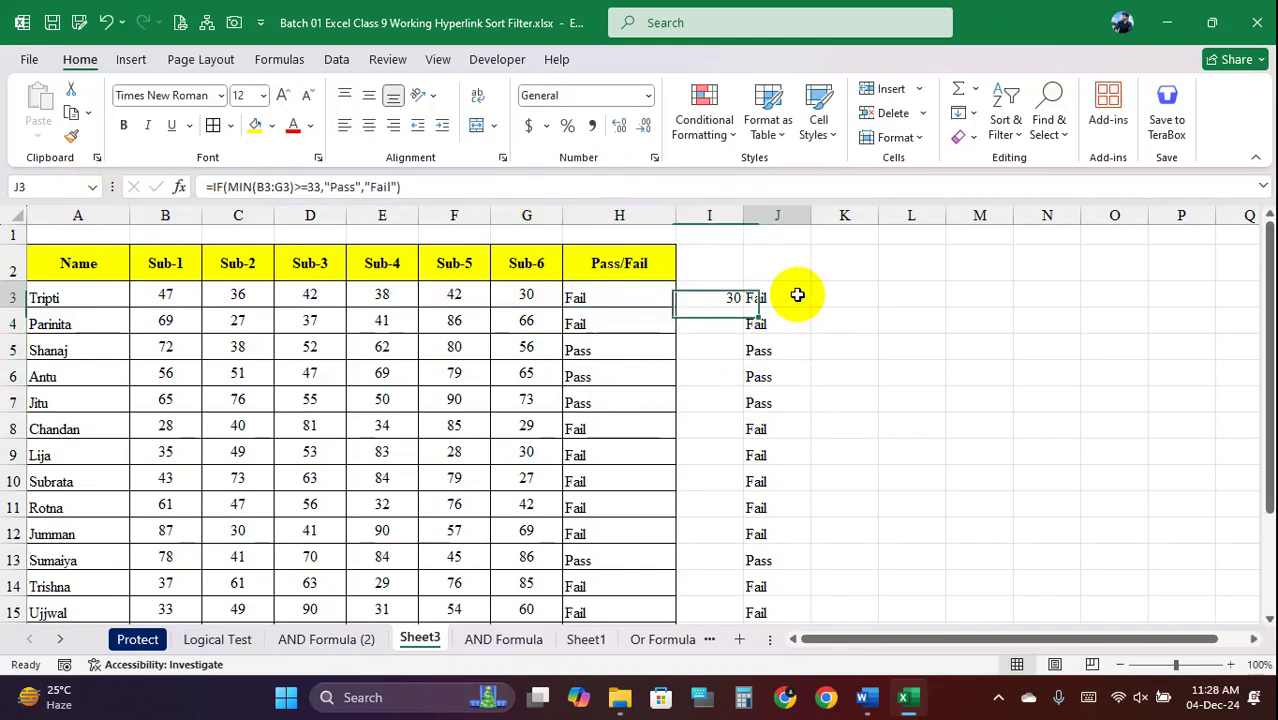
pyautogui.click(408, 187)
pyautogui.press('Return')
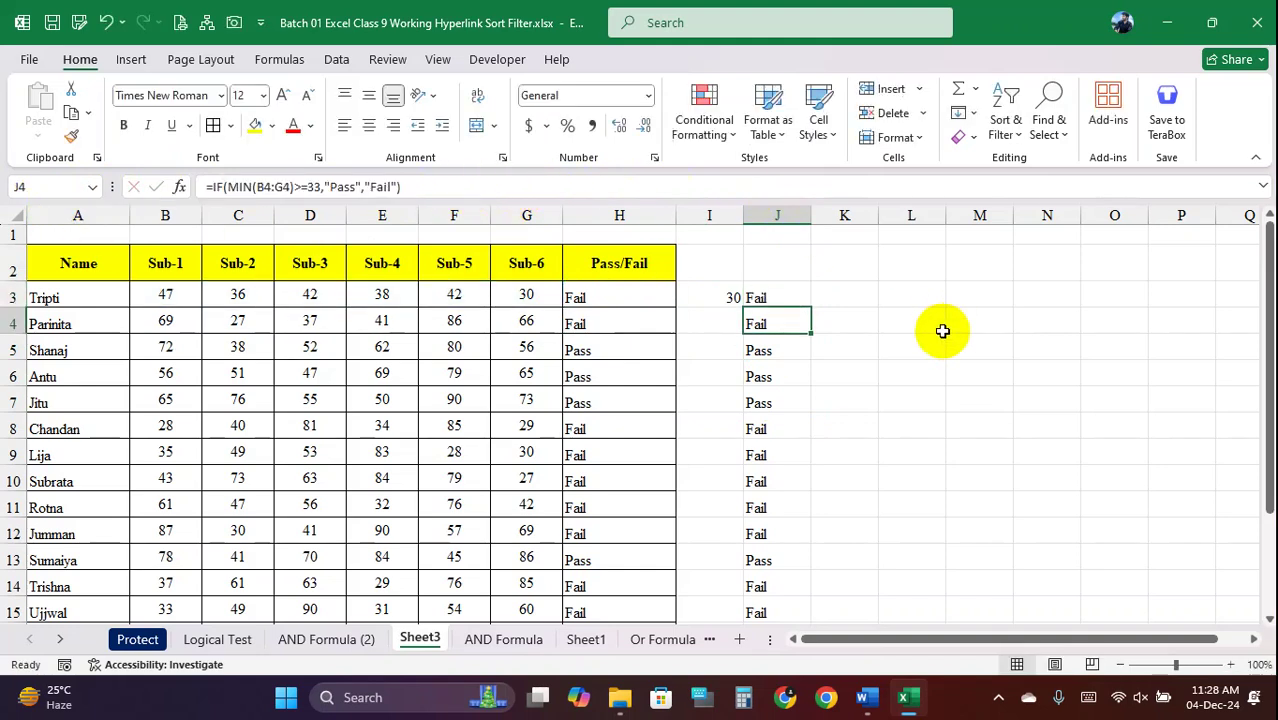
pyautogui.click(787, 289)
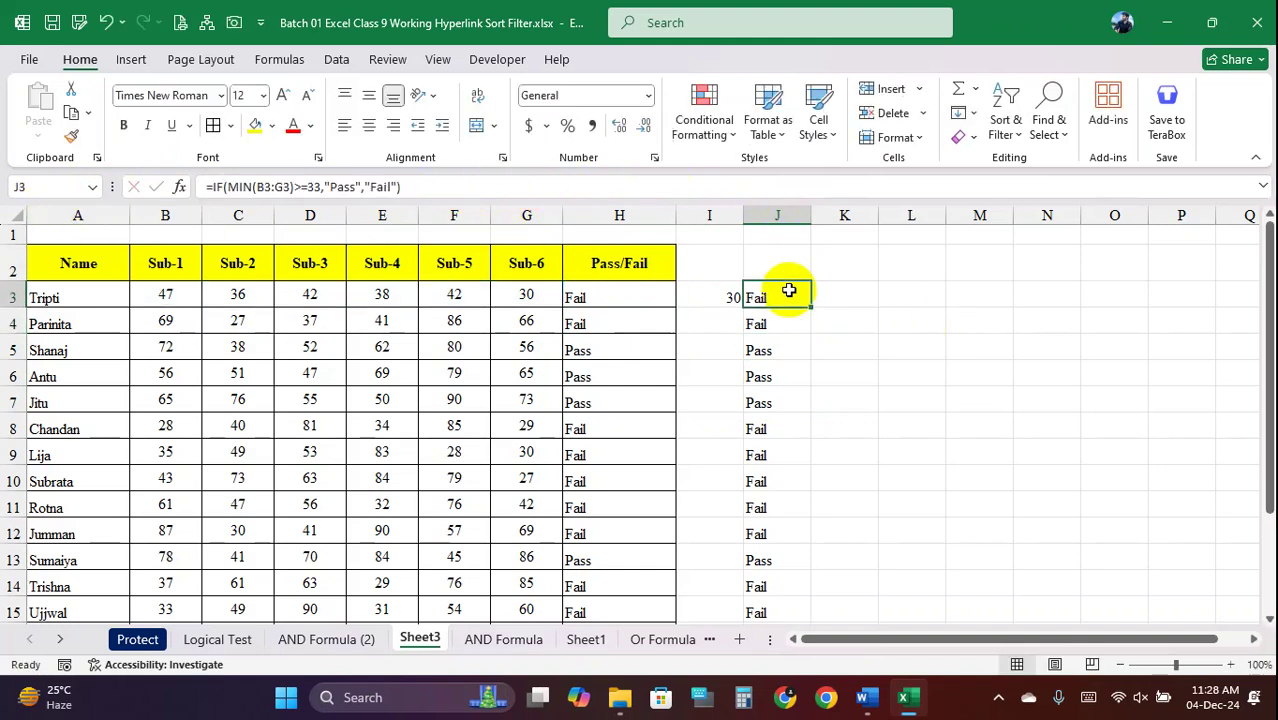
pyautogui.moveTo(622, 290); pyautogui.dragTo(599, 456)
# Review J3's IF, I3's MIN helper, and the B3:G3 marks totalling 235
pyautogui.click(765, 296)
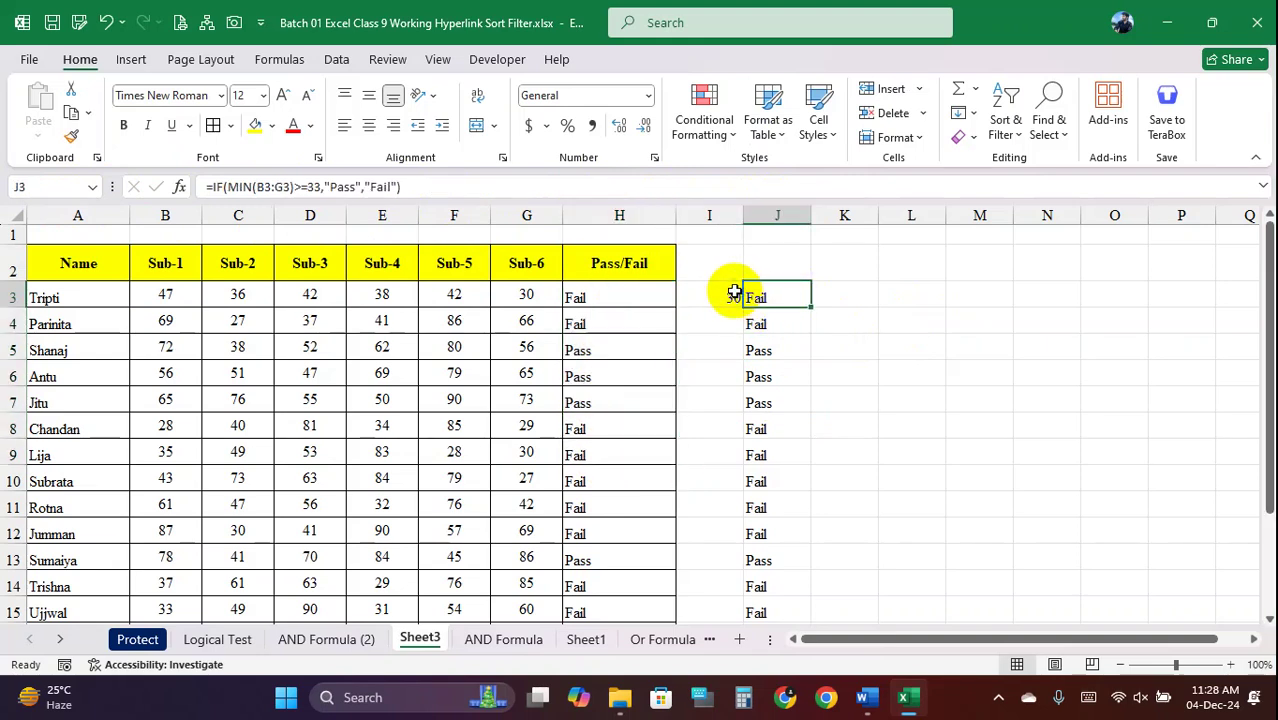
pyautogui.click(608, 294)
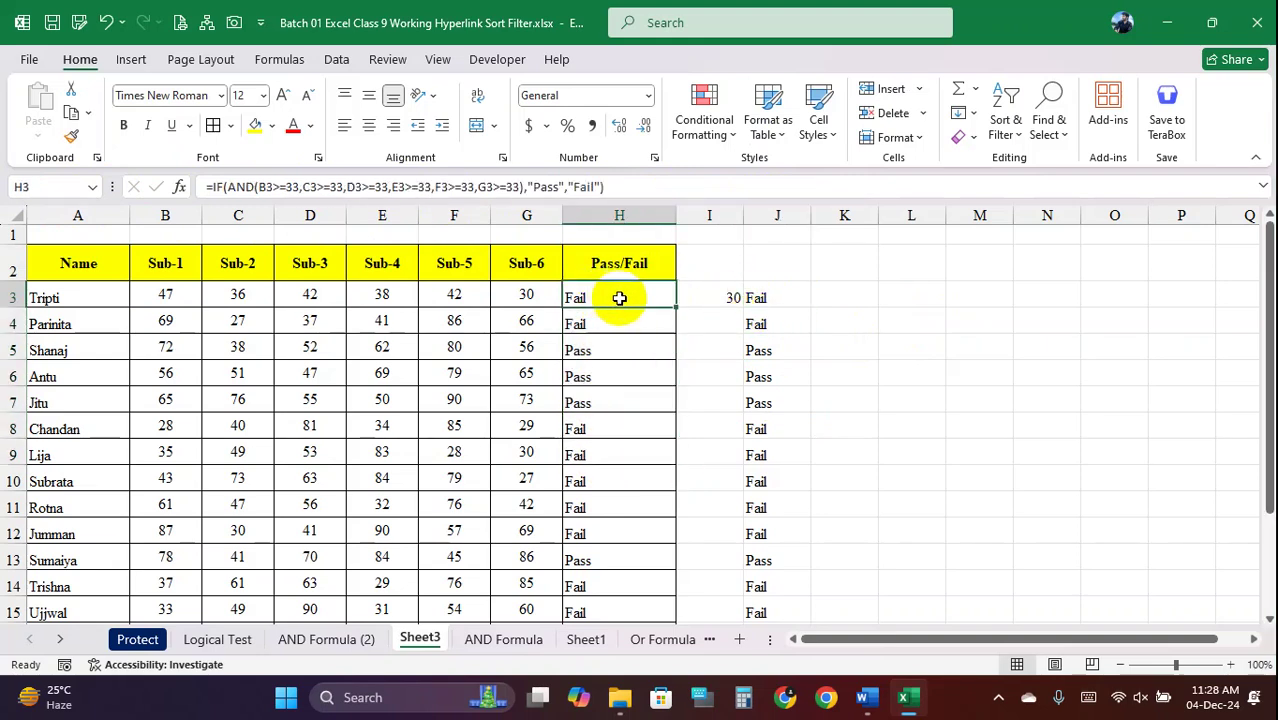
pyautogui.moveTo(758, 297); pyautogui.dragTo(765, 378)
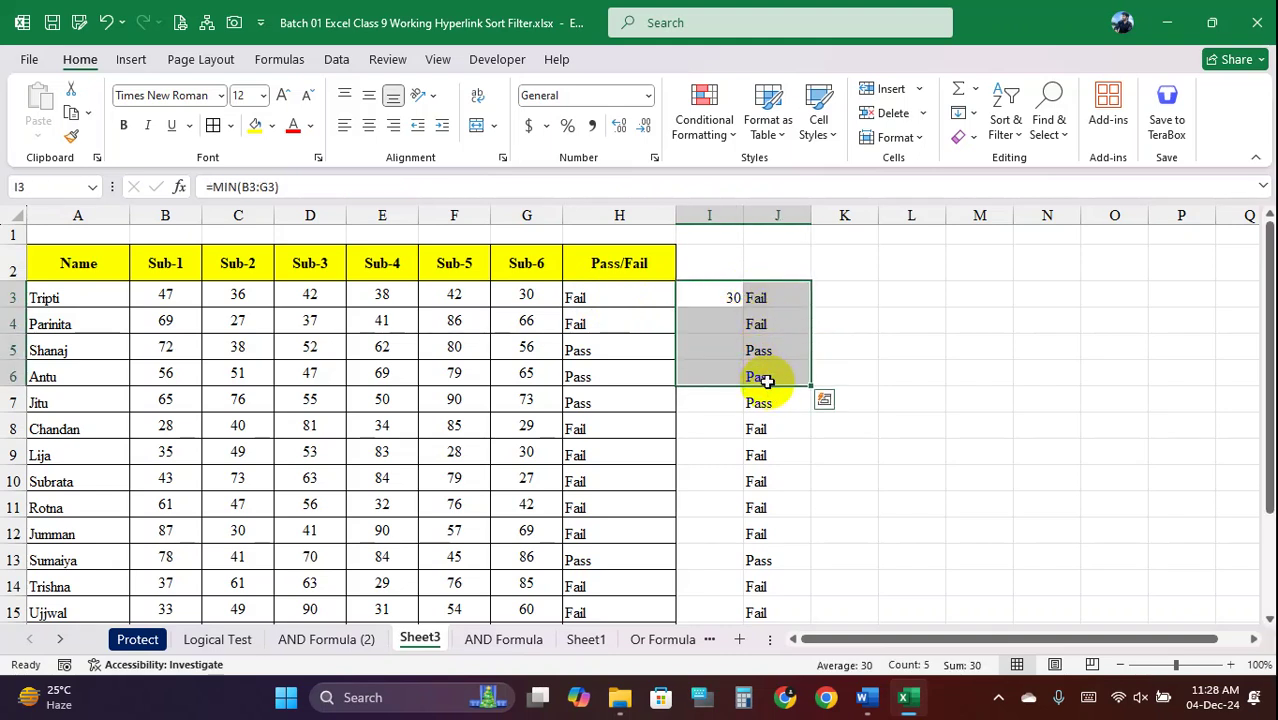
pyautogui.click(759, 296)
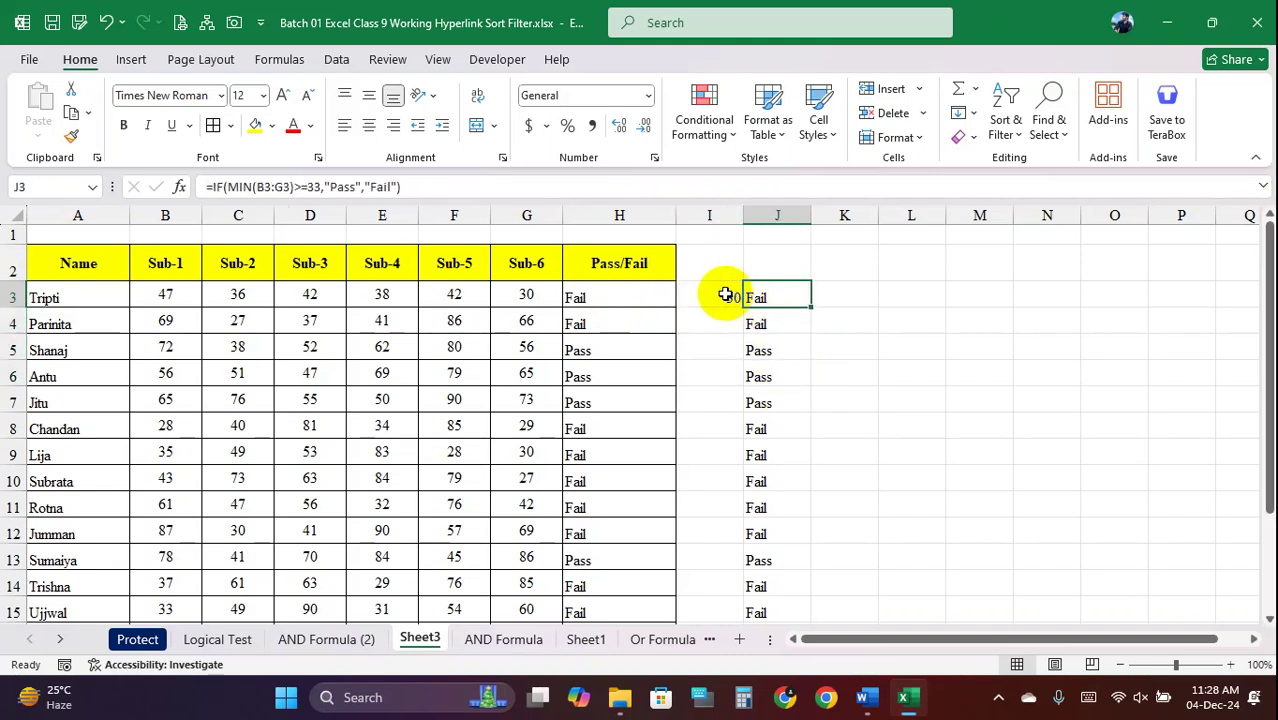
pyautogui.click(724, 294)
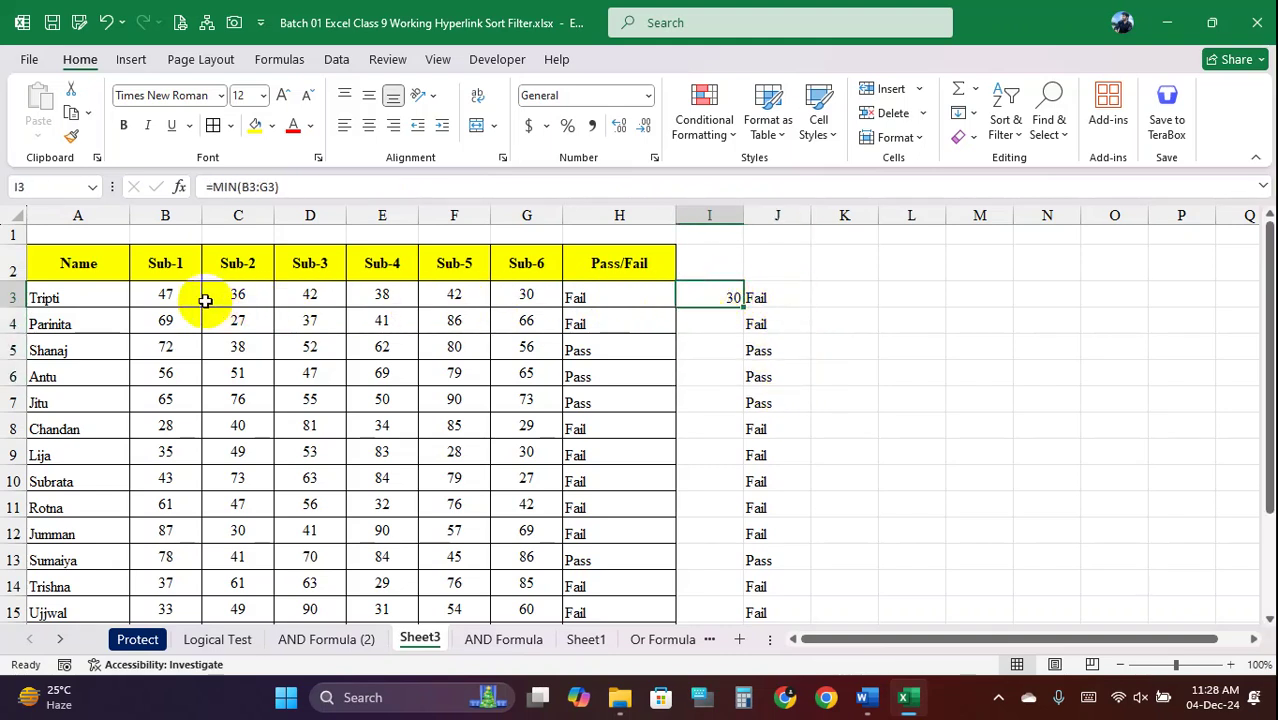
pyautogui.moveTo(172, 291); pyautogui.dragTo(516, 293)
# Calculate 6×33 in K3 to confirm the 198 pass threshold
pyautogui.click(843, 292)
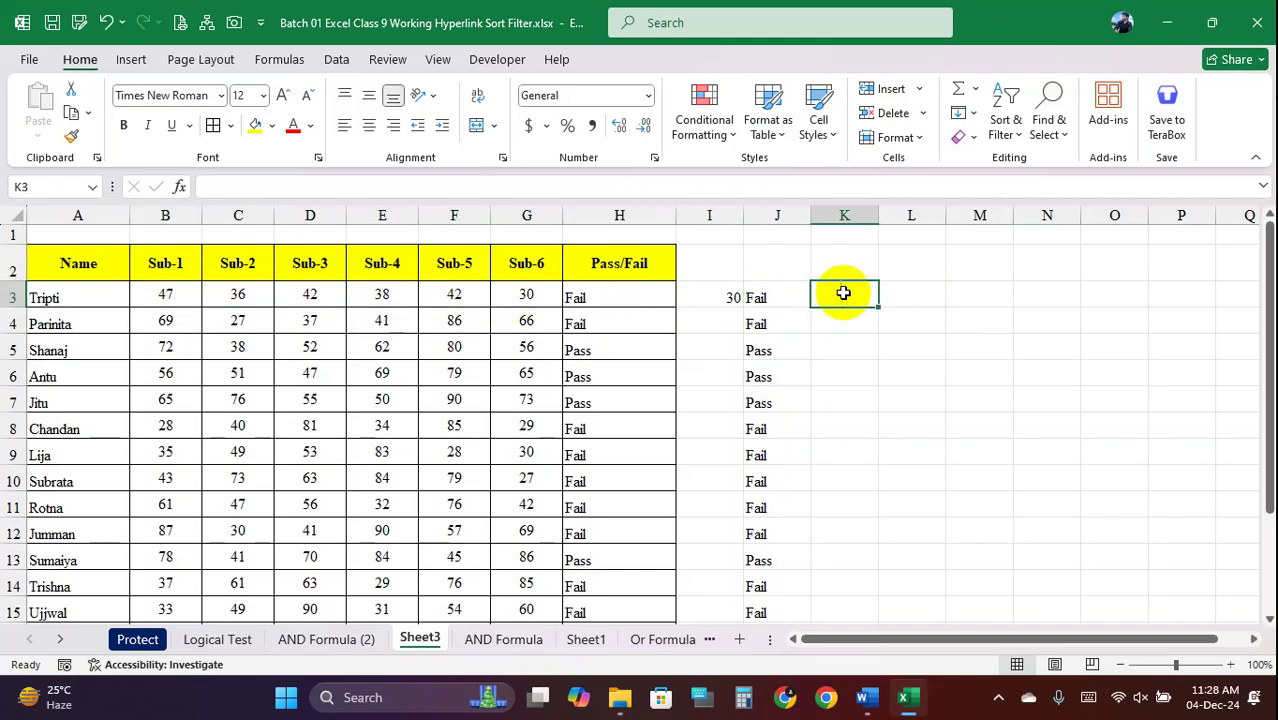
pyautogui.write('=6*33')
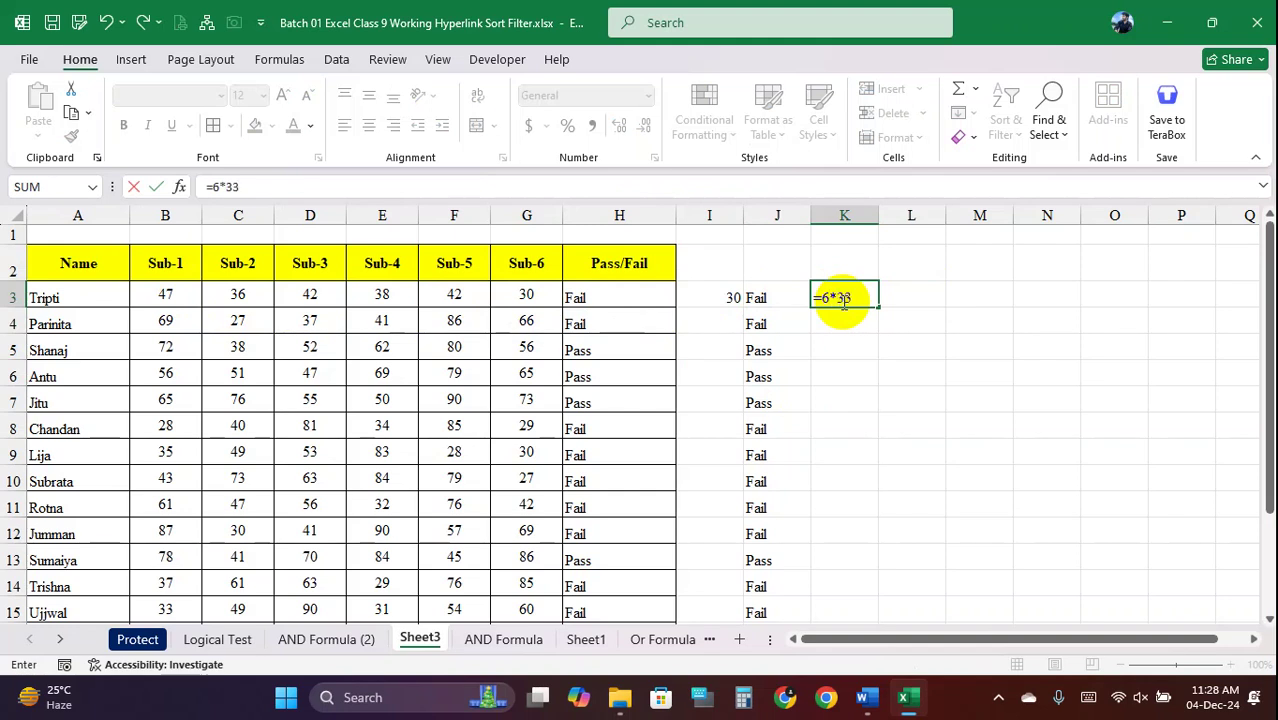
pyautogui.press('Return')
pyautogui.click(852, 297)
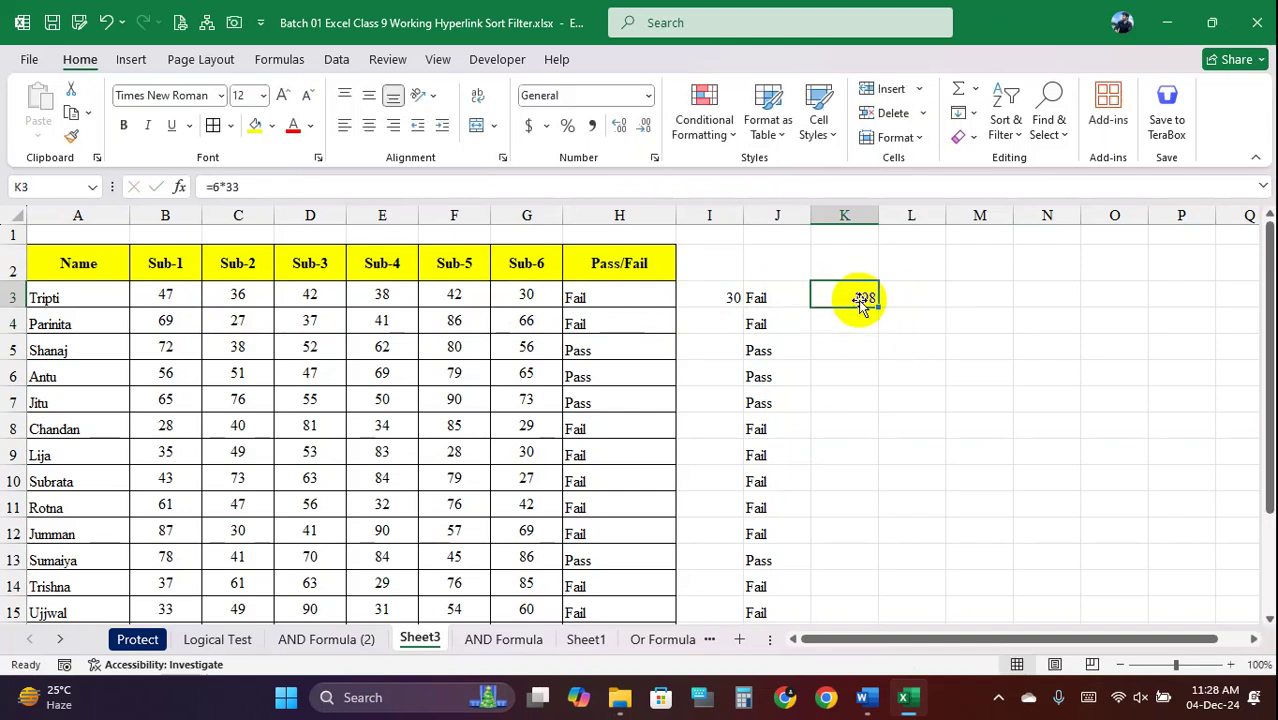
pyautogui.click(165, 302)
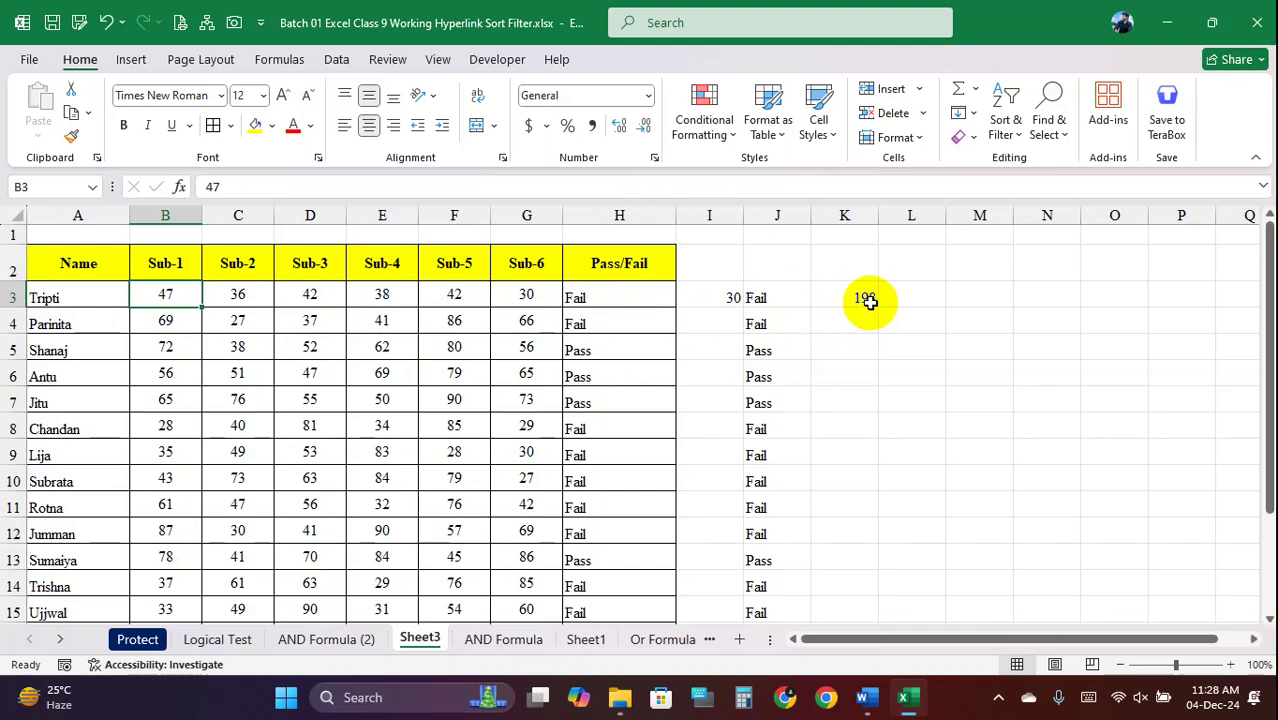
# Clear the helper cells across columns I to L
pyautogui.moveTo(733, 294); pyautogui.dragTo(886, 584)
pyautogui.press('Delete')
pyautogui.scroll(2, 884, 553)
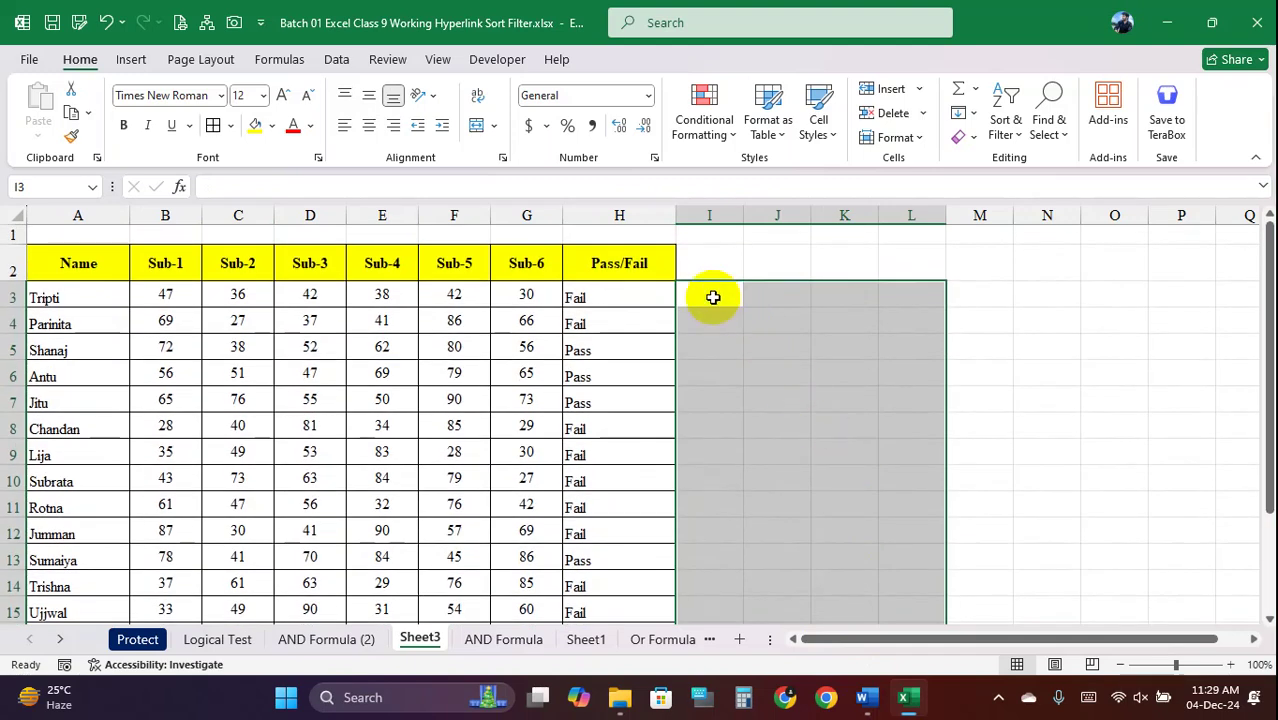
# Enter =SUM(B3:G3) in I3, showing 235, and fill it down for every student
pyautogui.click(713, 297)
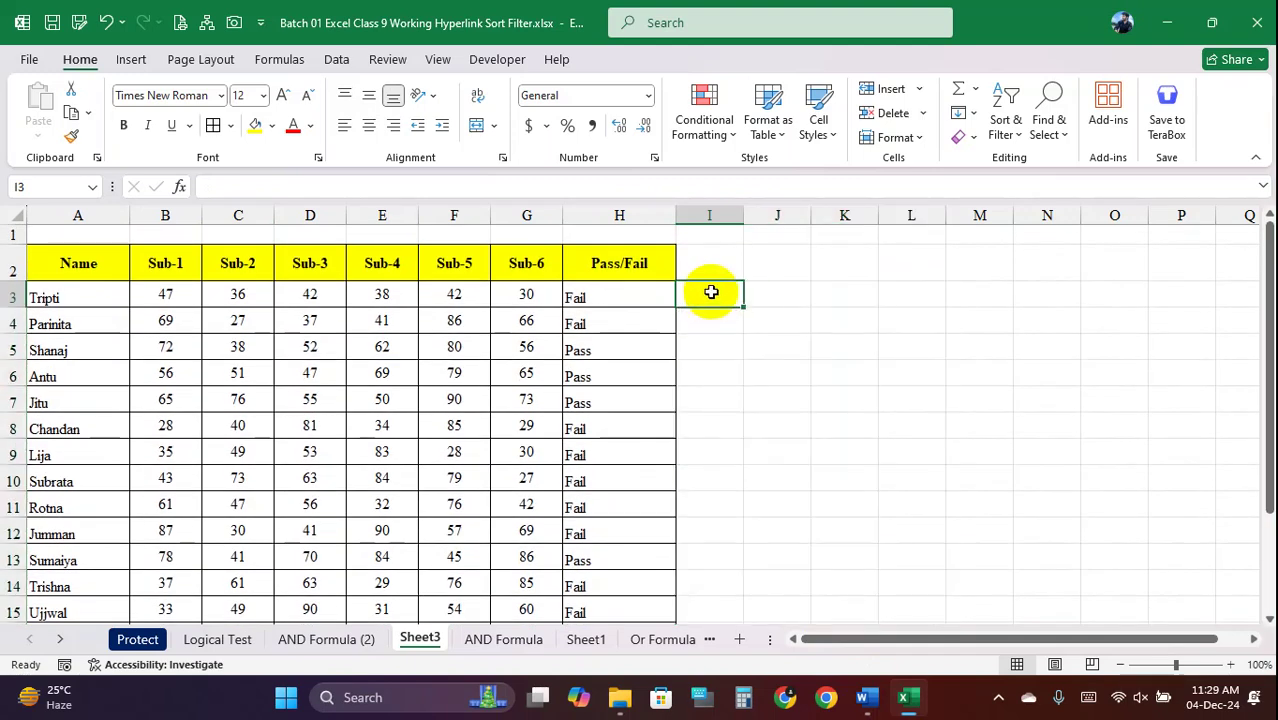
pyautogui.write('=')
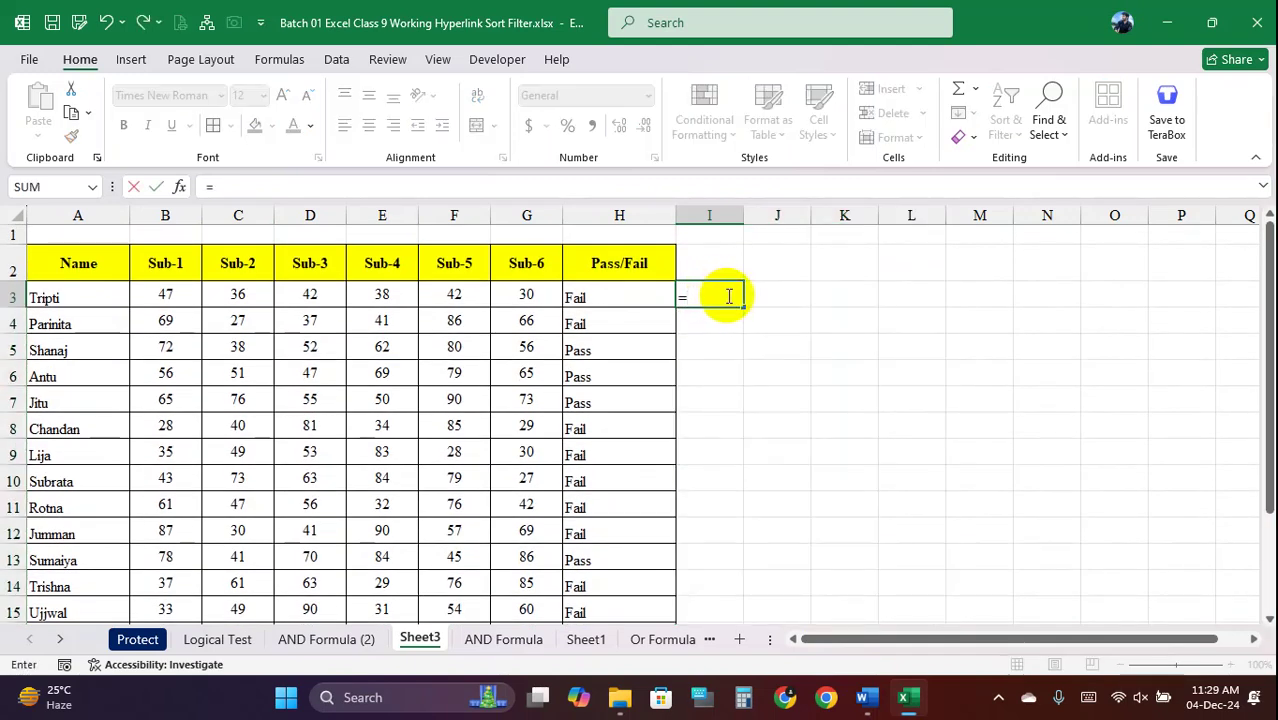
pyautogui.write('sum')
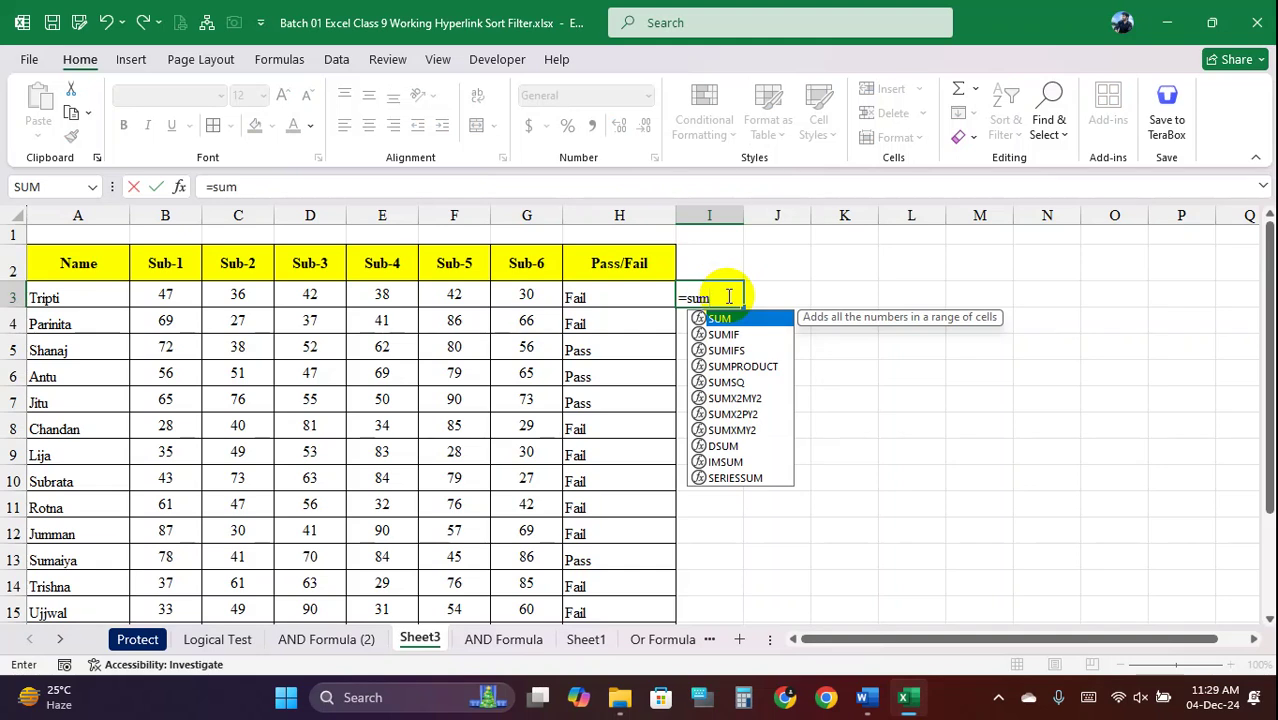
pyautogui.write('(')
pyautogui.moveTo(170, 298); pyautogui.dragTo(558, 305)
pyautogui.press('Return')
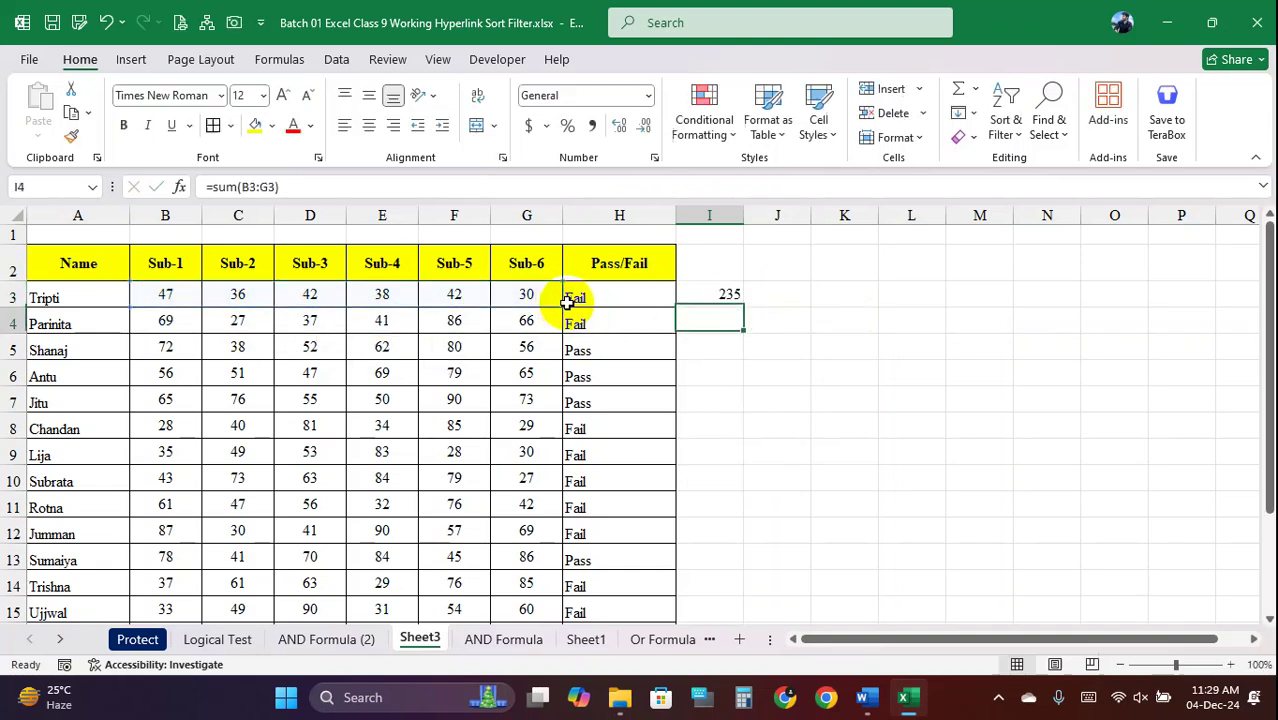
pyautogui.click(722, 296)
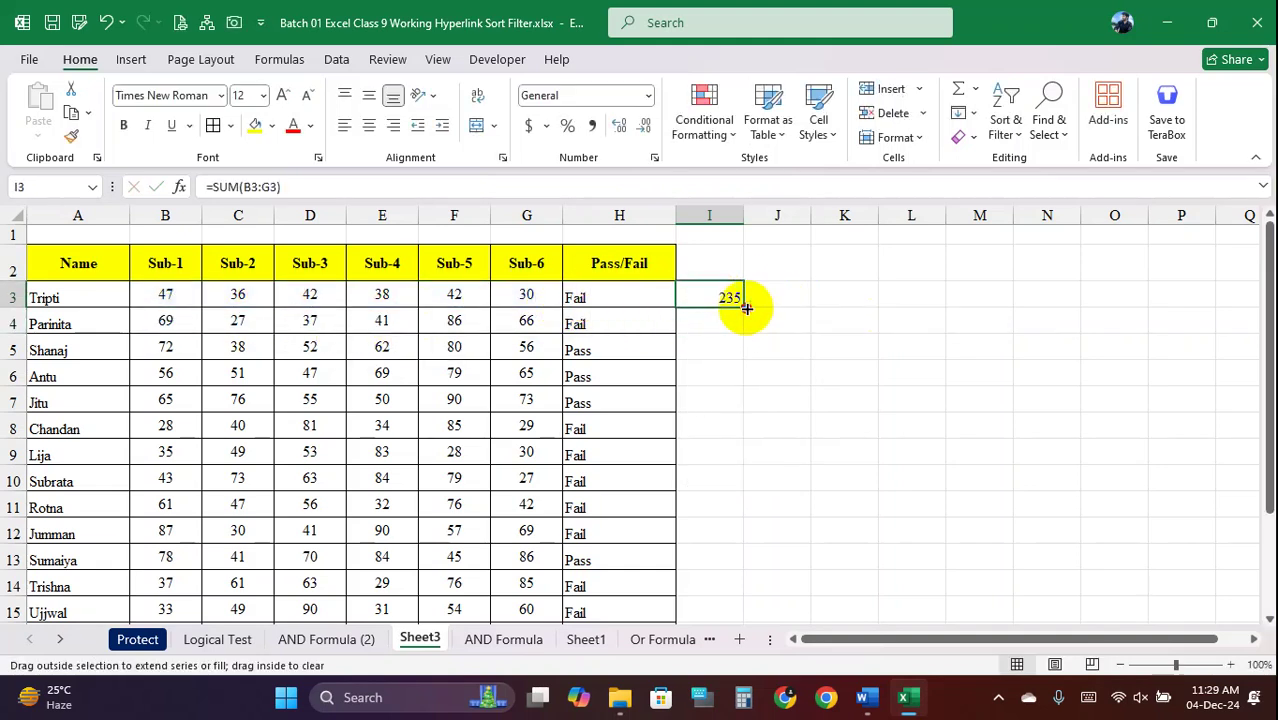
pyautogui.doubleClick(748, 310)
pyautogui.scroll(-3, 789, 426)
pyautogui.scroll(3, 789, 426)
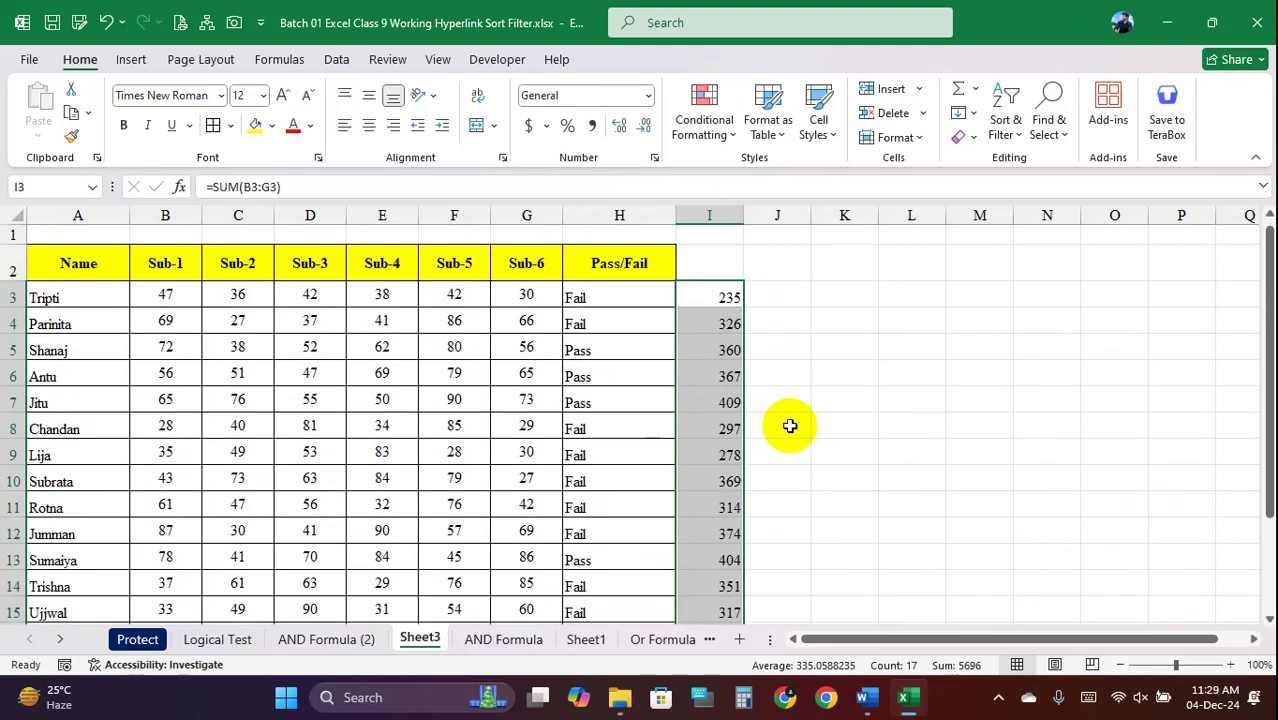
# Enter =IF(I3>=200,"Pass","Fail") in J3 and fill it down to J19
pyautogui.click(790, 298)
pyautogui.write('=')
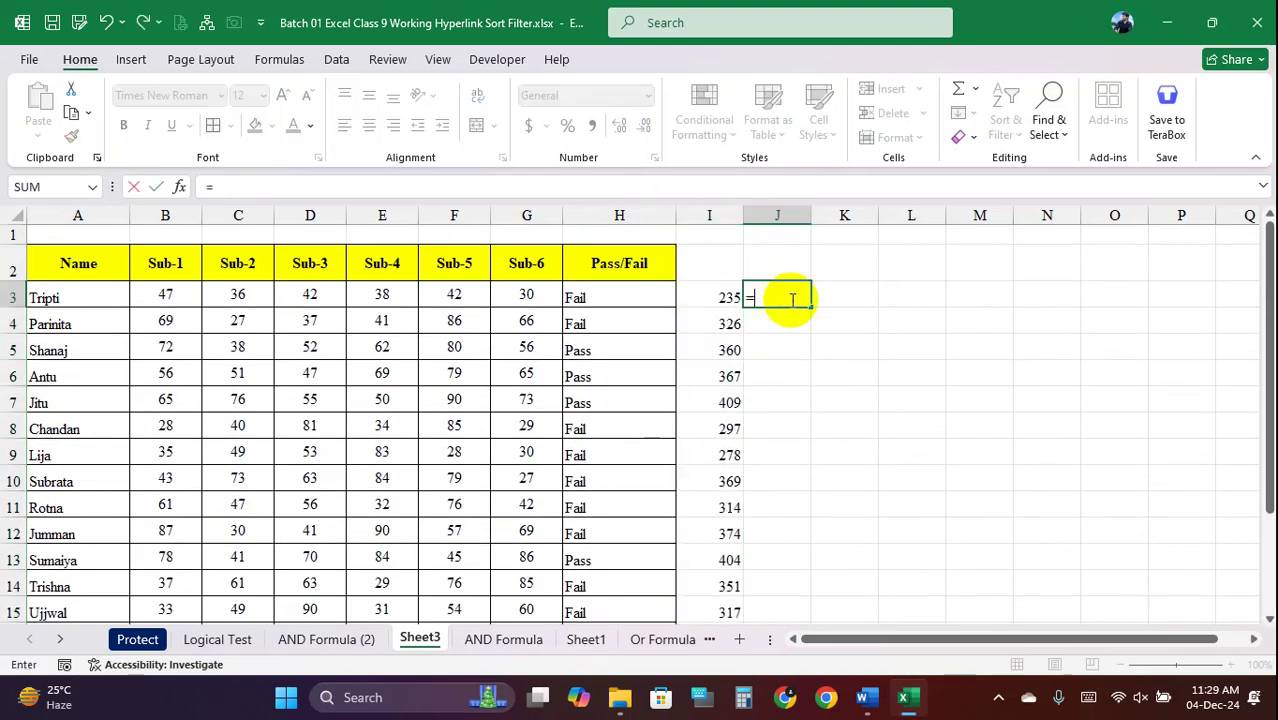
pyautogui.write('if')
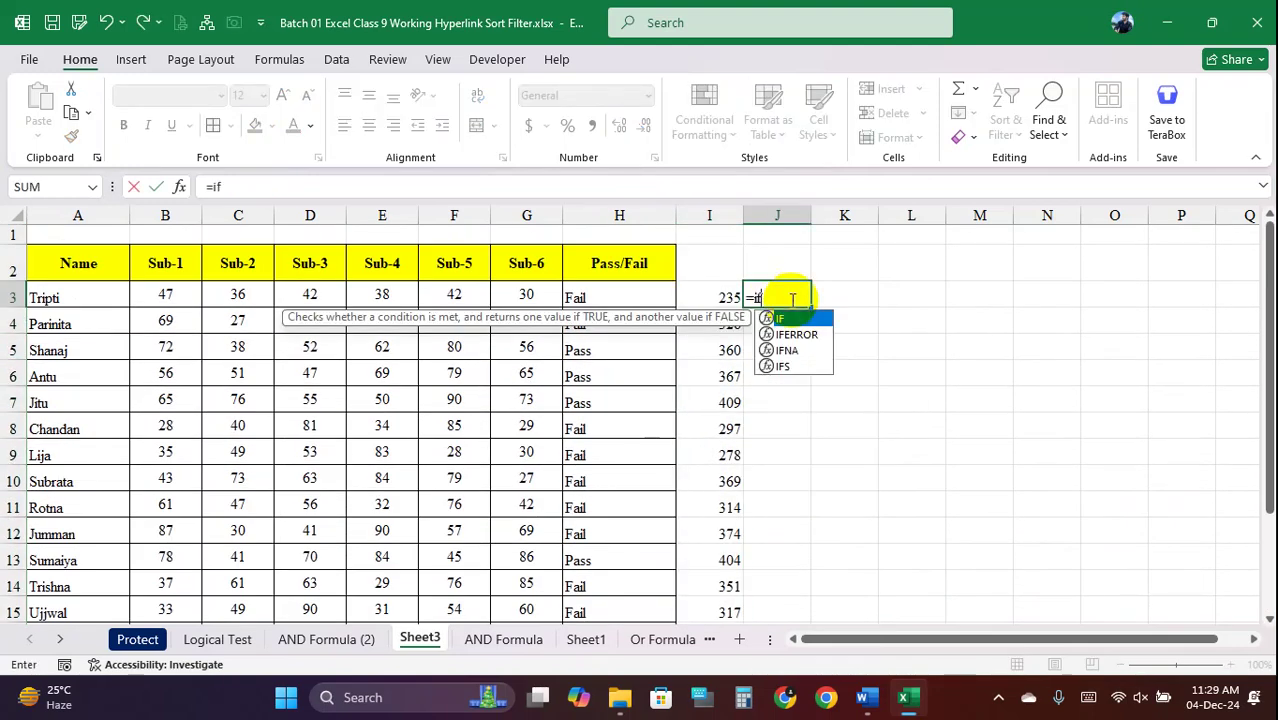
pyautogui.write('(')
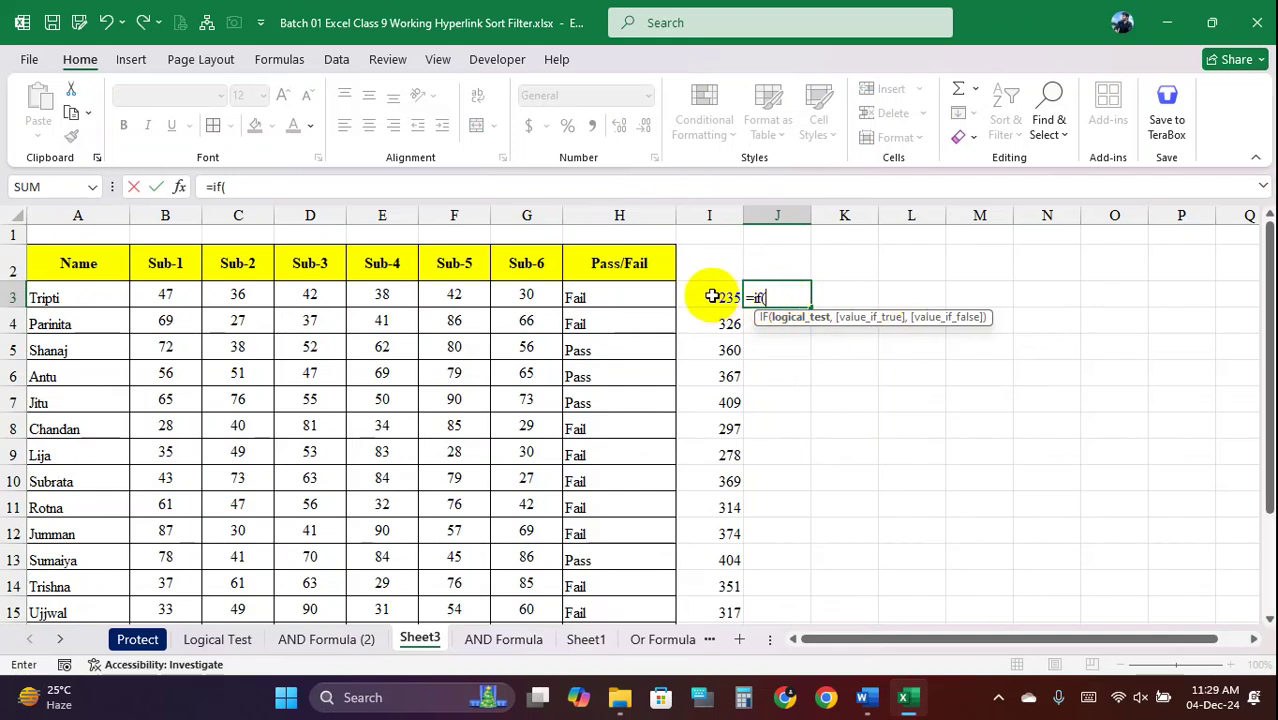
pyautogui.click(718, 297)
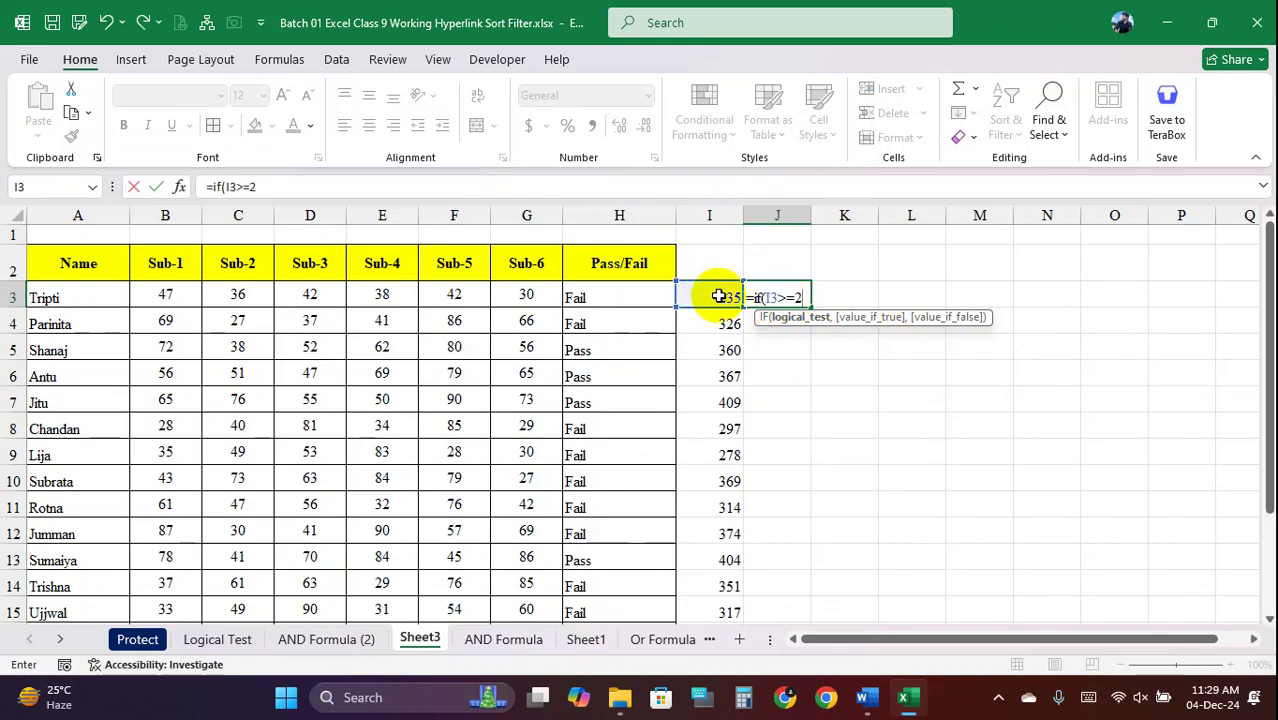
pyautogui.write(',"Pass","F')
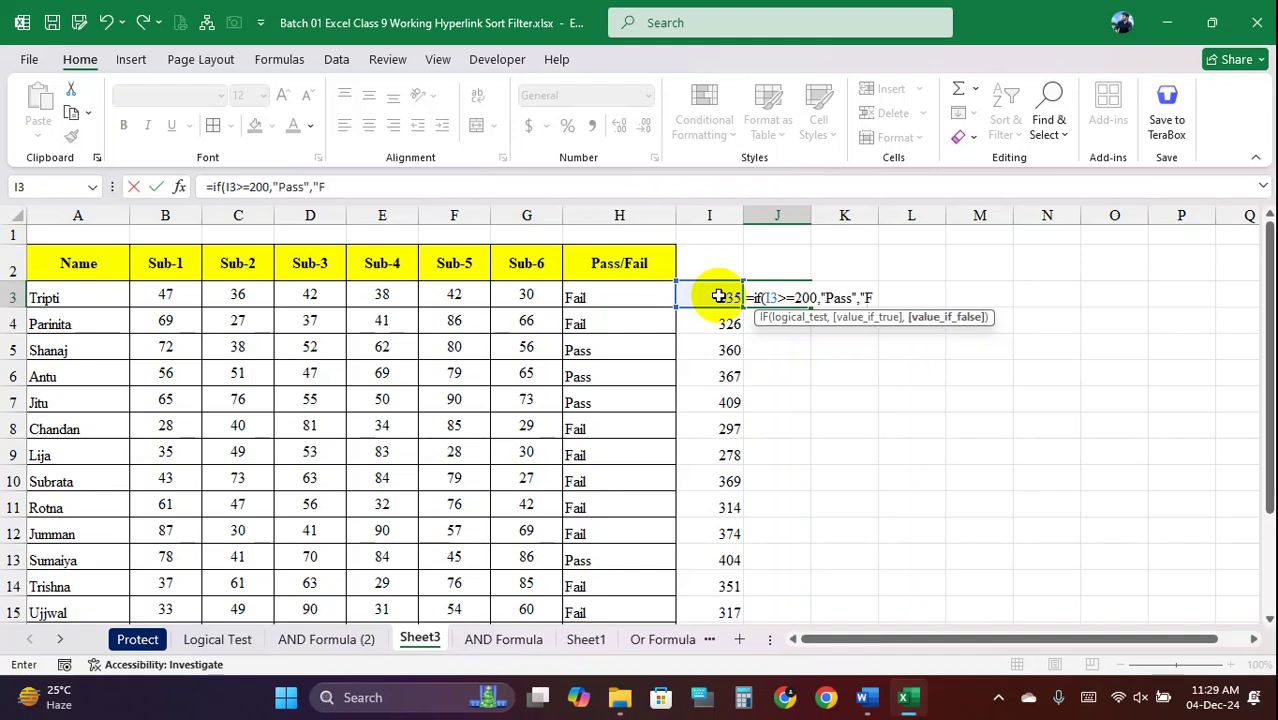
pyautogui.write('ail")')
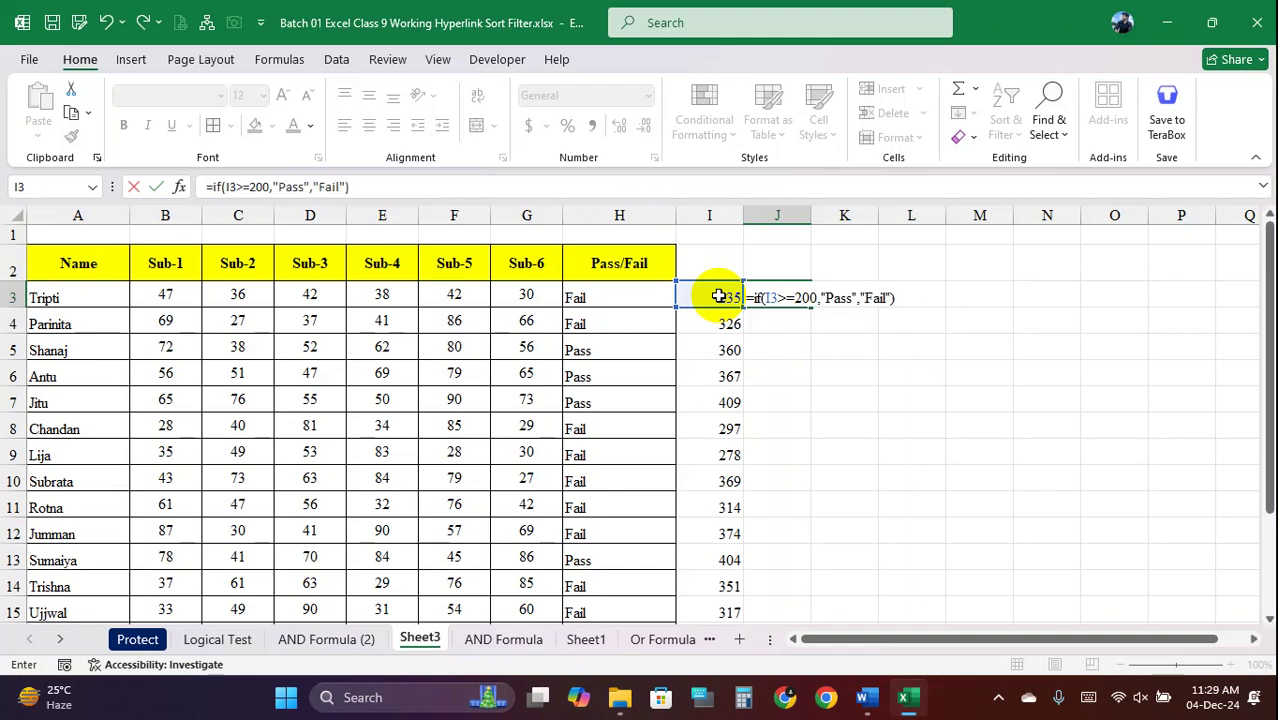
pyautogui.press('Return')
pyautogui.click(805, 298)
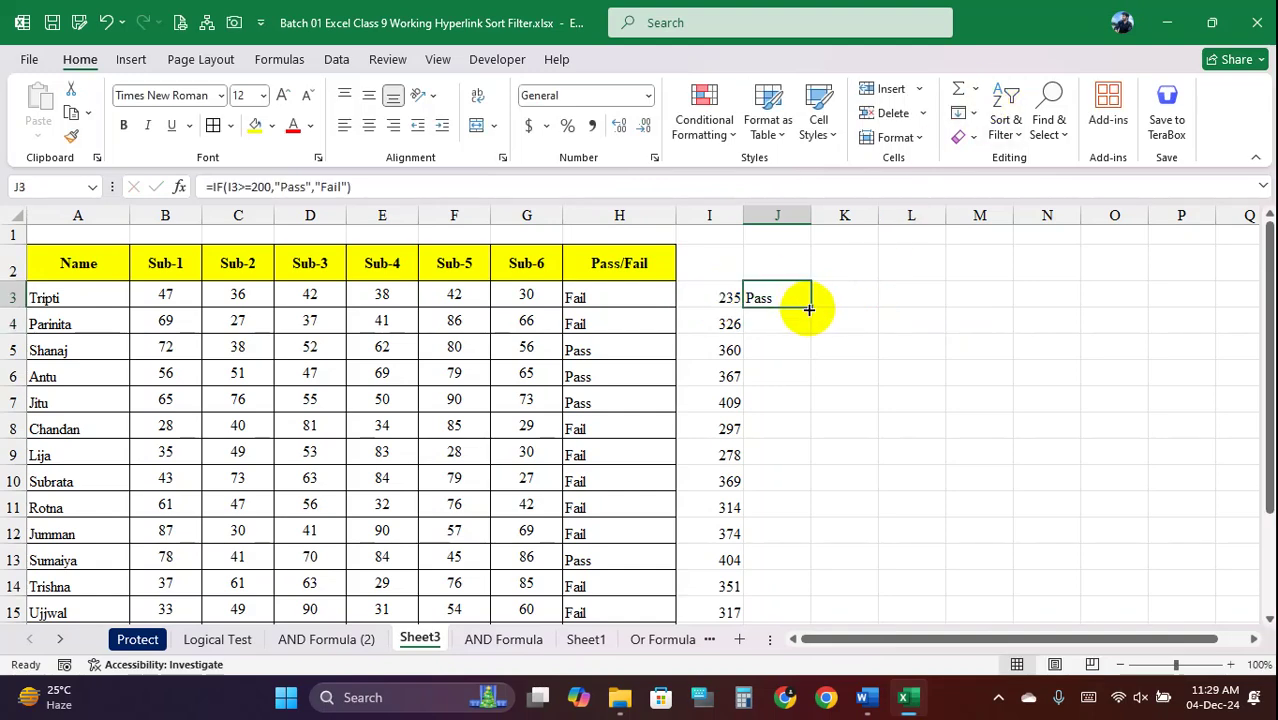
pyautogui.doubleClick(811, 310)
pyautogui.scroll(-2, 818, 410)
pyautogui.scroll(2, 818, 410)
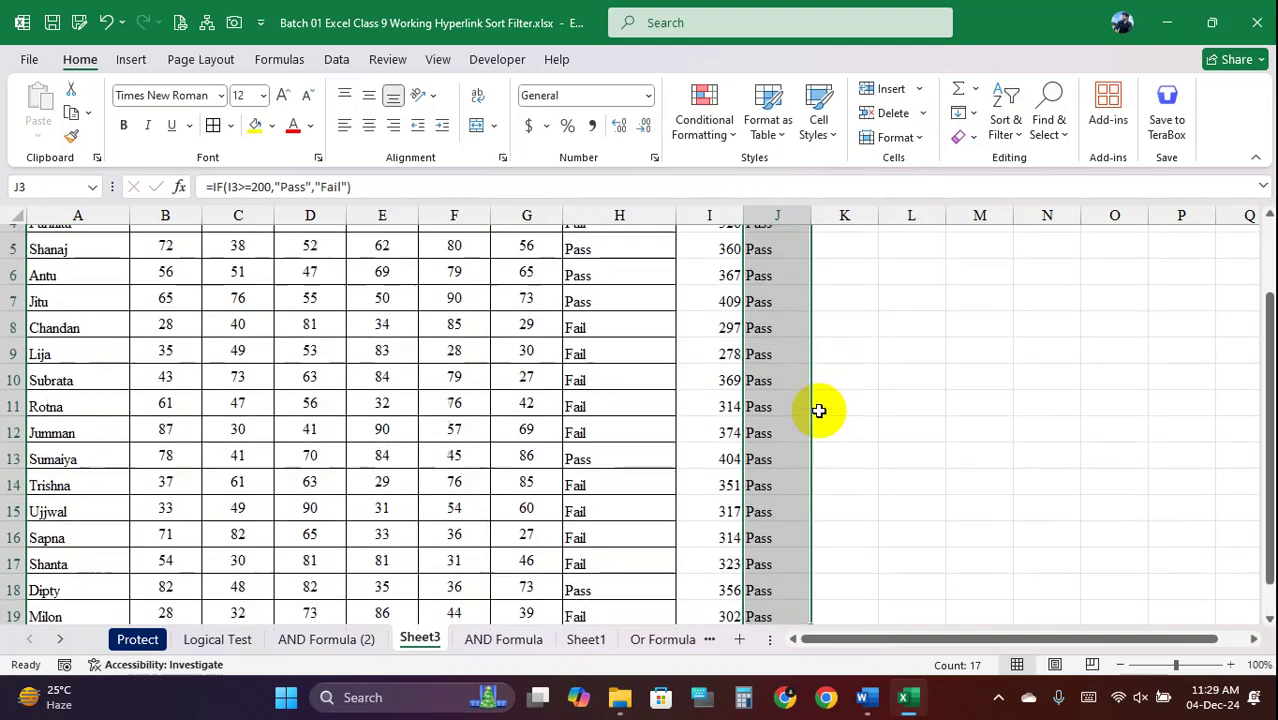
# Select the totals and Pass results in columns I and J for clearing
pyautogui.click(790, 298)
pyautogui.moveTo(728, 293); pyautogui.dragTo(718, 532)
pyautogui.click(774, 294)
pyautogui.moveTo(720, 265)
pyautogui.mouseDown()
pyautogui.moveTo(730, 374)
pyautogui.moveTo(700, 680)
pyautogui.moveTo(713, 582)
pyautogui.mouseUp()
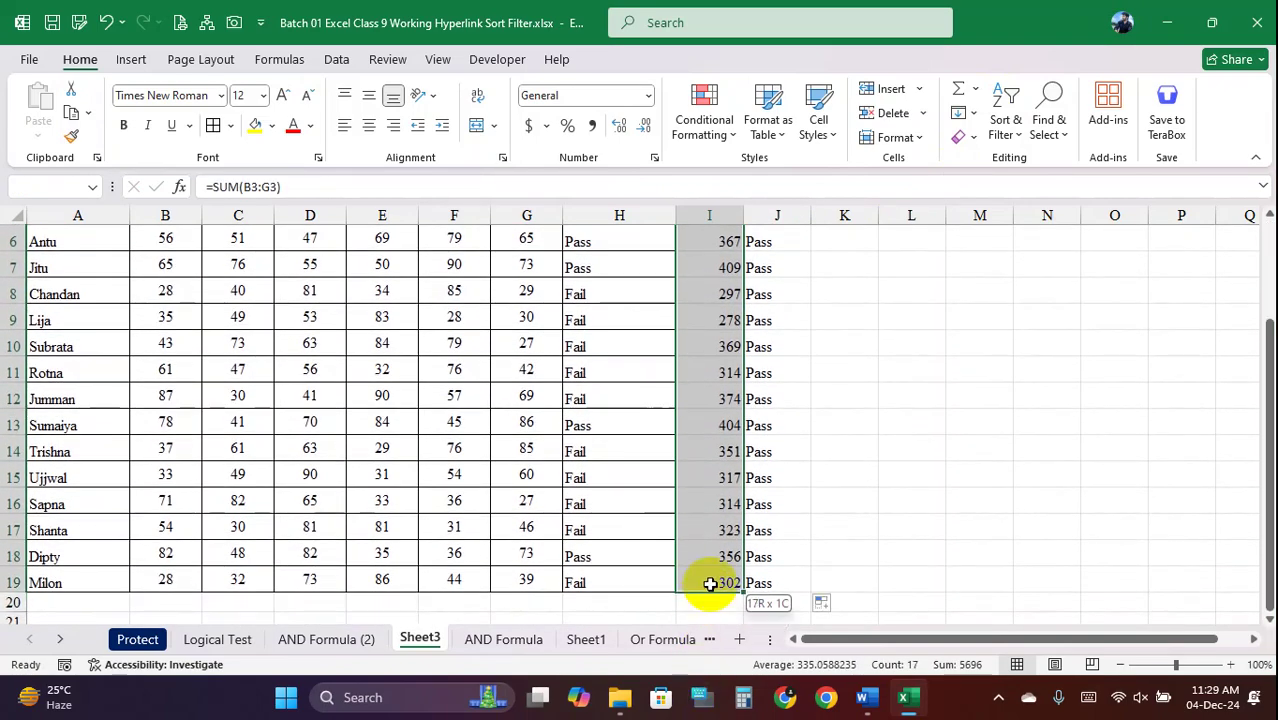
pyautogui.scroll(2, 735, 472)
pyautogui.moveTo(783, 298); pyautogui.dragTo(776, 478)
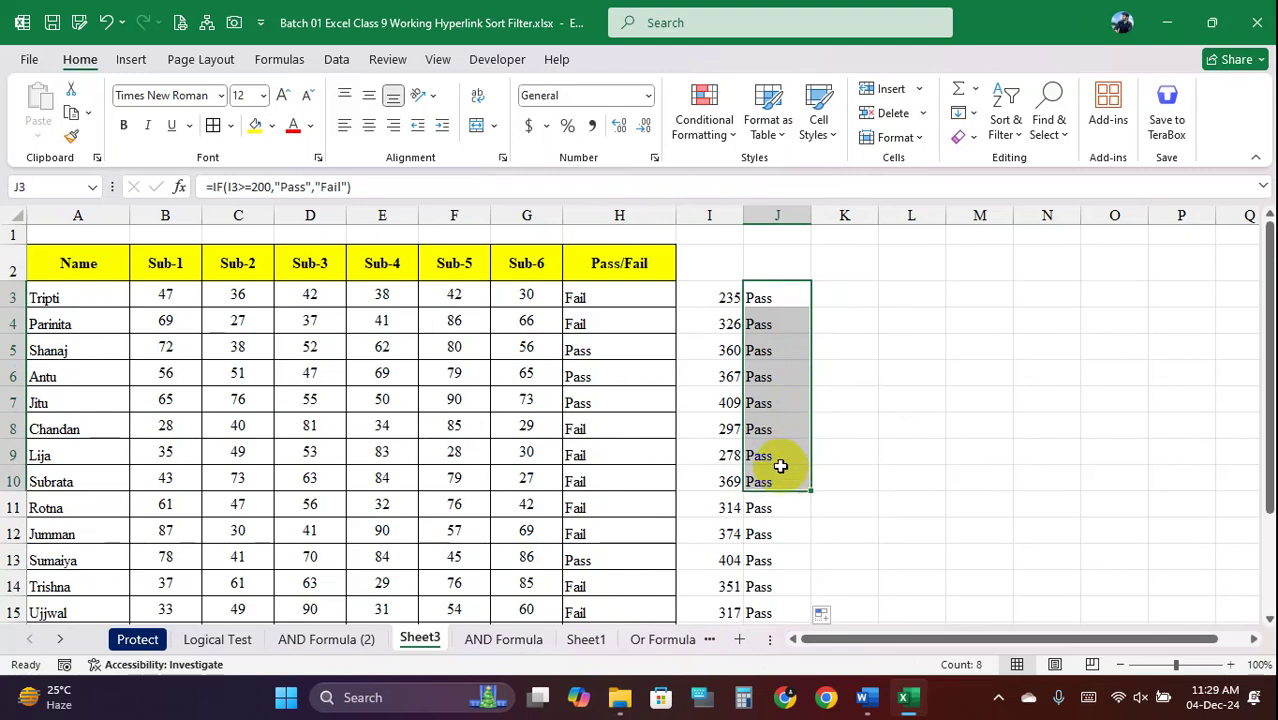
pyautogui.moveTo(718, 298); pyautogui.dragTo(715, 508)
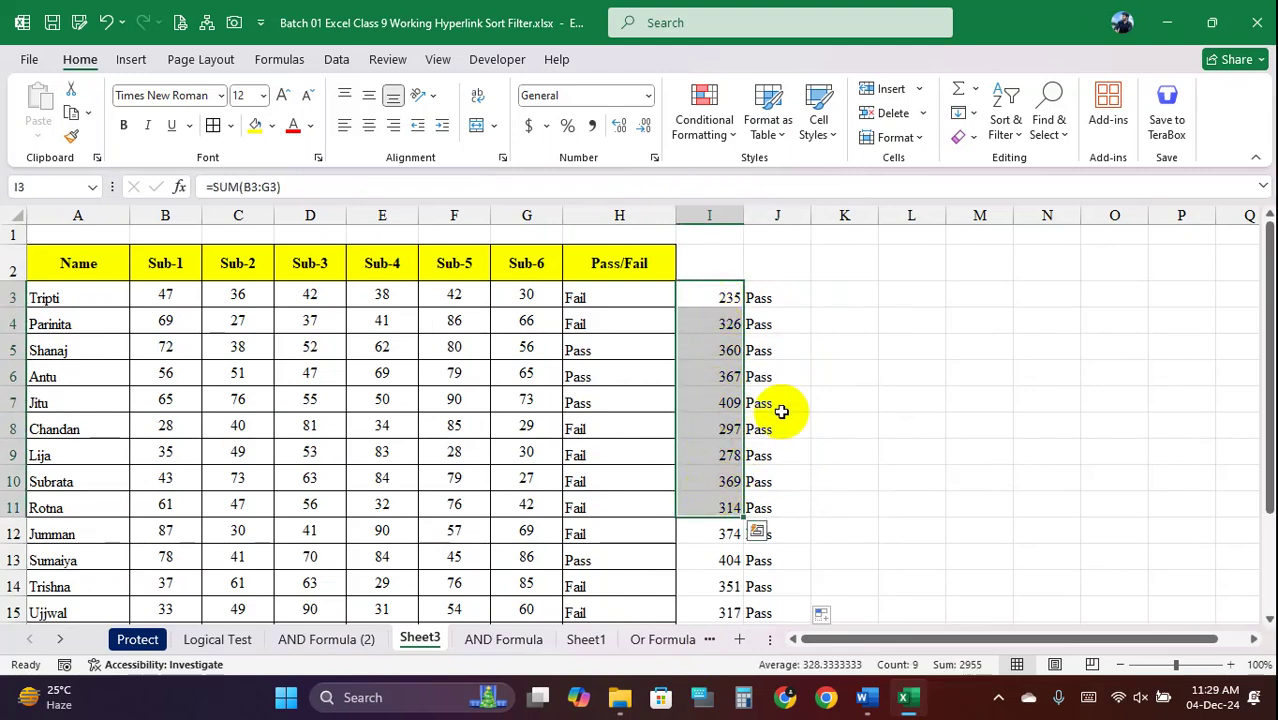
pyautogui.moveTo(728, 297); pyautogui.dragTo(727, 608)
pyautogui.click(719, 342)
pyautogui.scroll(1, 719, 342)
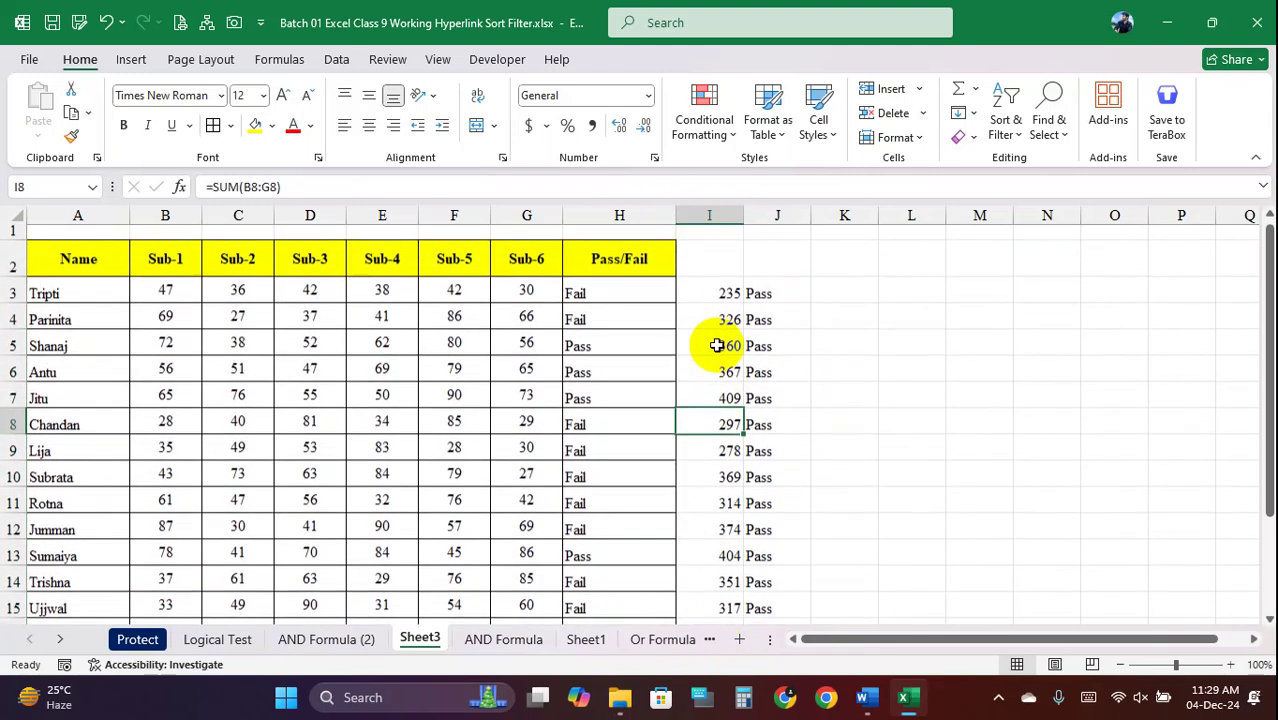
pyautogui.moveTo(713, 292); pyautogui.dragTo(756, 579)
# Clear the SUM totals and trial Pass results from columns I and J
pyautogui.press('Delete')
pyautogui.scroll(2, 765, 451)
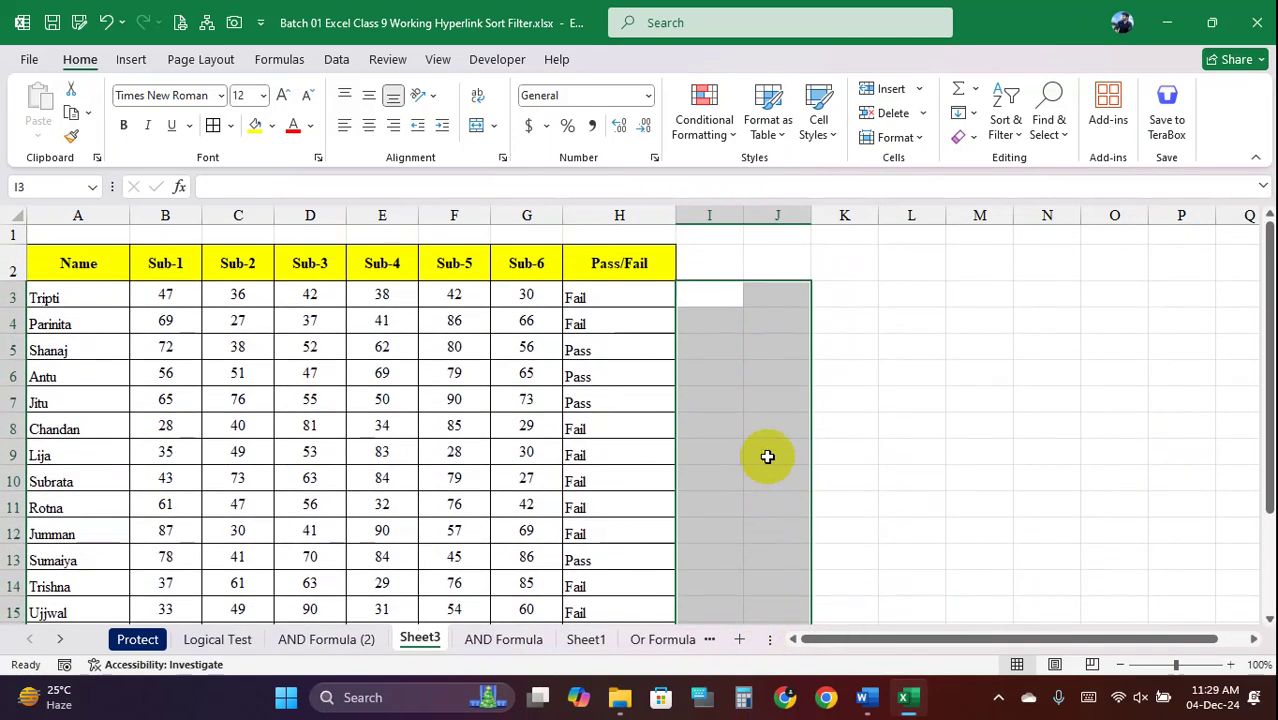
pyautogui.click(772, 451)
# Enter =IF(SUM(B3:G3)>=200,"Pass","Fail") in I3
pyautogui.click(726, 300)
pyautogui.write('=')
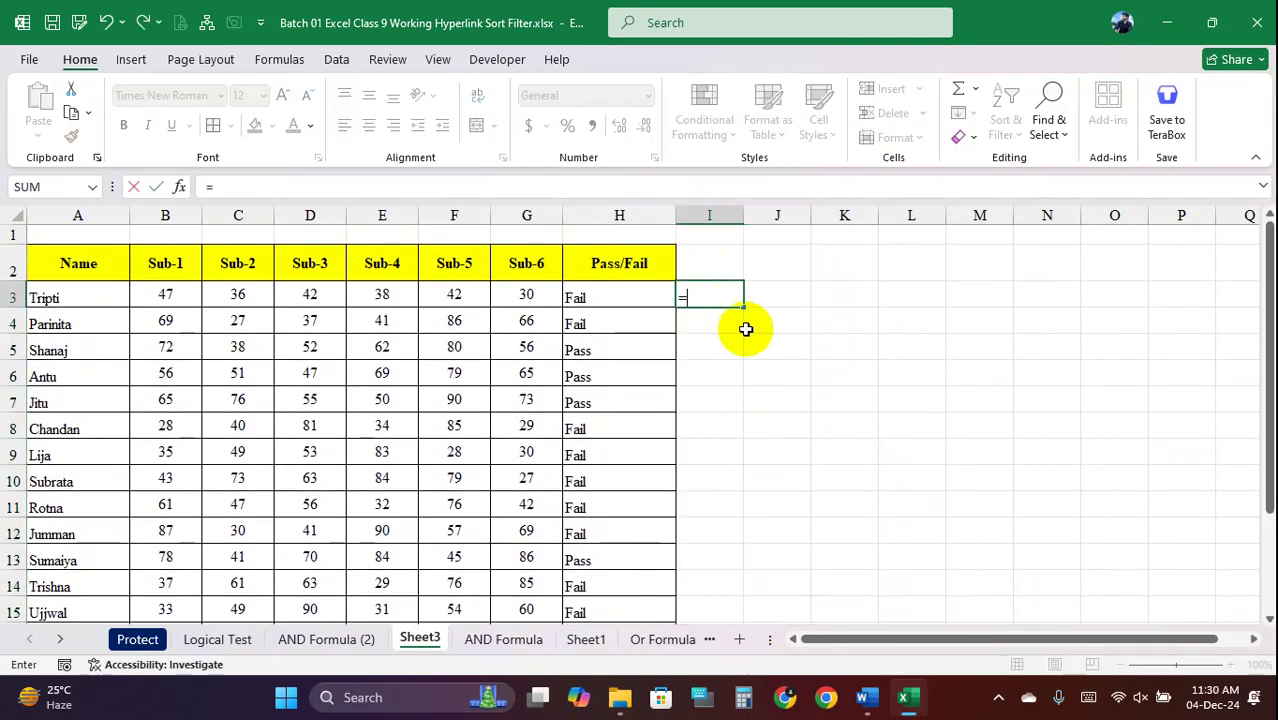
pyautogui.write('if(')
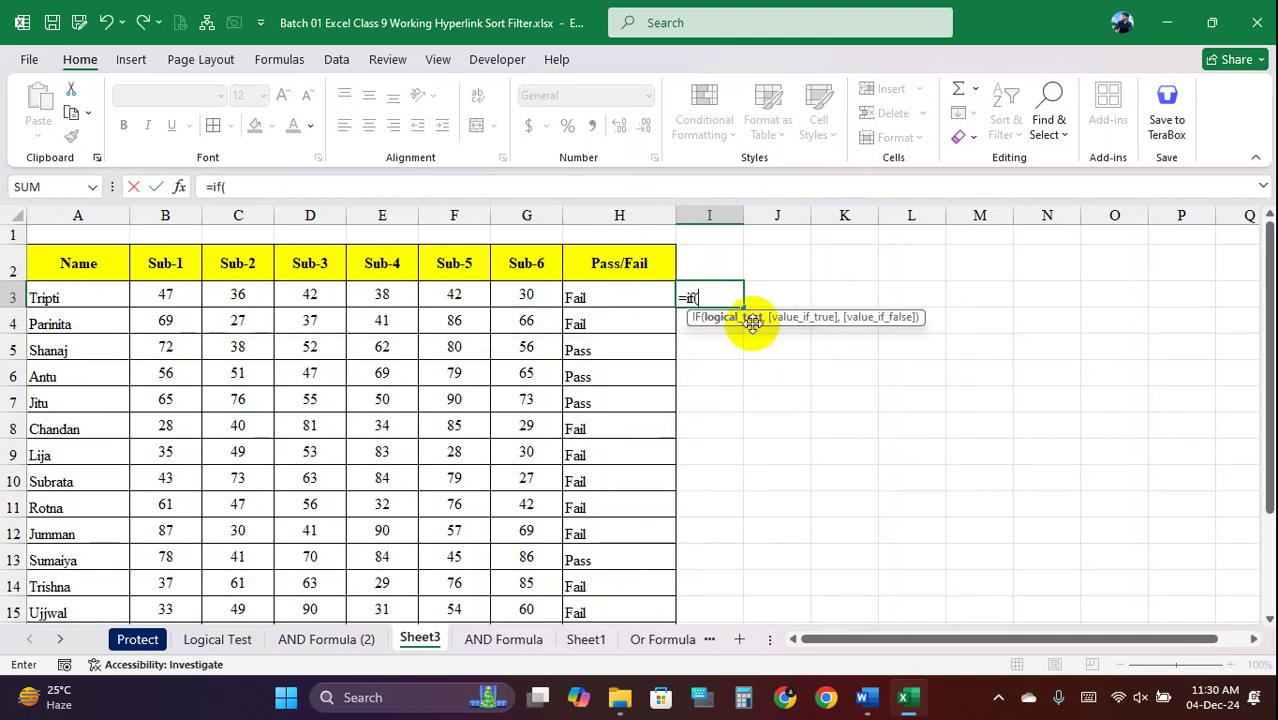
pyautogui.write('sum')
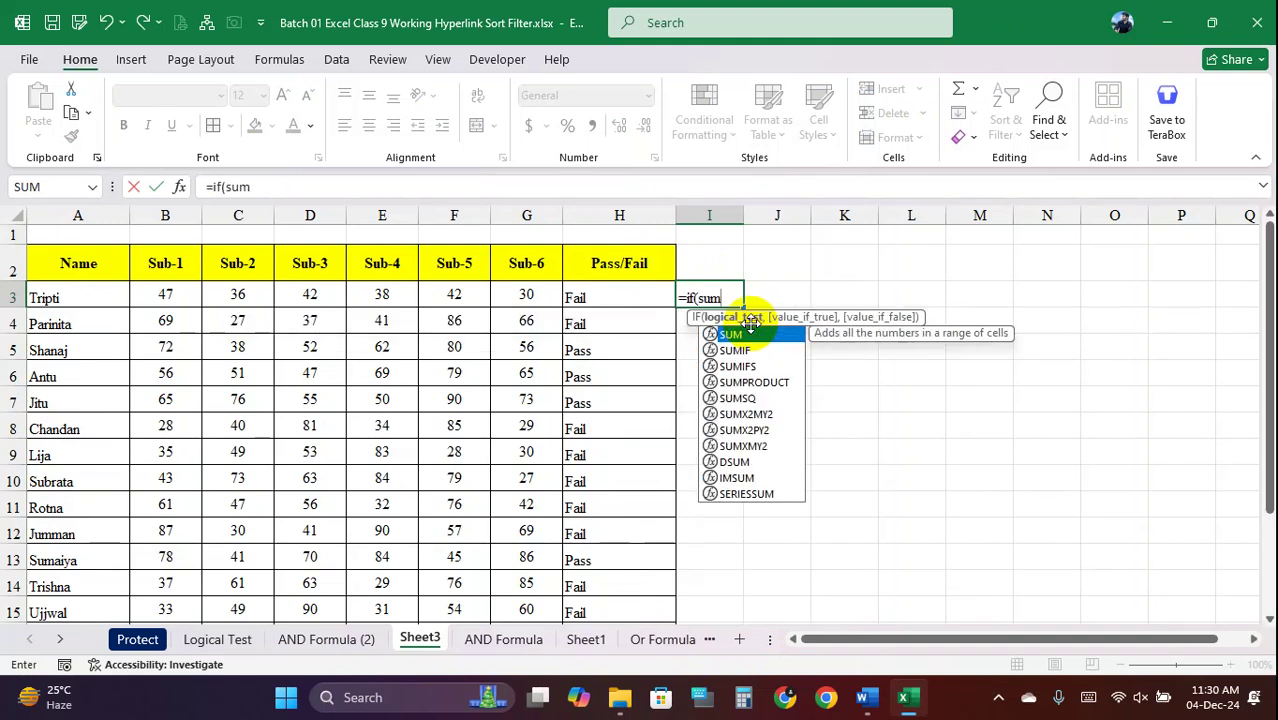
pyautogui.write('(')
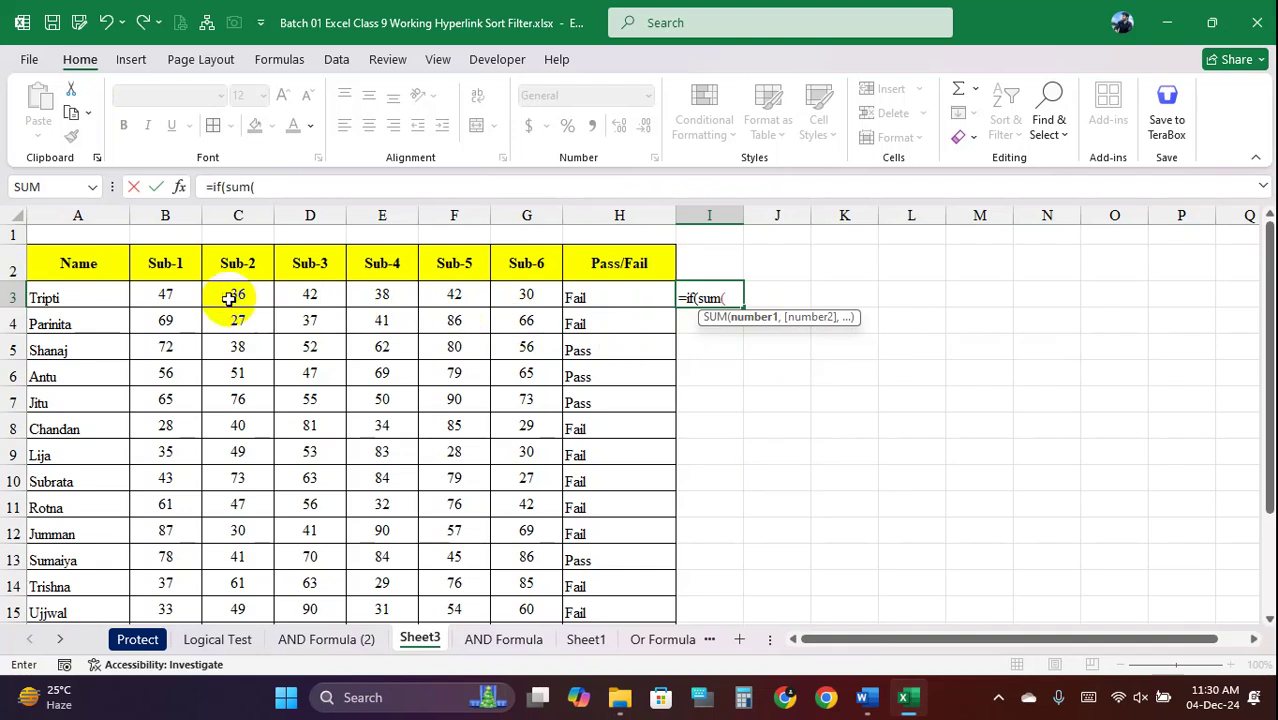
pyautogui.moveTo(168, 295); pyautogui.dragTo(518, 304)
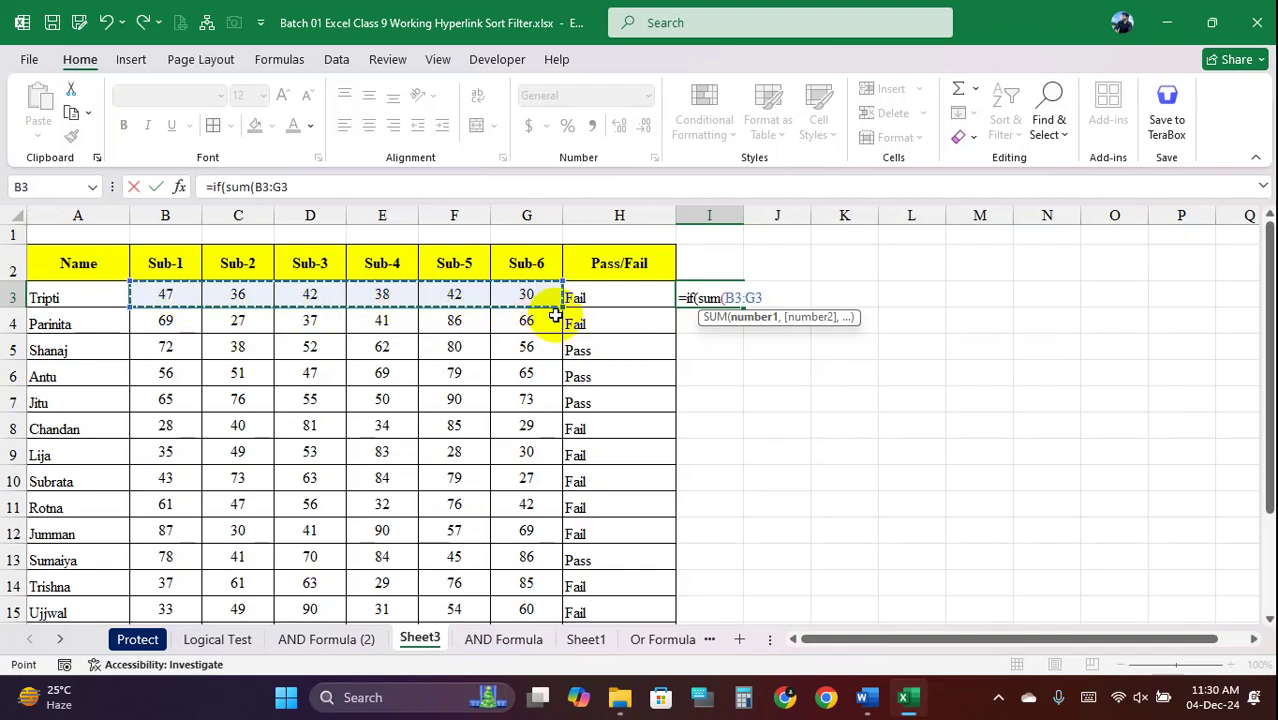
pyautogui.write(')')
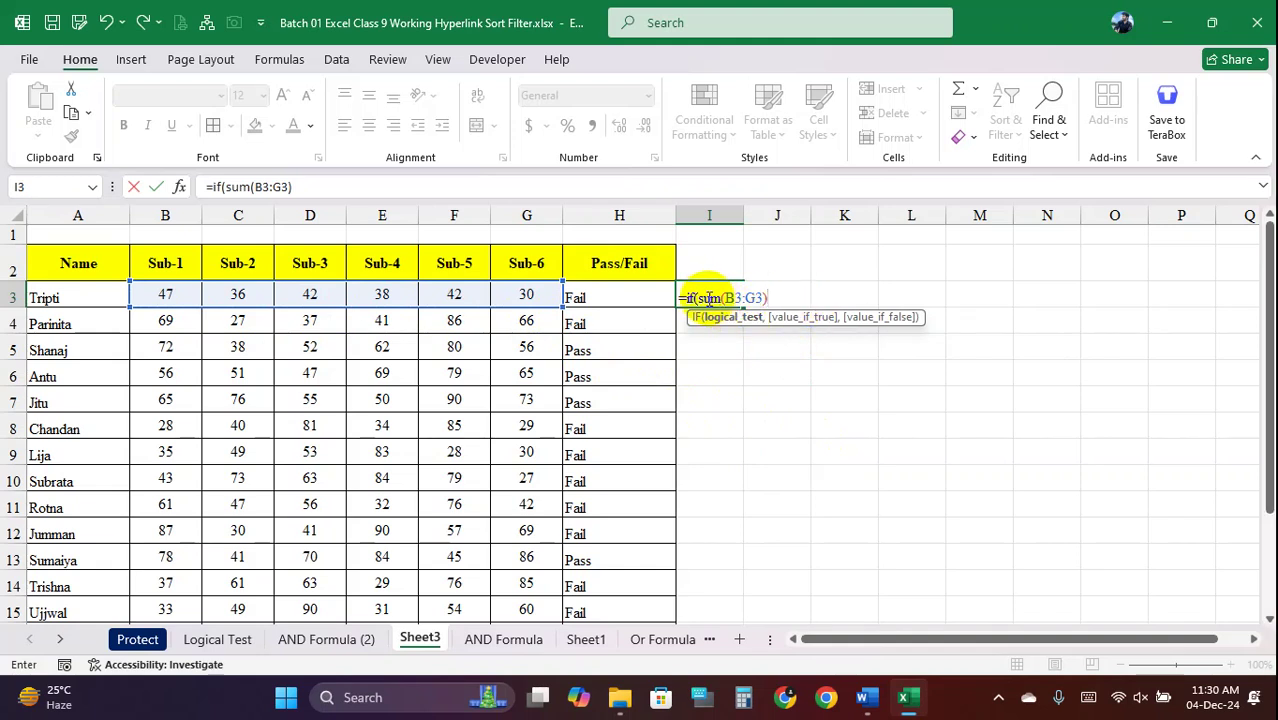
pyautogui.moveTo(698, 298); pyautogui.dragTo(772, 298)
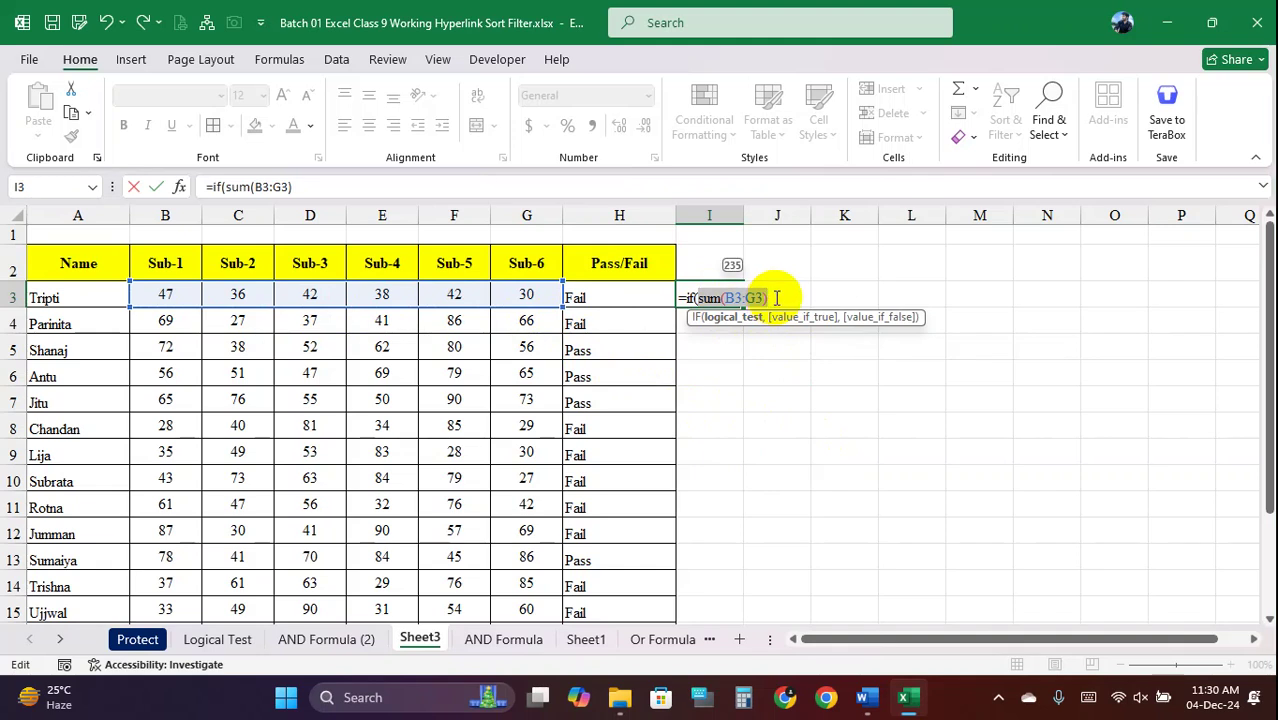
pyautogui.click(776, 298)
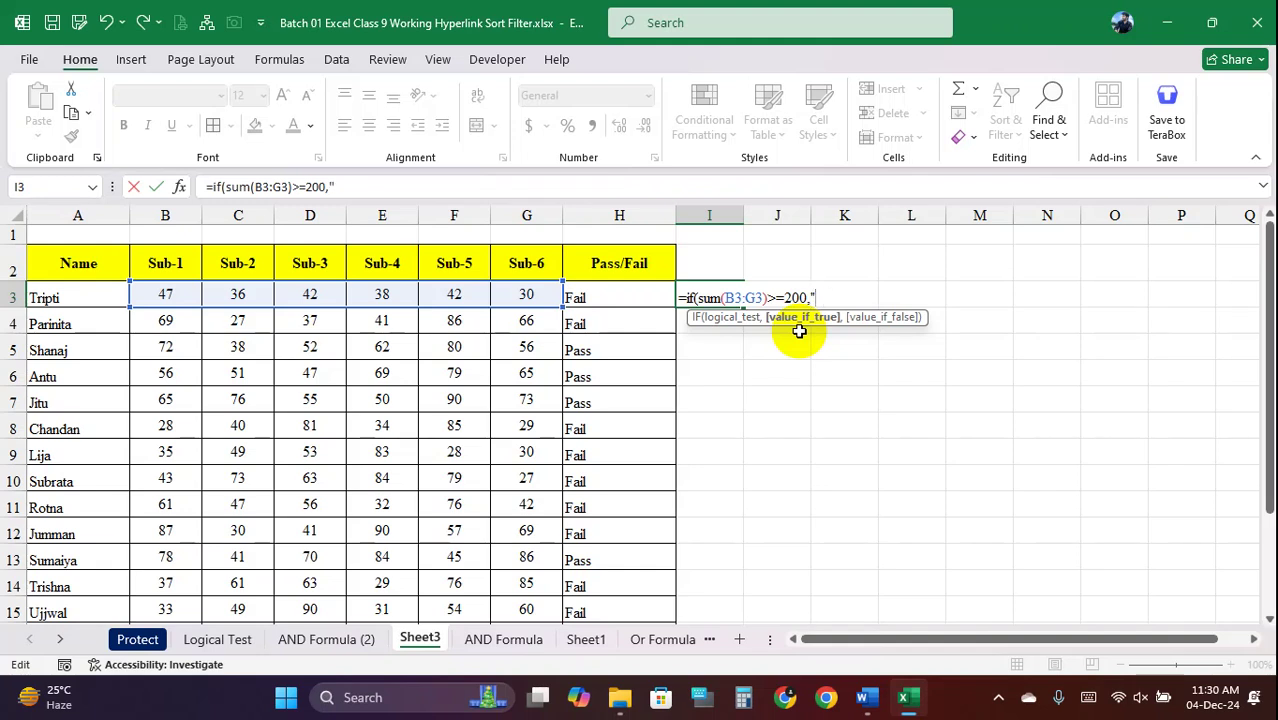
pyautogui.write(',"Fail')
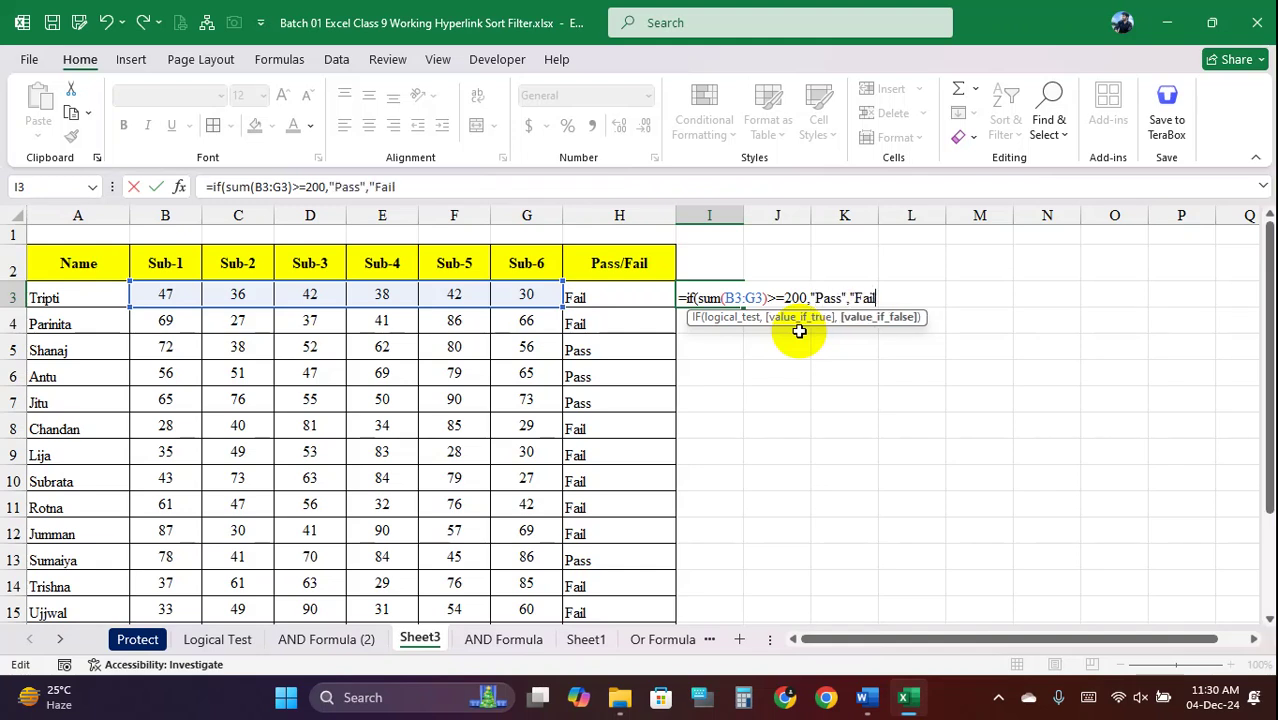
pyautogui.write(')')
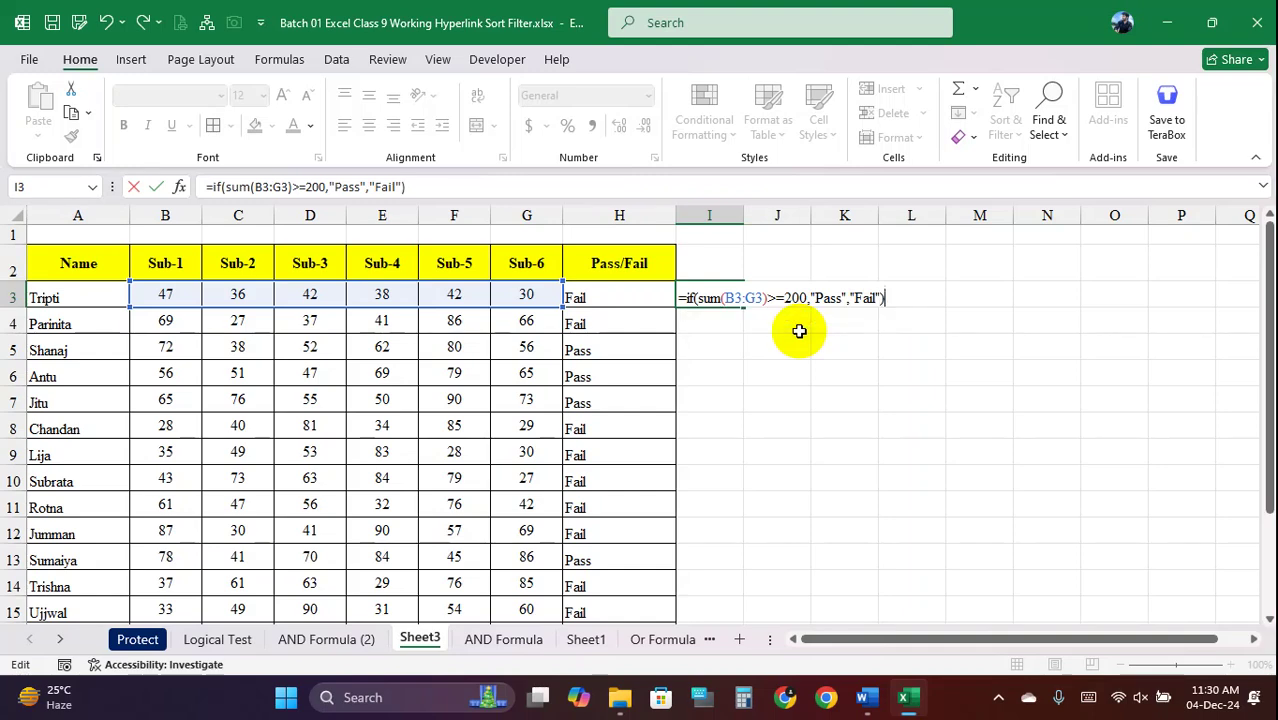
pyautogui.press('Return')
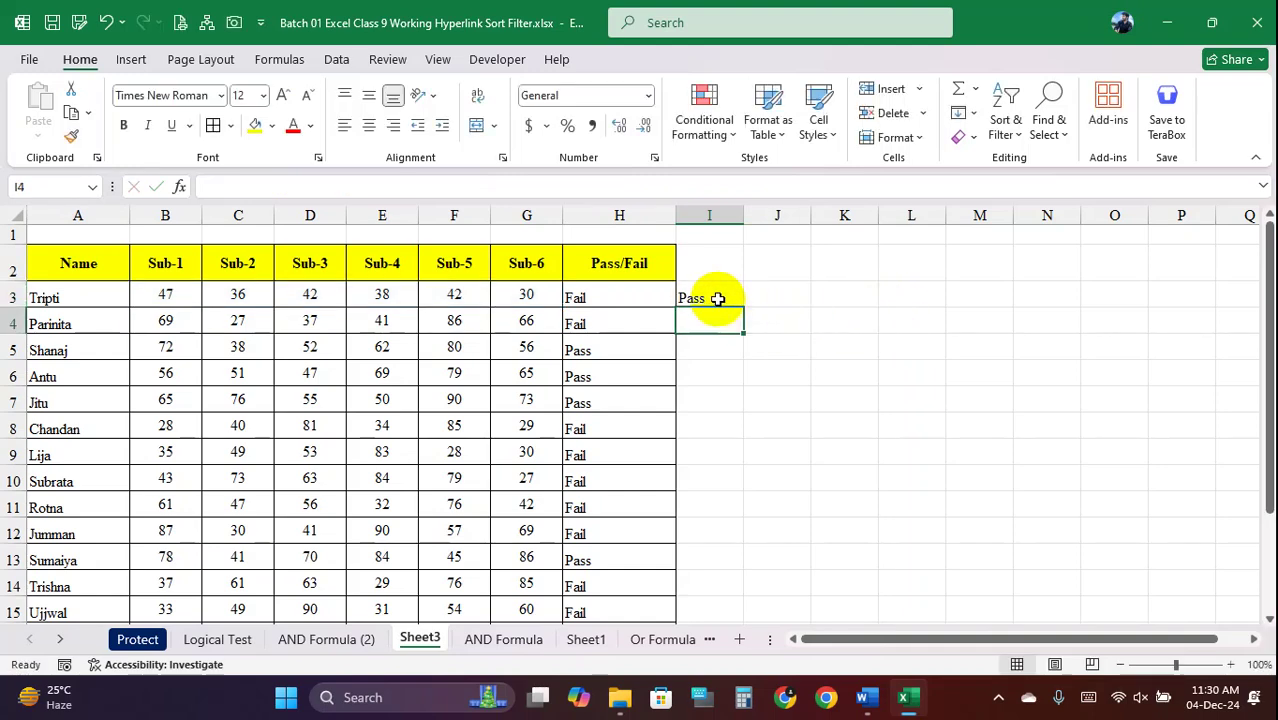
# Fill the formula down to I19, showing Pass for every student
pyautogui.click(713, 297)
pyautogui.doubleClick(743, 308)
pyautogui.scroll(-2, 738, 378)
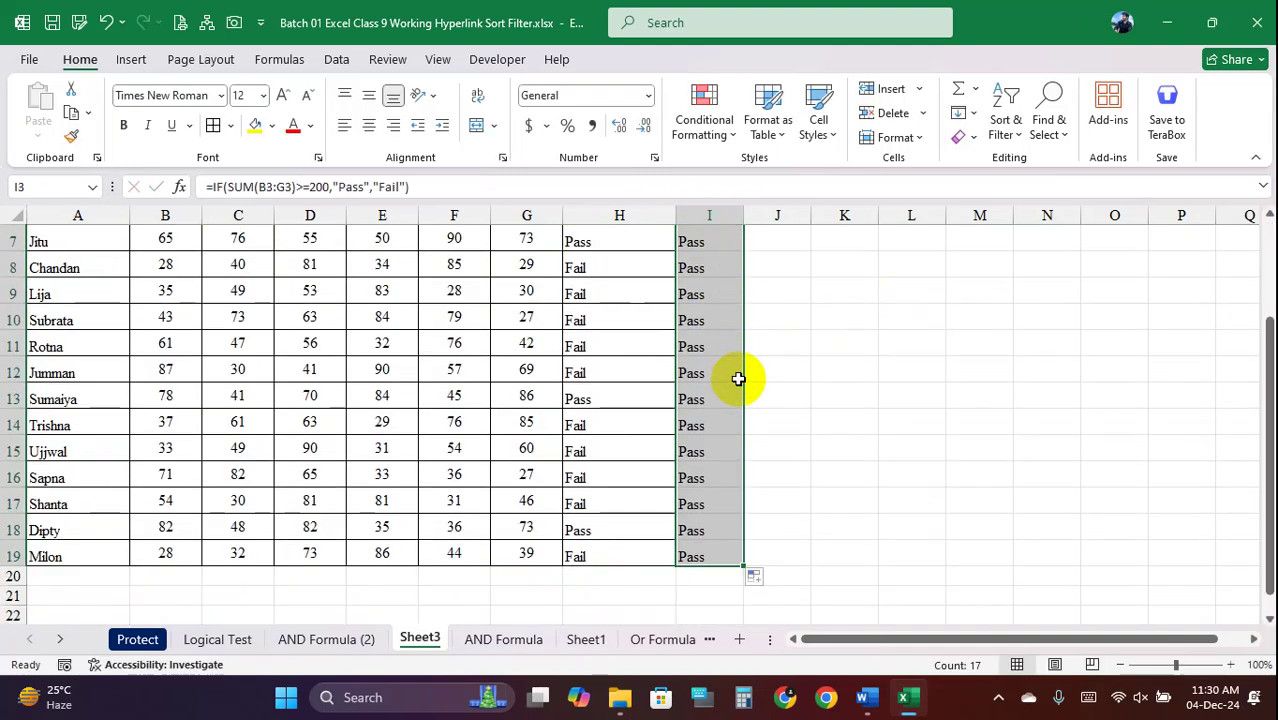
pyautogui.scroll(2, 738, 378)
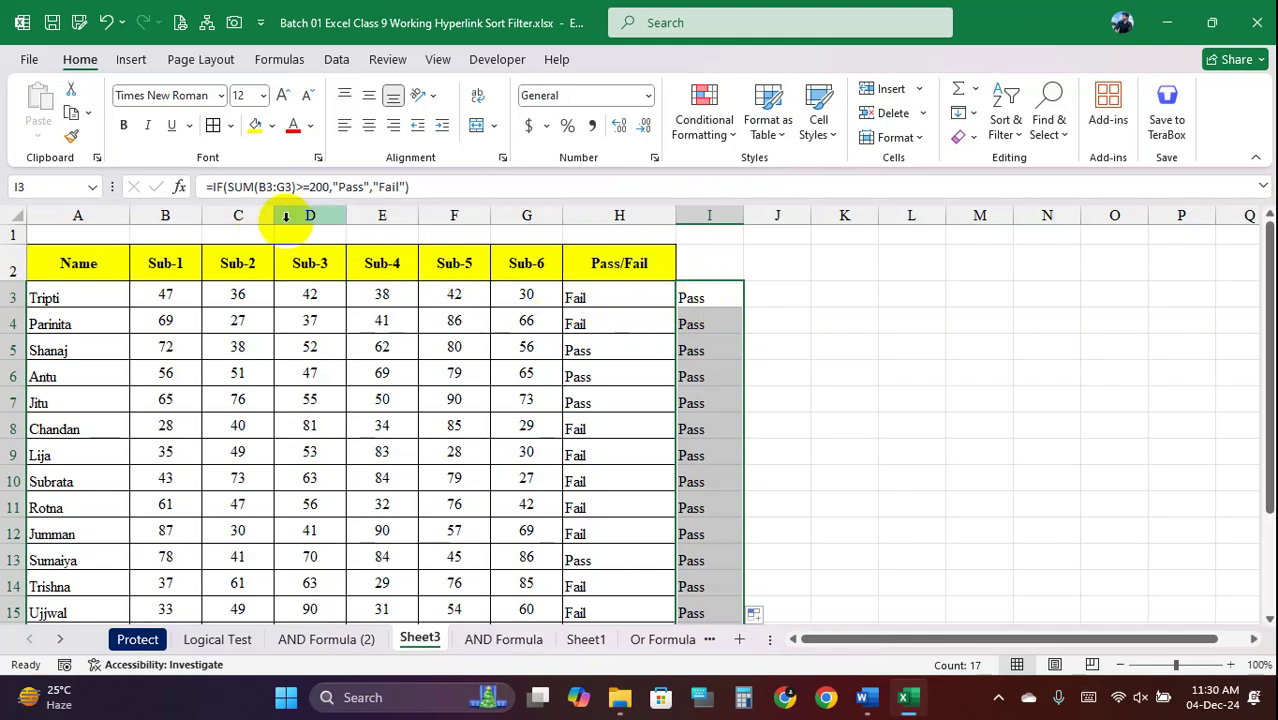
pyautogui.press('super+shift+s')
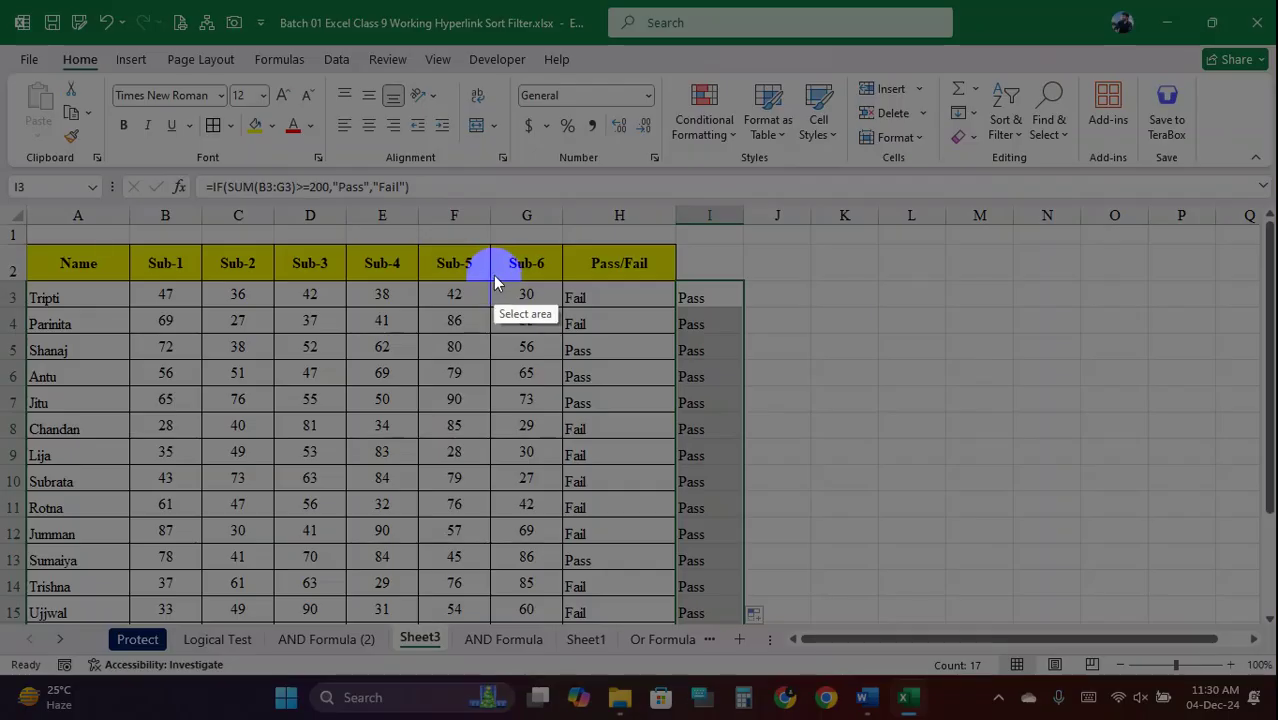
pyautogui.moveTo(1, 61); pyautogui.dragTo(1144, 618)
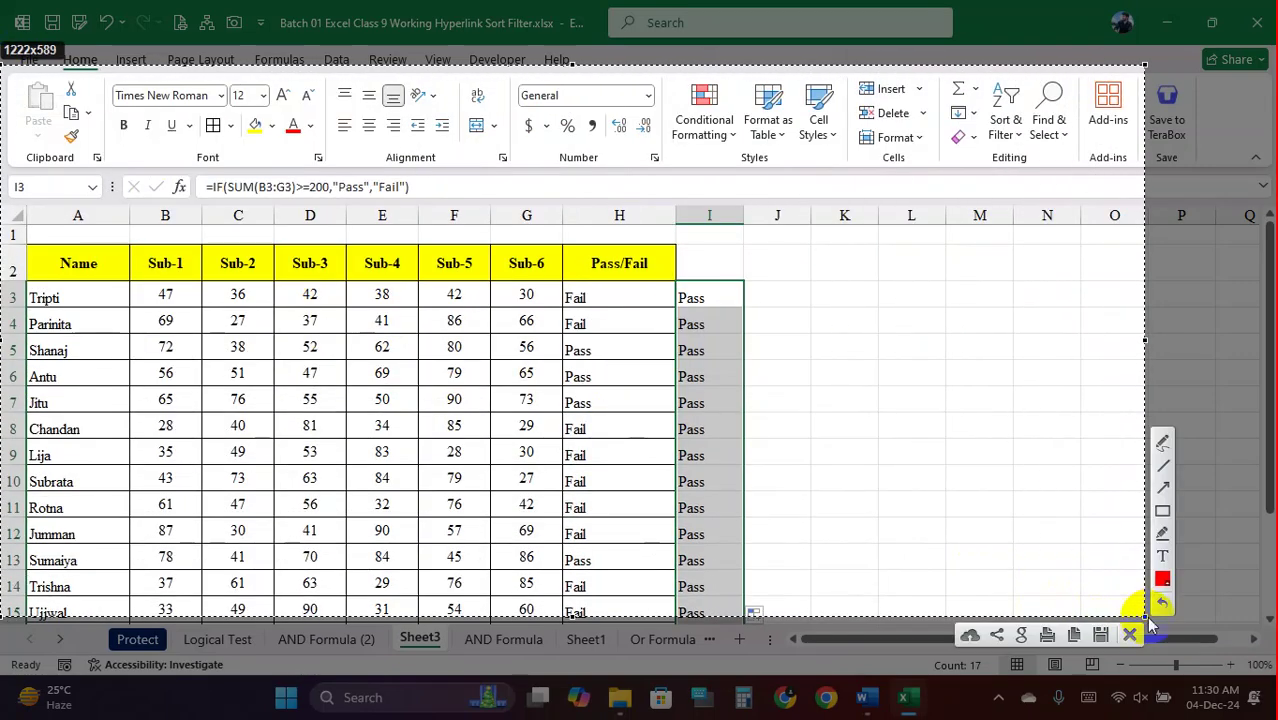
pyautogui.click(1163, 511)
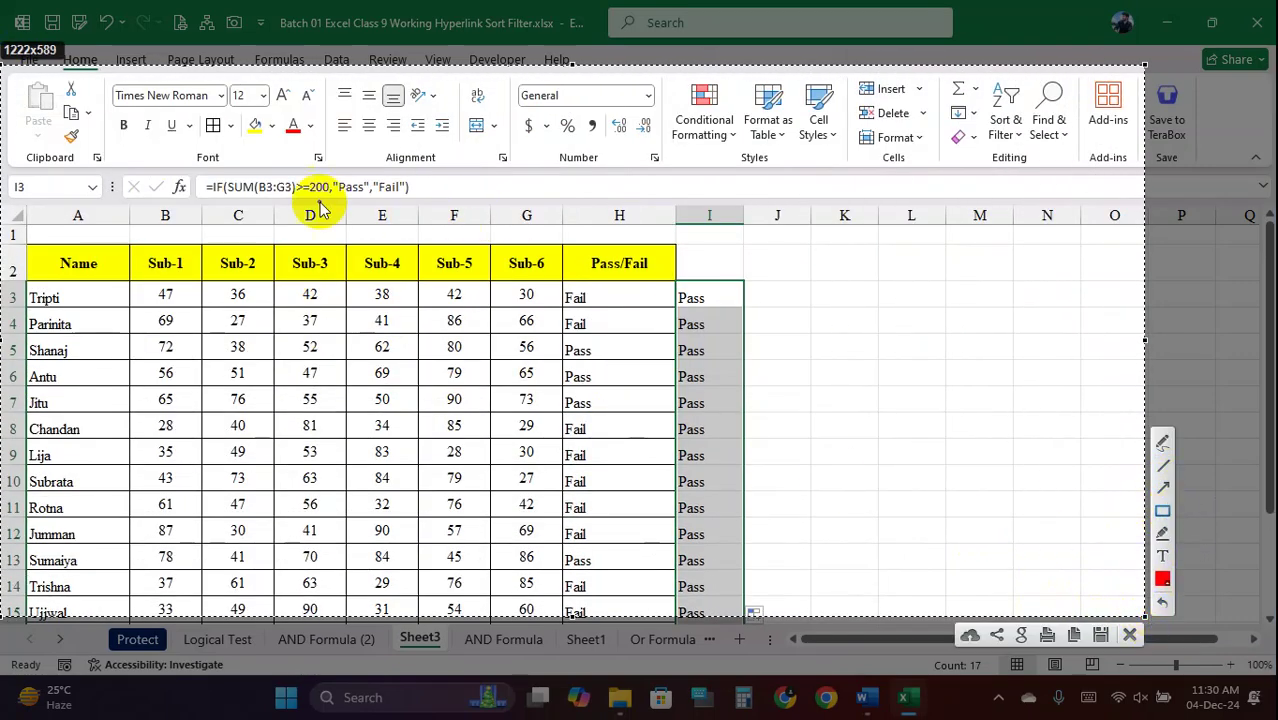
pyautogui.moveTo(226, 180); pyautogui.dragTo(303, 199)
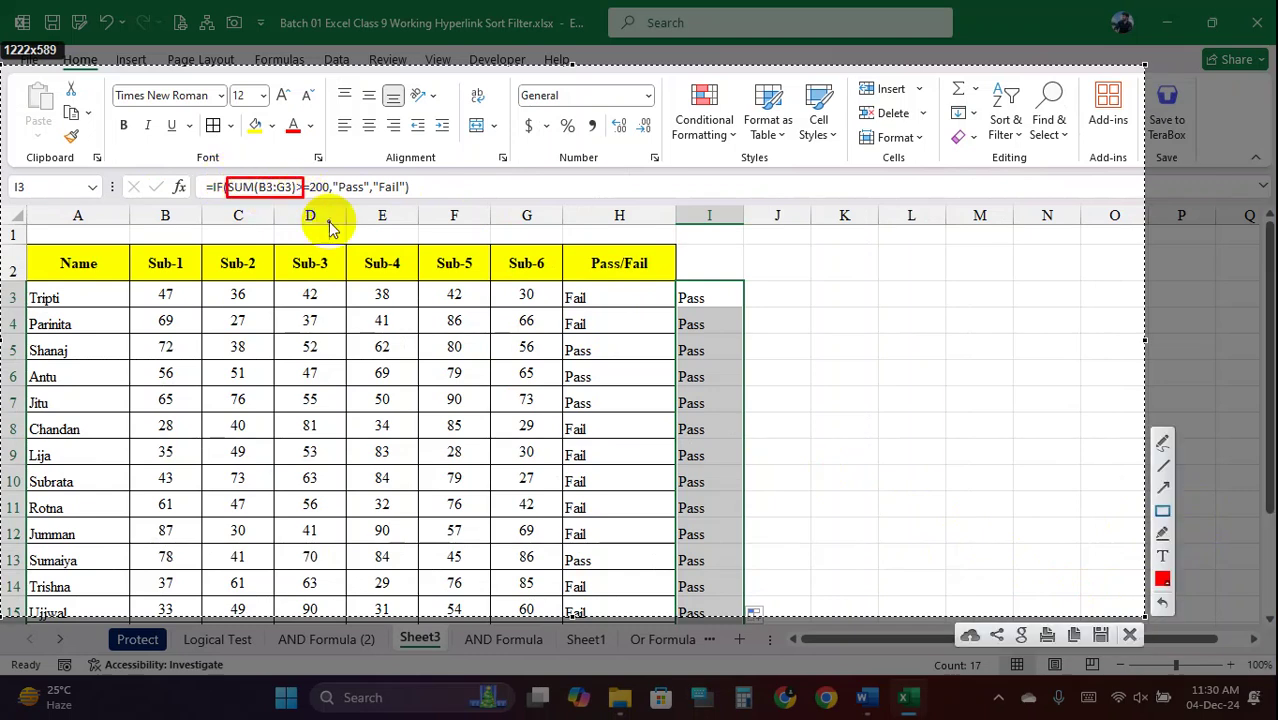
pyautogui.moveTo(210, 181); pyautogui.dragTo(225, 194)
pyautogui.moveTo(333, 178); pyautogui.dragTo(413, 200)
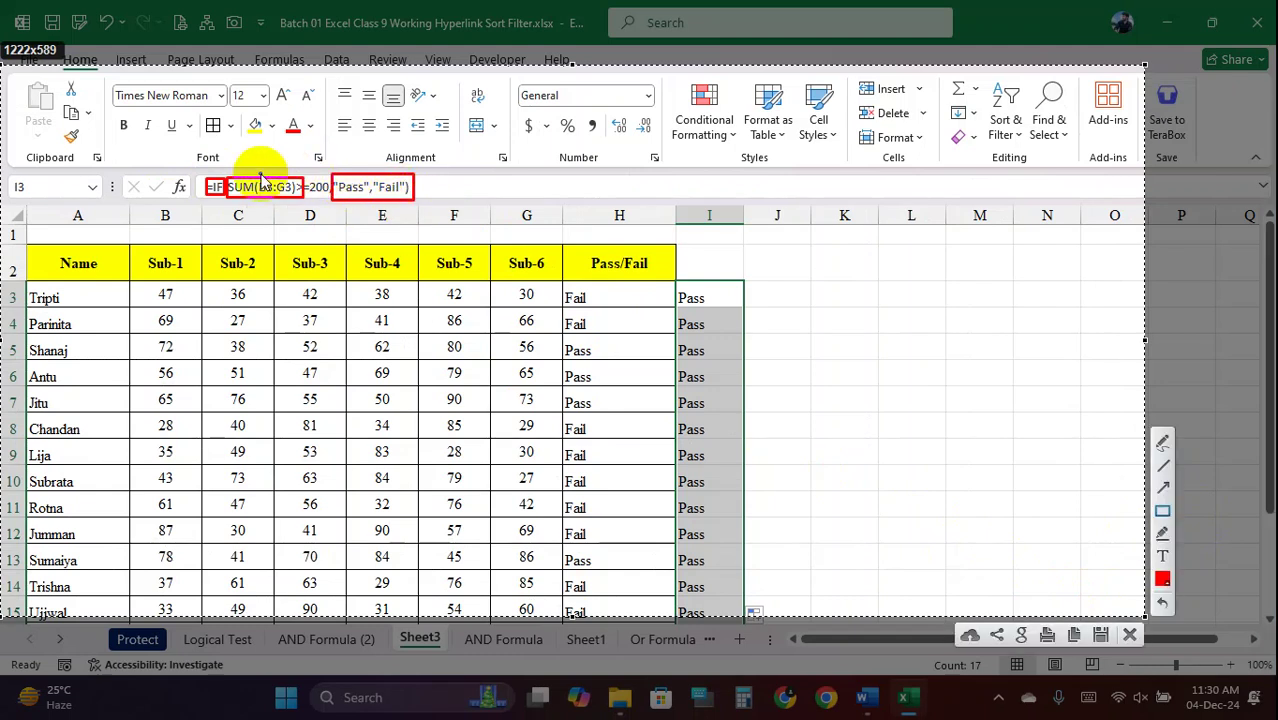
pyautogui.moveTo(228, 171); pyautogui.dragTo(330, 197)
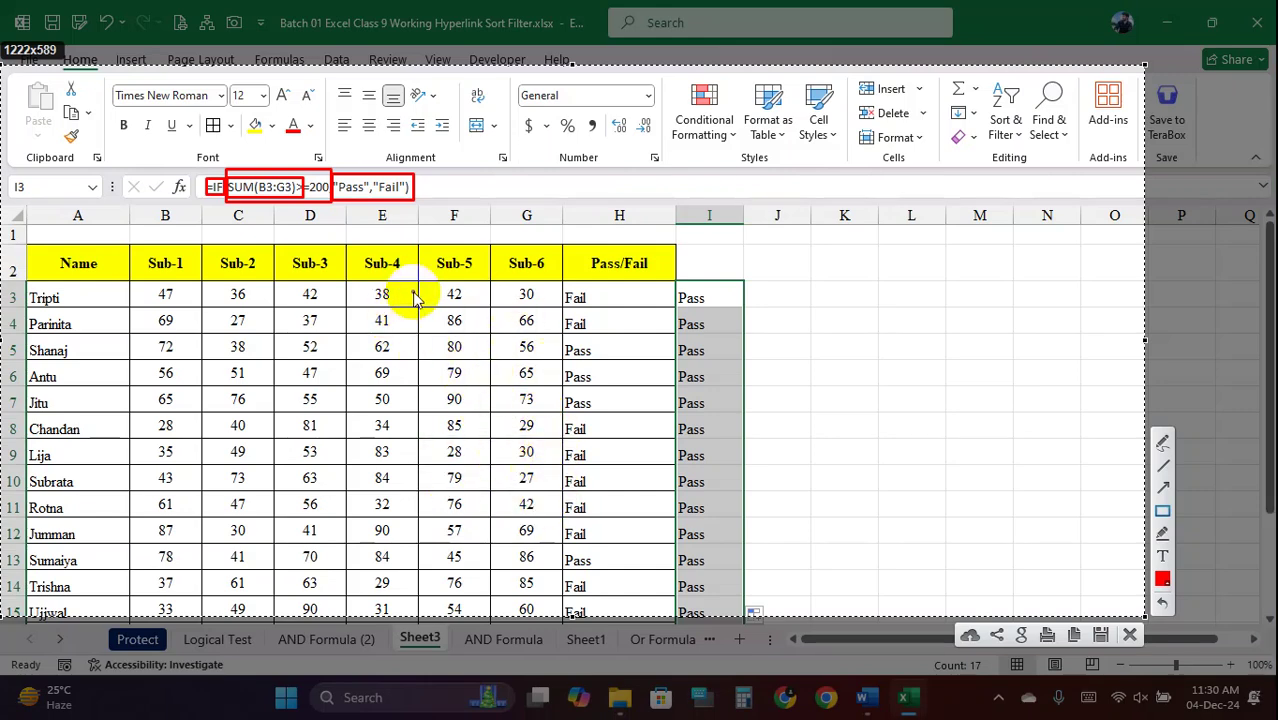
pyautogui.click(1130, 636)
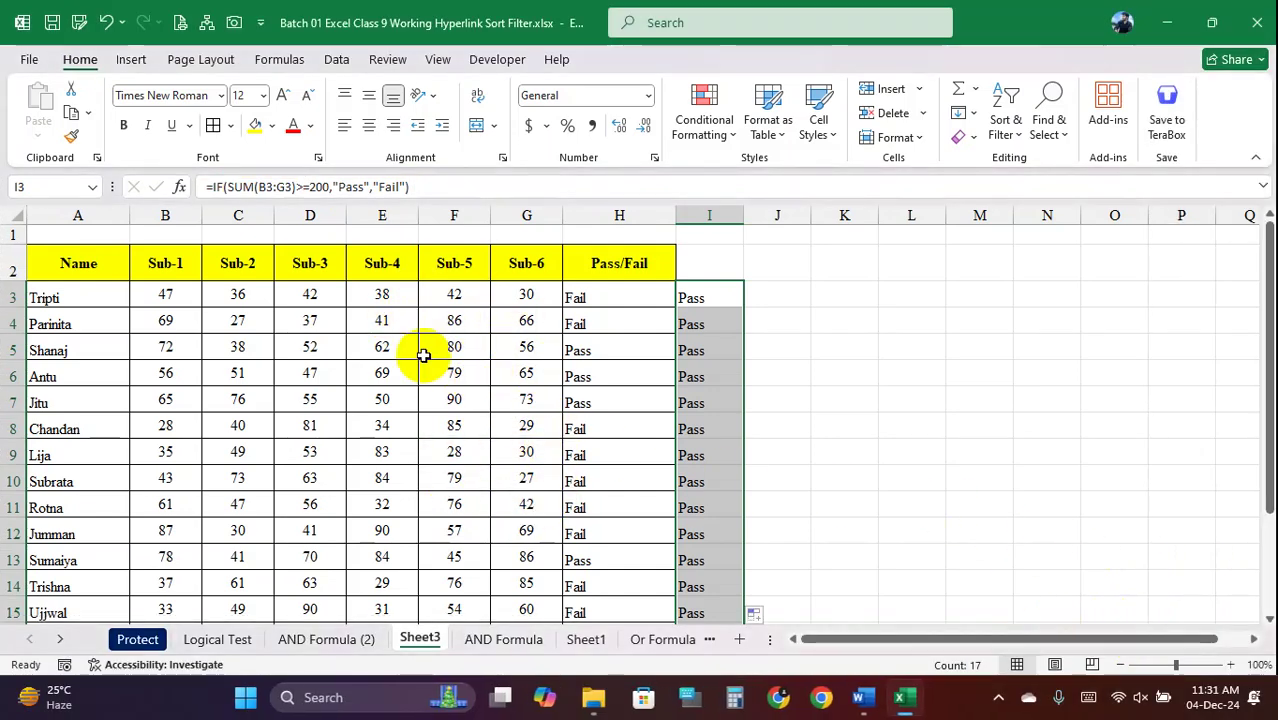
# Clear the duplicate Pass results from column I, leaving the Pass/Fail results in H3:H13
pyautogui.press('Delete')
pyautogui.click(700, 305)
pyautogui.moveTo(625, 298); pyautogui.dragTo(622, 560)
pyautogui.click(628, 294)
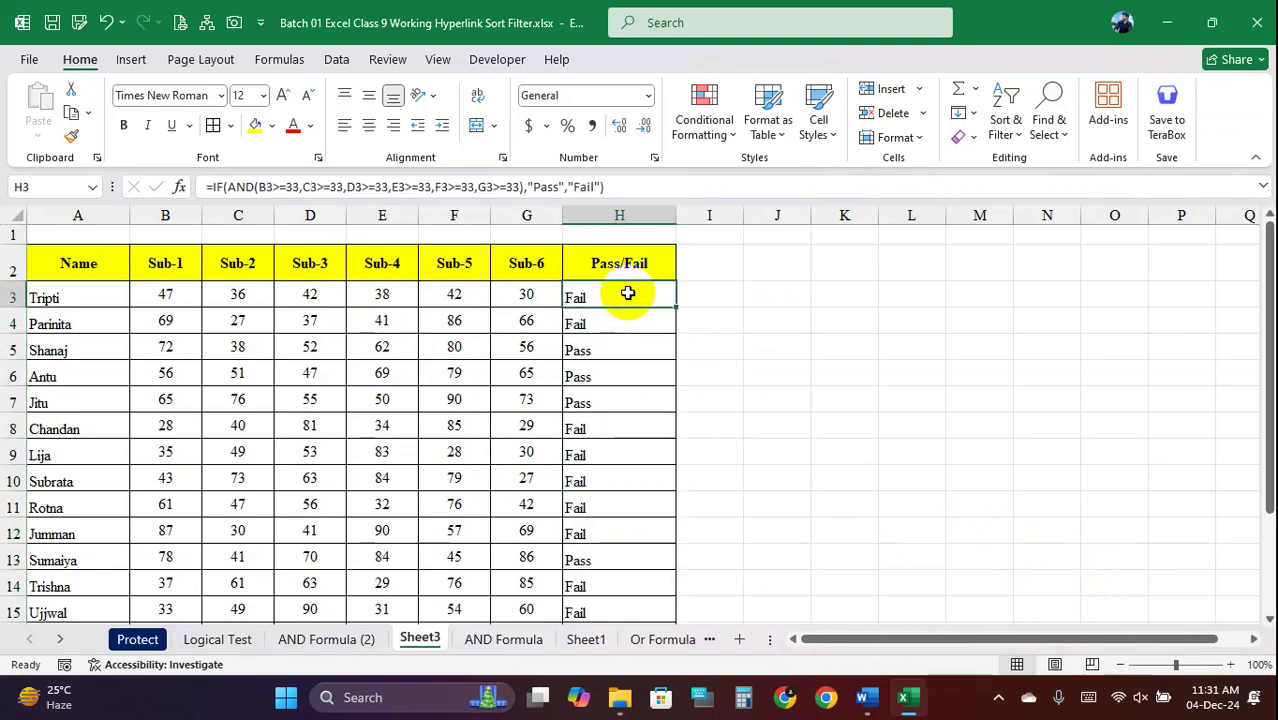
# Review the AND Formula sheet's Feb target, H6 OR formula and J6 threshold, then glance at Sheet1
pyautogui.click(497, 640)
pyautogui.click(485, 305)
pyautogui.click(605, 303)
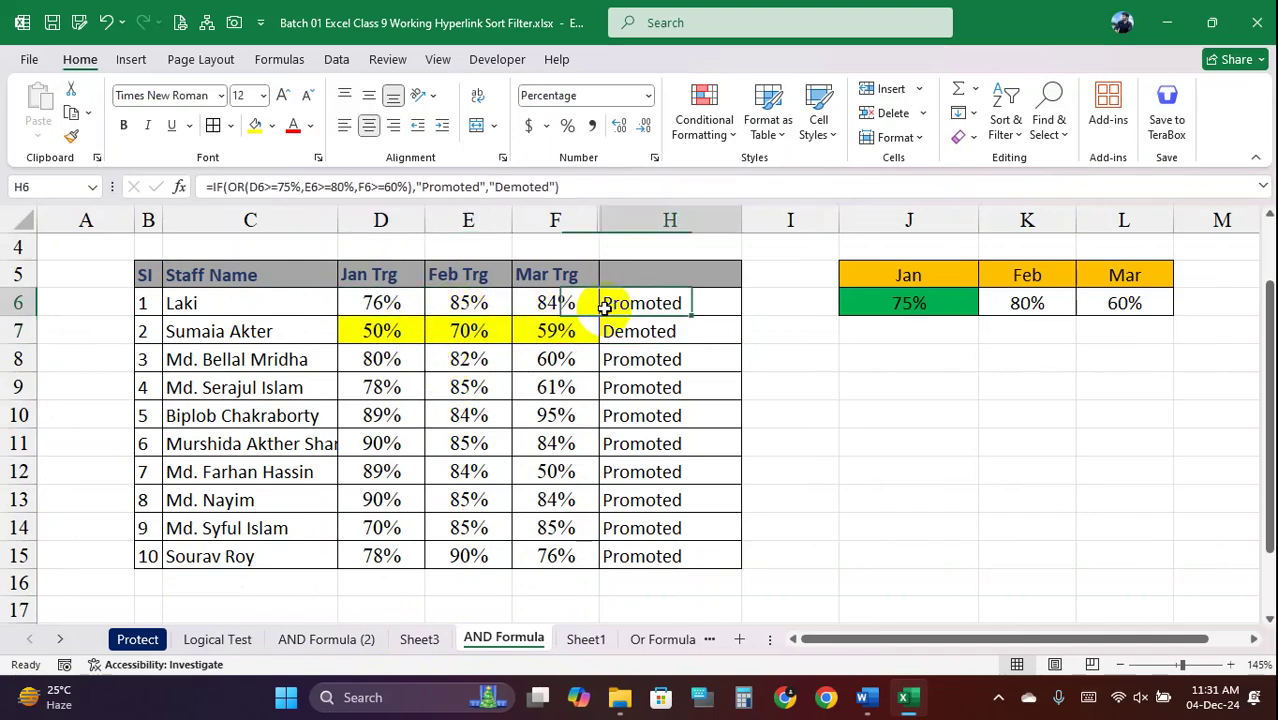
pyautogui.click(879, 314)
pyautogui.click(586, 639)
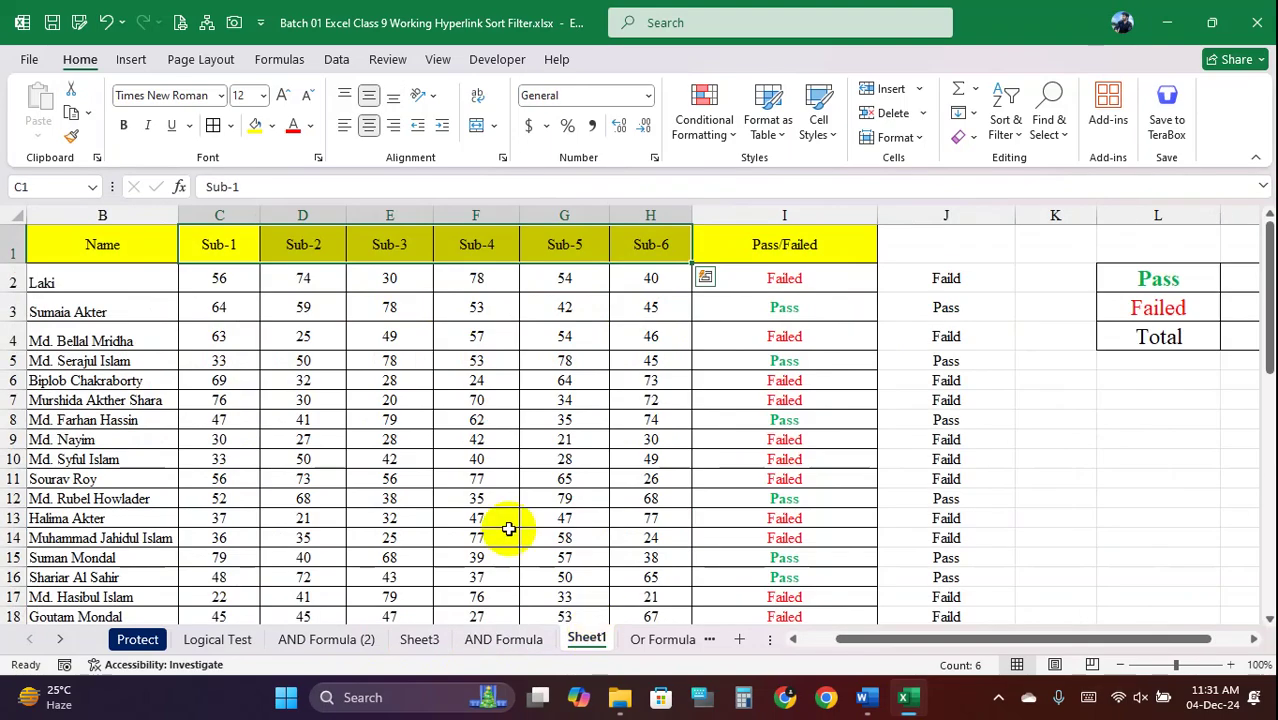
pyautogui.scroll(-4, 747, 491)
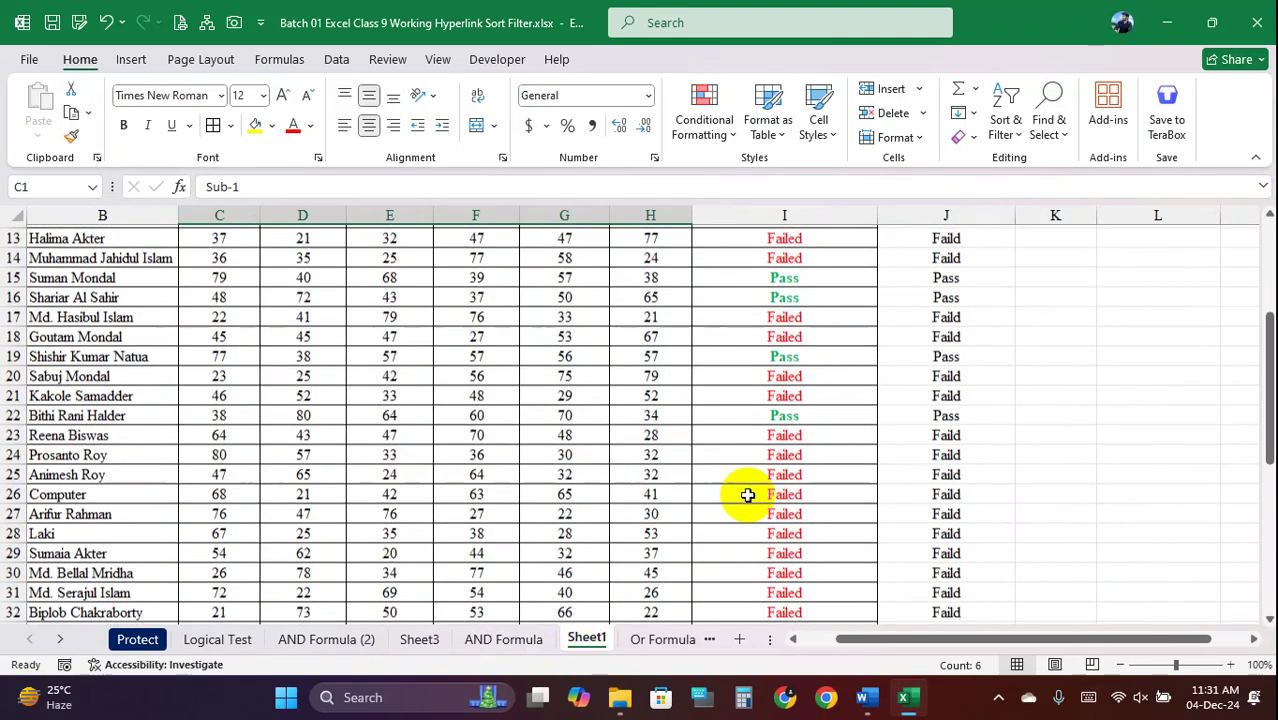
pyautogui.scroll(4, 747, 491)
# Review the Or Formula sheet's Jan–Mar percentages and the OR formula in G3
pyautogui.click(662, 639)
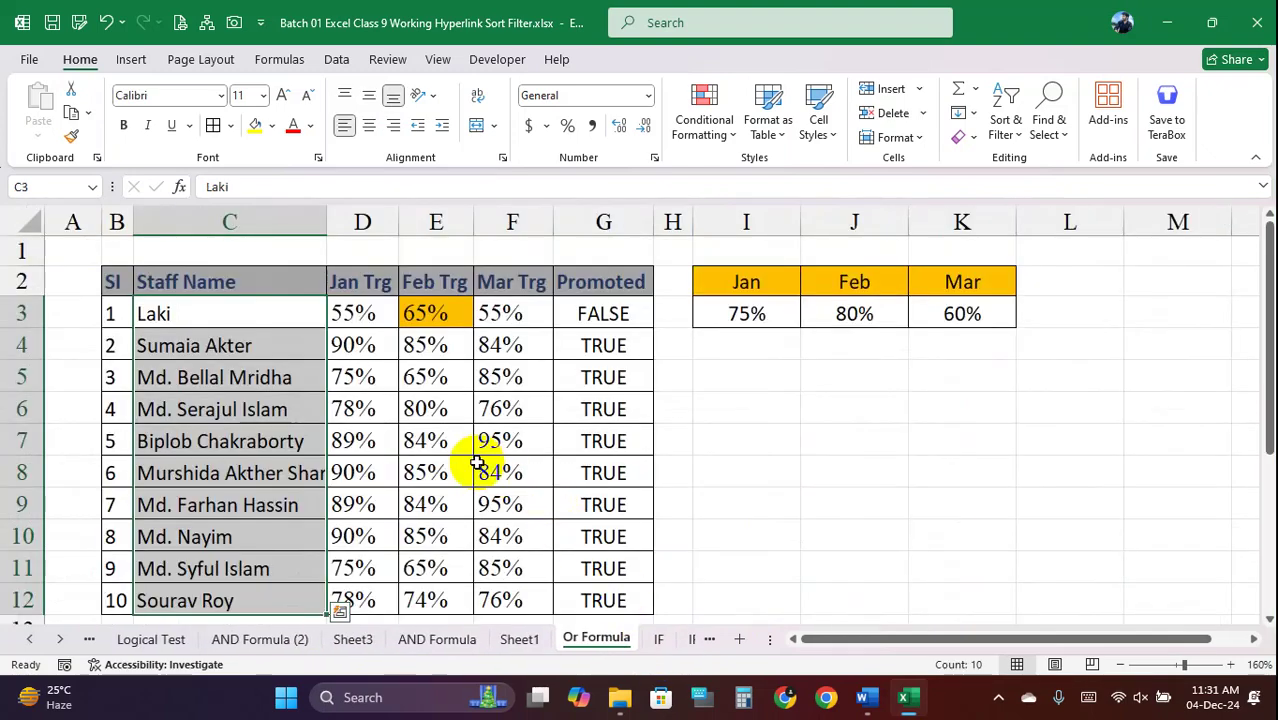
pyautogui.click(374, 335)
pyautogui.click(428, 312)
pyautogui.click(508, 312)
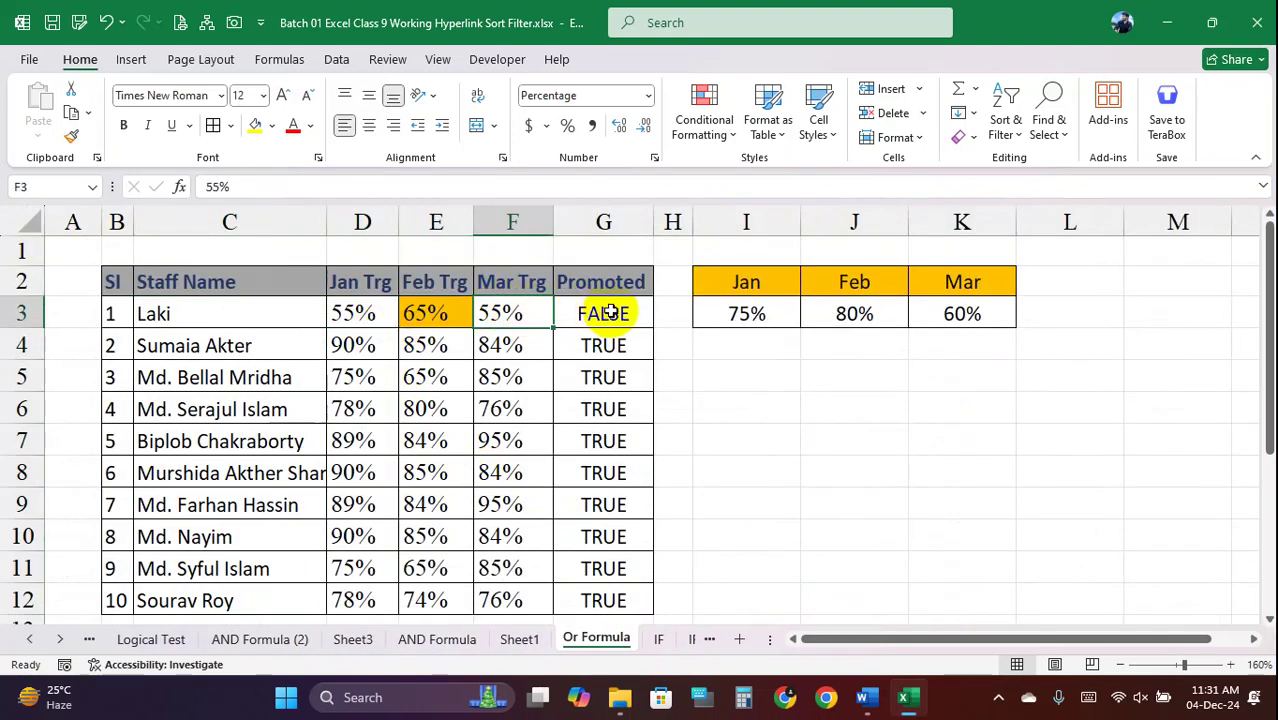
pyautogui.click(606, 316)
# On the IF sheet, inspect the Total Marks SUM formula in G3 and the IF(OR) formula in K3
pyautogui.click(660, 640)
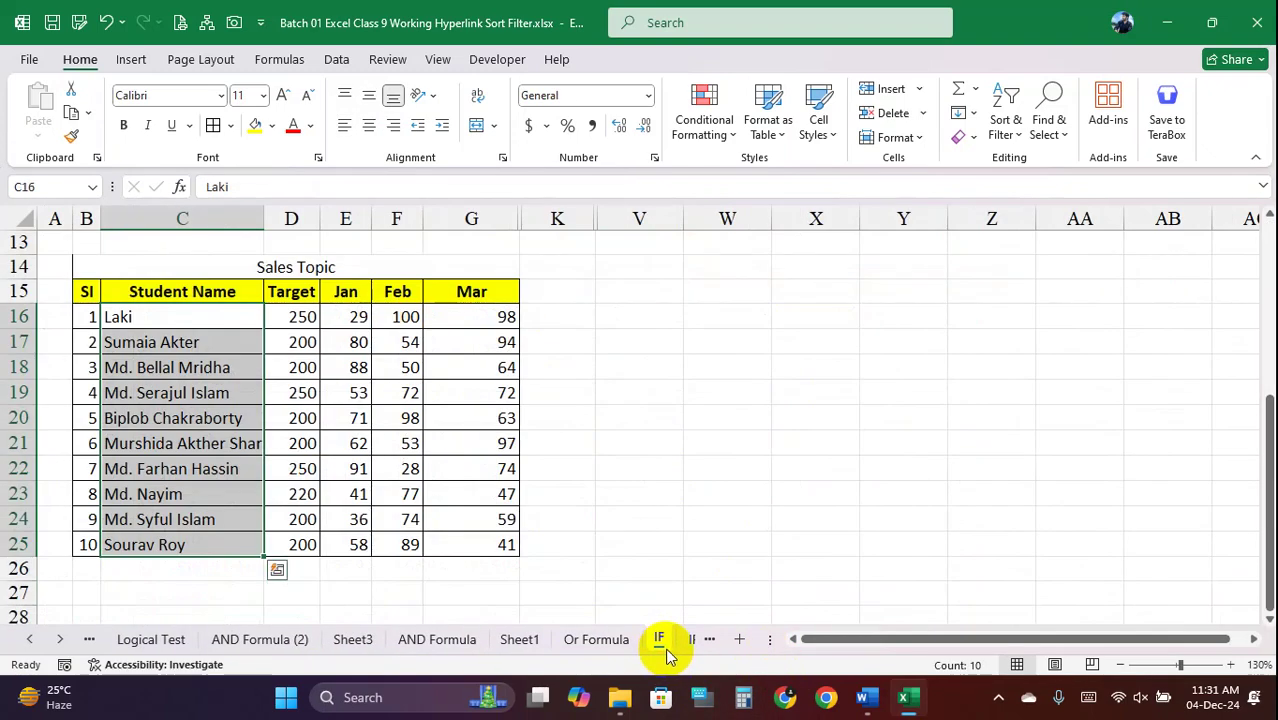
pyautogui.scroll(4, 408, 461)
pyautogui.scroll(1, 408, 461)
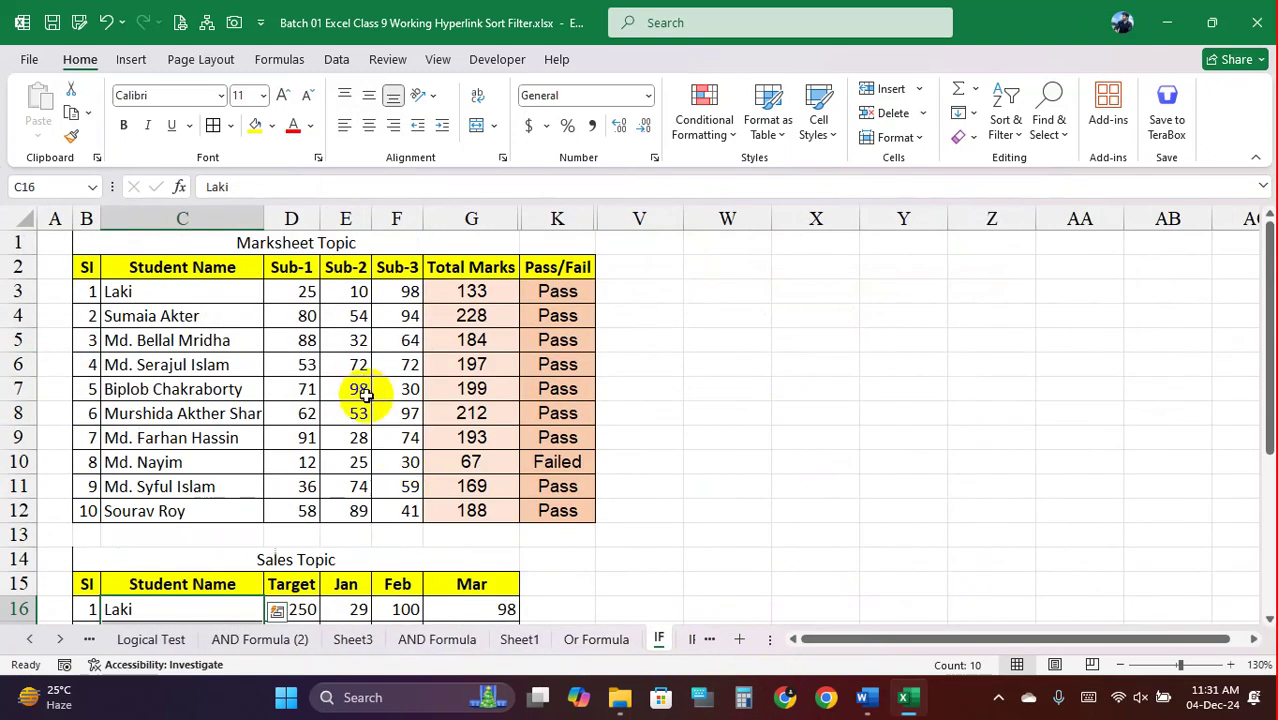
pyautogui.click(340, 291)
pyautogui.click(485, 293)
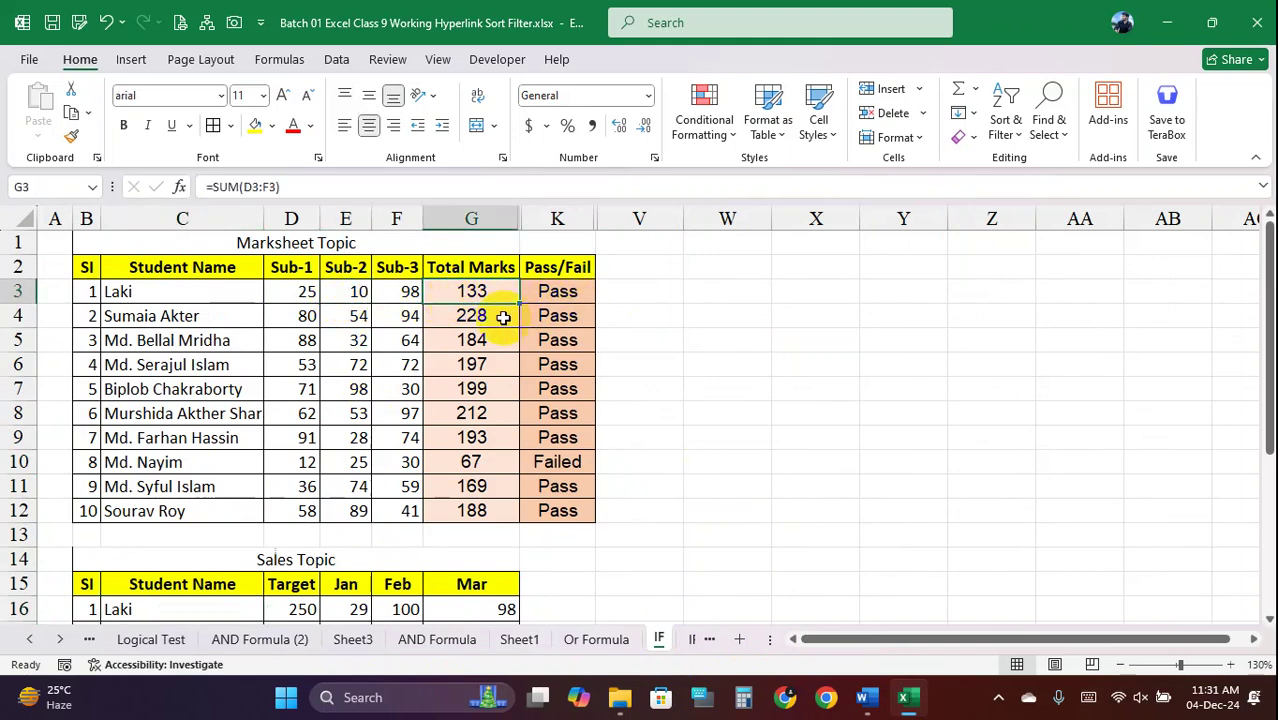
pyautogui.doubleClick(498, 292)
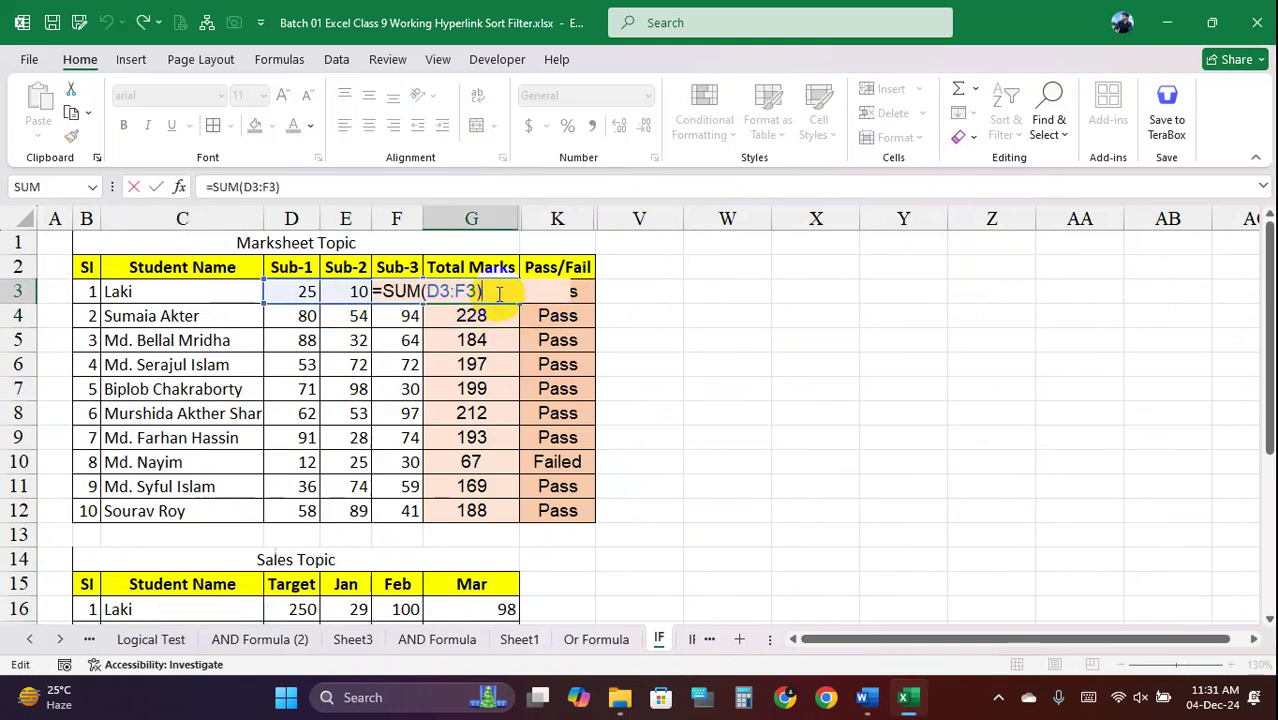
pyautogui.click(562, 292)
pyautogui.doubleClick(565, 291)
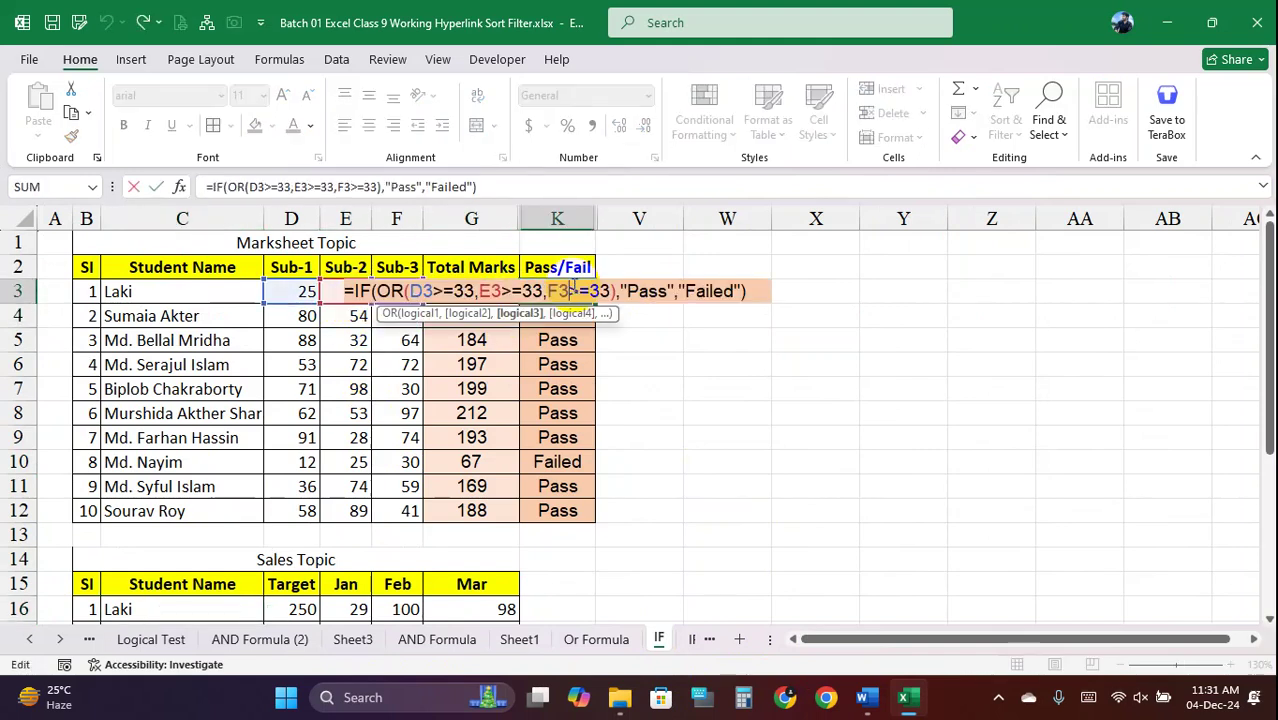
pyautogui.click(567, 341)
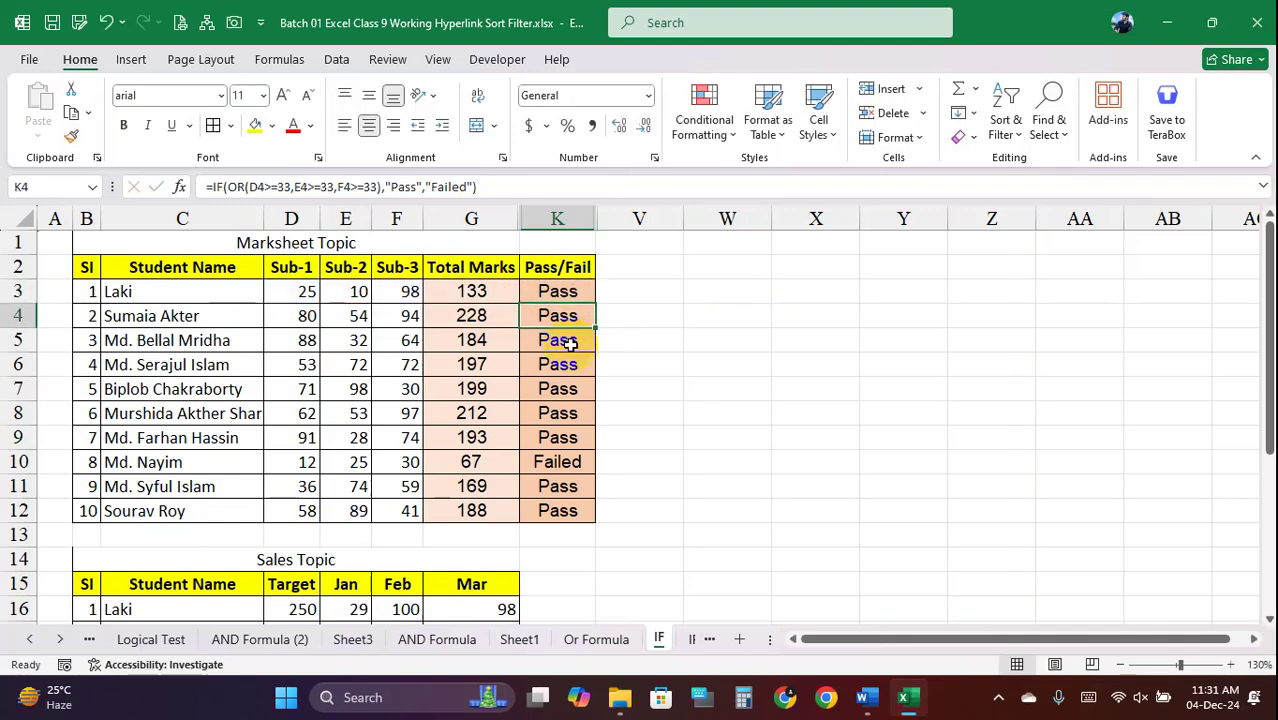
# Inspect the SUM formulas in G4 and G6 and the IF(OR) formulas in K4–K6 without changes
pyautogui.doubleClick(485, 318)
pyautogui.press('Return')
pyautogui.doubleClick(546, 316)
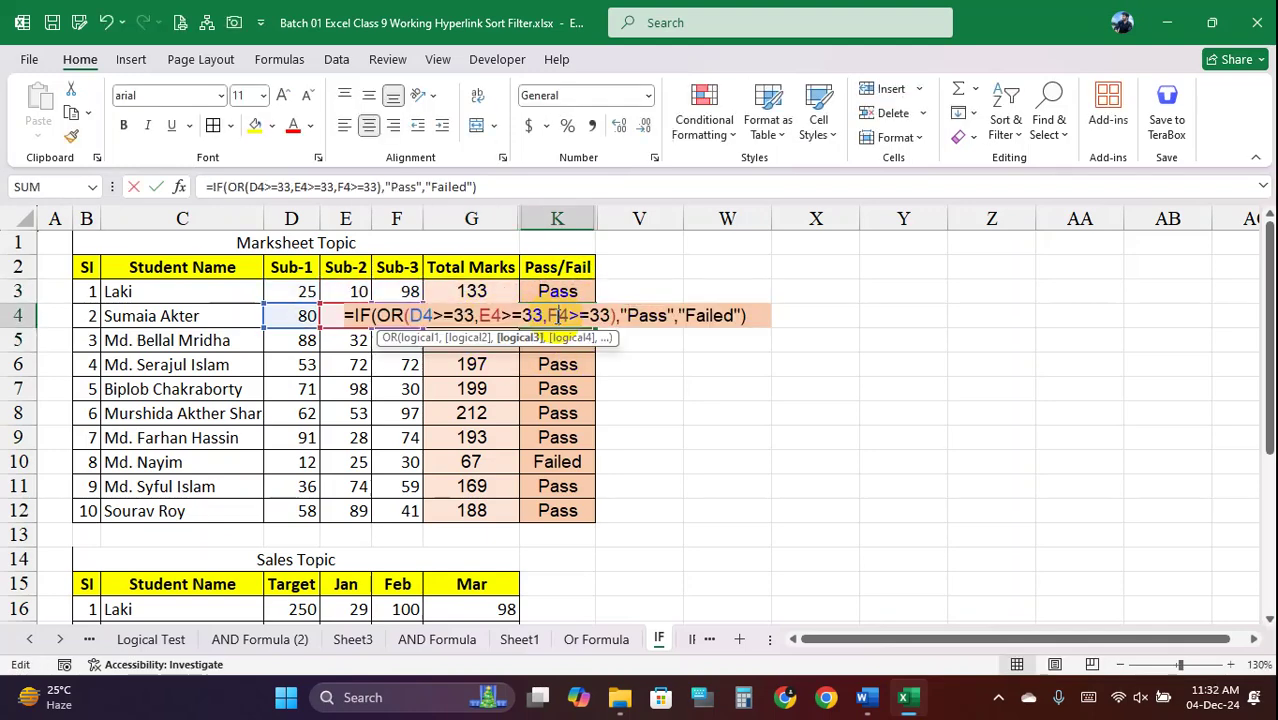
pyautogui.click(567, 338)
pyautogui.doubleClick(570, 340)
pyautogui.press('Return')
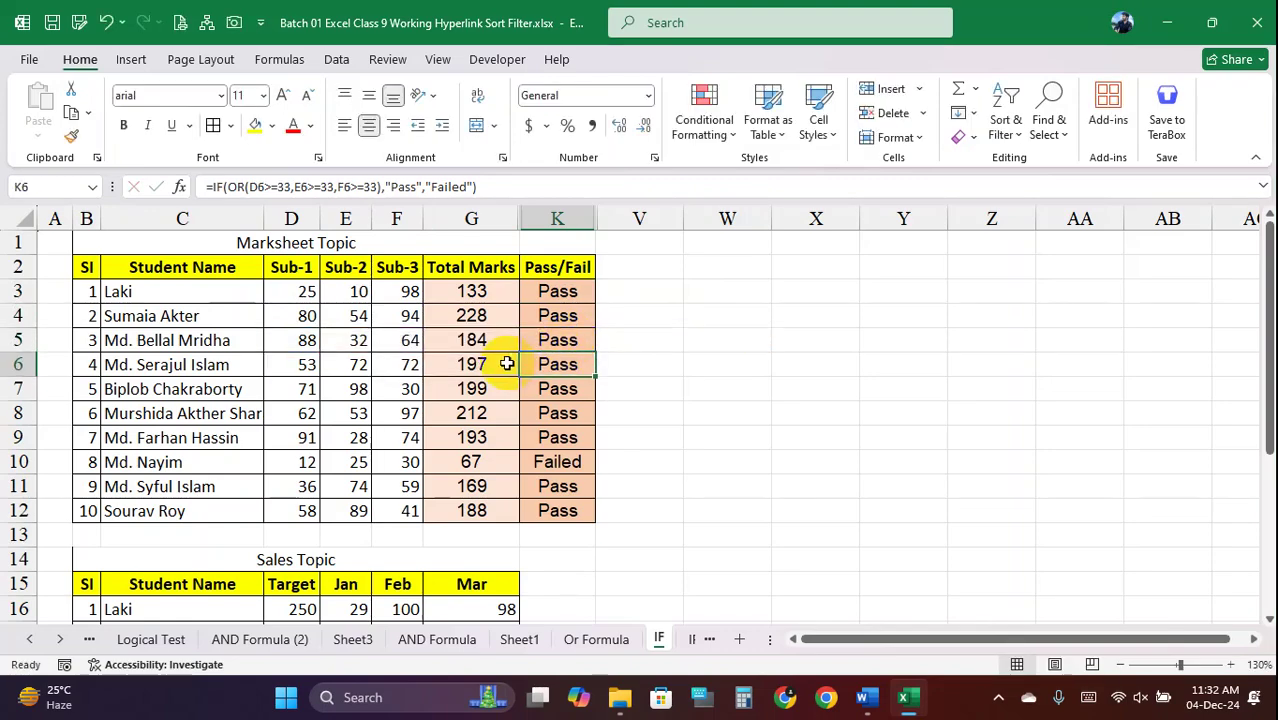
pyautogui.doubleClick(505, 360)
pyautogui.press('Return')
pyautogui.doubleClick(551, 364)
pyautogui.press('Return')
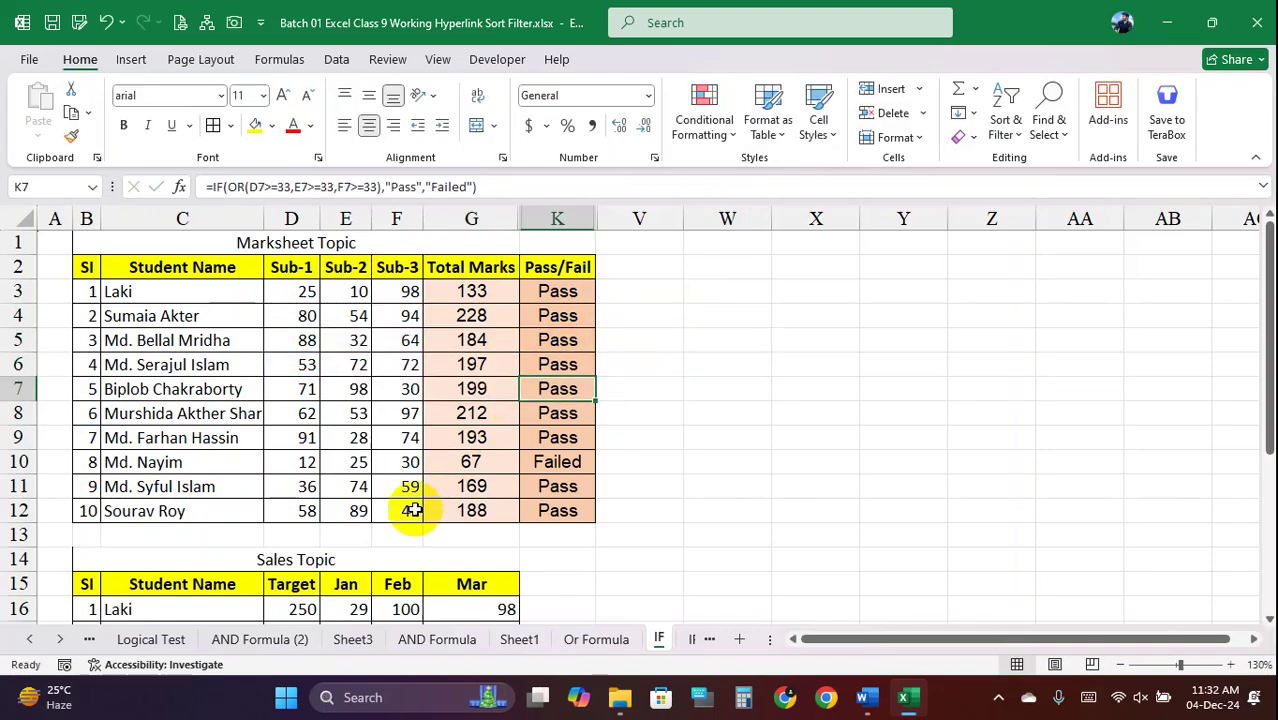
# Check the unchanged D16:G16 values, including the Target of 250, then return to Sheet1
pyautogui.scroll(-2, 482, 486)
pyautogui.scroll(-3, 482, 486)
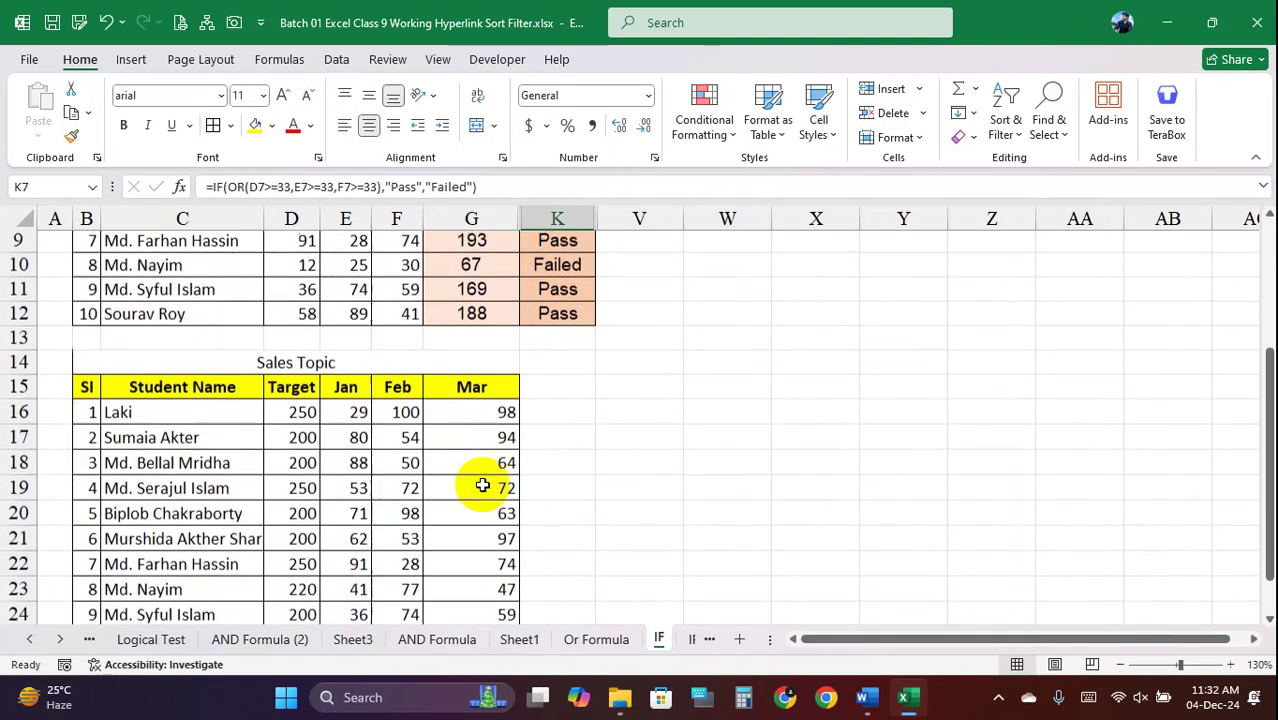
pyautogui.doubleClick(302, 316)
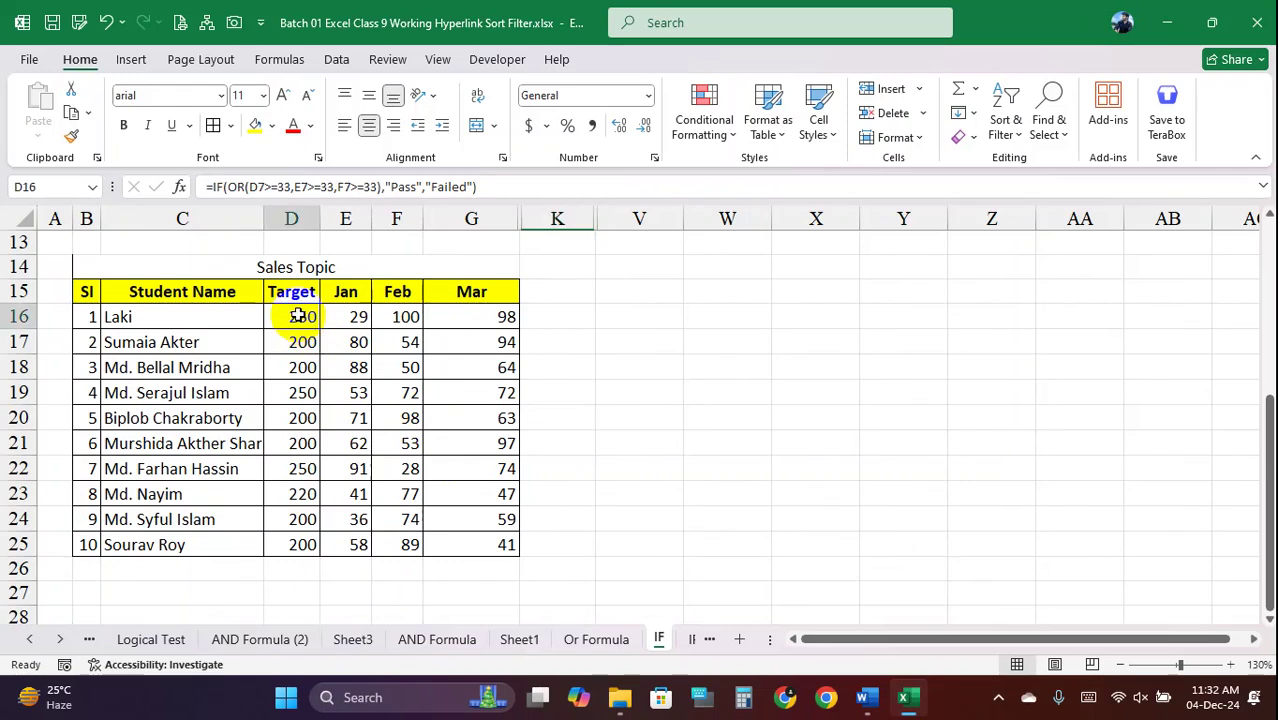
pyautogui.press('Return')
pyautogui.doubleClick(338, 318)
pyautogui.press('Return')
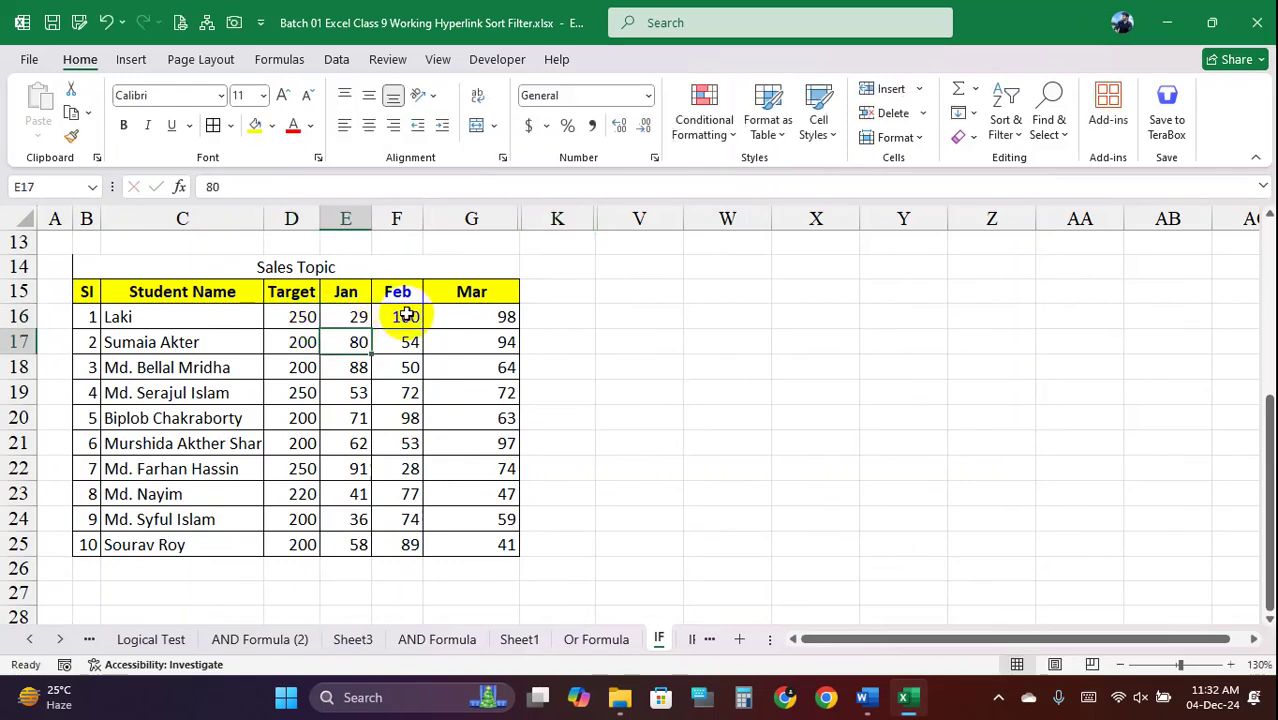
pyautogui.doubleClick(403, 317)
pyautogui.press('Return')
pyautogui.doubleClick(490, 320)
pyautogui.press('Return')
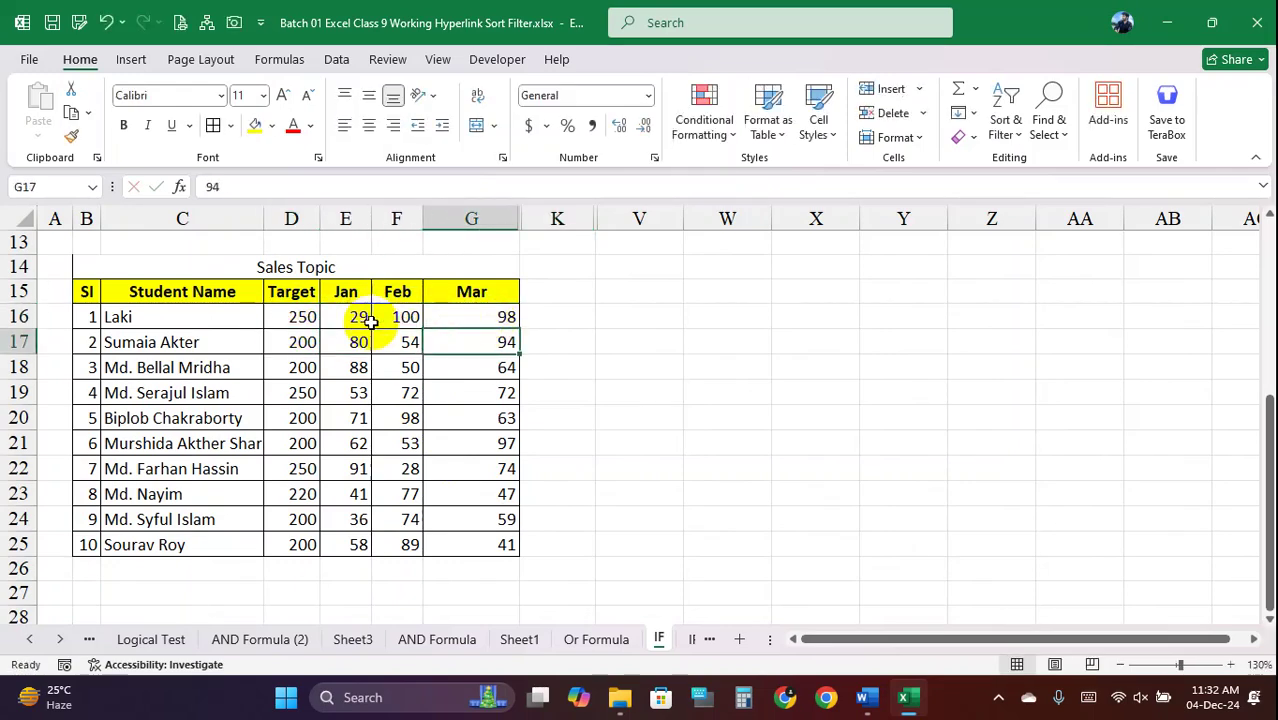
pyautogui.click(300, 316)
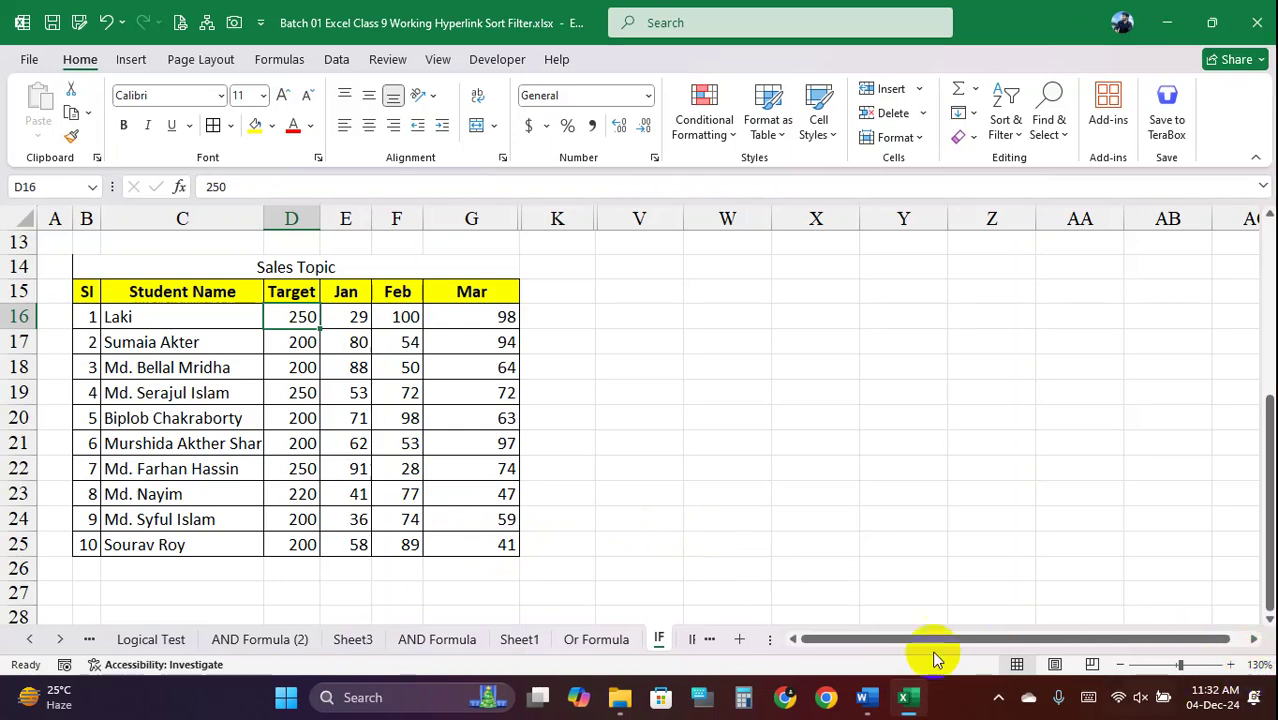
pyautogui.hotkey('ctrl', 'pageup')
pyautogui.hotkey('ctrl', 'pageup')
# Begin an IF formula in Sheet1 cell I2 by entering =if(
pyautogui.click(666, 284)
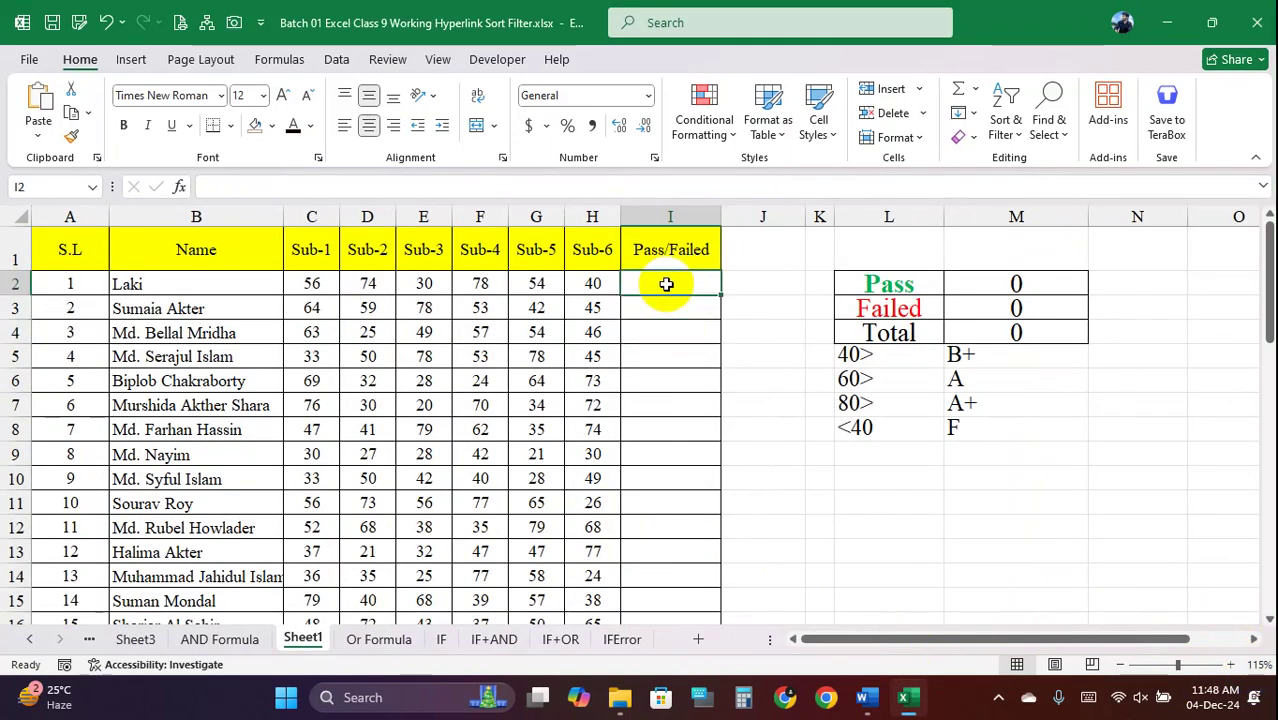
pyautogui.write('=if')
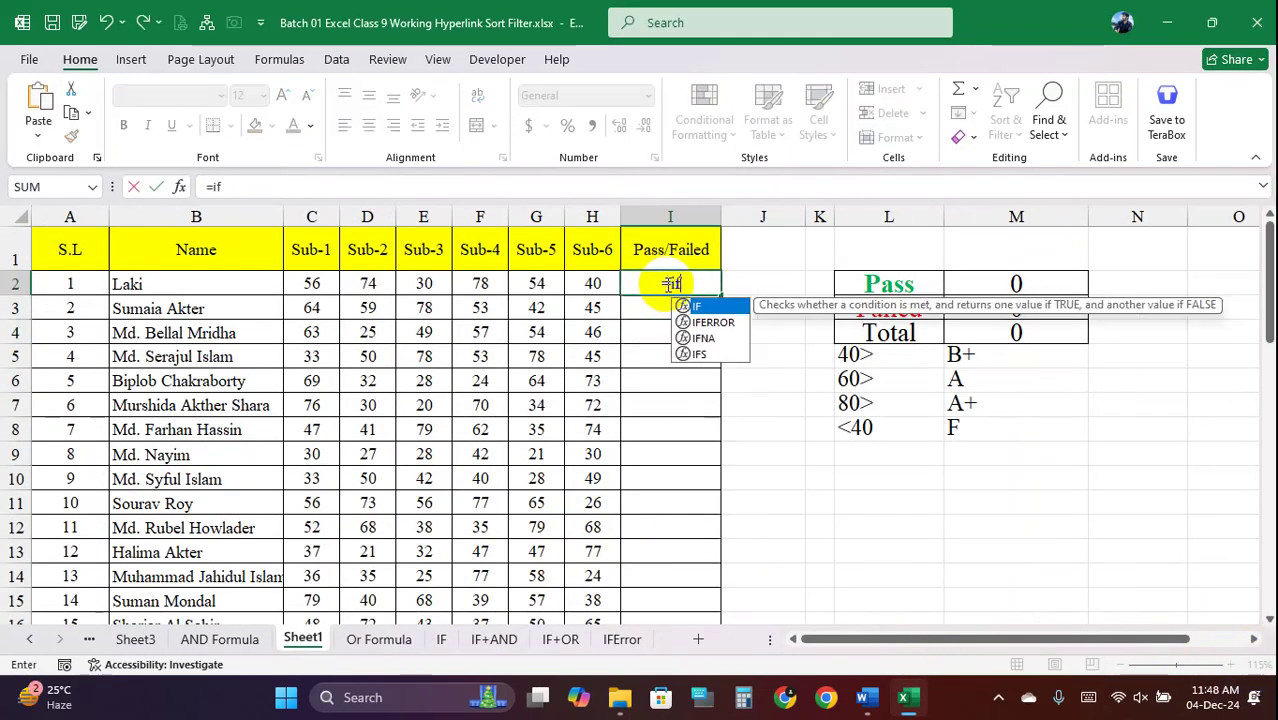
pyautogui.write('(and(')
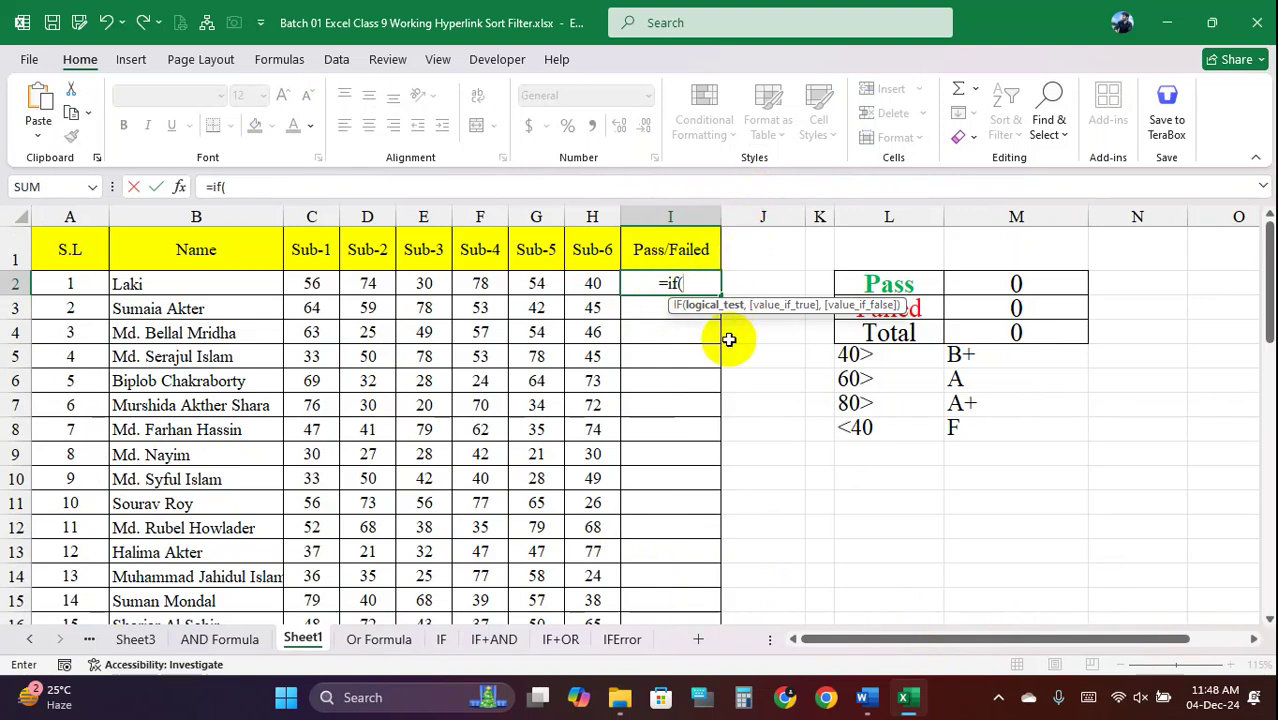
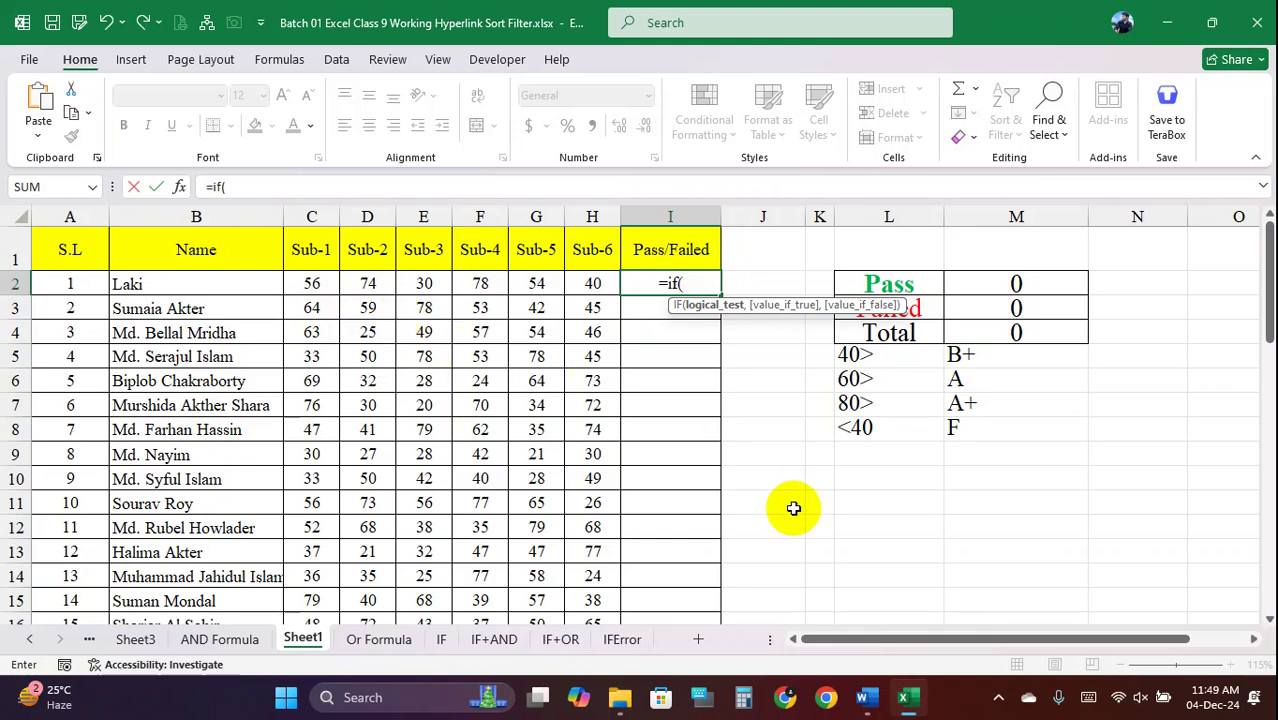
# Build I2's formula as =if(and(C2>=33,D2>=33,E2>=33,F2>=33 and try entering it
pyautogui.write('and')
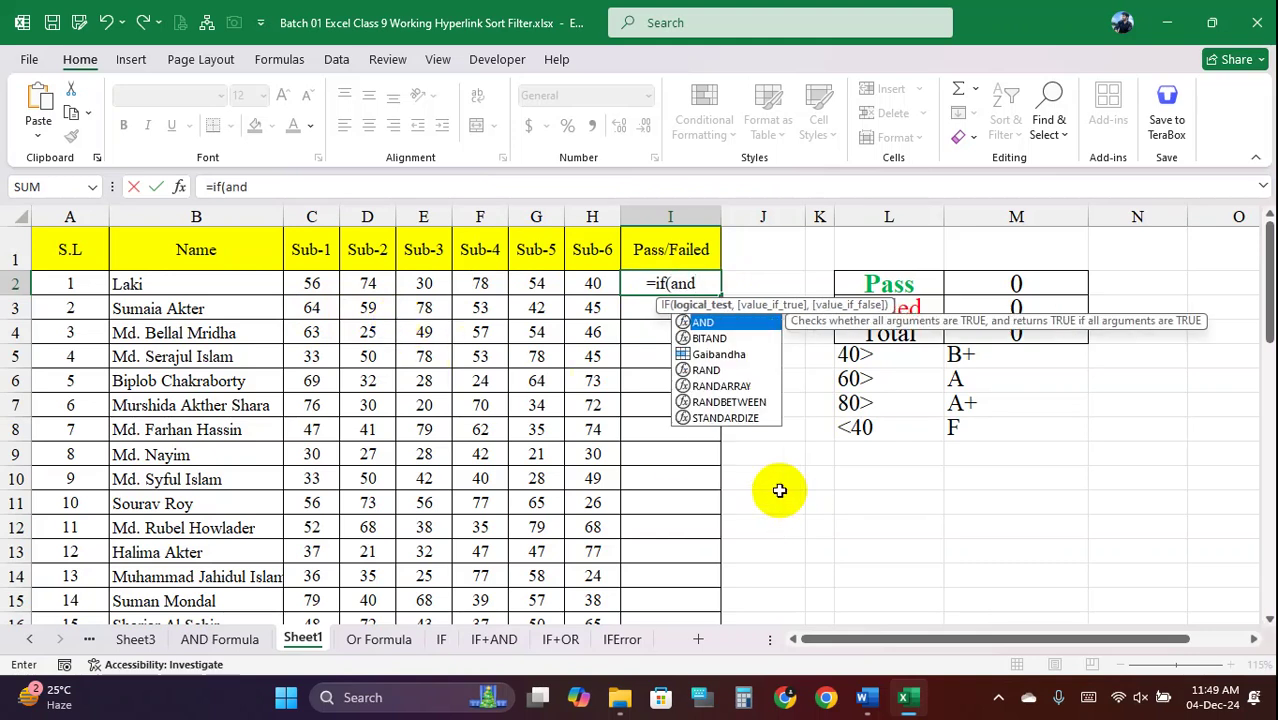
pyautogui.write('(')
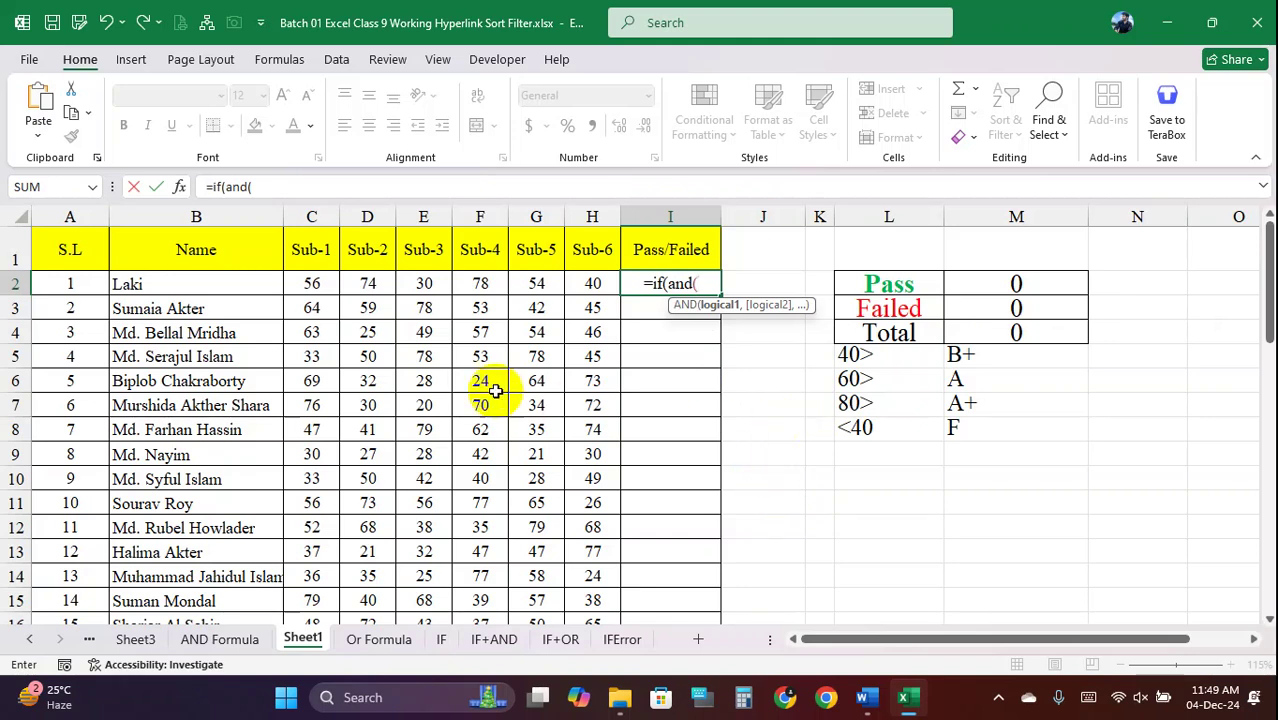
pyautogui.click(326, 283)
pyautogui.write('>')
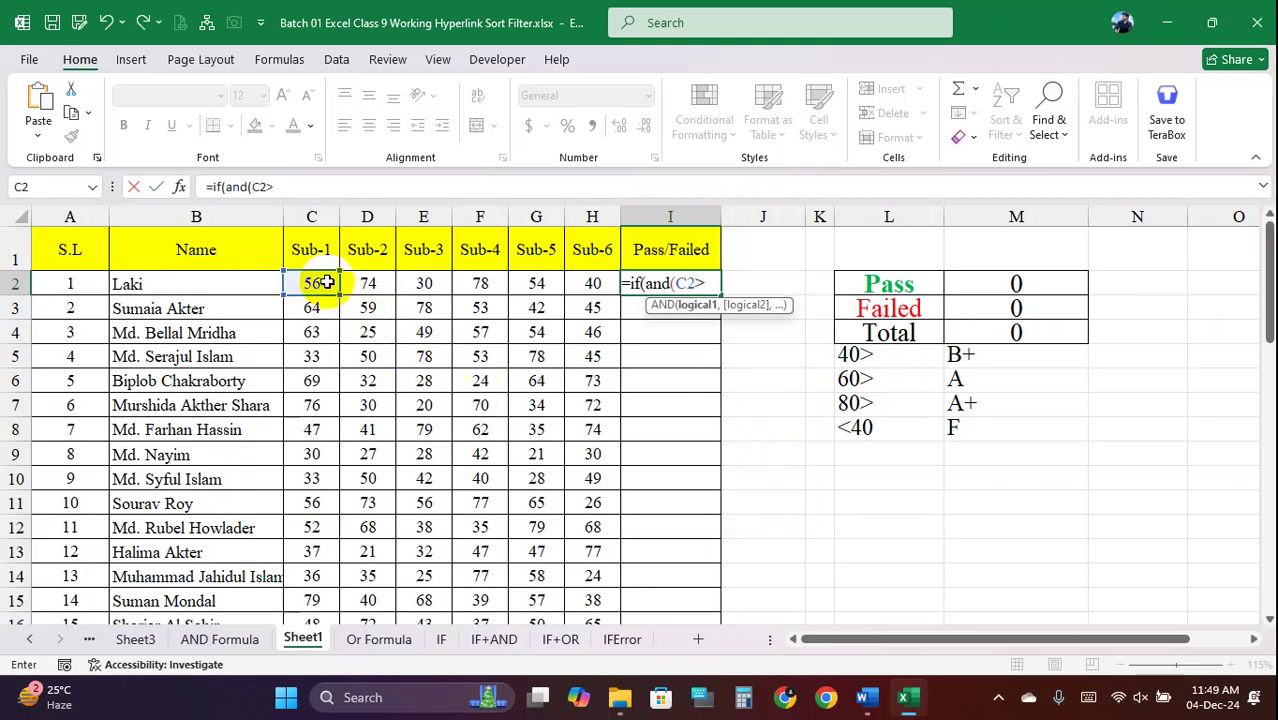
pyautogui.write('=33')
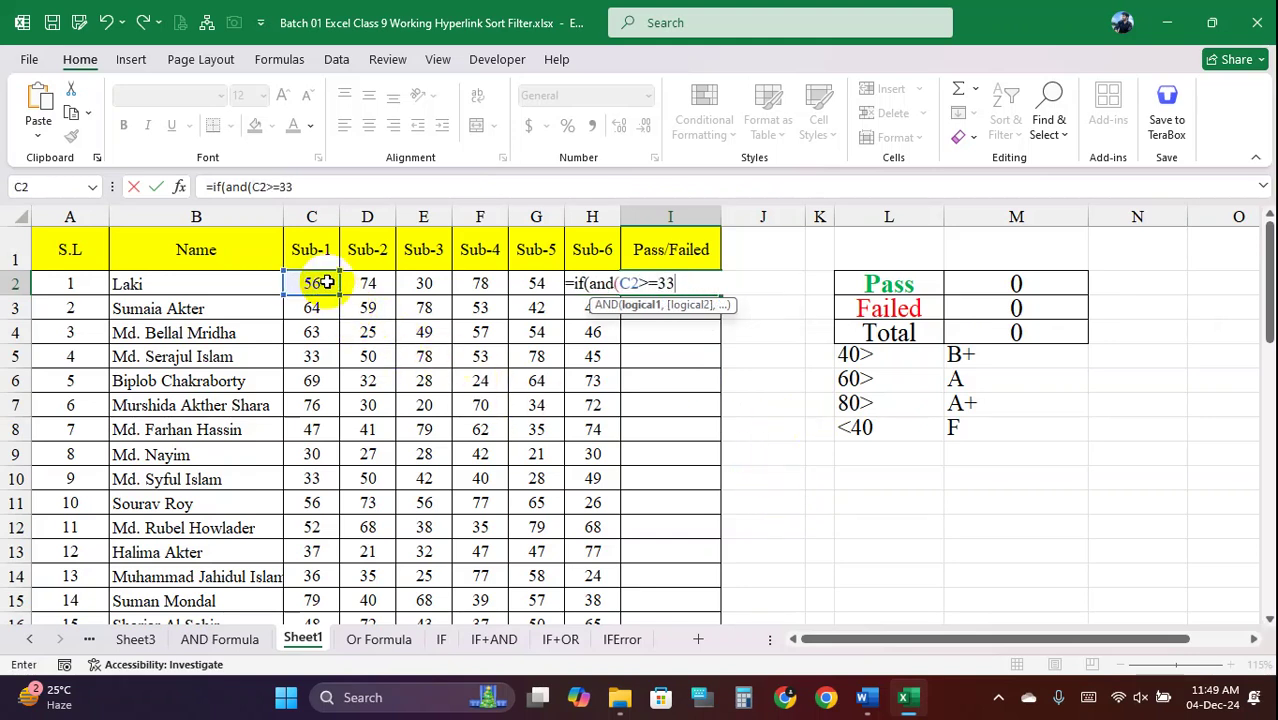
pyautogui.write(',')
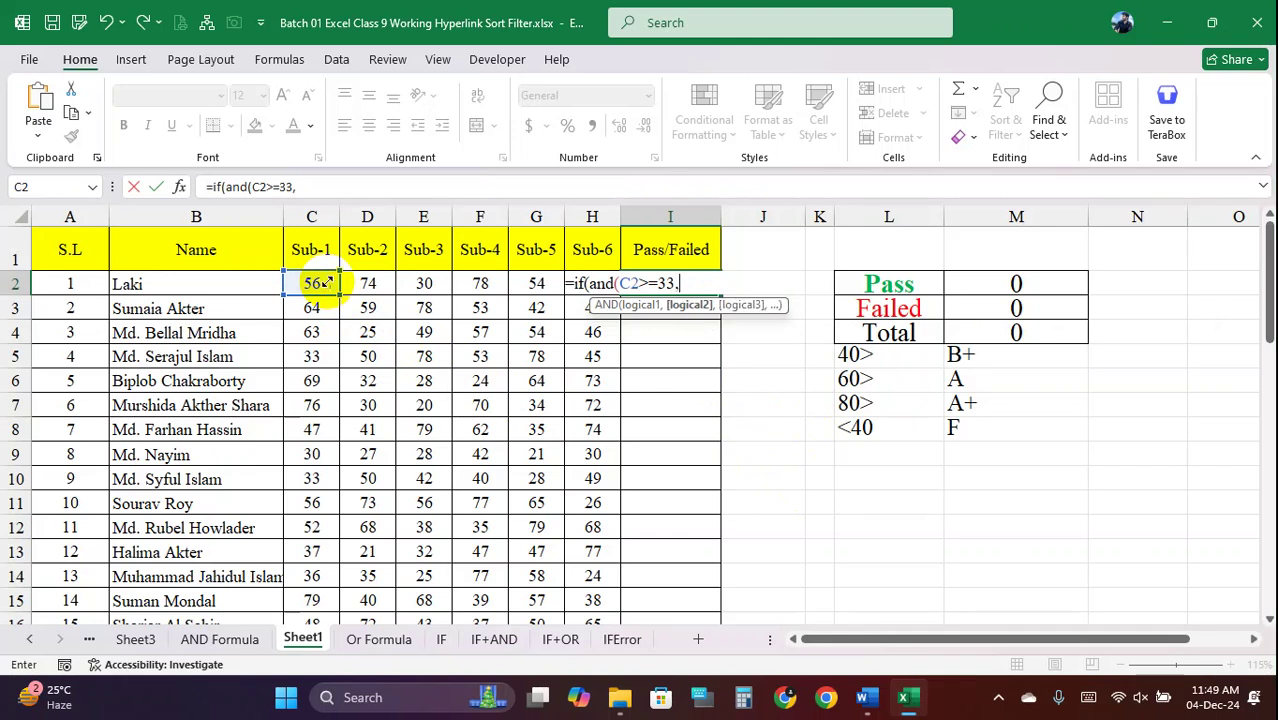
pyautogui.click(378, 283)
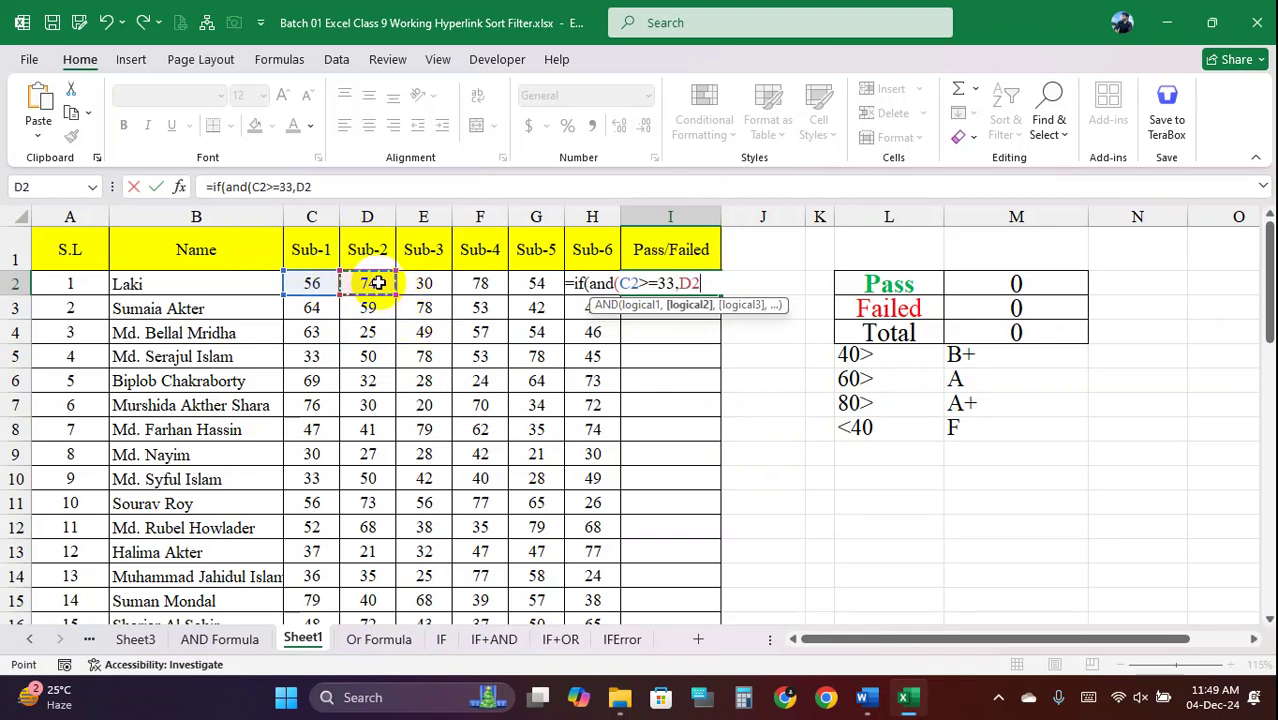
pyautogui.write('>=33')
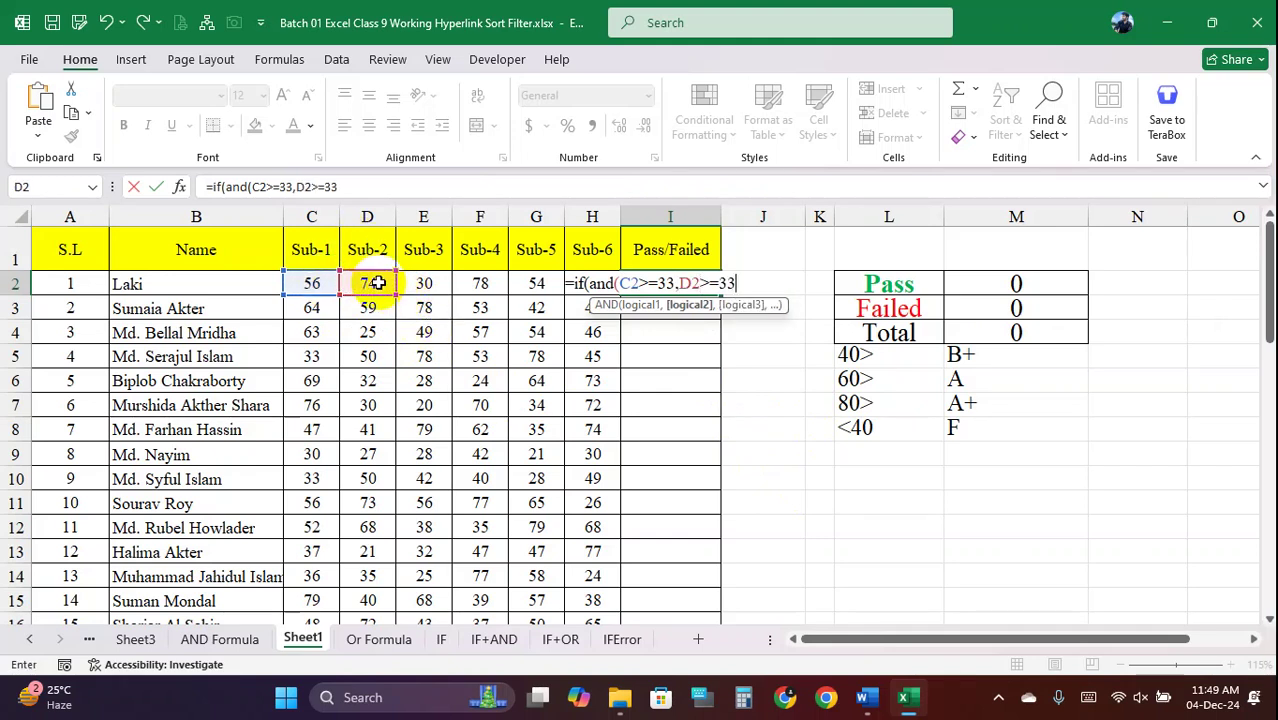
pyautogui.write(',')
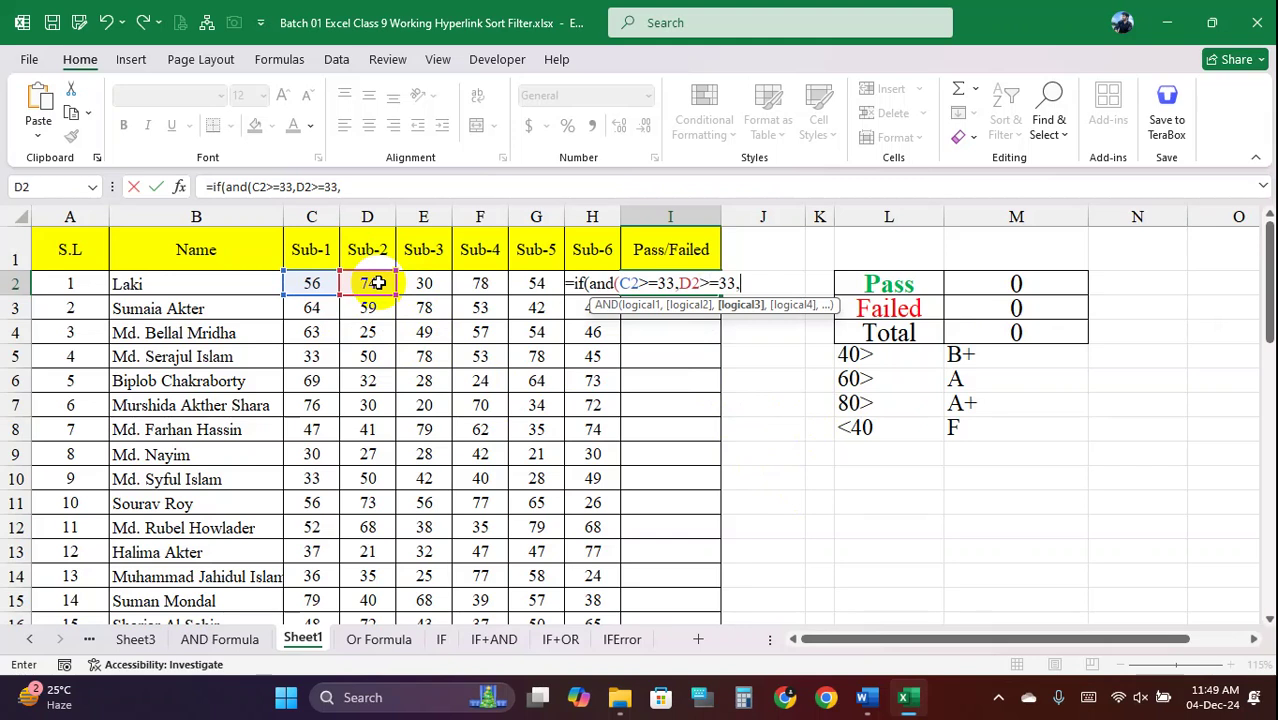
pyautogui.click(428, 282)
pyautogui.write('>=3')
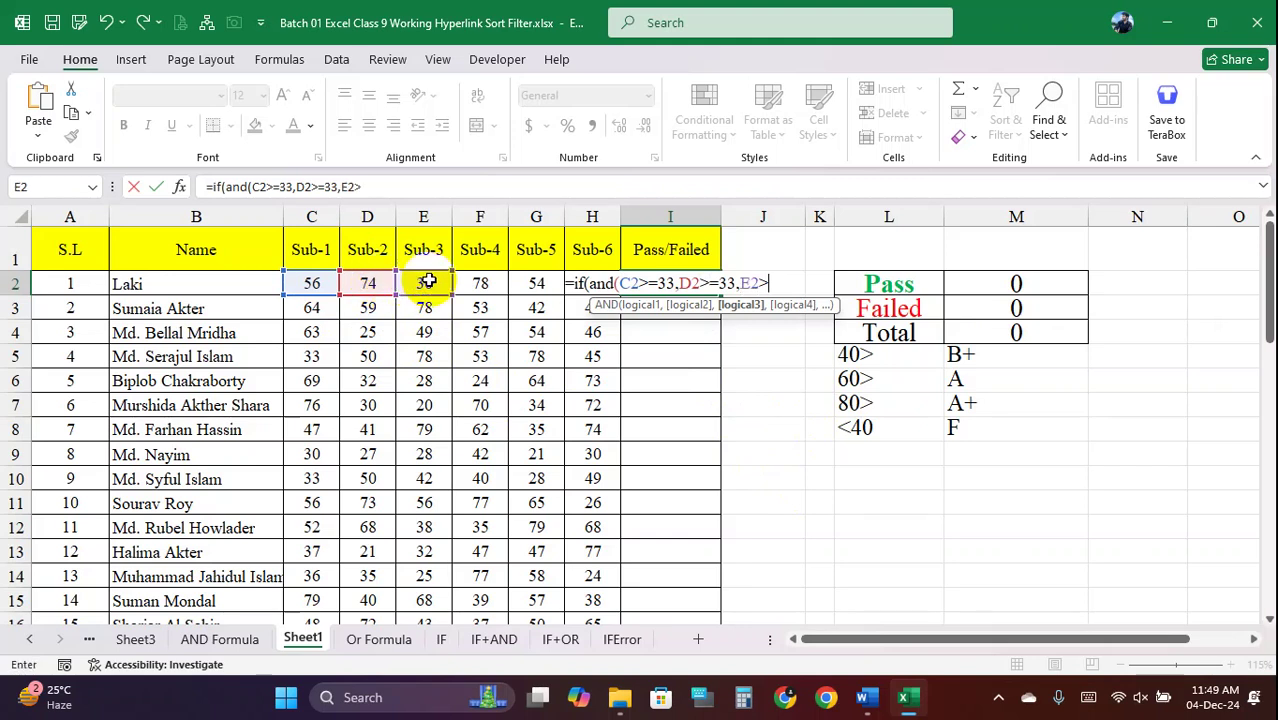
pyautogui.write('3')
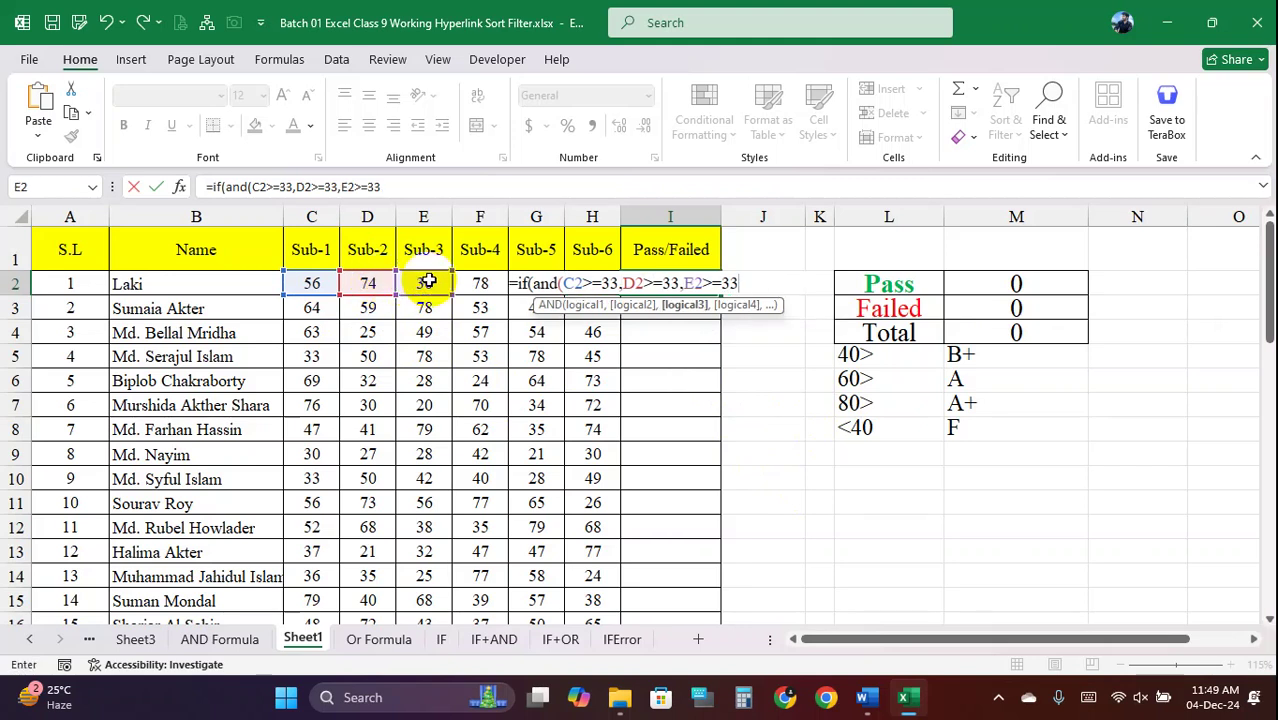
pyautogui.write(',')
pyautogui.click(480, 284)
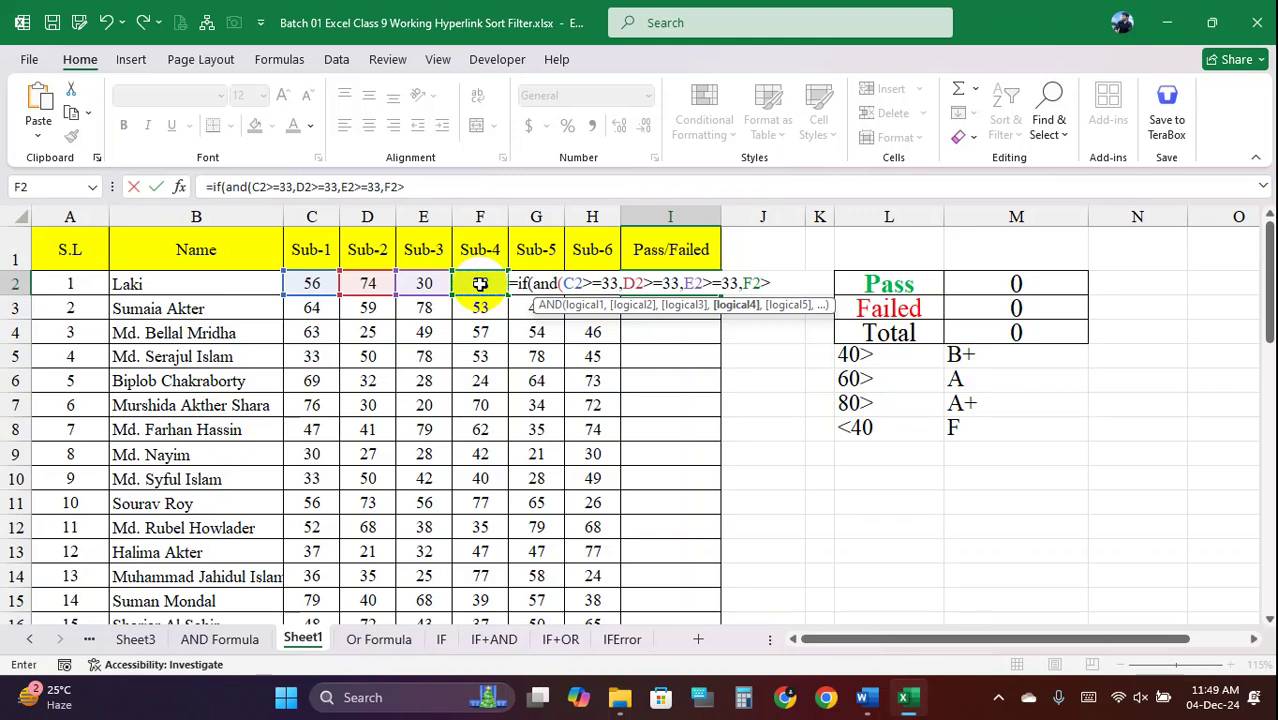
pyautogui.write('>=33')
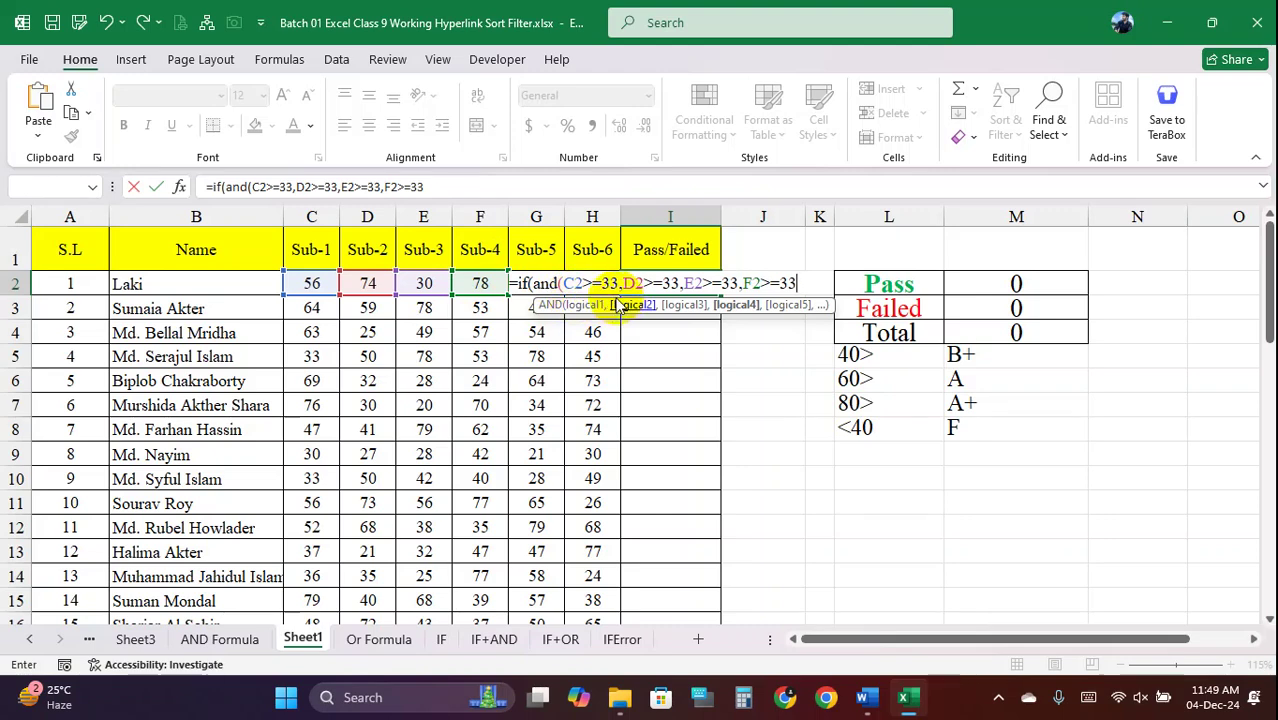
pyautogui.press('Return')
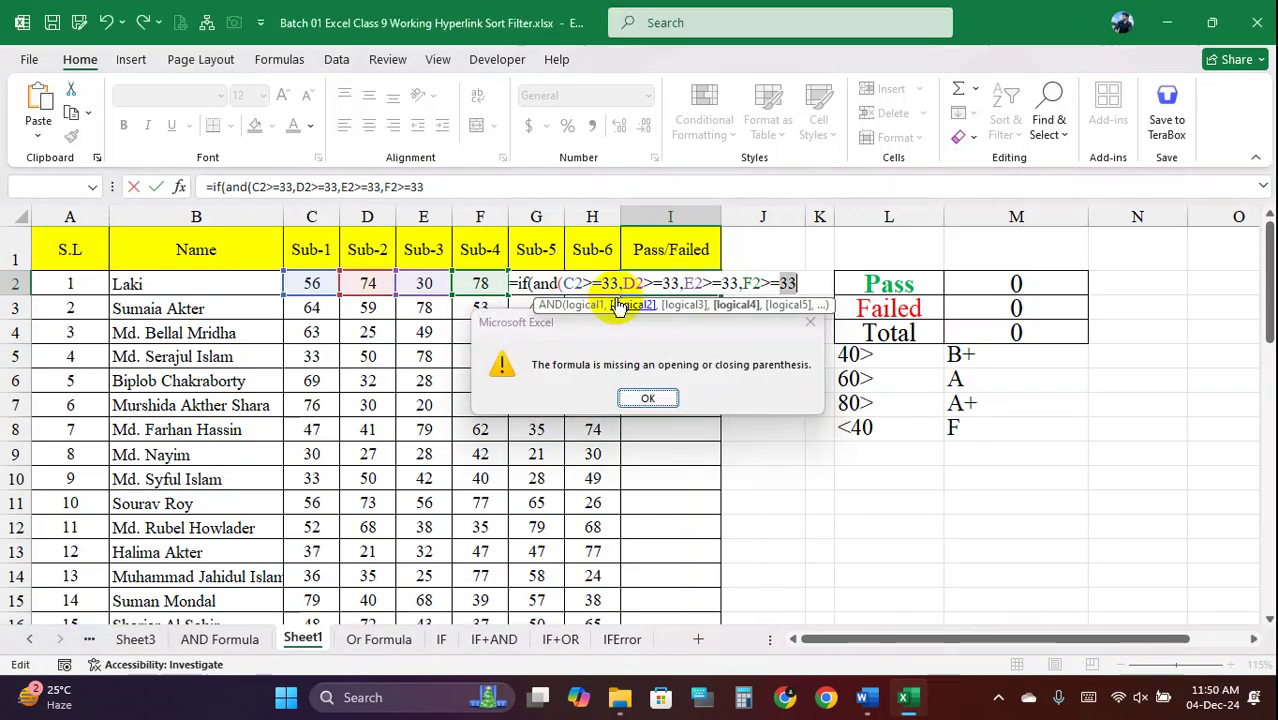
# Dismiss the parenthesis warning and append G2>=33,H2>=33) to close the AND in I2
pyautogui.press('Return')
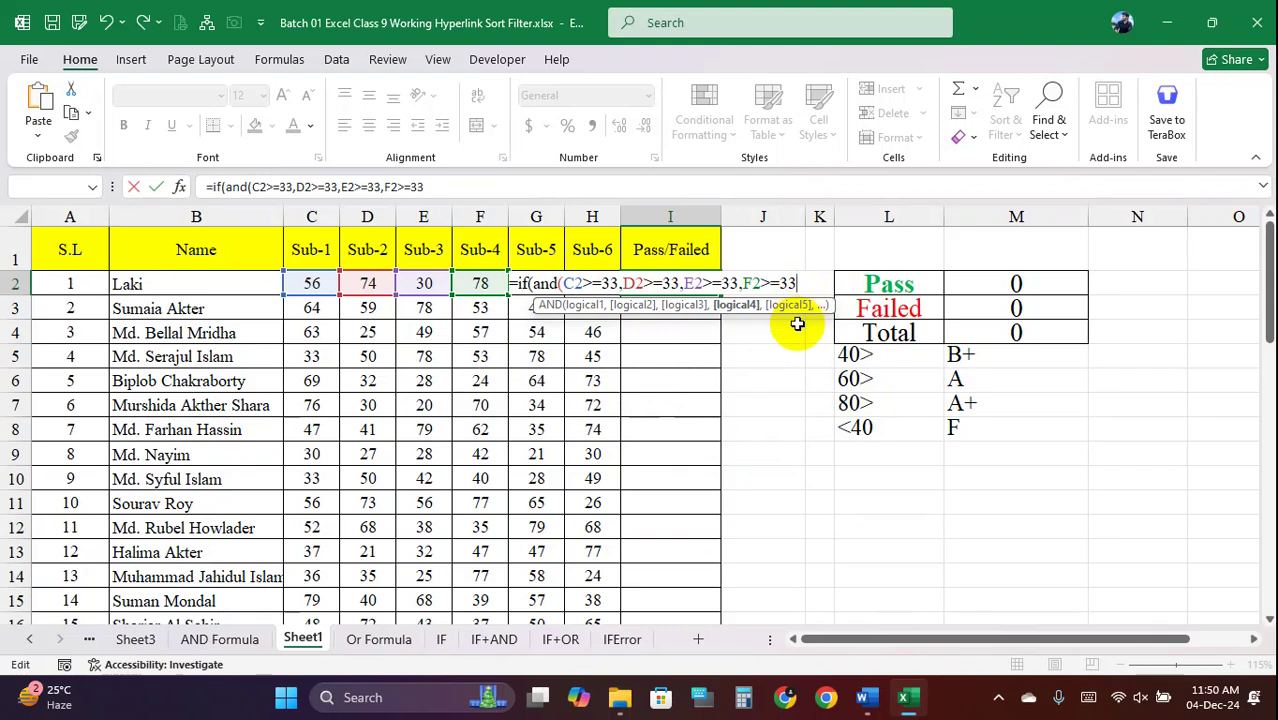
pyautogui.write(',')
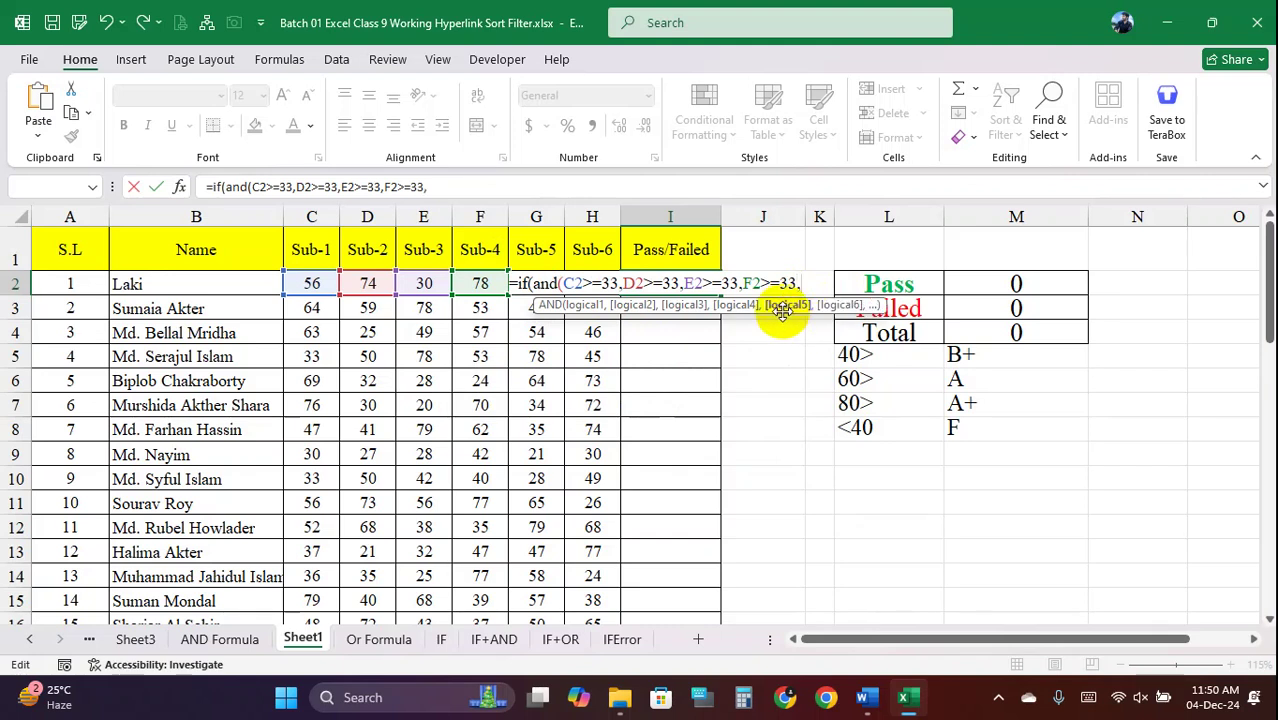
pyautogui.press('Left')
pyautogui.press('Right')
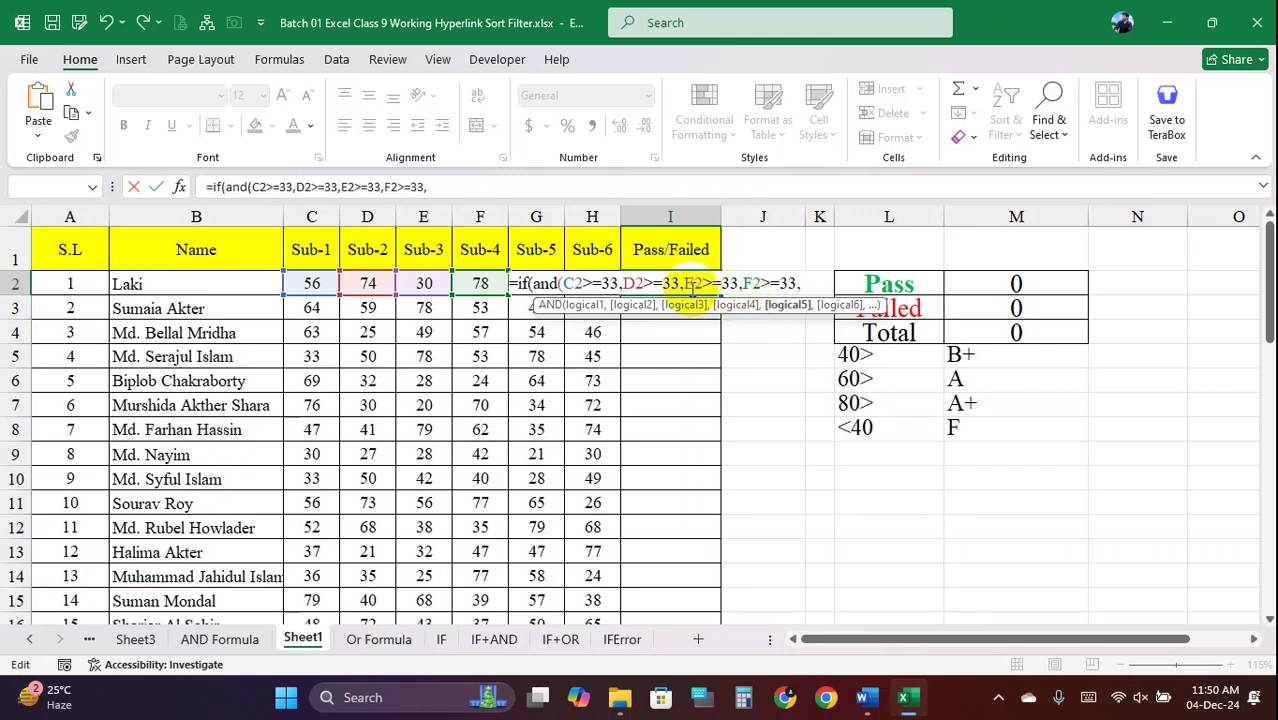
pyautogui.write('g2>=')
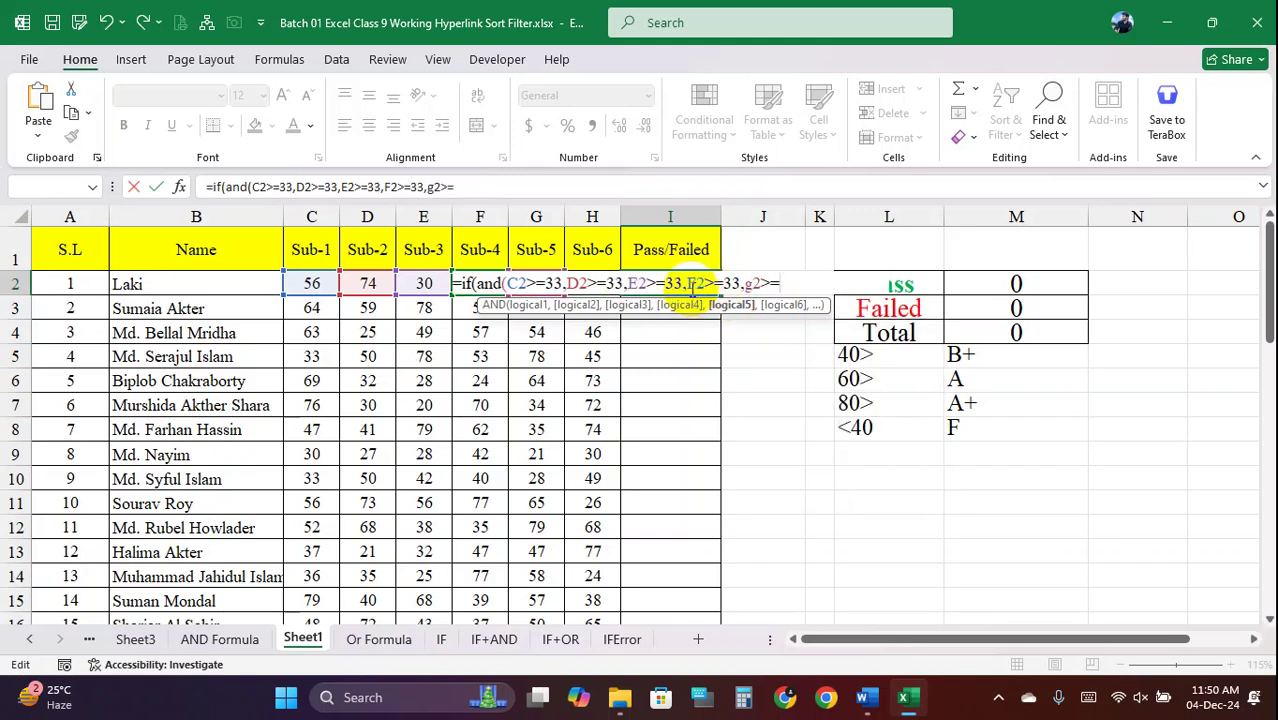
pyautogui.write('33,')
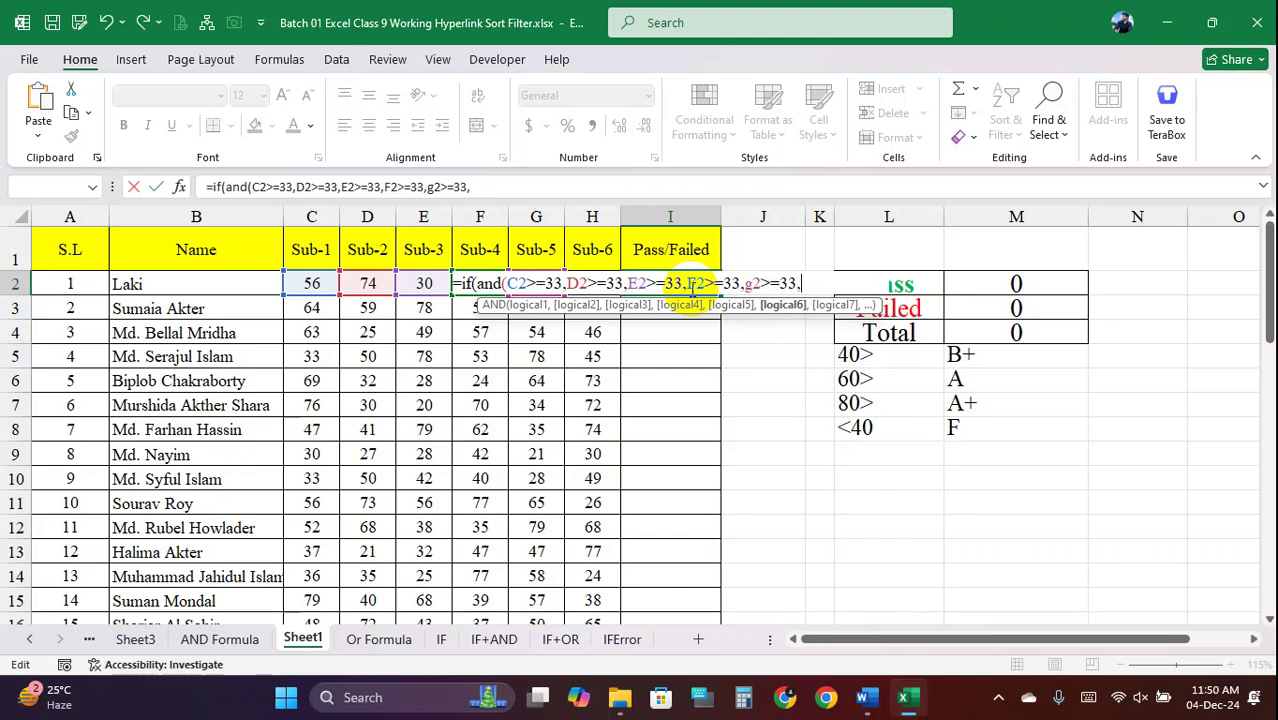
pyautogui.write('H2>=33')
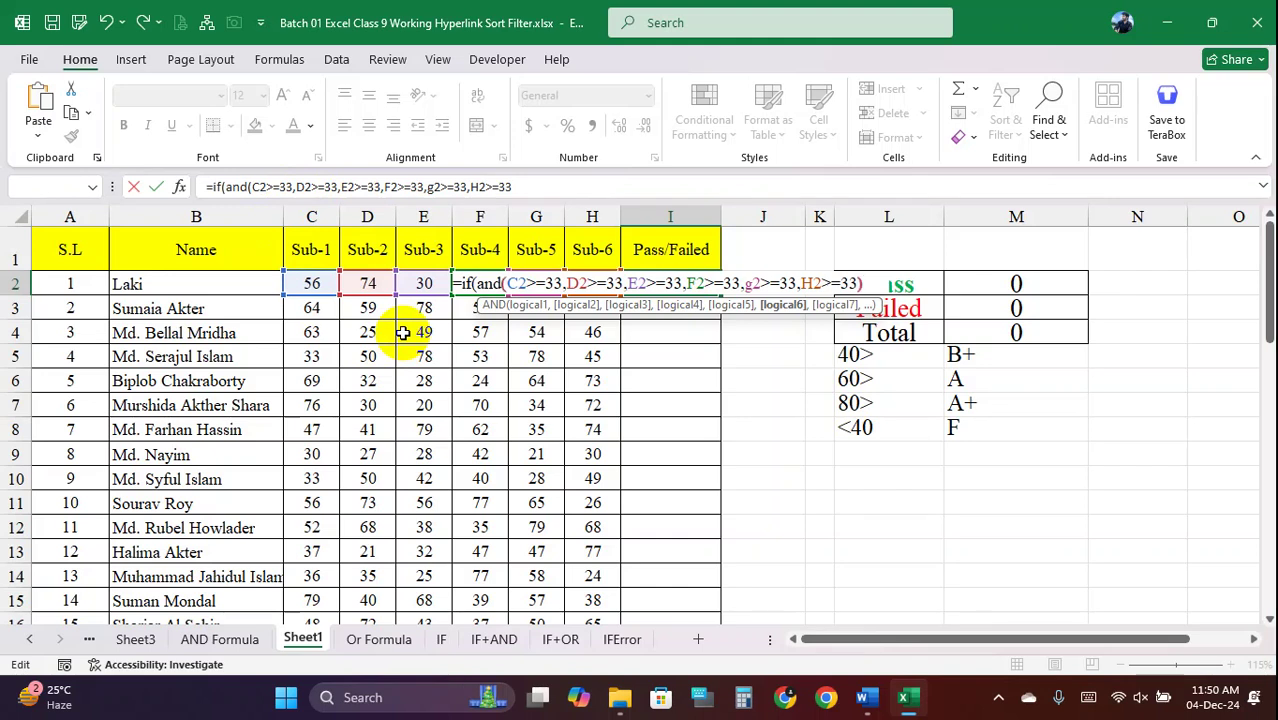
pyautogui.write(')')
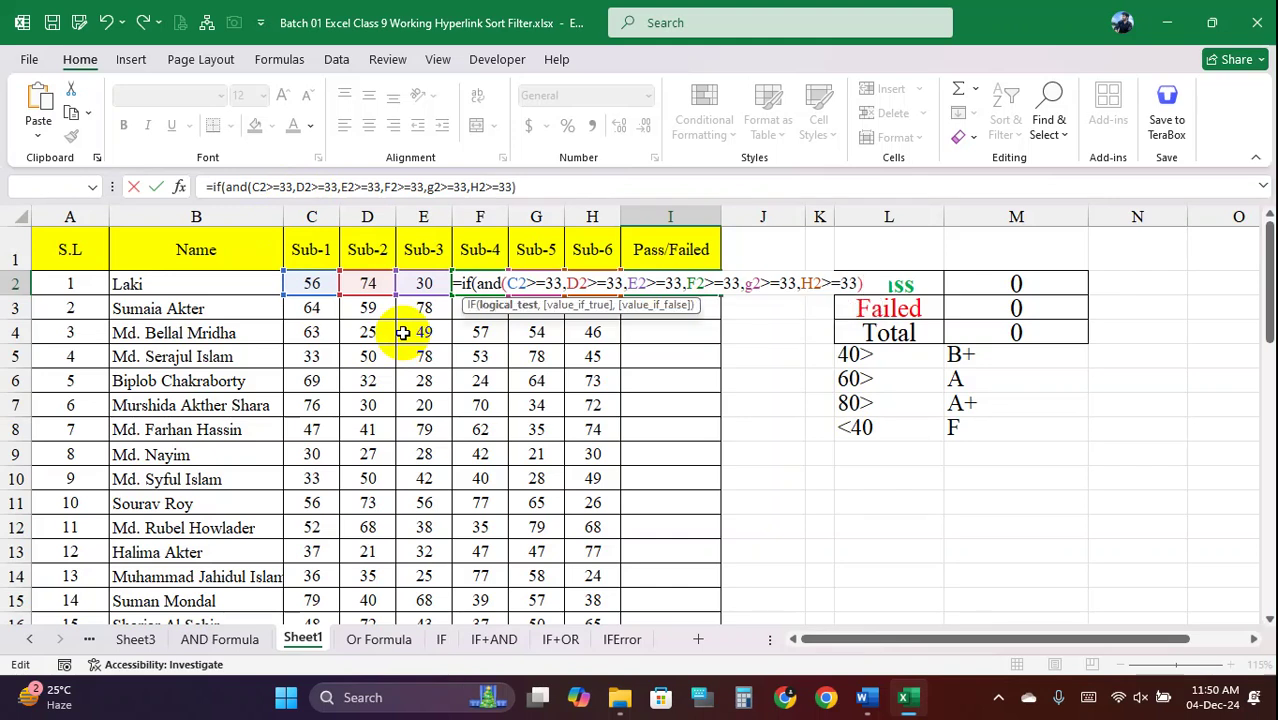
pyautogui.press('Print')
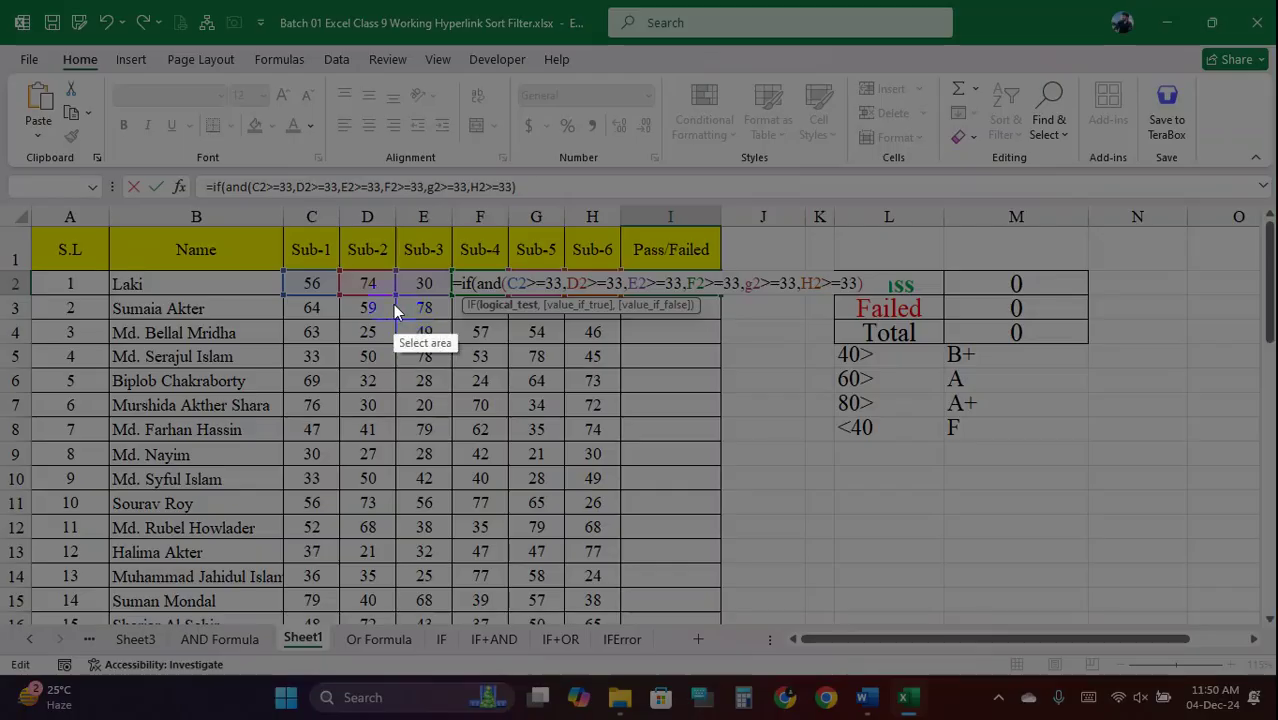
pyautogui.moveTo(10, 5); pyautogui.dragTo(1261, 612)
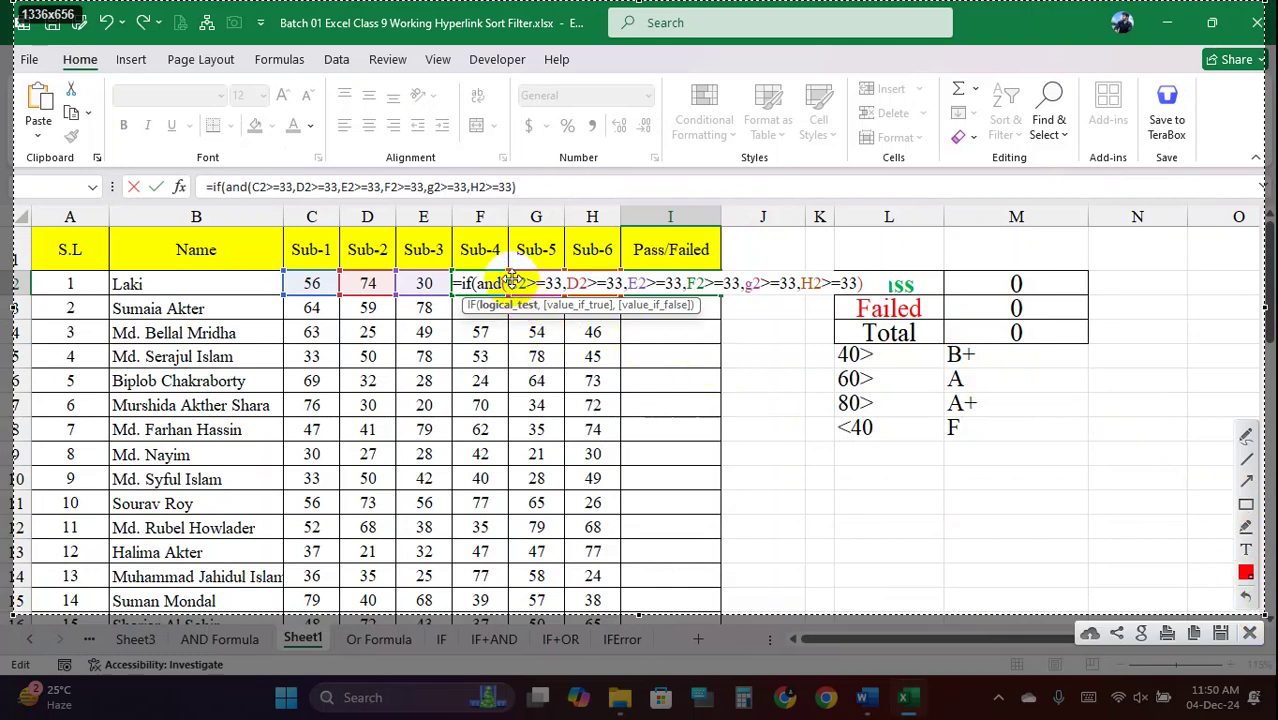
pyautogui.click(1246, 503)
pyautogui.moveTo(503, 271)
pyautogui.mouseDown()
pyautogui.moveTo(518, 292)
pyautogui.moveTo(866, 295)
pyautogui.mouseUp()
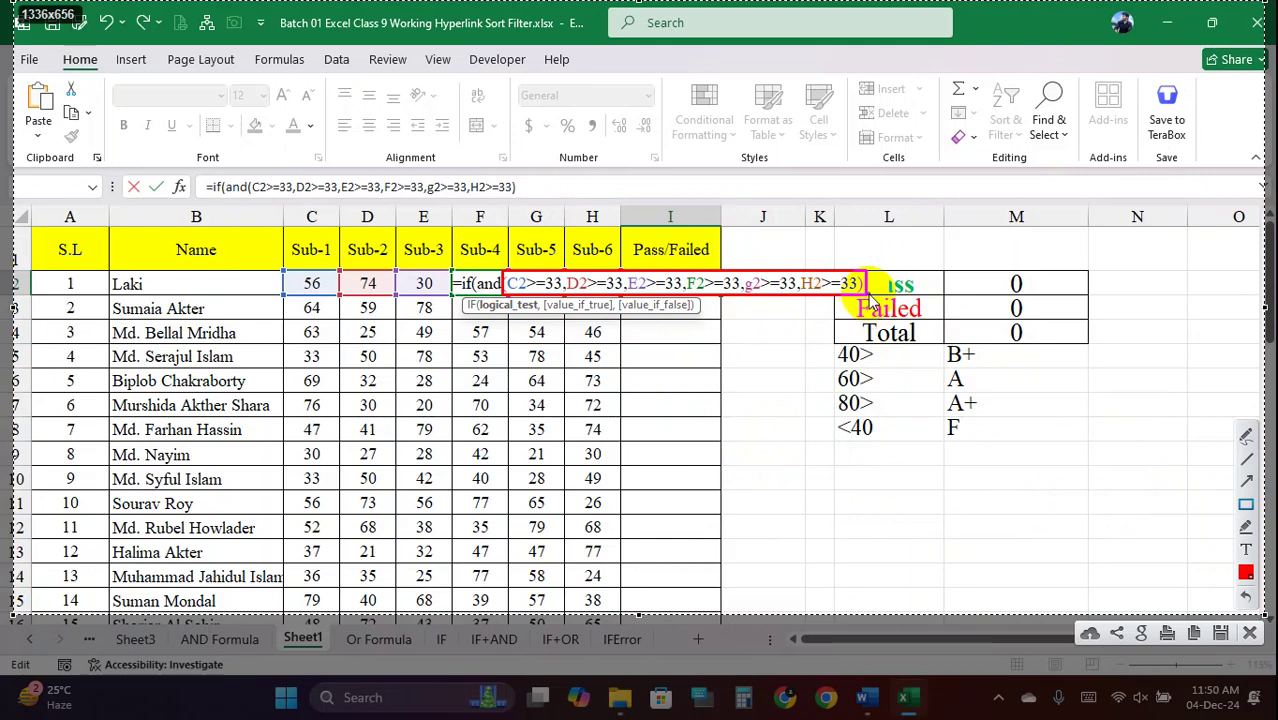
pyautogui.click(1249, 632)
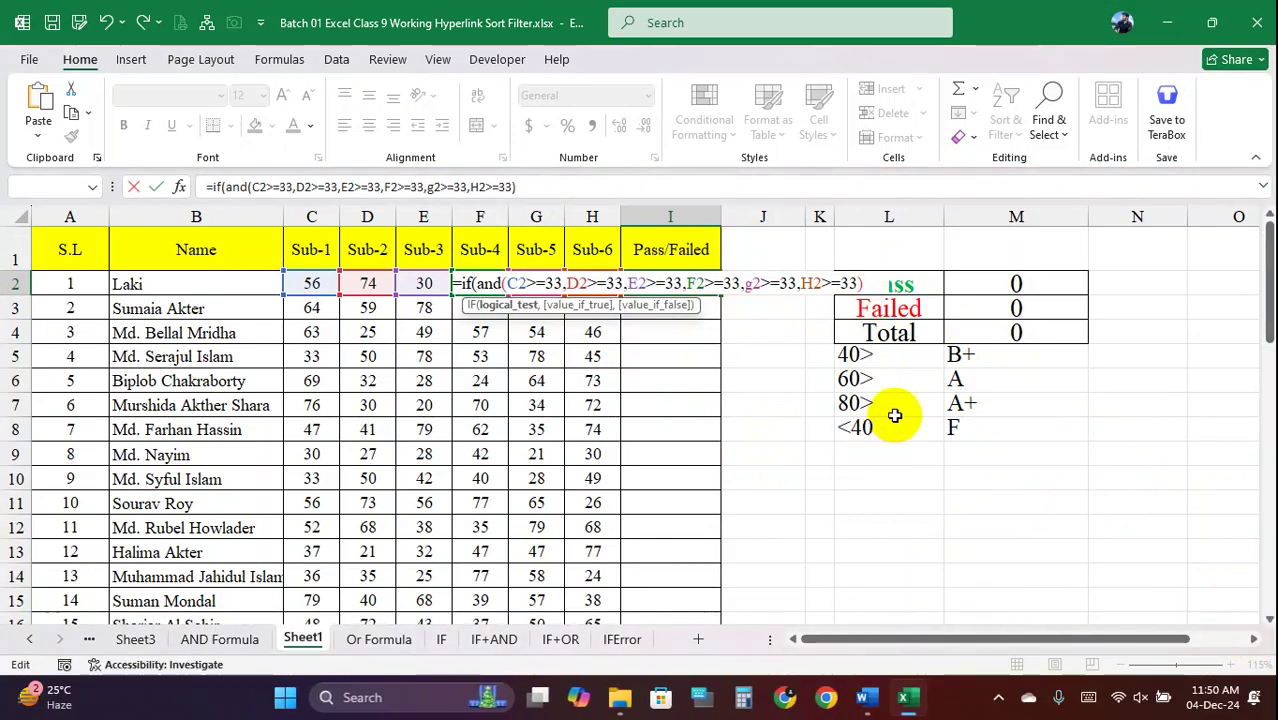
pyautogui.write(',')
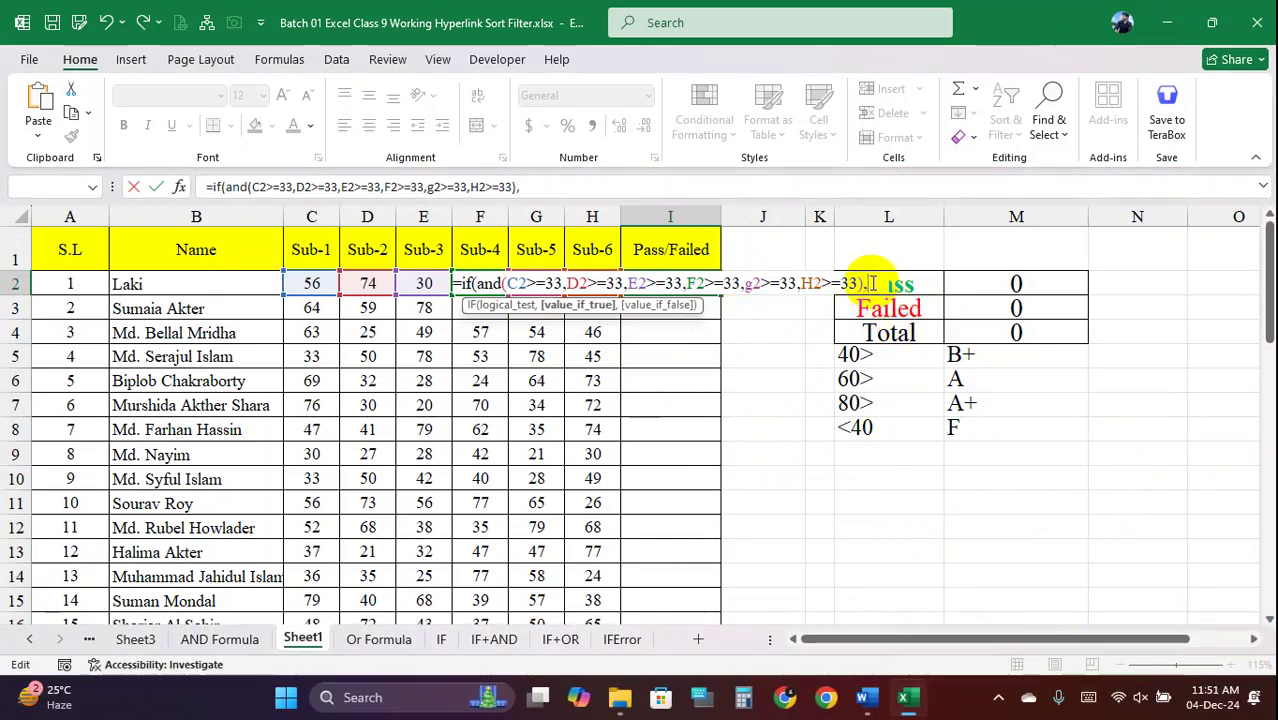
pyautogui.write('"')
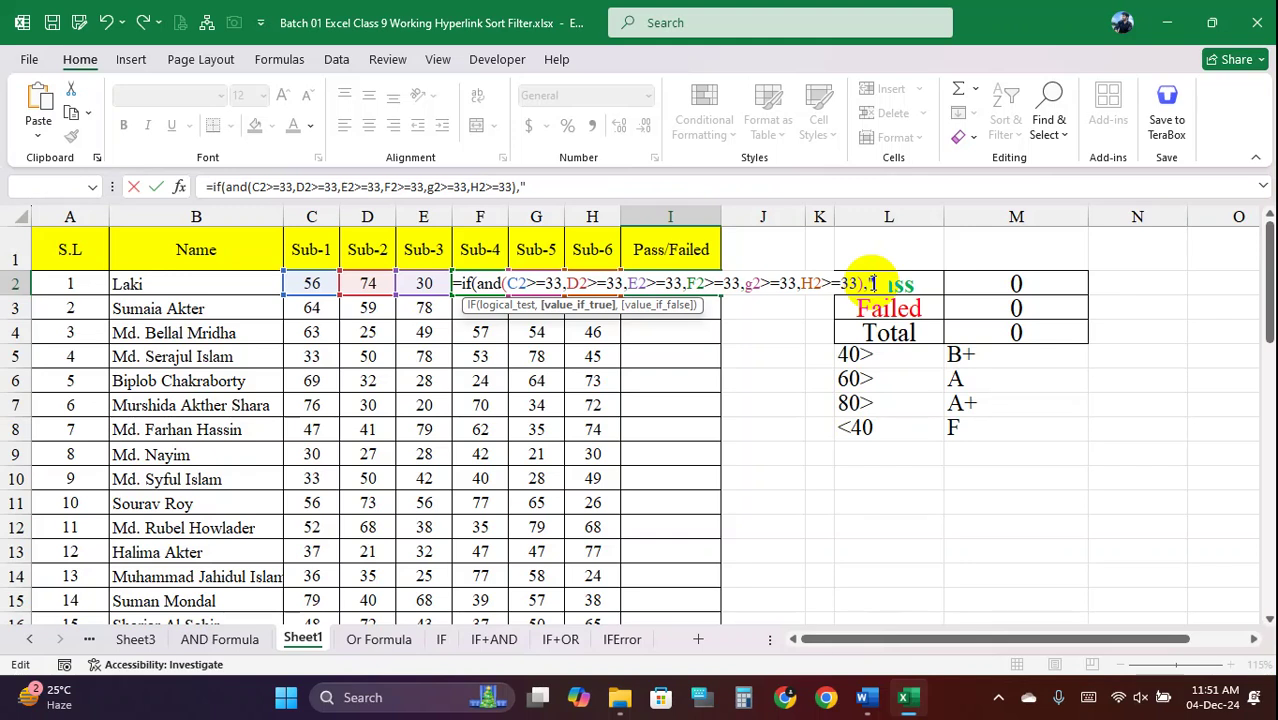
pyautogui.write('Pass"')
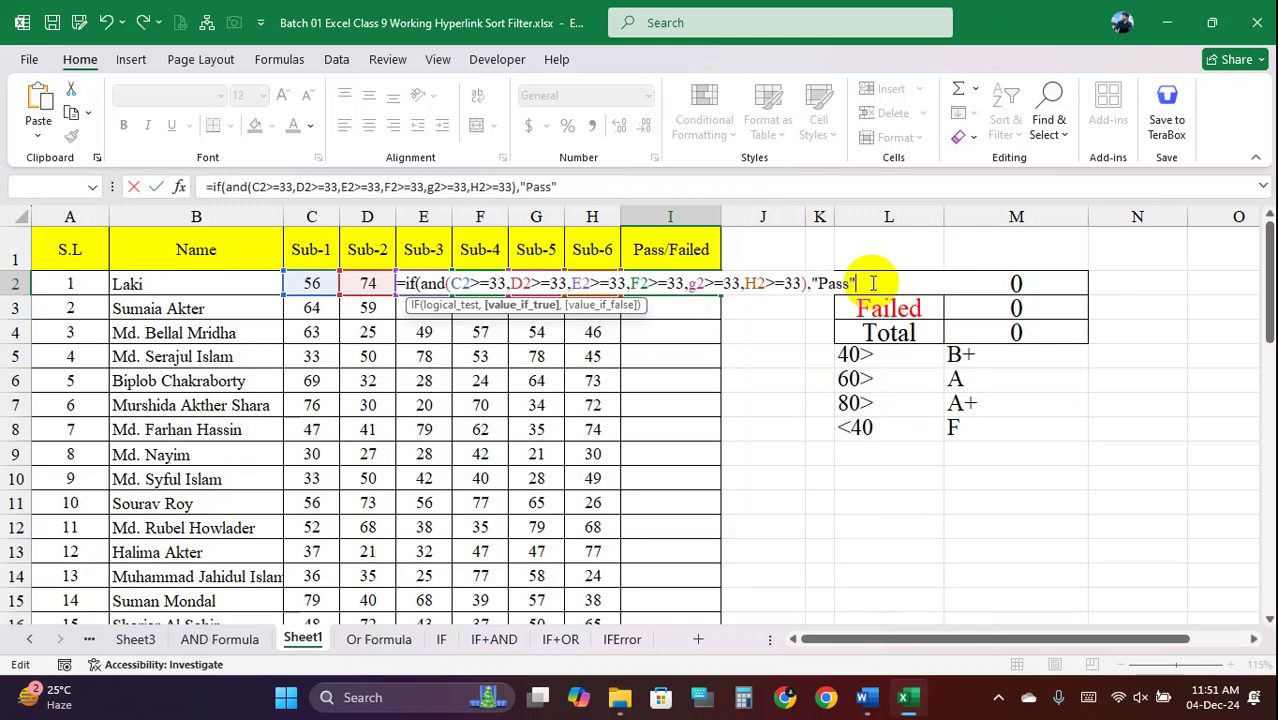
pyautogui.write(',')
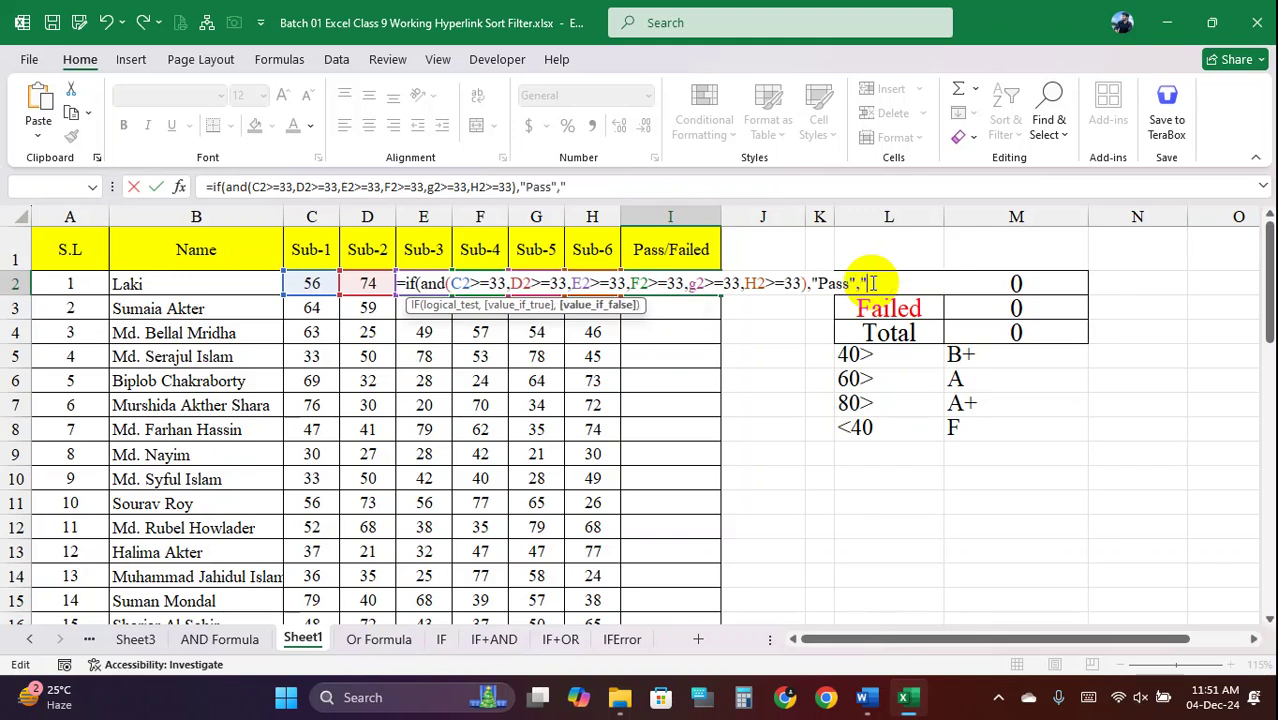
pyautogui.write('iled")')
pyautogui.press('Return')
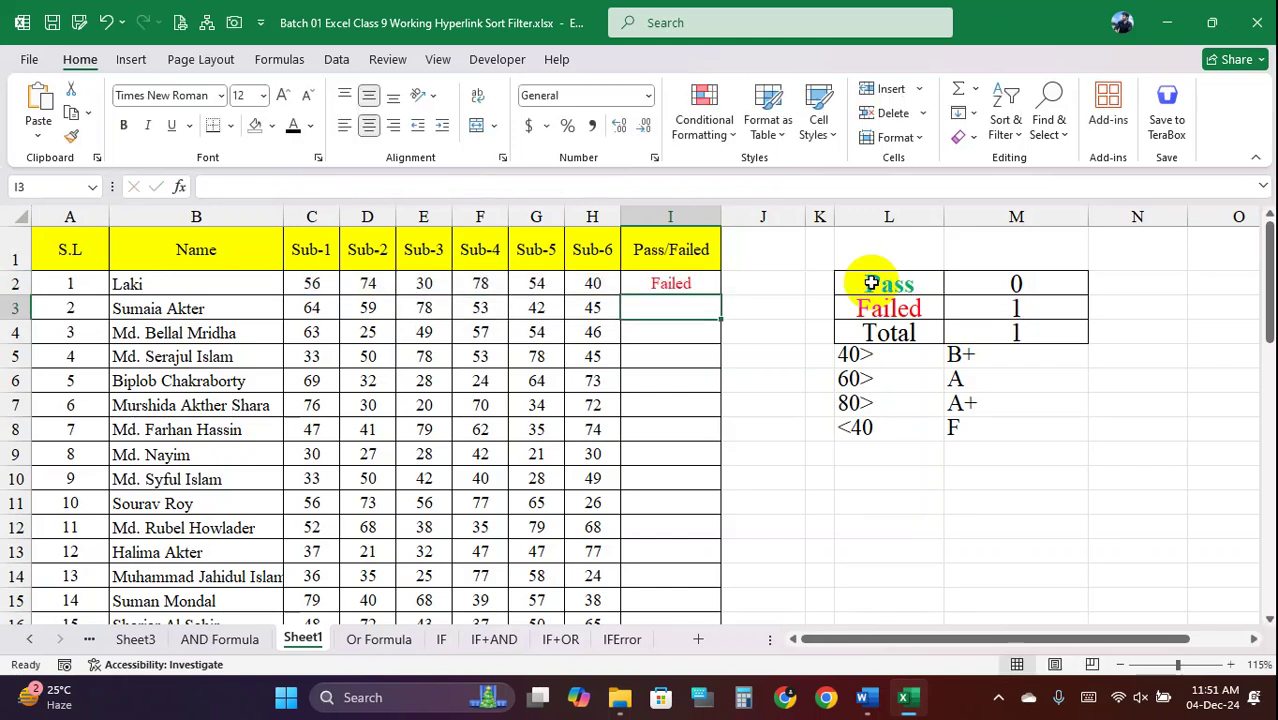
pyautogui.click(699, 282)
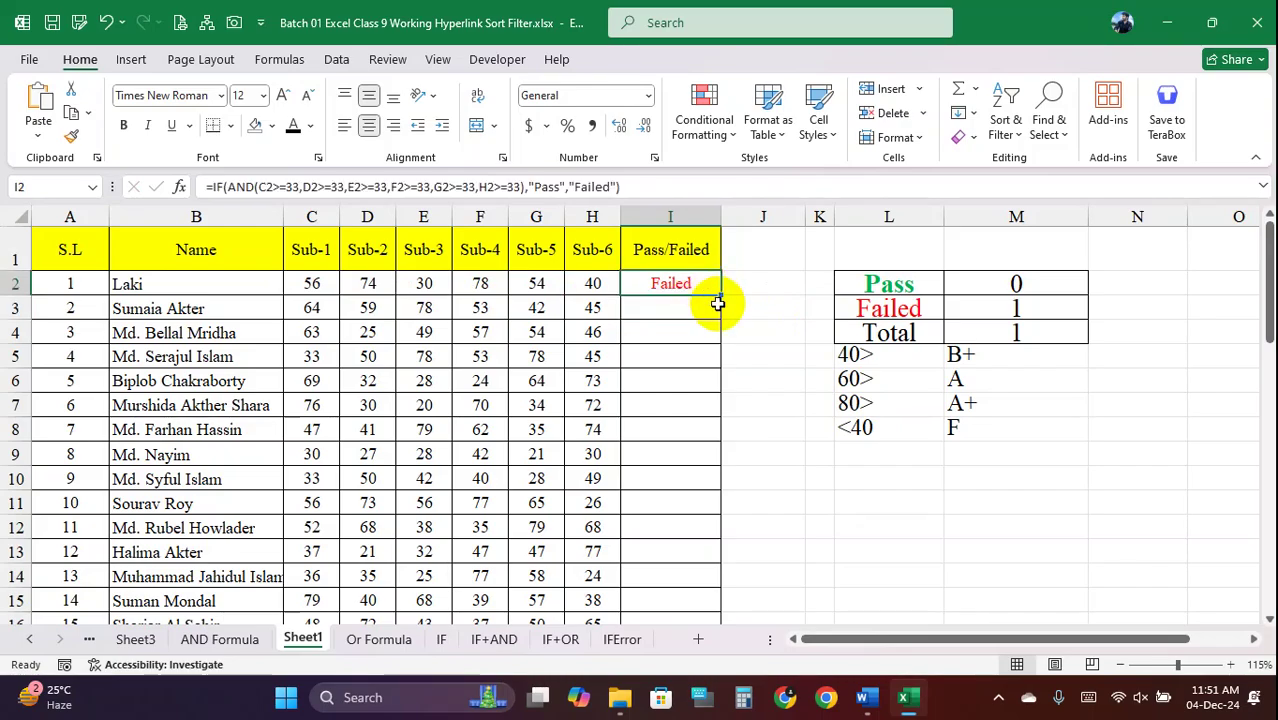
pyautogui.doubleClick(720, 297)
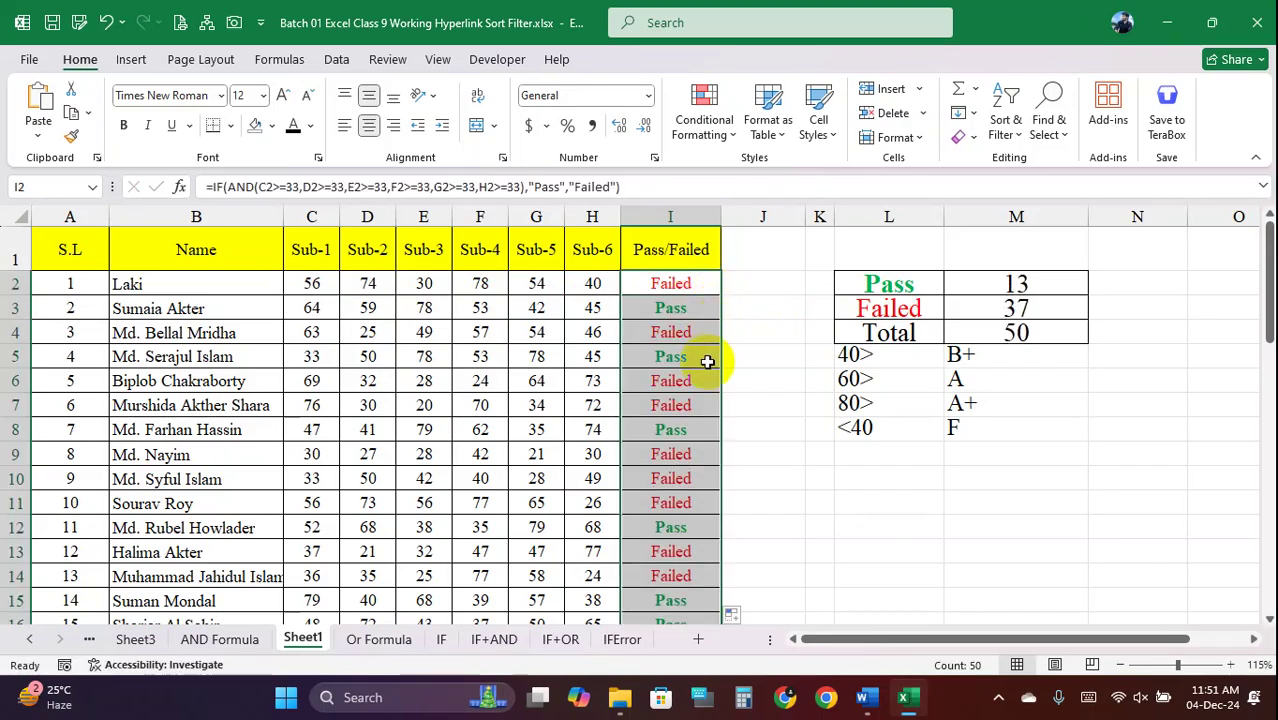
pyautogui.scroll(-3, 707, 360)
pyautogui.scroll(-10, 707, 363)
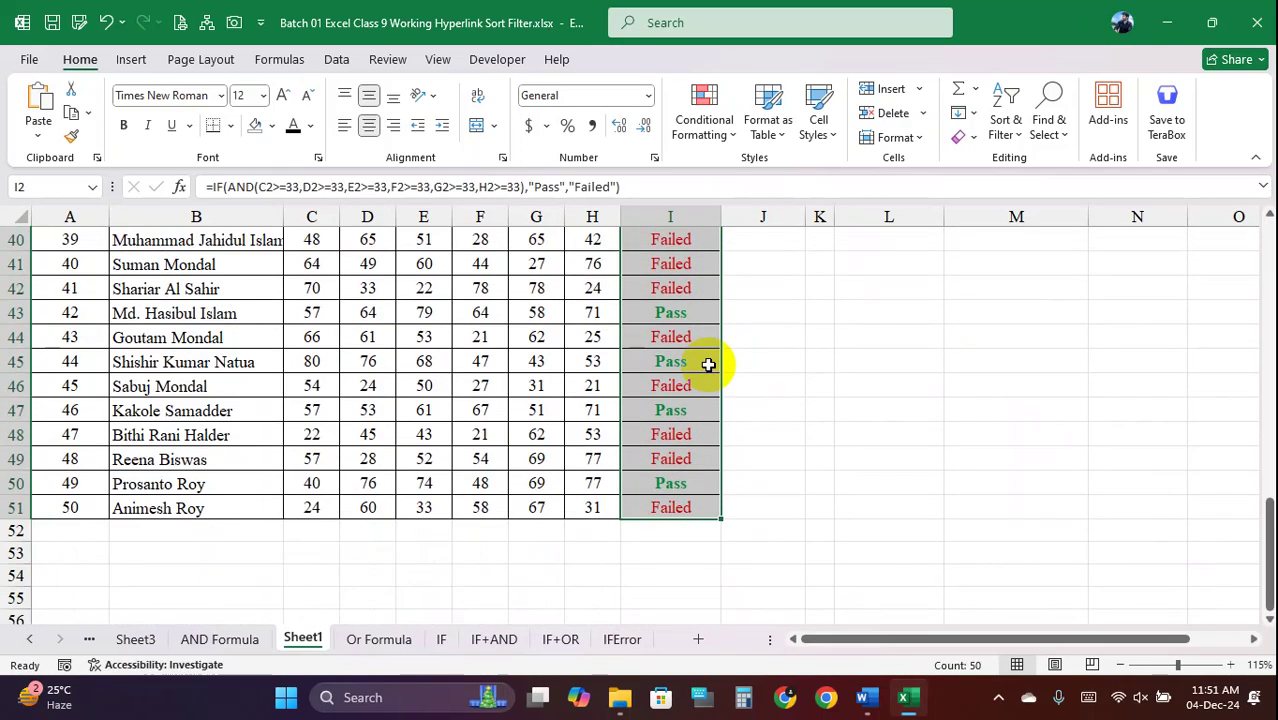
pyautogui.scroll(9, 708, 362)
pyautogui.scroll(4, 710, 360)
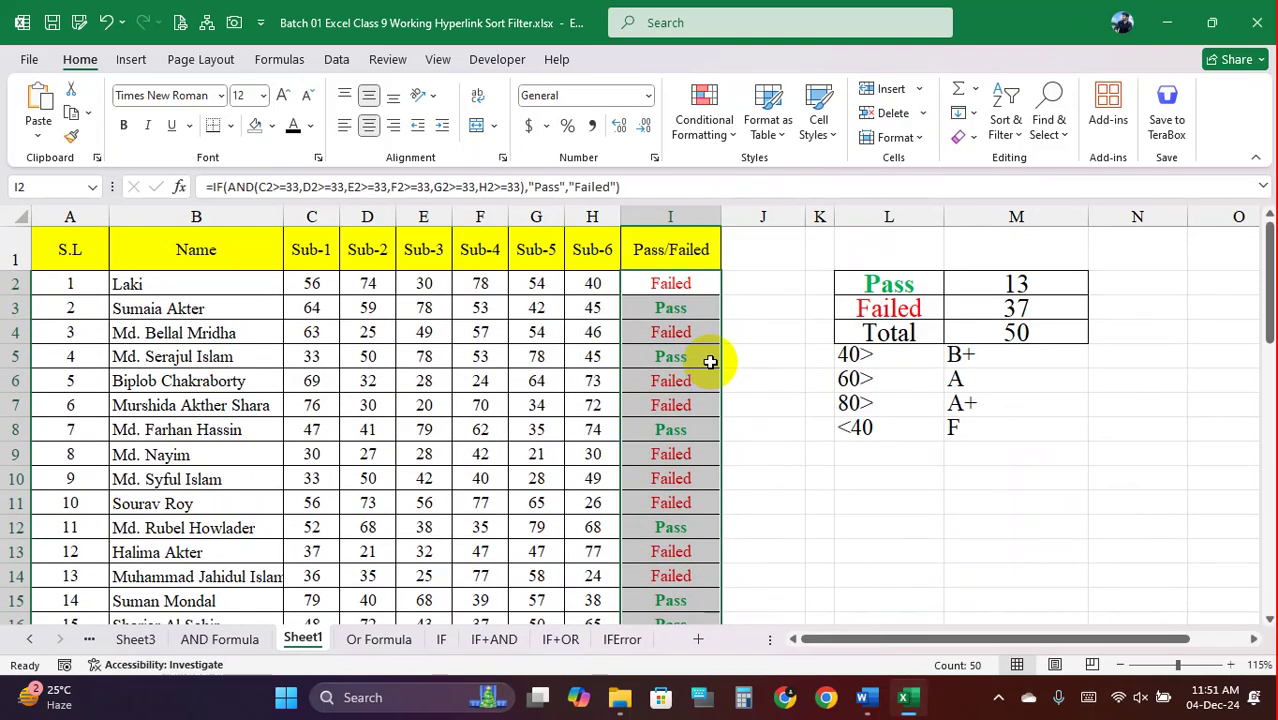
pyautogui.click(687, 288)
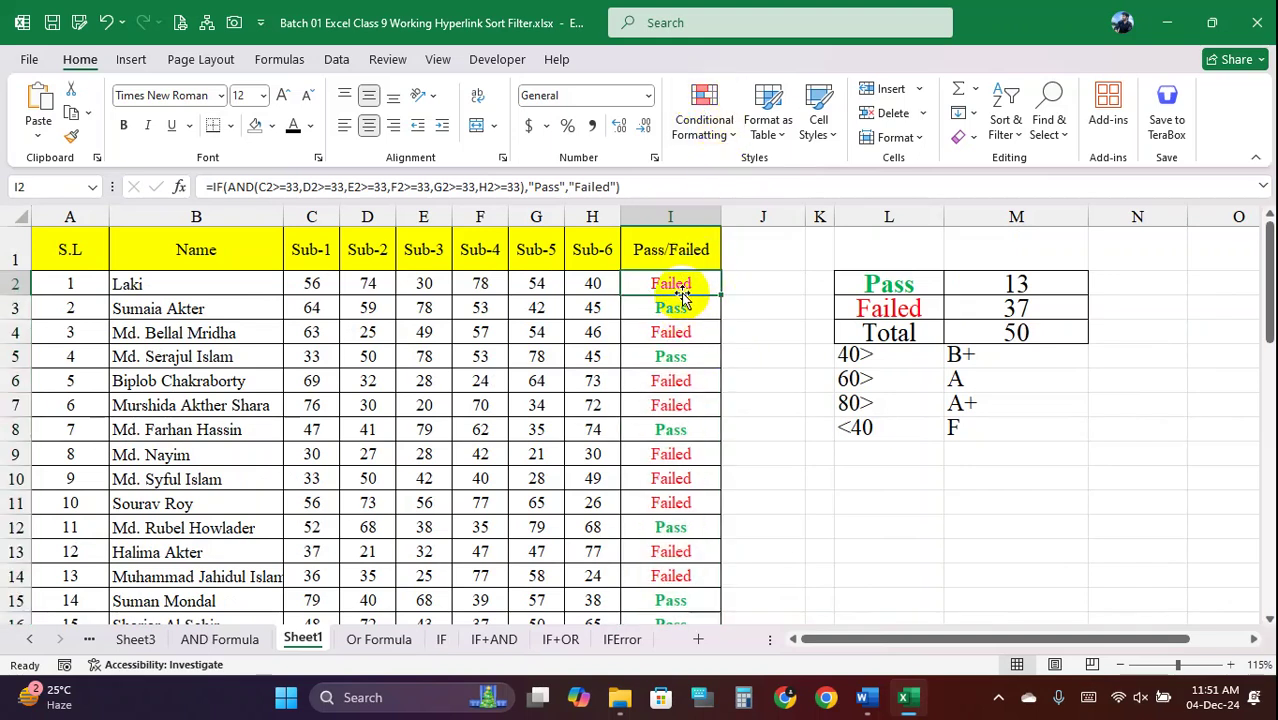
pyautogui.moveTo(673, 288); pyautogui.dragTo(679, 534)
# Clear the conditional formatting rules from the Pass/Failed results in I2:I51
pyautogui.click(704, 120)
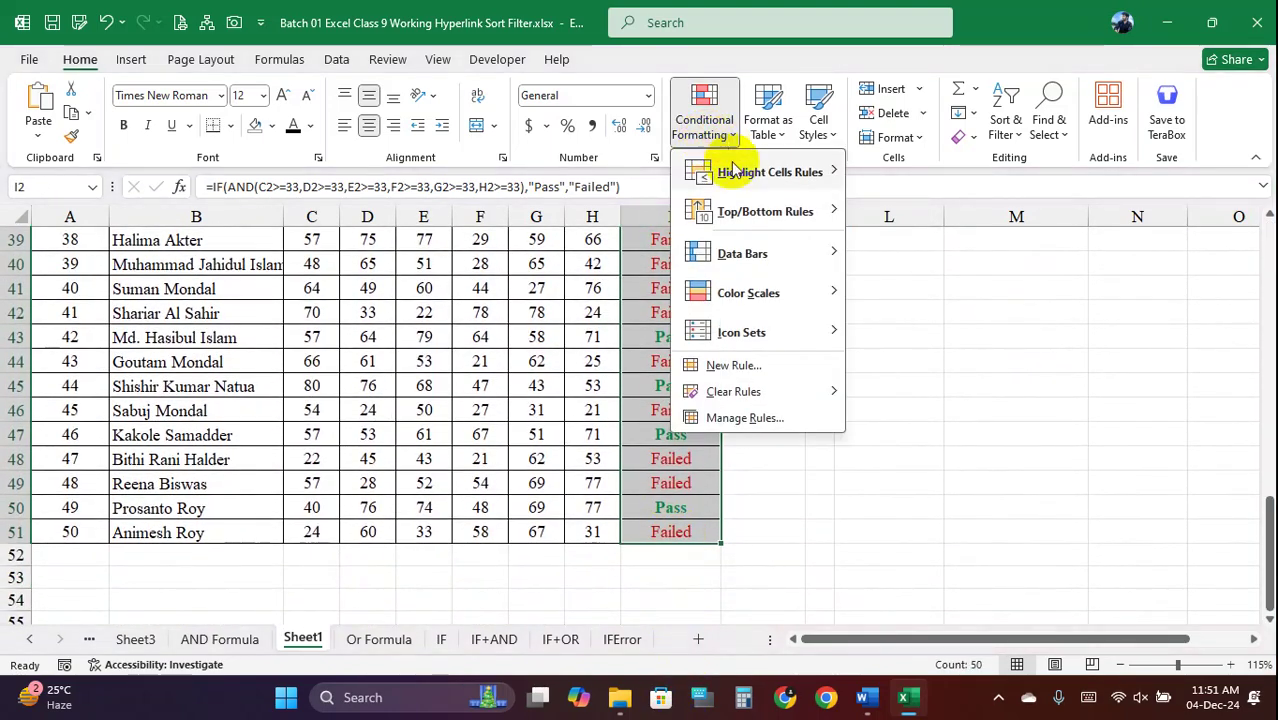
pyautogui.moveTo(760, 391)
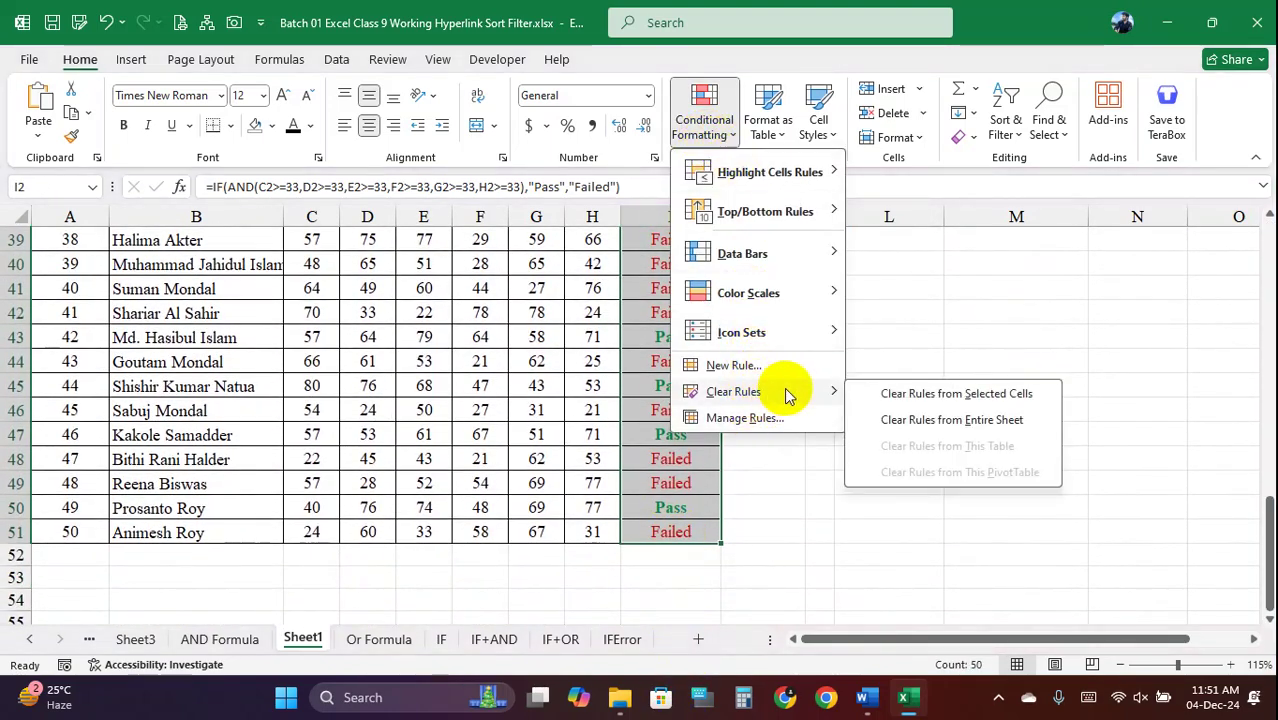
pyautogui.click(953, 393)
pyautogui.click(824, 334)
pyautogui.scroll(13, 747, 351)
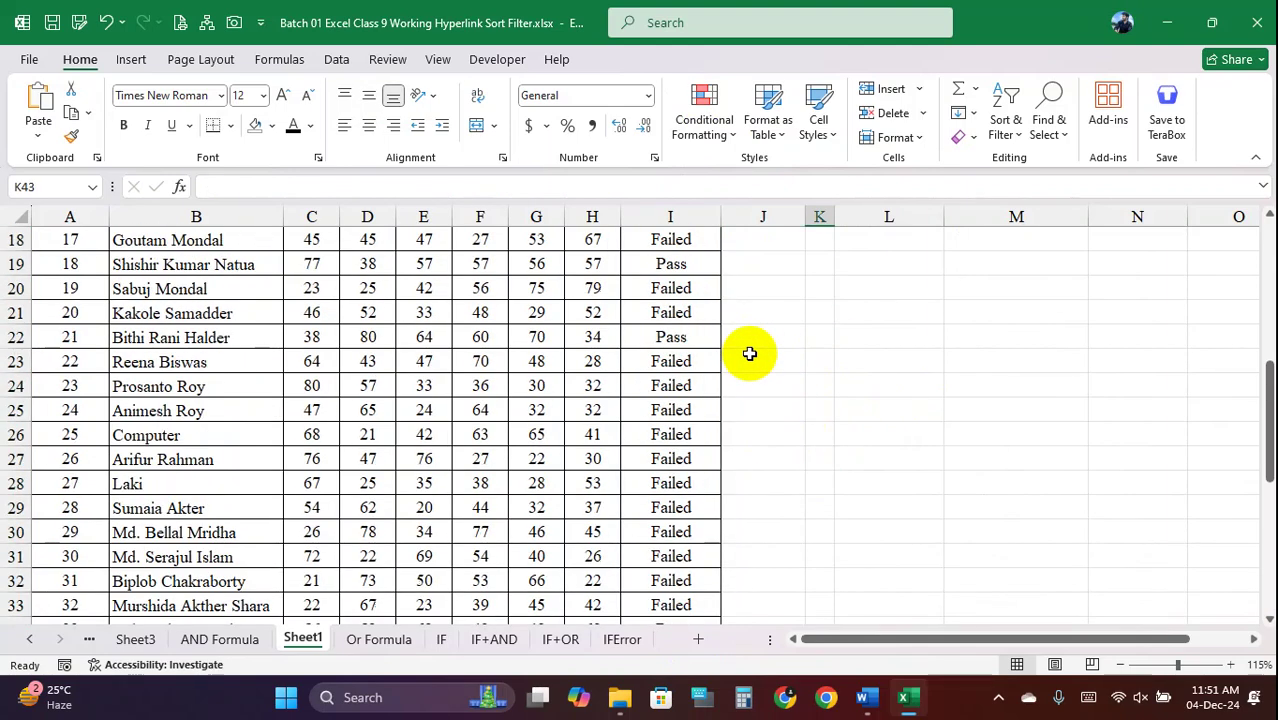
pyautogui.click(664, 285)
# Clear the conditional formatting rules from the Pass, Failed and Total labels in L2:L4
pyautogui.moveTo(884, 284); pyautogui.dragTo(878, 334)
pyautogui.click(704, 115)
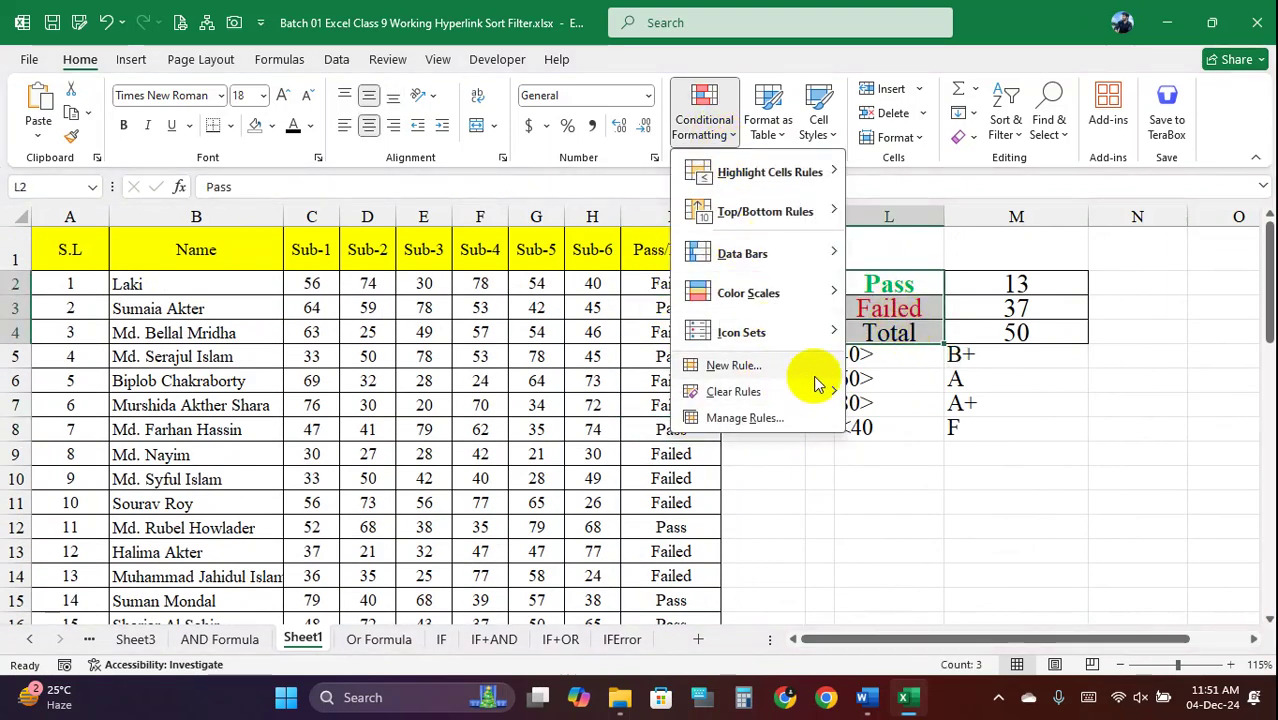
pyautogui.moveTo(855, 398)
pyautogui.click(905, 393)
pyautogui.click(819, 474)
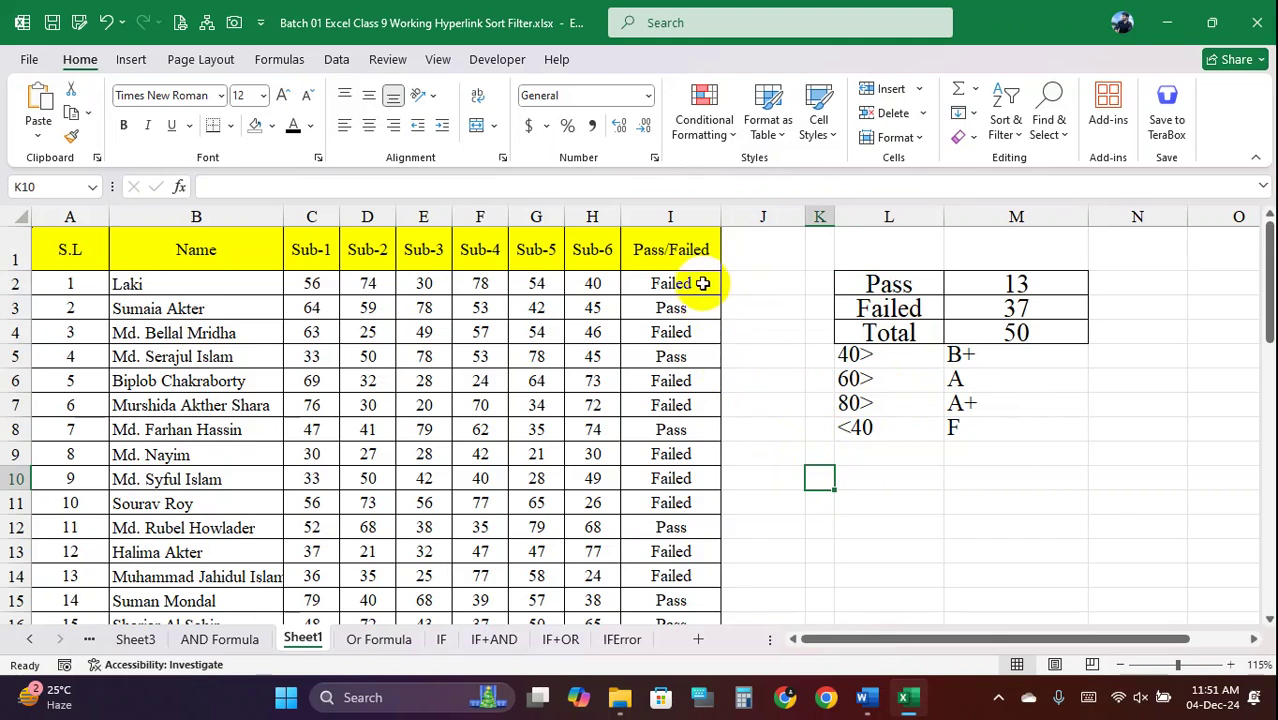
pyautogui.moveTo(710, 282); pyautogui.dragTo(676, 285)
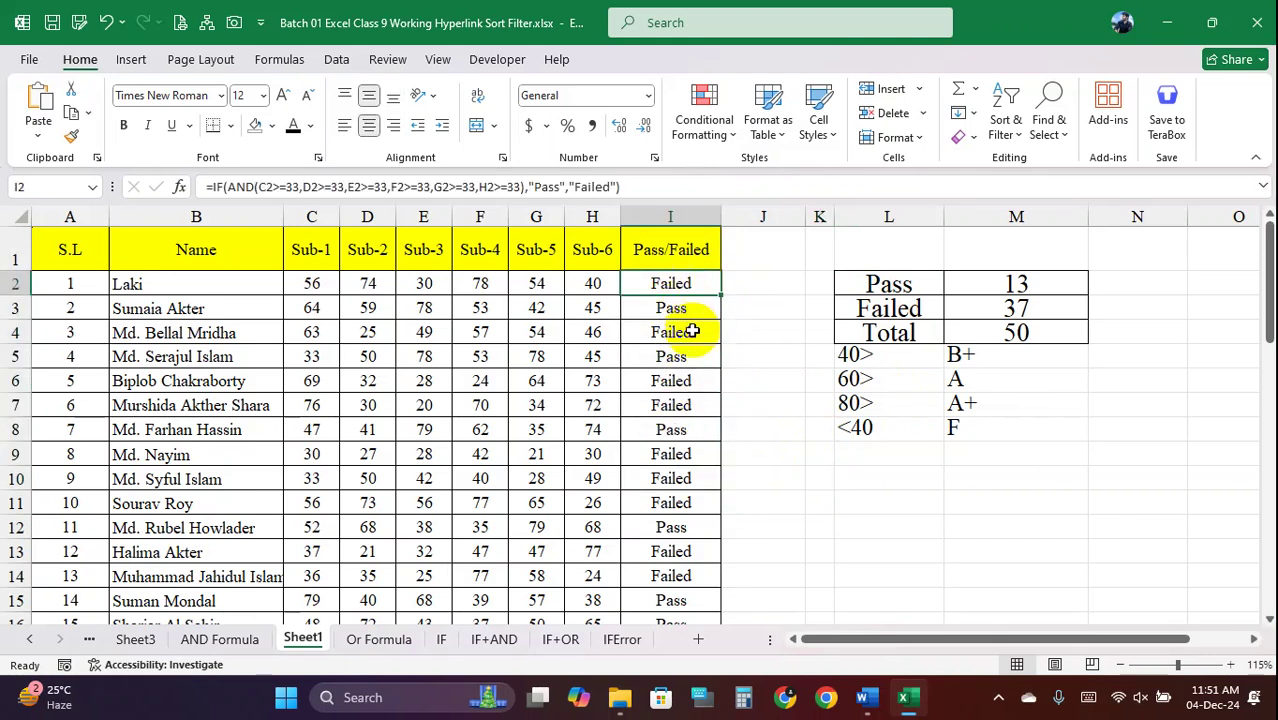
pyautogui.click(688, 333)
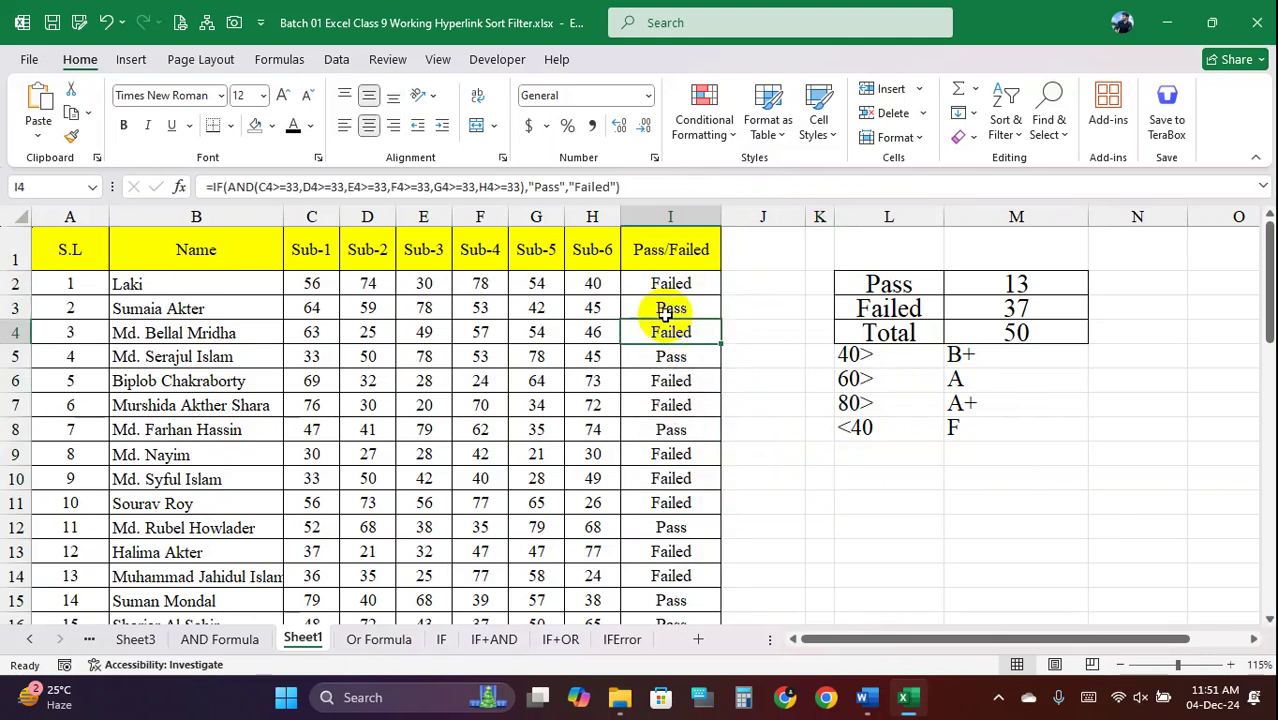
# Set the header row A1:I1 to No Fill, removing its yellow background
pyautogui.moveTo(72, 250); pyautogui.dragTo(706, 260)
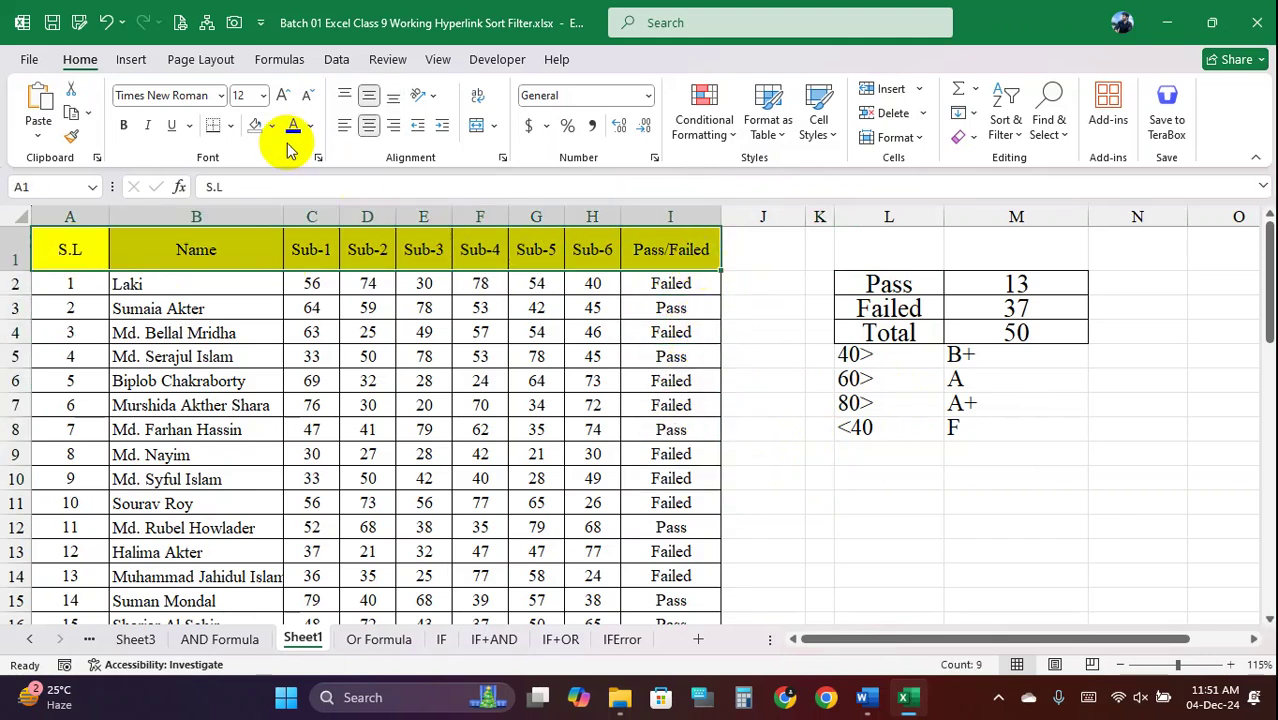
pyautogui.click(255, 125)
pyautogui.click(367, 378)
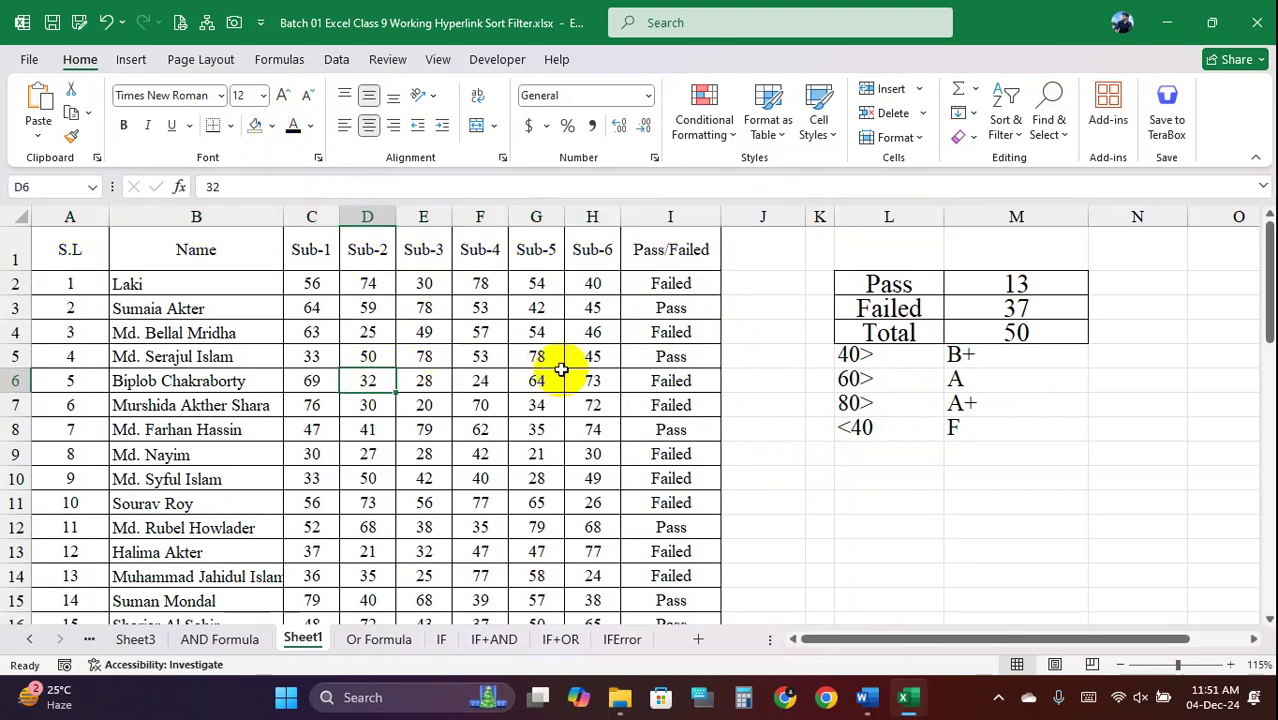
pyautogui.click(676, 330)
pyautogui.click(655, 381)
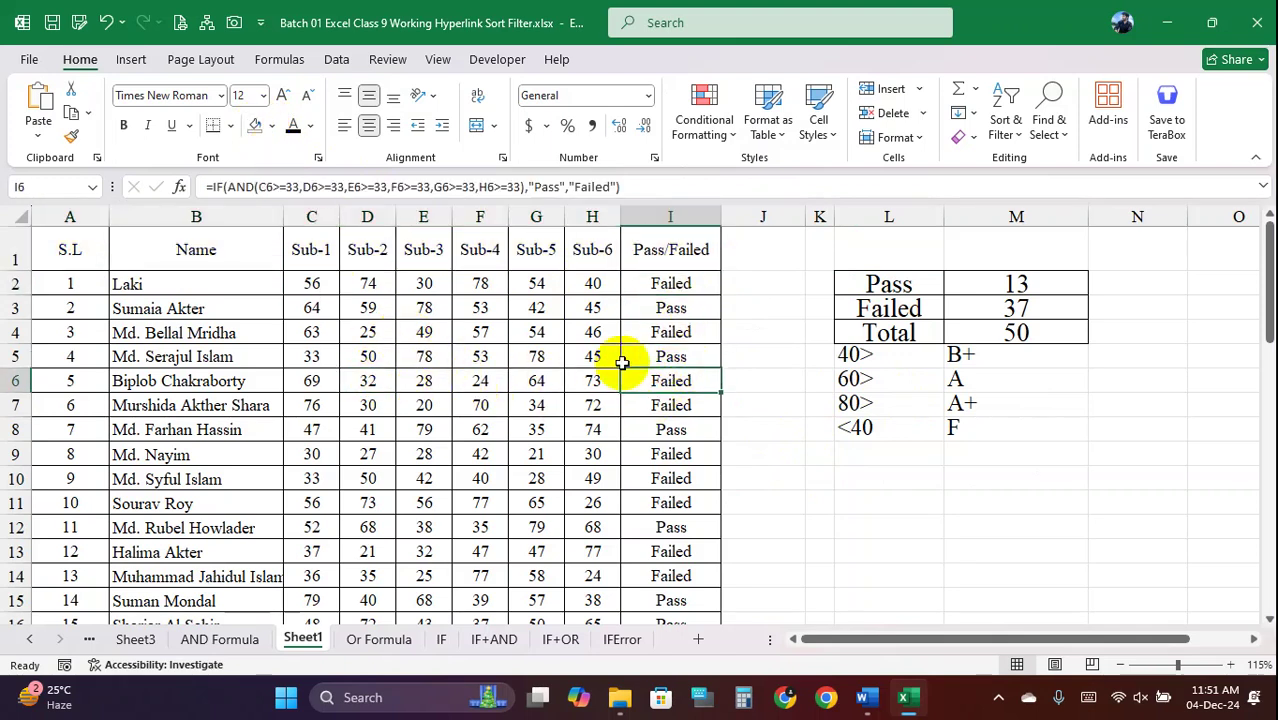
# Select the scores C2:H51 and browse Conditional Formatting's submenus to Highlight Cells Rules
pyautogui.moveTo(318, 293); pyautogui.dragTo(600, 612)
pyautogui.scroll(-1, 600, 612)
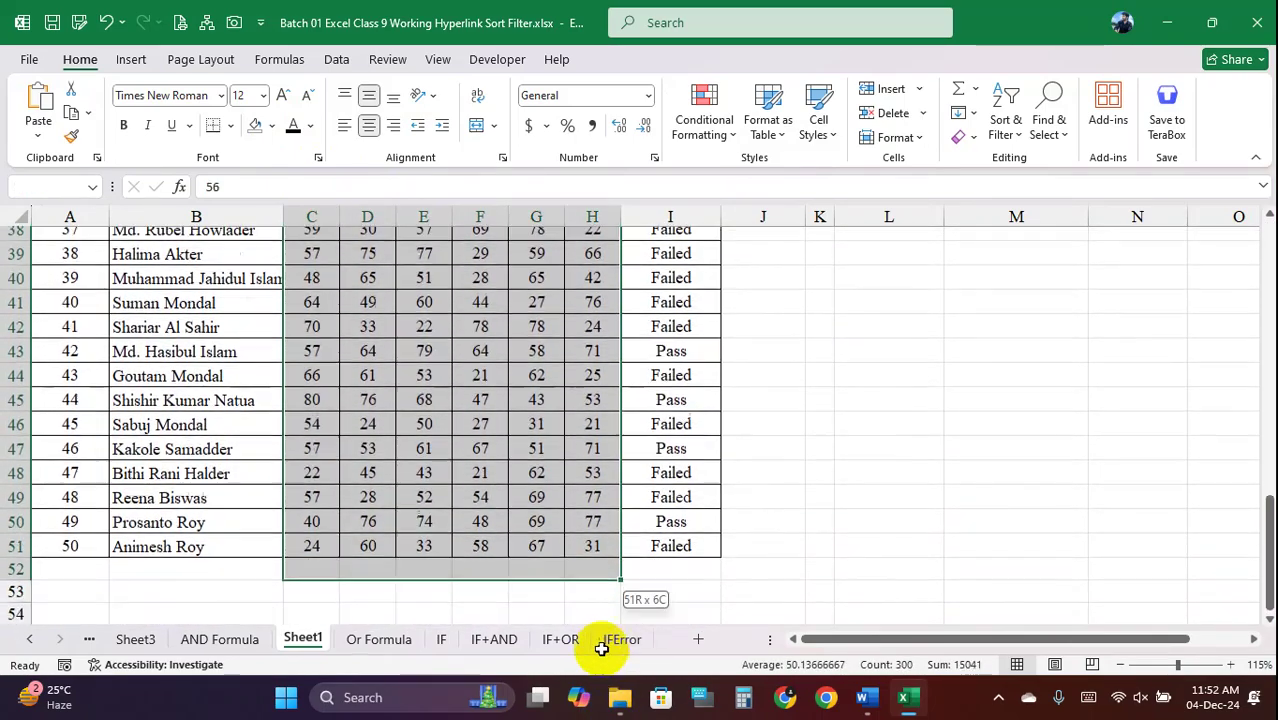
pyautogui.scroll(8, 527, 430)
pyautogui.scroll(5, 527, 430)
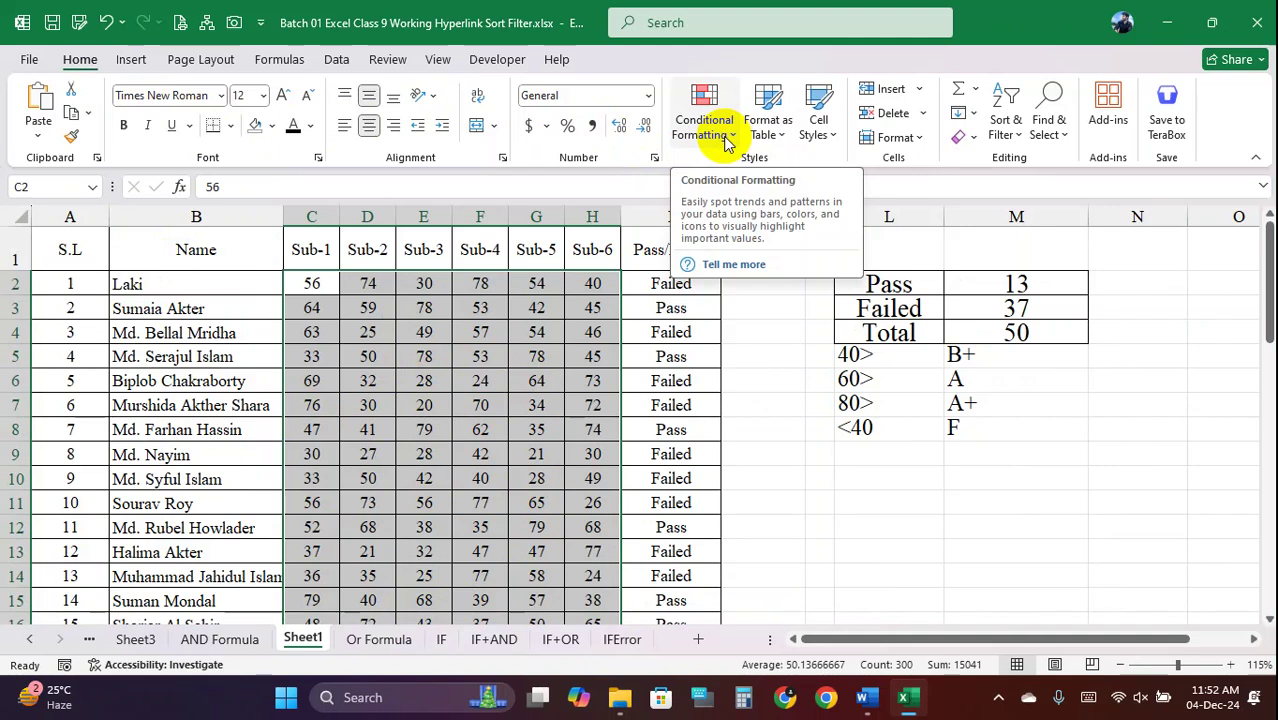
pyautogui.click(728, 143)
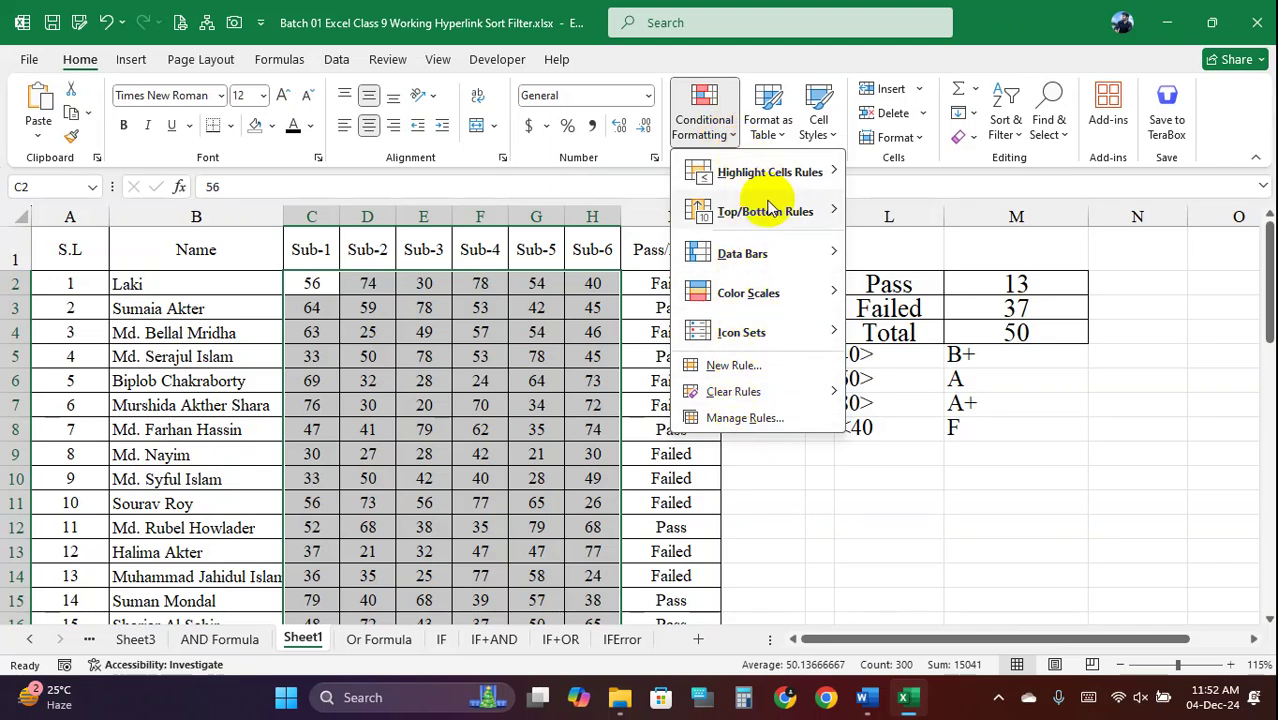
pyautogui.moveTo(752, 180)
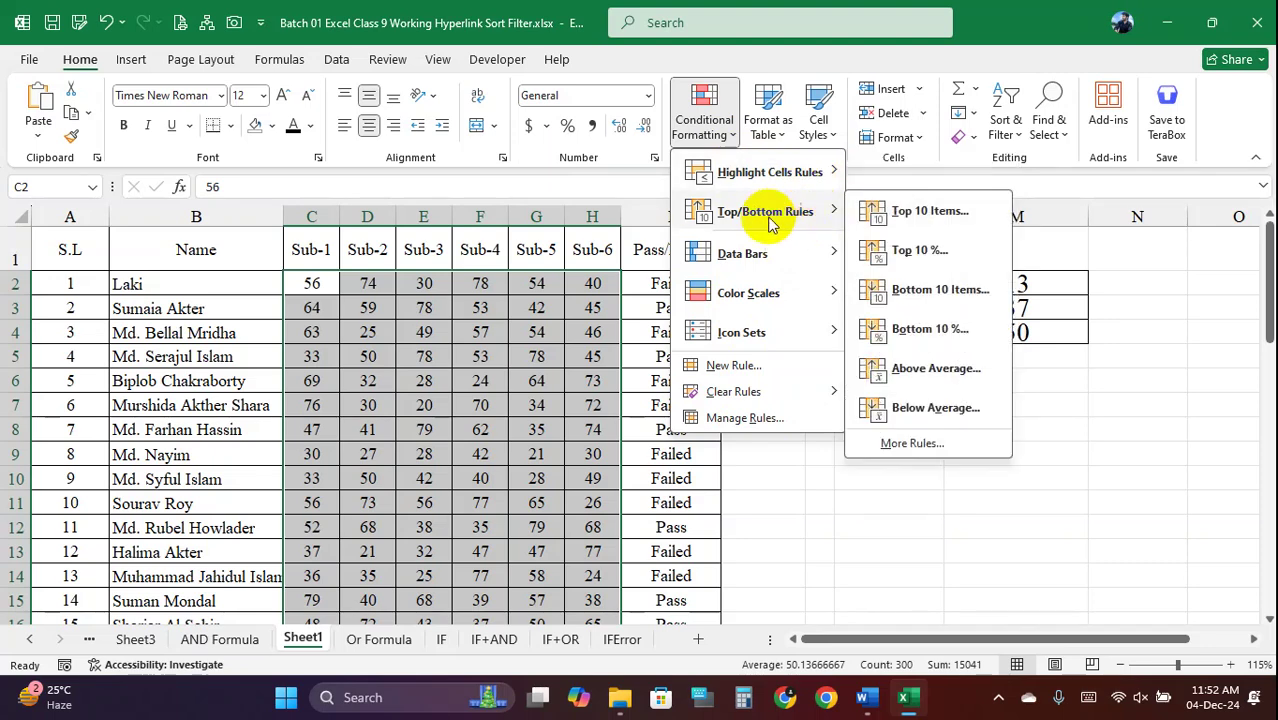
pyautogui.moveTo(782, 255)
pyautogui.moveTo(815, 290)
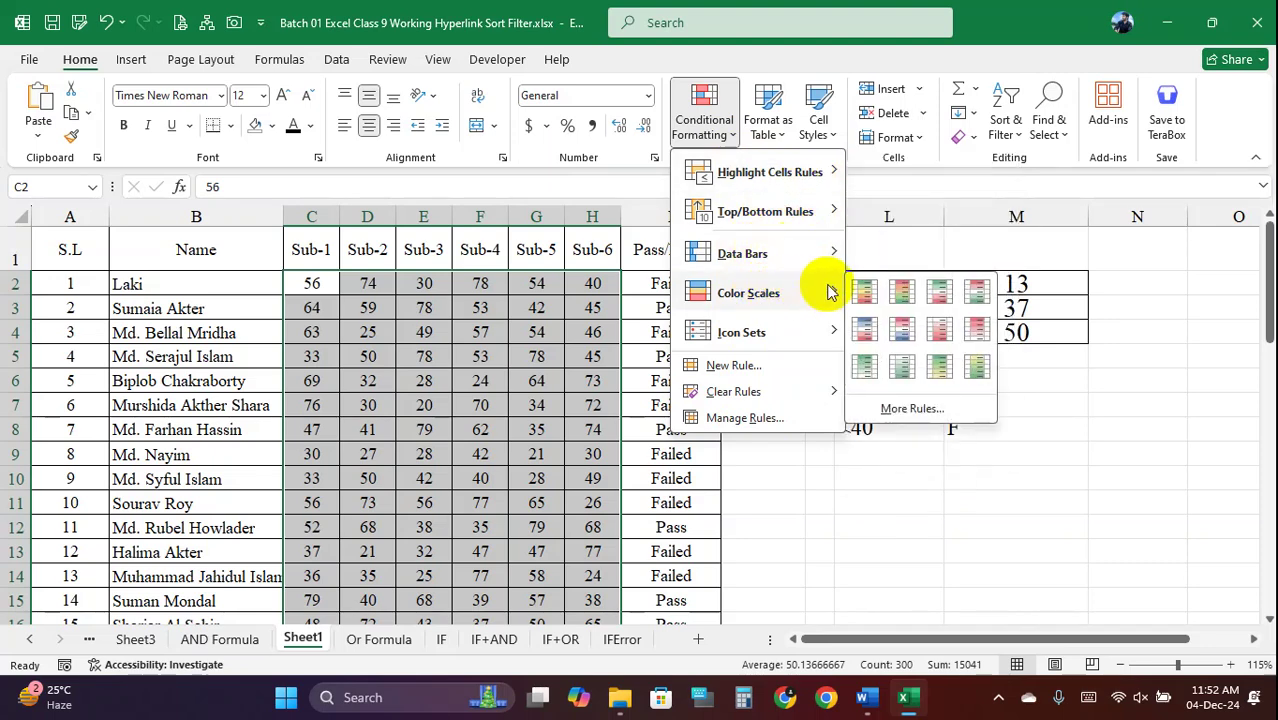
pyautogui.moveTo(812, 336)
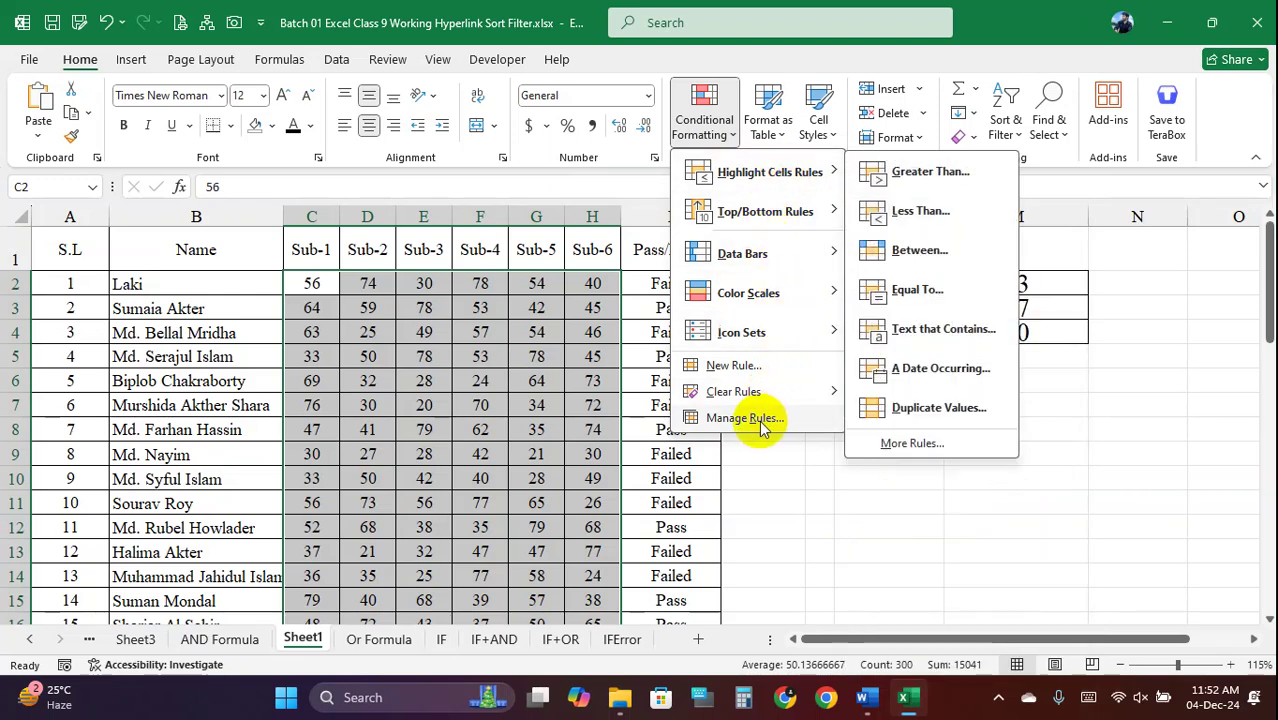
pyautogui.moveTo(808, 400)
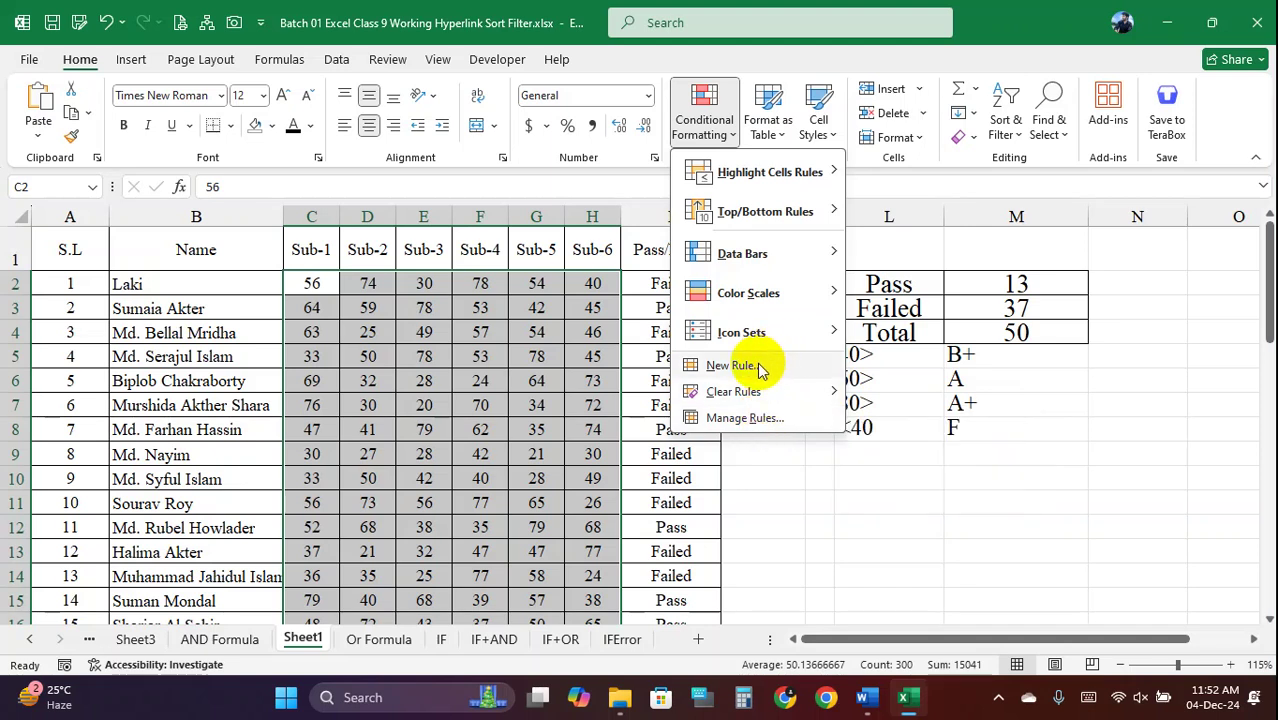
pyautogui.moveTo(752, 178)
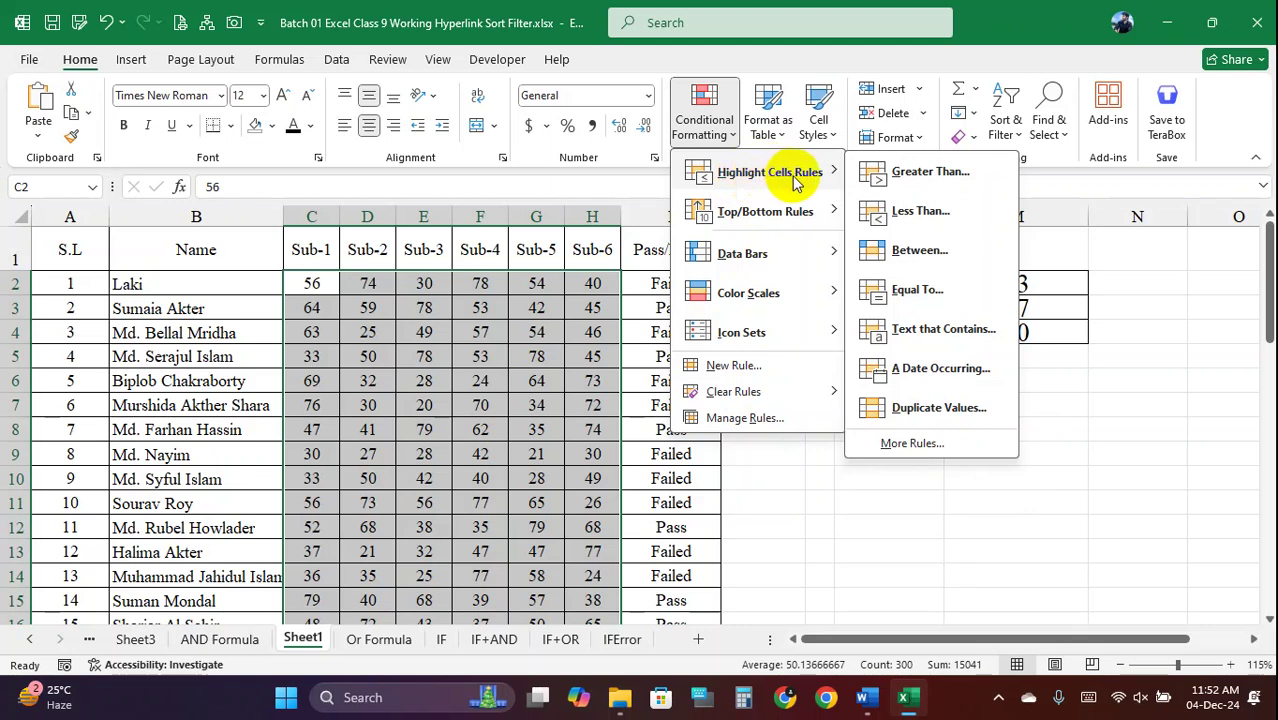
# Start a Less Than 33 rule and preview the preset highlight formats
pyautogui.click(920, 211)
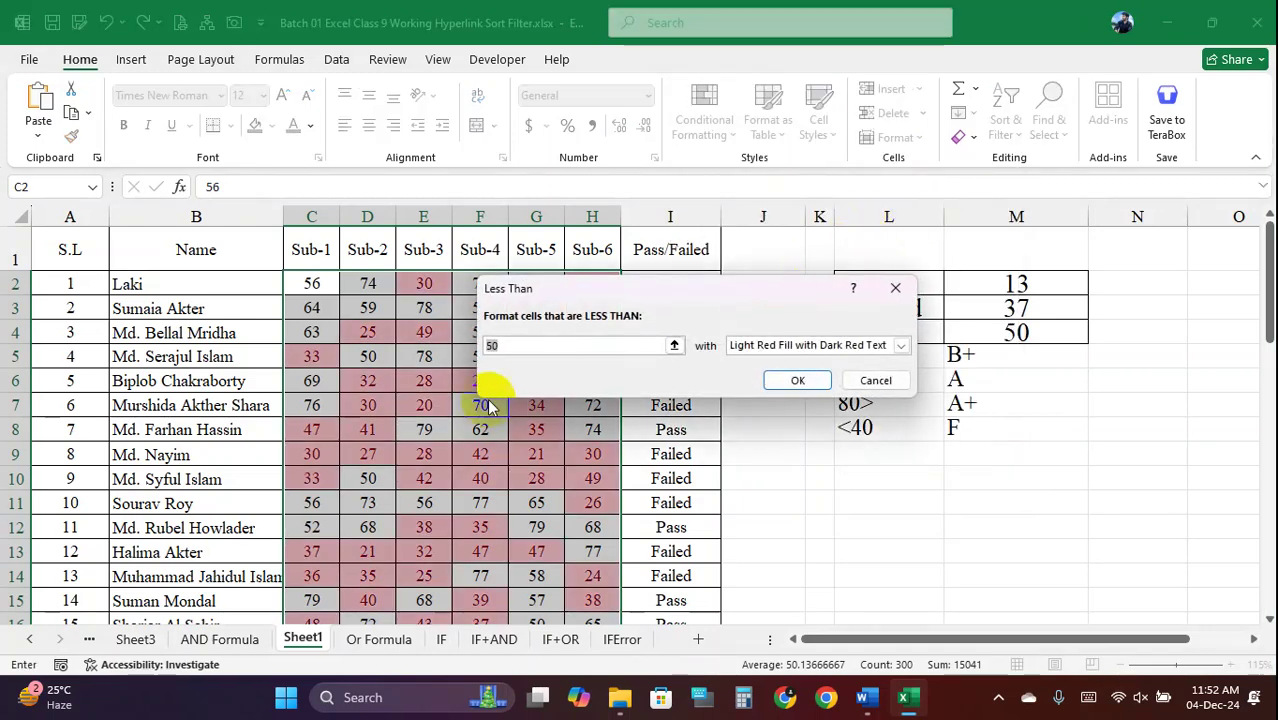
pyautogui.write('33')
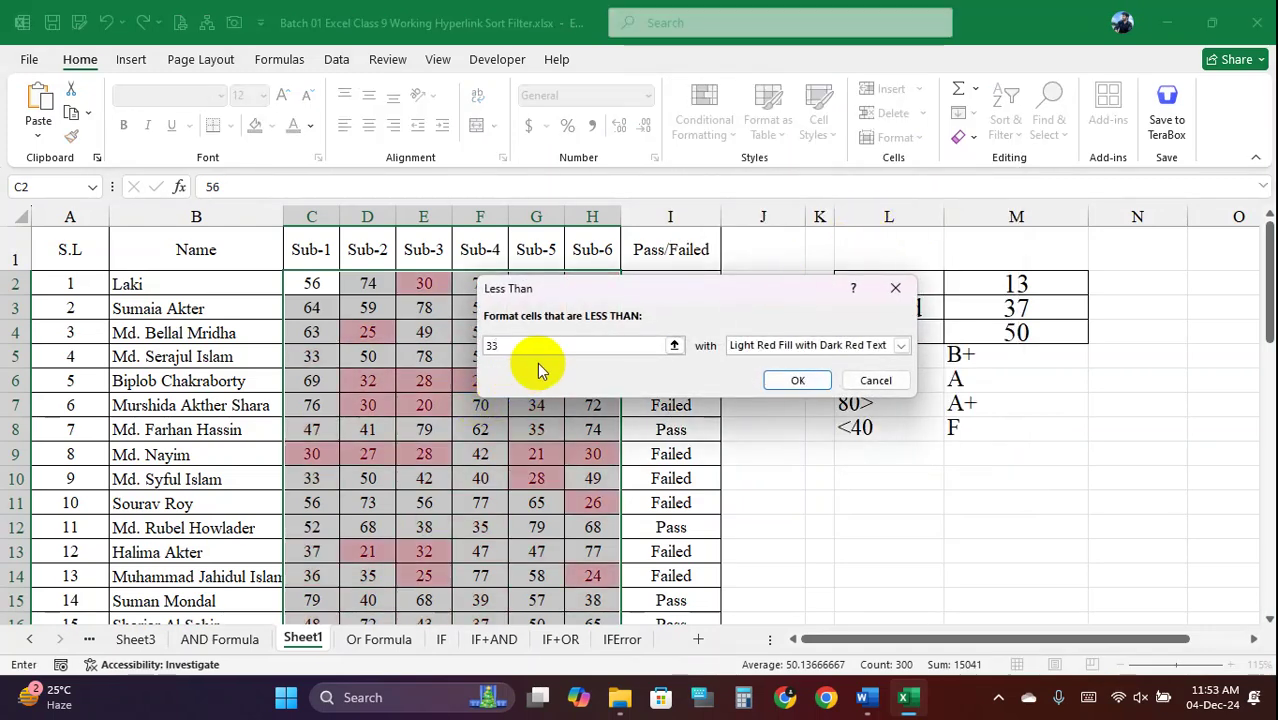
pyautogui.moveTo(664, 288); pyautogui.dragTo(818, 137)
pyautogui.click(756, 194)
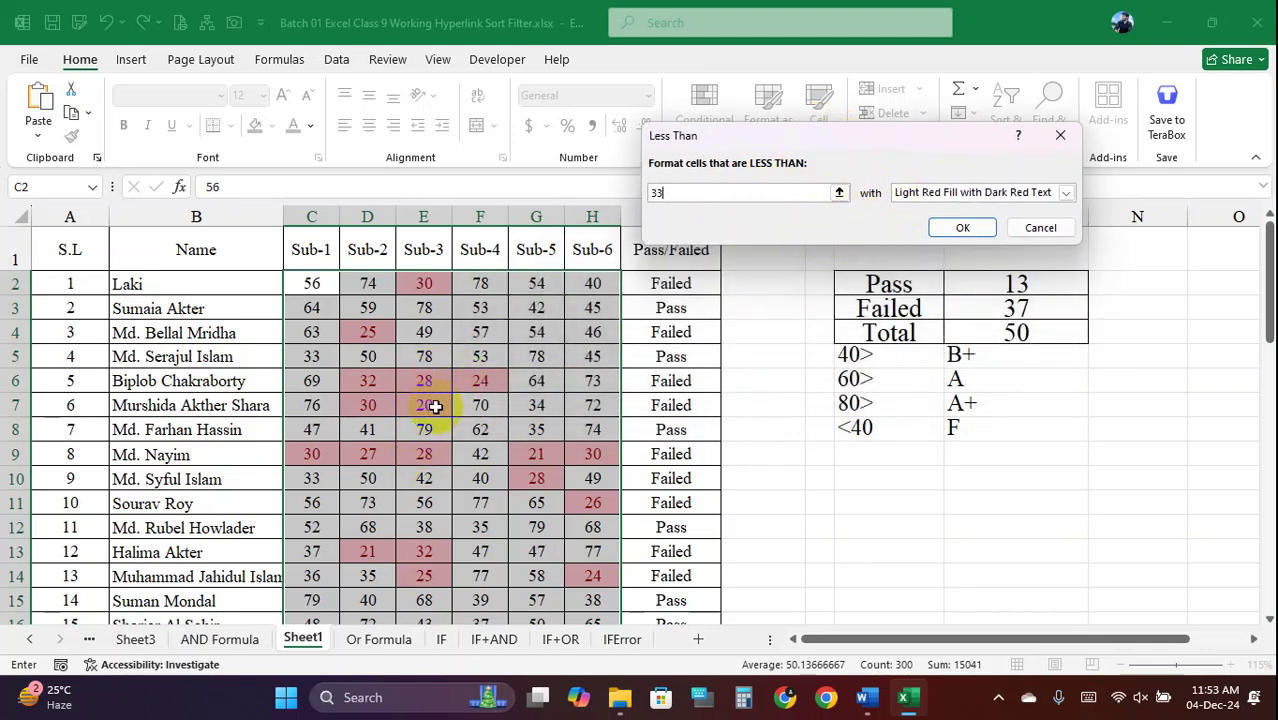
pyautogui.click(1066, 195)
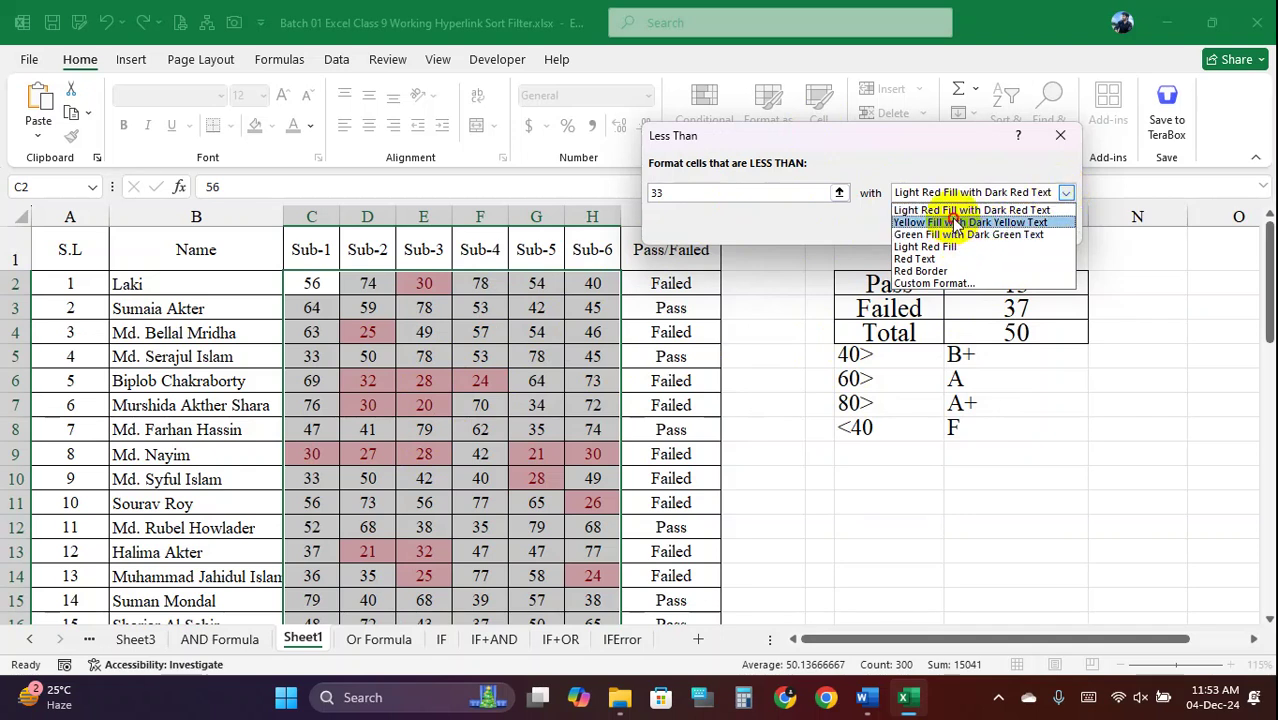
pyautogui.click(956, 222)
pyautogui.click(1064, 193)
pyautogui.click(975, 246)
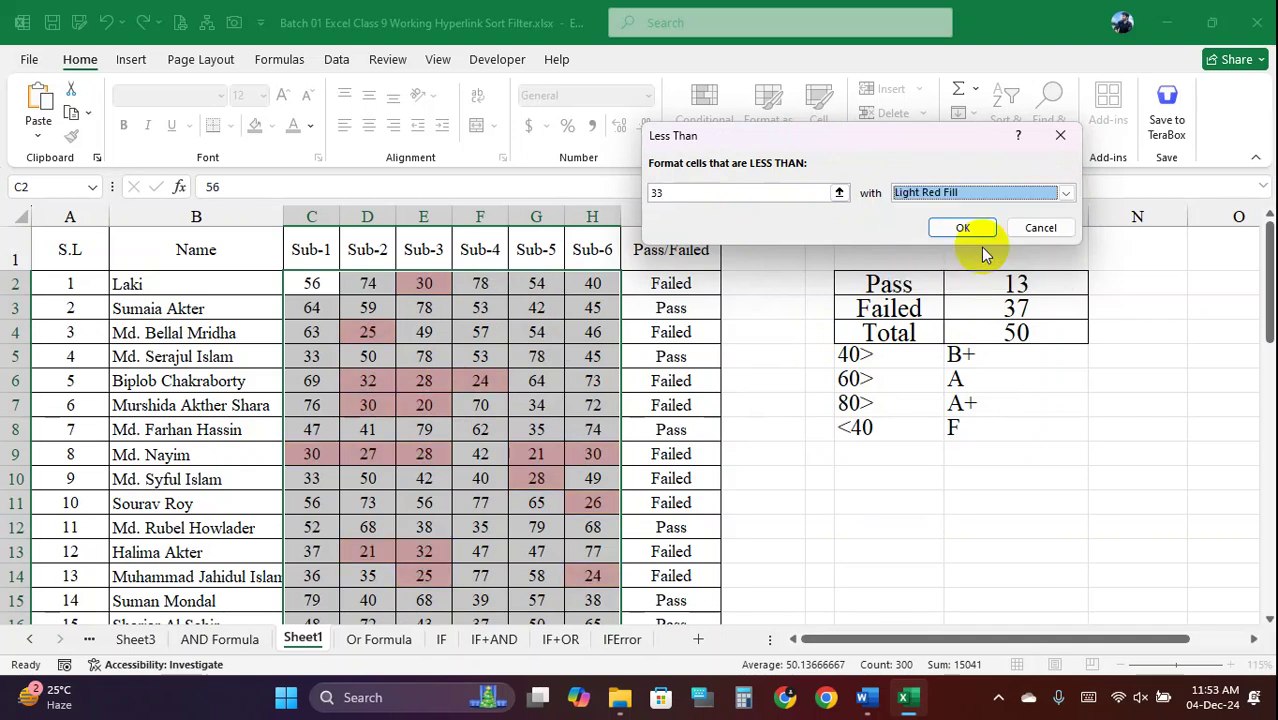
pyautogui.click(1066, 192)
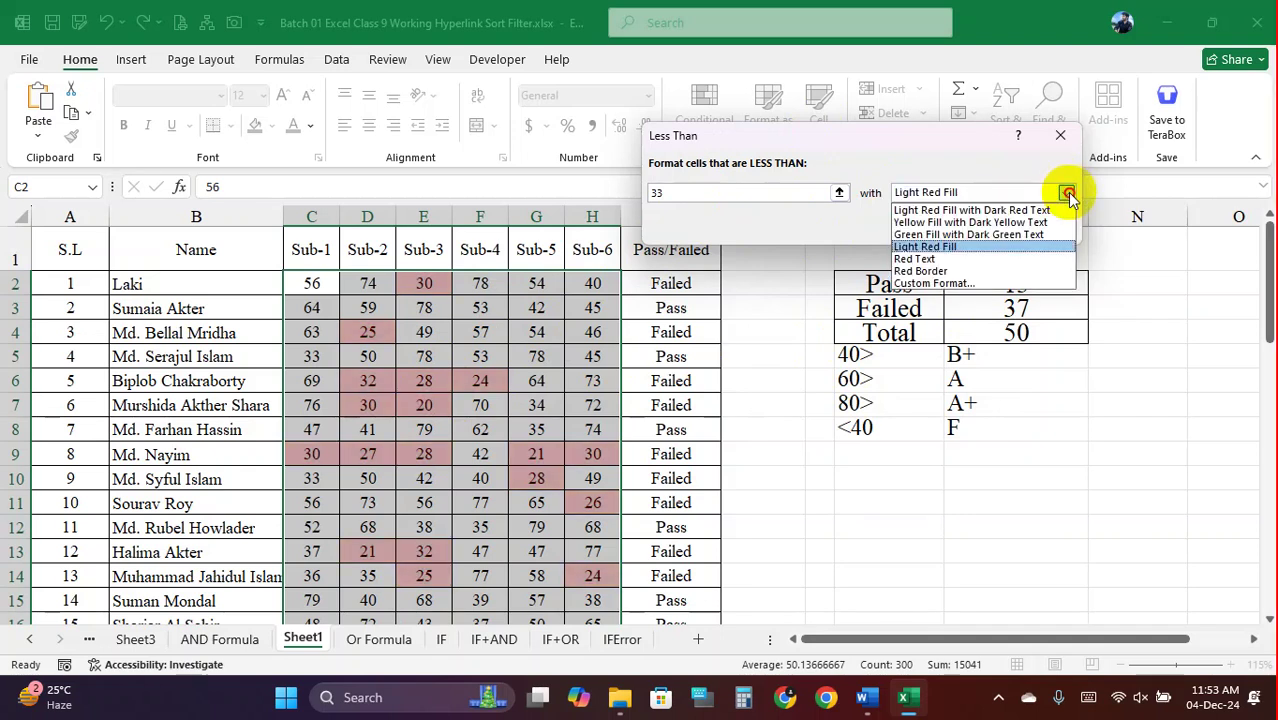
pyautogui.click(954, 270)
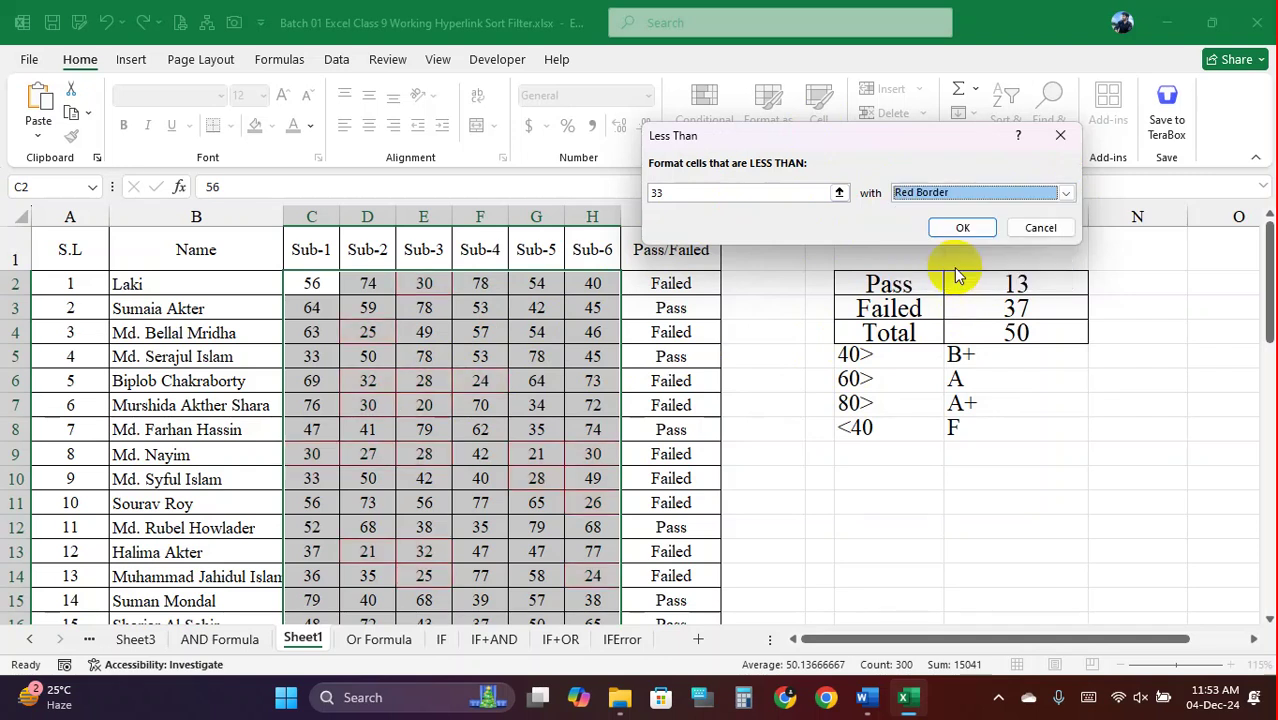
pyautogui.click(1065, 192)
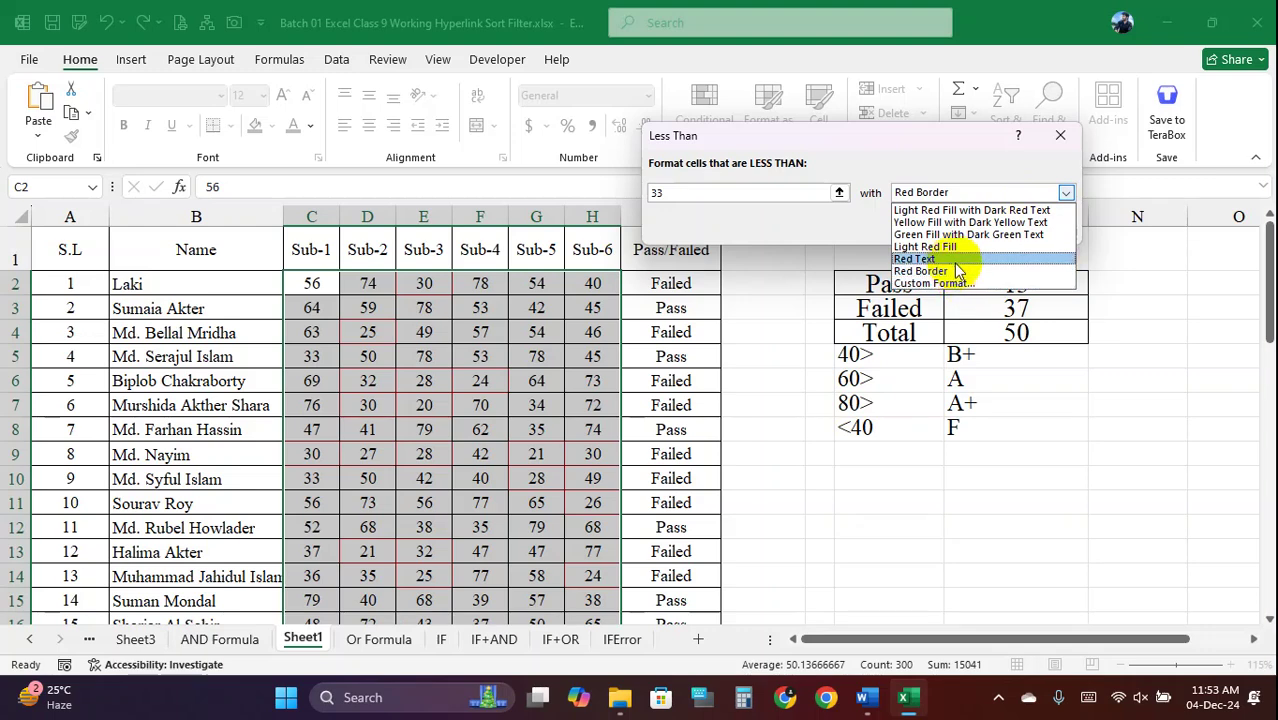
pyautogui.click(952, 259)
pyautogui.click(1065, 192)
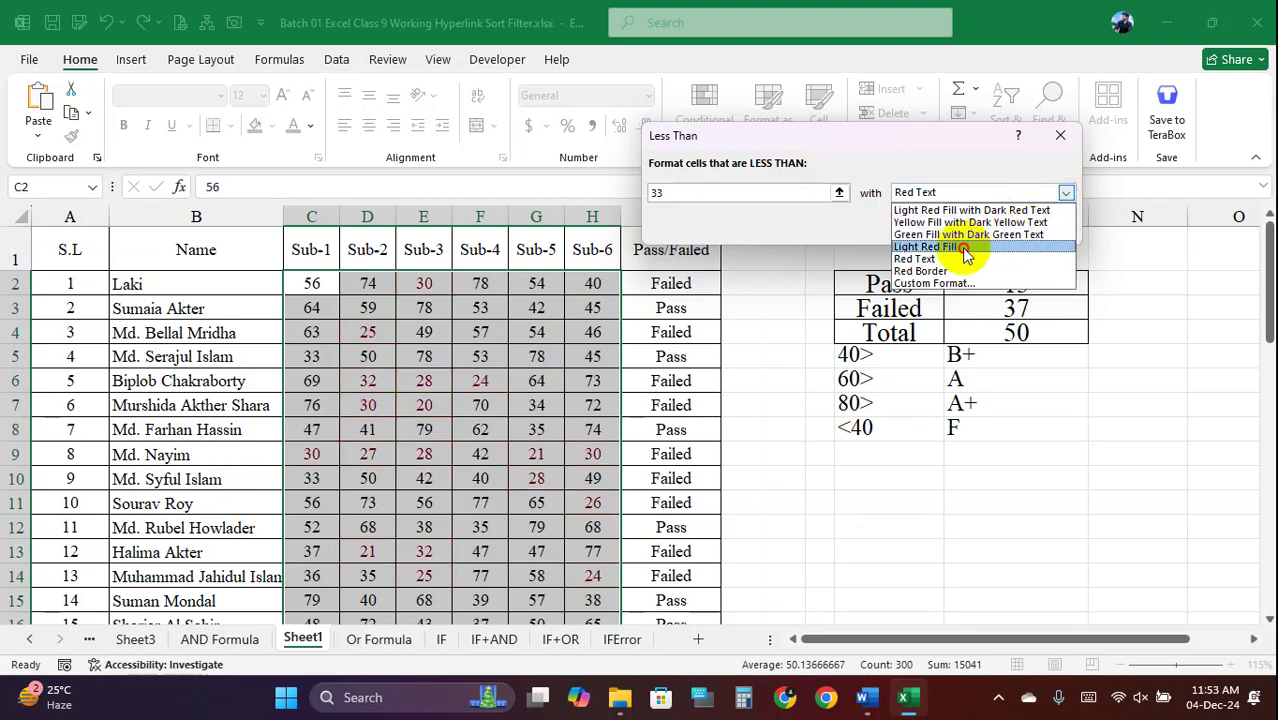
pyautogui.click(961, 247)
pyautogui.click(1065, 192)
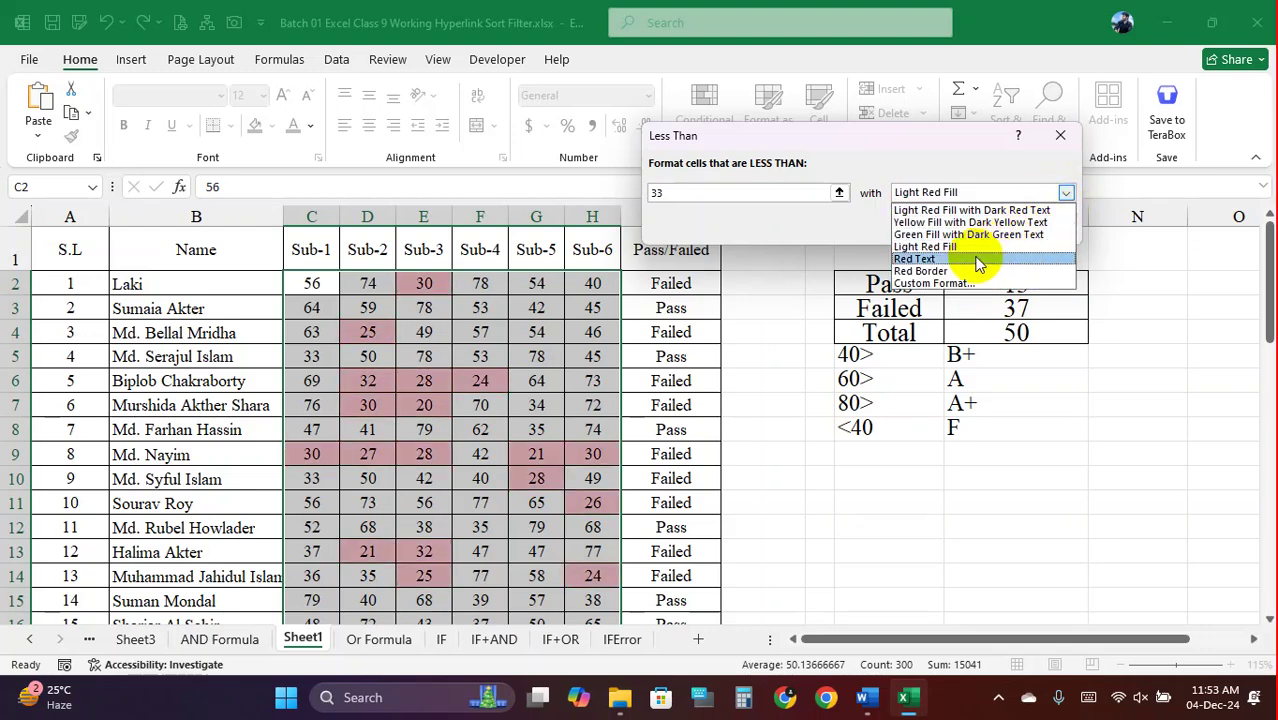
# Give the less-than-33 rule a custom solid red fill and apply it
pyautogui.click(960, 283)
pyautogui.click(627, 113)
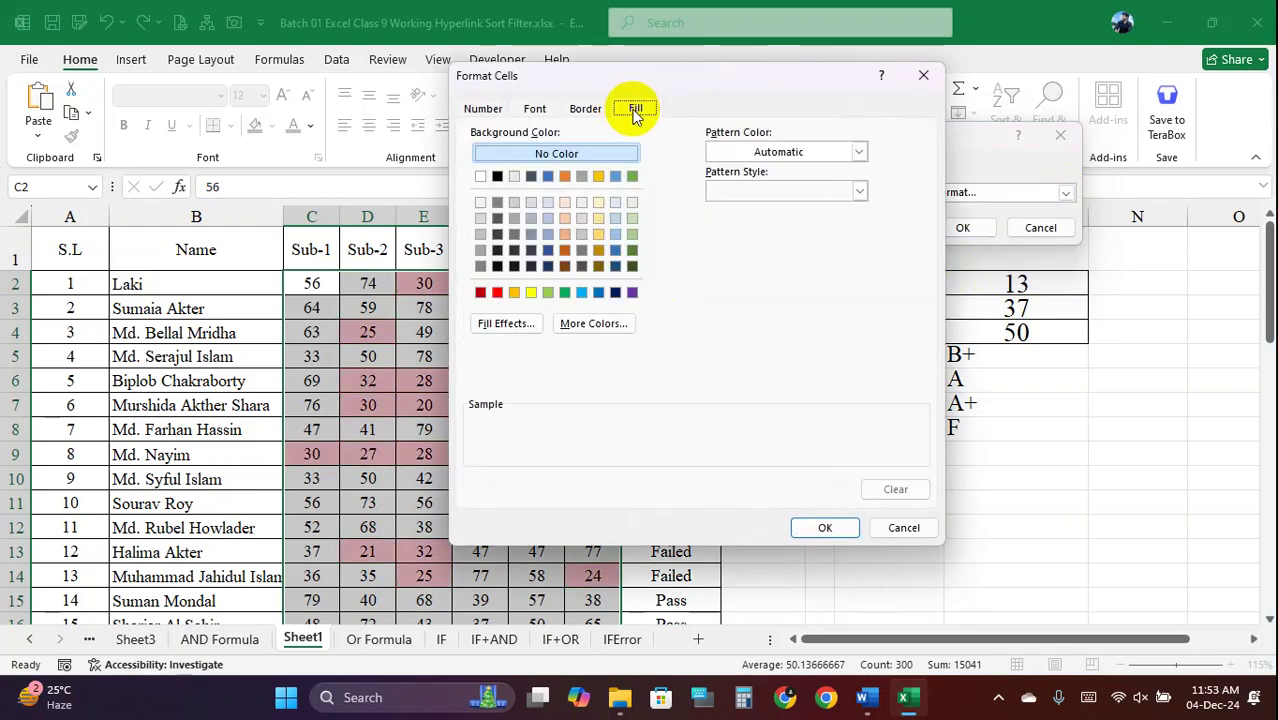
pyautogui.click(499, 293)
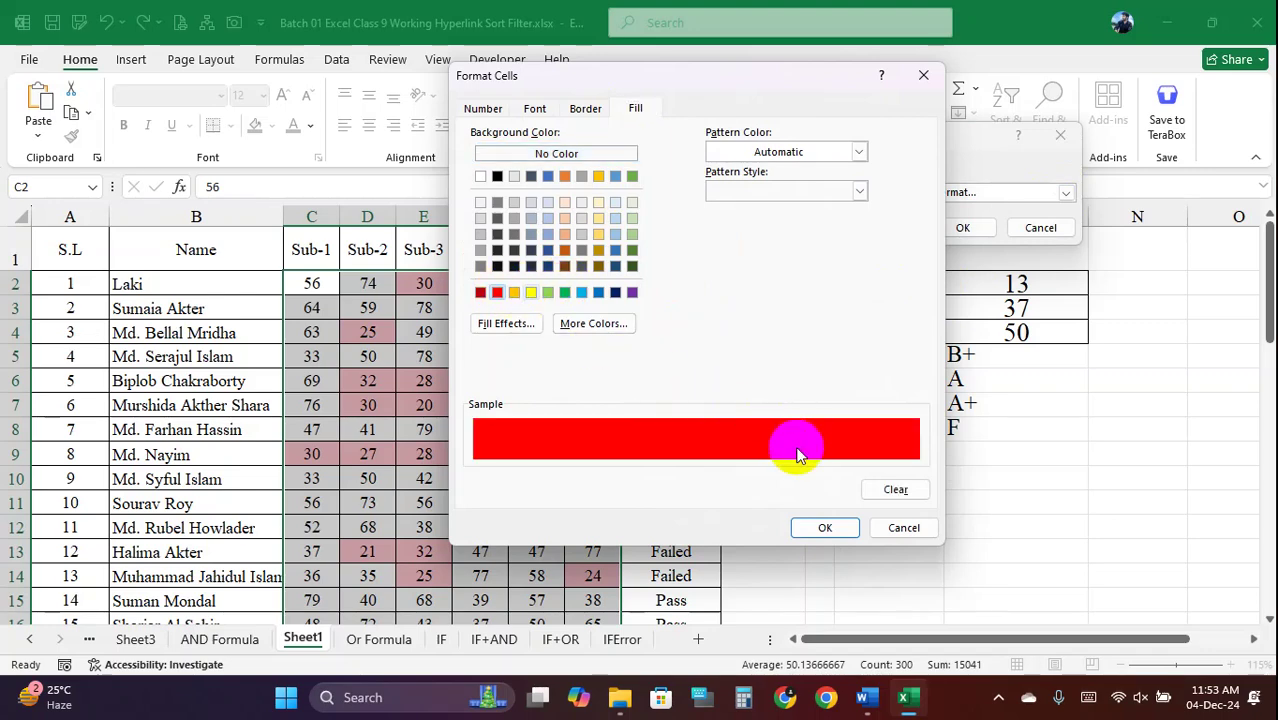
pyautogui.click(827, 526)
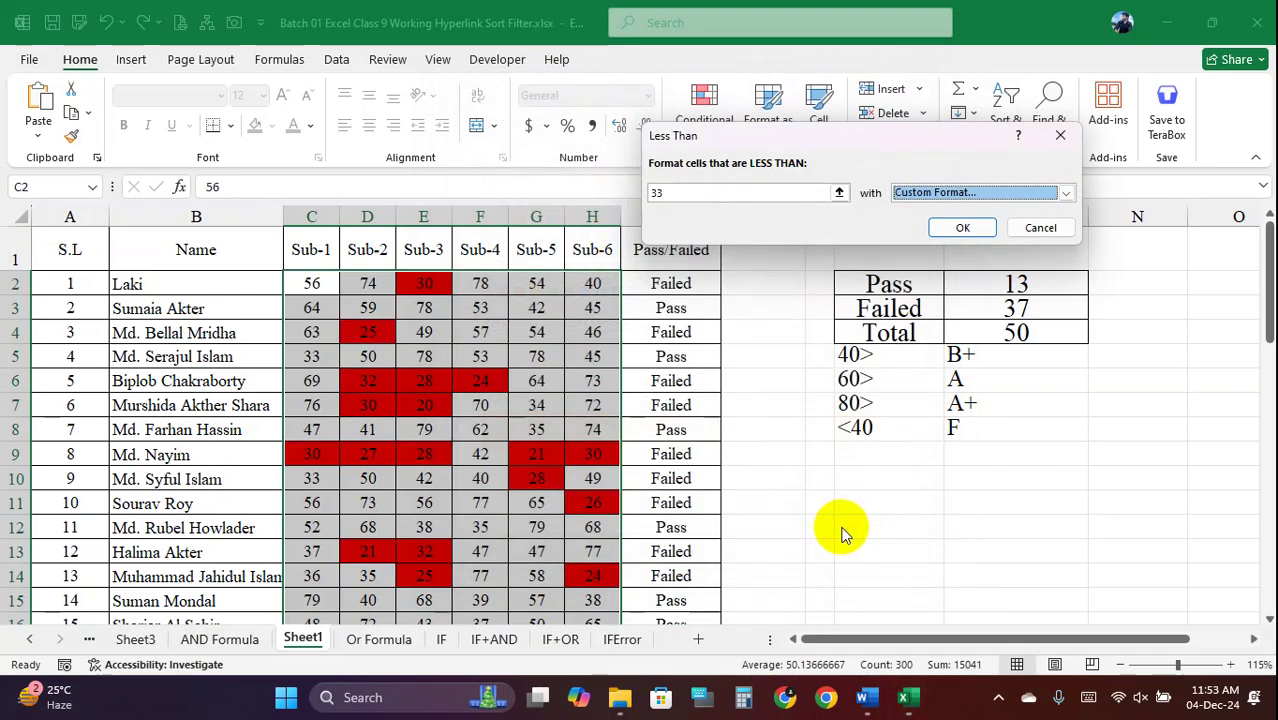
pyautogui.click(960, 230)
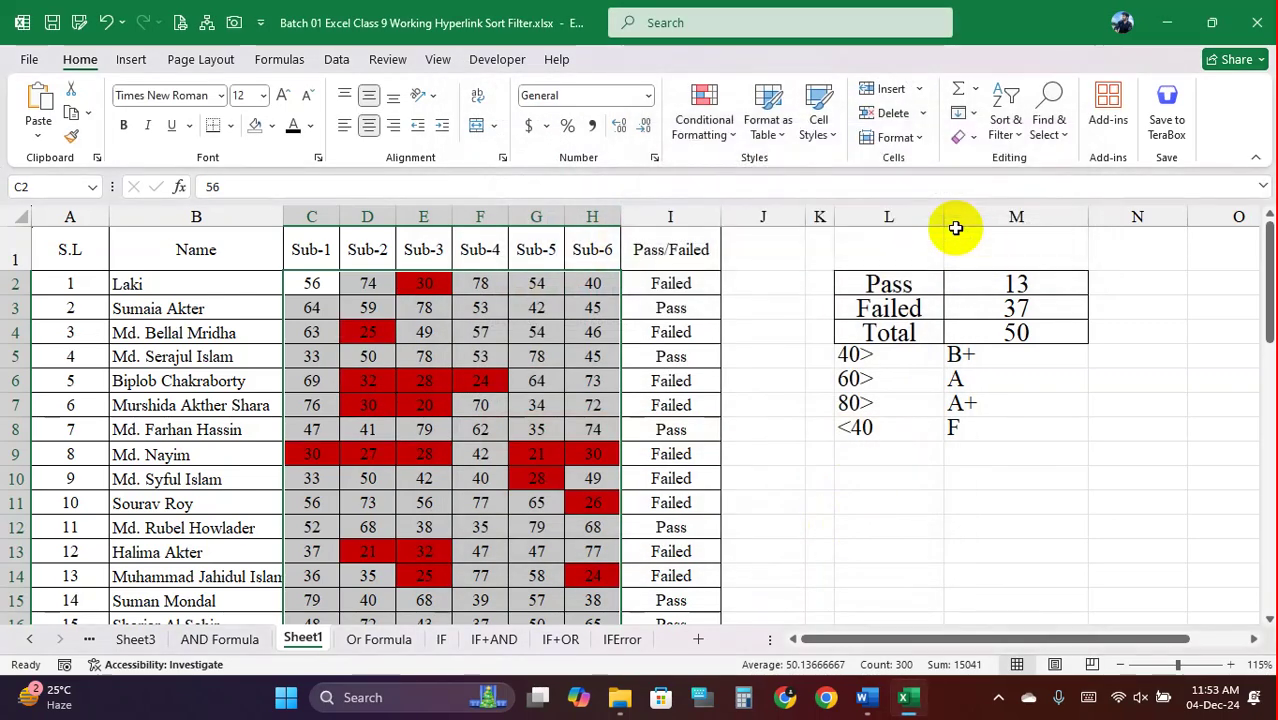
# Change F4's score to 32 and check that it turns red
pyautogui.click(530, 380)
pyautogui.scroll(-6, 518, 396)
pyautogui.scroll(-9, 518, 396)
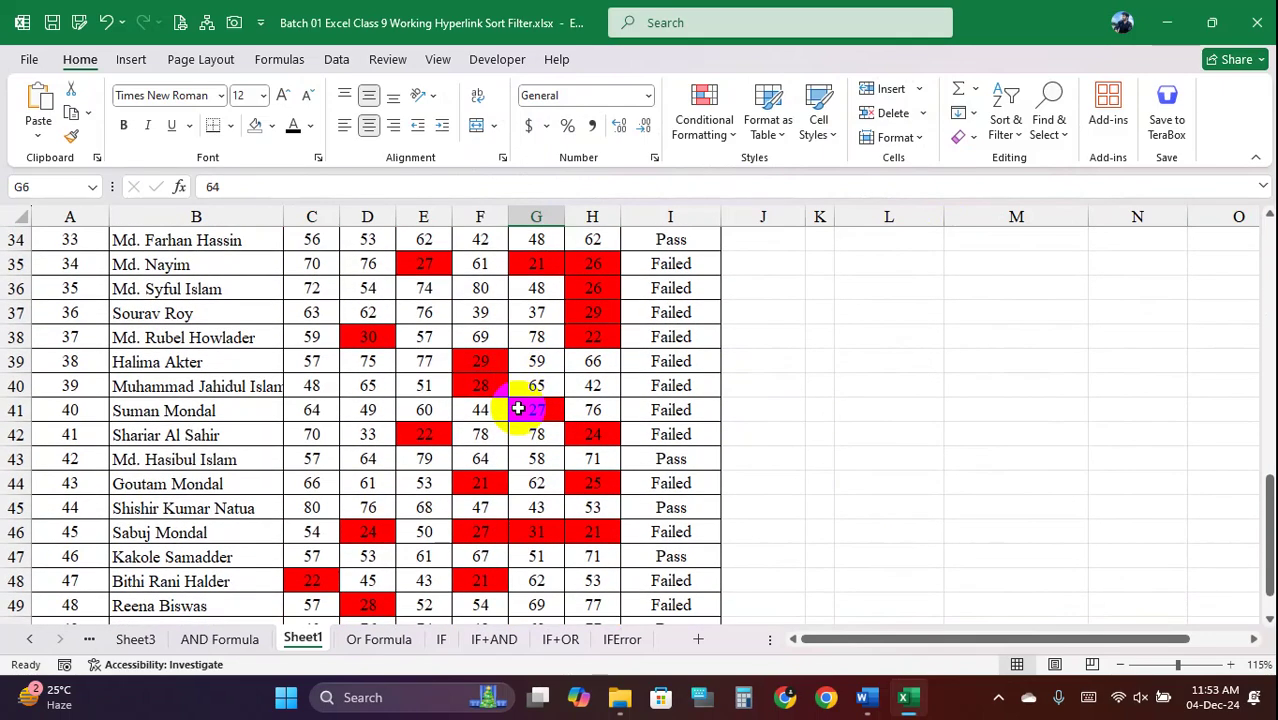
pyautogui.scroll(7, 516, 417)
pyautogui.scroll(8, 516, 433)
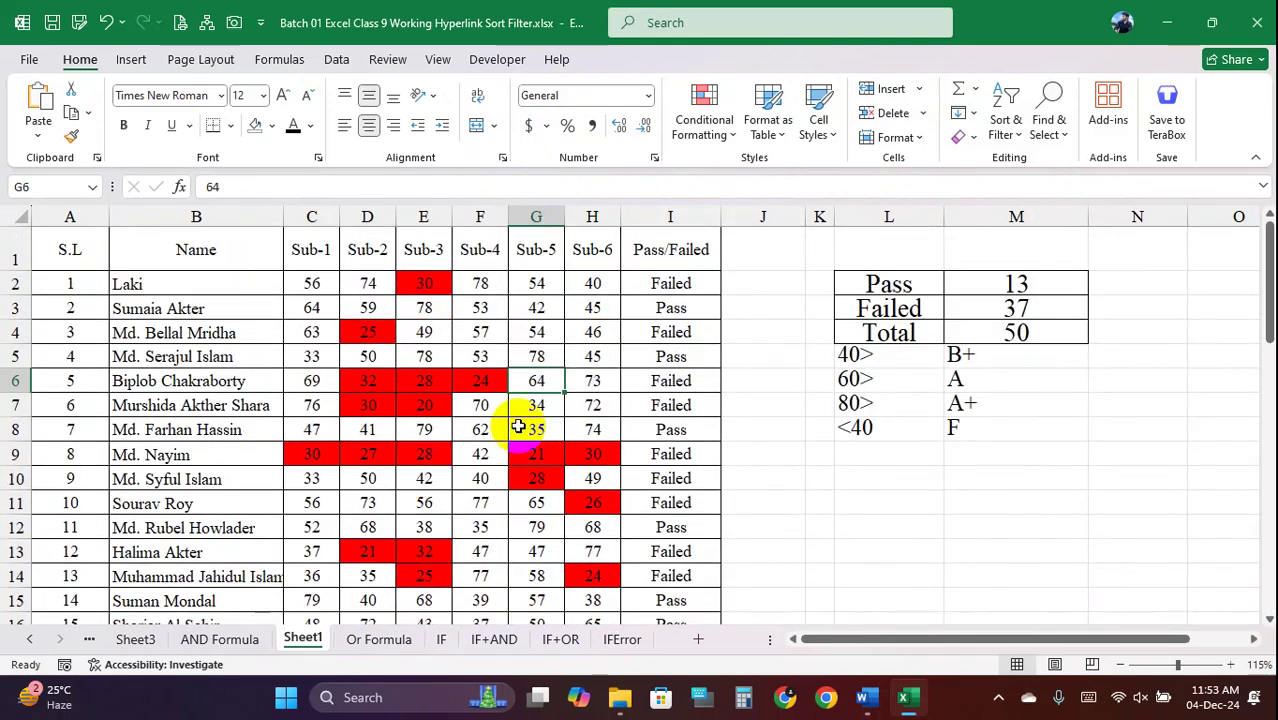
pyautogui.click(496, 330)
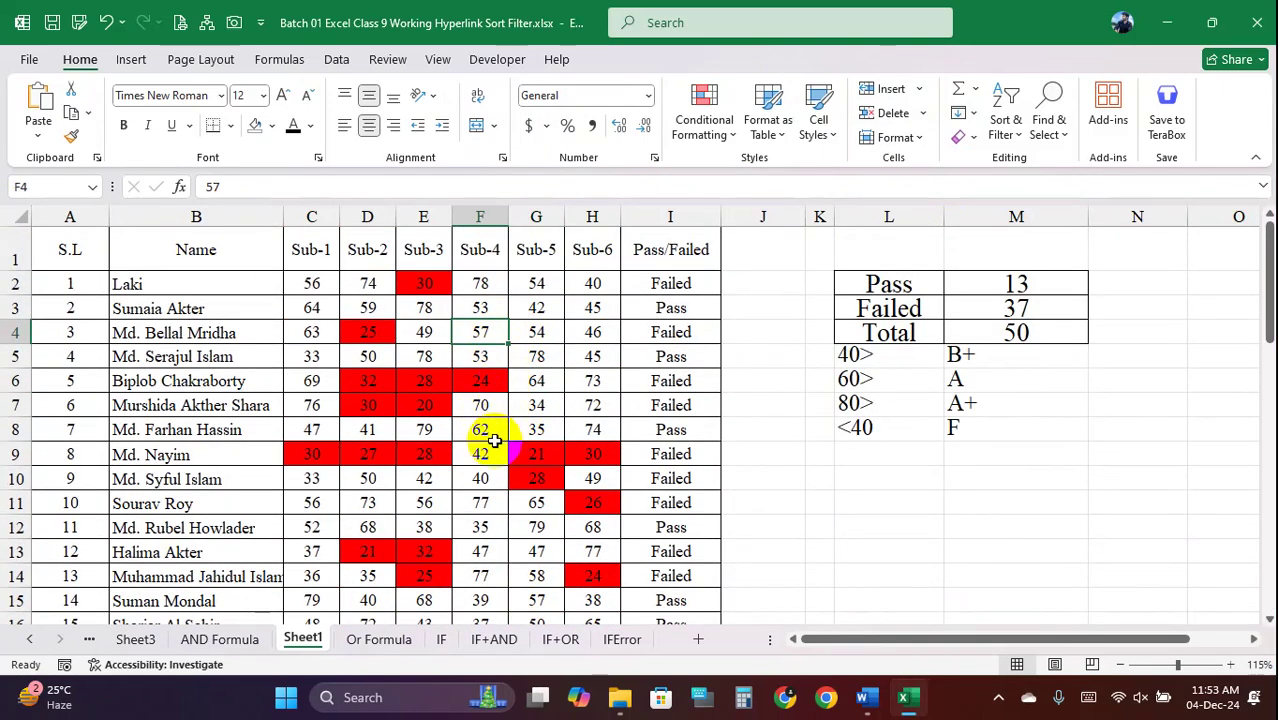
pyautogui.write('32')
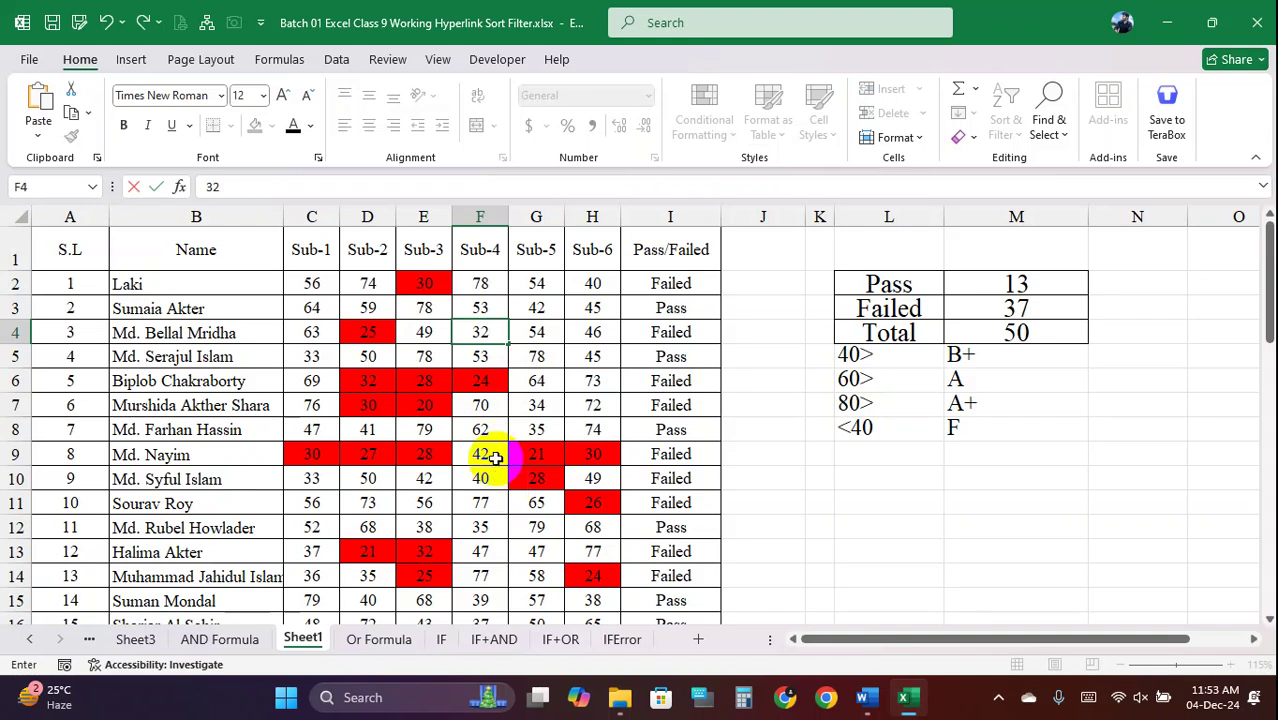
pyautogui.press('Return')
pyautogui.click(486, 332)
# Set F6 to 35 and G9 to 60, then select the scores C2:H51
pyautogui.click(486, 380)
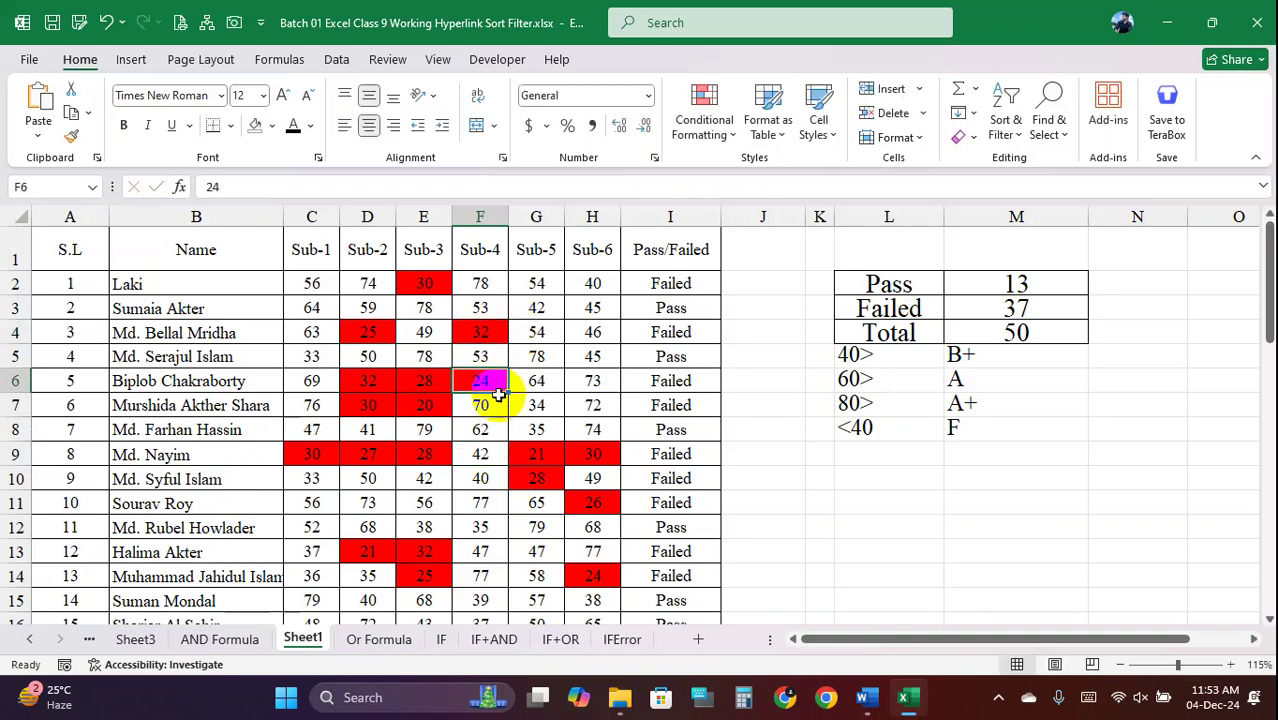
pyautogui.write('35')
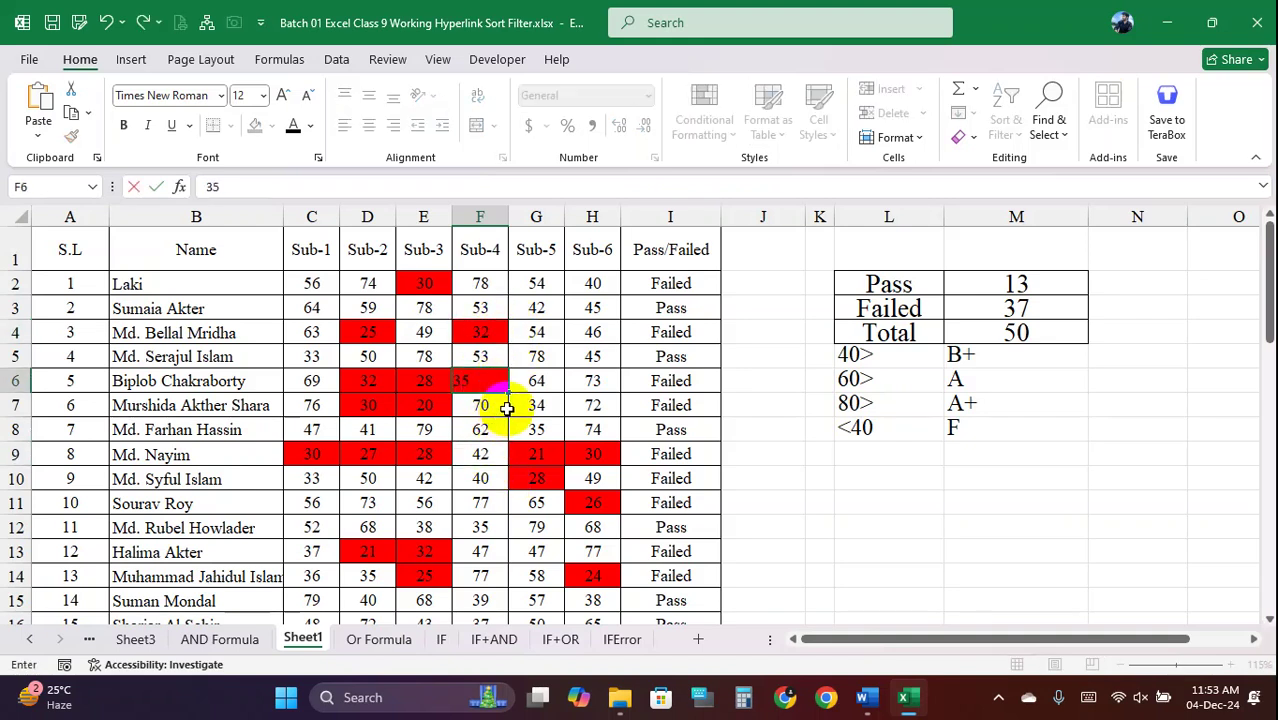
pyautogui.click(531, 375)
pyautogui.click(496, 384)
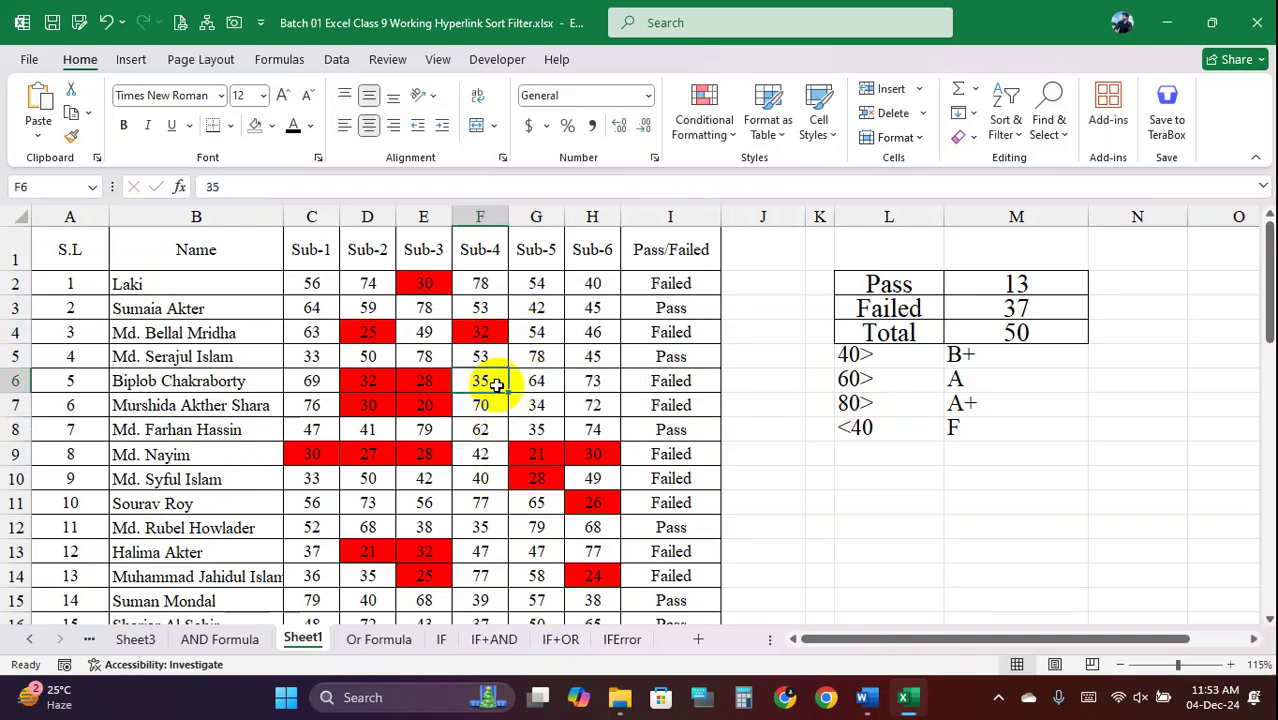
pyautogui.click(540, 376)
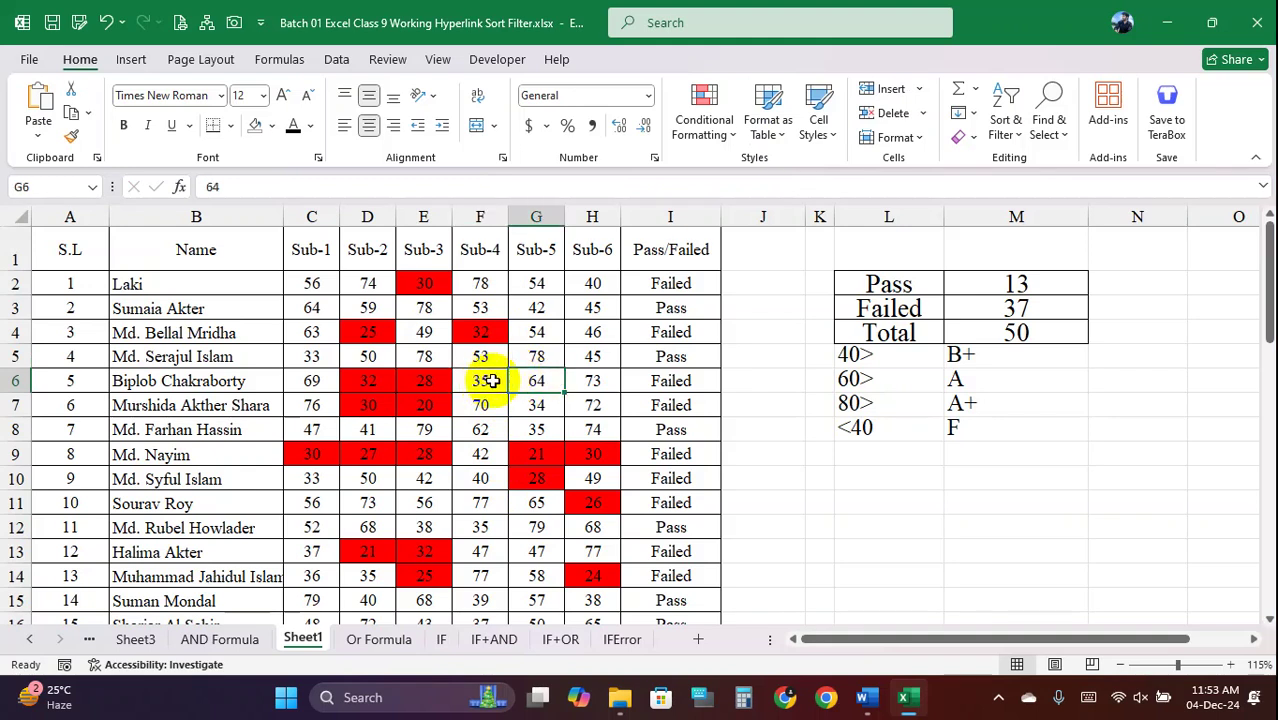
pyautogui.click(543, 456)
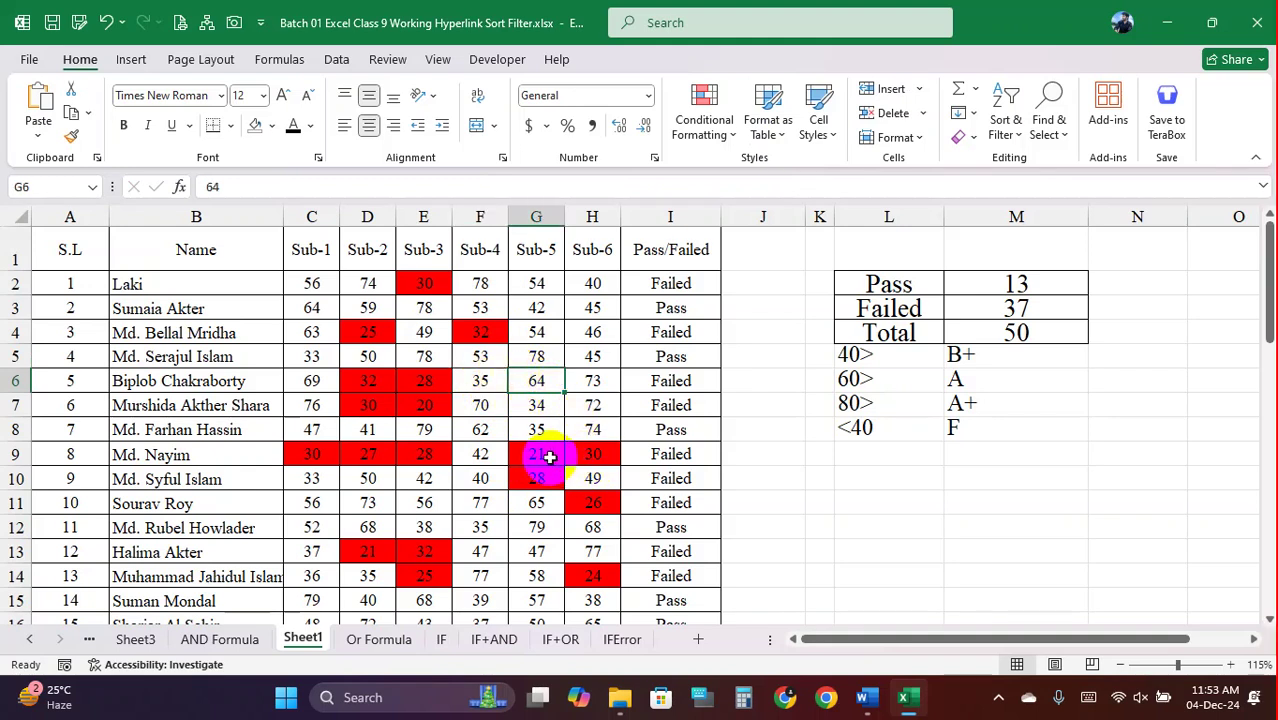
pyautogui.write('60')
pyautogui.click(584, 505)
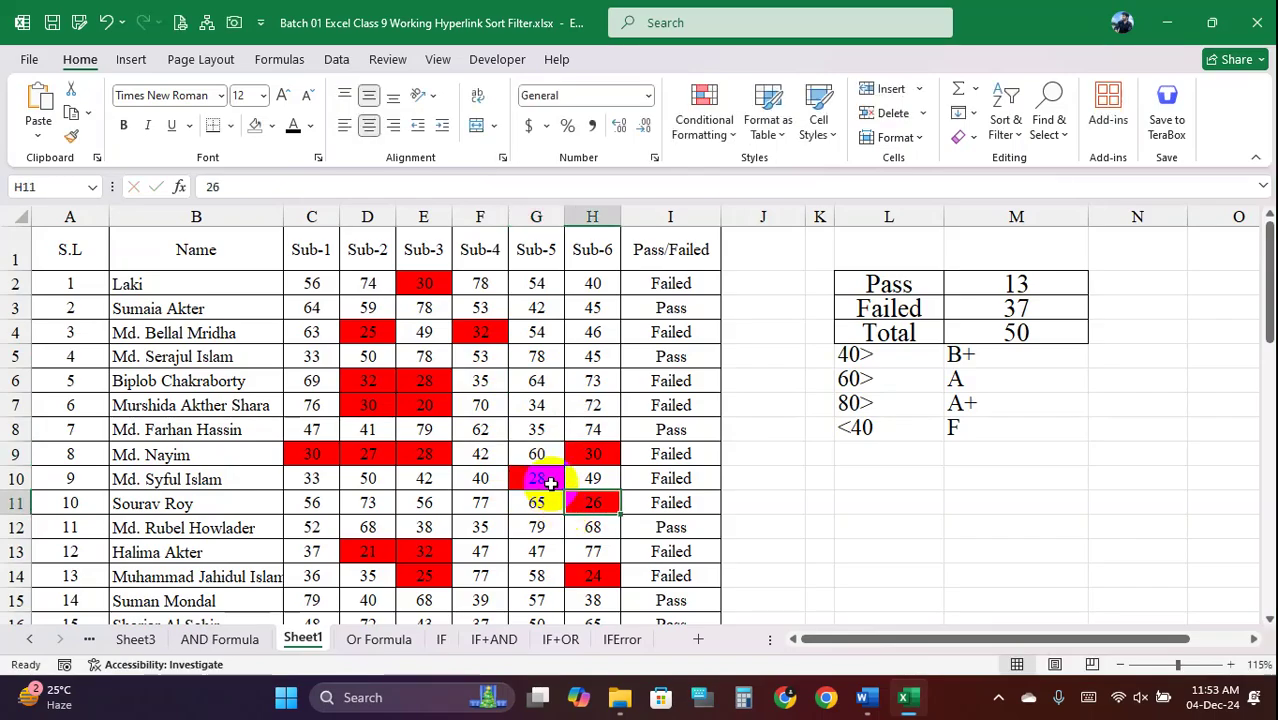
pyautogui.moveTo(312, 284); pyautogui.dragTo(604, 575)
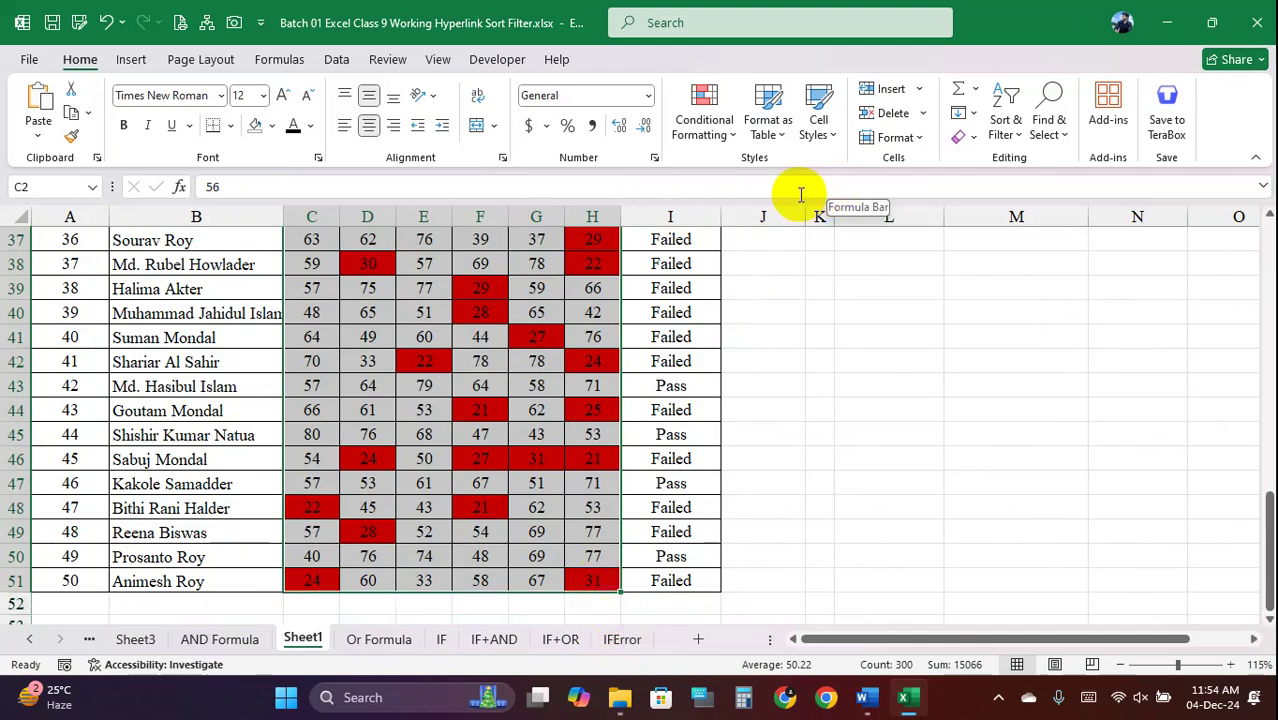
pyautogui.scroll(12, 505, 362)
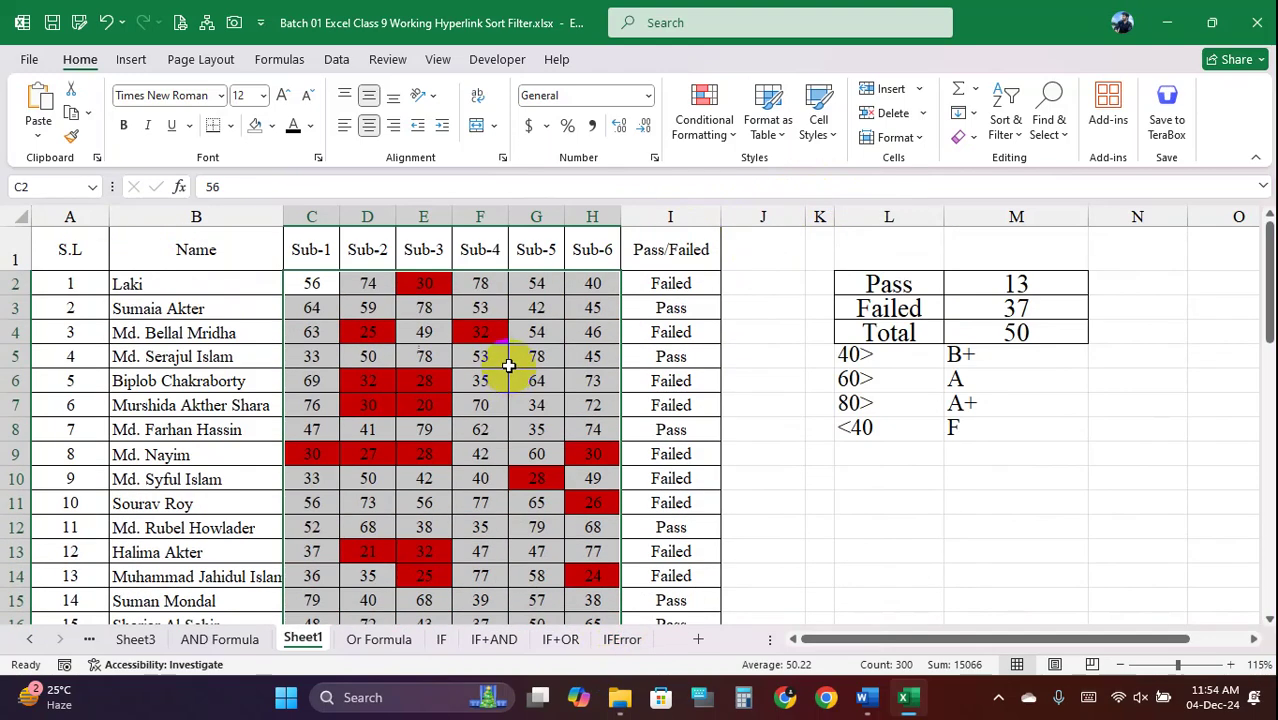
# Add a Greater Than 80 highlight rule with a custom solid green fill to the scores
pyautogui.click(706, 118)
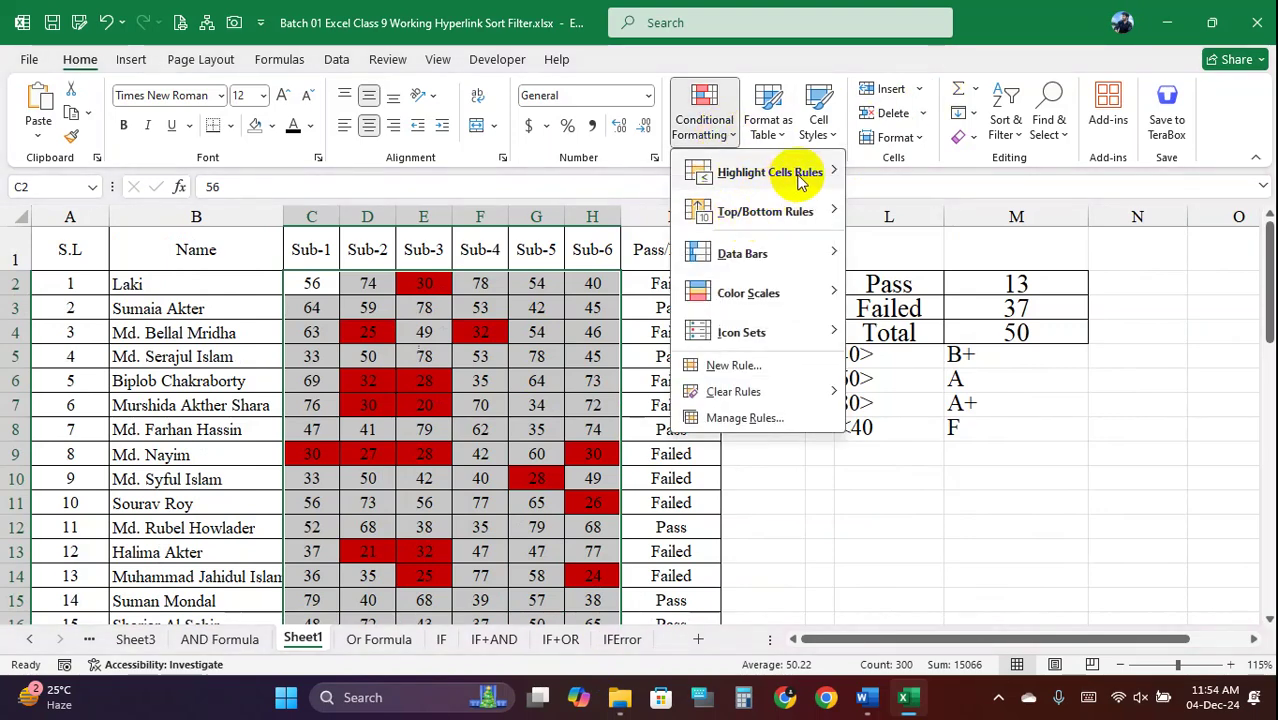
pyautogui.moveTo(806, 174)
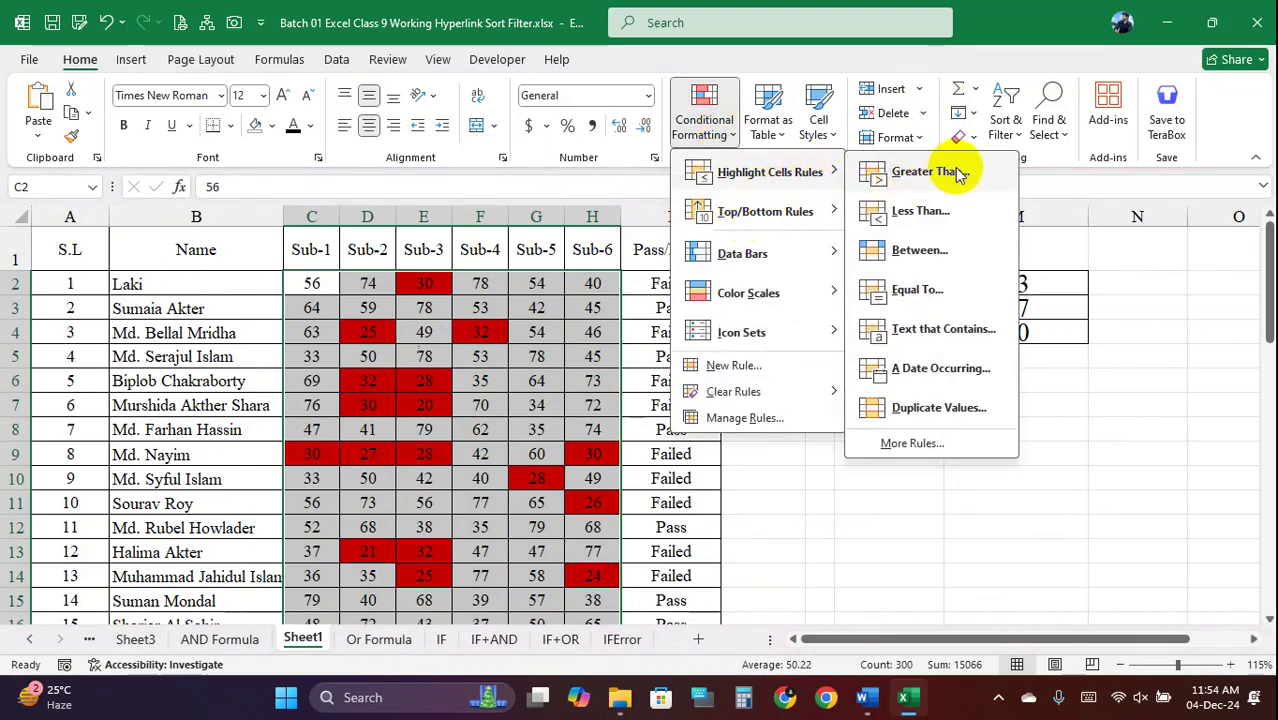
pyautogui.click(920, 172)
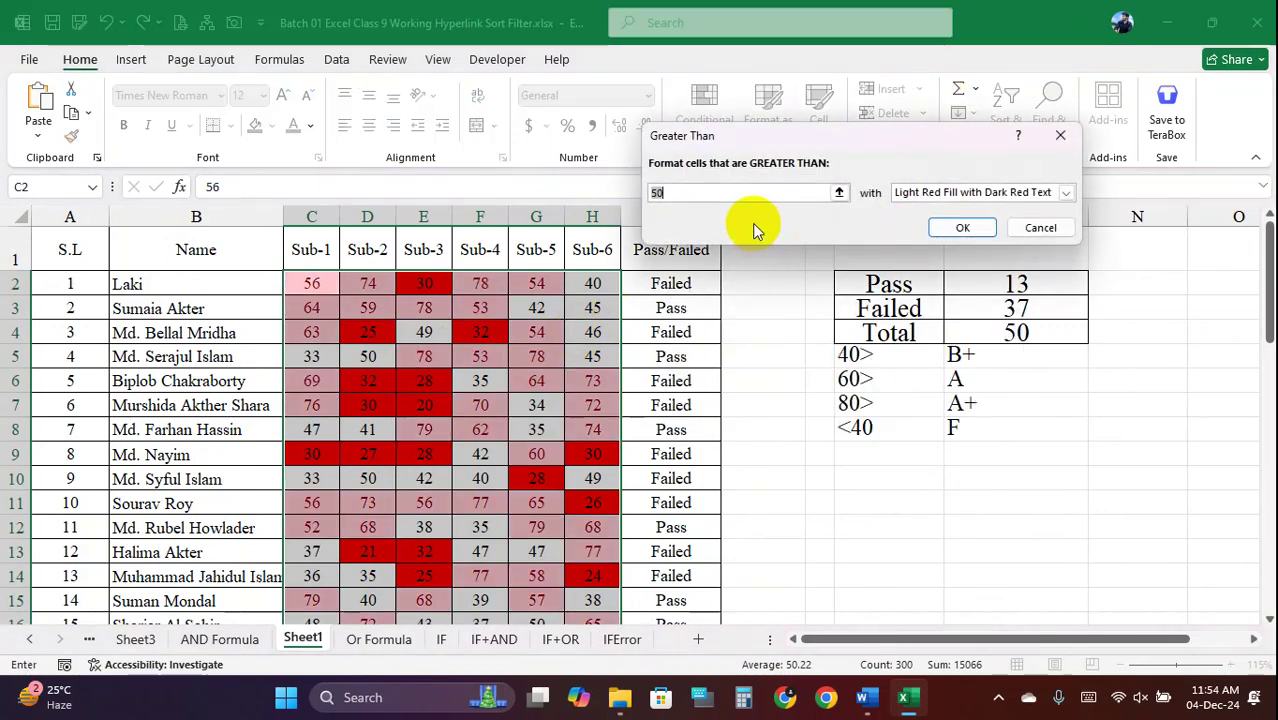
pyautogui.write('80')
pyautogui.click(1000, 193)
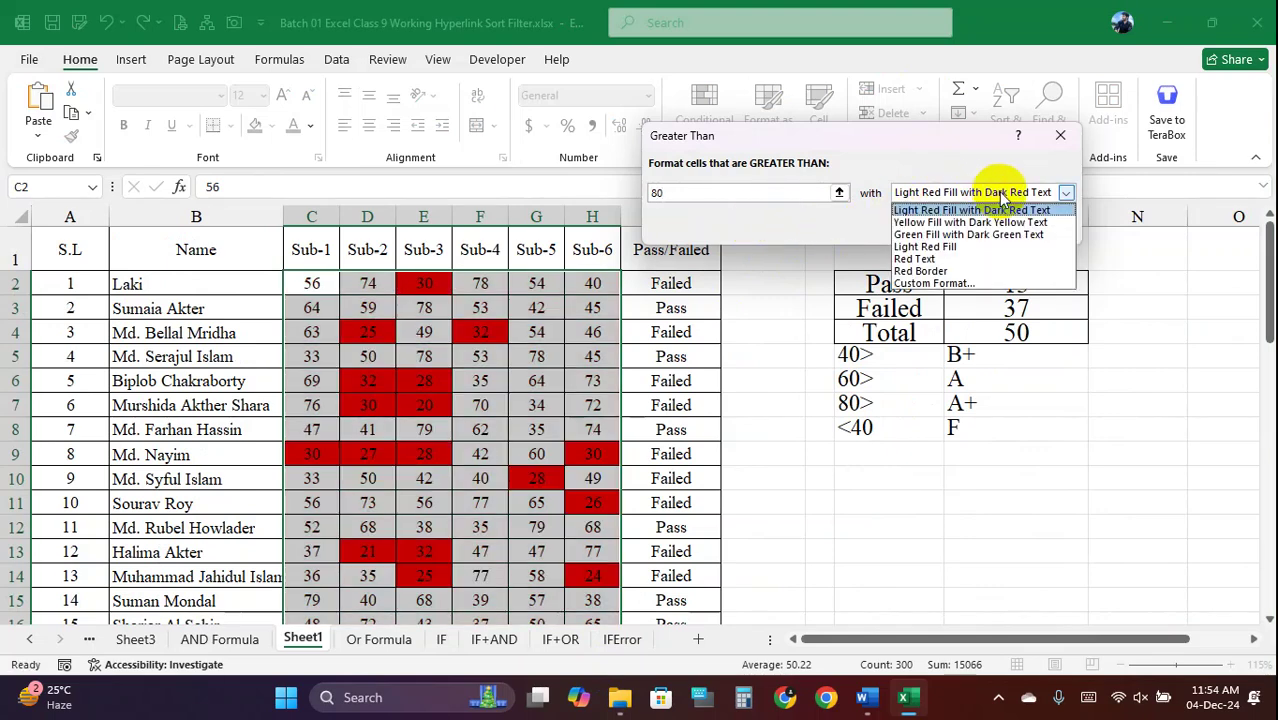
pyautogui.click(935, 283)
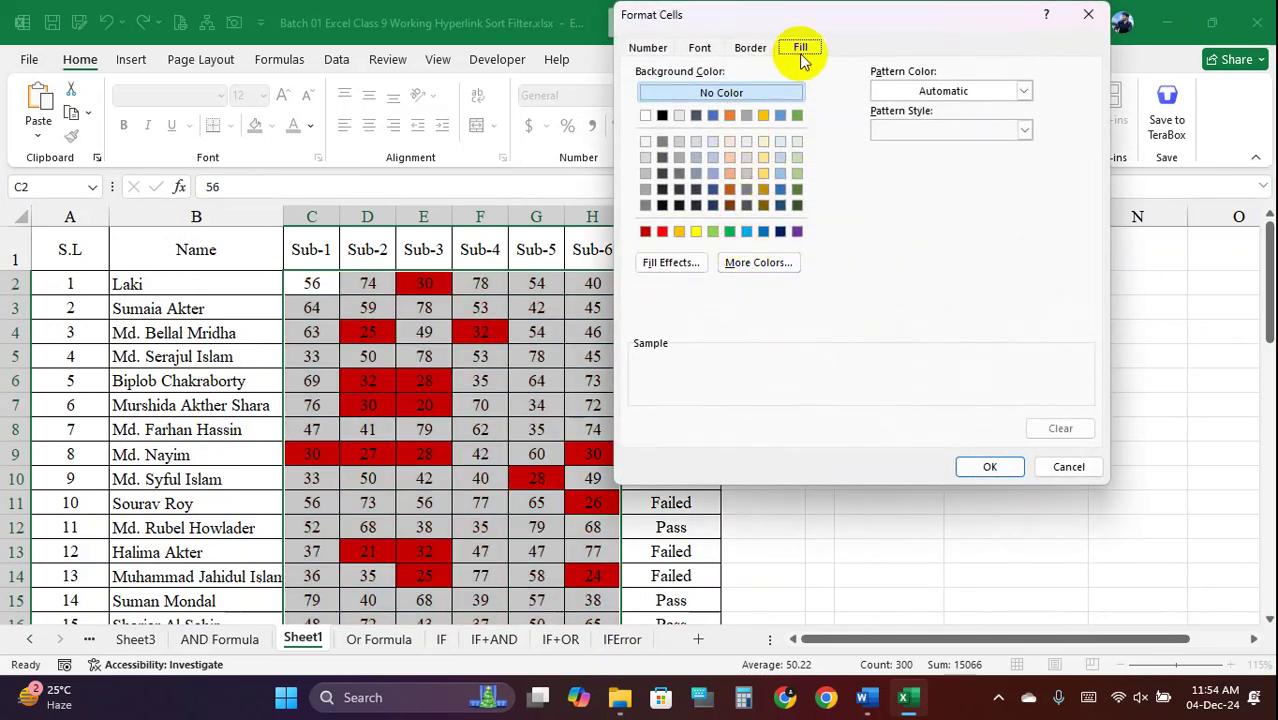
pyautogui.click(730, 231)
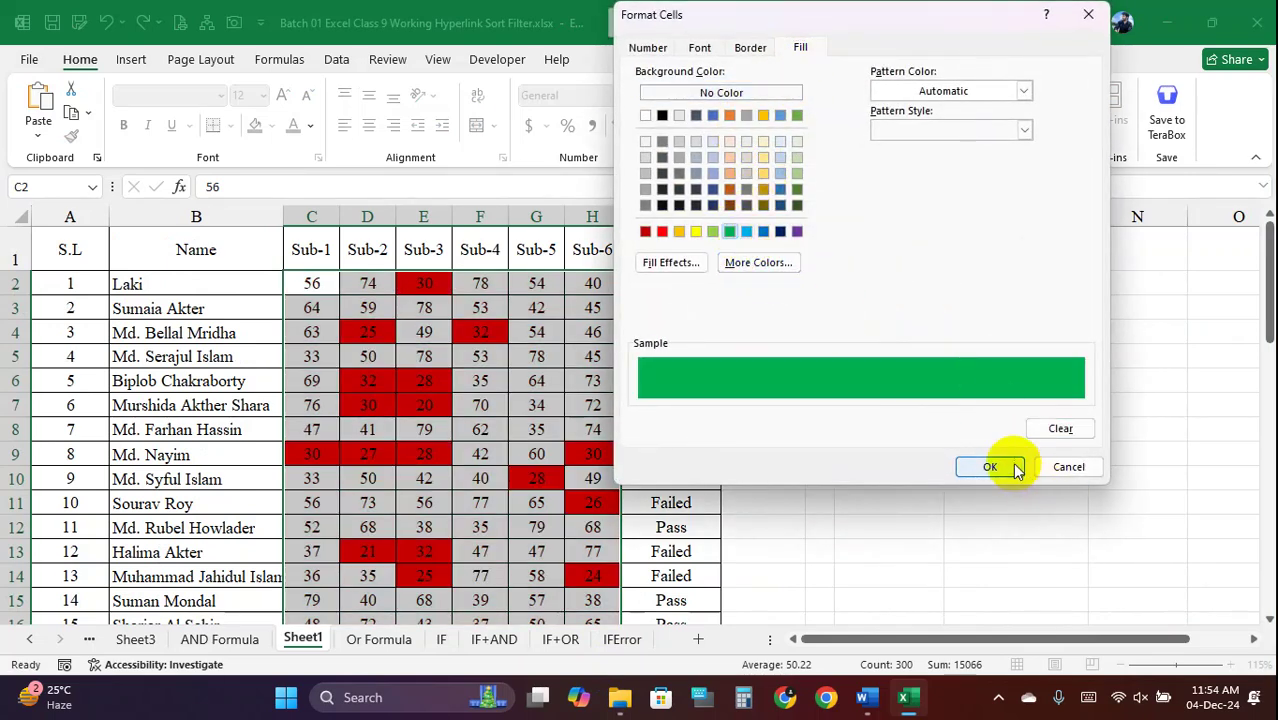
pyautogui.click(990, 467)
pyautogui.click(958, 230)
# Change F7's score to 82 and check its green fill
pyautogui.click(540, 381)
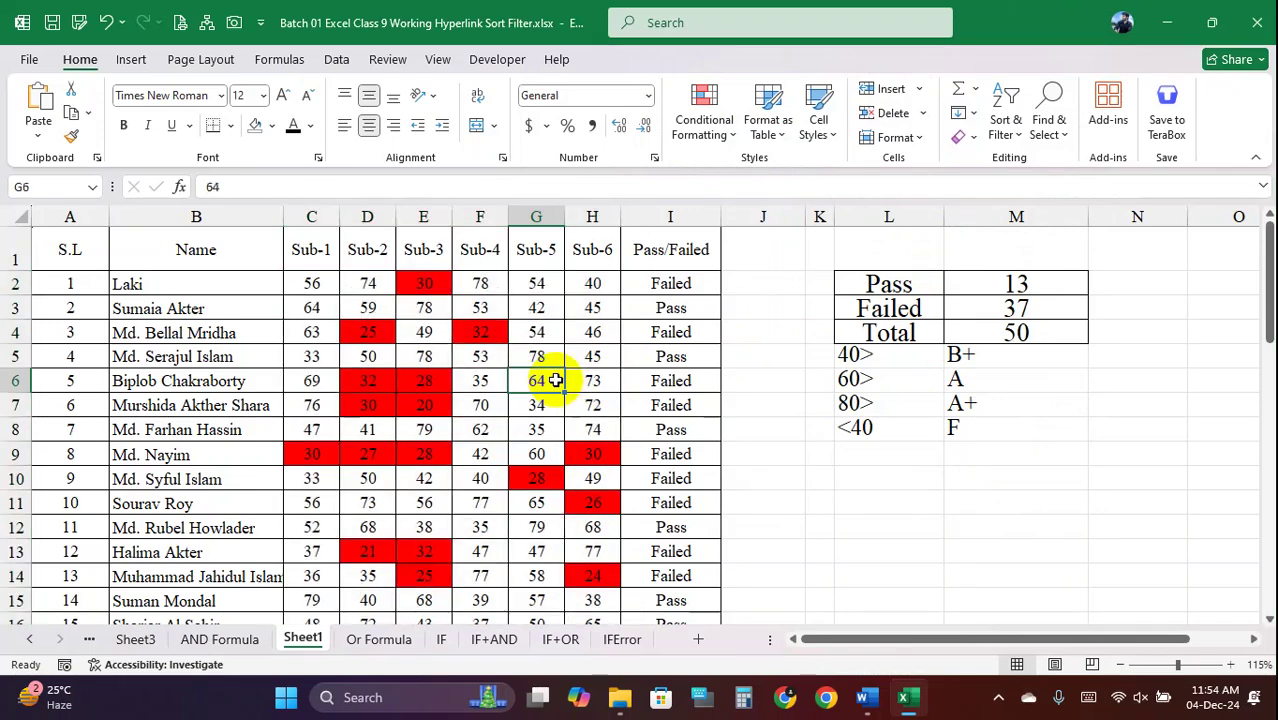
pyautogui.scroll(-14, 555, 381)
pyautogui.scroll(11, 555, 381)
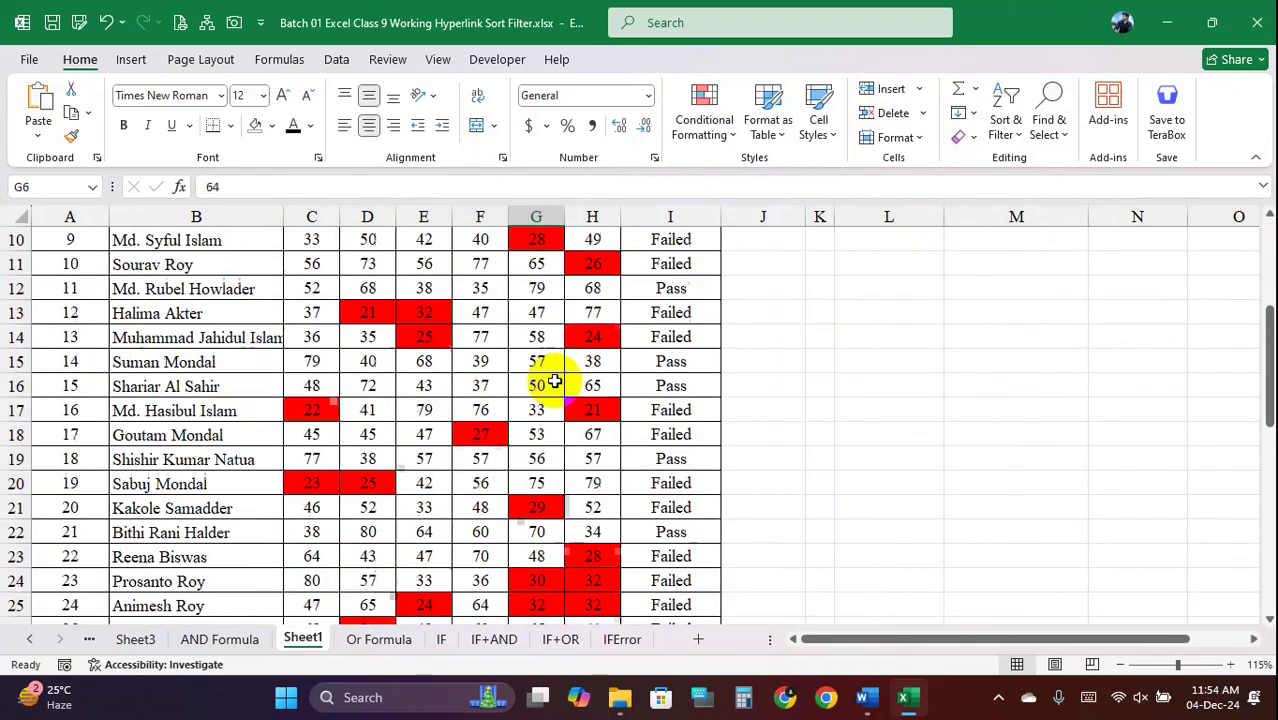
pyautogui.scroll(3, 555, 381)
pyautogui.click(498, 415)
pyautogui.write('8')
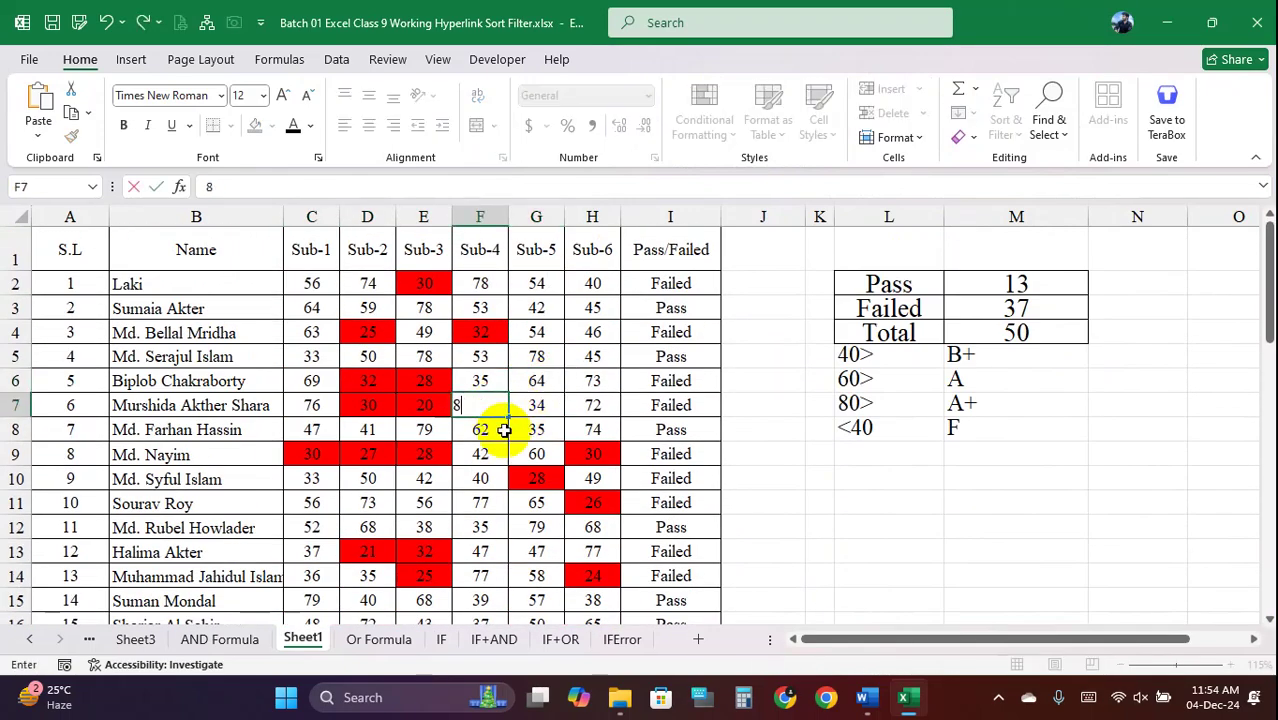
pyautogui.write('2')
pyautogui.press('Tab')
pyautogui.click(486, 406)
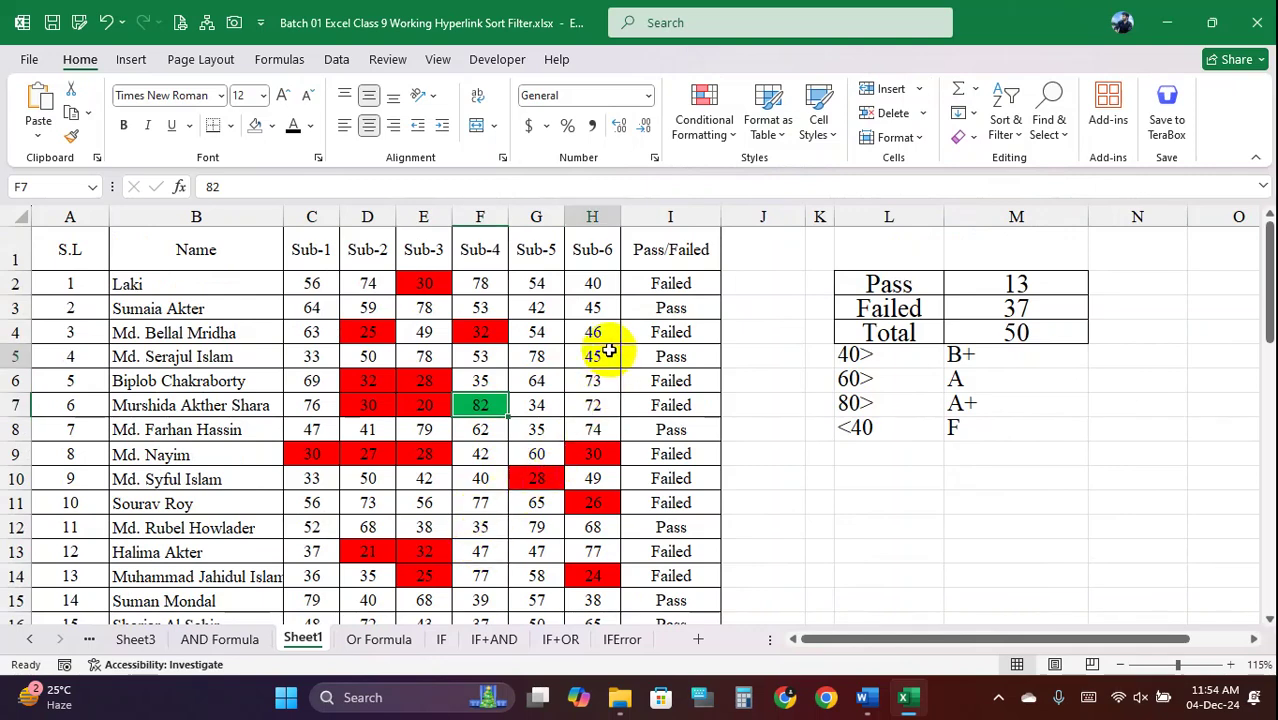
# Set H5 to 87 and G14 to 65, then select the Pass/Failed column I2:I51
pyautogui.click(607, 353)
pyautogui.click(555, 454)
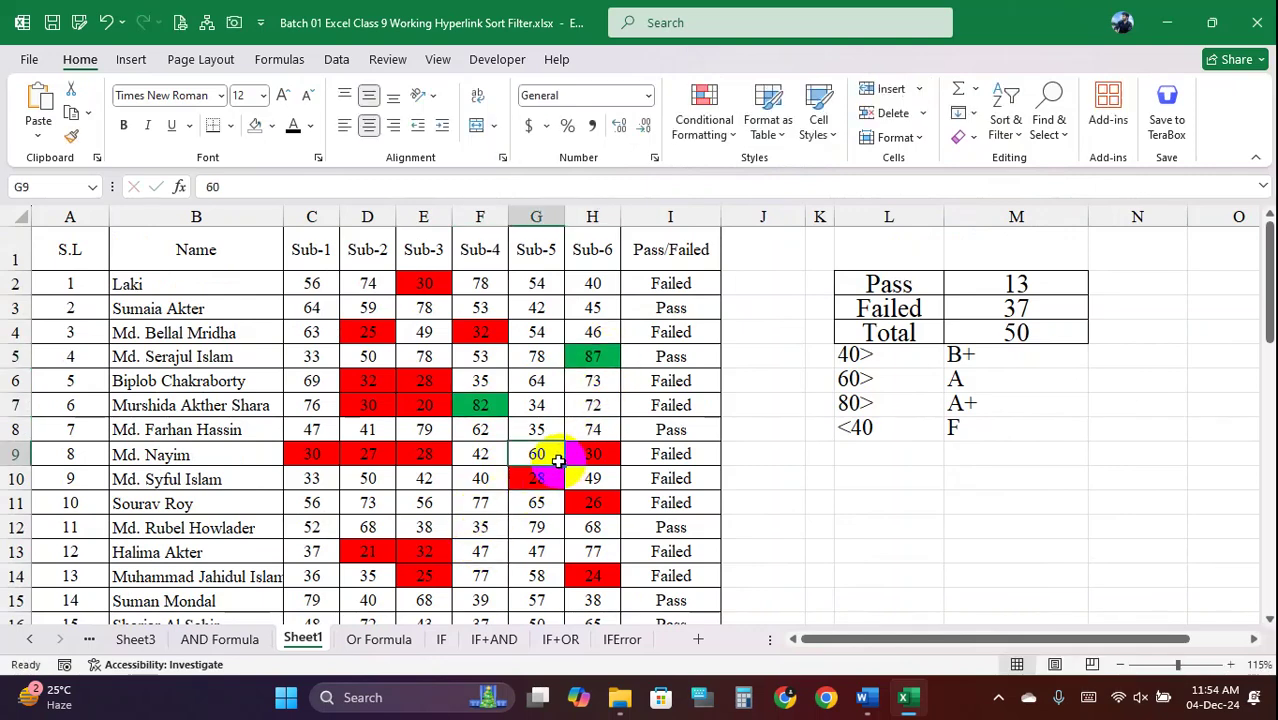
pyautogui.scroll(-2, 571, 365)
pyautogui.click(537, 409)
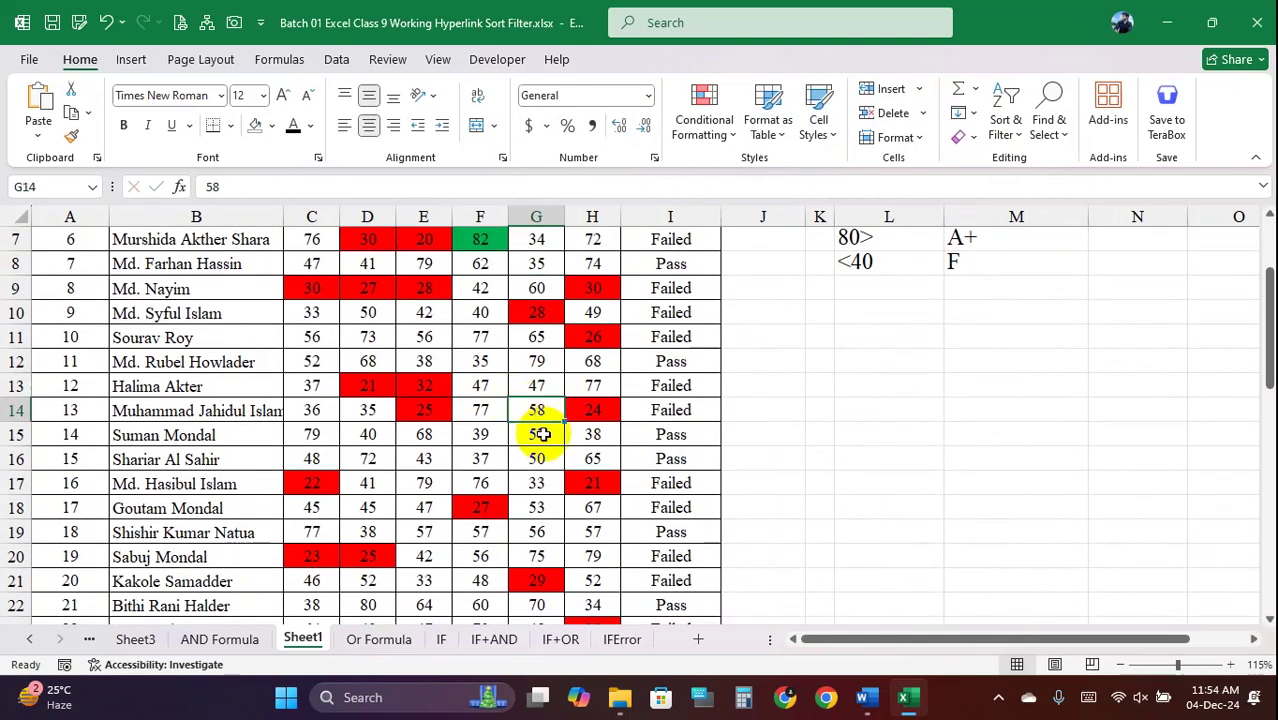
pyautogui.write('65')
pyautogui.press('Return')
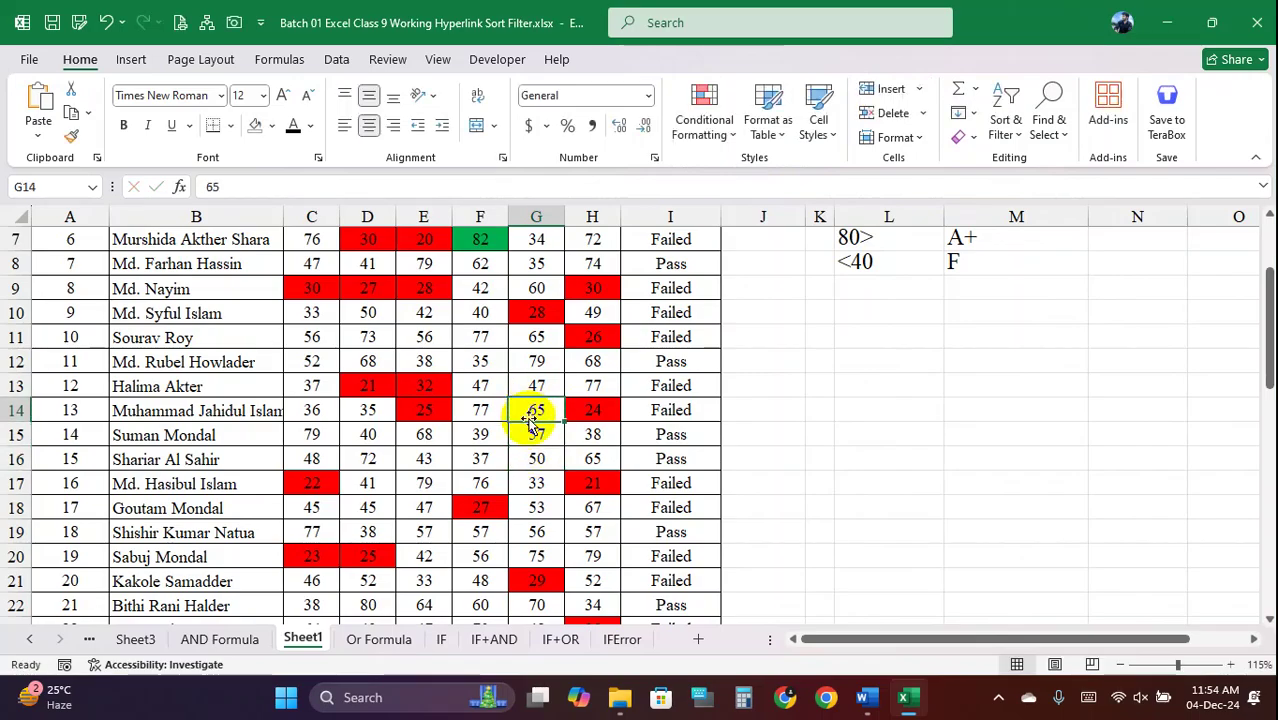
pyautogui.scroll(2, 502, 376)
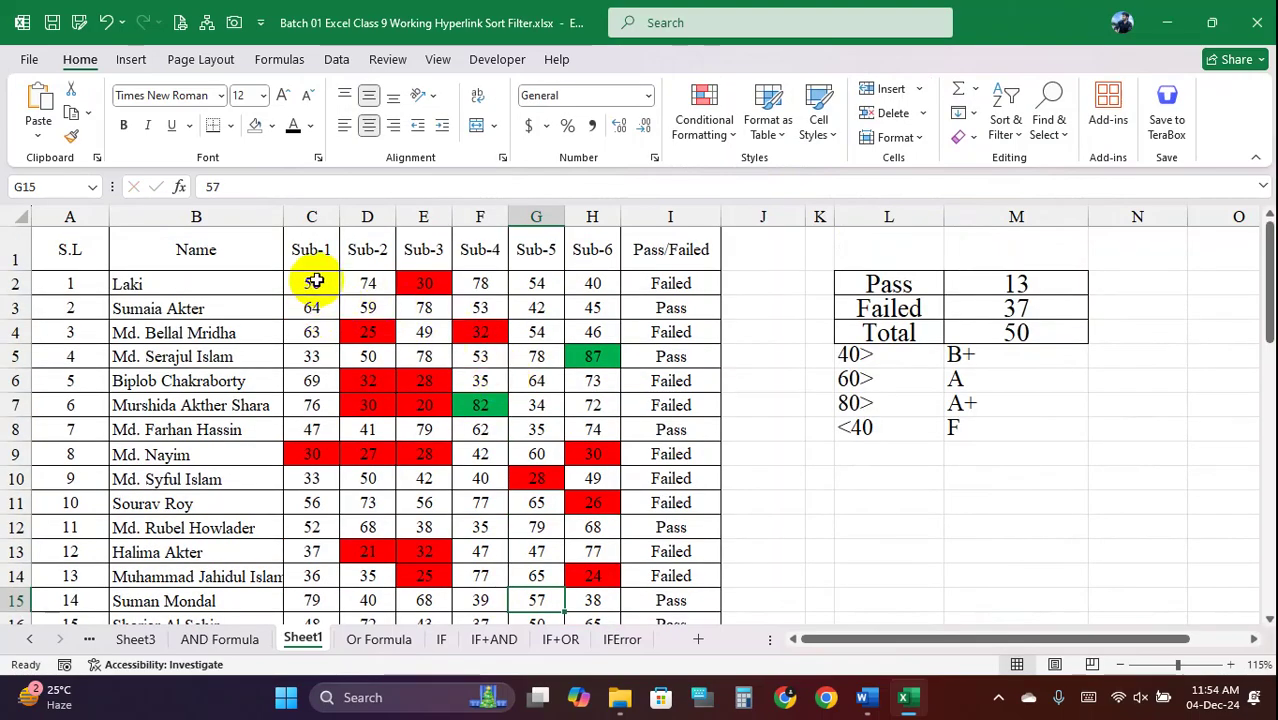
pyautogui.moveTo(314, 280); pyautogui.dragTo(586, 557)
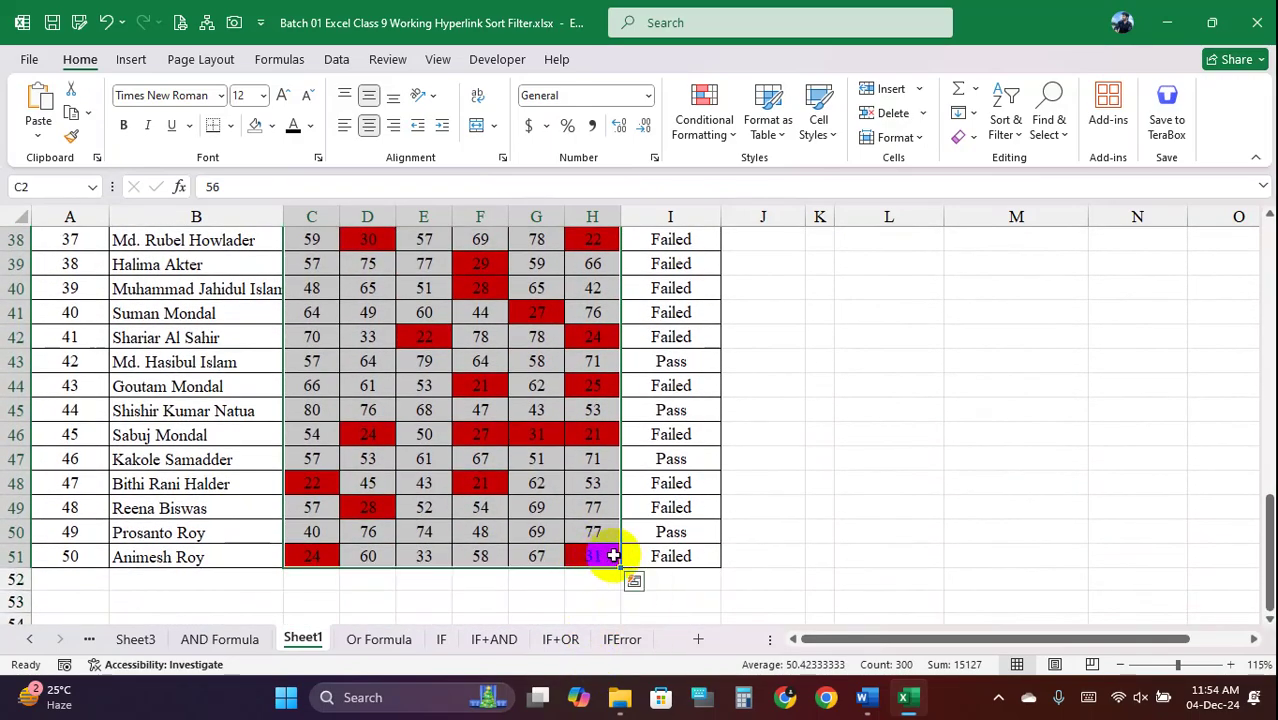
pyautogui.moveTo(690, 551); pyautogui.dragTo(665, 283)
# Show the Highlight Cells Rules list for I2:I51 and capture the whole window
pyautogui.click(720, 130)
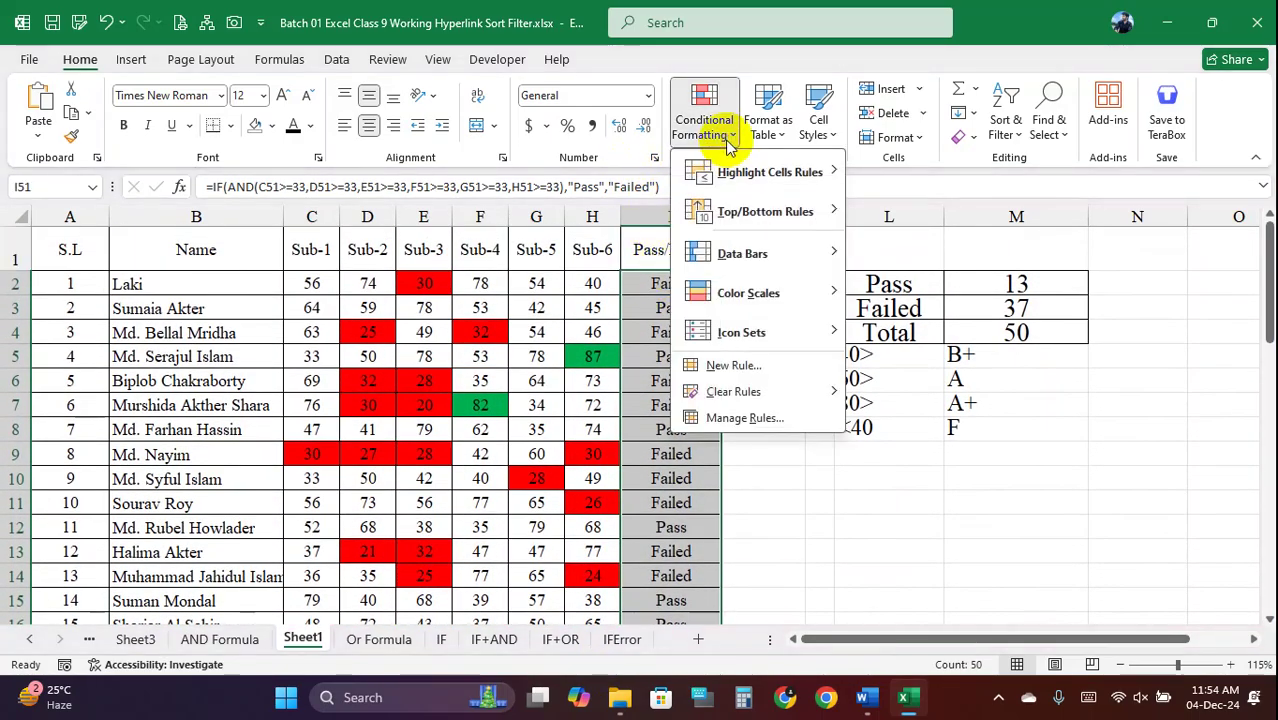
pyautogui.moveTo(750, 162)
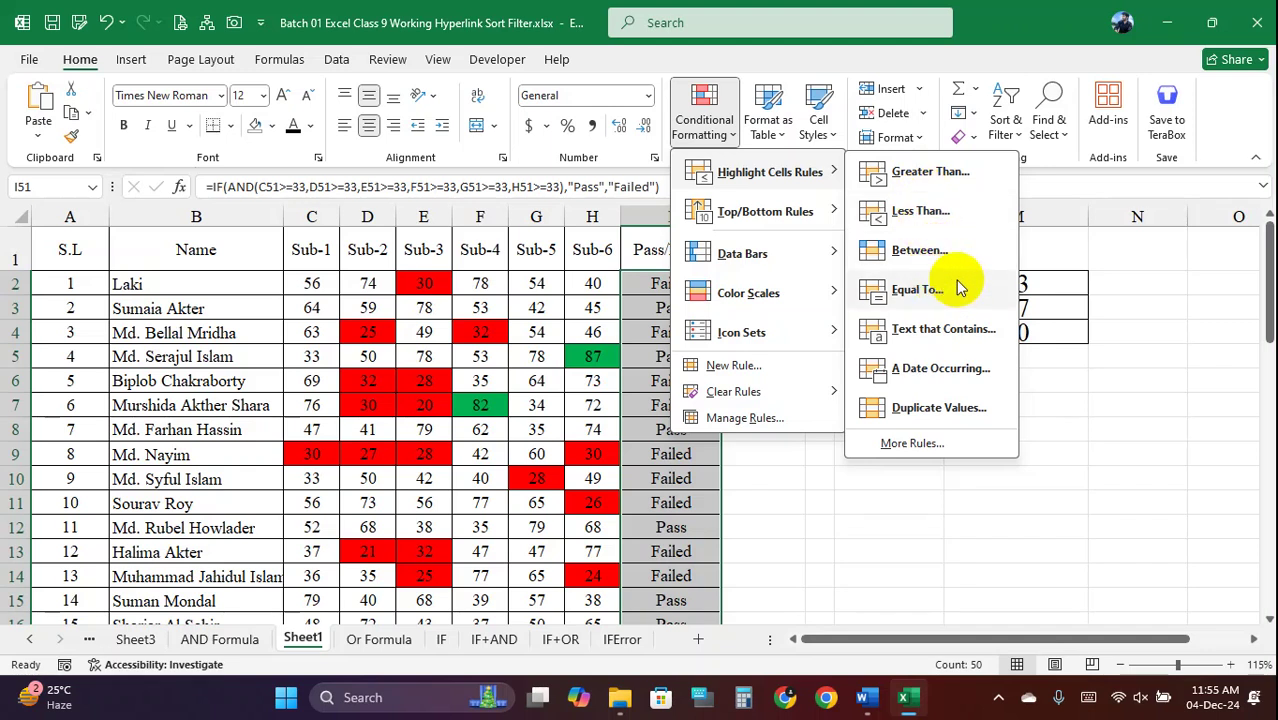
pyautogui.press('Print')
pyautogui.moveTo(20, 1)
pyautogui.mouseDown()
pyautogui.moveTo(1182, 642)
pyautogui.moveTo(1274, 600)
pyautogui.mouseUp()
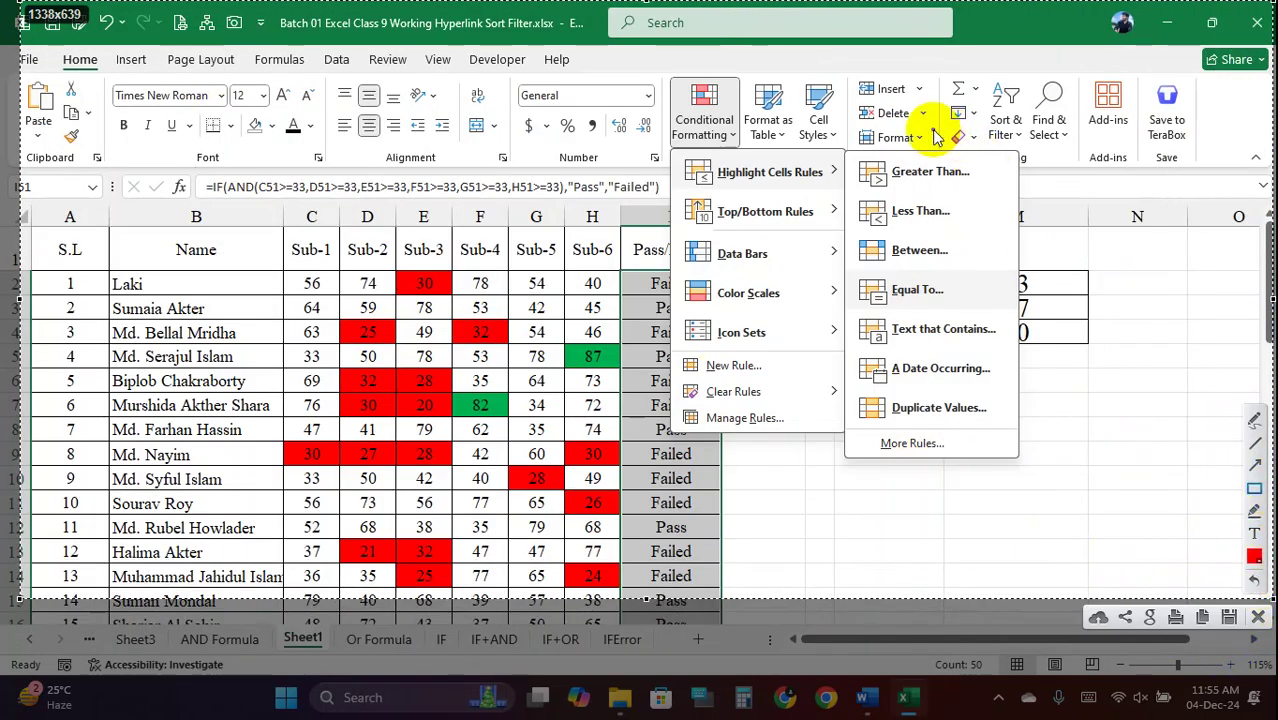
# Mark the Highlight Cells Rules items with red boxes, then close the annotation and menu
pyautogui.moveTo(850, 150); pyautogui.dragTo(990, 195)
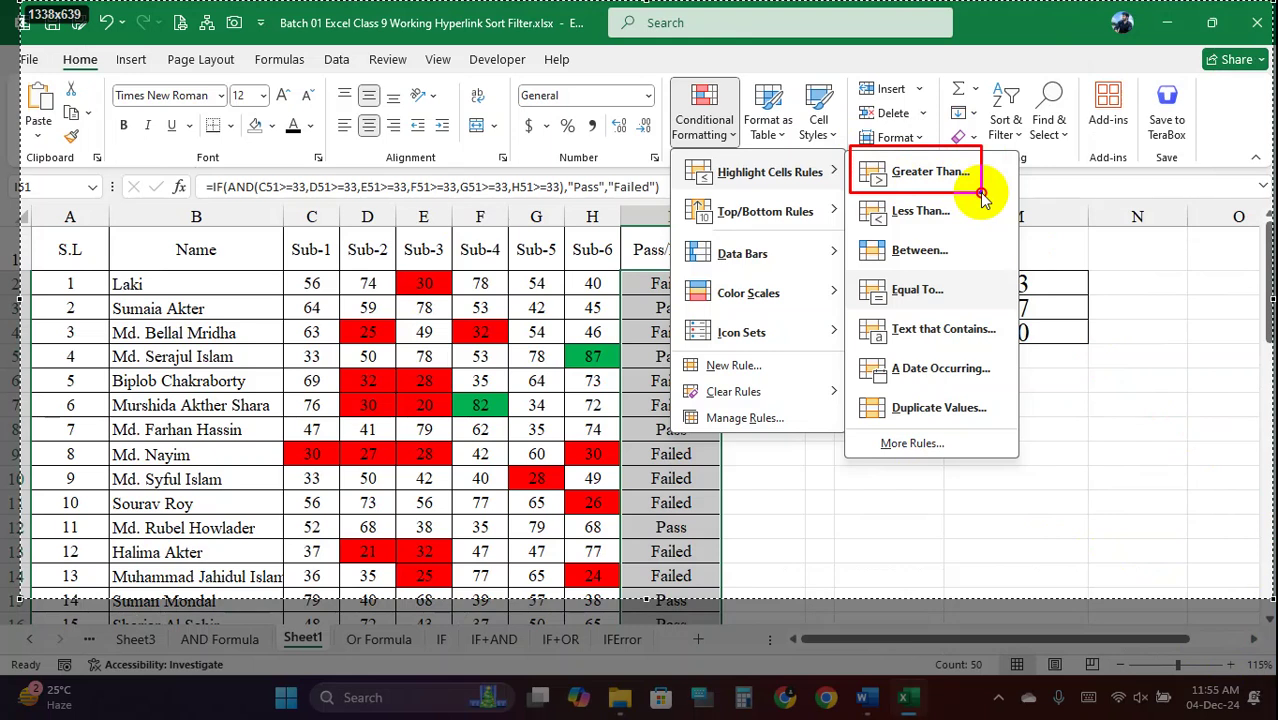
pyautogui.moveTo(980, 193); pyautogui.dragTo(1018, 197)
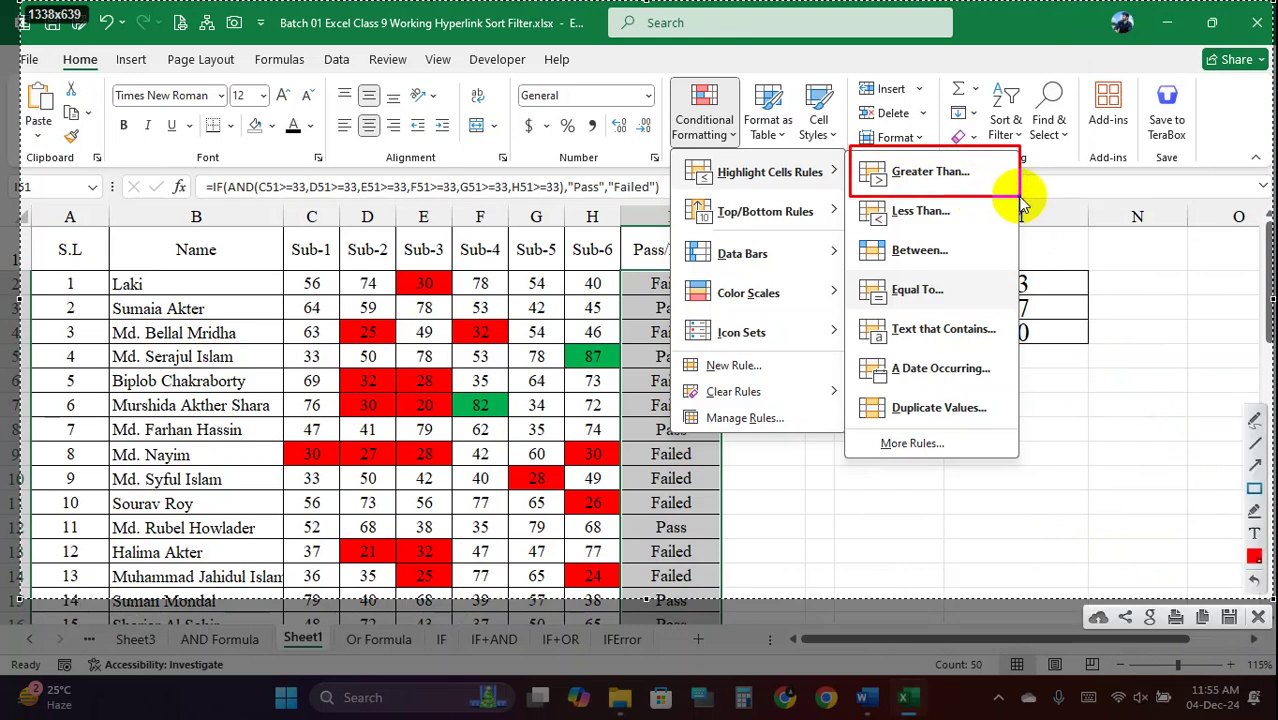
pyautogui.moveTo(853, 198); pyautogui.dragTo(1025, 232)
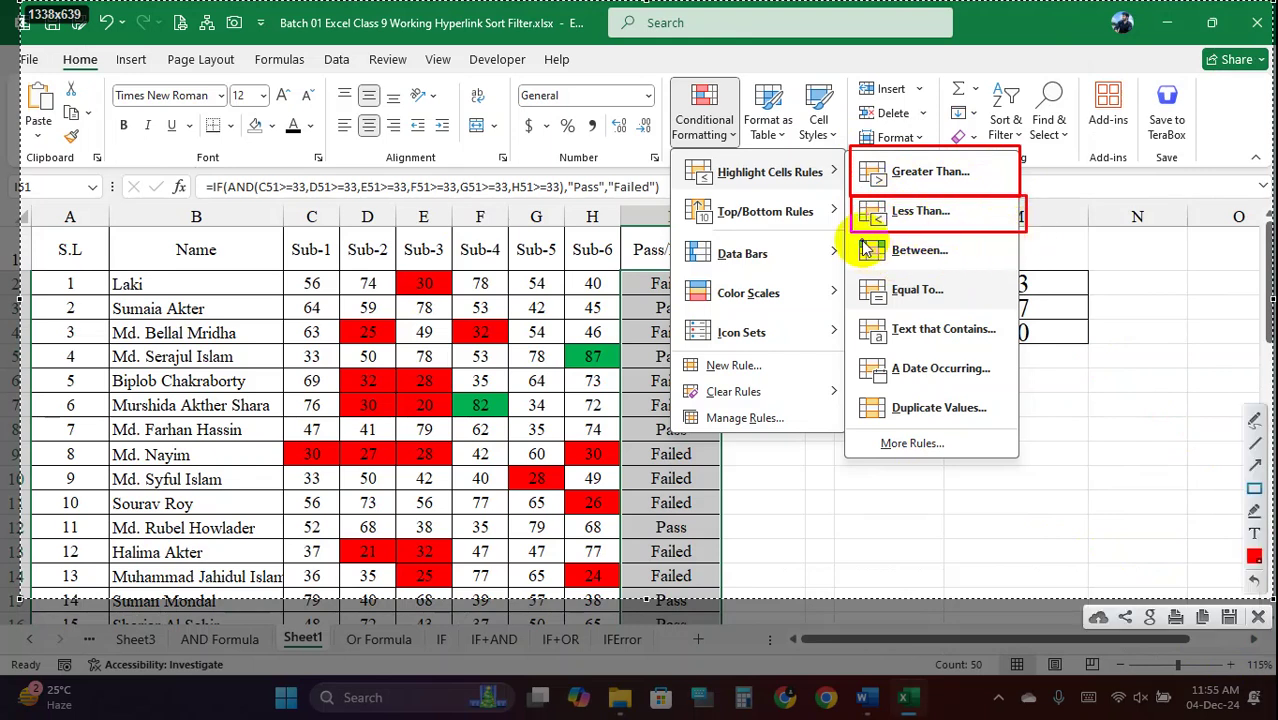
pyautogui.moveTo(853, 235); pyautogui.dragTo(1017, 269)
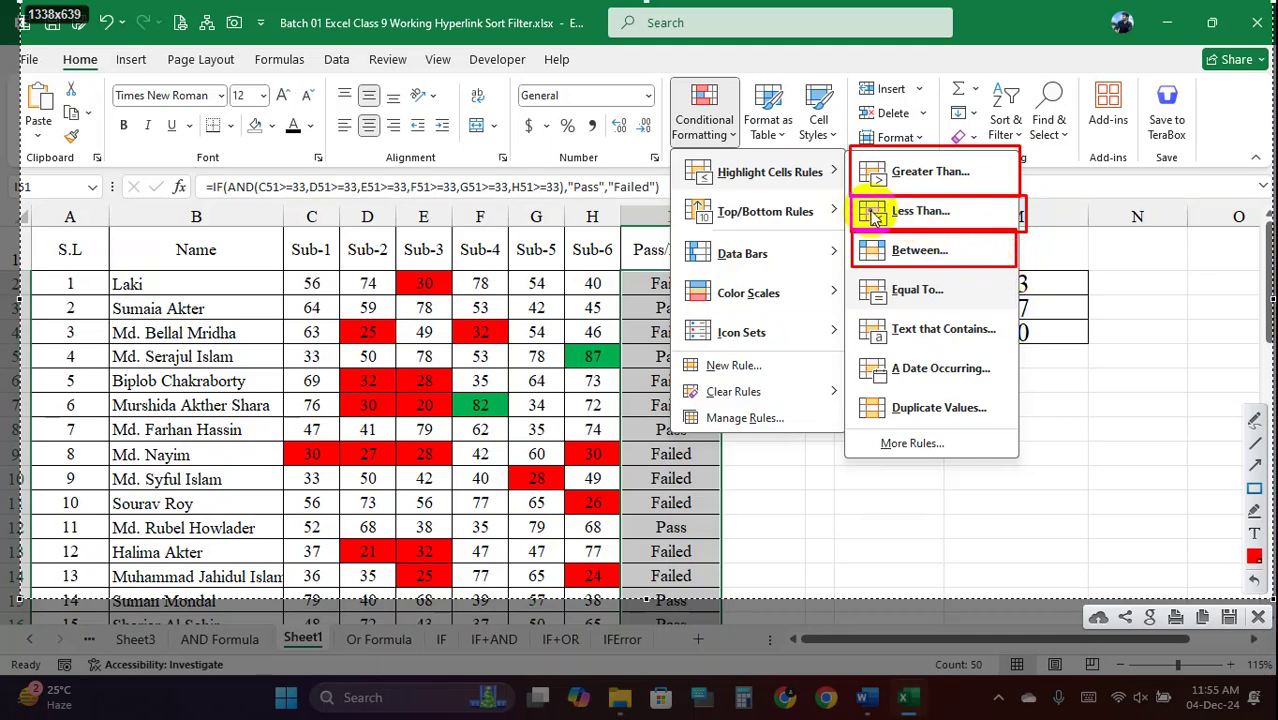
pyautogui.moveTo(853, 197); pyautogui.dragTo(1020, 235)
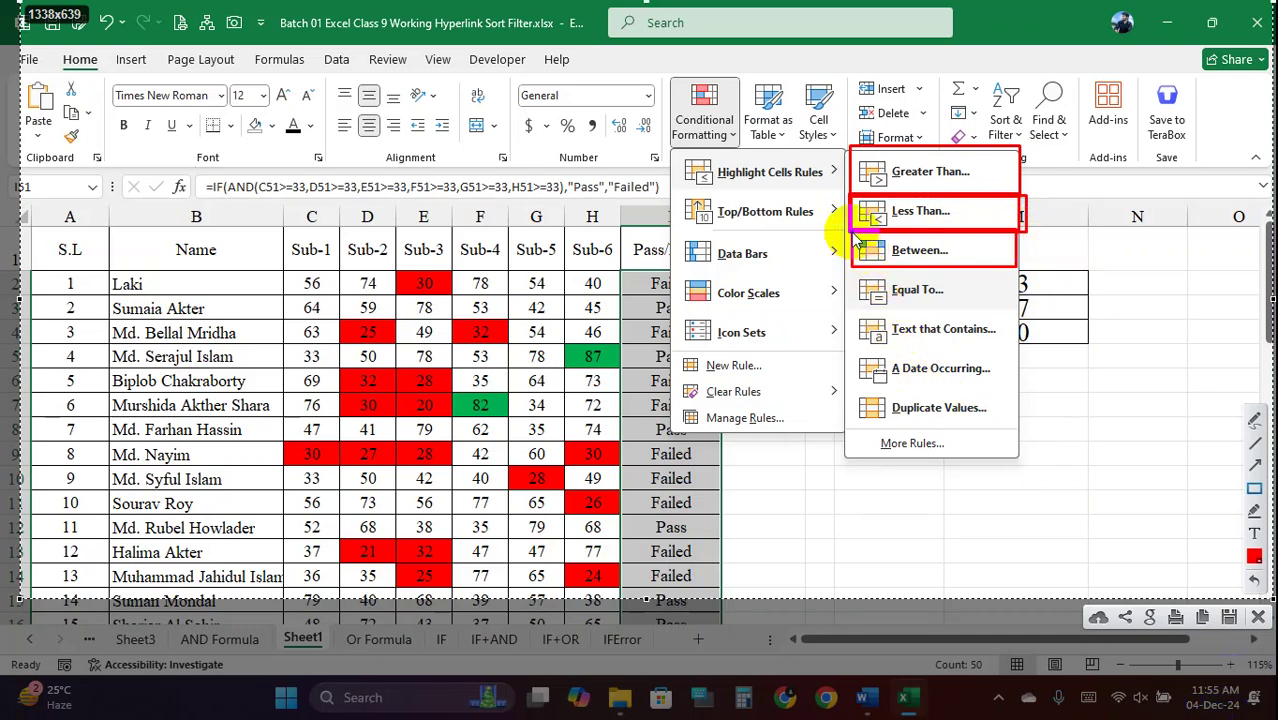
pyautogui.moveTo(852, 232)
pyautogui.mouseDown()
pyautogui.moveTo(905, 262)
pyautogui.moveTo(1006, 272)
pyautogui.mouseUp()
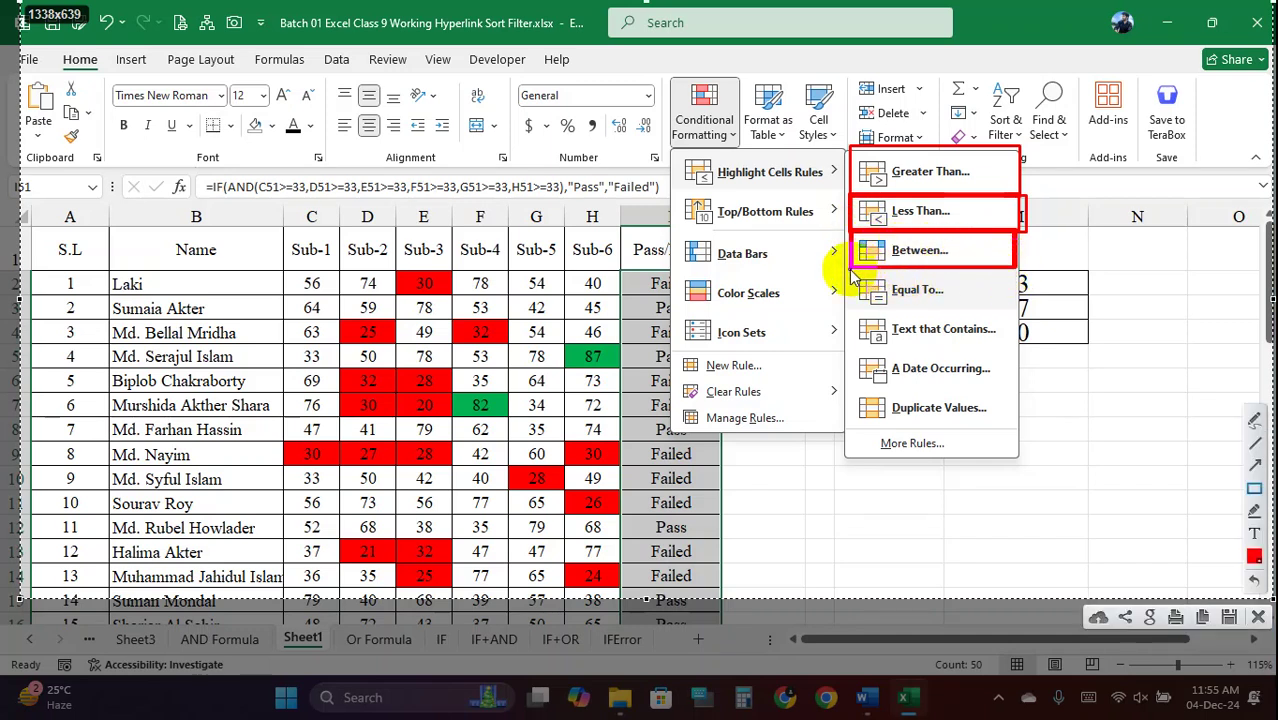
pyautogui.moveTo(852, 272)
pyautogui.mouseDown()
pyautogui.moveTo(925, 300)
pyautogui.moveTo(990, 305)
pyautogui.mouseUp()
pyautogui.moveTo(1004, 308); pyautogui.dragTo(1004, 307)
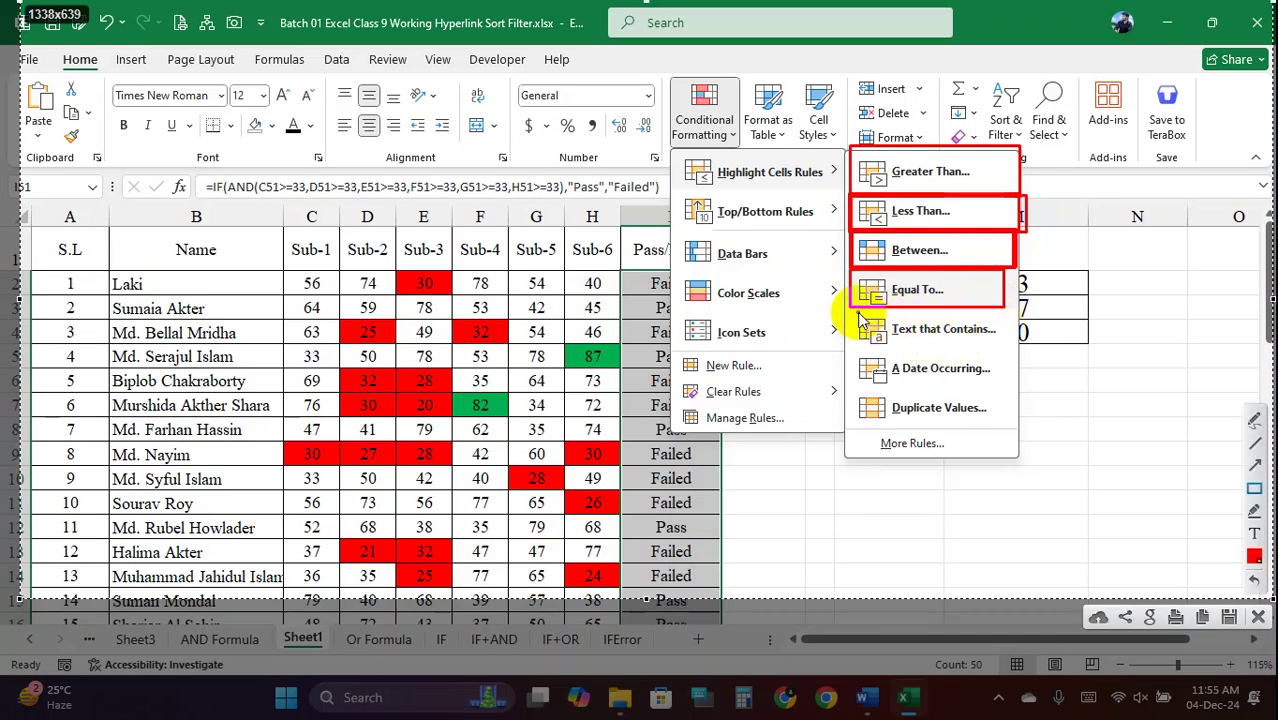
pyautogui.moveTo(855, 312); pyautogui.dragTo(960, 348)
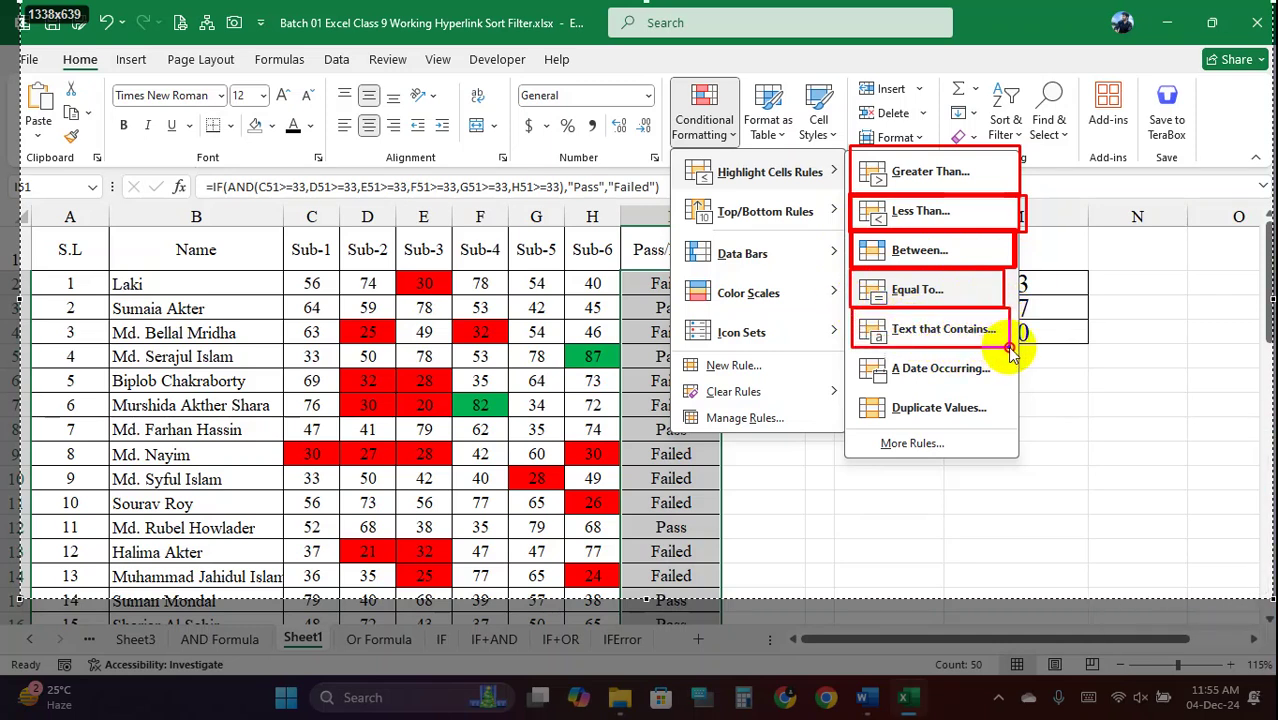
pyautogui.moveTo(1010, 350); pyautogui.dragTo(1010, 348)
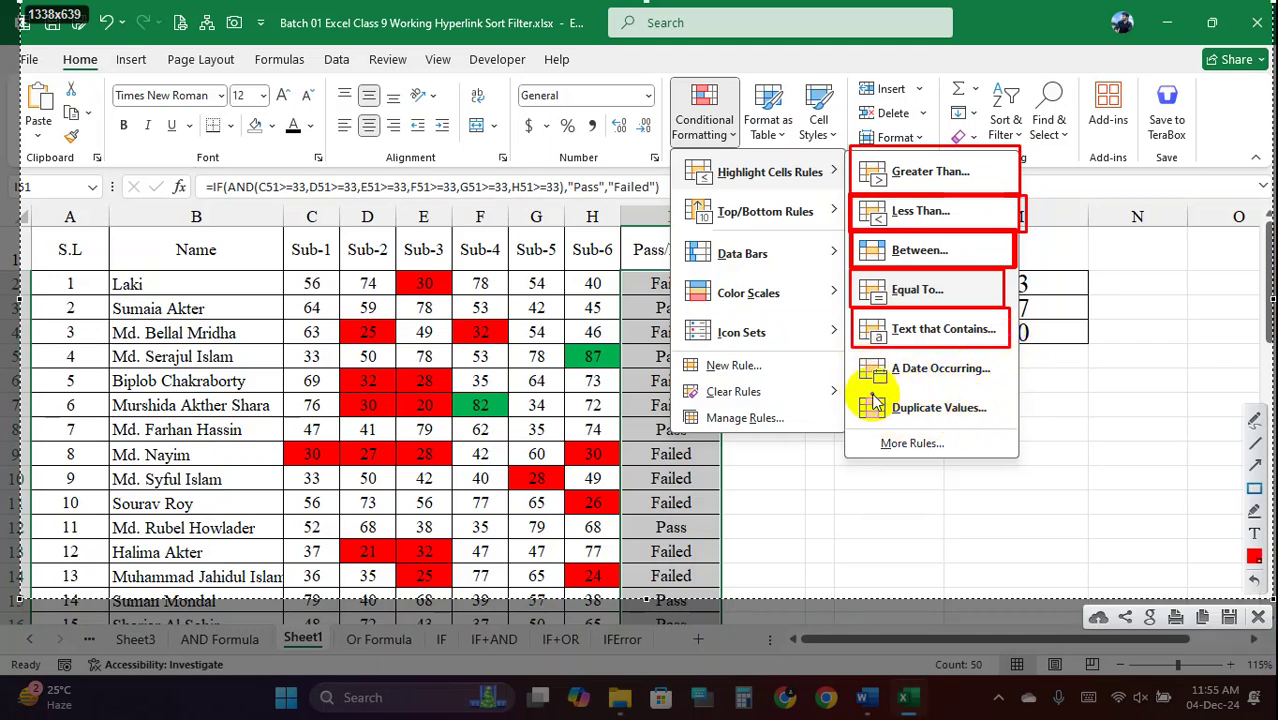
pyautogui.moveTo(857, 358); pyautogui.dragTo(1011, 424)
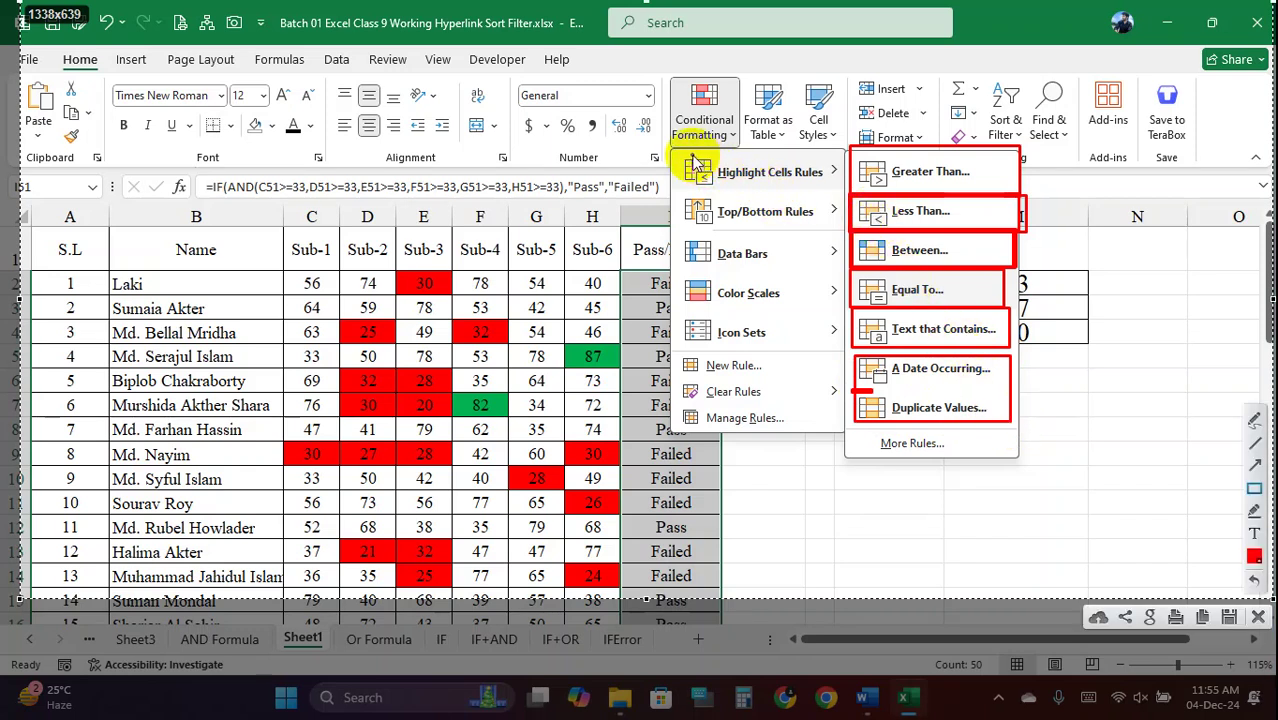
pyautogui.moveTo(674, 152)
pyautogui.mouseDown()
pyautogui.moveTo(705, 172)
pyautogui.moveTo(851, 190)
pyautogui.mouseUp()
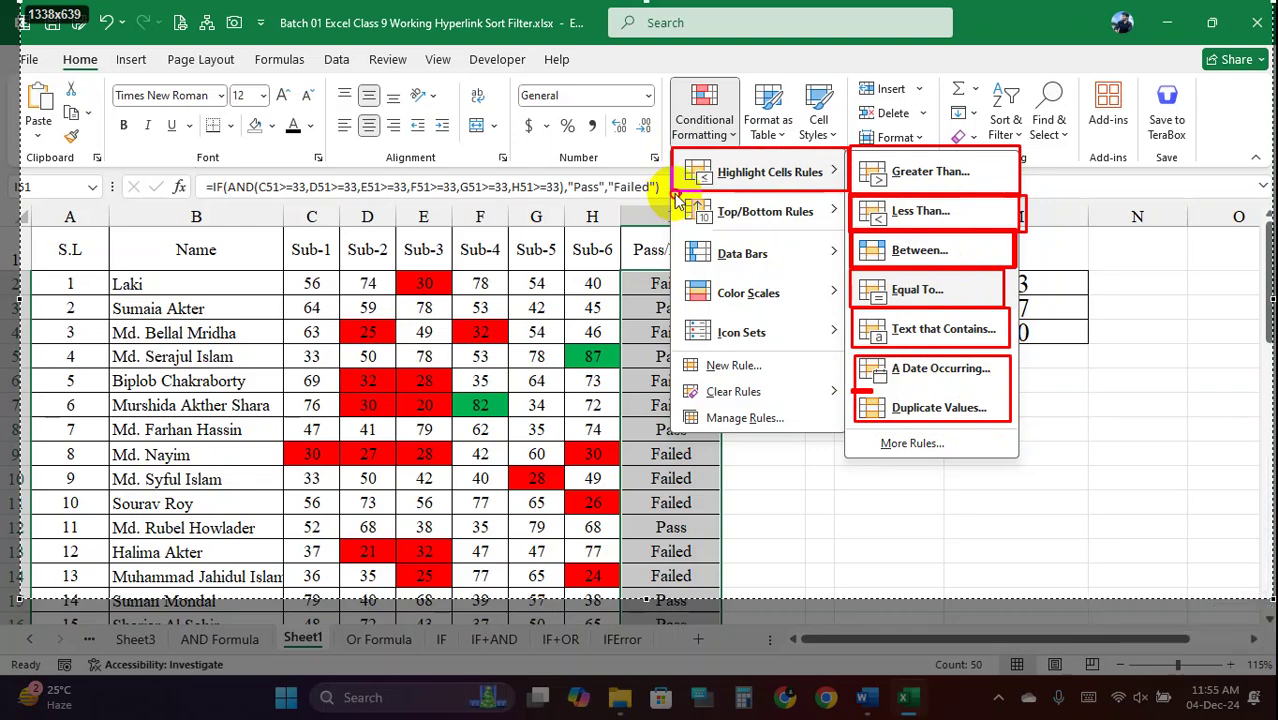
pyautogui.moveTo(681, 238); pyautogui.dragTo(823, 265)
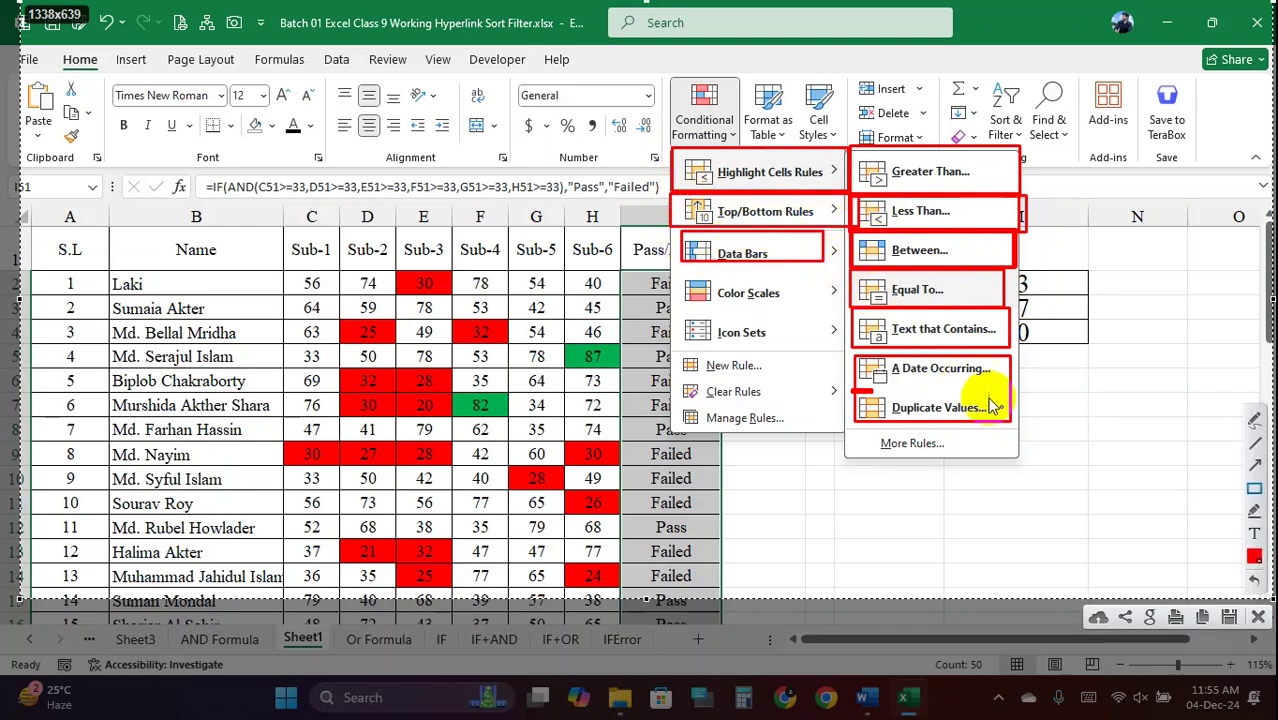
pyautogui.click(1259, 617)
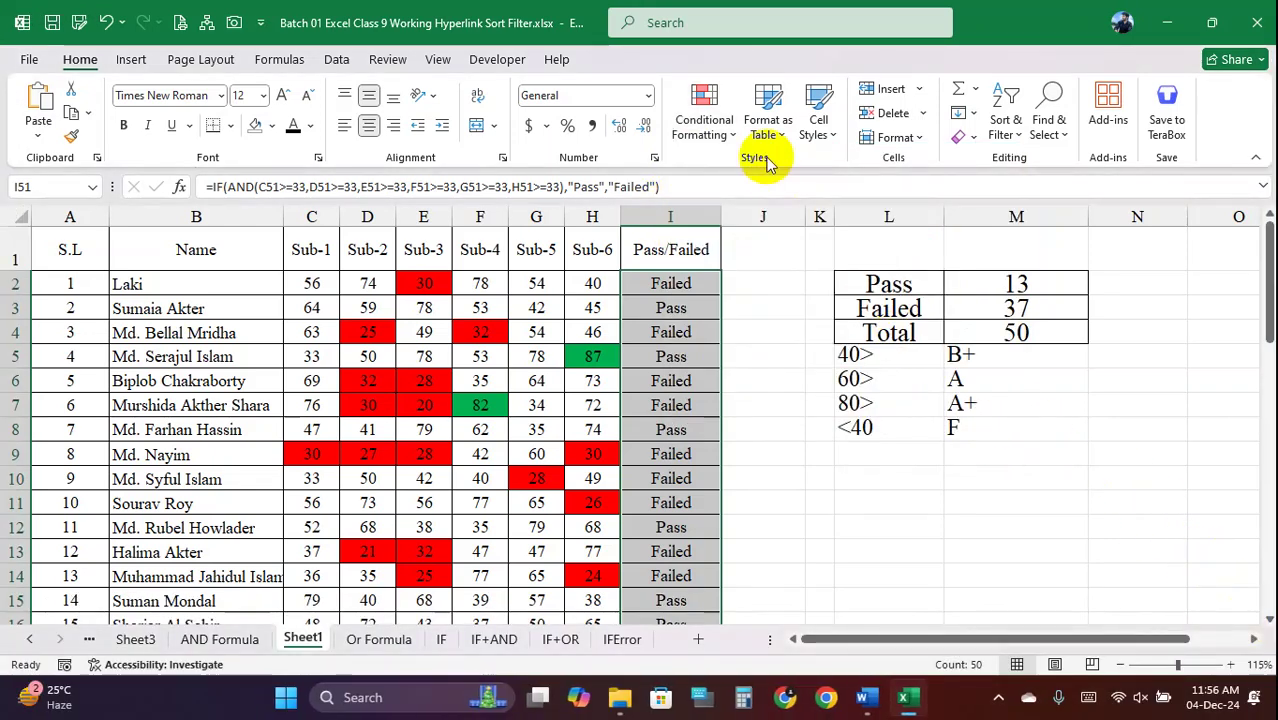
# Add a Text that Contains rule showing Pass results in a custom green font
pyautogui.click(704, 112)
pyautogui.moveTo(800, 174)
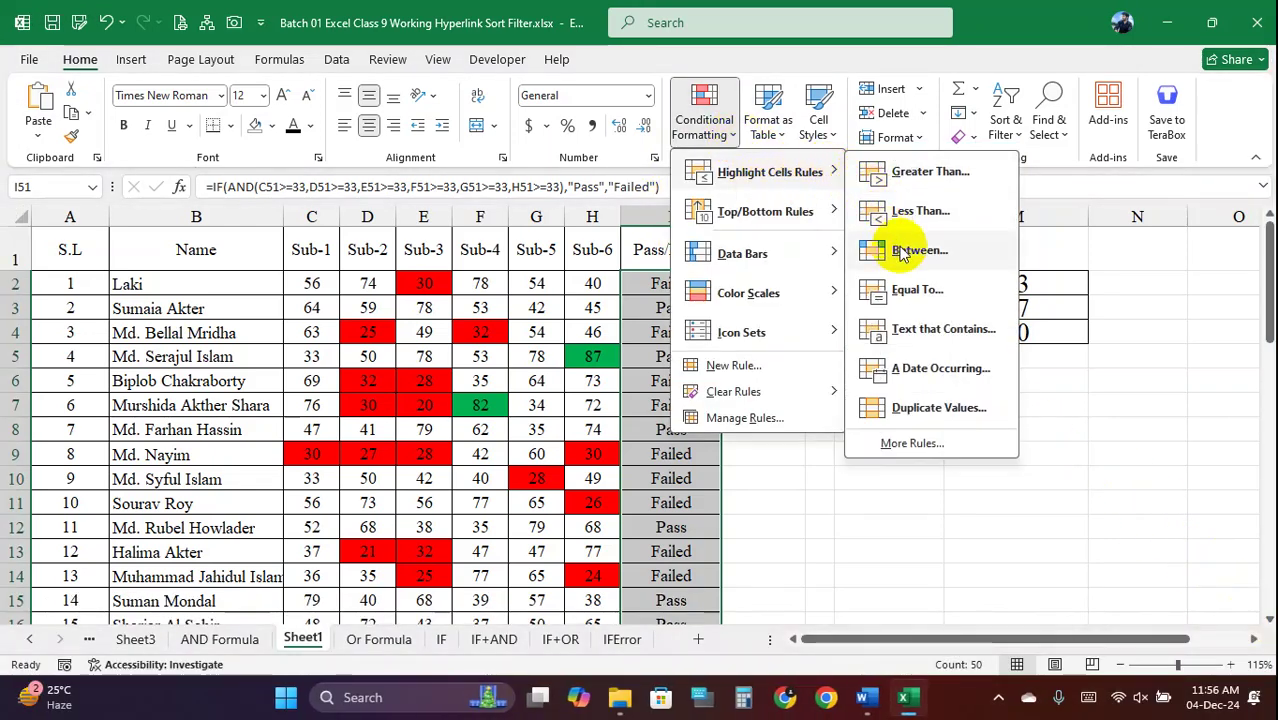
pyautogui.click(975, 340)
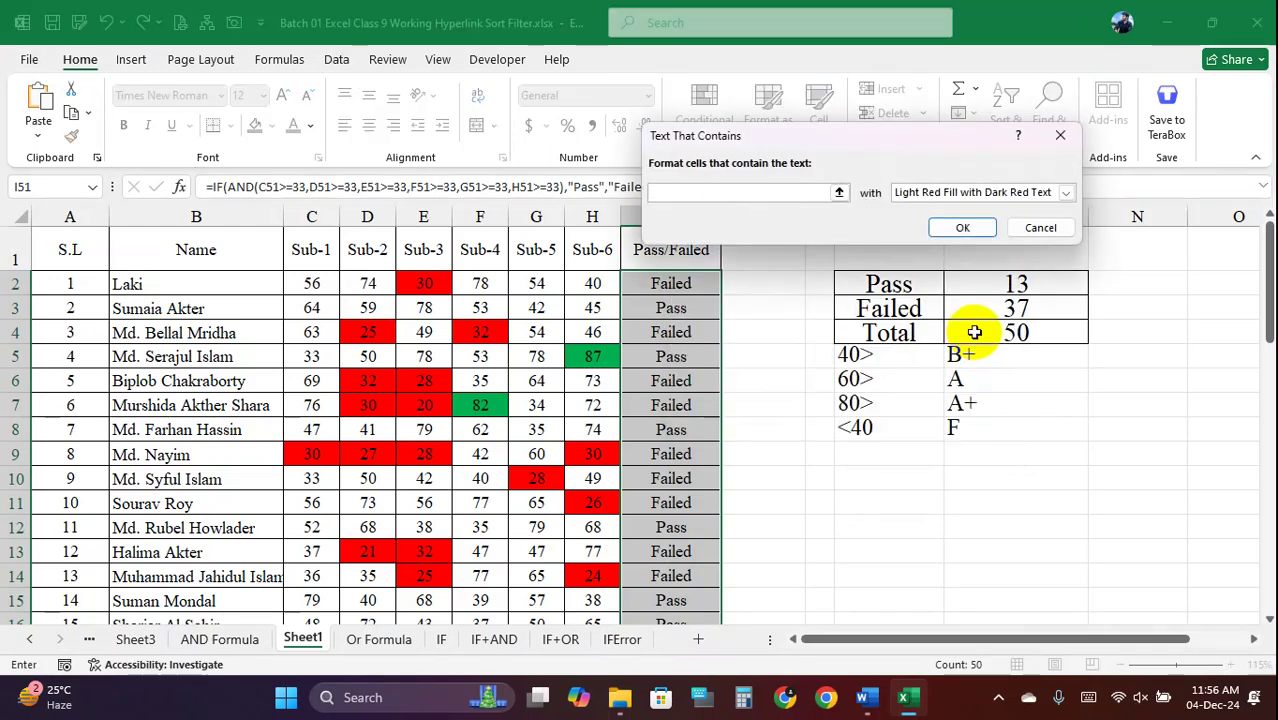
pyautogui.moveTo(852, 132); pyautogui.dragTo(1064, 166)
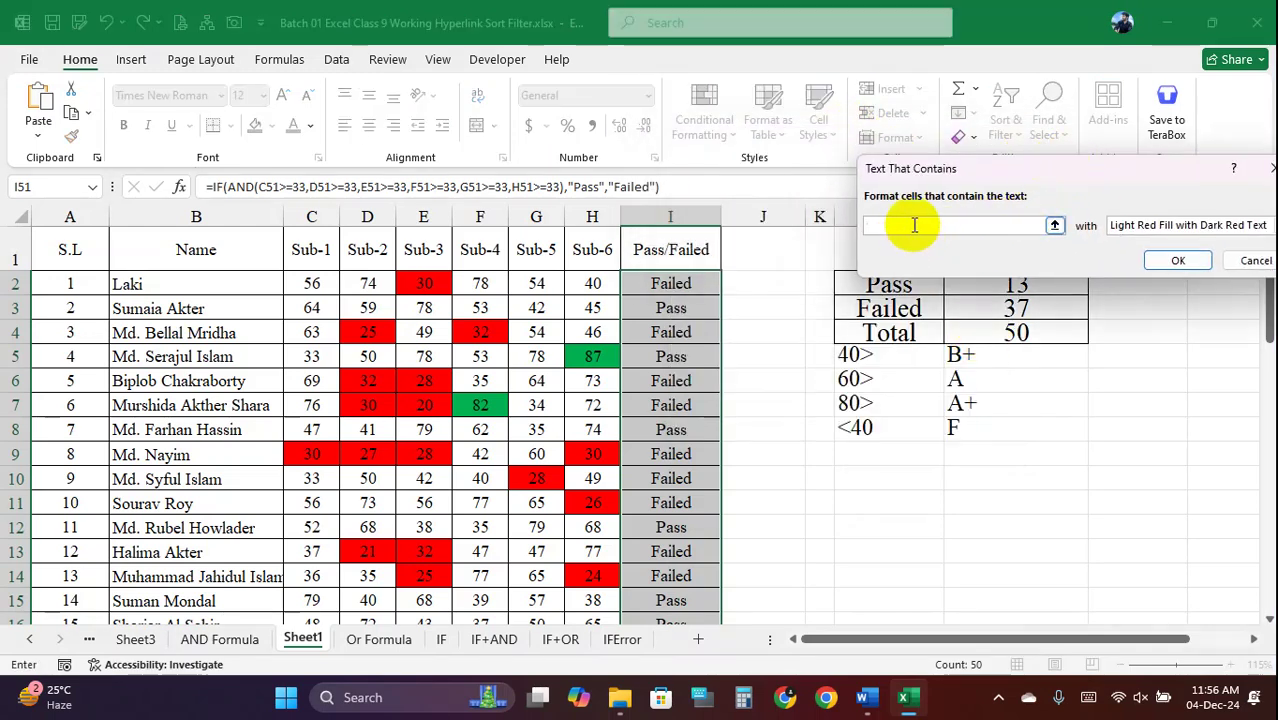
pyautogui.write('Pass')
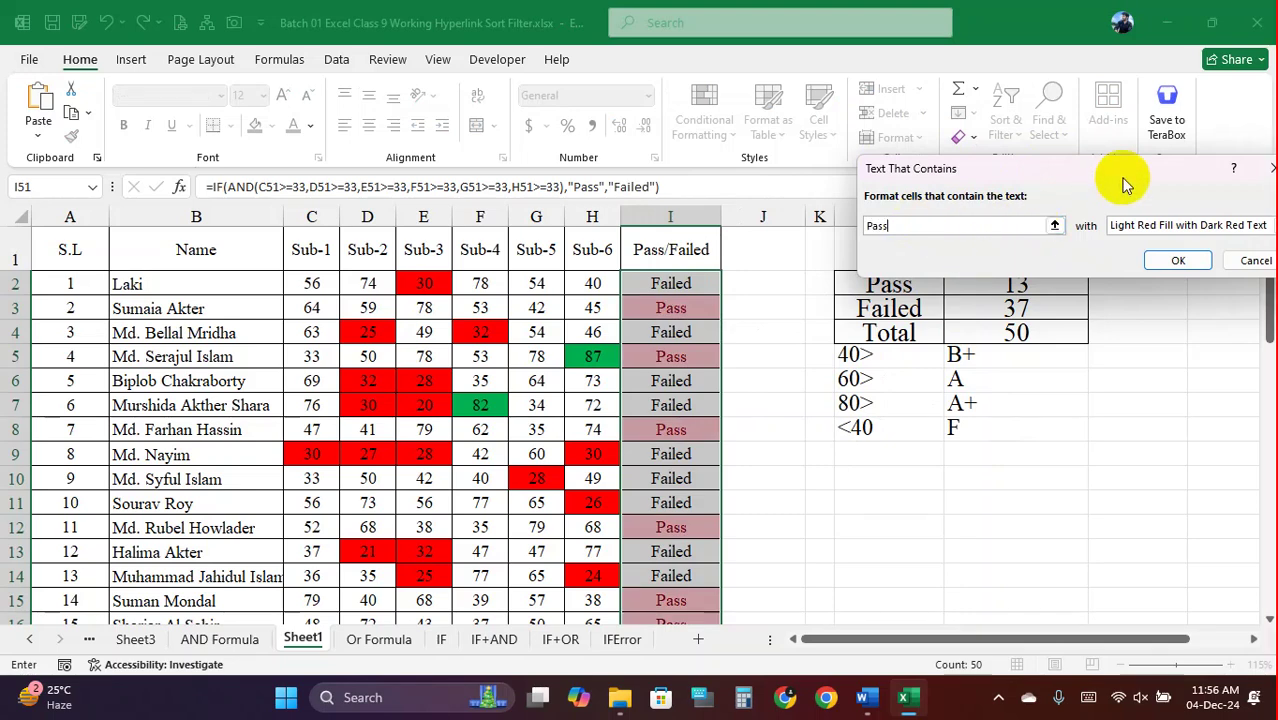
pyautogui.moveTo(1115, 172); pyautogui.dragTo(1010, 144)
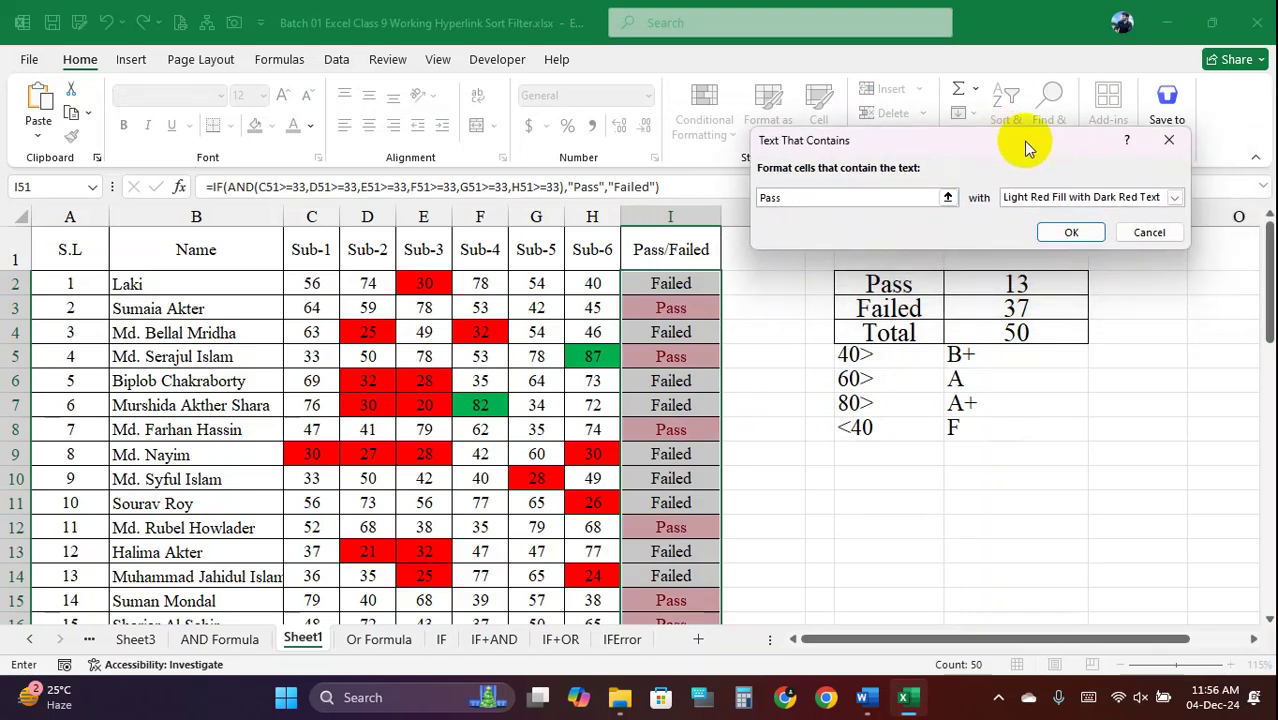
pyautogui.click(1092, 200)
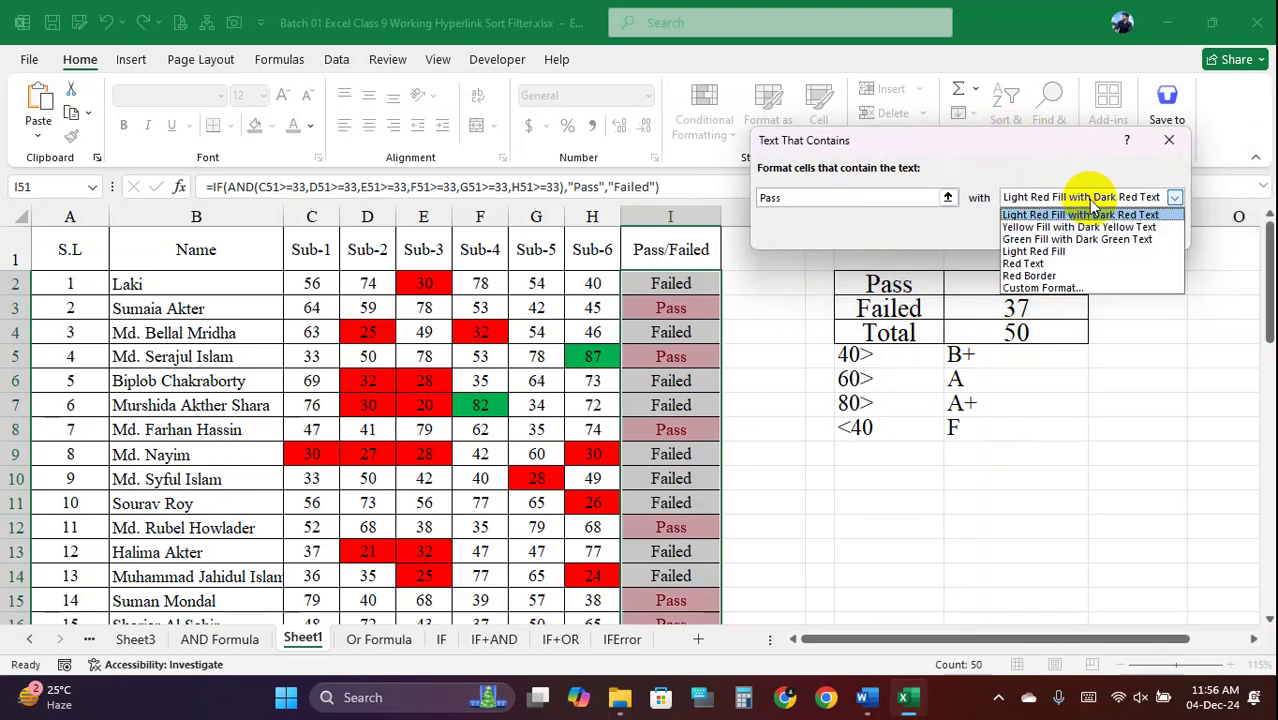
pyautogui.click(1054, 285)
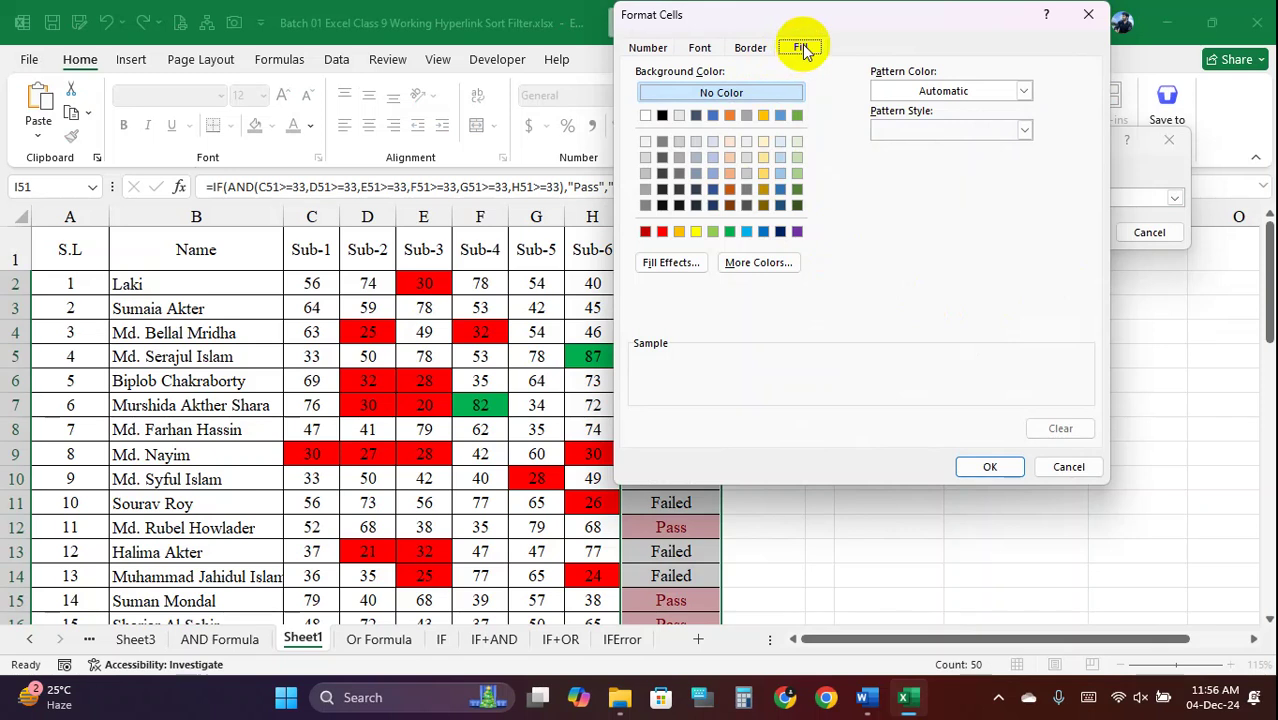
pyautogui.click(703, 48)
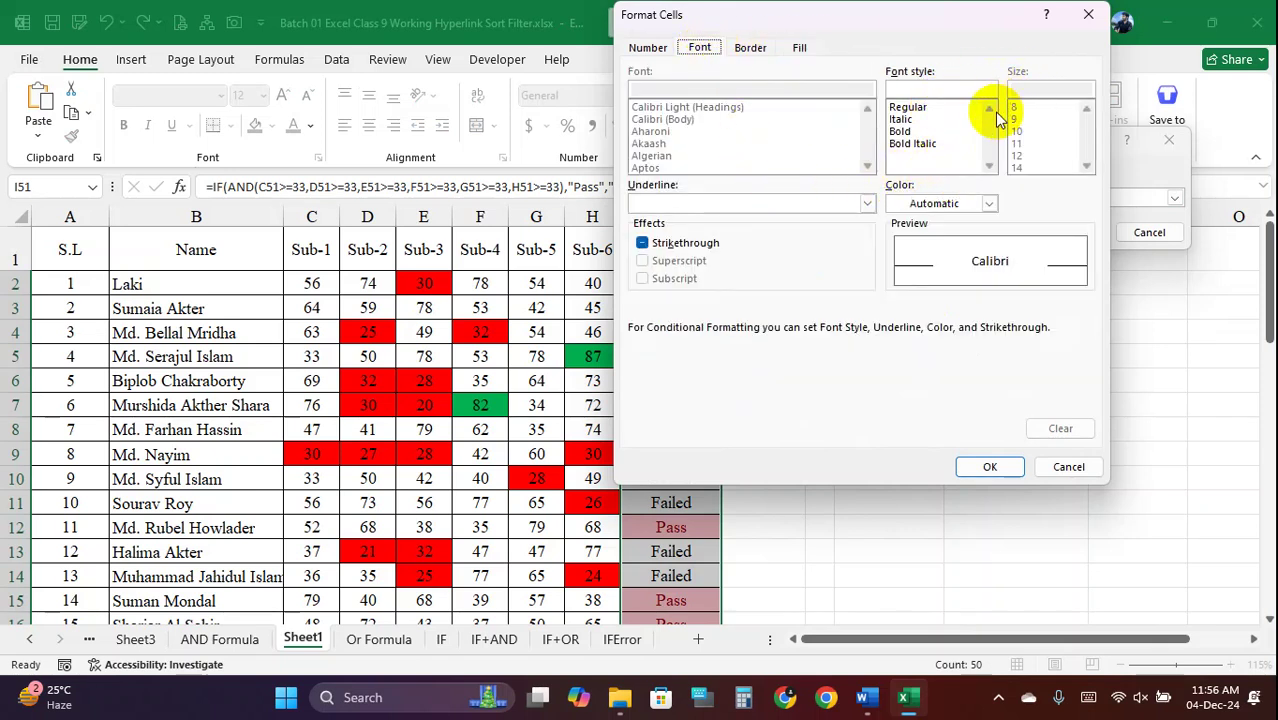
pyautogui.click(988, 204)
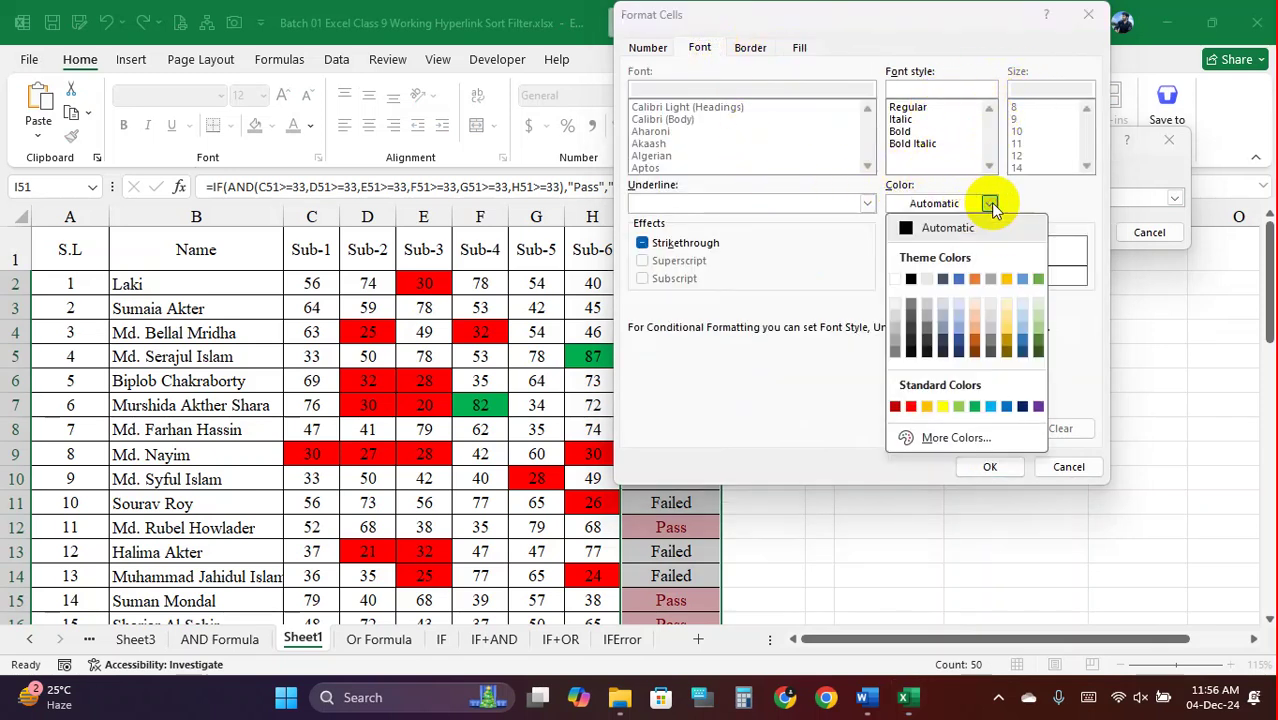
pyautogui.click(975, 407)
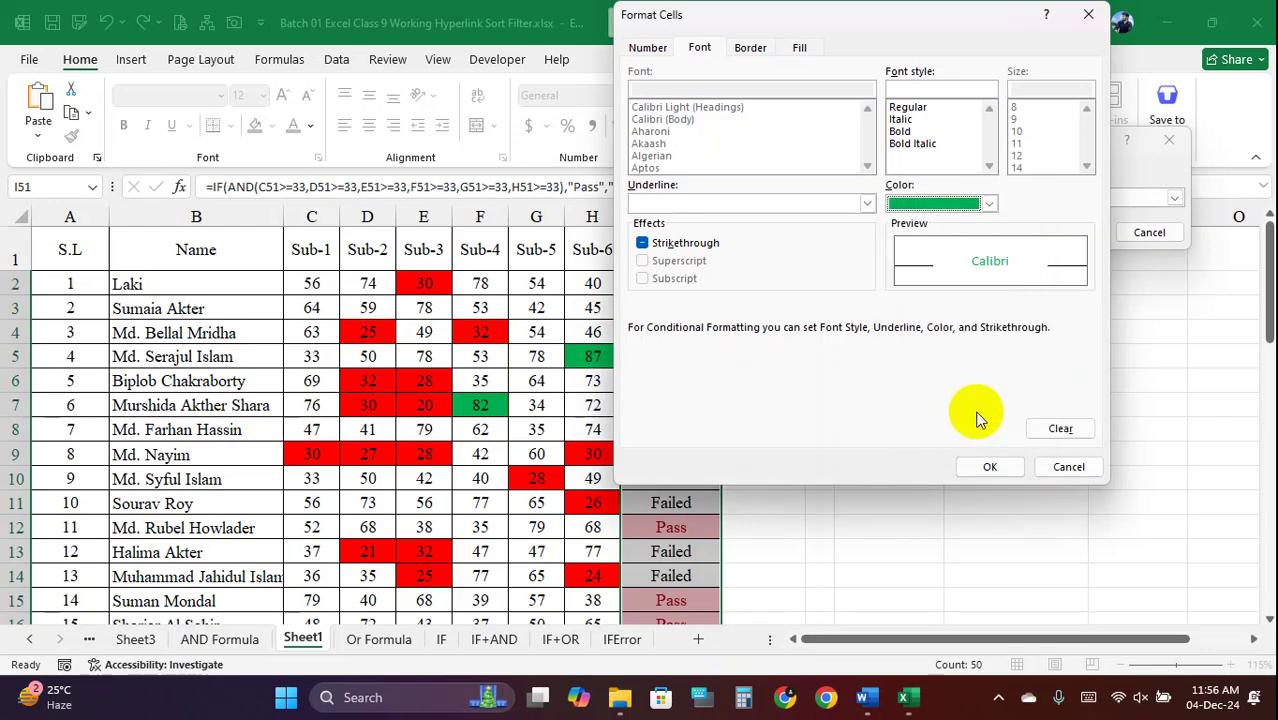
pyautogui.click(990, 468)
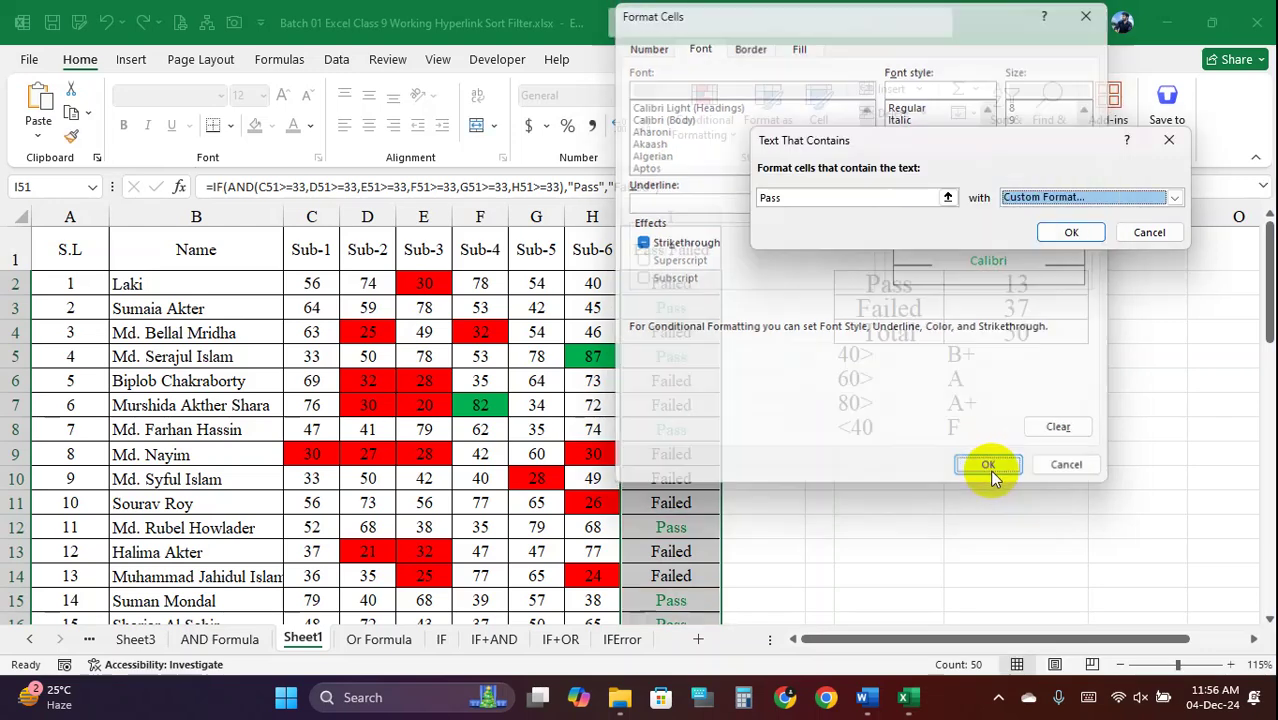
pyautogui.click(1072, 231)
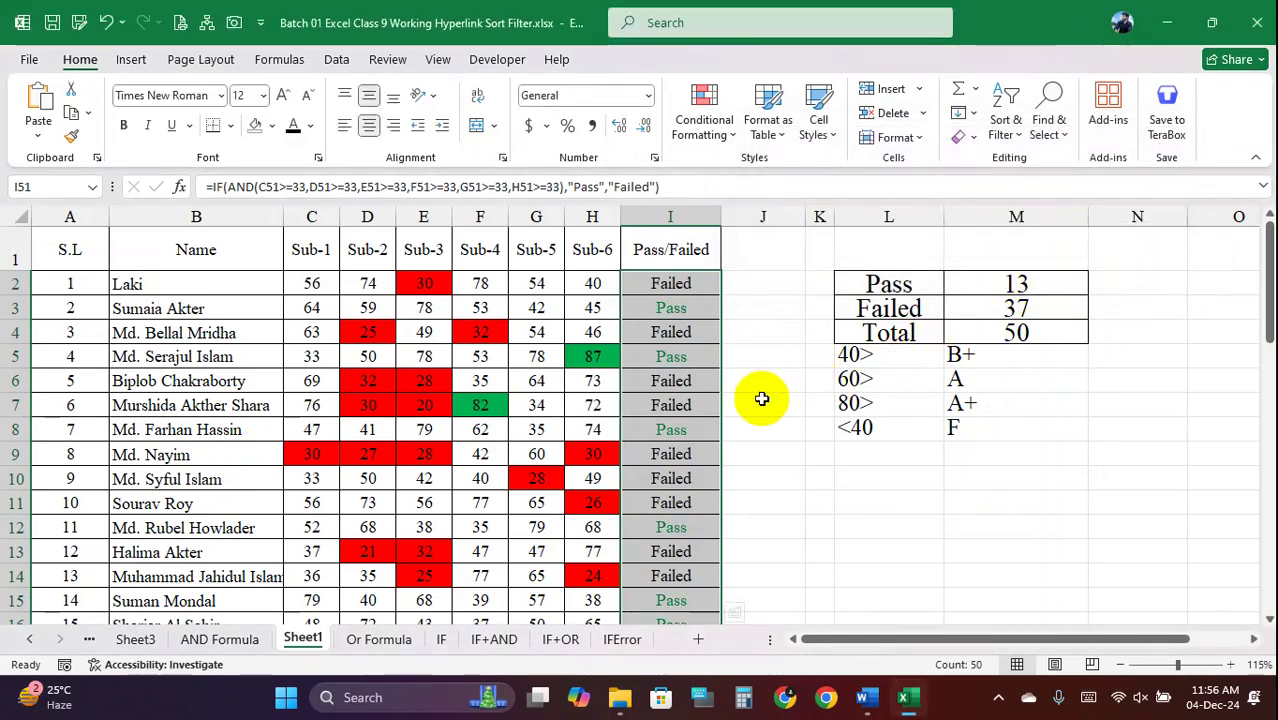
# Add a second Text that Contains rule showing Failed results in a custom red font
pyautogui.click(728, 128)
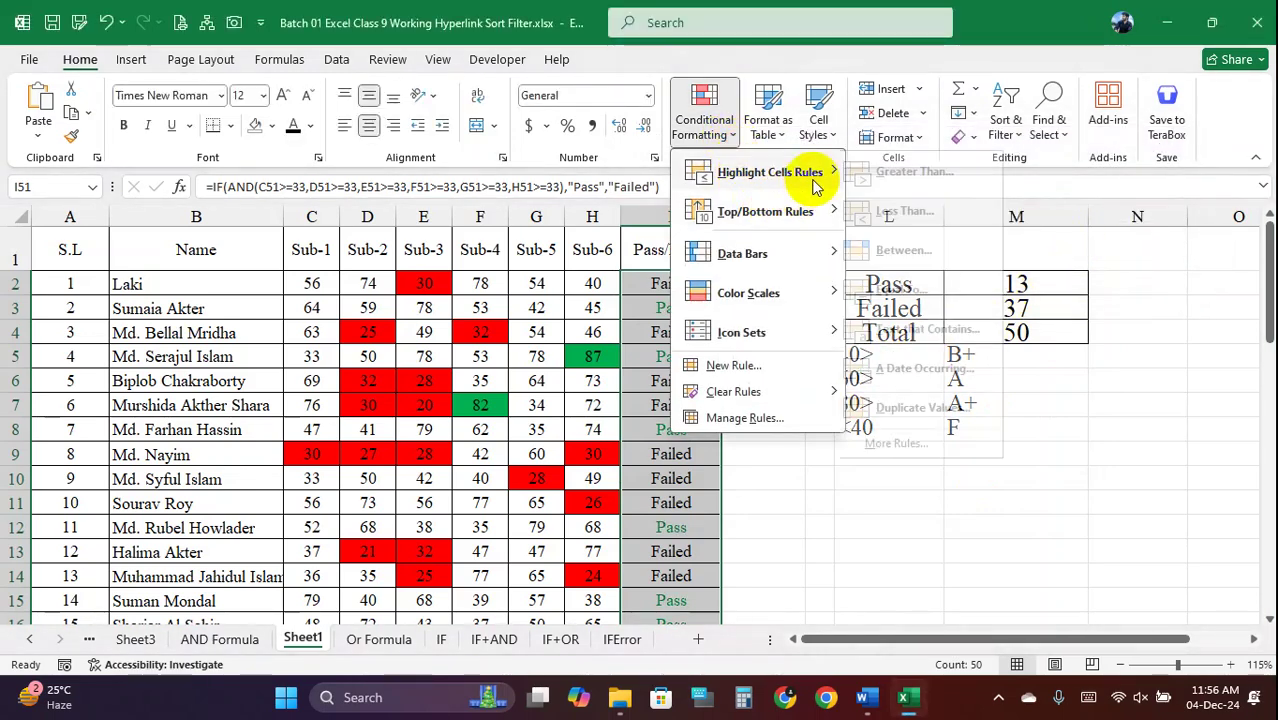
pyautogui.moveTo(827, 171)
pyautogui.click(958, 328)
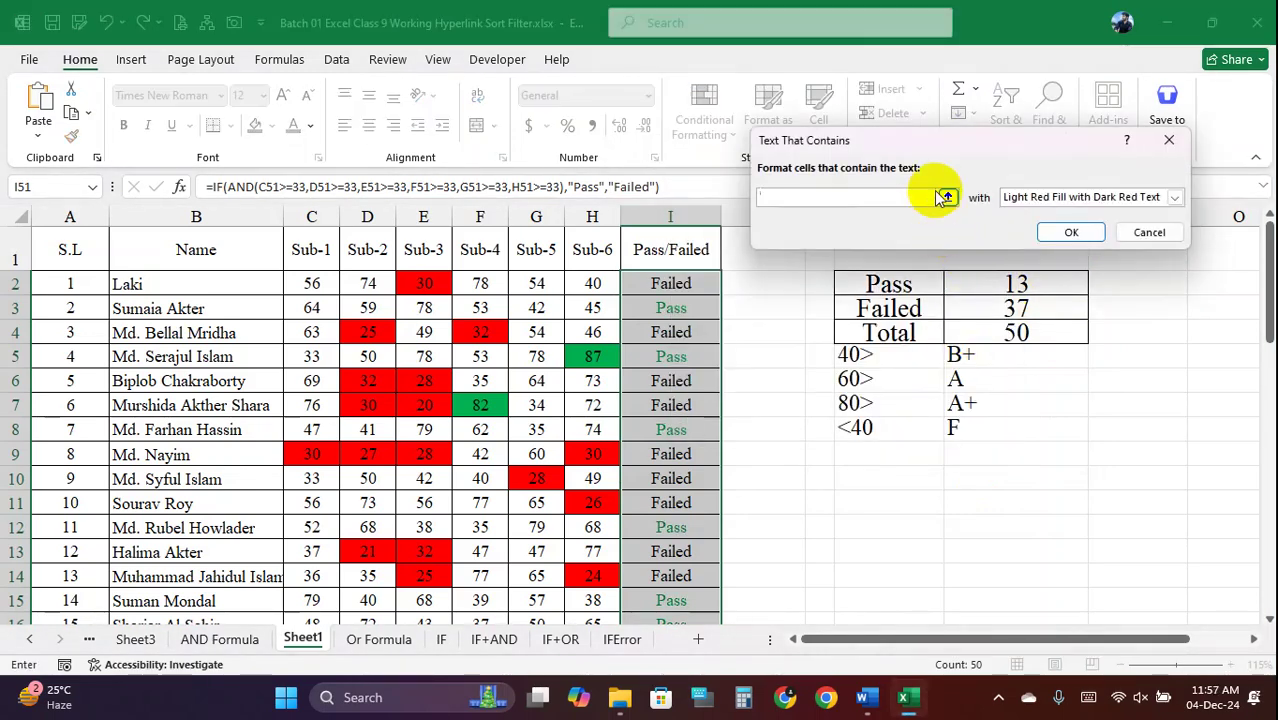
pyautogui.write('Failed')
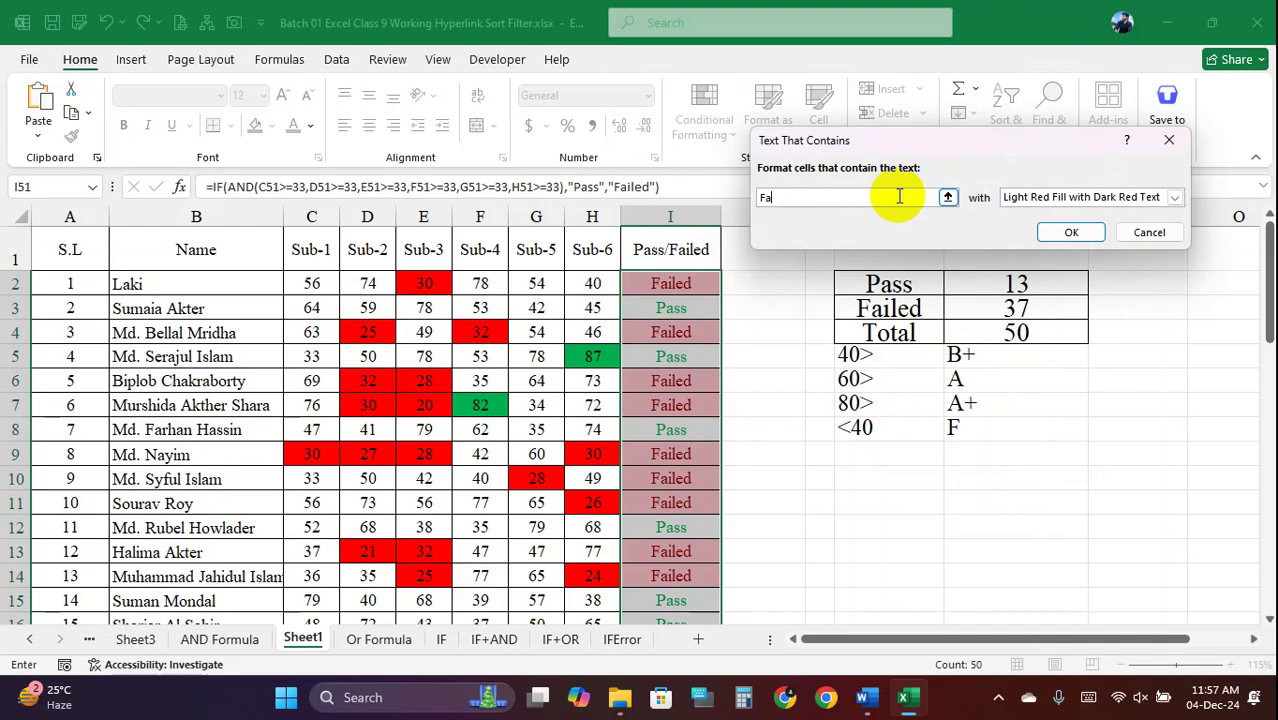
pyautogui.click(1174, 197)
pyautogui.click(1040, 288)
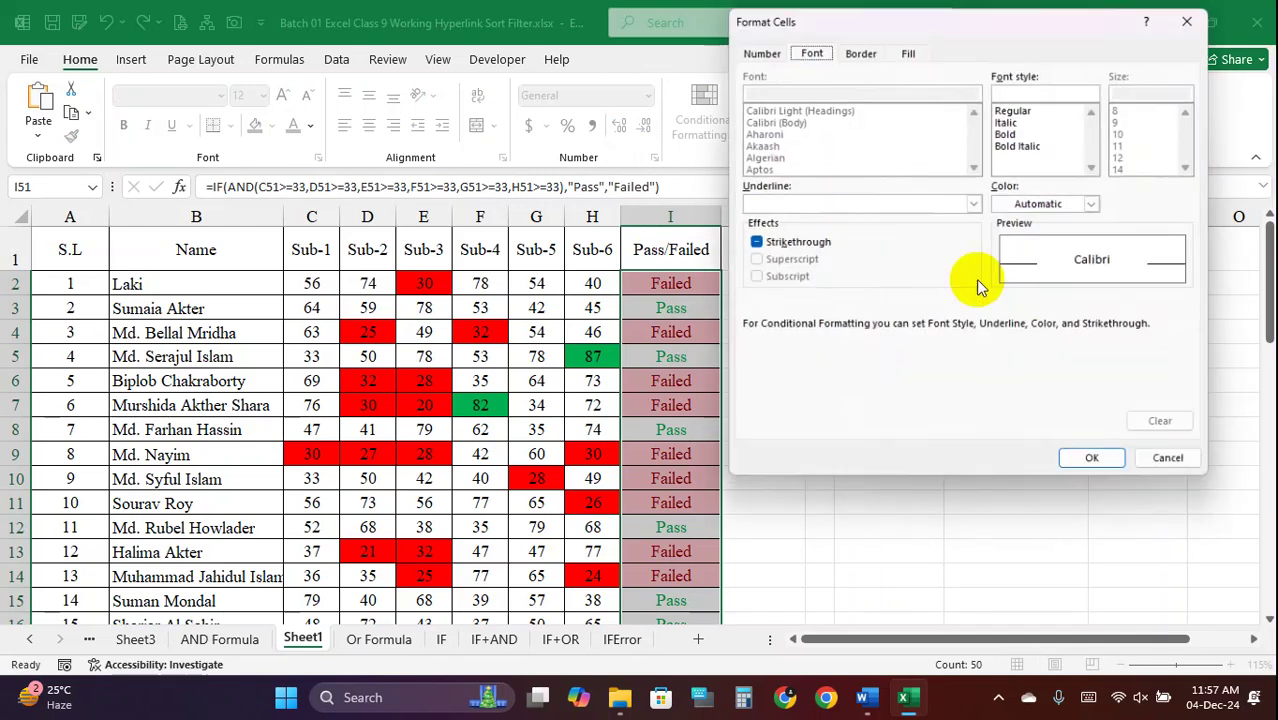
pyautogui.click(1098, 203)
pyautogui.click(1010, 410)
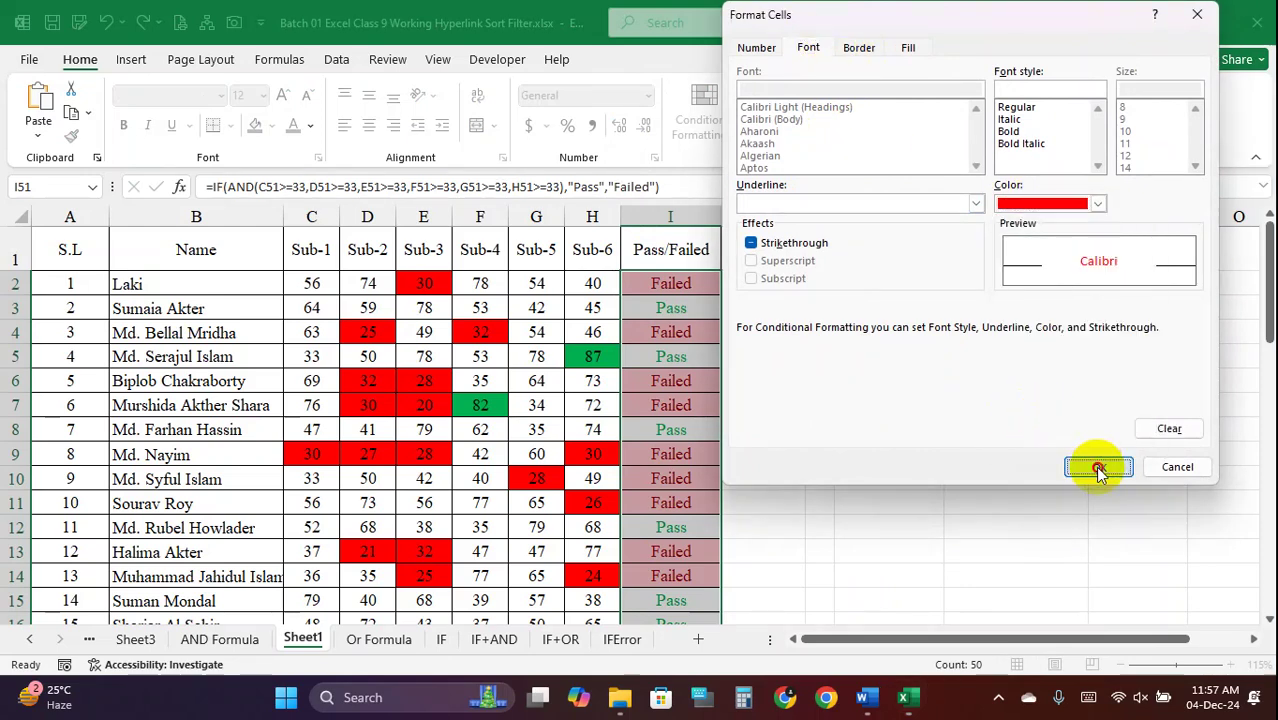
pyautogui.click(1098, 468)
pyautogui.click(1070, 230)
pyautogui.click(870, 428)
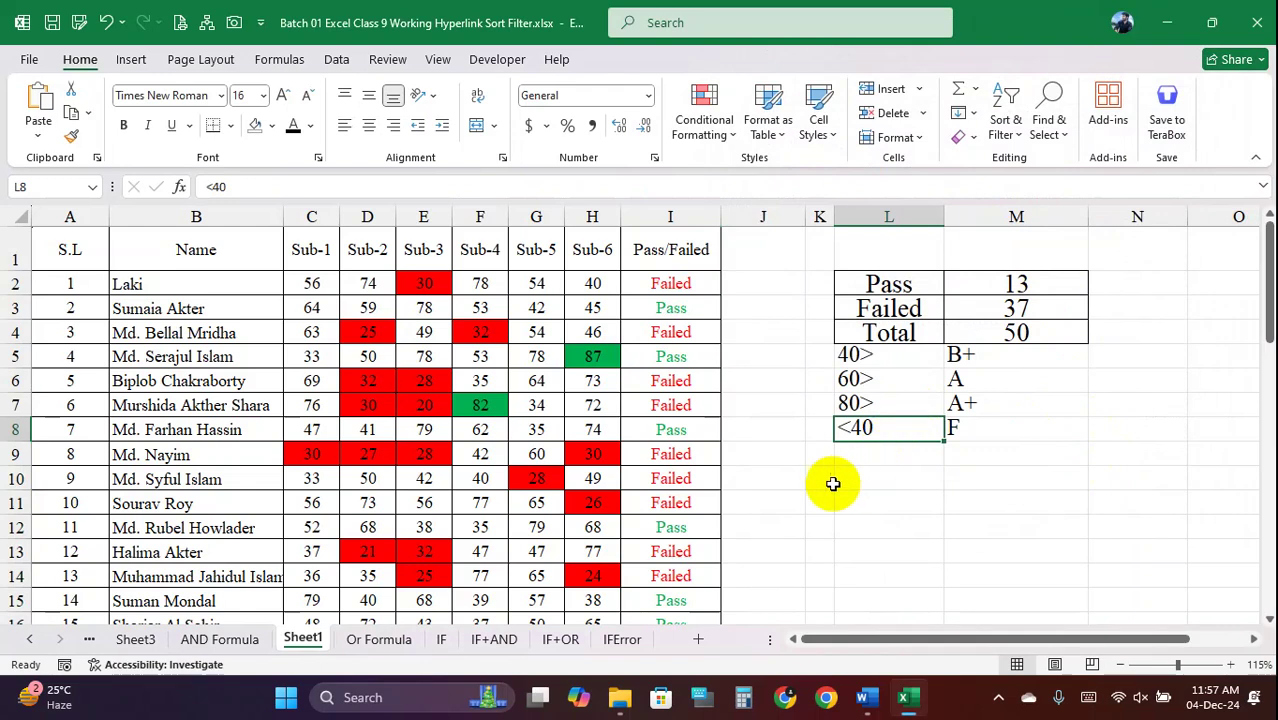
# Change row 4's Sub-2 score (D4) to 45 and Sub-4 score (F4) to 54
pyautogui.moveTo(690, 281); pyautogui.dragTo(676, 594)
pyautogui.click(684, 465)
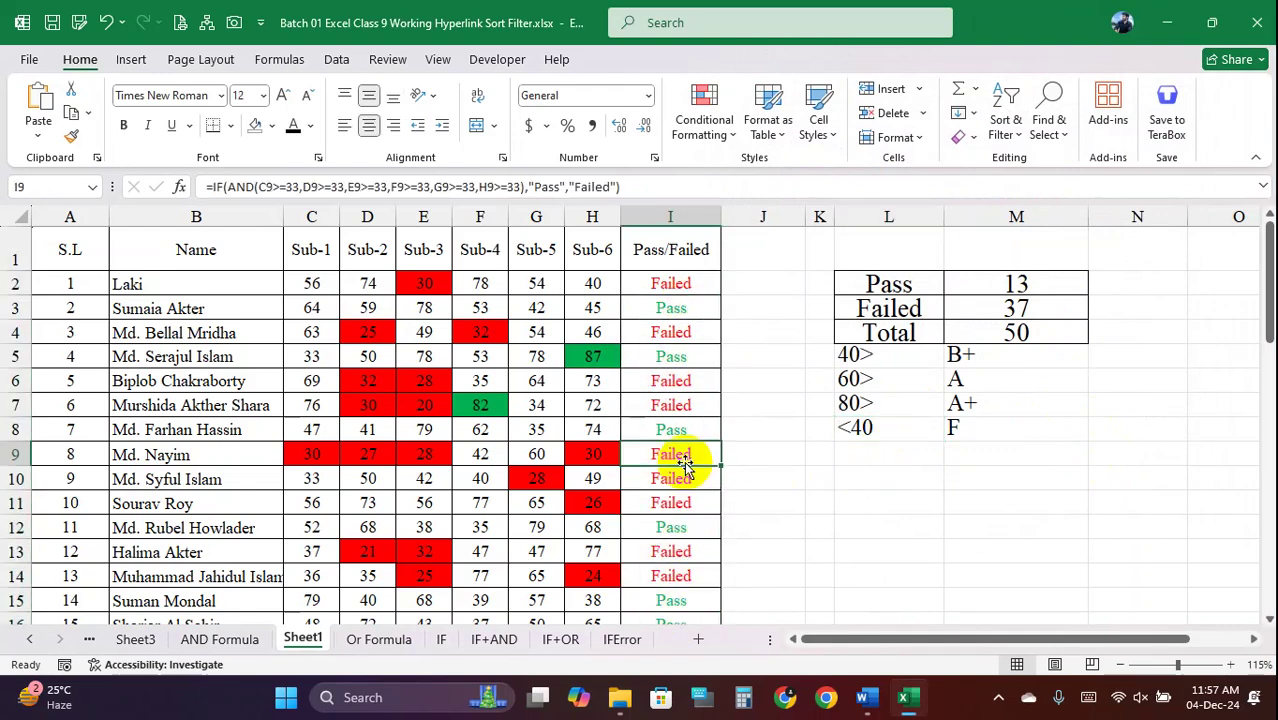
pyautogui.click(686, 333)
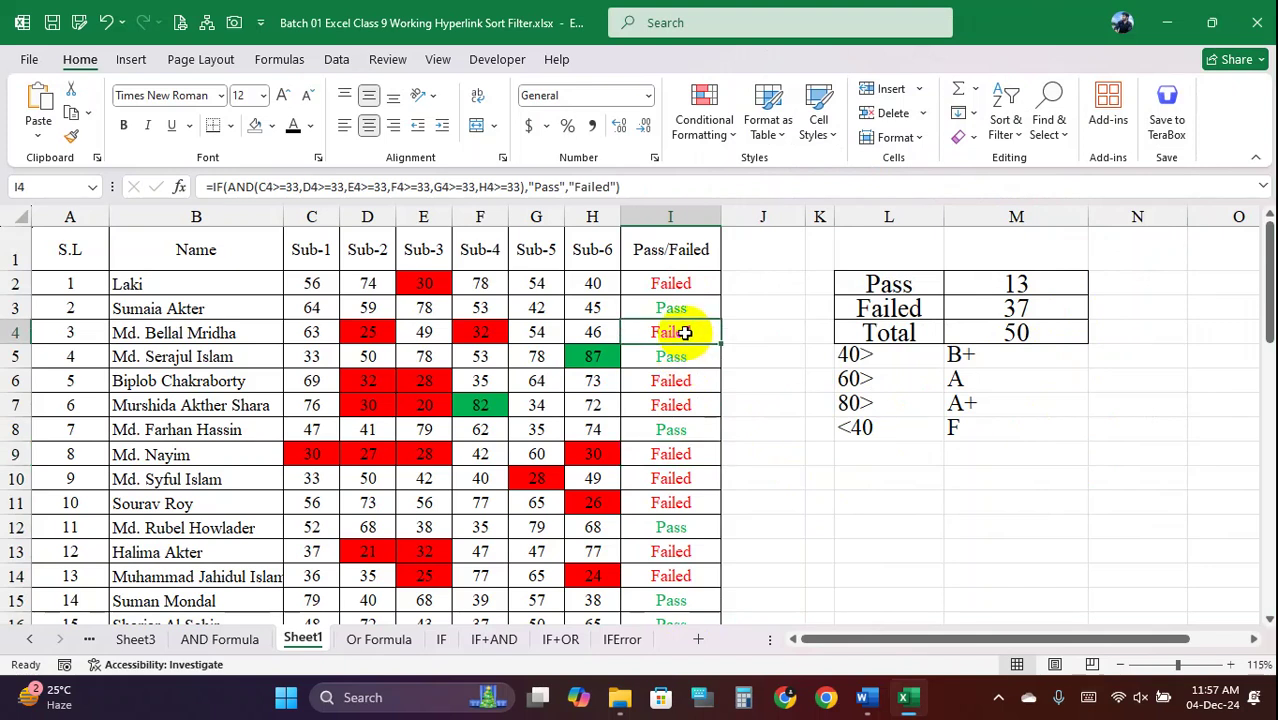
pyautogui.click(490, 333)
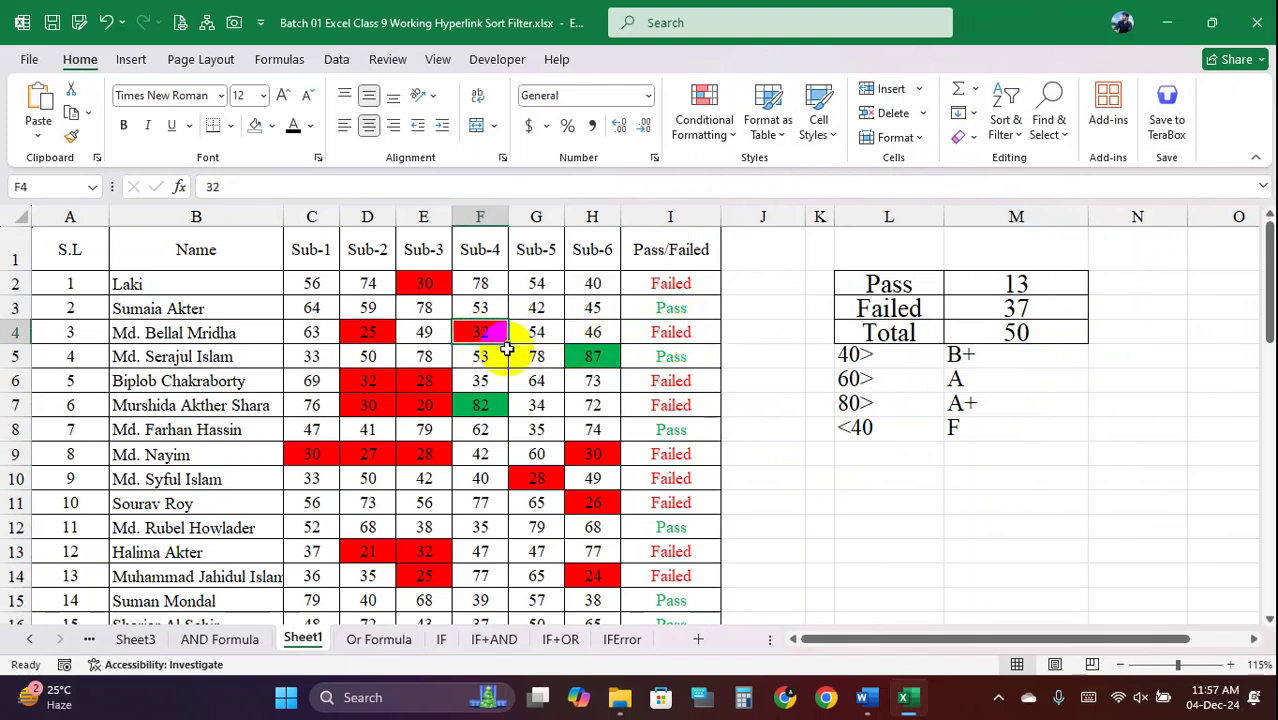
pyautogui.click(373, 333)
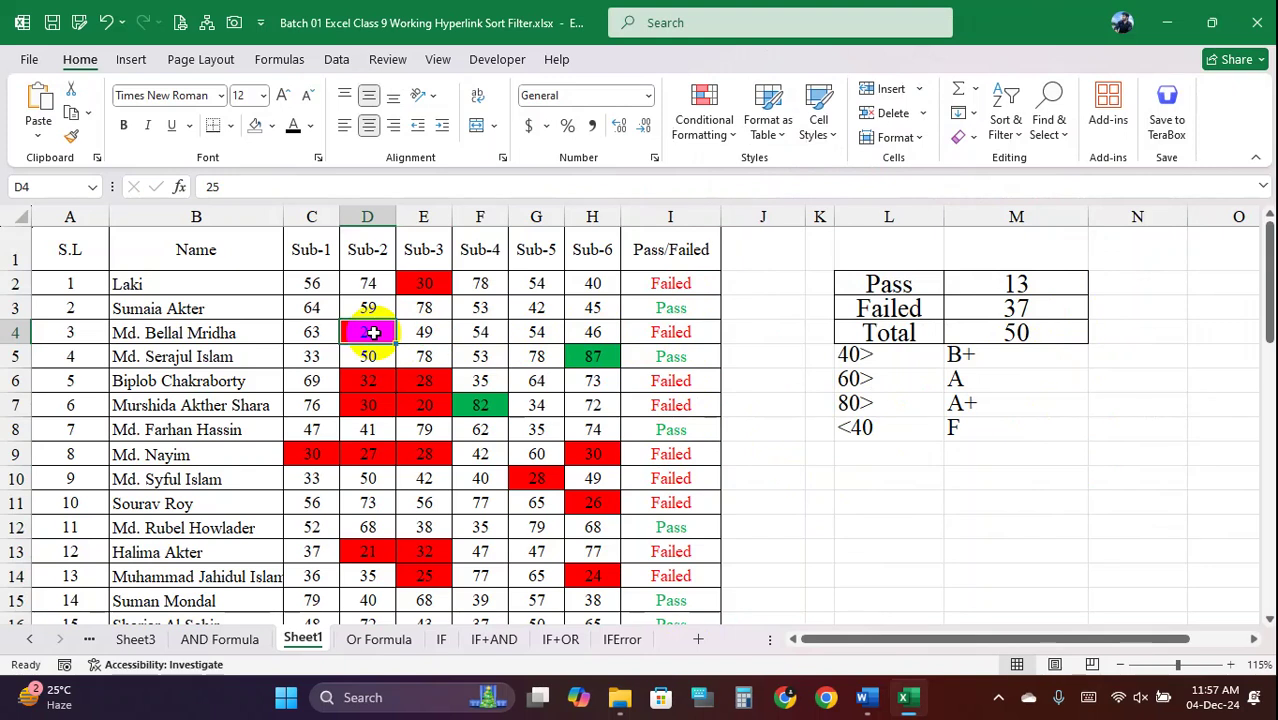
pyautogui.click(456, 331)
pyautogui.click(675, 336)
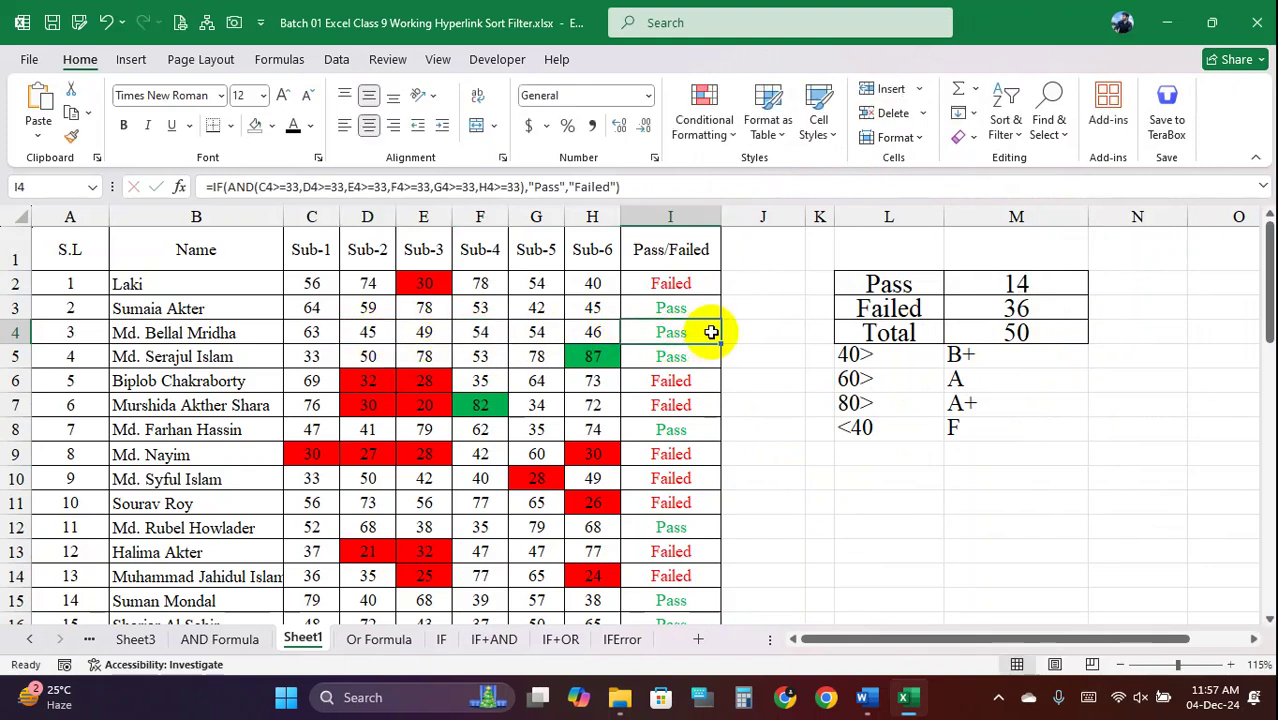
# Select the score cells starting from C2 across the table
pyautogui.moveTo(385, 375); pyautogui.dragTo(488, 405)
pyautogui.click(488, 405)
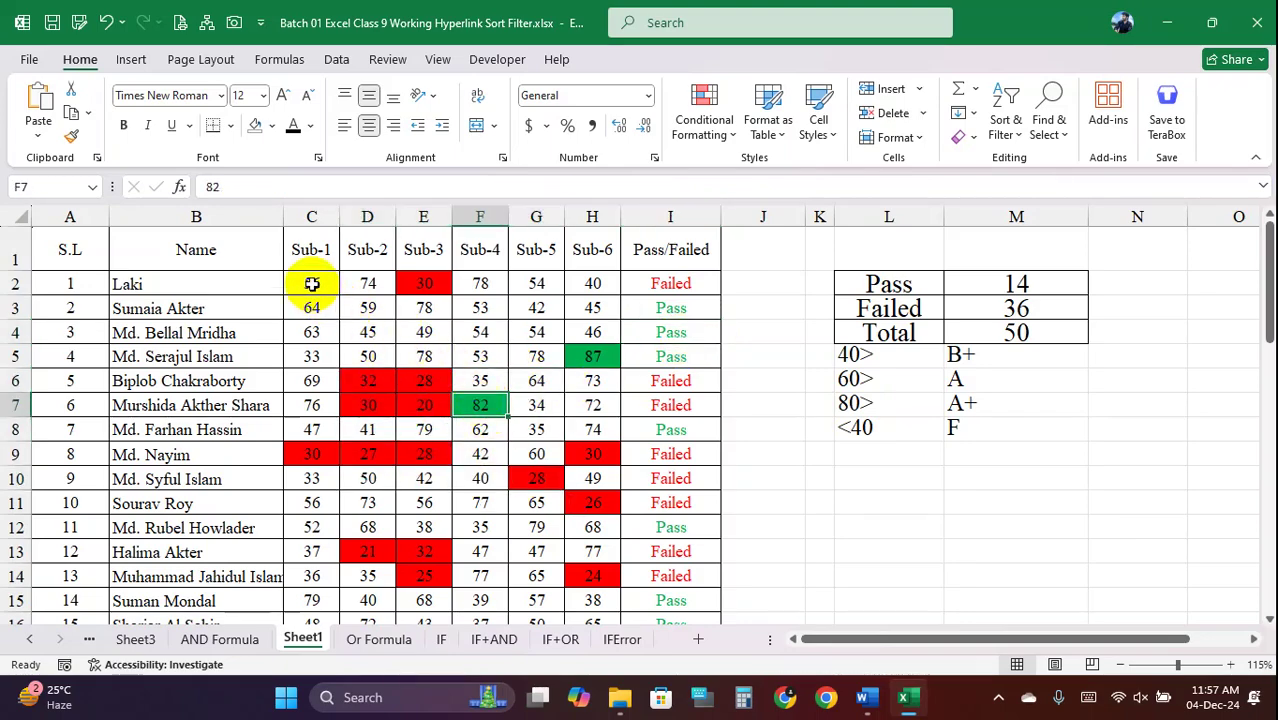
pyautogui.moveTo(312, 284); pyautogui.dragTo(600, 583)
# Review the below-33 and above-80 rules in the Conditional Formatting Rules Manager
pyautogui.click(735, 137)
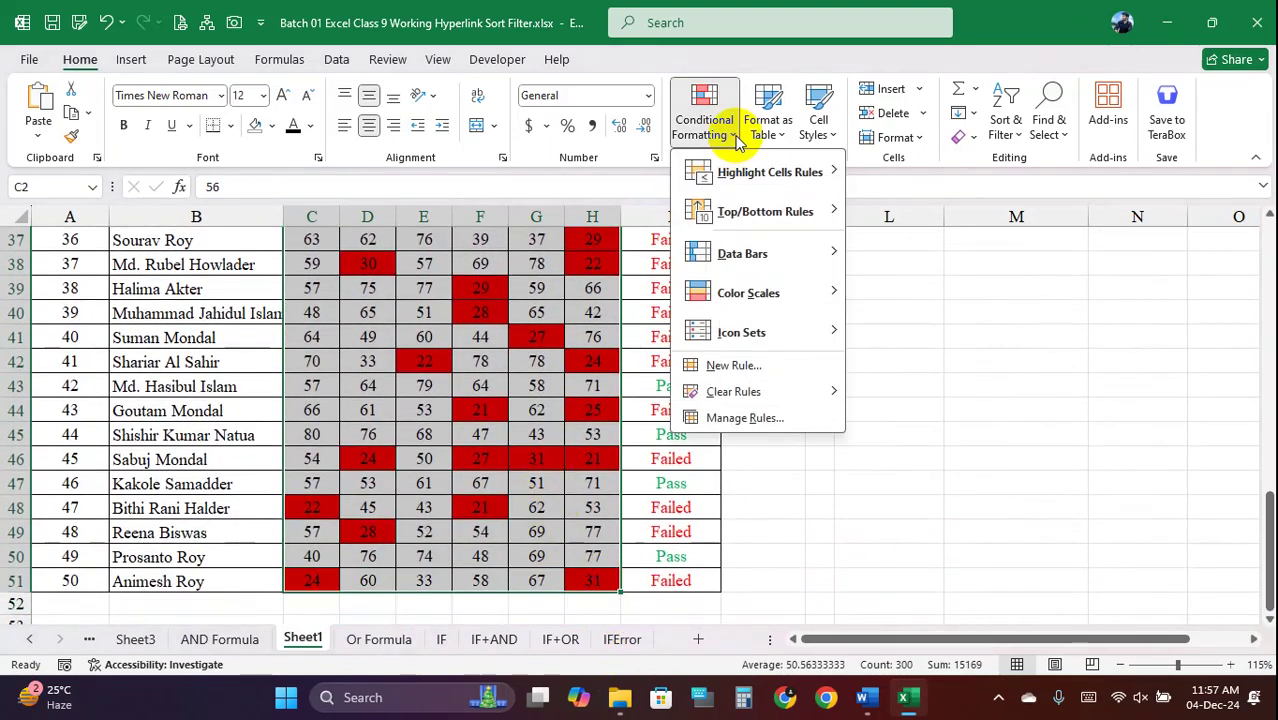
pyautogui.moveTo(779, 172)
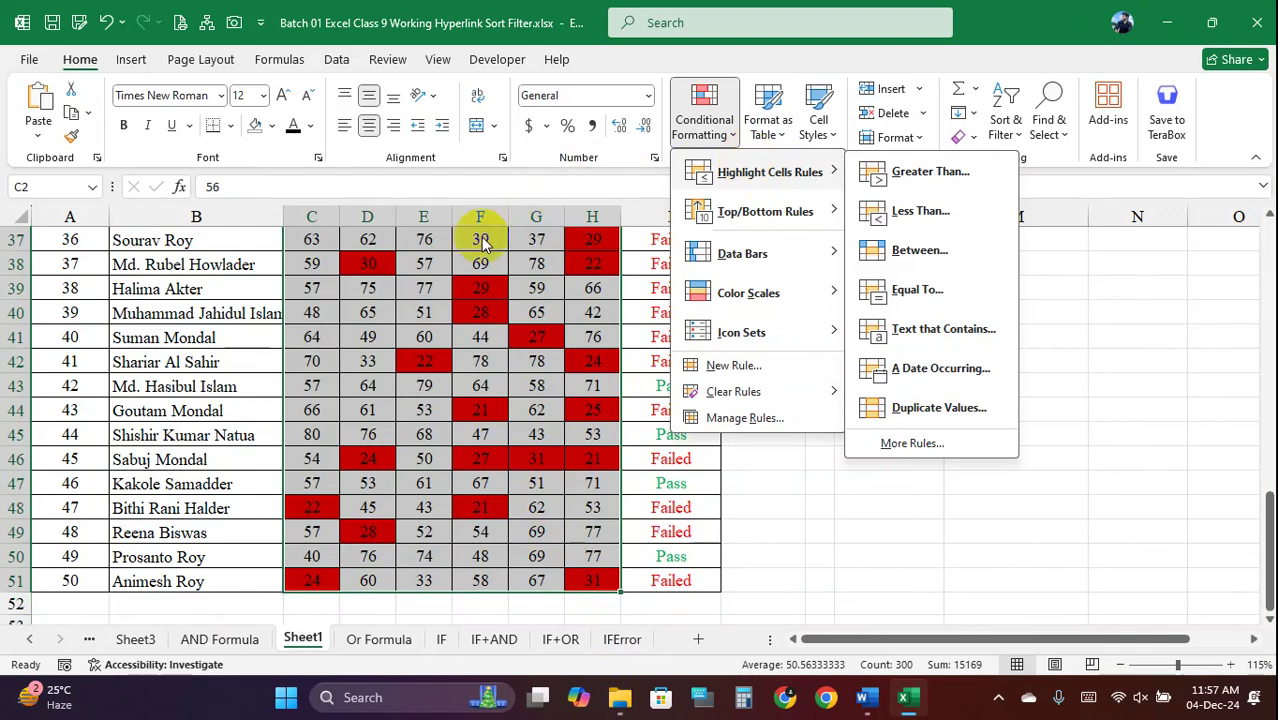
pyautogui.click(749, 419)
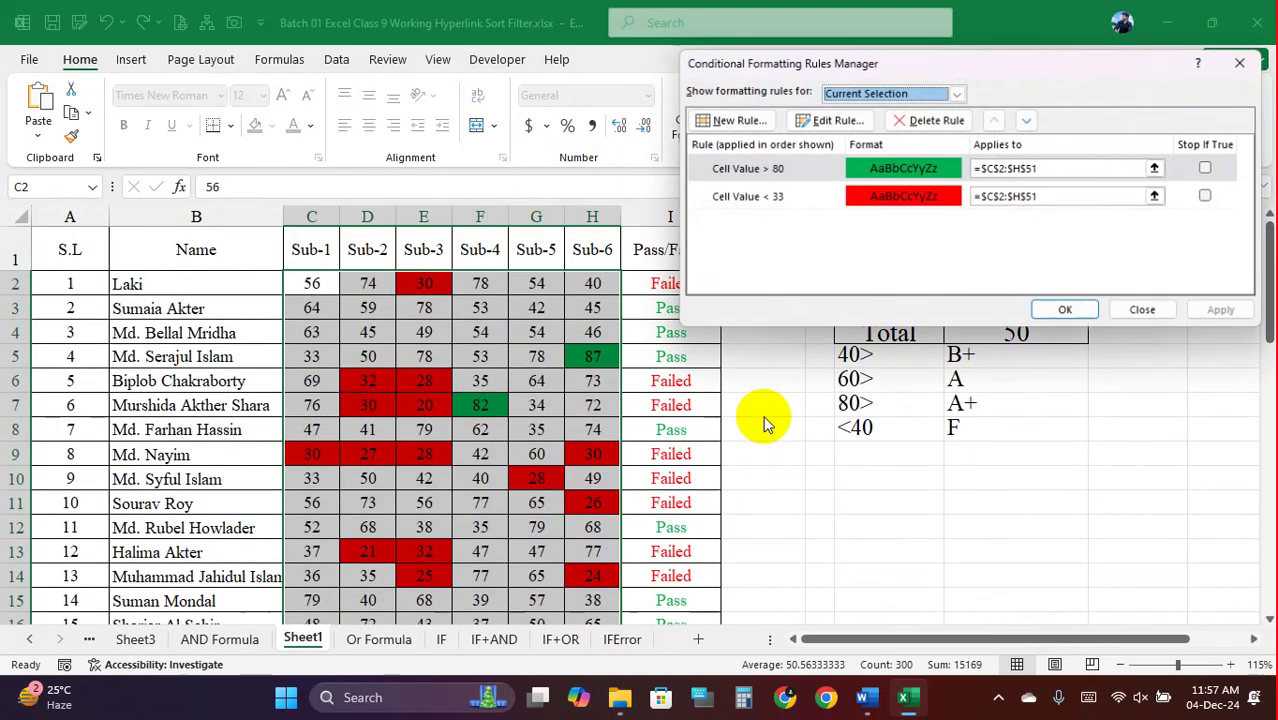
pyautogui.click(798, 203)
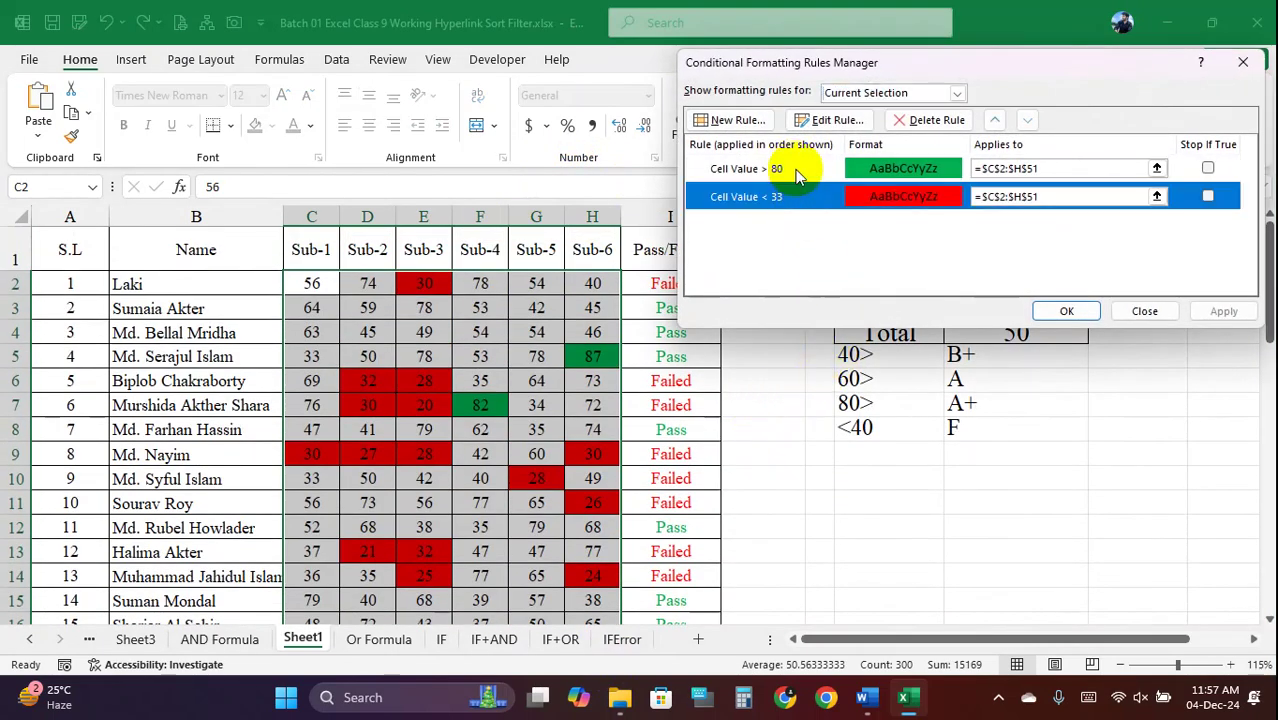
pyautogui.click(798, 175)
pyautogui.click(808, 208)
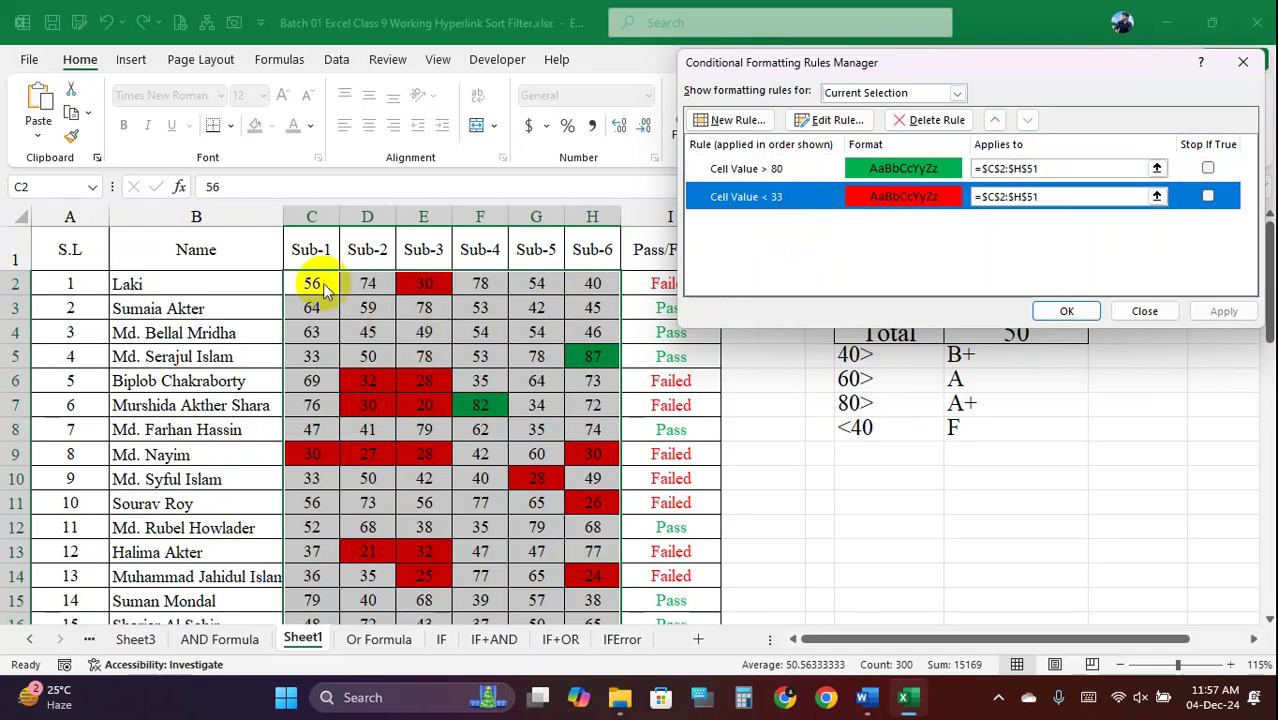
pyautogui.click(1145, 311)
# For the scores and results range, delete the below-33 red and above-80 green rules and apply
pyautogui.moveTo(685, 280); pyautogui.dragTo(685, 456)
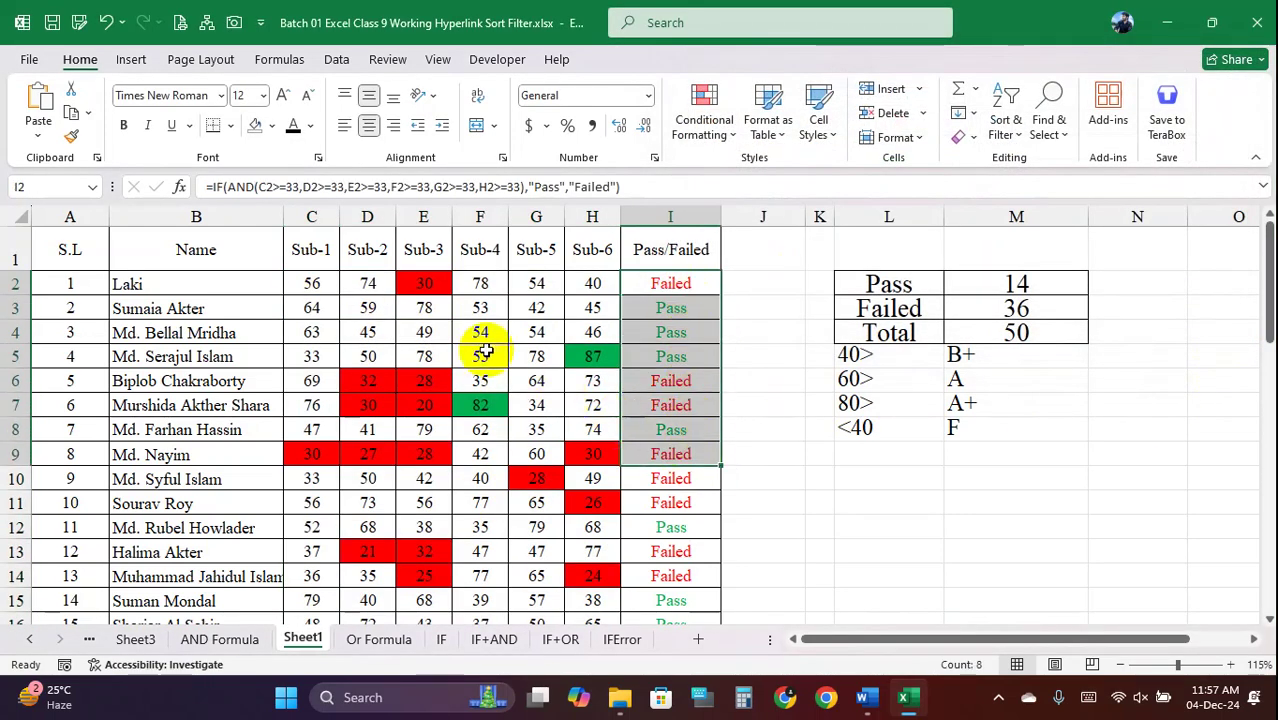
pyautogui.moveTo(312, 283); pyautogui.dragTo(679, 580)
pyautogui.click(722, 145)
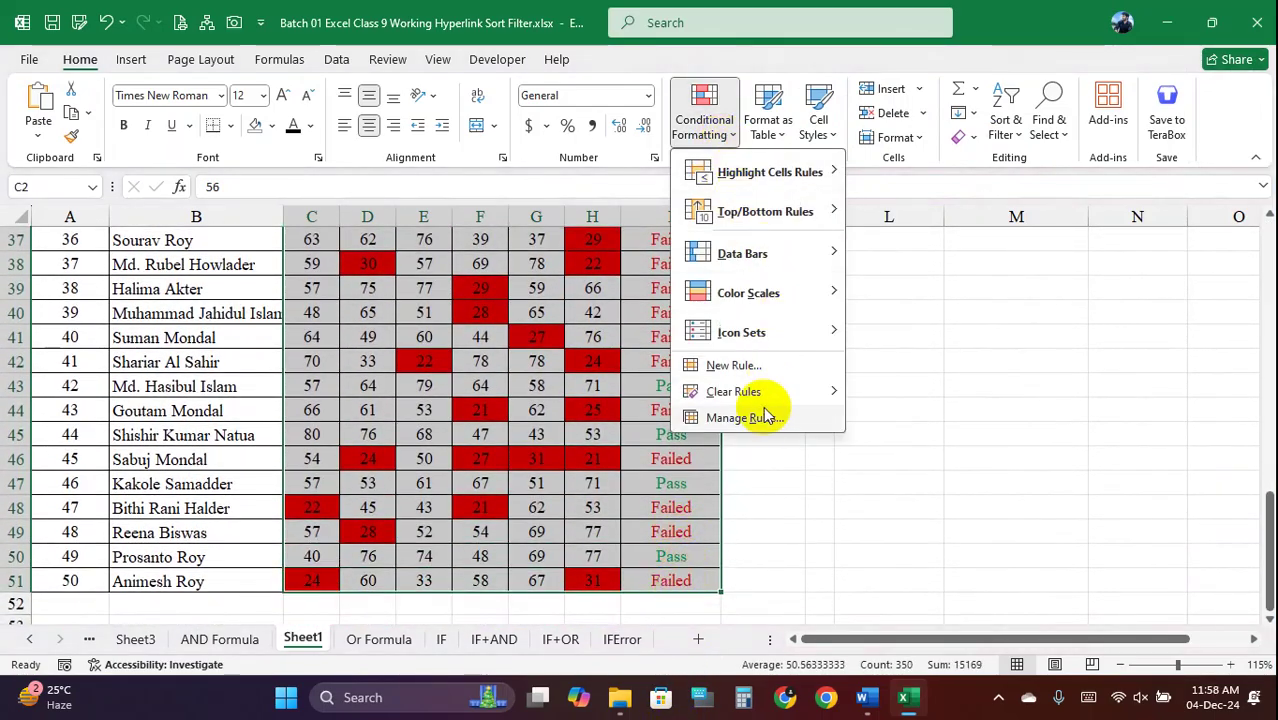
pyautogui.click(756, 414)
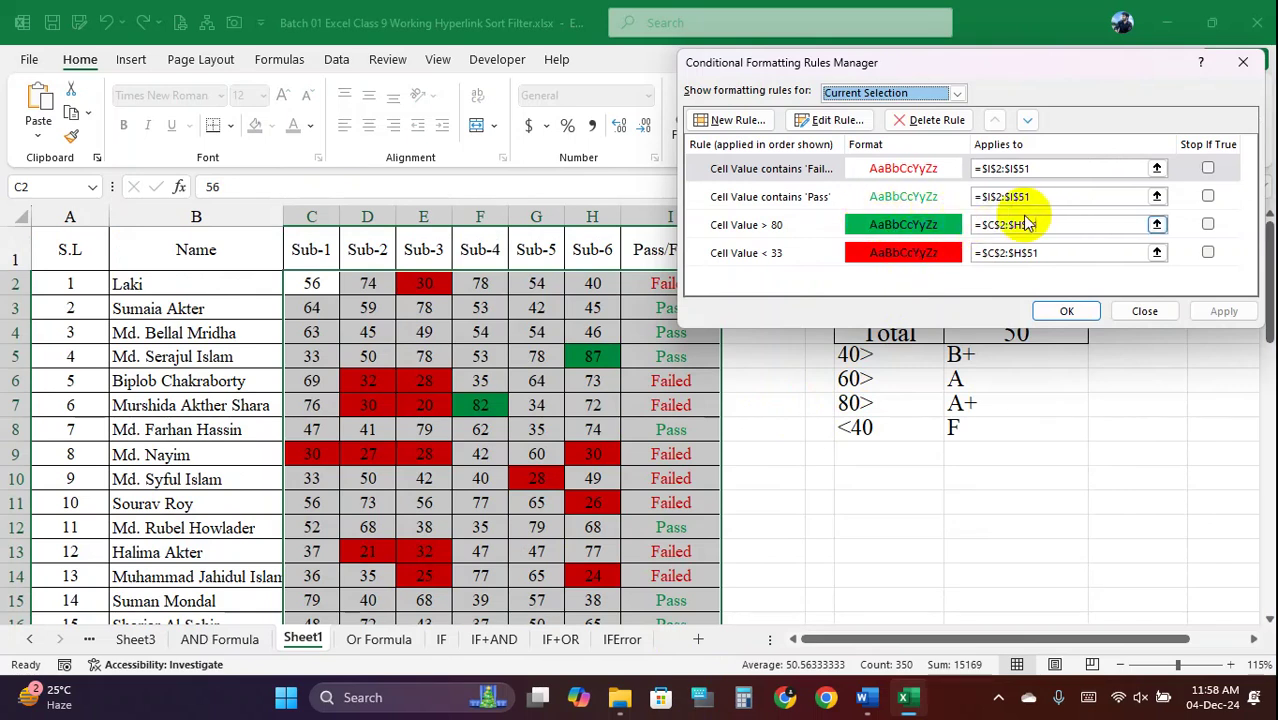
pyautogui.click(870, 200)
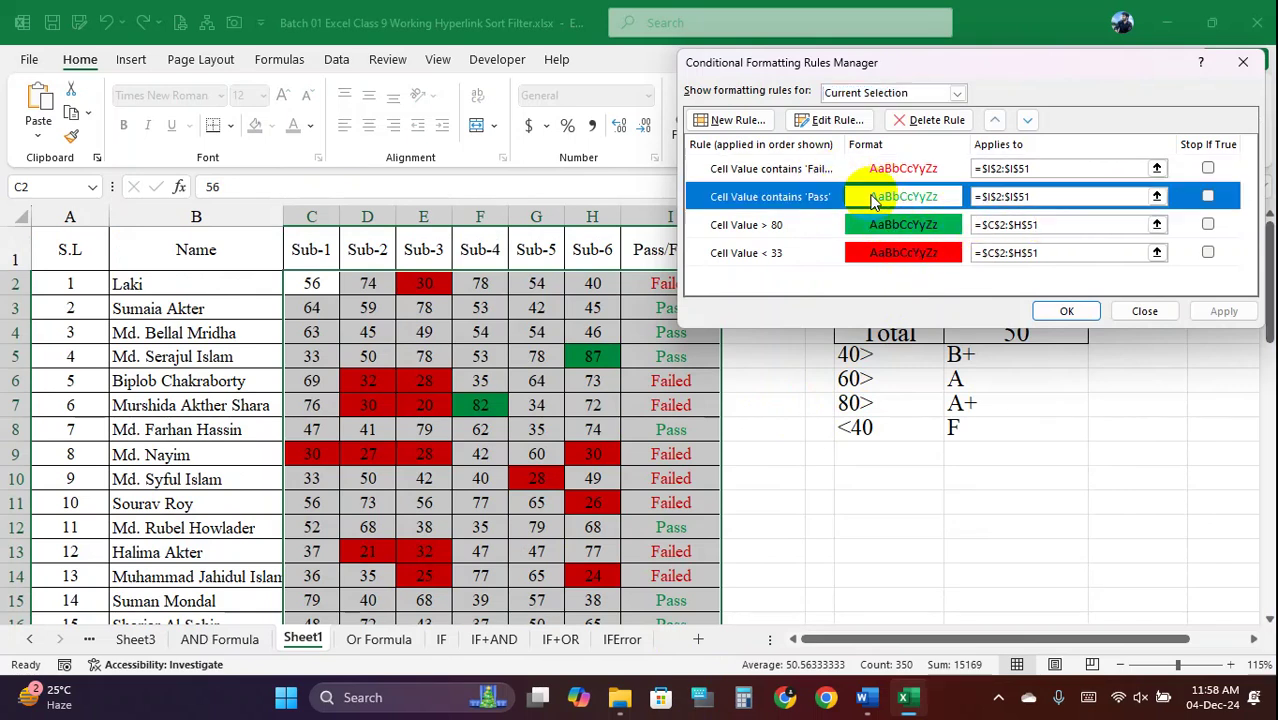
pyautogui.click(821, 170)
pyautogui.click(846, 200)
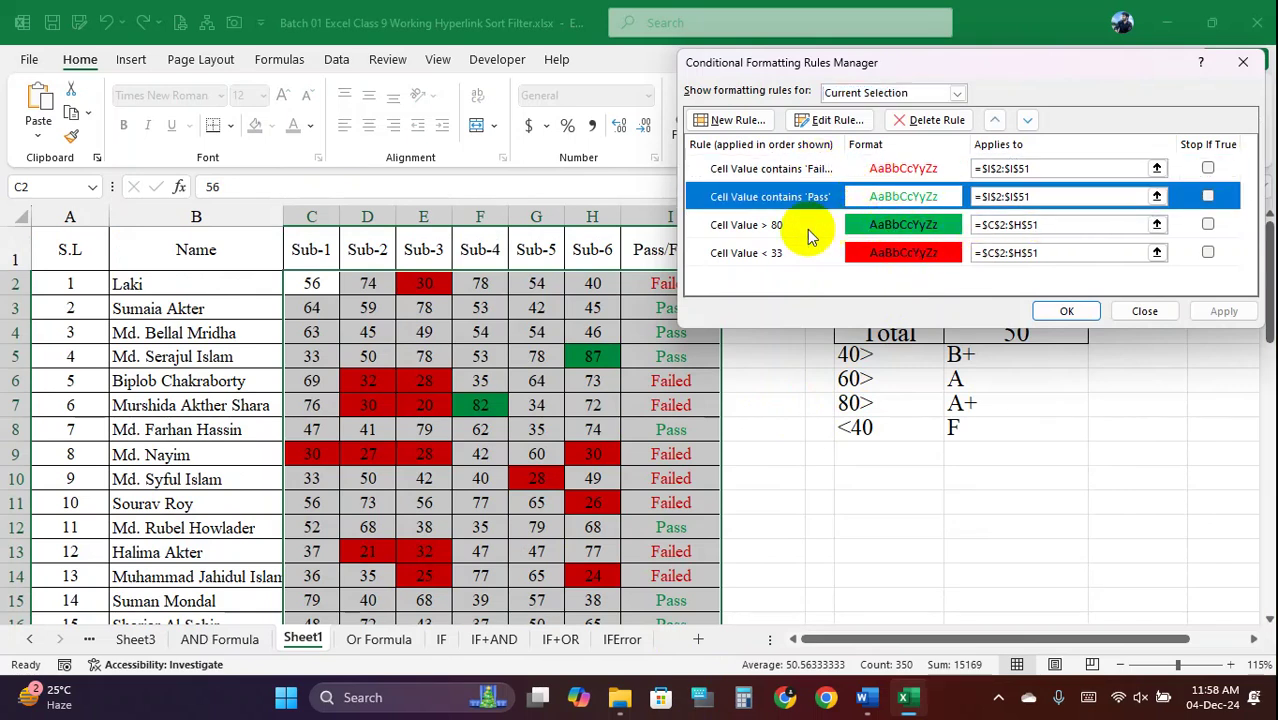
pyautogui.click(762, 229)
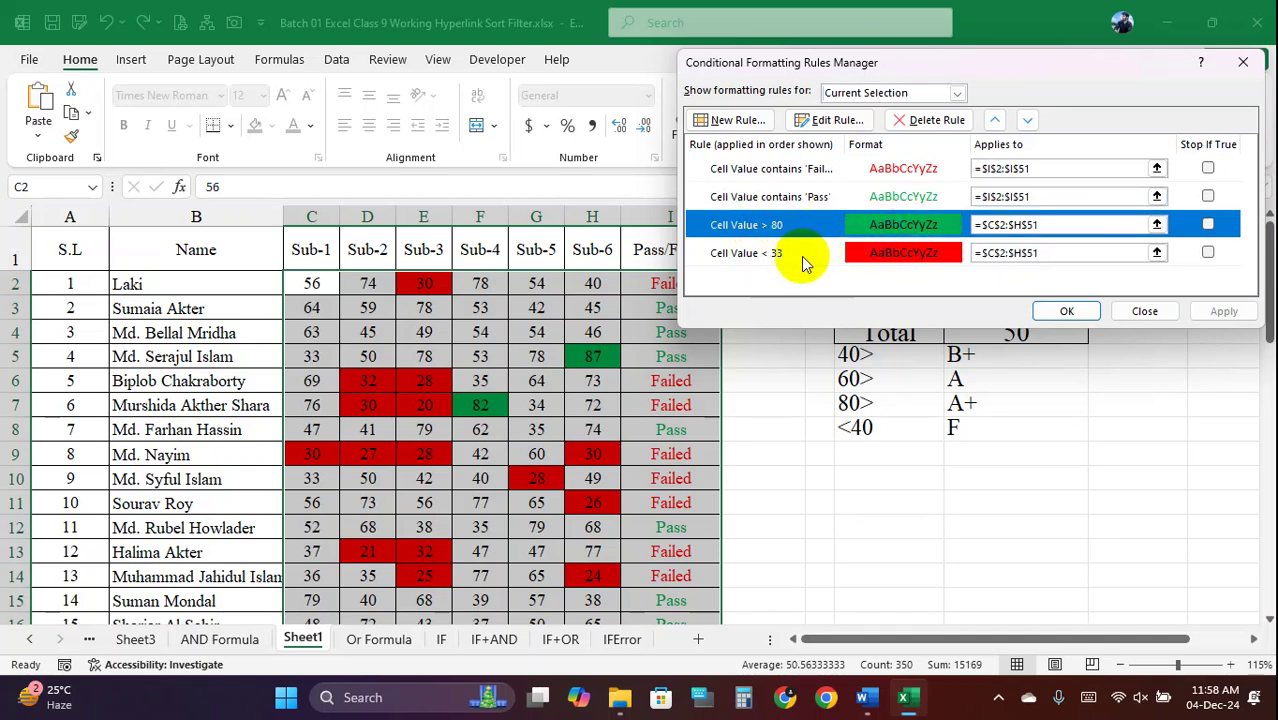
pyautogui.click(787, 255)
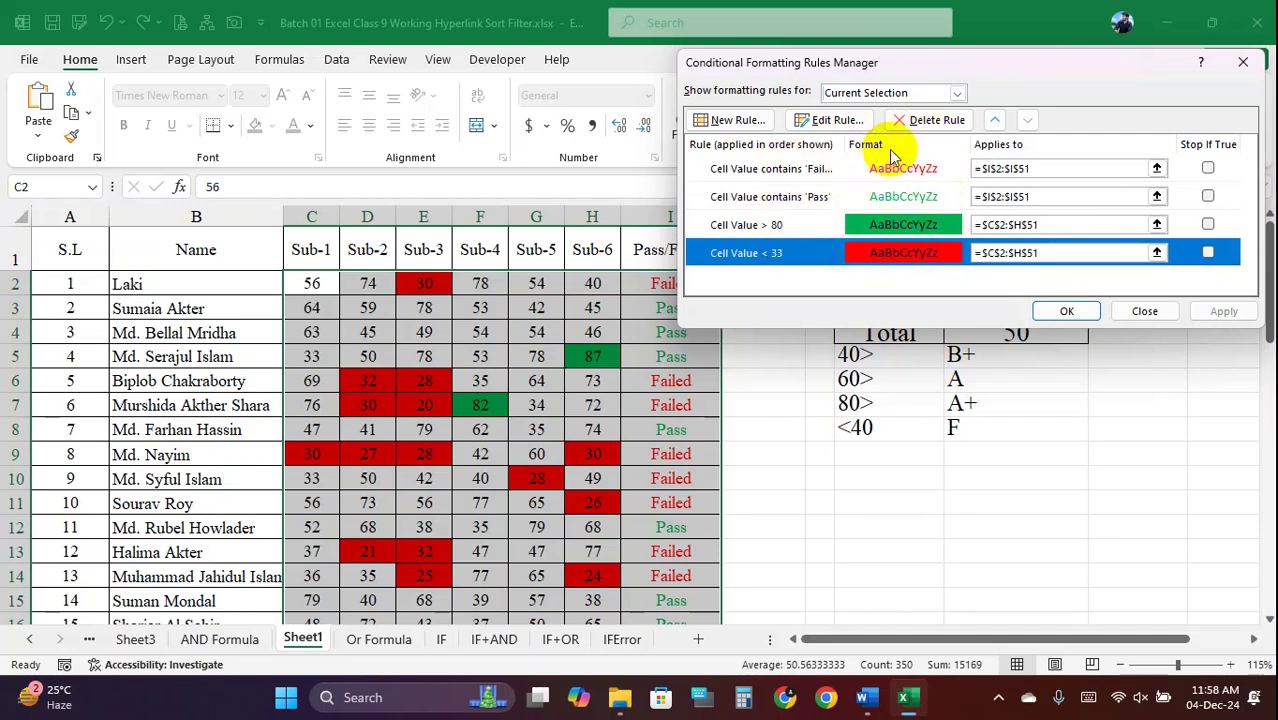
pyautogui.click(922, 121)
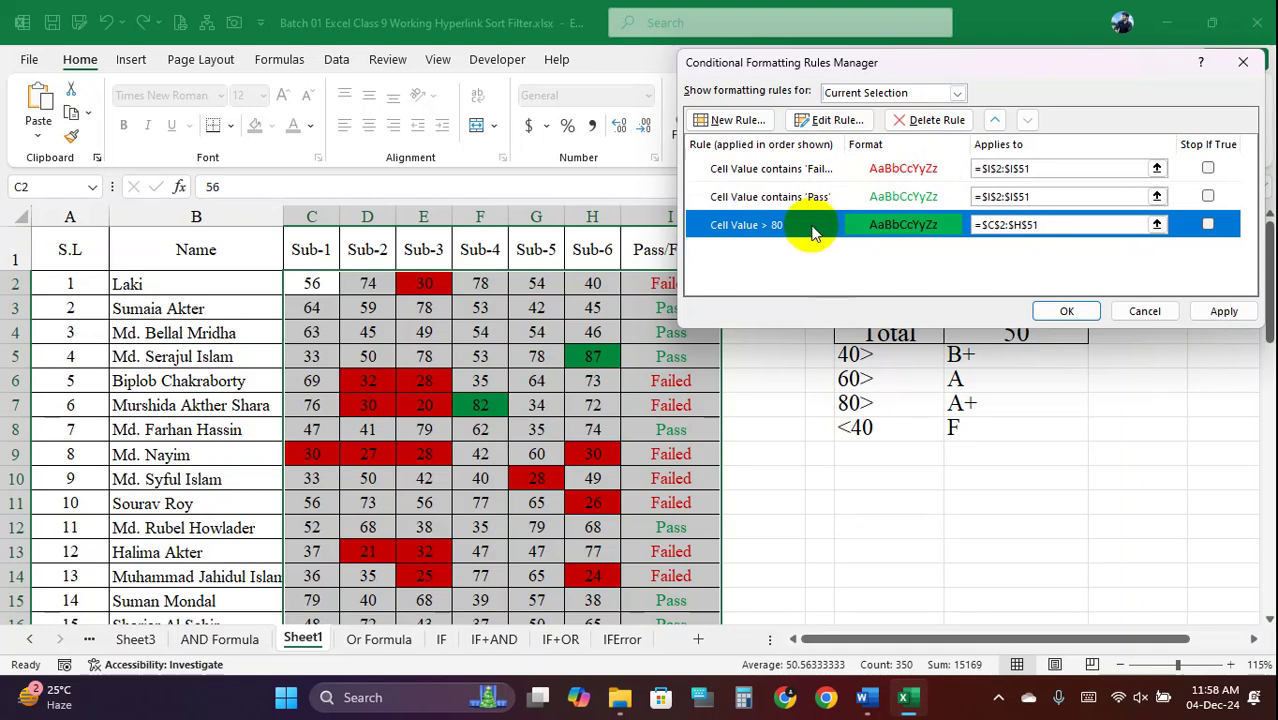
pyautogui.click(927, 121)
pyautogui.click(1226, 308)
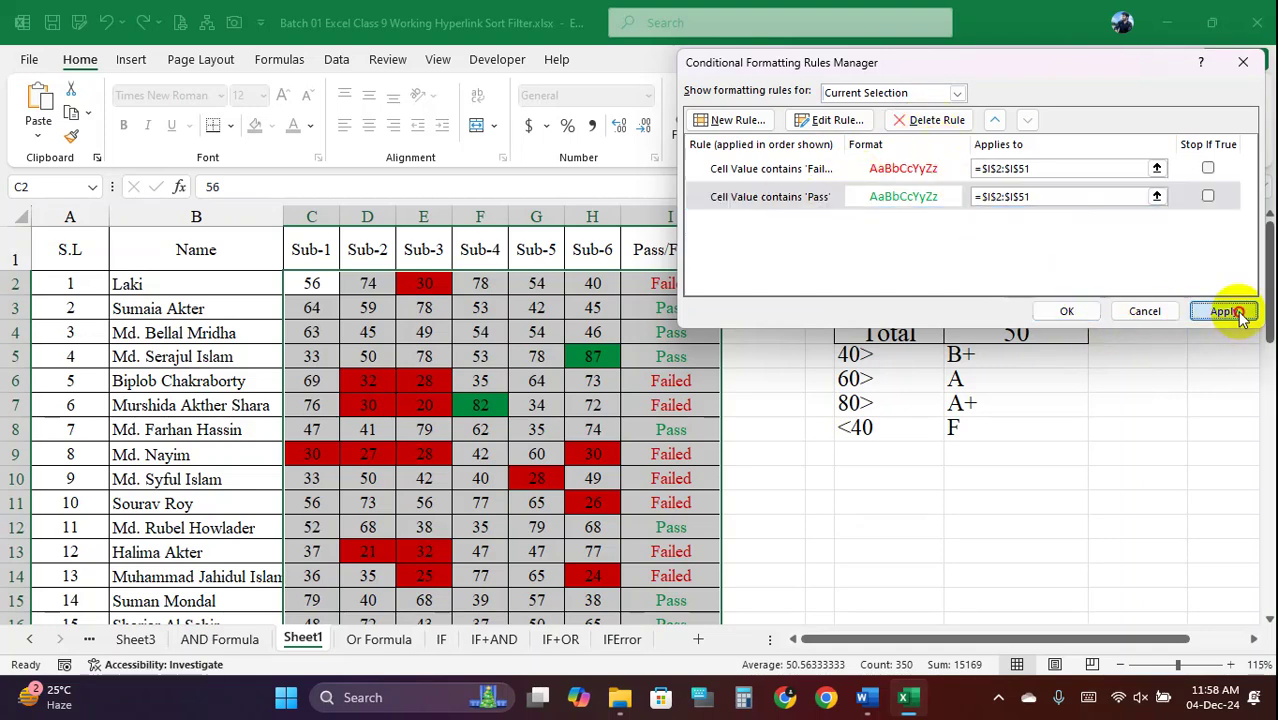
pyautogui.click(1067, 312)
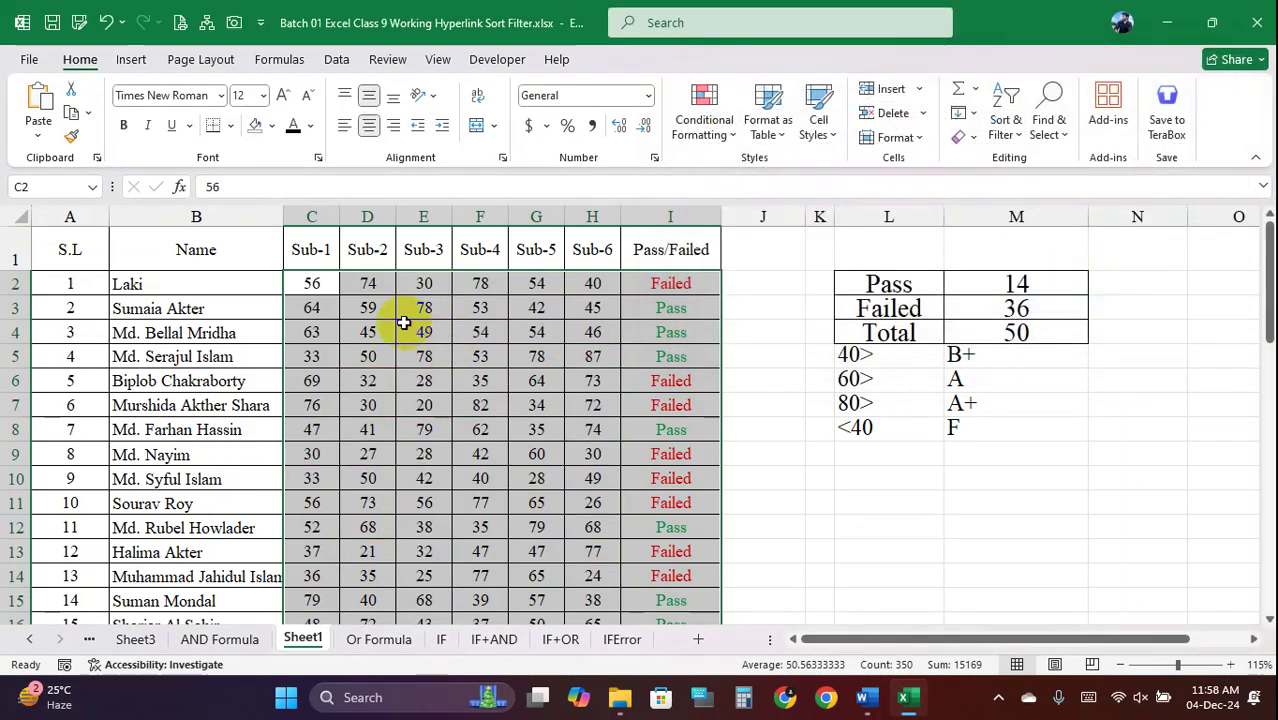
pyautogui.moveTo(330, 285); pyautogui.dragTo(592, 552)
pyautogui.click(684, 380)
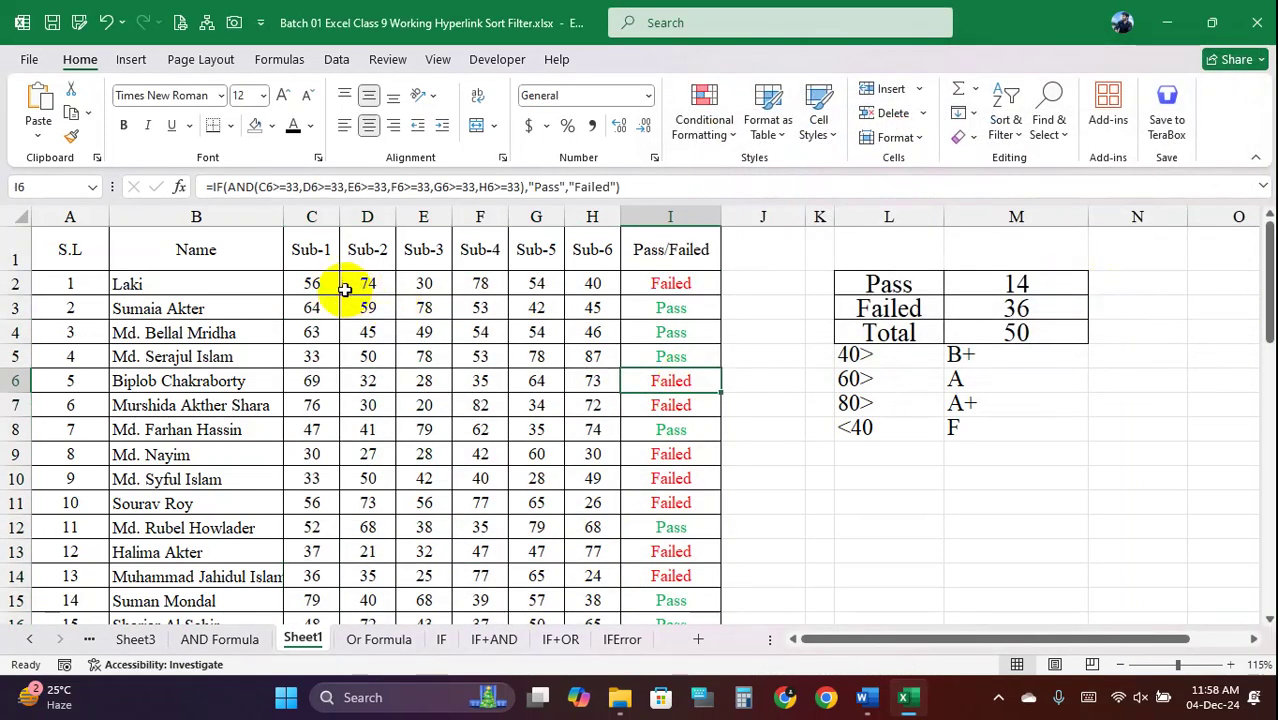
pyautogui.moveTo(336, 285); pyautogui.dragTo(653, 331)
pyautogui.scroll(12, 653, 331)
pyautogui.scroll(2, 656, 330)
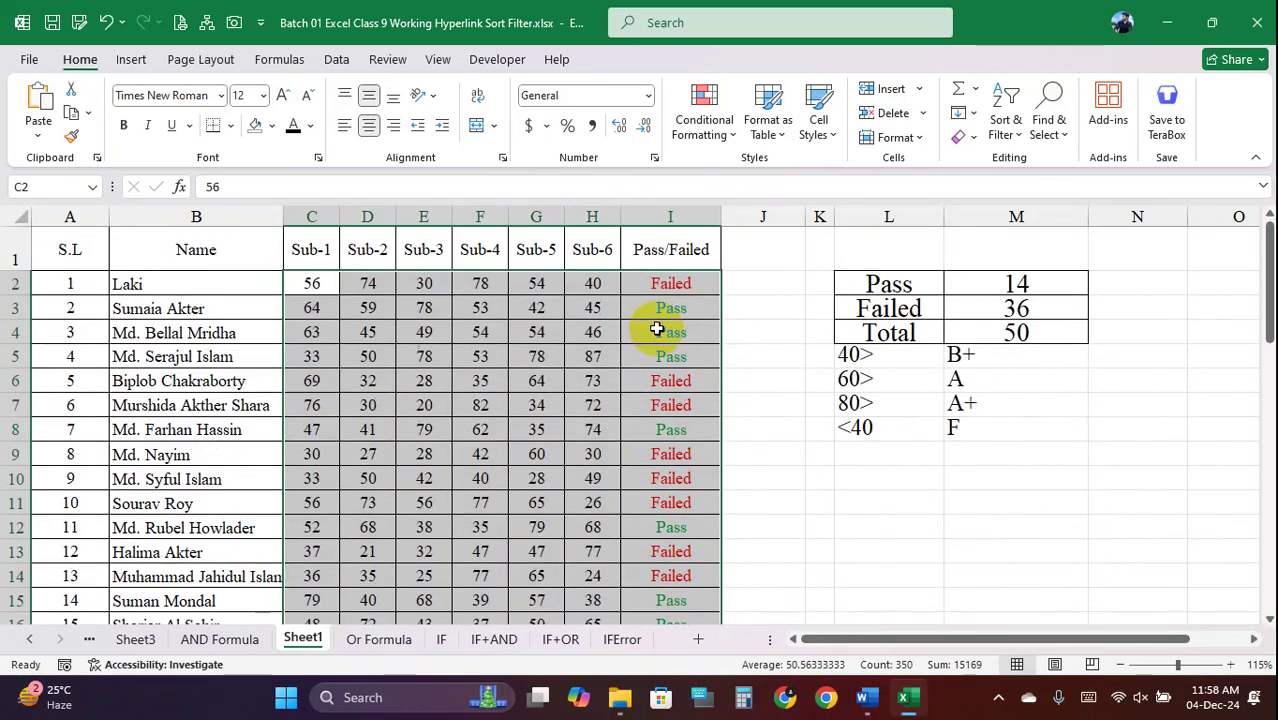
pyautogui.click(718, 128)
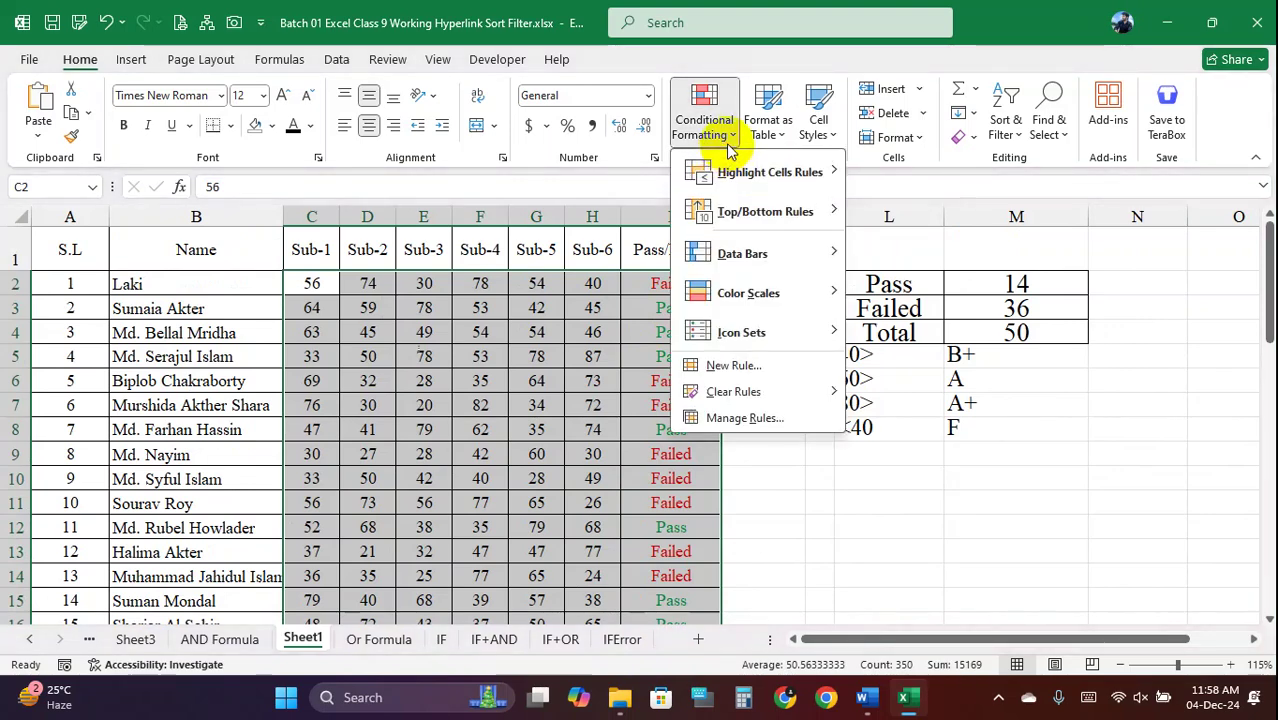
pyautogui.moveTo(736, 172)
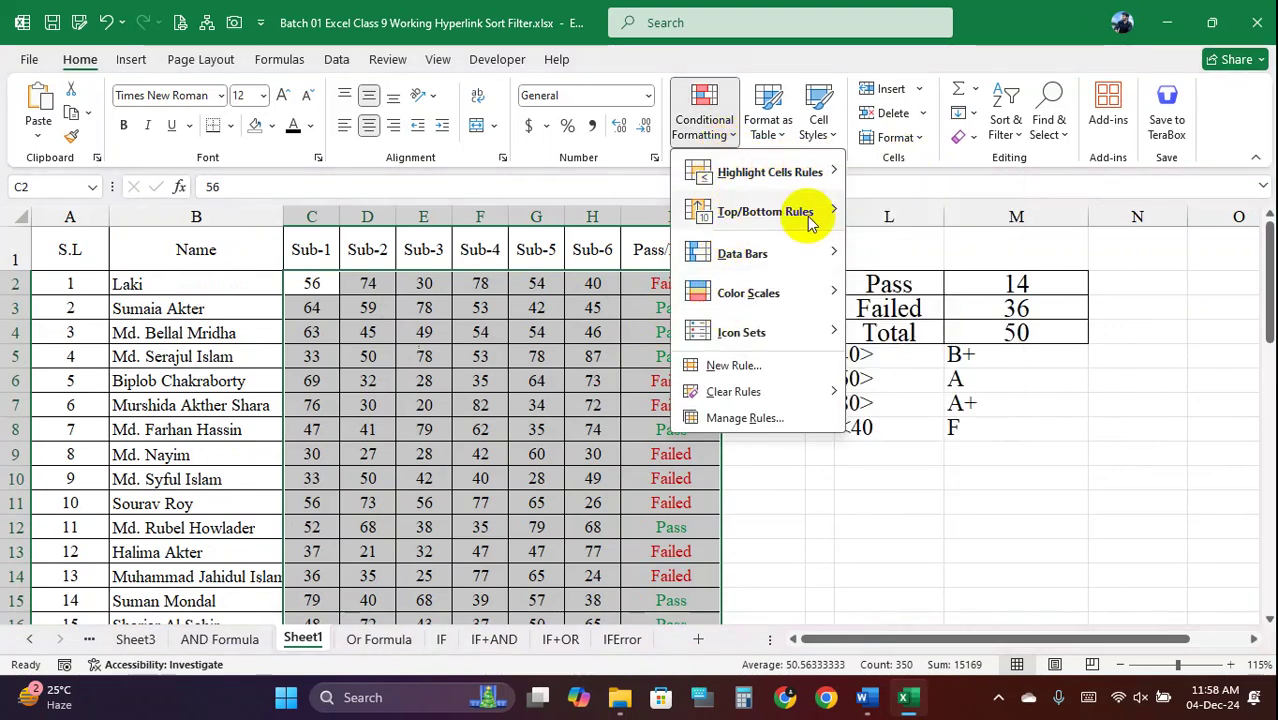
pyautogui.moveTo(805, 214)
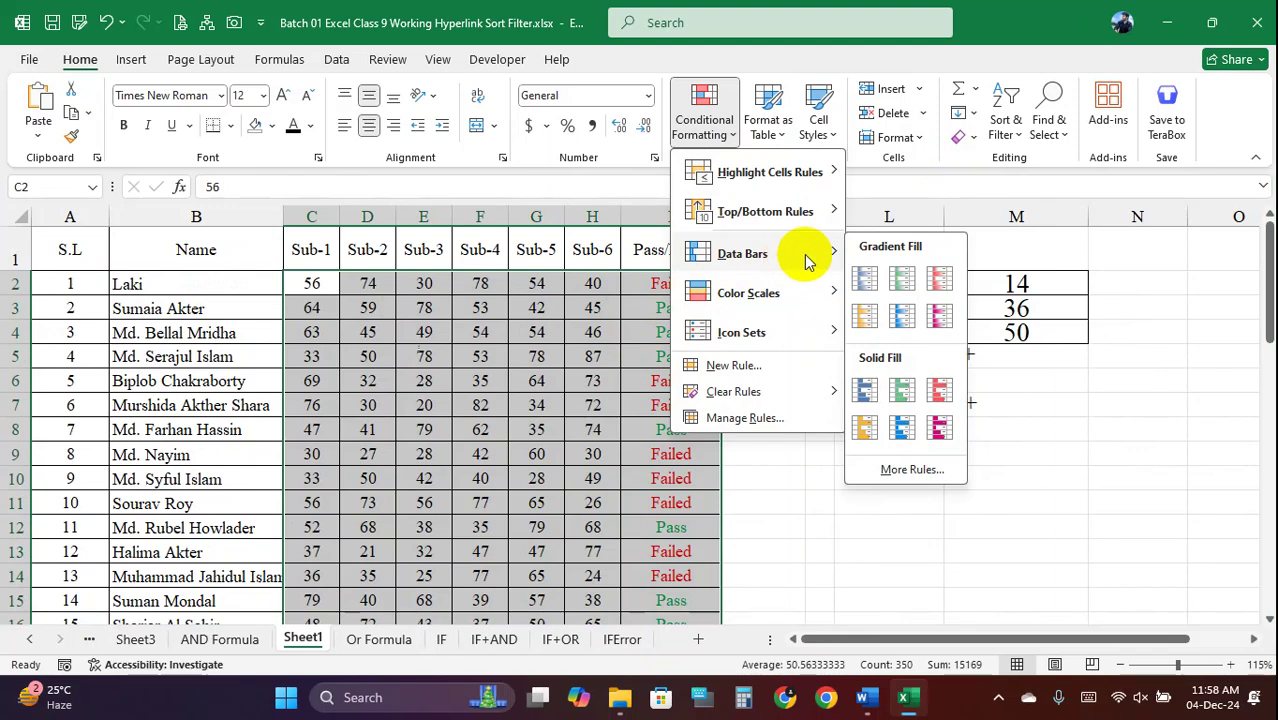
pyautogui.moveTo(785, 308)
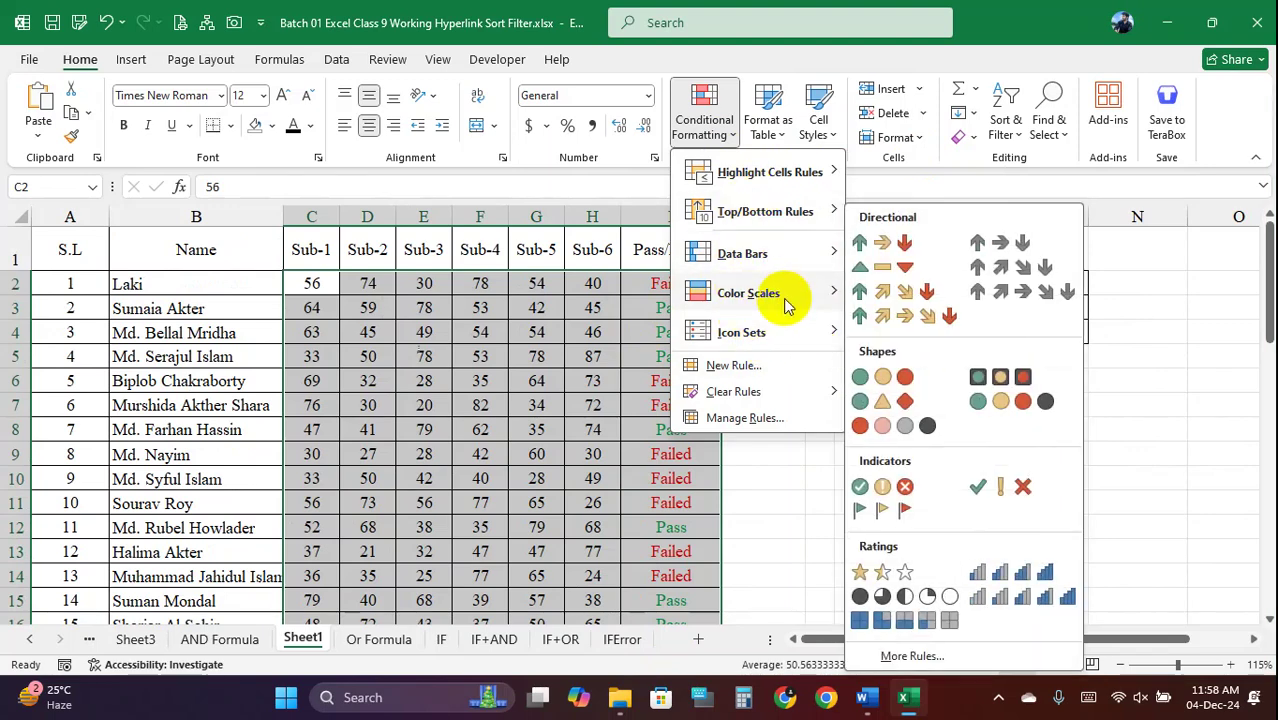
# Set up a new Cell Value between rule with bounds 60 and 80
pyautogui.click(757, 372)
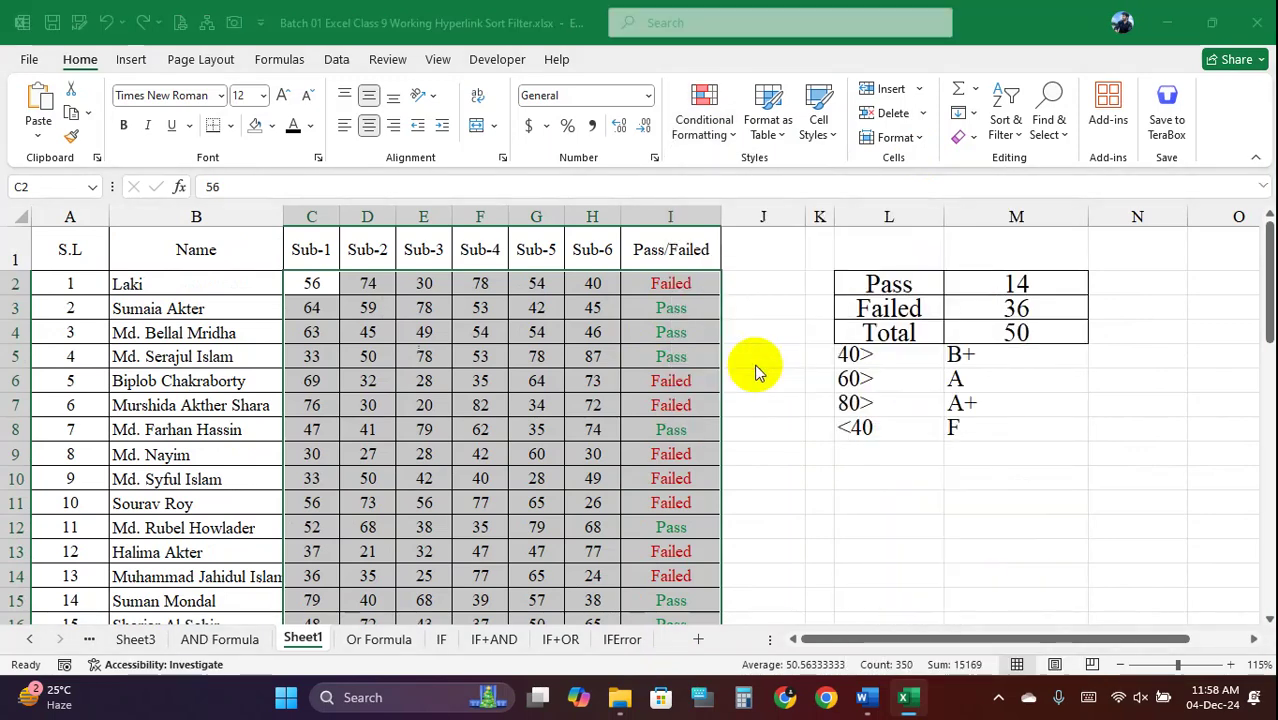
pyautogui.click(898, 90)
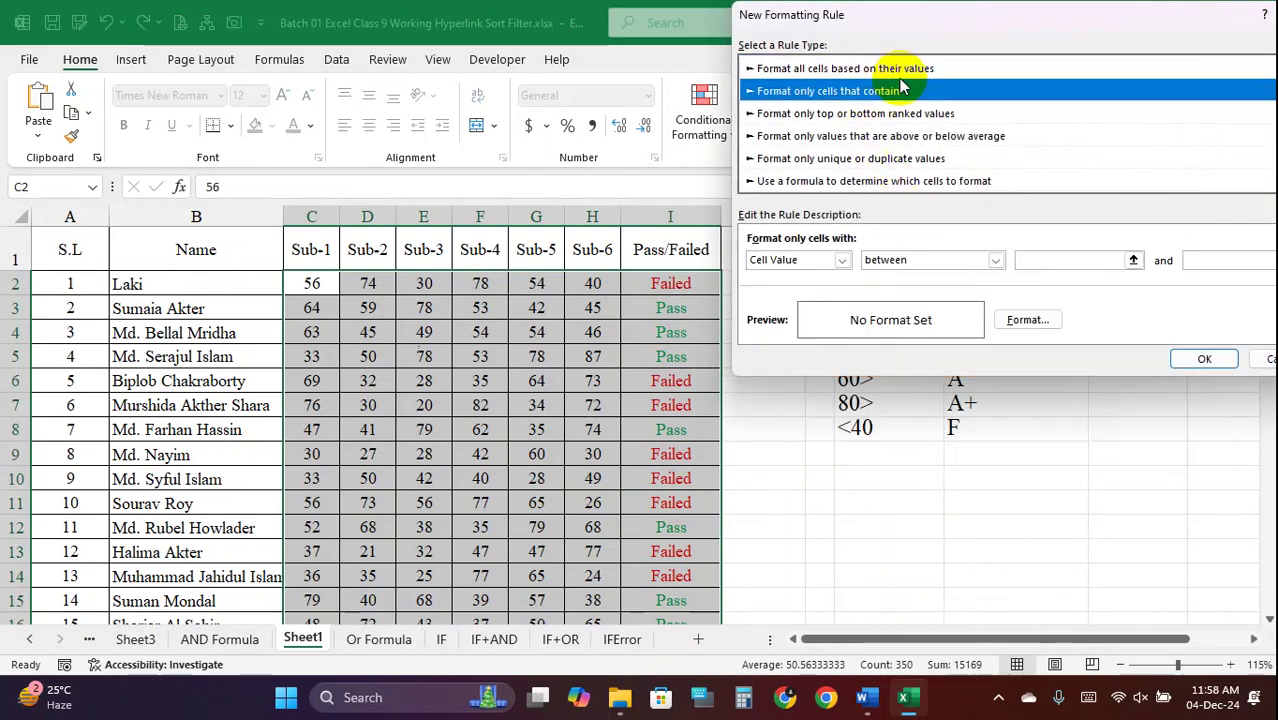
pyautogui.click(900, 70)
pyautogui.moveTo(929, 28); pyautogui.dragTo(716, 70)
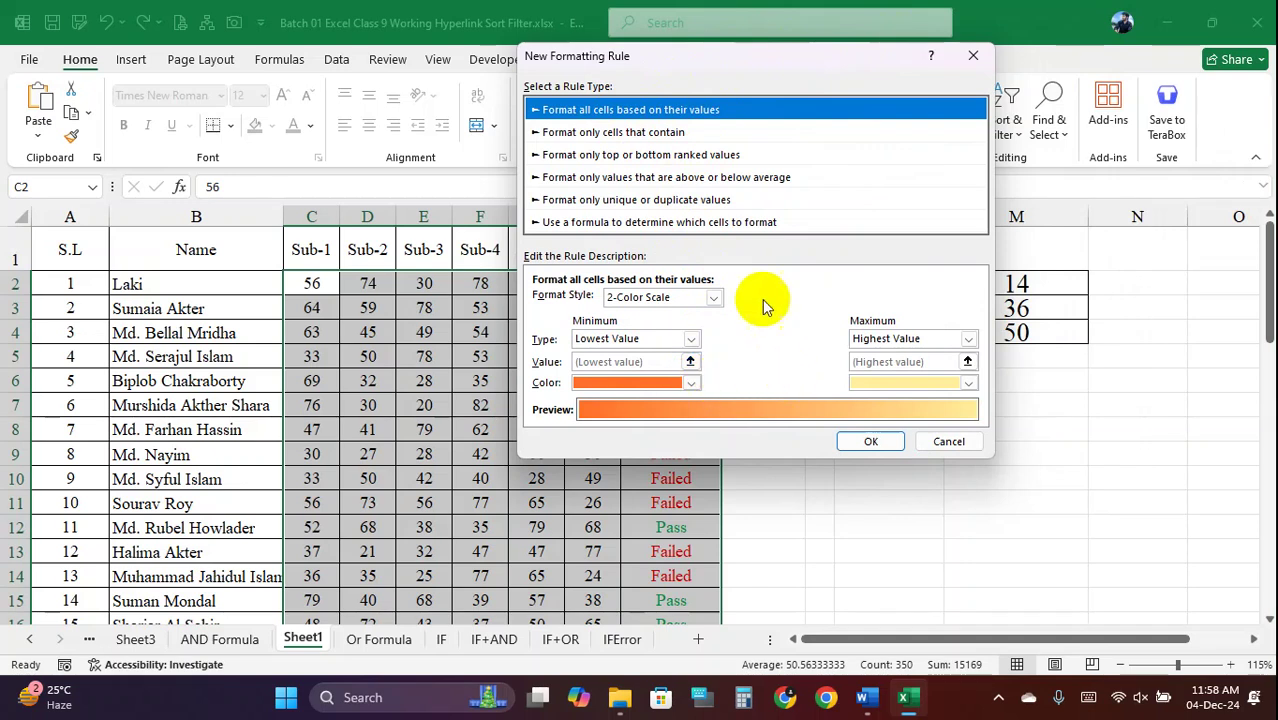
pyautogui.click(628, 134)
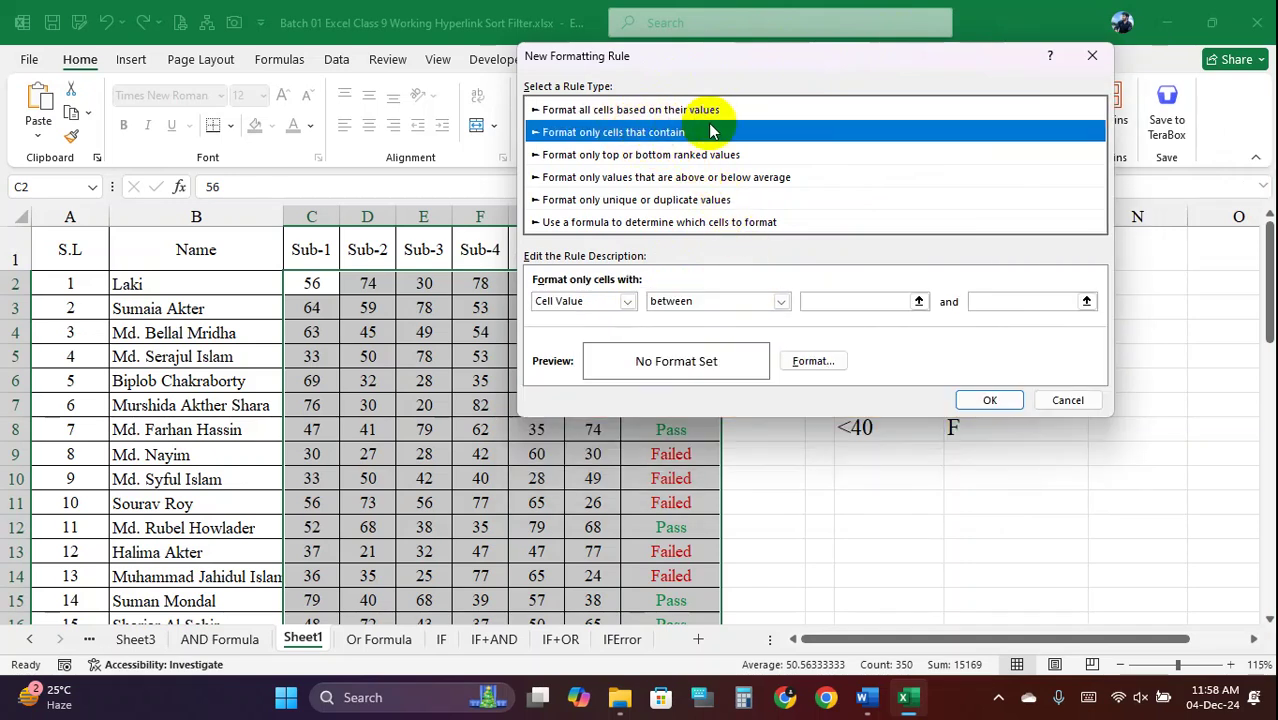
pyautogui.click(628, 301)
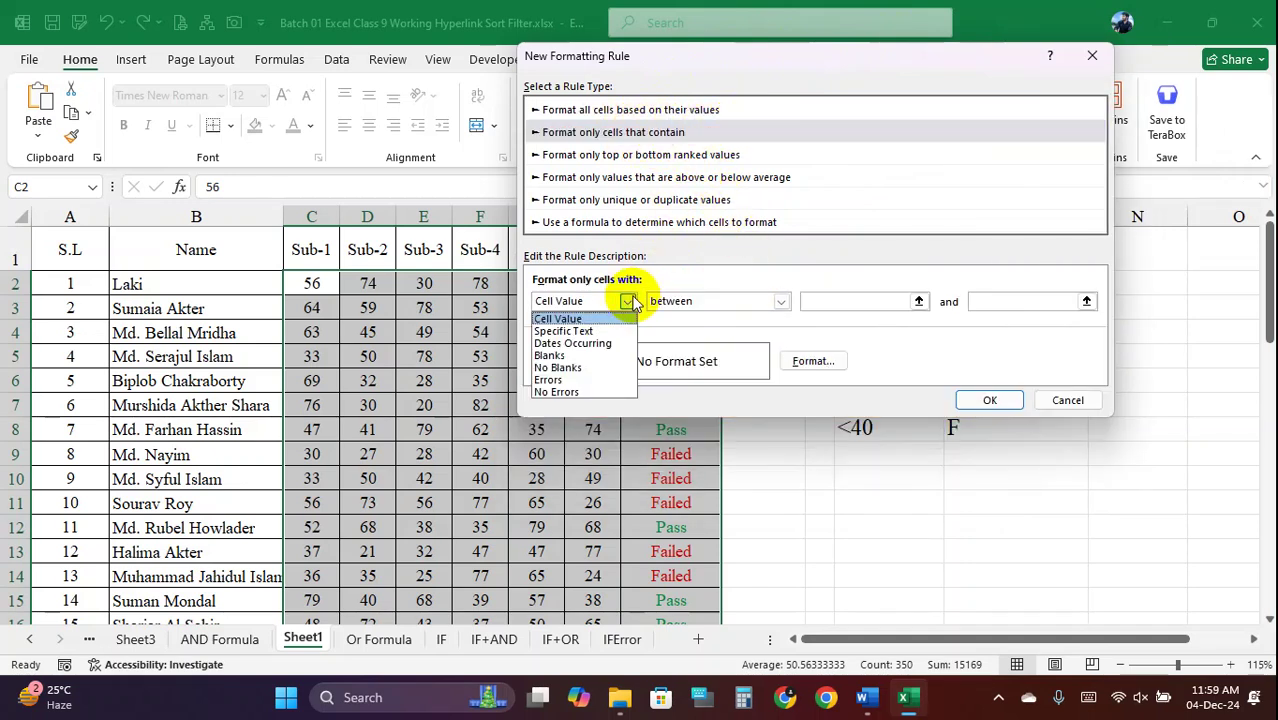
pyautogui.click(628, 301)
pyautogui.click(779, 301)
pyautogui.click(779, 301)
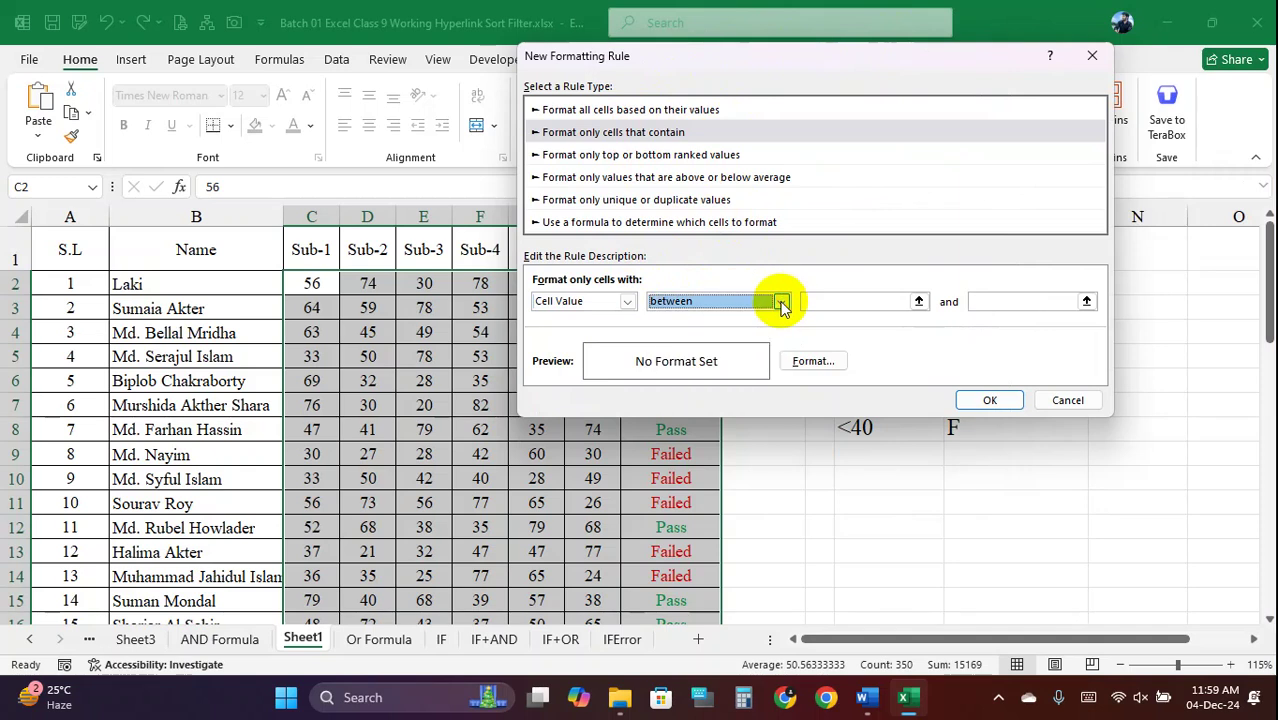
pyautogui.click(628, 301)
pyautogui.click(628, 303)
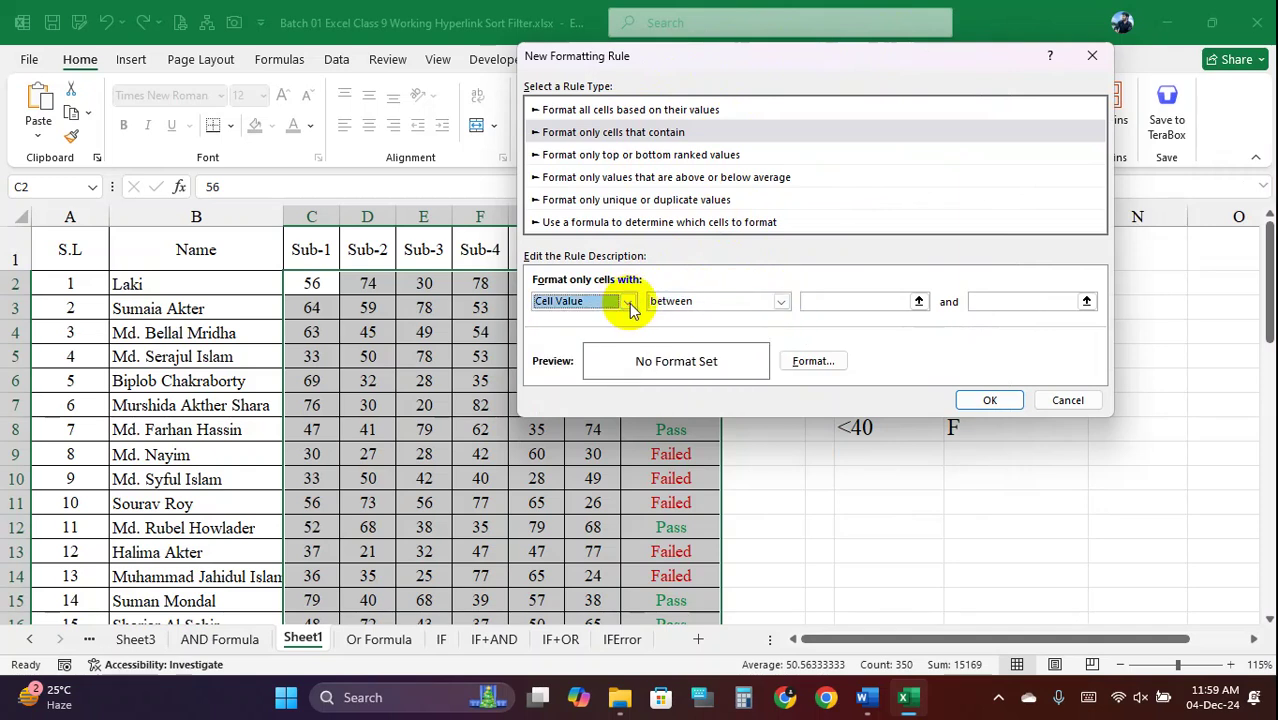
pyautogui.click(827, 297)
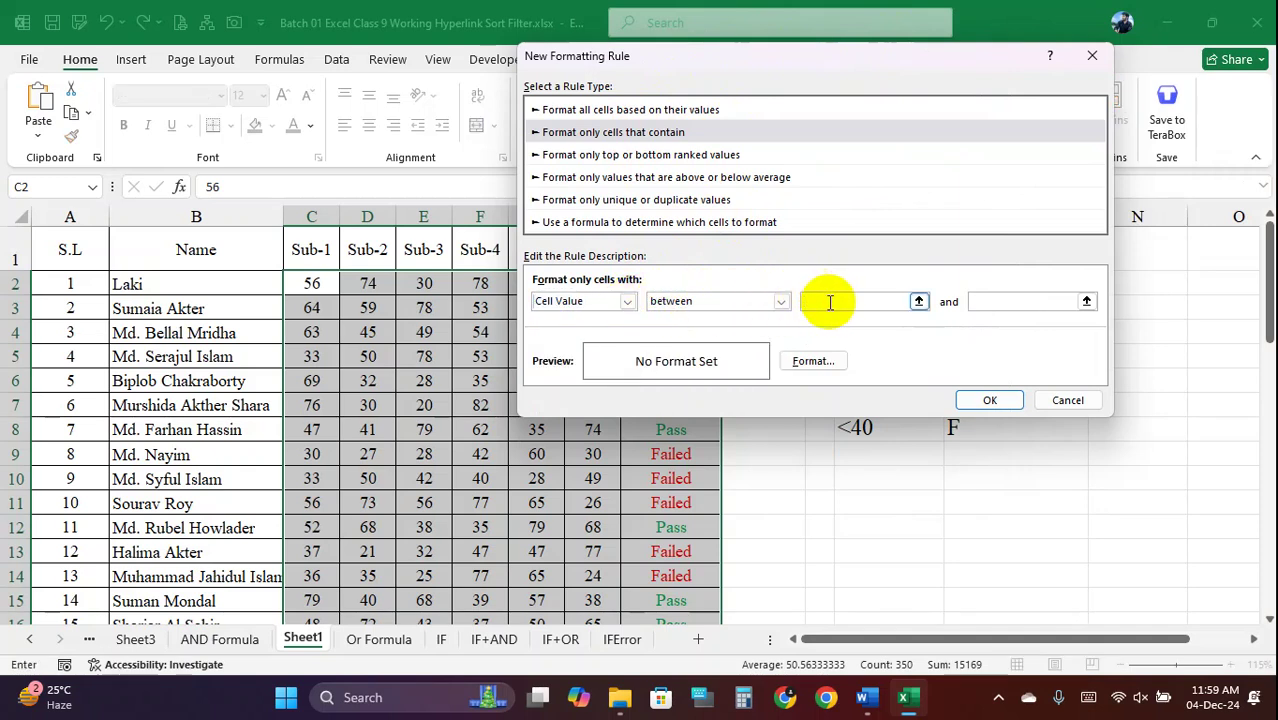
pyautogui.write('60')
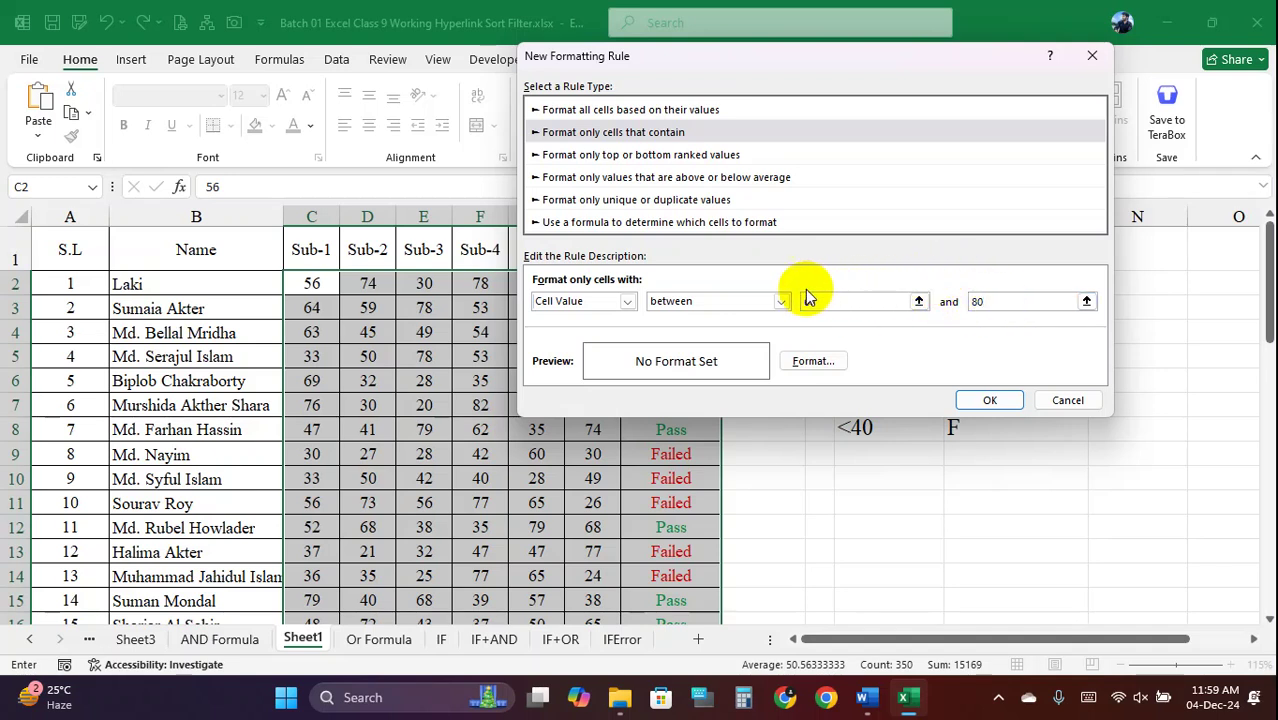
# Give the 60–80 rule a green fill and apply it to the scores
pyautogui.click(812, 361)
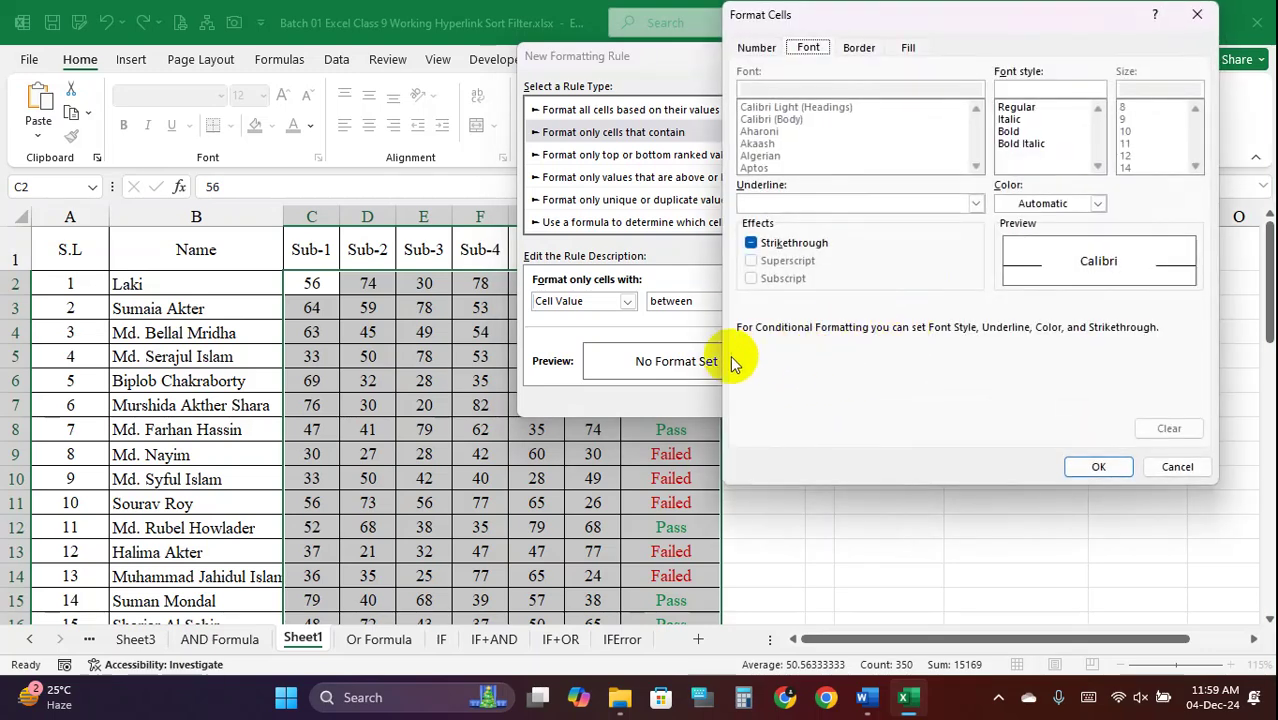
pyautogui.click(905, 47)
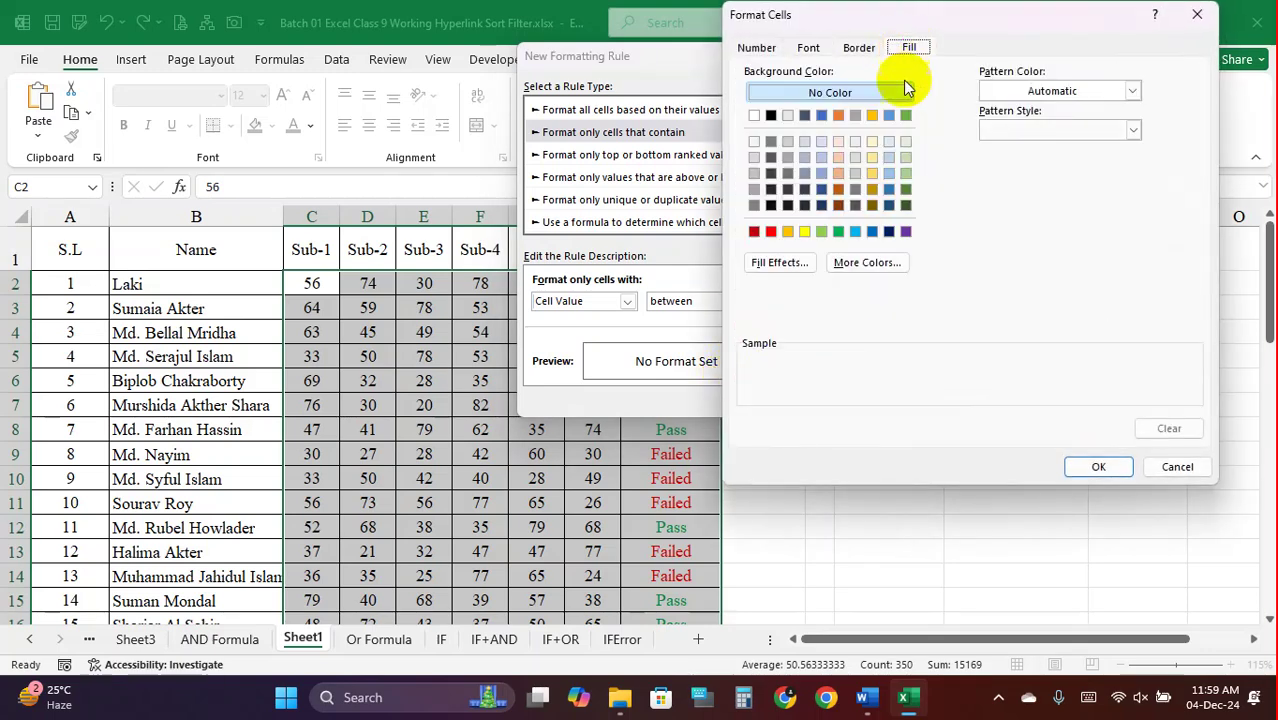
pyautogui.click(836, 233)
pyautogui.click(1098, 466)
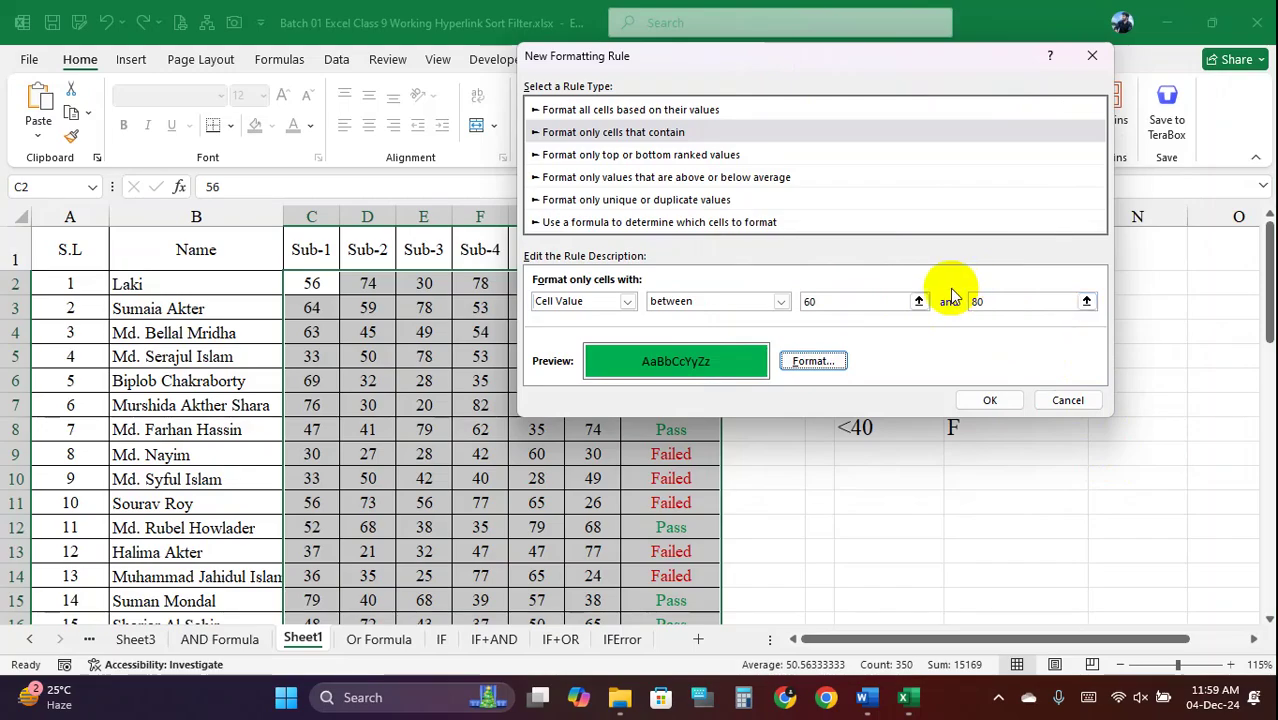
pyautogui.click(990, 400)
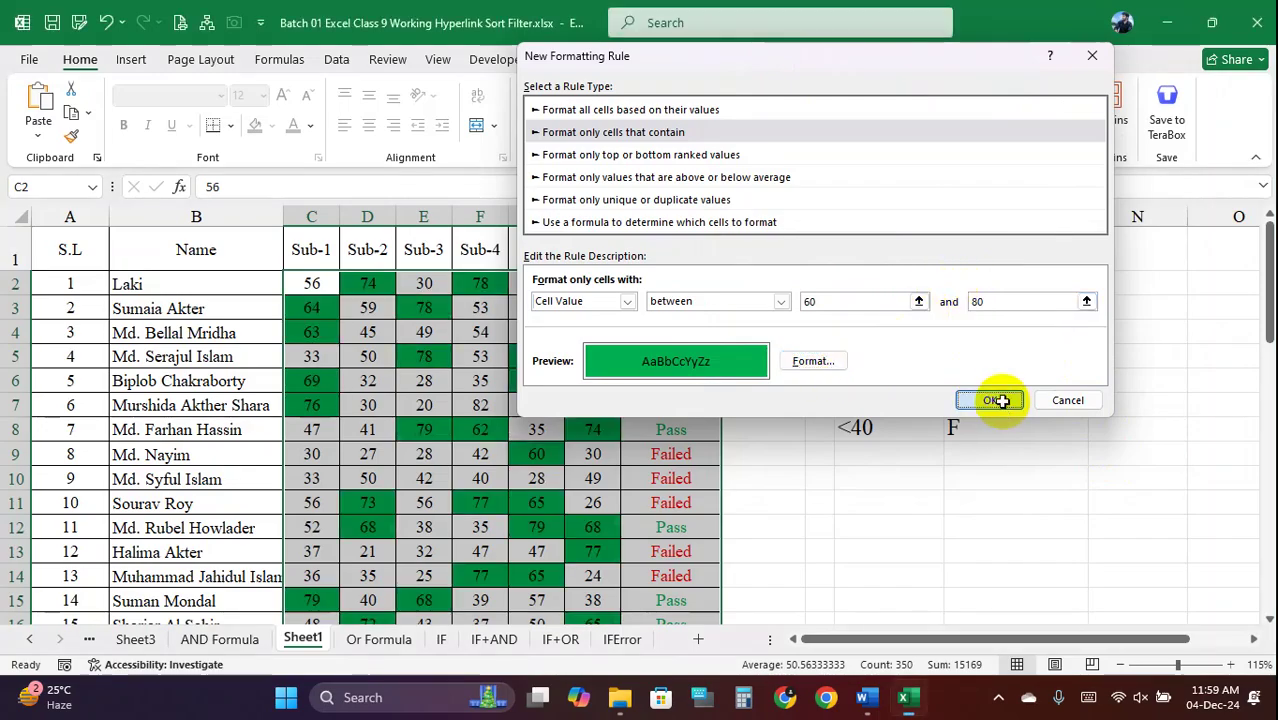
pyautogui.scroll(-8, 456, 390)
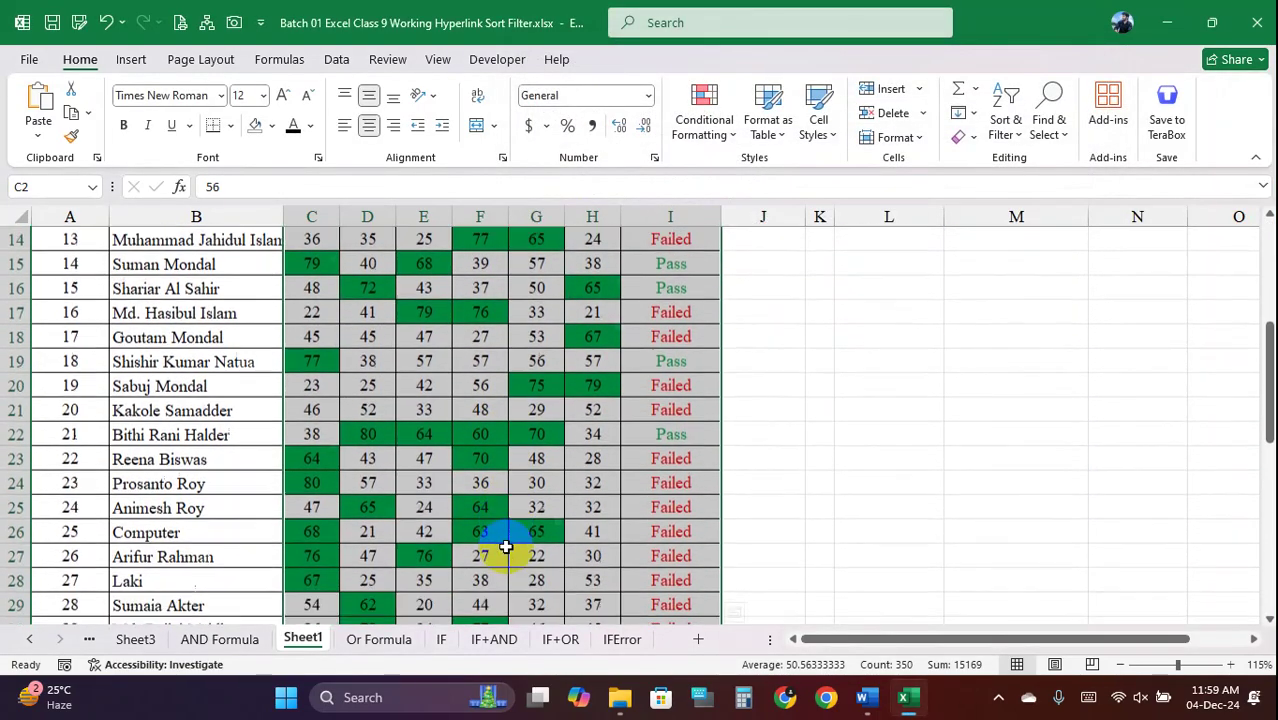
pyautogui.scroll(8, 506, 552)
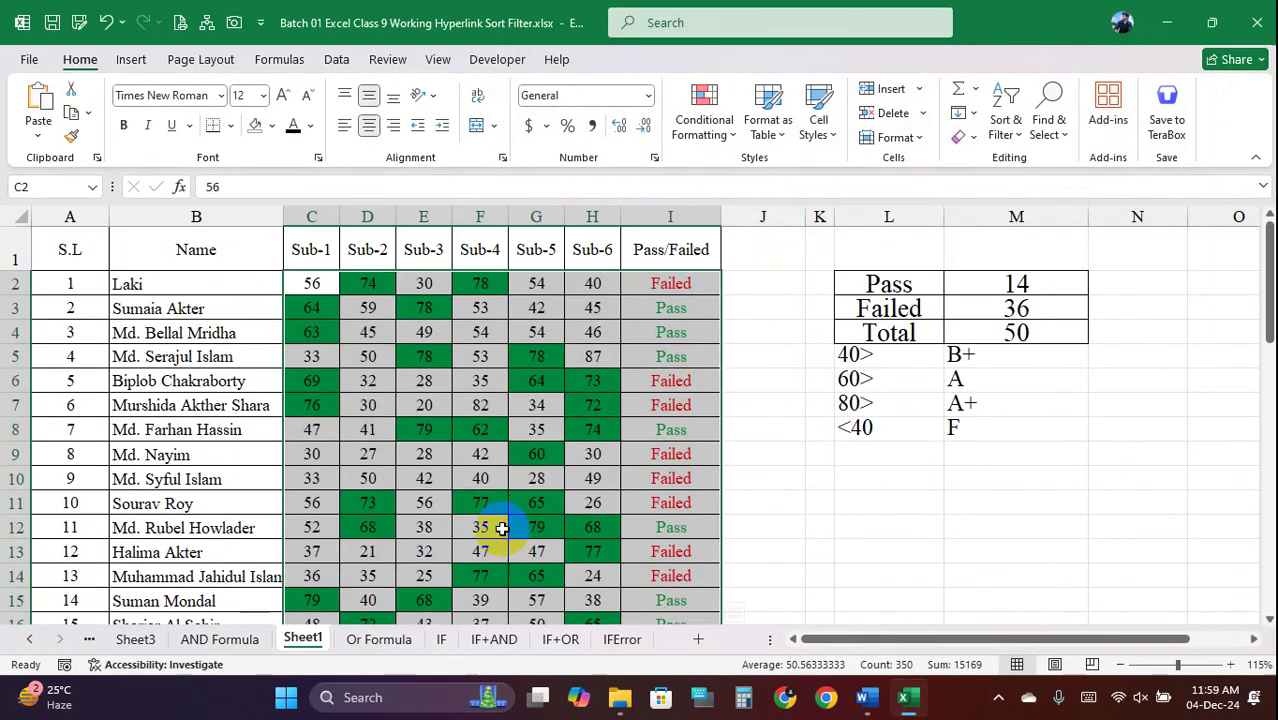
pyautogui.click(718, 128)
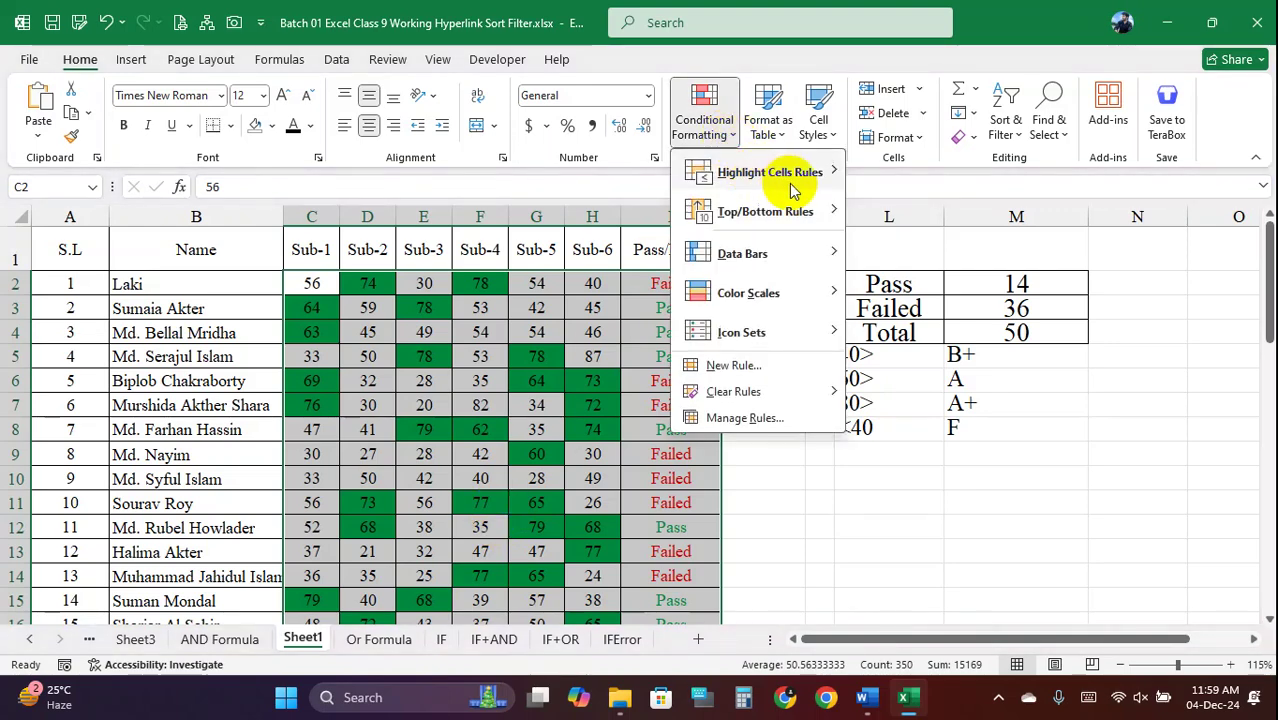
pyautogui.moveTo(810, 185)
pyautogui.click(920, 250)
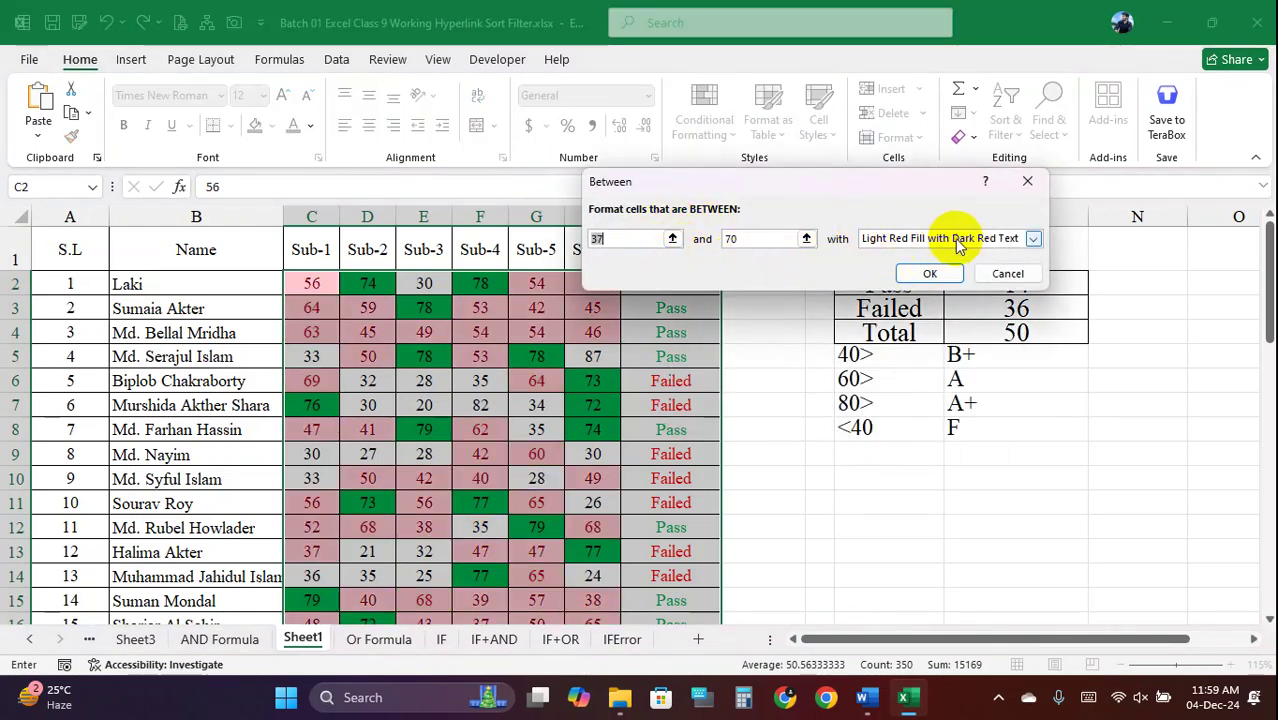
pyautogui.click(1005, 273)
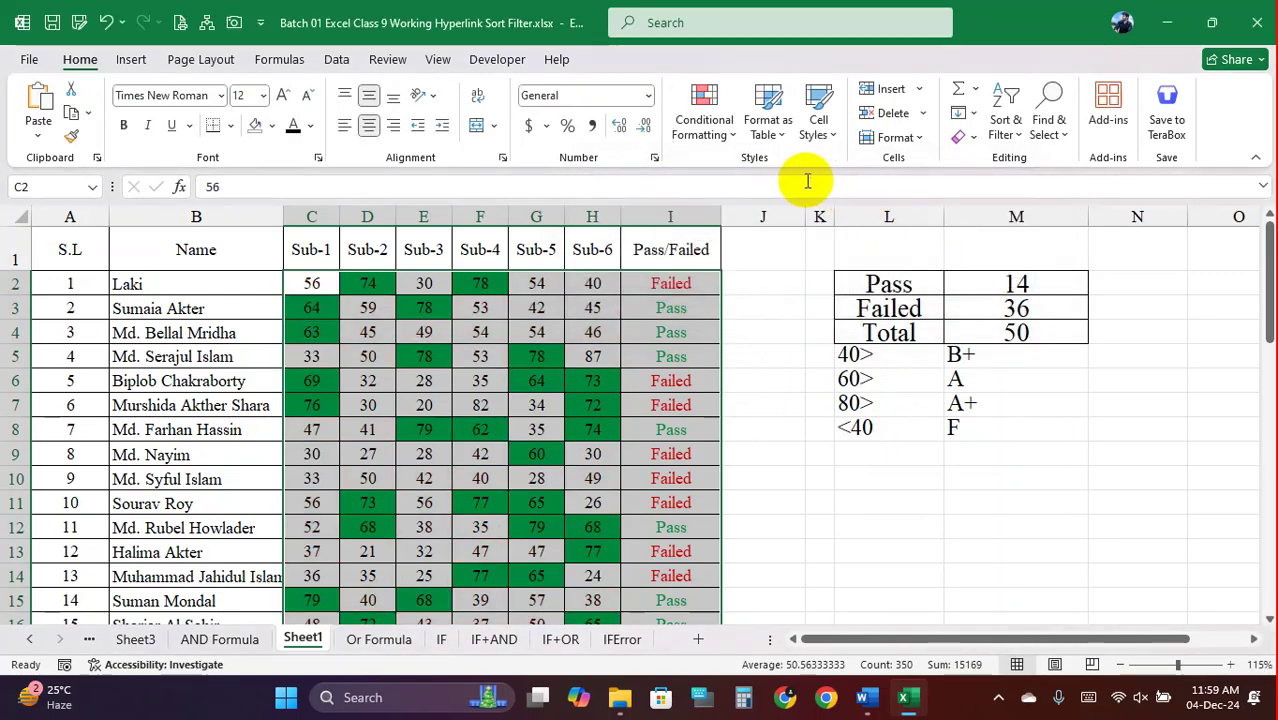
pyautogui.click(730, 130)
pyautogui.click(748, 366)
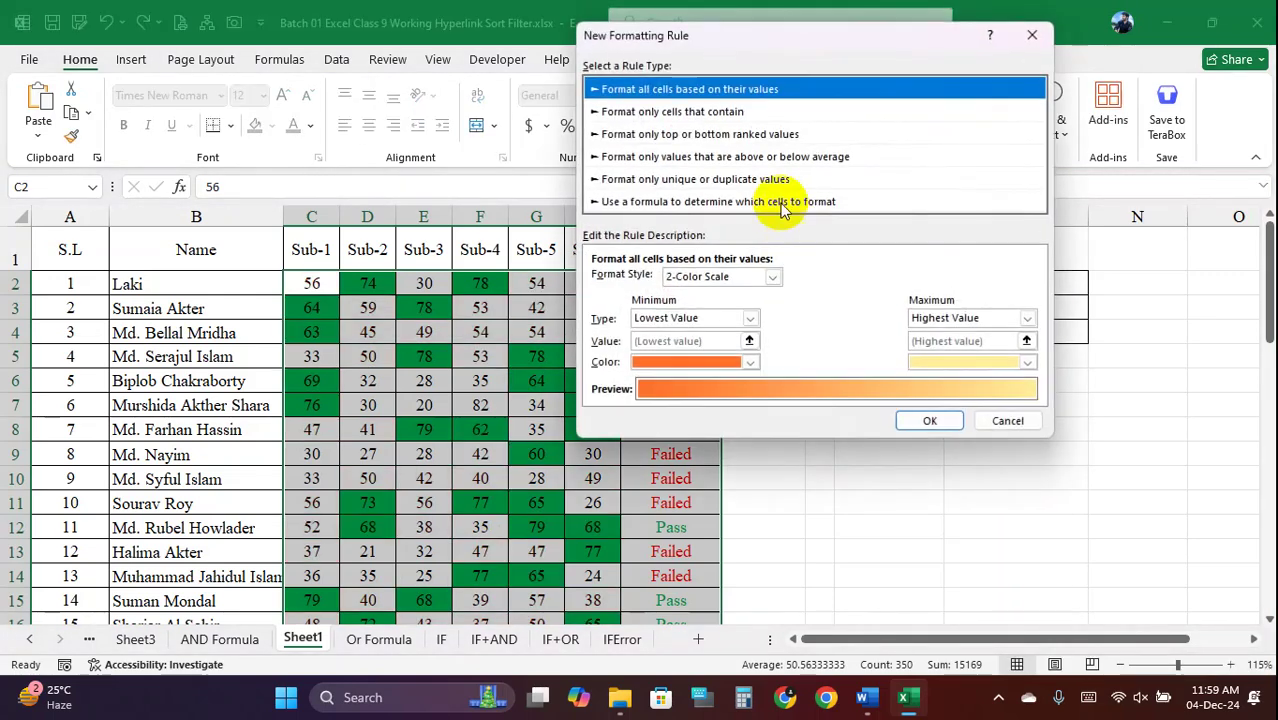
pyautogui.click(730, 112)
pyautogui.click(740, 178)
pyautogui.click(738, 156)
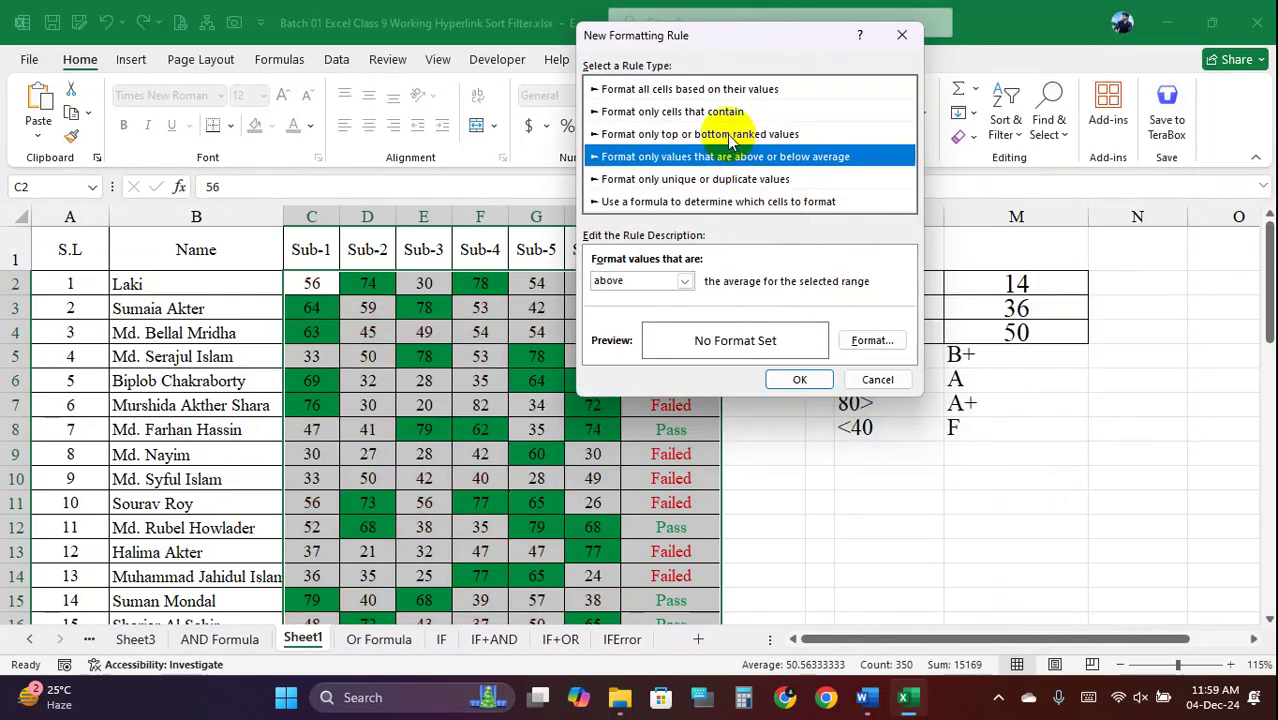
pyautogui.click(734, 133)
pyautogui.click(720, 89)
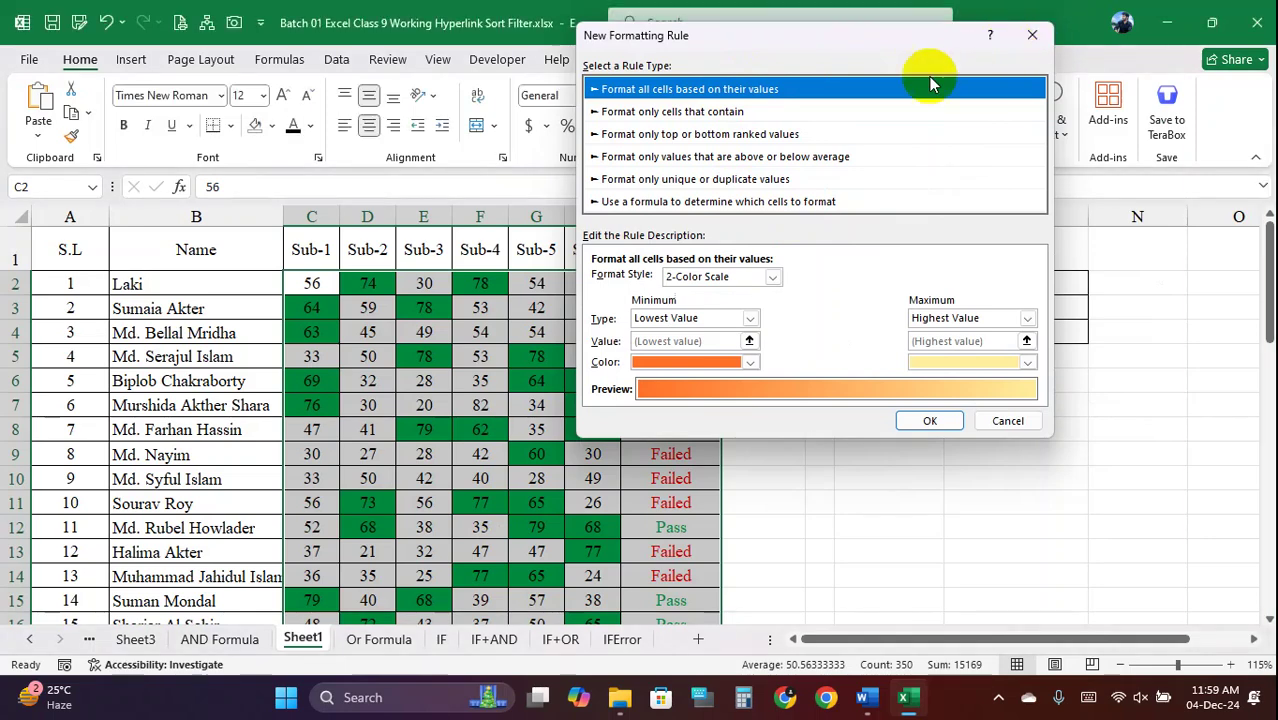
pyautogui.press('Escape')
pyautogui.click(738, 135)
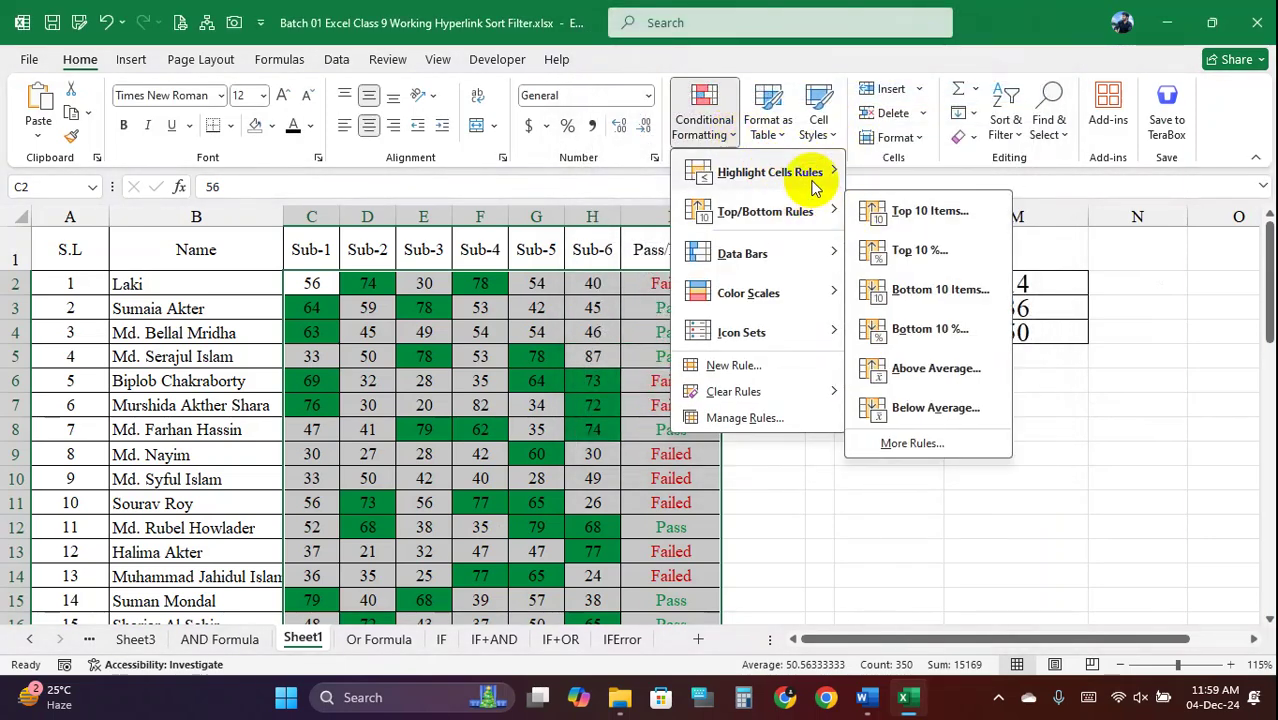
# Browse the new-rule types and try a formula-based rule
pyautogui.moveTo(806, 214)
pyautogui.click(745, 365)
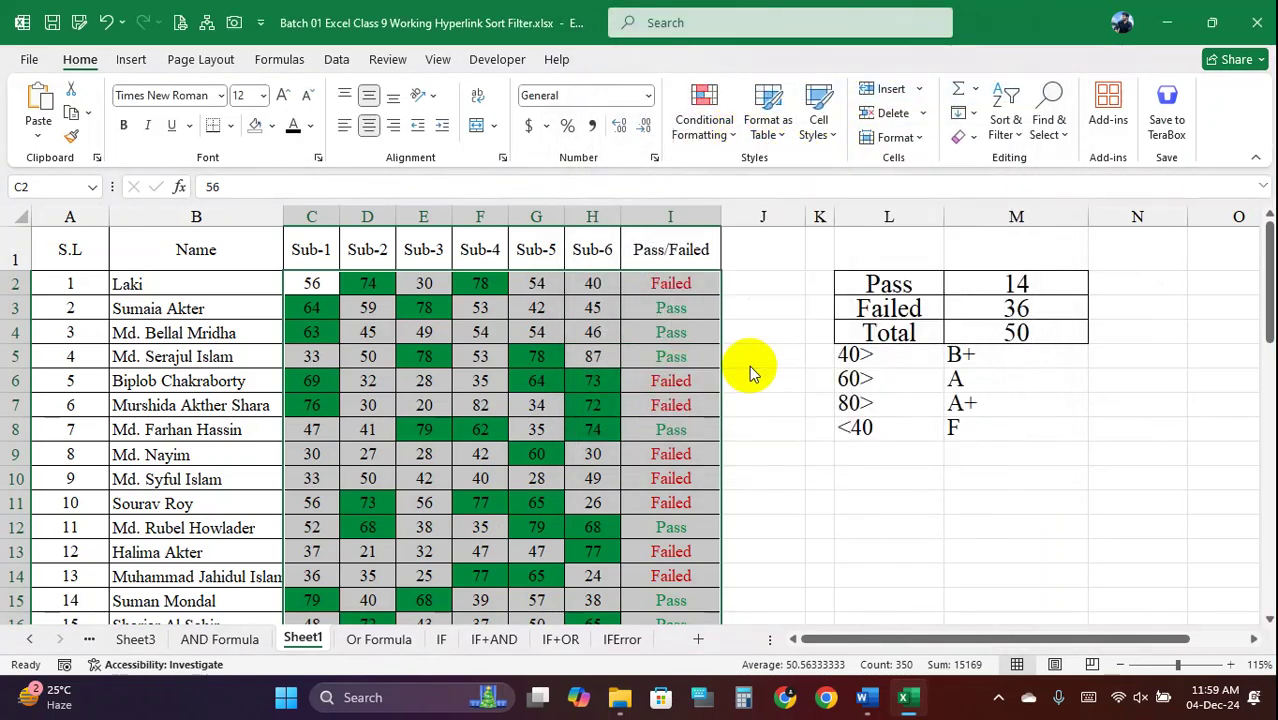
pyautogui.click(733, 135)
pyautogui.click(724, 111)
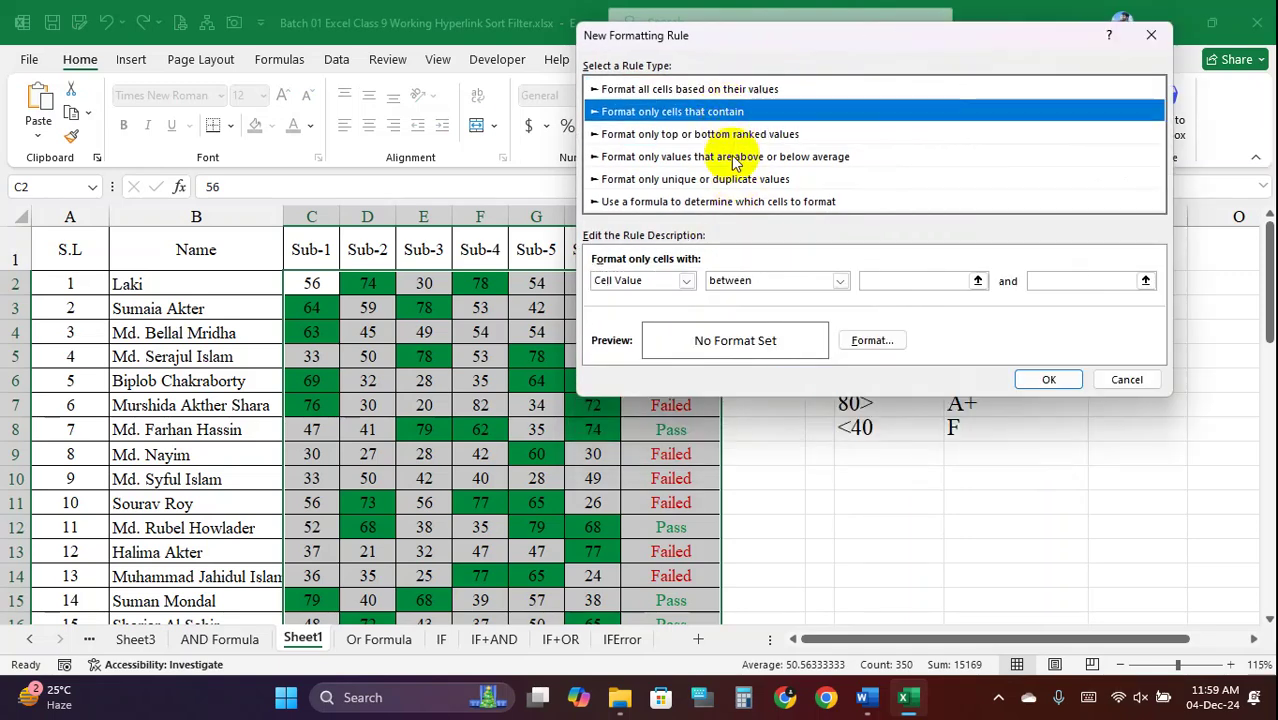
pyautogui.click(735, 156)
pyautogui.click(740, 179)
pyautogui.moveTo(765, 40); pyautogui.dragTo(696, 36)
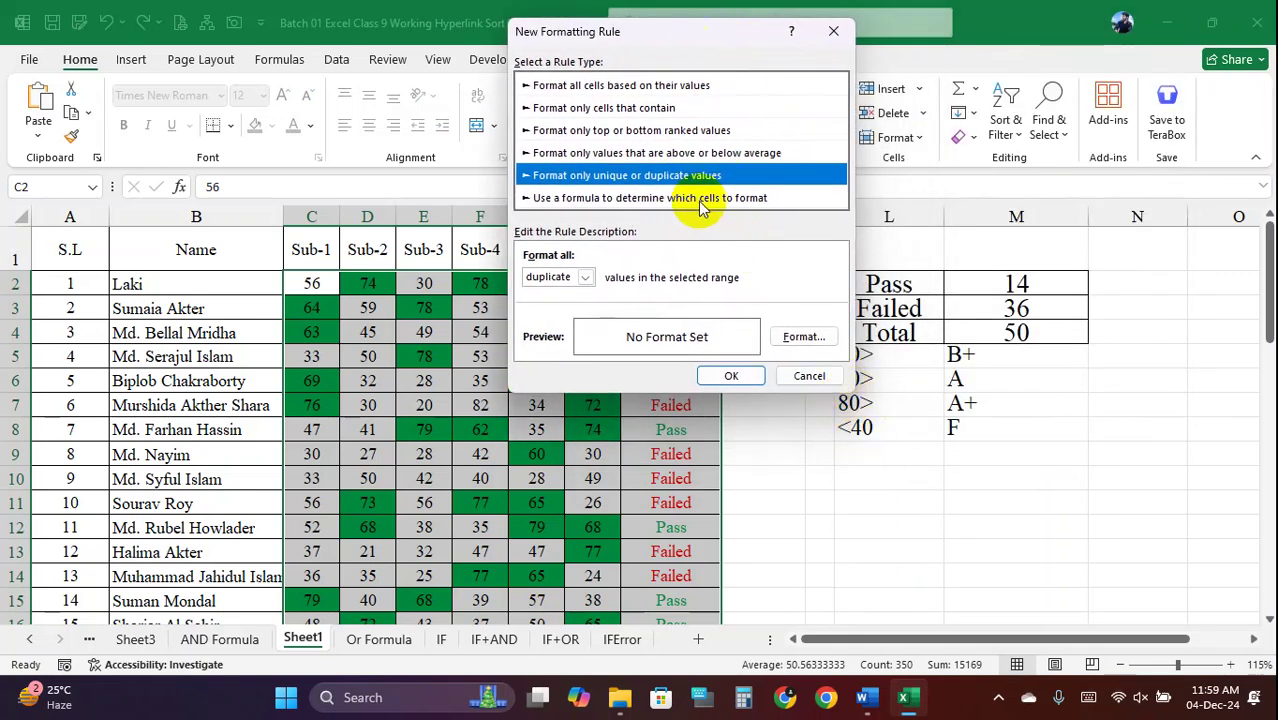
pyautogui.click(700, 200)
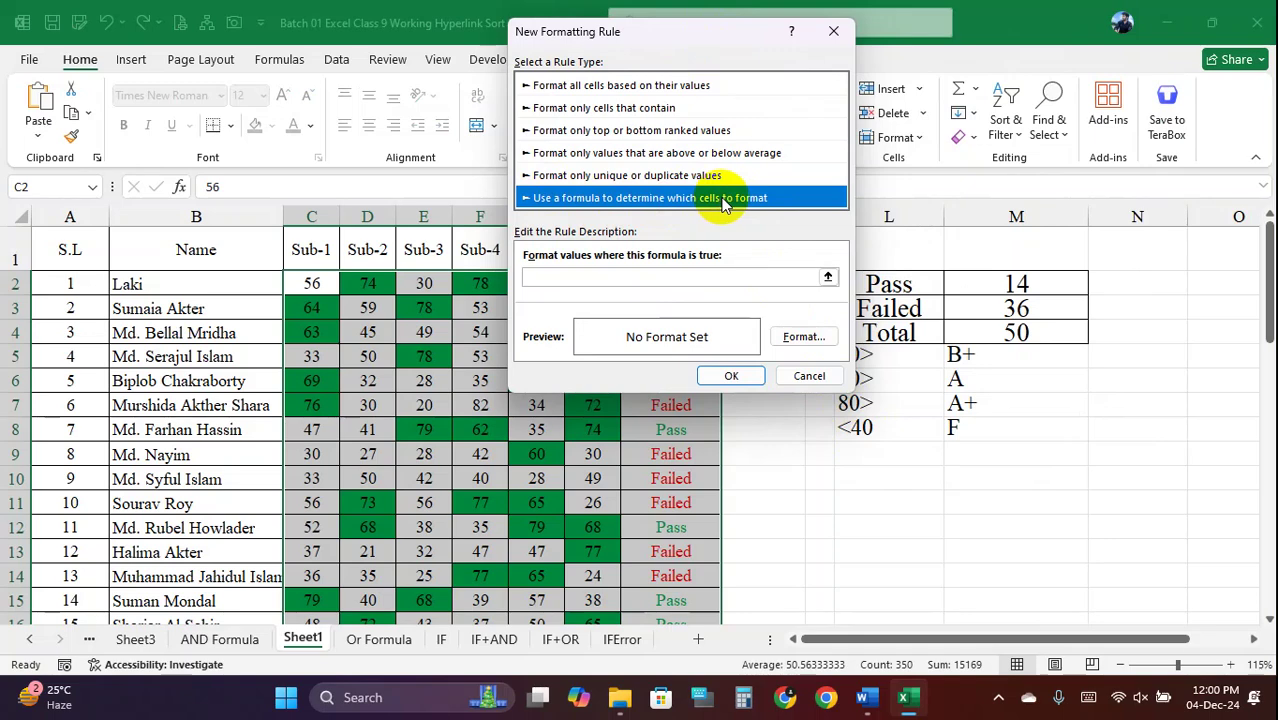
pyautogui.moveTo(650, 43); pyautogui.dragTo(802, 60)
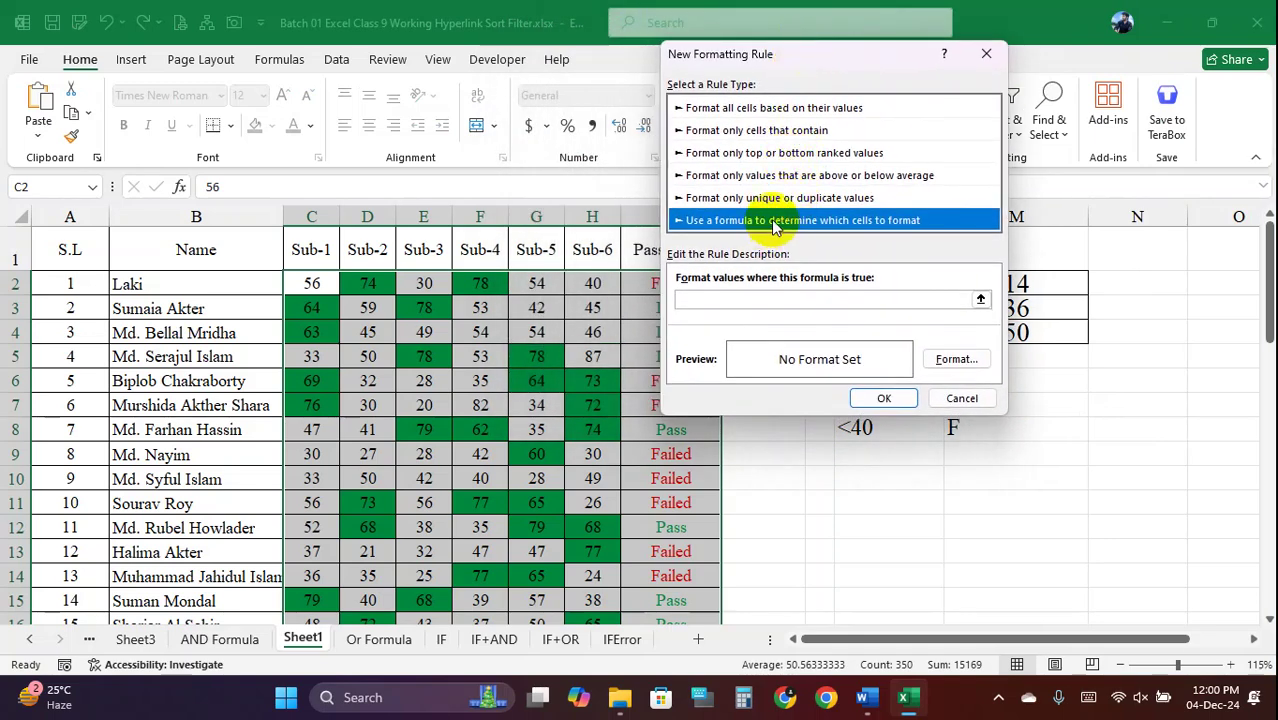
pyautogui.click(727, 300)
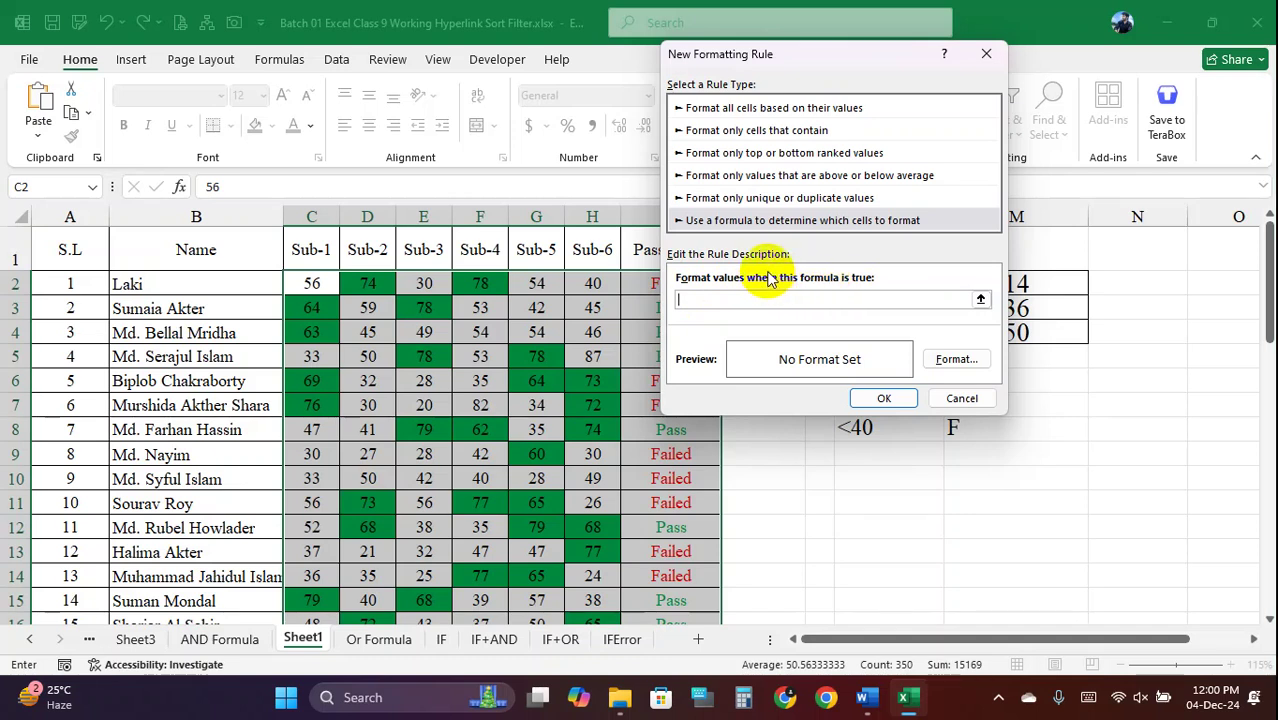
pyautogui.click(426, 307)
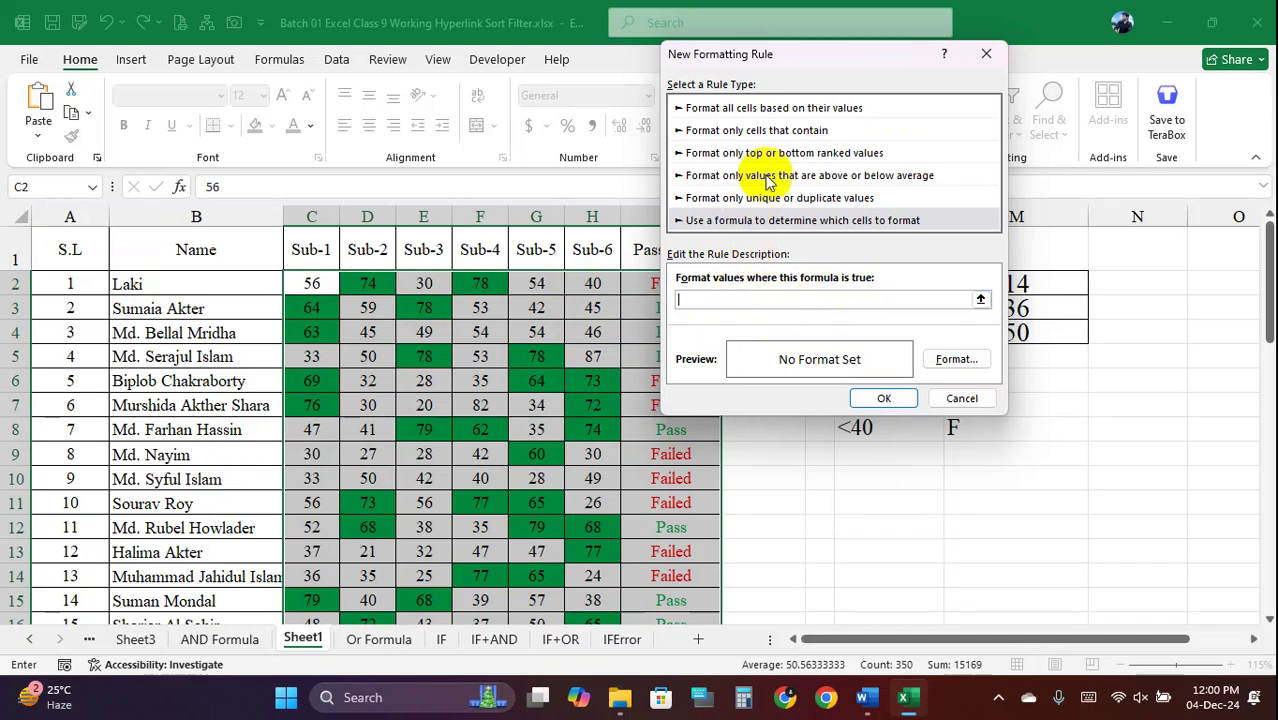
pyautogui.click(760, 110)
pyautogui.click(772, 222)
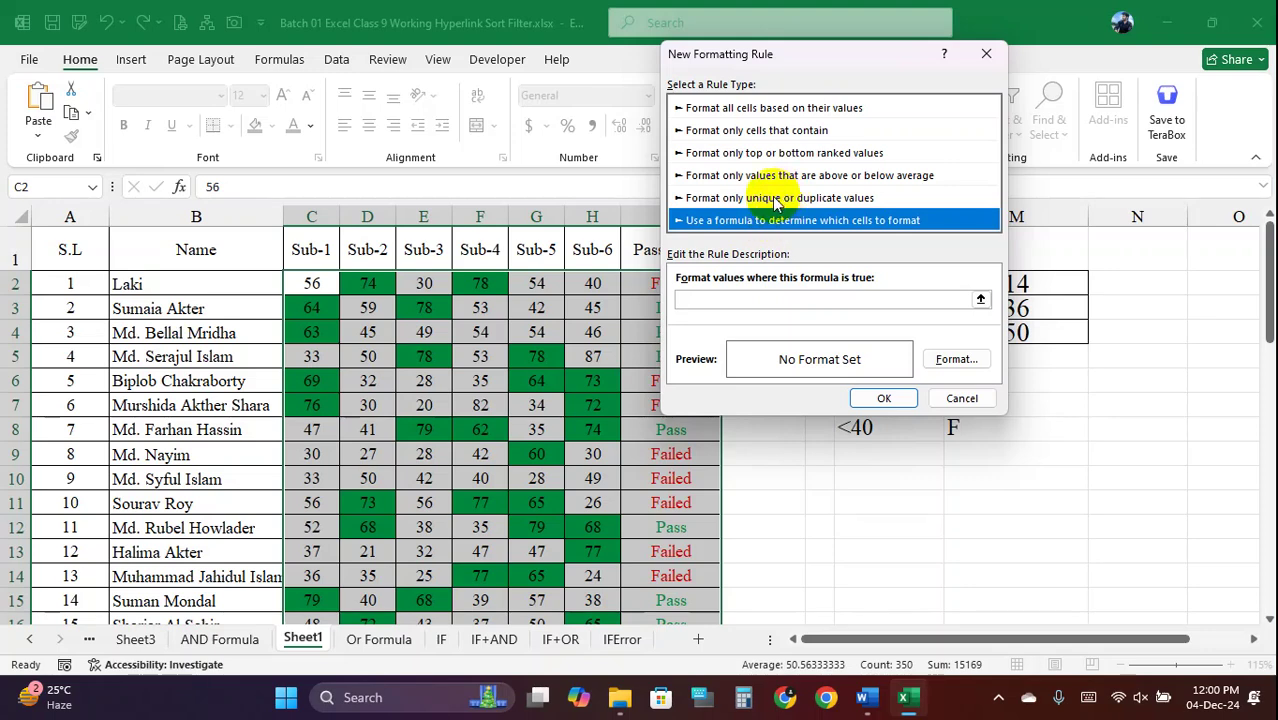
# Try a Specific Text containing rule, cancel it, and reselect the score cells from C2
pyautogui.click(772, 108)
pyautogui.click(768, 131)
pyautogui.click(768, 153)
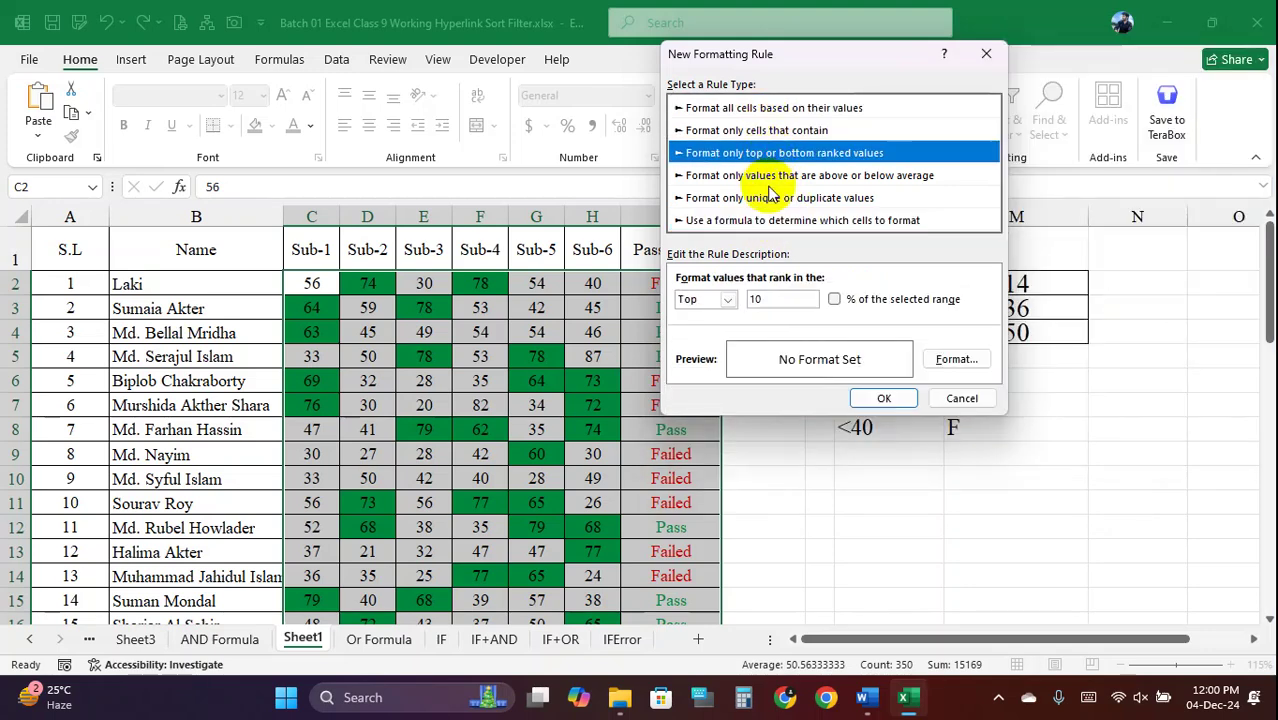
pyautogui.click(763, 199)
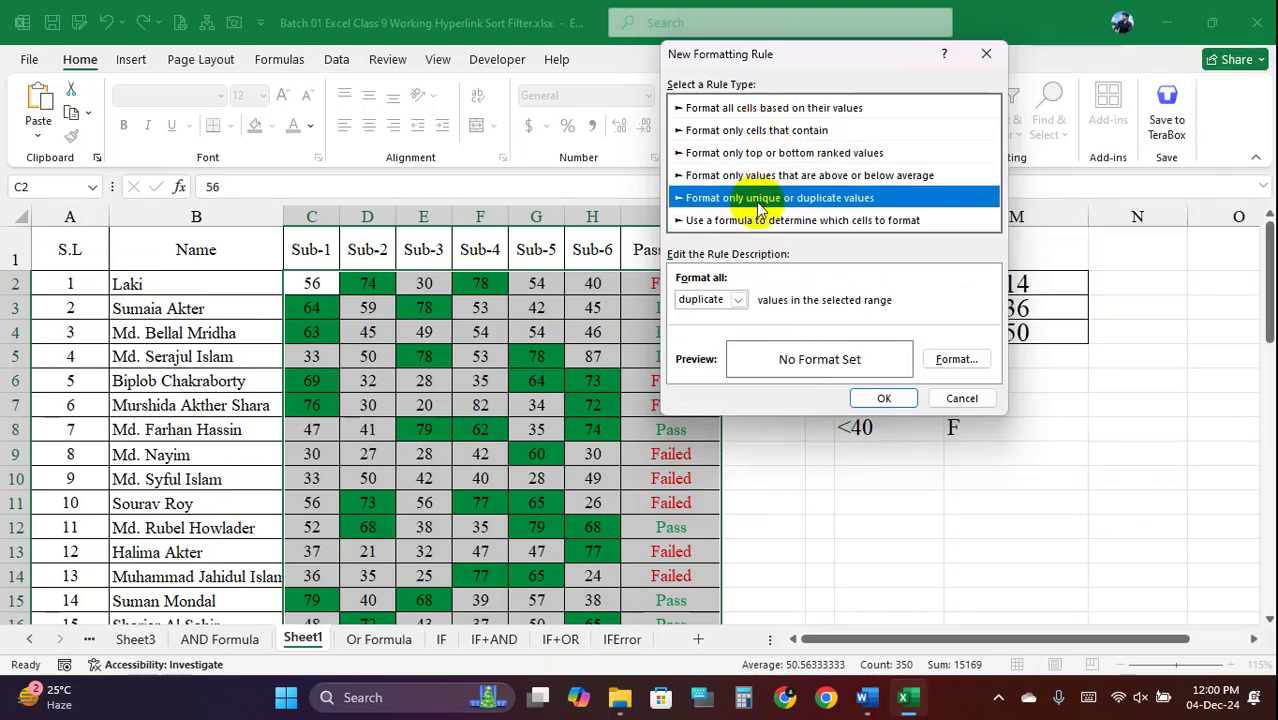
pyautogui.click(748, 107)
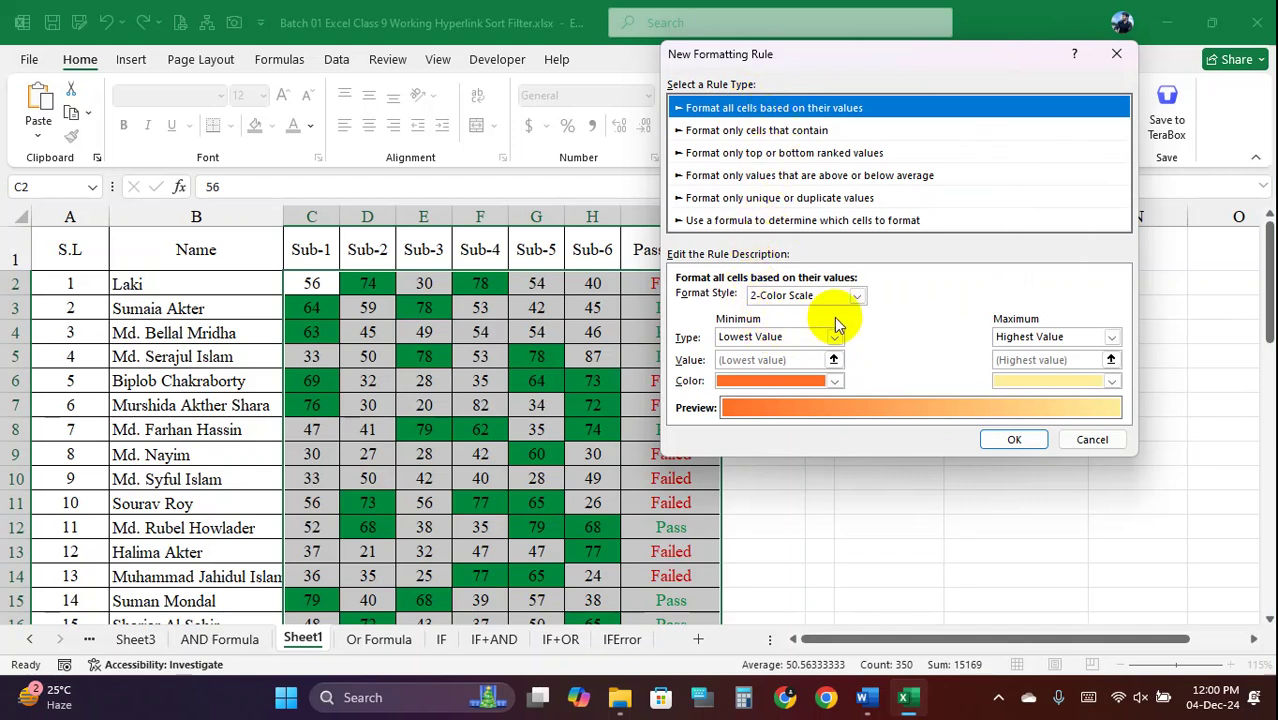
pyautogui.click(784, 131)
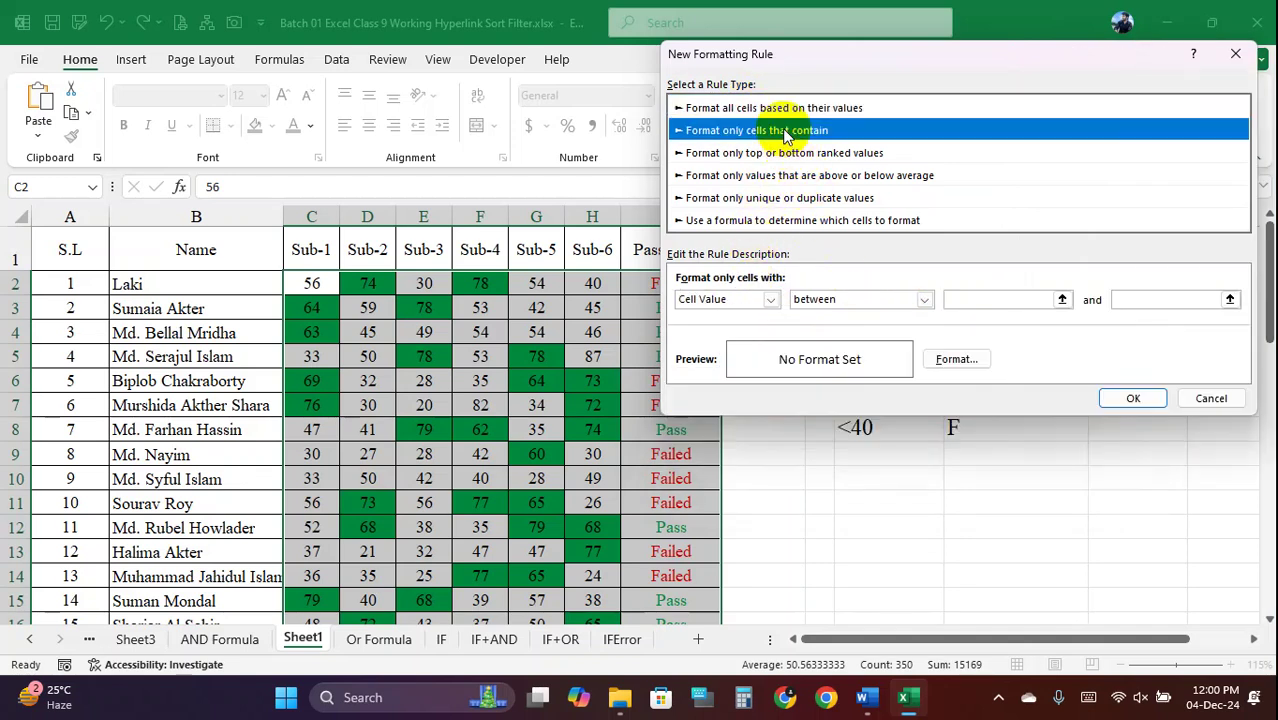
pyautogui.click(771, 299)
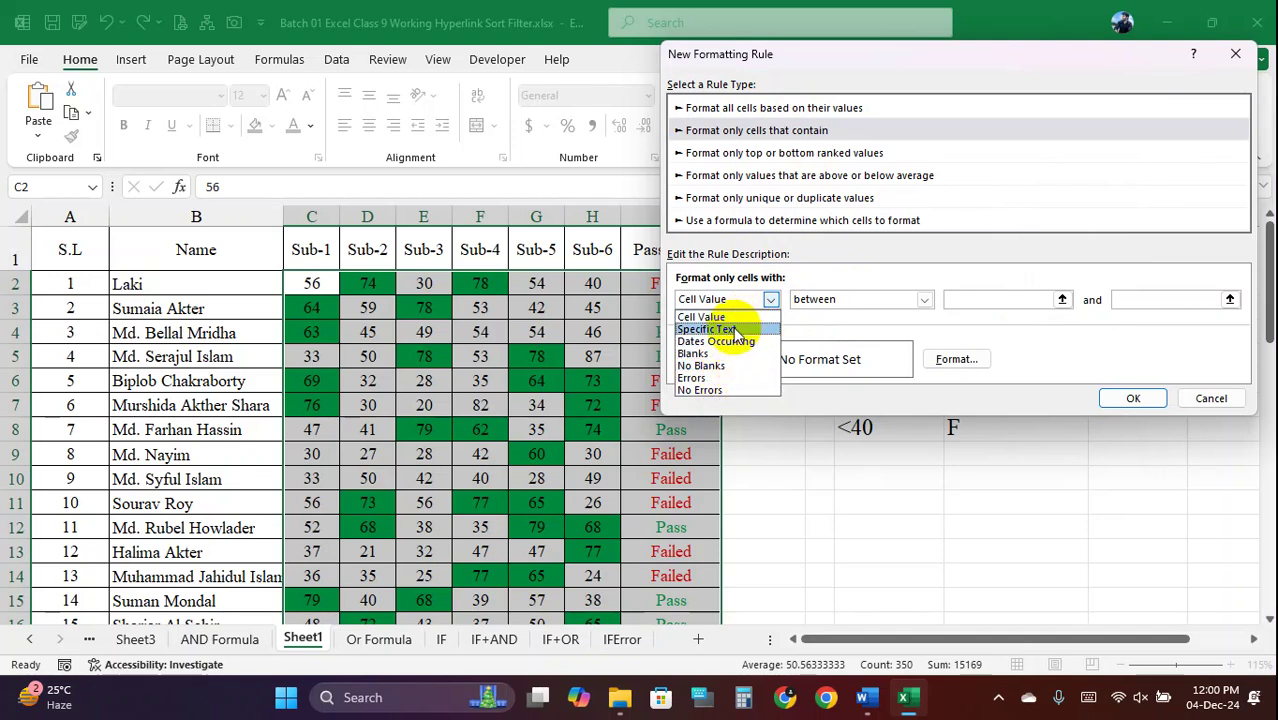
pyautogui.click(734, 331)
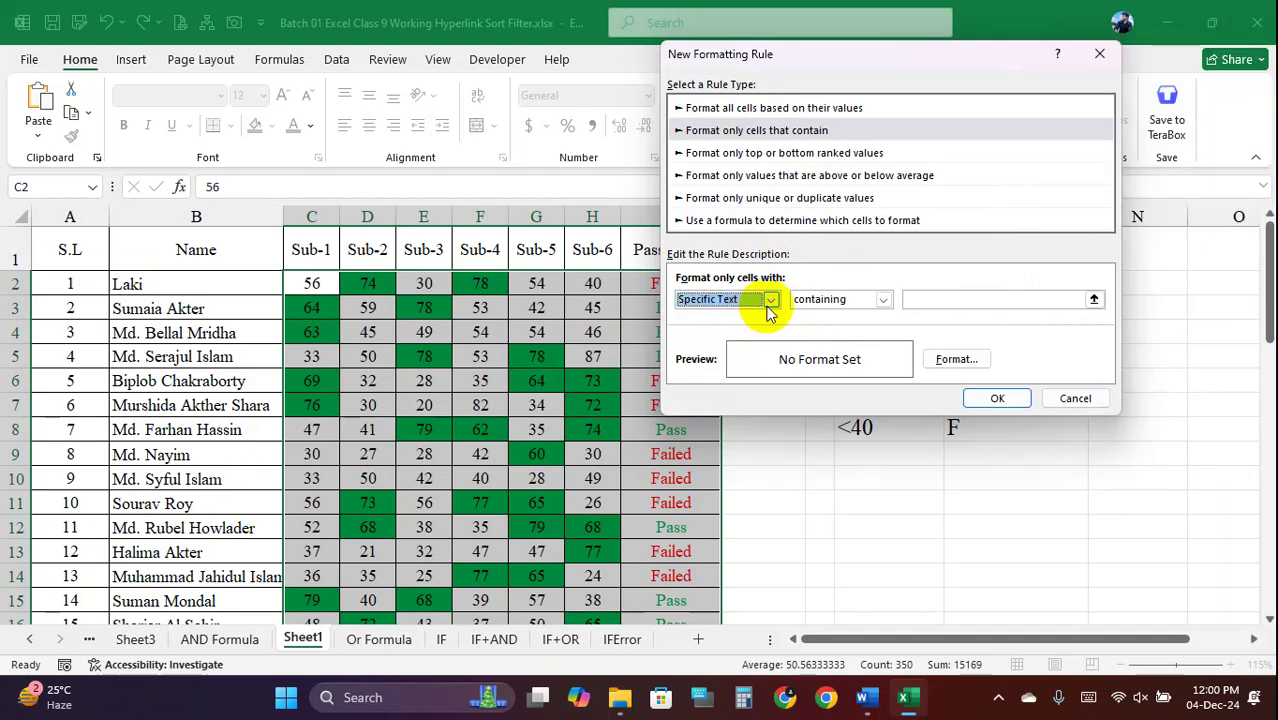
pyautogui.click(882, 300)
pyautogui.click(881, 300)
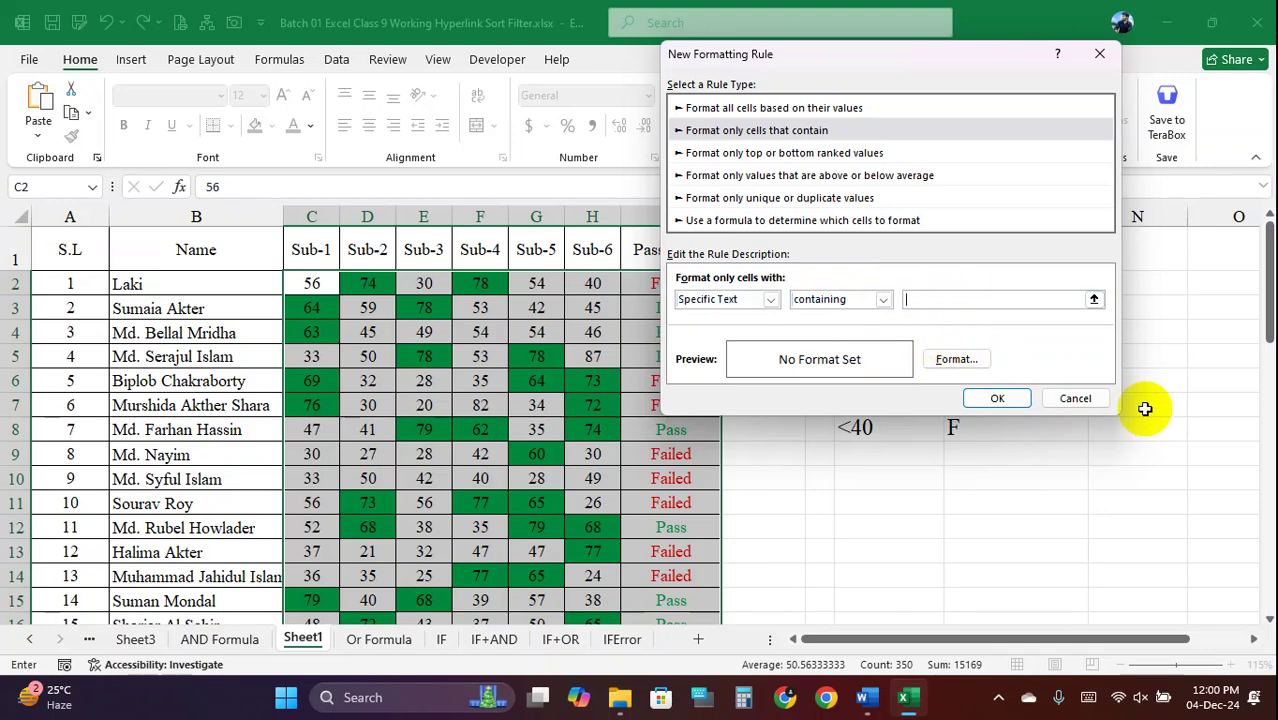
pyautogui.click(1066, 399)
pyautogui.moveTo(318, 283); pyautogui.dragTo(686, 583)
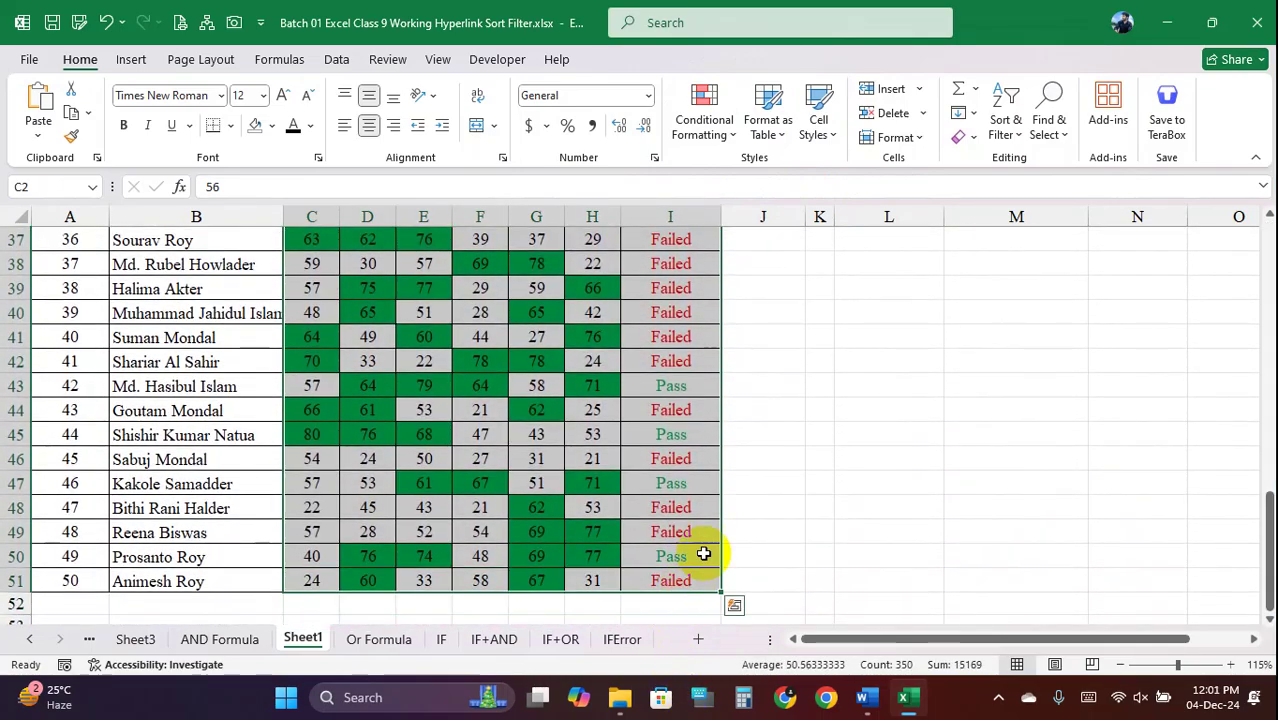
# Clear conditional formatting rules from the selected score cells, then reselect the C2:I51 table
pyautogui.click(704, 125)
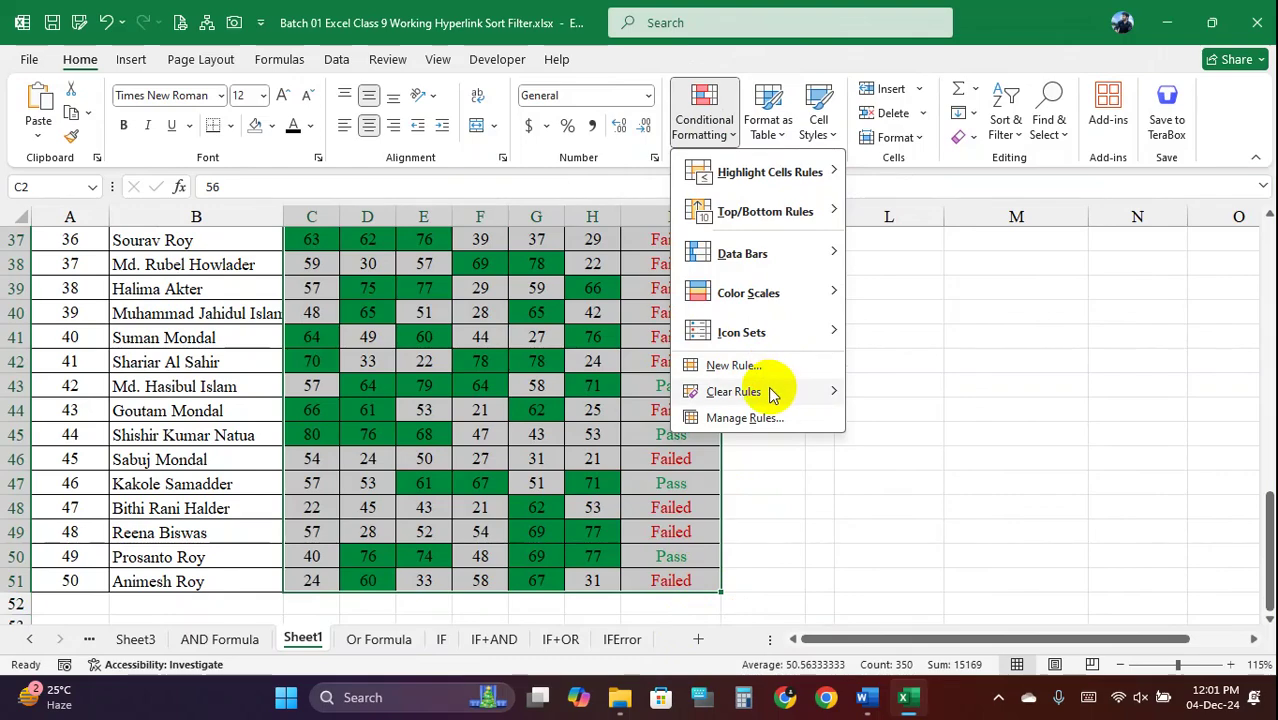
pyautogui.moveTo(762, 393)
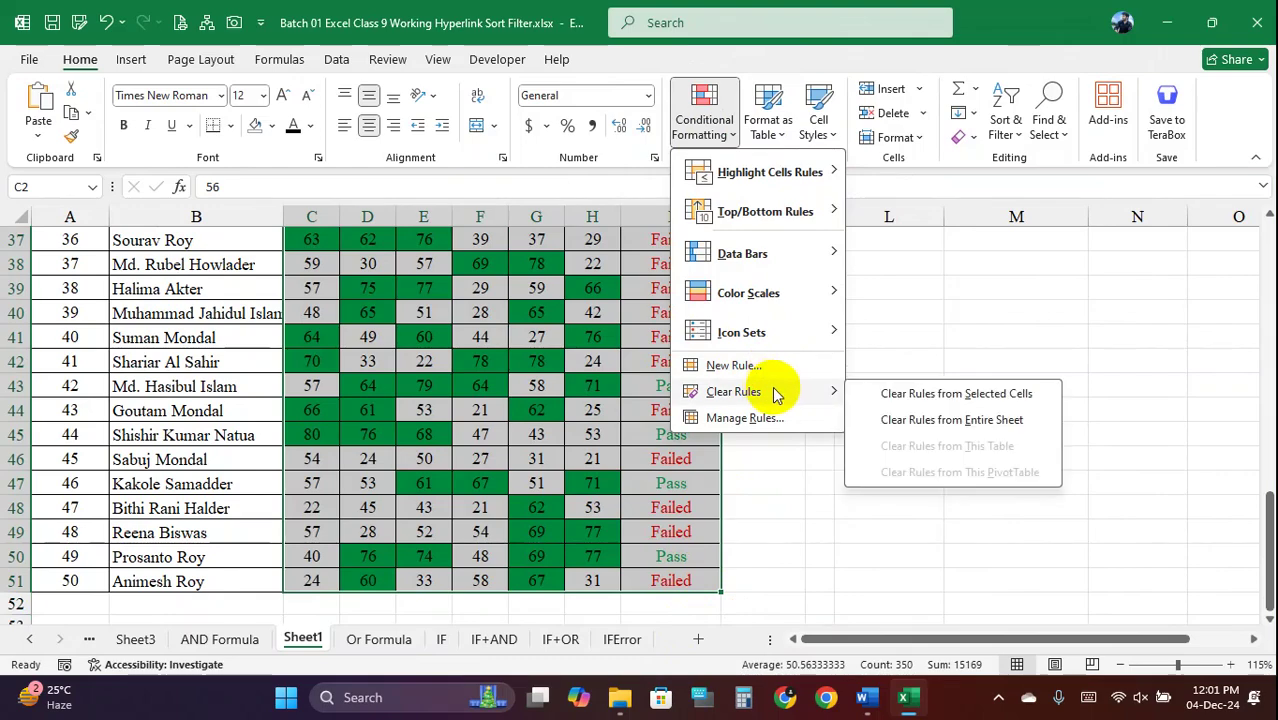
pyautogui.click(993, 400)
pyautogui.click(888, 362)
pyautogui.scroll(7, 568, 294)
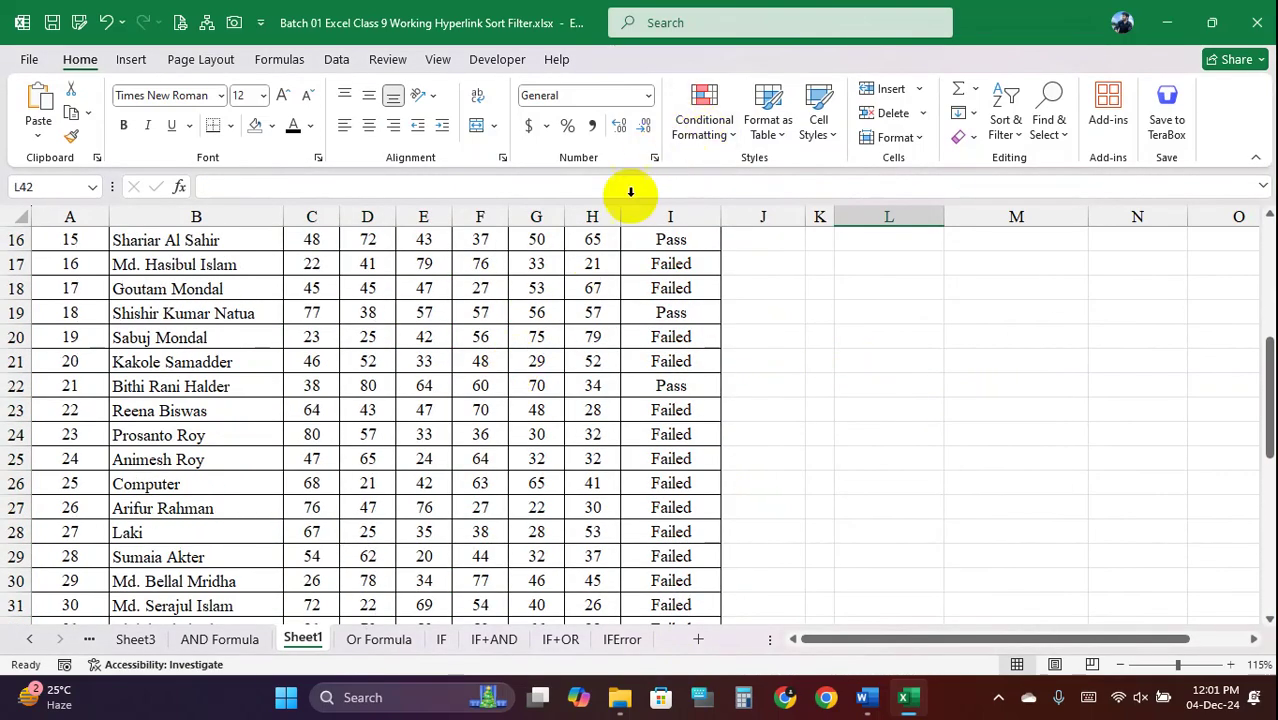
pyautogui.scroll(5, 405, 289)
pyautogui.moveTo(320, 280); pyautogui.dragTo(665, 537)
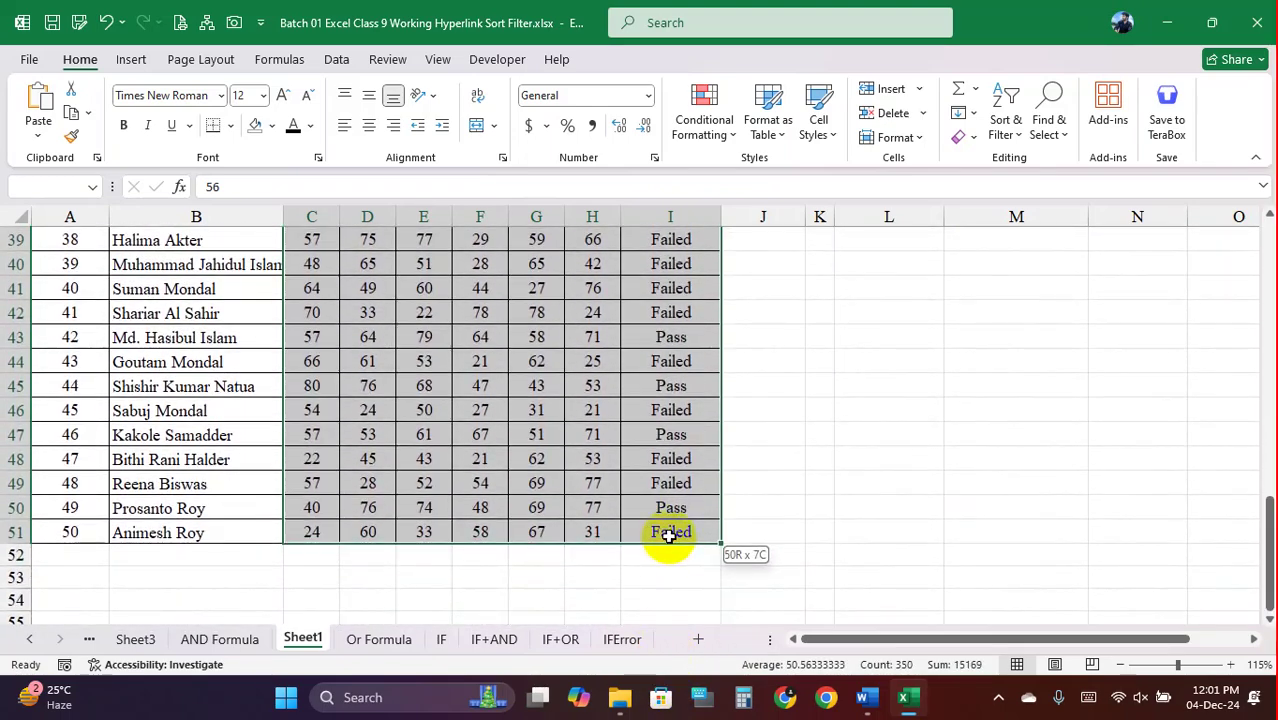
# Create a new Specific Text rule matching cells containing 'Failed'
pyautogui.click(722, 146)
pyautogui.moveTo(807, 174)
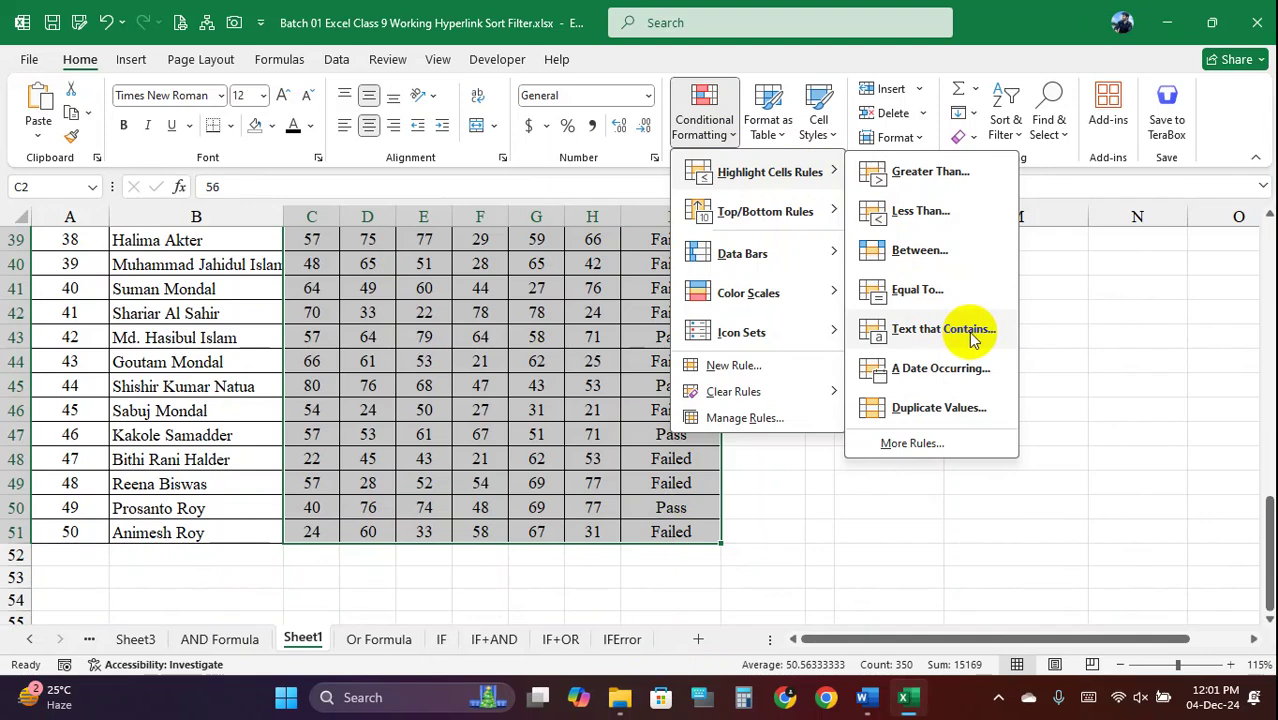
pyautogui.click(750, 366)
pyautogui.click(781, 134)
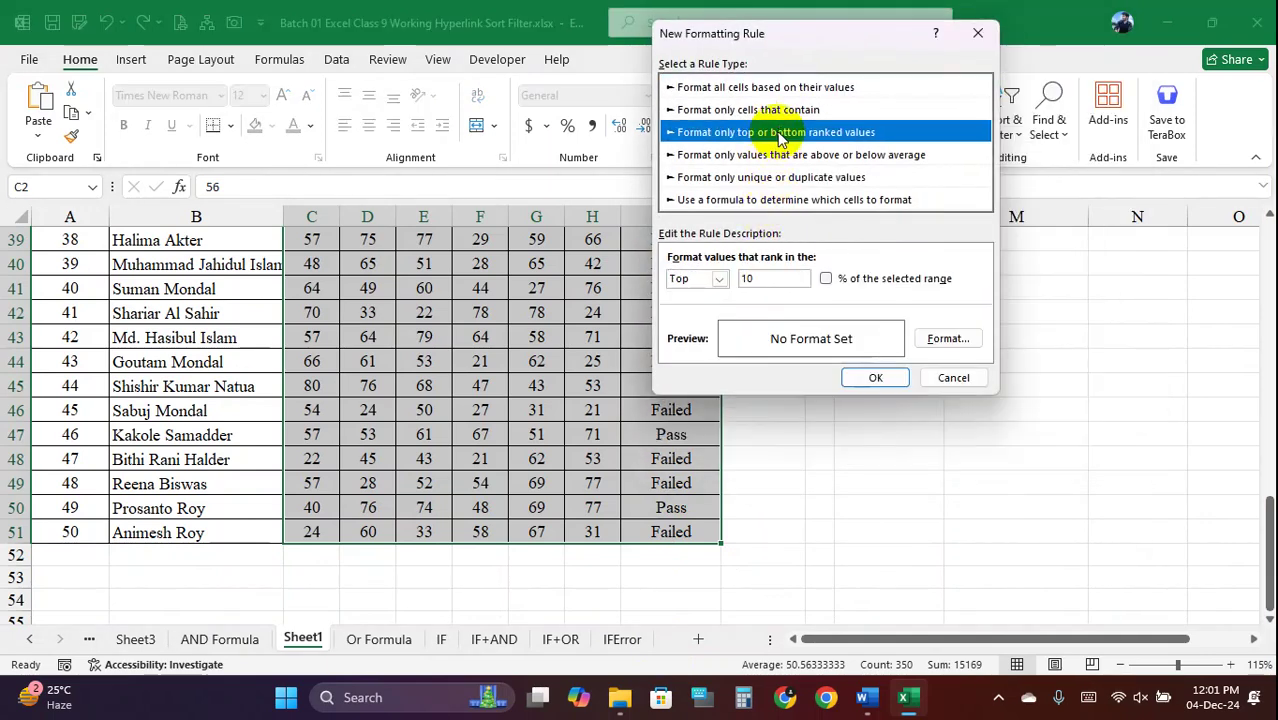
pyautogui.click(779, 111)
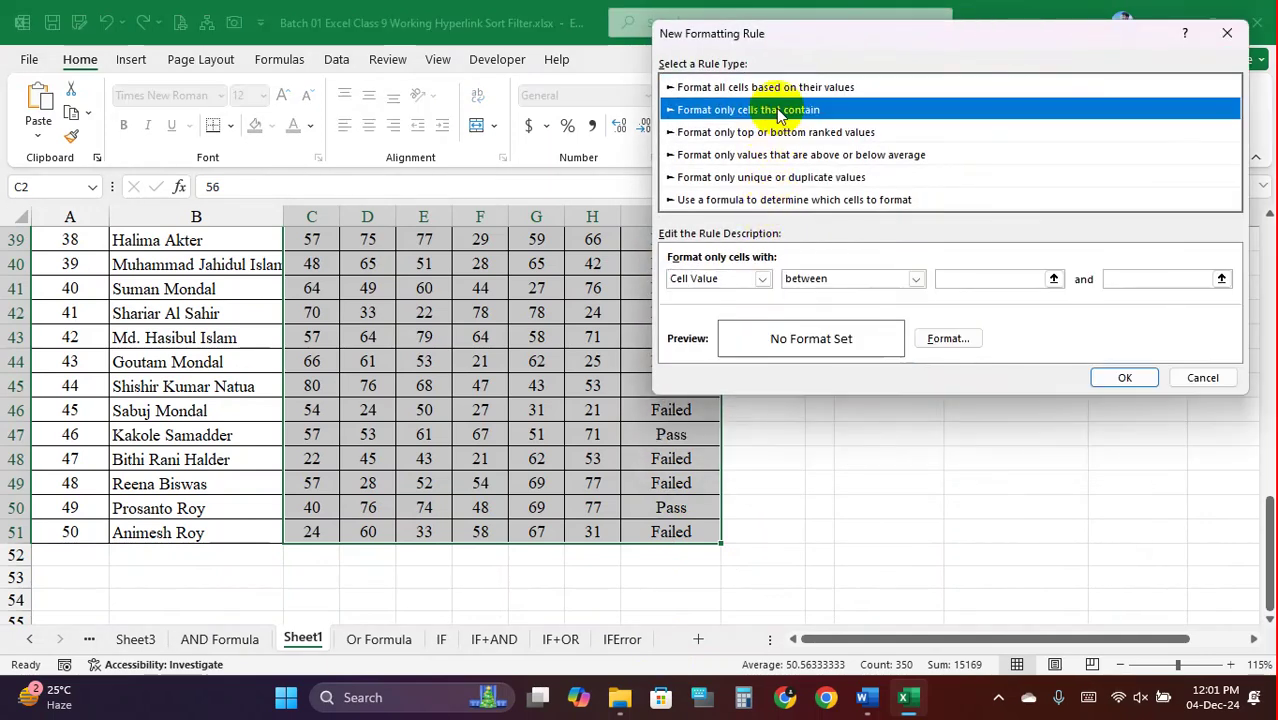
pyautogui.click(763, 279)
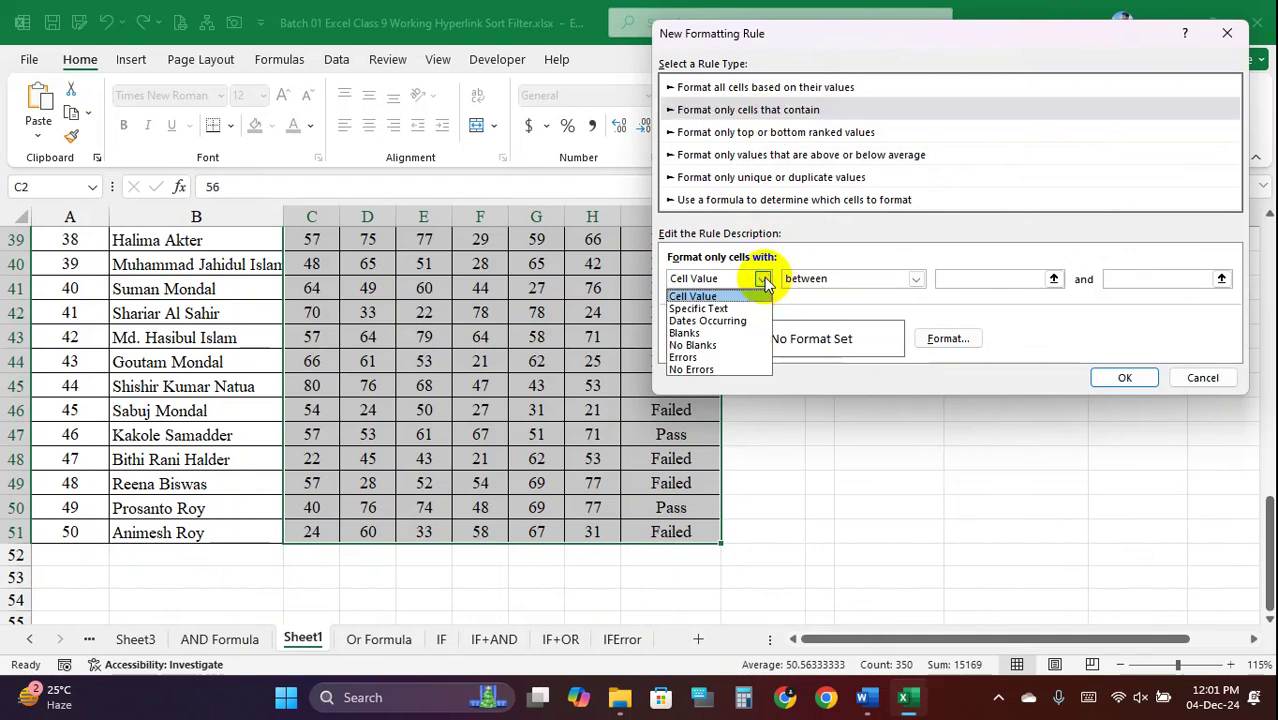
pyautogui.click(700, 308)
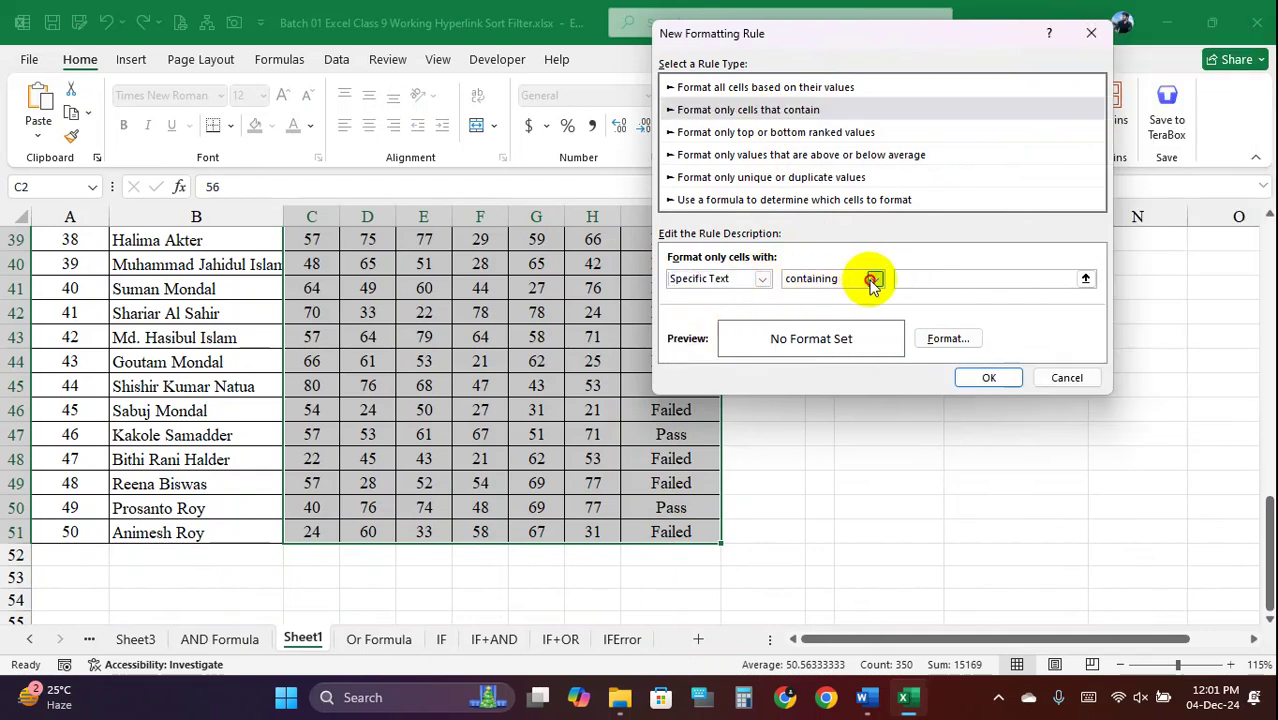
pyautogui.click(873, 280)
pyautogui.click(936, 278)
pyautogui.click(942, 279)
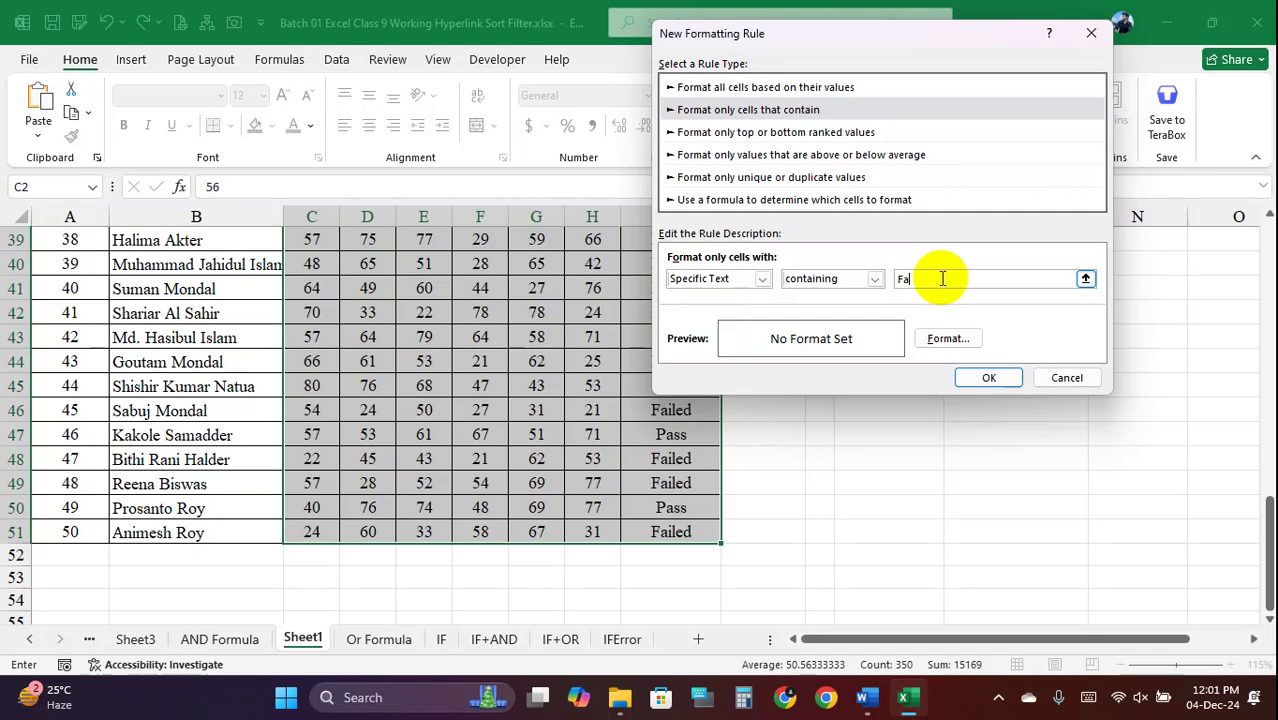
pyautogui.write('Failed')
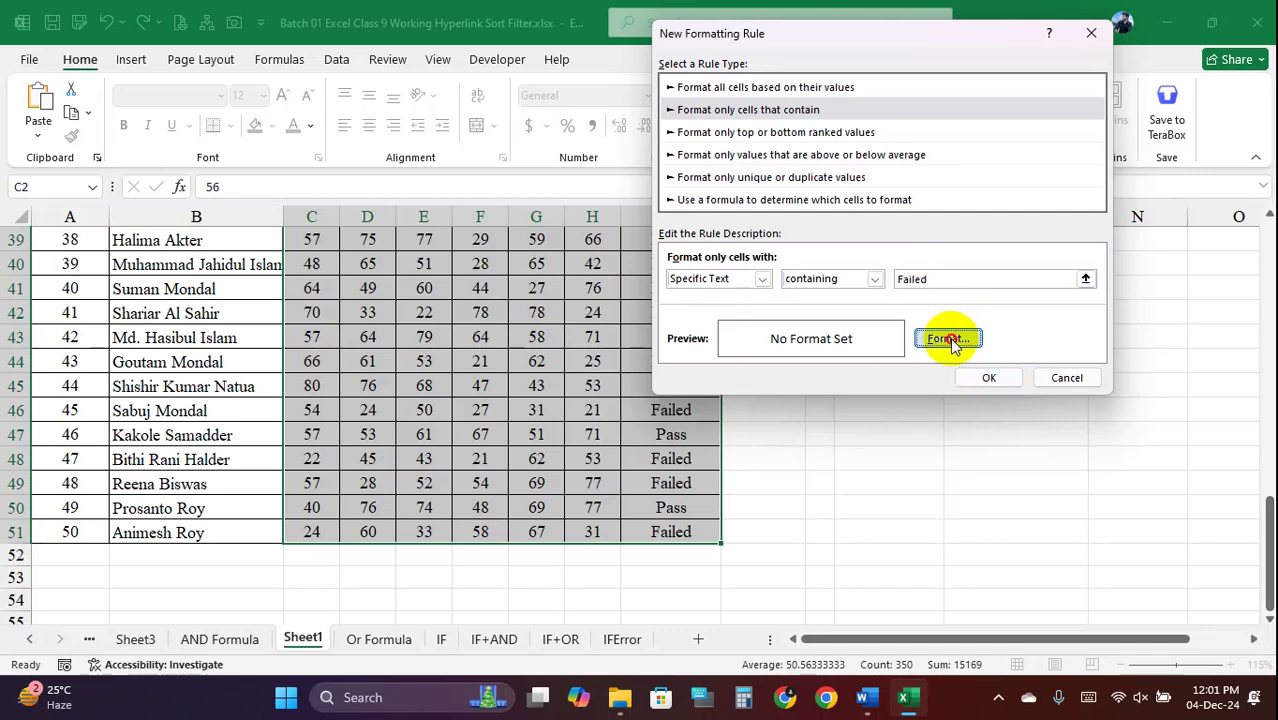
# Give the Failed rule a red fill and apply it to the table
pyautogui.click(944, 338)
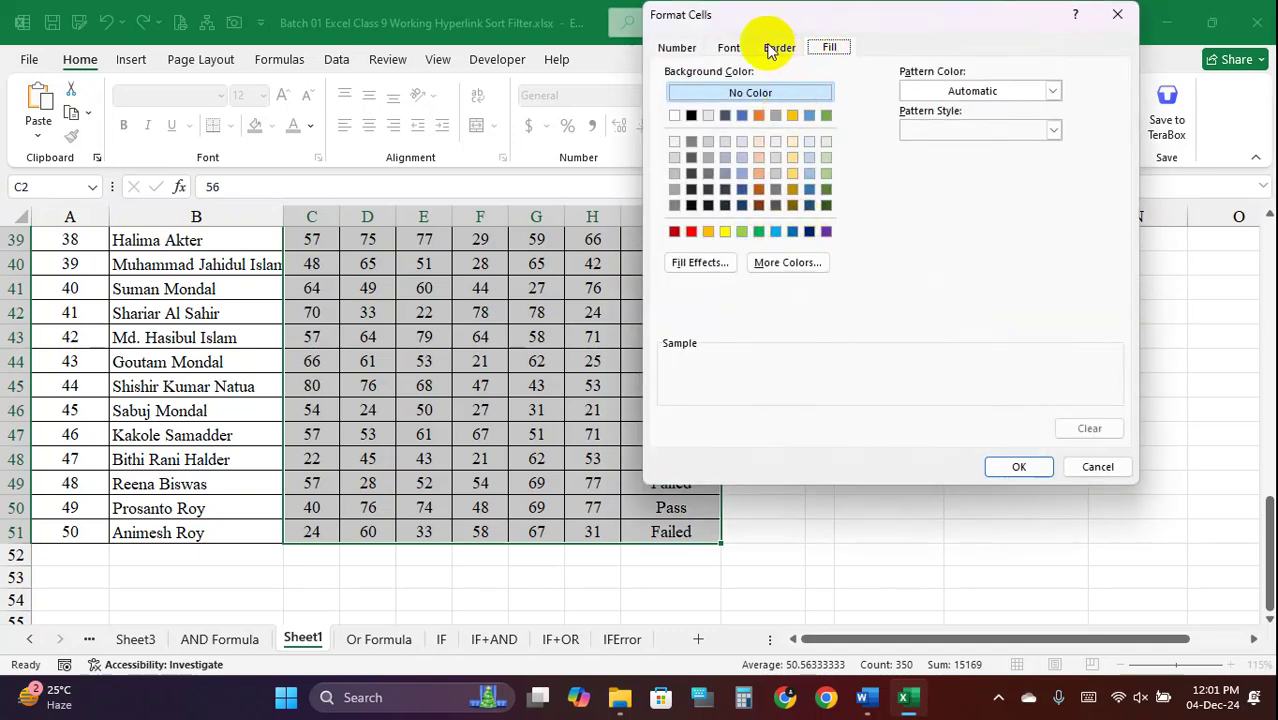
pyautogui.click(729, 47)
pyautogui.click(828, 47)
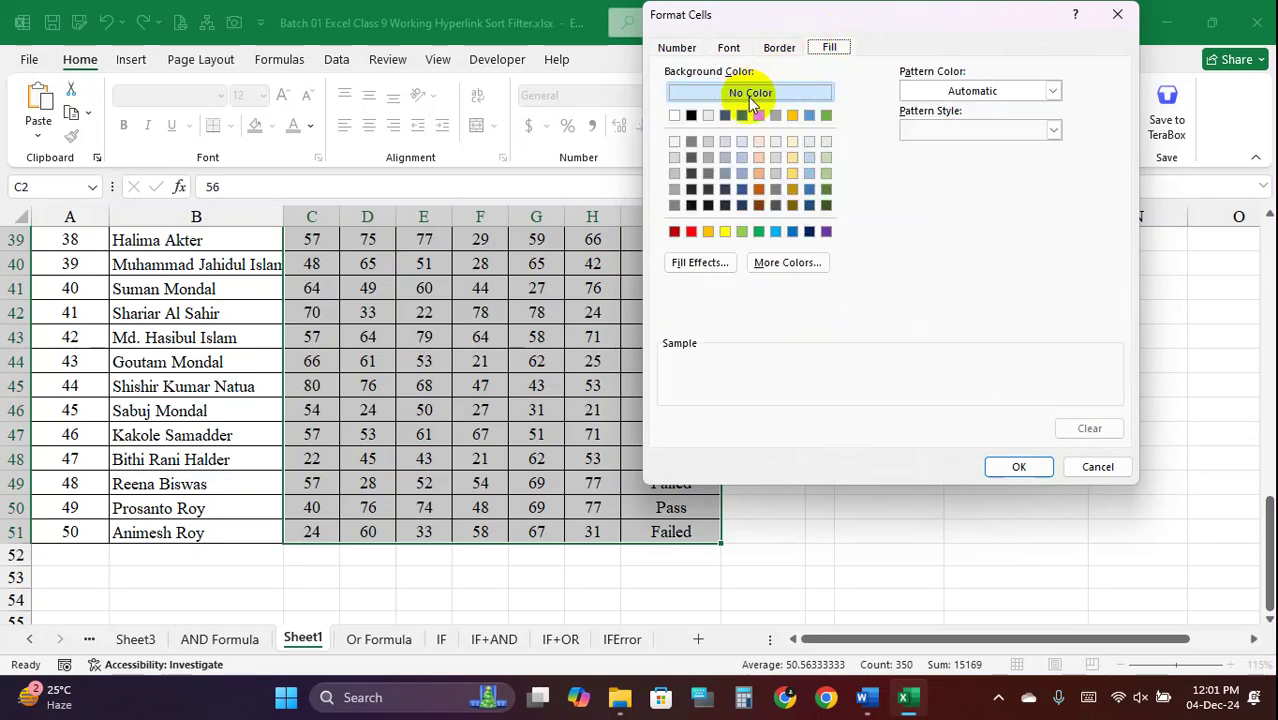
pyautogui.click(729, 47)
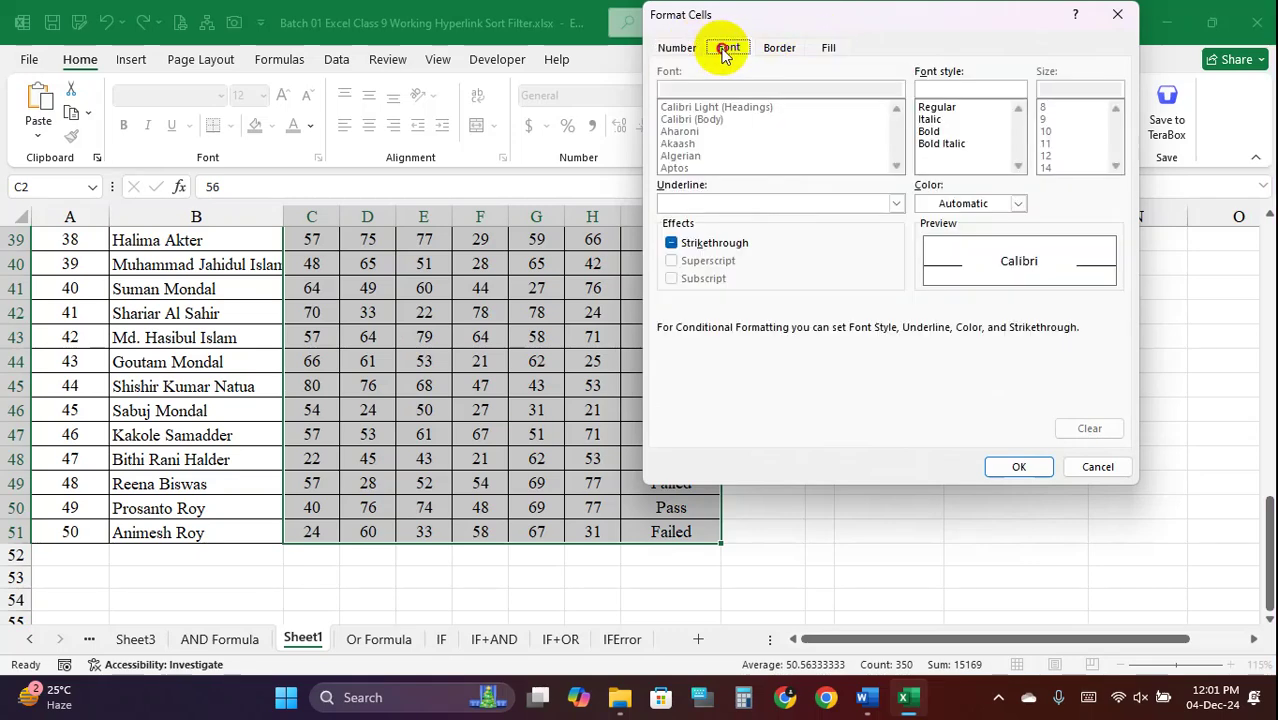
pyautogui.click(779, 47)
pyautogui.click(828, 47)
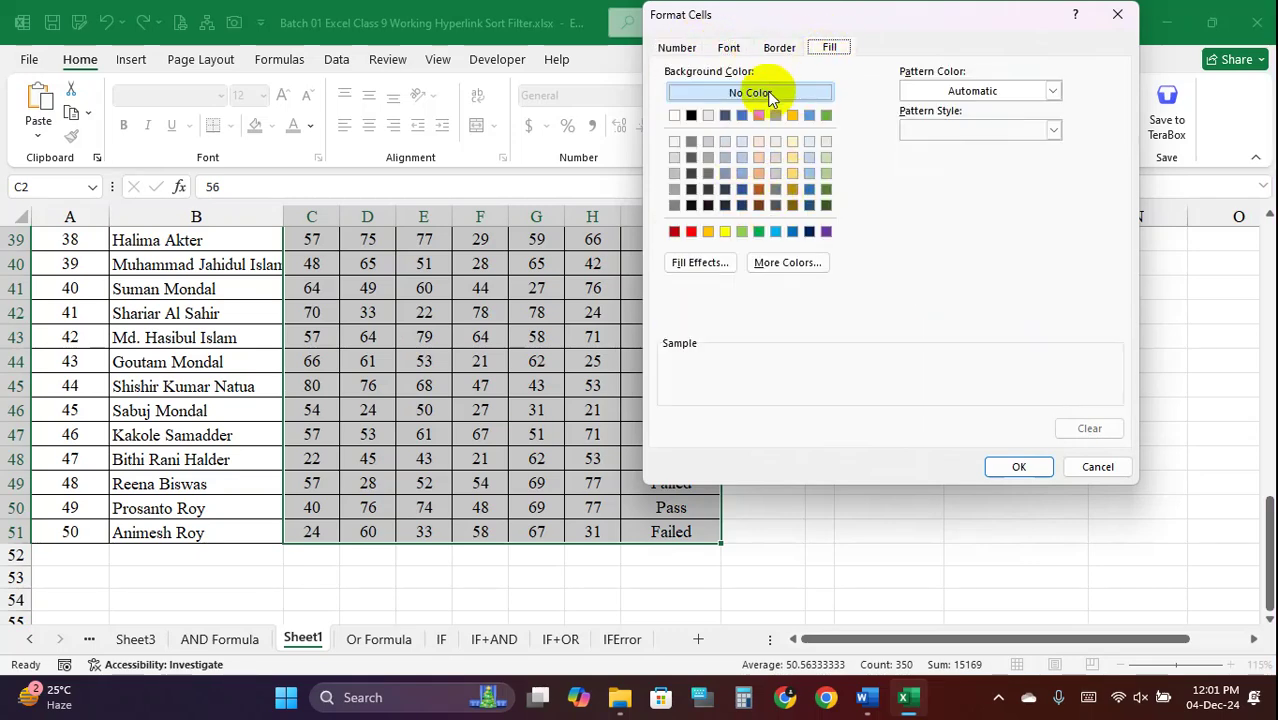
pyautogui.click(691, 231)
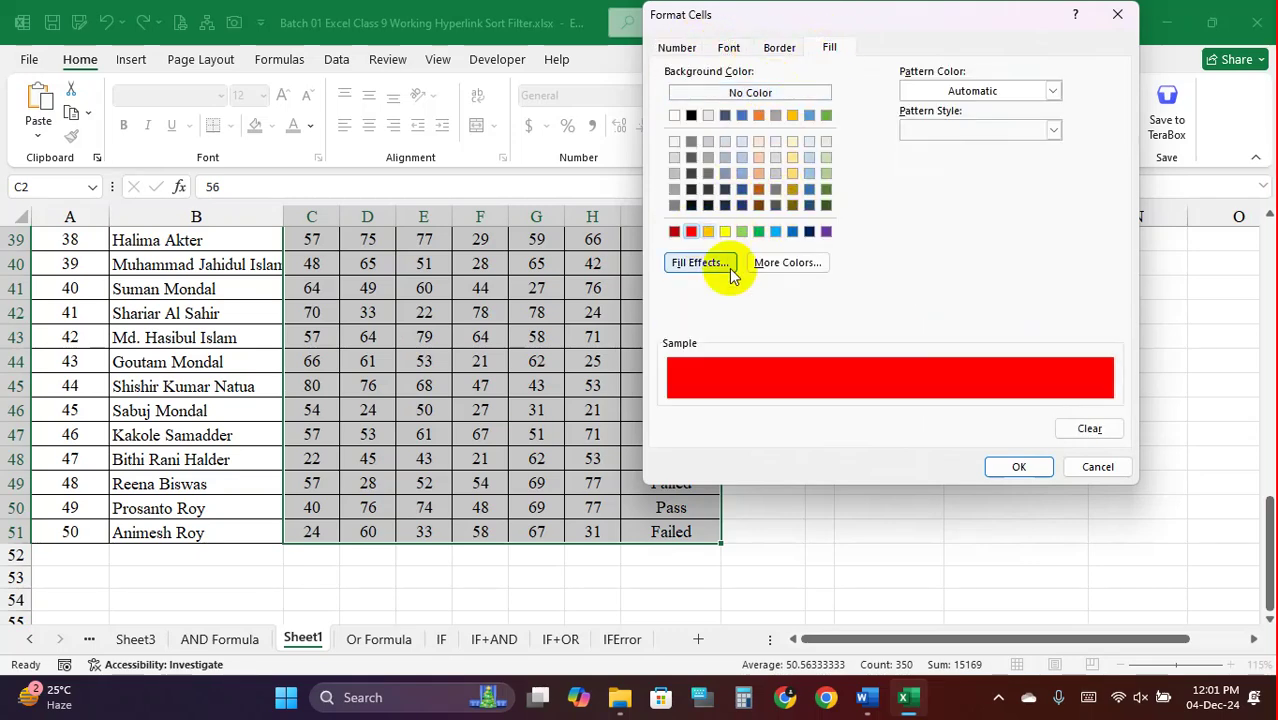
pyautogui.click(1012, 464)
pyautogui.click(989, 377)
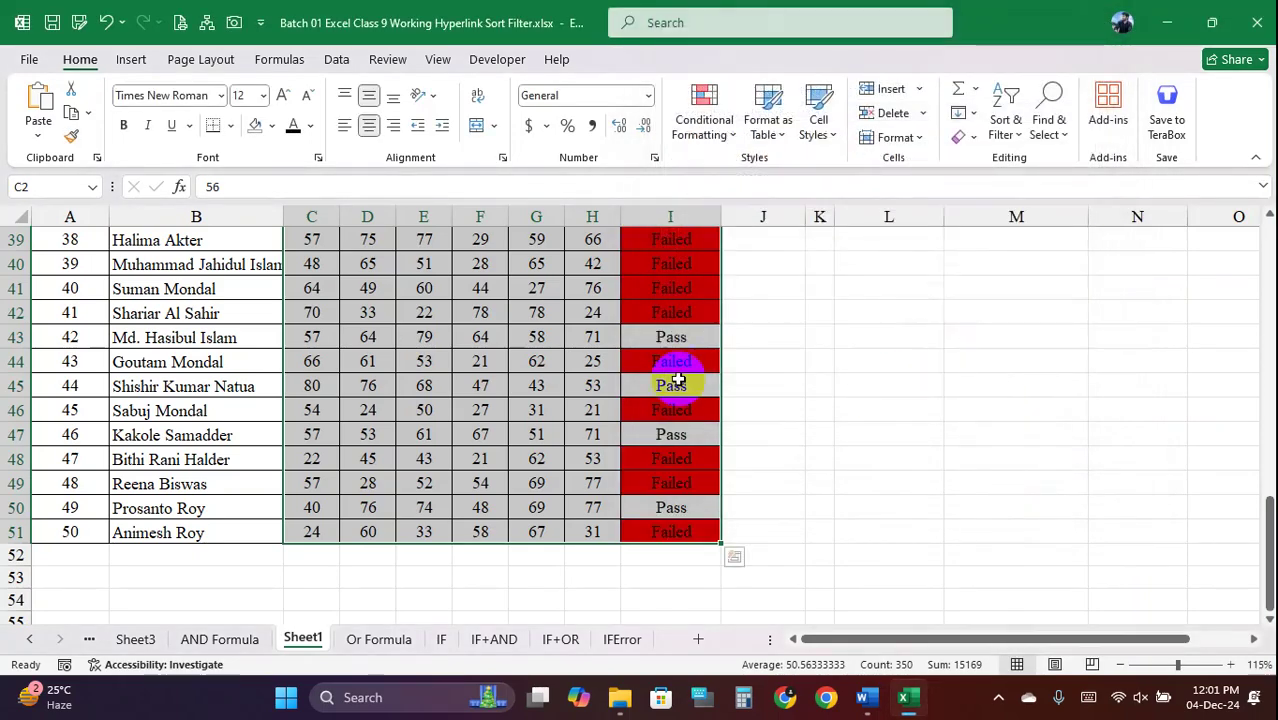
pyautogui.click(668, 360)
pyautogui.scroll(8, 615, 343)
pyautogui.scroll(5, 615, 343)
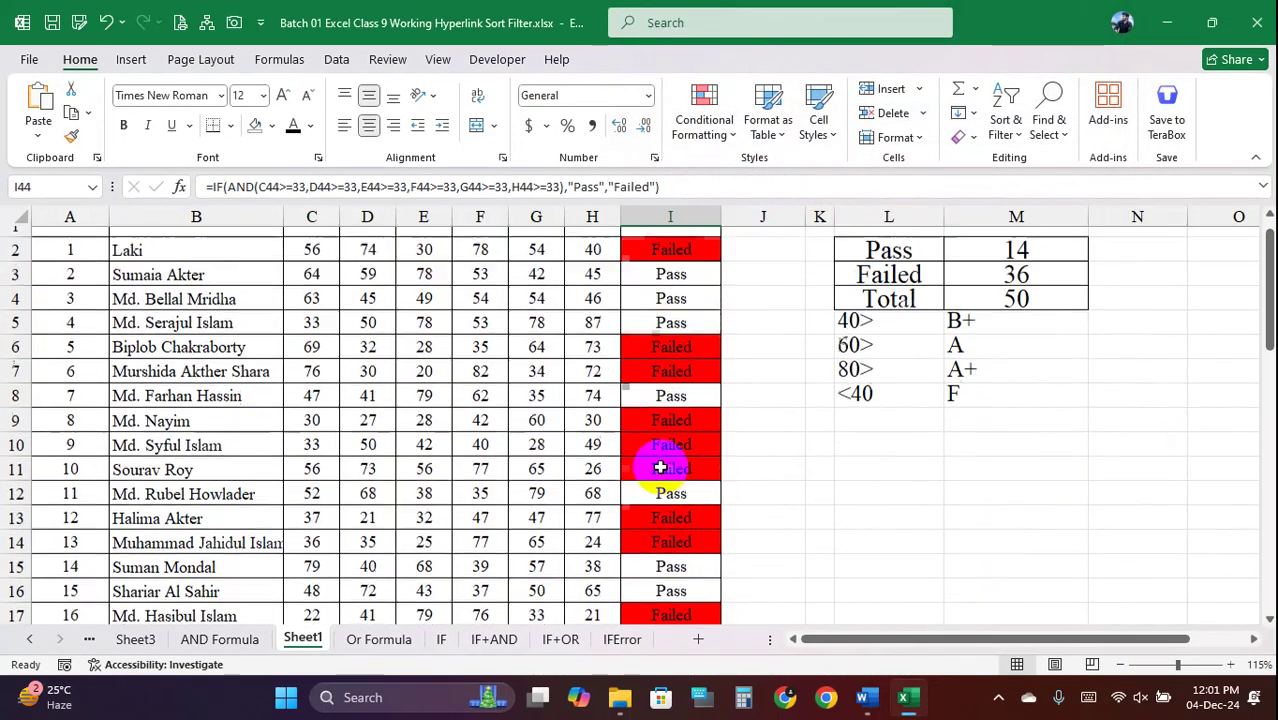
pyautogui.moveTo(311, 283); pyautogui.dragTo(693, 580)
pyautogui.click(704, 118)
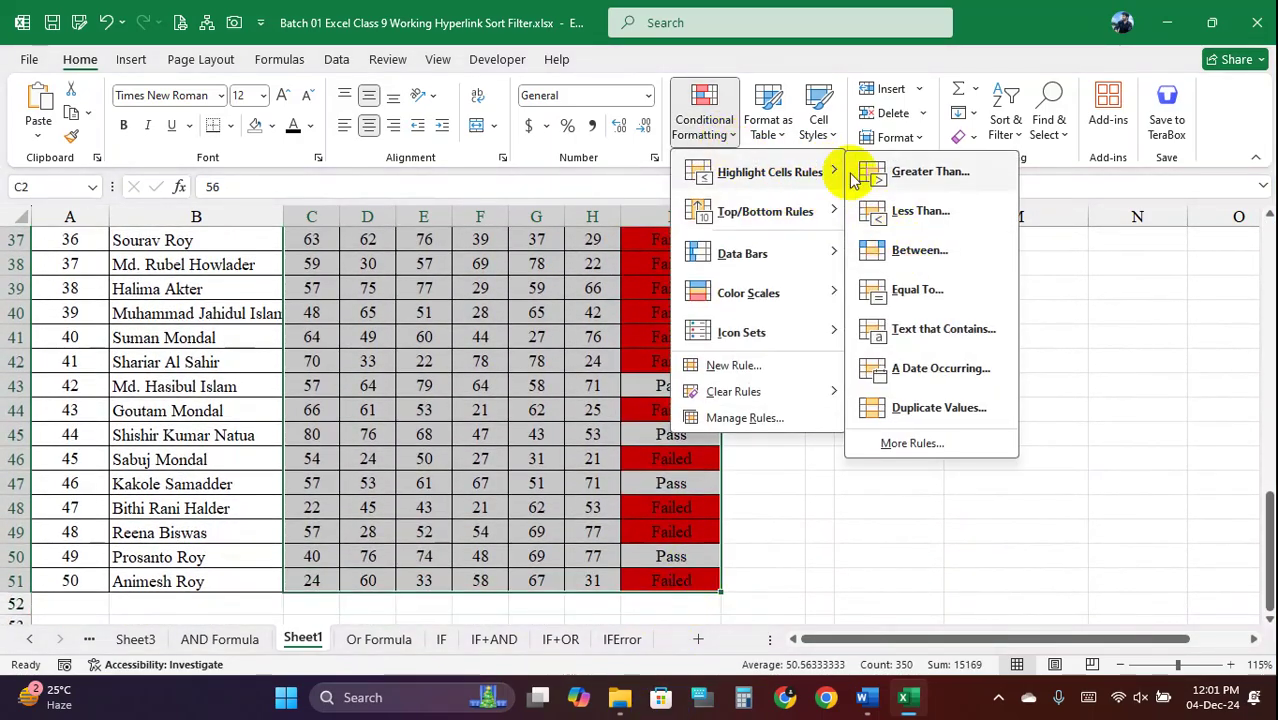
pyautogui.press('Escape')
pyautogui.click(757, 114)
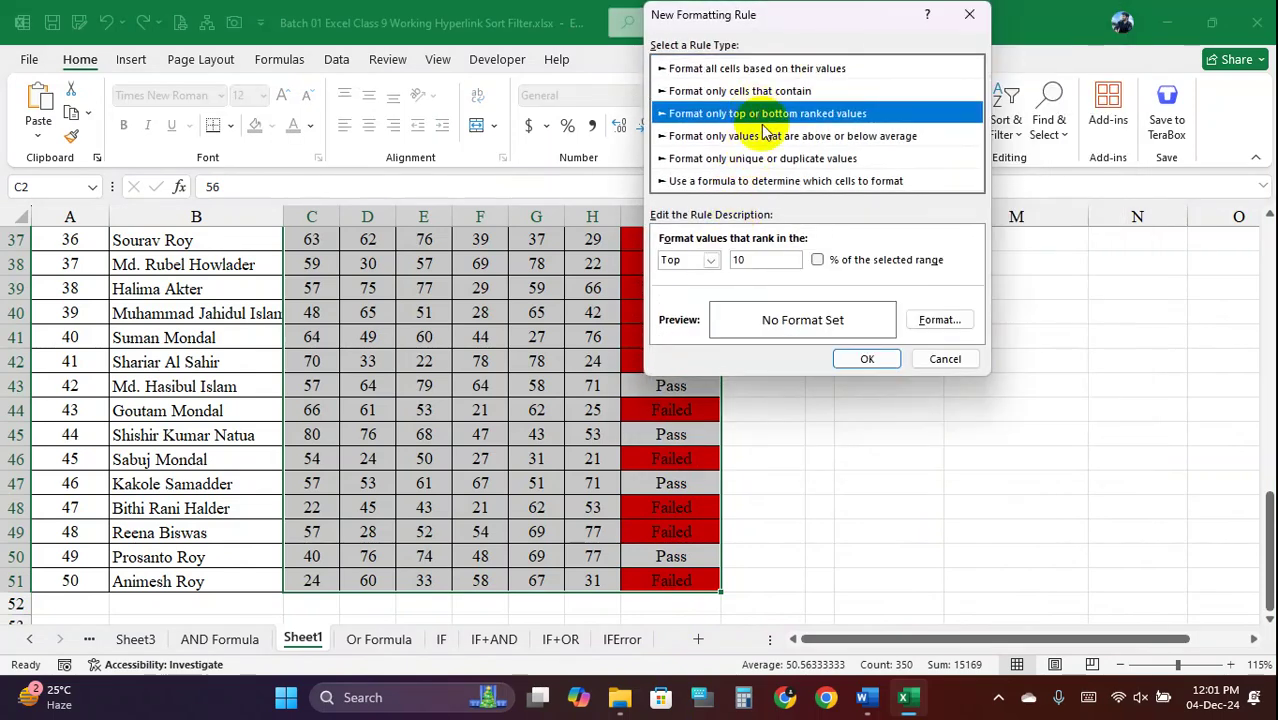
pyautogui.click(765, 158)
pyautogui.click(775, 138)
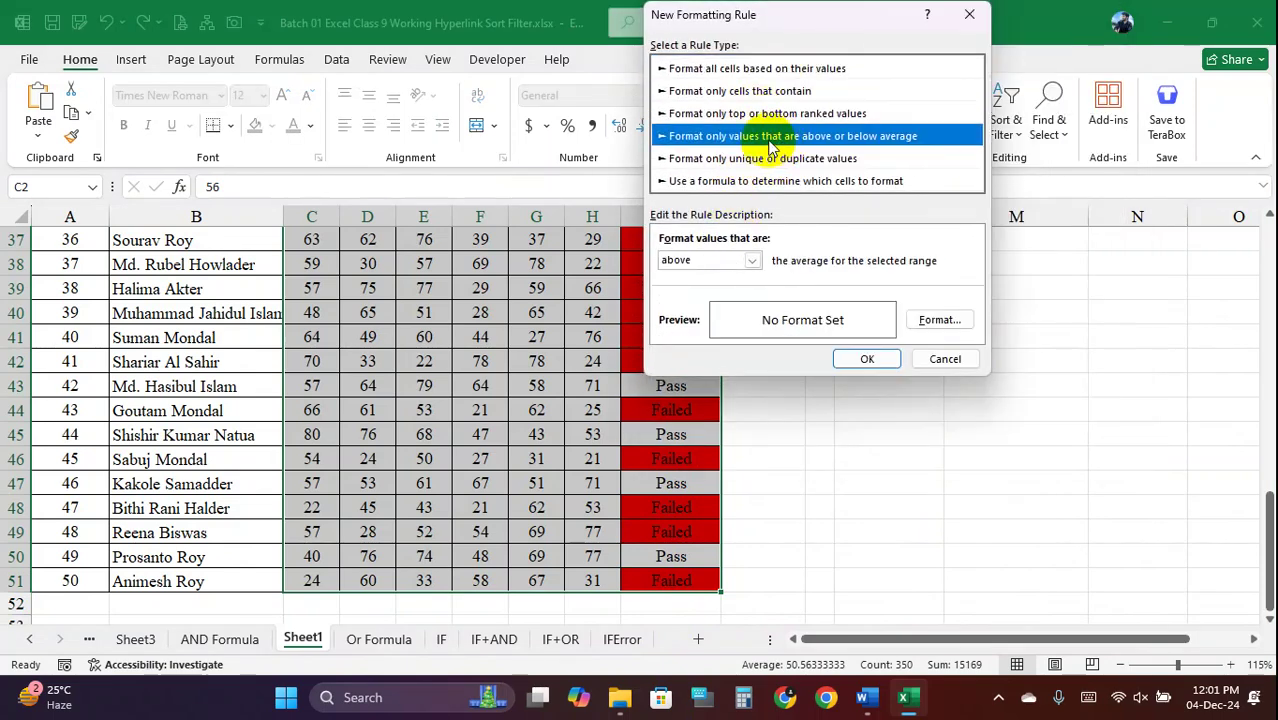
pyautogui.click(780, 158)
pyautogui.click(770, 113)
pyautogui.click(766, 90)
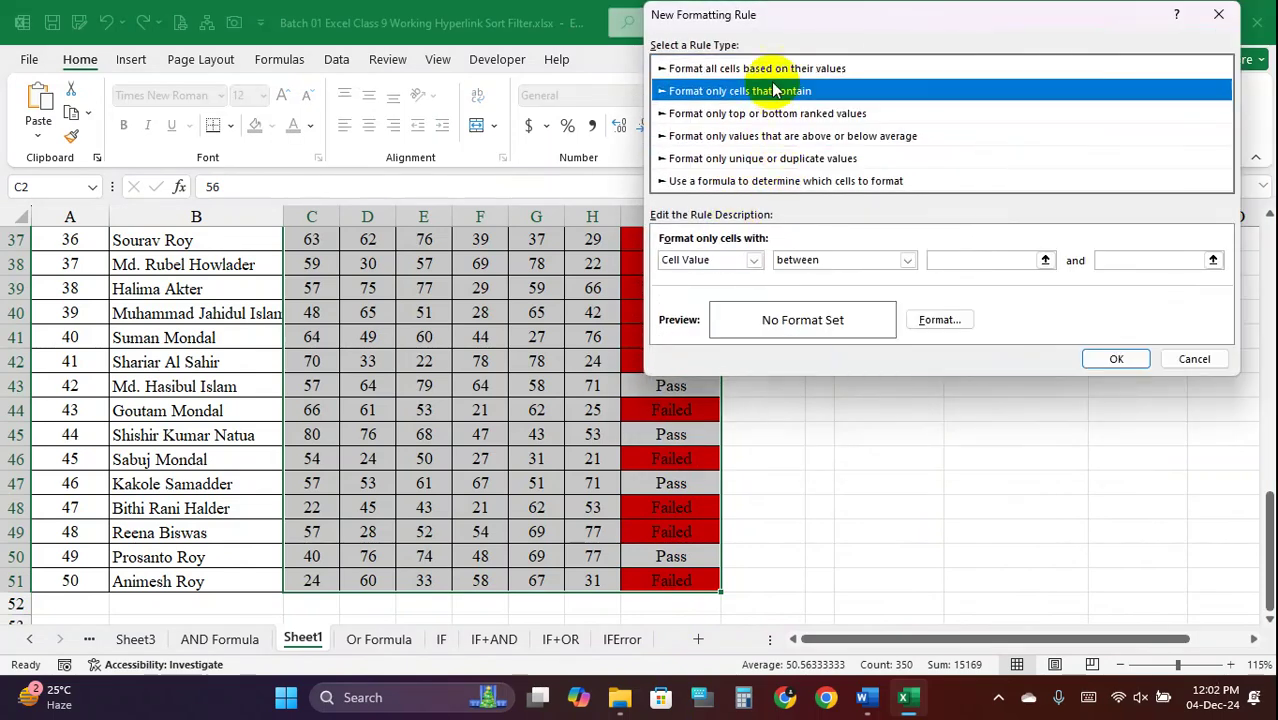
pyautogui.click(768, 69)
pyautogui.click(766, 113)
pyautogui.click(775, 136)
pyautogui.click(765, 158)
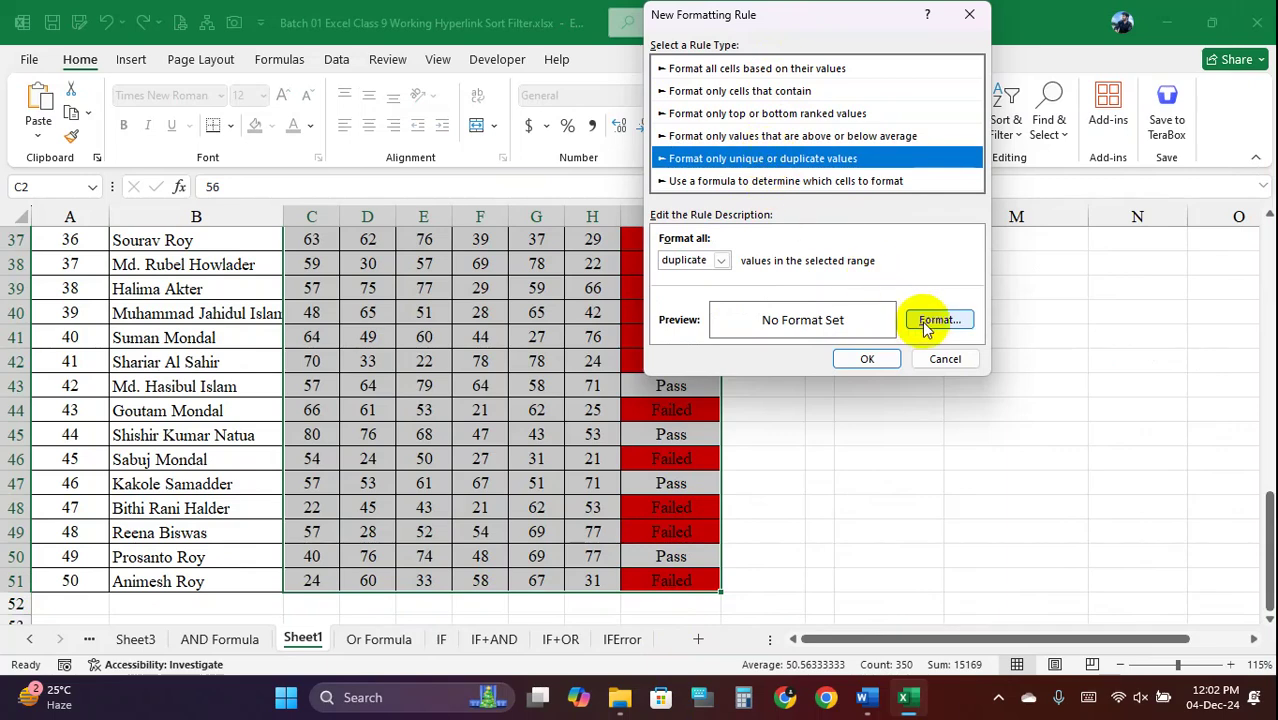
pyautogui.click(945, 358)
pyautogui.click(728, 138)
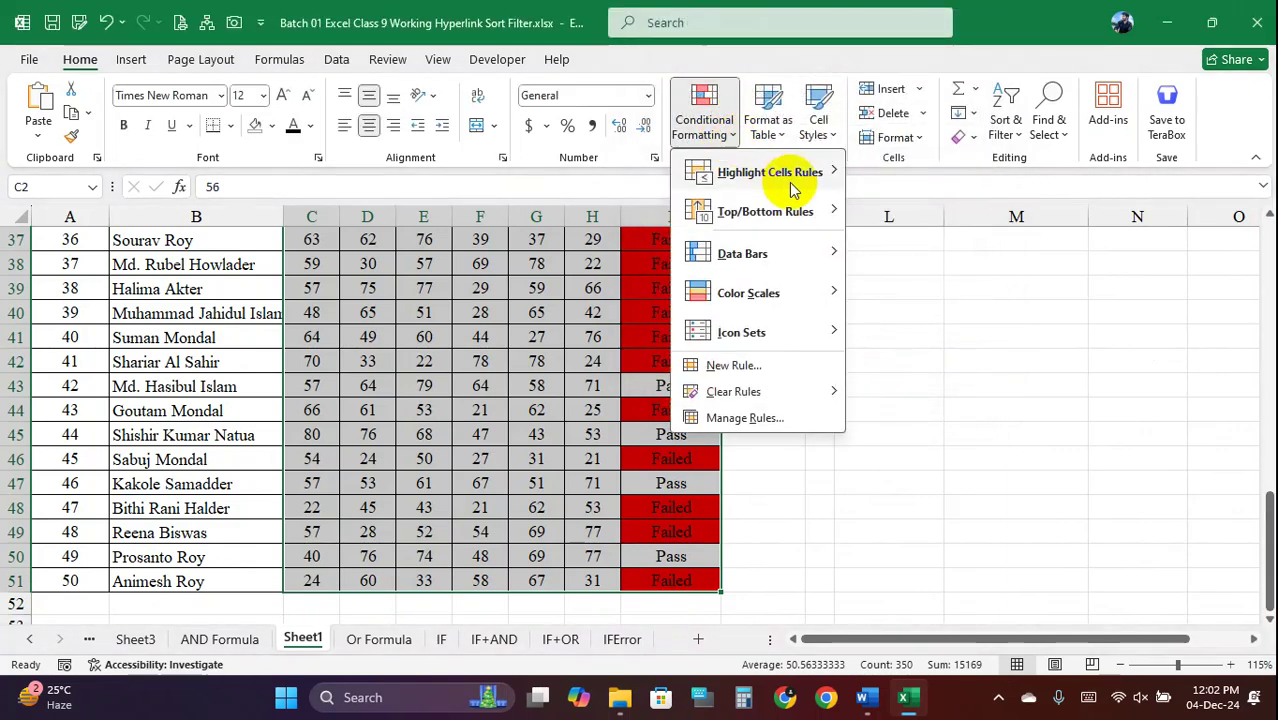
pyautogui.moveTo(803, 330)
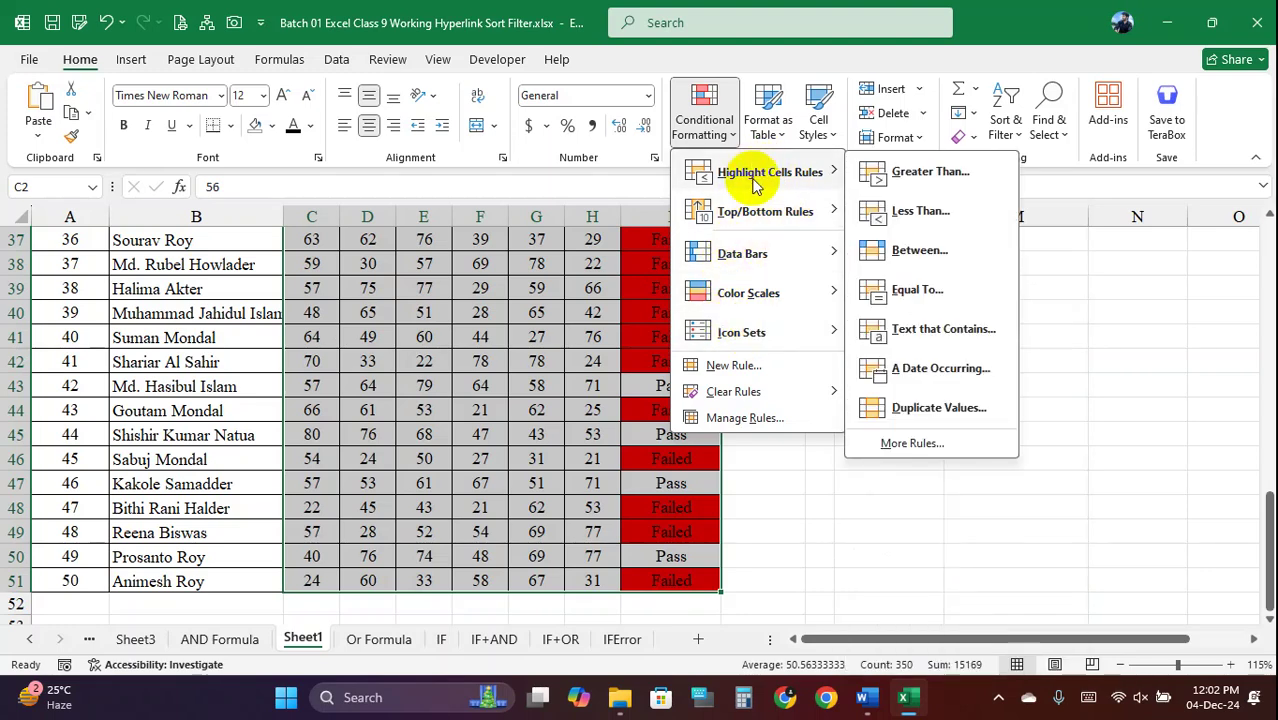
pyautogui.click(740, 365)
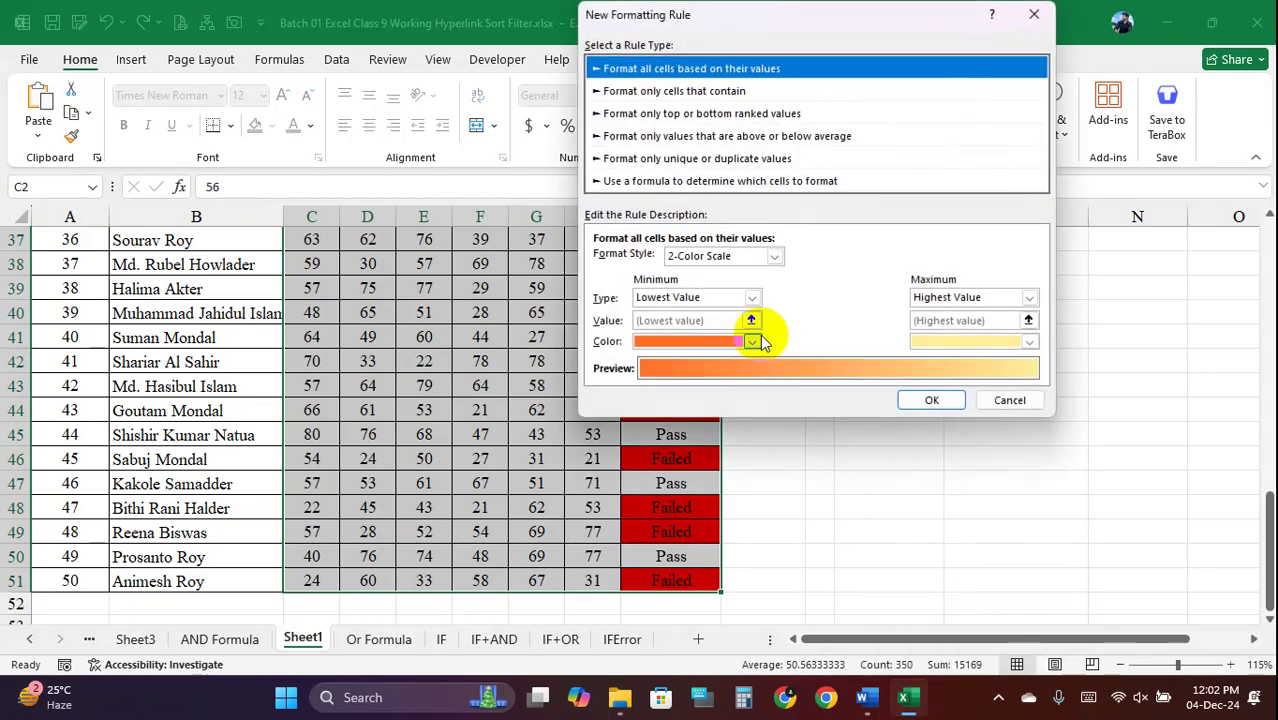
pyautogui.click(680, 181)
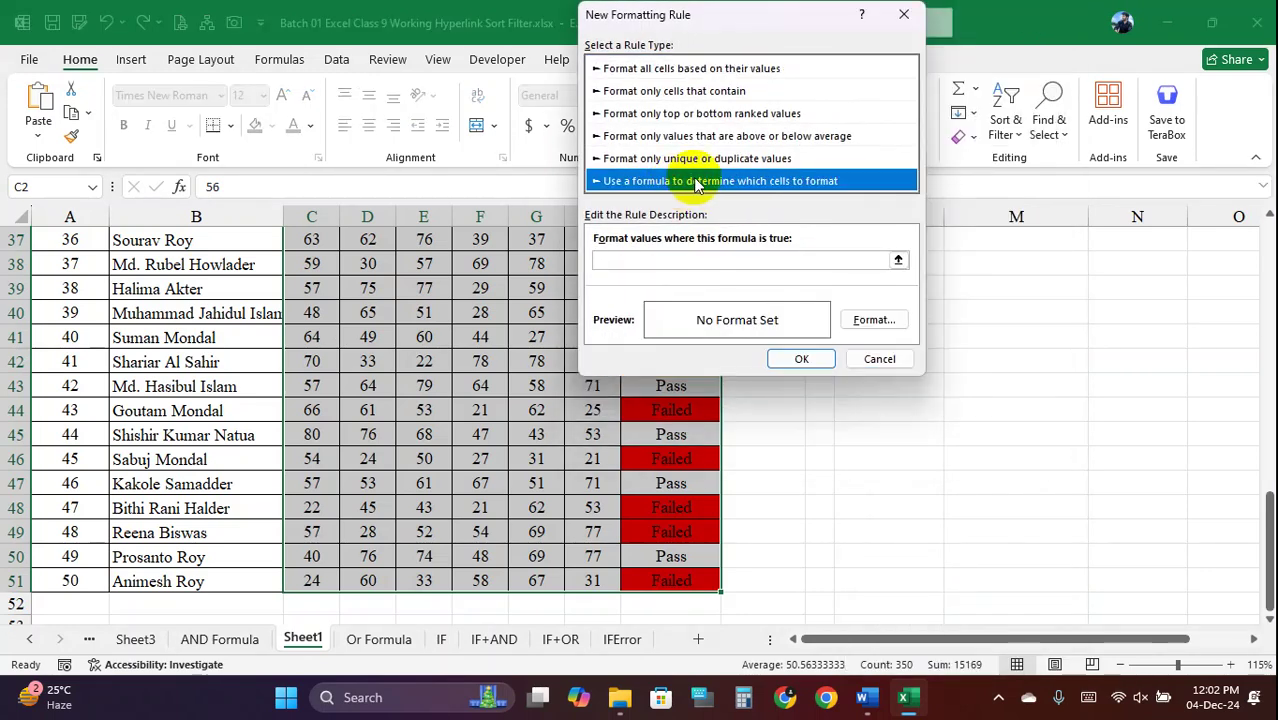
pyautogui.click(622, 264)
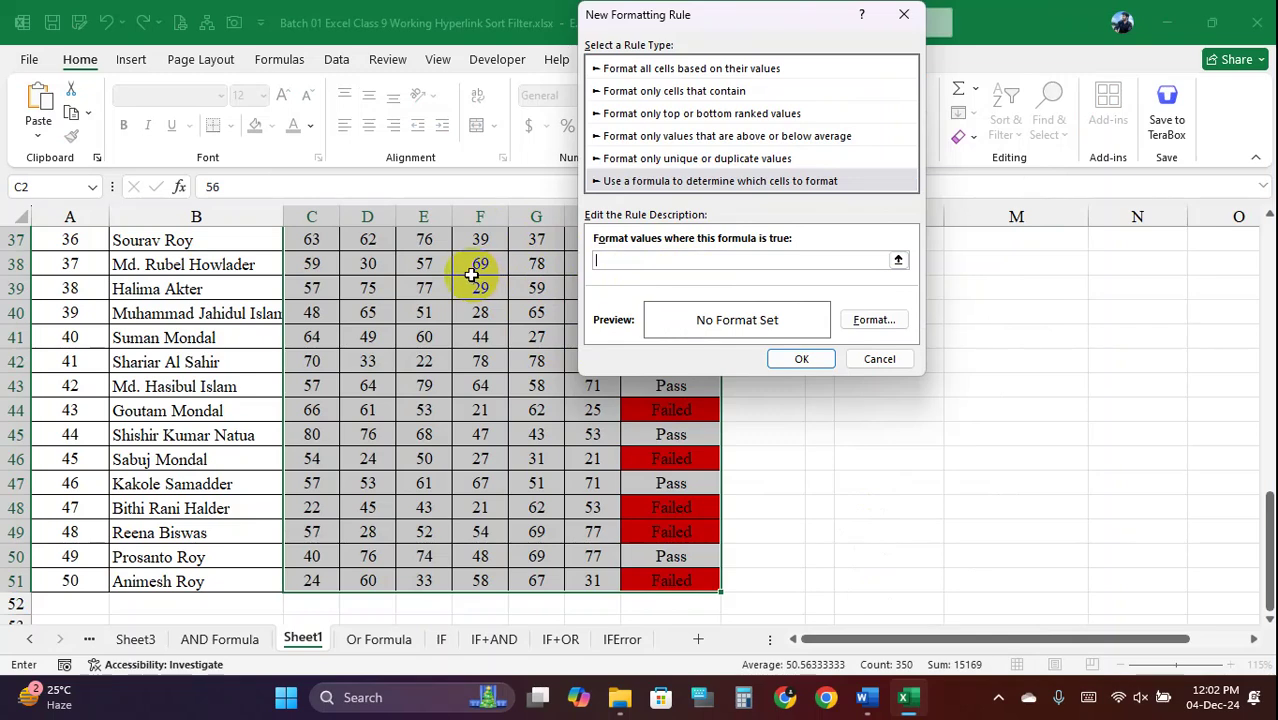
pyautogui.click(471, 275)
pyautogui.click(628, 262)
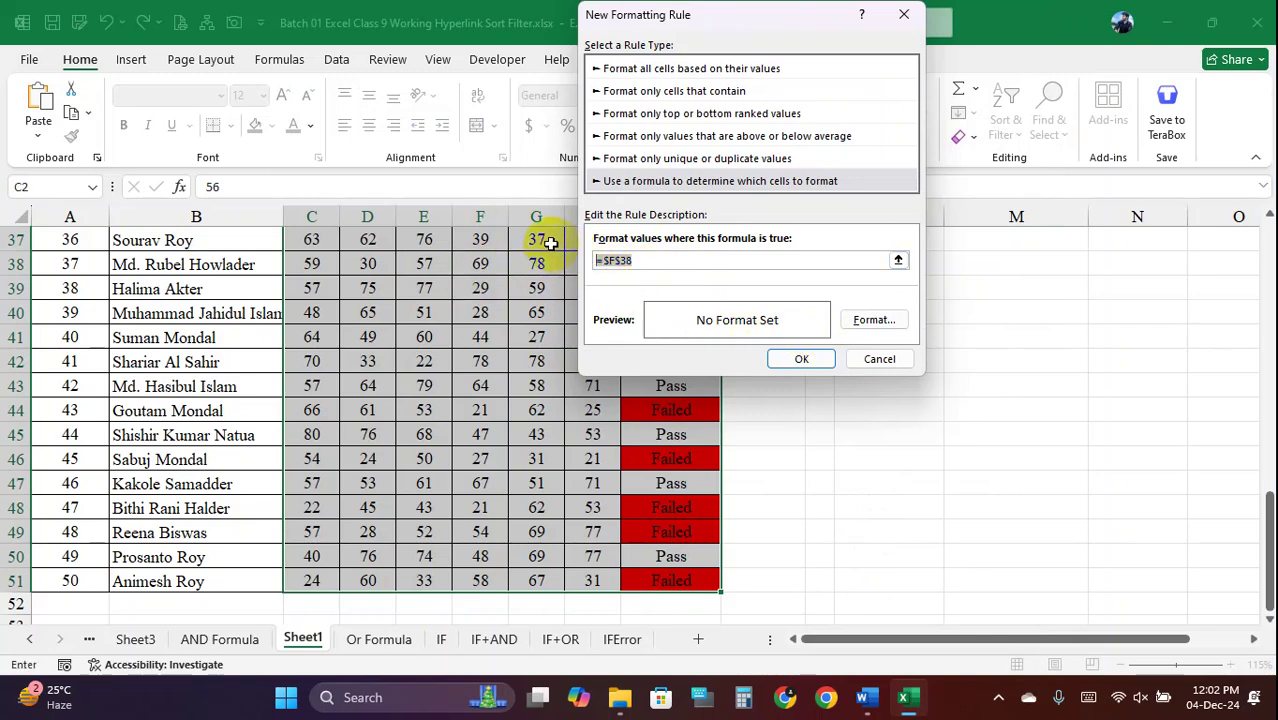
pyautogui.click(879, 358)
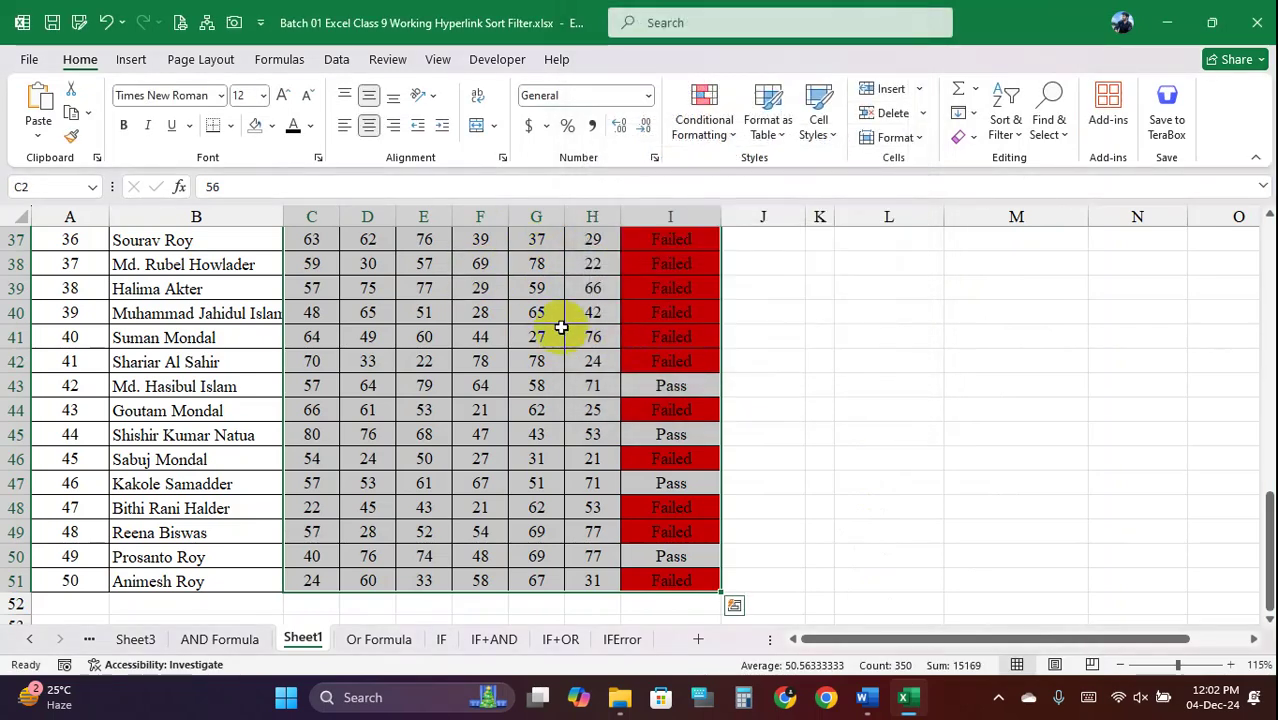
pyautogui.click(500, 313)
pyautogui.scroll(12, 505, 313)
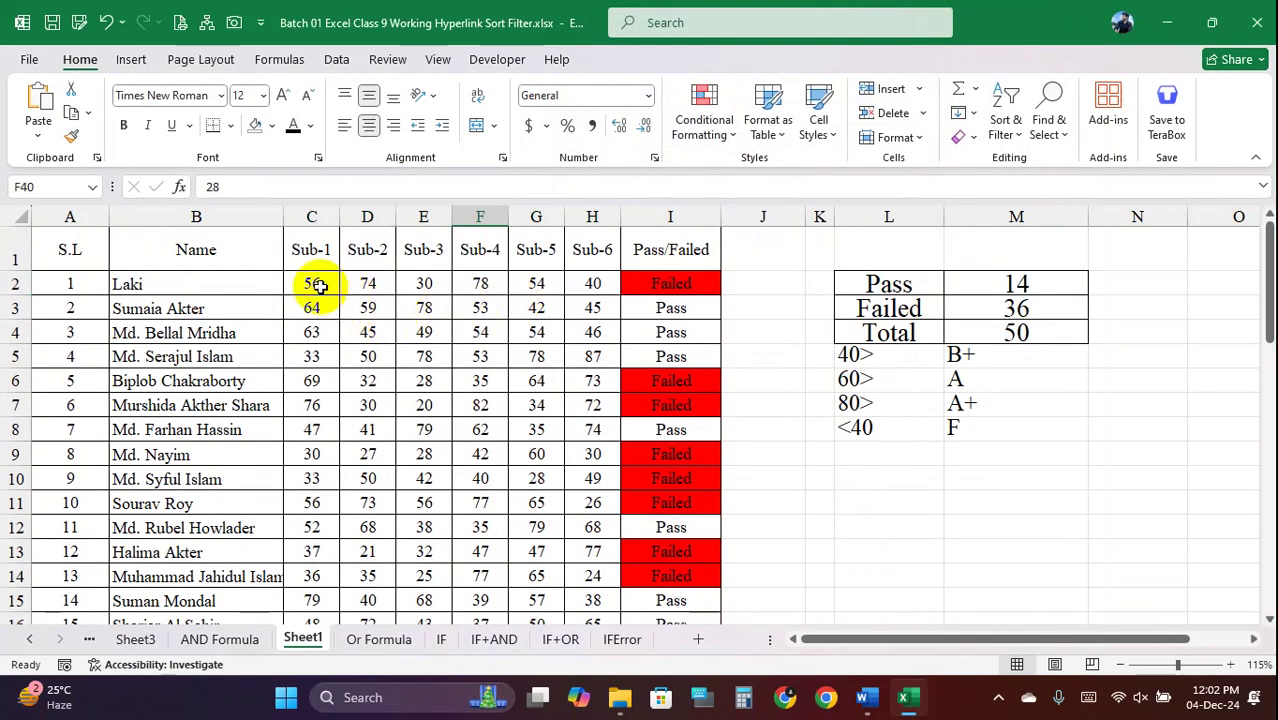
pyautogui.moveTo(315, 285); pyautogui.dragTo(584, 592)
pyautogui.click(725, 138)
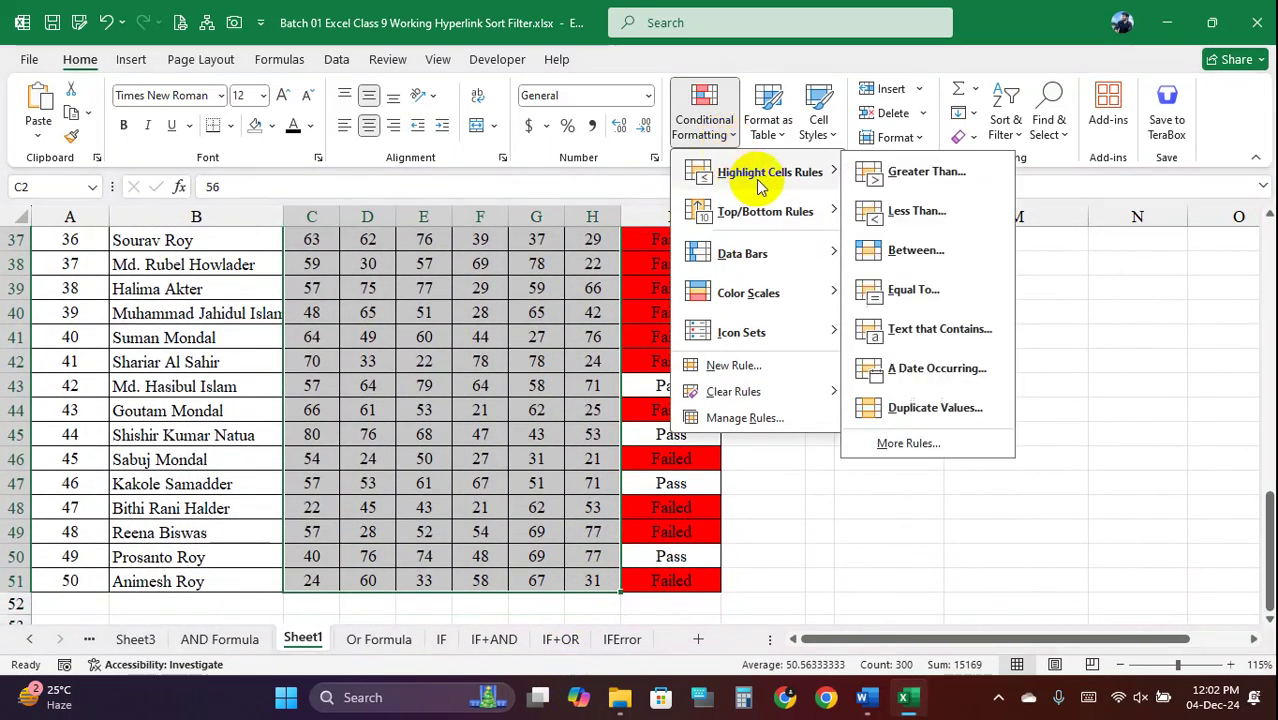
pyautogui.click(744, 364)
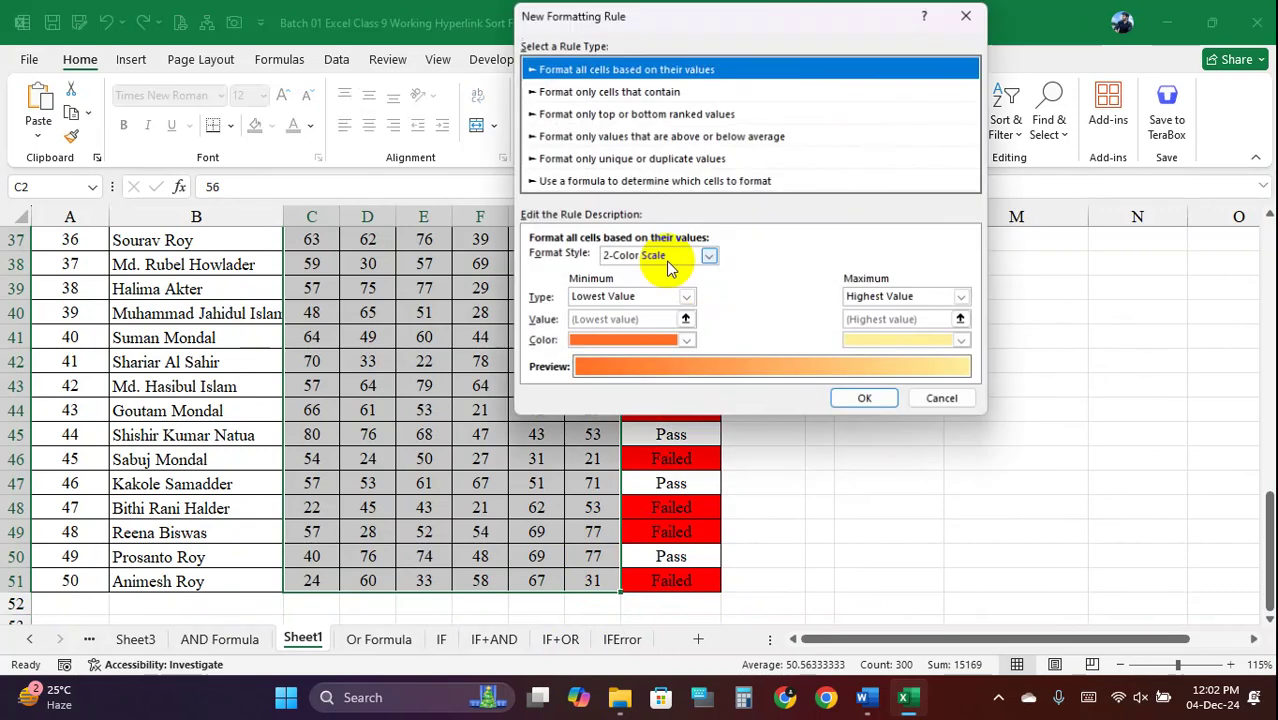
pyautogui.click(612, 183)
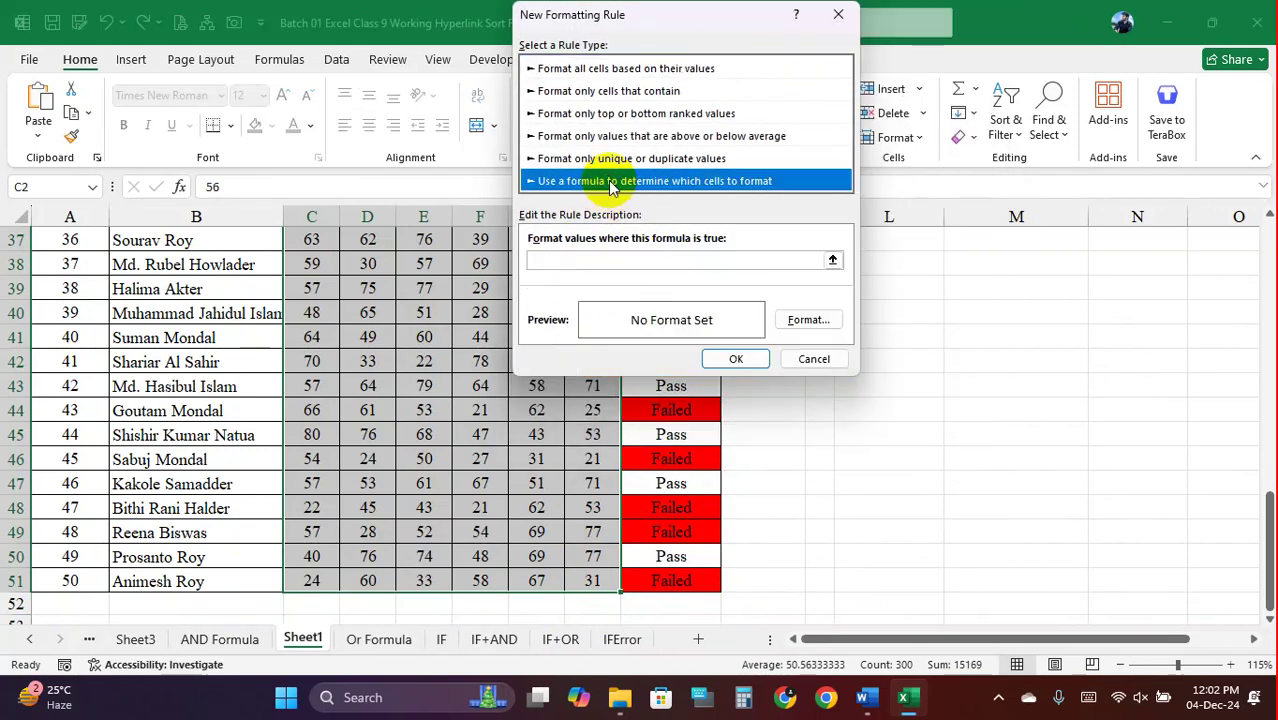
pyautogui.click(567, 260)
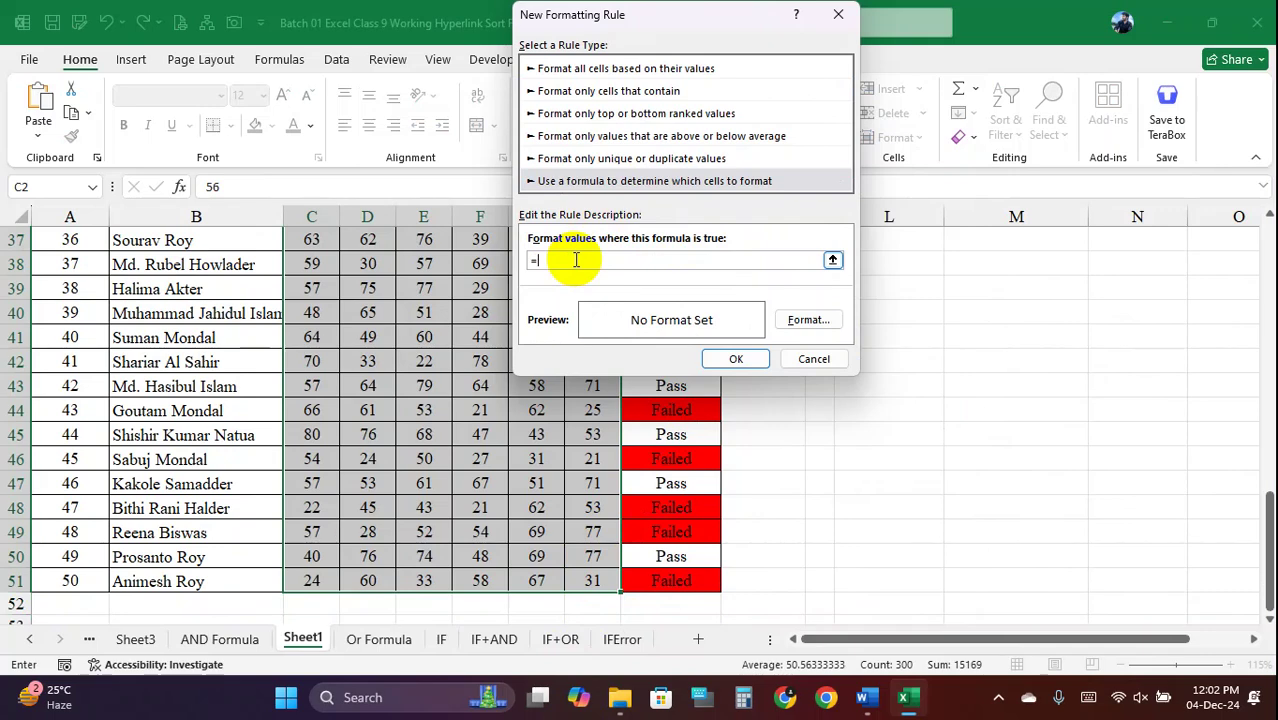
pyautogui.scroll(12, 419, 357)
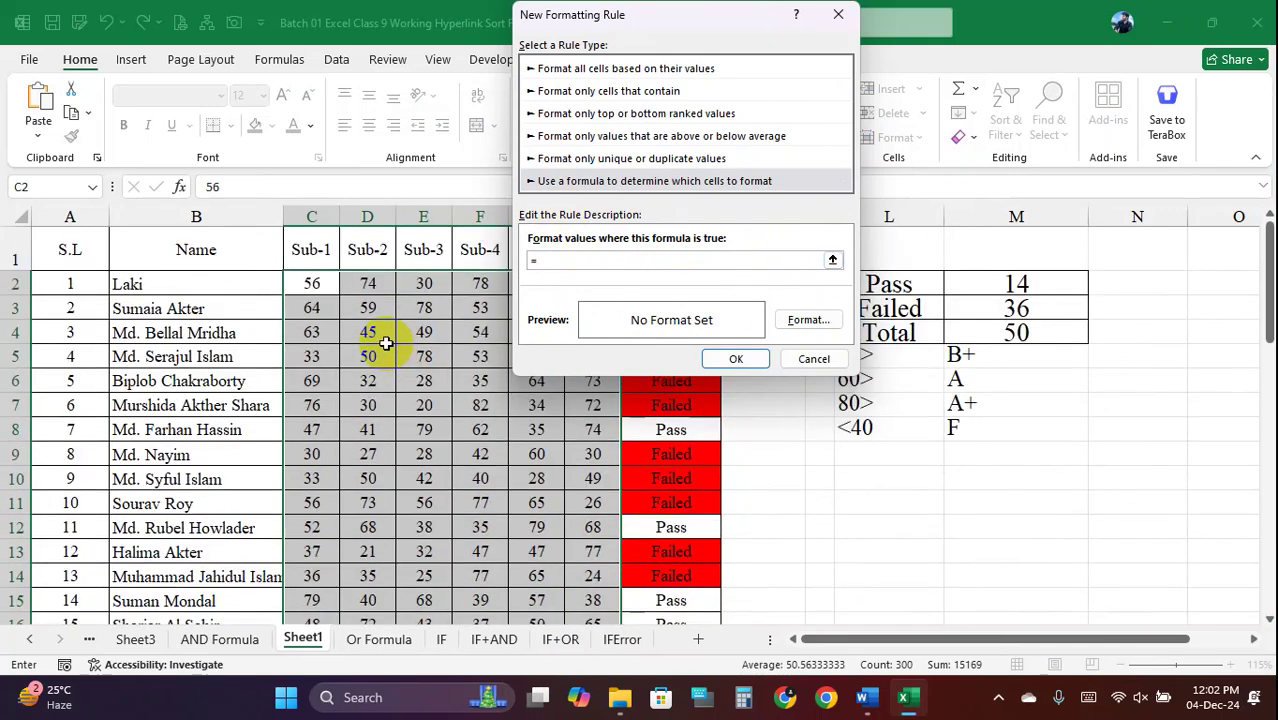
pyautogui.click(315, 287)
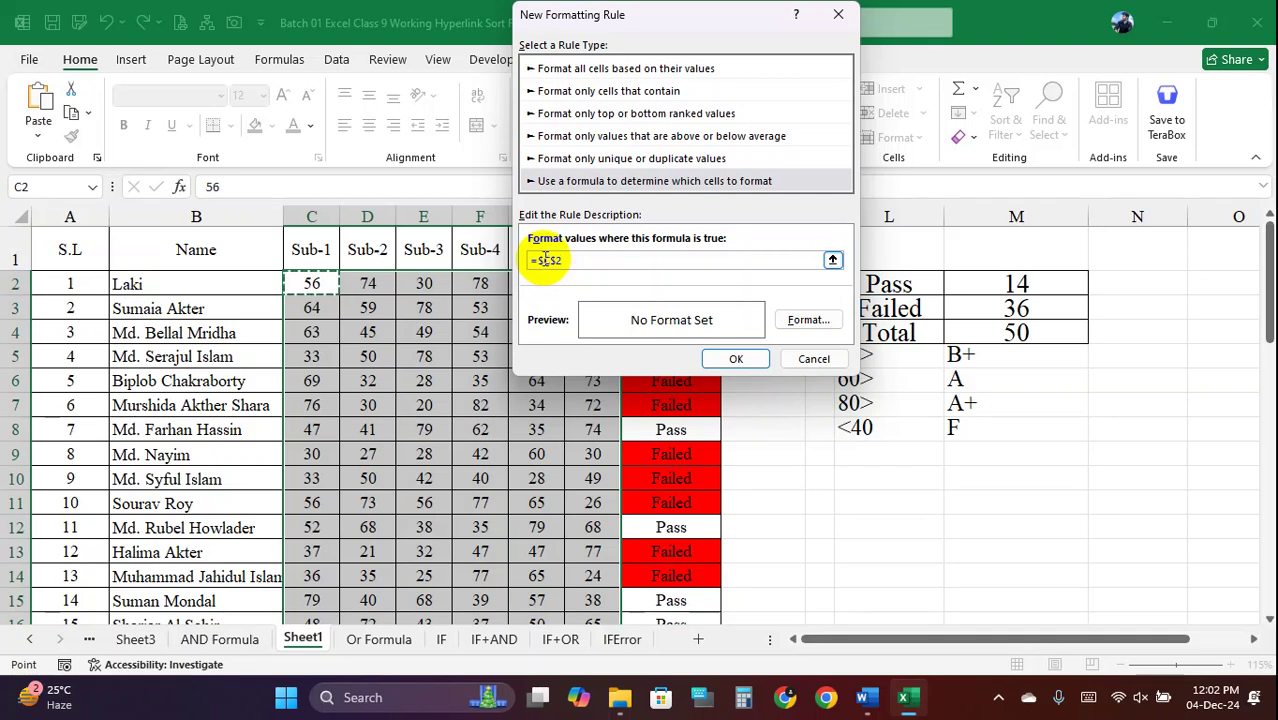
pyautogui.moveTo(573, 257); pyautogui.dragTo(517, 258)
pyautogui.press('BackSpace')
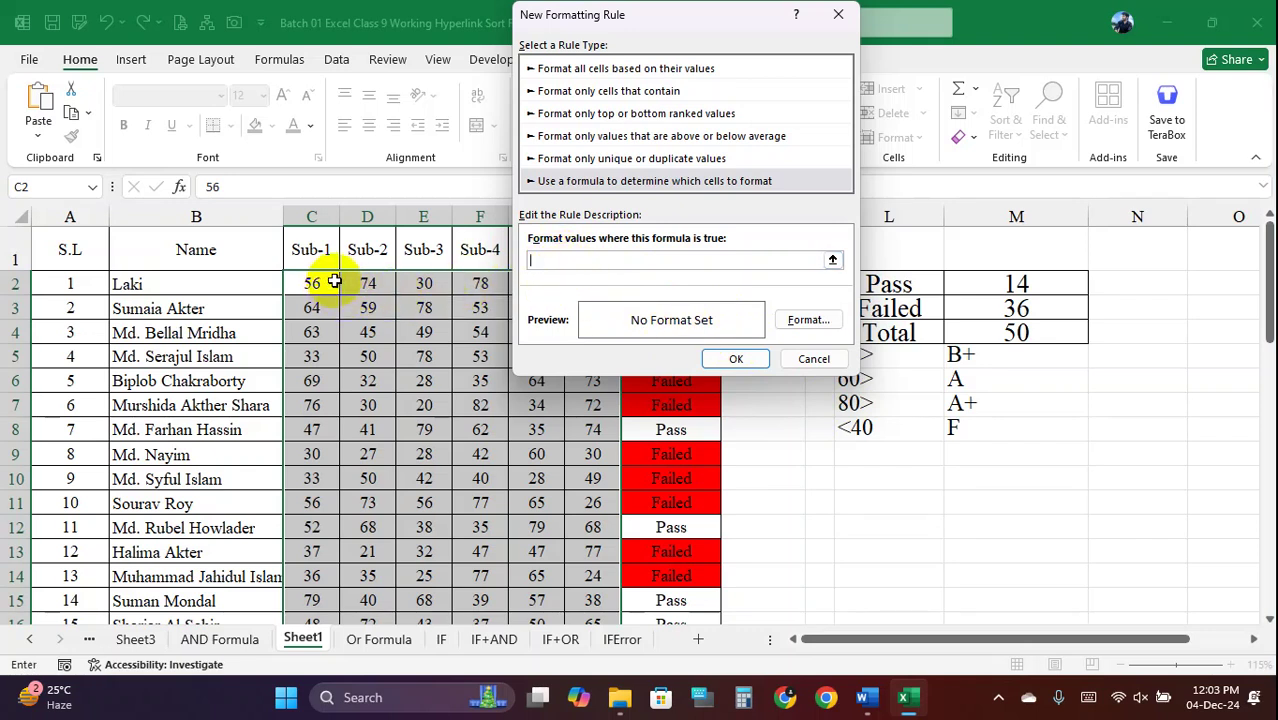
pyautogui.click(812, 359)
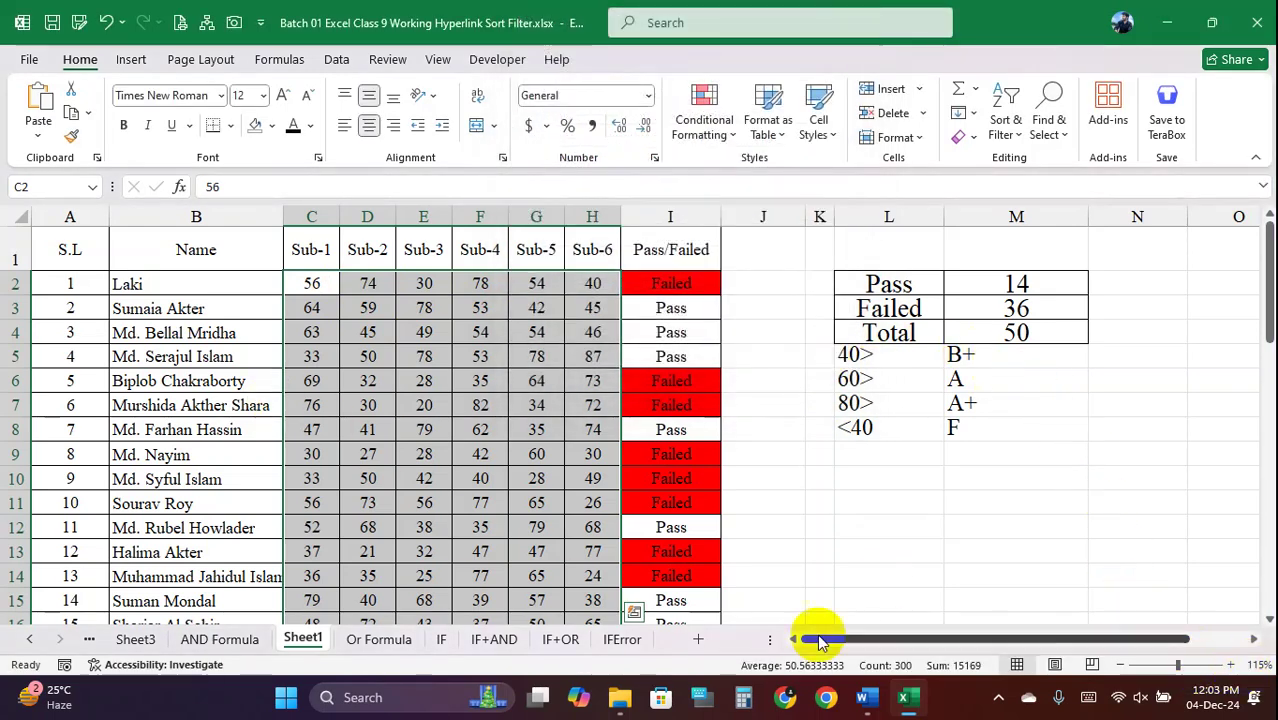
# Open 'Attendance Sheet for Computer Operation Batch-02.xlsx' from D:\M Ali Tech\Batch 2\Attendance Sheet
pyautogui.click(1168, 21)
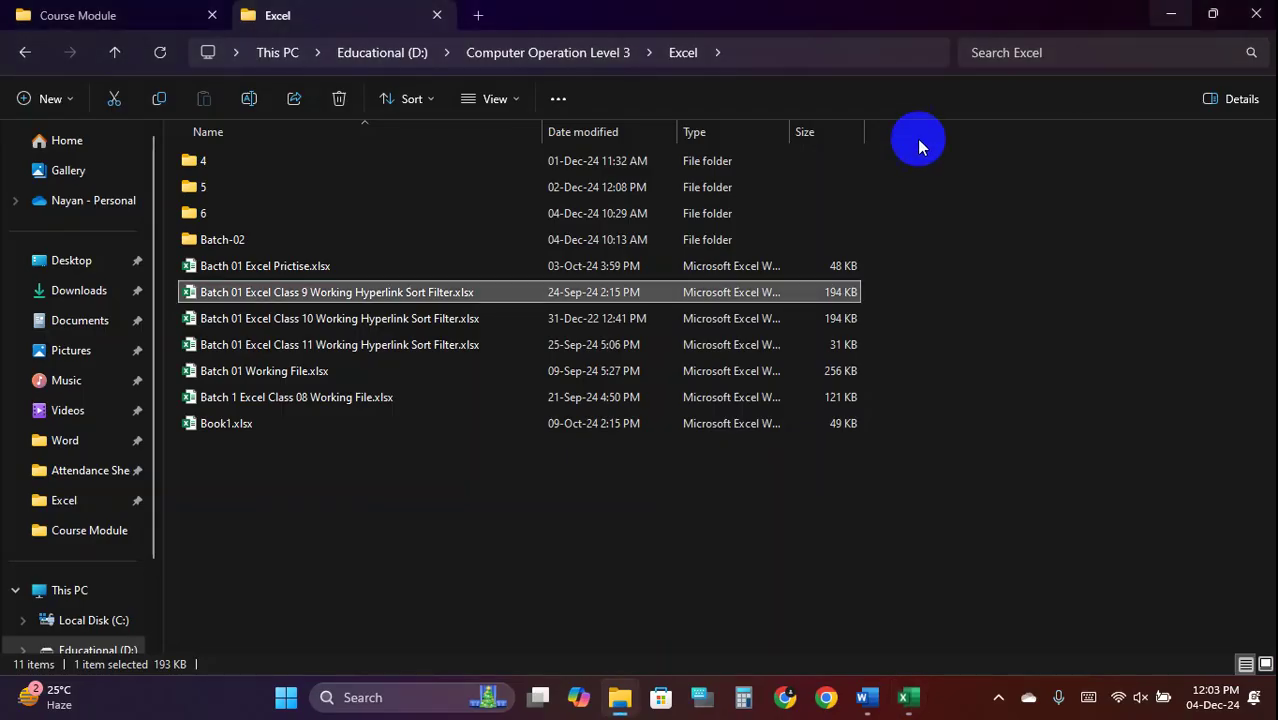
pyautogui.click(330, 10)
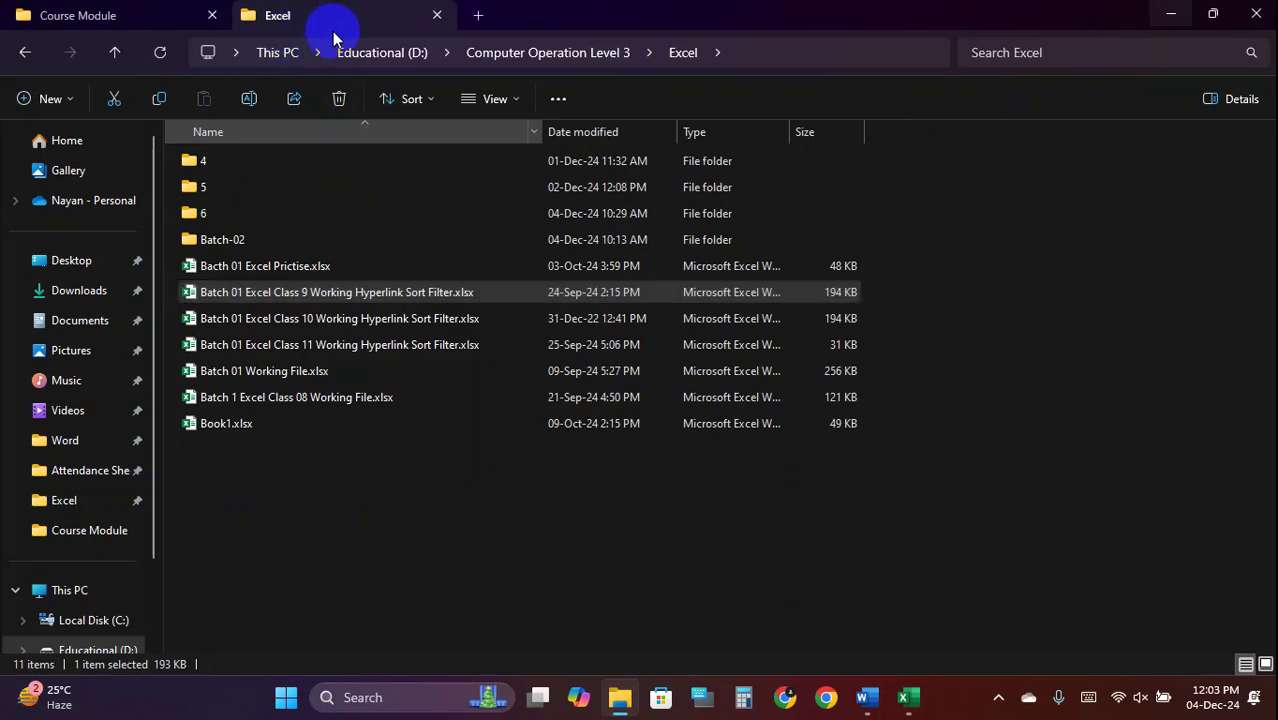
pyautogui.click(479, 17)
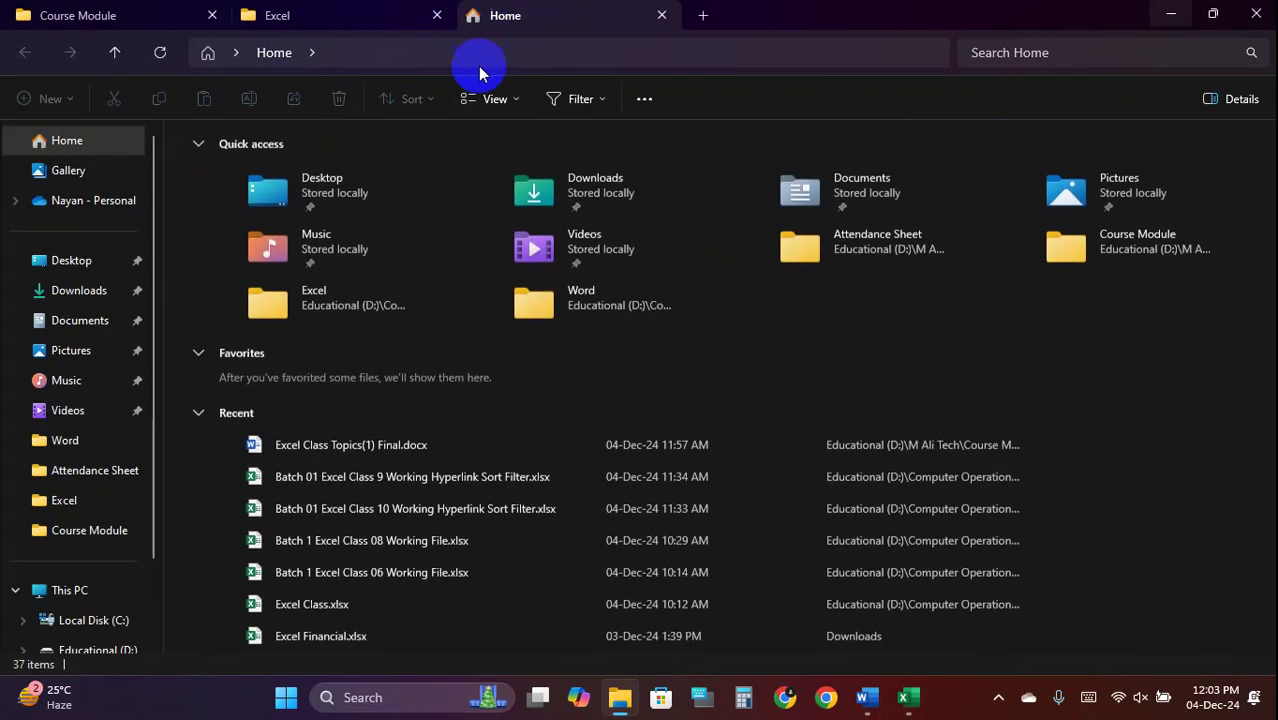
pyautogui.scroll(-1, 102, 563)
pyautogui.click(102, 555)
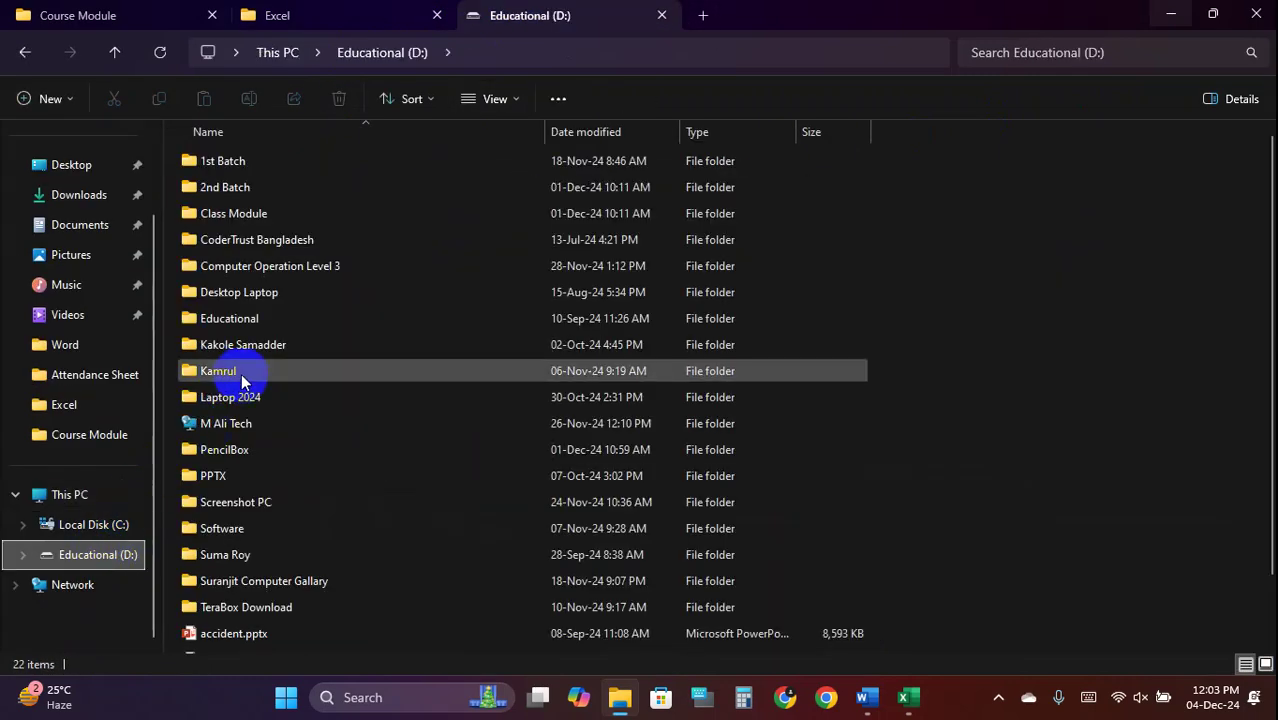
pyautogui.doubleClick(257, 422)
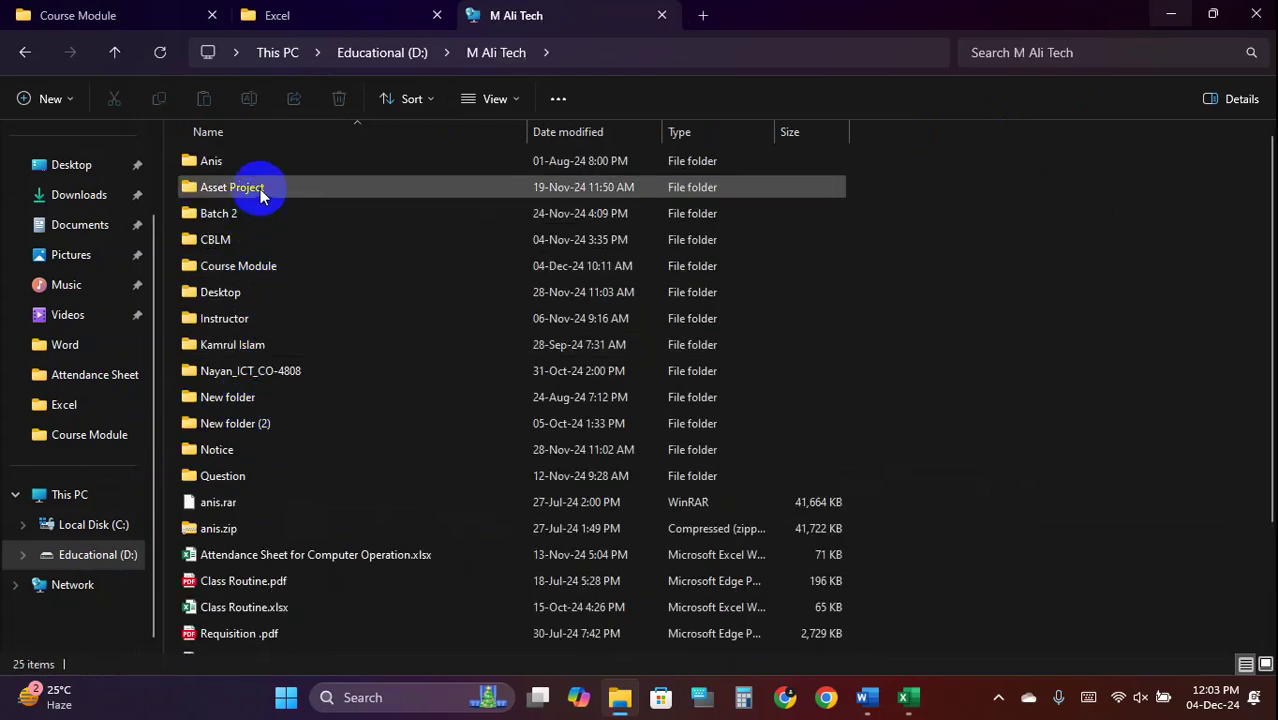
pyautogui.click(250, 218)
pyautogui.doubleClick(250, 220)
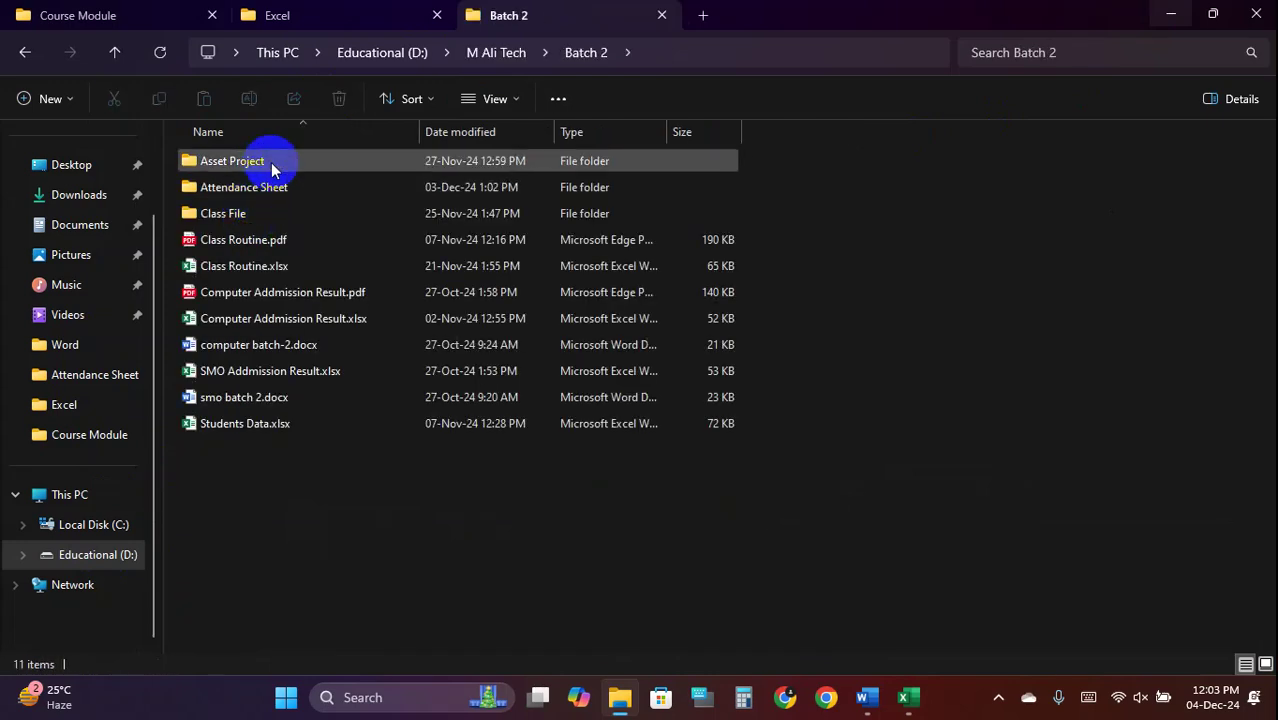
pyautogui.doubleClick(285, 185)
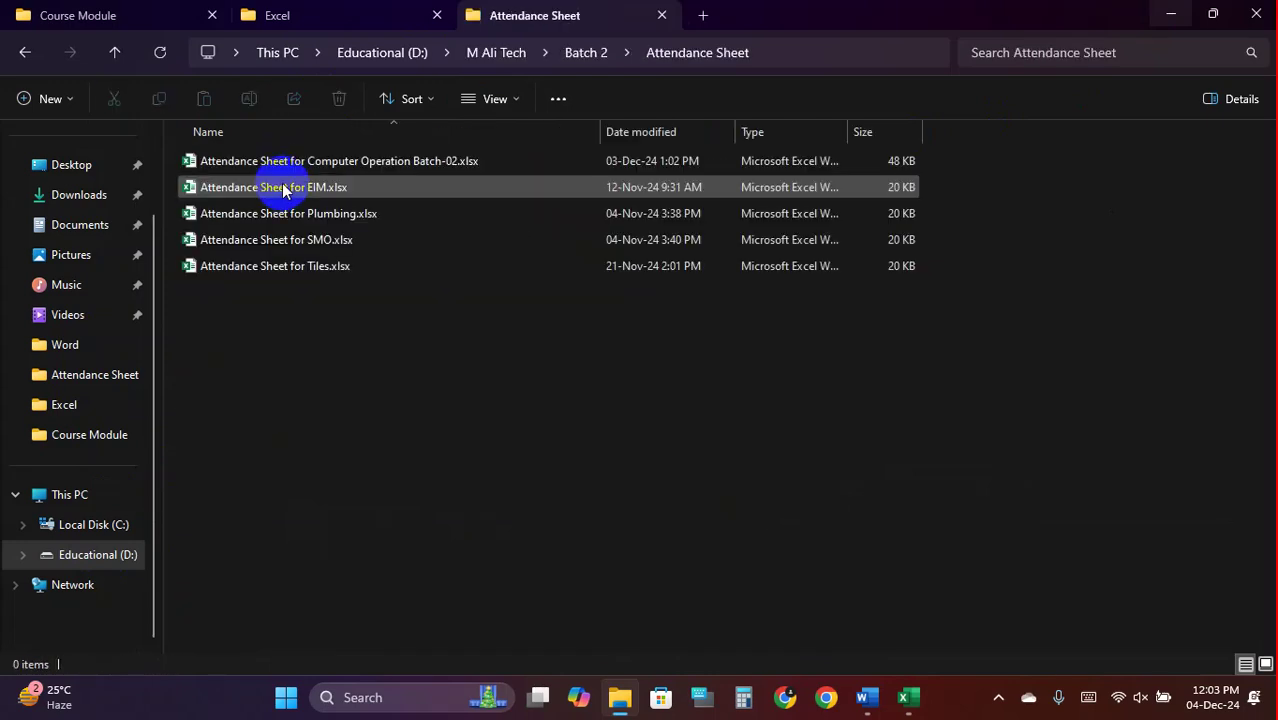
pyautogui.doubleClick(348, 165)
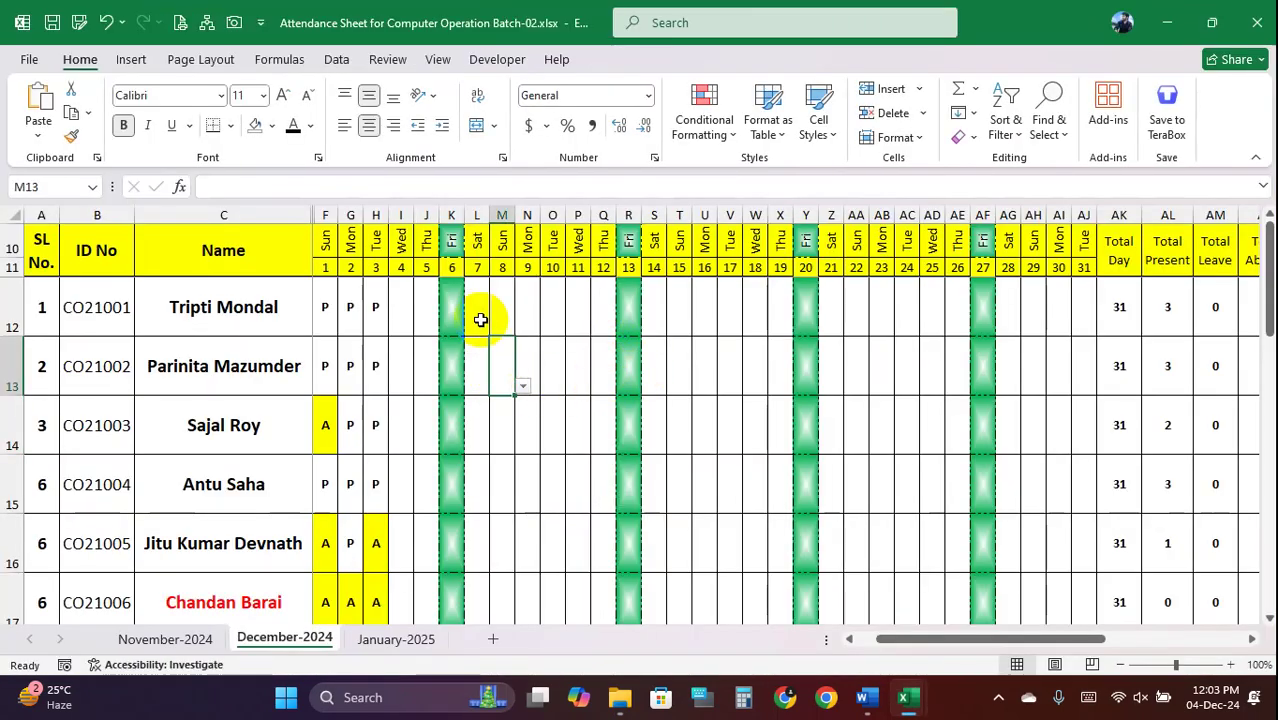
# Select the daily attendance grid F10:AJ38
pyautogui.moveTo(625, 240); pyautogui.dragTo(608, 323)
pyautogui.click(608, 323)
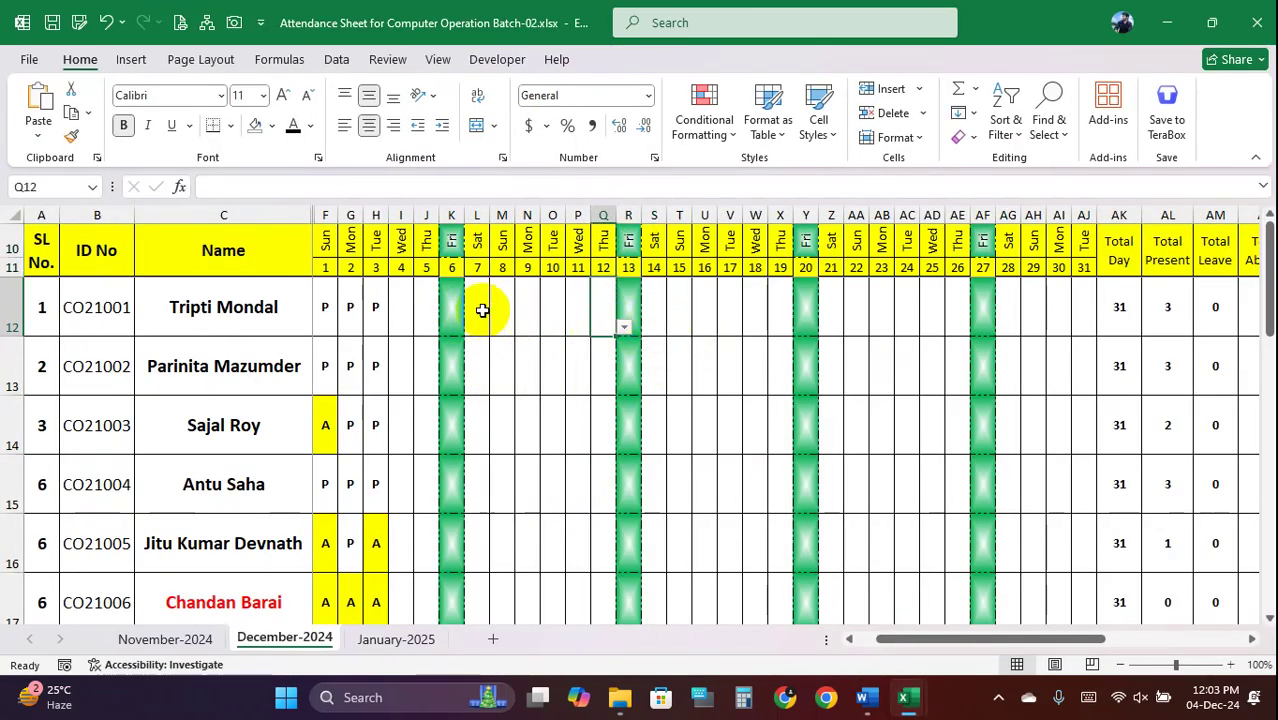
pyautogui.click(451, 307)
pyautogui.moveTo(327, 240); pyautogui.dragTo(1094, 404)
pyautogui.scroll(7, 767, 345)
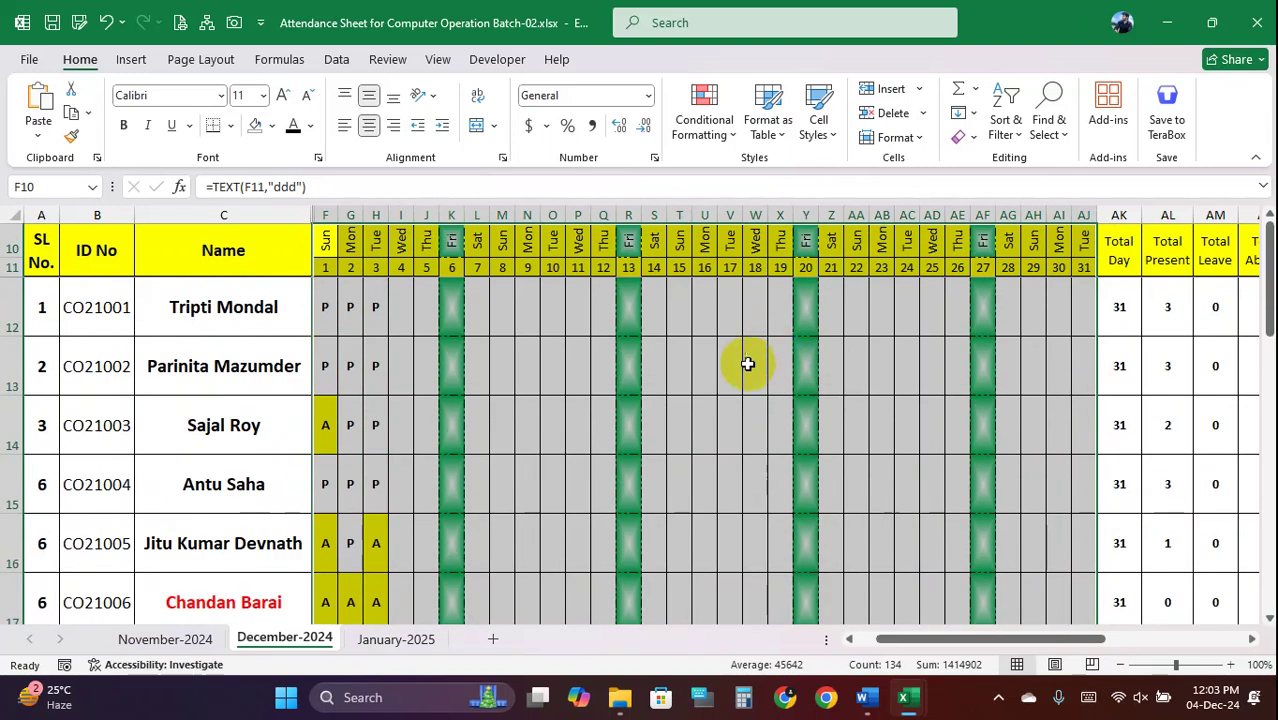
# Review the existing L, Fri and A conditional formatting rules without changing them
pyautogui.click(727, 132)
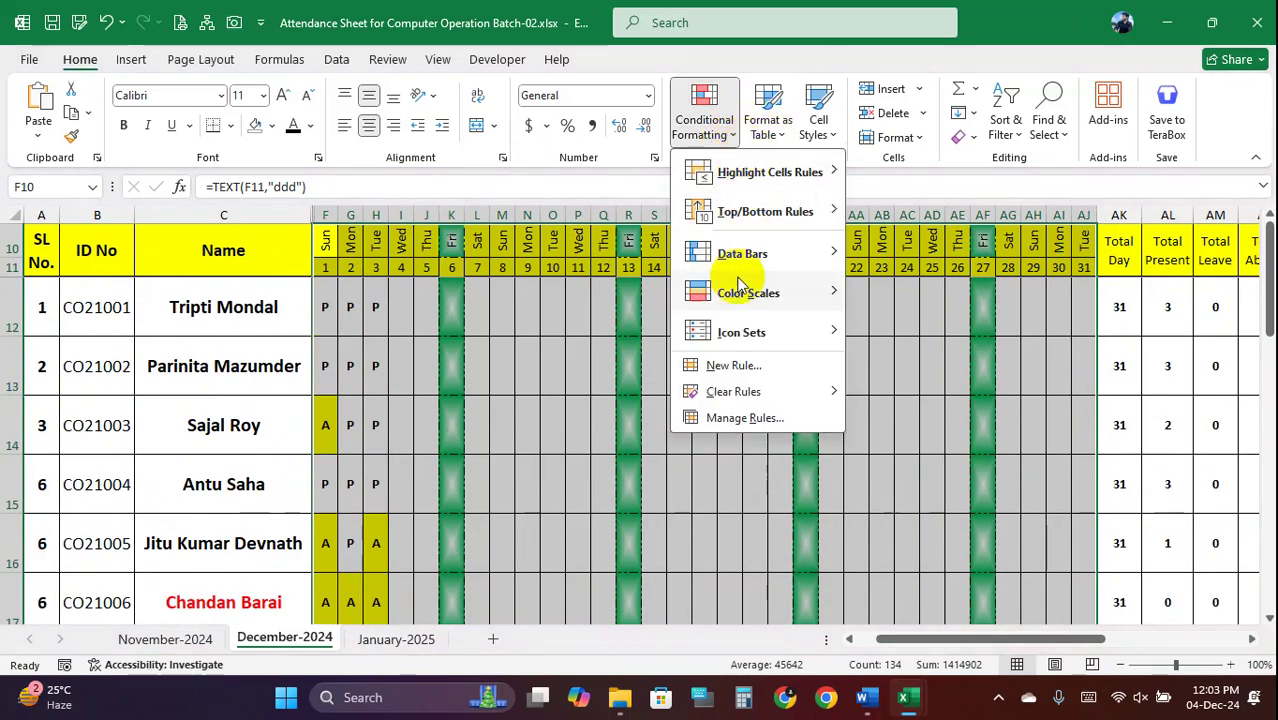
pyautogui.click(748, 417)
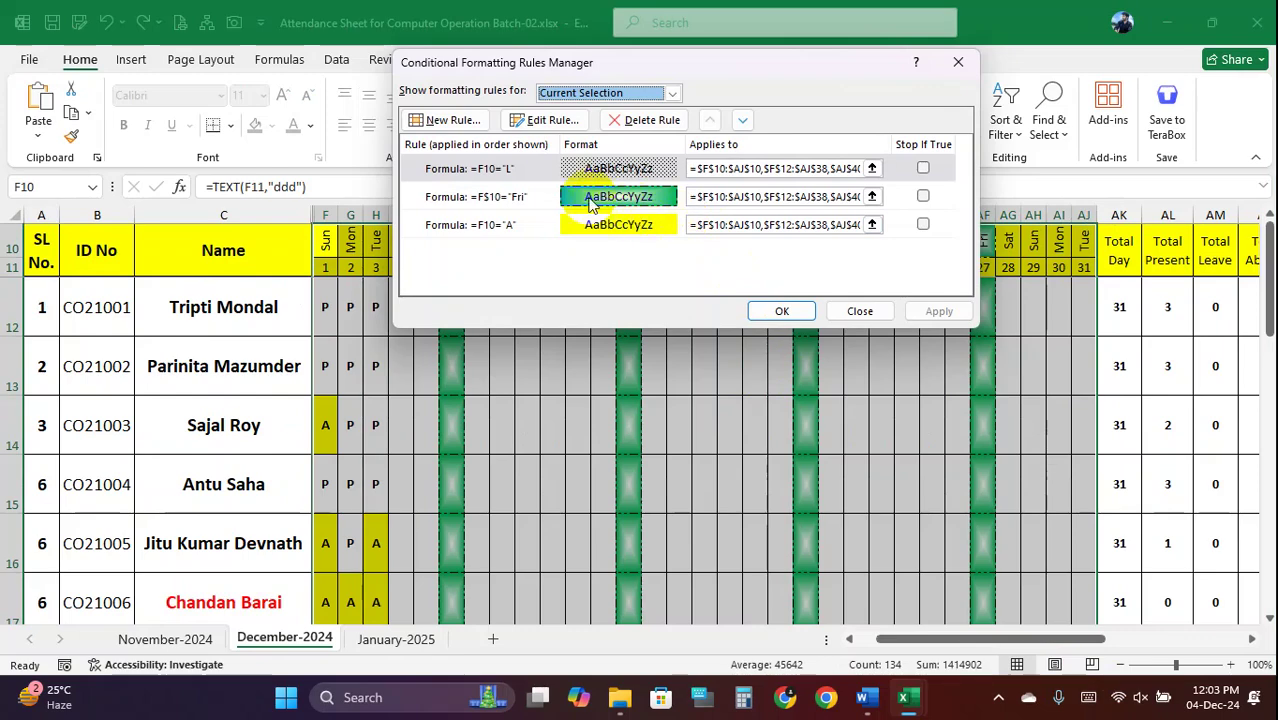
pyautogui.moveTo(735, 70); pyautogui.dragTo(758, 126)
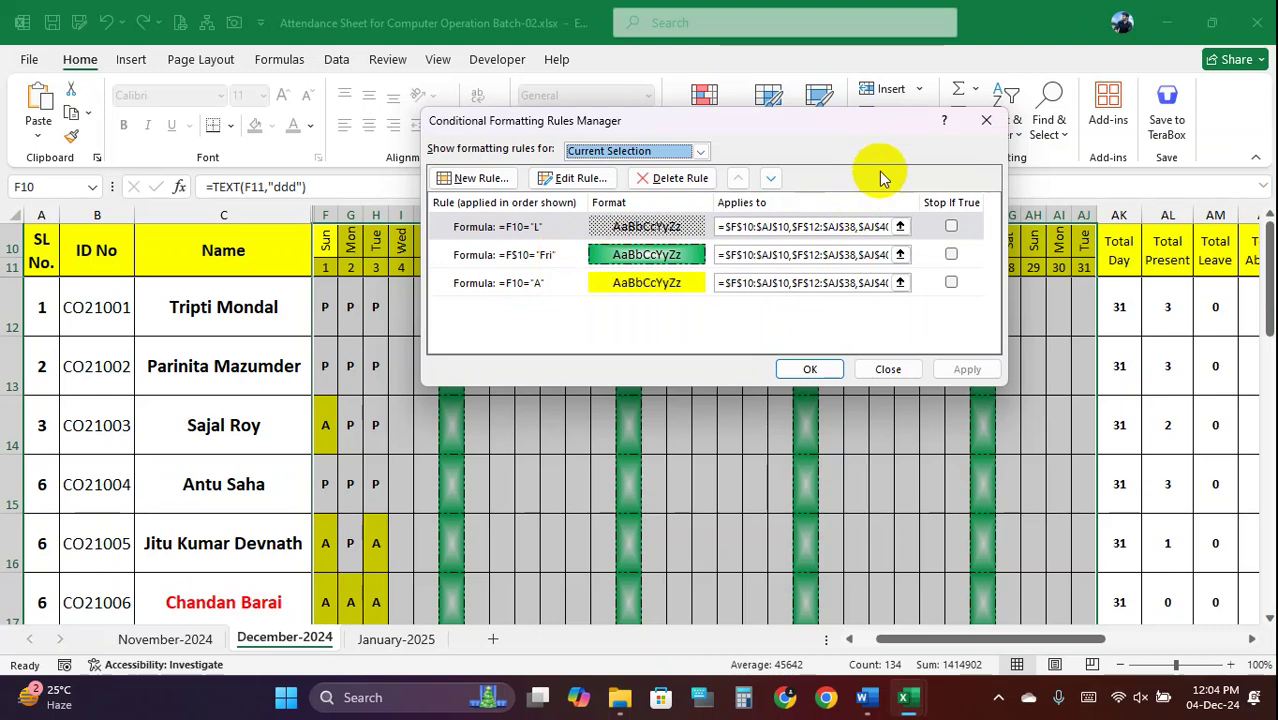
pyautogui.click(985, 122)
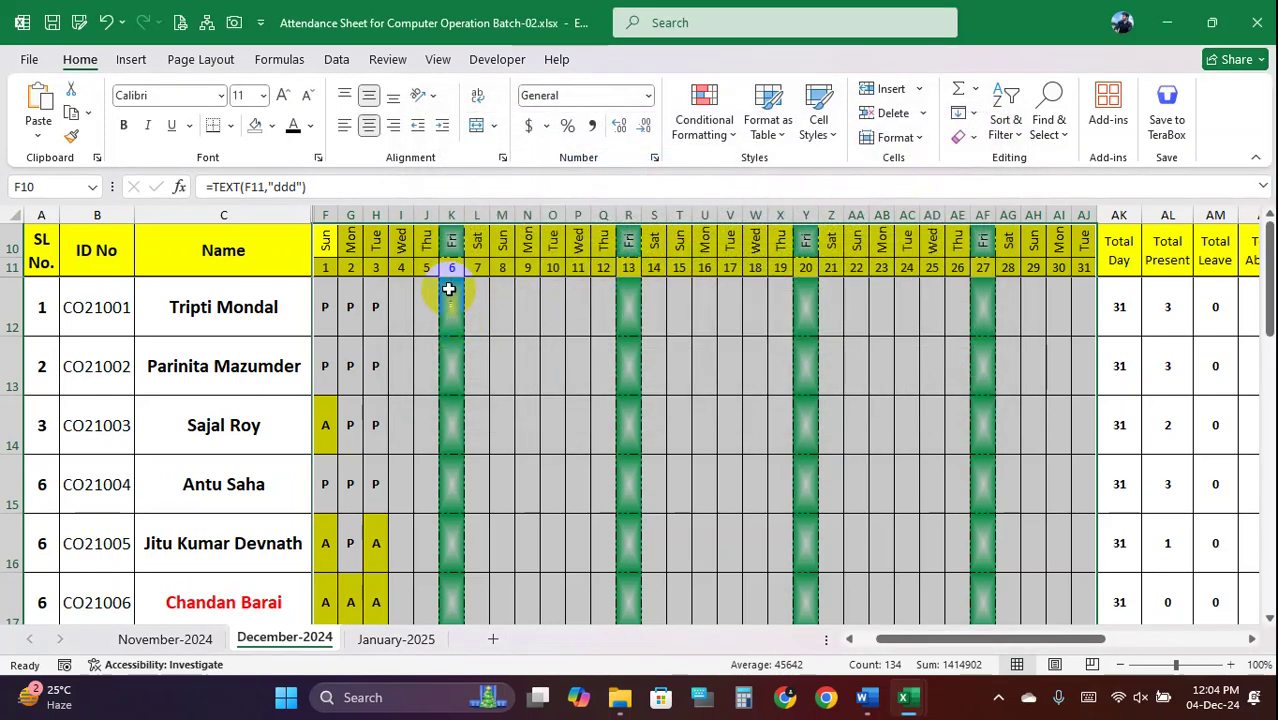
# Start a new formula-based rule and enter the formula =F$10="Sat"
pyautogui.click(725, 127)
pyautogui.click(740, 366)
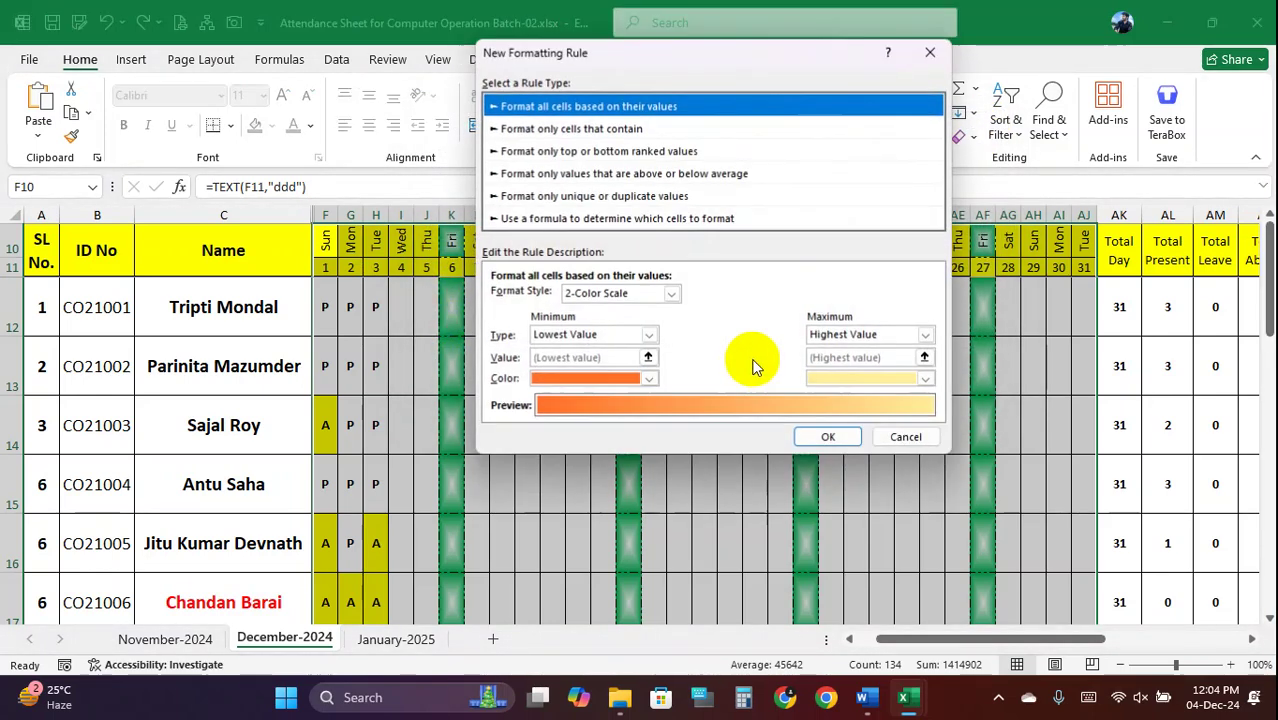
pyautogui.click(604, 219)
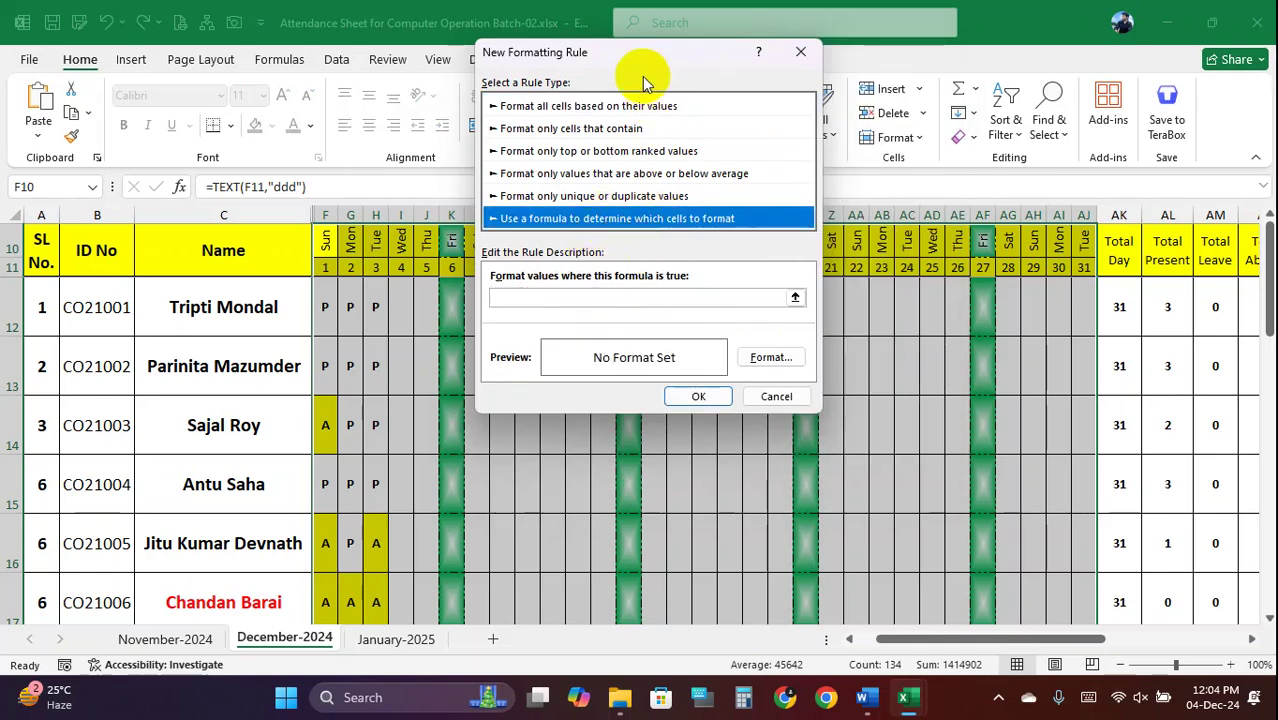
pyautogui.moveTo(632, 56); pyautogui.dragTo(997, 46)
pyautogui.click(892, 291)
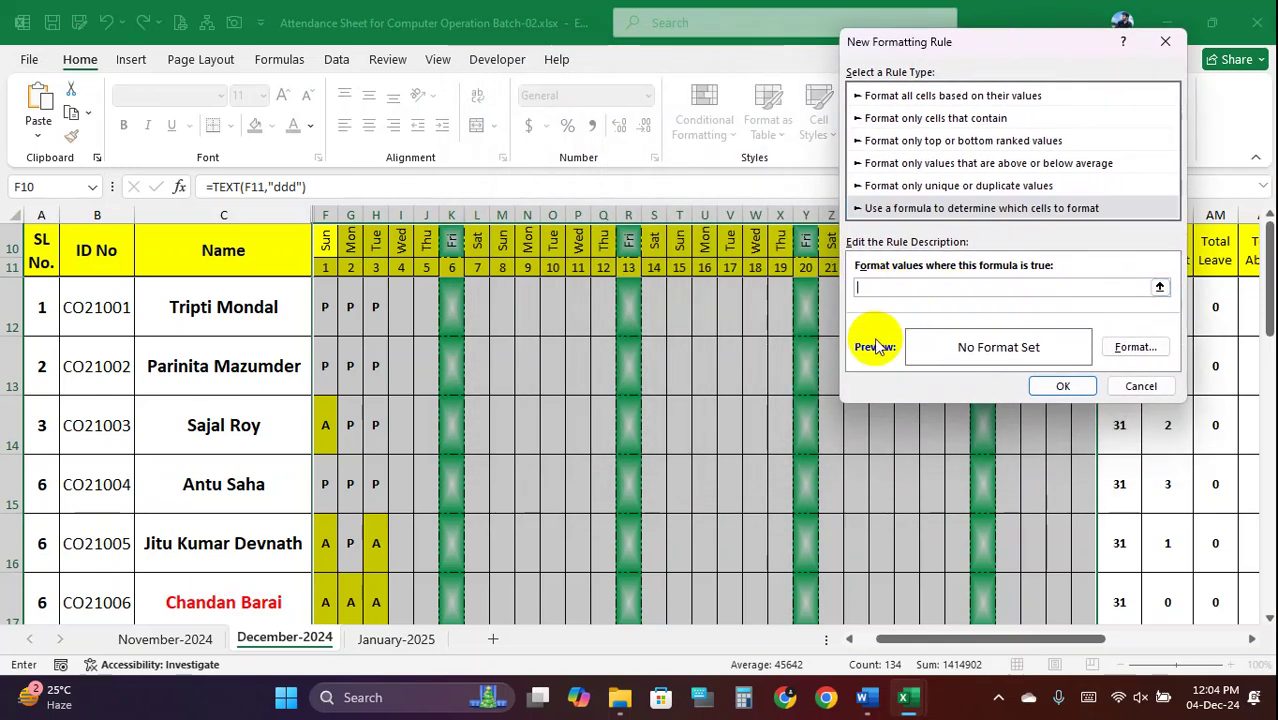
pyautogui.write('=')
pyautogui.moveTo(326, 237); pyautogui.dragTo(340, 237)
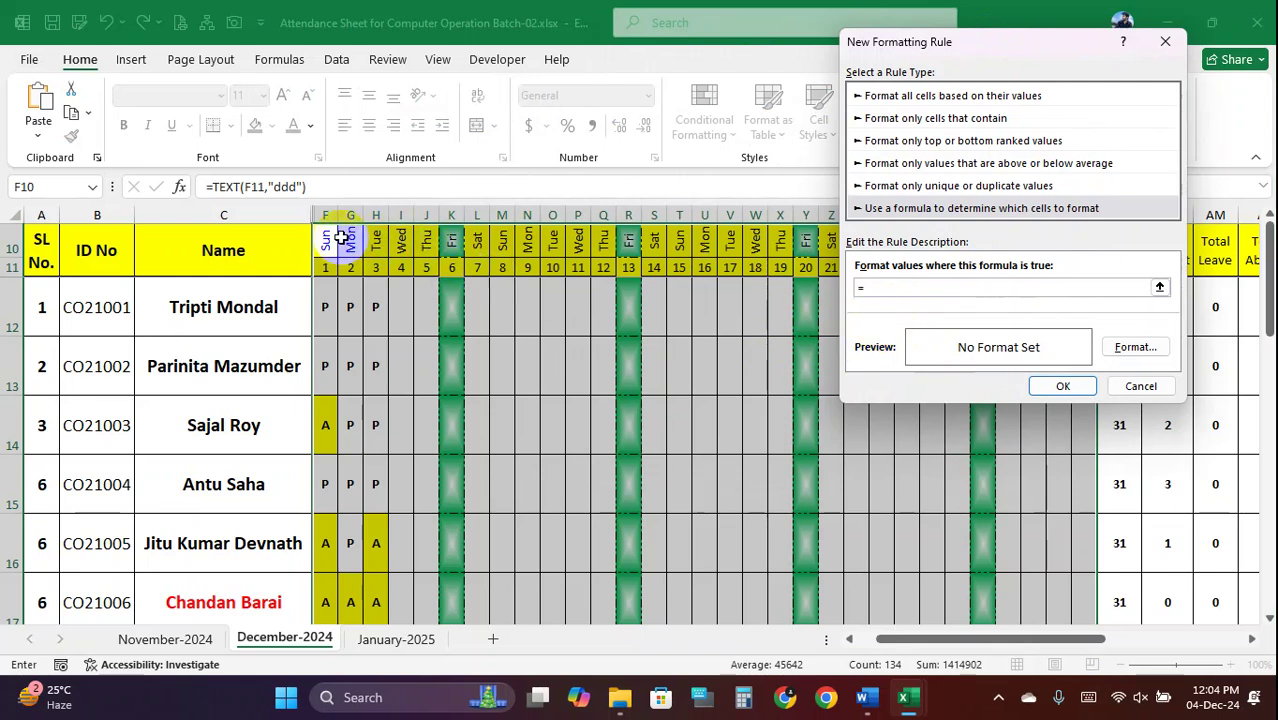
pyautogui.click(326, 244)
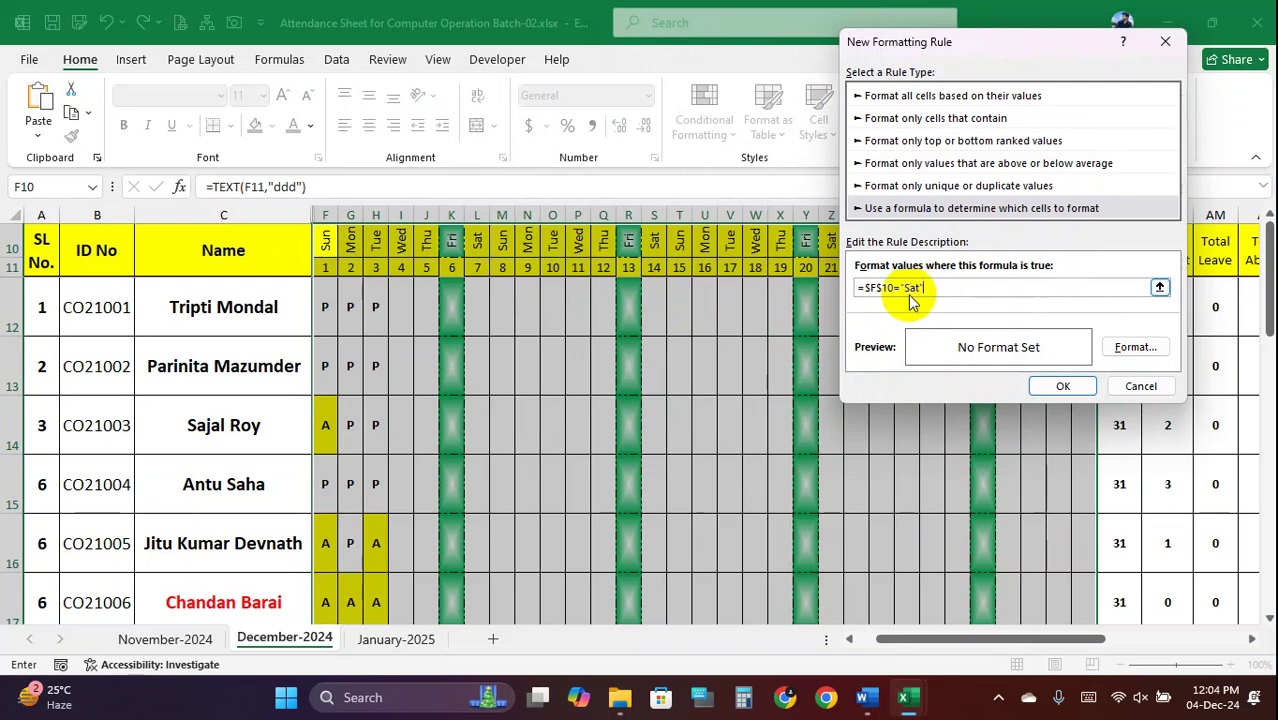
pyautogui.write('"')
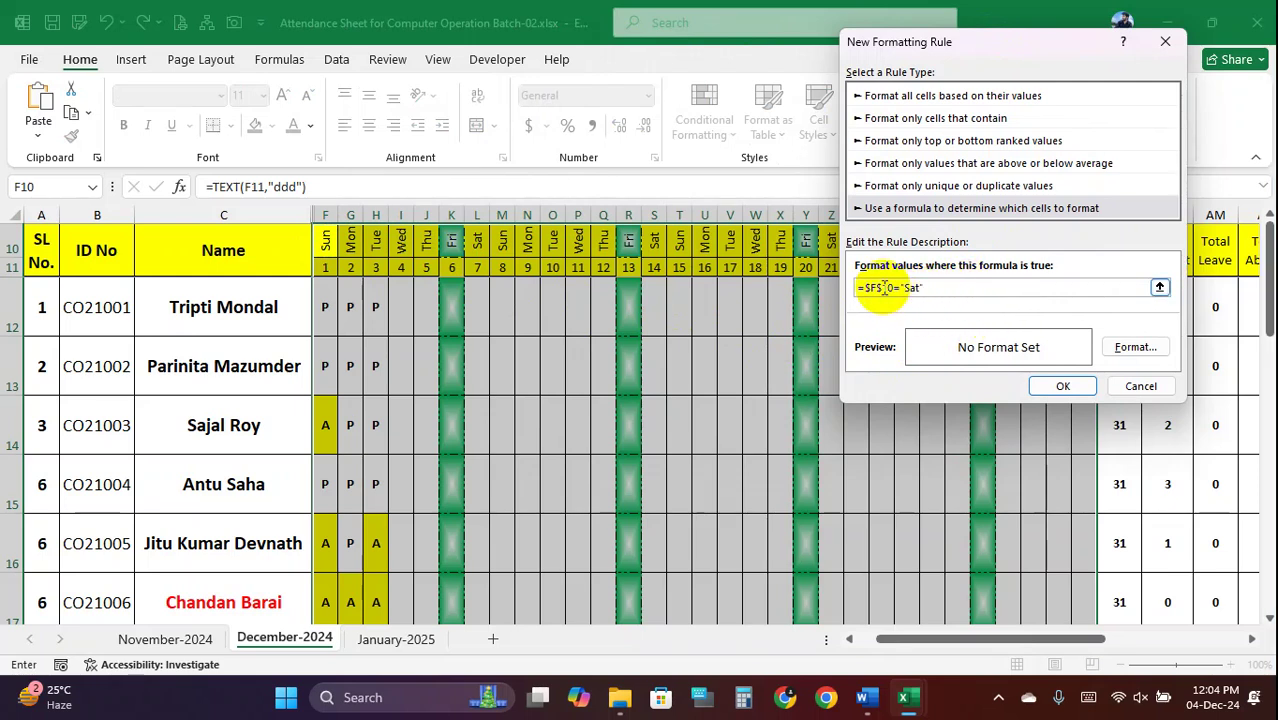
pyautogui.click(870, 287)
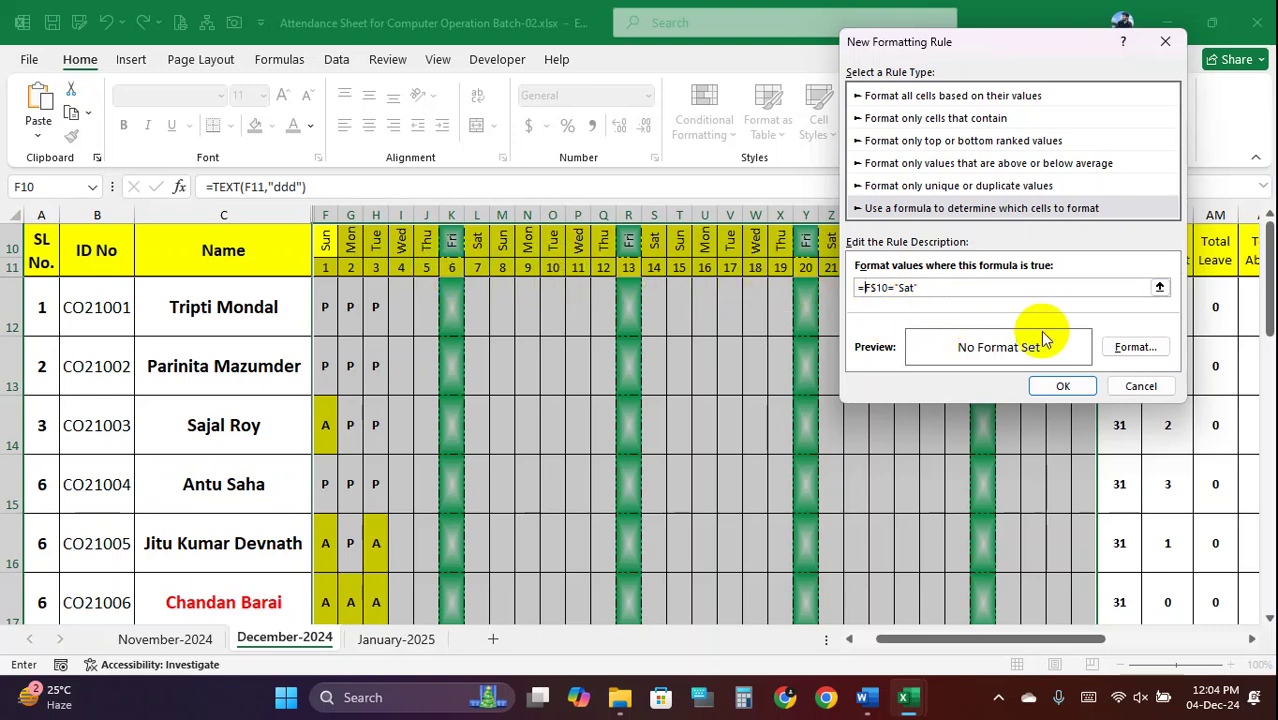
# Give the Saturday rule a light green fill and apply it
pyautogui.click(1135, 347)
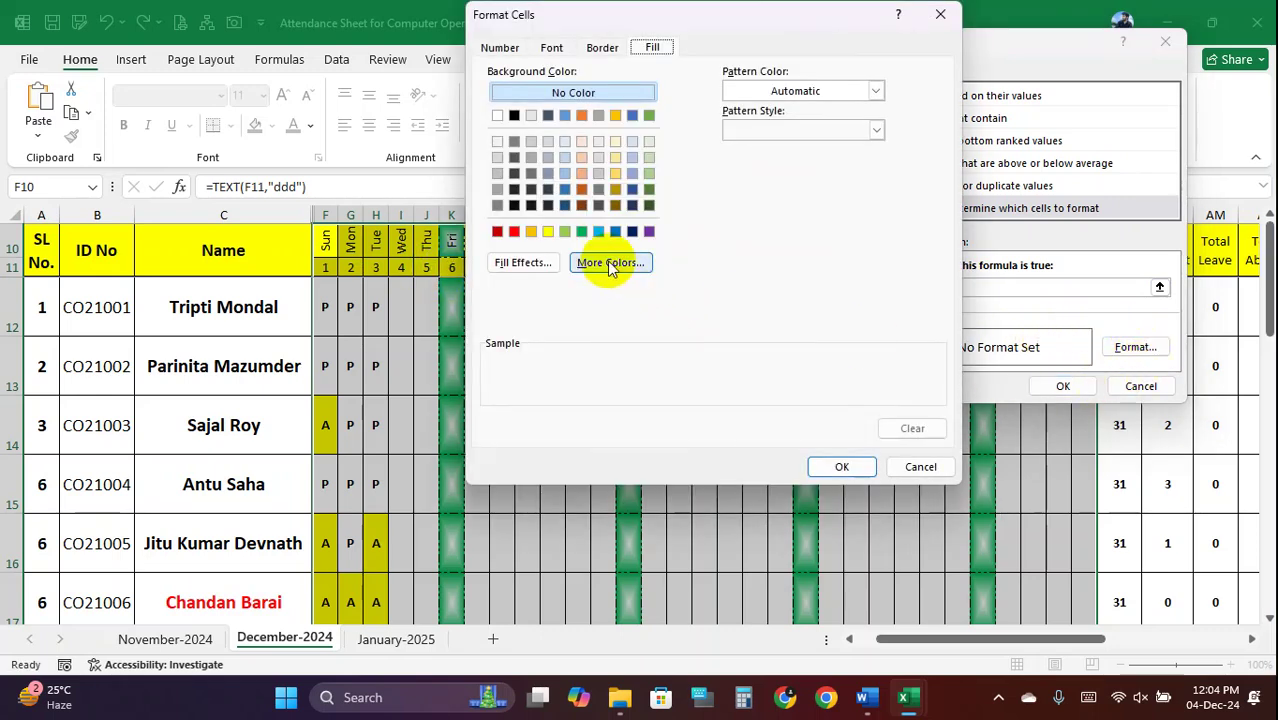
pyautogui.click(580, 235)
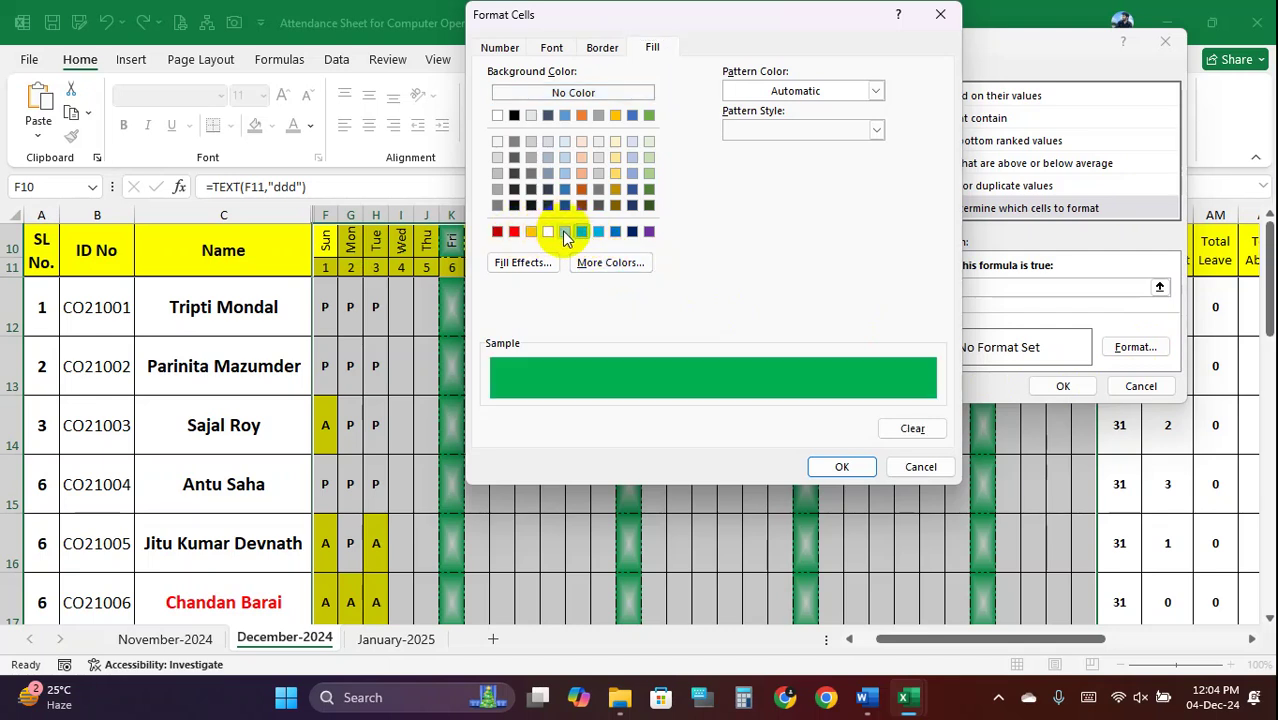
pyautogui.click(564, 231)
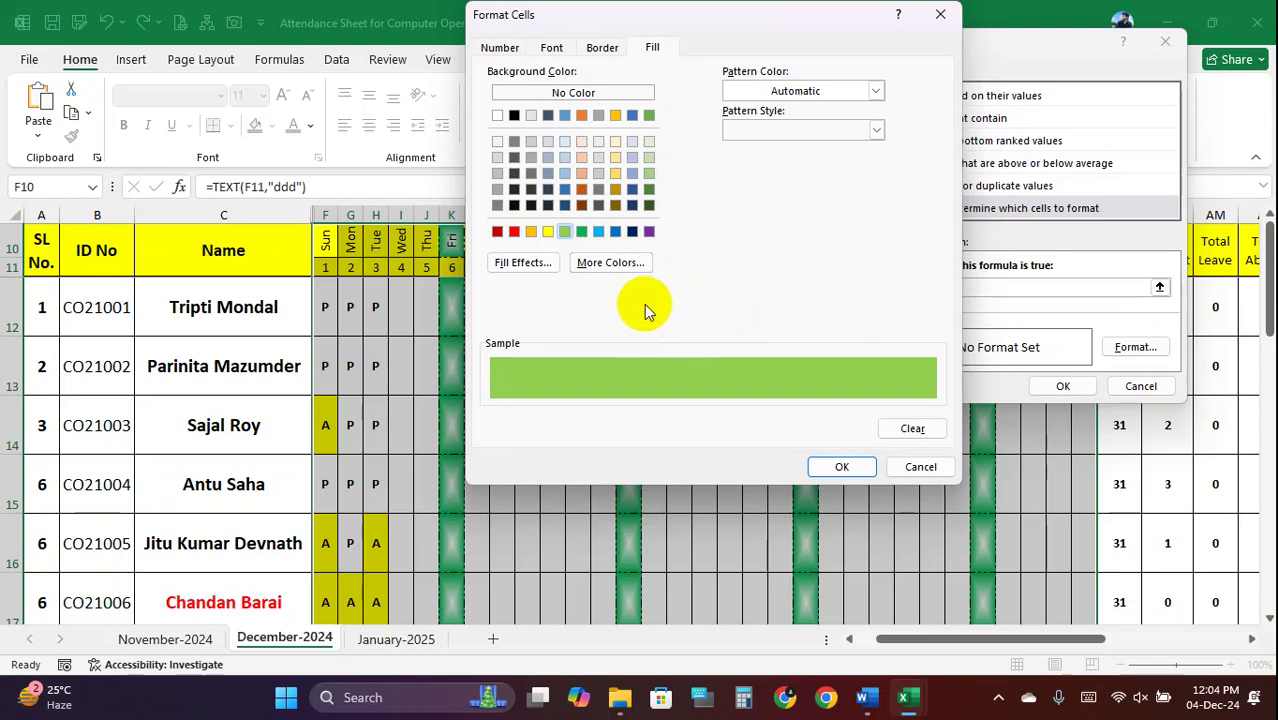
pyautogui.click(842, 467)
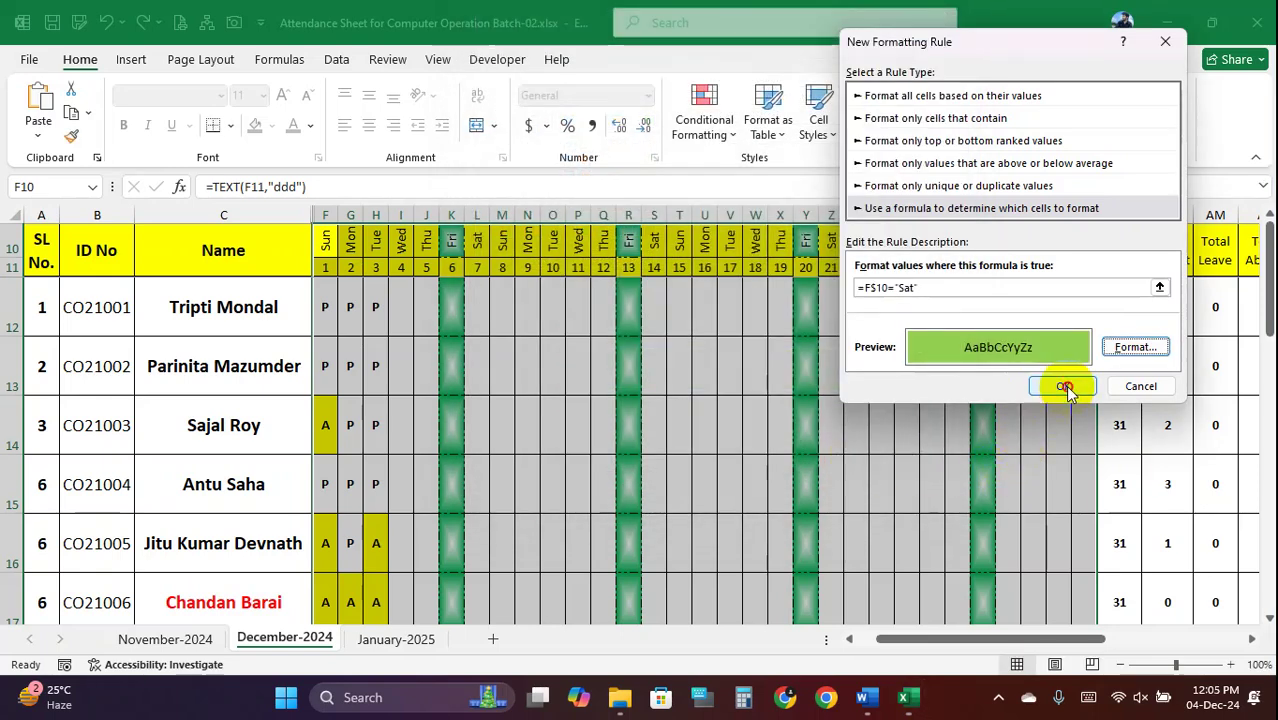
pyautogui.click(1062, 385)
pyautogui.click(727, 410)
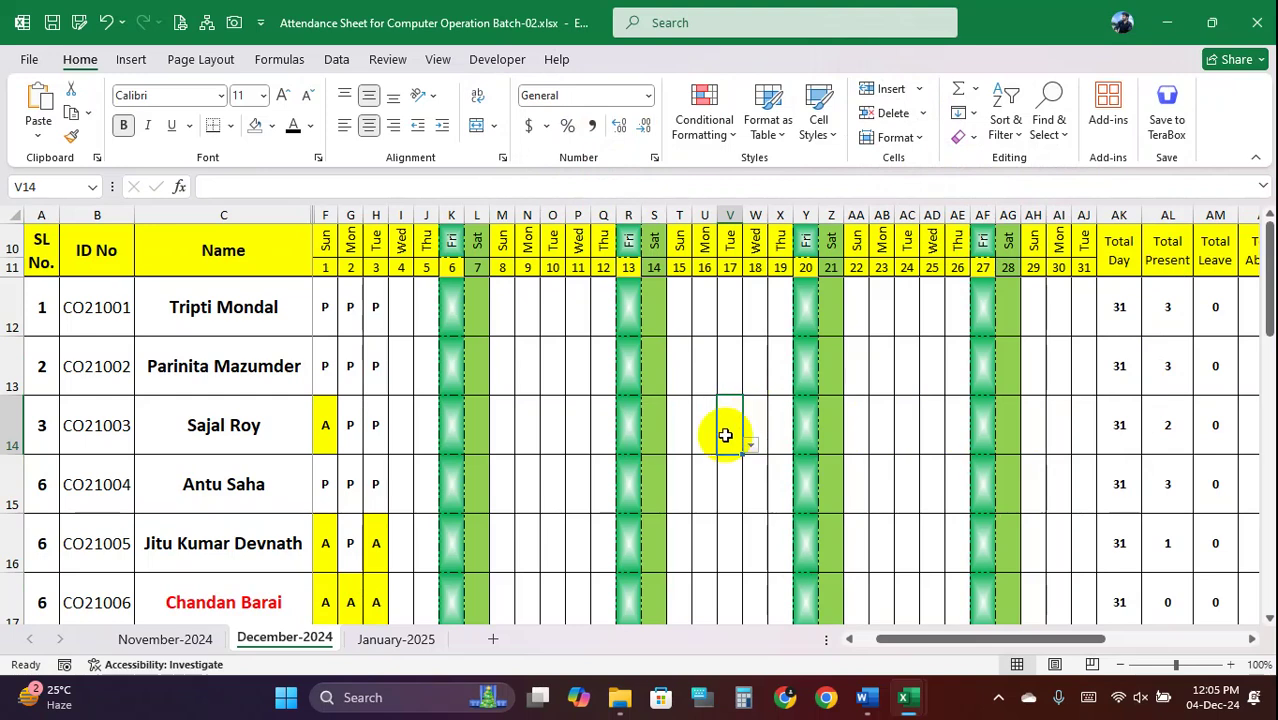
pyautogui.click(478, 297)
pyautogui.moveTo(478, 297); pyautogui.dragTo(486, 480)
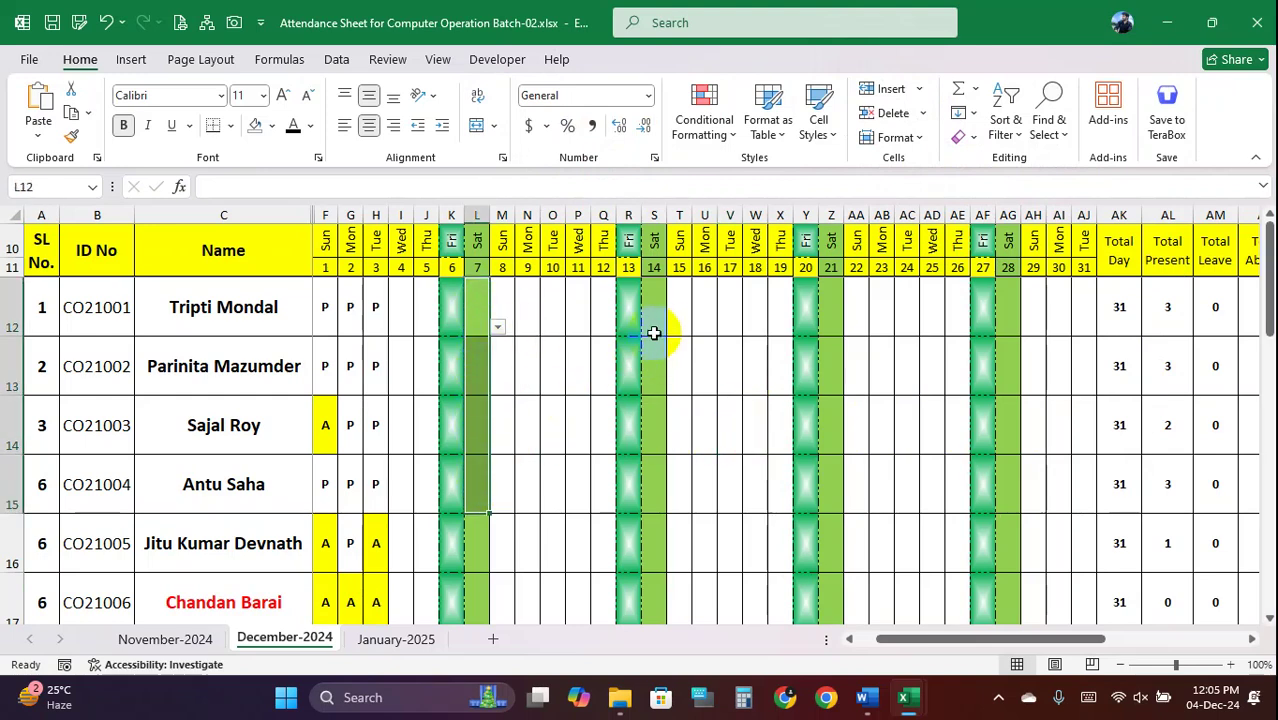
pyautogui.moveTo(654, 322); pyautogui.dragTo(655, 485)
pyautogui.moveTo(827, 312); pyautogui.dragTo(856, 540)
pyautogui.moveTo(1014, 314); pyautogui.dragTo(1003, 526)
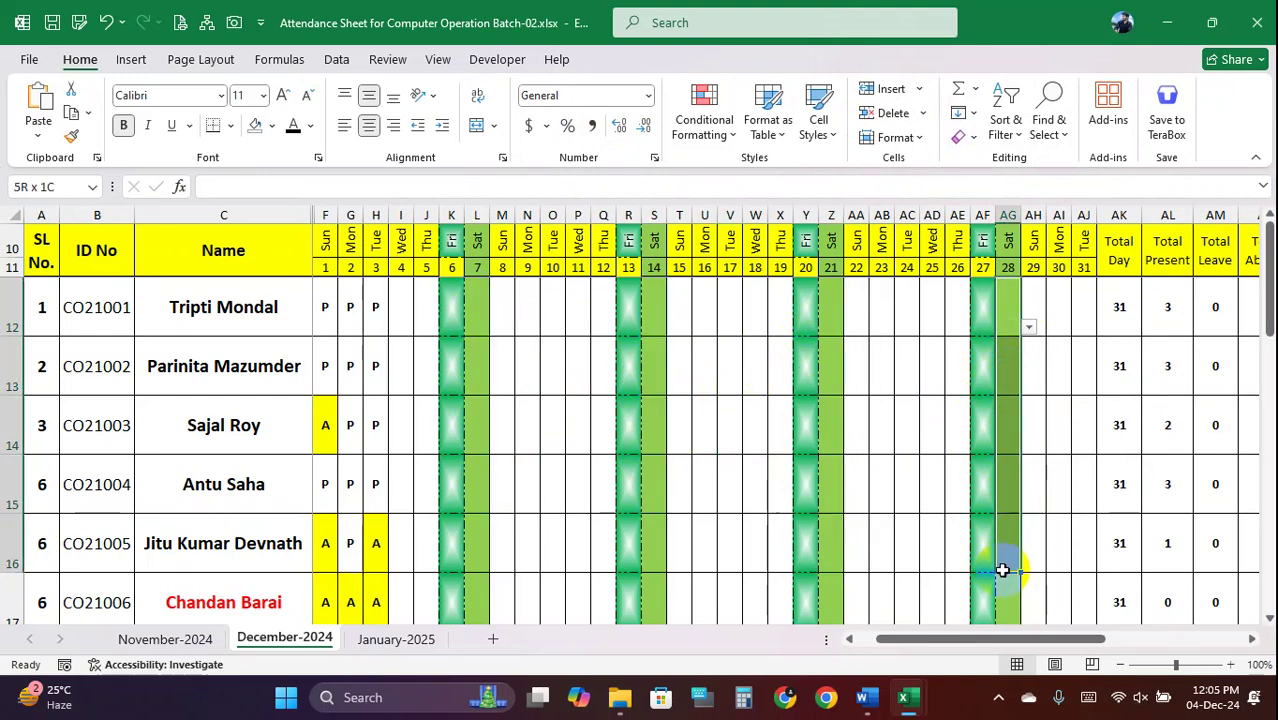
pyautogui.click(654, 308)
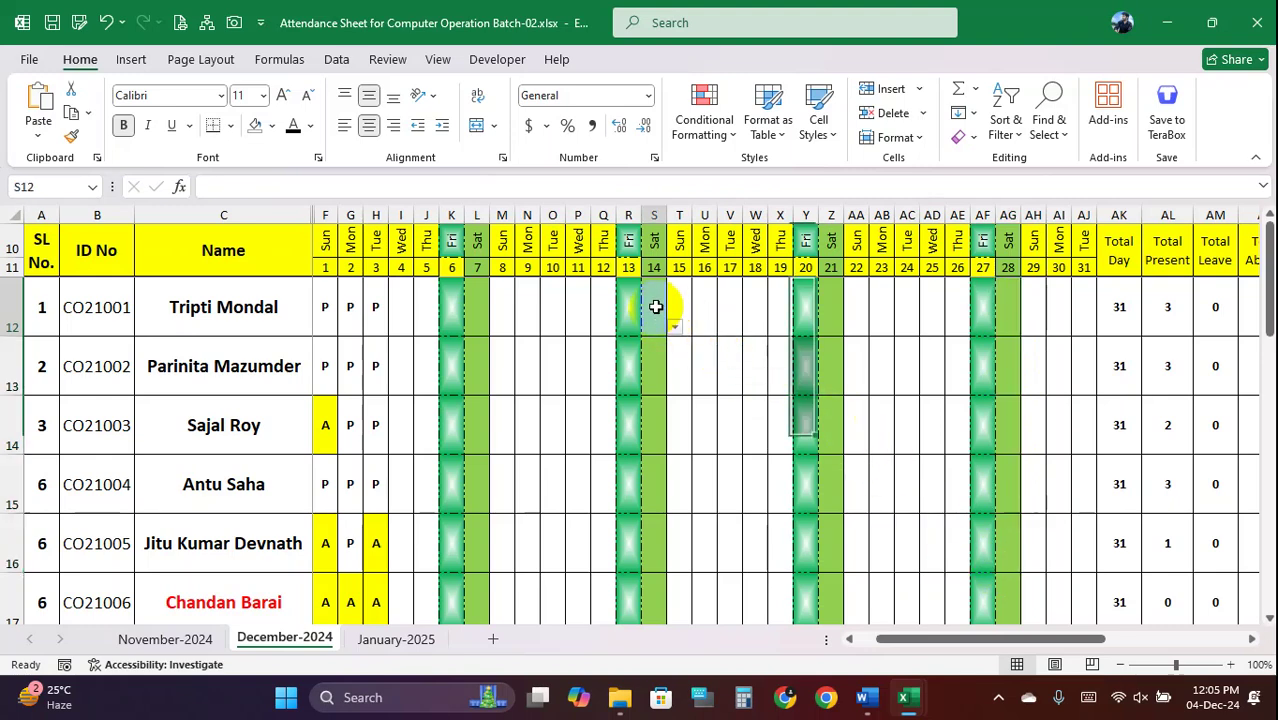
pyautogui.click(684, 301)
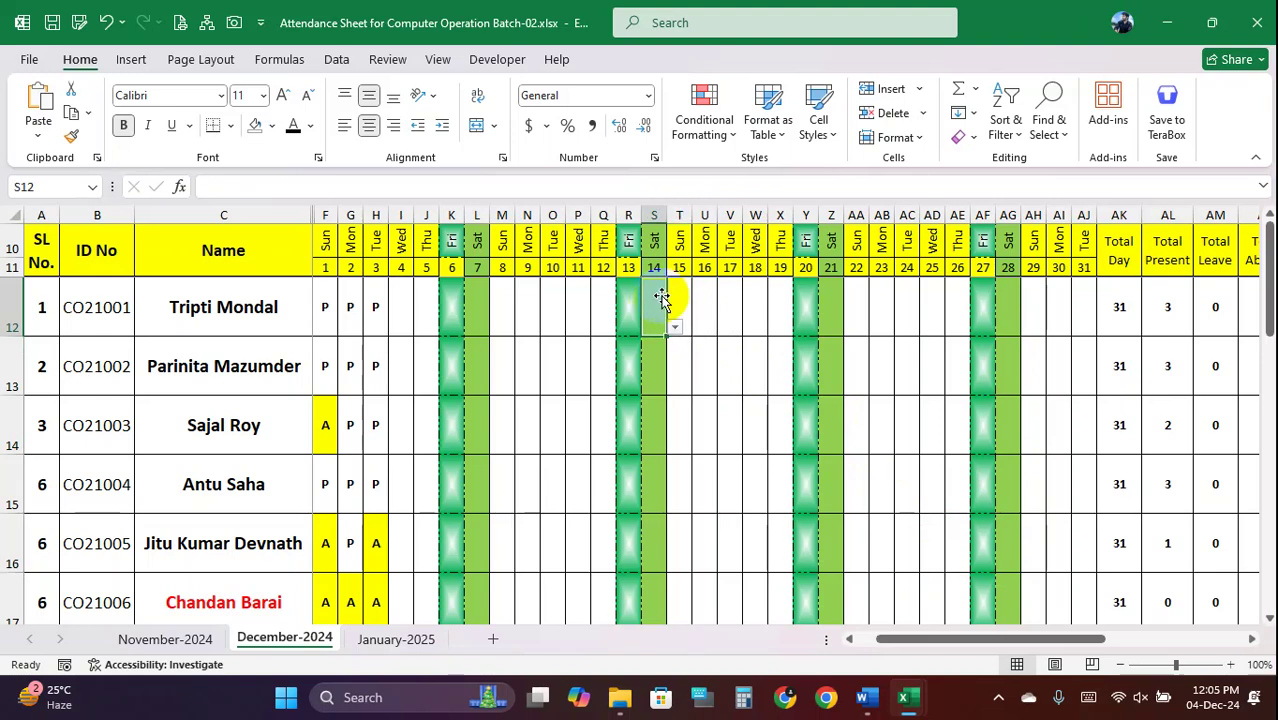
pyautogui.click(702, 295)
pyautogui.scroll(-1, 672, 350)
pyautogui.scroll(-4, 668, 350)
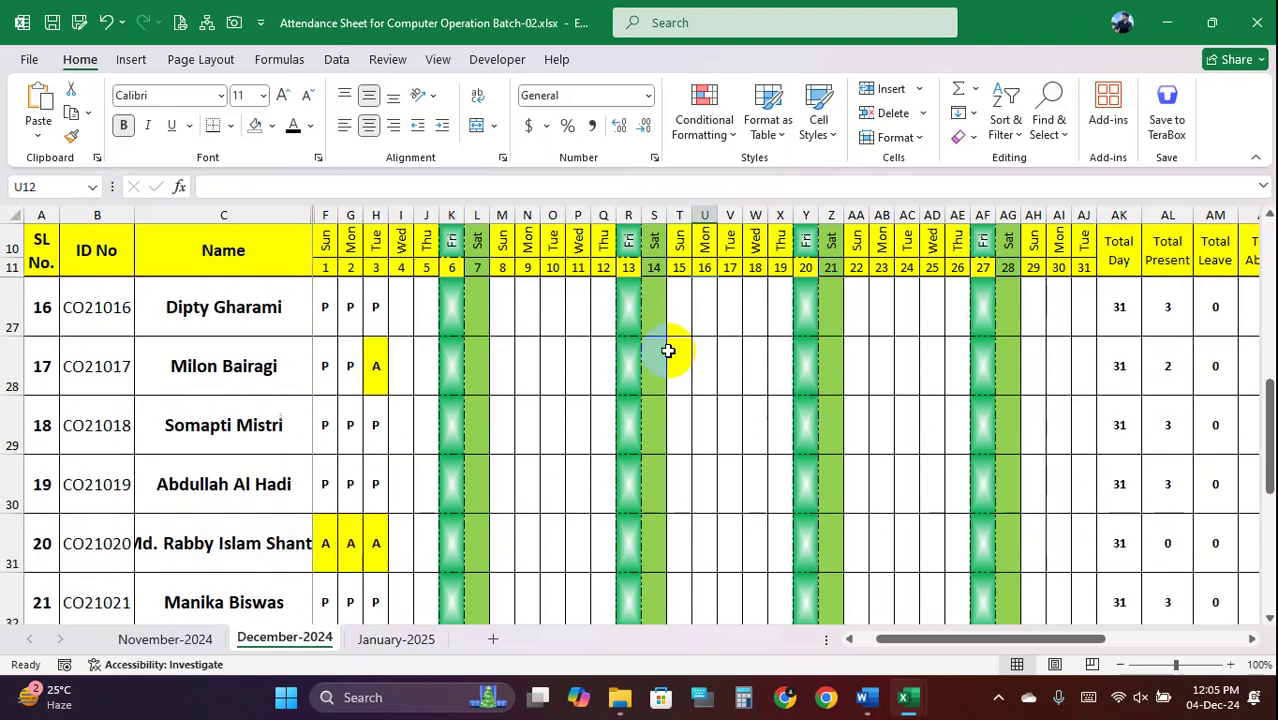
pyautogui.scroll(5, 668, 348)
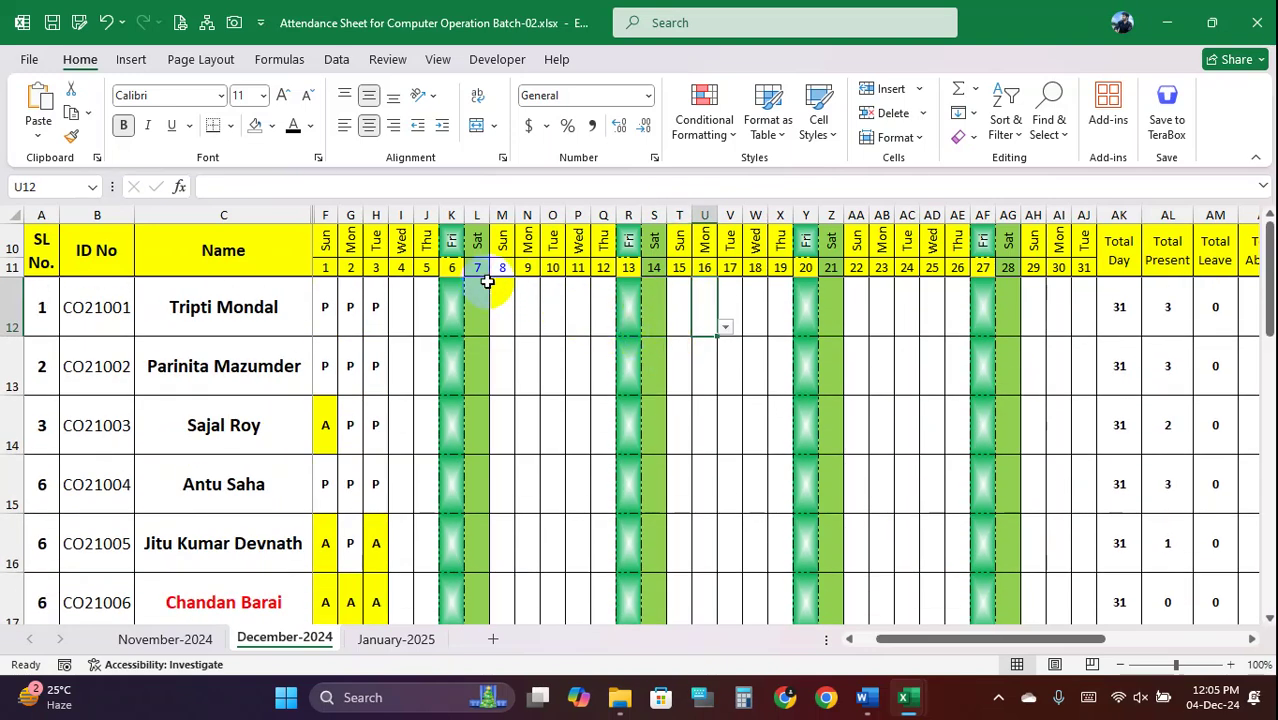
pyautogui.moveTo(478, 260); pyautogui.dragTo(482, 500)
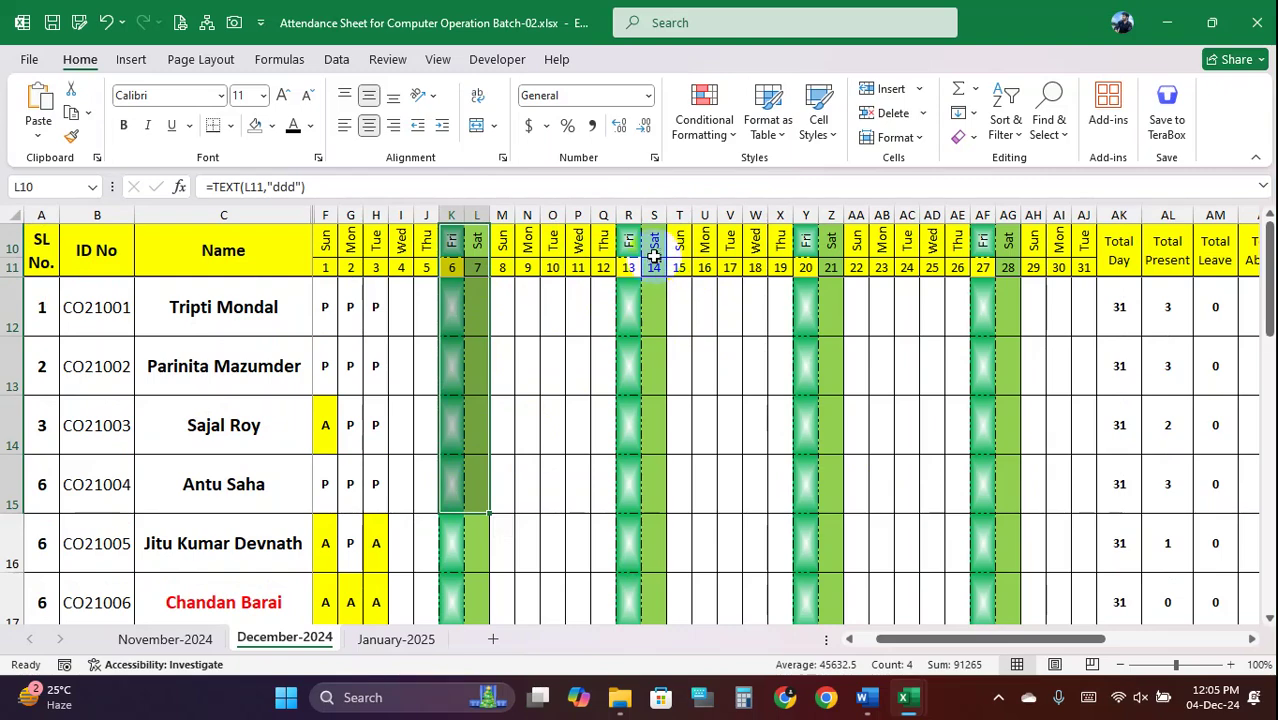
pyautogui.moveTo(653, 251); pyautogui.dragTo(634, 494)
pyautogui.moveTo(831, 255); pyautogui.dragTo(834, 500)
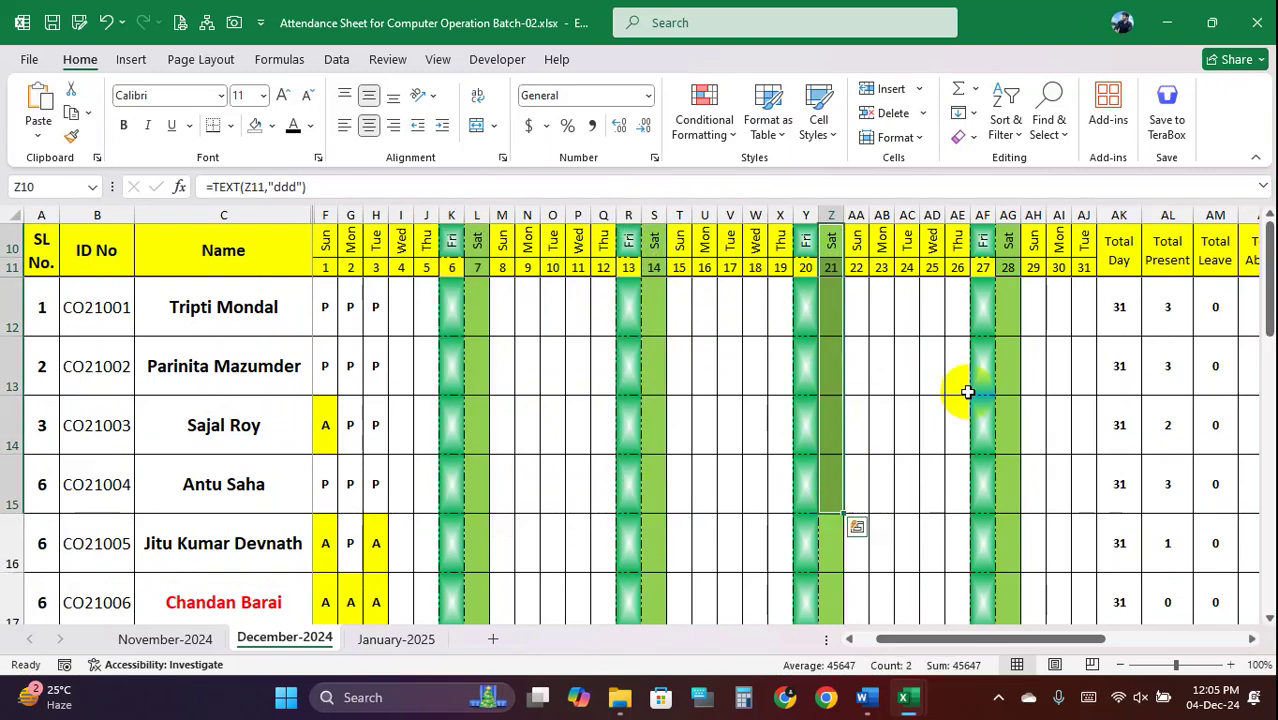
pyautogui.moveTo(1012, 267); pyautogui.dragTo(997, 461)
pyautogui.scroll(-7, 579, 428)
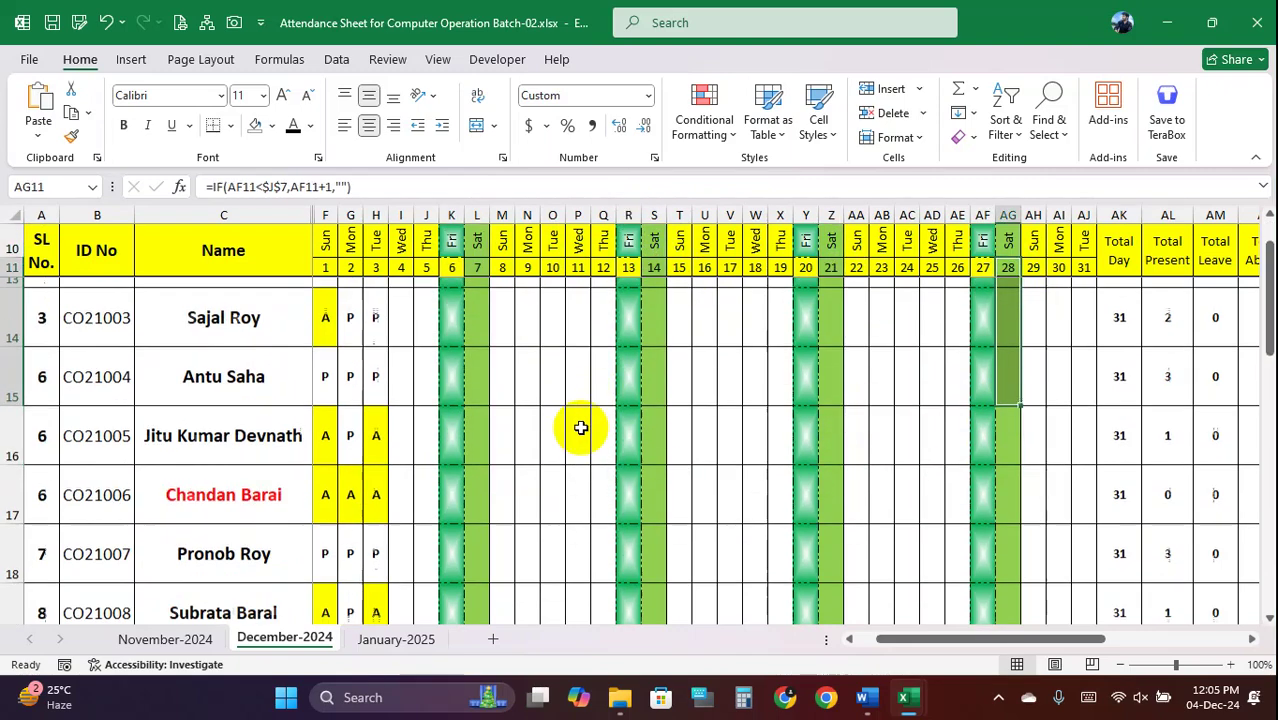
pyautogui.scroll(7, 587, 426)
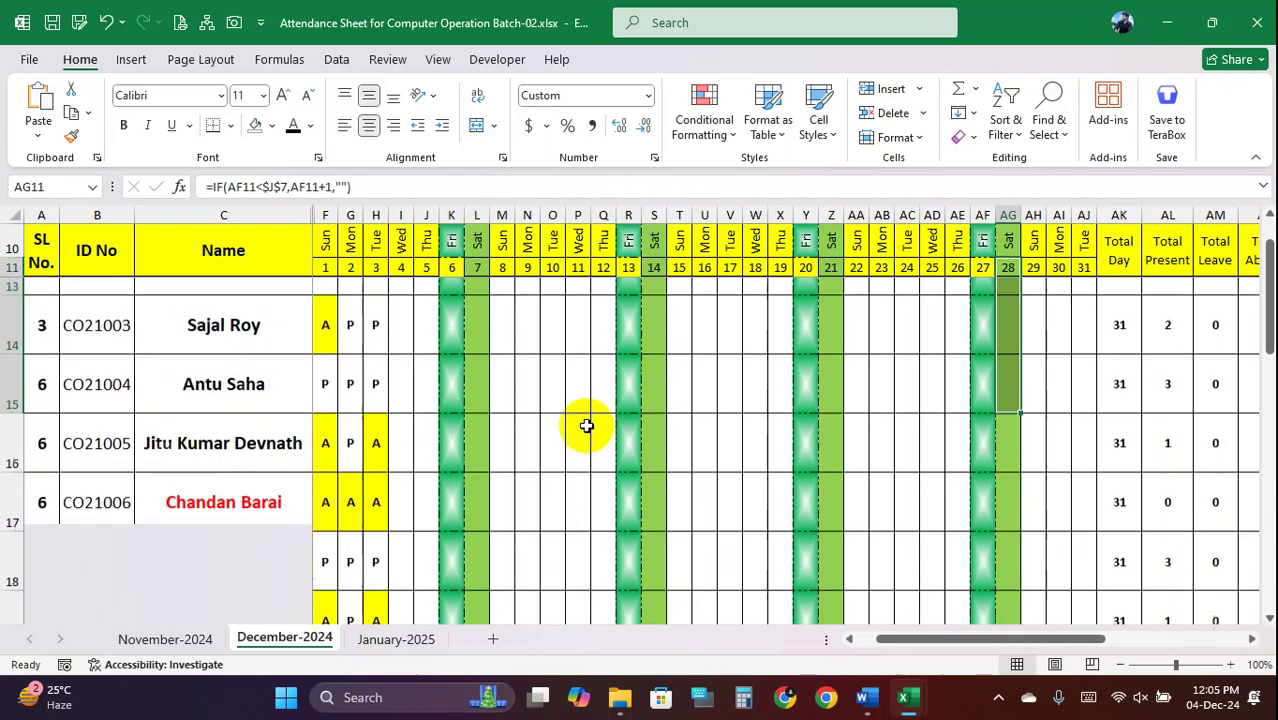
pyautogui.click(378, 366)
pyautogui.moveTo(324, 307); pyautogui.dragTo(379, 539)
pyautogui.click(736, 134)
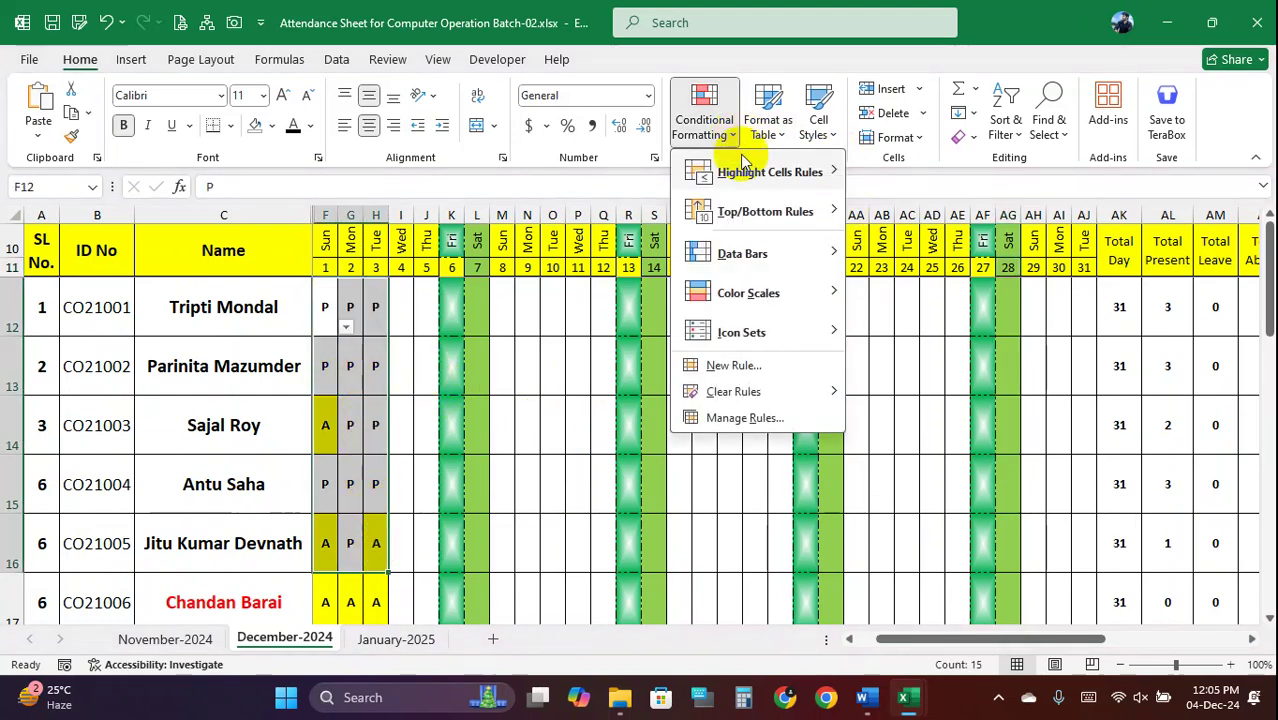
pyautogui.click(738, 418)
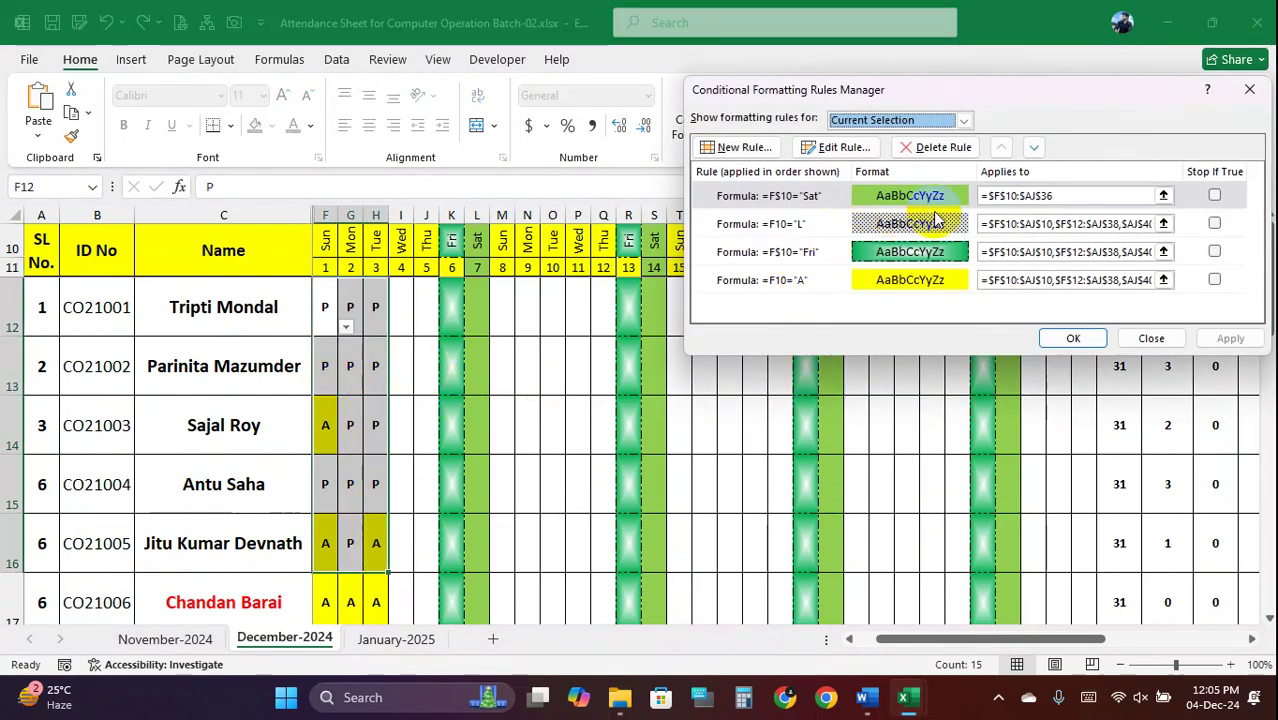
pyautogui.moveTo(1110, 104); pyautogui.dragTo(808, 149)
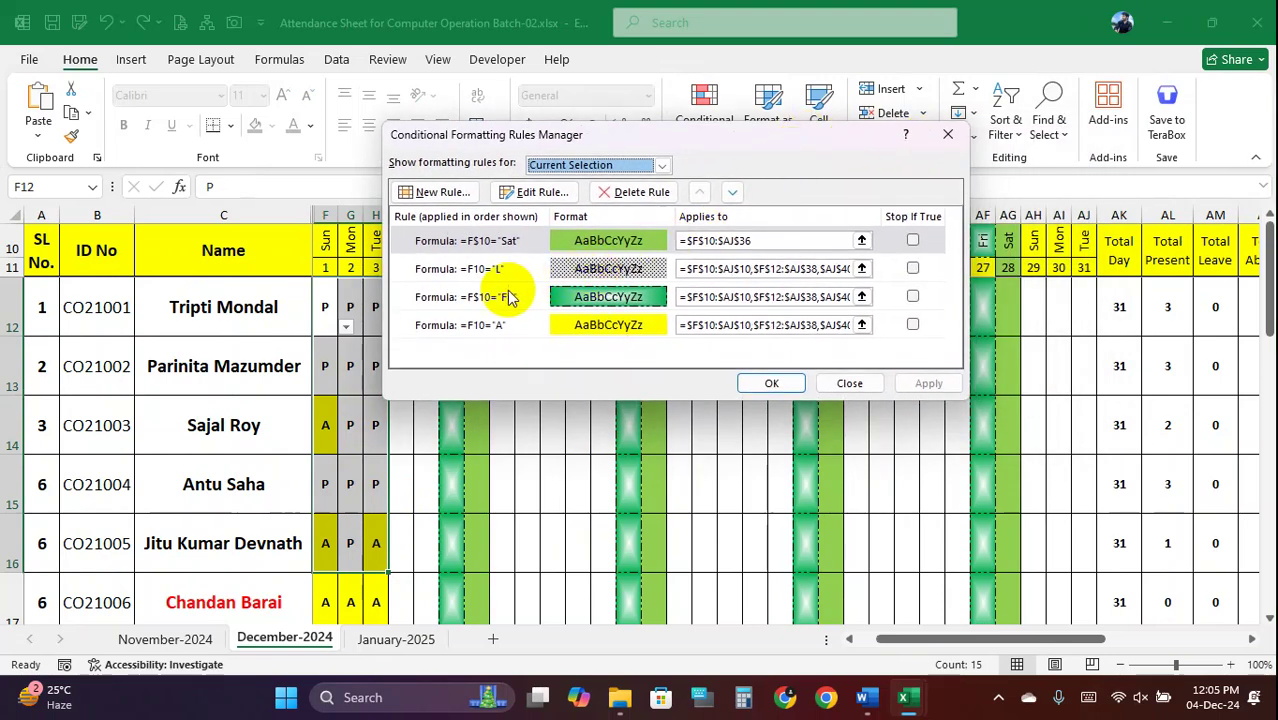
pyautogui.click(475, 278)
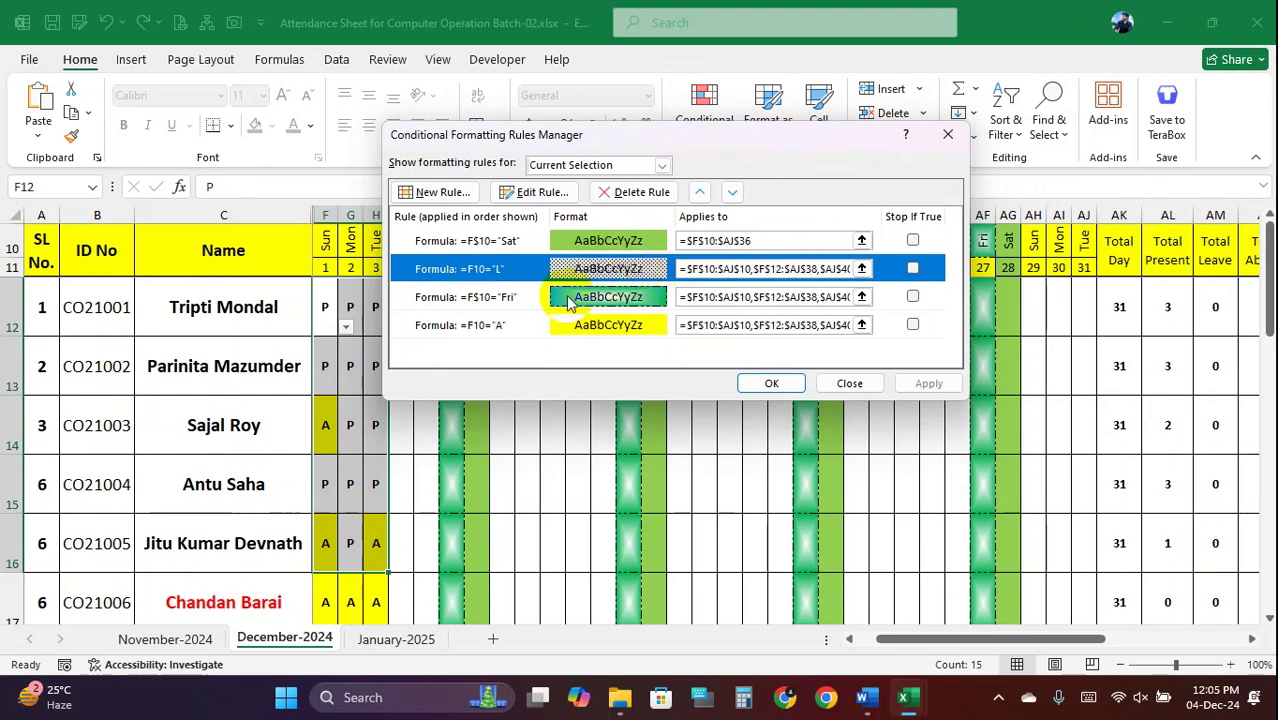
pyautogui.click(500, 326)
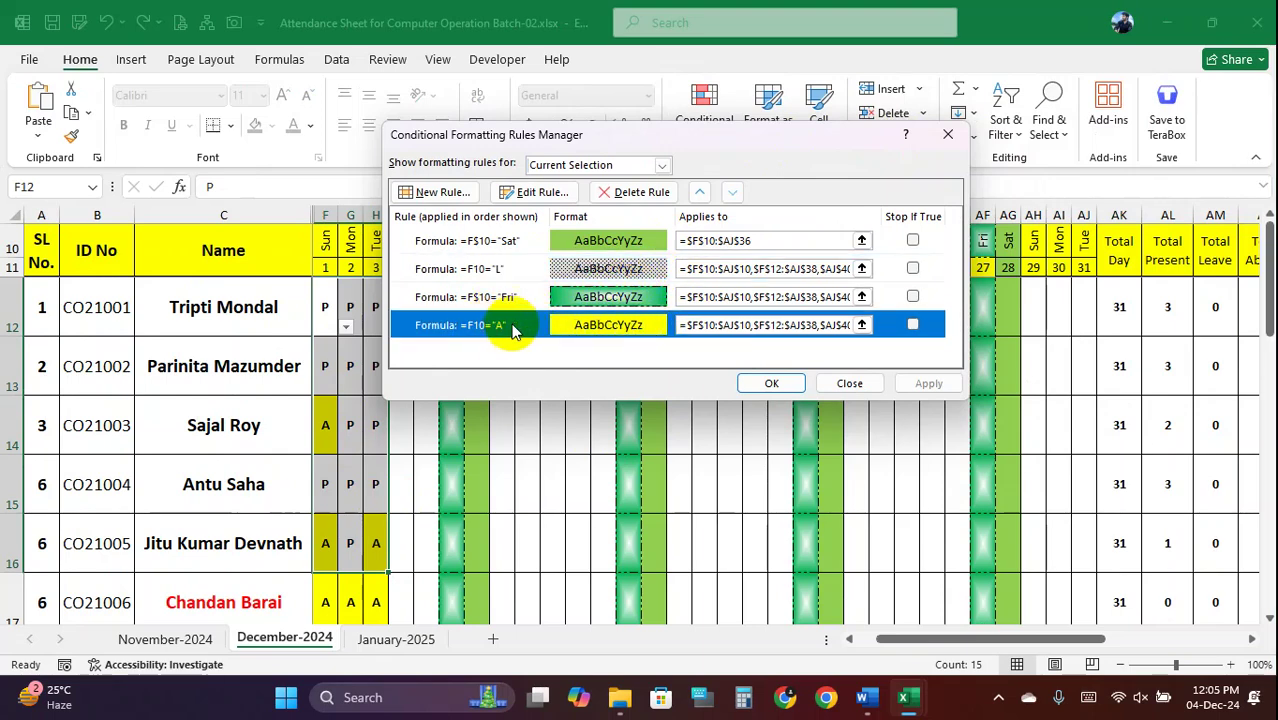
pyautogui.click(849, 383)
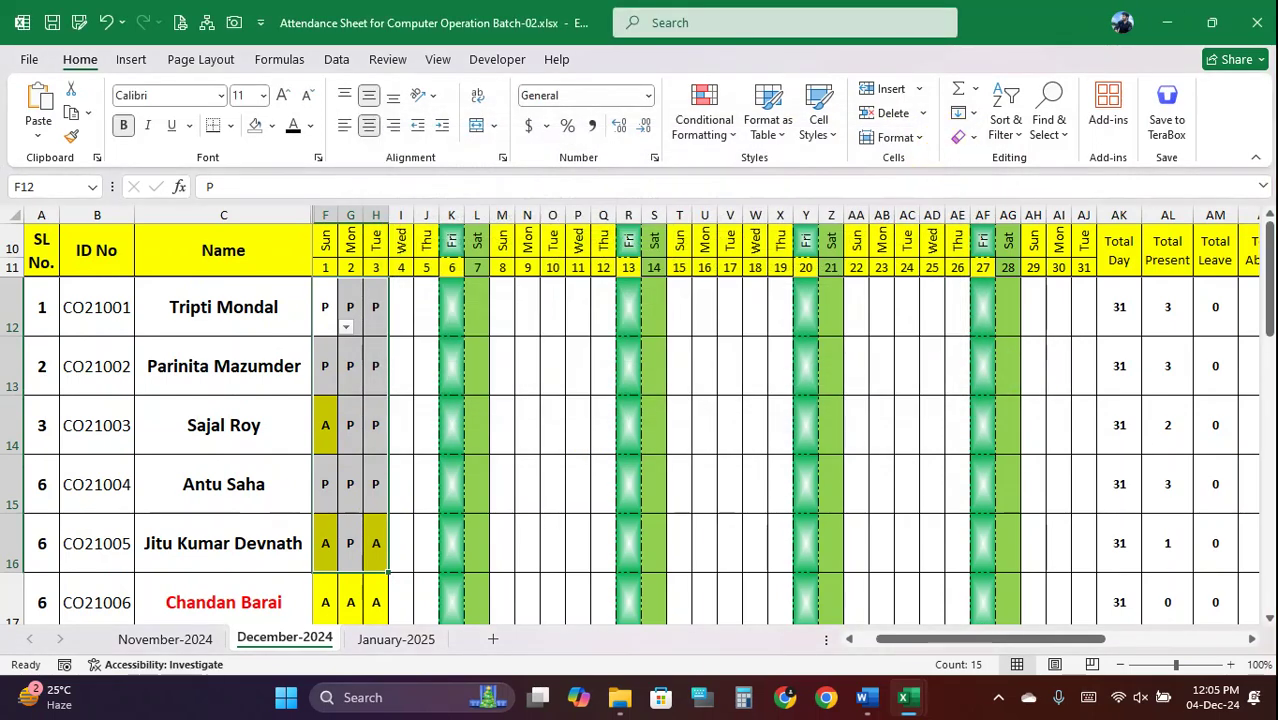
# Close the attendance workbook without saving and select the Sheet1 scores C2:H51
pyautogui.click(1257, 18)
pyautogui.click(705, 480)
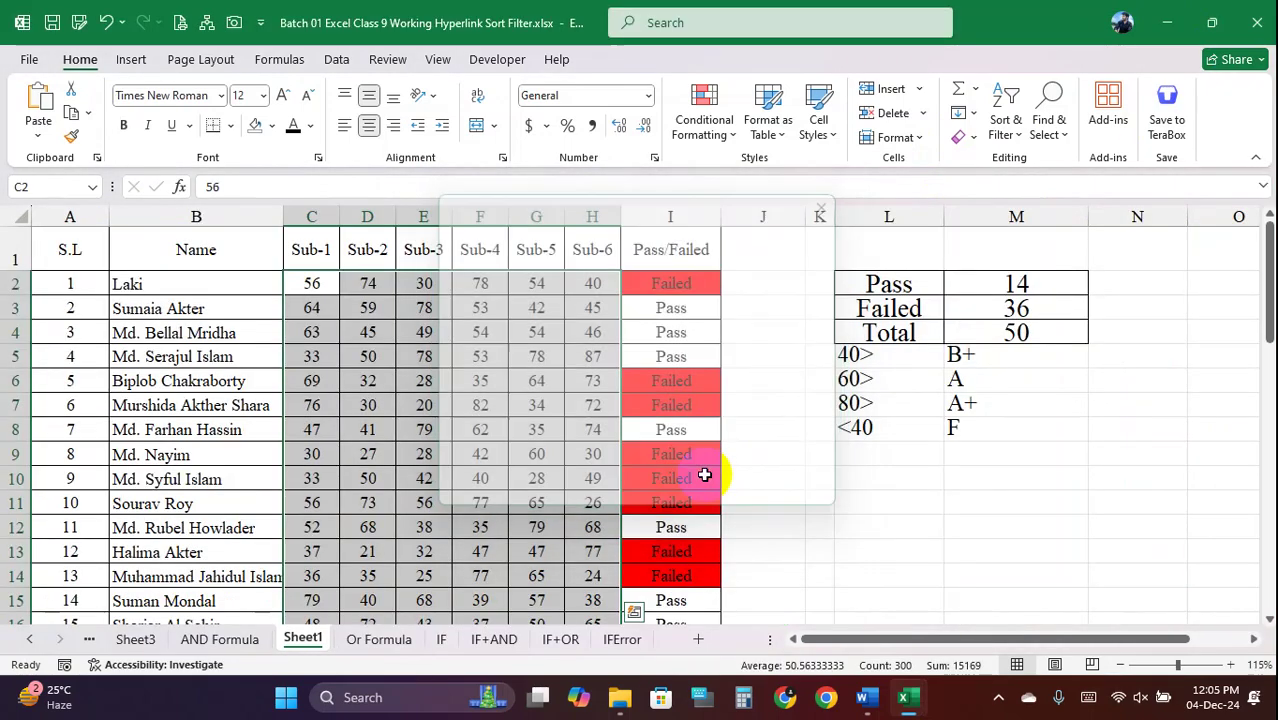
pyautogui.click(365, 317)
pyautogui.moveTo(314, 285); pyautogui.dragTo(579, 586)
pyautogui.scroll(7, 536, 432)
pyautogui.scroll(5, 536, 432)
# Begin a formula-based rule for the scores, entering =C2= with unlocked references
pyautogui.click(716, 120)
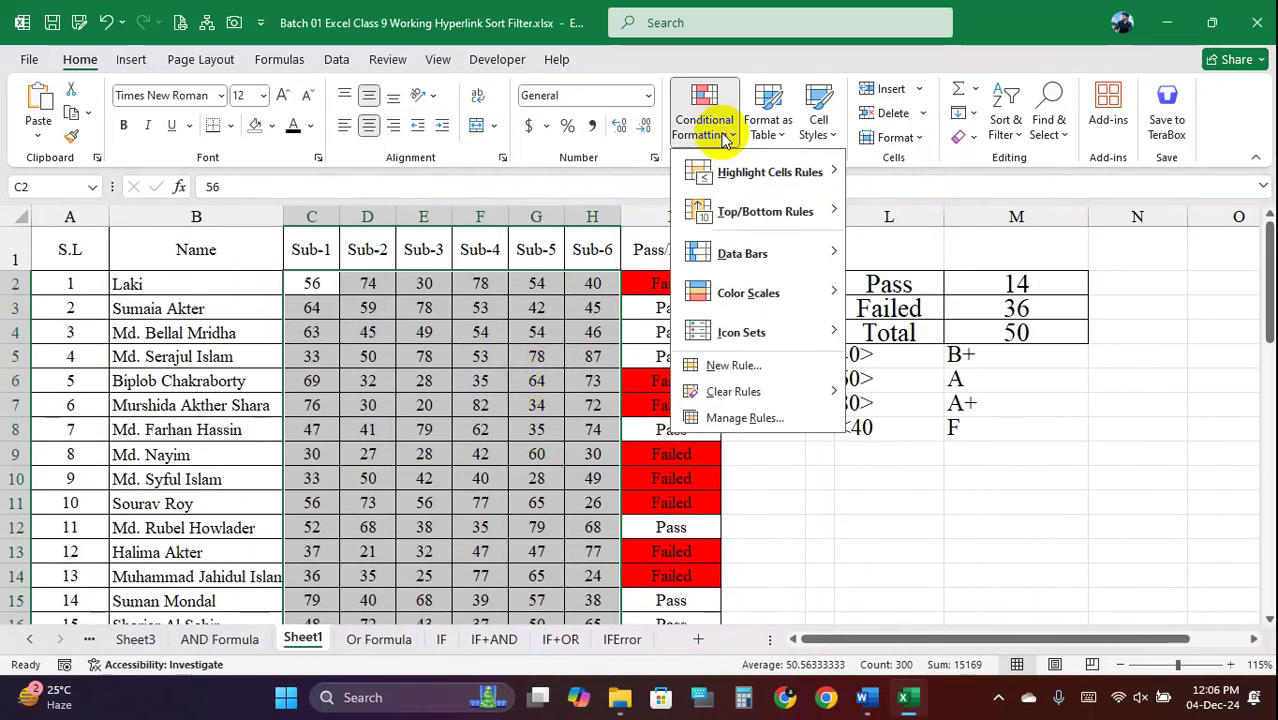
pyautogui.click(766, 373)
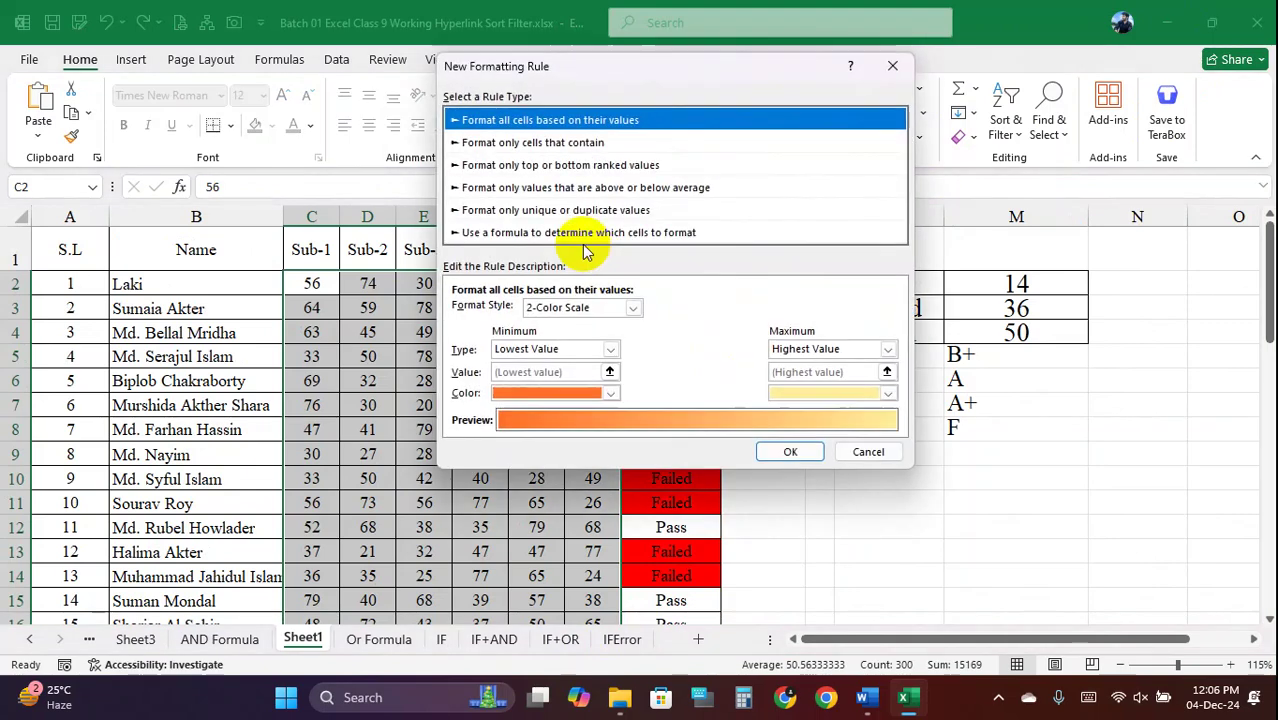
pyautogui.click(535, 233)
pyautogui.moveTo(593, 72); pyautogui.dragTo(1029, 61)
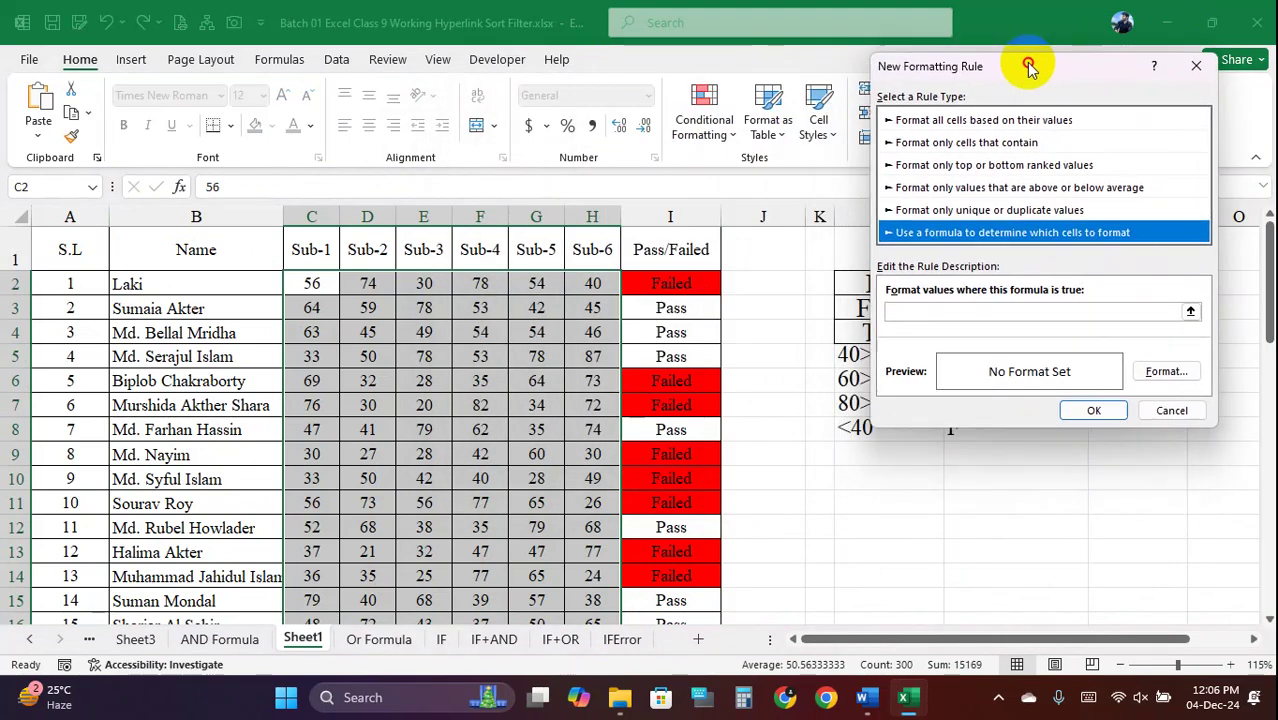
pyautogui.click(912, 301)
pyautogui.write('=')
pyautogui.click(314, 285)
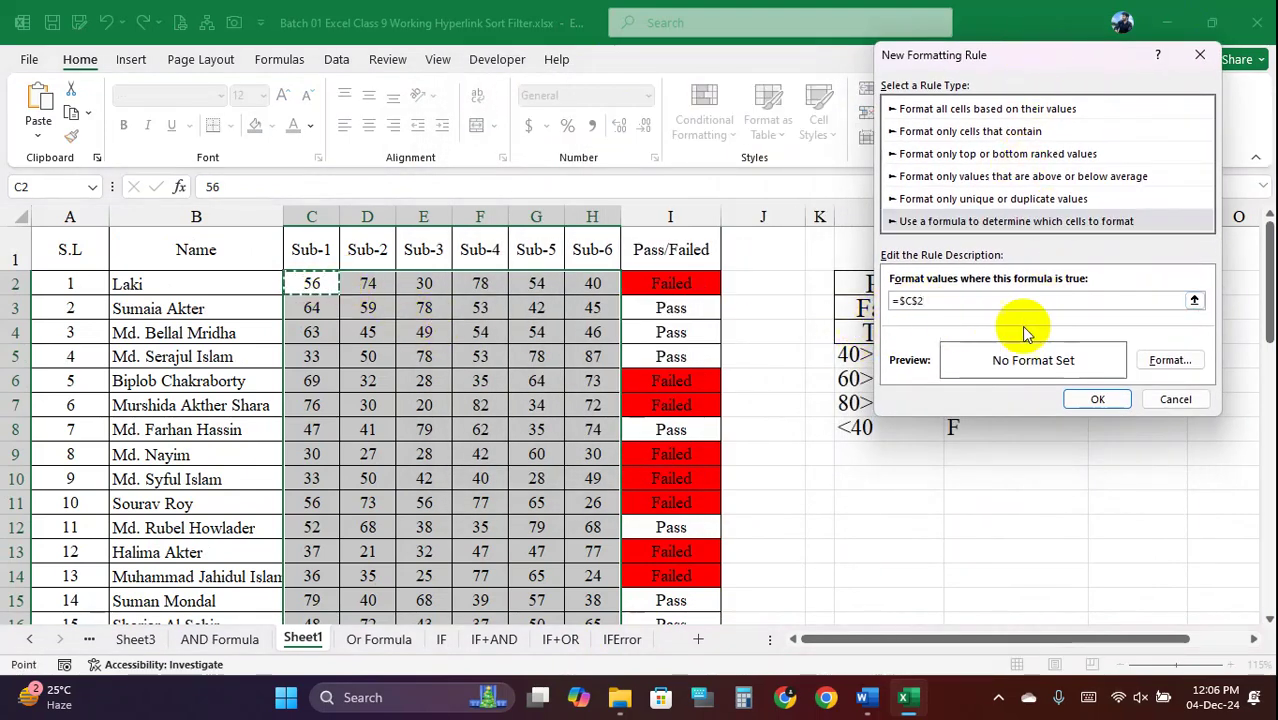
pyautogui.write('=')
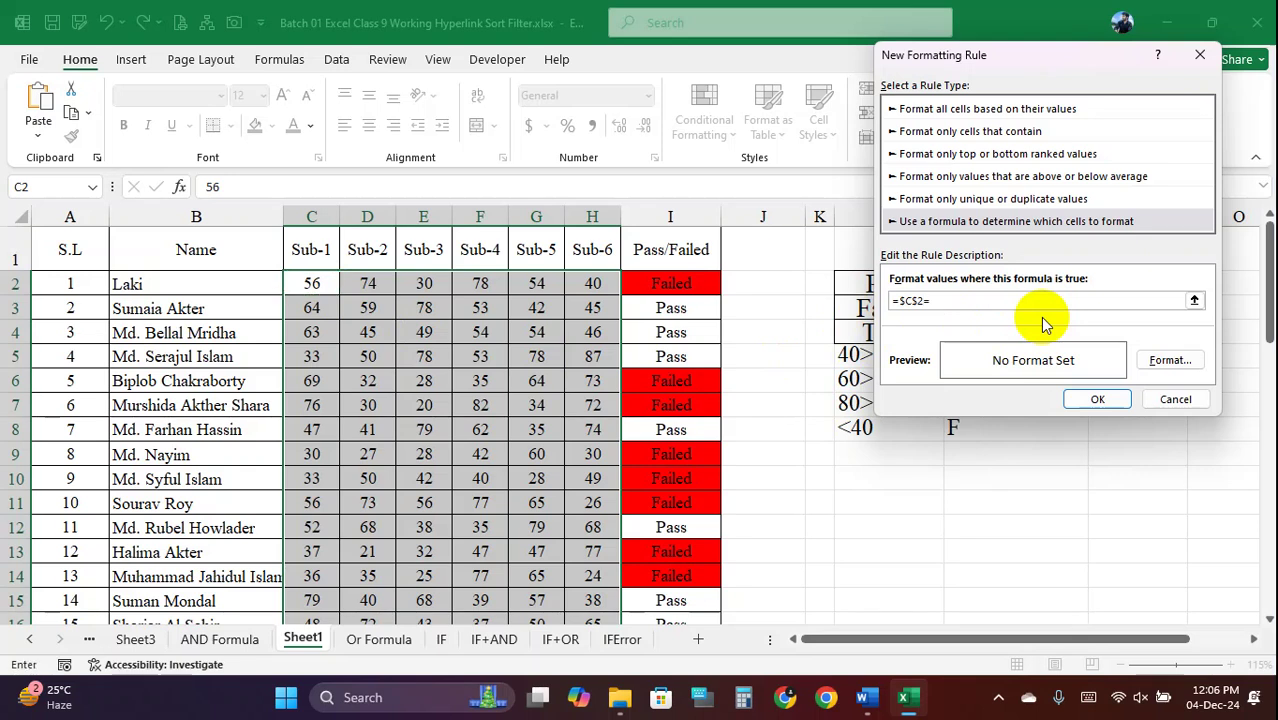
pyautogui.click(913, 300)
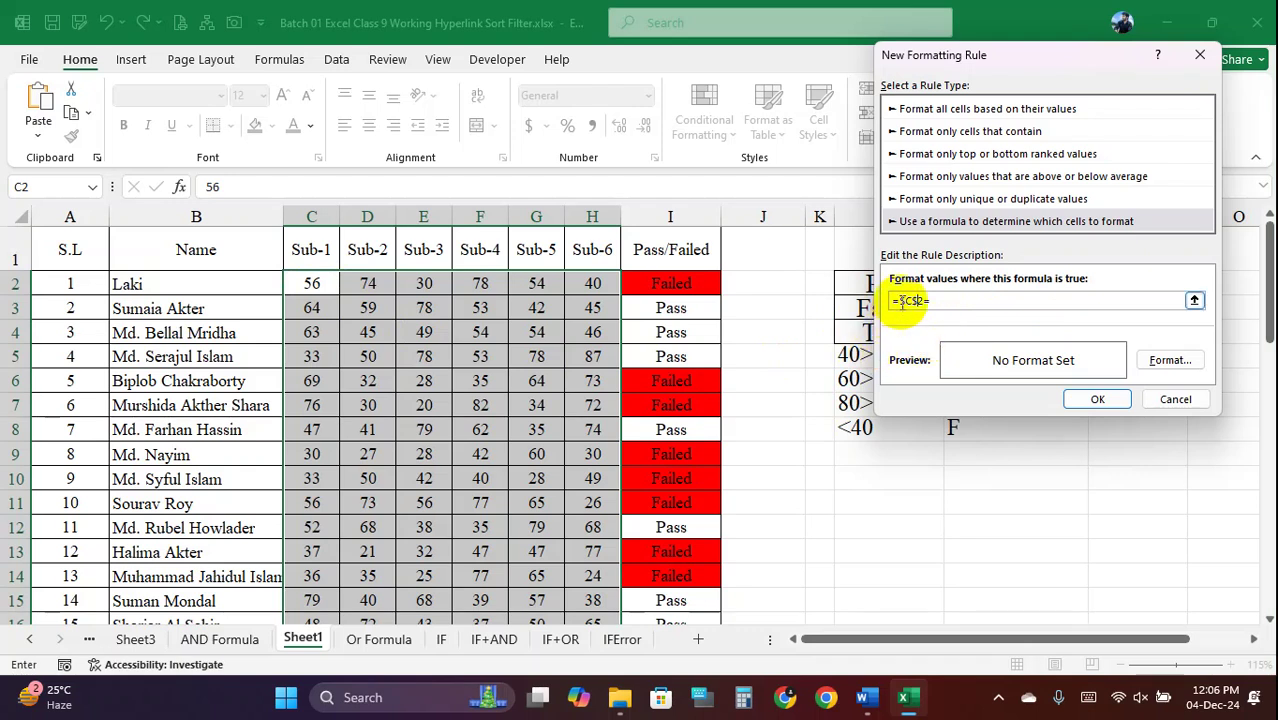
pyautogui.click(903, 300)
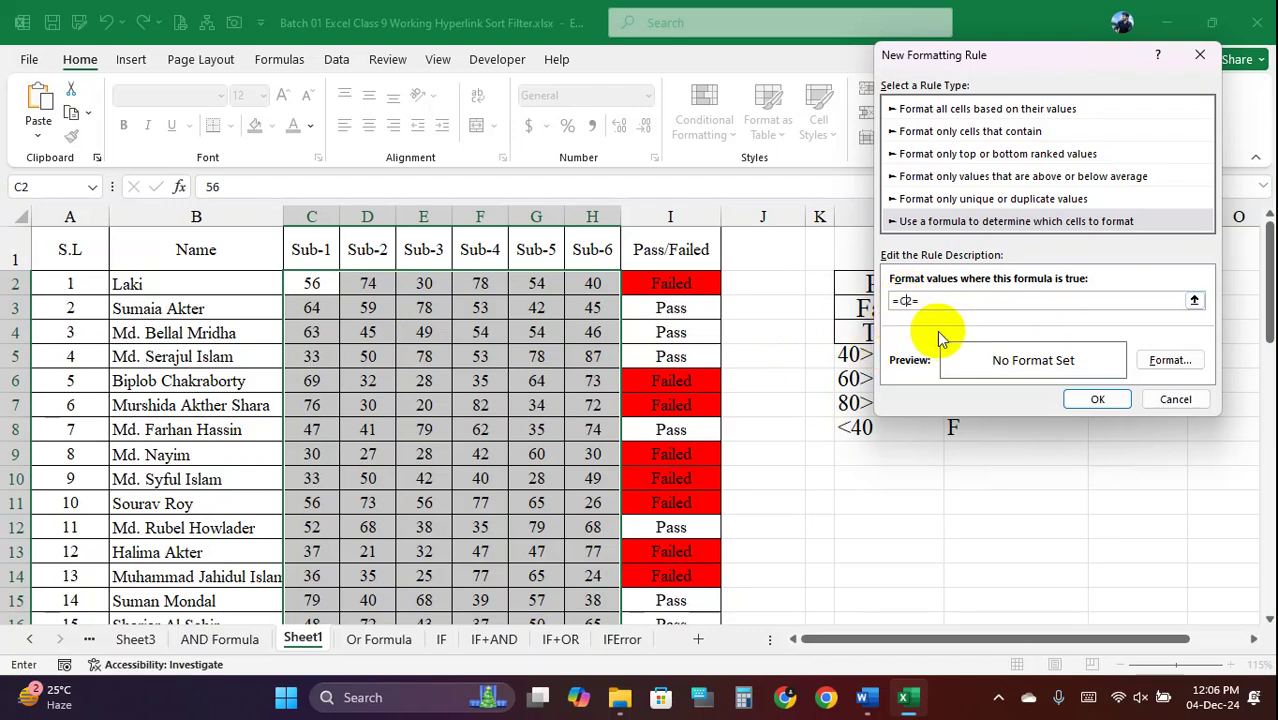
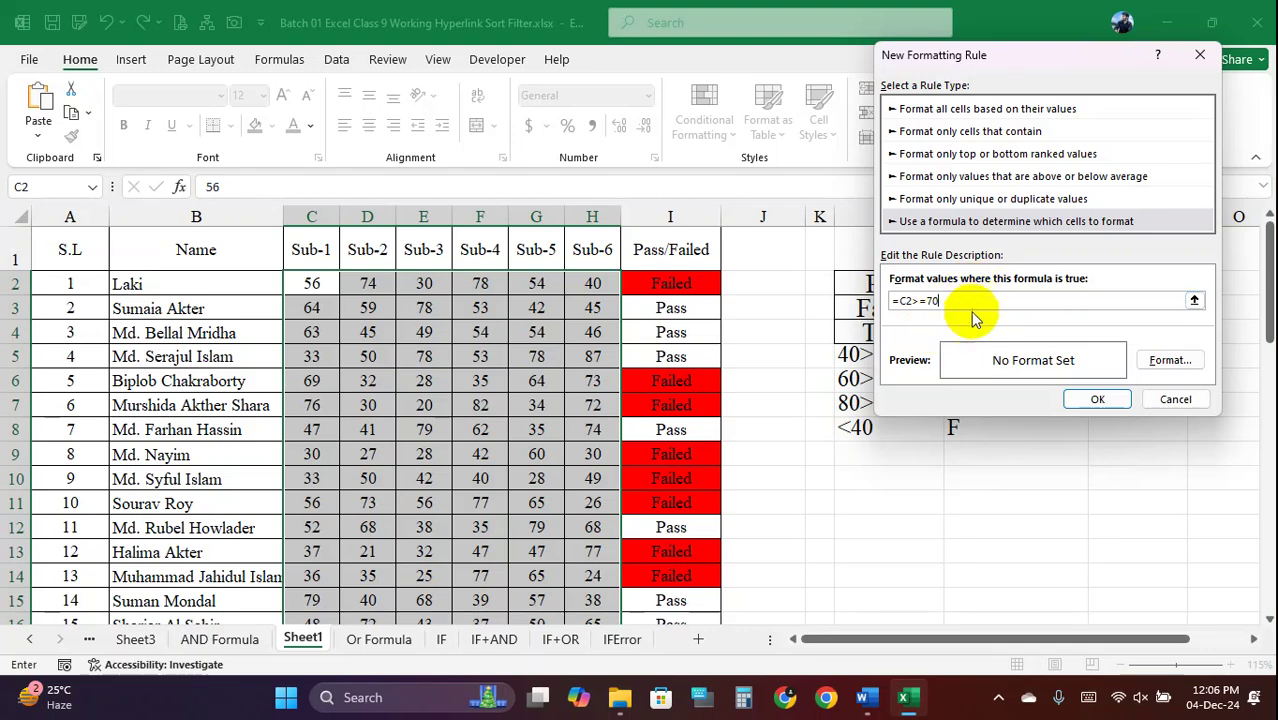
# Give the =C2>=70 rule a light blue fill and apply it to the Sub-1 to Sub-6 scores
pyautogui.click(1170, 360)
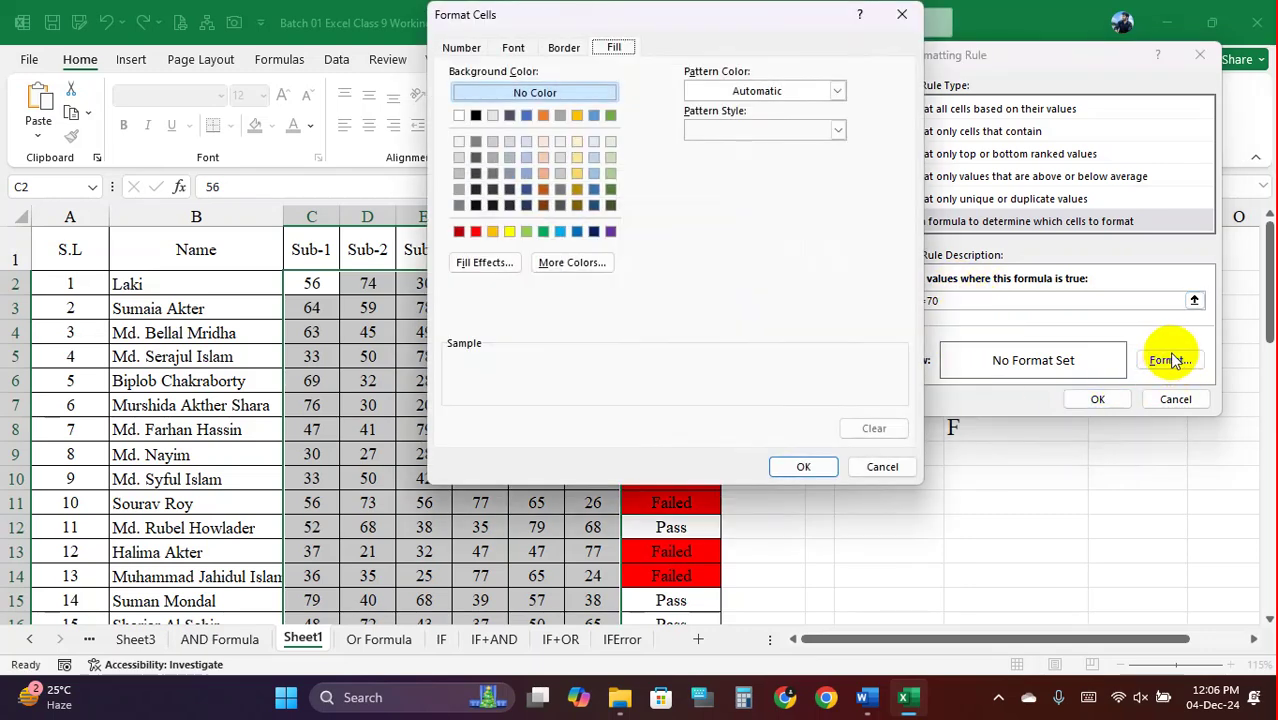
pyautogui.click(543, 231)
pyautogui.click(814, 467)
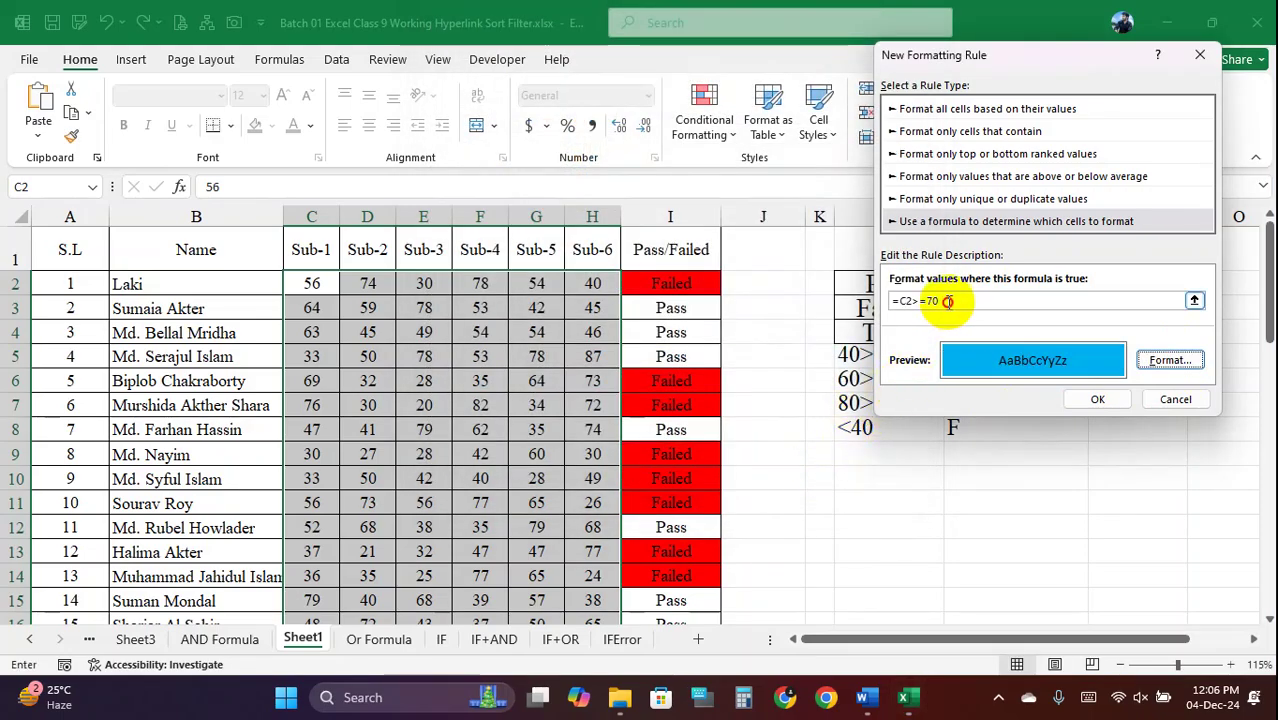
pyautogui.click(1095, 399)
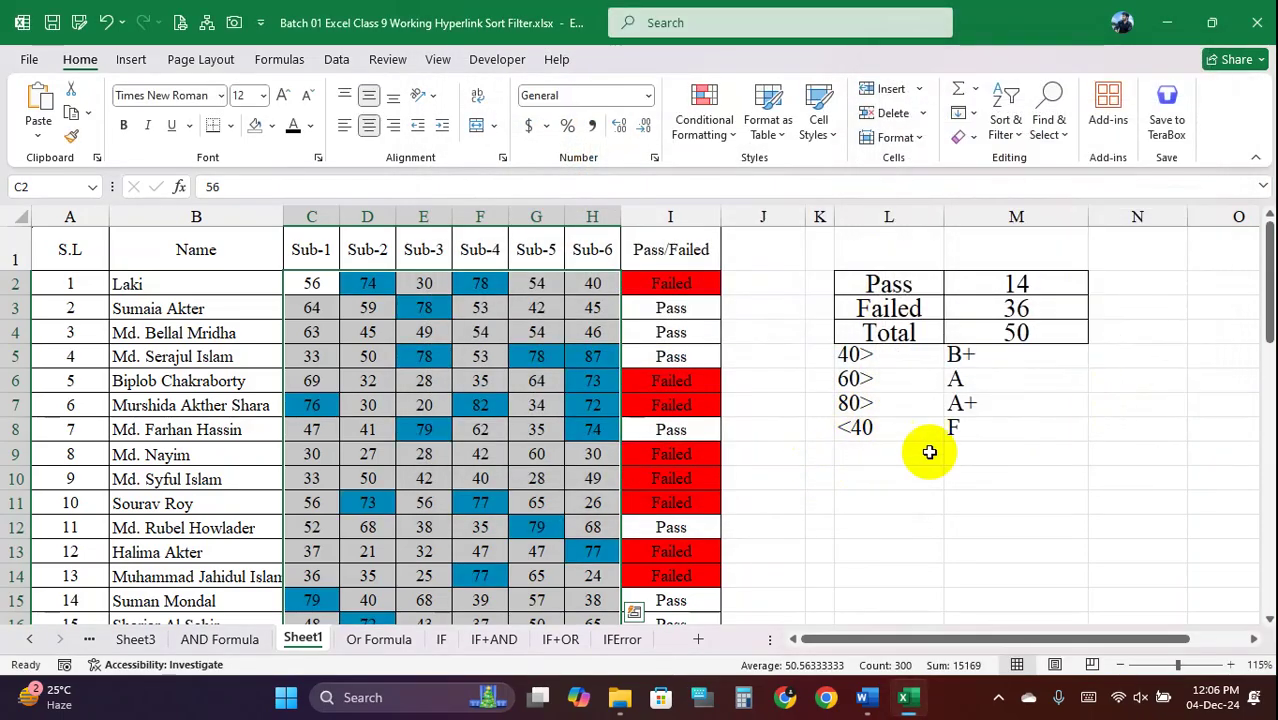
# Change the Sub-3 mark in E5 from 78 to 69, then reselect the scores C2:H51
pyautogui.click(494, 457)
pyautogui.scroll(-9, 510, 462)
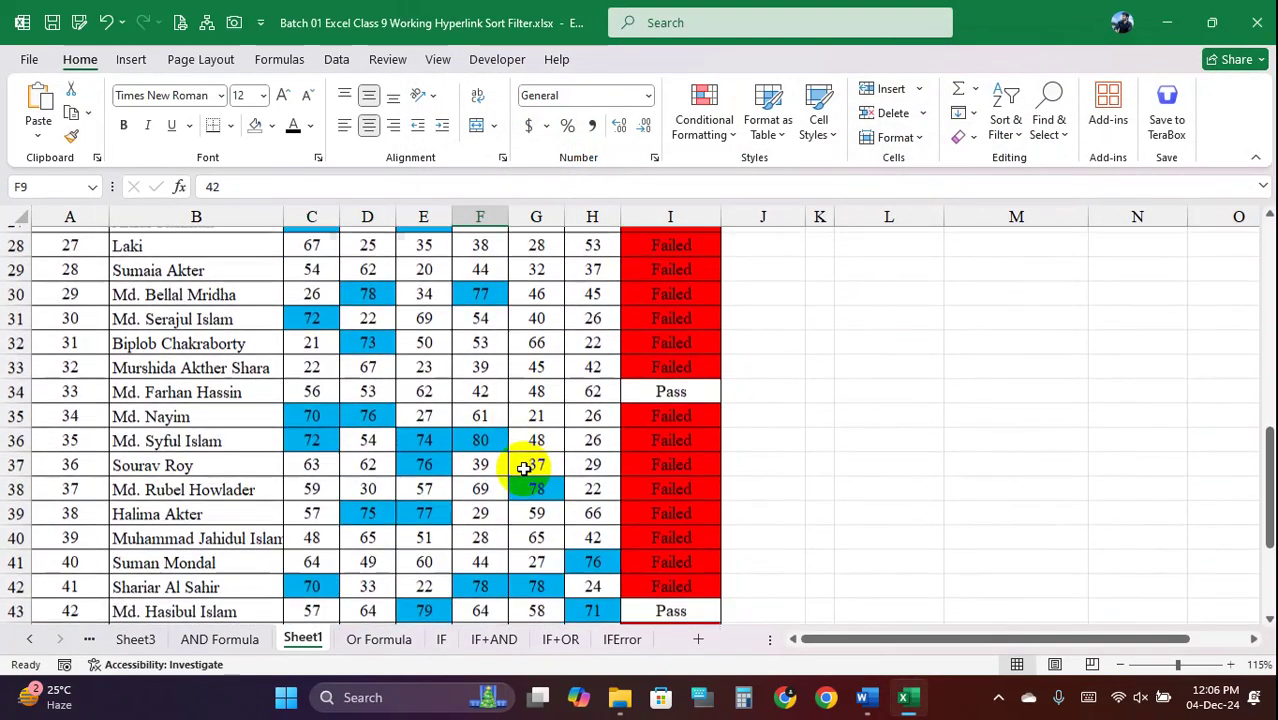
pyautogui.scroll(9, 524, 468)
pyautogui.click(437, 362)
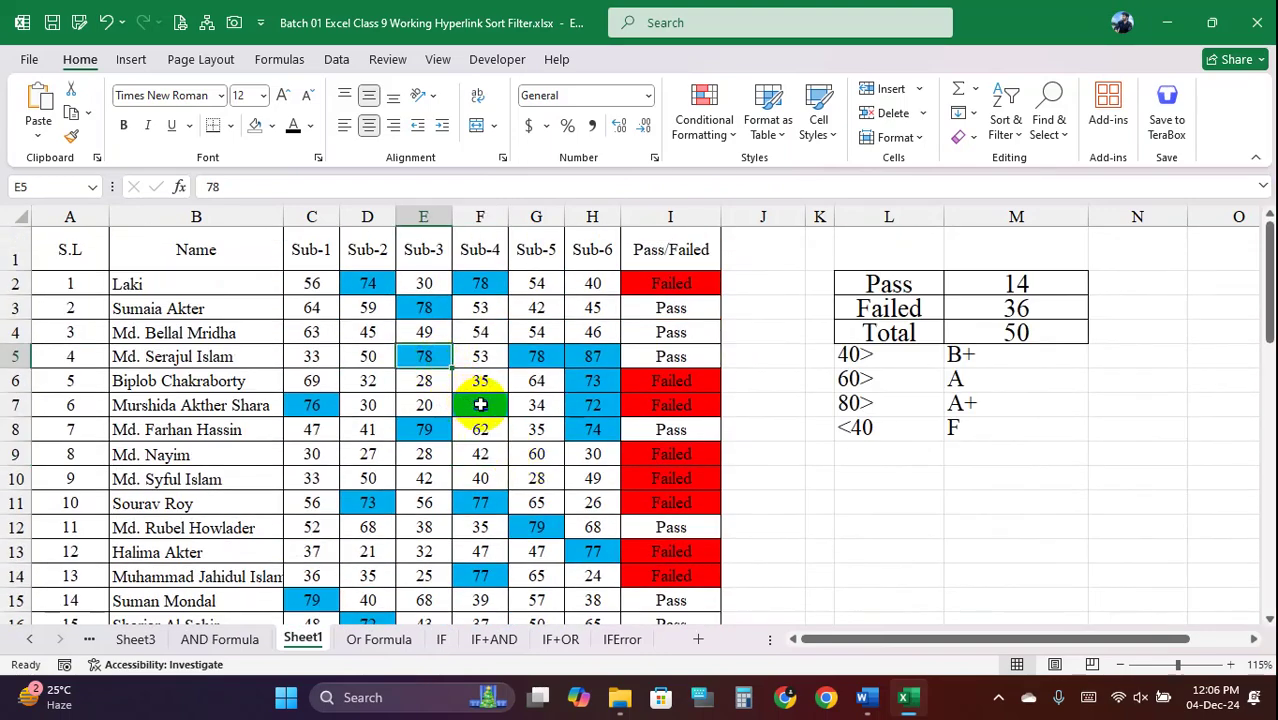
pyautogui.click(380, 360)
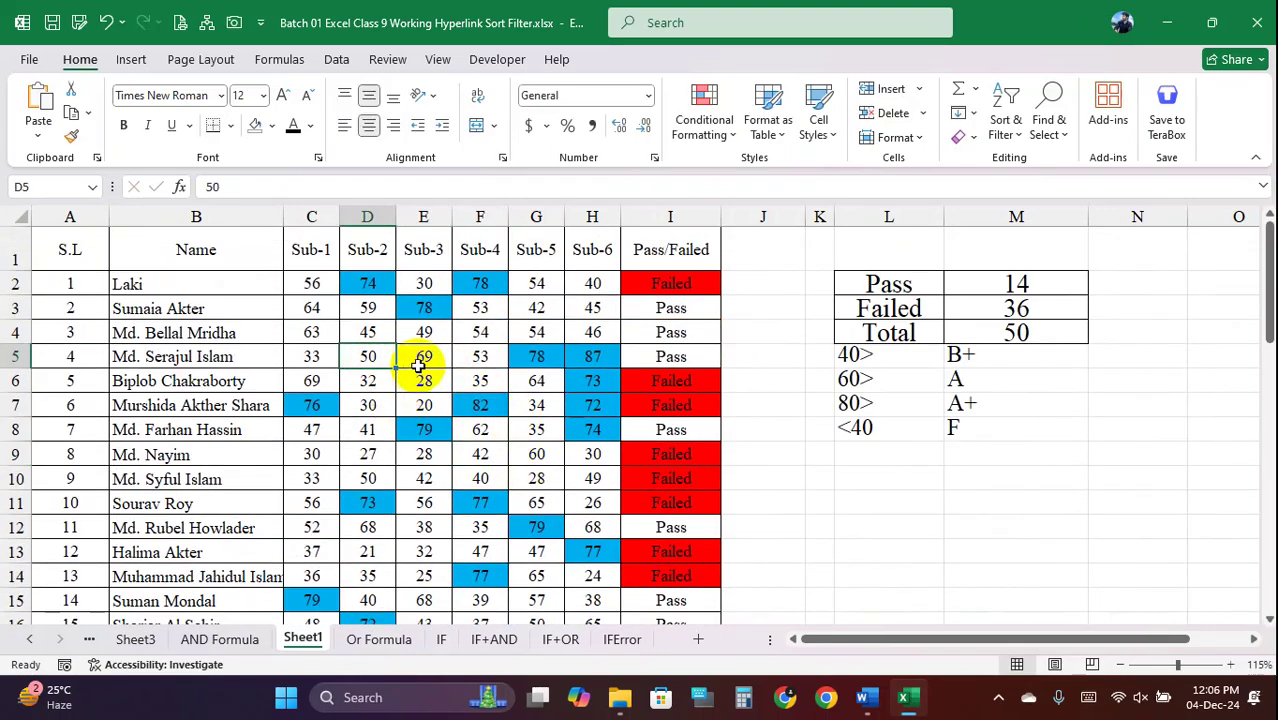
pyautogui.click(425, 359)
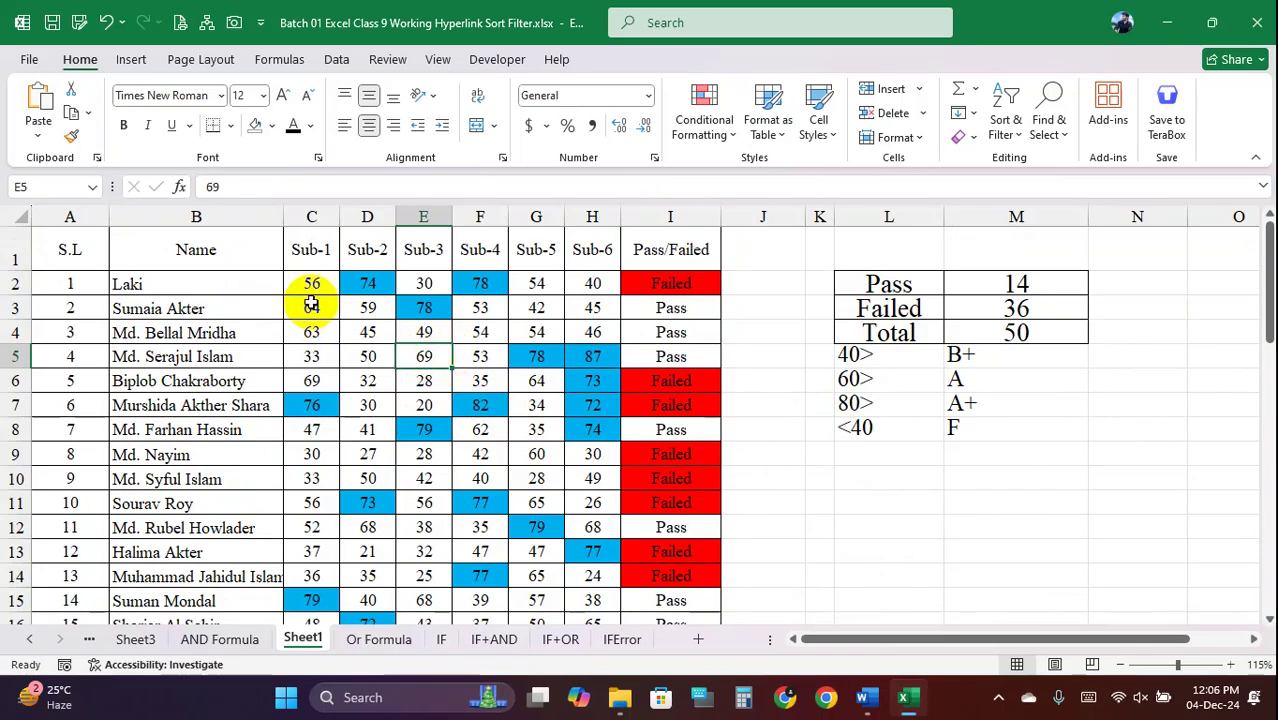
pyautogui.moveTo(313, 283); pyautogui.dragTo(591, 581)
# Start a Text That Contains highlight rule, then cancel it without applying
pyautogui.click(714, 140)
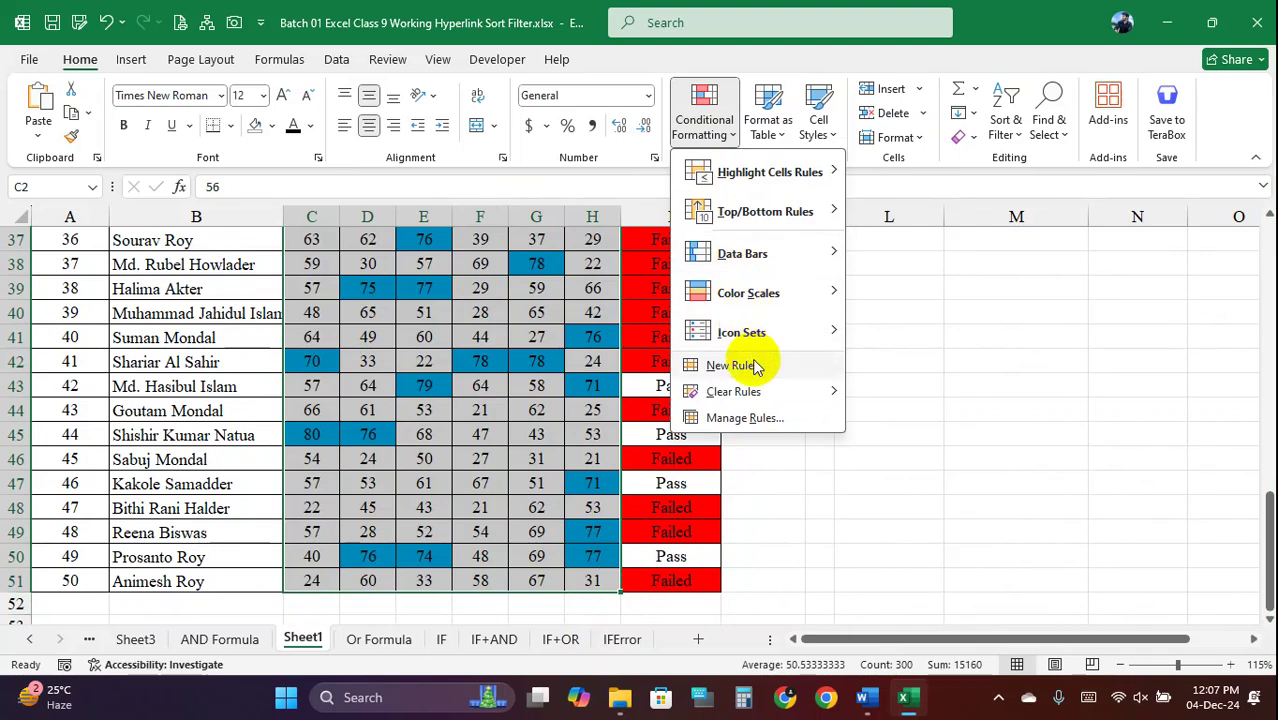
pyautogui.moveTo(777, 170)
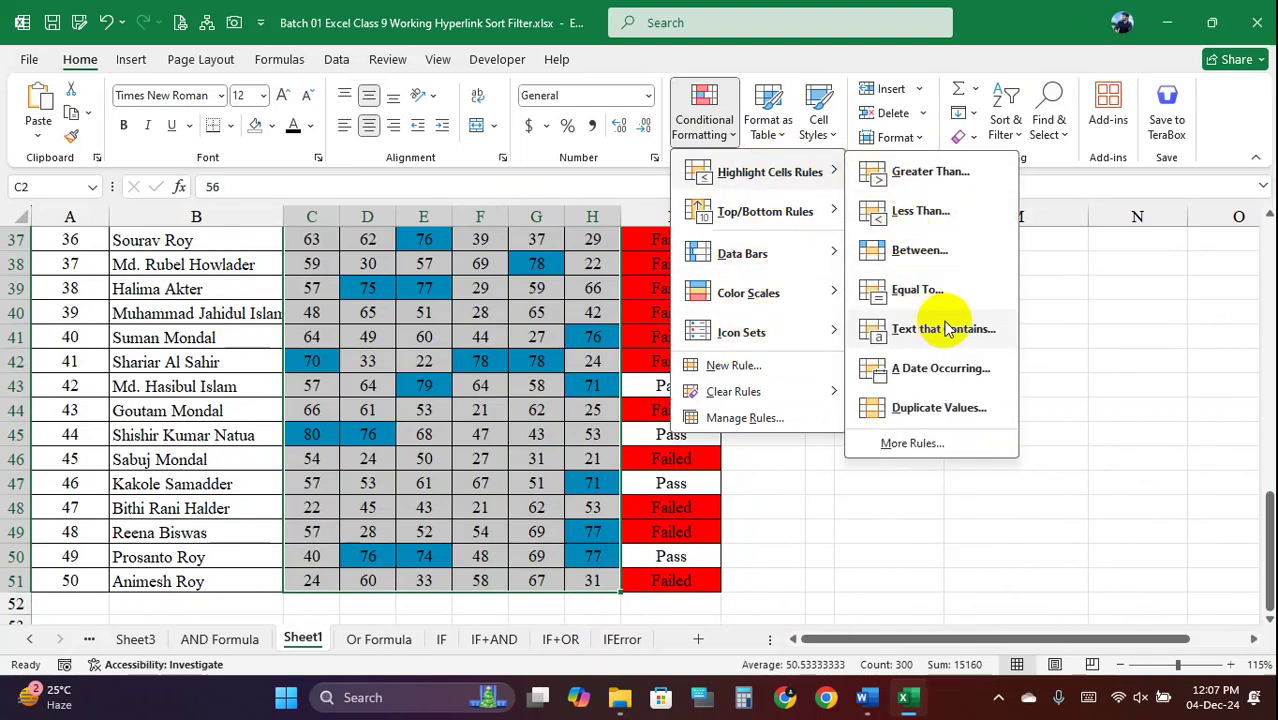
pyautogui.click(981, 333)
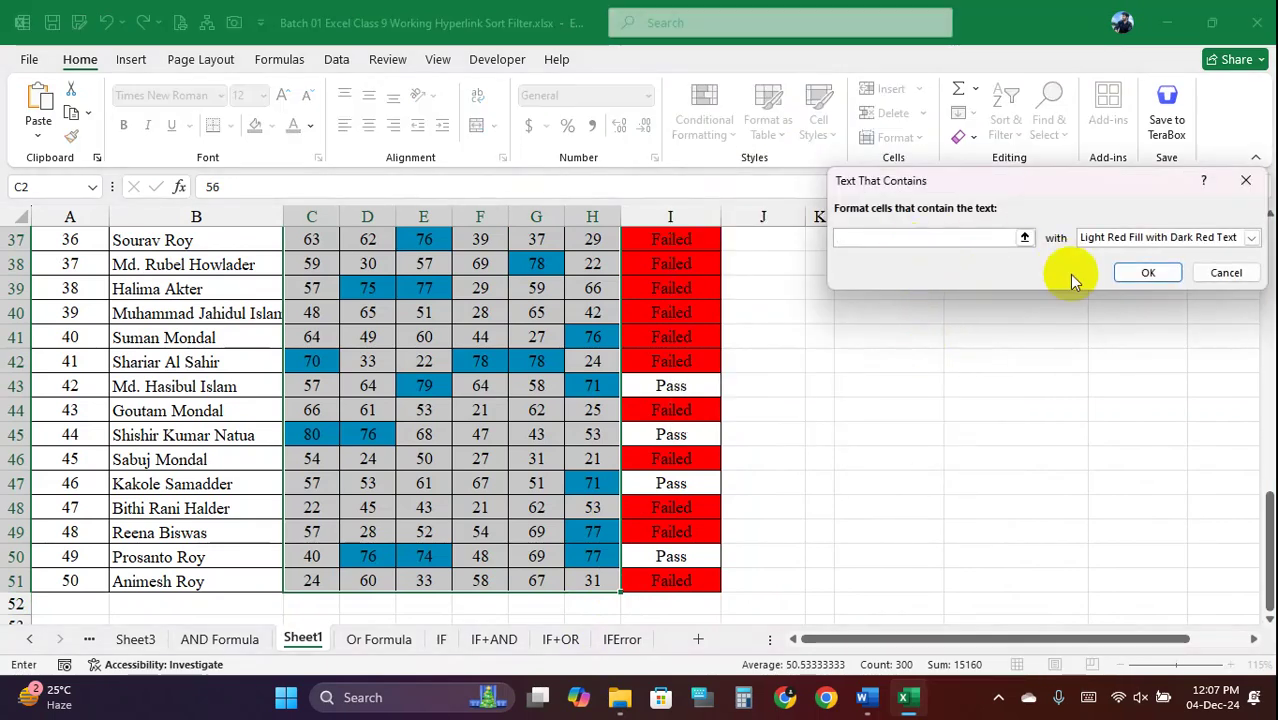
pyautogui.moveTo(1082, 187); pyautogui.dragTo(939, 185)
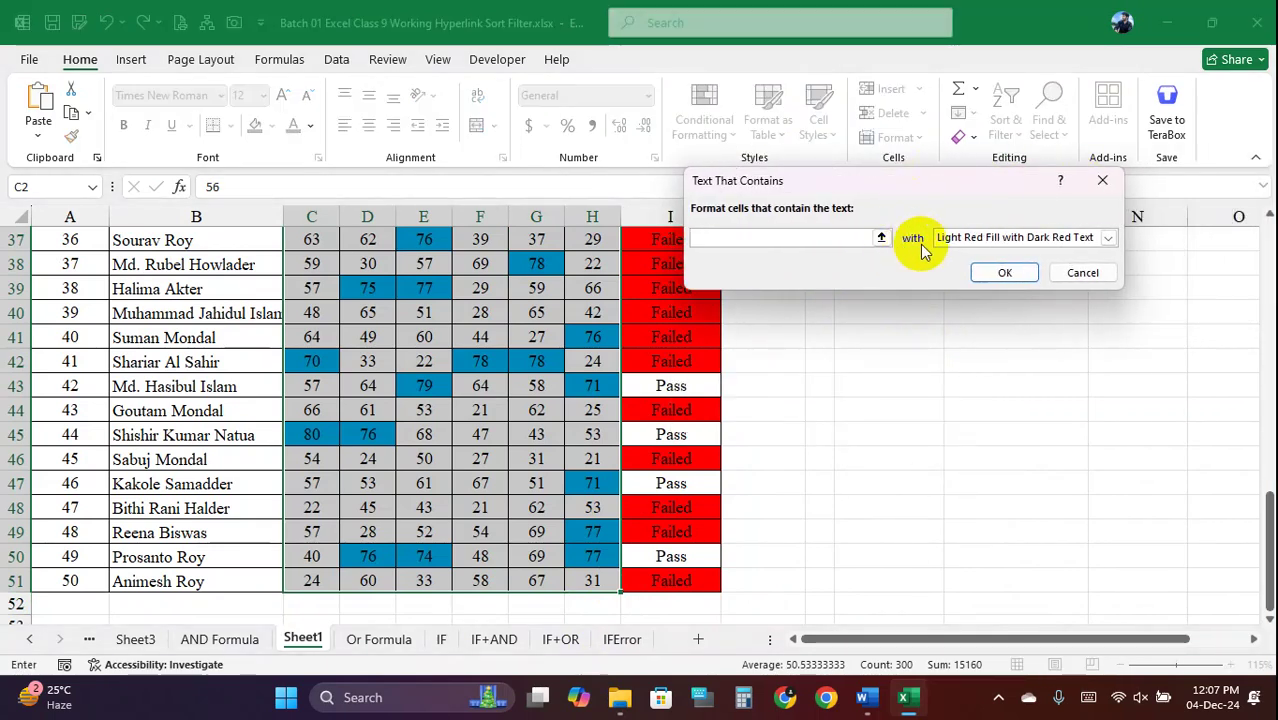
pyautogui.click(1082, 272)
# Browse the Conditional Formatting submenus and close them without choosing anything
pyautogui.click(600, 336)
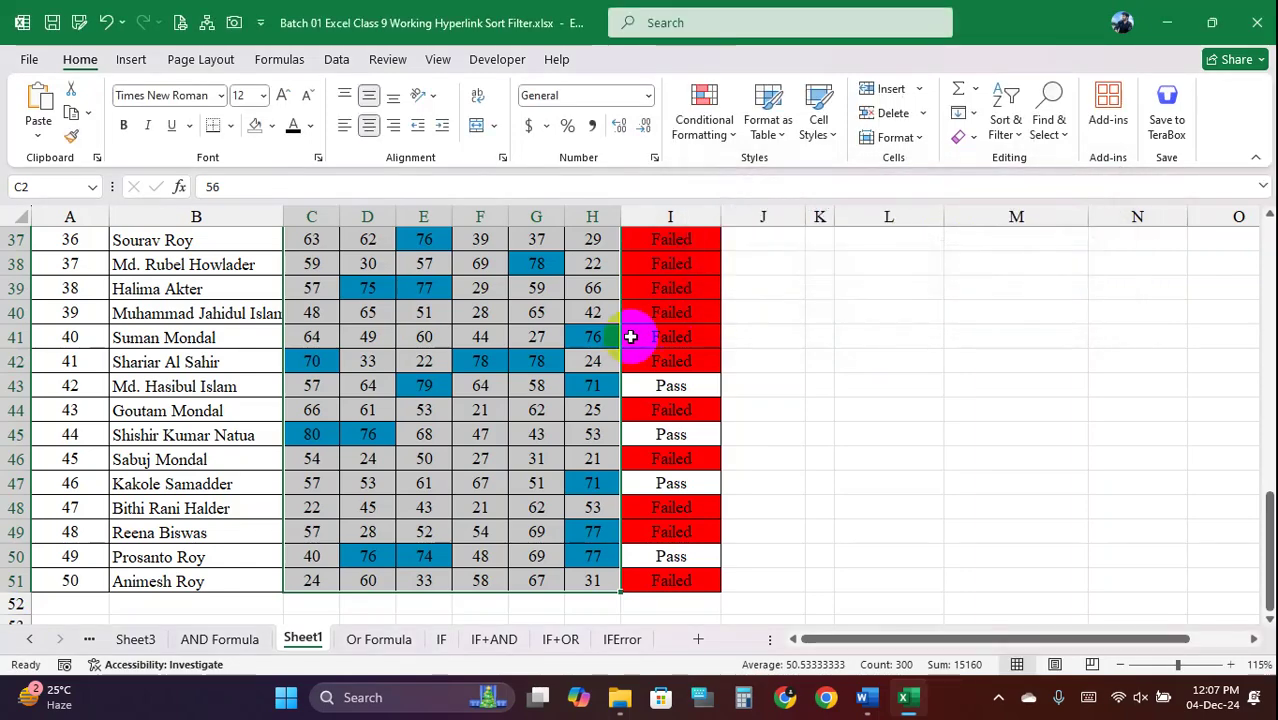
pyautogui.scroll(12, 575, 334)
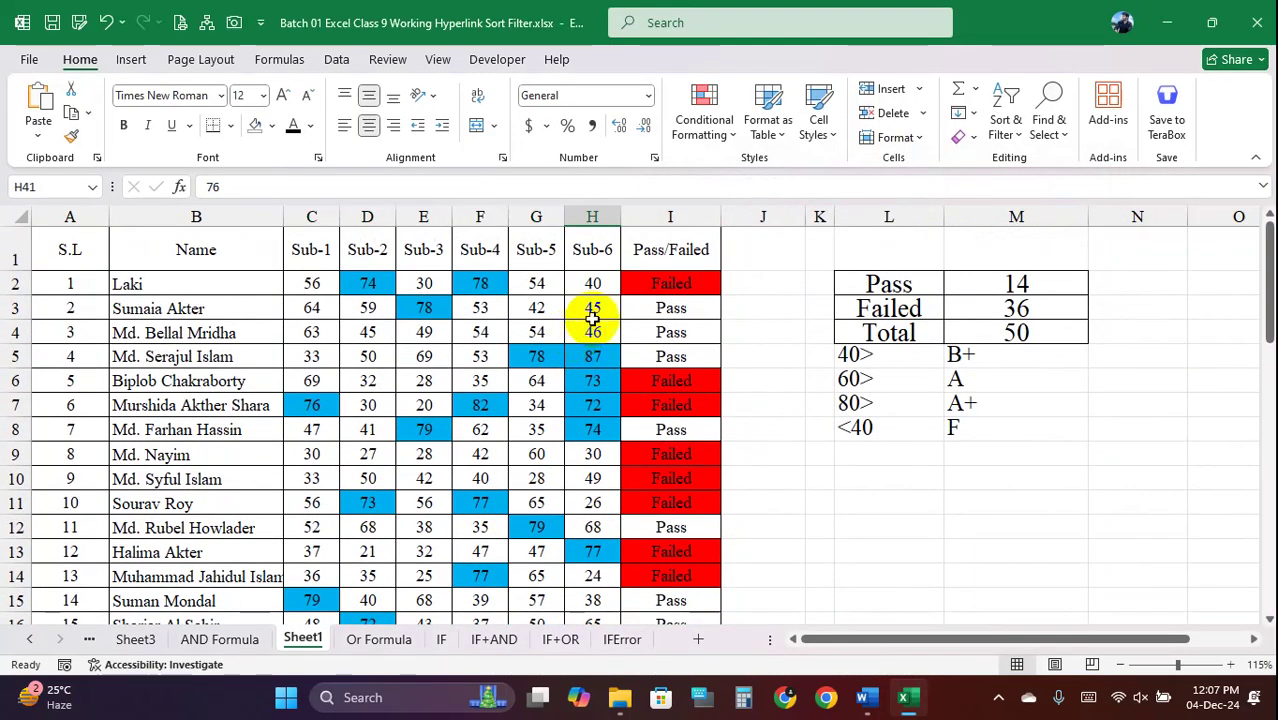
pyautogui.click(733, 143)
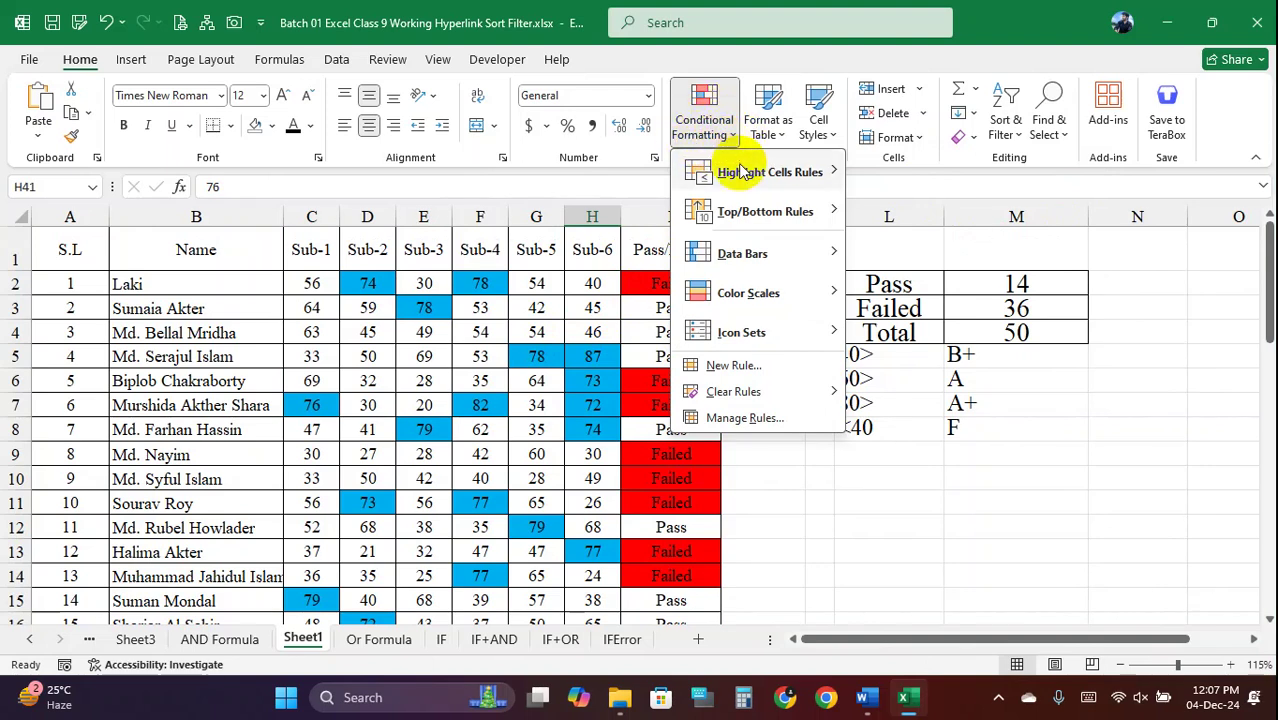
pyautogui.moveTo(743, 171)
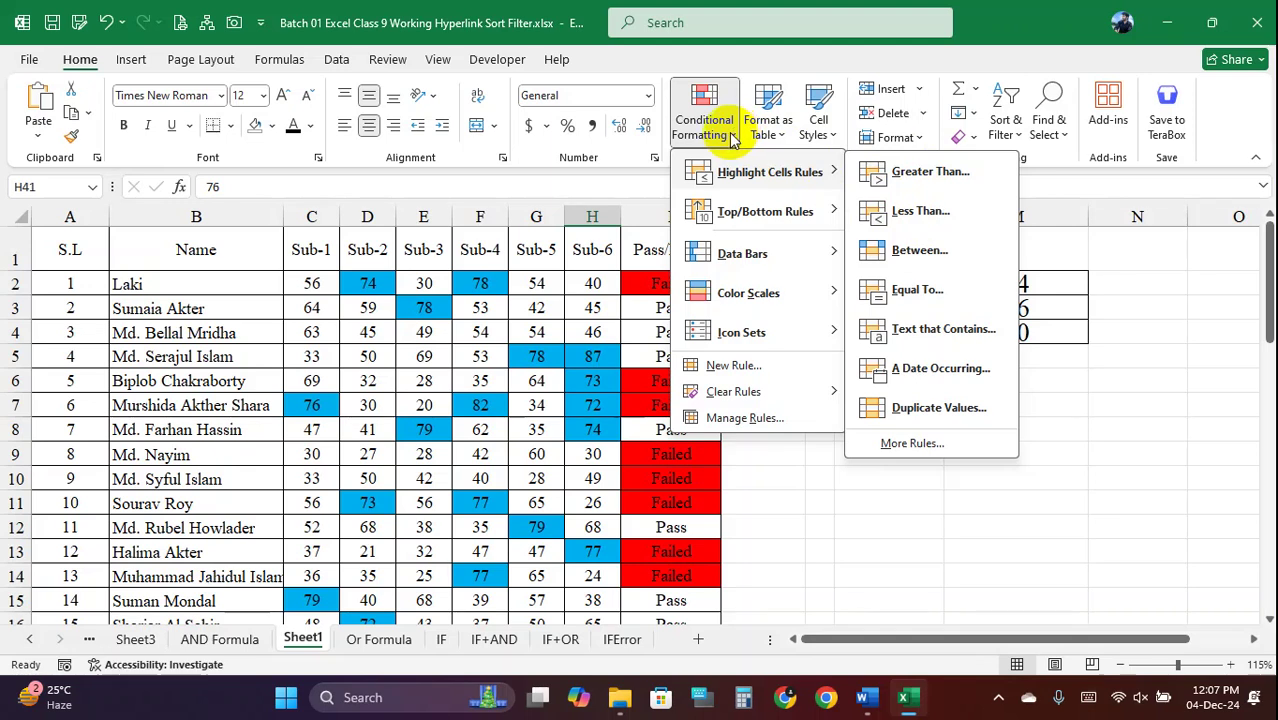
pyautogui.moveTo(805, 208)
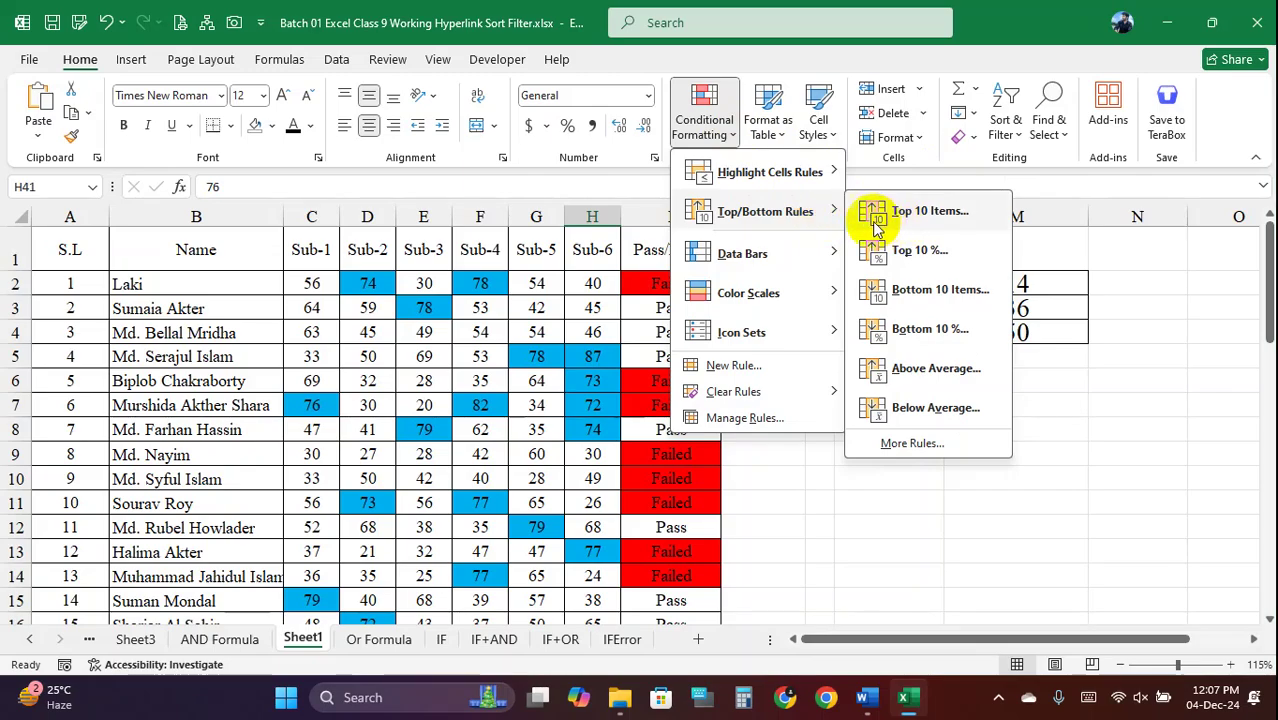
pyautogui.click(428, 275)
# Clear the conditional formatting rules from the selected scores C2:H51
pyautogui.moveTo(311, 283); pyautogui.dragTo(591, 584)
pyautogui.click(704, 120)
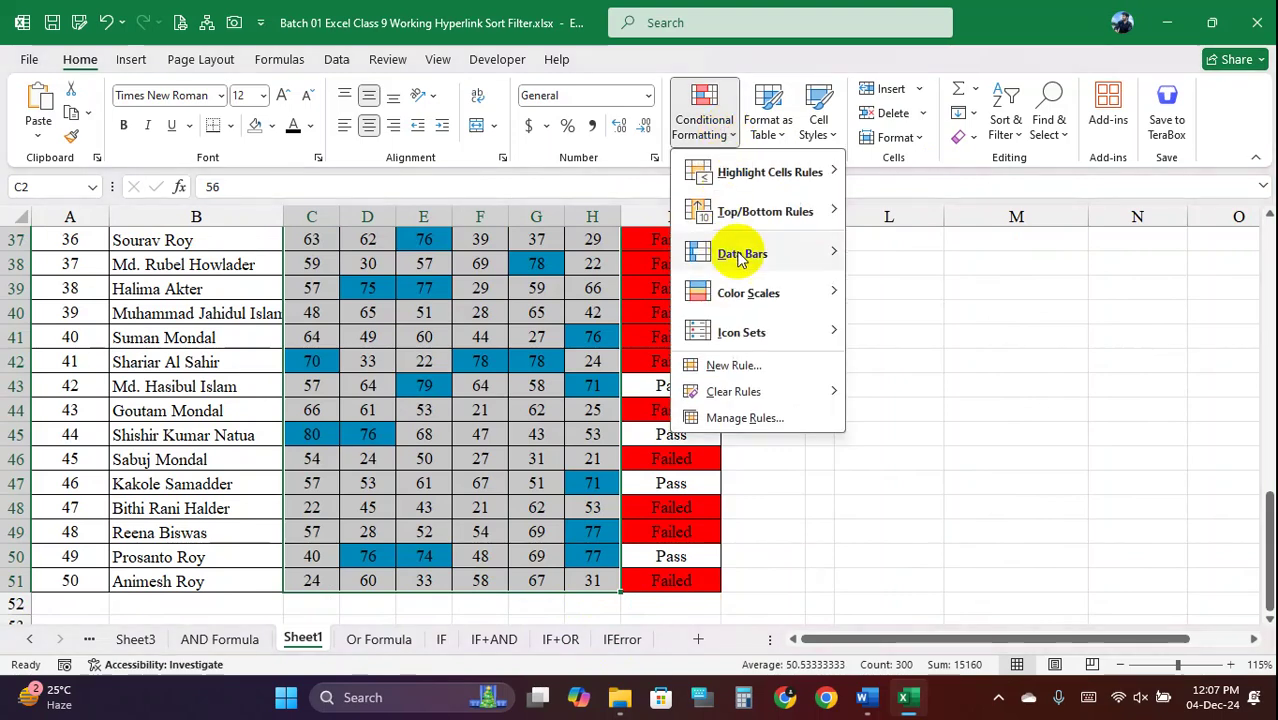
pyautogui.moveTo(843, 396)
pyautogui.click(950, 393)
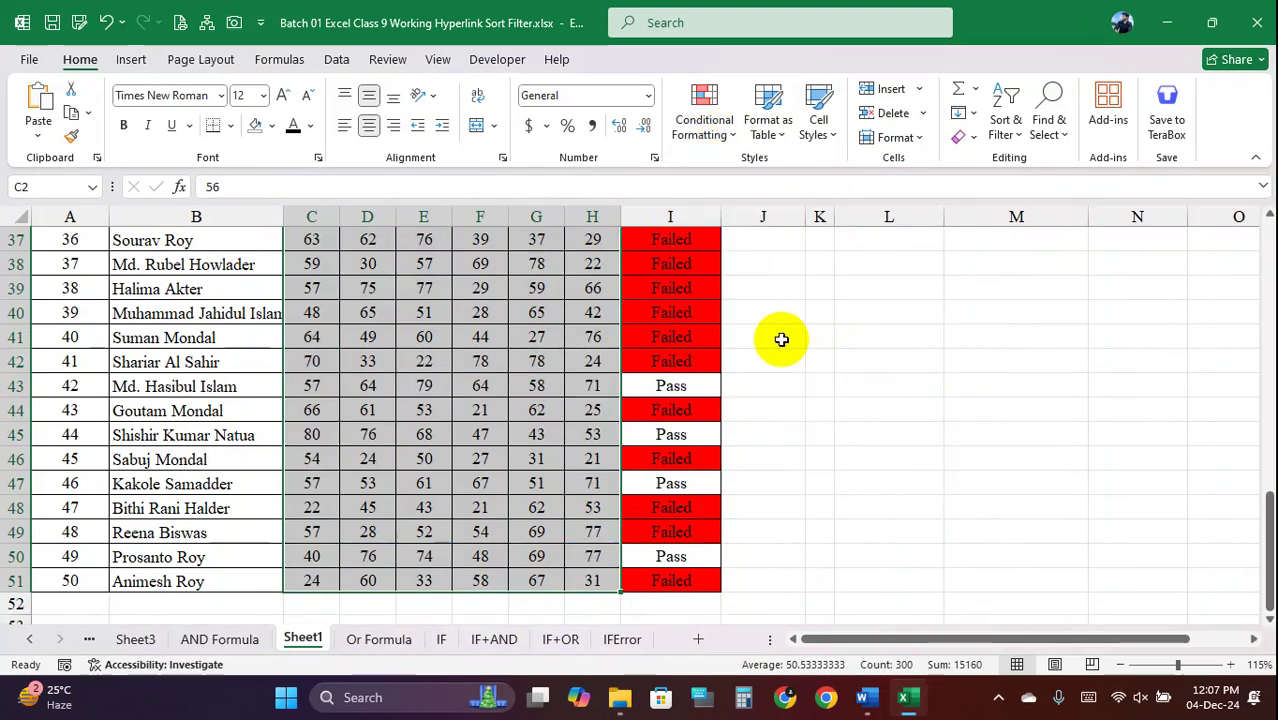
pyautogui.scroll(12, 779, 337)
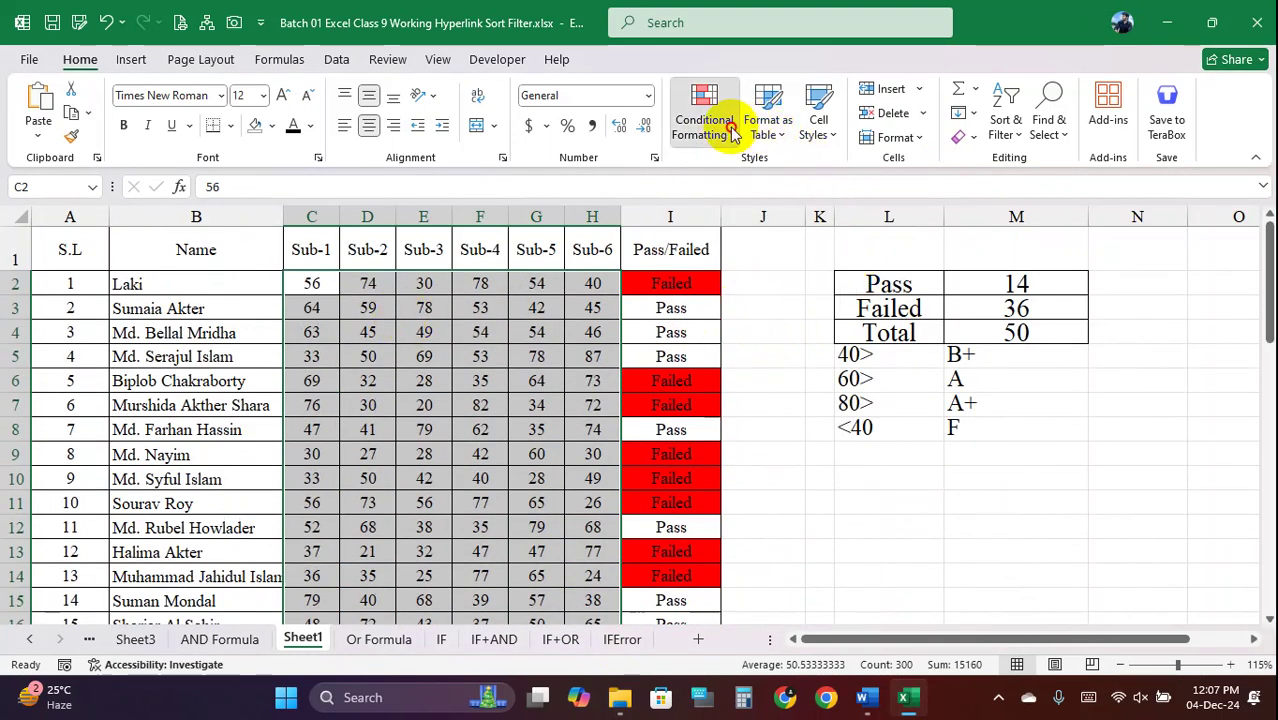
# Add a Top 10 Items rule with a custom solid red fill to the scores
pyautogui.click(720, 125)
pyautogui.moveTo(800, 220)
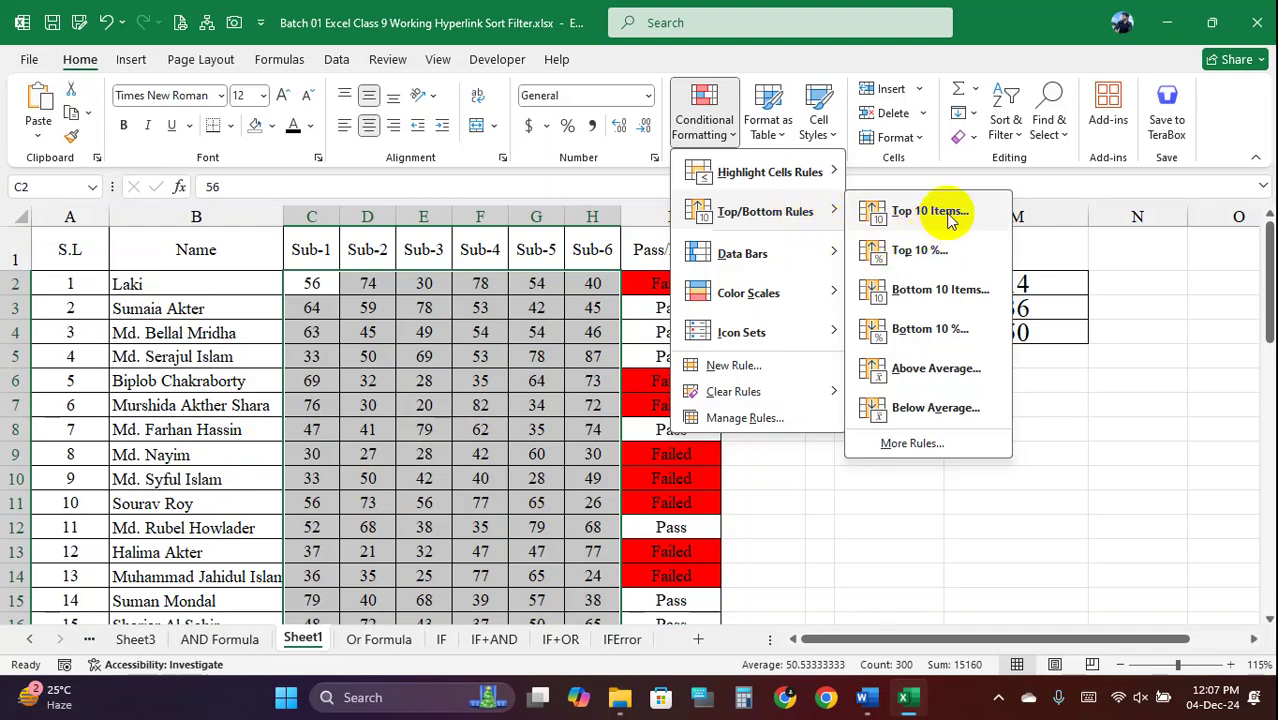
pyautogui.click(930, 211)
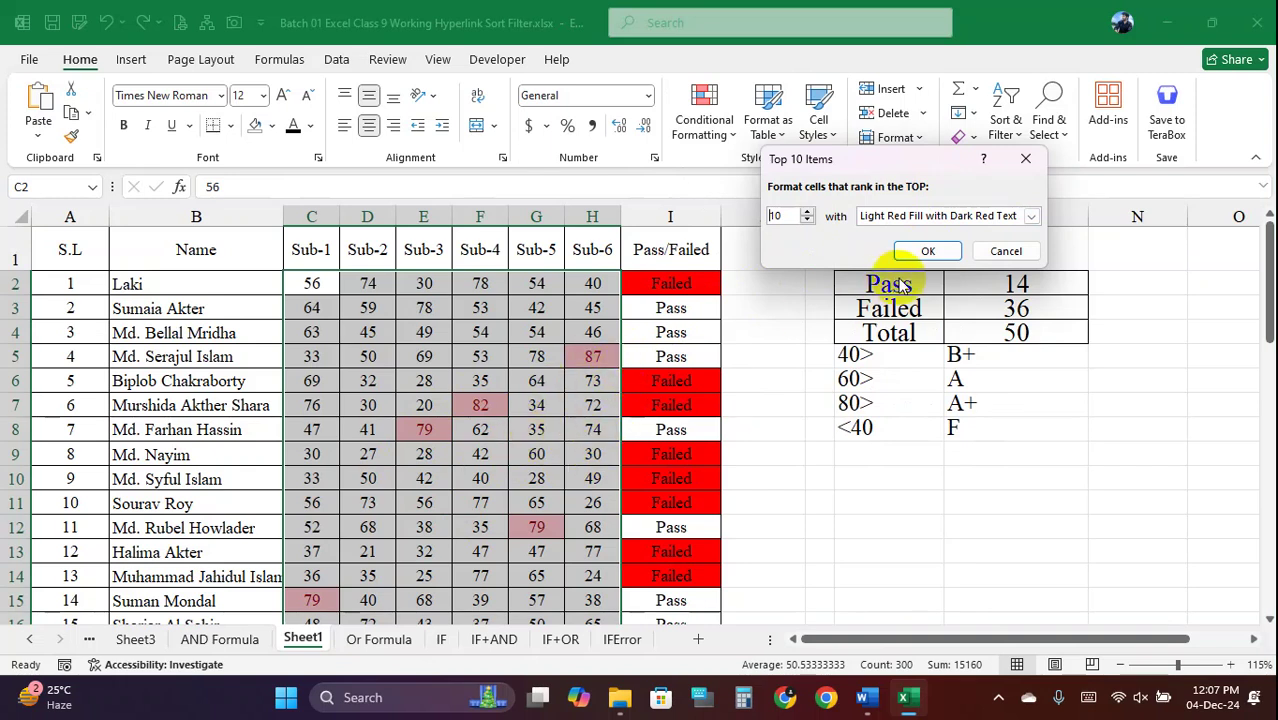
pyautogui.click(1017, 220)
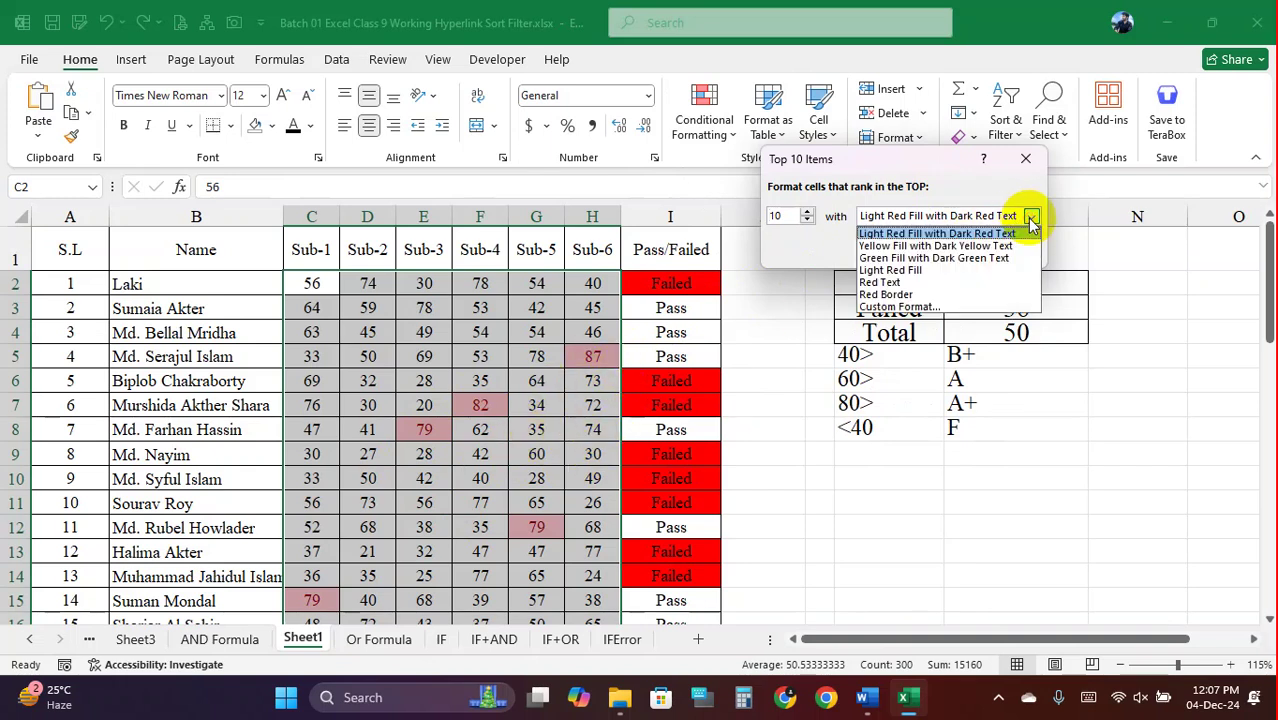
pyautogui.click(912, 283)
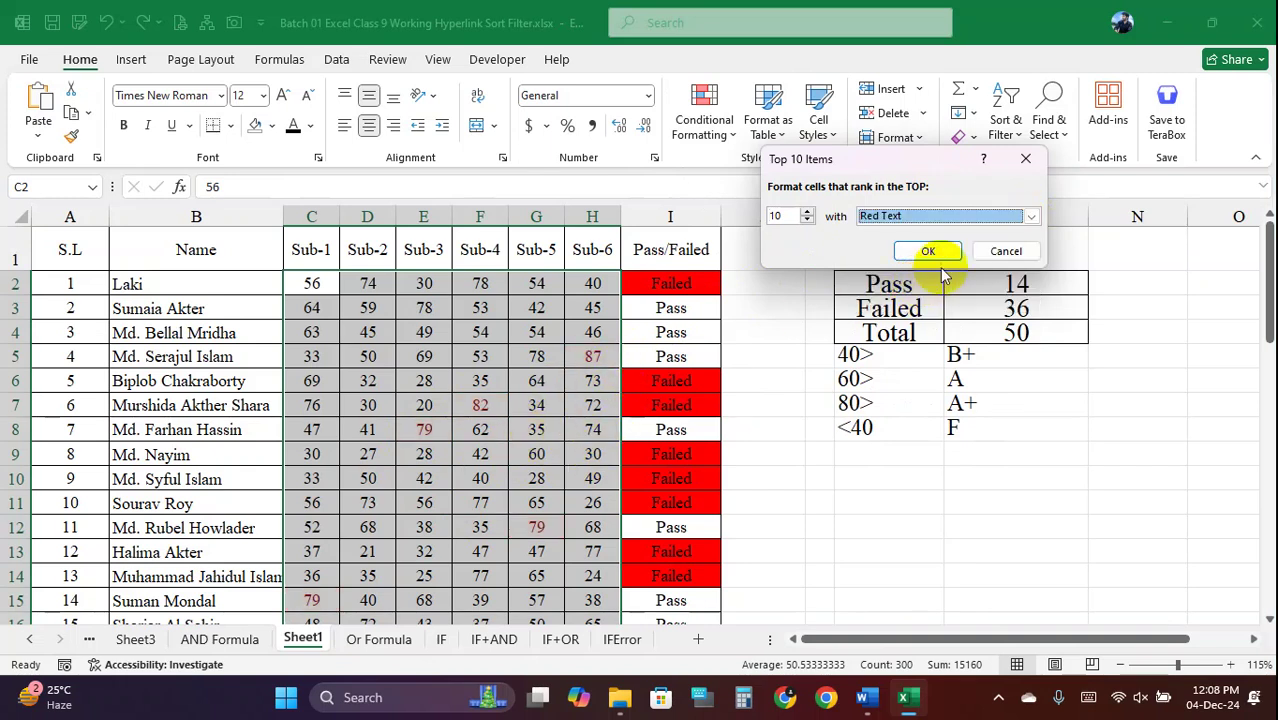
pyautogui.click(1028, 217)
pyautogui.click(912, 313)
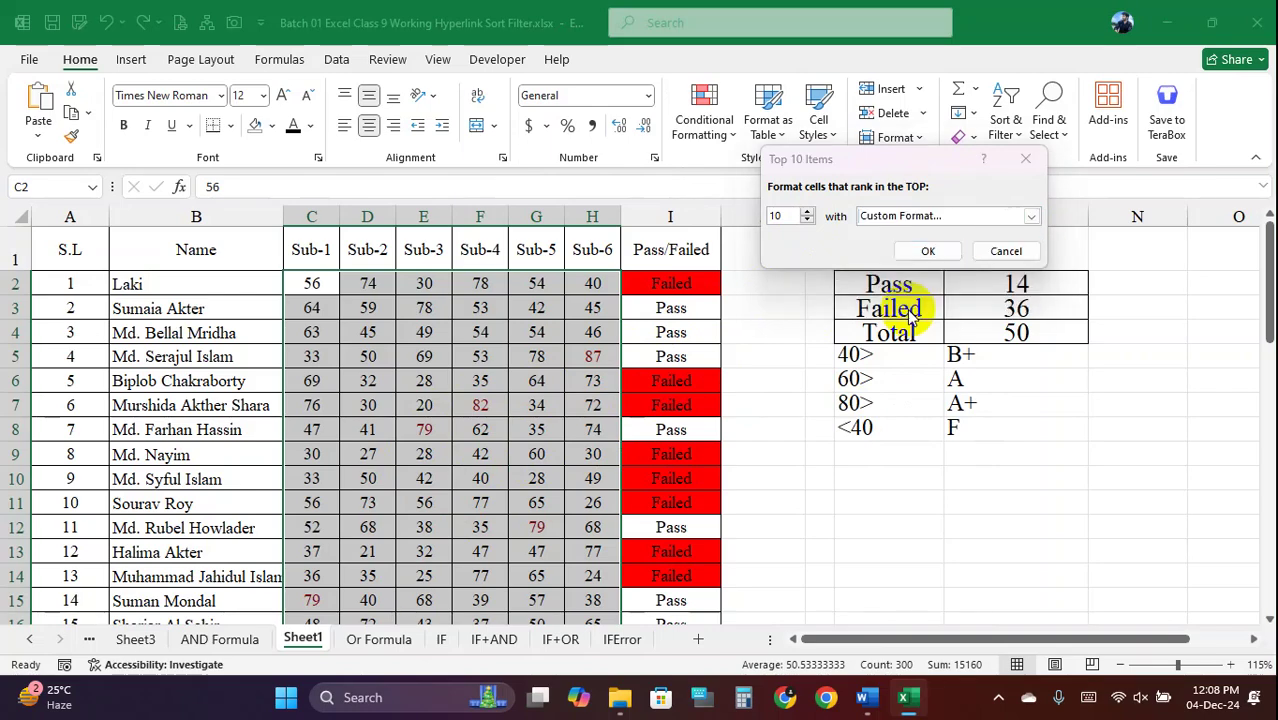
pyautogui.click(704, 232)
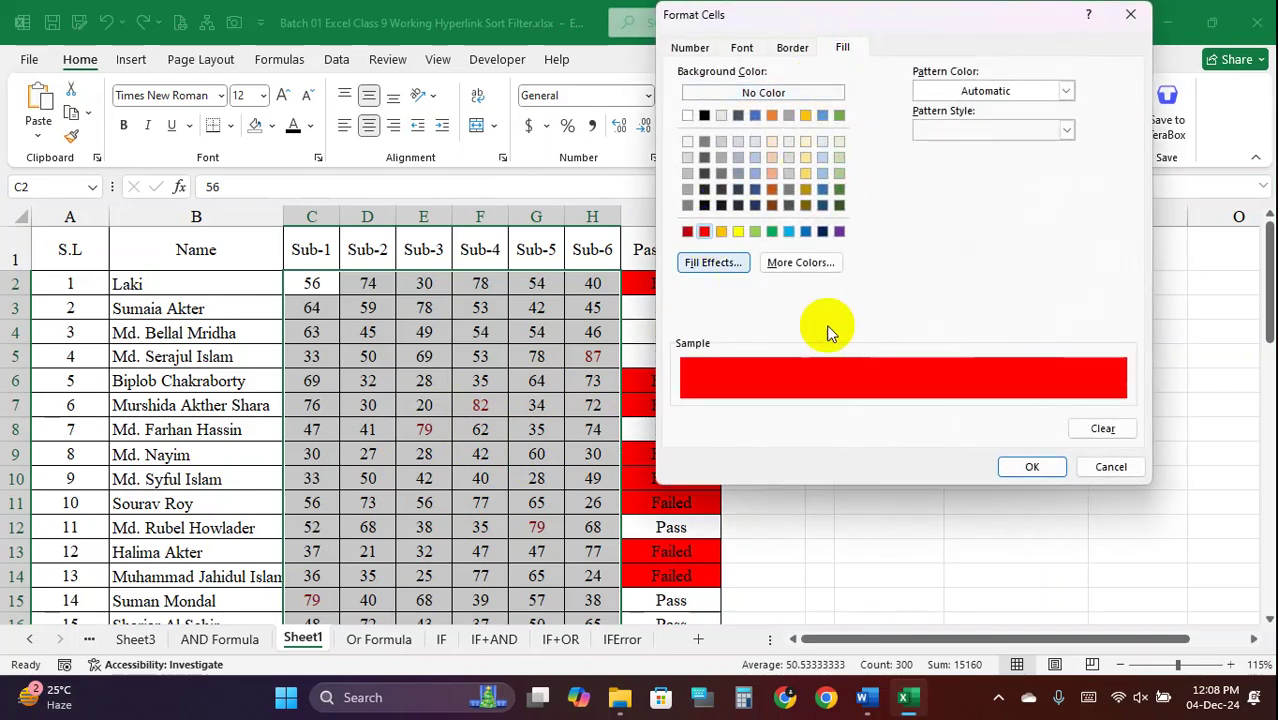
pyautogui.click(1031, 467)
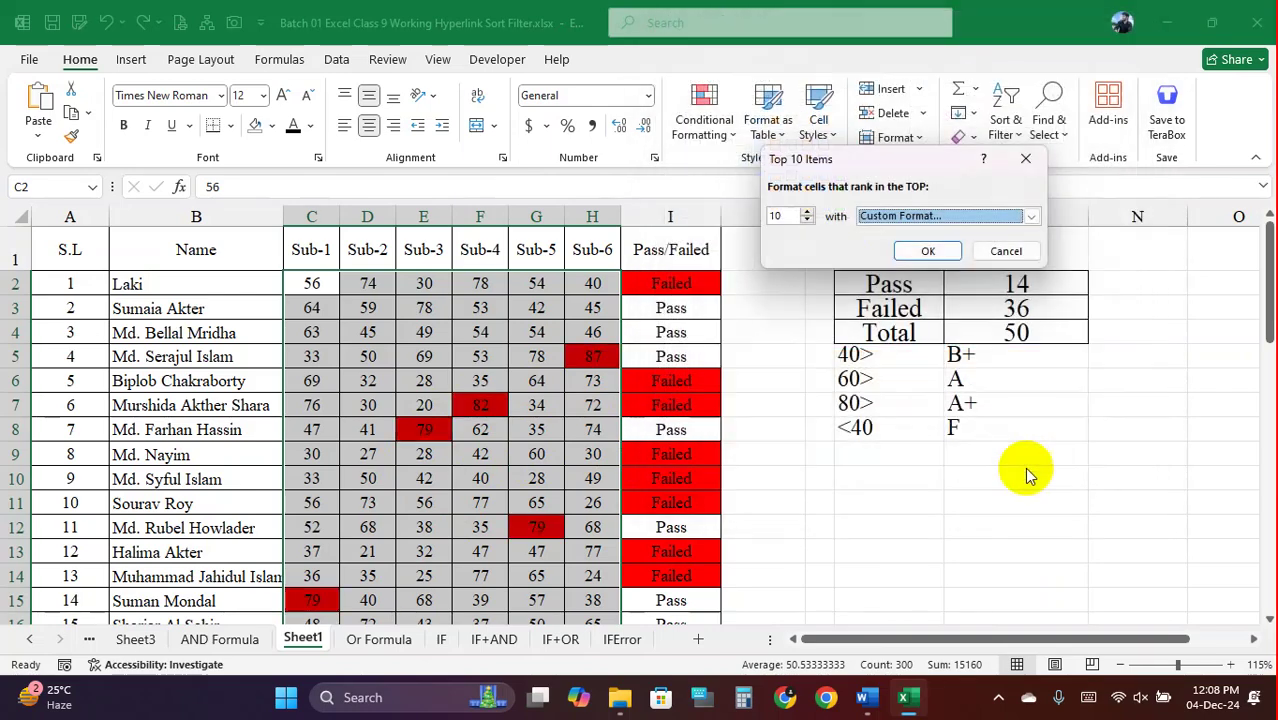
pyautogui.click(928, 251)
pyautogui.click(522, 452)
pyautogui.scroll(-5, 527, 434)
# Look over the row 4–8 scores and place the cursor in D4
pyautogui.scroll(5, 527, 434)
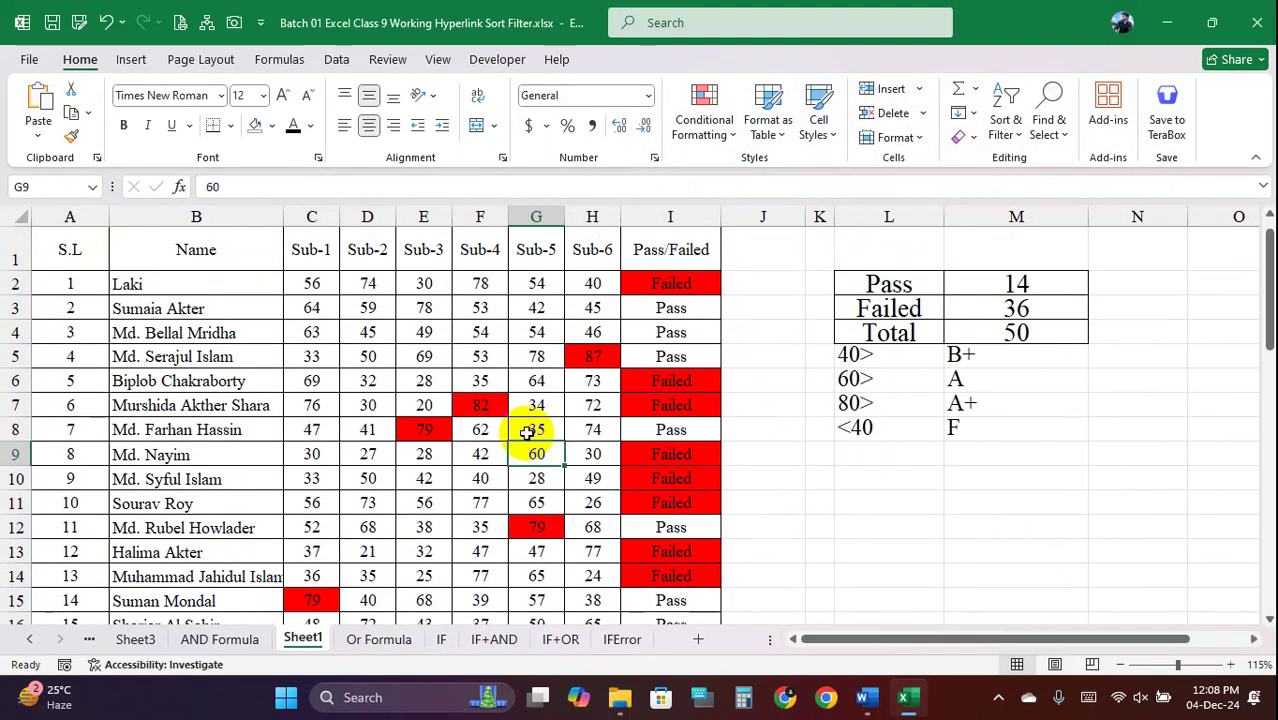
pyautogui.scroll(-5, 522, 419)
pyautogui.scroll(-2, 494, 402)
pyautogui.scroll(4, 398, 431)
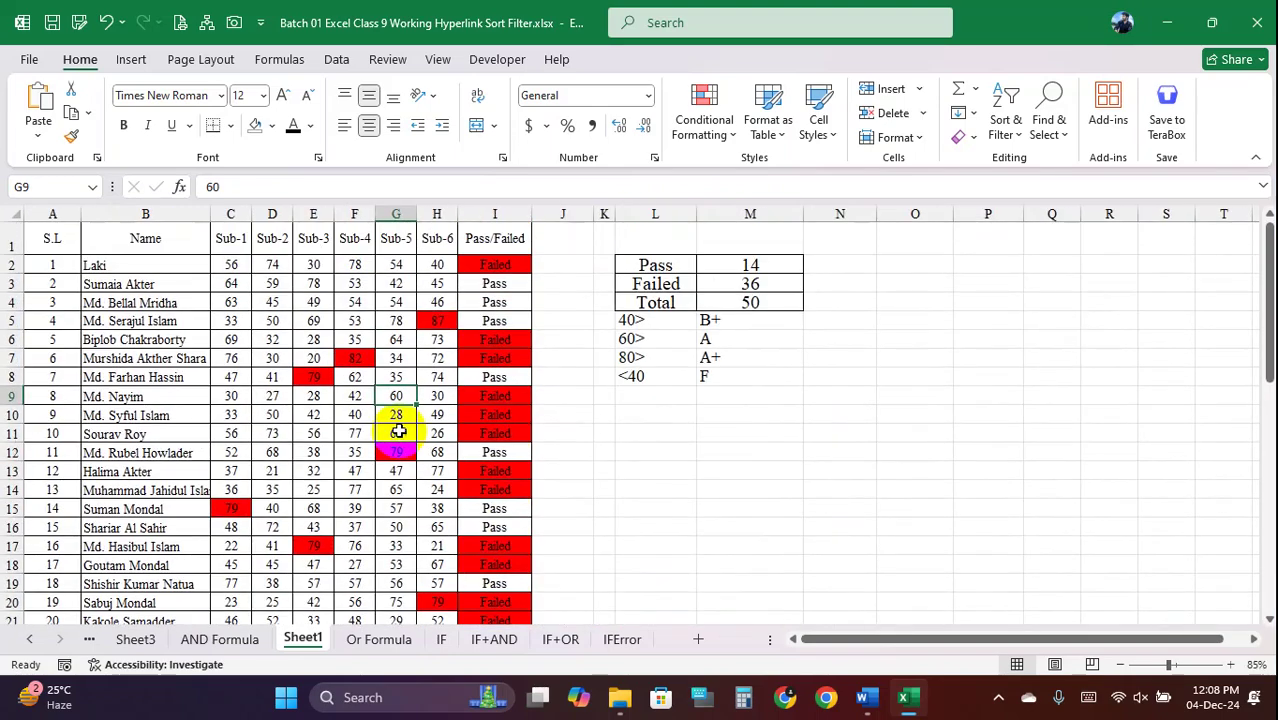
pyautogui.scroll(3, 369, 437)
pyautogui.scroll(1, 408, 428)
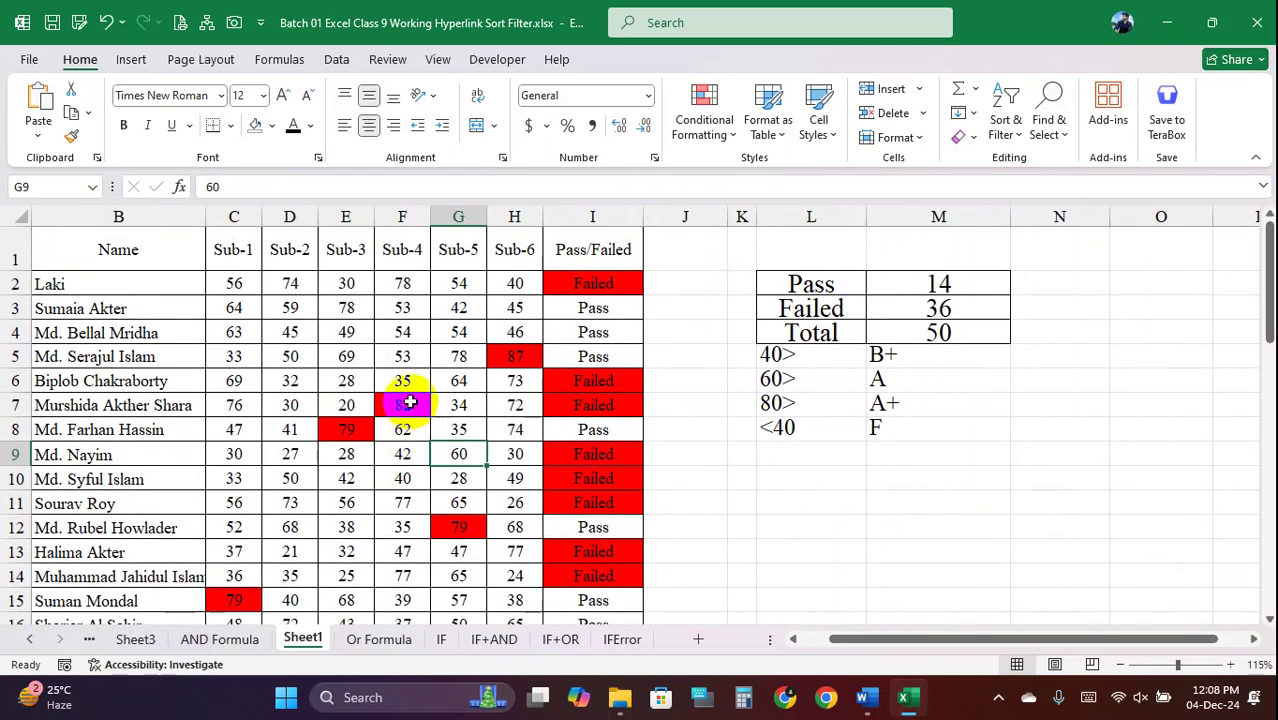
pyautogui.click(408, 404)
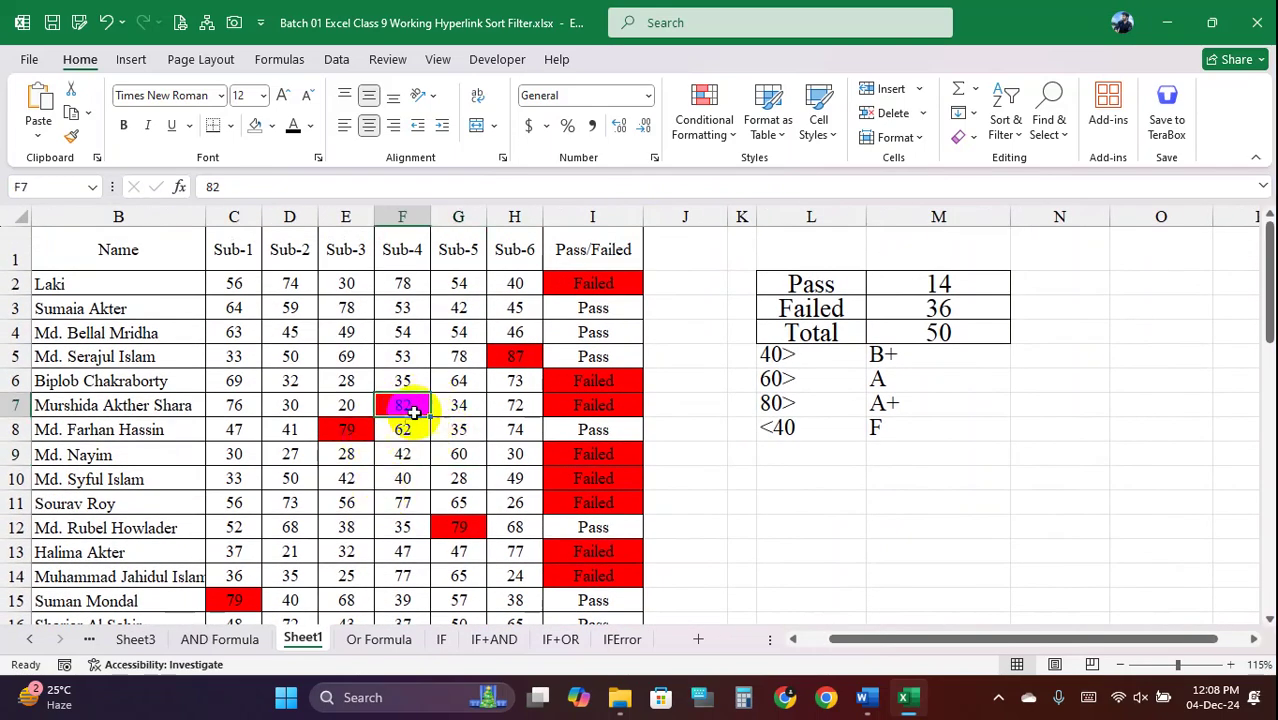
pyautogui.click(298, 332)
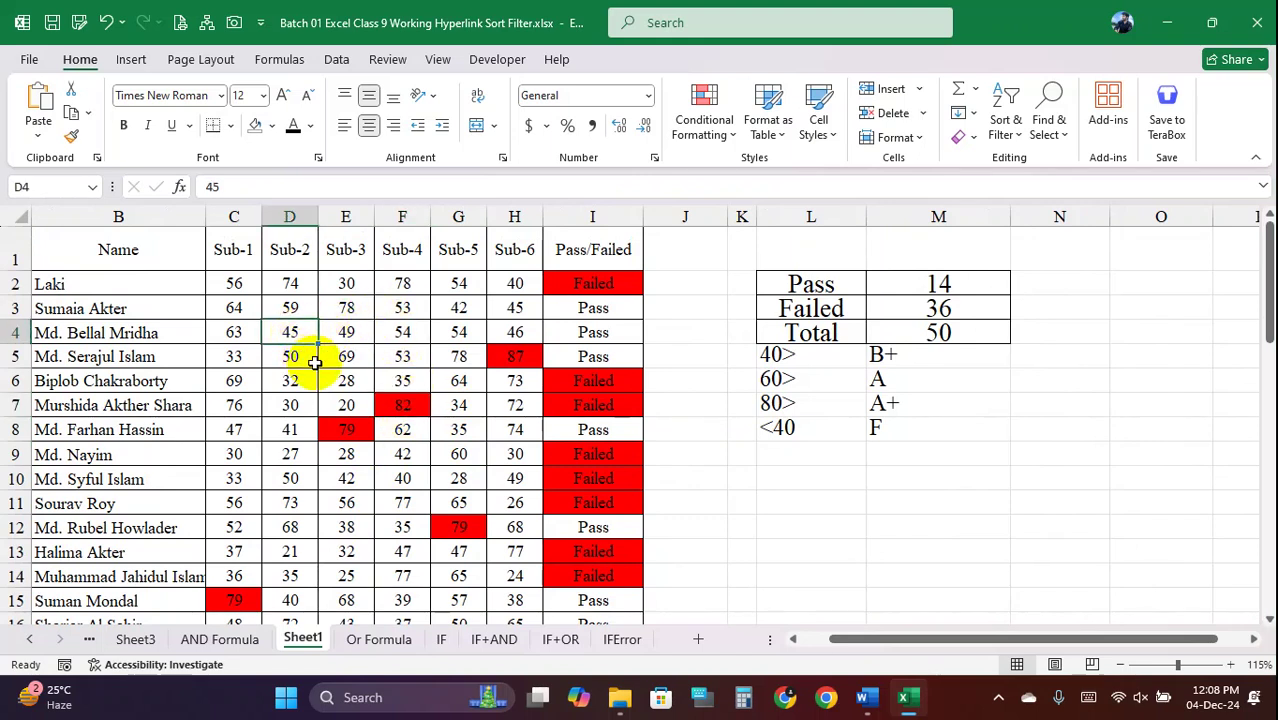
pyautogui.moveTo(295, 338); pyautogui.dragTo(510, 332)
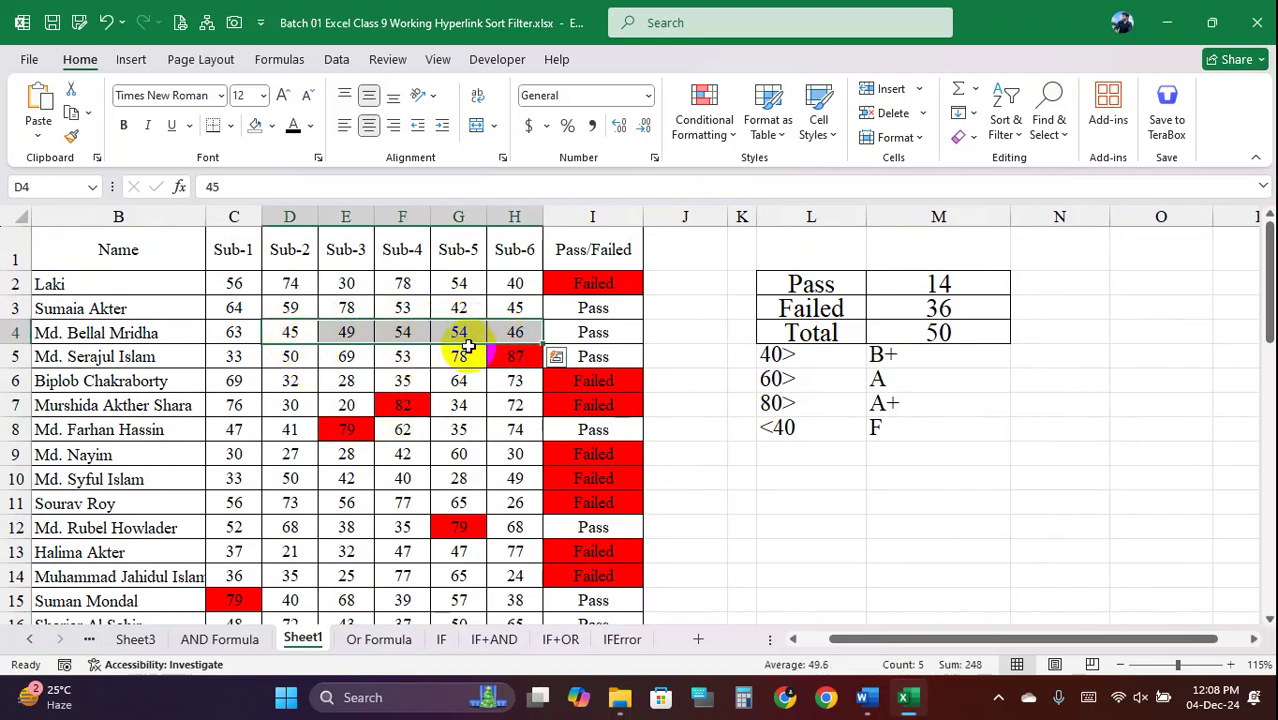
pyautogui.moveTo(357, 369); pyautogui.dragTo(405, 446)
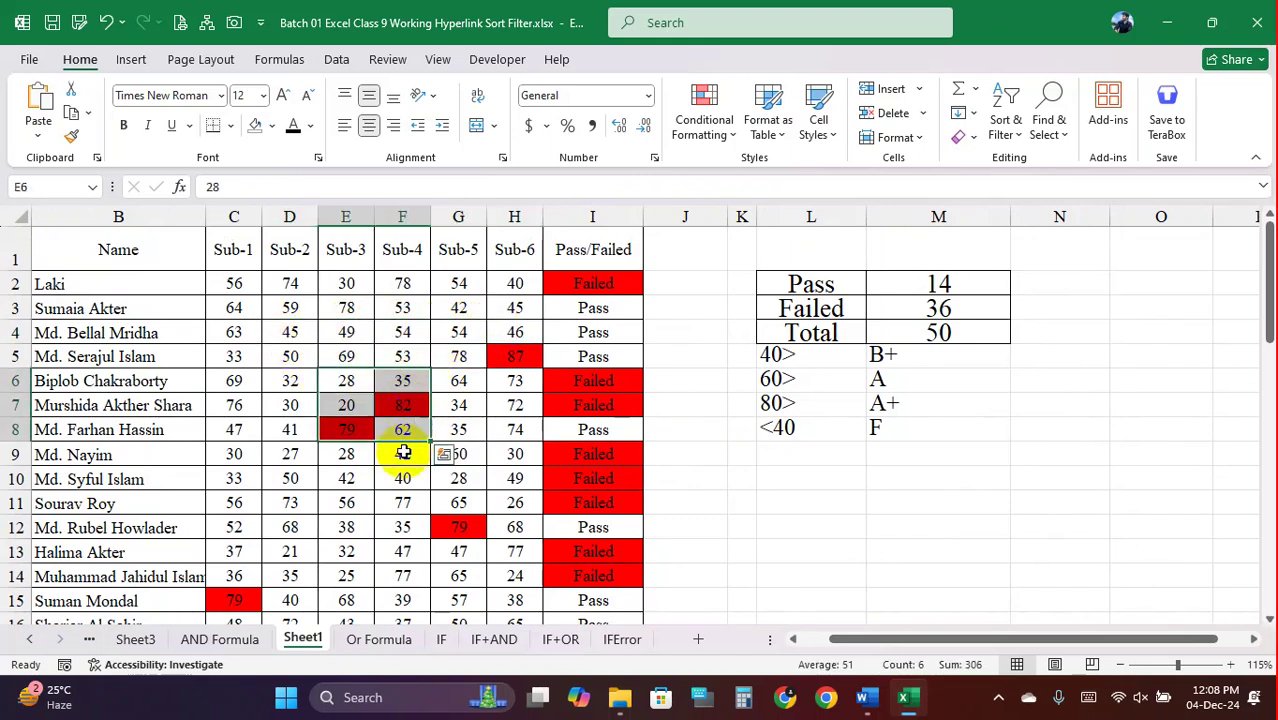
pyautogui.click(298, 327)
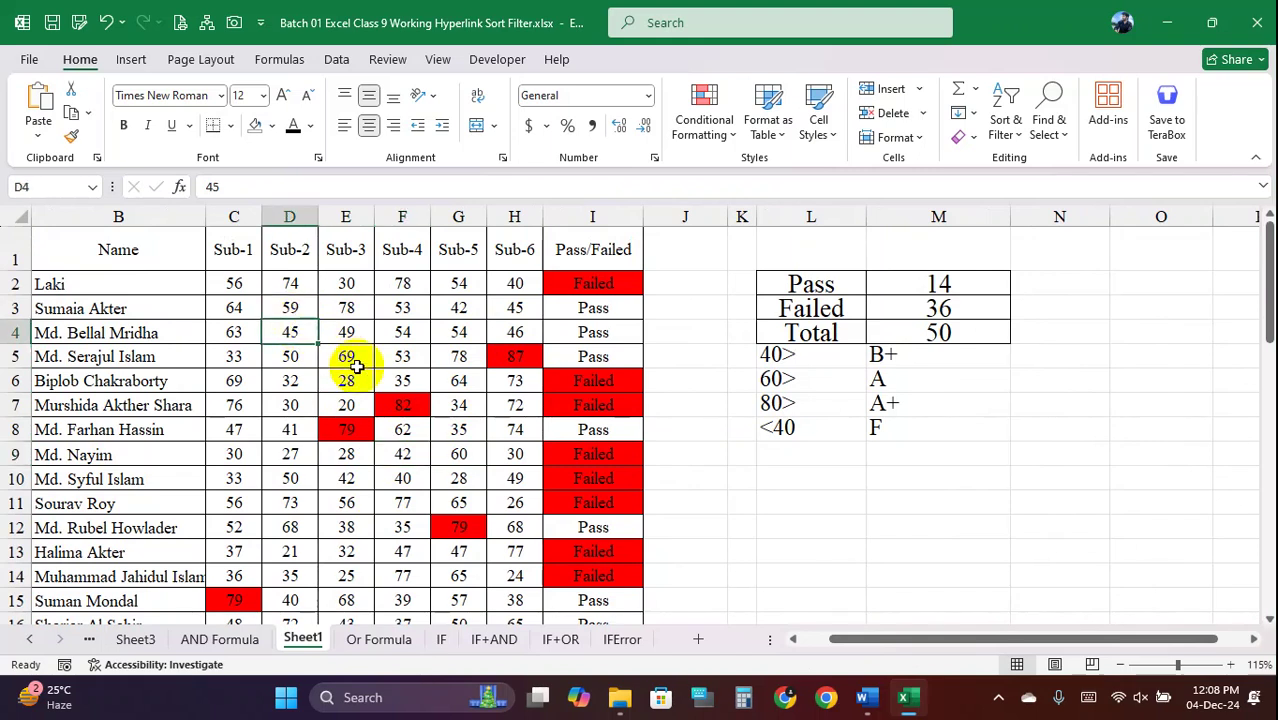
# Enter 99 in D4 and new Sub-3 scores such as 98, 97 and 70 down column E
pyautogui.write('99')
pyautogui.press('Tab')
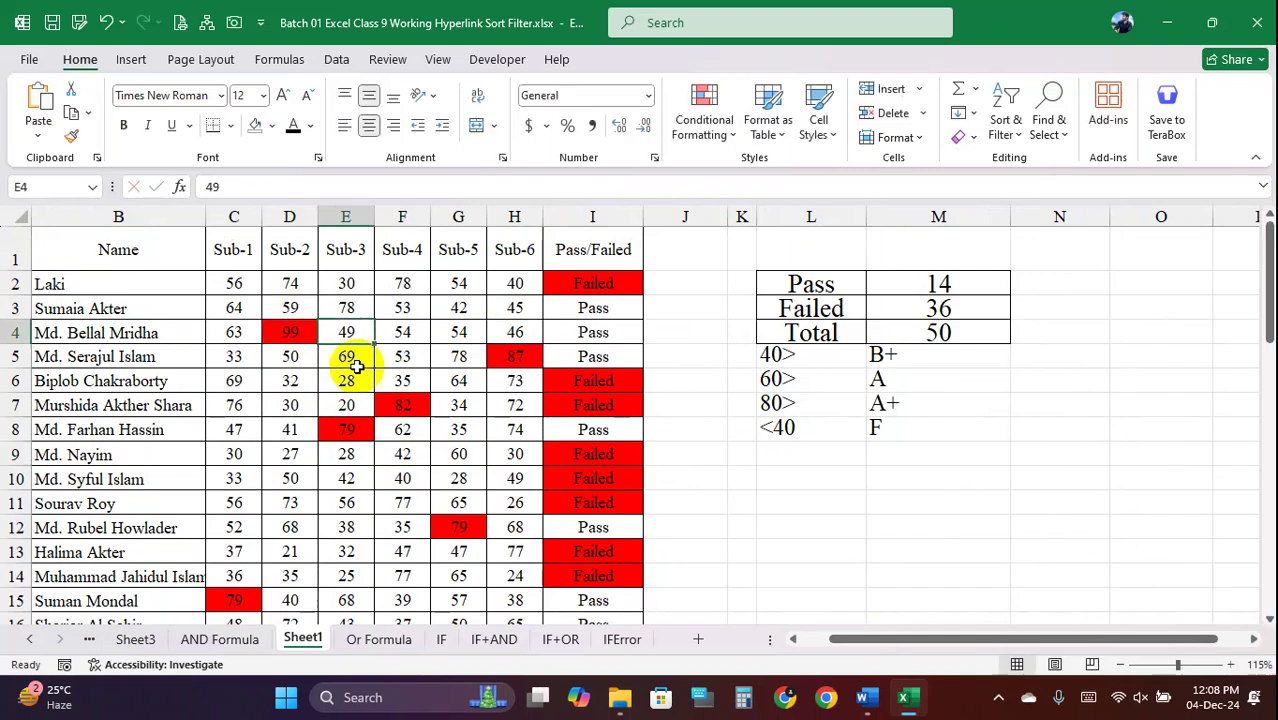
pyautogui.write('98')
pyautogui.press('Return')
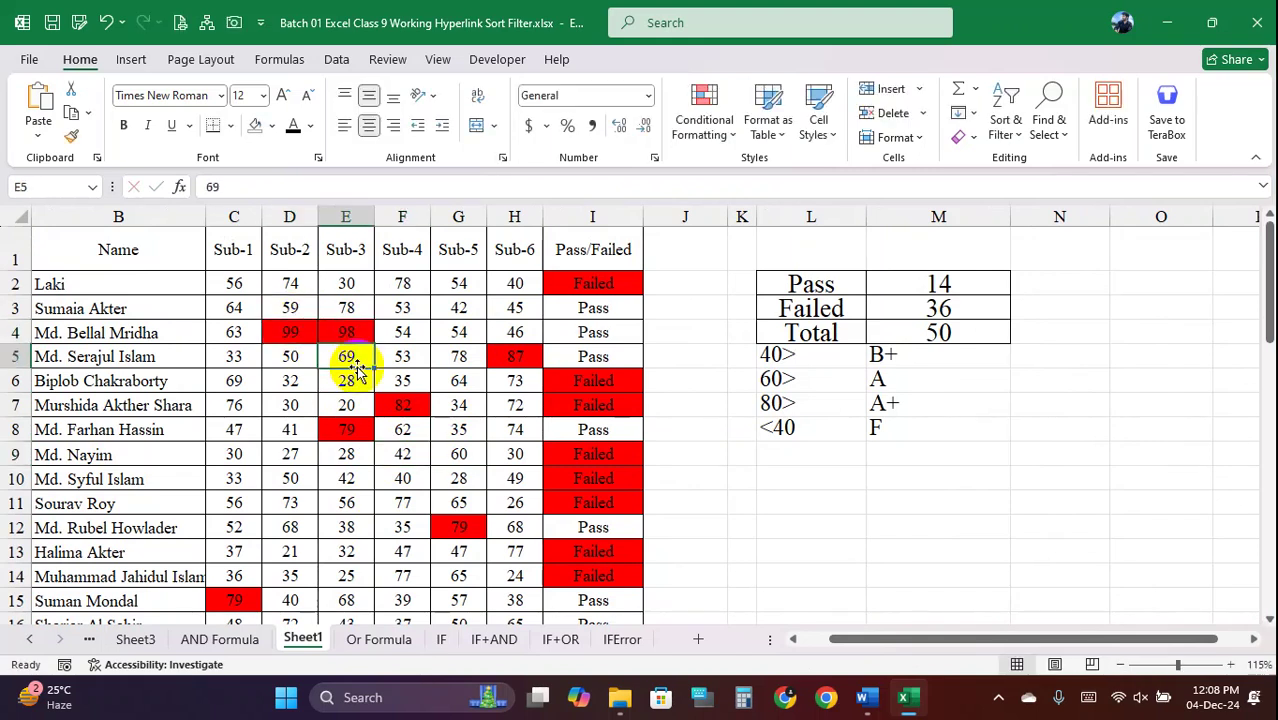
pyautogui.write('97')
pyautogui.press('Return')
pyautogui.write('65')
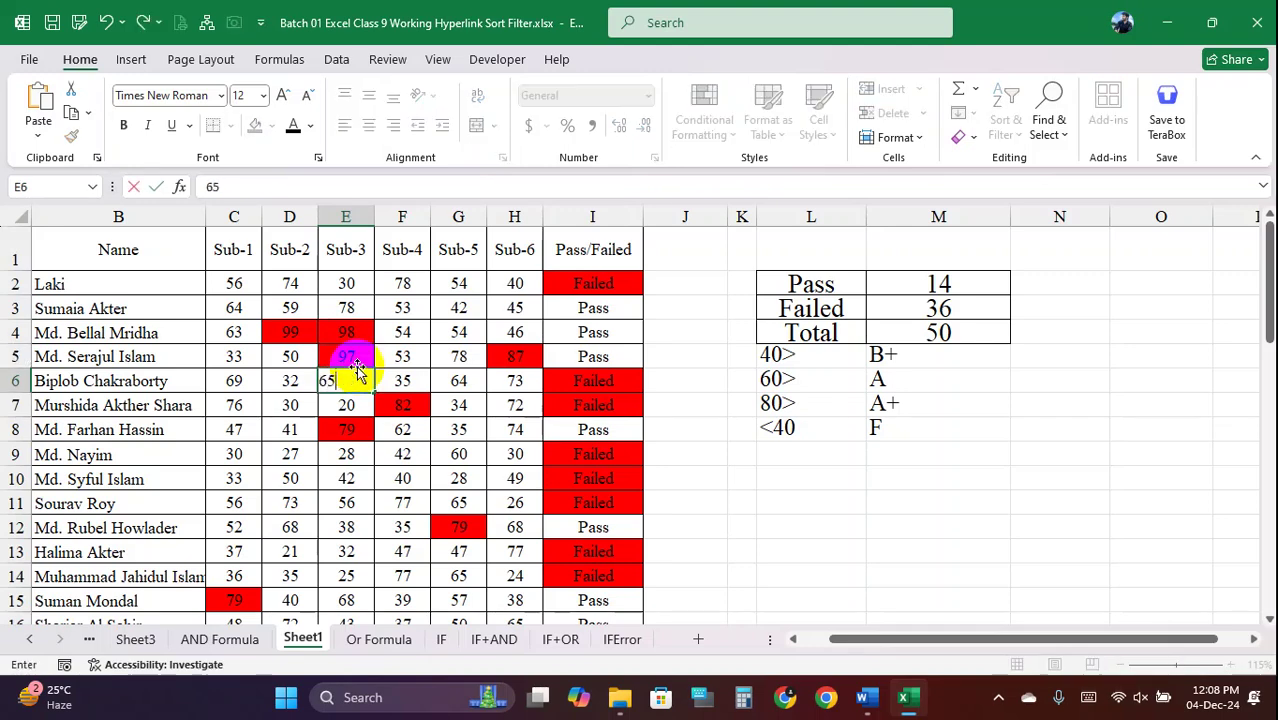
pyautogui.press('Return')
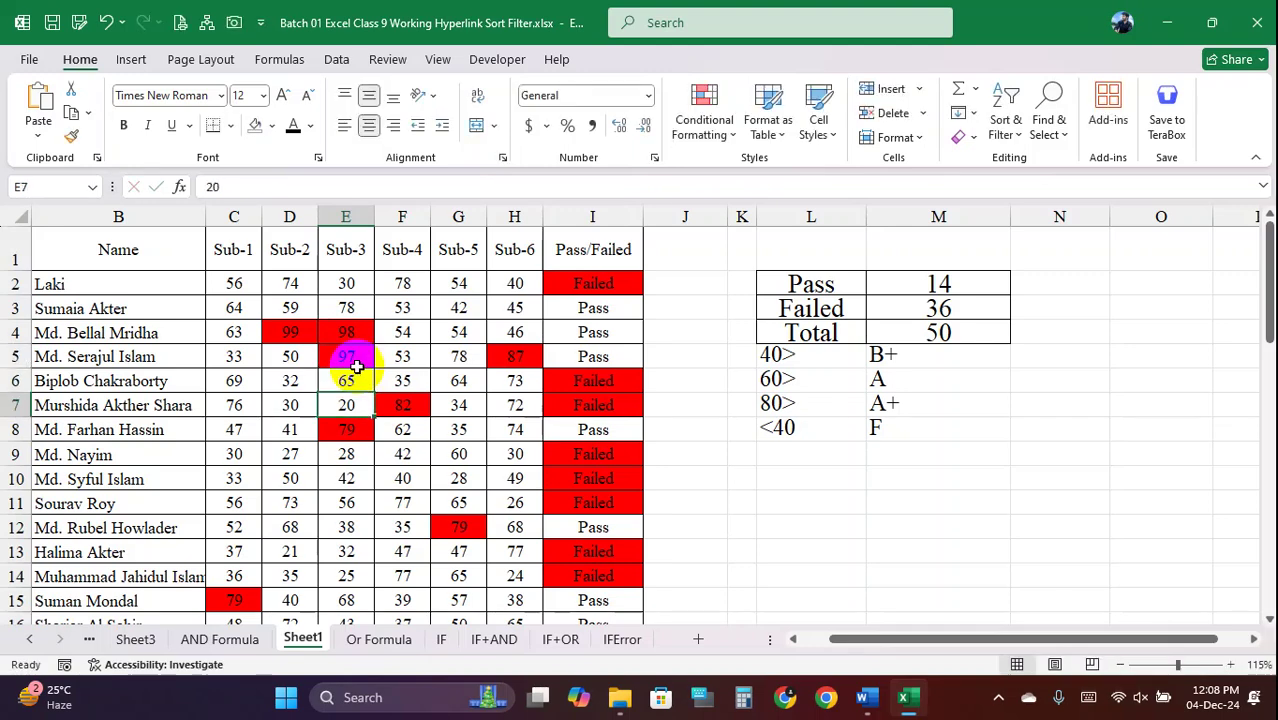
pyautogui.write('98')
pyautogui.press('Return')
pyautogui.write('65')
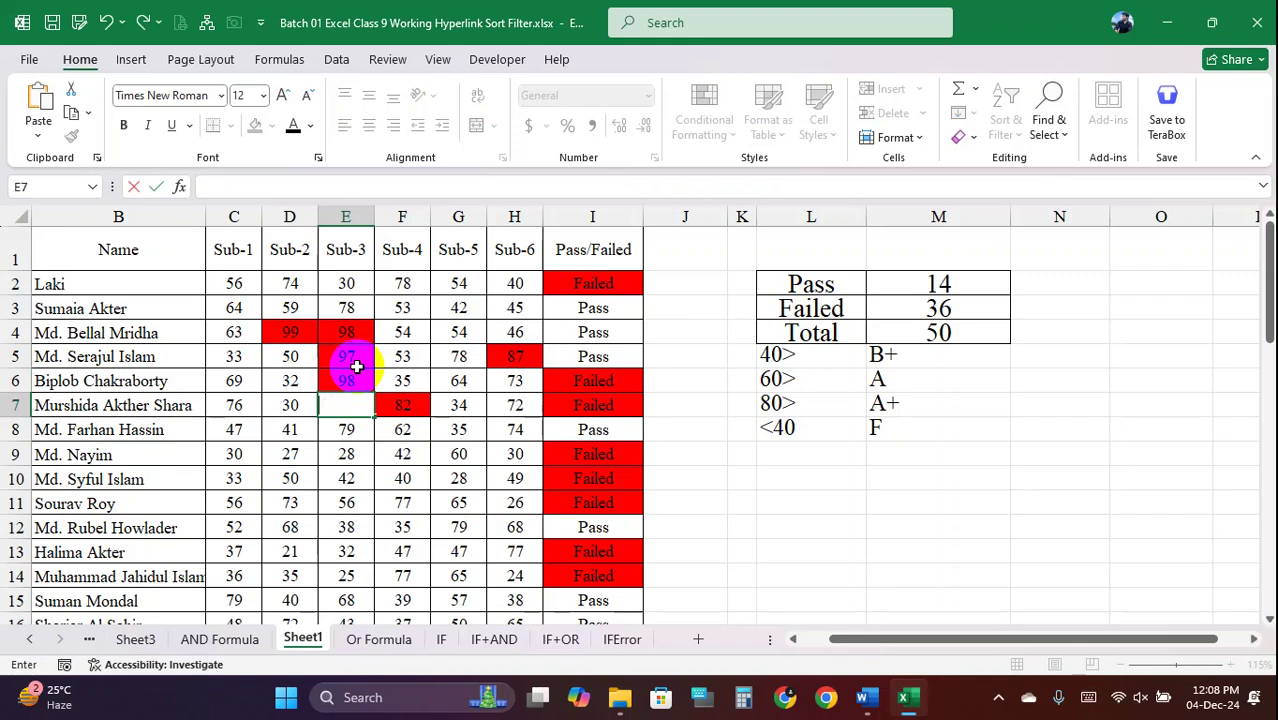
pyautogui.press('Return')
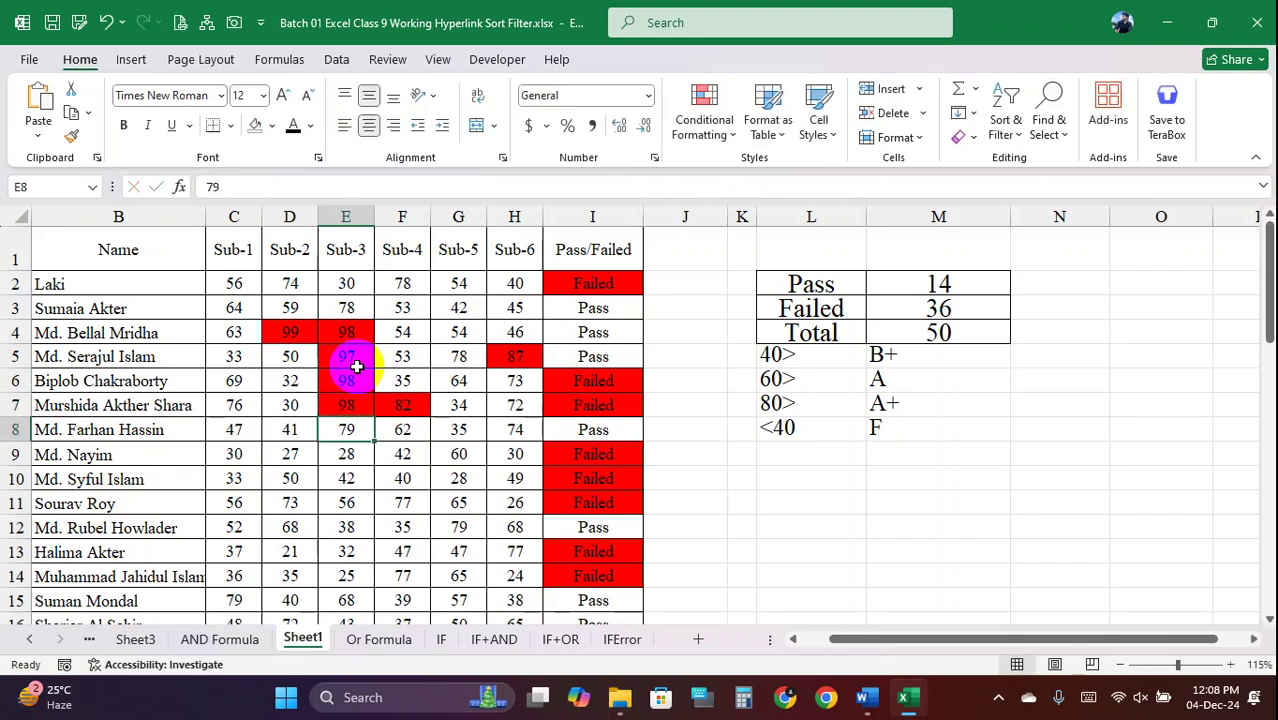
pyautogui.write('7')
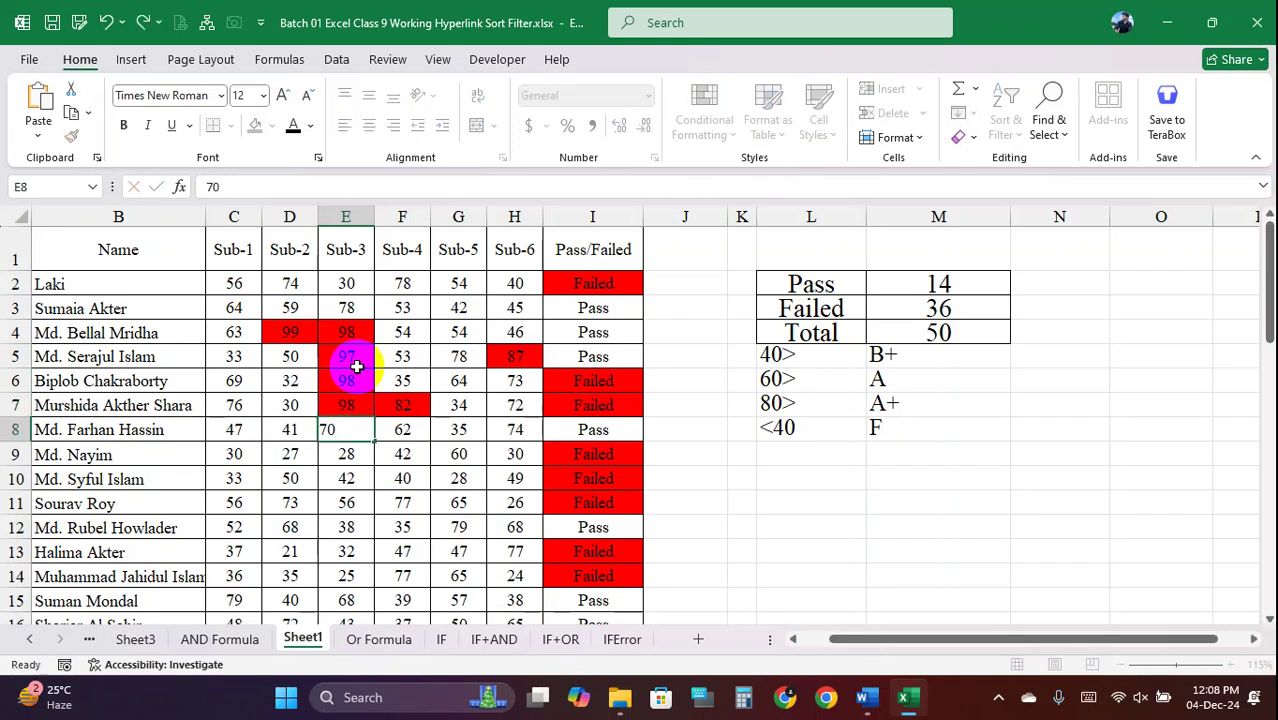
pyautogui.press('Return')
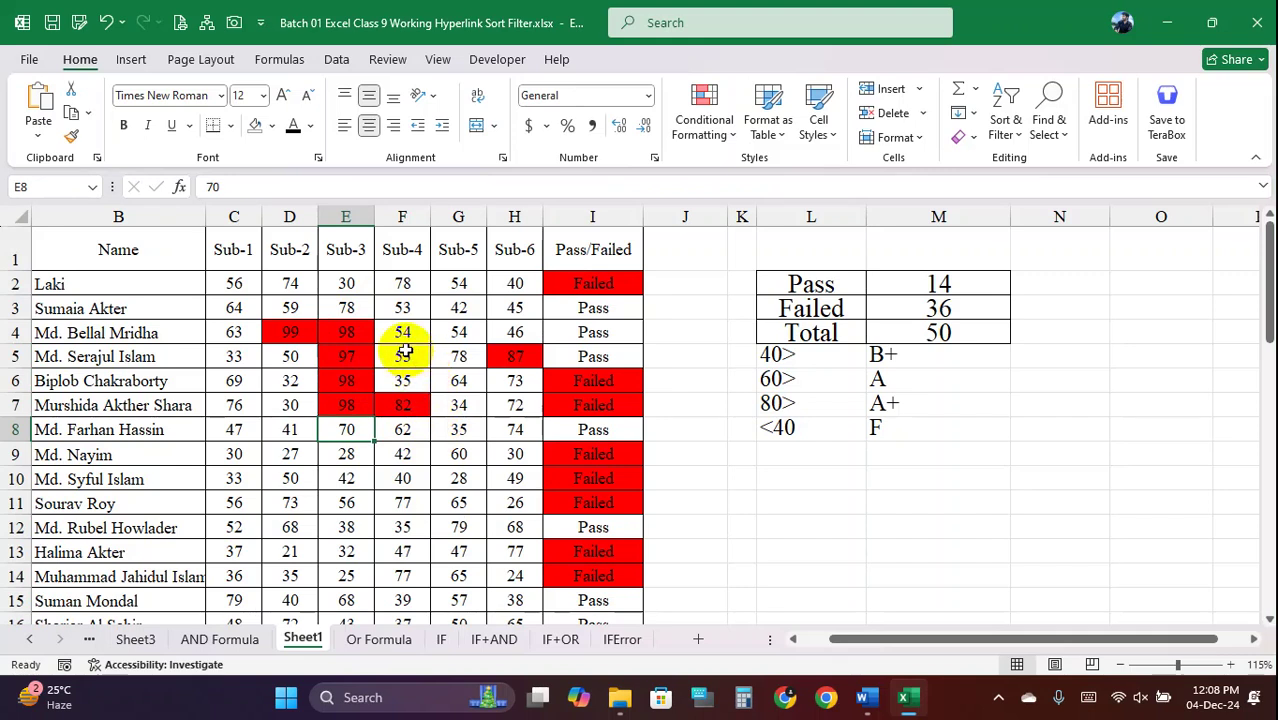
# Set the Sub-4 score in F5 to 80
pyautogui.moveTo(342, 335); pyautogui.dragTo(351, 402)
pyautogui.click(400, 405)
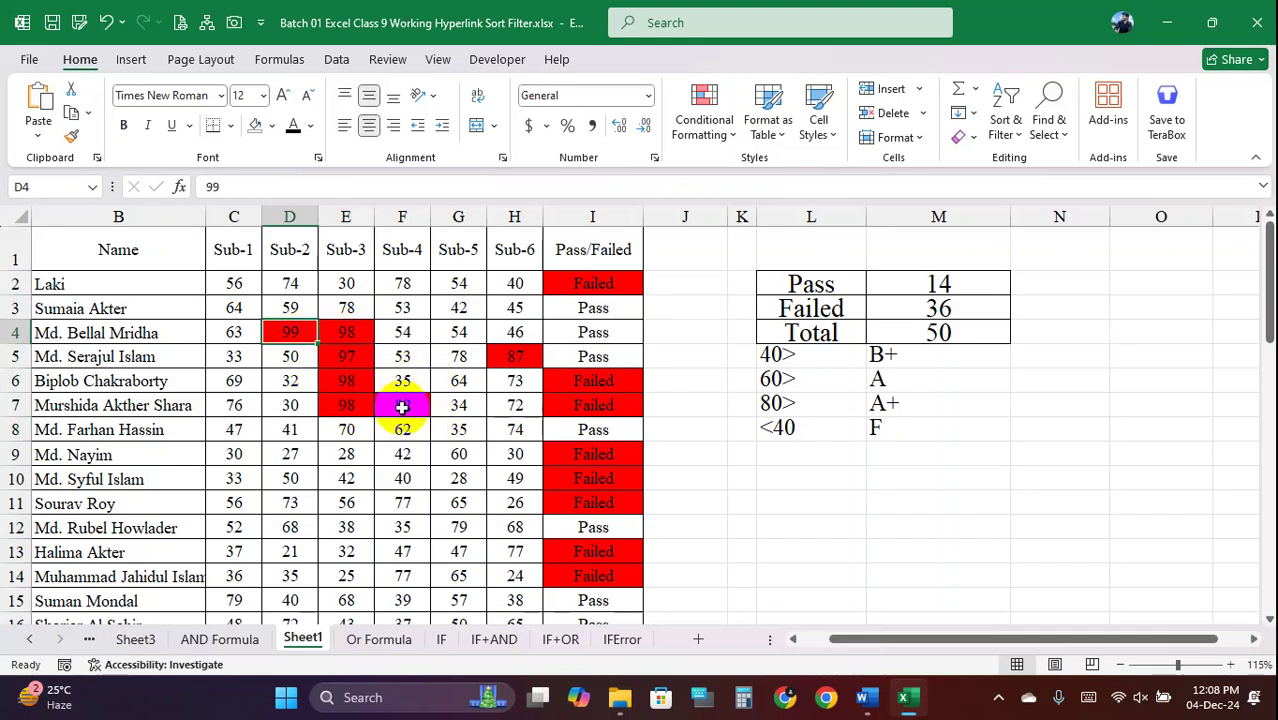
pyautogui.click(515, 356)
pyautogui.click(420, 362)
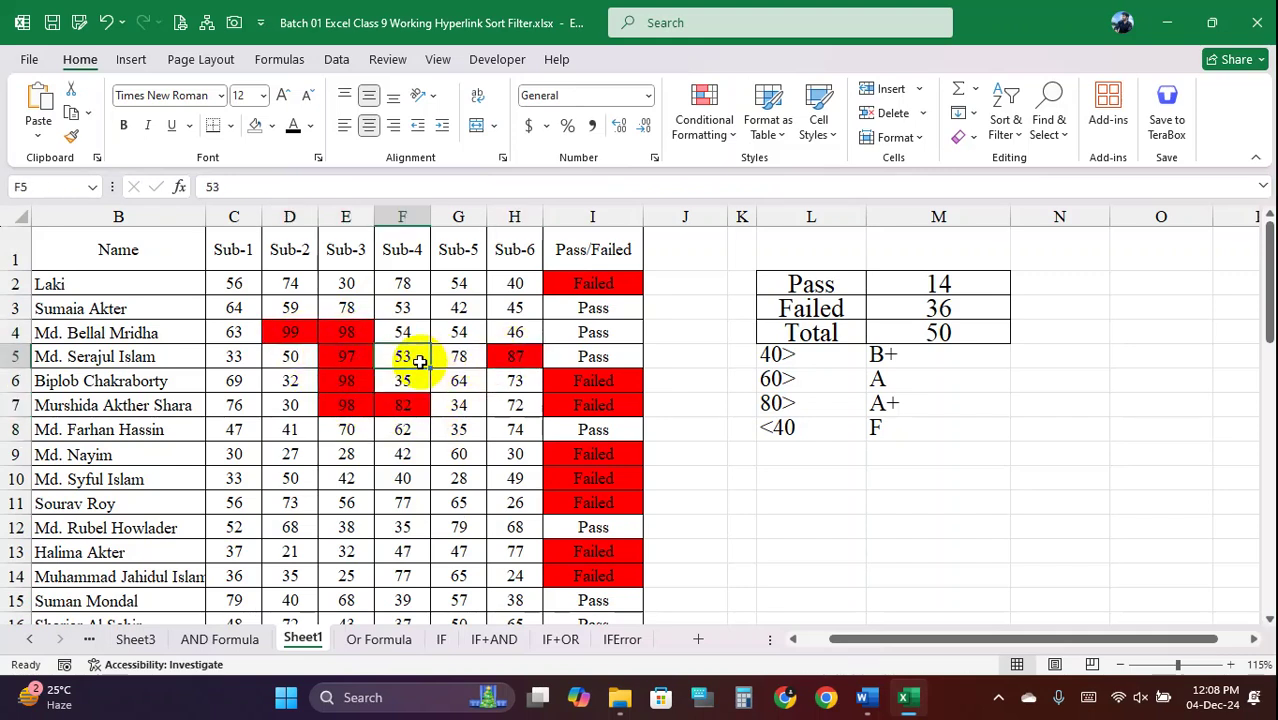
pyautogui.write('80')
pyautogui.click(436, 400)
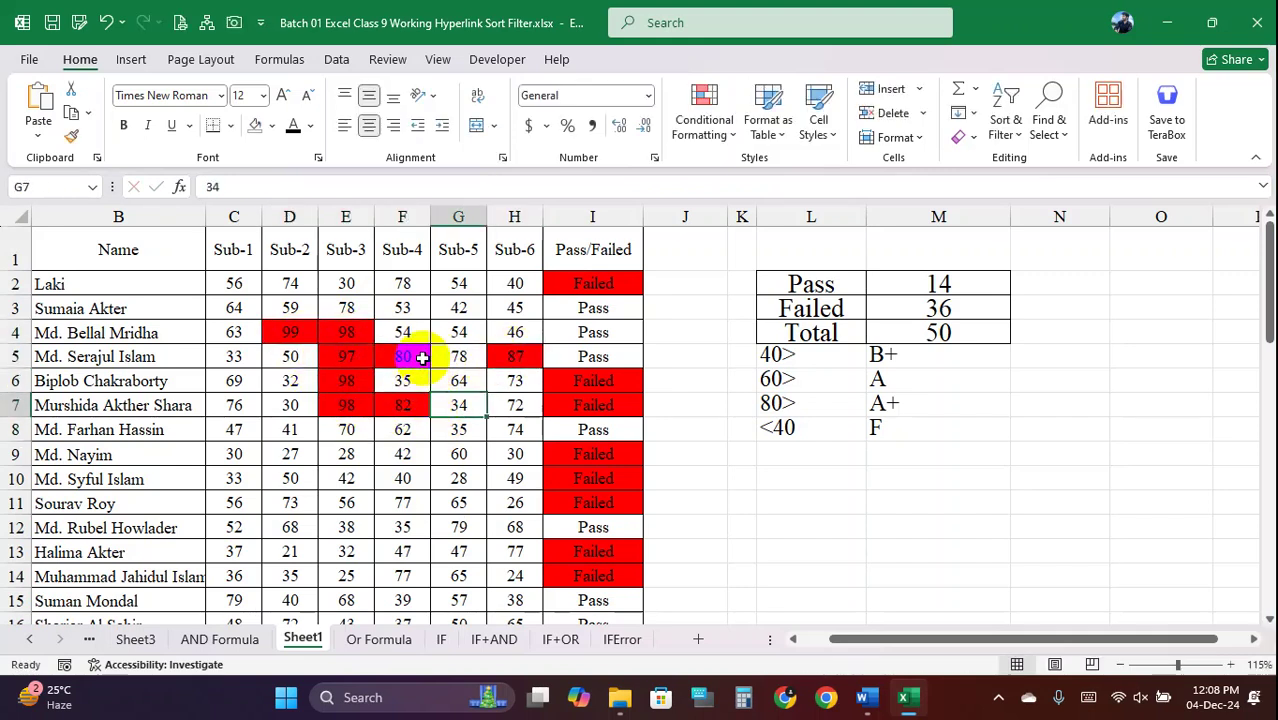
# Enter 98 in F4, 97 in G4 and 98 in G5
pyautogui.click(409, 333)
pyautogui.write('98')
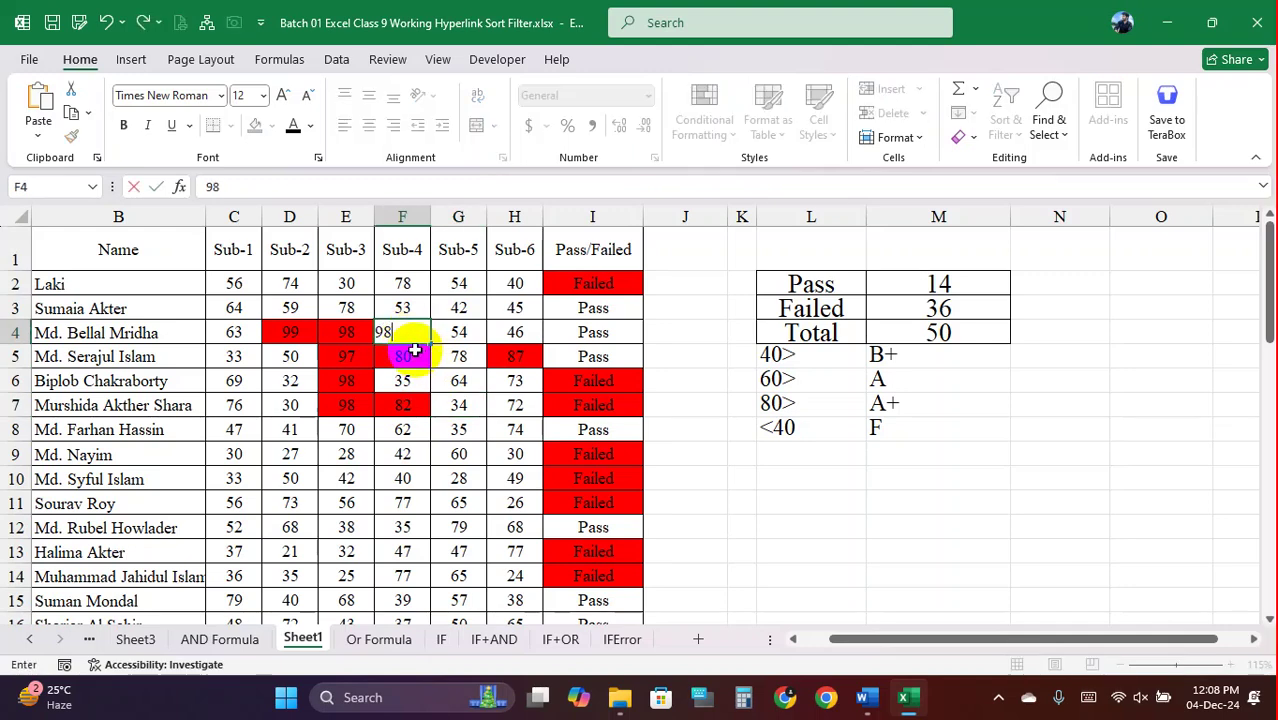
pyautogui.click(452, 332)
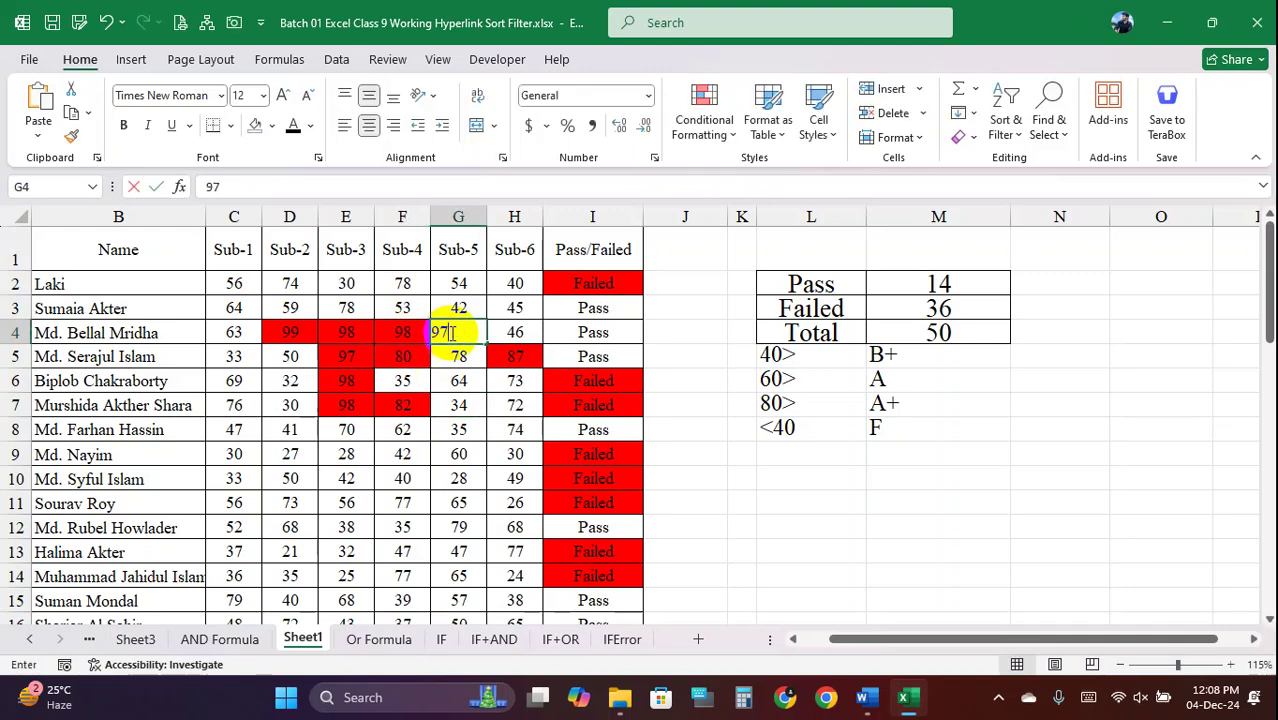
pyautogui.write('97')
pyautogui.click(442, 358)
pyautogui.press('Return')
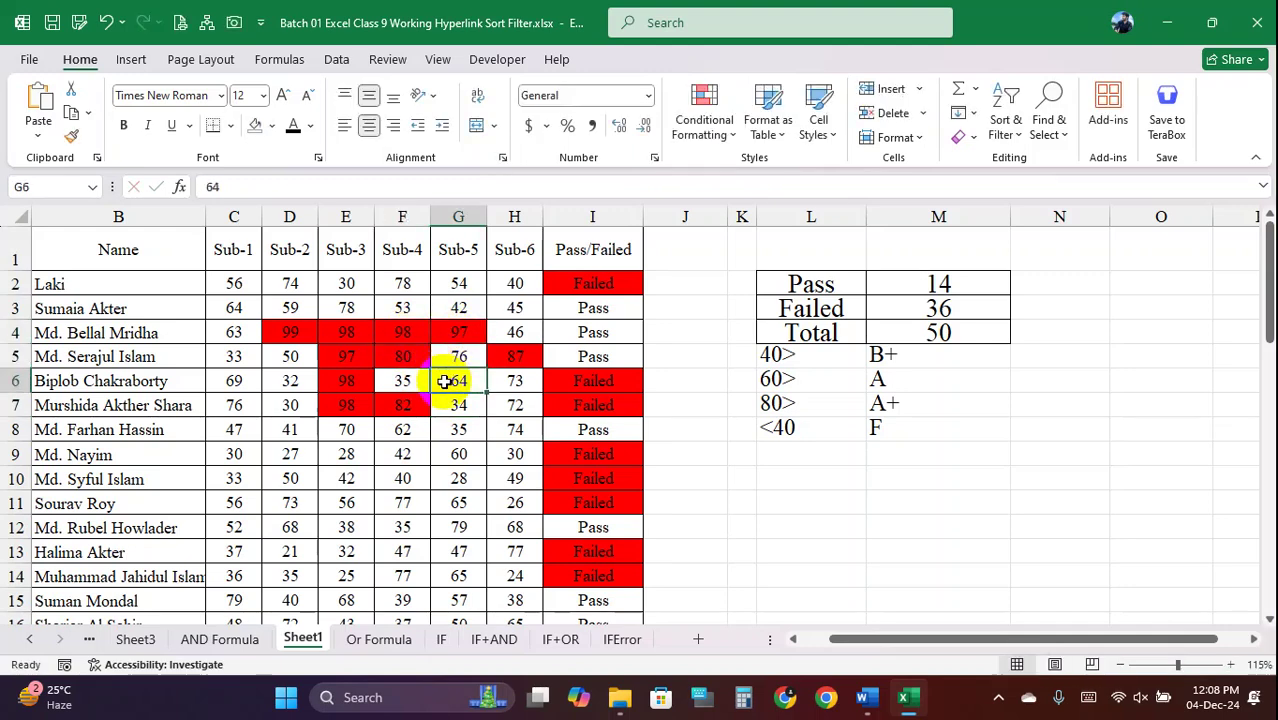
pyautogui.write('98')
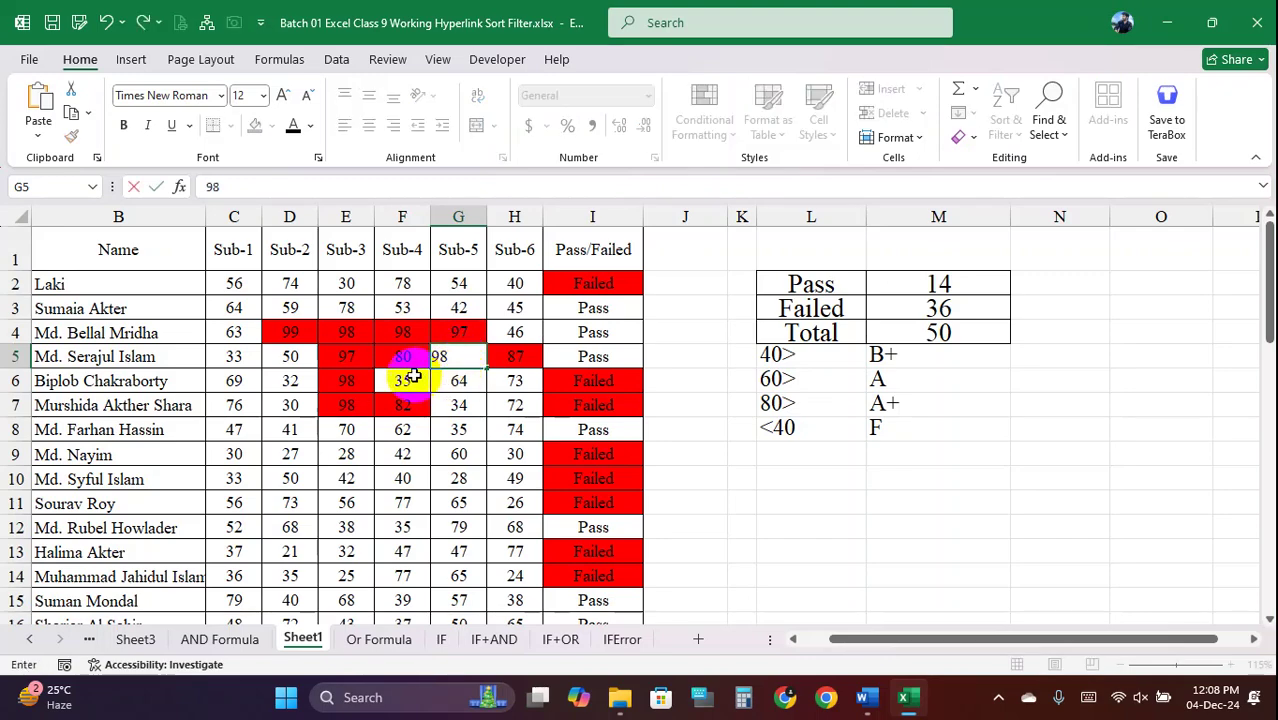
pyautogui.click(404, 380)
# Select the whole score block from C2 to check the red top-10 highlights
pyautogui.click(426, 428)
pyautogui.scroll(-10, 480, 330)
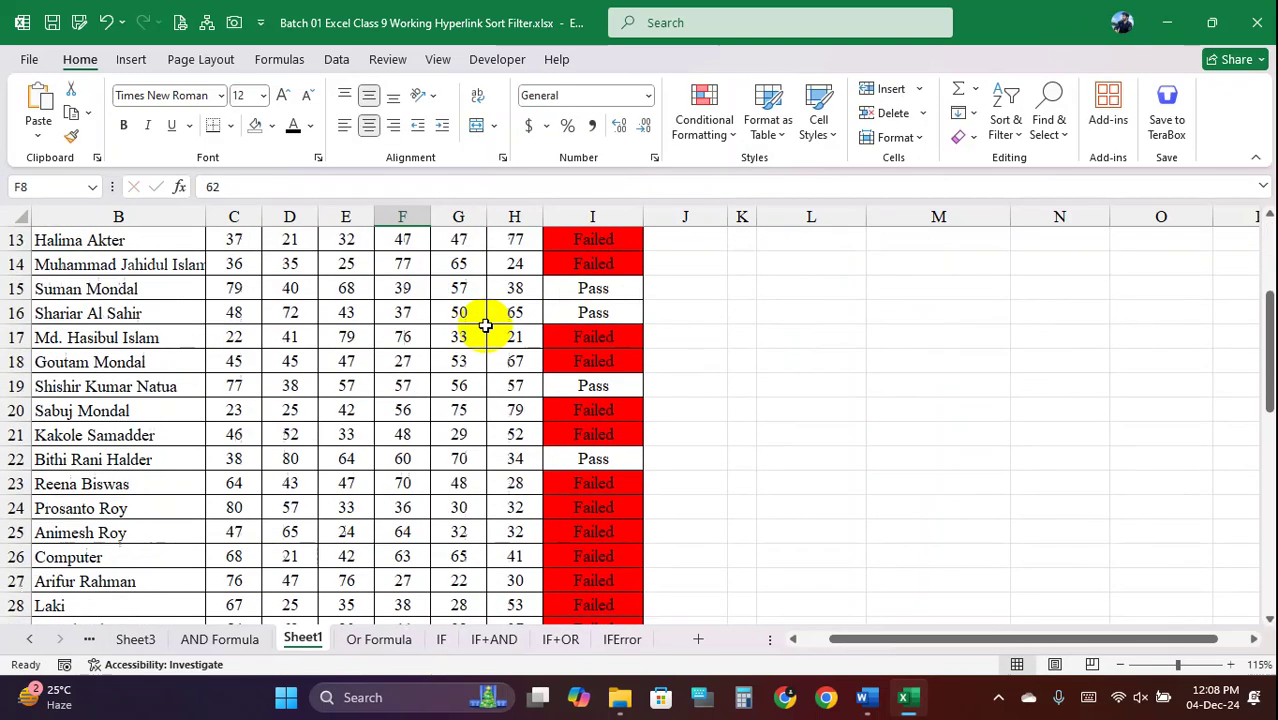
pyautogui.scroll(10, 472, 383)
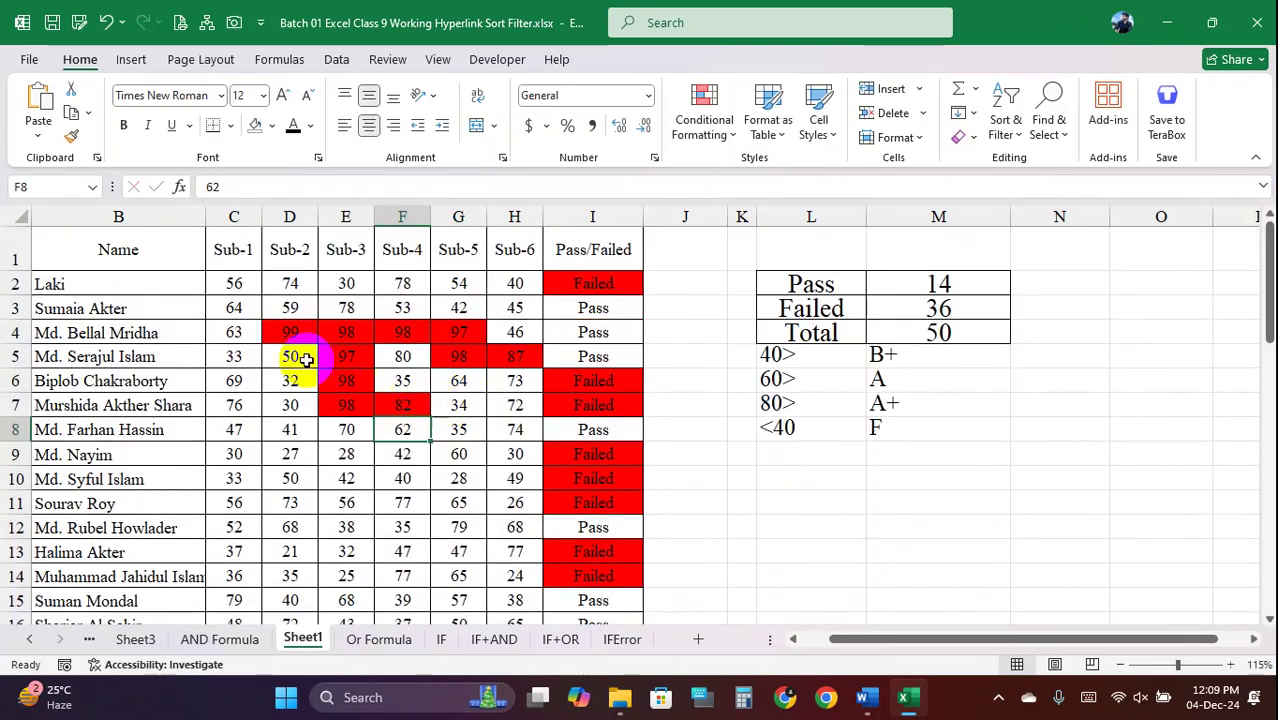
pyautogui.moveTo(285, 333); pyautogui.dragTo(511, 418)
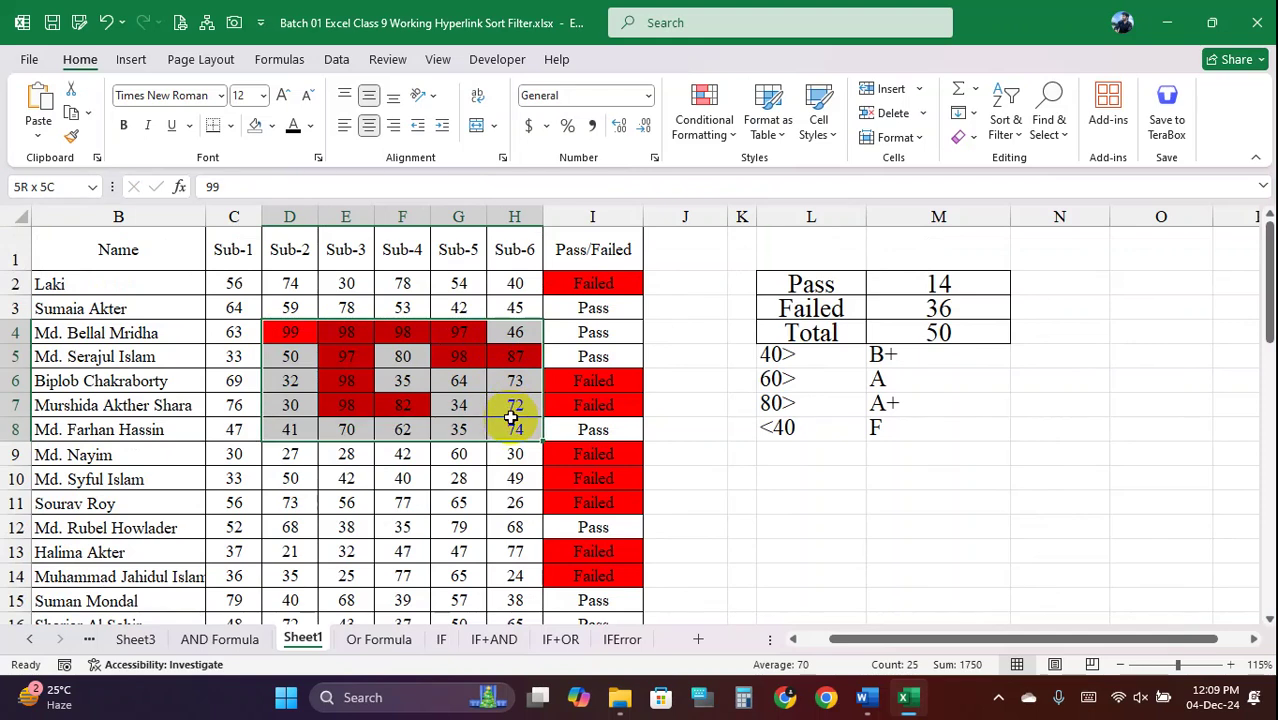
pyautogui.moveTo(280, 334); pyautogui.dragTo(521, 405)
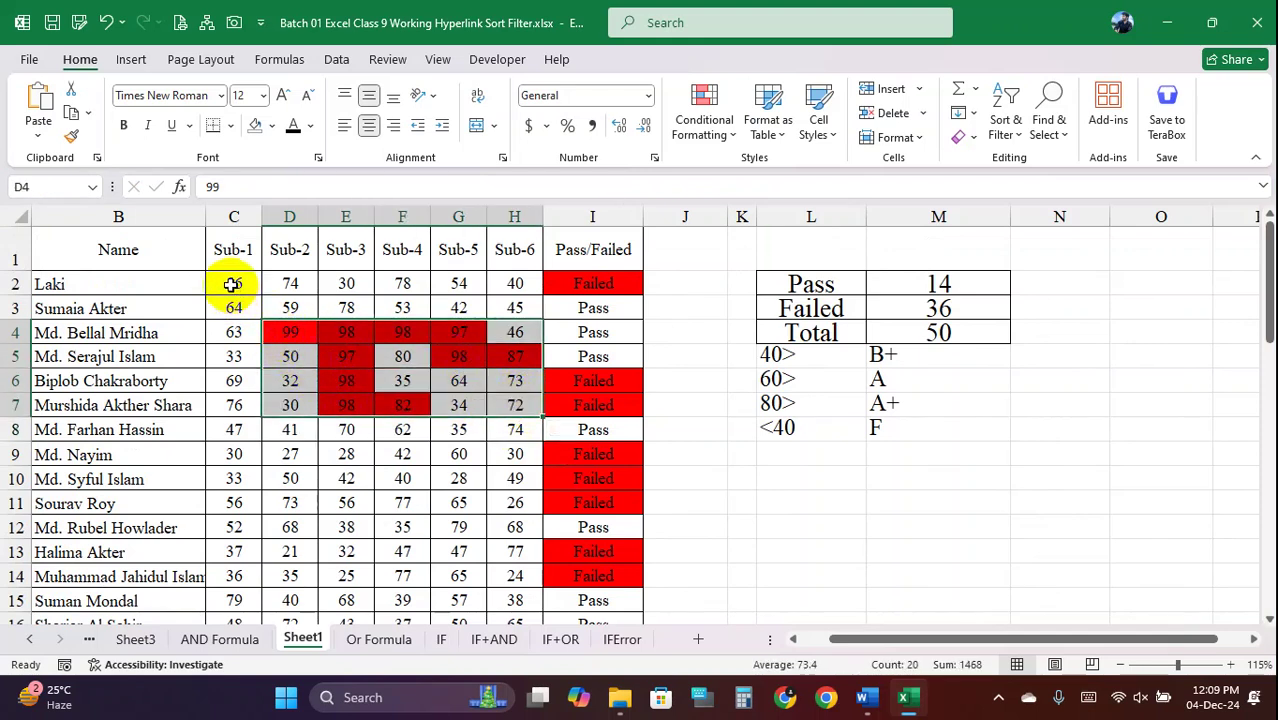
pyautogui.moveTo(232, 284); pyautogui.dragTo(526, 572)
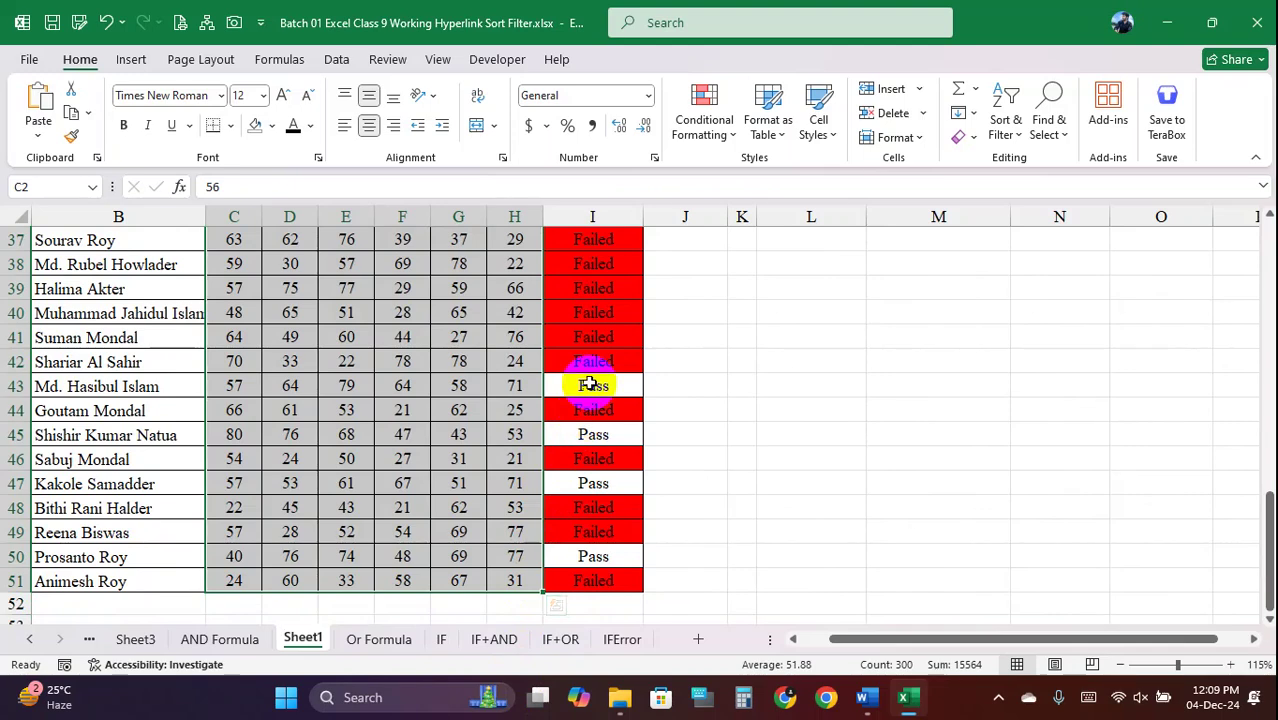
pyautogui.scroll(12, 352, 340)
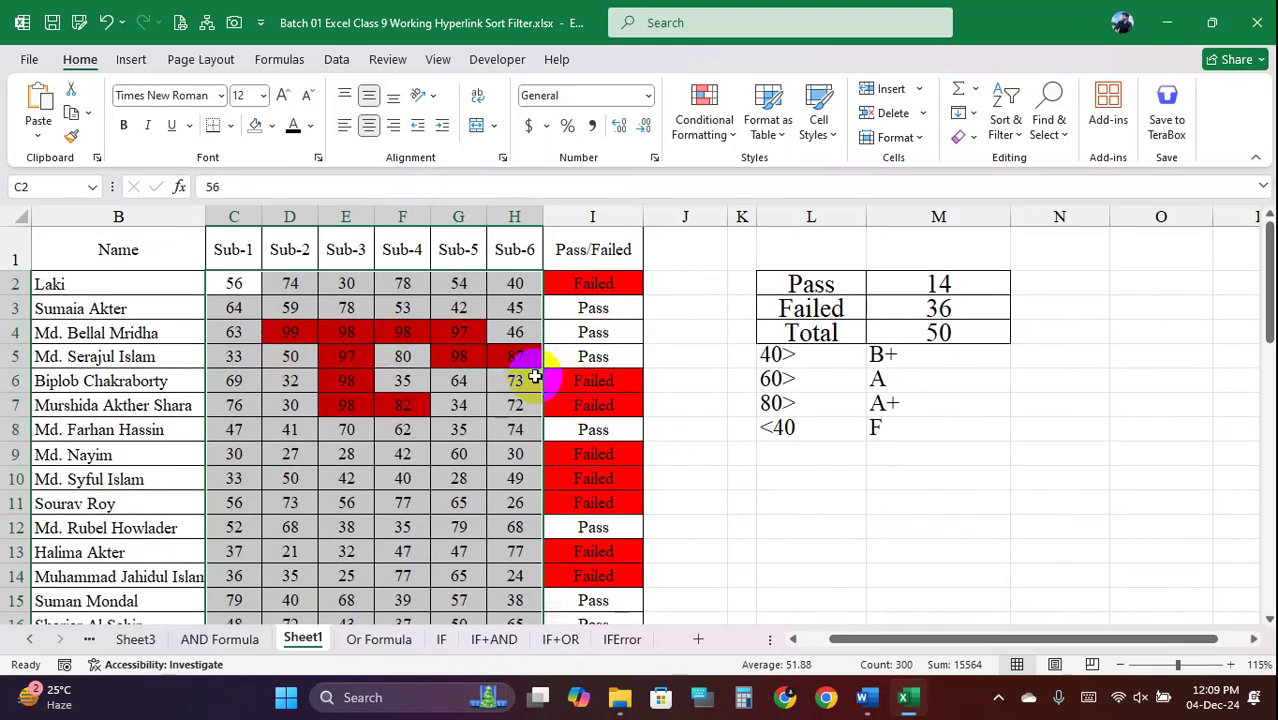
# Clear the red top-10 rules from the selected scores
pyautogui.click(735, 136)
pyautogui.moveTo(785, 400)
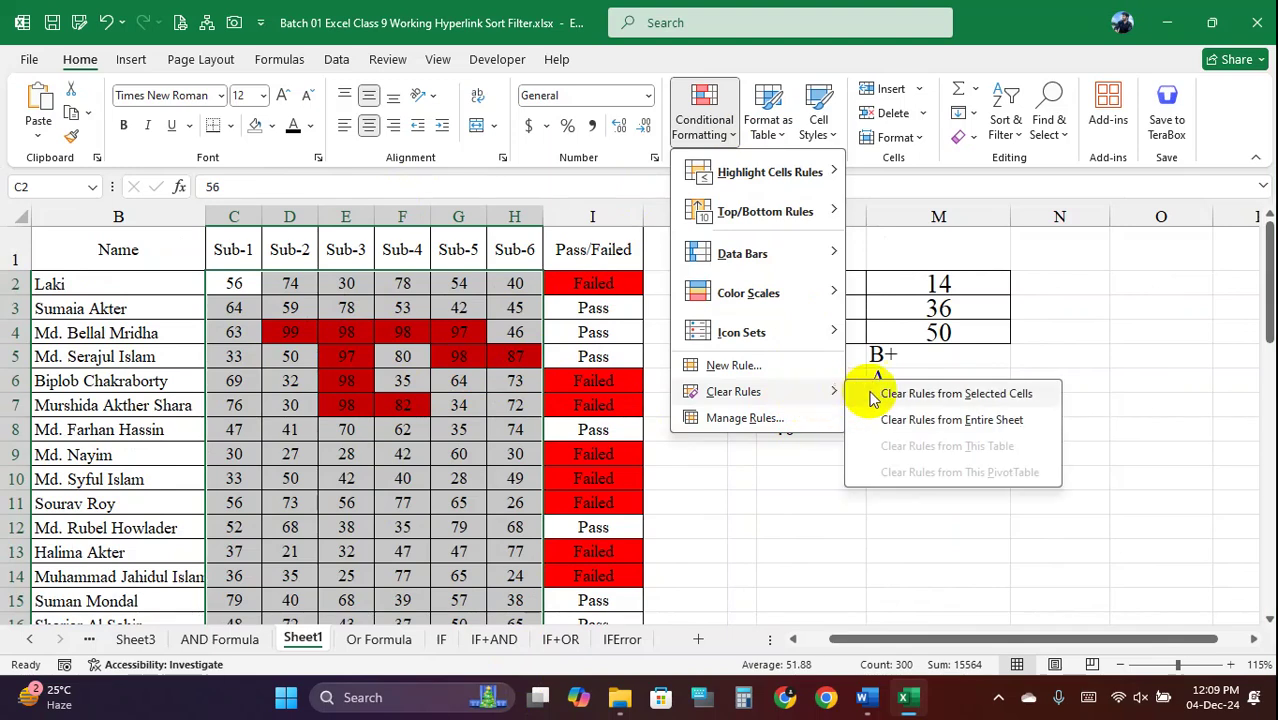
pyautogui.click(930, 392)
pyautogui.click(700, 125)
# Add a Bottom 5 Items rule shading the lowest scores light red with dark red text
pyautogui.moveTo(790, 210)
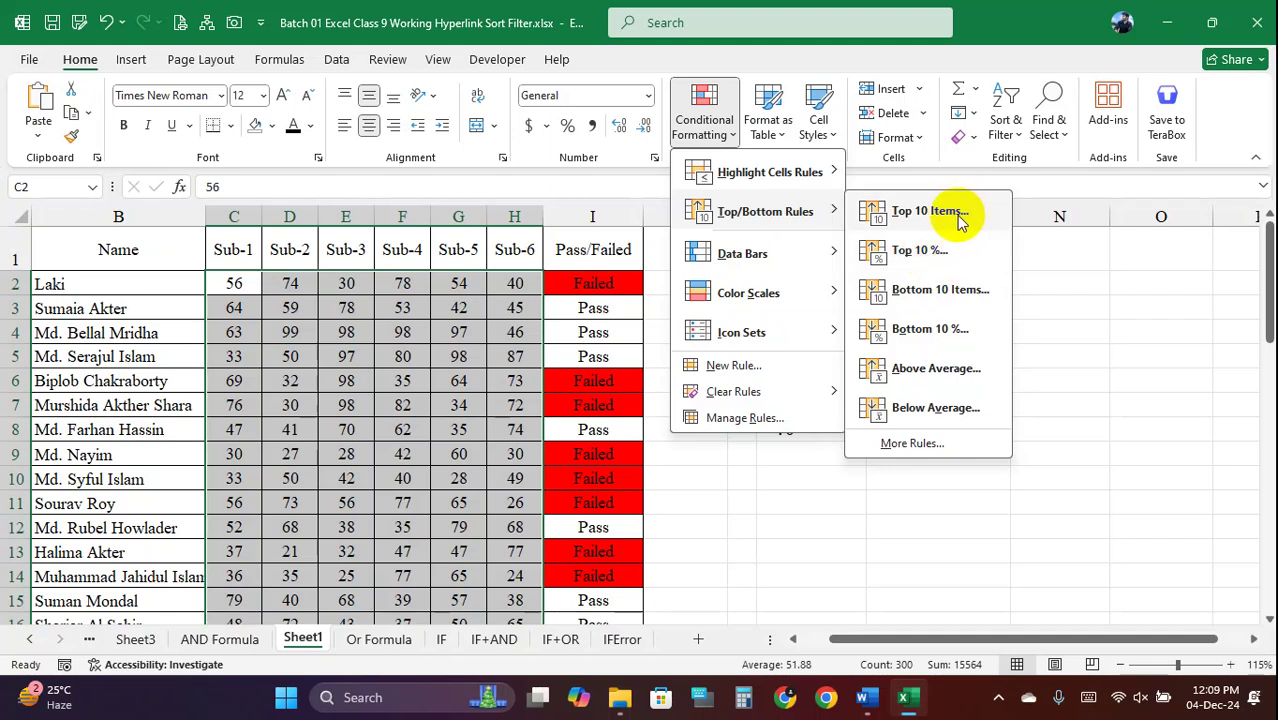
pyautogui.click(940, 292)
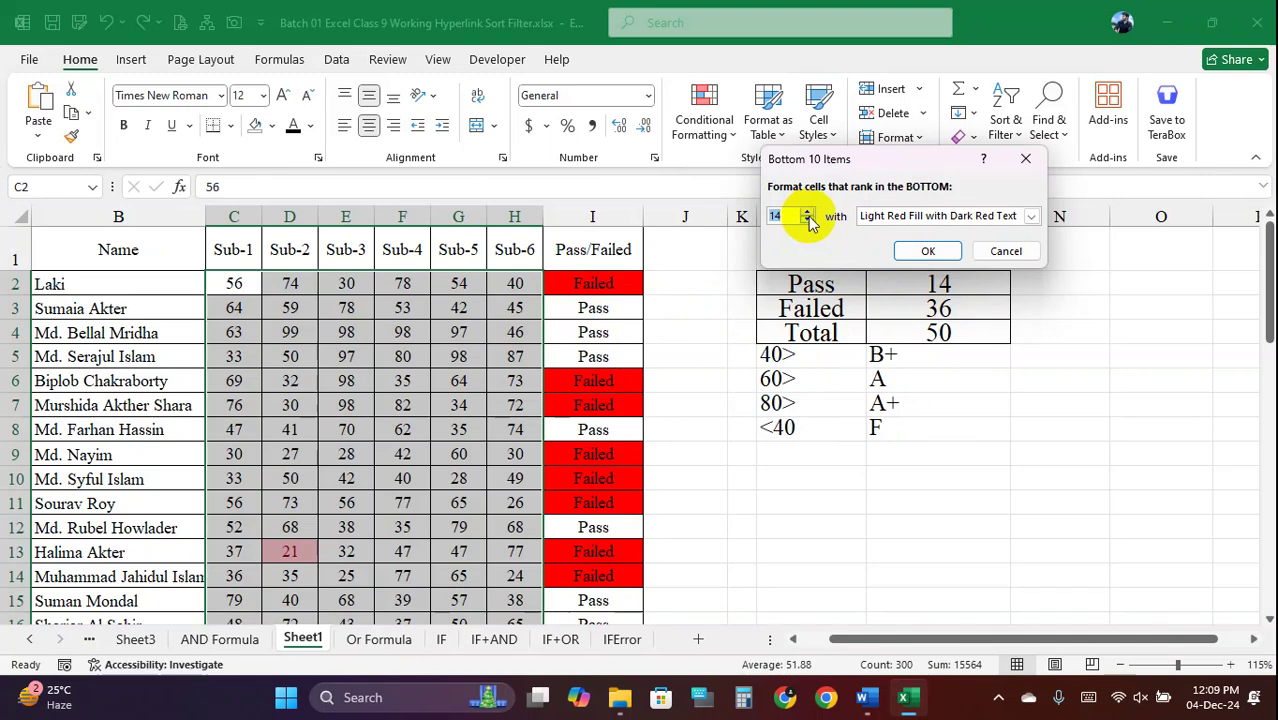
pyautogui.click(756, 215)
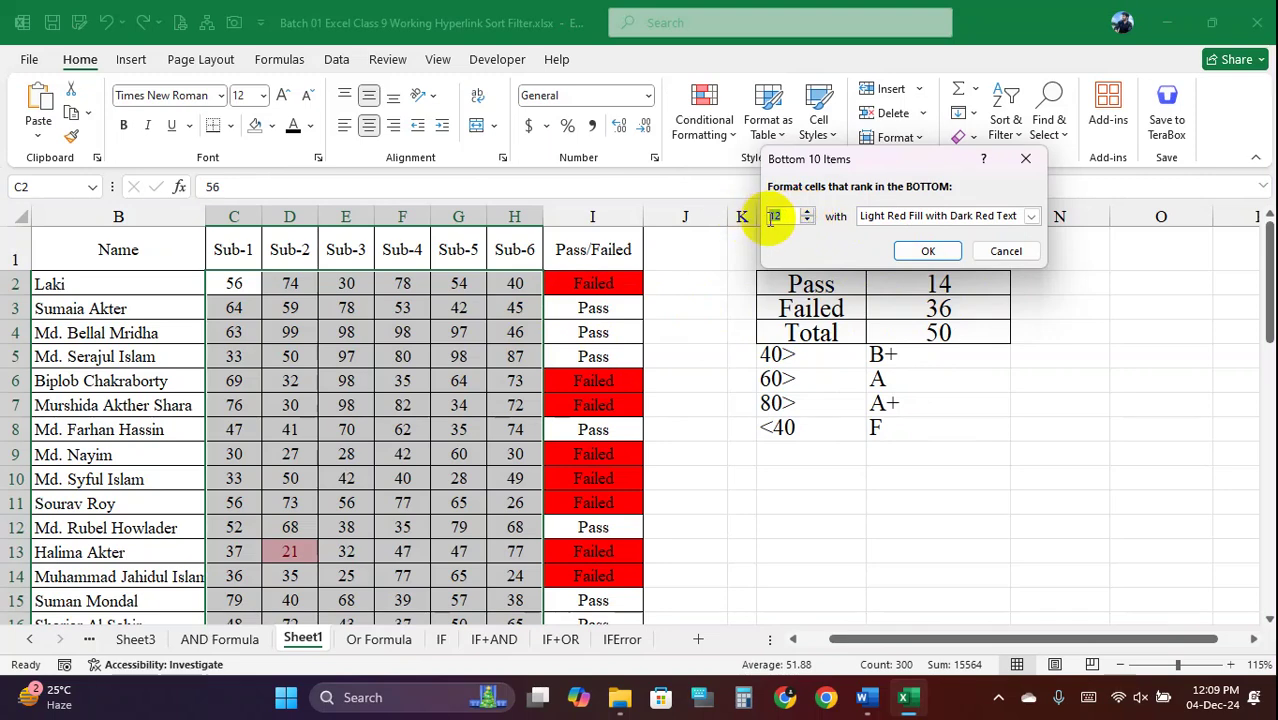
pyautogui.write('5')
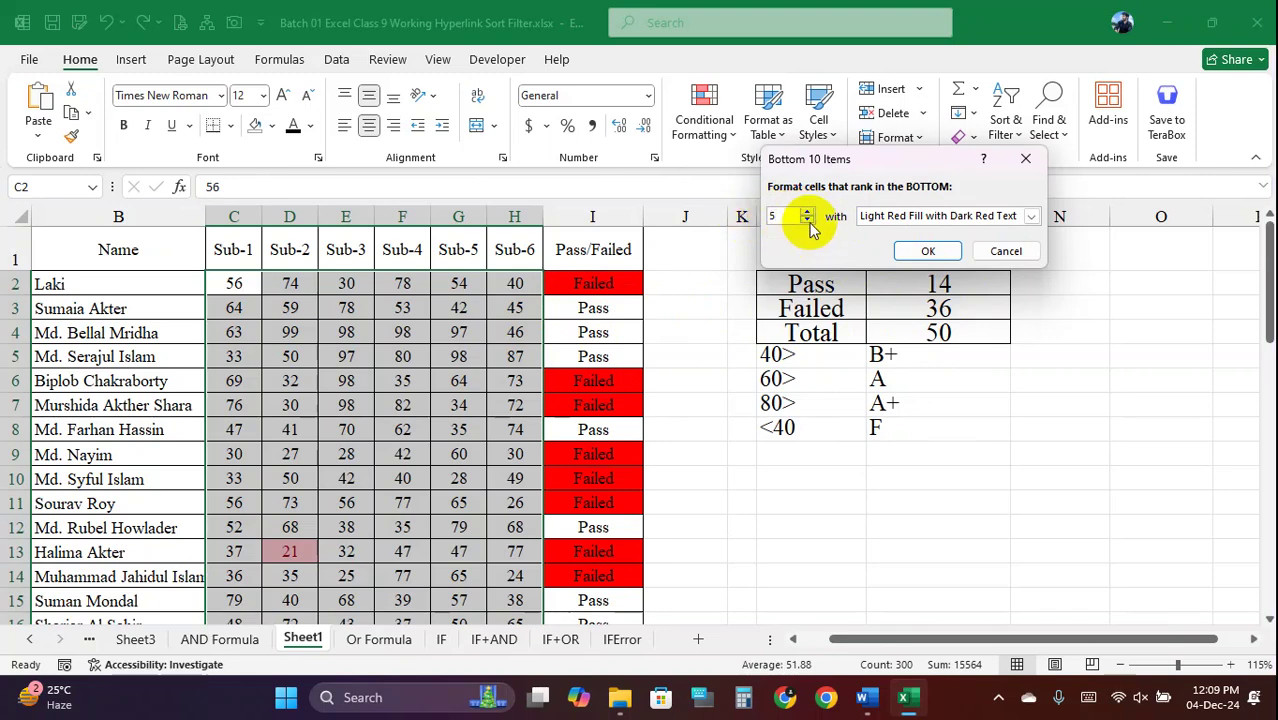
pyautogui.click(927, 251)
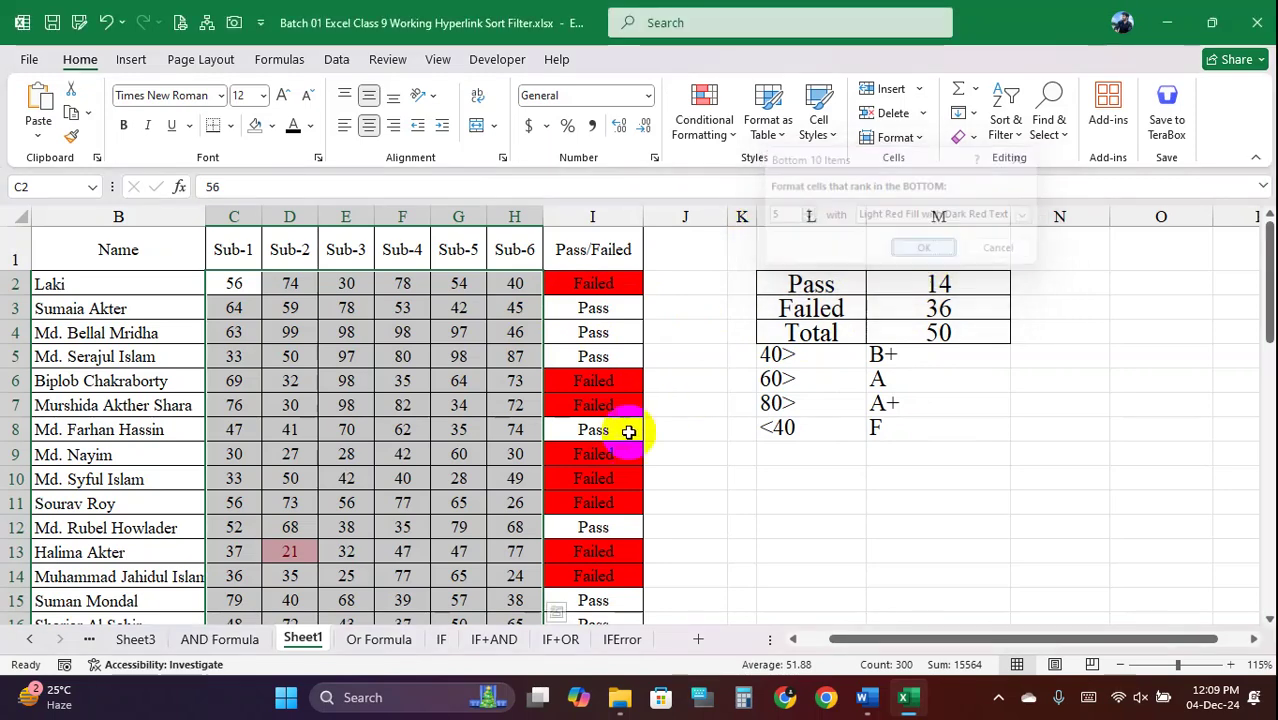
pyautogui.click(418, 424)
# Check the low-score highlights in G35, C32, E29 and D26
pyautogui.scroll(-8, 418, 424)
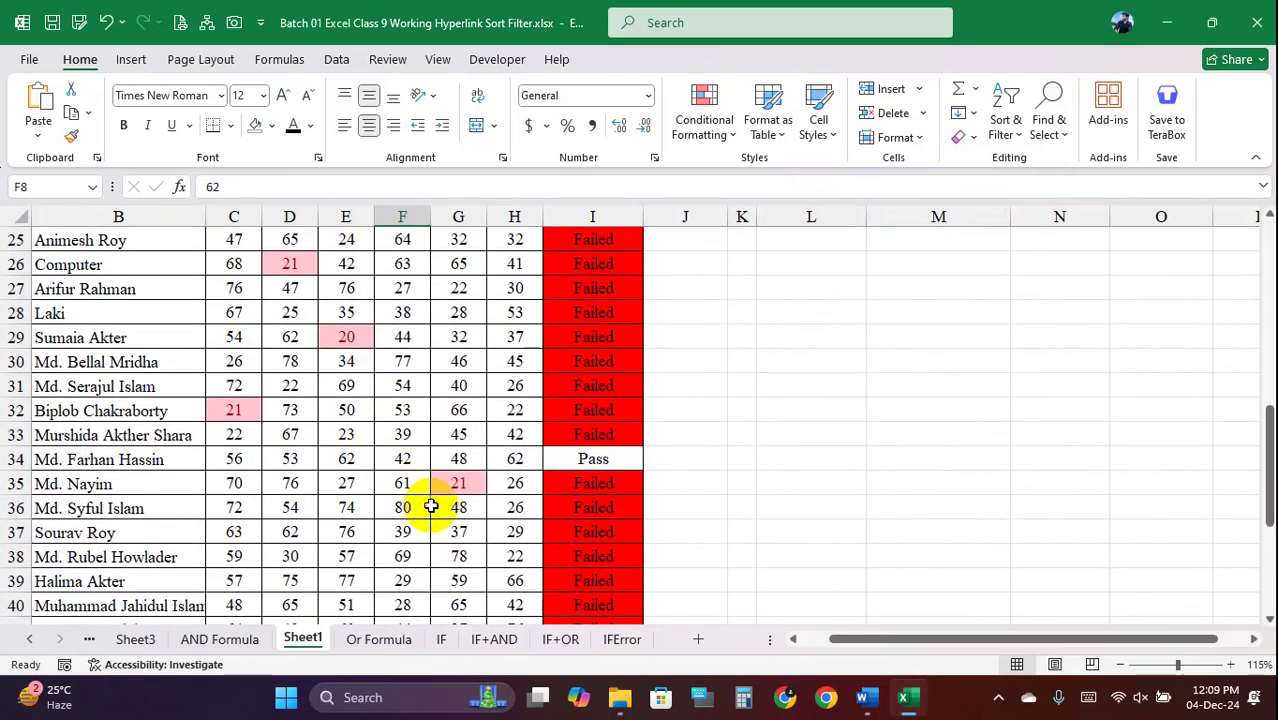
pyautogui.click(445, 483)
pyautogui.click(237, 409)
pyautogui.click(340, 337)
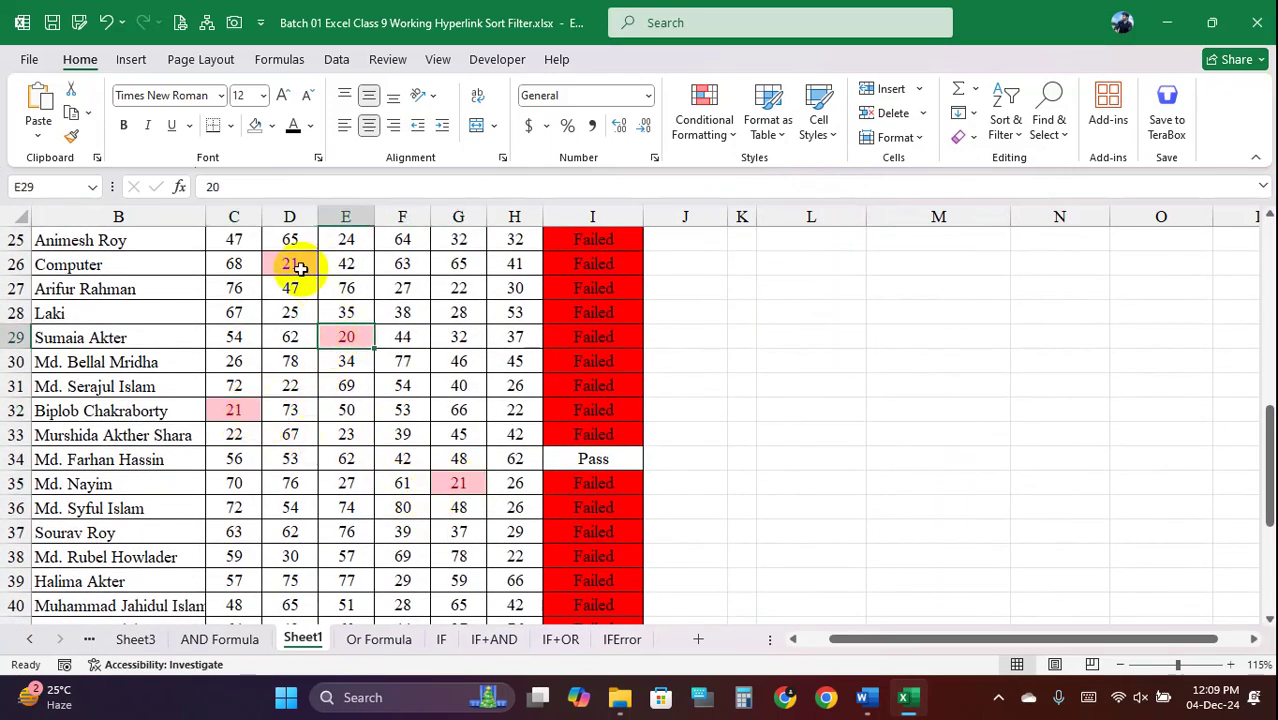
pyautogui.click(289, 264)
pyautogui.scroll(2, 371, 357)
pyautogui.scroll(3, 371, 357)
# Compare the low scores in H17 and D13, then select the whole block C2:H51
pyautogui.click(510, 408)
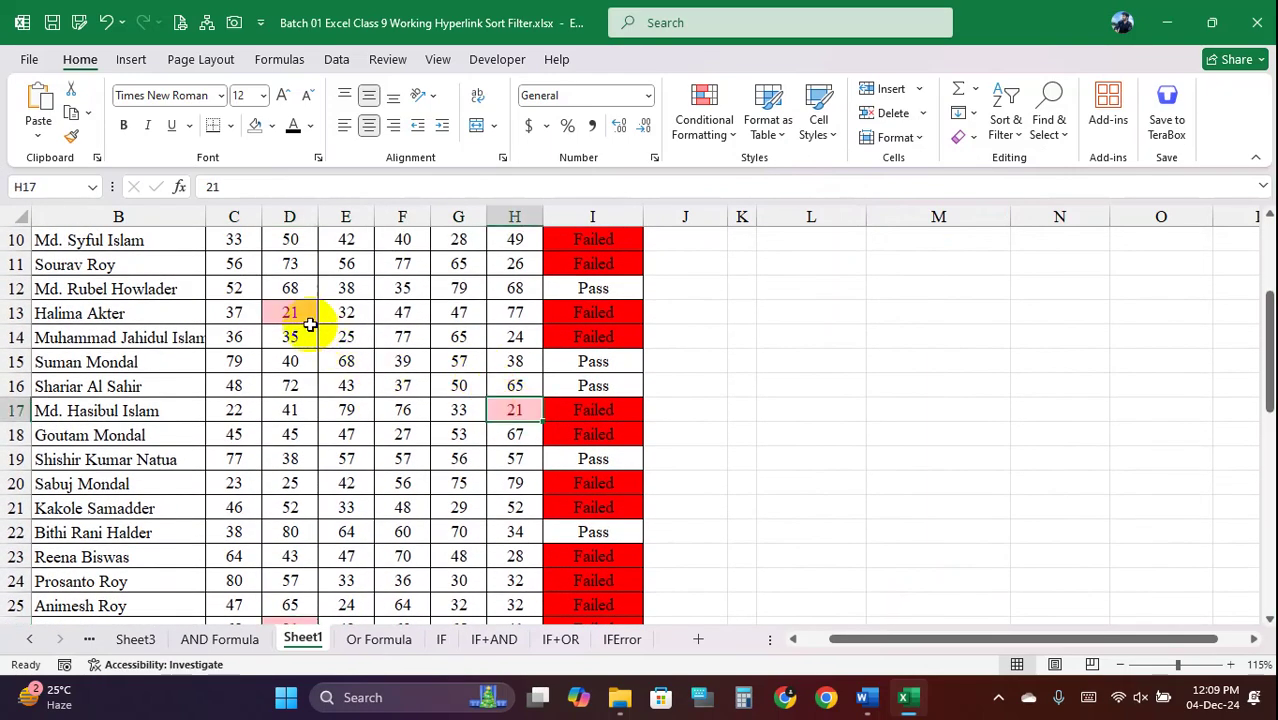
pyautogui.click(300, 314)
pyautogui.click(511, 410)
pyautogui.click(295, 314)
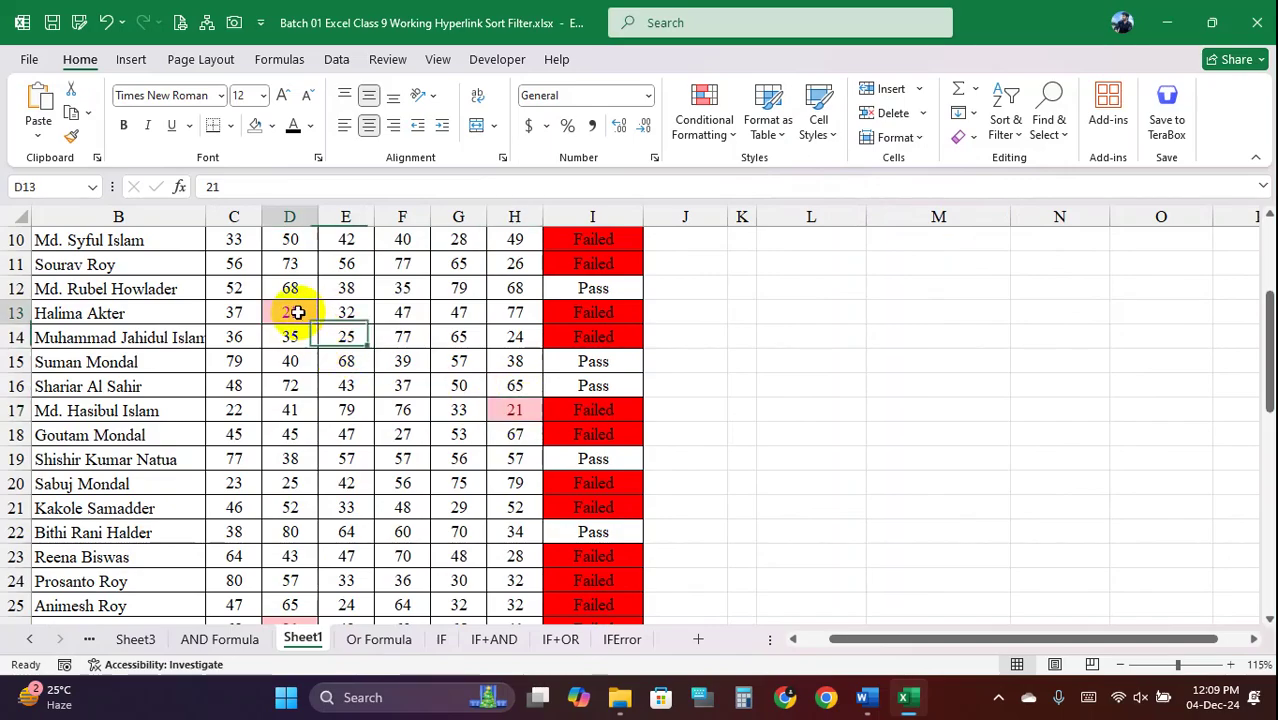
pyautogui.click(510, 410)
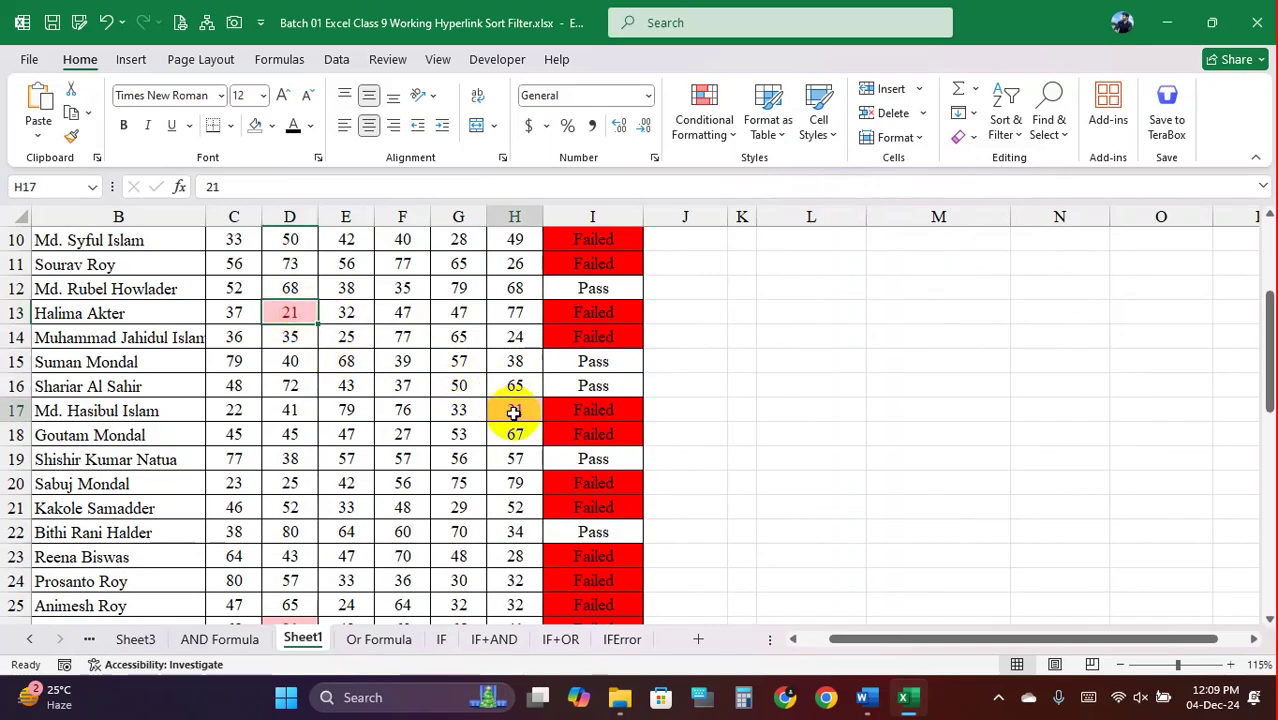
pyautogui.click(292, 312)
pyautogui.scroll(3, 422, 346)
pyautogui.scroll(-14, 456, 357)
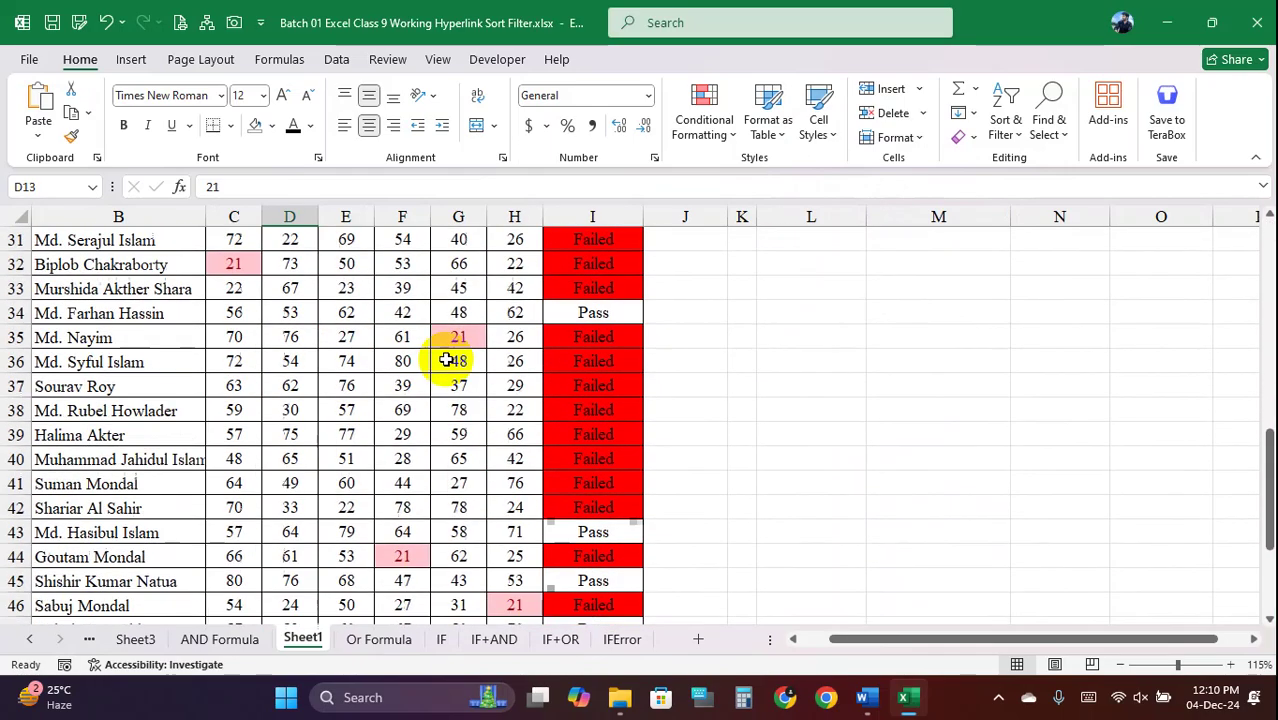
pyautogui.scroll(14, 446, 360)
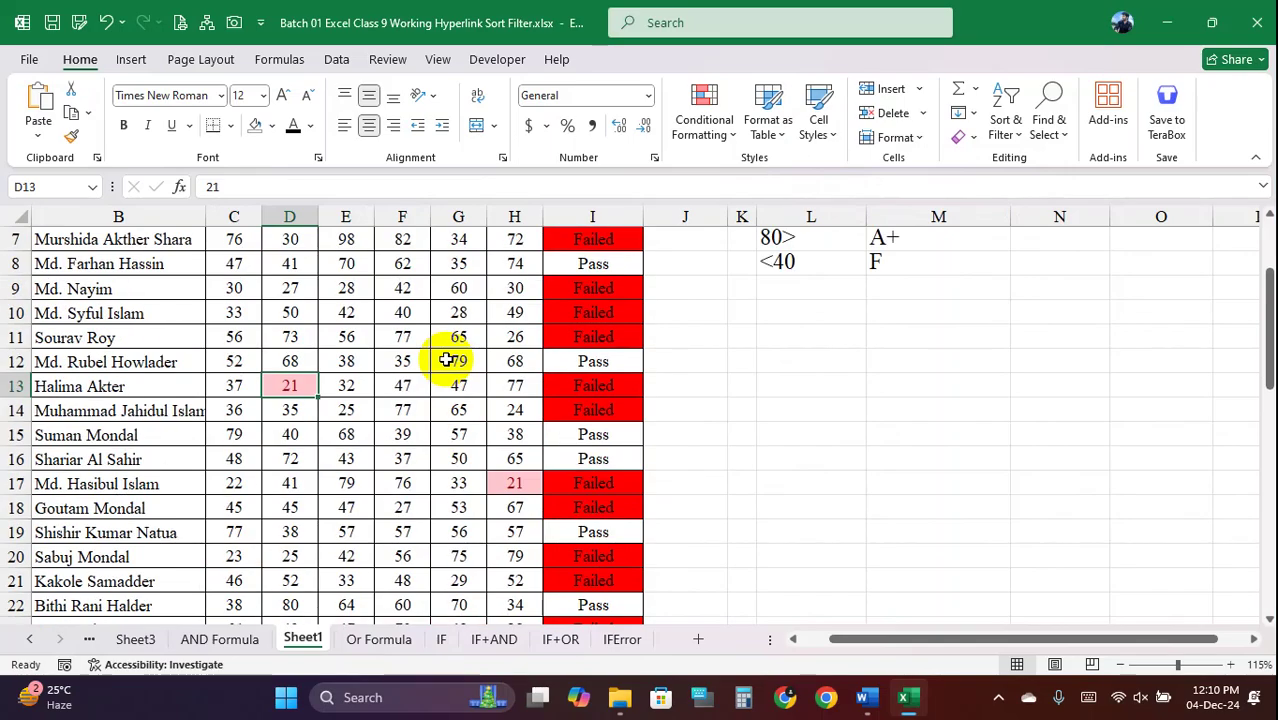
pyautogui.moveTo(228, 284); pyautogui.dragTo(504, 591)
# Clear the pink low-score rules from the selected scores
pyautogui.click(712, 128)
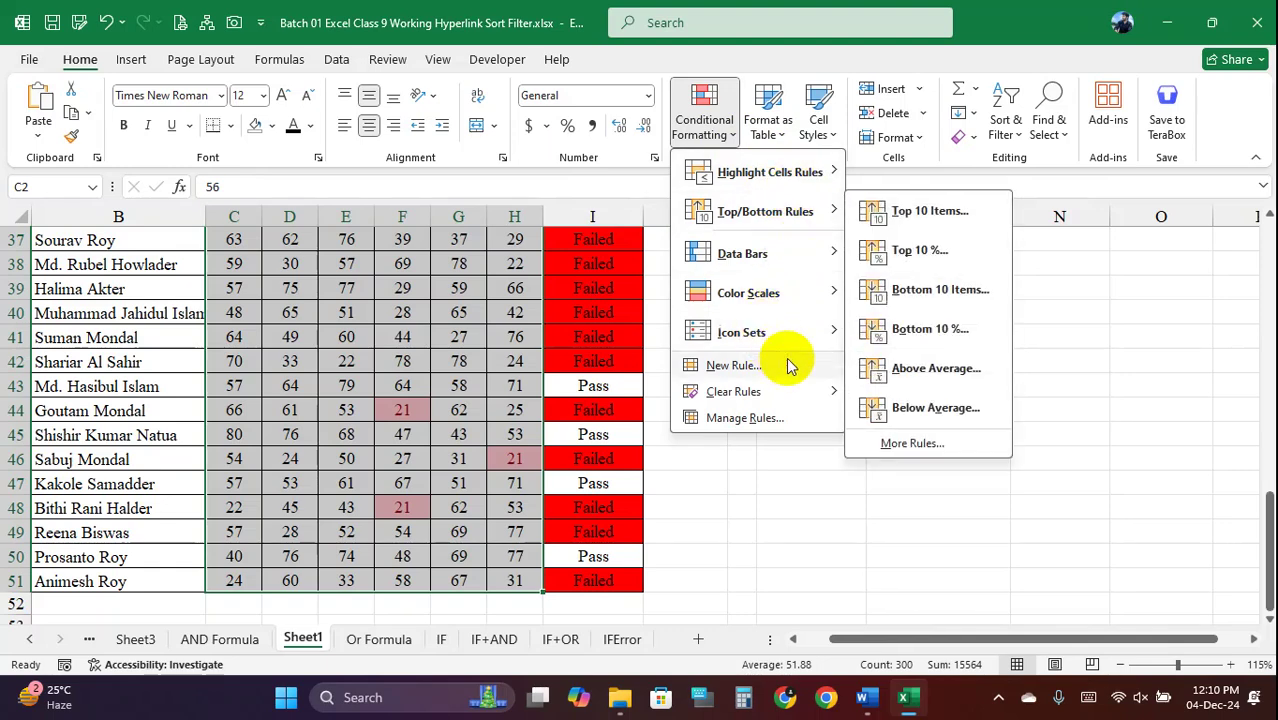
pyautogui.moveTo(815, 398)
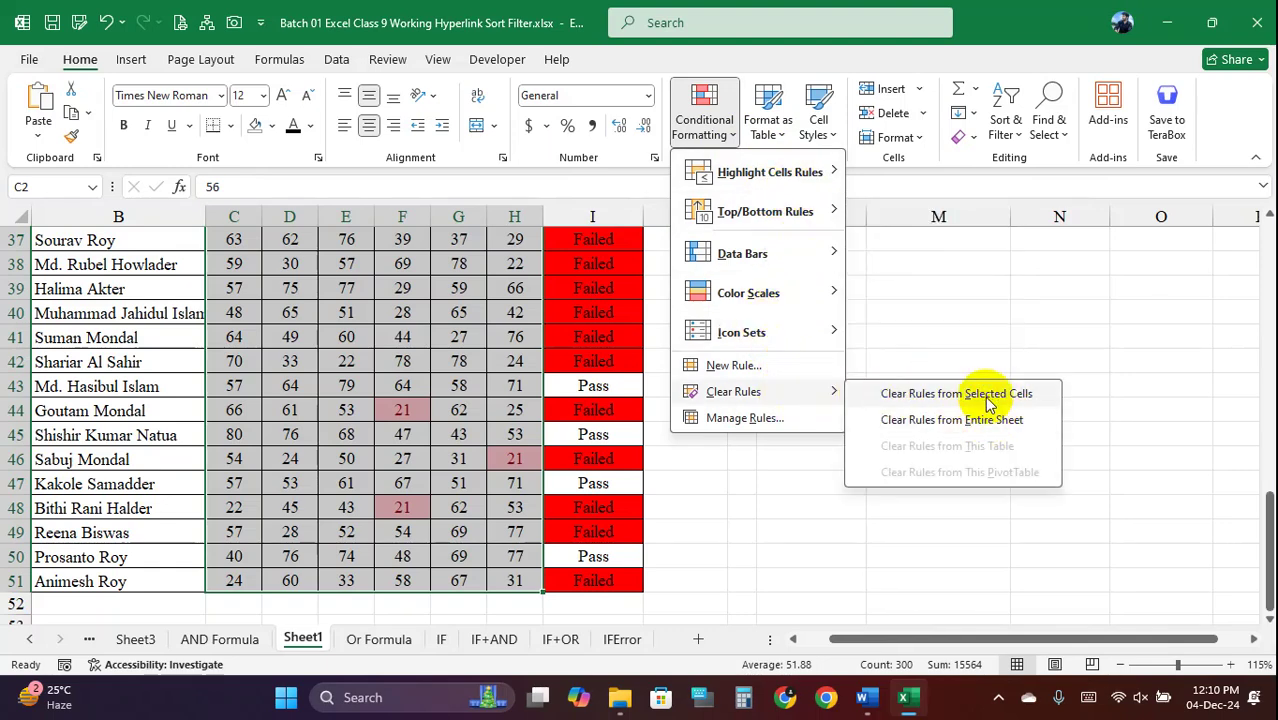
pyautogui.click(990, 395)
# Apply Light Blue gradient data bars to the Sub-1 to Sub-6 scores
pyautogui.click(728, 128)
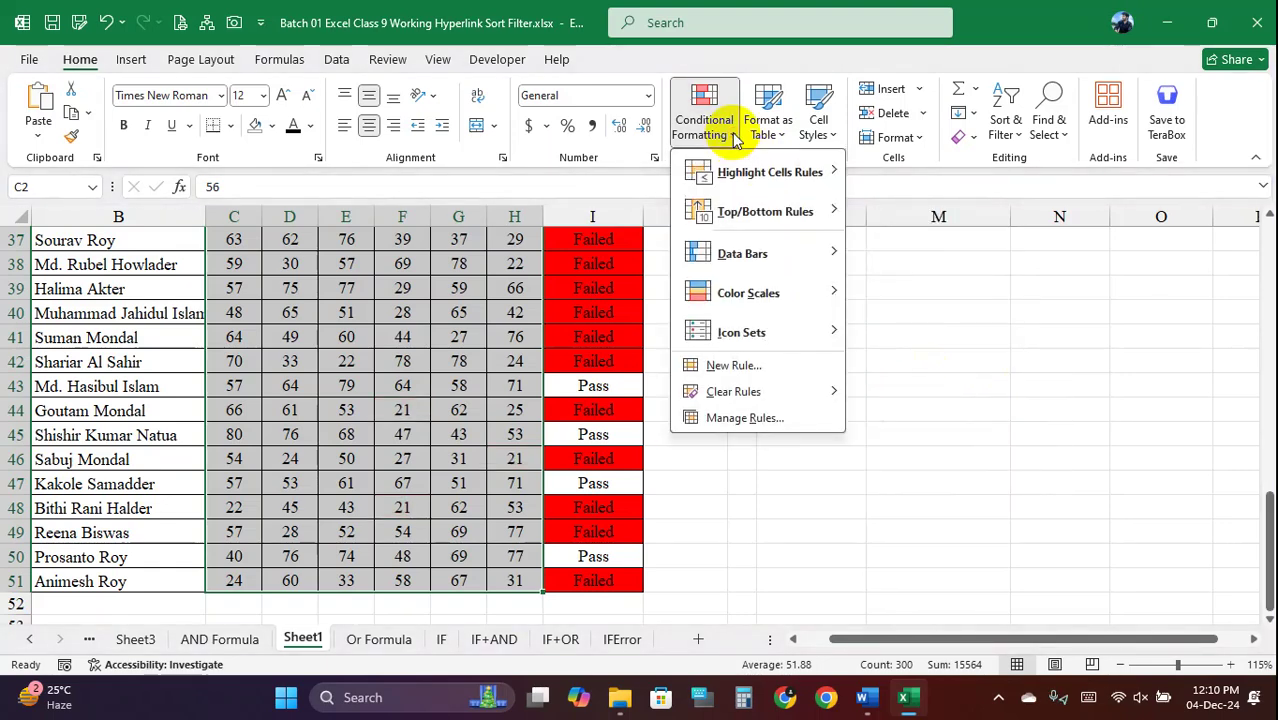
pyautogui.moveTo(798, 257)
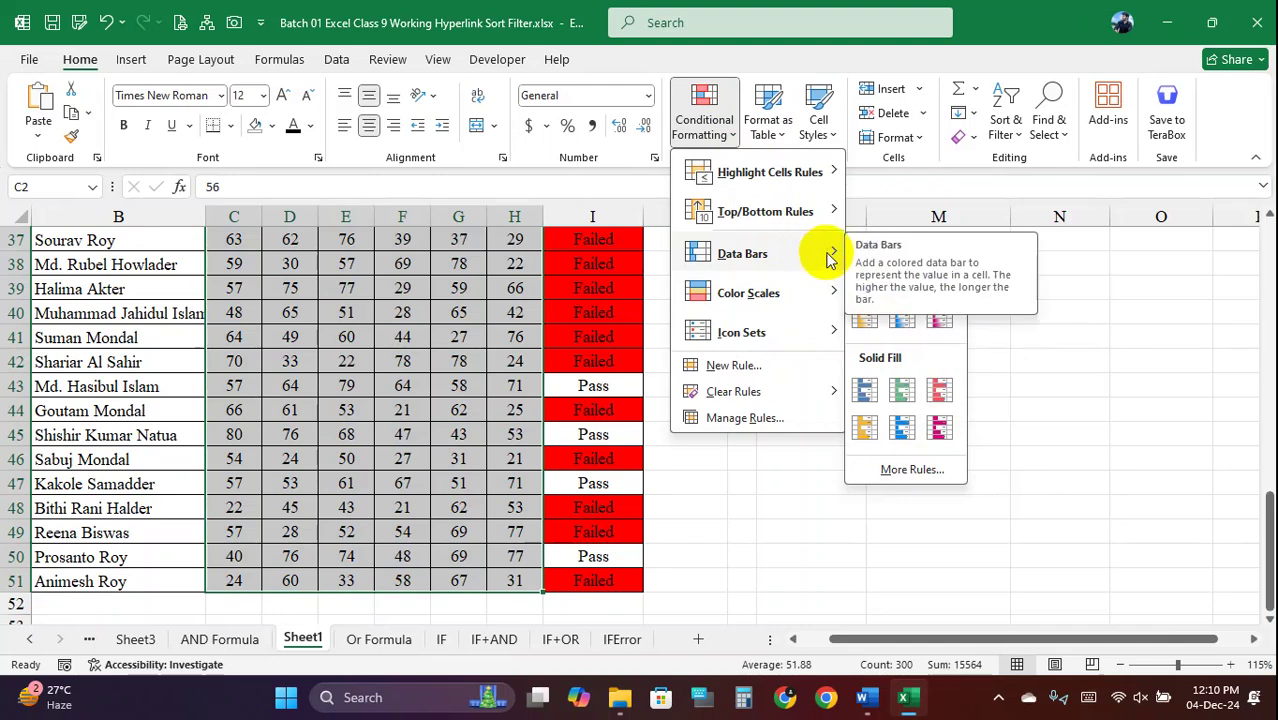
pyautogui.click(903, 316)
pyautogui.click(458, 289)
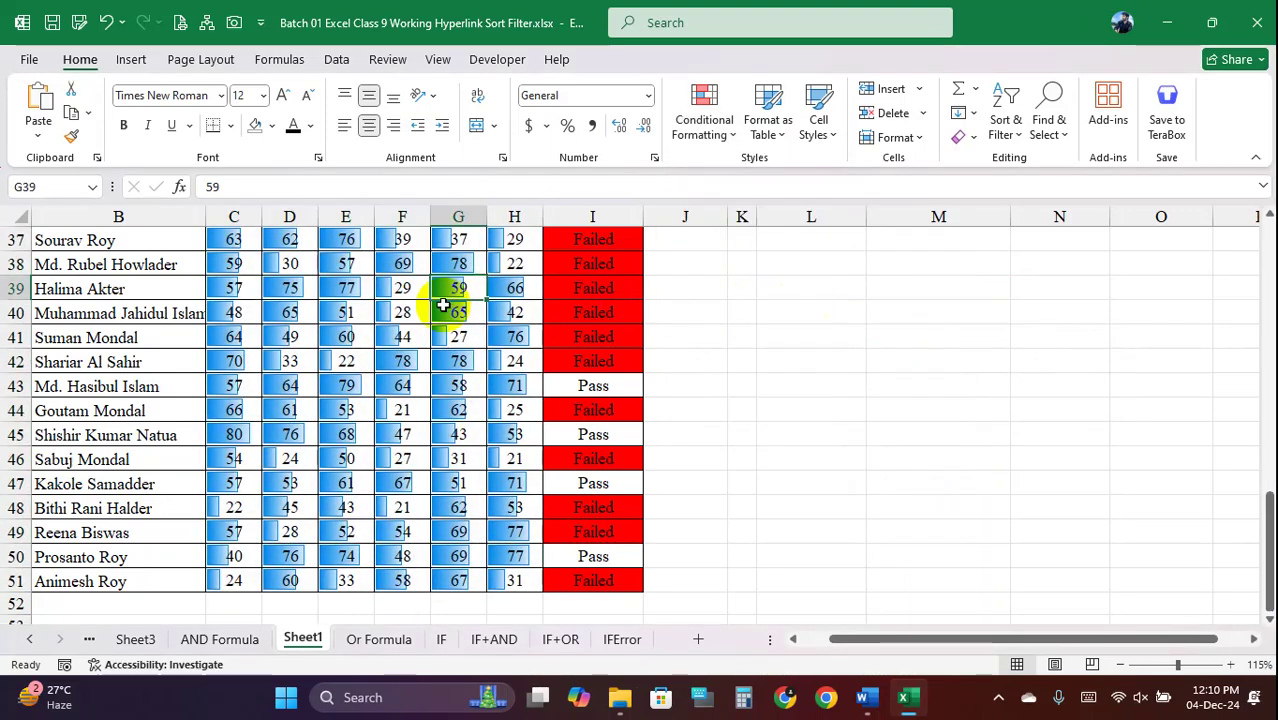
pyautogui.scroll(5, 420, 340)
pyautogui.scroll(7, 416, 337)
pyautogui.keyDown('ctrl'); pyautogui.scroll(4, 408, 358); pyautogui.keyUp('ctrl')
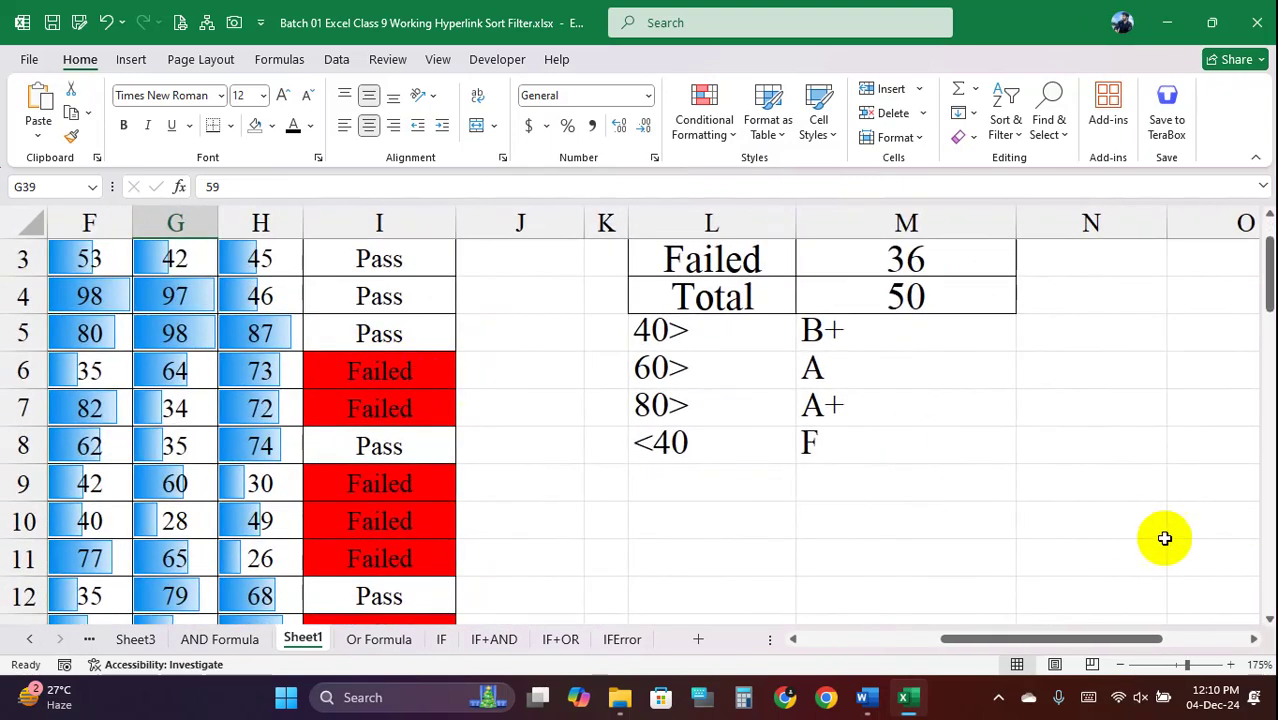
# Replace the Sub-5 score 98 in G5 with 100
pyautogui.moveTo(1036, 645); pyautogui.dragTo(793, 645)
pyautogui.keyDown('ctrl'); pyautogui.scroll(-1, 668, 434); pyautogui.keyUp('ctrl')
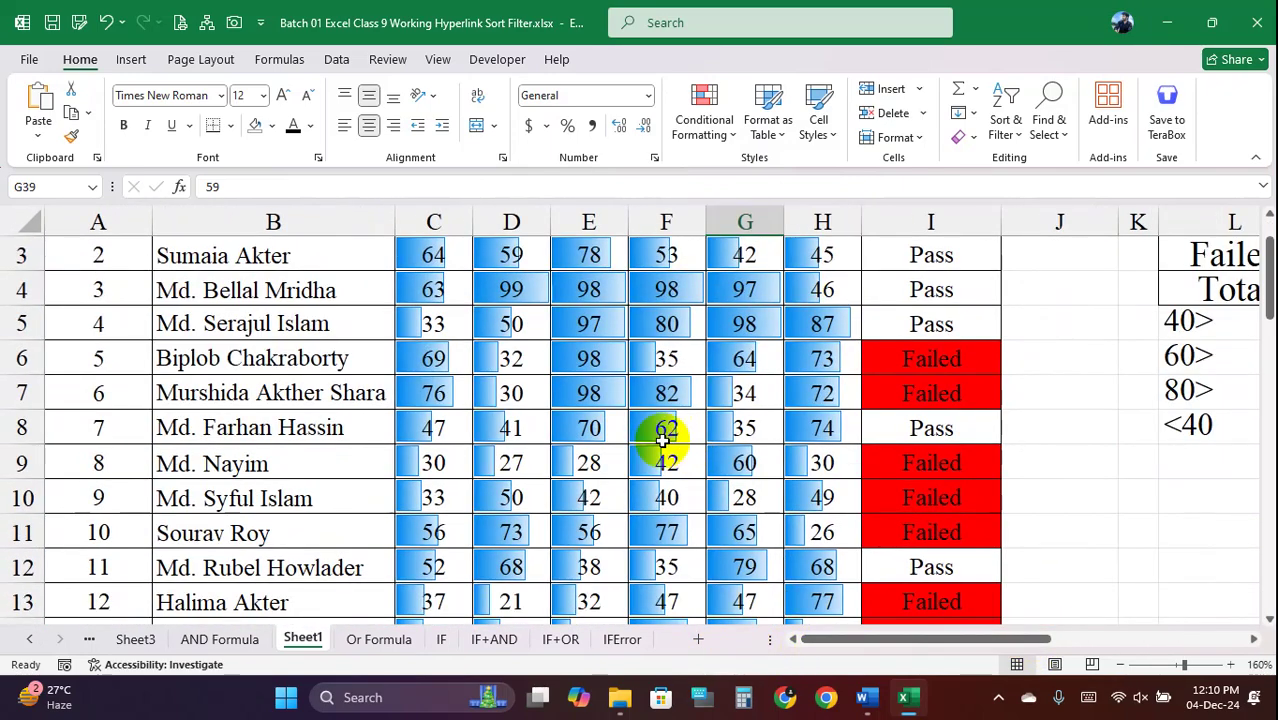
pyautogui.click(514, 325)
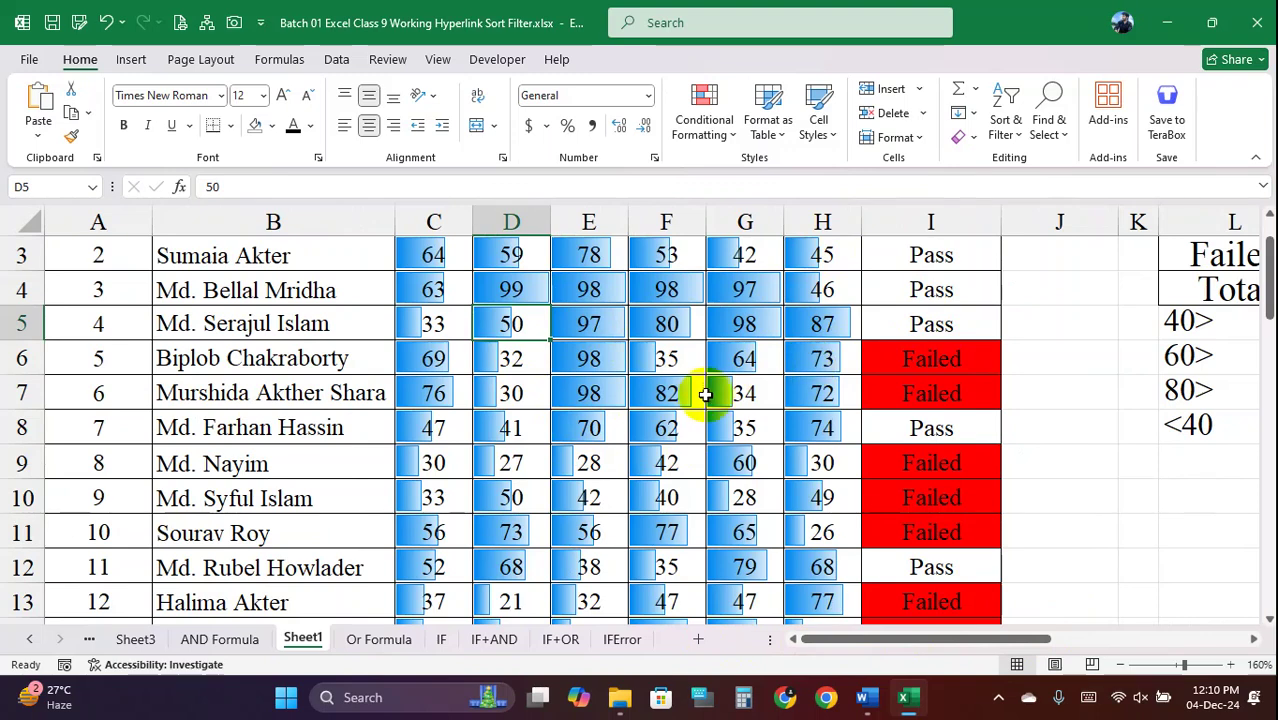
pyautogui.scroll(1, 735, 355)
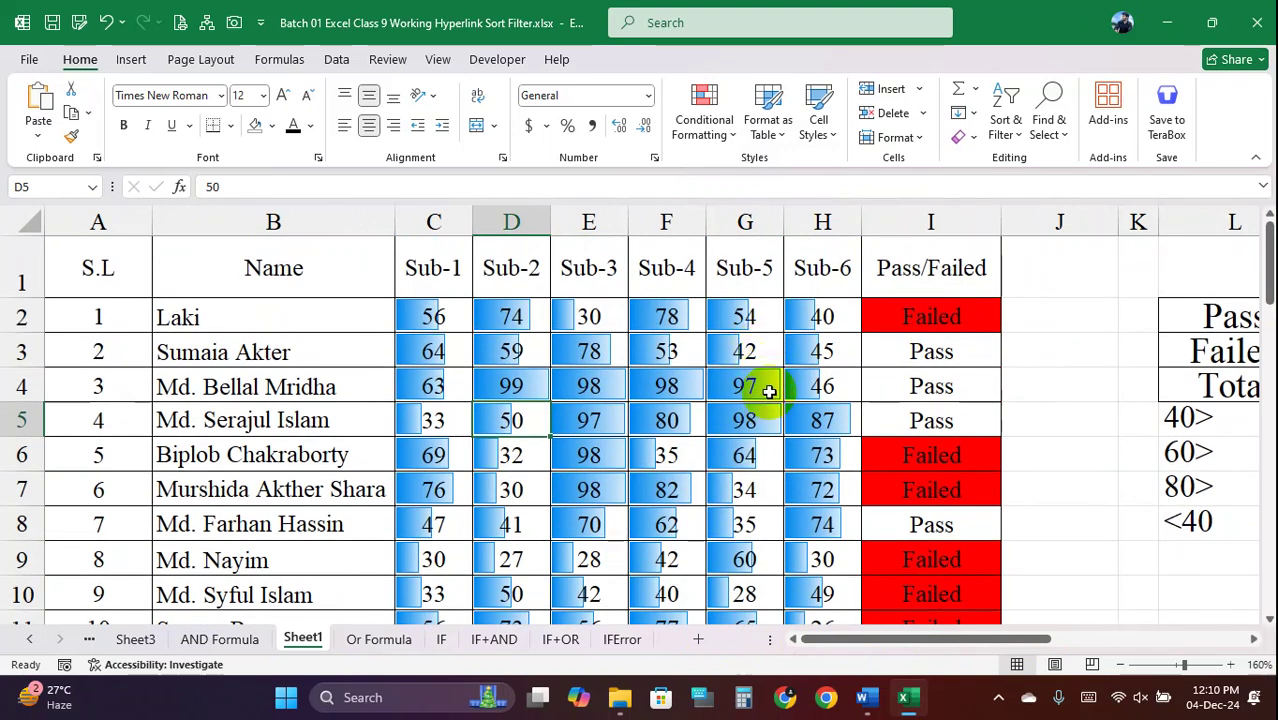
pyautogui.doubleClick(766, 412)
pyautogui.moveTo(766, 412); pyautogui.dragTo(663, 414)
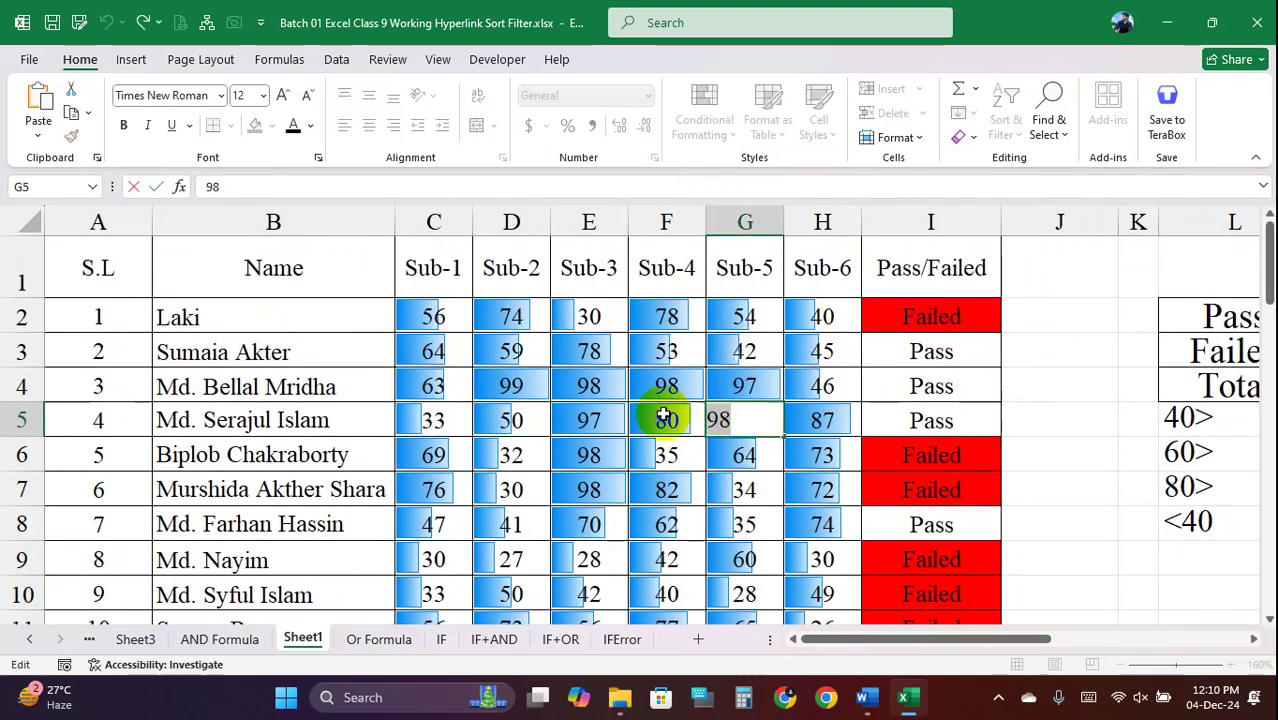
pyautogui.write('100')
pyautogui.click(699, 463)
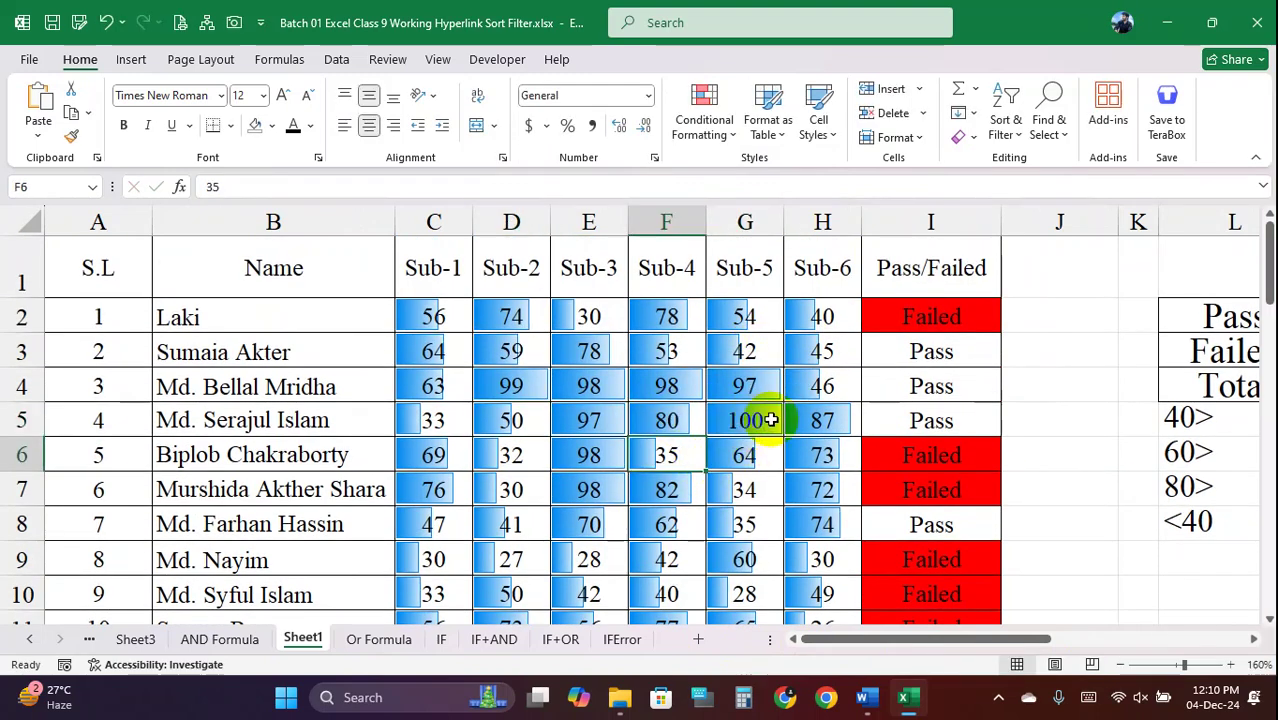
# Change the Sub-4 score in F5 to 10, then select the scores C2:H51
pyautogui.click(677, 421)
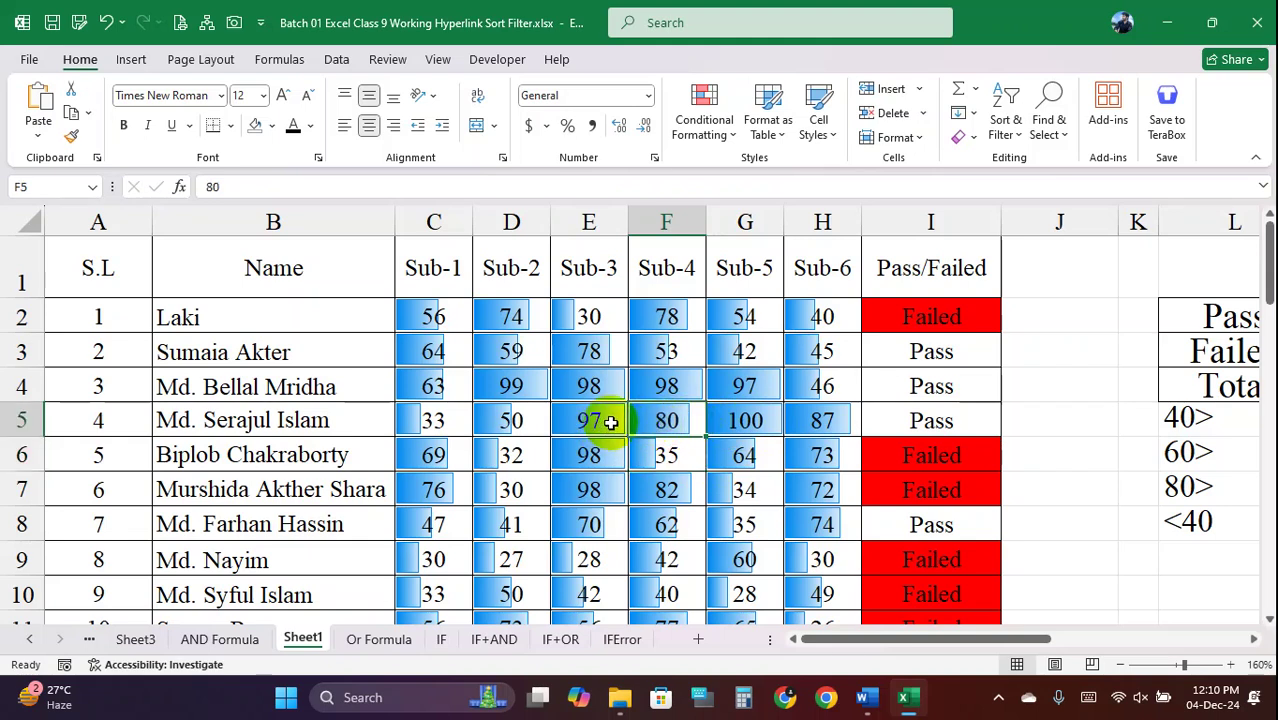
pyautogui.click(708, 422)
pyautogui.click(691, 422)
pyautogui.write('1')
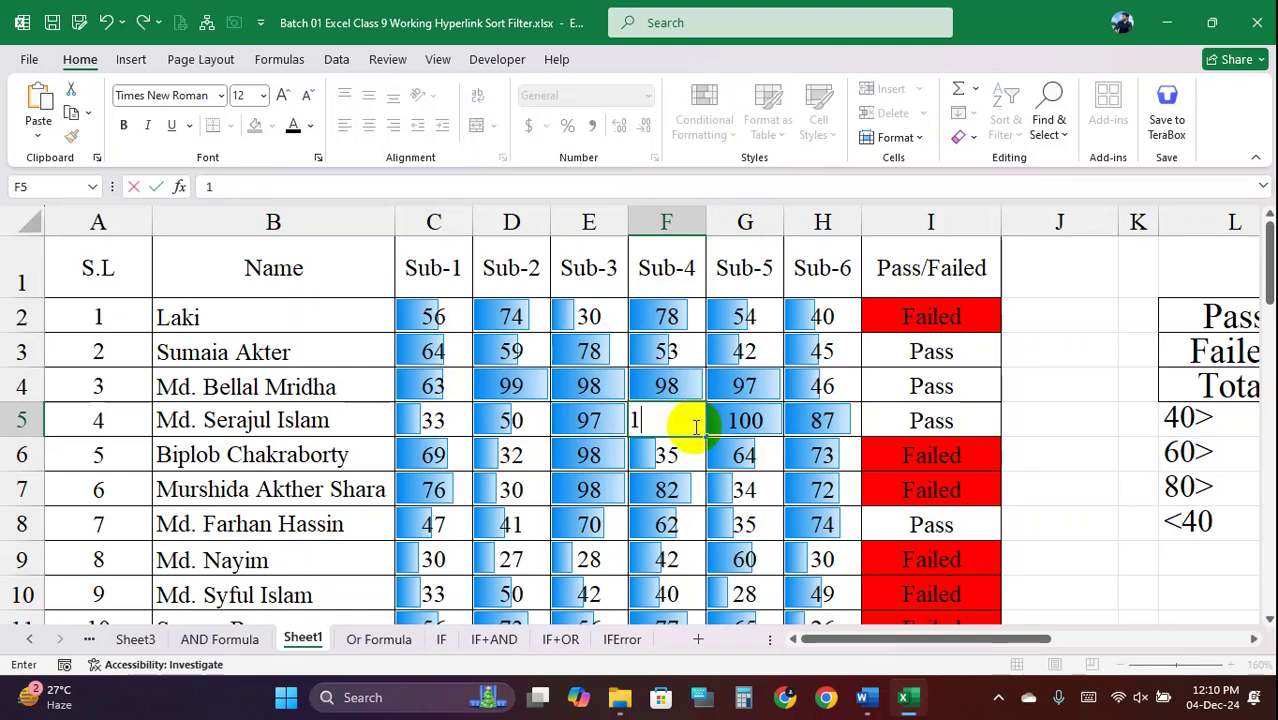
pyautogui.write('0')
pyautogui.press('Return')
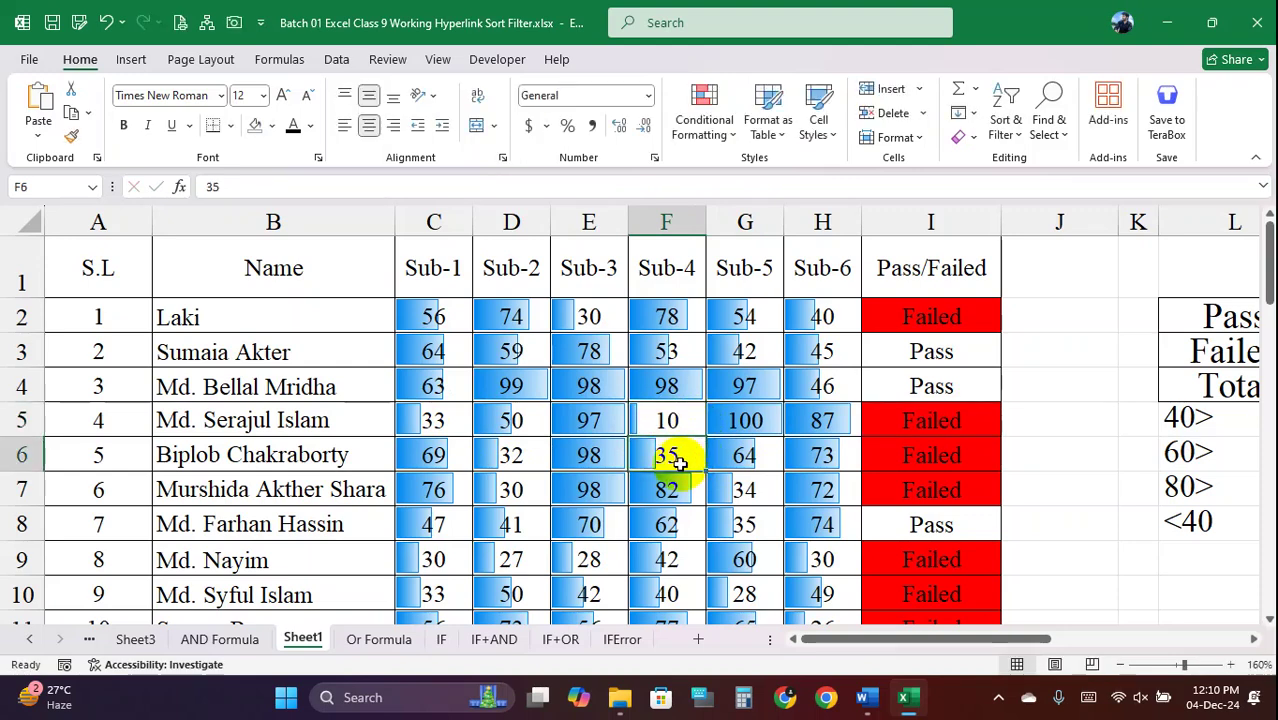
pyautogui.click(698, 398)
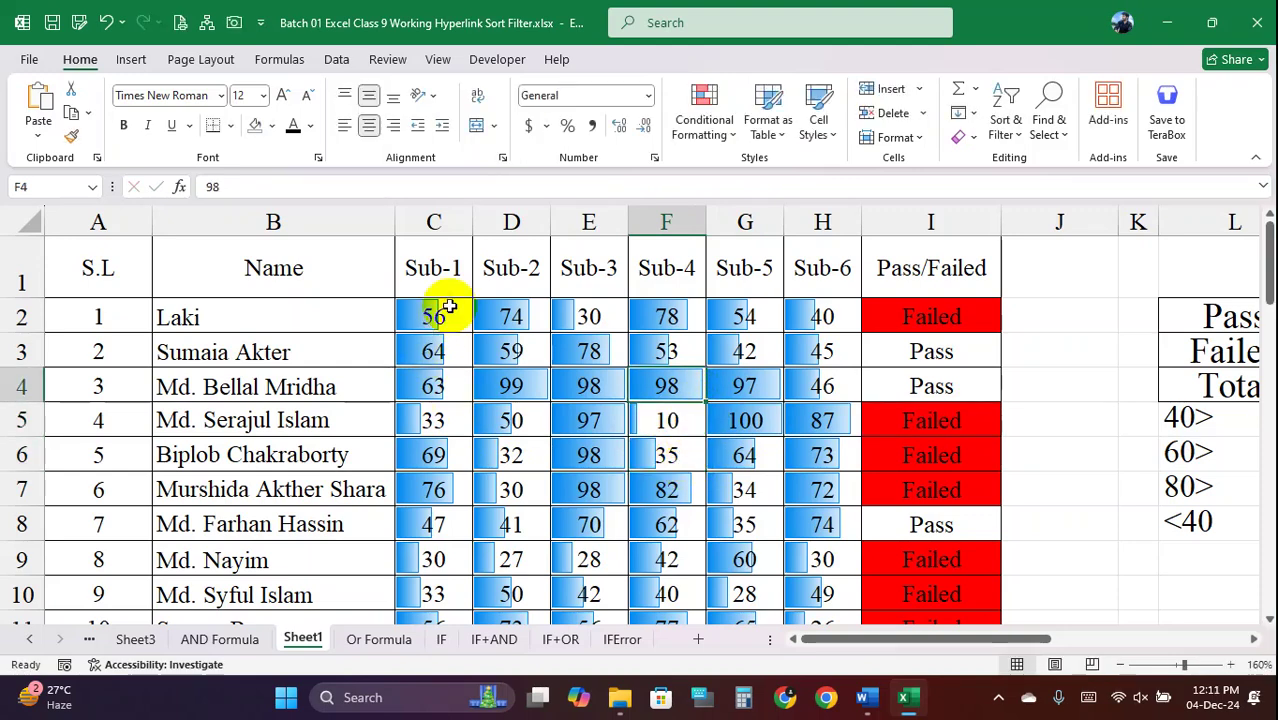
pyautogui.click(431, 314)
pyautogui.moveTo(431, 314); pyautogui.dragTo(833, 507)
# Clear the conditional formatting rules so the score cells lose their data bars
pyautogui.click(718, 126)
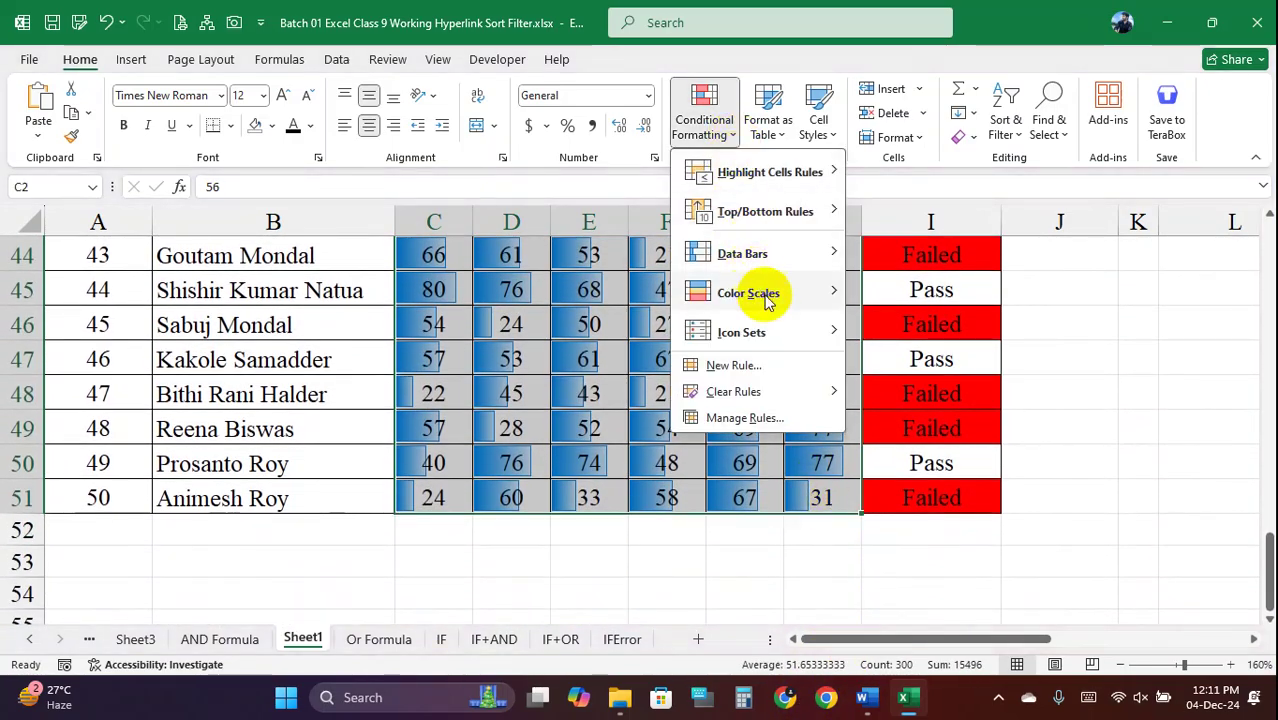
pyautogui.moveTo(778, 393)
pyautogui.click(970, 394)
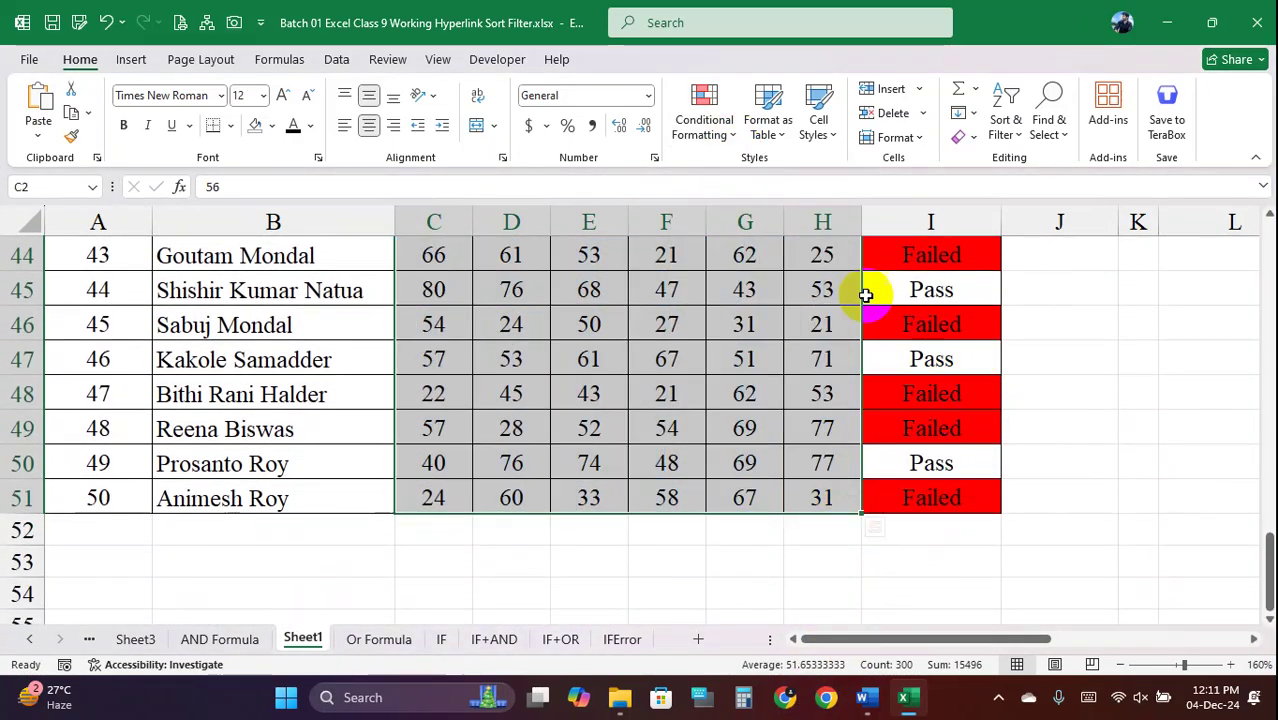
# Preview the Color Scales and Icon Sets conditional formatting options on the scores
pyautogui.click(734, 140)
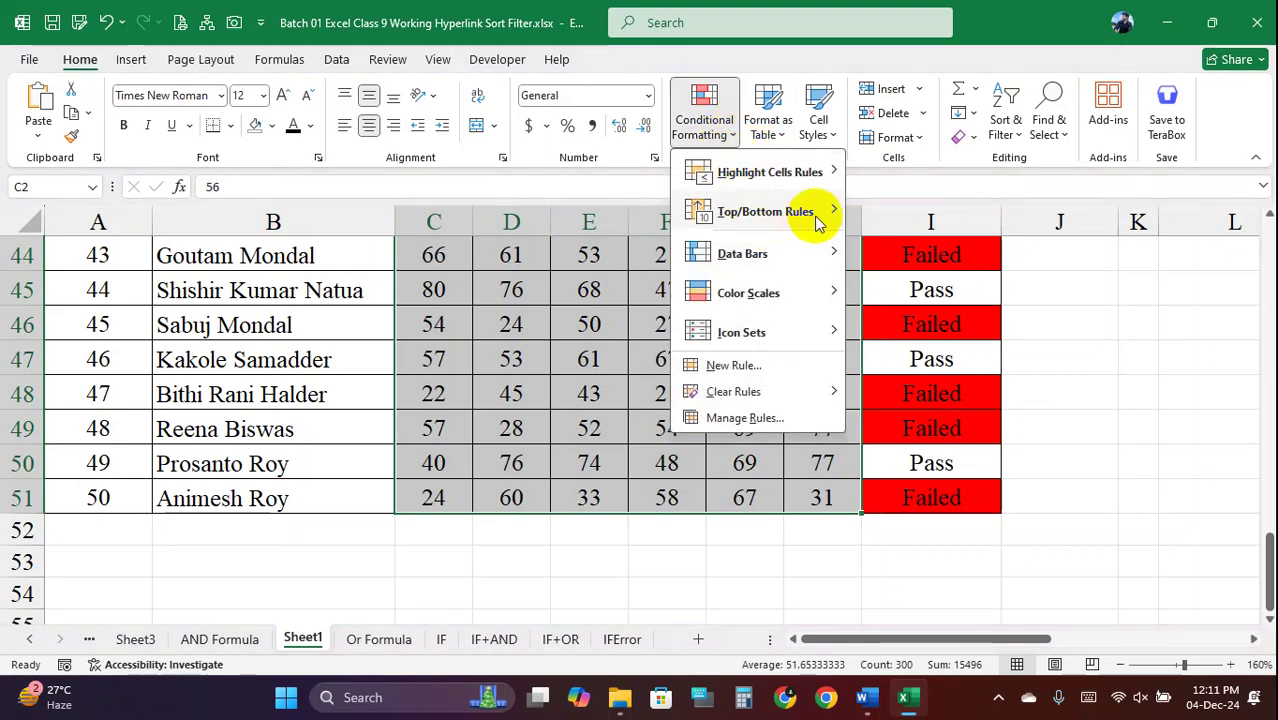
pyautogui.moveTo(818, 220)
pyautogui.moveTo(812, 294)
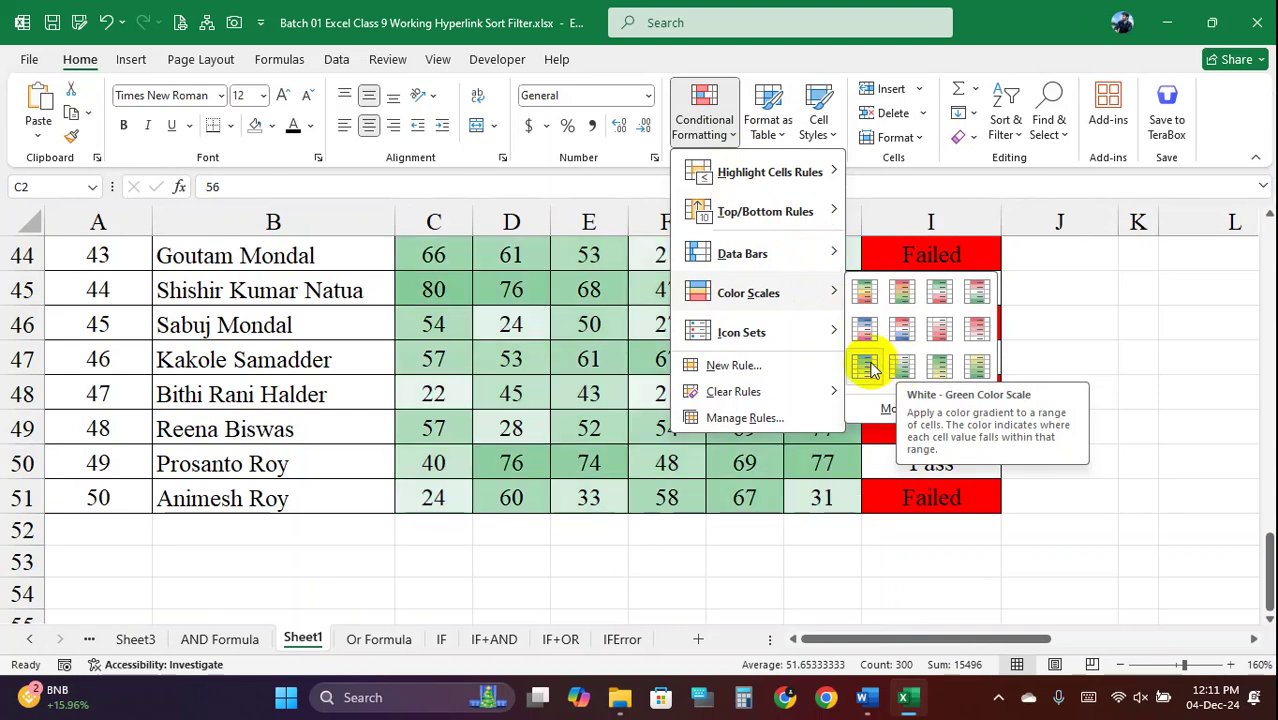
pyautogui.moveTo(808, 333)
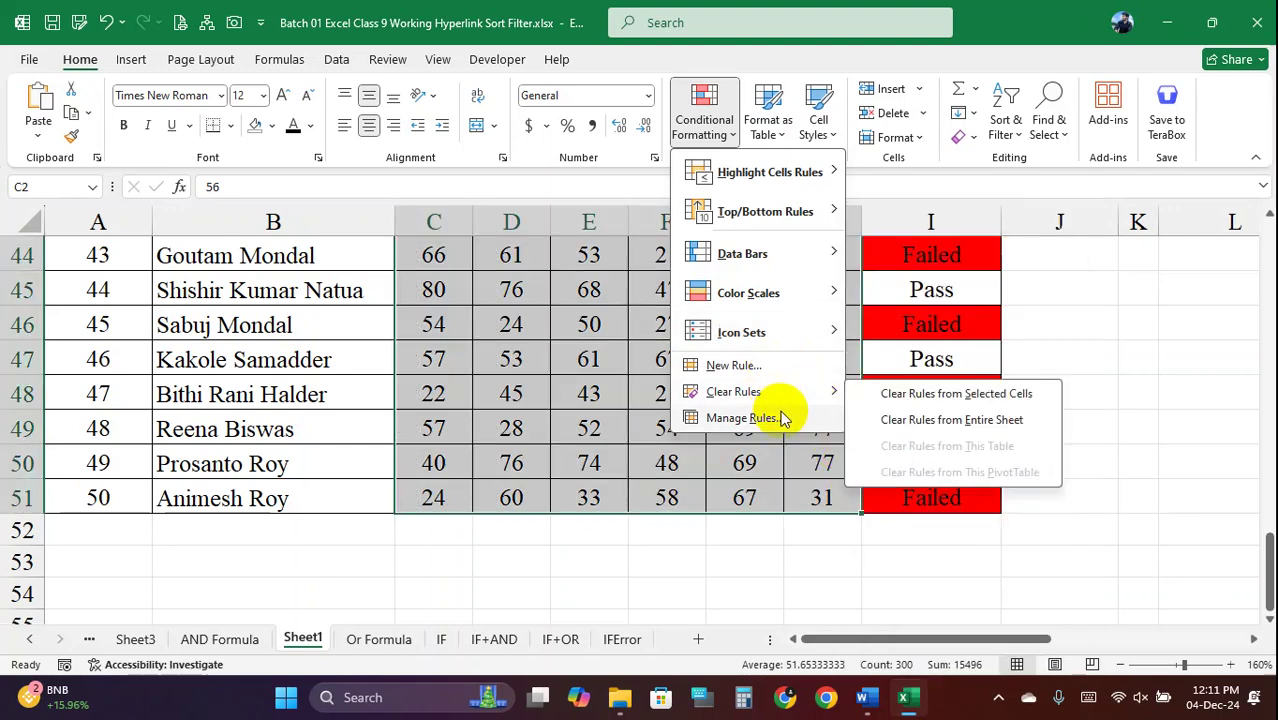
# Close the Conditional Formatting menu and scroll the sheet back up to row 1
pyautogui.moveTo(812, 174)
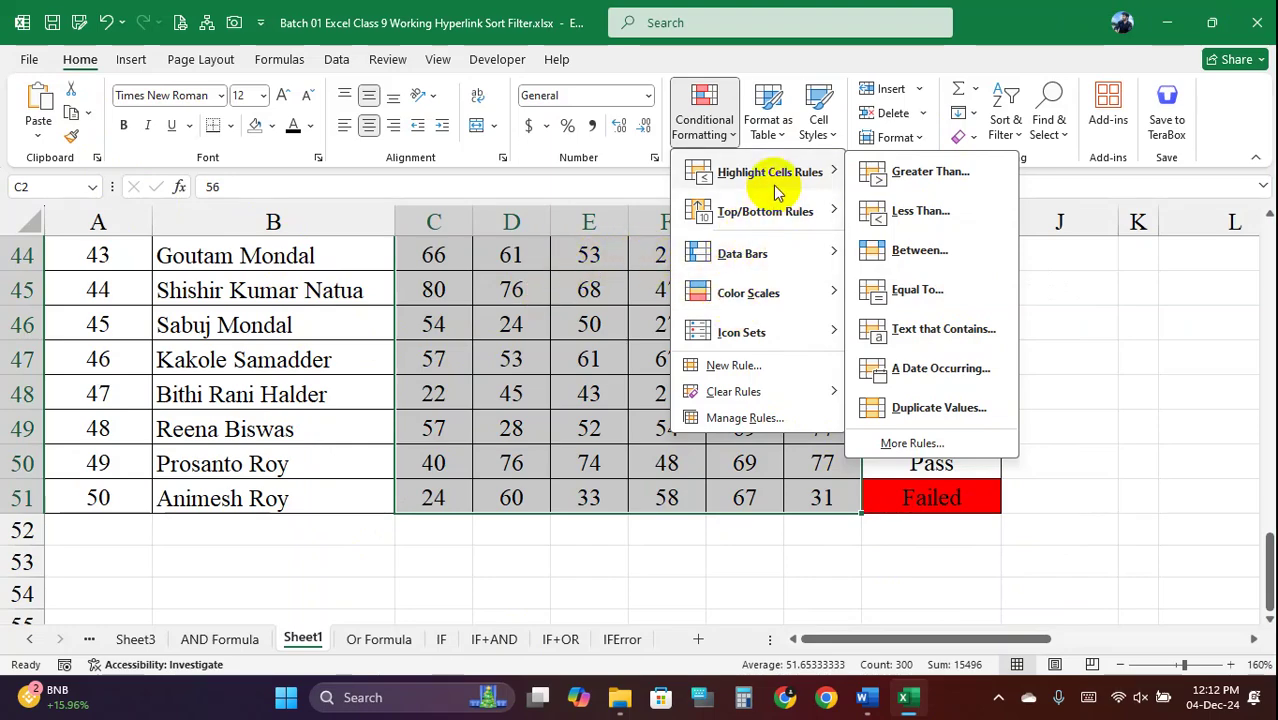
pyautogui.click(530, 266)
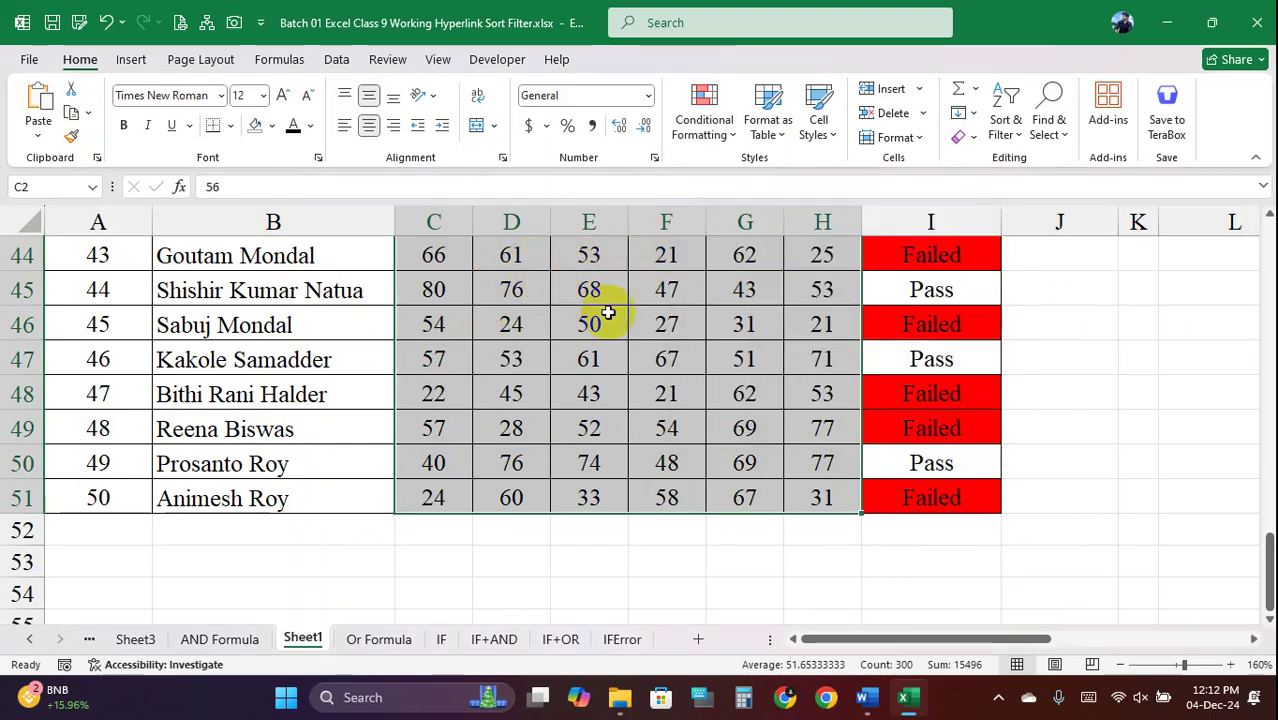
pyautogui.scroll(14, 608, 313)
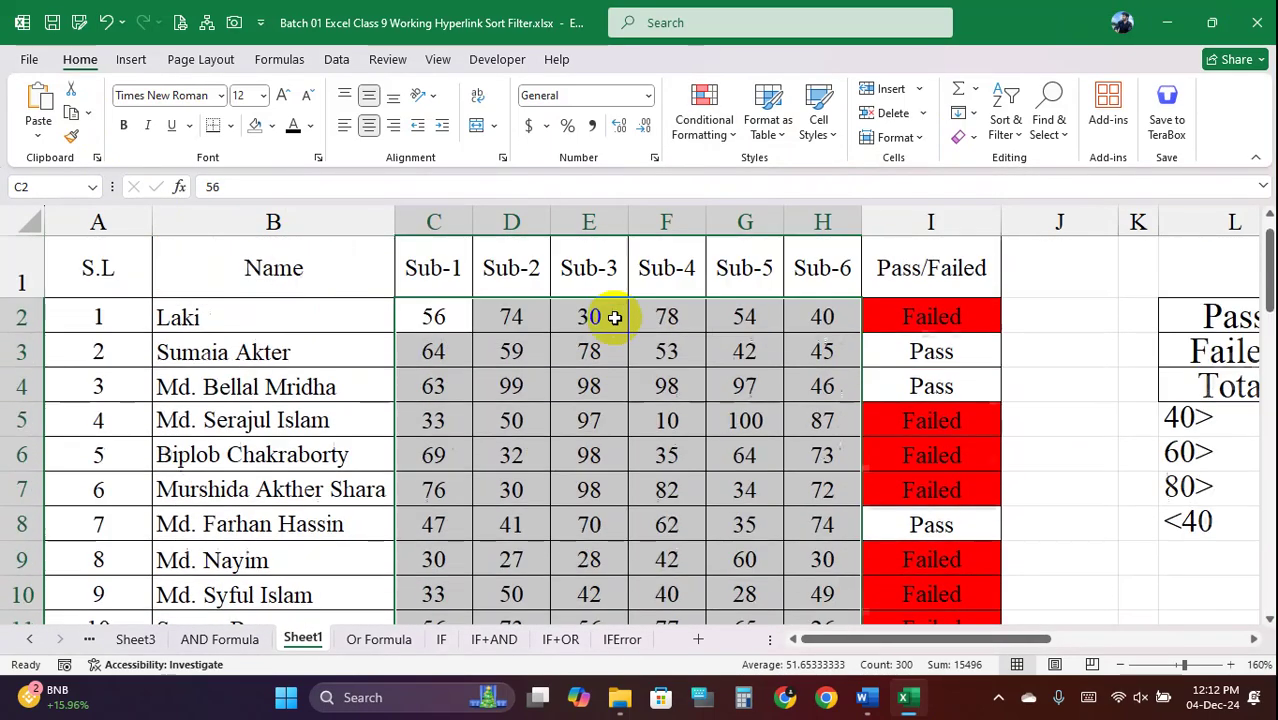
# Open and close the Format as Table and Cell Styles galleries without applying a style
pyautogui.click(778, 132)
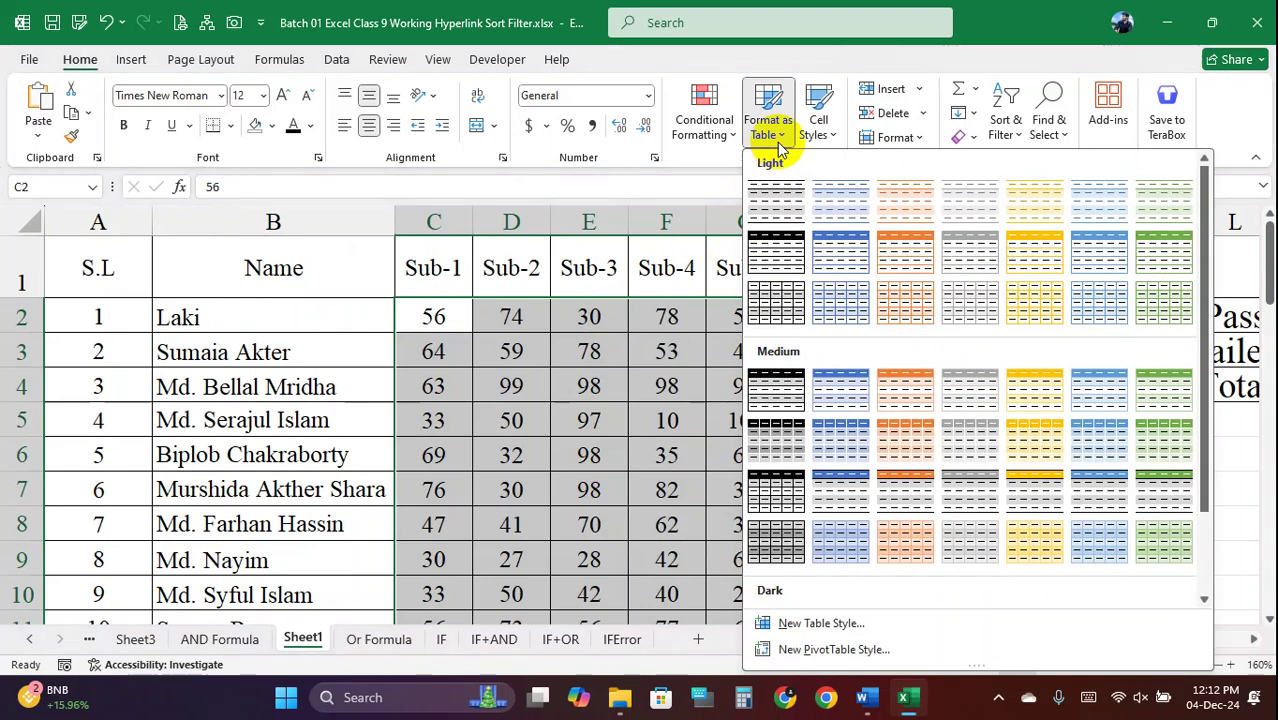
pyautogui.click(779, 140)
pyautogui.click(833, 135)
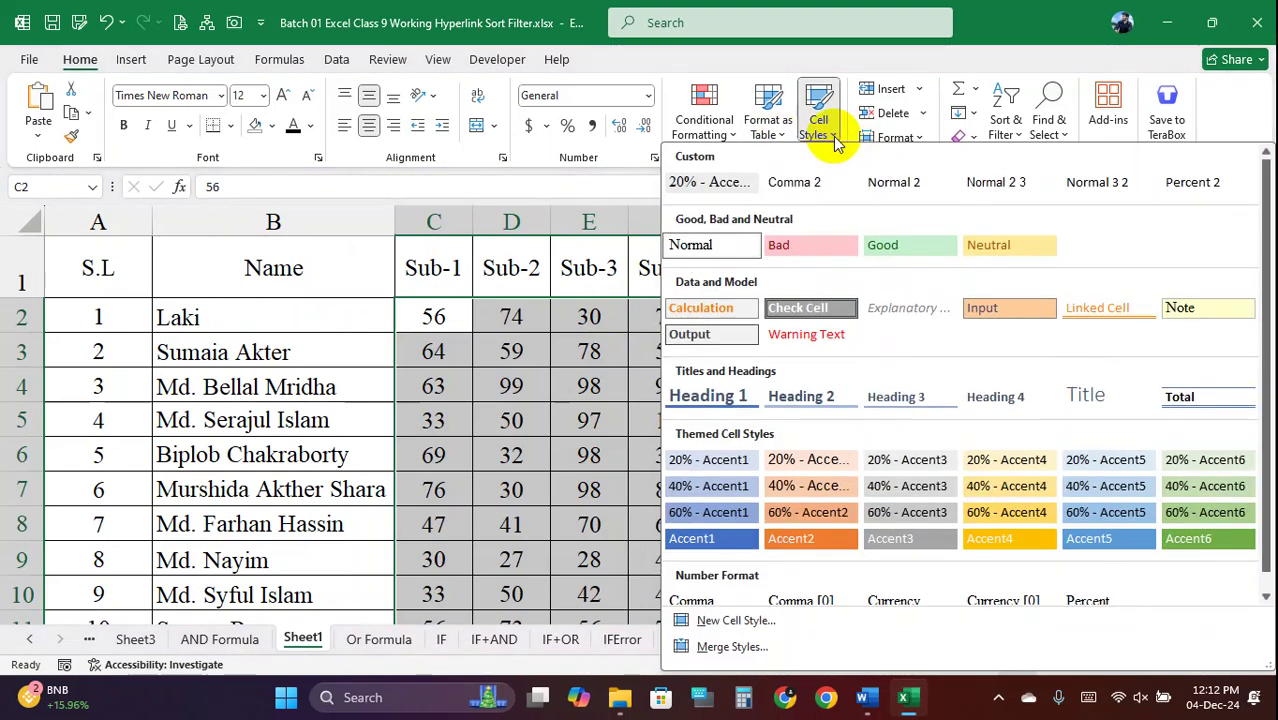
pyautogui.click(833, 135)
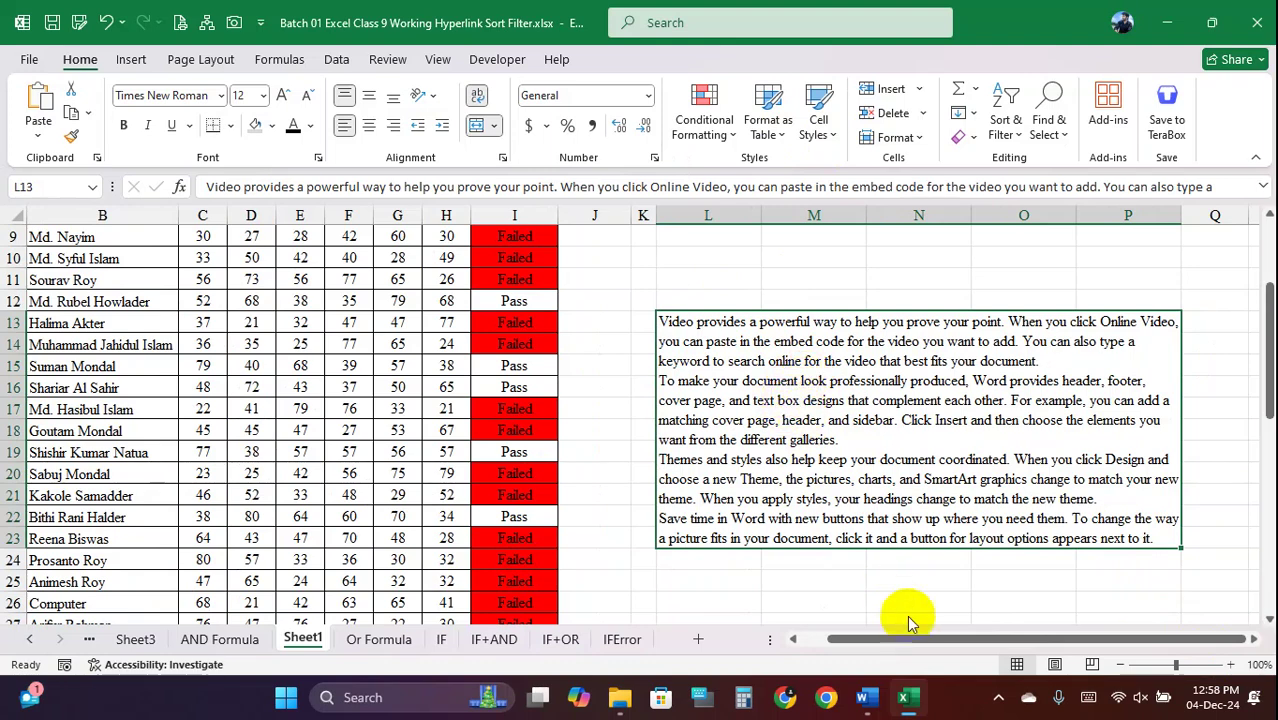
# Select the empty block R13:X23 beside the paragraph and merge it into one cell
pyautogui.click(1192, 411)
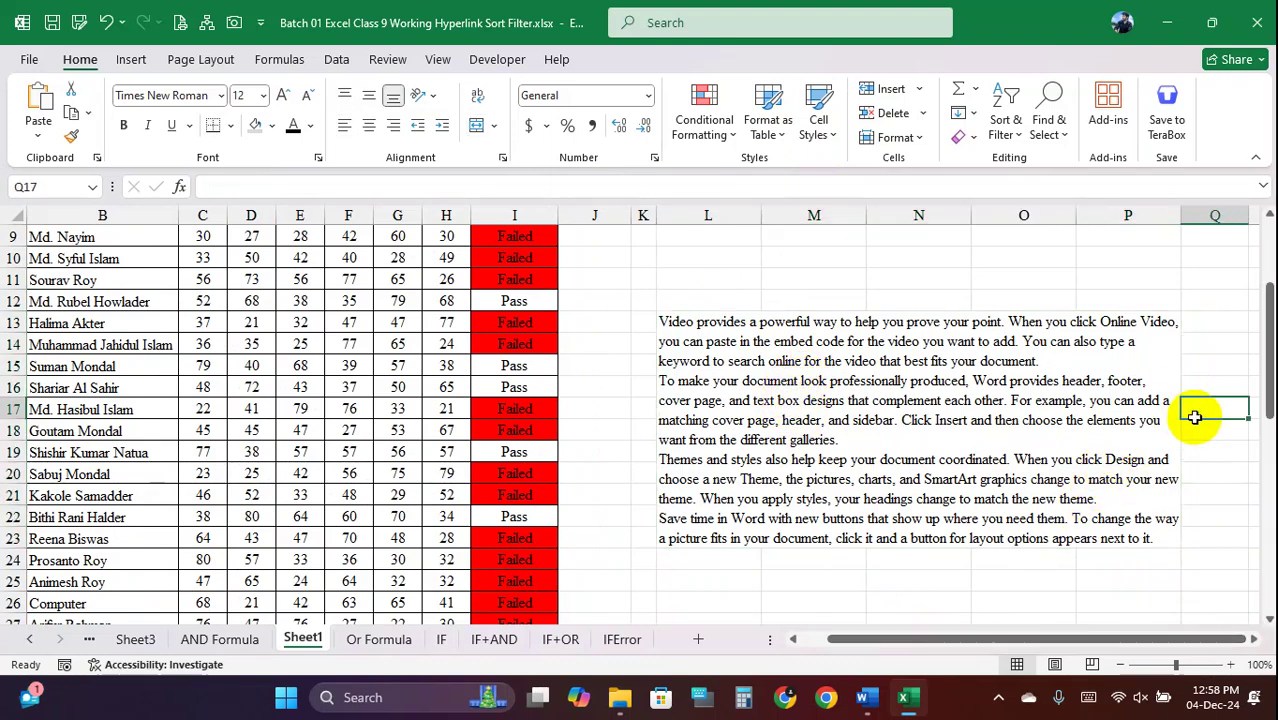
pyautogui.press('Right')
pyautogui.press('Right')
pyautogui.press('Right')
pyautogui.press('Right')
pyautogui.press('Right')
pyautogui.press('Right')
pyautogui.press('Right')
pyautogui.press('Right')
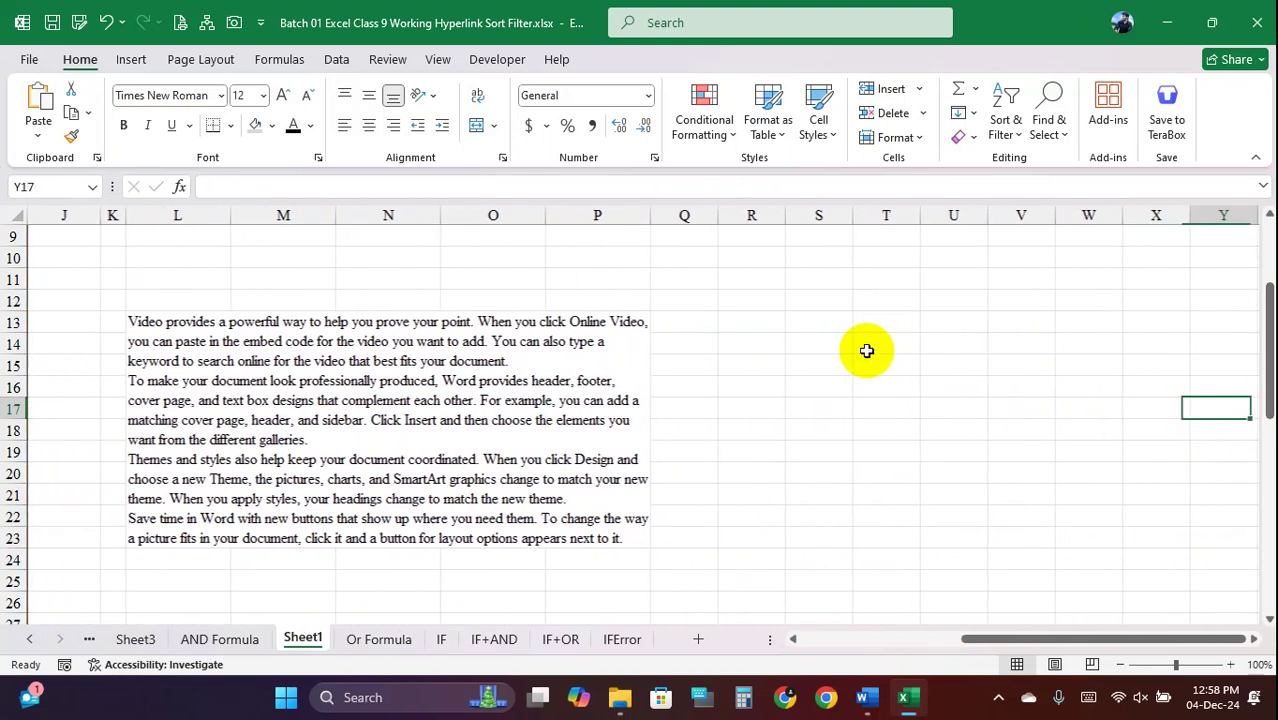
pyautogui.click(342, 323)
pyautogui.moveTo(765, 326); pyautogui.dragTo(1165, 518)
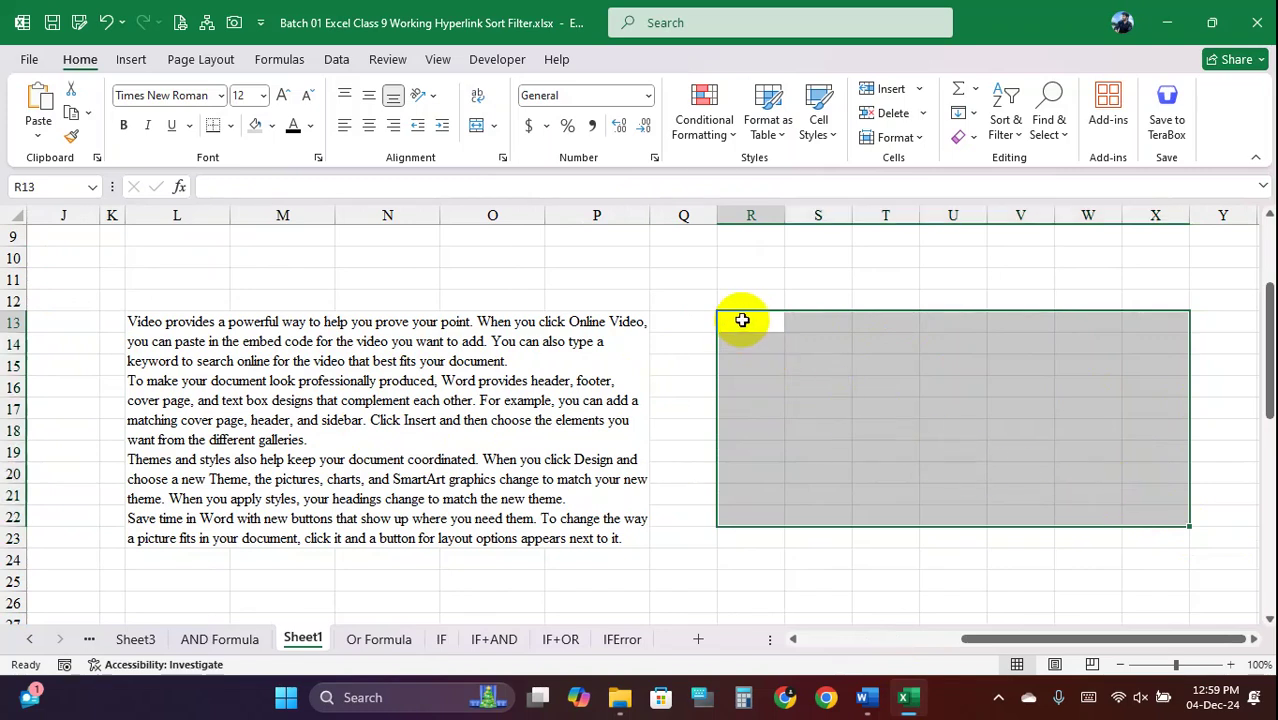
pyautogui.moveTo(745, 320); pyautogui.dragTo(1128, 545)
pyautogui.rightClick(1036, 454)
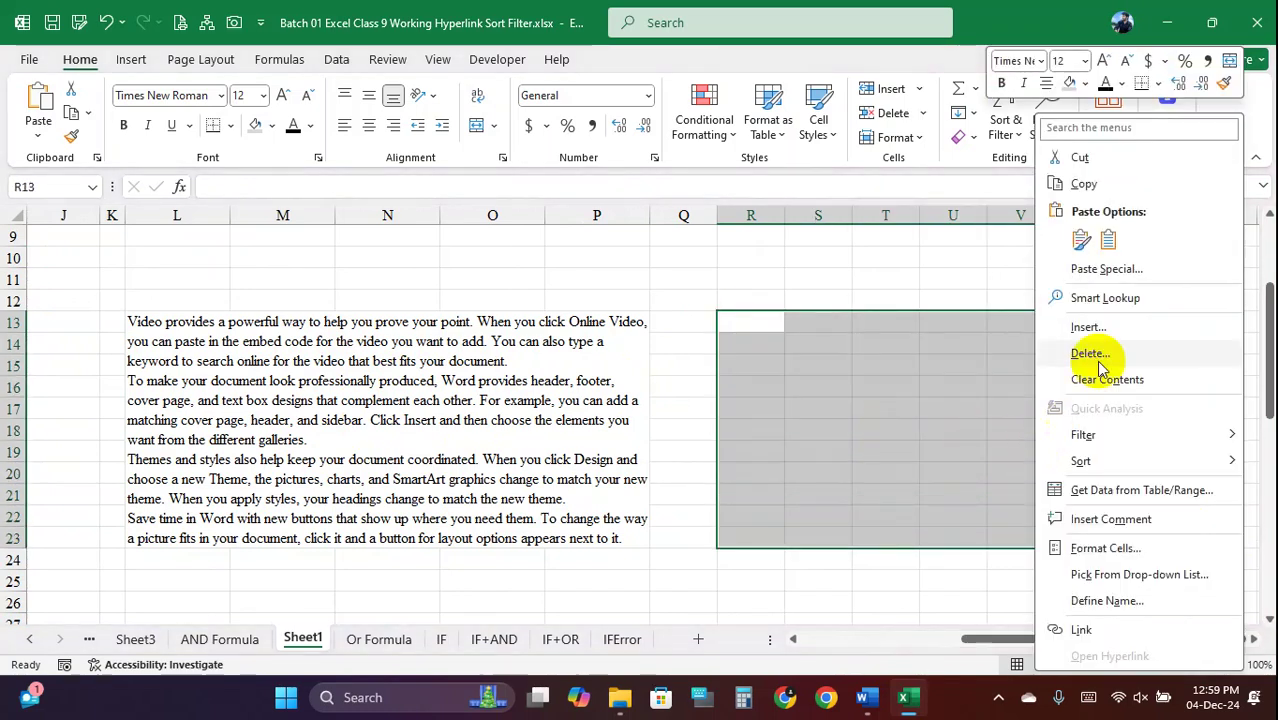
pyautogui.click(1230, 57)
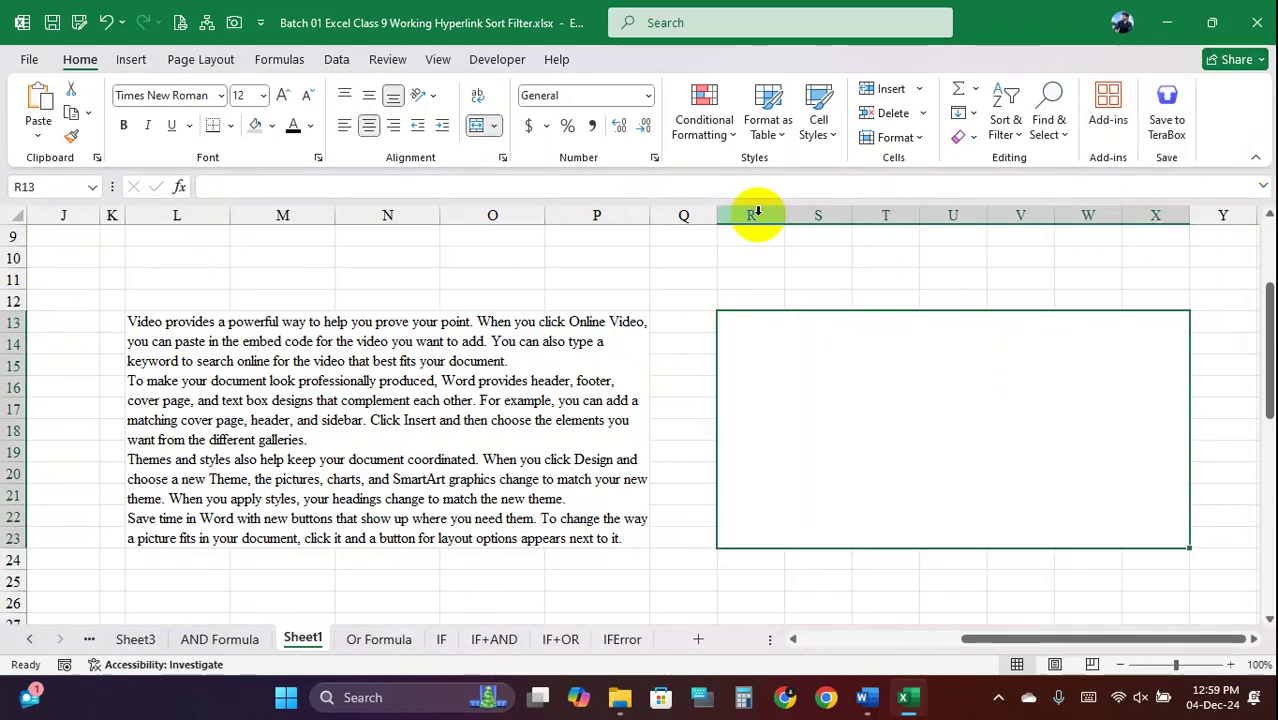
# Widen columns R through X, then compare the merged block R13 with L13
pyautogui.moveTo(753, 217); pyautogui.dragTo(1149, 240)
pyautogui.moveTo(1125, 215)
pyautogui.mouseDown()
pyautogui.moveTo(1150, 220)
pyautogui.moveTo(1127, 217)
pyautogui.mouseUp()
pyautogui.click(780, 395)
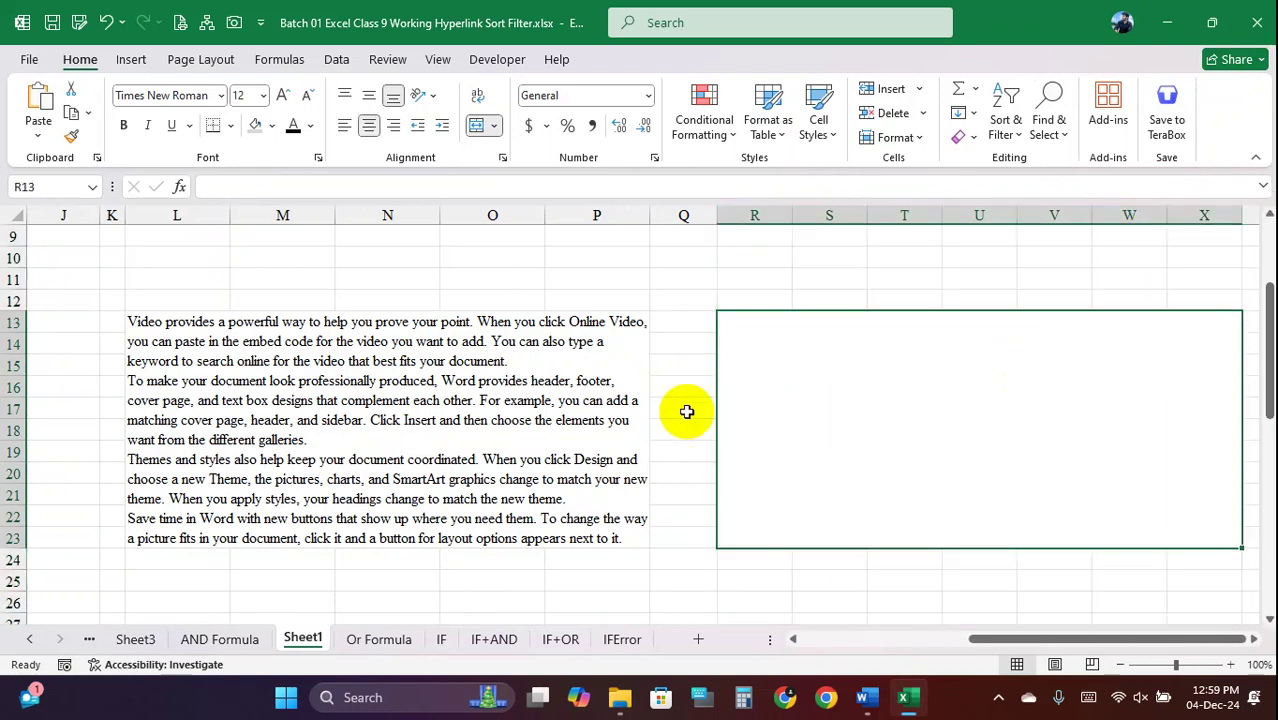
pyautogui.click(330, 395)
pyautogui.click(924, 376)
pyautogui.click(290, 386)
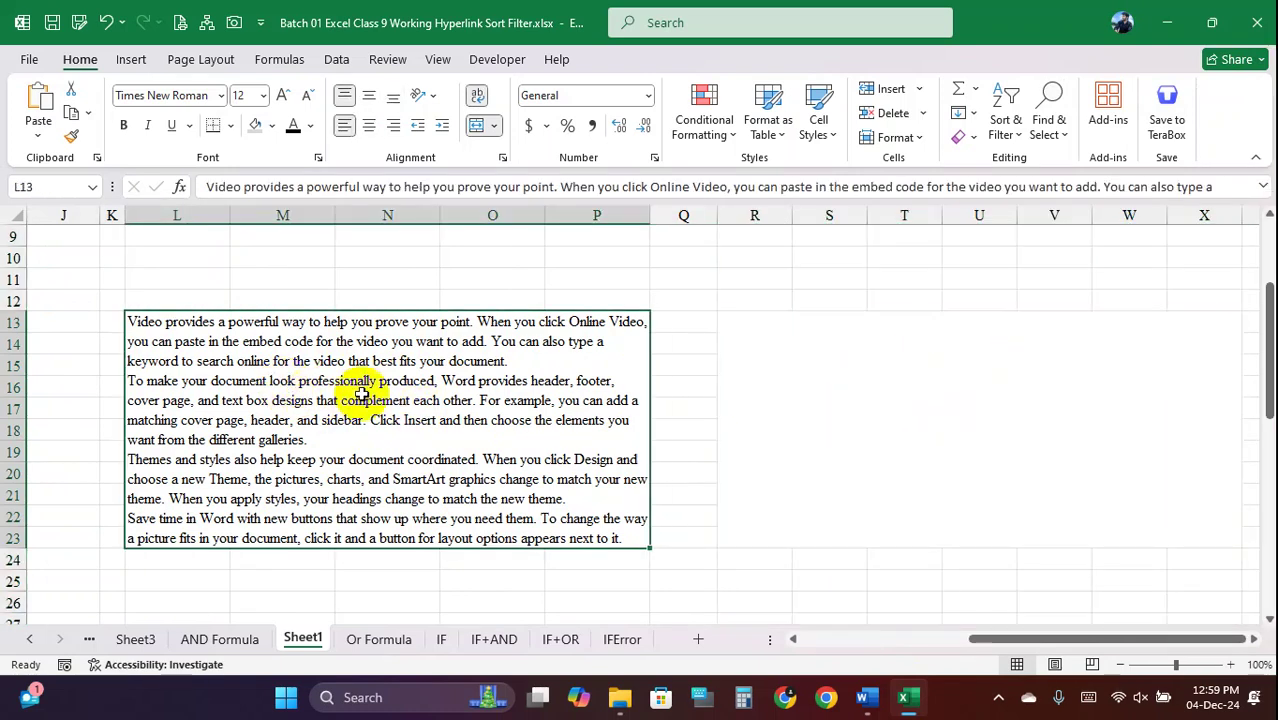
# Enter =UPPER(L13) in merged block R13 and turn on Wrap Text
pyautogui.doubleClick(262, 348)
pyautogui.click(844, 428)
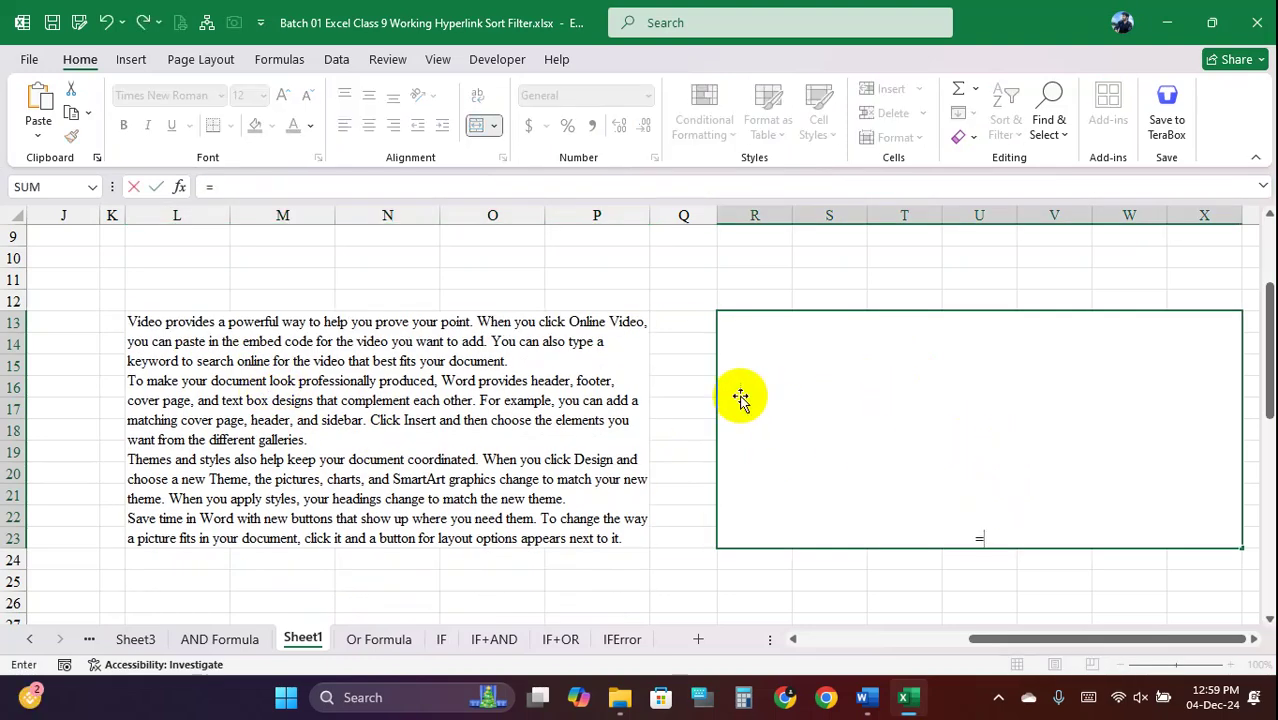
pyautogui.write('=upp')
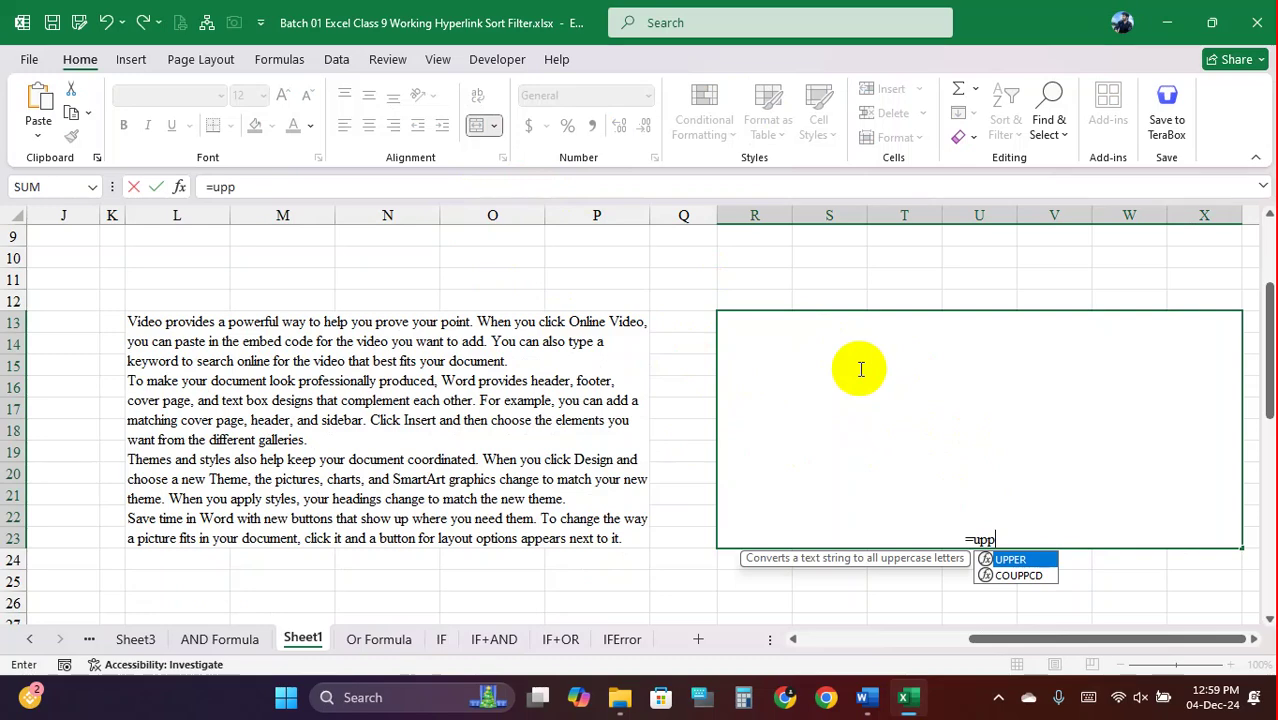
pyautogui.press('Tab')
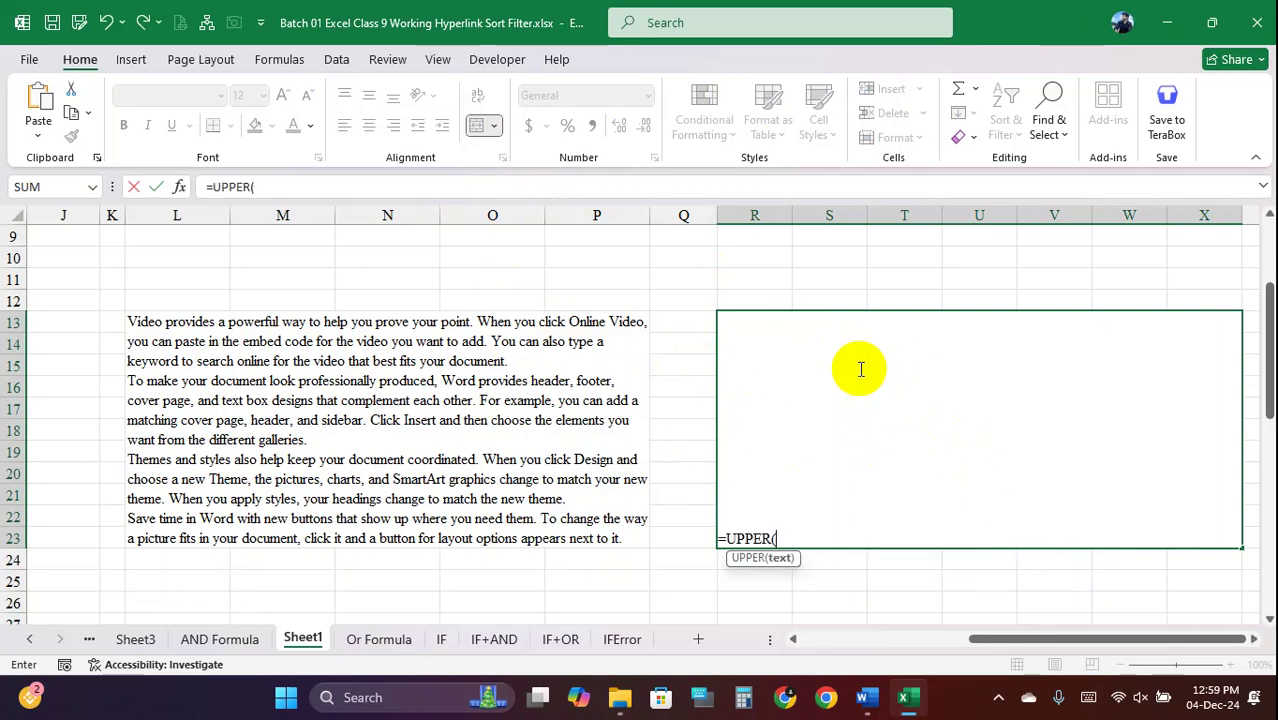
pyautogui.click(236, 362)
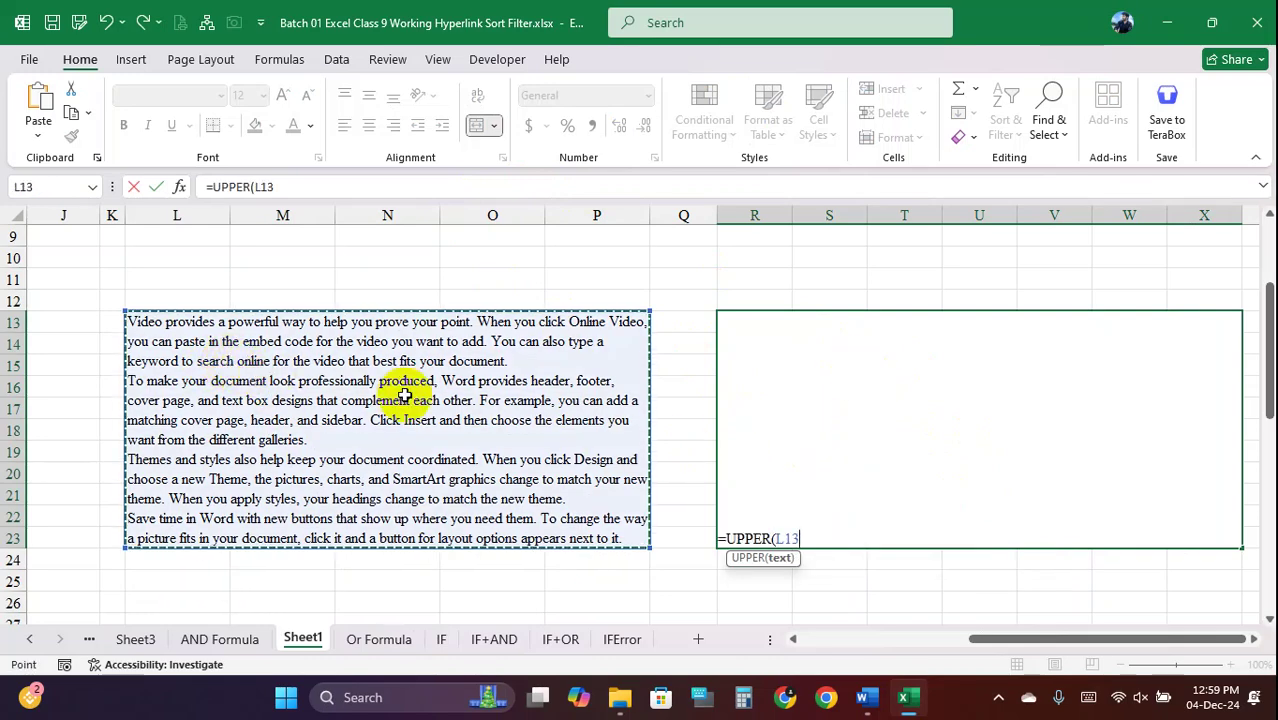
pyautogui.write(')')
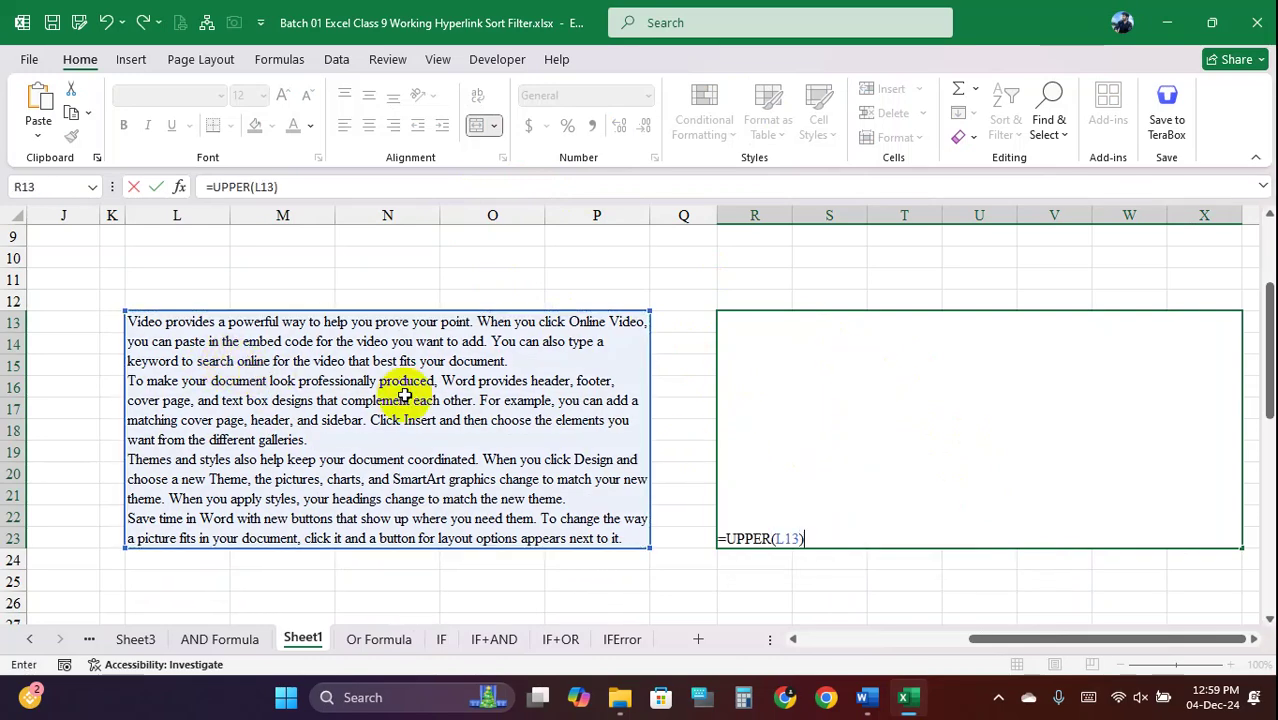
pyautogui.press('Return')
pyautogui.click(973, 452)
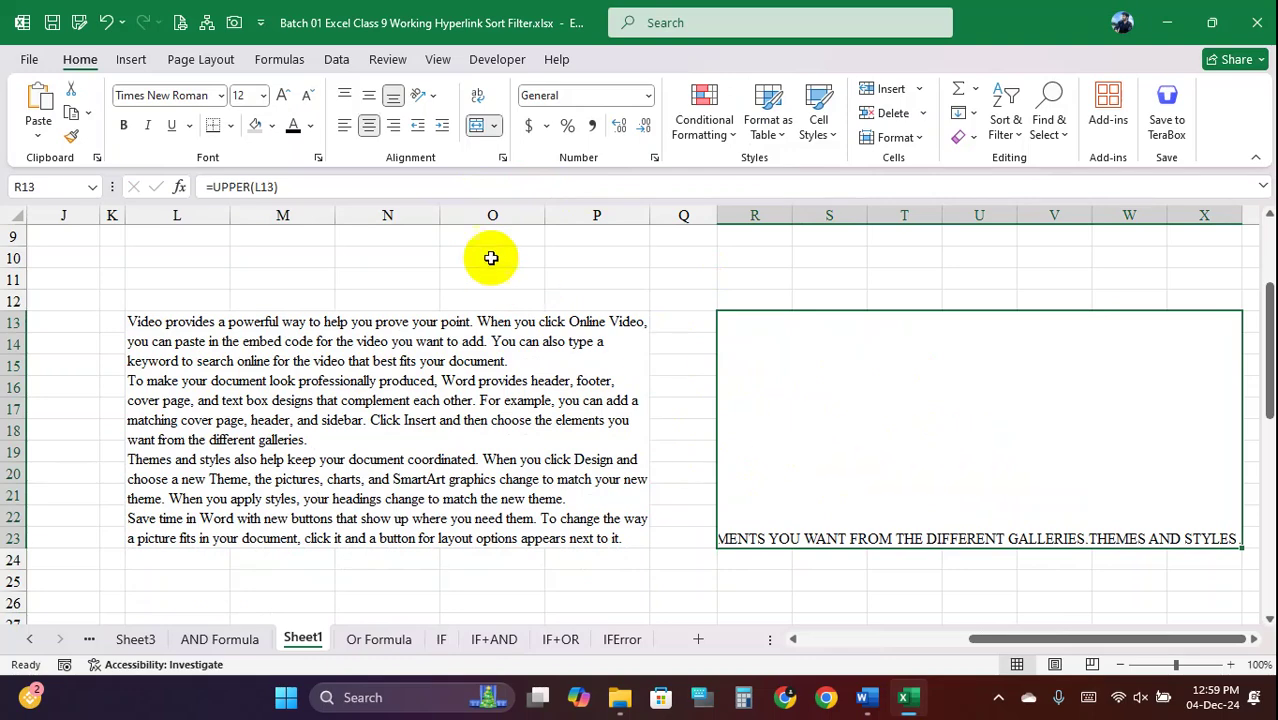
pyautogui.click(476, 96)
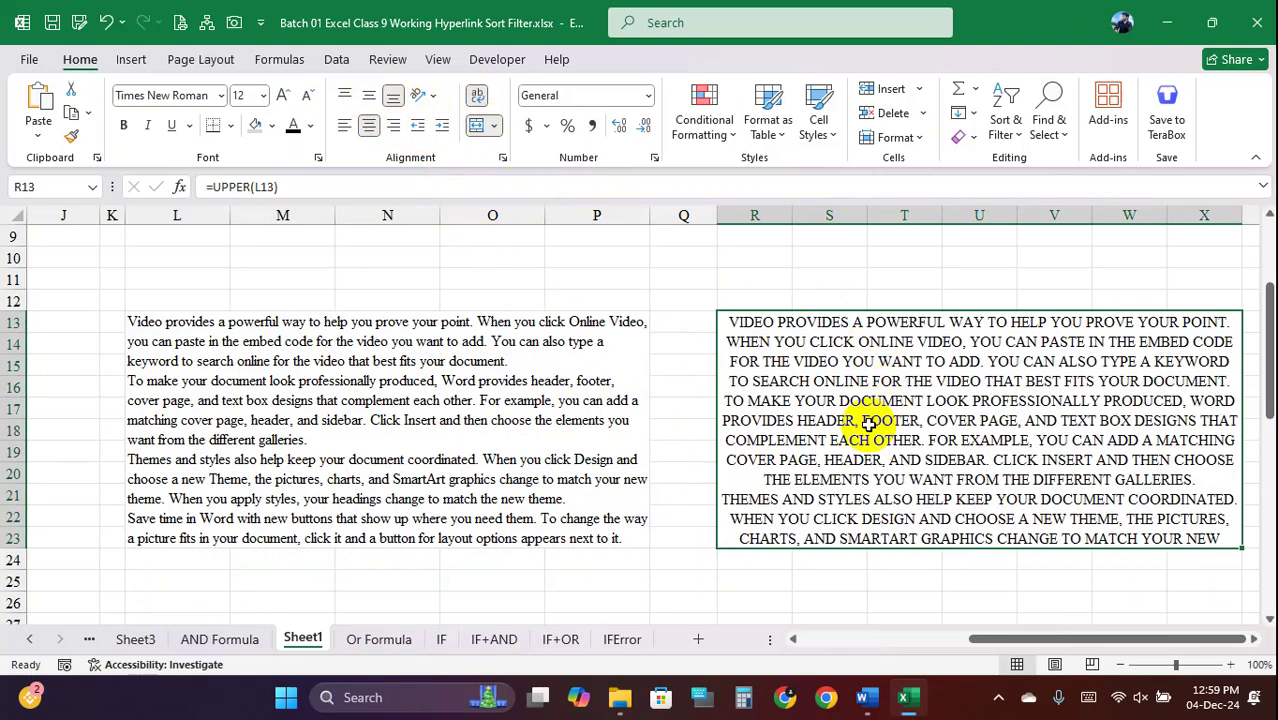
# Replace the R13 formula with =LOWER(L13) to show the paragraph in lowercase
pyautogui.click(451, 376)
pyautogui.click(866, 418)
pyautogui.write('=')
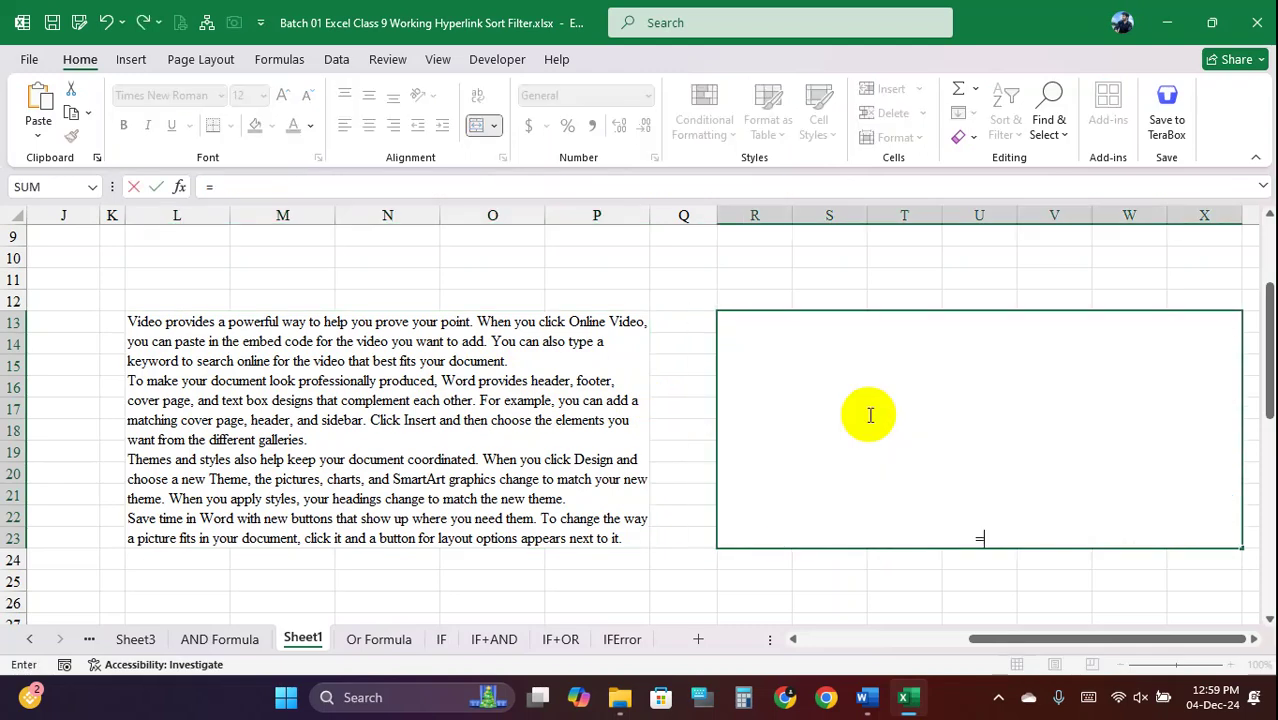
pyautogui.write('low')
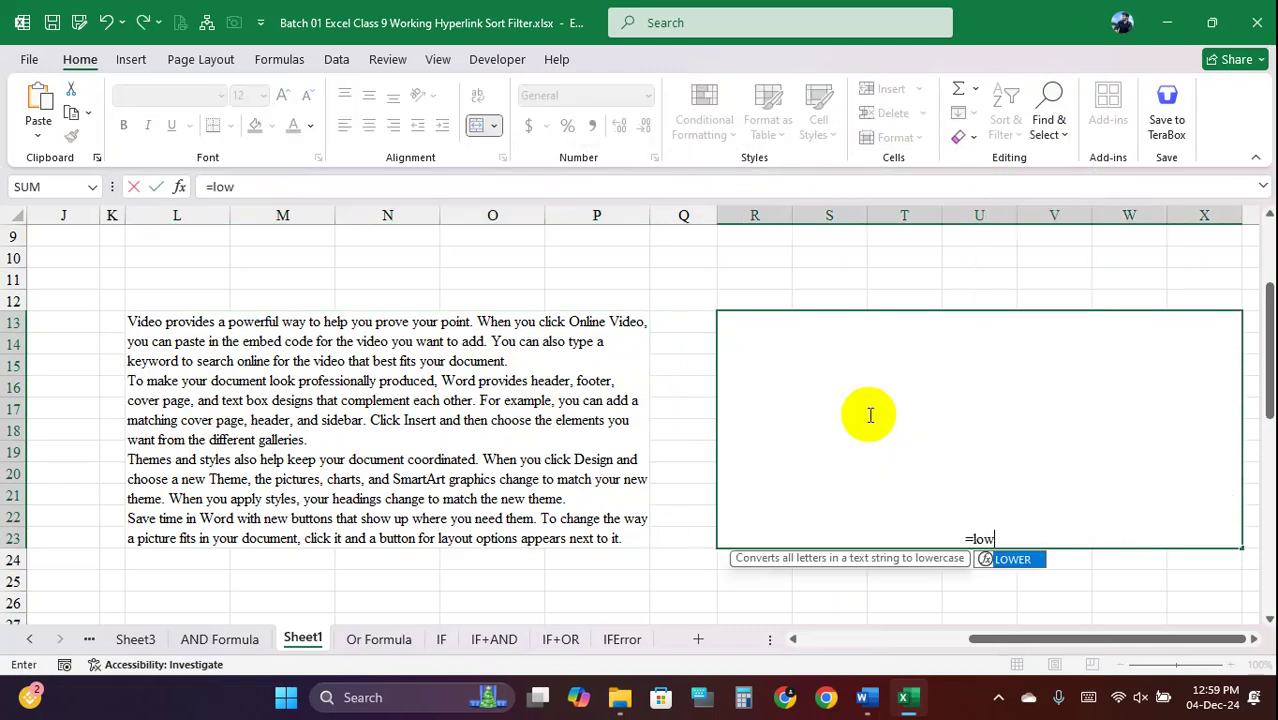
pyautogui.press('Tab')
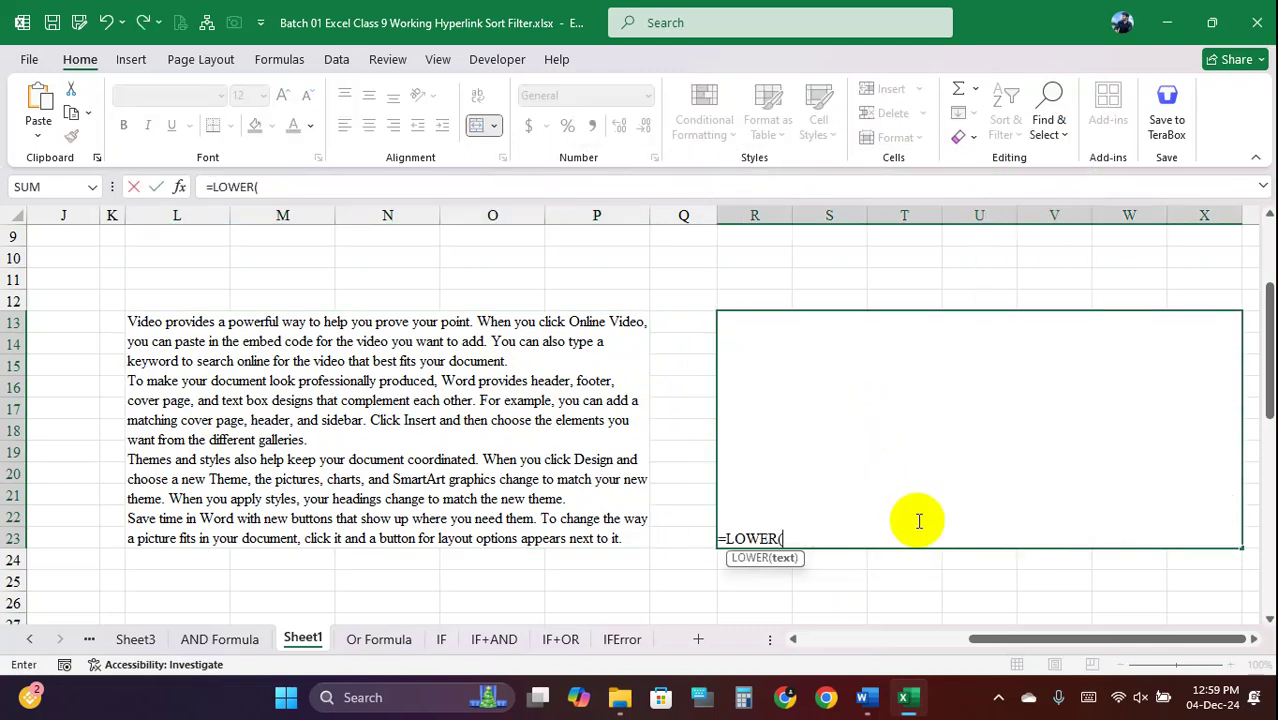
pyautogui.click(335, 383)
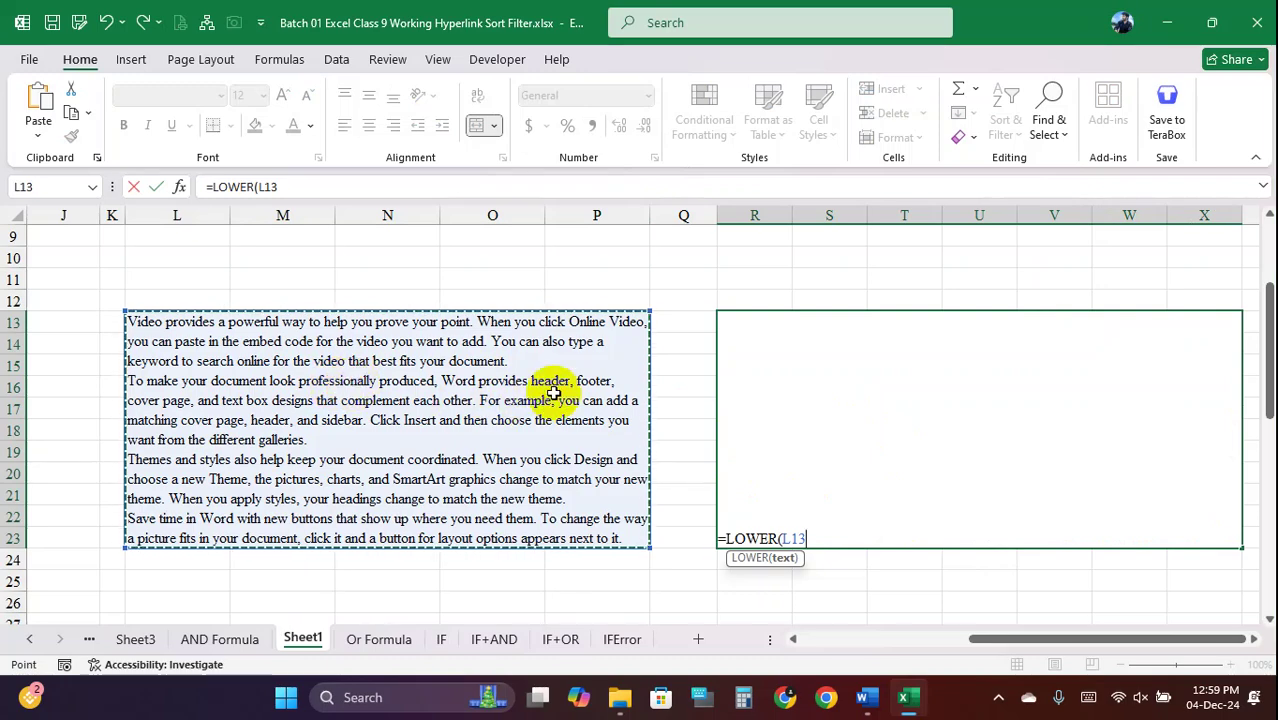
pyautogui.write(')')
pyautogui.press('Return')
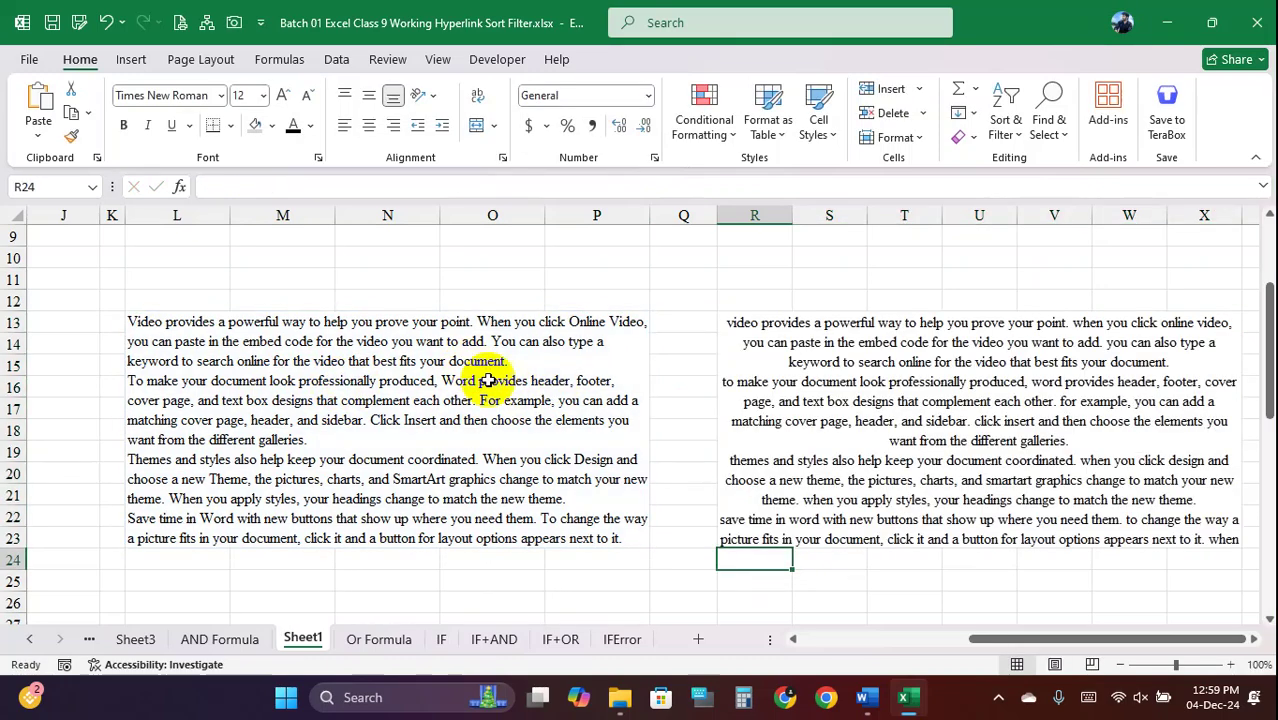
pyautogui.click(860, 470)
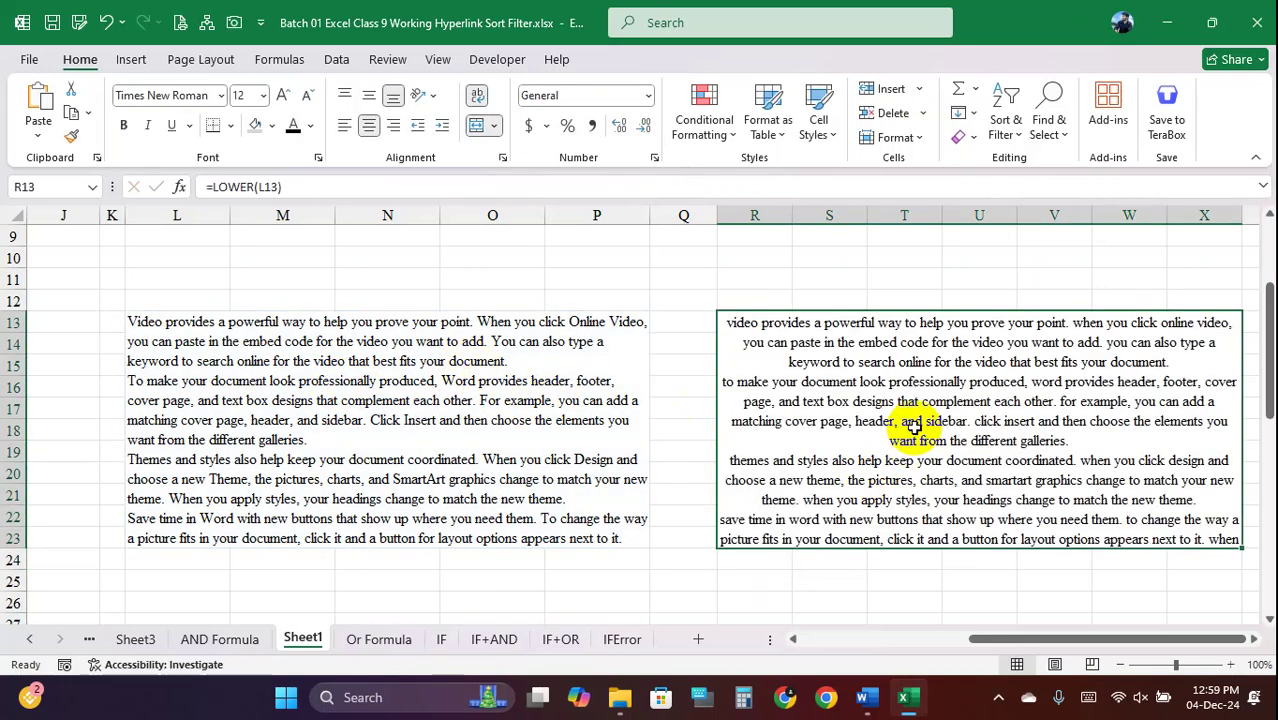
# Enter =PROPER(L13) in merged block R13 to capitalise every word
pyautogui.hotkey('ctrl', '`')
pyautogui.write('=prop')
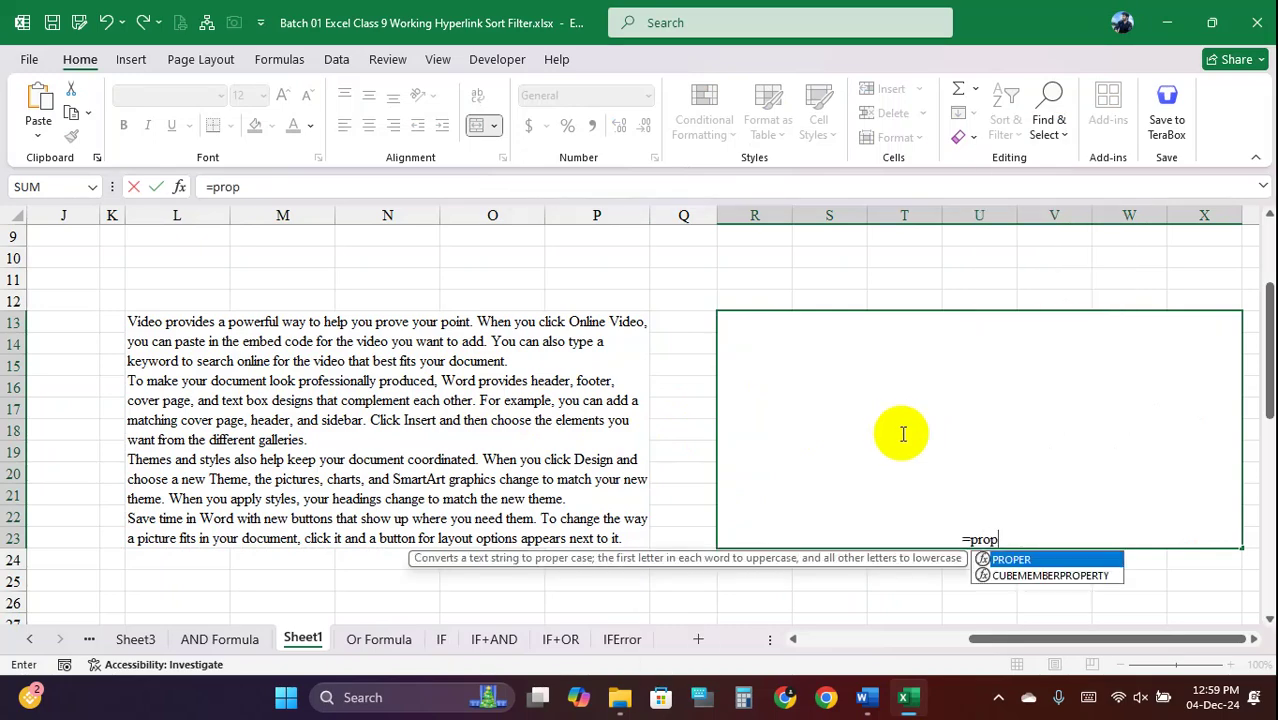
pyautogui.press('Tab')
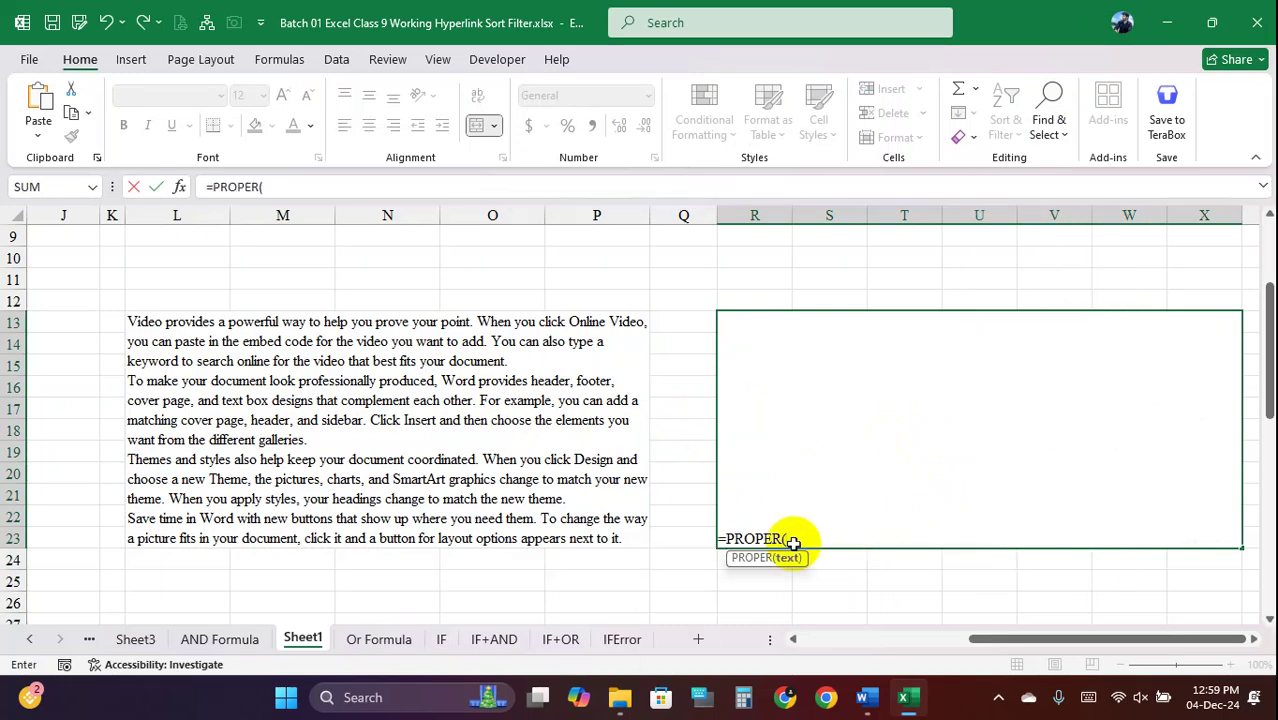
pyautogui.click(389, 410)
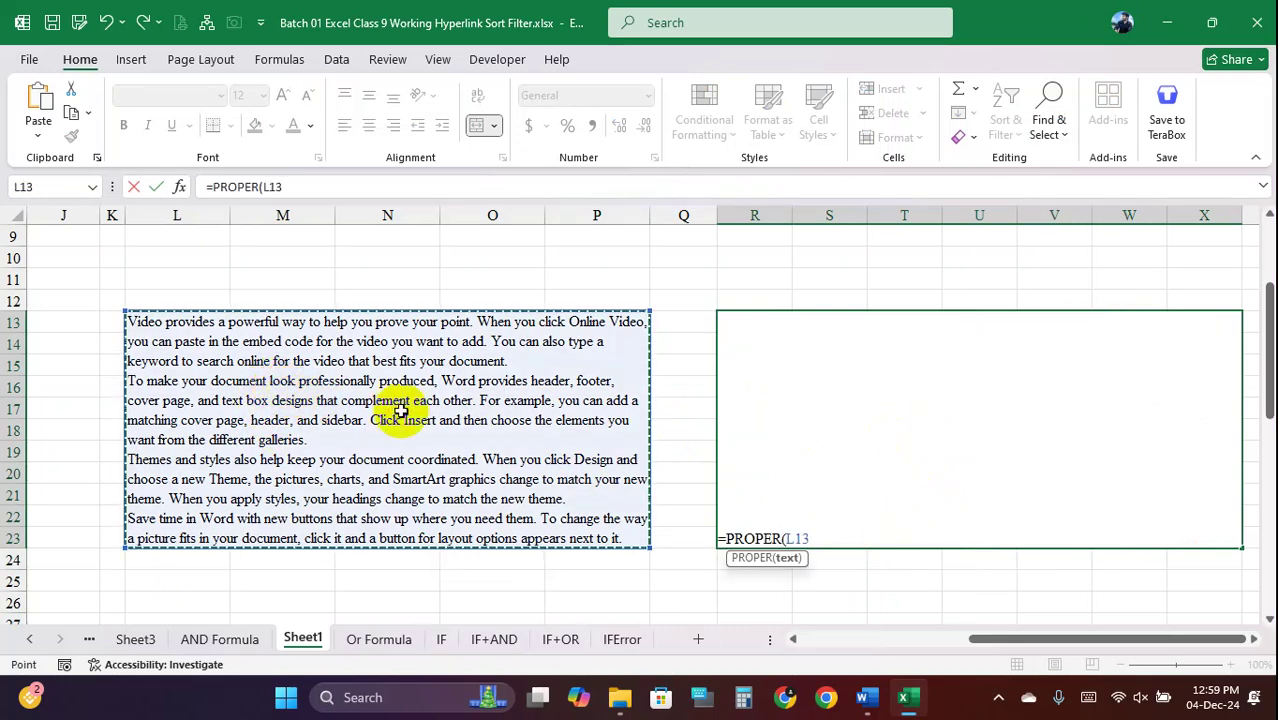
pyautogui.write(')')
pyautogui.press('Return')
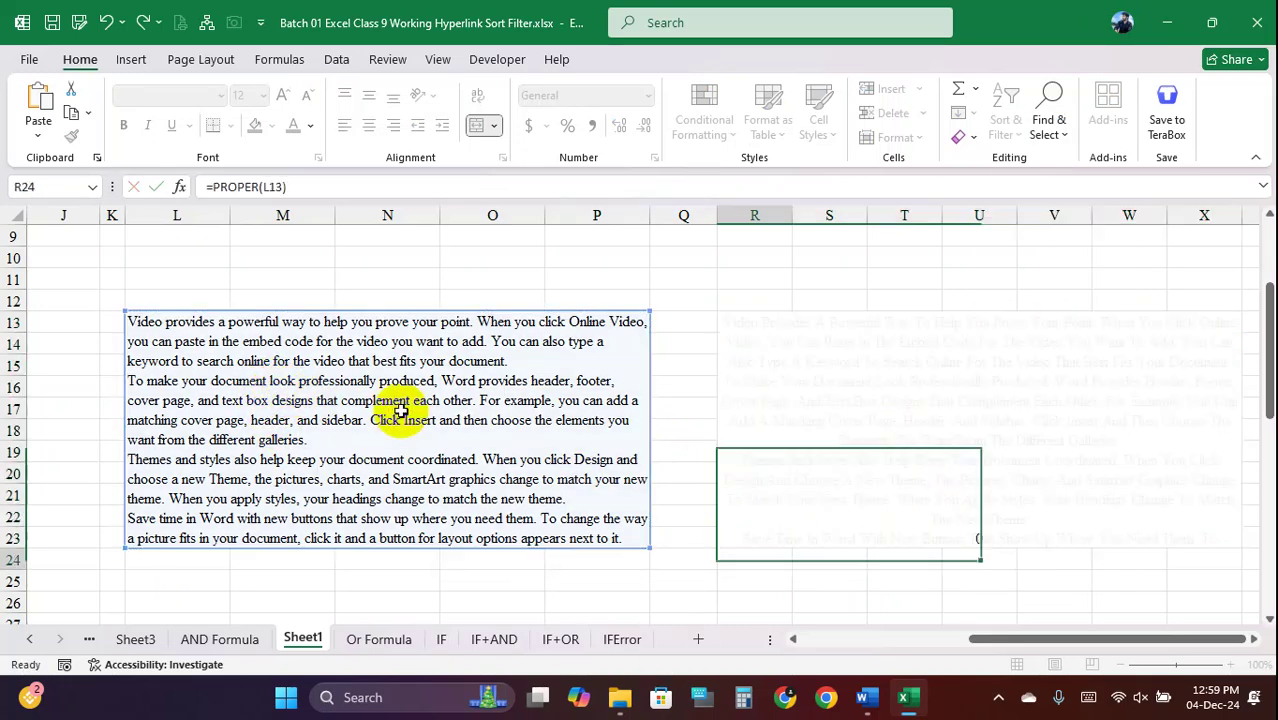
pyautogui.click(885, 420)
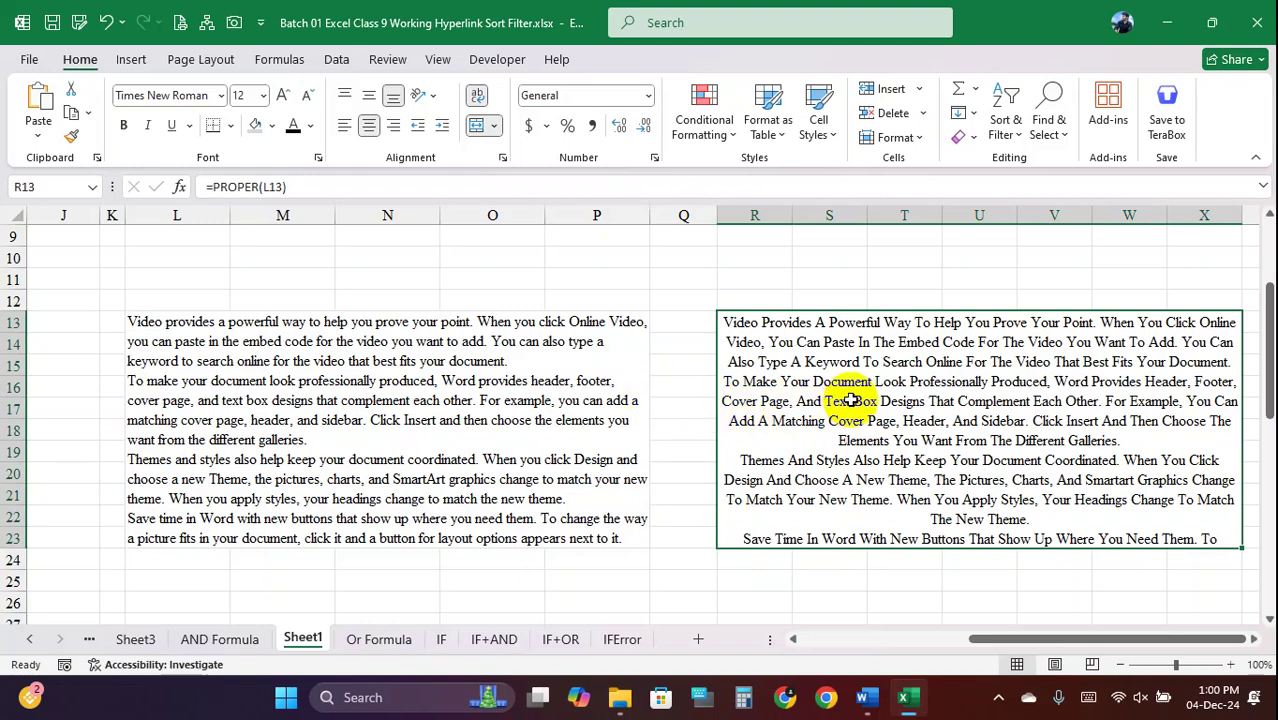
# Compare the original L13 paragraph with the proper-cased R13 result, then bring up Word
pyautogui.click(244, 379)
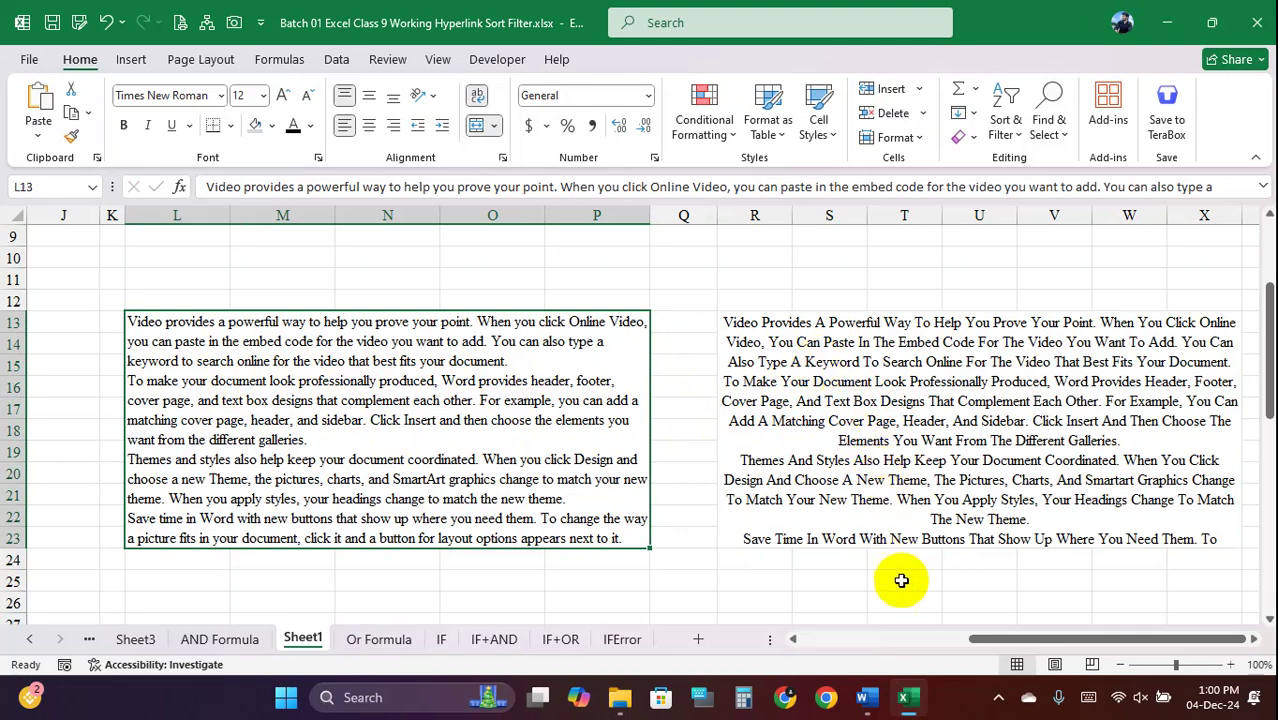
pyautogui.click(860, 422)
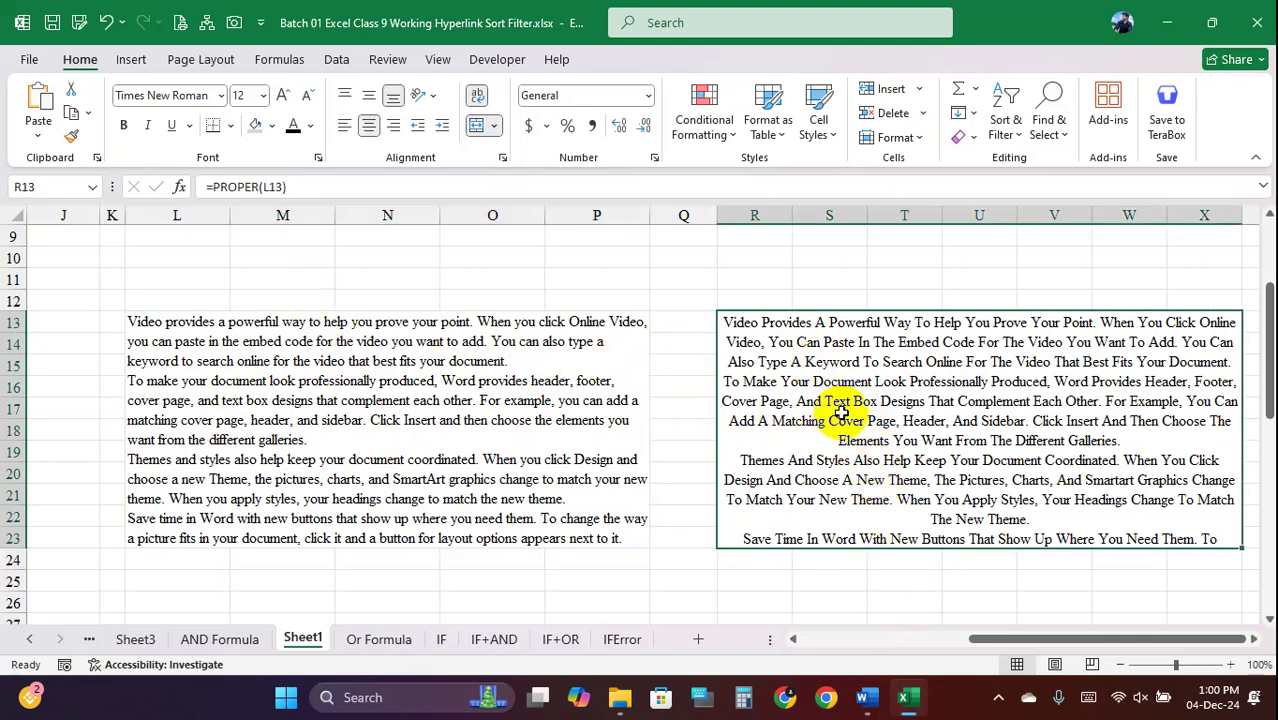
pyautogui.click(866, 697)
# Switch to the Word class-topics document and highlight the Upper, Lower and Proper topics
pyautogui.click(800, 612)
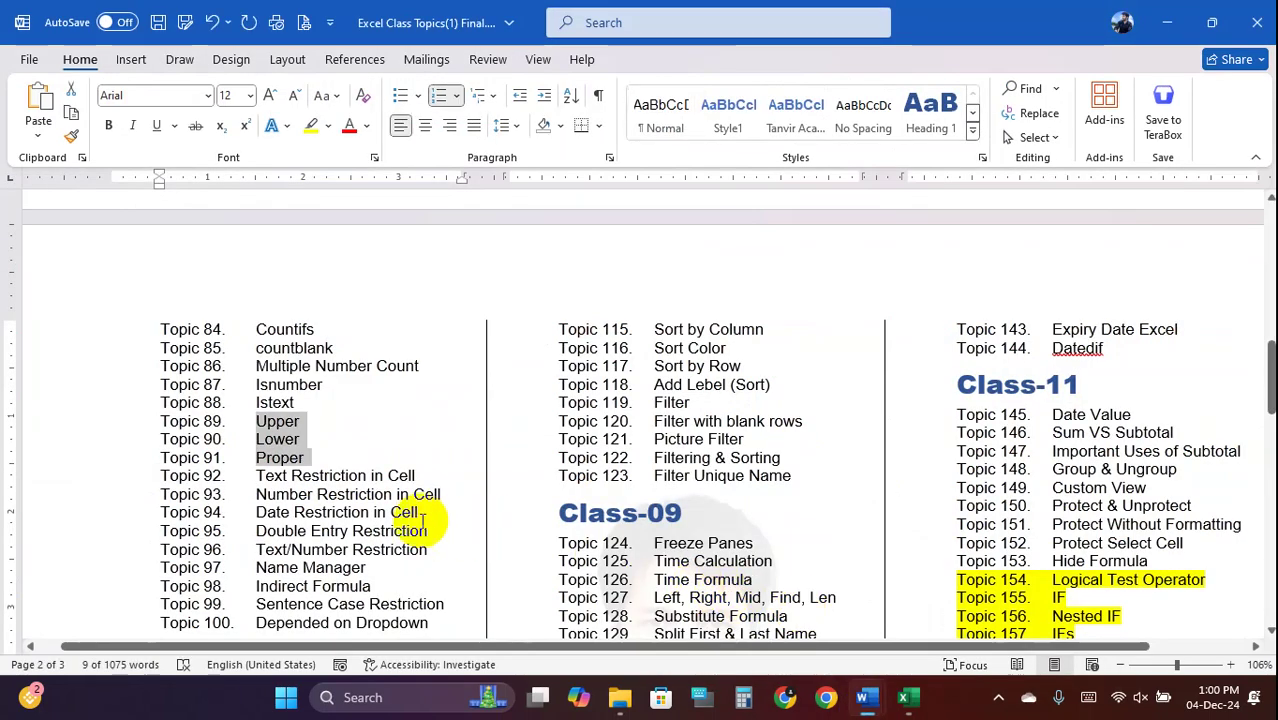
pyautogui.click(255, 421)
pyautogui.moveTo(271, 426); pyautogui.dragTo(305, 457)
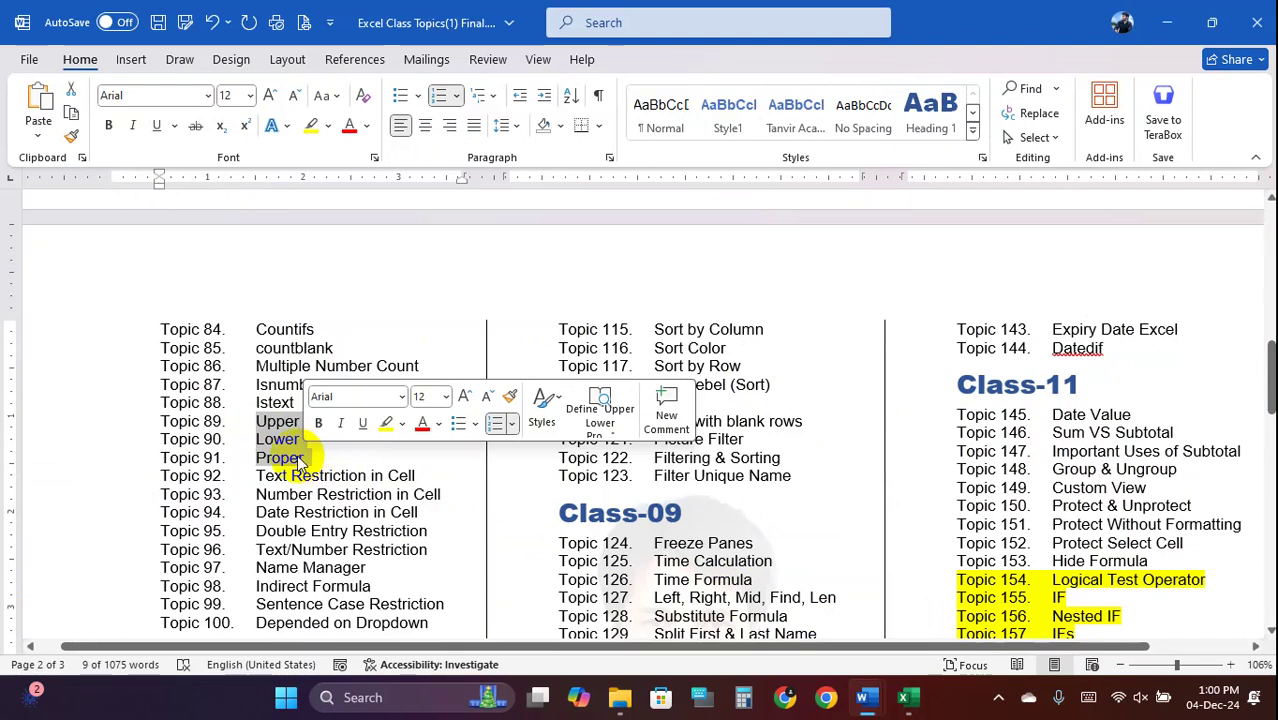
pyautogui.click(258, 422)
pyautogui.moveTo(258, 421); pyautogui.dragTo(302, 456)
# Select the Text, Number and Date Restriction in Cell topics, then return to Excel
pyautogui.scroll(-2, 295, 440)
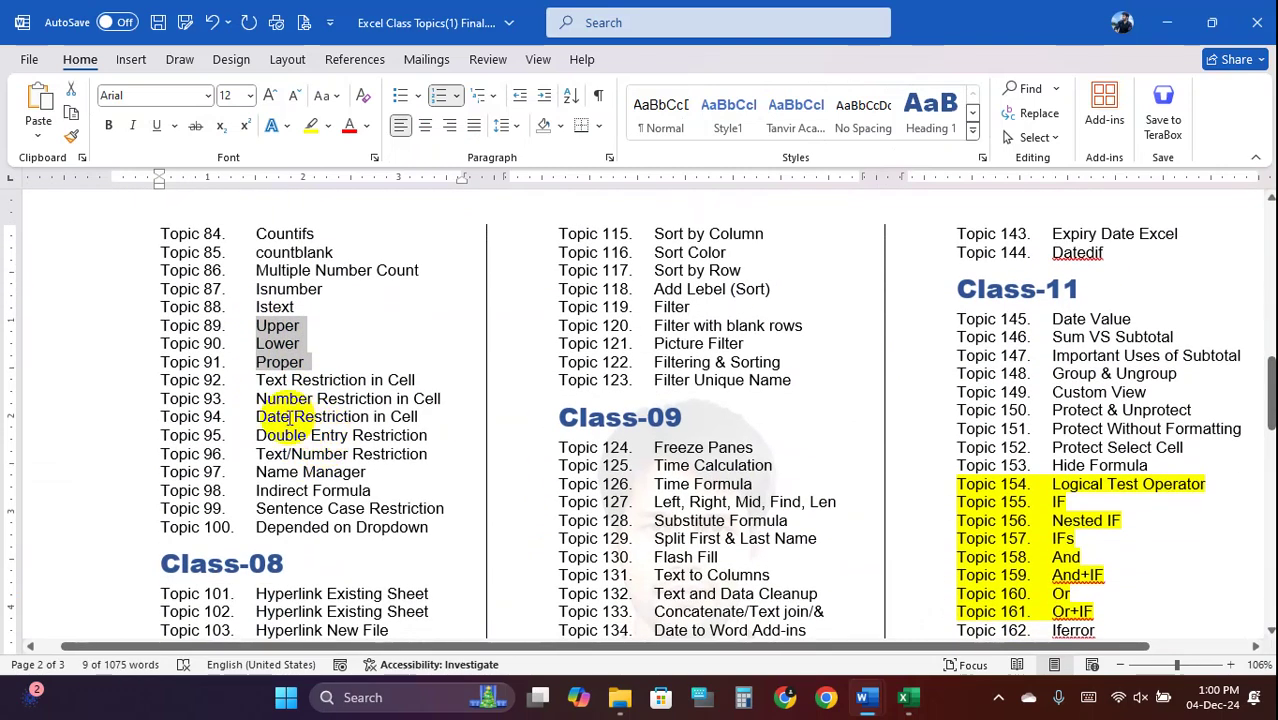
pyautogui.moveTo(258, 381); pyautogui.dragTo(410, 380)
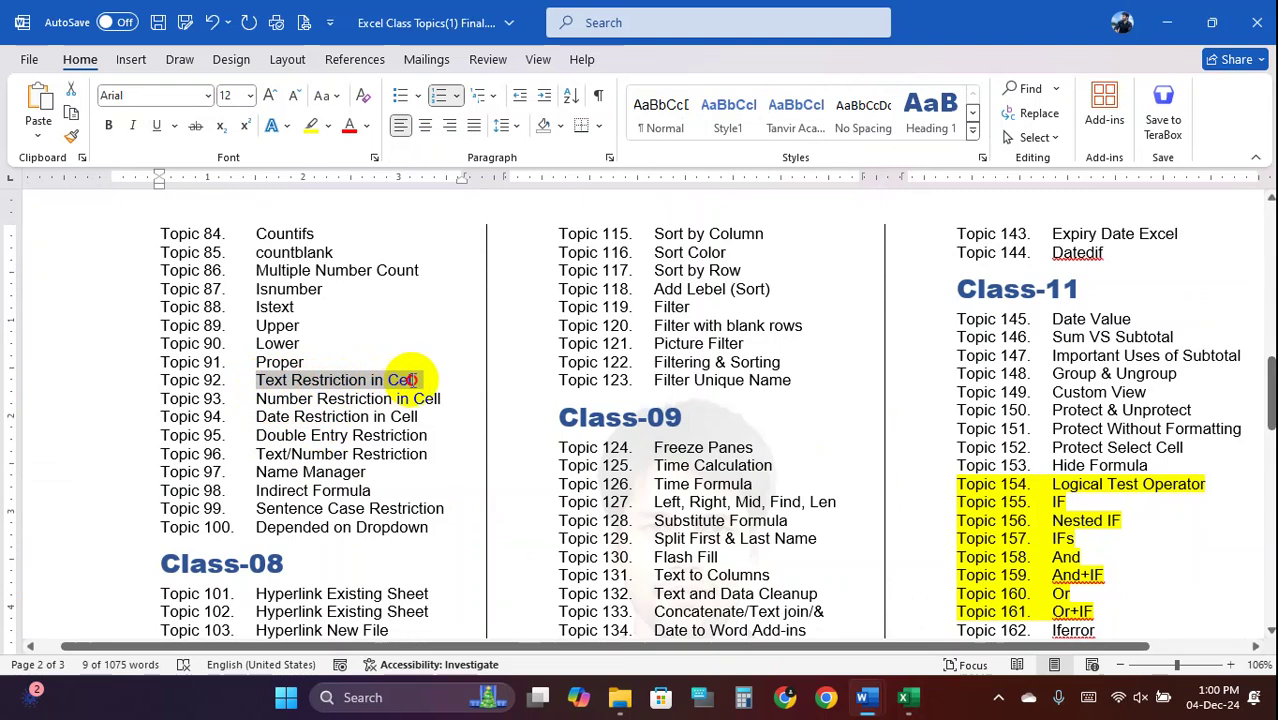
pyautogui.click(258, 380)
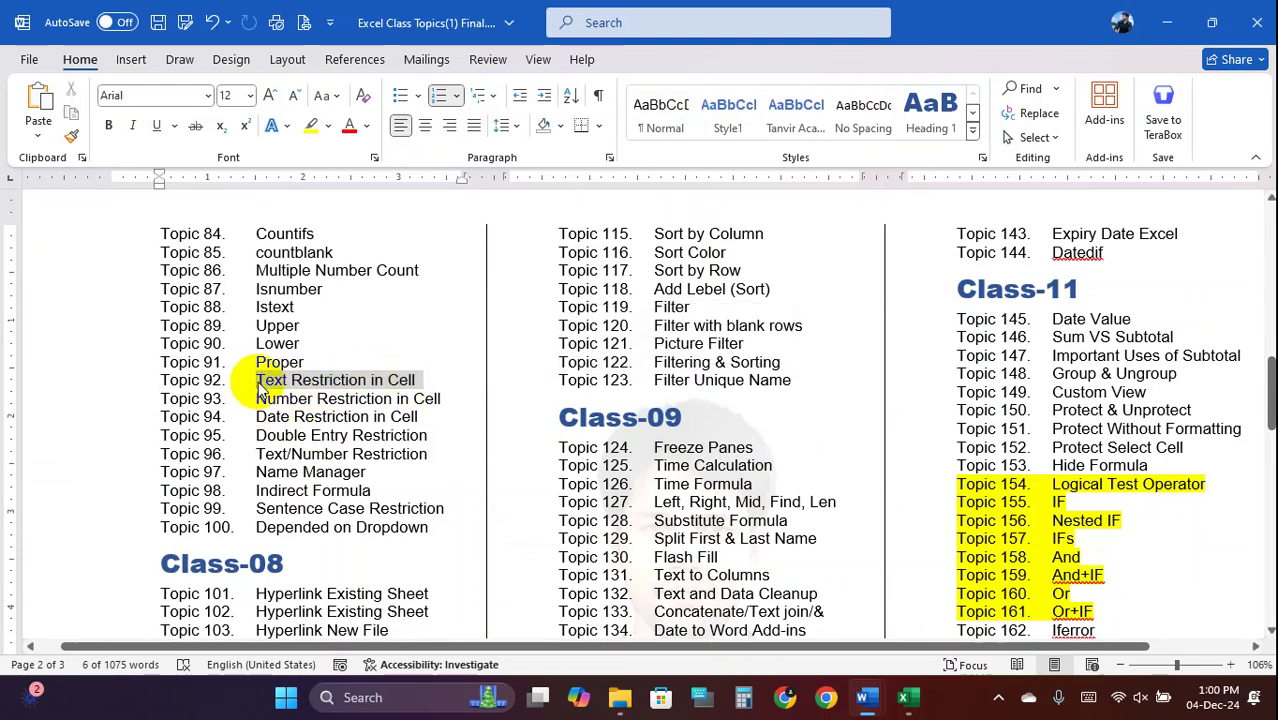
pyautogui.moveTo(258, 378); pyautogui.dragTo(412, 379)
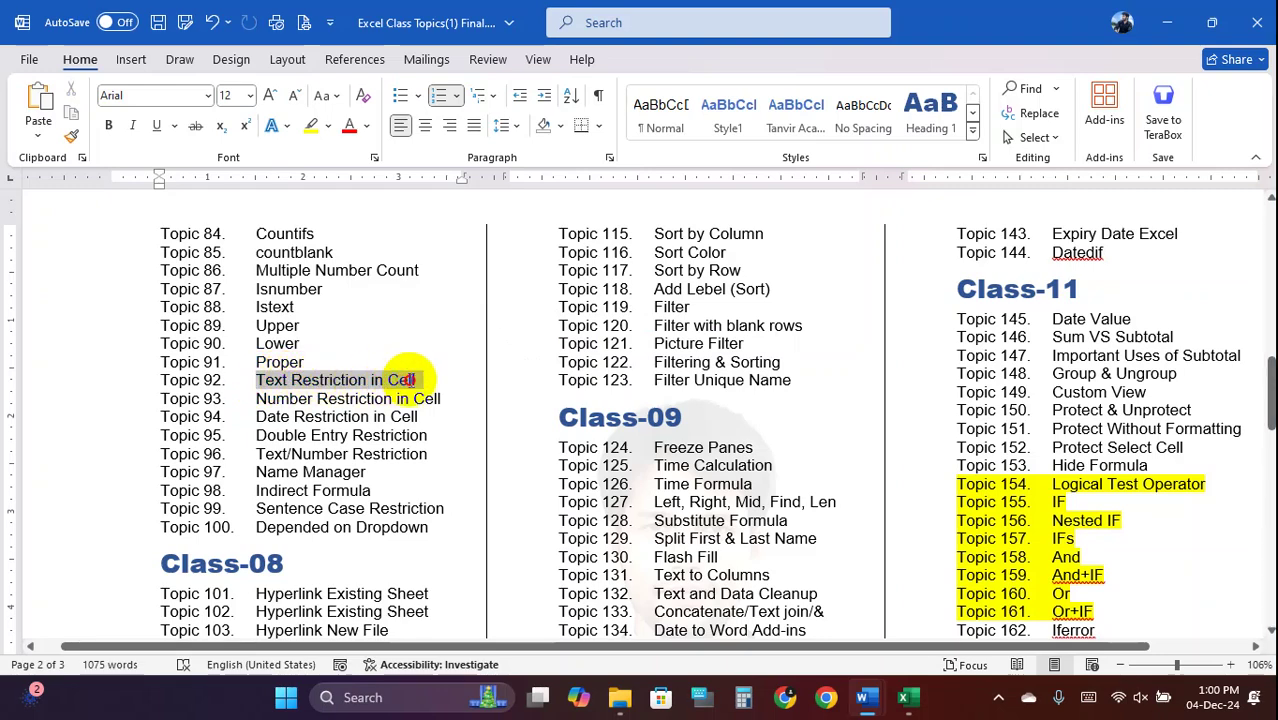
pyautogui.moveTo(412, 380); pyautogui.dragTo(414, 380)
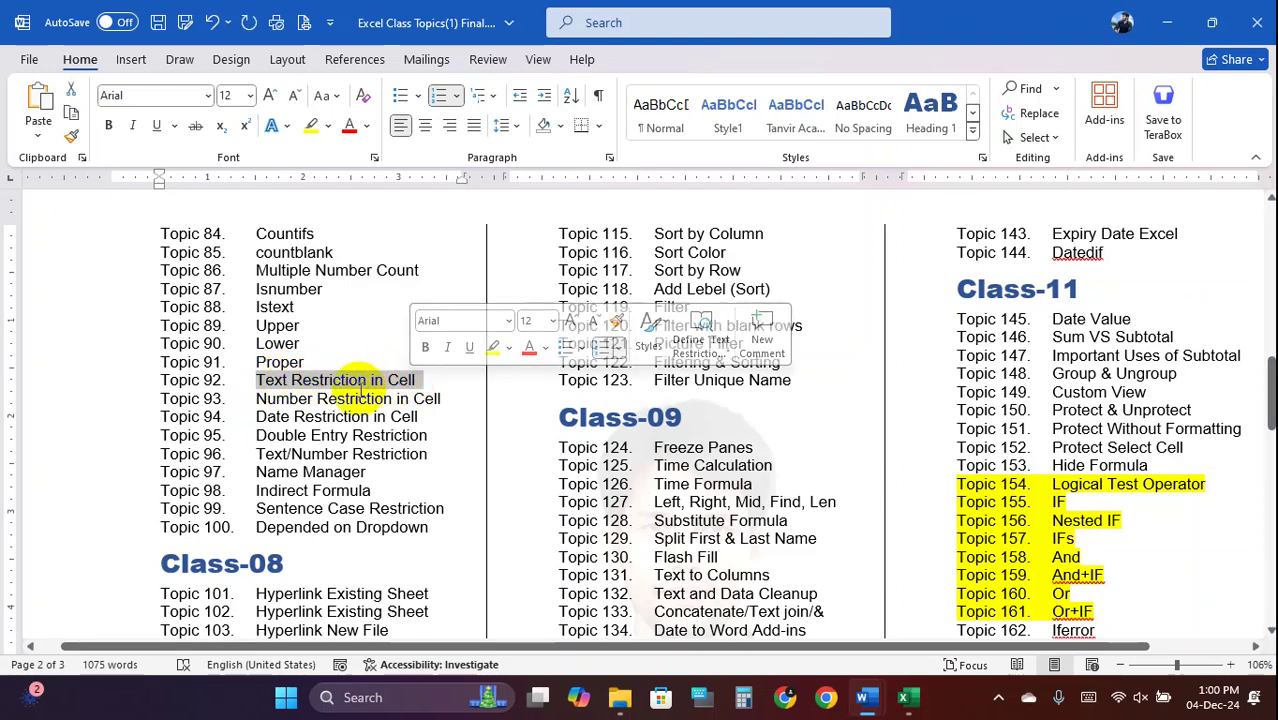
pyautogui.moveTo(256, 398); pyautogui.dragTo(433, 391)
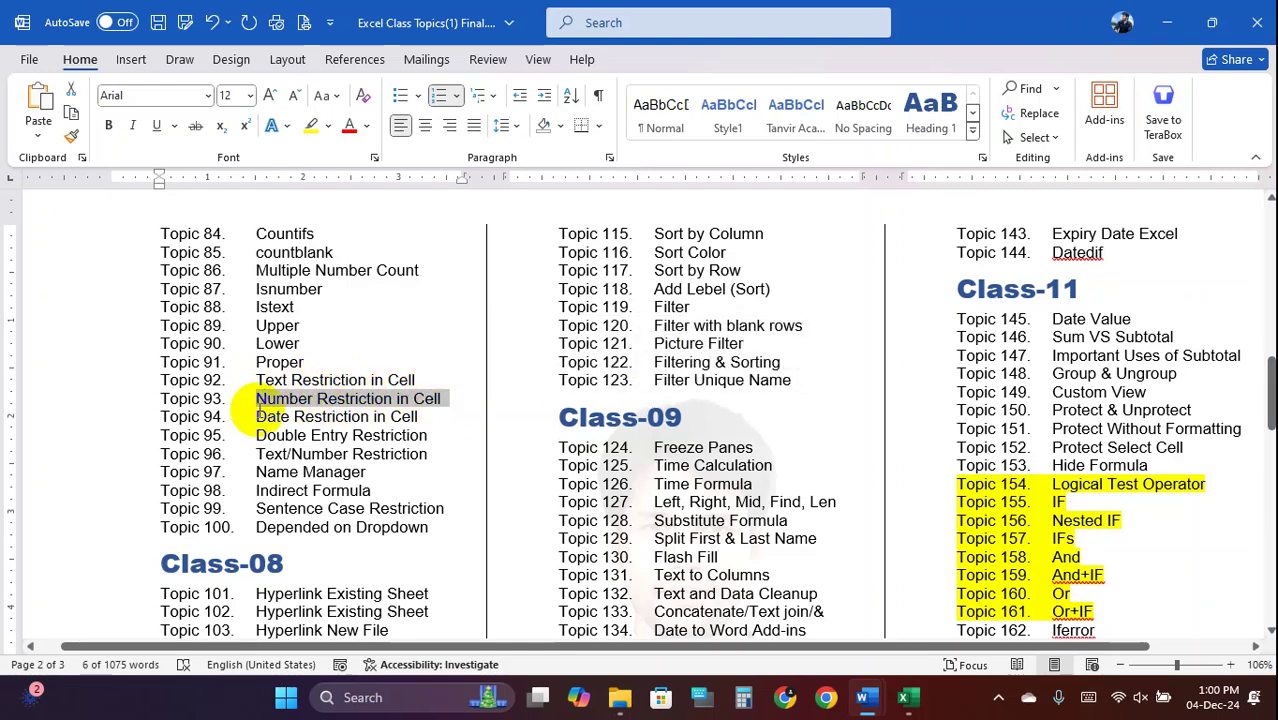
pyautogui.moveTo(255, 418); pyautogui.dragTo(418, 417)
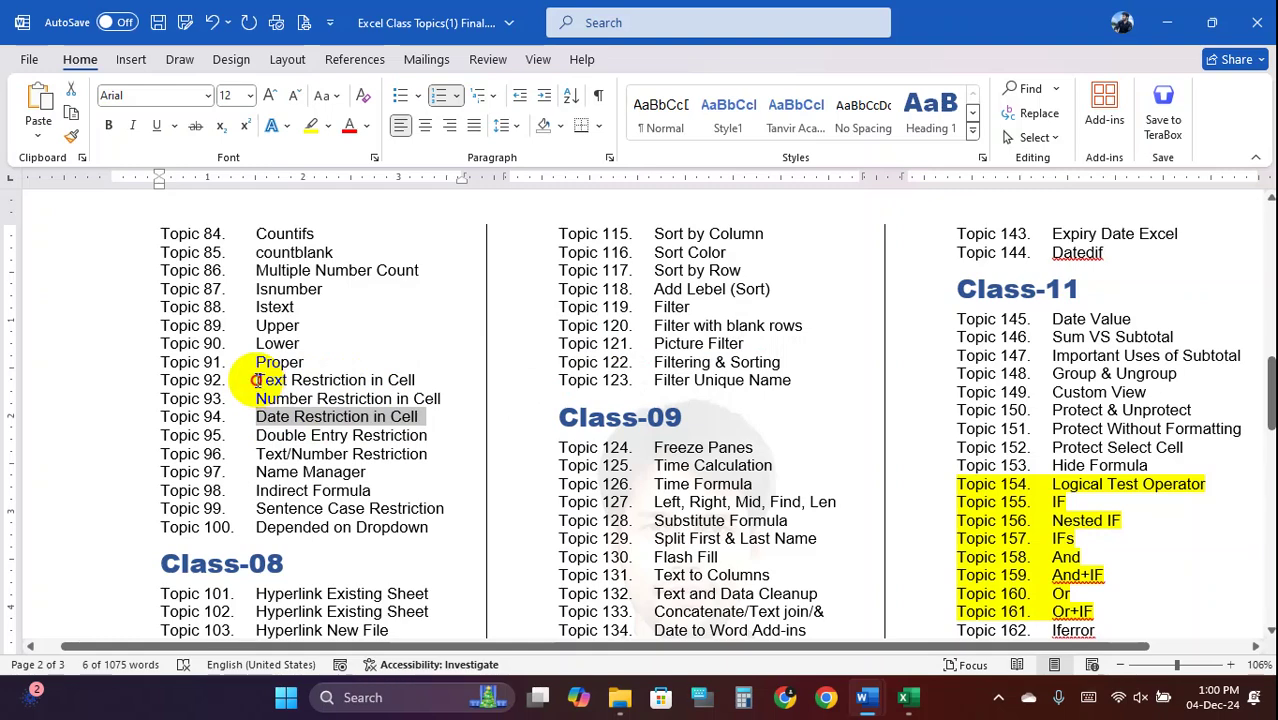
pyautogui.moveTo(255, 381); pyautogui.dragTo(416, 417)
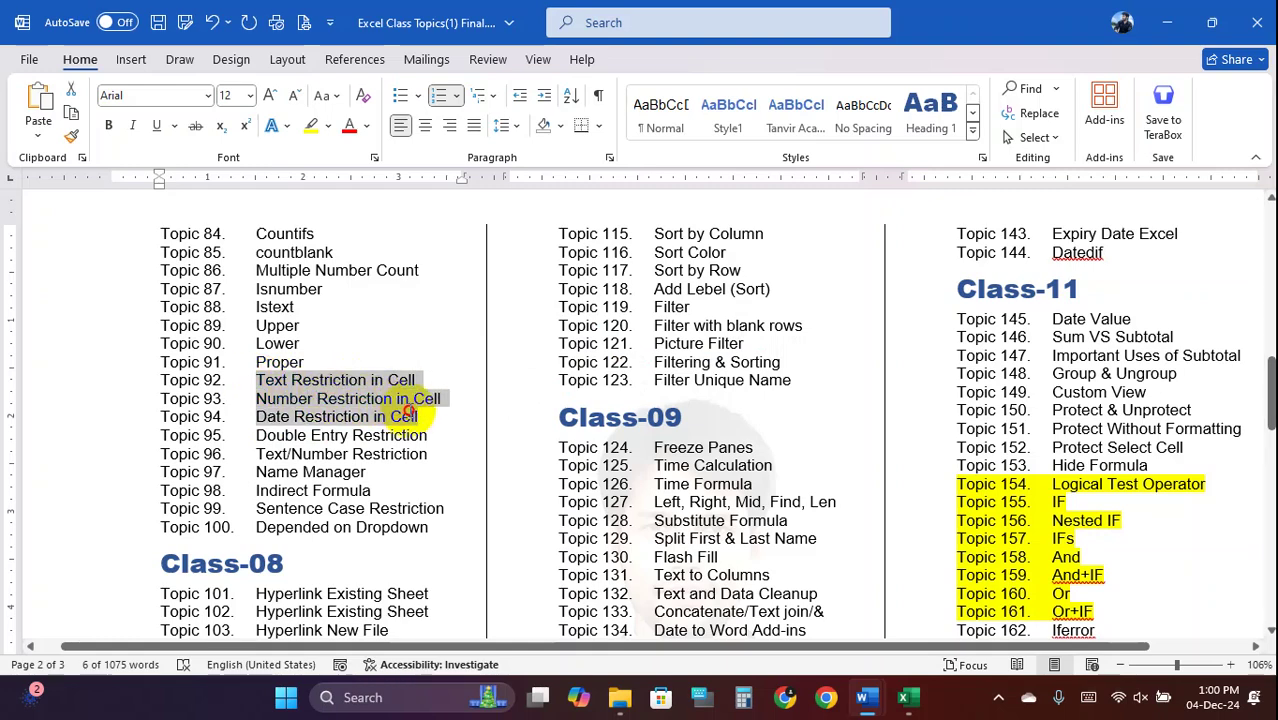
pyautogui.click(916, 708)
# Check the PROPER formula in R13, then delete the paragraph text in L13
pyautogui.moveTo(420, 390); pyautogui.dragTo(955, 437)
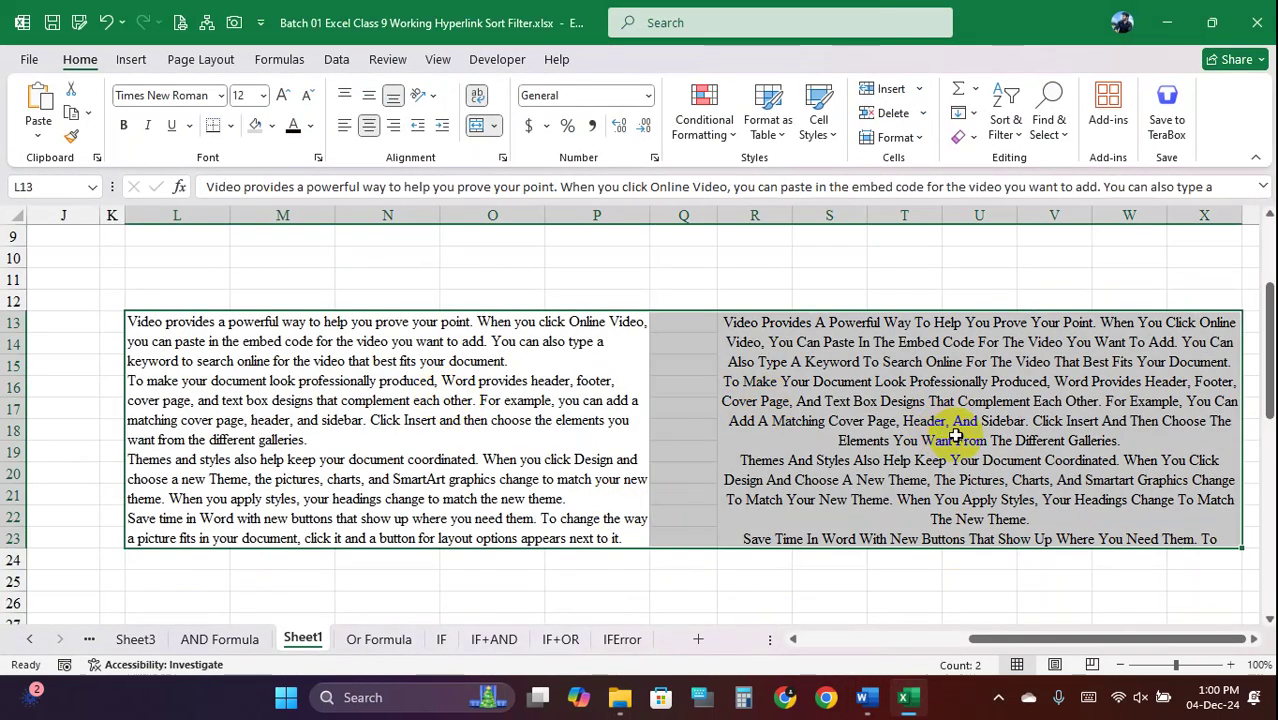
pyautogui.click(876, 393)
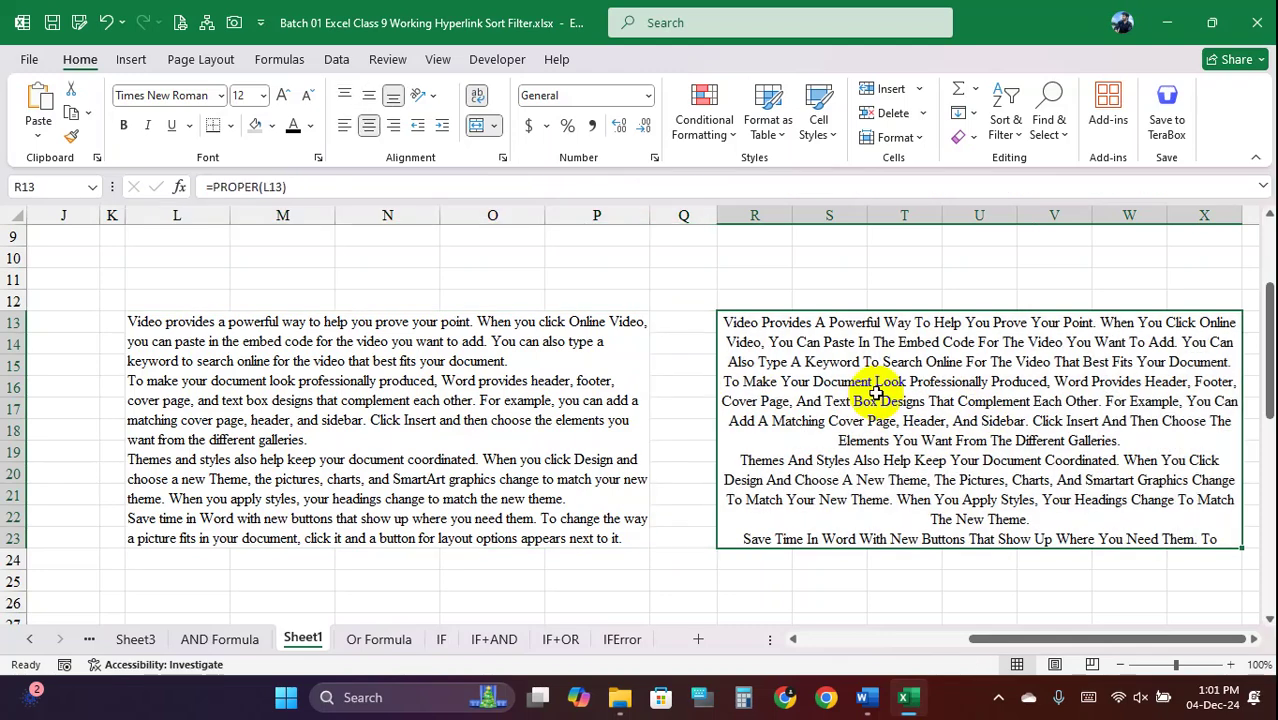
pyautogui.click(531, 403)
pyautogui.press('Delete')
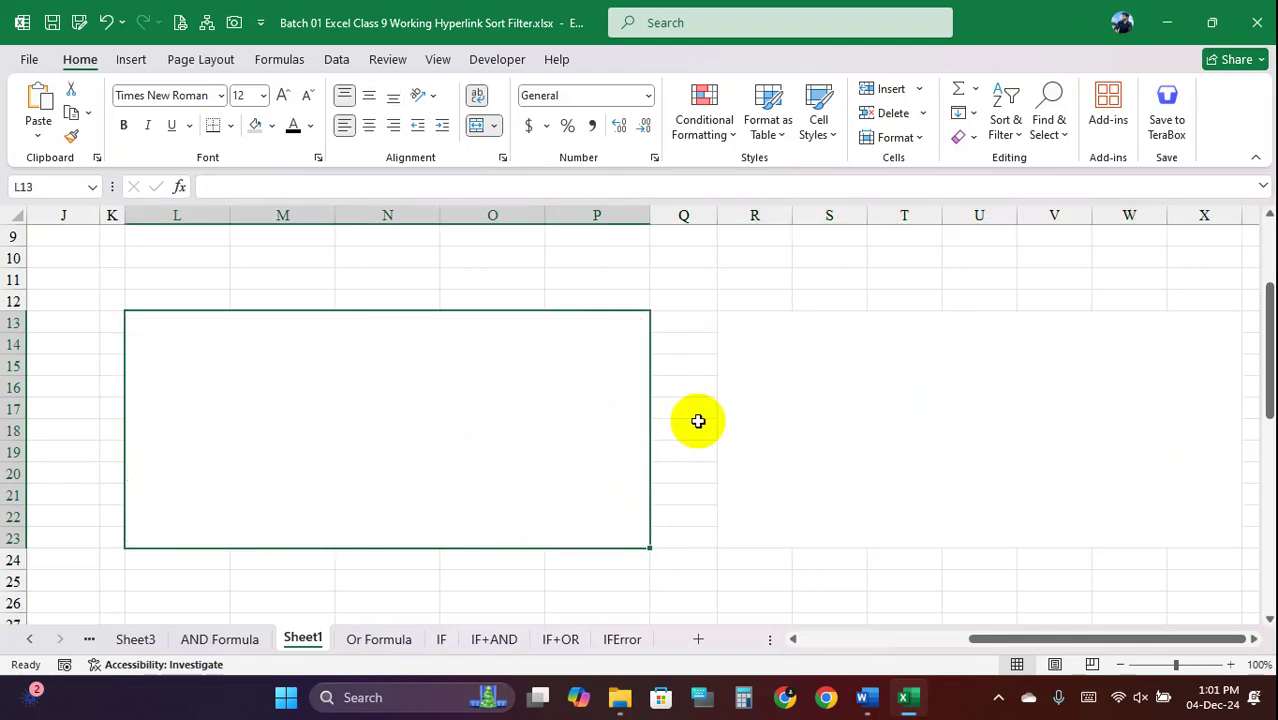
# Clear All contents and formatting from L13:X23 and scroll back to the score table
pyautogui.moveTo(1018, 639); pyautogui.dragTo(859, 641)
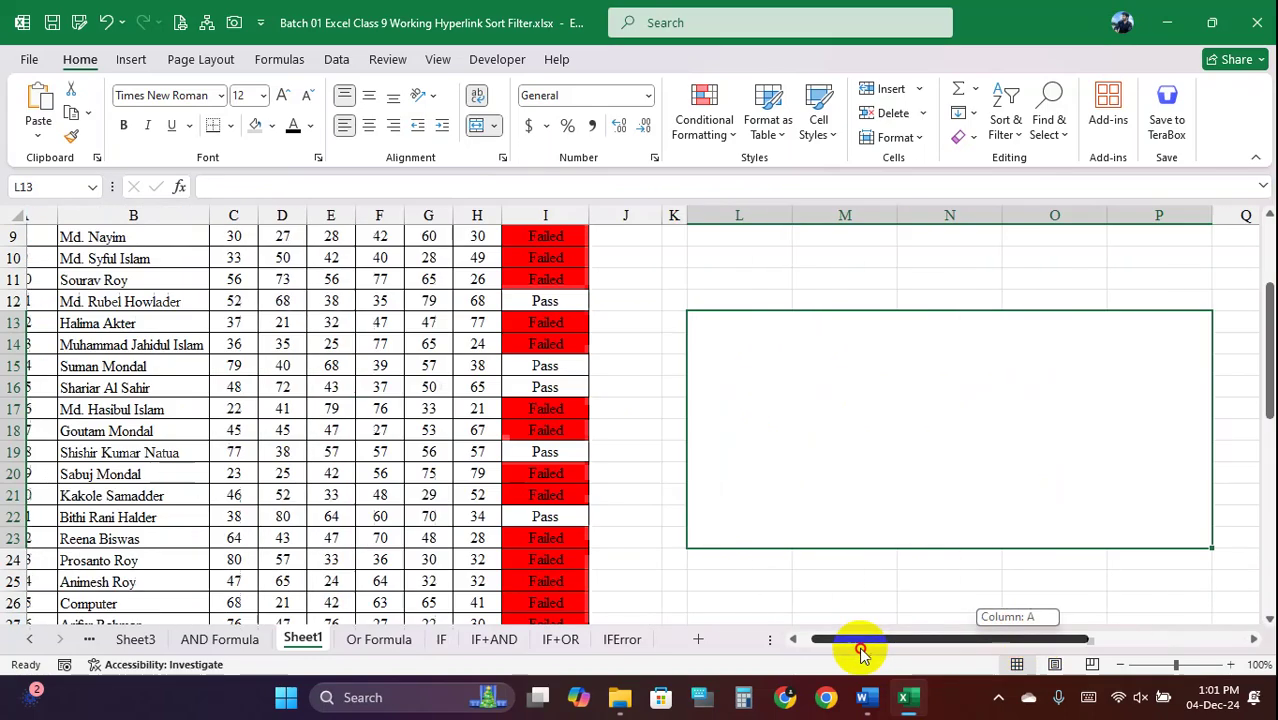
pyautogui.moveTo(1010, 639); pyautogui.dragTo(1141, 639)
pyautogui.moveTo(1067, 496); pyautogui.dragTo(566, 457)
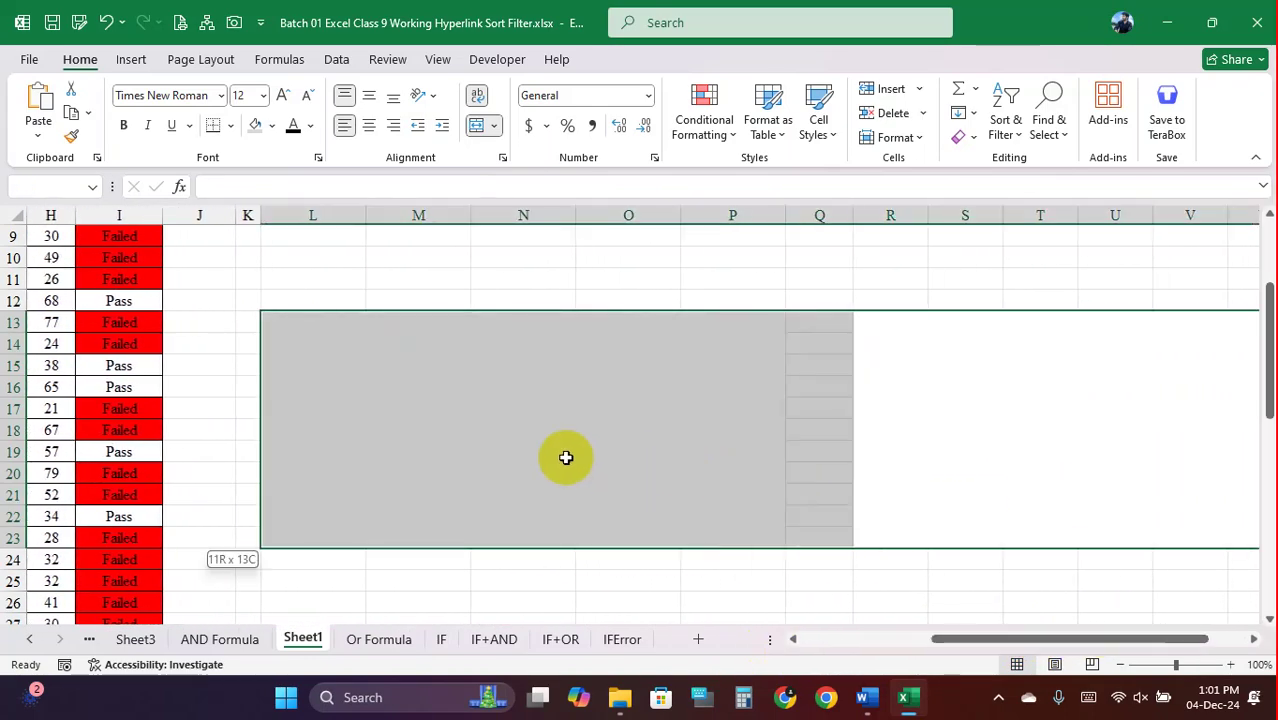
pyautogui.click(965, 136)
pyautogui.click(1003, 164)
pyautogui.moveTo(1012, 640); pyautogui.dragTo(616, 657)
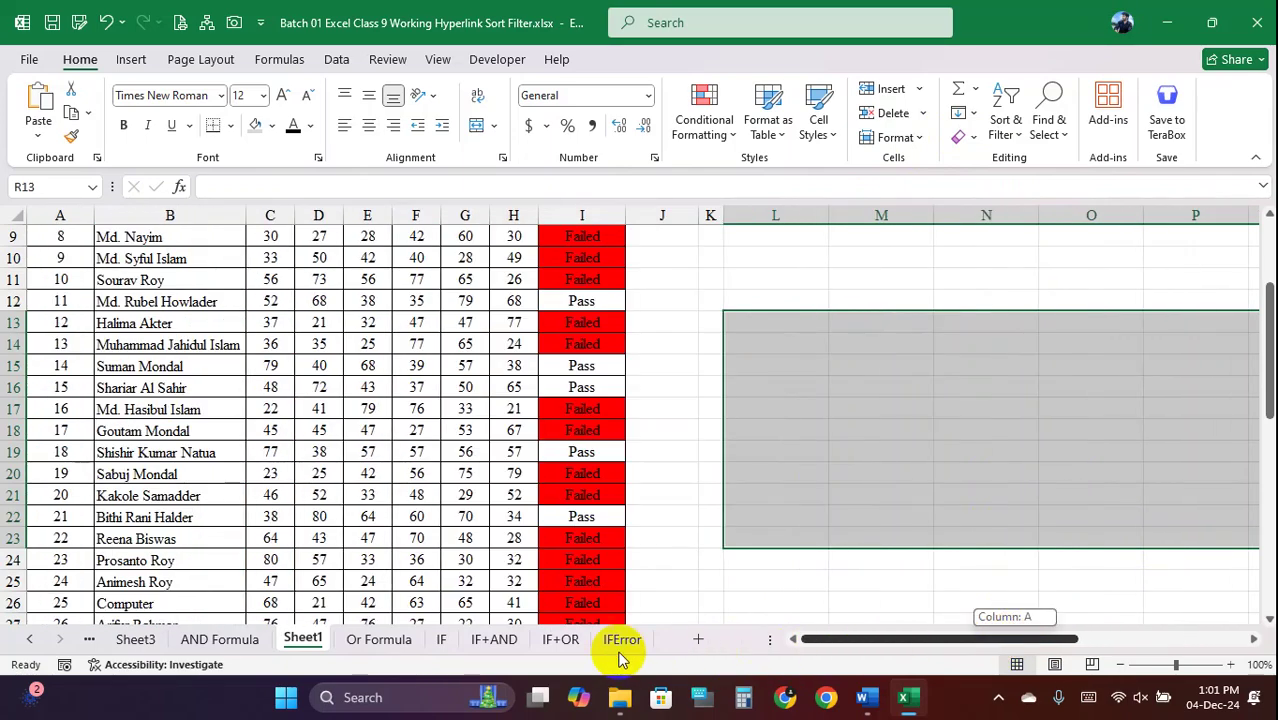
pyautogui.click(465, 383)
pyautogui.scroll(3, 465, 400)
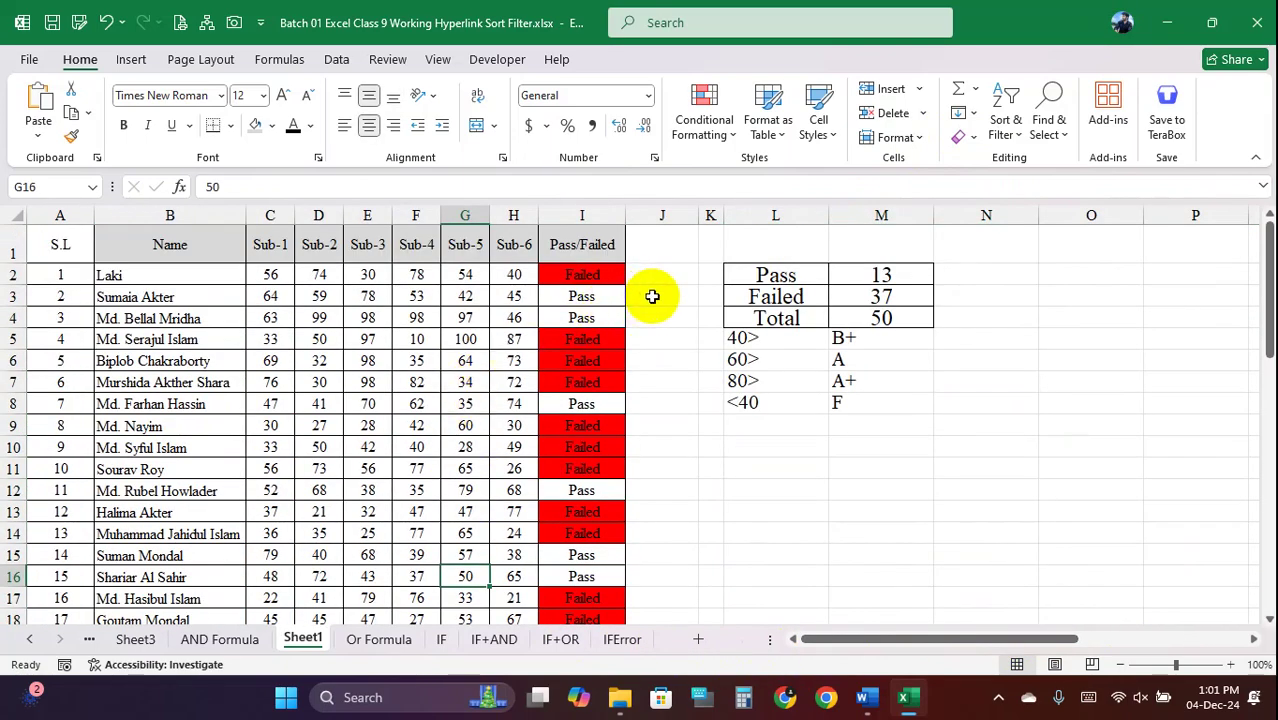
pyautogui.moveTo(272, 276); pyautogui.dragTo(509, 530)
pyautogui.scroll(6, 456, 428)
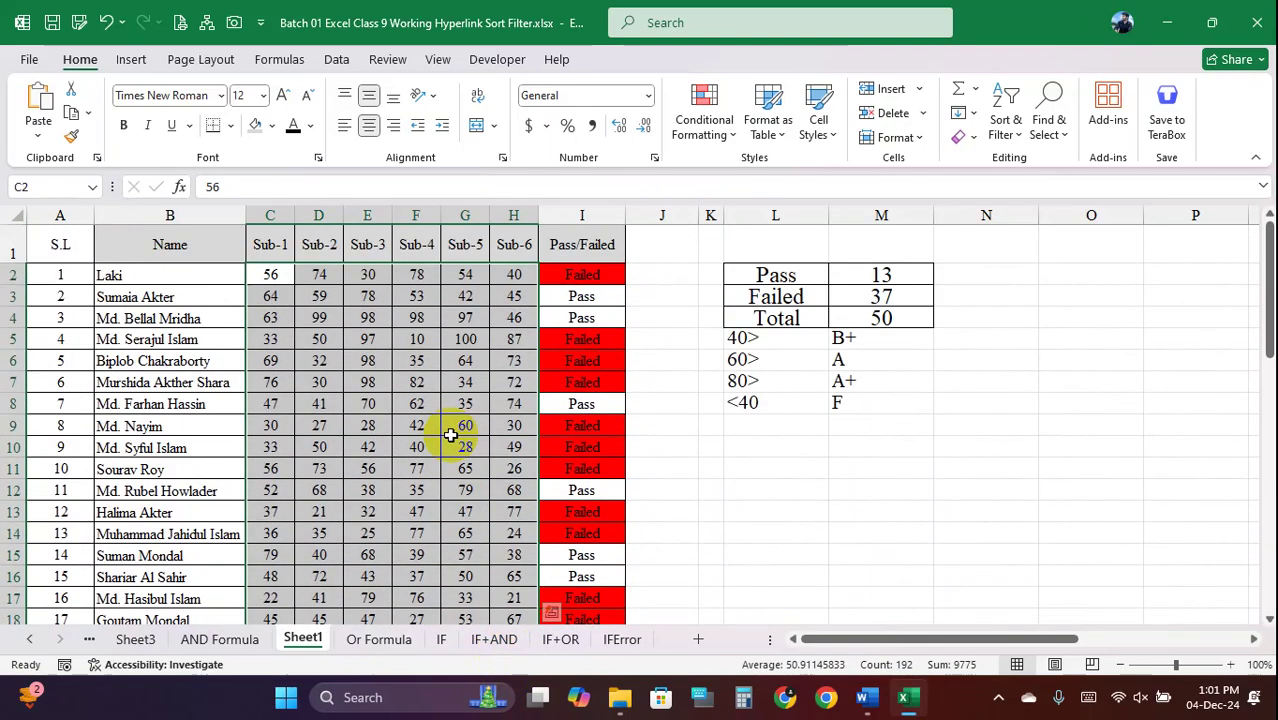
pyautogui.moveTo(271, 277); pyautogui.dragTo(516, 521)
pyautogui.press('Delete')
pyautogui.scroll(12, 490, 447)
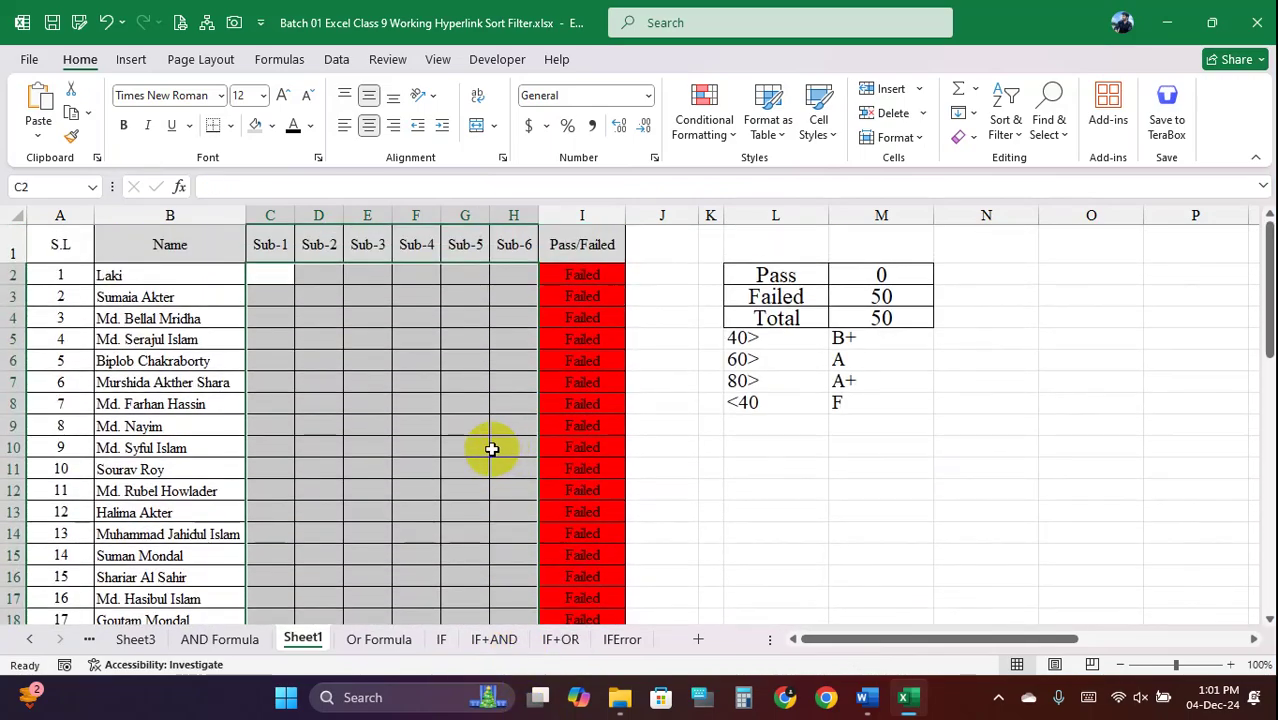
pyautogui.click(396, 404)
pyautogui.click(284, 272)
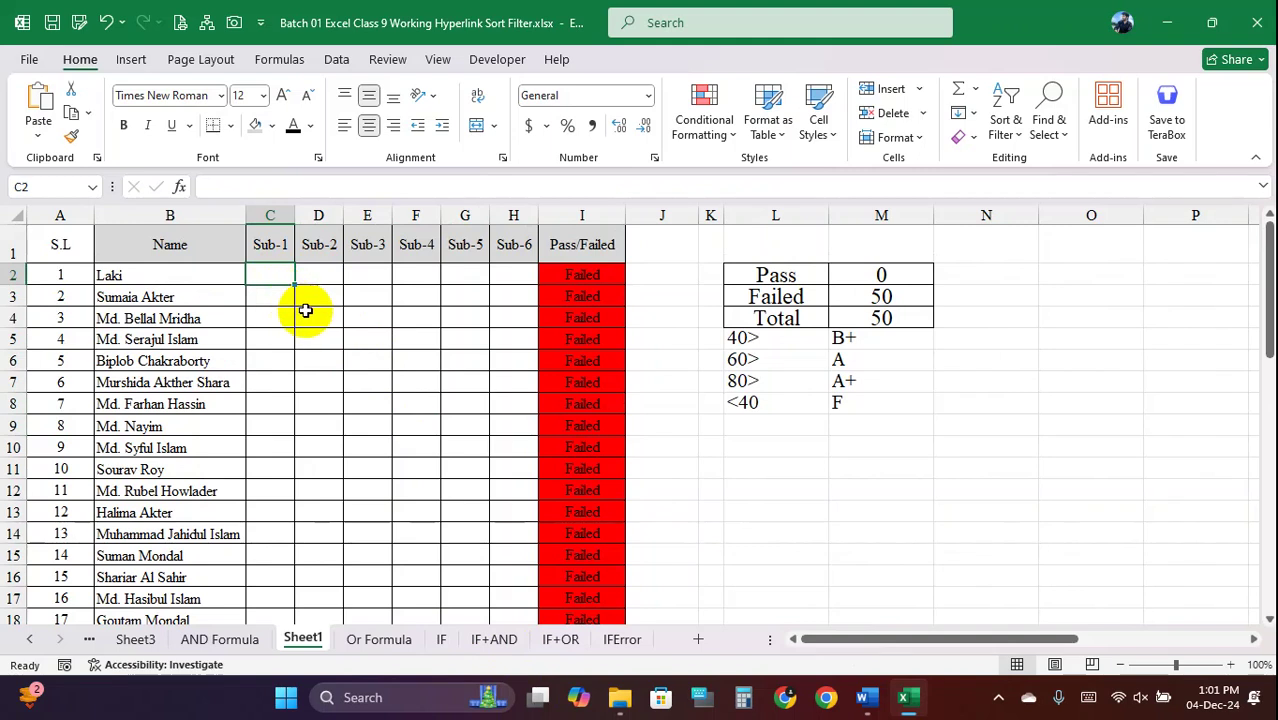
pyautogui.write('65')
pyautogui.press('Tab')
pyautogui.write('56')
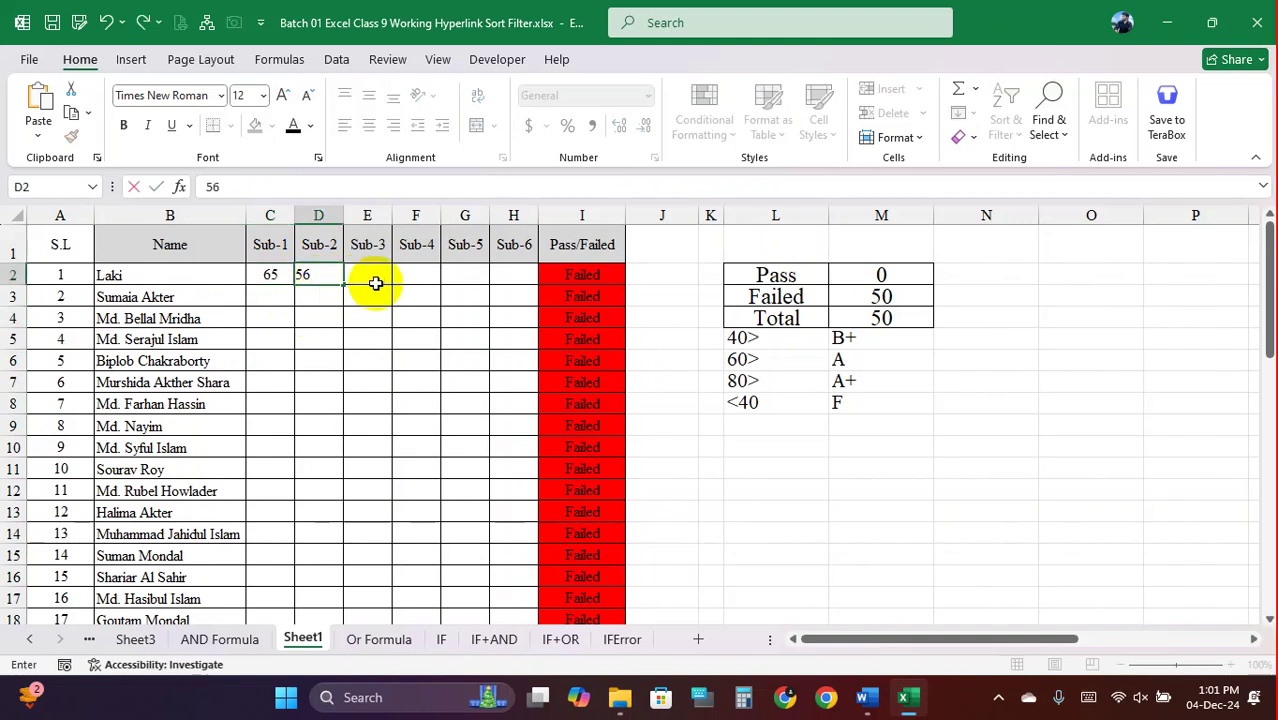
pyautogui.press('Tab')
pyautogui.write('76')
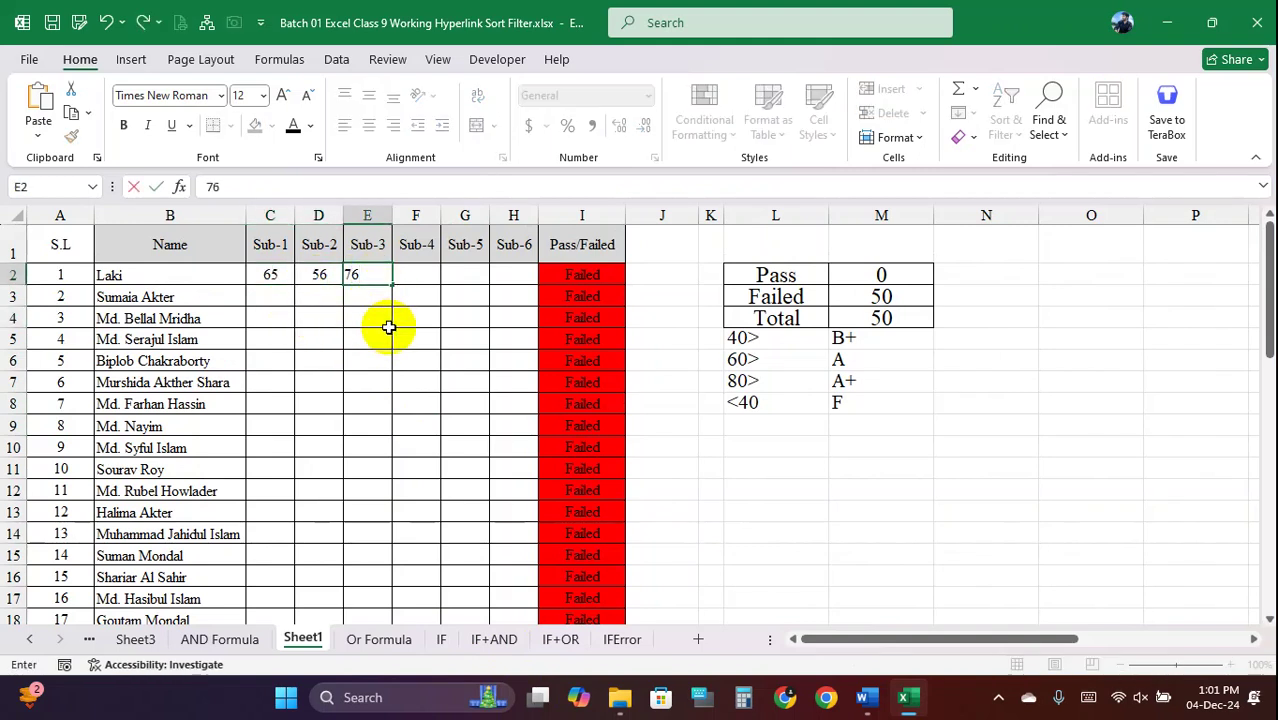
pyautogui.click(384, 322)
pyautogui.click(279, 278)
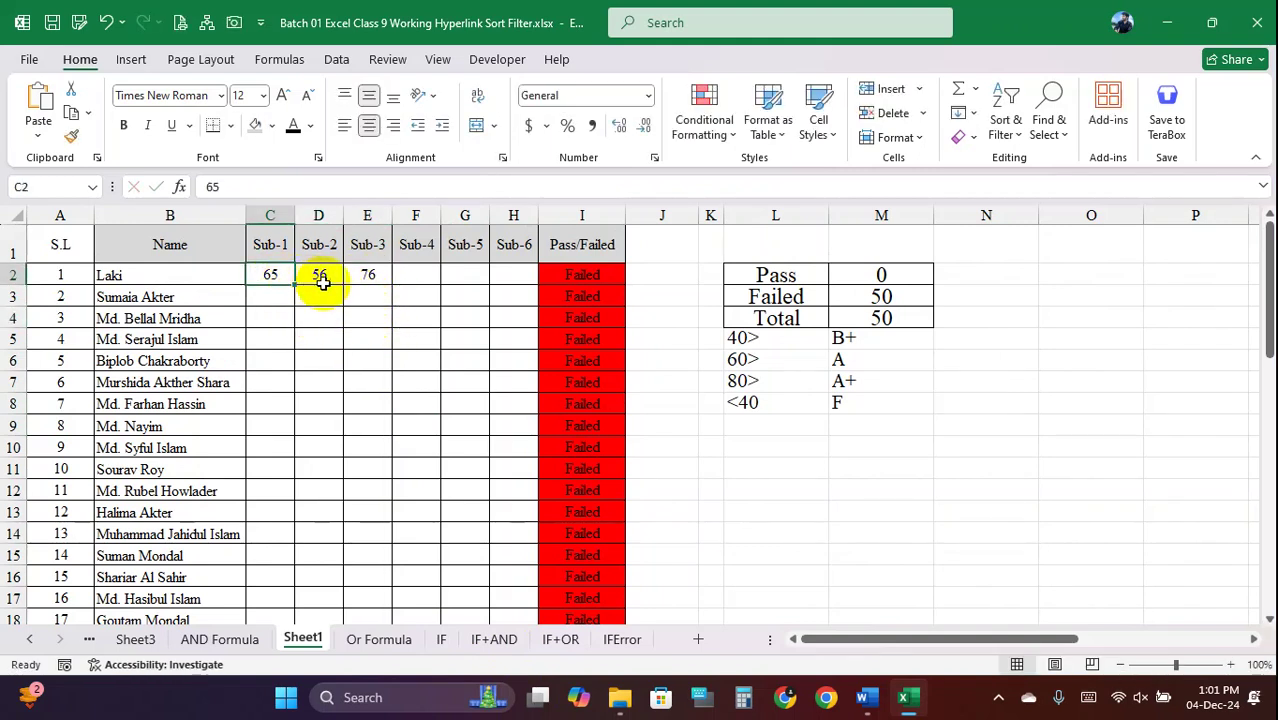
pyautogui.write('rty')
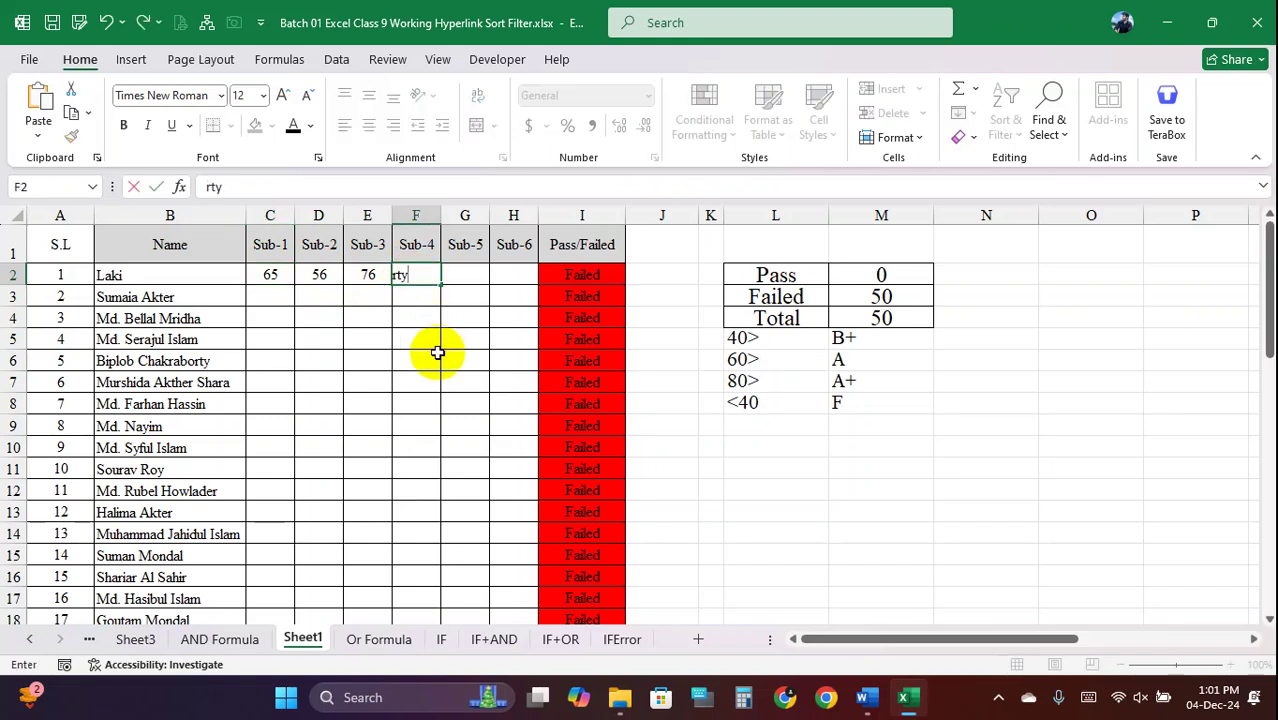
pyautogui.moveTo(382, 276); pyautogui.dragTo(360, 275)
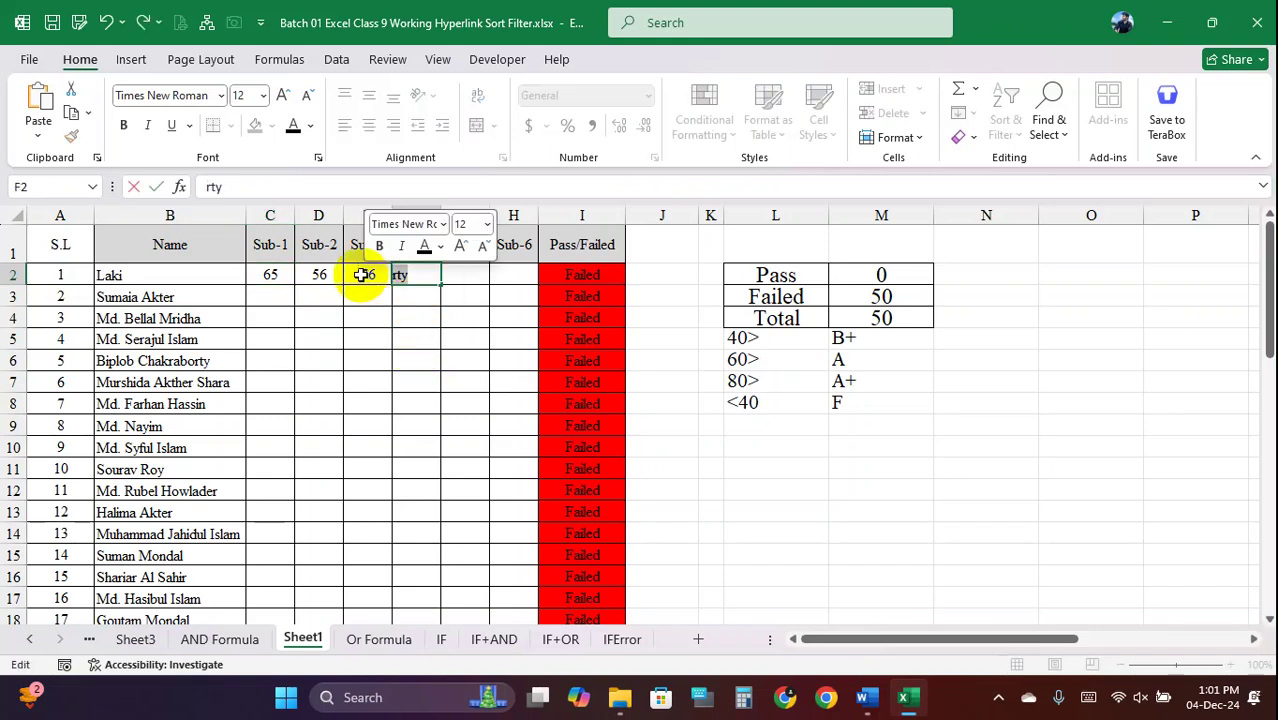
pyautogui.write('sfhgdg')
pyautogui.click(416, 318)
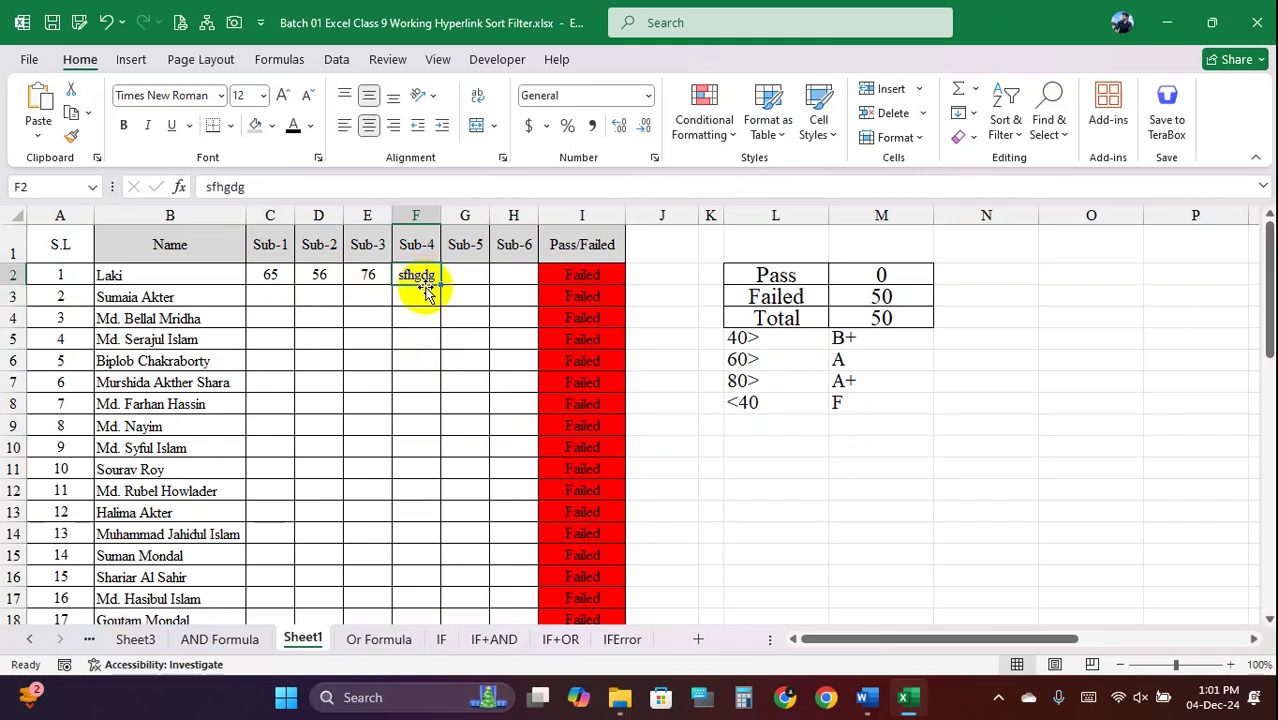
pyautogui.write('578')
pyautogui.hotkey('ctrl', 'Return')
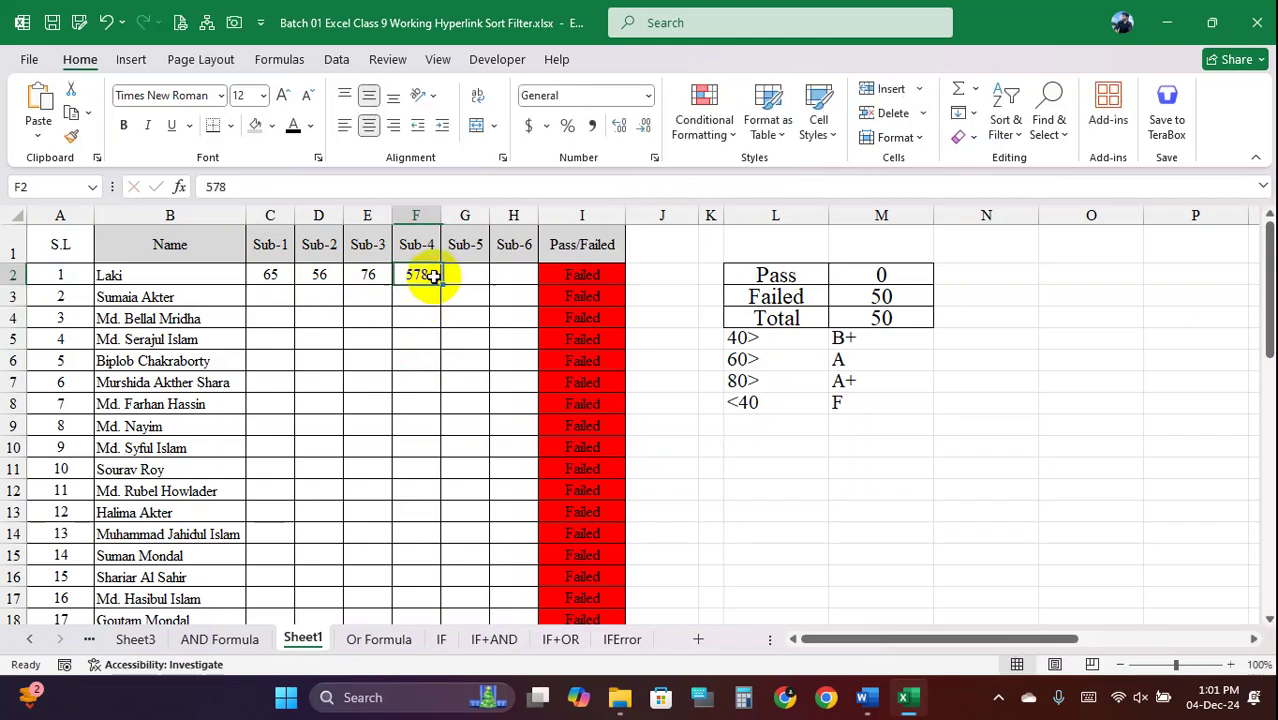
pyautogui.press('Delete')
pyautogui.click(428, 296)
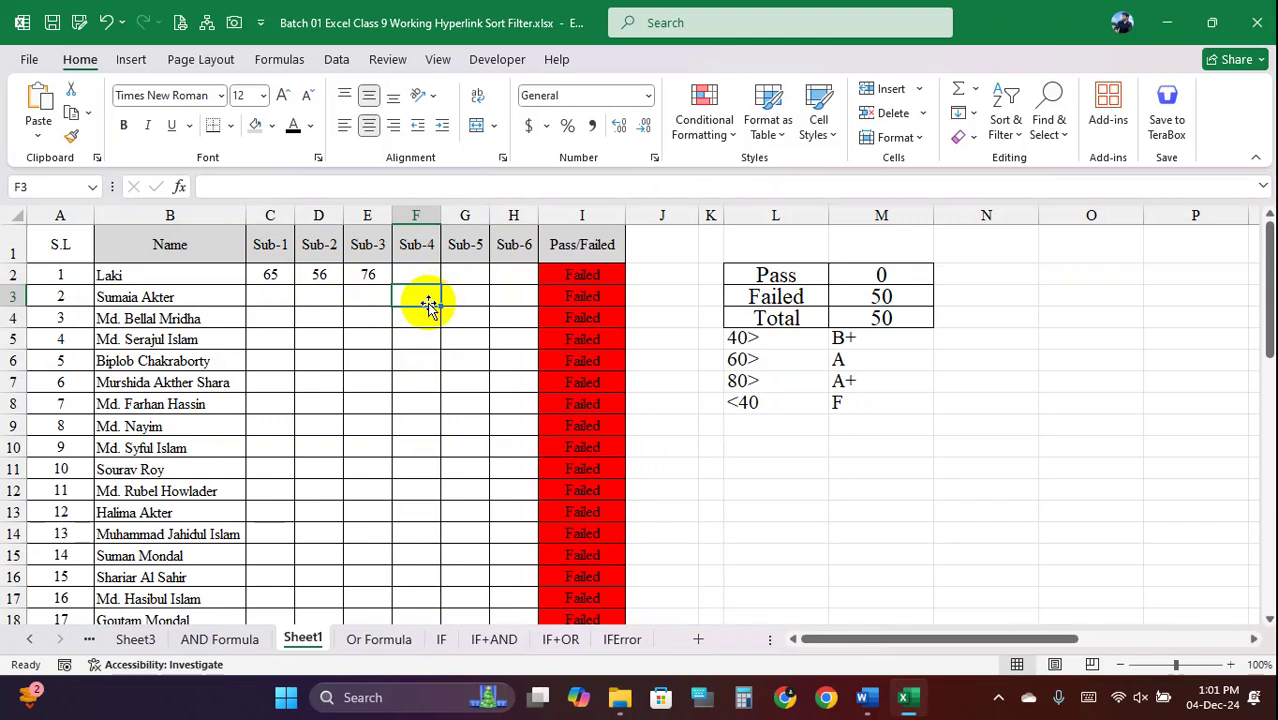
pyautogui.write('gj')
pyautogui.press('Return')
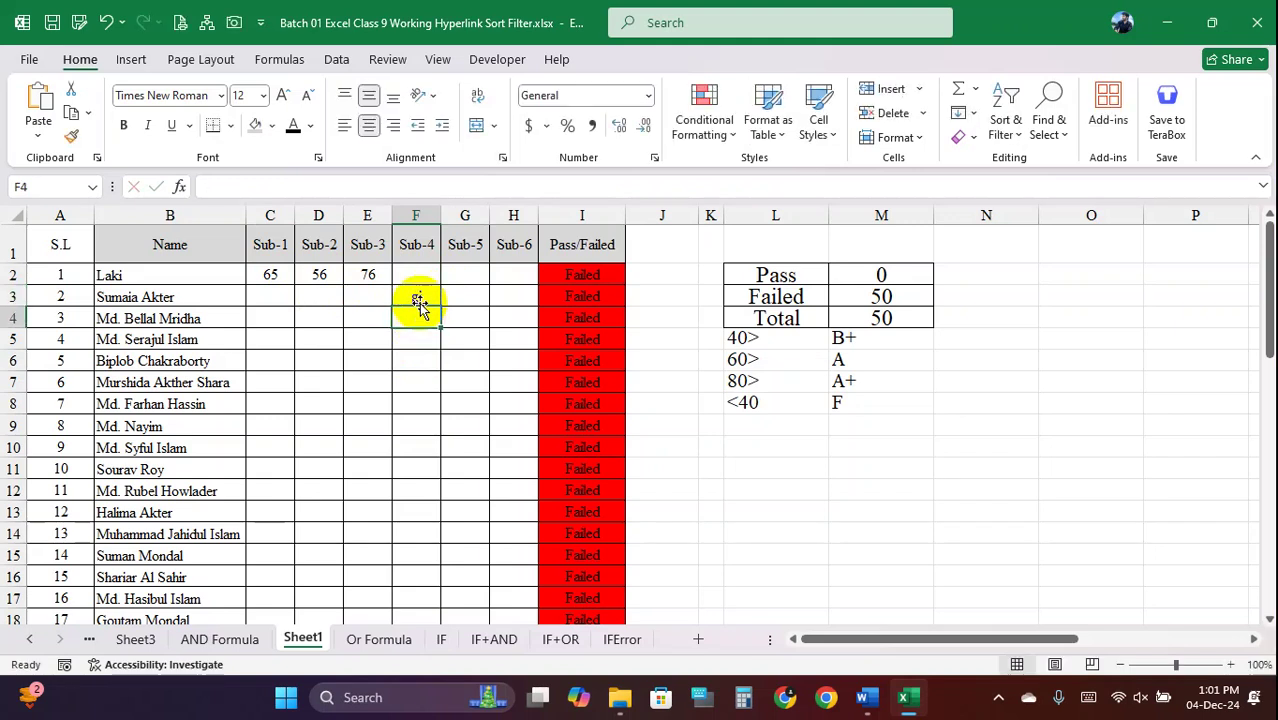
pyautogui.press('Delete')
pyautogui.click(420, 275)
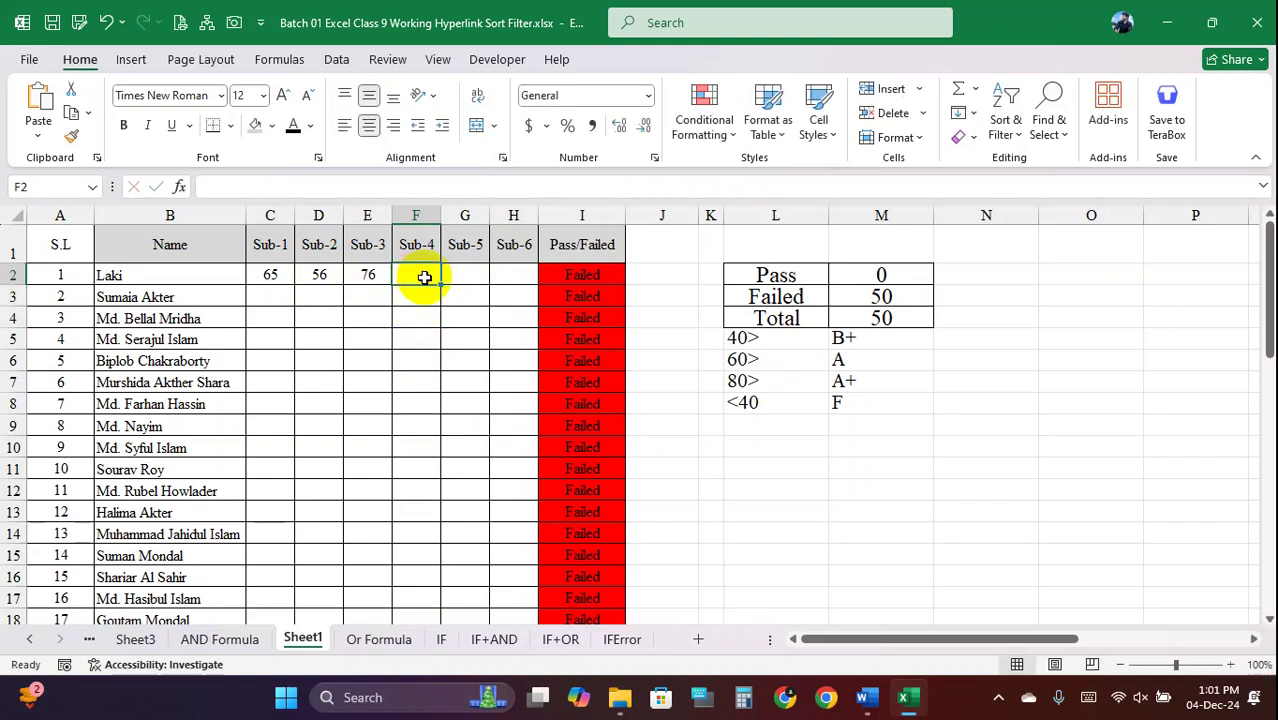
pyautogui.moveTo(274, 277); pyautogui.dragTo(451, 285)
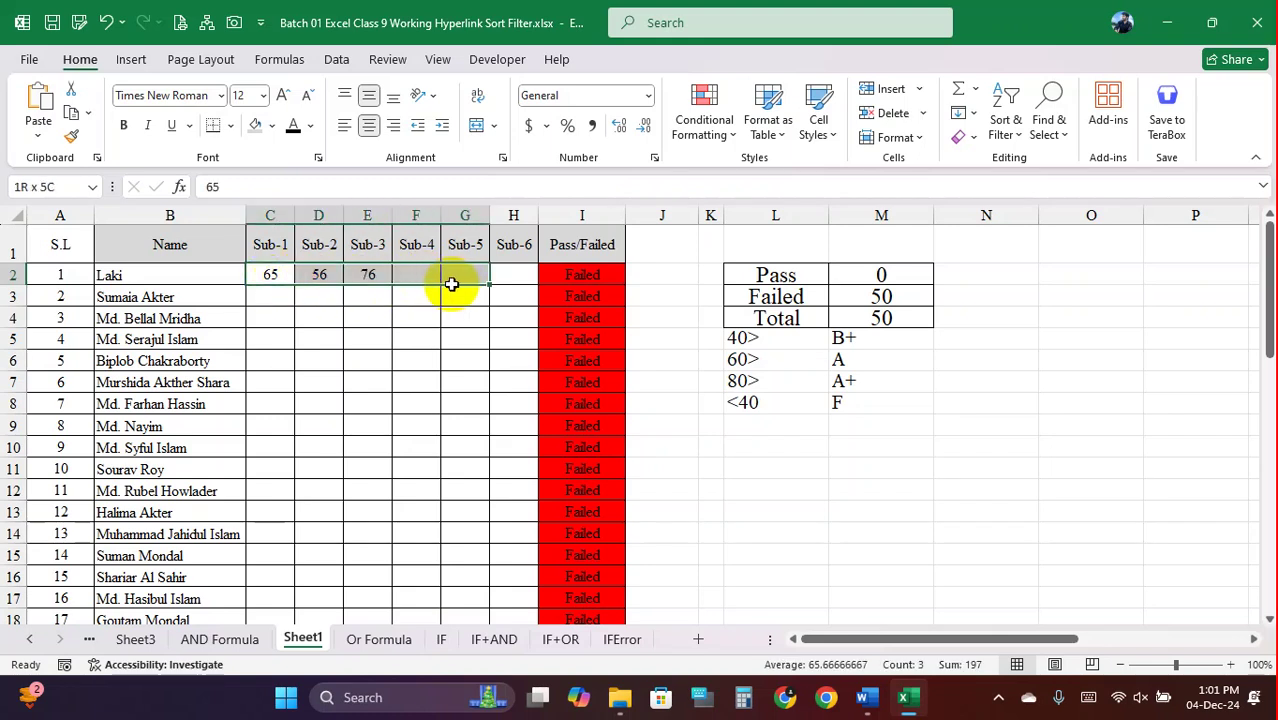
pyautogui.click(367, 296)
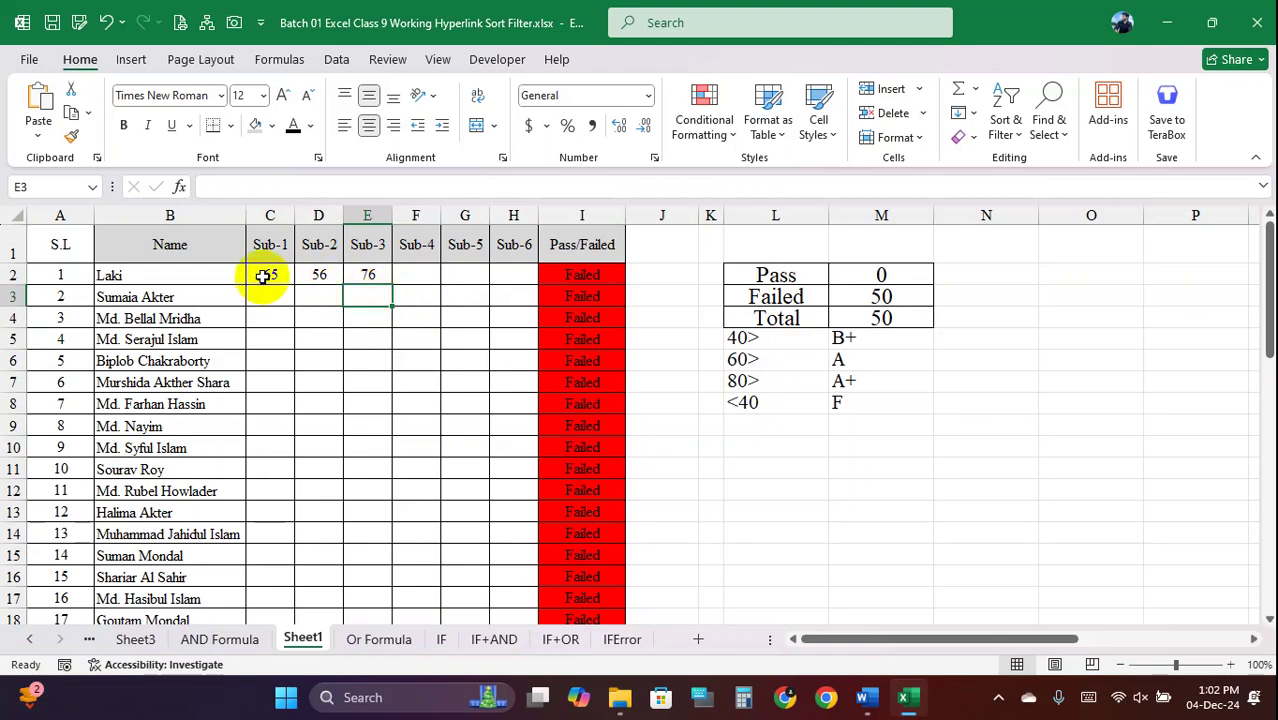
pyautogui.press('Right')
pyautogui.hotkey('ctrl', 'z')
pyautogui.hotkey('ctrl', 'z')
pyautogui.hotkey('ctrl', 'z')
pyautogui.hotkey('ctrl', 'z')
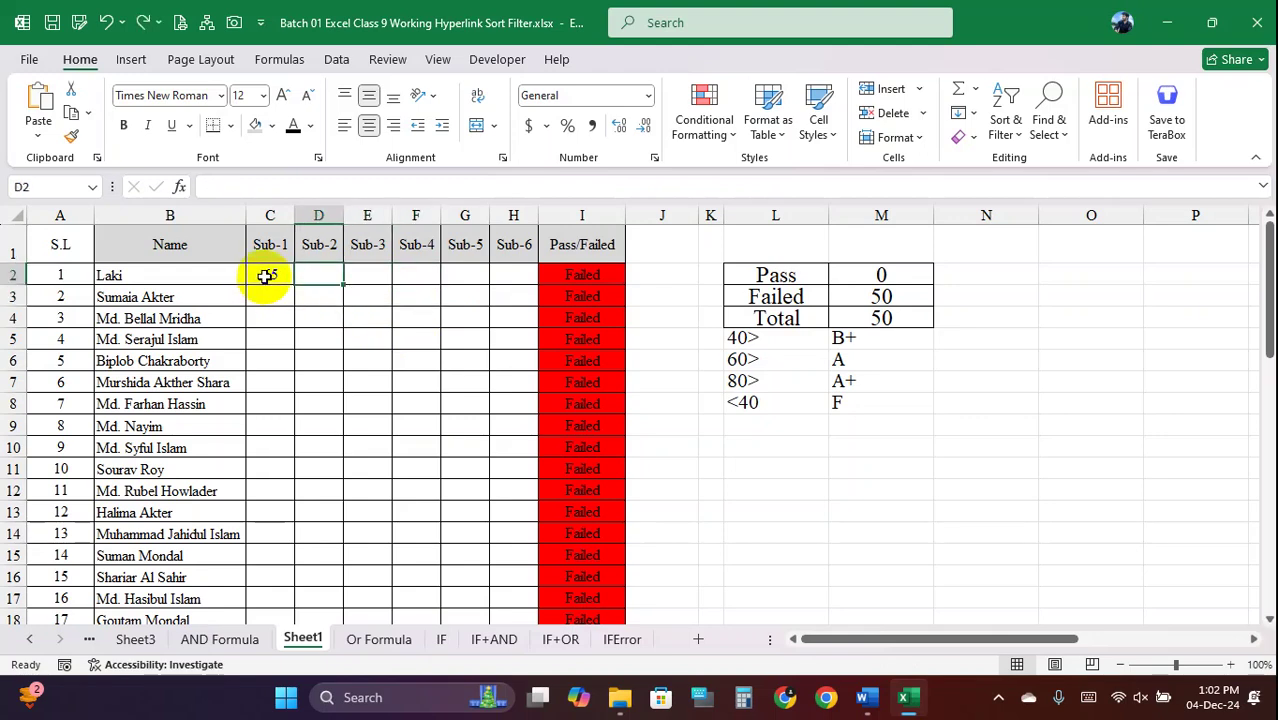
pyautogui.click(352, 313)
pyautogui.moveTo(270, 275); pyautogui.dragTo(491, 543)
pyautogui.scroll(7, 490, 541)
# Deselect the scores and step through the Insert, Page Layout and Formulas tabs to Data
pyautogui.scroll(4, 490, 541)
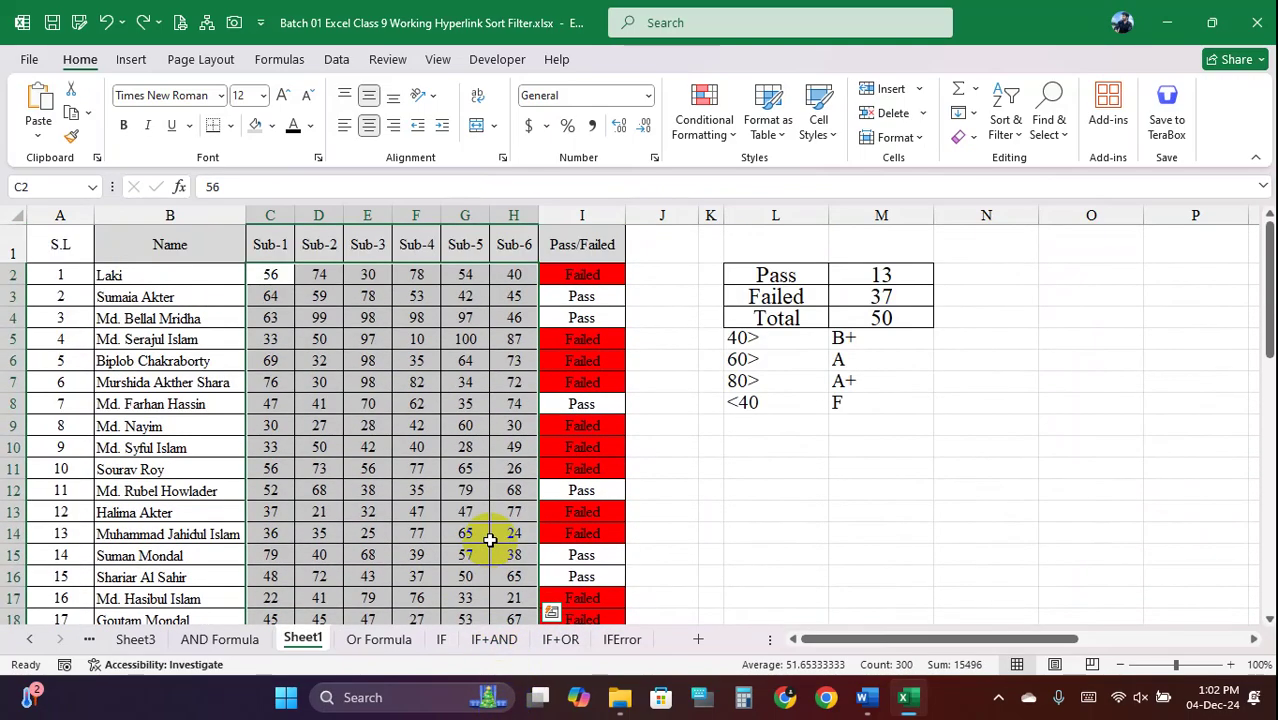
pyautogui.click(775, 450)
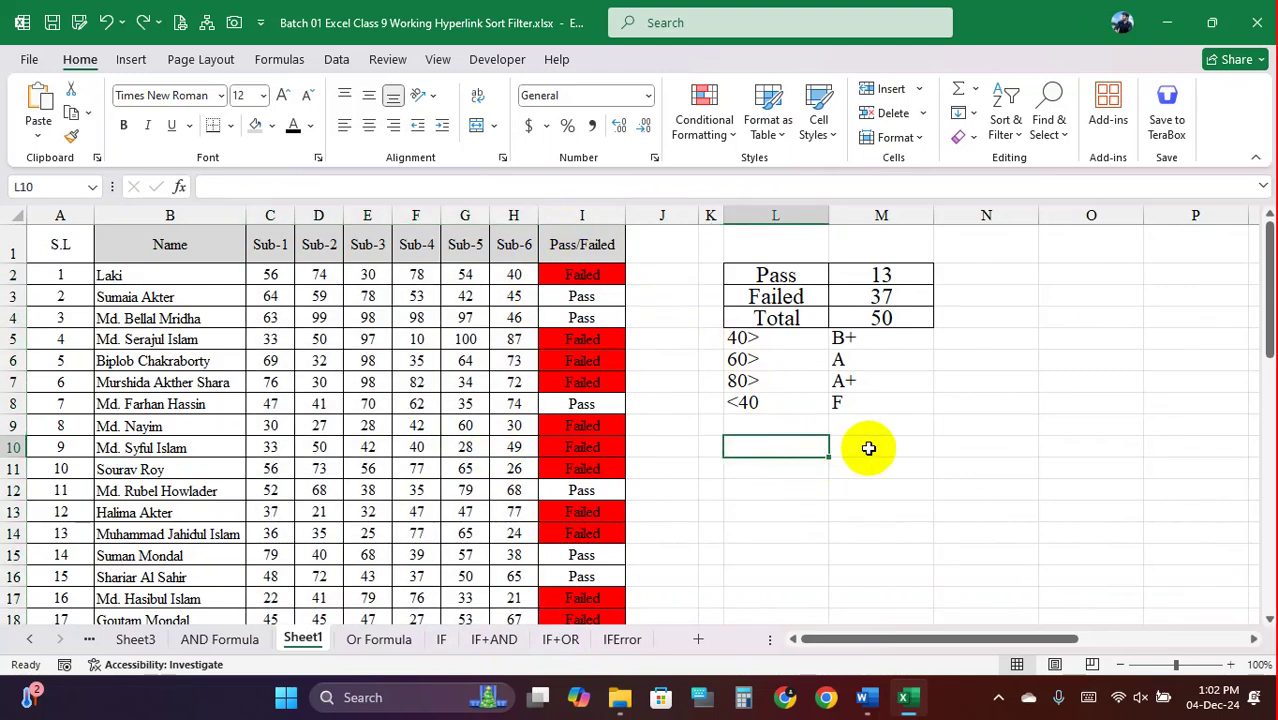
pyautogui.click(131, 59)
pyautogui.click(205, 60)
pyautogui.click(290, 58)
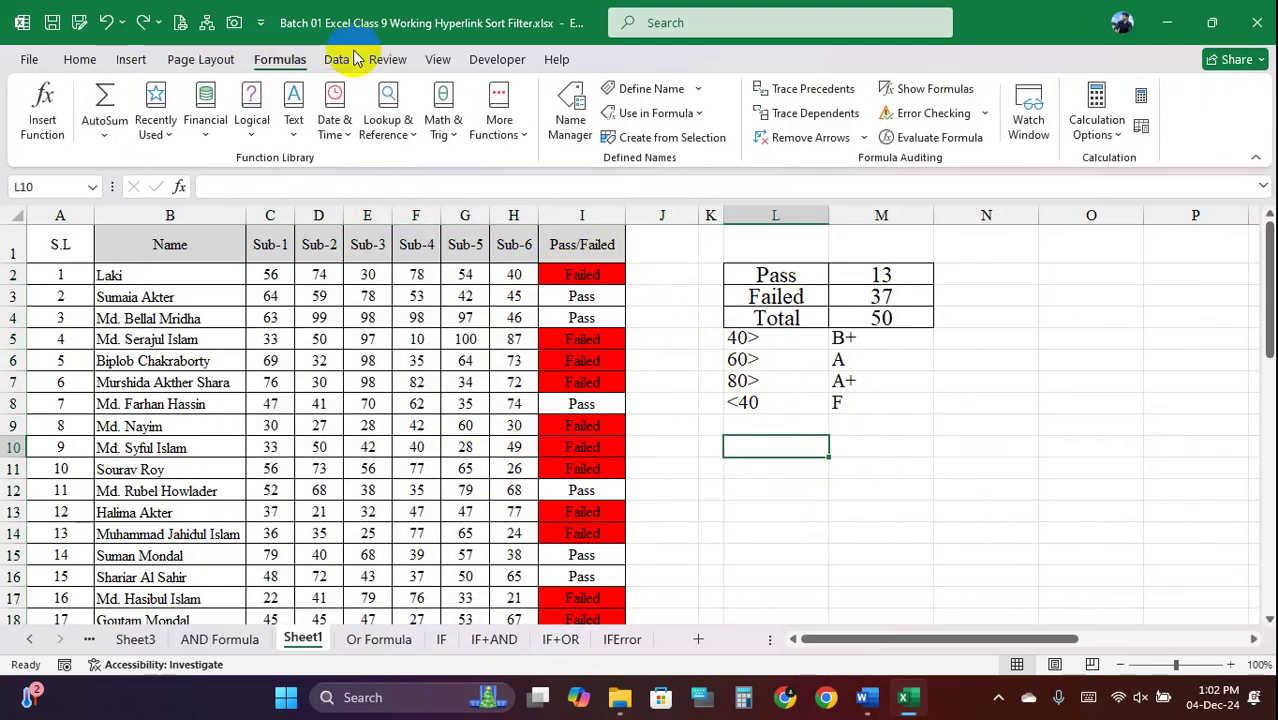
pyautogui.click(345, 60)
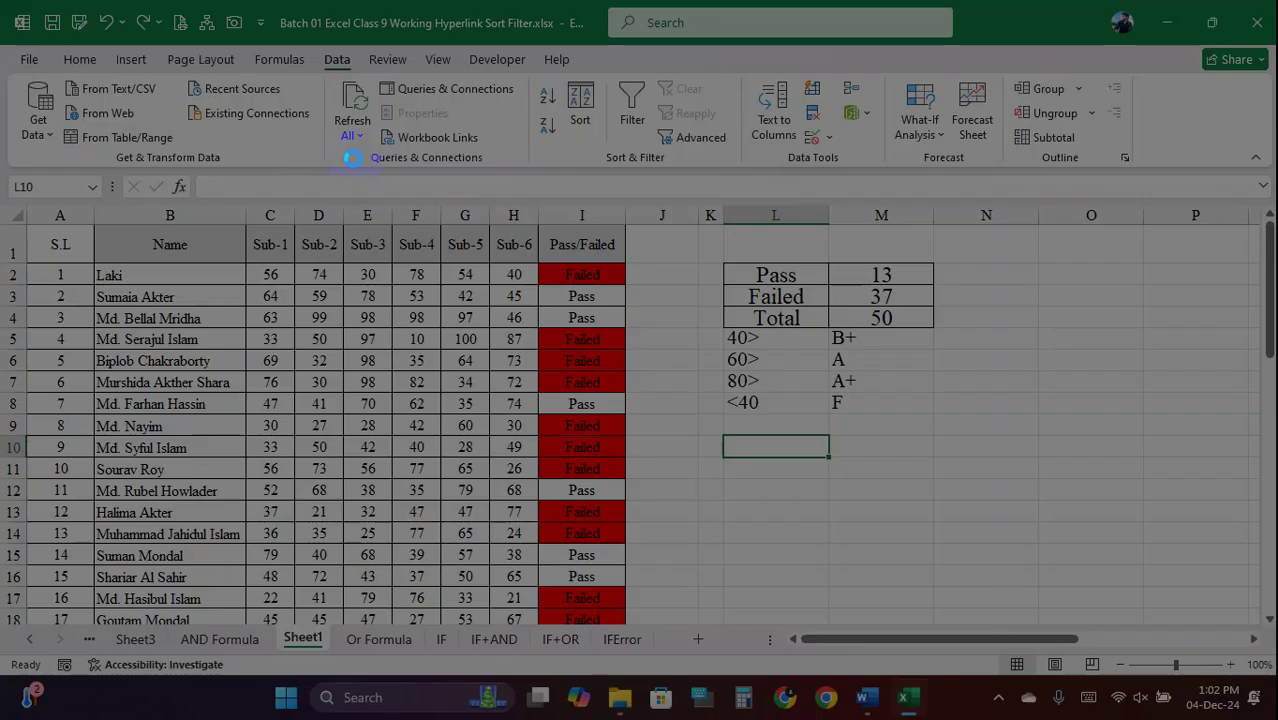
# Drag across the Data tab's ribbon command groups one after another
pyautogui.moveTo(2, 2); pyautogui.dragTo(1264, 626)
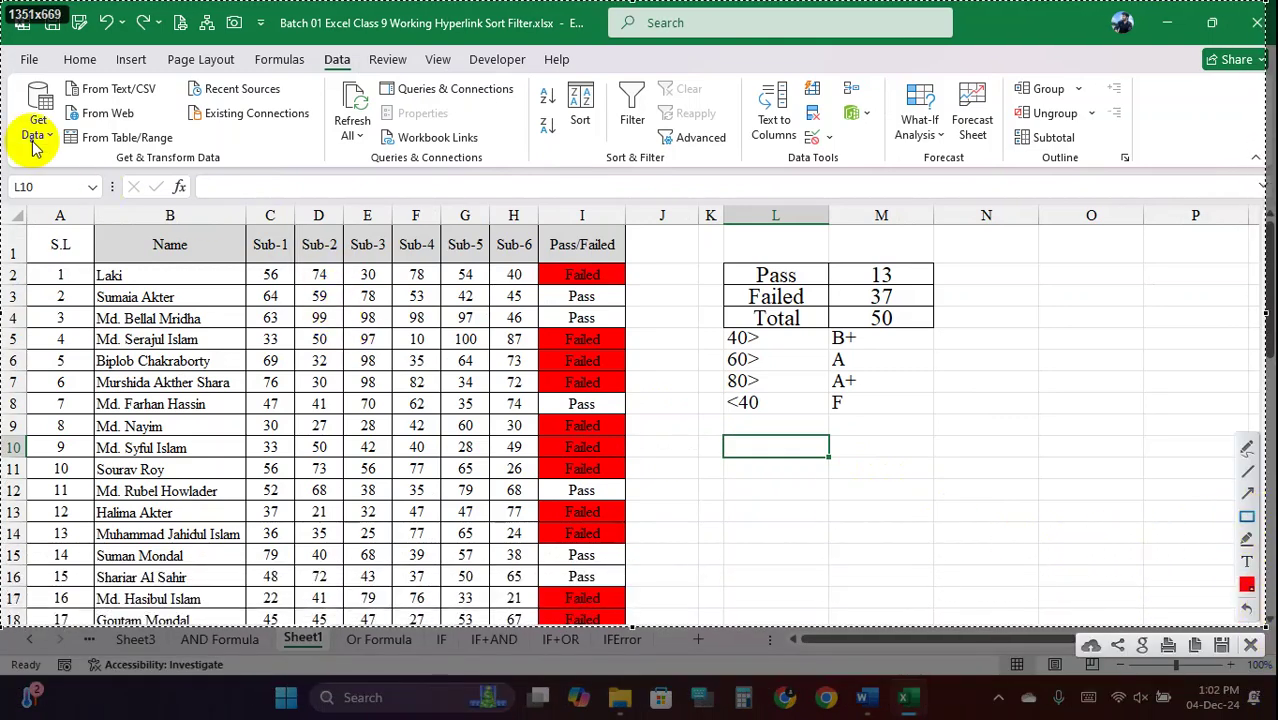
pyautogui.click(27, 87)
pyautogui.moveTo(17, 80); pyautogui.dragTo(62, 143)
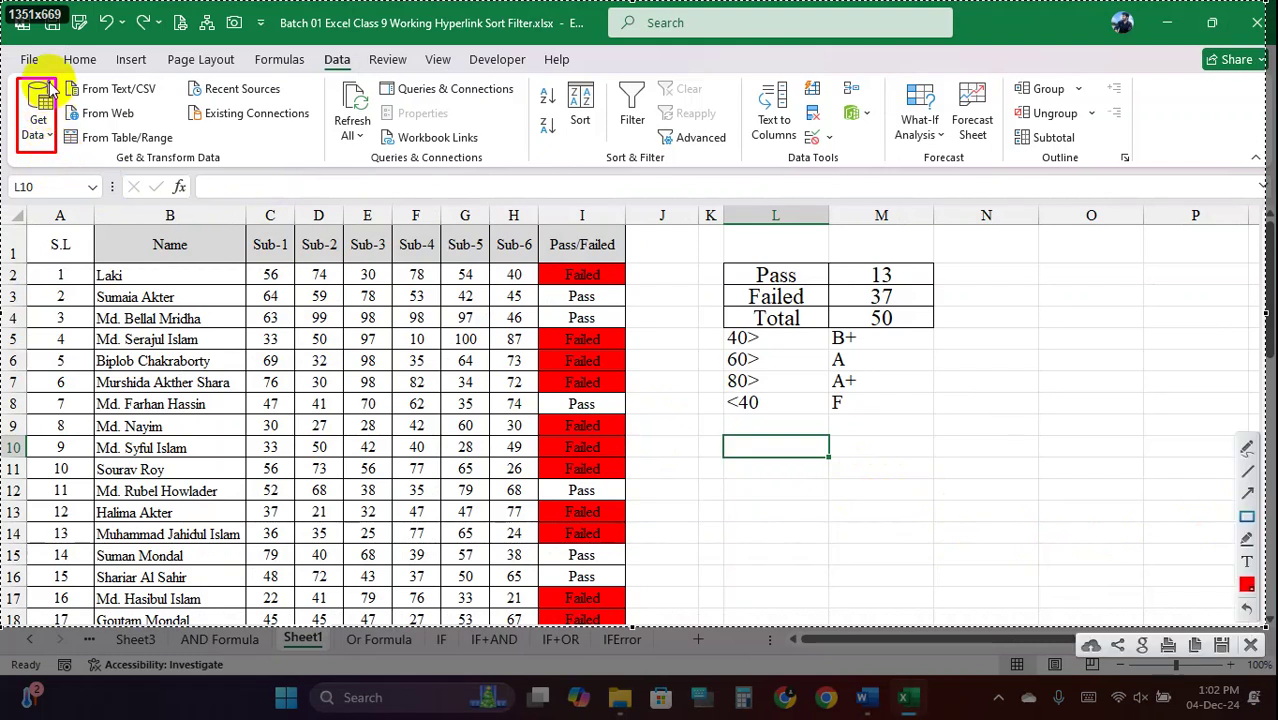
pyautogui.moveTo(58, 76)
pyautogui.mouseDown()
pyautogui.moveTo(80, 94)
pyautogui.moveTo(325, 162)
pyautogui.mouseUp()
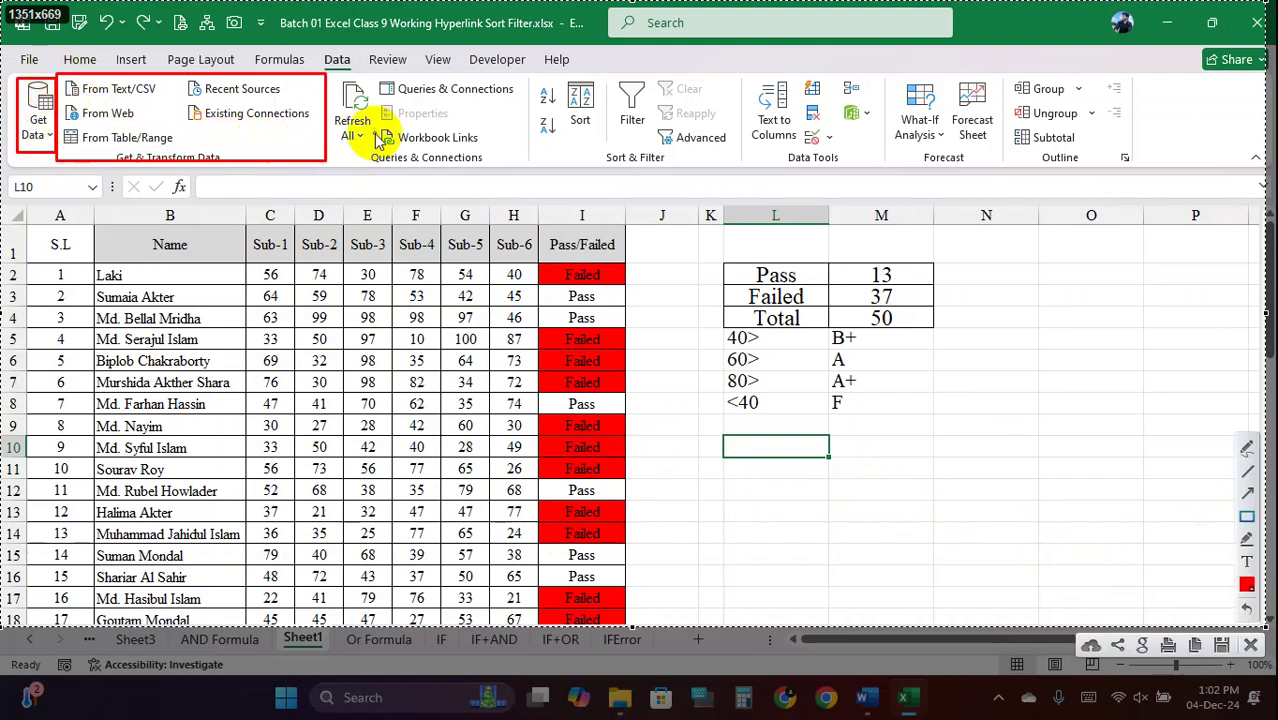
pyautogui.moveTo(334, 75)
pyautogui.mouseDown()
pyautogui.moveTo(371, 120)
pyautogui.moveTo(525, 158)
pyautogui.mouseUp()
pyautogui.moveTo(531, 74)
pyautogui.mouseDown()
pyautogui.moveTo(608, 137)
pyautogui.moveTo(744, 165)
pyautogui.mouseUp()
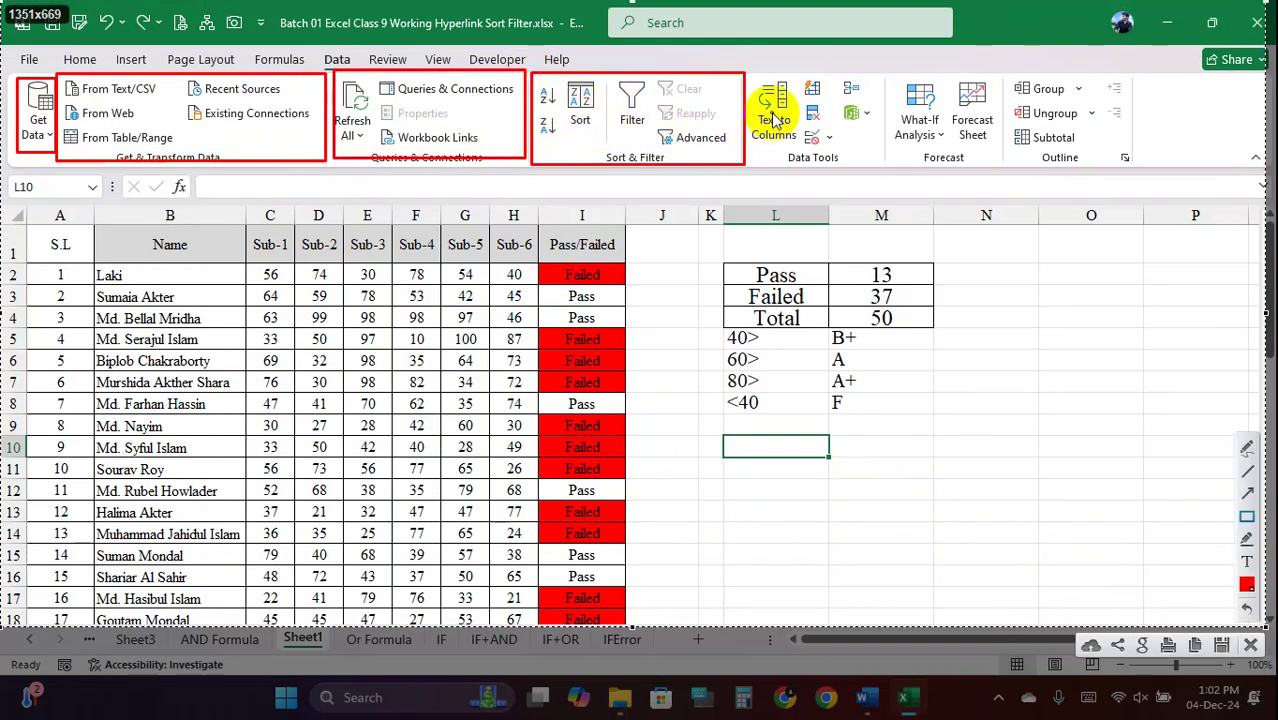
pyautogui.moveTo(748, 78)
pyautogui.mouseDown()
pyautogui.moveTo(850, 160)
pyautogui.moveTo(883, 167)
pyautogui.mouseUp()
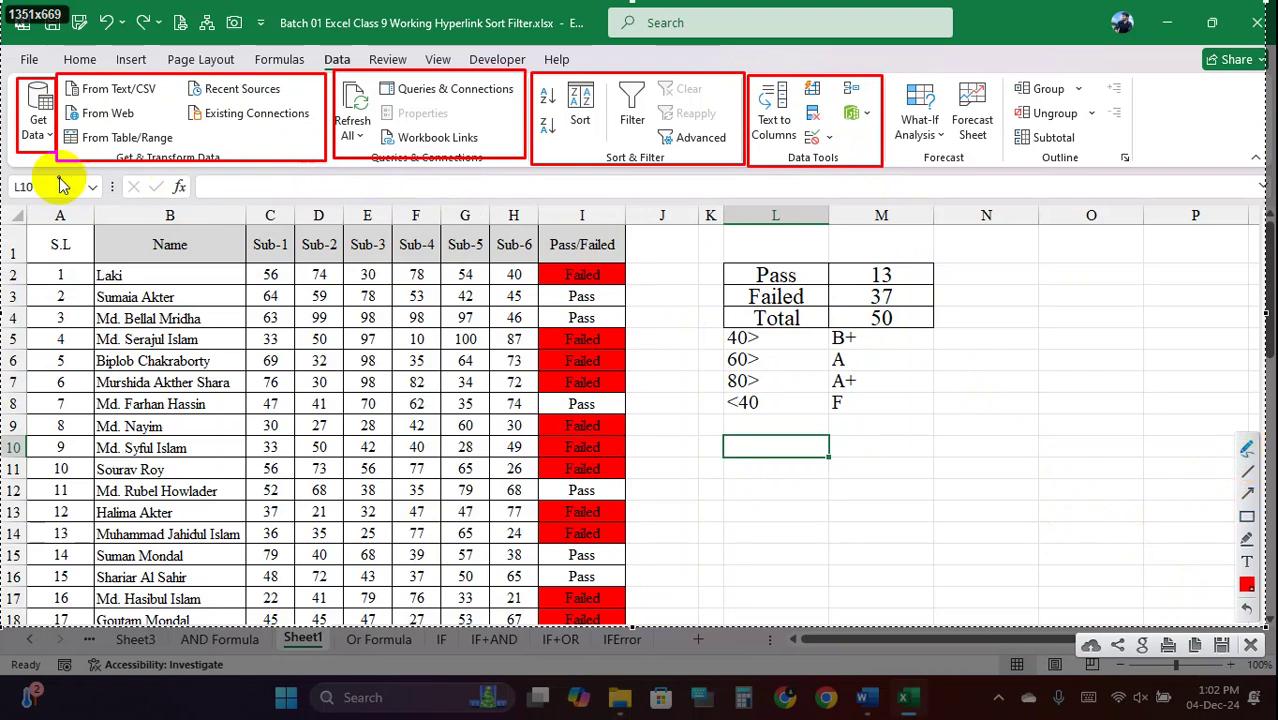
pyautogui.click(1250, 488)
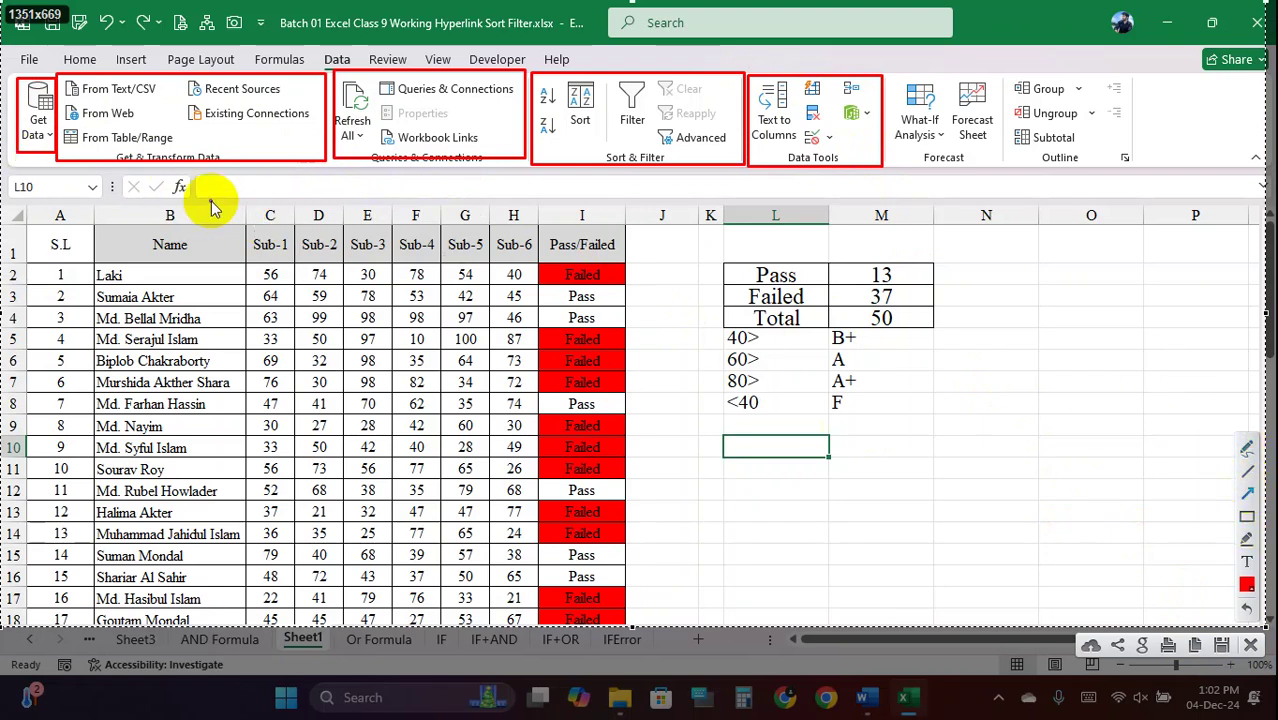
# Drag from the sheet up to individual Data tab commands to point them out
pyautogui.moveTo(135, 283)
pyautogui.mouseDown()
pyautogui.moveTo(100, 185)
pyautogui.moveTo(43, 158)
pyautogui.mouseUp()
pyautogui.moveTo(345, 272); pyautogui.dragTo(215, 160)
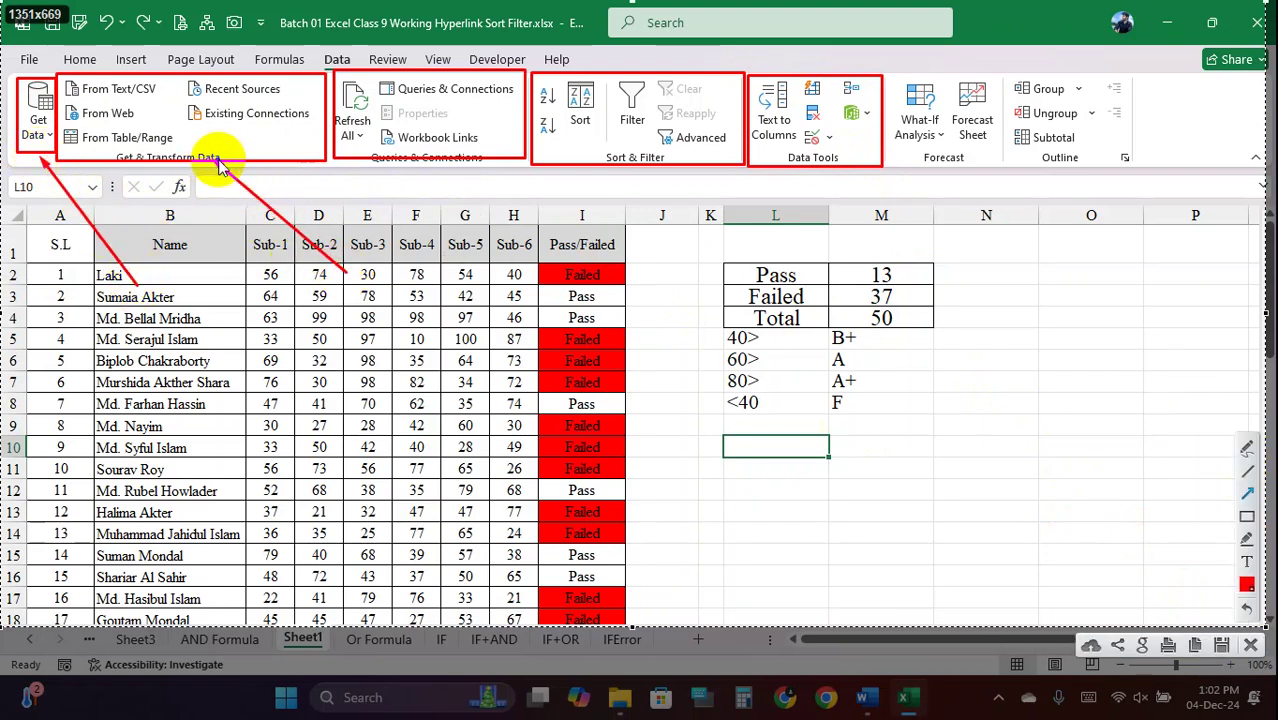
pyautogui.moveTo(492, 250); pyautogui.dragTo(426, 160)
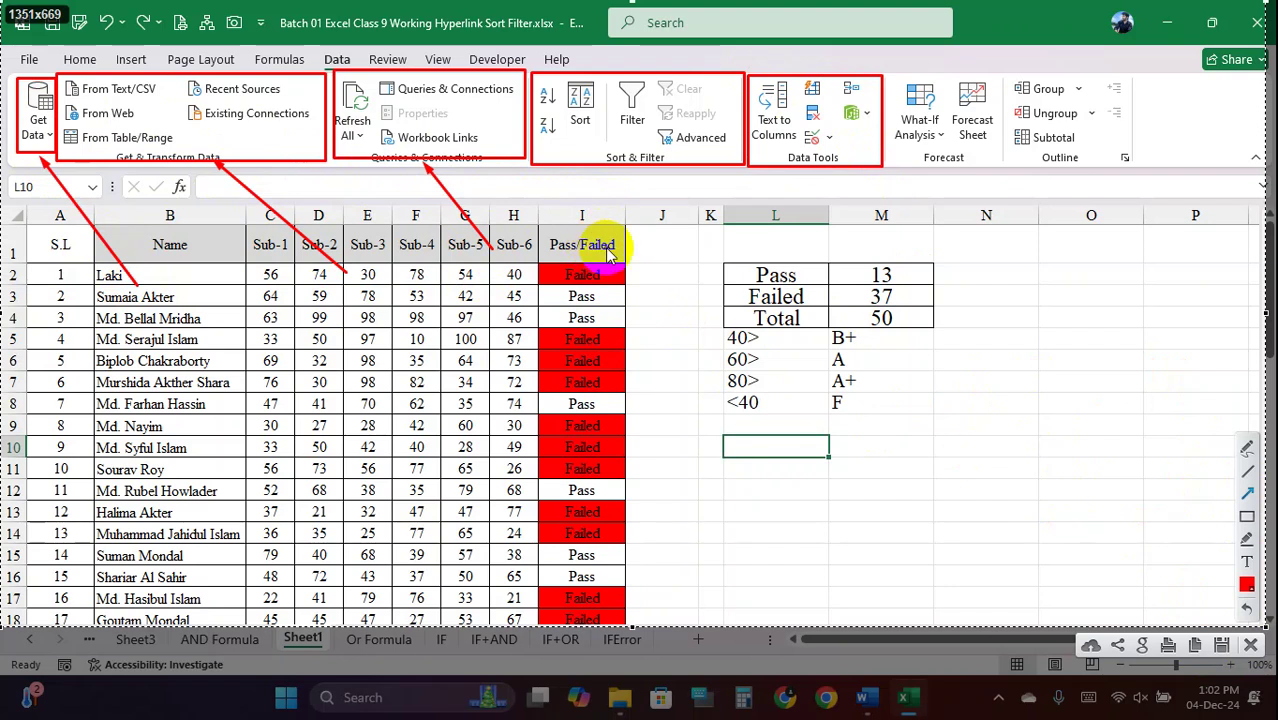
pyautogui.click(613, 228)
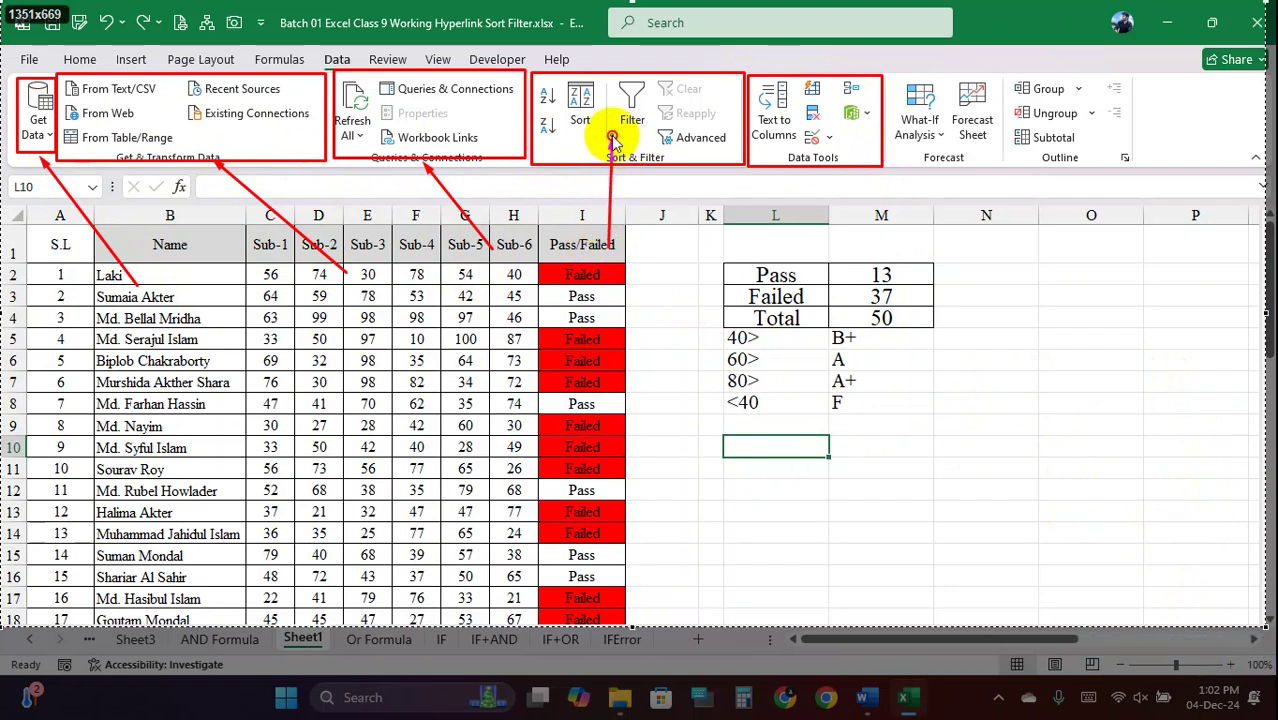
pyautogui.moveTo(612, 140); pyautogui.dragTo(598, 134)
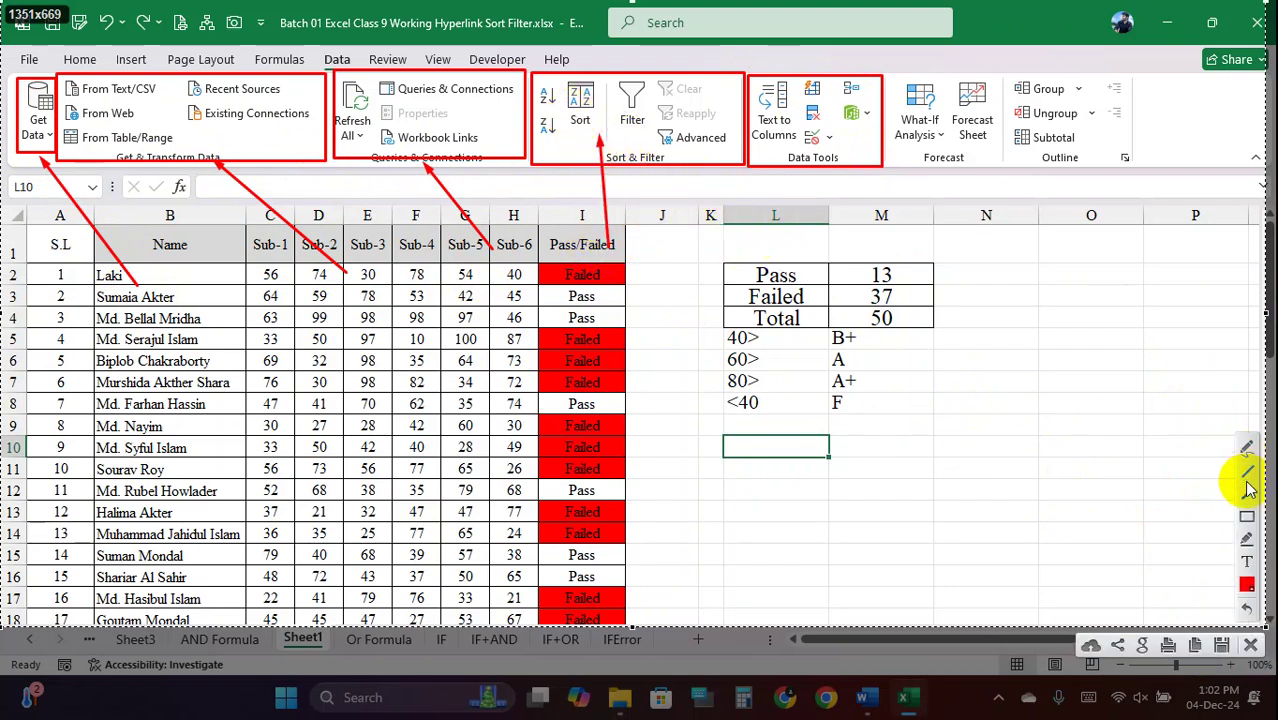
pyautogui.click(1248, 517)
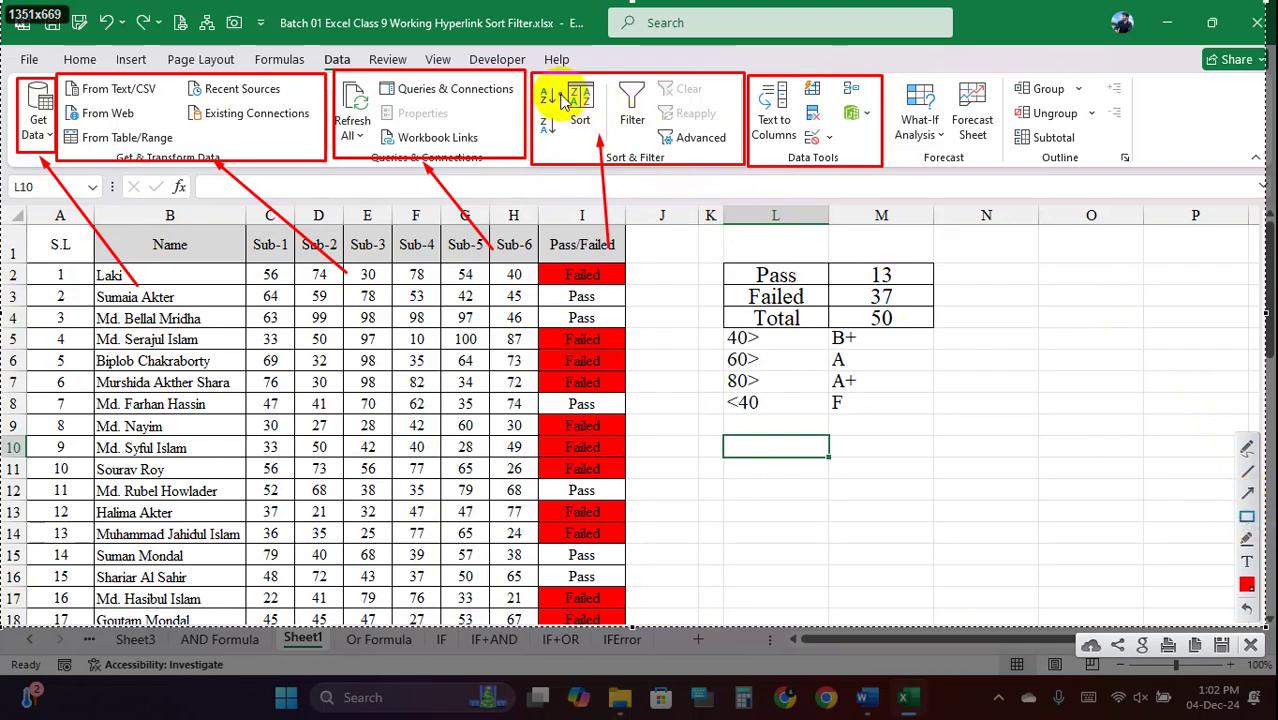
pyautogui.moveTo(566, 82); pyautogui.dragTo(598, 145)
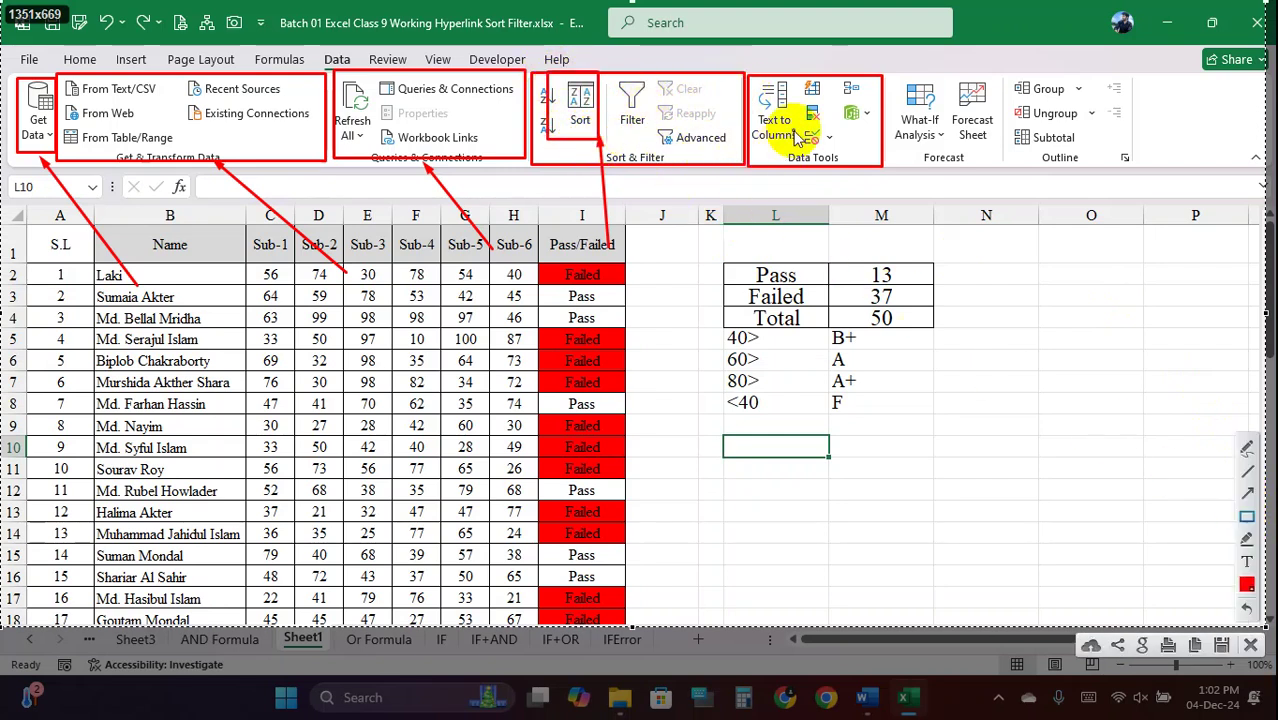
pyautogui.moveTo(750, 78)
pyautogui.mouseDown()
pyautogui.moveTo(842, 154)
pyautogui.moveTo(885, 170)
pyautogui.mouseUp()
pyautogui.click(1250, 646)
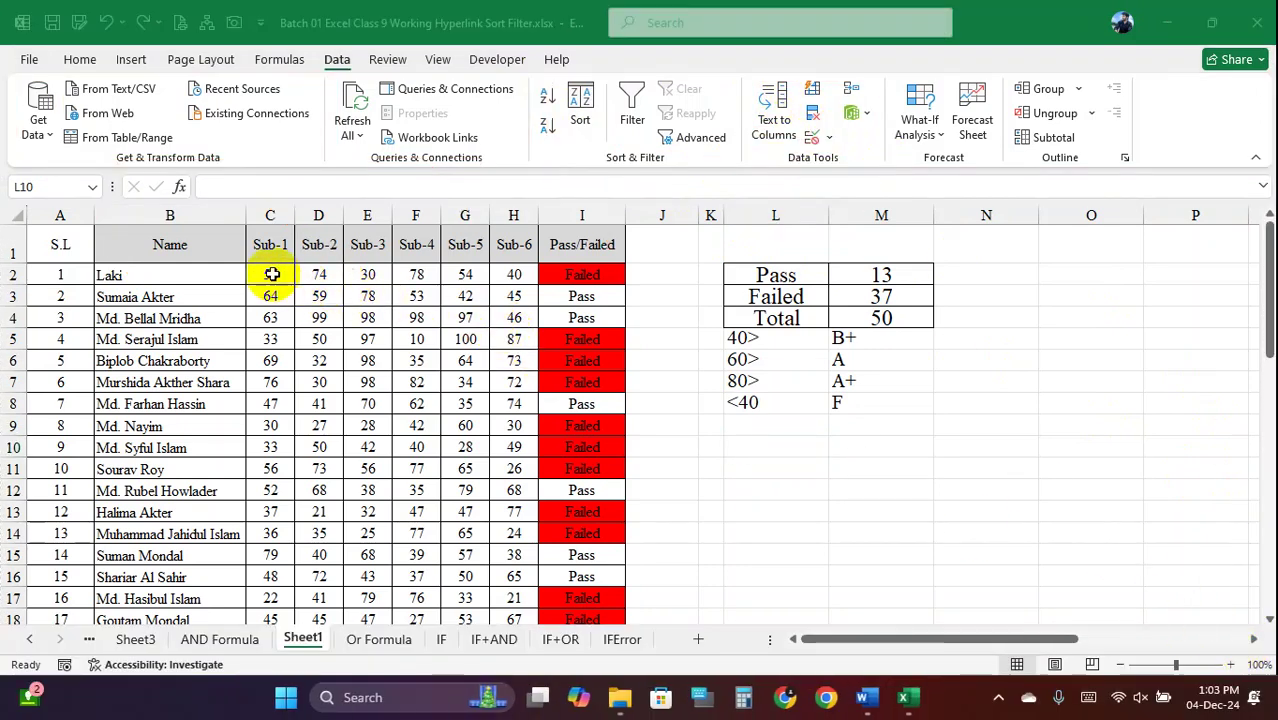
# Select the subject scores C2:H51 and list the Data Validation drop-down choices
pyautogui.moveTo(272, 278); pyautogui.dragTo(508, 580)
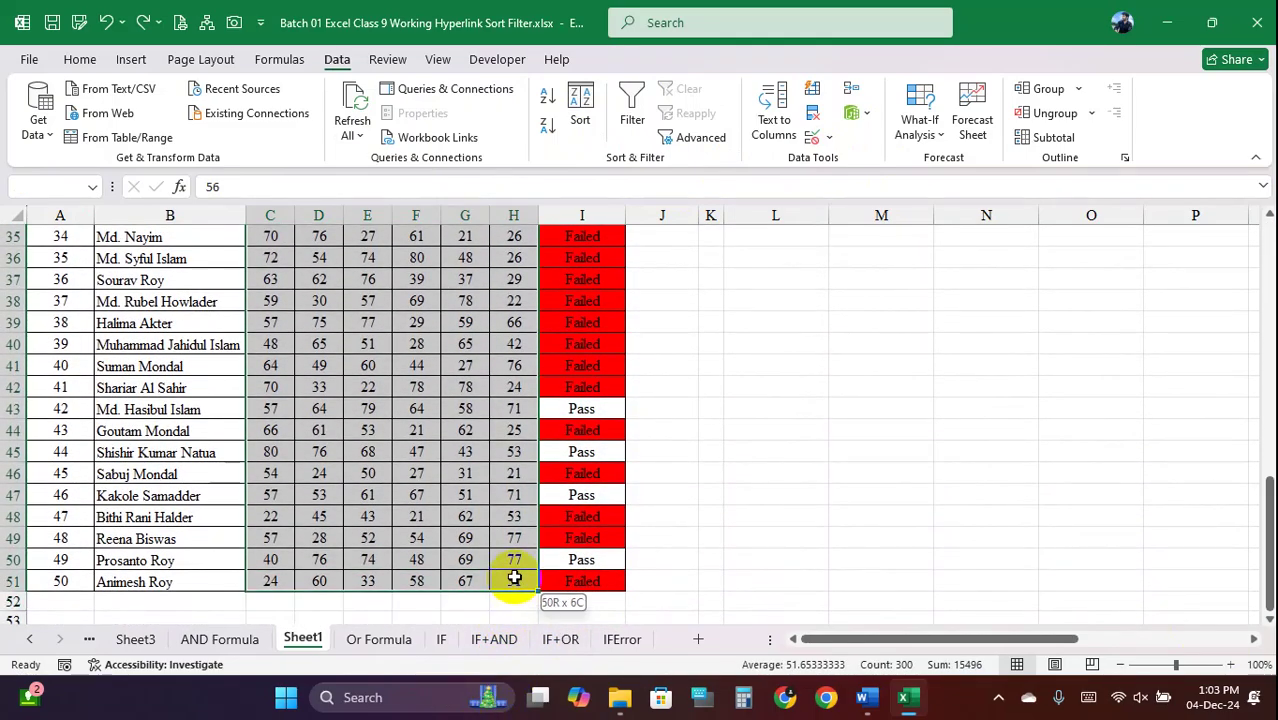
pyautogui.scroll(11, 465, 491)
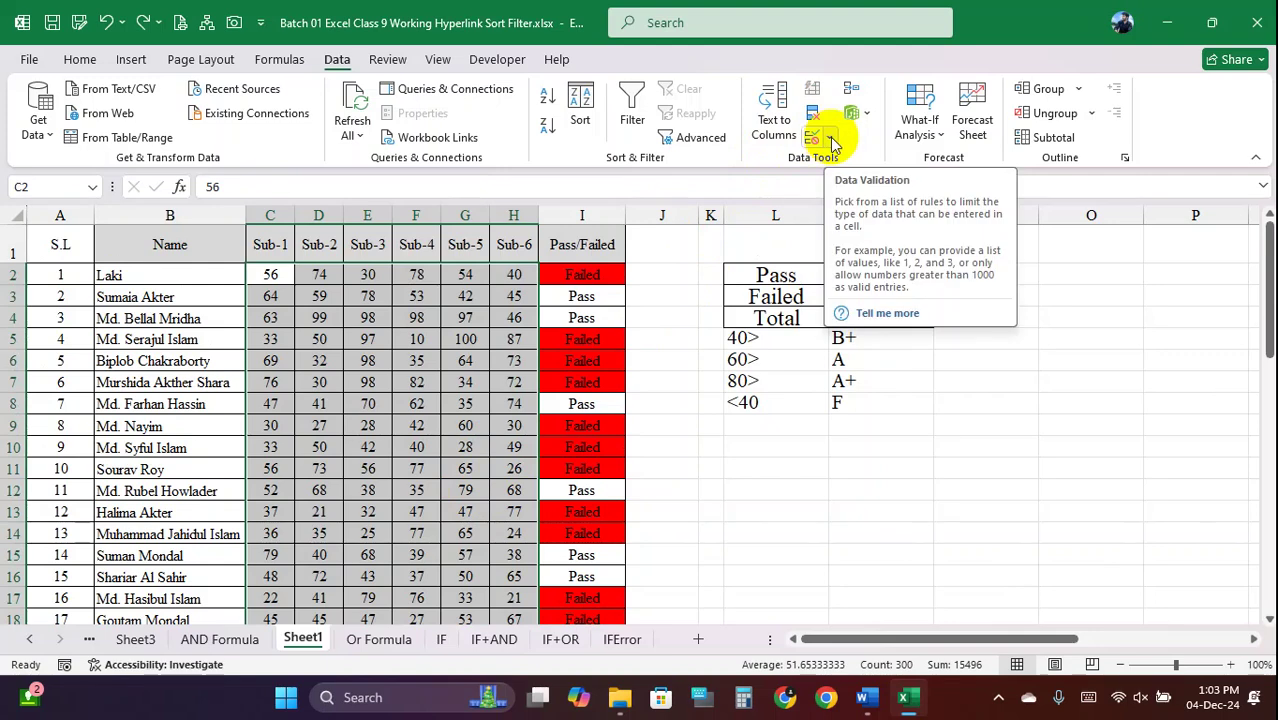
pyautogui.click(829, 143)
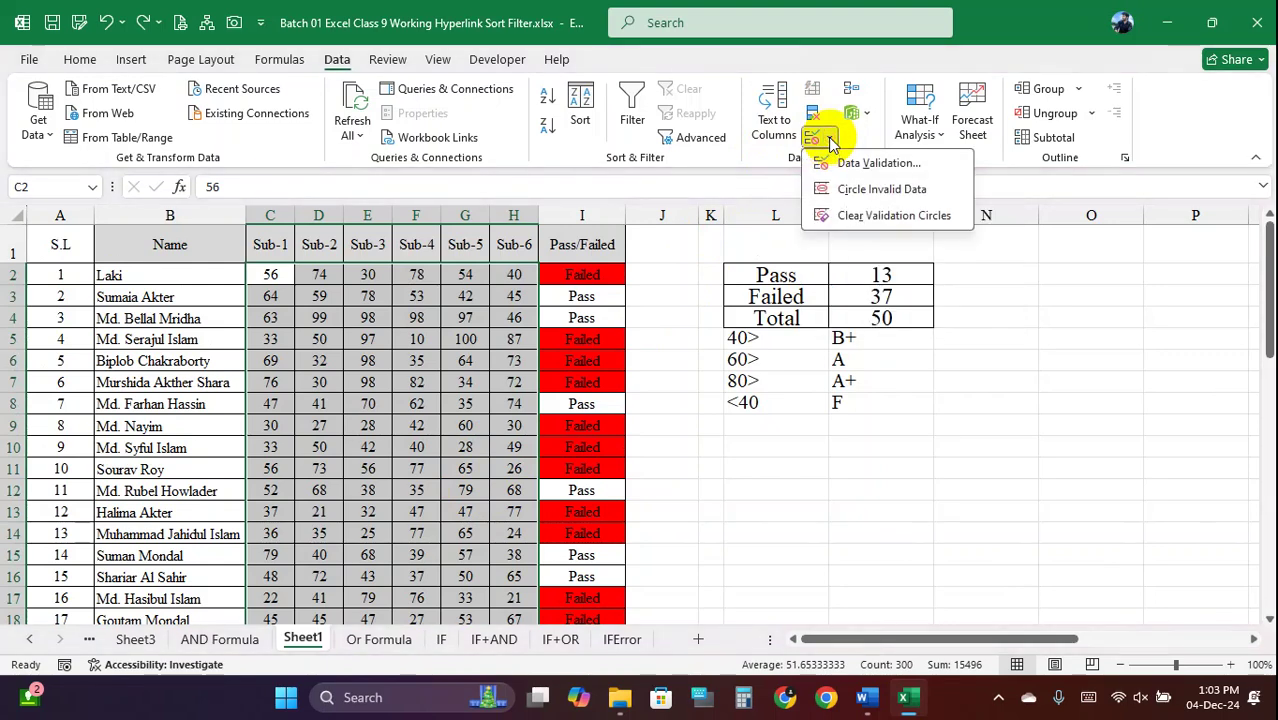
# Open Data Validation and look through its Settings, Input Message and Error Alert tabs
pyautogui.click(875, 164)
pyautogui.moveTo(833, 71); pyautogui.dragTo(870, 121)
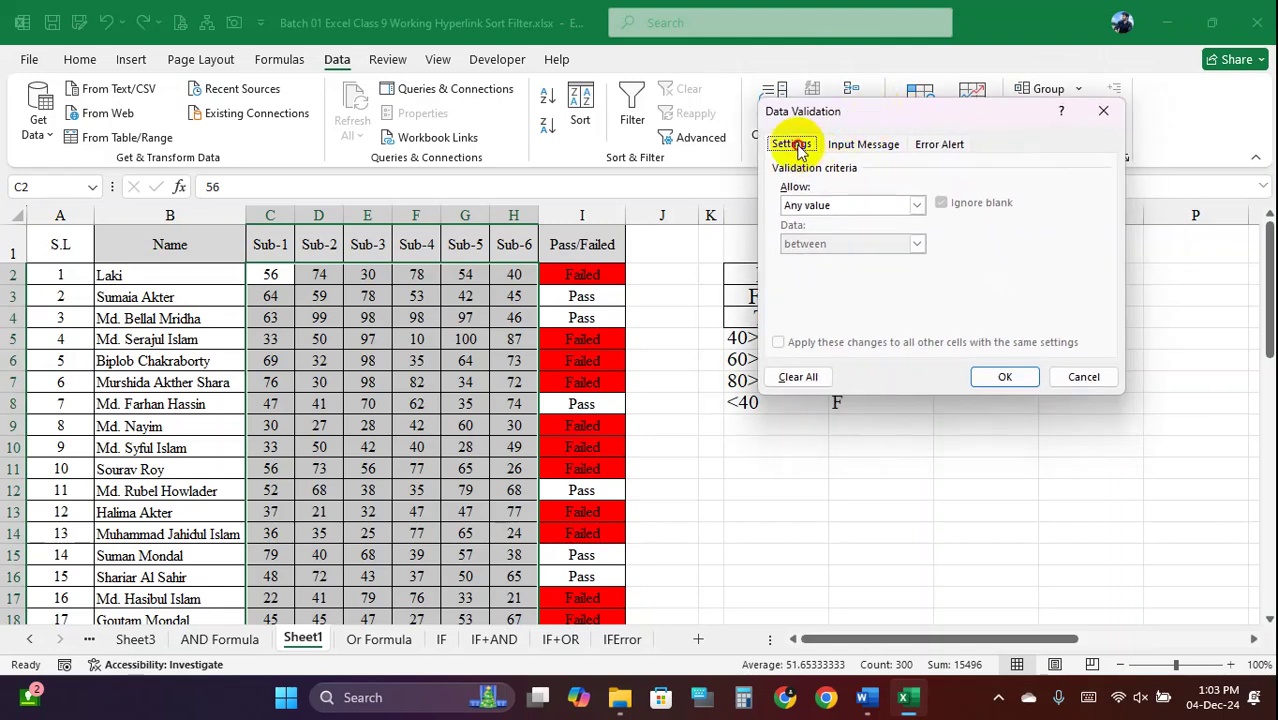
pyautogui.click(862, 145)
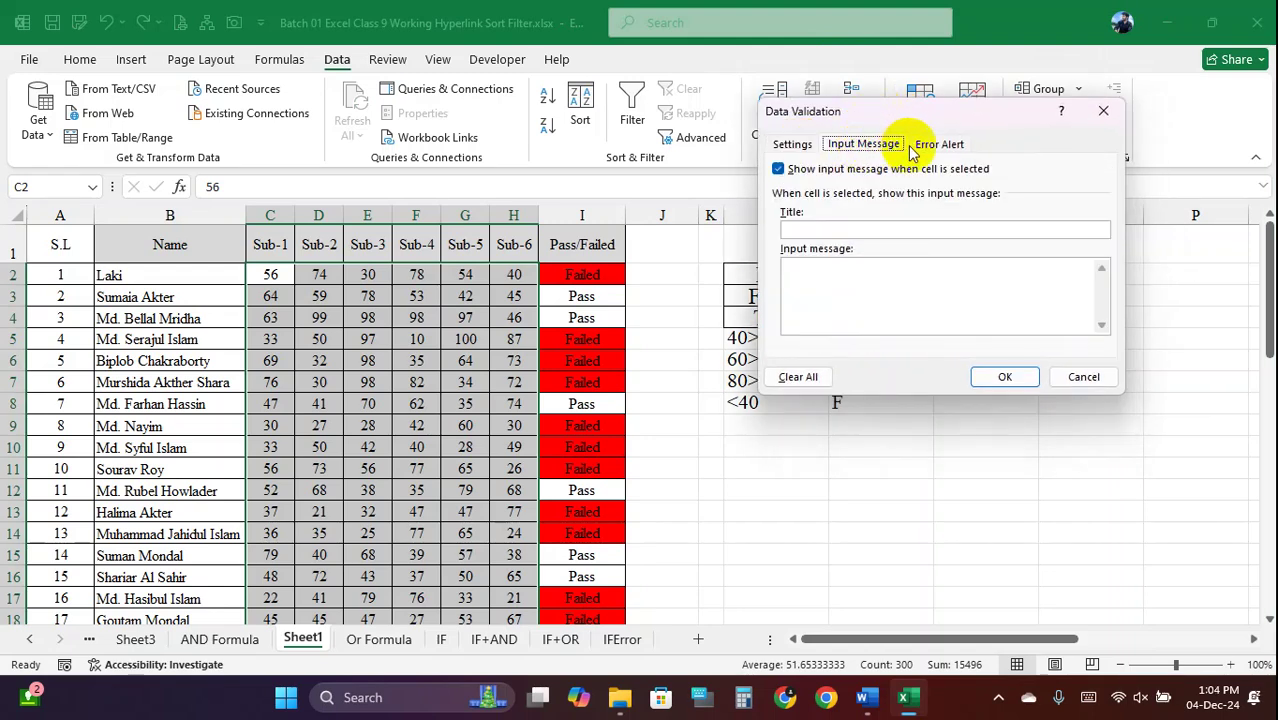
pyautogui.click(945, 145)
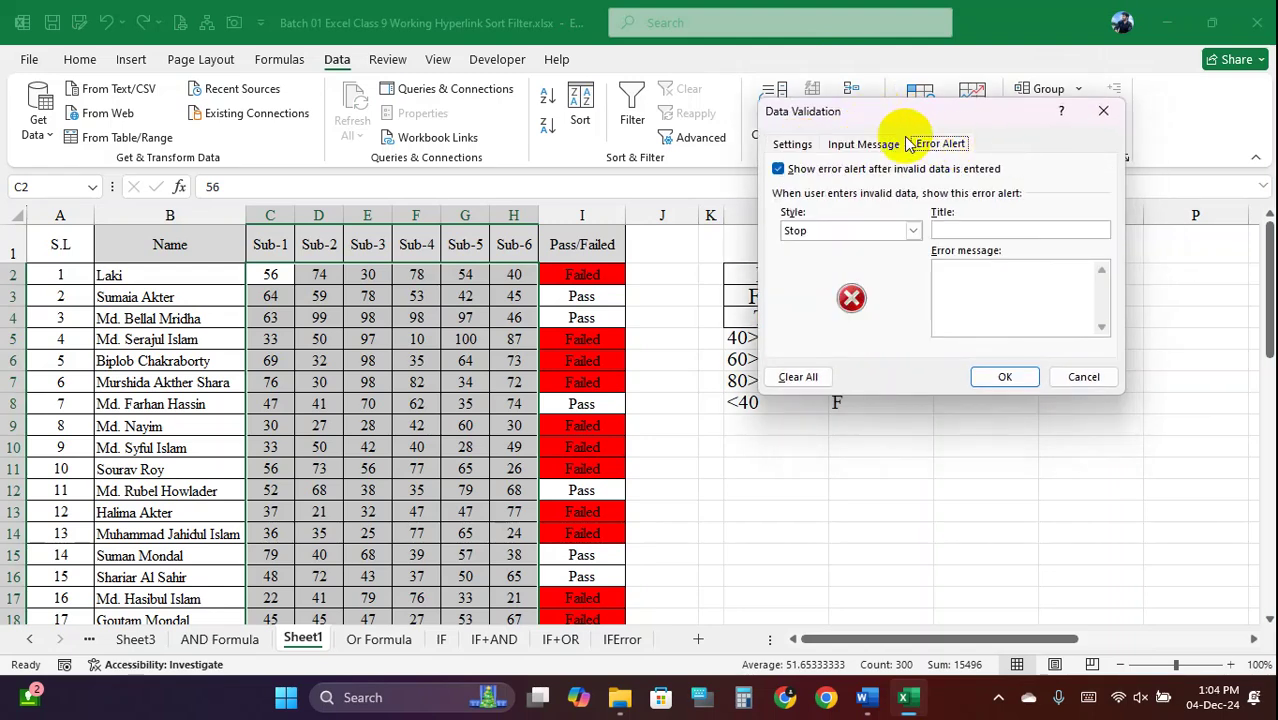
pyautogui.click(866, 145)
pyautogui.click(940, 145)
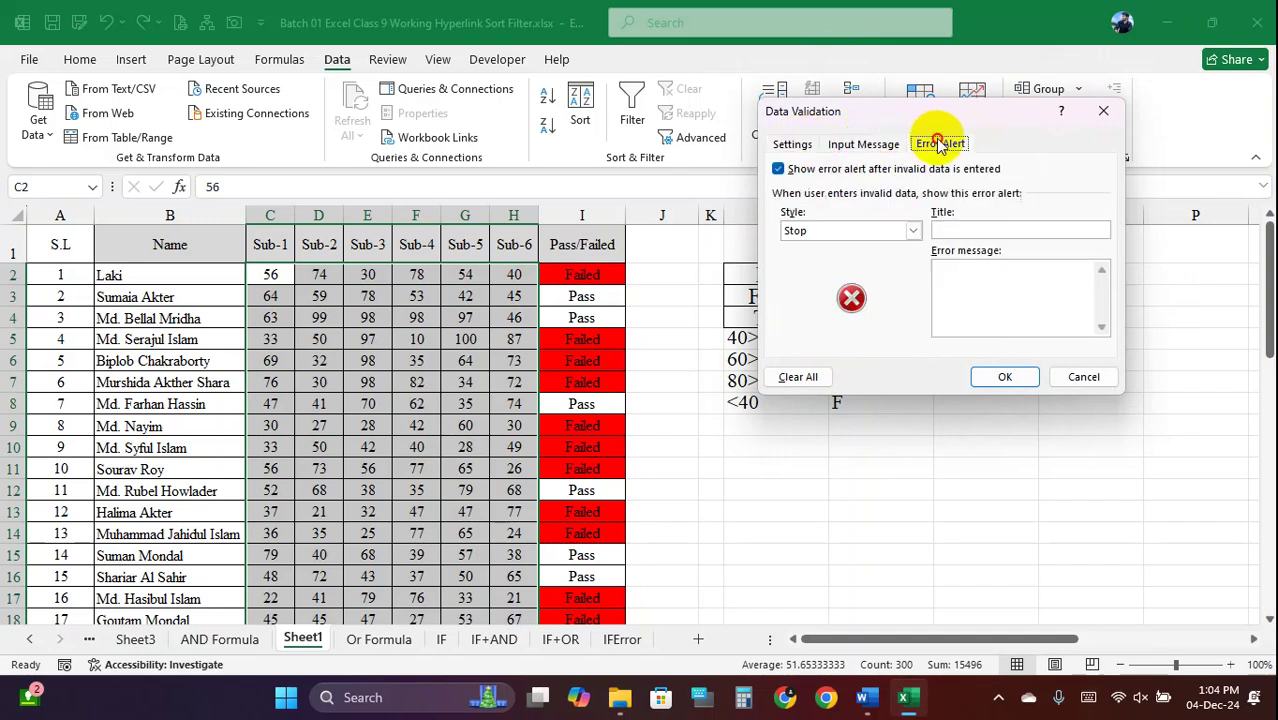
pyautogui.click(798, 146)
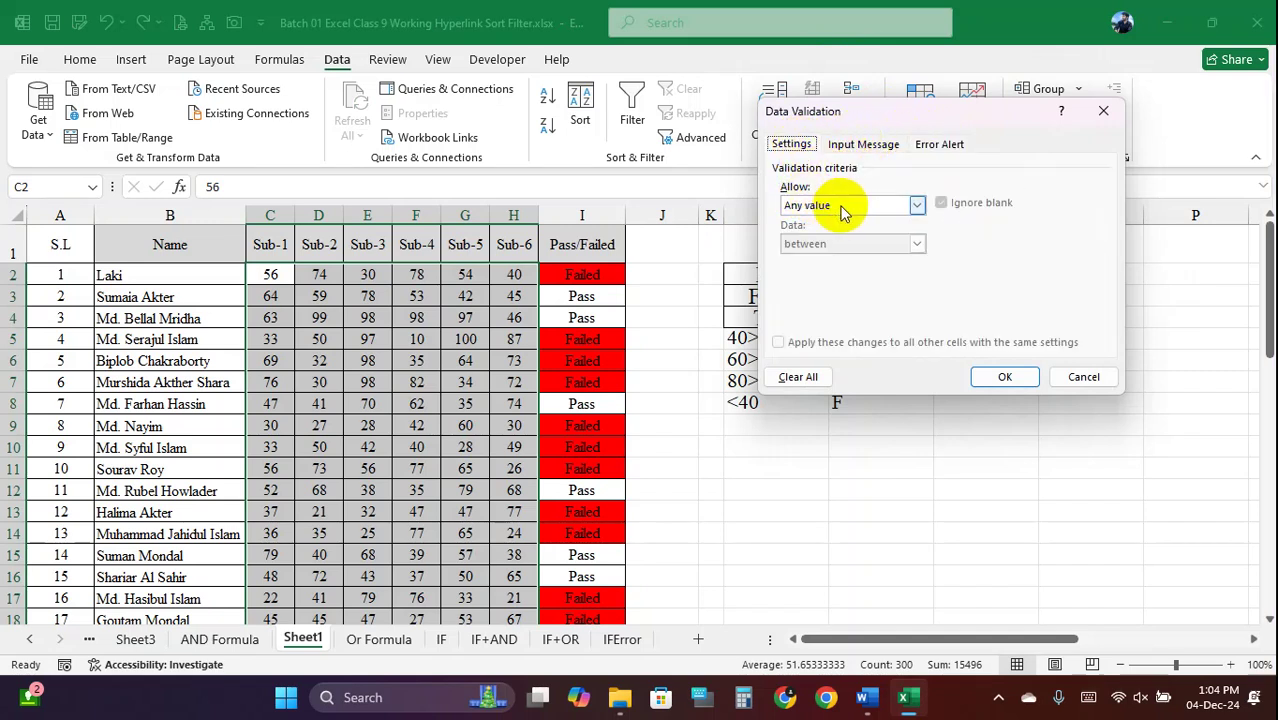
# Browse the Allow list, keep Any value, and cancel Data Validation without a rule
pyautogui.click(916, 206)
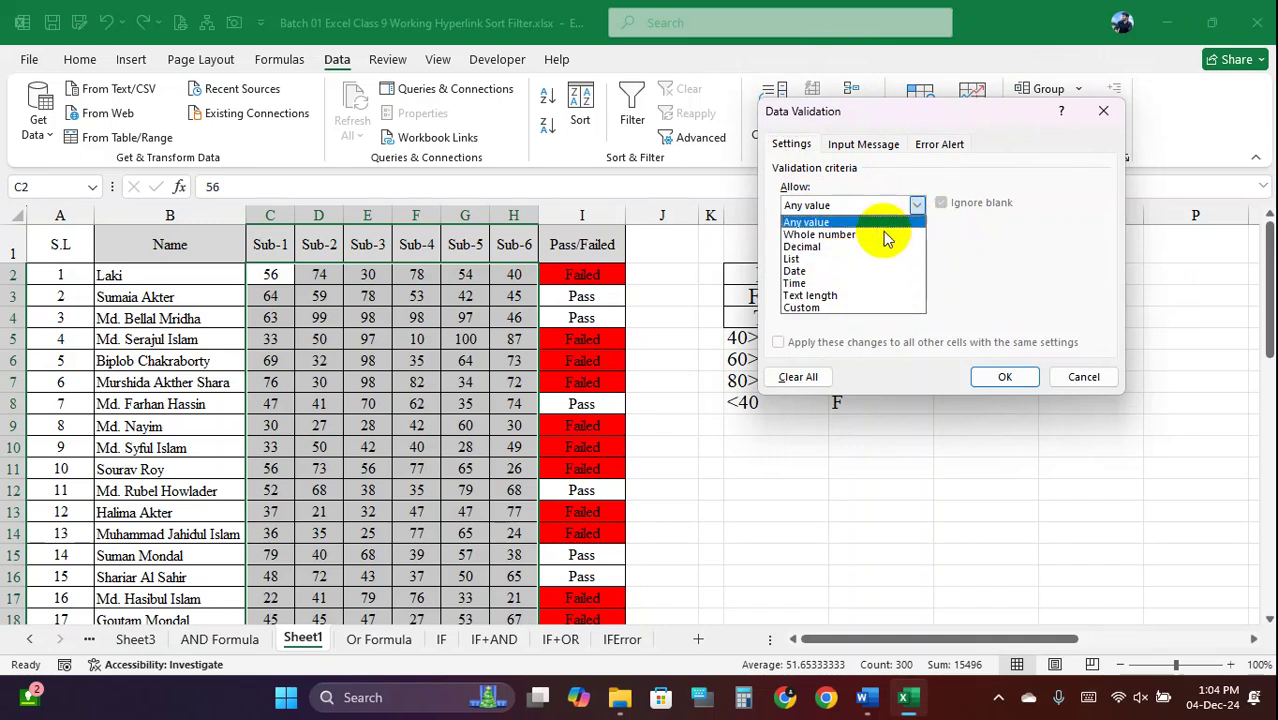
pyautogui.click(900, 221)
pyautogui.click(845, 211)
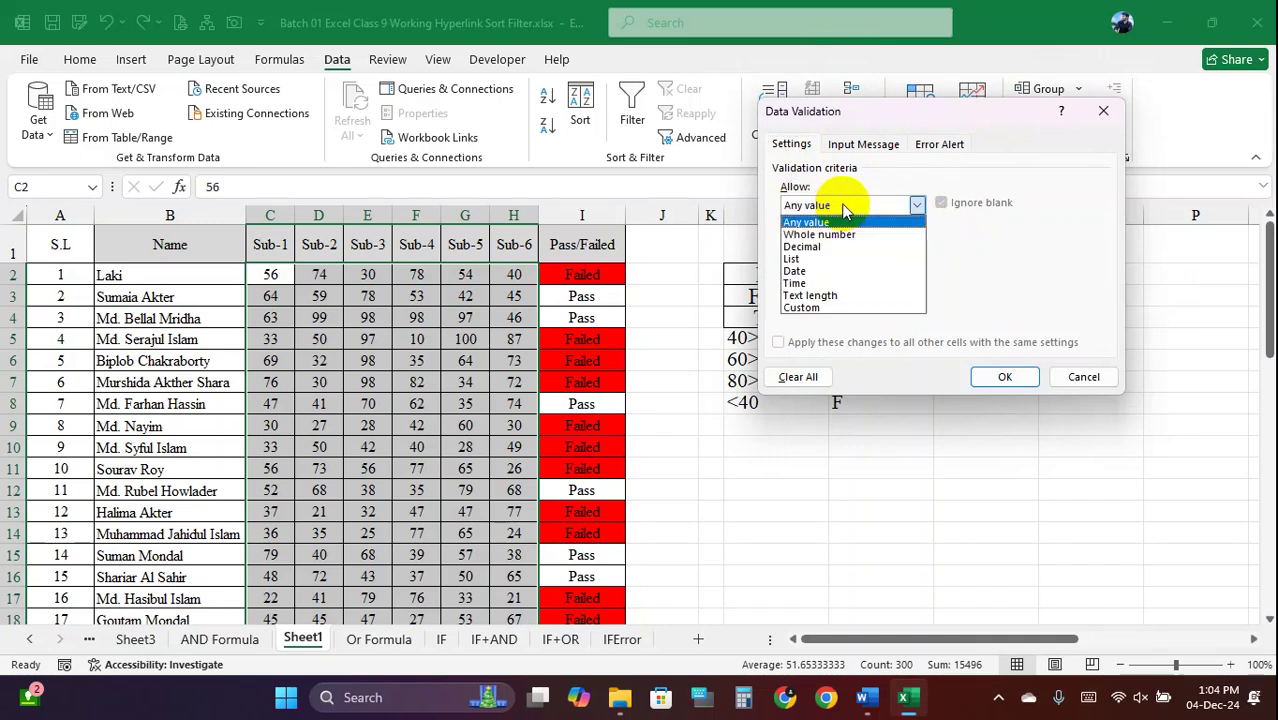
pyautogui.click(837, 207)
pyautogui.click(848, 210)
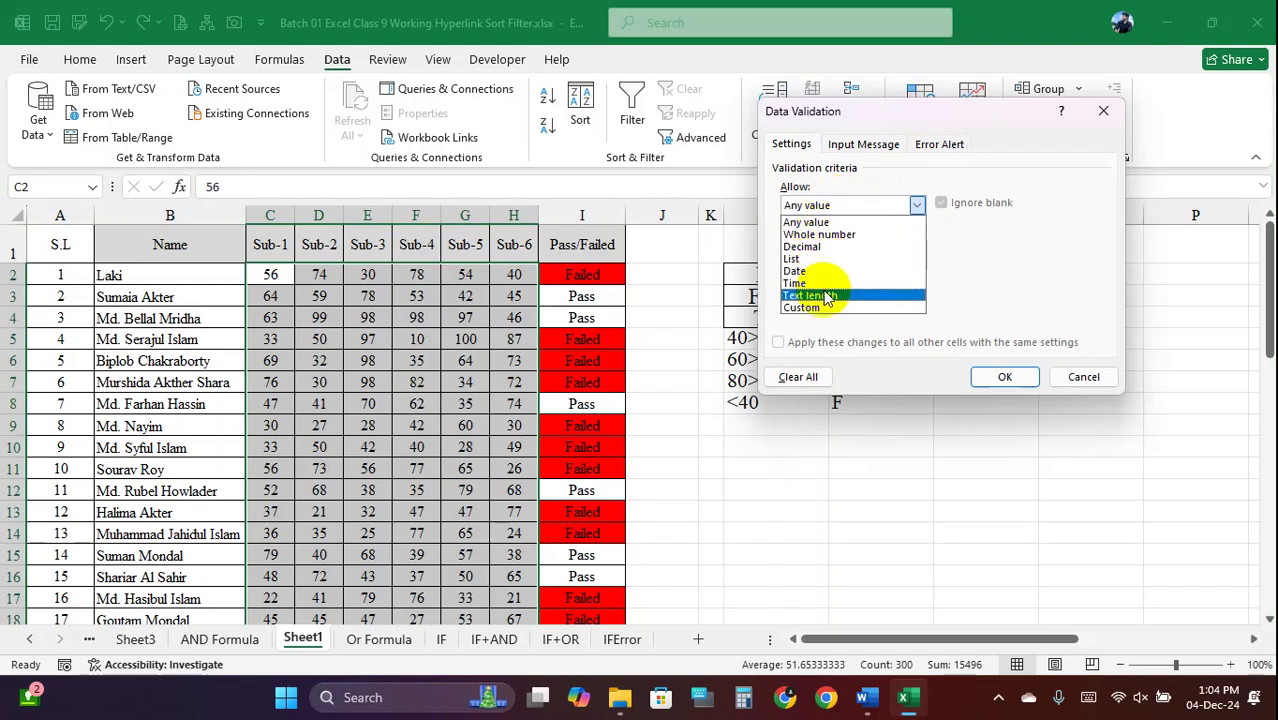
pyautogui.click(829, 208)
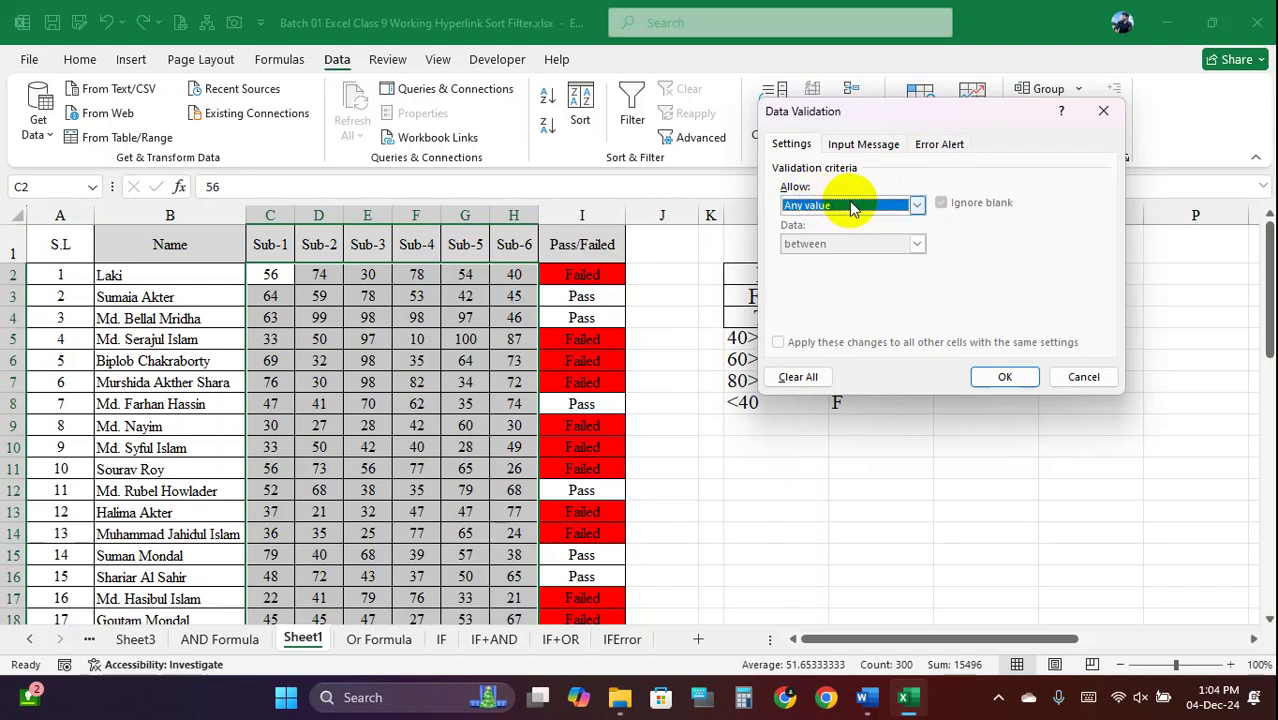
pyautogui.click(853, 207)
pyautogui.click(855, 208)
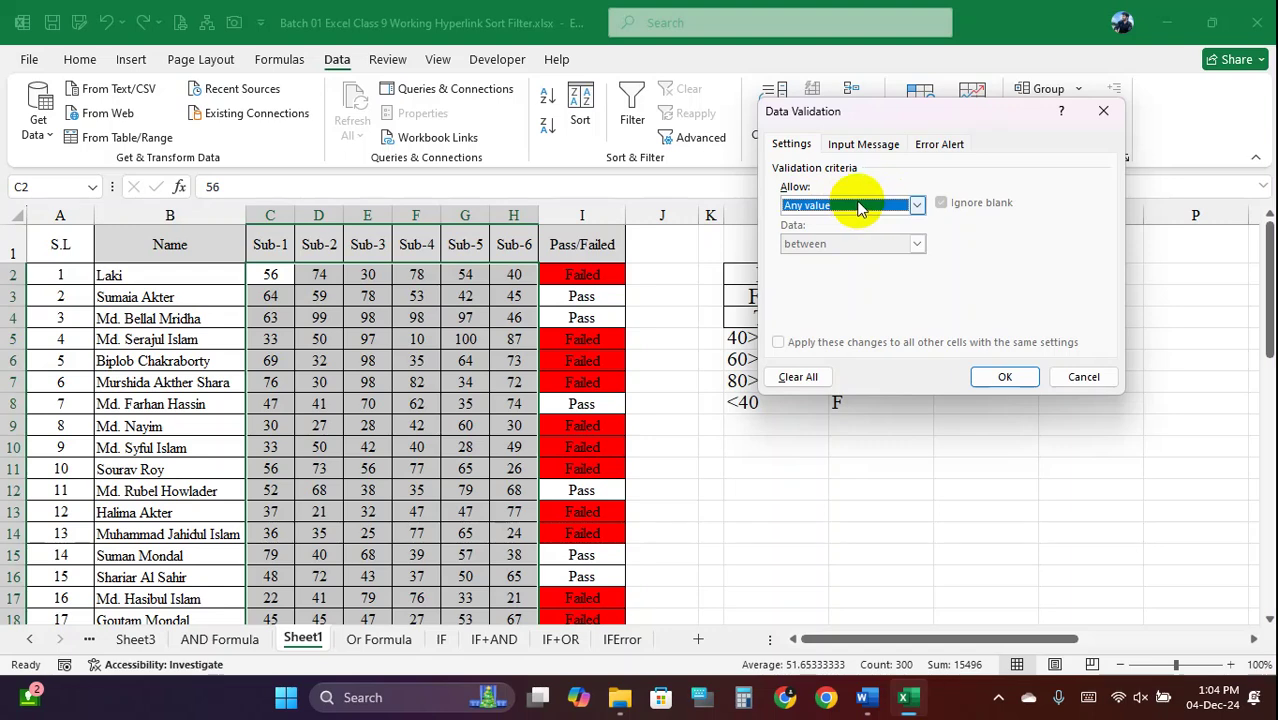
pyautogui.click(860, 207)
pyautogui.click(860, 207)
pyautogui.moveTo(876, 100); pyautogui.dragTo(924, 102)
pyautogui.click(1131, 377)
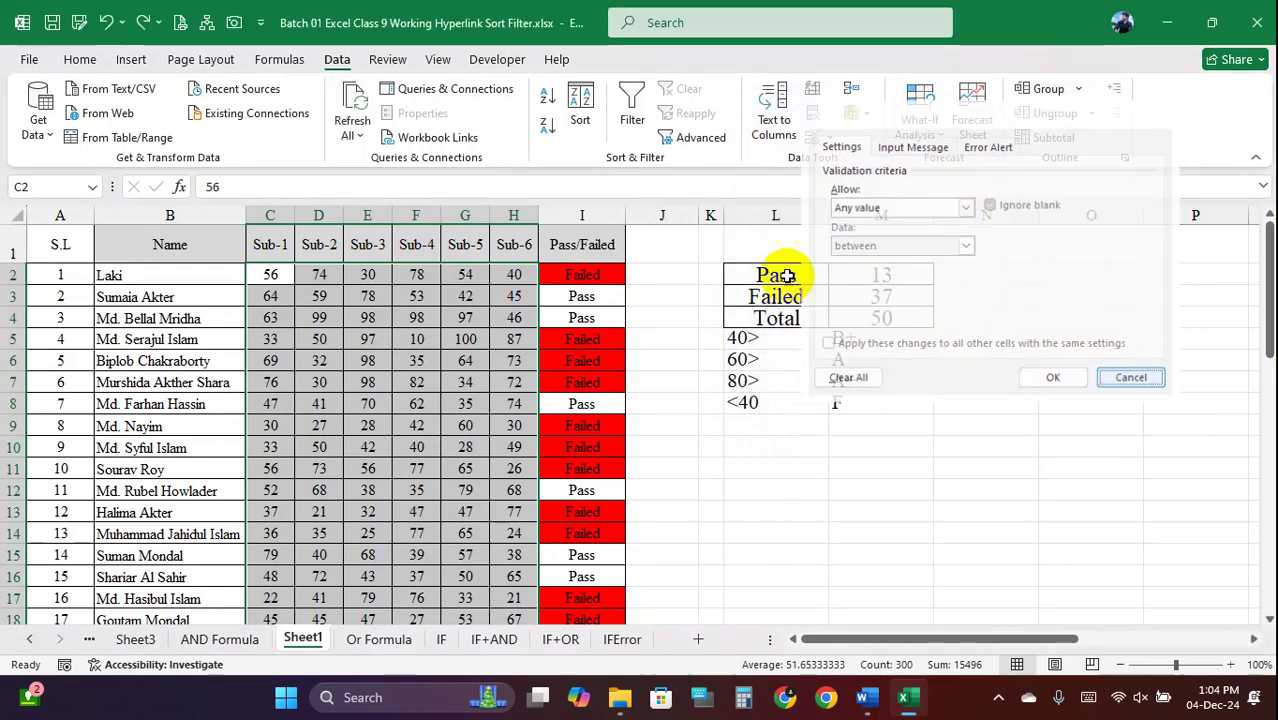
pyautogui.click(364, 138)
pyautogui.click(360, 166)
pyautogui.click(80, 60)
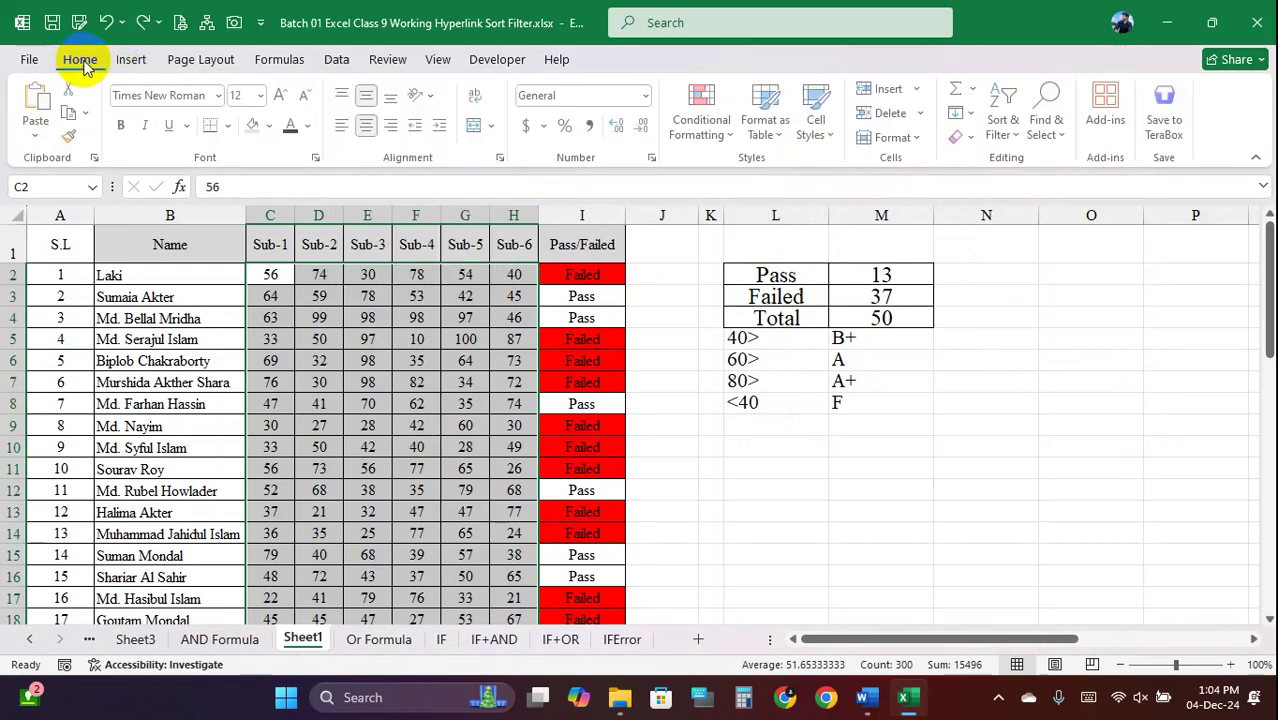
pyautogui.click(648, 98)
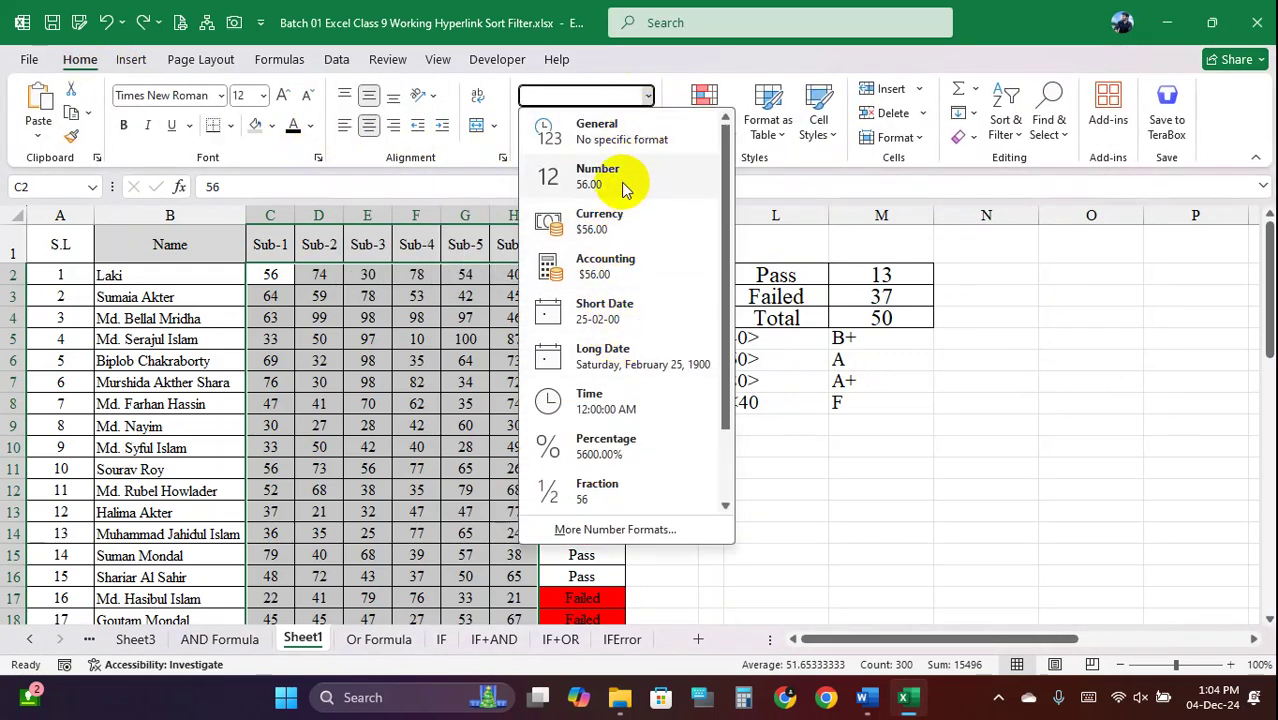
pyautogui.click(885, 281)
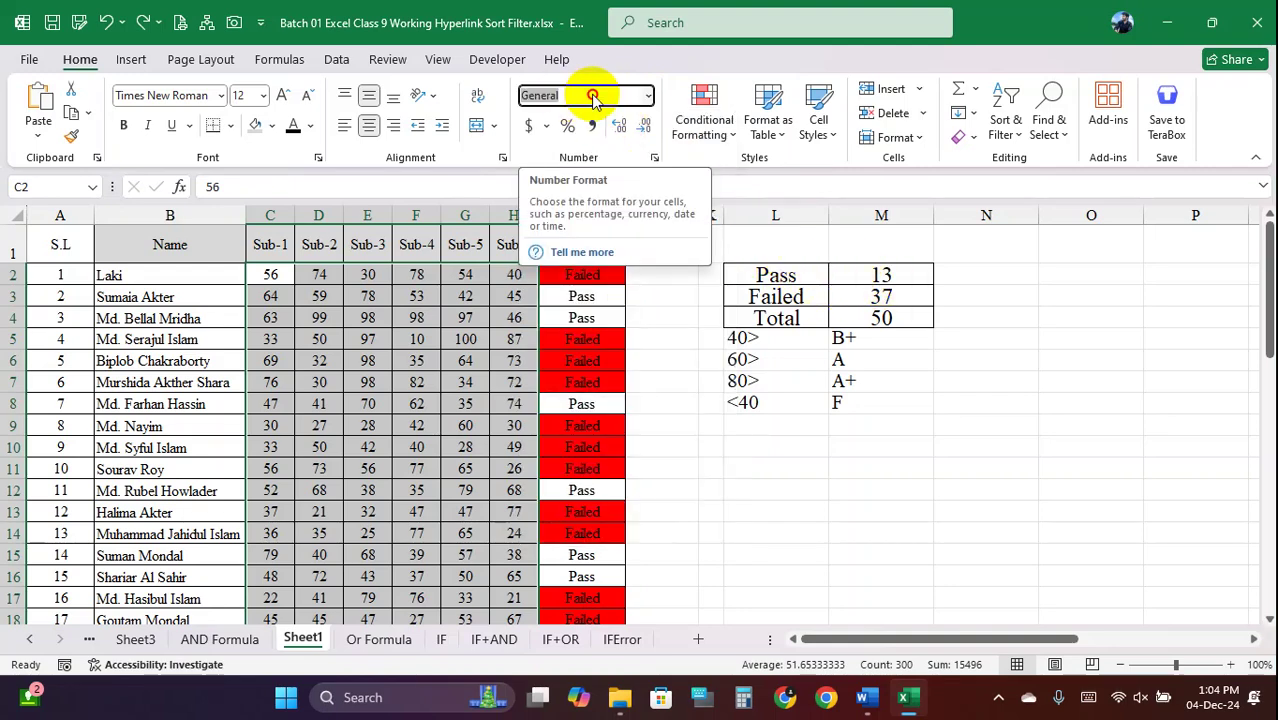
pyautogui.click(648, 97)
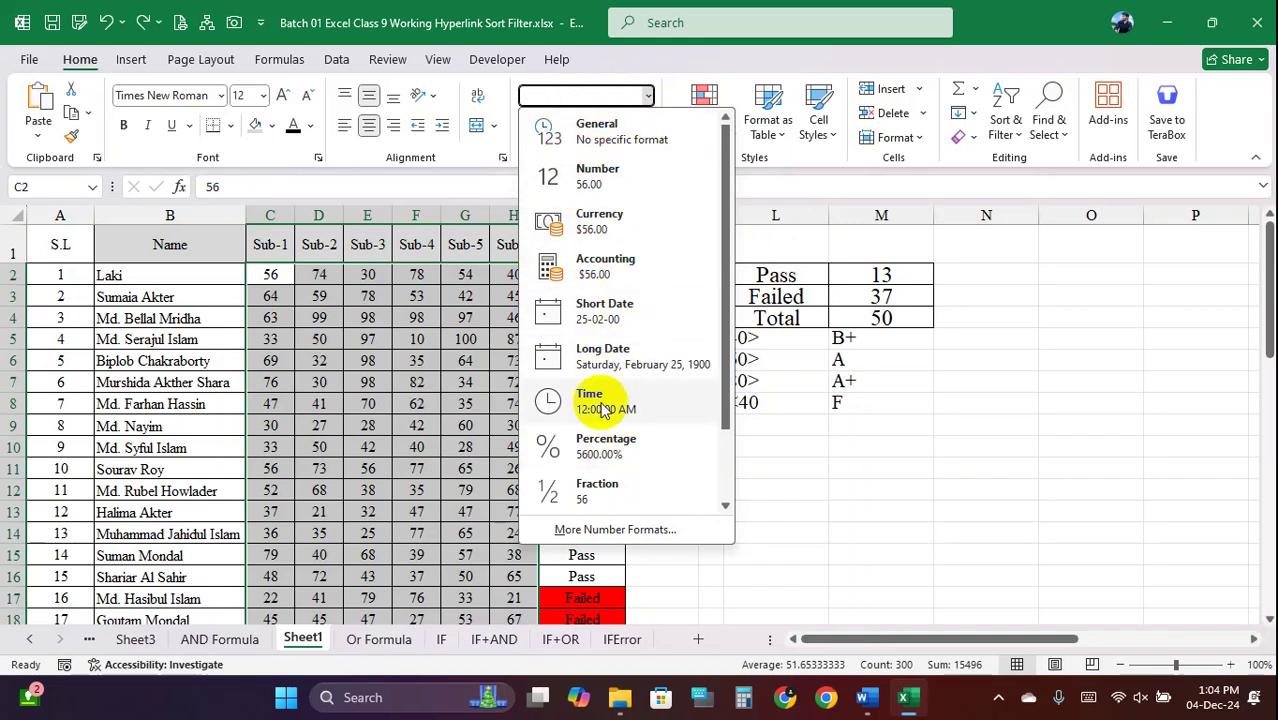
pyautogui.scroll(-2, 590, 400)
pyautogui.scroll(2, 595, 360)
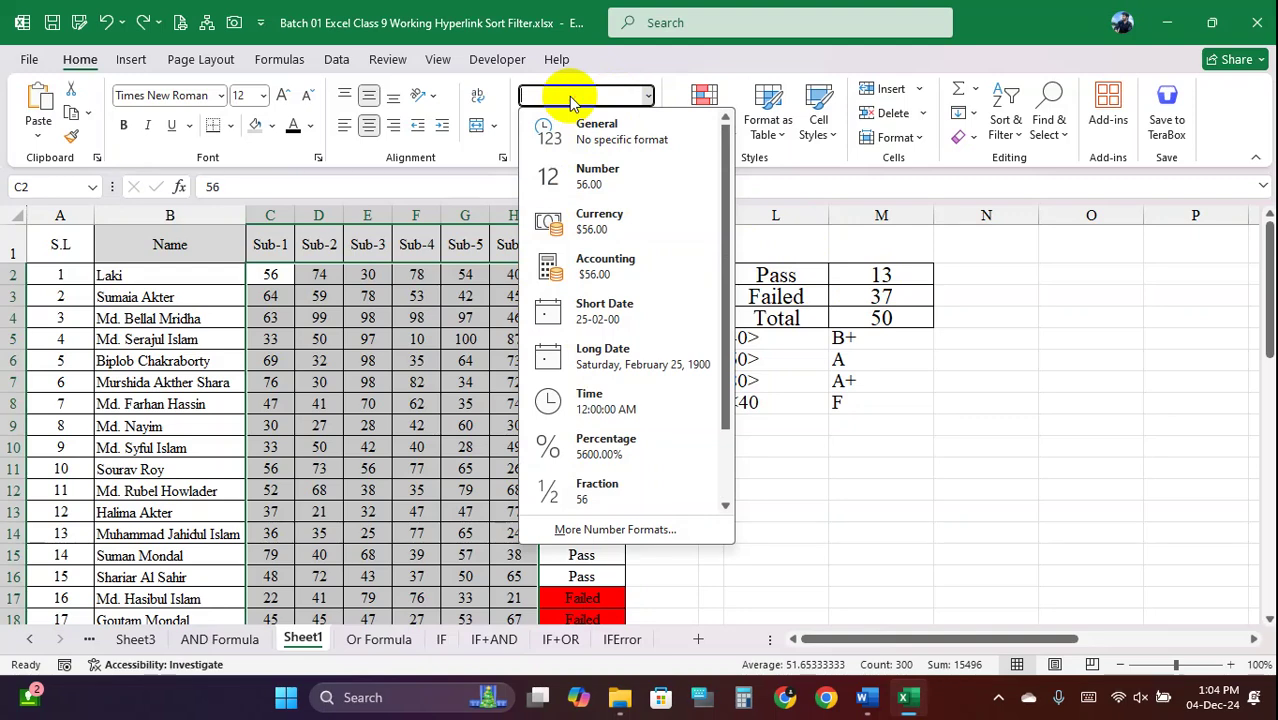
pyautogui.click(680, 95)
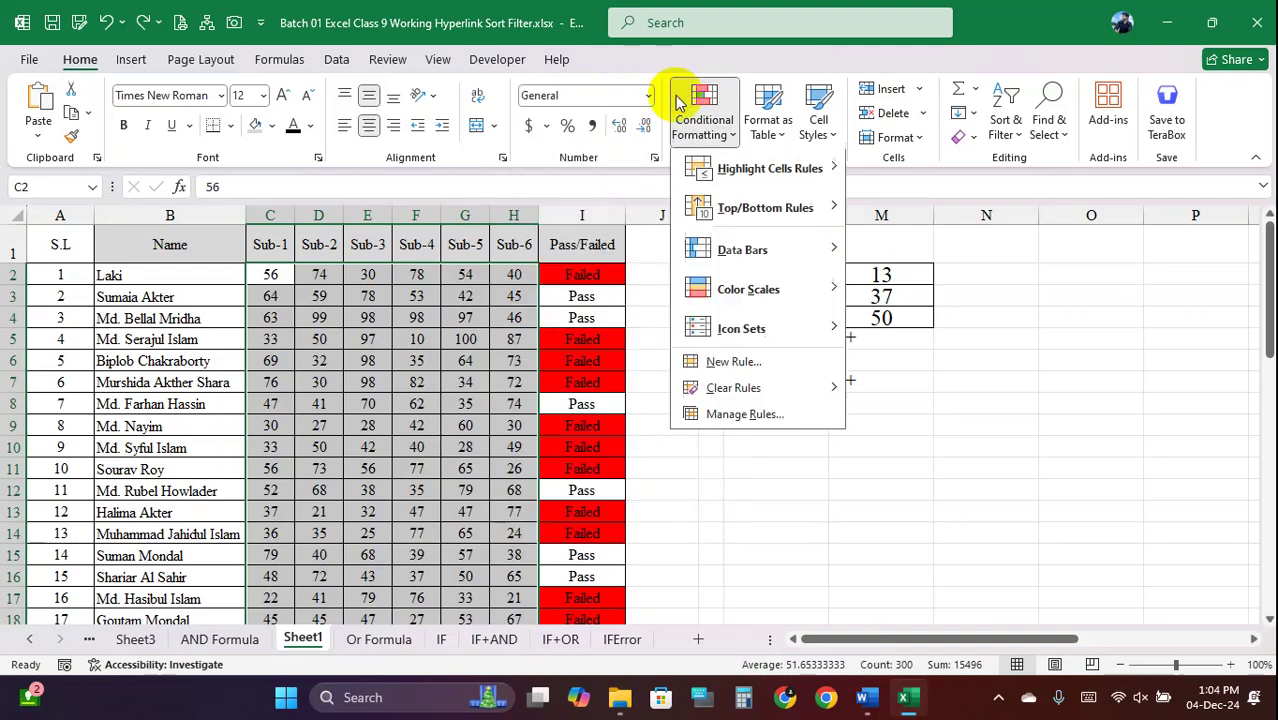
pyautogui.click(654, 158)
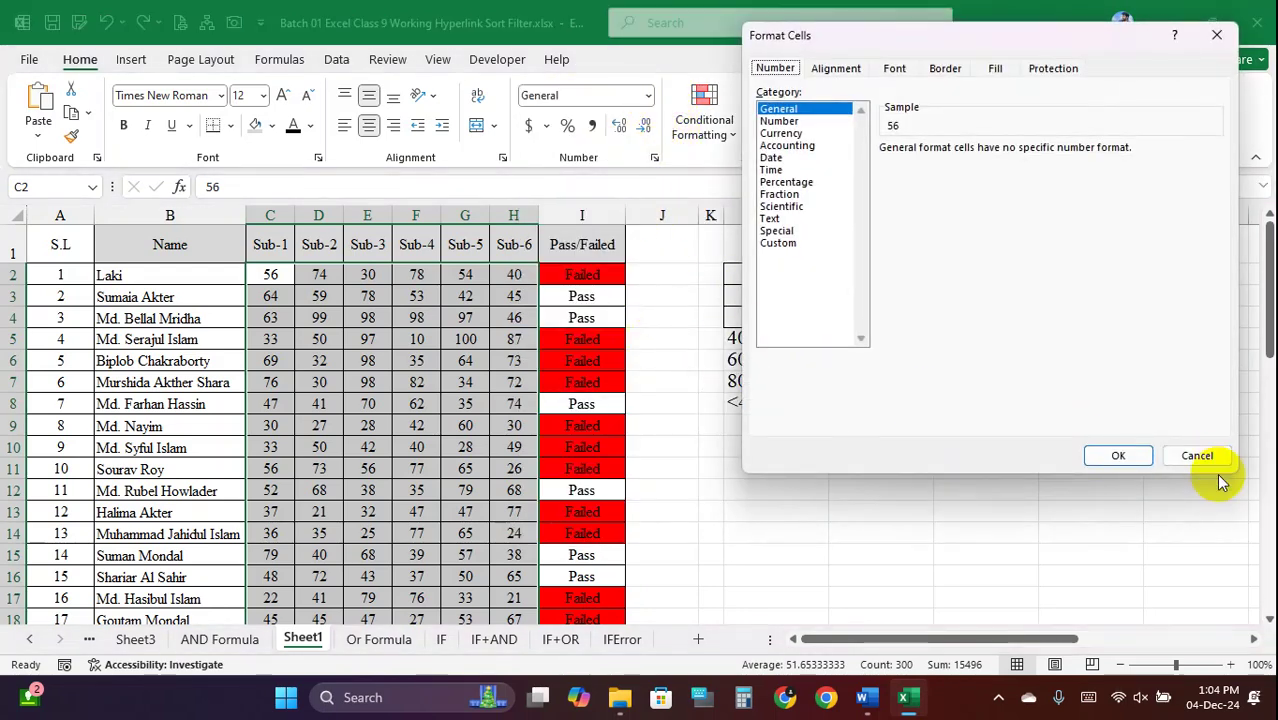
pyautogui.click(1202, 454)
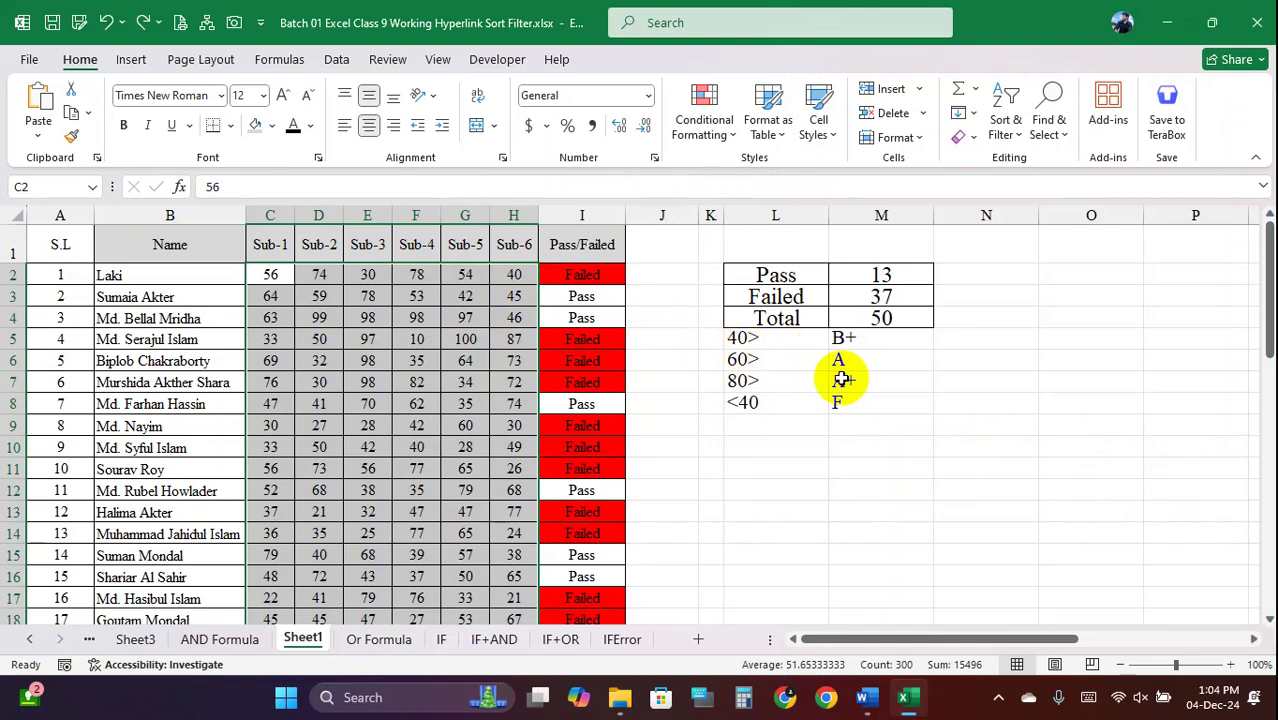
# Switch between the Or Formula sheet and Sheet1, trying selections on the score table and empty cells
pyautogui.click(400, 639)
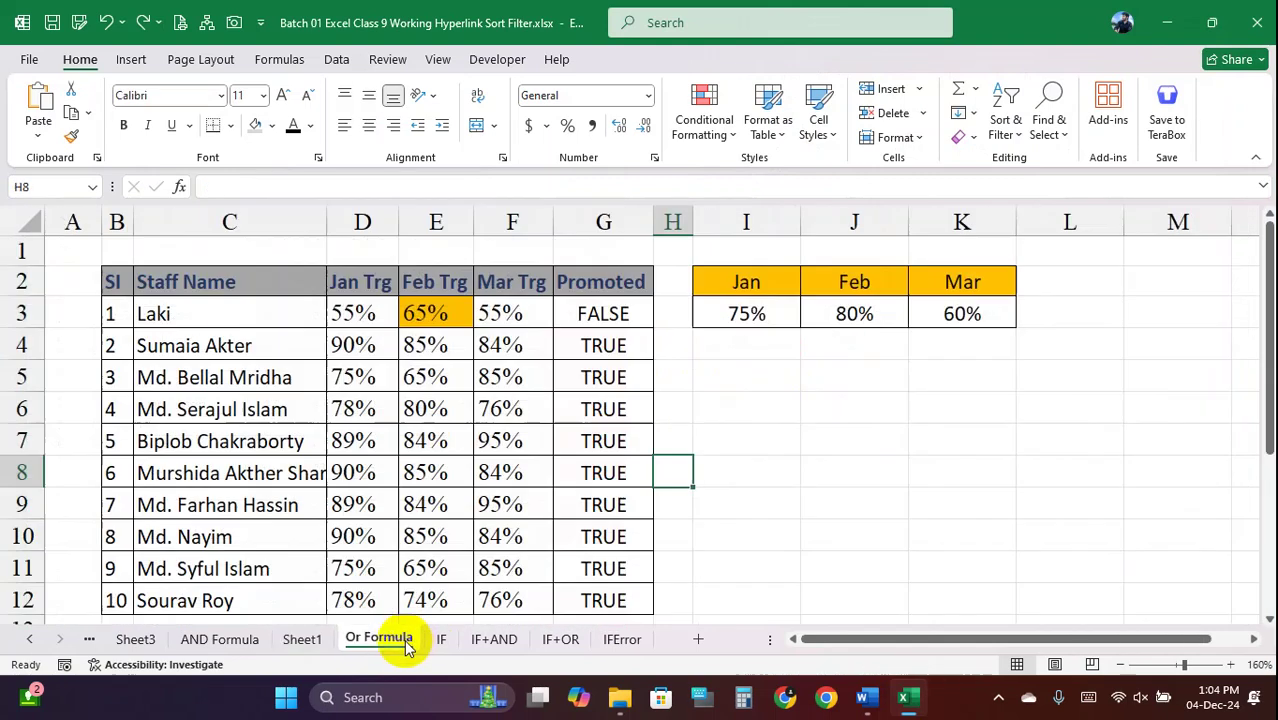
pyautogui.click(303, 639)
pyautogui.click(170, 275)
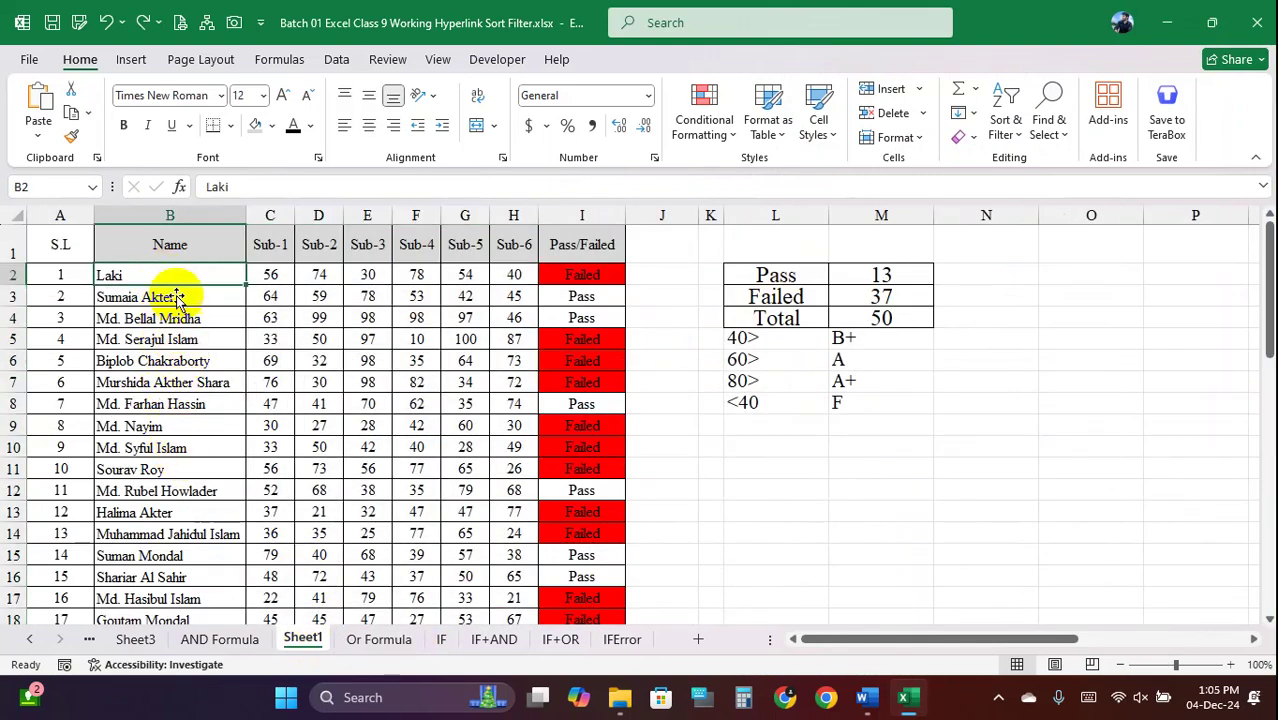
pyautogui.moveTo(185, 275); pyautogui.dragTo(556, 519)
pyautogui.moveTo(196, 244); pyautogui.dragTo(560, 610)
pyautogui.click(659, 448)
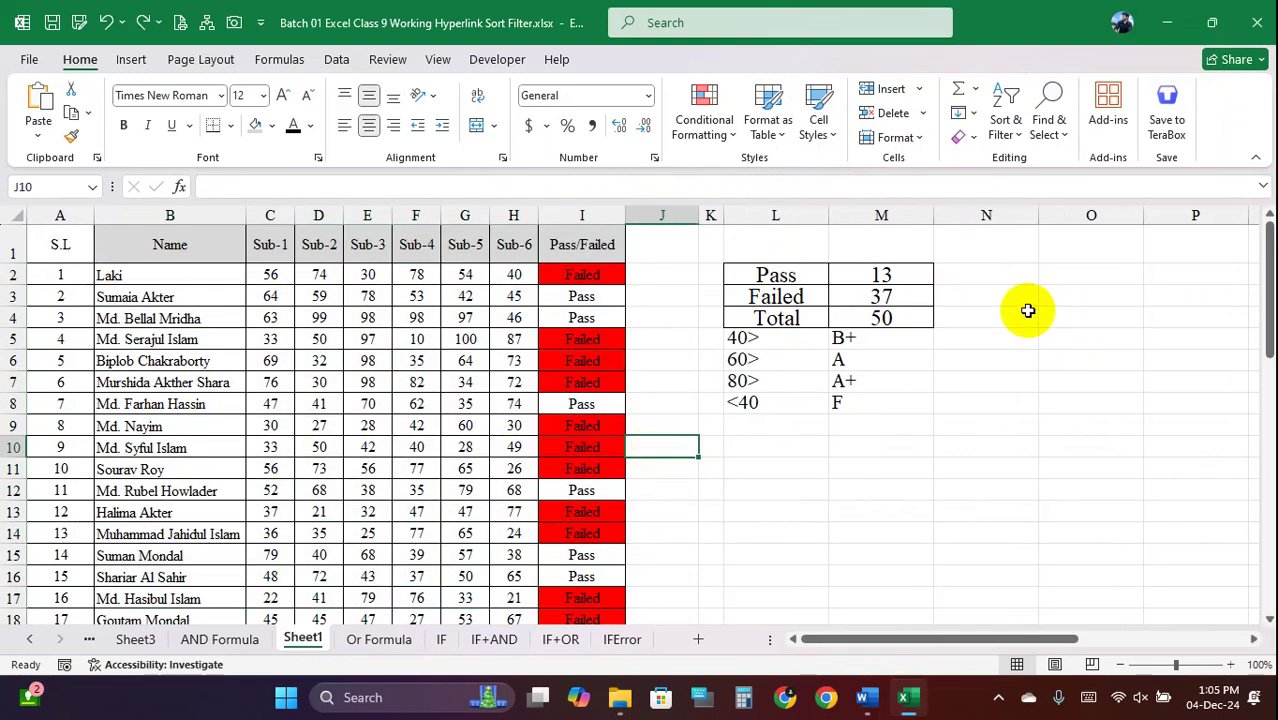
pyautogui.moveTo(1018, 300); pyautogui.dragTo(1141, 374)
pyautogui.moveTo(1010, 294); pyautogui.dragTo(1126, 339)
pyautogui.moveTo(899, 637); pyautogui.dragTo(865, 650)
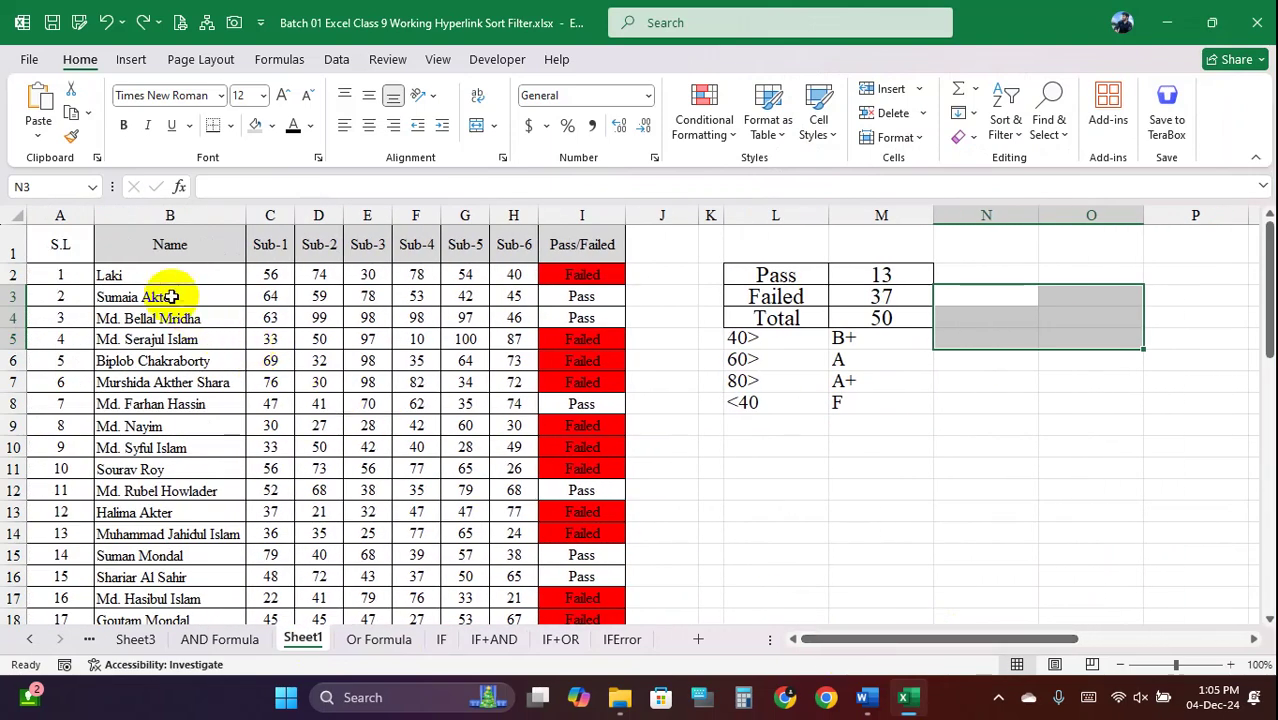
pyautogui.moveTo(140, 275); pyautogui.dragTo(300, 360)
pyautogui.click(730, 552)
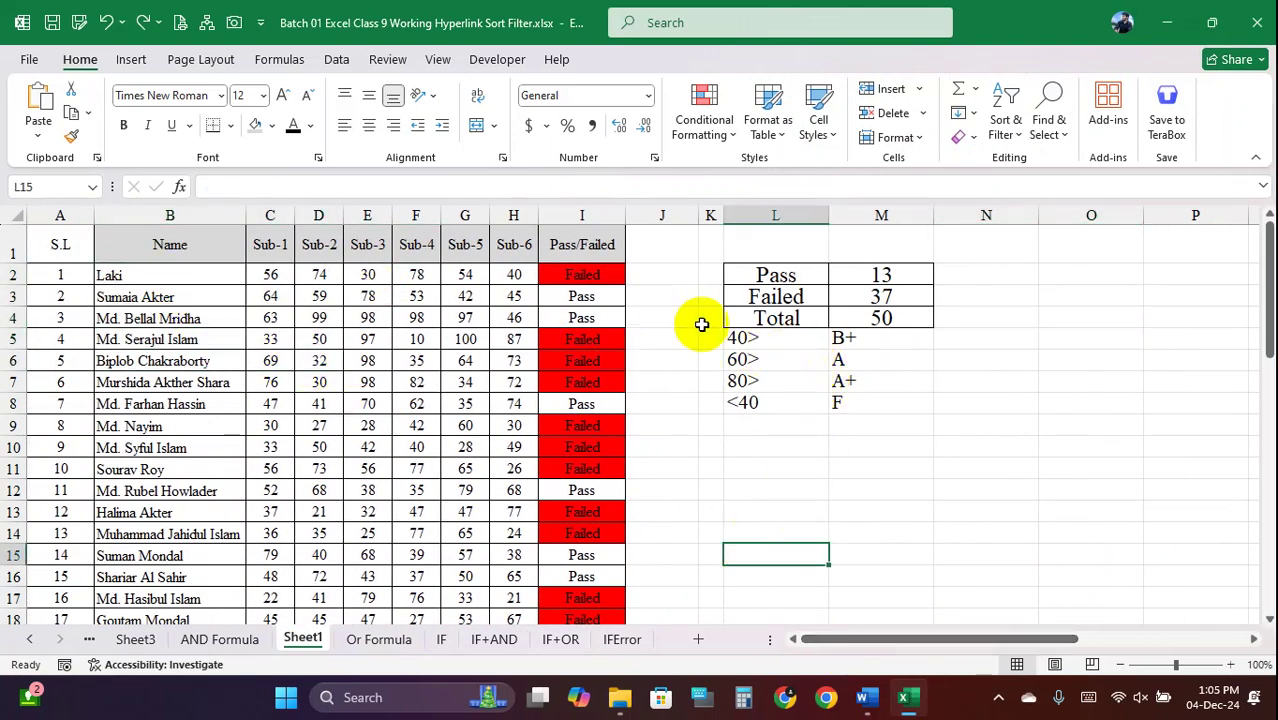
# Insert a new empty column K and give columns K and L the same wider width
pyautogui.click(711, 215)
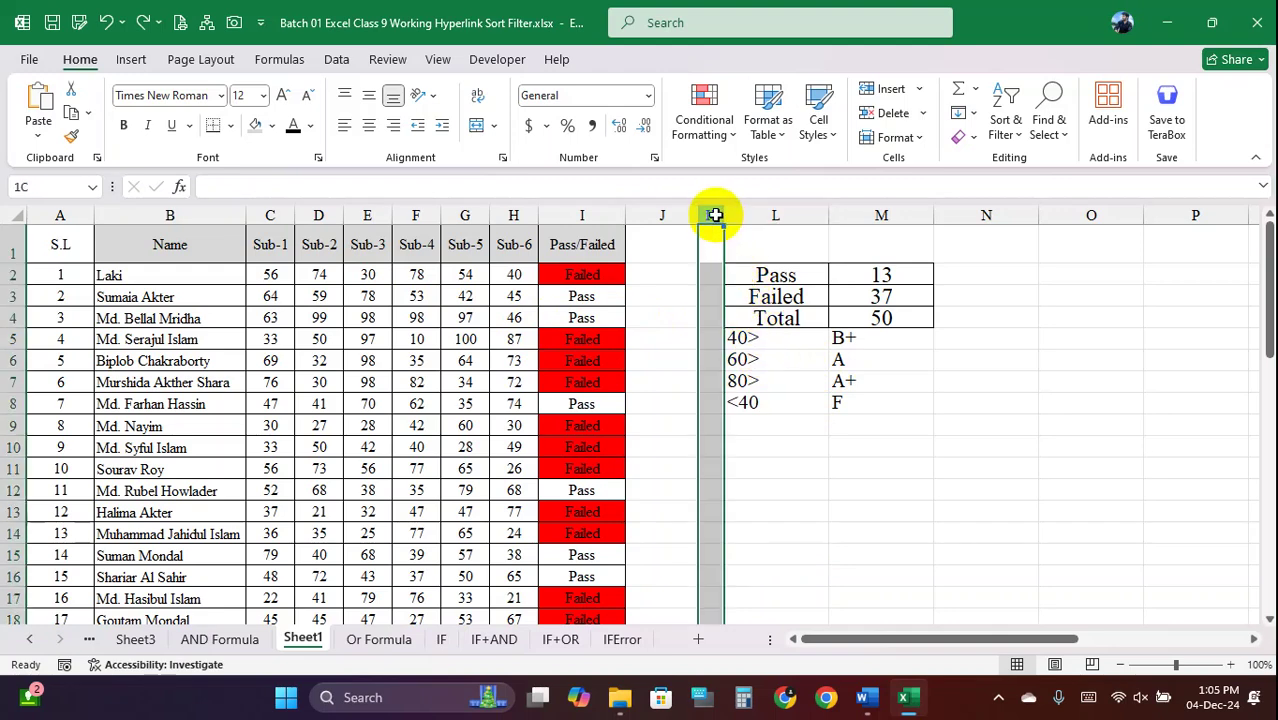
pyautogui.rightClick(711, 215)
pyautogui.click(762, 400)
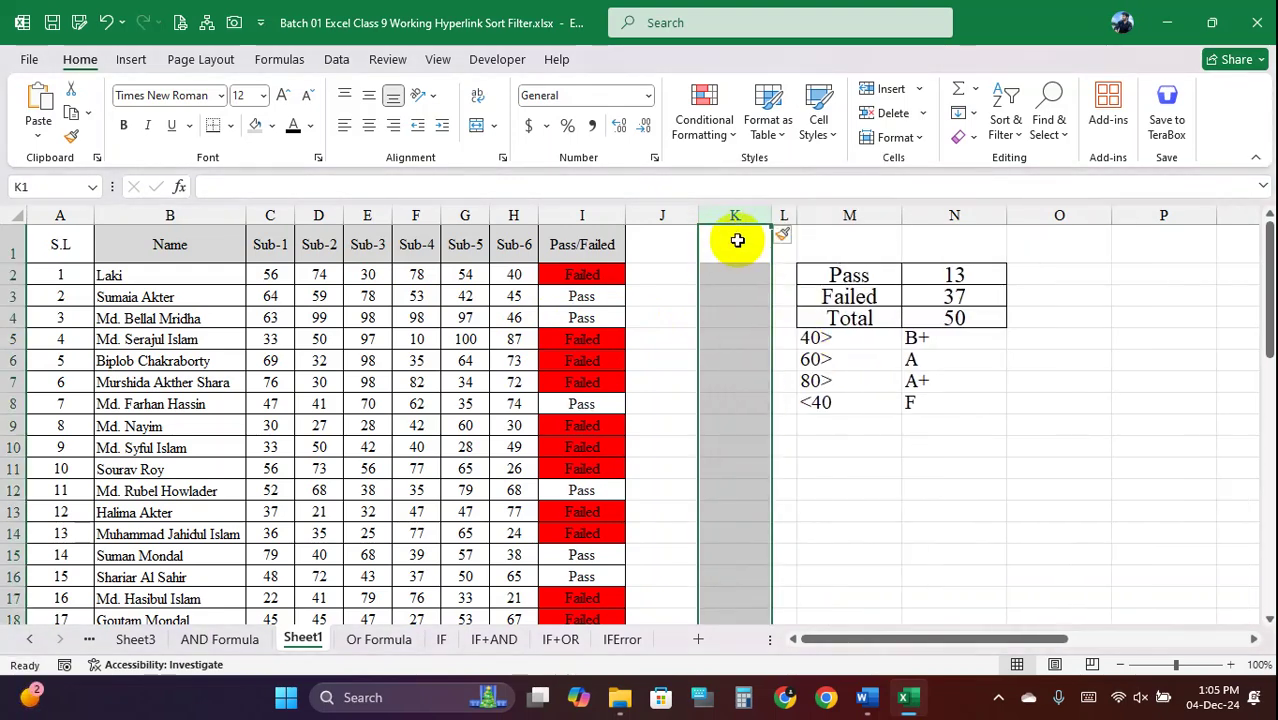
pyautogui.moveTo(807, 213); pyautogui.dragTo(856, 213)
pyautogui.moveTo(748, 215); pyautogui.dragTo(795, 213)
pyautogui.click(823, 331)
pyautogui.click(748, 295)
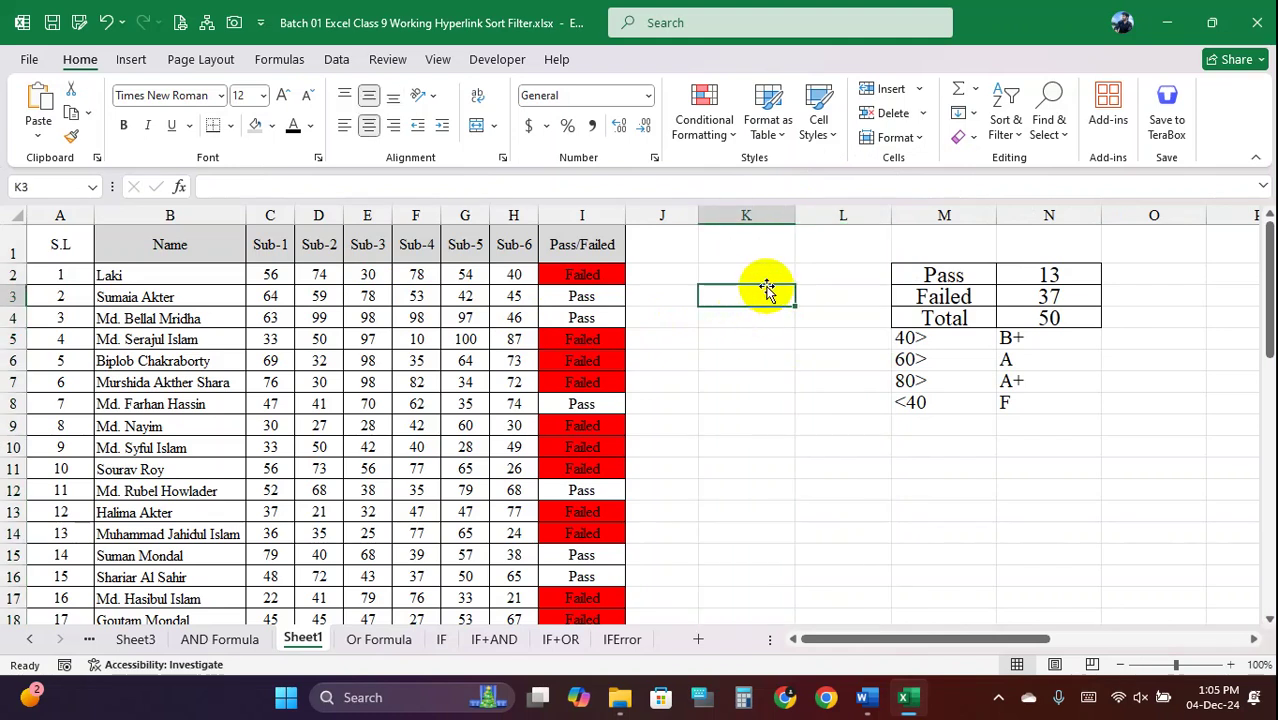
# Copy the student name from B2 into cell K2
pyautogui.doubleClick(188, 338)
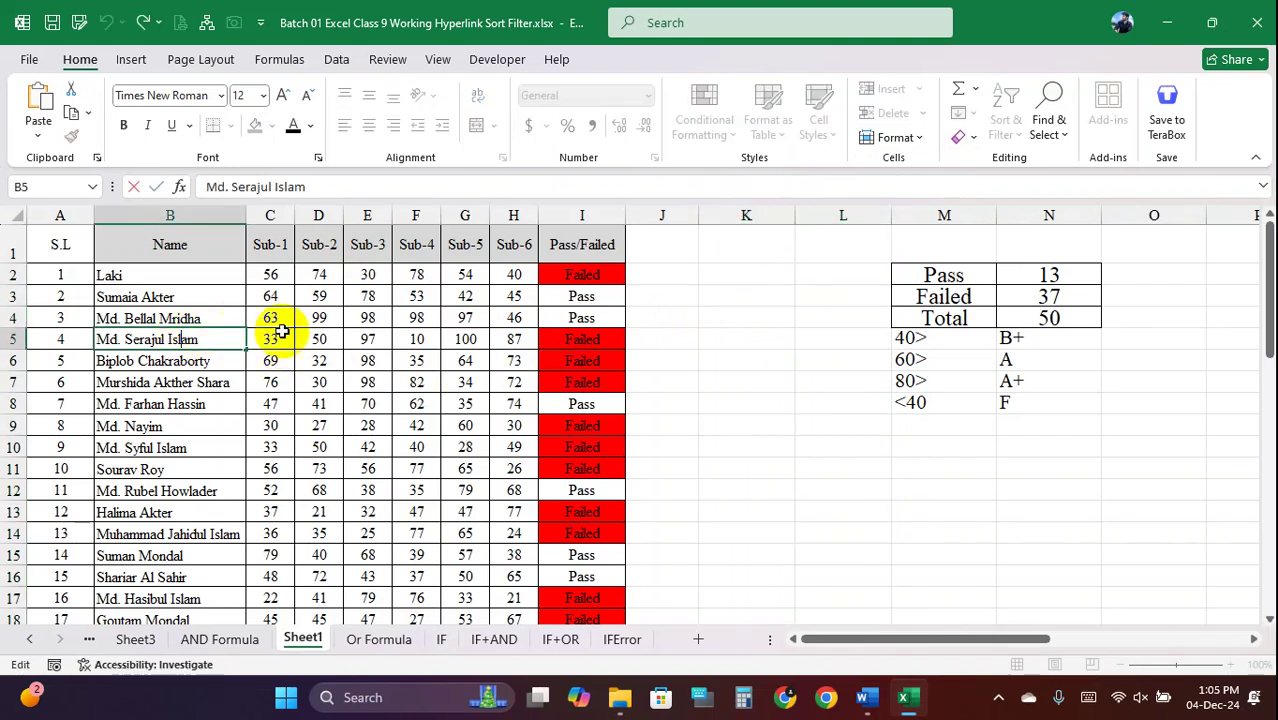
pyautogui.click(727, 316)
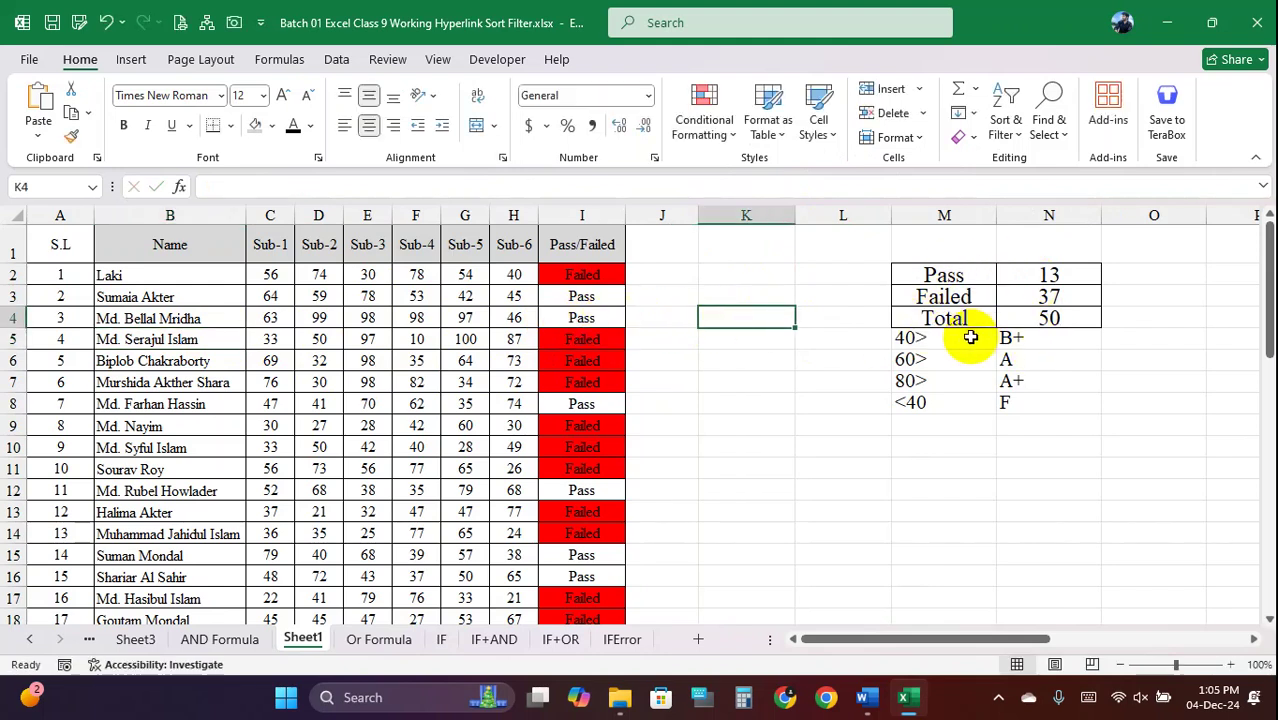
pyautogui.doubleClick(171, 271)
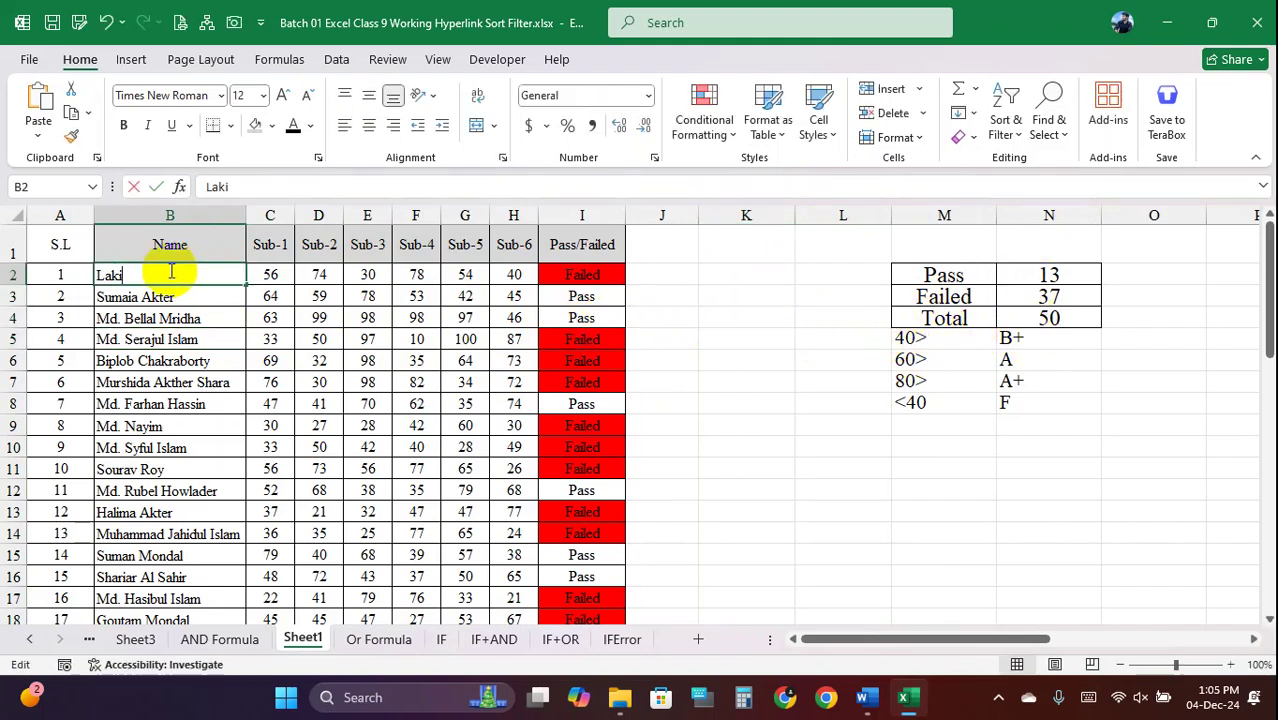
pyautogui.moveTo(171, 271); pyautogui.dragTo(54, 272)
pyautogui.hotkey('ctrl', 'c')
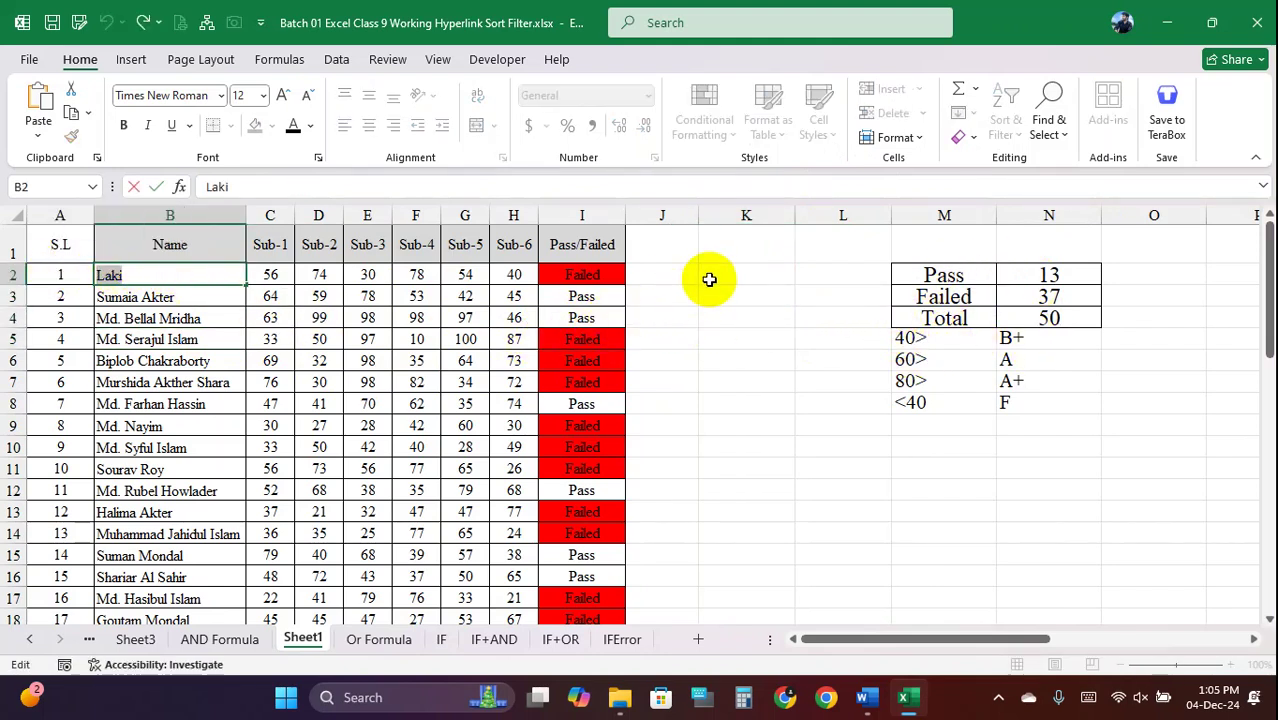
pyautogui.click(713, 274)
pyautogui.hotkey('ctrl', 'v')
pyautogui.click(819, 337)
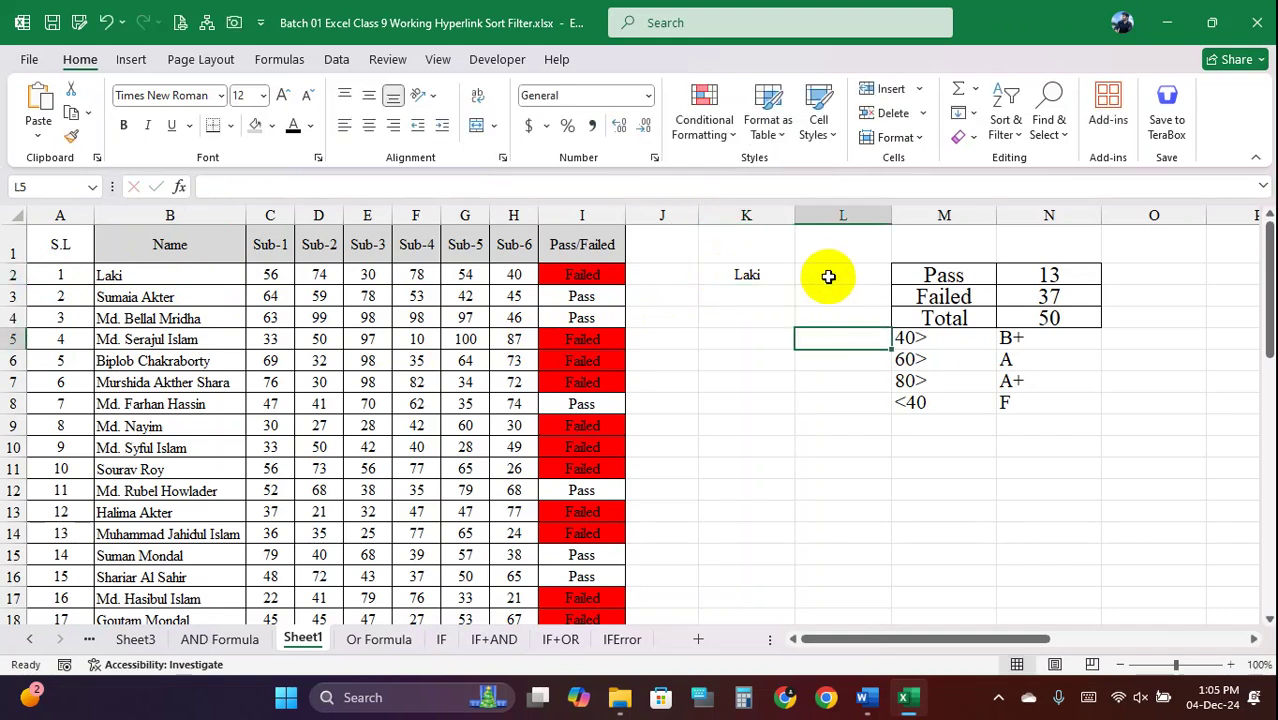
pyautogui.click(827, 277)
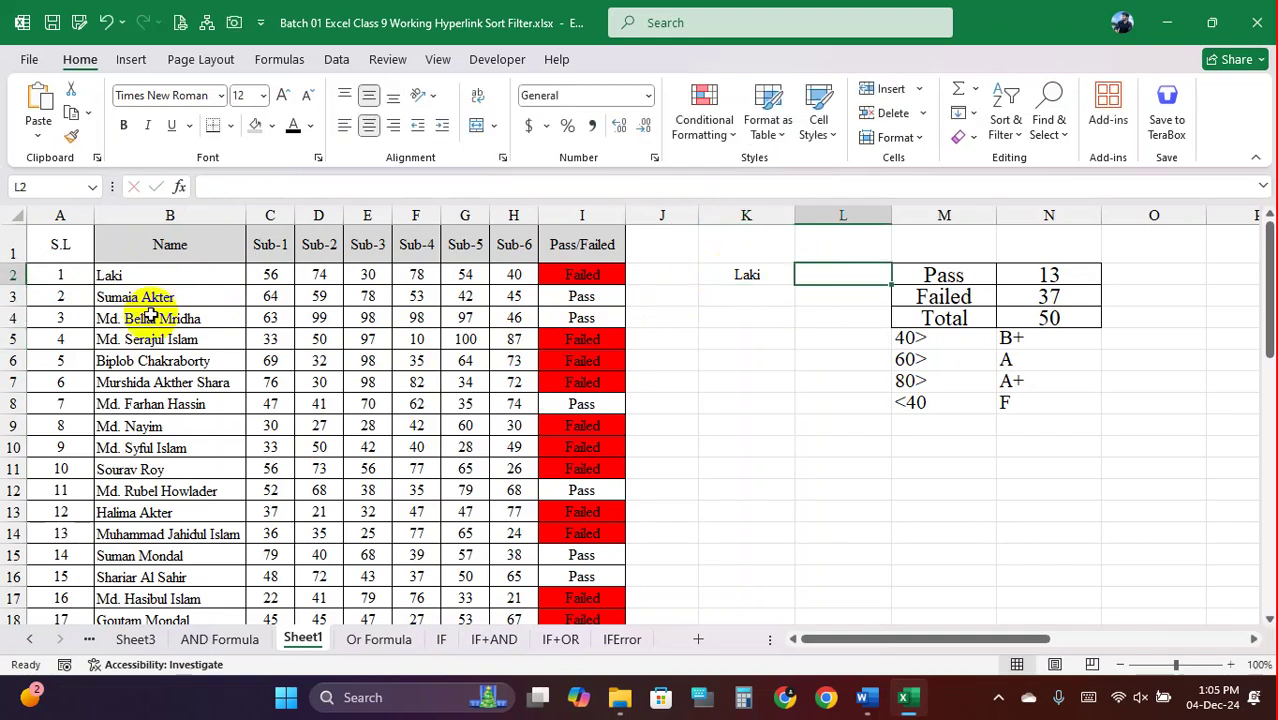
pyautogui.click(763, 276)
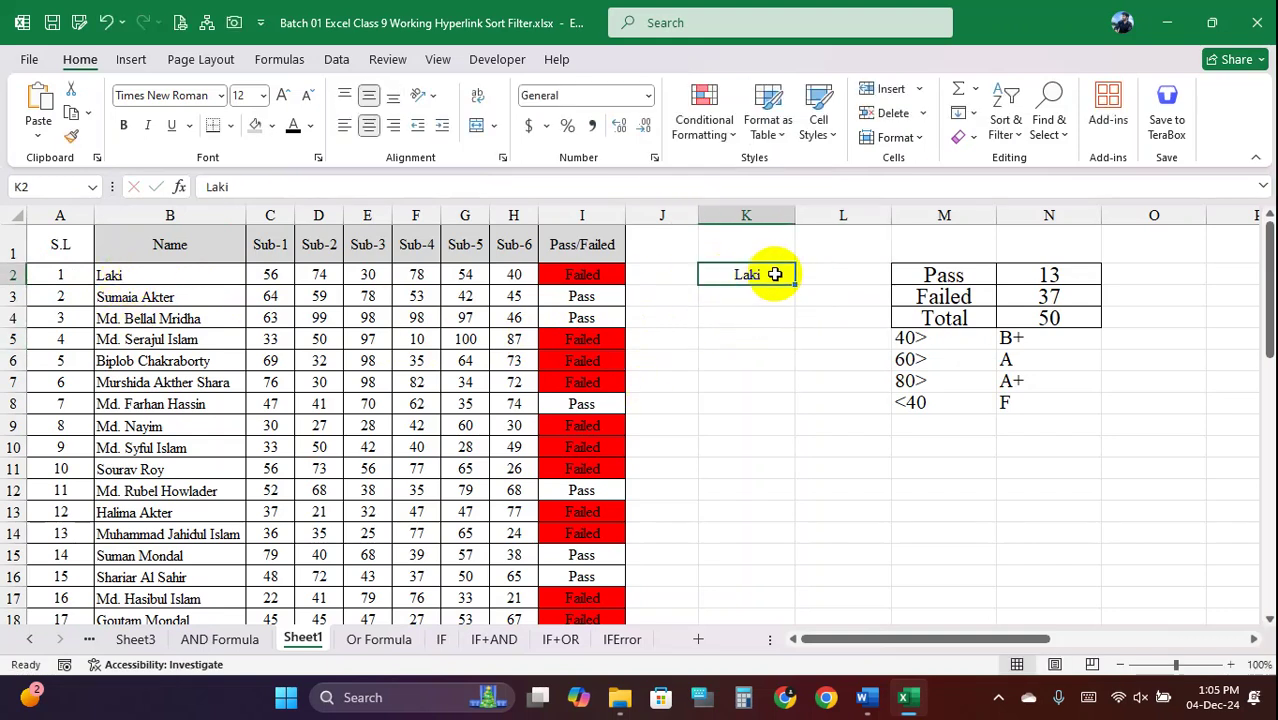
# Copy the Name header into K1 and the Pass/Failed header over to L1
pyautogui.click(155, 244)
pyautogui.hotkey('ctrl', 'c')
pyautogui.click(765, 244)
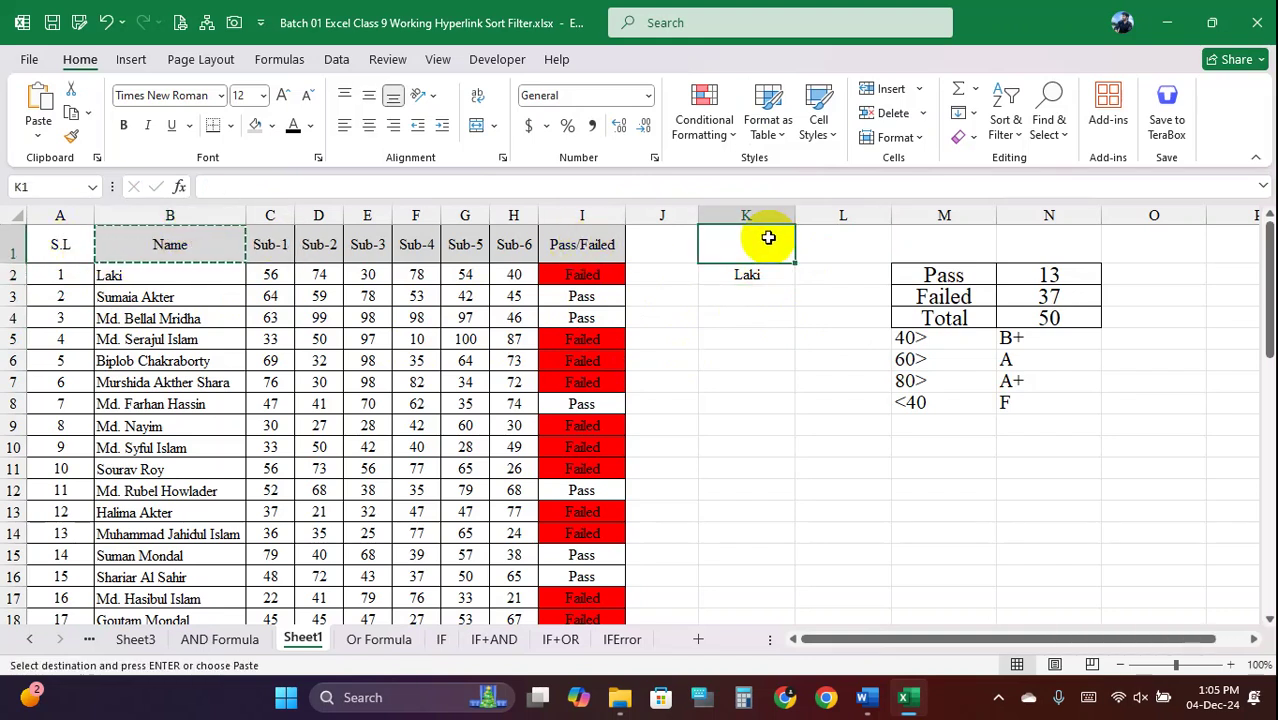
pyautogui.hotkey('ctrl', 'v')
pyautogui.click(807, 245)
pyautogui.click(585, 238)
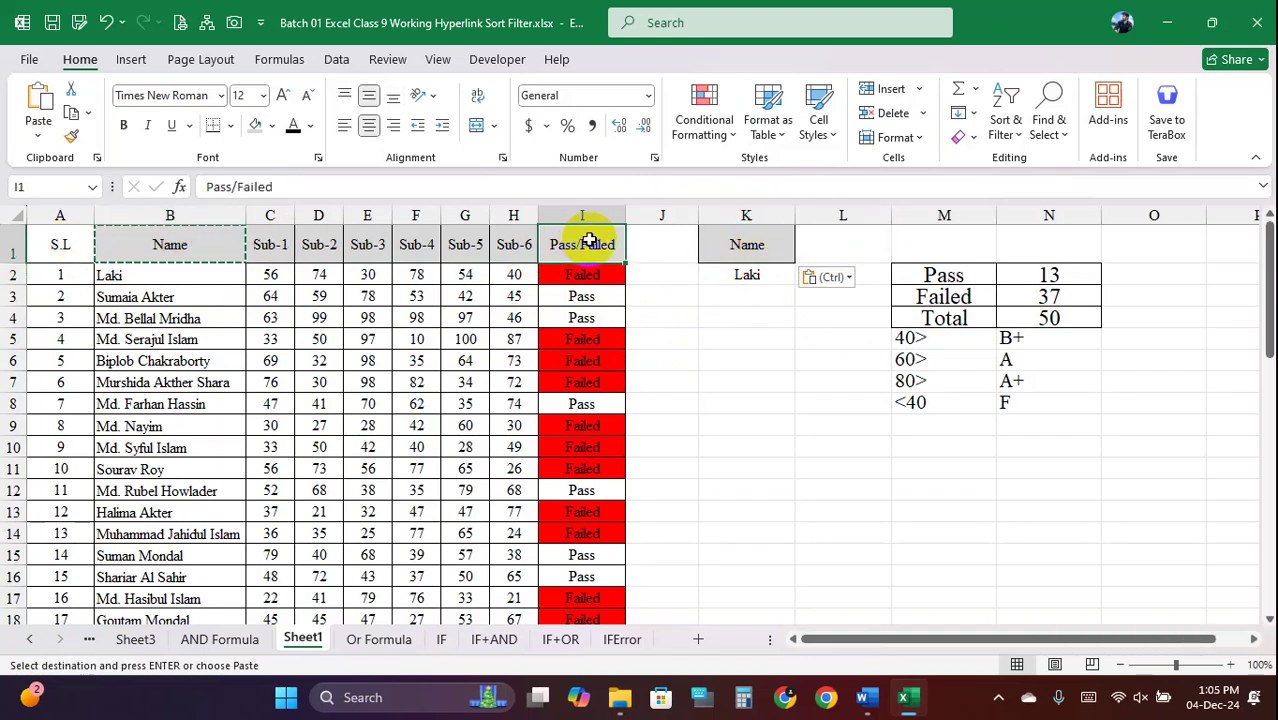
pyautogui.hotkey('ctrl', 'c')
pyautogui.click(850, 249)
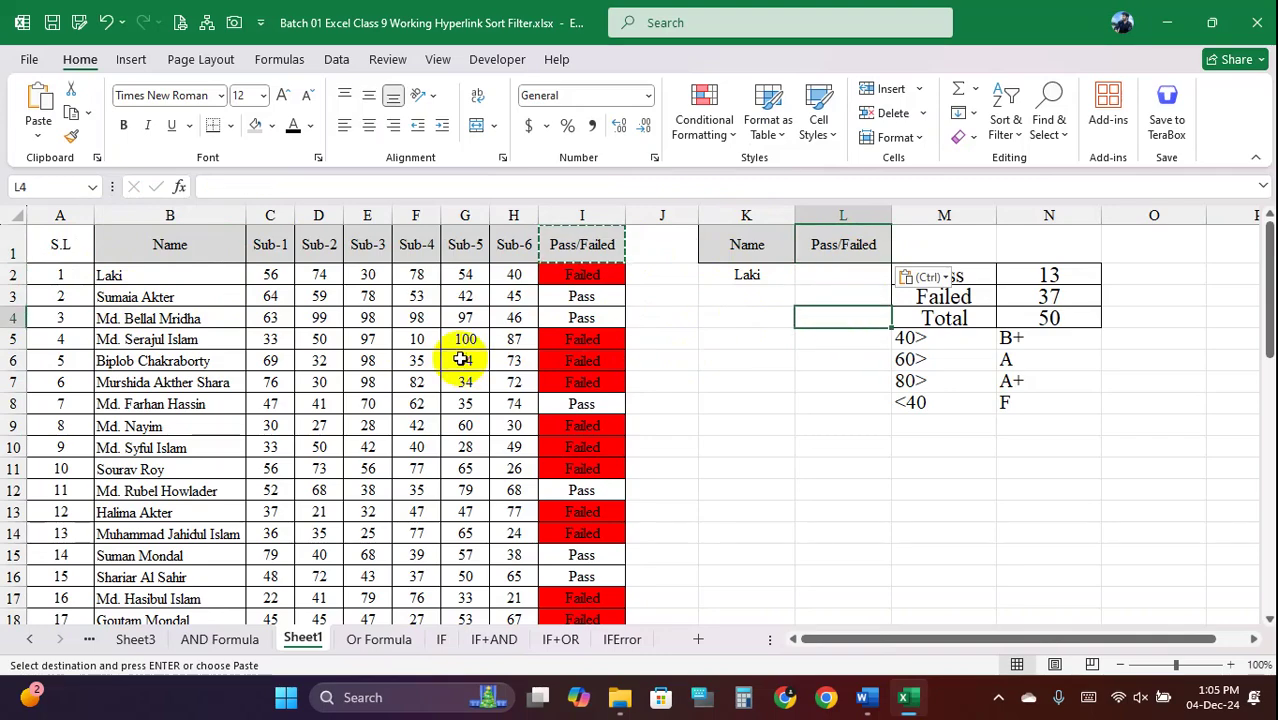
# Apply All Borders to the K1:L2 header and name block
pyautogui.moveTo(367, 318); pyautogui.dragTo(368, 582)
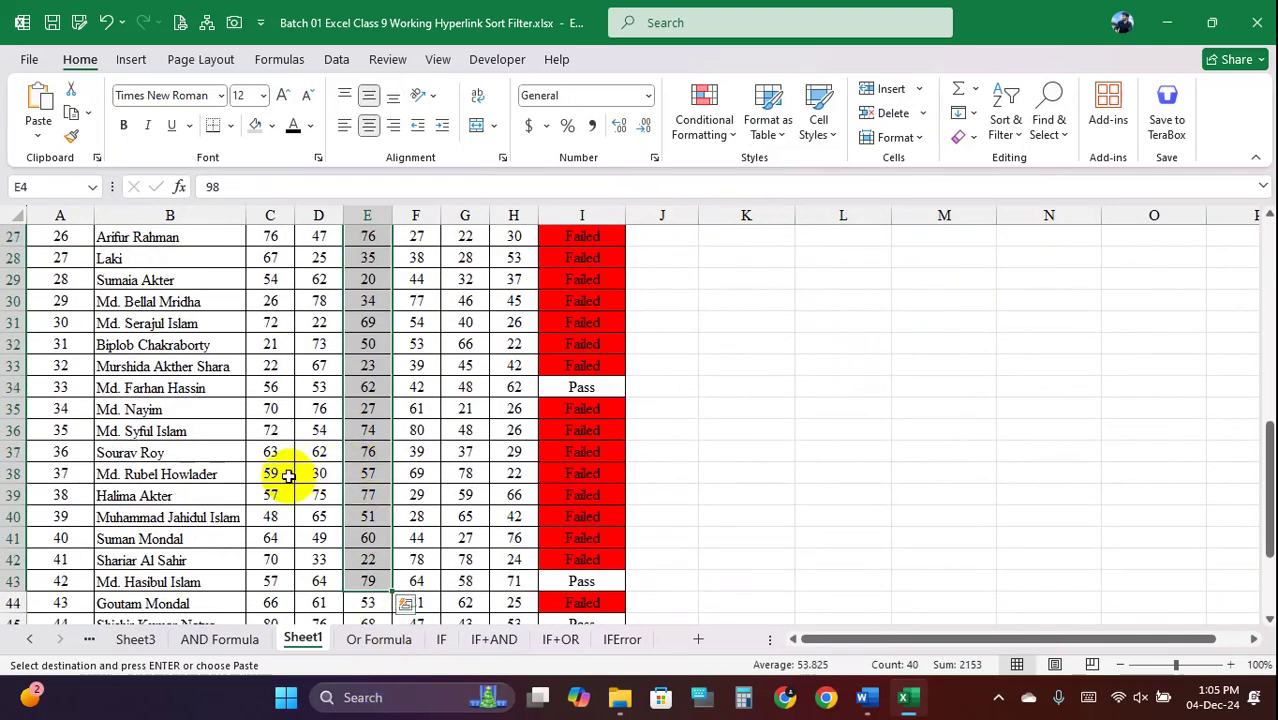
pyautogui.click(287, 475)
pyautogui.scroll(9, 322, 462)
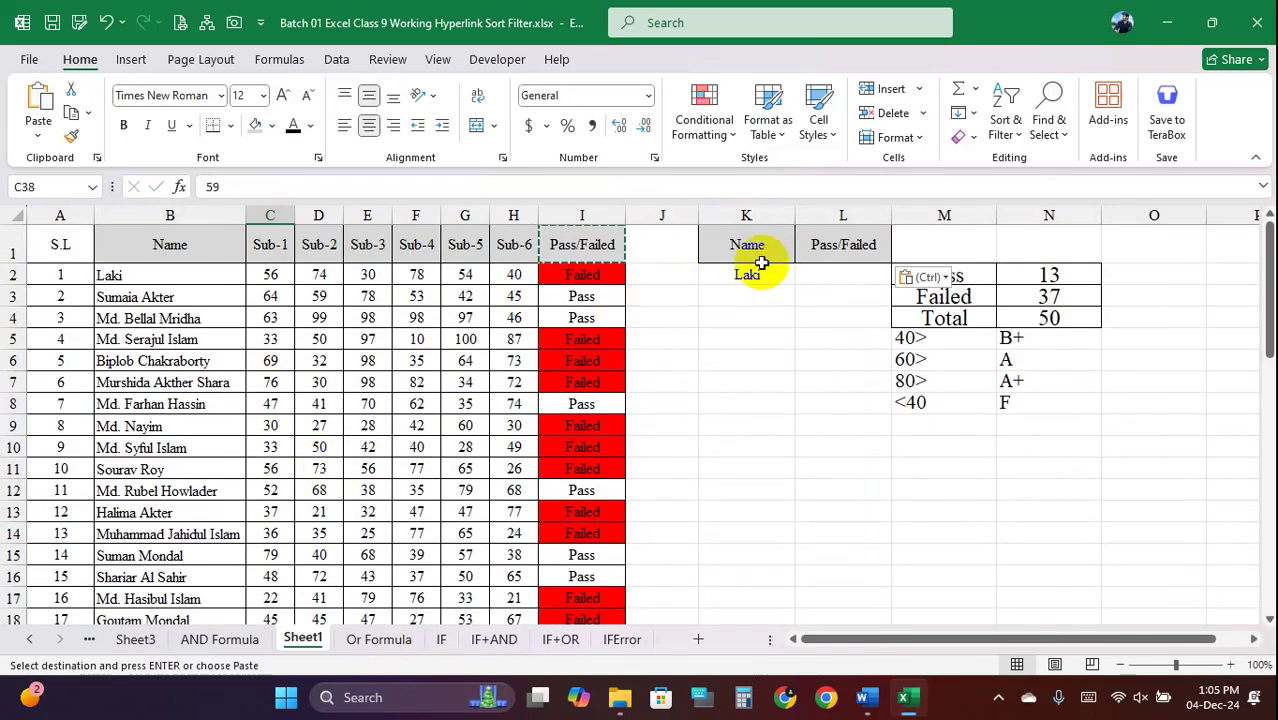
pyautogui.click(747, 274)
pyautogui.click(845, 274)
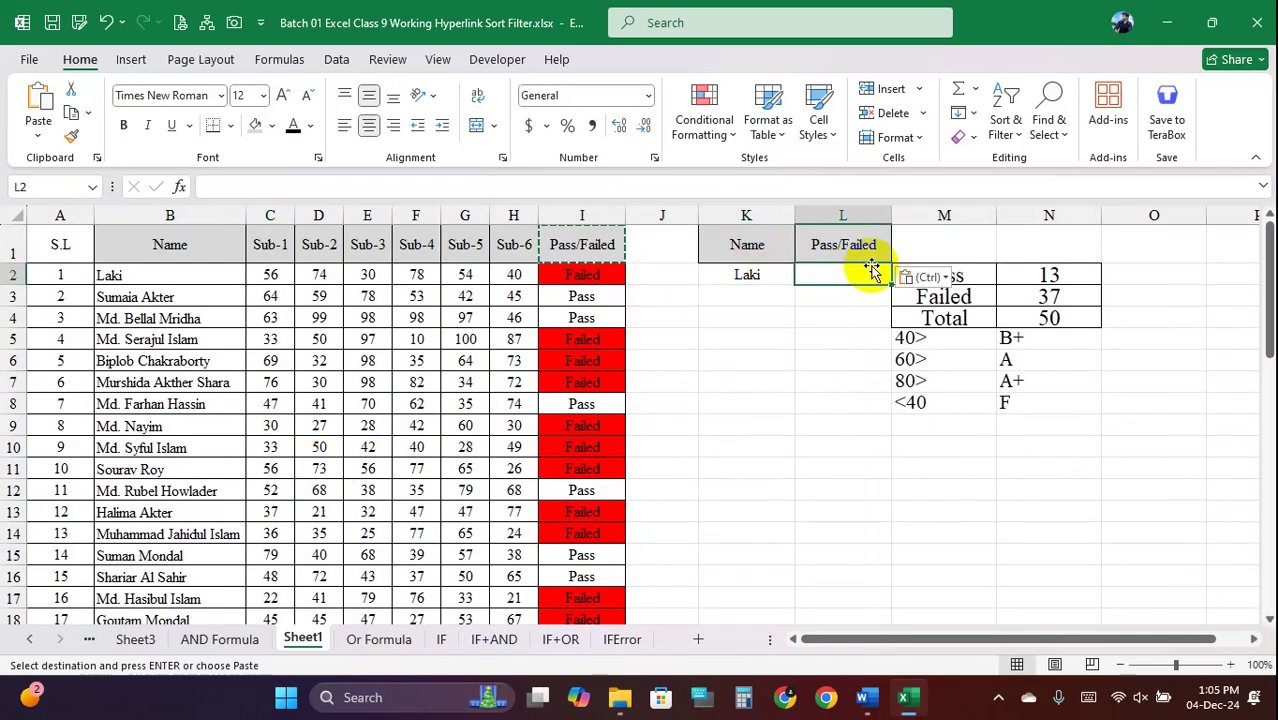
pyautogui.moveTo(776, 248); pyautogui.dragTo(847, 277)
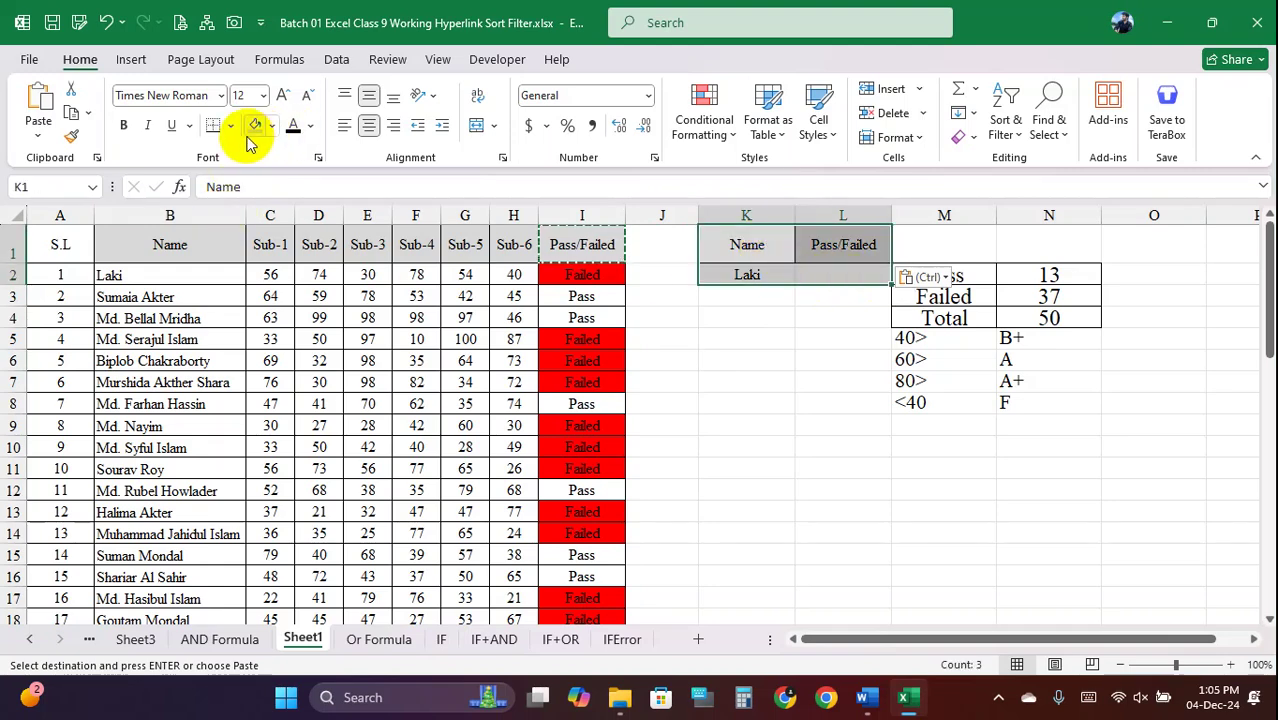
pyautogui.click(189, 126)
pyautogui.click(230, 126)
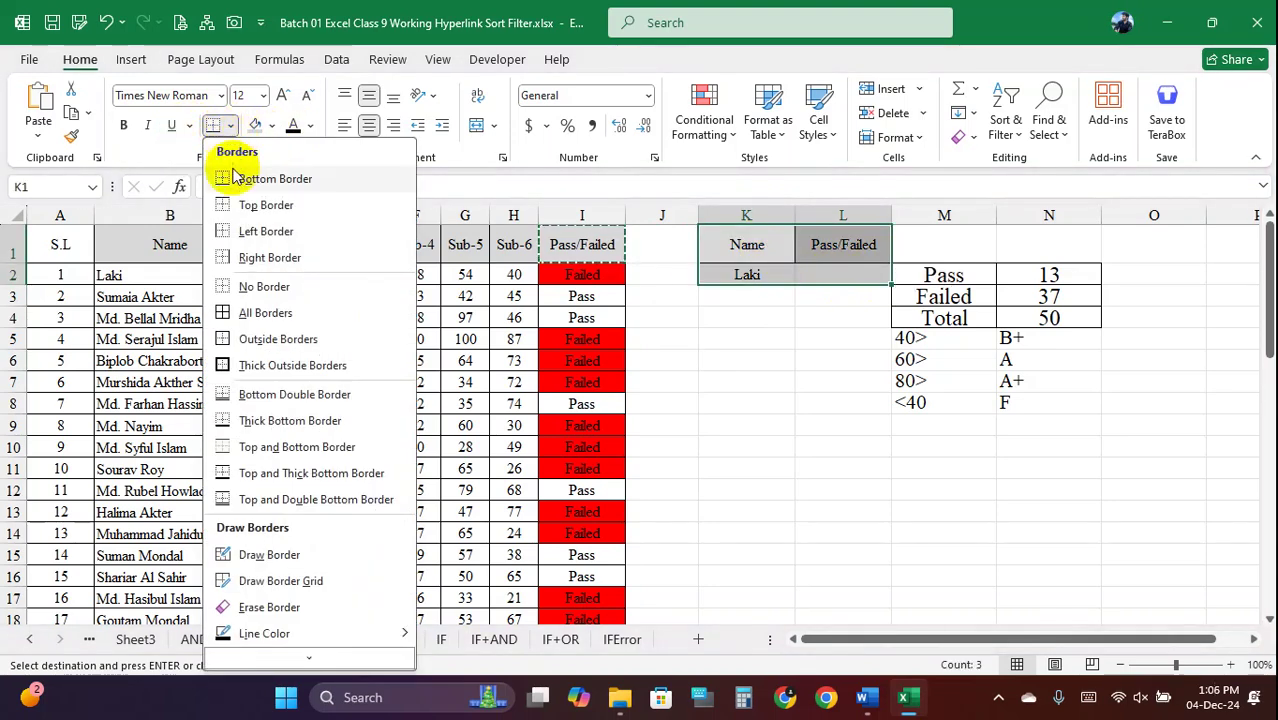
pyautogui.click(254, 314)
pyautogui.click(858, 272)
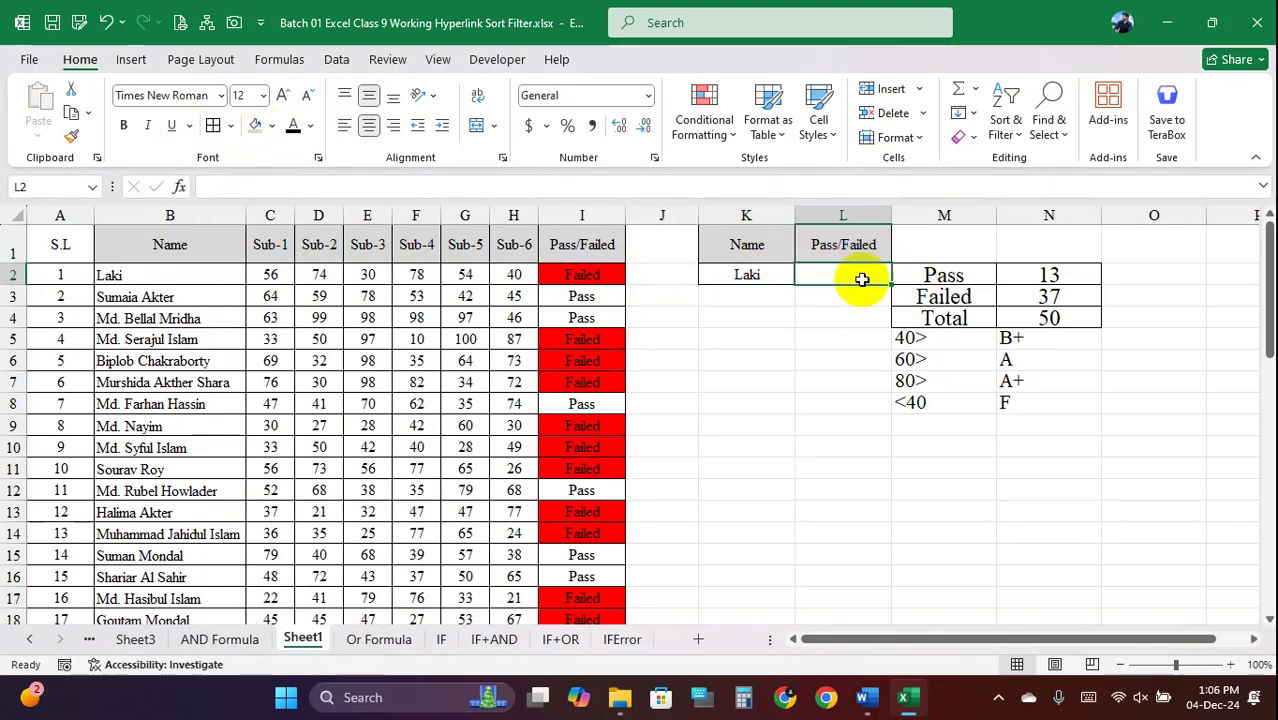
# Open K2 for editing and highlight the student name, leaving it unchanged
pyautogui.scroll(-11, 314, 410)
pyautogui.scroll(11, 317, 424)
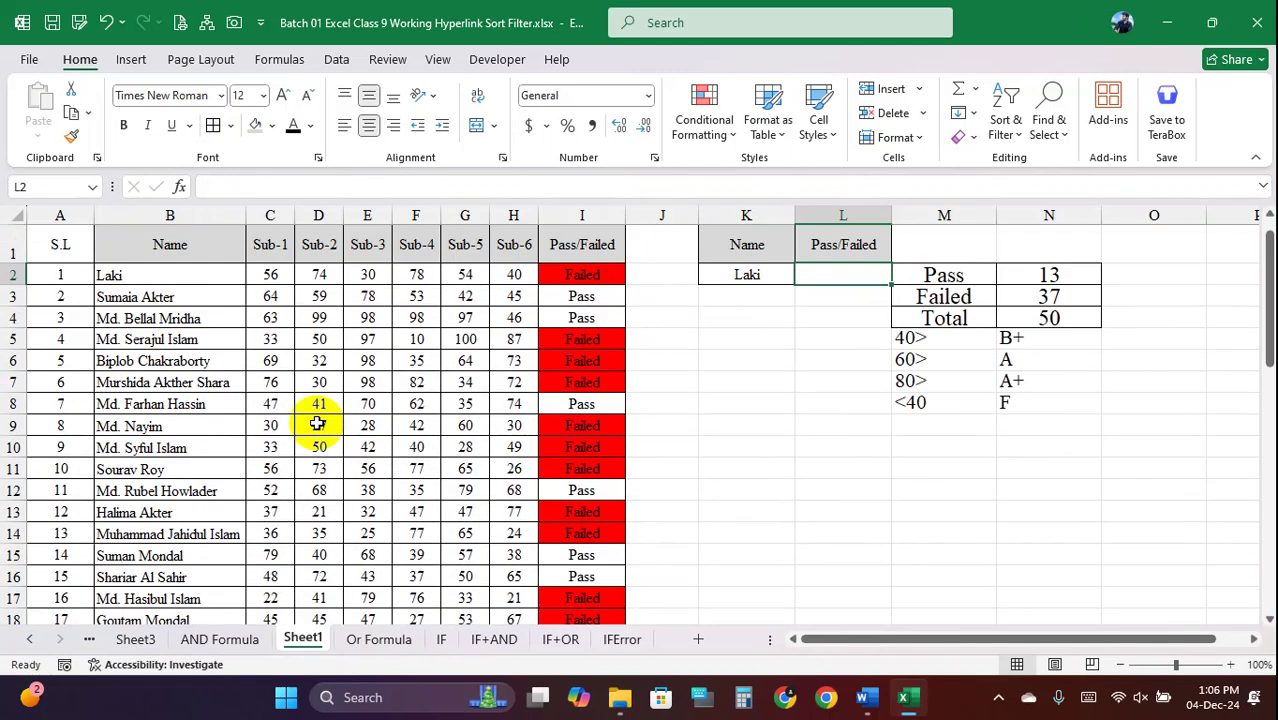
pyautogui.click(752, 272)
pyautogui.doubleClick(782, 273)
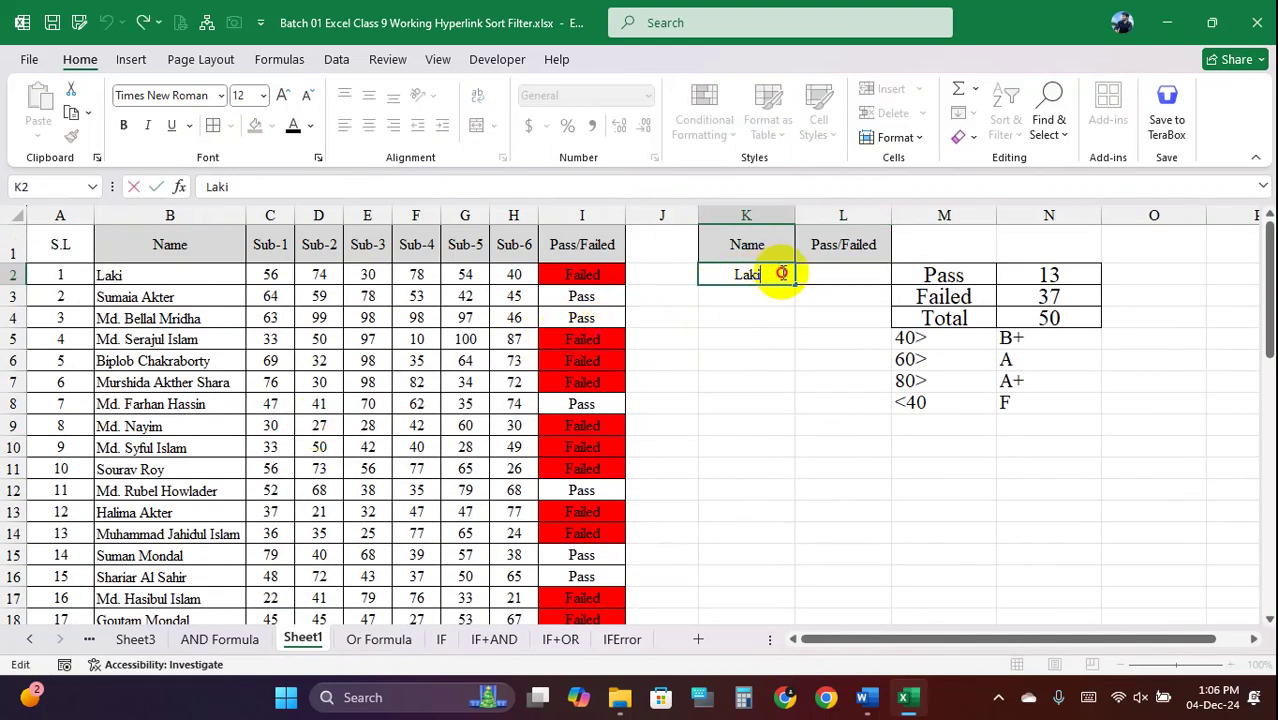
pyautogui.moveTo(724, 275); pyautogui.dragTo(765, 275)
pyautogui.click(754, 316)
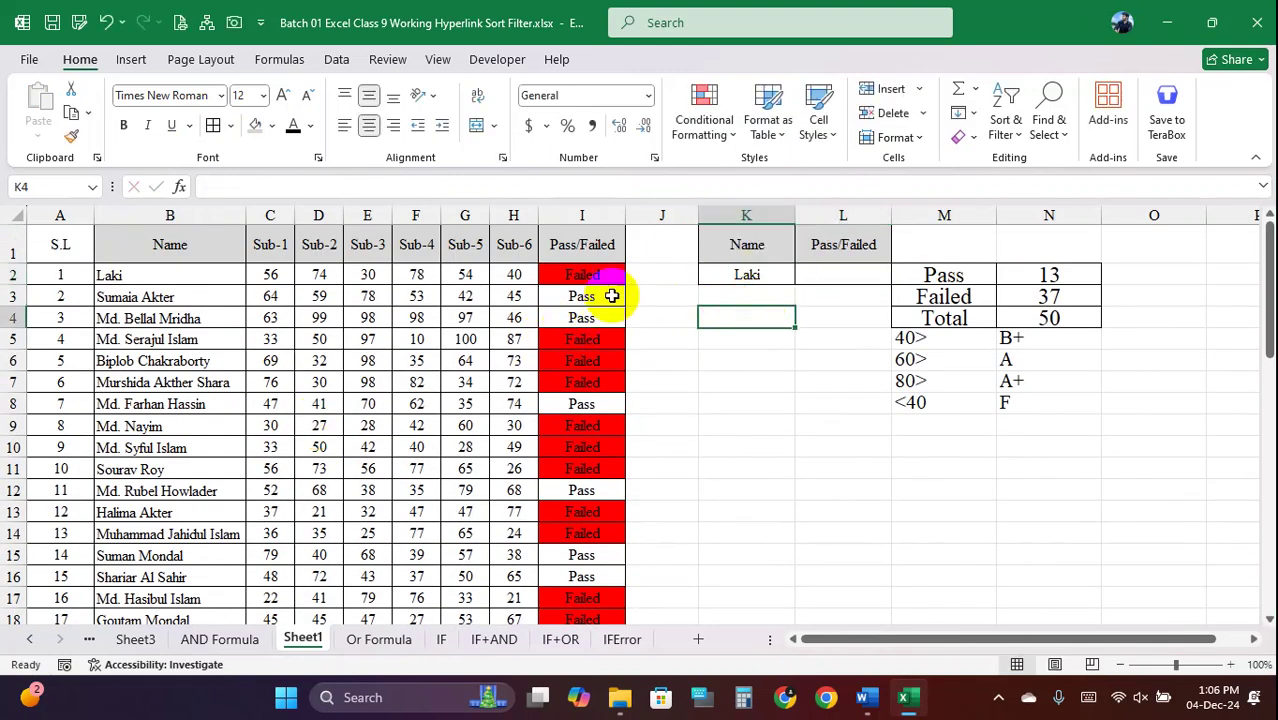
# Browse the student names in column B and the pass/fail rows 12 to 14
pyautogui.moveTo(145, 316); pyautogui.dragTo(160, 448)
pyautogui.click(157, 448)
pyautogui.click(157, 338)
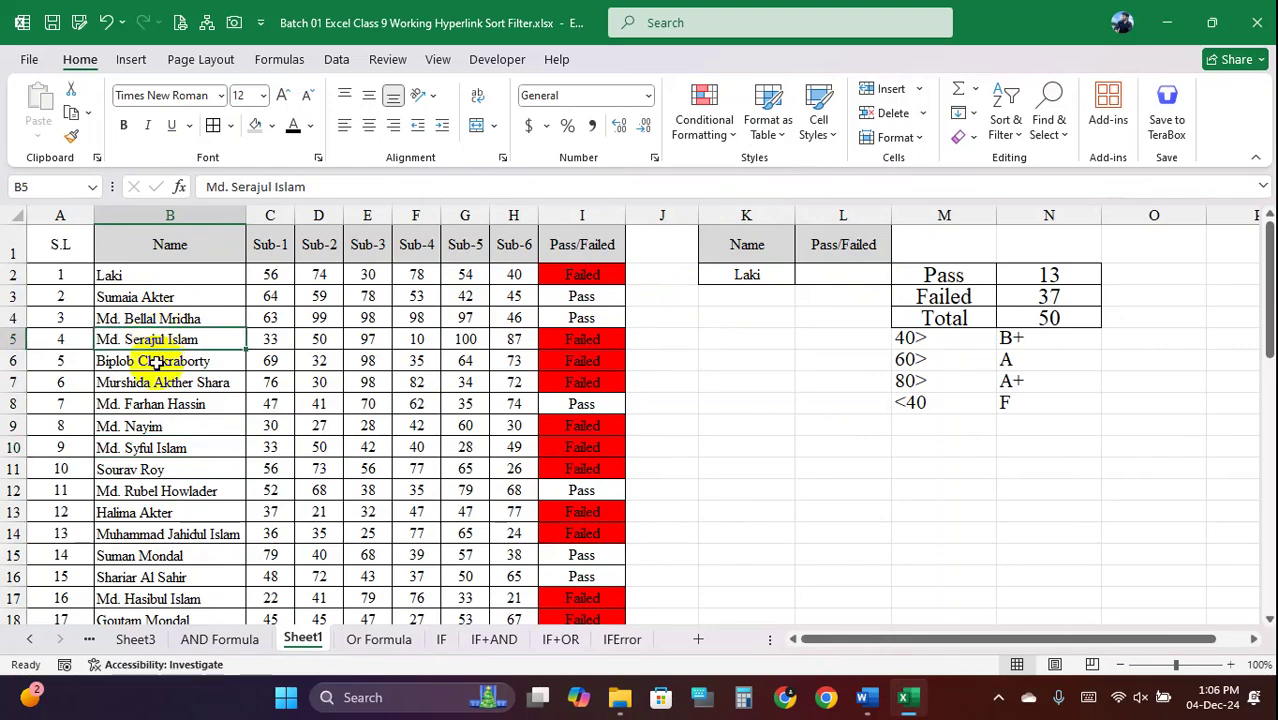
pyautogui.click(155, 382)
pyautogui.scroll(-6, 148, 488)
pyautogui.click(143, 495)
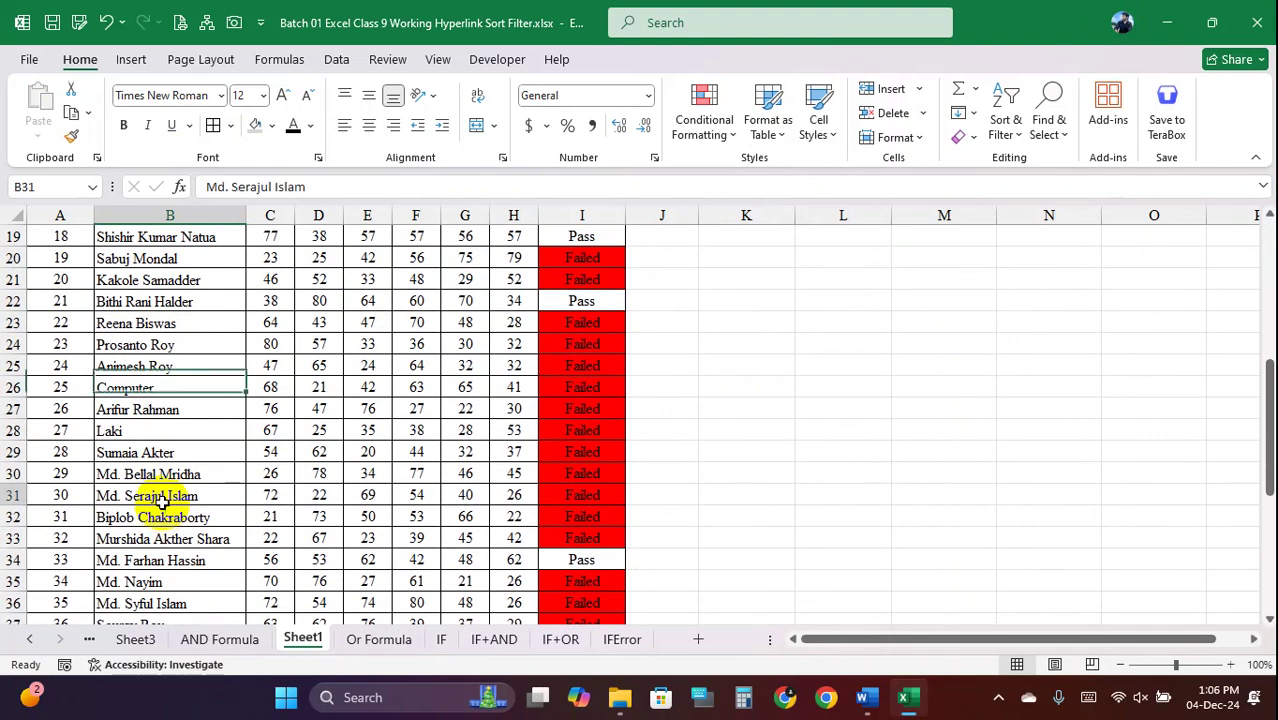
pyautogui.click(137, 541)
pyautogui.scroll(6, 160, 500)
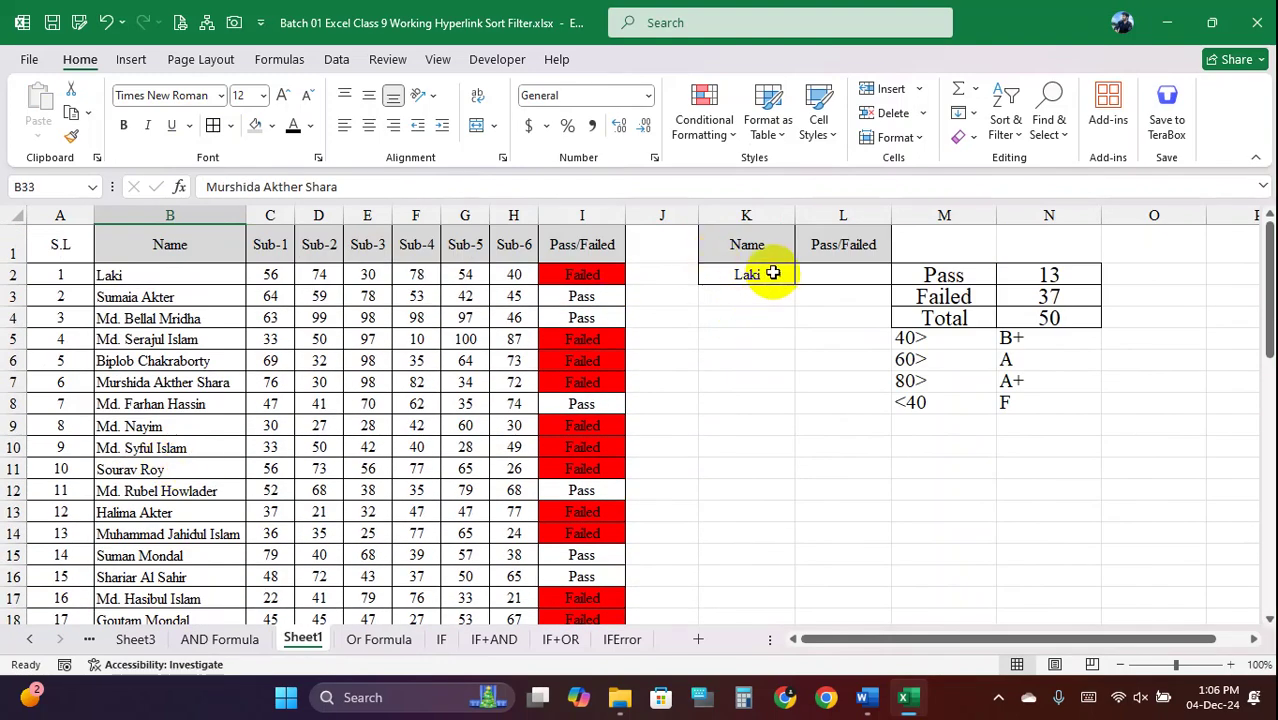
pyautogui.click(171, 386)
pyautogui.click(750, 274)
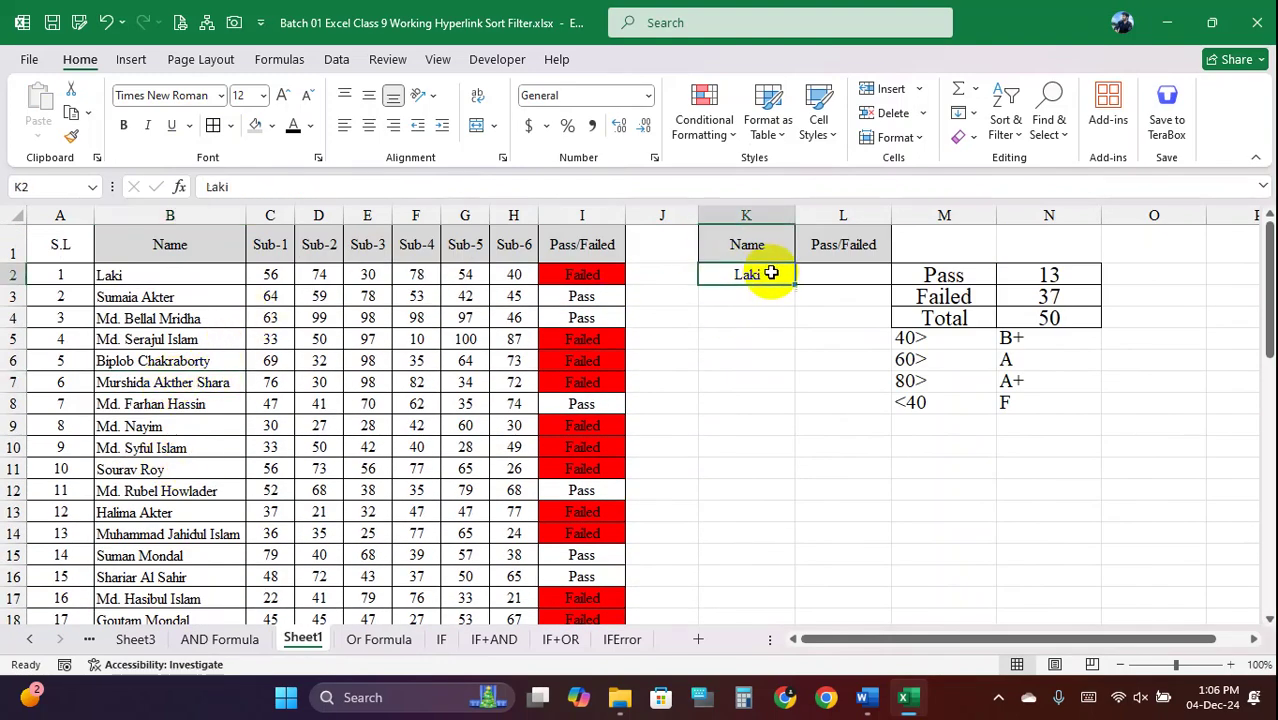
pyautogui.moveTo(215, 490); pyautogui.dragTo(571, 497)
pyautogui.click(581, 505)
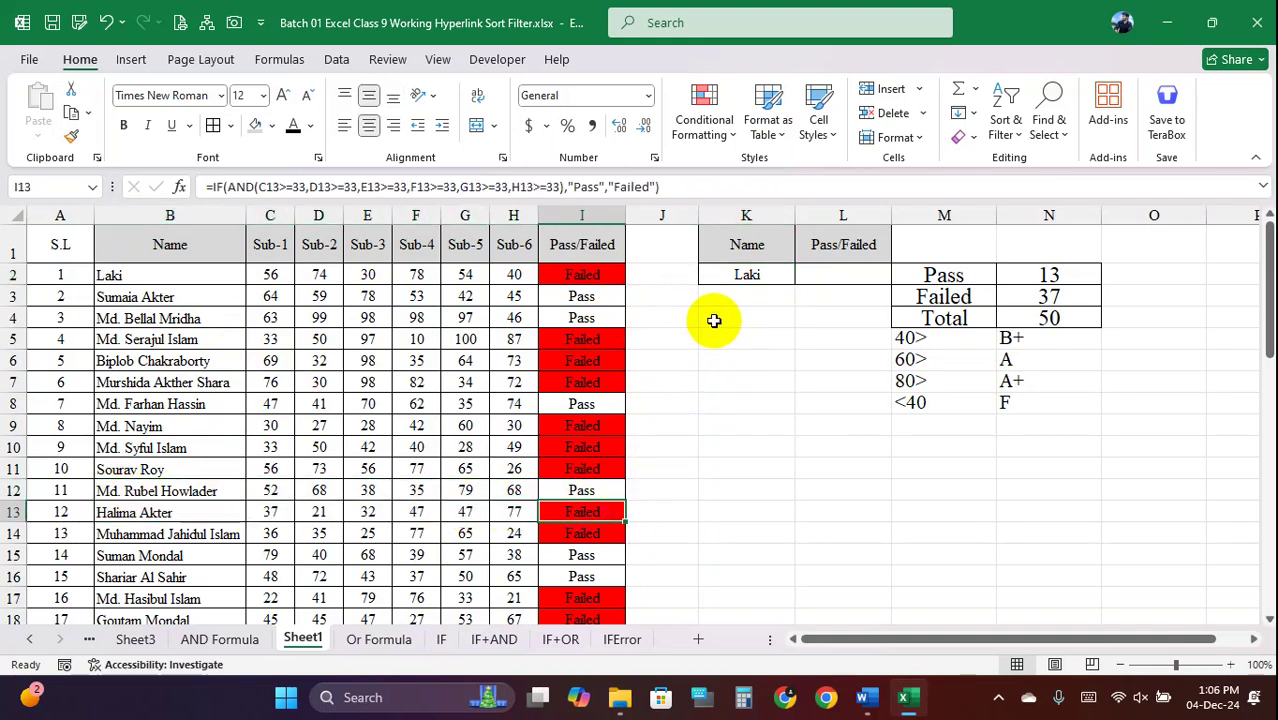
pyautogui.moveTo(161, 530); pyautogui.dragTo(592, 533)
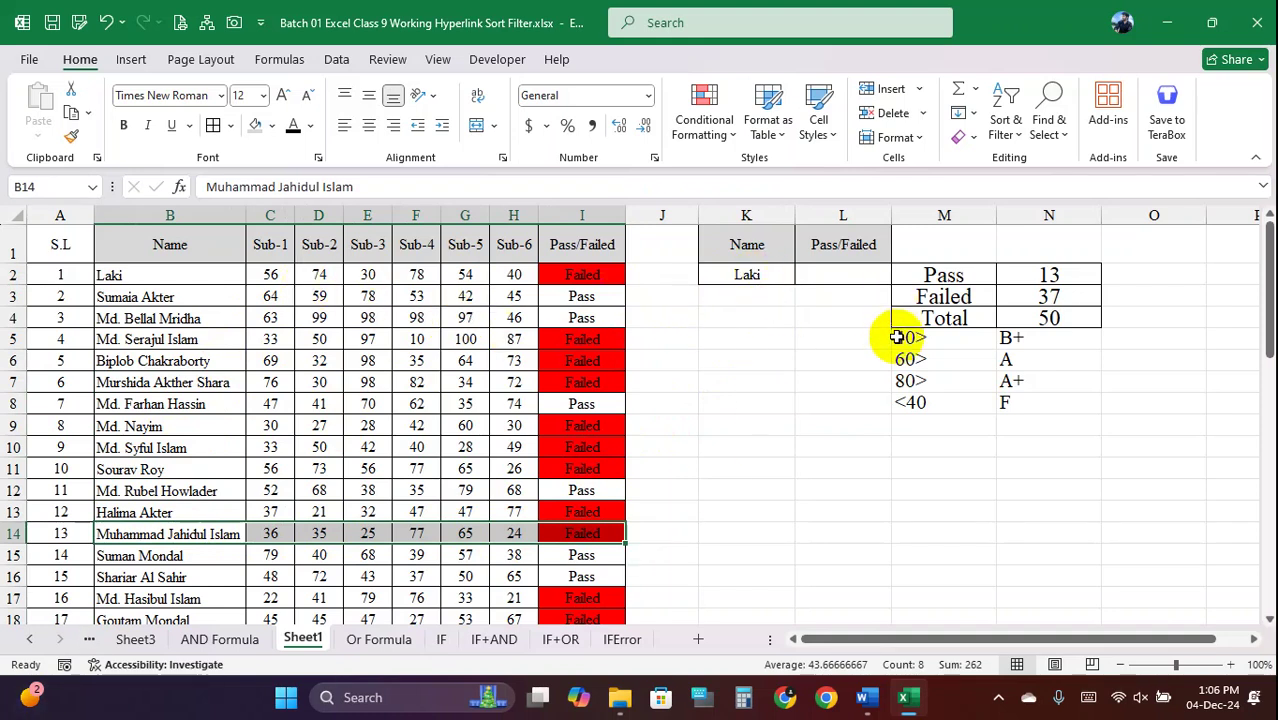
# Delete the student name from K2 so the cell is empty
pyautogui.click(773, 274)
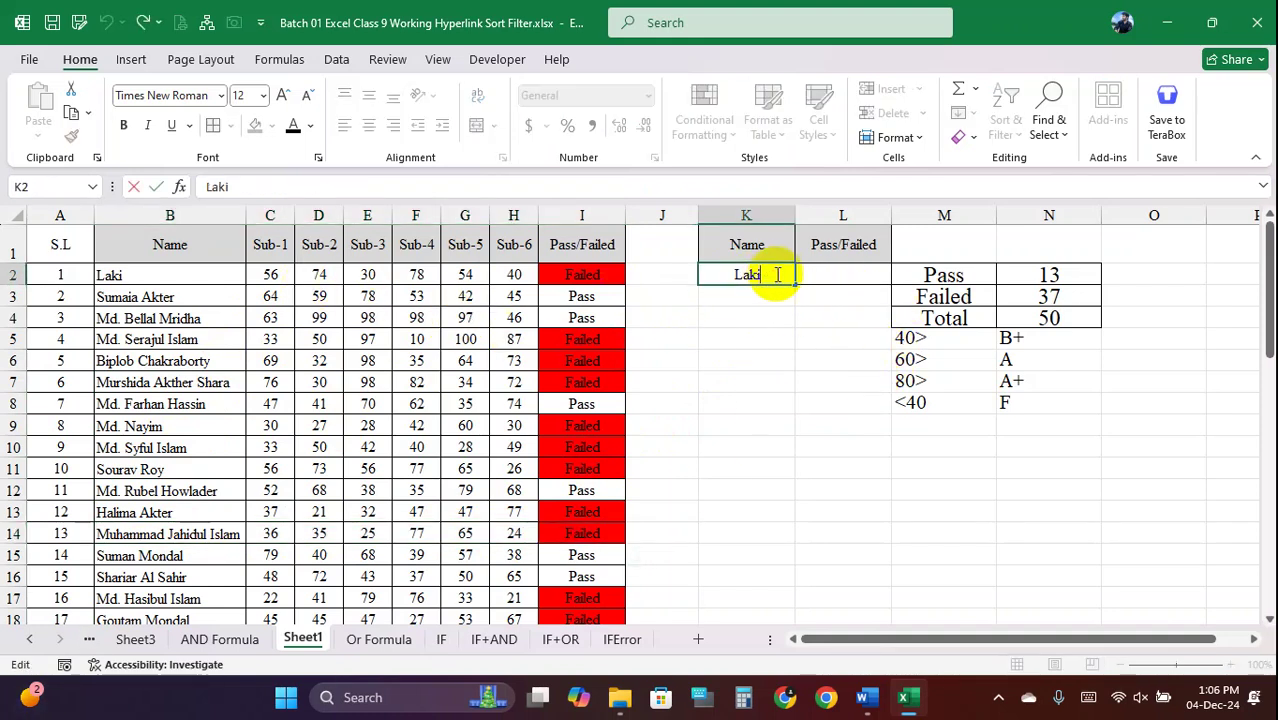
pyautogui.doubleClick(736, 272)
pyautogui.press('BackSpace')
pyautogui.press('Return')
pyautogui.click(766, 272)
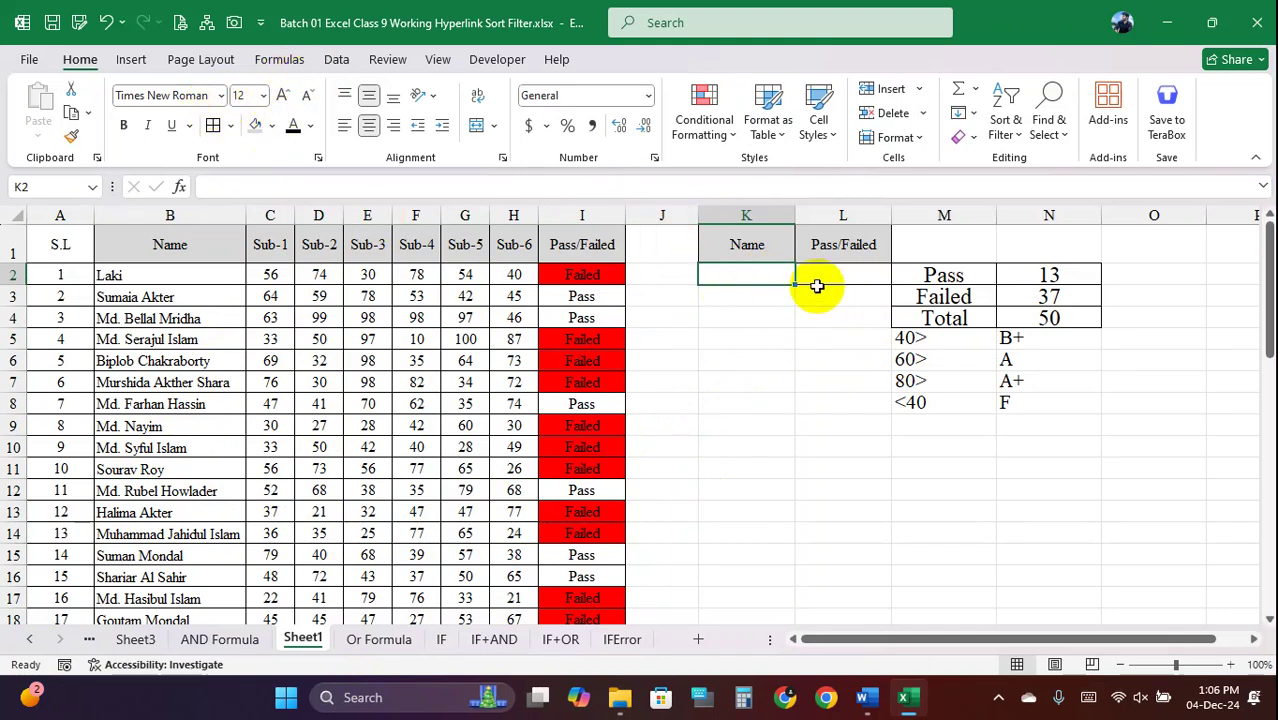
pyautogui.moveTo(160, 297); pyautogui.dragTo(150, 575)
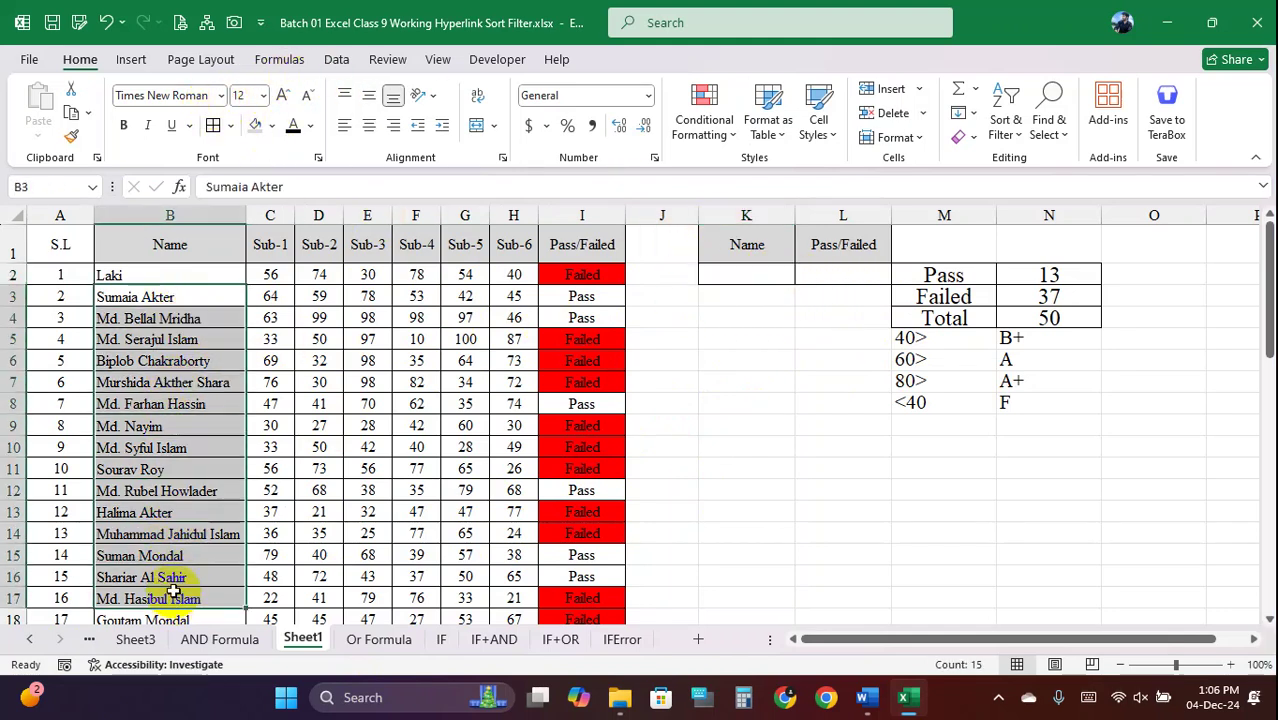
pyautogui.click(778, 271)
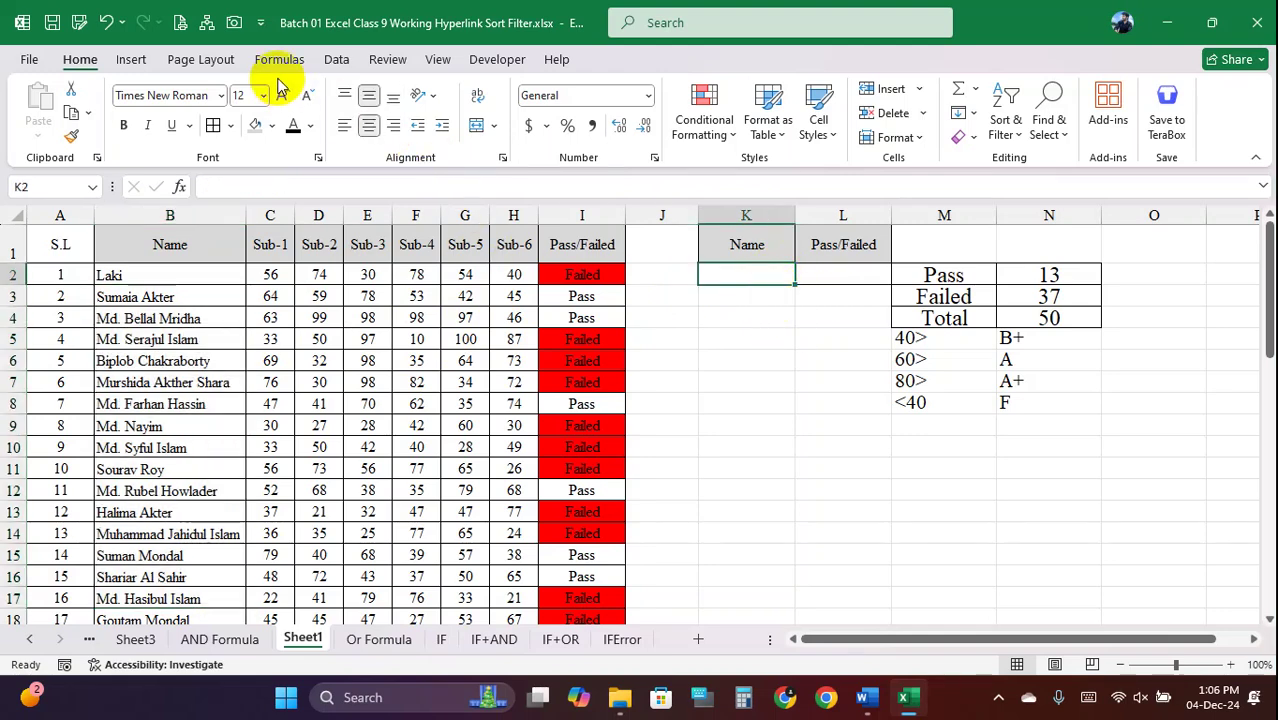
# Give K2 a List data validation sourced from =$B$2:$B$51, the student names column
pyautogui.click(337, 60)
pyautogui.click(822, 137)
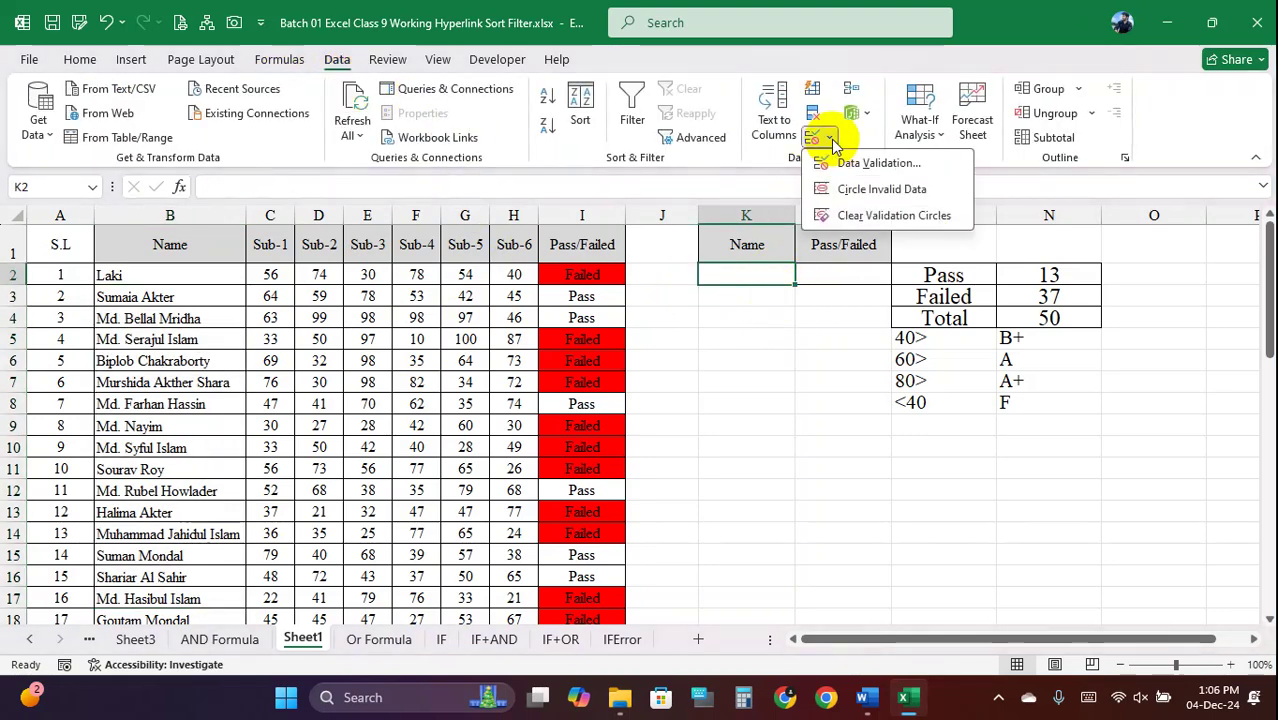
pyautogui.click(858, 163)
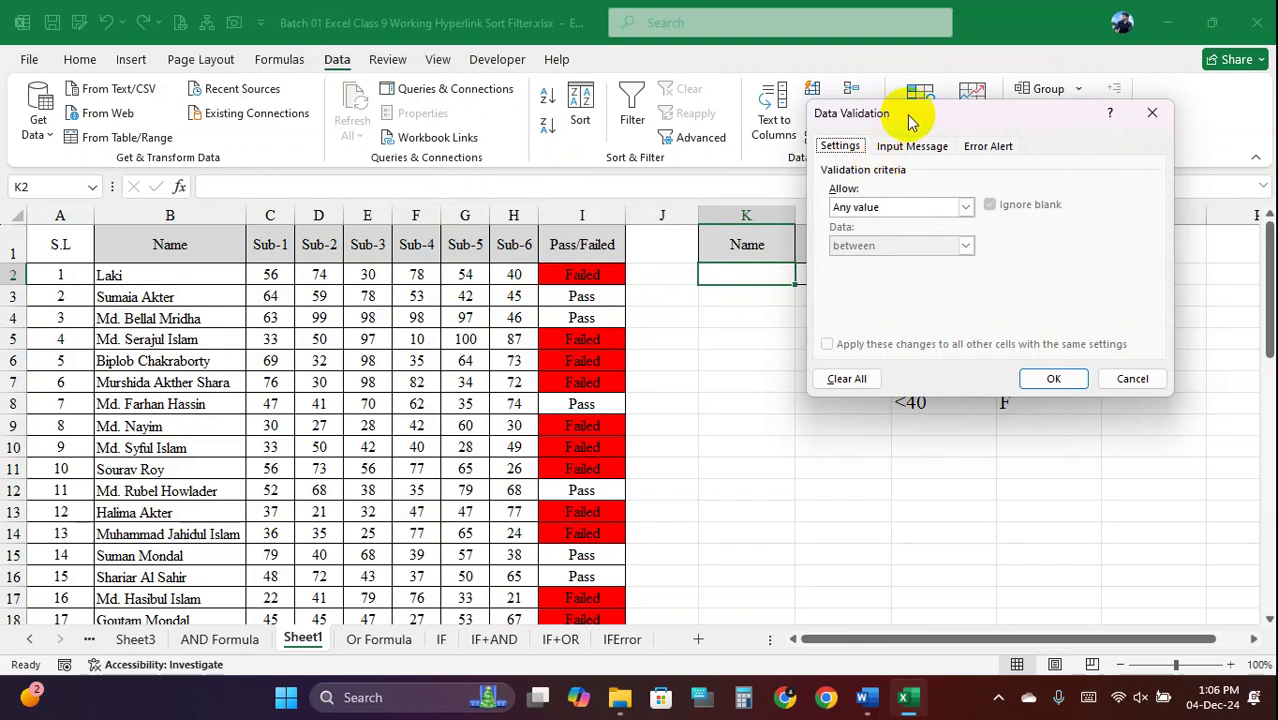
pyautogui.moveTo(905, 113); pyautogui.dragTo(762, 106)
pyautogui.click(822, 201)
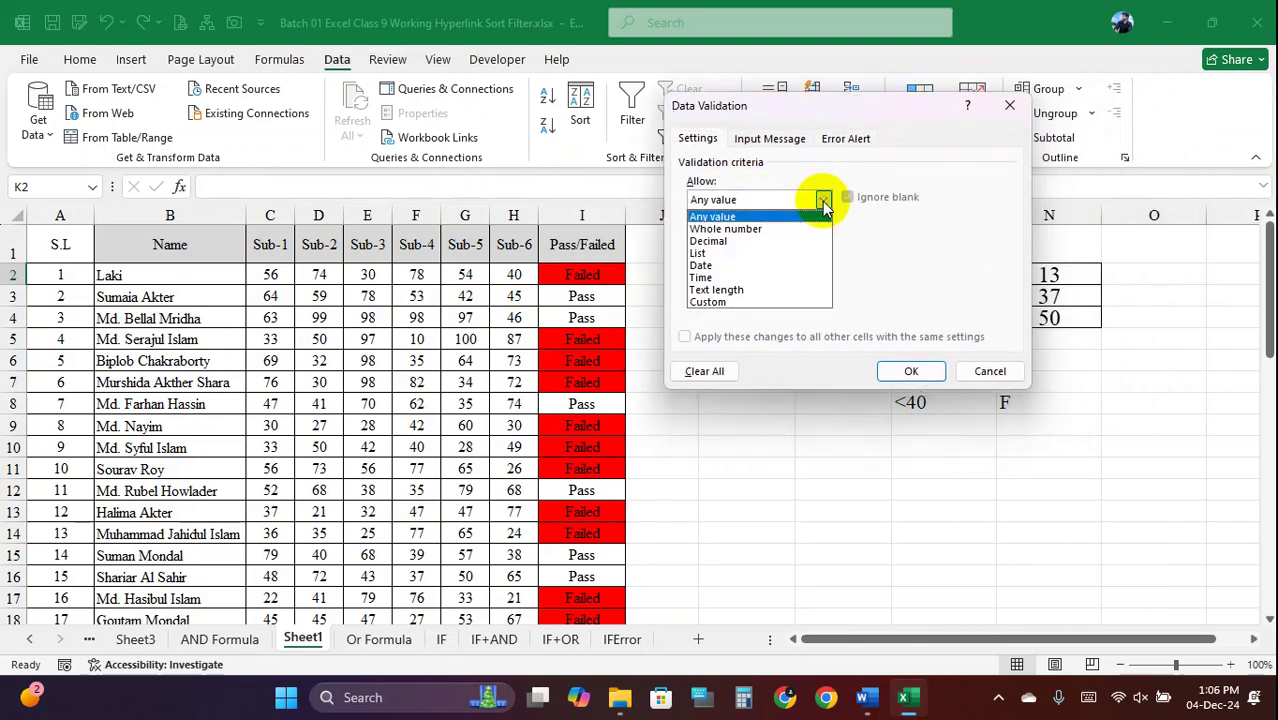
pyautogui.click(707, 254)
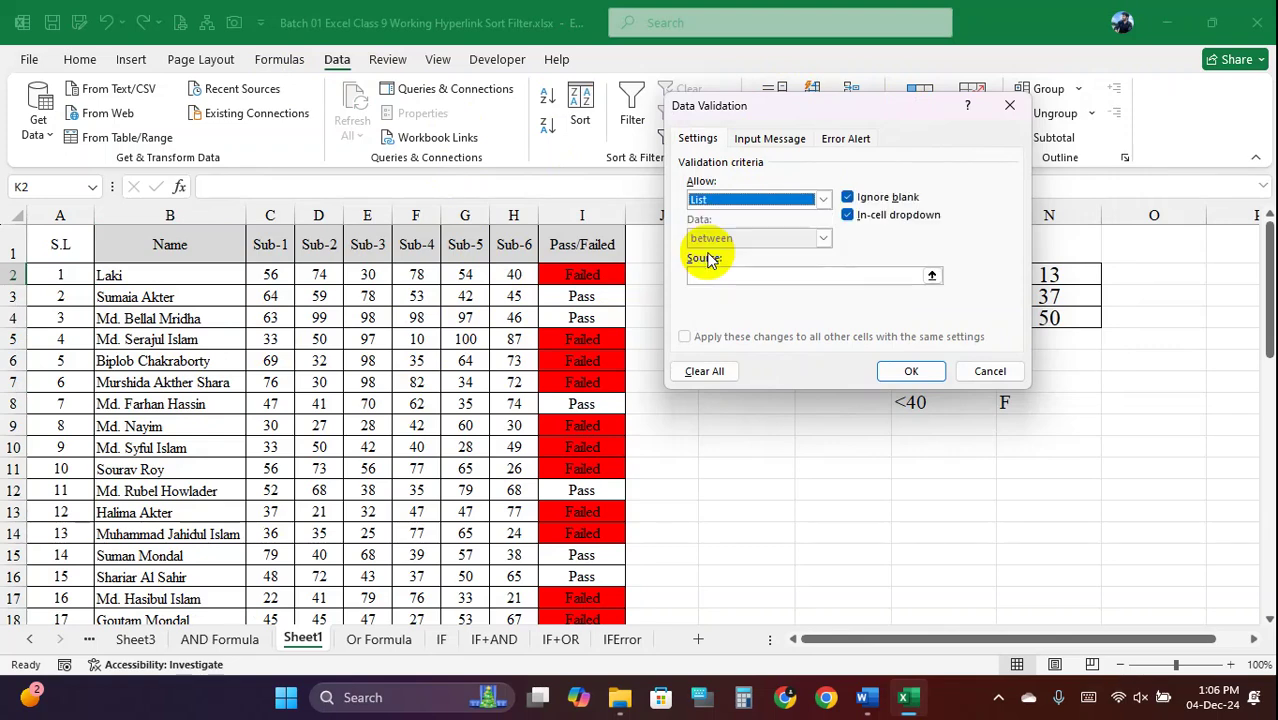
pyautogui.moveTo(790, 114); pyautogui.dragTo(1031, 109)
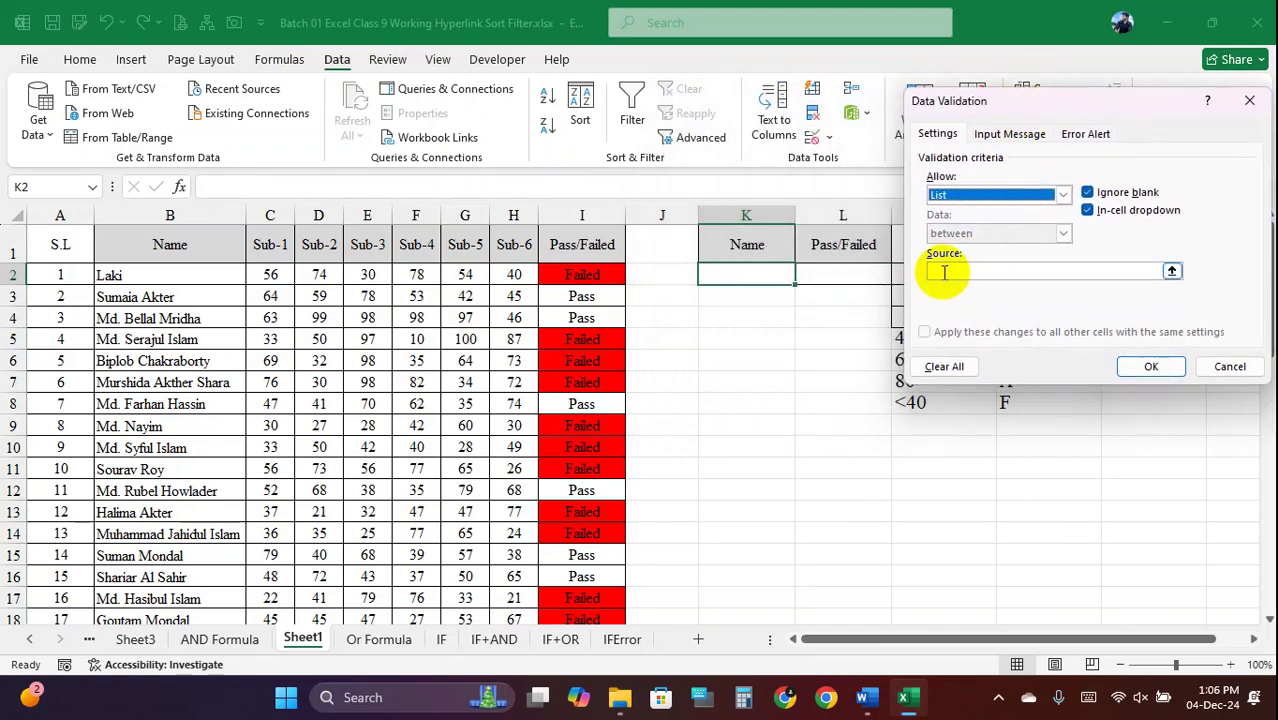
pyautogui.click(1171, 271)
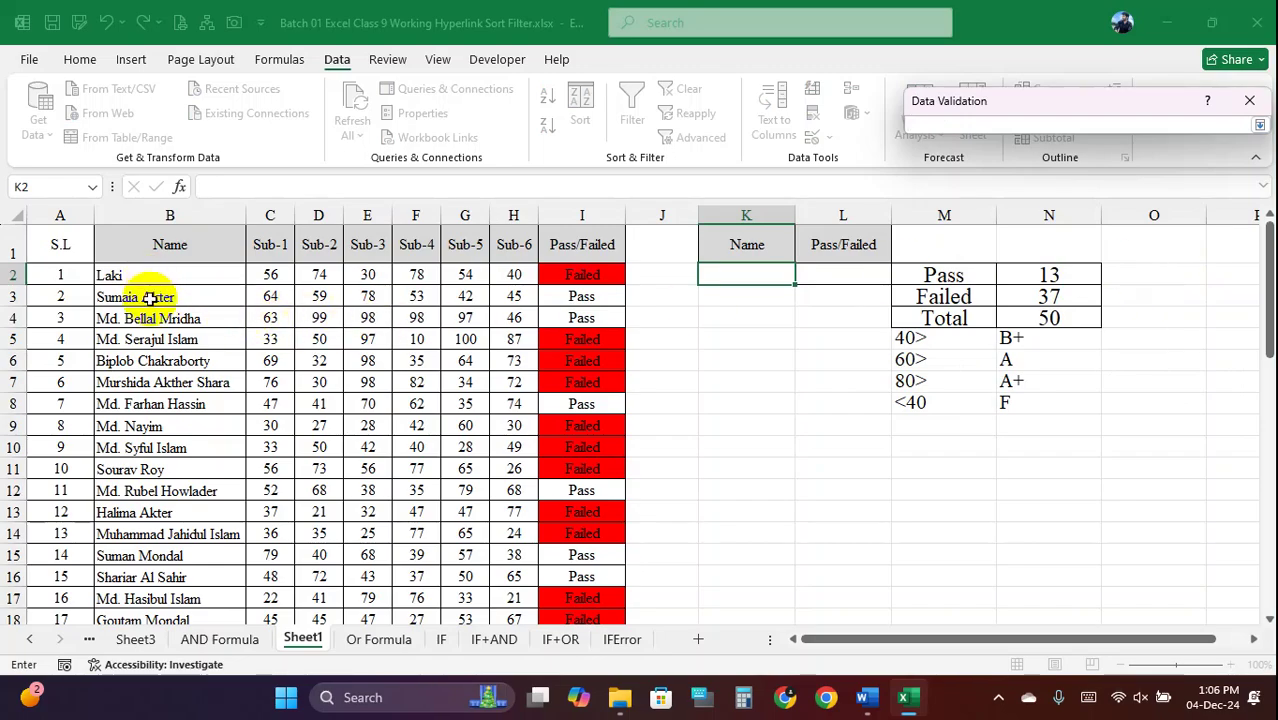
pyautogui.moveTo(148, 290); pyautogui.dragTo(200, 281)
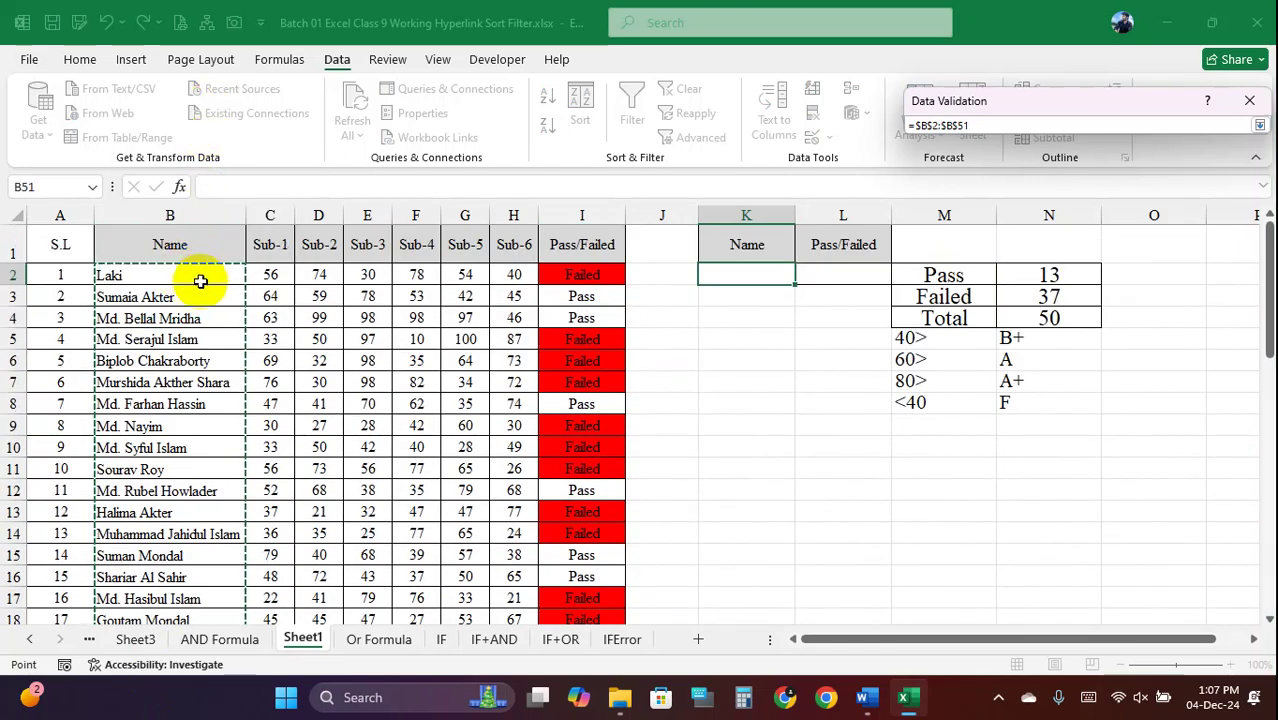
pyautogui.moveTo(1052, 101); pyautogui.dragTo(921, 171)
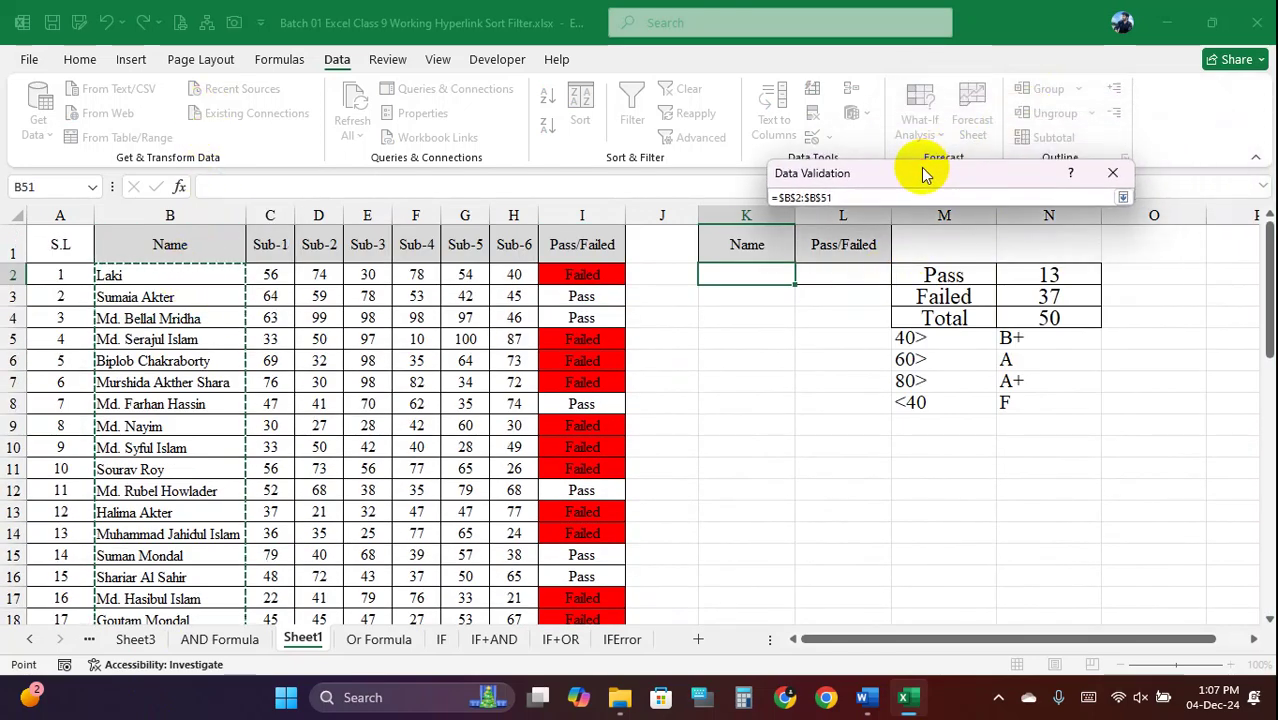
pyautogui.click(1122, 198)
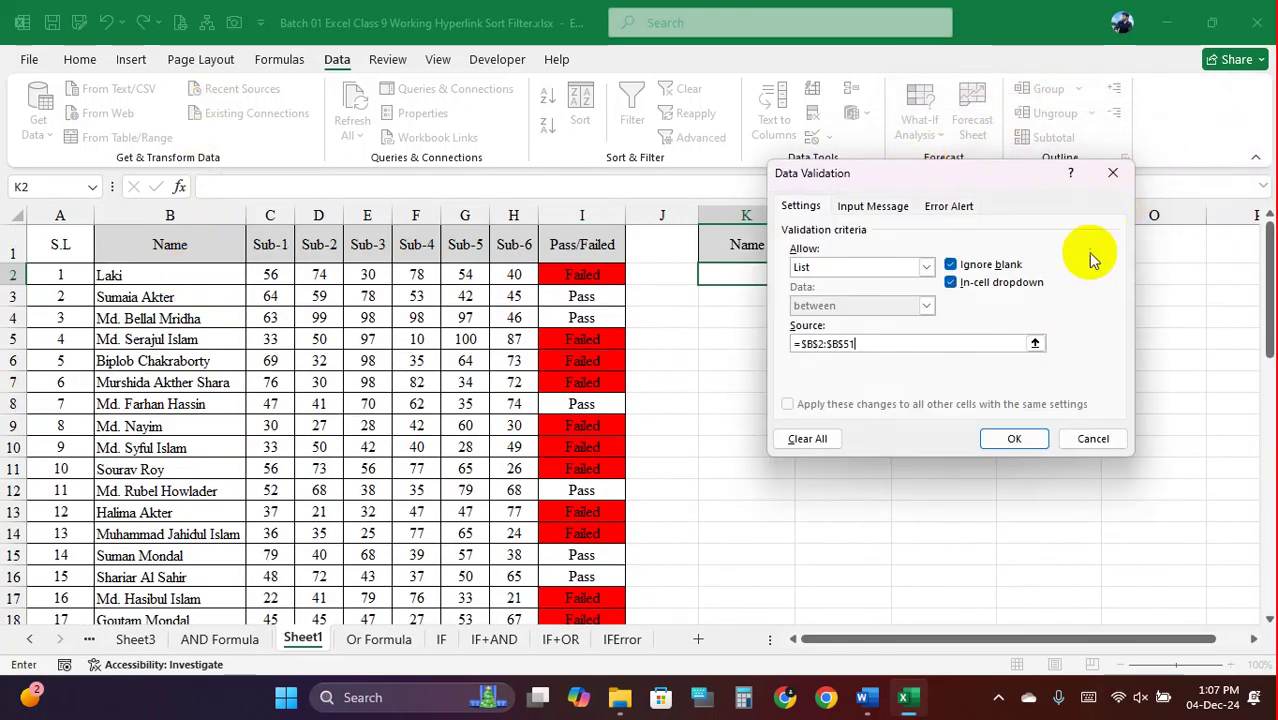
pyautogui.click(1014, 441)
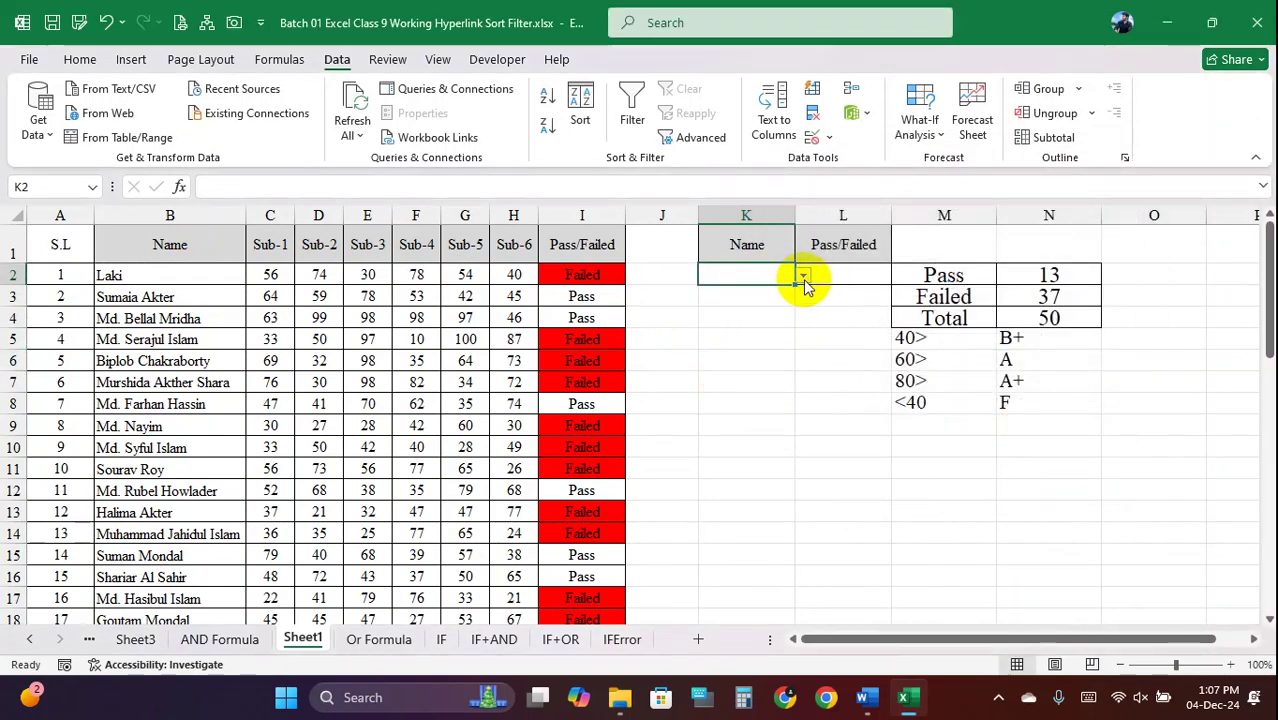
# Pick the first student's name for K2 from its drop-down list
pyautogui.click(804, 276)
pyautogui.moveTo(806, 308)
pyautogui.mouseDown()
pyautogui.moveTo(796, 357)
pyautogui.moveTo(802, 271)
pyautogui.moveTo(816, 439)
pyautogui.moveTo(802, 316)
pyautogui.mouseUp()
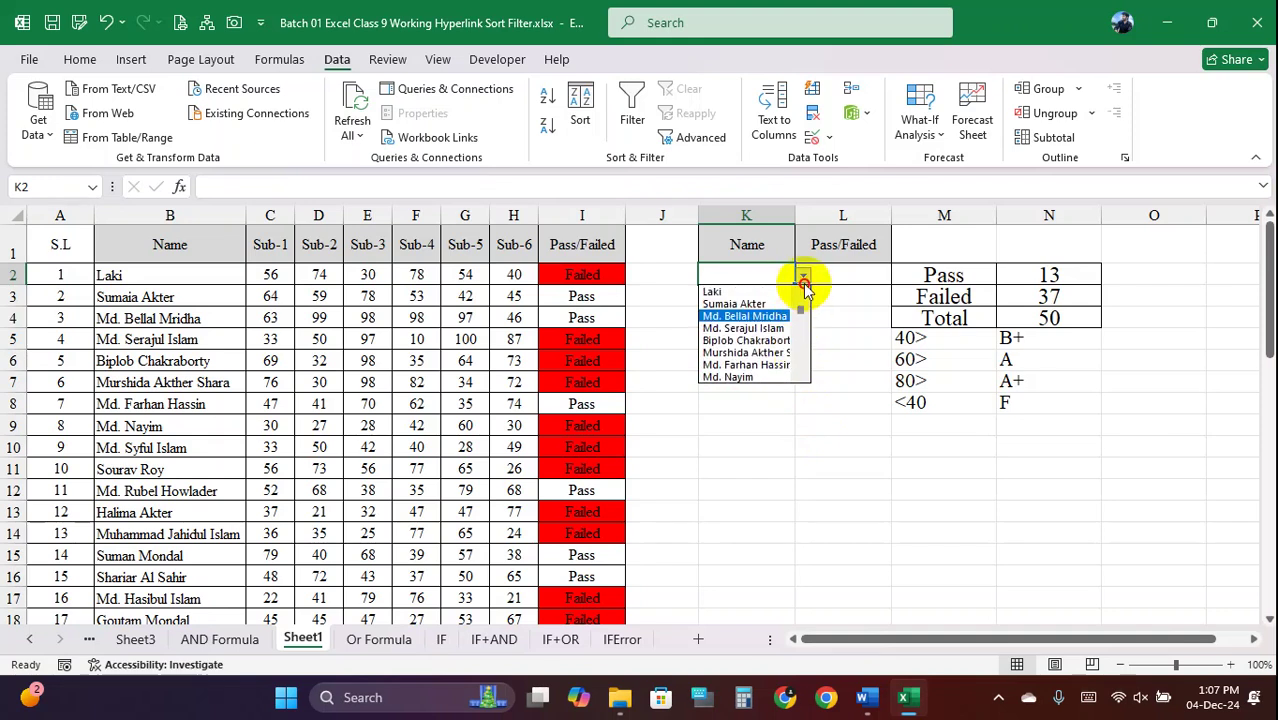
pyautogui.click(746, 292)
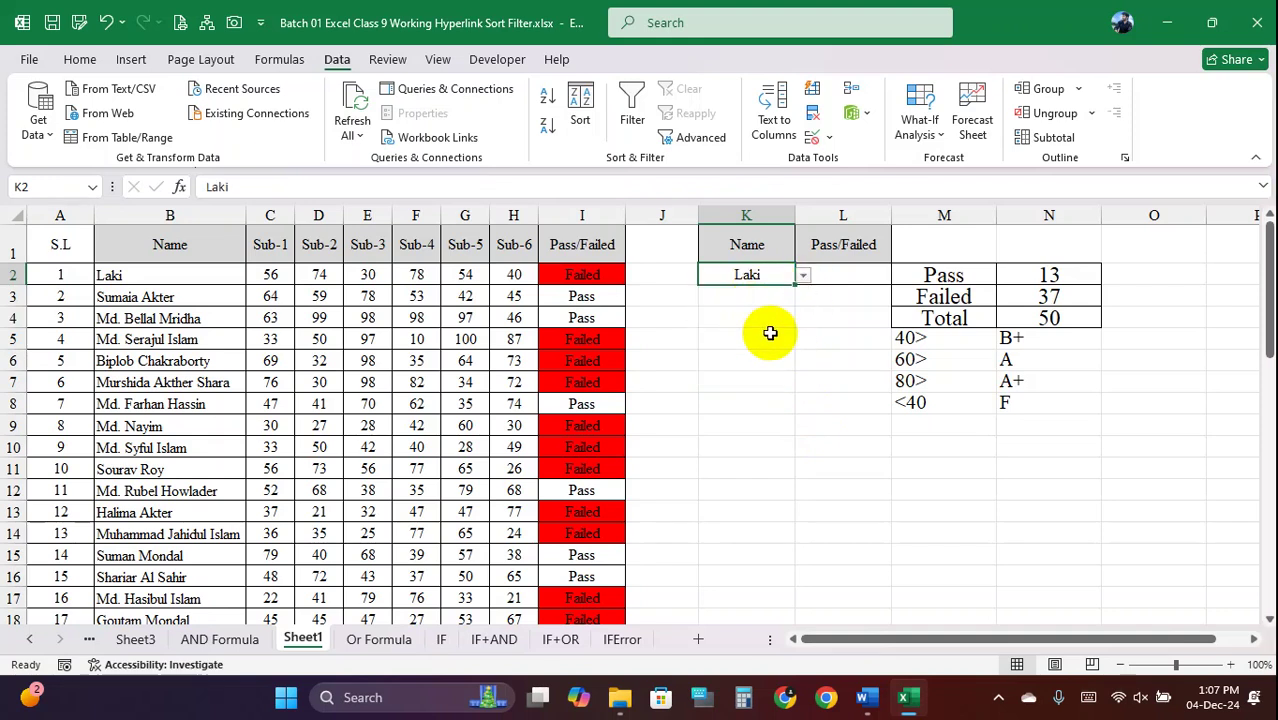
pyautogui.click(837, 272)
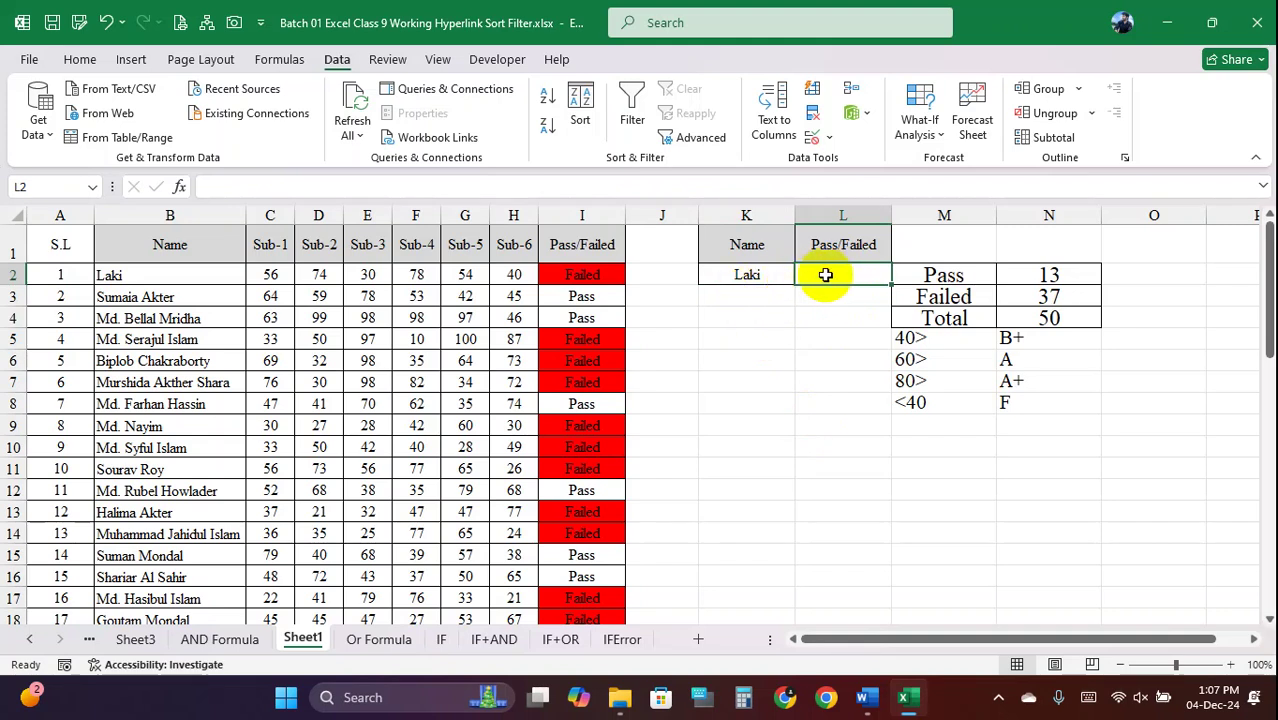
pyautogui.press('Return')
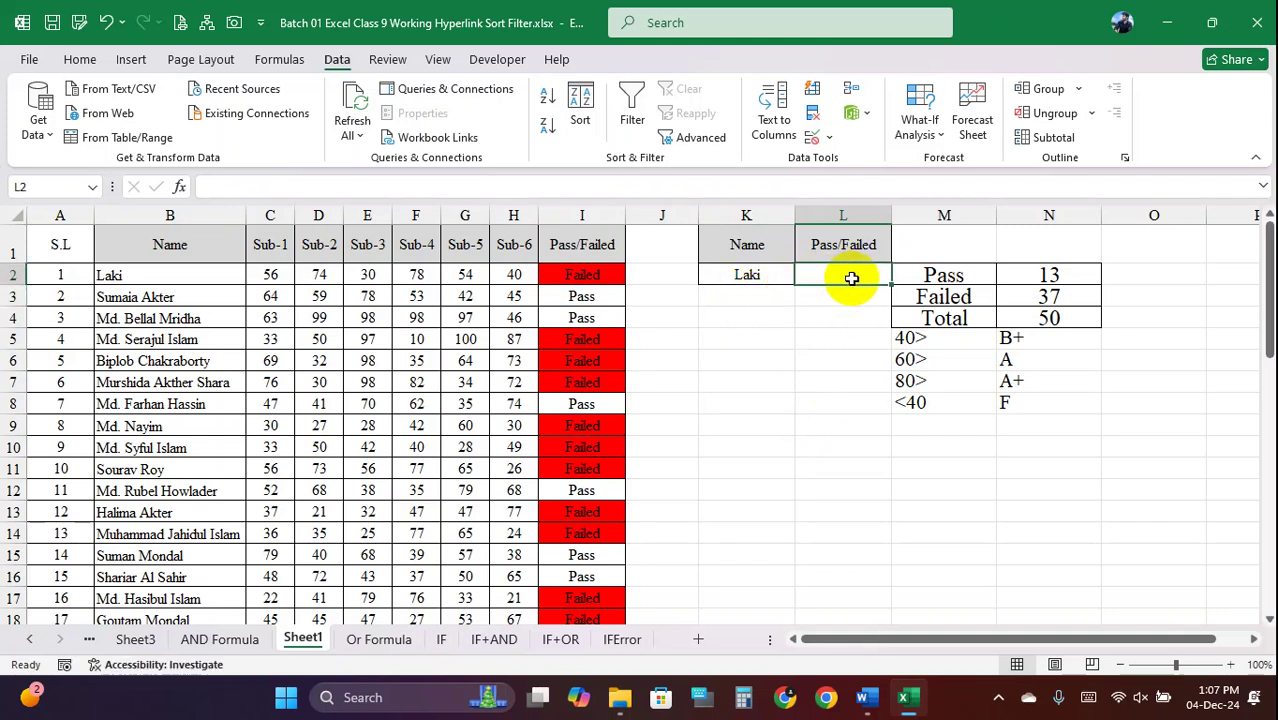
# Scroll through K2's name list again, then reopen its Data Validation settings
pyautogui.click(752, 275)
pyautogui.click(803, 275)
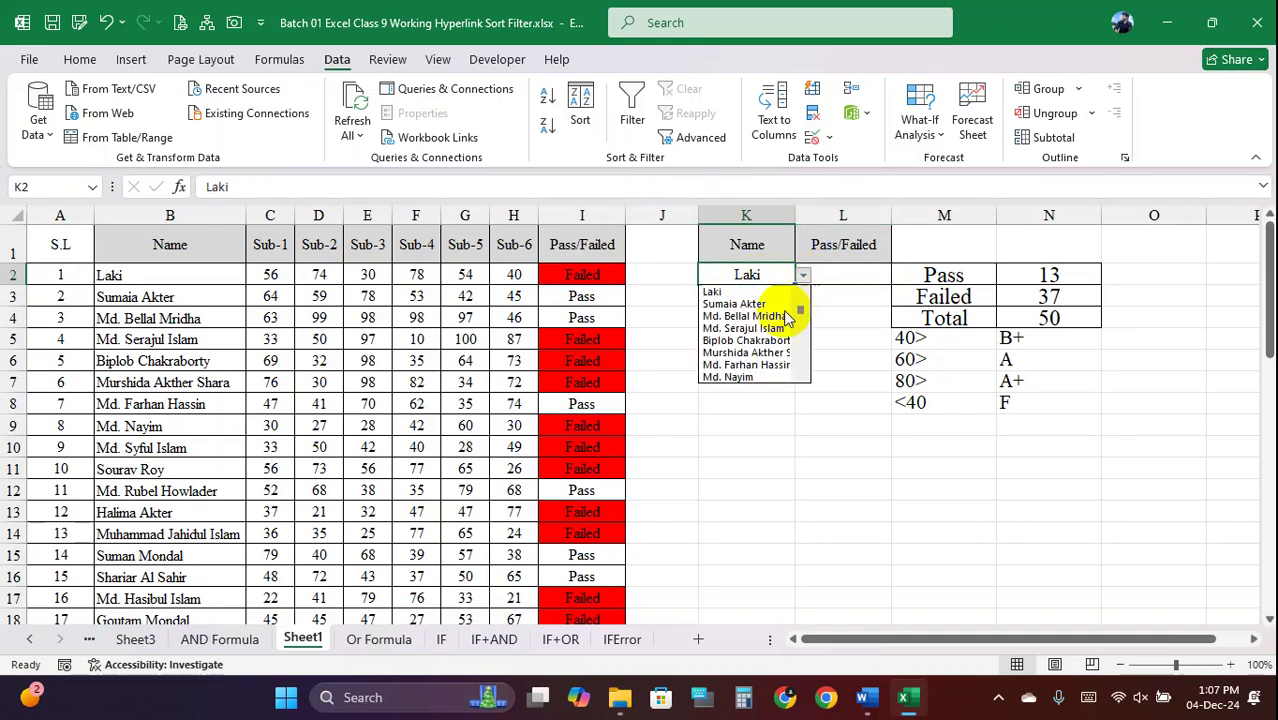
pyautogui.moveTo(800, 312); pyautogui.dragTo(798, 378)
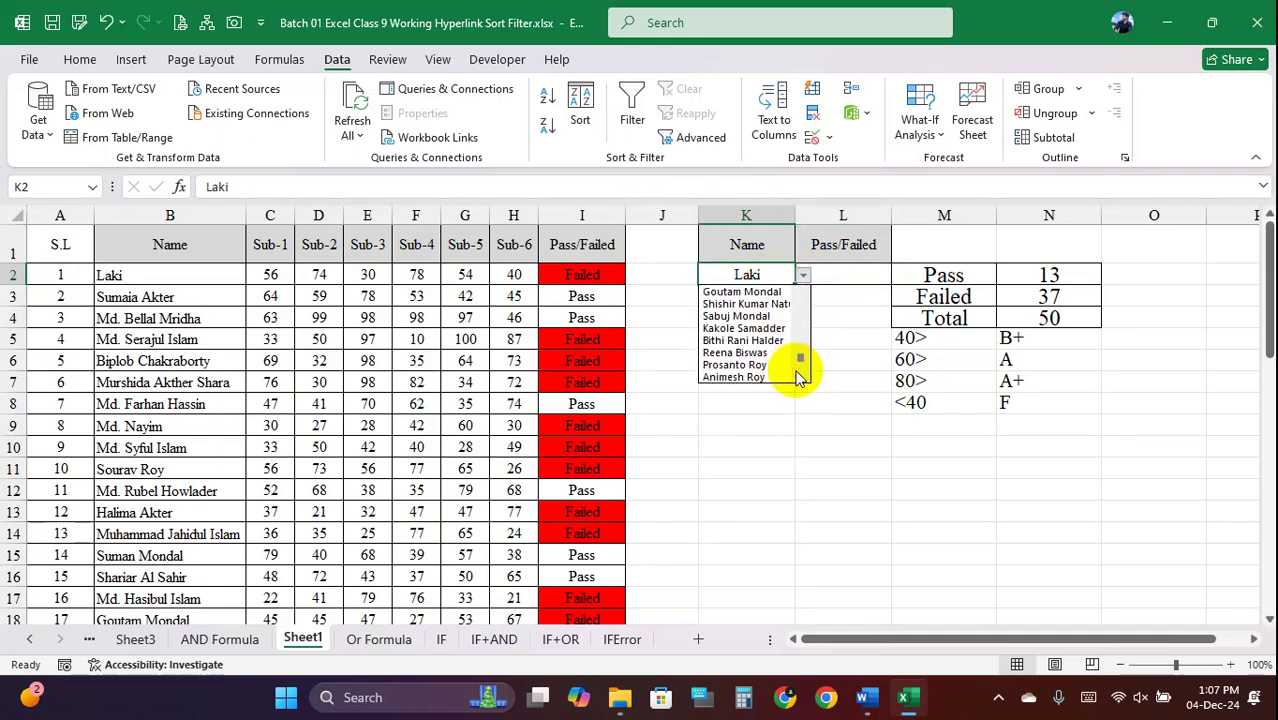
pyautogui.click(834, 140)
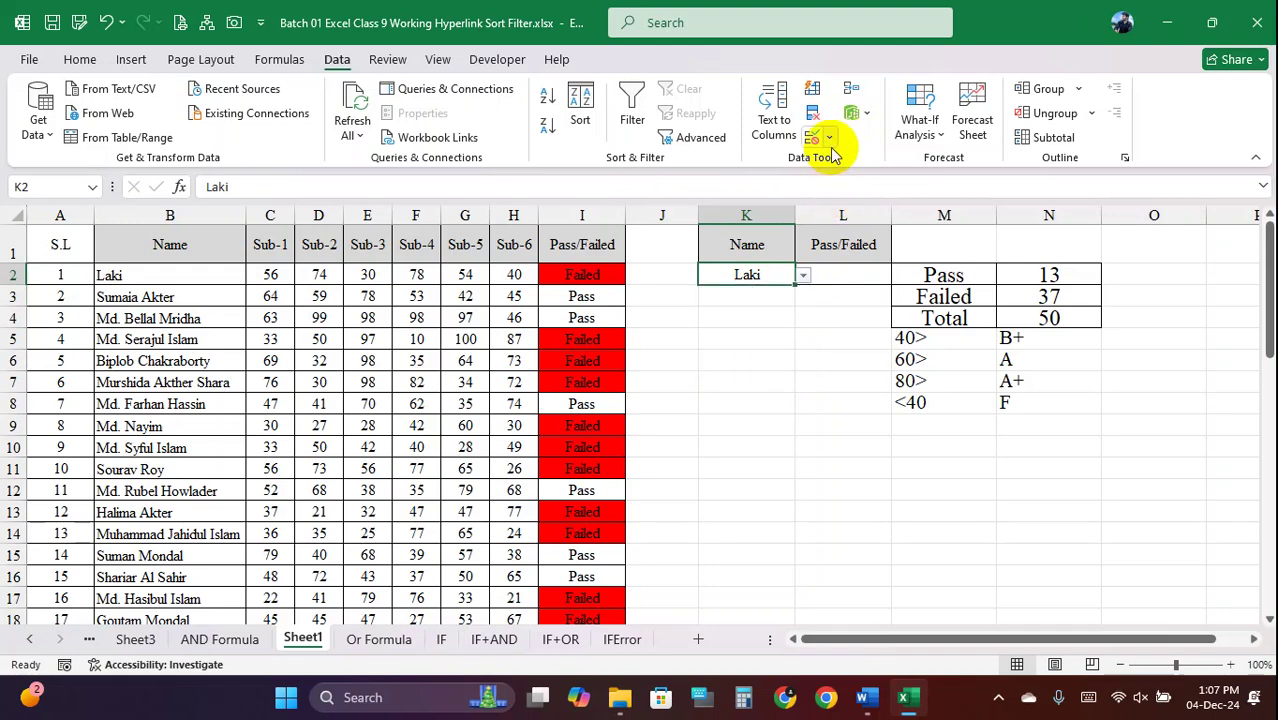
pyautogui.click(830, 139)
pyautogui.click(850, 163)
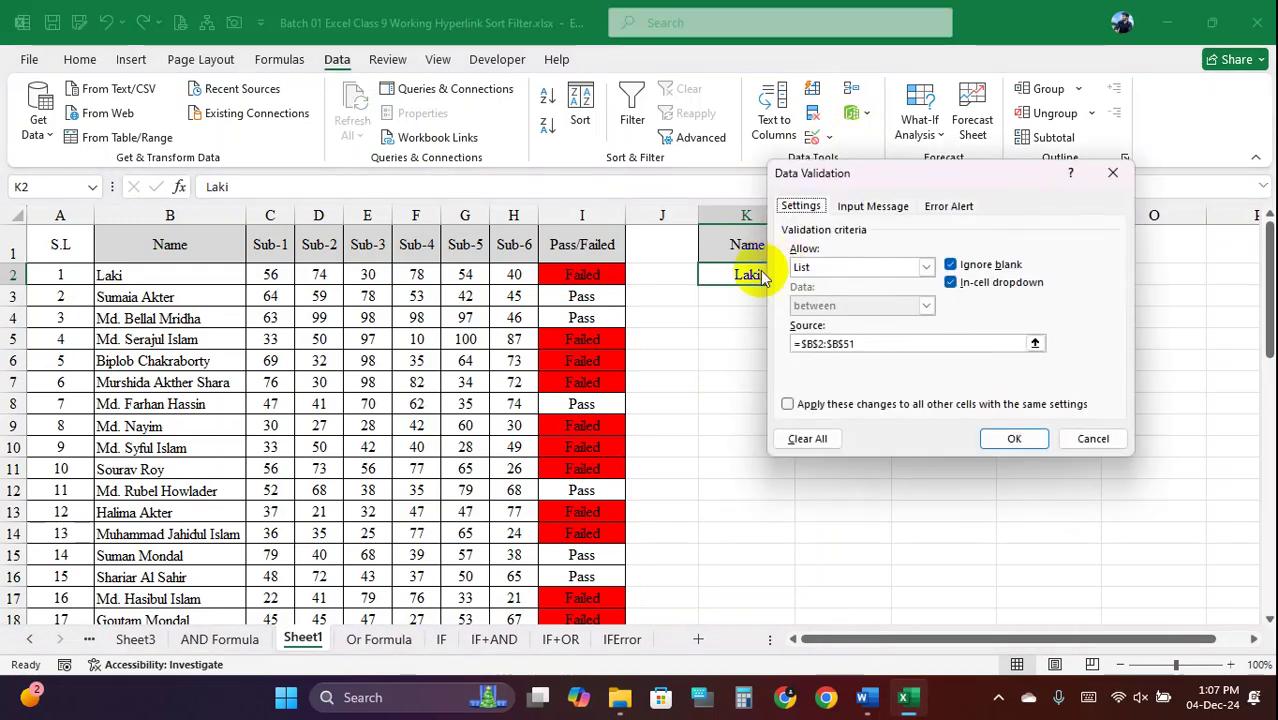
# Clear All validation from K2 and delete the name it held
pyautogui.click(810, 439)
pyautogui.click(1008, 438)
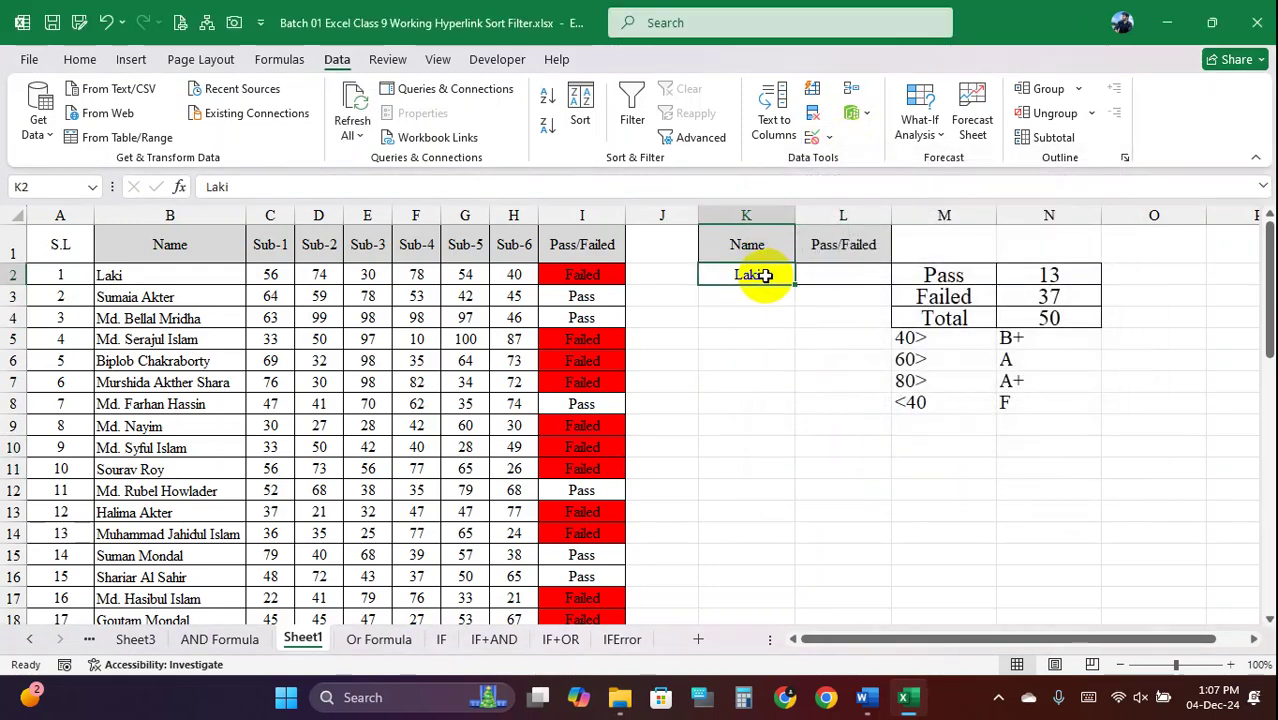
pyautogui.press('Delete')
pyautogui.click(779, 379)
pyautogui.click(770, 277)
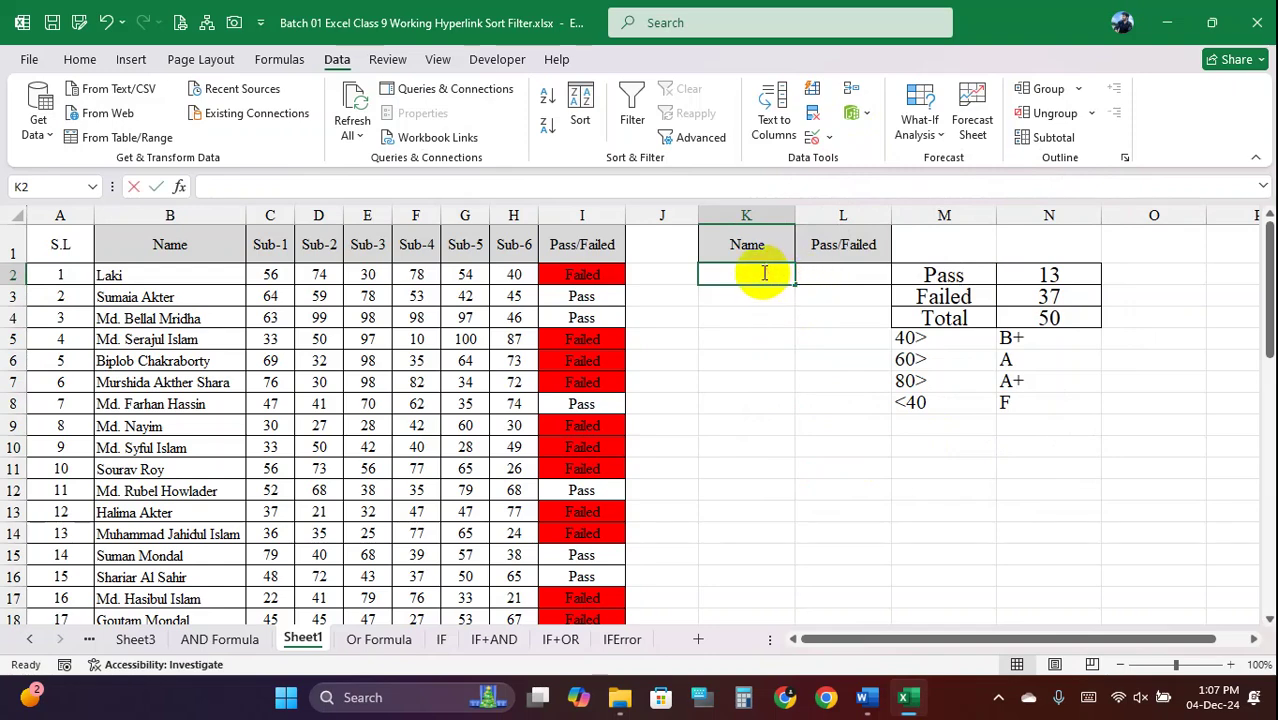
# Test K2 by entering 'gfgh', then delete it to leave the cell empty
pyautogui.click(769, 290)
pyautogui.write('gfgh')
pyautogui.press('Return')
pyautogui.click(768, 275)
pyautogui.press('Delete')
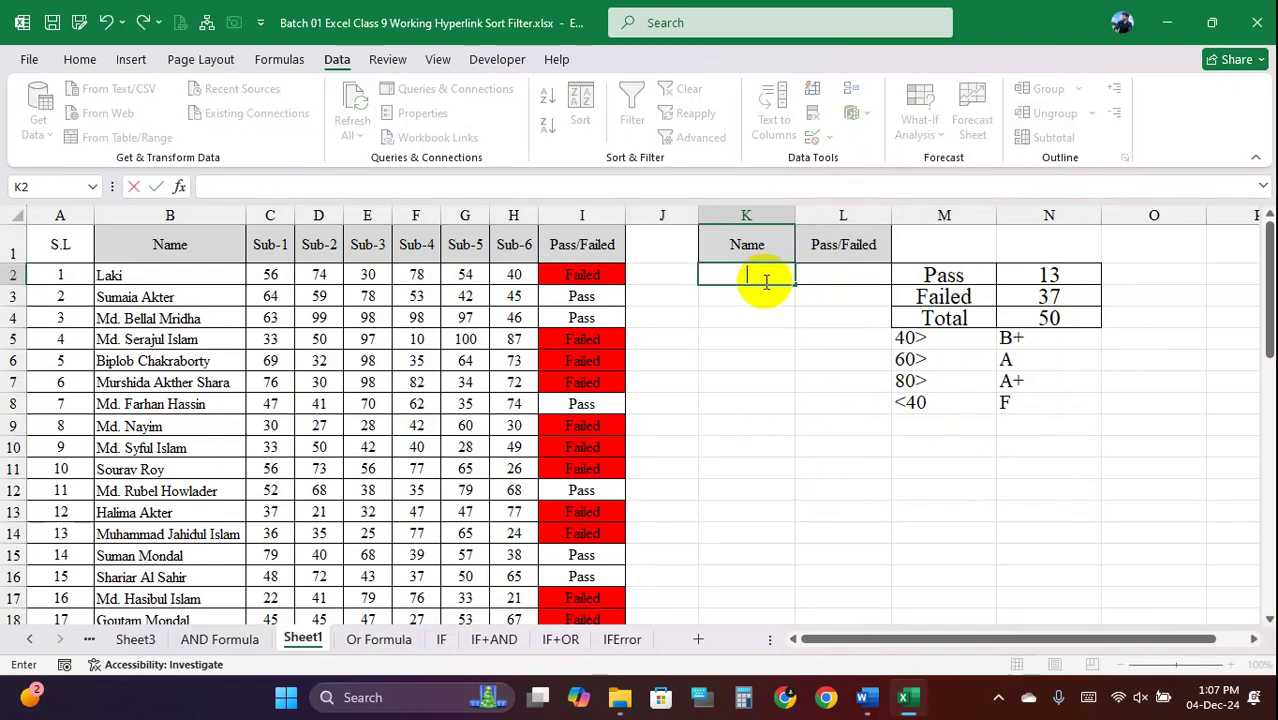
pyautogui.click(756, 357)
pyautogui.click(765, 276)
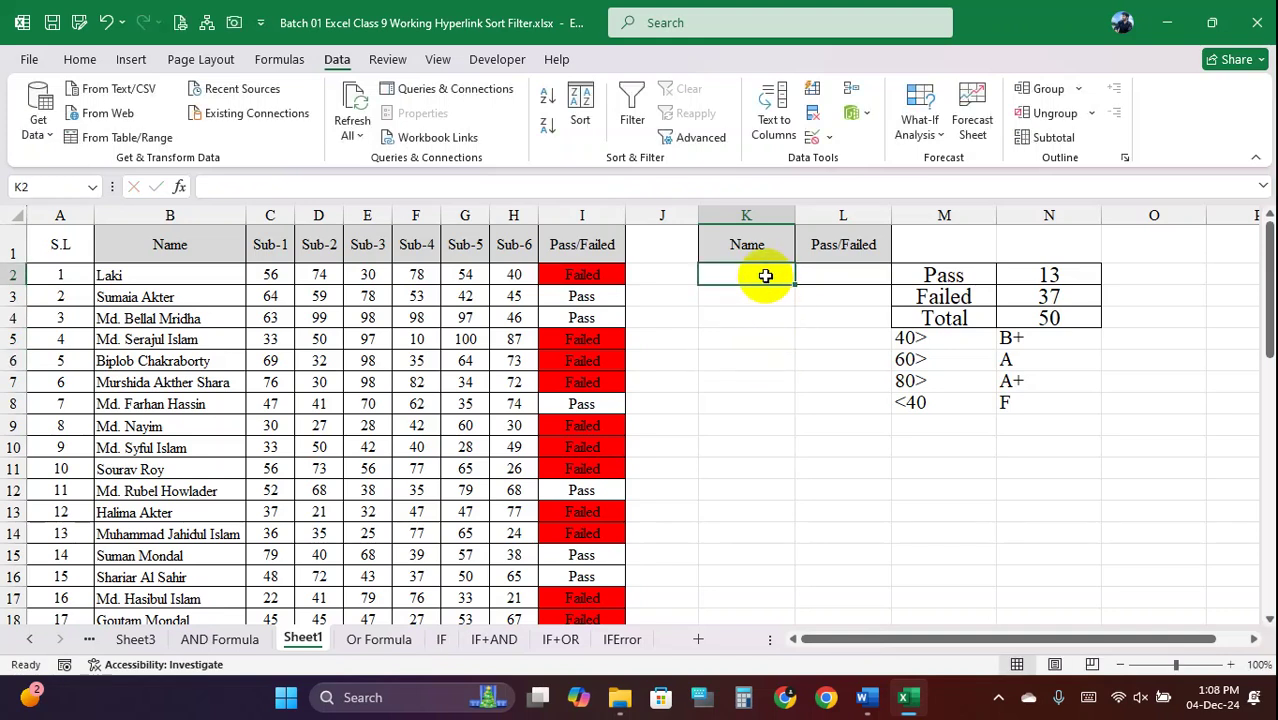
# Open the Attendance Sheet for Computer Operation Batch-02.xlsx workbook from its folder
pyautogui.click(619, 697)
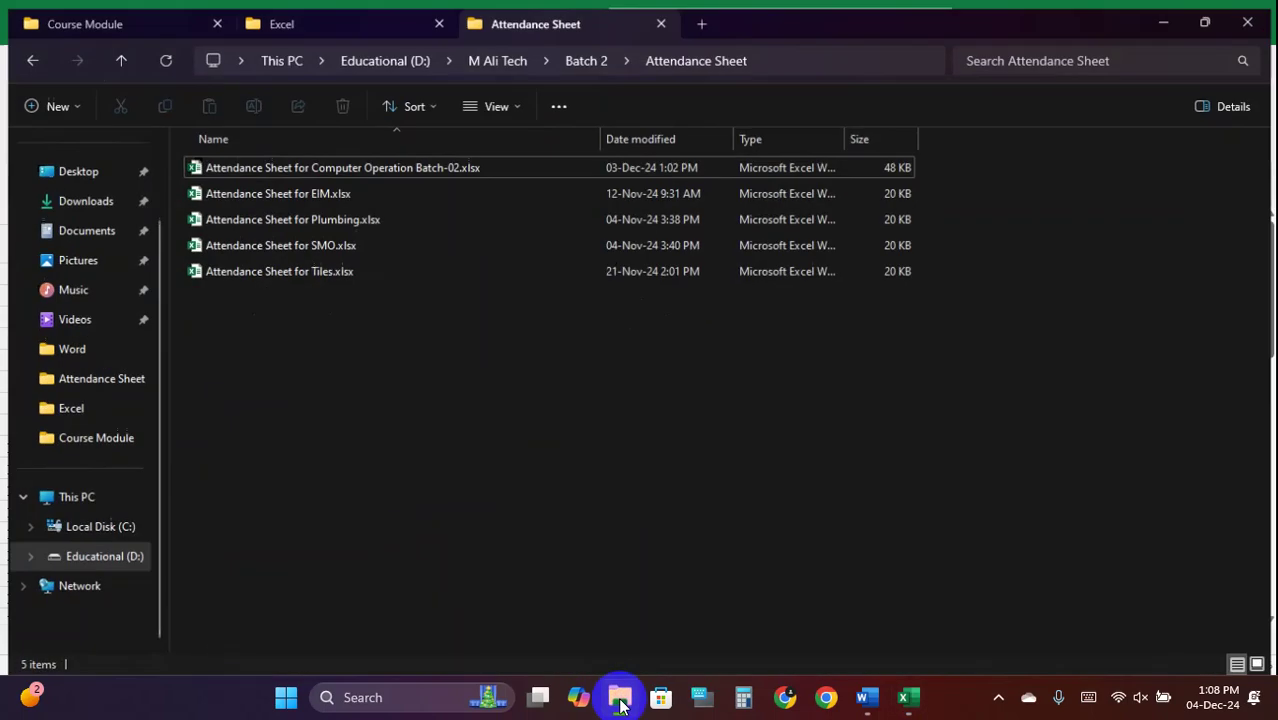
pyautogui.doubleClick(297, 161)
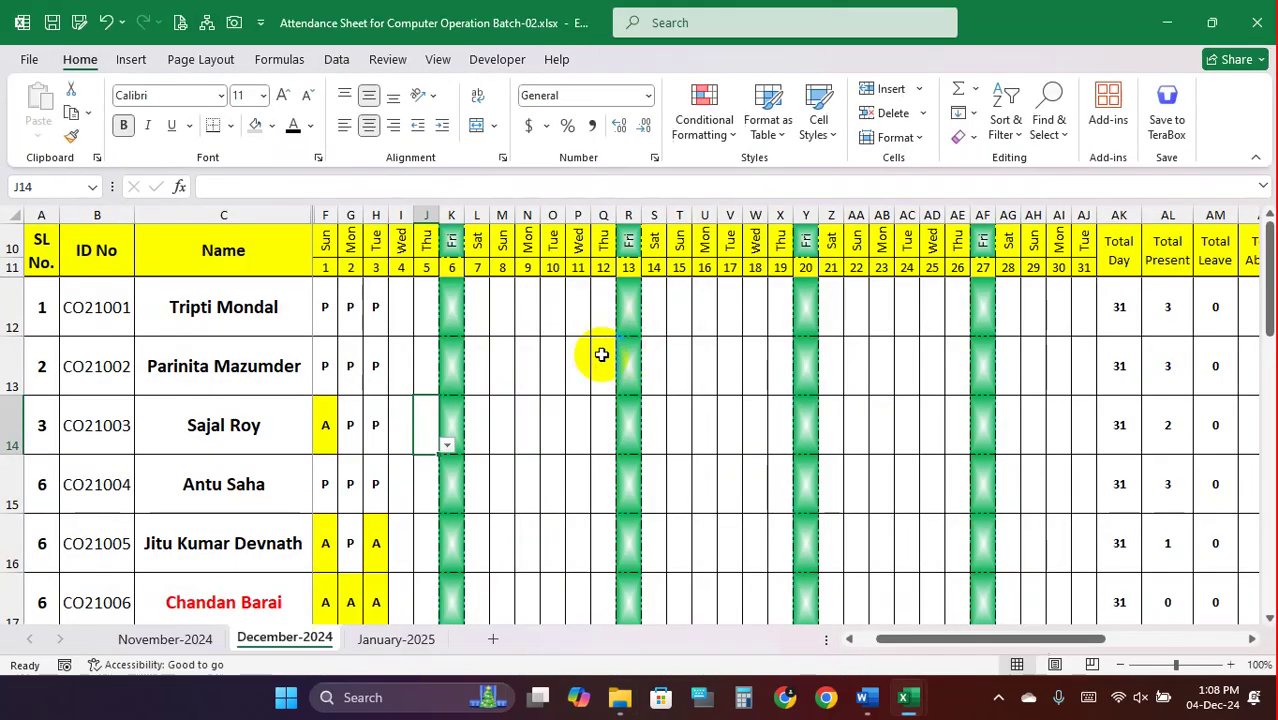
pyautogui.click(500, 320)
# Test O13's validation with 'rtyet' and 678578, answering No to both warnings
pyautogui.click(355, 308)
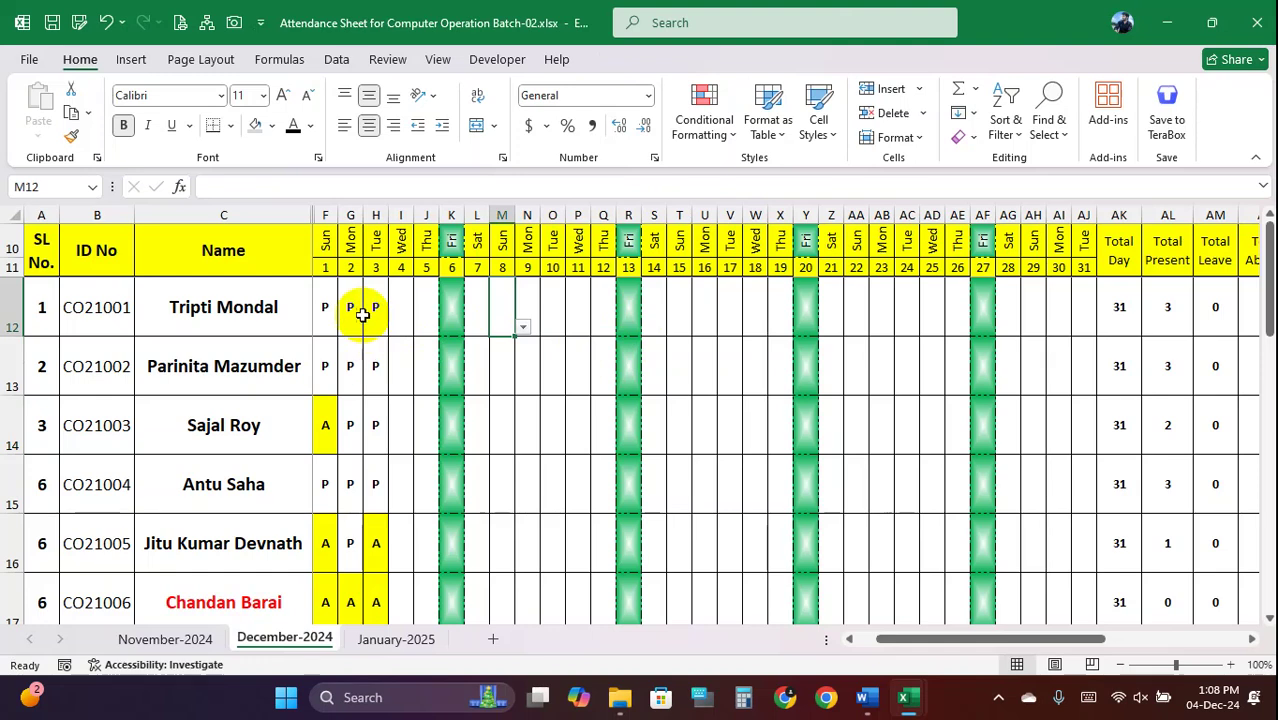
pyautogui.click(366, 366)
pyautogui.click(374, 428)
pyautogui.click(360, 362)
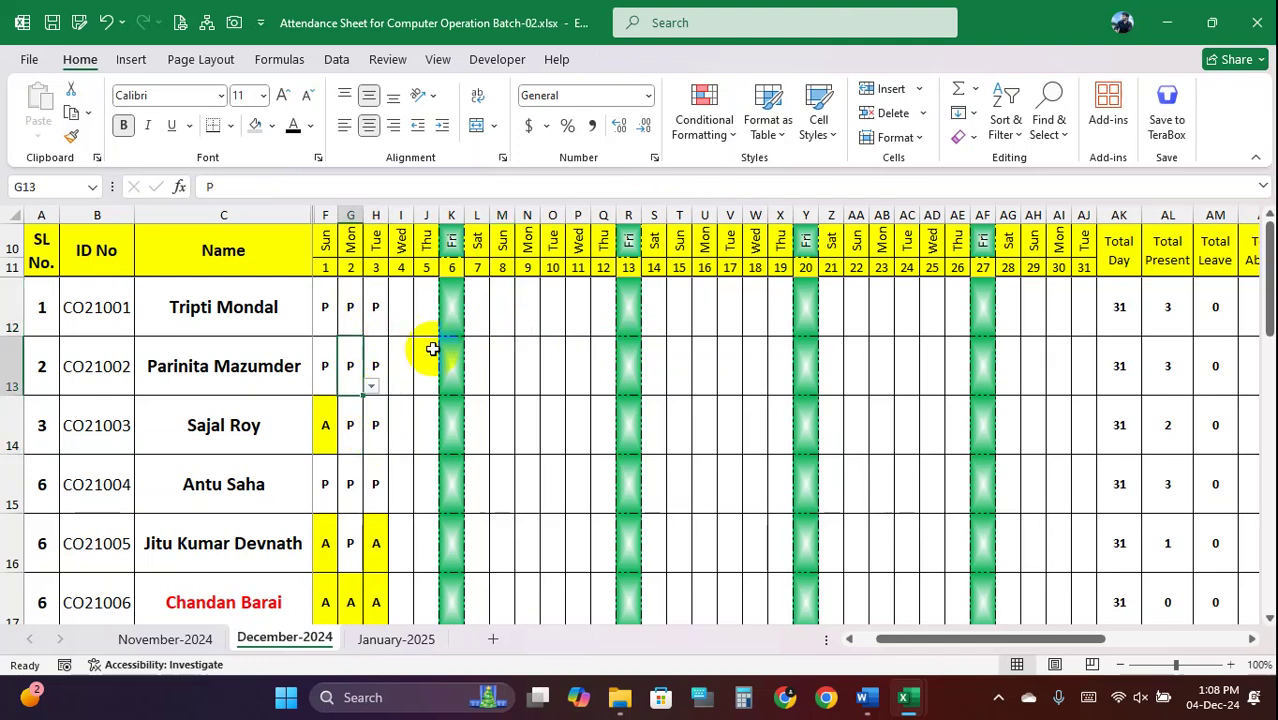
pyautogui.click(558, 366)
pyautogui.write('rtyet')
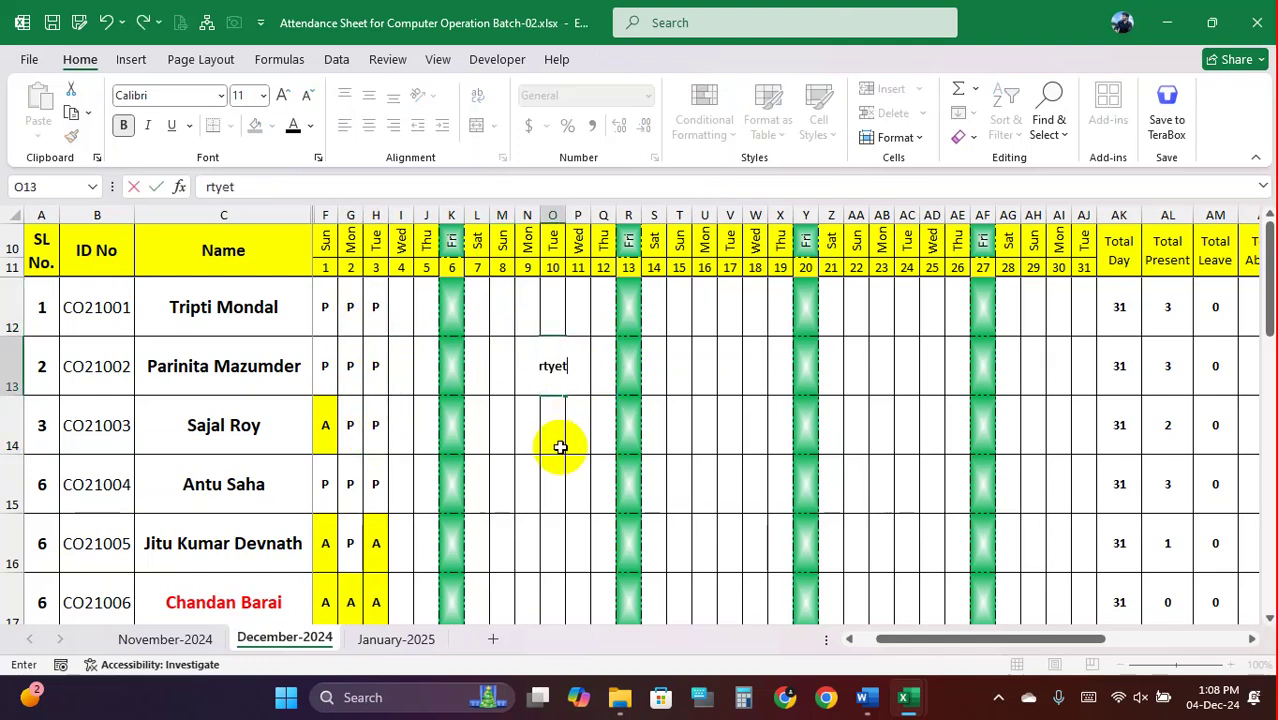
pyautogui.press('Return')
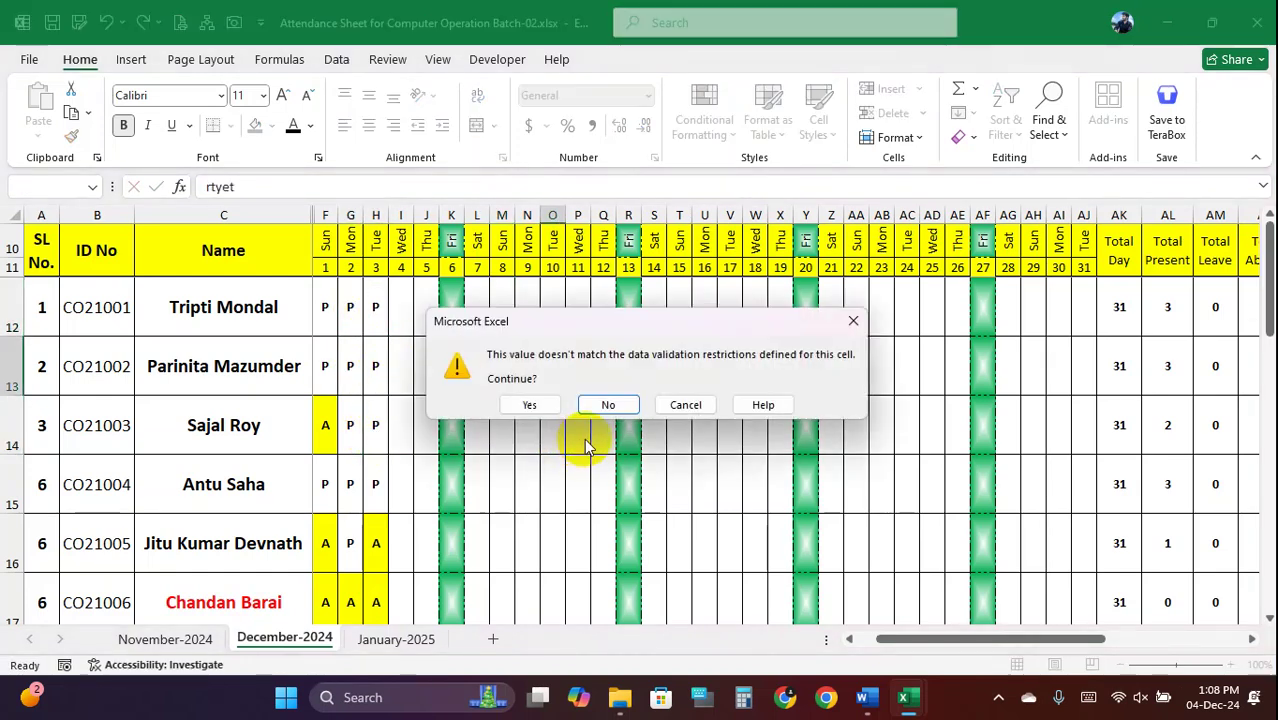
pyautogui.click(594, 410)
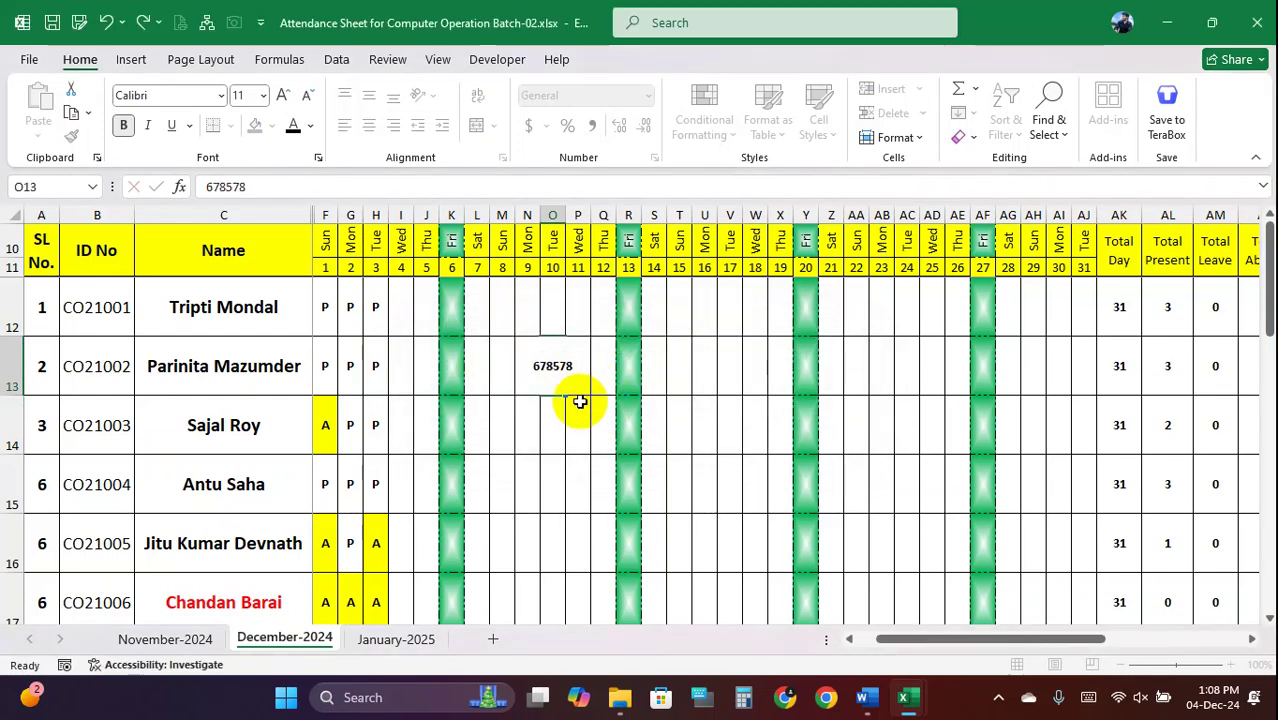
pyautogui.write('678578')
pyautogui.press('Return')
pyautogui.click(611, 404)
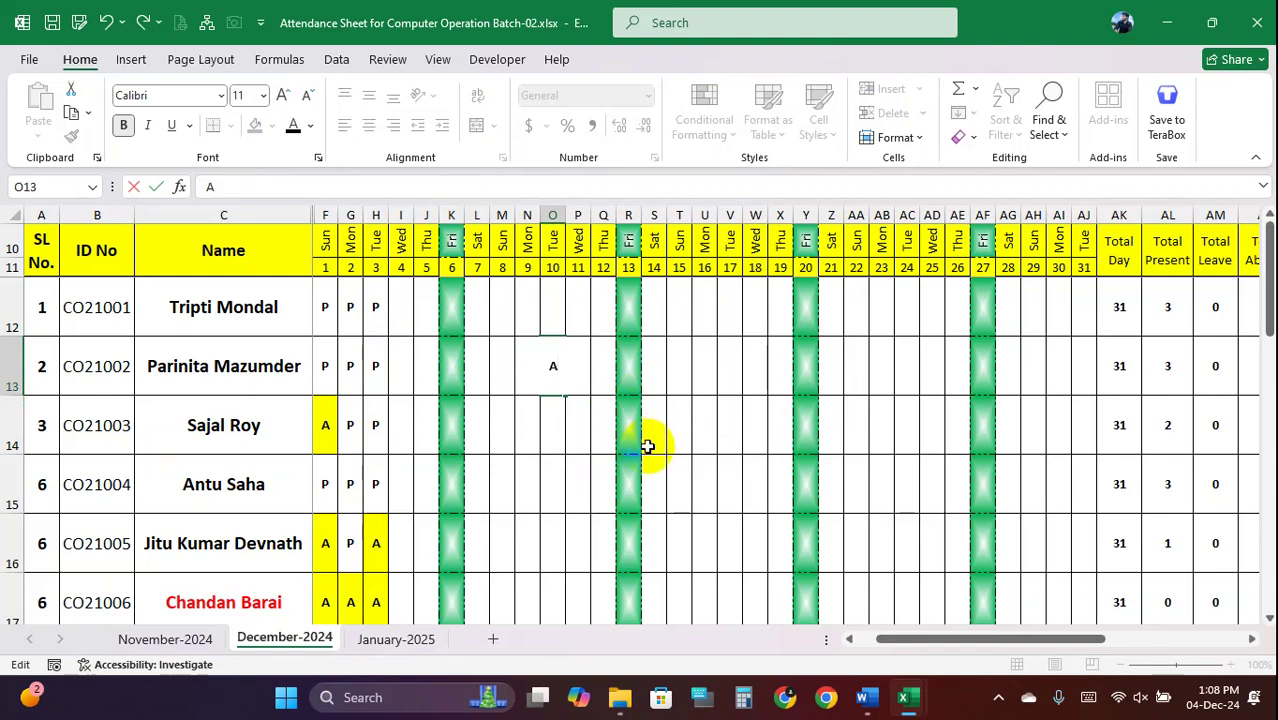
# Enter the accepted attendance marks A, P and L in O13
pyautogui.write('A')
pyautogui.click(564, 391)
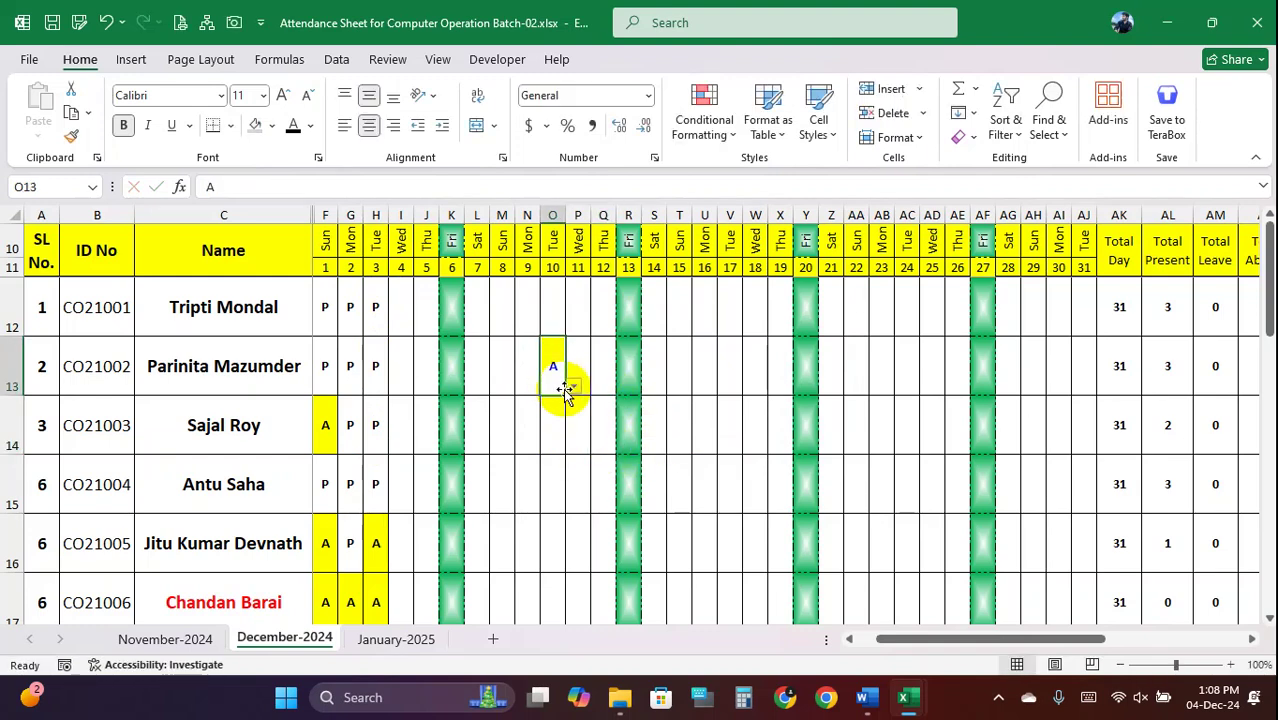
pyautogui.write('P')
pyautogui.click(557, 368)
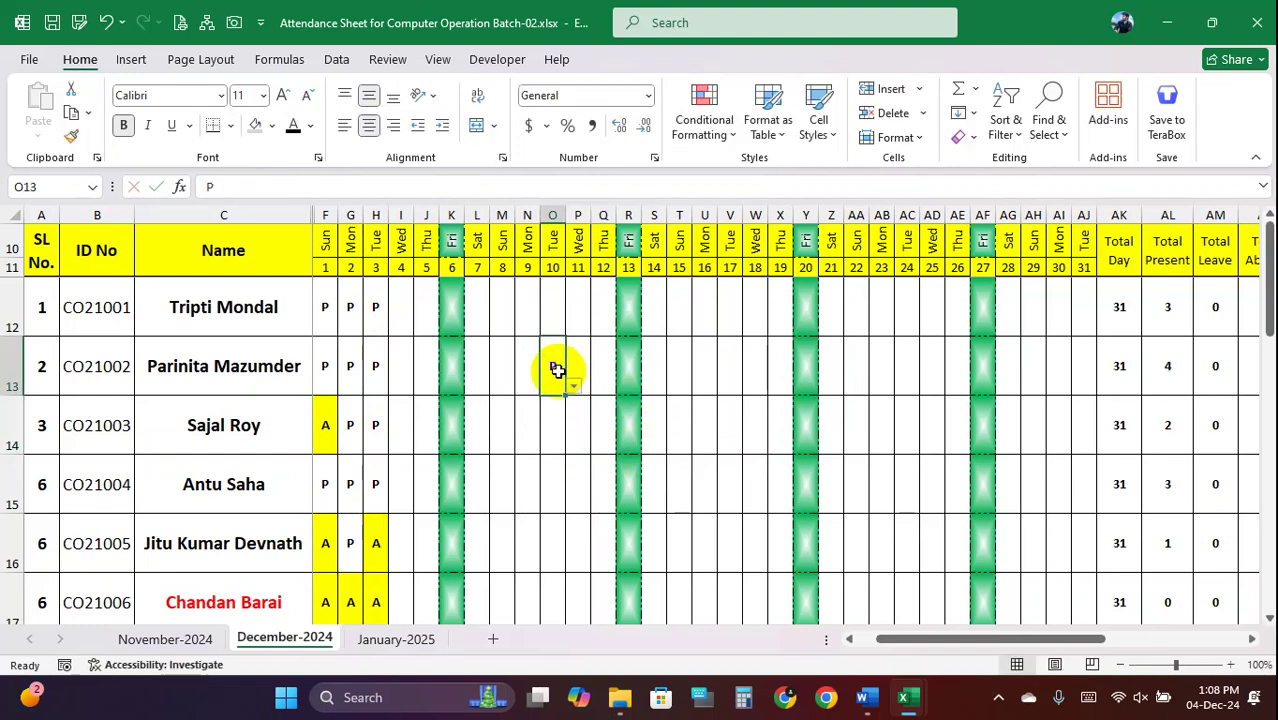
pyautogui.write('L')
pyautogui.click(553, 402)
# Try 7684 in O13, reject it, leave O13 empty and minimize the attendance workbook
pyautogui.click(556, 373)
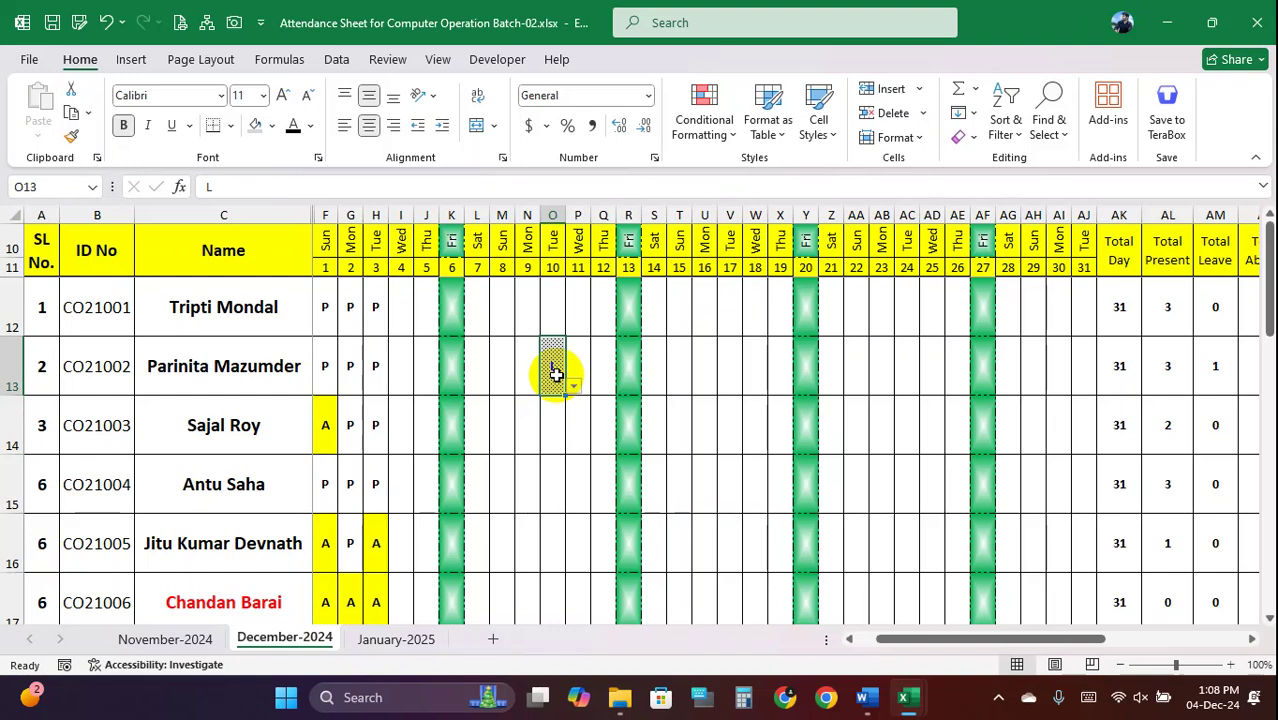
pyautogui.write('7684')
pyautogui.click(551, 414)
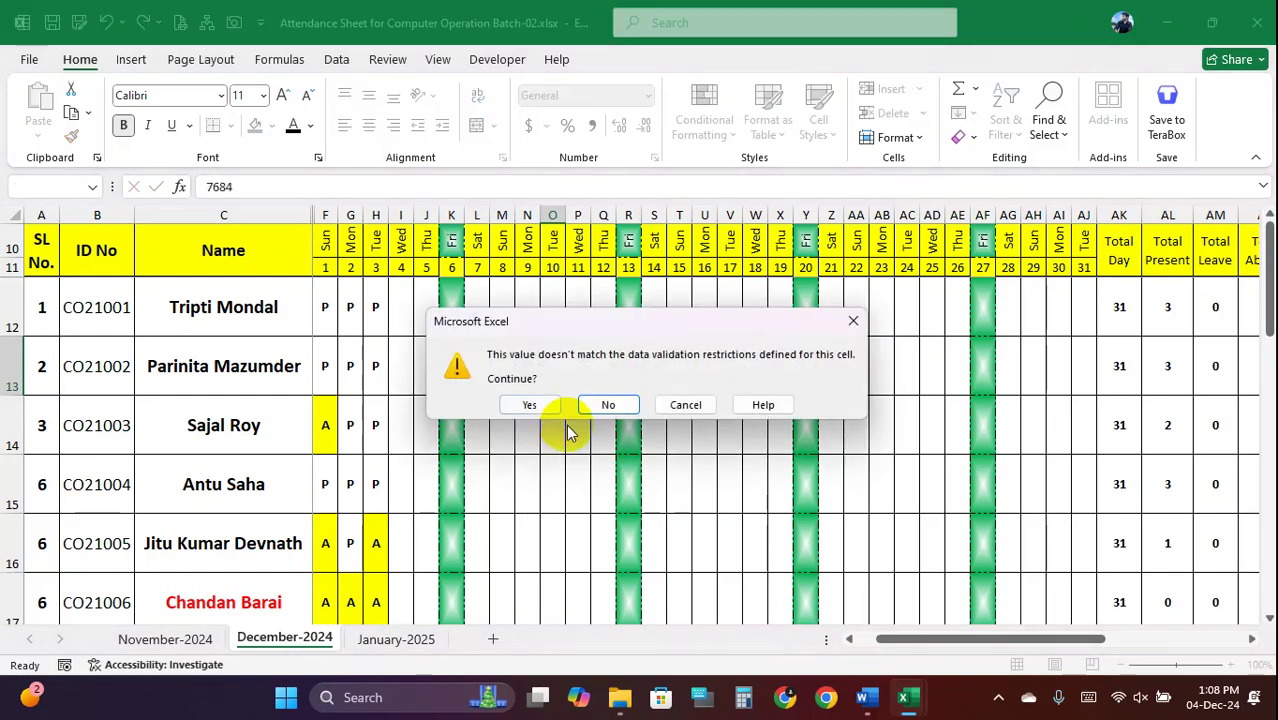
pyautogui.click(605, 410)
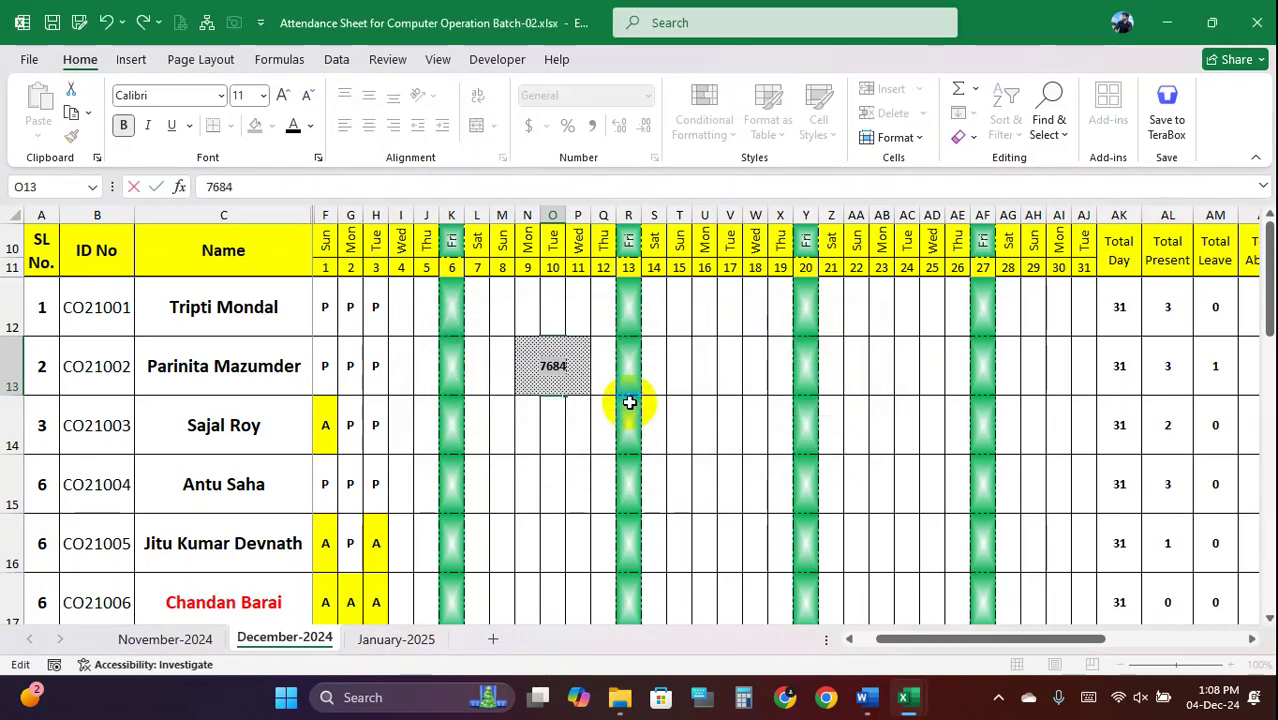
pyautogui.click(553, 485)
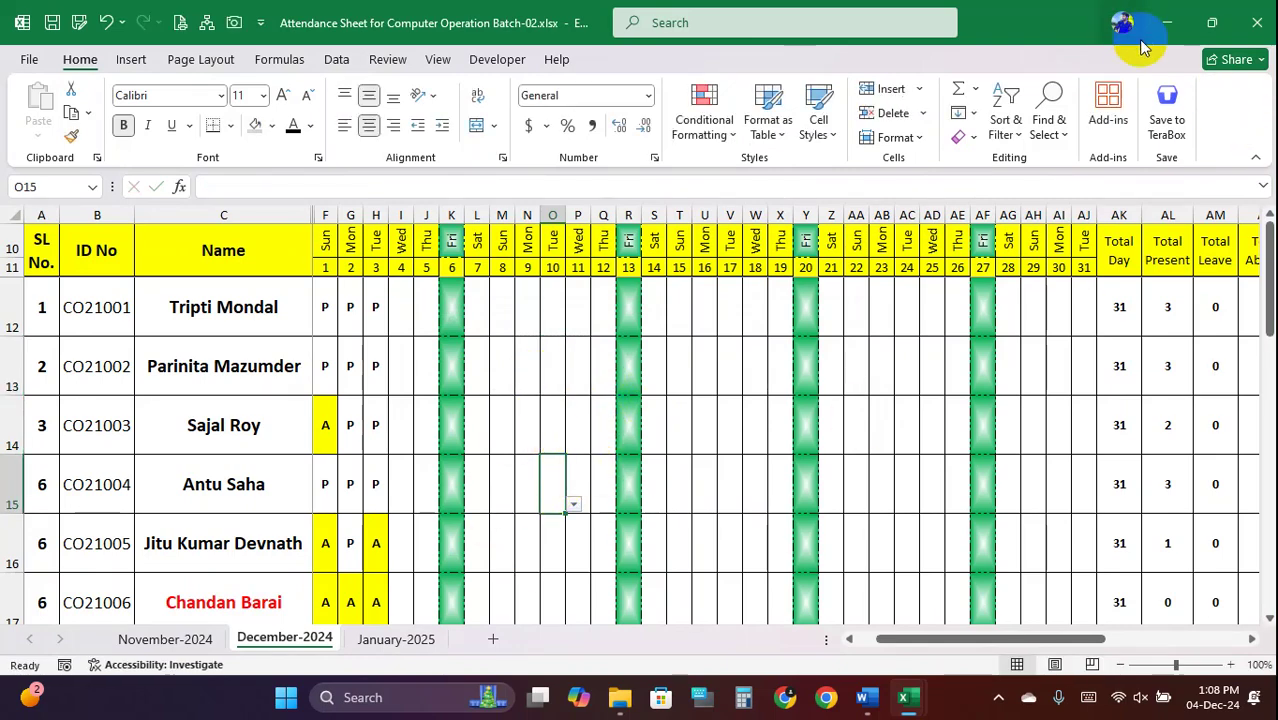
pyautogui.click(1166, 22)
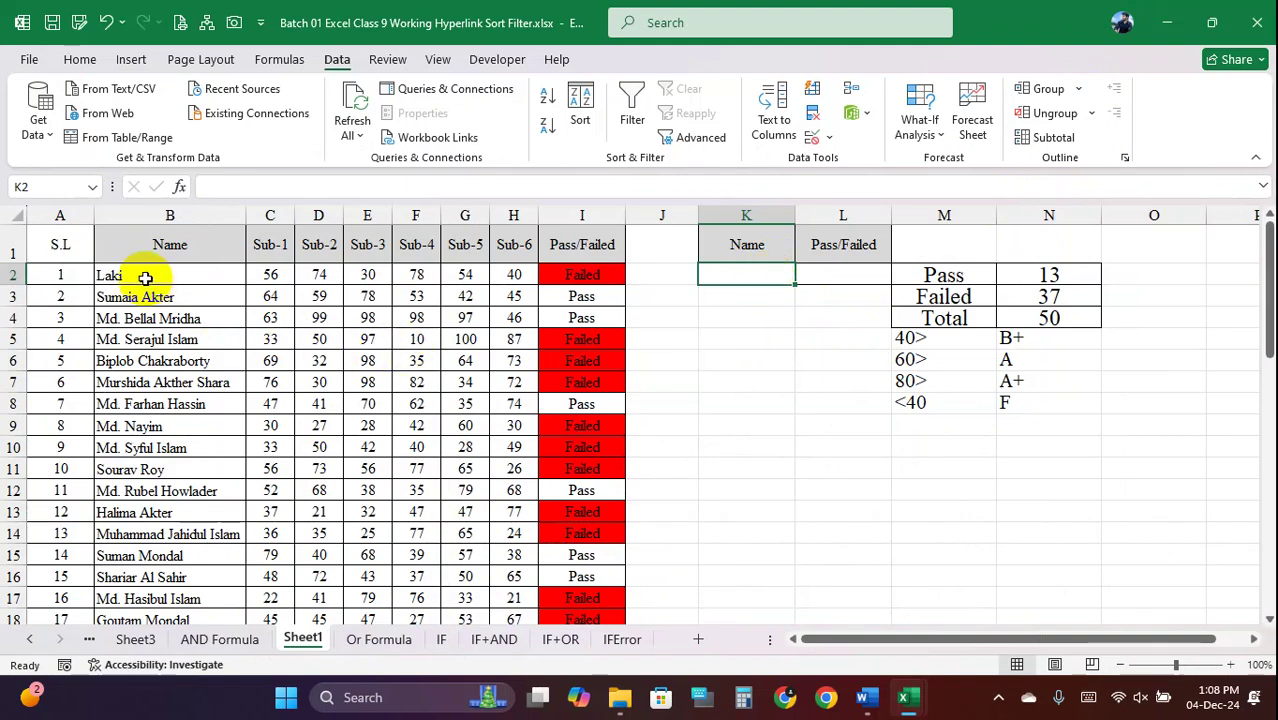
# Open Data Validation for K2, choose List under Allow, and move the dialog off the table
pyautogui.moveTo(143, 275); pyautogui.dragTo(147, 598)
pyautogui.click(748, 275)
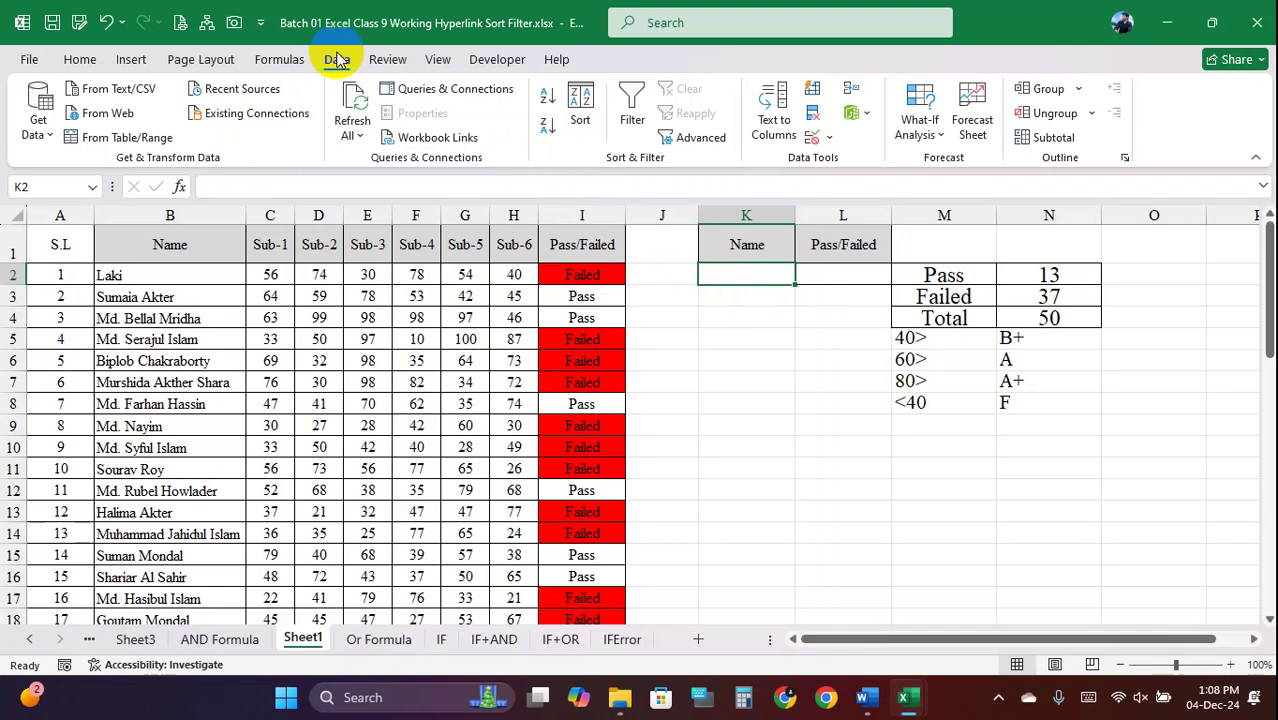
pyautogui.click(818, 136)
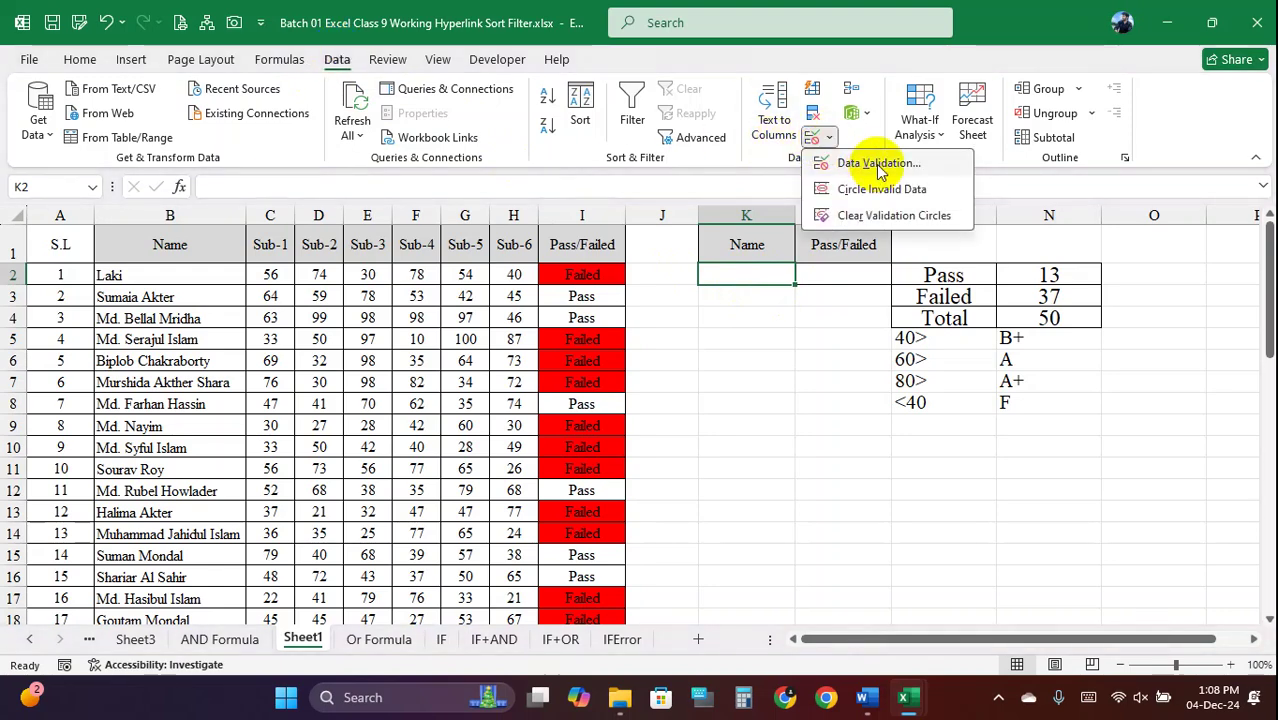
pyautogui.click(878, 164)
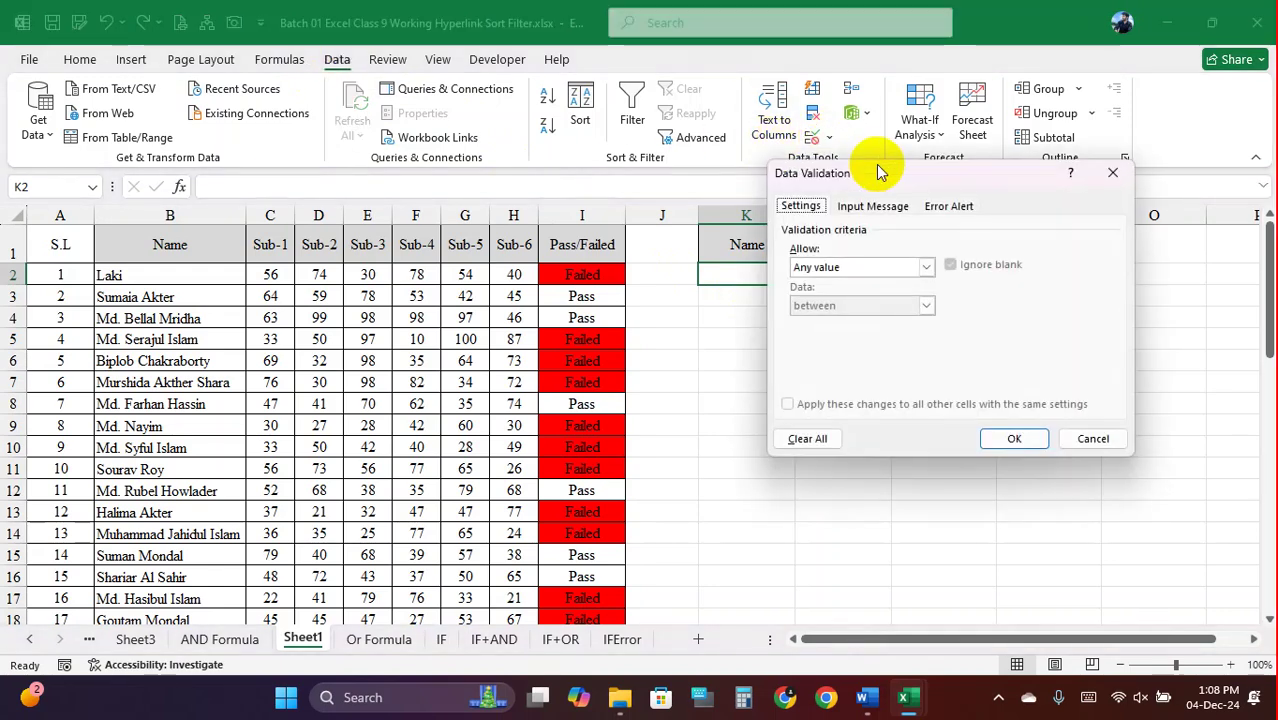
pyautogui.click(927, 268)
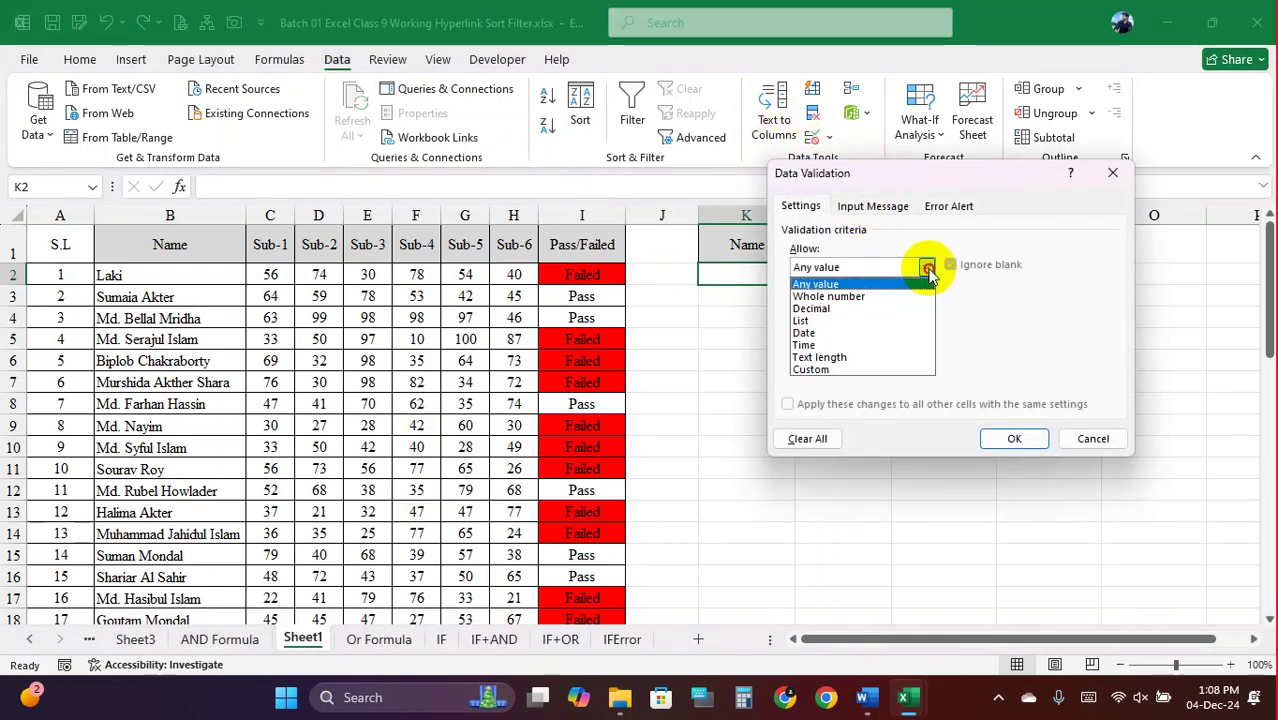
pyautogui.click(822, 322)
pyautogui.click(861, 342)
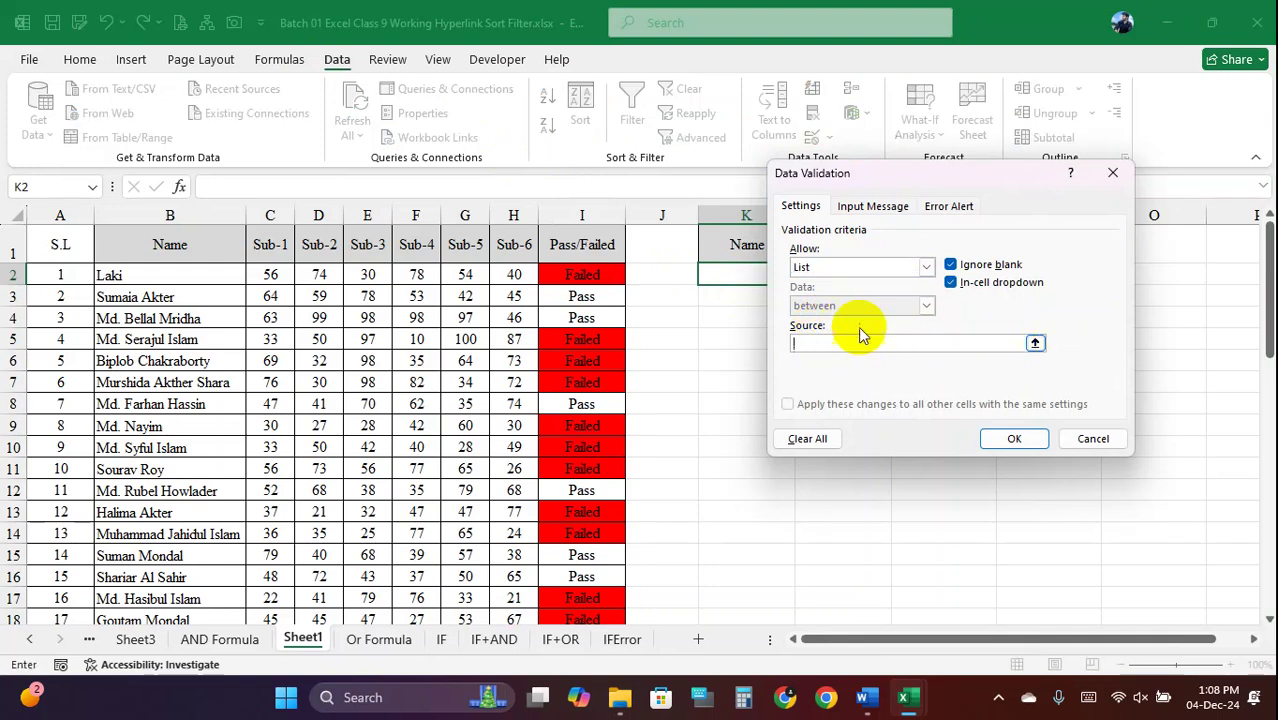
pyautogui.moveTo(887, 172); pyautogui.dragTo(921, 86)
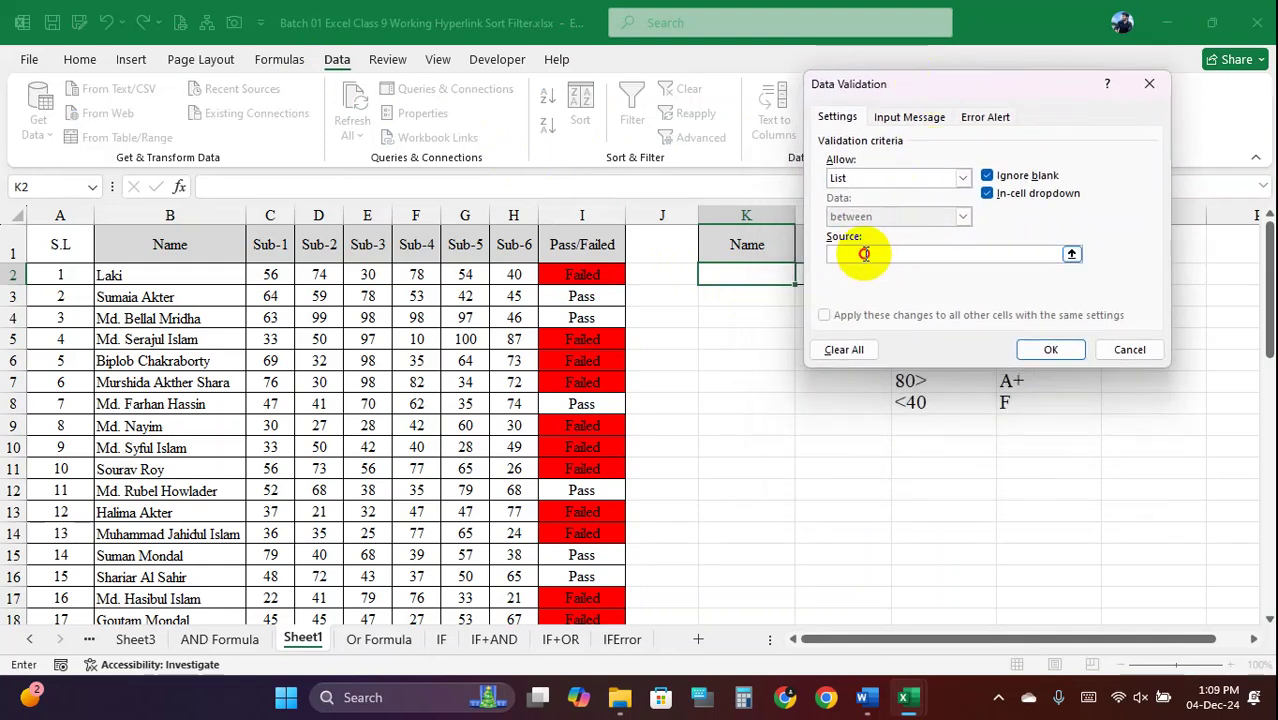
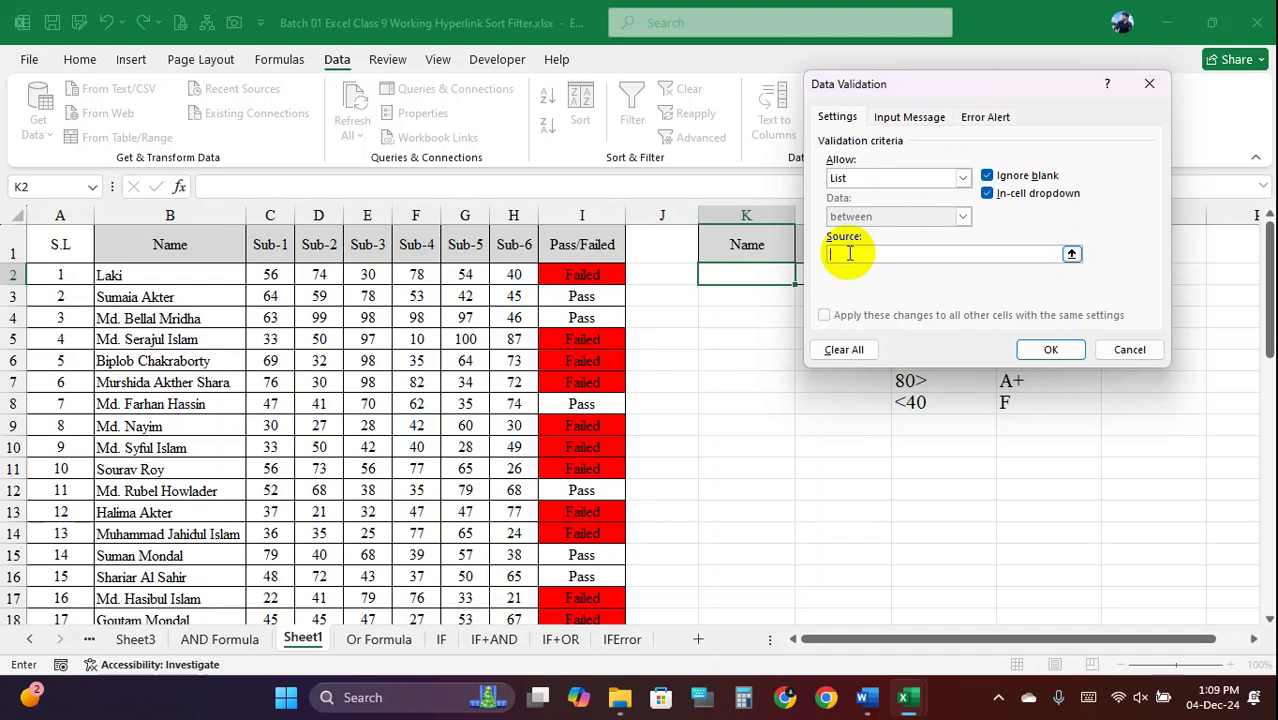
# Enter four comma-separated student names as K2's list source and confirm the rule
pyautogui.write('tR')
pyautogui.press('BackSpace')
pyautogui.write('Tripti,')
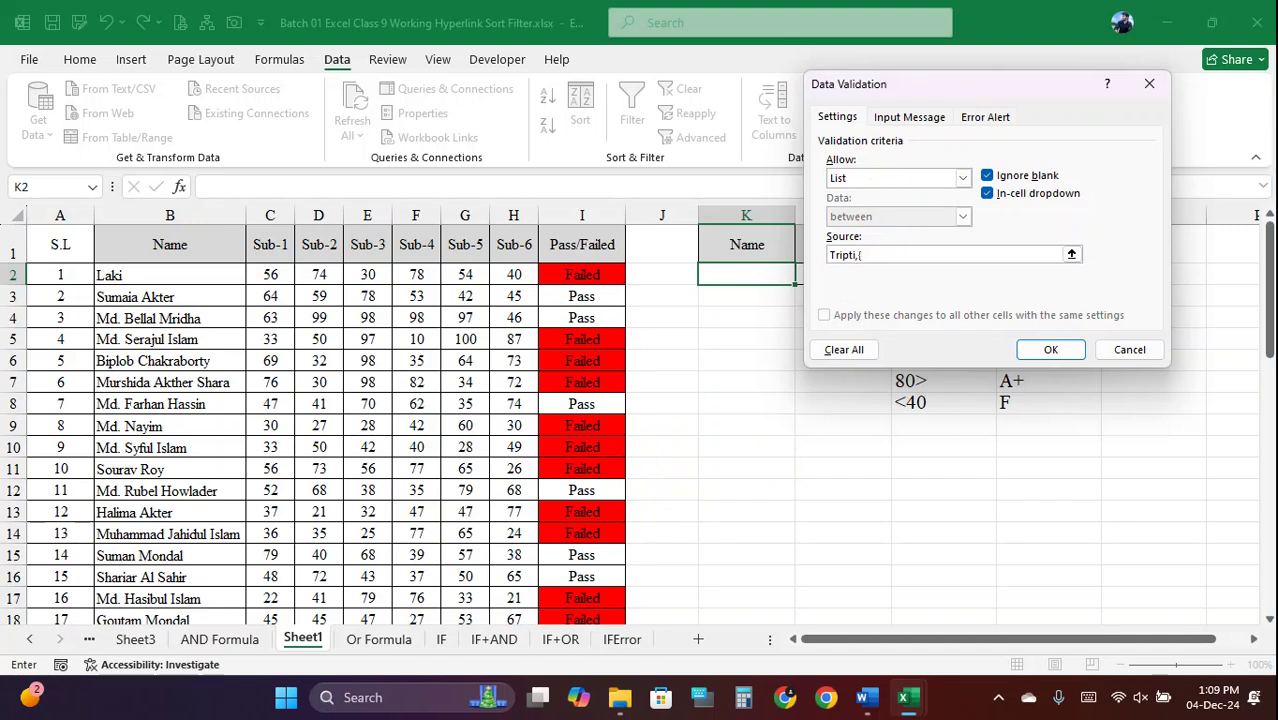
pyautogui.press('BackSpace')
pyautogui.write('Parinita,Arif,Ujjwal')
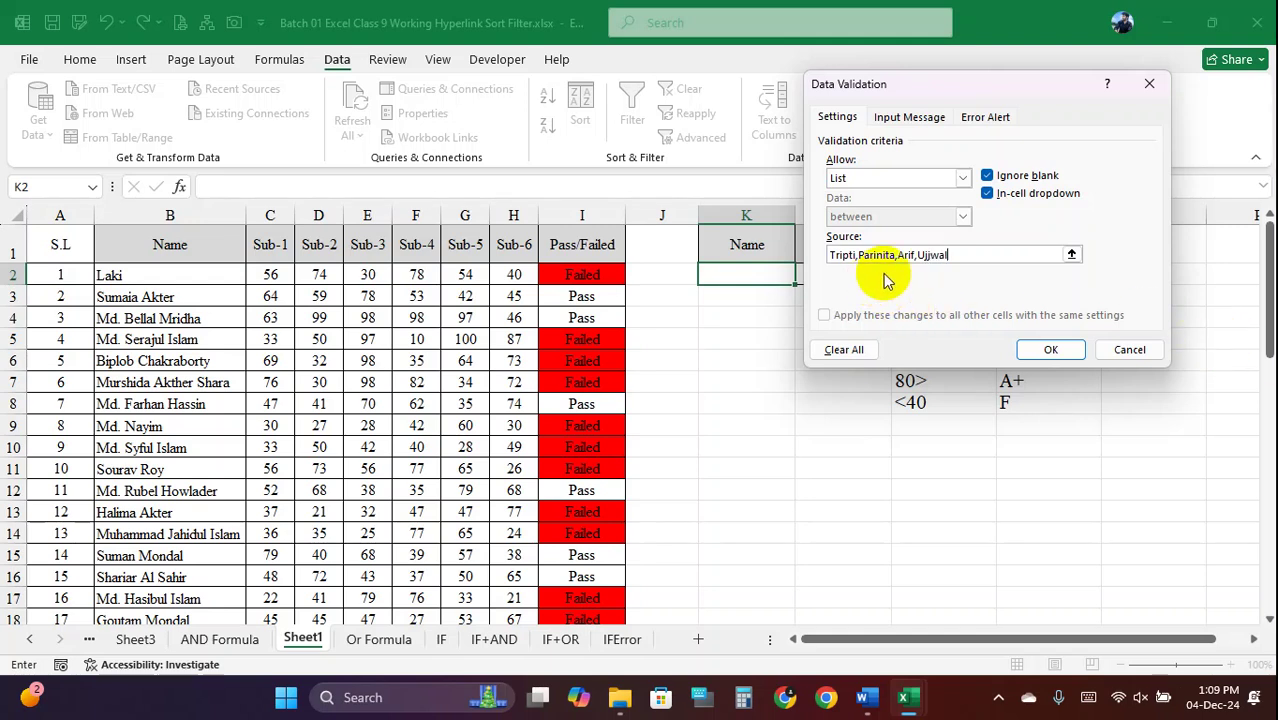
pyautogui.moveTo(960, 255); pyautogui.dragTo(806, 254)
pyautogui.click(975, 257)
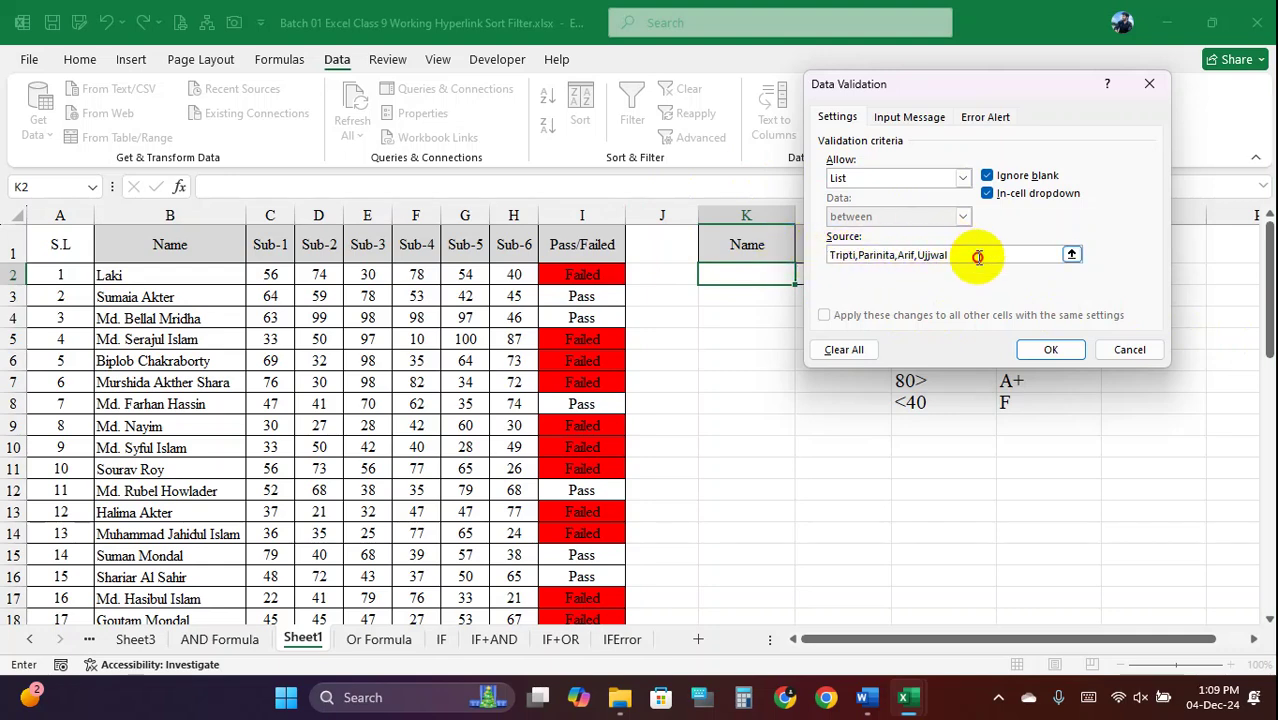
pyautogui.click(1051, 349)
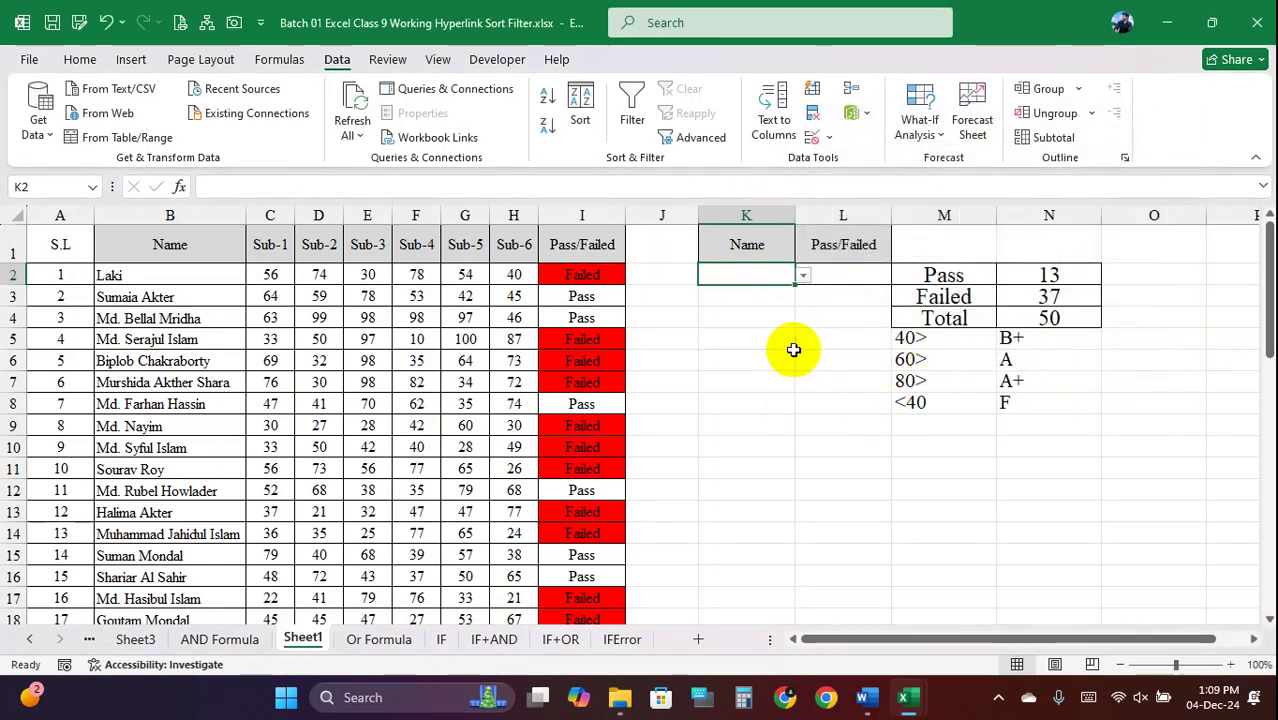
# Pick two names from K2's dropdown, then confirm the typed entry 'err' is rejected
pyautogui.click(803, 276)
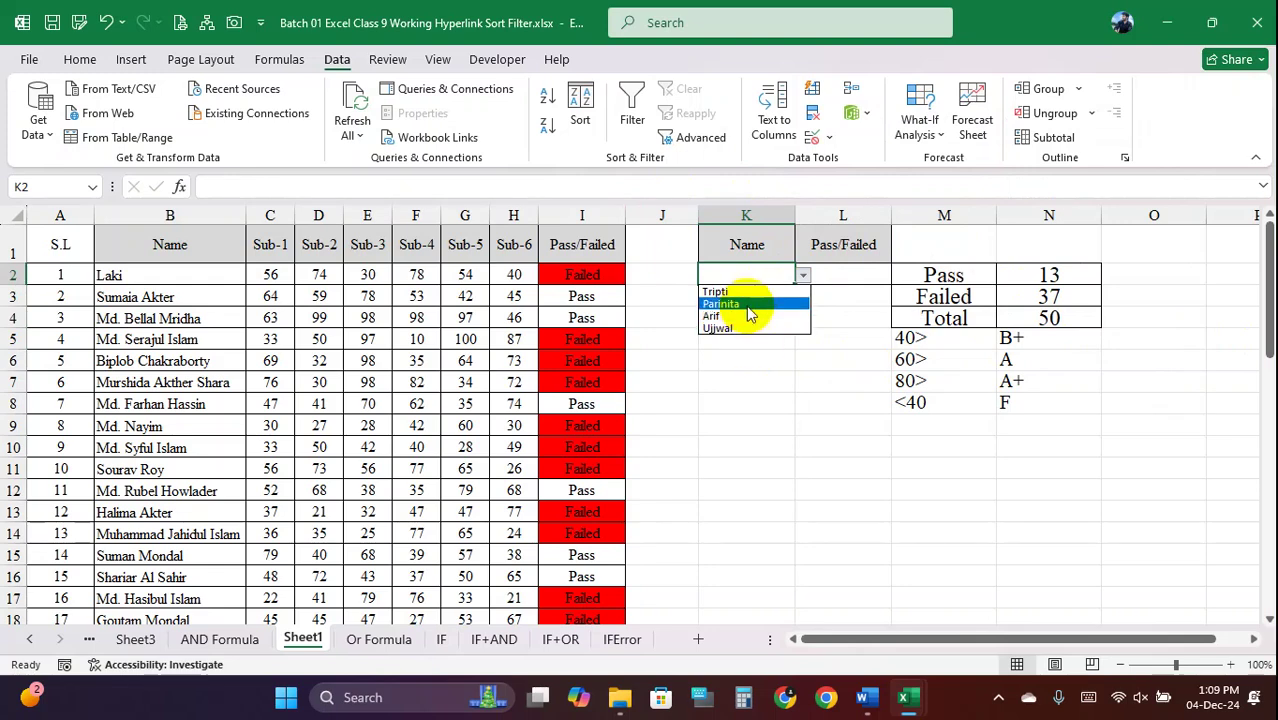
pyautogui.click(740, 303)
pyautogui.click(800, 276)
pyautogui.click(750, 326)
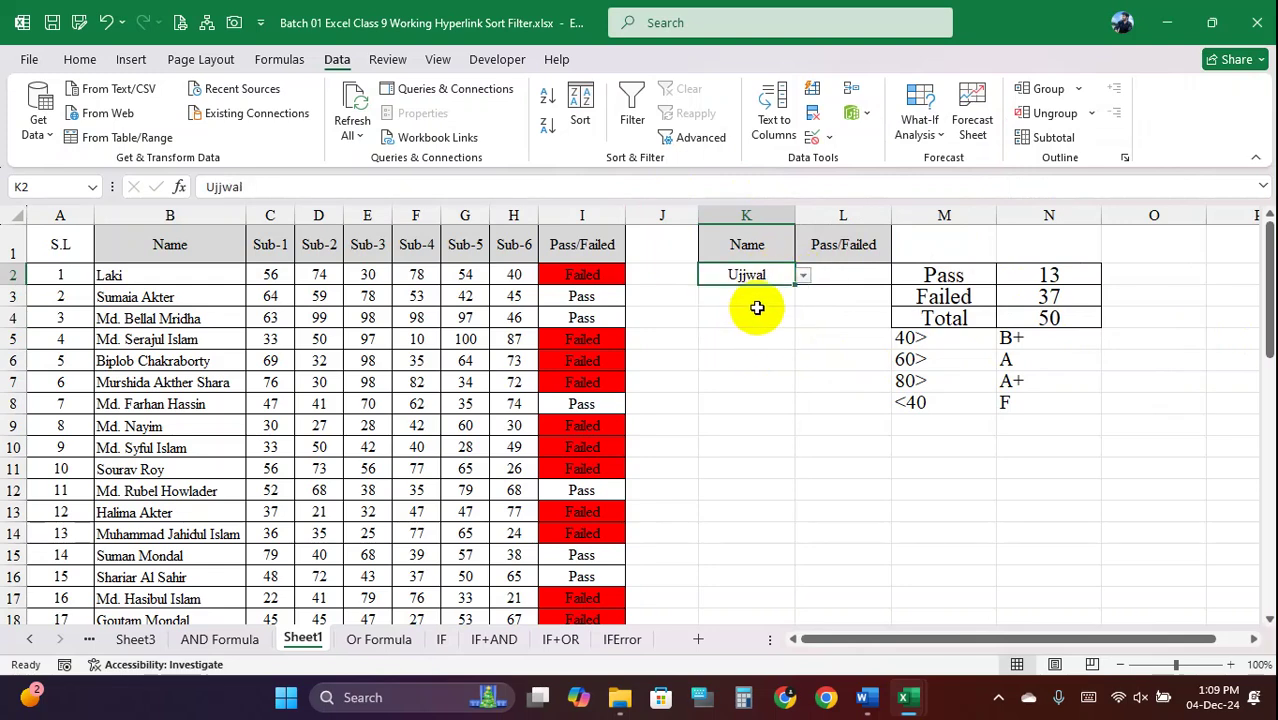
pyautogui.write('err')
pyautogui.press('Return')
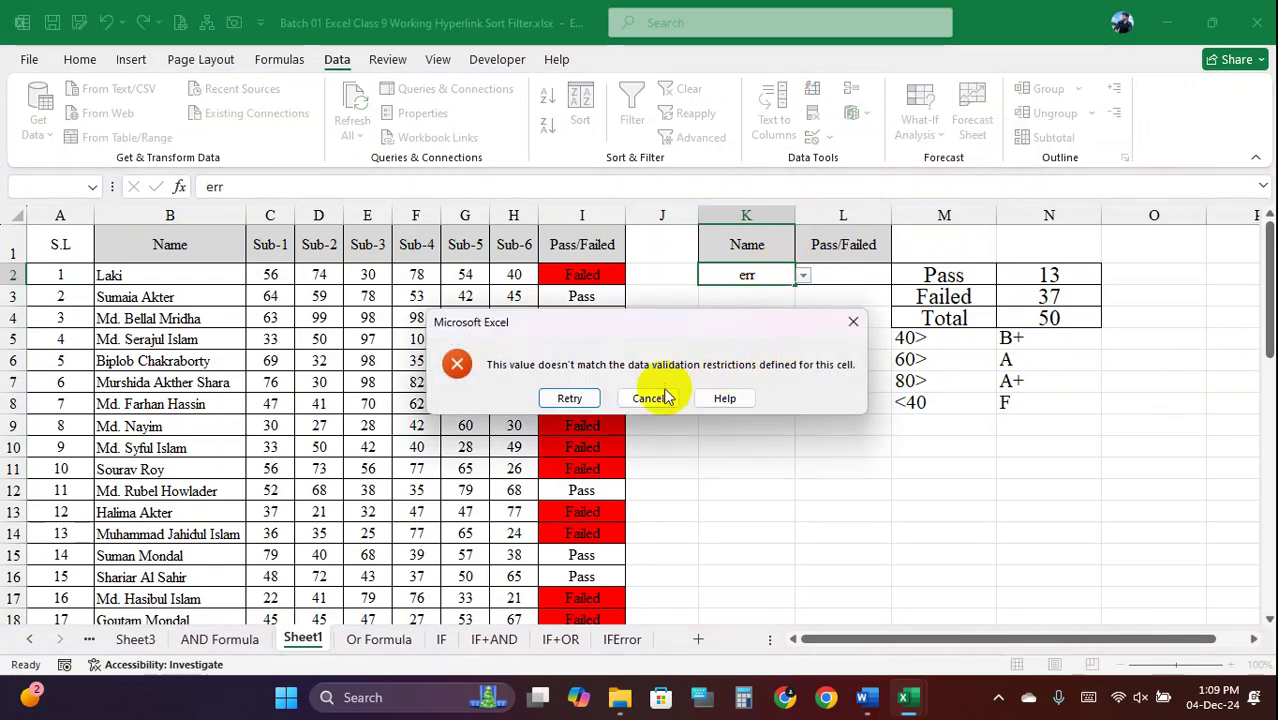
pyautogui.click(652, 318)
# Pick more names from the dropdown, then confirm 573567 is rejected in K2
pyautogui.click(803, 277)
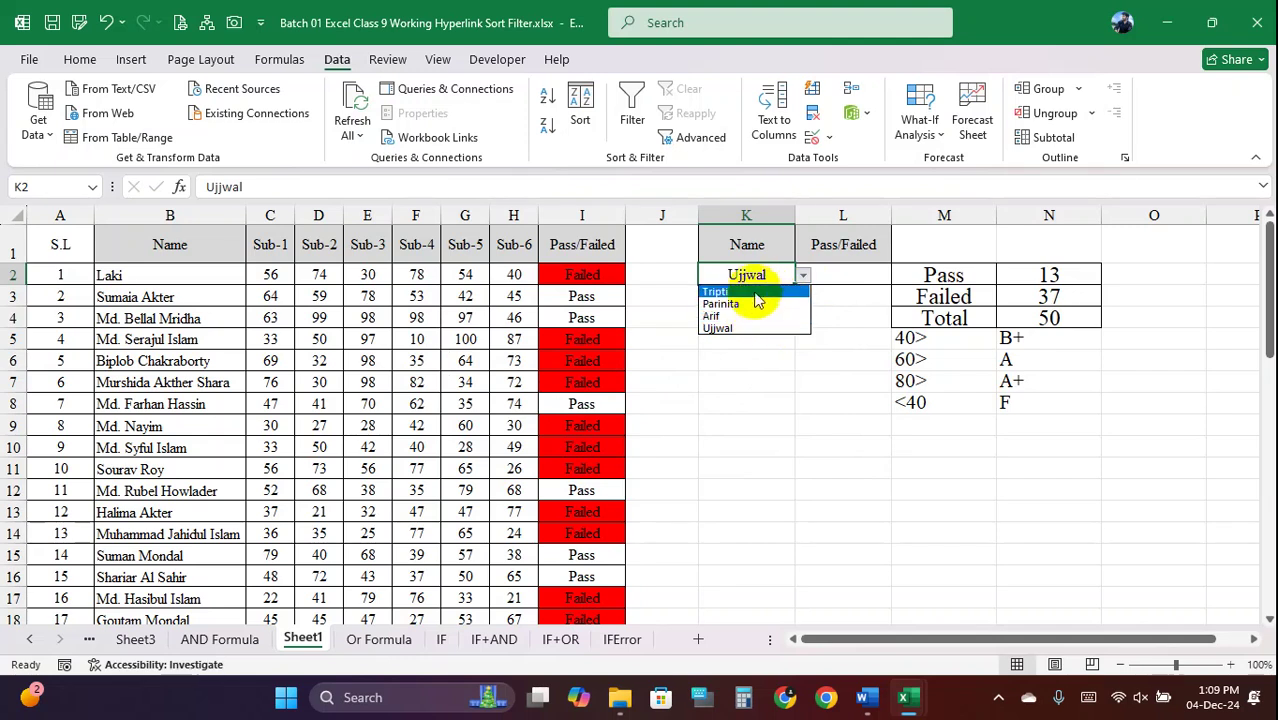
pyautogui.click(755, 305)
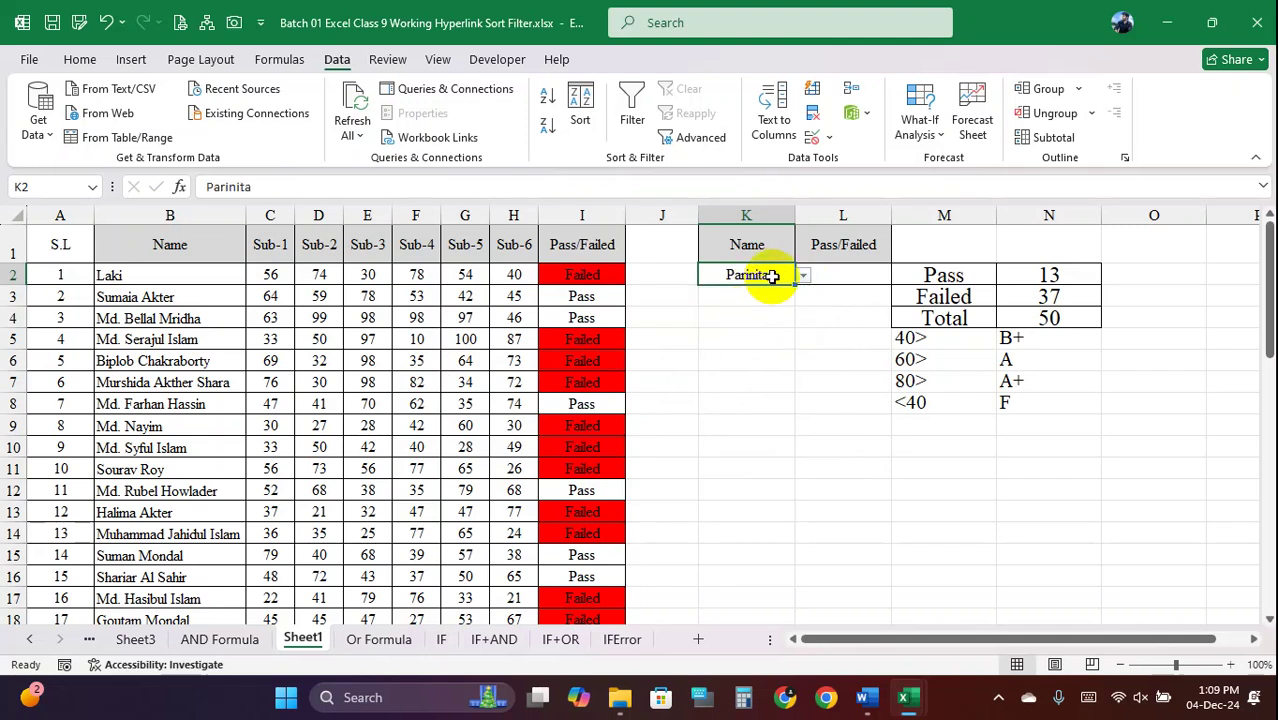
pyautogui.click(803, 277)
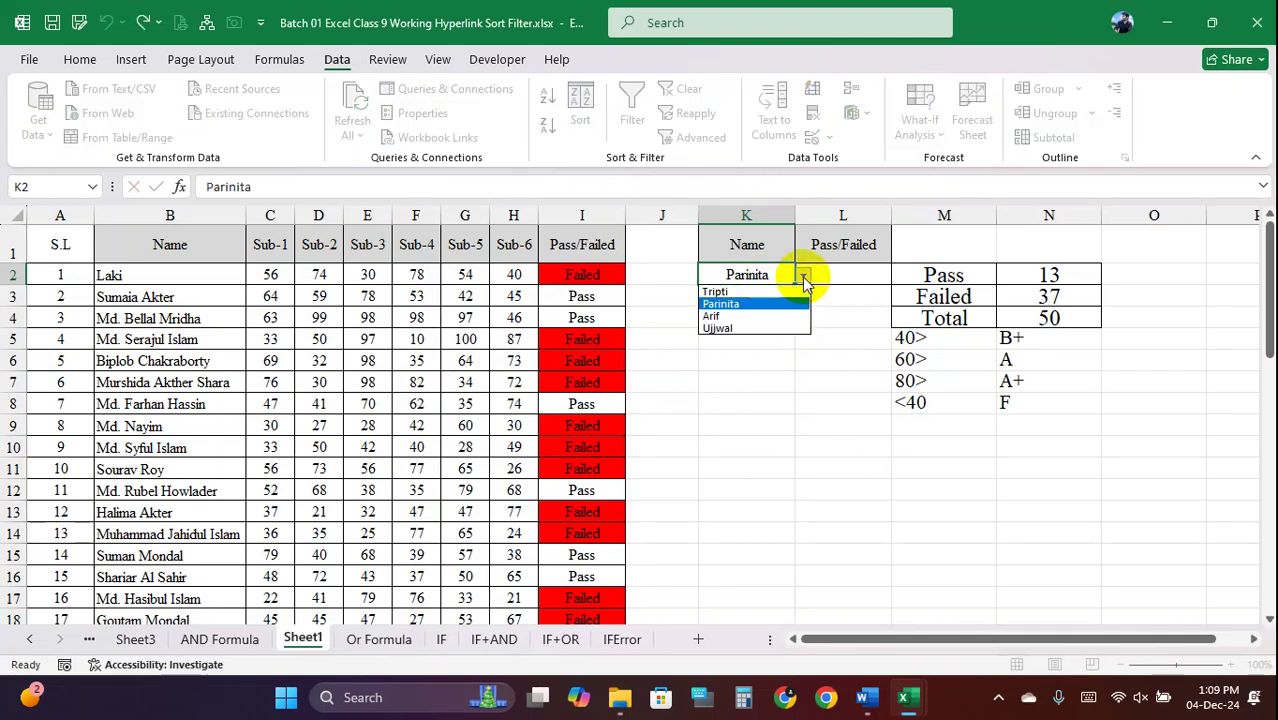
pyautogui.click(744, 293)
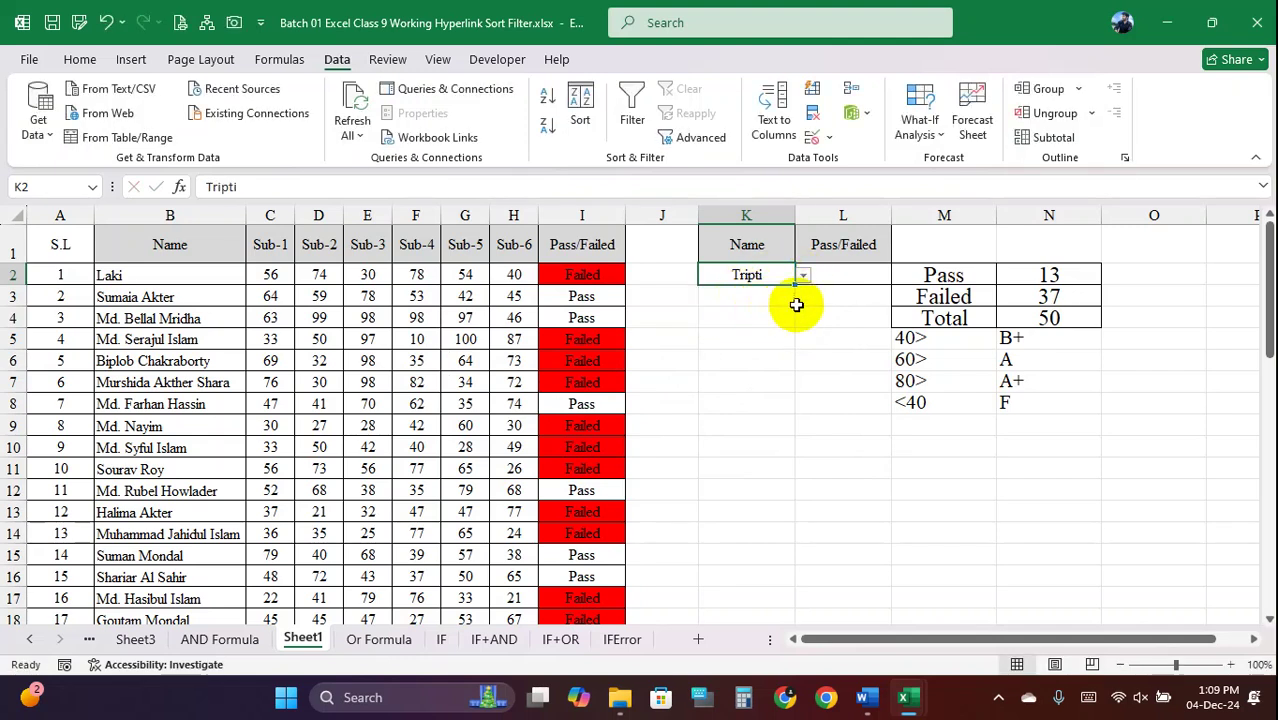
pyautogui.click(803, 277)
pyautogui.click(745, 316)
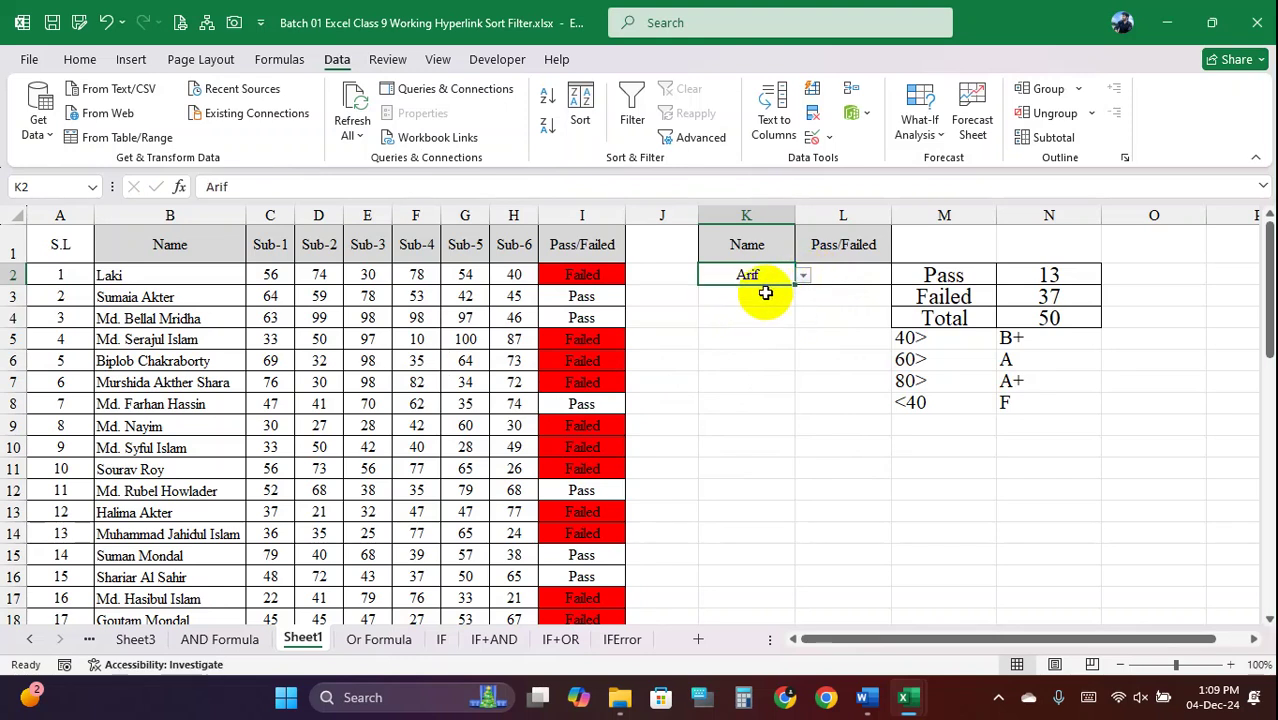
pyautogui.click(803, 277)
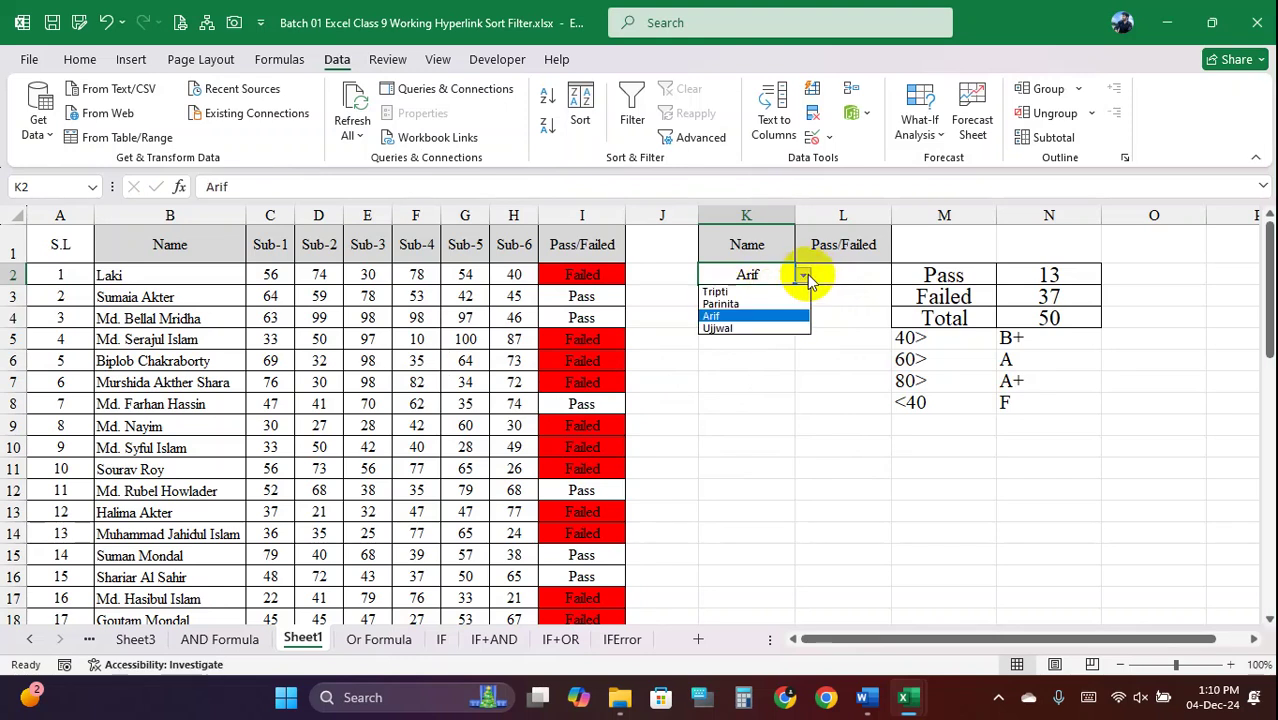
pyautogui.click(754, 291)
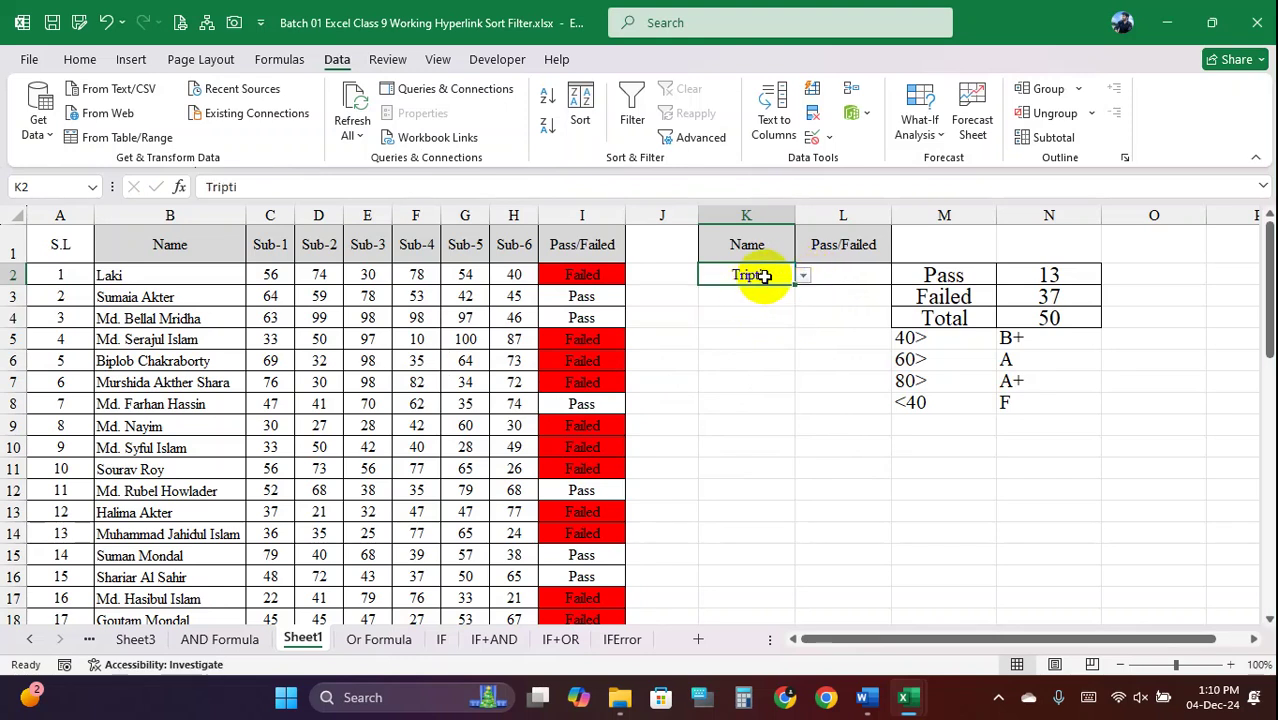
pyautogui.write('57')
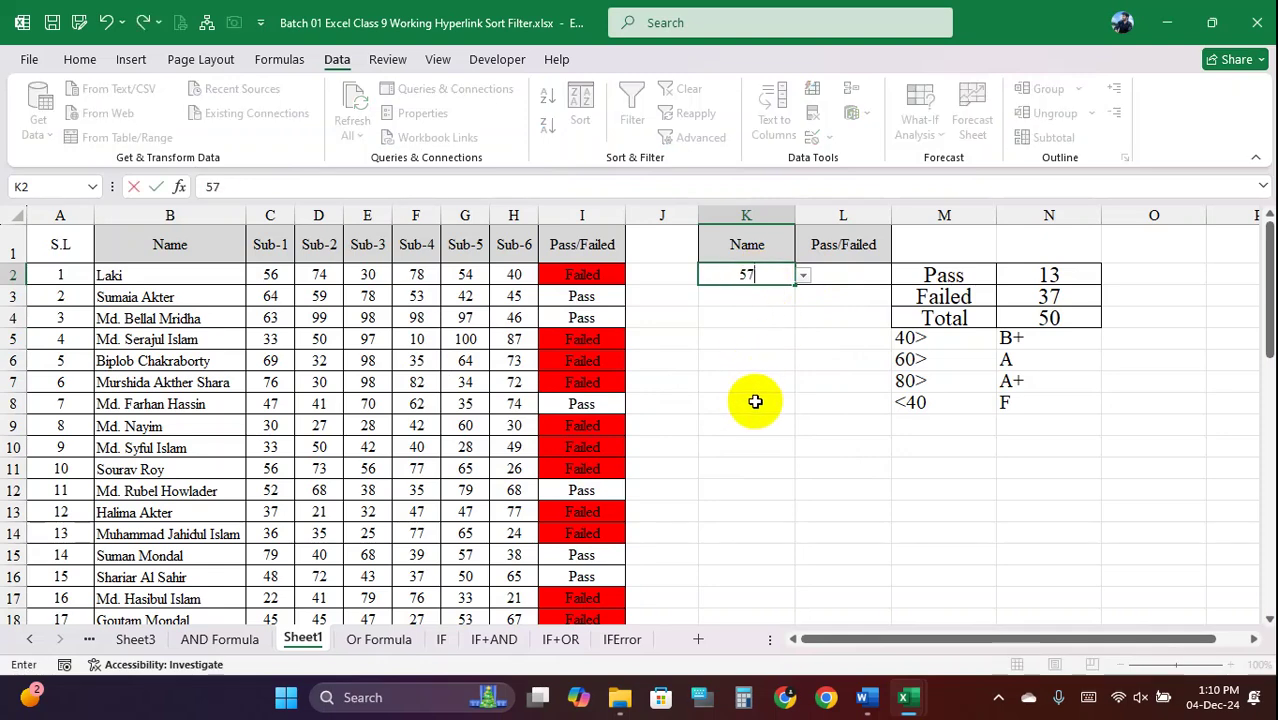
pyautogui.write('3567')
pyautogui.press('Return')
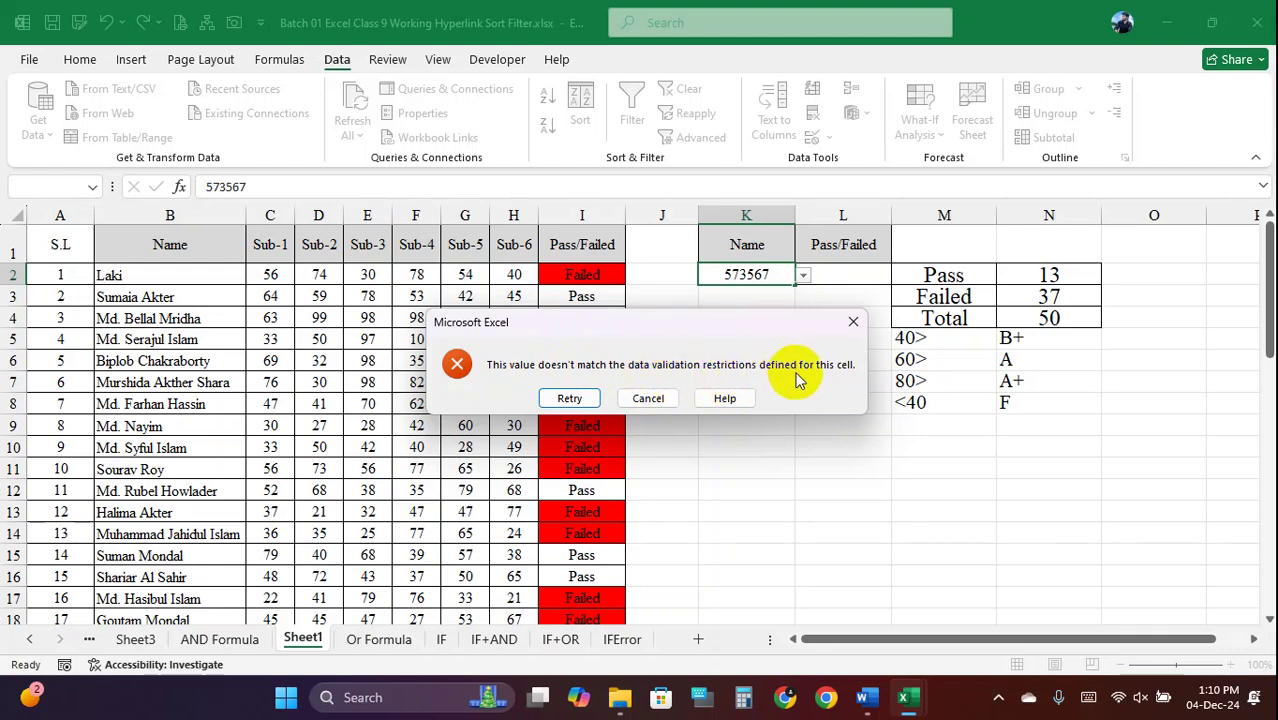
pyautogui.click(675, 397)
# Pick several more names from K2's dropdown, ending on the third name
pyautogui.click(803, 275)
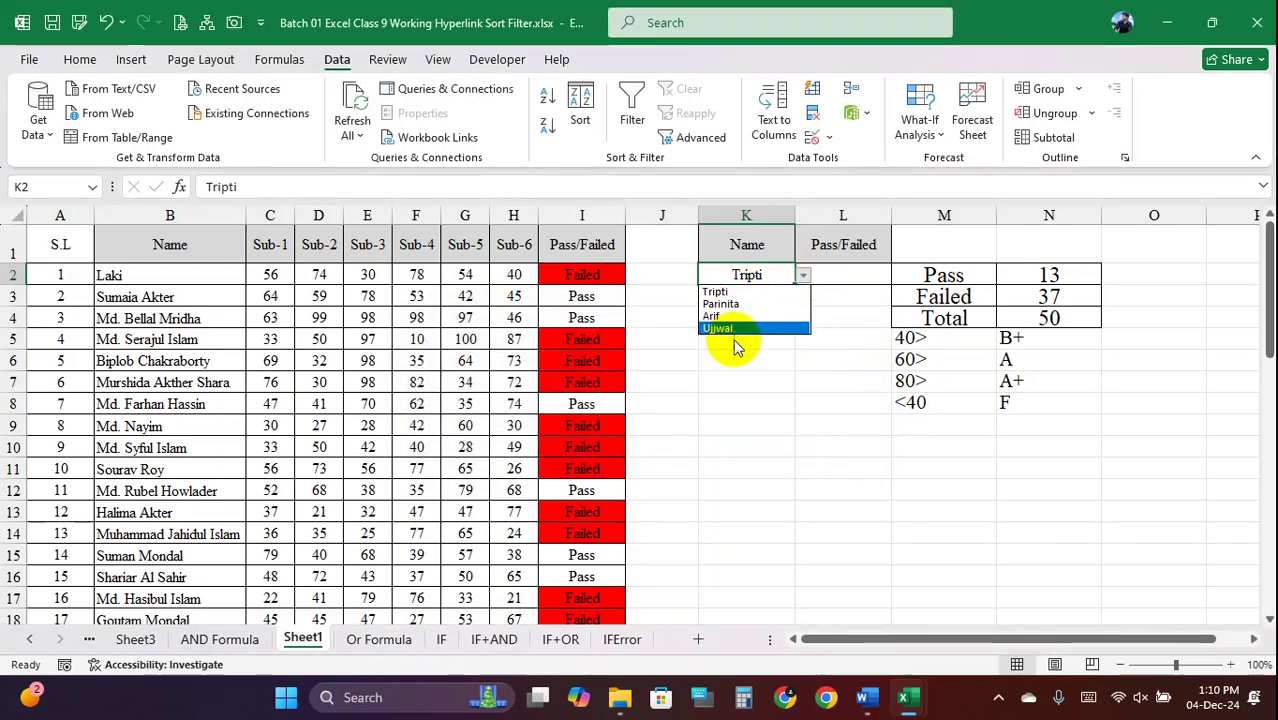
pyautogui.click(736, 303)
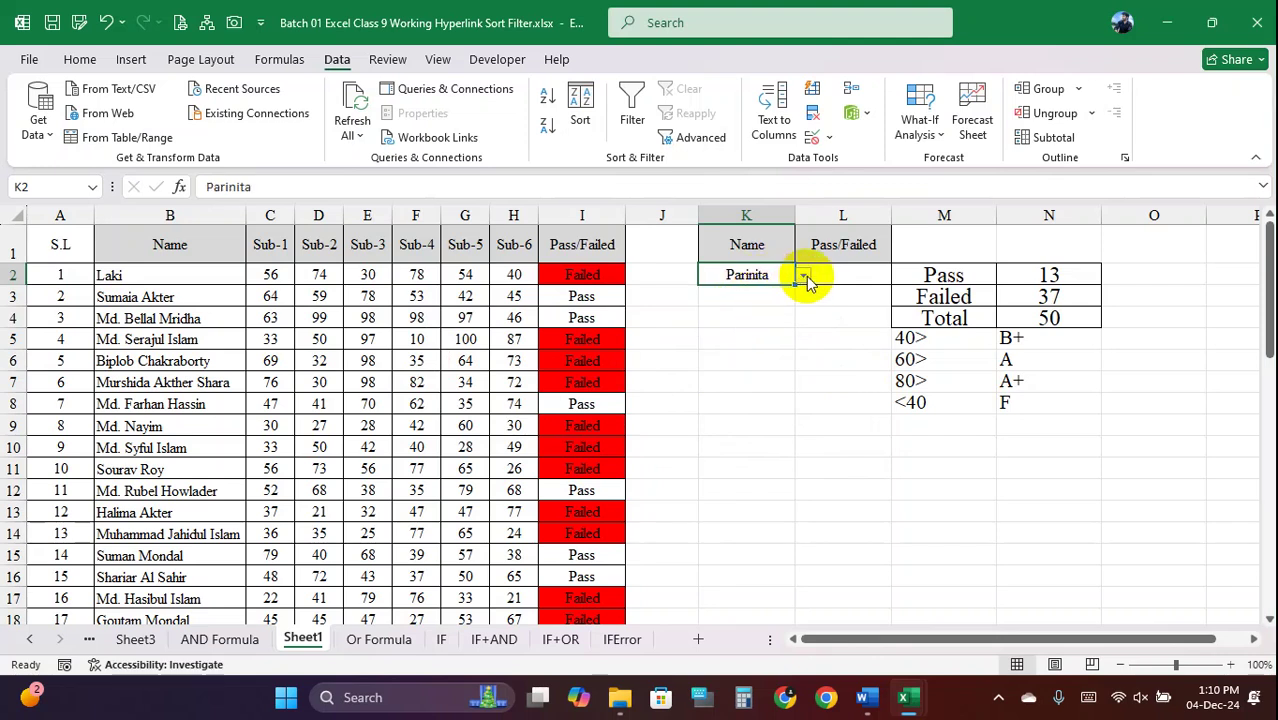
pyautogui.click(803, 275)
pyautogui.click(770, 320)
pyautogui.click(804, 277)
pyautogui.click(745, 287)
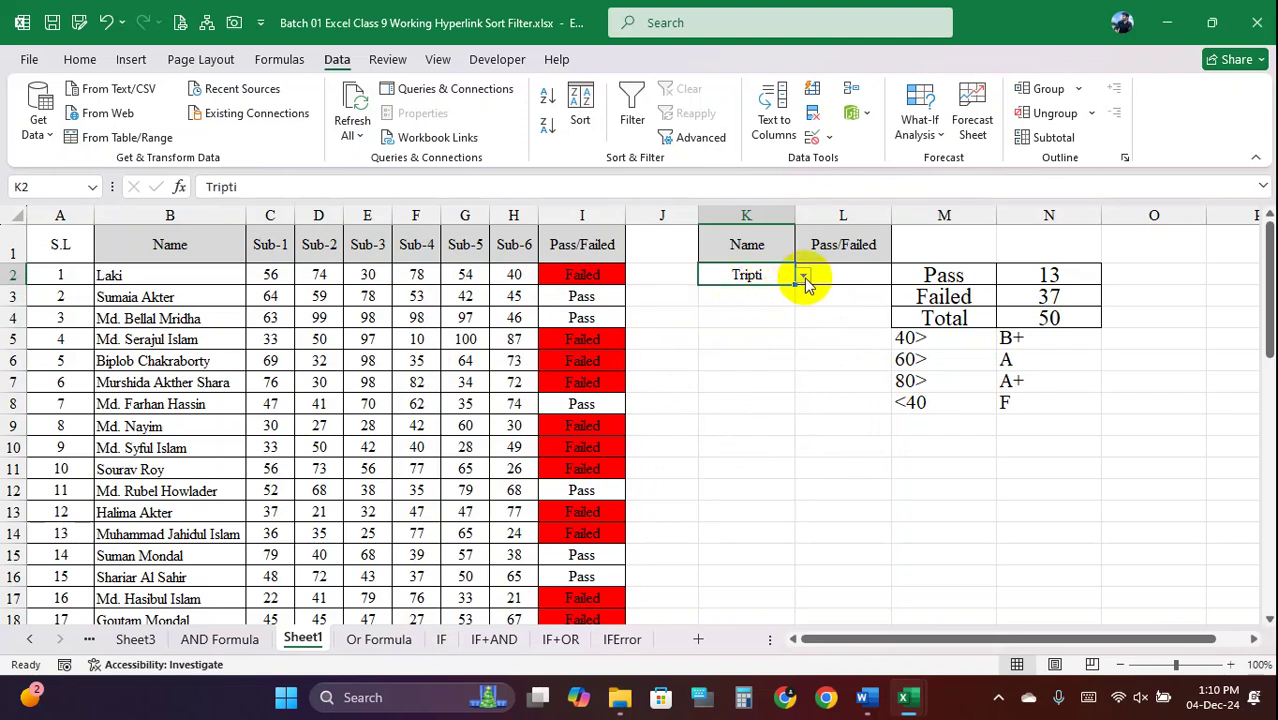
pyautogui.click(804, 276)
pyautogui.click(728, 329)
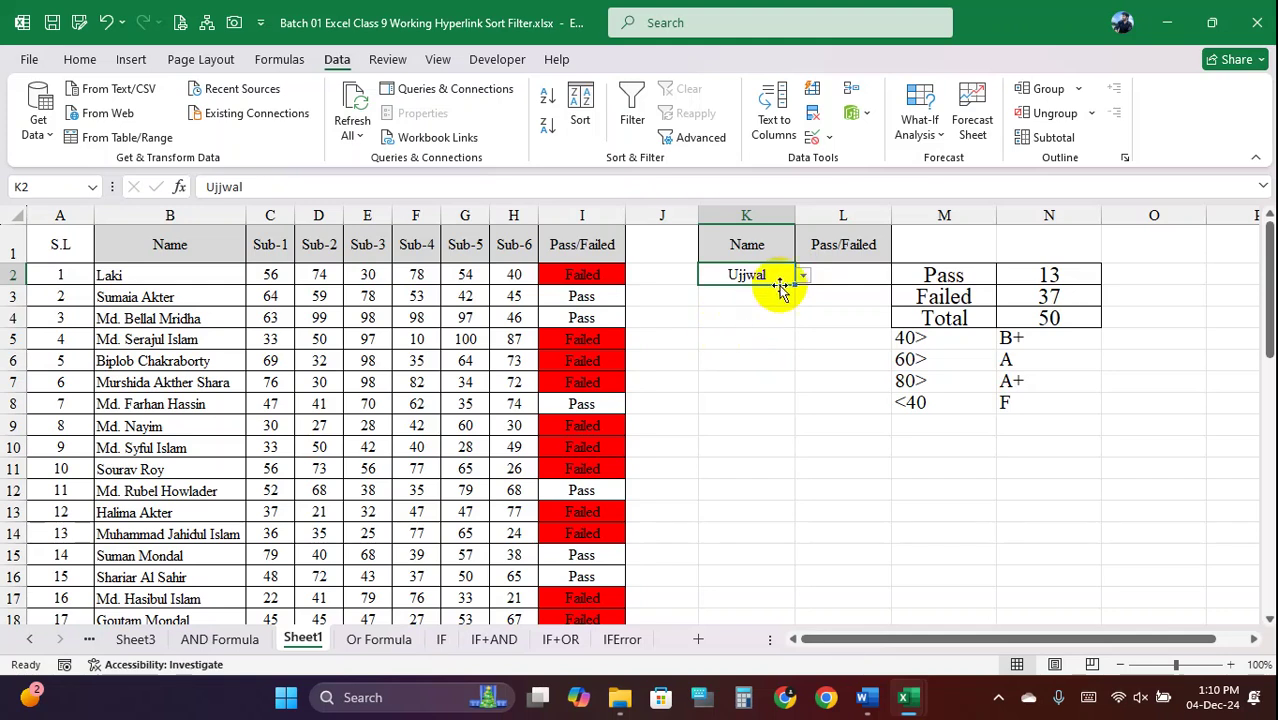
pyautogui.click(804, 277)
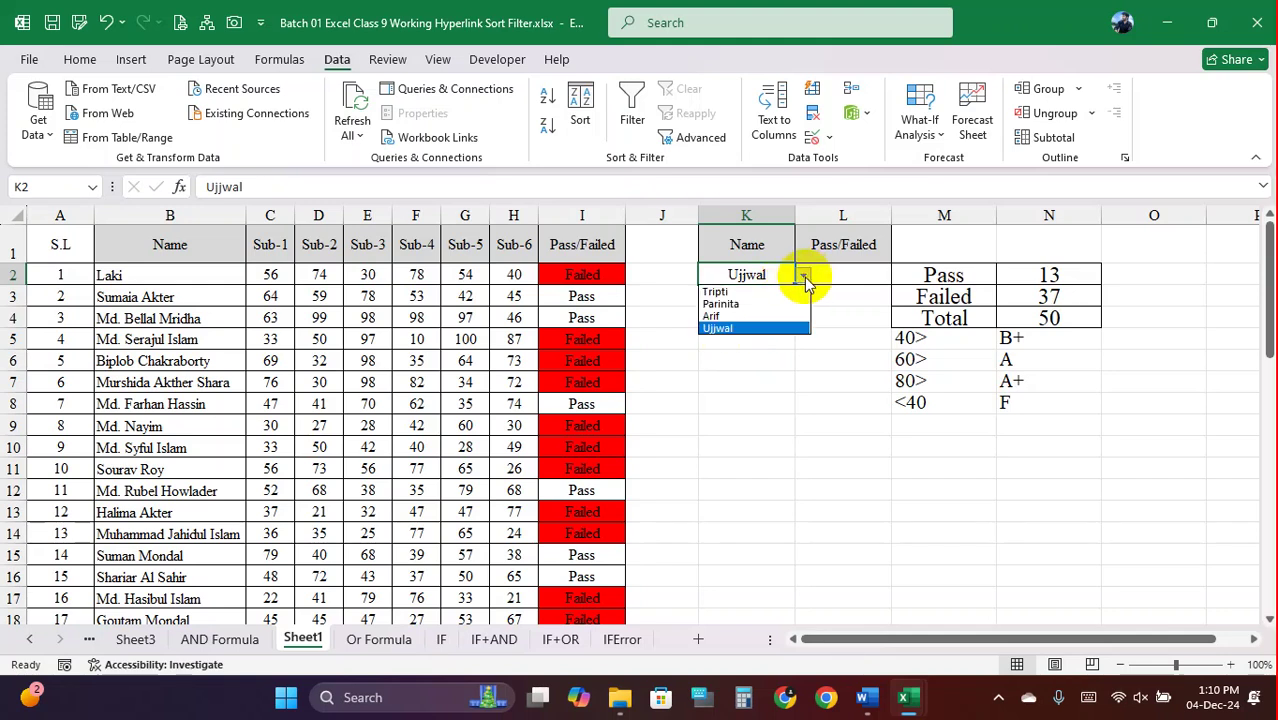
pyautogui.click(751, 318)
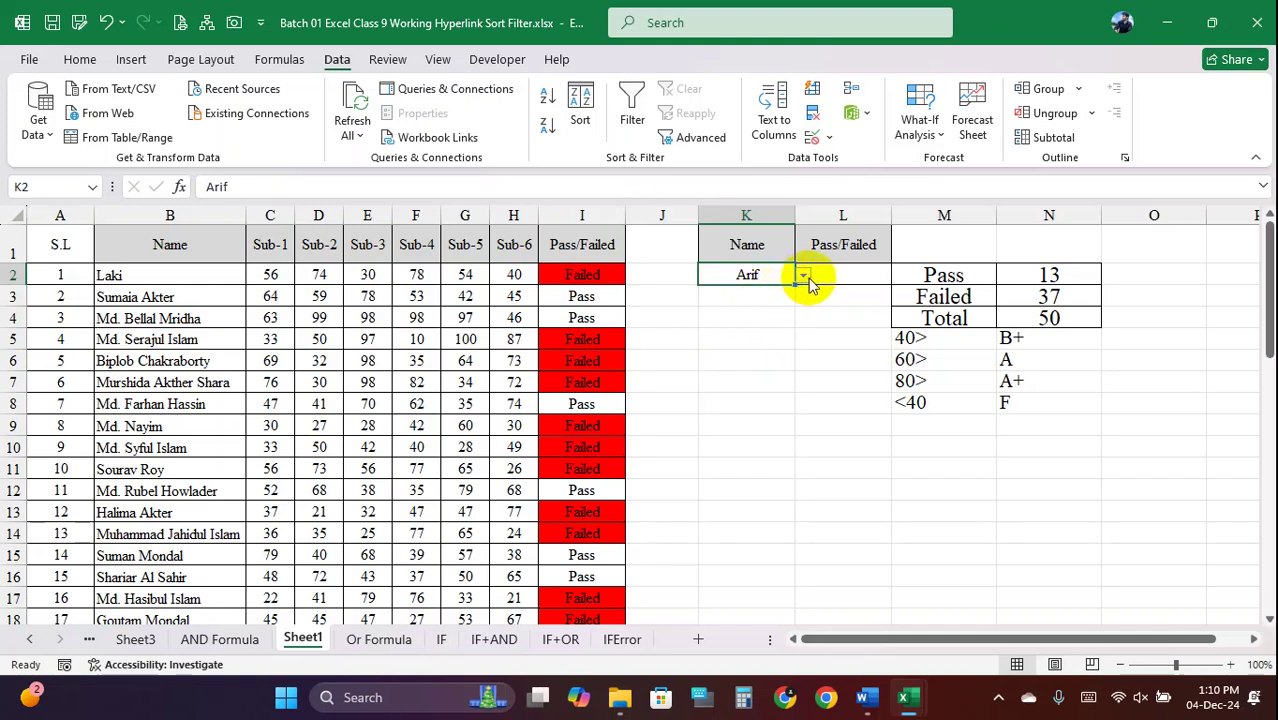
pyautogui.click(828, 136)
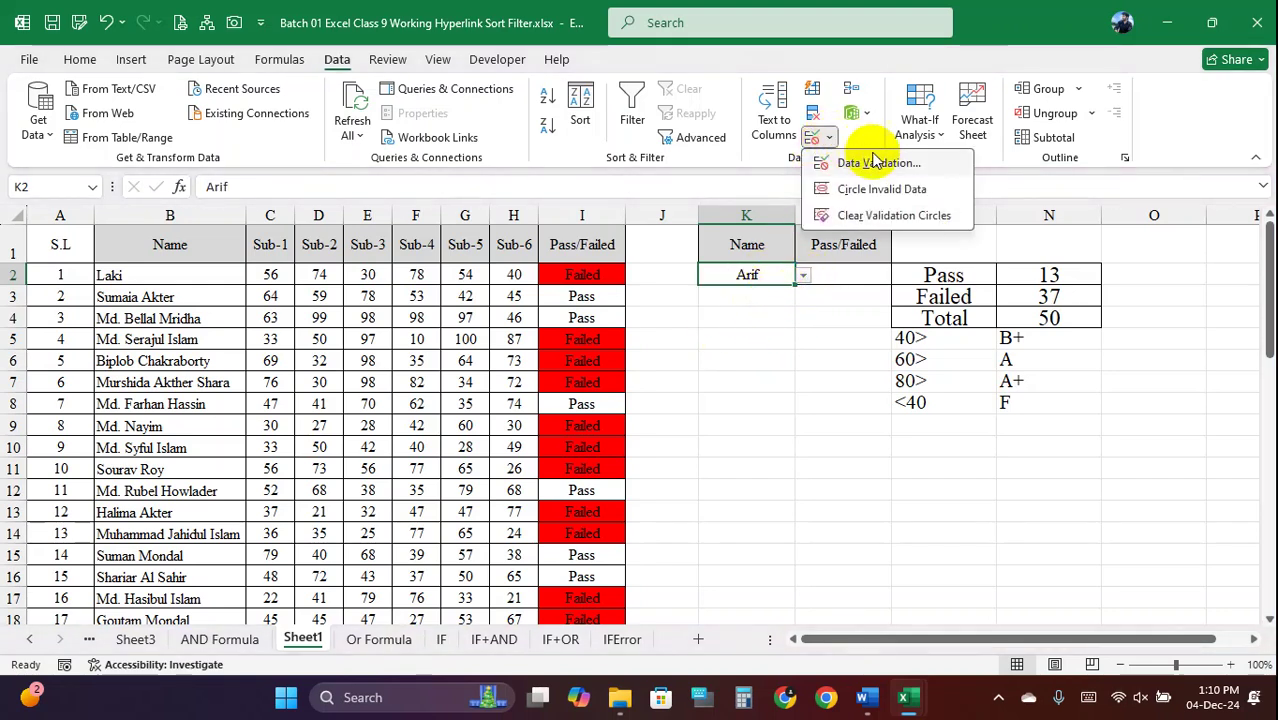
pyautogui.click(890, 167)
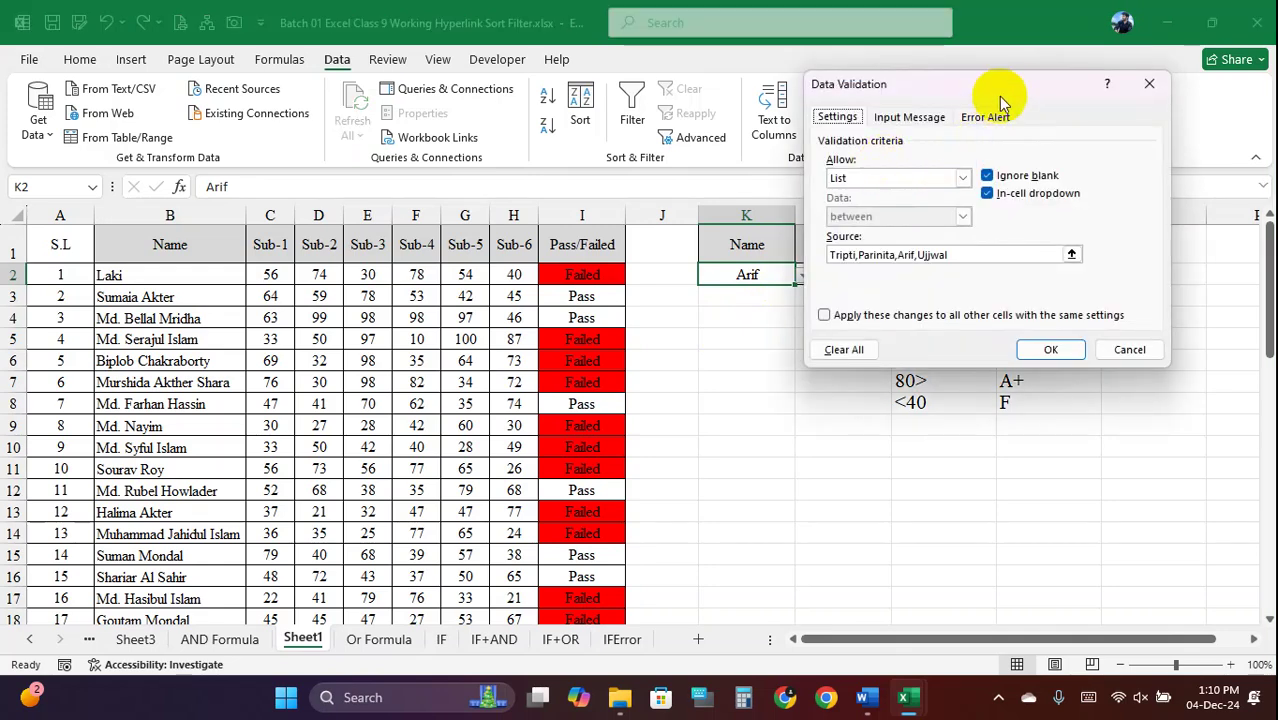
pyautogui.moveTo(1000, 95); pyautogui.dragTo(907, 92)
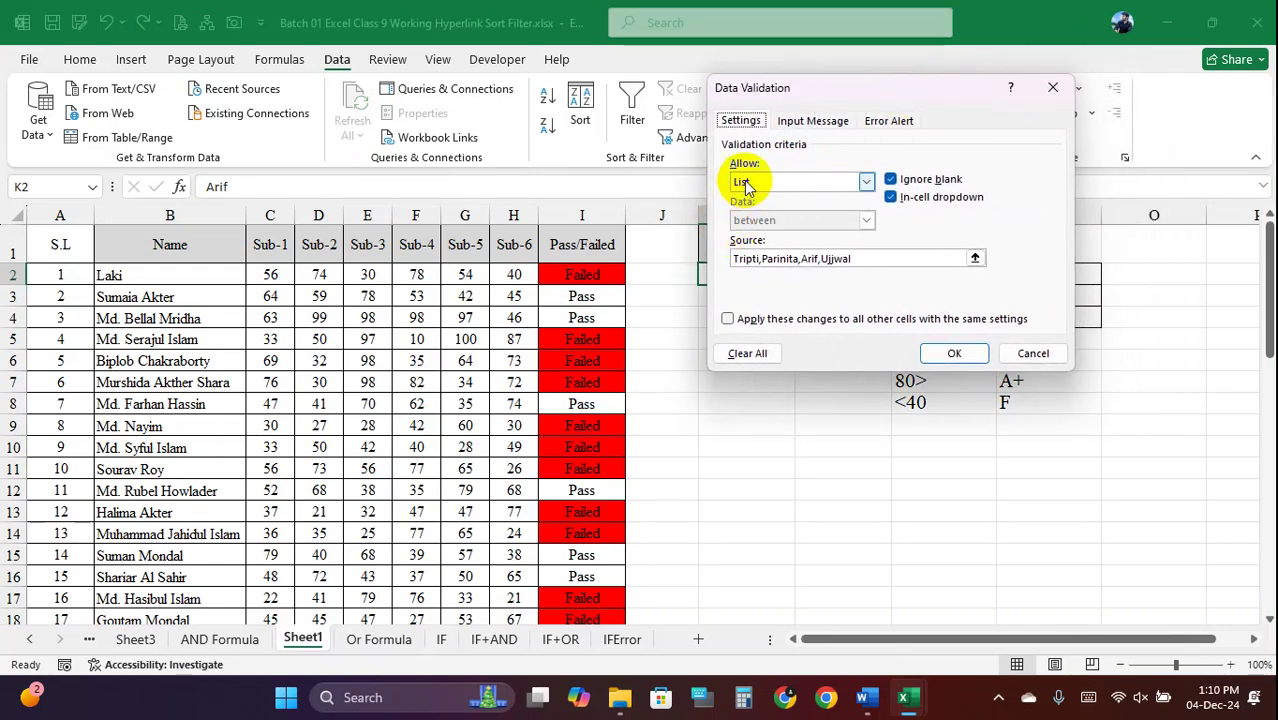
pyautogui.click(866, 182)
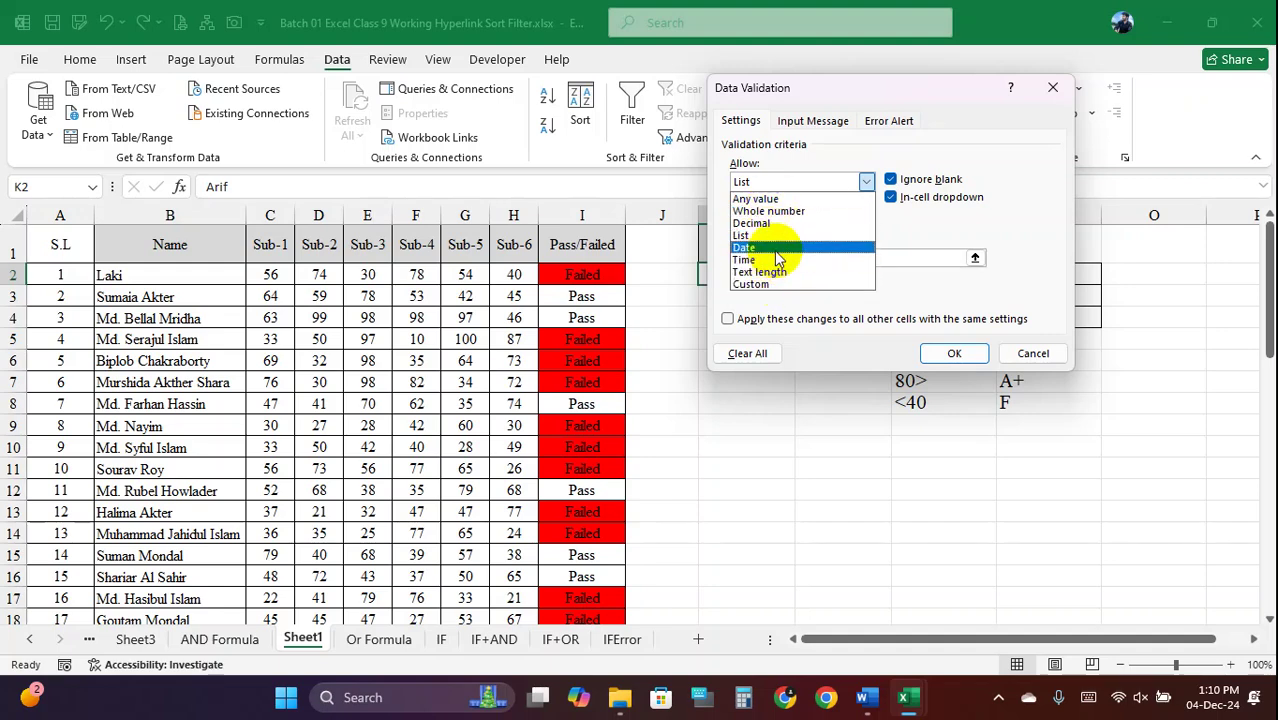
pyautogui.click(1033, 353)
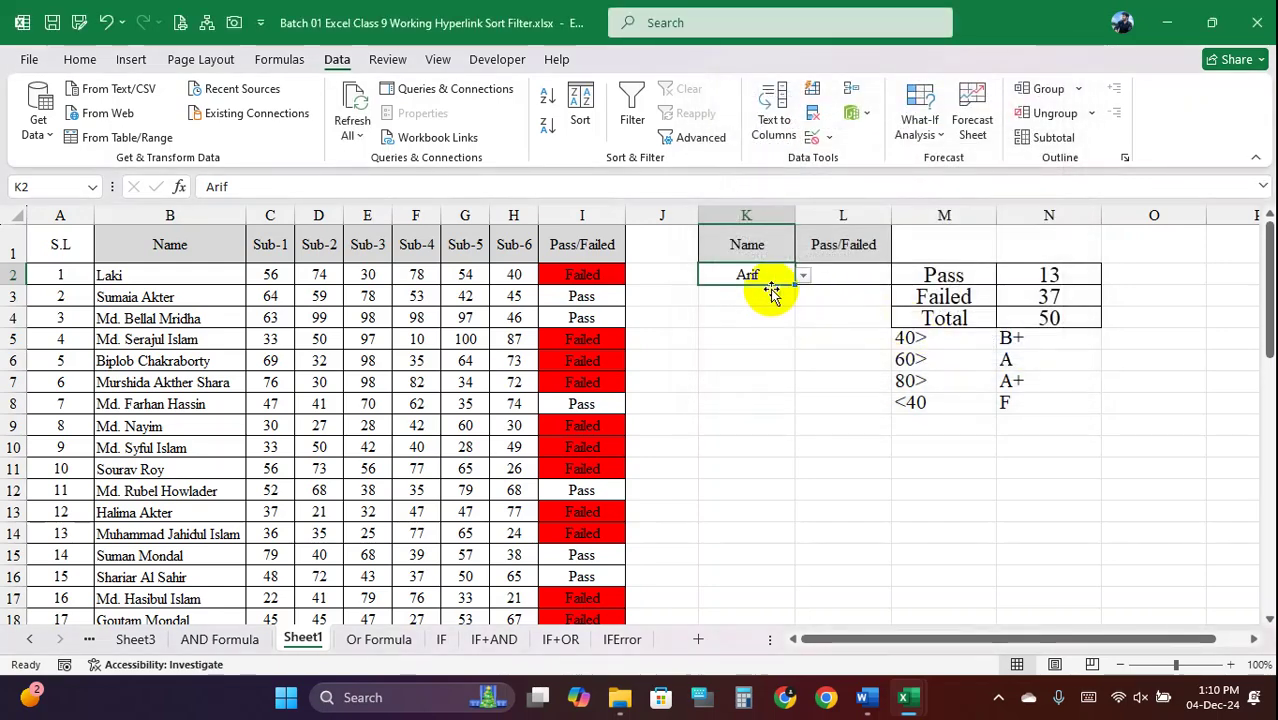
# Clear everything from the K1:L3 lookup block with Clear All
pyautogui.moveTo(747, 273); pyautogui.dragTo(828, 275)
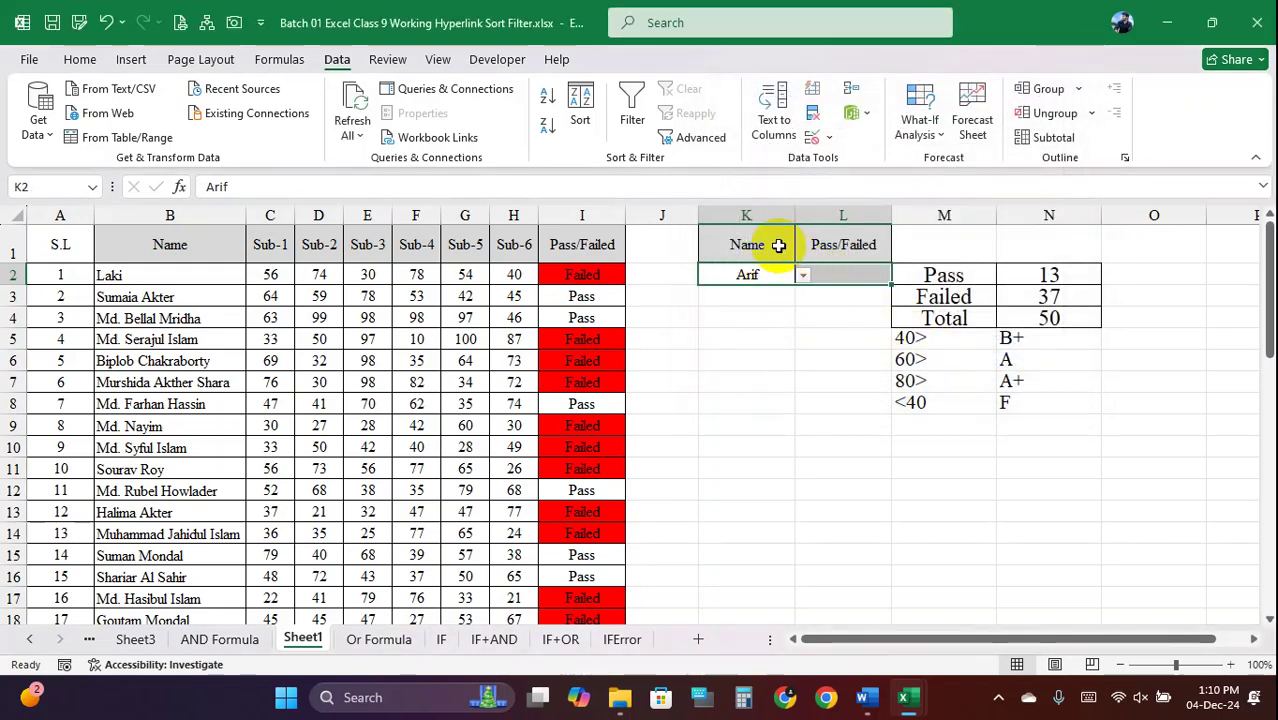
pyautogui.moveTo(776, 242); pyautogui.dragTo(855, 296)
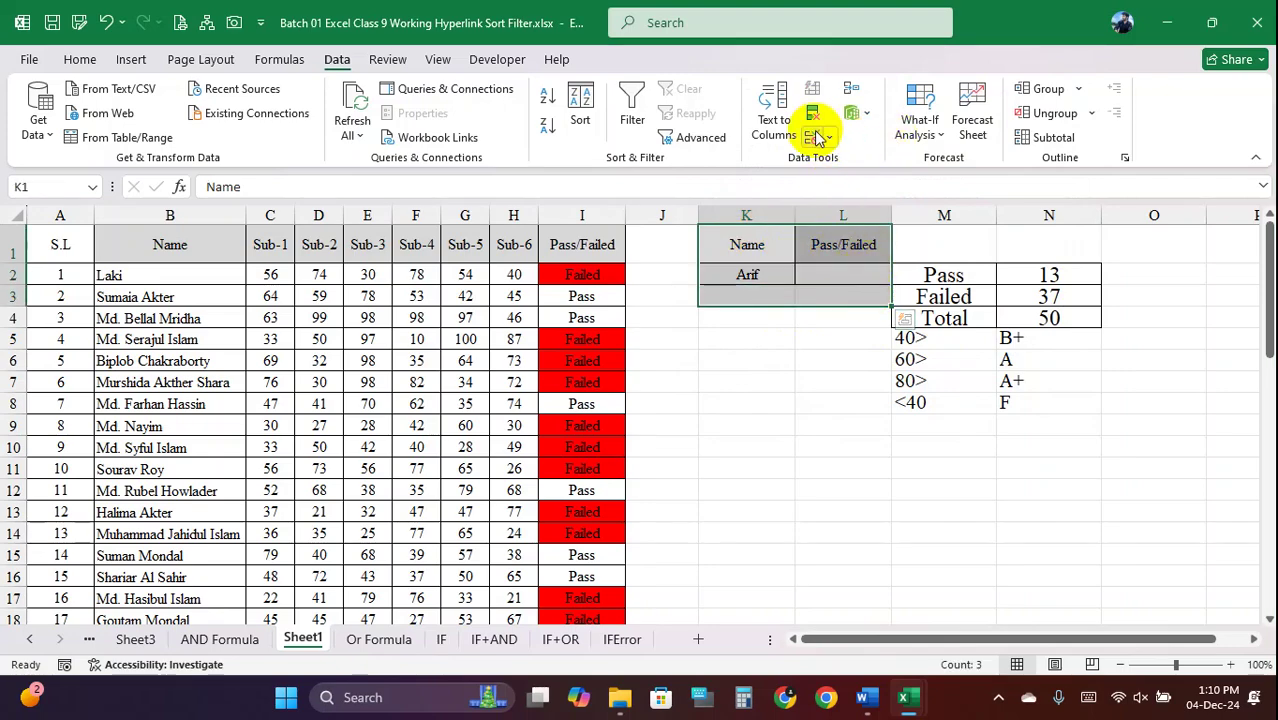
pyautogui.click(82, 59)
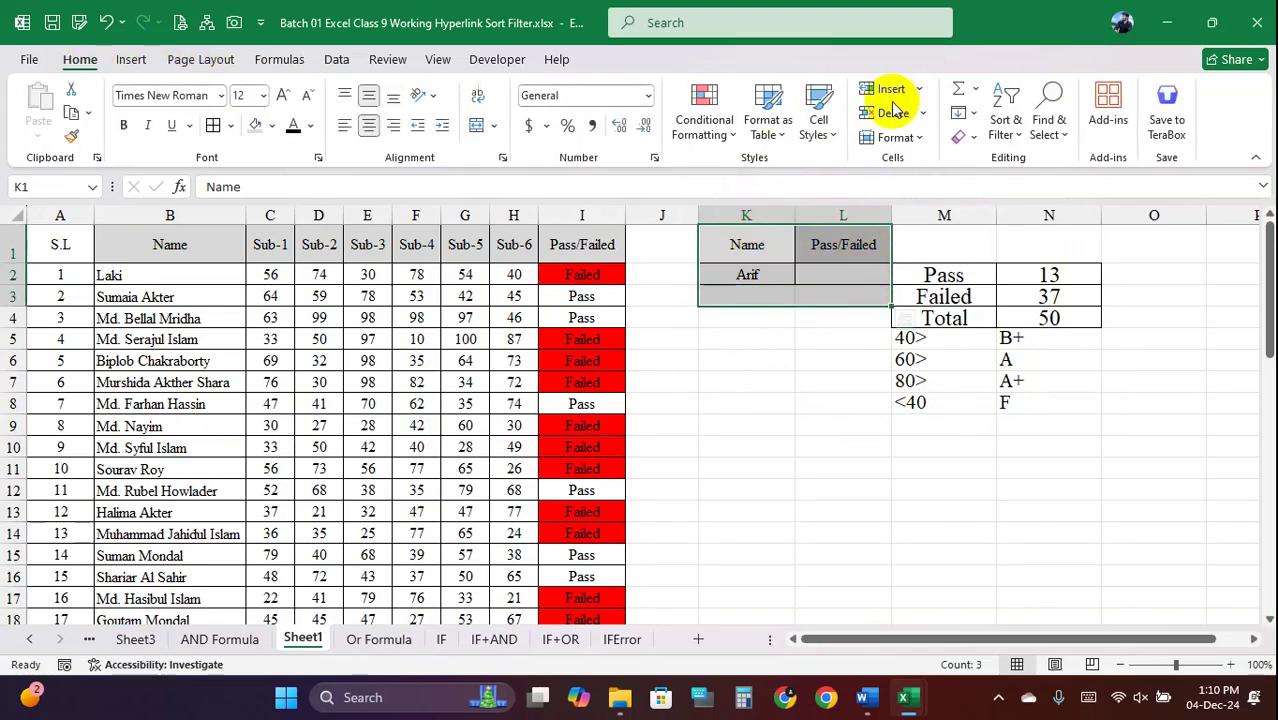
pyautogui.click(962, 136)
pyautogui.click(1004, 163)
# Delete all Sub-1 to Sub-6 scores in C2:H51, then open Data Validation for the emptied cells
pyautogui.click(273, 277)
pyautogui.moveTo(273, 277); pyautogui.dragTo(491, 640)
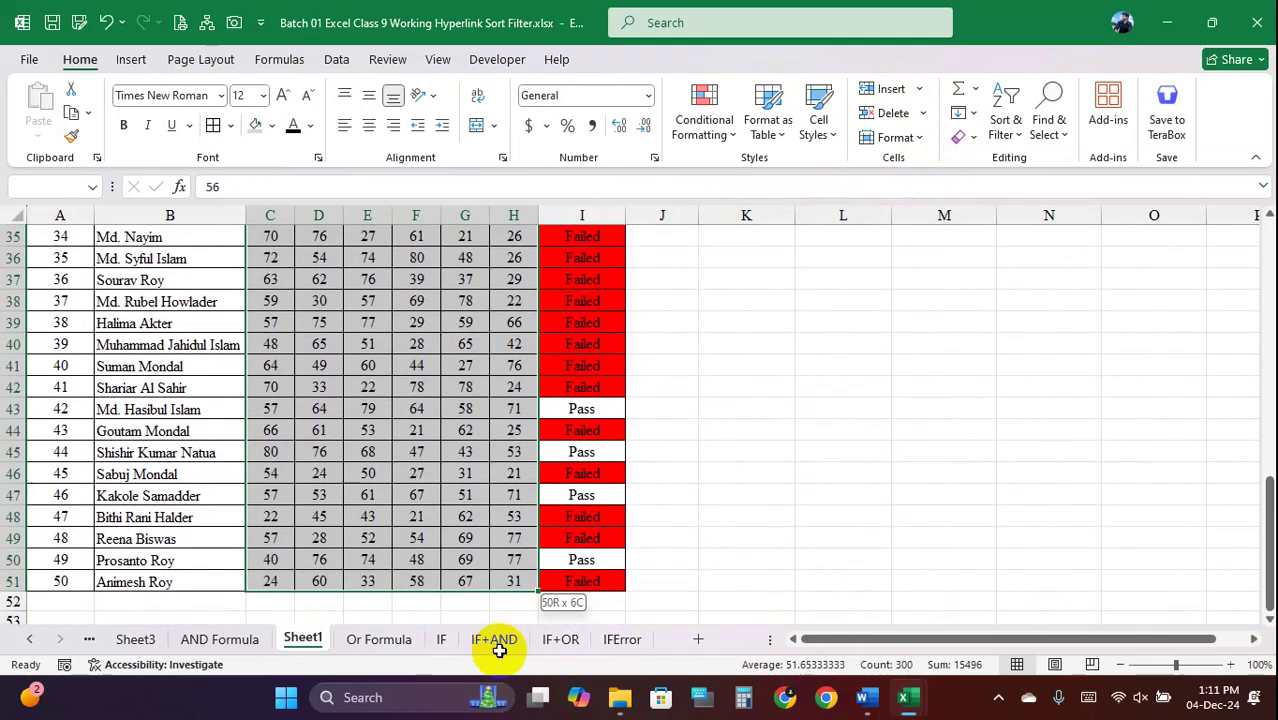
pyautogui.press('Delete')
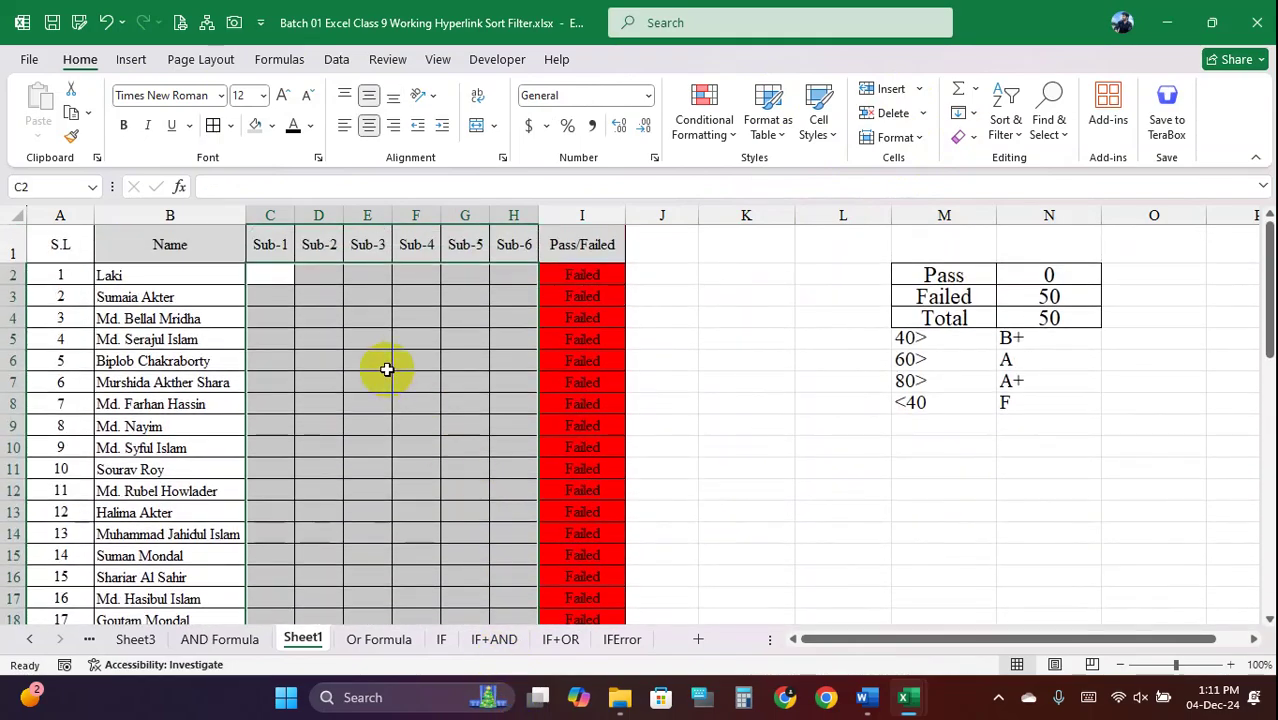
pyautogui.moveTo(282, 277); pyautogui.dragTo(531, 580)
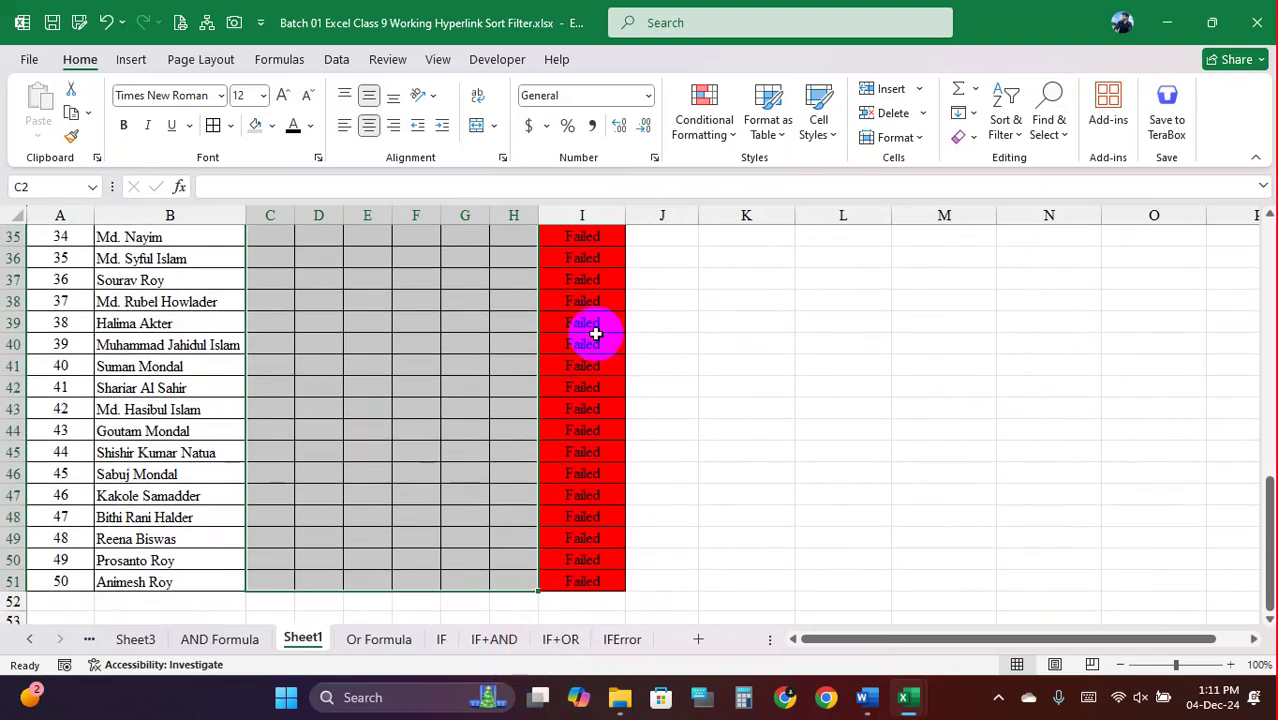
pyautogui.click(336, 58)
pyautogui.click(830, 137)
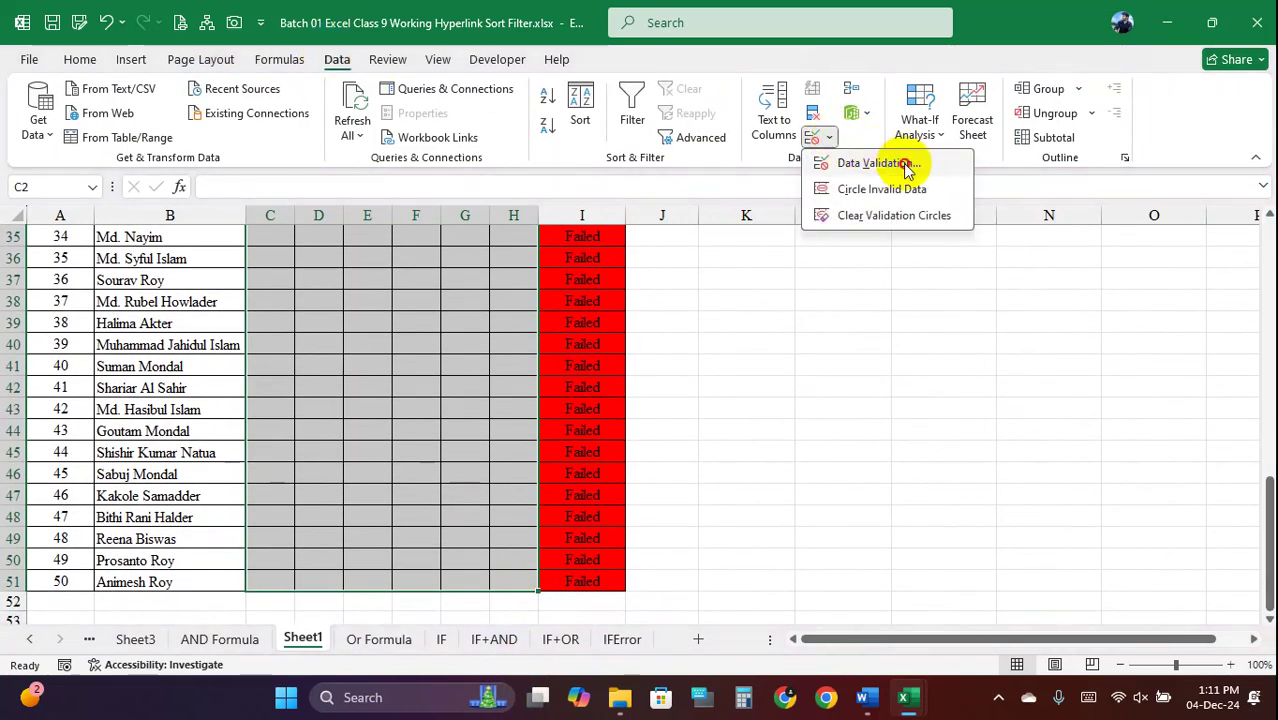
# Open the score cells' validation settings and set Allow to Decimal
pyautogui.click(862, 163)
pyautogui.click(866, 182)
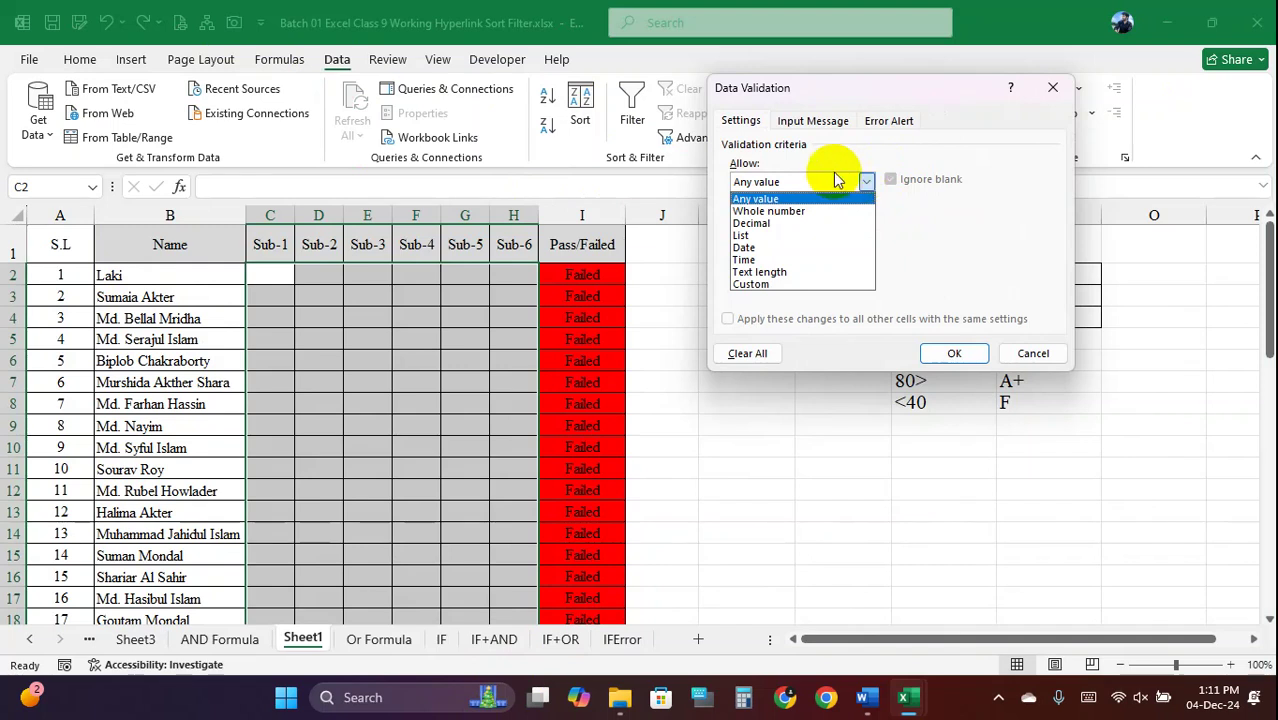
pyautogui.click(866, 182)
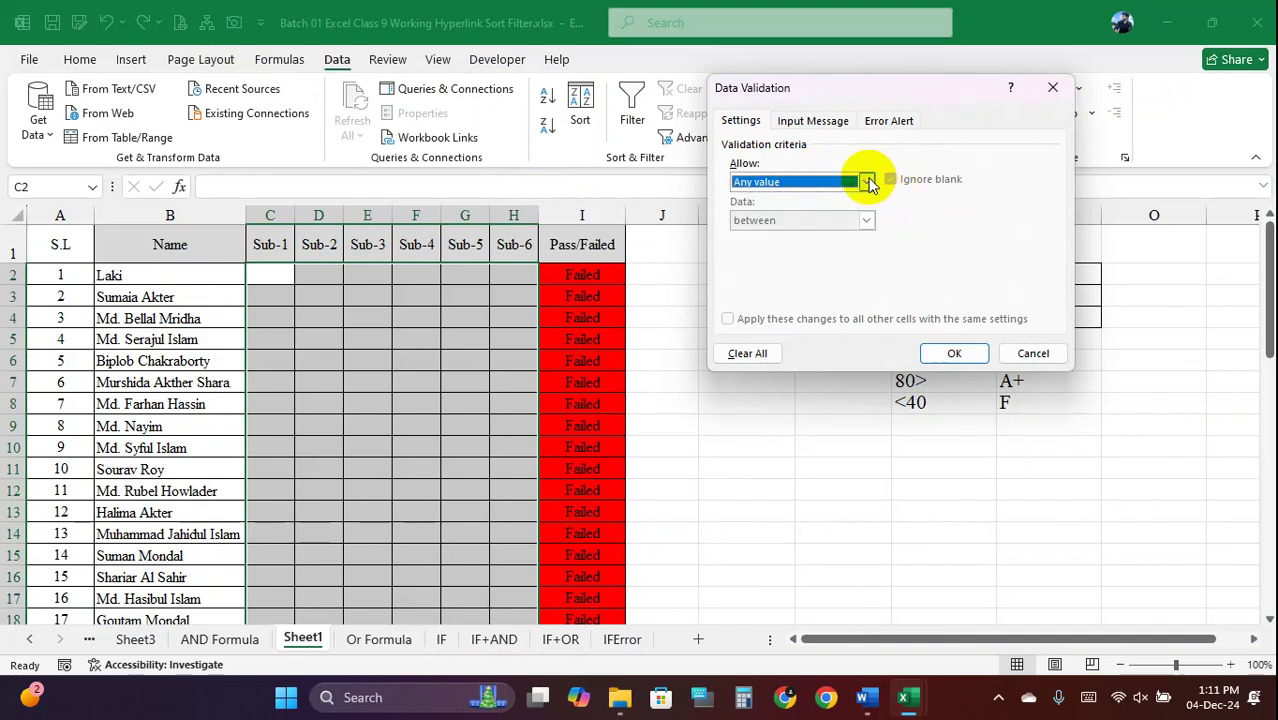
pyautogui.click(866, 183)
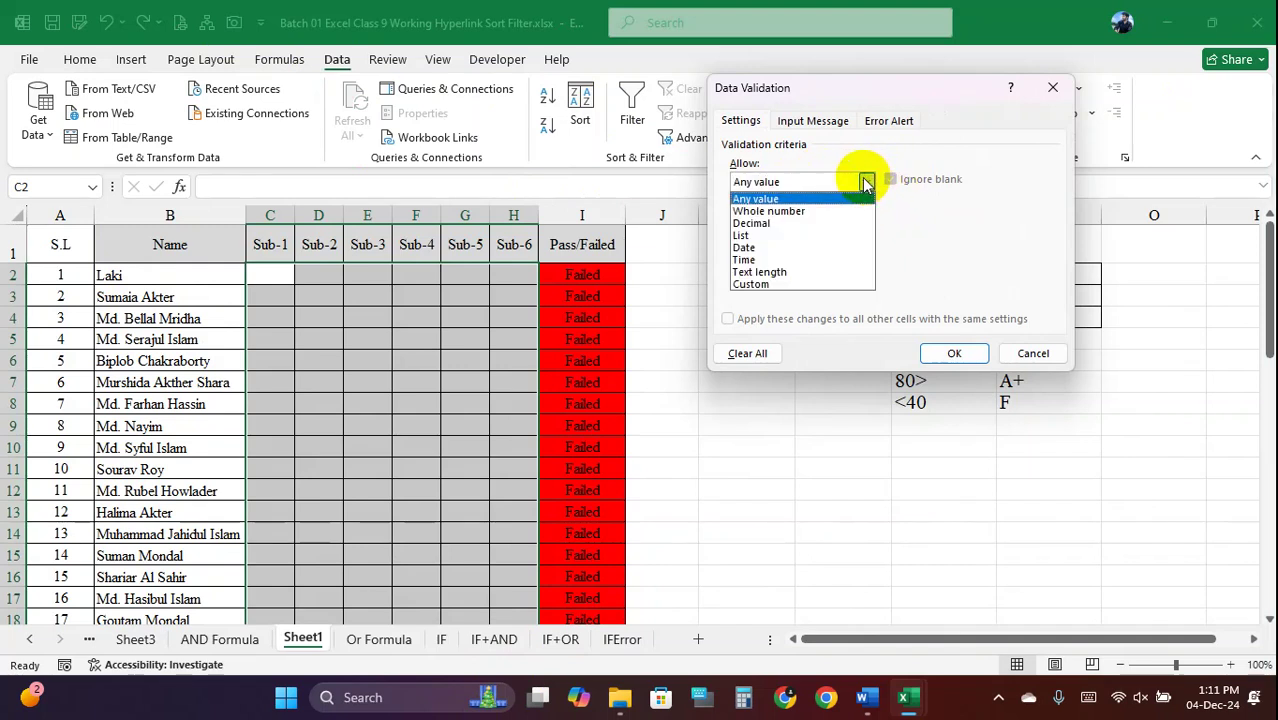
pyautogui.click(772, 223)
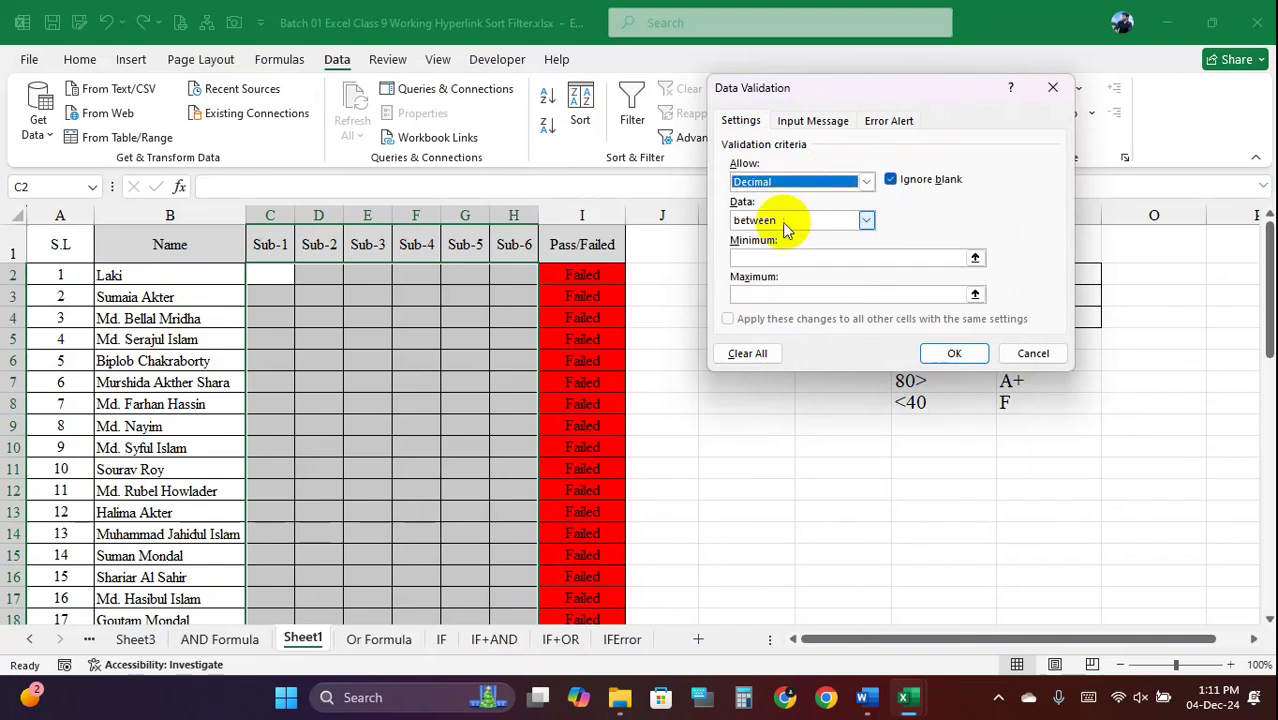
pyautogui.moveTo(866, 97); pyautogui.dragTo(913, 95)
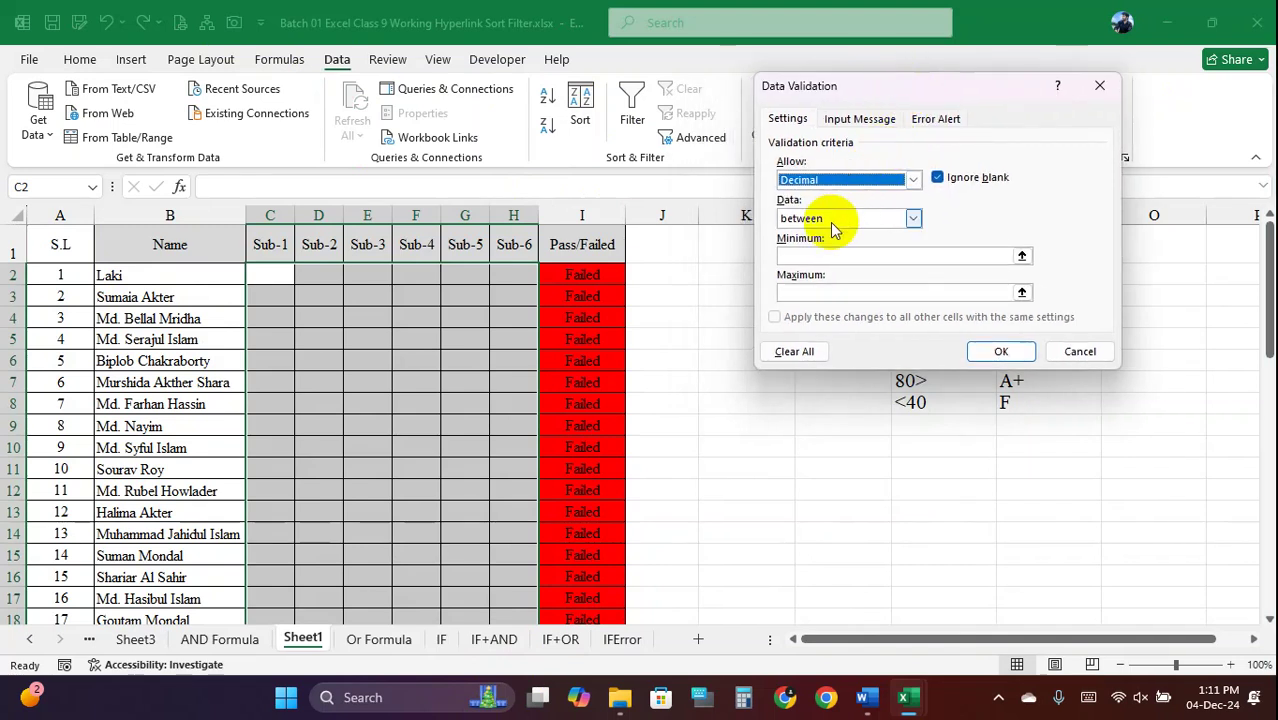
pyautogui.click(913, 218)
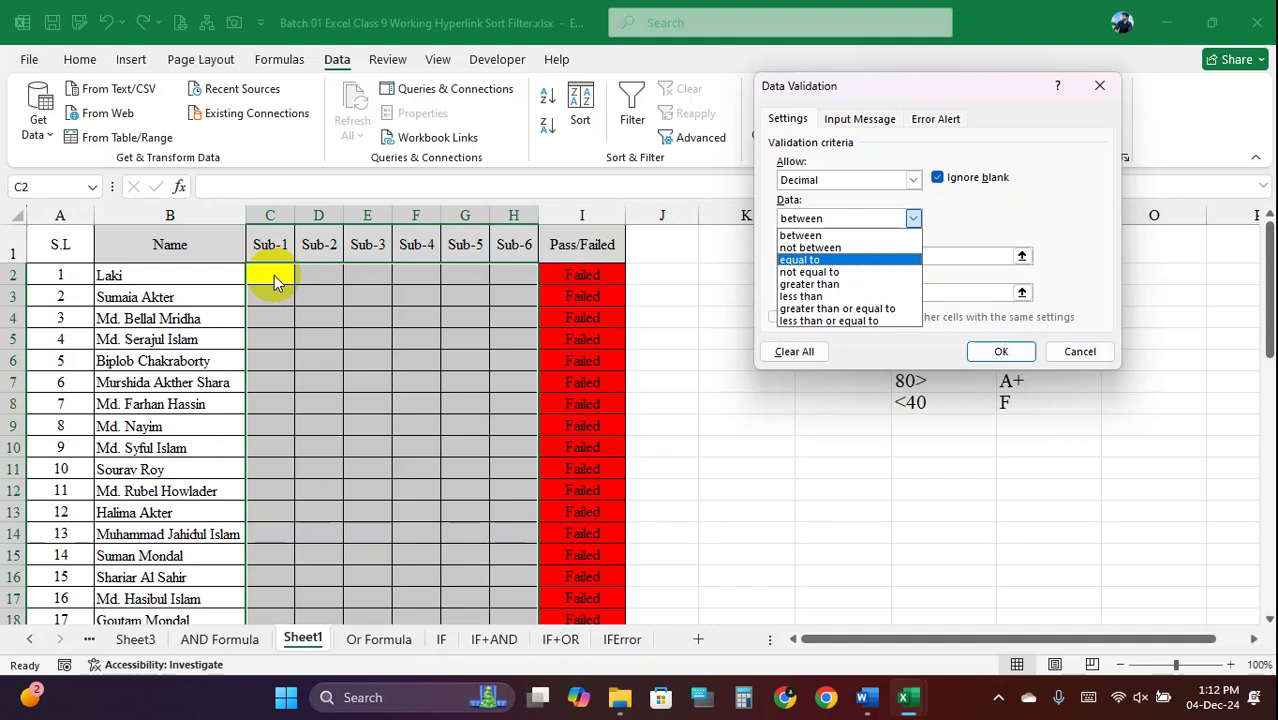
pyautogui.click(913, 180)
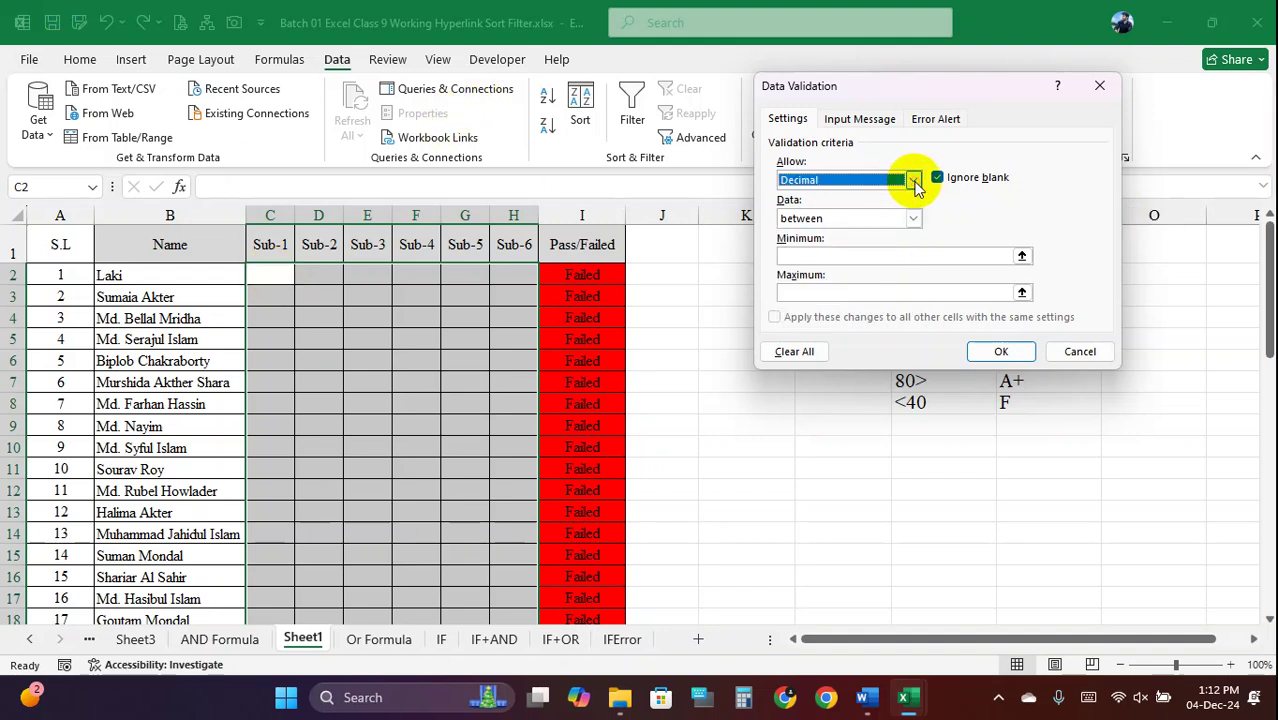
pyautogui.click(914, 181)
pyautogui.click(914, 181)
pyautogui.click(914, 181)
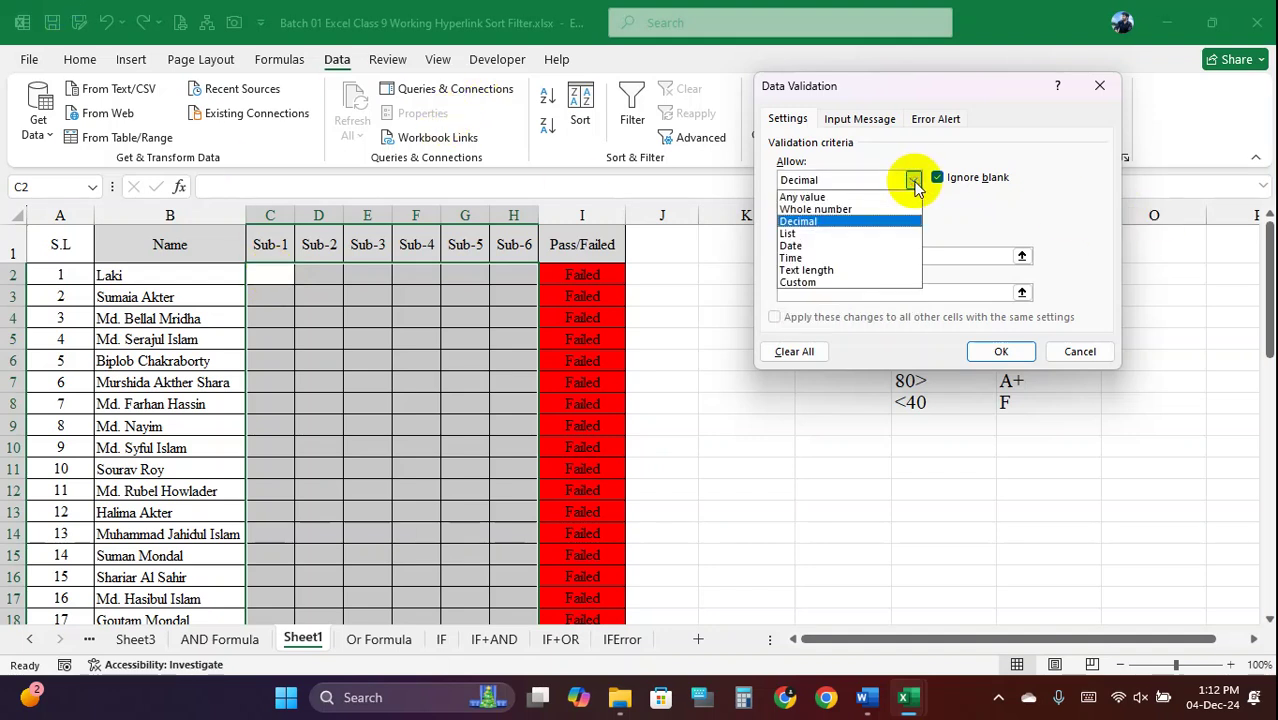
pyautogui.click(820, 234)
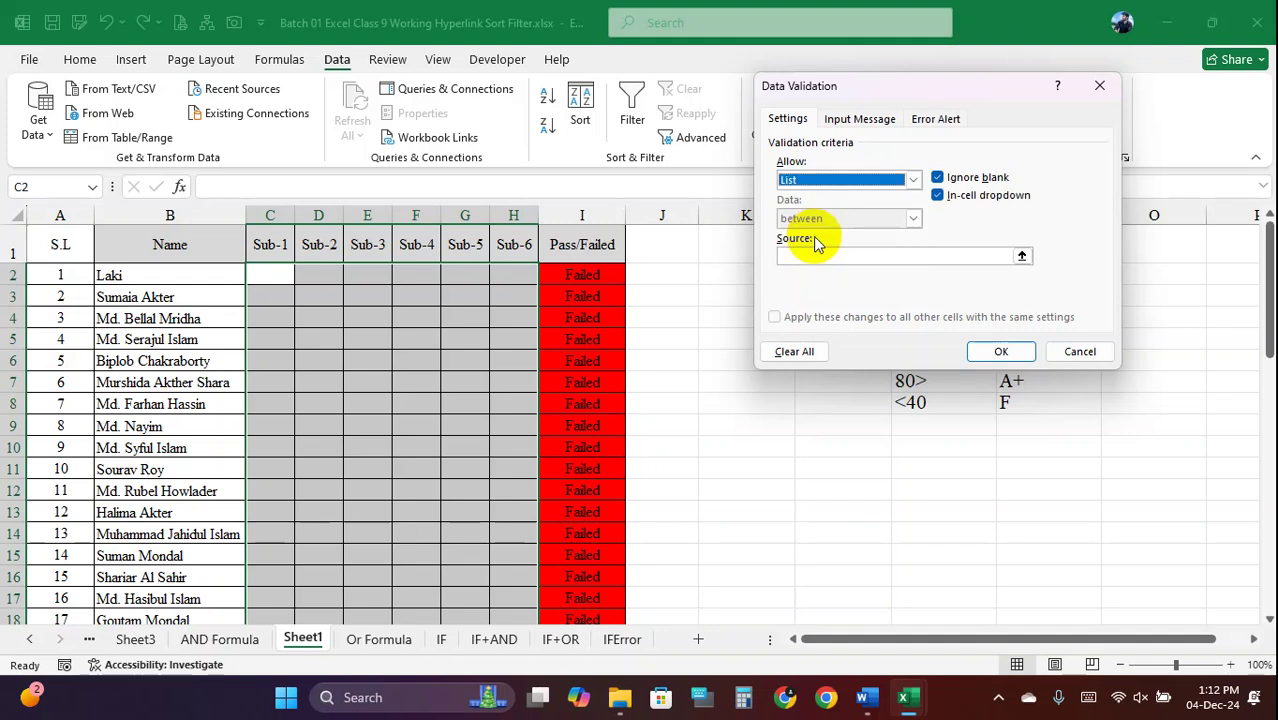
pyautogui.click(913, 180)
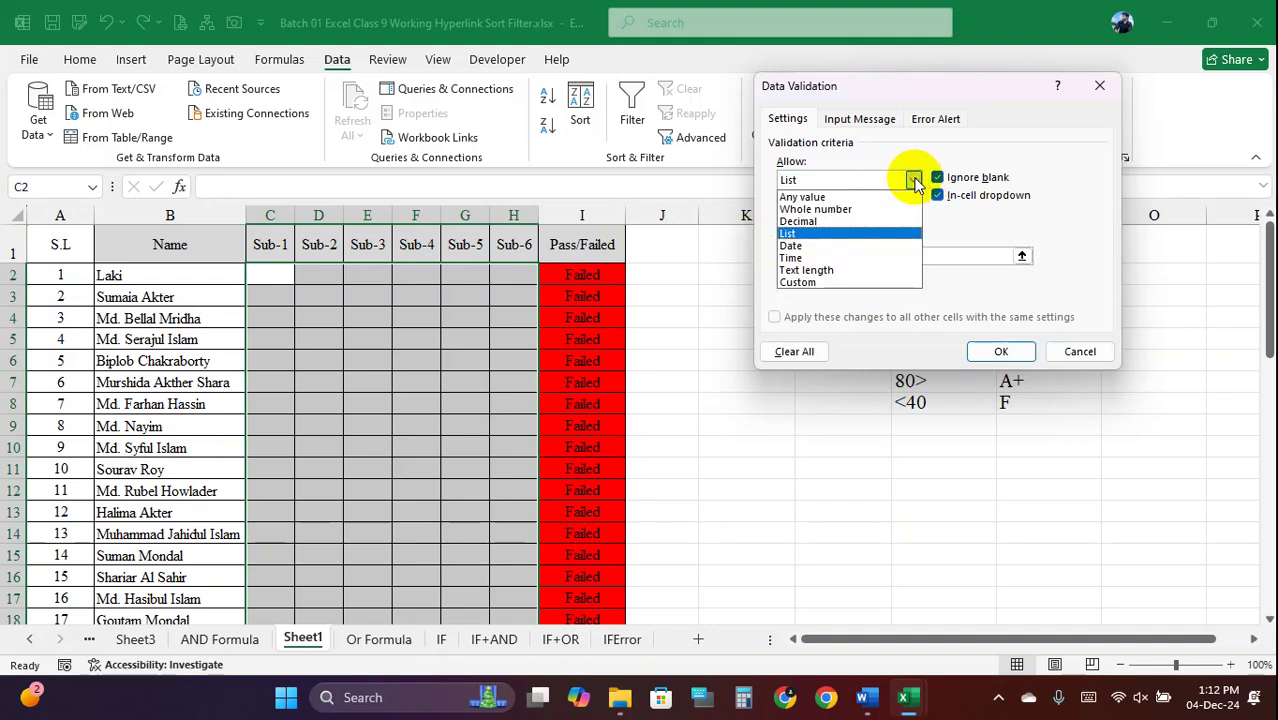
pyautogui.click(812, 245)
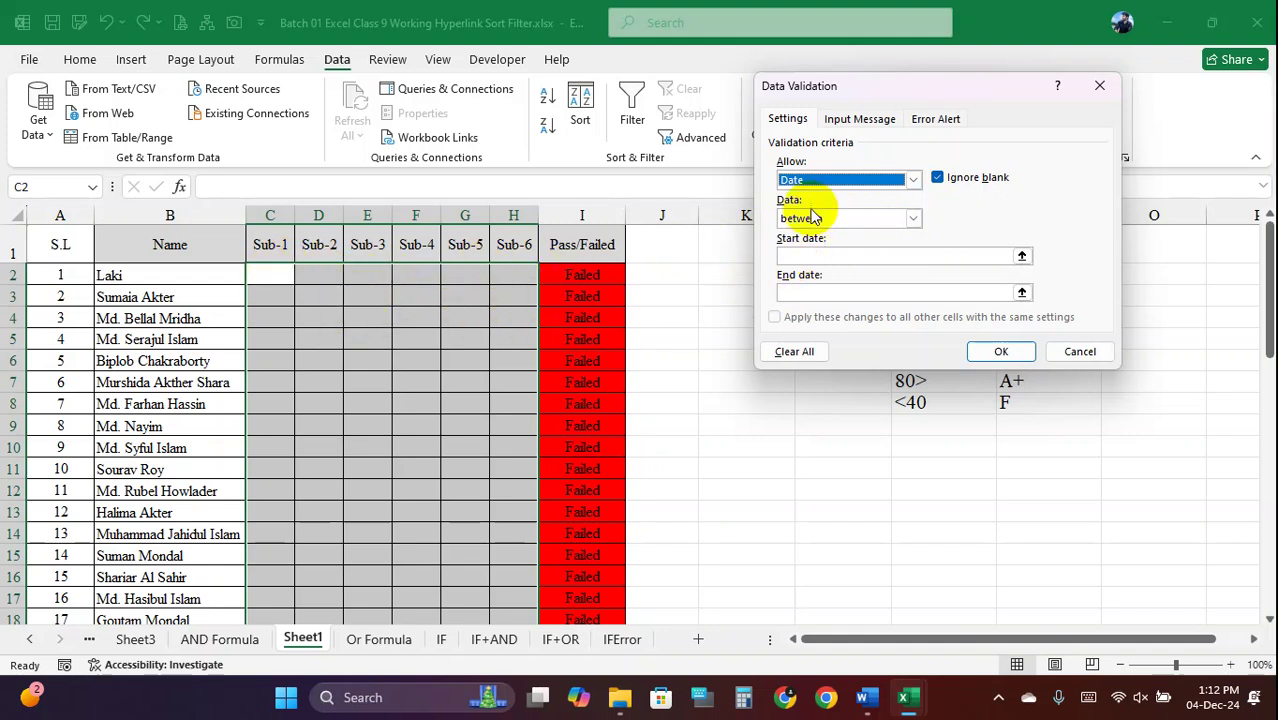
pyautogui.click(913, 180)
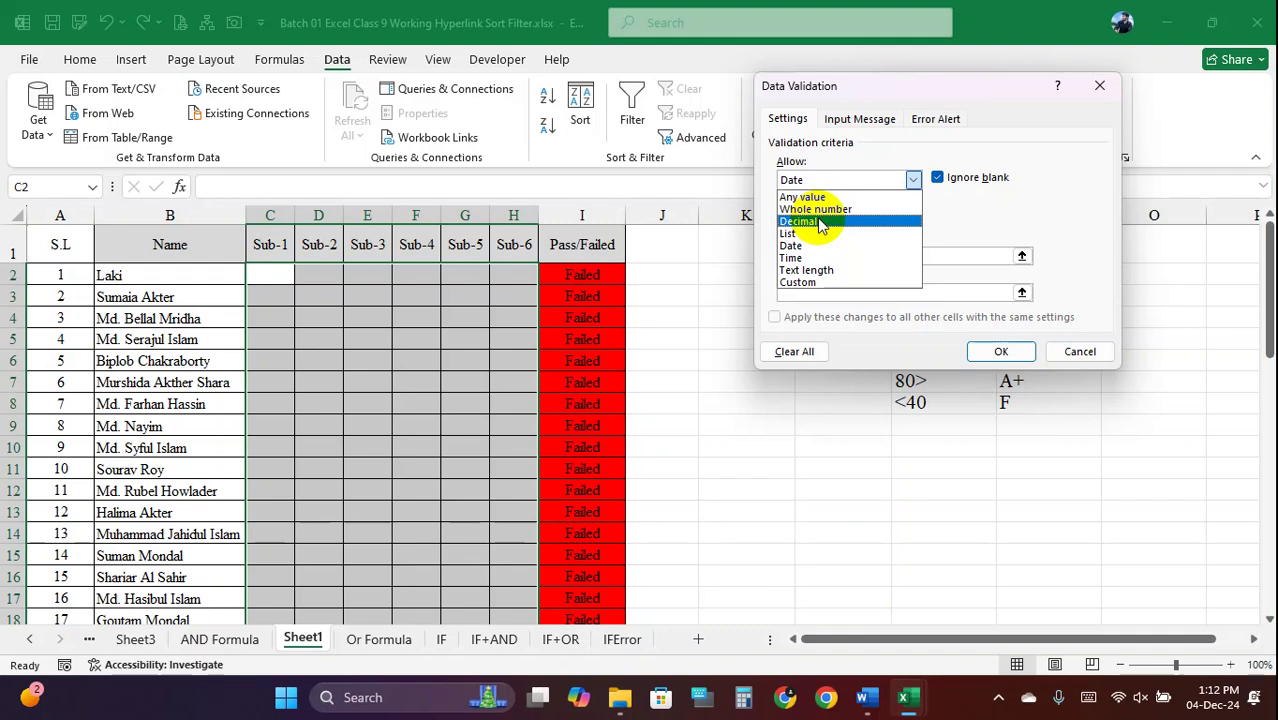
pyautogui.click(820, 222)
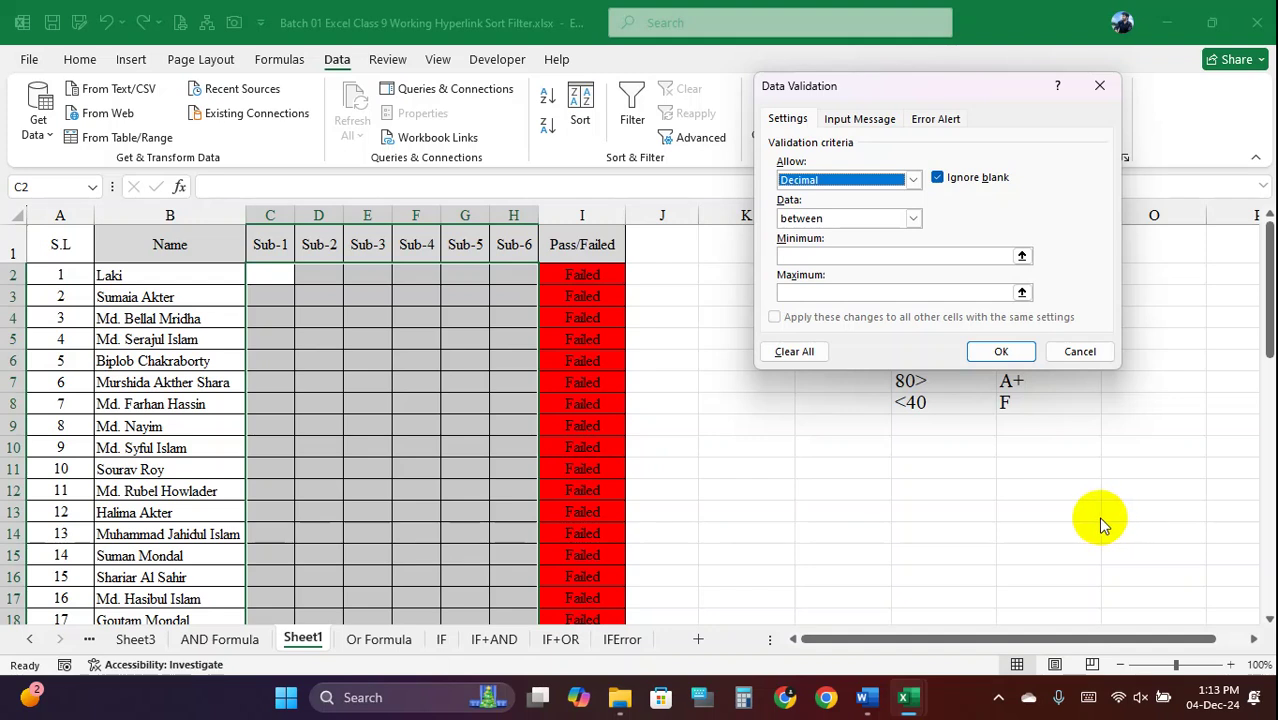
# Set the Decimal rule to between, with minimum 1 and maximum 100
pyautogui.click(914, 218)
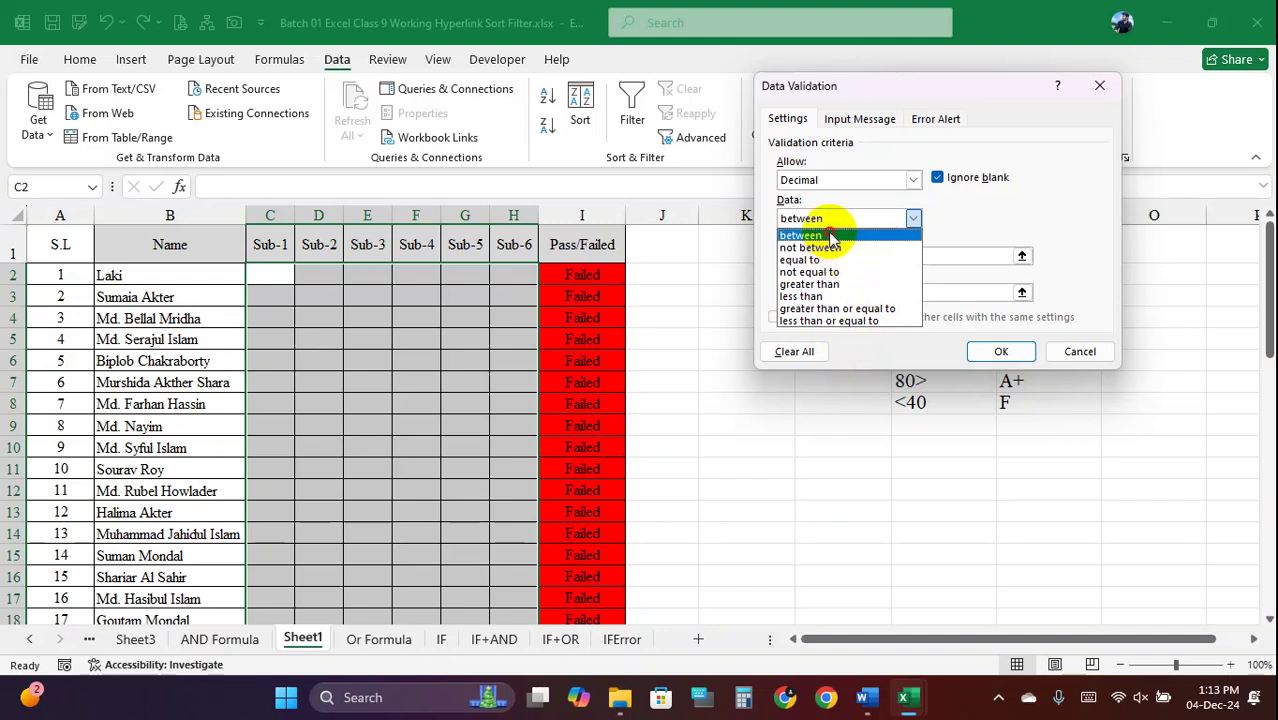
pyautogui.click(830, 236)
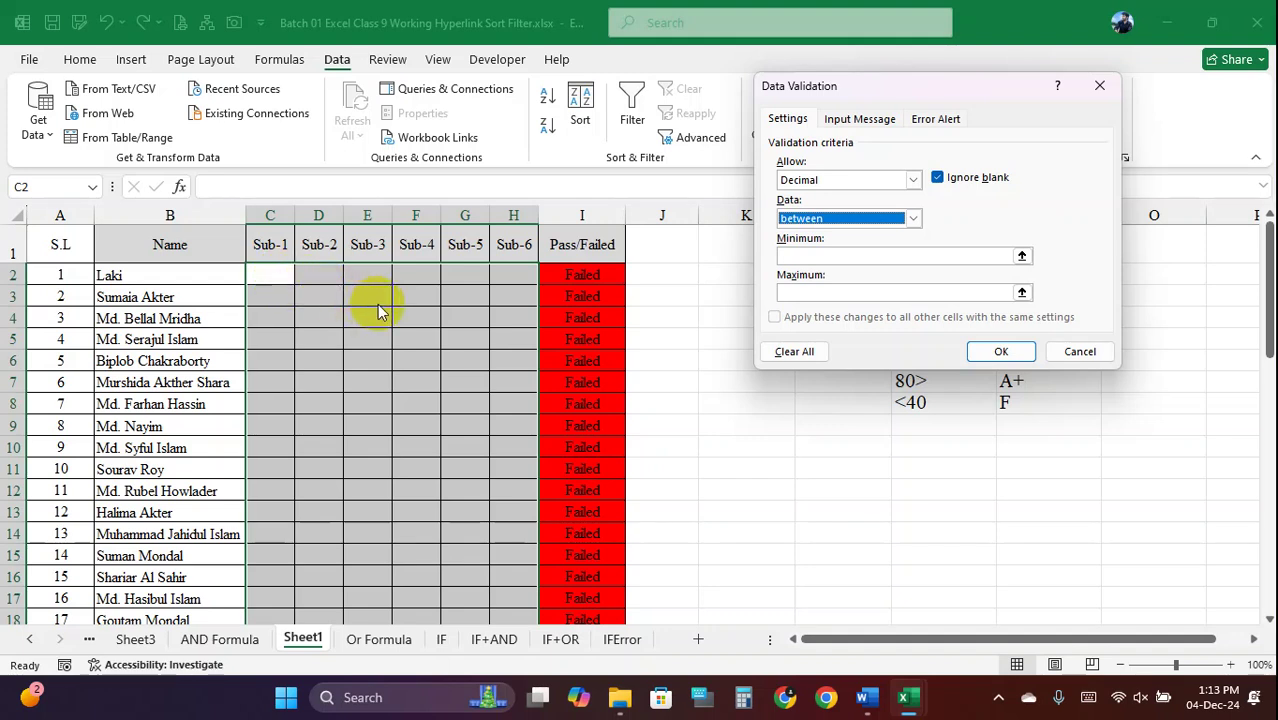
pyautogui.click(831, 257)
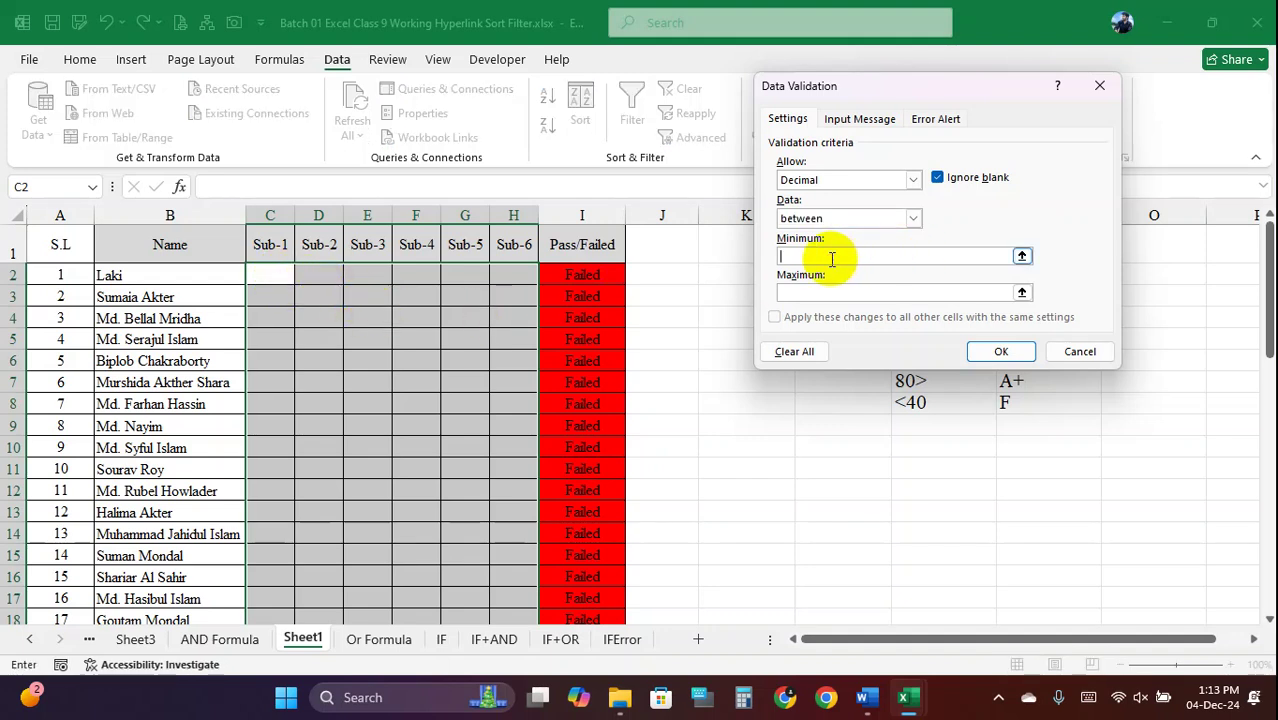
pyautogui.write('1')
pyautogui.click(834, 291)
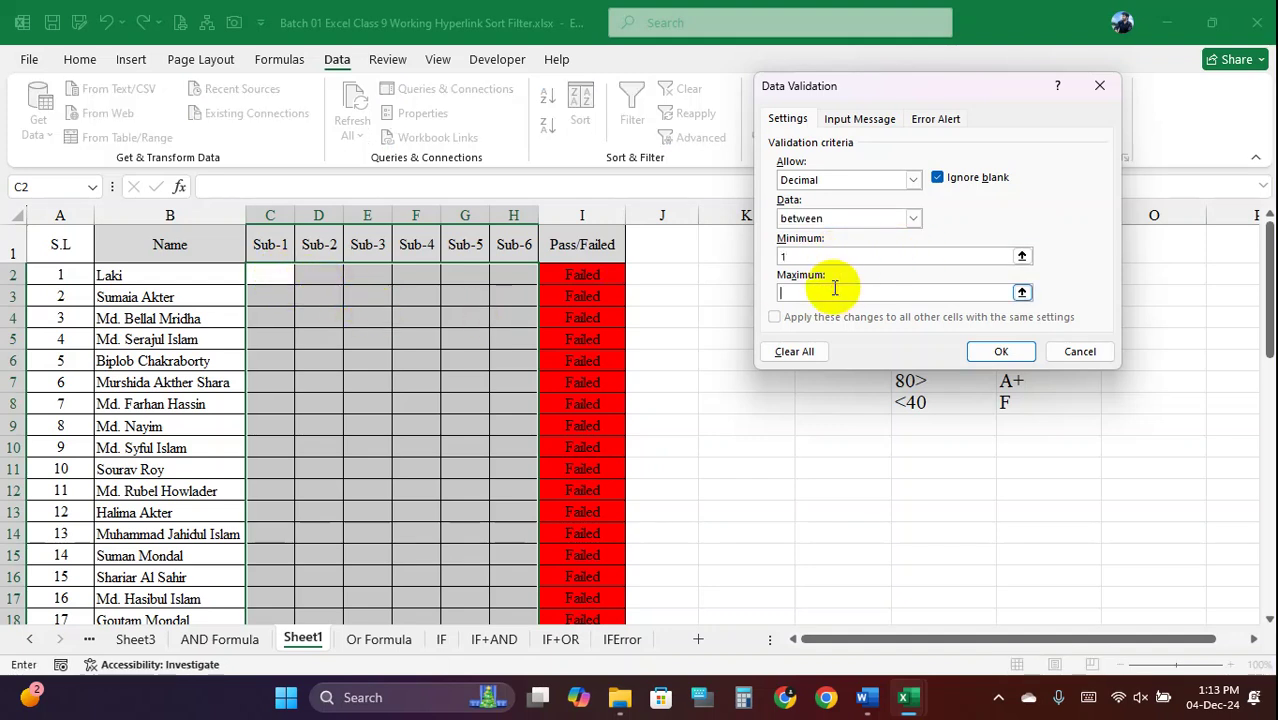
pyautogui.write('100')
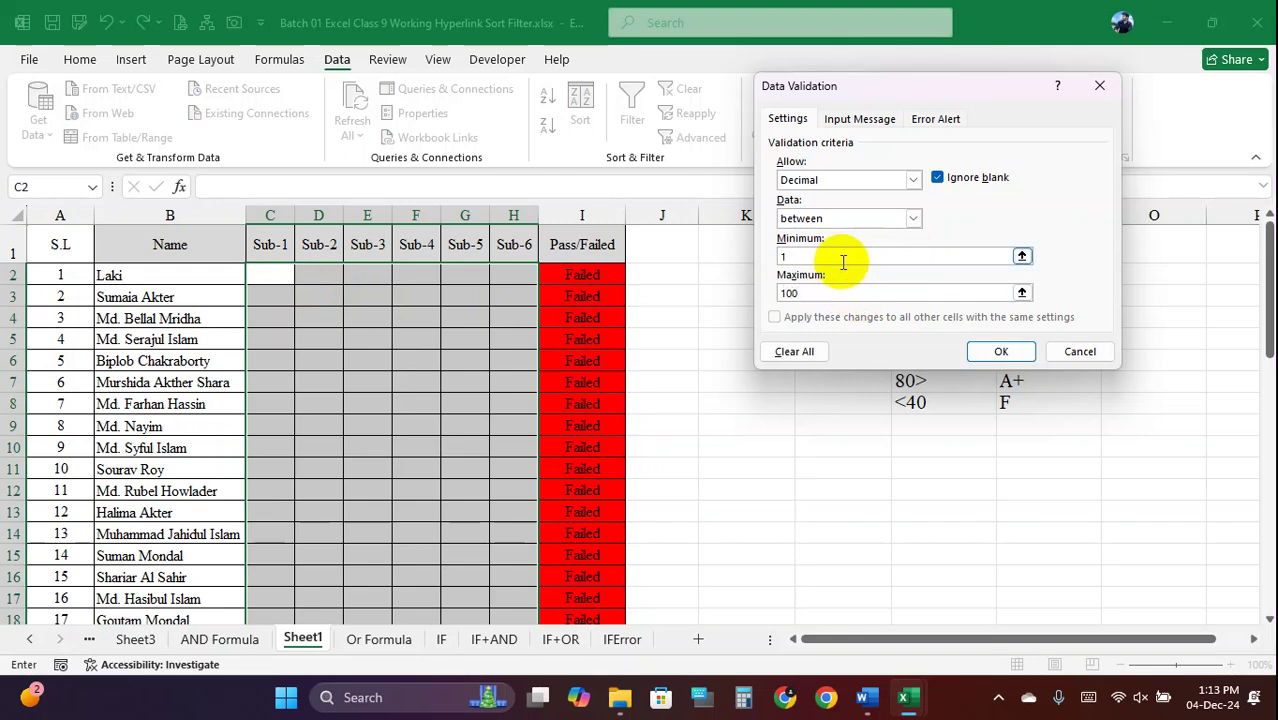
# Apply the 1–100 rule and confirm text entries in E5 and E4 are rejected
pyautogui.click(999, 352)
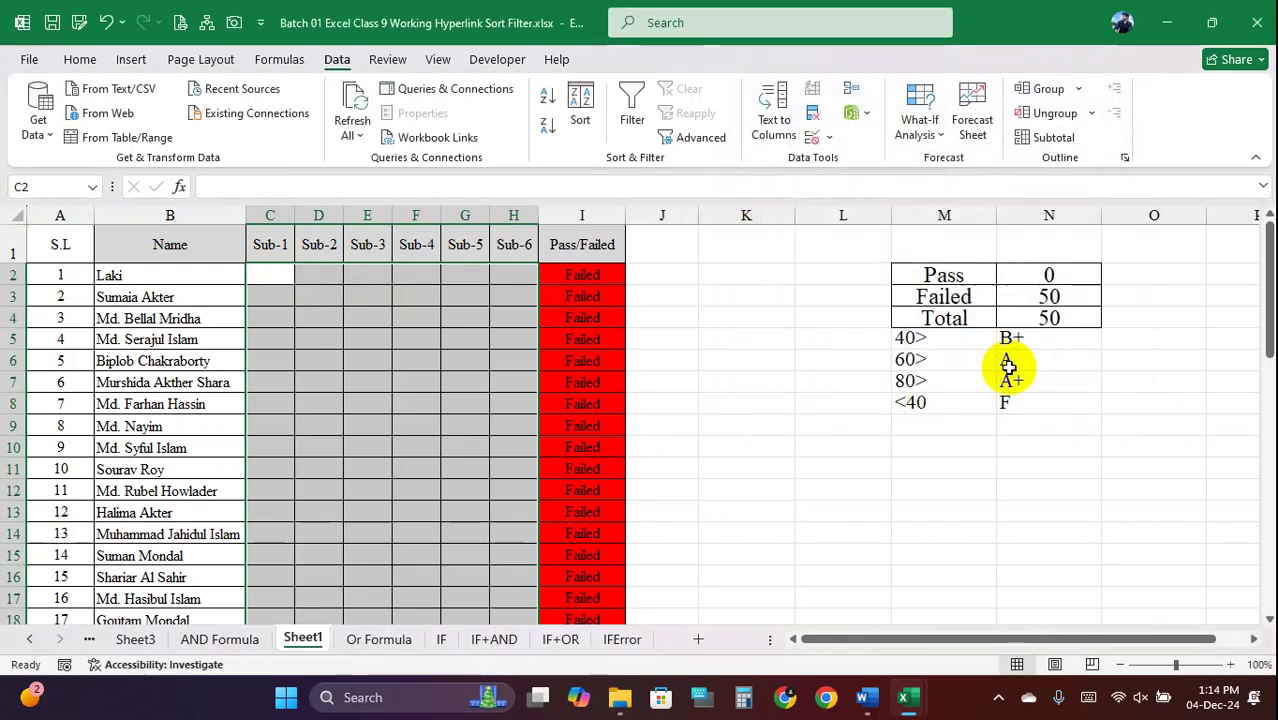
pyautogui.click(352, 314)
pyautogui.click(318, 316)
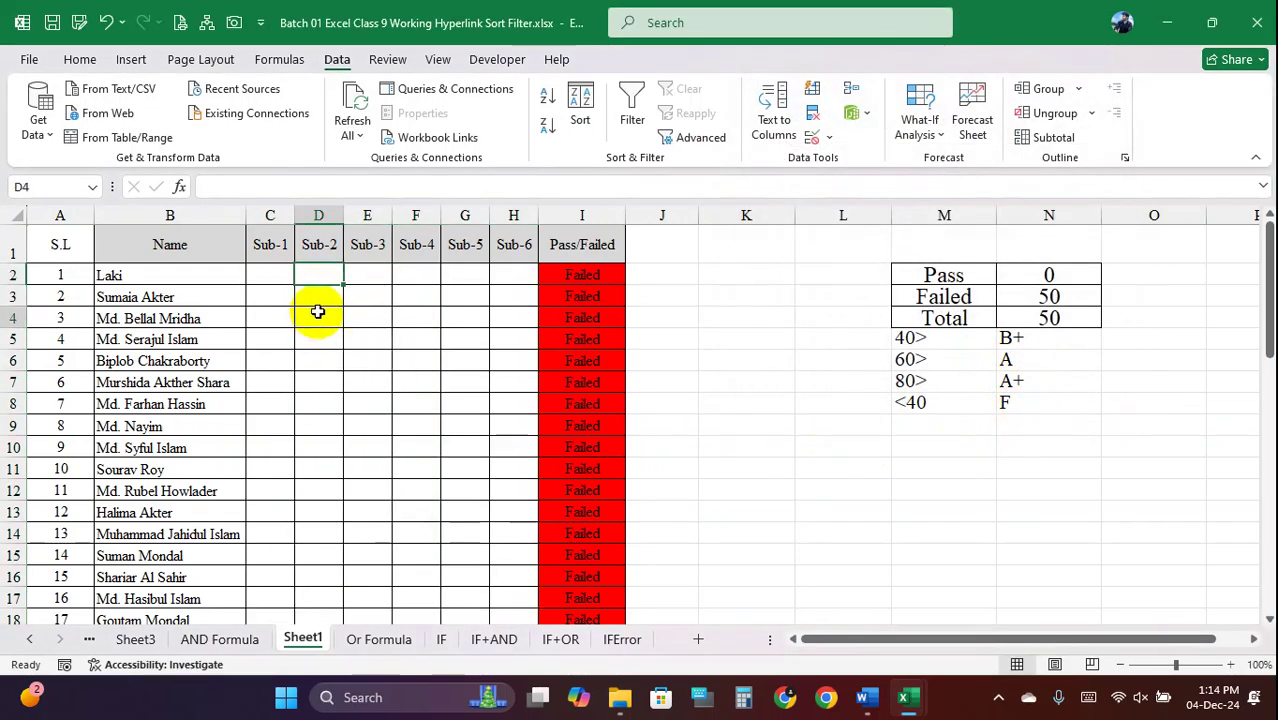
pyautogui.scroll(-2, 388, 416)
pyautogui.scroll(2, 396, 422)
pyautogui.click(367, 339)
pyautogui.write('qt4ert')
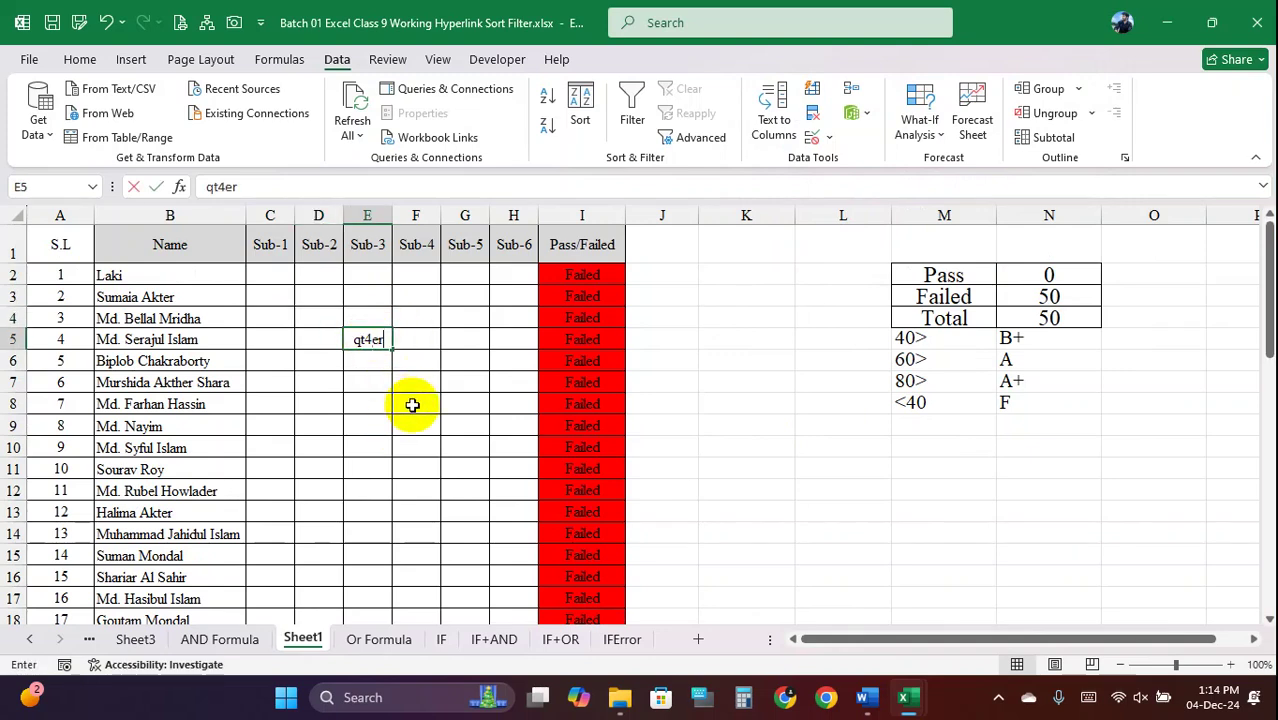
pyautogui.press('Return')
pyautogui.click(648, 398)
pyautogui.click(368, 318)
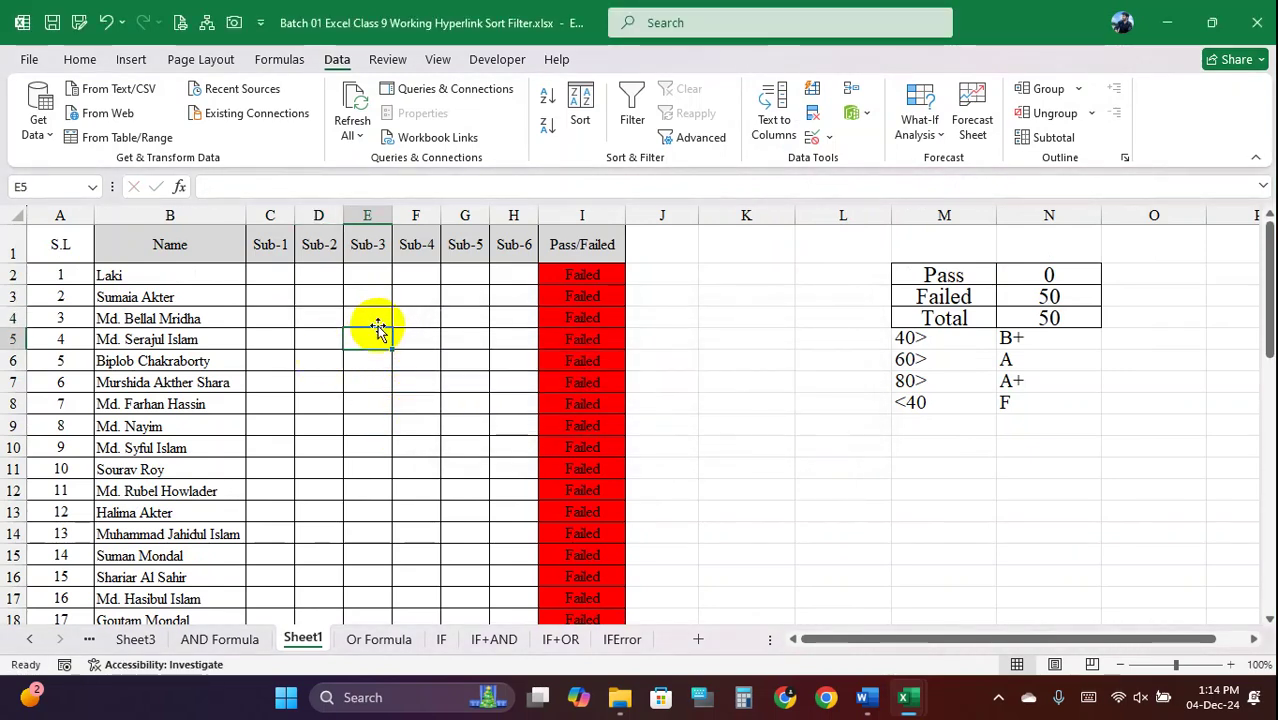
pyautogui.write('wertywr')
pyautogui.press('Return')
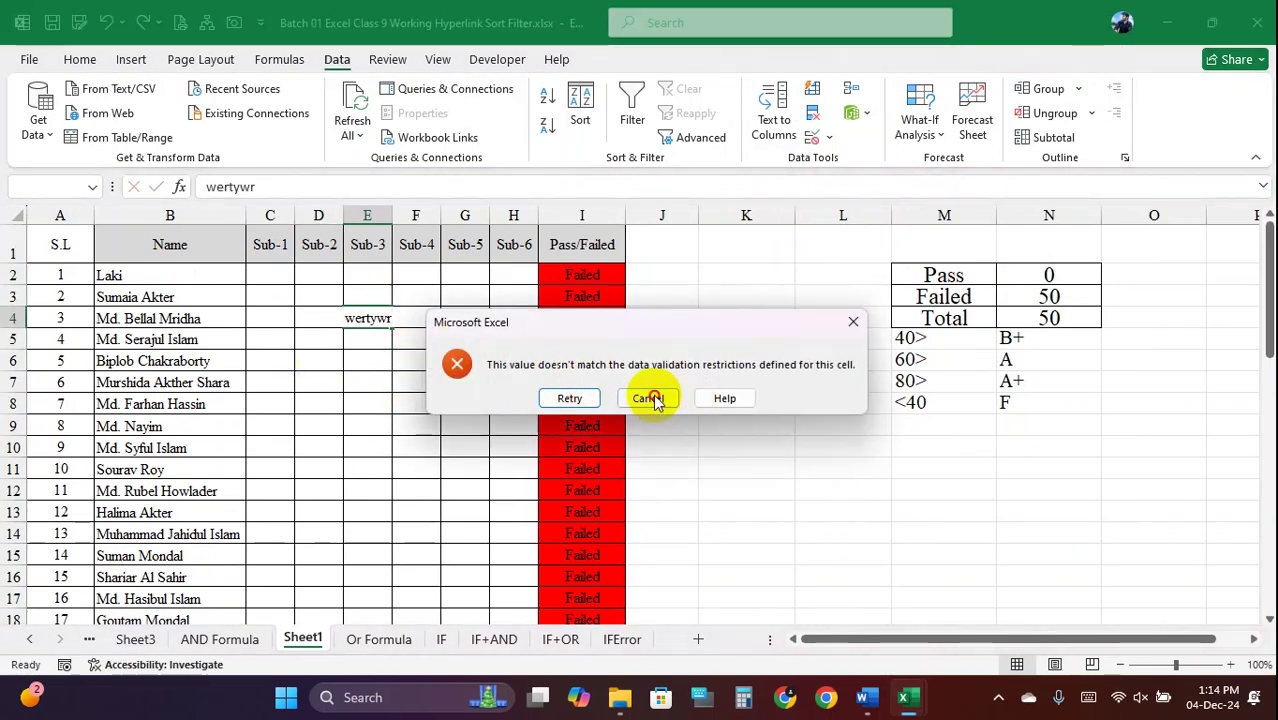
pyautogui.click(650, 398)
# Test row 2 limits: 100 and 1 accepted, while 110, 0 and 101 are rejected
pyautogui.click(276, 279)
pyautogui.write('110')
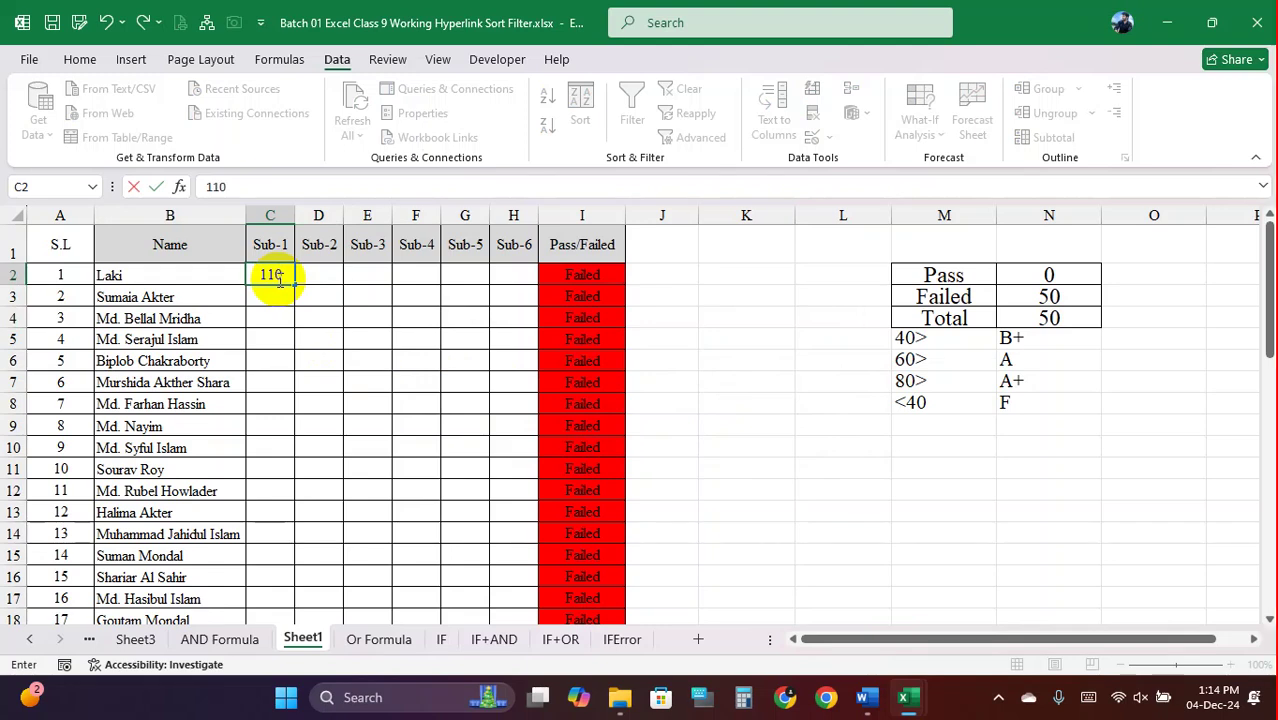
pyautogui.press('Return')
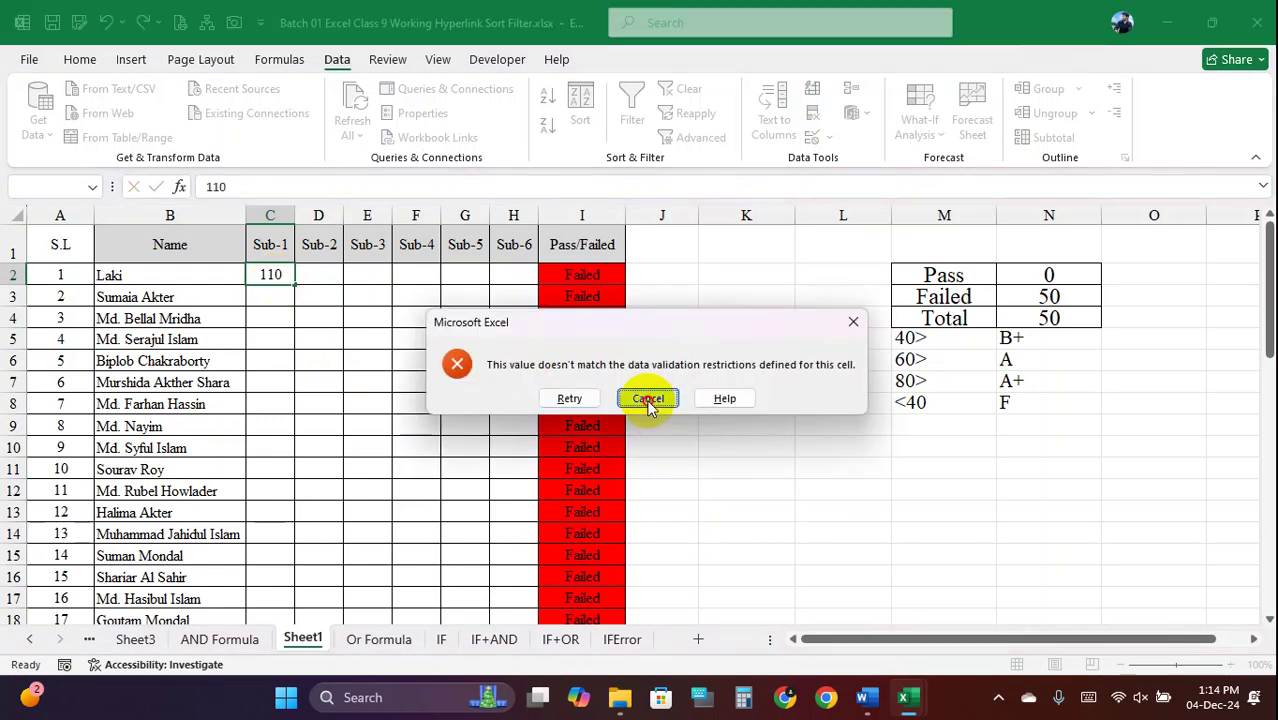
pyautogui.click(647, 398)
pyautogui.write('100')
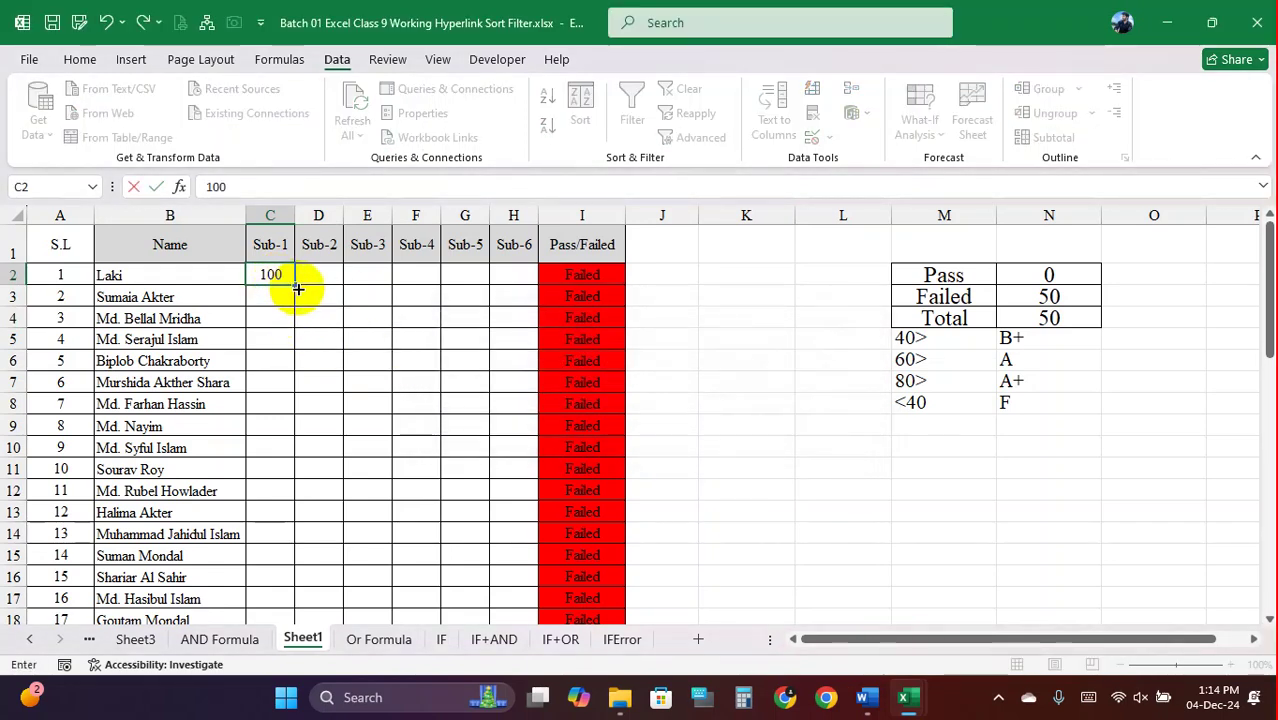
pyautogui.press('Return')
pyautogui.click(318, 276)
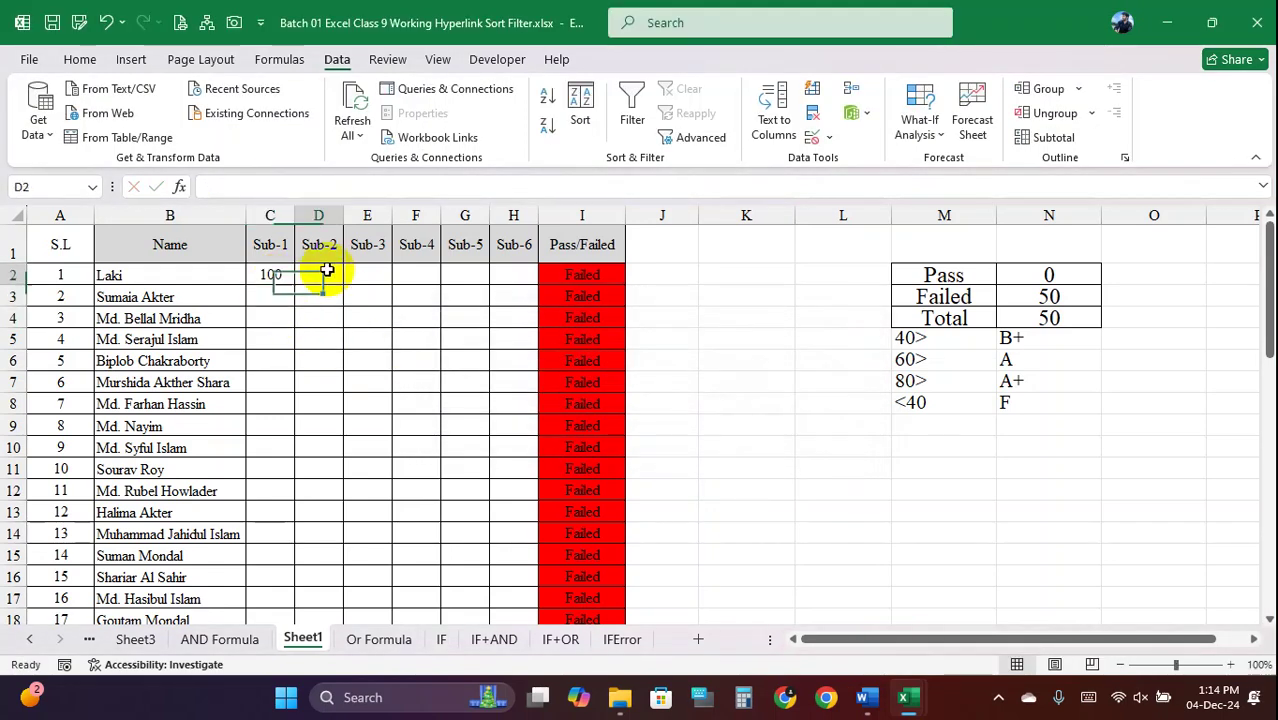
pyautogui.write('1')
pyautogui.click(364, 278)
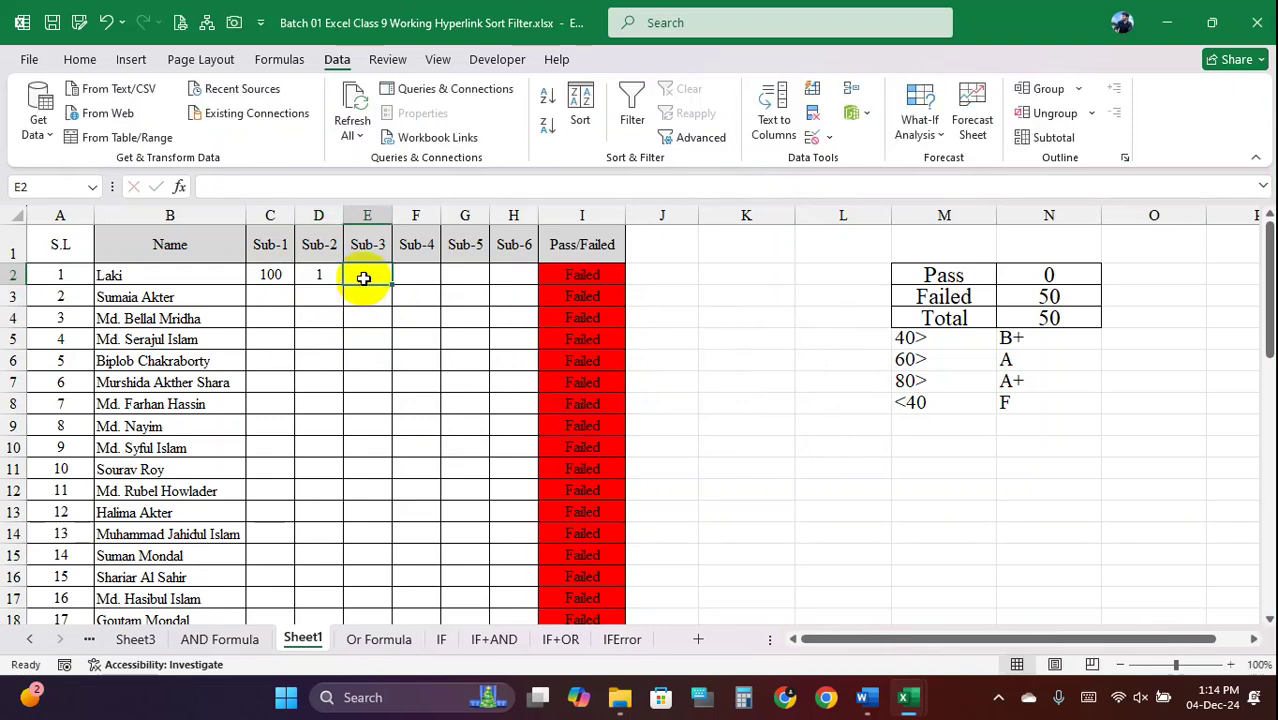
pyautogui.write('0')
pyautogui.press('Return')
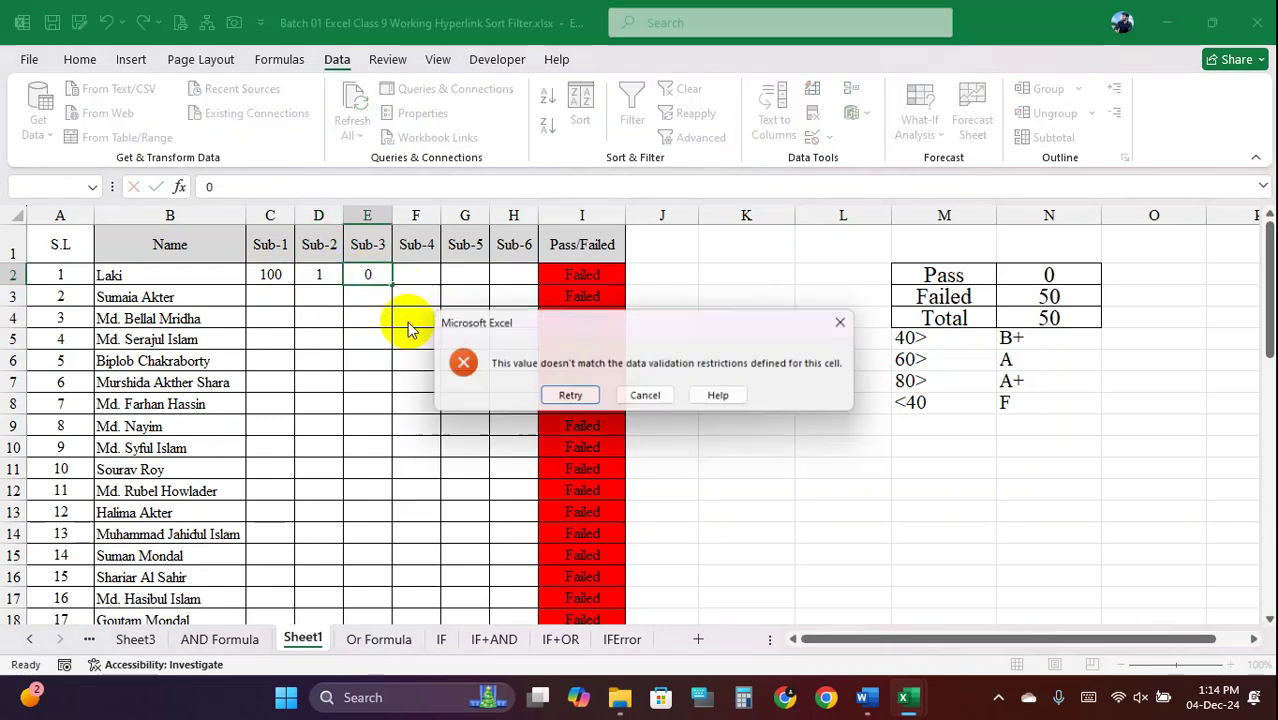
pyautogui.click(642, 400)
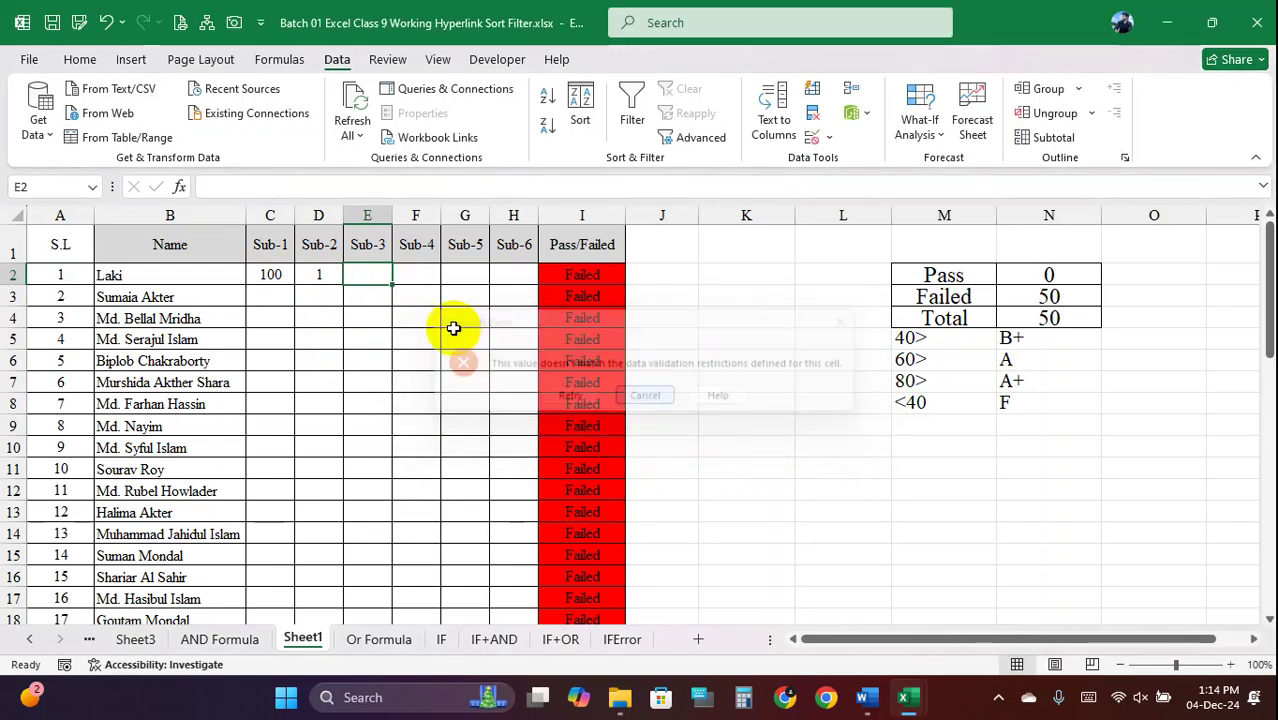
pyautogui.click(412, 275)
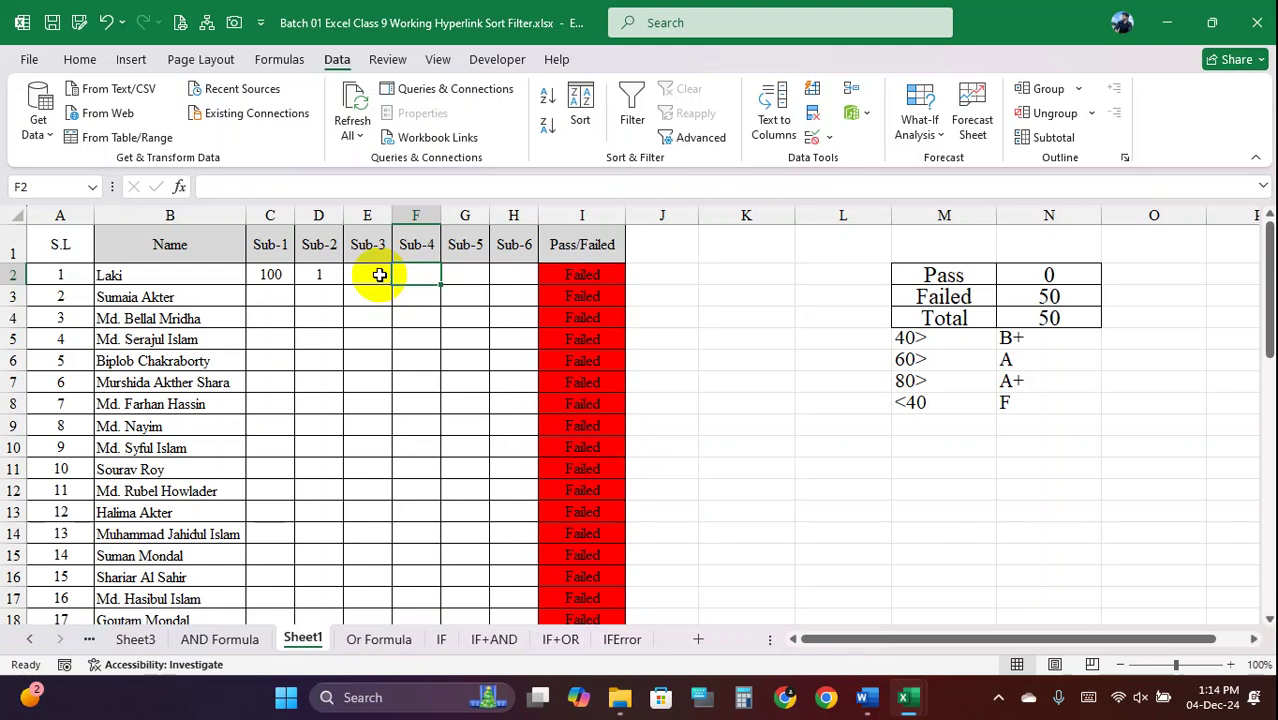
pyautogui.click(380, 275)
pyautogui.write('101')
pyautogui.press('Return')
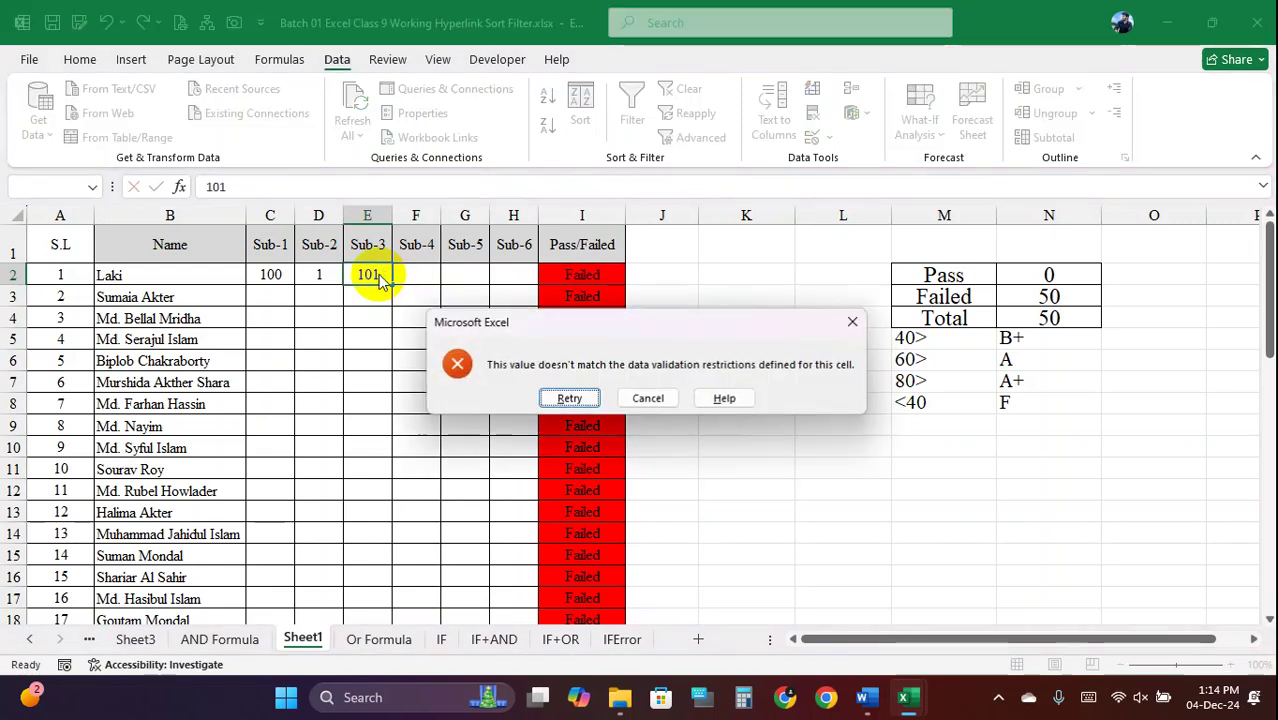
pyautogui.click(645, 400)
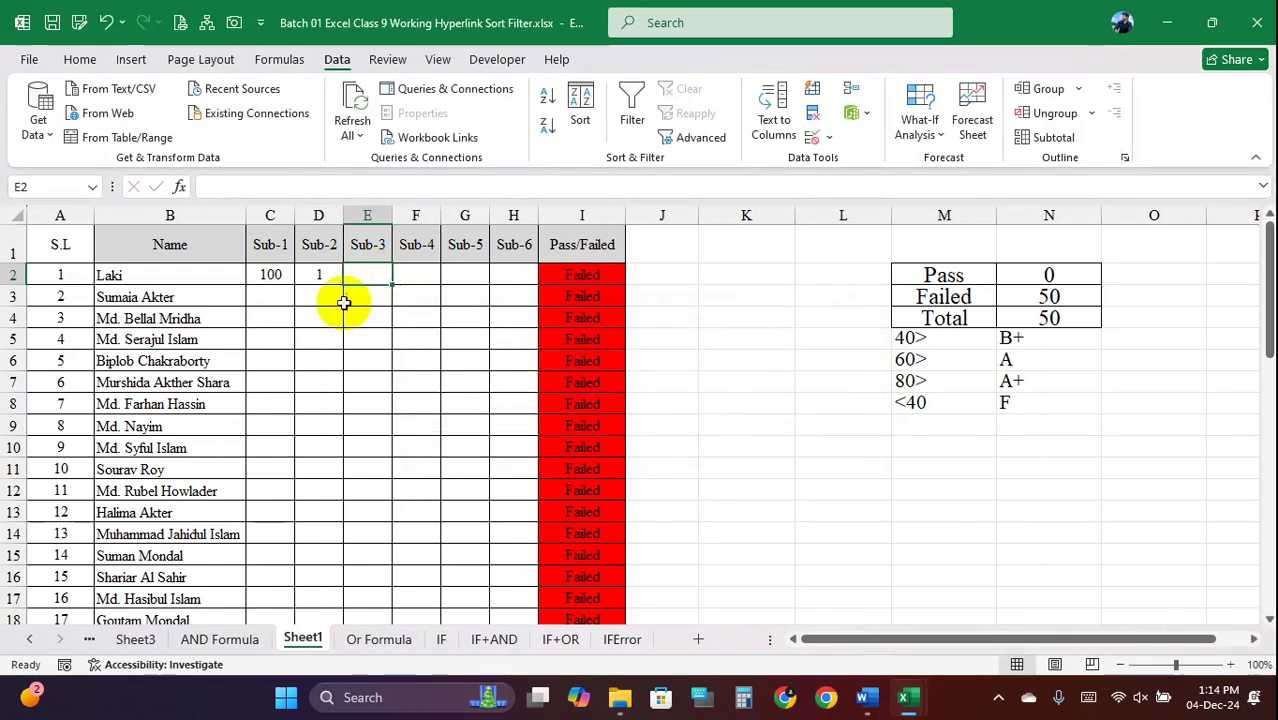
# Clear the test scores from C2:D2 and widen column J
pyautogui.moveTo(273, 275); pyautogui.dragTo(305, 272)
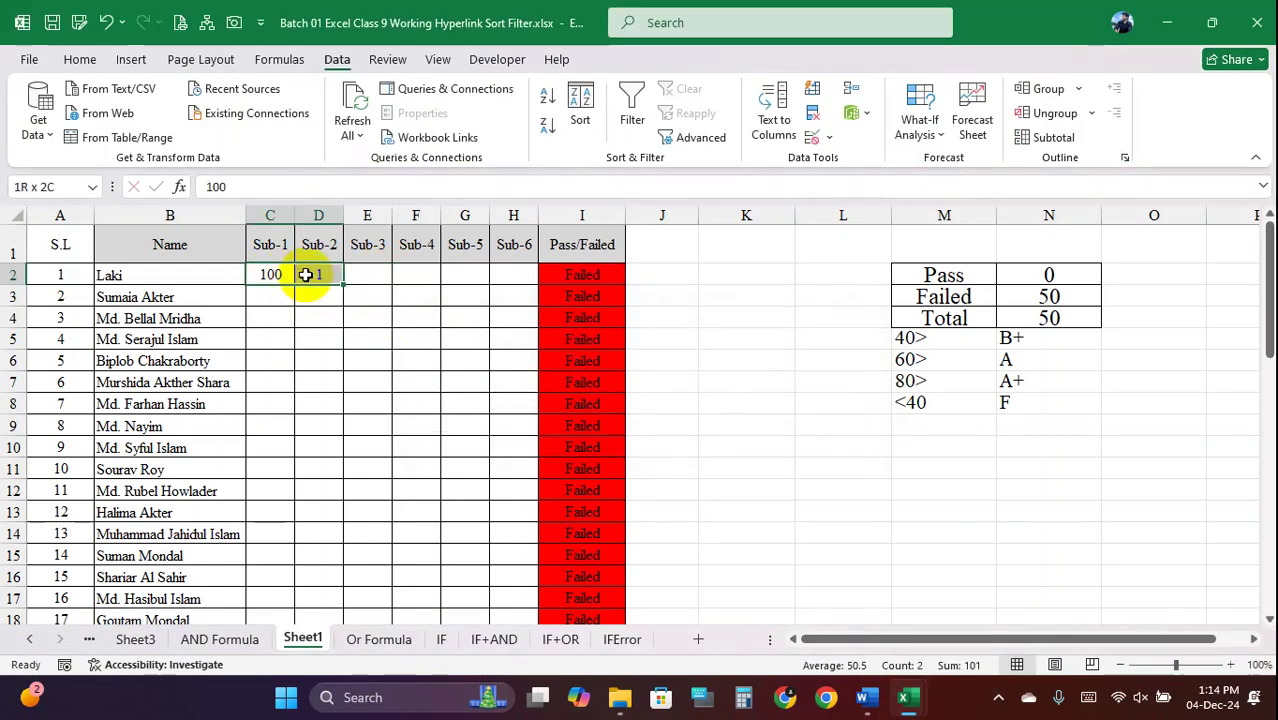
pyautogui.press('Delete')
pyautogui.click(317, 319)
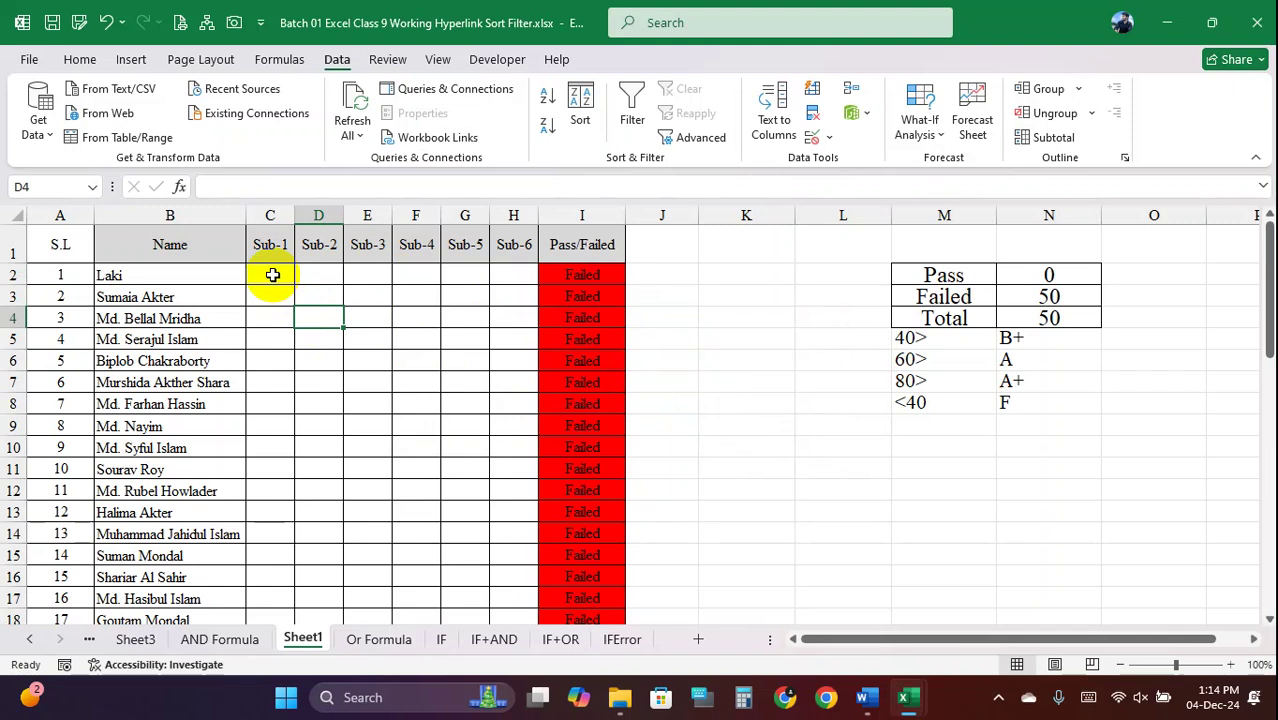
pyautogui.moveTo(272, 275)
pyautogui.mouseDown()
pyautogui.moveTo(471, 305)
pyautogui.moveTo(505, 374)
pyautogui.moveTo(505, 655)
pyautogui.moveTo(496, 583)
pyautogui.mouseUp()
pyautogui.scroll(11, 451, 311)
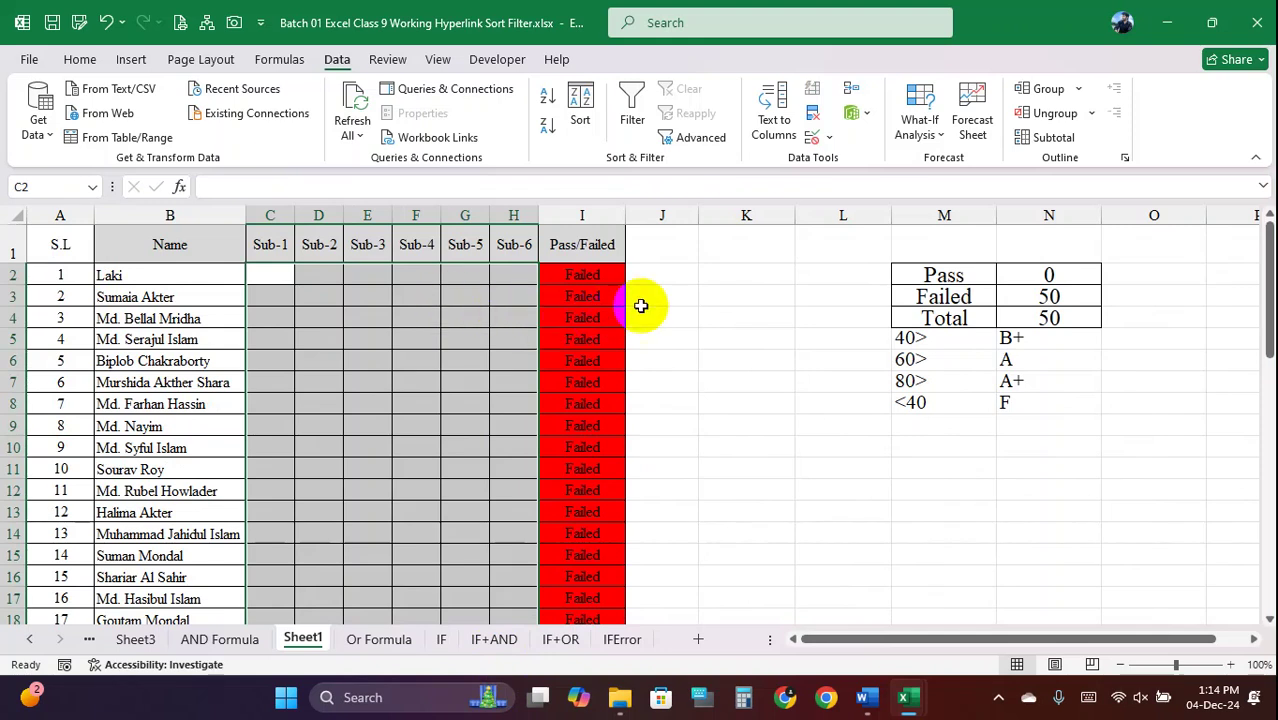
pyautogui.moveTo(698, 215); pyautogui.dragTo(740, 226)
# Insert a blank column C before Sub-1 and select C2 down to the last student
pyautogui.click(707, 274)
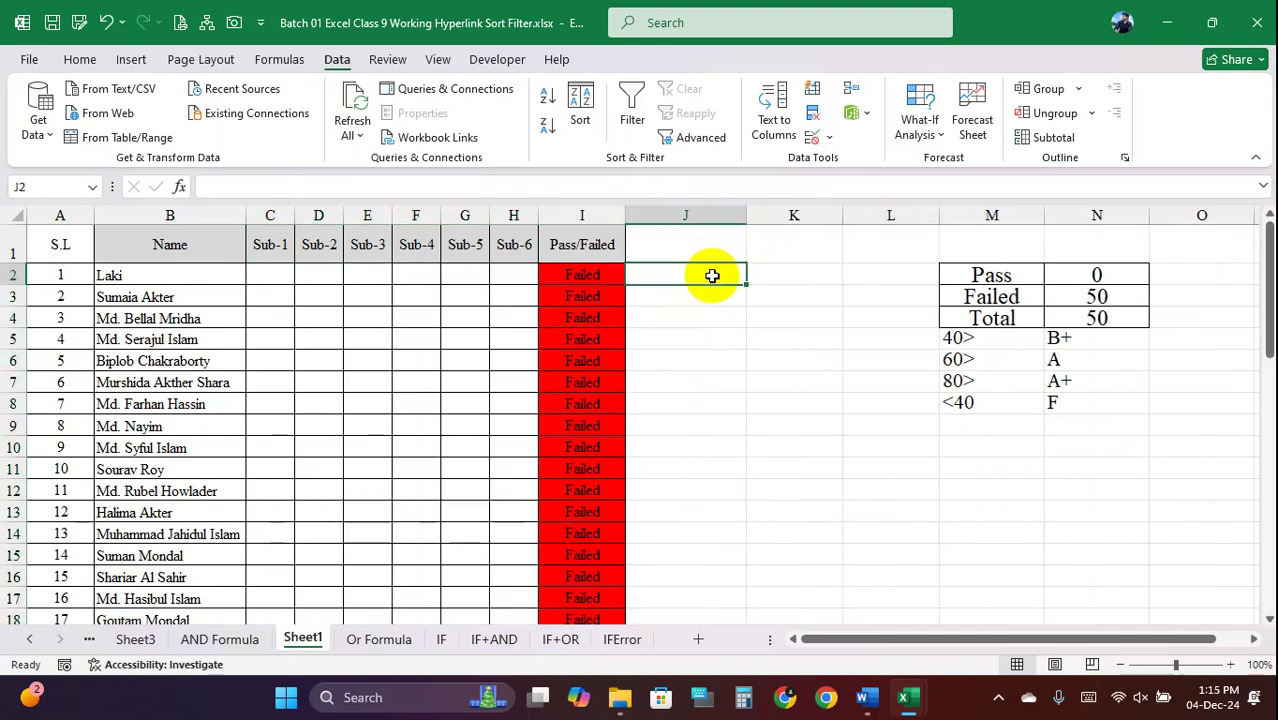
pyautogui.moveTo(267, 210); pyautogui.dragTo(367, 215)
pyautogui.rightClick(271, 218)
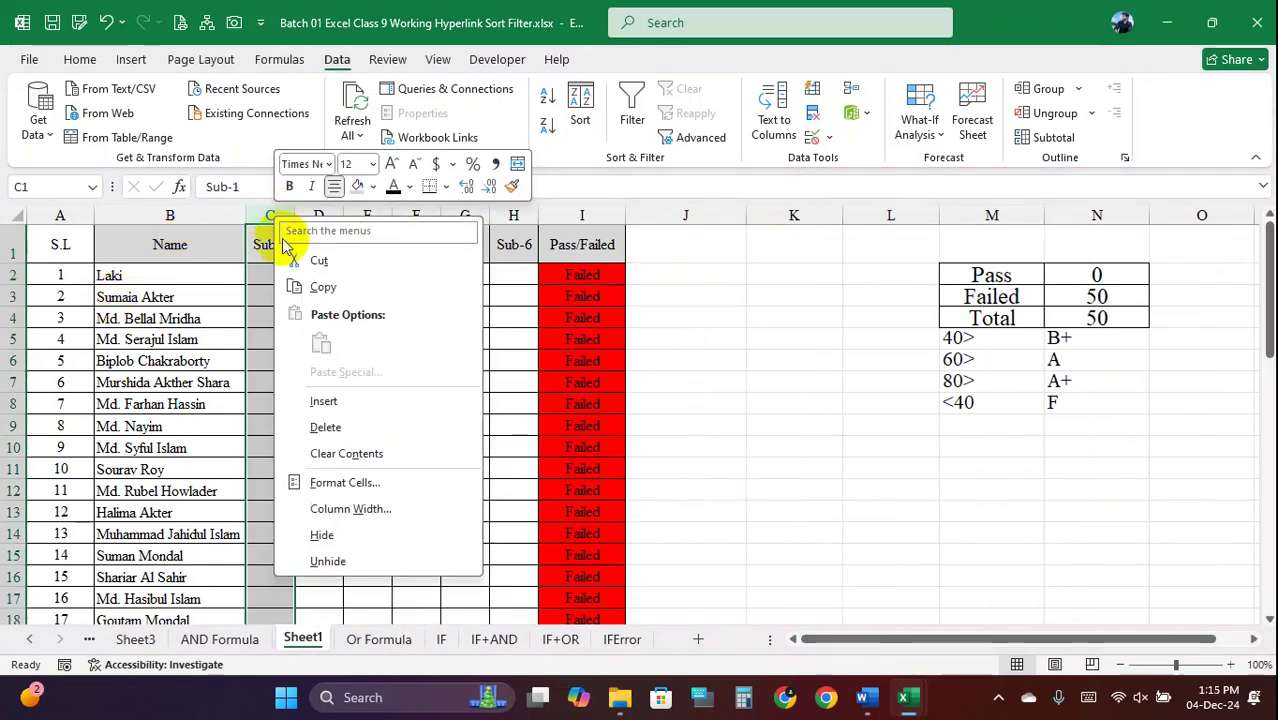
pyautogui.click(340, 403)
pyautogui.moveTo(140, 276); pyautogui.dragTo(170, 577)
pyautogui.moveTo(296, 286); pyautogui.dragTo(331, 598)
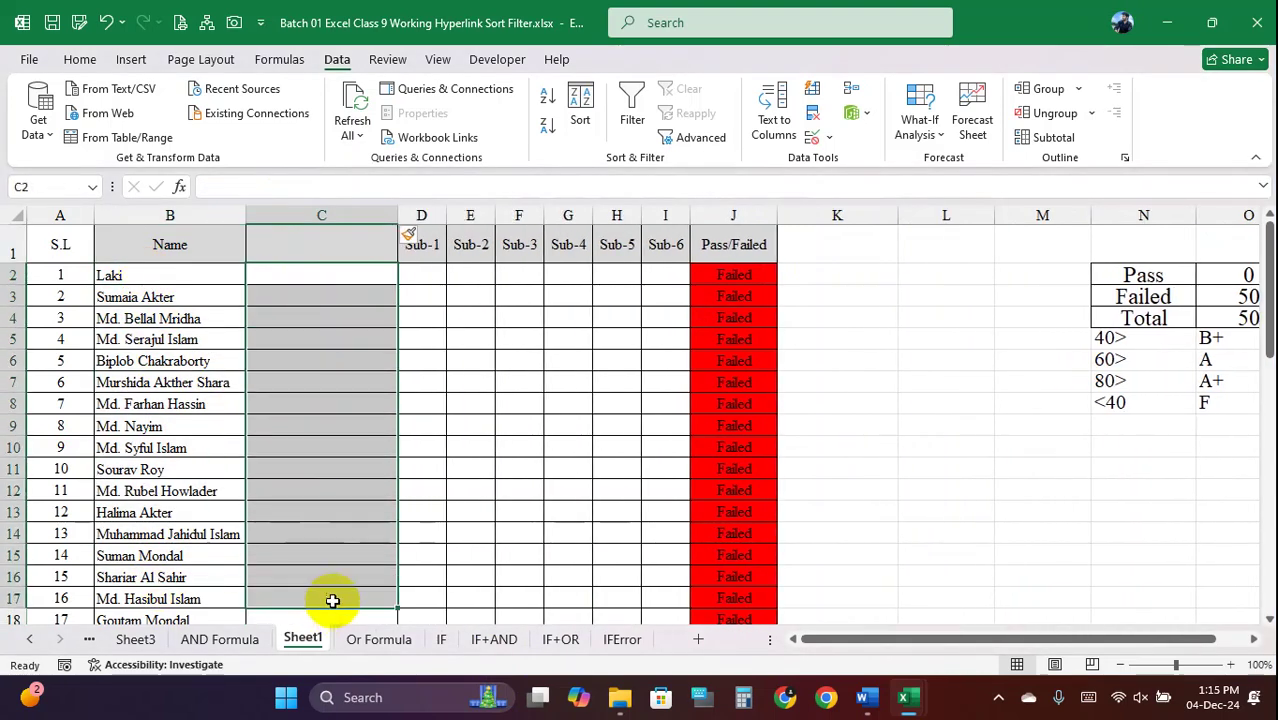
pyautogui.moveTo(322, 307); pyautogui.dragTo(314, 274)
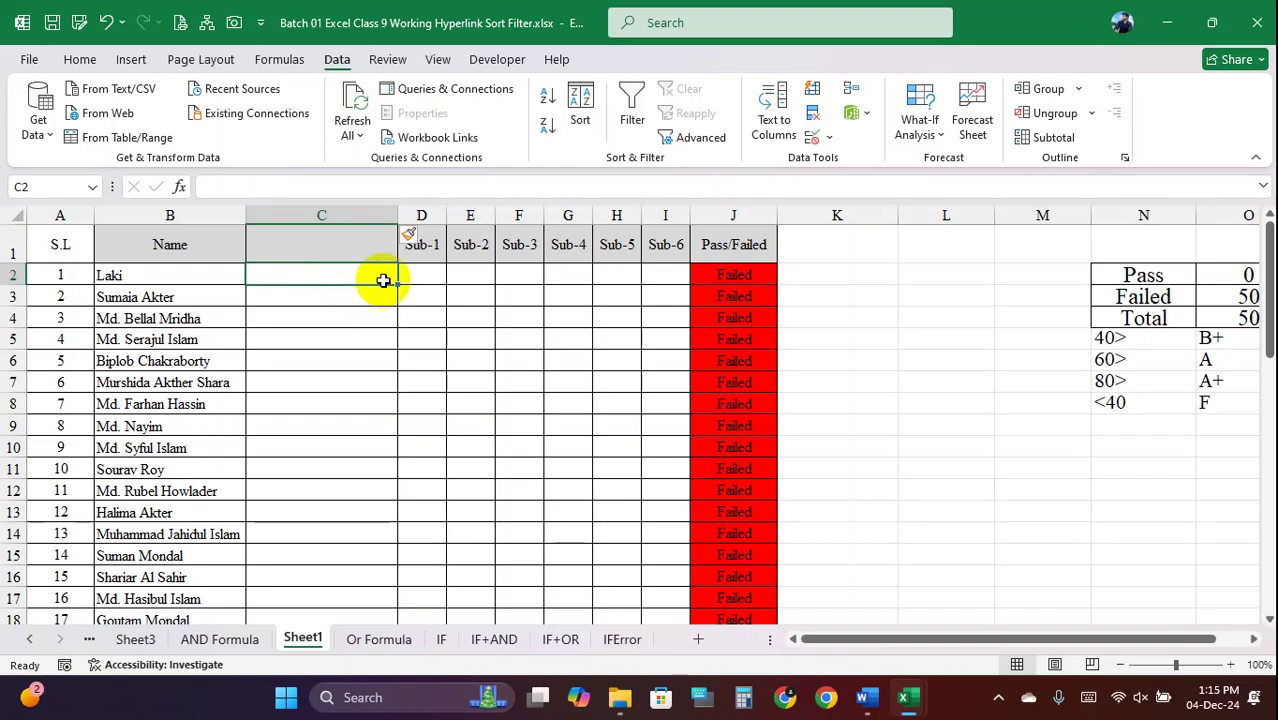
pyautogui.moveTo(371, 274); pyautogui.dragTo(308, 571)
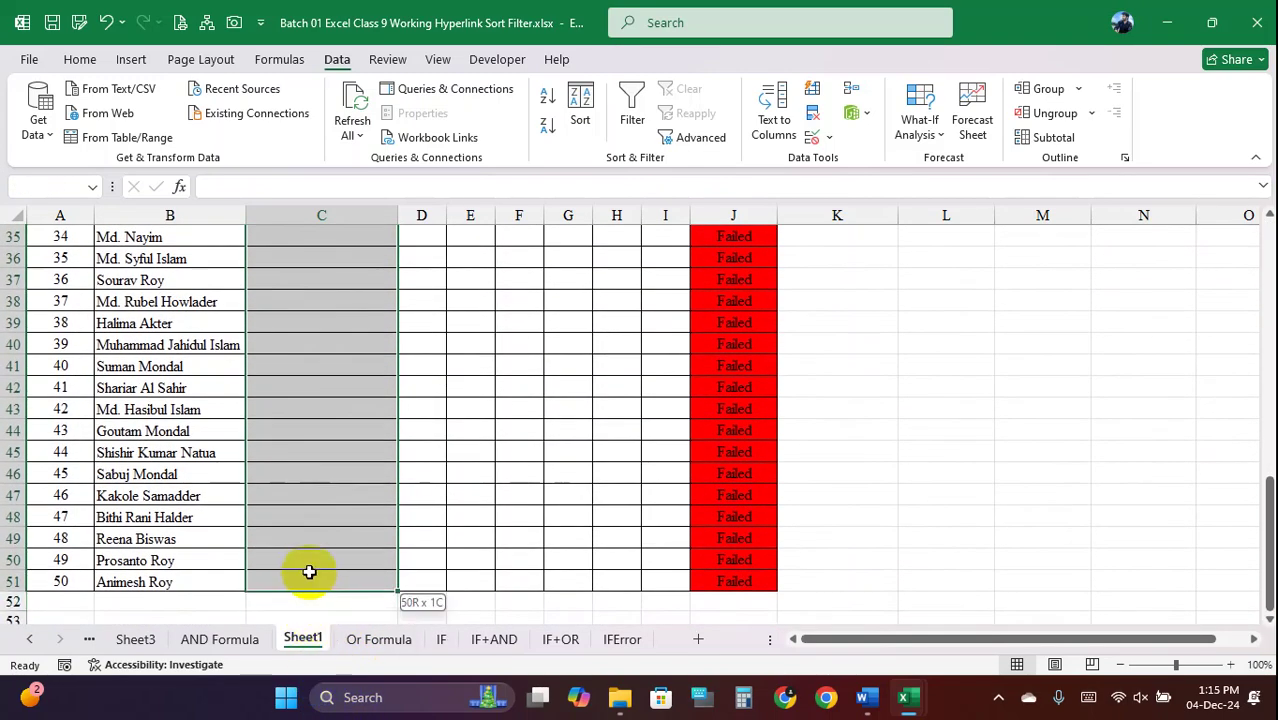
pyautogui.scroll(7, 342, 399)
pyautogui.scroll(5, 342, 399)
# Set the selected column C cells to Text number format
pyautogui.click(86, 59)
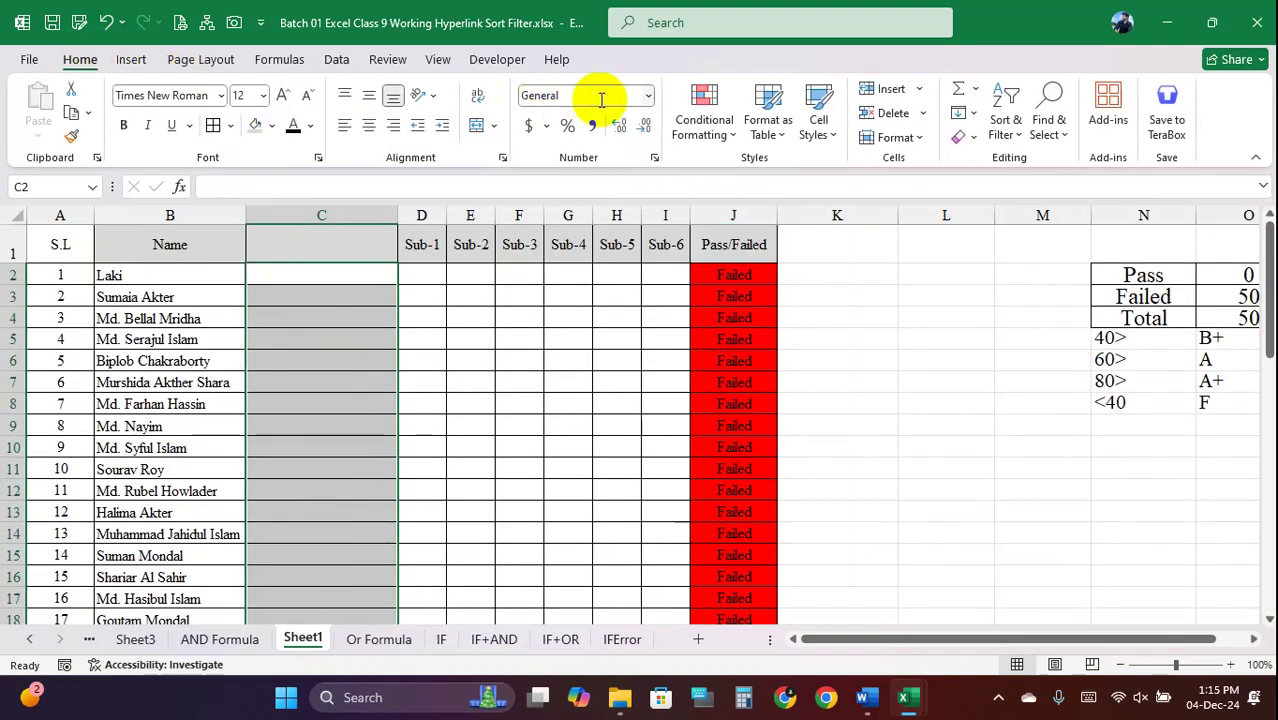
pyautogui.click(646, 97)
pyautogui.scroll(-2, 630, 380)
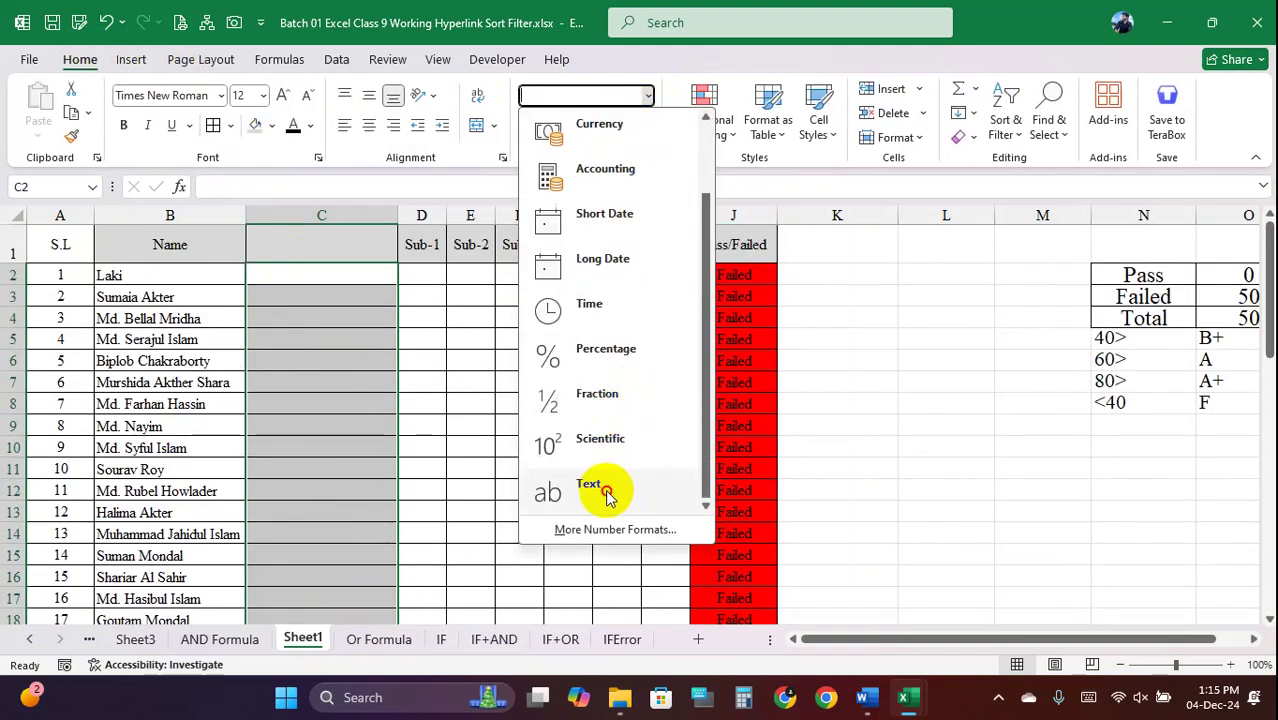
pyautogui.click(608, 488)
# Enter sample mobile numbers in C2 and C3 and check their leading zeros are kept
pyautogui.click(324, 276)
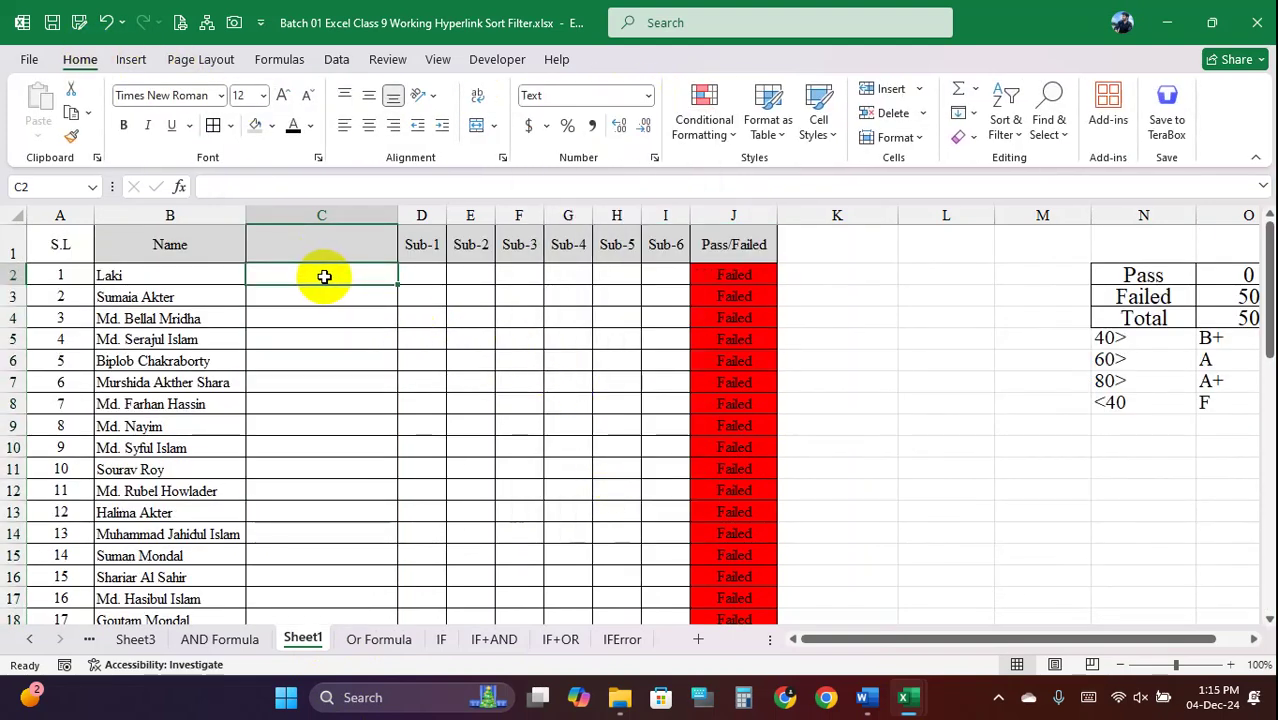
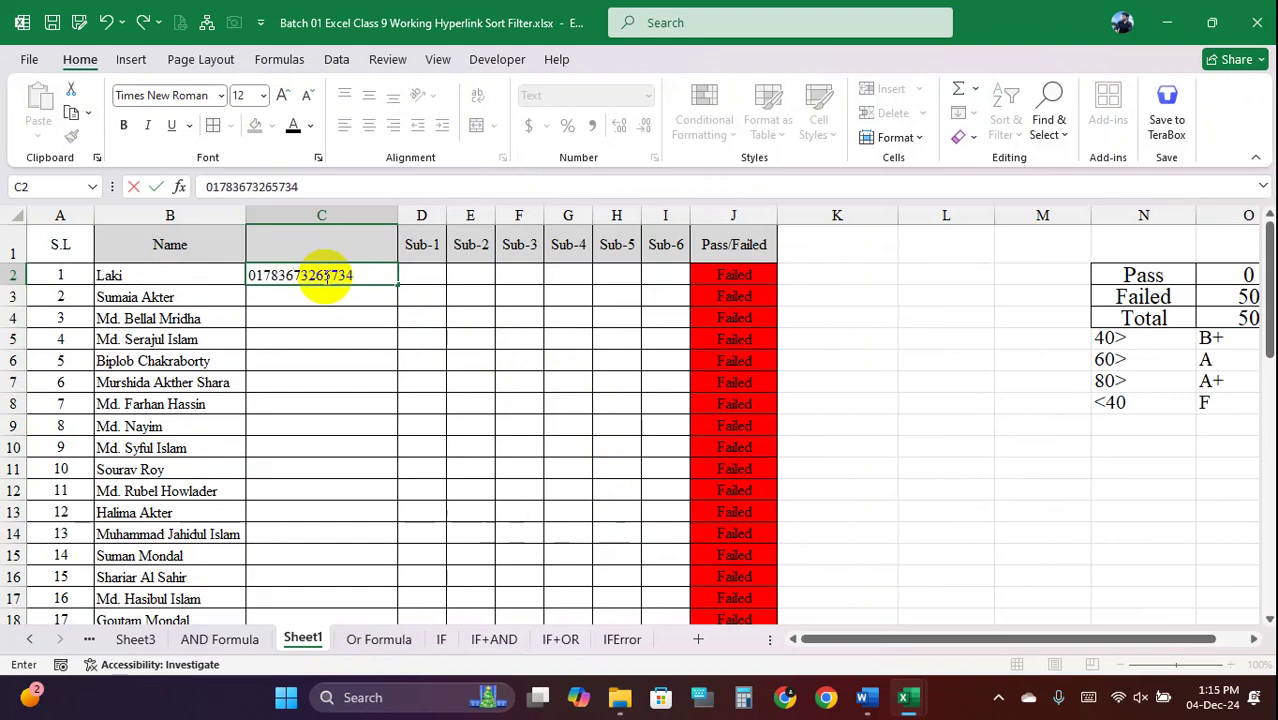
pyautogui.press('Return')
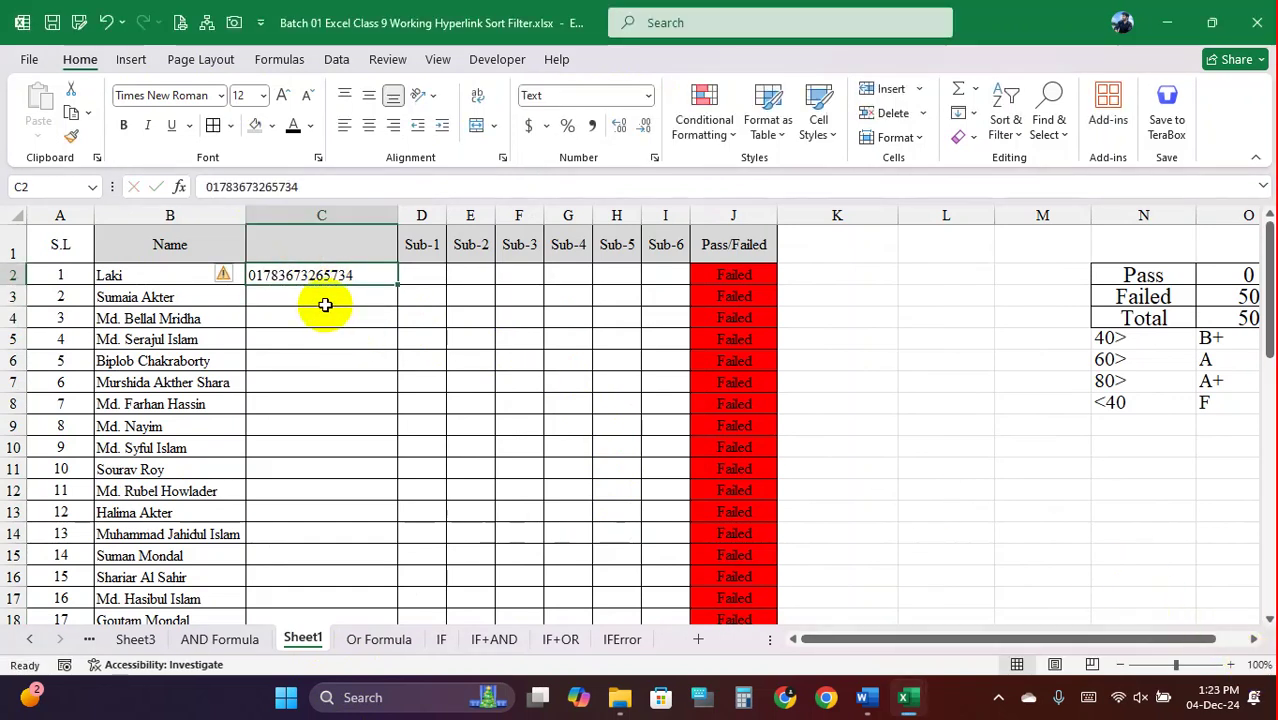
pyautogui.click(325, 305)
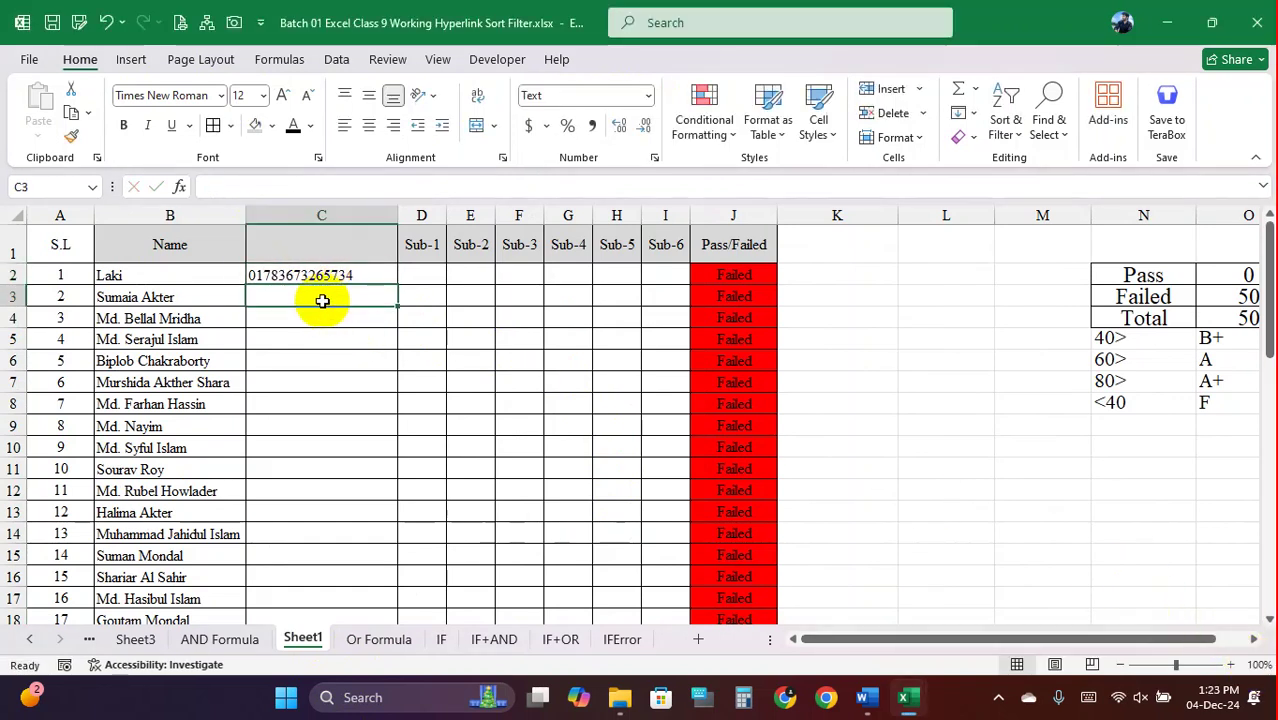
pyautogui.write('0')
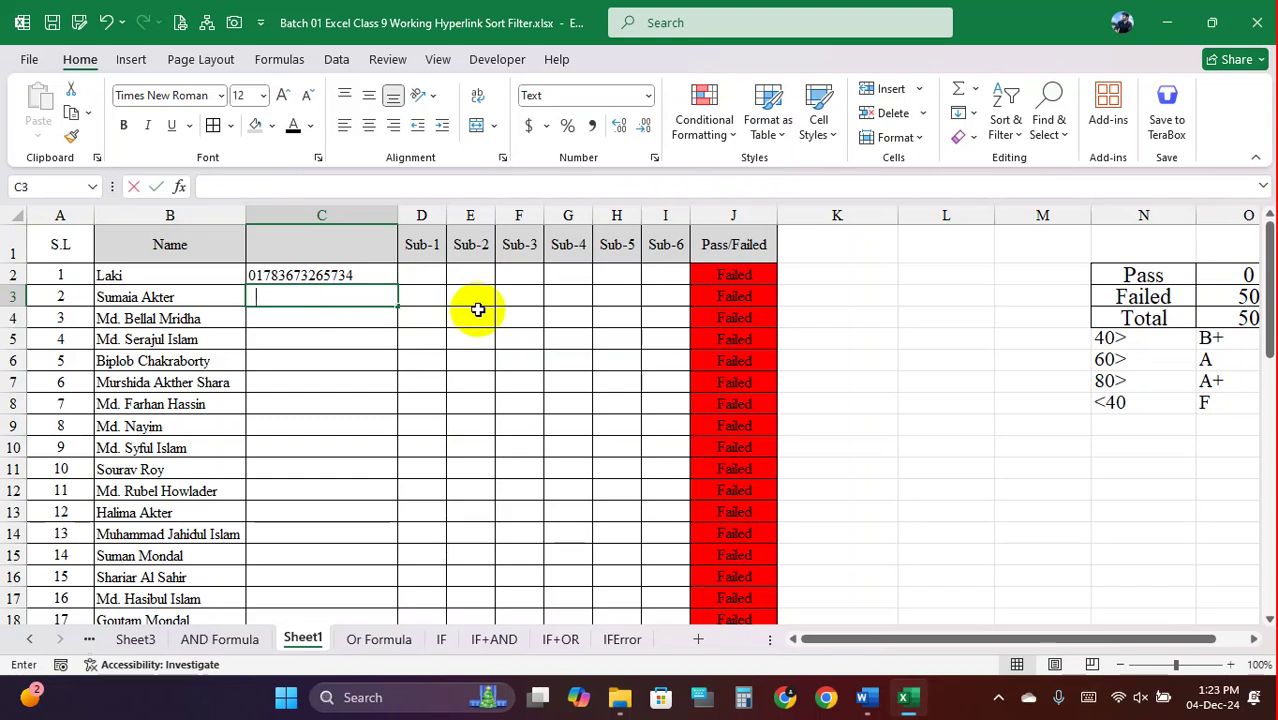
pyautogui.write('18256865')
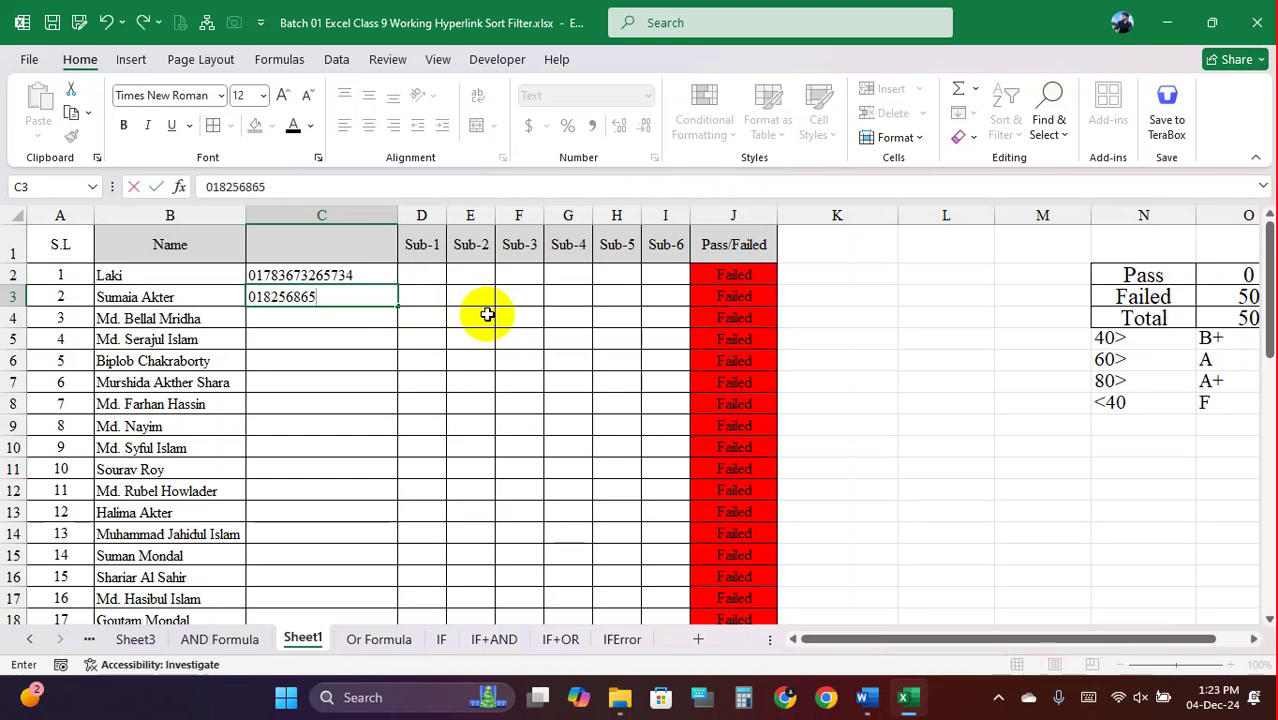
pyautogui.write('536356356')
pyautogui.click(361, 343)
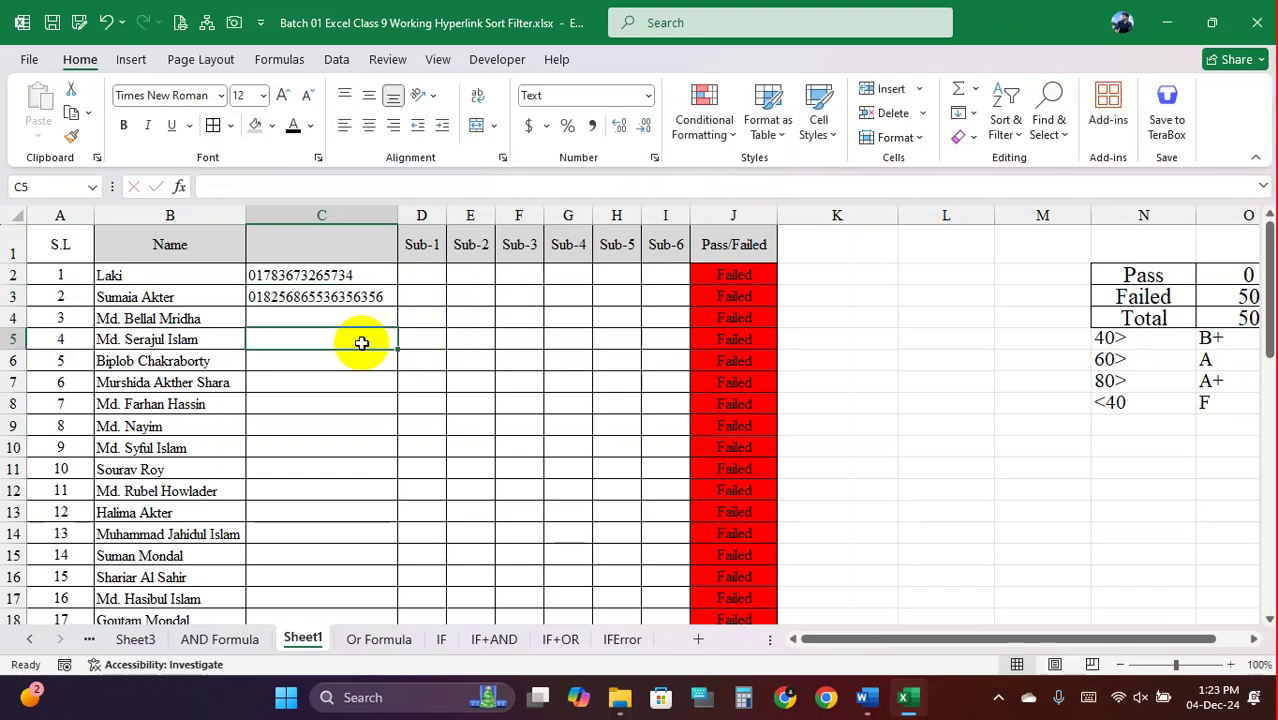
pyautogui.click(352, 297)
pyautogui.click(336, 275)
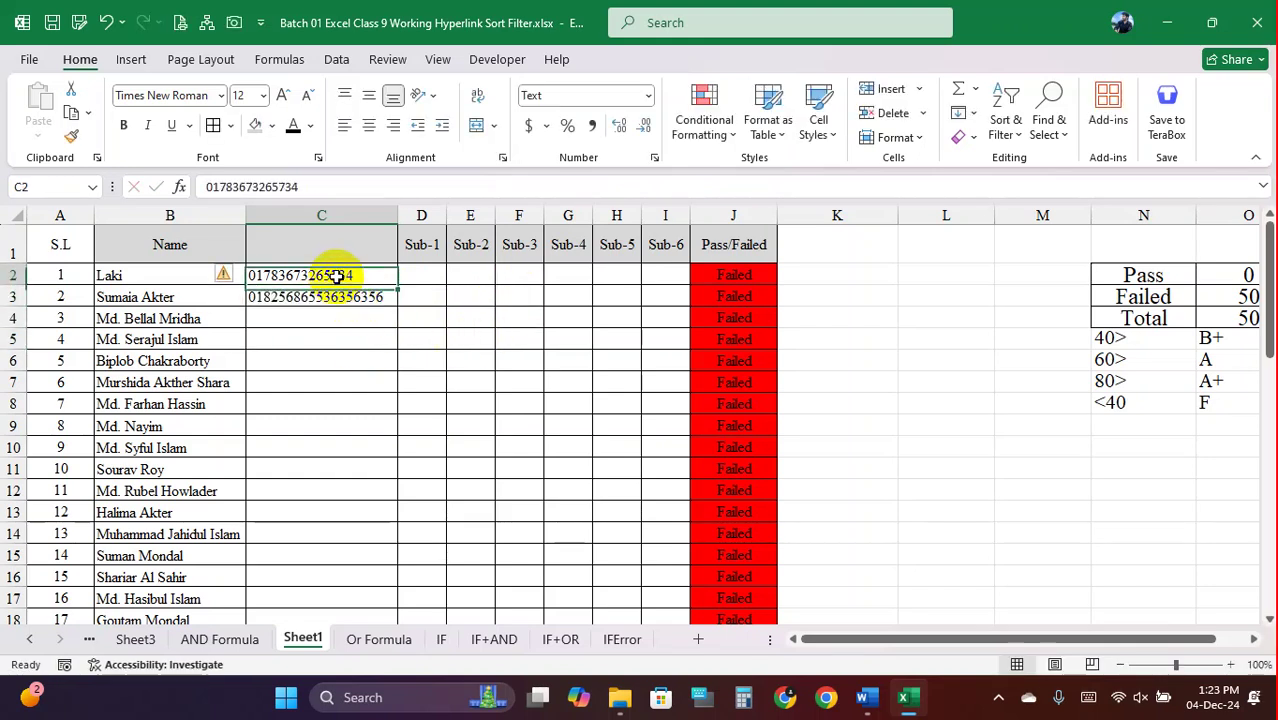
pyautogui.click(340, 297)
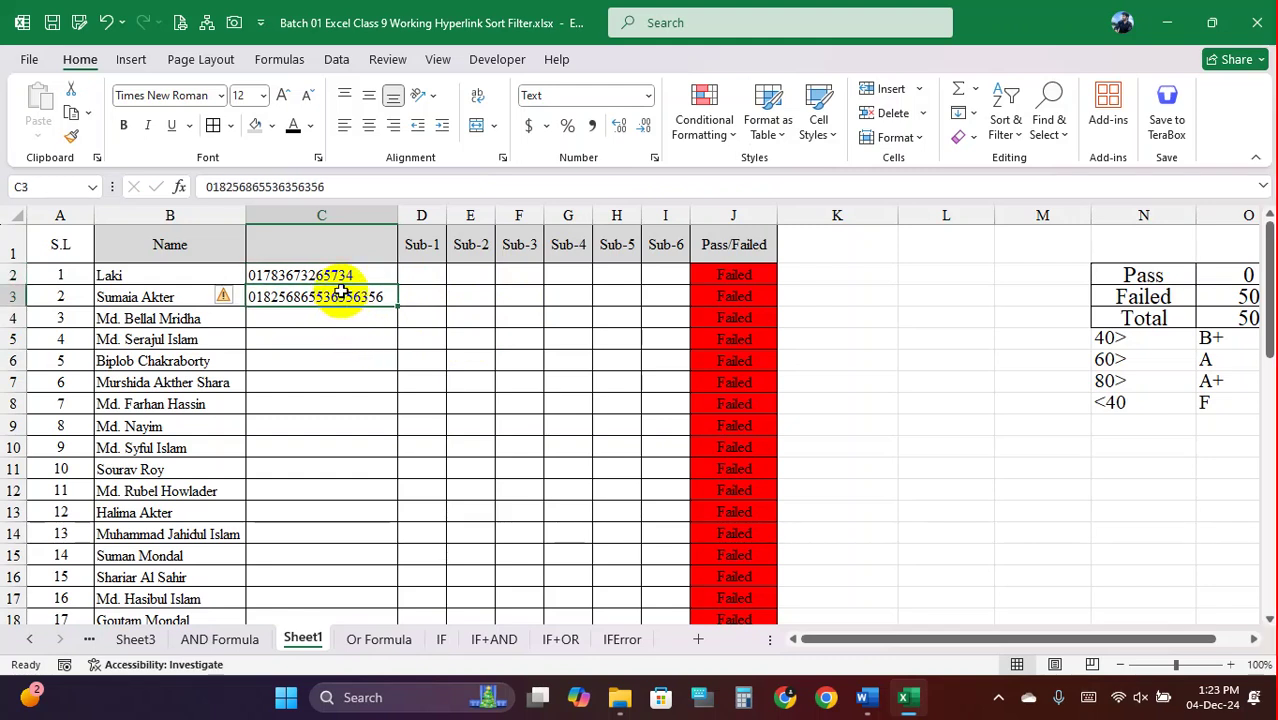
# Type the header 'Mobile No' into C1
pyautogui.click(341, 245)
pyautogui.write('mO')
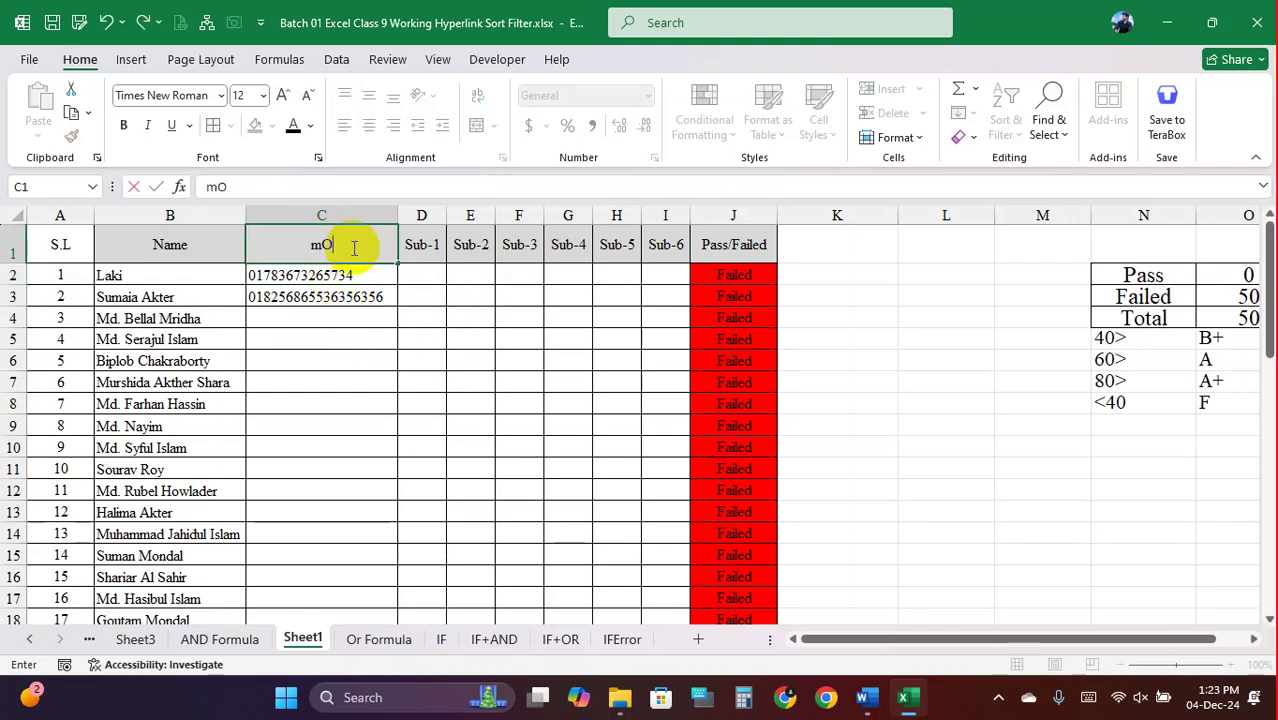
pyautogui.write('BIL')
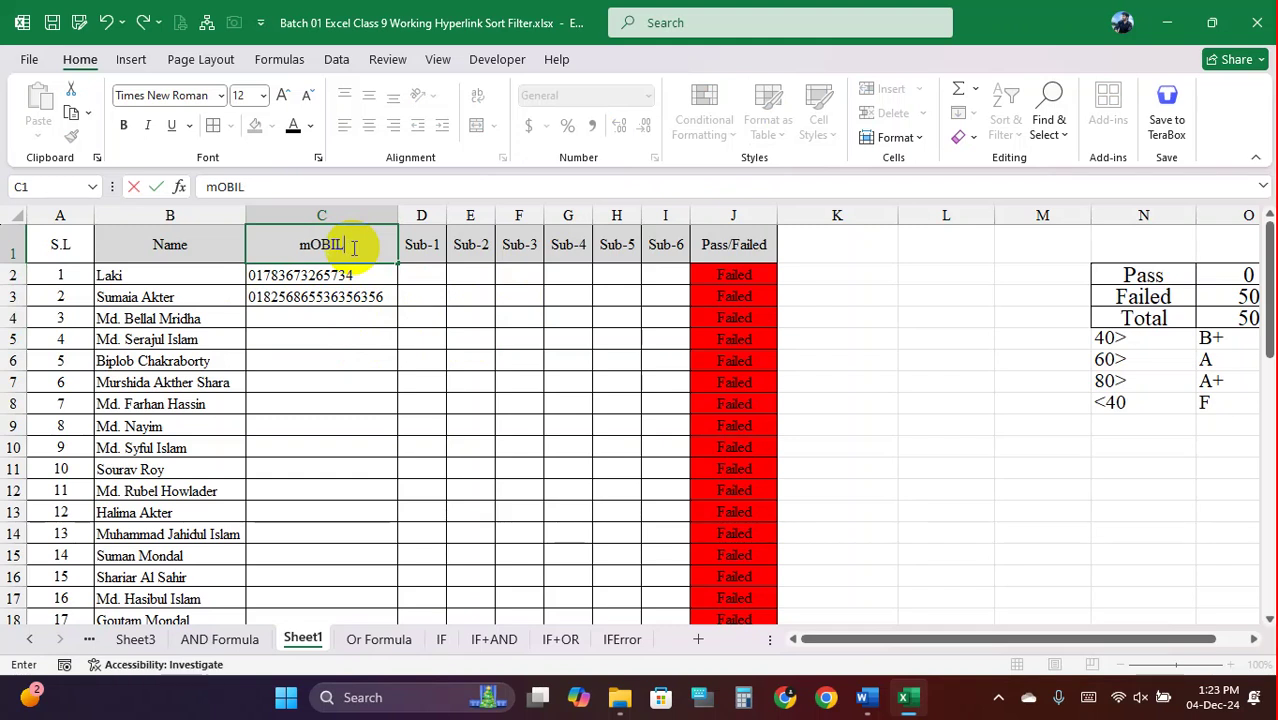
pyautogui.write('EMobile No')
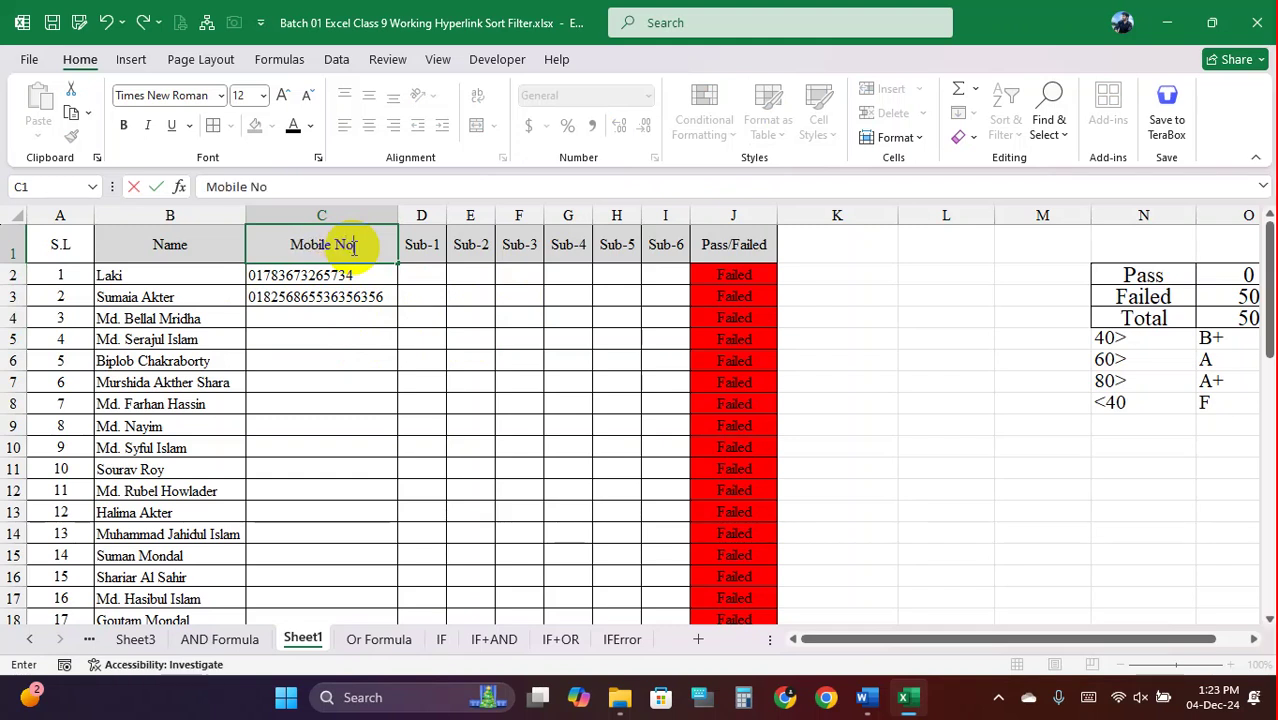
pyautogui.press('Return')
# Delete the sample mobile numbers and select the Mobile No cells from C2 down
pyautogui.moveTo(347, 276); pyautogui.dragTo(346, 312)
pyautogui.press('Delete')
pyautogui.click(314, 306)
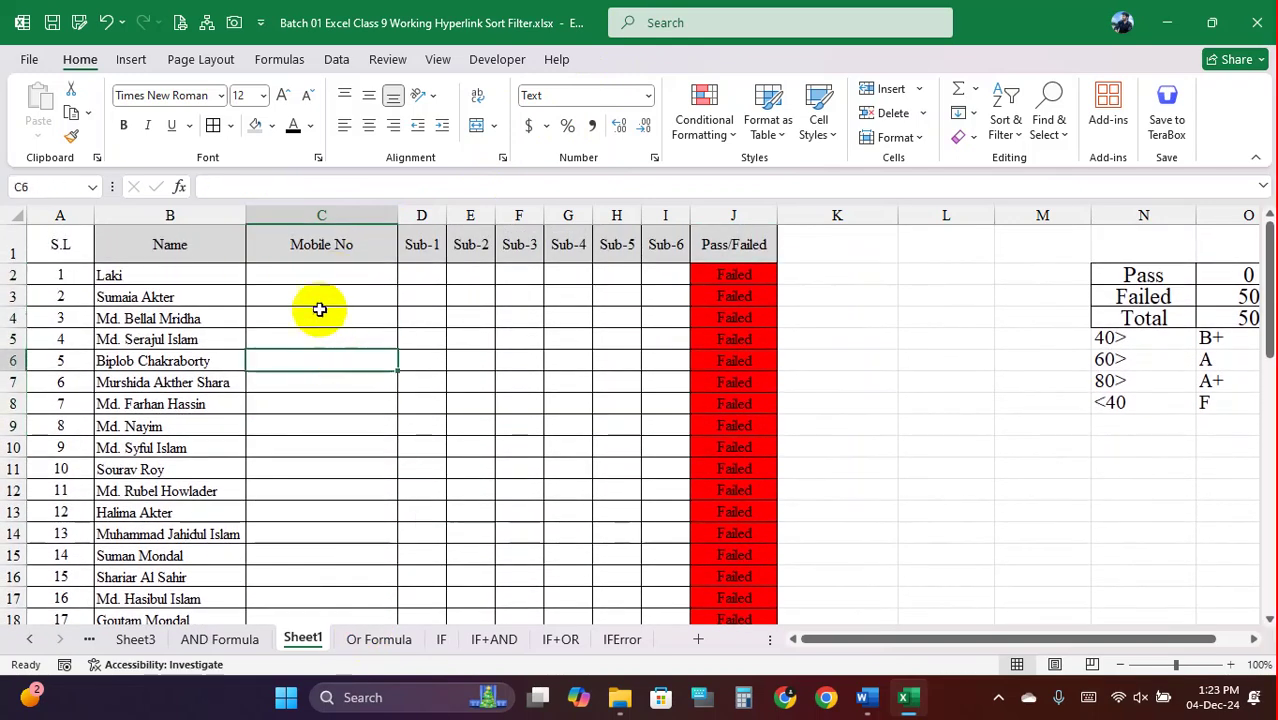
pyautogui.click(314, 277)
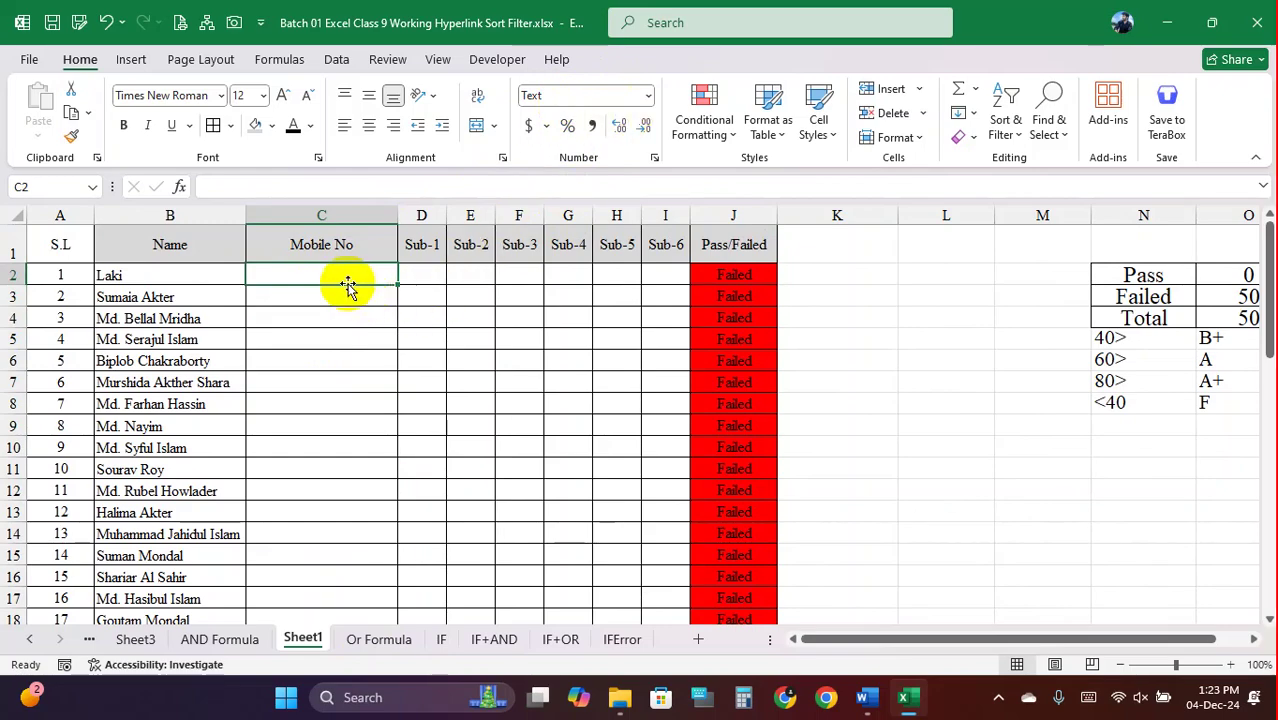
pyautogui.moveTo(342, 278); pyautogui.dragTo(331, 508)
pyautogui.scroll(1, 333, 433)
pyautogui.scroll(10, 333, 433)
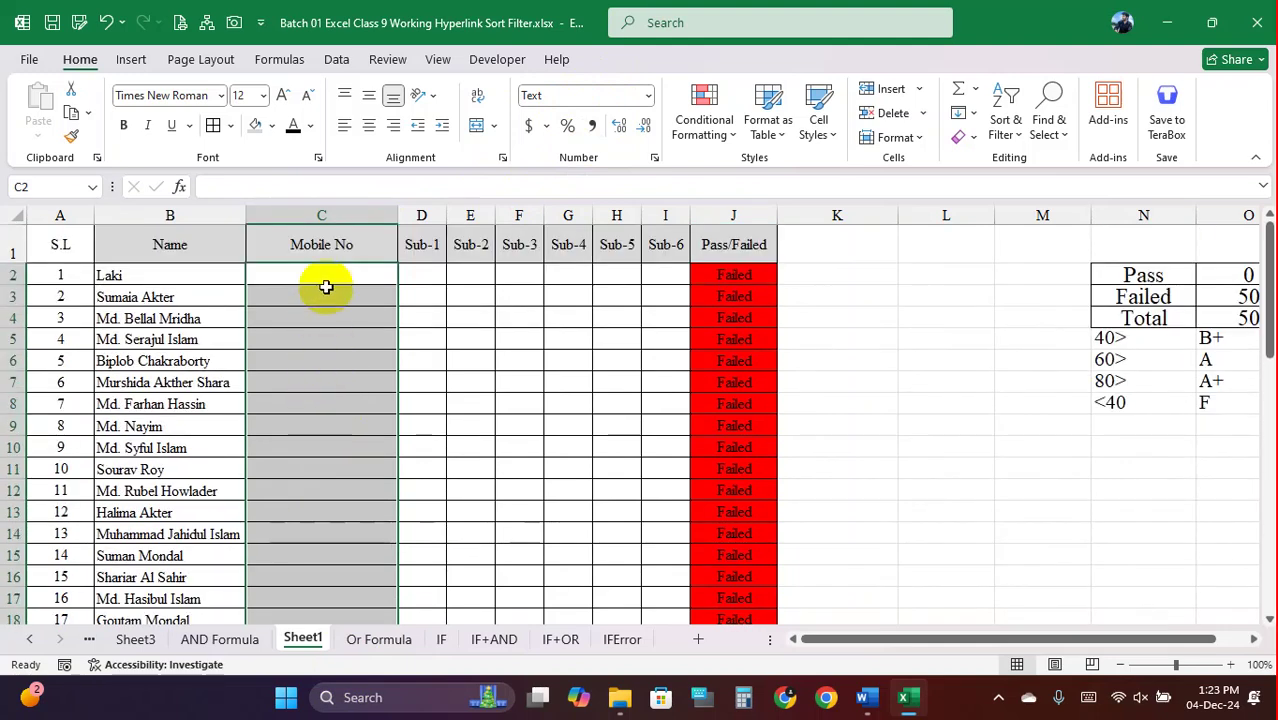
# Open Data Validation for the Mobile No cells and allow entries by Text length
pyautogui.click(337, 60)
pyautogui.click(822, 136)
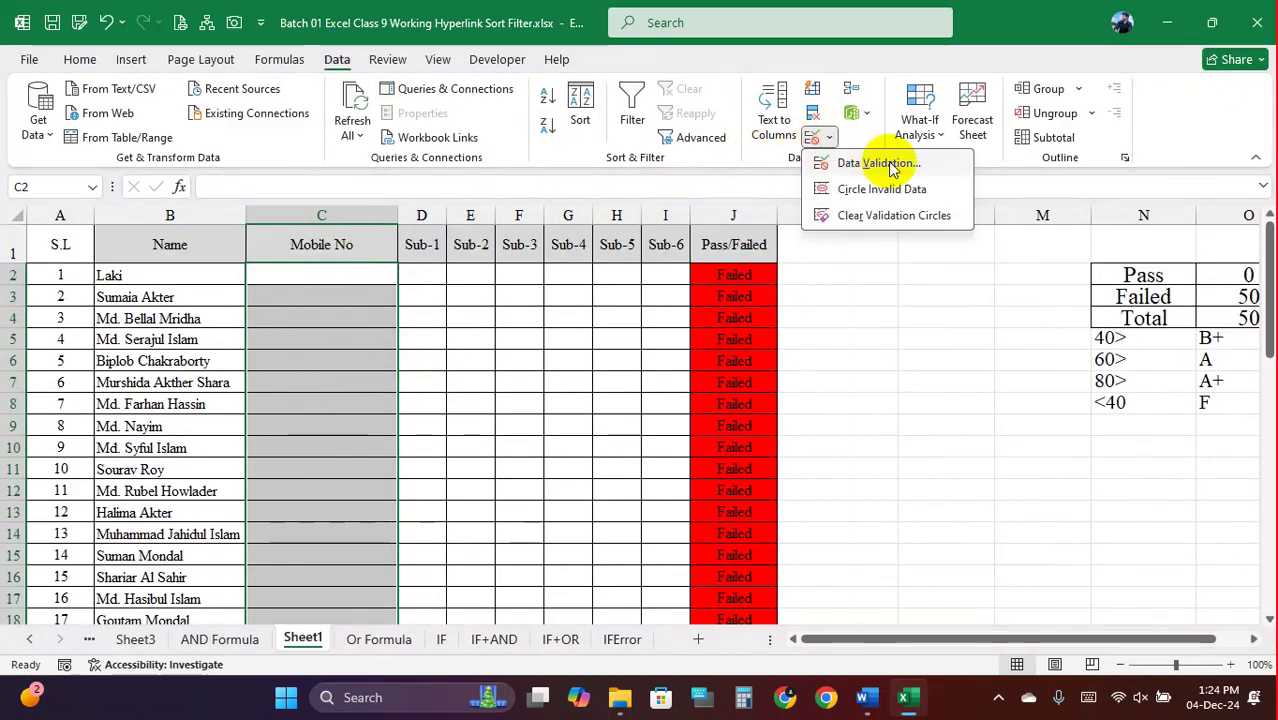
pyautogui.click(855, 163)
pyautogui.click(907, 178)
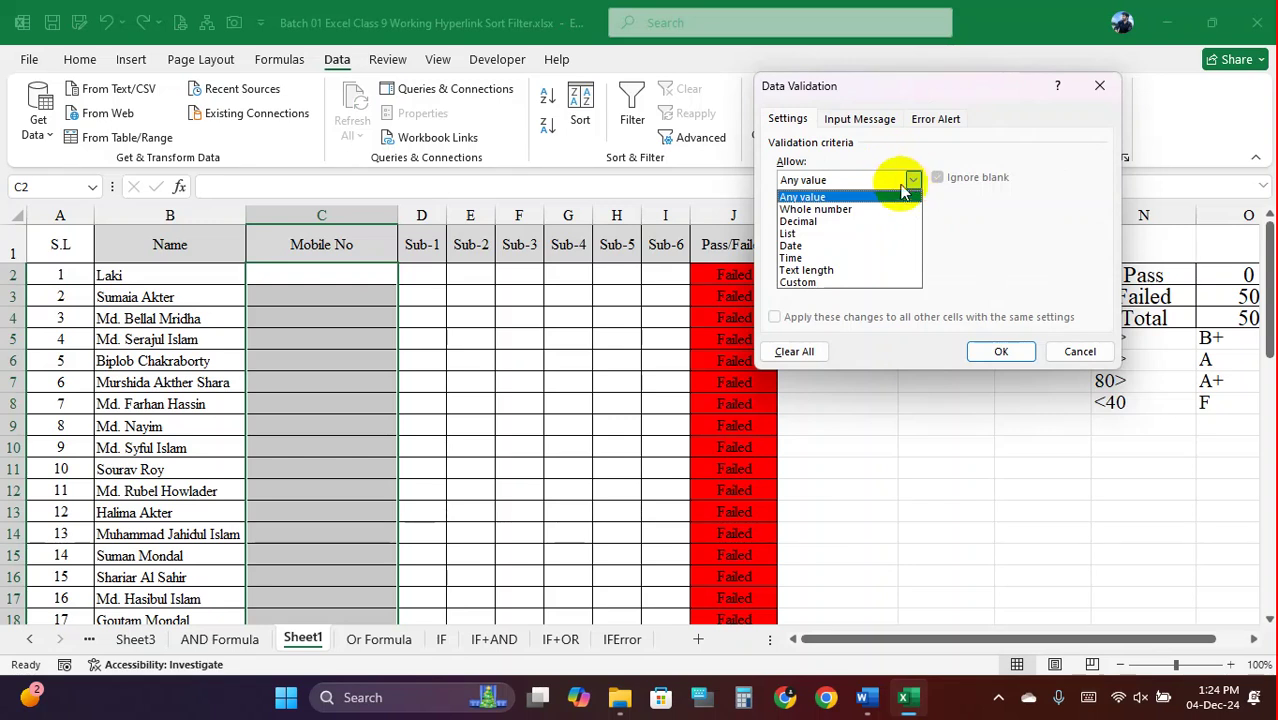
pyautogui.click(828, 278)
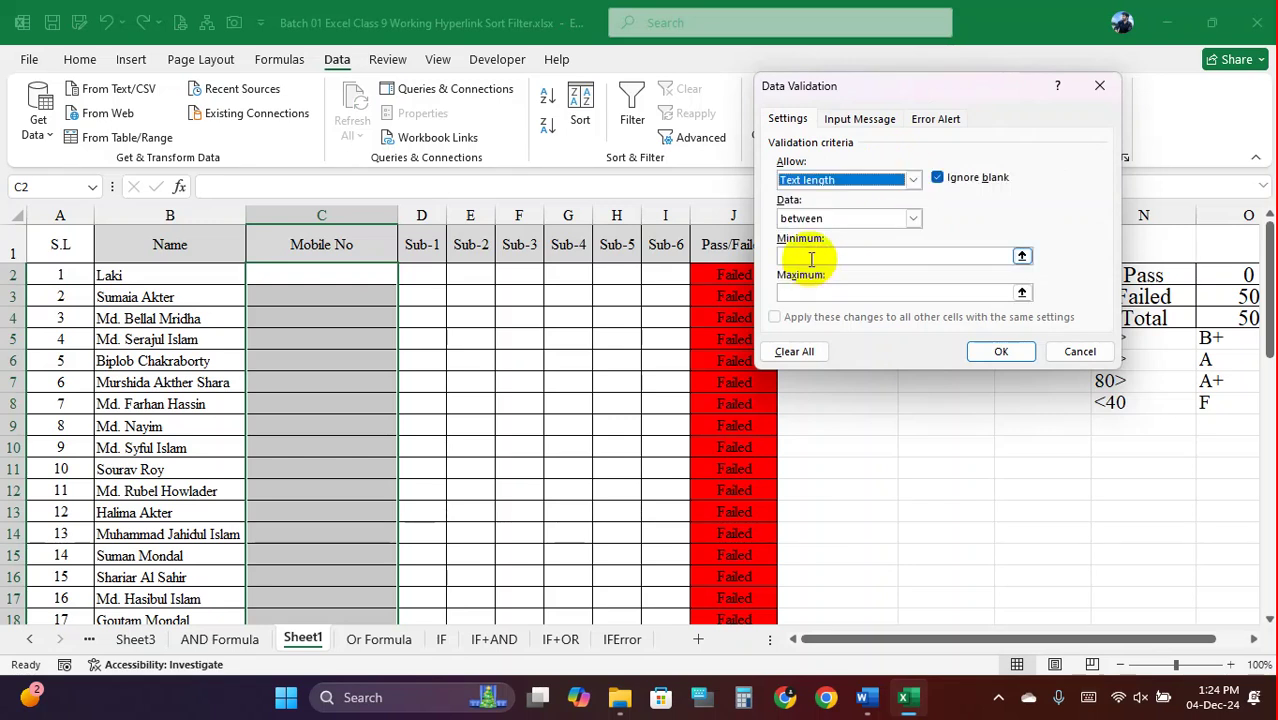
# Require the text length to equal 11 and apply the validation rule
pyautogui.click(912, 218)
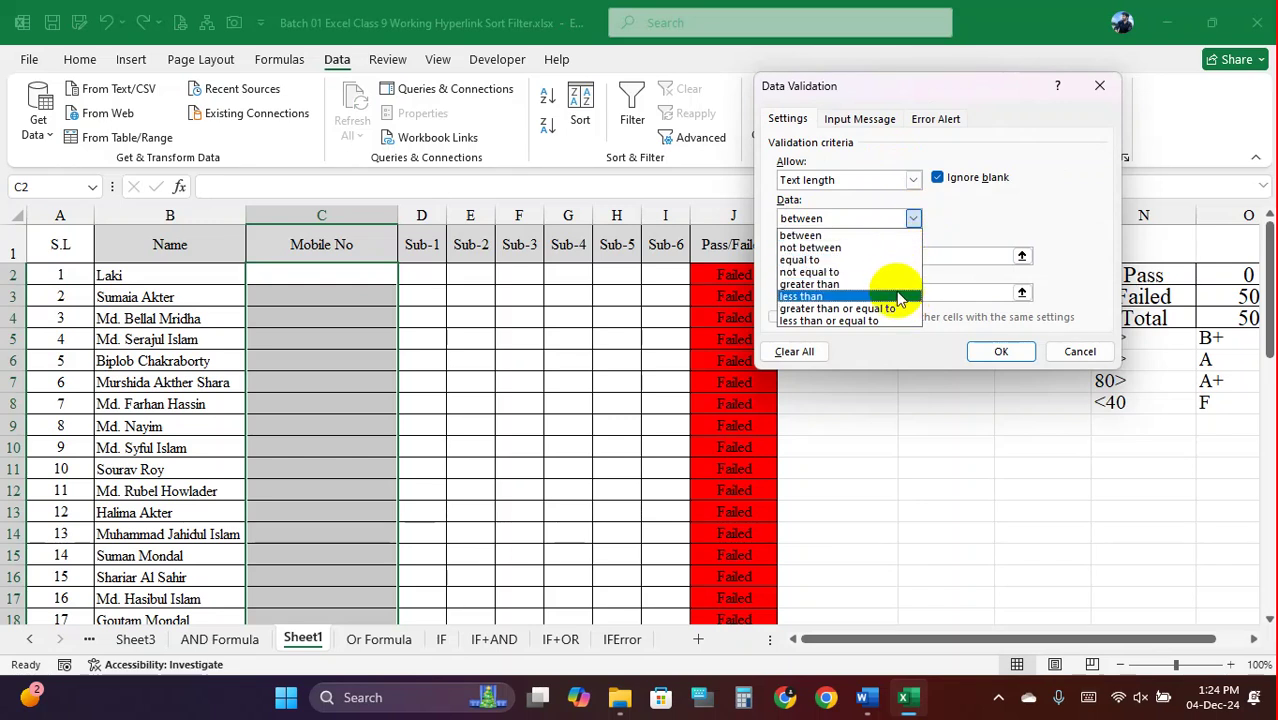
pyautogui.click(926, 222)
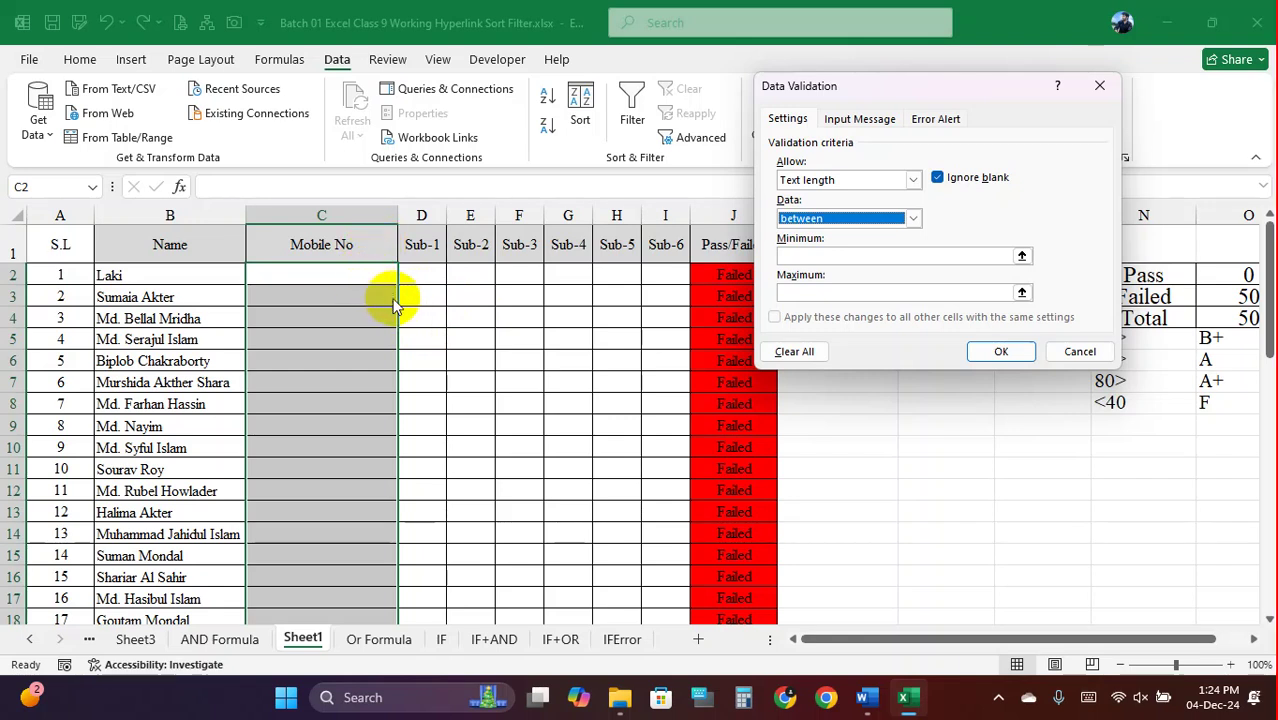
pyautogui.click(911, 218)
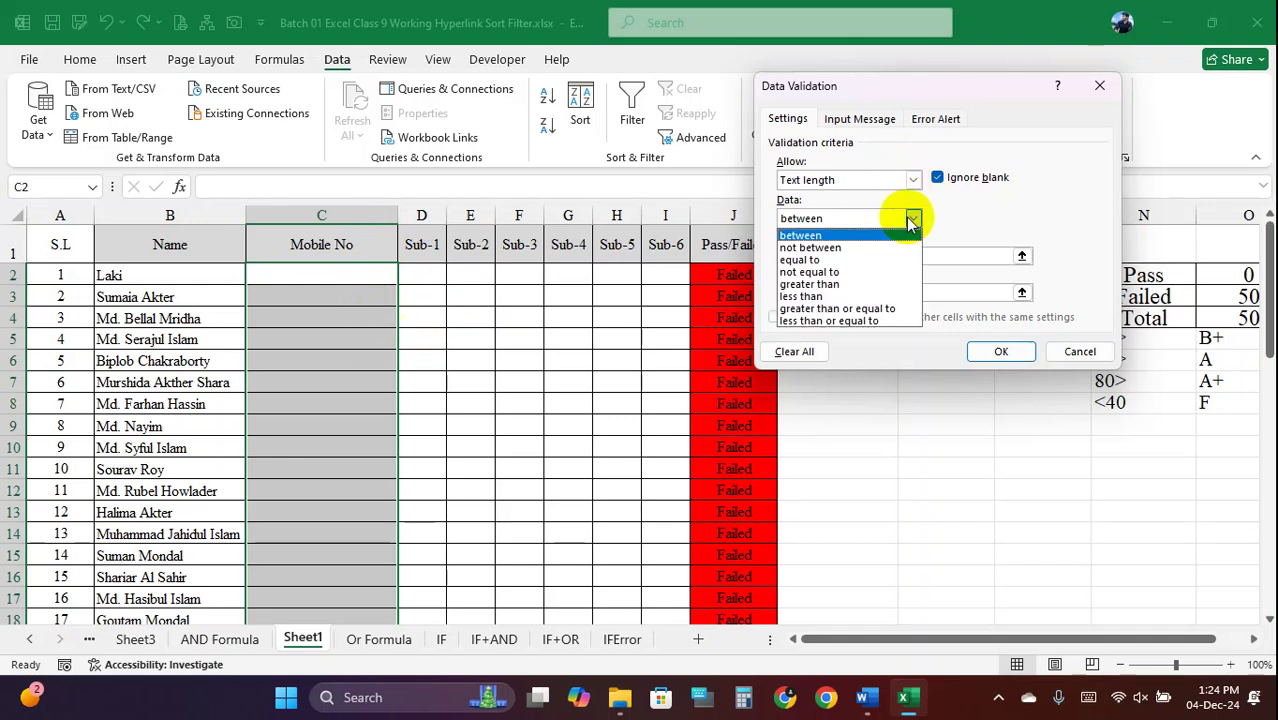
pyautogui.click(838, 260)
pyautogui.click(802, 260)
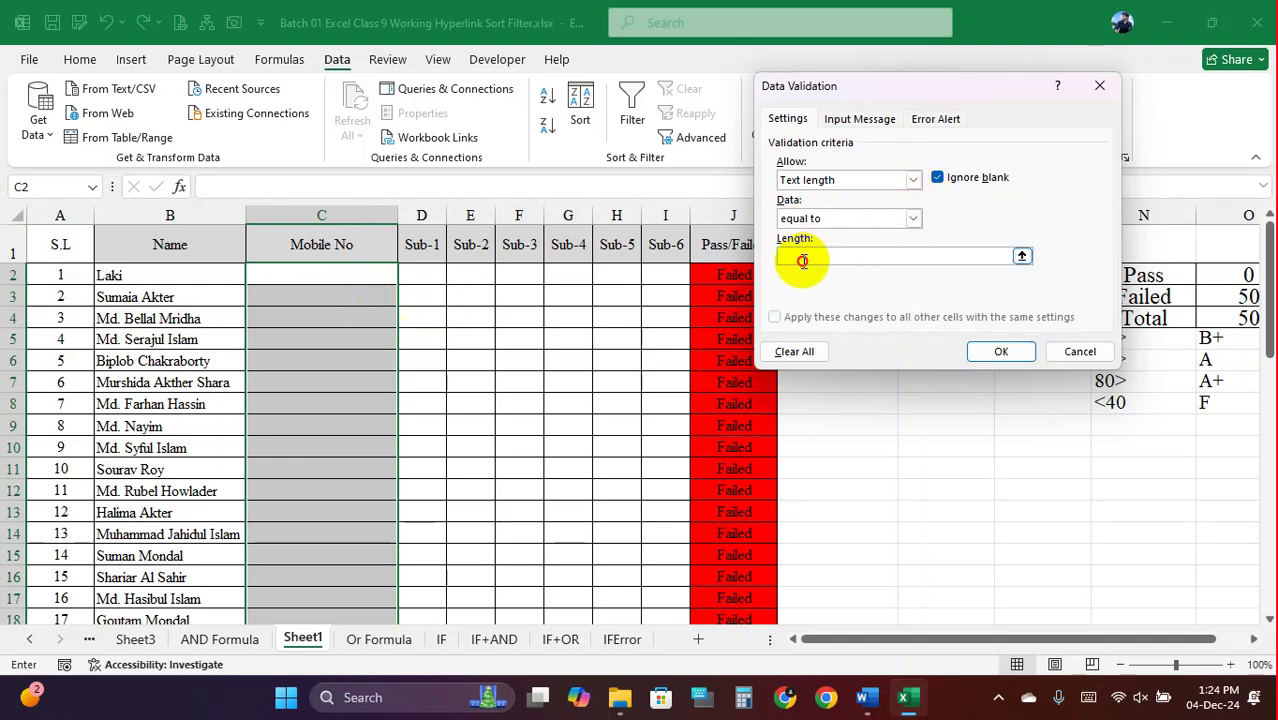
pyautogui.write('11')
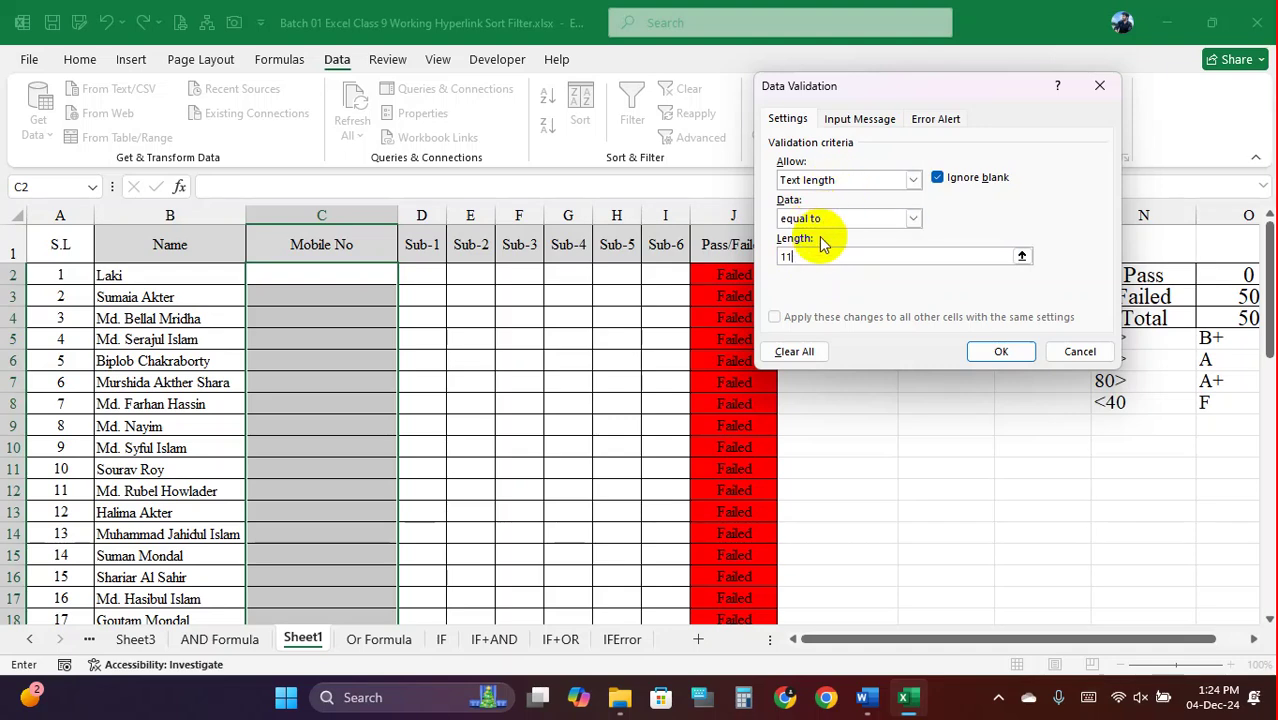
pyautogui.click(816, 222)
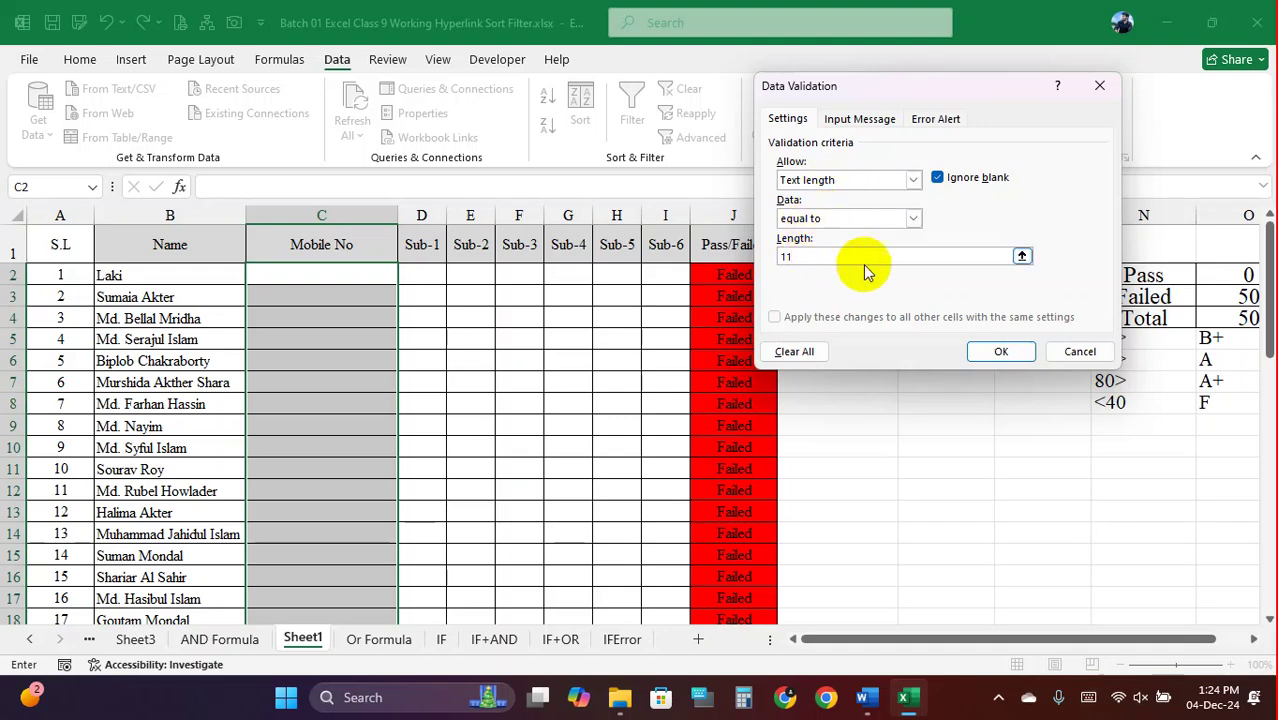
pyautogui.click(996, 352)
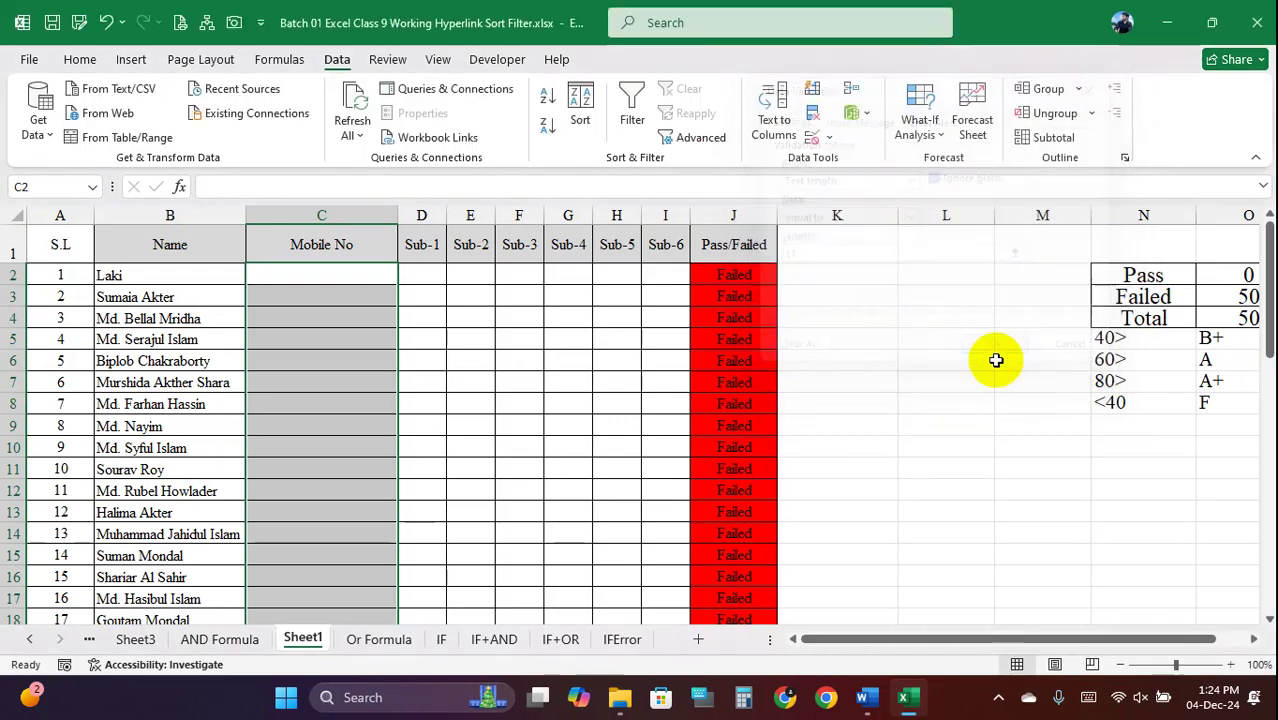
pyautogui.click(334, 274)
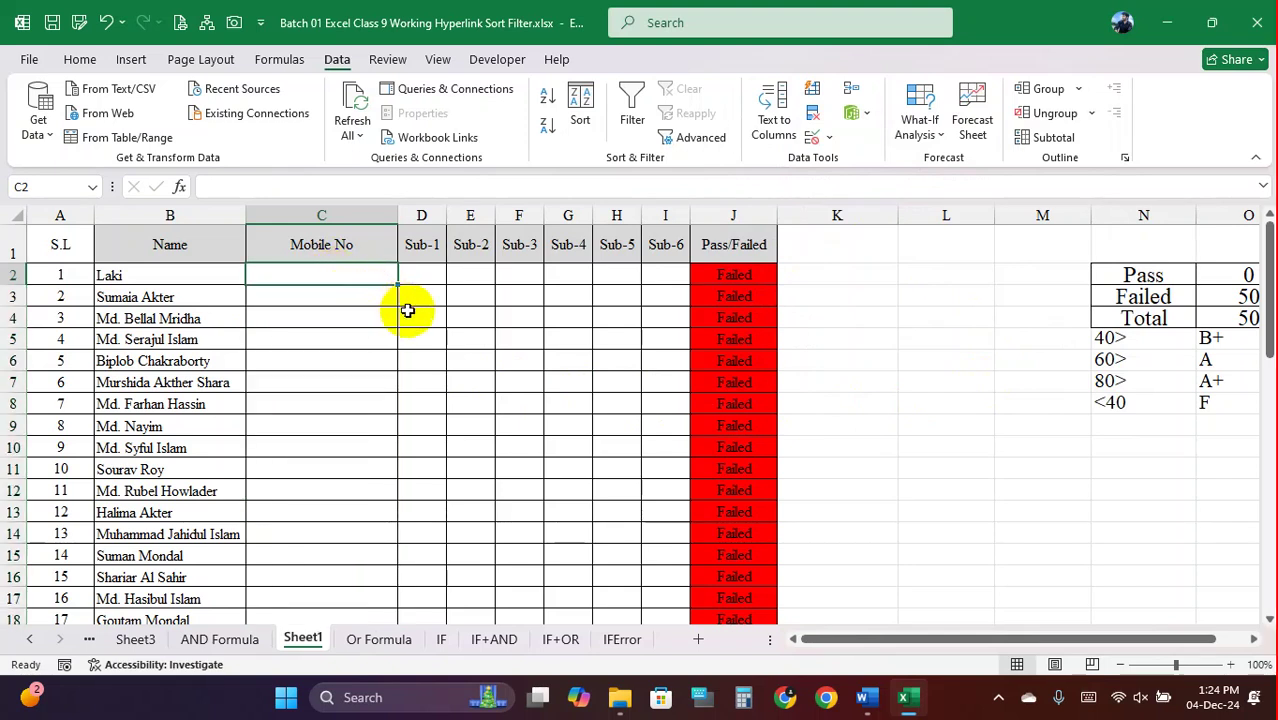
pyautogui.write('017')
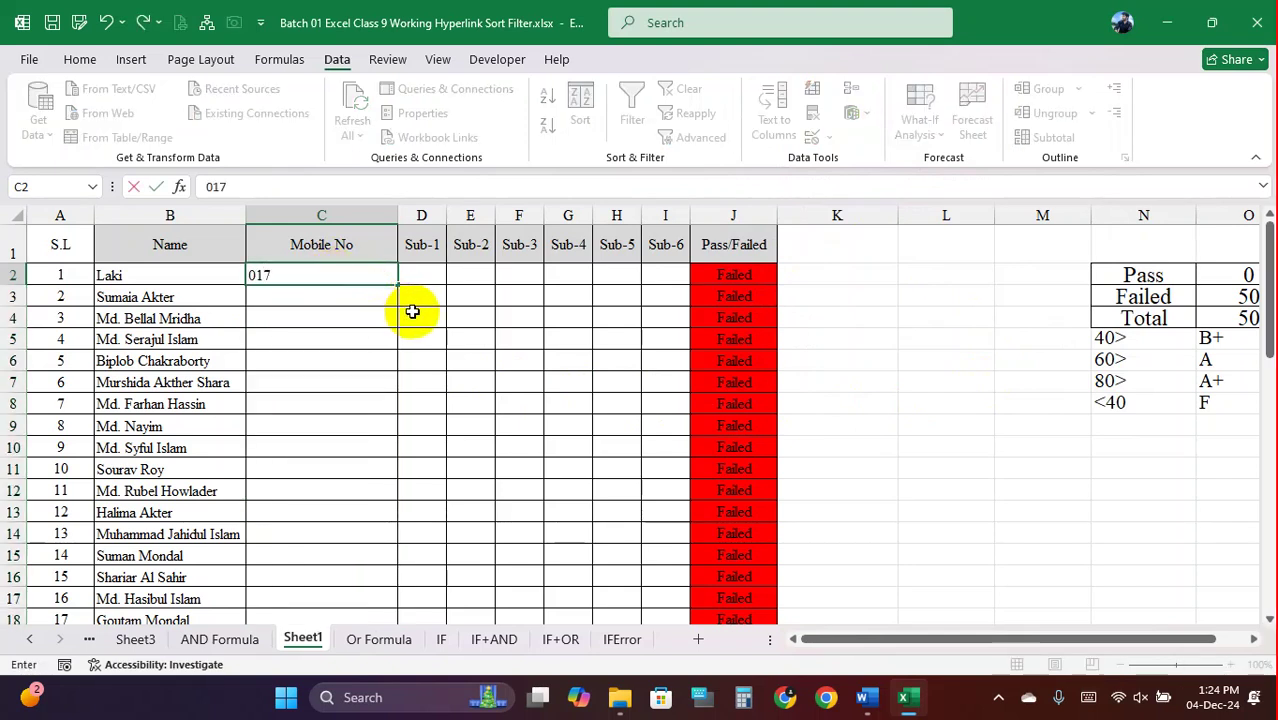
pyautogui.write('1122334')
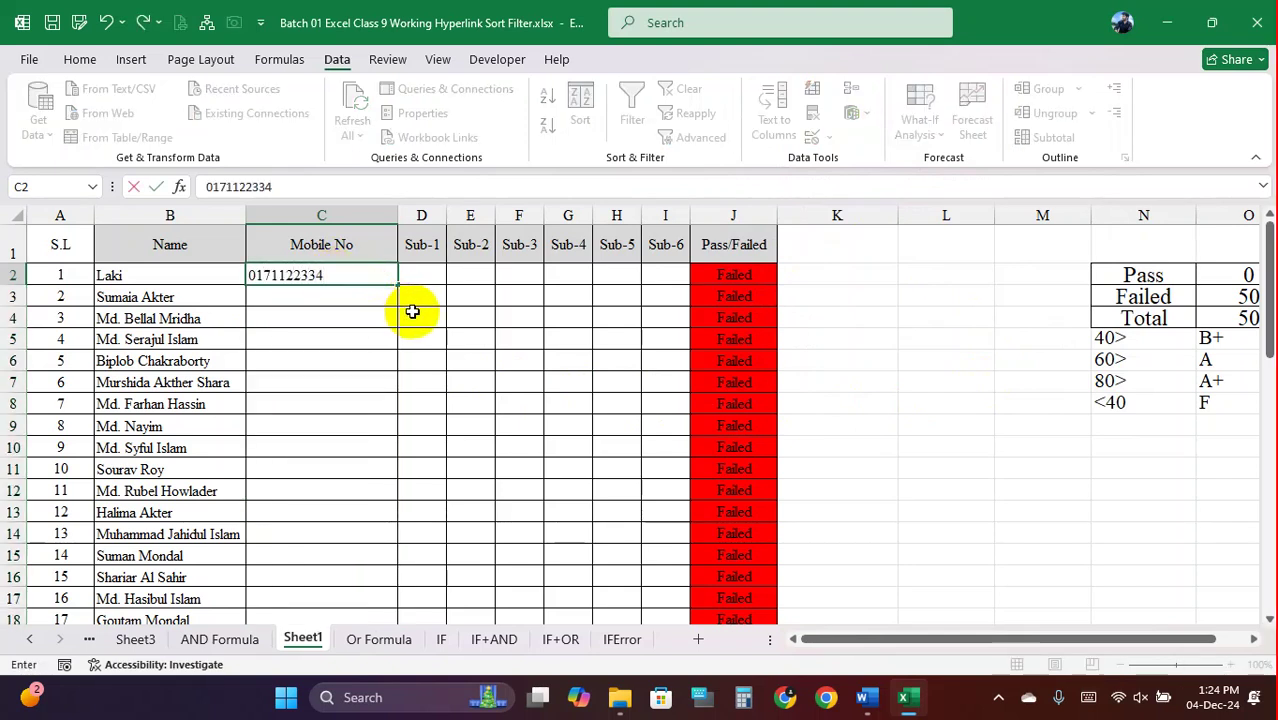
pyautogui.write('4')
pyautogui.click(342, 378)
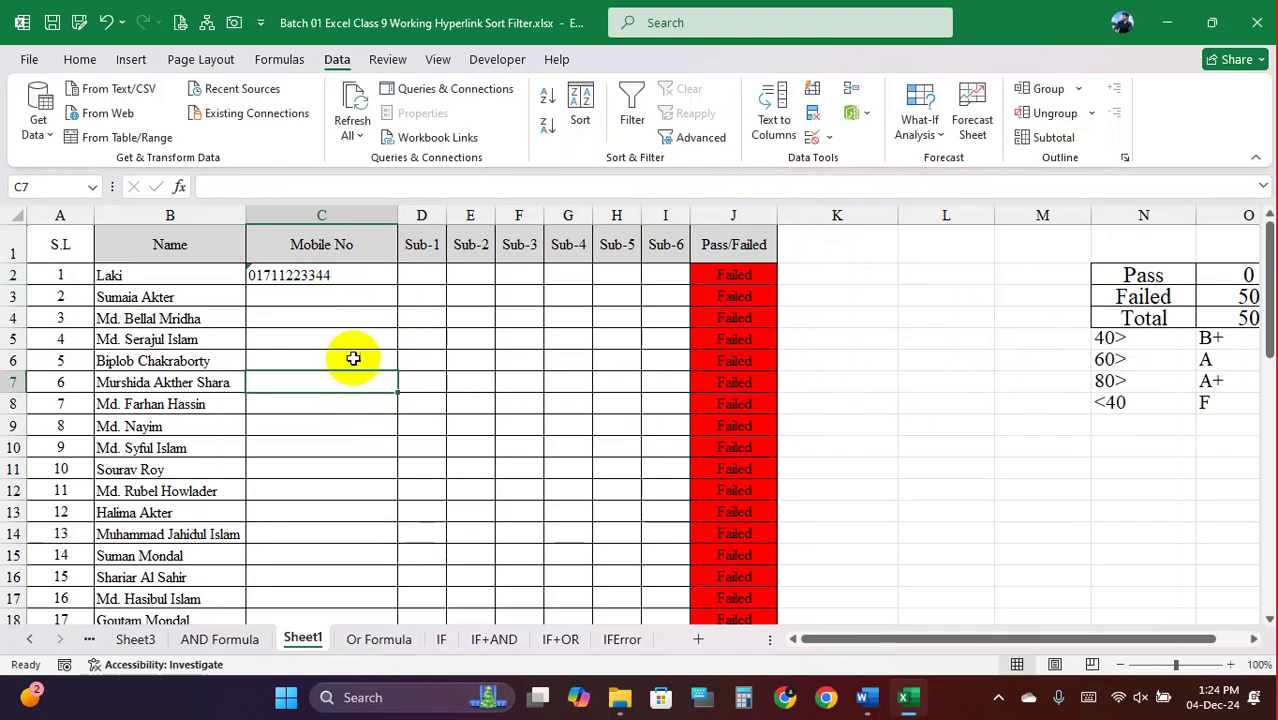
pyautogui.click(322, 298)
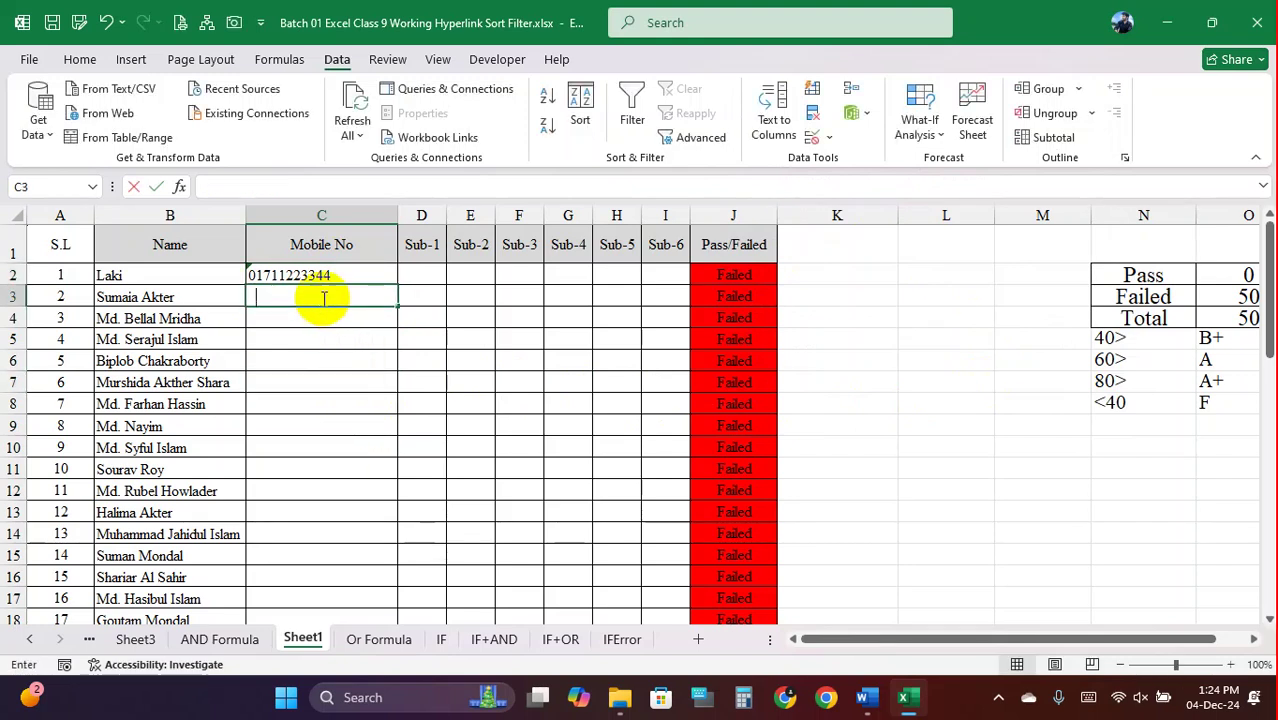
pyautogui.write('01711')
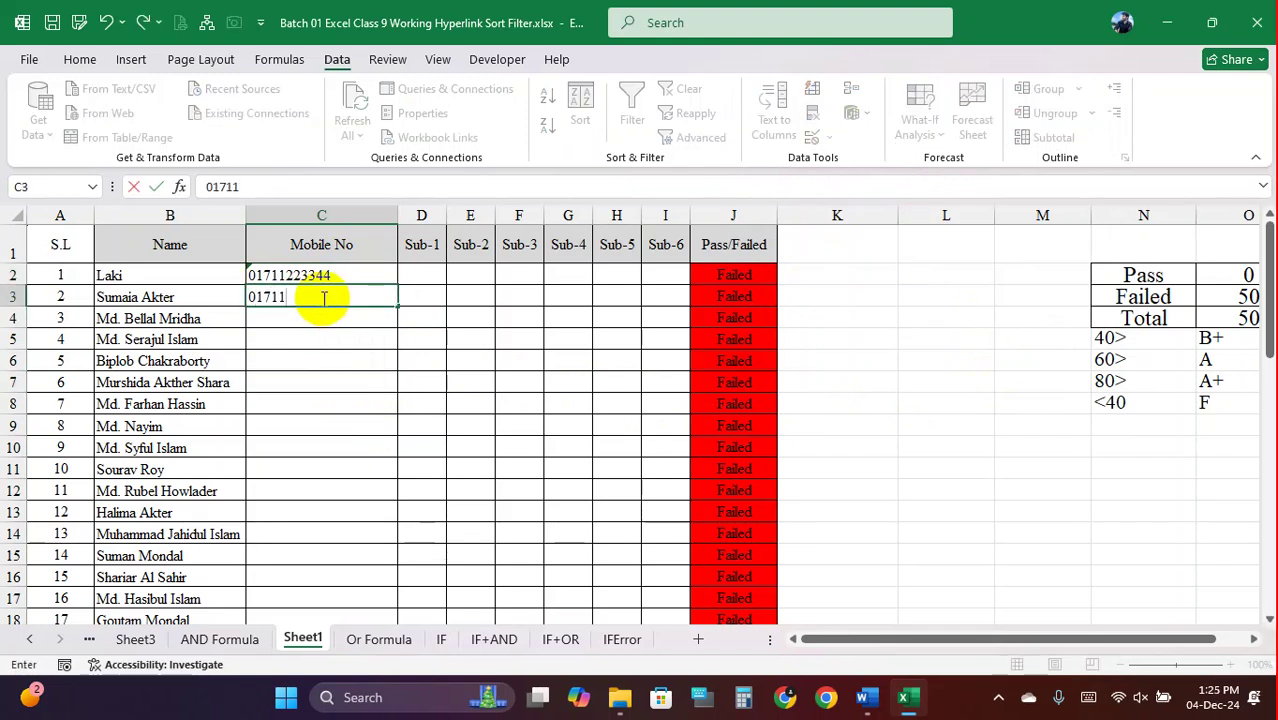
pyautogui.write('22334')
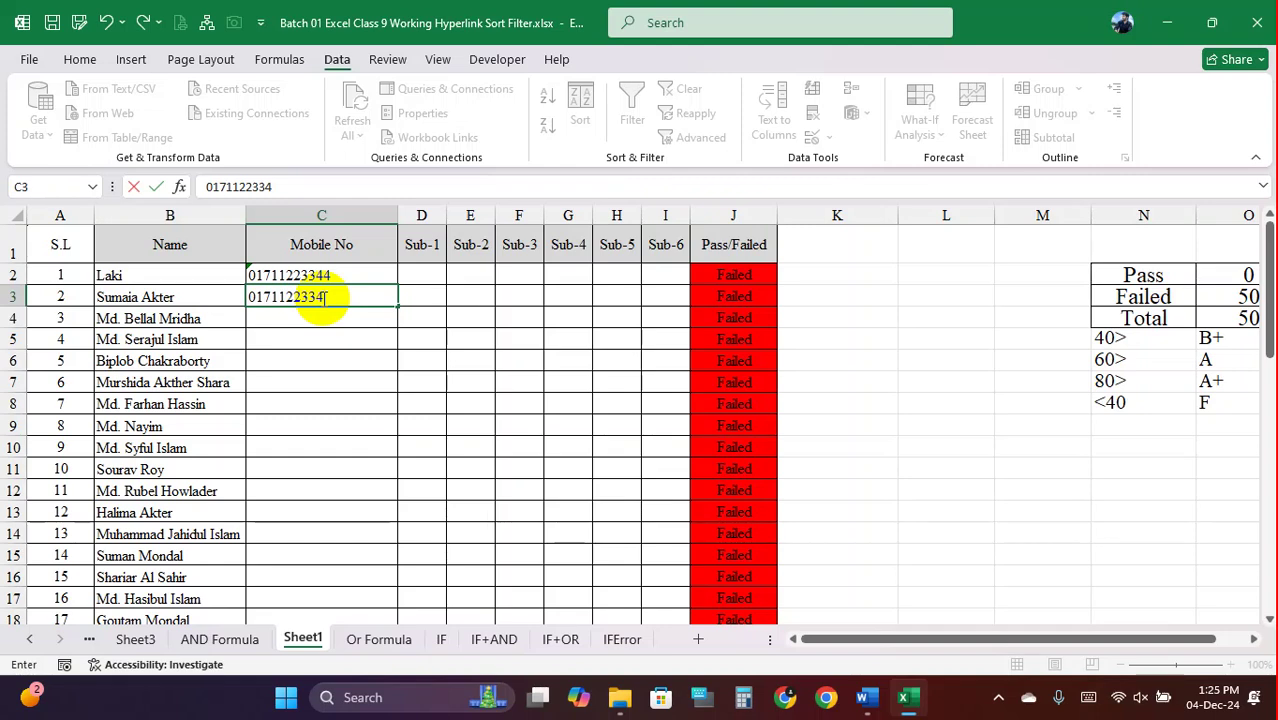
pyautogui.hotkey('ctrl', 'Return')
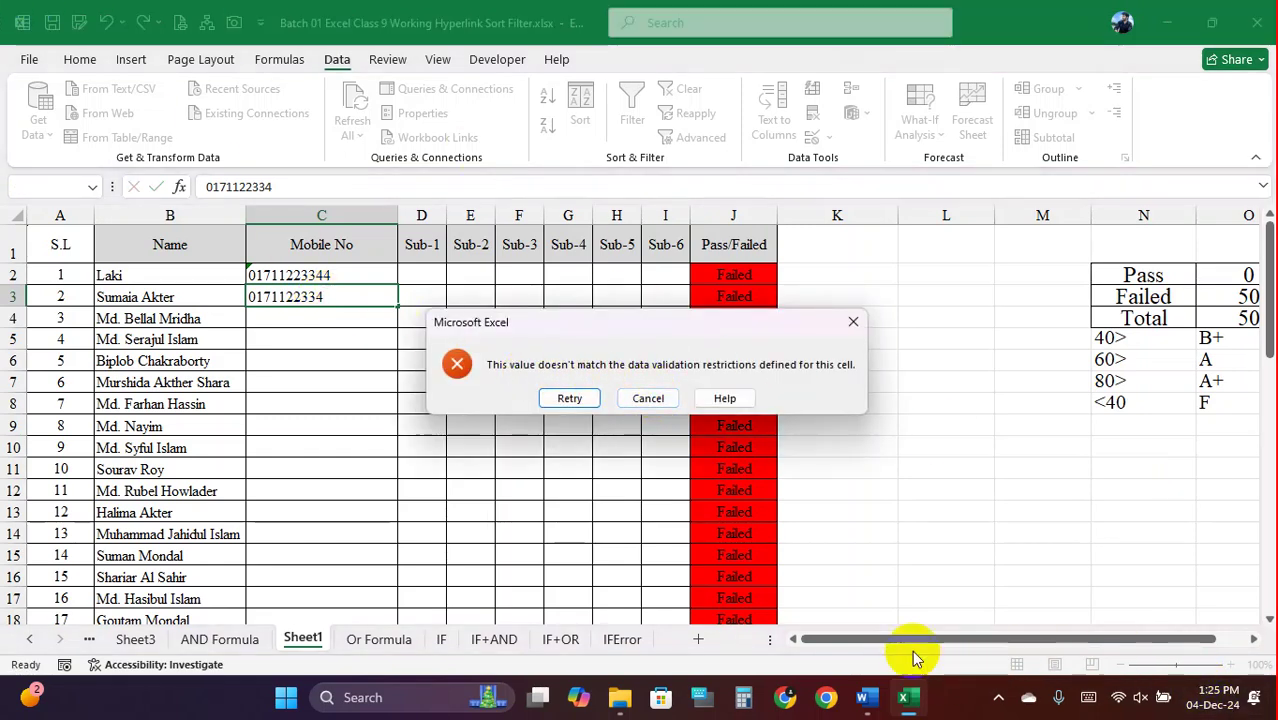
pyautogui.click(648, 398)
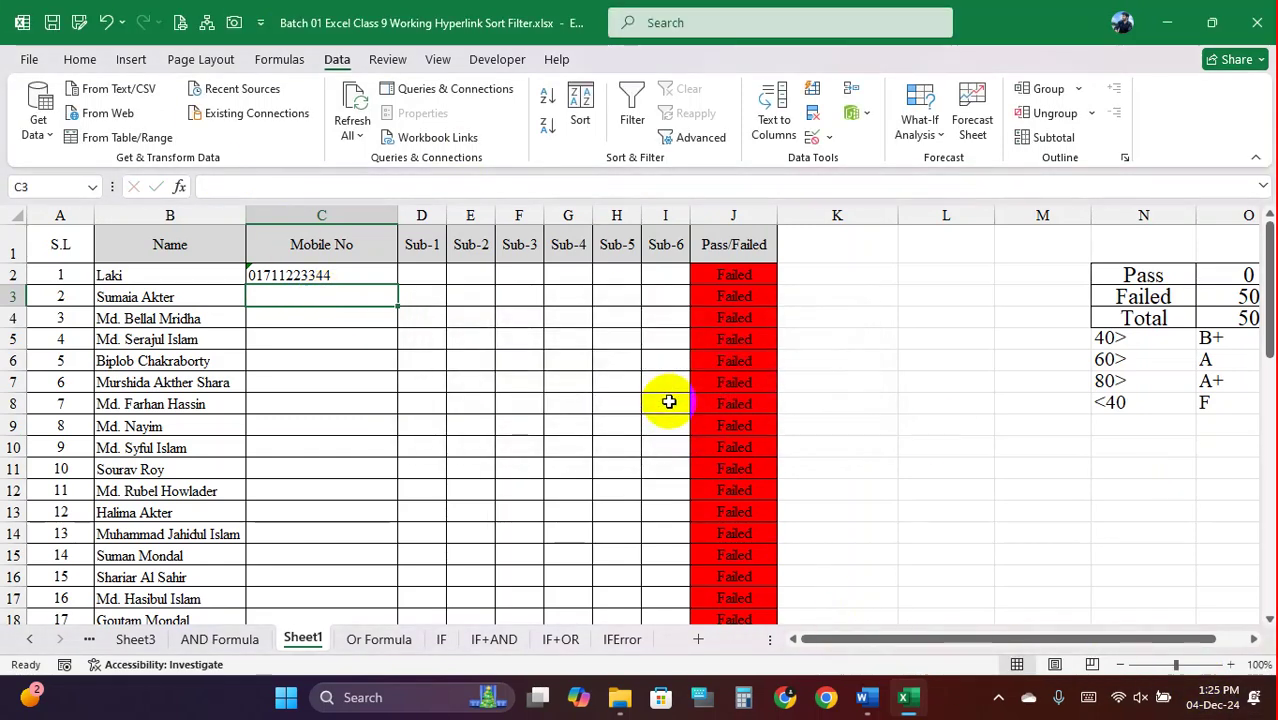
pyautogui.write('01')
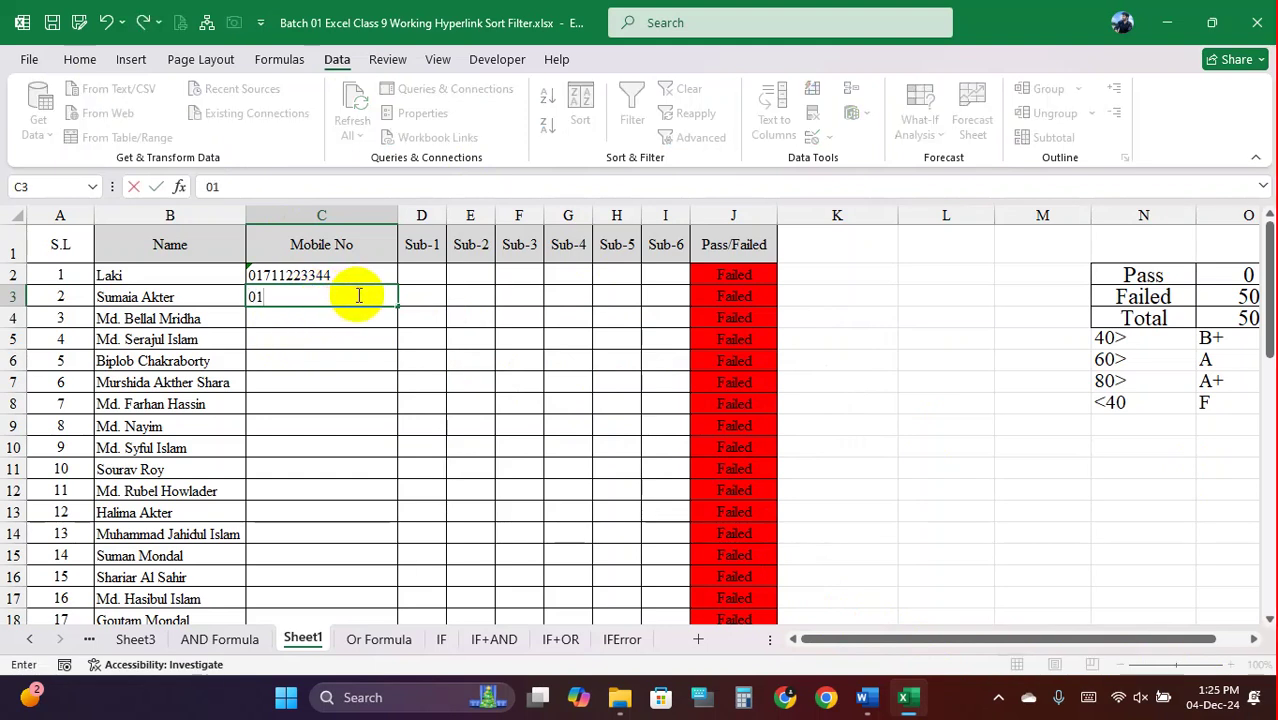
pyautogui.write('7112233')
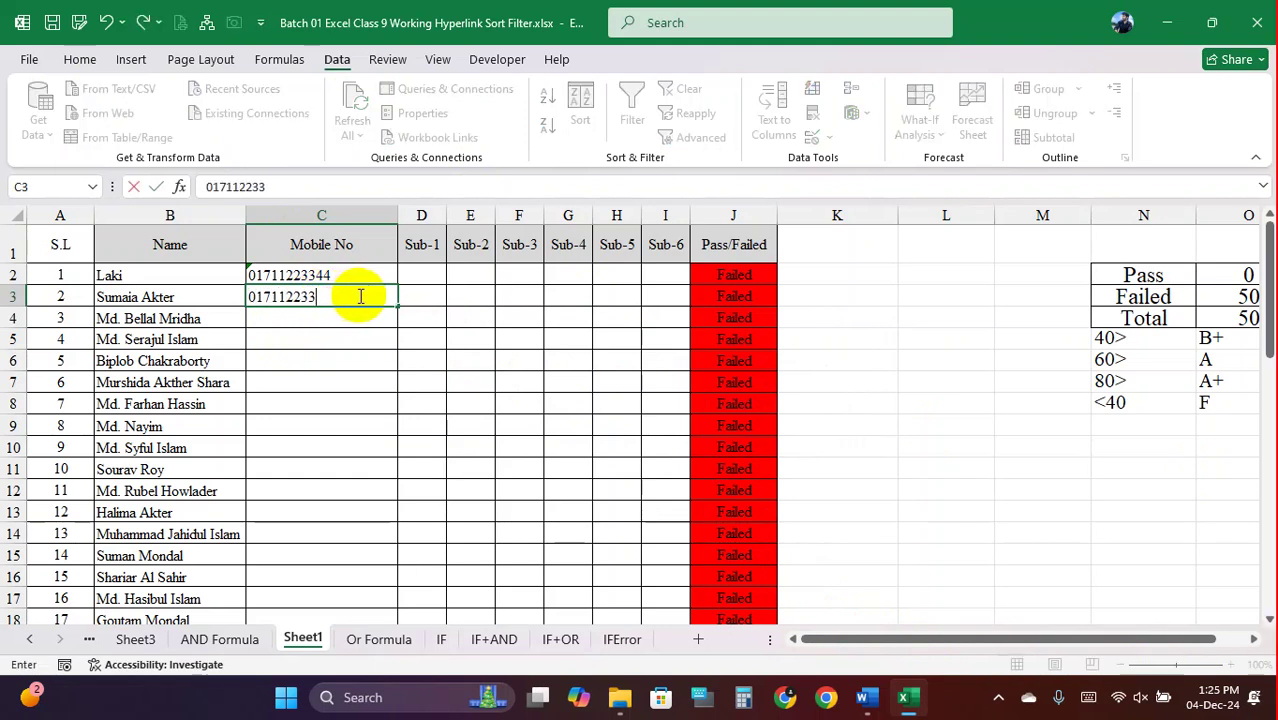
pyautogui.write('445')
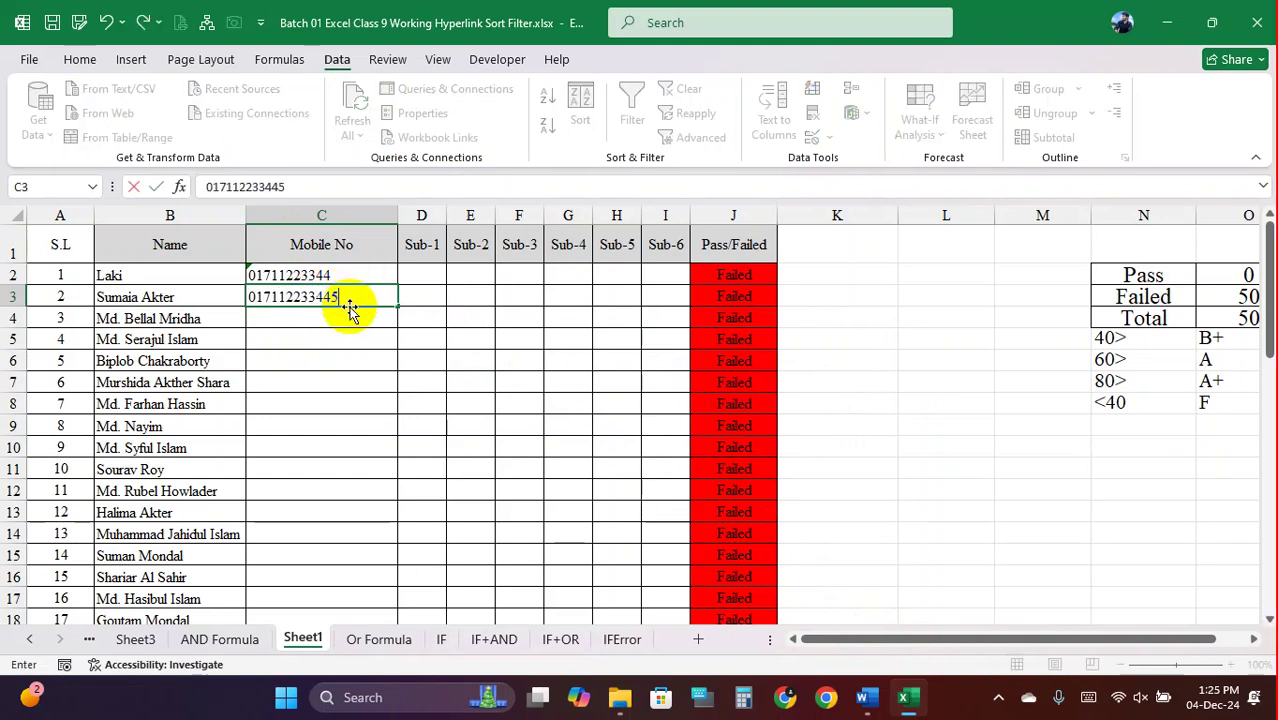
pyautogui.press('Return')
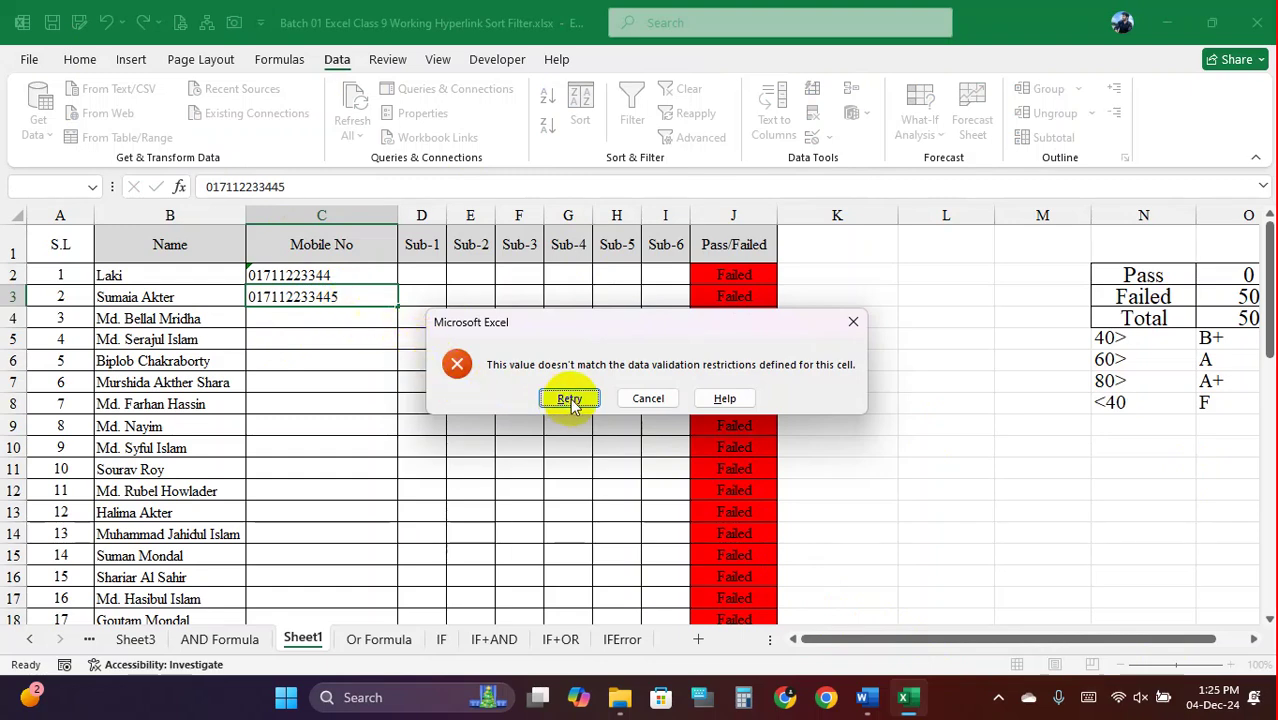
pyautogui.click(567, 398)
pyautogui.click(349, 293)
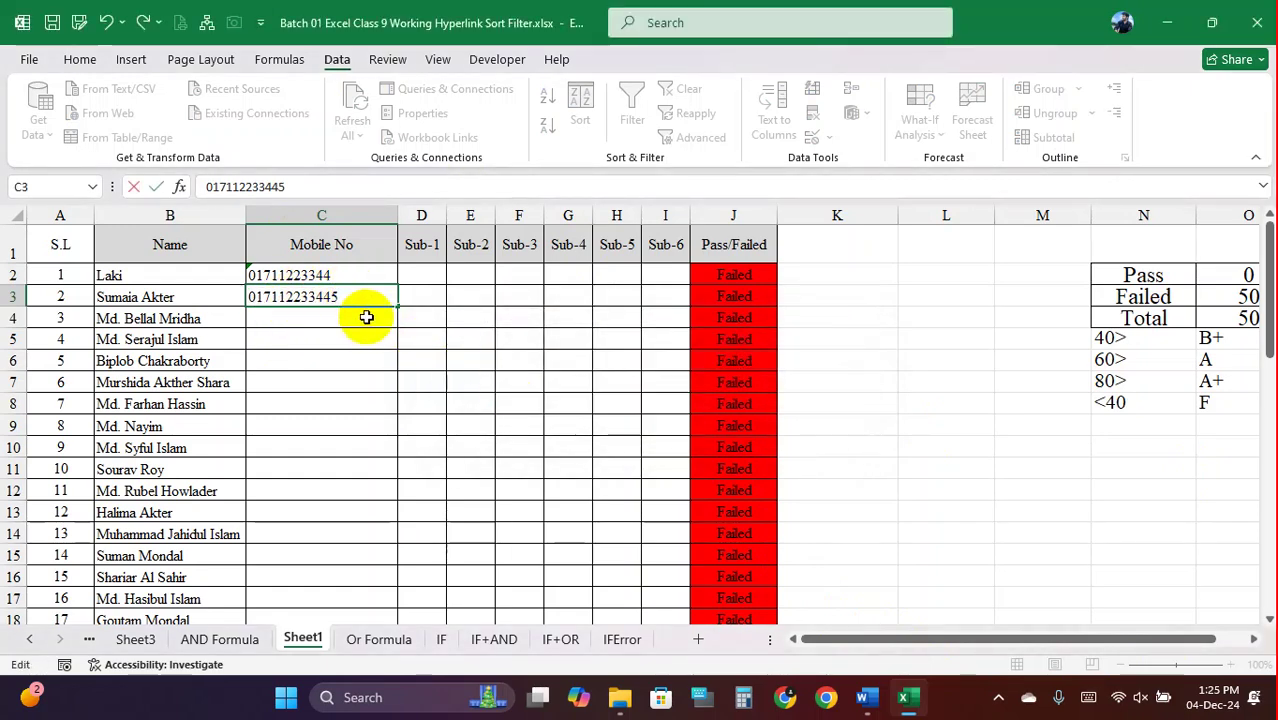
pyautogui.press('BackSpace')
pyautogui.press('Return')
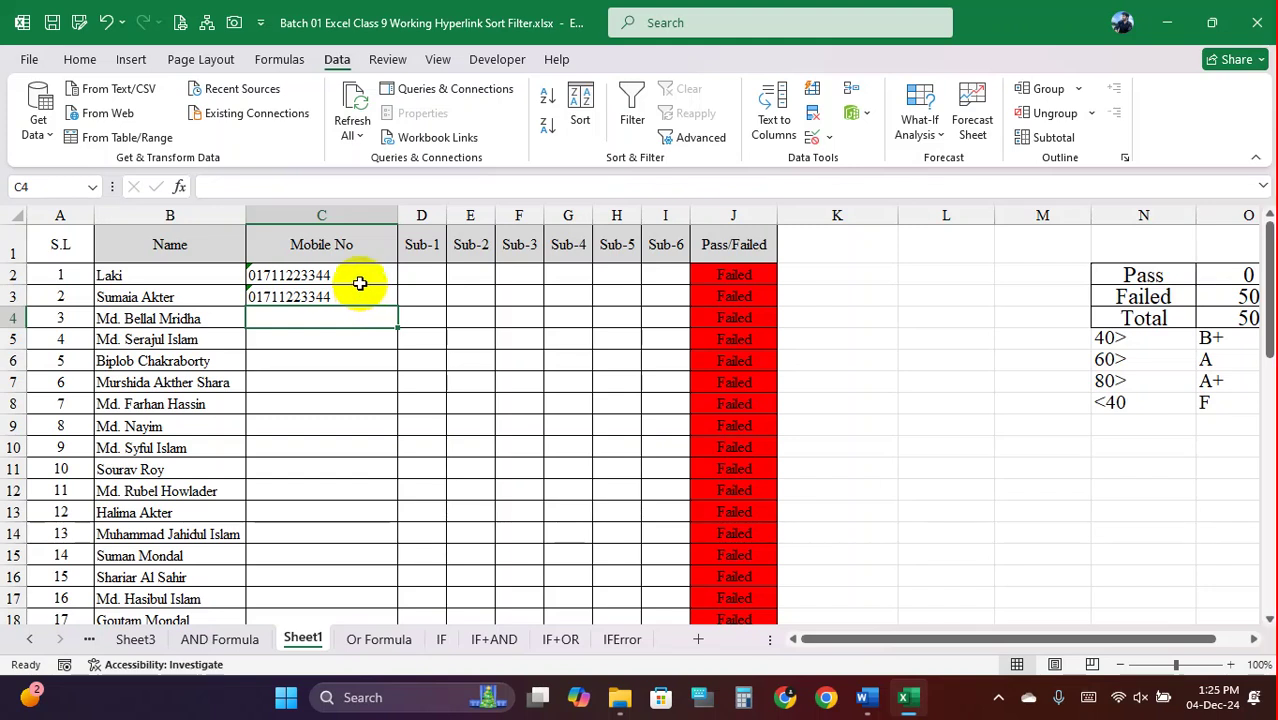
pyautogui.moveTo(359, 281); pyautogui.dragTo(354, 368)
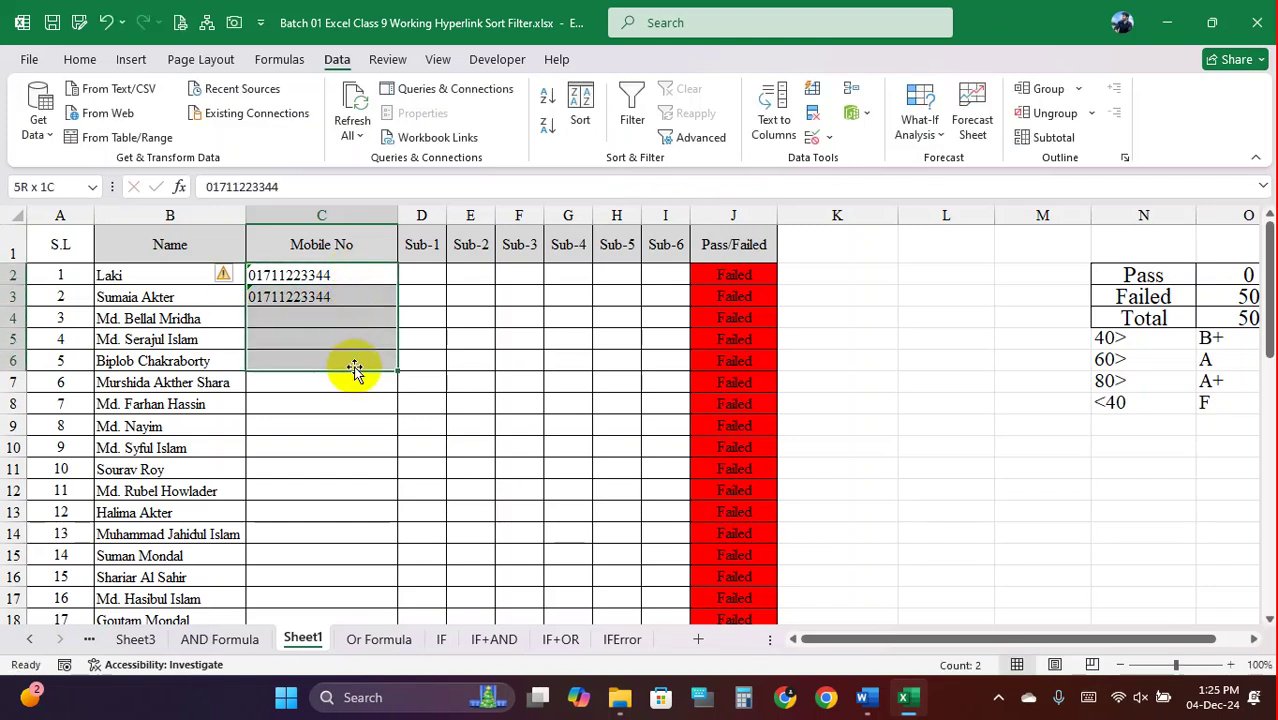
pyautogui.moveTo(352, 277); pyautogui.dragTo(346, 465)
pyautogui.click(333, 290)
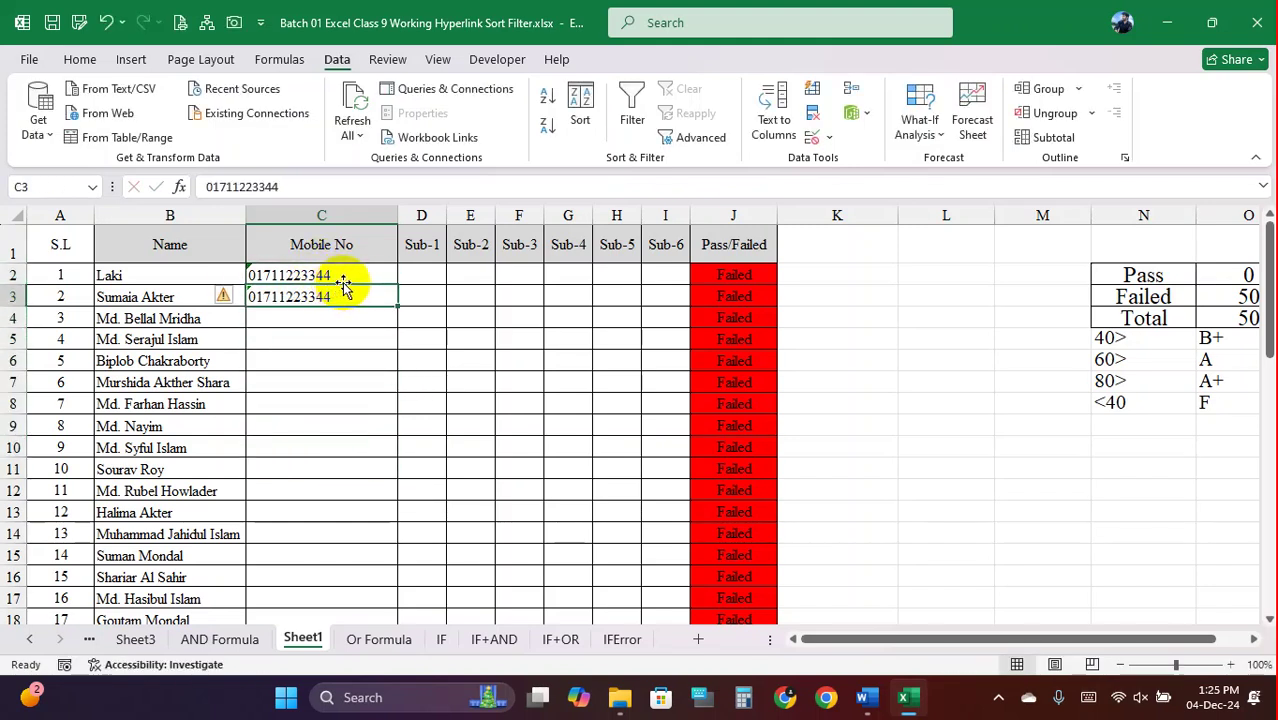
pyautogui.click(342, 280)
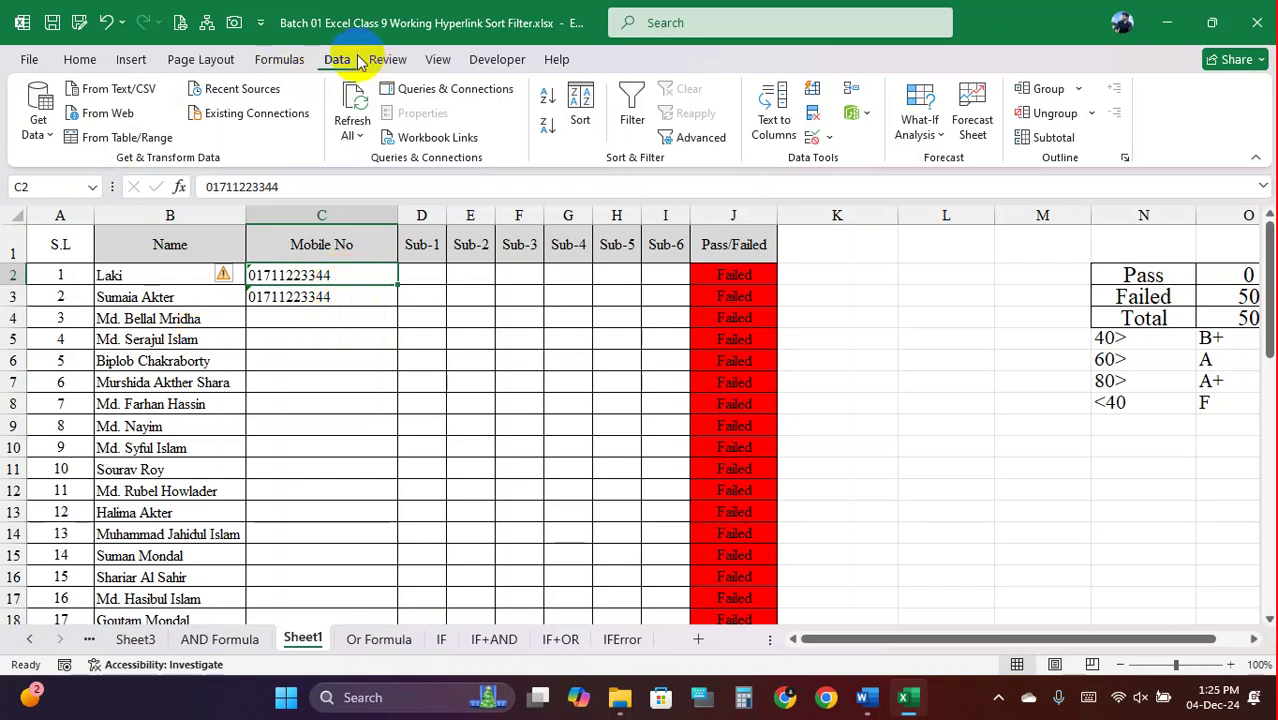
pyautogui.moveTo(300, 280); pyautogui.dragTo(320, 365)
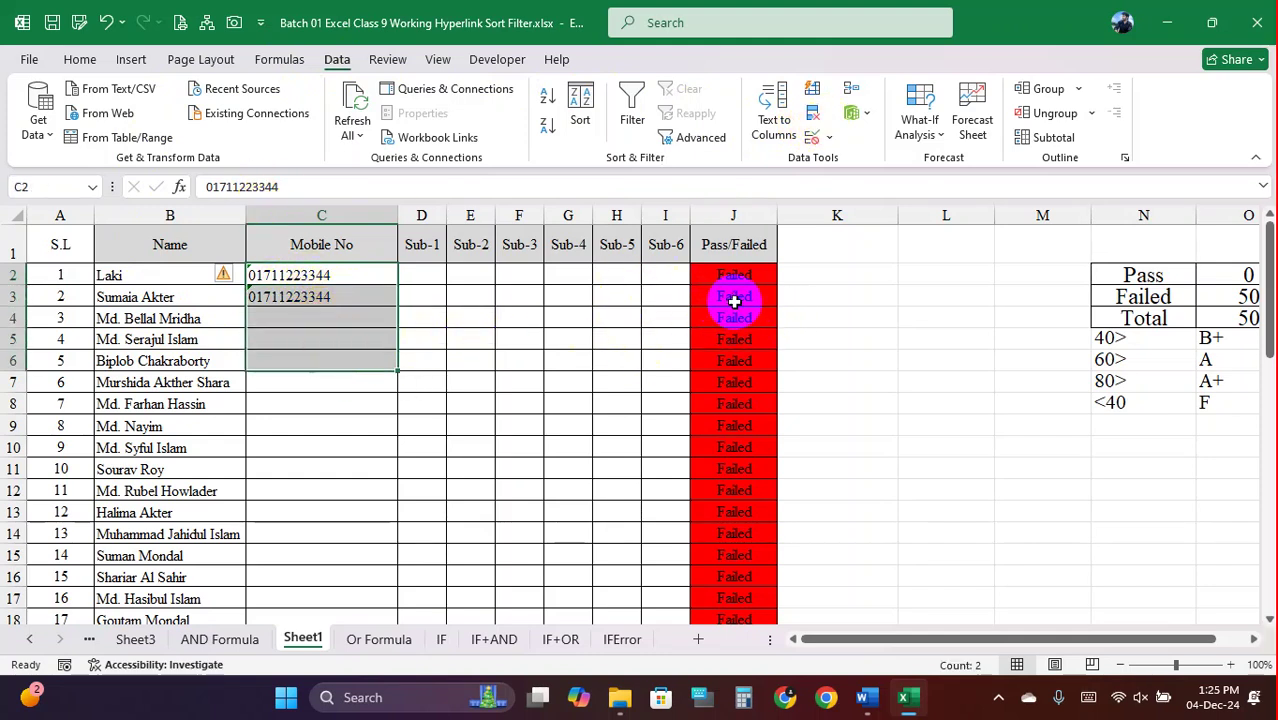
pyautogui.moveTo(419, 276); pyautogui.dragTo(661, 490)
pyautogui.moveTo(425, 278); pyautogui.dragTo(668, 485)
pyautogui.click(662, 408)
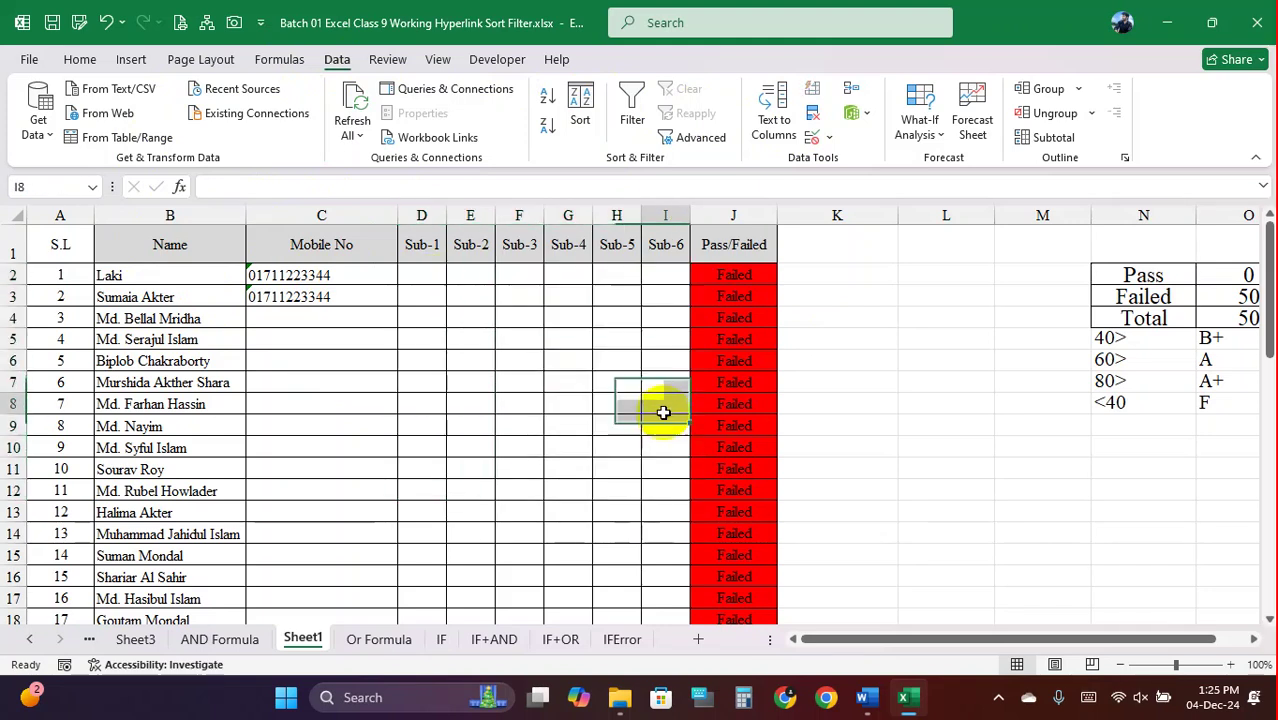
pyautogui.click(606, 338)
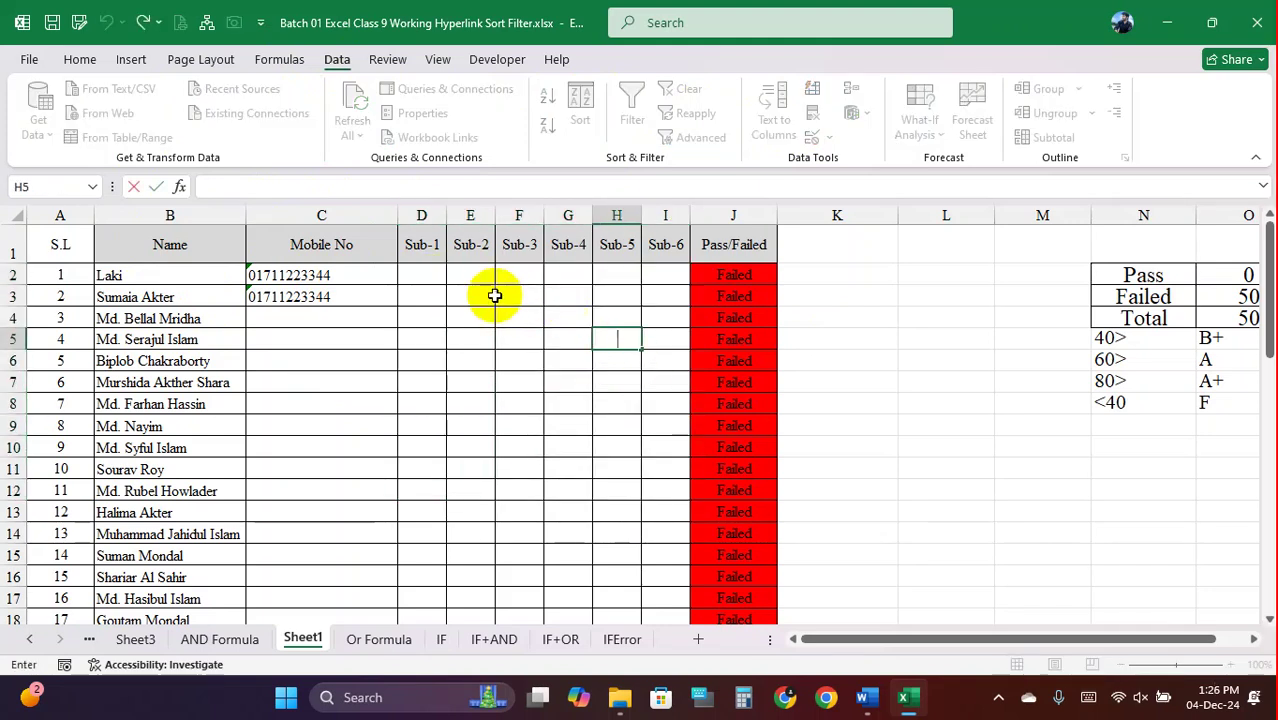
pyautogui.click(421, 275)
pyautogui.click(483, 297)
pyautogui.write('101')
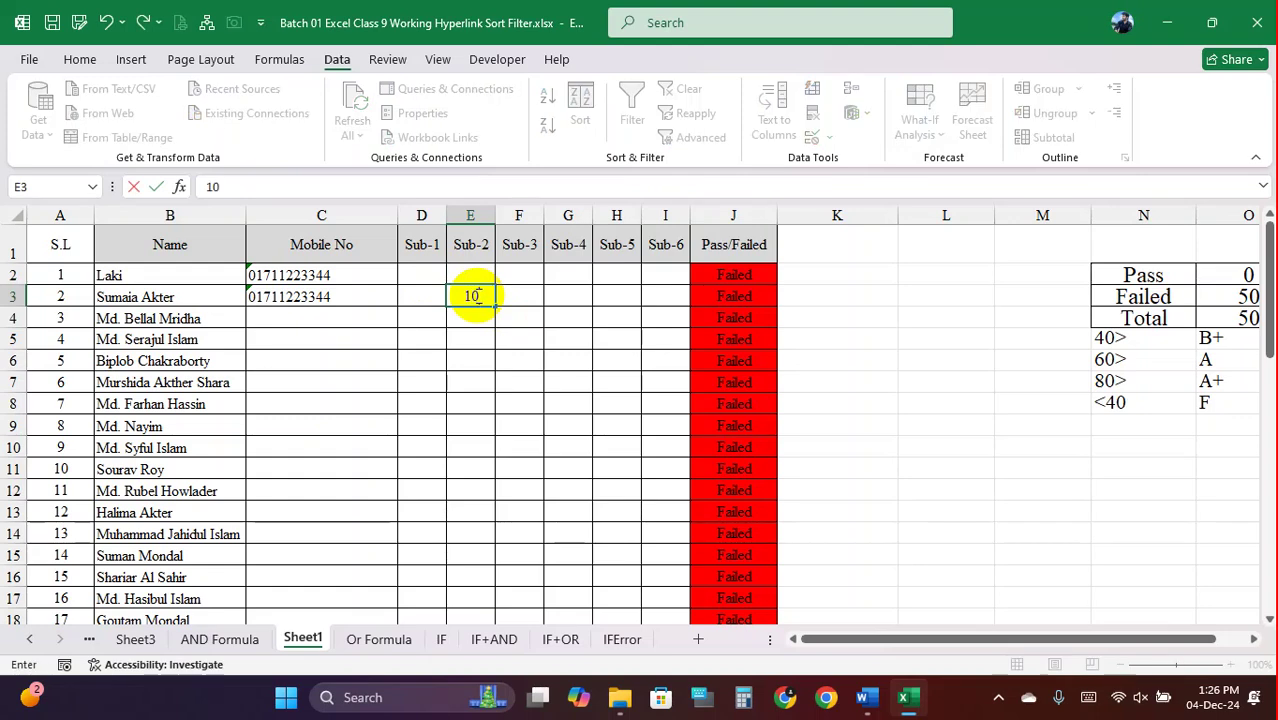
pyautogui.press('Return')
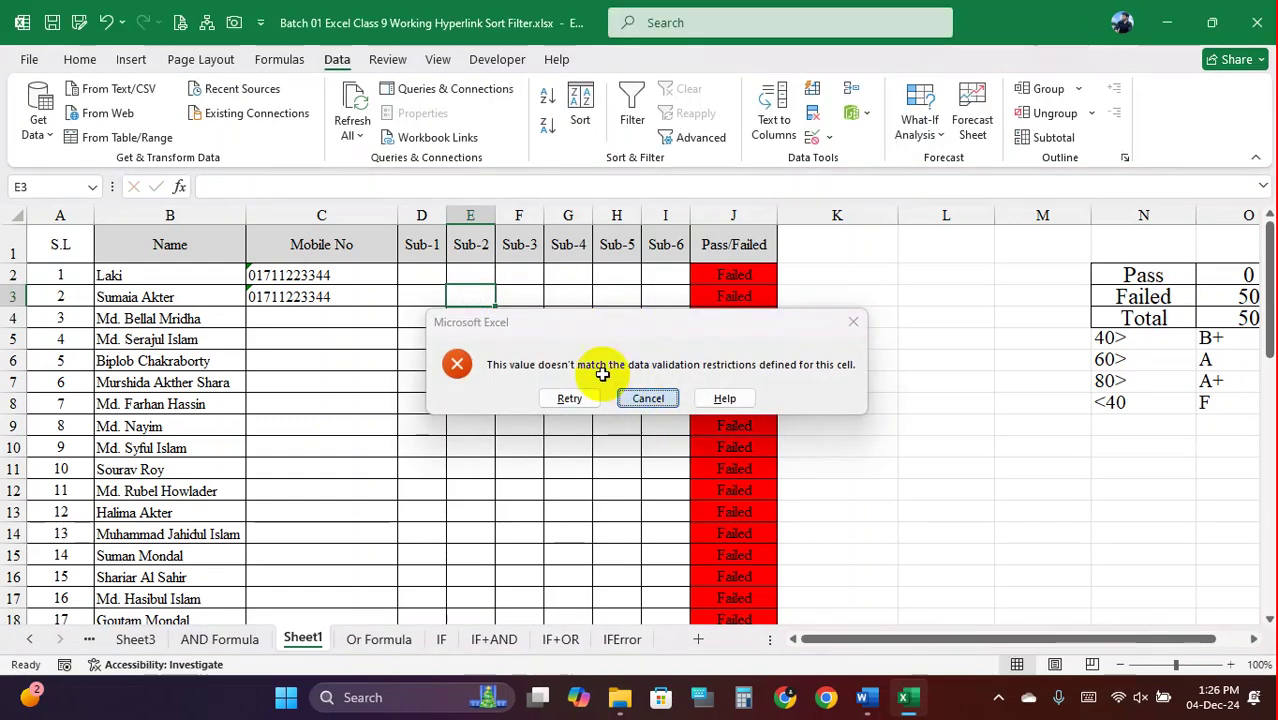
pyautogui.click(648, 398)
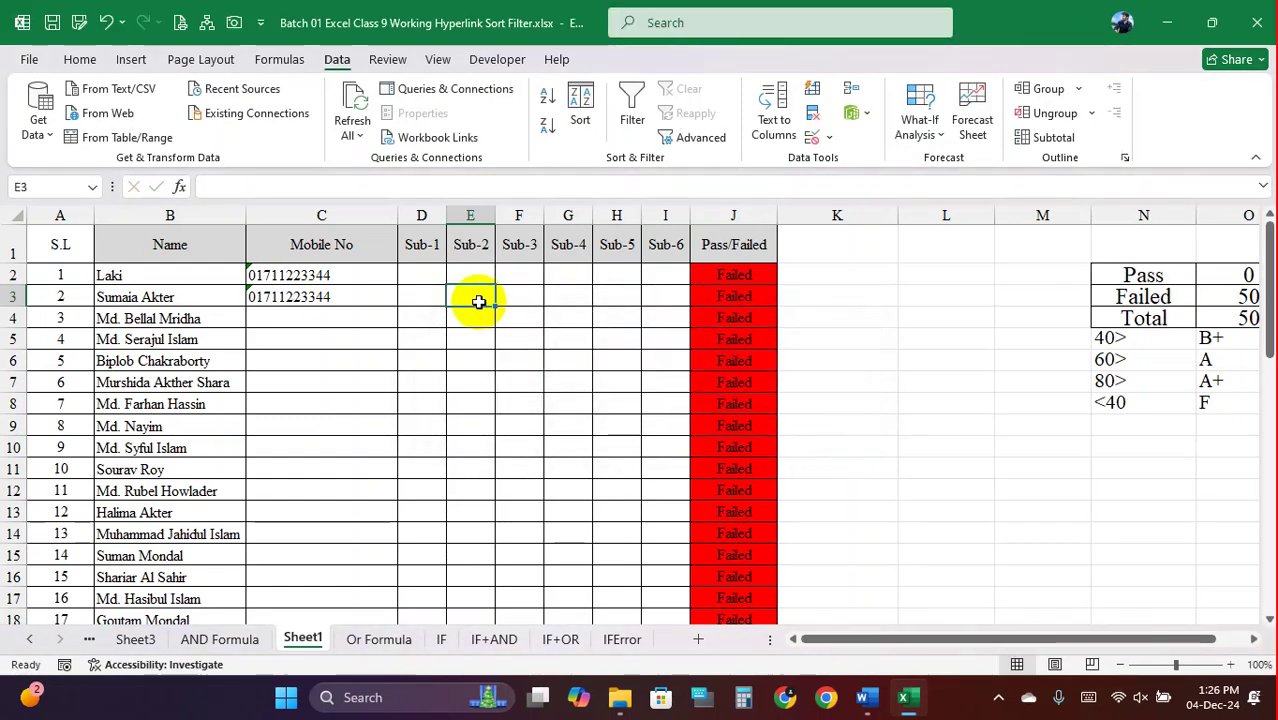
pyautogui.write('101')
pyautogui.press('Return')
pyautogui.click(648, 398)
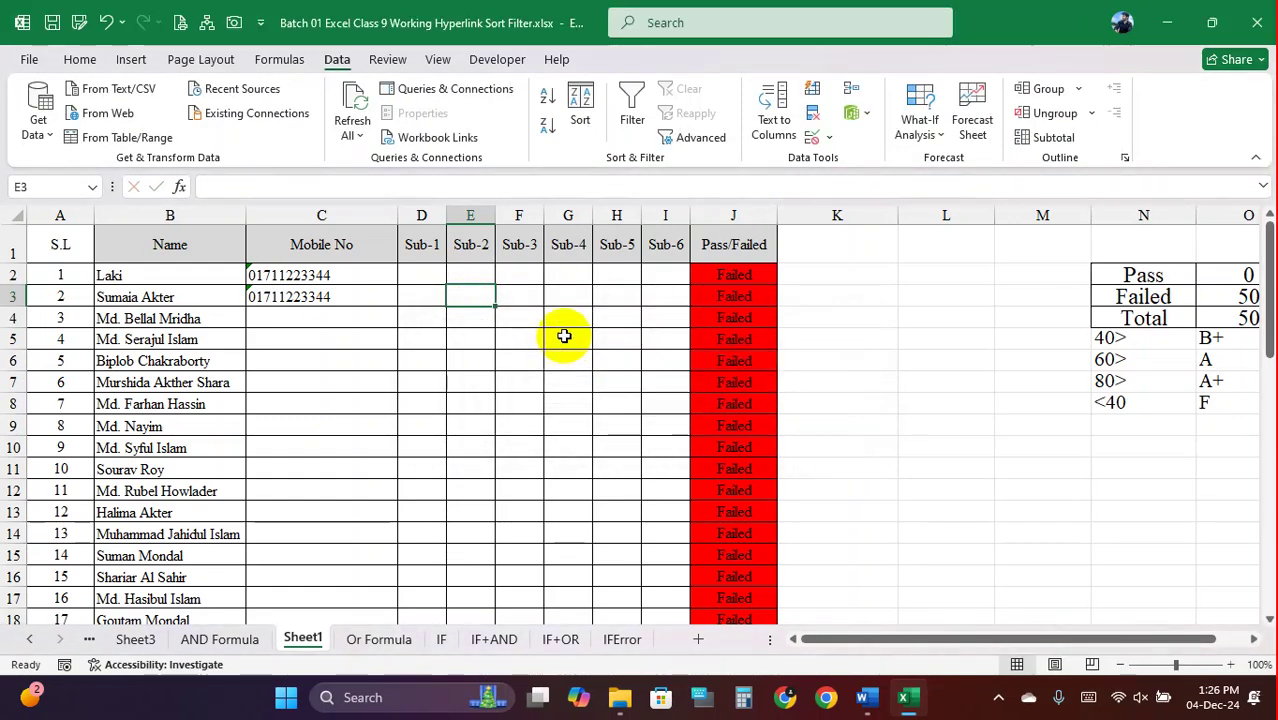
pyautogui.click(564, 336)
pyautogui.write('efer')
pyautogui.press('Return')
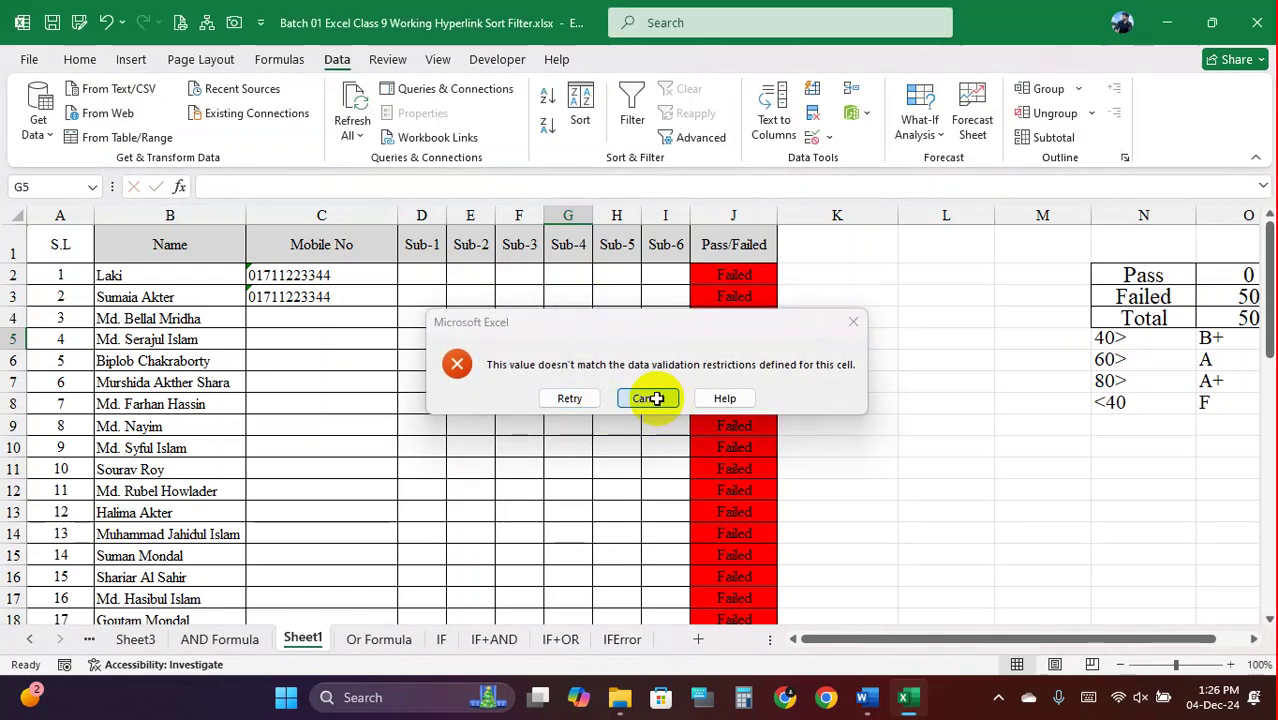
pyautogui.click(648, 398)
pyautogui.moveTo(428, 277); pyautogui.dragTo(665, 468)
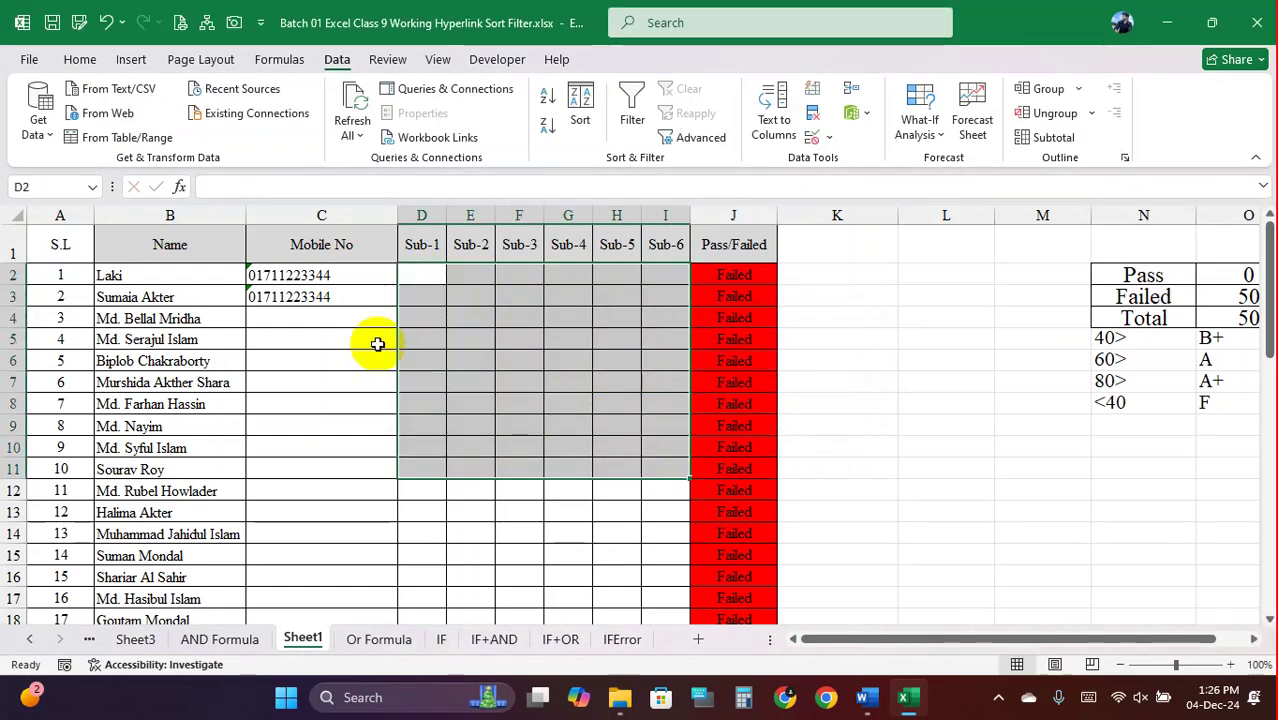
pyautogui.moveTo(313, 281); pyautogui.dragTo(422, 440)
pyautogui.click(662, 383)
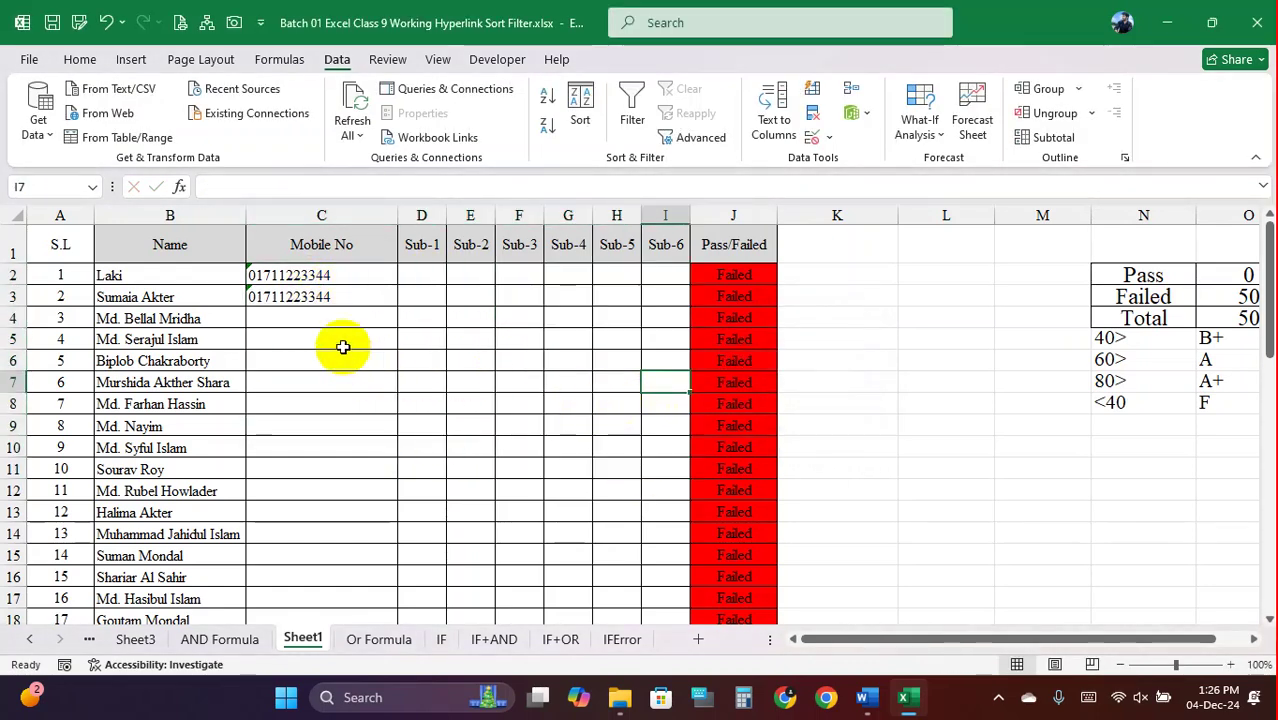
pyautogui.click(365, 279)
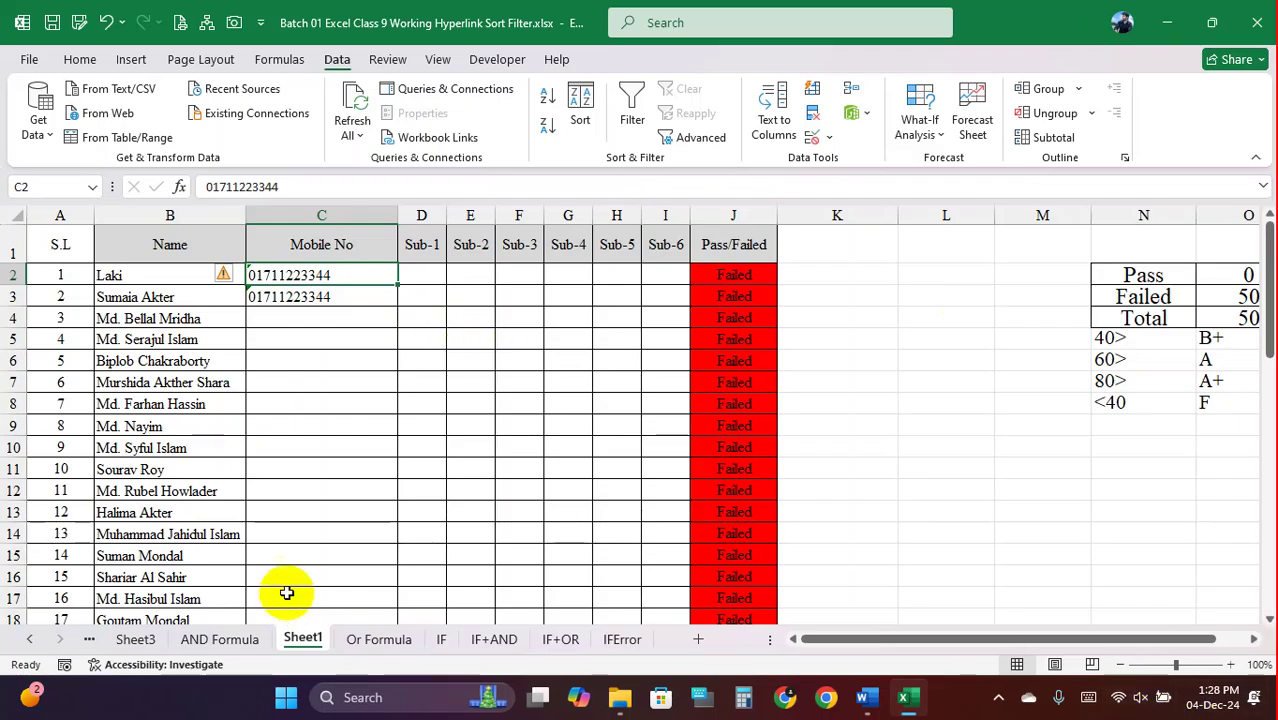
# Open Documents in a new File Explorer tab and show all actions for BDStreamHub-1.1.5.apk
pyautogui.click(617, 703)
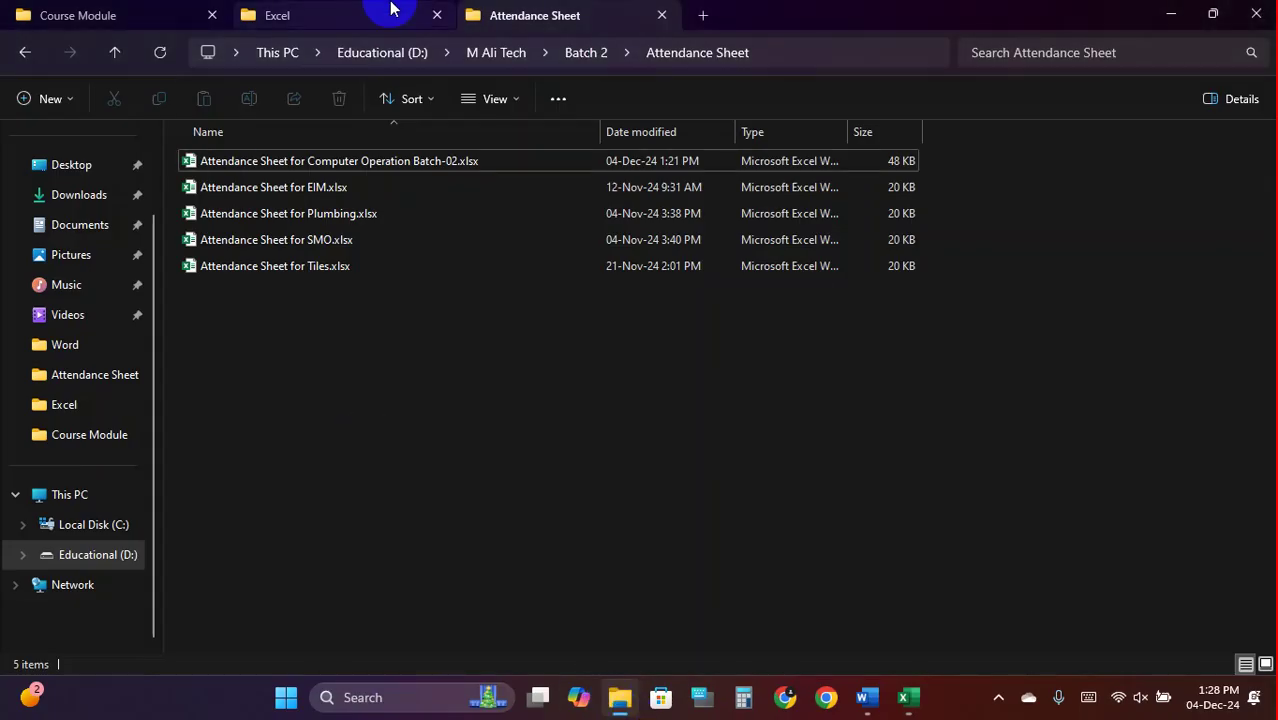
pyautogui.click(703, 15)
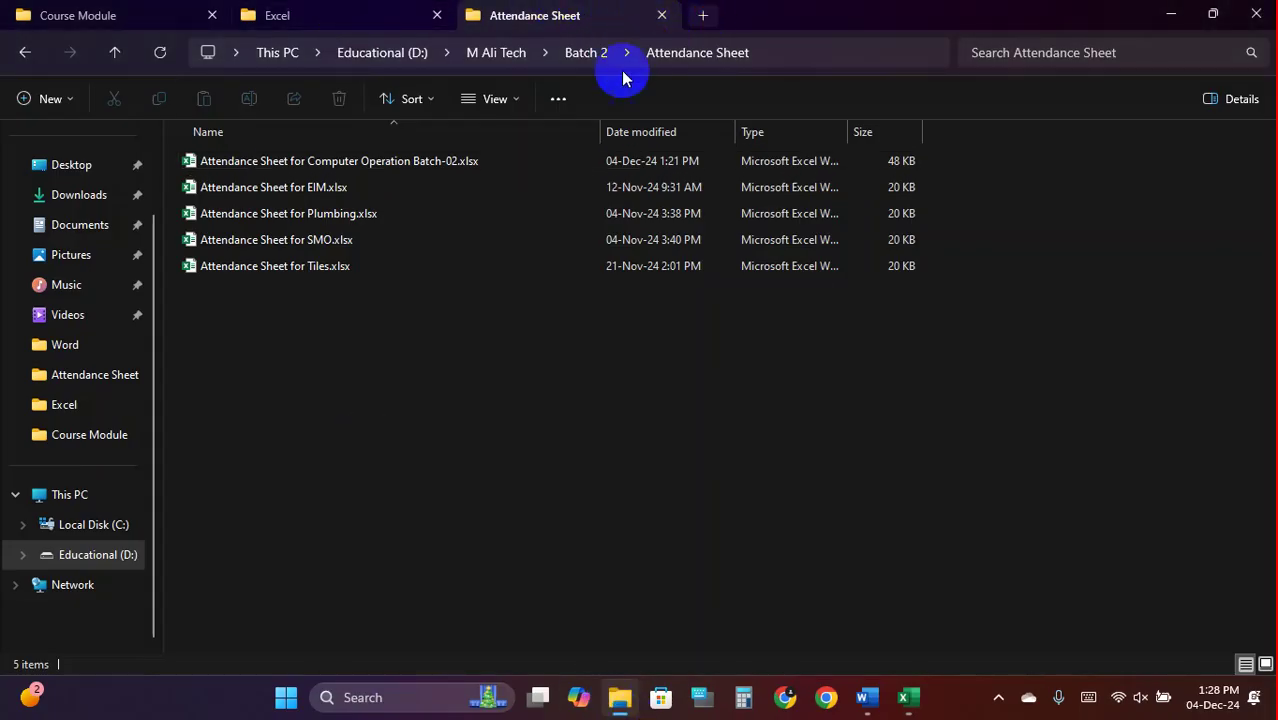
pyautogui.click(90, 292)
pyautogui.click(97, 321)
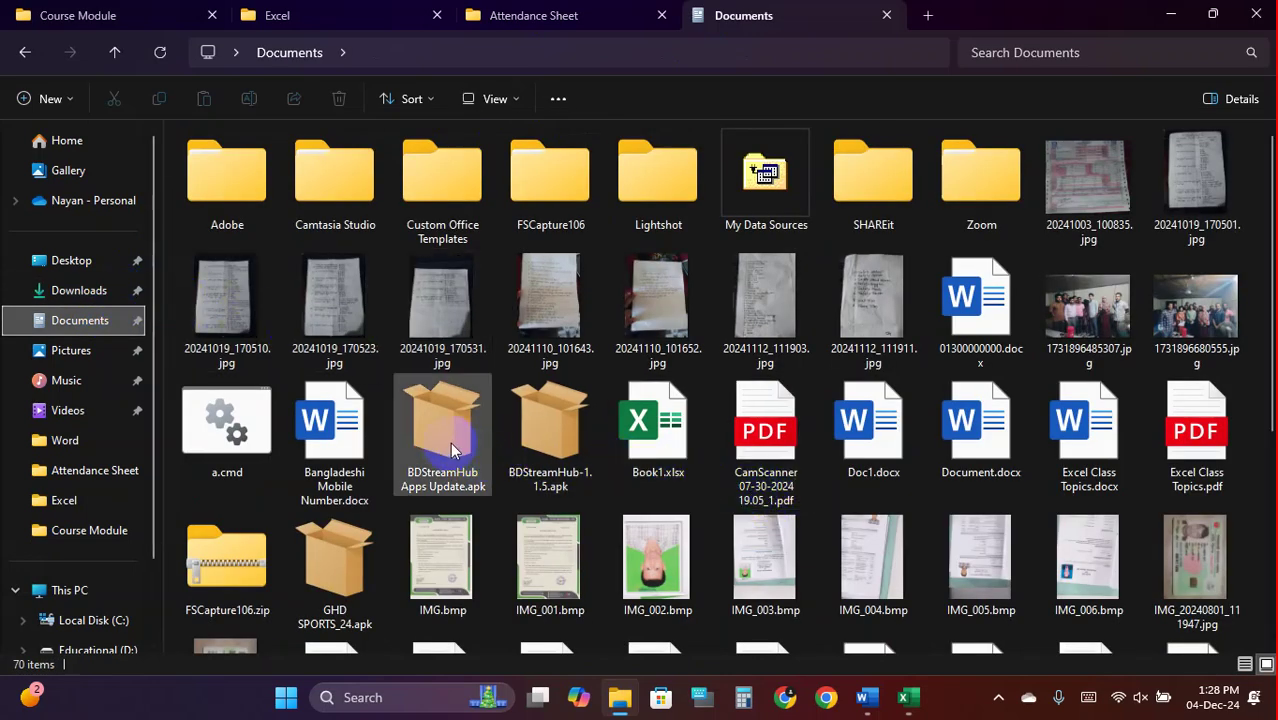
pyautogui.click(551, 440)
pyautogui.rightClick(551, 440)
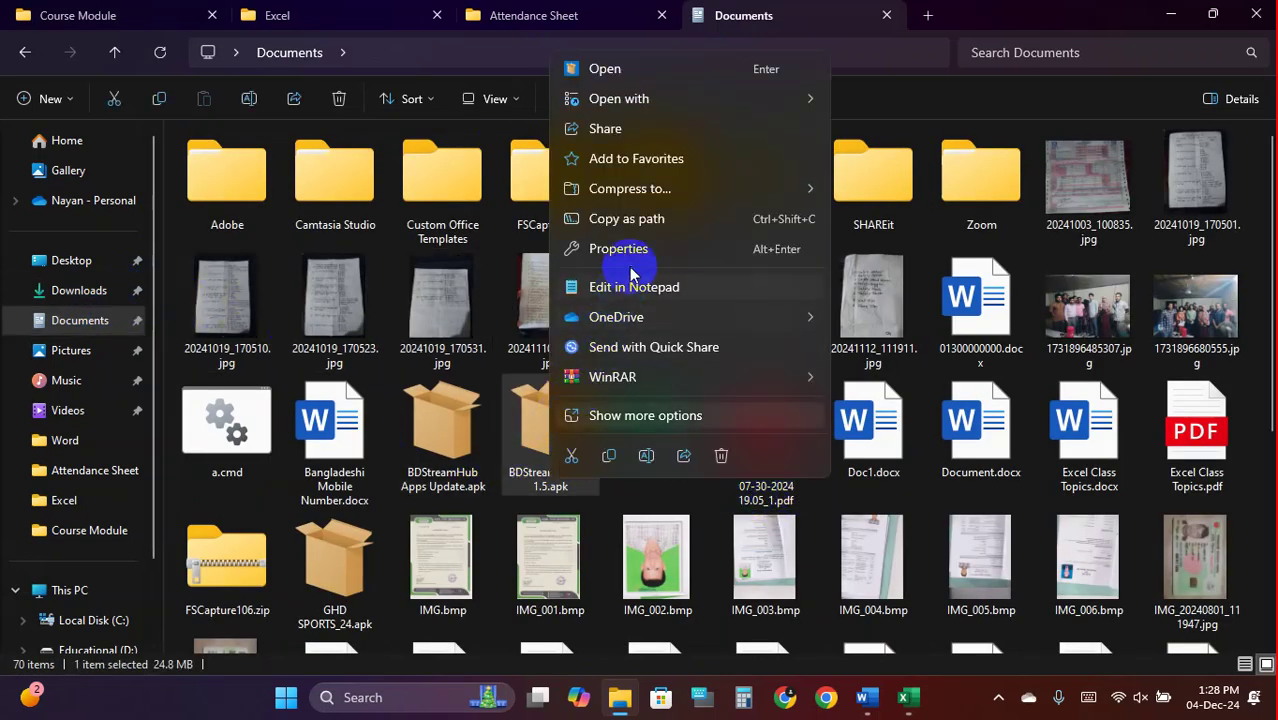
pyautogui.click(732, 415)
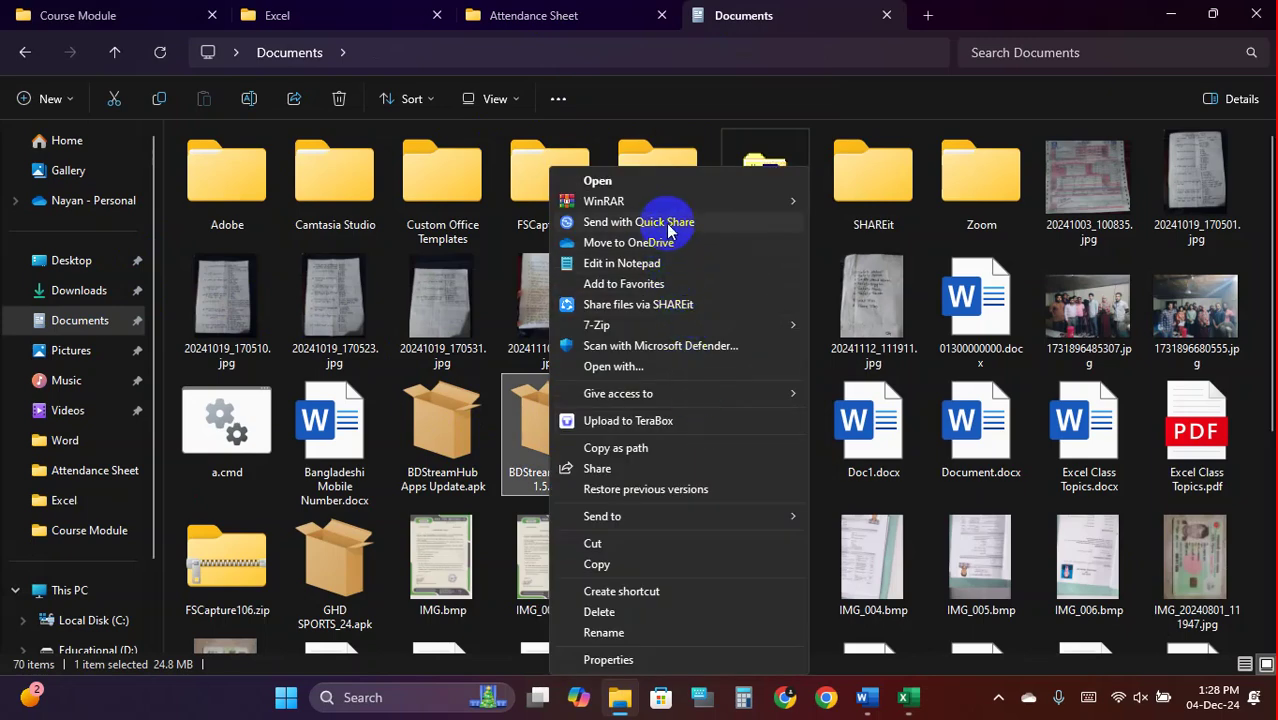
# Send BDStreamHub-1.1.5.apk to the nearby phone via Quick Share, retrying once, then minimize both windows
pyautogui.click(666, 222)
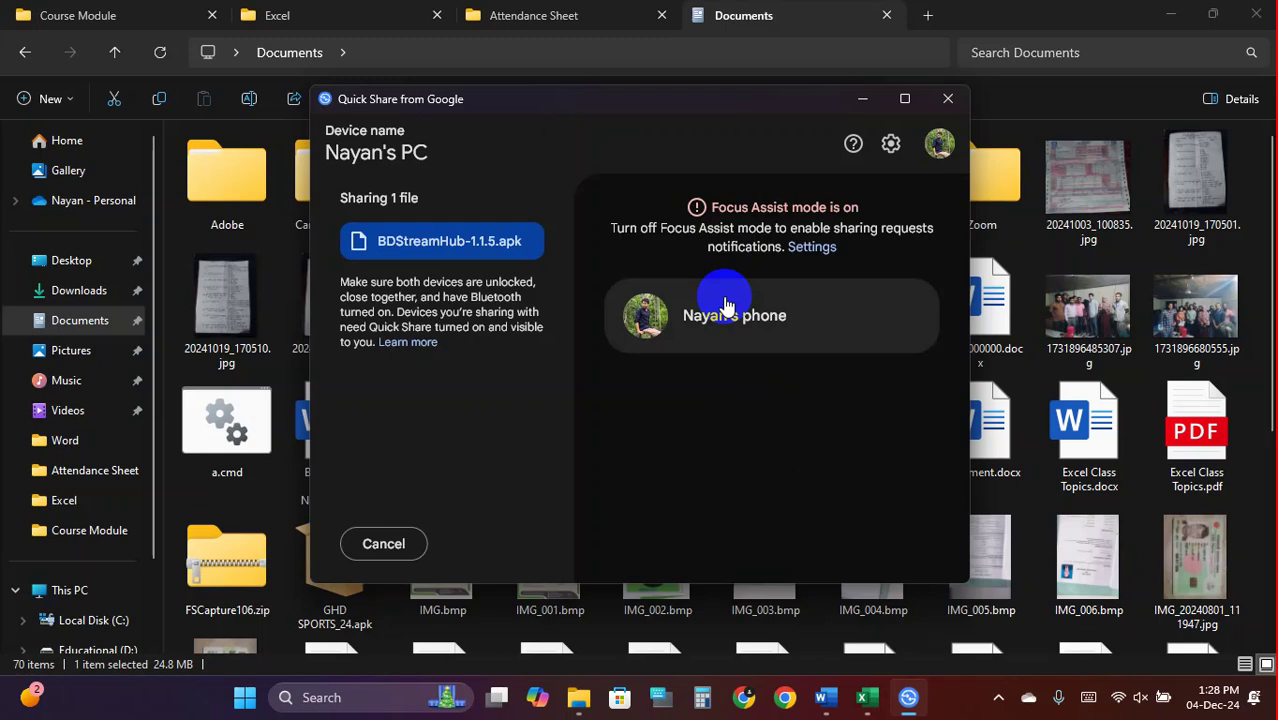
pyautogui.click(800, 318)
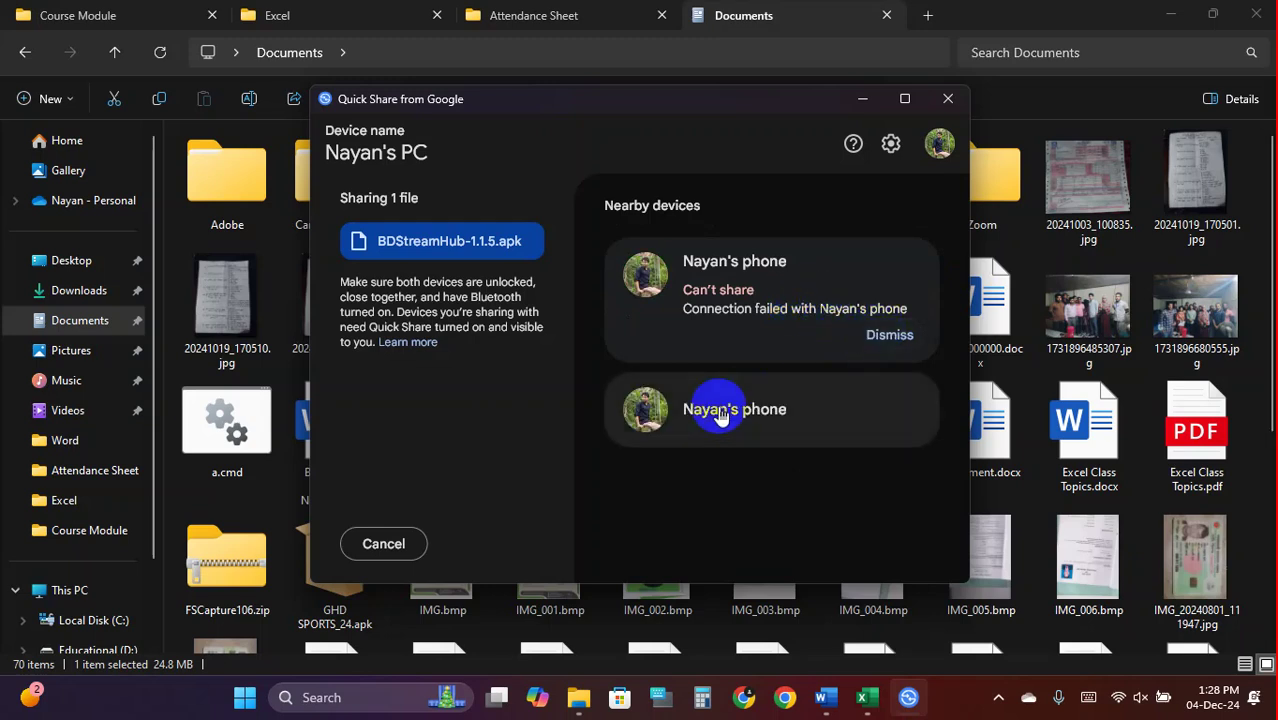
pyautogui.click(718, 412)
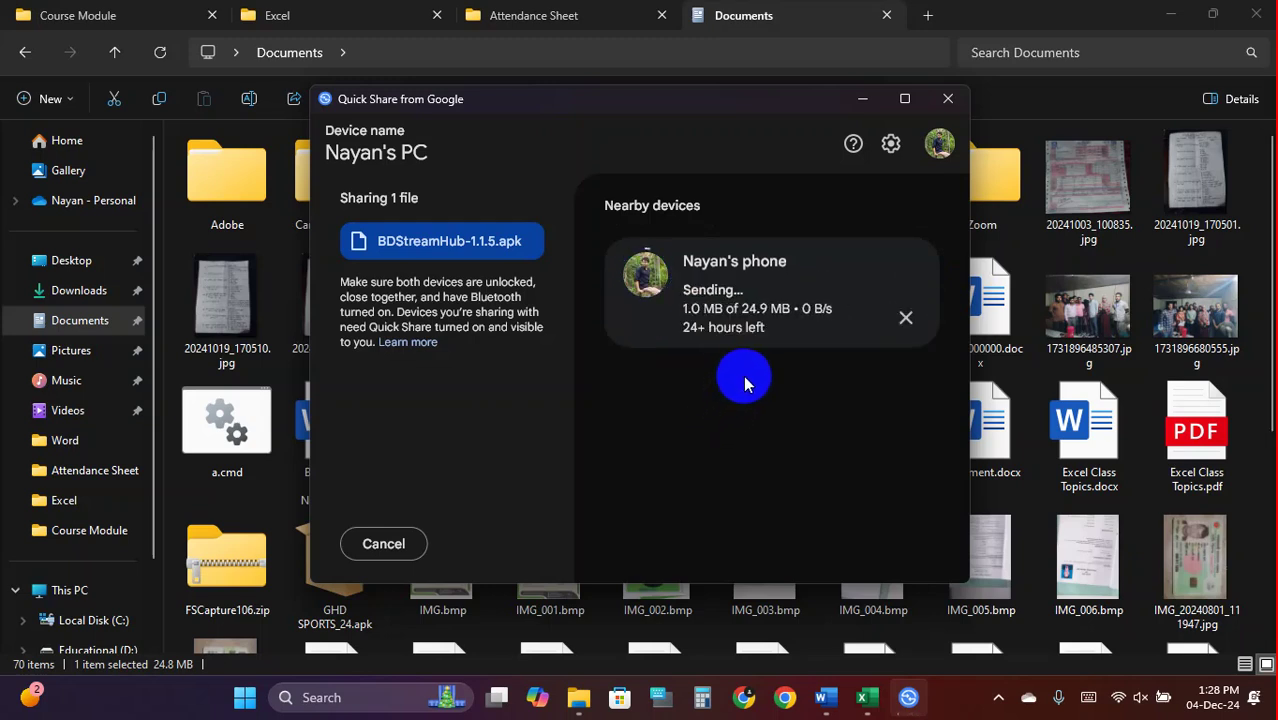
pyautogui.click(862, 98)
pyautogui.click(1178, 15)
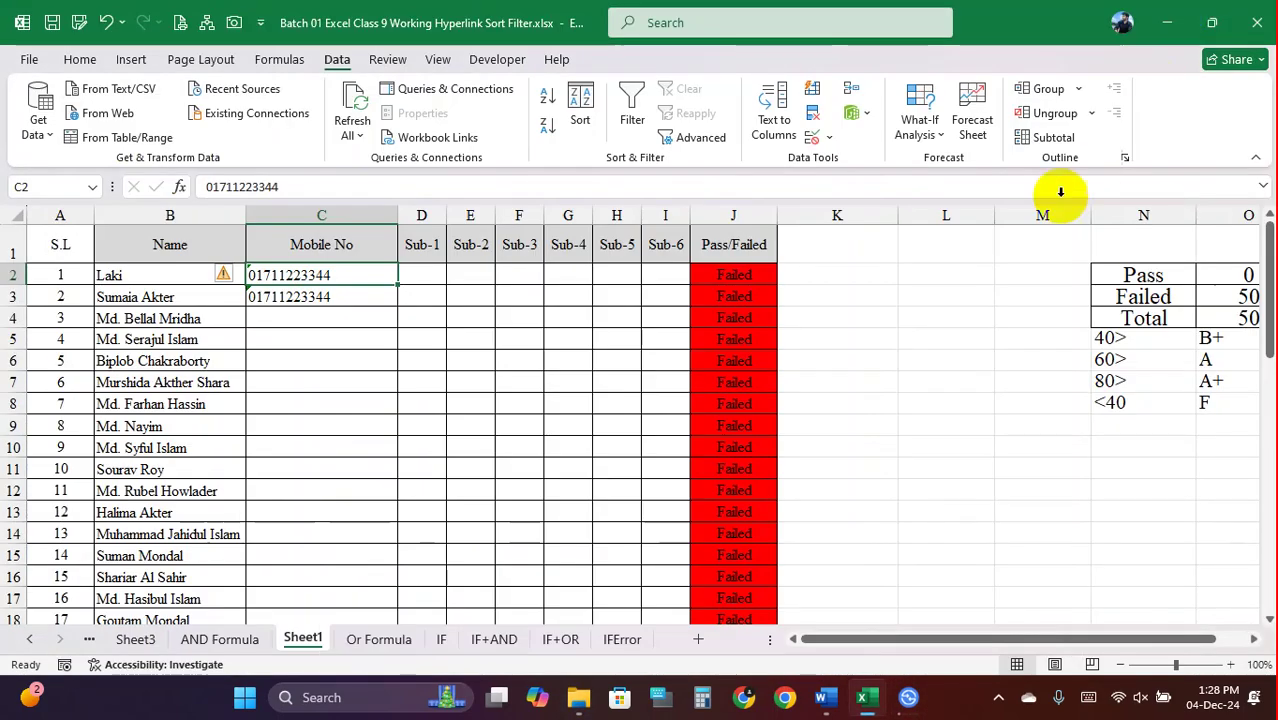
# Apply Text number format to the Mobile No cells C2 to C9
pyautogui.click(330, 337)
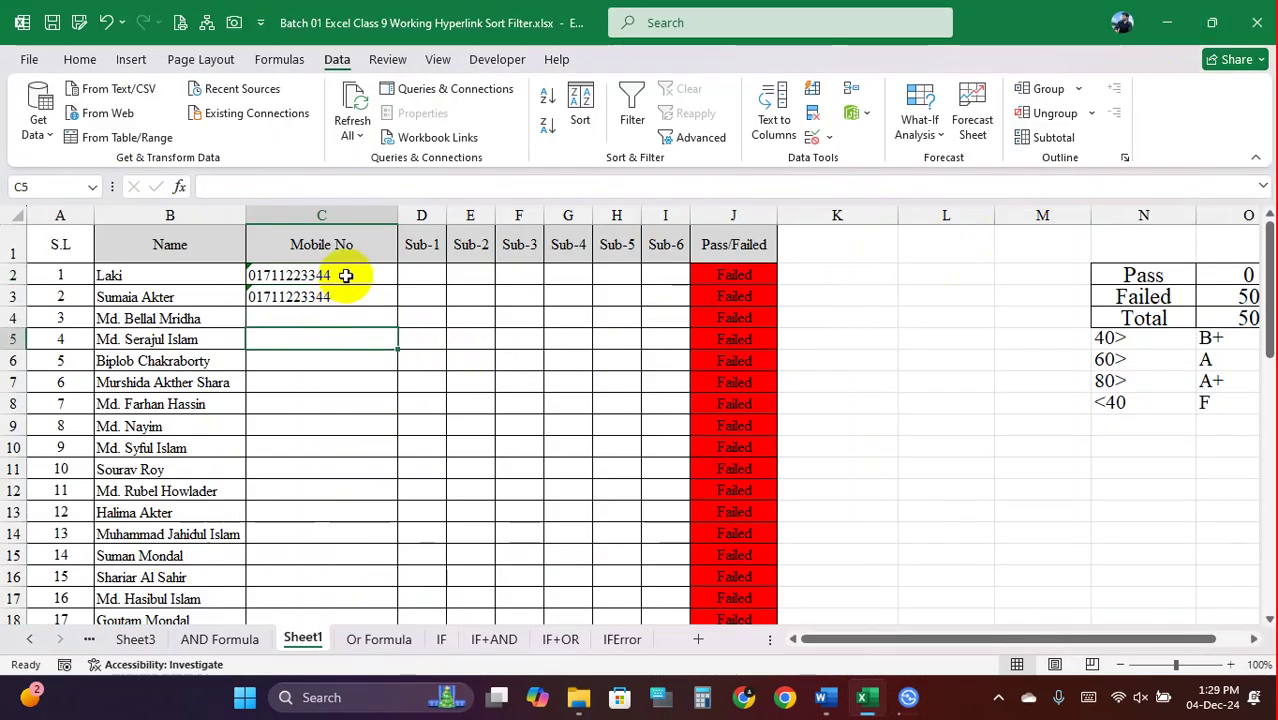
pyautogui.moveTo(345, 275); pyautogui.dragTo(345, 420)
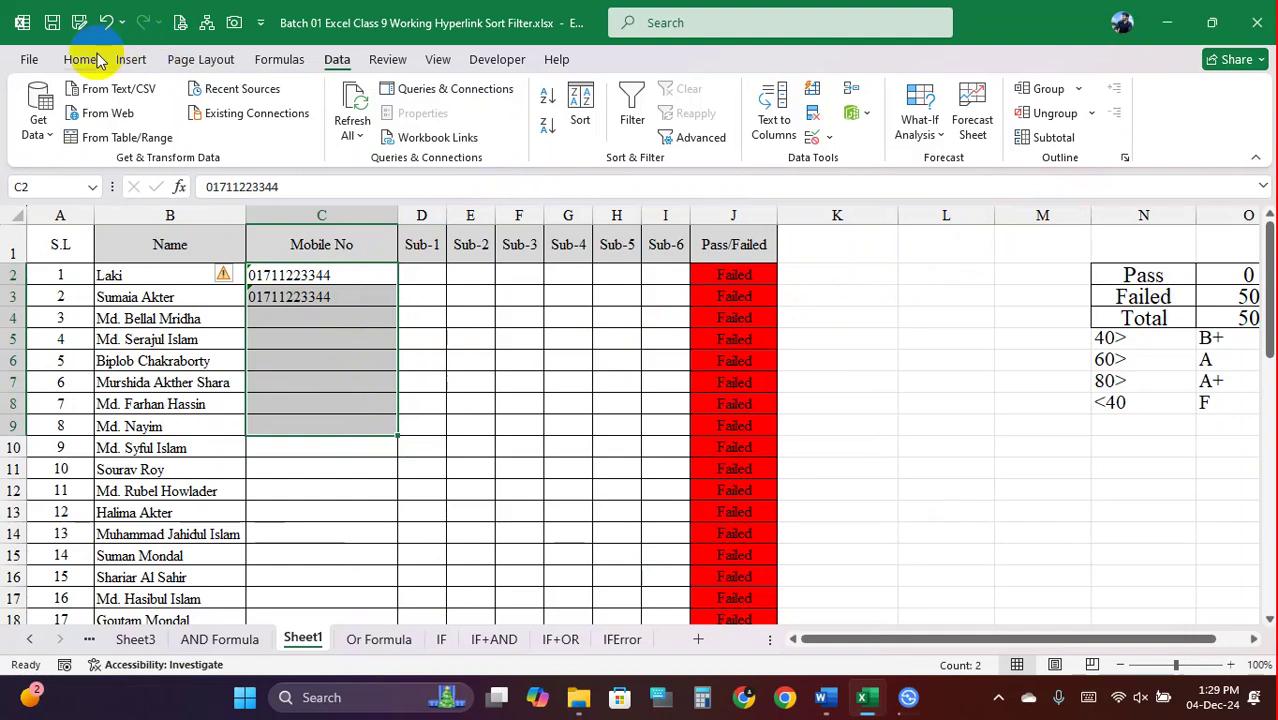
pyautogui.click(95, 60)
pyautogui.click(648, 95)
pyautogui.scroll(-2, 625, 420)
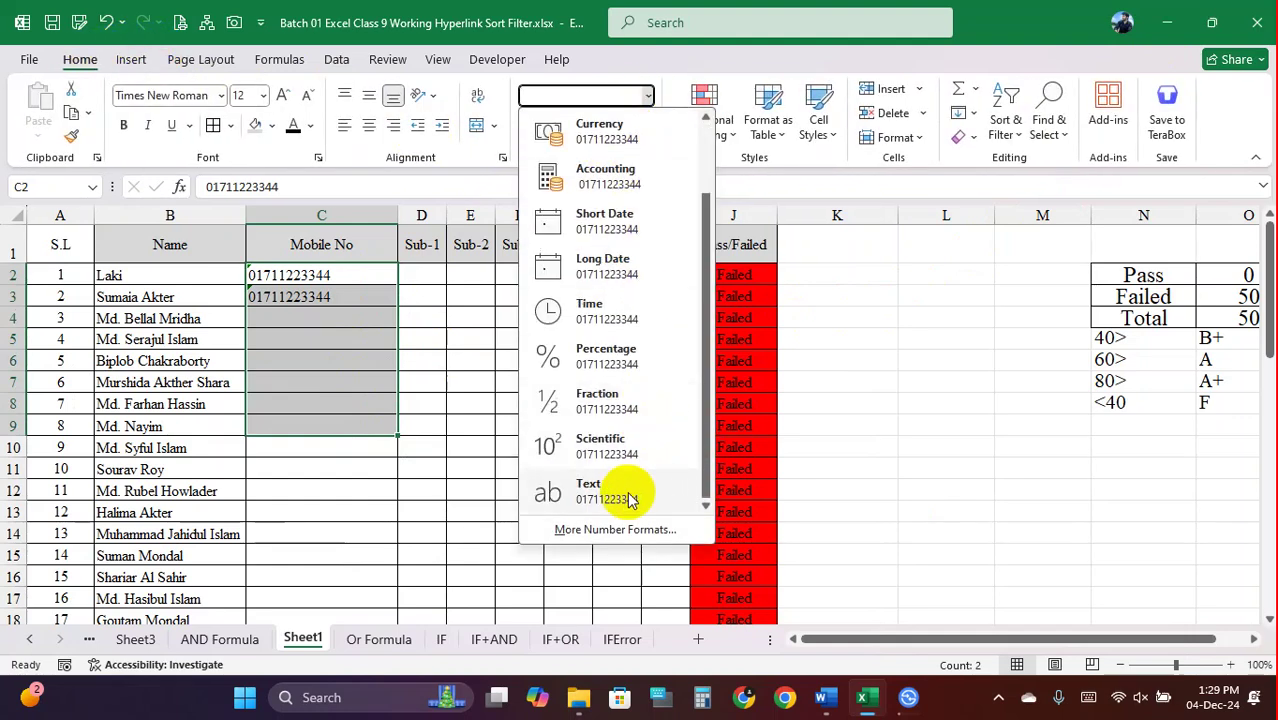
pyautogui.click(628, 497)
# Check the phone file transfer and move its window out of the way
pyautogui.click(336, 378)
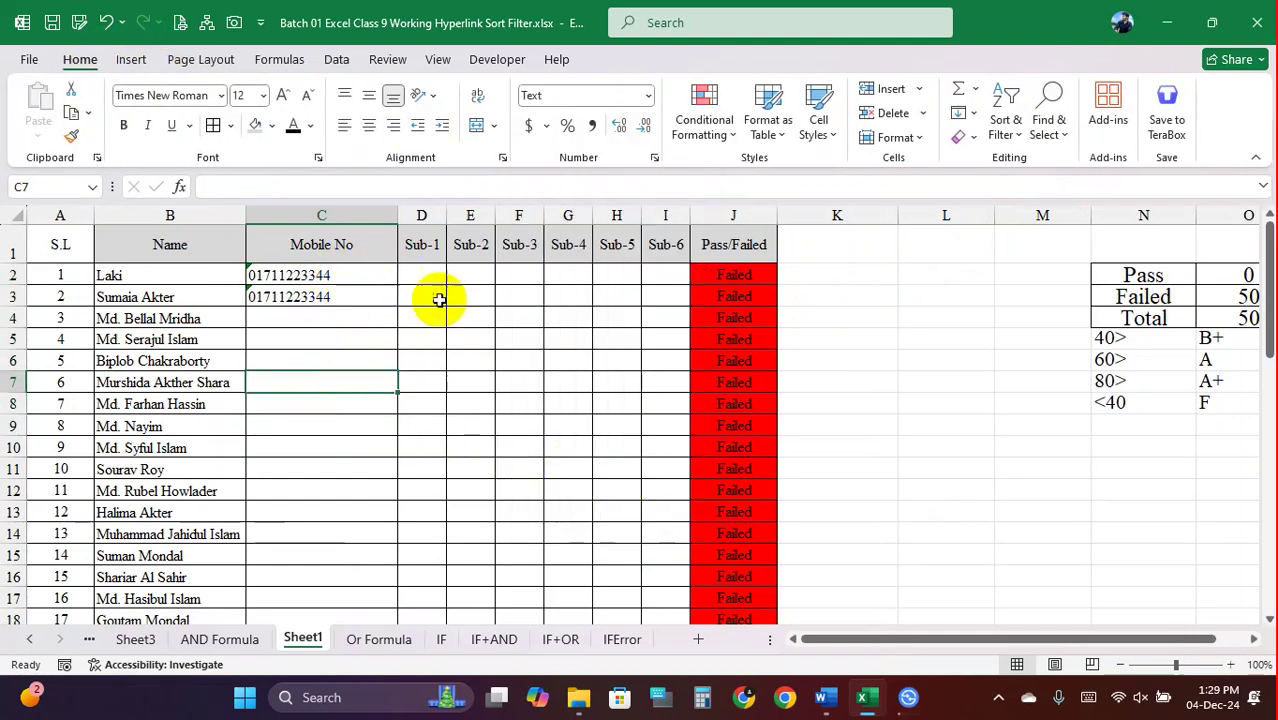
pyautogui.click(908, 697)
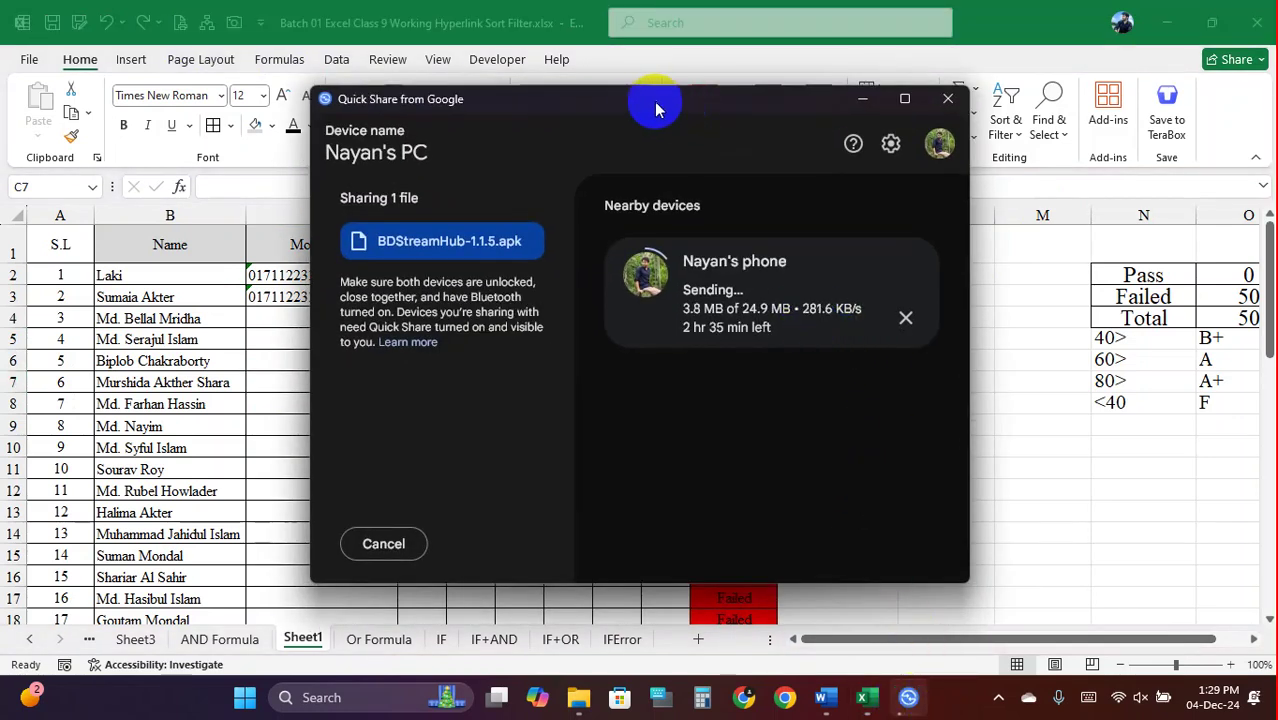
pyautogui.moveTo(645, 106); pyautogui.dragTo(1060, 174)
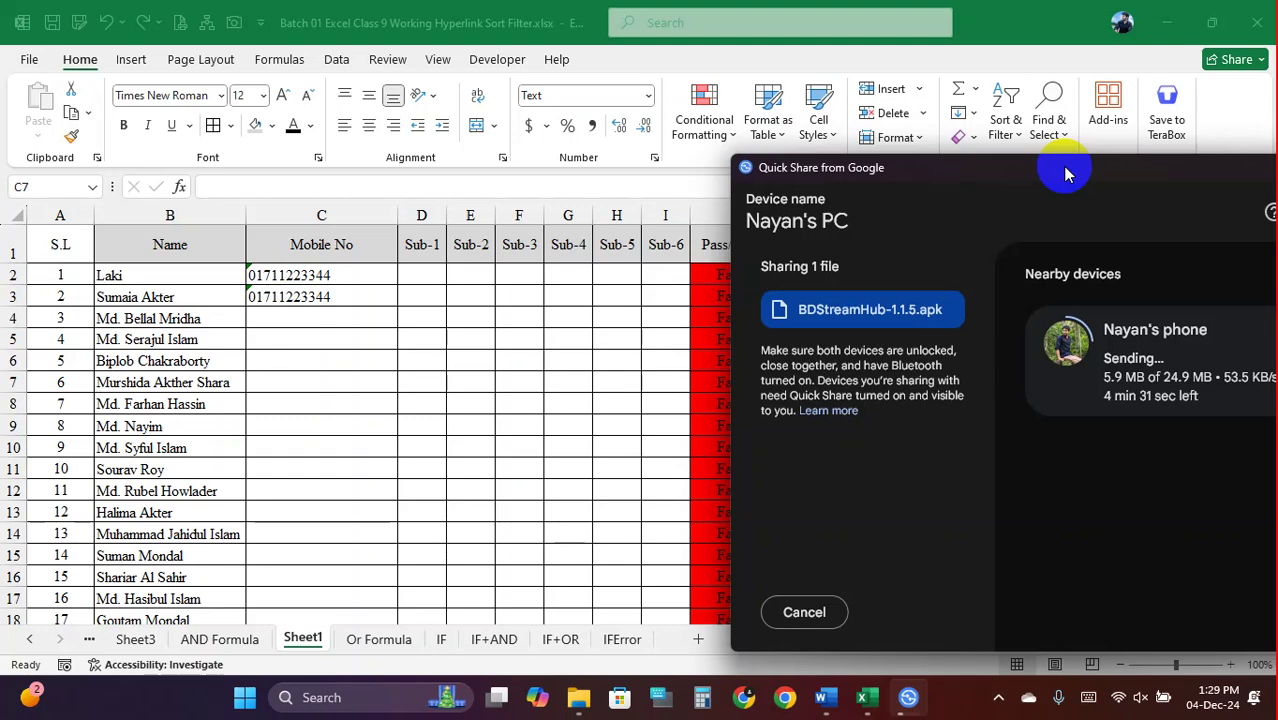
# Set the Text format again and check the mobile numbers in C2 and C3
pyautogui.click(647, 97)
pyautogui.click(647, 97)
pyautogui.scroll(-2, 608, 423)
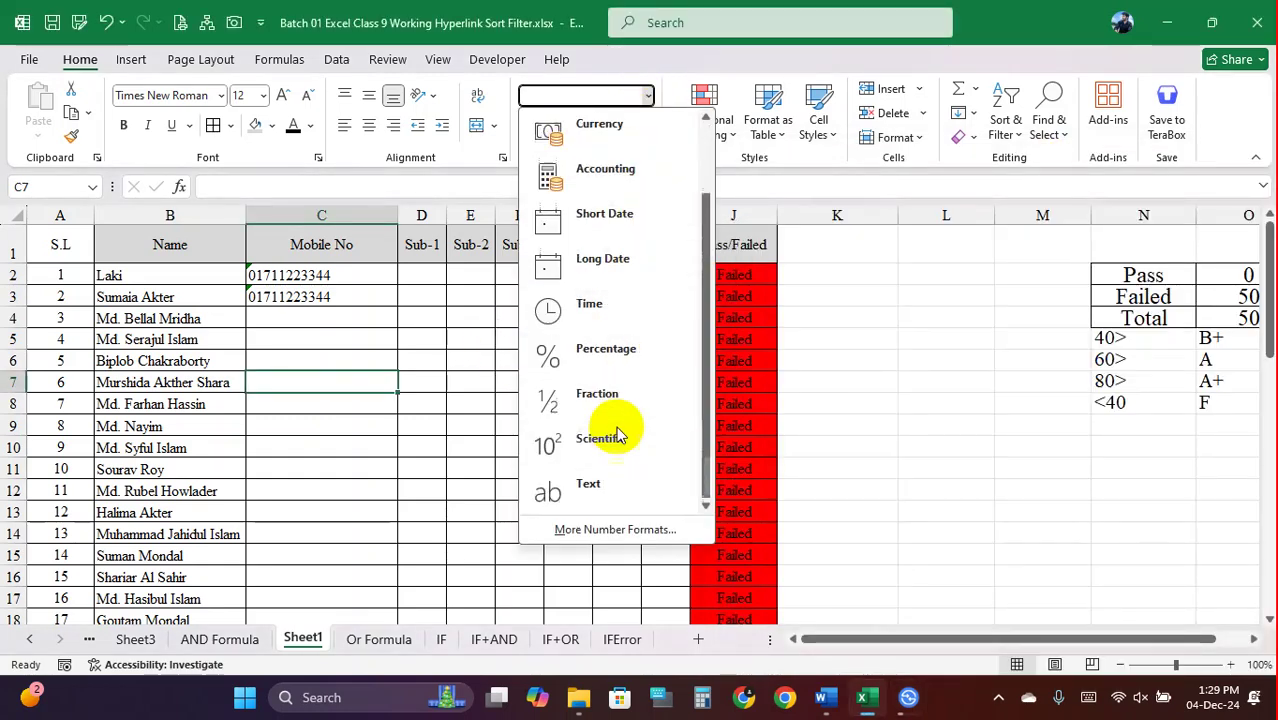
pyautogui.click(600, 492)
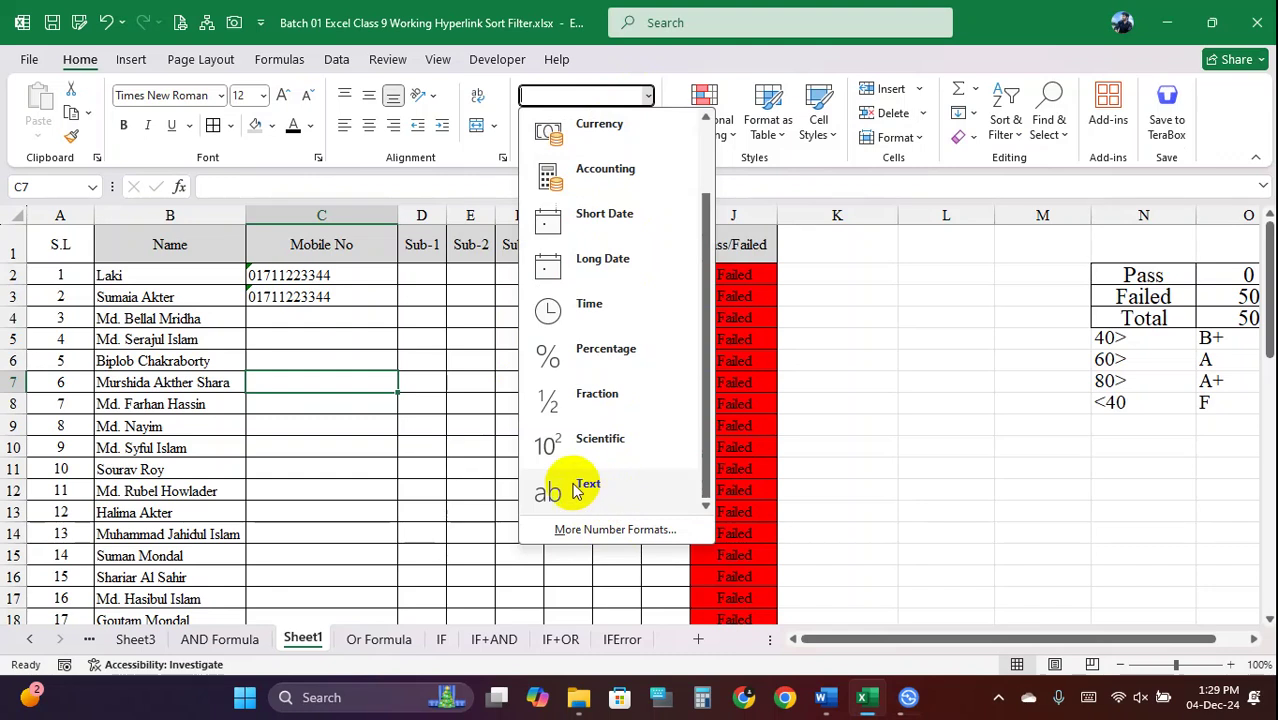
pyautogui.click(345, 274)
pyautogui.click(354, 295)
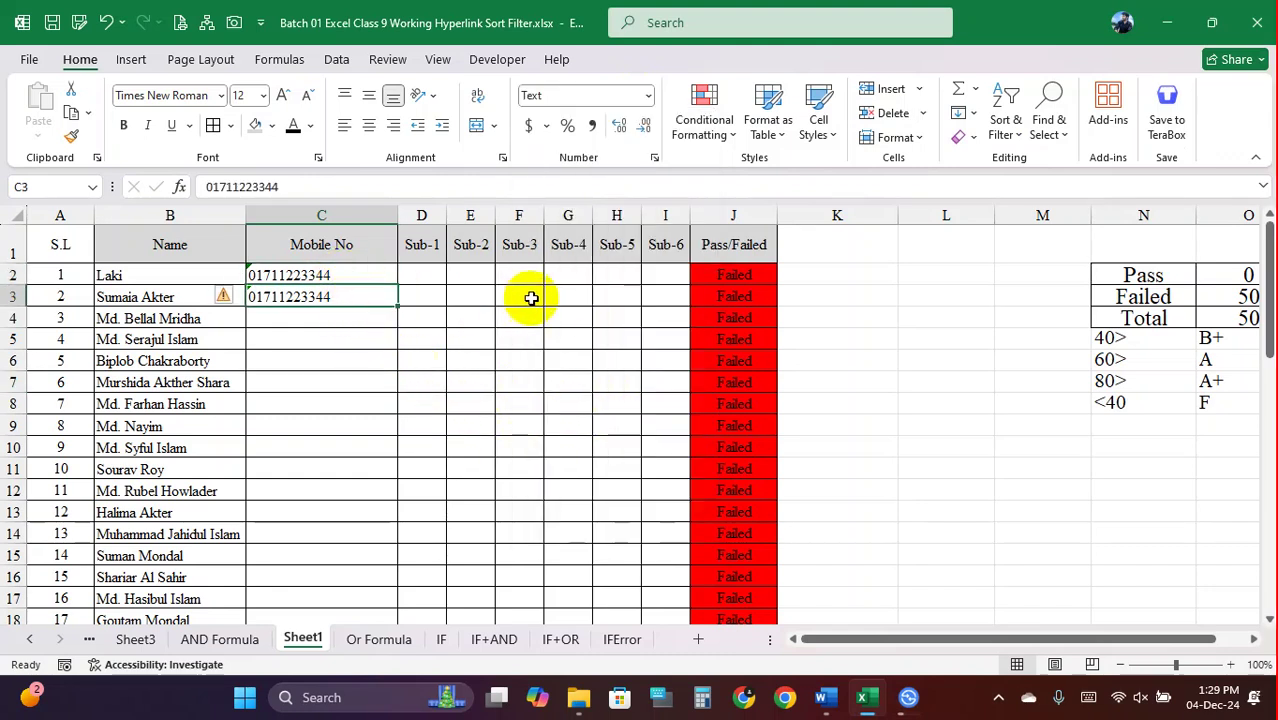
pyautogui.click(383, 272)
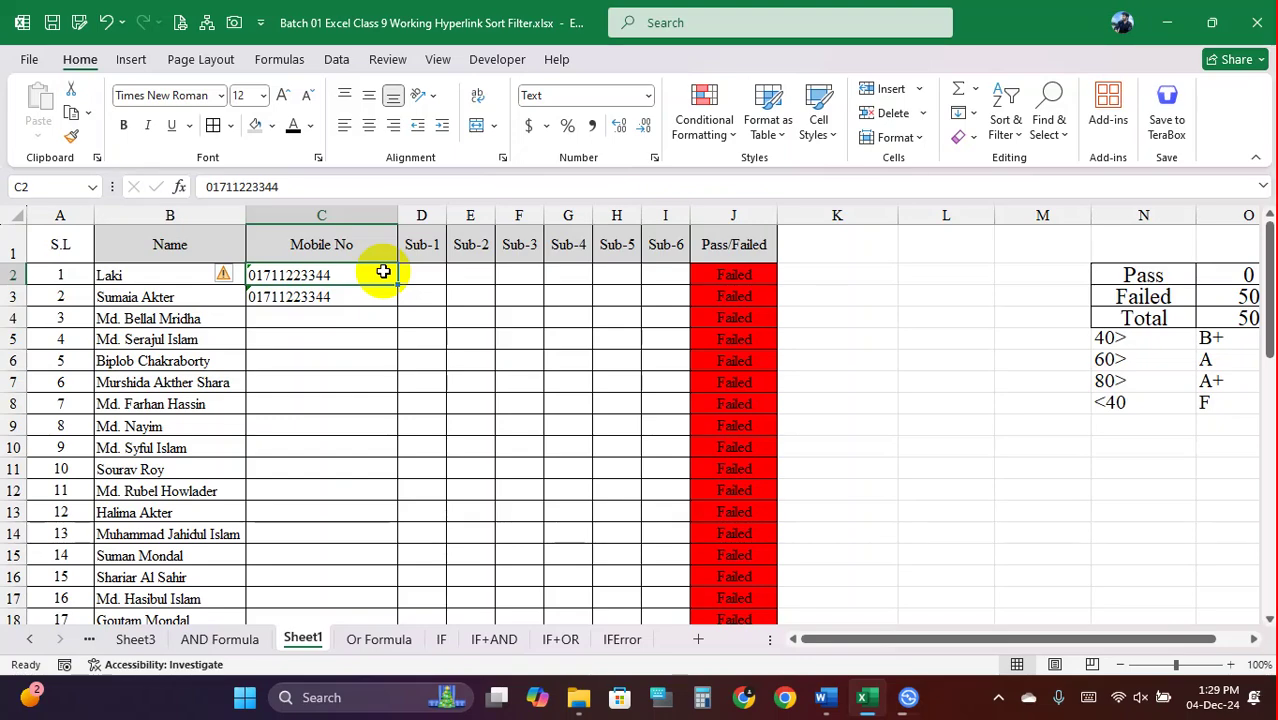
# Clear the Pass/Failed results in J2:J51, leaving Pass, Failed and Total at 0
pyautogui.moveTo(735, 277); pyautogui.dragTo(727, 585)
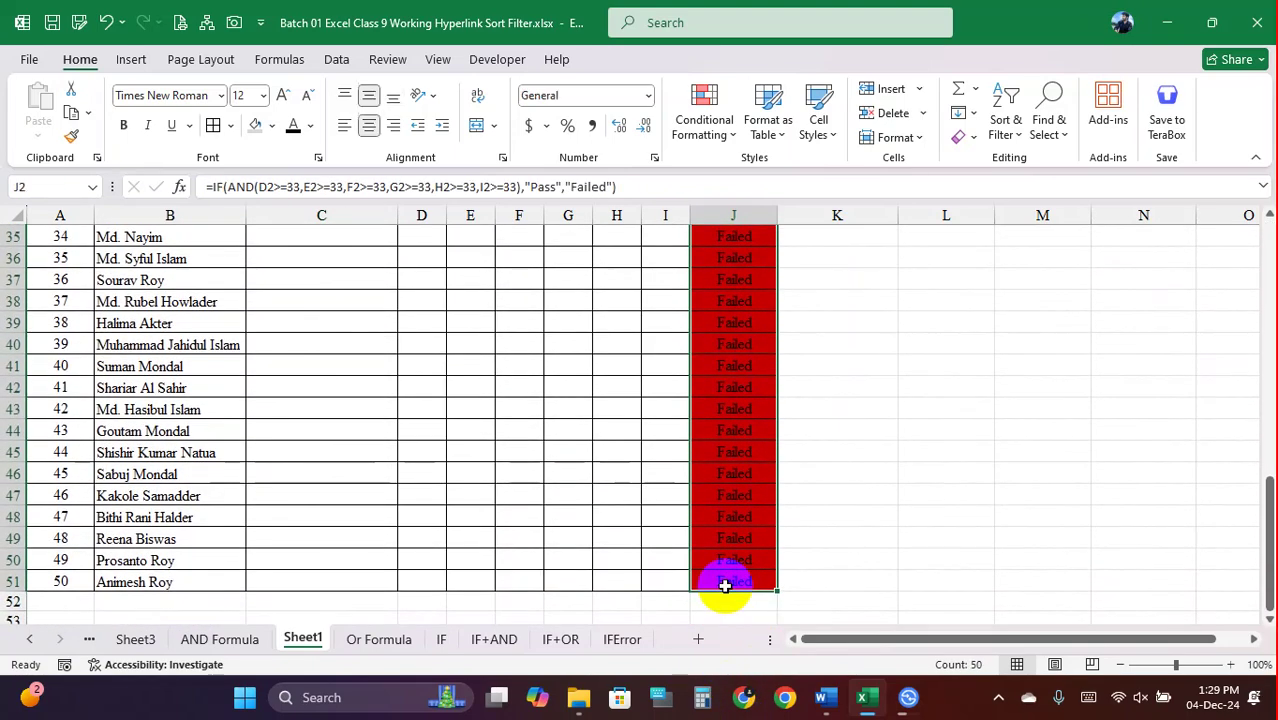
pyautogui.hotkey('ctrl', 'z')
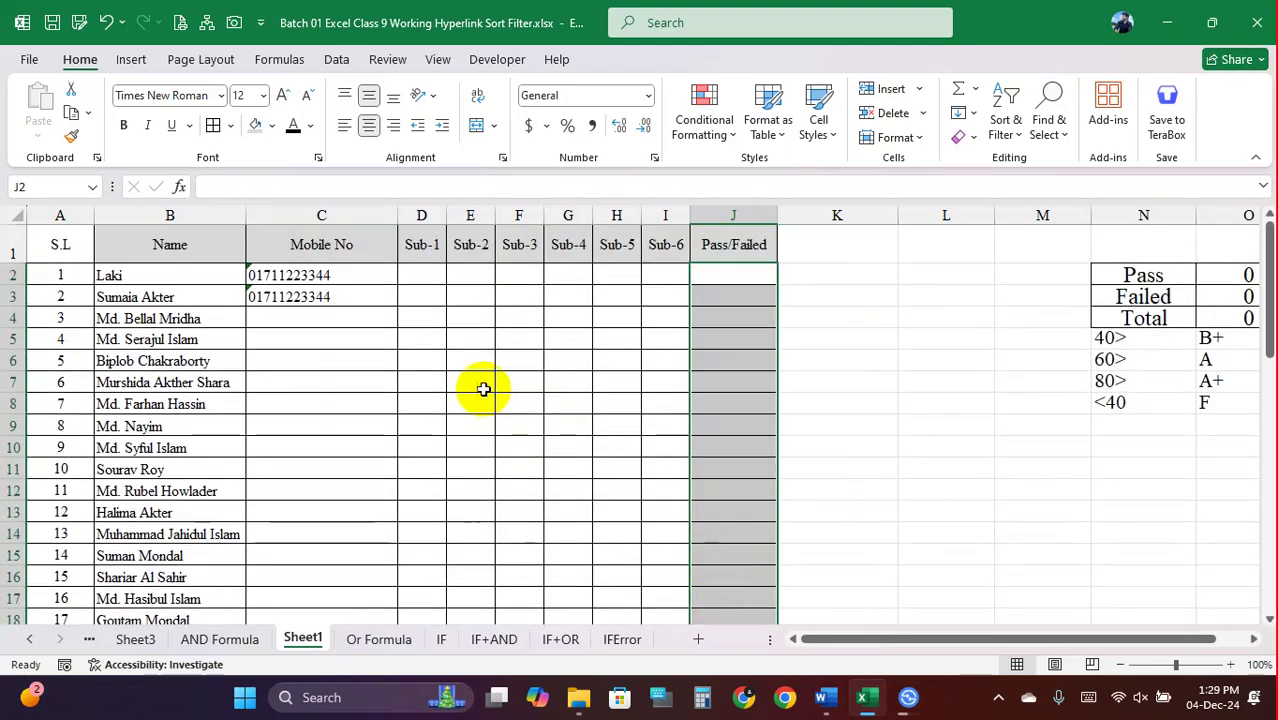
pyautogui.click(421, 319)
pyautogui.click(366, 276)
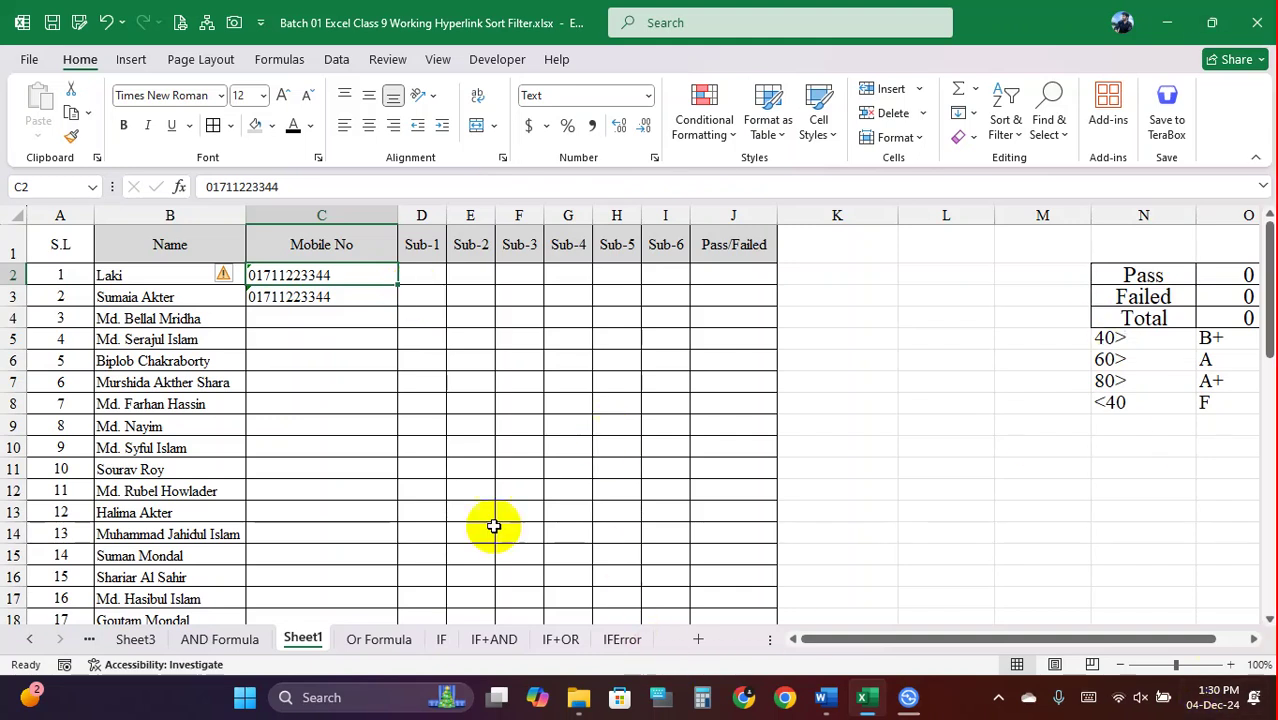
pyautogui.moveTo(322, 277); pyautogui.dragTo(286, 598)
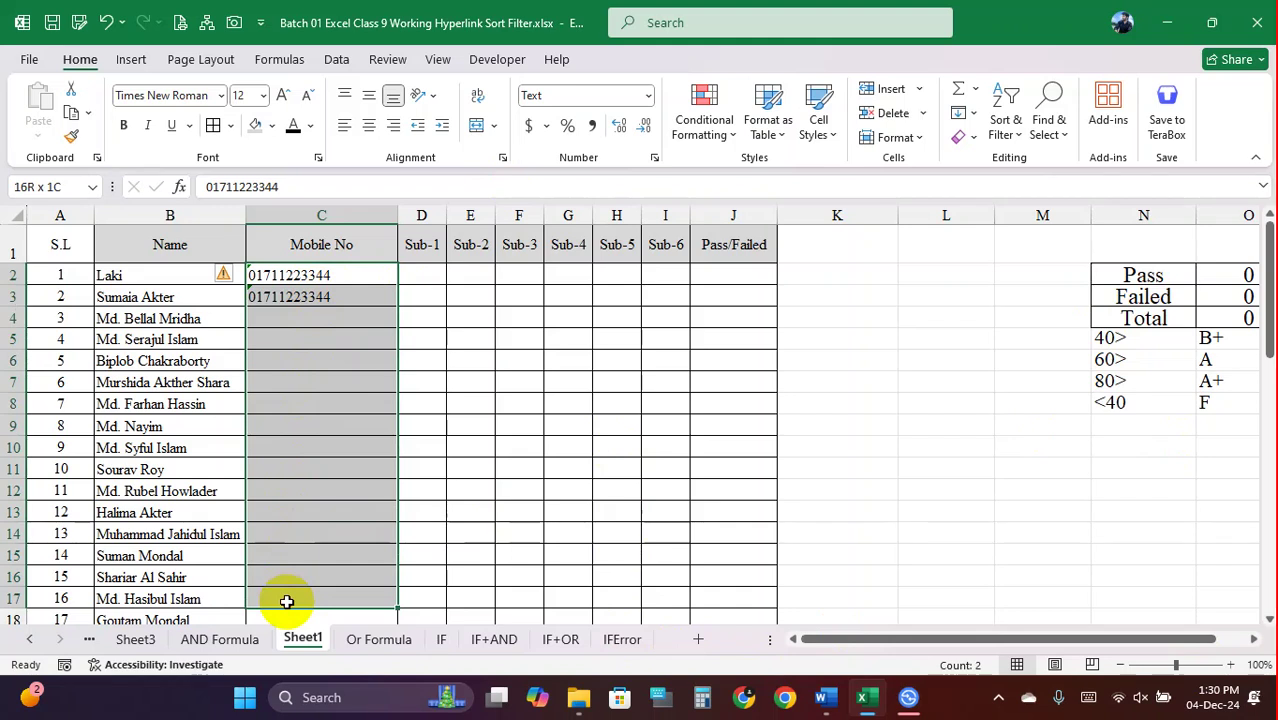
pyautogui.moveTo(425, 275); pyautogui.dragTo(711, 584)
pyautogui.moveTo(712, 582); pyautogui.dragTo(707, 582)
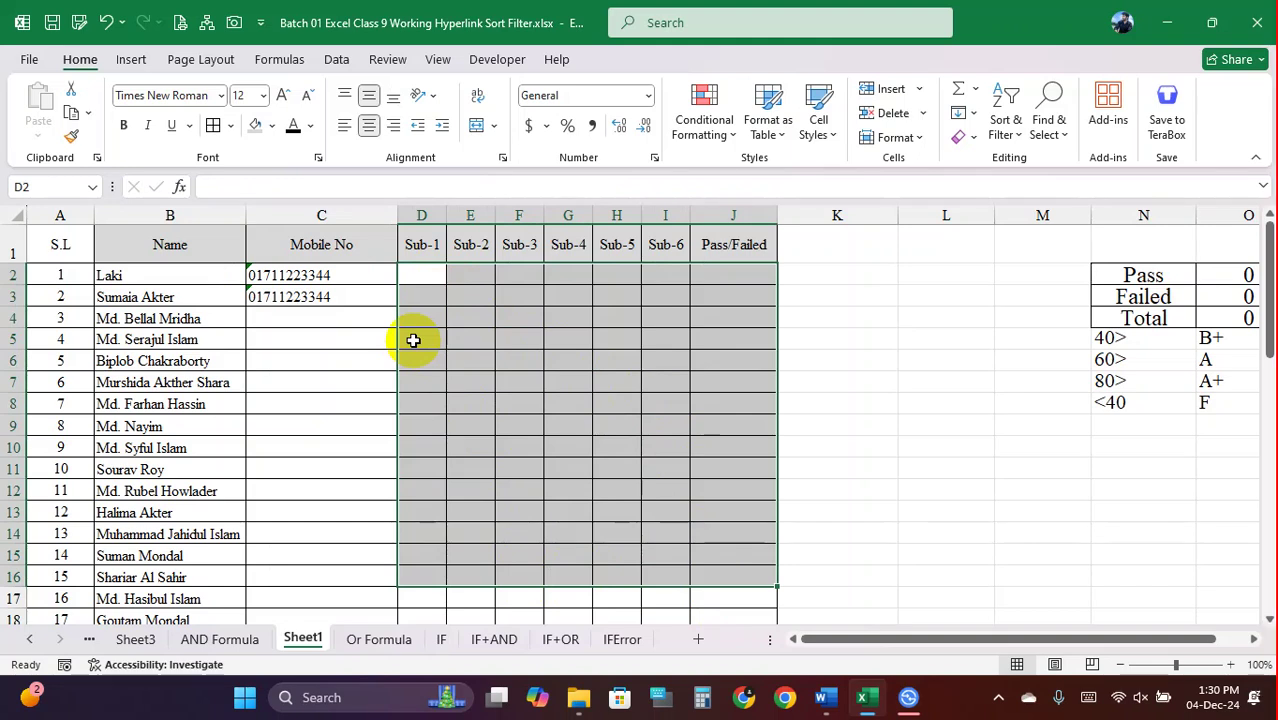
pyautogui.moveTo(257, 277); pyautogui.dragTo(320, 577)
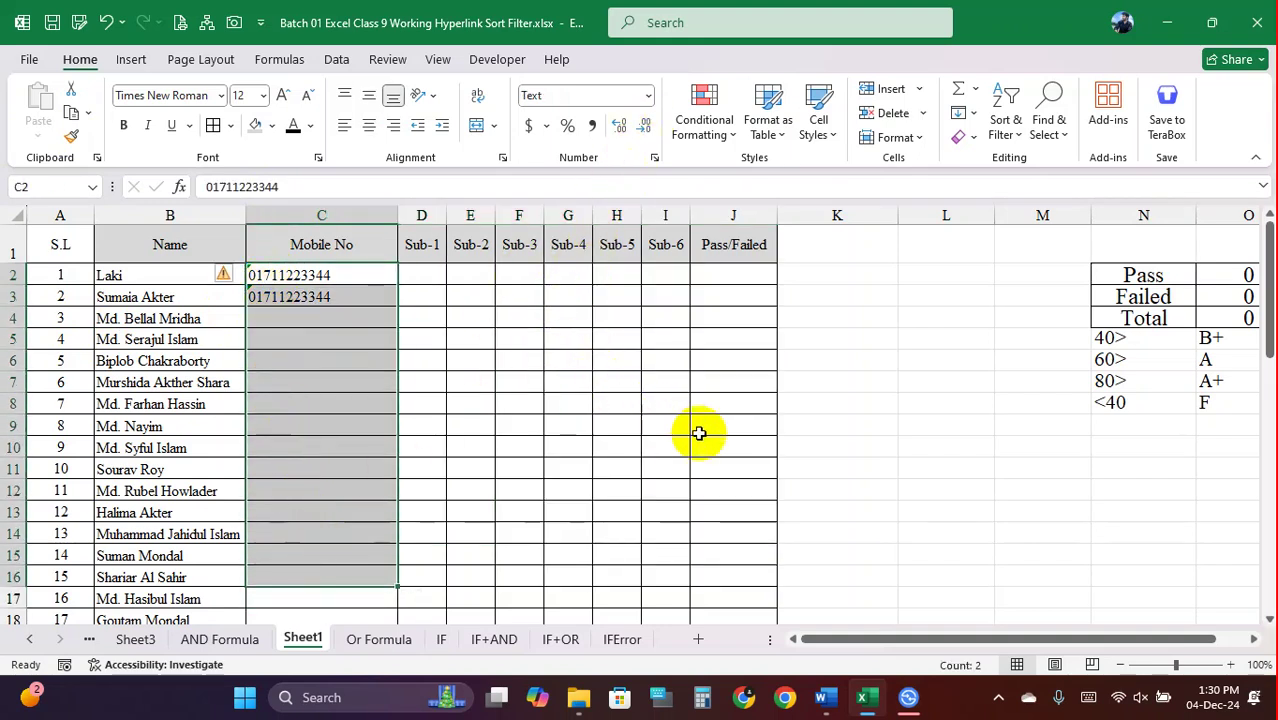
pyautogui.click(664, 317)
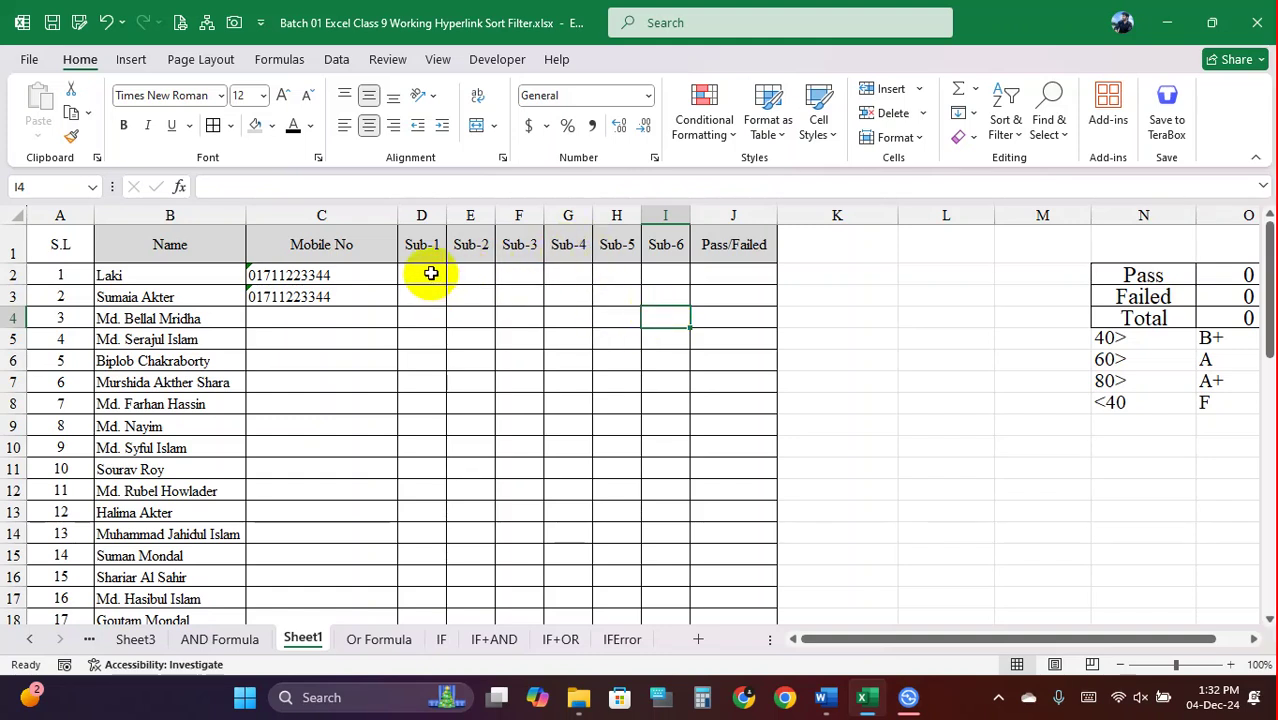
pyautogui.moveTo(431, 273); pyautogui.dragTo(661, 479)
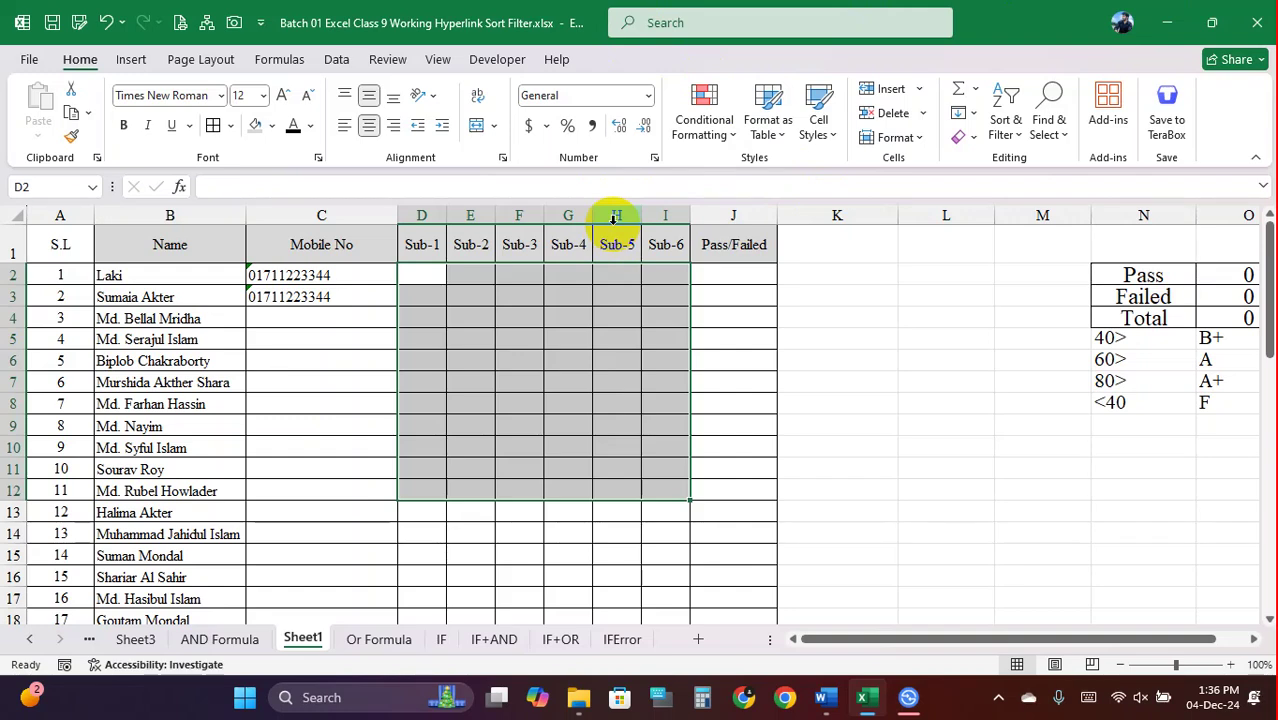
# Look through the Or Formula, Sheet1 and IF sheets, ending on the IF+AND promotion sheet
pyautogui.click(395, 640)
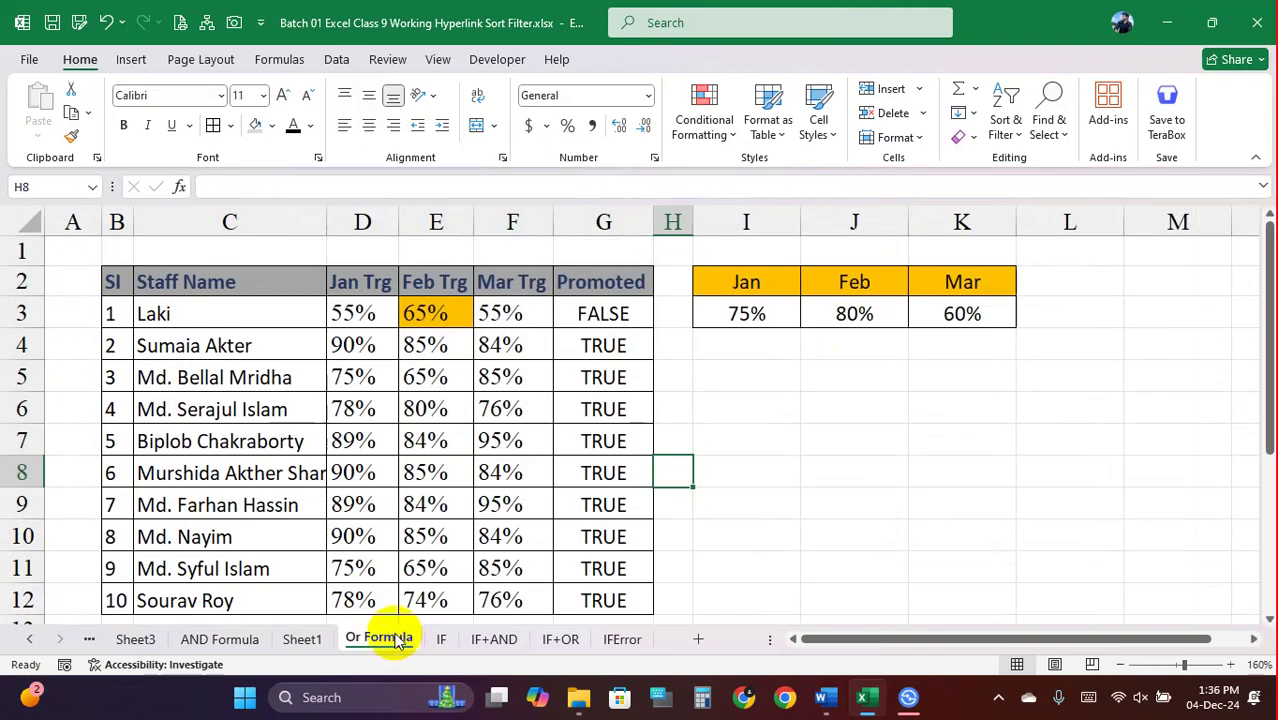
pyautogui.click(305, 641)
pyautogui.click(373, 640)
pyautogui.click(441, 640)
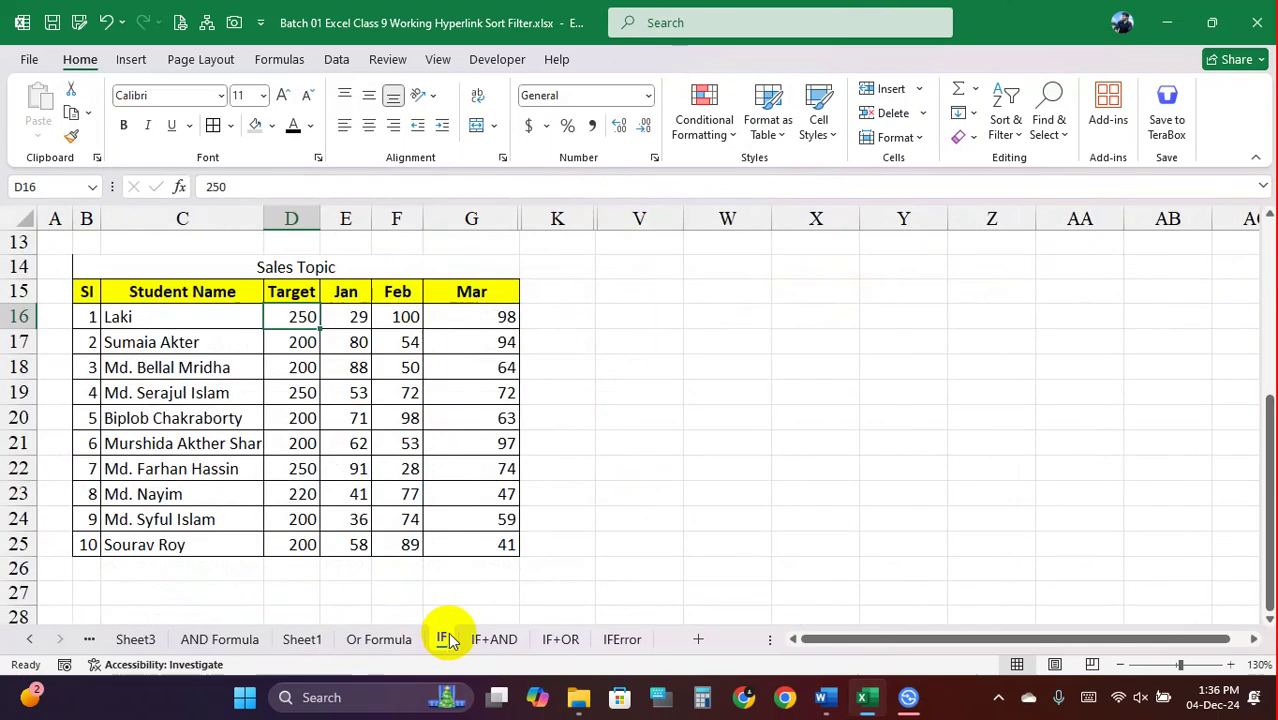
pyautogui.click(490, 639)
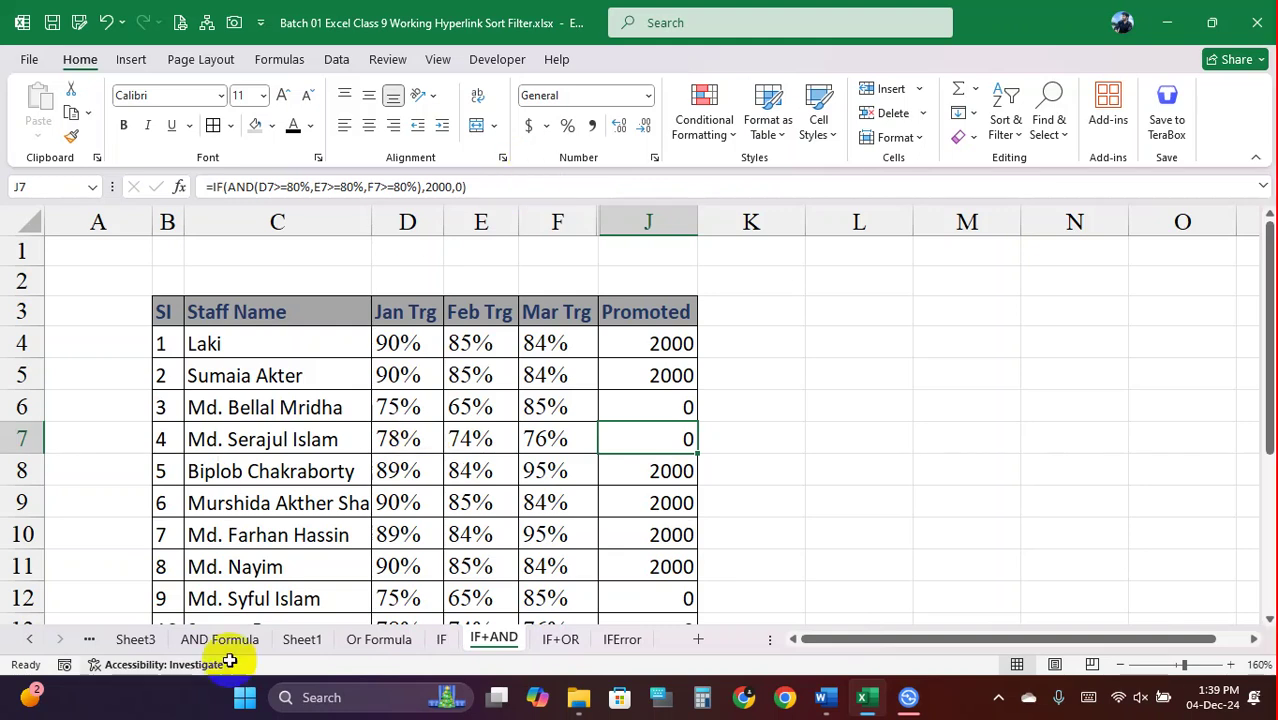
pyautogui.click(908, 697)
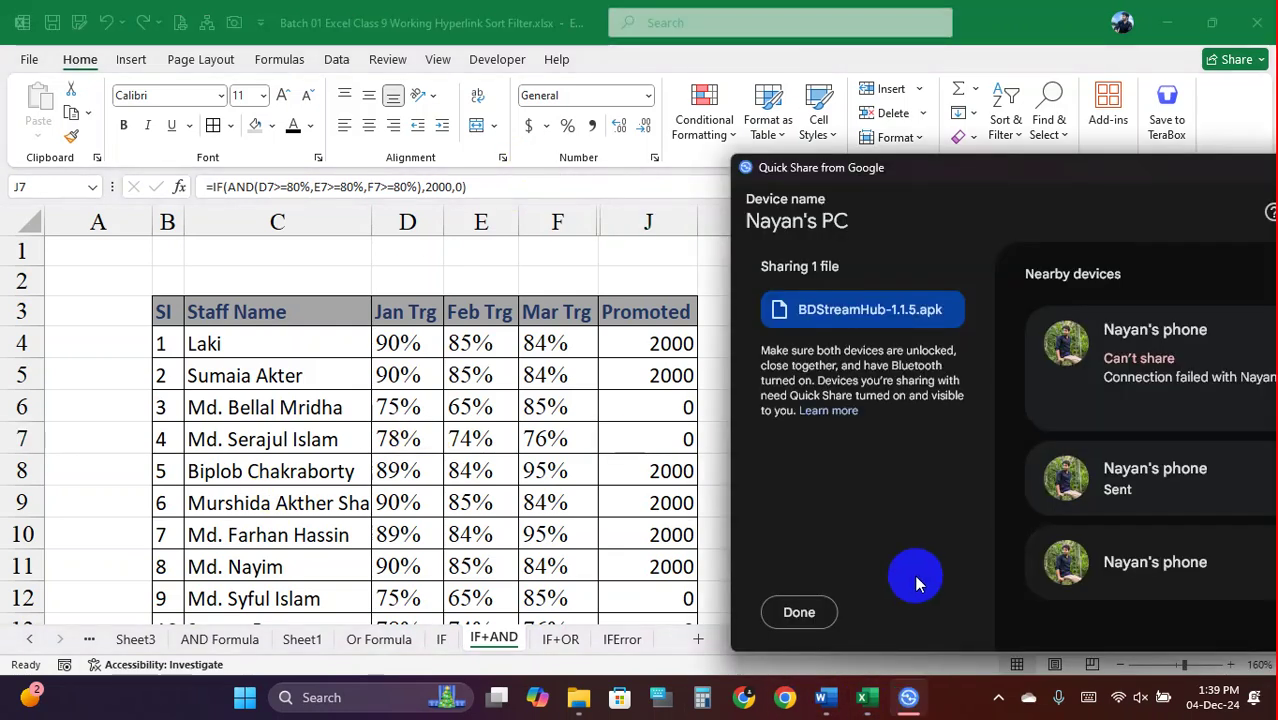
pyautogui.click(800, 610)
pyautogui.moveTo(1226, 170); pyautogui.dragTo(960, 148)
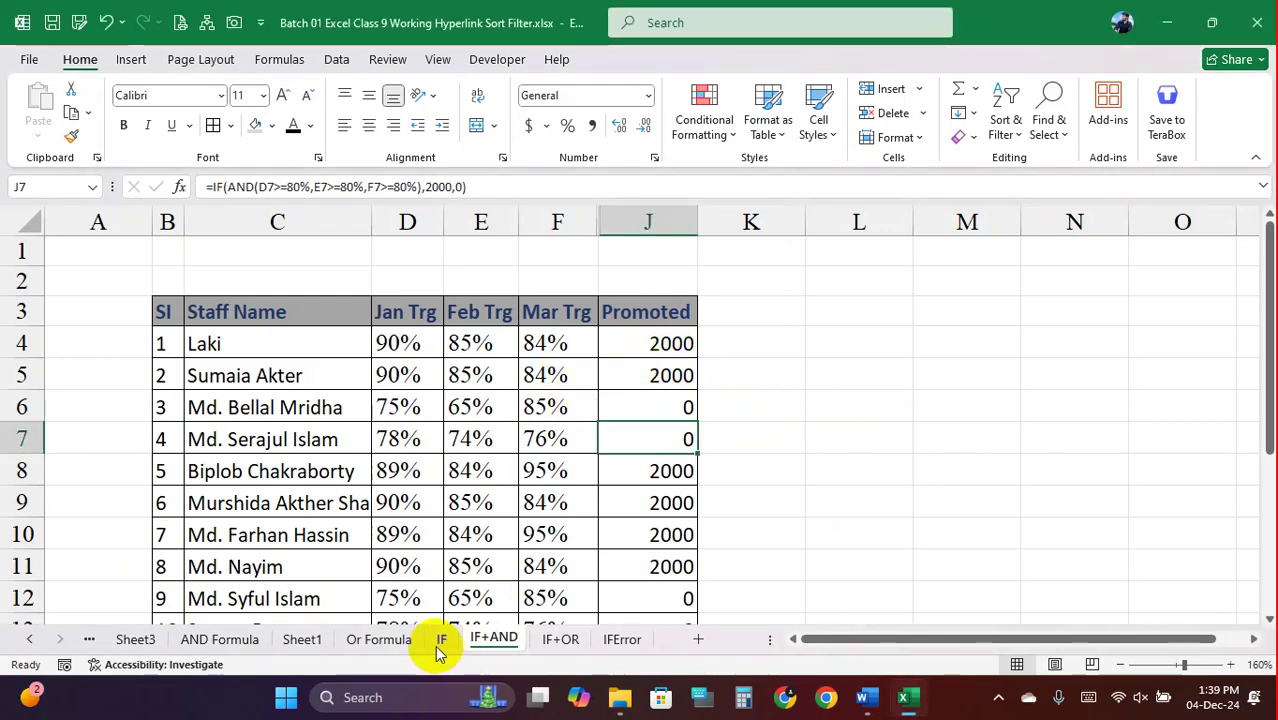
# Return to Sheet1 via Or Formula and check the Mobile No entry in C2 and cell D2
pyautogui.click(405, 639)
pyautogui.click(302, 639)
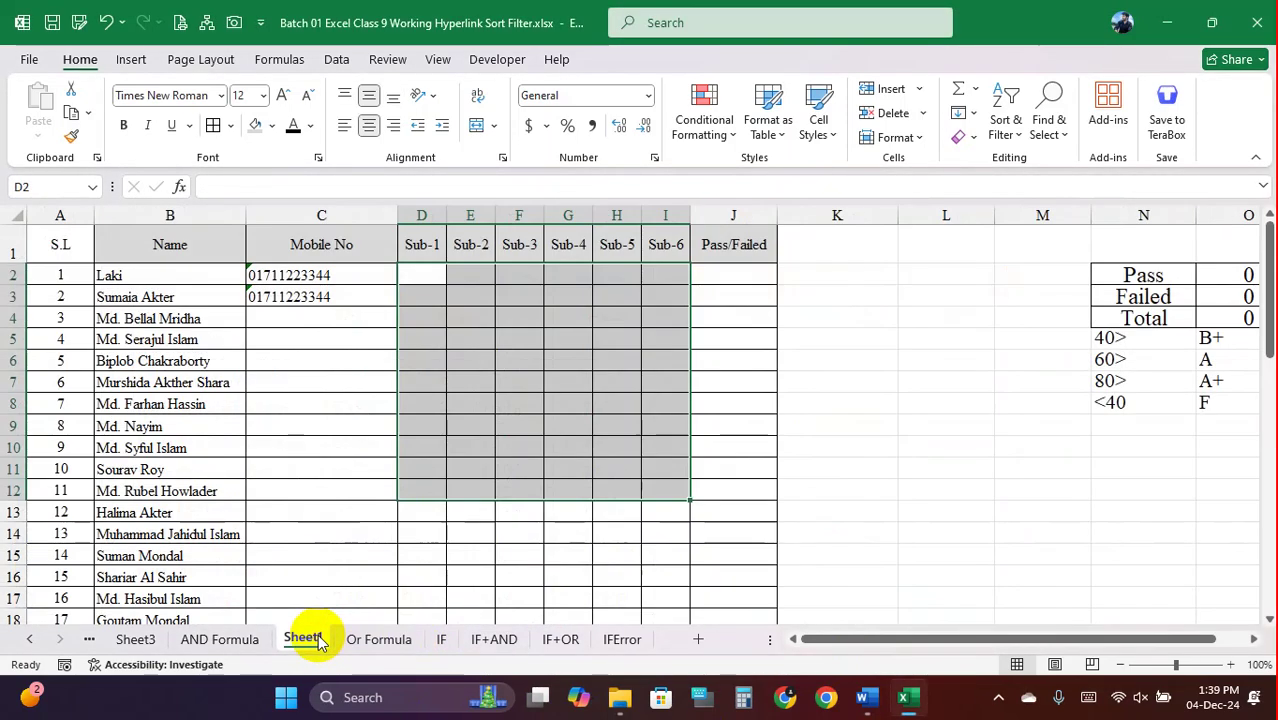
pyautogui.click(374, 278)
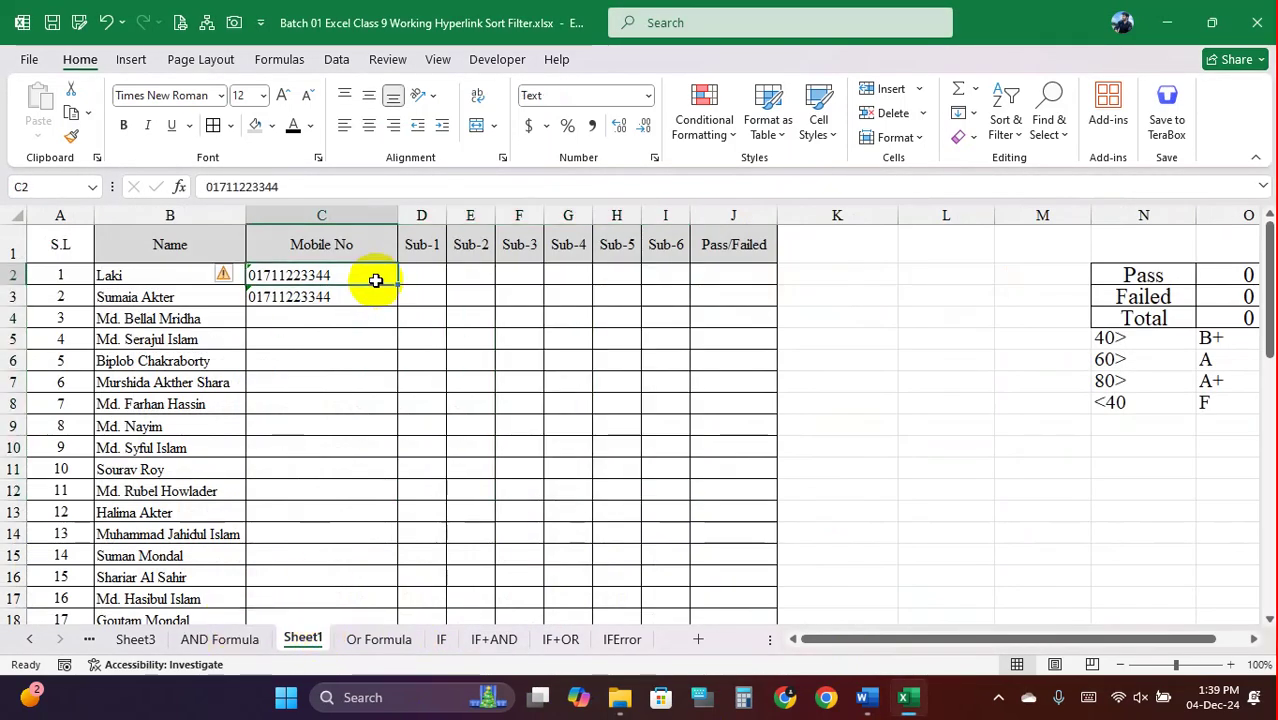
pyautogui.click(420, 281)
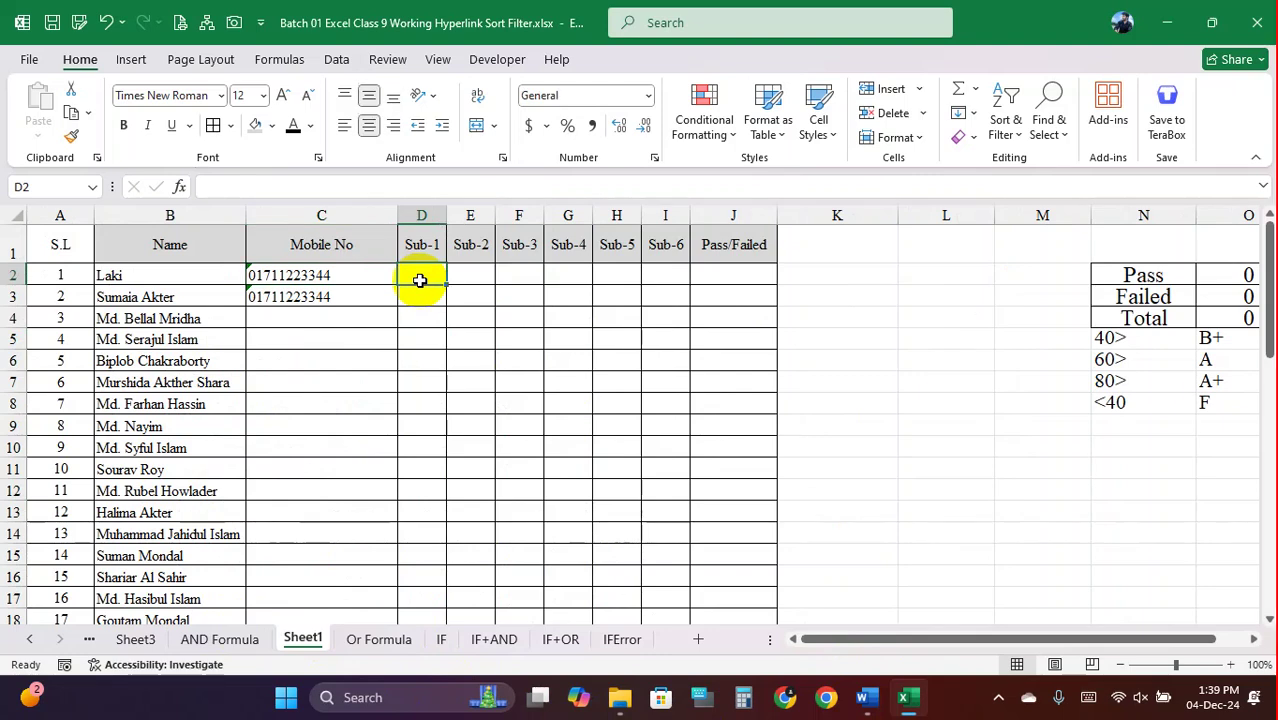